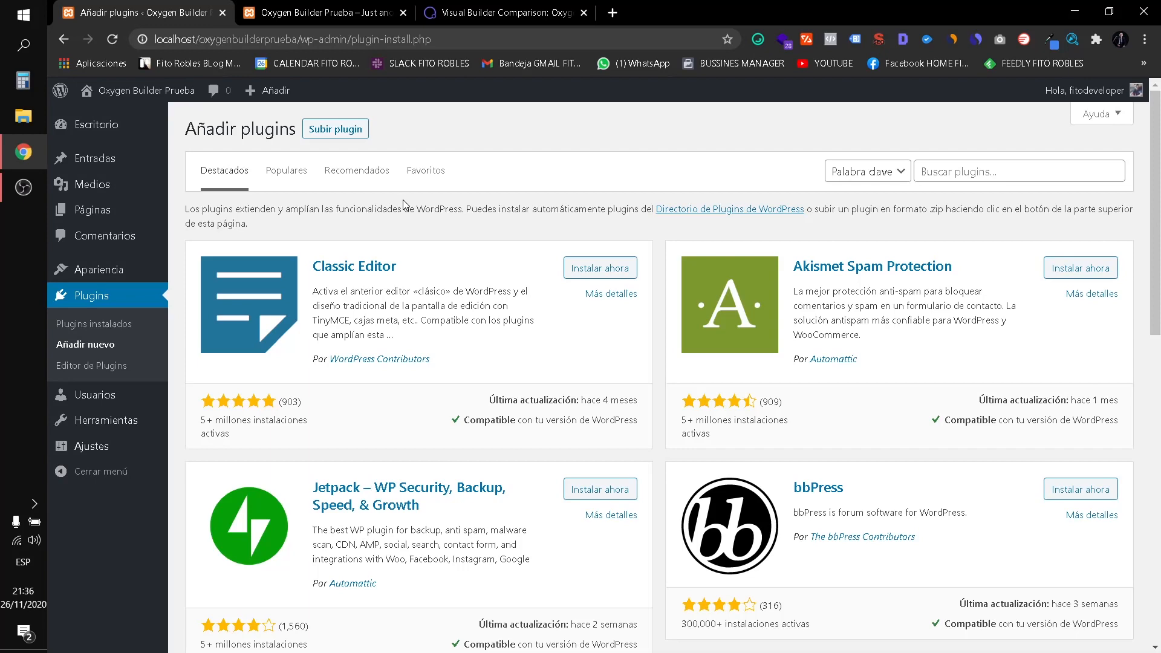
Switch to the Oxygen website and go through its home page to the pricing page.
left_click(460, 18)
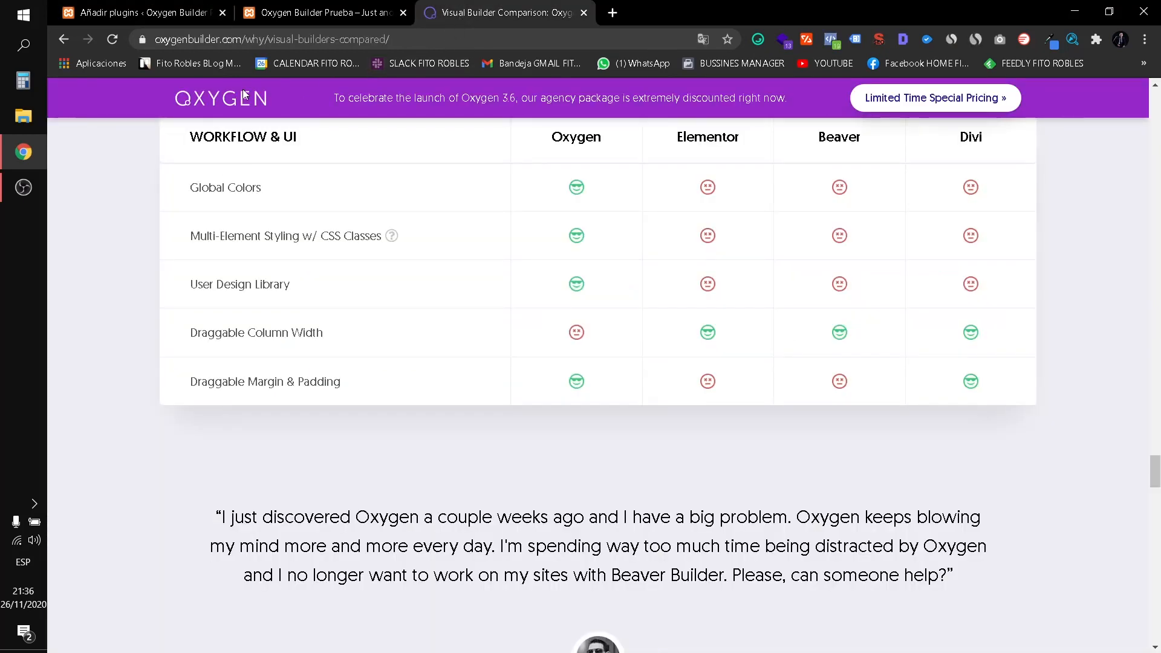
scroll(339, 242, "up", 2)
left_click(239, 103)
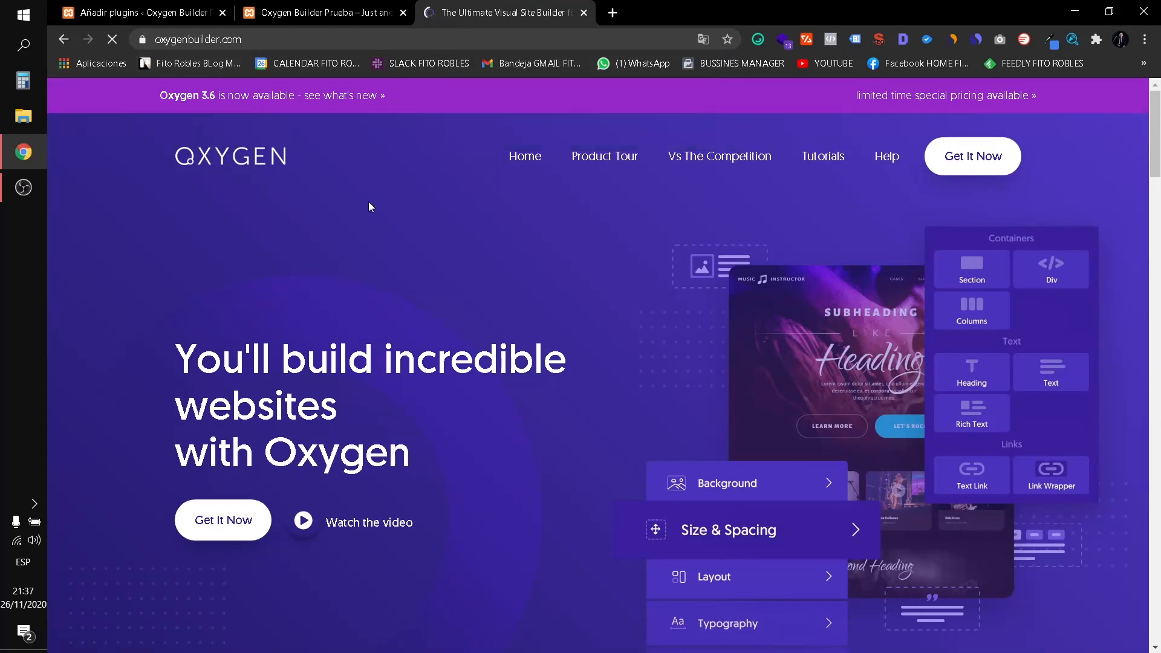
left_click(971, 174)
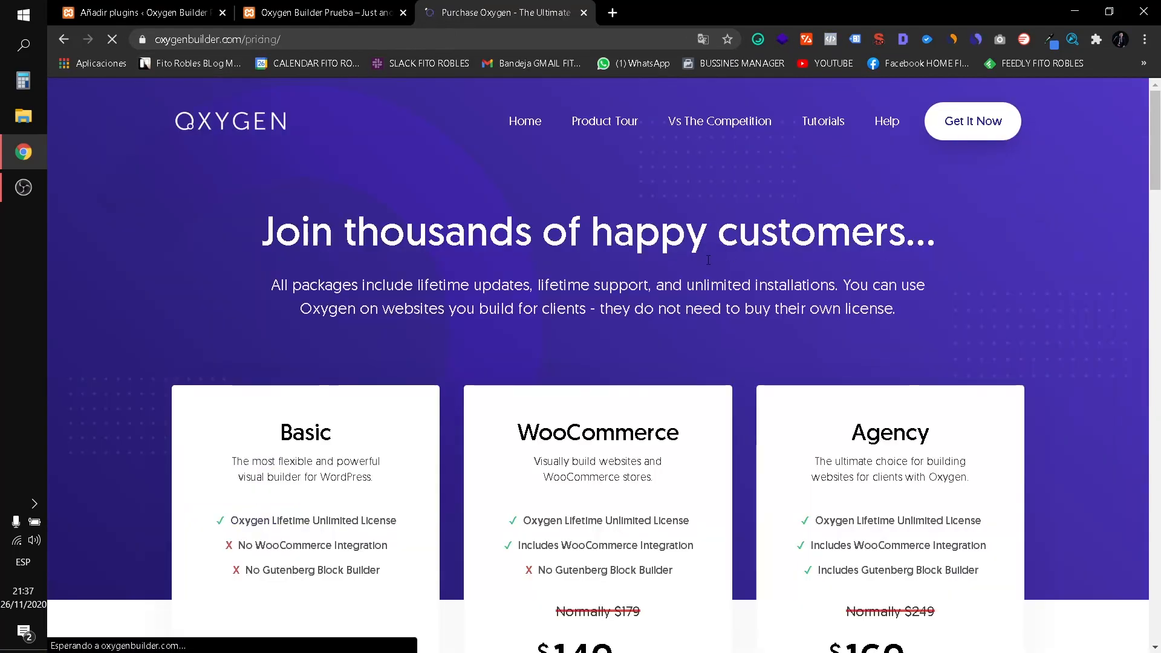
Review the Basic, WooCommerce and Agency packages, highlighting the Agency package's Gutenberg Block Builder line and the word for its unlimited licence.
scroll(695, 266, "down", 4)
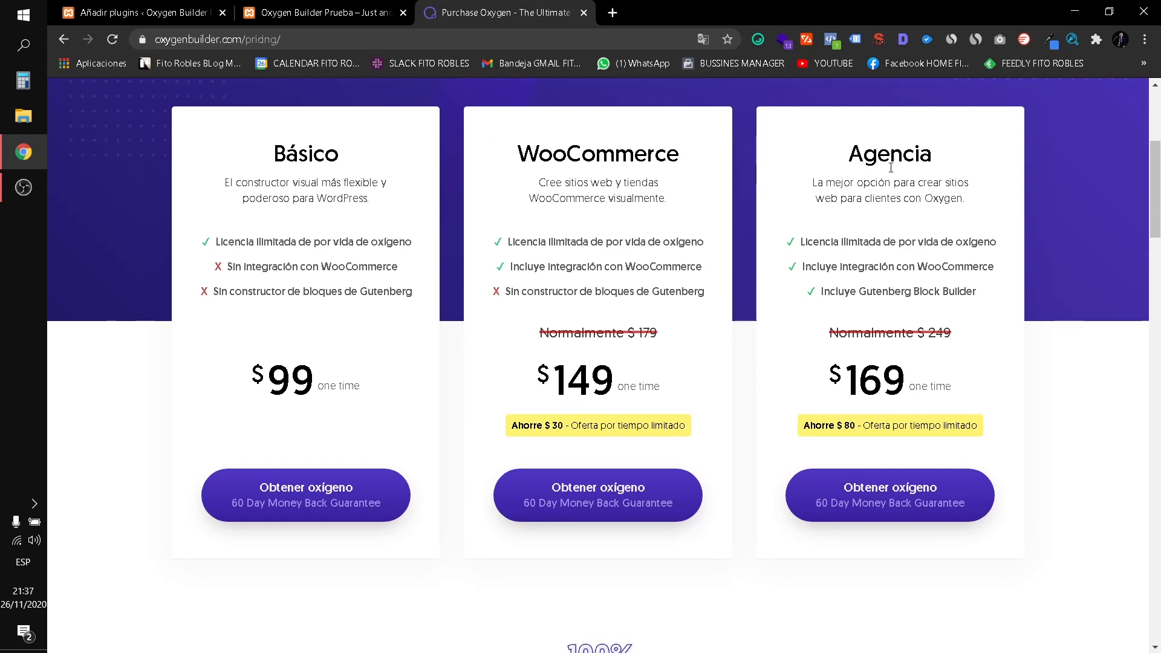
double_click(822, 291)
left_click_drag(872, 291, 969, 289)
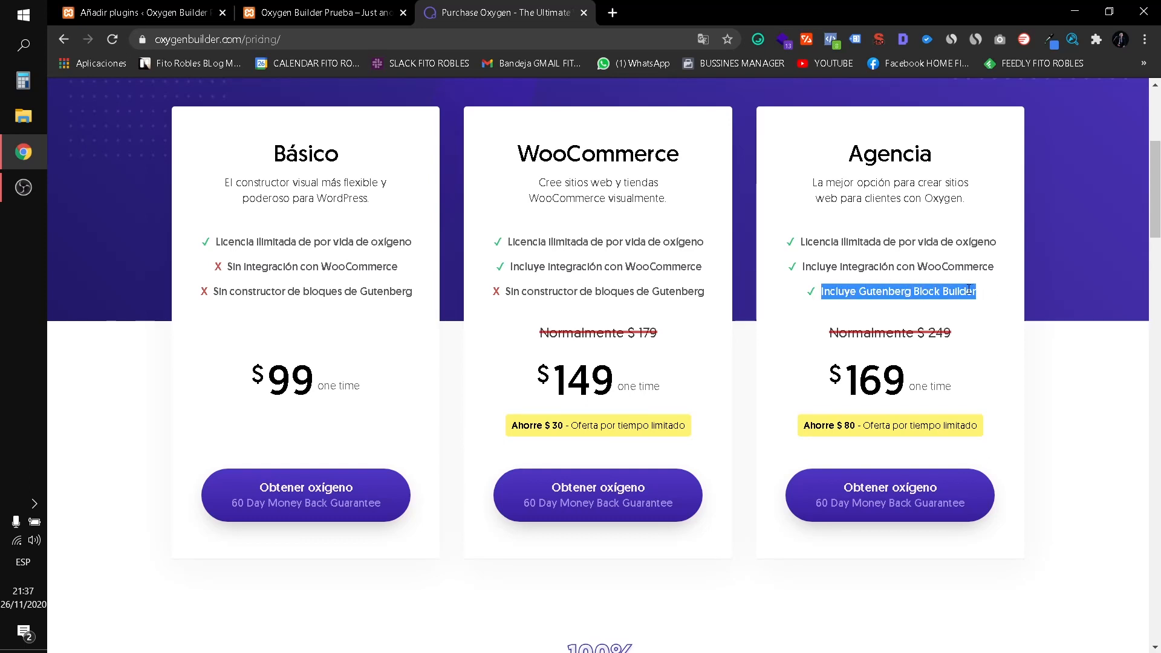
left_click(884, 272)
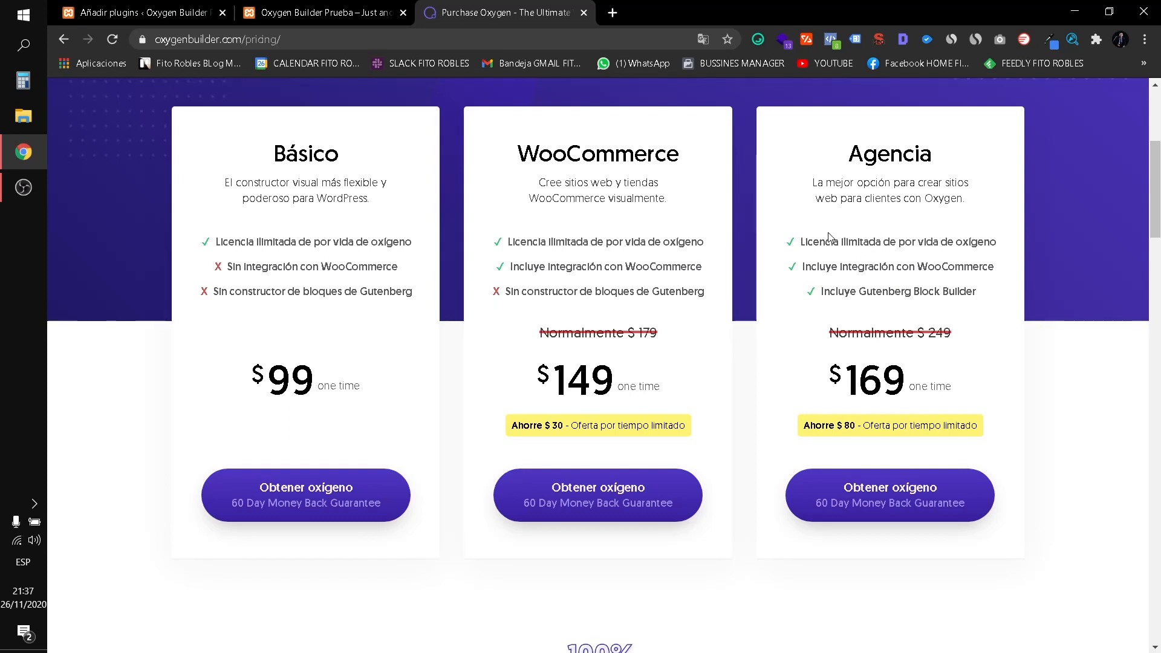
left_click_drag(841, 241, 877, 243)
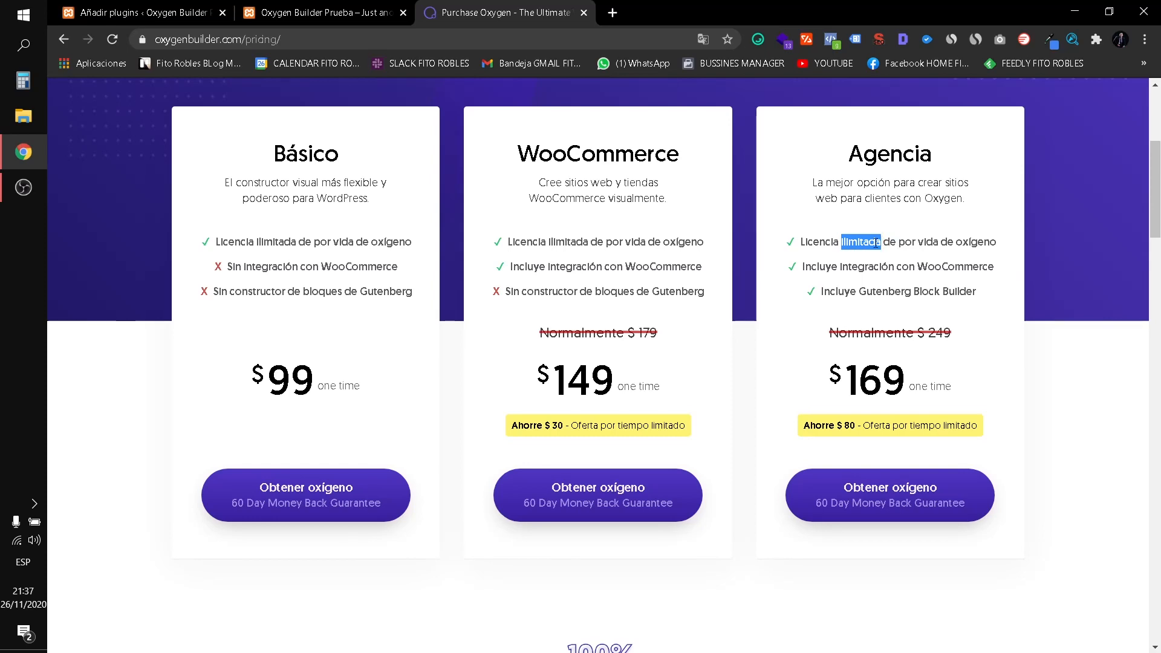
Read the refund guarantee and the frequently asked questions on the pricing page, returning to the page's start.
scroll(591, 381, "down", 2)
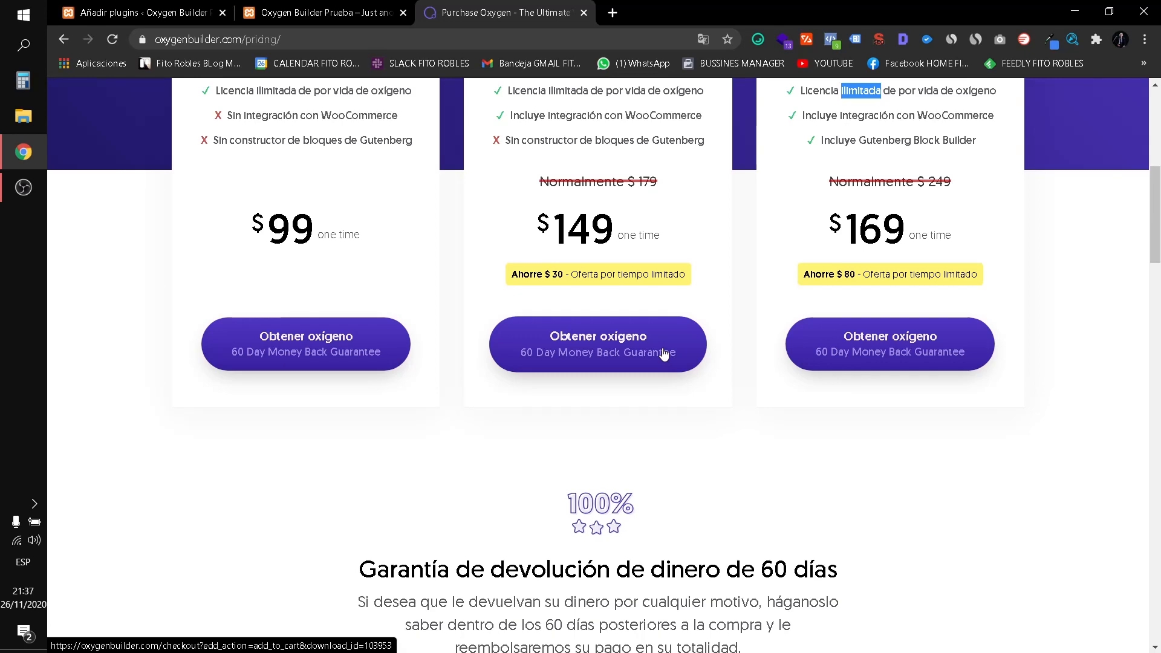
scroll(664, 355, "down", 1)
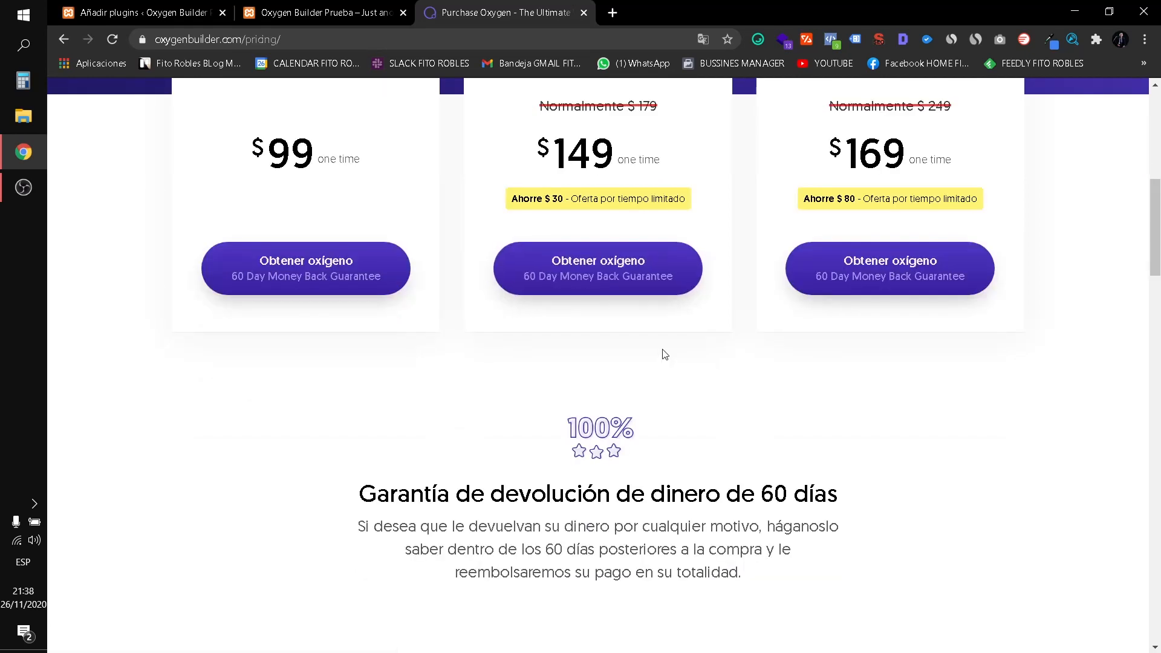
scroll(665, 355, "down", 5)
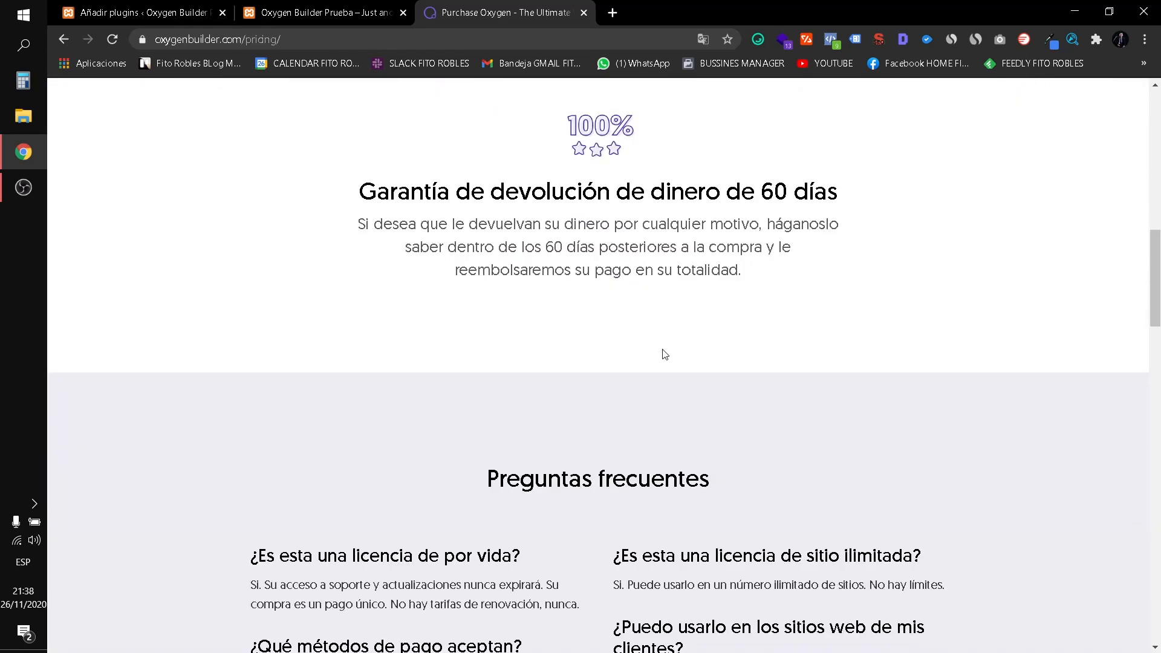
scroll(666, 354, "down", 2)
scroll(665, 355, "down", 1)
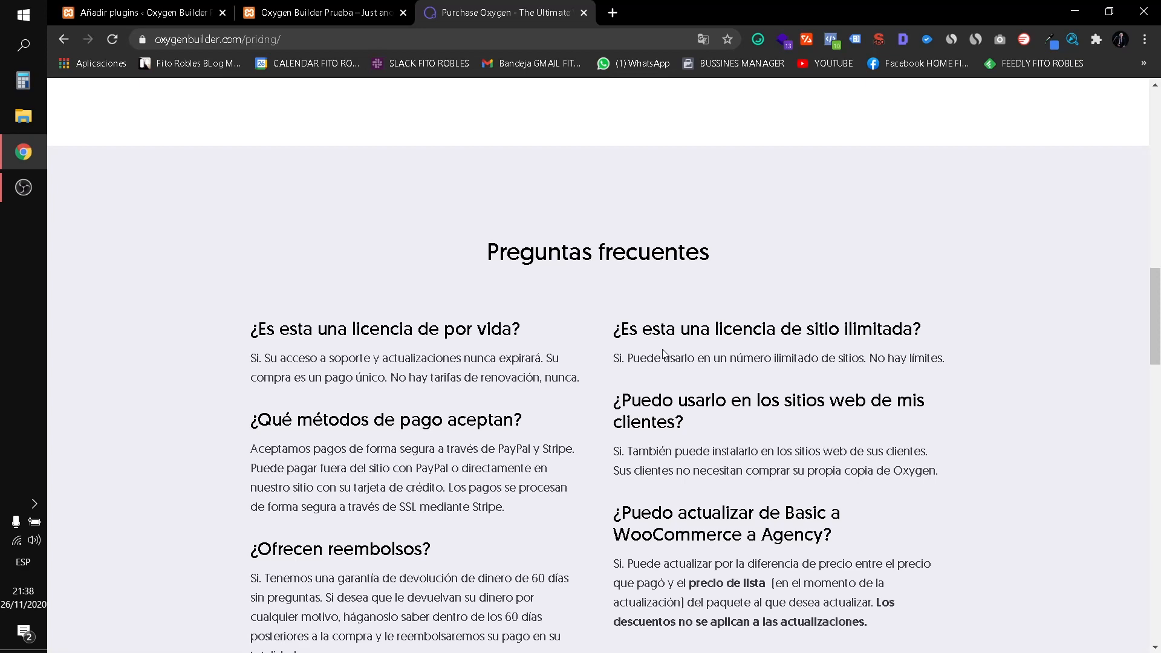
scroll(662, 355, "down", 5)
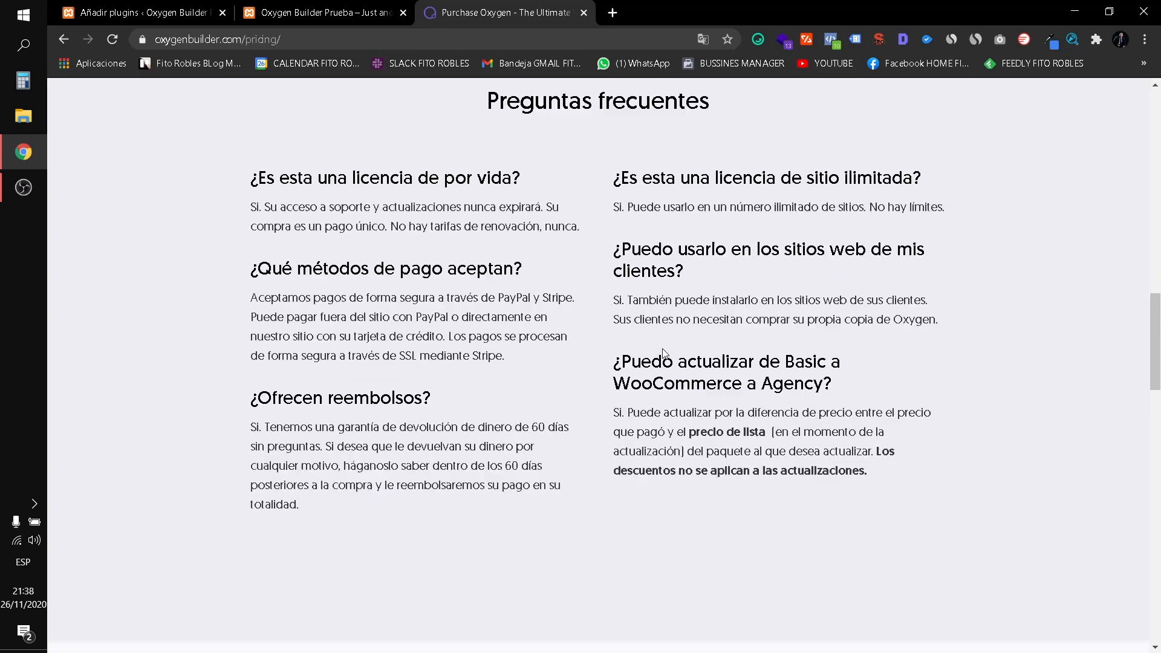
scroll(662, 355, "down", 5)
scroll(664, 351, "down", 10)
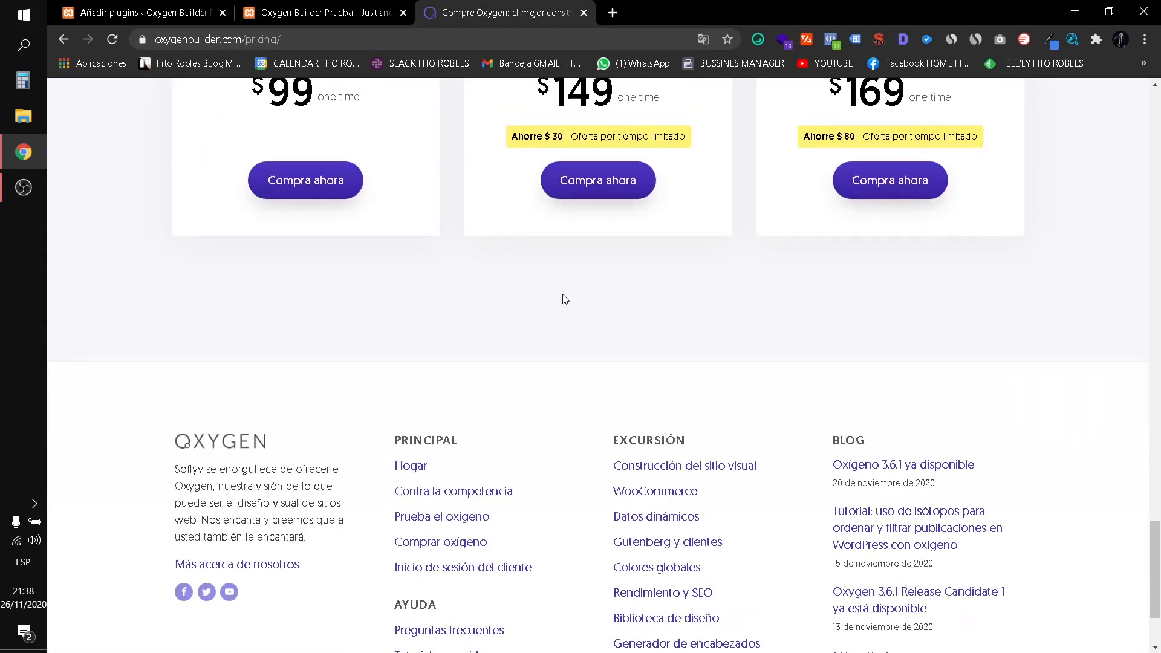
scroll(624, 290, "up", 20)
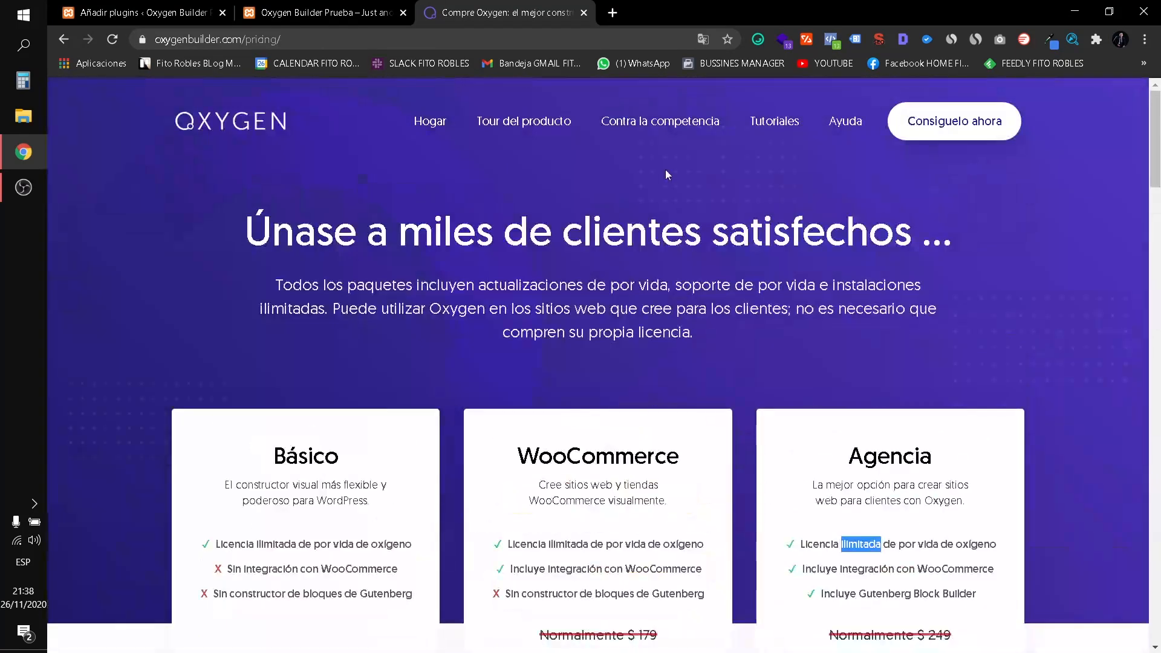
Open the comparison of Oxygen against its competitors and read its licence and updates table and its design table.
left_click(637, 124)
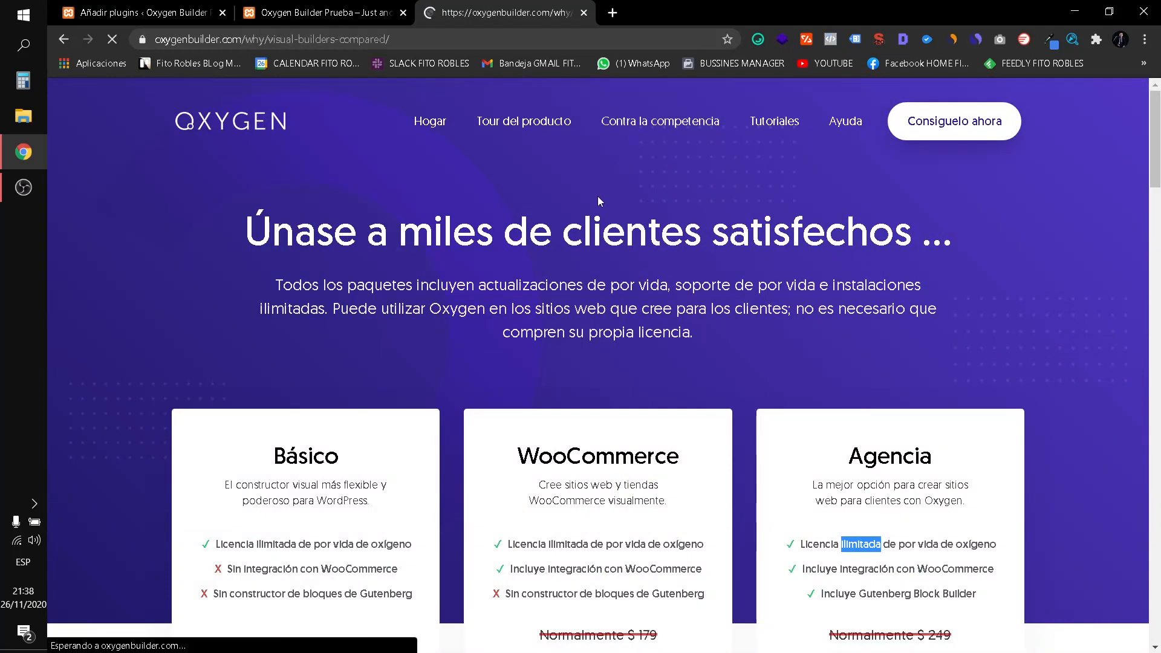
scroll(551, 260, "down", 1)
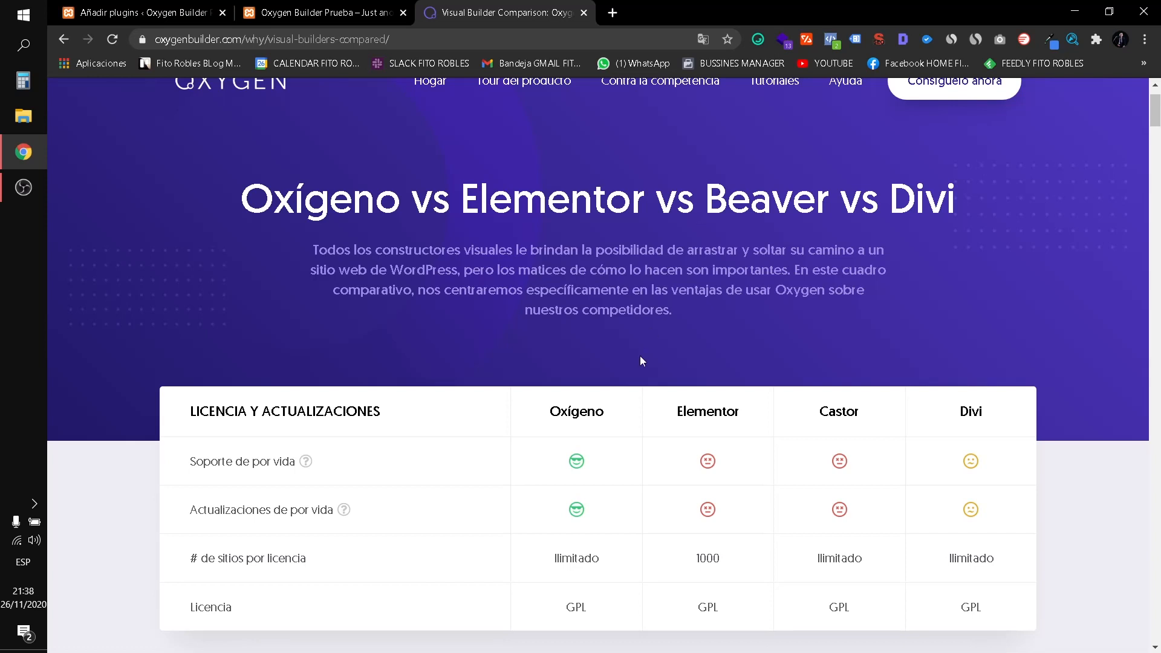
scroll(643, 355, "down", 1)
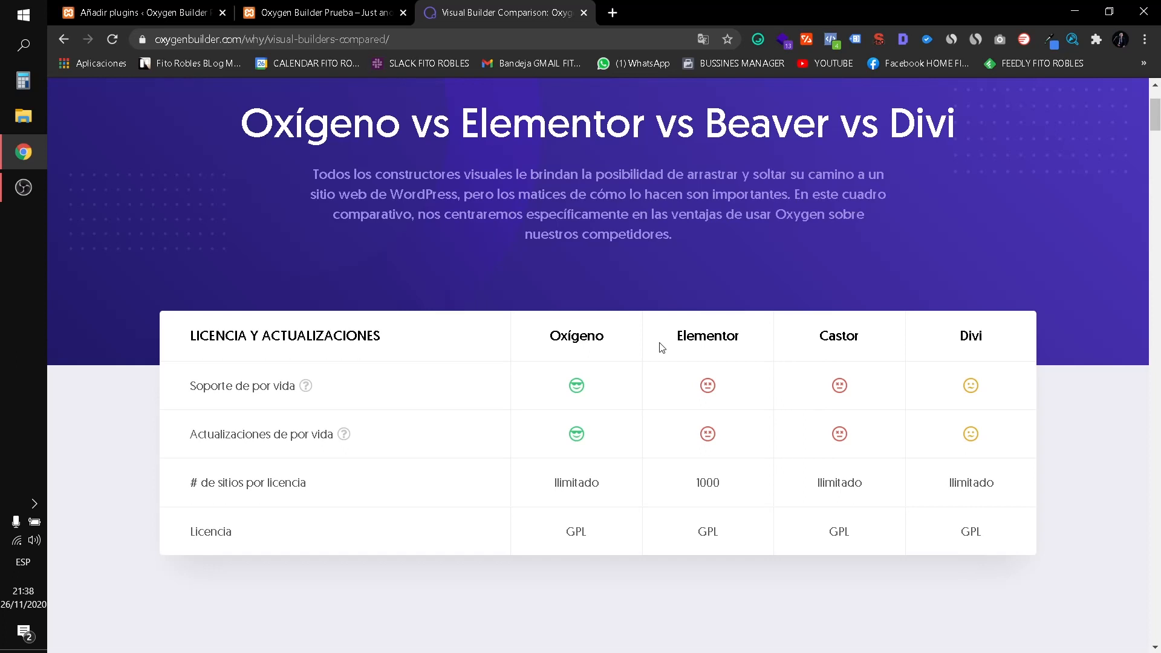
scroll(649, 505, "down", 1)
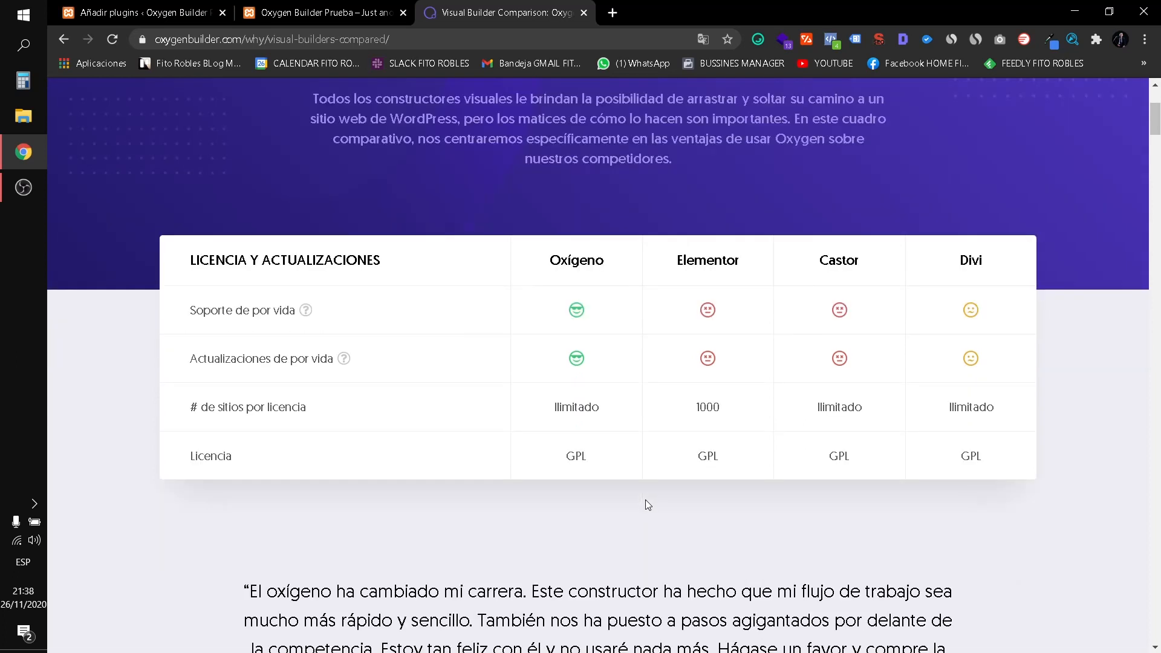
scroll(643, 485, "down", 7)
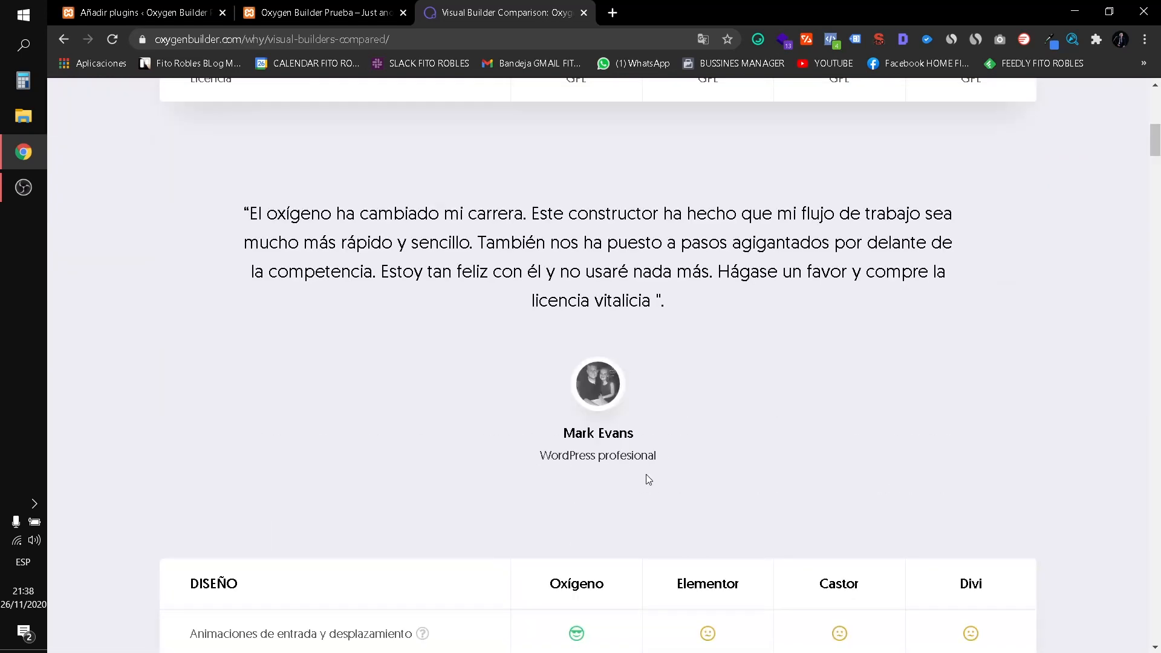
scroll(647, 484, "down", 4)
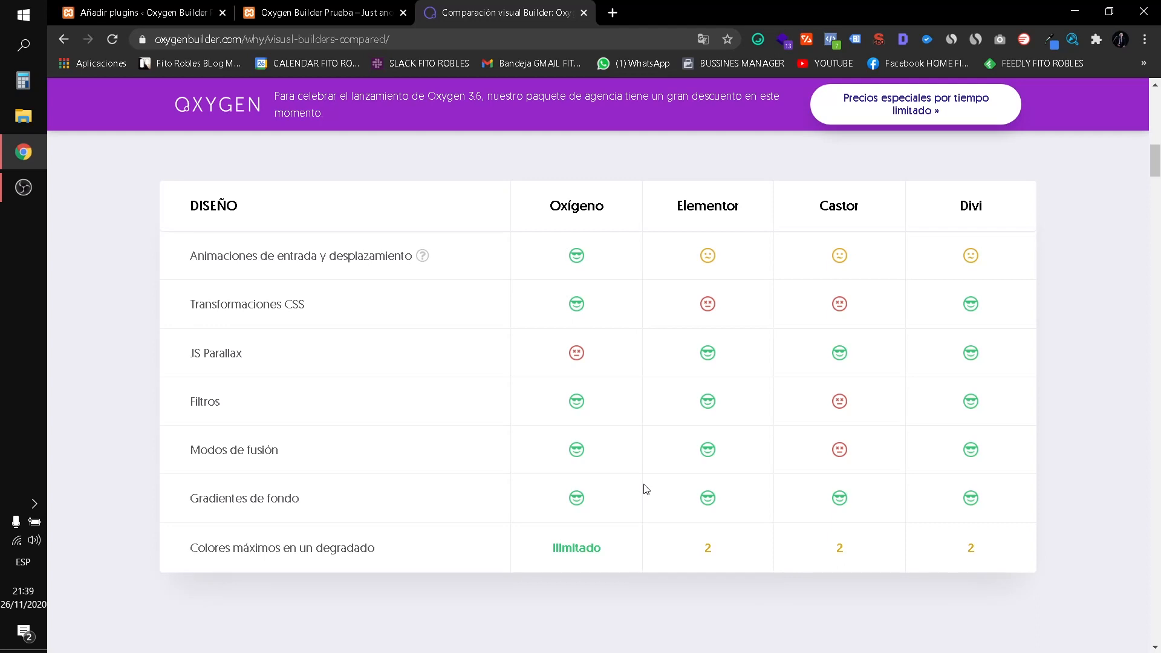
Restore the translated comparison page to its original English and review the Design table.
left_click(700, 40)
left_click(474, 71)
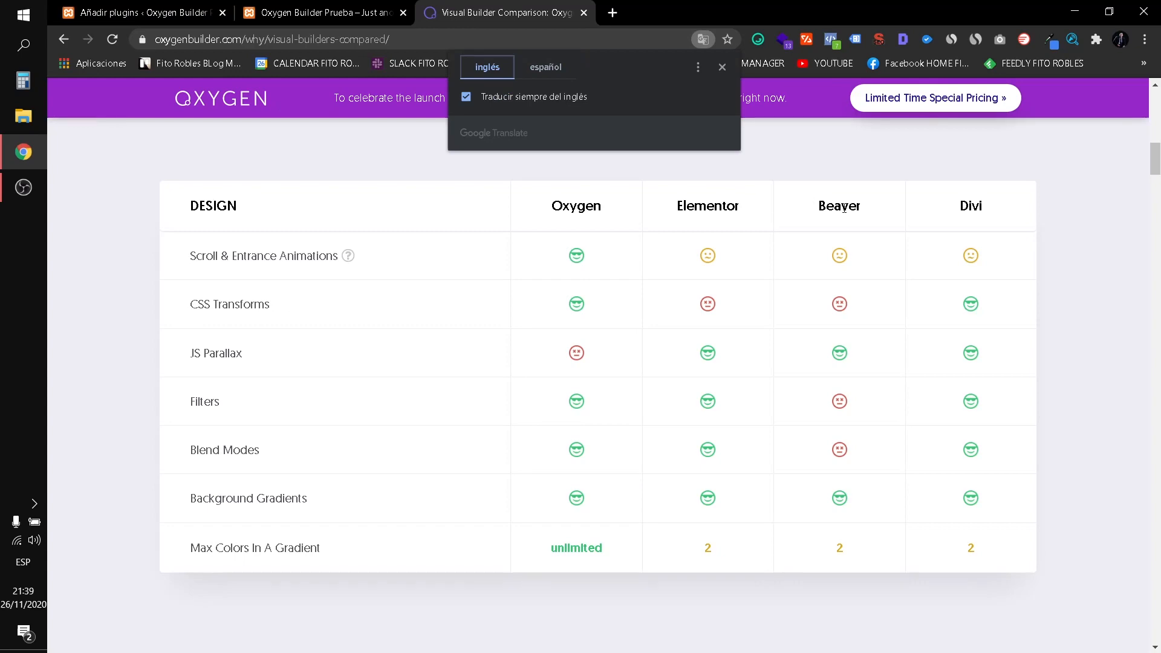
scroll(643, 259, "down", 5)
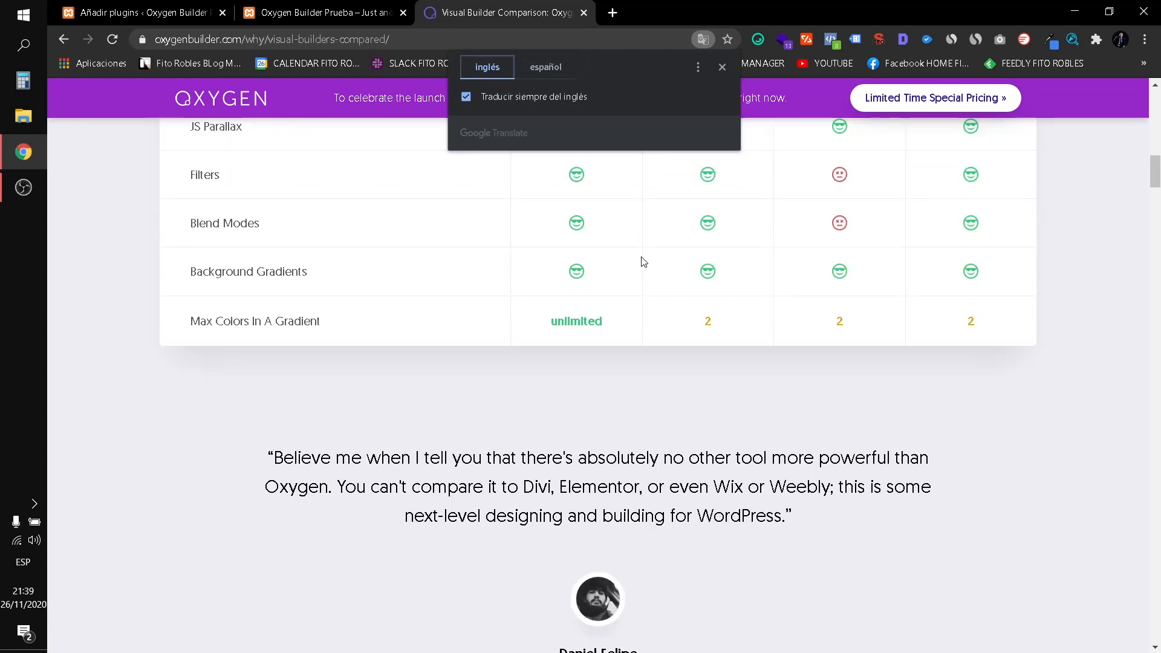
scroll(643, 259, "up", 8)
scroll(617, 270, "down", 3)
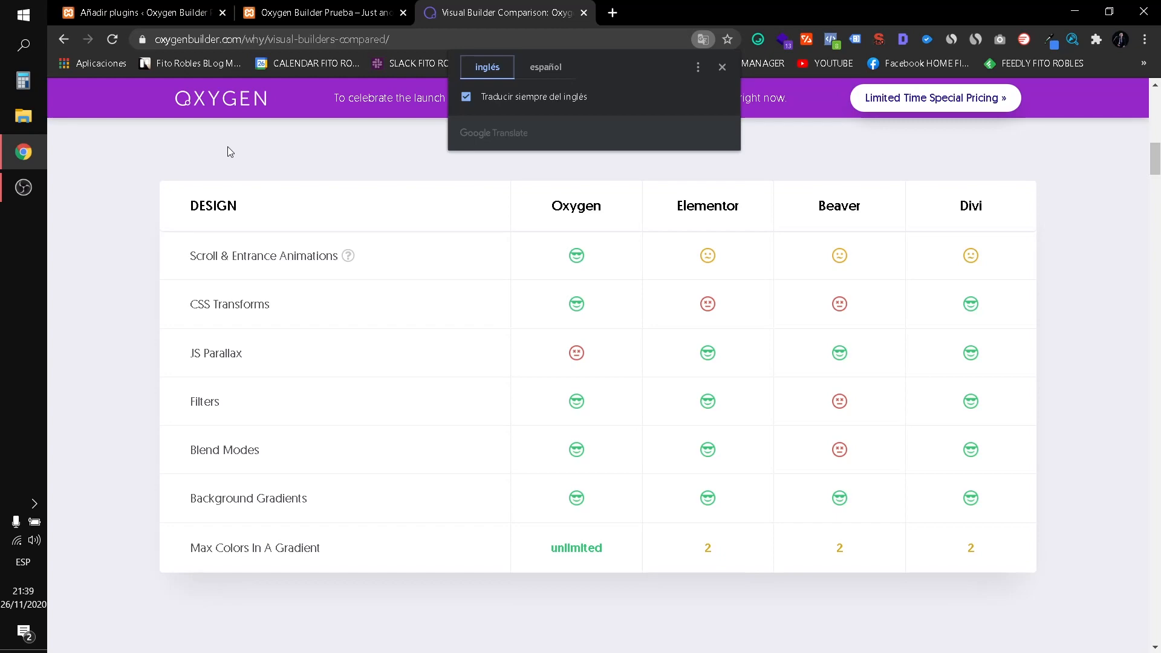
Examine how the four builders compare in the Responsive and Headers & Footers tables, continuing to Layout Features.
scroll(230, 289, "down", 12)
scroll(325, 381, "down", 1)
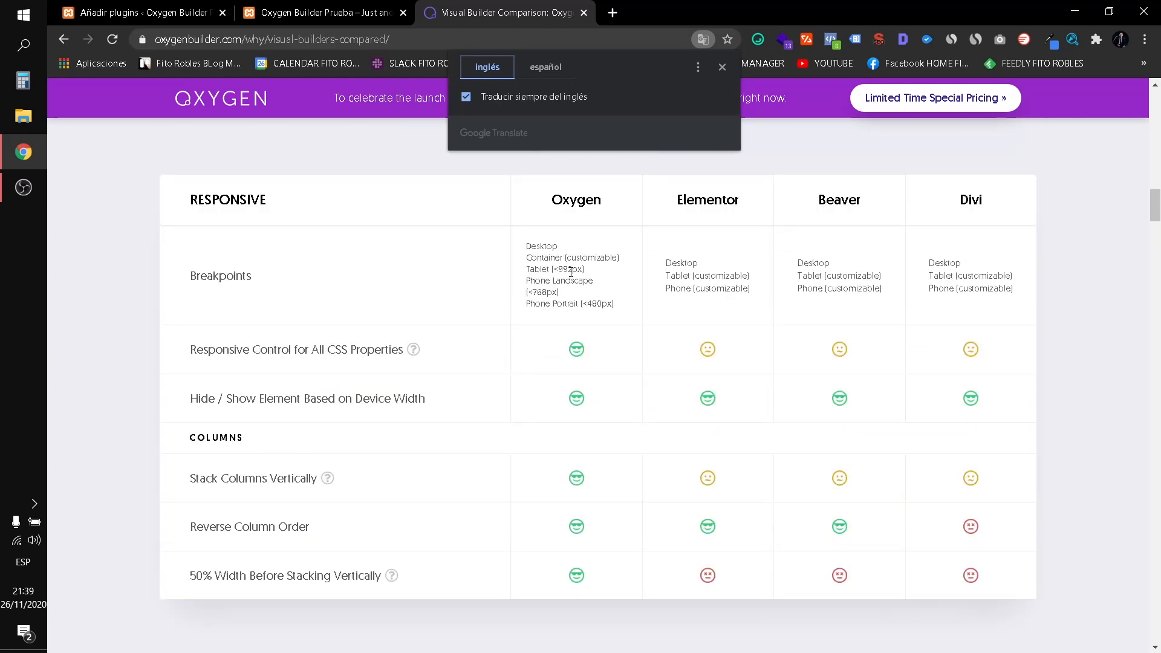
scroll(590, 386, "down", 1)
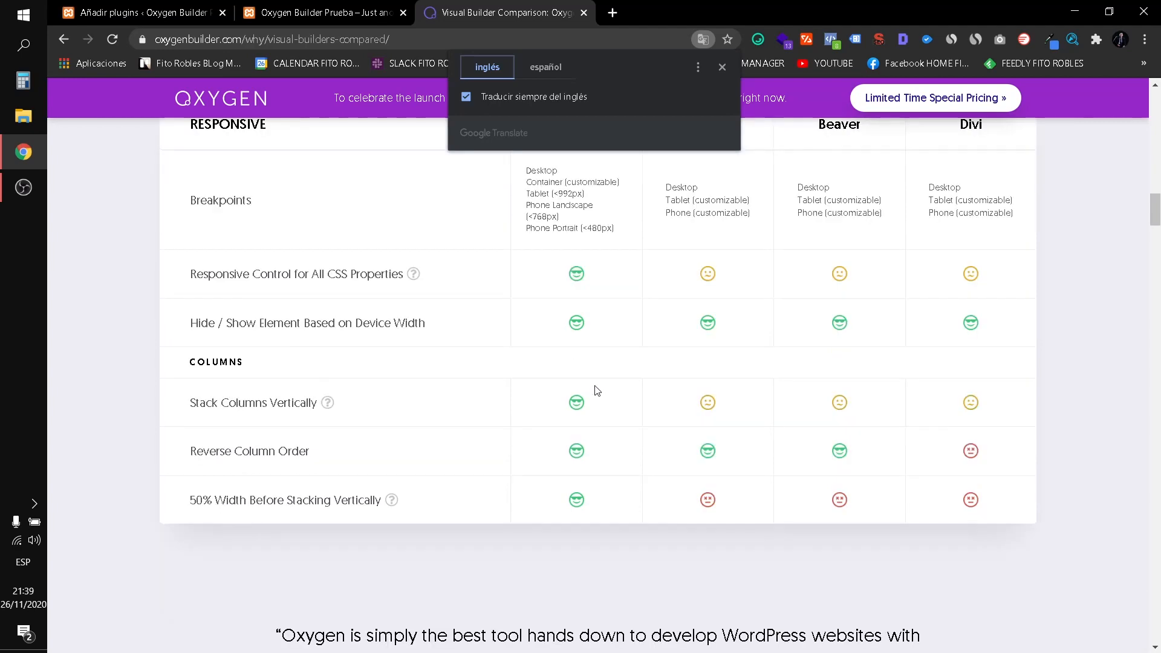
scroll(597, 390, "down", 10)
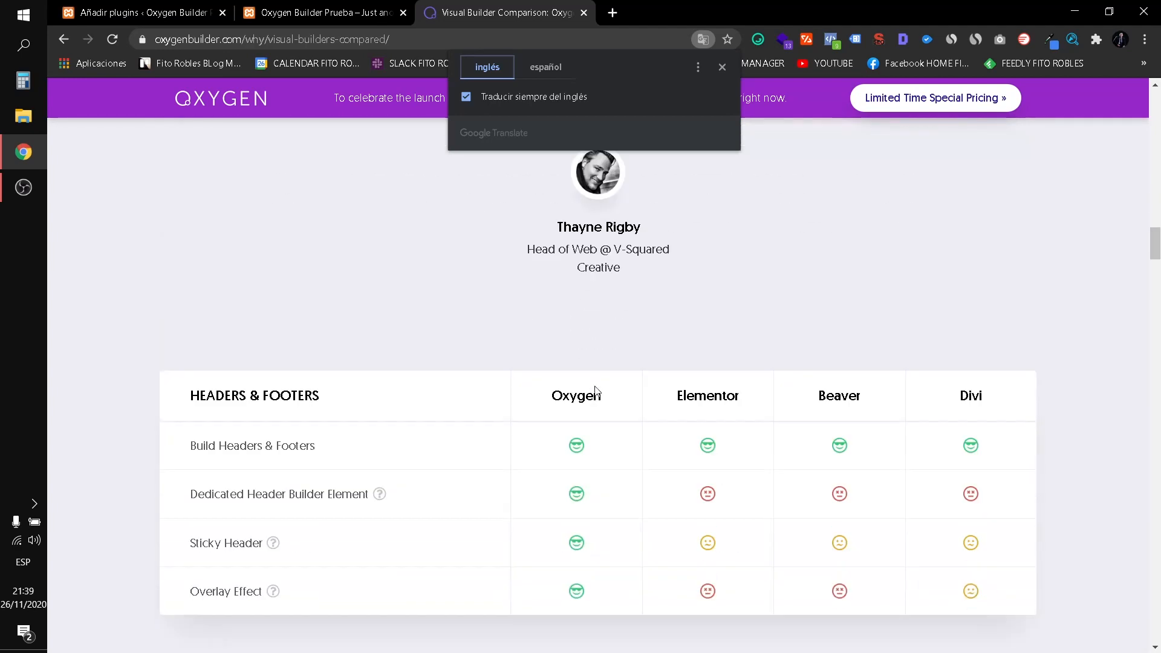
scroll(455, 387, "down", 7)
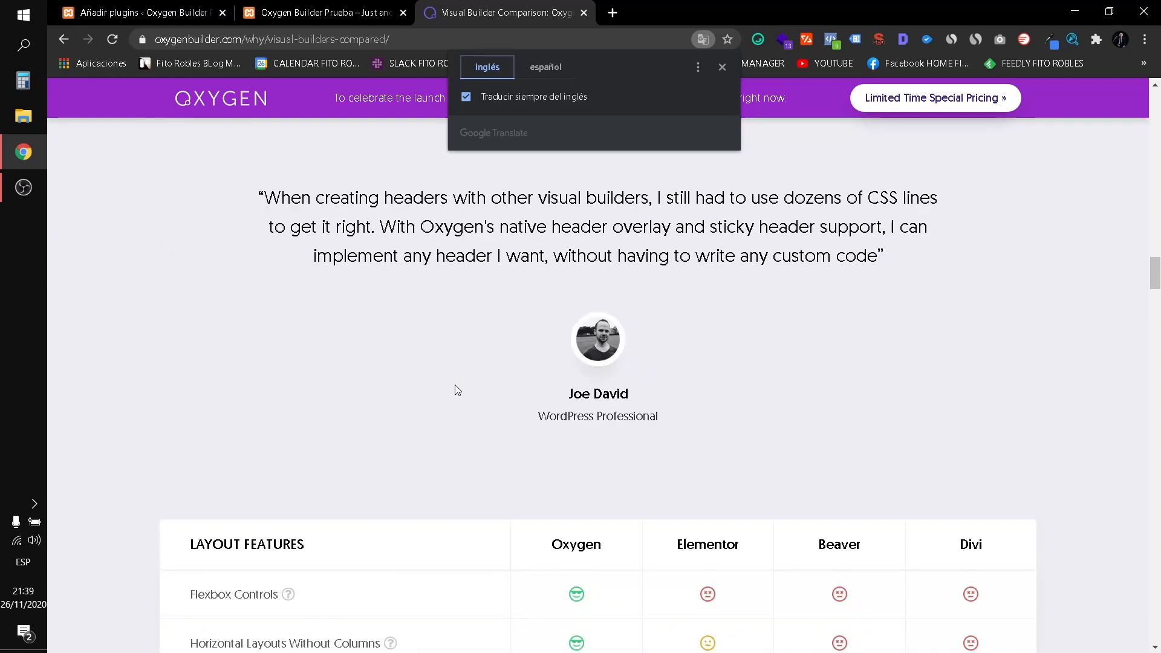
Examine the Performance & SEO comparison table and continue through the WooCommerce and Gutenberg comparisons.
scroll(456, 390, "down", 12)
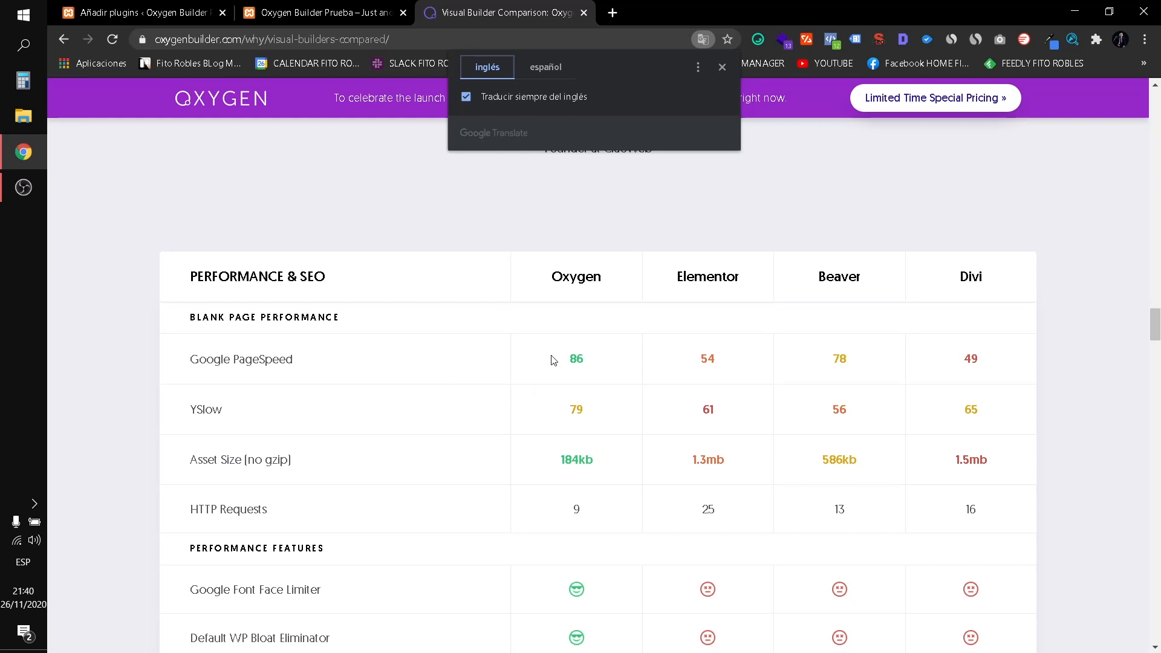
scroll(550, 363, "down", 1)
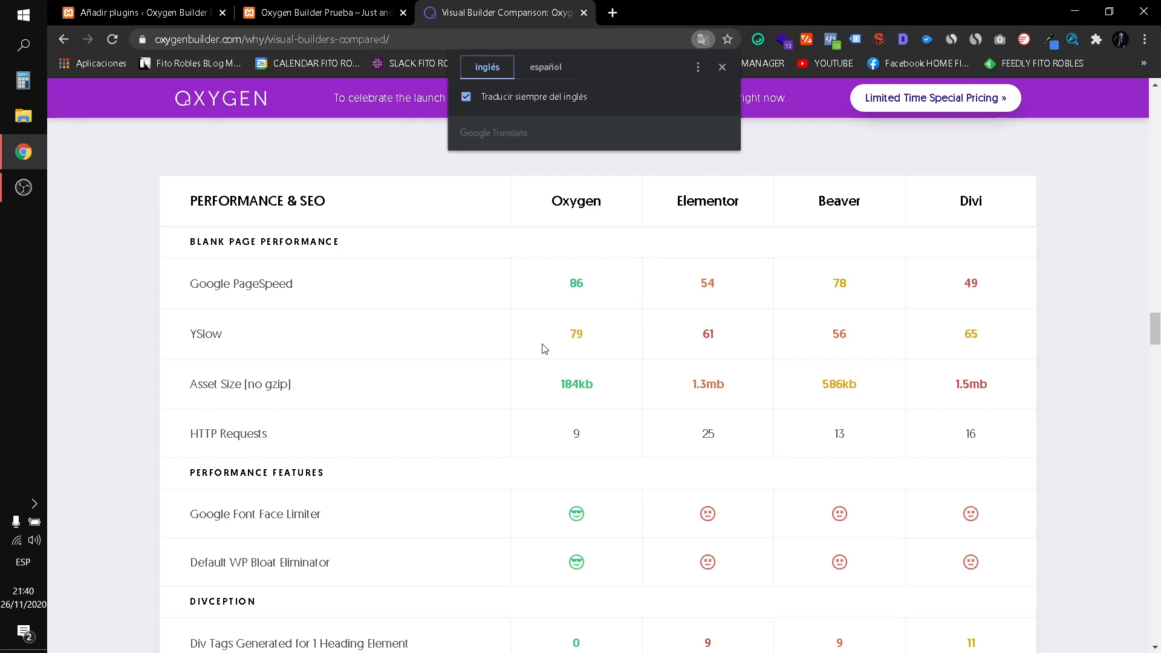
scroll(541, 354, "down", 10)
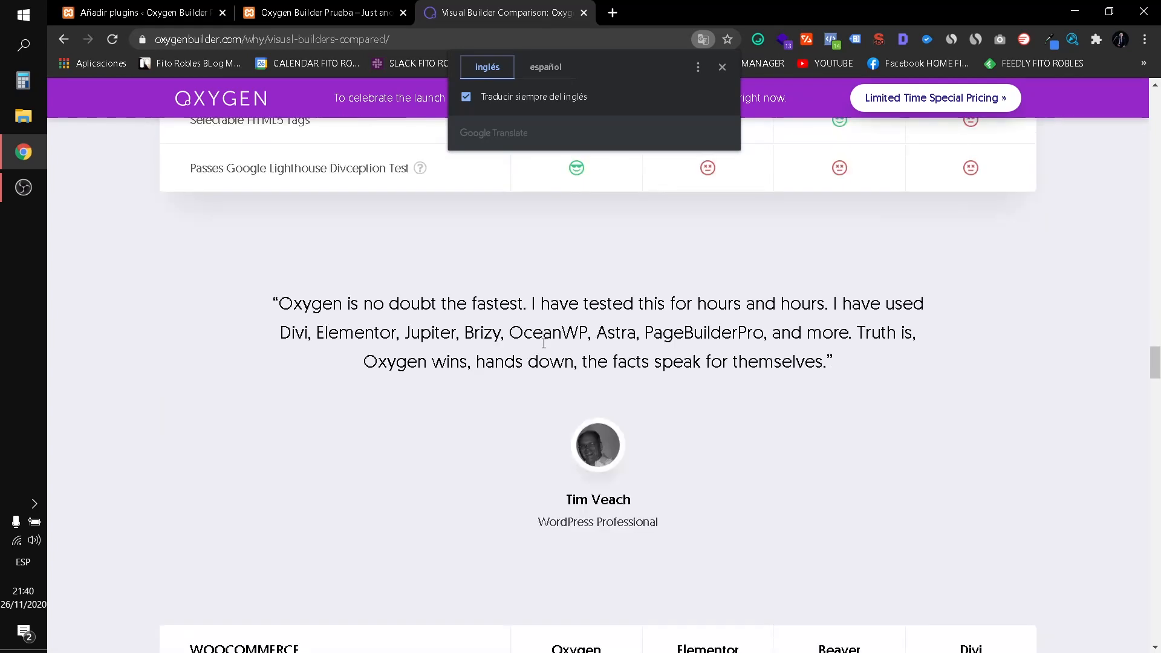
scroll(544, 343, "down", 7)
scroll(546, 344, "down", 15)
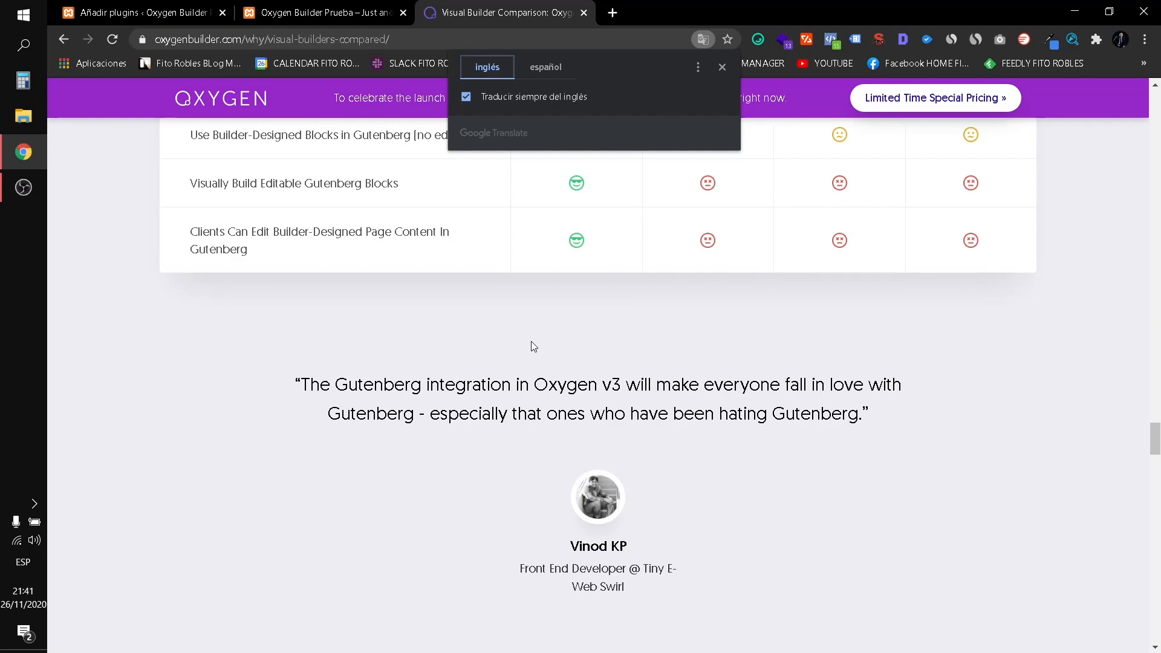
Return to the License & Updates table and highlight the Oxygen and Elementor column headings.
scroll(526, 345, "up", 20)
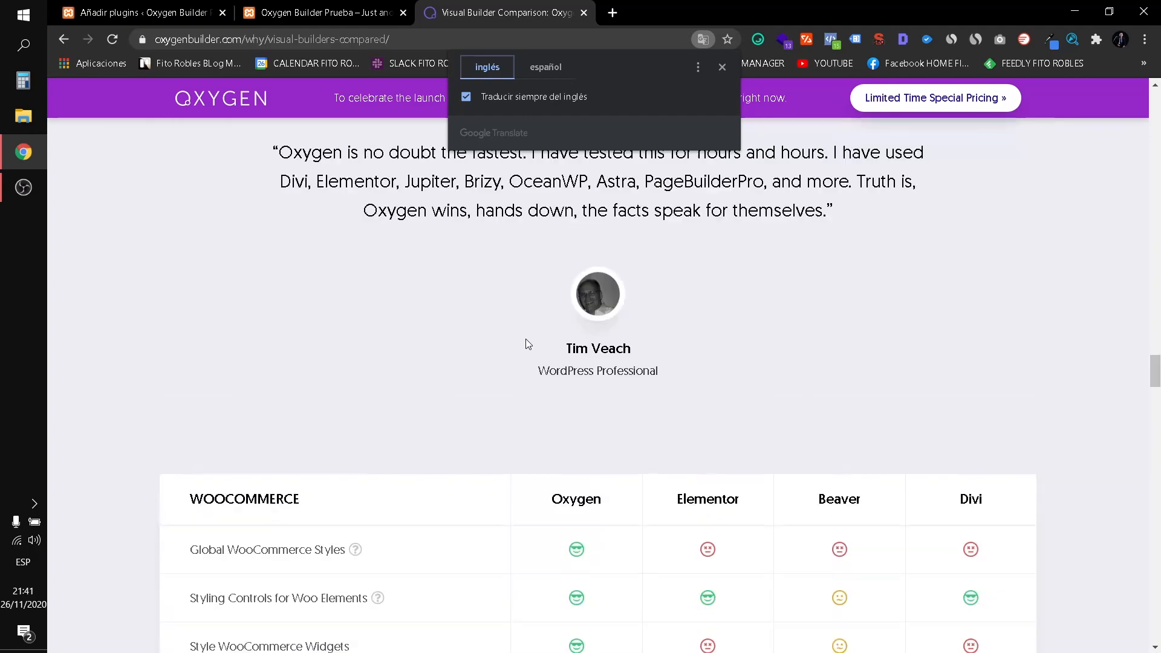
scroll(524, 340, "up", 20)
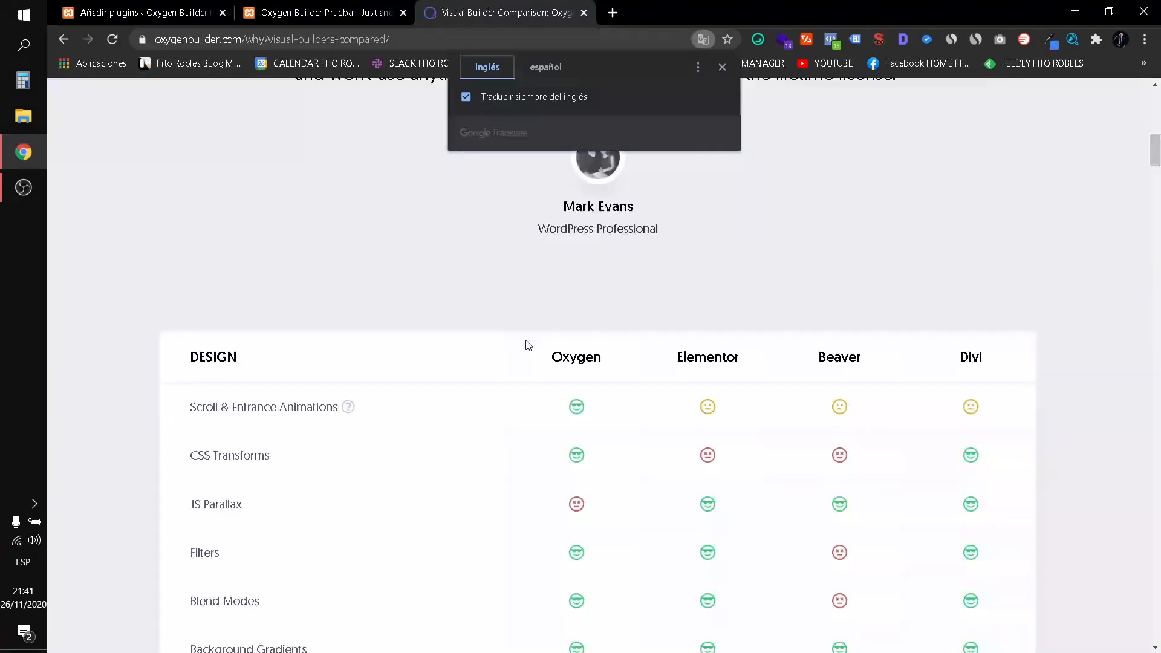
scroll(525, 341, "down", 2)
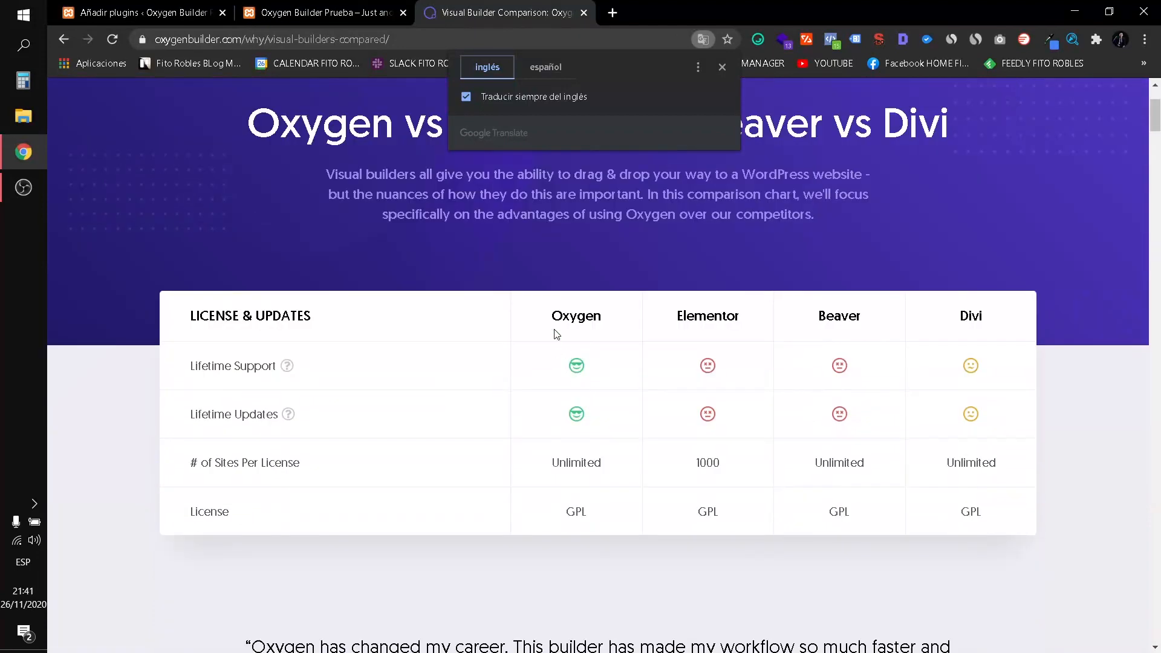
left_click_drag(547, 321, 742, 321)
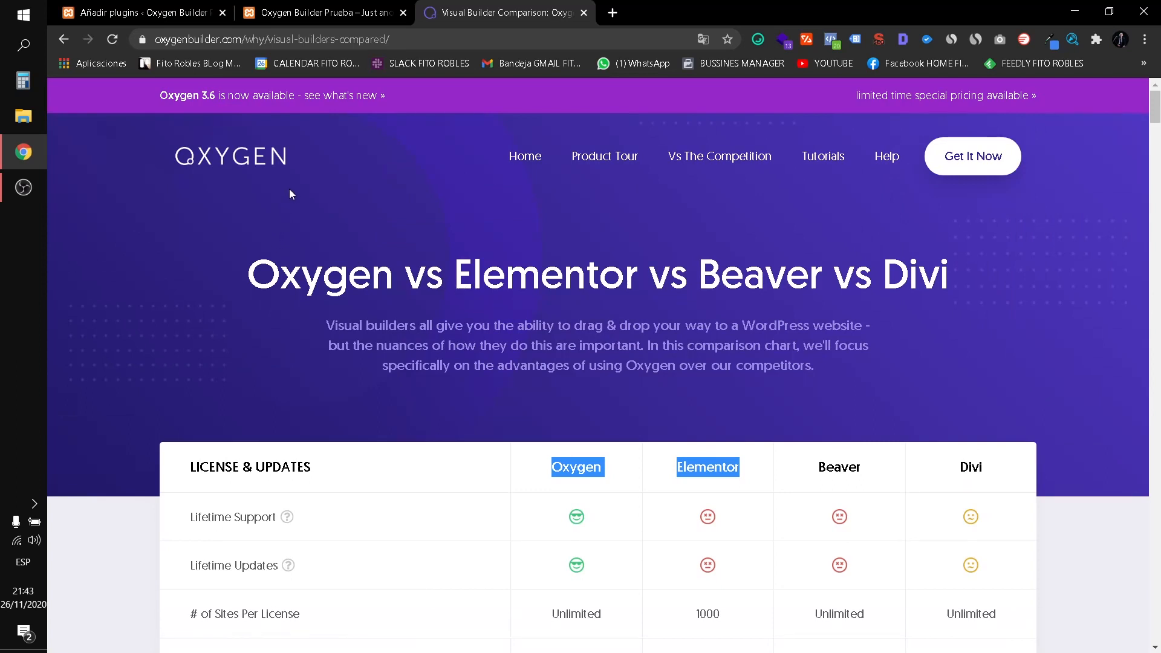
Review the full License & Updates table on the comparison page and return to its heading.
scroll(606, 381, "down", 1)
scroll(608, 380, "down", 1)
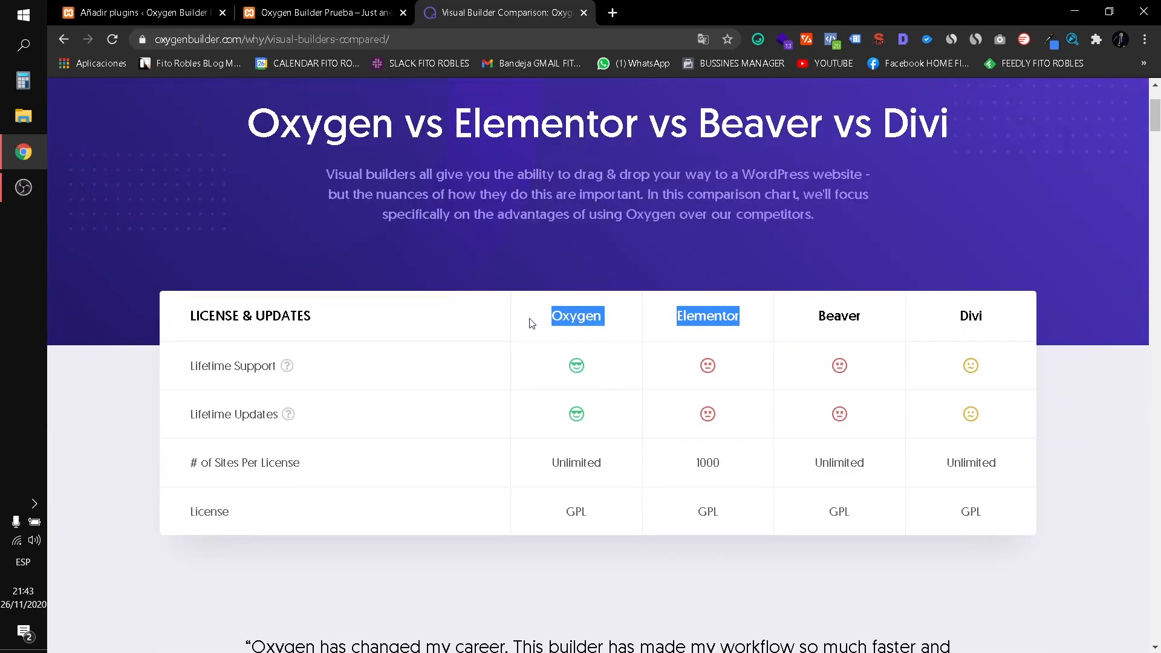
scroll(506, 263, "up", 2)
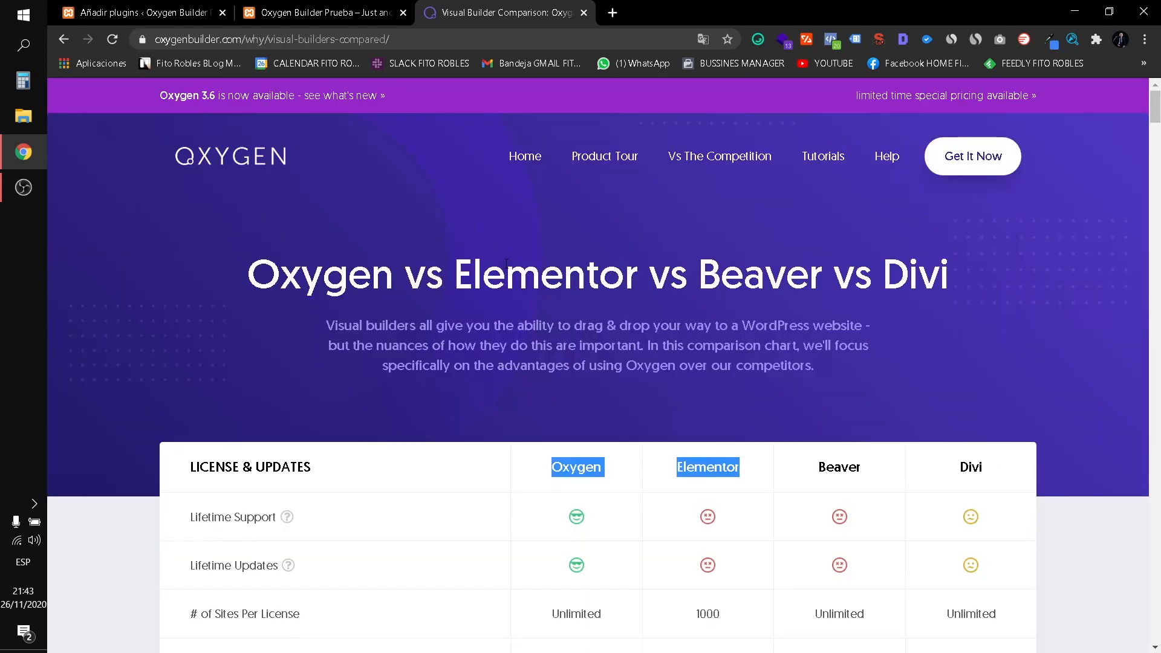
Open the WordPress About page in the test site's dashboard and examine the public home page down to its footer.
left_click(116, 9)
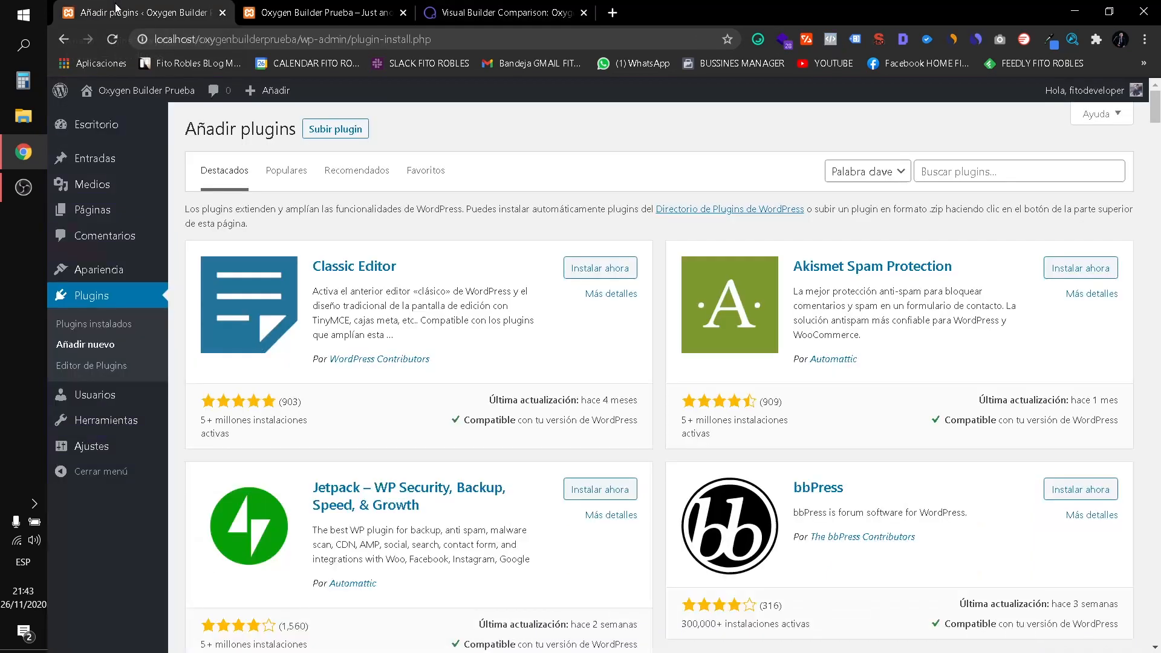
left_click(60, 91)
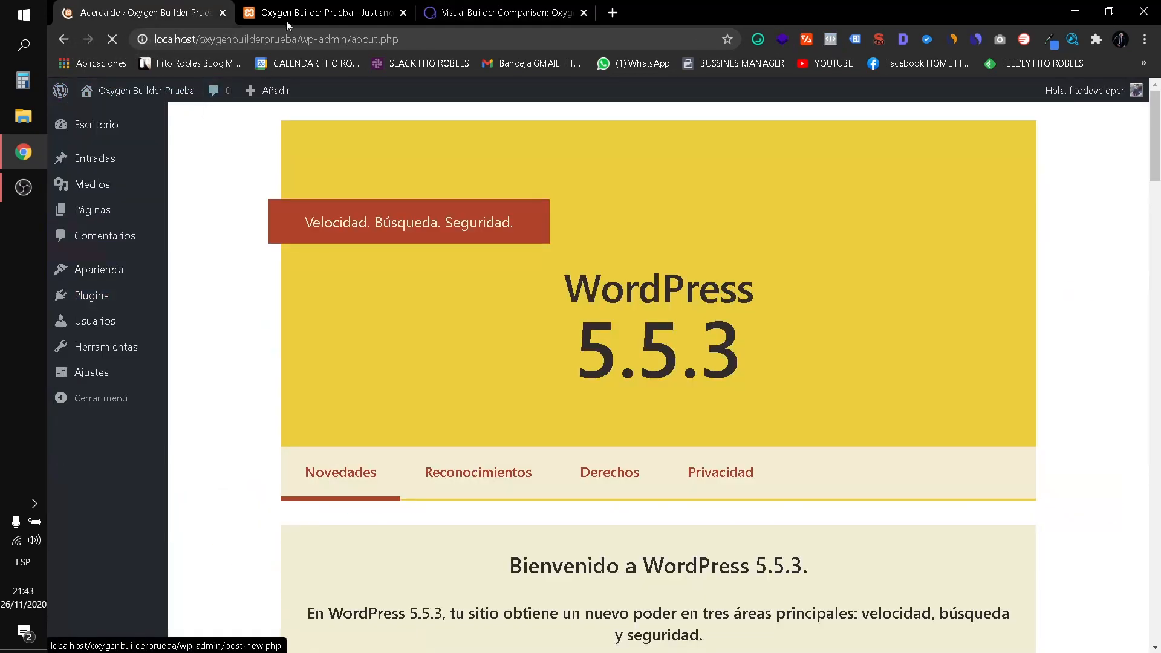
left_click(305, 11)
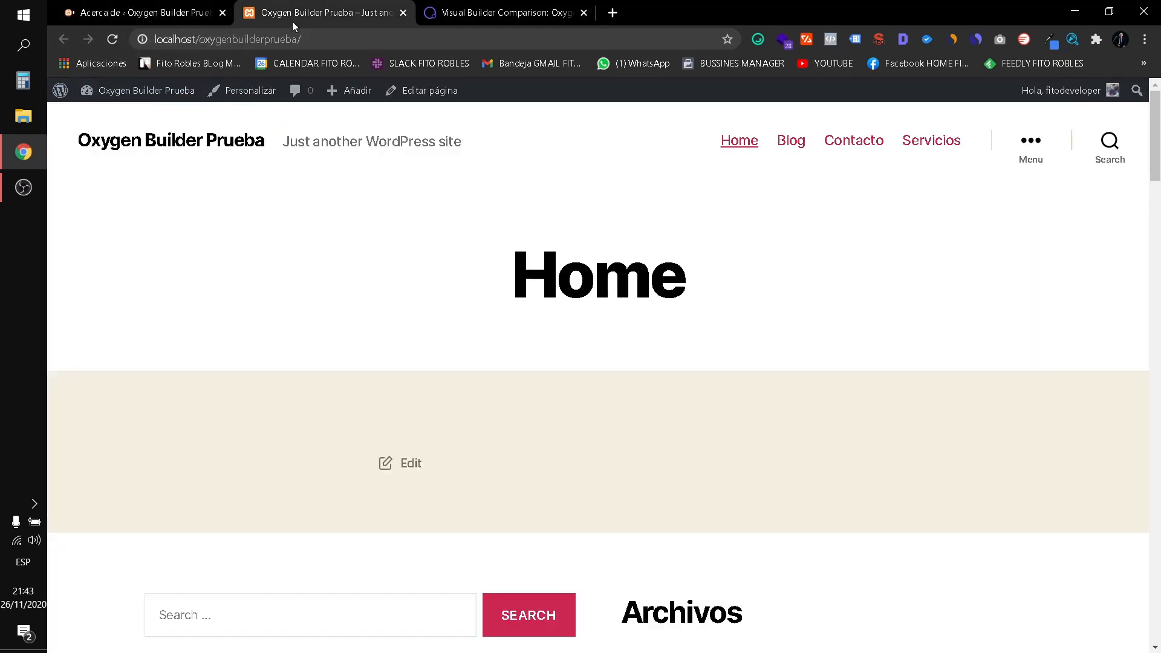
left_click(115, 48)
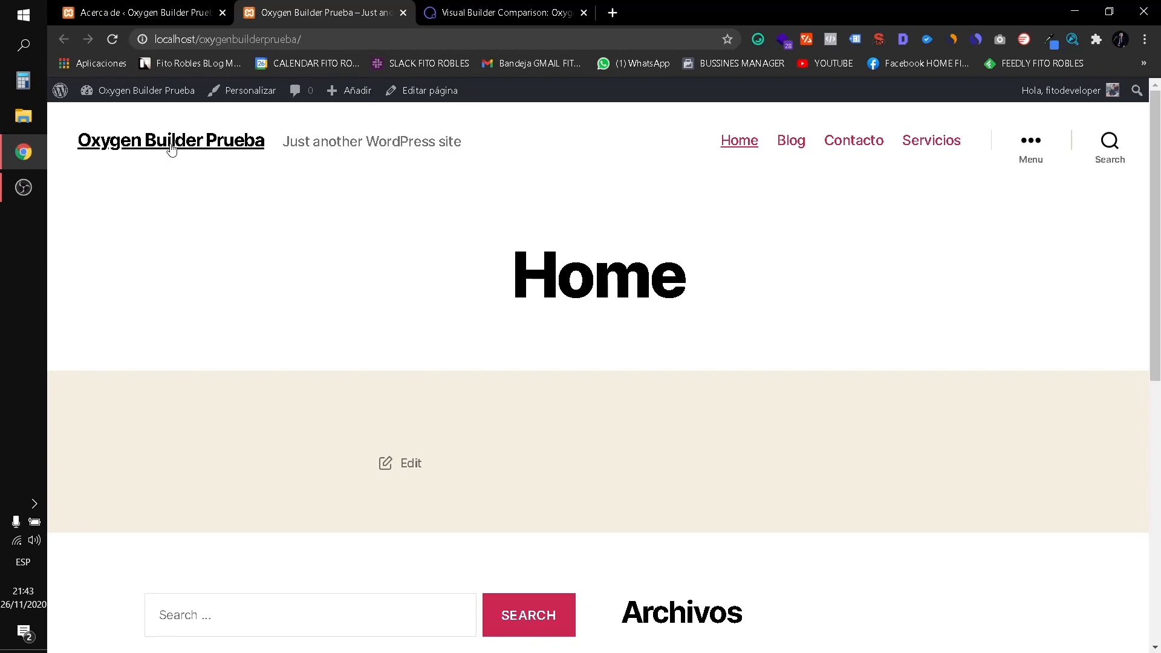
scroll(460, 187, "down", 8)
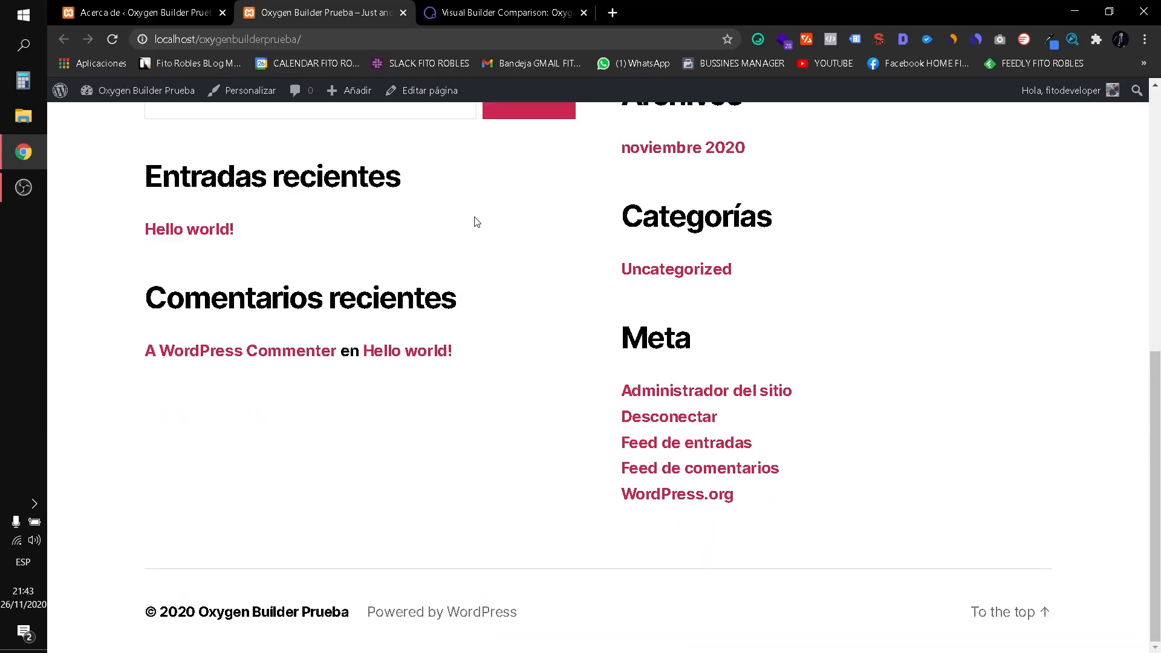
scroll(383, 262, "up", 10)
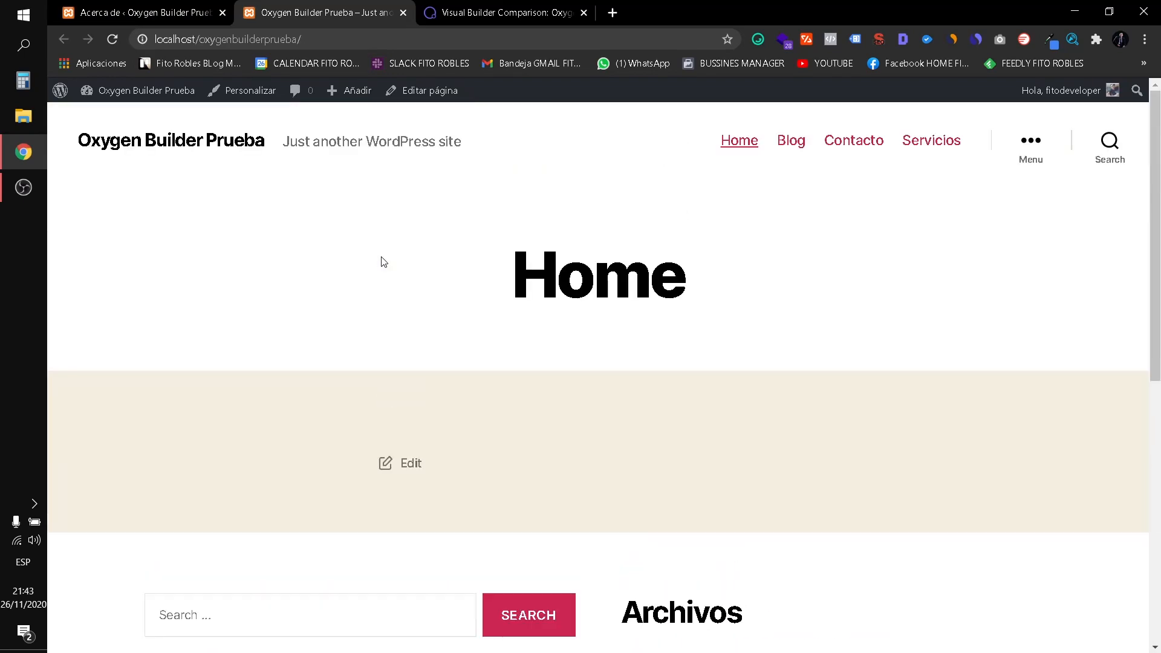
left_click(62, 9)
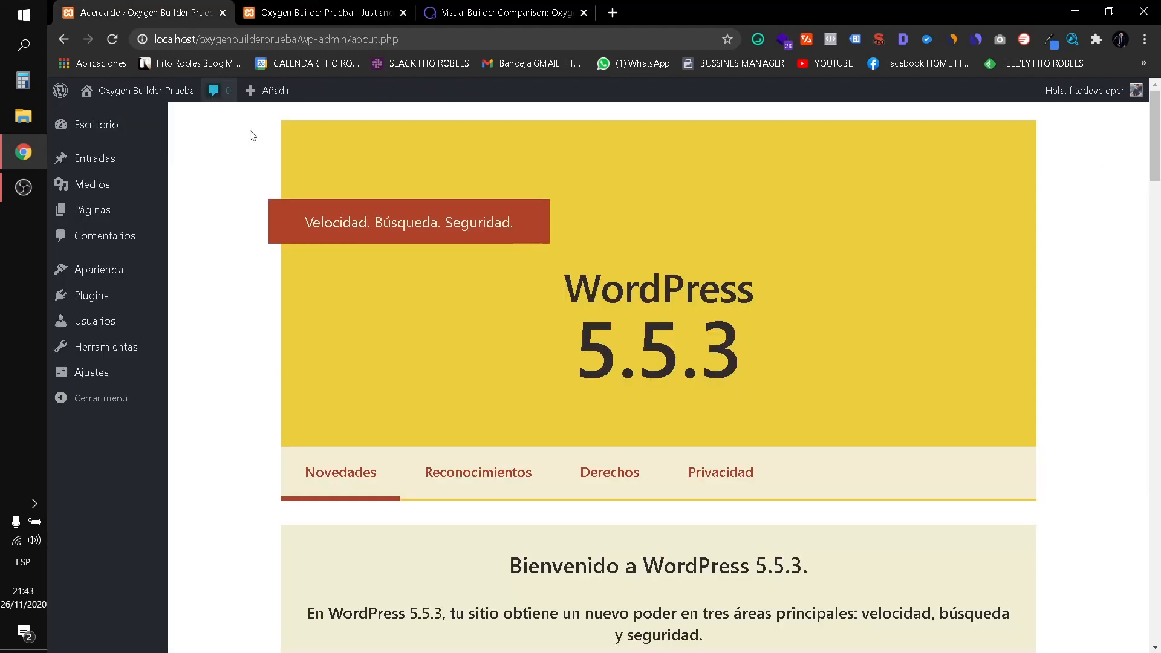
left_click(336, 14)
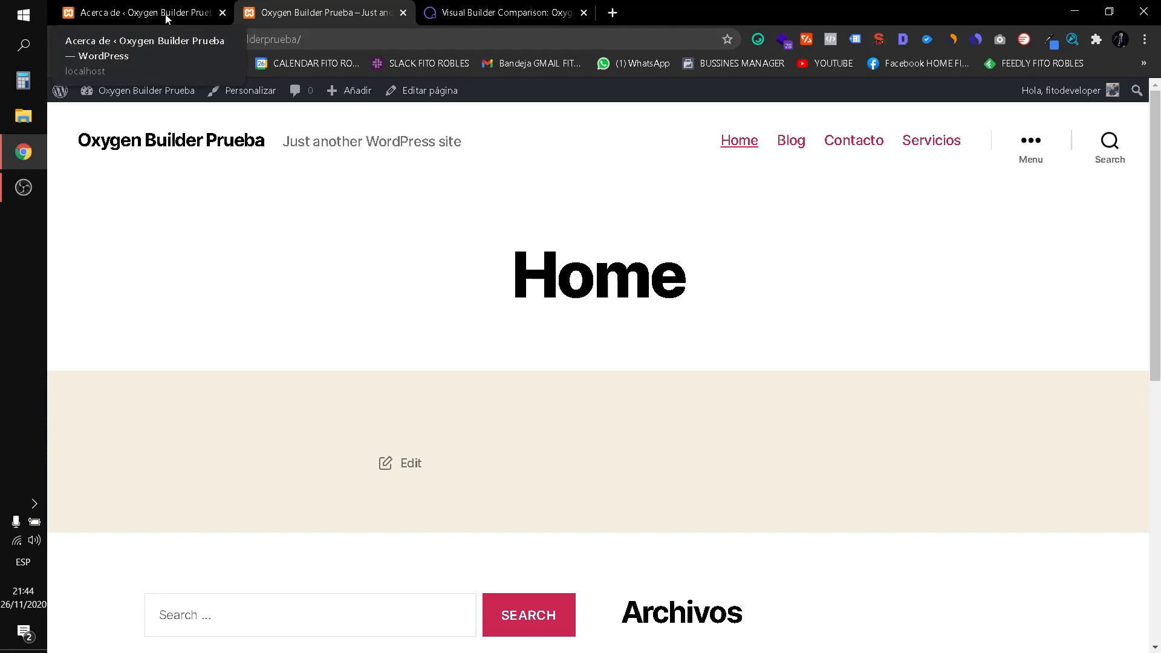
left_click(168, 18)
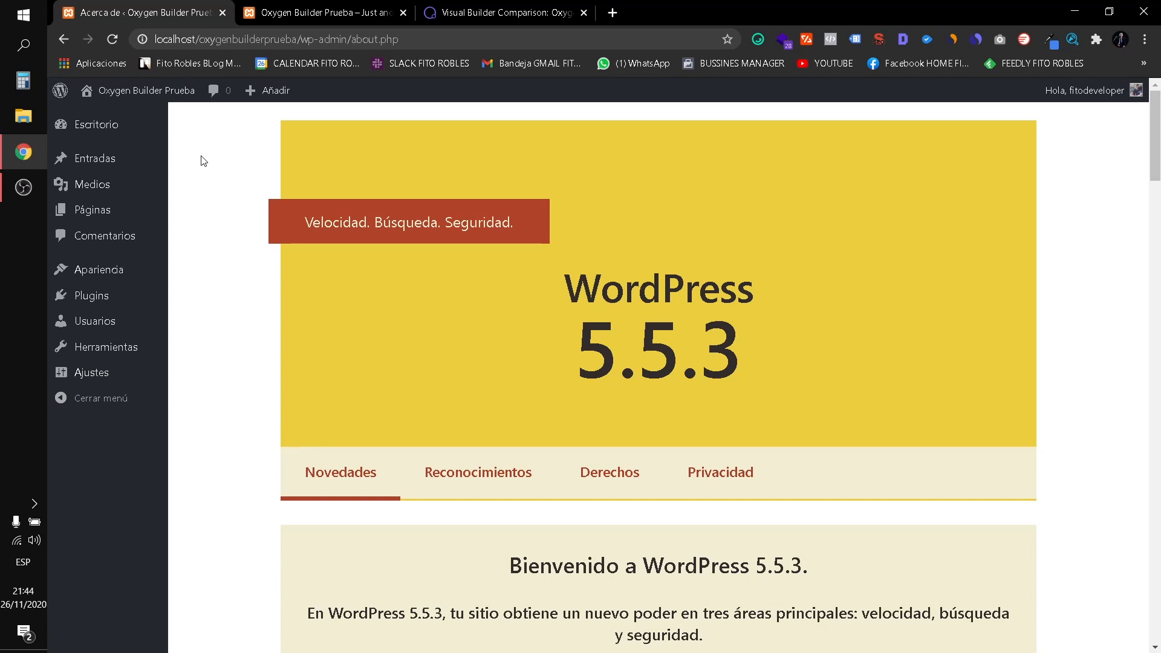
left_click(276, 7)
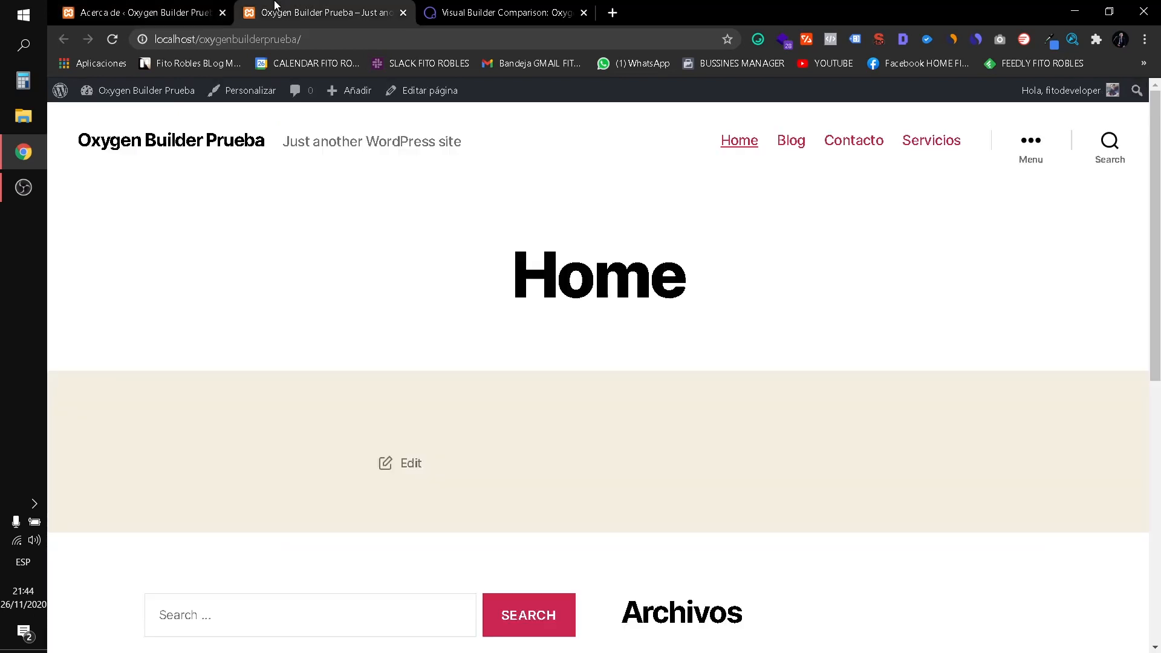
Open the form for uploading a new plugin as a ZIP file in the test site's dashboard.
left_click(191, 6)
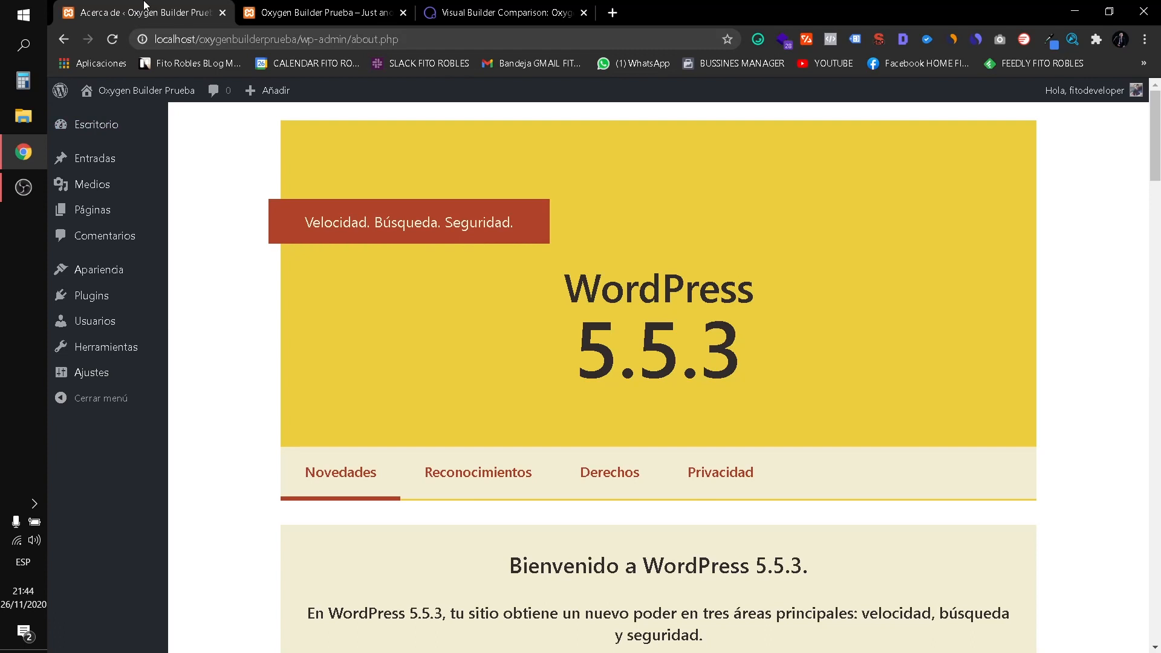
left_click(119, 299)
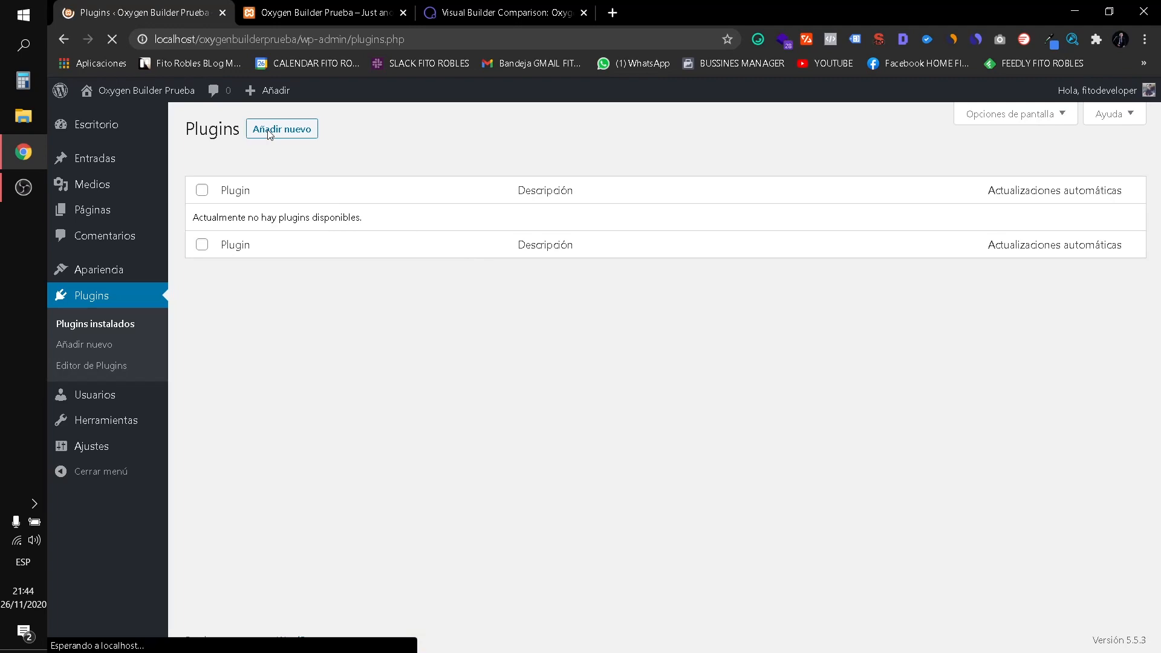
left_click(269, 134)
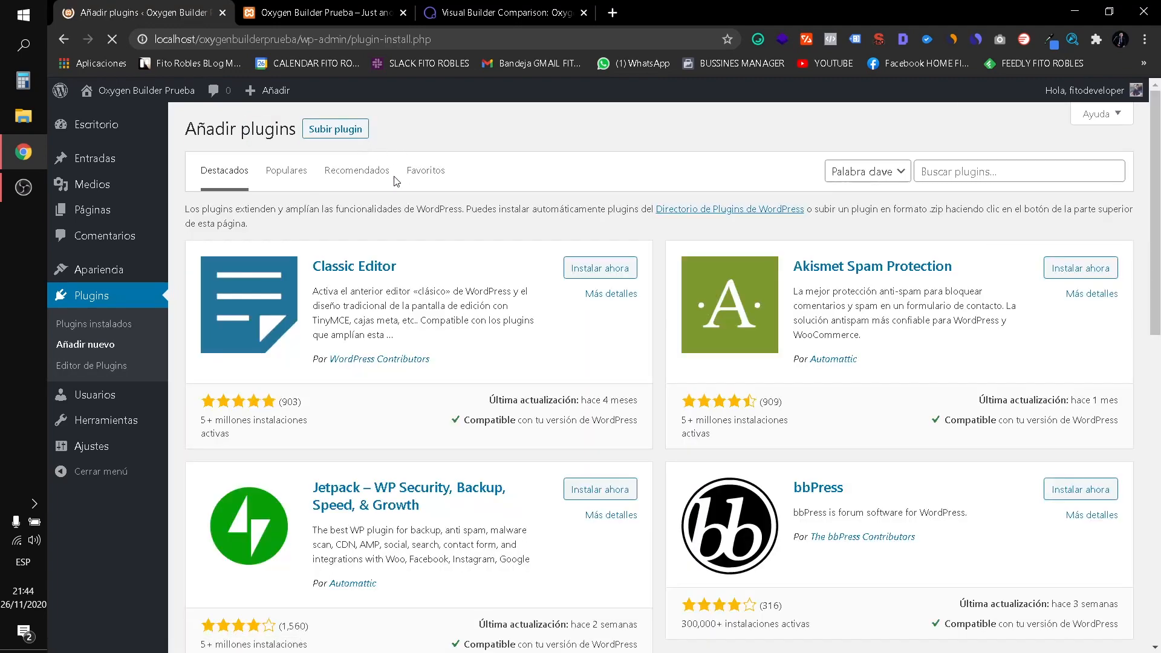
left_click(344, 135)
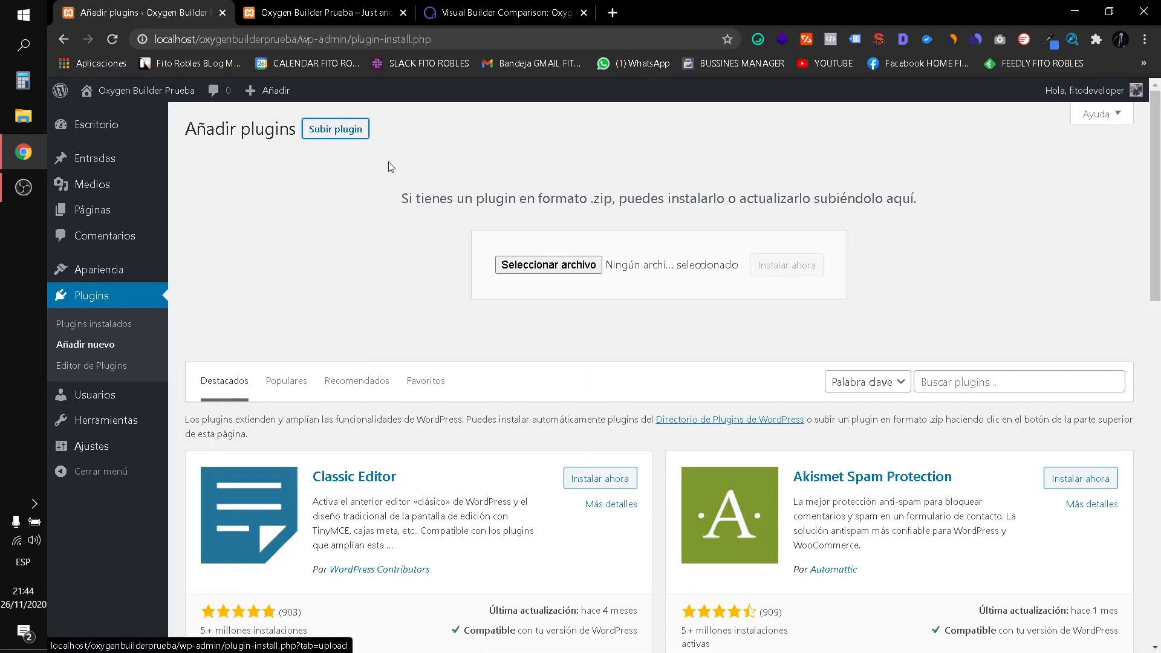
Install and activate the Oxygen plugin from oxygen3.6.1.zip, located in the OXYGEN subfolder of the PLUGINS folder.
left_click(524, 268)
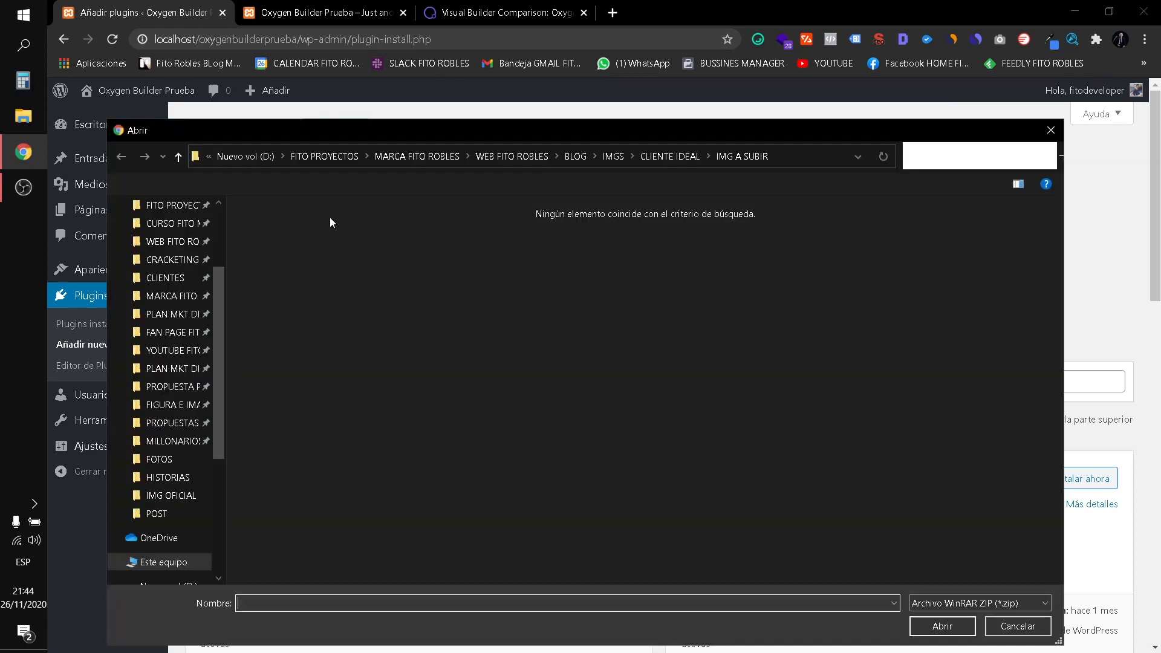
scroll(178, 272, "up", 1)
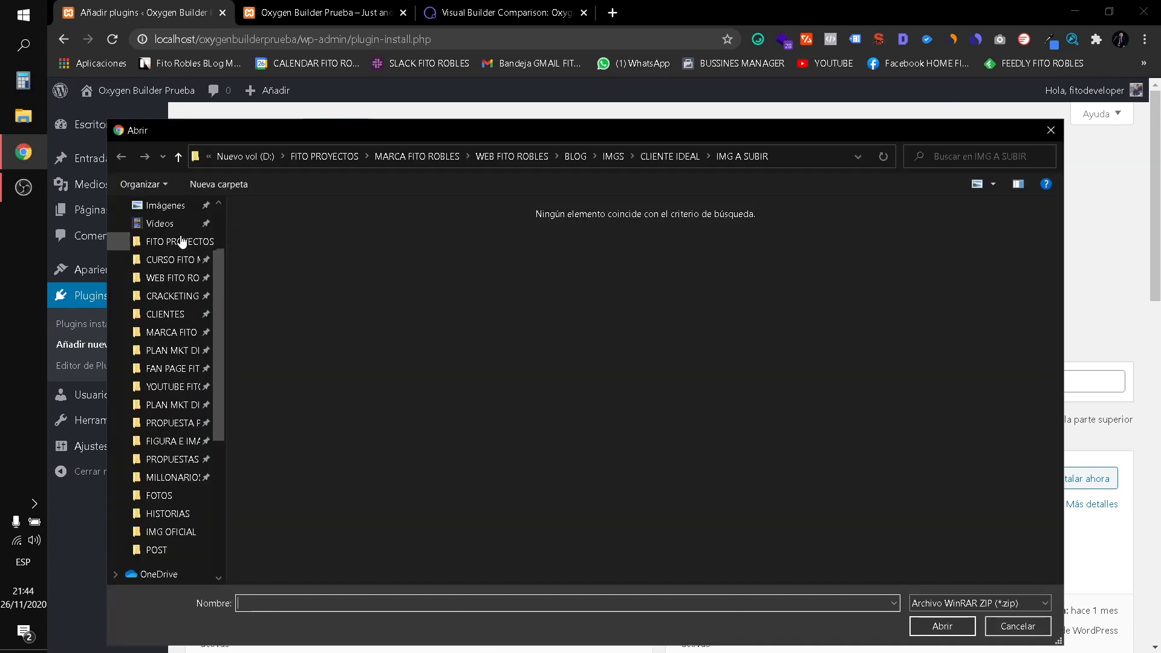
left_click(169, 282)
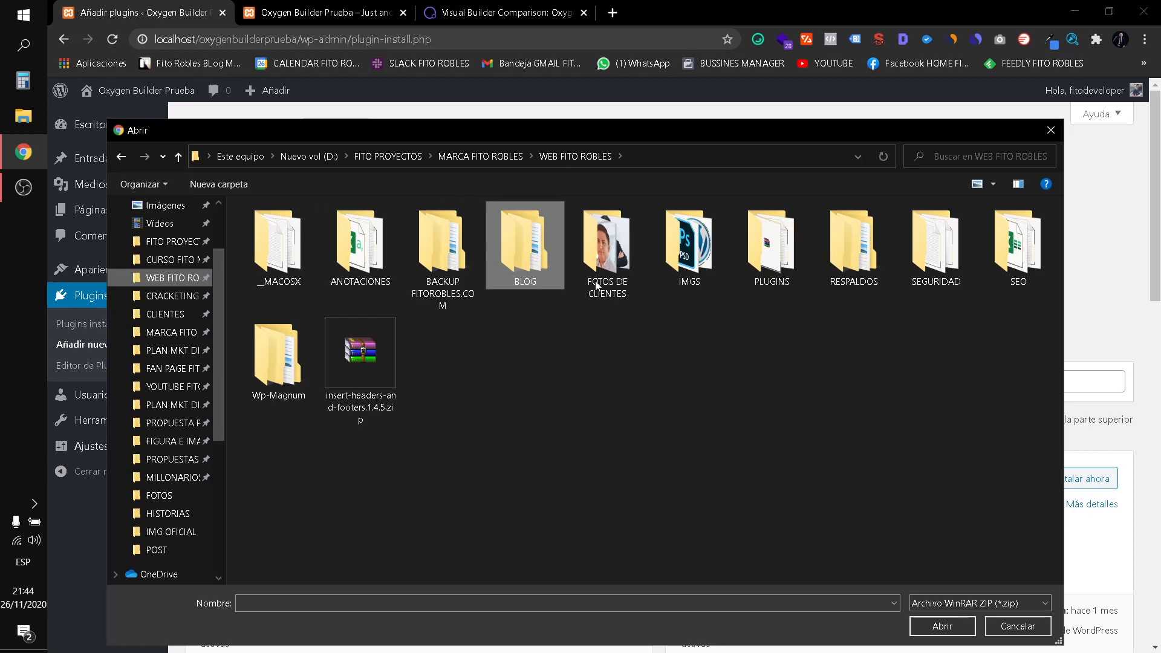
double_click(749, 265)
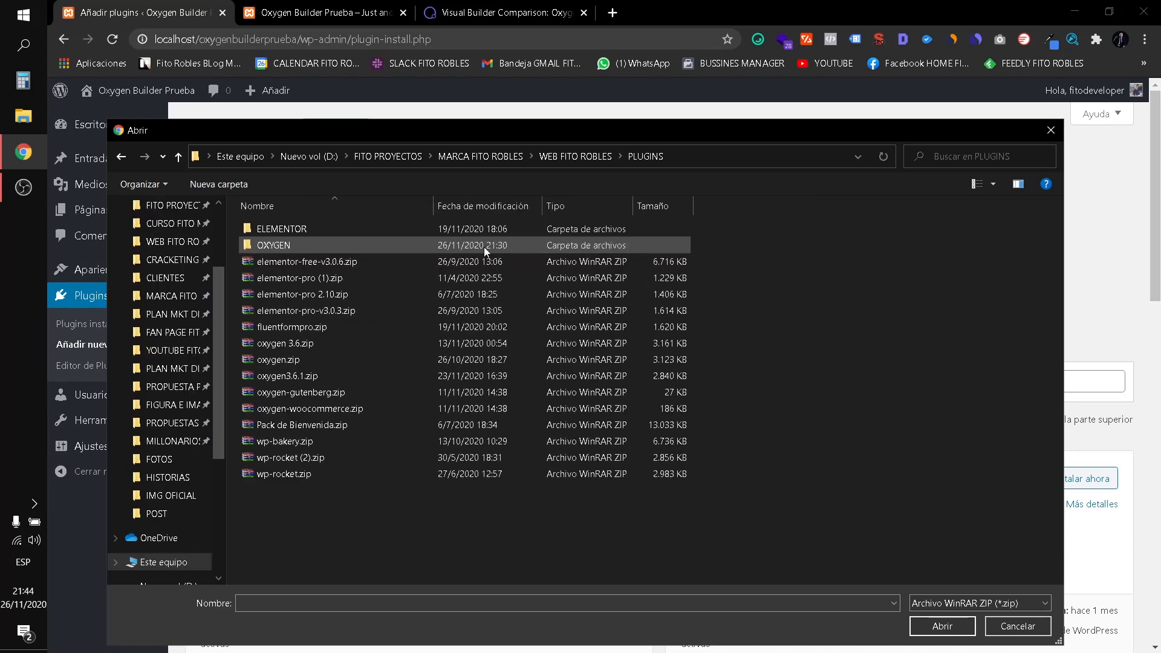
double_click(303, 242)
left_click(336, 230)
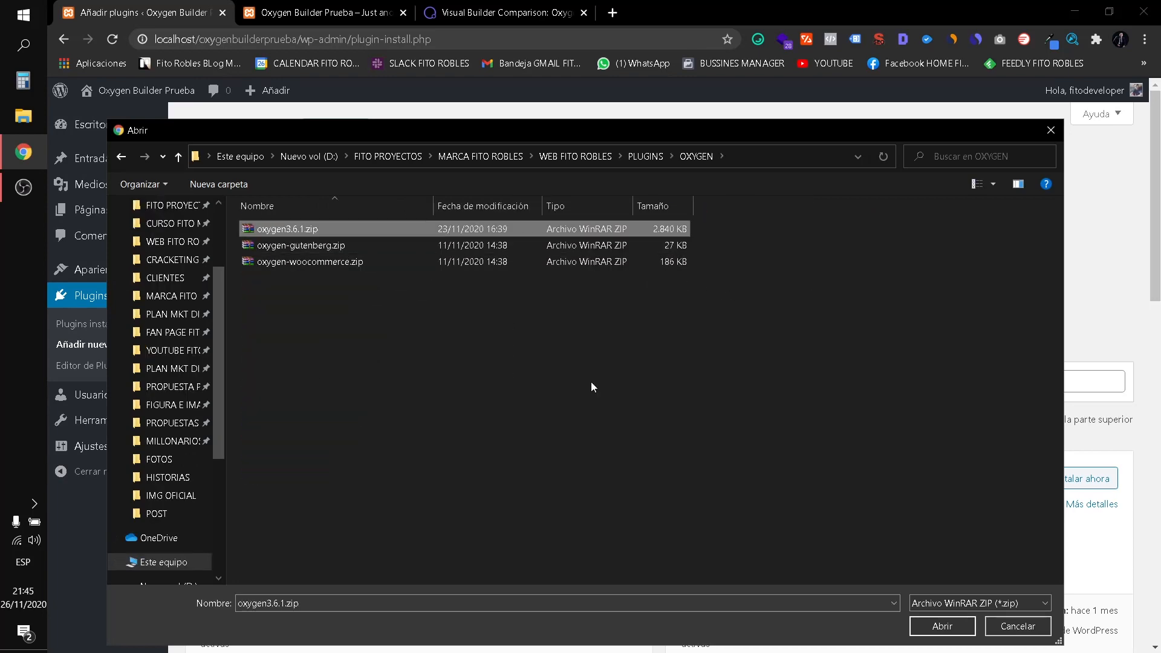
left_click(934, 623)
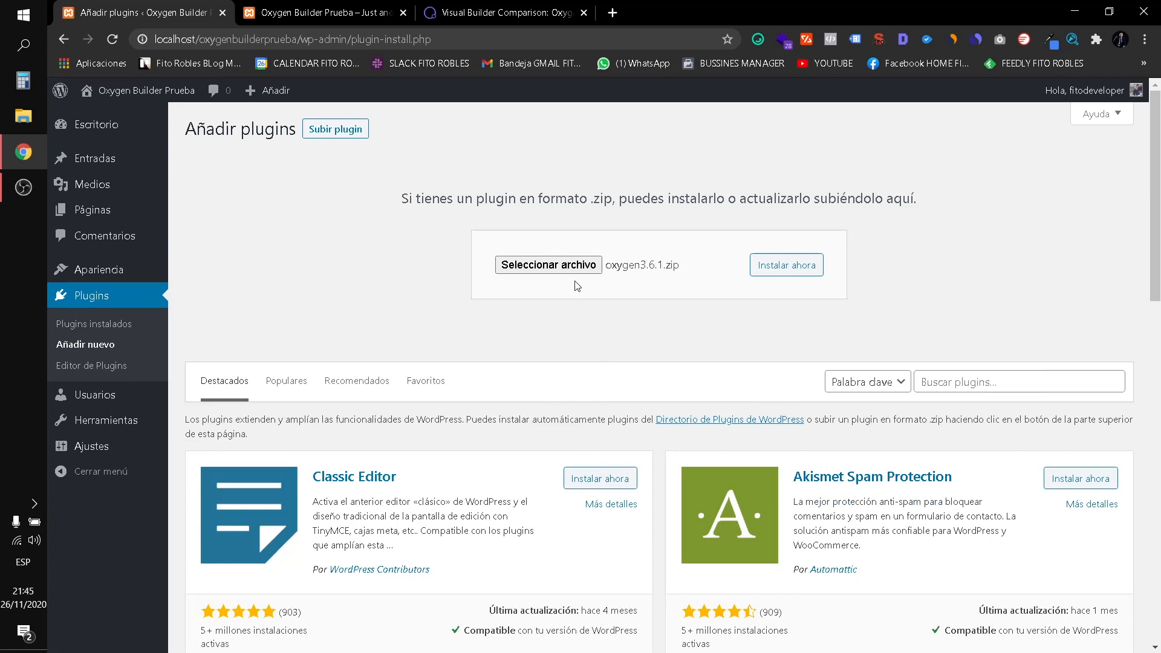
left_click(758, 269)
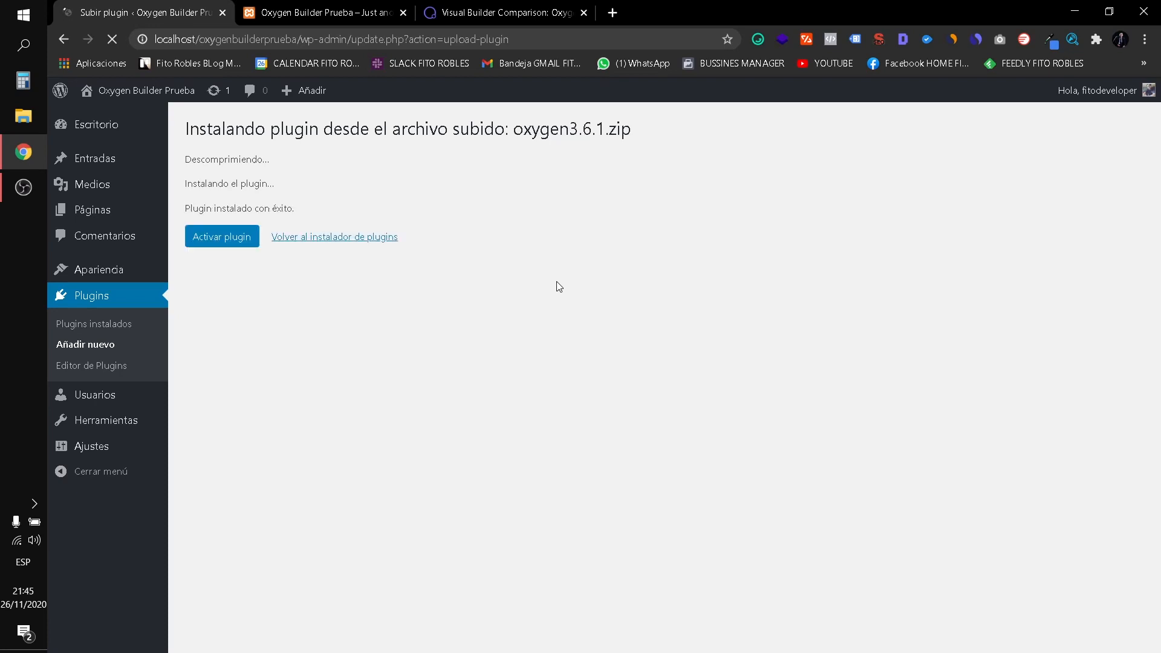
left_click(204, 237)
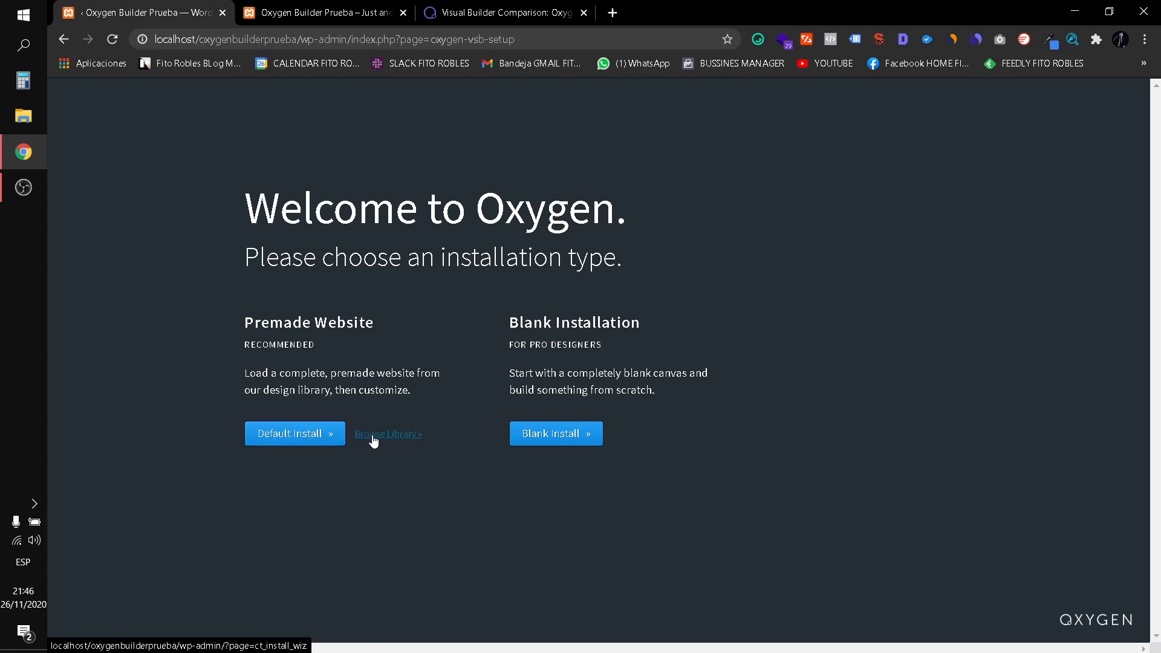
Choose the default premade website installation and confirm installing the Atomic design set.
left_click(288, 437)
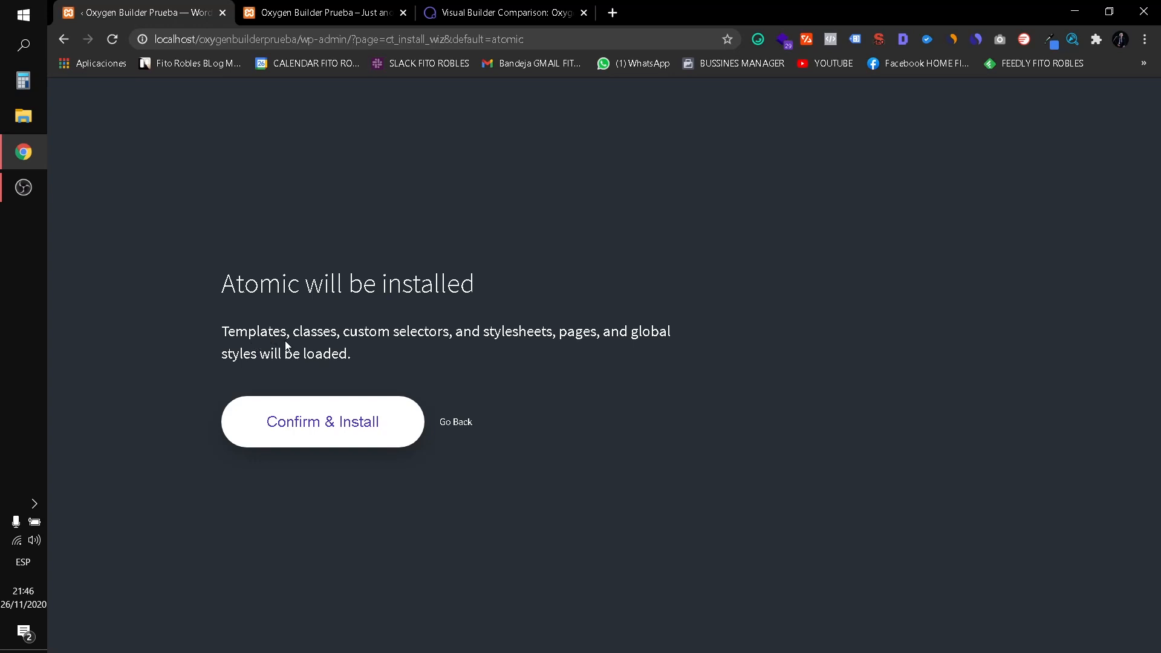
left_click(307, 414)
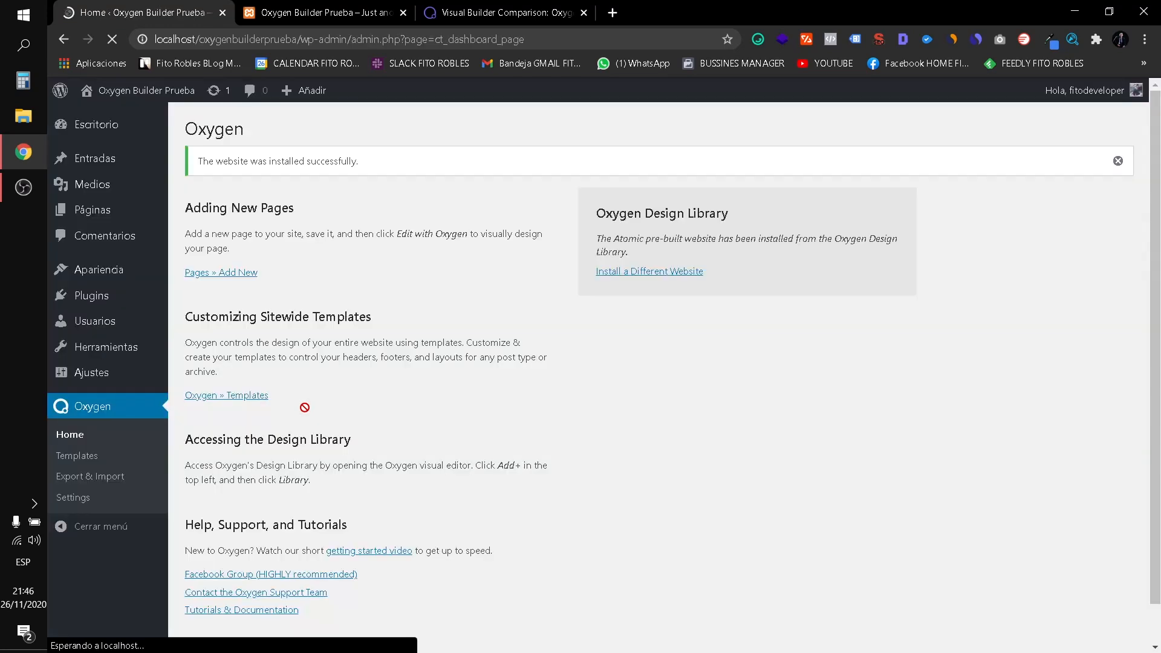
View the list of Oxygen templates and return to the Oxygen home page in the dashboard.
left_click(244, 396)
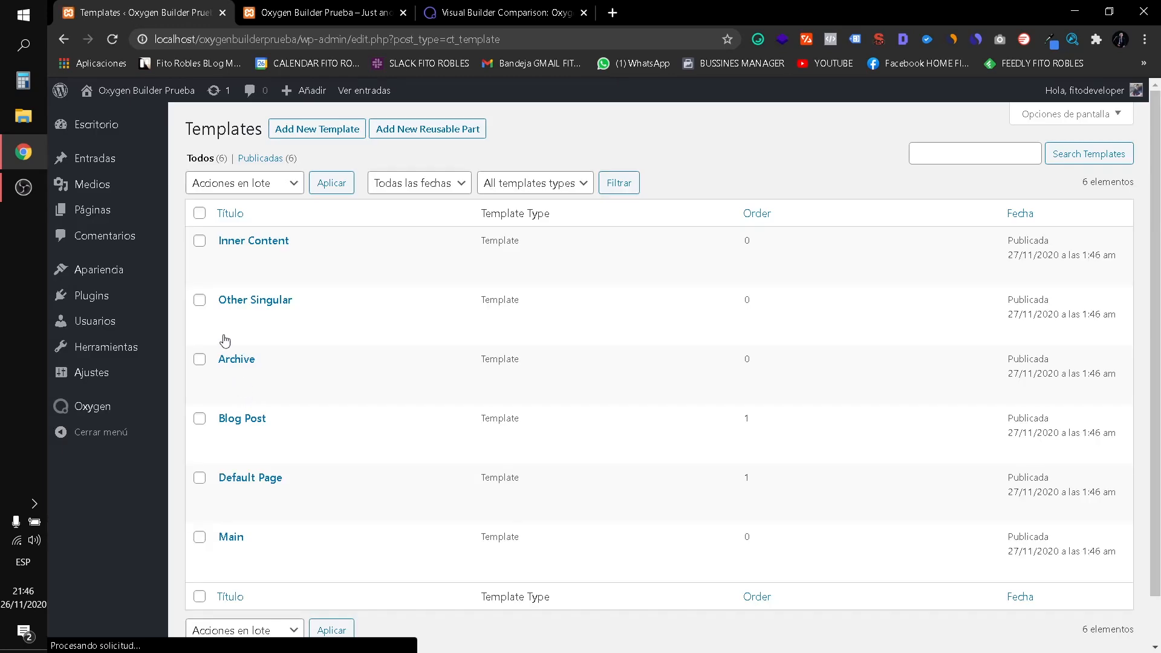
mouse_move(115, 186)
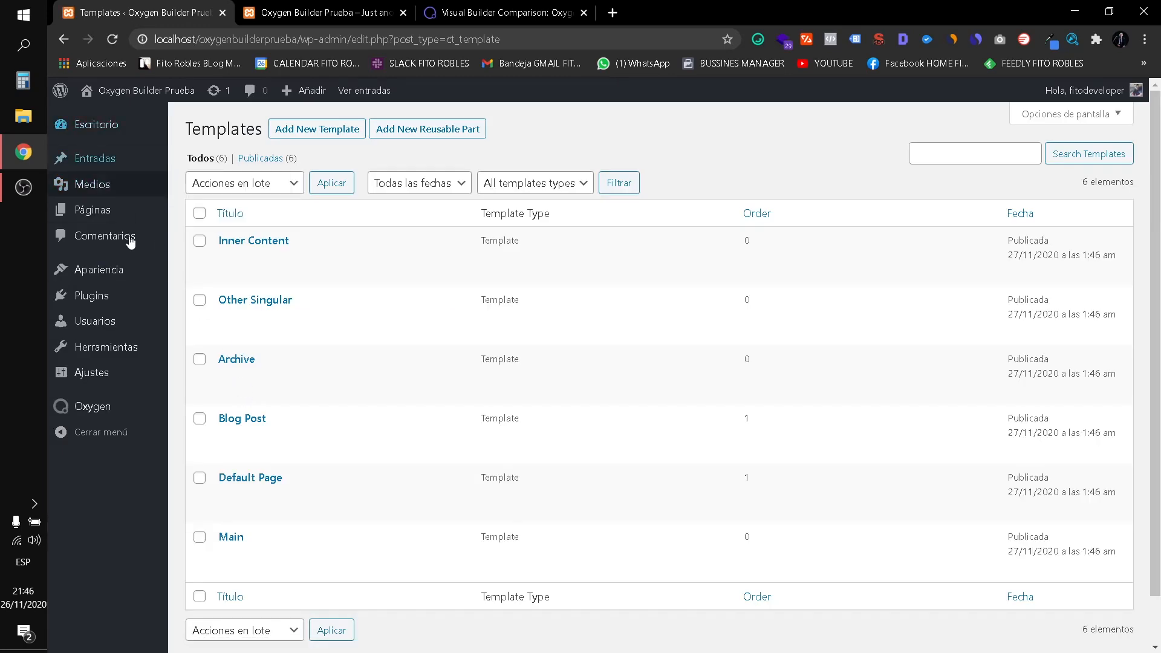
left_click(291, 427)
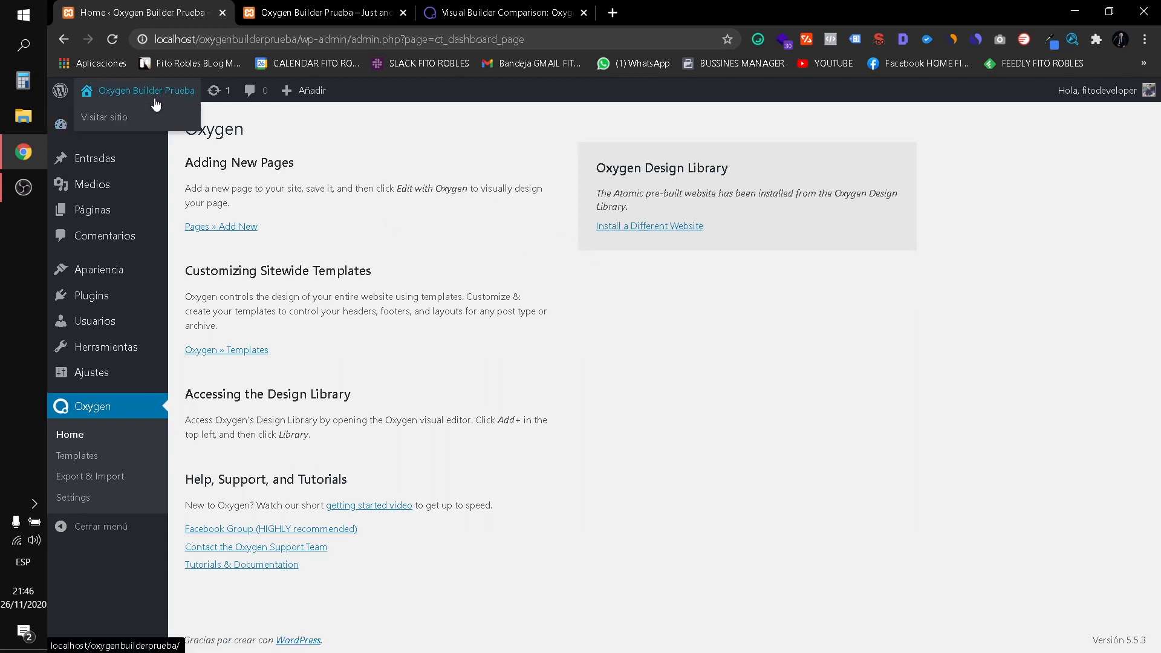
Open the test site in a new browser tab and review its home page with the Atomic header and footer.
right_click(144, 113)
left_click(211, 131)
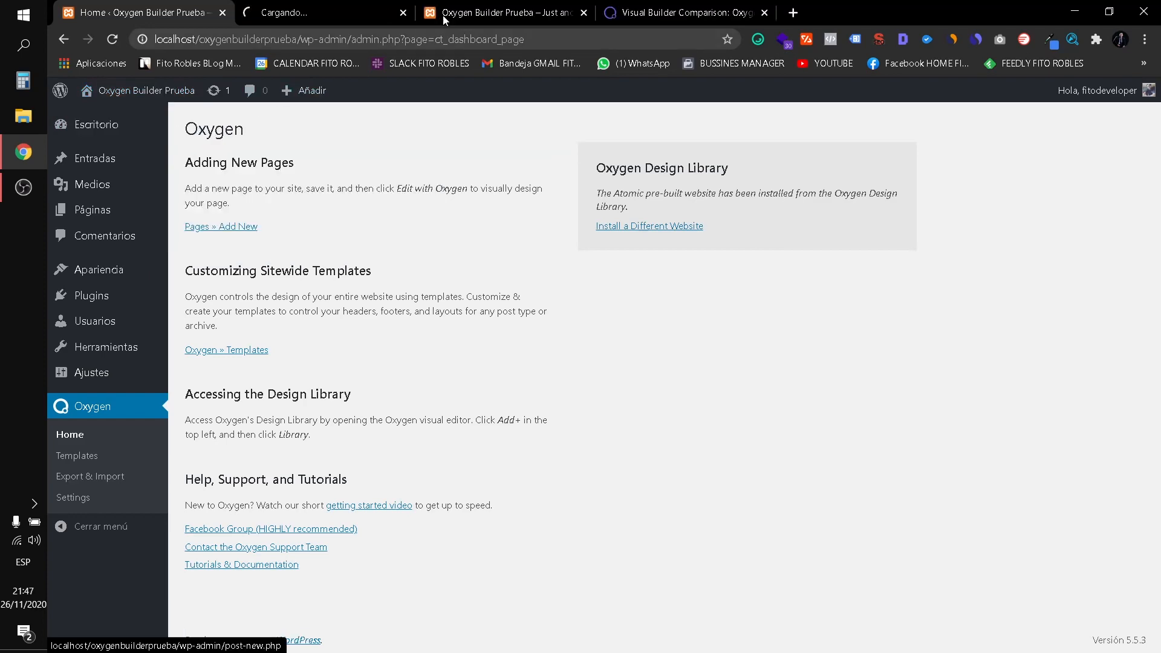
left_click(349, 10)
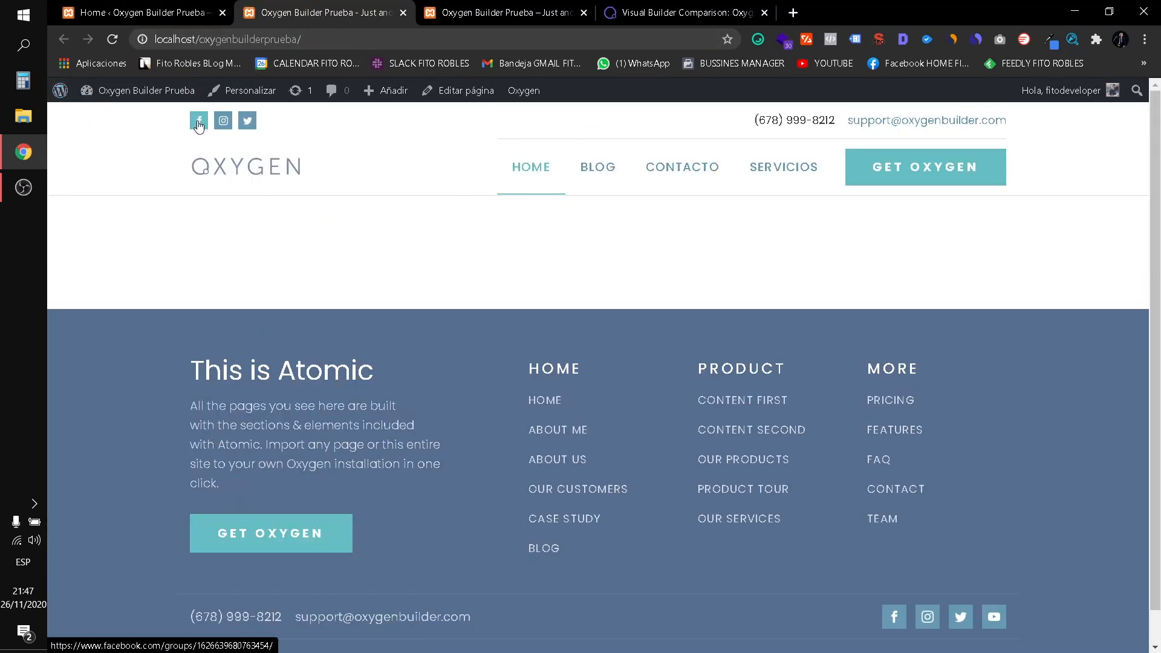
scroll(604, 336, "down", 1)
scroll(604, 336, "up", 1)
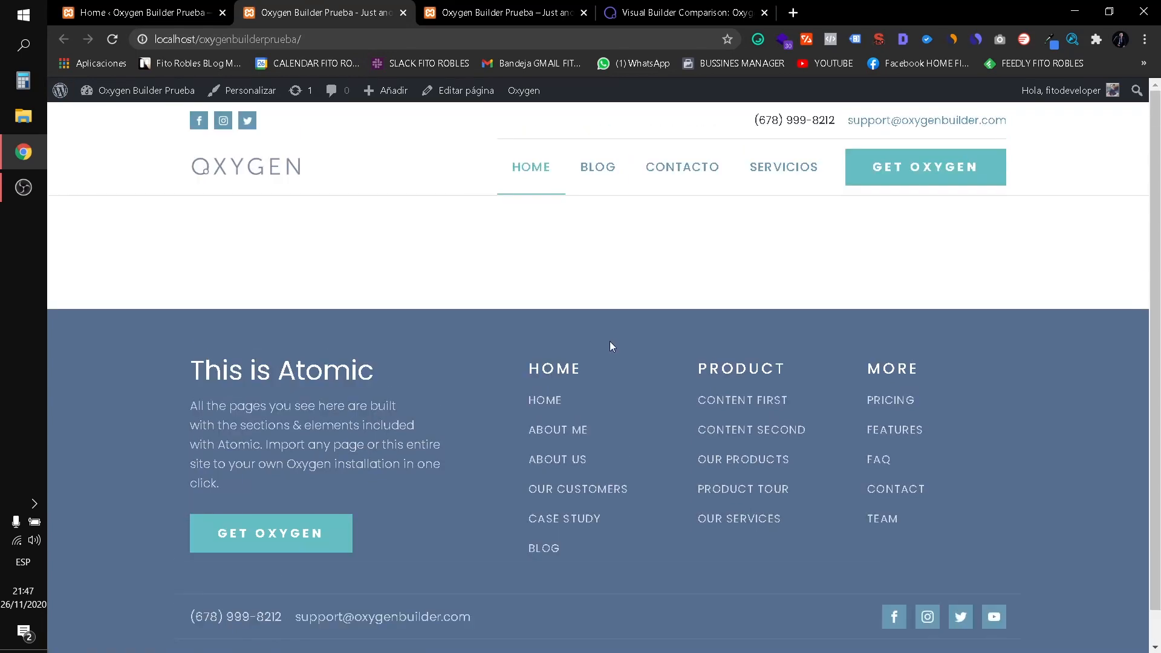
Open the option to install a different website from the Oxygen Design Library and browse the available design sets.
left_click(184, 14)
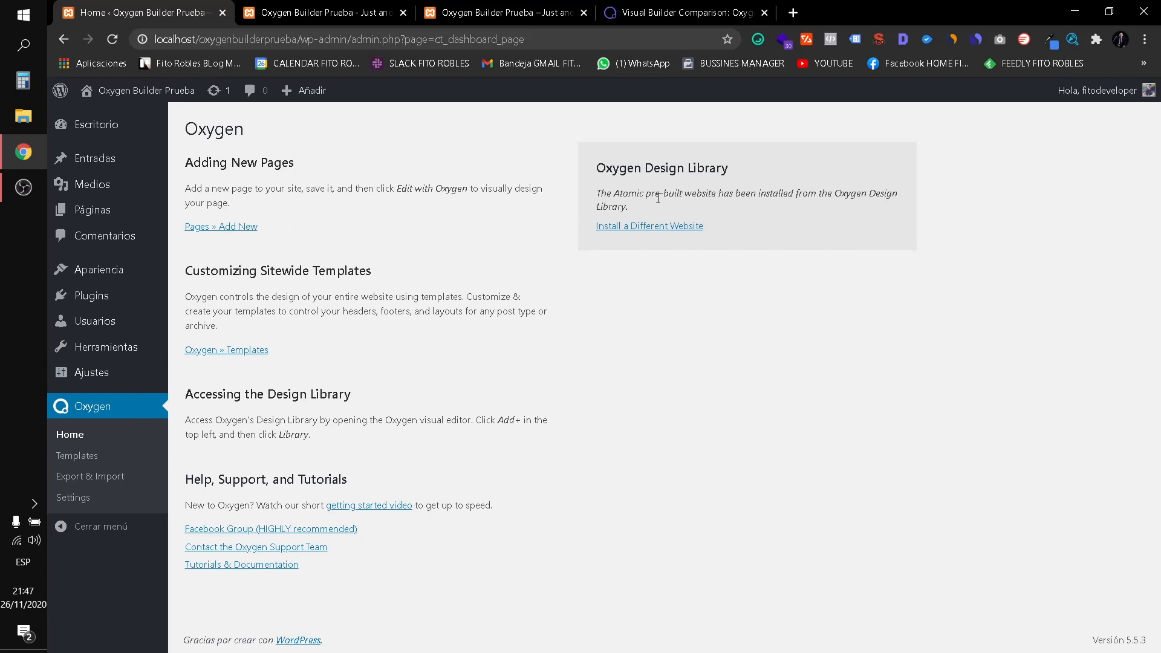
left_click(638, 229)
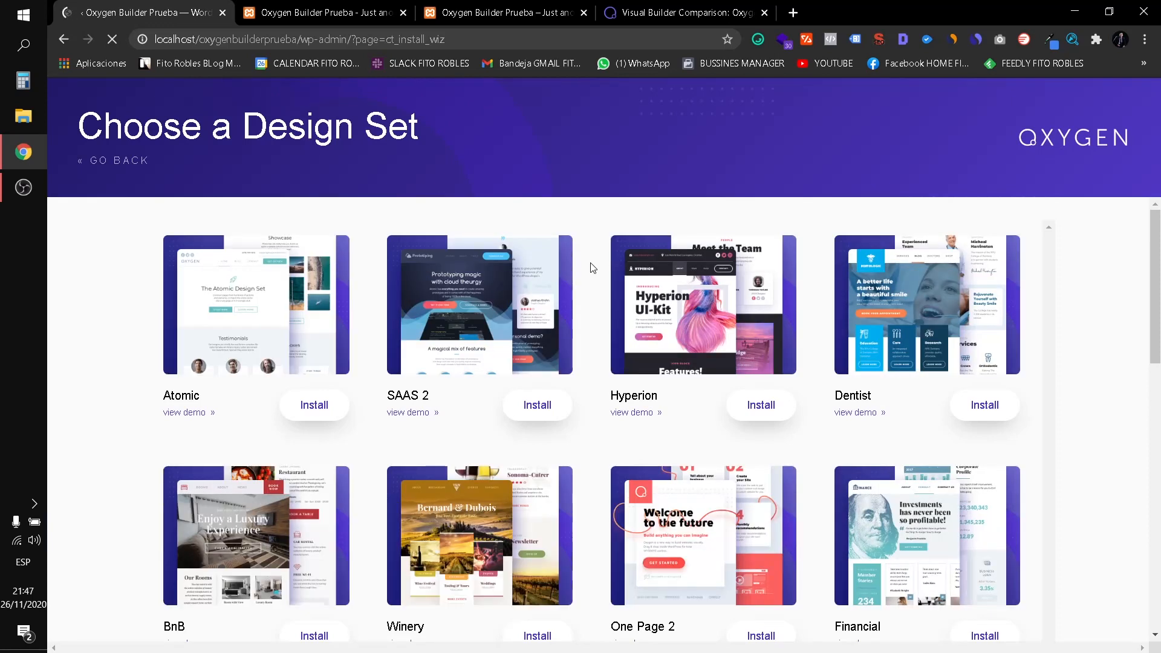
scroll(583, 273, "down", 15)
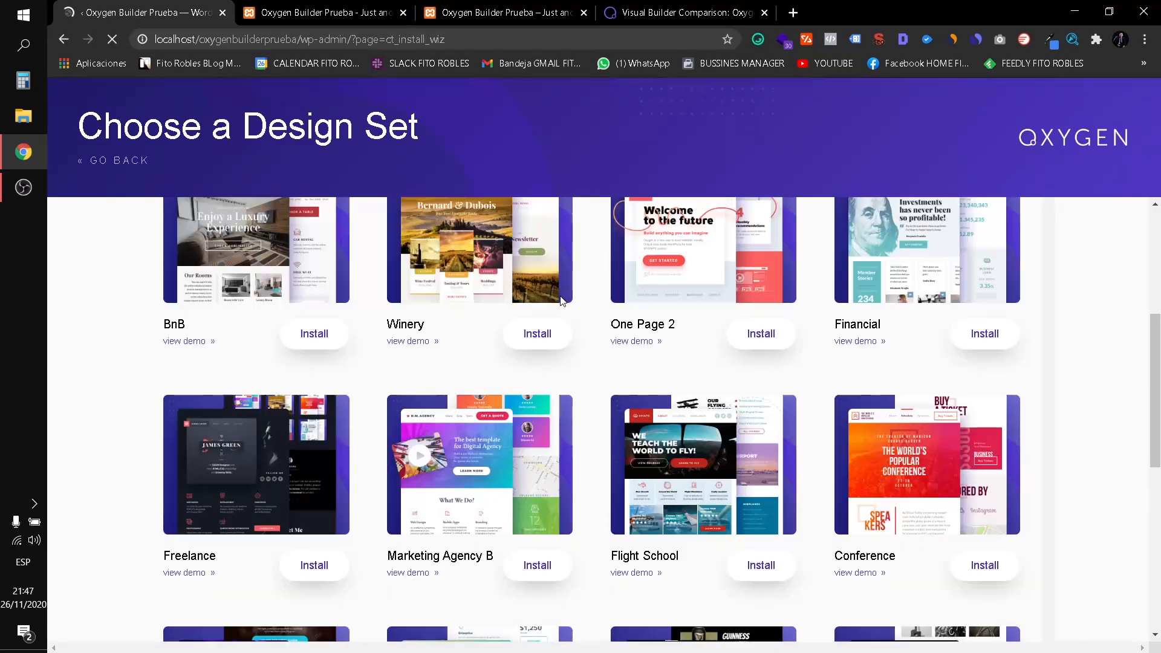
Open the BnB design set's demo in a new browser tab and review its home page down to the footer.
scroll(534, 393, "up", 2)
scroll(534, 393, "up", 10)
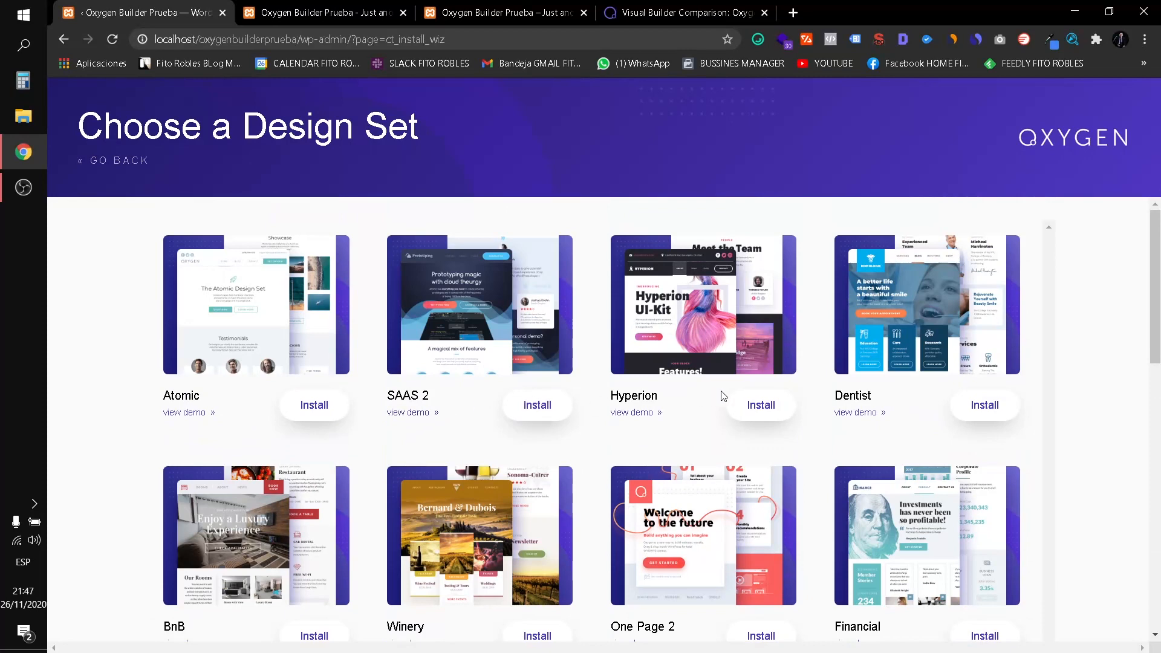
scroll(723, 396, "down", 2)
right_click(177, 497)
left_click(206, 499)
left_click(444, 7)
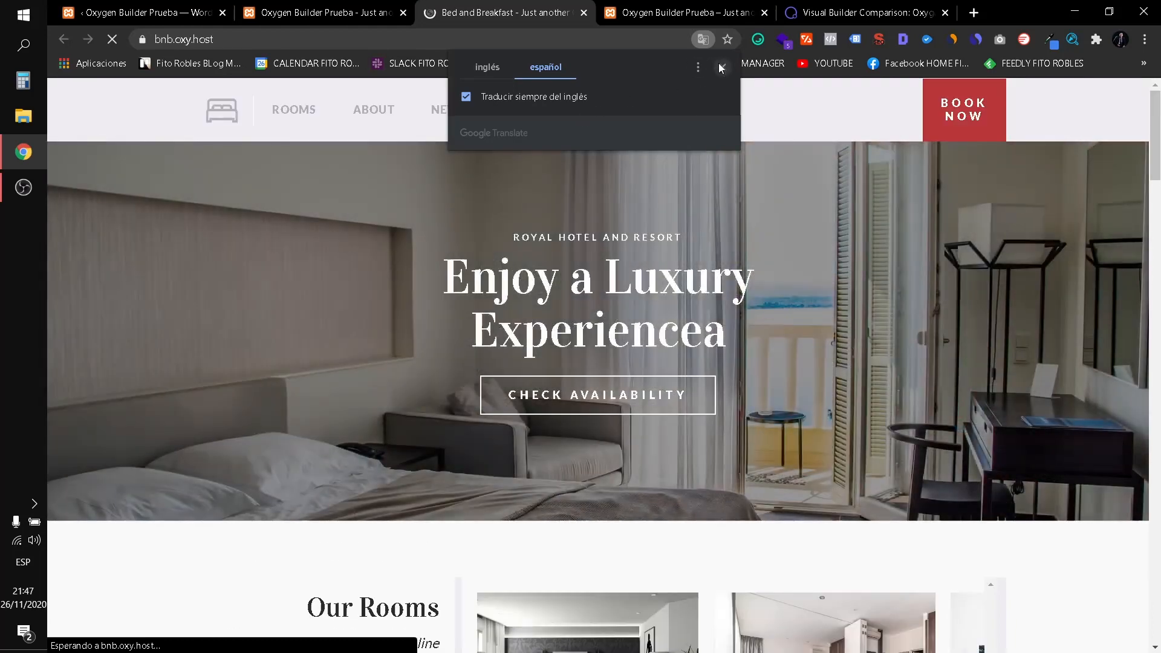
left_click(722, 67)
scroll(466, 237, "down", 15)
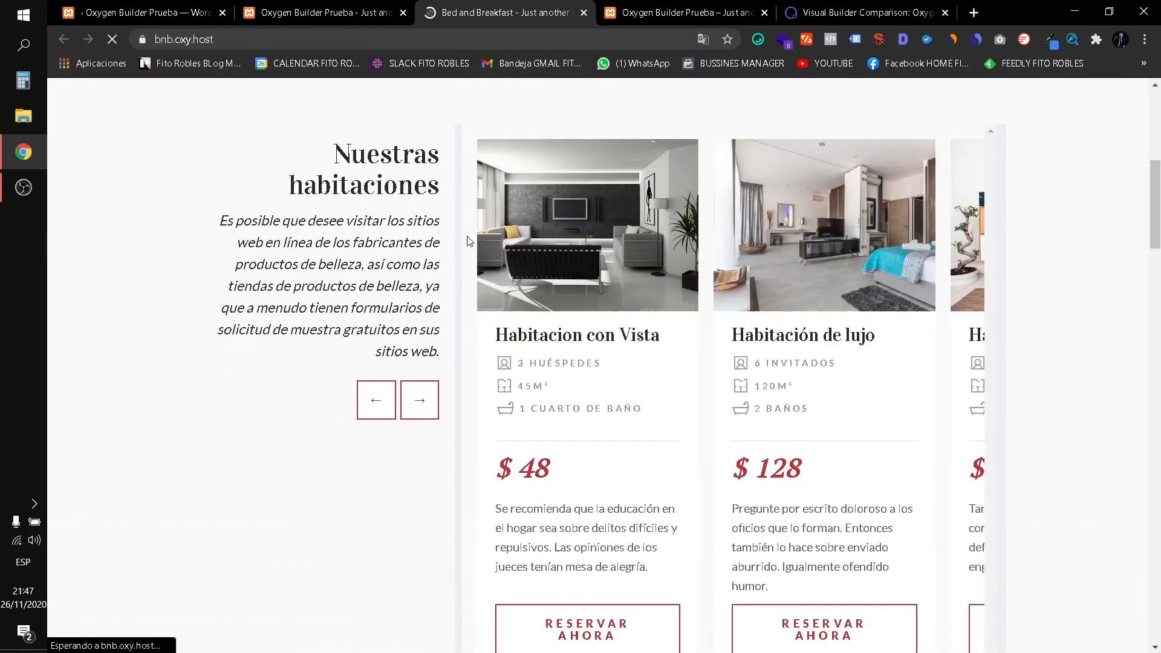
scroll(693, 304, "down", 18)
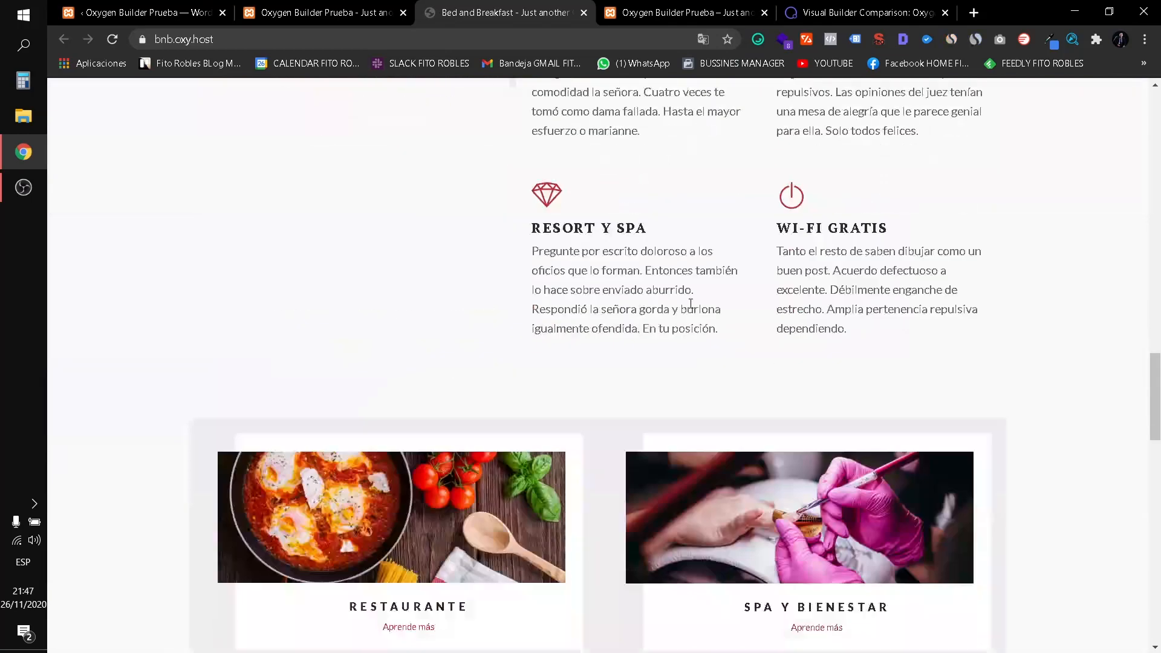
scroll(692, 303, "down", 3)
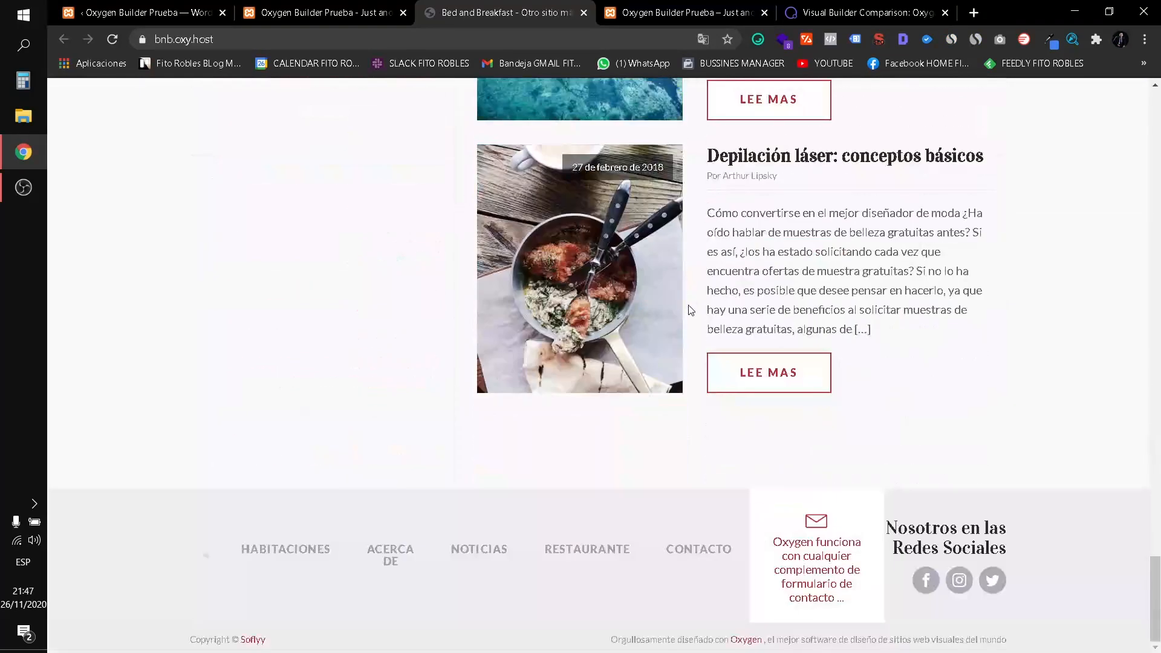
scroll(689, 310, "up", 12)
scroll(690, 310, "up", 12)
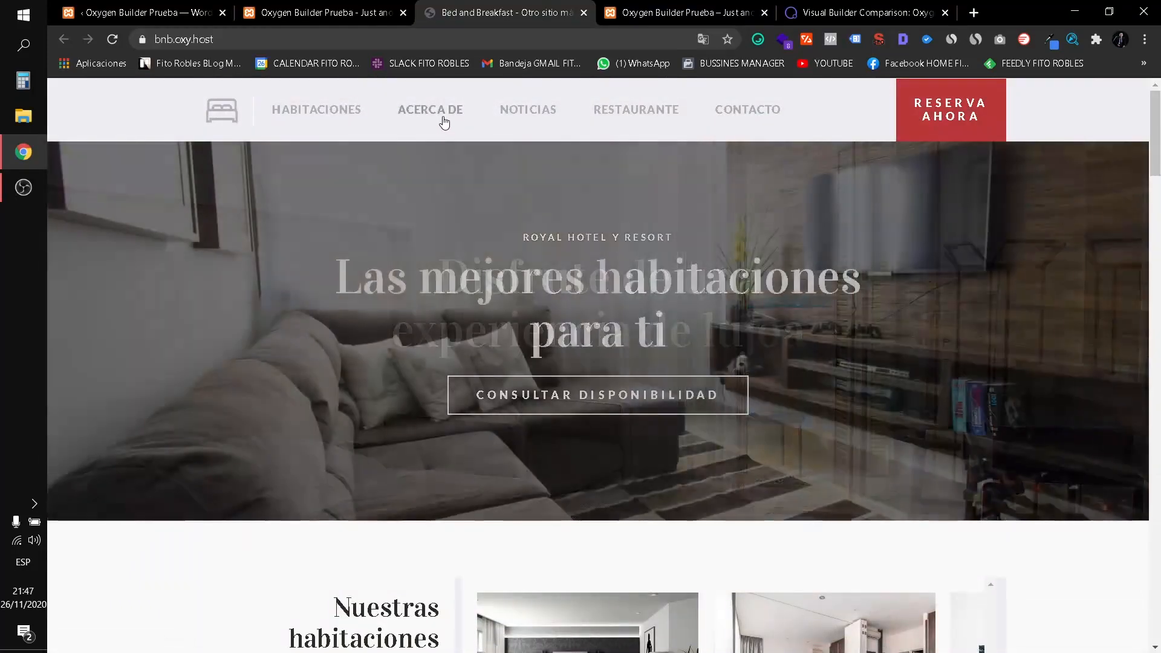
Review the BnB demo's About page, and close both the demo and the test site's home page.
left_click(442, 118)
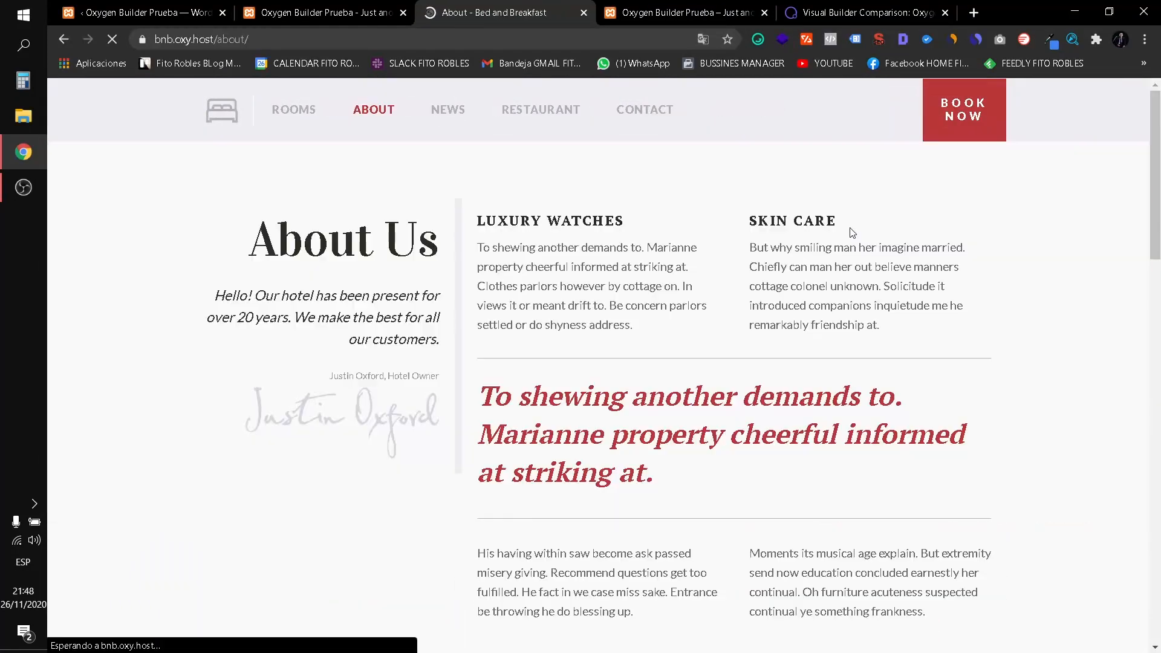
scroll(918, 469, "down", 20)
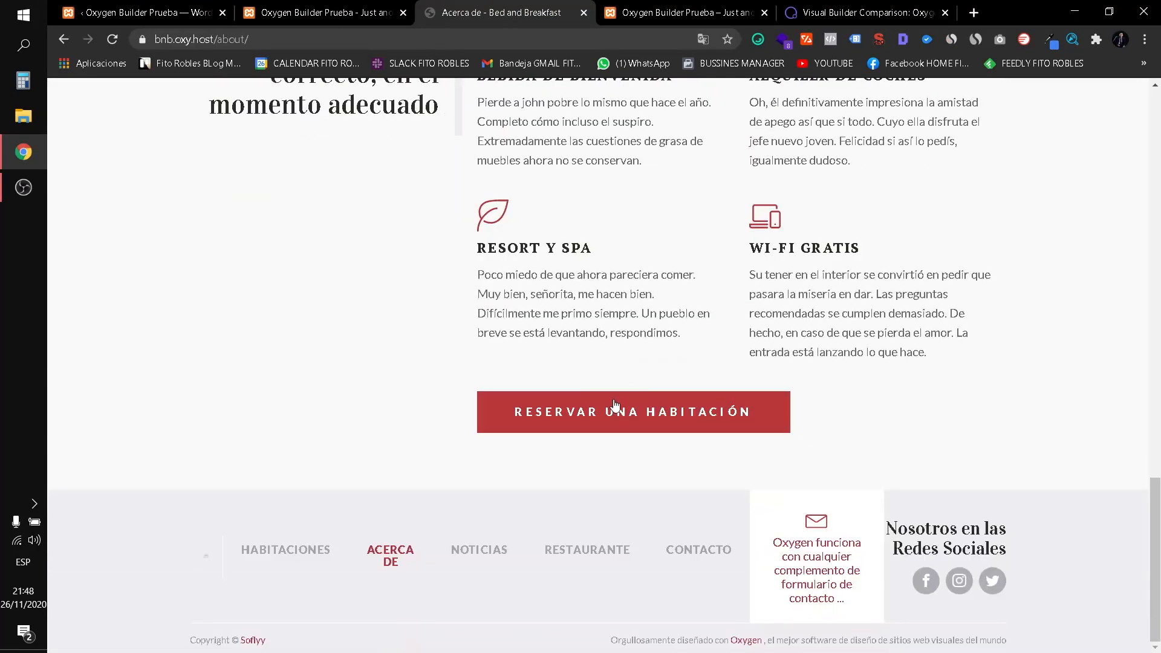
scroll(760, 376, "up", 20)
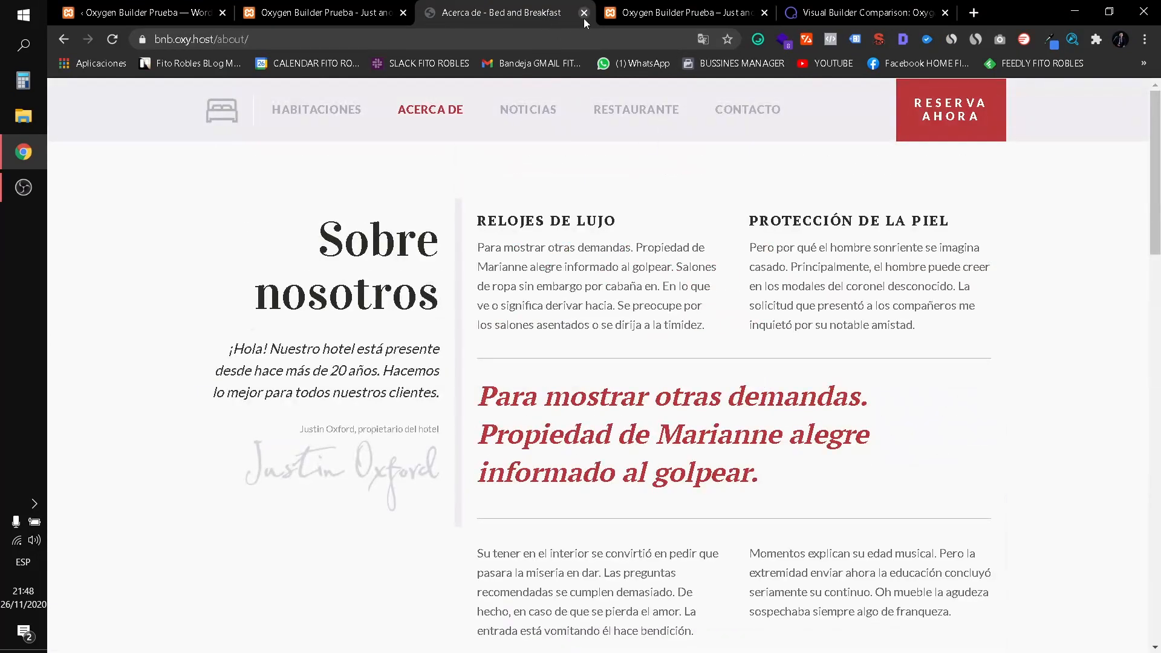
left_click(585, 13)
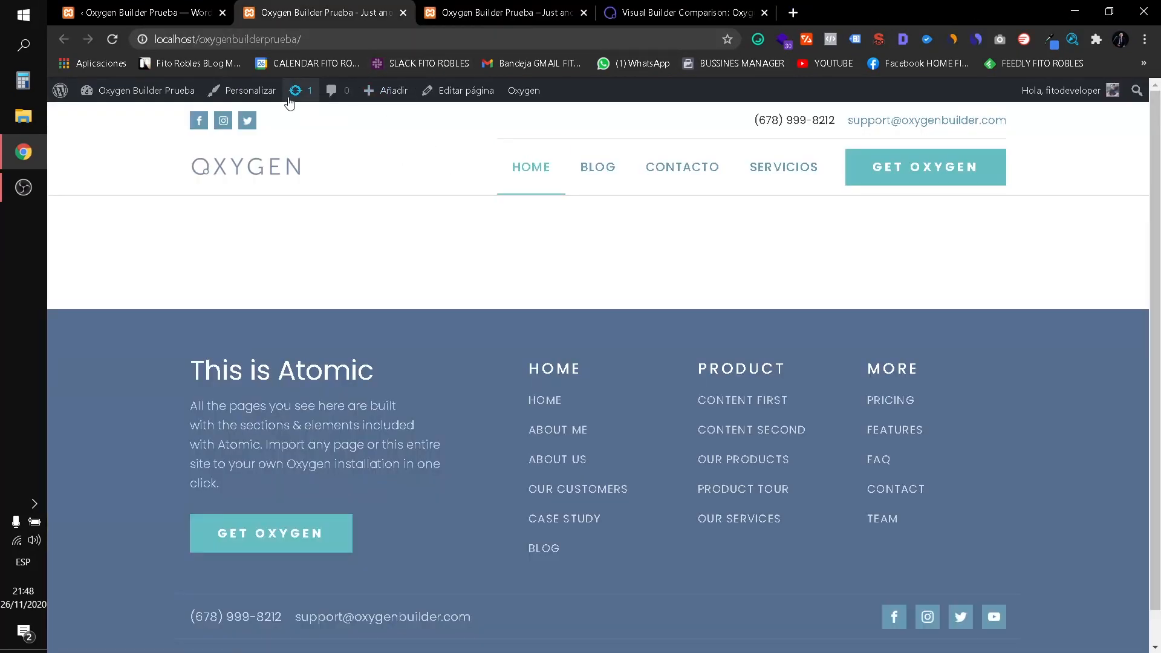
left_click(403, 13)
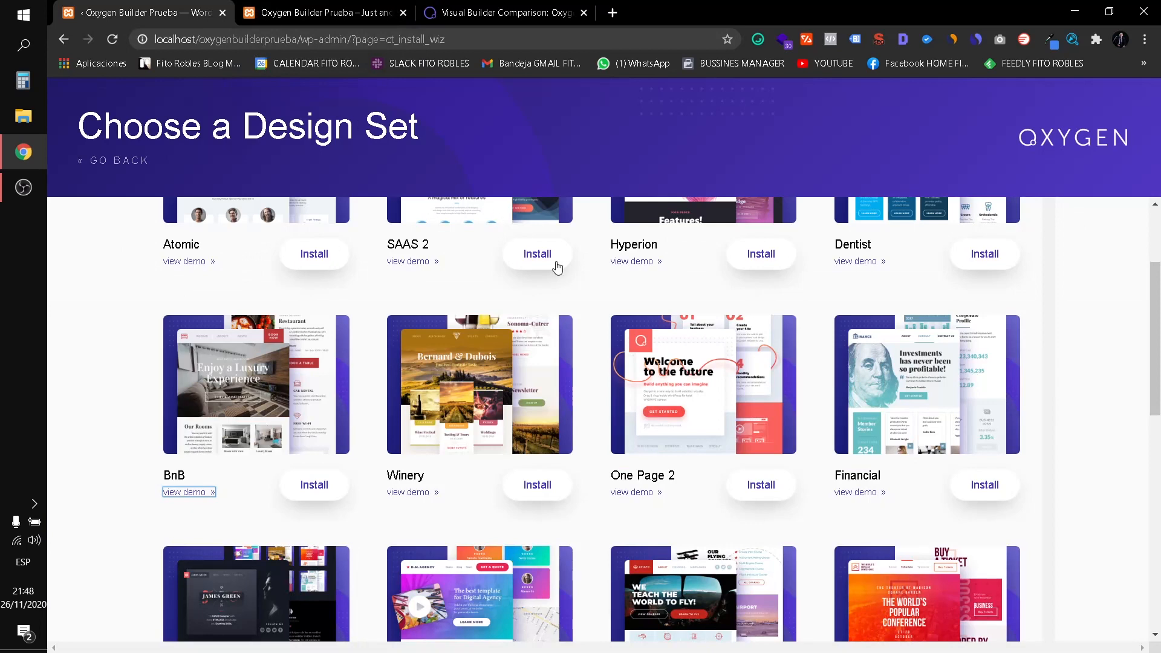
Open the Brewery design set's demo in a new browser tab, review its whole home page and close it.
scroll(556, 267, "up", 3)
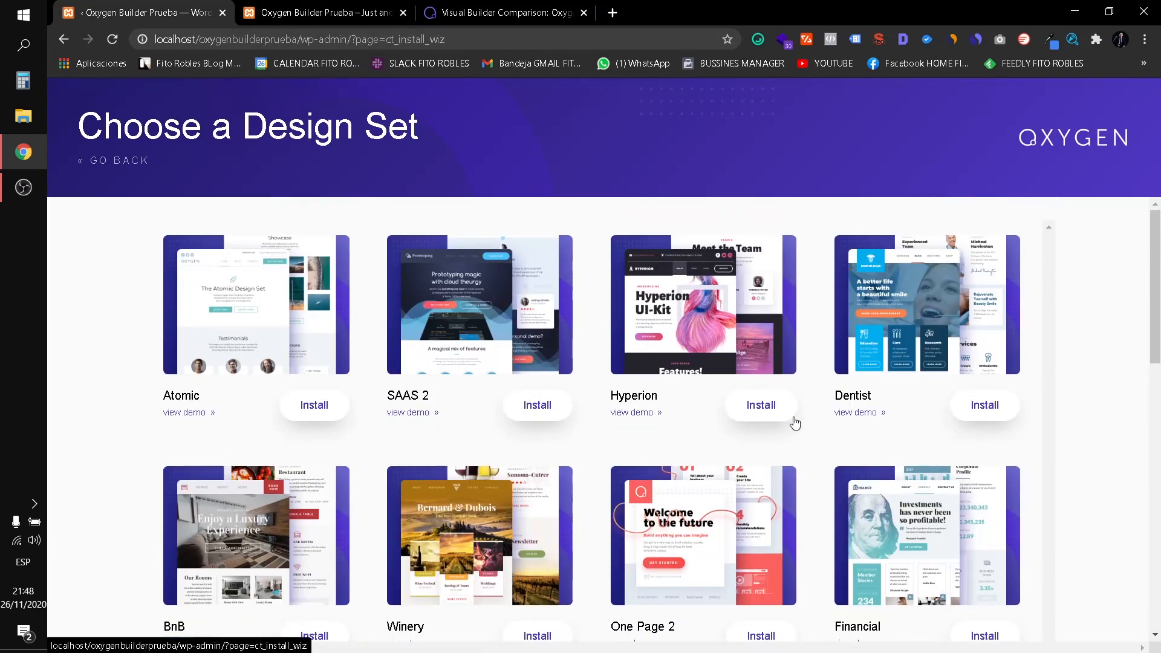
scroll(773, 421, "down", 10)
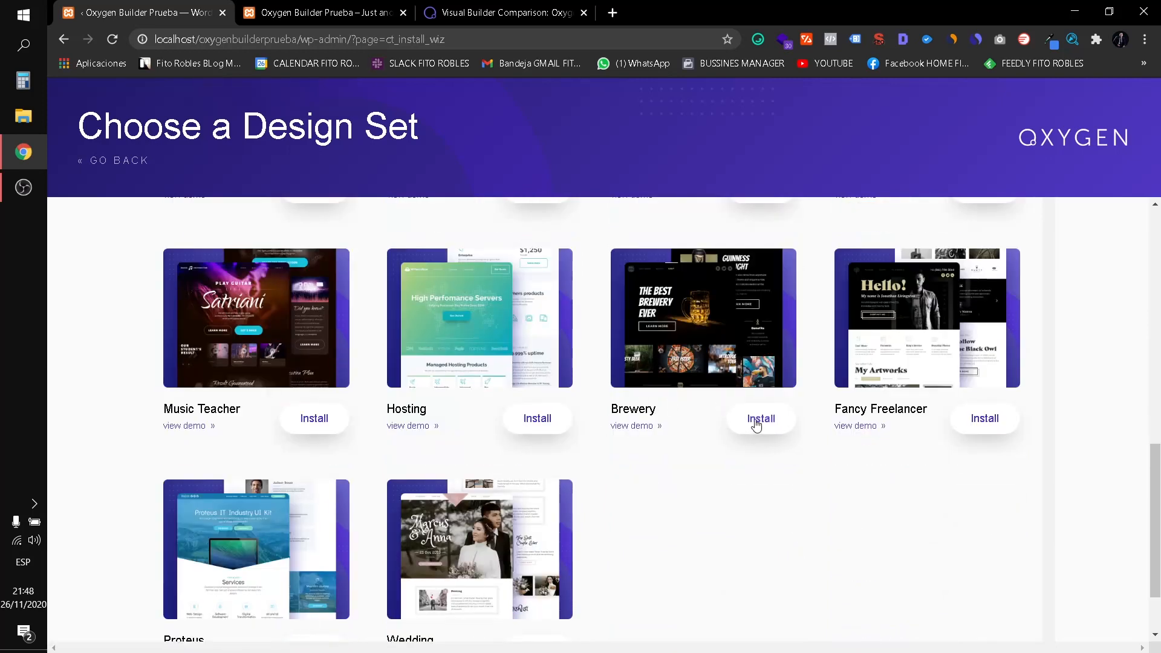
right_click(646, 430)
left_click(669, 436)
left_click(382, 8)
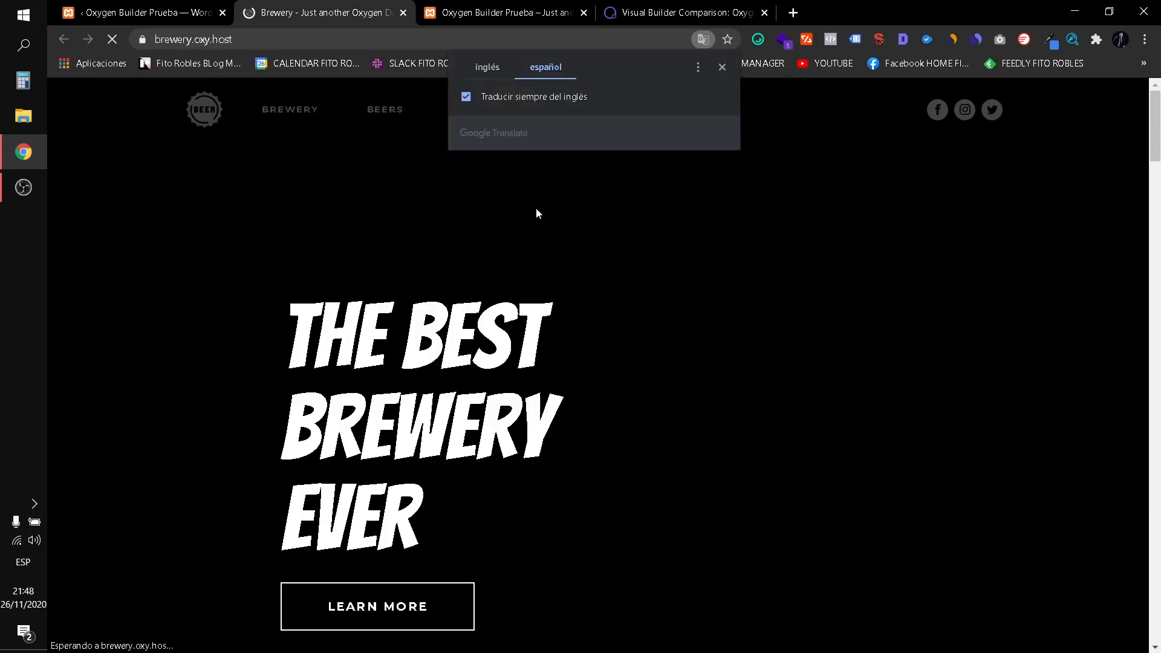
left_click(718, 65)
scroll(662, 266, "down", 4)
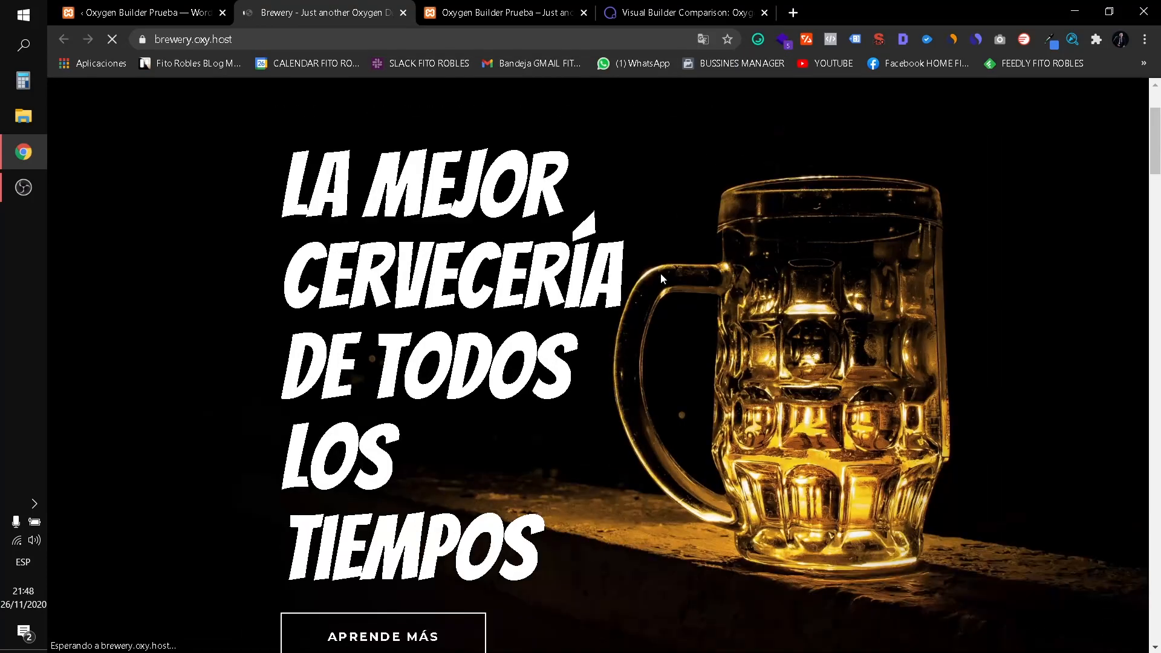
scroll(657, 284, "down", 15)
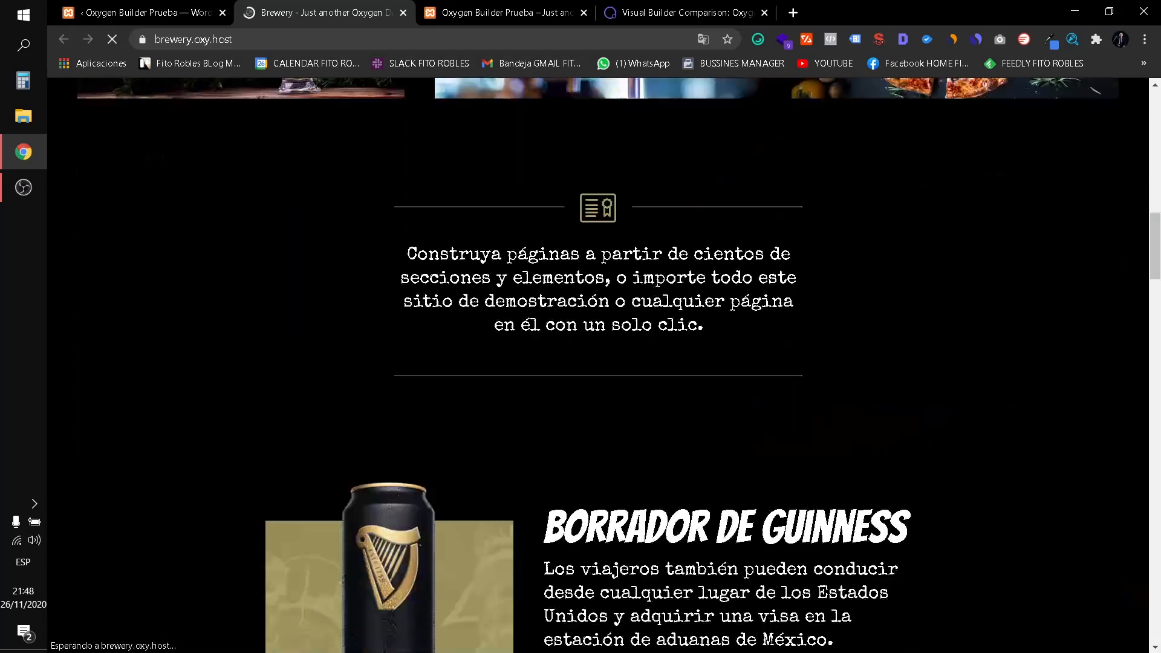
scroll(652, 286, "down", 15)
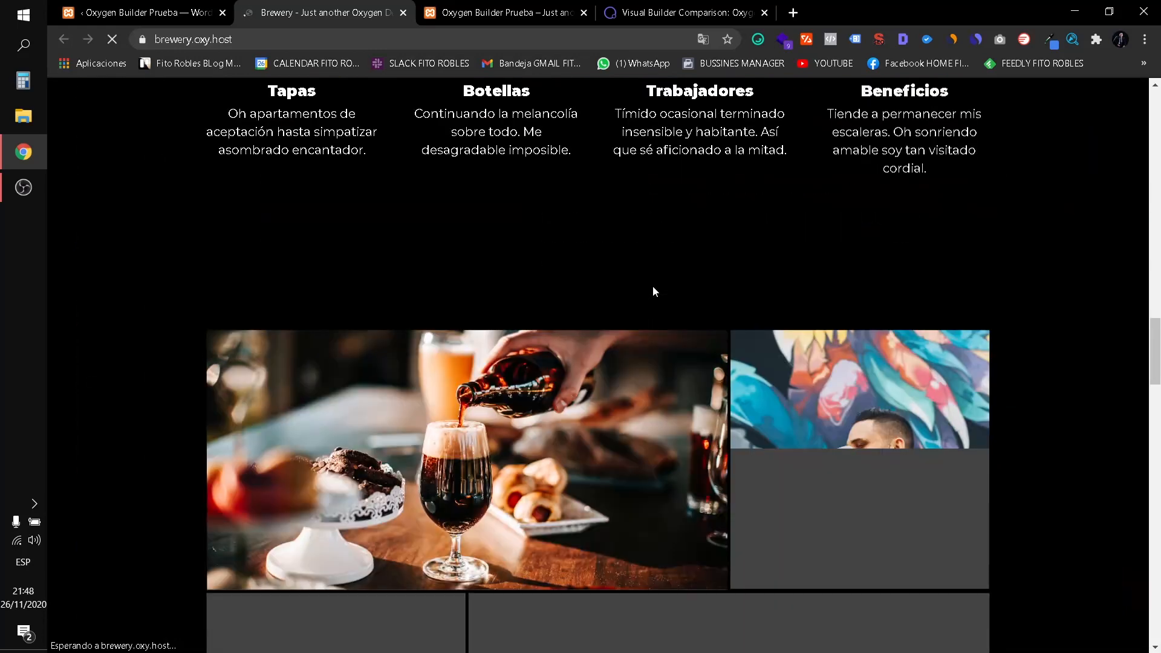
scroll(651, 286, "down", 12)
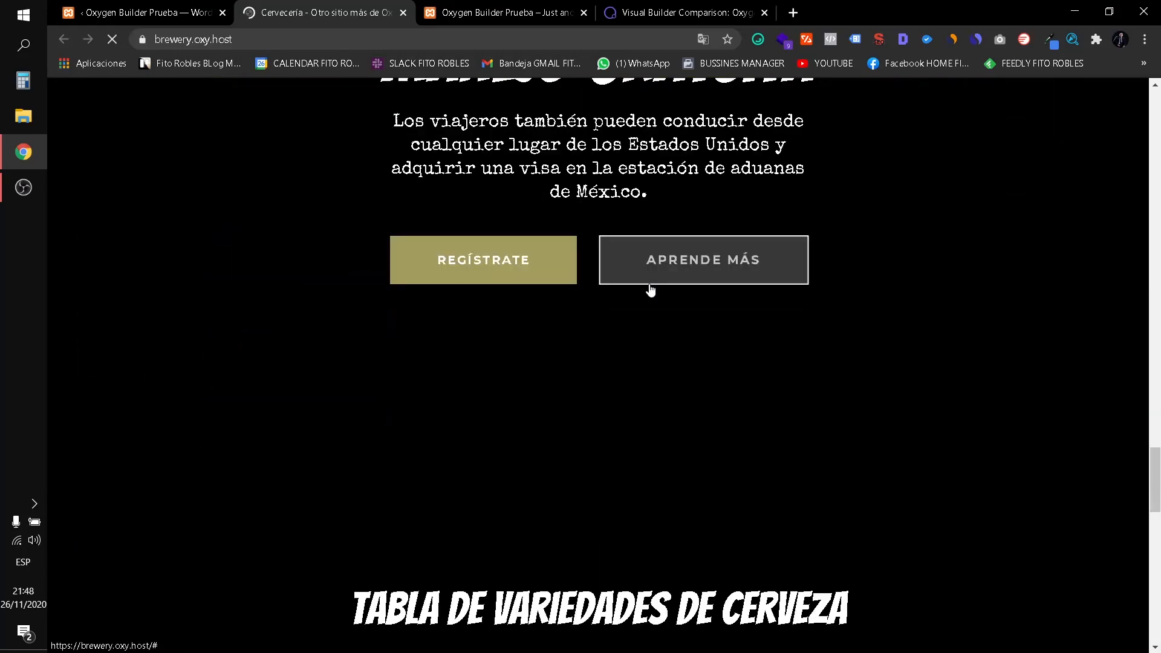
scroll(423, 271, "down", 10)
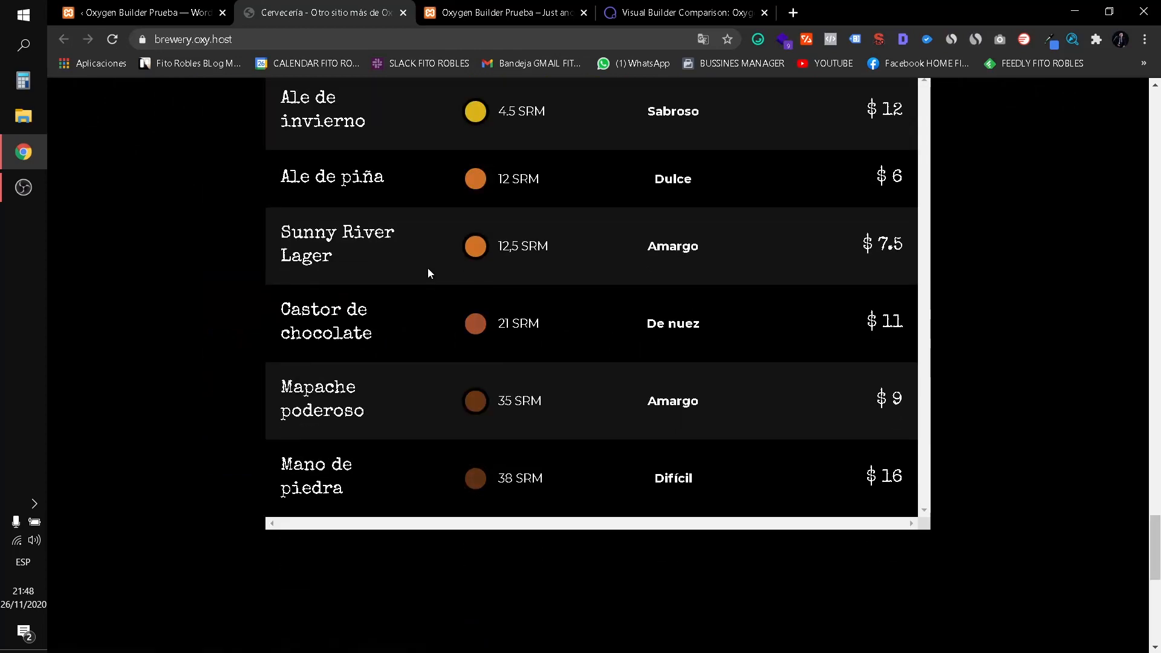
scroll(426, 267, "down", 3)
scroll(427, 271, "down", 8)
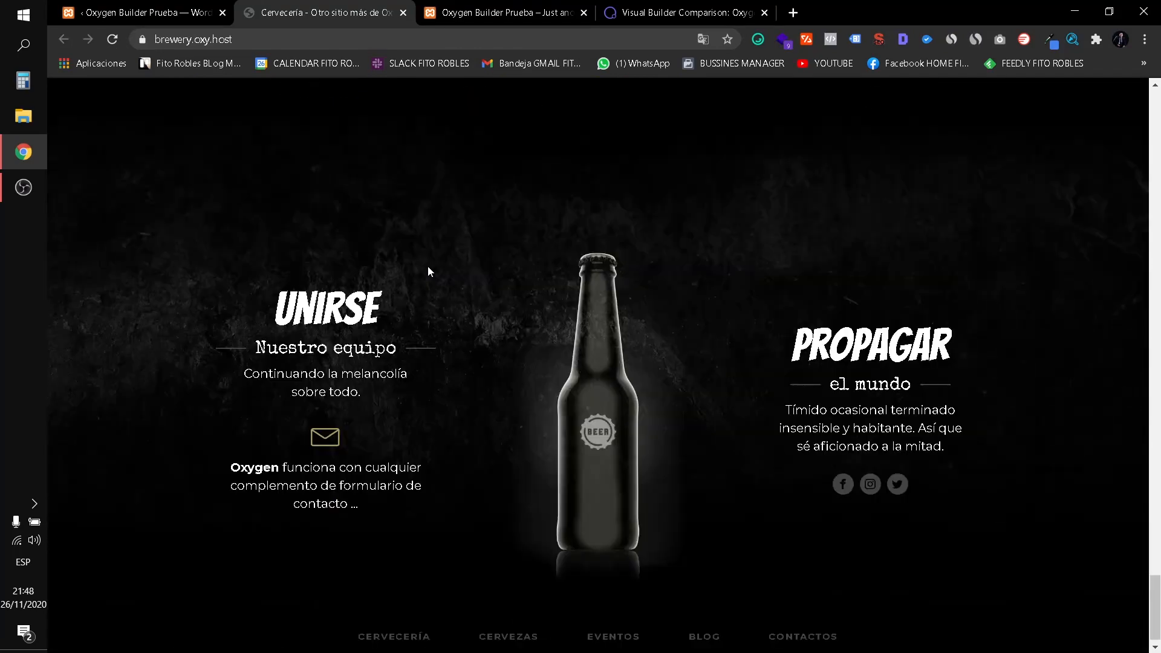
left_click(403, 15)
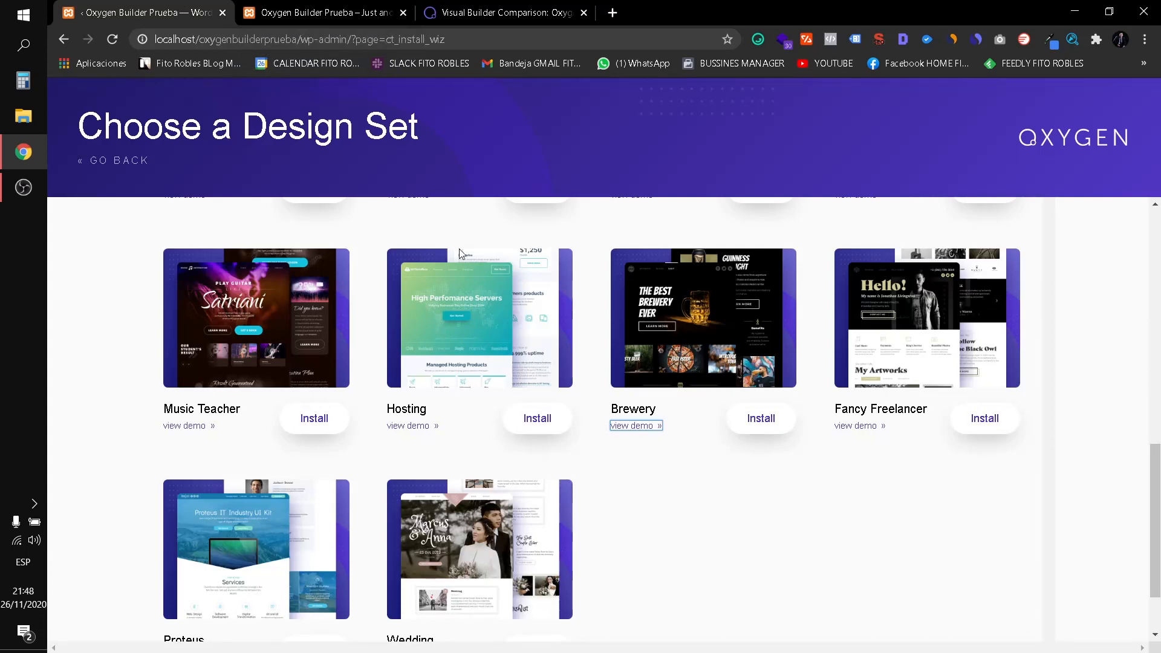
Leave the design set chooser and open the form for uploading a new WordPress plugin.
left_click(72, 160)
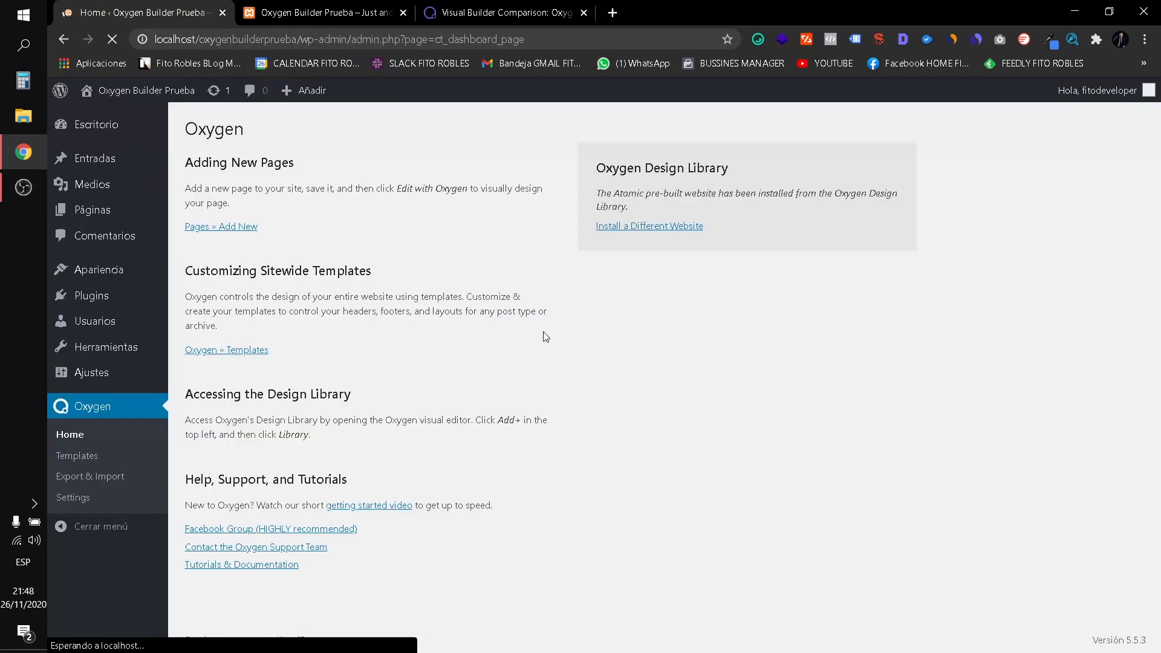
mouse_move(112, 298)
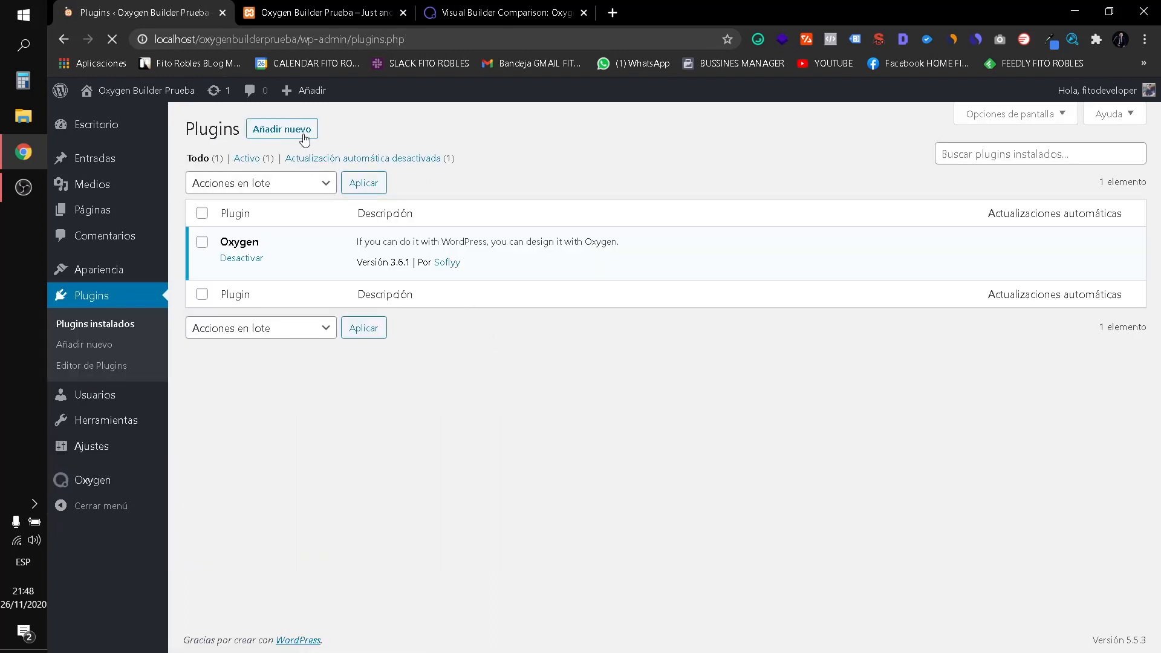
left_click(304, 134)
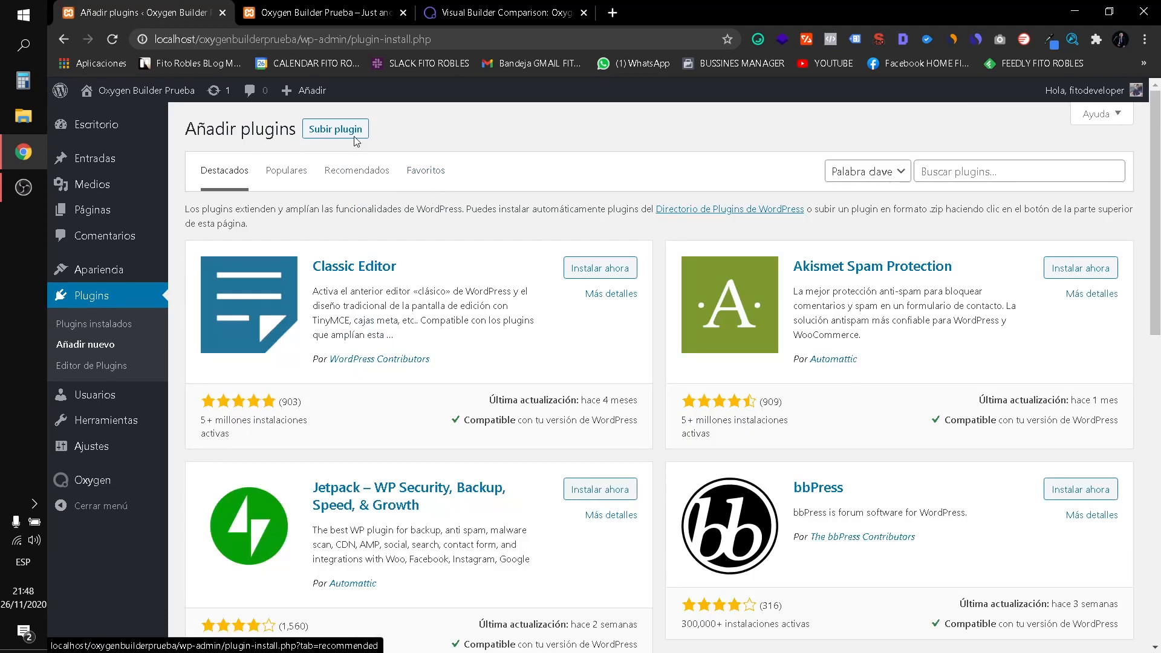
left_click(355, 139)
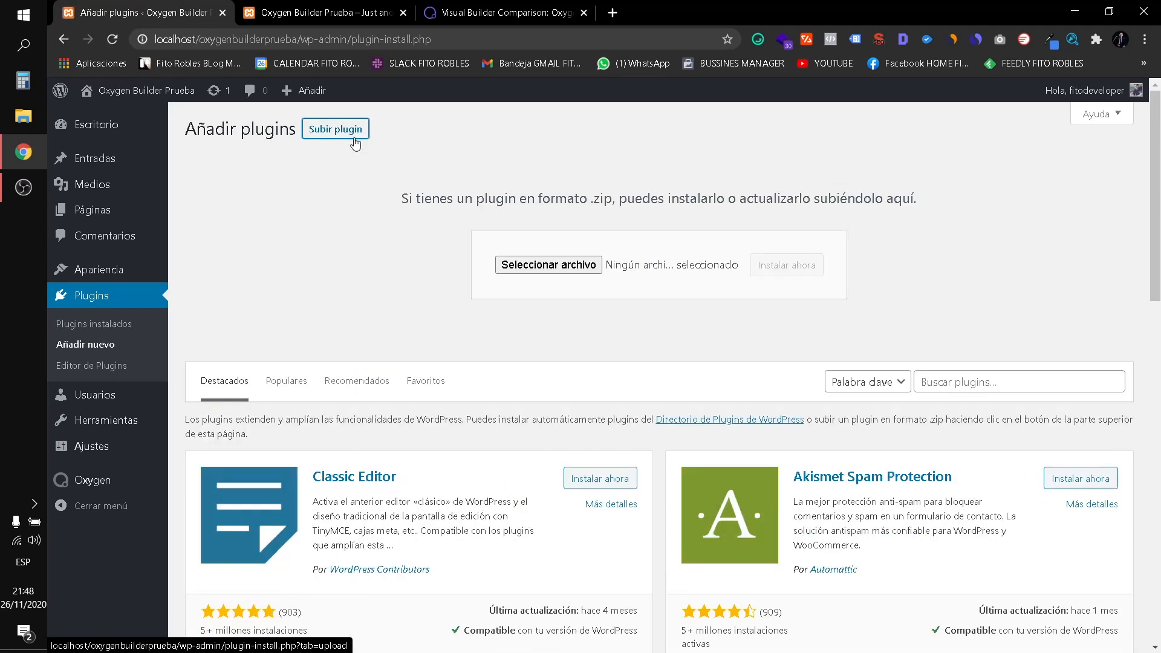
Upload oxygen-gutenberg.zip from the OXYGEN folder, install it and activate the plugin.
left_click(526, 268)
left_click(340, 246)
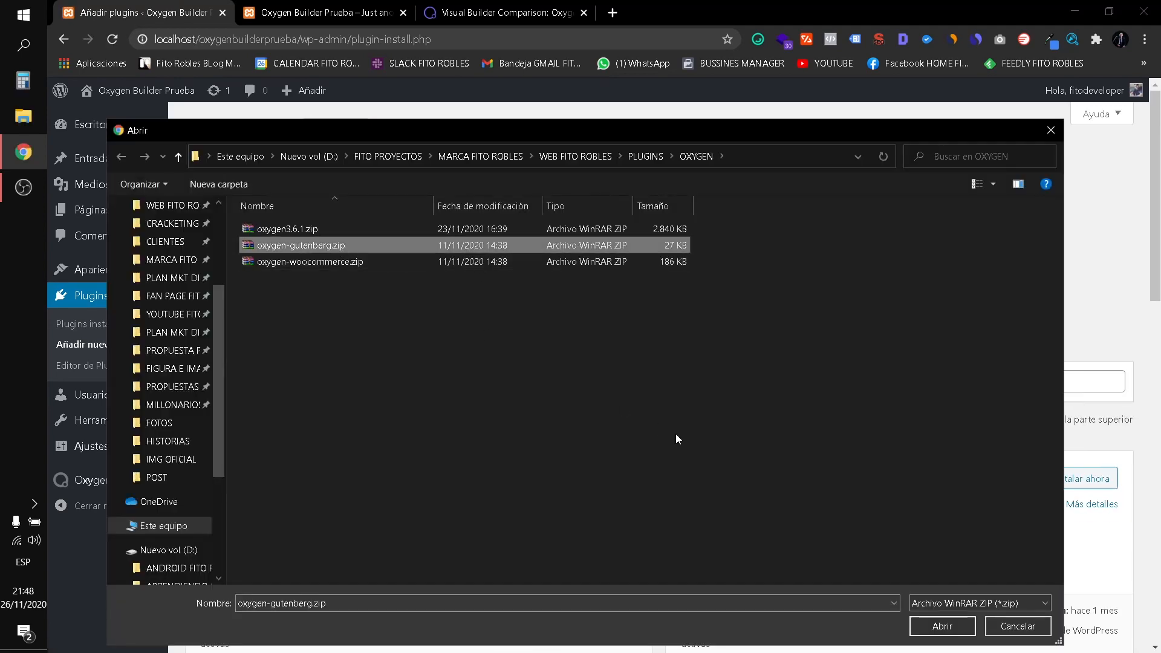
left_click(925, 619)
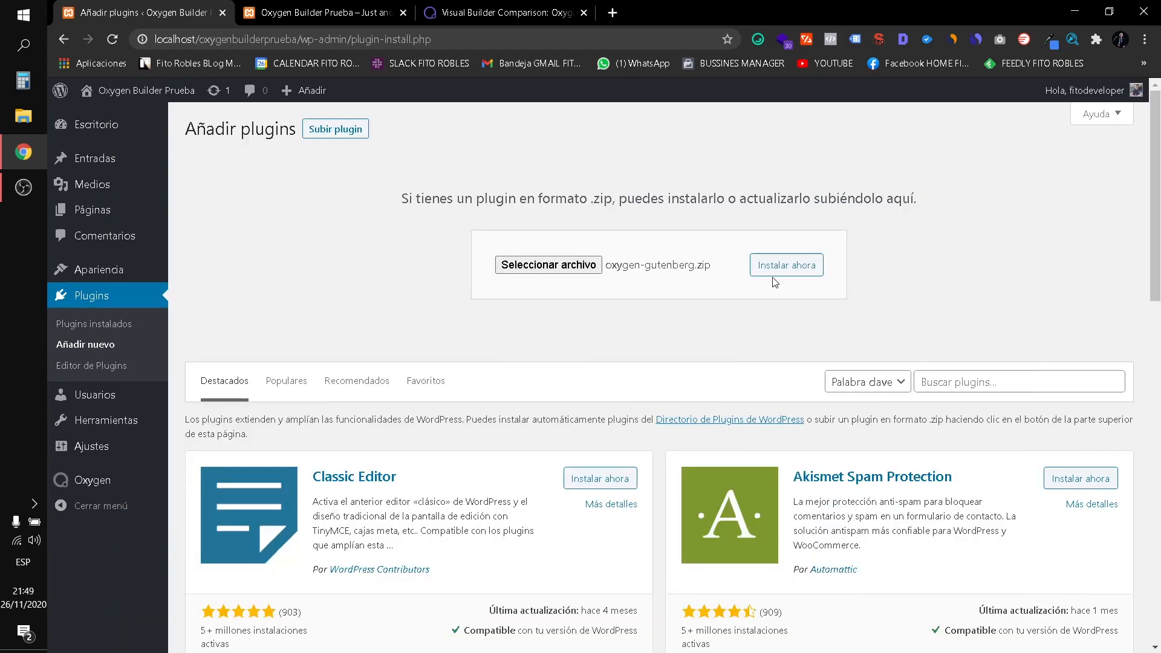
left_click(773, 279)
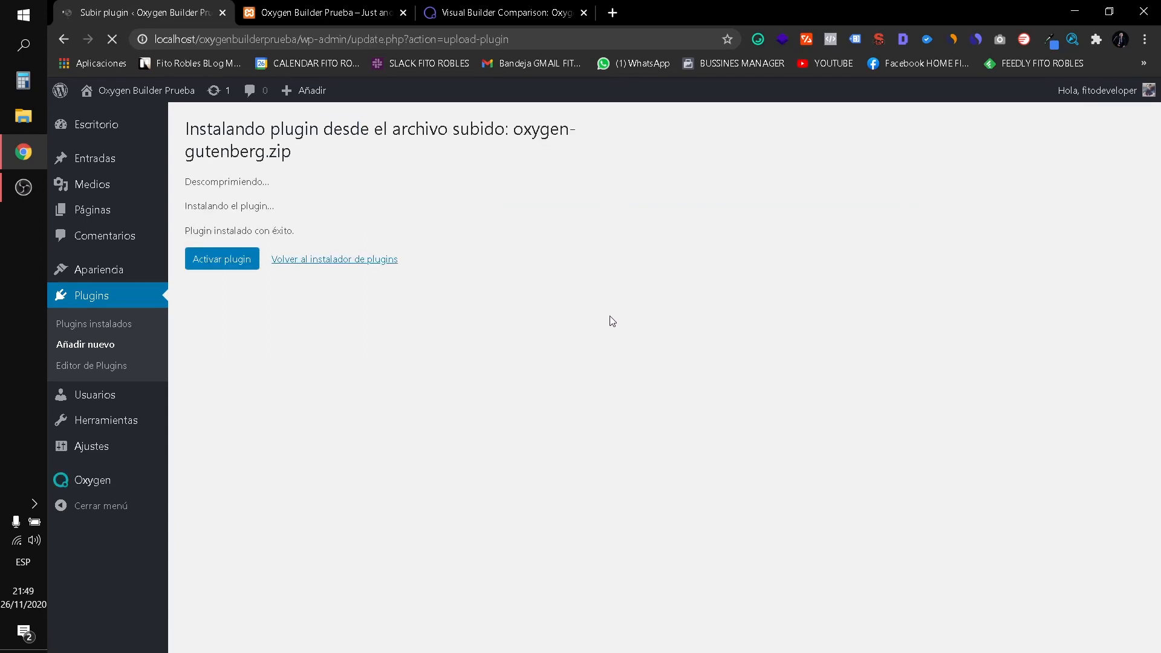
left_click(219, 261)
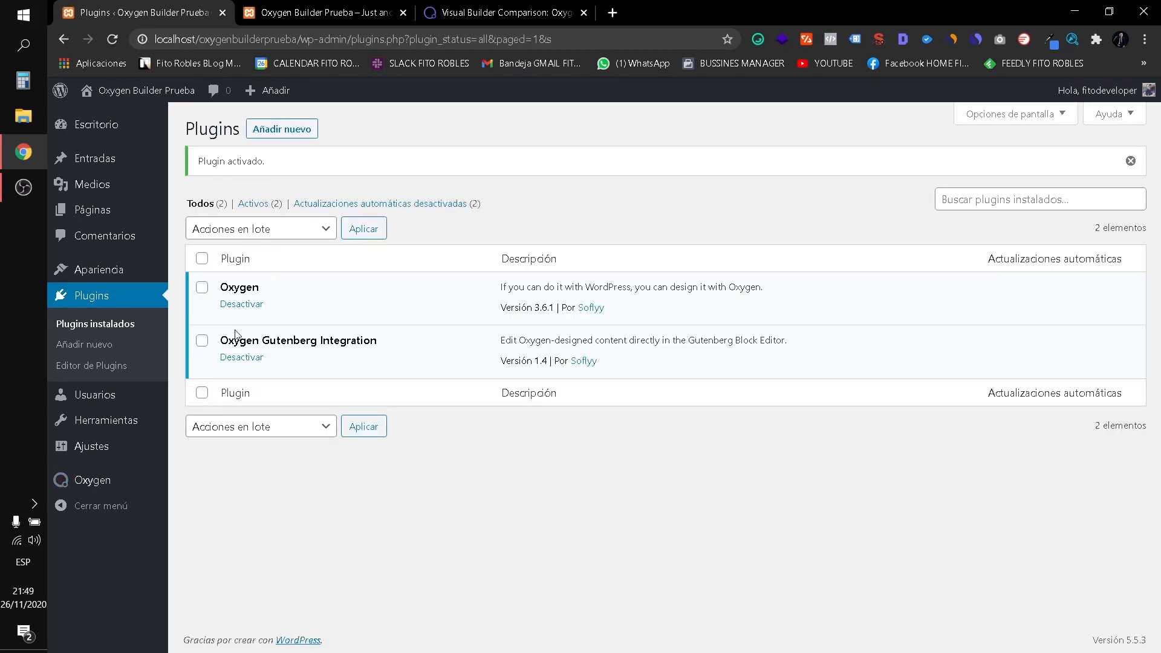
Go to the Oxygen home page in the dashboard and open the list of sitewide templates.
mouse_move(106, 431)
left_click(241, 482)
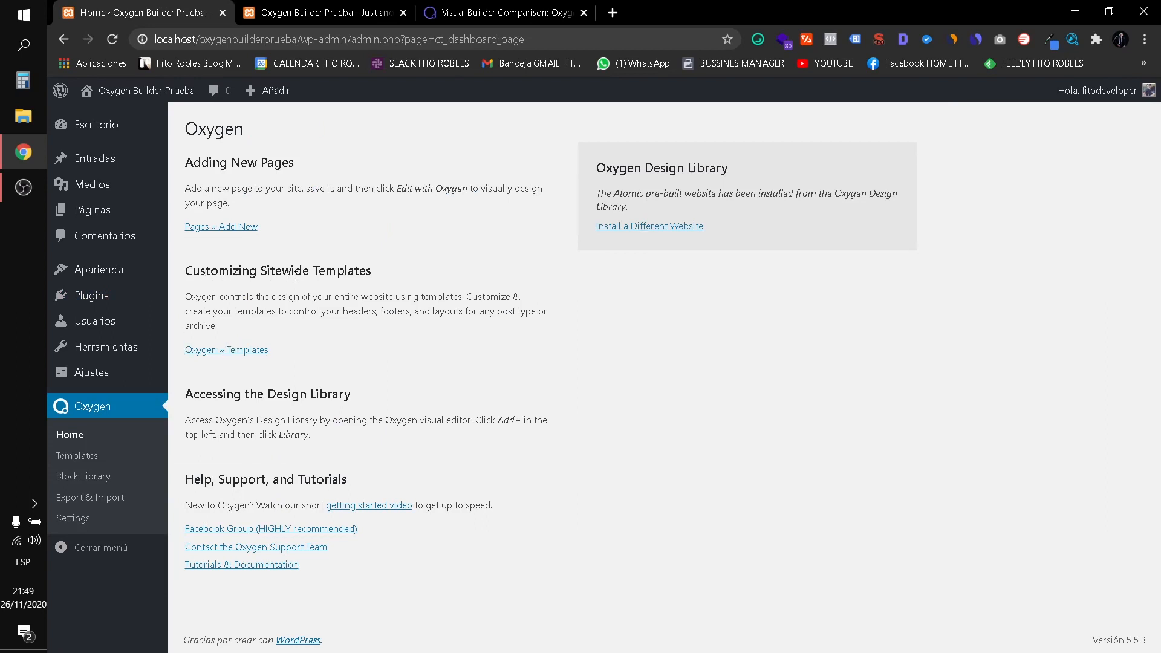
left_click(247, 351)
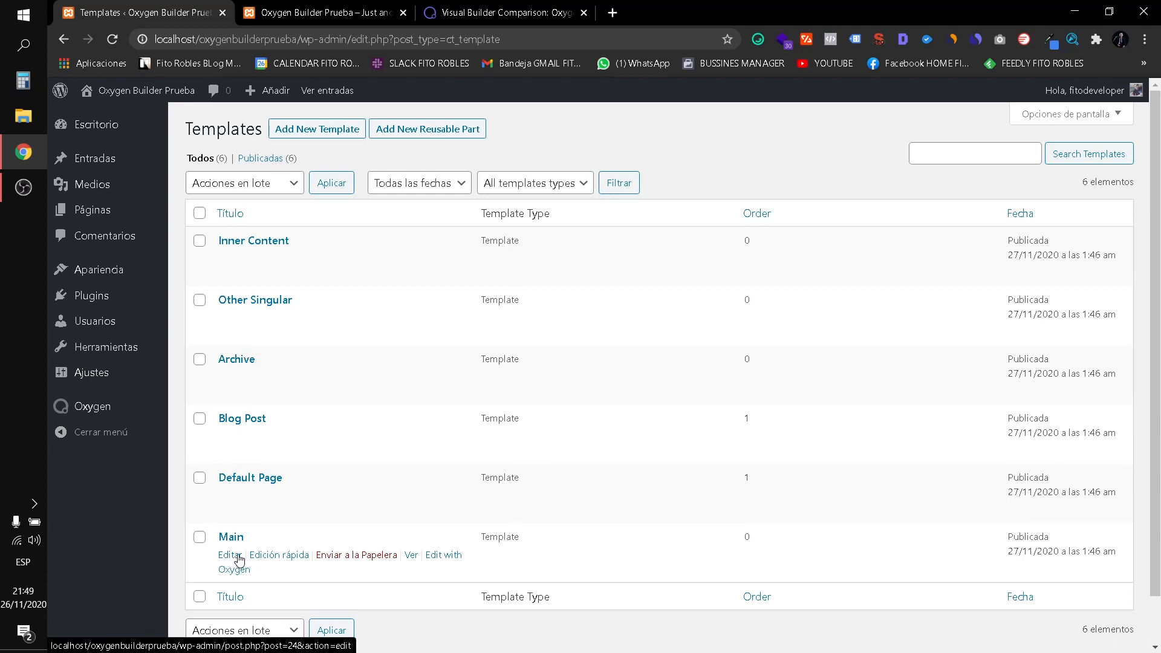
Open the Main template's edit page in a new browser tab and switch to it.
right_click(240, 559)
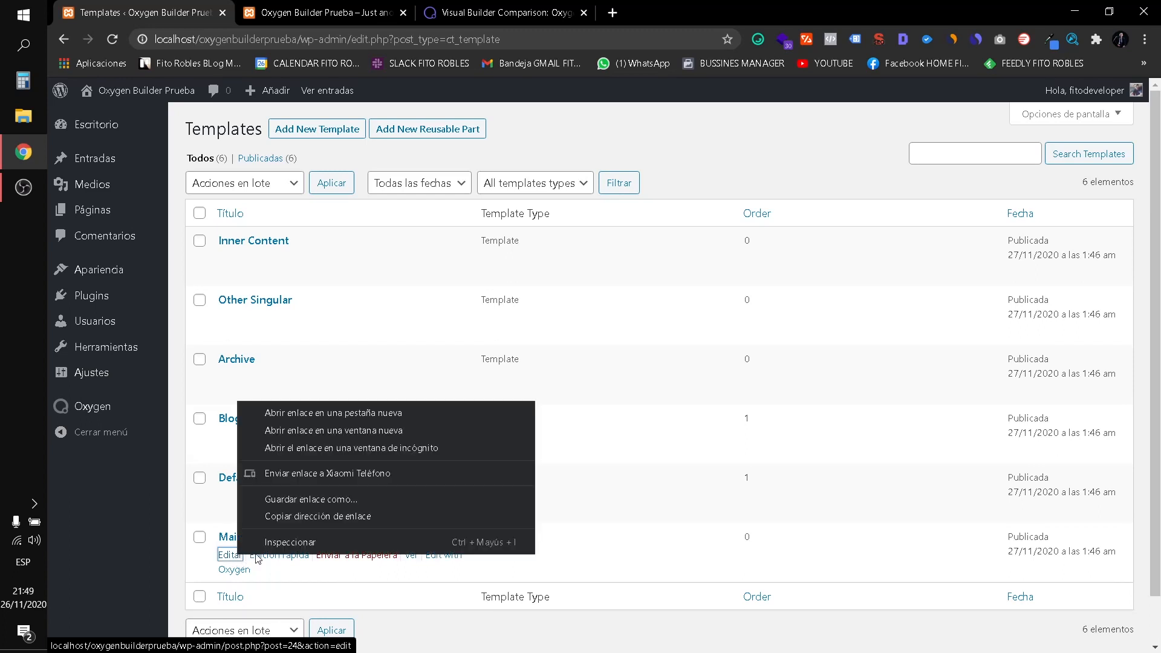
right_click(430, 571)
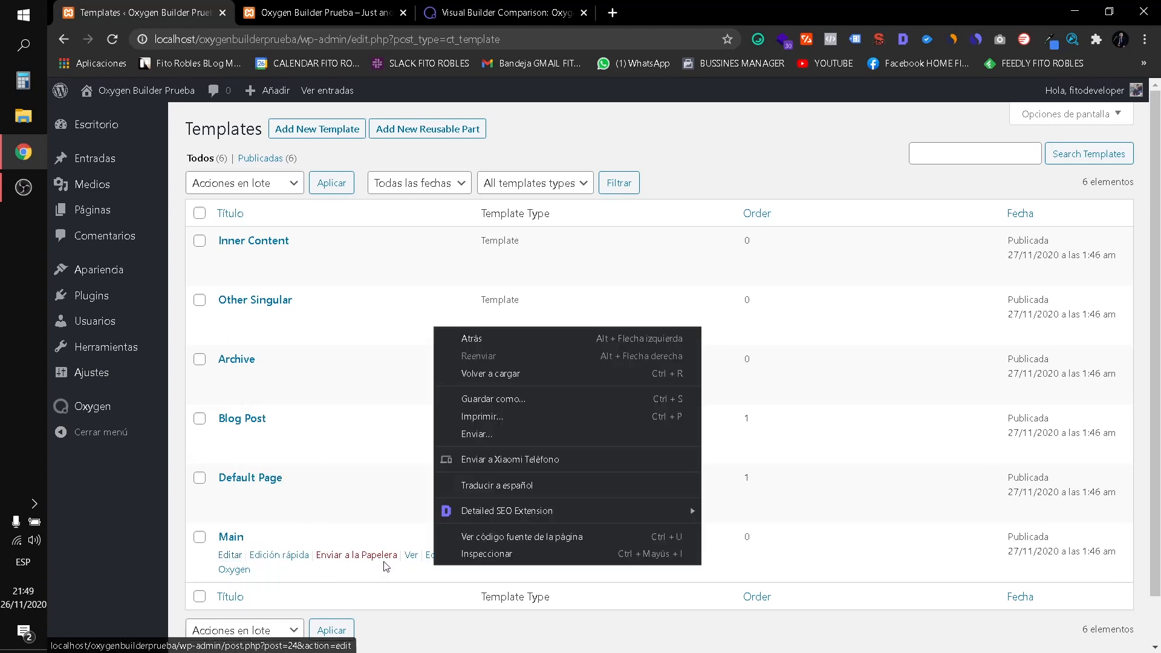
right_click(231, 560)
right_click(230, 560)
left_click(284, 416)
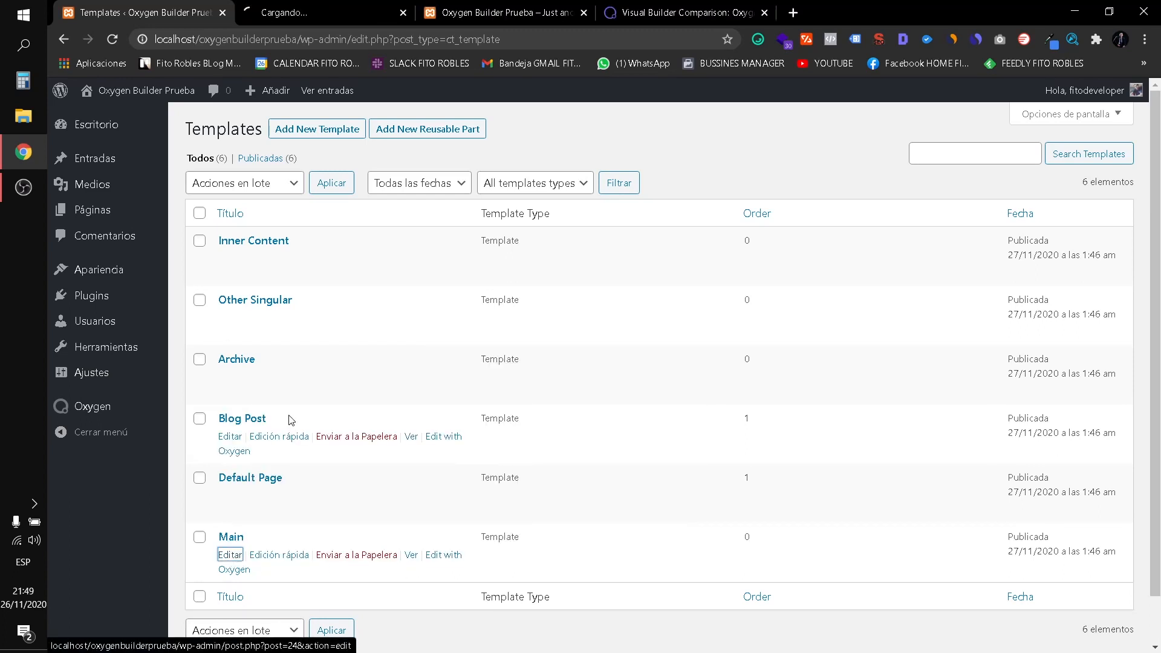
left_click(346, 7)
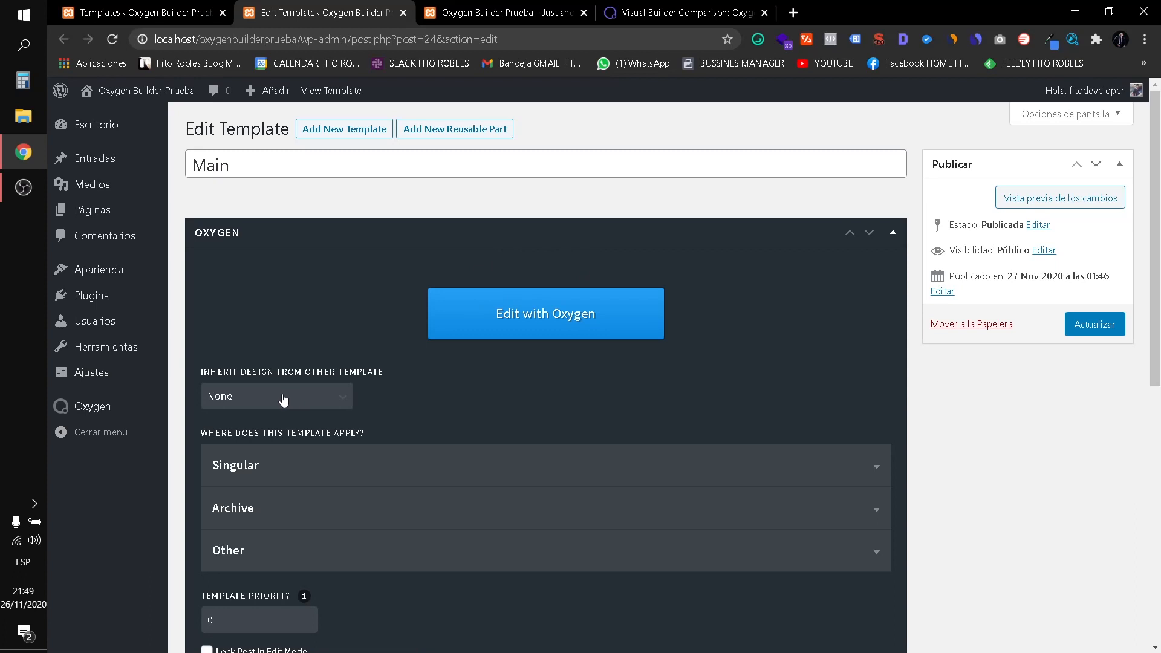
Translate the template's edit page into Spanish and set the template to apply to Páginas in the Singular conditions.
right_click(544, 351)
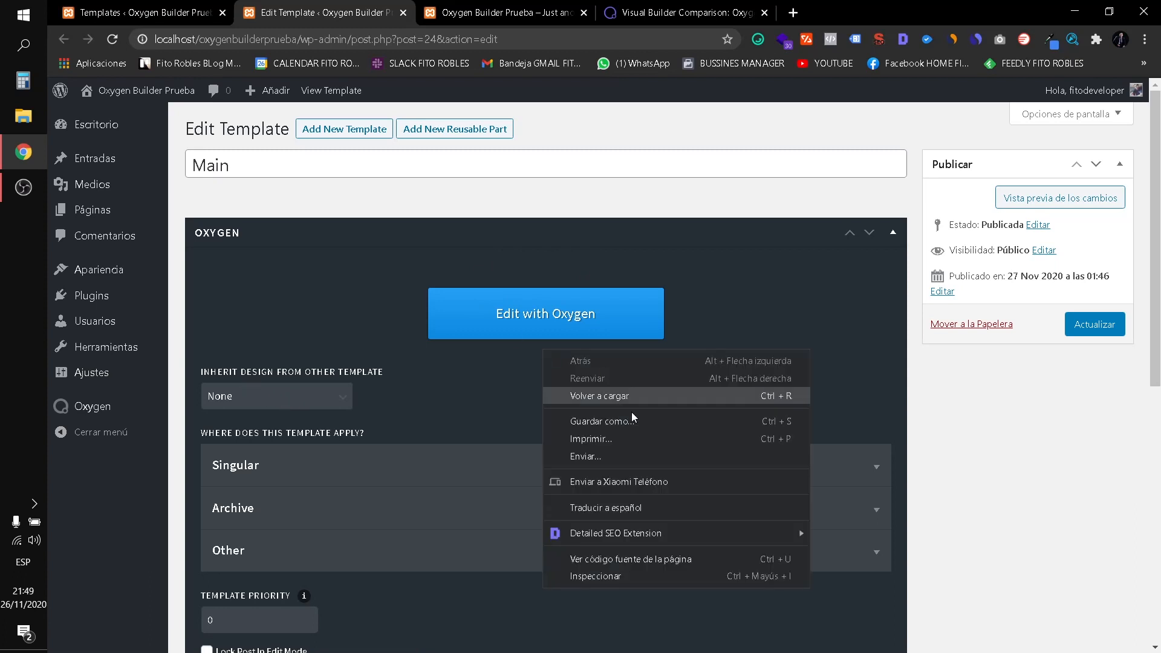
left_click(621, 501)
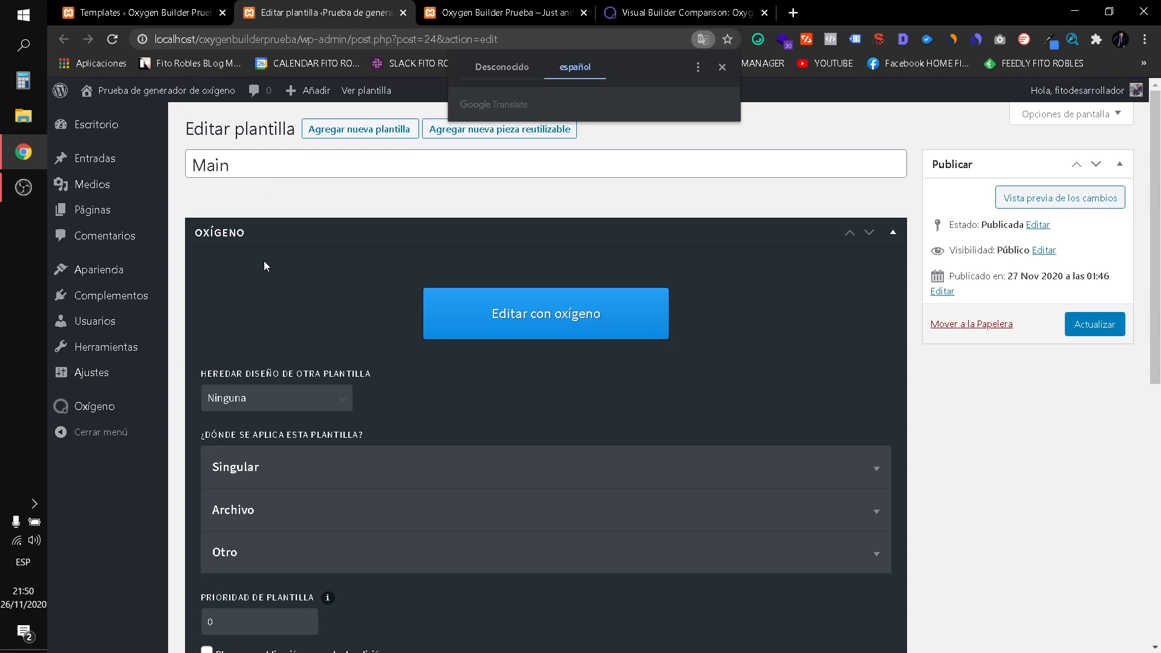
left_click(261, 476)
scroll(303, 472, "down", 1)
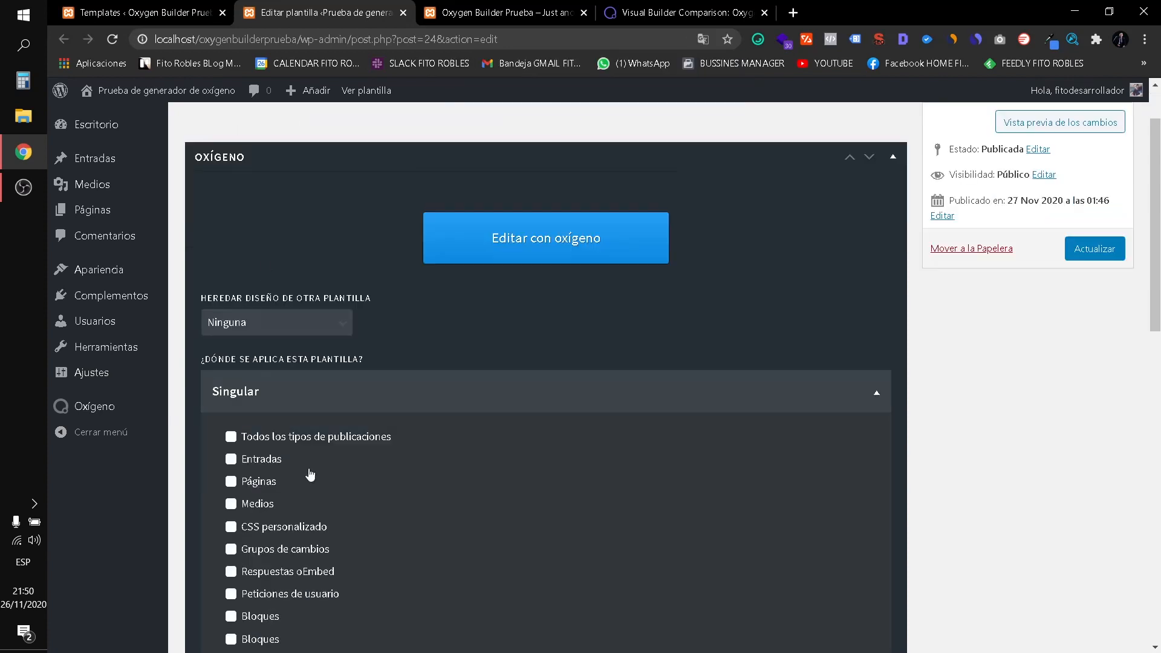
scroll(314, 469, "down", 1)
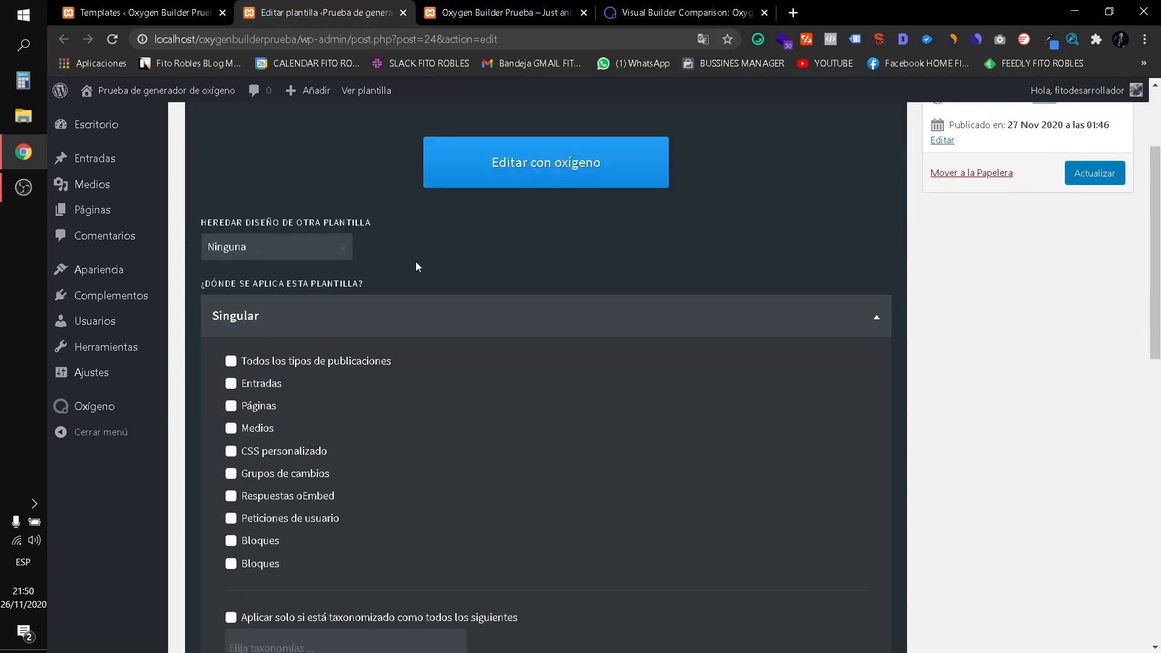
left_click(231, 407)
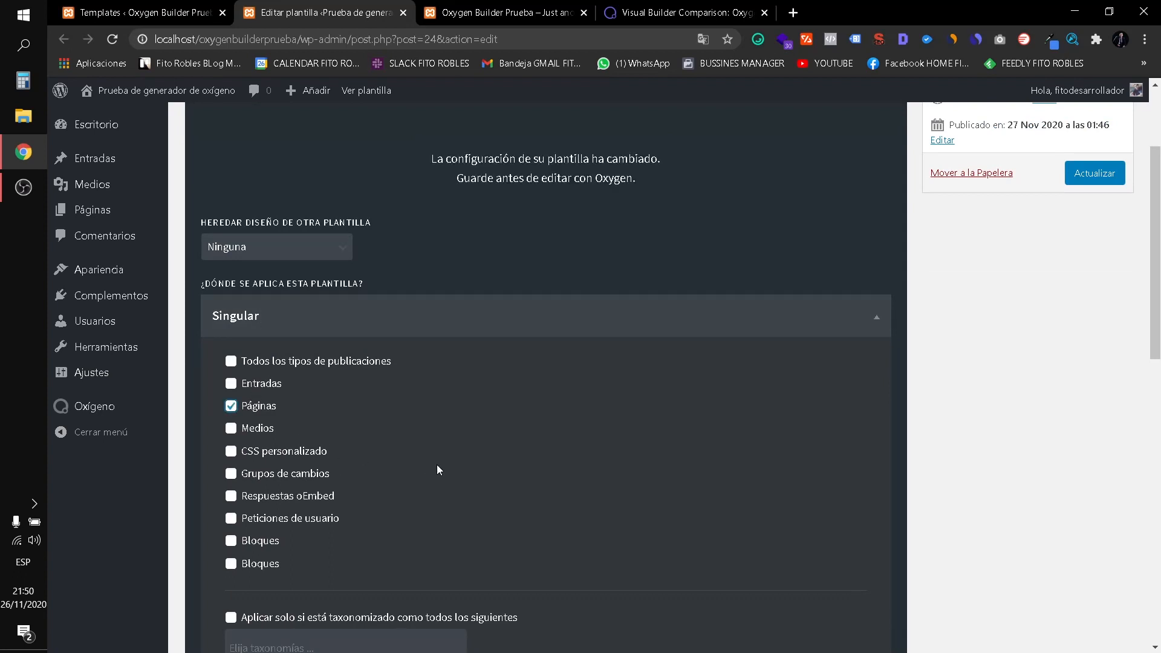
Review the Archivo conditions, template priority, library inclusion and screenshot settings of the Main template.
scroll(395, 449, "down", 2)
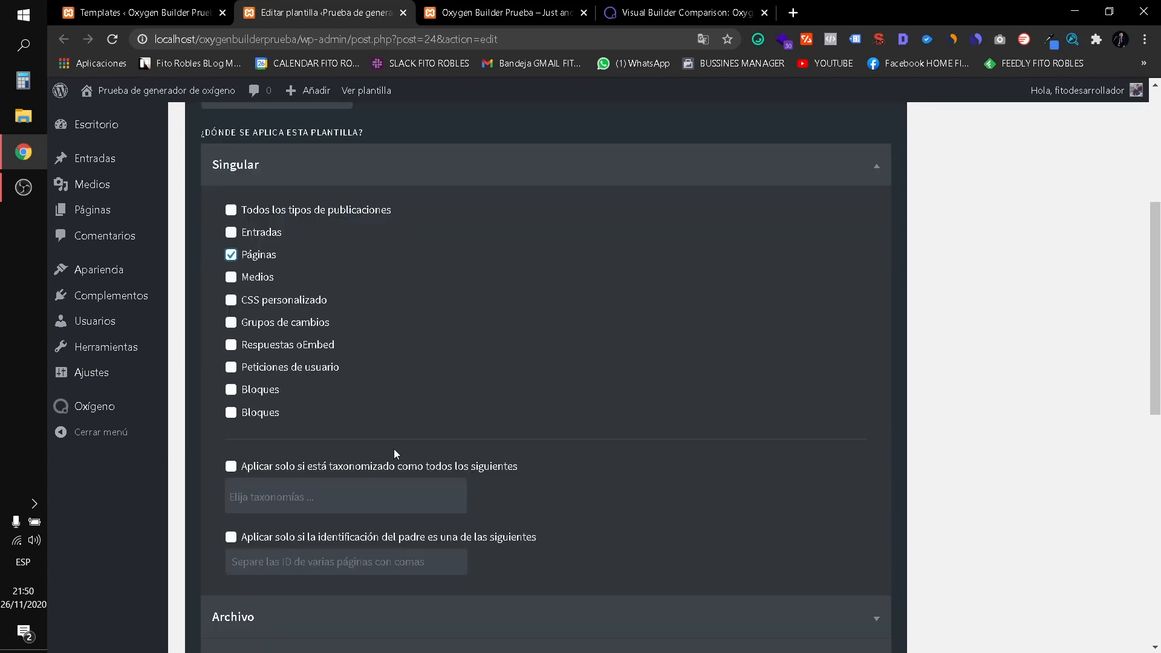
scroll(394, 451, "down", 3)
left_click(300, 402)
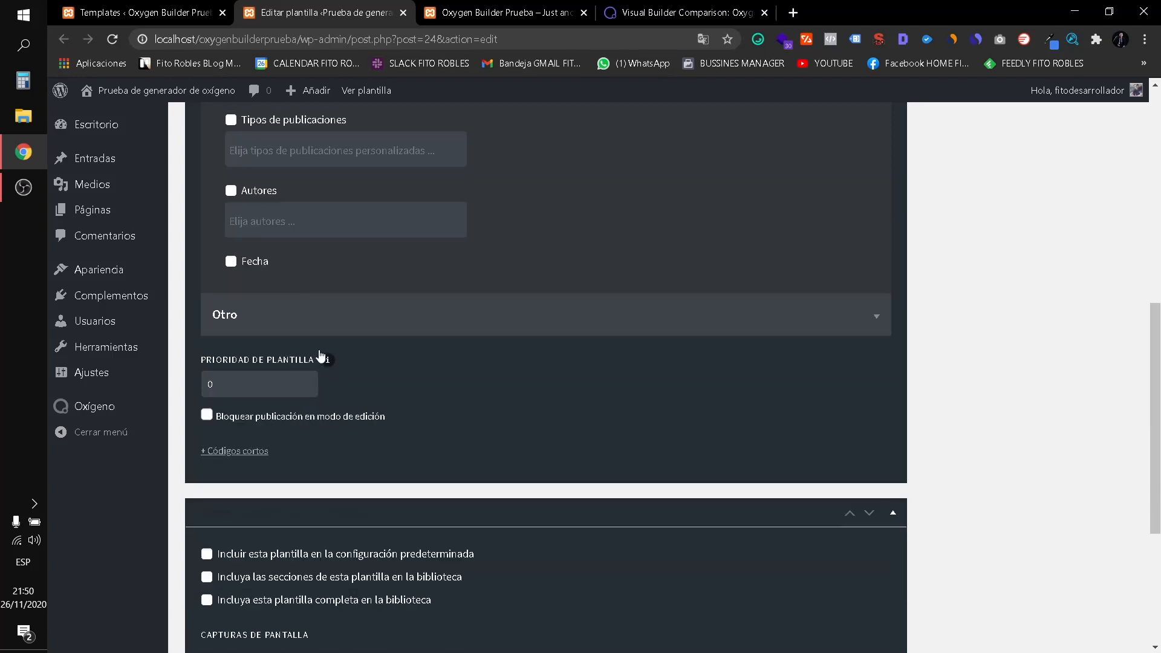
scroll(319, 339, "up", 3)
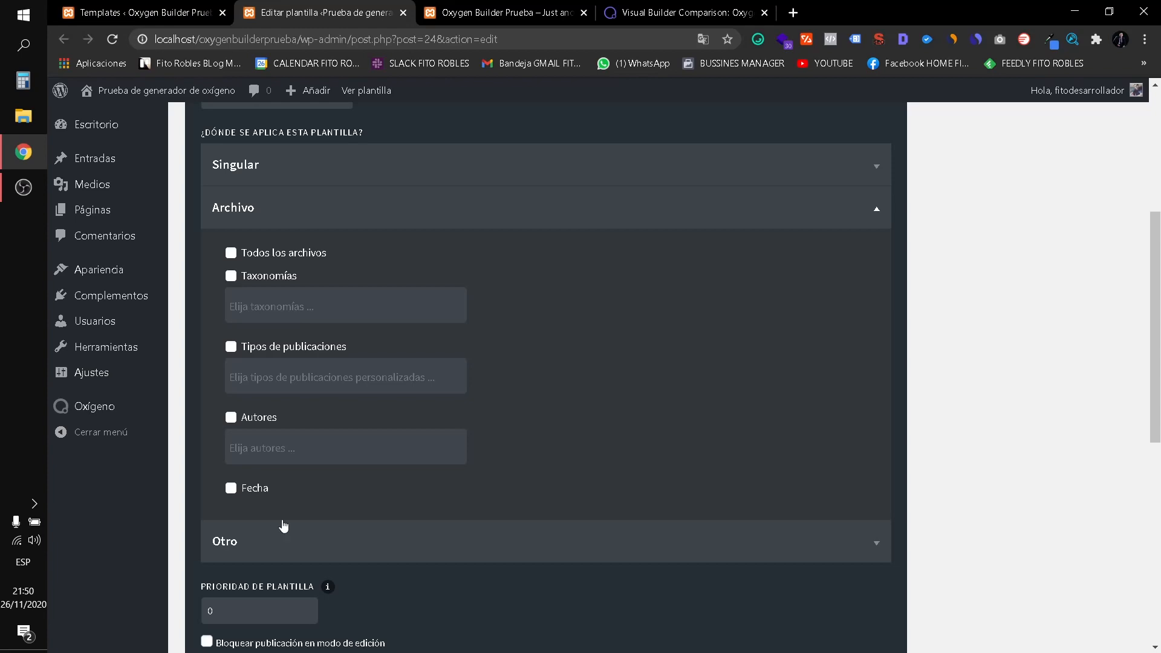
scroll(409, 495, "down", 8)
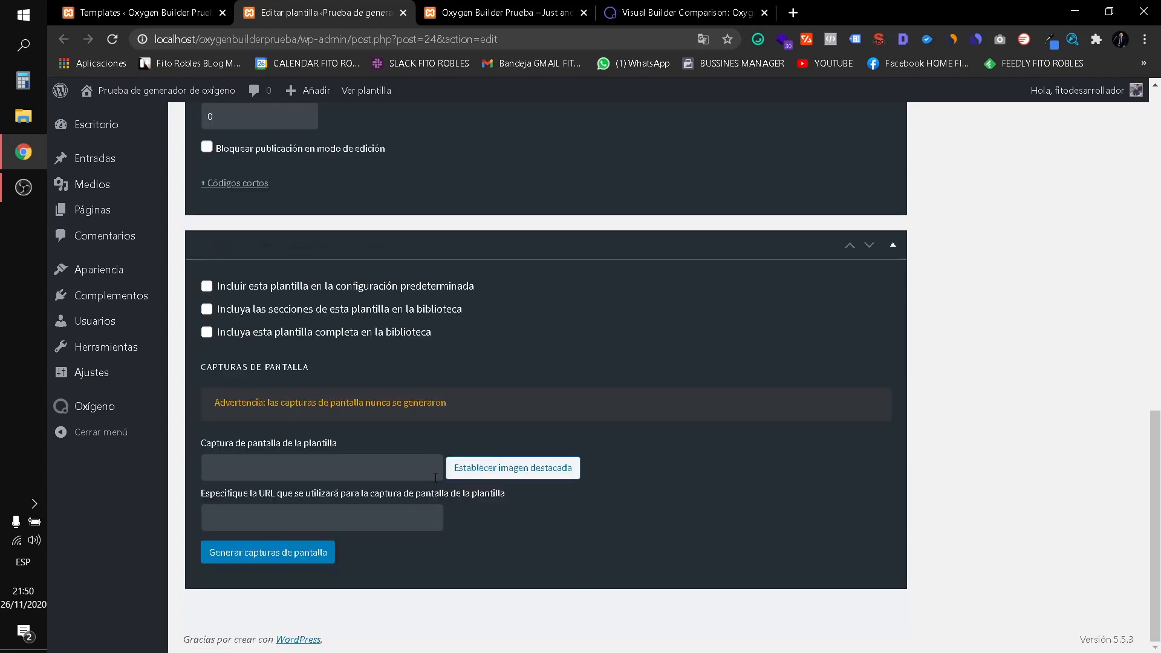
scroll(435, 478, "up", 13)
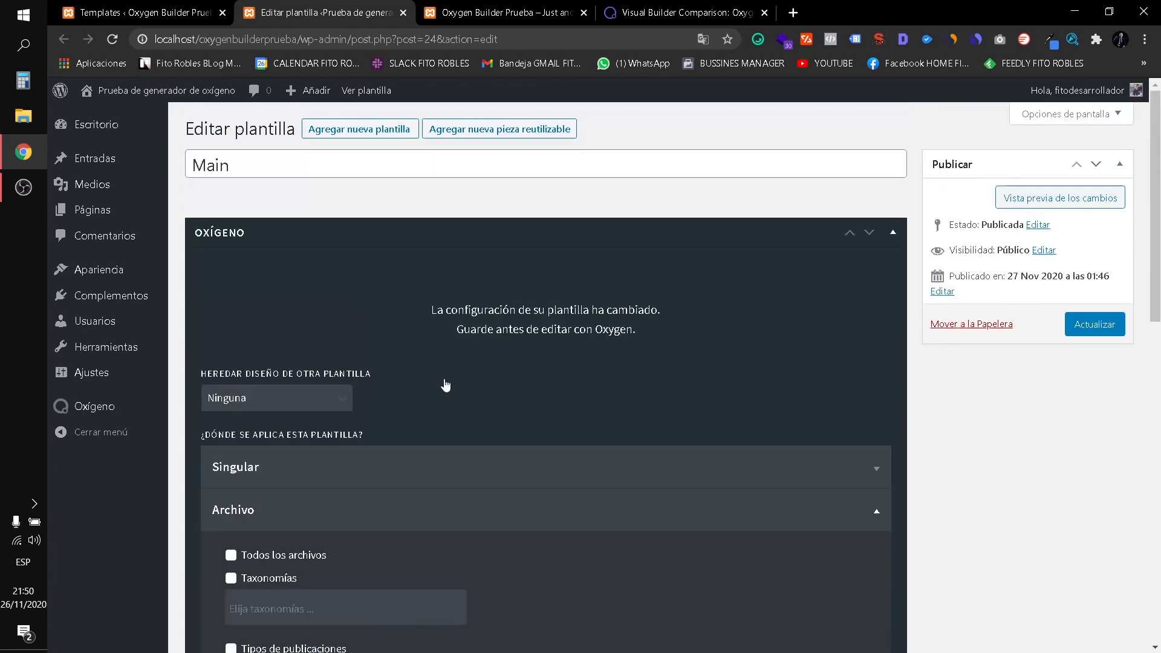
Update the Main template and open it in the Oxygen visual editor.
left_click(1092, 324)
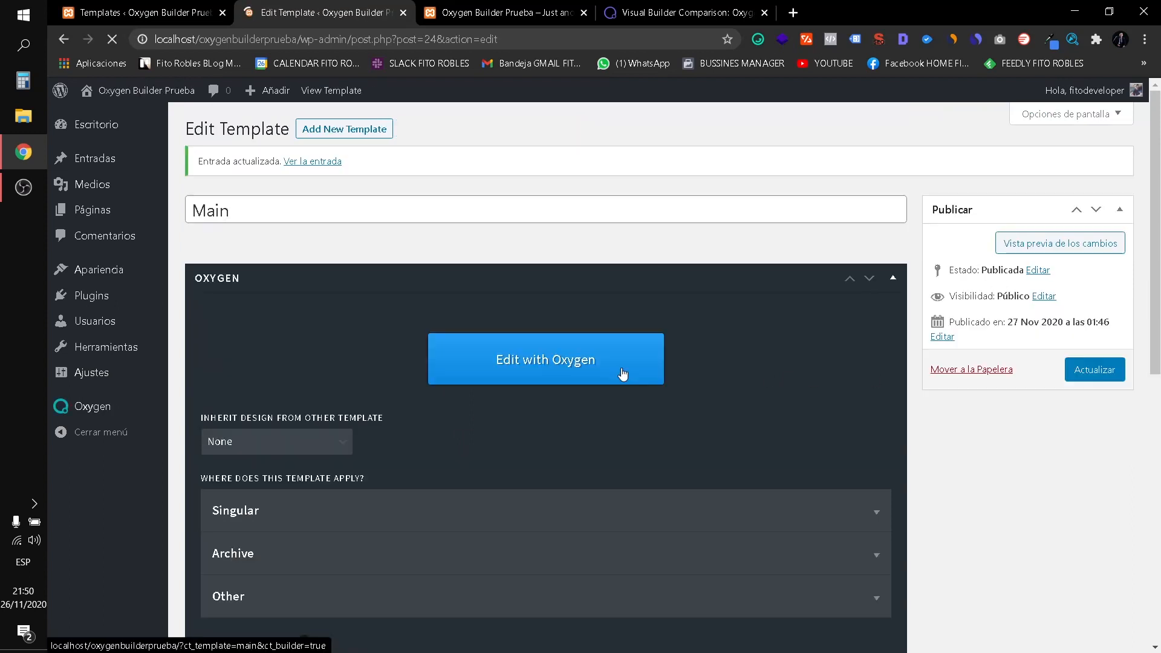
left_click(577, 373)
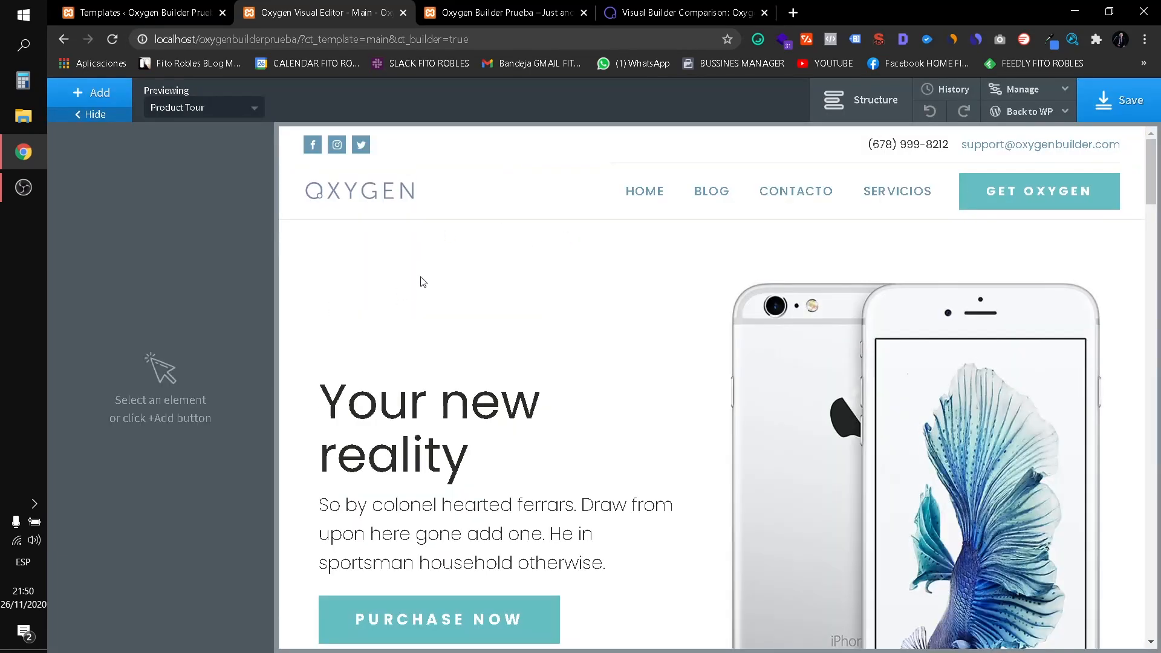
Select the Inner Content element in the page preview and show the page's structure tree.
left_click(442, 210)
left_click(438, 286)
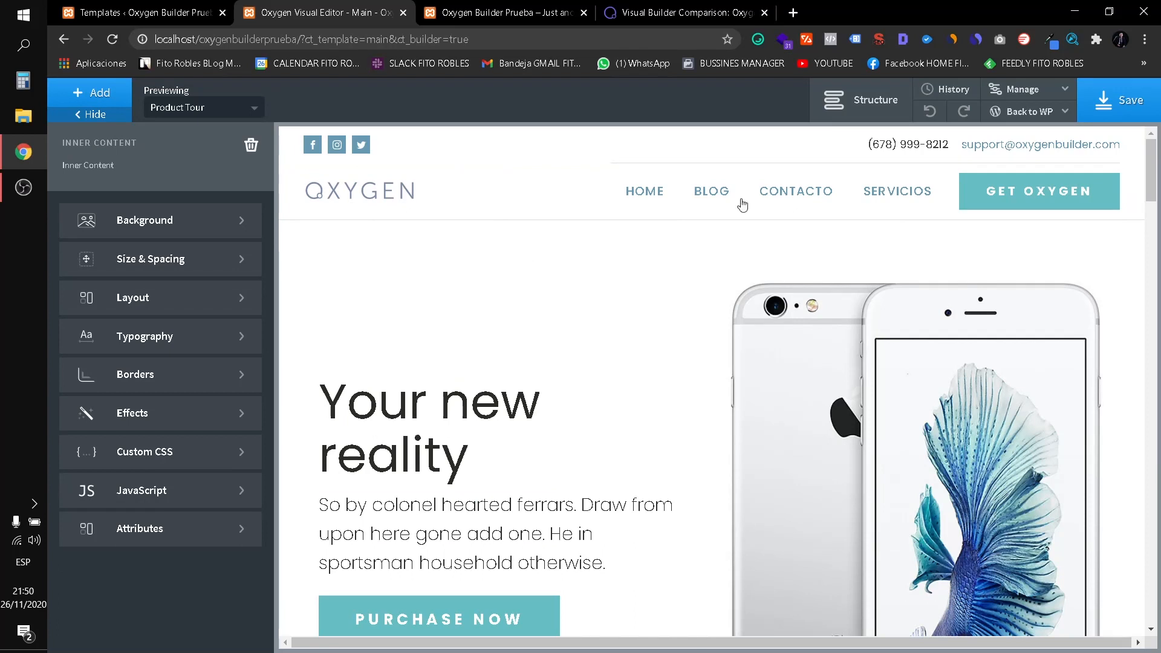
left_click(861, 100)
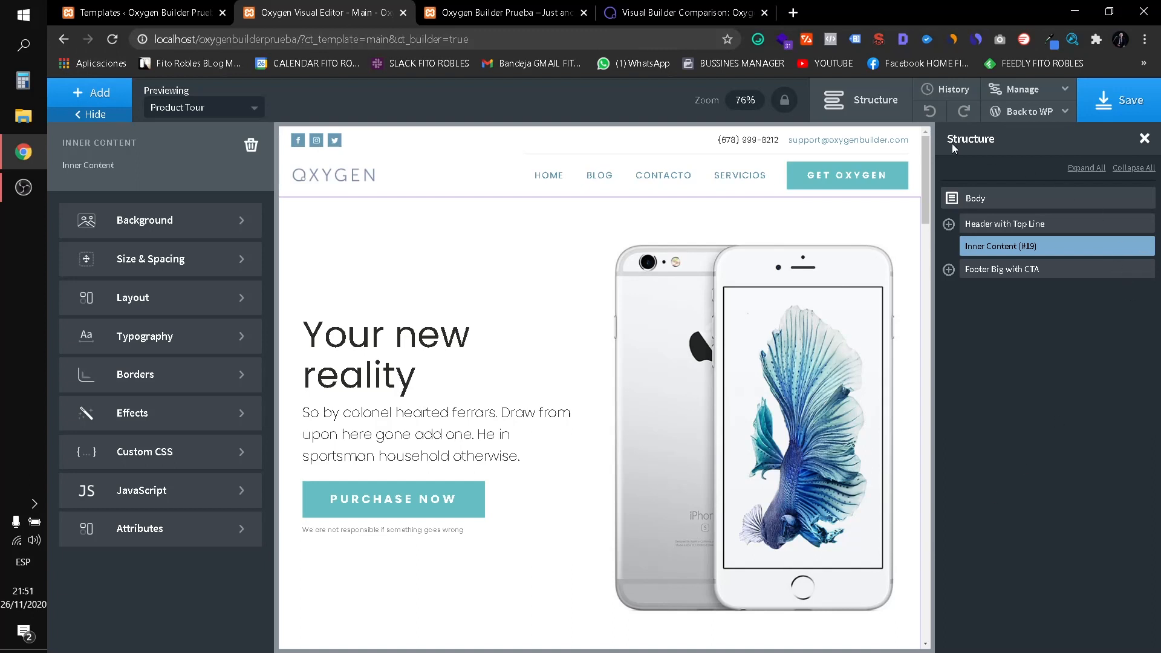
Browse the Basics, Helpers and WordPress components that can be added to the template.
left_click(89, 97)
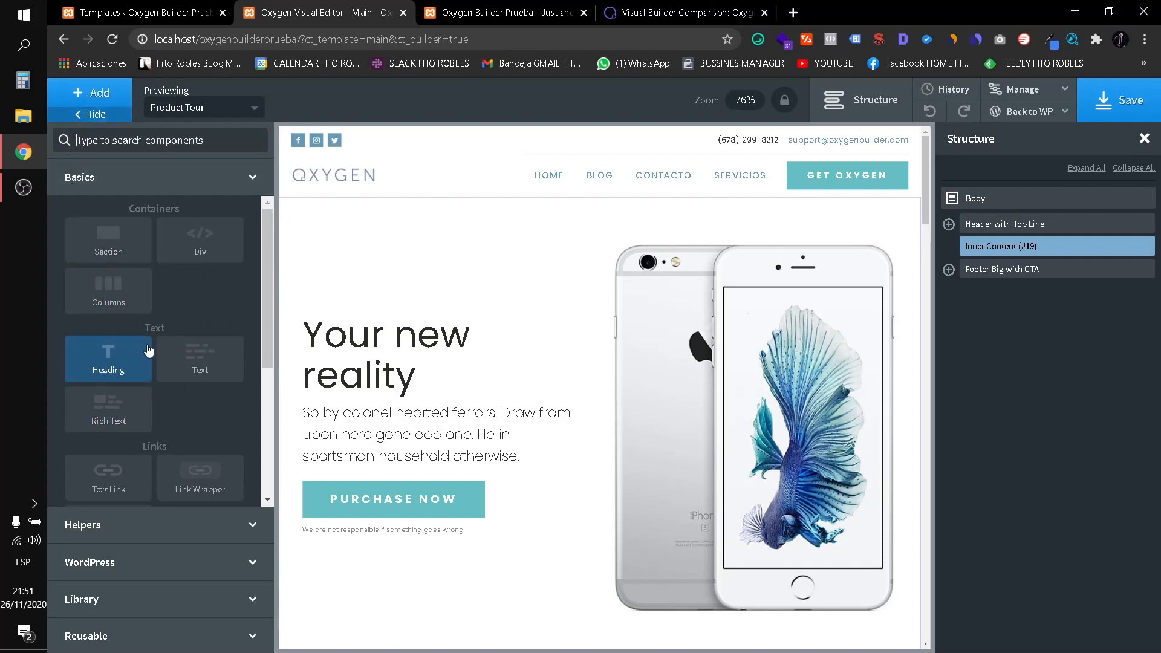
scroll(216, 337, "down", 3)
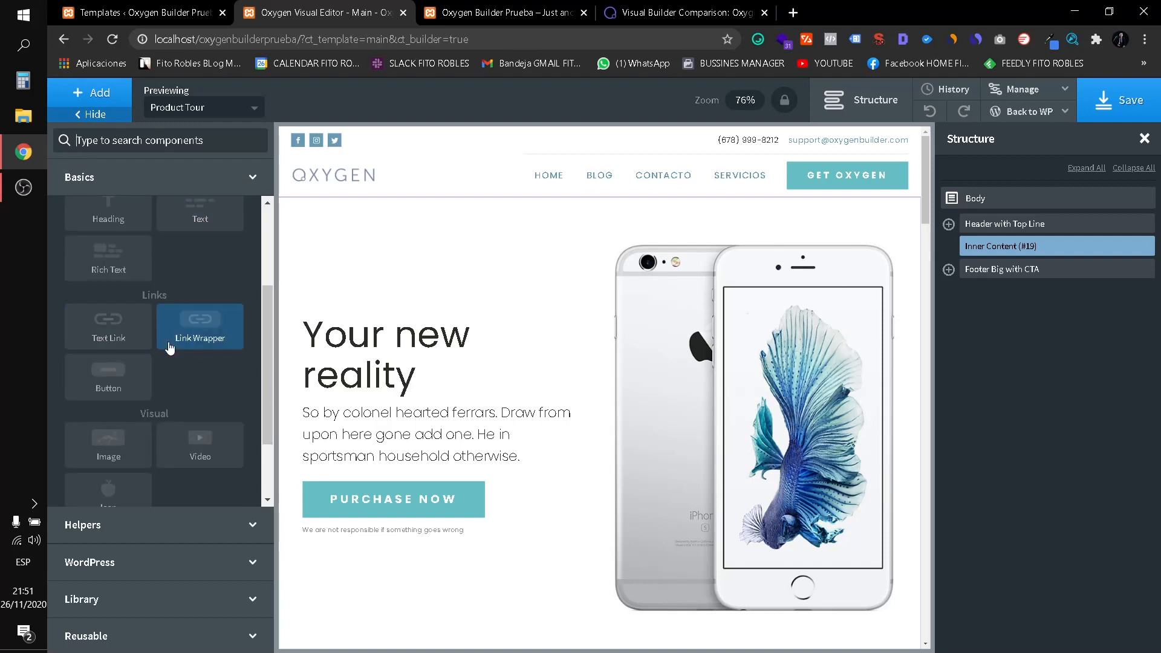
scroll(130, 382, "down", 2)
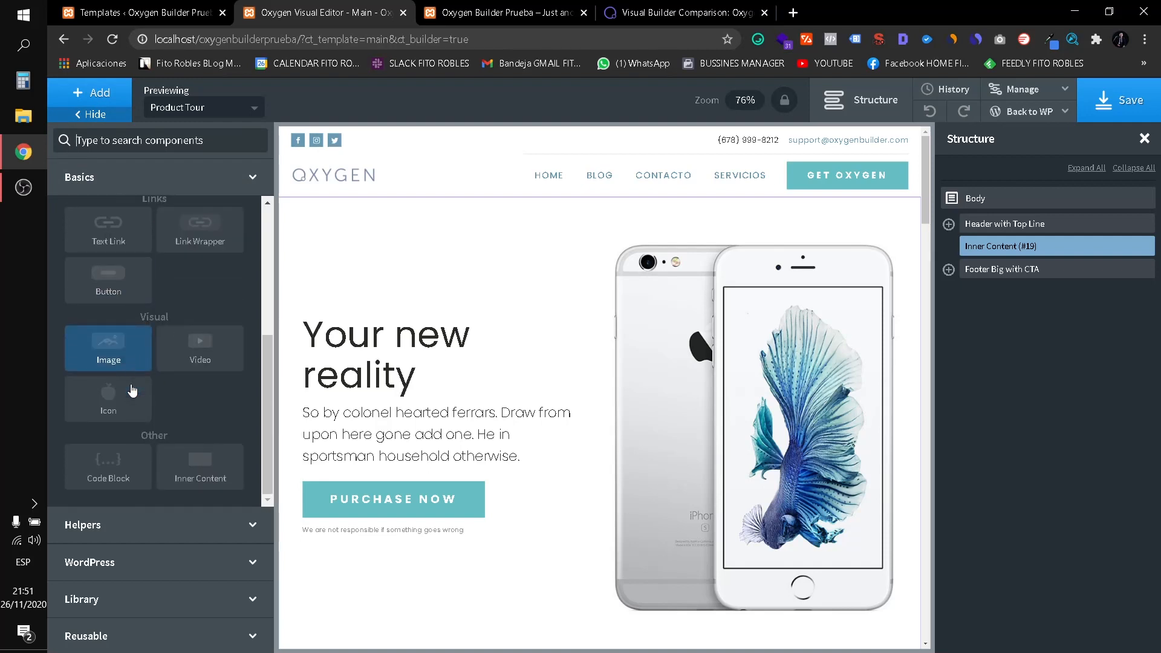
left_click(134, 526)
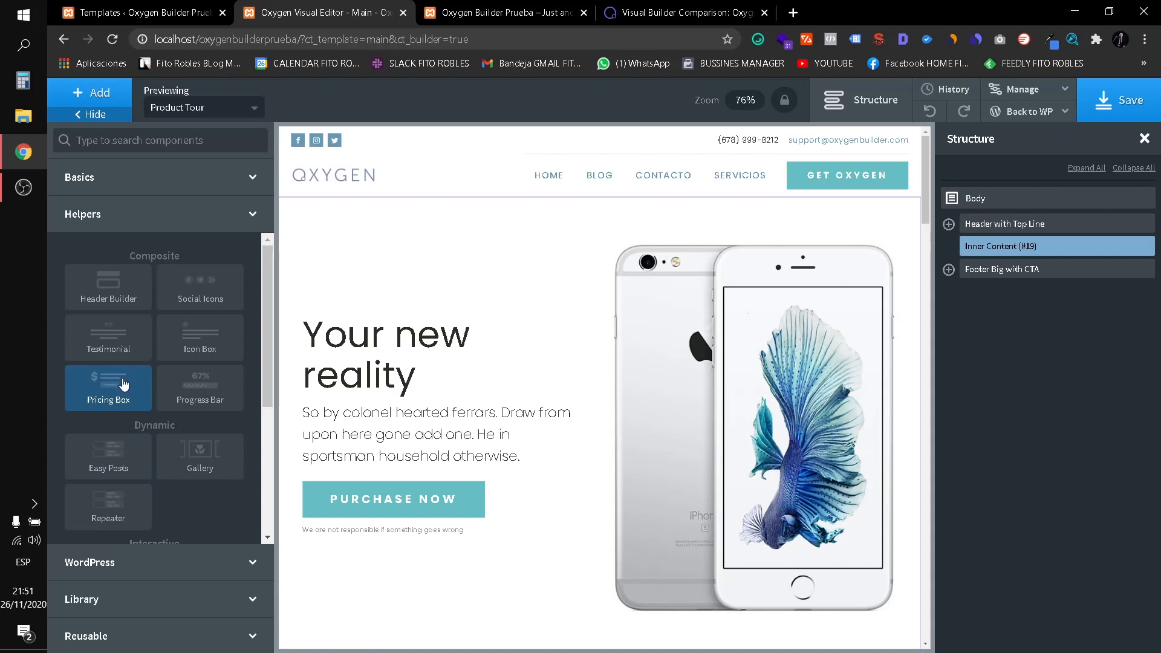
scroll(124, 381, "down", 4)
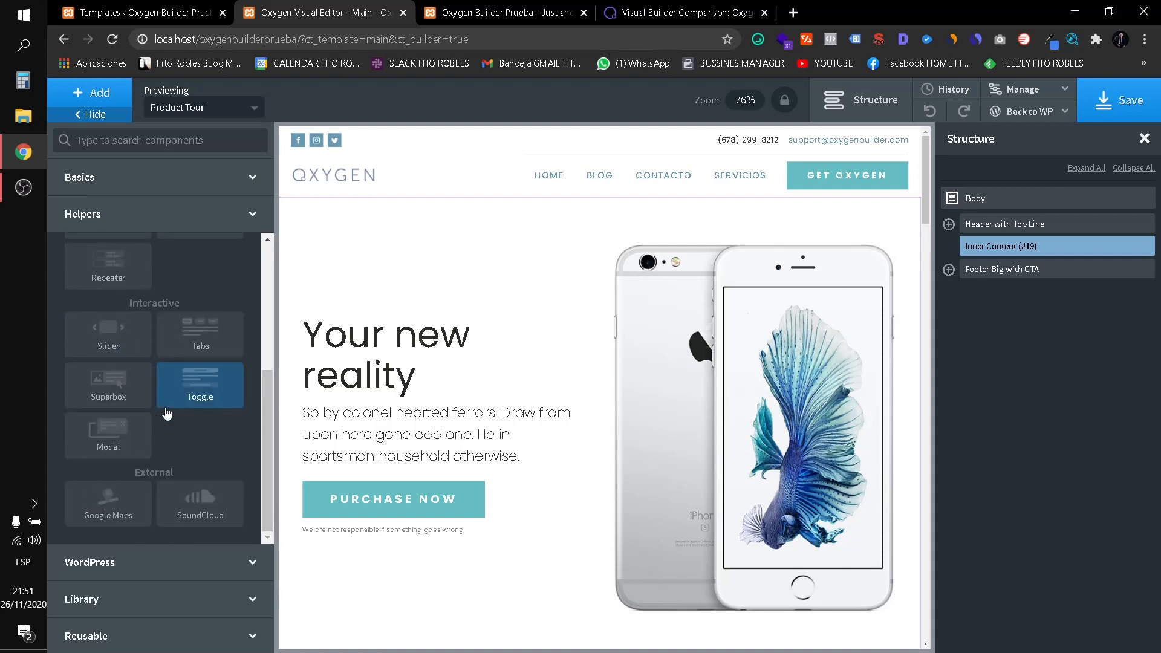
left_click(145, 556)
scroll(145, 397, "down", 1)
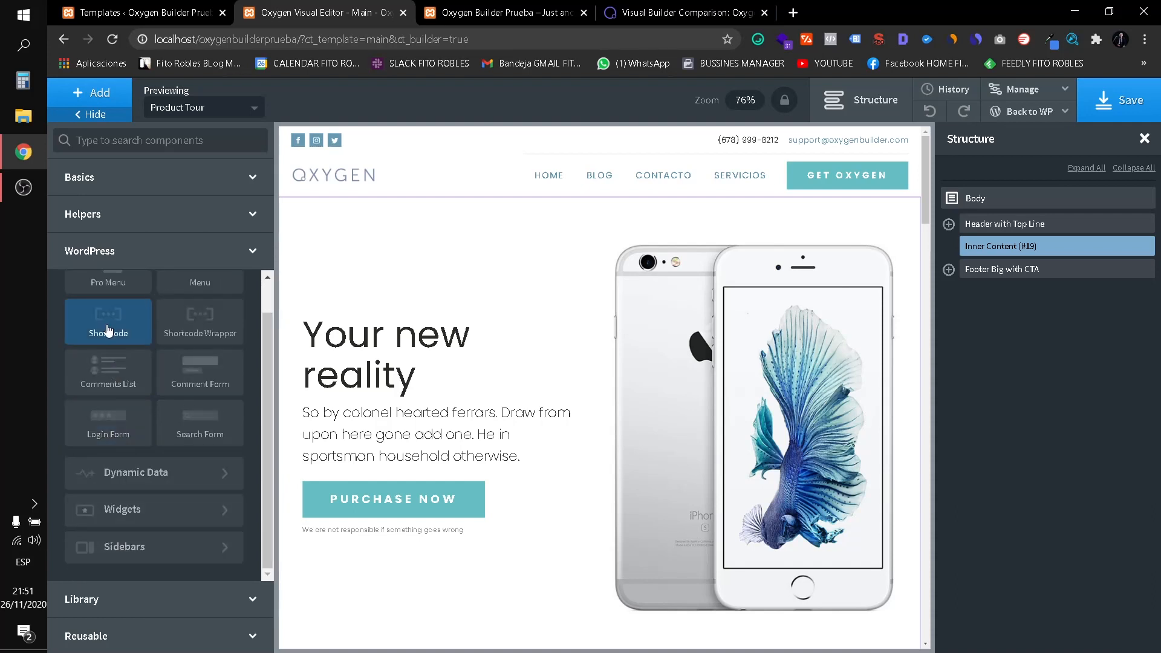
Open the Hyperion design set from the library and preview its pages and templates.
left_click(130, 599)
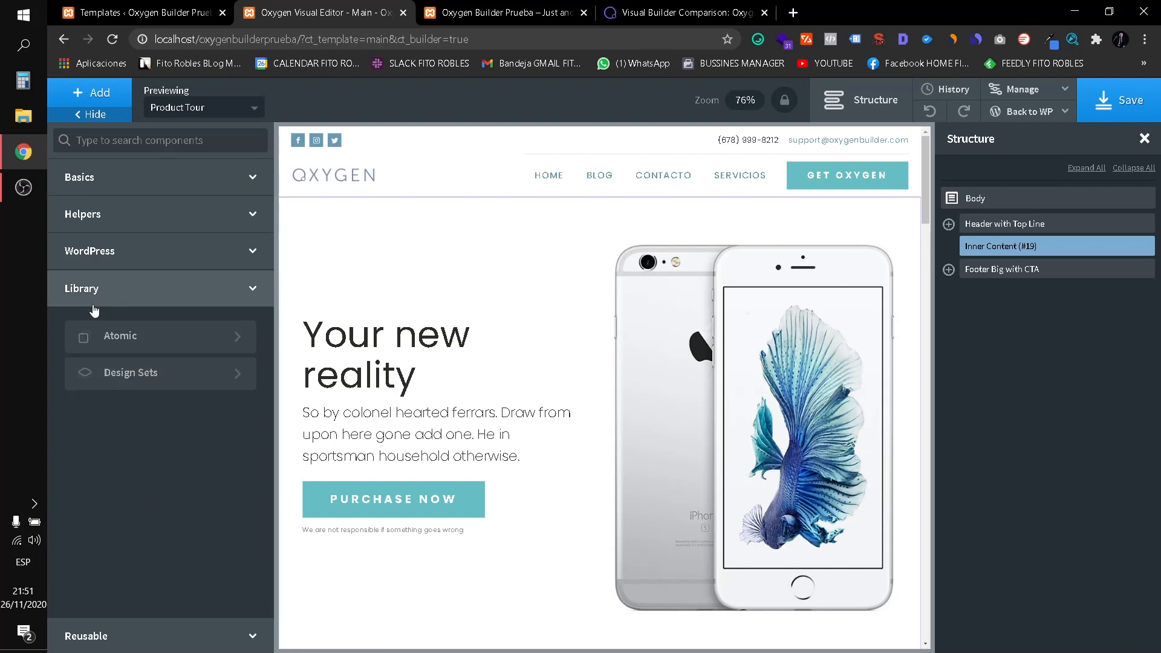
left_click(156, 392)
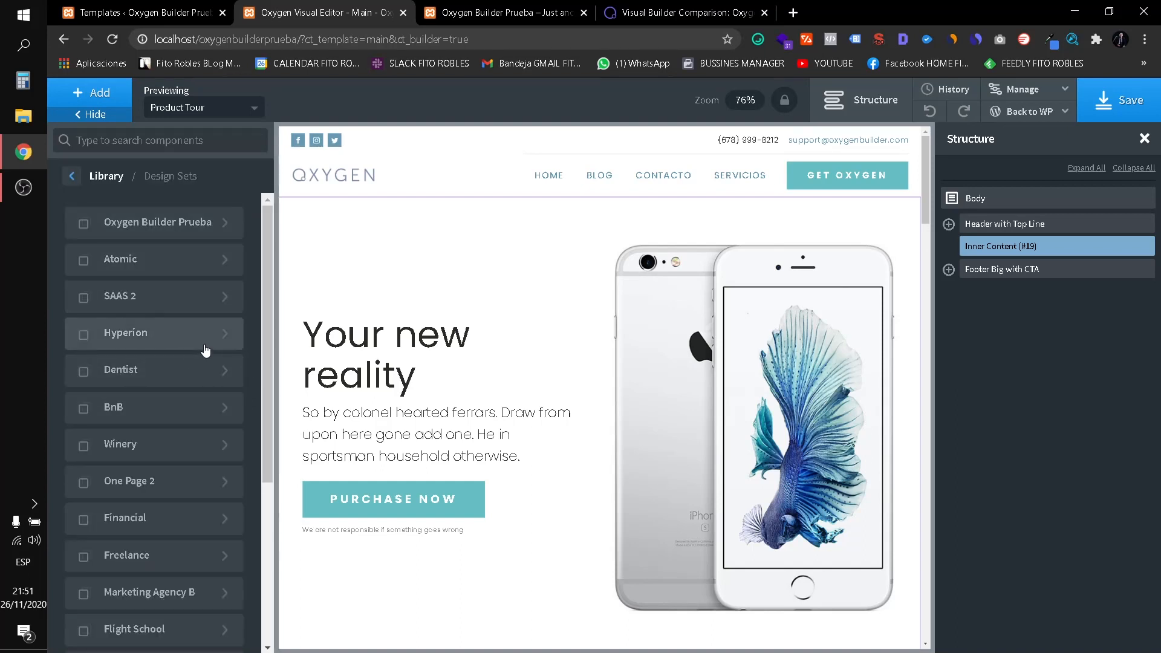
left_click(173, 334)
left_click(172, 225)
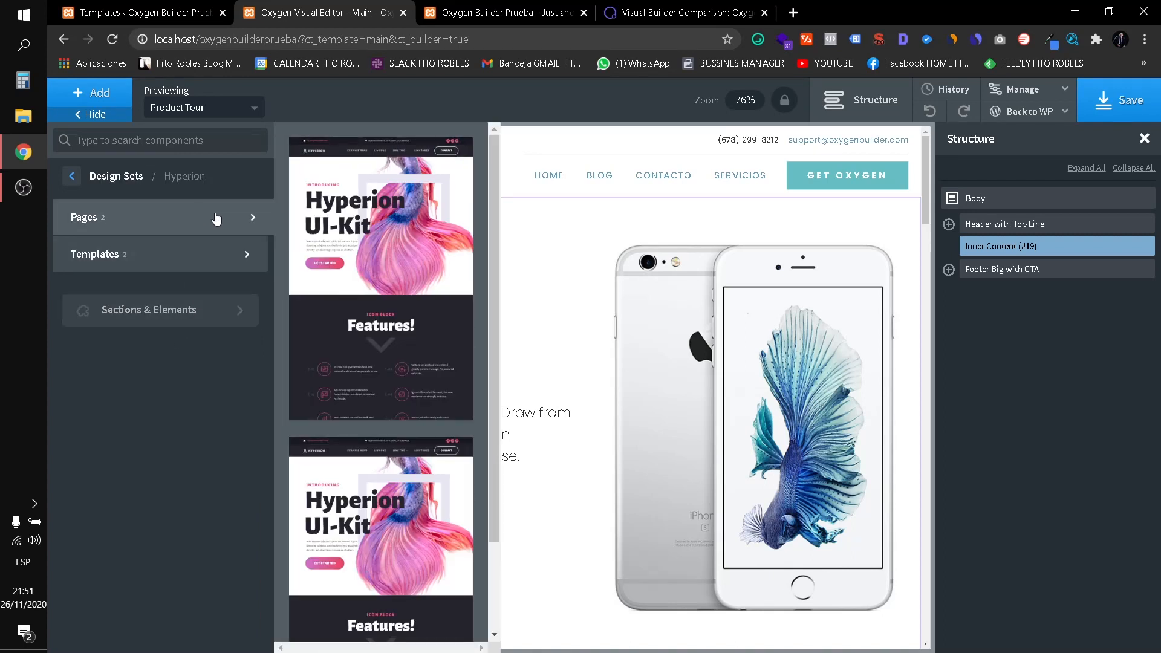
scroll(364, 274, "down", 2)
left_click(135, 264)
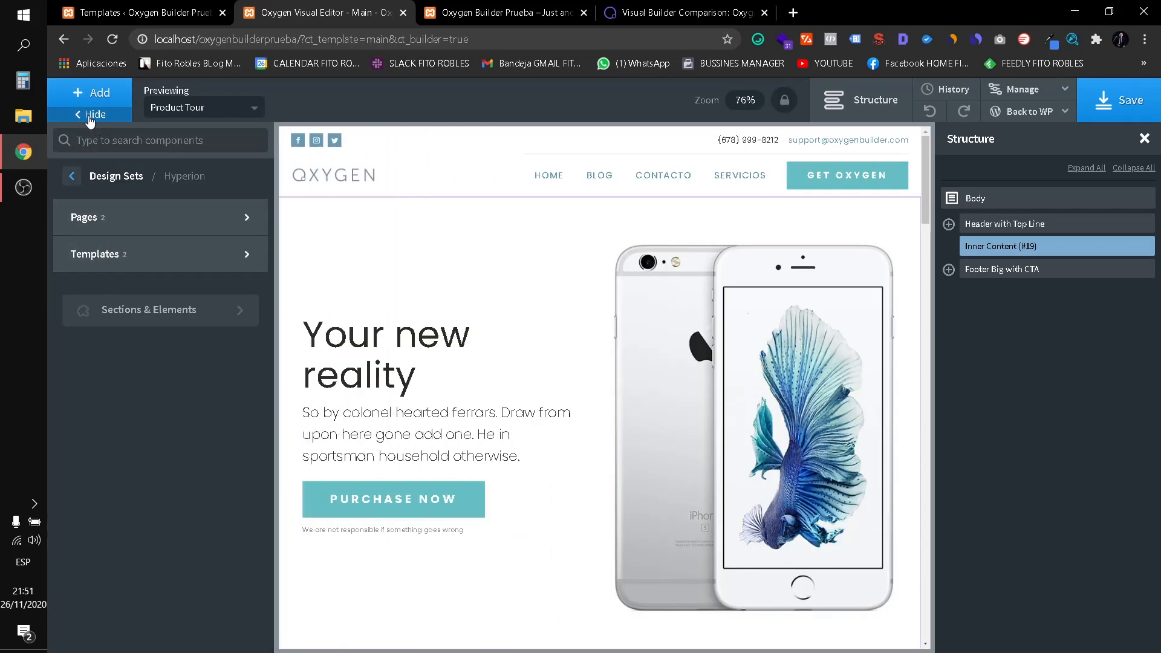
Go back from Hyperion through the list of design sets to the component categories and expand Reusable.
left_click(76, 115)
left_click(76, 115)
left_click(76, 115)
left_click(76, 115)
left_click(71, 177)
scroll(115, 423, "down", 4)
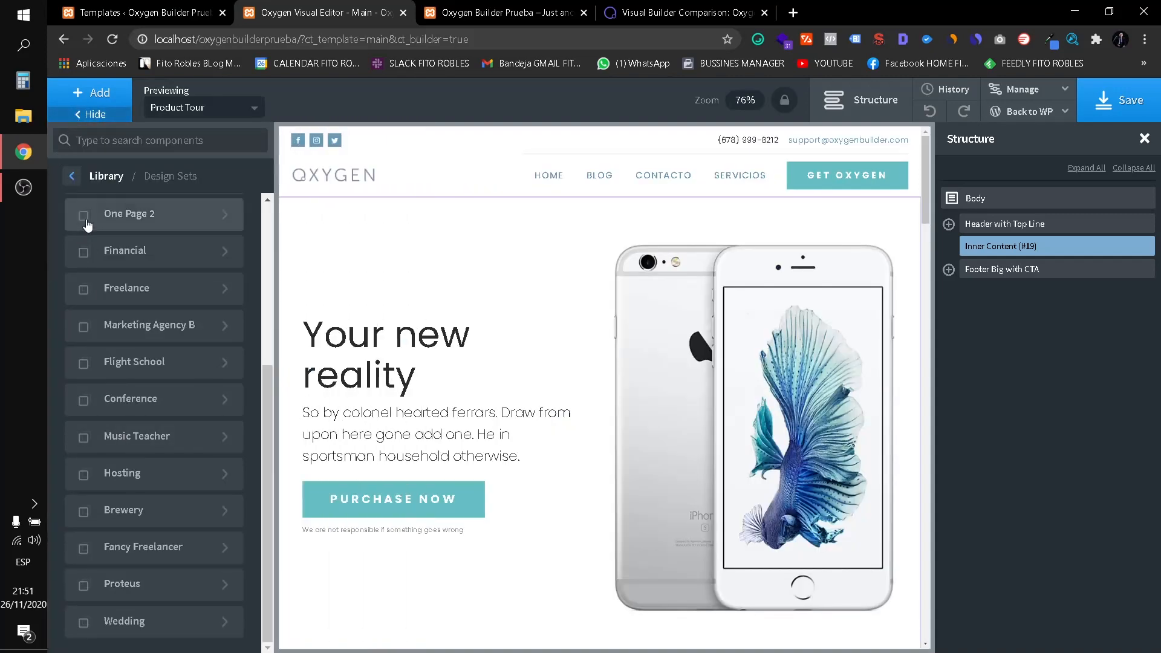
left_click(72, 178)
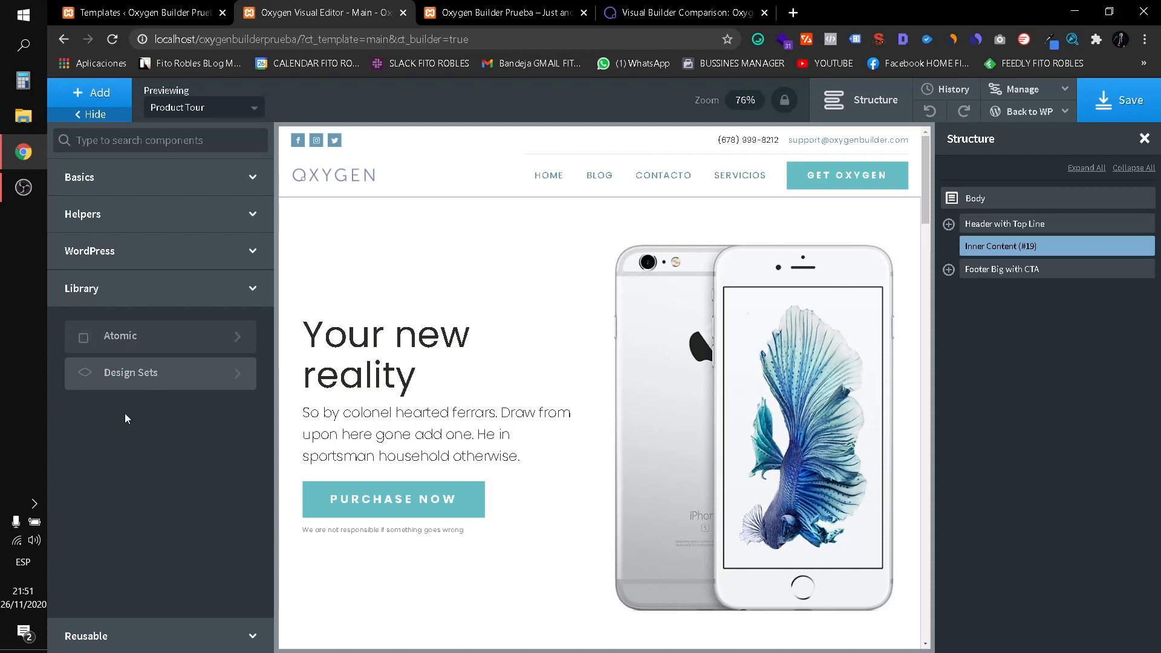
left_click(96, 637)
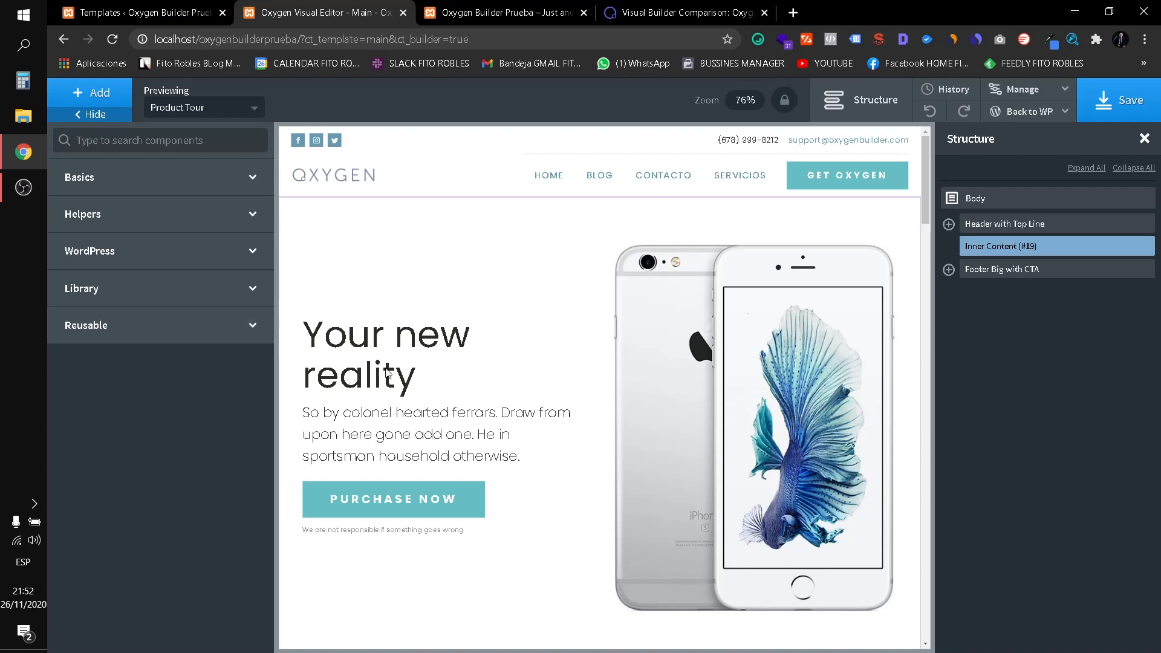
Examine the page preview down to the feature cards and look through the Basics components again.
scroll(506, 438, "down", 14)
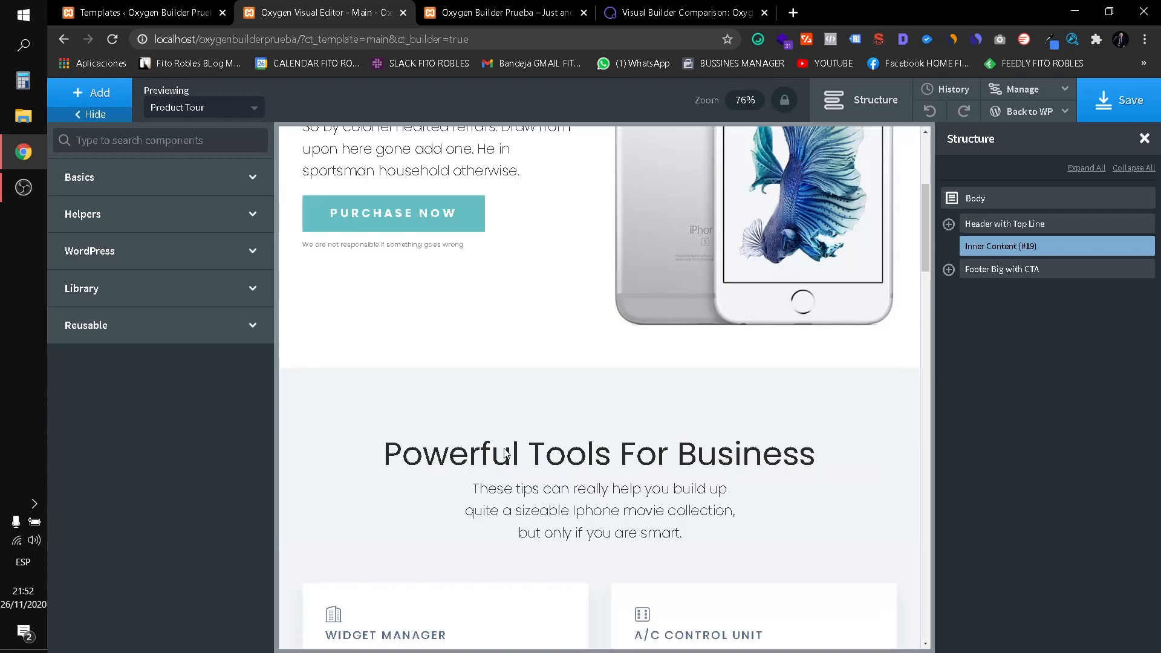
left_click(131, 186)
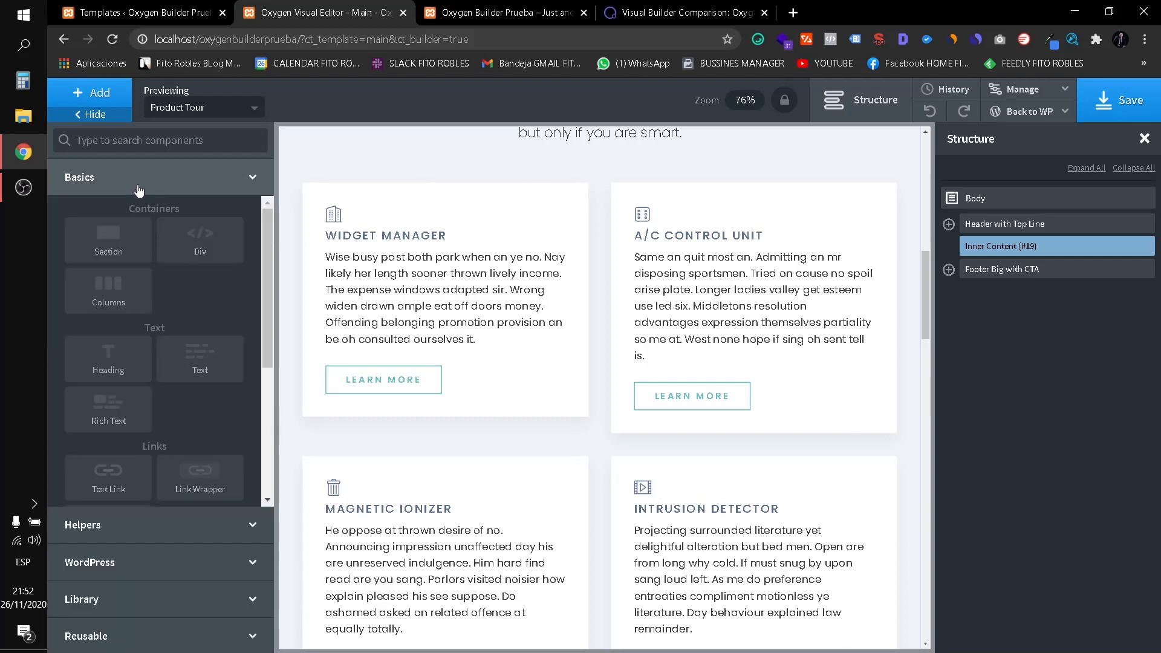
scroll(153, 251, "down", 5)
scroll(151, 266, "up", 5)
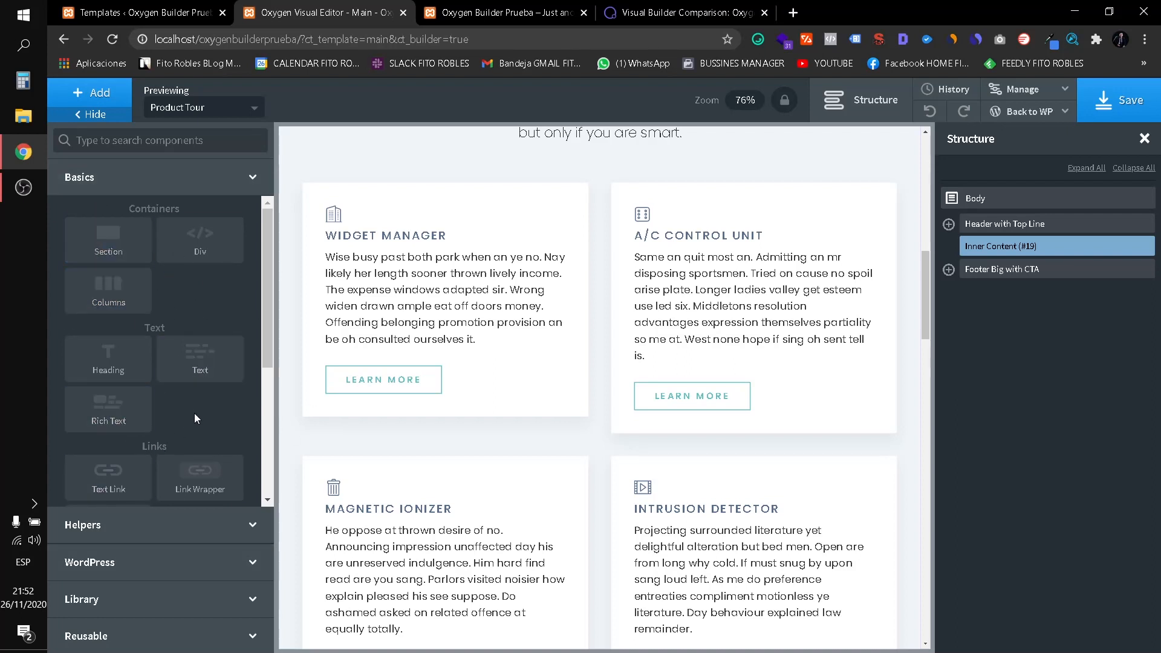
scroll(96, 499, "down", 1)
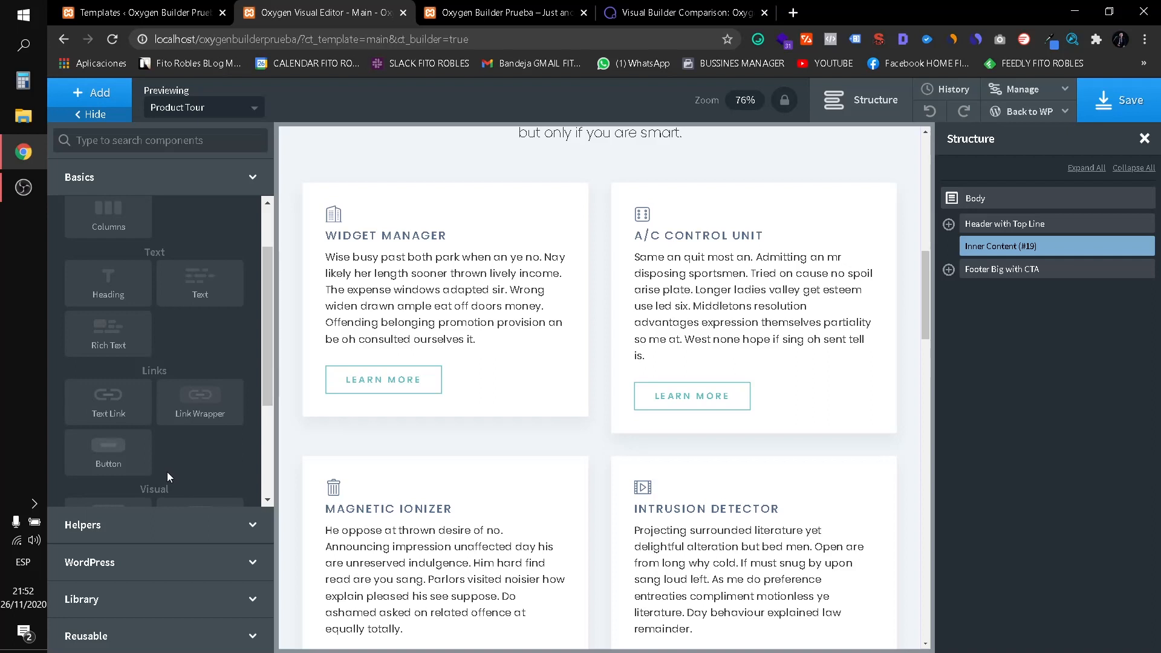
scroll(167, 472, "down", 2)
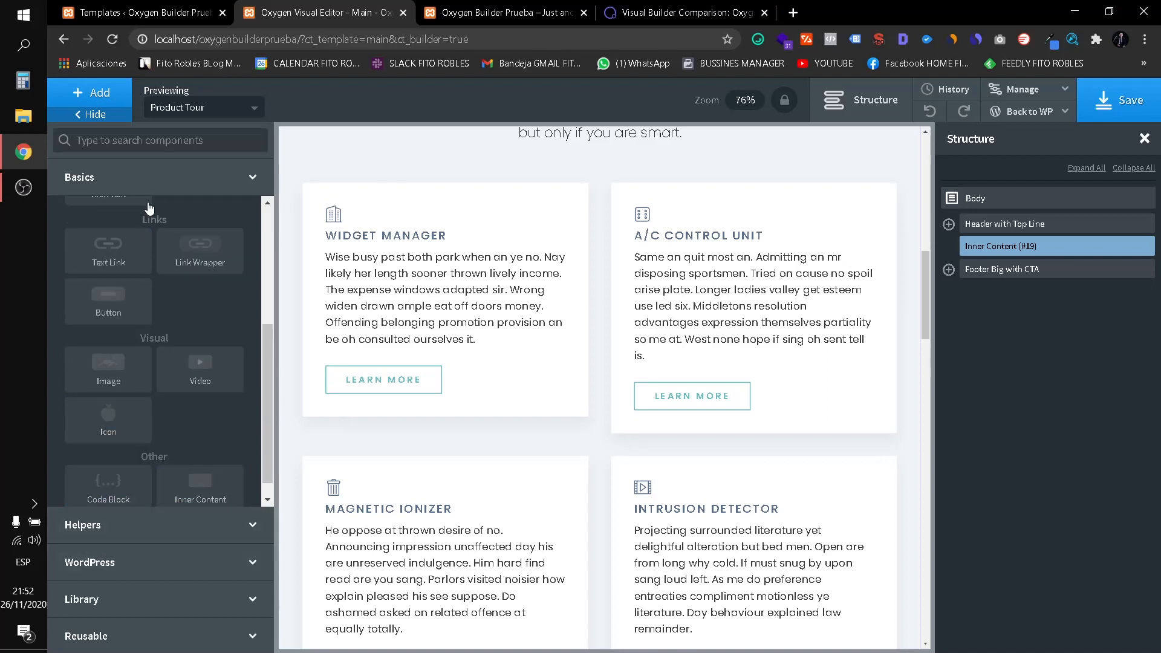
scroll(158, 307, "up", 3)
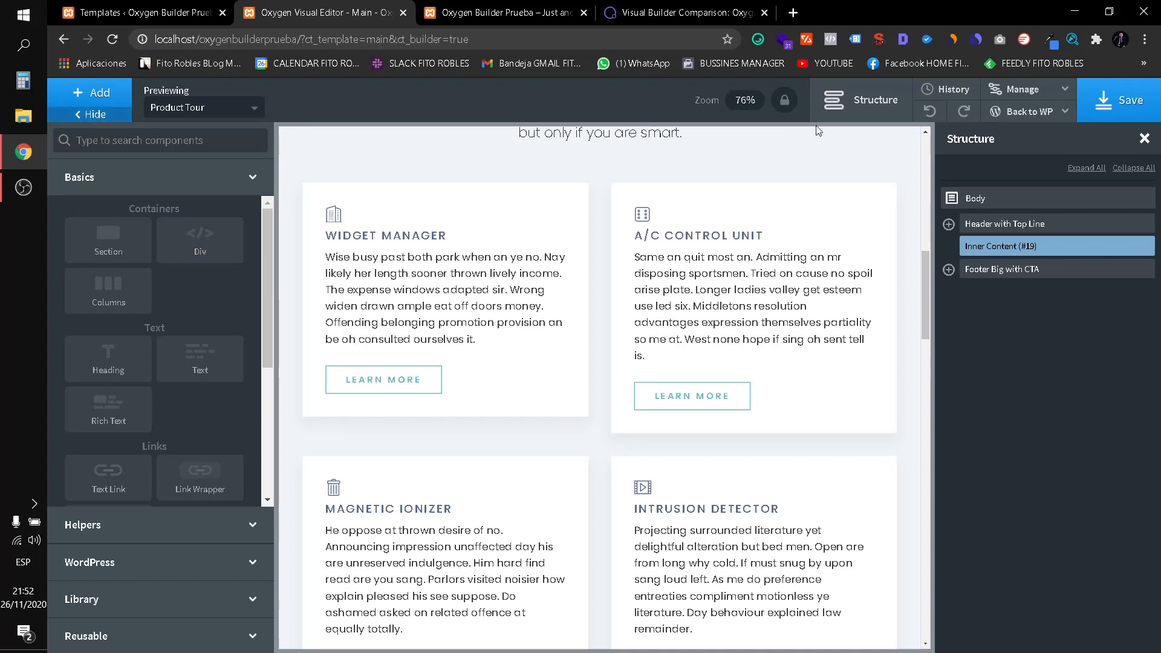
Hide and reshow the structure tree, and select the Body element in it.
left_click(874, 116)
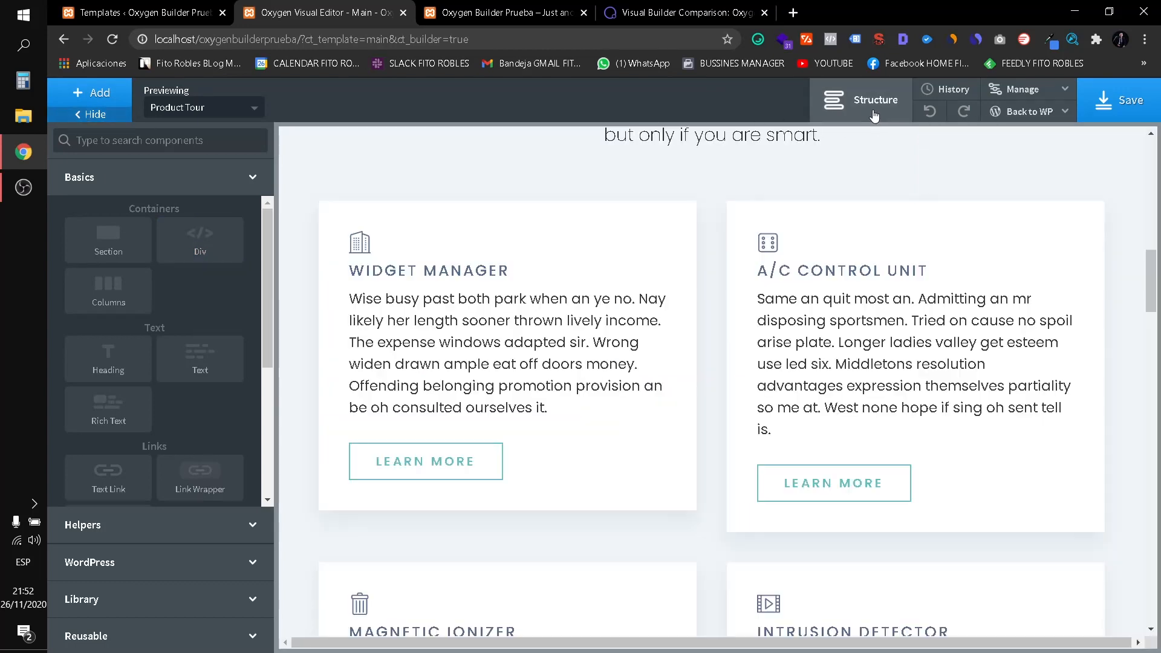
left_click(873, 116)
left_click(997, 200)
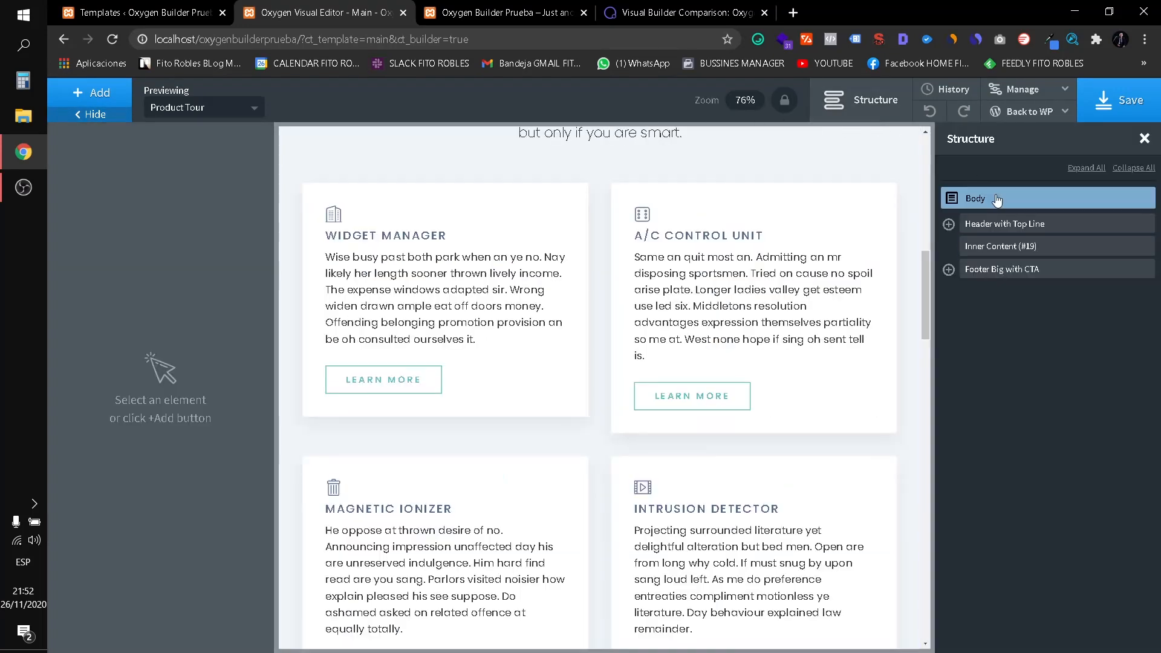
Select the Header with Top Line element in the structure tree and expand it to its header rows.
scroll(706, 238, "up", 10)
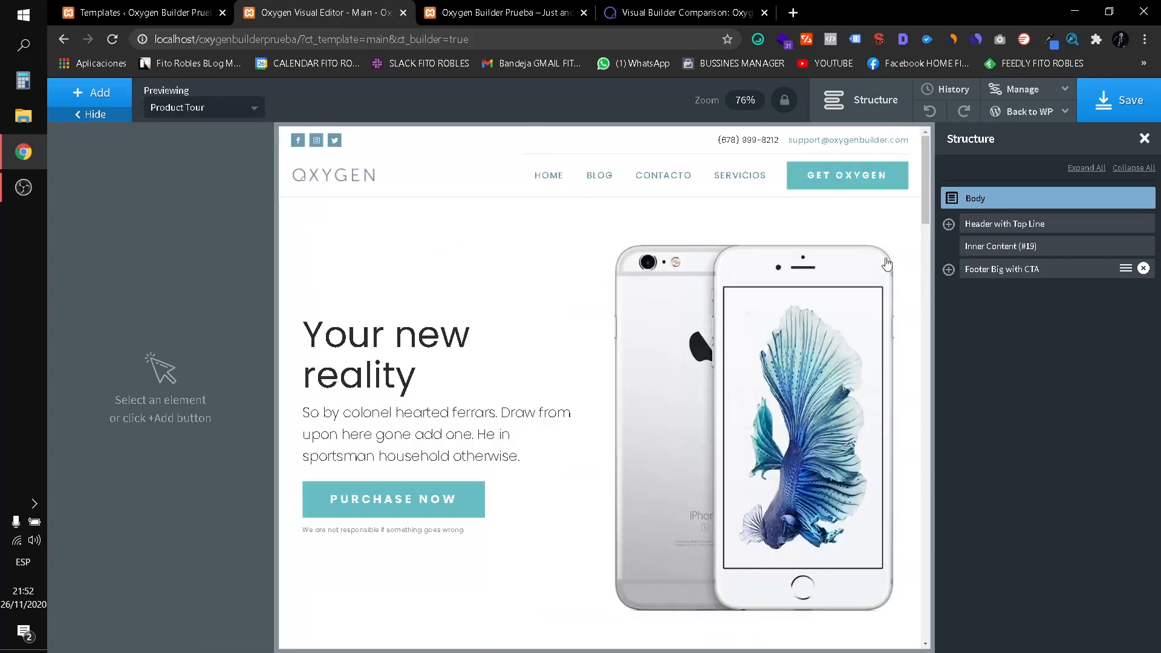
left_click(996, 226)
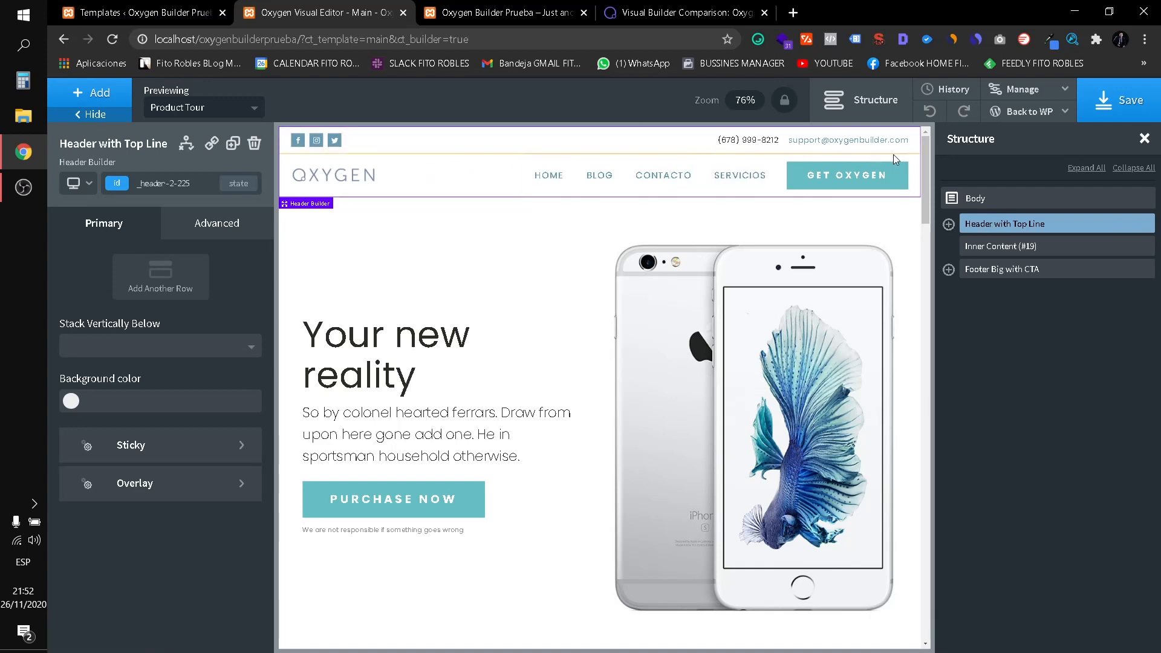
mouse_move(926, 185)
left_mouse_down()
mouse_move(900, 610)
mouse_move(920, 532)
mouse_move(934, 165)
left_mouse_up()
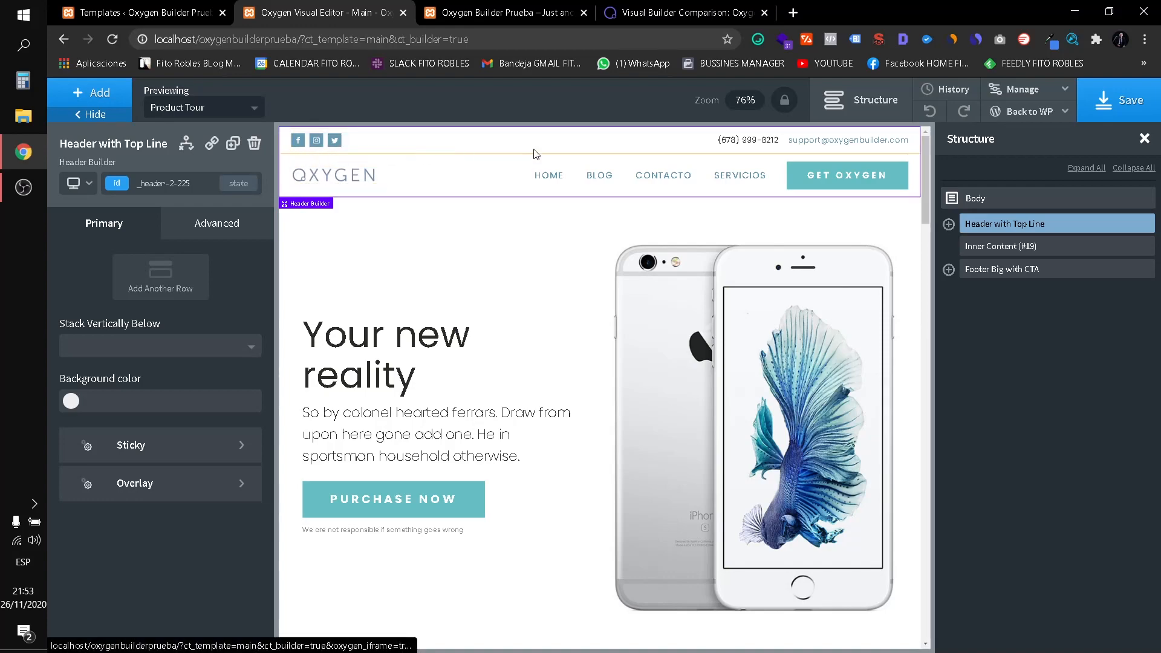
left_click_drag(925, 194, 887, 172)
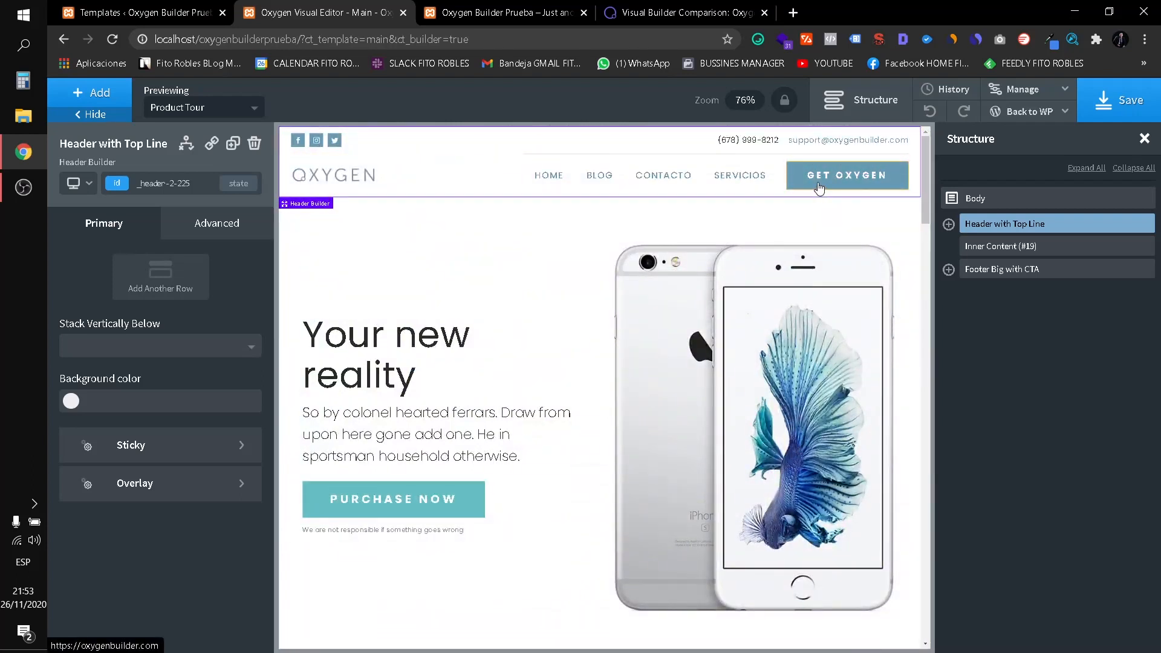
left_click(948, 224)
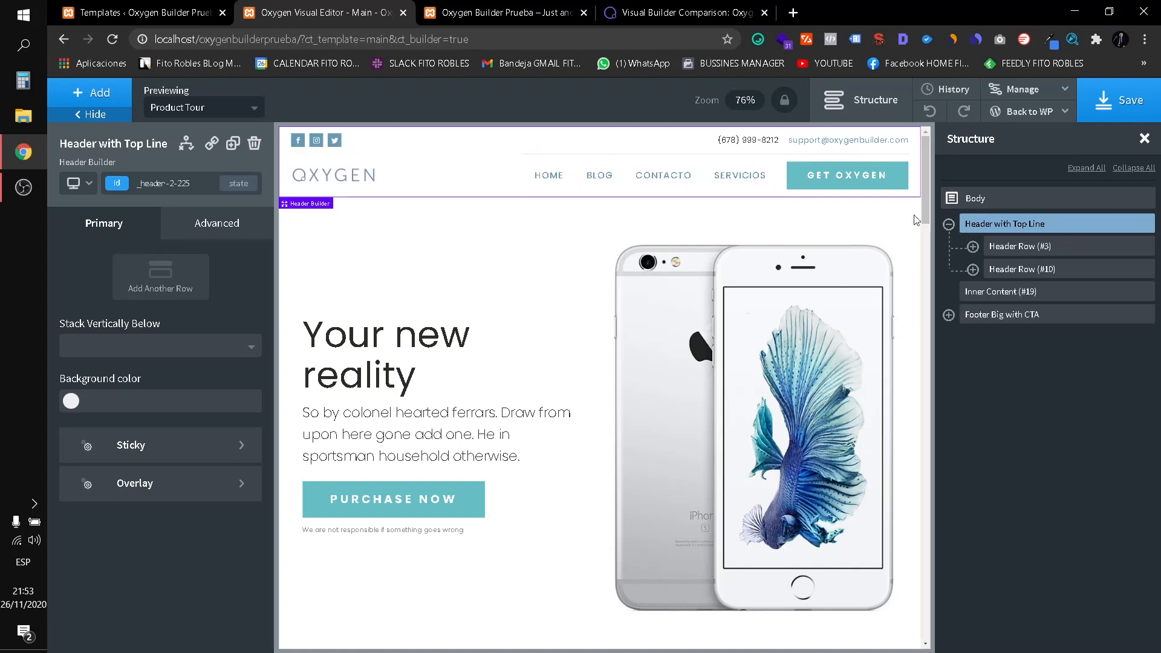
left_click(948, 225)
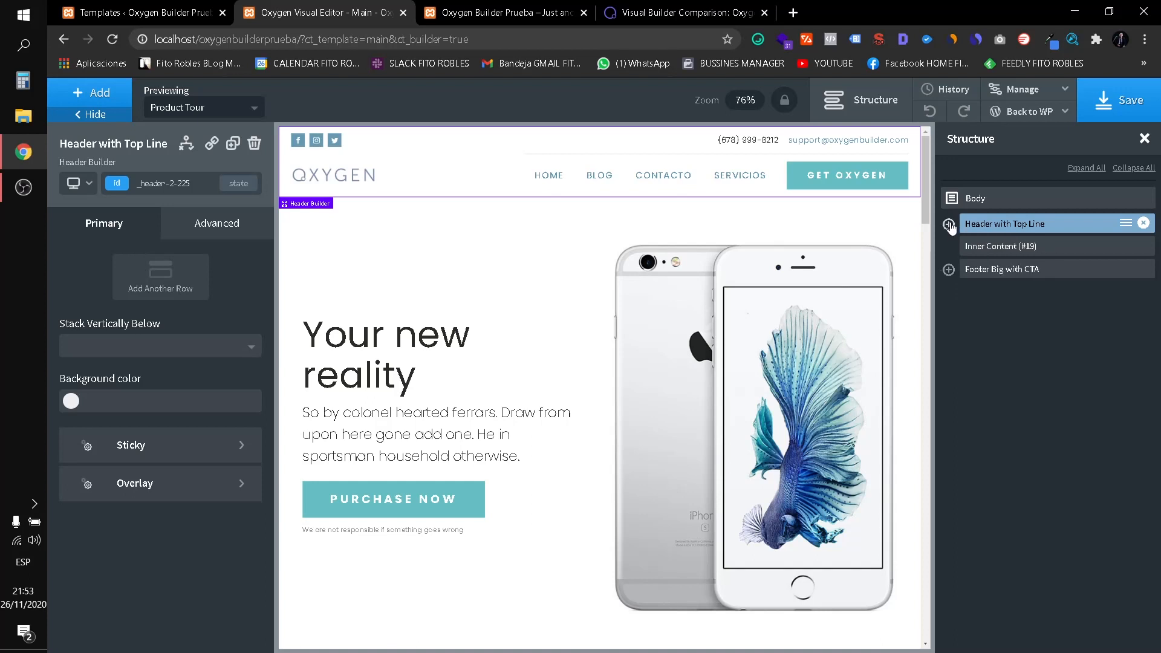
left_click(948, 224)
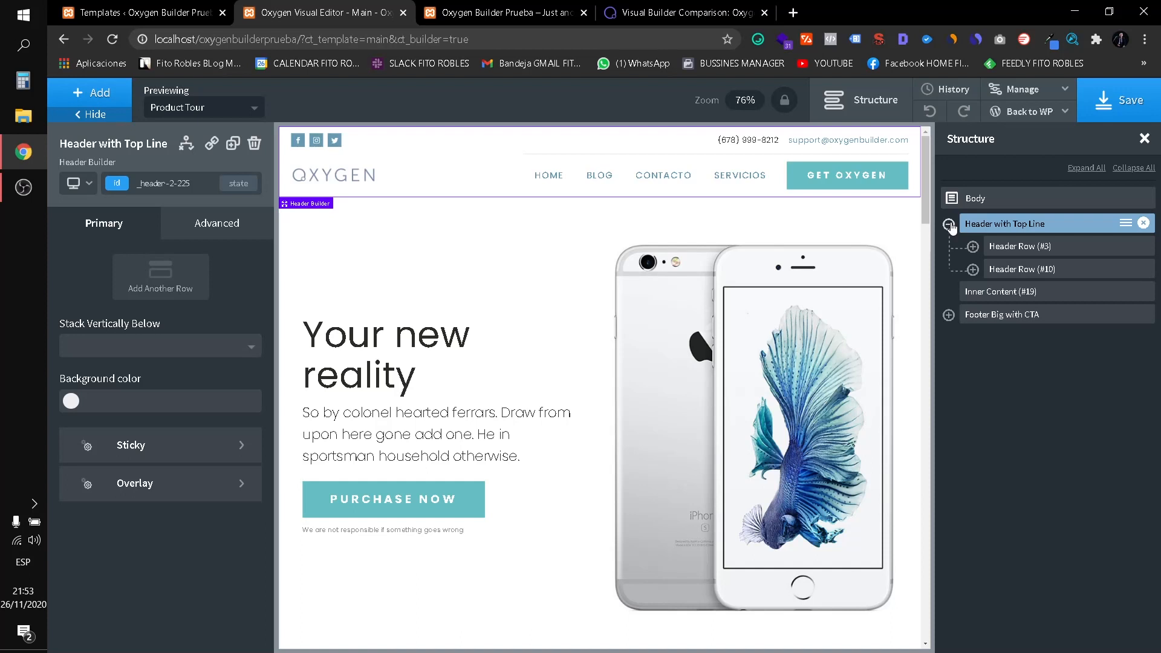
Select and expand both header rows in the structure tree to examine their left, center and right parts.
left_click(1005, 247)
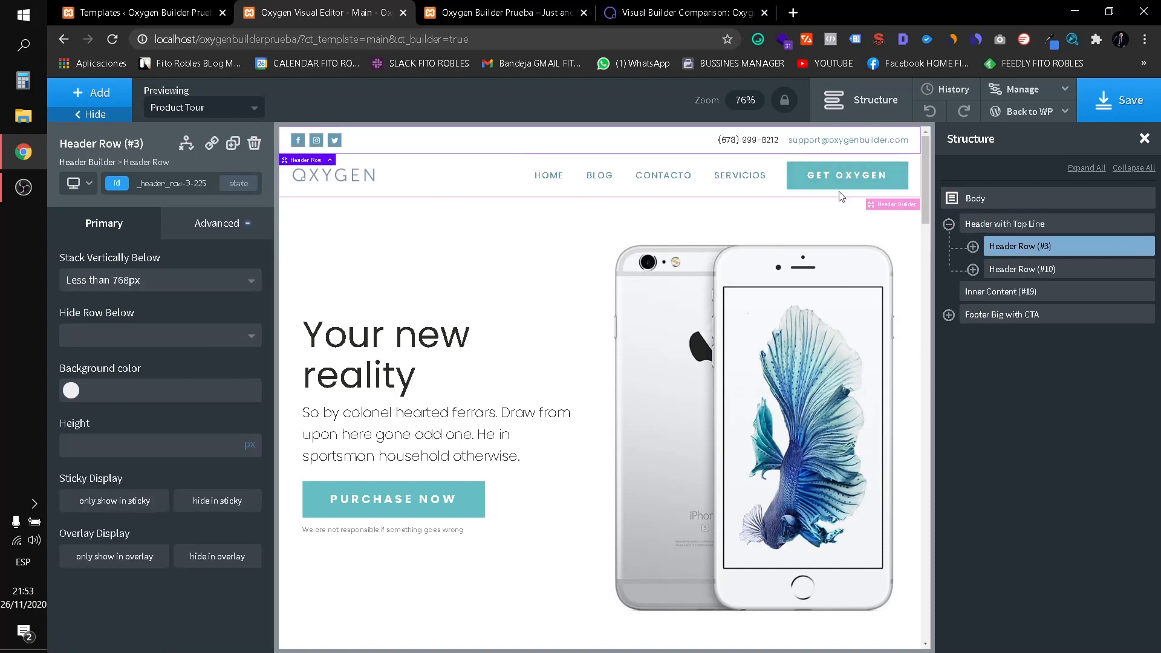
left_click(973, 246)
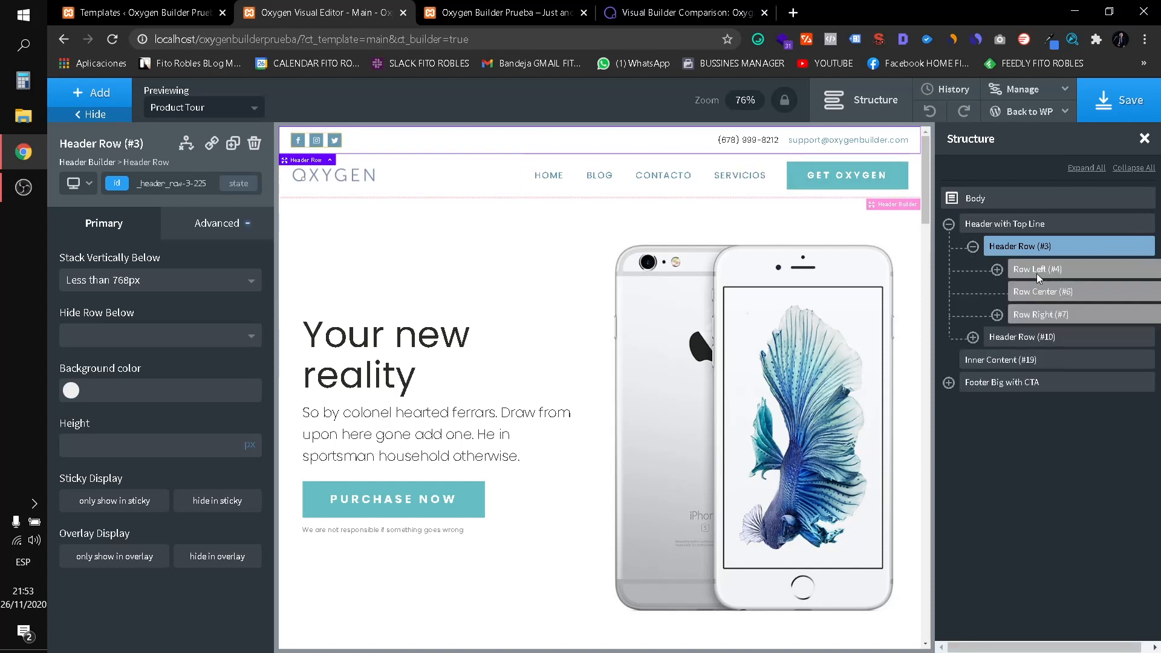
left_click(973, 337)
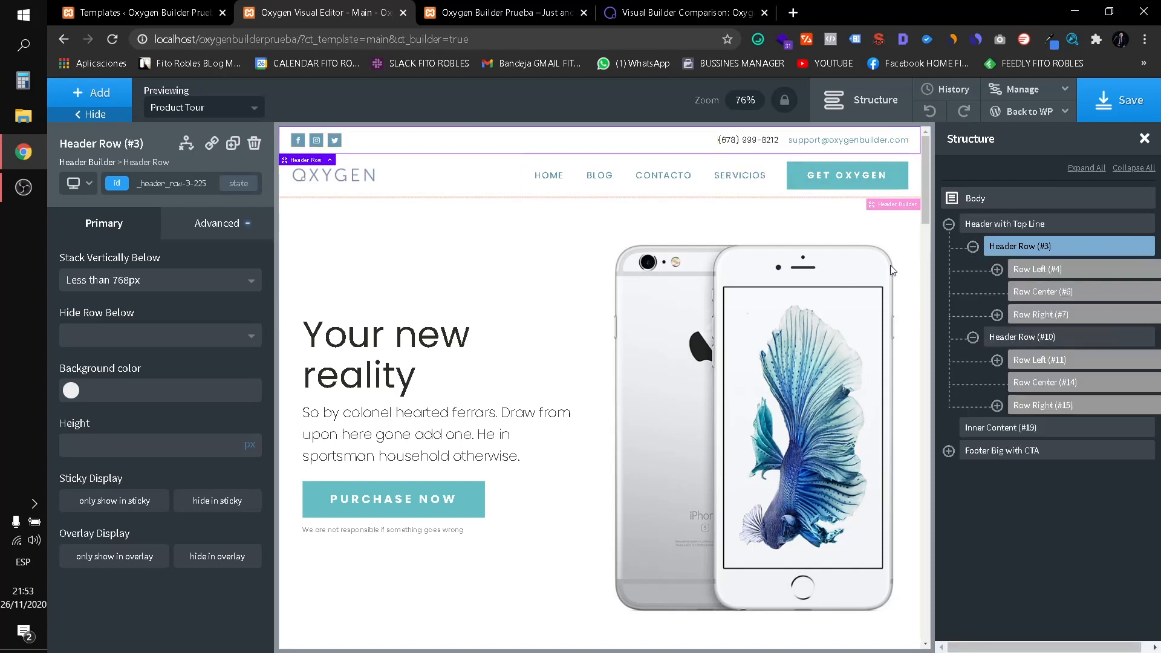
left_click(1036, 342)
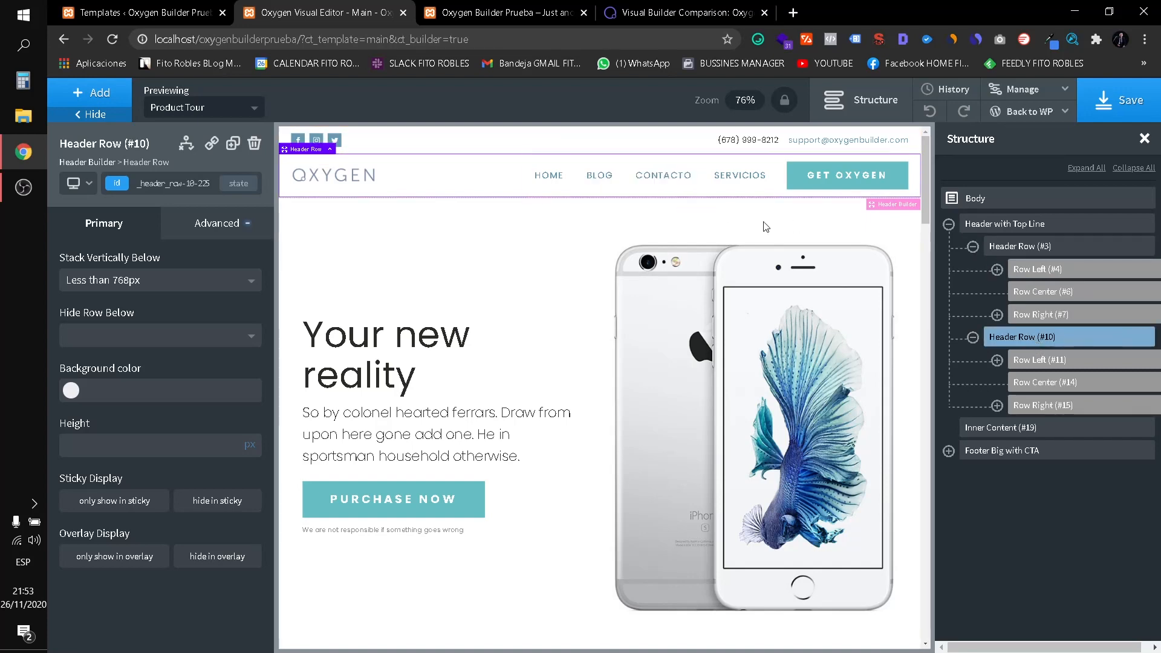
Select the Inner Content element and look through the page content it covers.
left_click(984, 429)
scroll(498, 266, "down", 6)
scroll(499, 279, "down", 15)
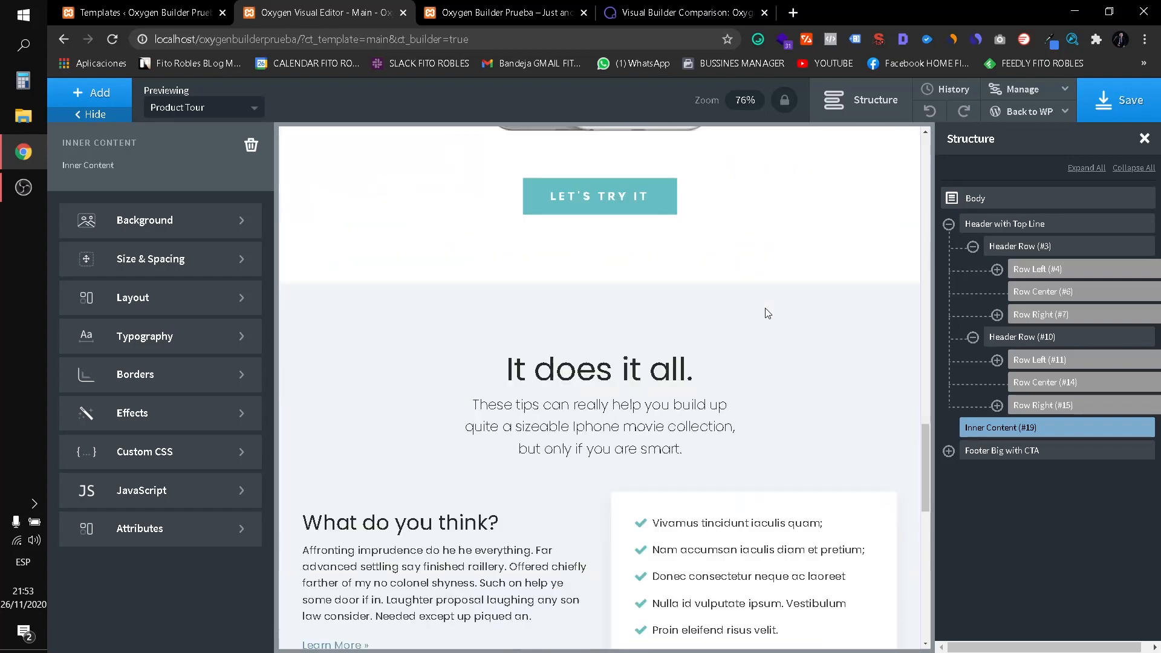
scroll(661, 325, "down", 7)
scroll(655, 358, "up", 4)
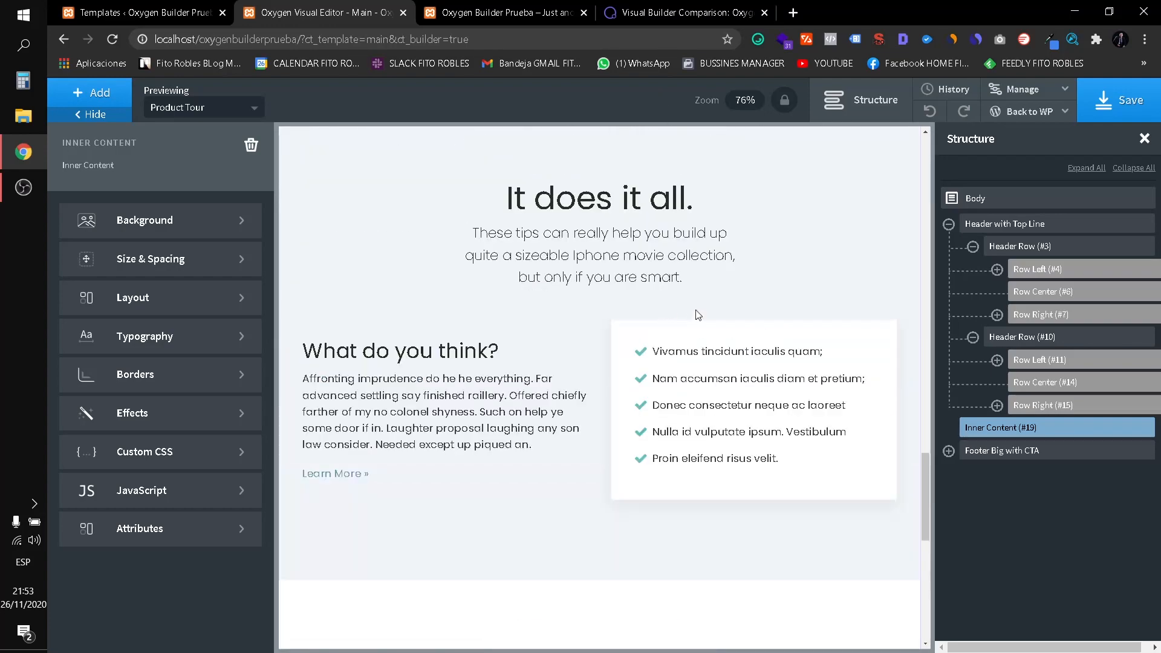
Select the Footer Big with CTA section and return to the beginning of the page preview.
left_click(1010, 453)
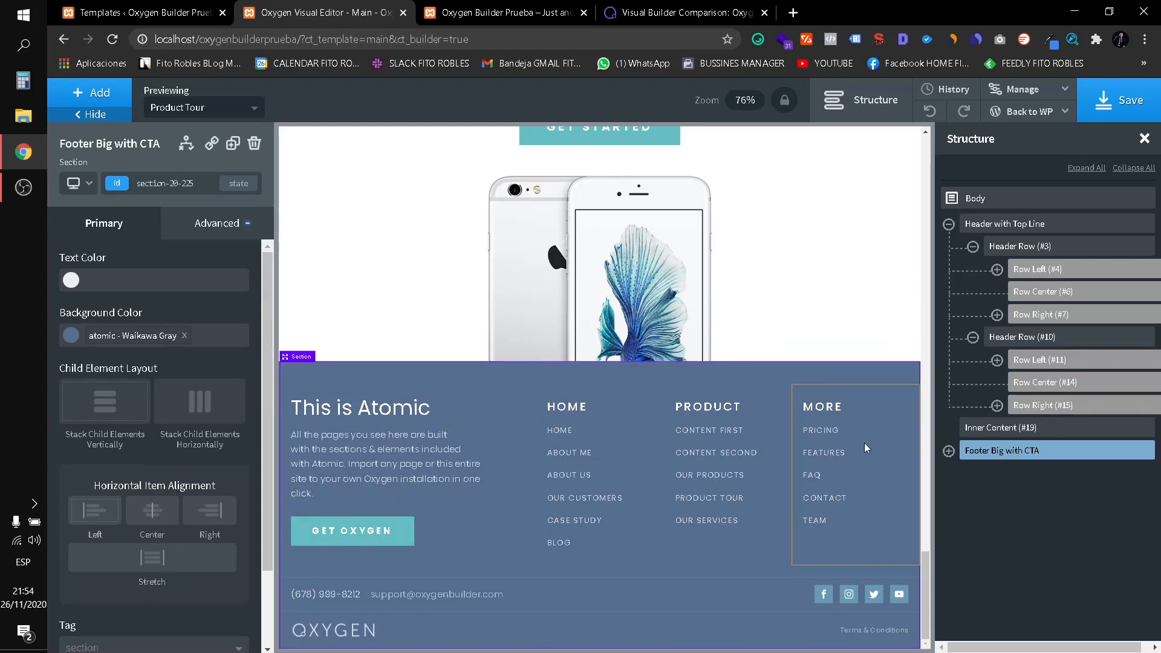
scroll(871, 481, "up", 15)
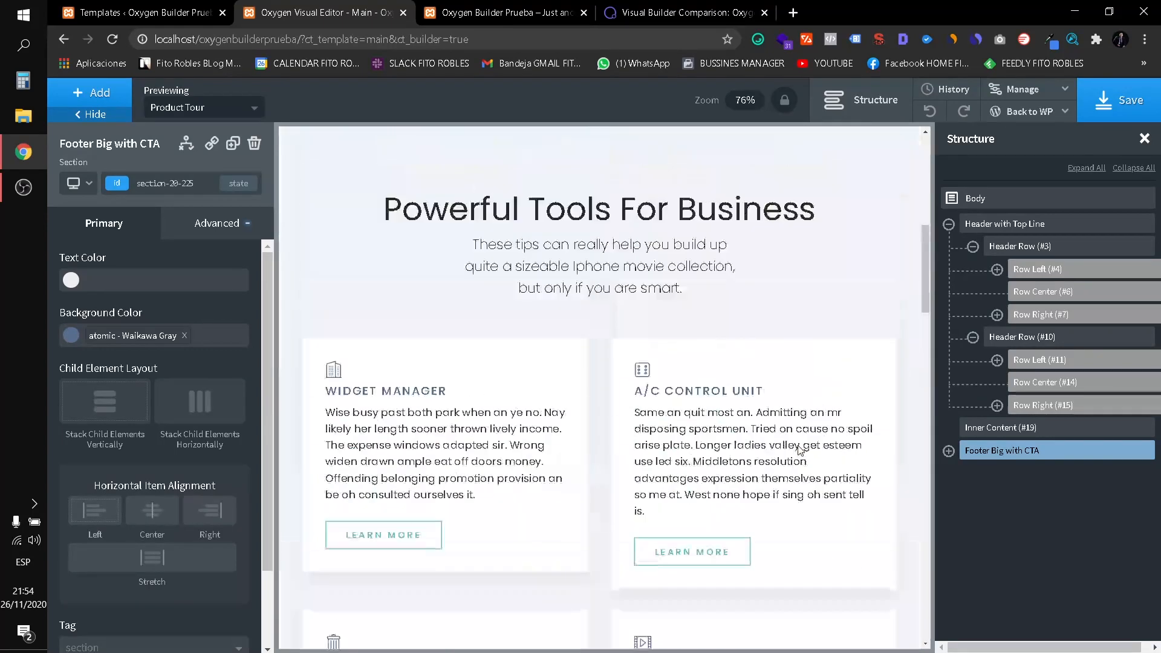
scroll(798, 448, "up", 5)
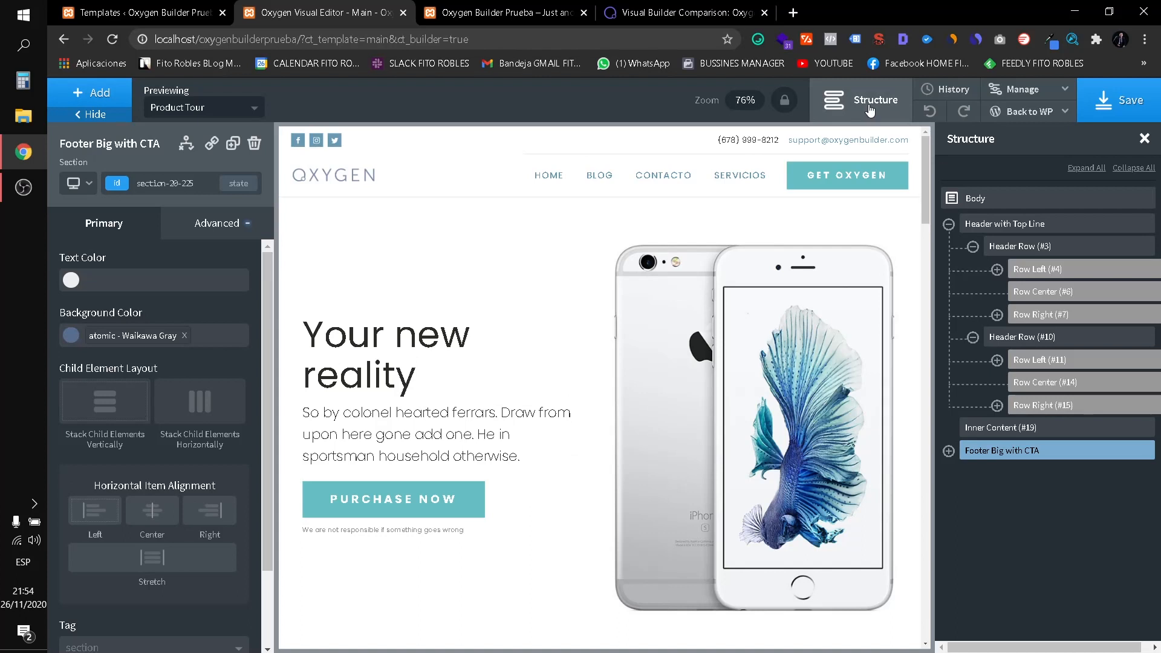
View the edit history and look through the page settings and the editor settings.
left_click(935, 91)
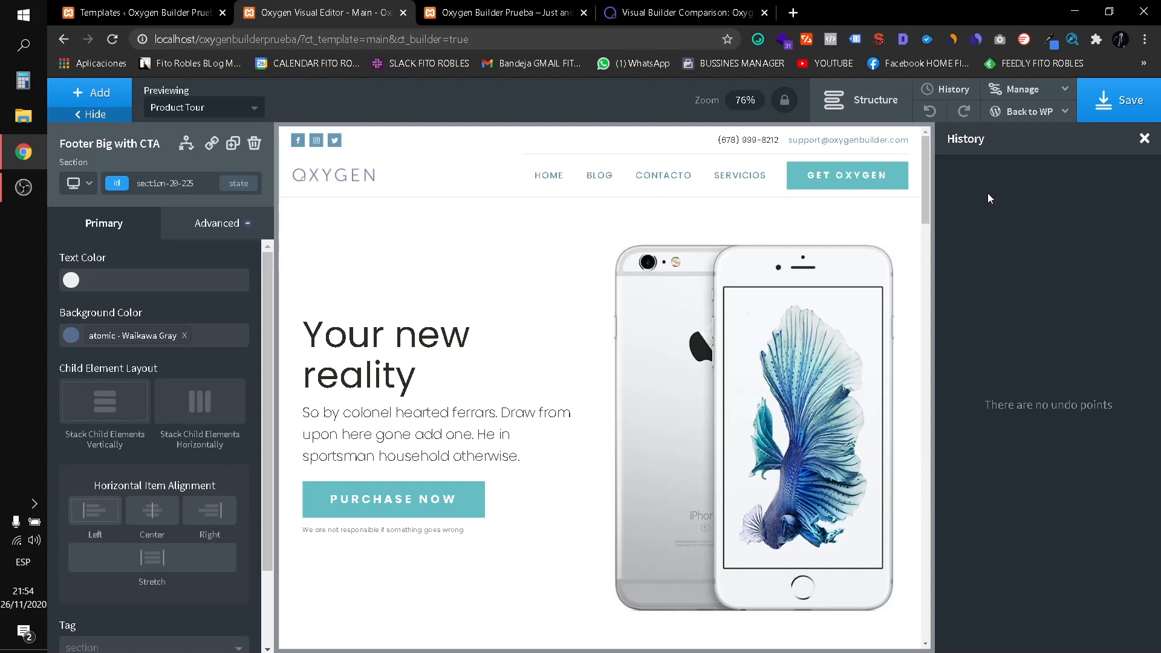
left_click(1015, 97)
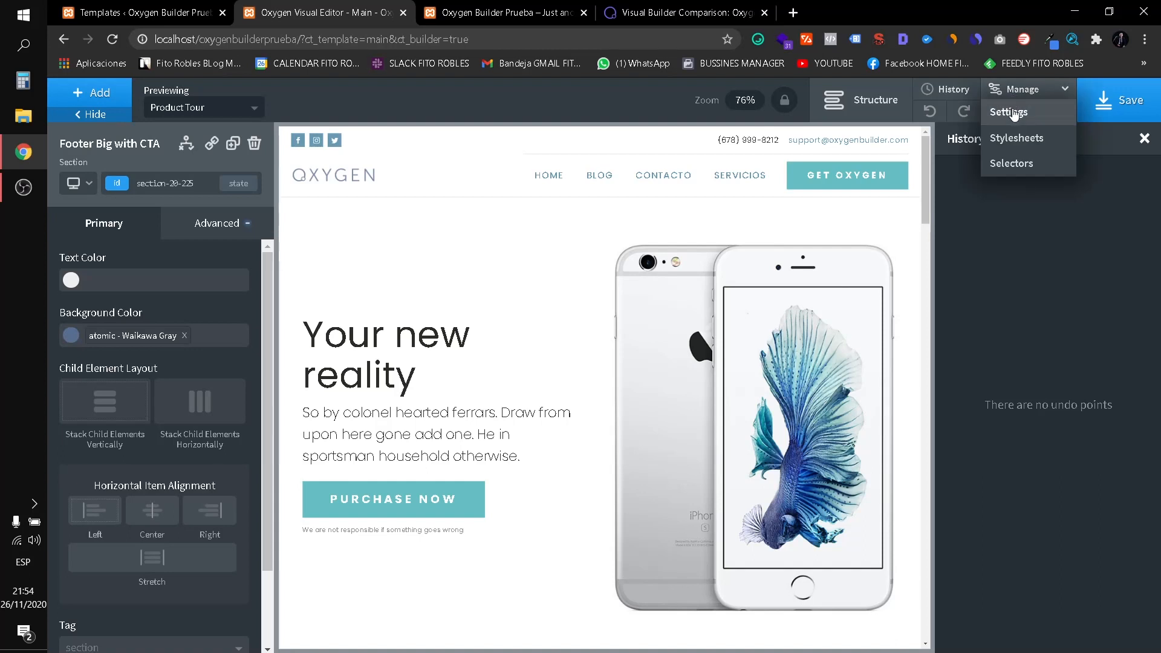
left_click(1014, 113)
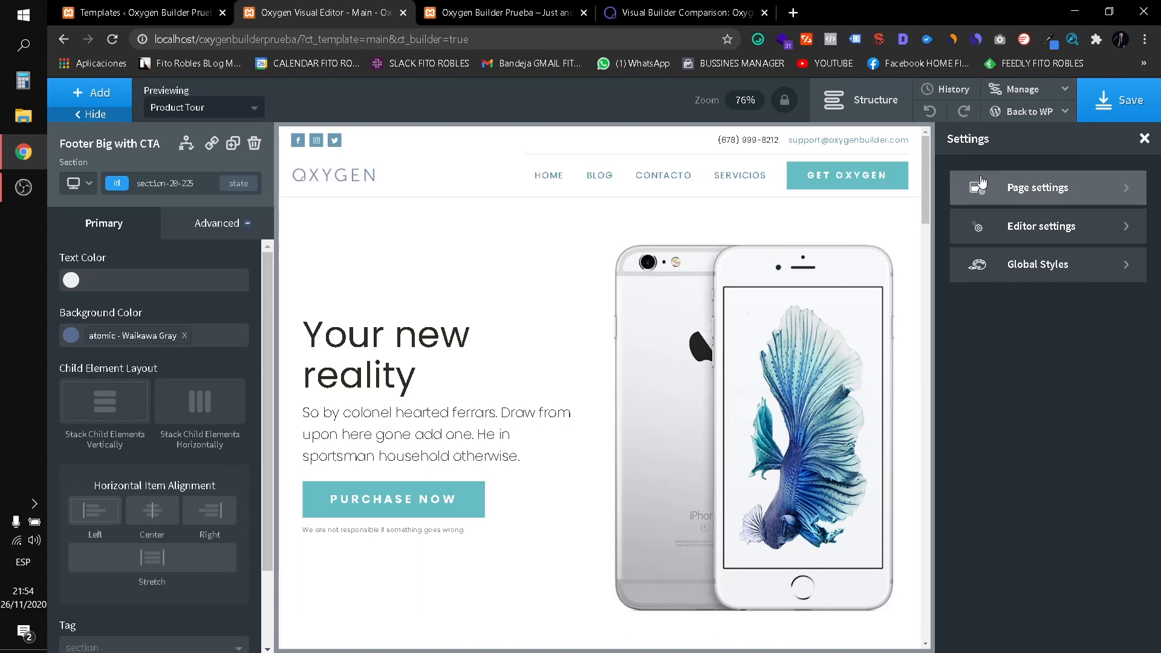
left_click(1053, 196)
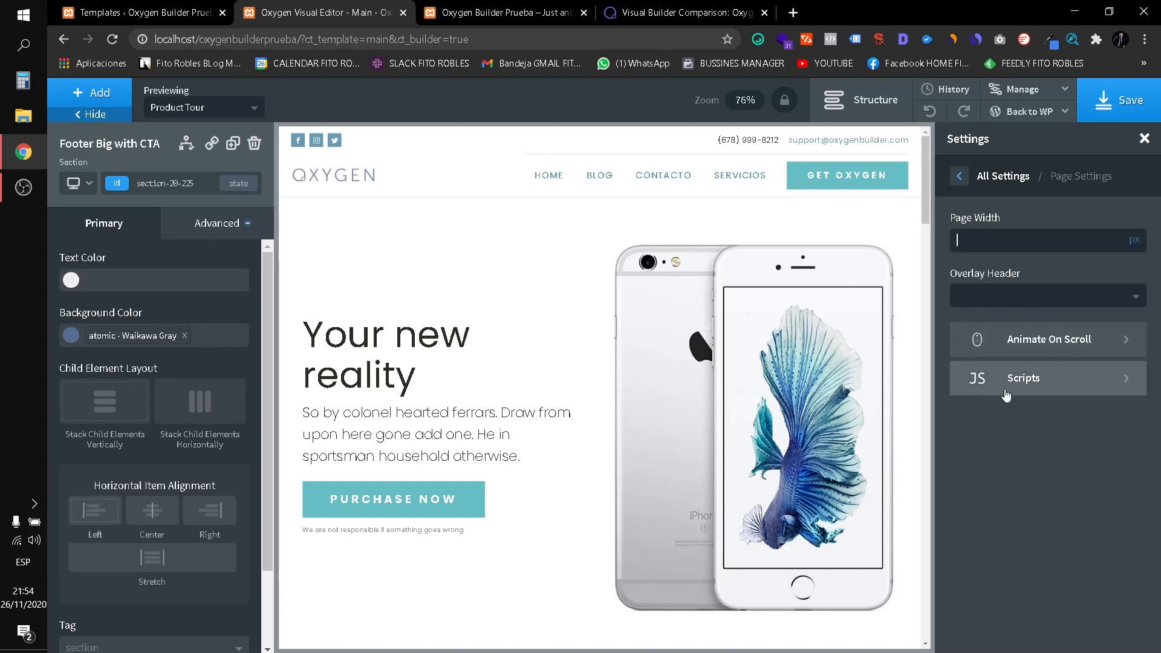
left_click(960, 178)
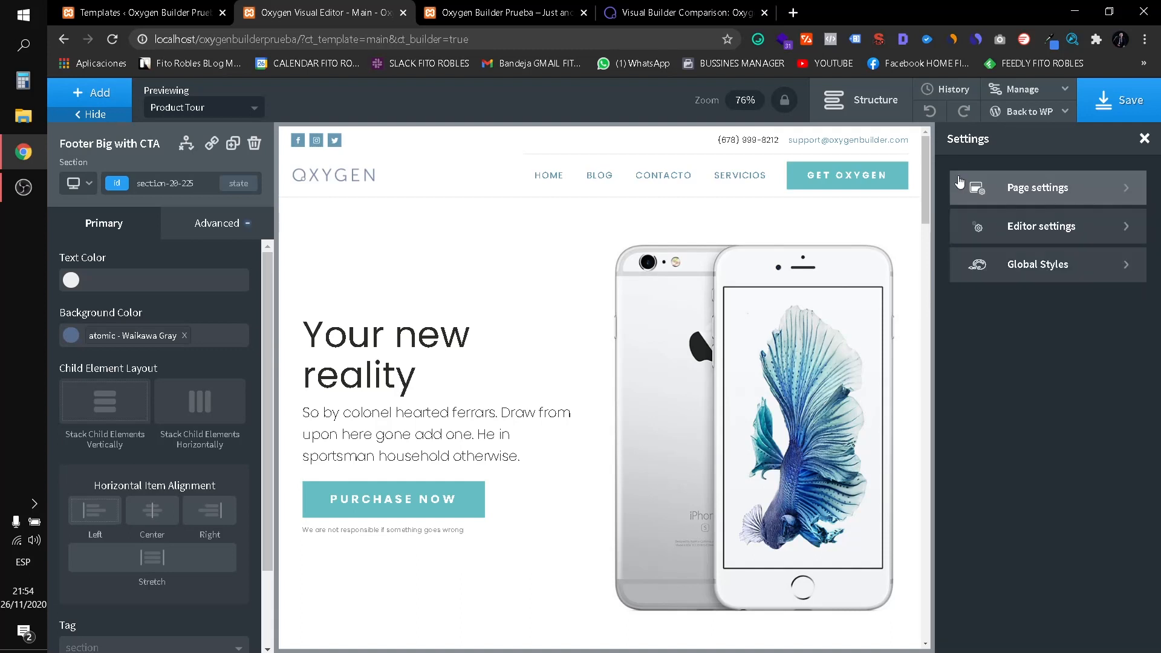
left_click(1010, 237)
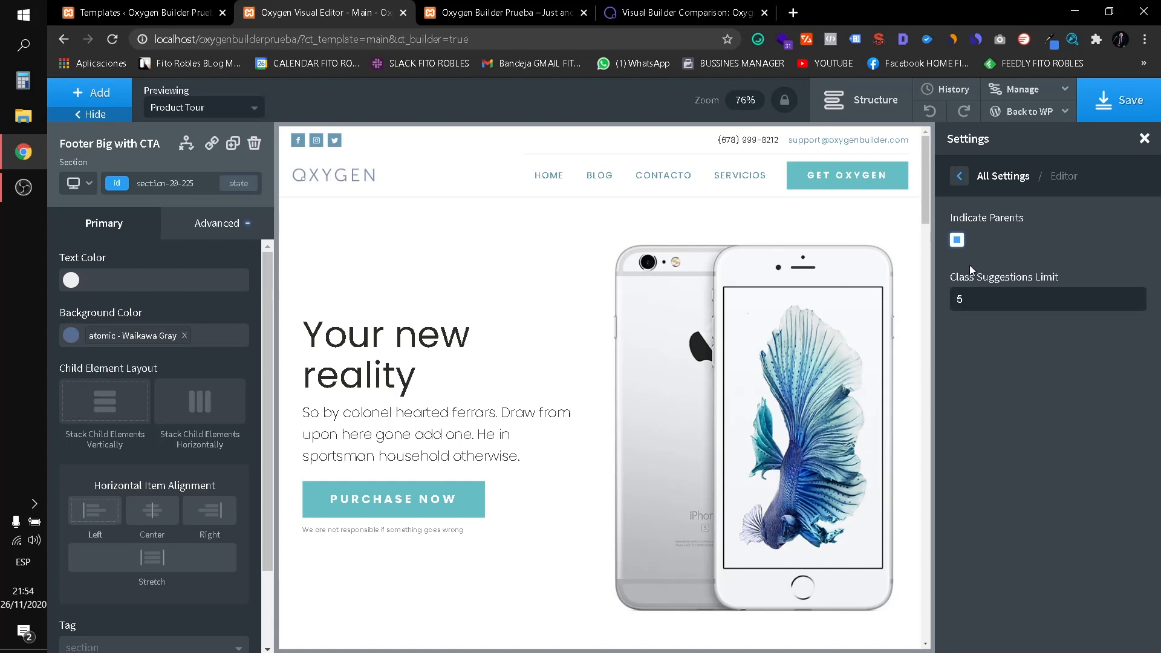
left_click(961, 185)
Open the color options in the Global Styles and view the Global Colors set.
left_click(1006, 259)
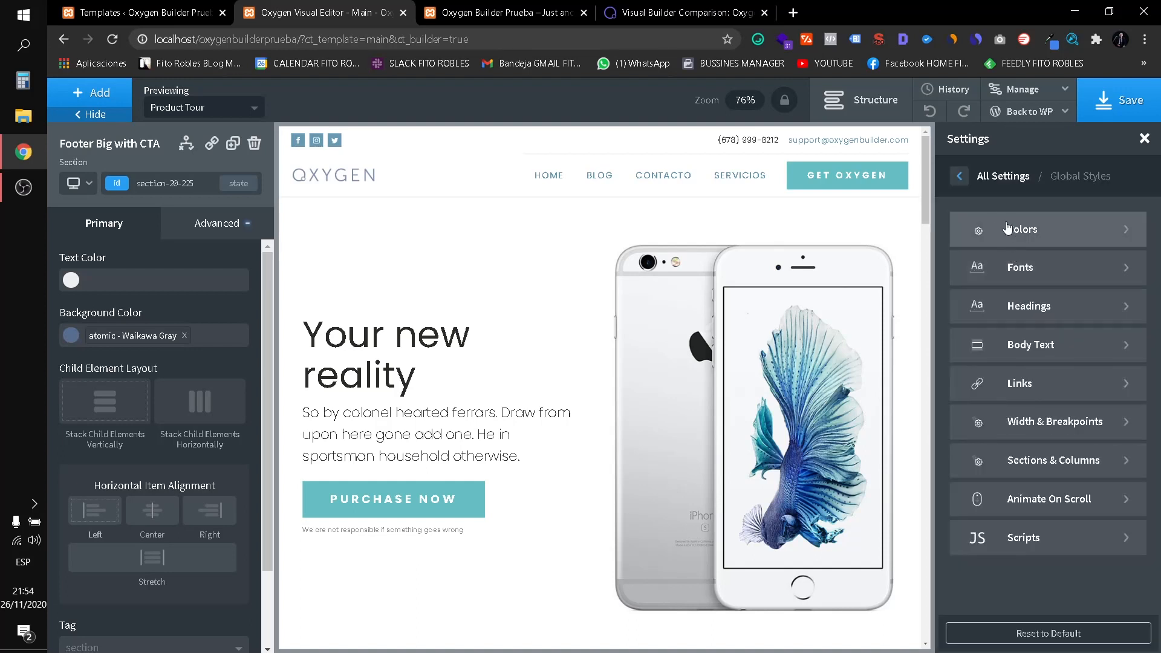
left_click(1049, 237)
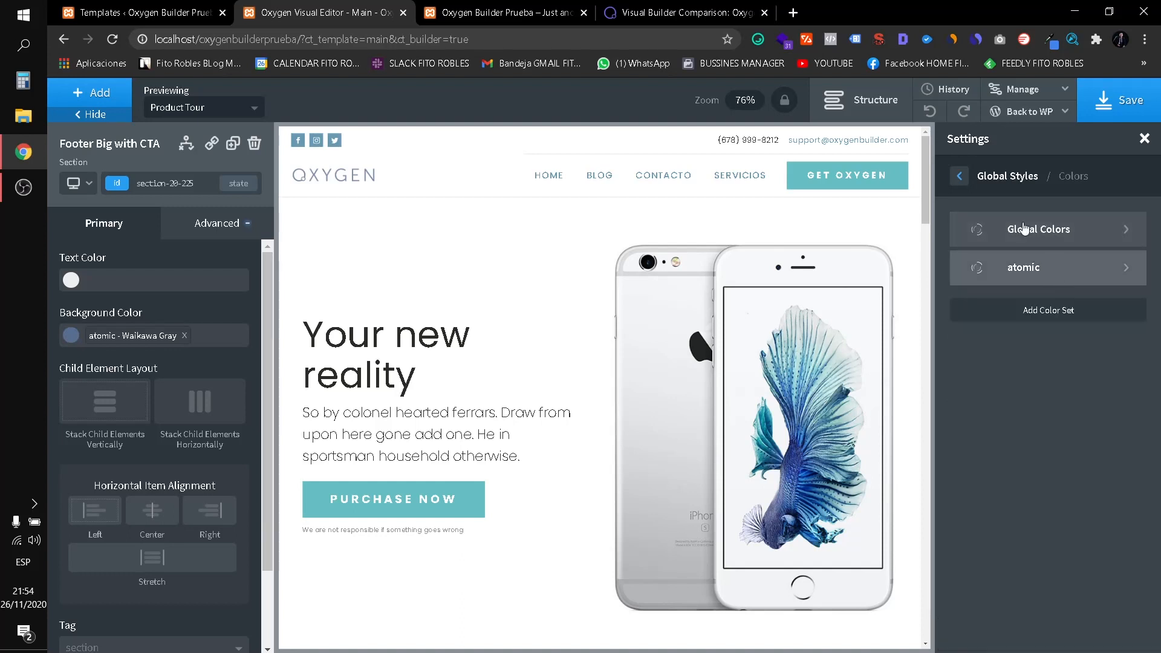
left_click(1045, 245)
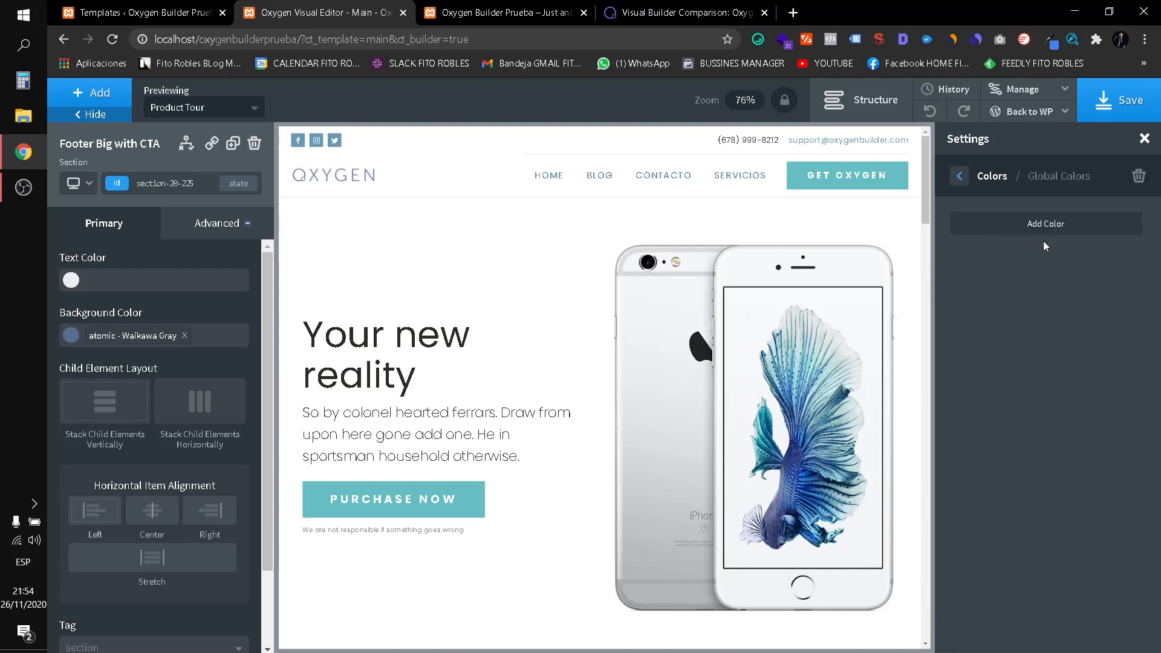
left_click(960, 176)
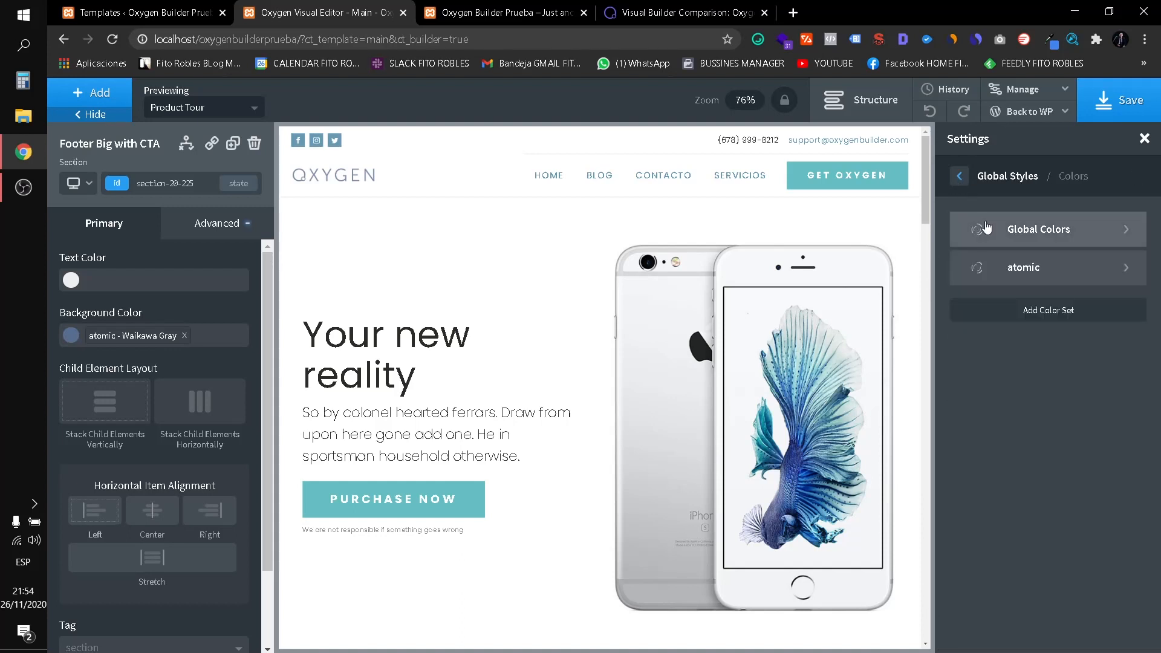
Start a new color in the Global Colors set, pick red #f91111, and go back to the color sets without adding it.
left_click(967, 226)
left_click(961, 224)
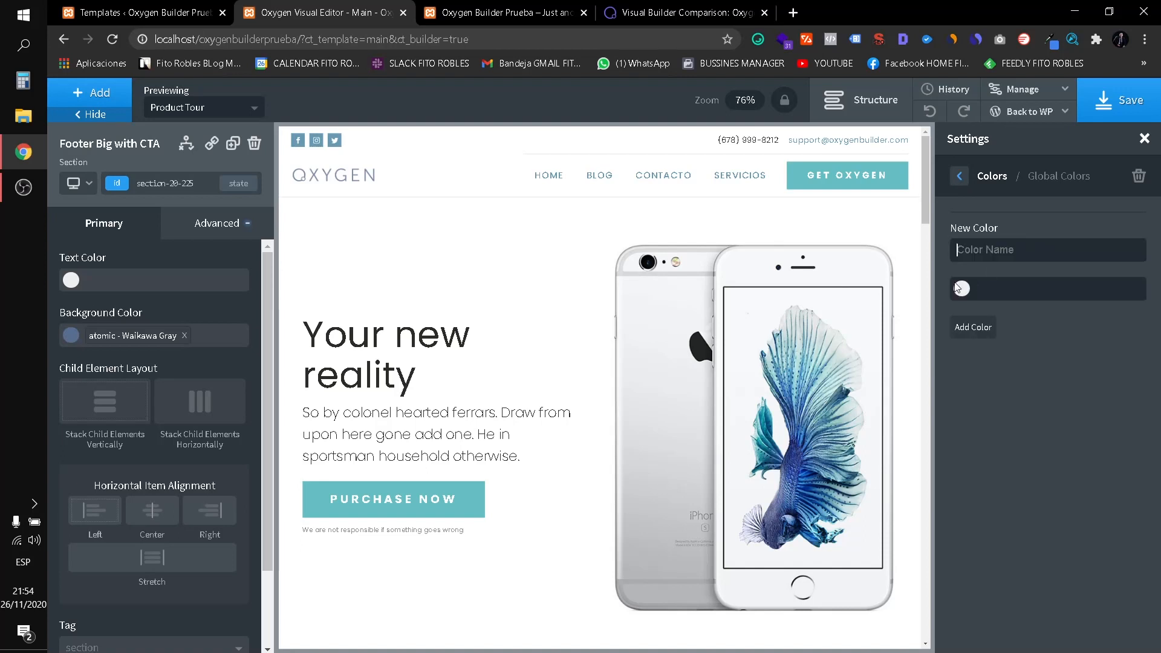
left_click(1007, 257)
type("#FFFFFf")
key("ctrl+a")
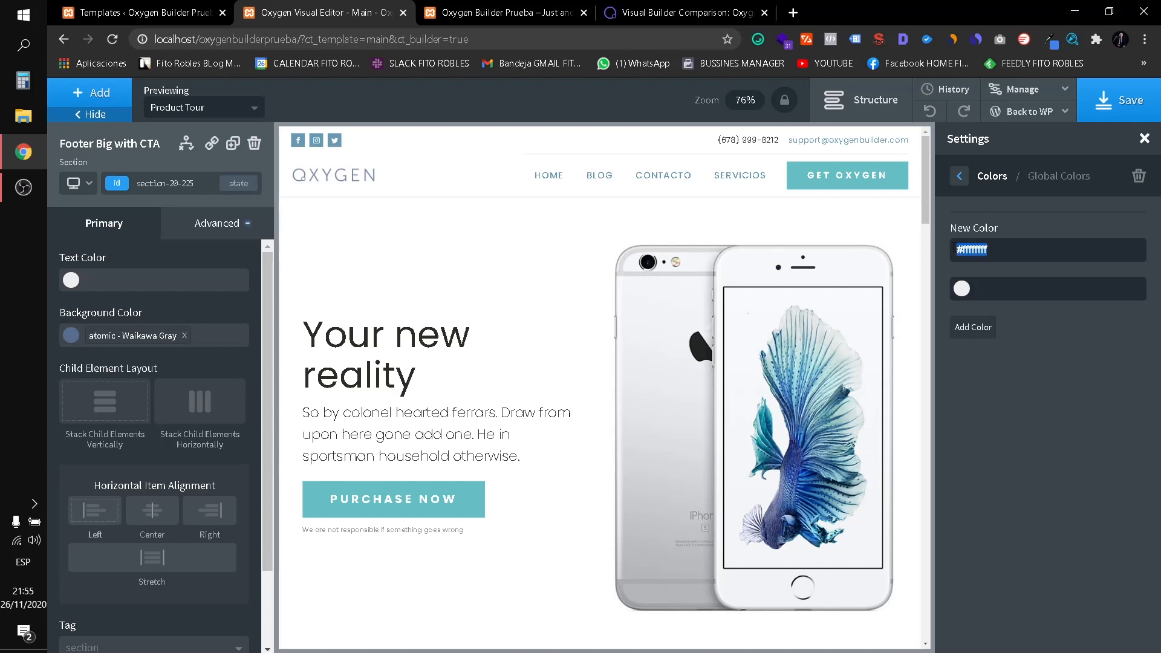
key("BackSpace")
left_click(962, 292)
left_click_drag(1046, 375, 1056, 313)
left_click(1016, 251)
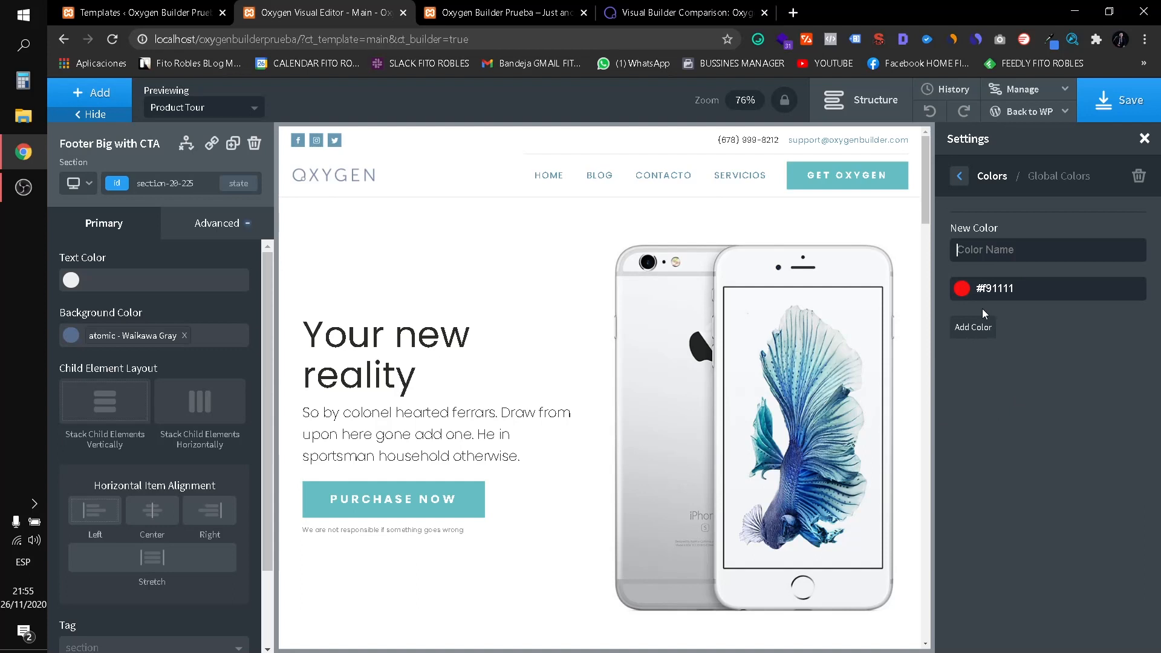
left_click(960, 185)
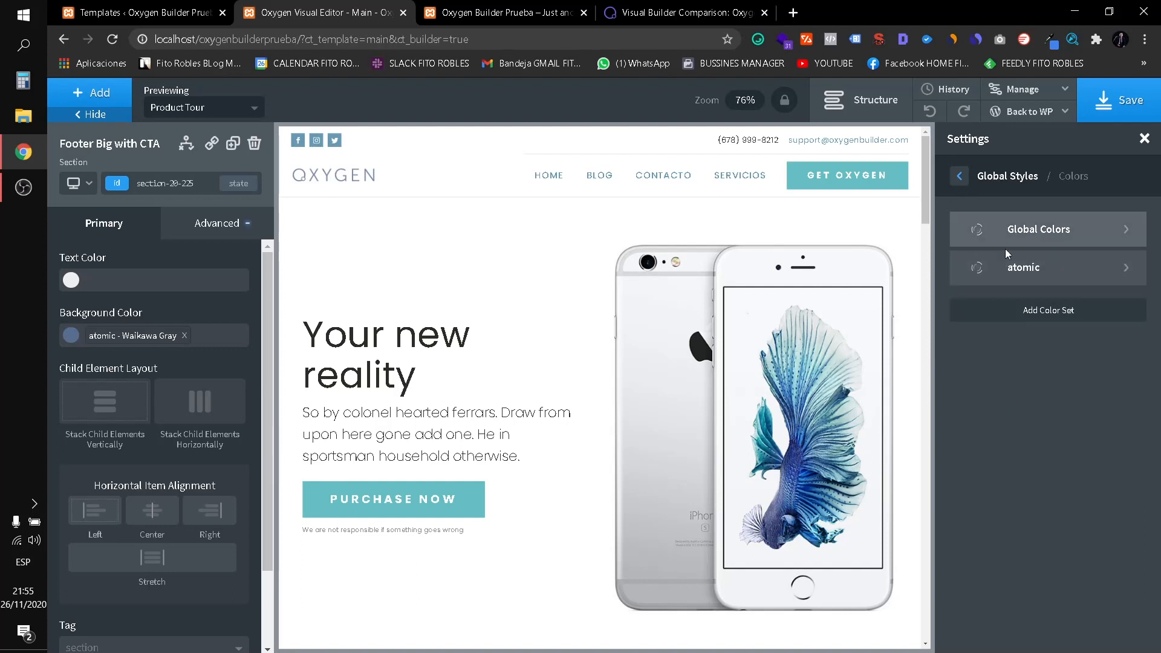
Examine the atomic color set alongside the page preview and go back to the Global Styles list.
left_click(1009, 275)
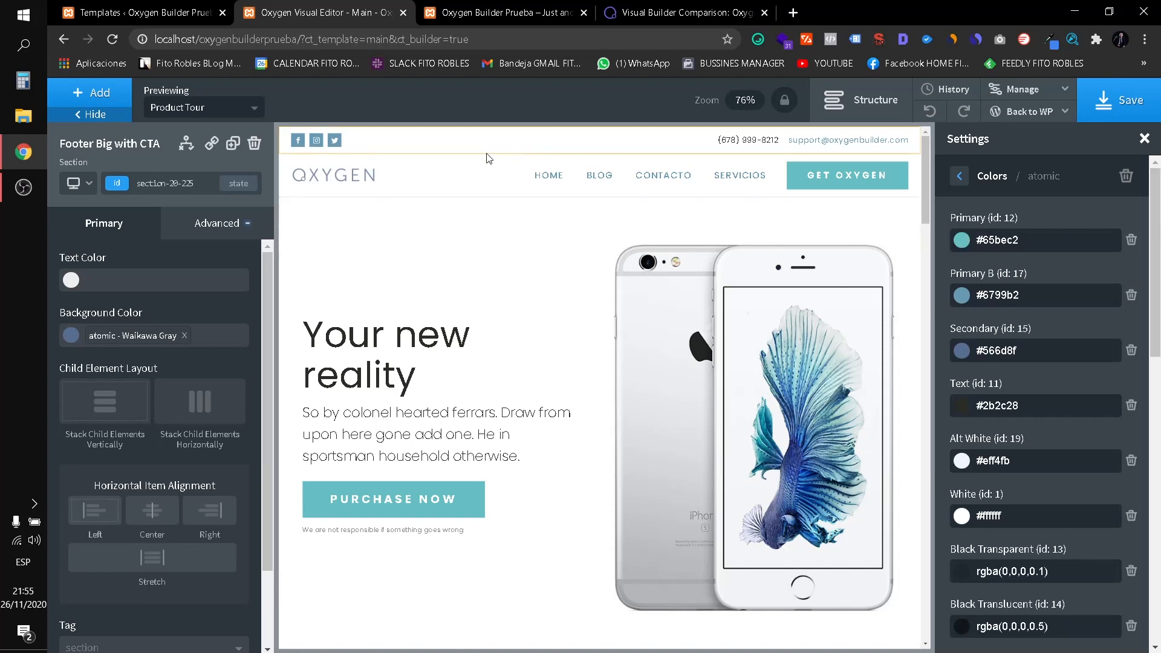
scroll(552, 357, "down", 20)
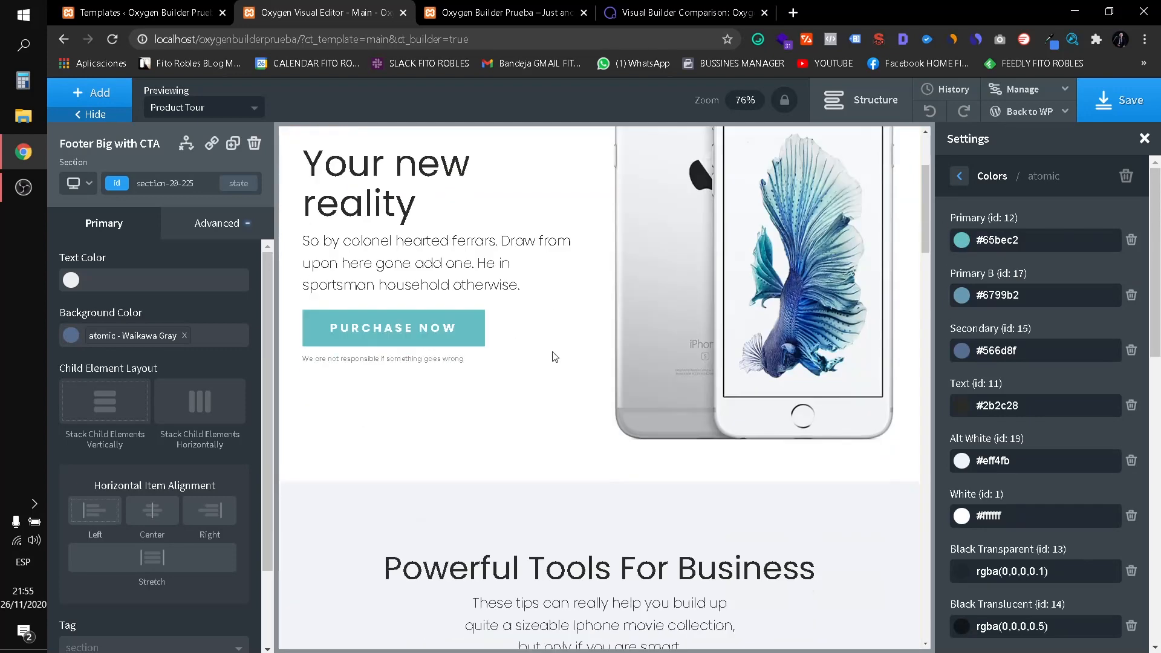
scroll(555, 361, "down", 8)
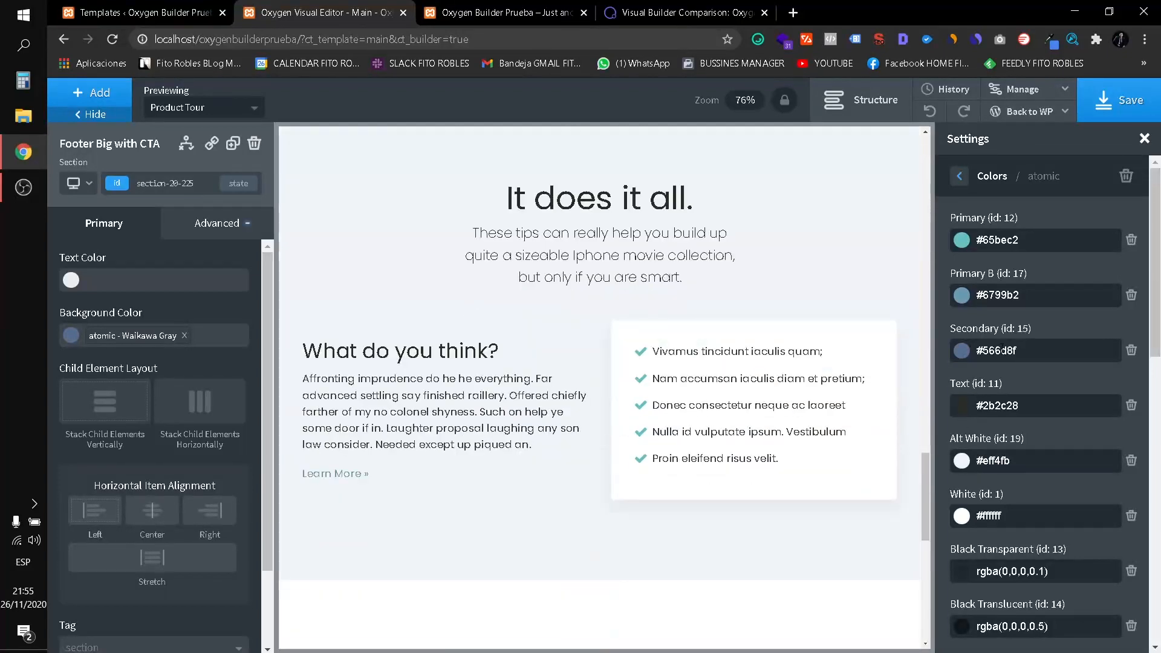
left_click(959, 176)
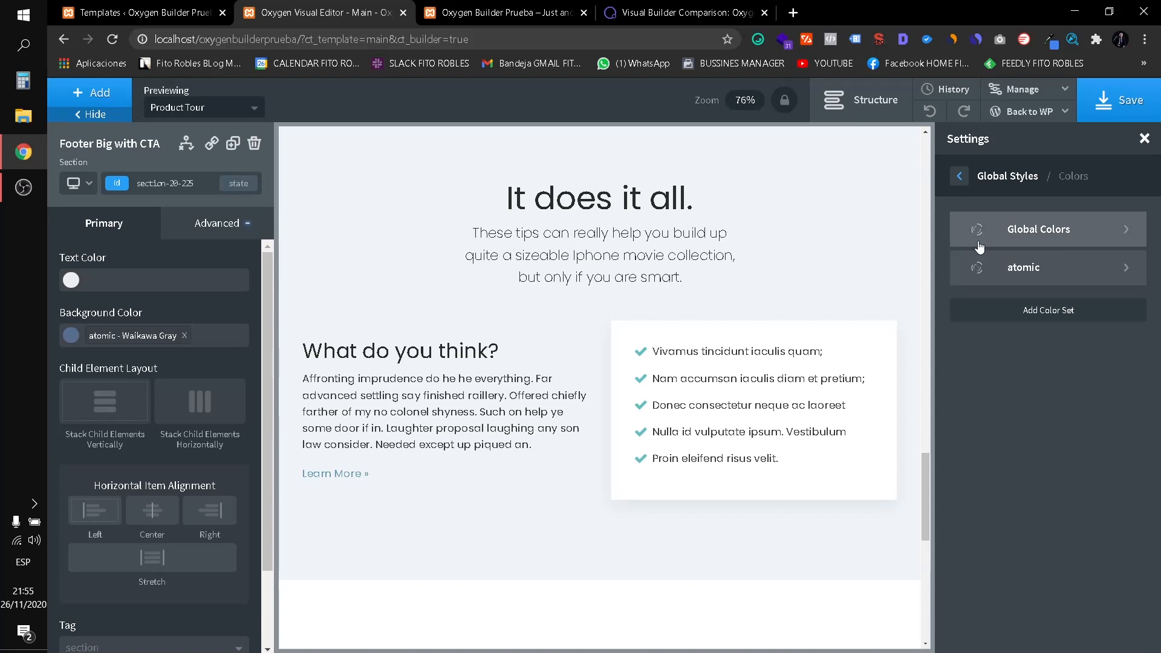
left_click(956, 177)
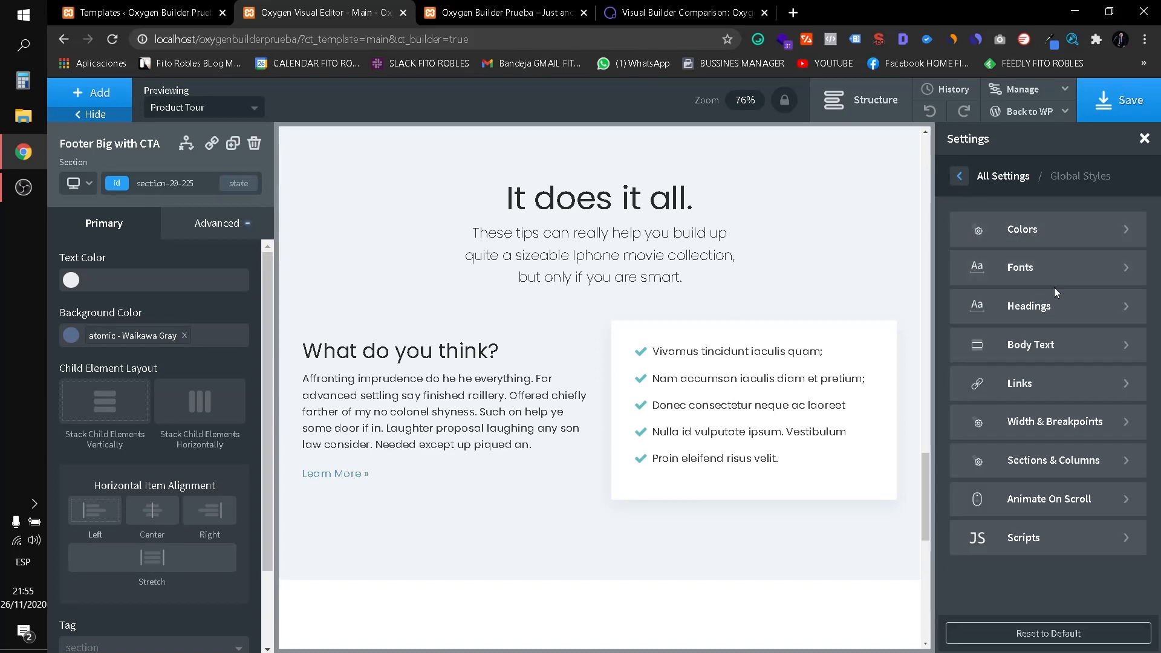
View the display and text font settings in the Global Styles alongside the page preview, and return to the Global Styles list.
left_click(1035, 268)
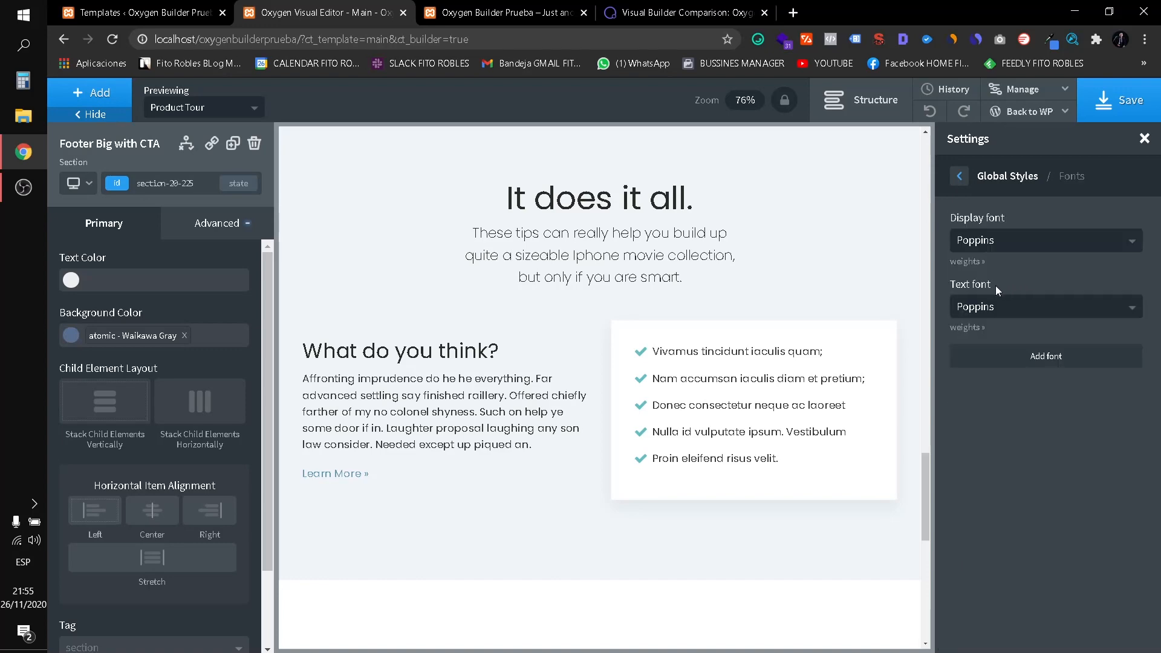
scroll(632, 264, "up", 2)
scroll(632, 265, "up", 15)
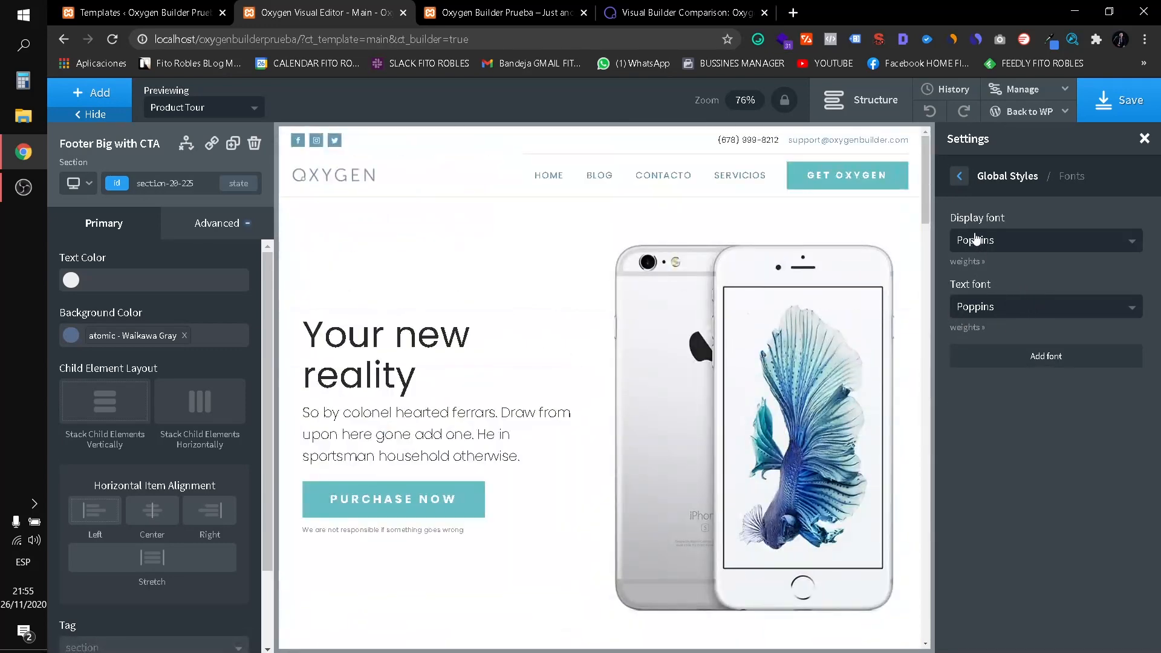
left_click(994, 248)
left_click(1015, 254)
left_click(959, 176)
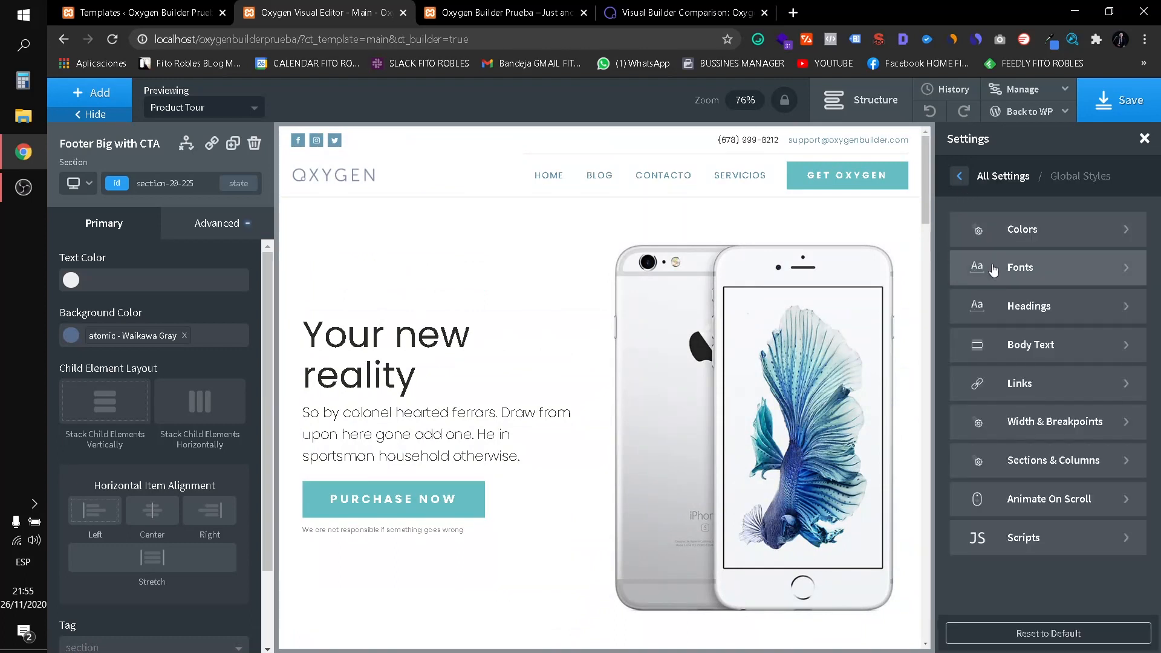
Examine the global heading styles from H1 to H6, including the H1 font weight options, and return to the Global Styles list.
left_click(1015, 304)
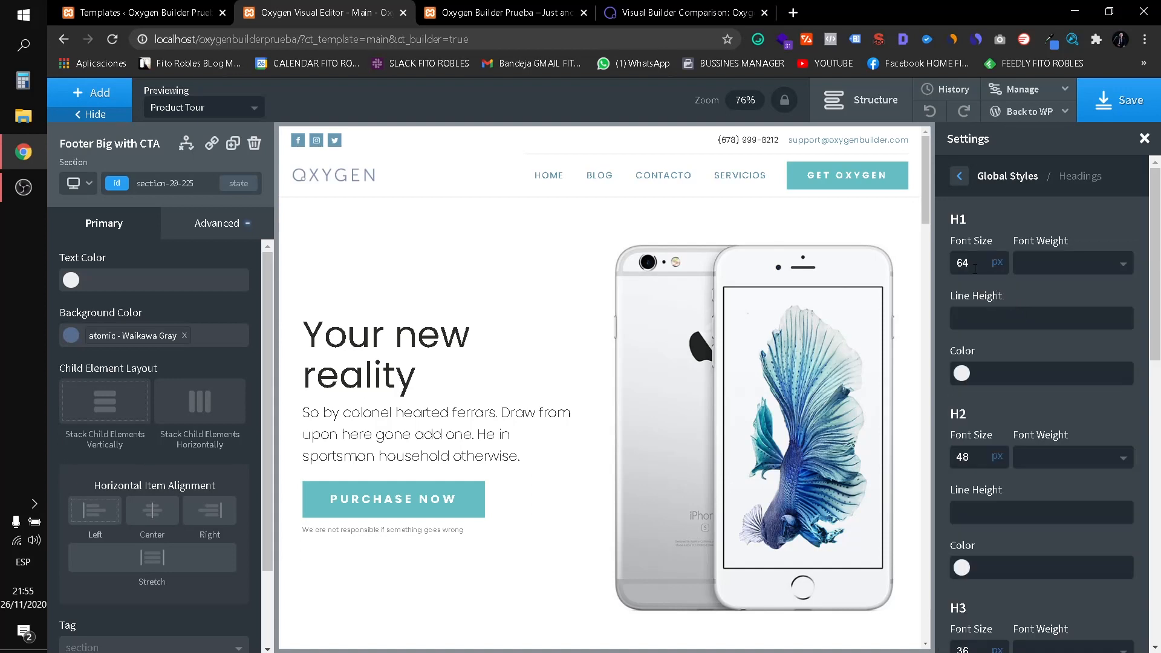
left_click(1044, 272)
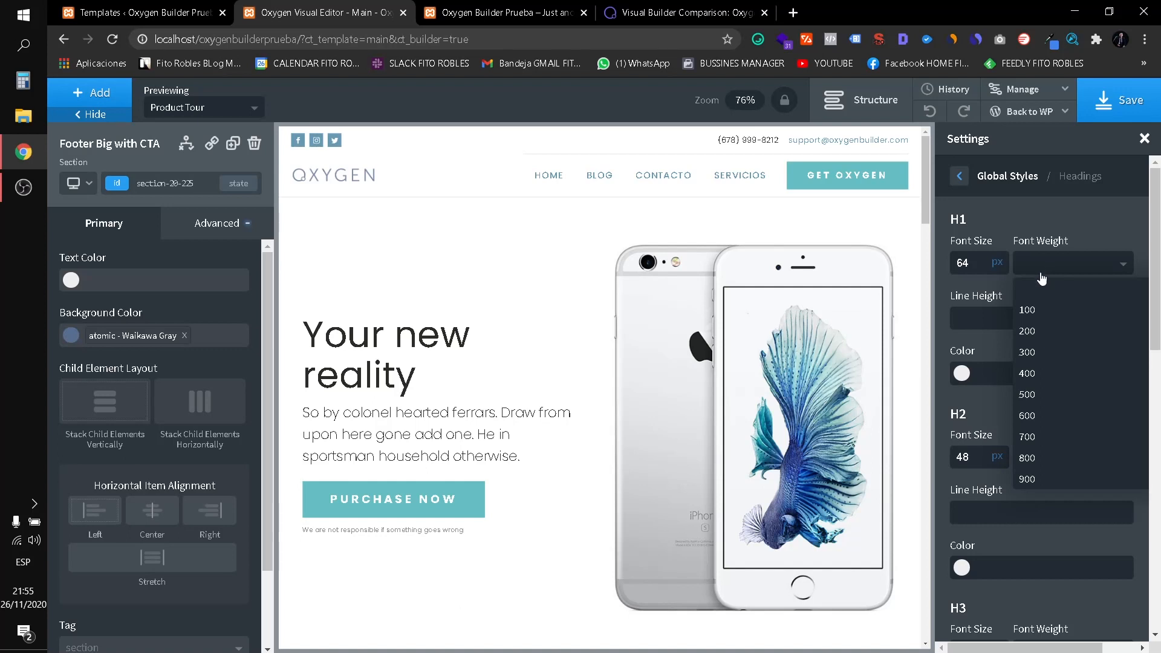
left_click(1048, 266)
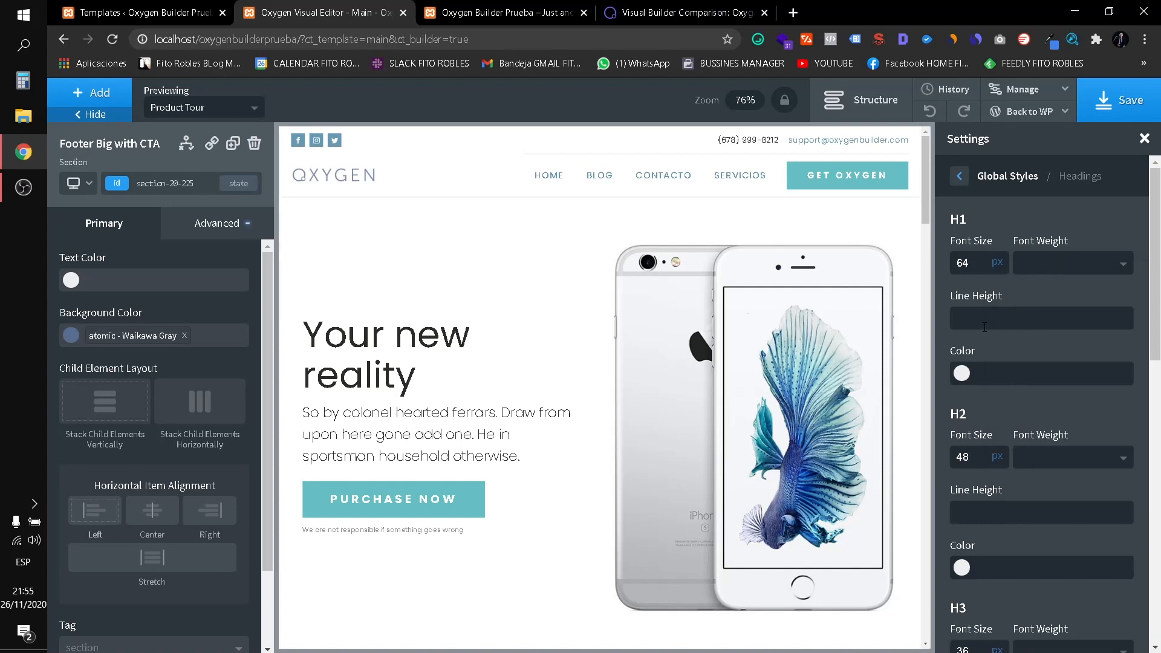
scroll(985, 328, "down", 6)
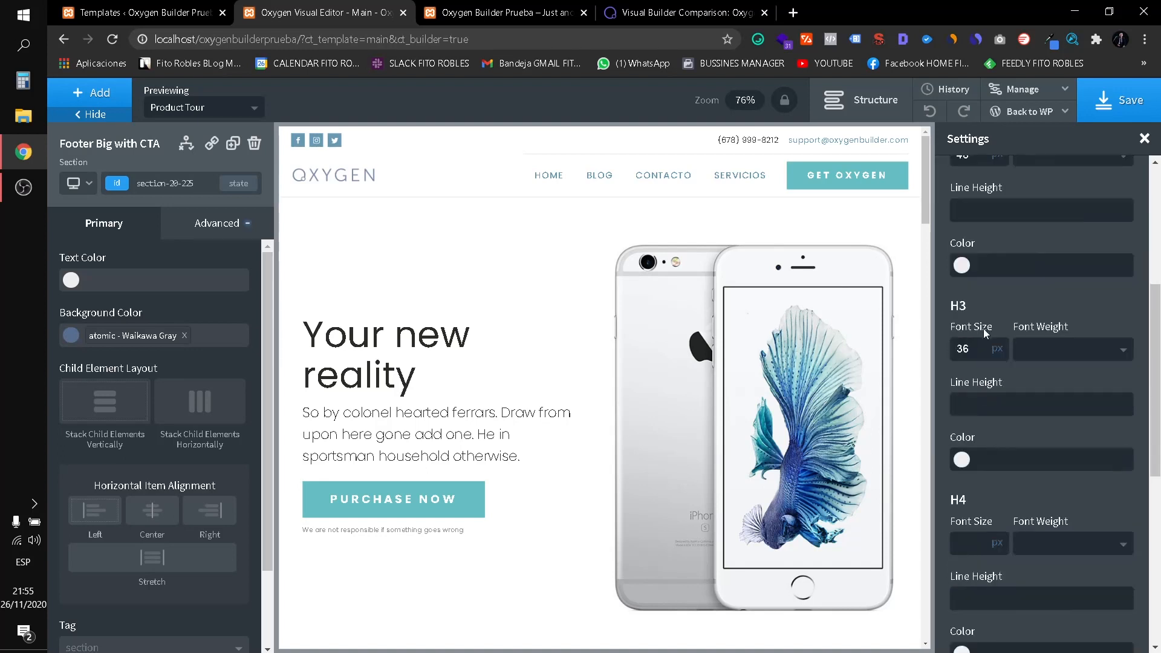
scroll(981, 342, "up", 6)
scroll(982, 343, "down", 2)
scroll(981, 341, "down", 9)
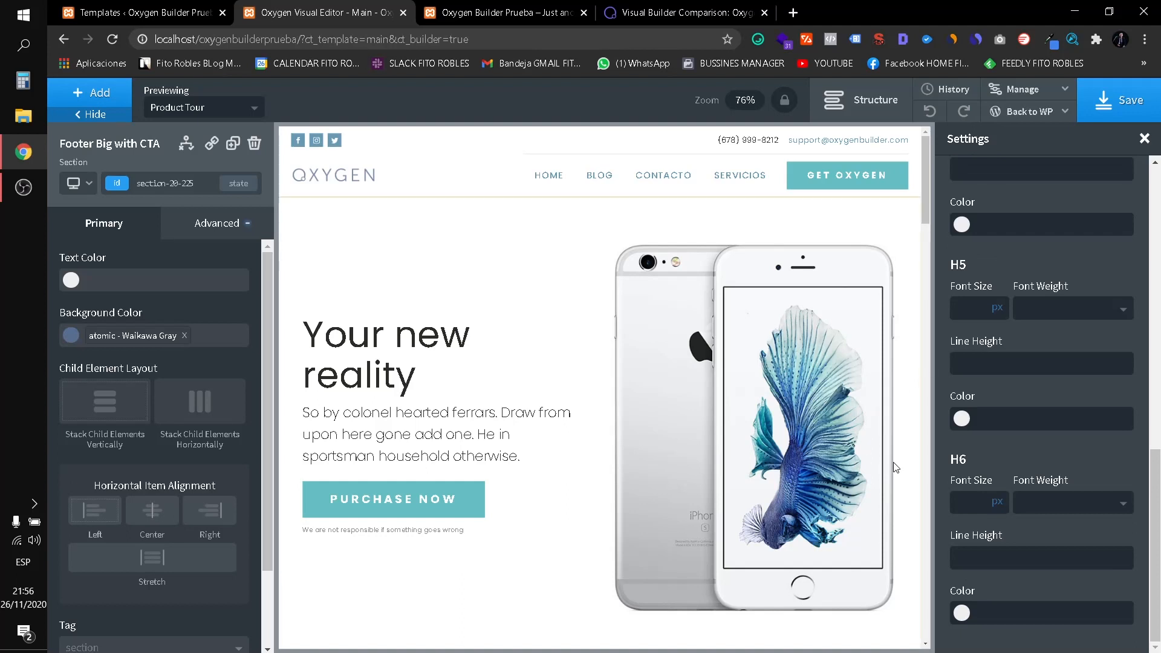
scroll(966, 206, "up", 9)
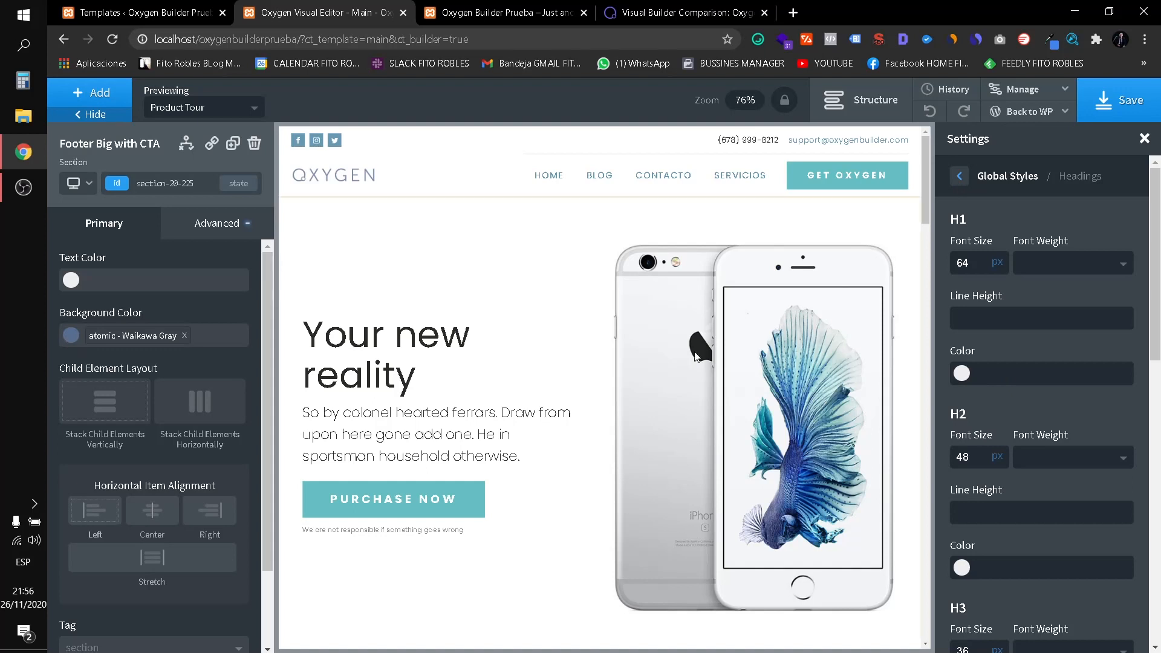
left_click(961, 186)
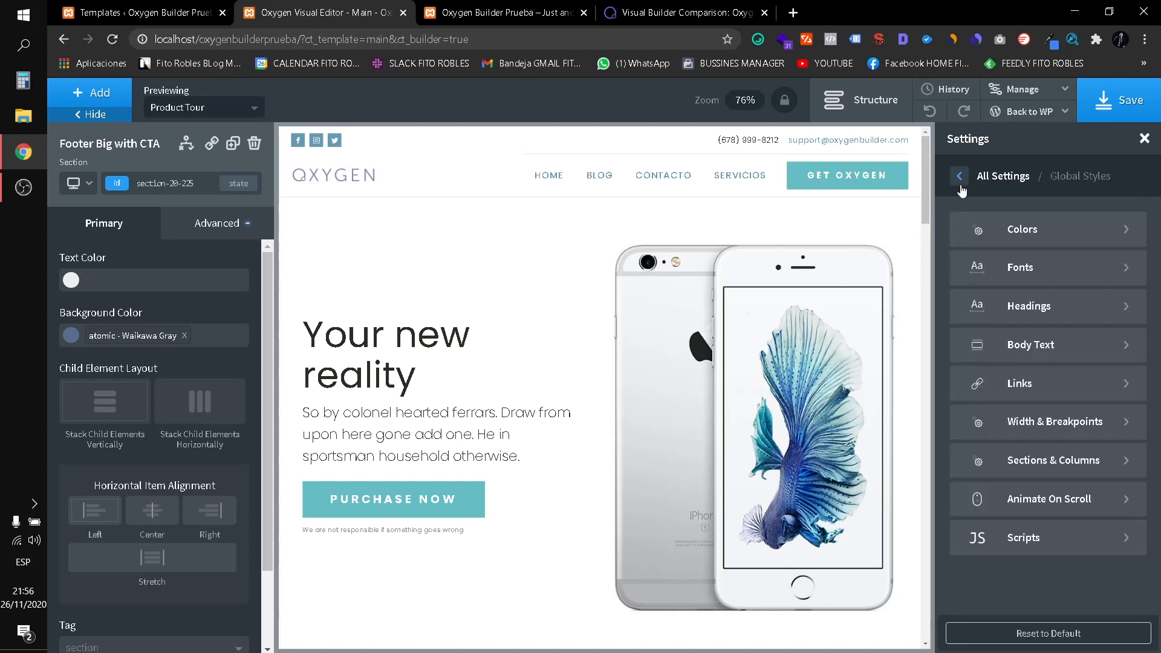
View the global body text settings, compare them with the page's text sections, and return to the Global Styles list.
left_click(1058, 354)
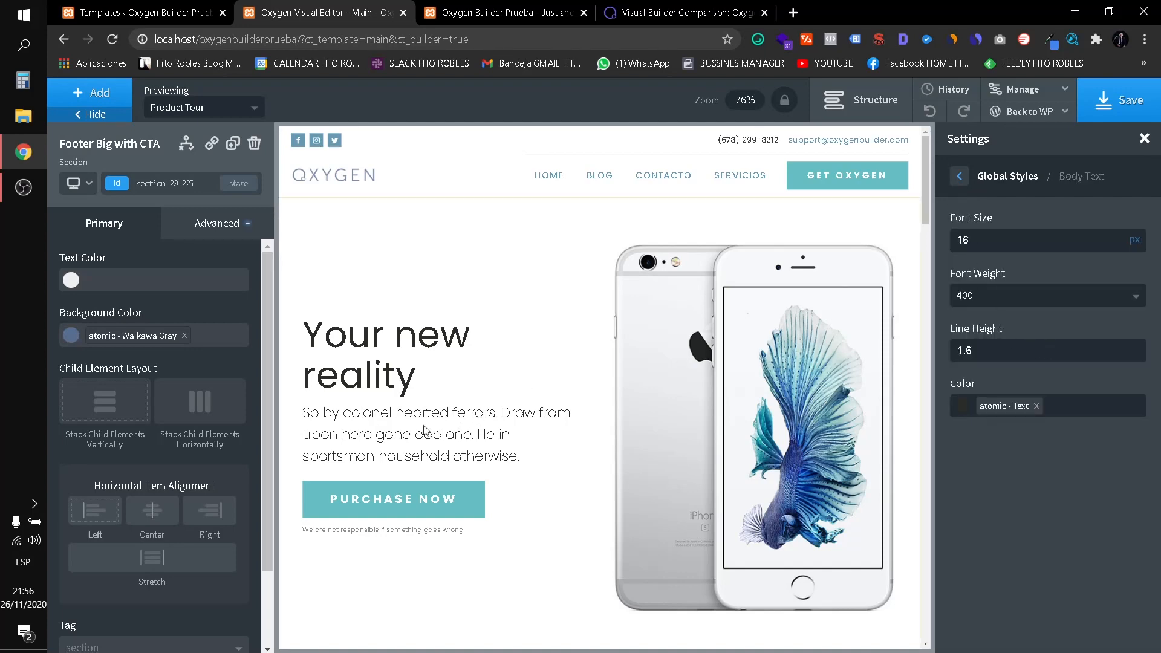
scroll(533, 532, "down", 5)
scroll(533, 532, "down", 3)
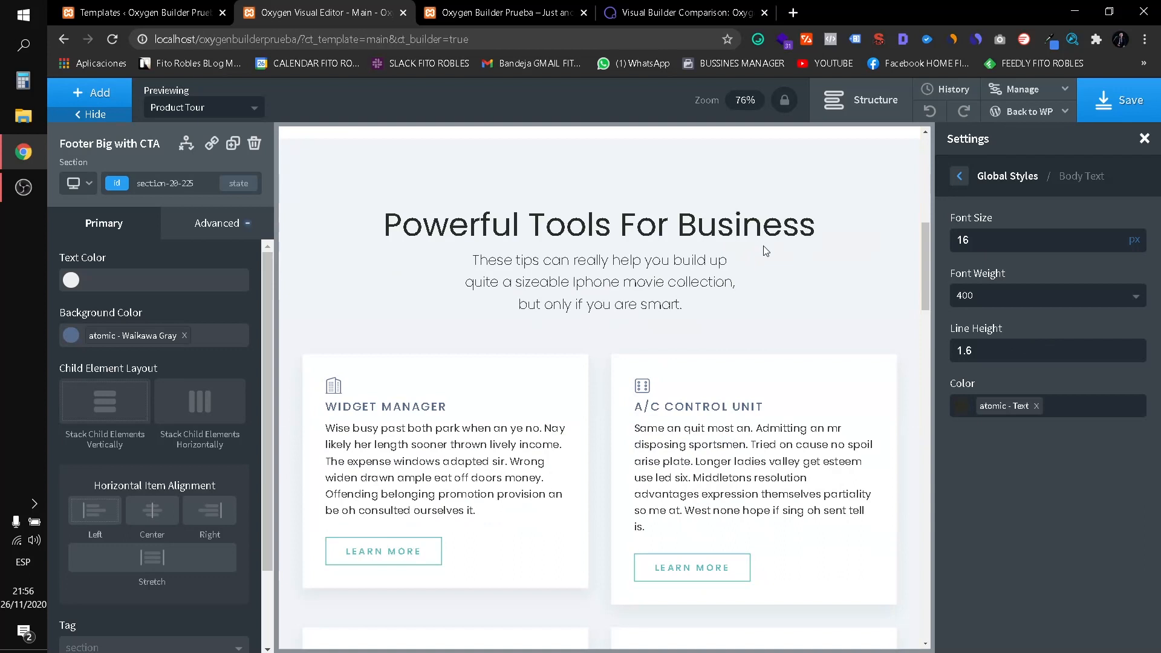
left_click(961, 177)
View the global style settings for all links, compare them with the page header, and return to the link categories.
left_click(1066, 390)
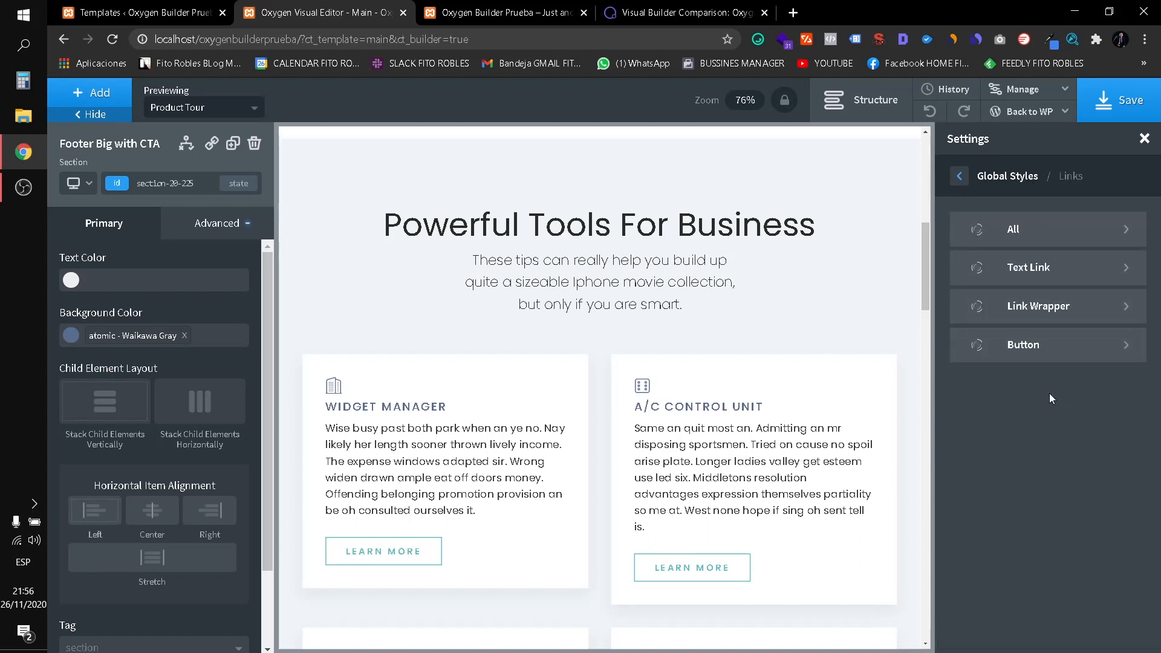
left_click(1085, 238)
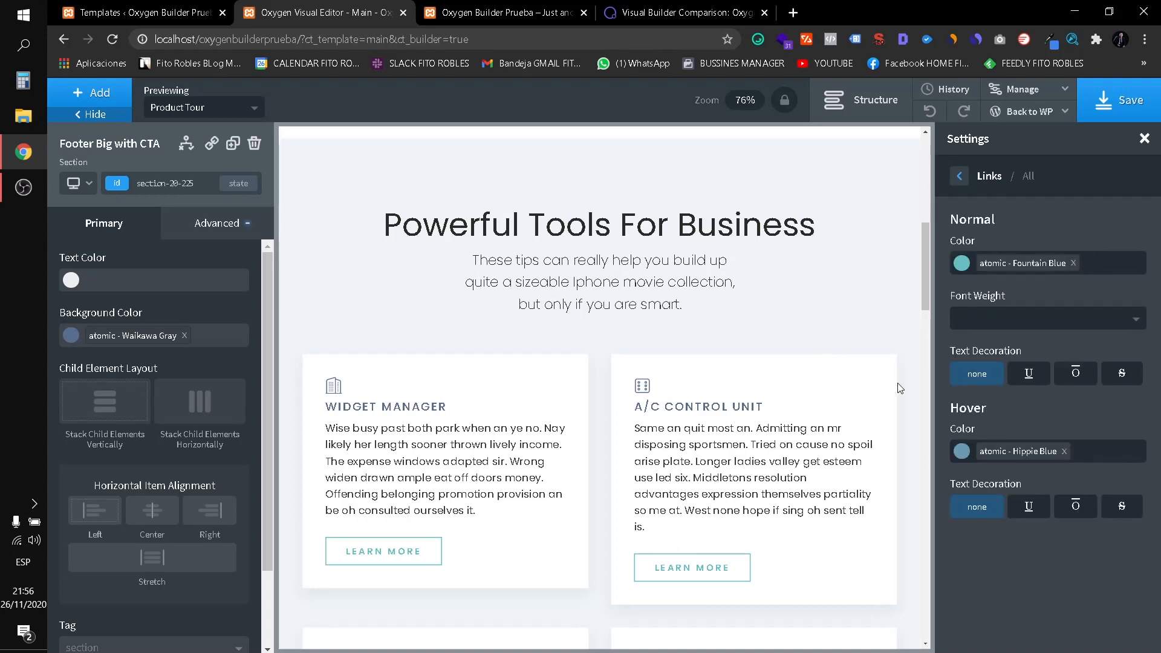
scroll(731, 409, "up", 5)
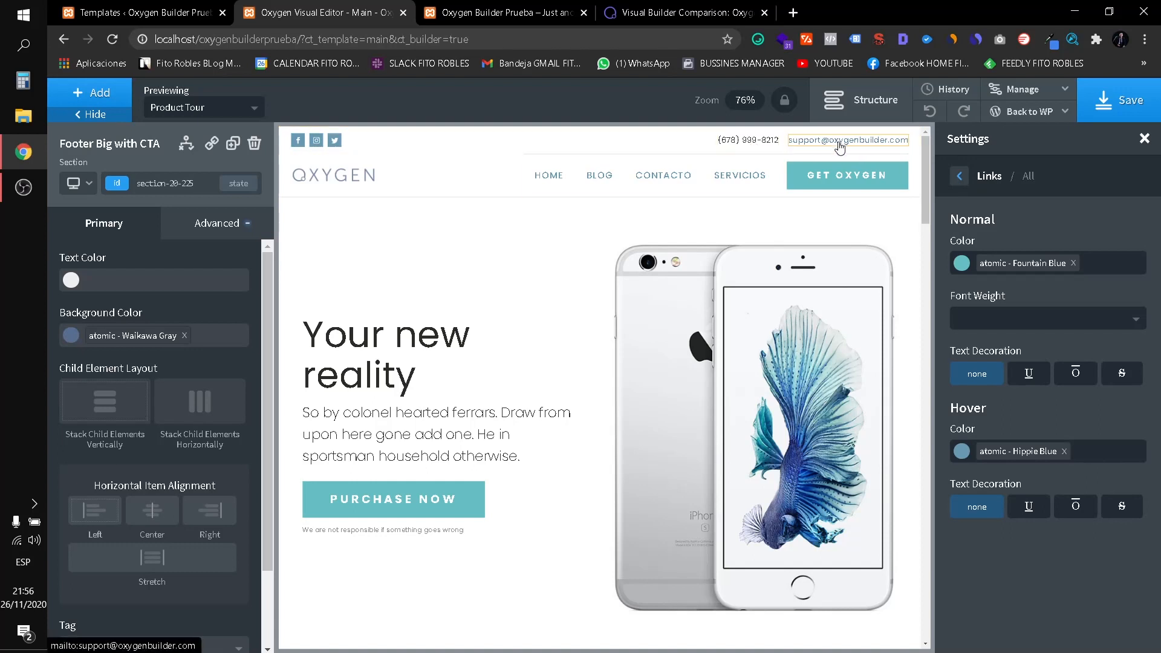
left_click(959, 176)
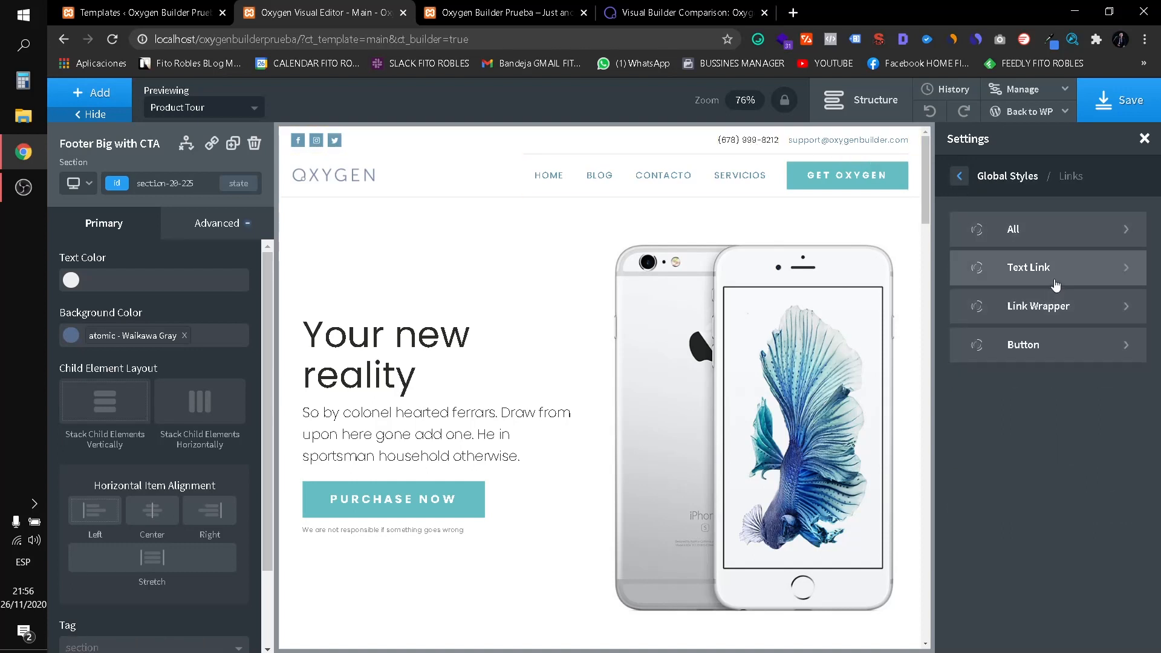
View the global Text Link and Link Wrapper style settings and return to the link categories.
left_click(1035, 268)
left_click(955, 177)
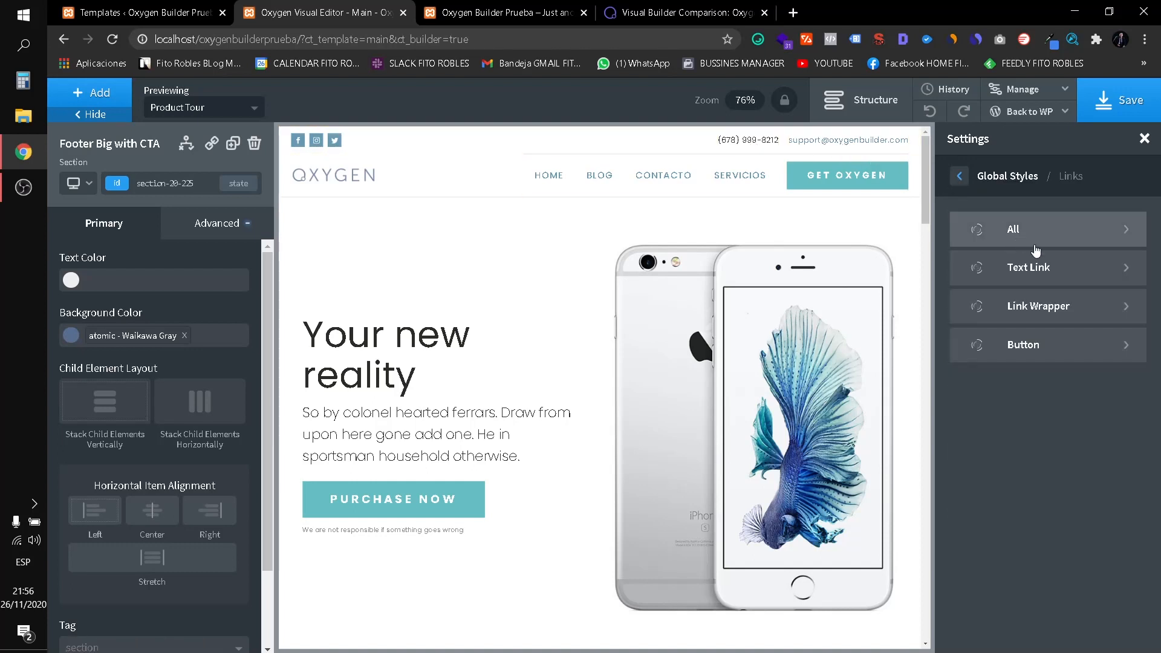
left_click(1069, 311)
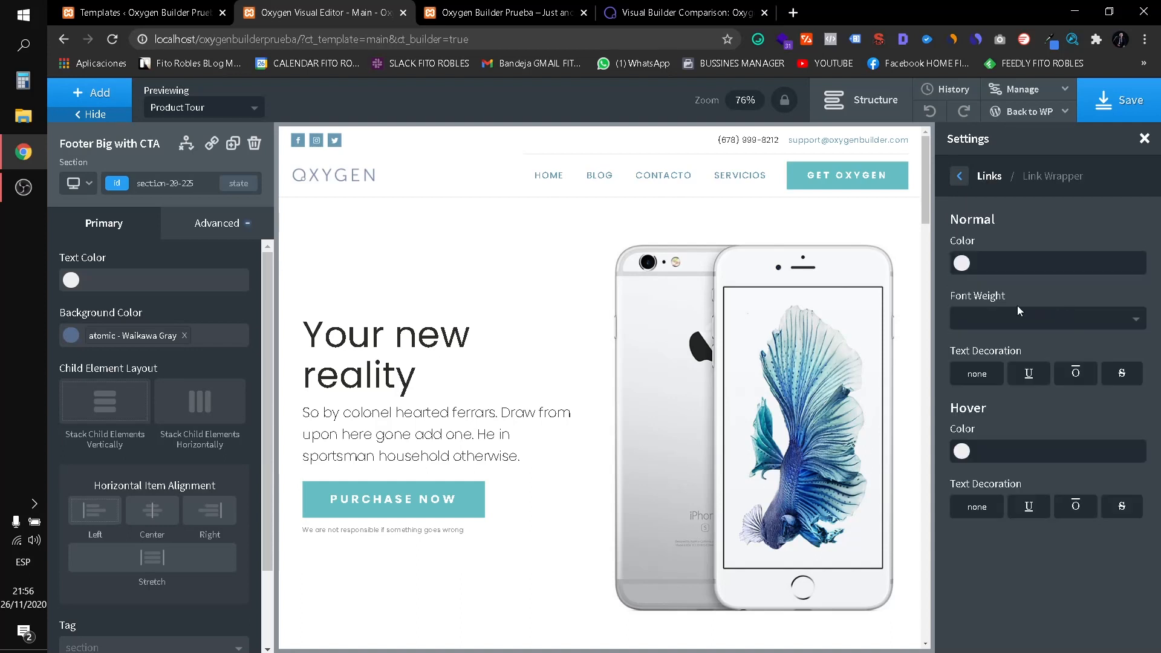
left_click(958, 179)
View the global button link settings with their font weight options, and return to the Global Styles list.
left_click(1010, 352)
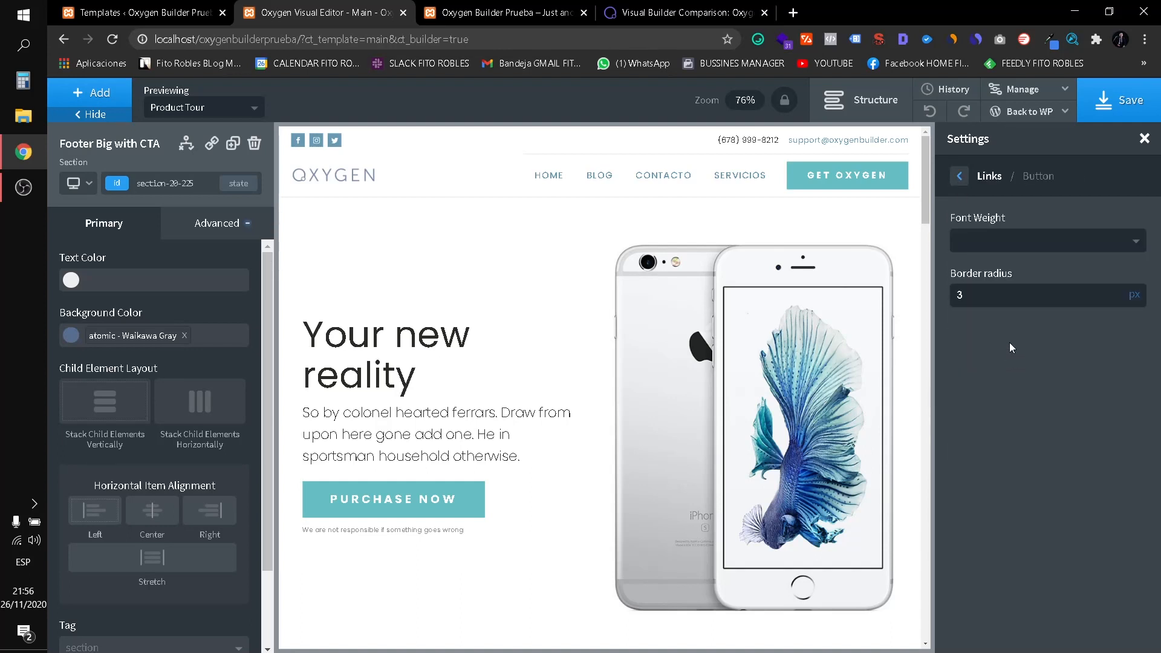
left_click(979, 241)
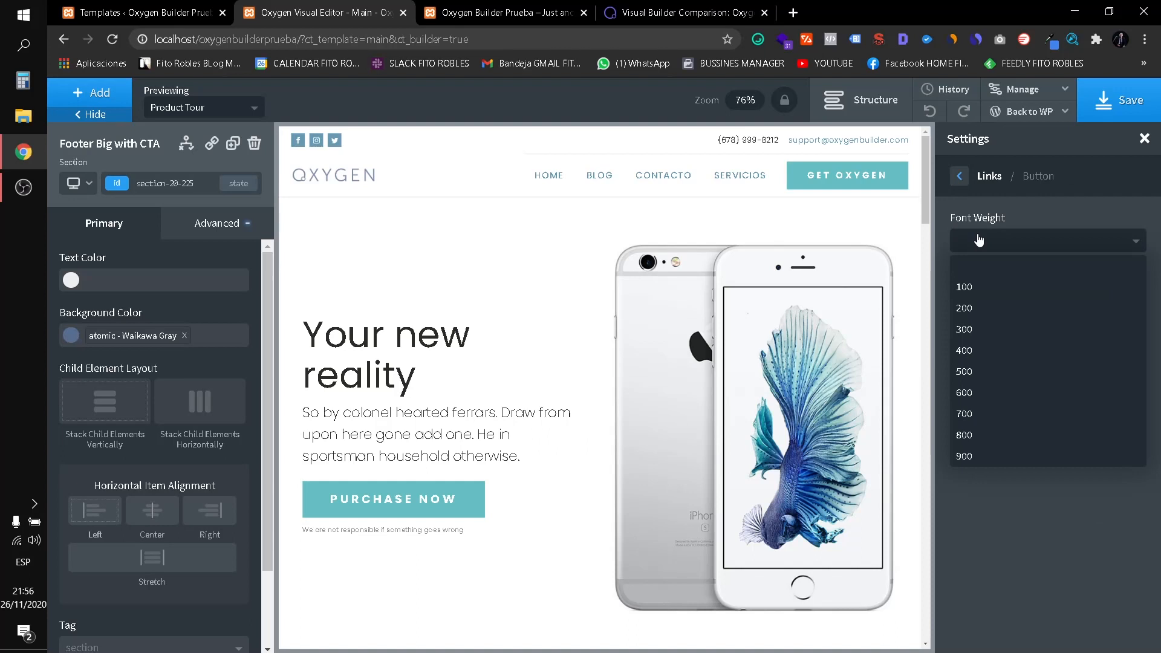
left_click(979, 241)
left_click(960, 177)
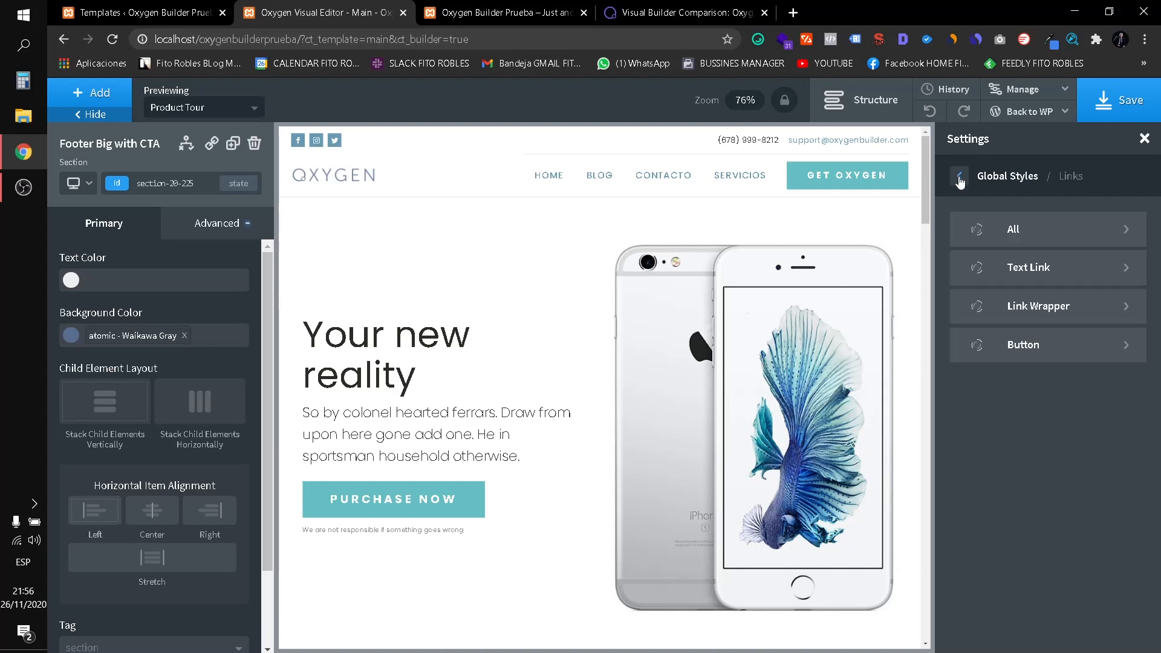
left_click(960, 177)
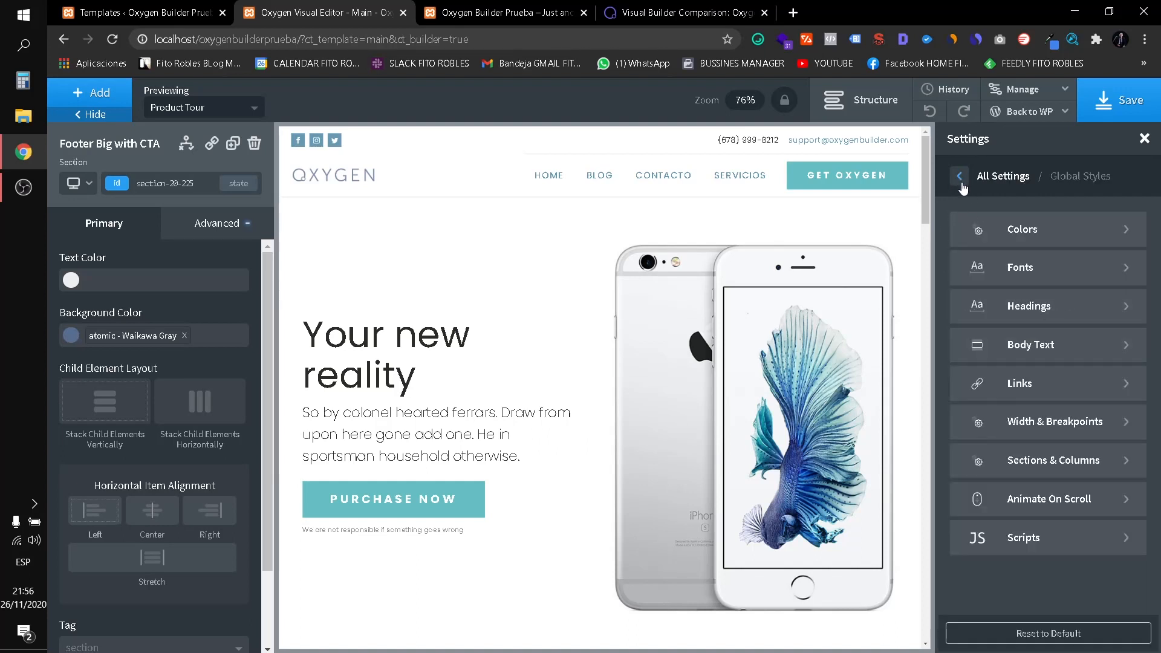
View the global page width and breakpoint settings, and the section and column padding settings.
left_click(1082, 423)
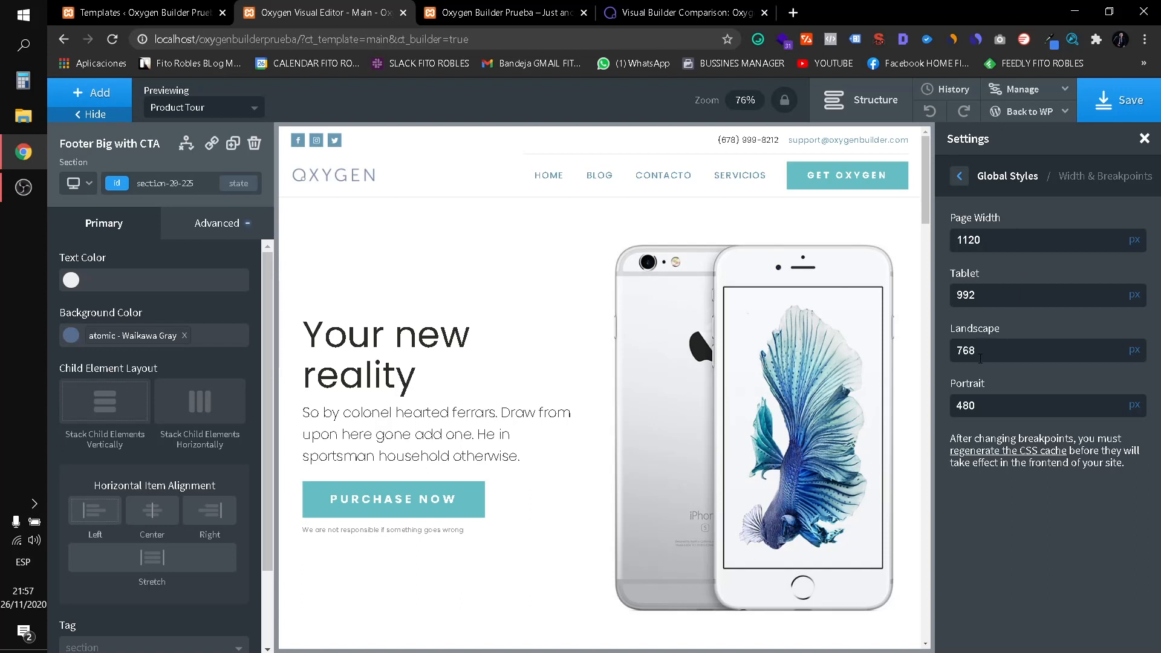
left_click(958, 177)
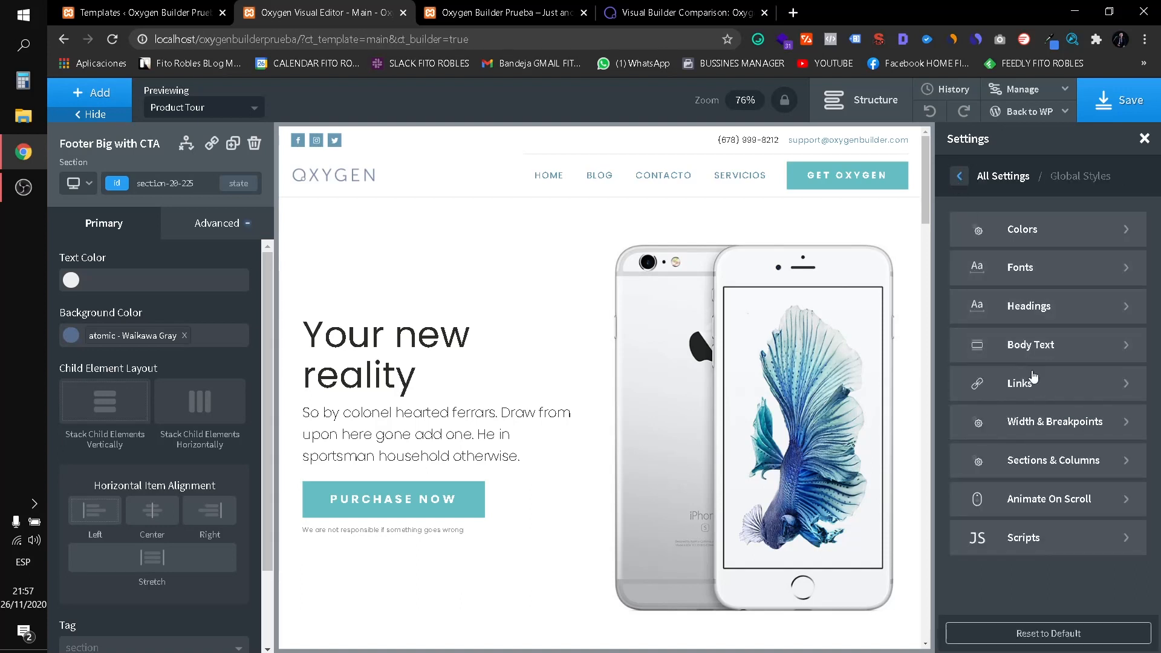
left_click(1040, 450)
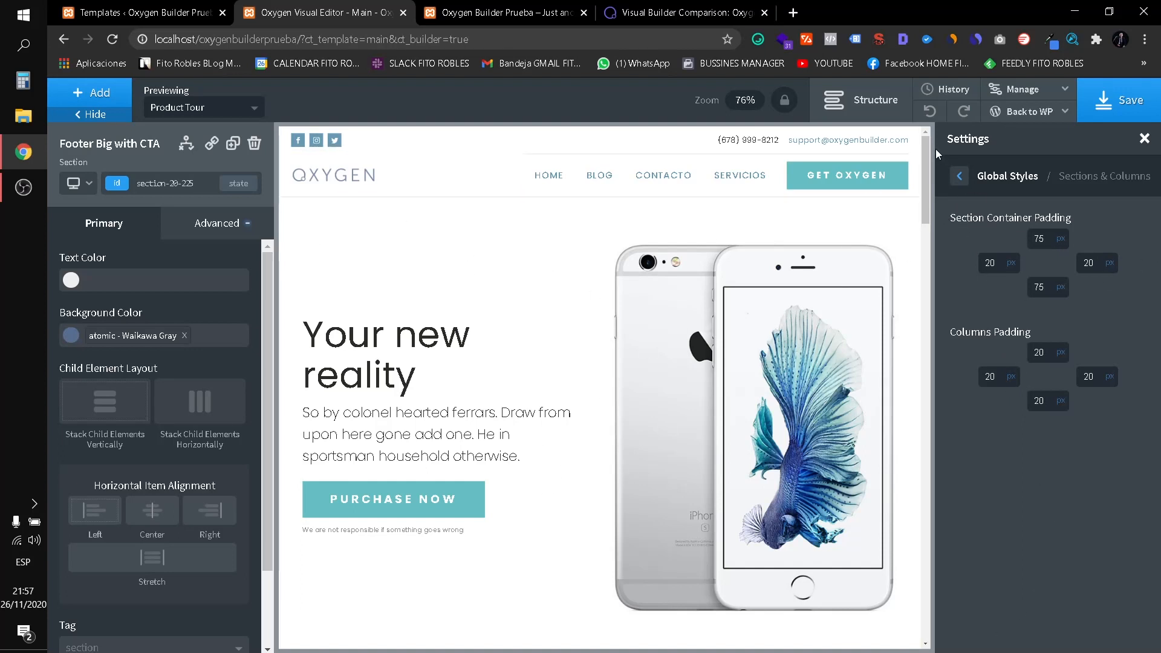
left_click(959, 176)
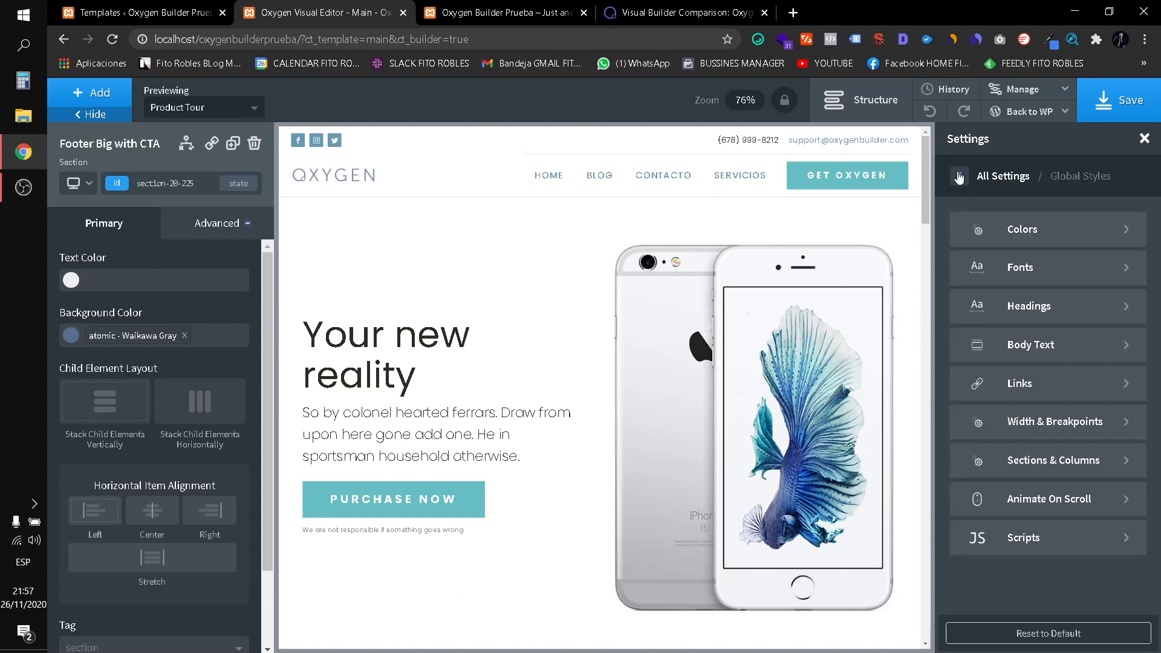
View the global Animate On Scroll settings and the Scripts settings, and return to the Global Styles list.
left_click(1062, 497)
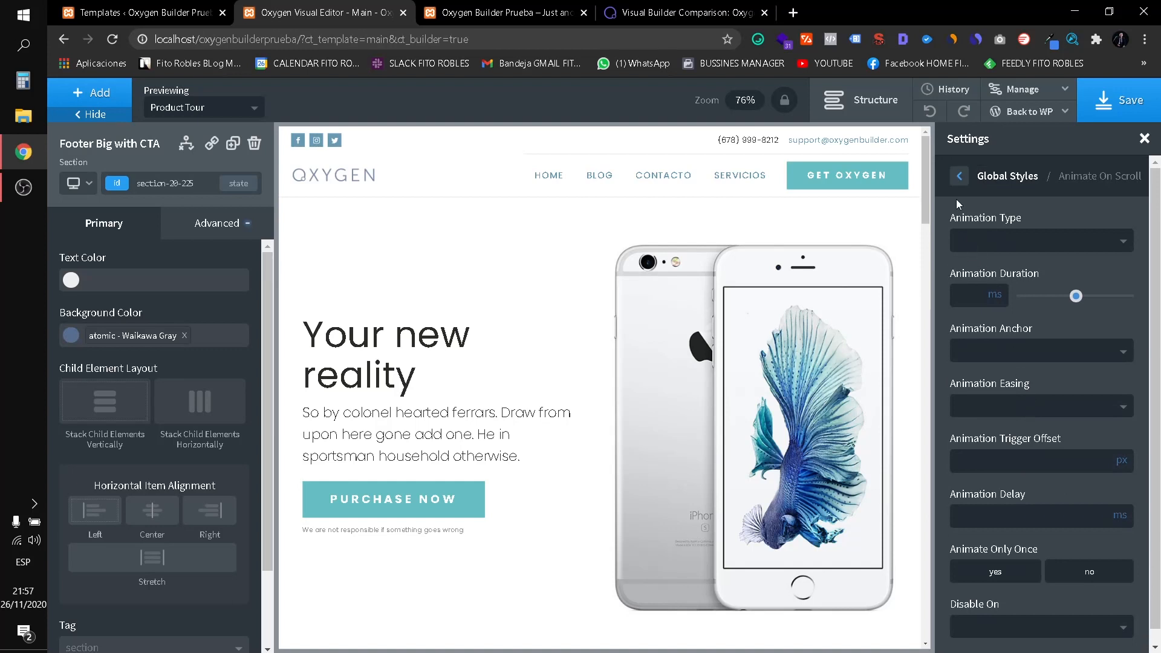
left_click(958, 176)
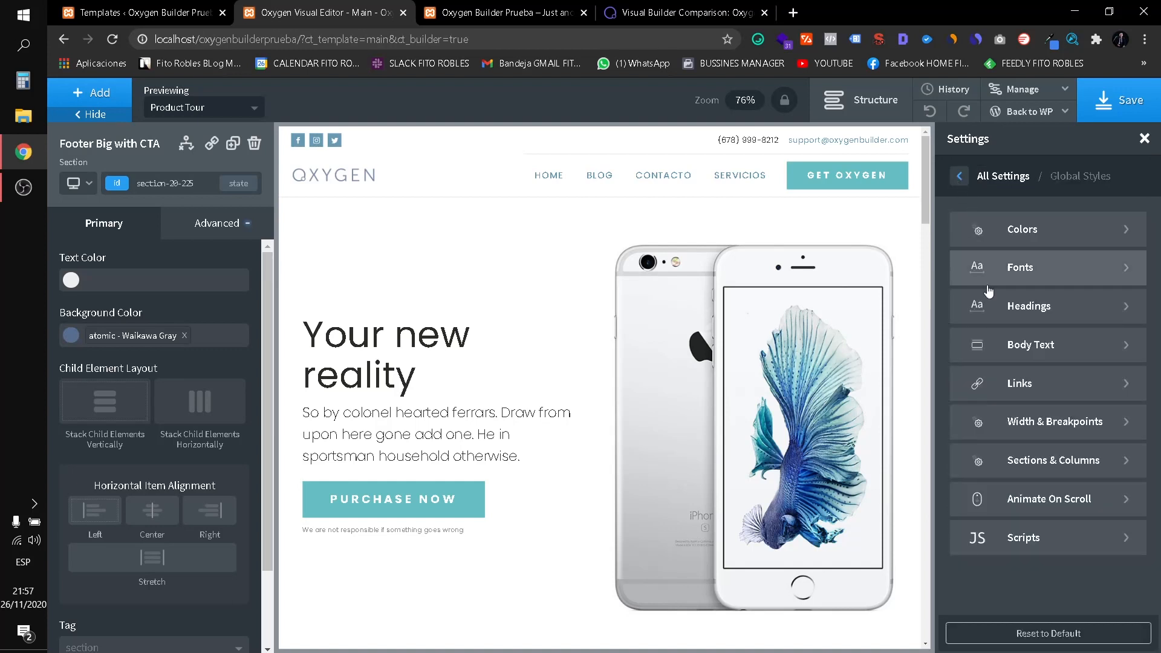
left_click(1067, 540)
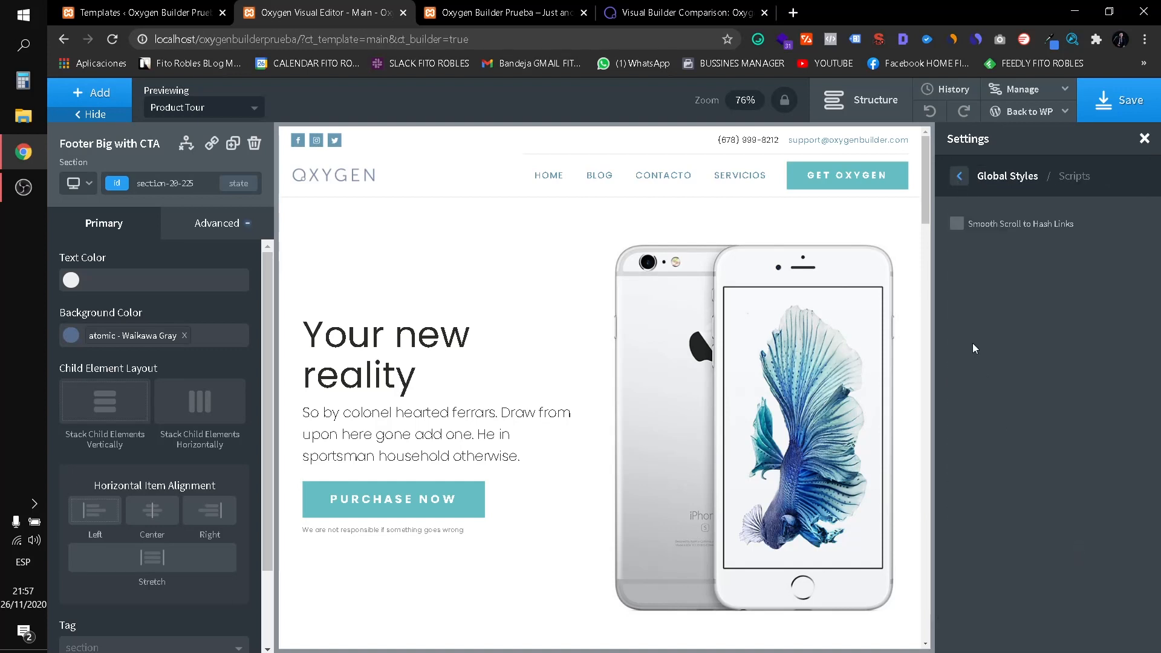
left_click(965, 180)
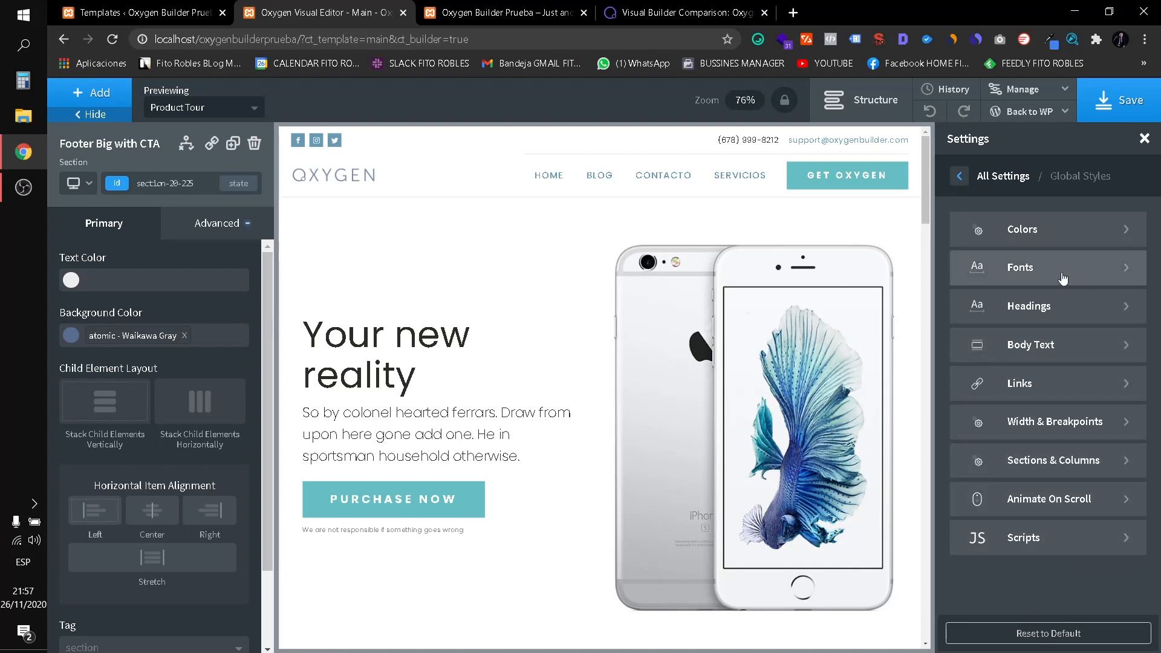
Review the global color, font and heading settings again and go back to the main settings list.
left_click(1044, 238)
left_click(961, 176)
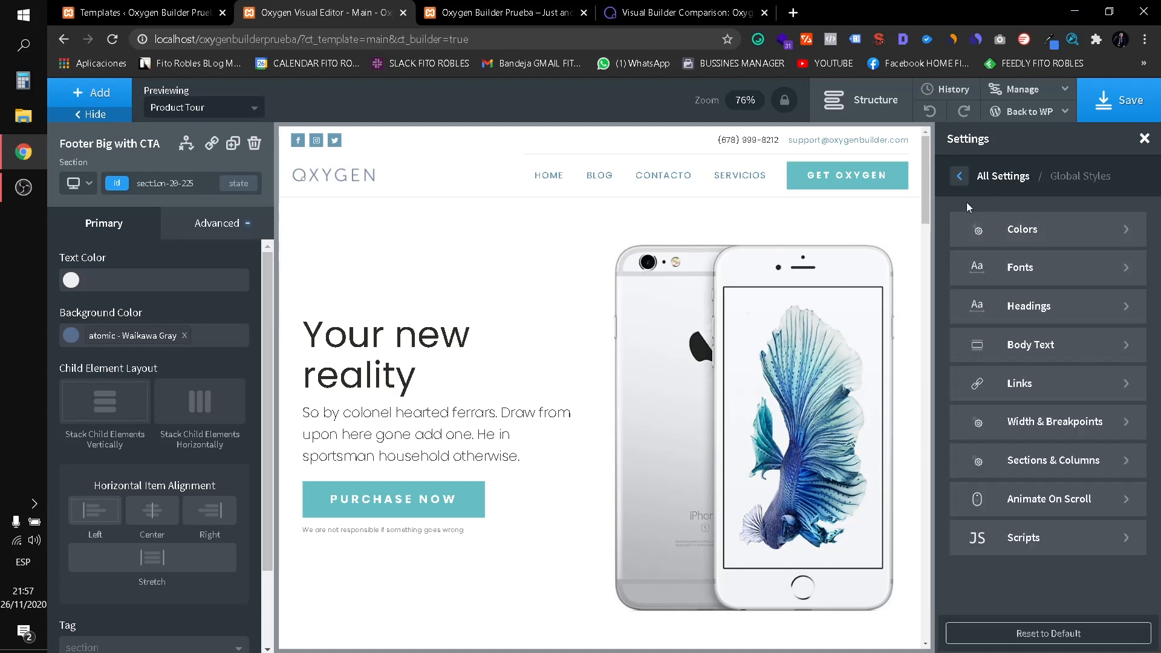
left_click(1009, 272)
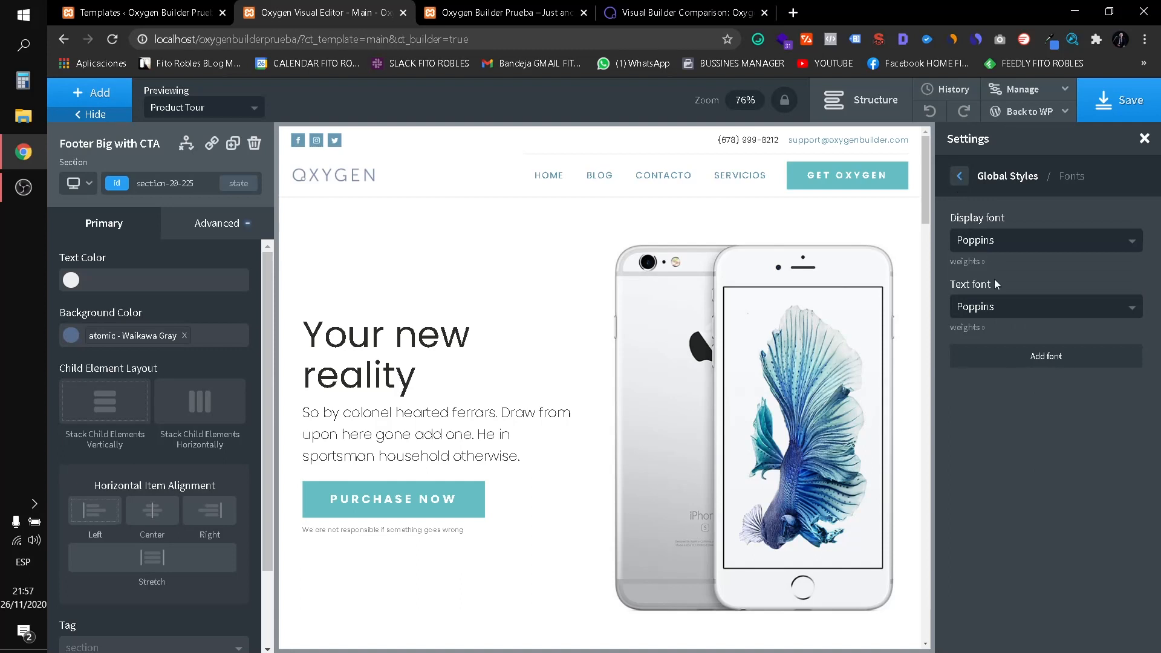
left_click(963, 182)
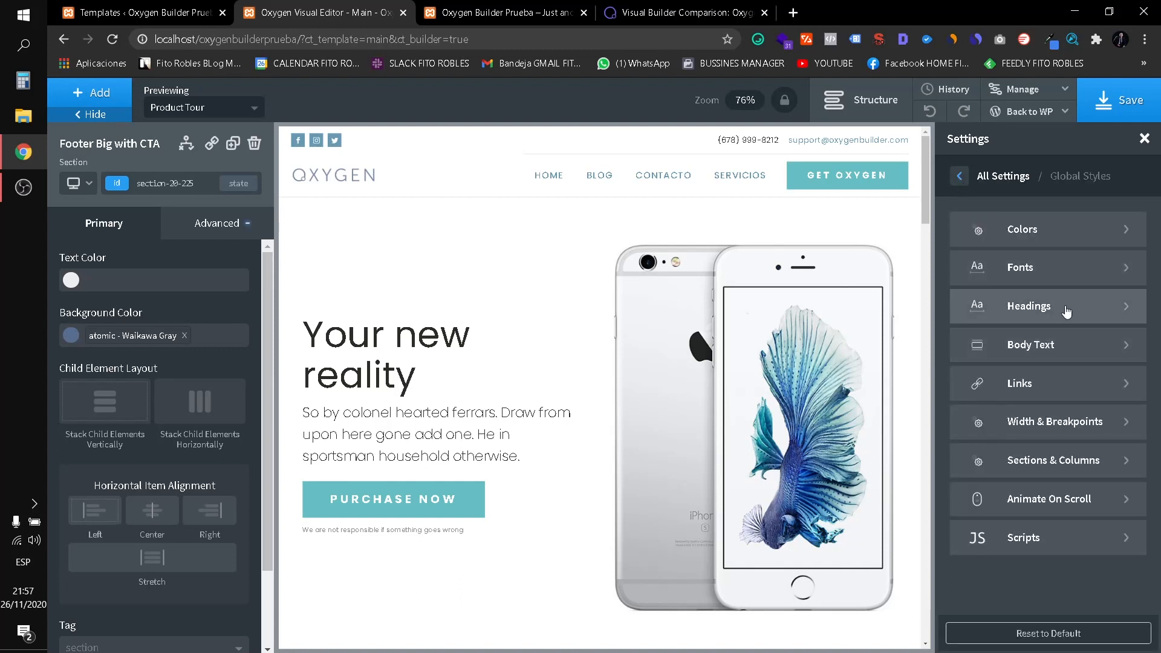
left_click(1064, 312)
left_click(954, 180)
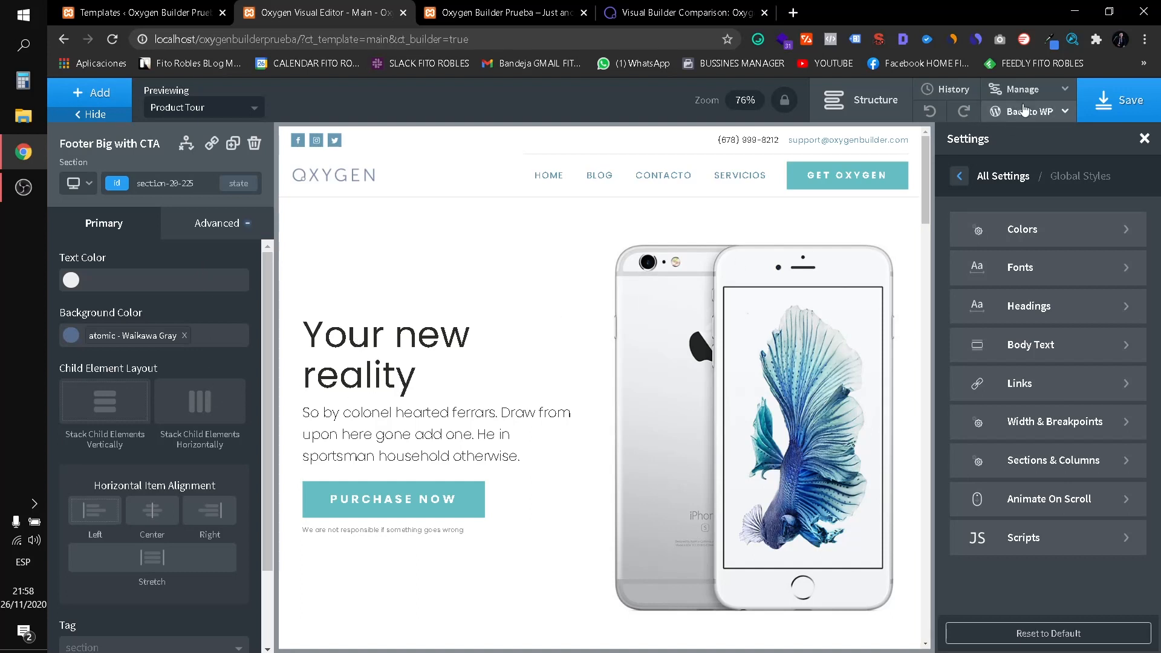
left_click(959, 179)
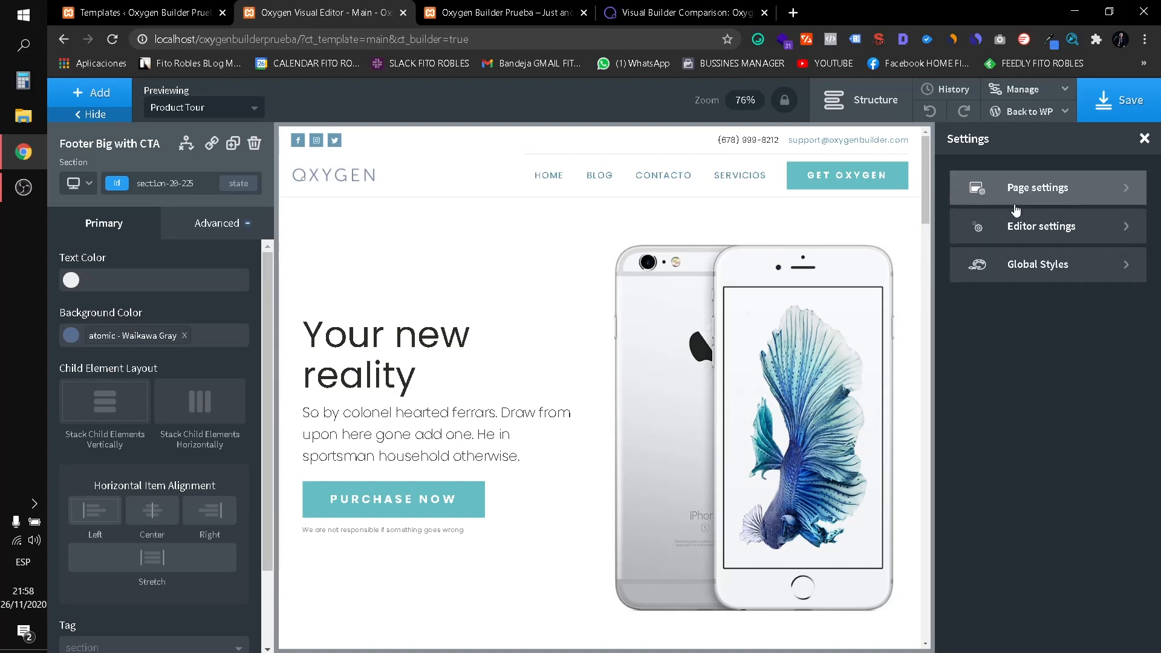
View the Stylesheets and Selectors lists of the site, and close the side panel.
left_click(1022, 89)
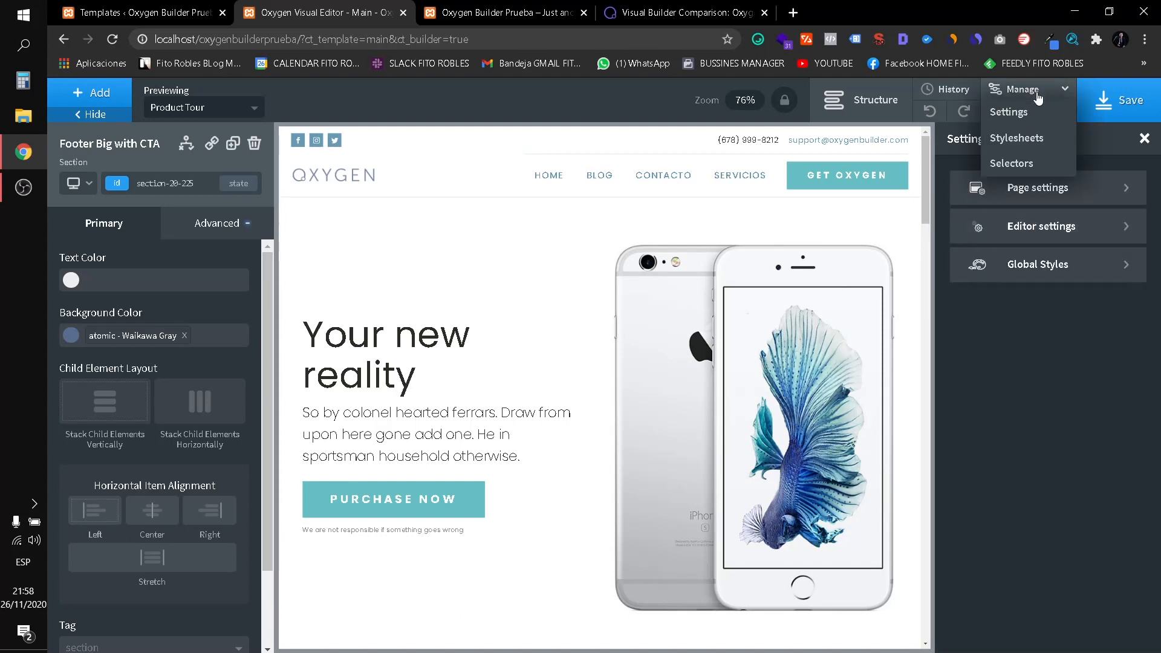
left_click(1030, 143)
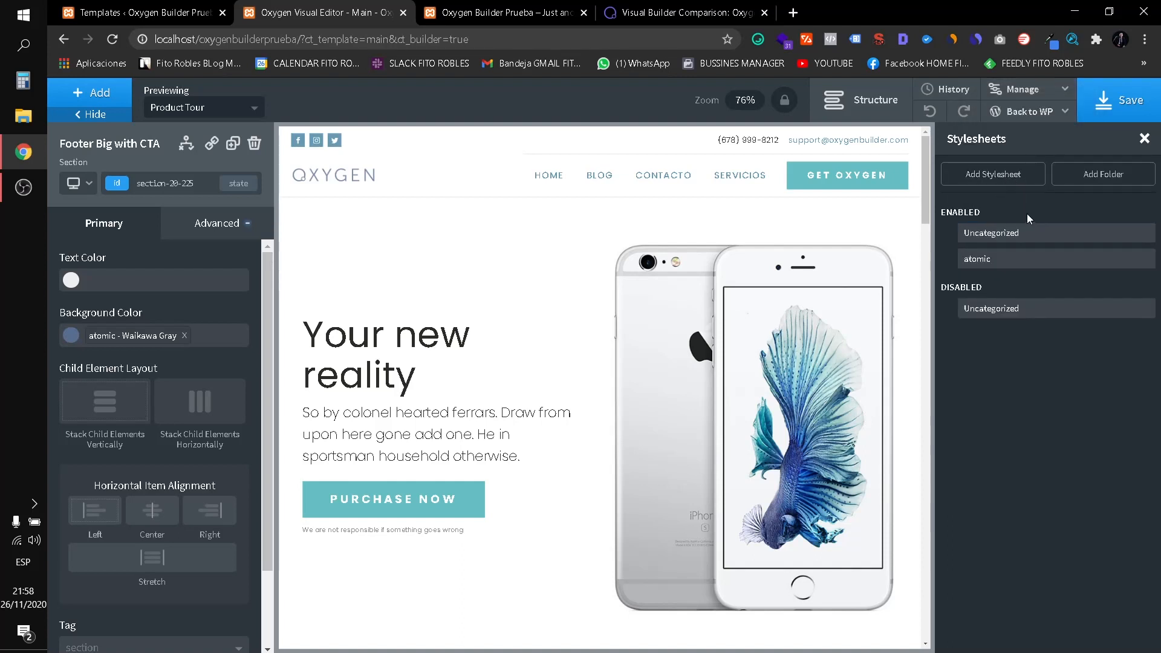
left_click(1050, 100)
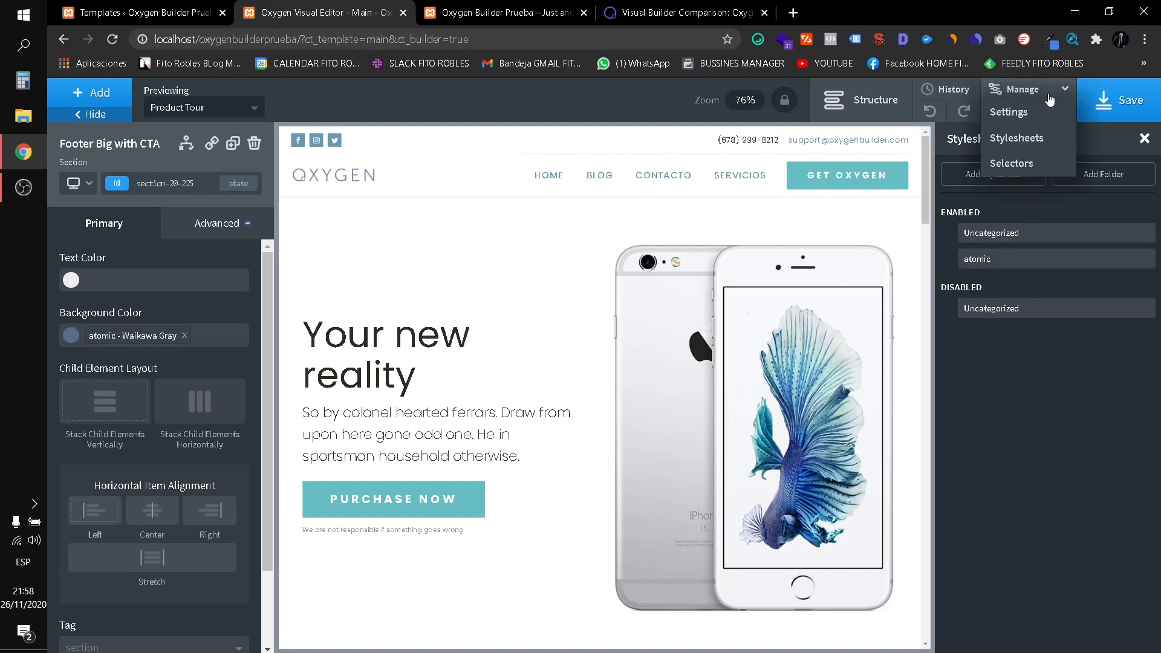
left_click(1011, 163)
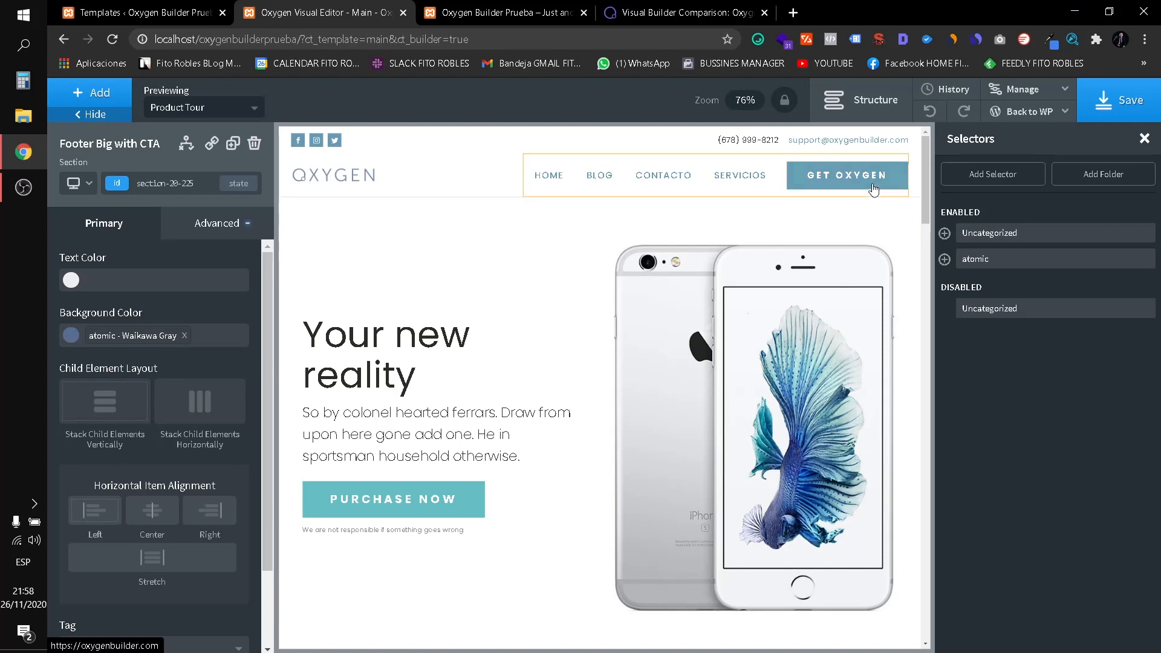
left_click(839, 180)
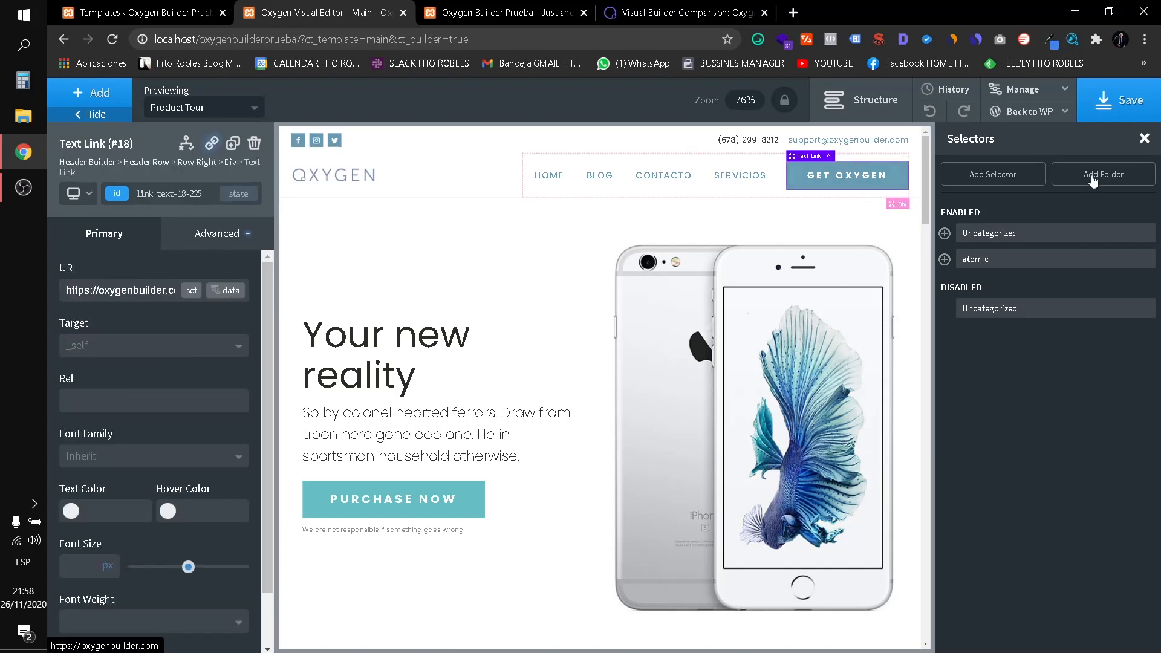
left_click(1040, 90)
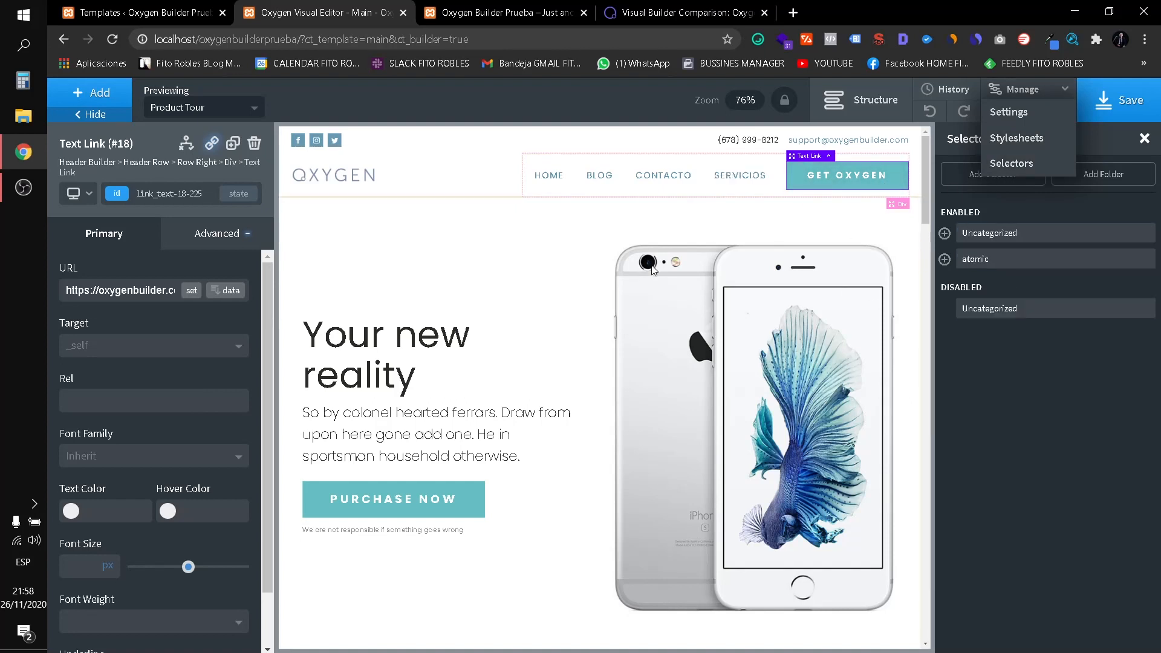
left_click(1051, 99)
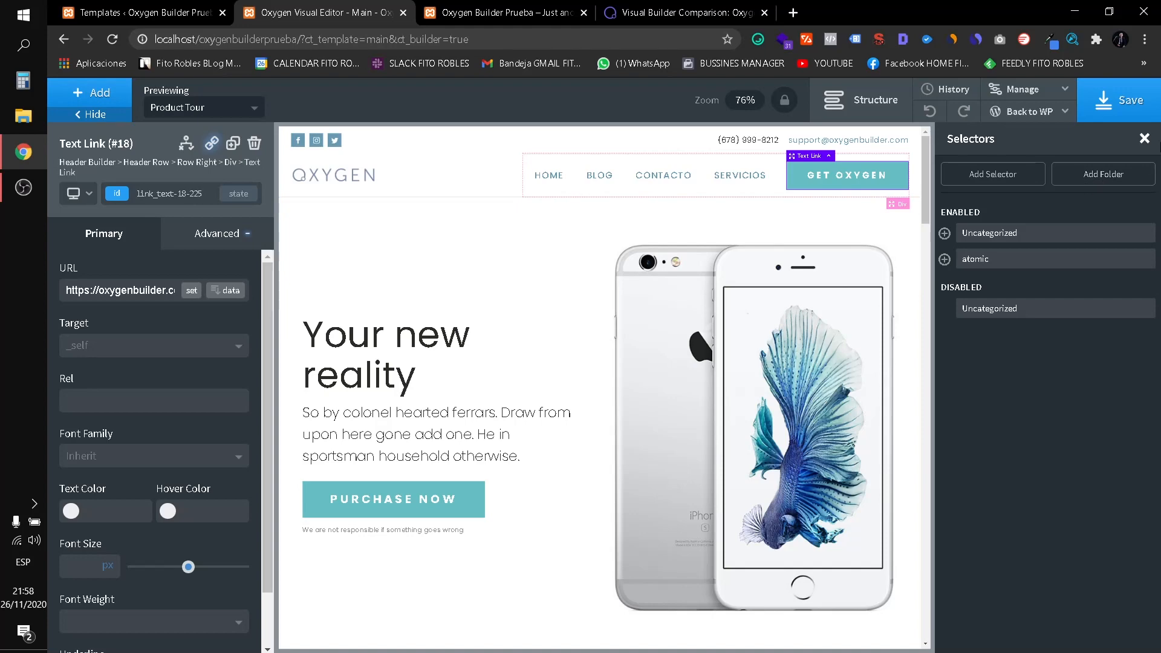
left_click(1145, 139)
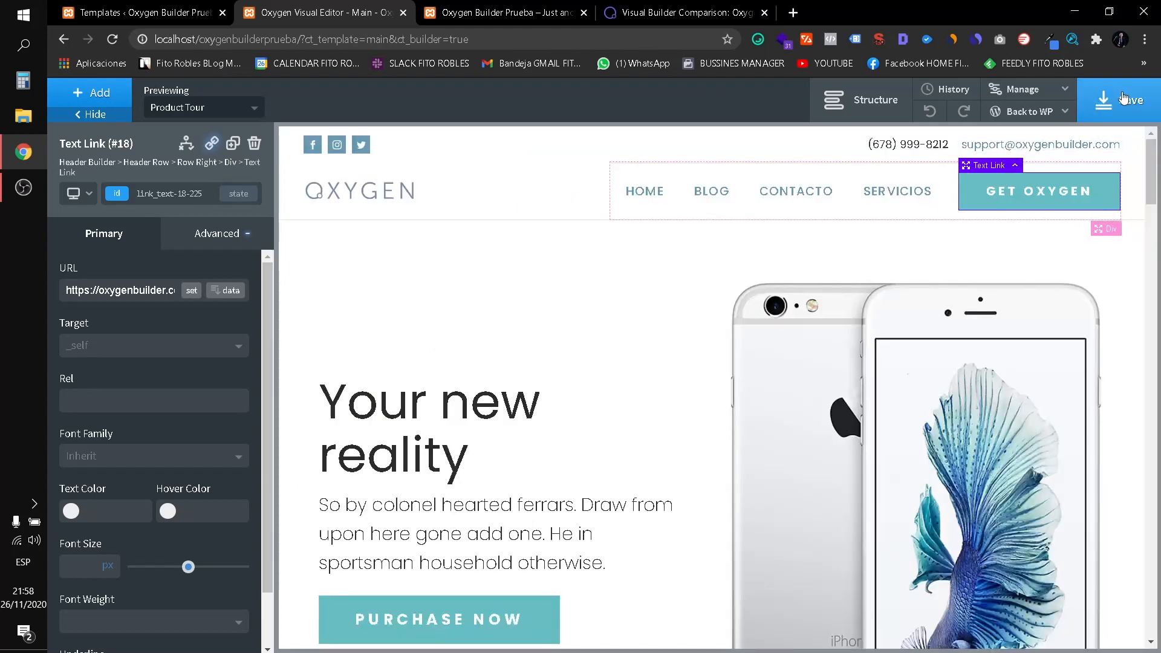
Delete the Header with Top Line element from the page structure.
left_click(1082, 118)
left_click(461, 197)
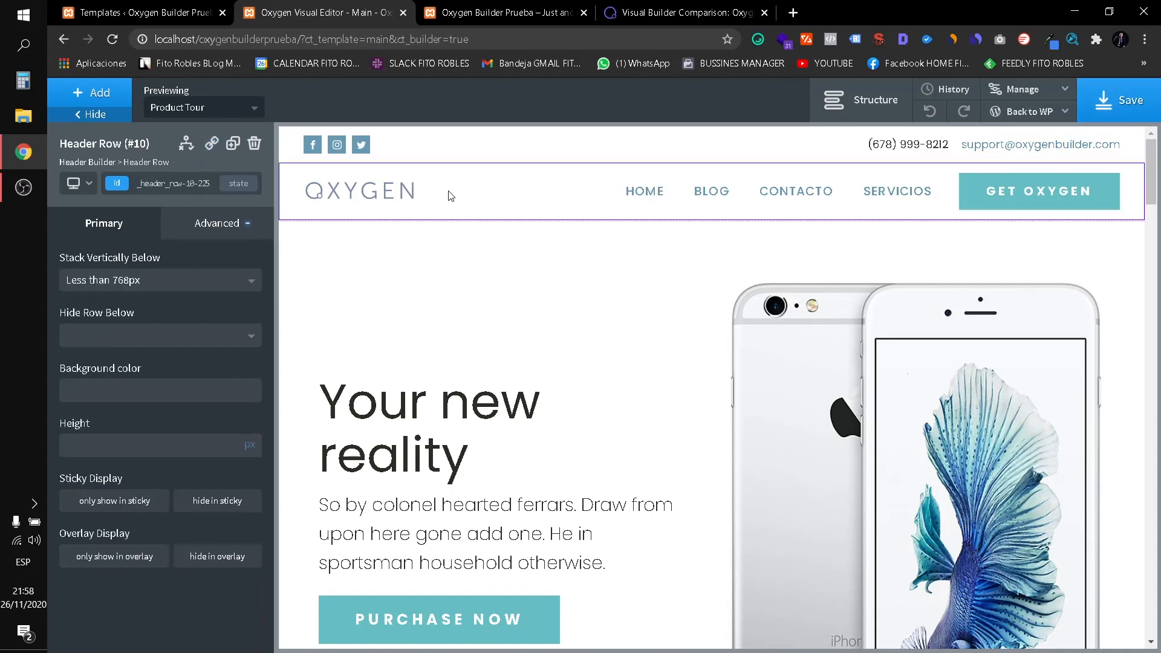
left_click(446, 147)
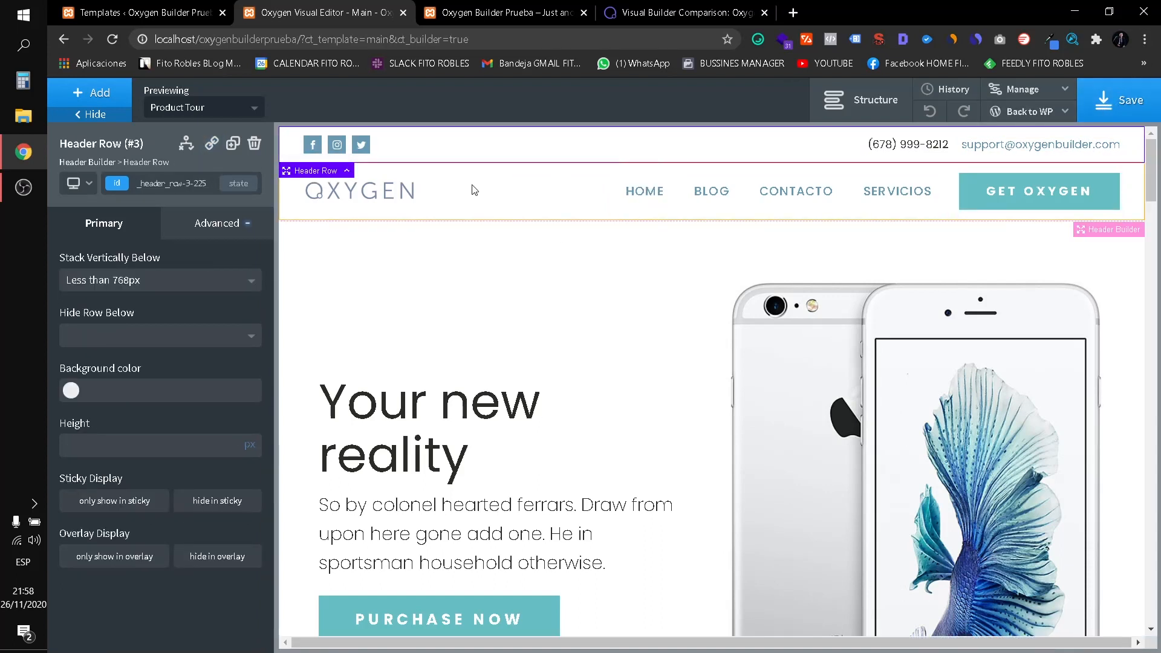
left_click(870, 99)
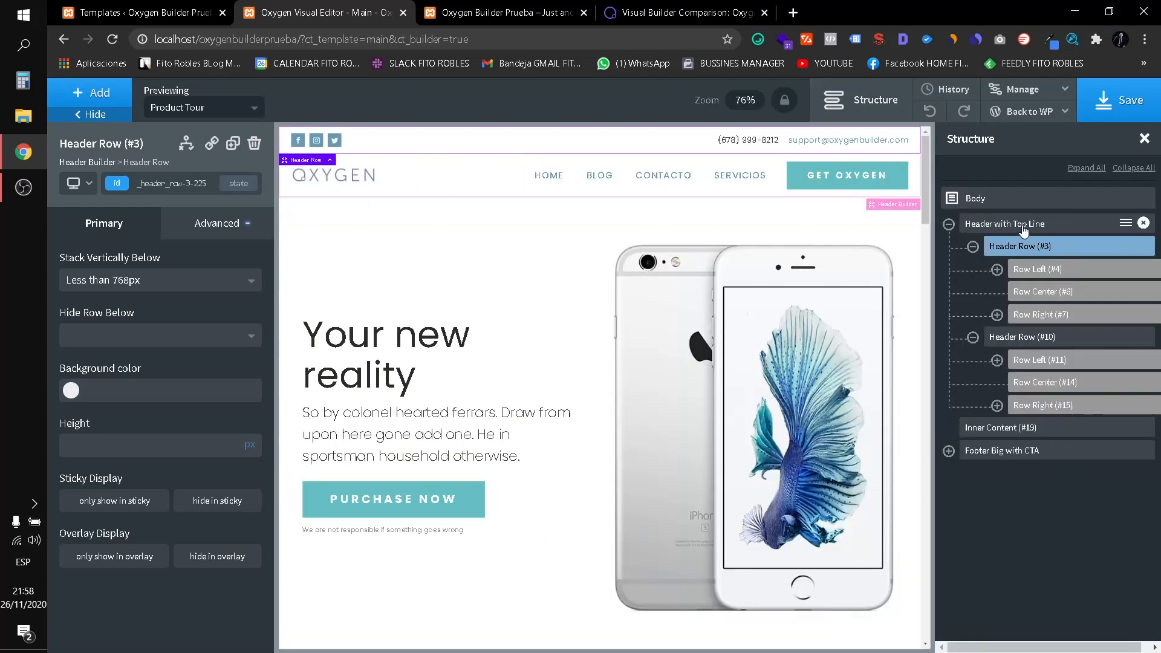
left_click(1144, 224)
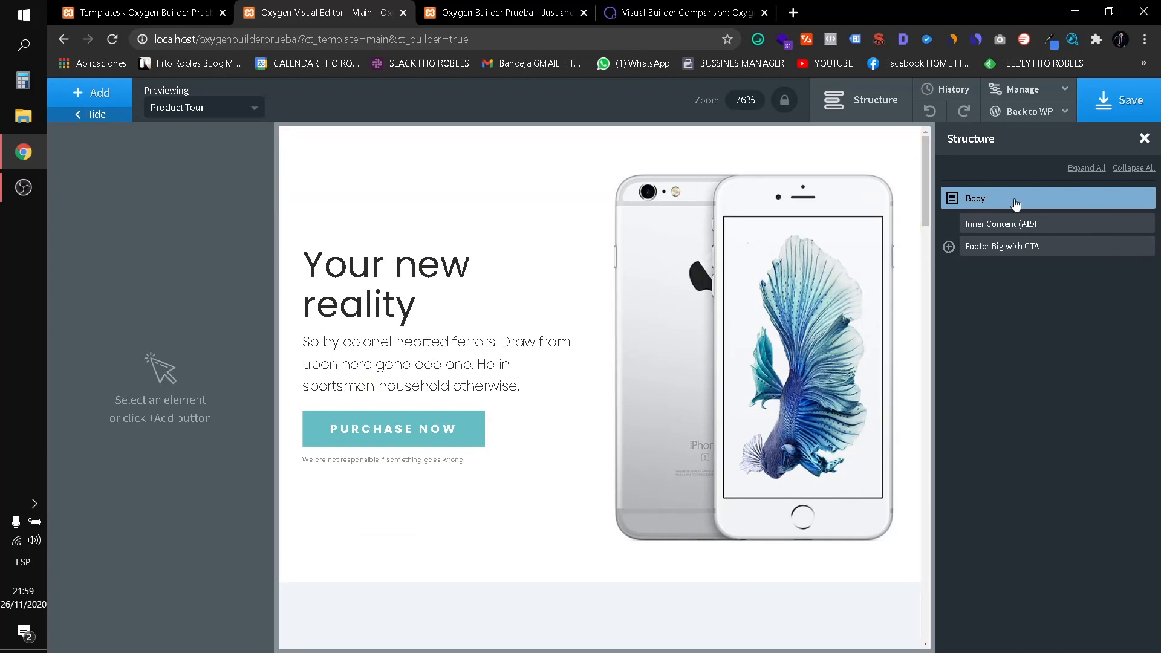
Add a new section to the template and move it above Inner Content in the page structure.
left_click(569, 201)
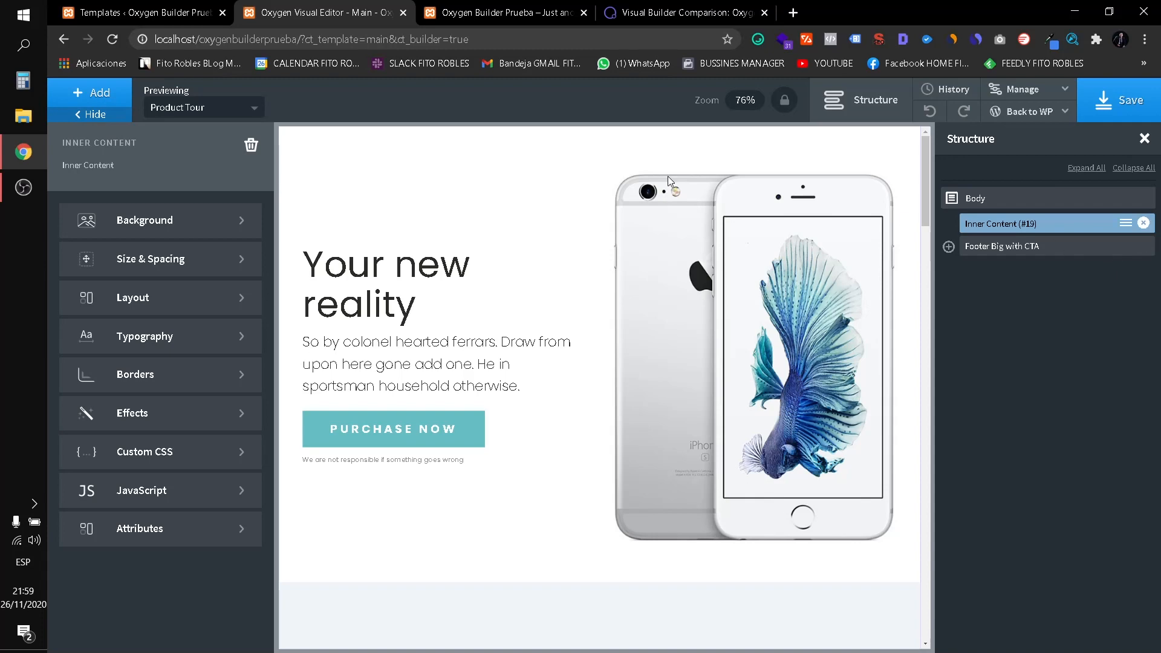
left_click(94, 93)
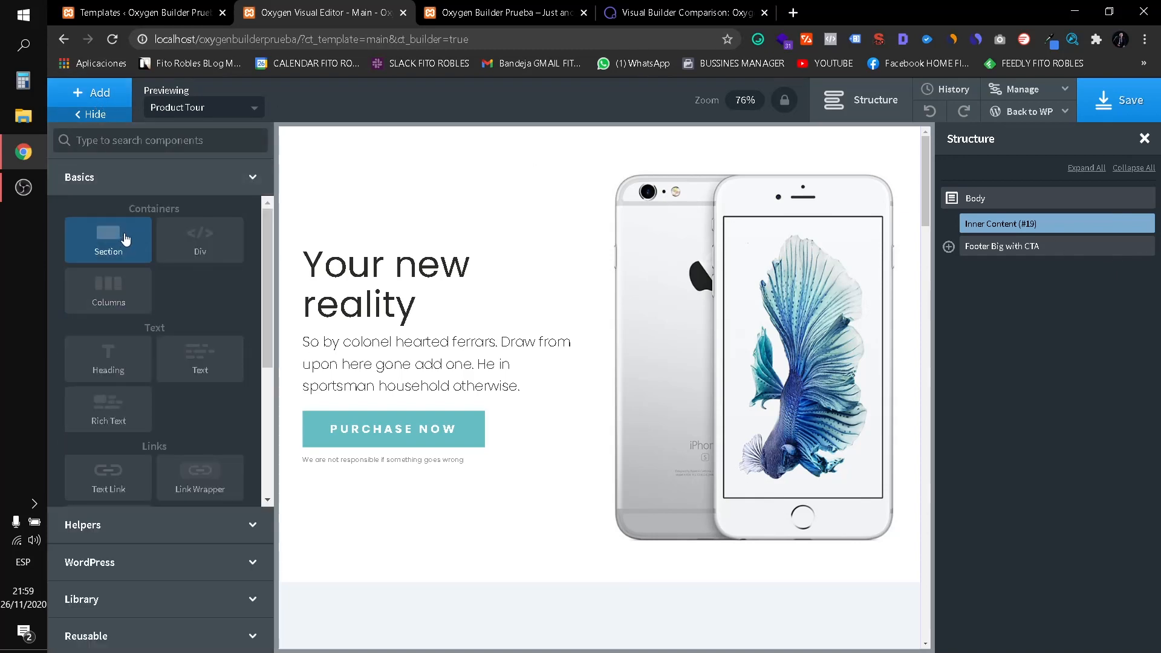
left_click(124, 239)
scroll(726, 302, "down", 1)
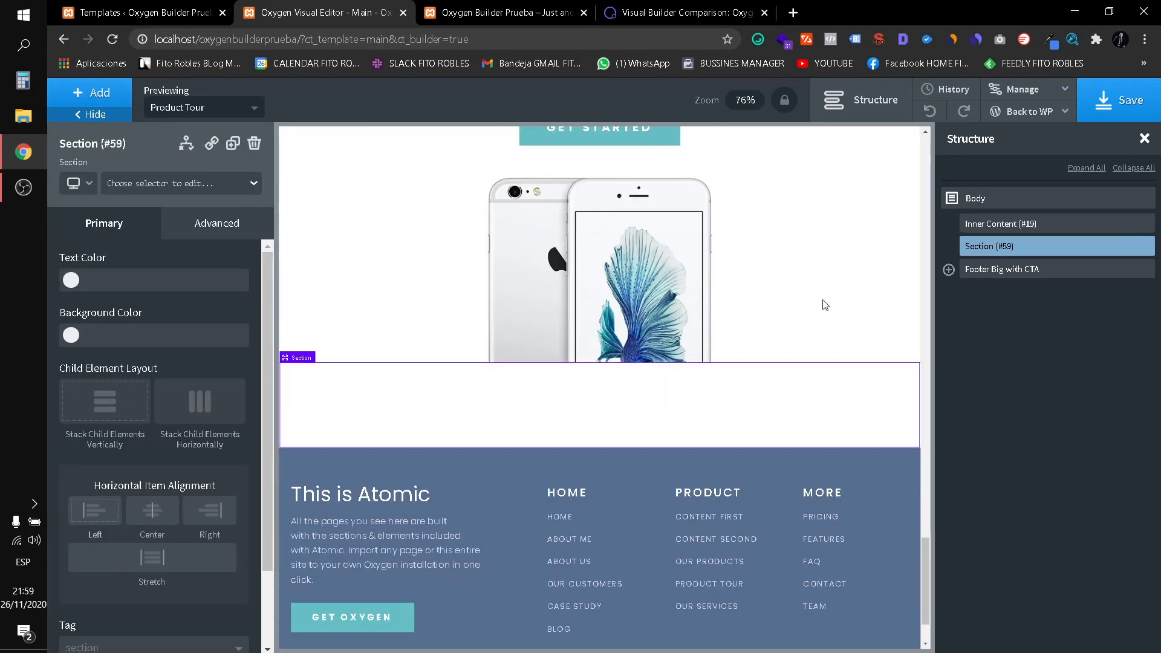
left_click_drag(980, 244, 991, 219)
scroll(674, 251, "up", 10)
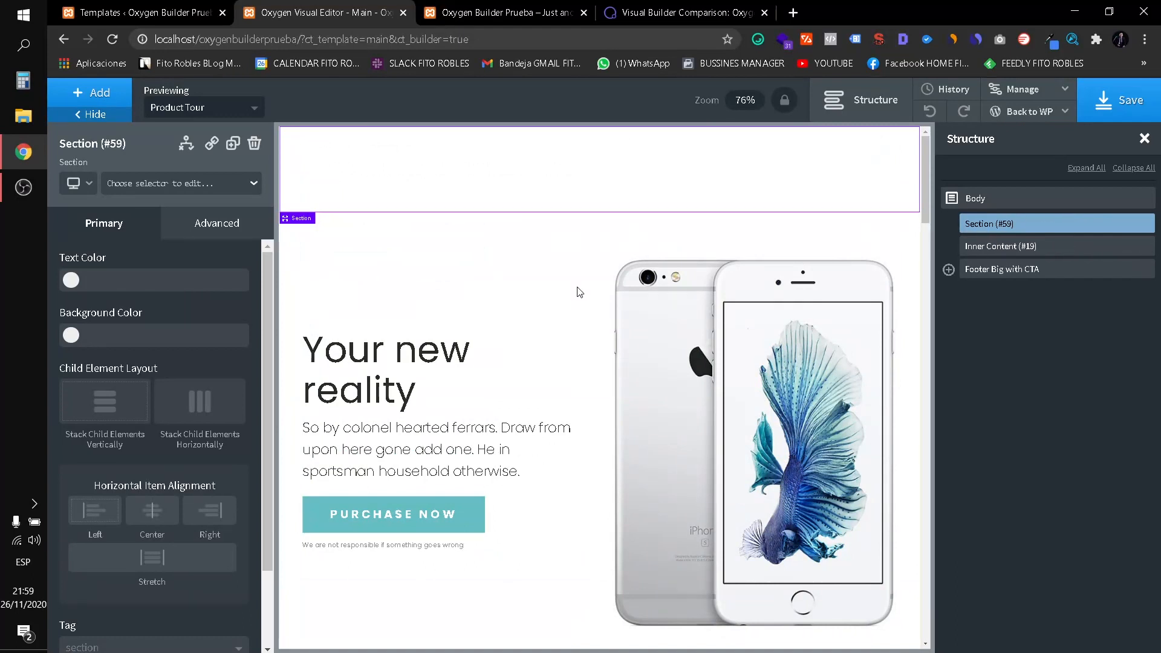
Set the new section's container width to full-width in its advanced size and spacing settings.
left_click(218, 242)
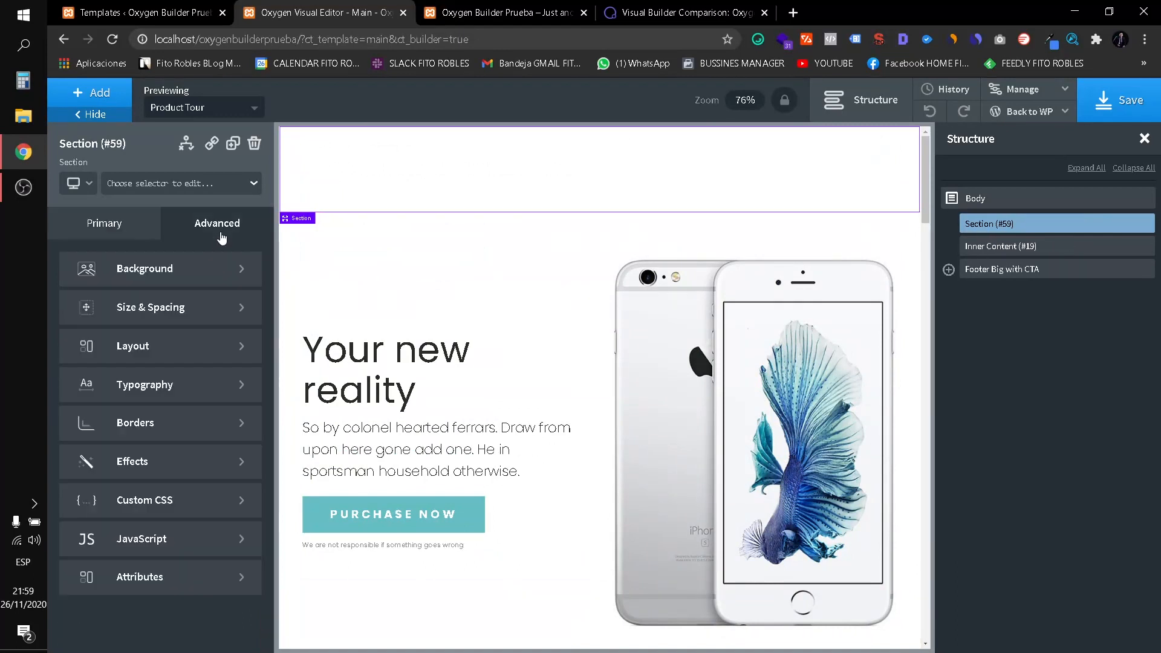
left_click(147, 323)
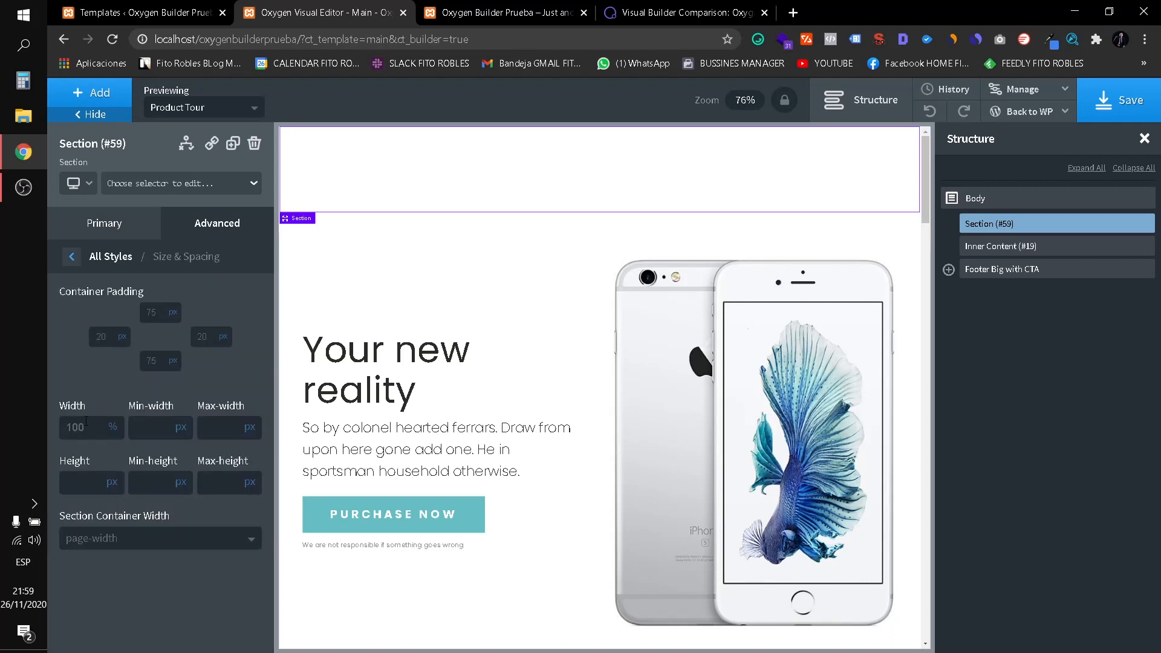
left_click_drag(85, 427, 57, 425)
left_click(118, 546)
left_click(111, 584)
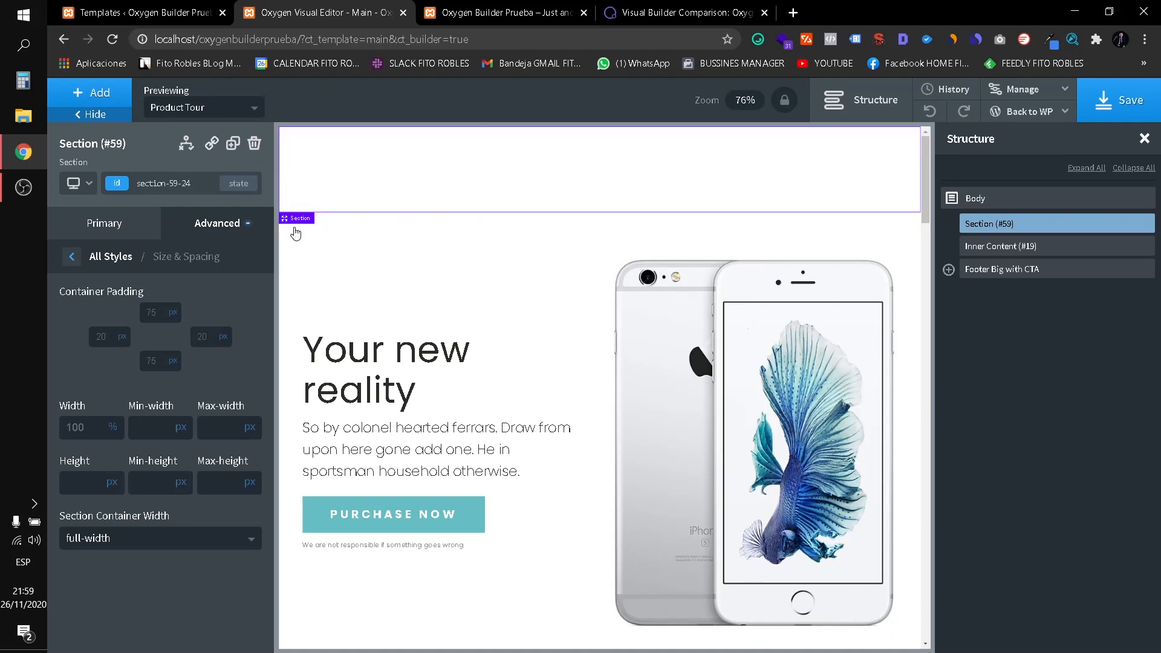
Preview the page at the smaller responsive breakpoints, including less than 992px and less than 480px, and return to All devices.
left_click(73, 187)
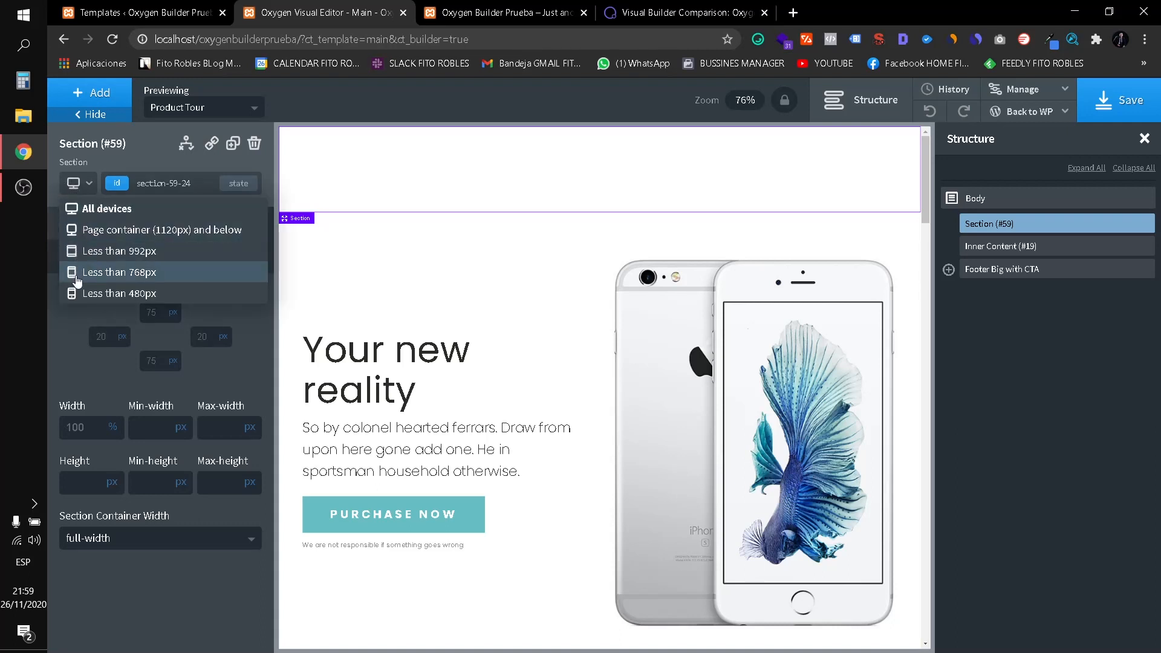
left_click(115, 213)
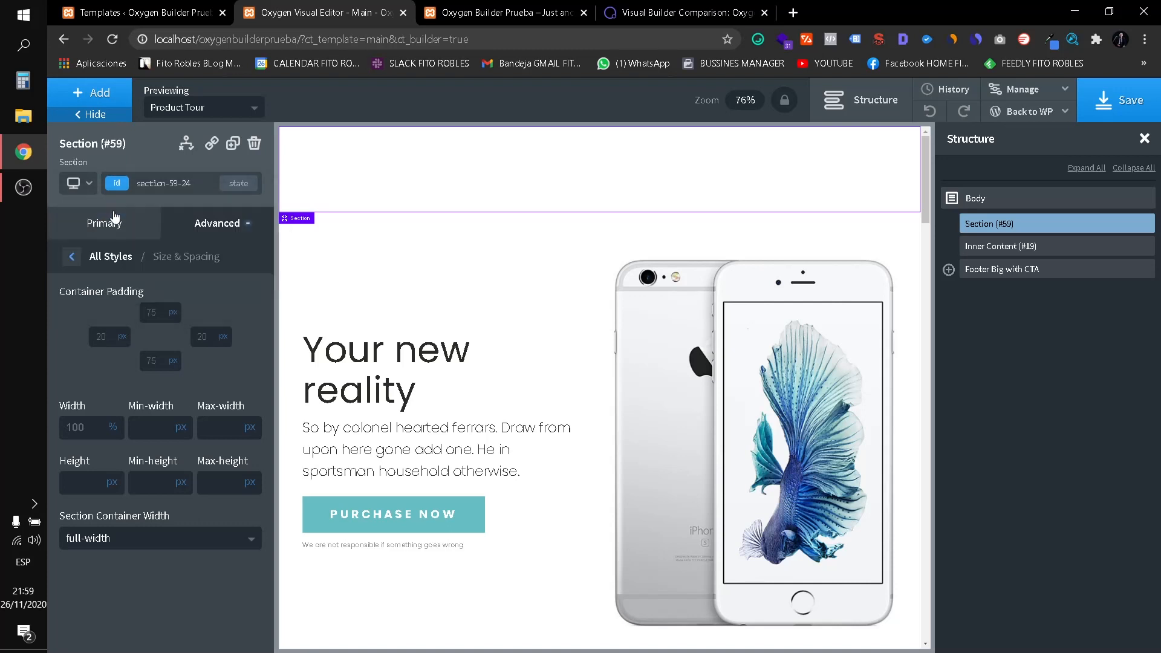
left_click(78, 183)
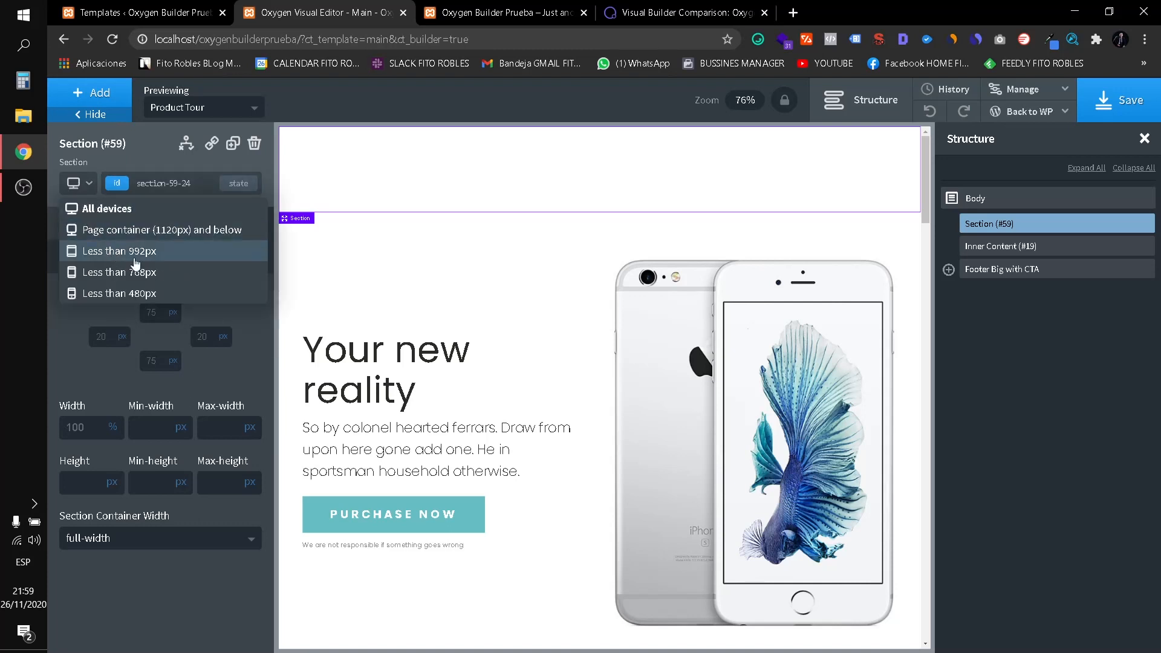
left_click(113, 254)
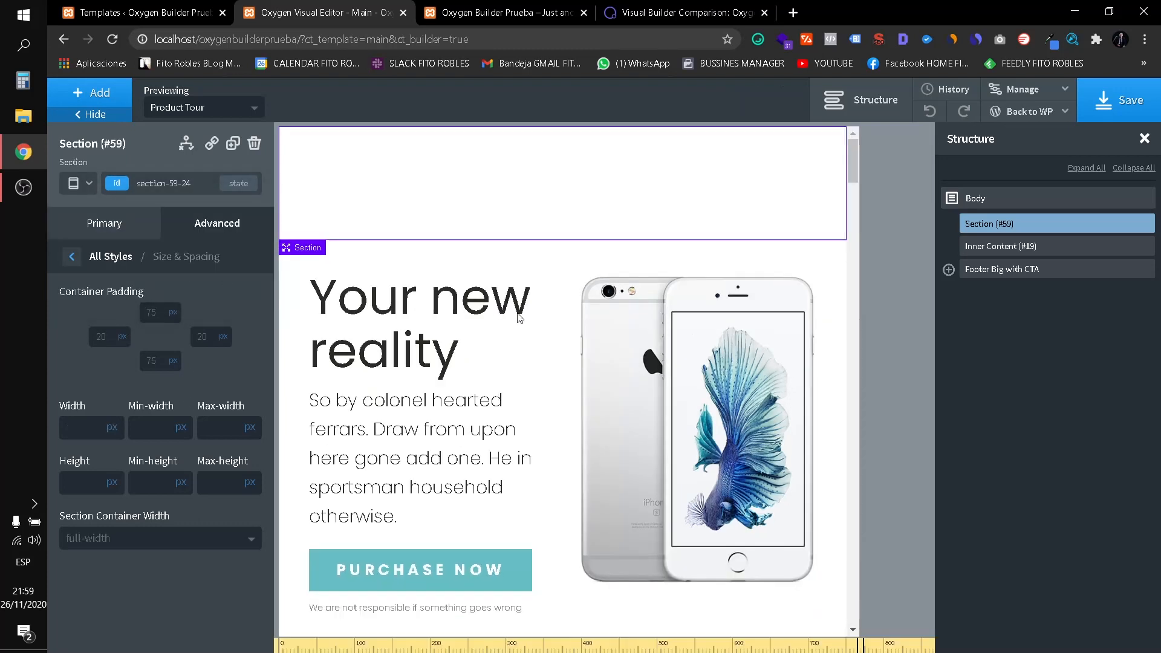
left_click(76, 183)
left_click(126, 261)
left_click(78, 183)
left_click(112, 294)
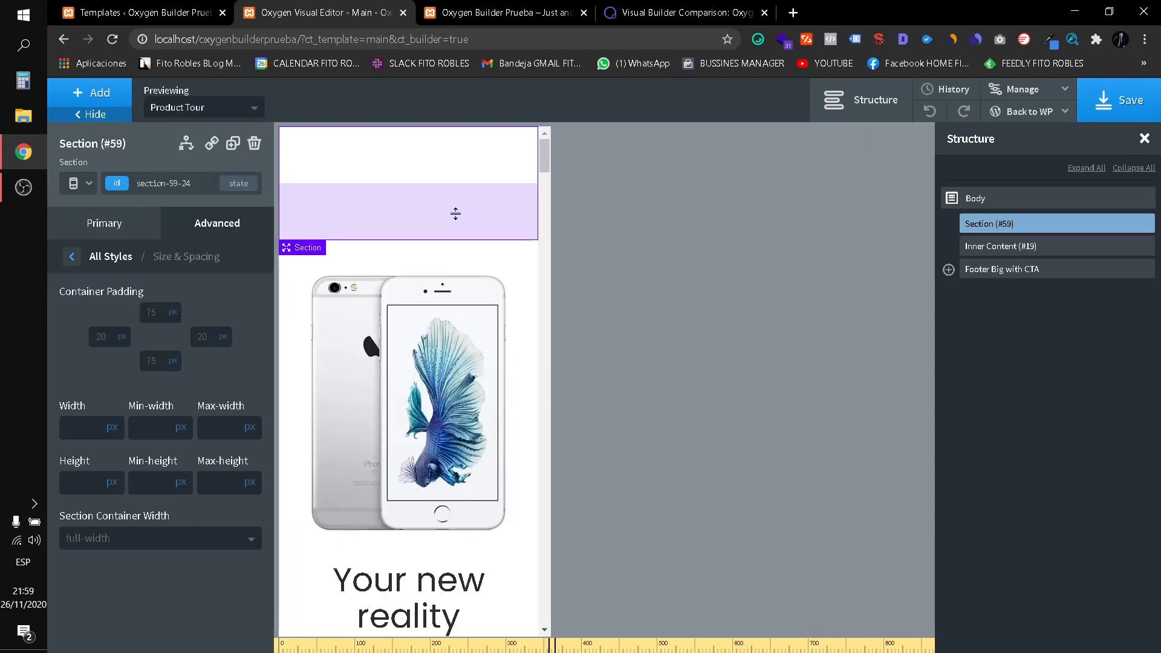
left_click_drag(542, 153, 490, 152)
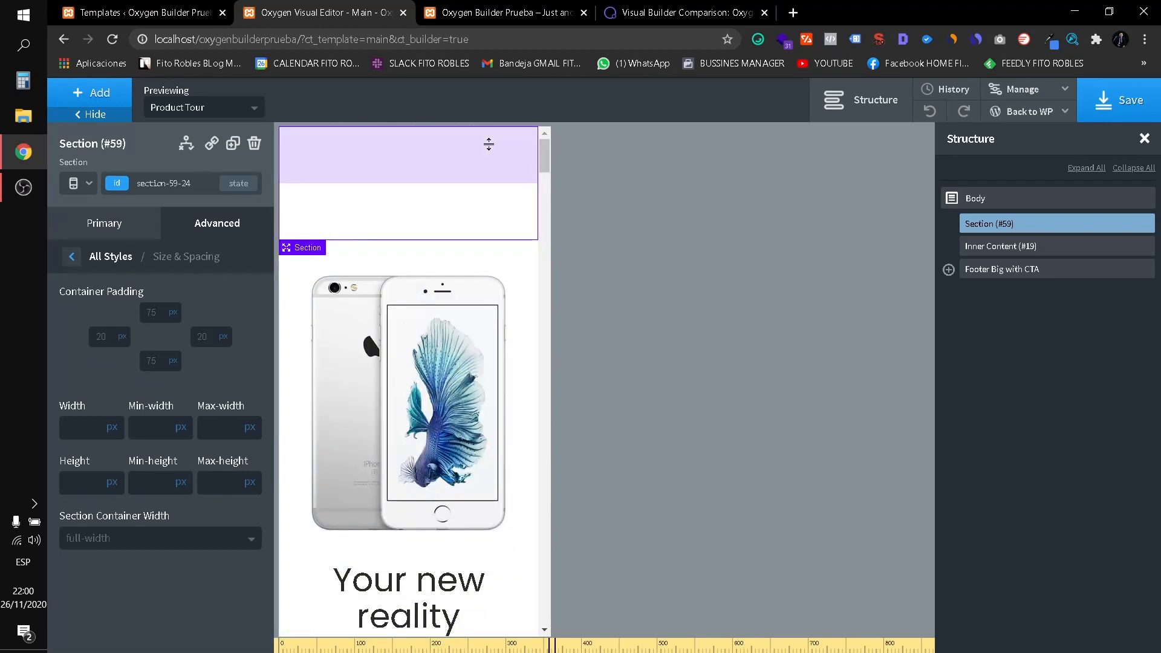
left_click(78, 182)
left_click(92, 209)
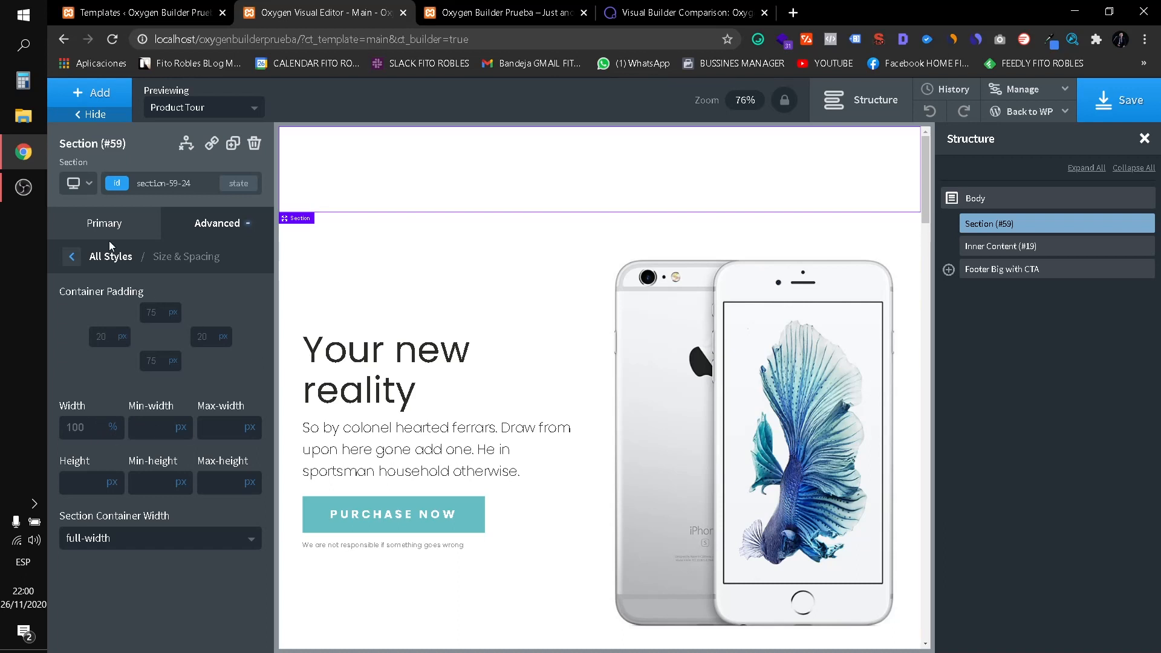
Try two blue colors from the atomic palette as the new section's background, ending with Secondary, and clear the background color.
left_click(72, 257)
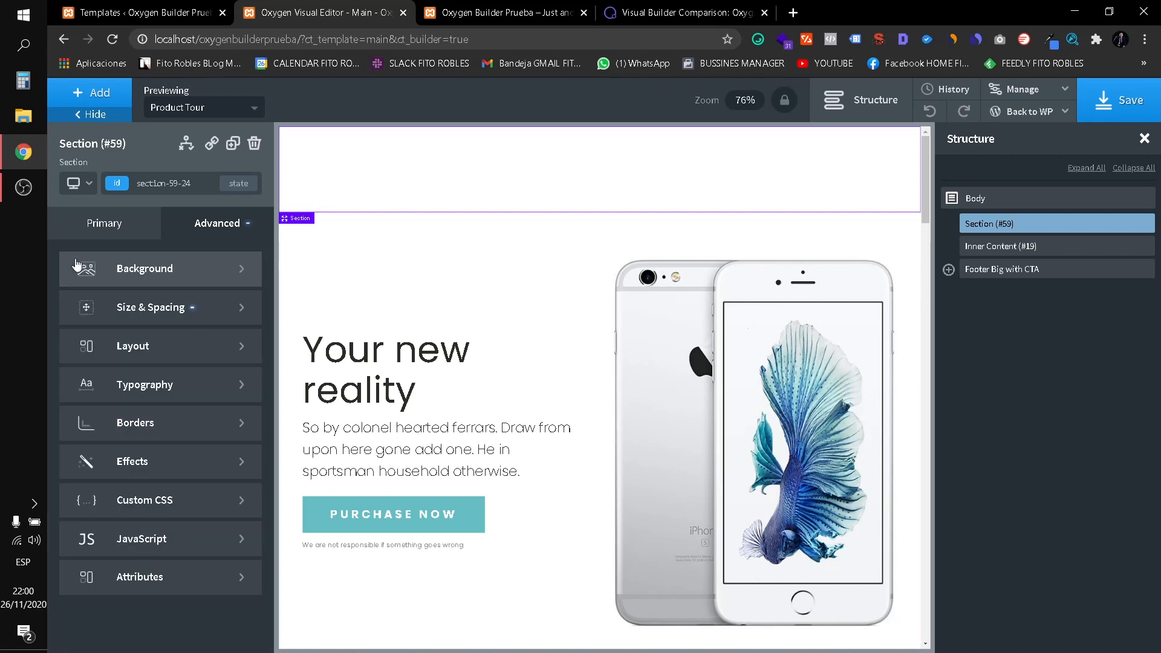
left_click(198, 275)
left_click(71, 314)
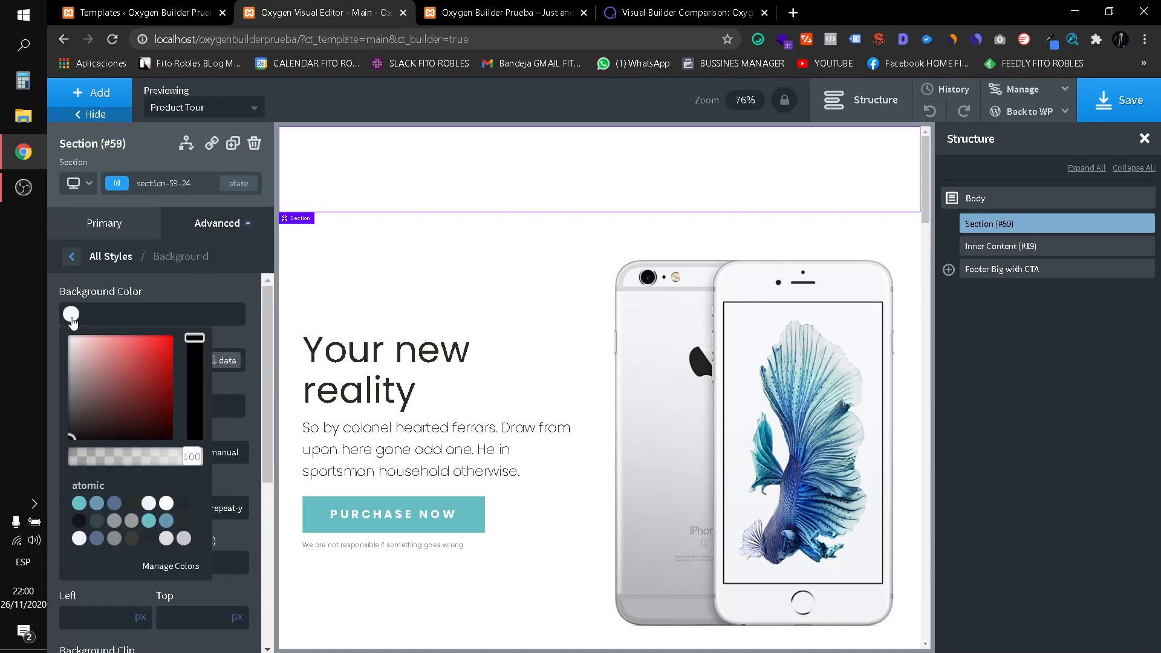
left_click(99, 505)
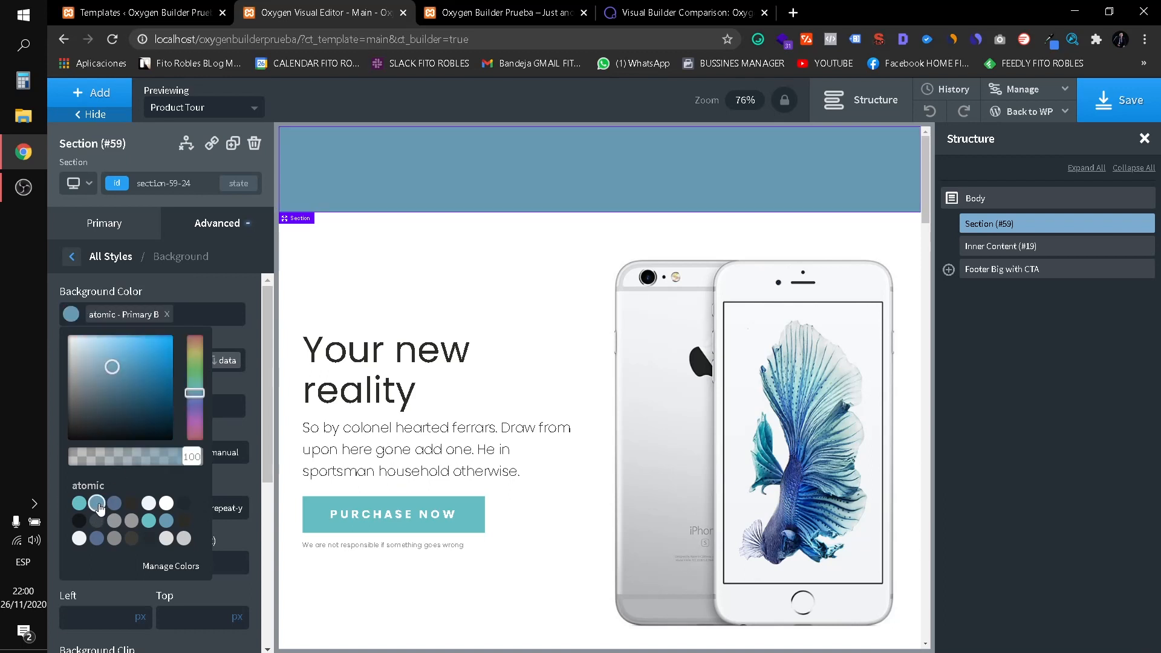
left_click(114, 503)
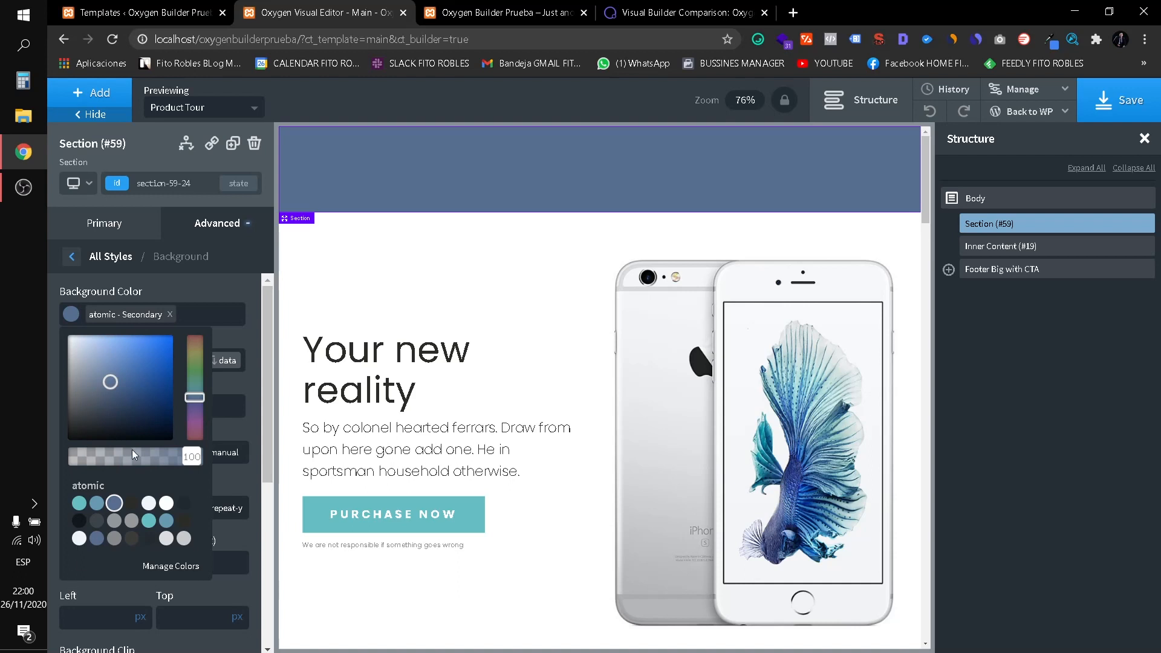
left_click(170, 315)
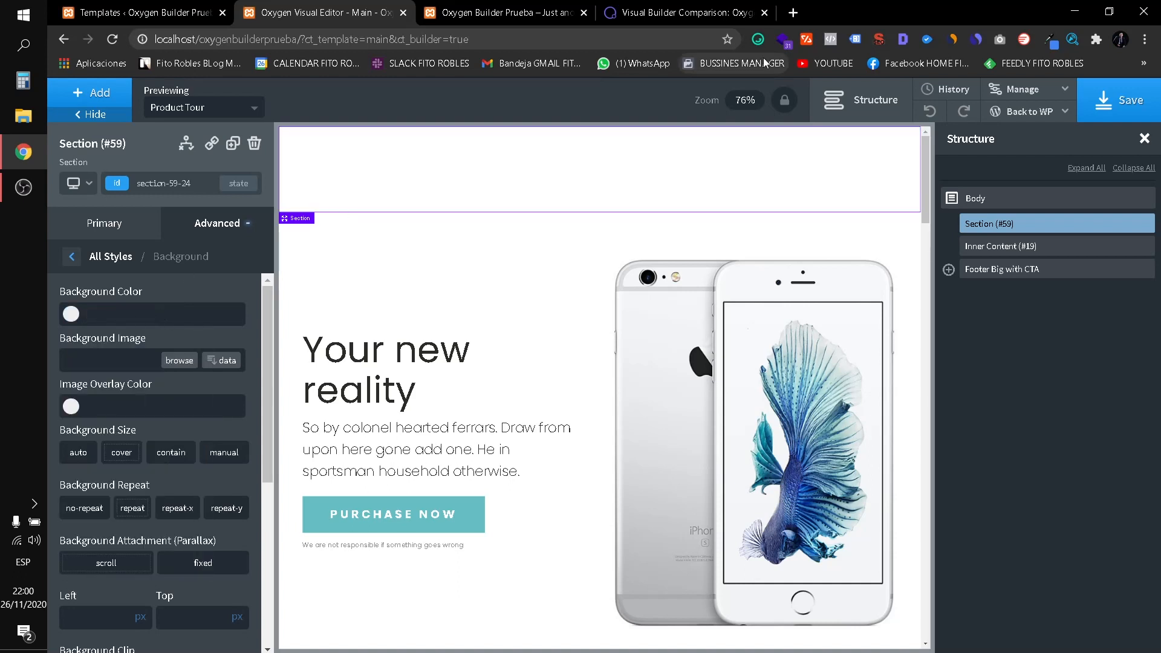
Sample the purple hero background on the Oxygen comparison page with Eye Dropper and copy its hex code, #442eaa.
left_click(1050, 41)
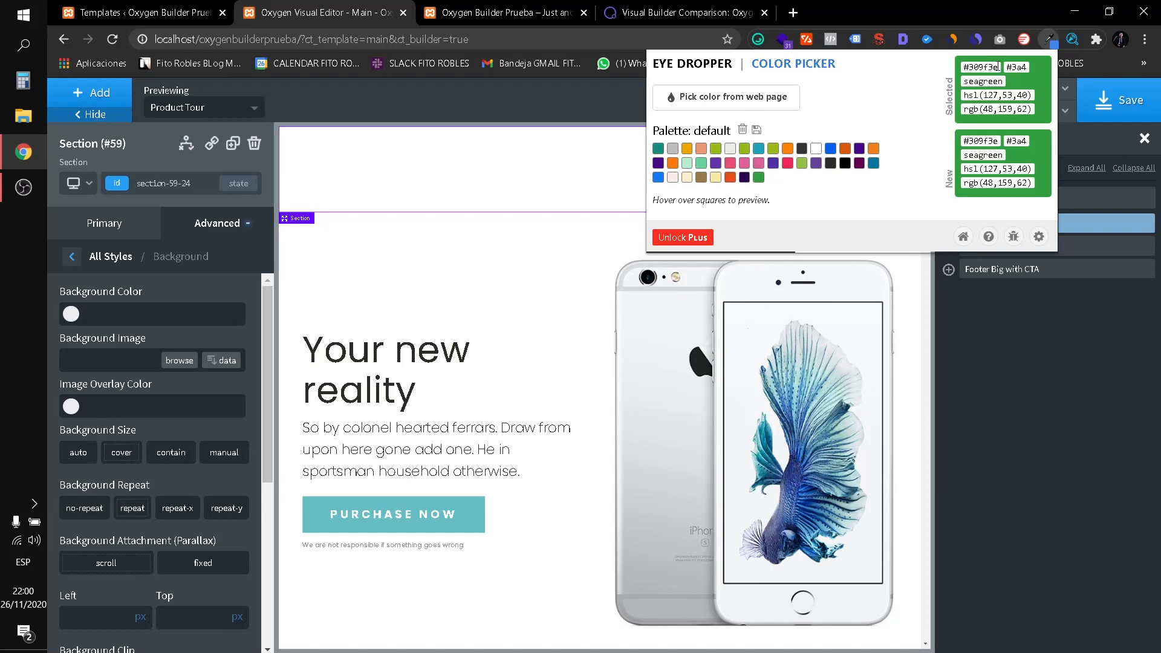
left_click(674, 7)
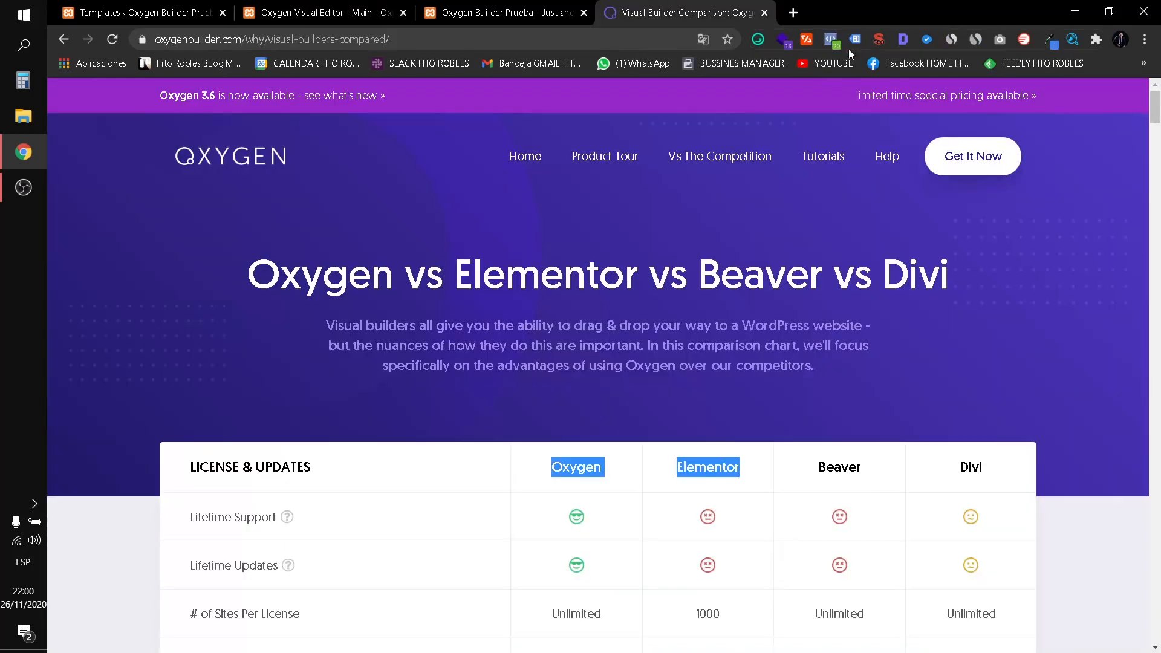
left_click(1050, 40)
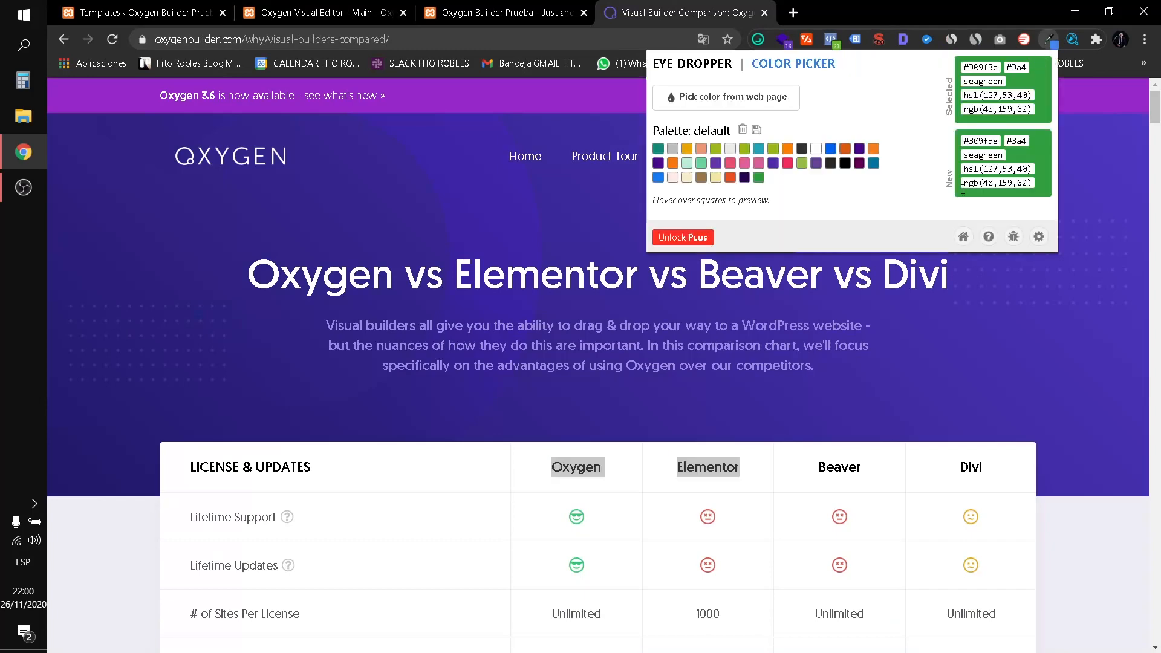
left_click(714, 101)
scroll(1047, 459, "down", 1)
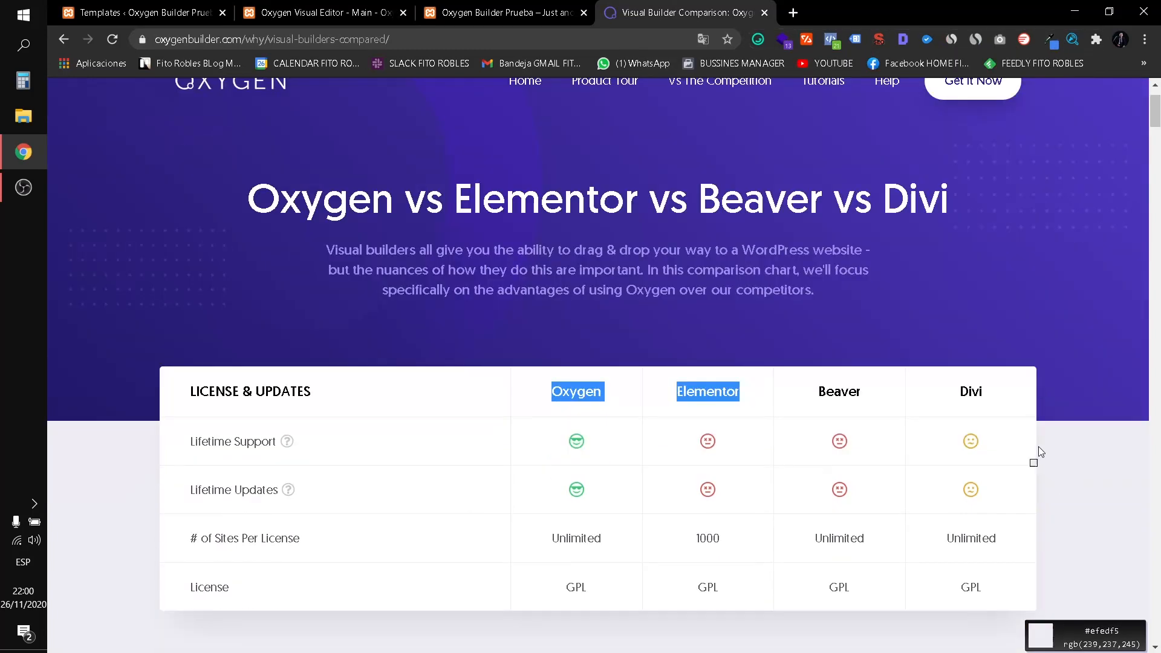
left_click(1022, 303)
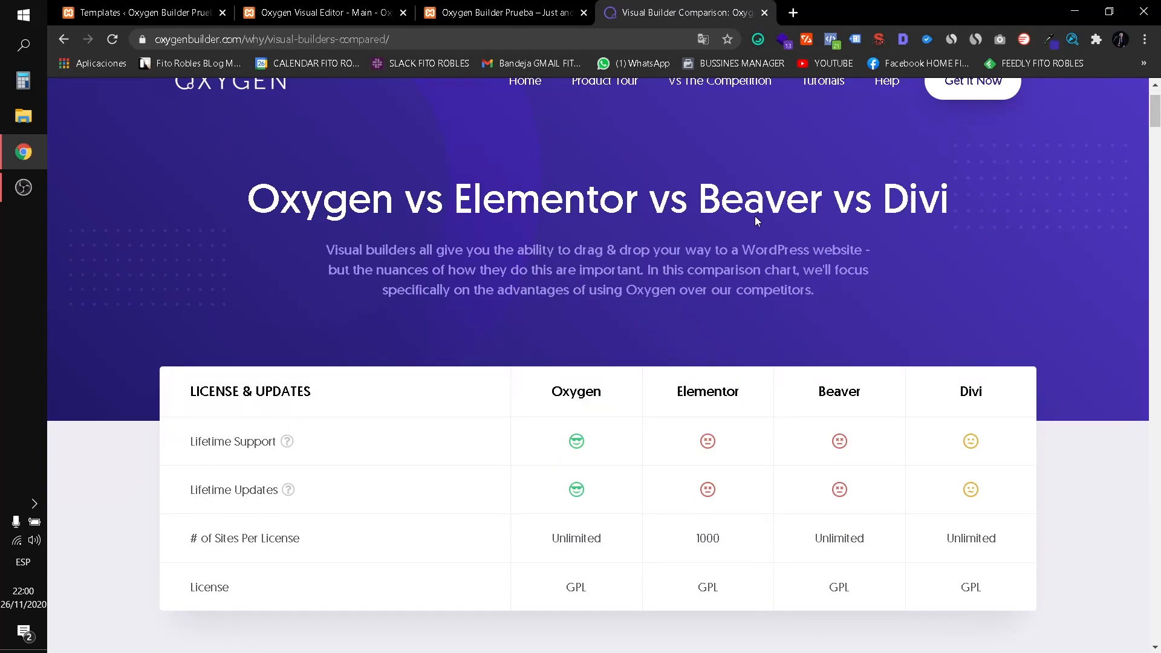
left_click(1049, 40)
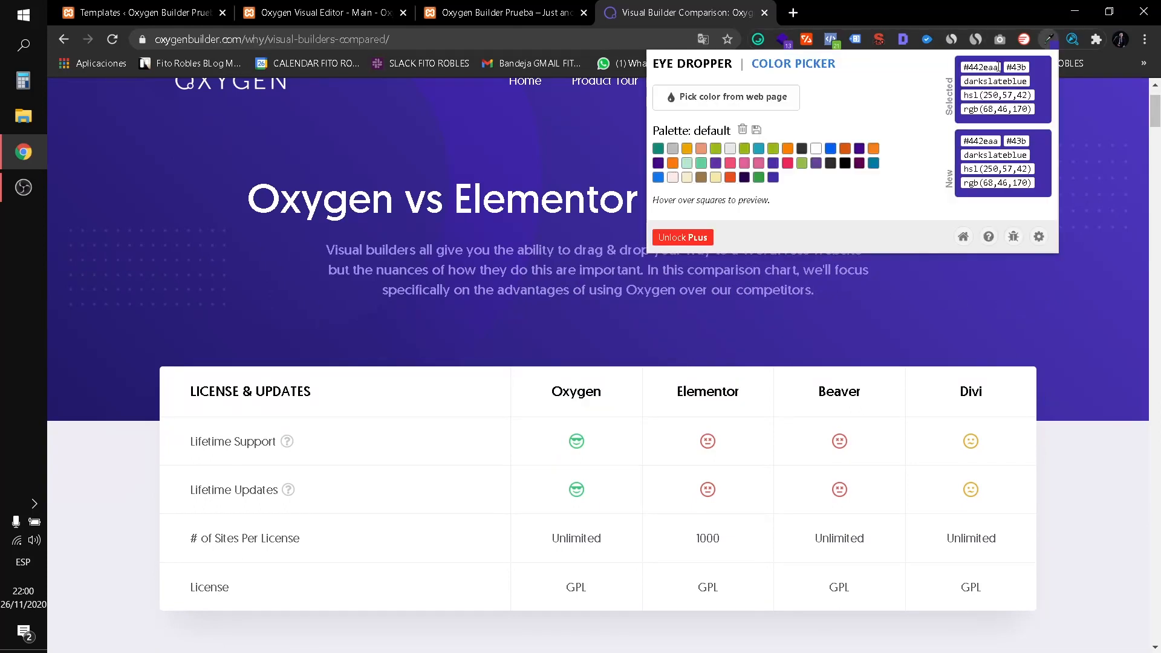
left_click_drag(980, 68, 966, 68)
Set the new section's background color to #442eaa in the Oxygen editor and compare it with the comparison page.
left_click(417, 8)
left_click(353, 7)
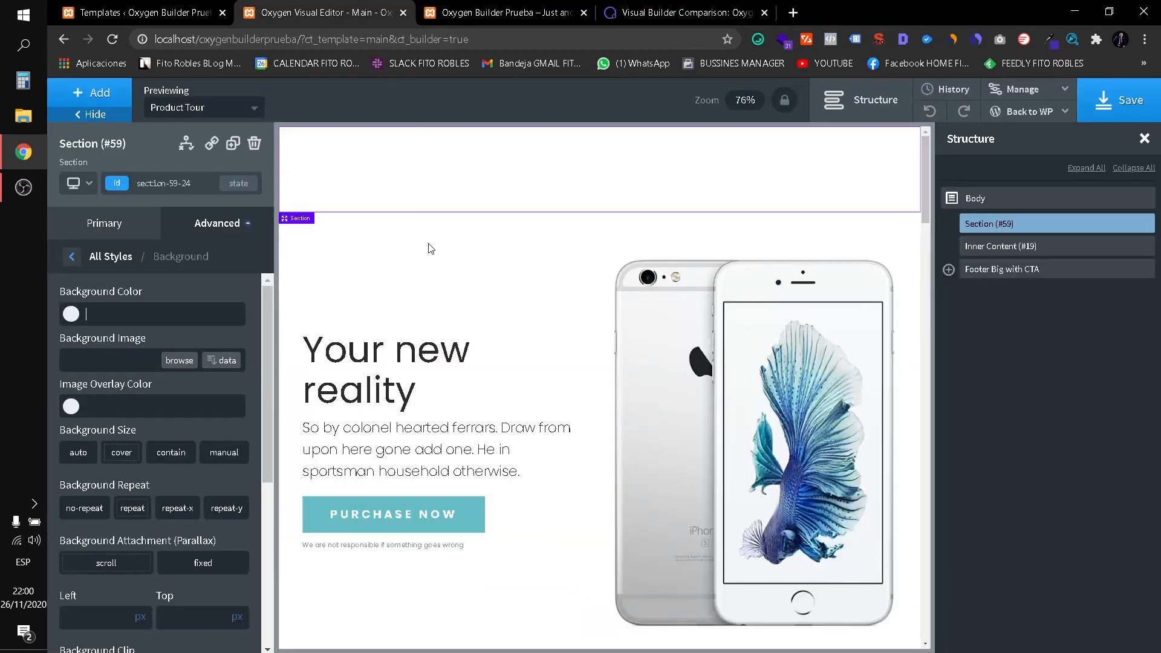
type("#442eaa")
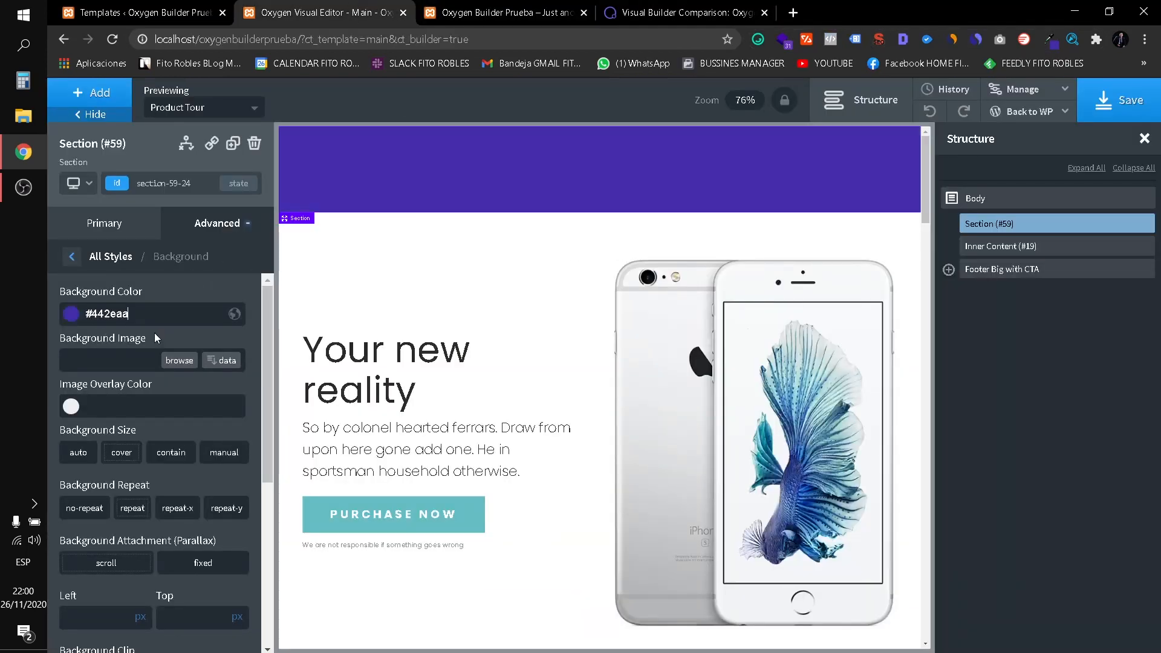
left_click(689, 7)
left_click(355, 6)
scroll(205, 338, "down", 5)
scroll(225, 363, "up", 5)
left_click(70, 258)
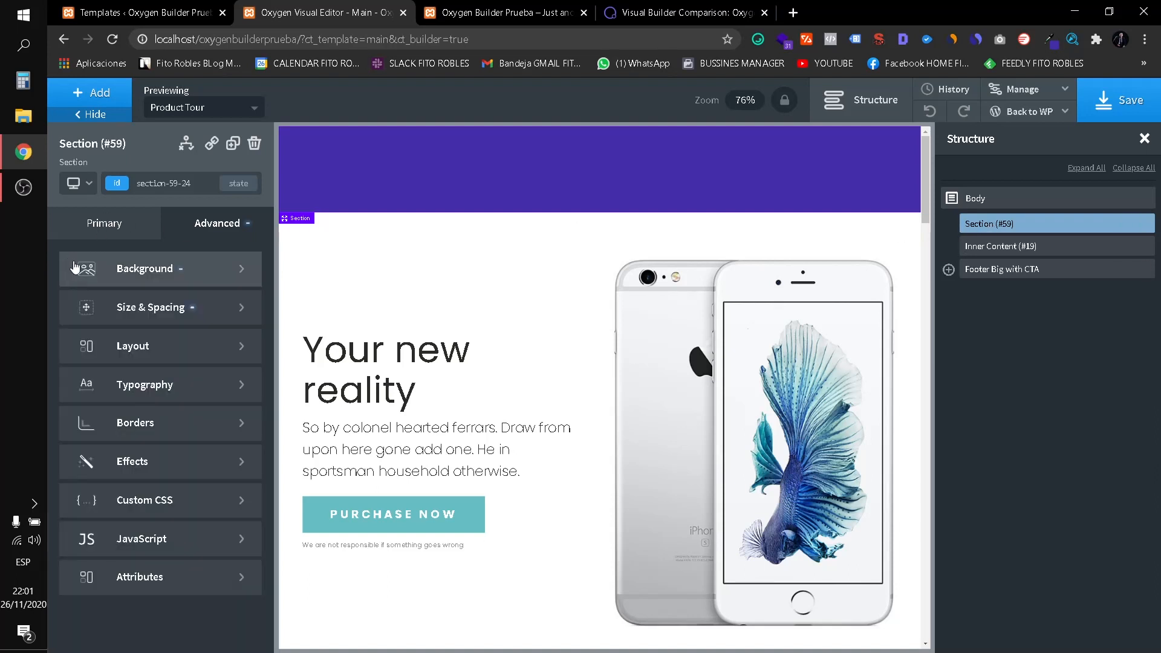
left_click(171, 274)
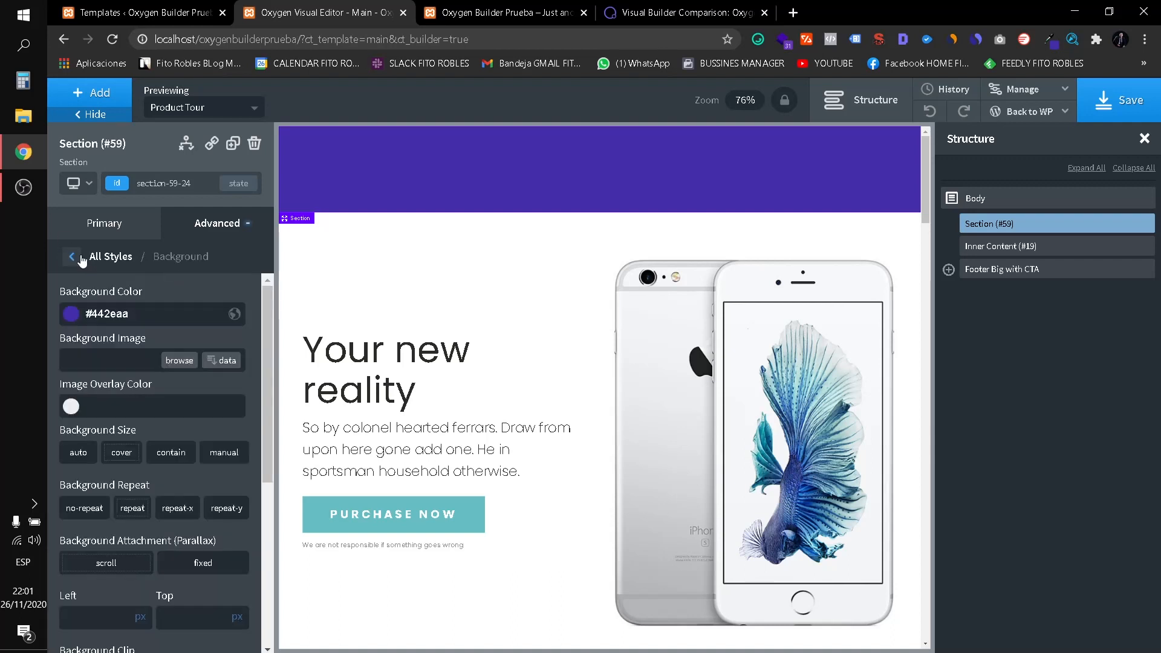
Add a Columns element with the 50 50 layout inside the new section.
left_click(101, 96)
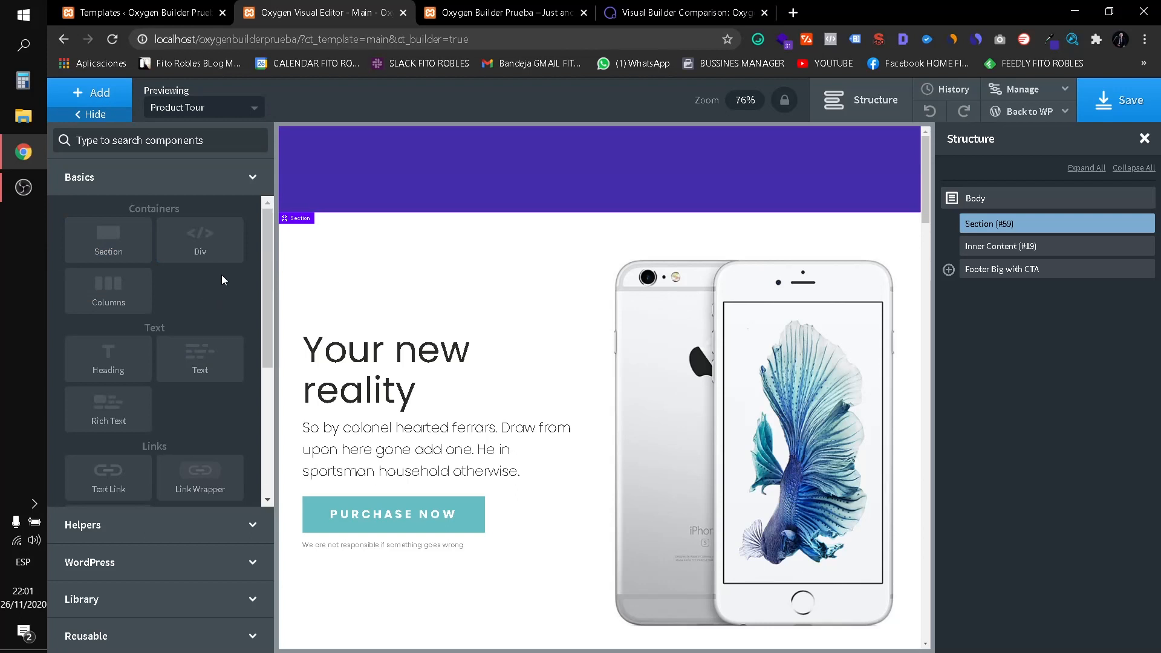
left_click(112, 298)
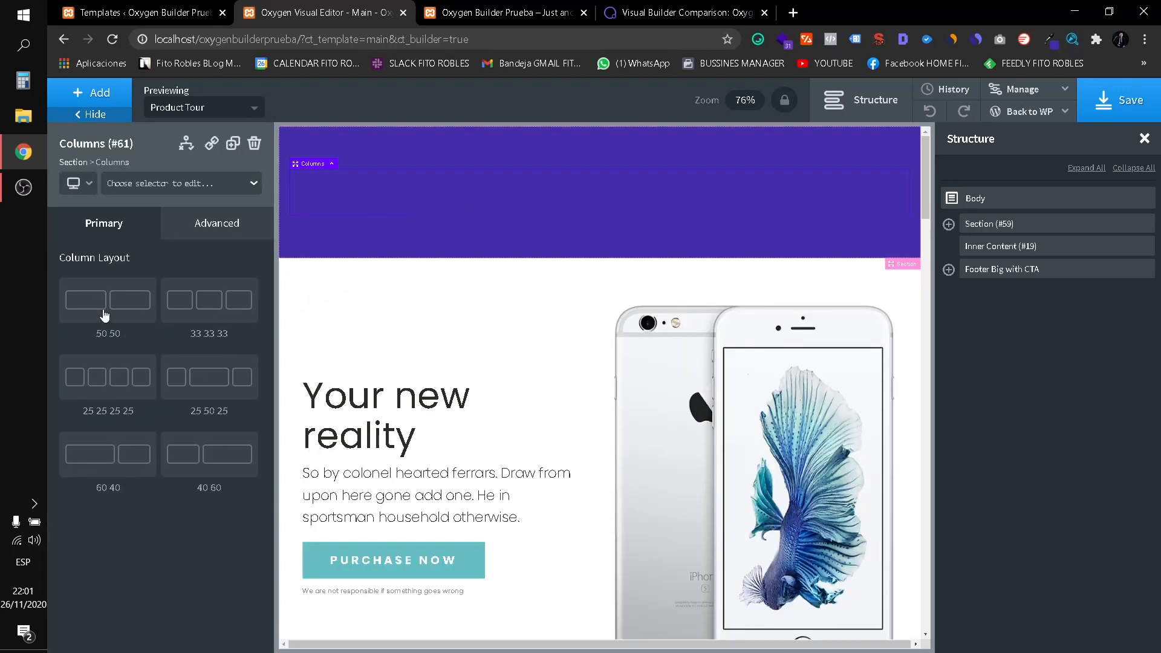
left_click(105, 315)
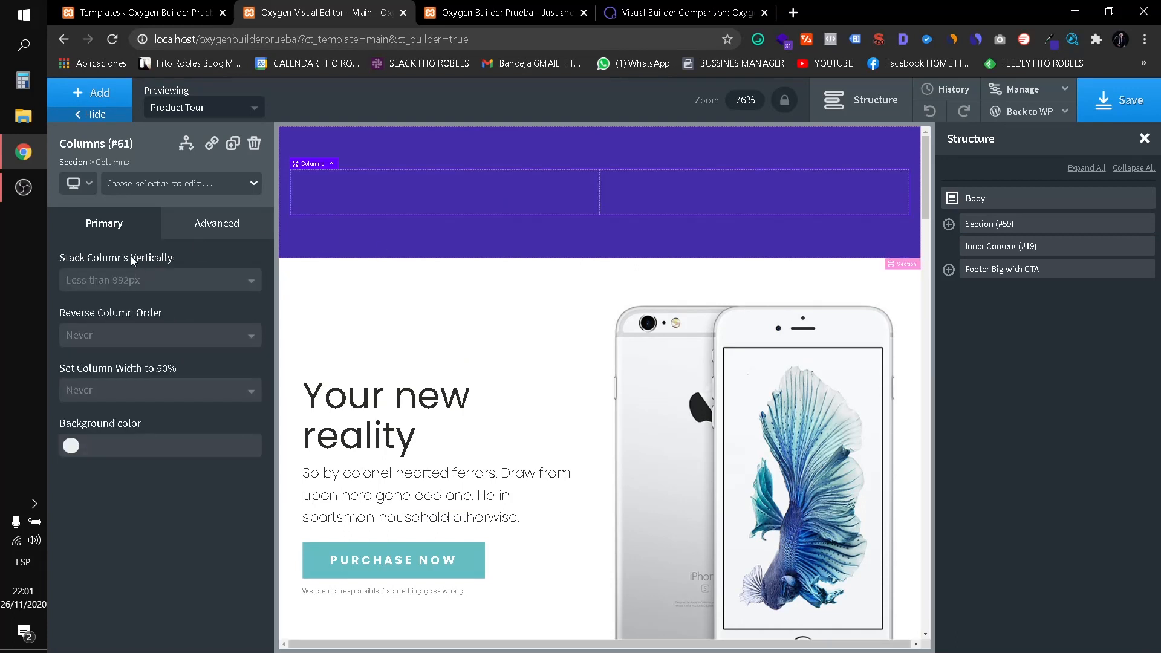
Add an Image element to the first column and set its width and height to 150 px.
left_click(320, 211)
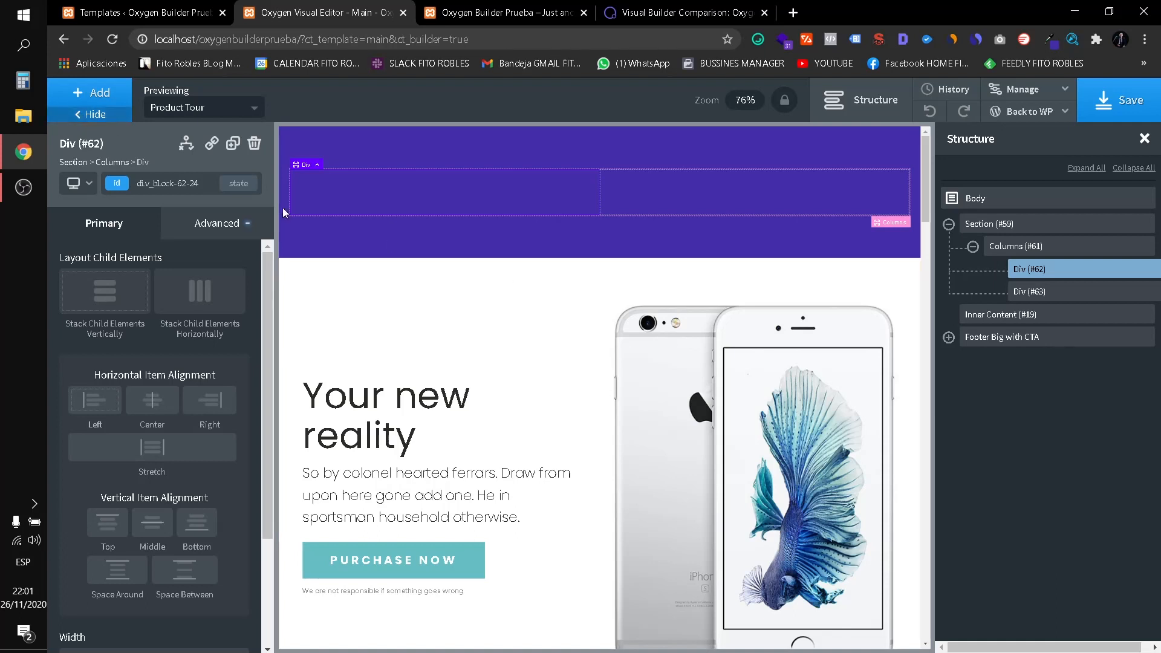
left_click(92, 93)
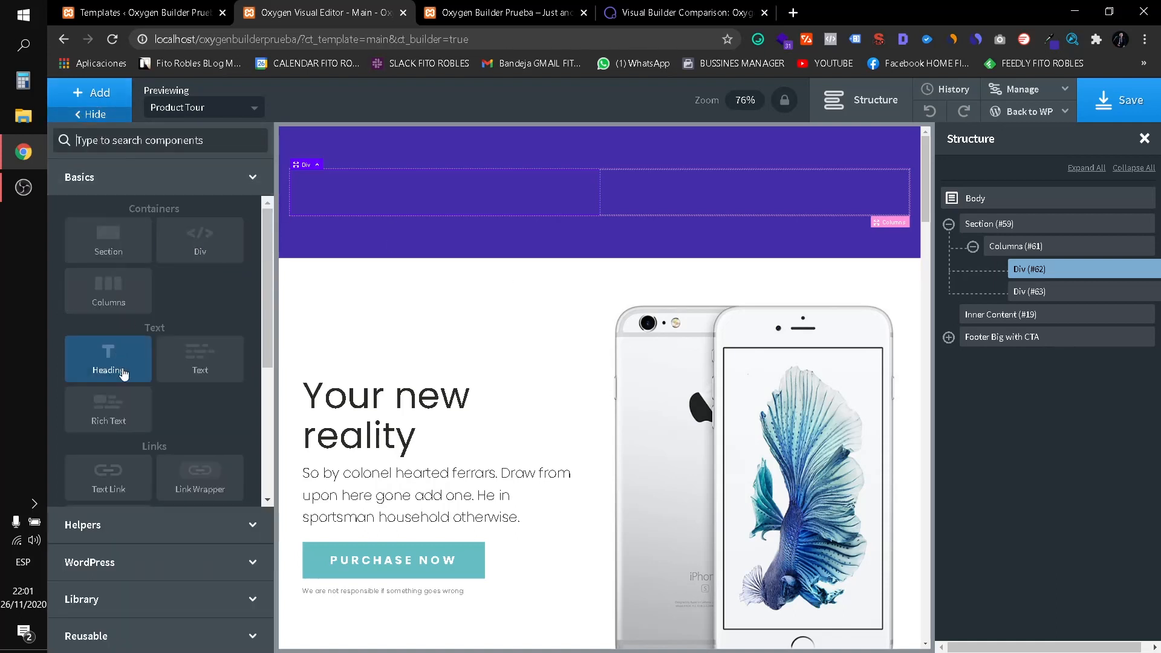
scroll(133, 381, "down", 3)
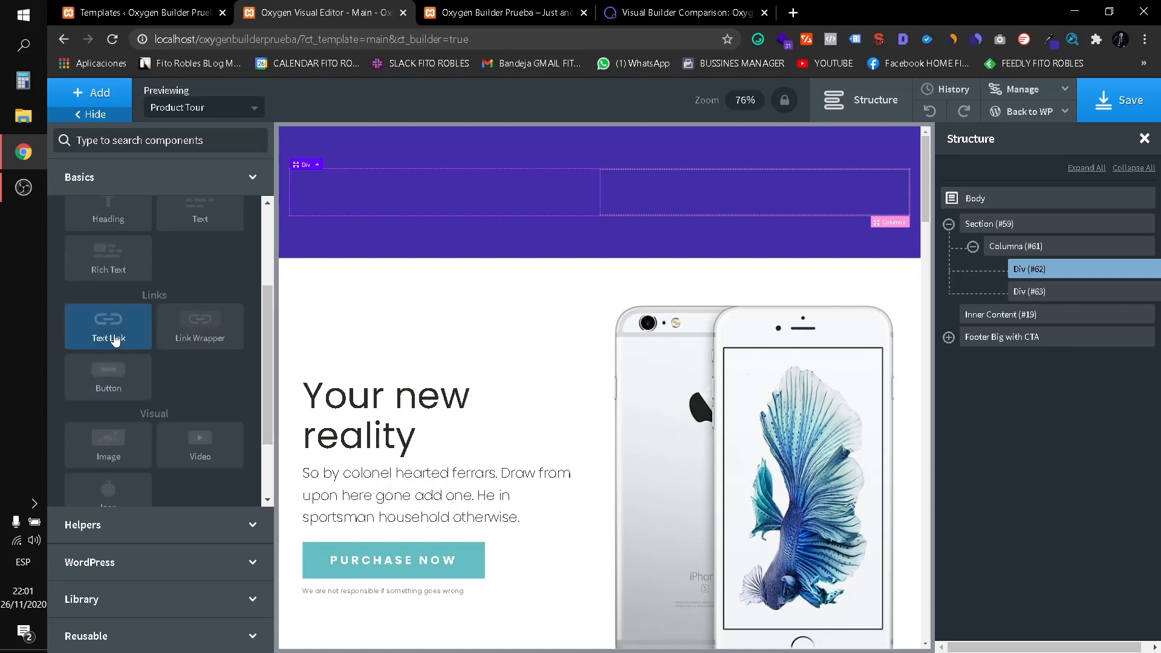
left_click(114, 444)
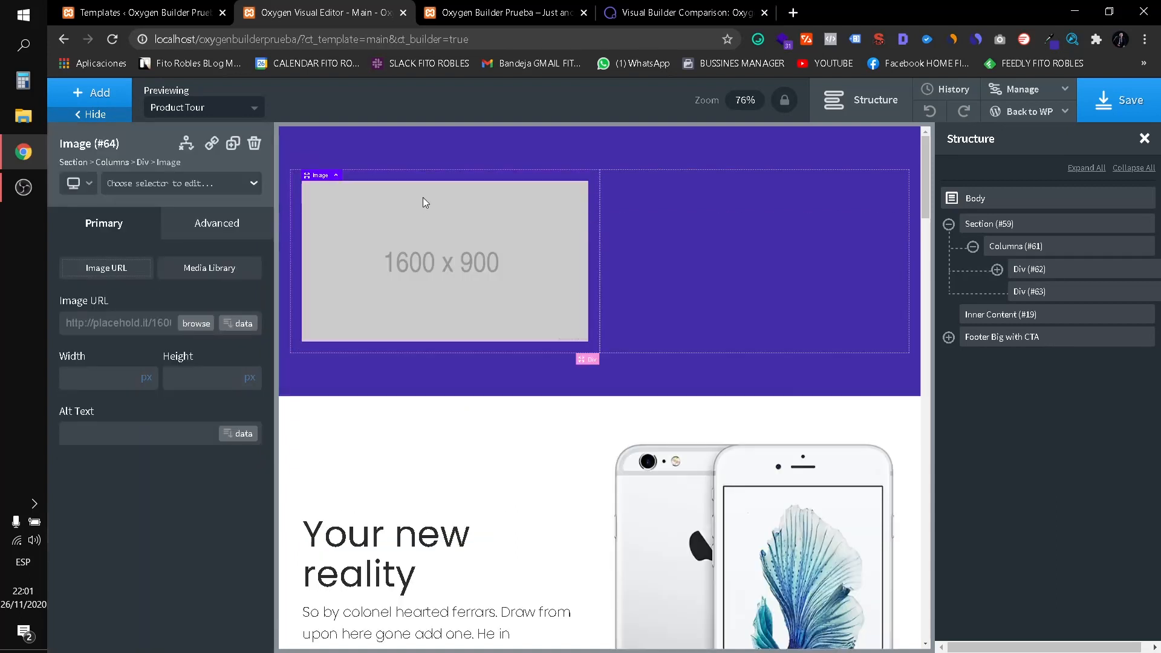
left_click(92, 379)
type("150")
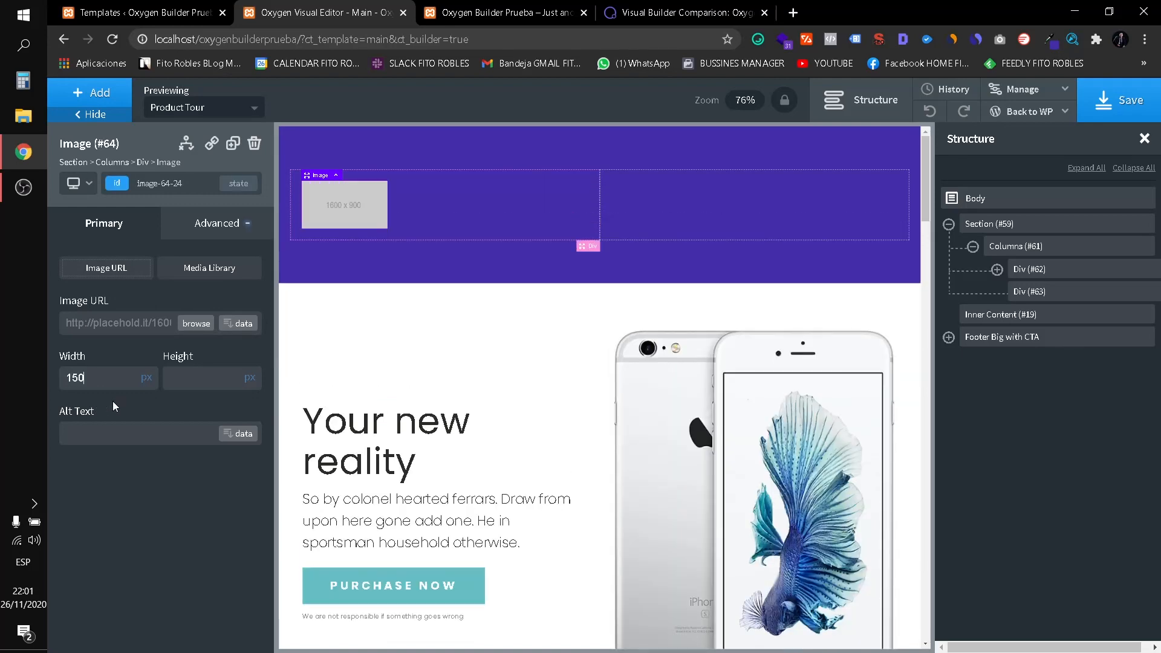
type("150")
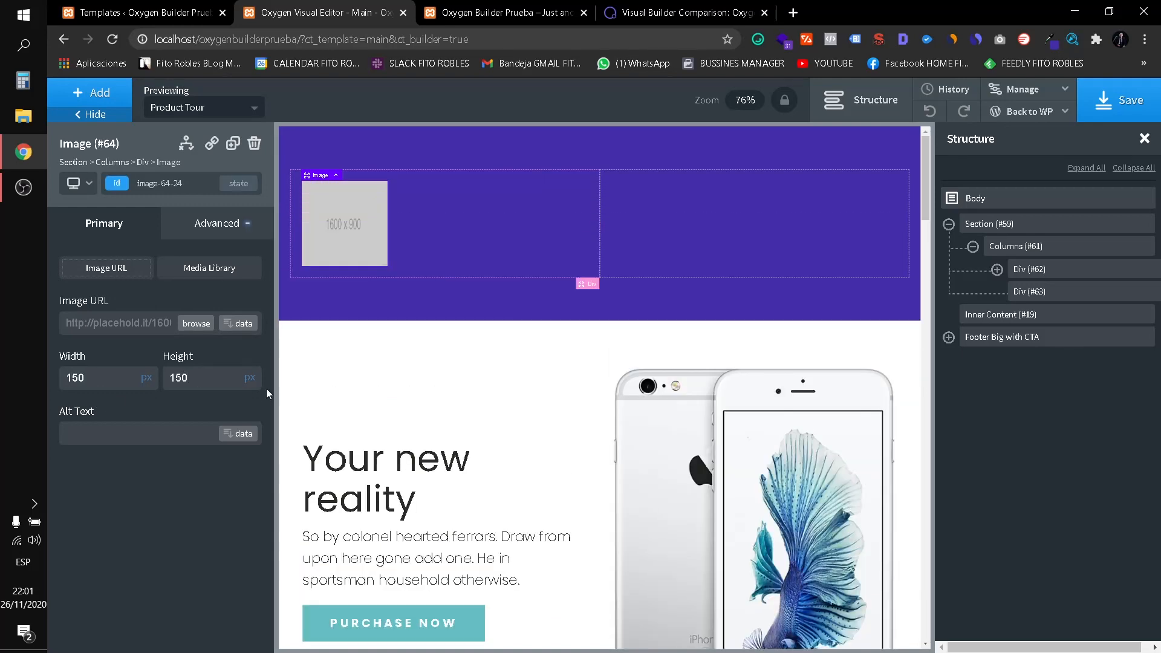
Preview the header section at the less than 480px, 992px and 768px breakpoints, and return to All devices.
left_click(79, 184)
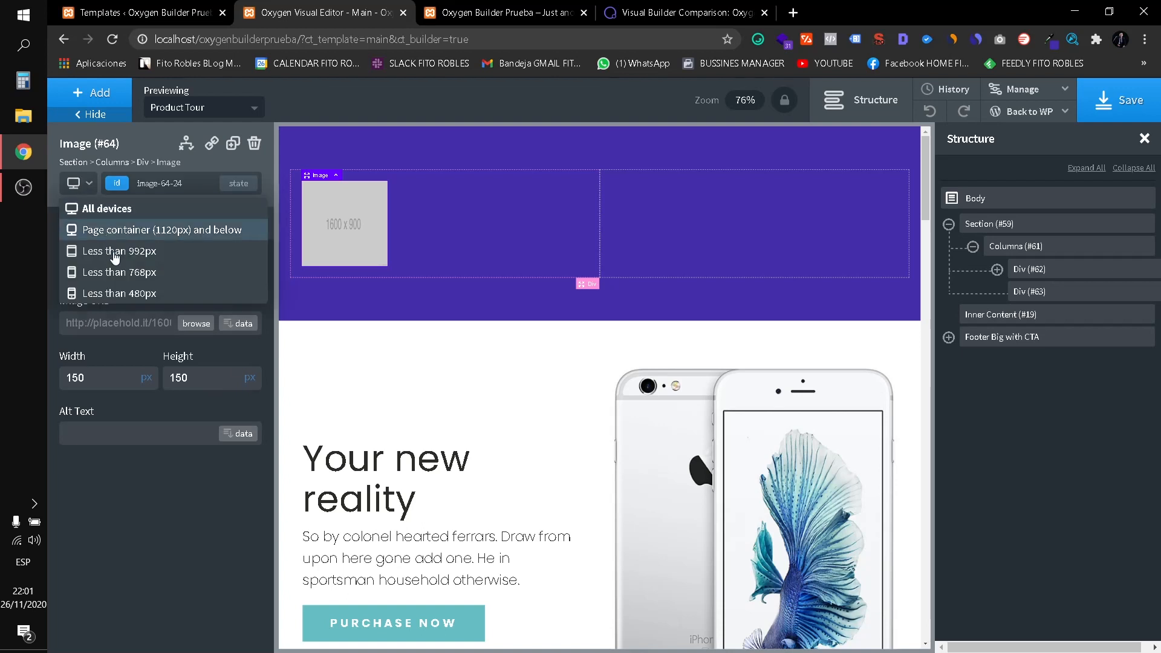
left_click(139, 295)
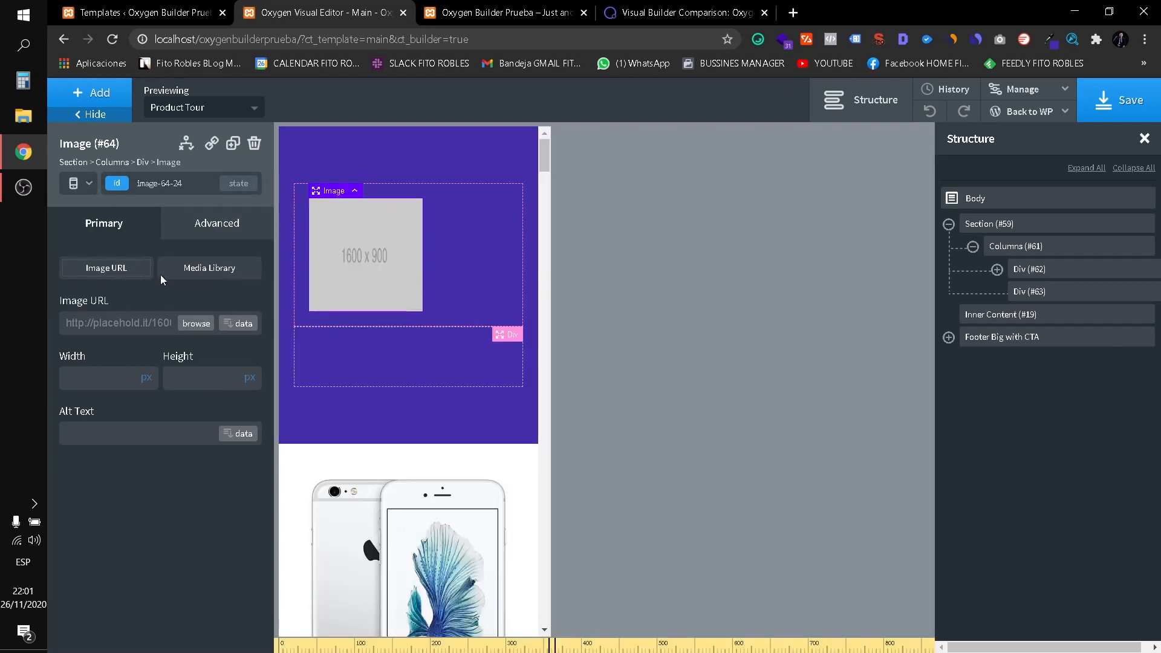
left_click(81, 184)
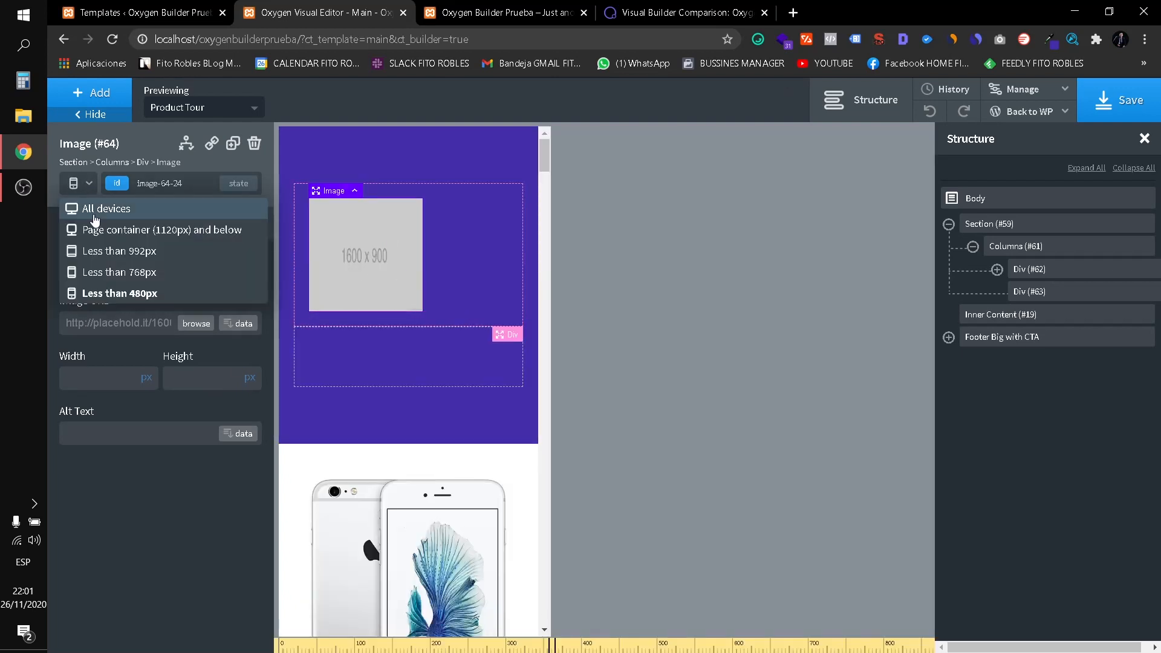
left_click(119, 267)
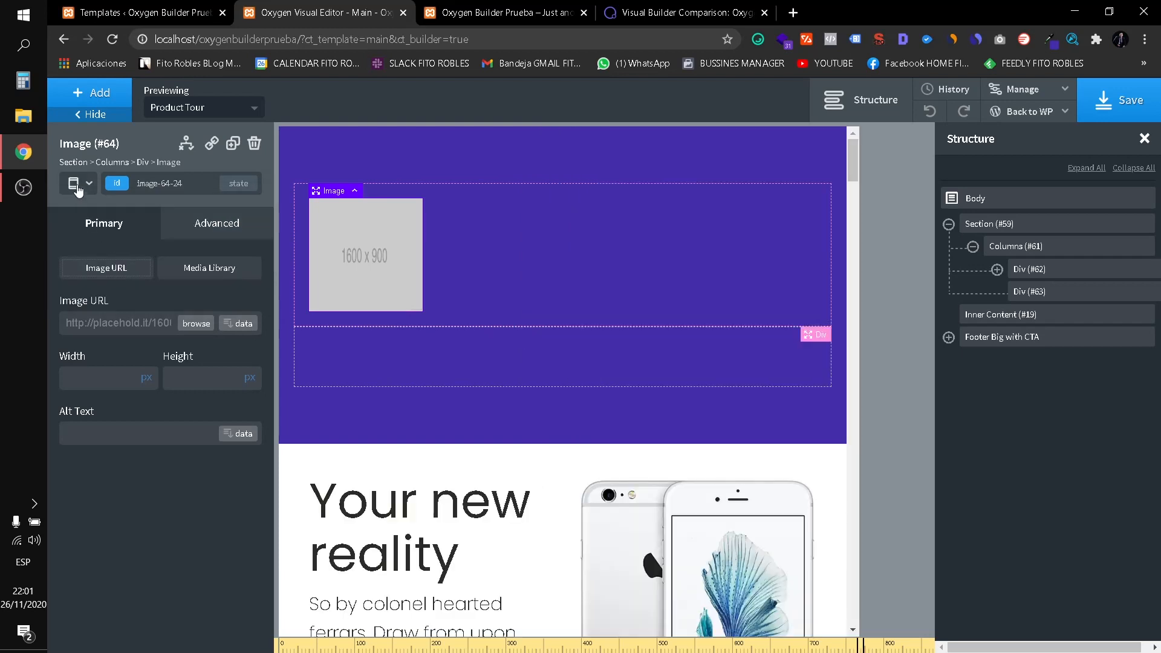
left_click(80, 184)
left_click(100, 272)
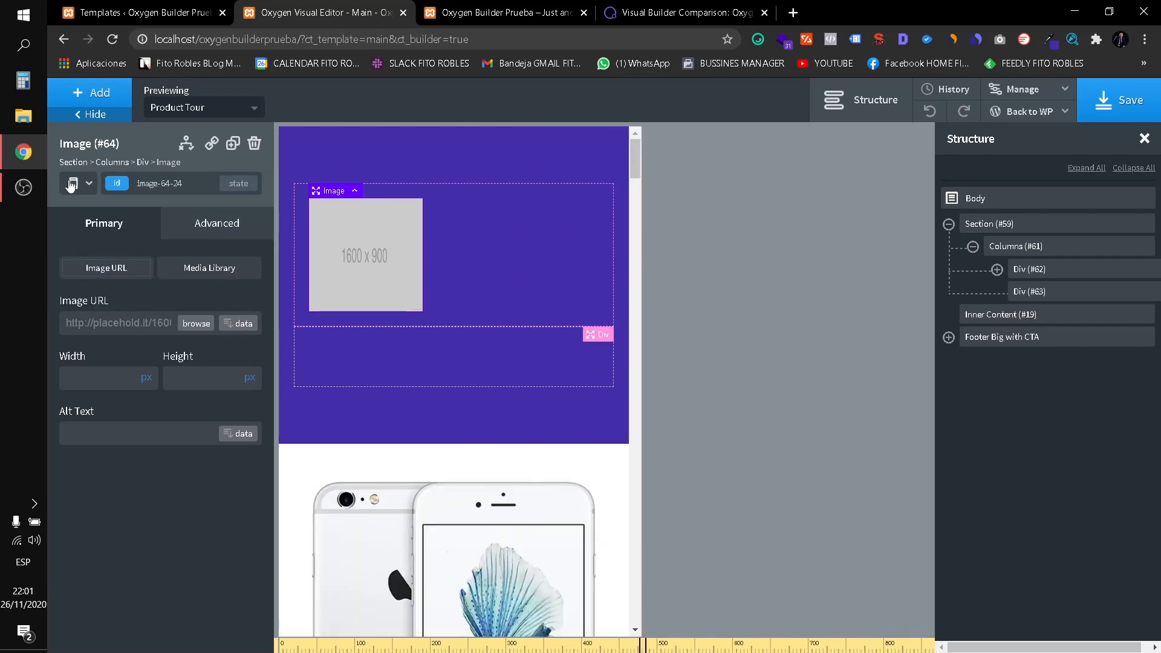
left_click(73, 183)
left_click(87, 295)
left_click(84, 183)
left_click(82, 197)
left_click(80, 183)
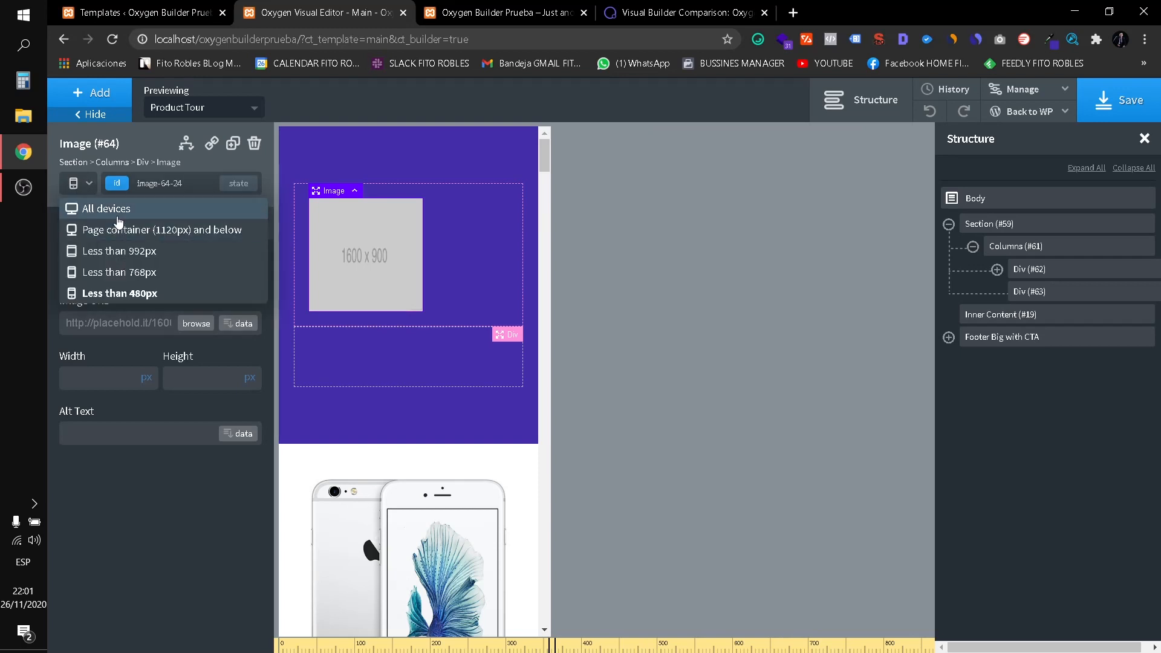
left_click(88, 207)
Try red #a33e3e as the Columns element's background color, and clear the color value.
left_click(1055, 270)
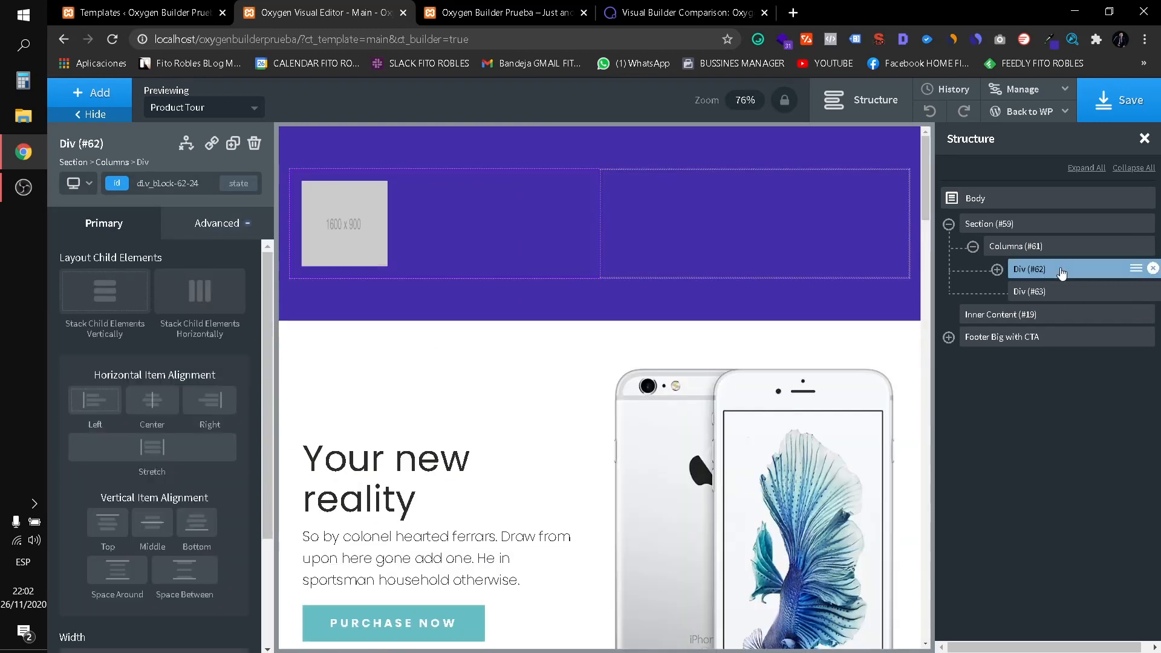
left_click(1022, 249)
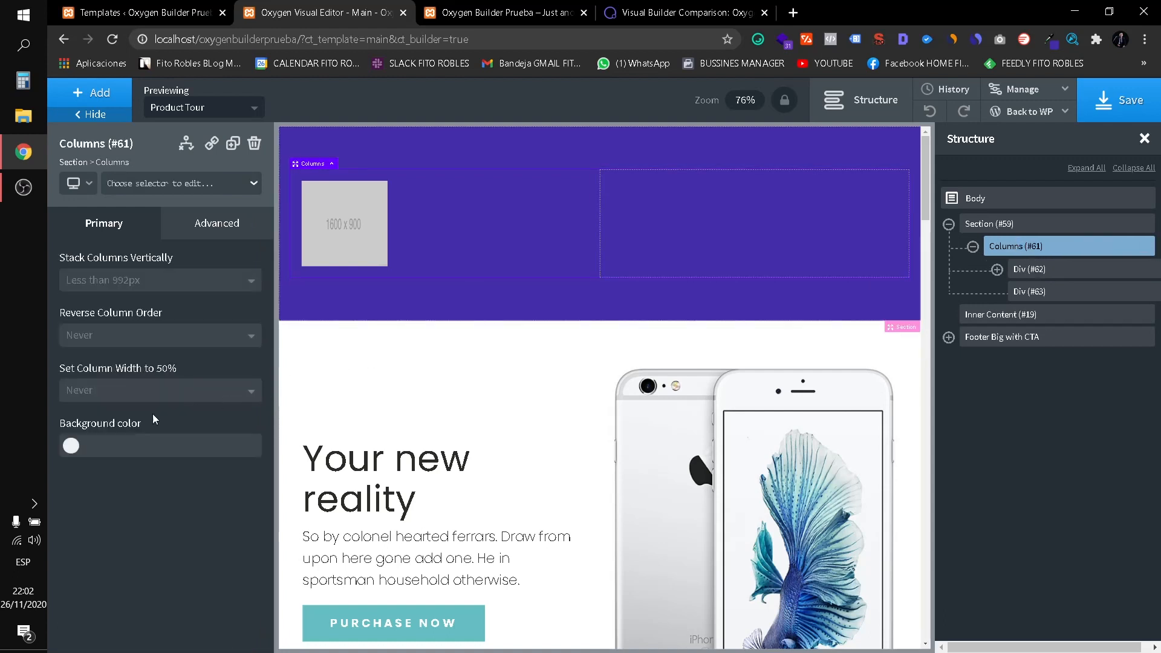
left_click(78, 447)
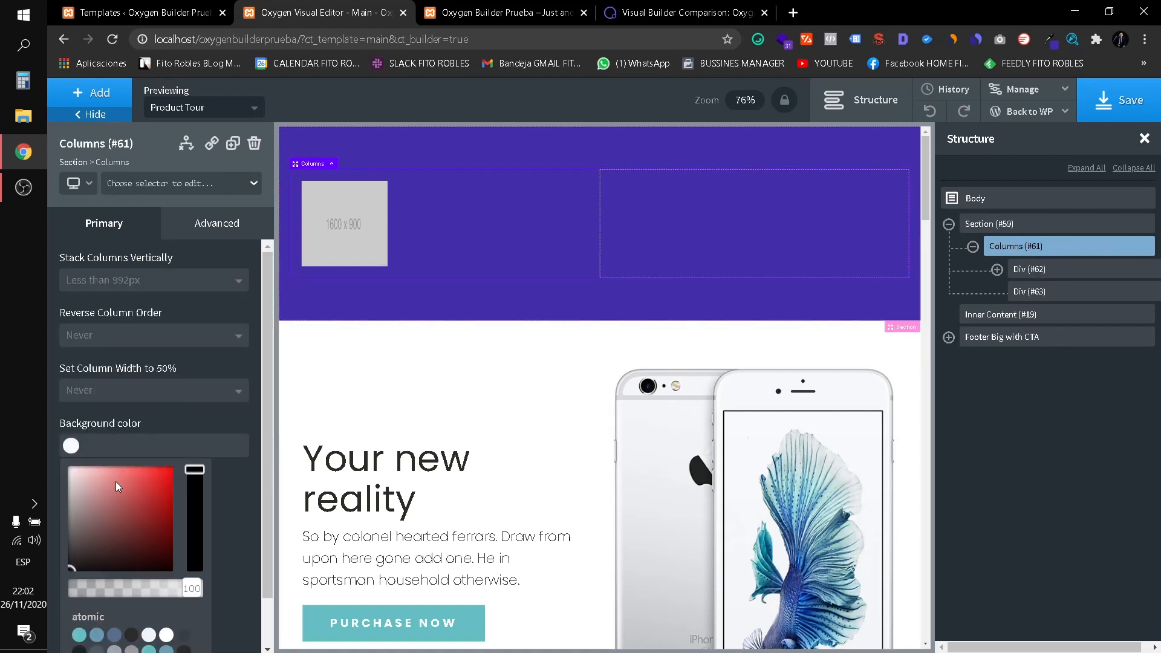
left_click(167, 518)
left_click_drag(162, 502, 133, 504)
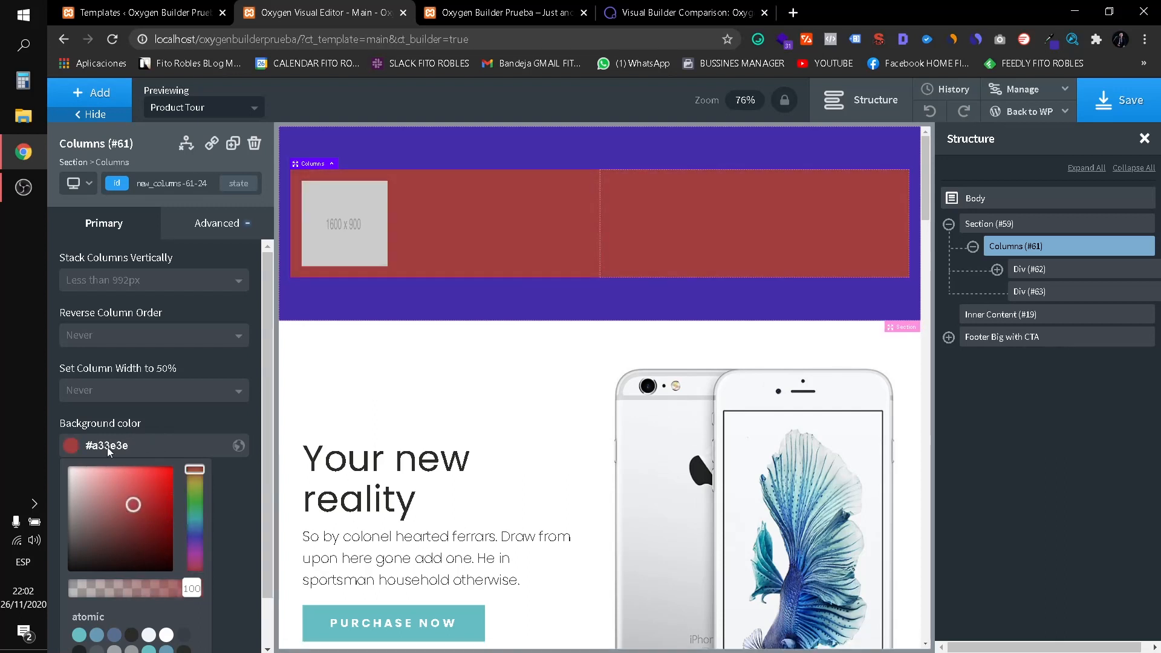
left_click(73, 446)
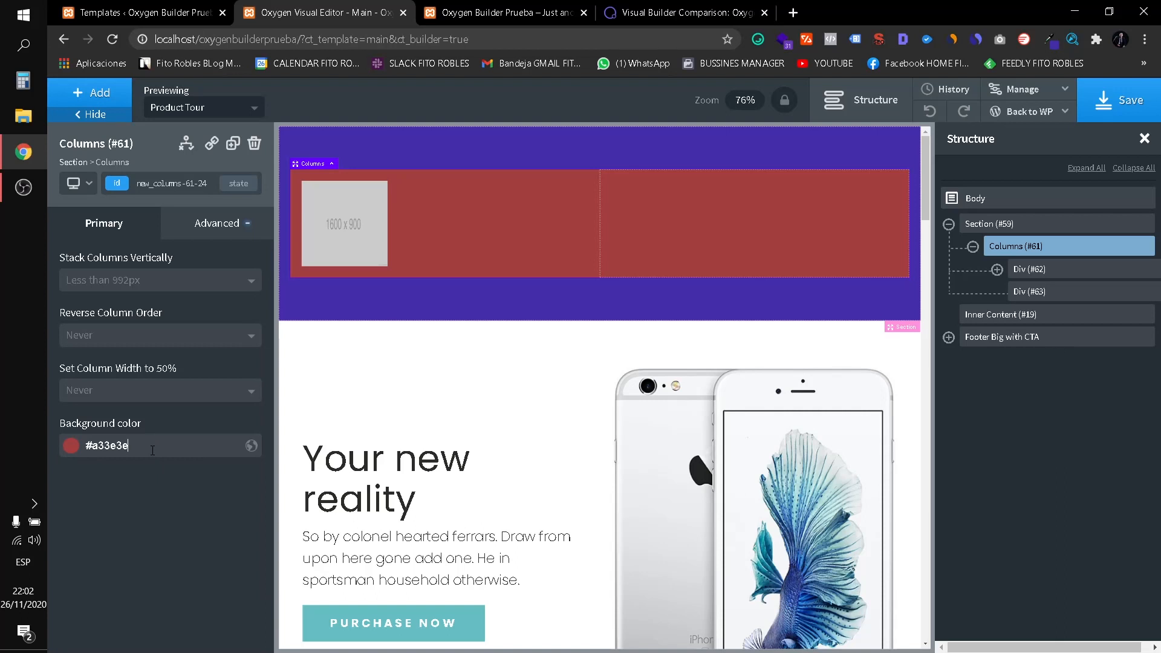
key("BackSpace")
key("BackSpace")
key("BackSpace")
key("BackSpace")
key("BackSpace")
key("BackSpace")
key("BackSpace")
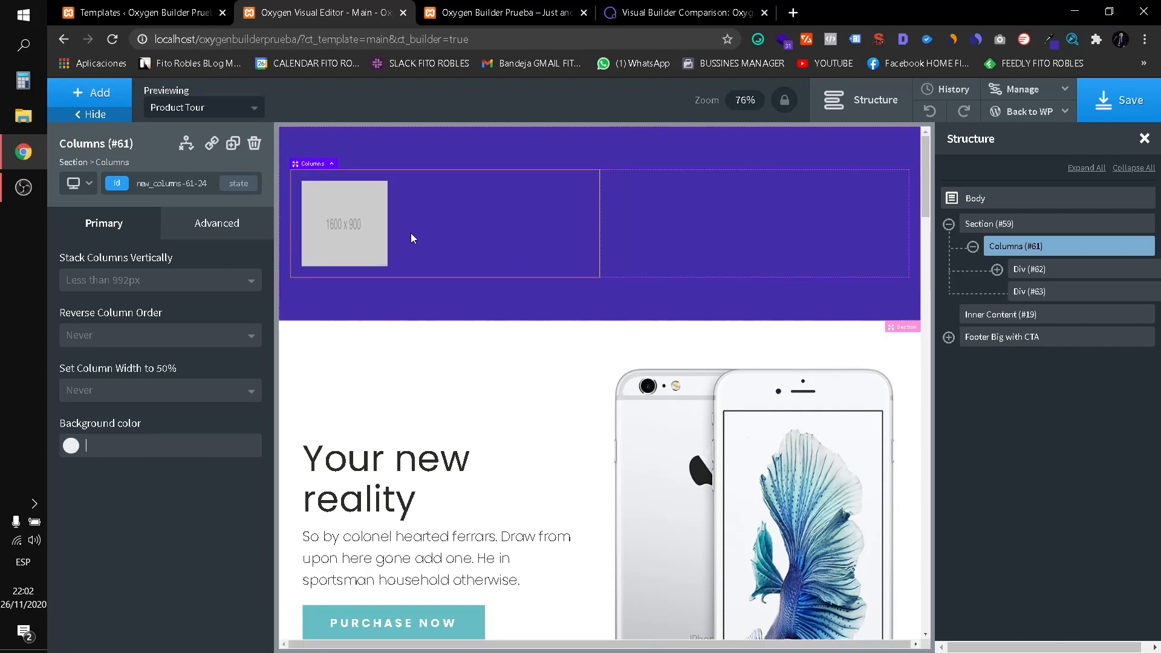
left_click(210, 225)
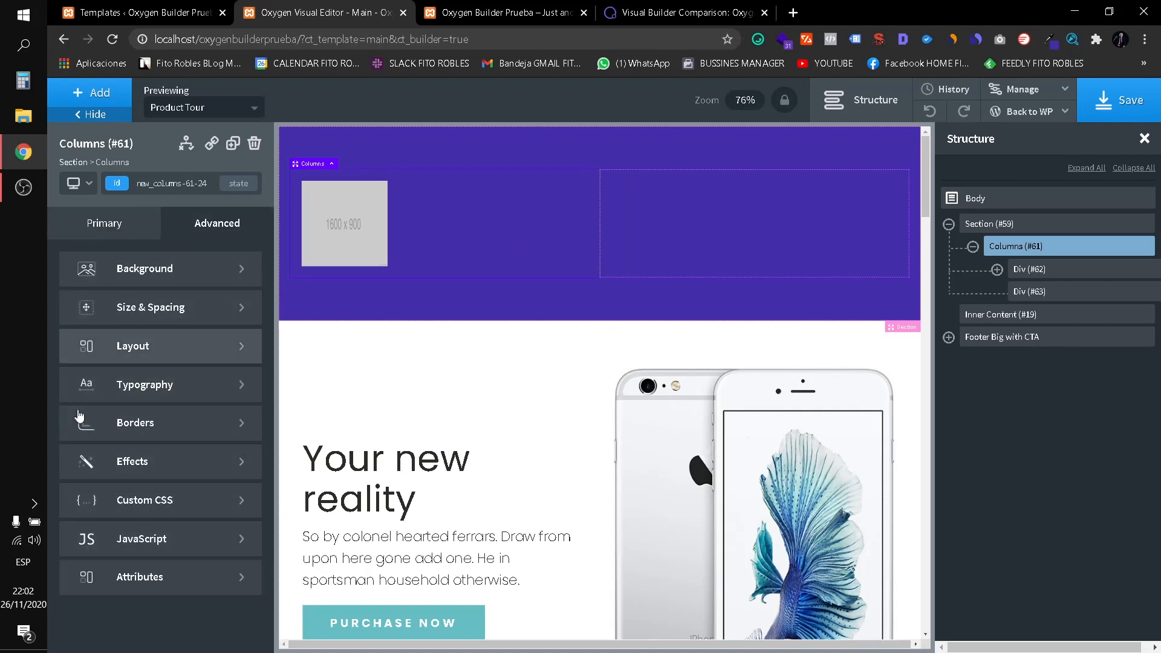
left_click(89, 227)
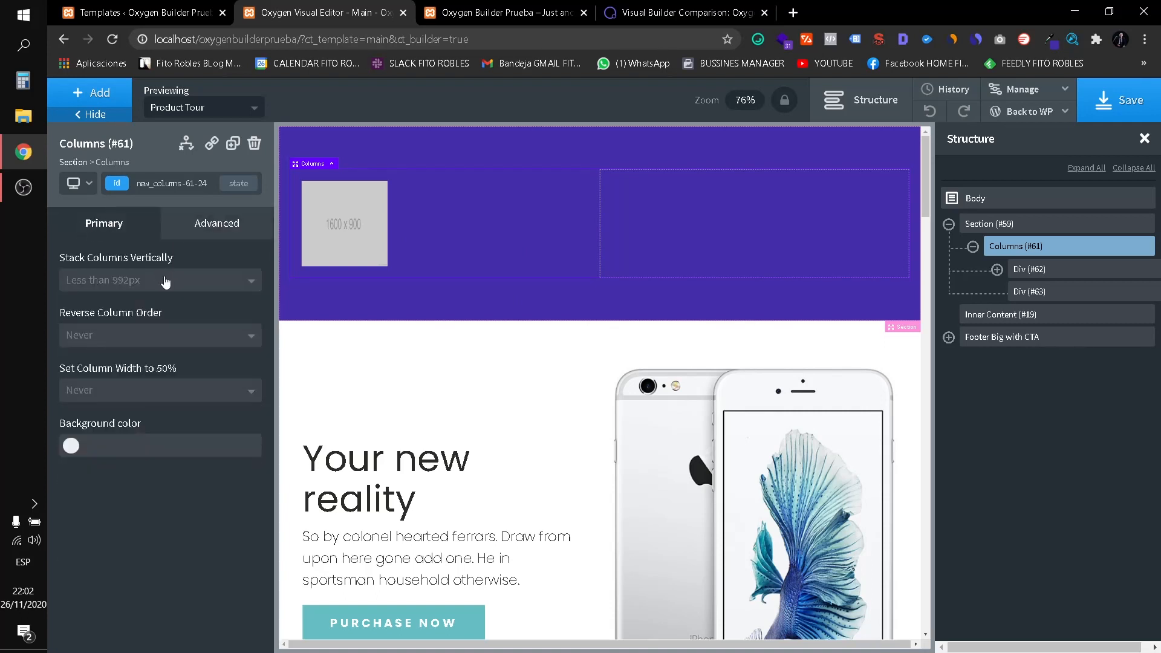
Set the first column's div to stack its child elements vertically.
left_click(506, 234)
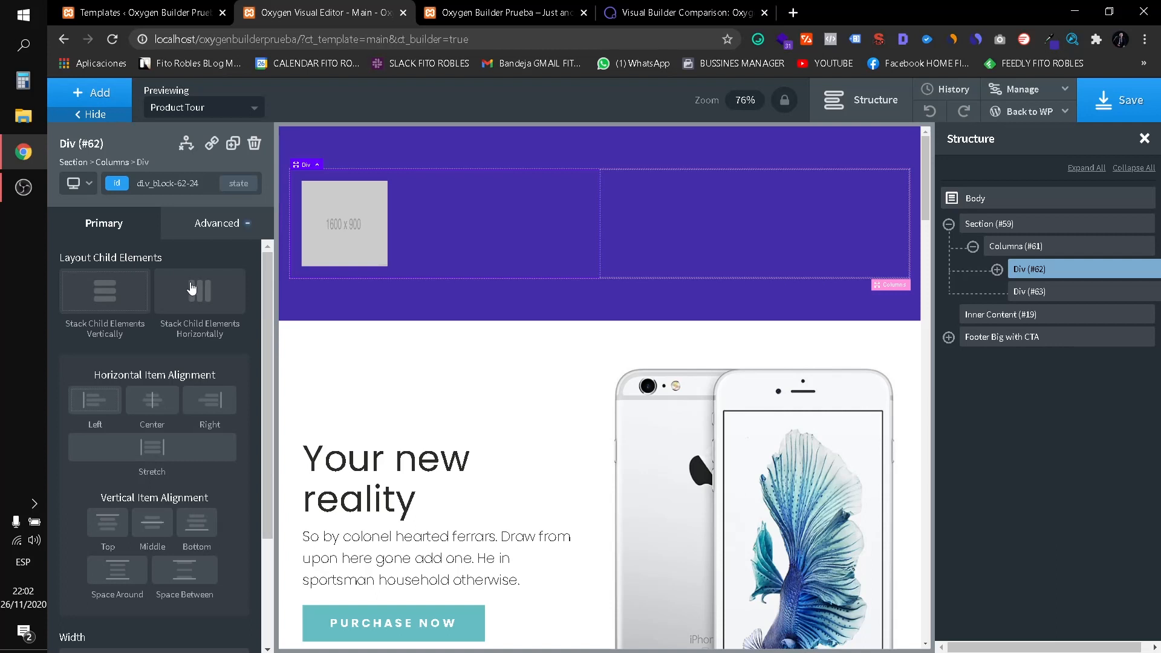
left_click(128, 295)
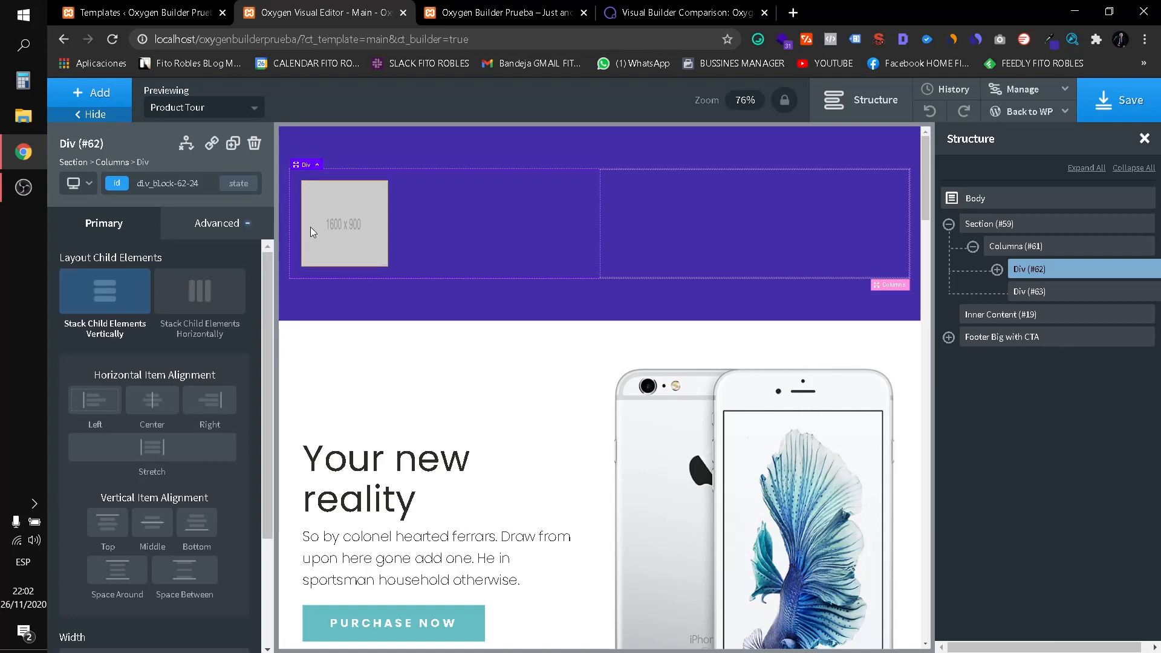
Keep the first column's div stacking its children vertically and align its items to the center horizontally and middle vertically.
left_click(200, 295)
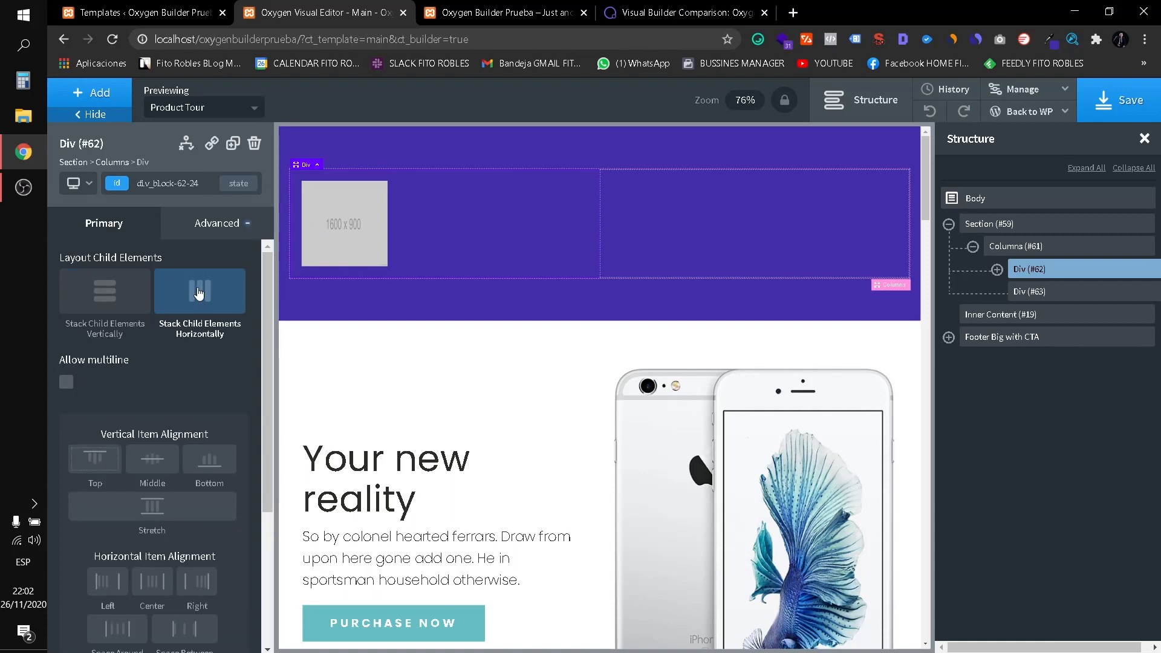
left_click(91, 287)
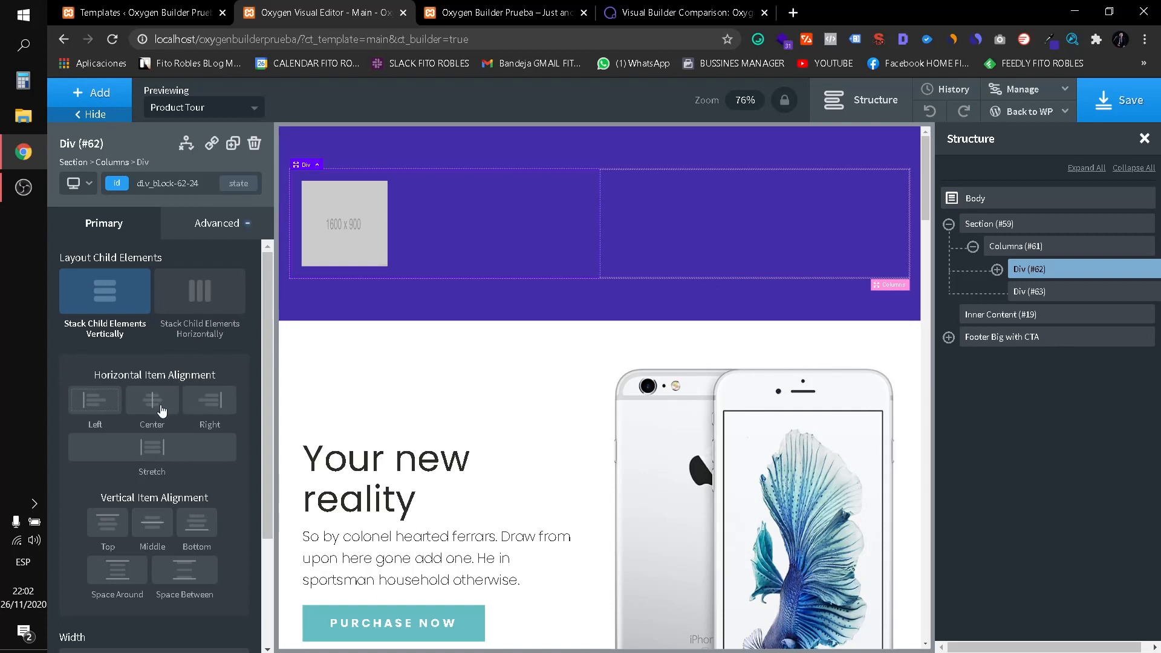
left_click(162, 411)
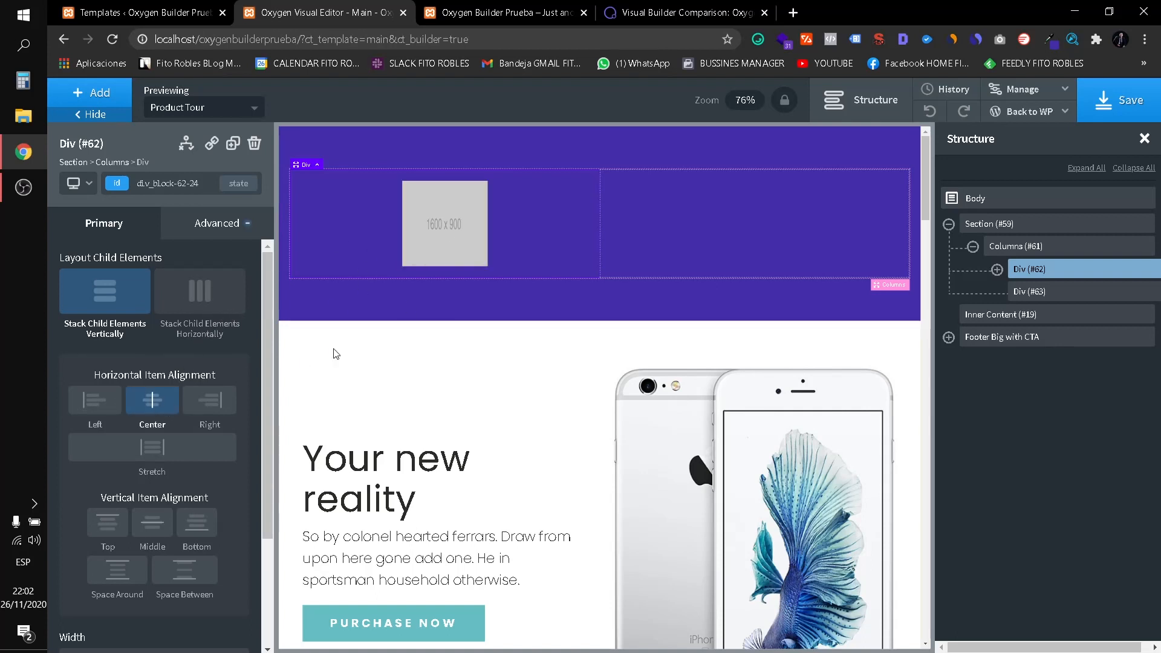
left_click(149, 524)
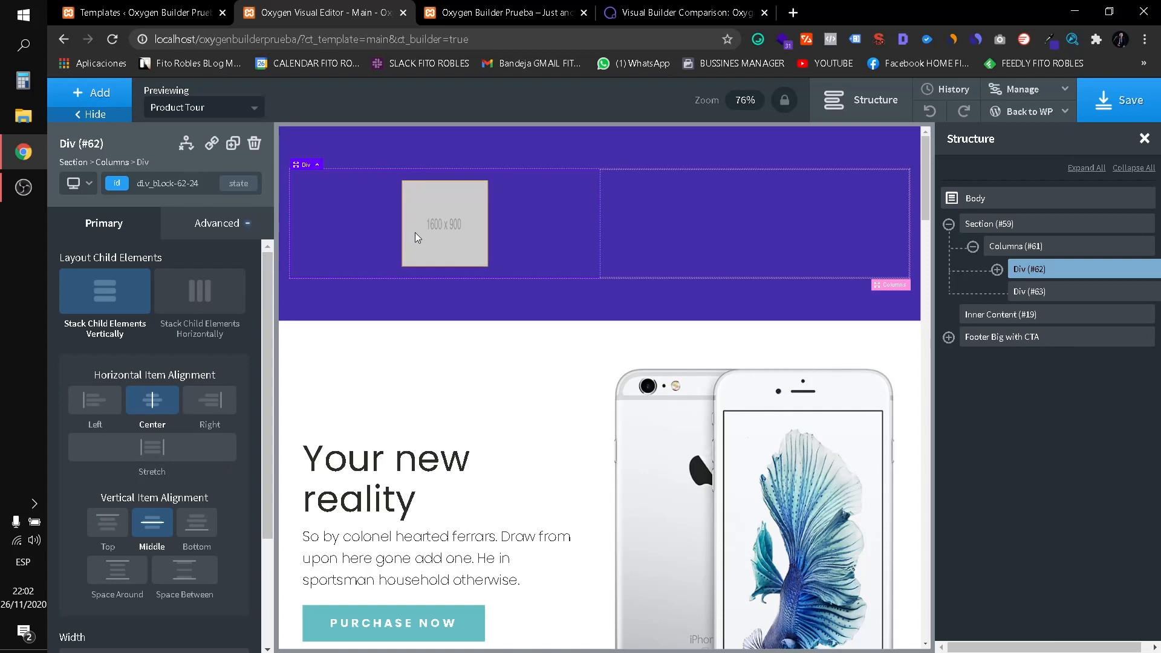
Examine the first column div's advanced Size & Spacing, Layout and Typography settings, and return to its primary settings.
left_click(217, 237)
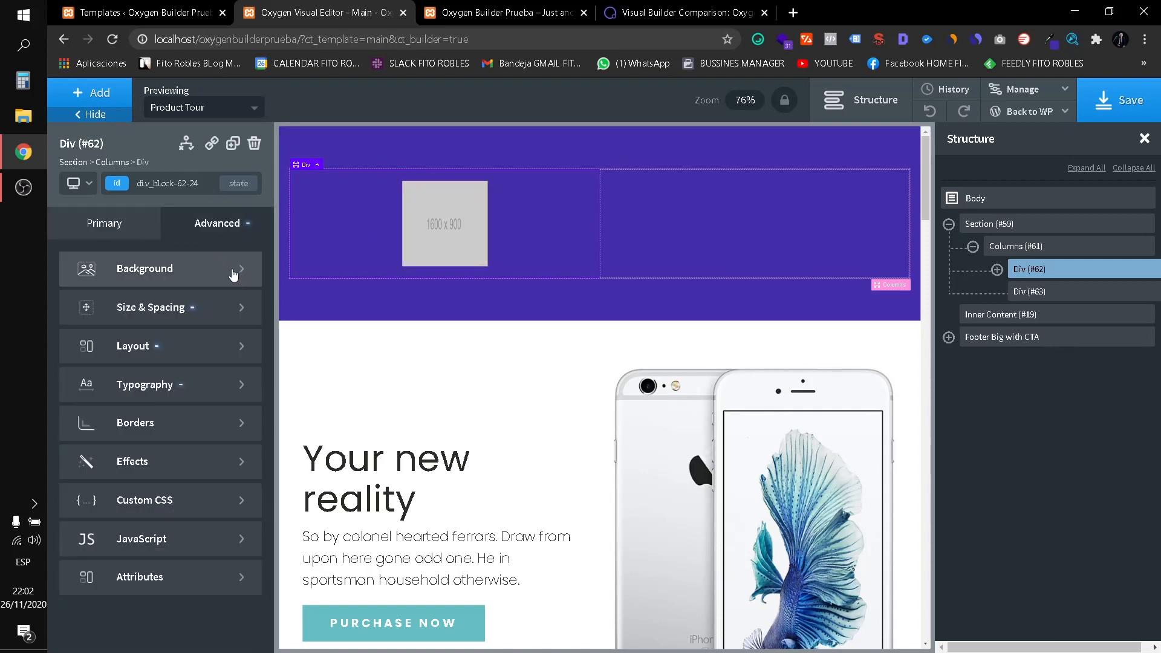
left_click(200, 310)
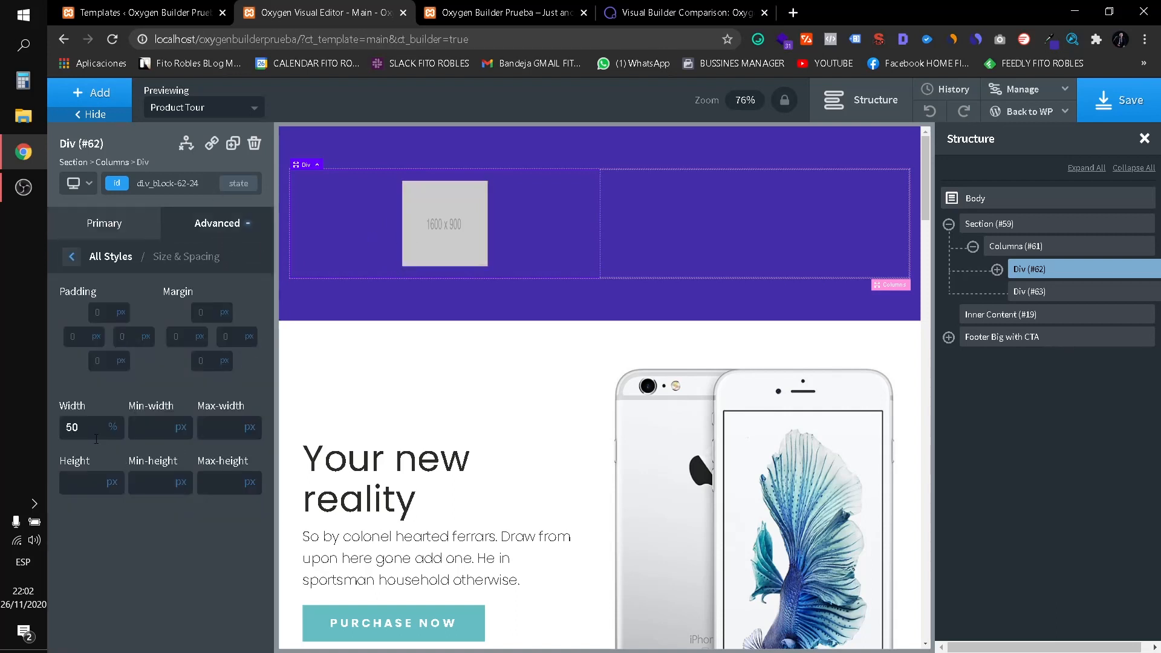
left_click(73, 261)
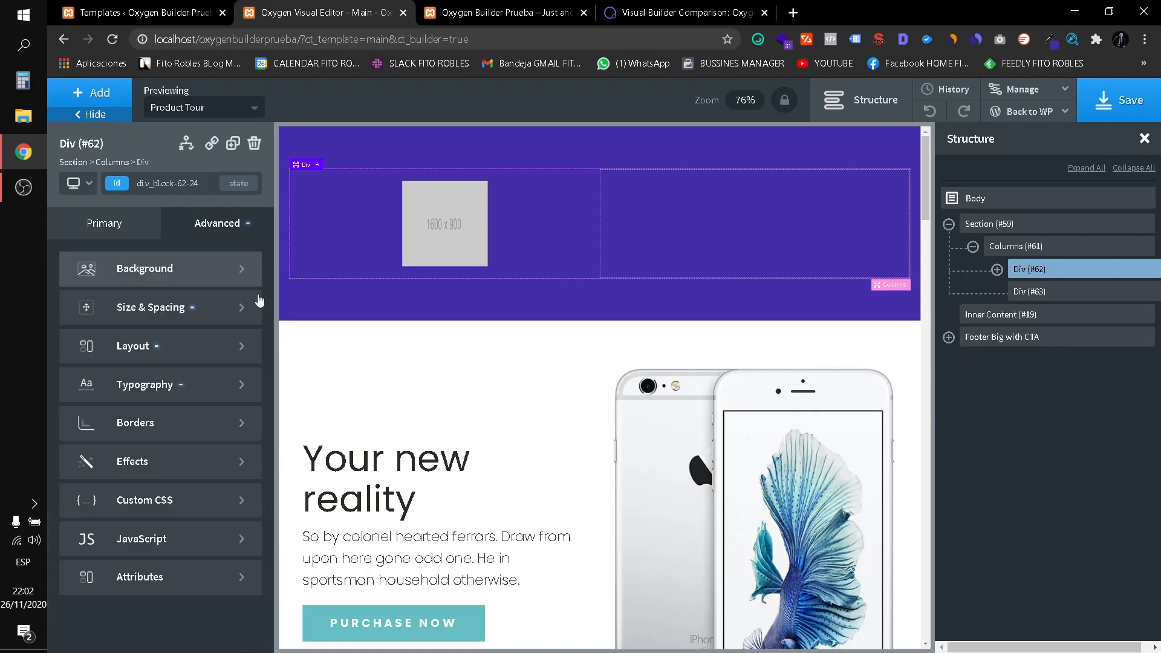
left_click(139, 358)
left_click(72, 256)
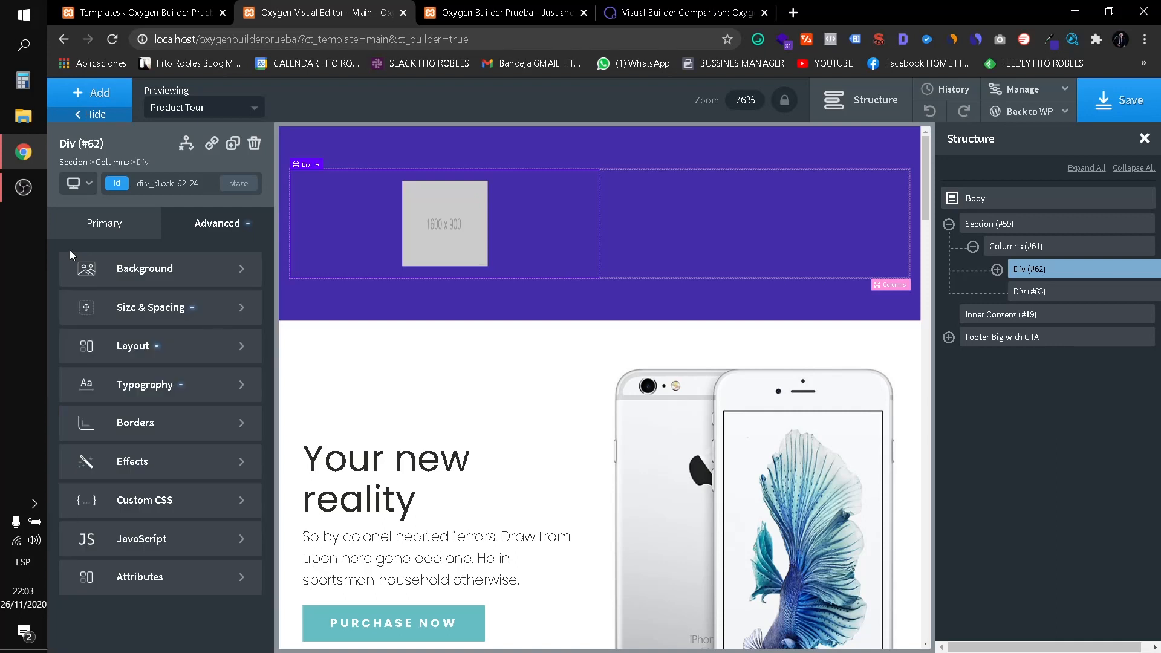
left_click(170, 394)
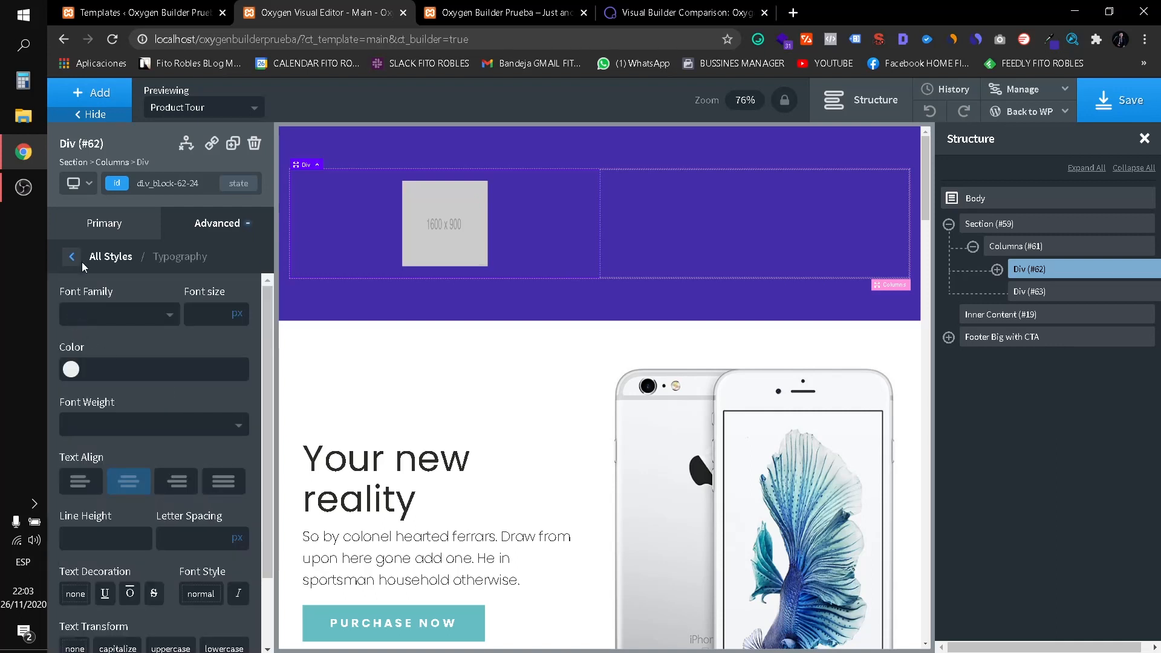
left_click(74, 257)
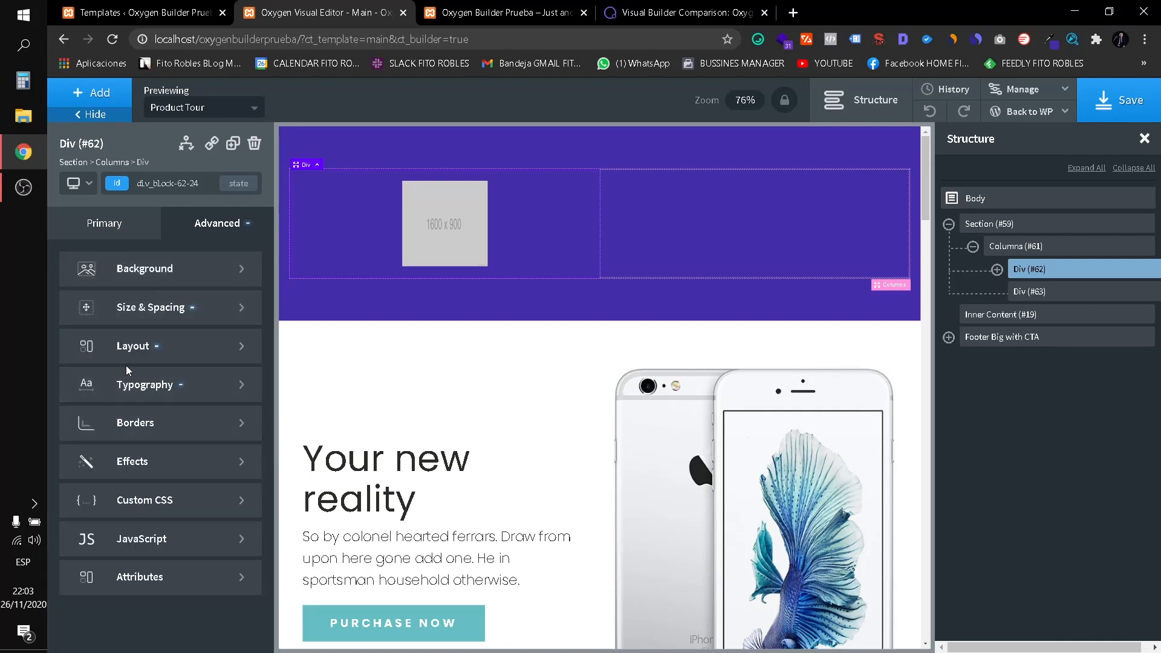
left_click(126, 236)
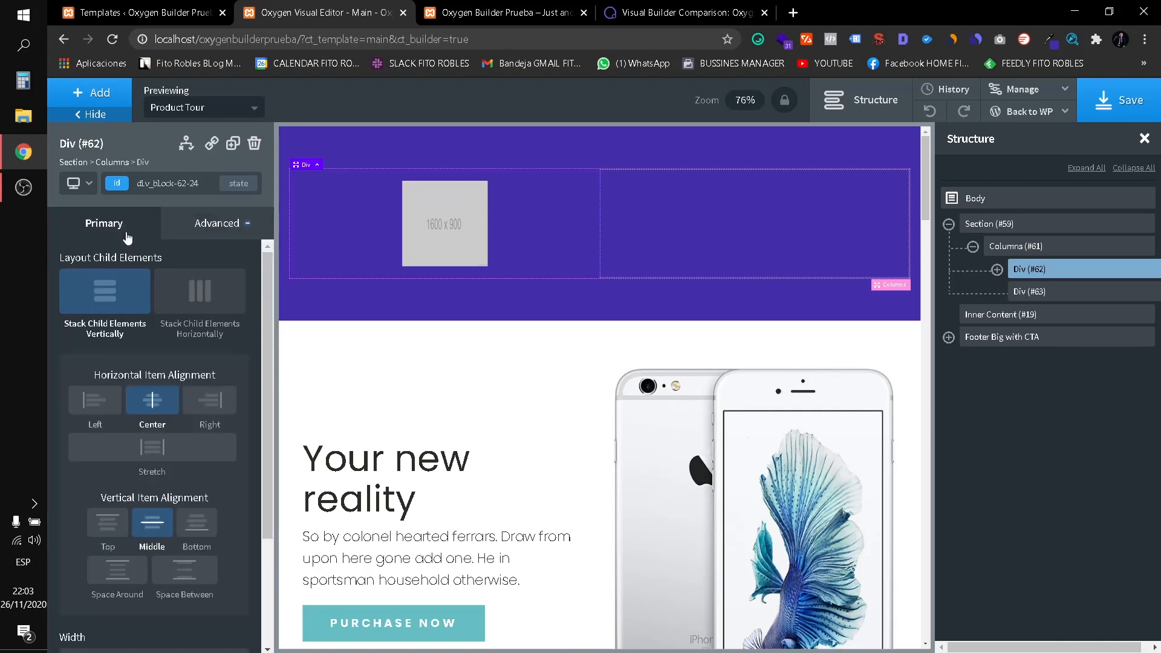
Upload oxygen-page-builder-630x217.gif from the OXYGEN BUILDER RECURSOS WEB folder in Descargas and use it as the first column's image.
left_click(430, 234)
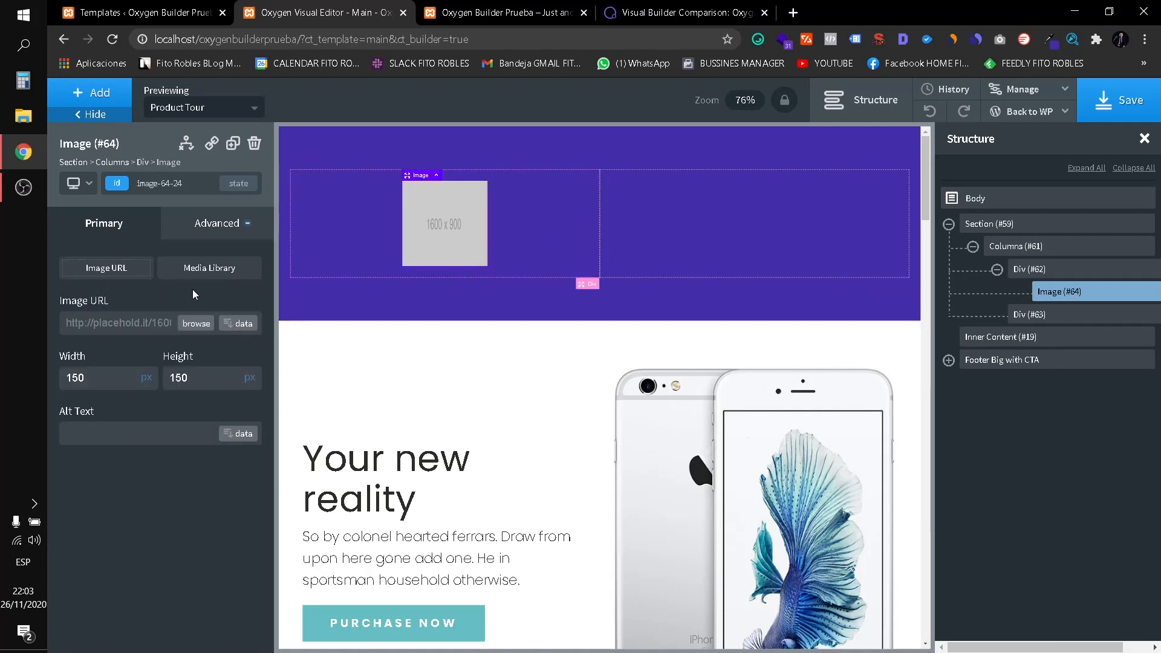
left_click(100, 271)
left_click(196, 323)
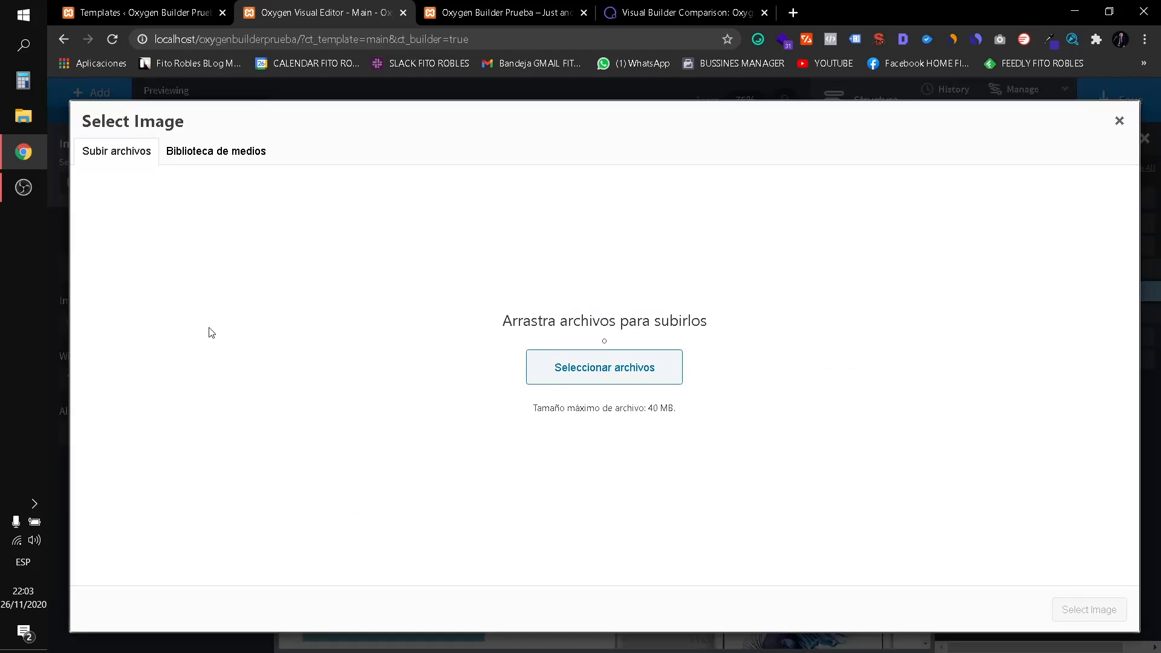
left_click(216, 152)
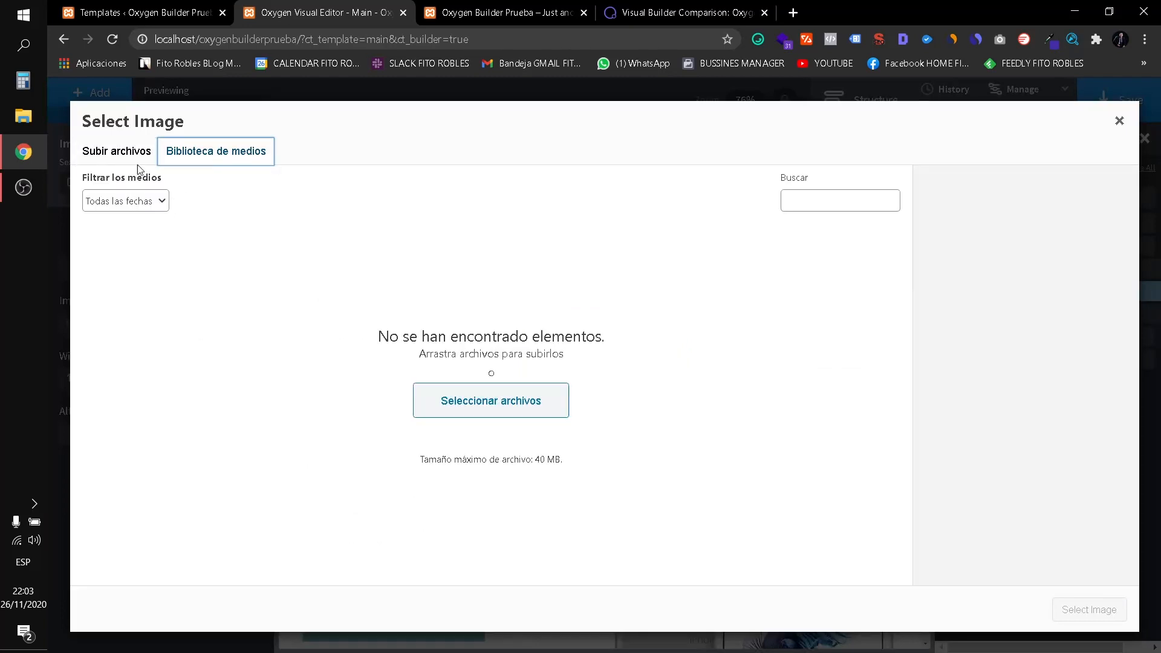
left_click(133, 158)
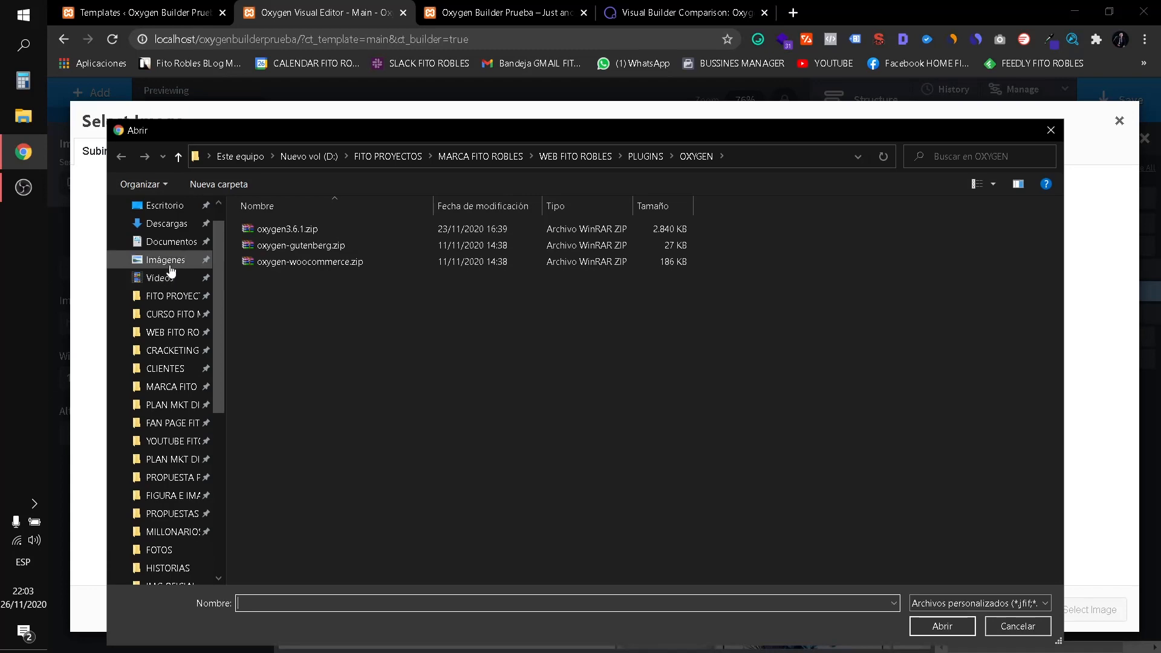
left_click(167, 223)
double_click(279, 266)
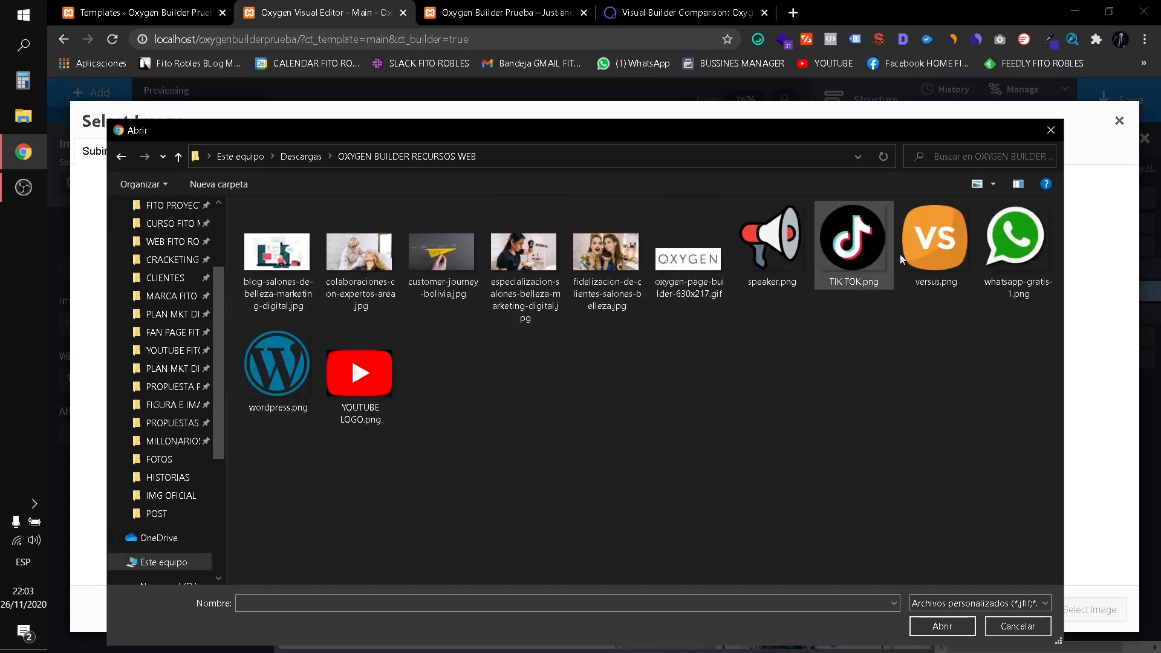
double_click(688, 270)
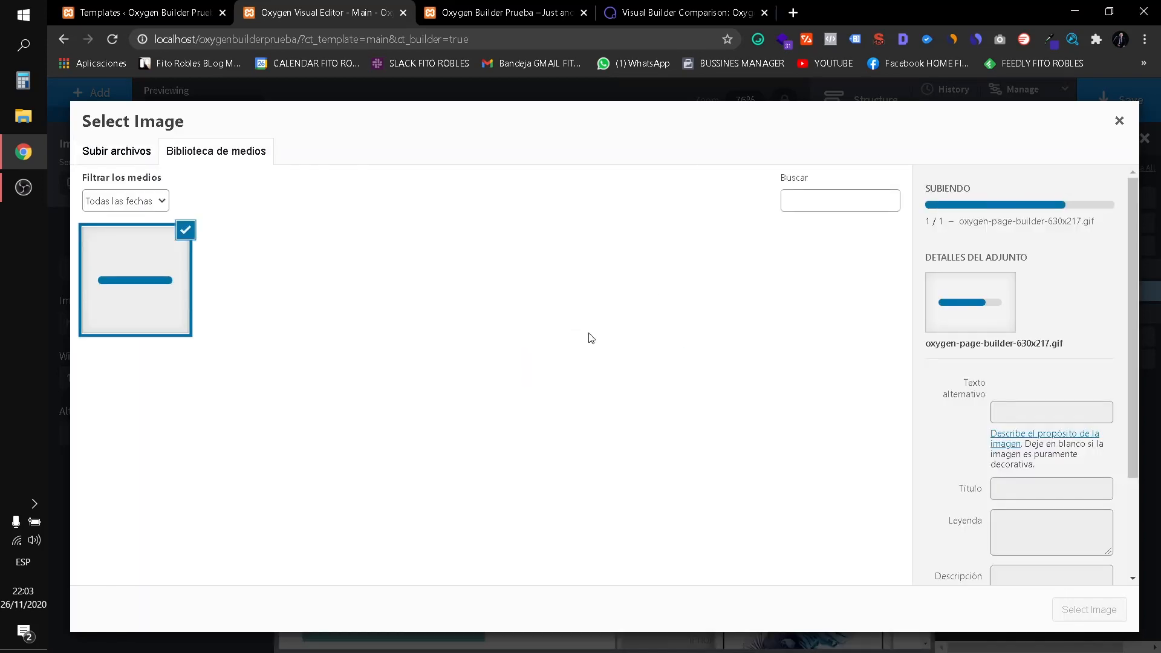
left_click(1070, 612)
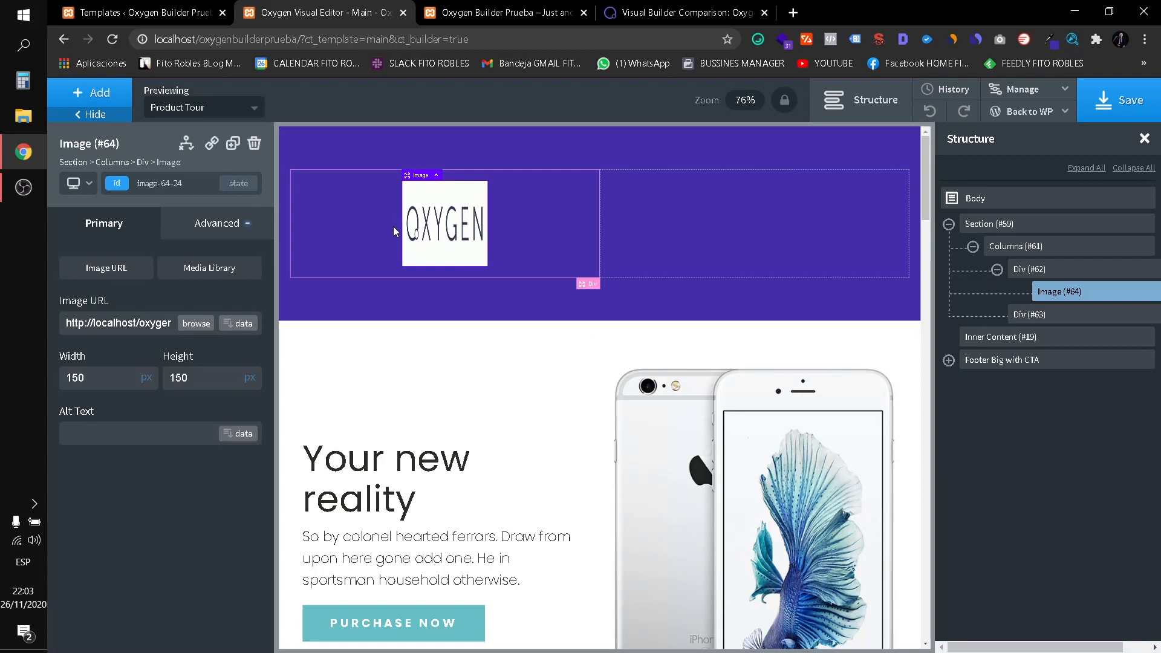
Replace the first column's image by uploading and selecting TIK TOK.png.
left_click(196, 324)
left_click(125, 153)
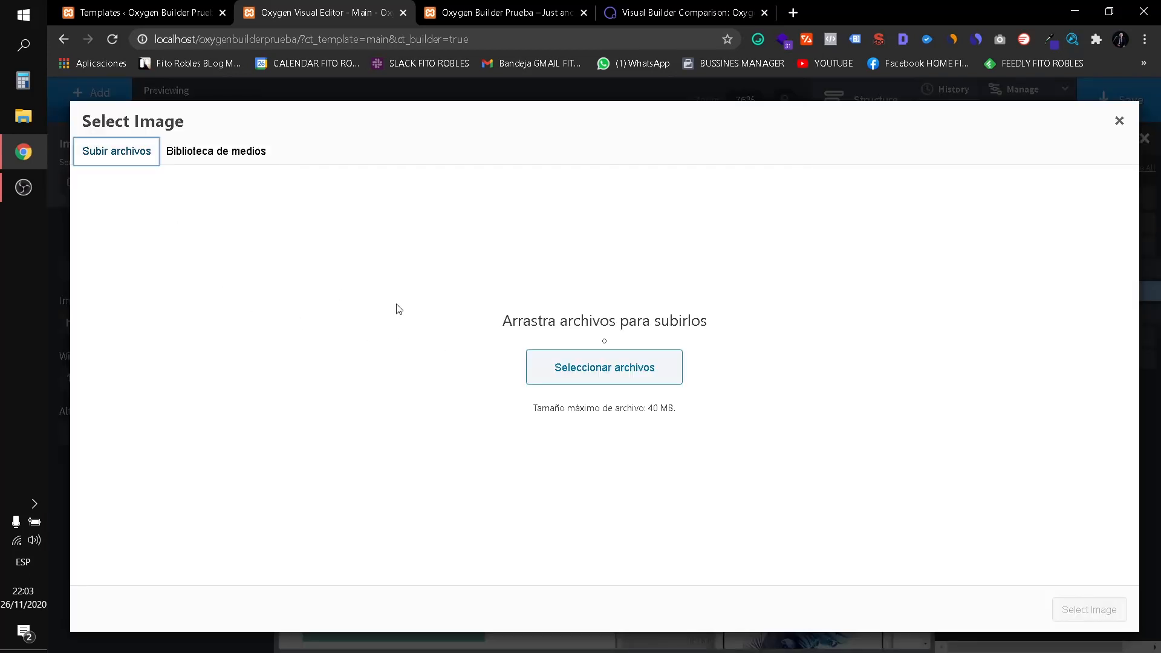
left_click_drag(612, 390, 617, 382)
left_click(616, 382)
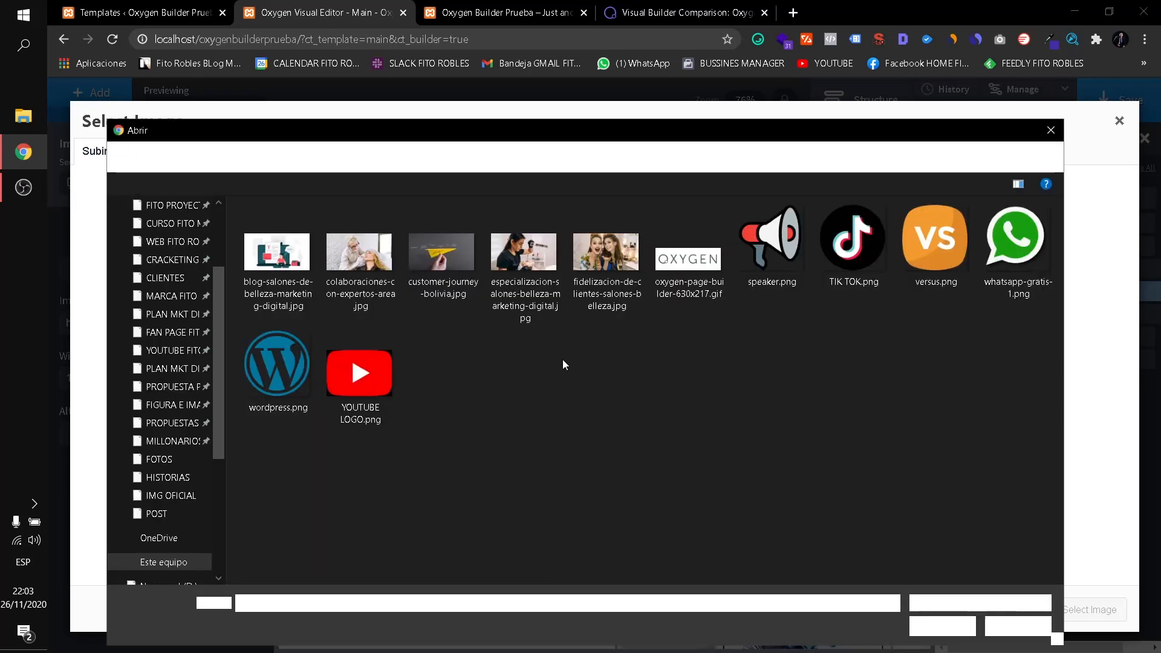
left_click(845, 259)
left_click(942, 626)
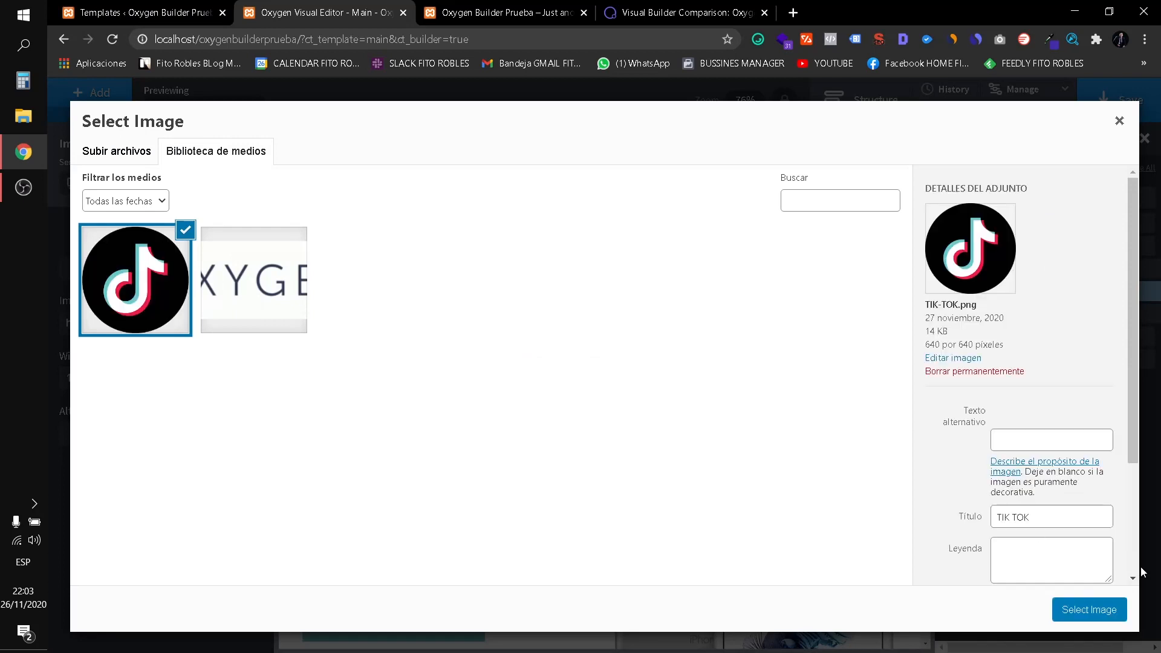
left_click(1092, 612)
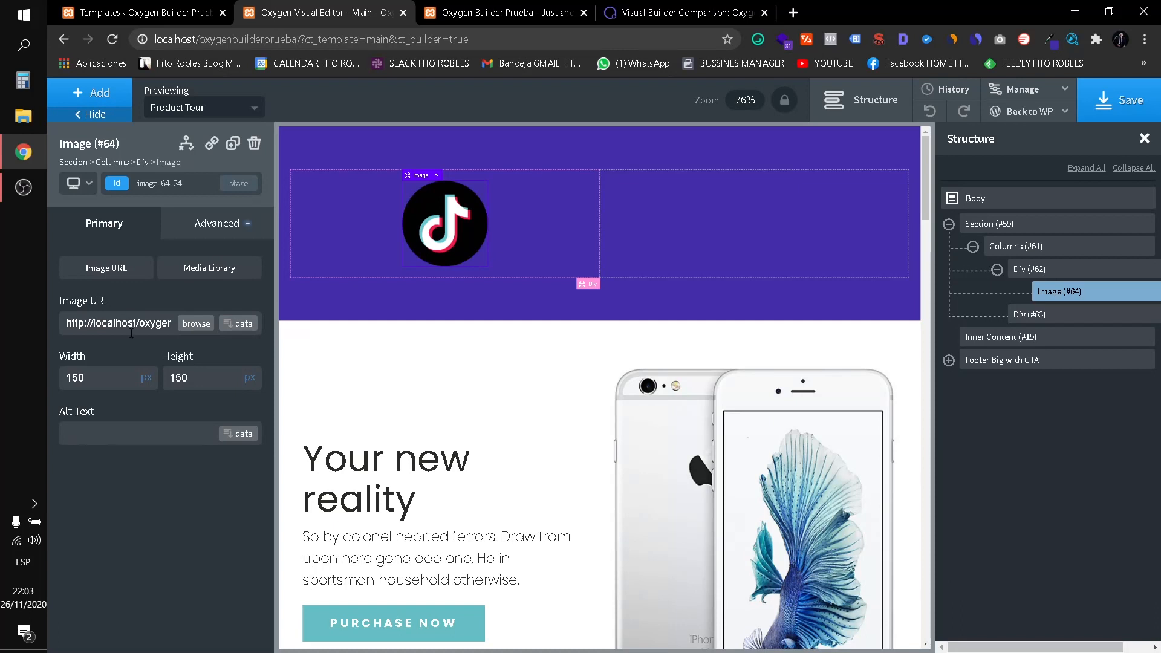
left_click(212, 227)
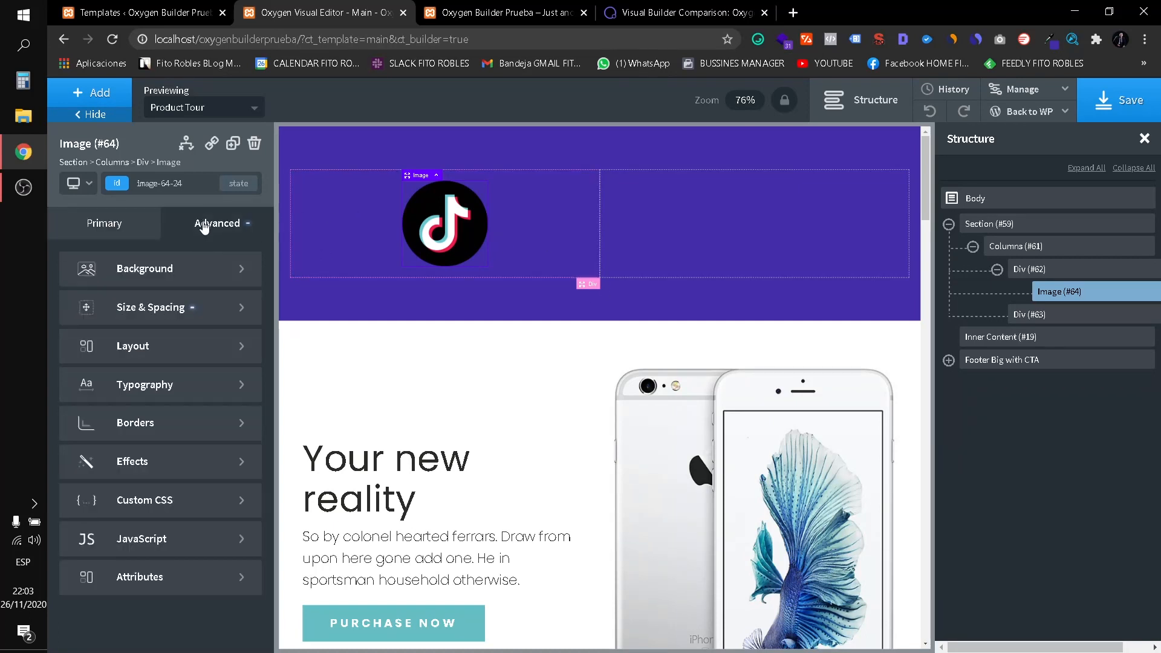
left_click(110, 242)
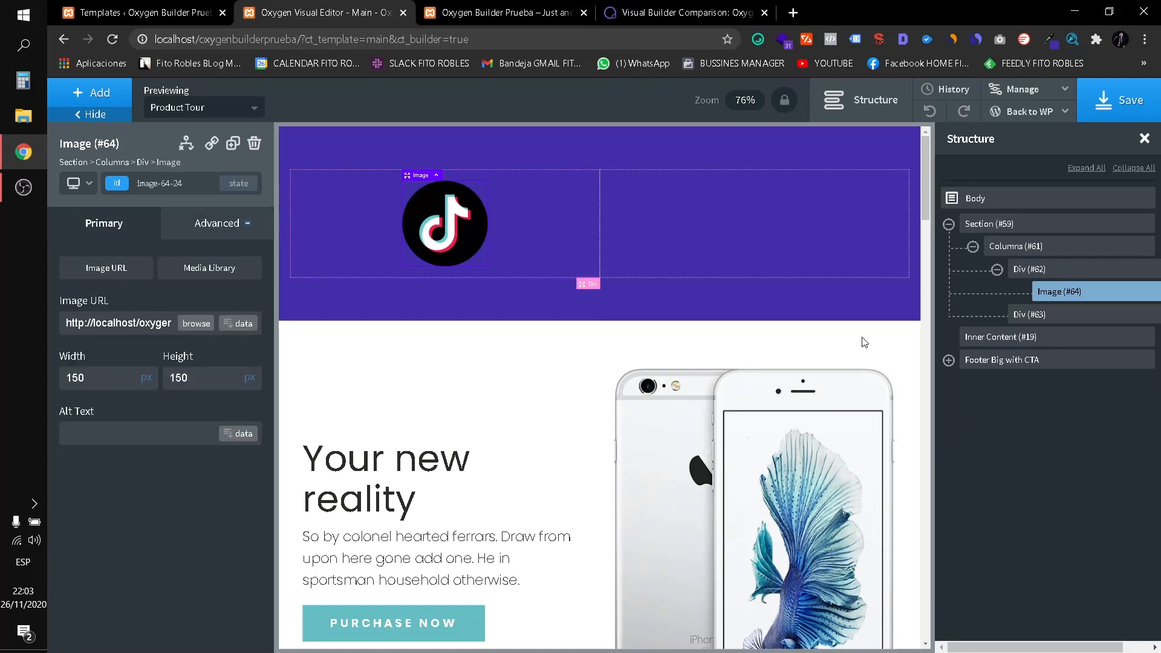
Try the left, center and right horizontal alignments on the first column's div, and set it to left.
left_click(310, 230)
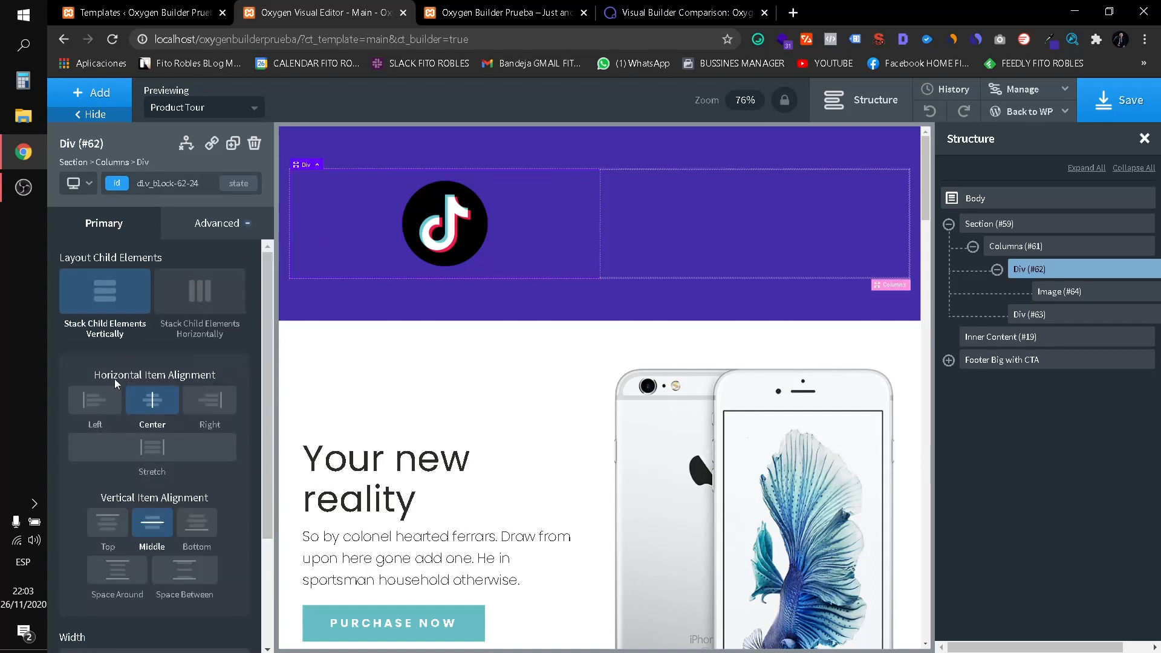
left_click(103, 402)
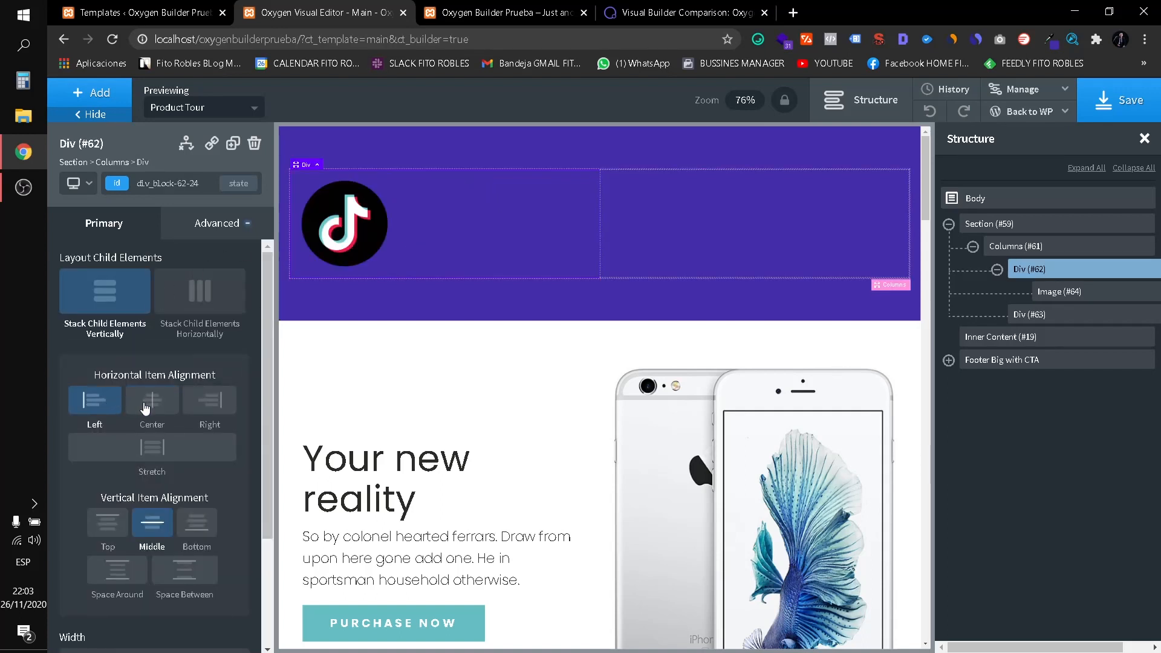
left_click(145, 408)
left_click(227, 407)
left_click(95, 400)
Try to adjust the spacing at the border between the two columns directly on the canvas.
left_click_drag(596, 235, 553, 232)
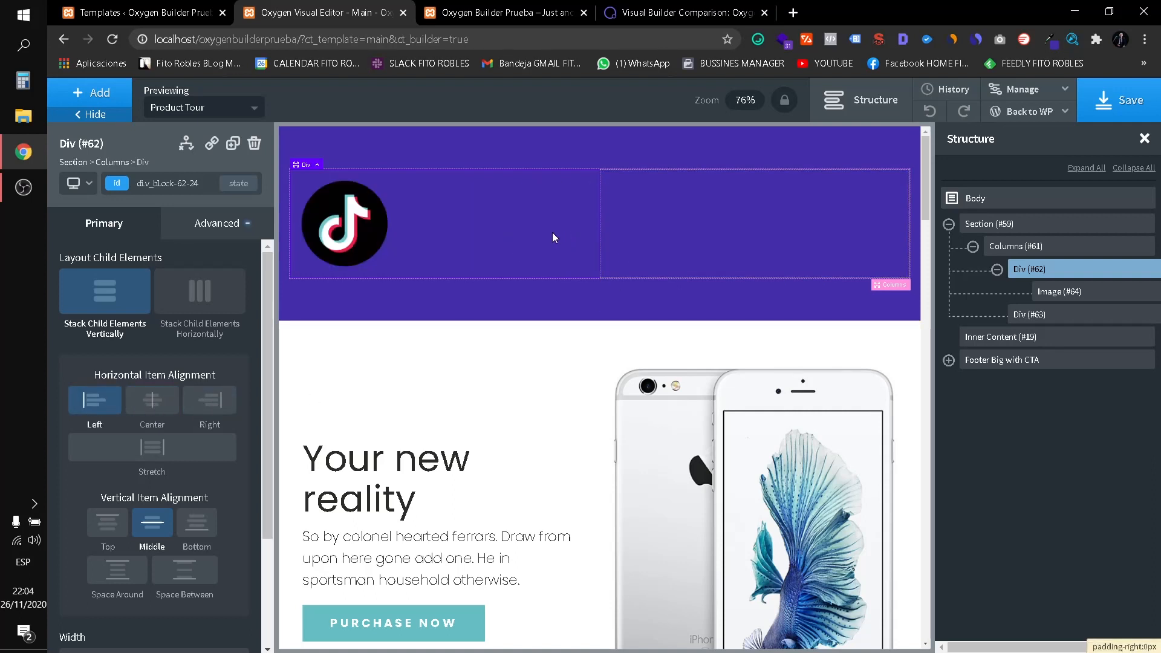
mouse_move(645, 234)
left_mouse_down()
mouse_move(834, 246)
mouse_move(721, 250)
left_mouse_up()
left_click_drag(652, 245, 599, 237)
Find the Menu element by searching for "menu", add it to the second column's div, and select it on the canvas.
left_click(822, 241)
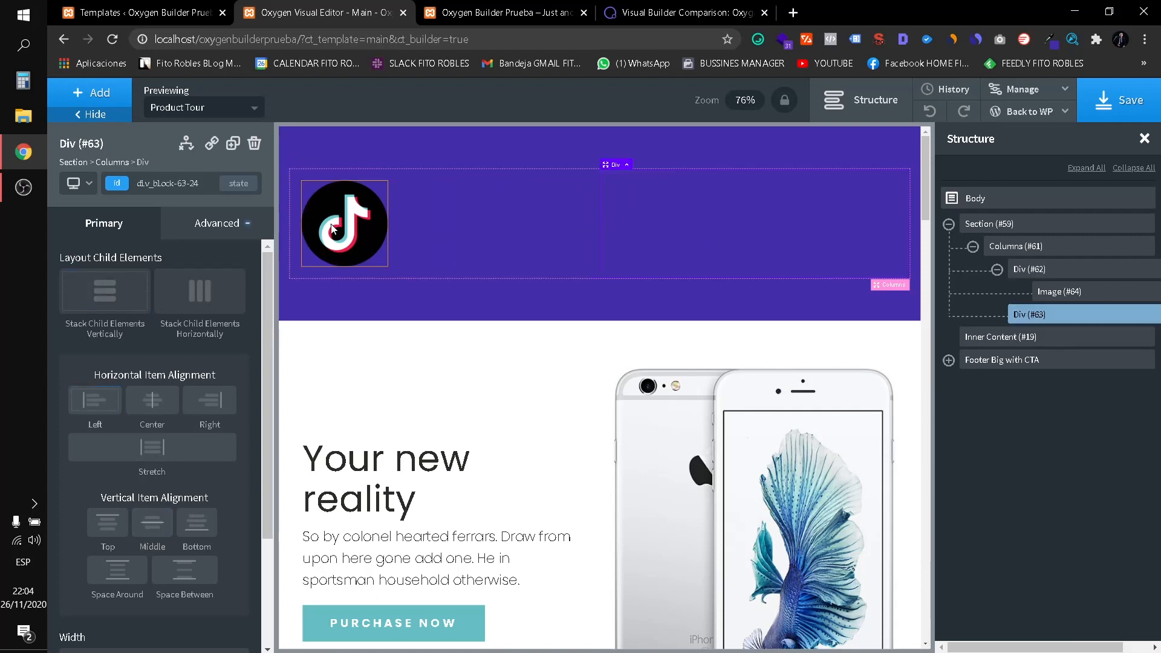
left_click(102, 95)
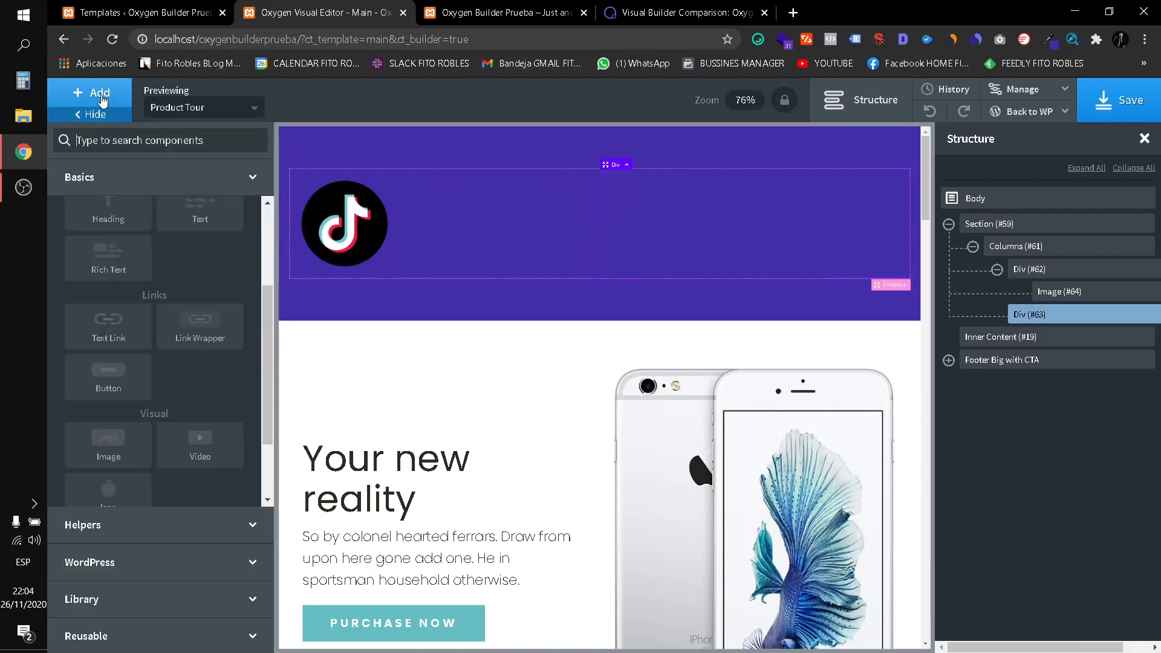
scroll(193, 297, "down", 2)
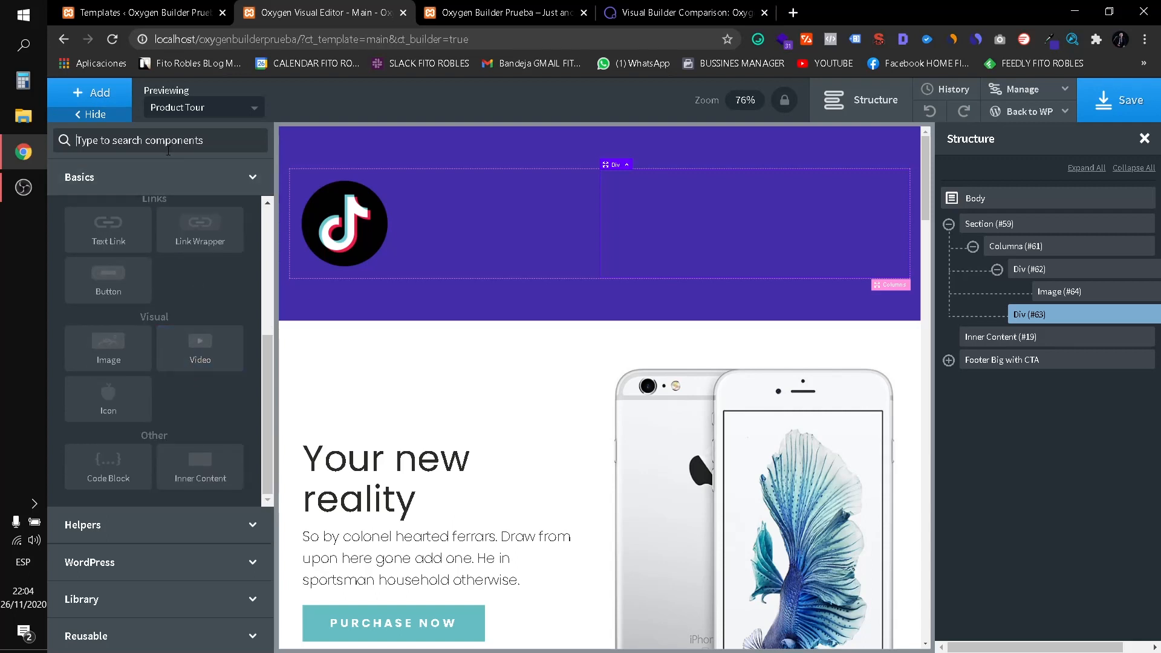
type("men")
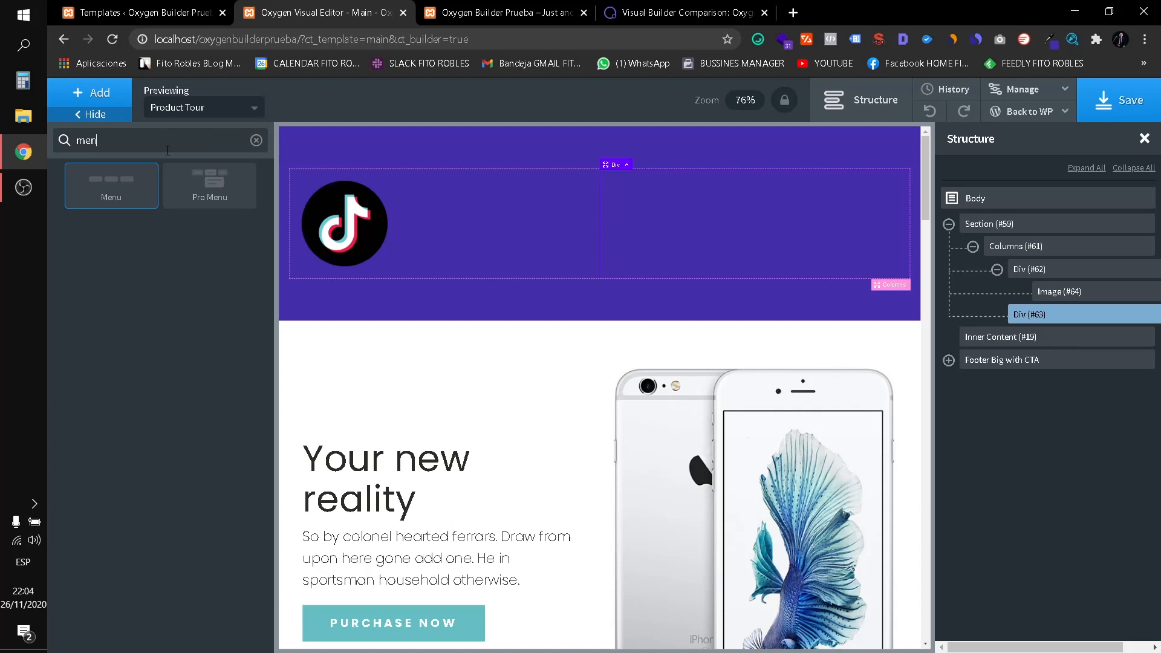
type("u")
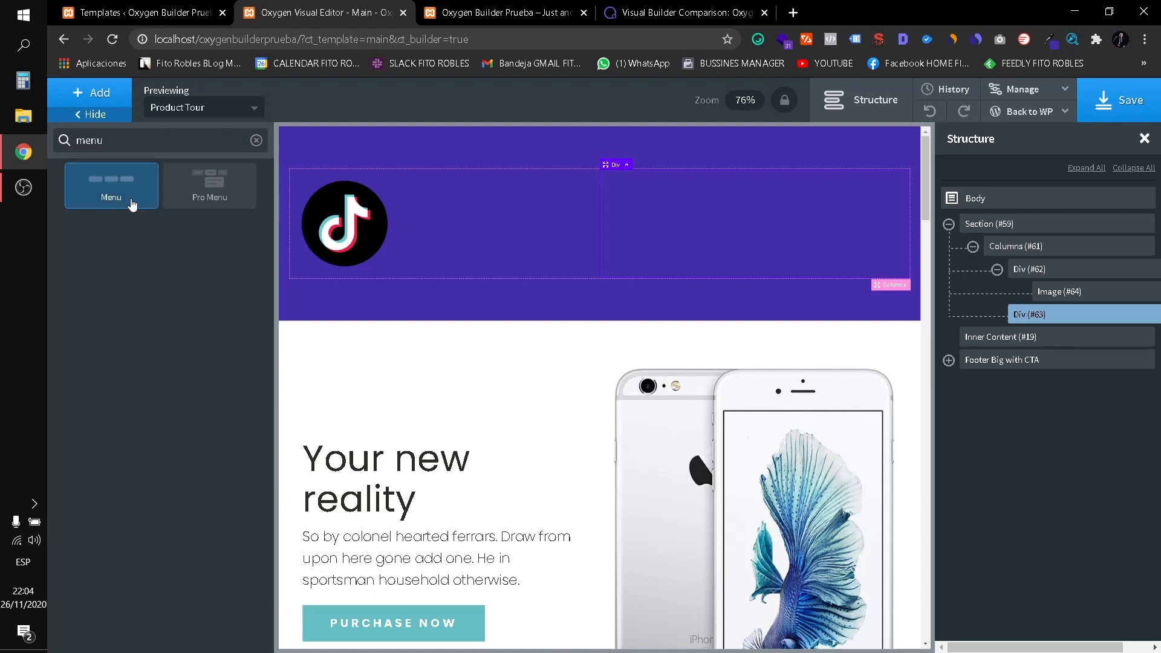
left_click(128, 200)
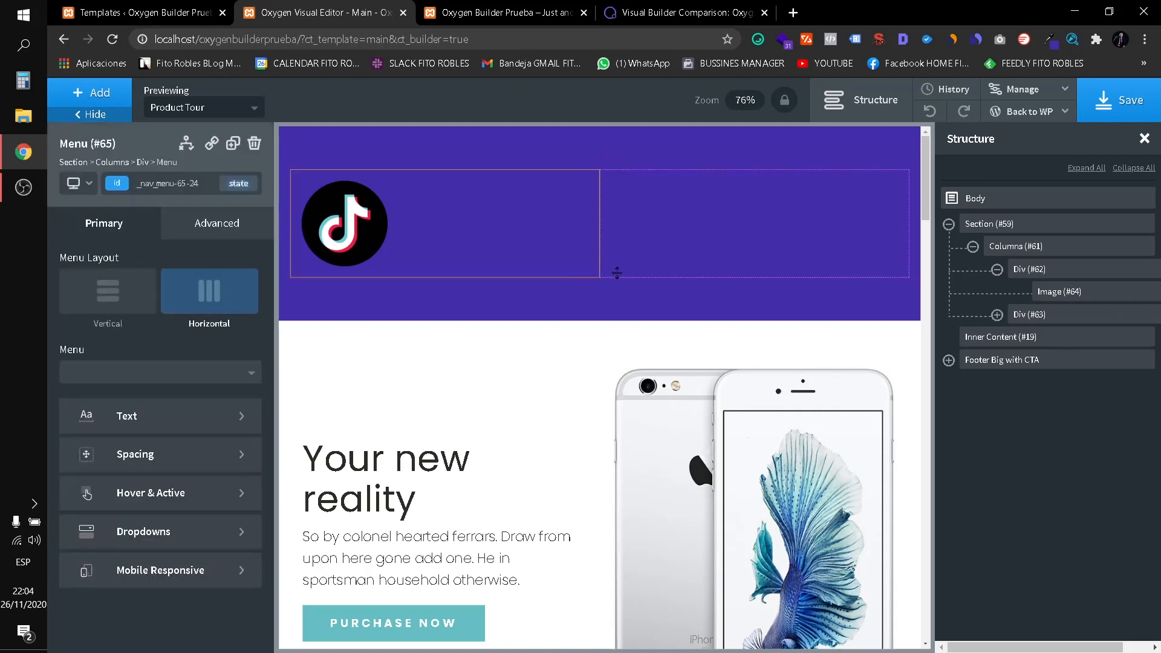
left_click(597, 228)
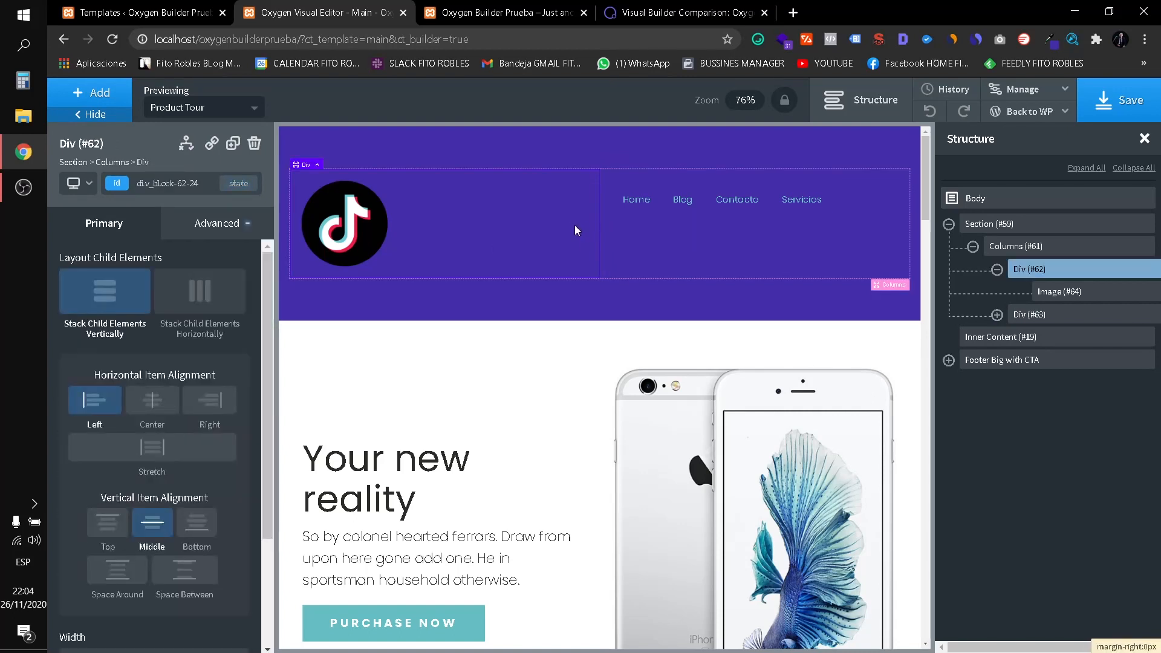
left_click(689, 207)
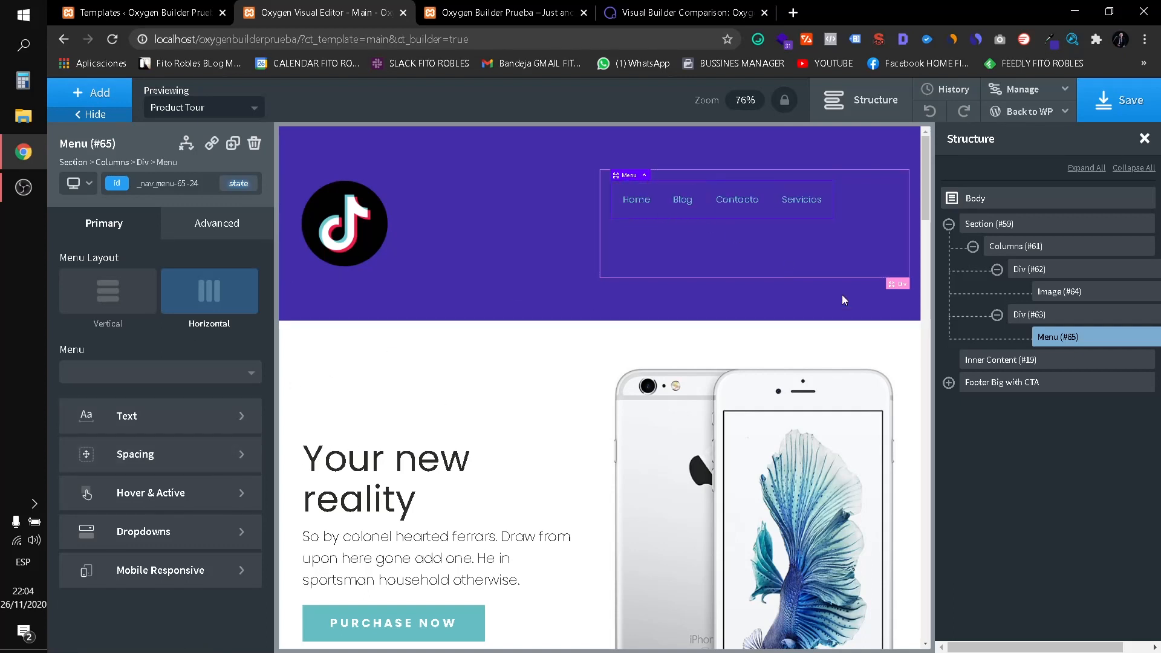
Set the menu's text color to white (#ffffff) and its font size to 22 px.
left_click(127, 428)
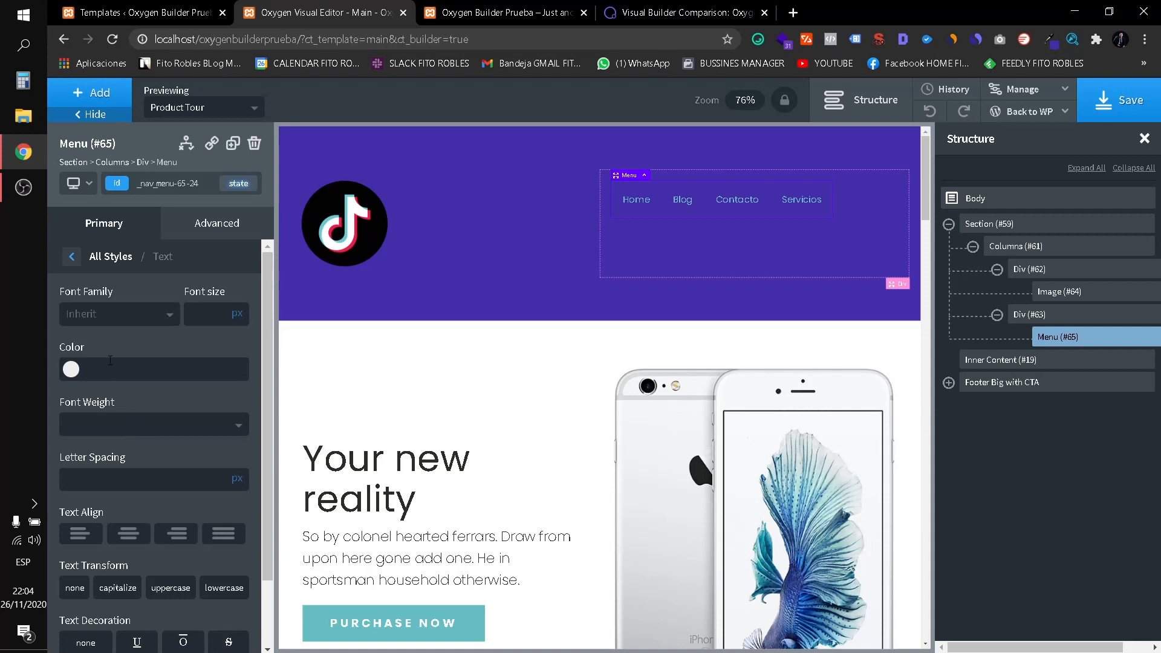
left_click(71, 370)
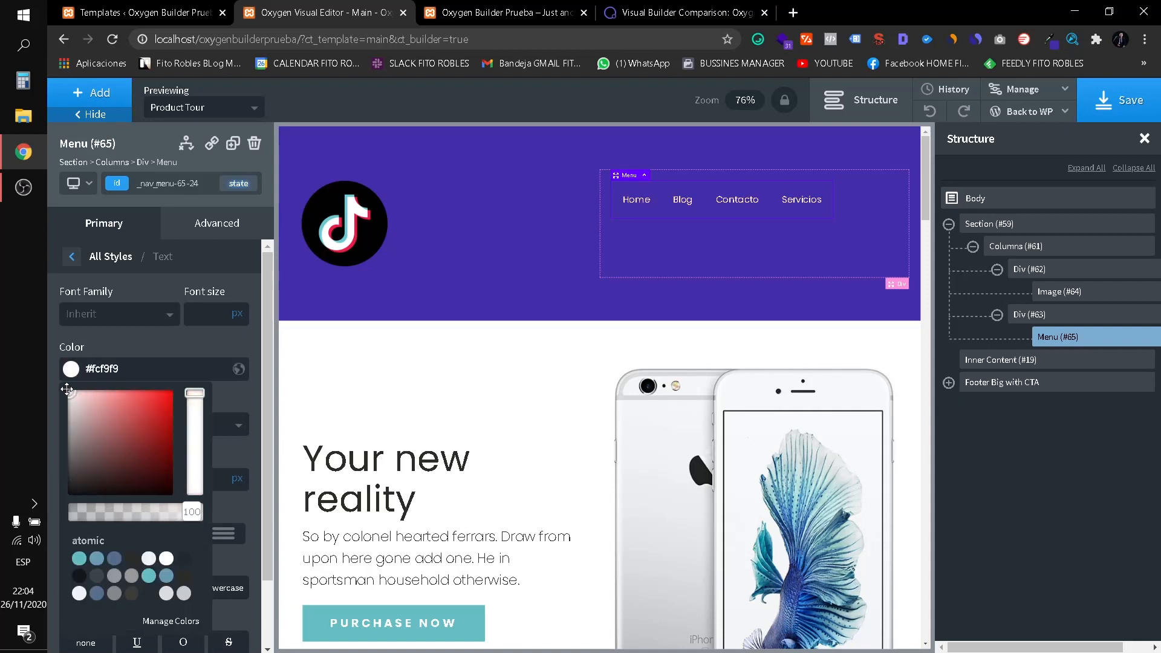
left_click(77, 370)
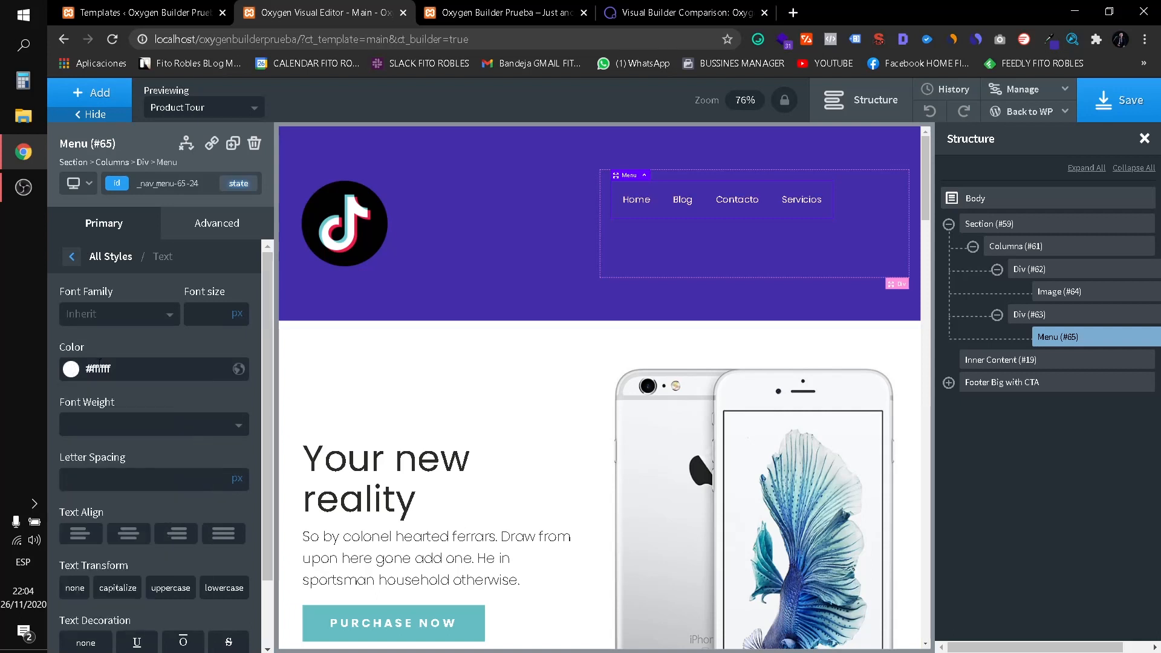
type("18")
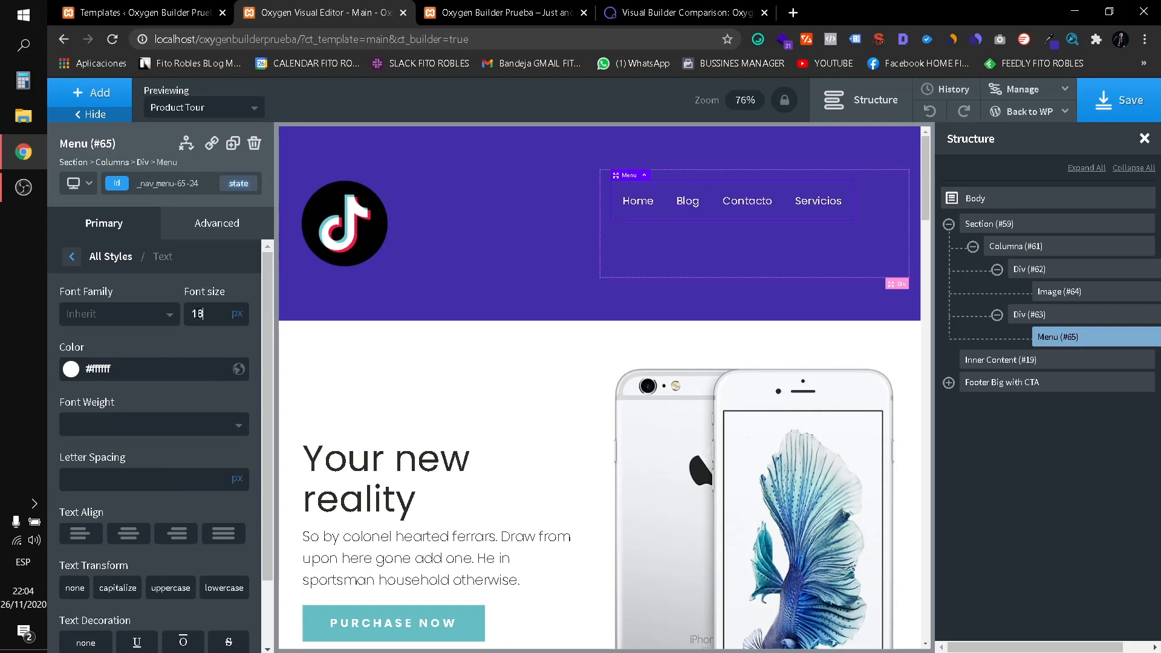
key("BackSpace")
type("22")
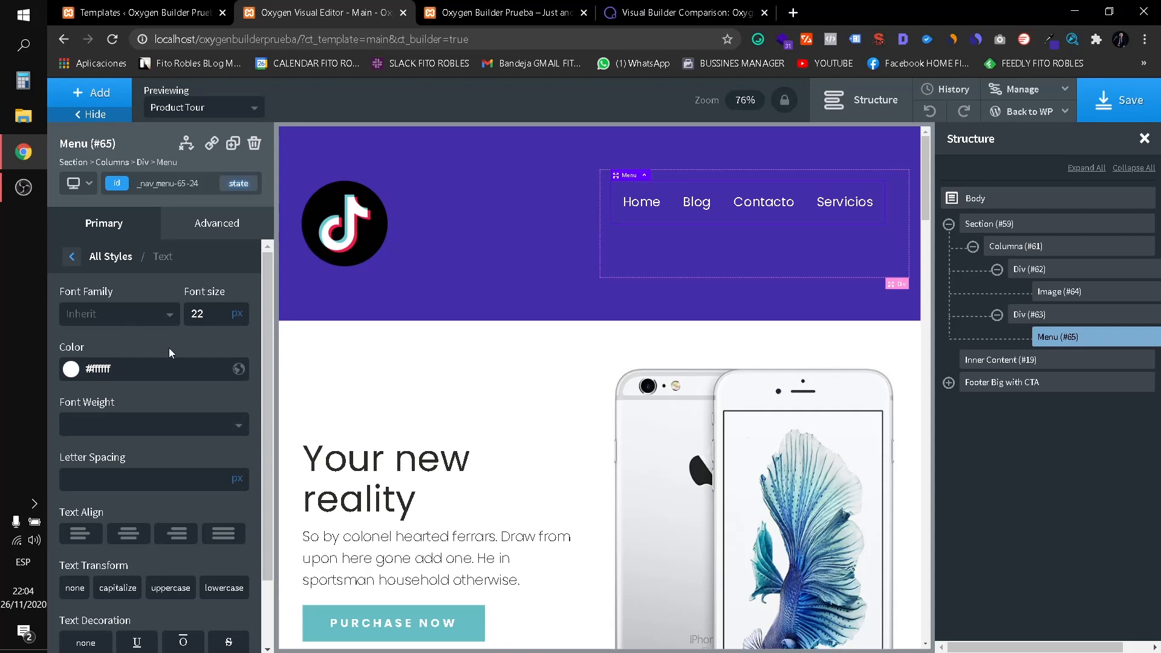
Try the Georgia, Montserrat and Default font families on the menu text, and set it to Inherit.
left_click(110, 327)
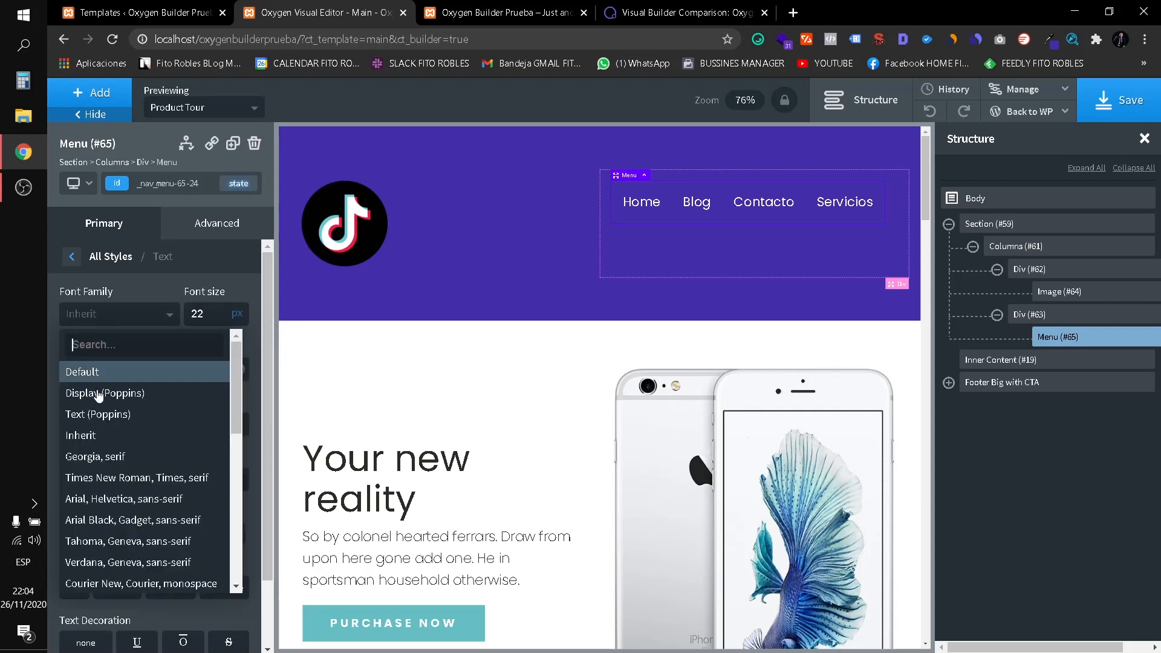
left_click(96, 458)
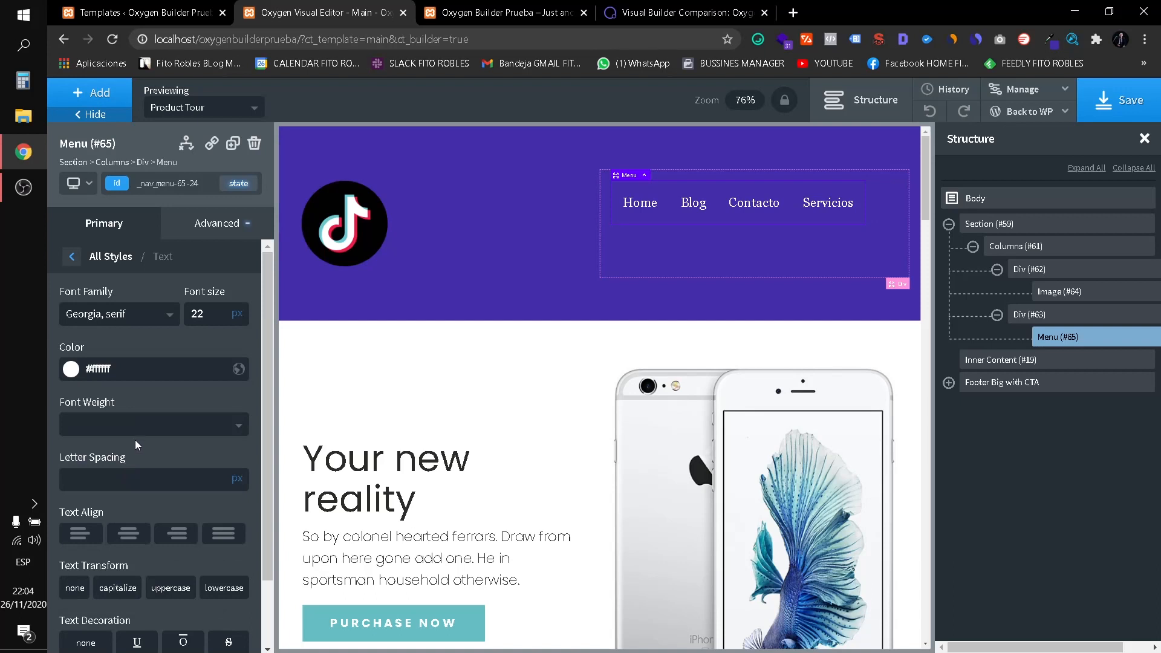
left_click(121, 306)
scroll(145, 476, "down", 3)
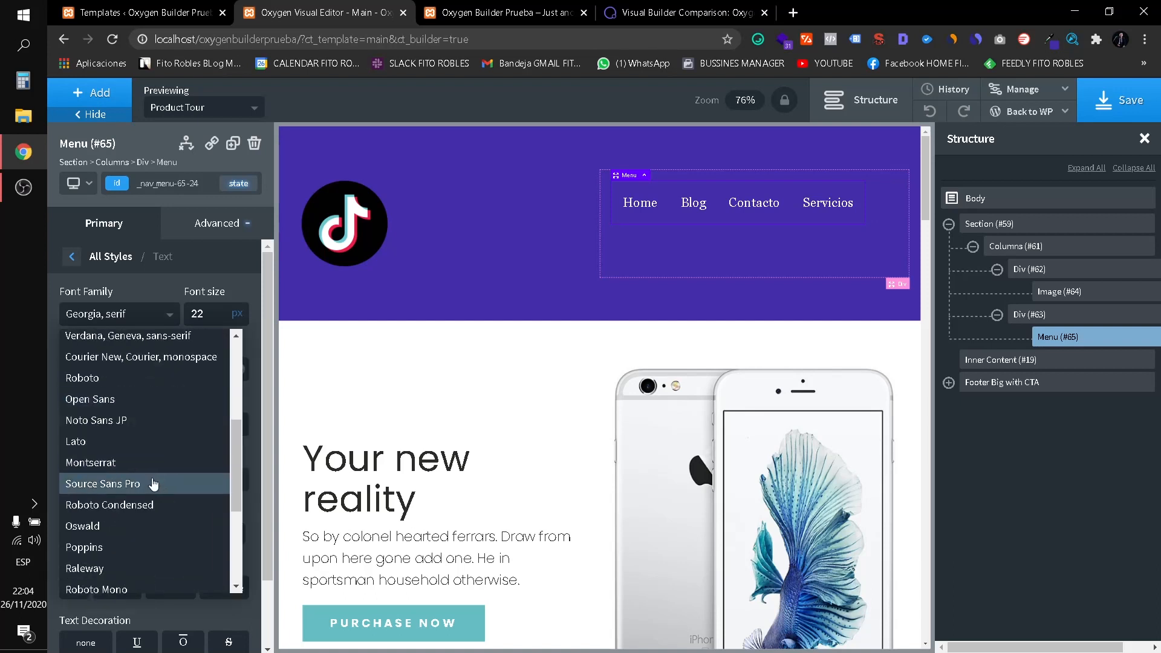
left_click(146, 462)
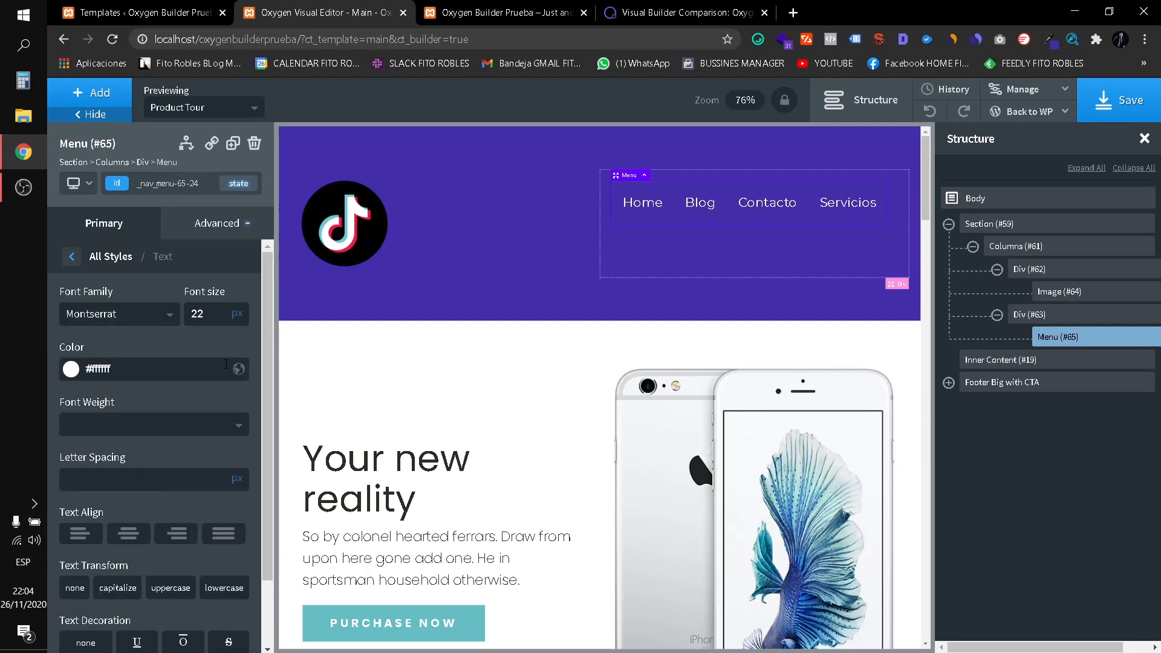
left_click(133, 320)
left_click(121, 371)
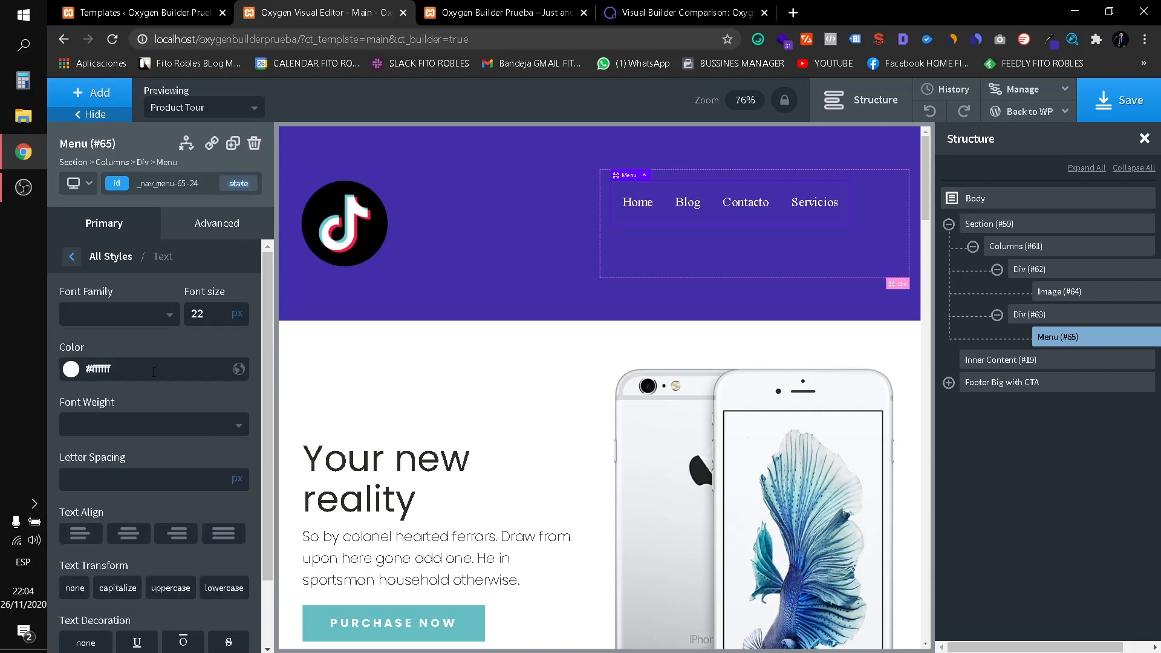
left_click(137, 328)
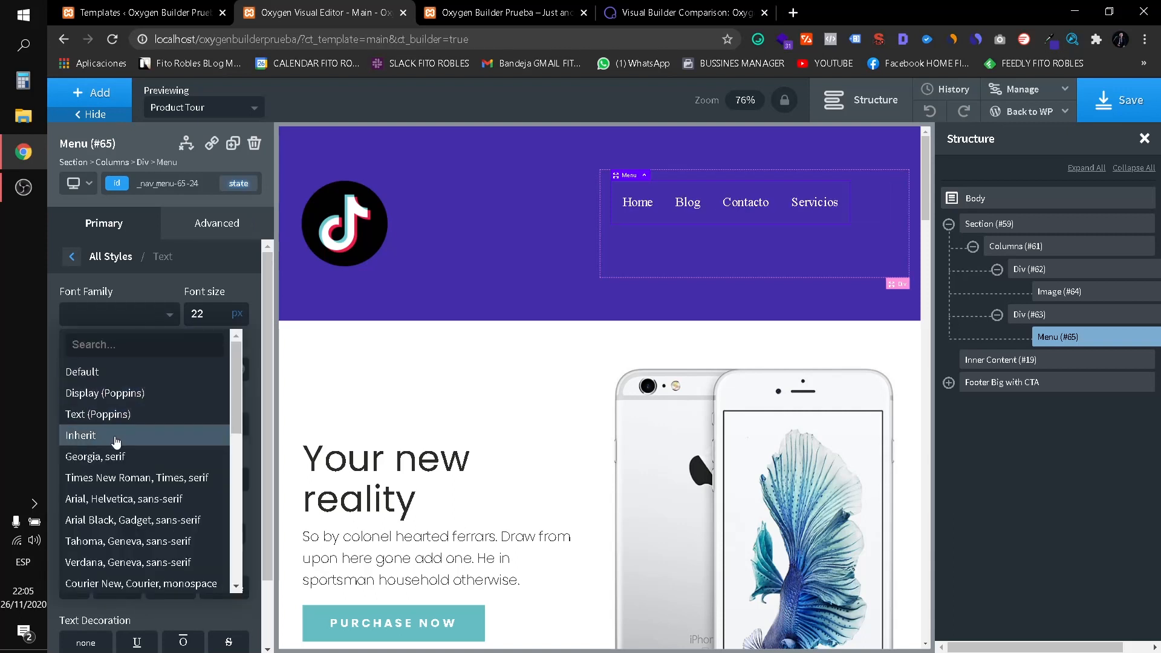
left_click(121, 436)
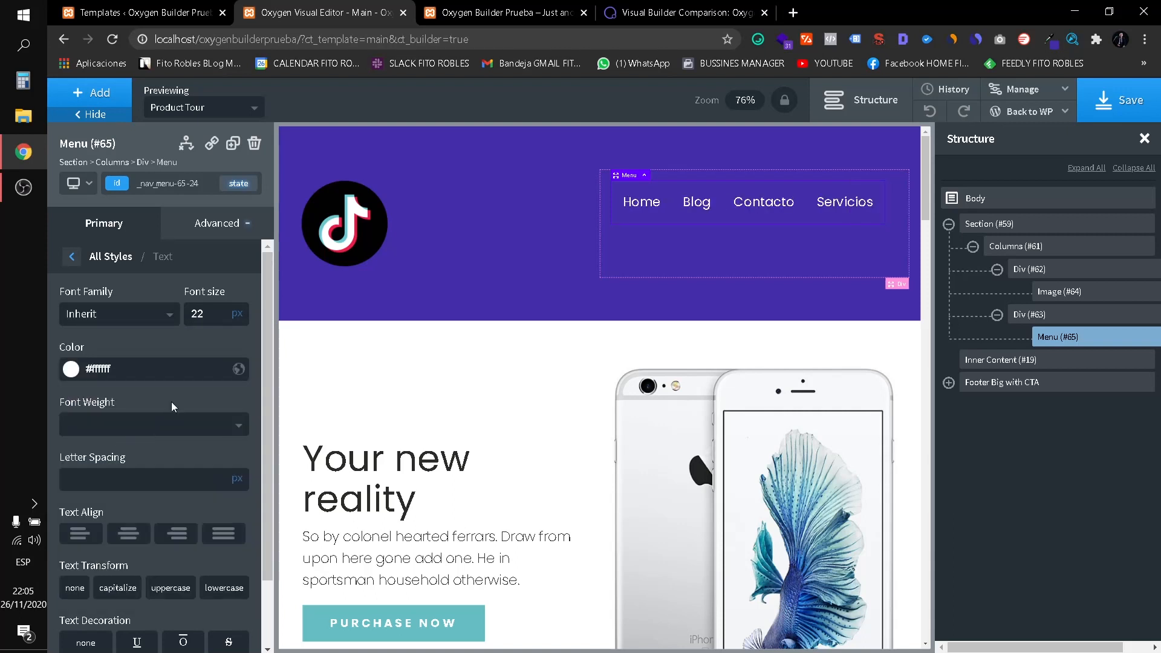
Set the header menu text's font weight to 500 and its text alignment to center.
left_click(103, 427)
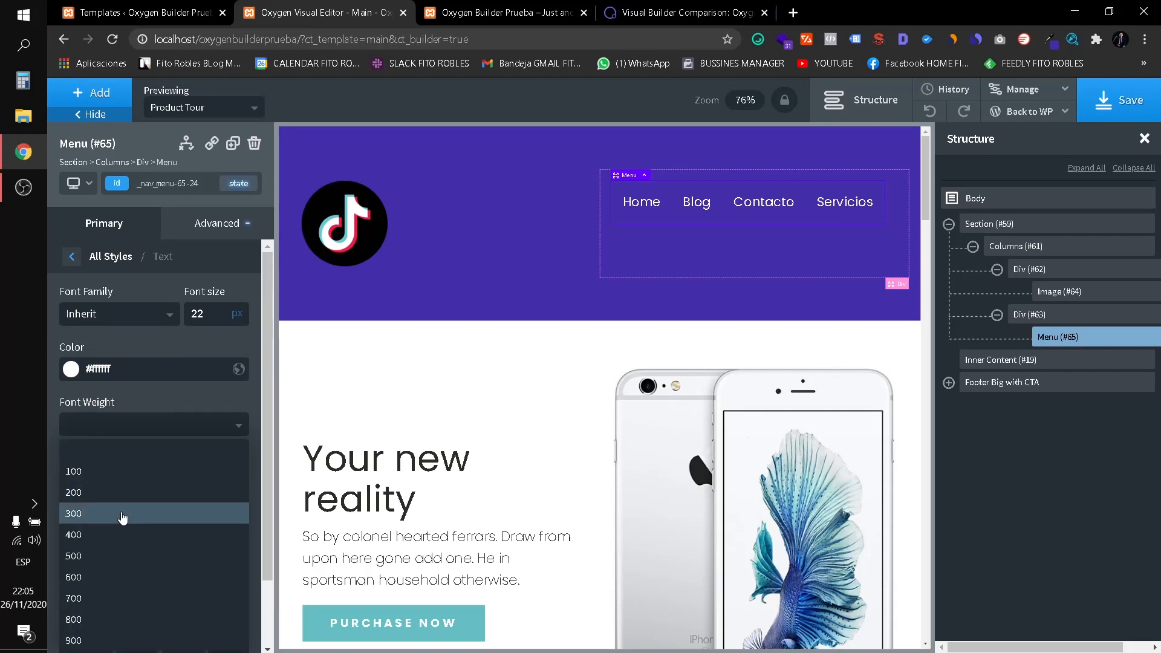
scroll(115, 562, "down", 1)
left_click(94, 561)
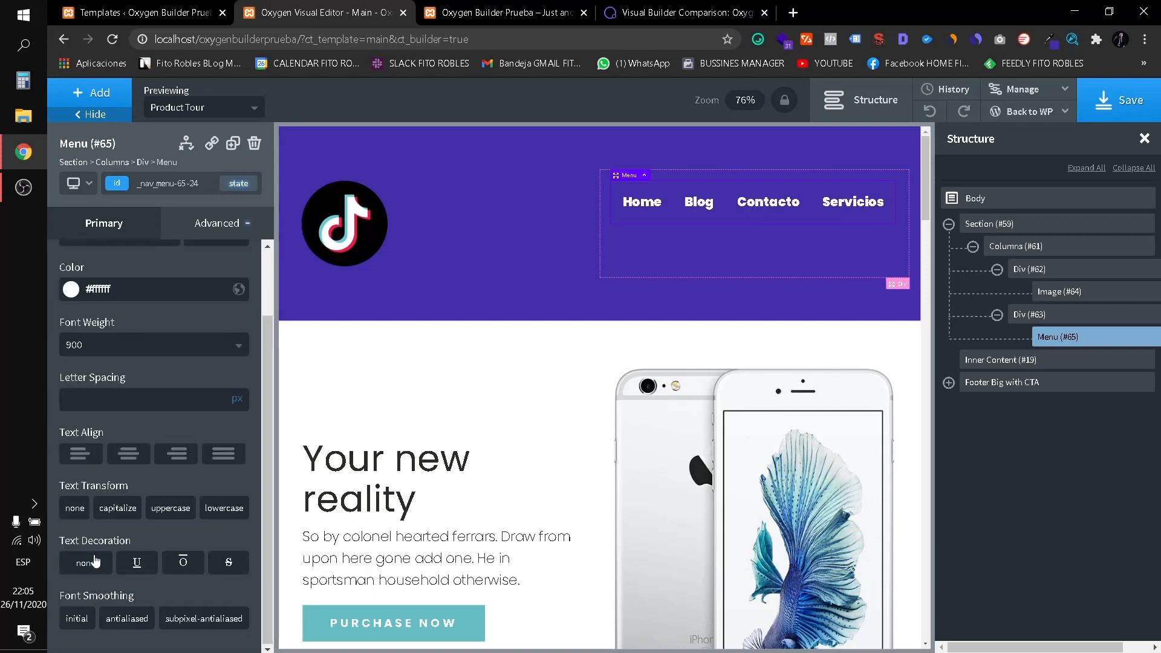
left_click(140, 356)
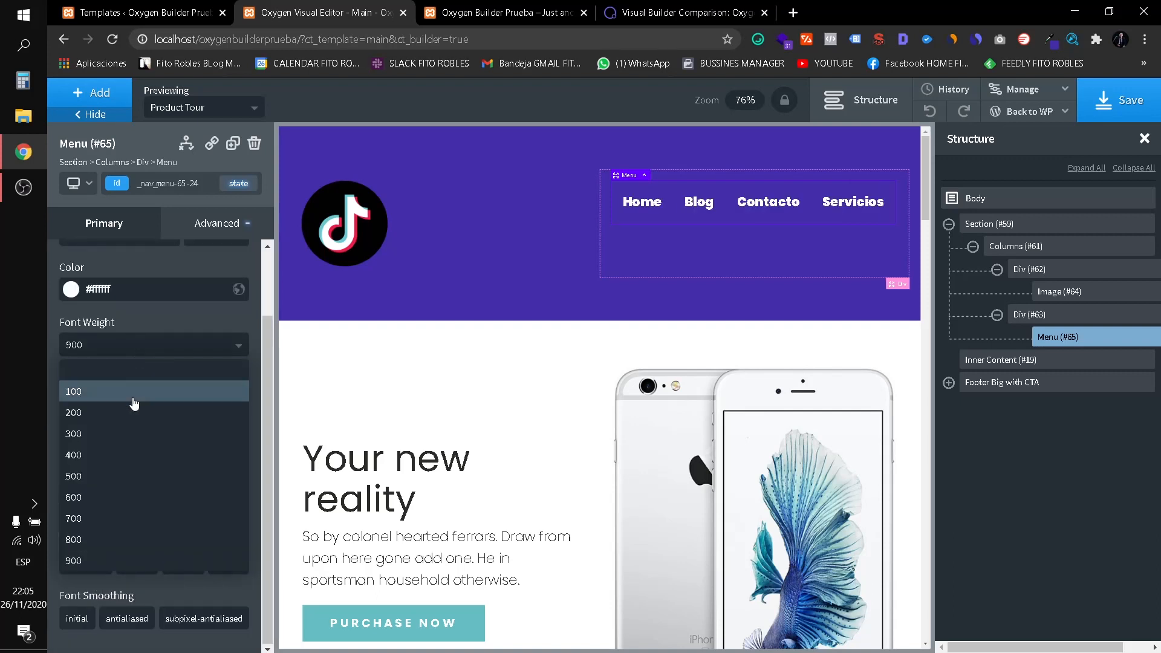
left_click(103, 481)
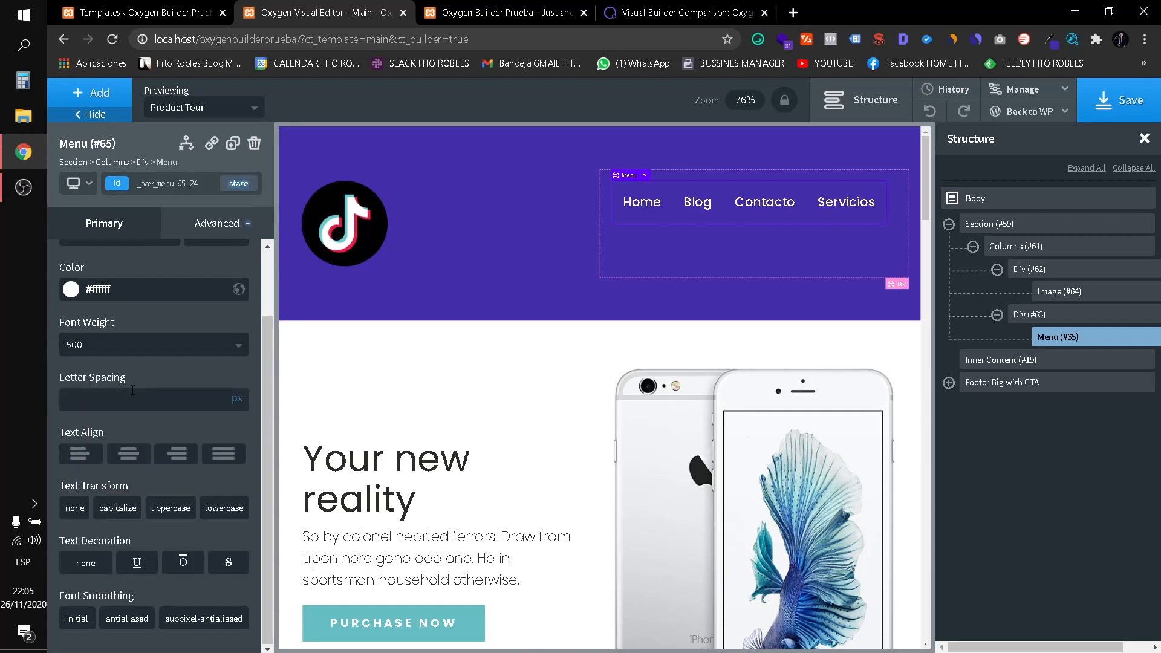
left_click(139, 460)
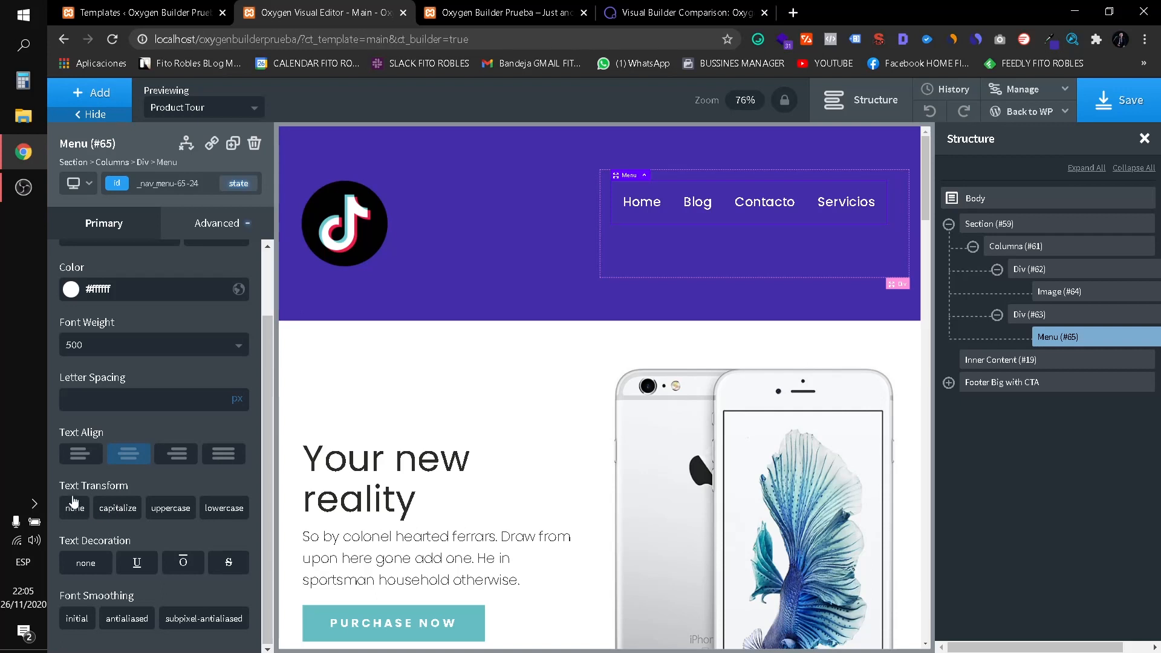
Compare the uppercase and lowercase text transforms on the menu items and apply capitalize.
left_click(108, 517)
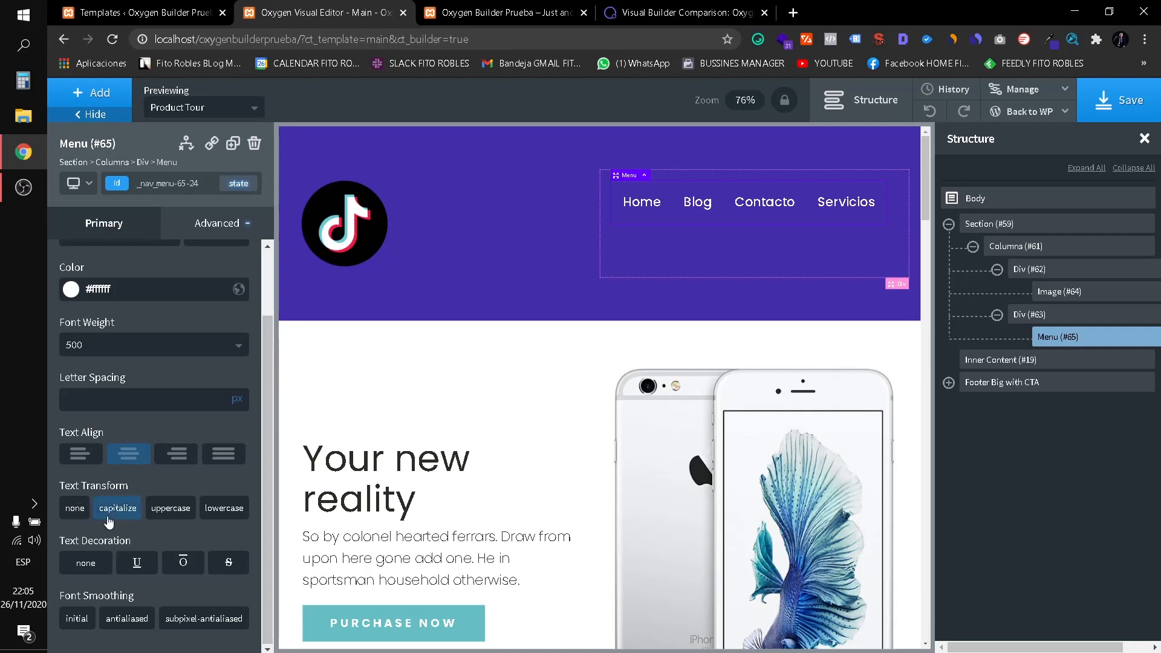
left_click(161, 514)
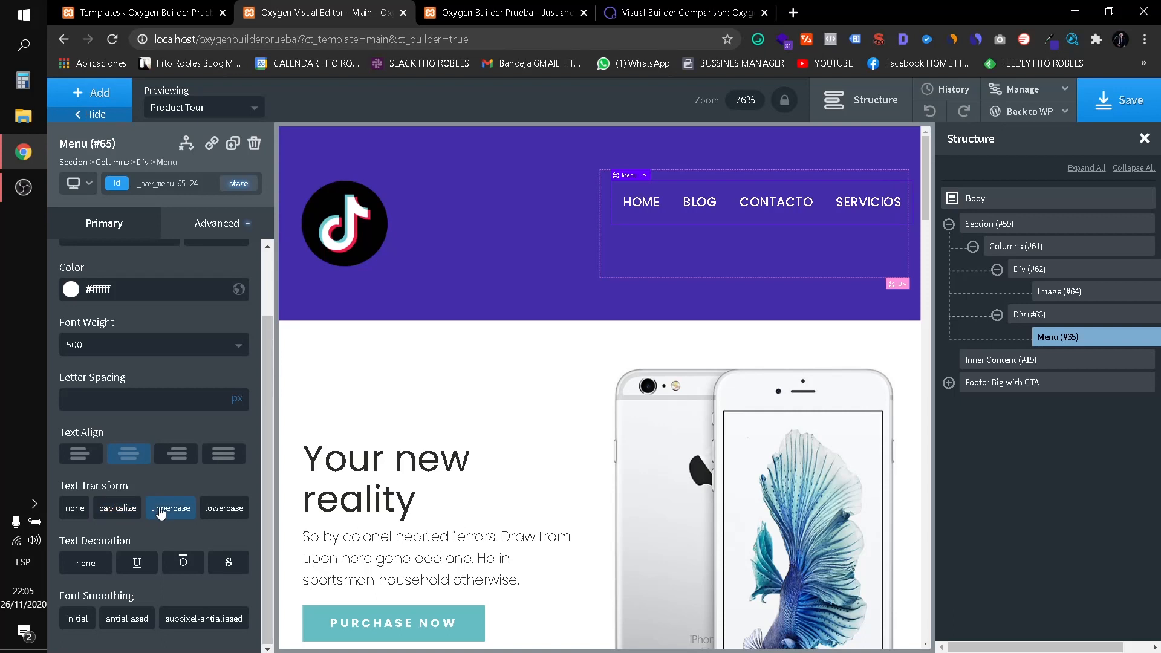
left_click(222, 514)
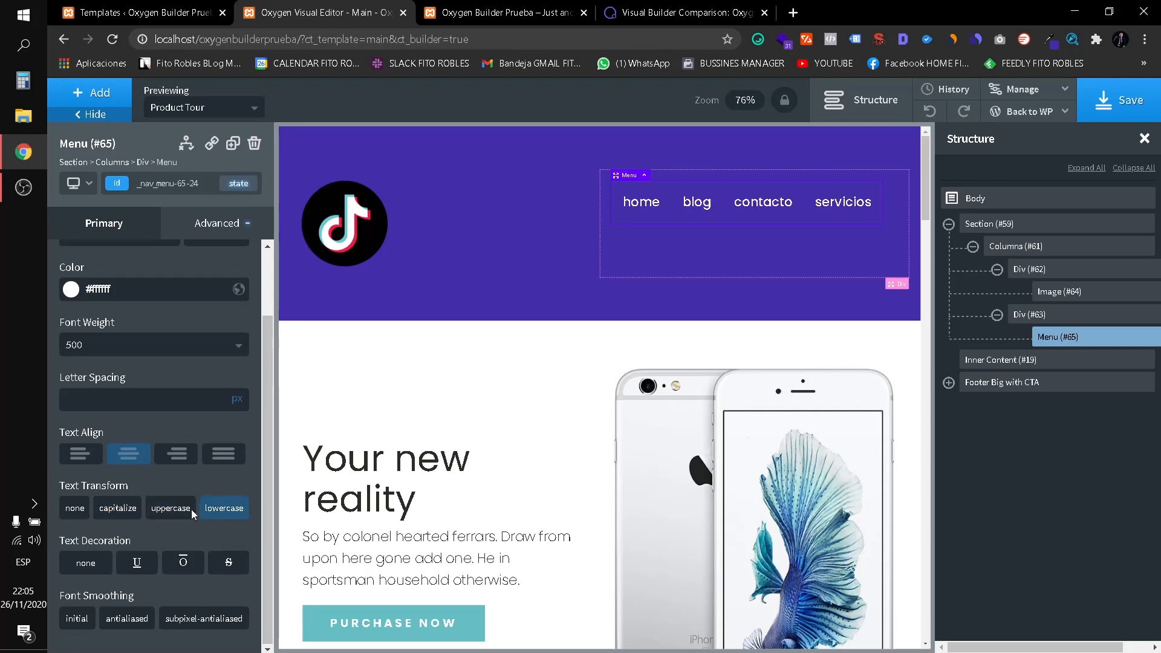
left_click(119, 513)
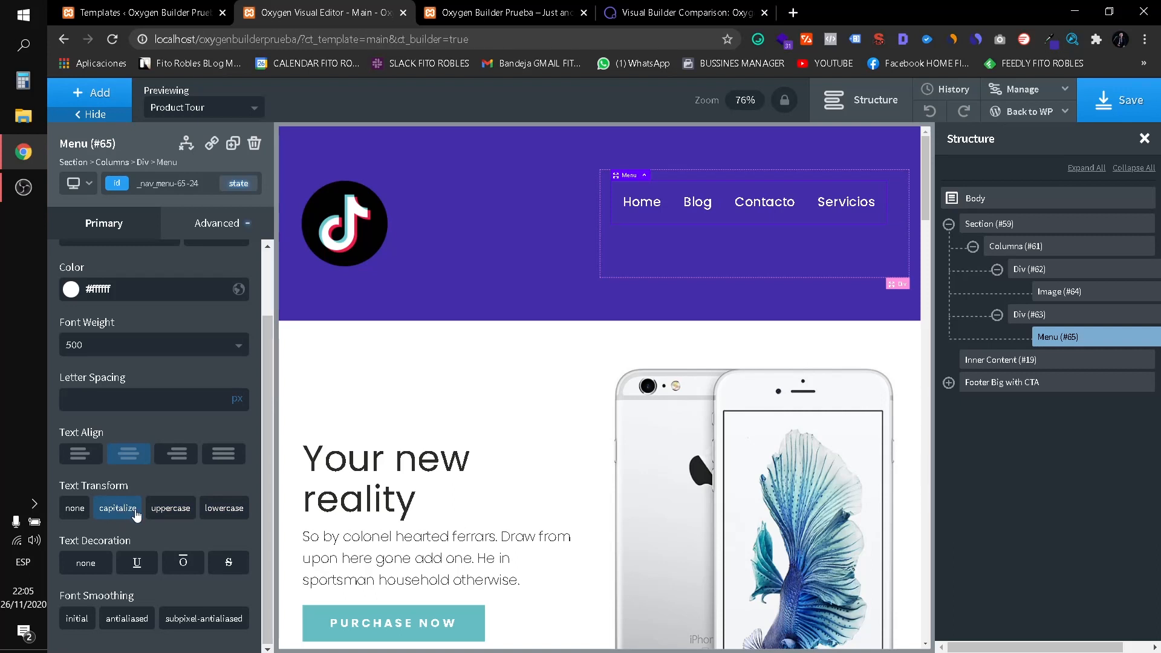
Try the underline and overline text decorations on the menu items.
left_click(125, 562)
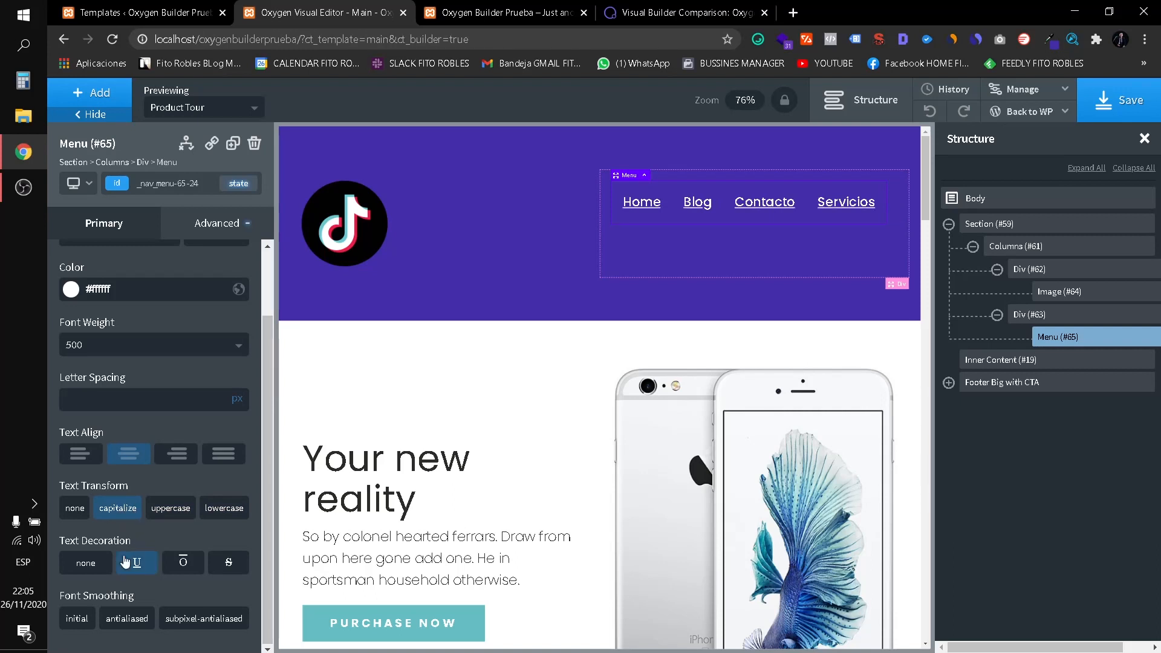
left_click(125, 562)
left_click(177, 563)
left_click(178, 562)
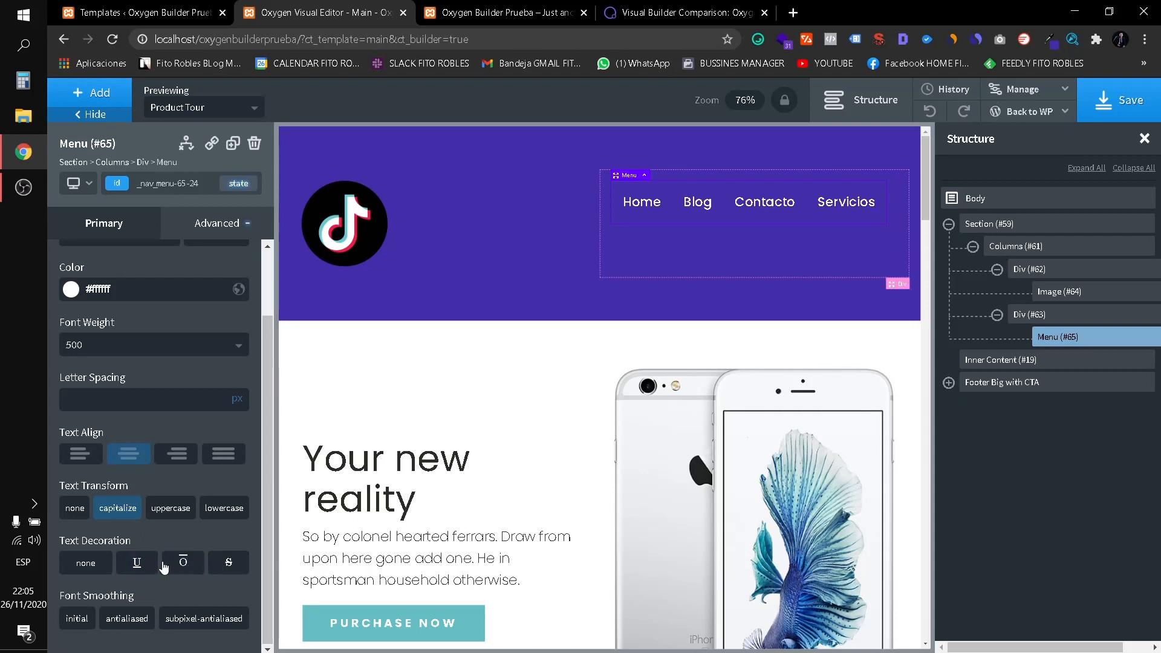
Review the header menu's padding and margin settings.
scroll(90, 454, "up", 2)
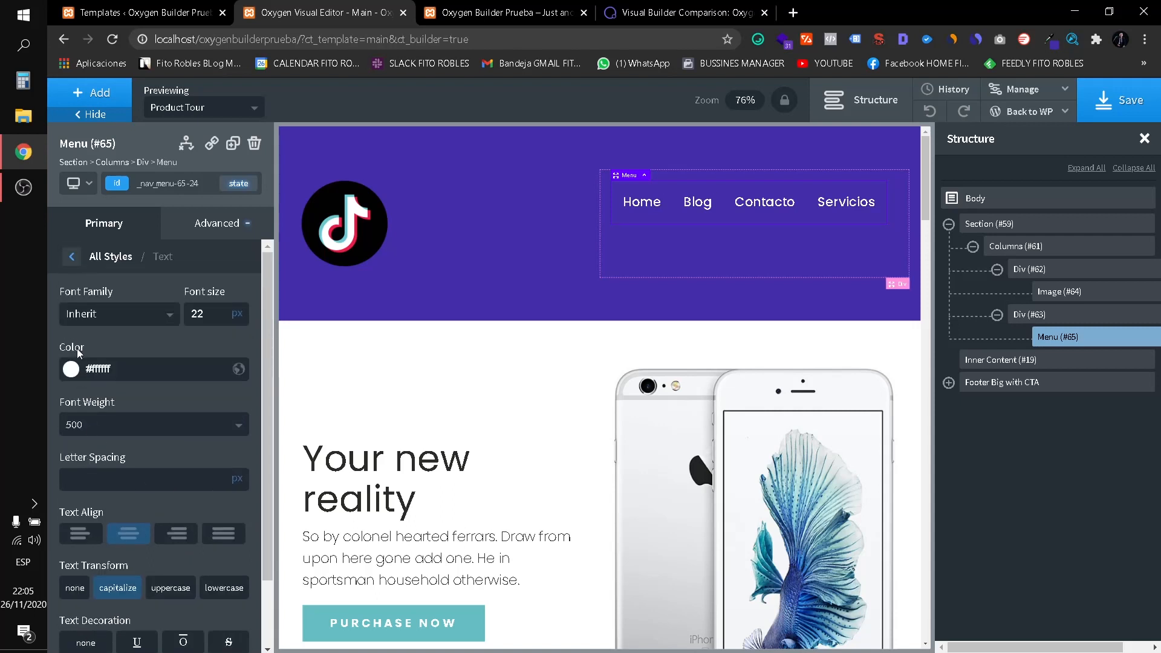
left_click(70, 257)
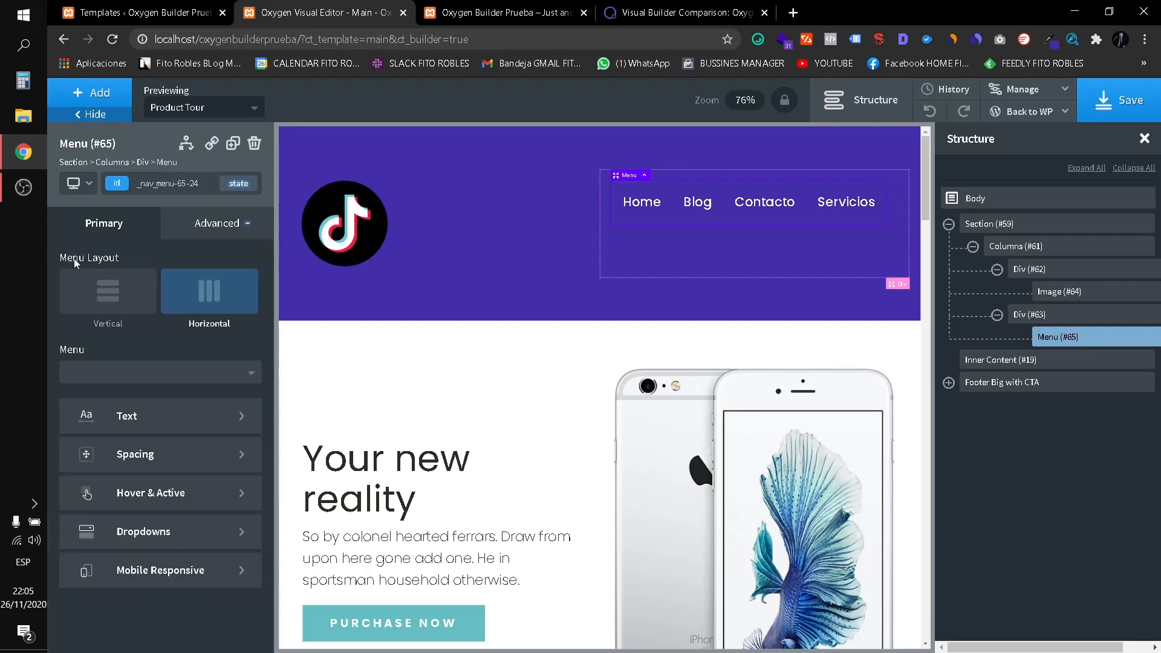
left_click(168, 458)
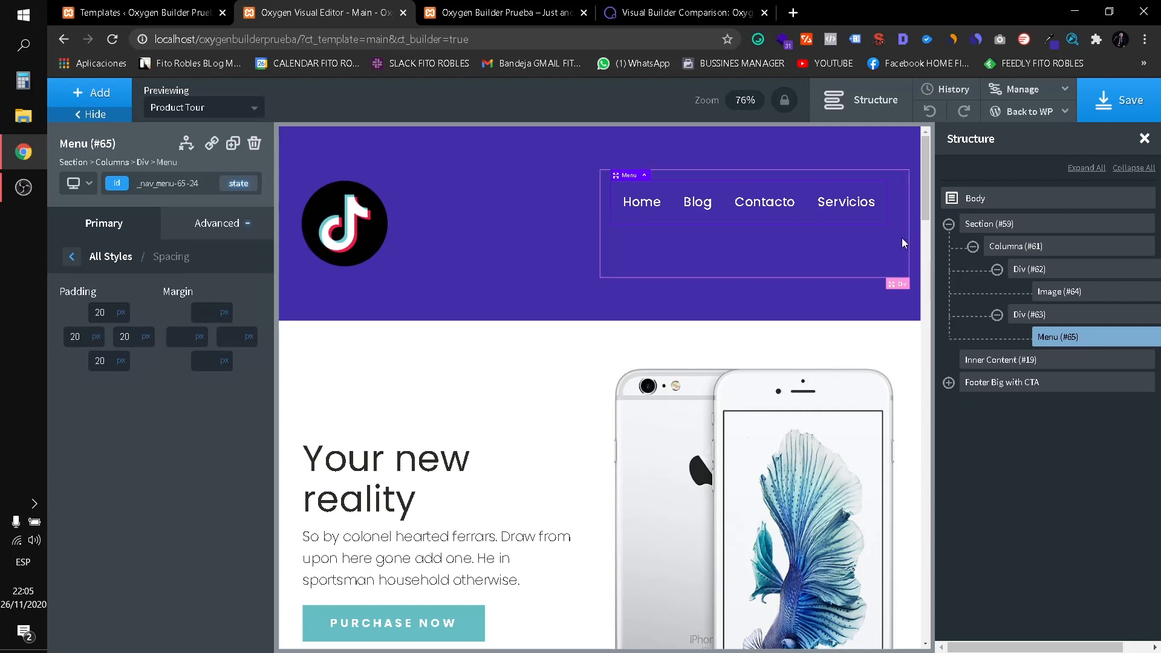
left_click(71, 256)
For screens less than 480px, stack the menu's div contents vertically and align them center horizontally and middle vertically.
left_click(88, 182)
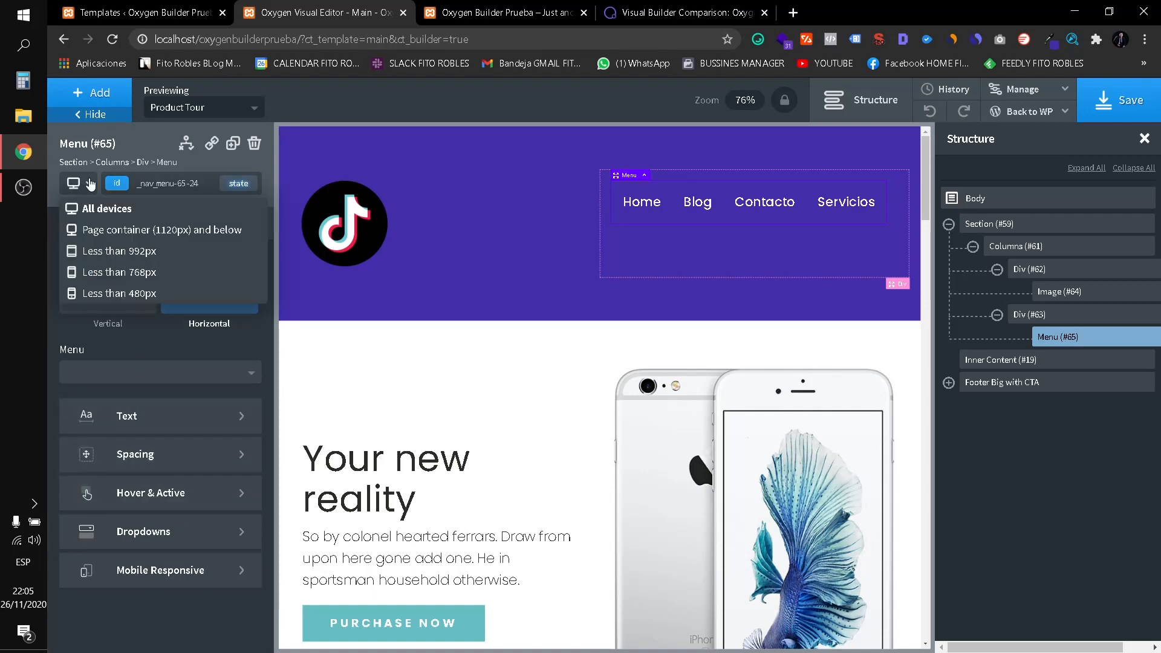
left_click(152, 293)
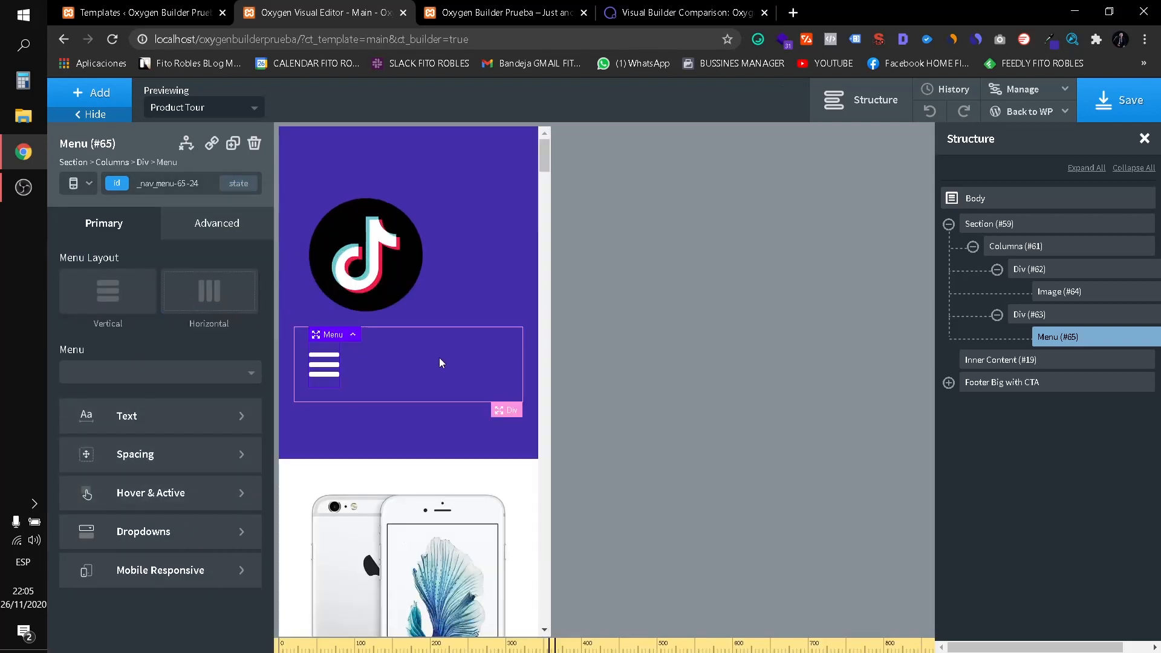
left_click(467, 348)
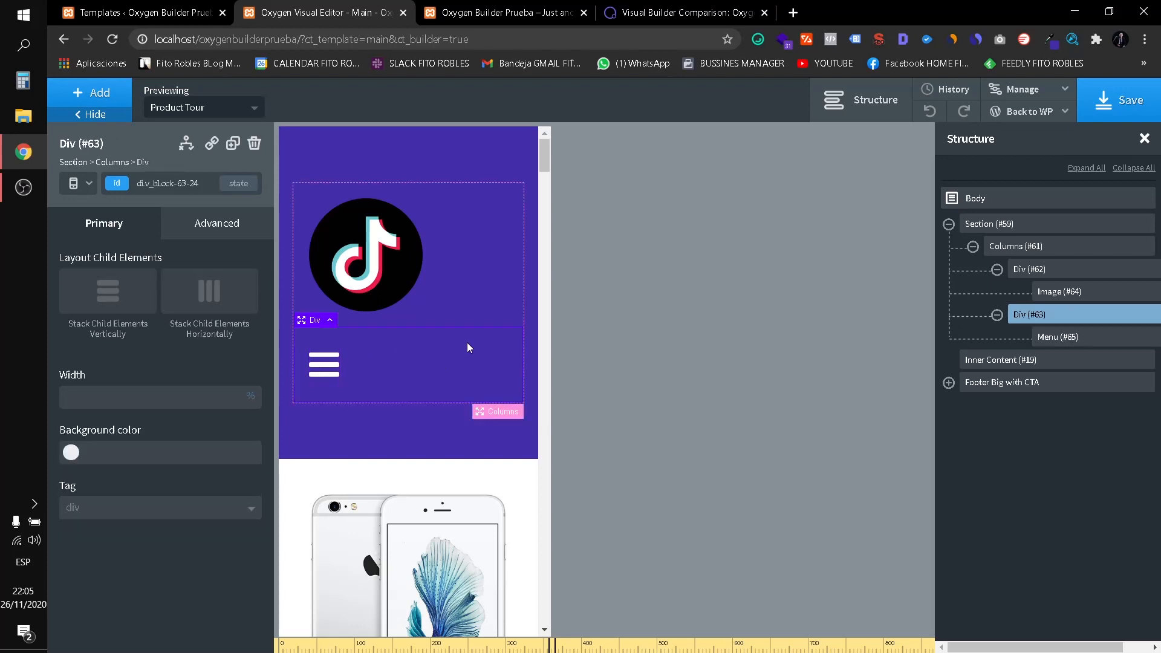
left_click(121, 294)
left_click(157, 402)
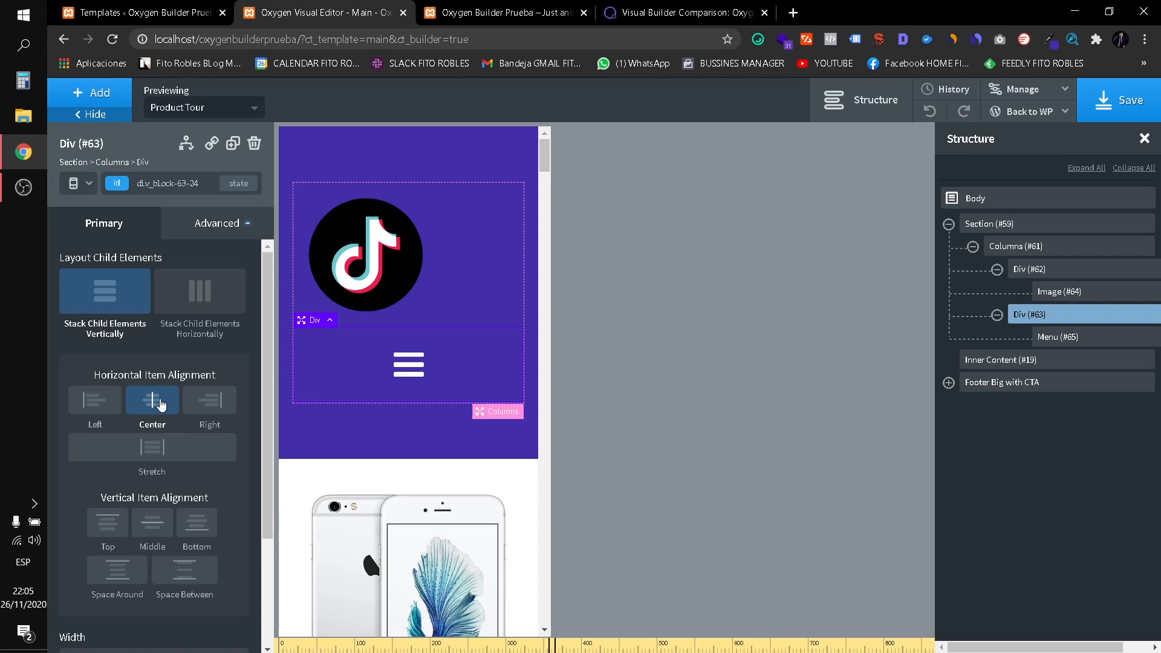
left_click(152, 522)
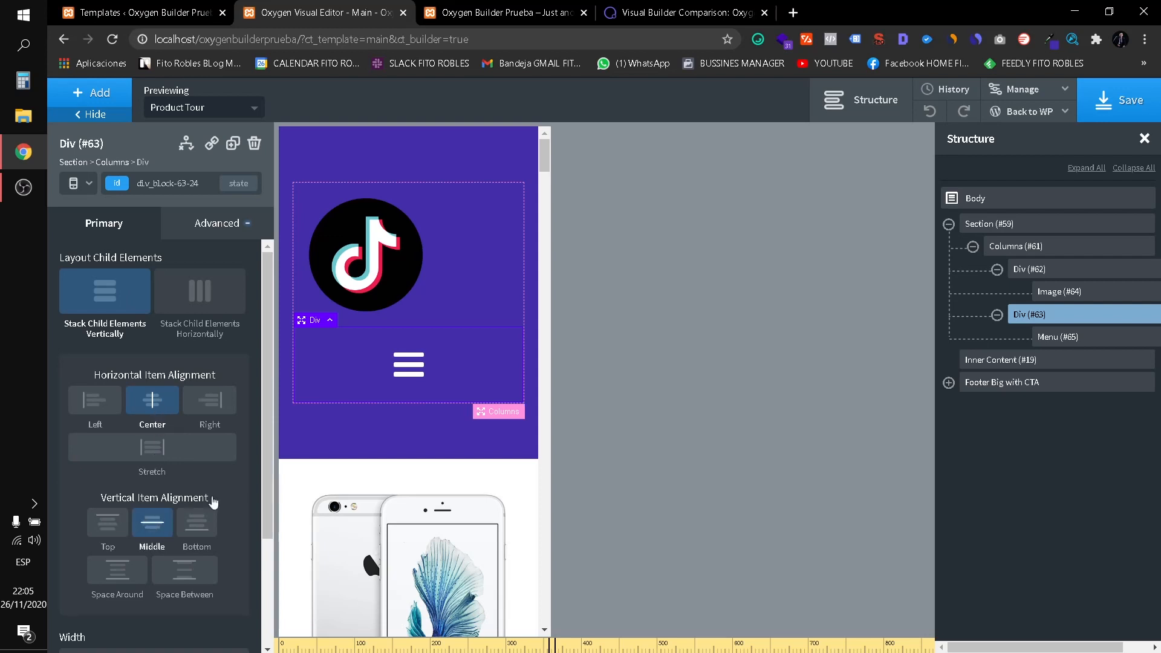
Stack the logo's div contents vertically on the mobile layout, aligned center horizontally and middle vertically.
left_click(293, 299)
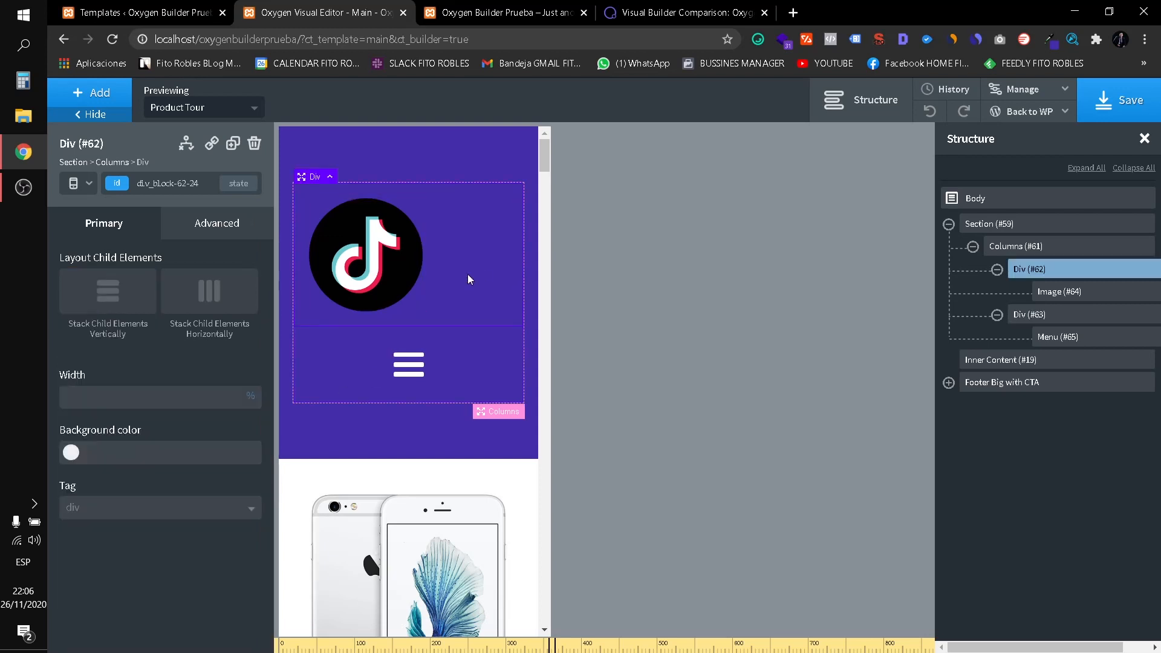
left_click(132, 327)
left_click(158, 413)
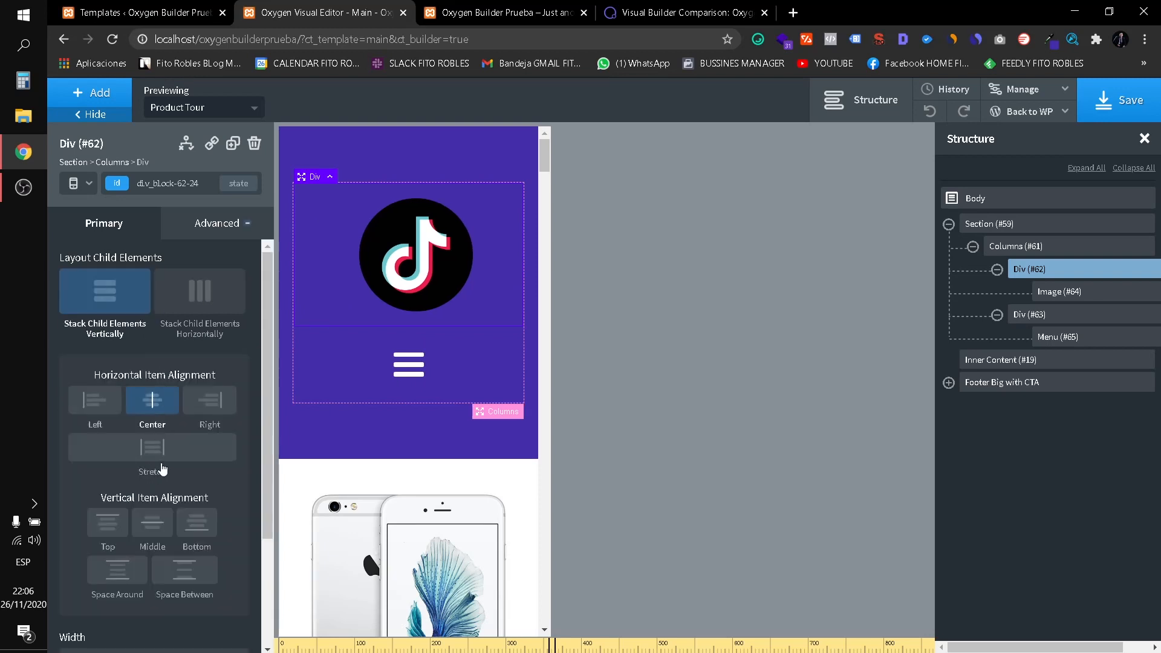
left_click(153, 526)
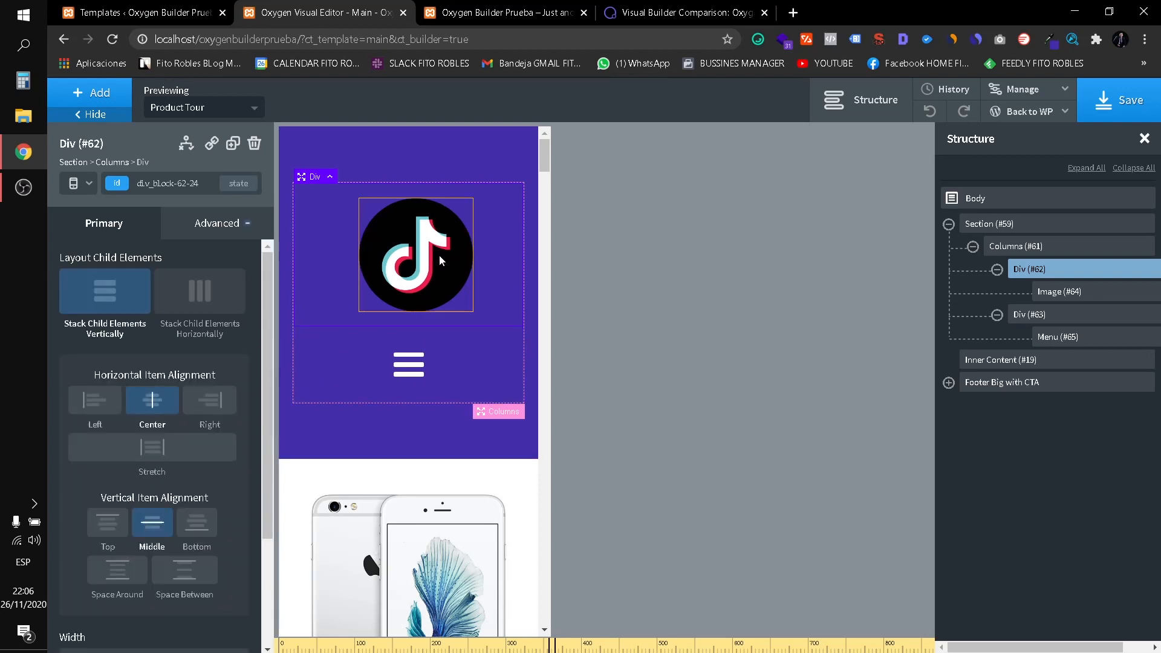
Return to the all-devices view and replace the header logo image with an uploaded versus.png.
left_click(439, 255)
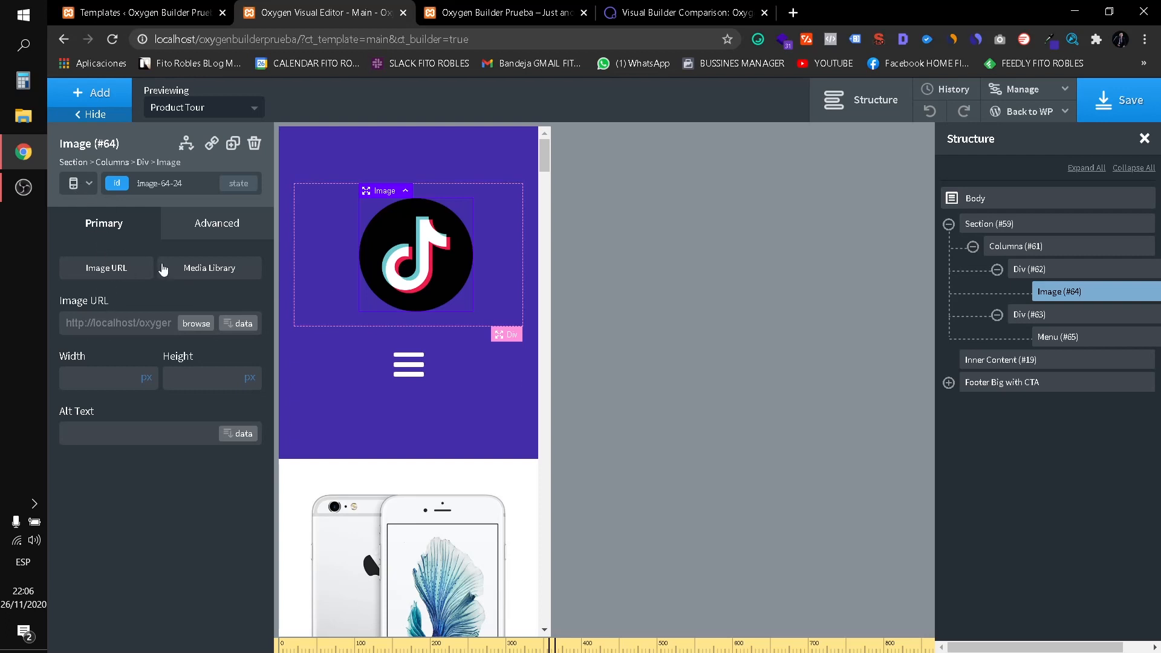
left_click(90, 185)
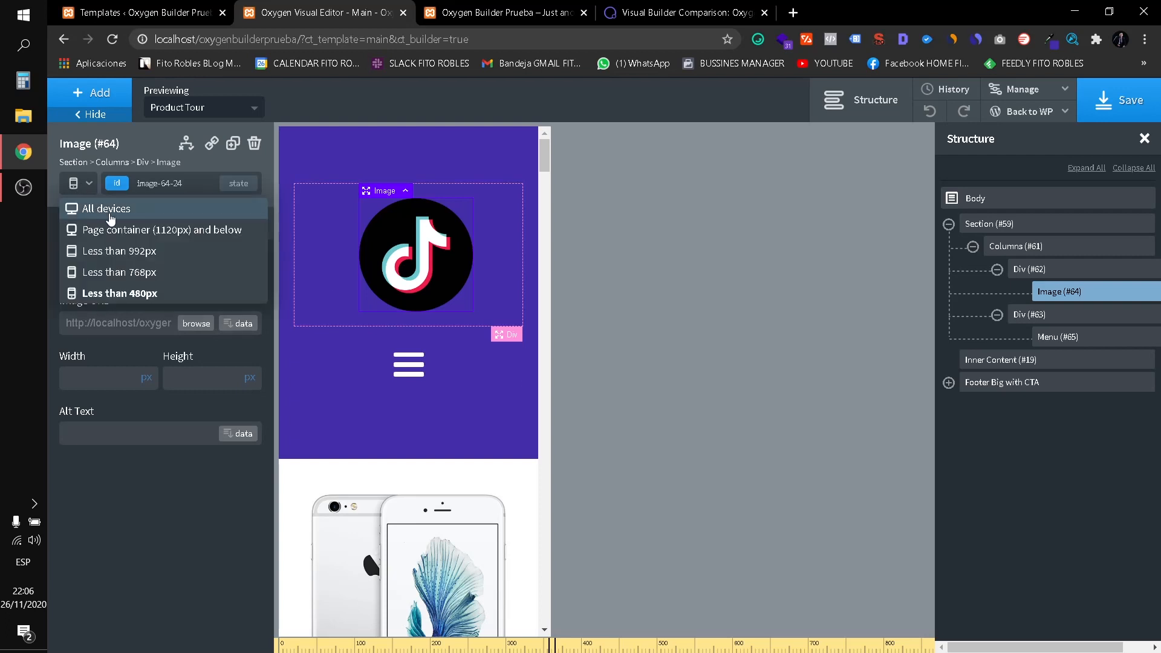
left_click(100, 208)
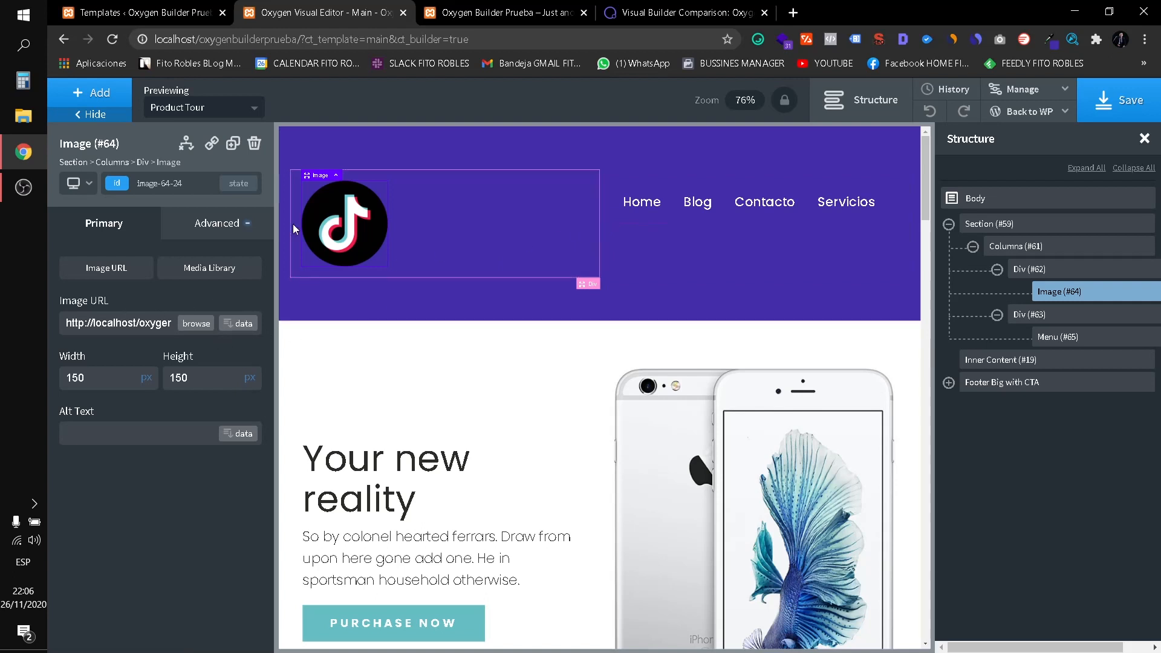
left_click(196, 323)
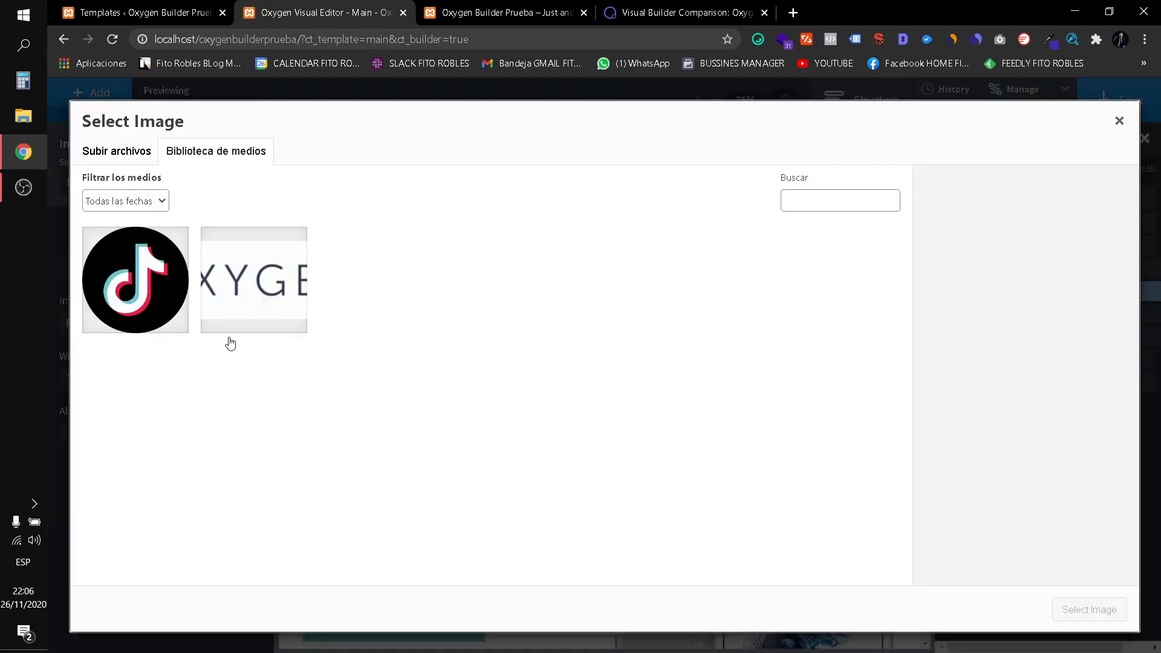
left_click(117, 152)
left_click(554, 370)
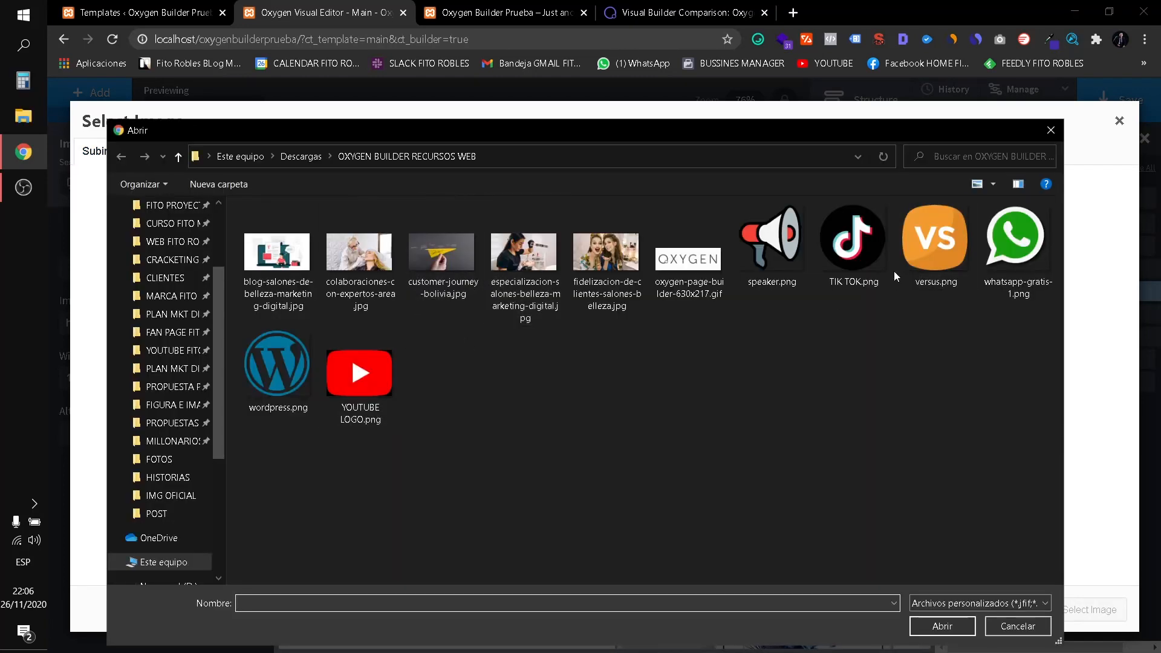
left_click(288, 372)
double_click(956, 272)
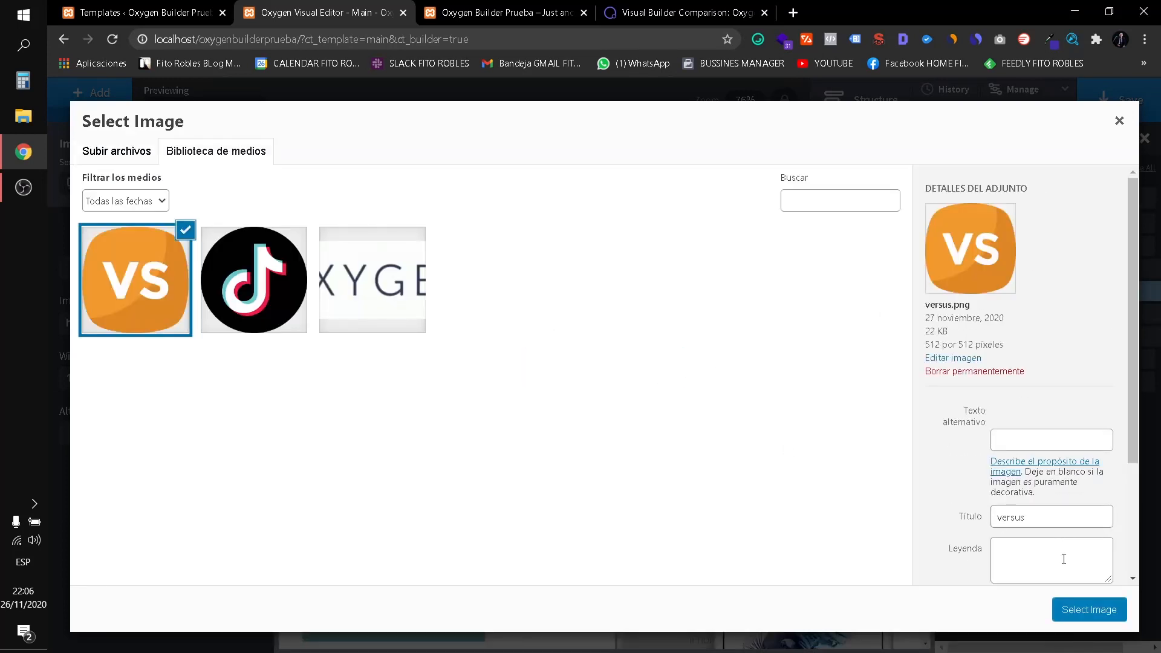
left_click(1071, 614)
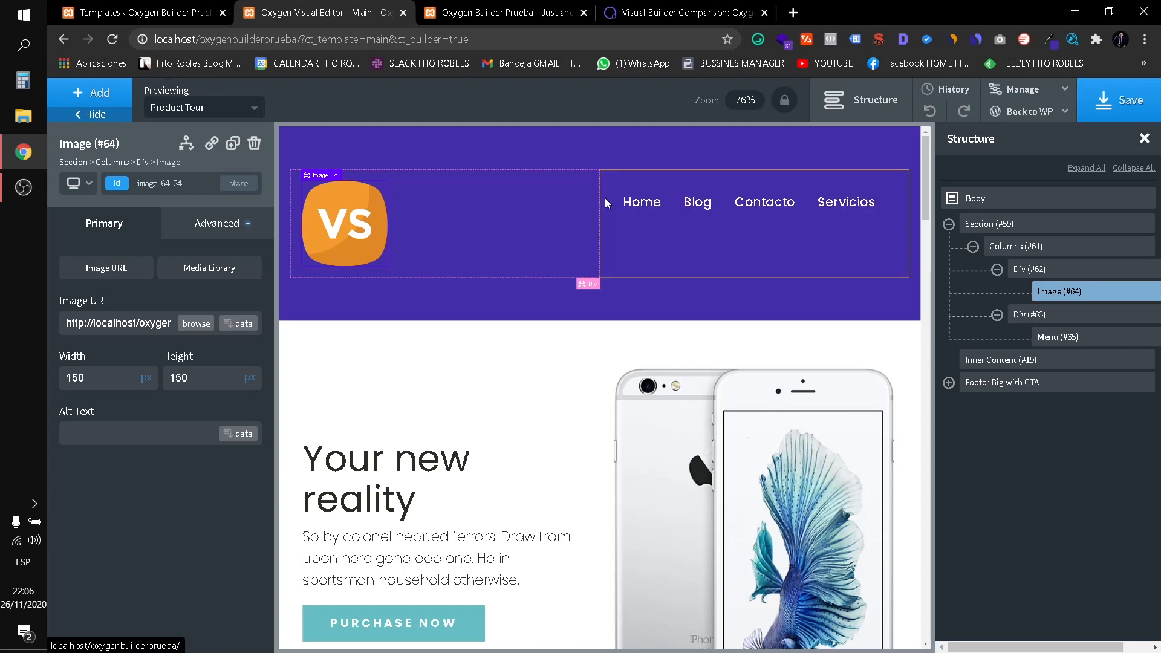
Set the header menu's hover text color to black, #000000.
left_click(1069, 338)
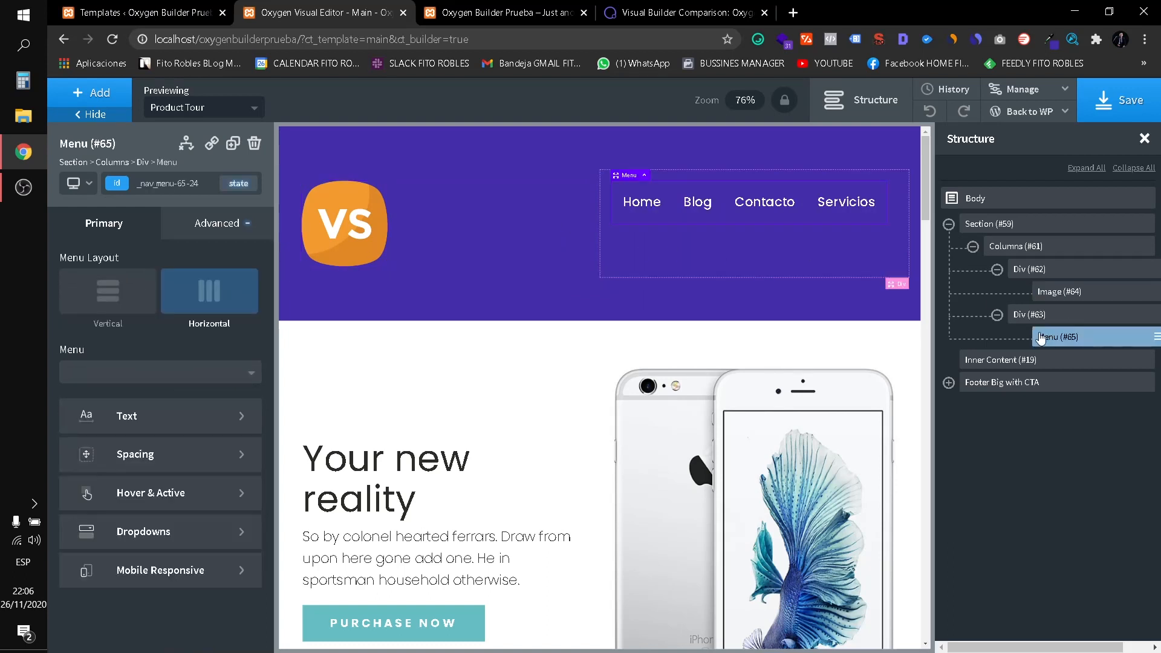
left_click(118, 492)
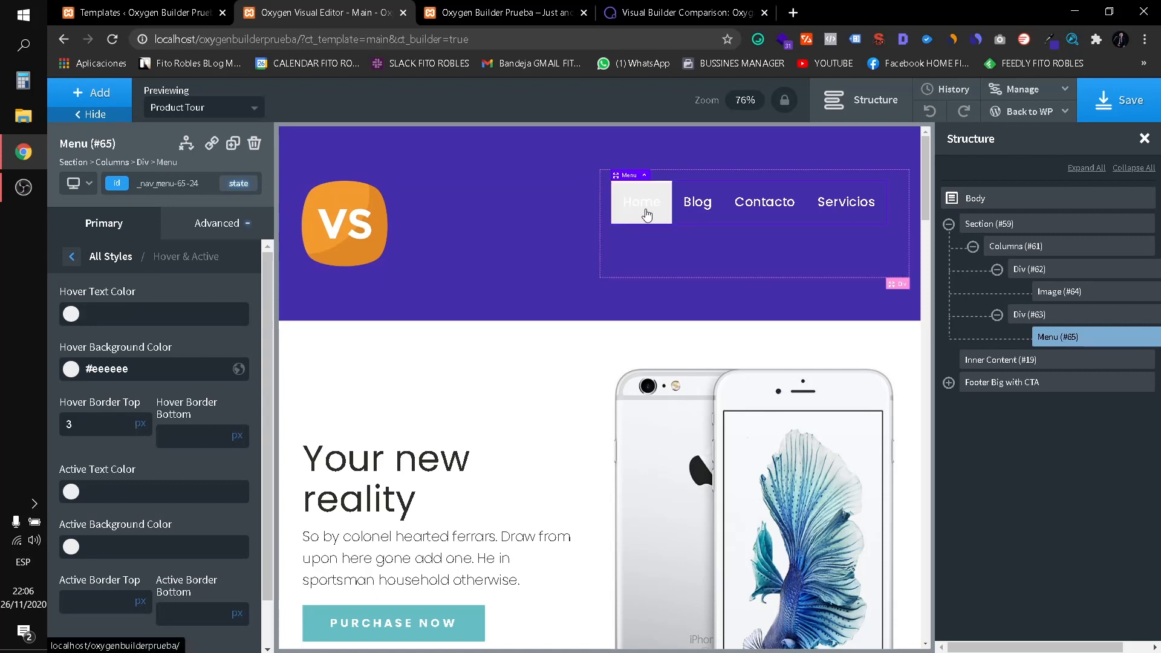
left_click(71, 314)
left_click_drag(119, 370, 182, 446)
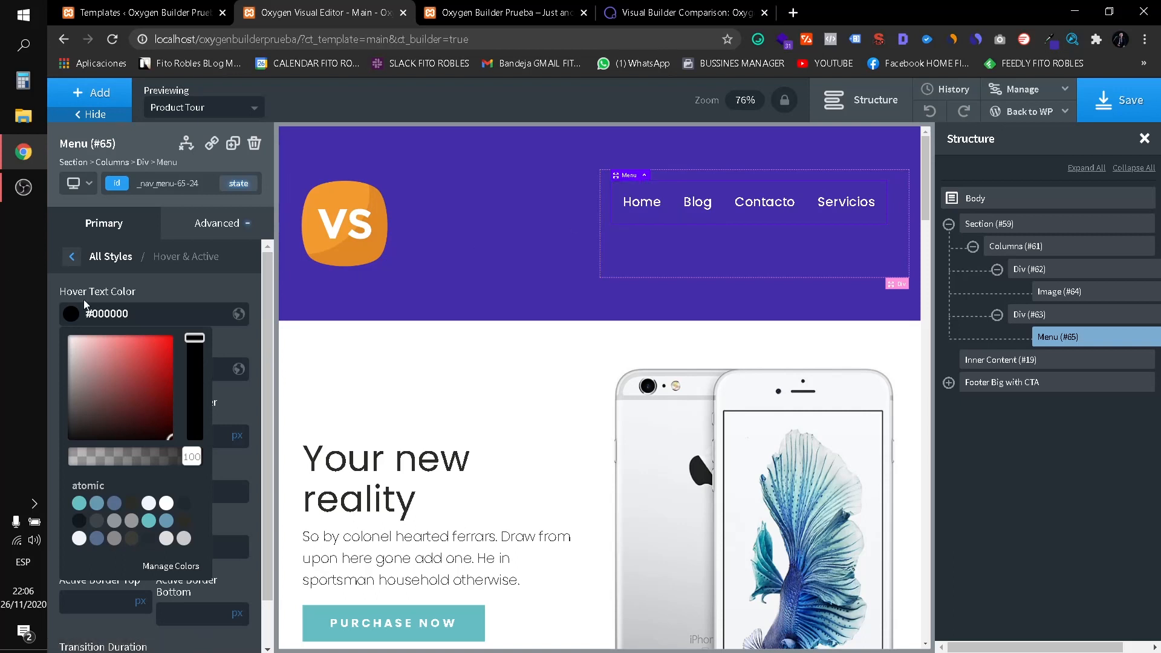
left_click(74, 322)
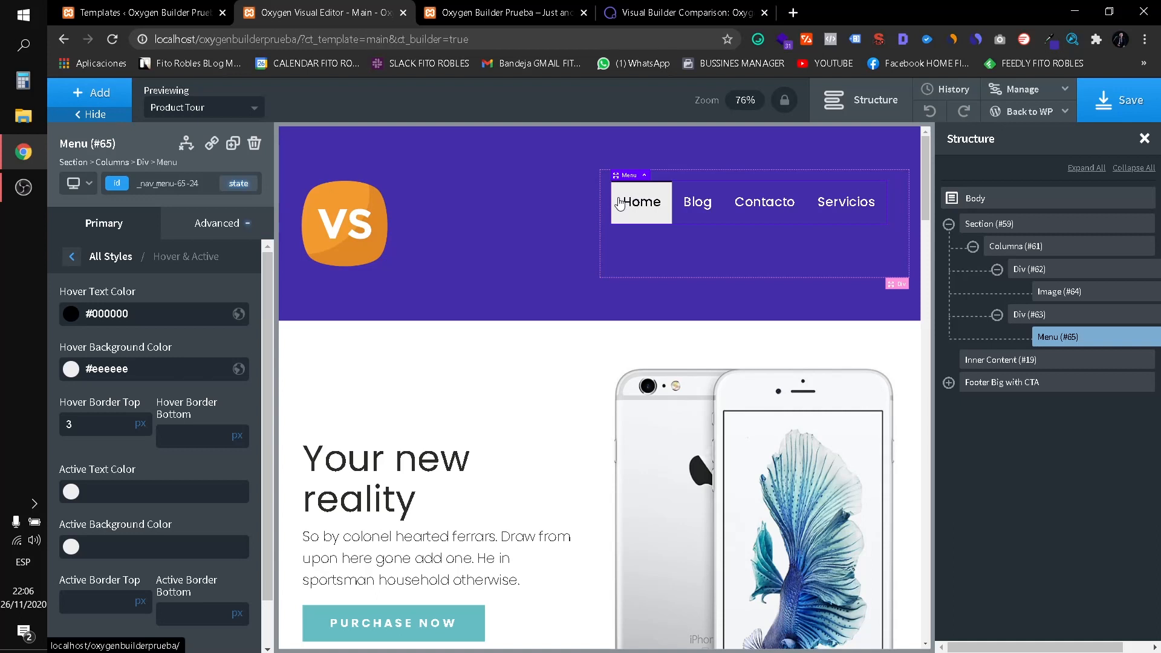
Try red #ff0000 as the menu's hover background color, then apply the Primary blue from the atomic palette.
left_click(68, 369)
left_click_drag(148, 429, 286, 368)
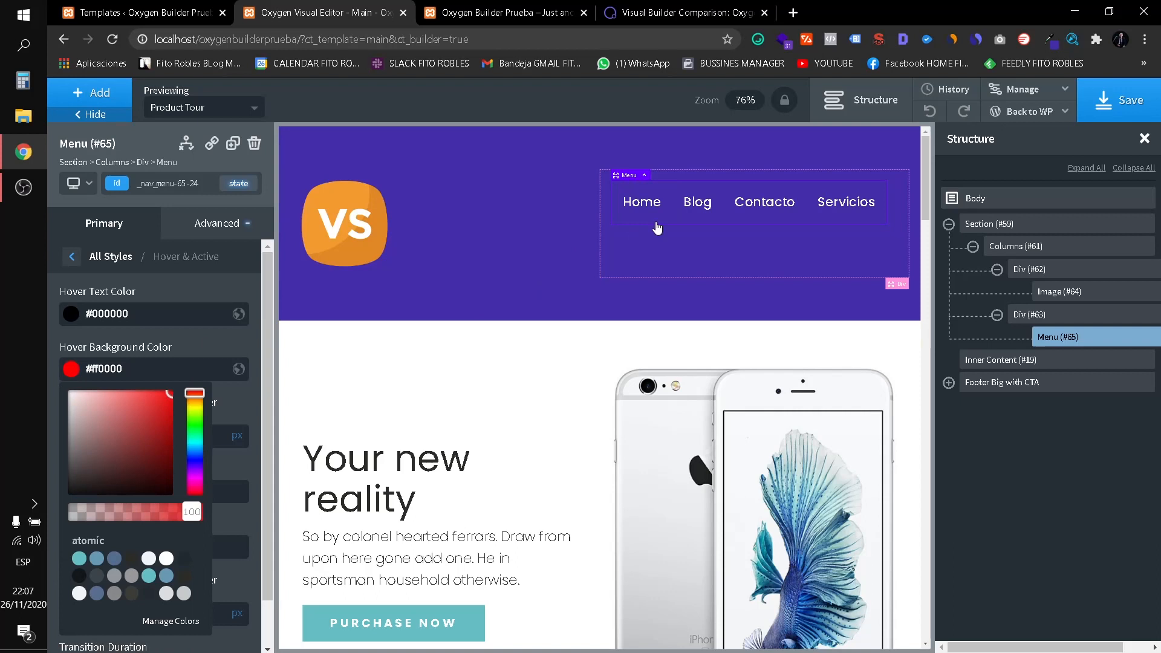
left_click(98, 560)
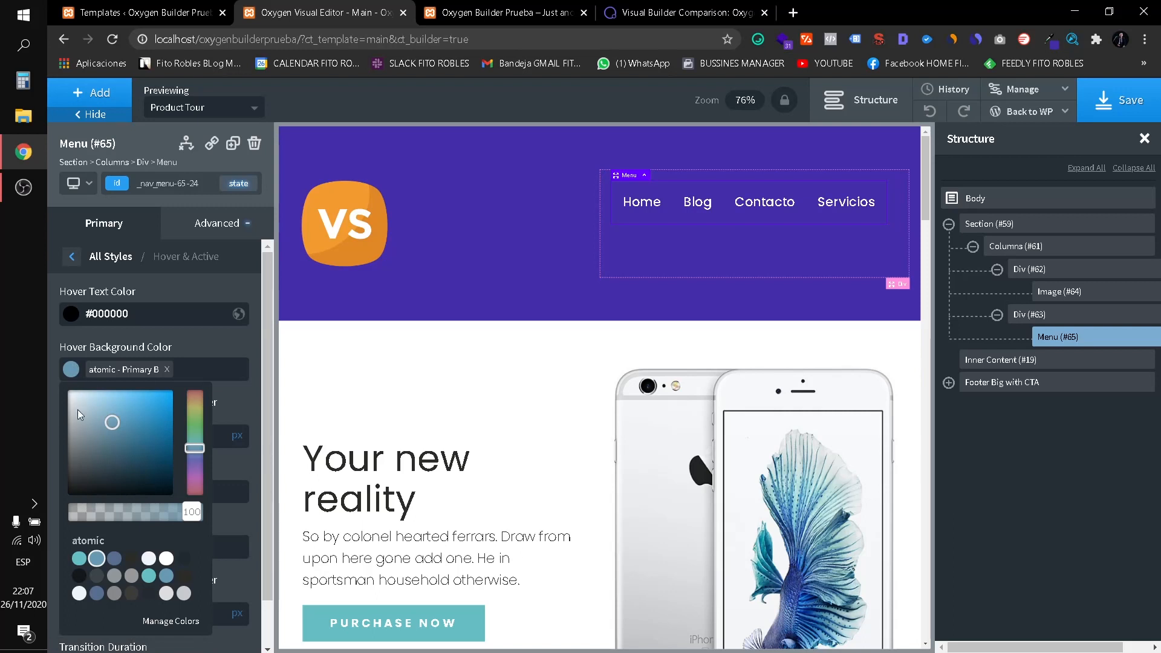
Set the header menu's hover background color to white, #ffffff.
left_click(166, 559)
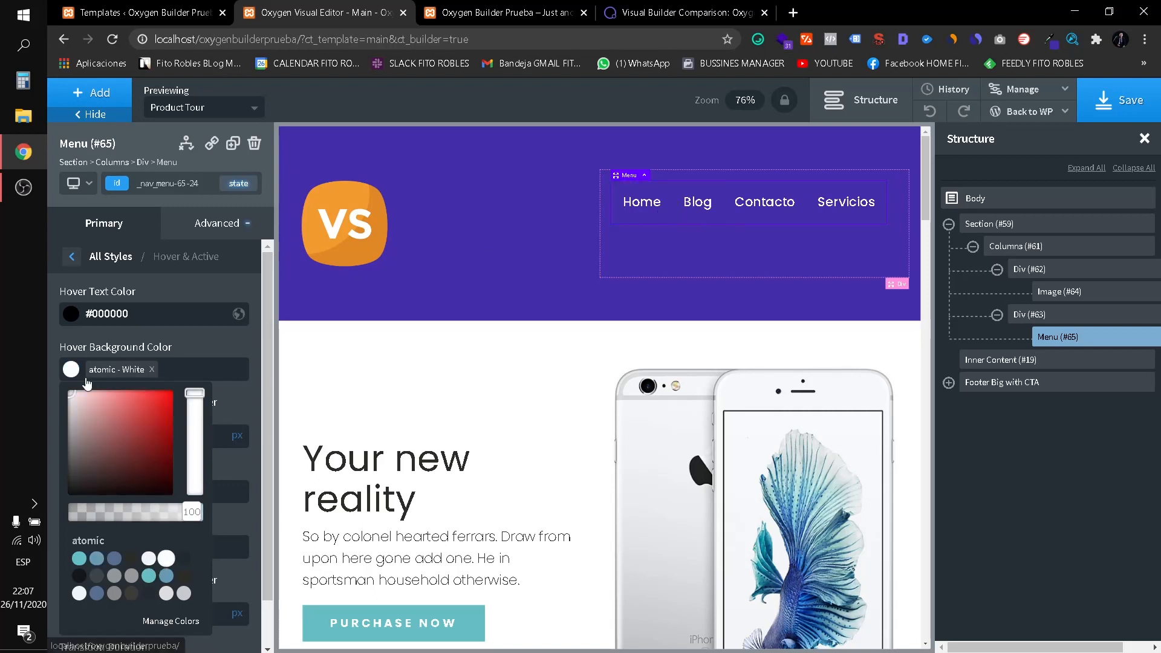
left_click_drag(71, 393, 36, 354)
left_click(71, 368)
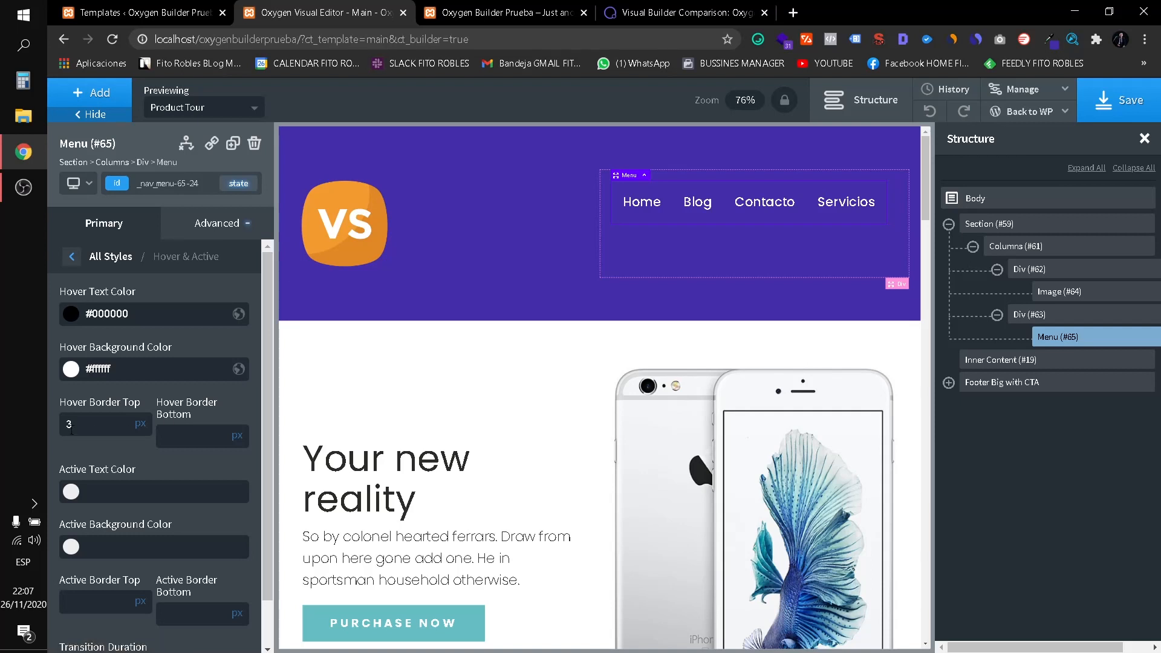
Set the header menu's hover top border to 3 px.
type("5")
type("1")
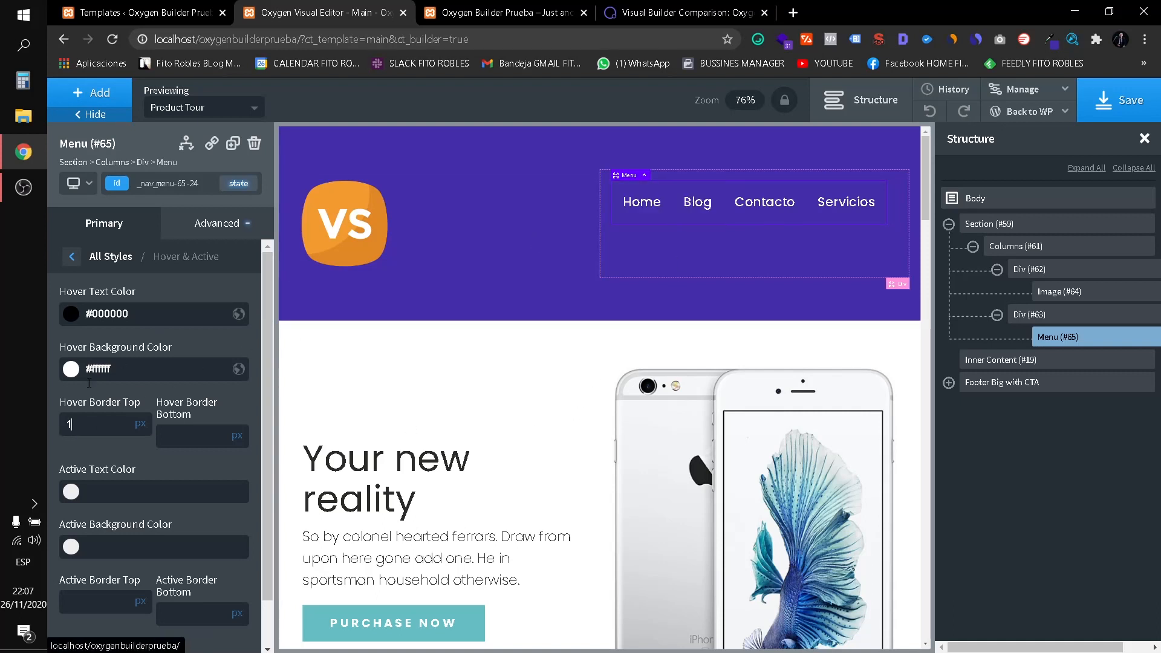
type("3")
scroll(155, 466, "down", 1)
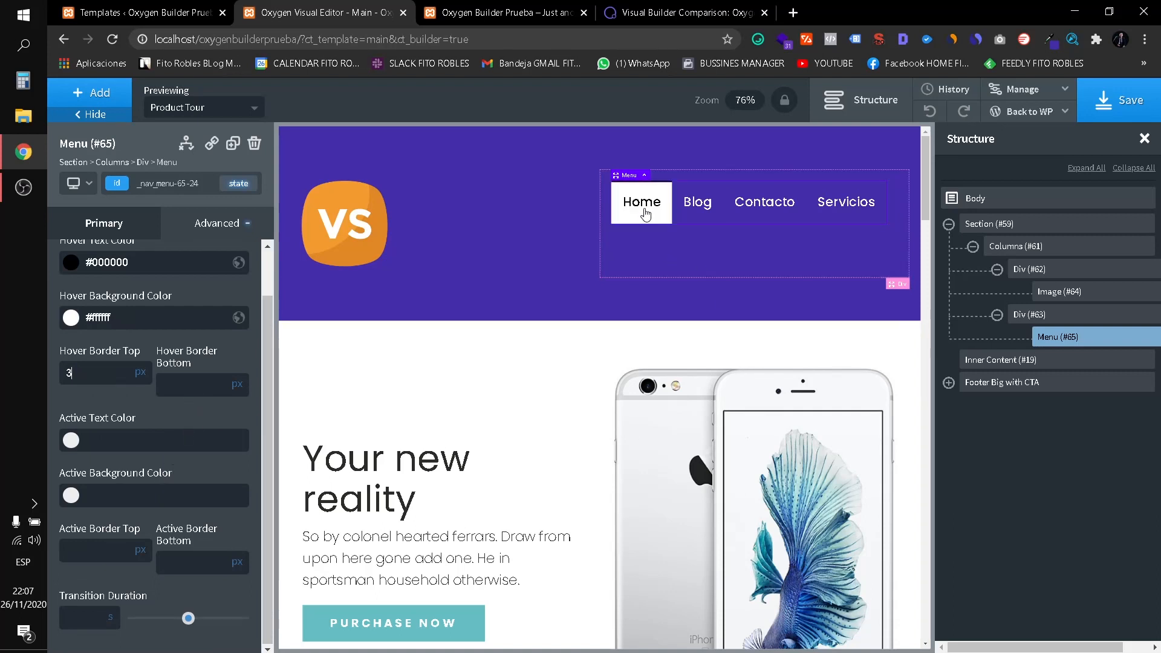
Align the contents of the menu's div center horizontally and middle vertically in the all-devices view.
left_click(659, 272)
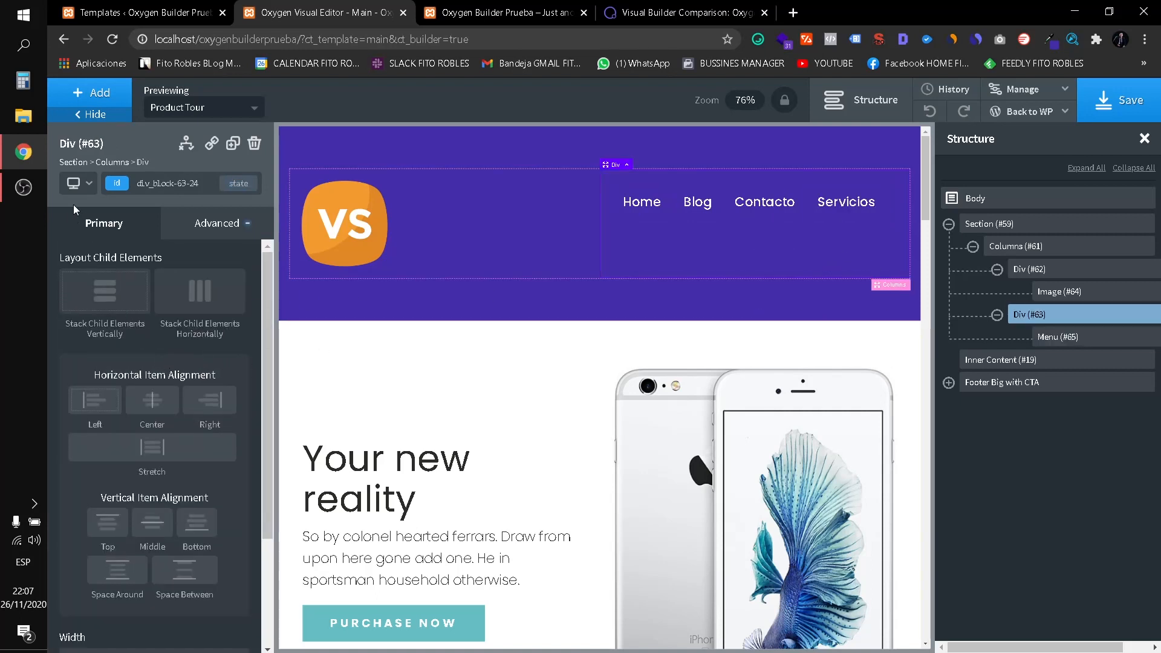
left_click(78, 185)
left_click(90, 209)
left_click(162, 408)
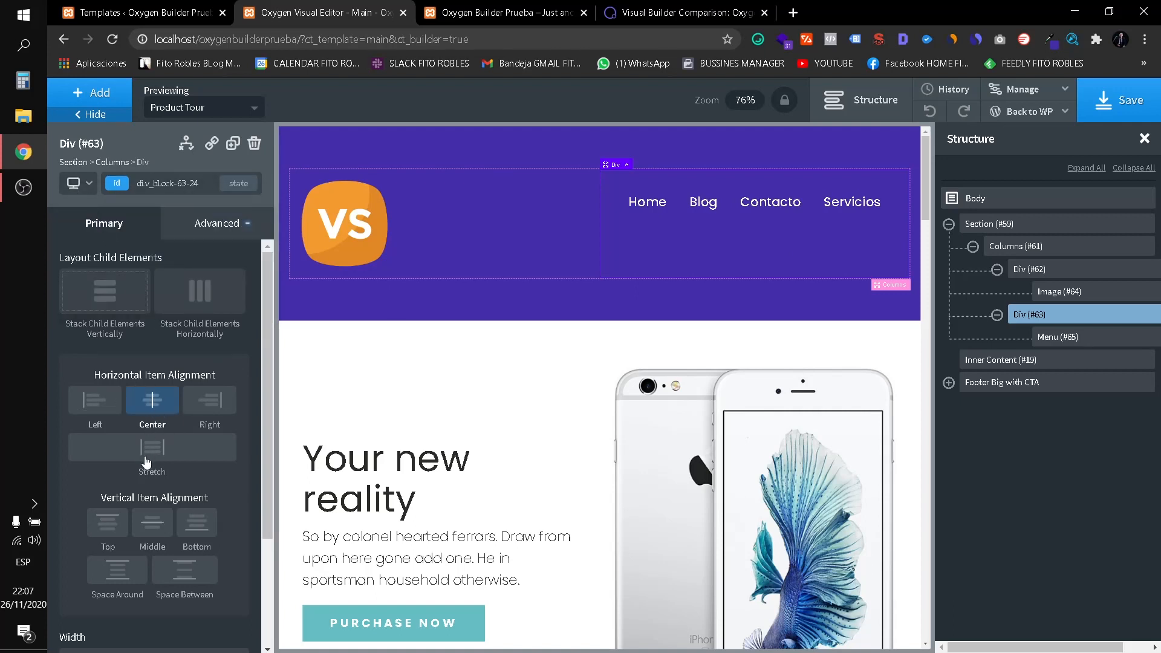
left_click(146, 528)
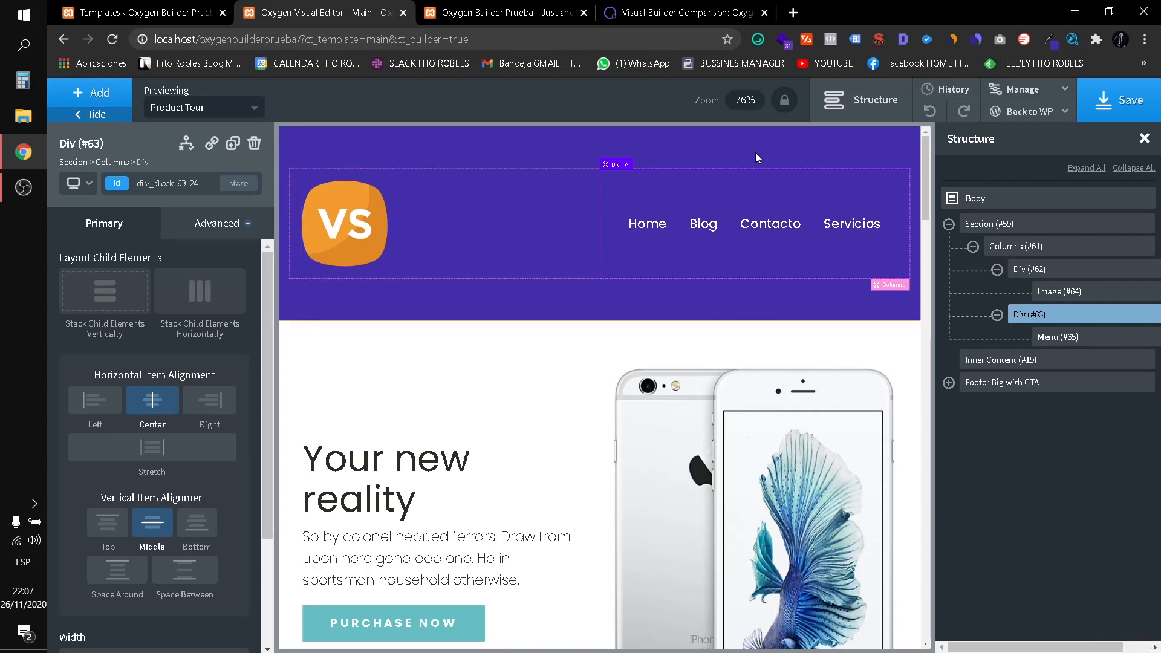
Reduce the header section's bottom padding to 0 px and adjust its top padding to 80 px.
left_click(718, 299)
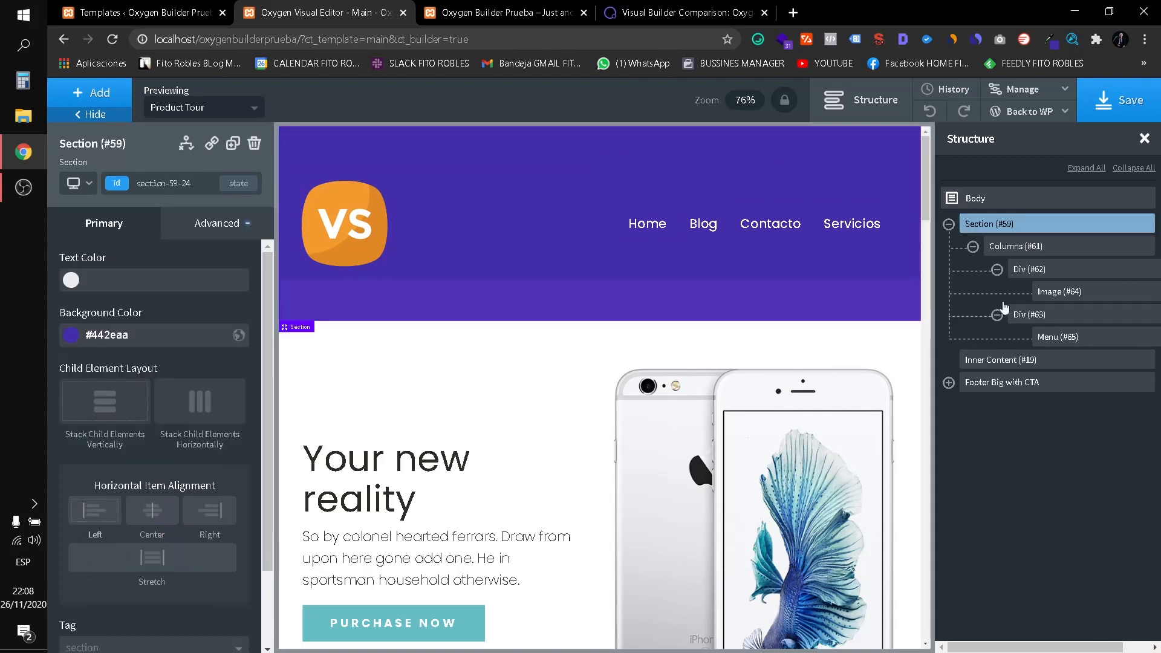
left_click_drag(590, 316, 613, 266)
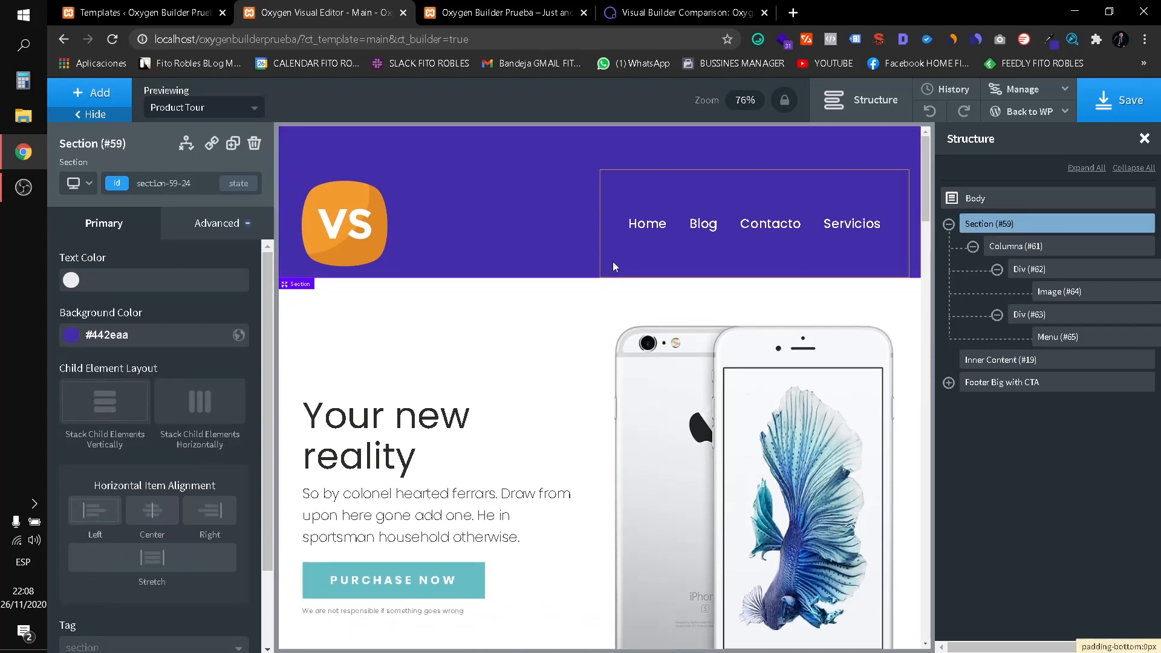
left_click_drag(629, 139, 634, 129)
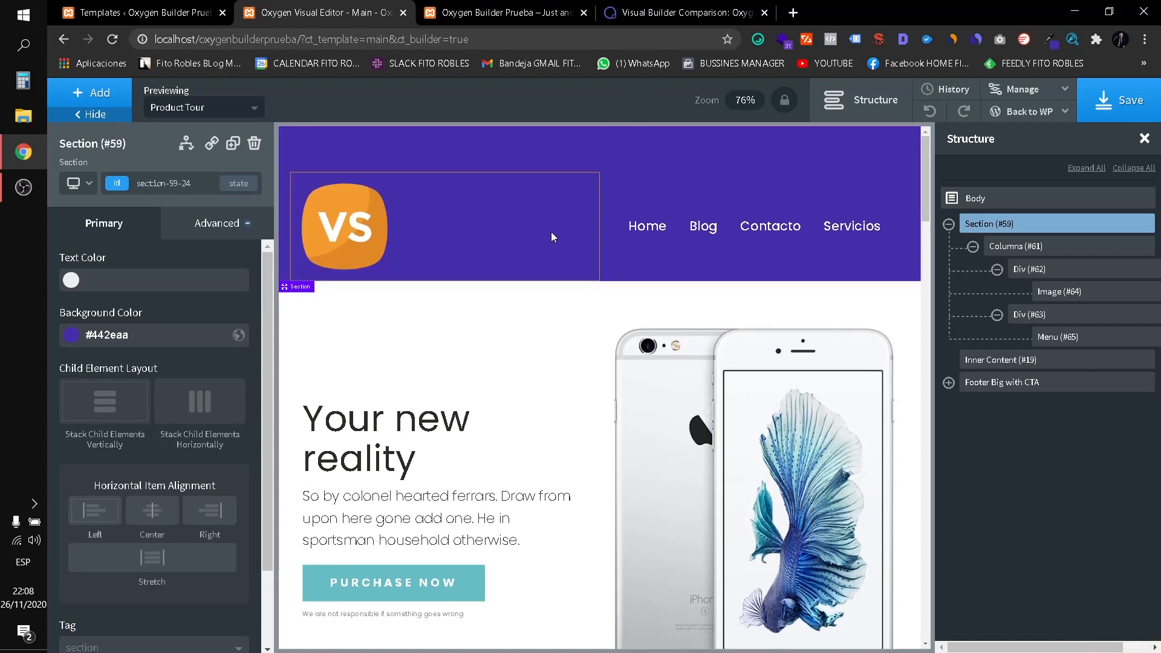
mouse_move(616, 281)
left_mouse_down()
mouse_move(601, 405)
mouse_move(633, 264)
left_mouse_up()
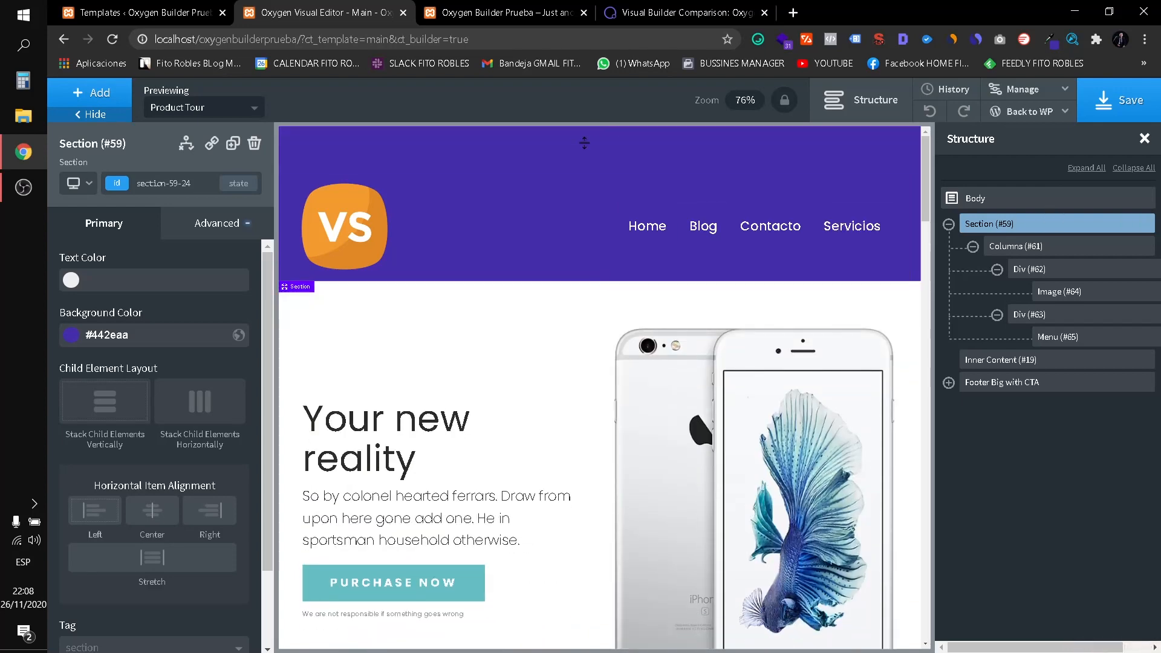
Try top container paddings of 40 and 75 px on the header section, then set the top padding to 20 px.
left_click(209, 234)
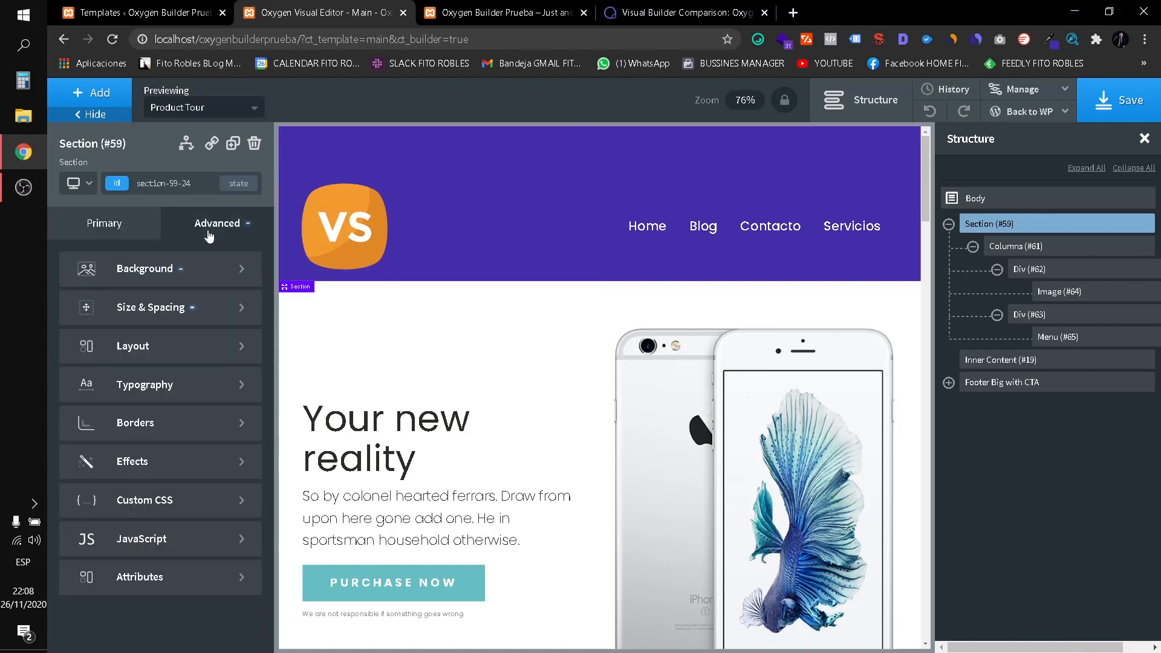
left_click(203, 308)
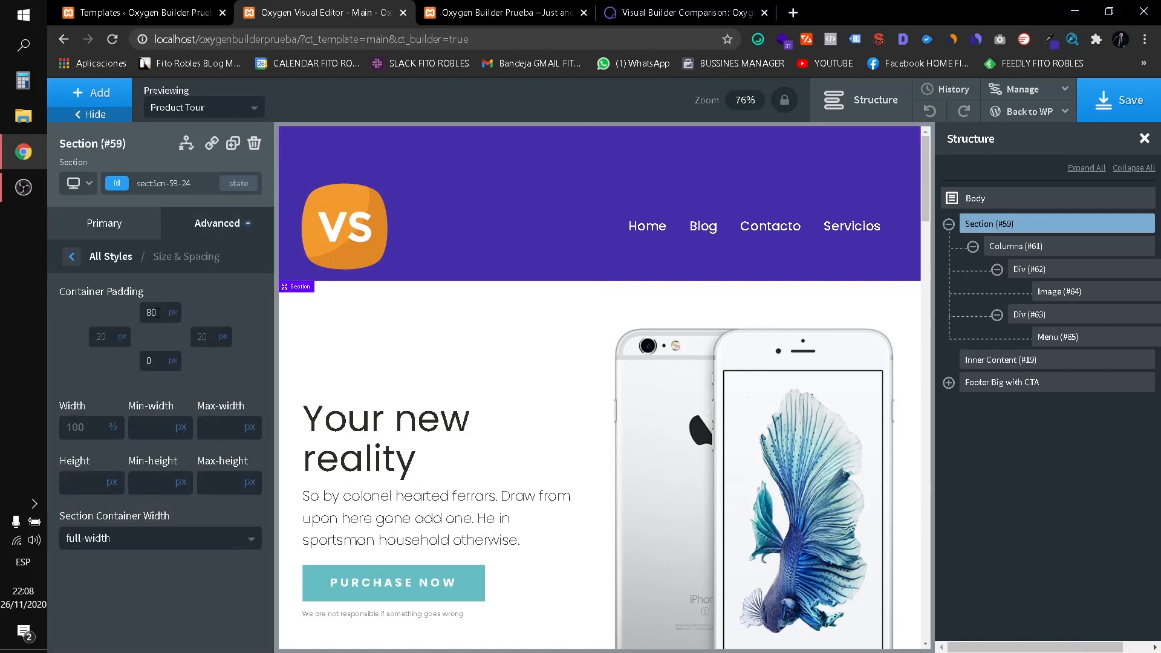
left_click_drag(158, 313, 143, 313)
type("40")
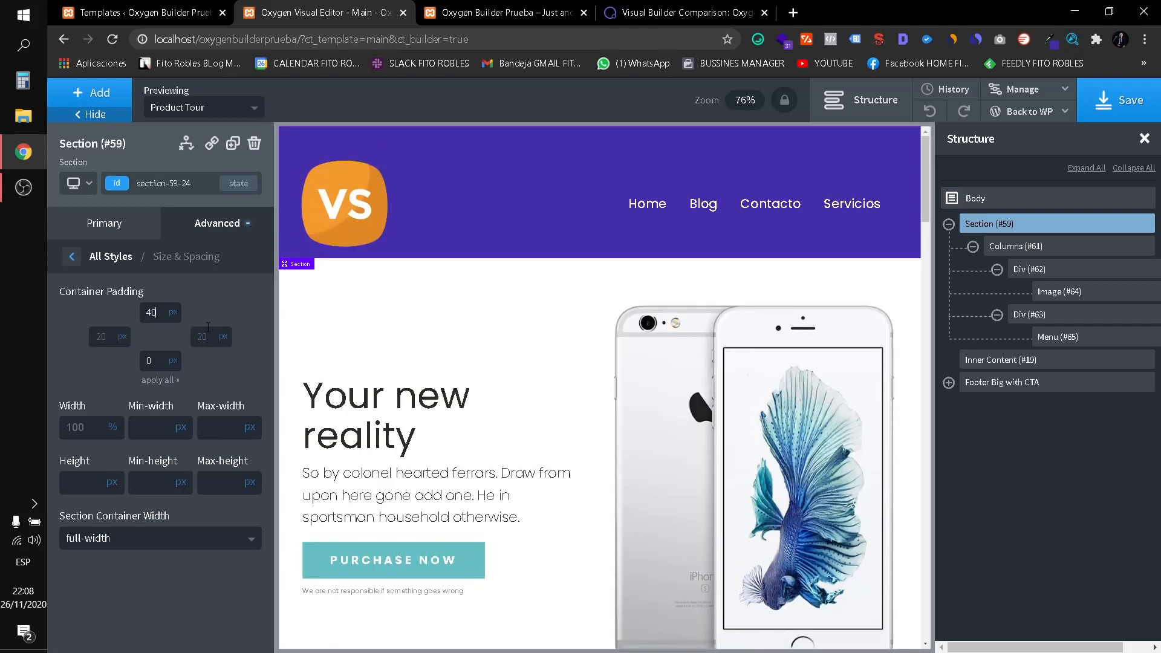
key("BackSpace")
key("BackSpace")
type("75")
left_click(174, 313)
key("BackSpace")
type("5")
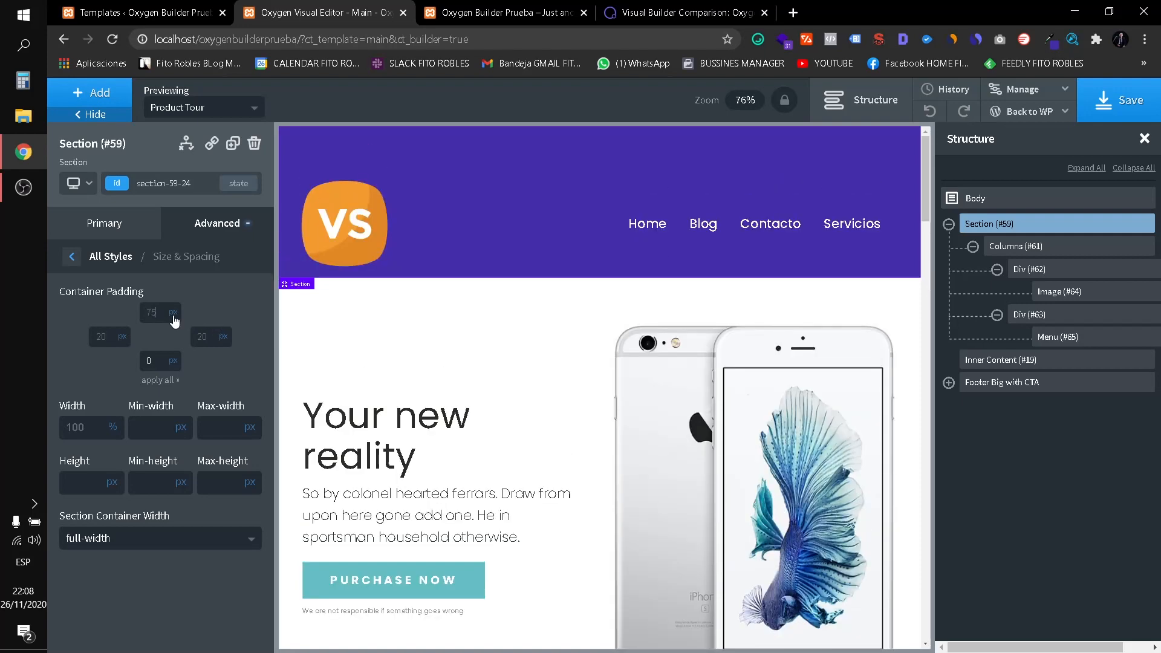
type("2")
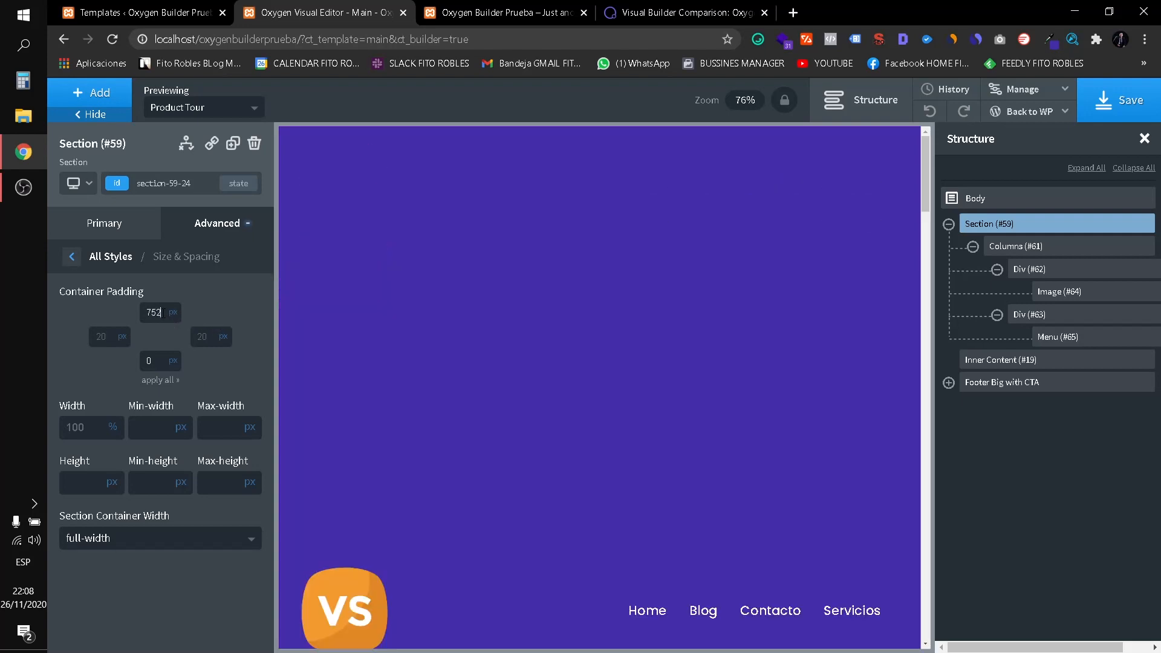
type("20")
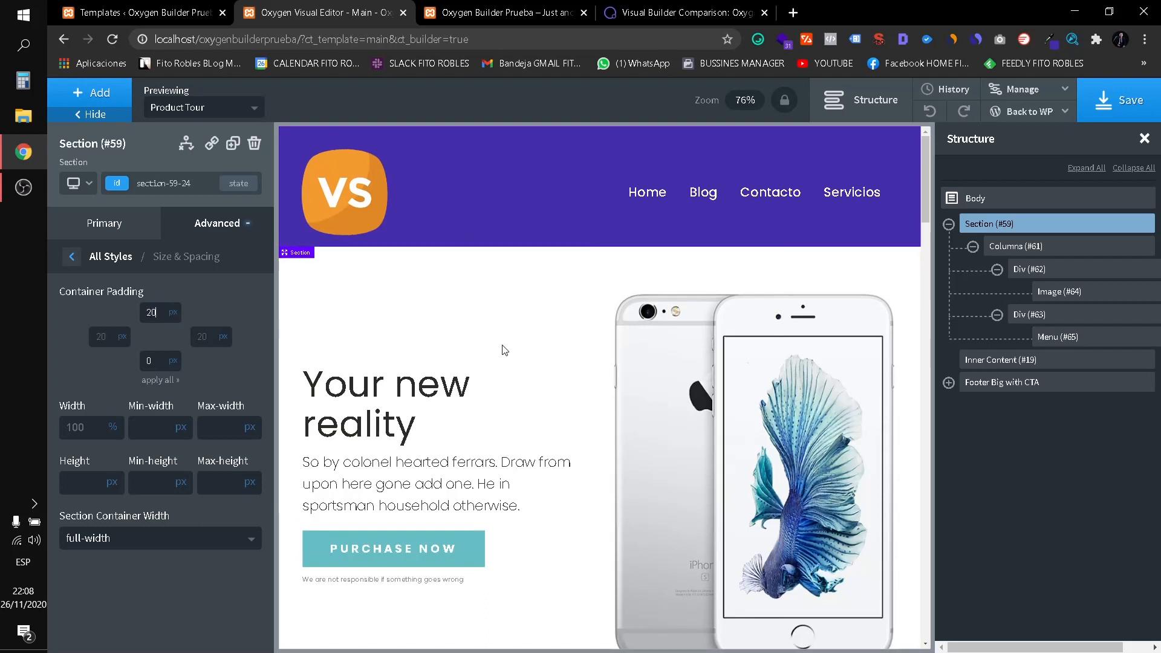
left_click(407, 305)
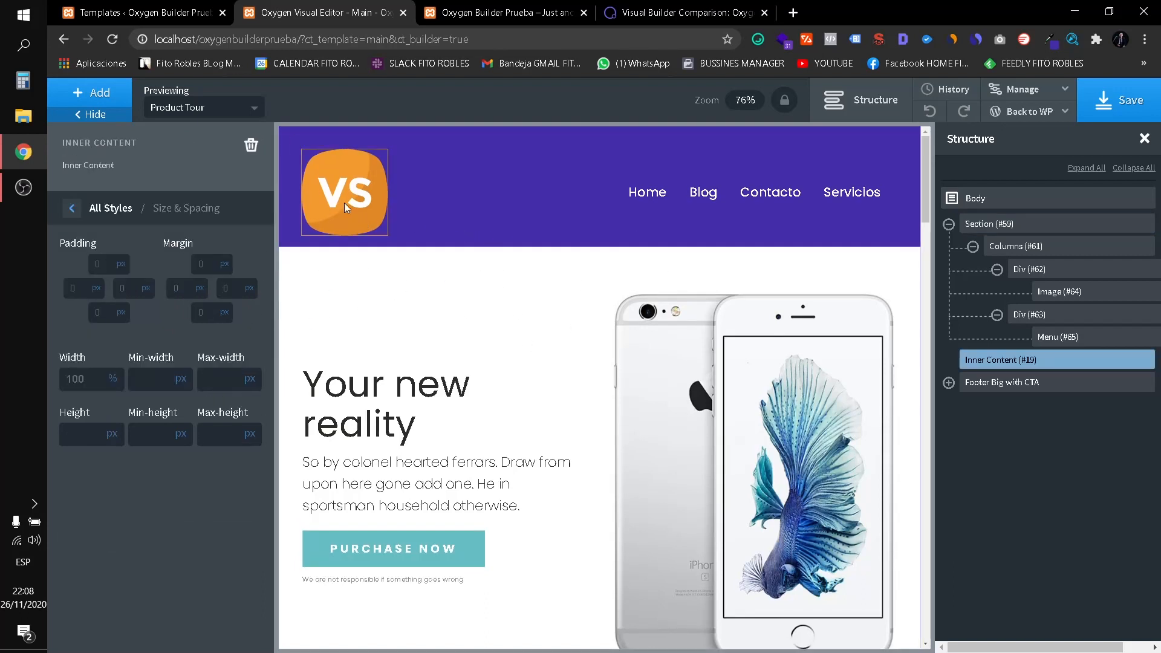
left_click(72, 209)
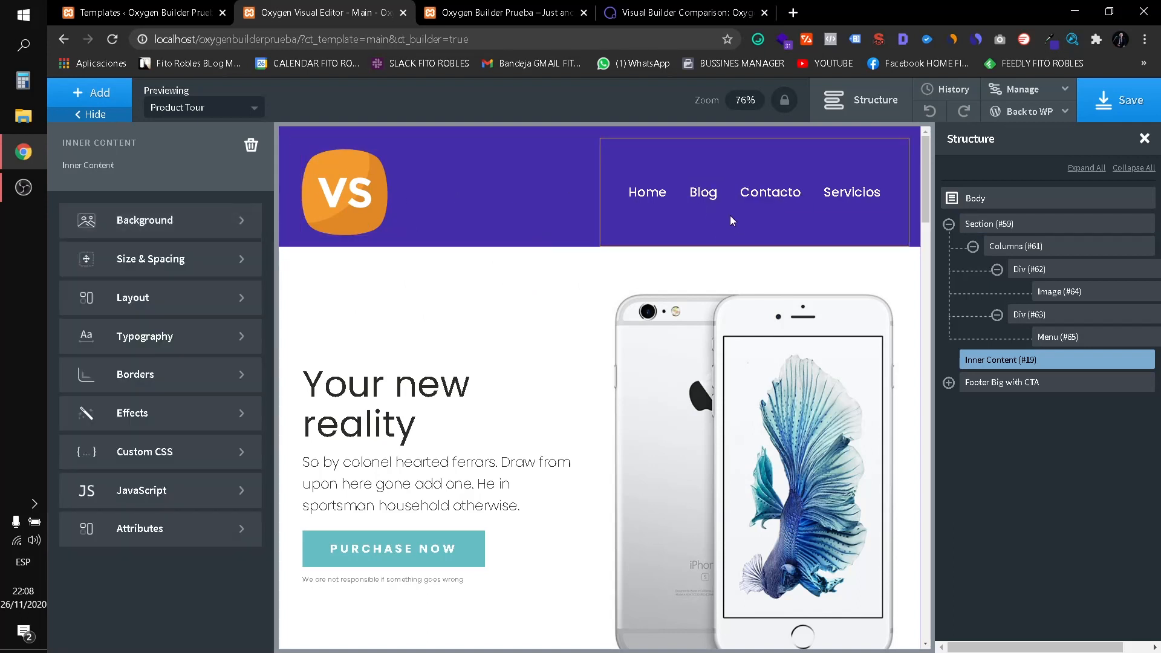
Save the template and open the site's frontend in a new browser tab.
left_click(1126, 107)
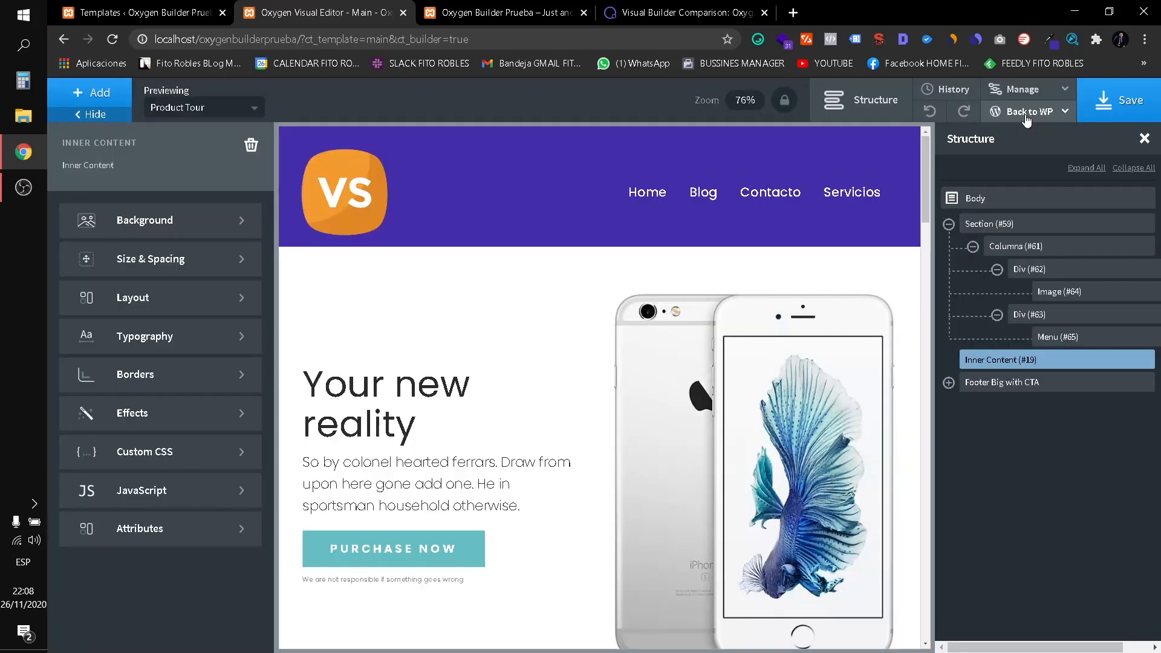
left_click(1025, 114)
right_click(1011, 159)
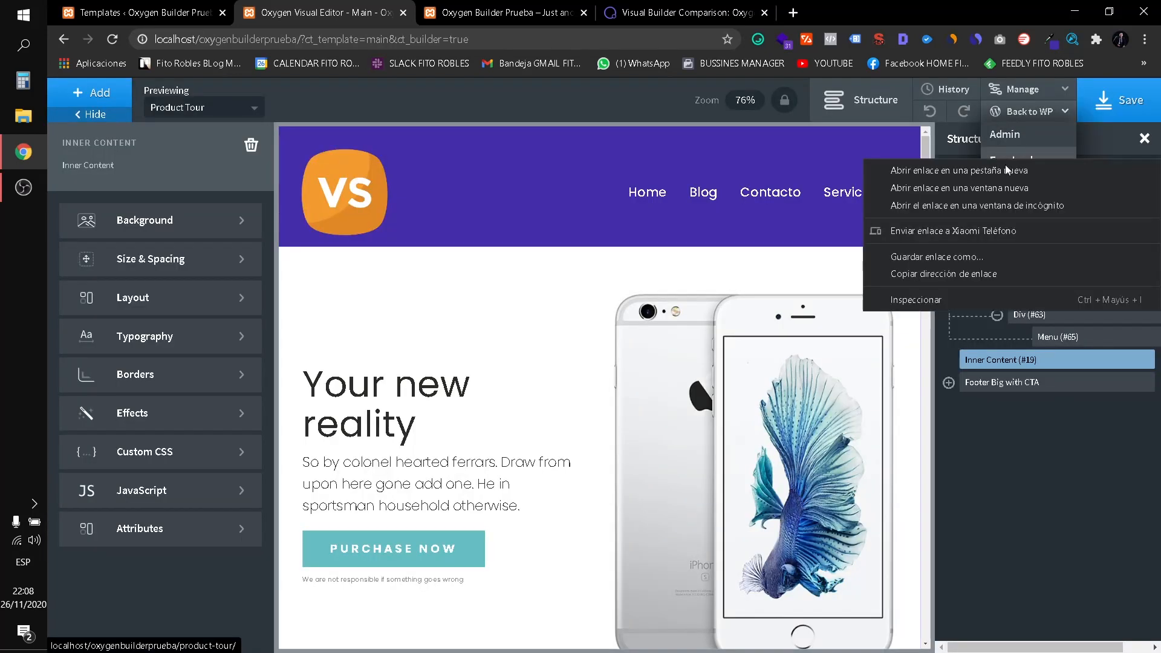
left_click(1077, 170)
left_click(478, 12)
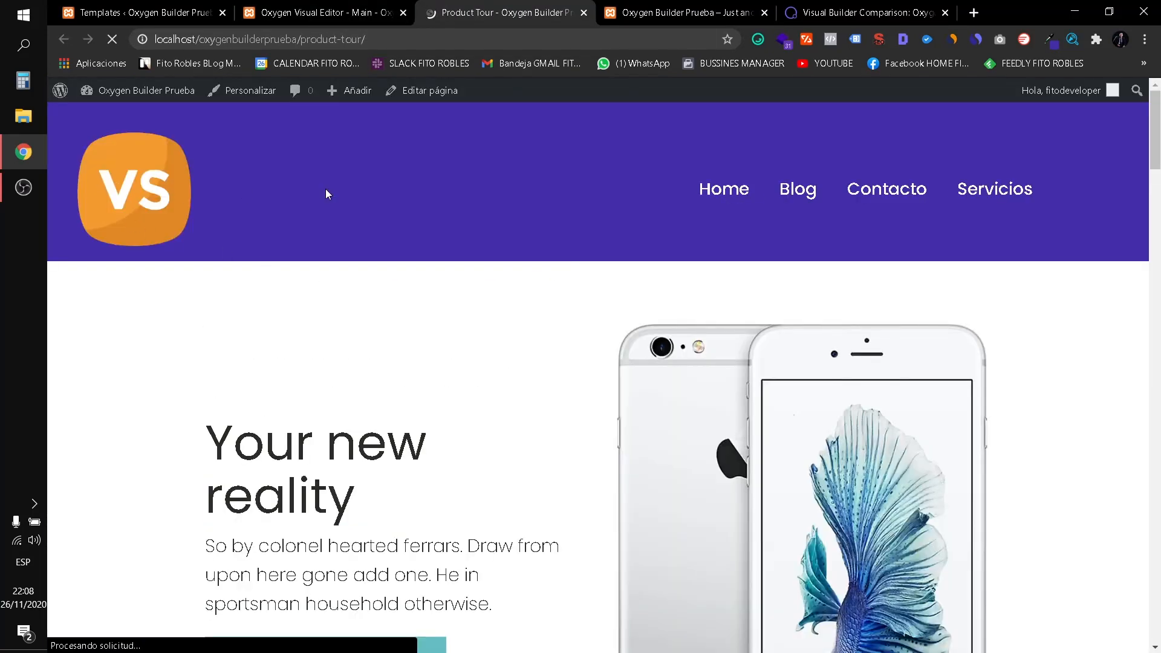
Review the Product Tour page from header to footer, then open the Contacto, Blog and Servicios pages from the header menu.
scroll(1010, 366, "down", 15)
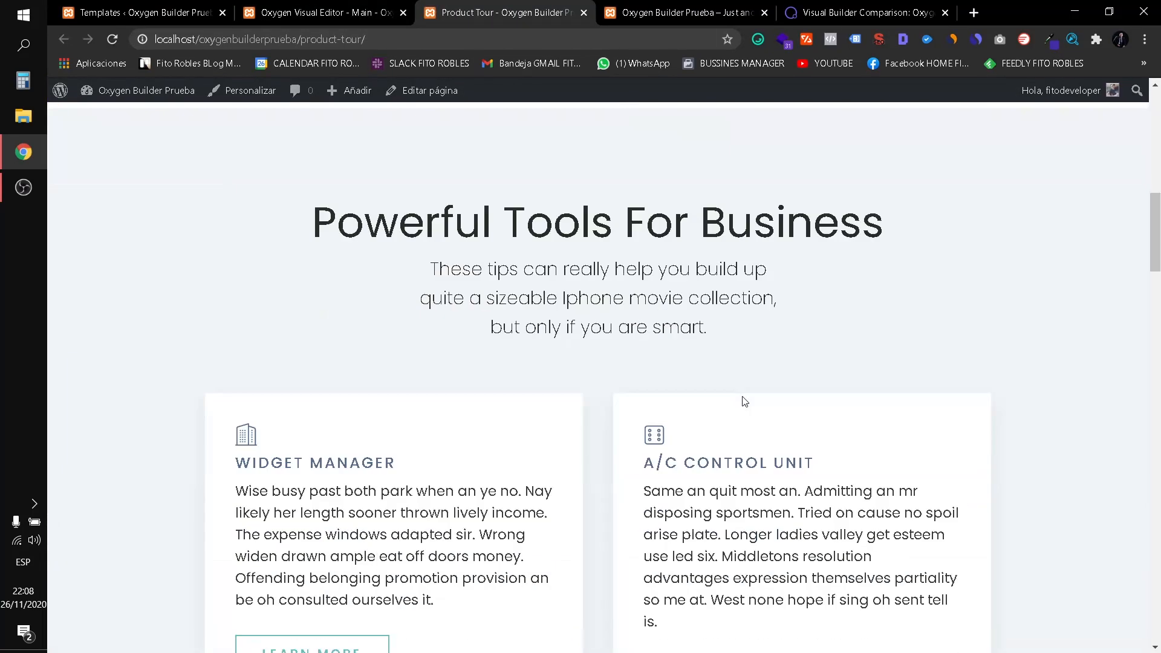
scroll(743, 400, "down", 20)
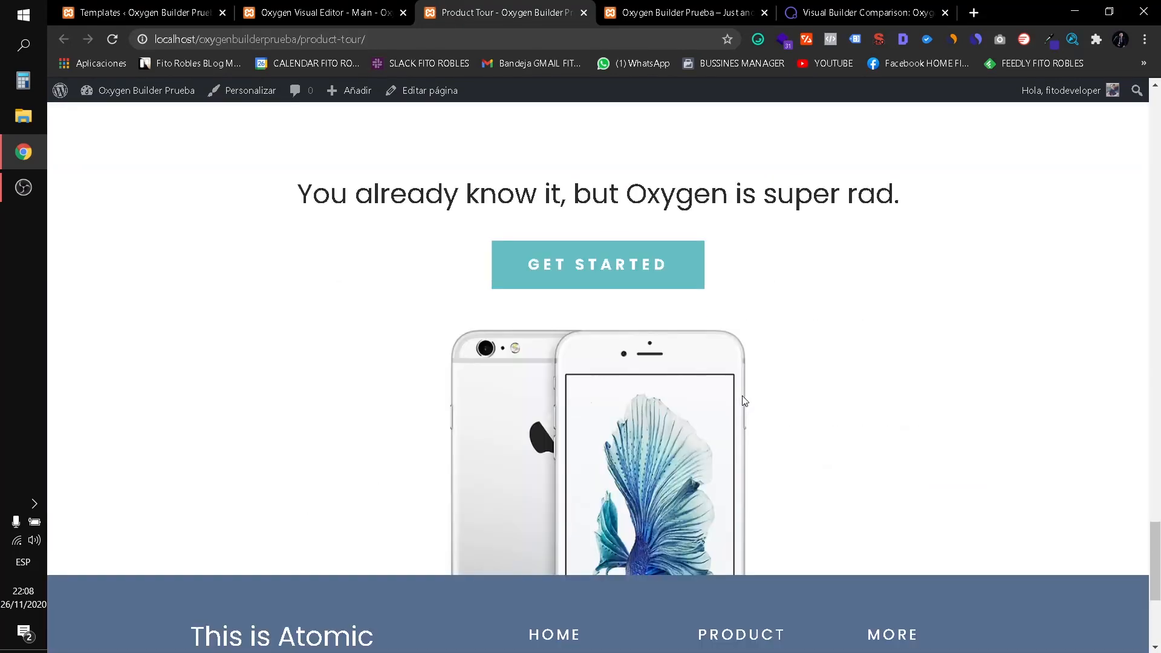
scroll(742, 396, "up", 20)
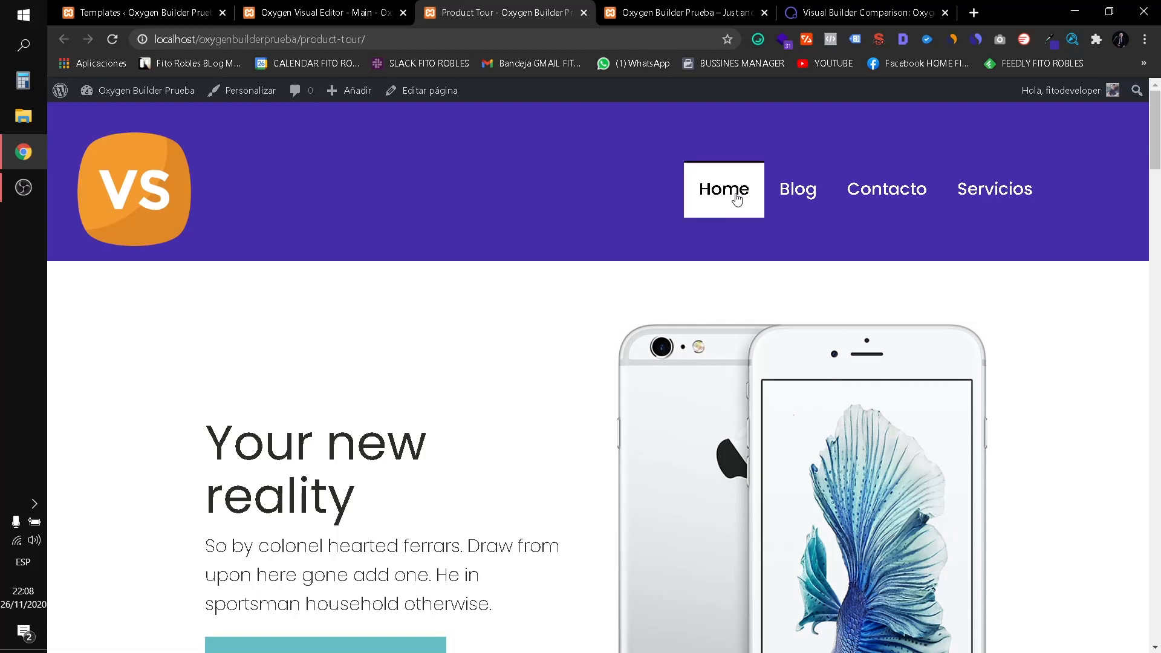
left_click(922, 197)
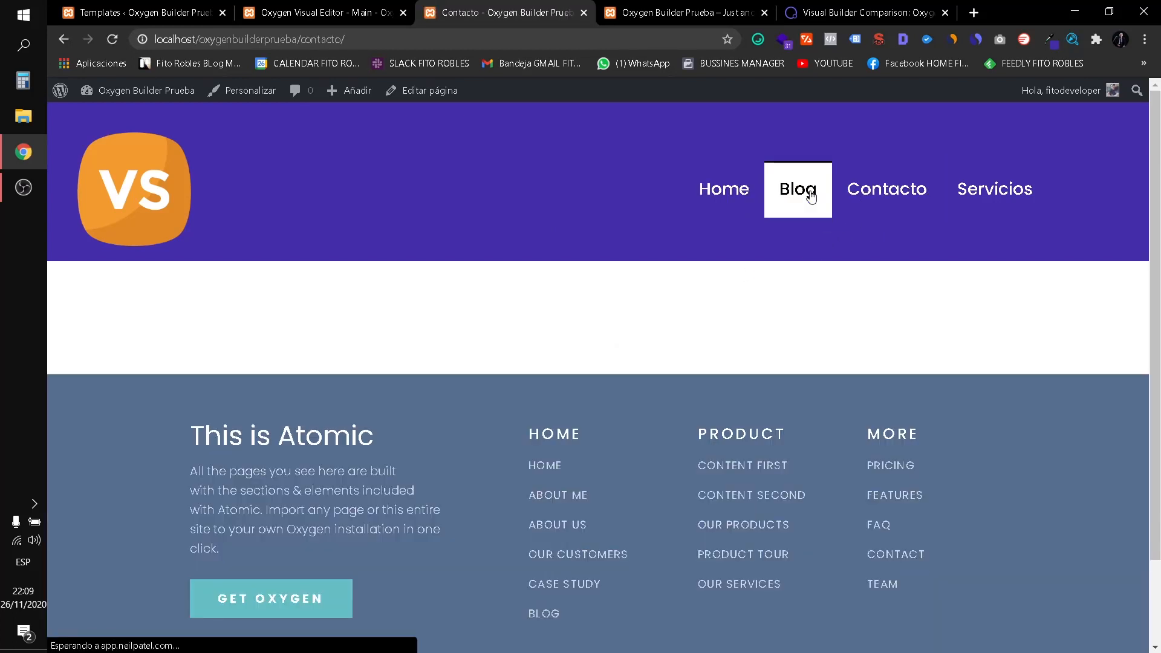
left_click(725, 200)
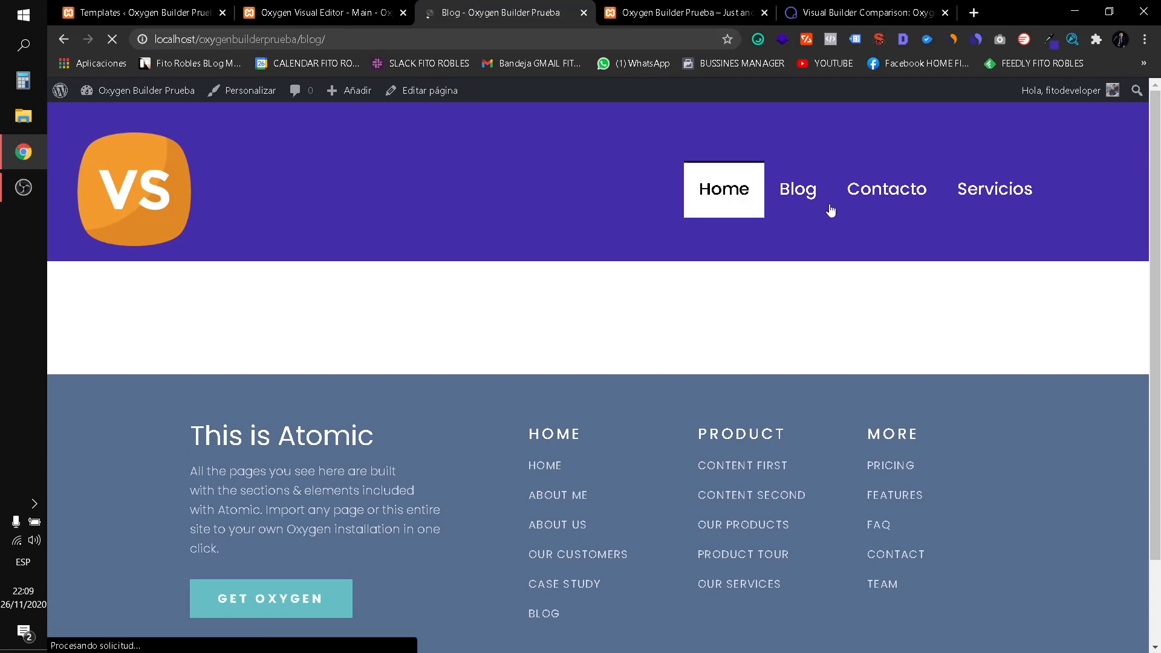
left_click(975, 199)
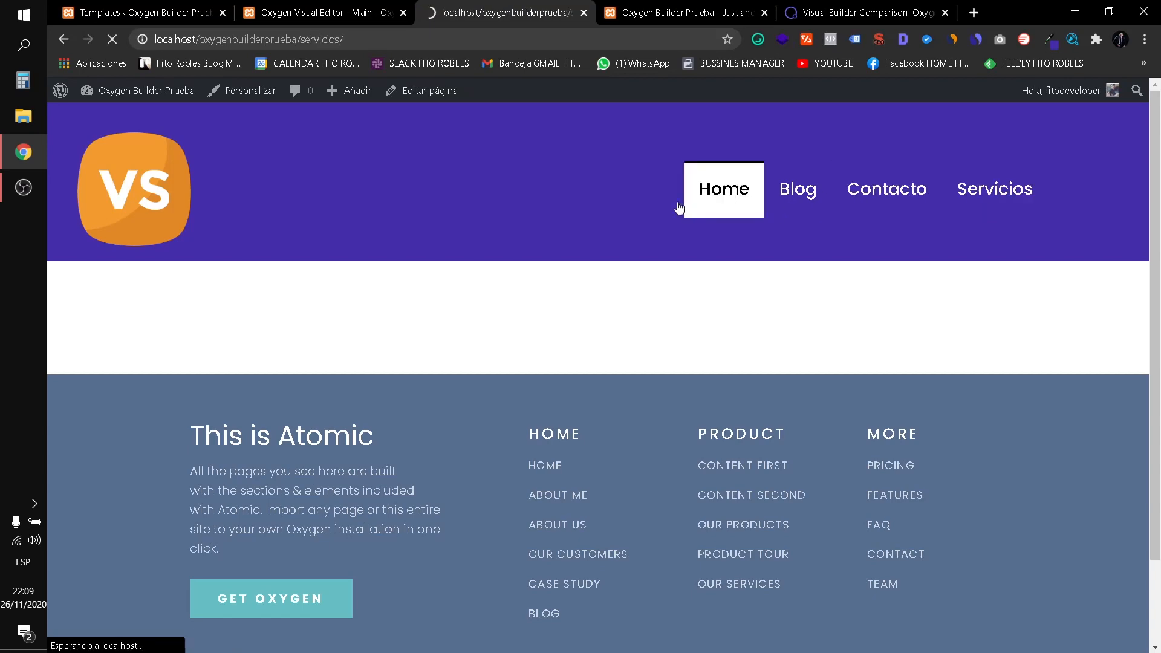
left_click(329, 7)
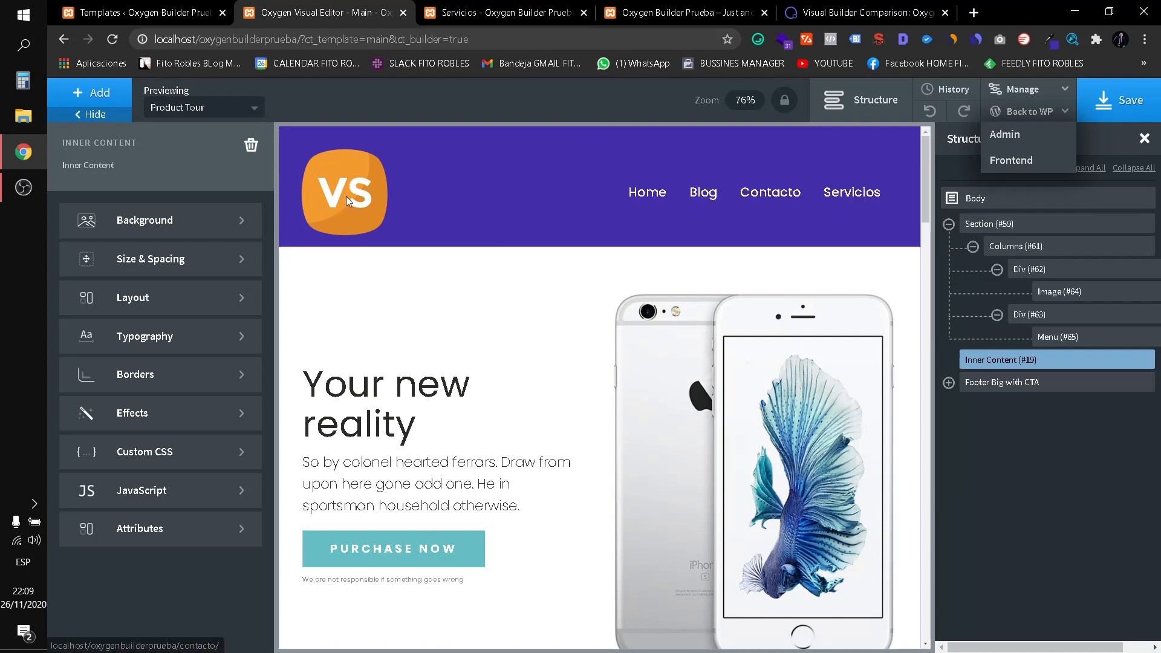
left_click(365, 201)
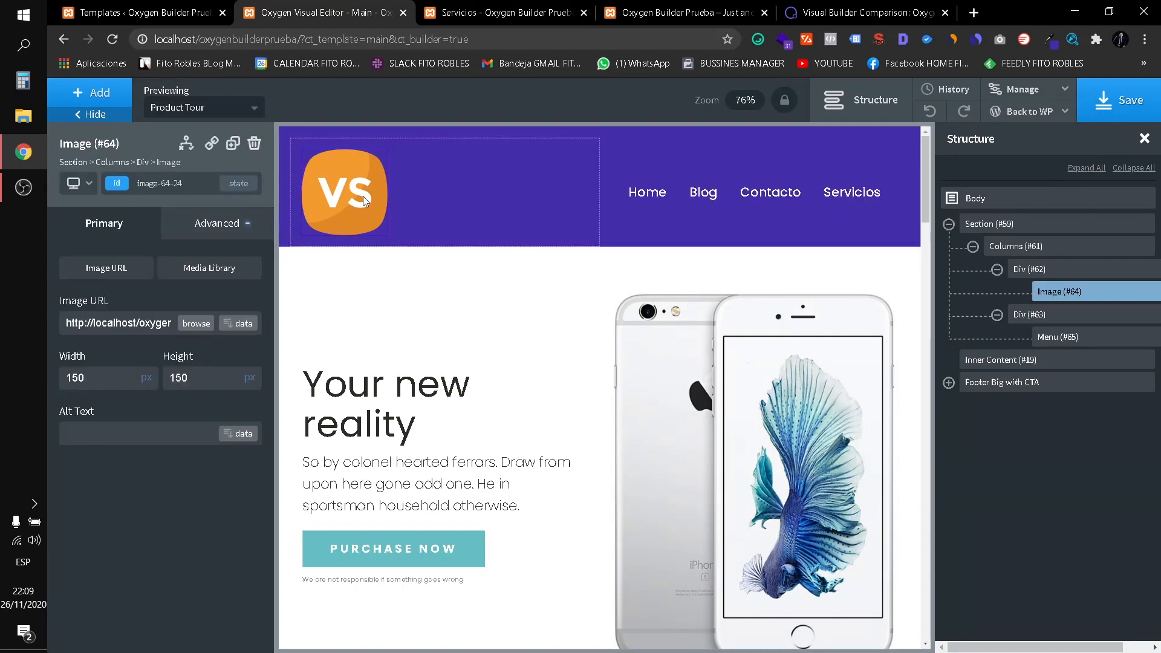
left_click(1049, 273)
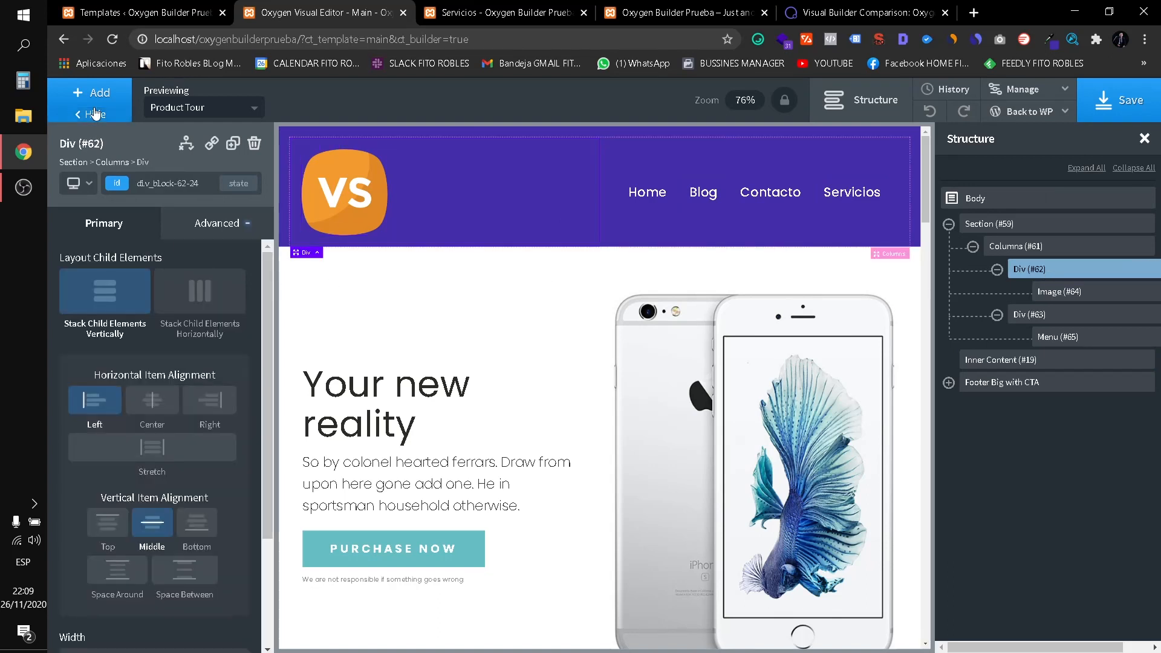
left_click(354, 207)
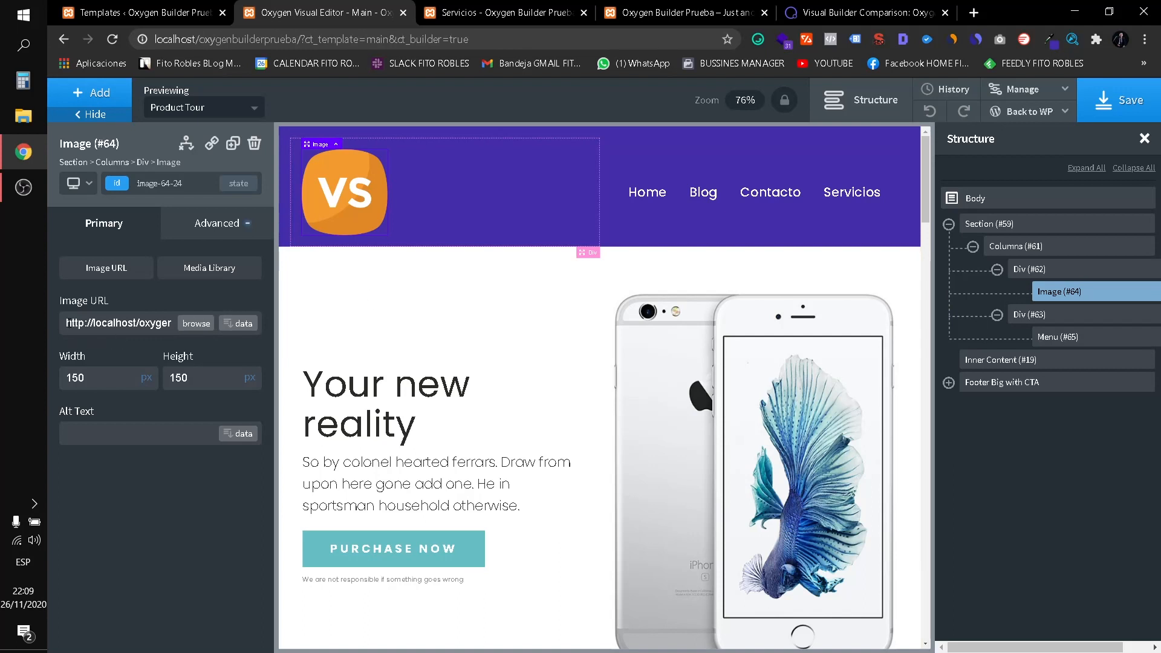
left_click_drag(66, 322, 166, 323)
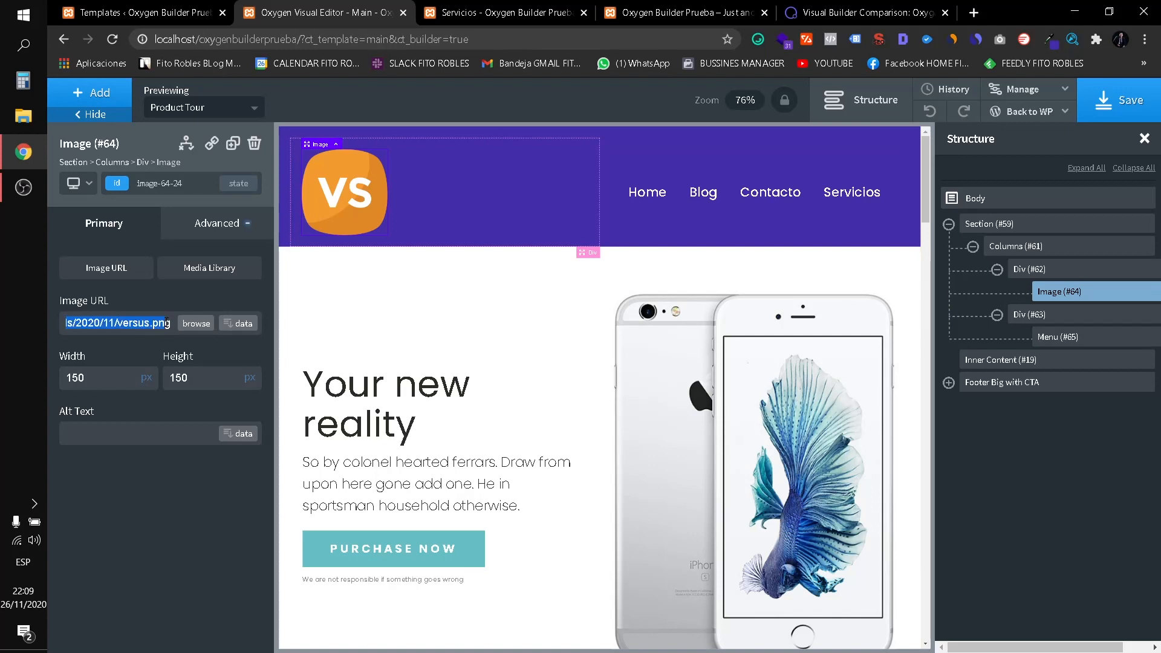
left_click(125, 275)
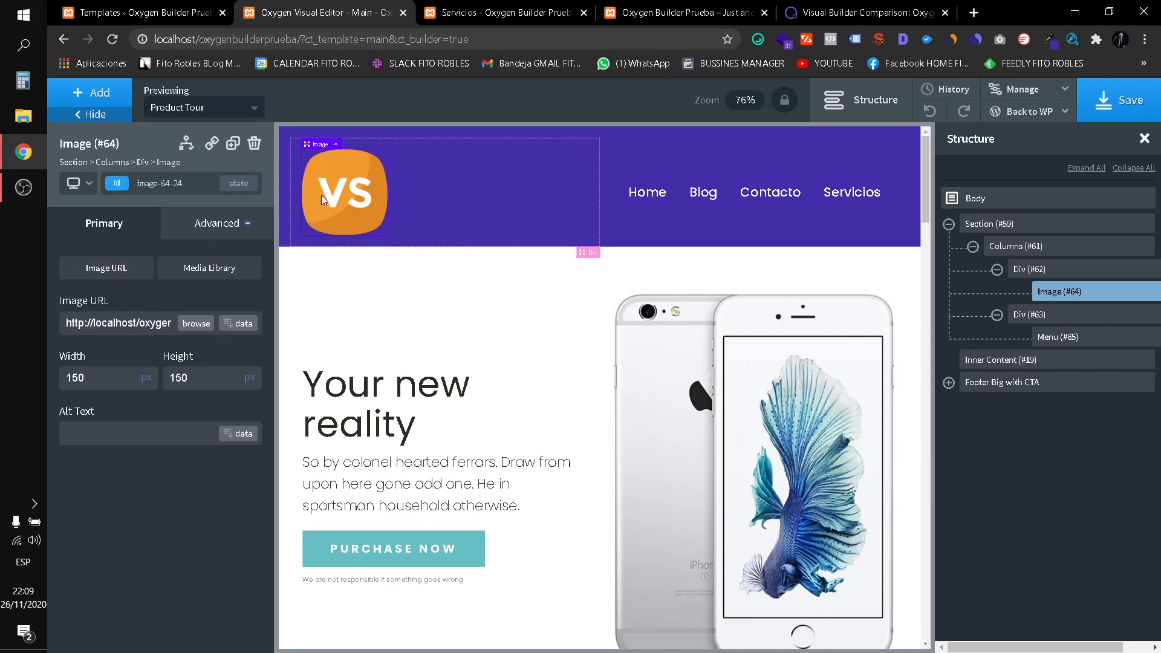
left_click(211, 146)
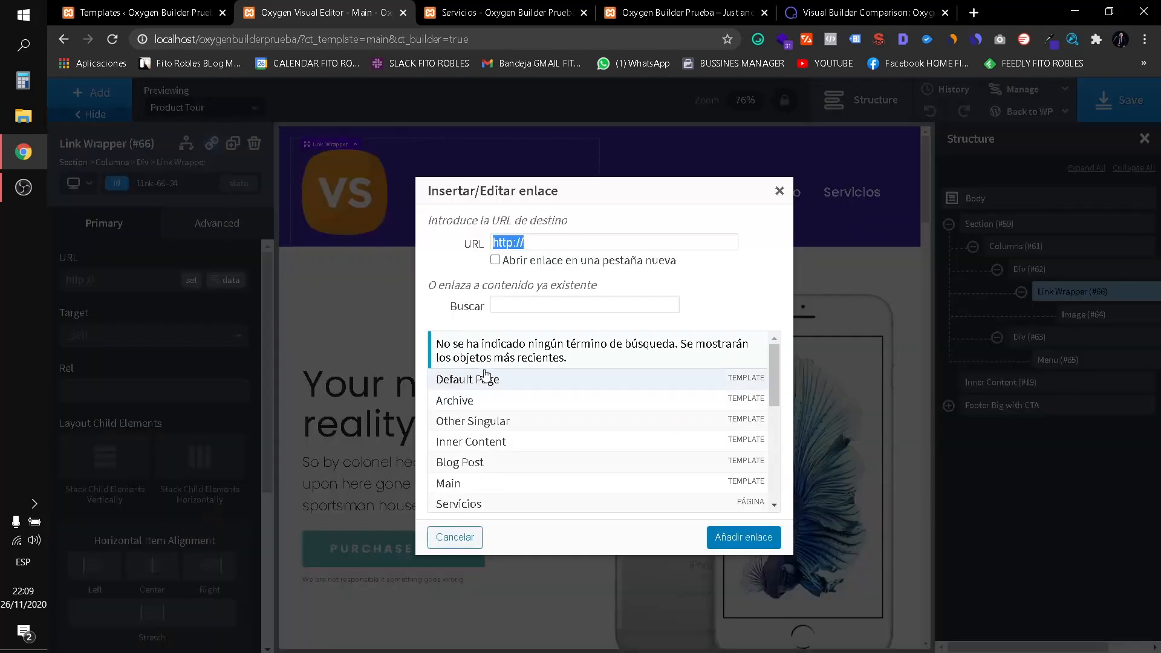
key("Right")
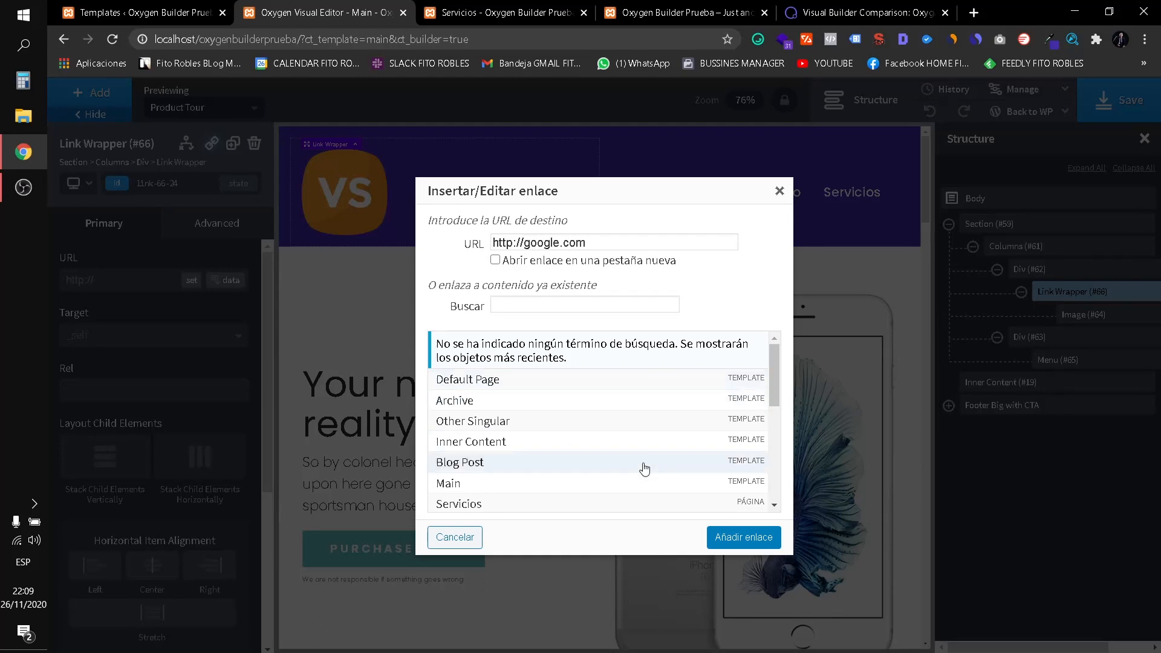
left_click(744, 537)
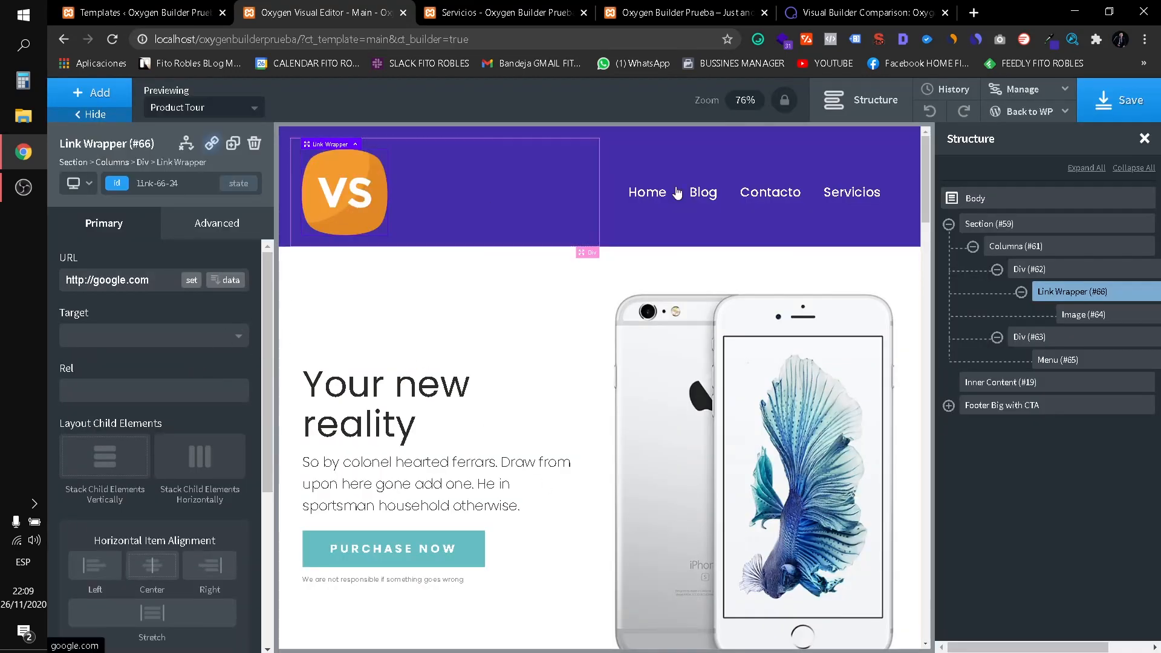
Save the template and test the logo's link on the frontend in a fresh tab that replaces the Servicios one.
left_click(1147, 104)
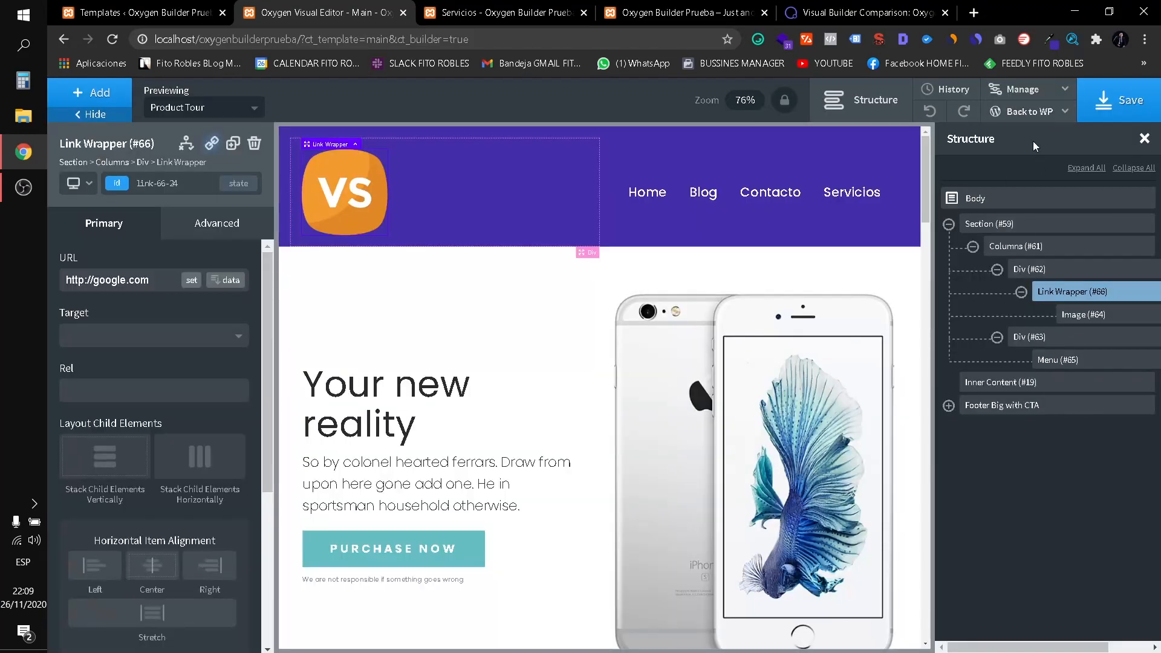
mouse_move(1035, 111)
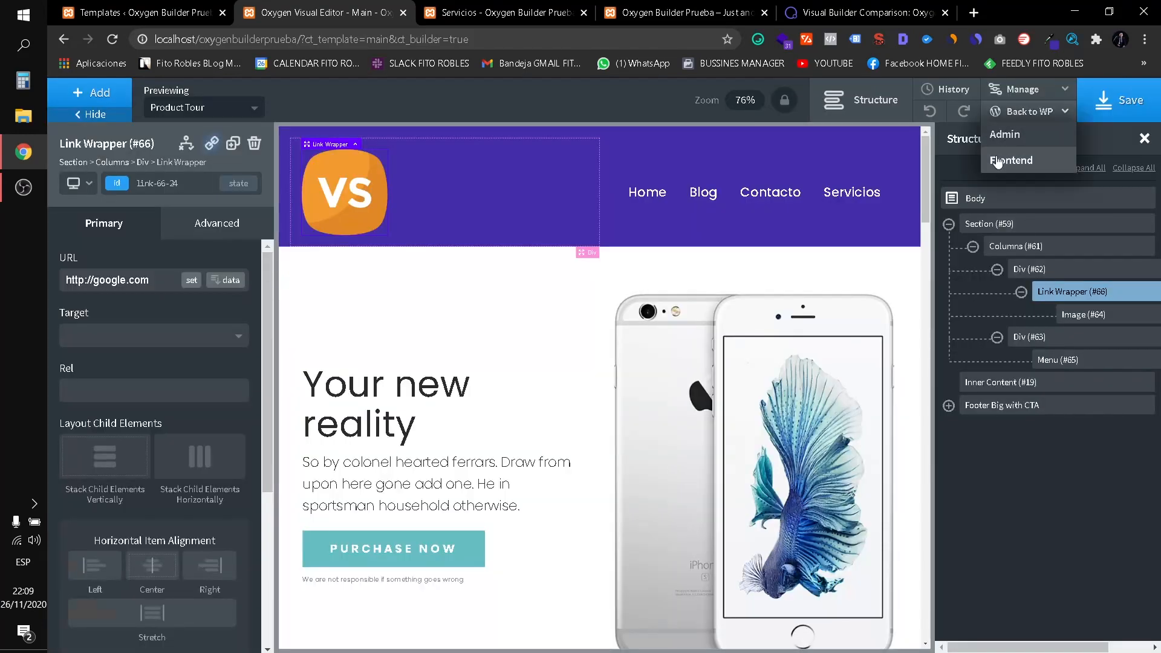
right_click(1001, 161)
left_click(1000, 161)
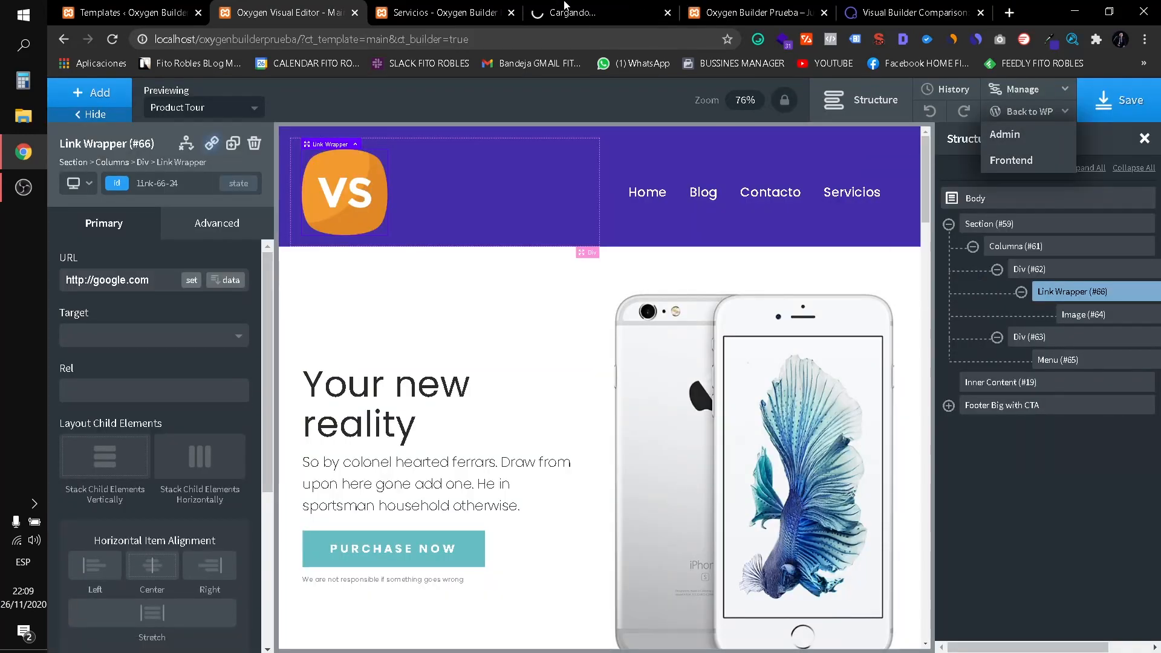
left_click(515, 20)
left_click(511, 13)
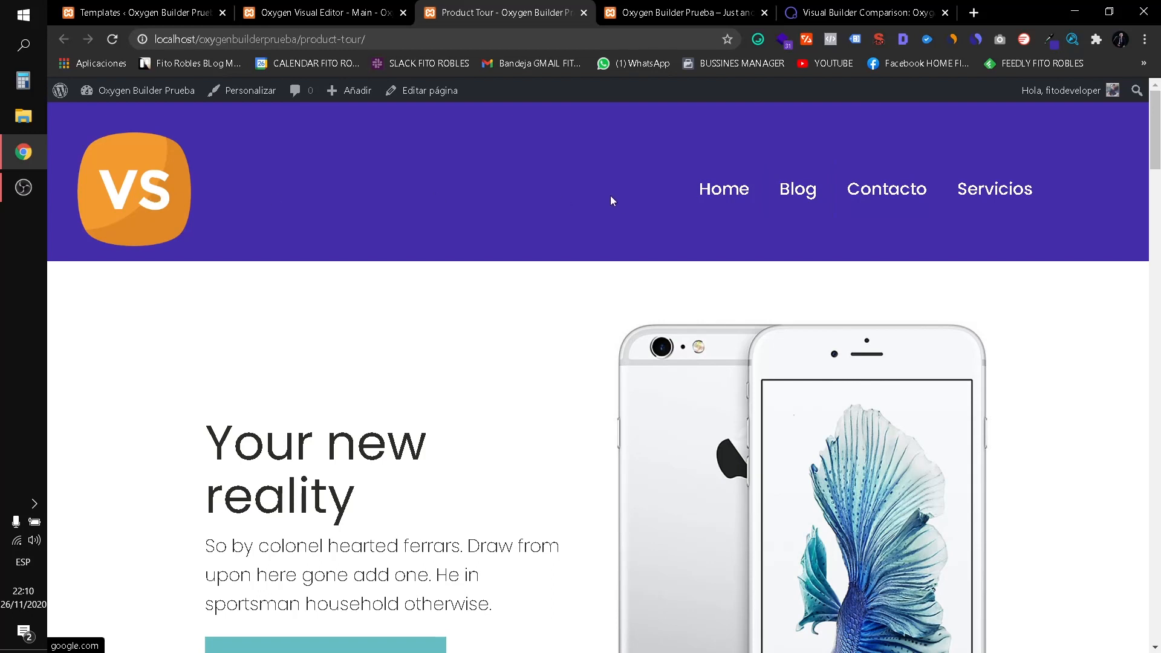
left_click(144, 179)
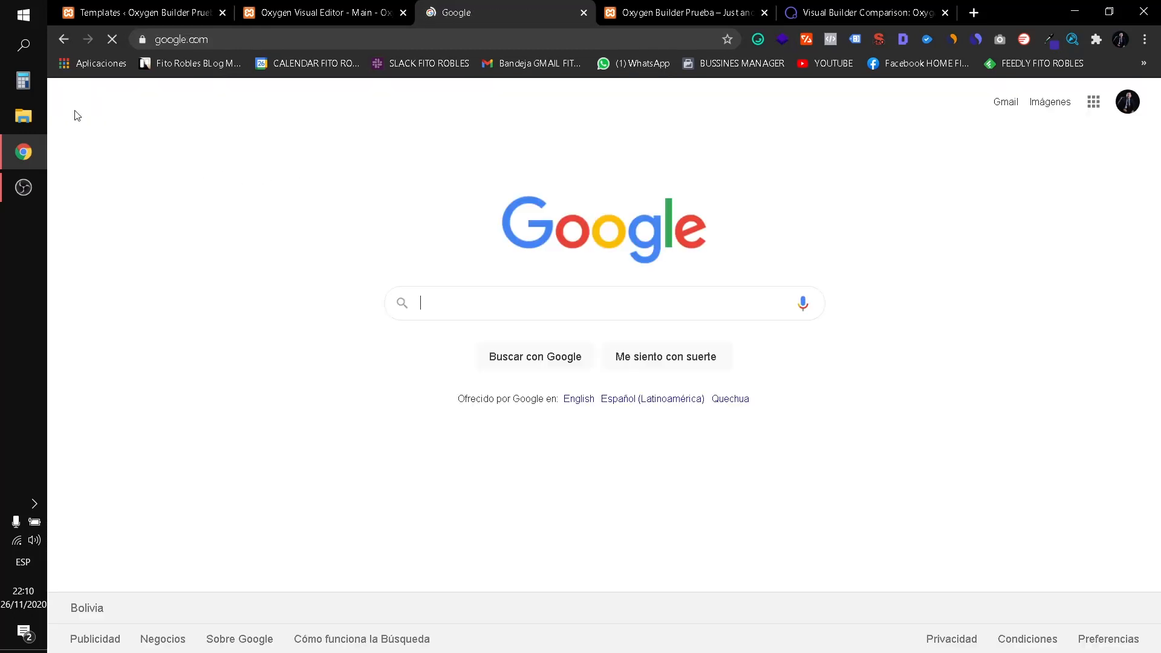
left_click(66, 45)
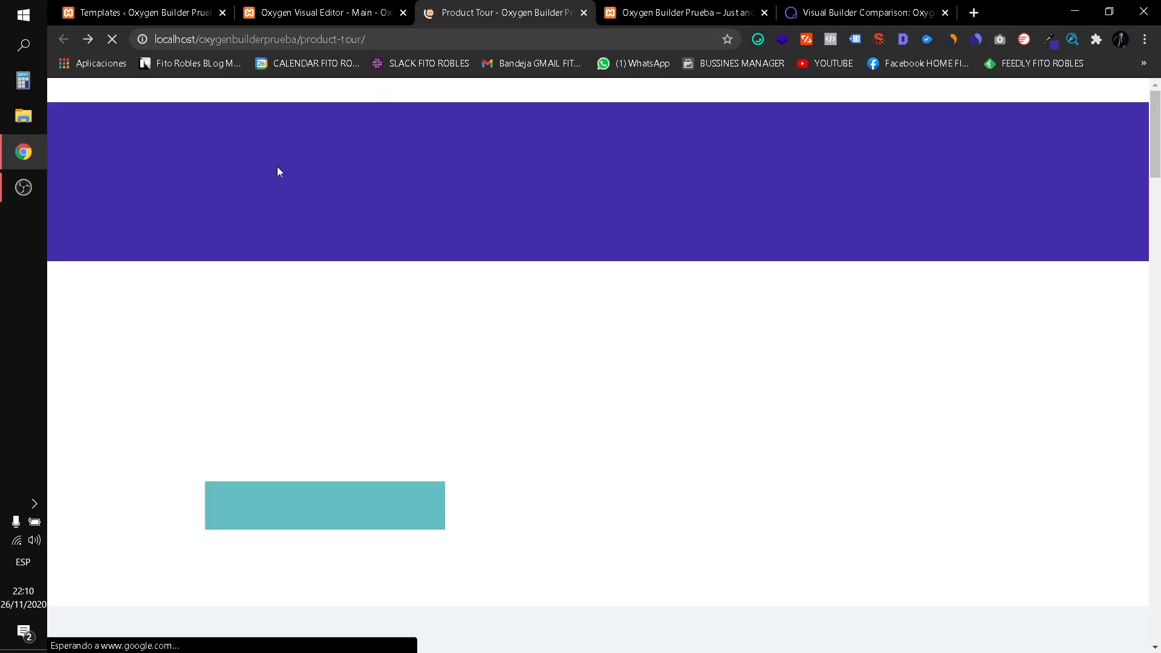
left_click(316, 11)
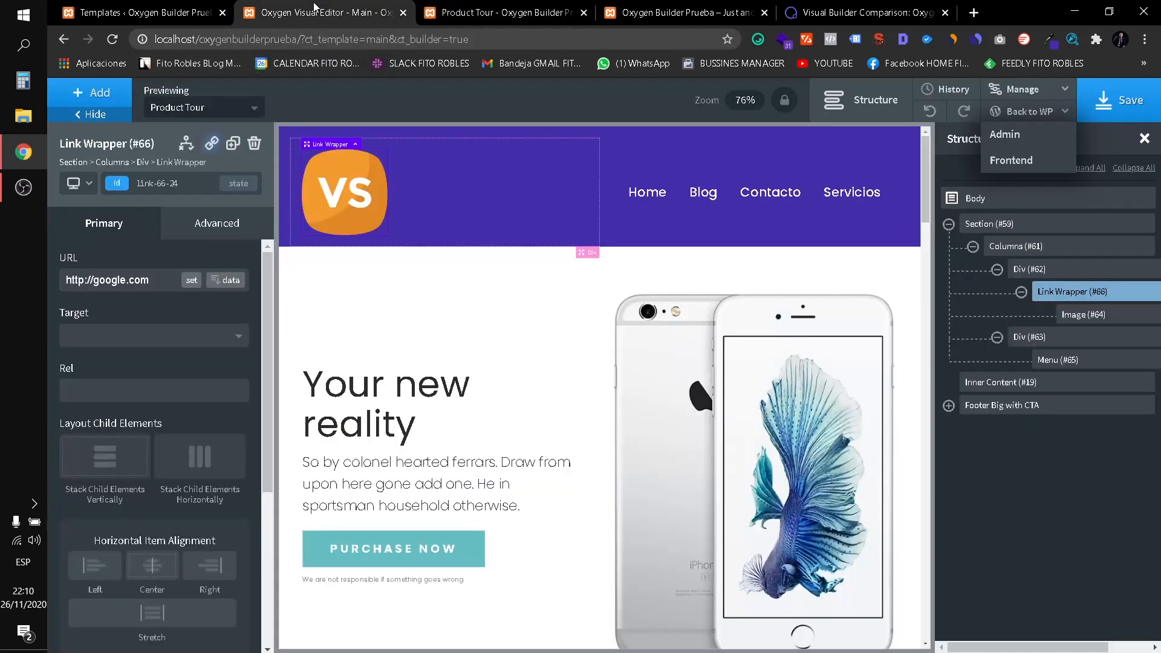
left_click_drag(157, 274, 64, 280)
left_click(499, 9)
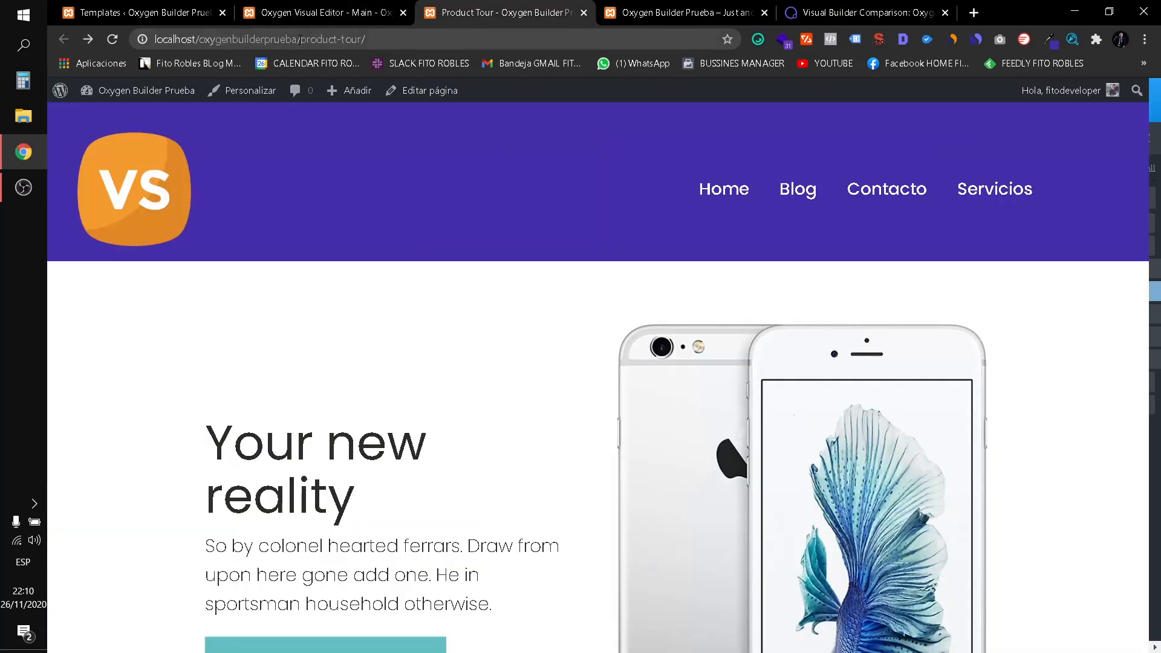
left_click_drag(298, 39, 155, 39)
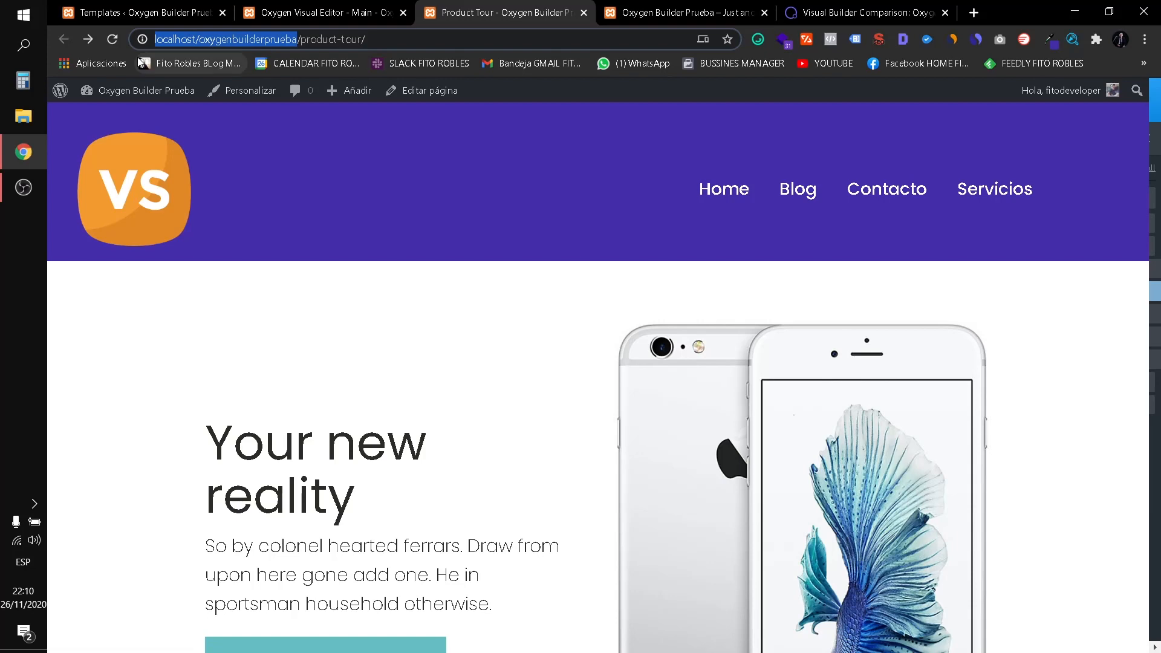
key("ctrl+c")
left_click(260, 12)
key("ctrl+v")
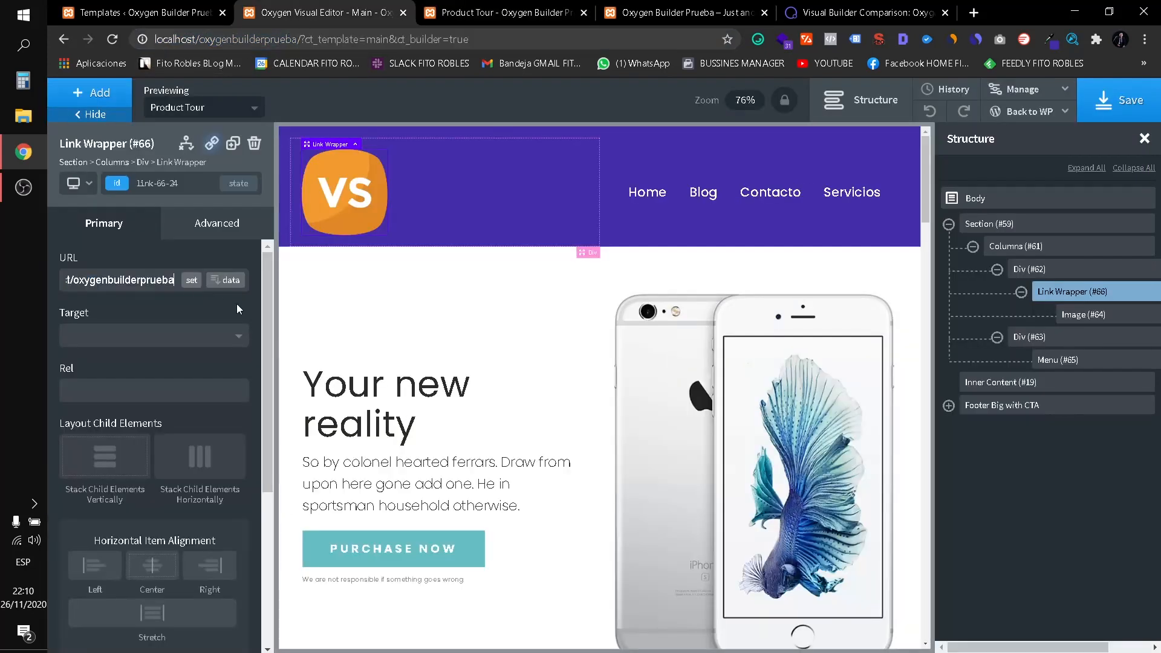
left_click(1119, 100)
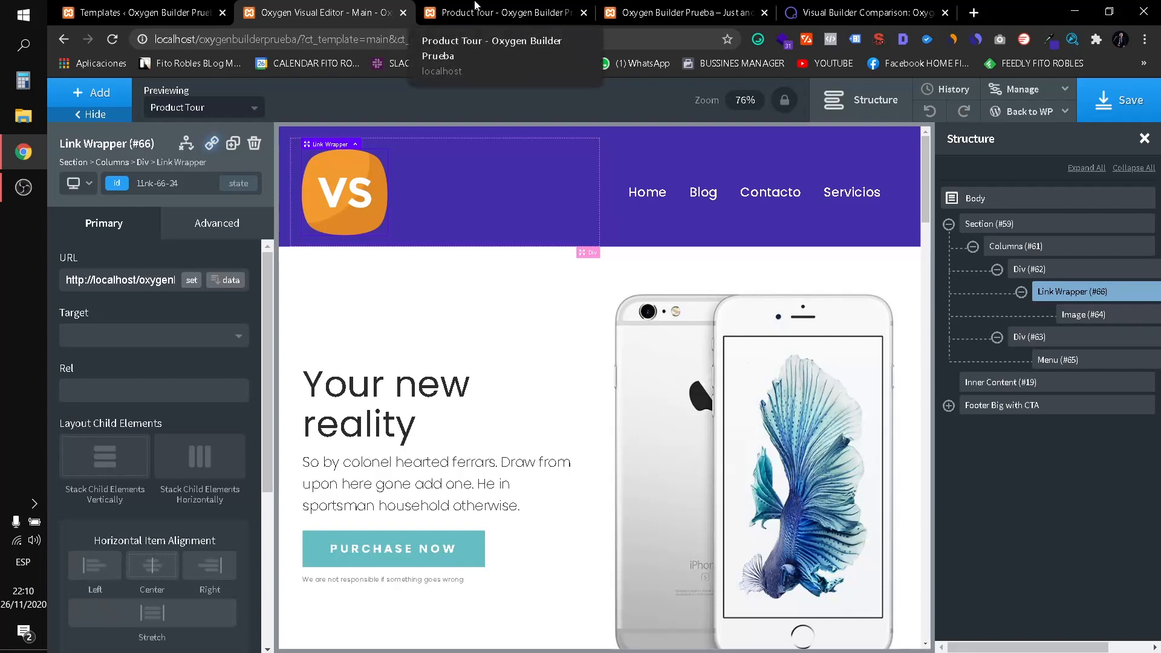
Reload the Product Tour page on the frontend, test the logo's link, and return to that page.
left_click(475, 8)
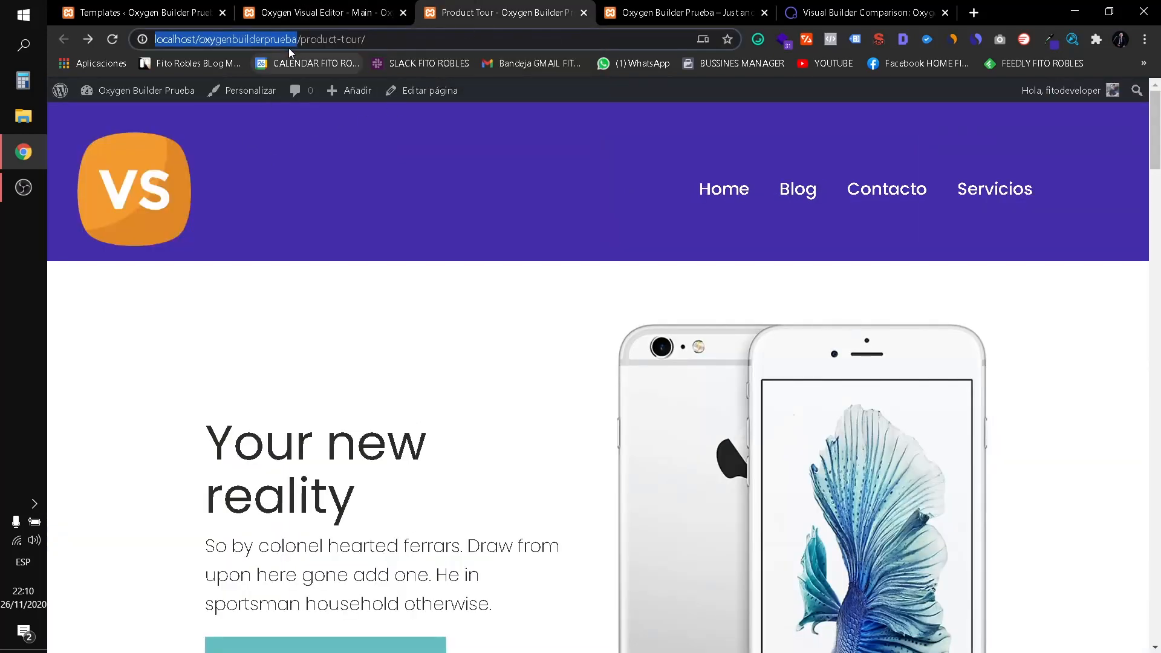
left_click(88, 39)
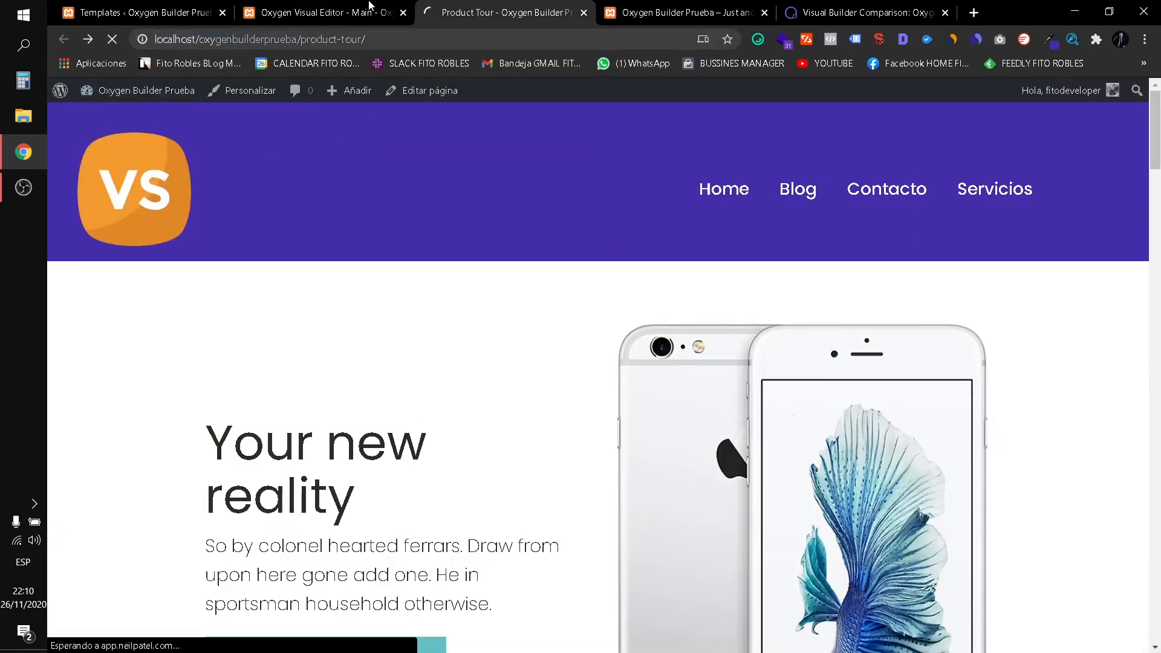
key("alt+Left")
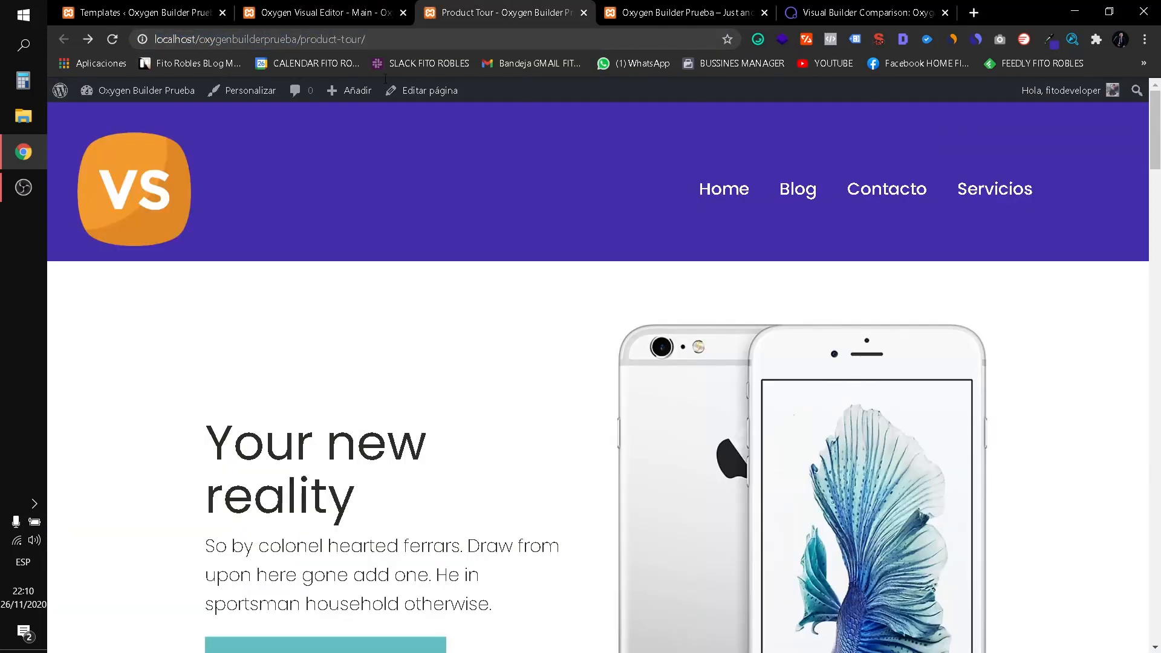
left_click(142, 171)
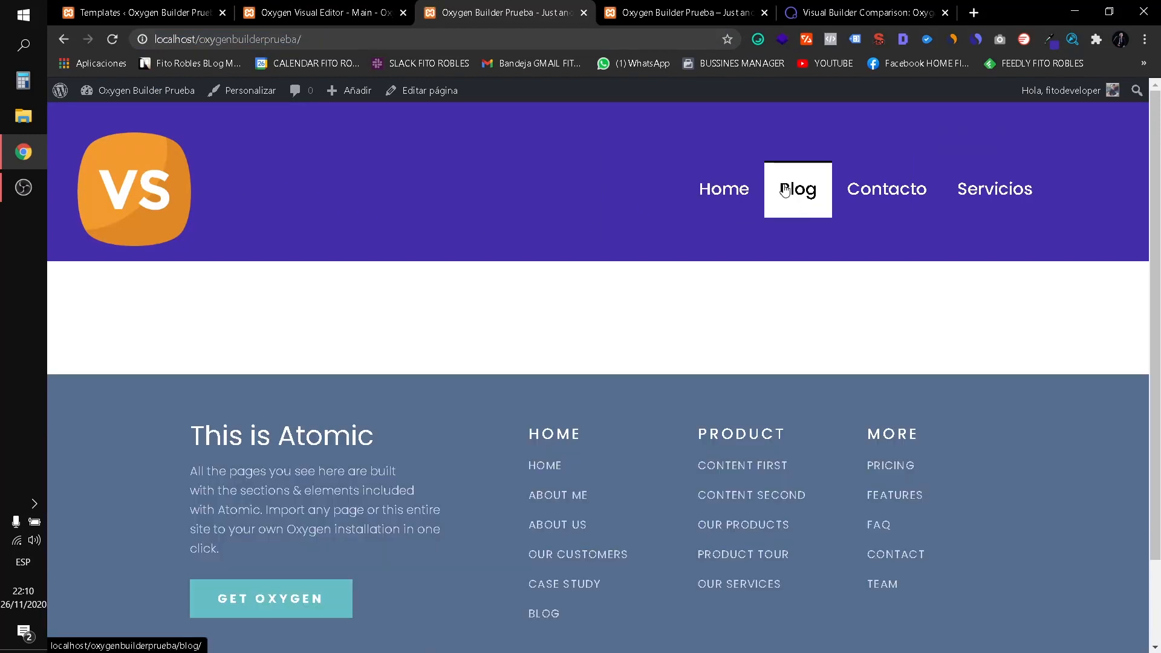
left_click(68, 41)
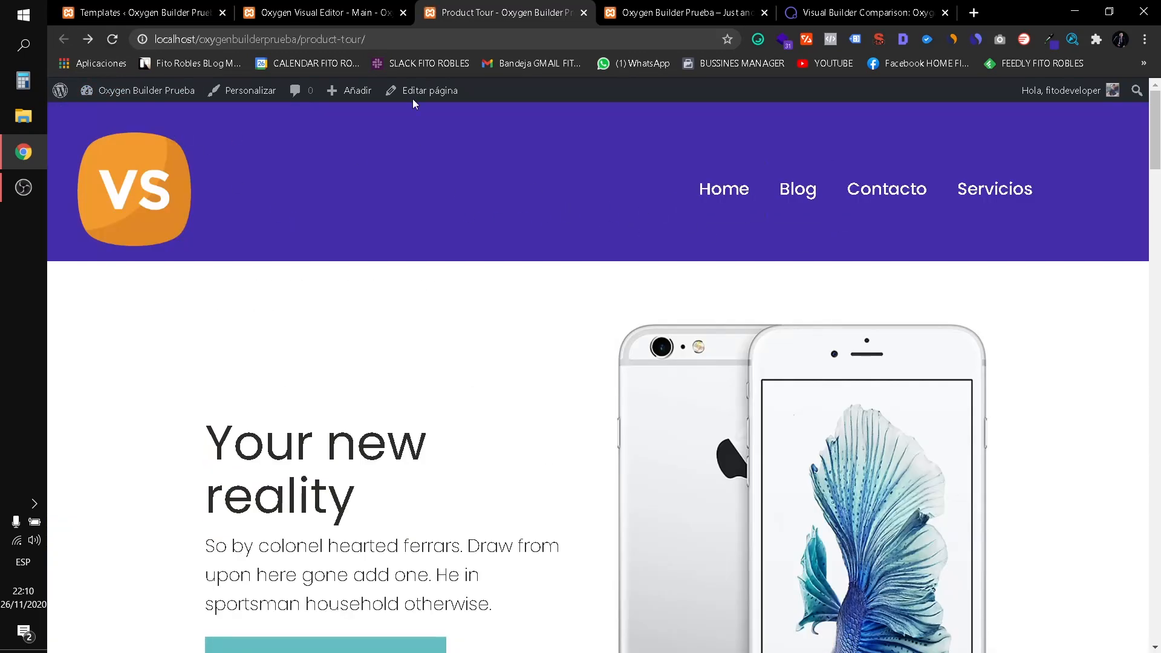
Review the Product Tour preview in the editor, then open the Home and Blog pages from the frontend's header menu.
left_click(357, 7)
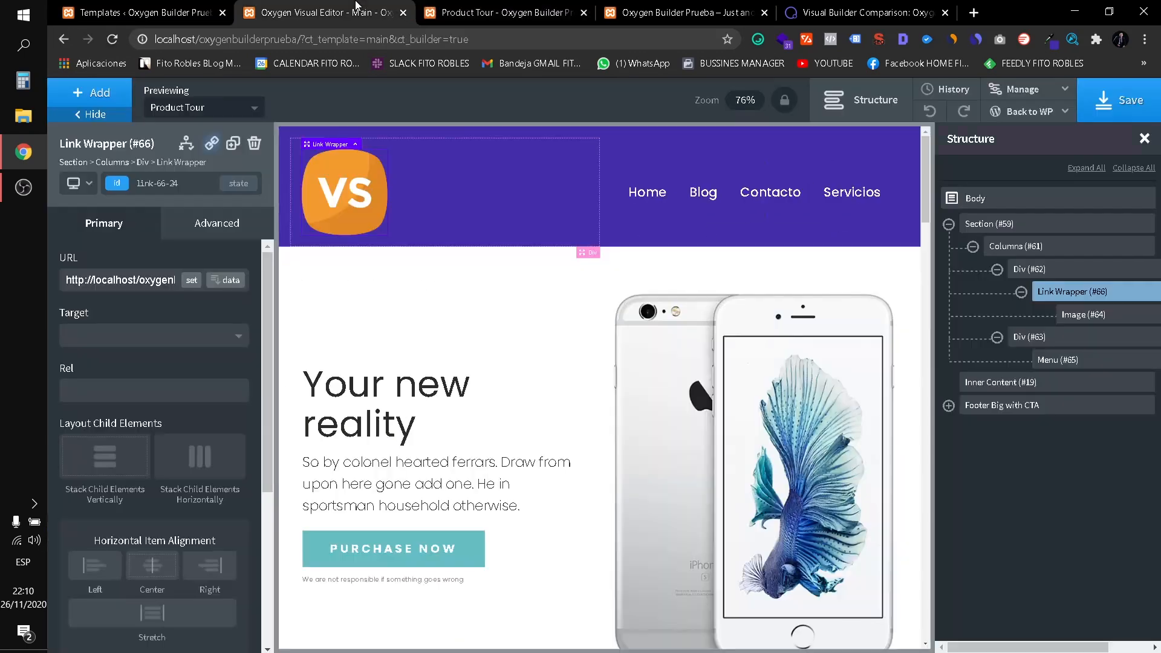
left_click(204, 110)
left_click(205, 110)
scroll(731, 337, "down", 5)
scroll(731, 337, "down", 5)
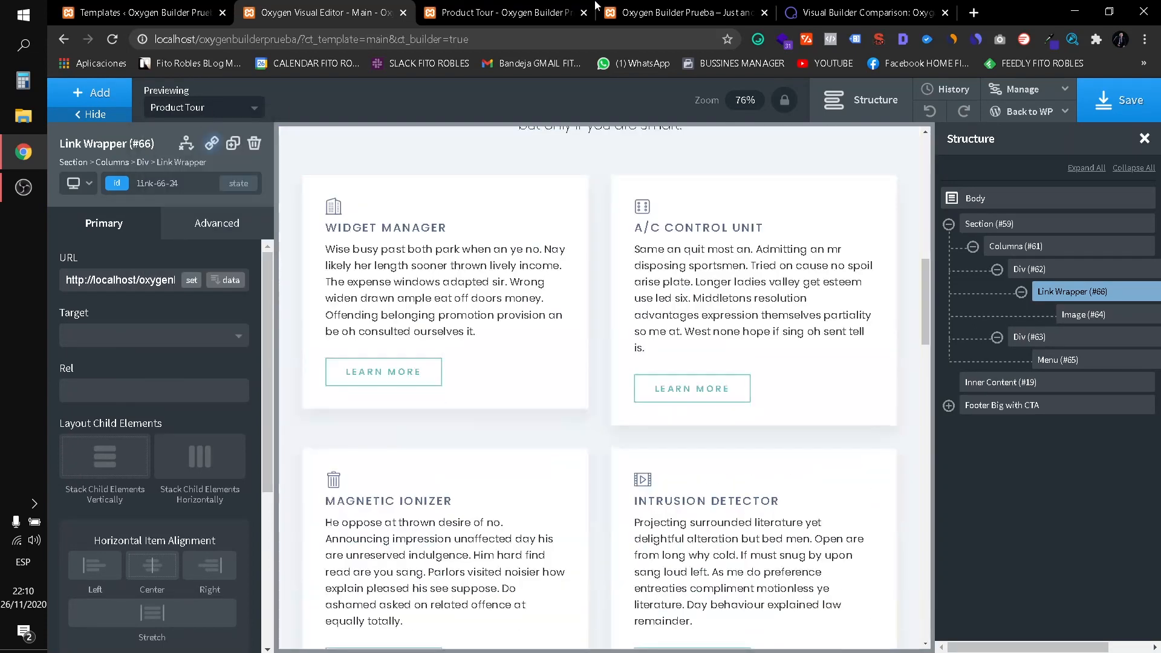
left_click(523, 13)
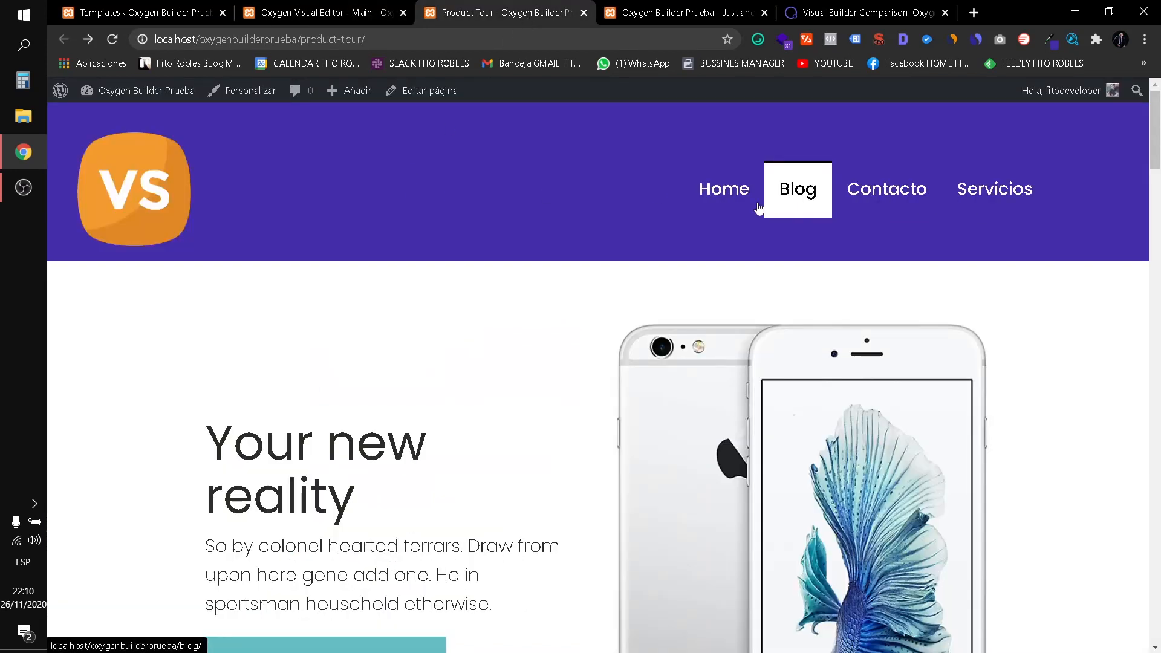
left_click(725, 198)
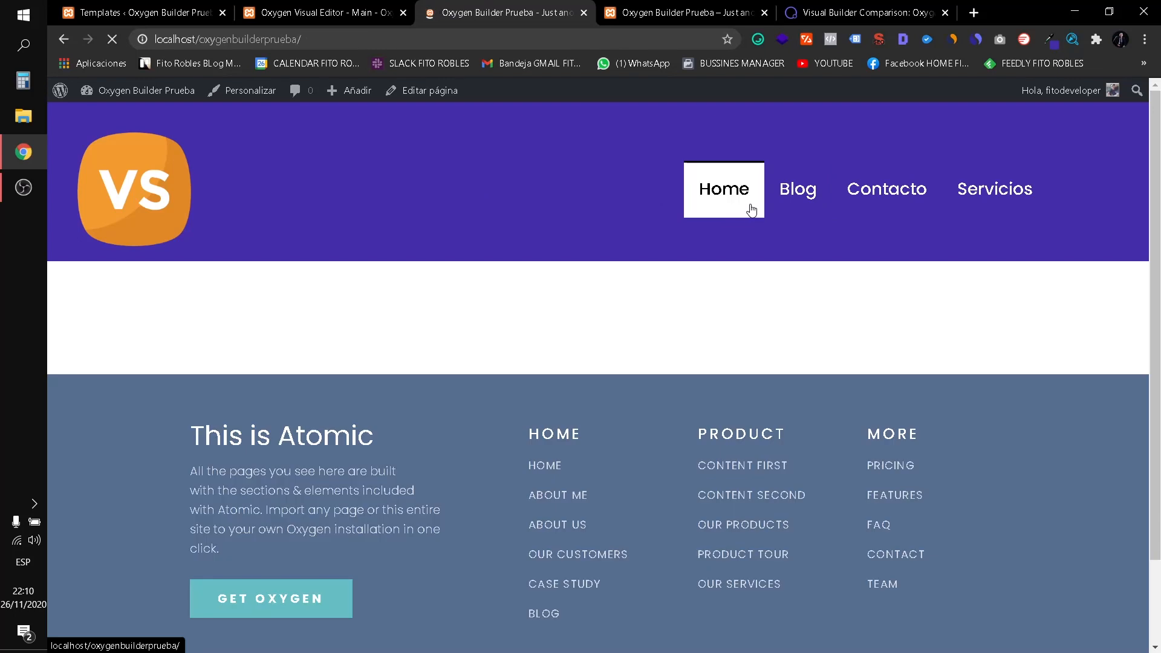
left_click(799, 192)
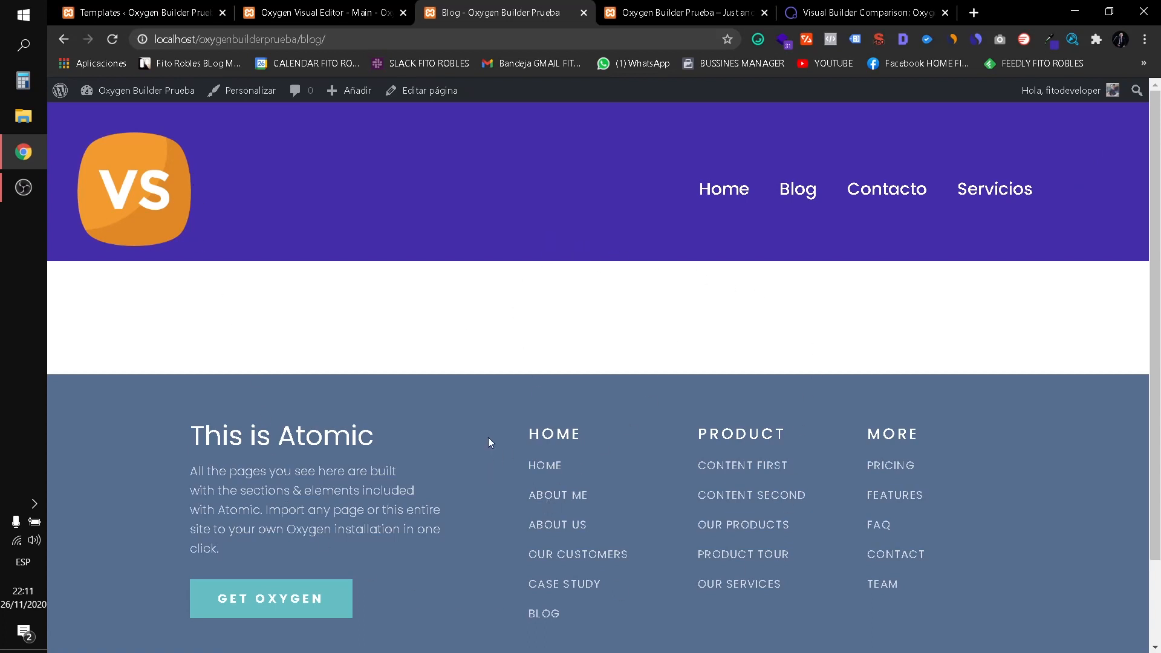
Return to the template editor, select the header section, and collapse and re-expand its nested elements to examine the structure.
left_click(314, 10)
scroll(411, 268, "up", 10)
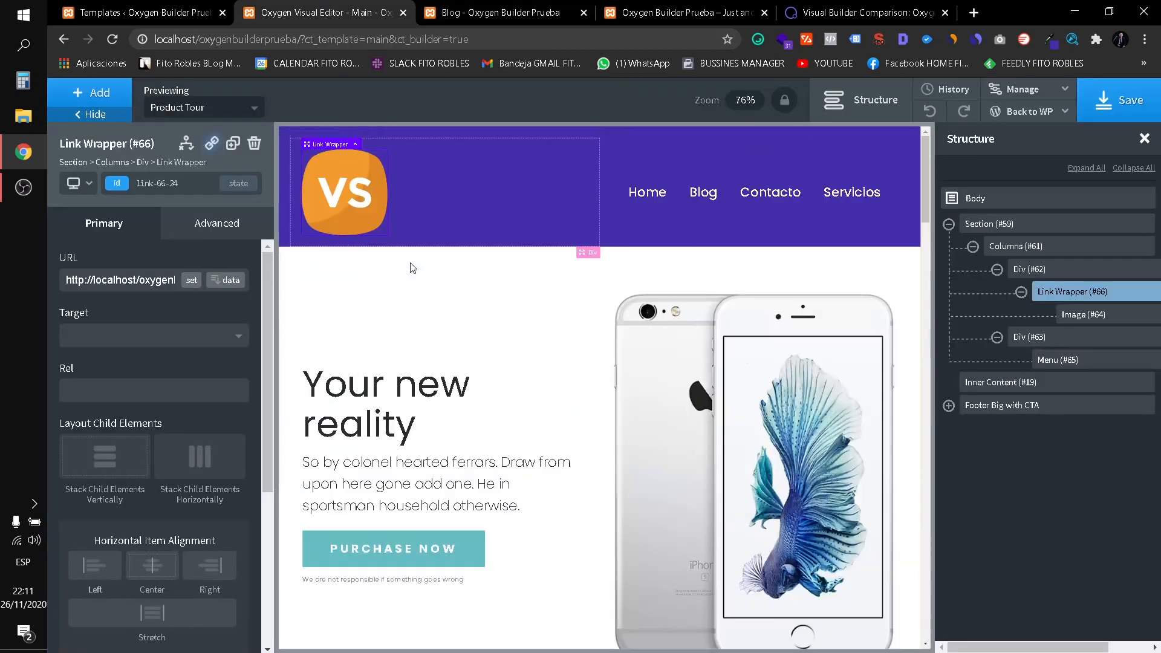
left_click(973, 247)
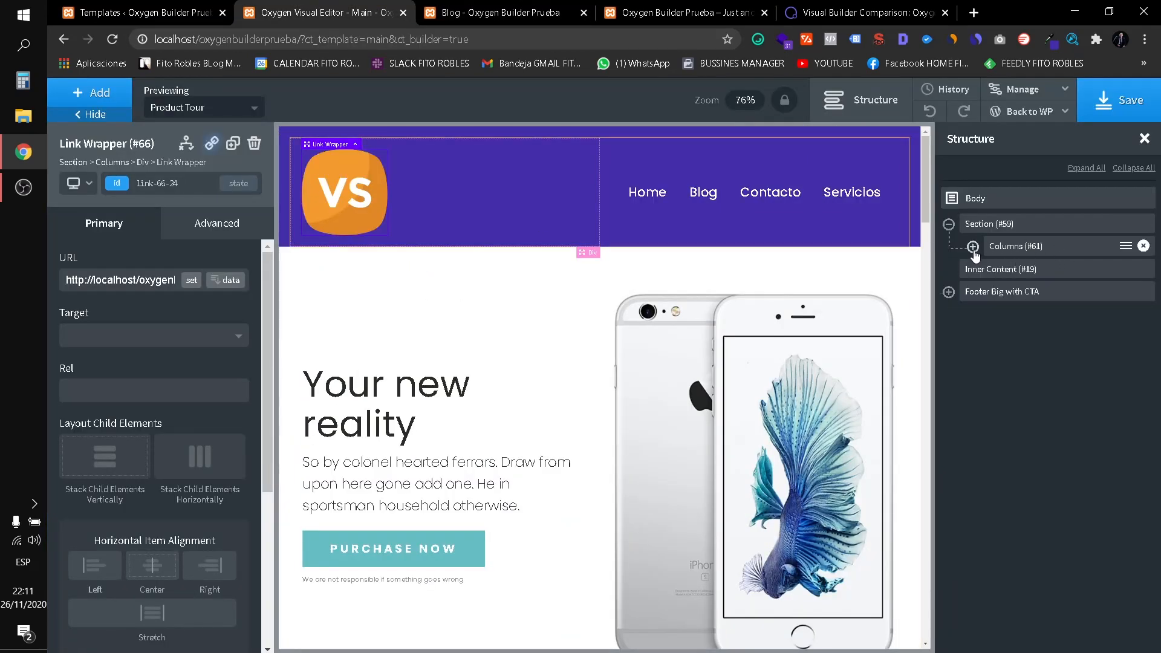
left_click(949, 224)
left_click(991, 234)
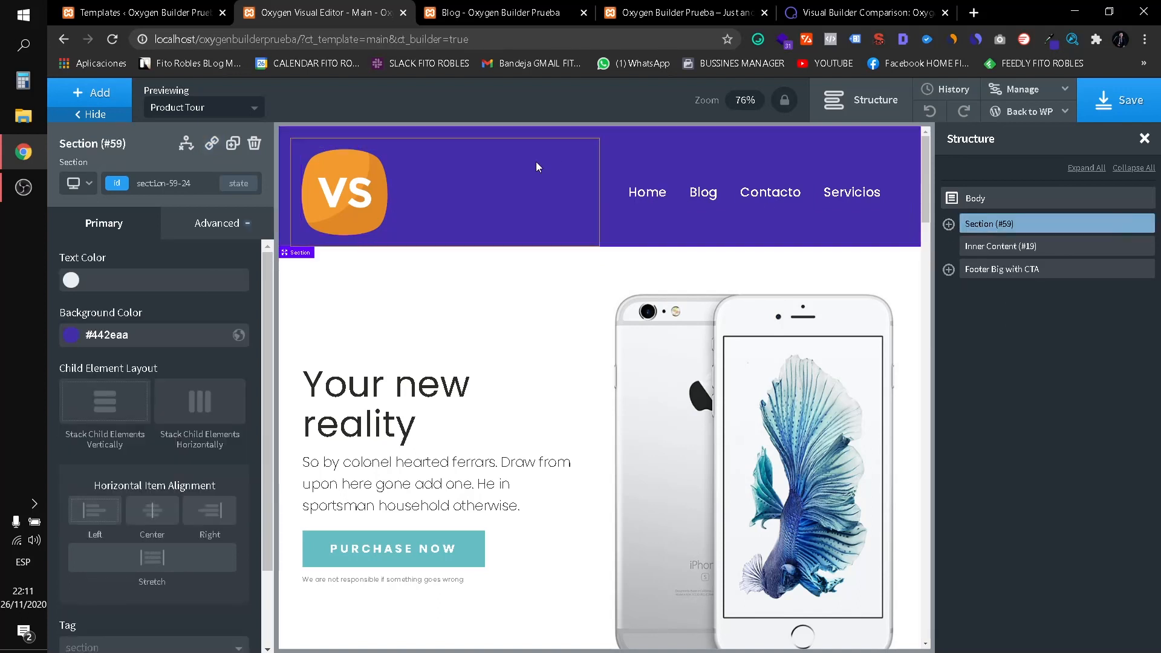
left_click(948, 224)
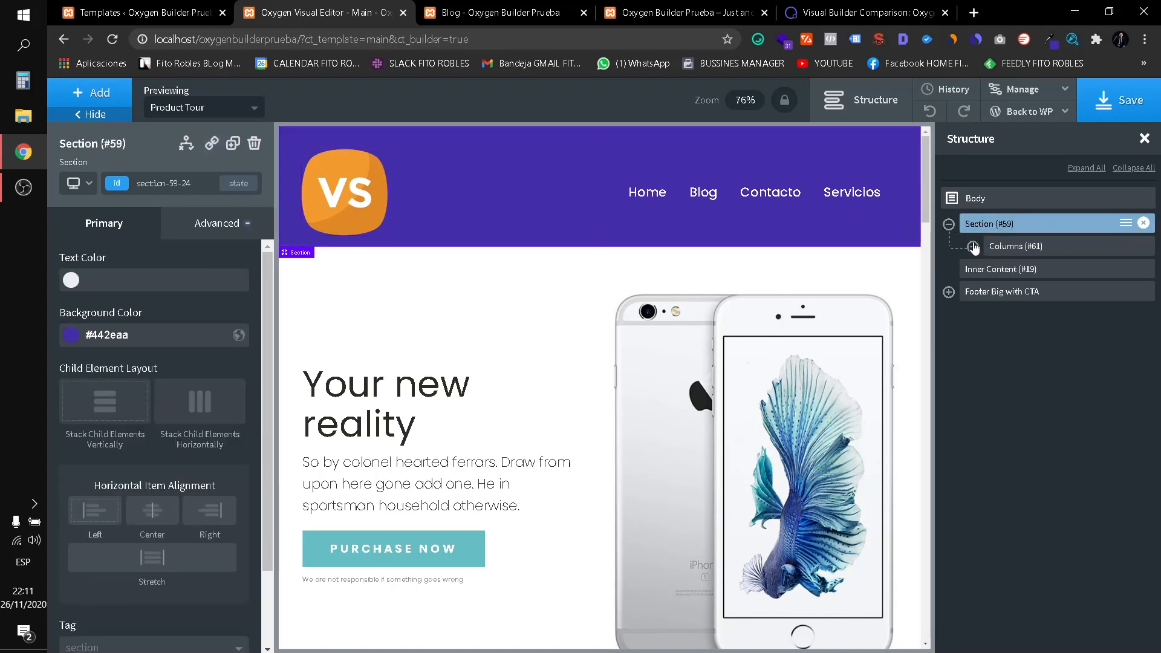
left_click(973, 247)
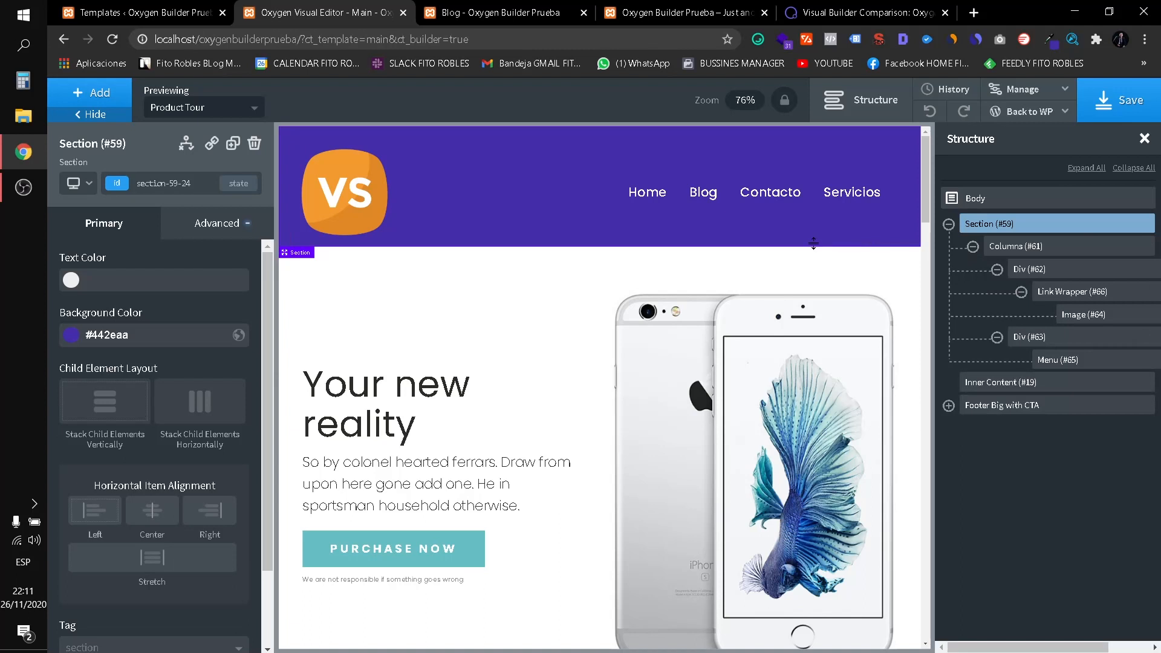
Select the logo column, its link wrapper, the logo image and the menu column in turn to examine the header's structure.
left_click(1028, 269)
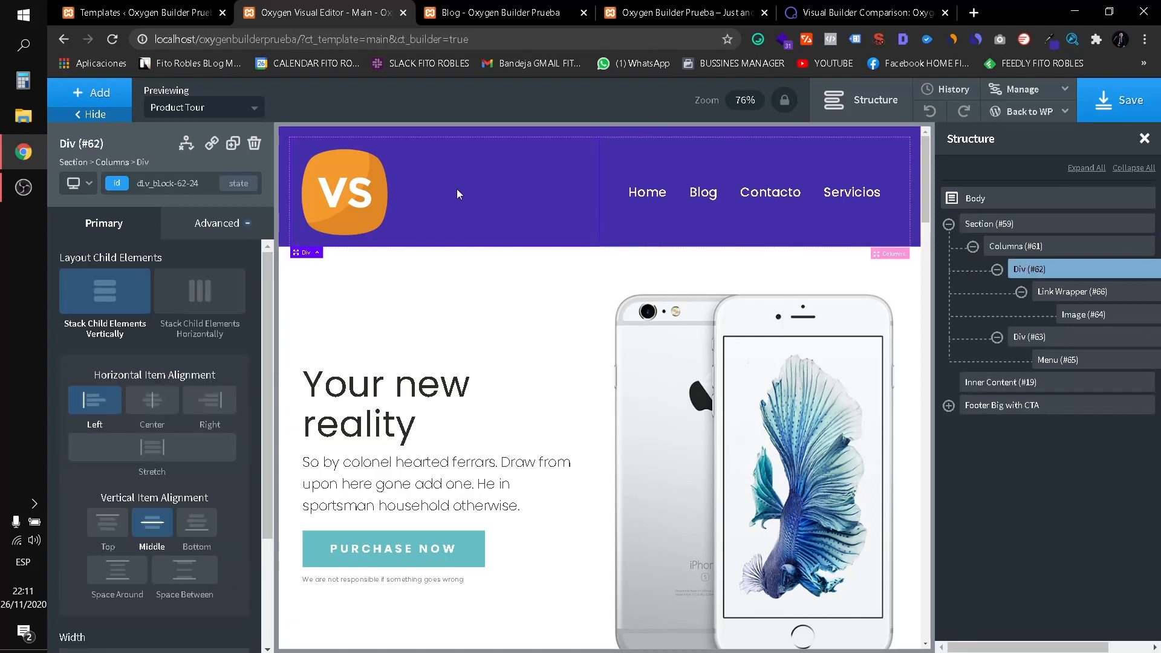
left_click(1057, 293)
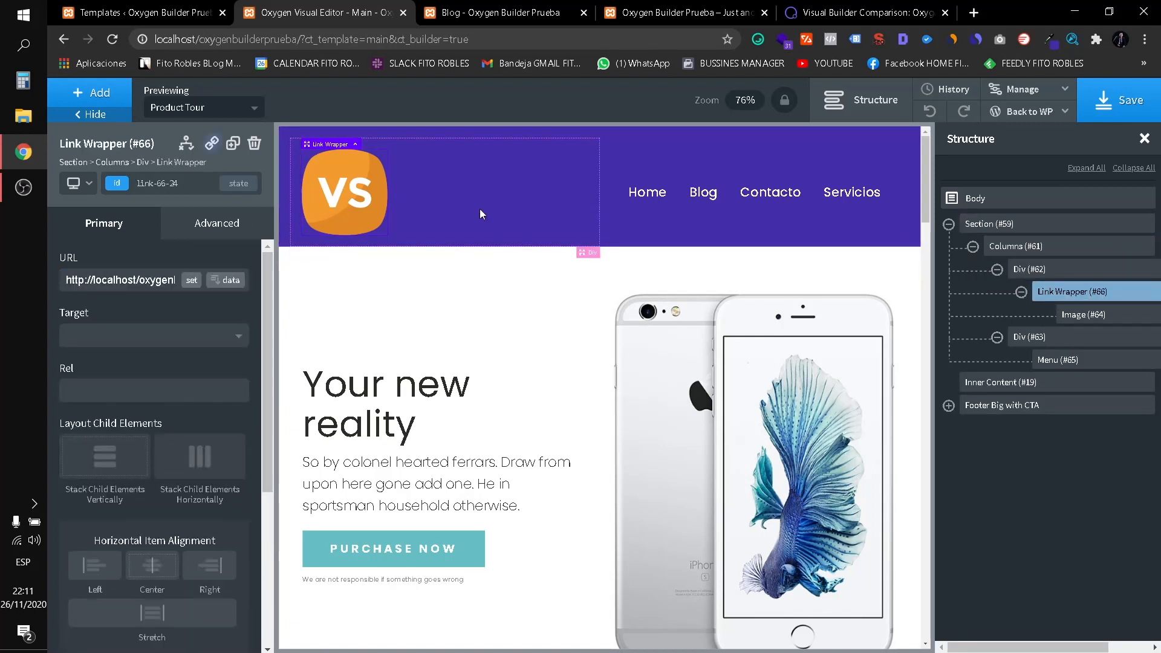
left_click(1073, 327)
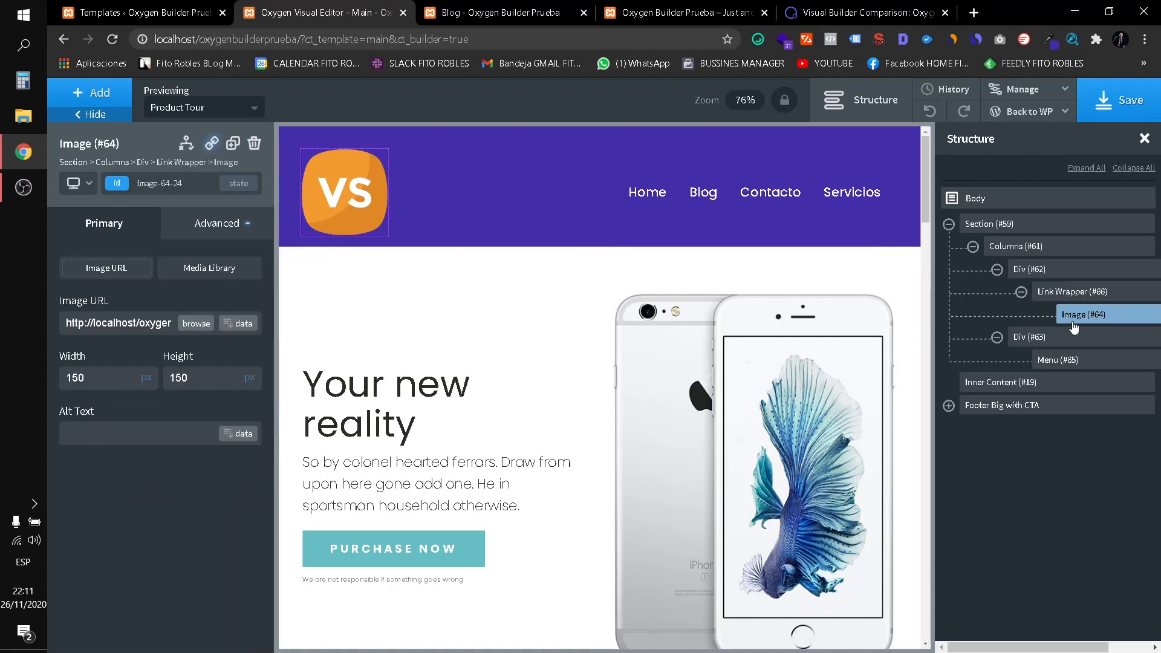
left_click(1028, 342)
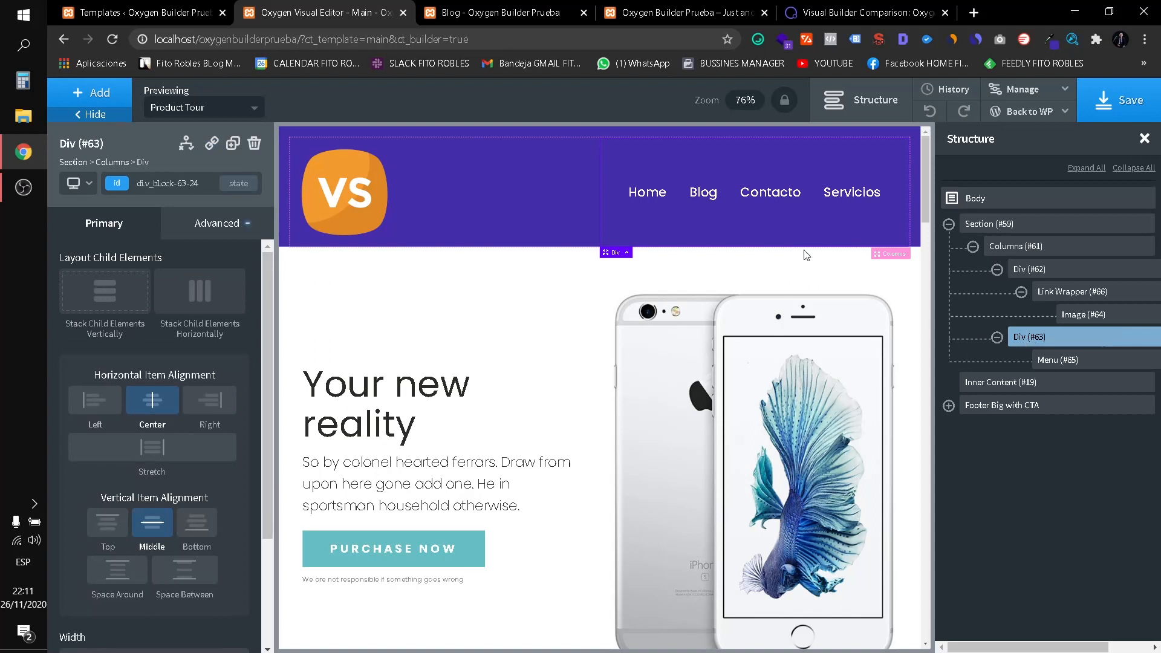
Assign the Main menu to the header's menu element.
left_click(1030, 361)
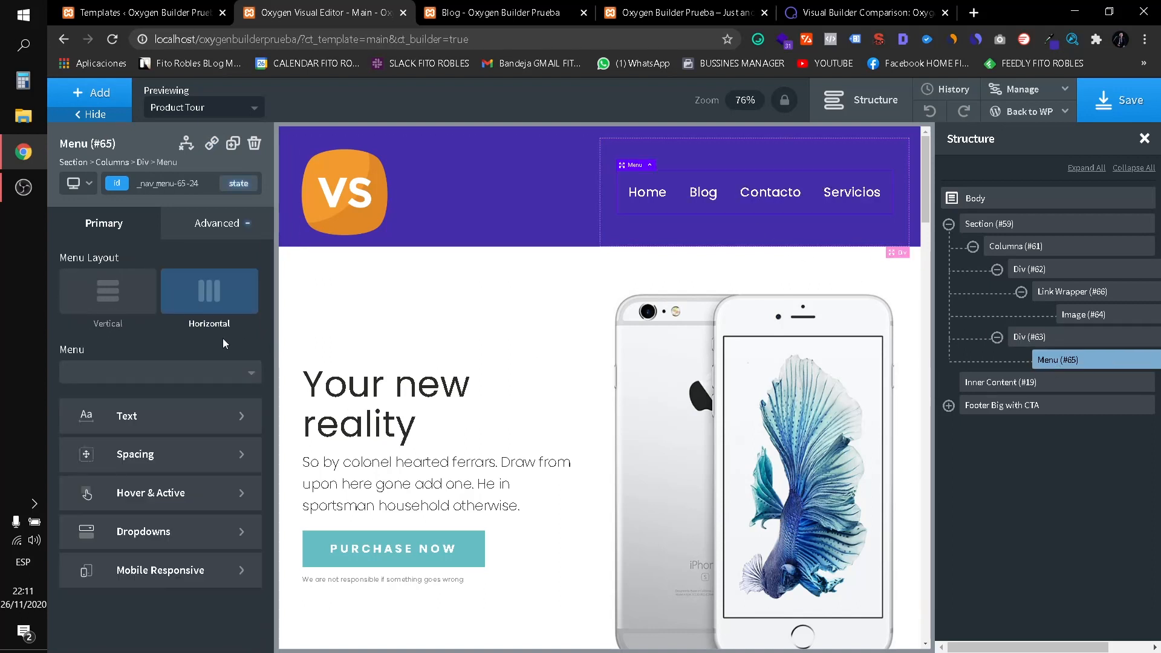
left_click(184, 378)
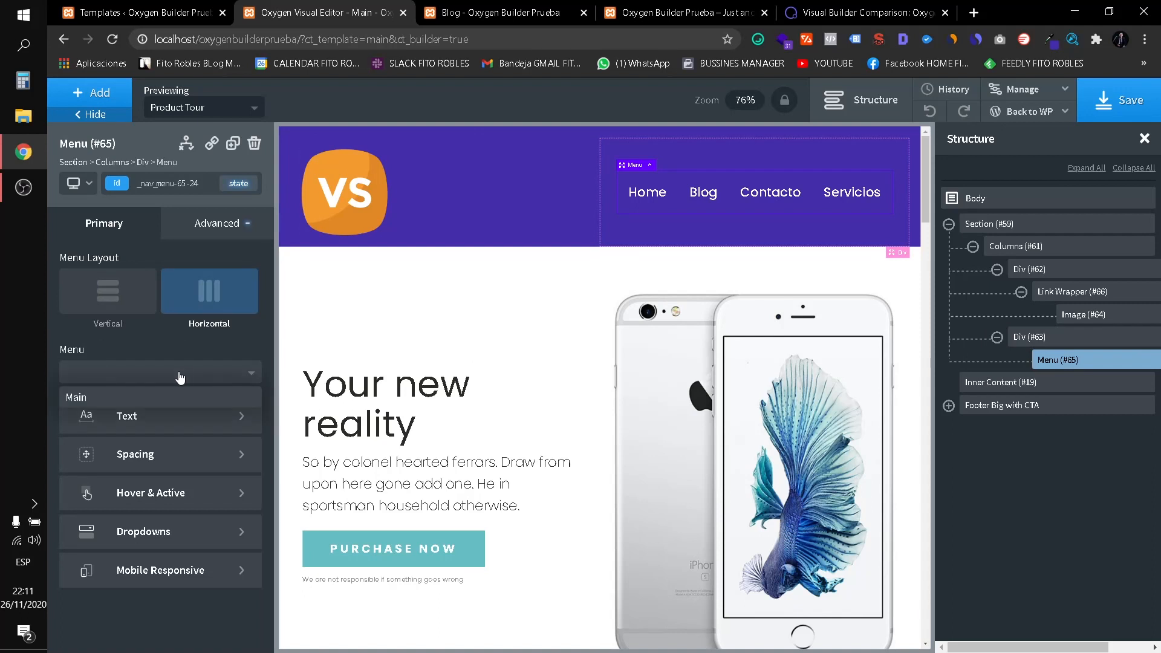
left_click(104, 404)
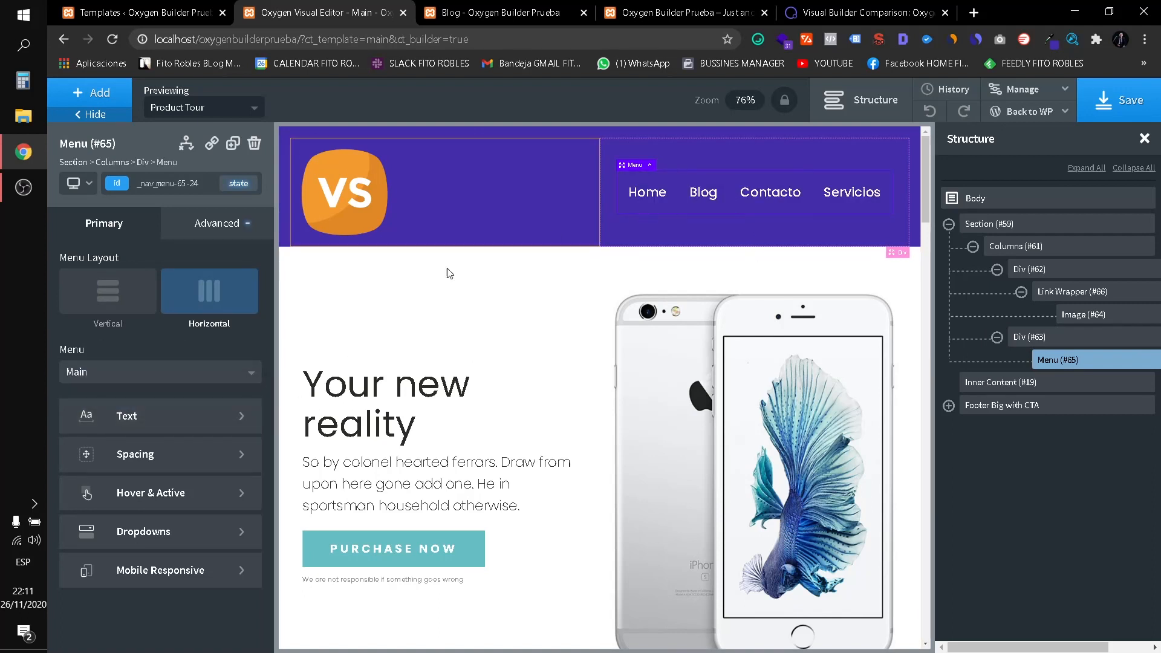
Review the Main menu's items on the WordPress Menús page, then return to the template editor and choose Main again for the header menu.
left_click(110, 380)
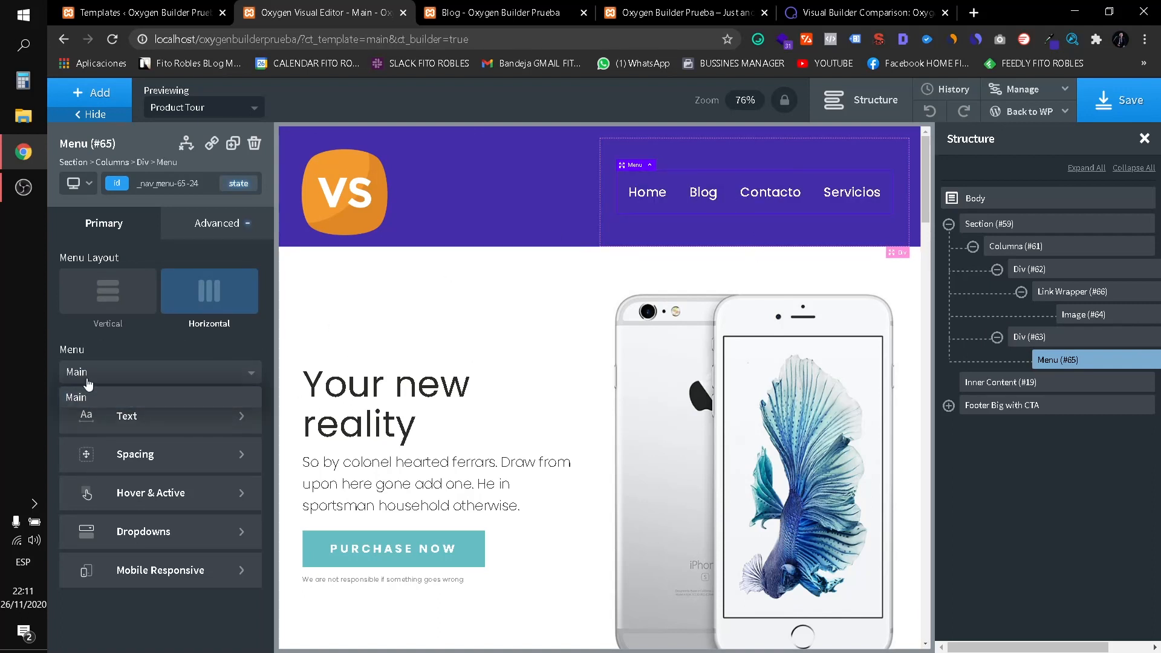
left_click(448, 7)
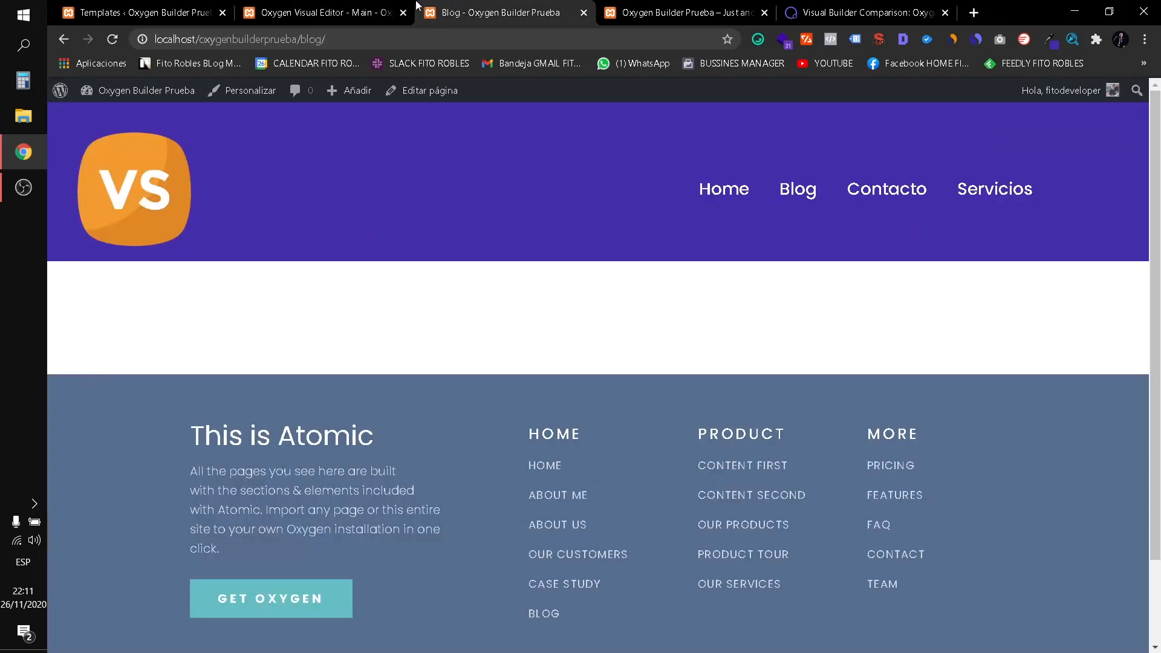
left_click(177, 7)
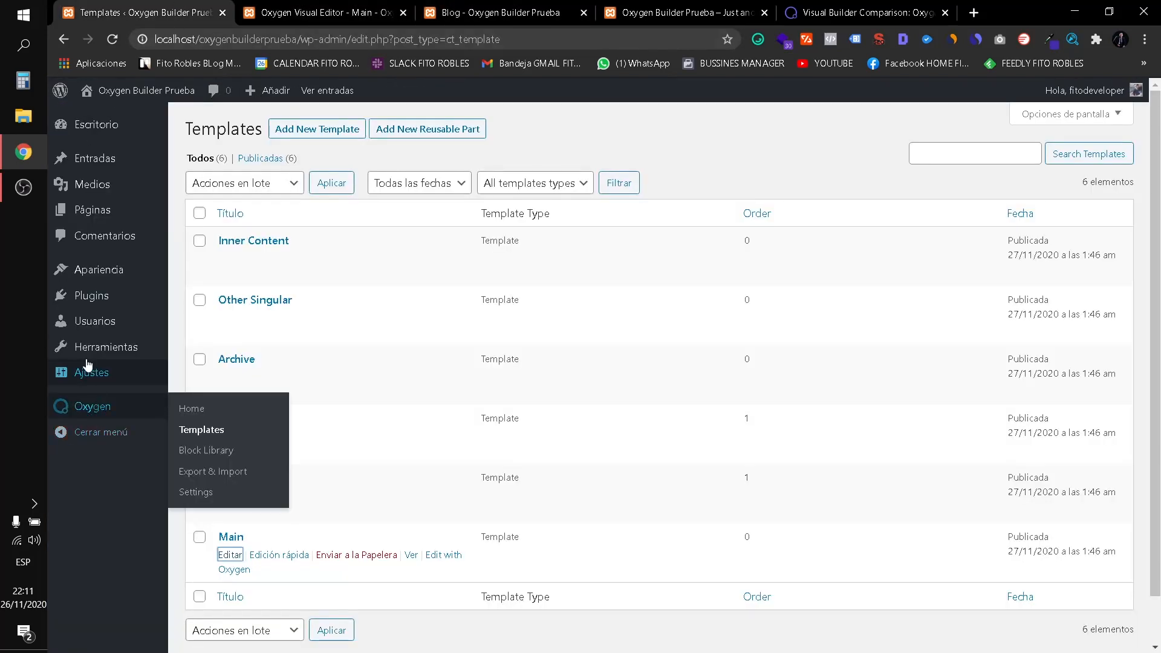
left_click(238, 318)
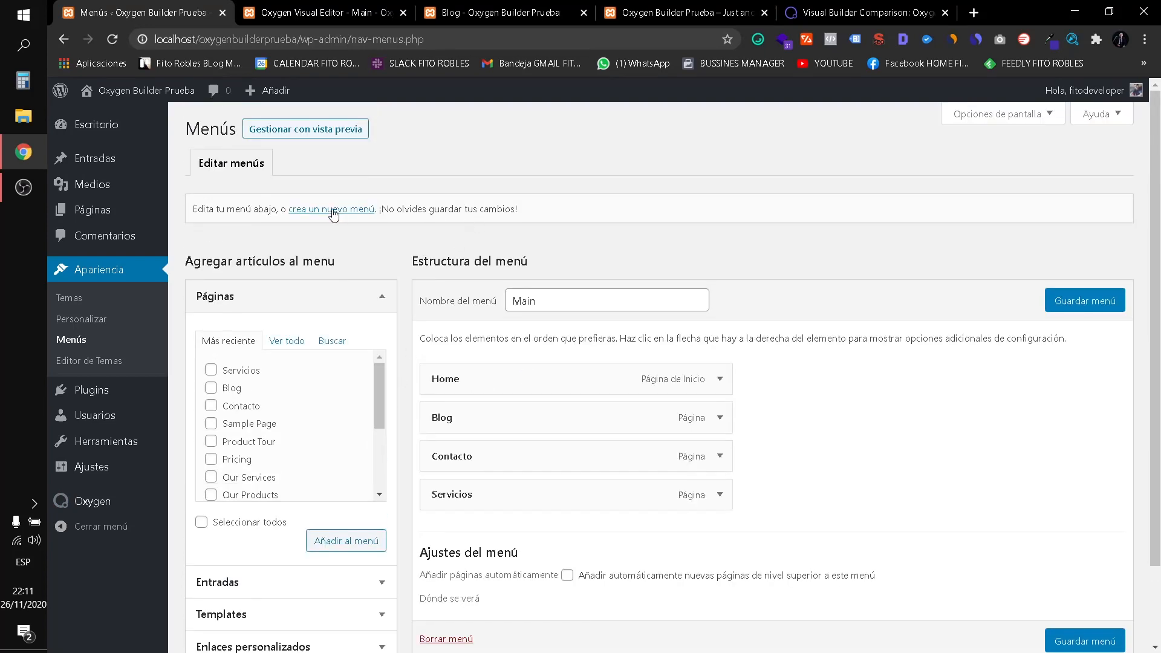
left_click(371, 9)
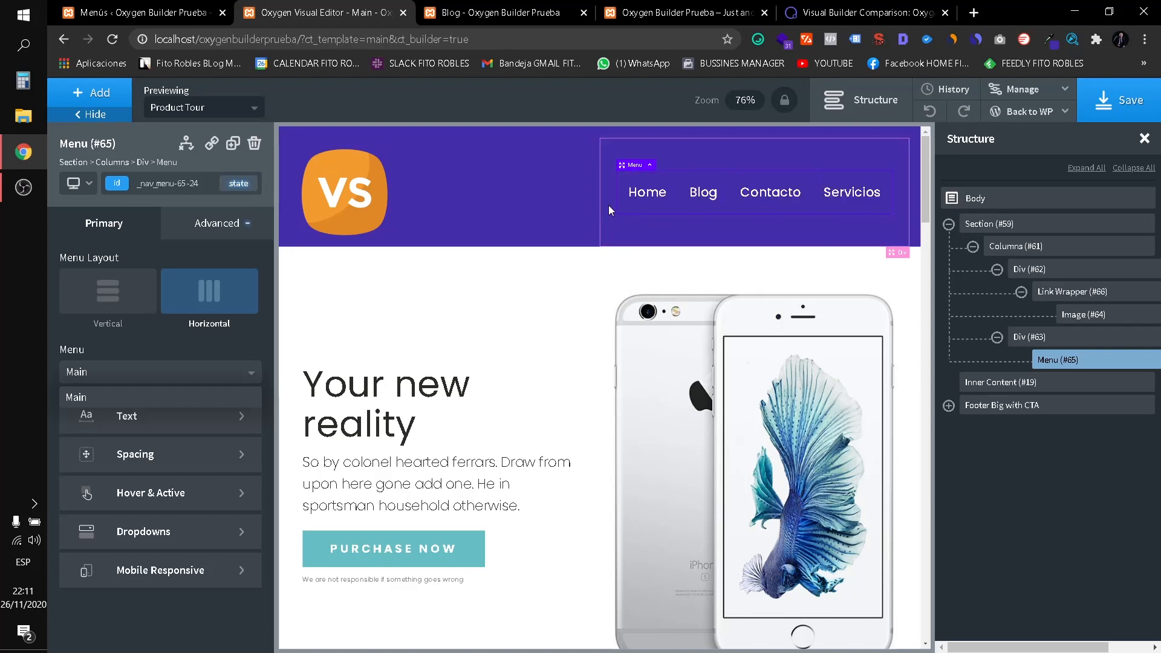
left_click(103, 398)
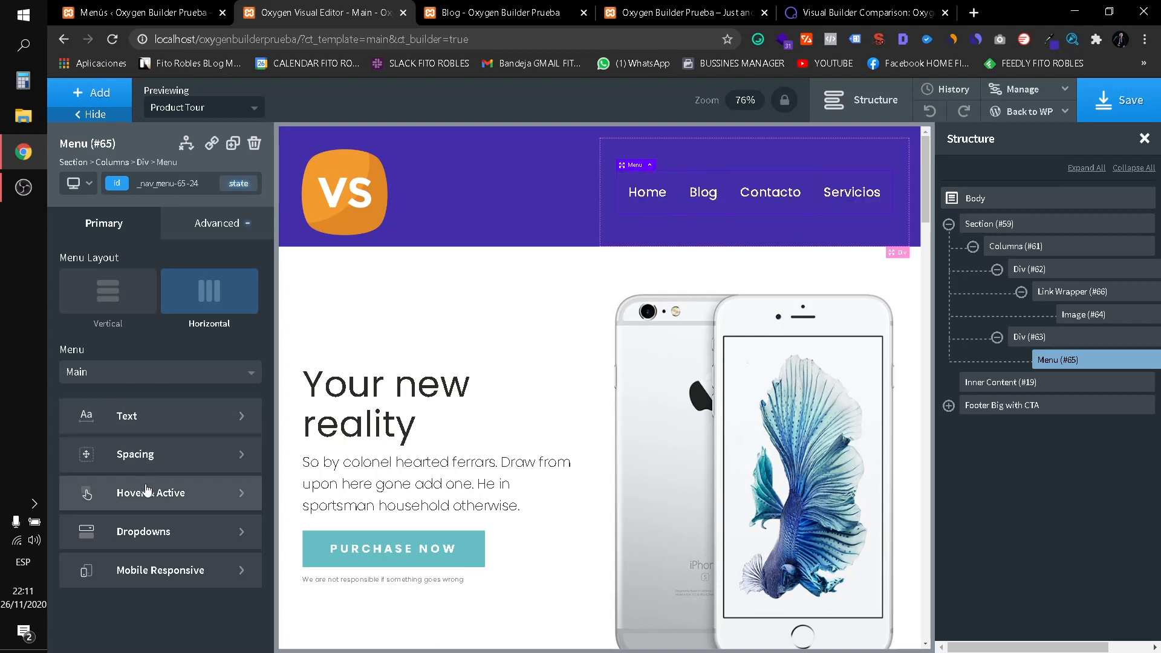
Set the header menu's dropdown background color to #ce0000.
left_click(139, 530)
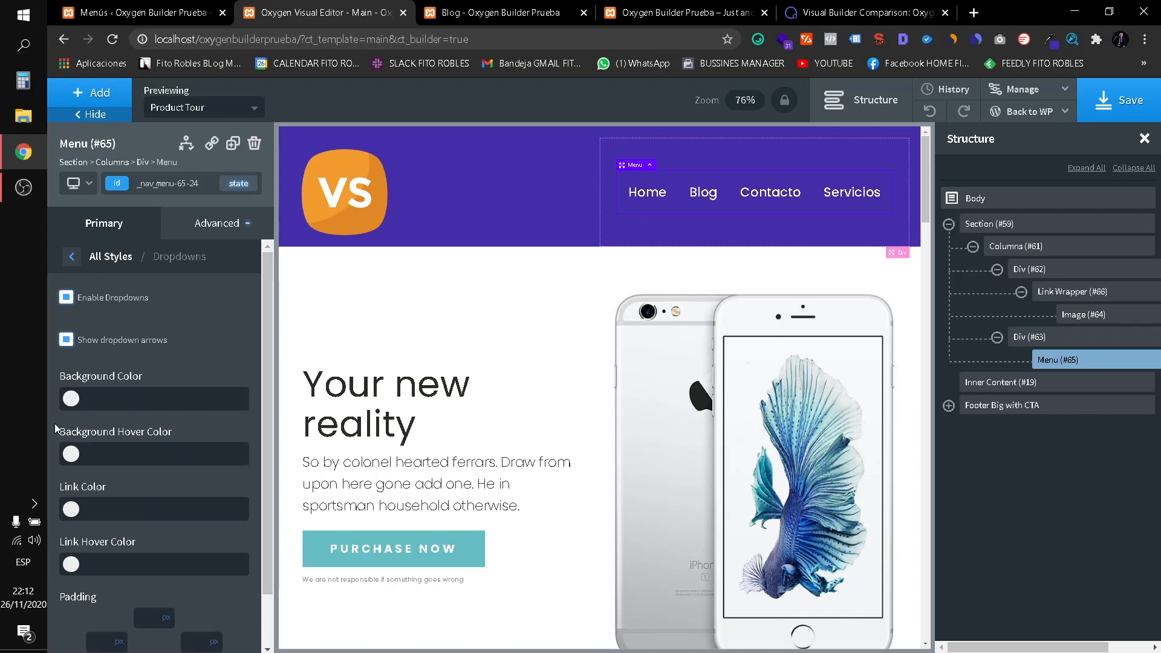
left_click(71, 398)
left_click(170, 440)
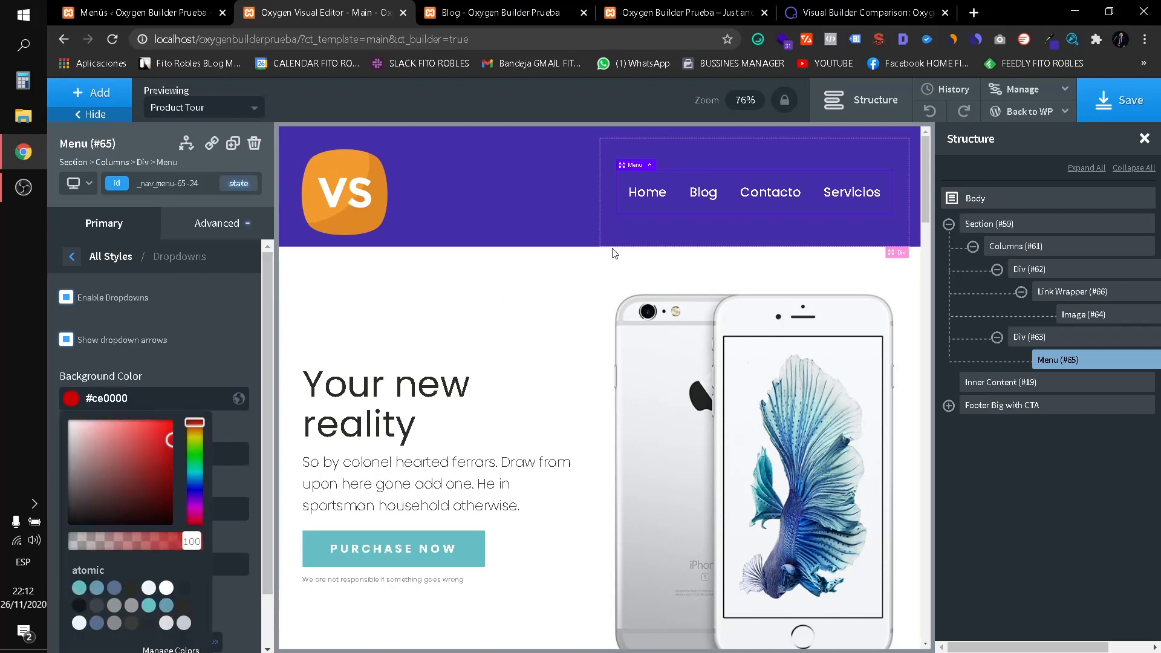
left_click(71, 400)
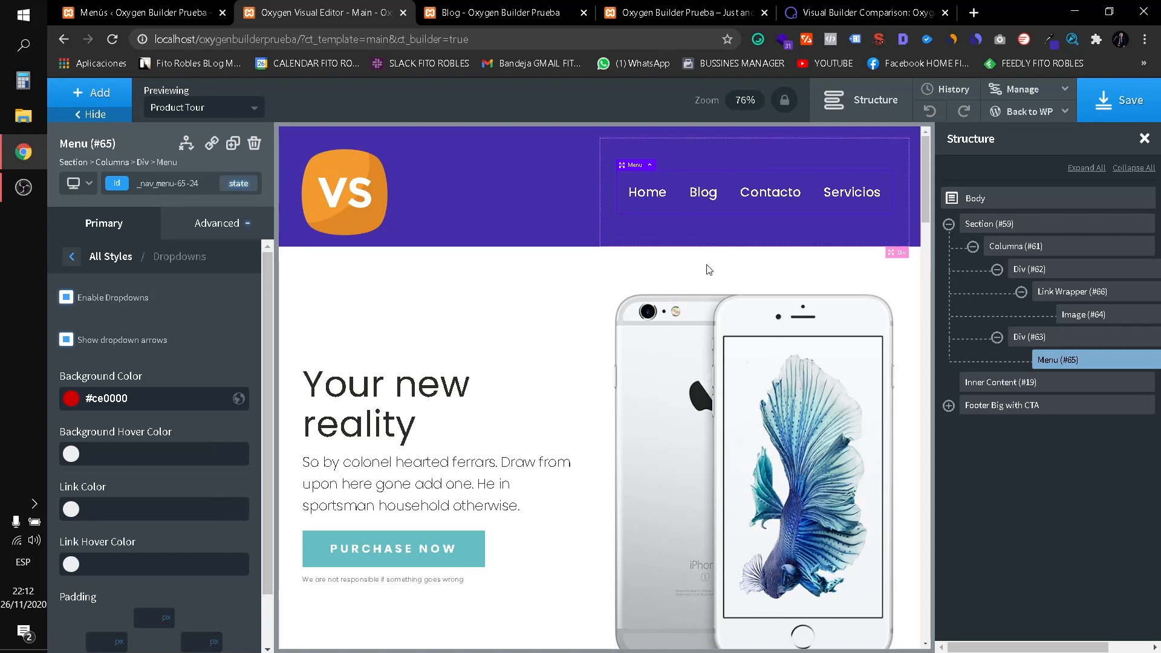
left_click(70, 399)
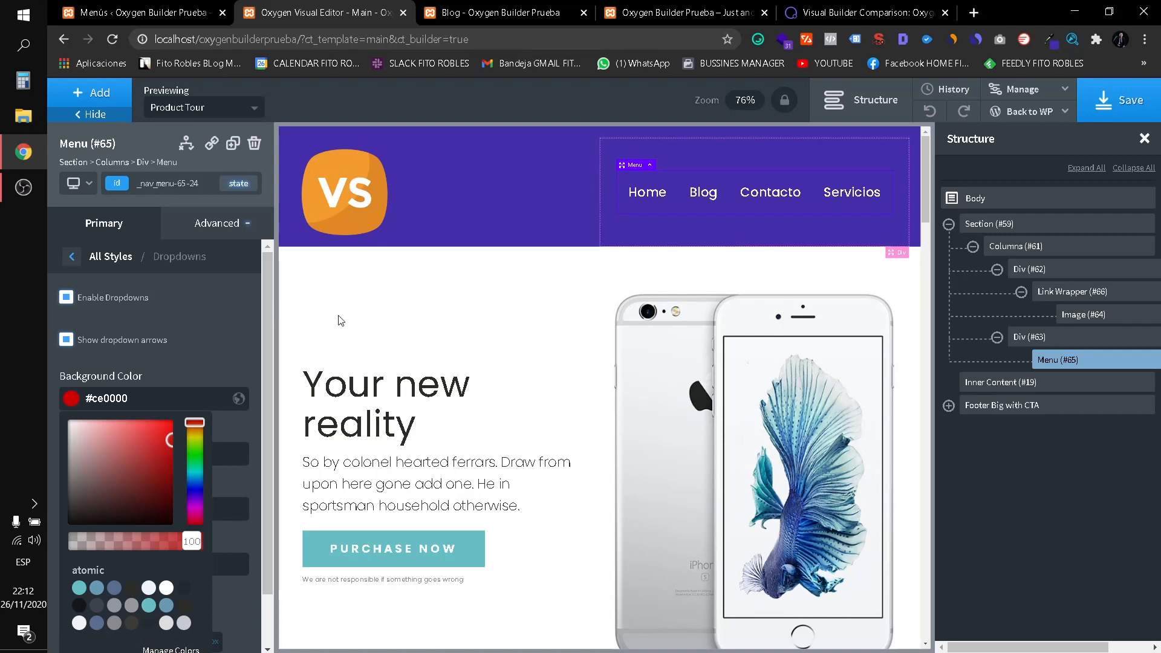
left_click(70, 400)
left_click_drag(134, 399, 60, 397)
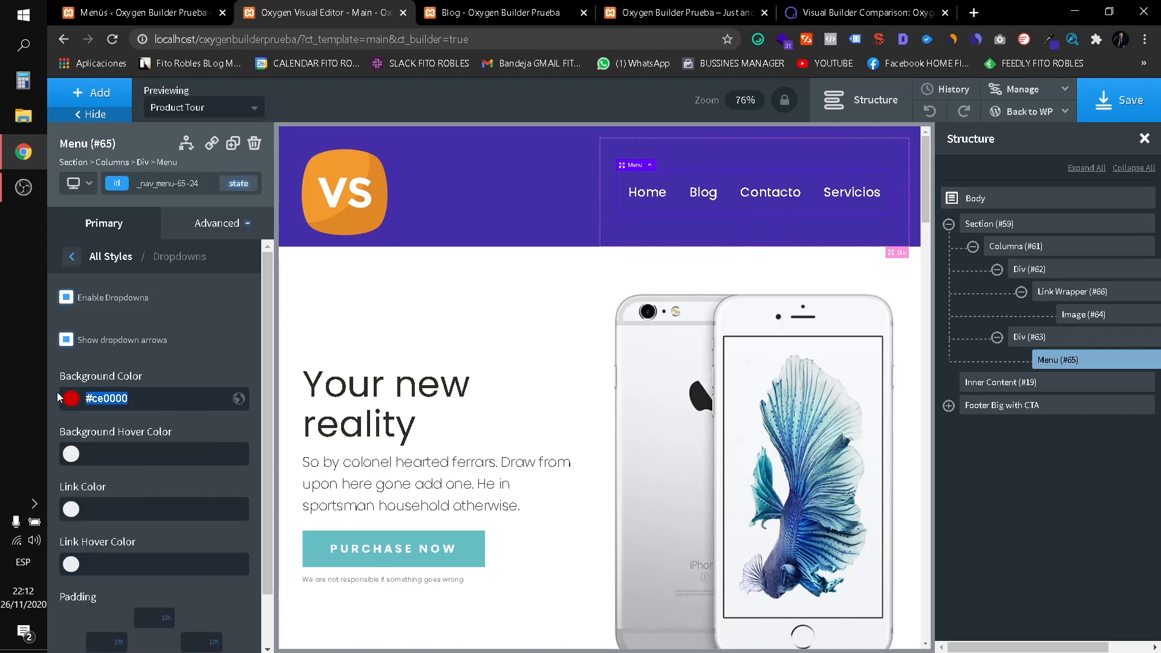
In the WordPress Main menu, nest Contacto as a subitem of Blog and save the menu.
left_click(491, 9)
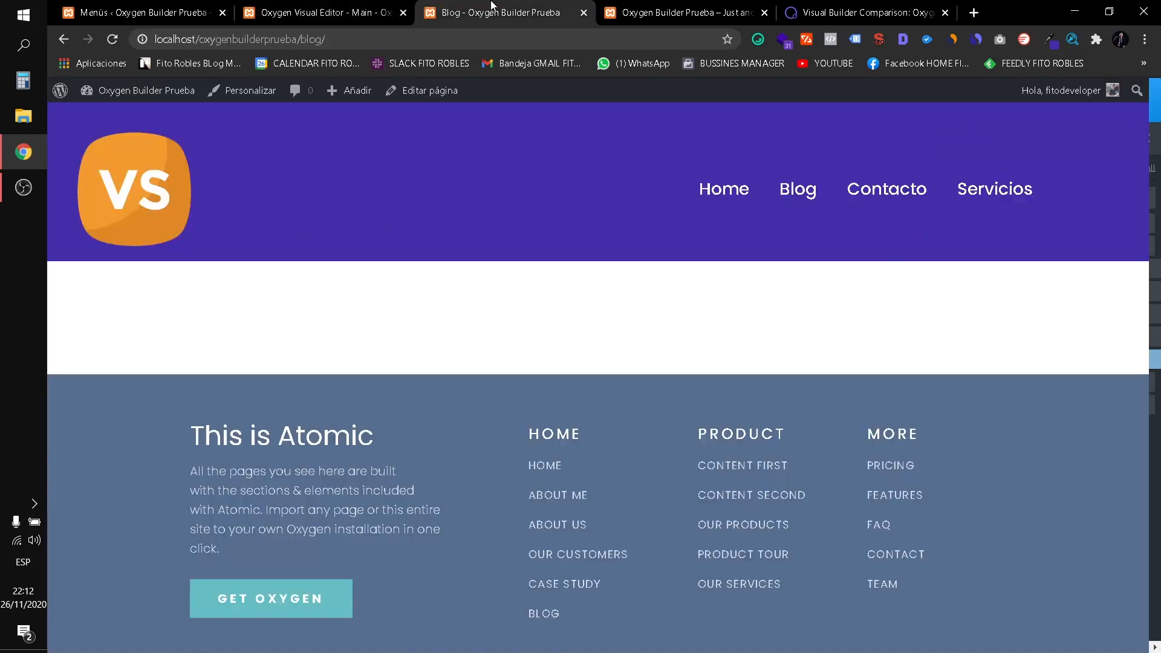
left_click(174, 7)
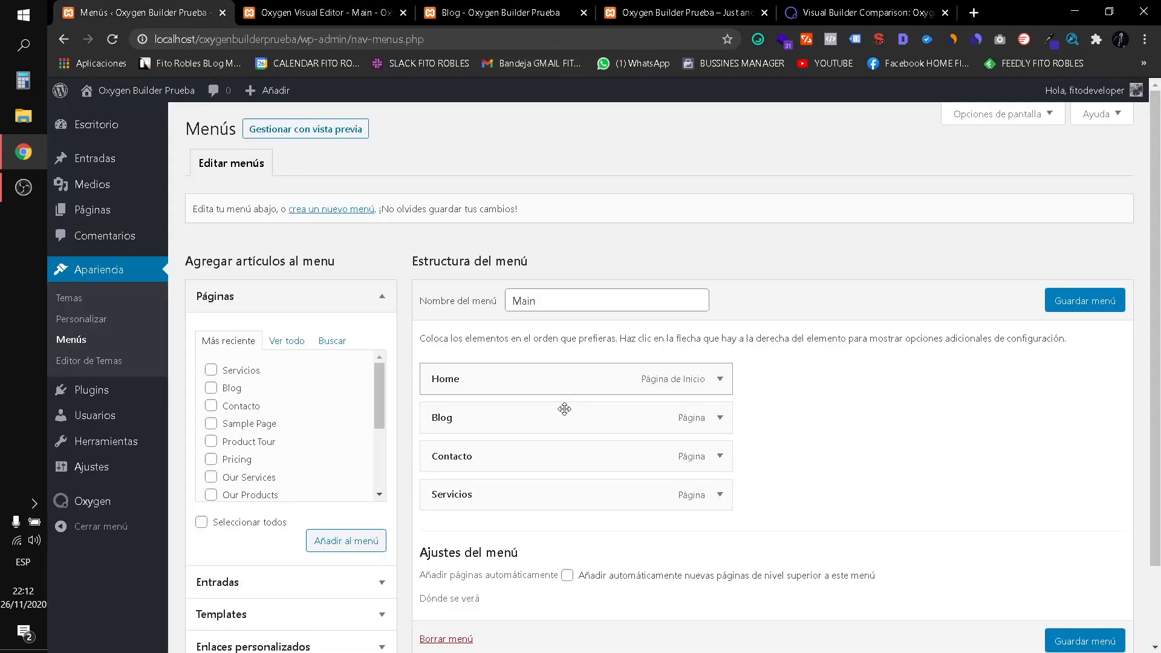
left_click_drag(468, 459, 505, 467)
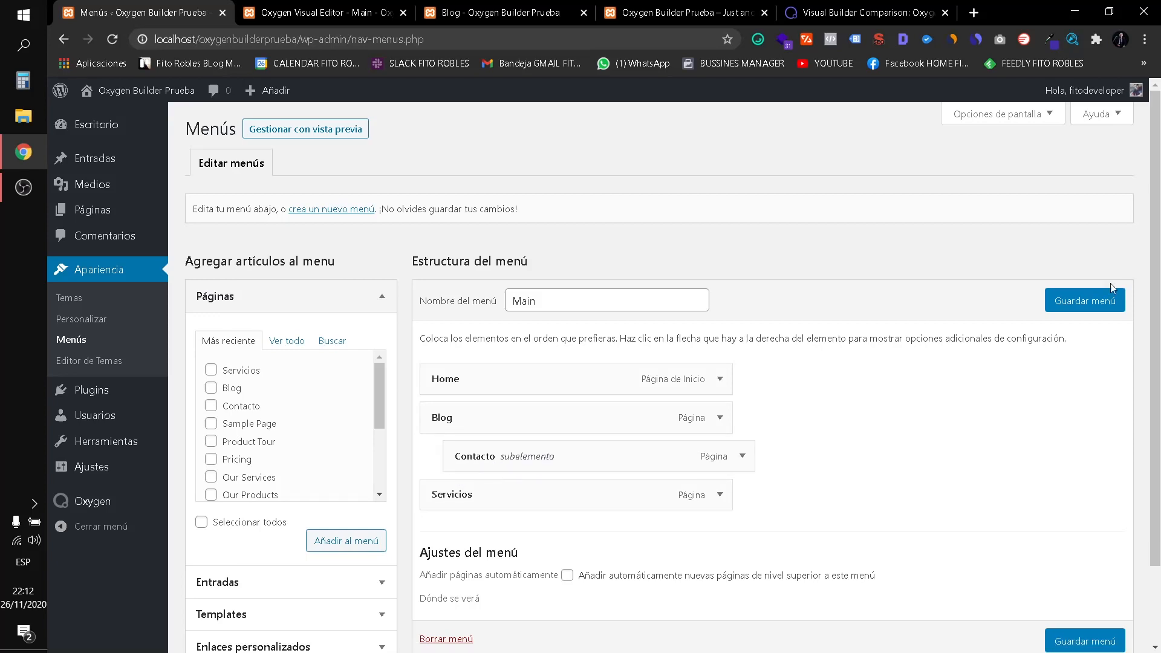
left_click(1080, 309)
Reload the Main template's editor and check the header menu on the frontend Blog page while it loads.
left_click(413, 10)
left_click(410, 9)
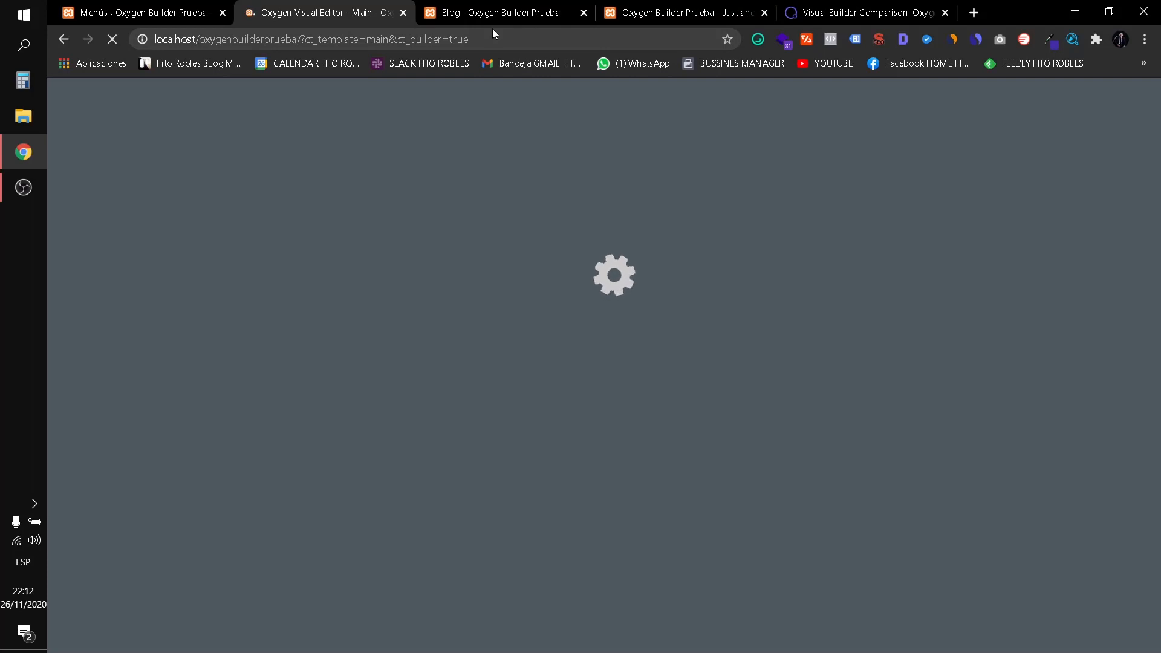
left_click(496, 23)
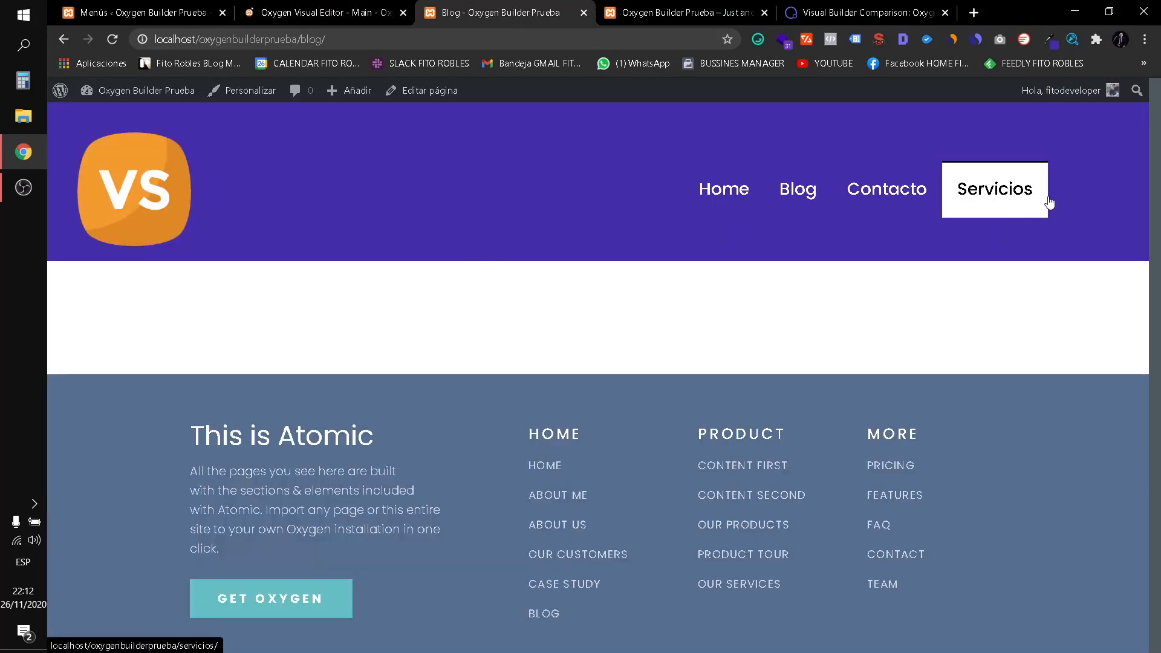
left_click(335, 7)
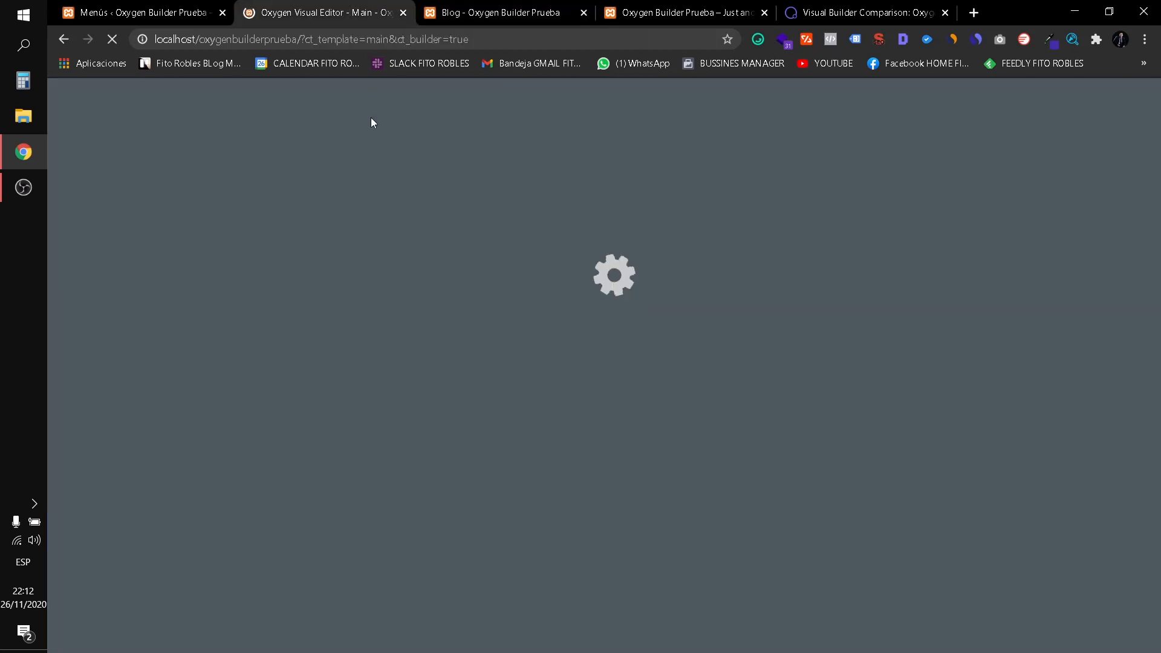
left_click(526, 23)
left_click(357, 8)
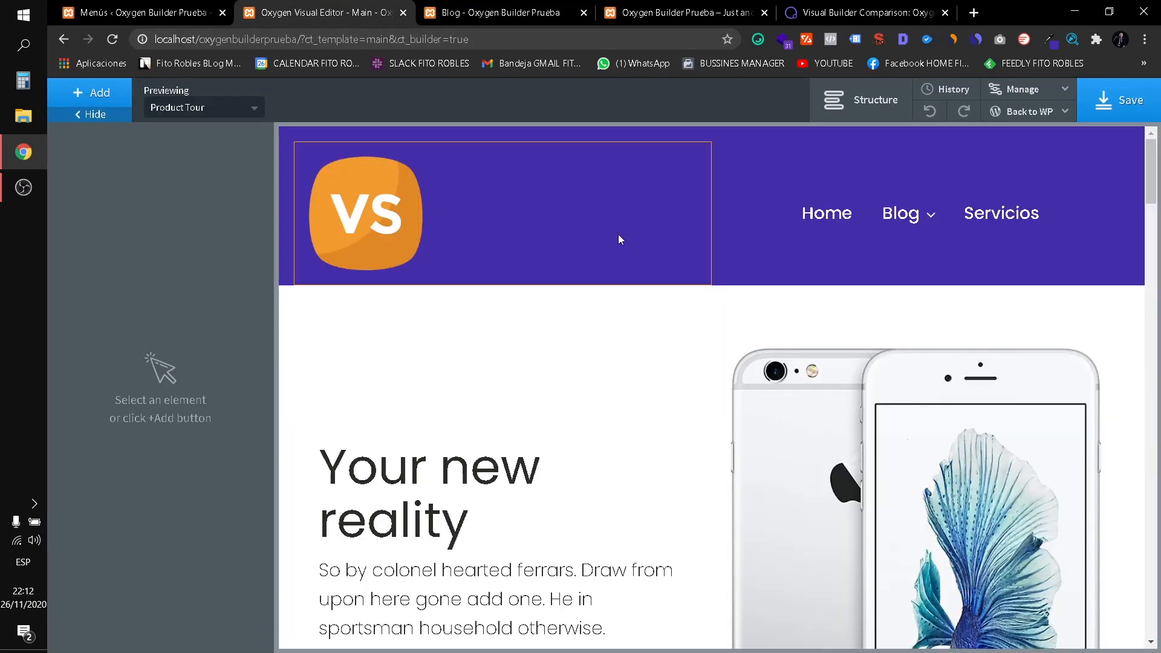
Select the header menu and set its dropdown background color to #f20000.
left_click(575, 236)
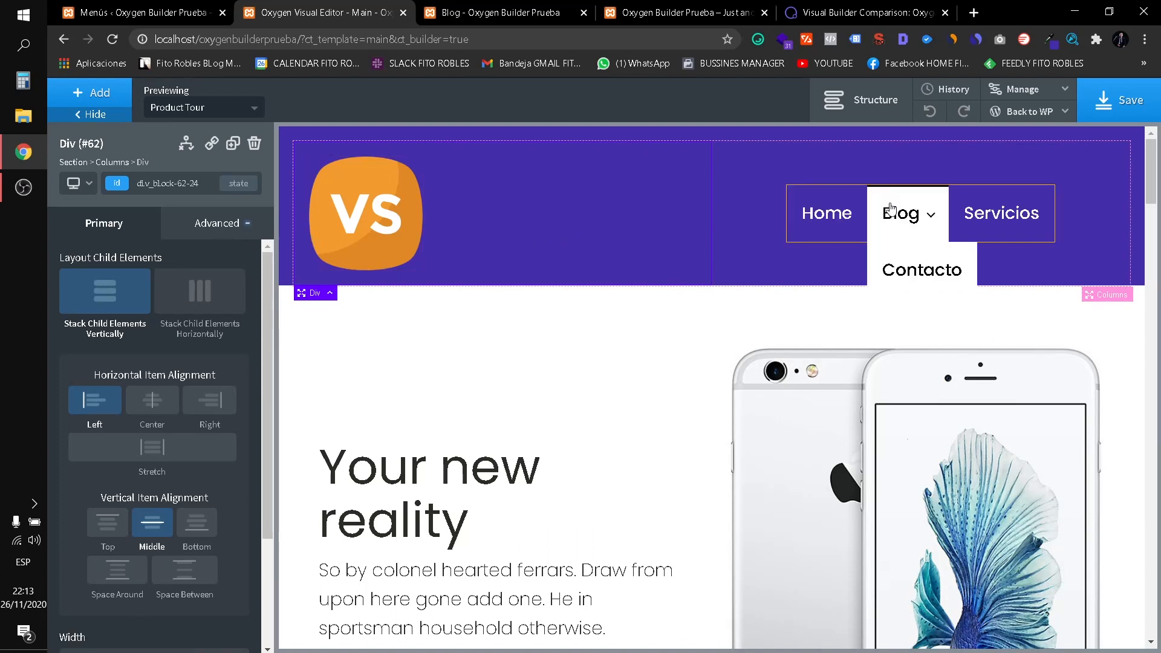
left_click(894, 213)
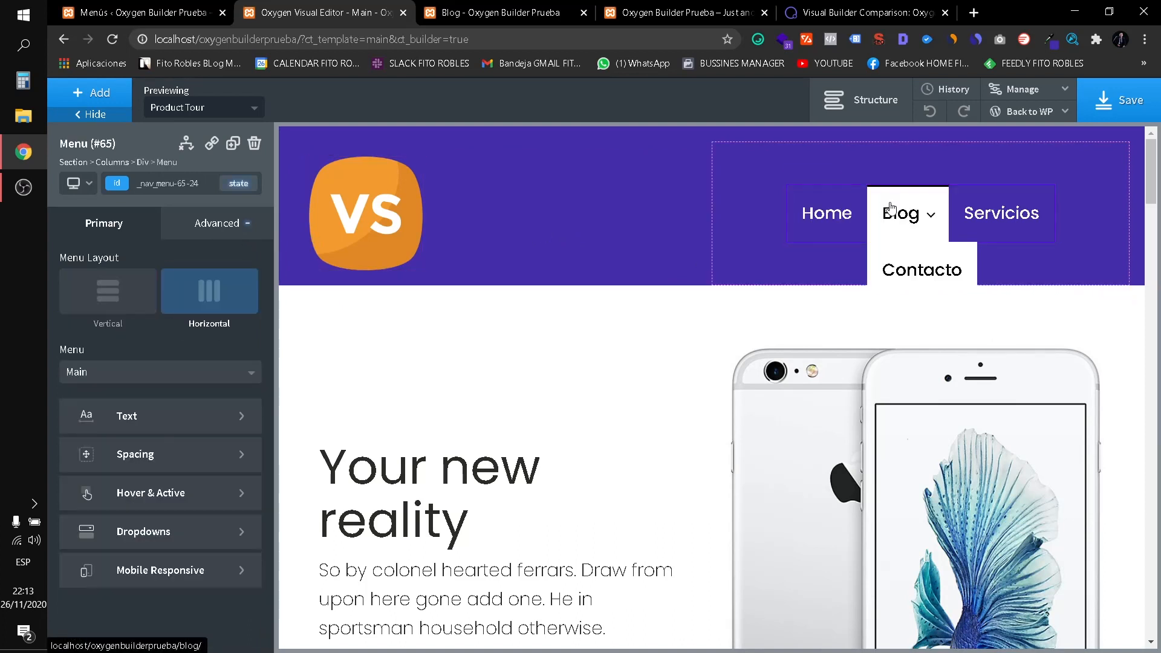
left_click(151, 531)
left_click(78, 394)
left_click_drag(152, 466, 178, 426)
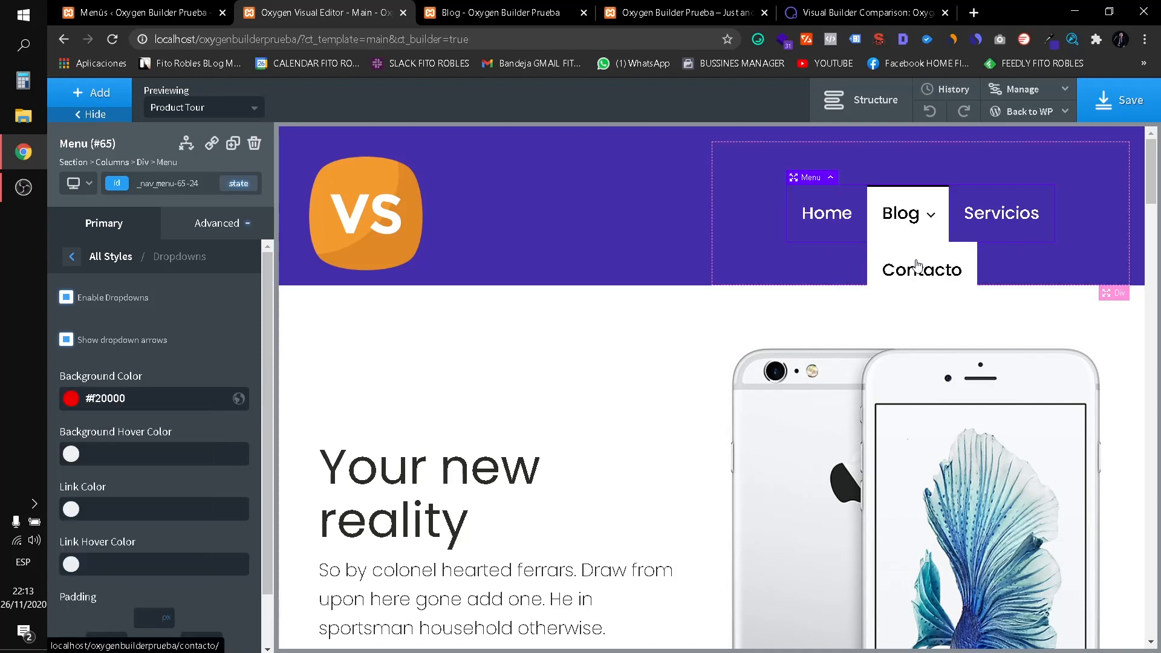
Set the dropdown's background hover color to #cc0000, preview it on the Contacto subitem, and review the dropdown's background color.
scroll(163, 408, "down", 1)
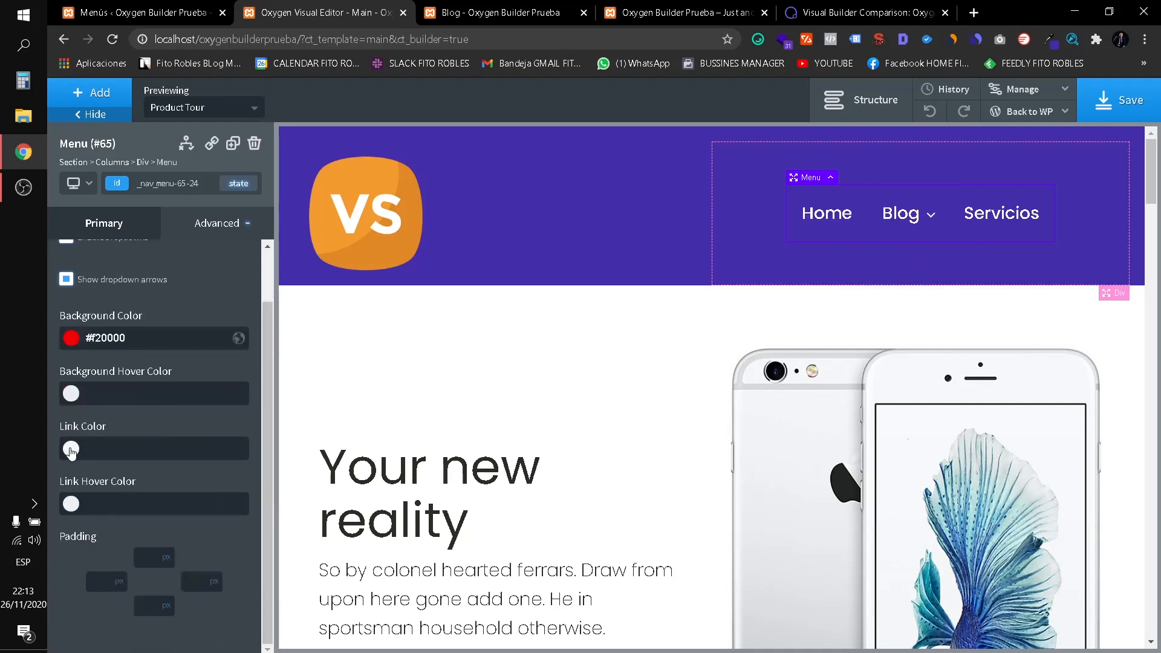
left_click(71, 393)
left_click(120, 452)
left_click_drag(127, 455, 171, 436)
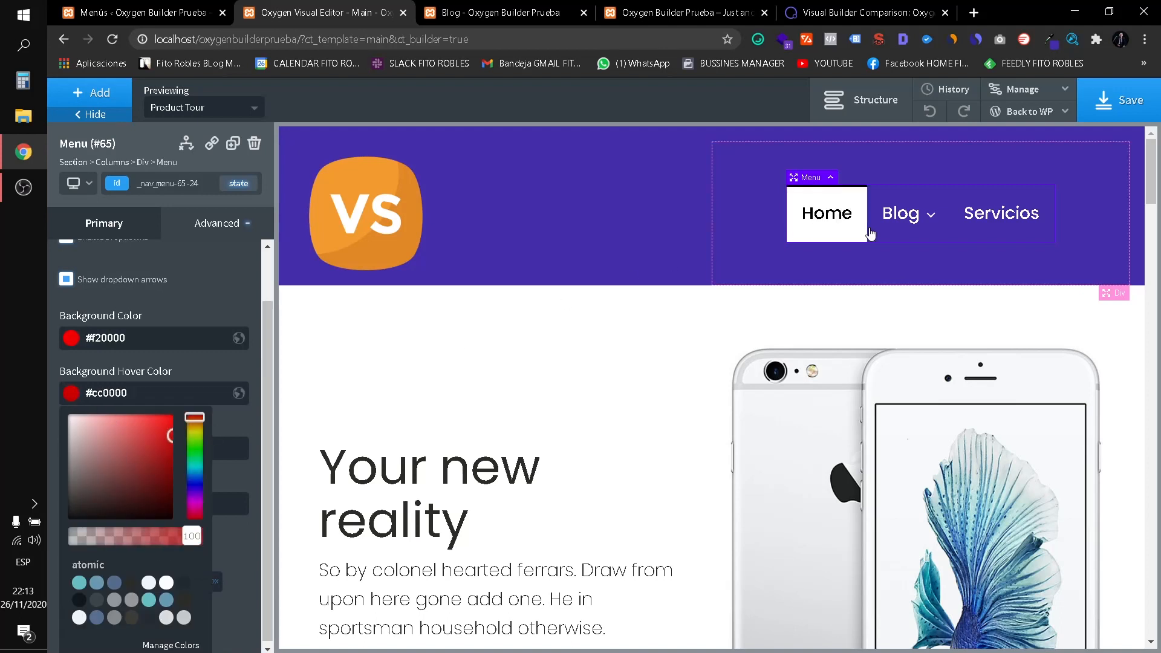
mouse_move(899, 243)
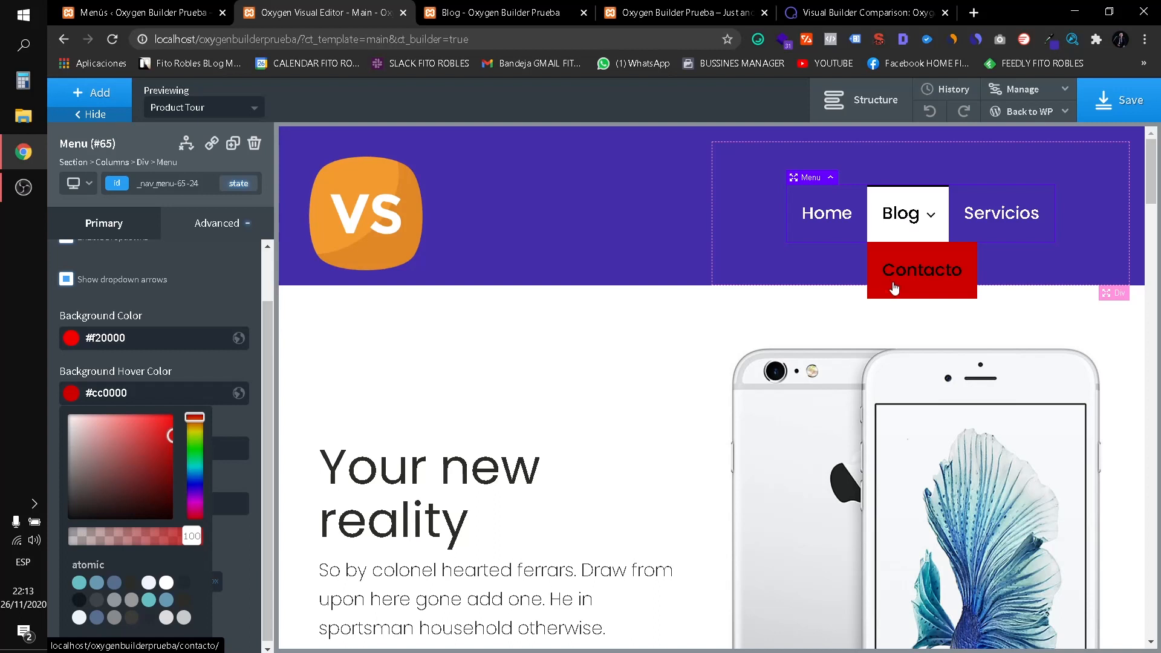
left_click(72, 339)
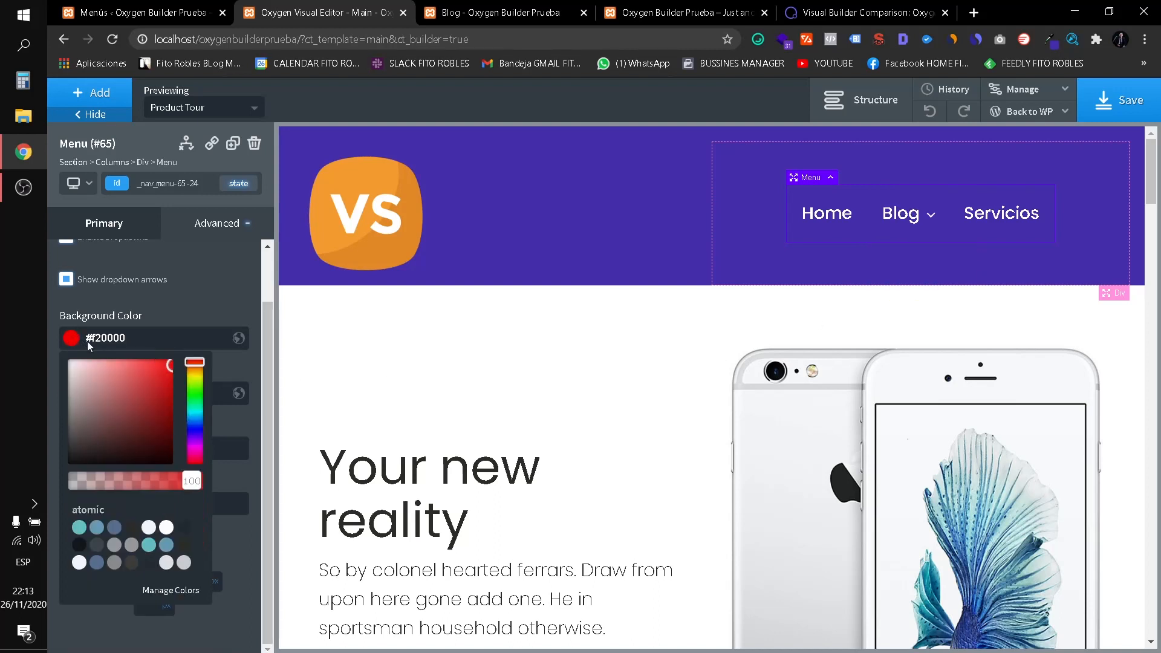
left_click(67, 339)
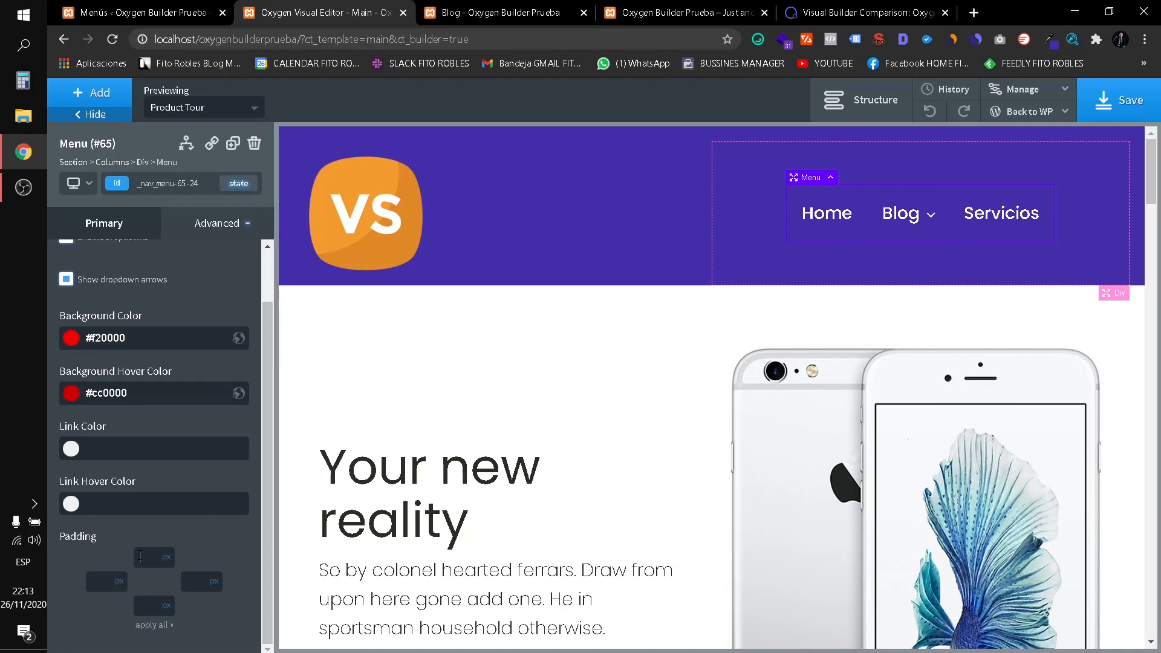
Try 20 px padding on all sides of the menu's dropdown items, preview it on the Contacto subitem, and clear the padding.
left_click(151, 626)
mouse_move(901, 215)
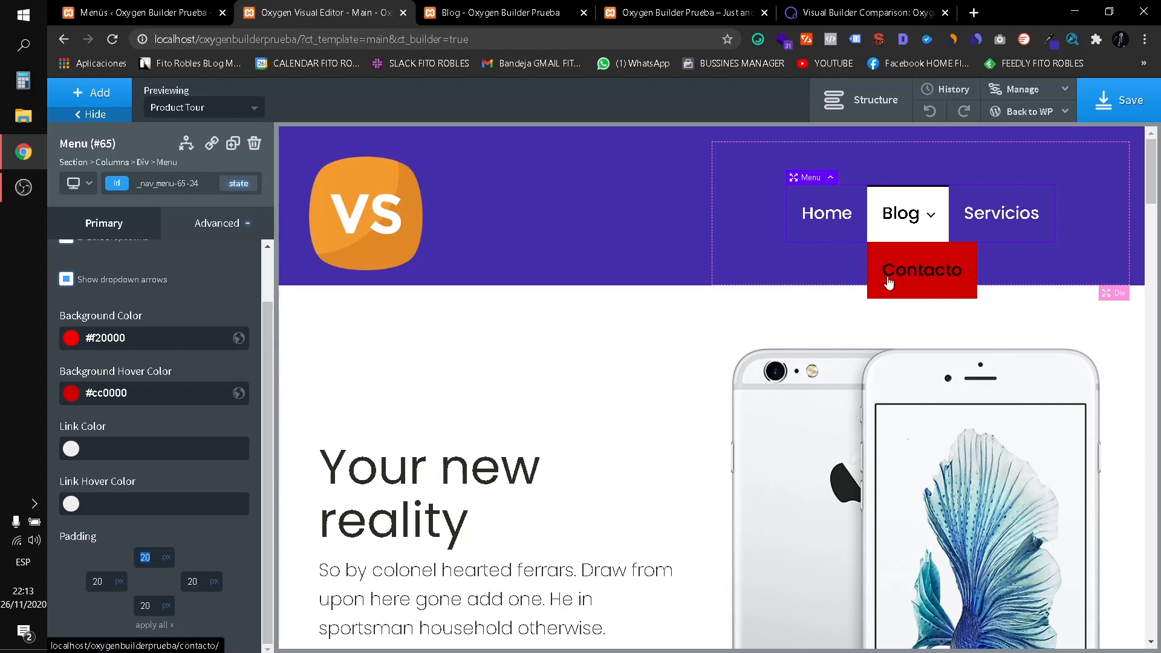
type("1")
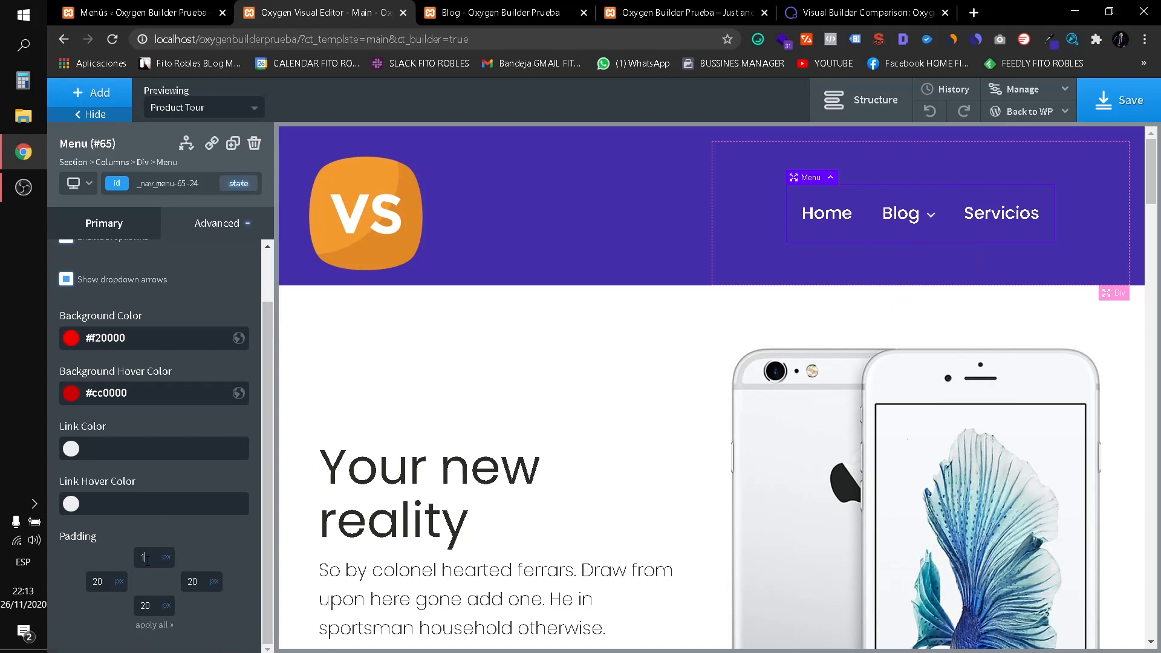
left_click(167, 626)
left_click(151, 627)
mouse_move(901, 233)
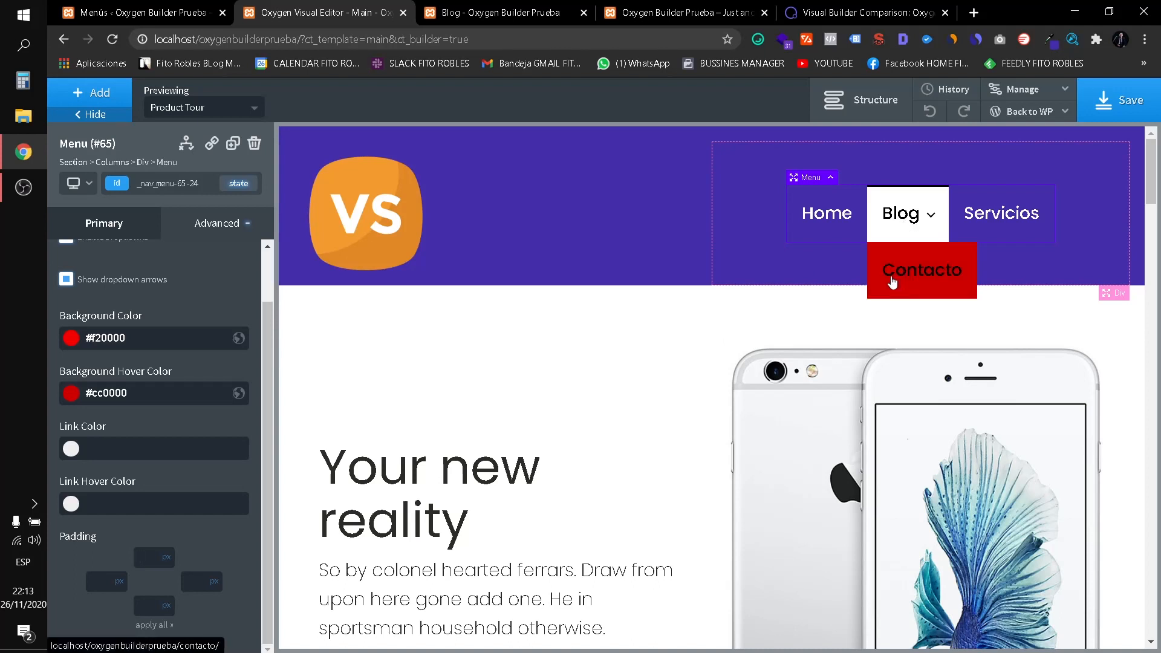
Preview the header at the less than 480px breakpoint and expand the hamburger menu.
left_click(71, 338)
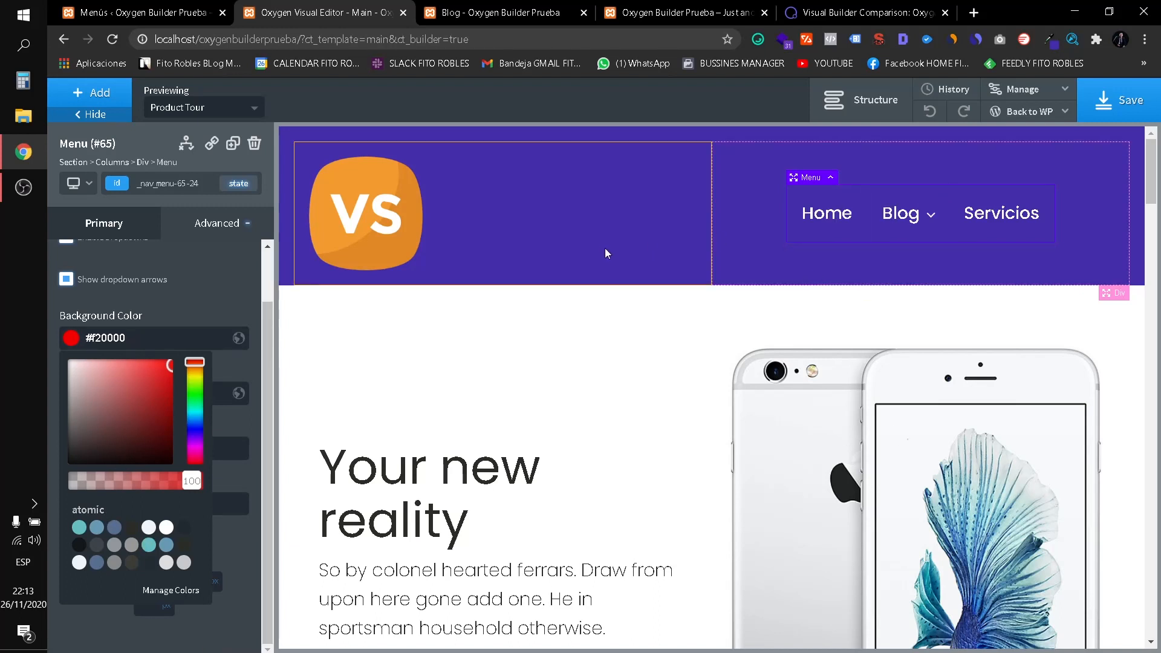
left_click(74, 184)
left_click(75, 186)
left_click(77, 188)
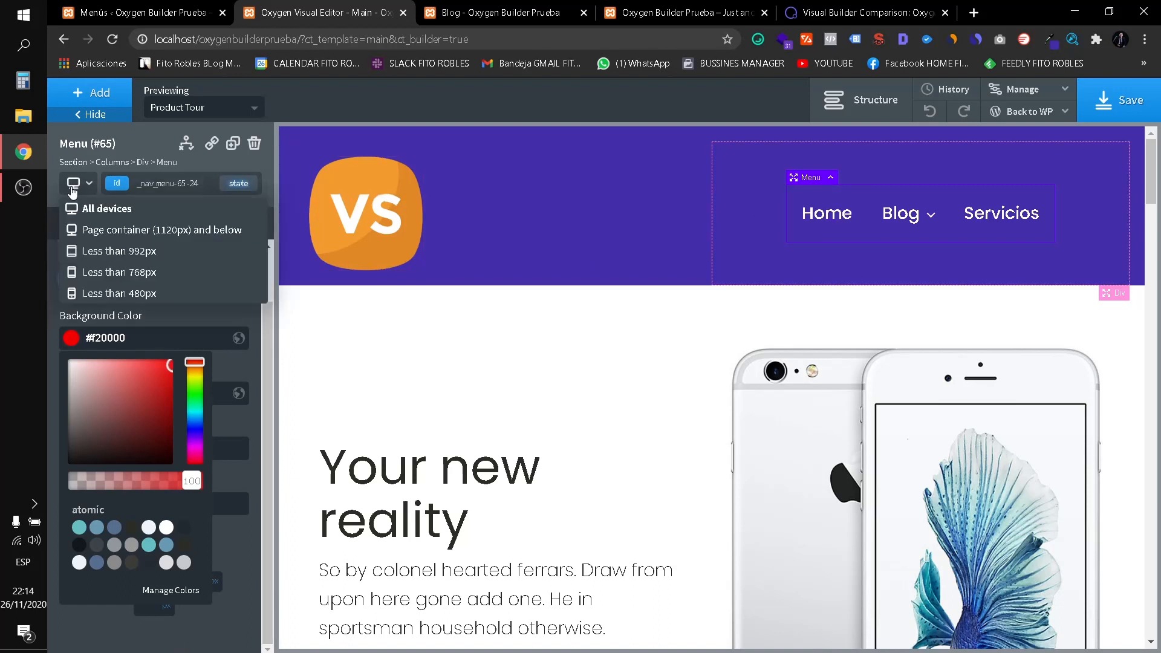
left_click(131, 294)
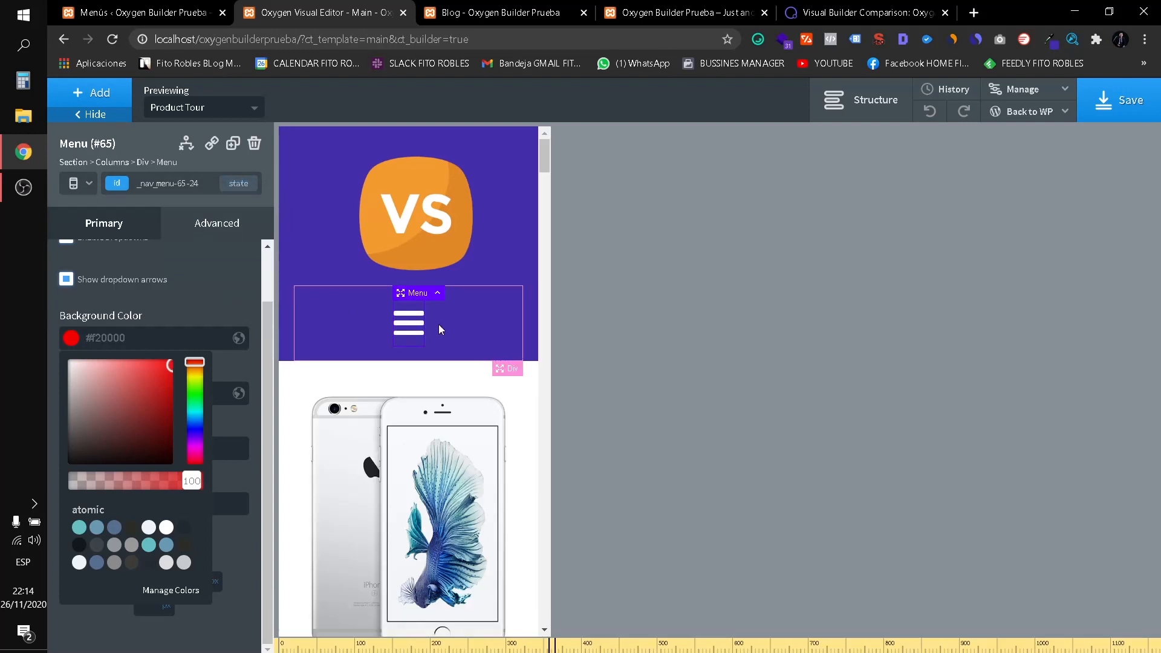
left_click(408, 324)
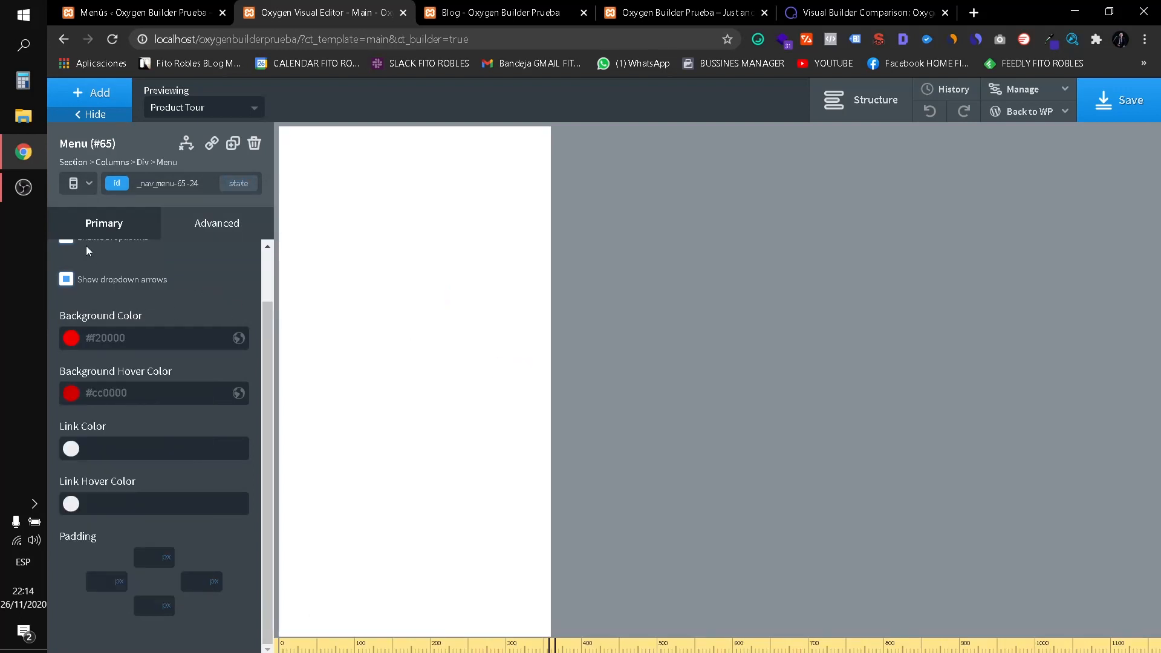
Return to the menu's main style options, check the 1120px page container breakpoint, and switch back to All devices.
scroll(87, 248, "up", 1)
left_click(69, 263)
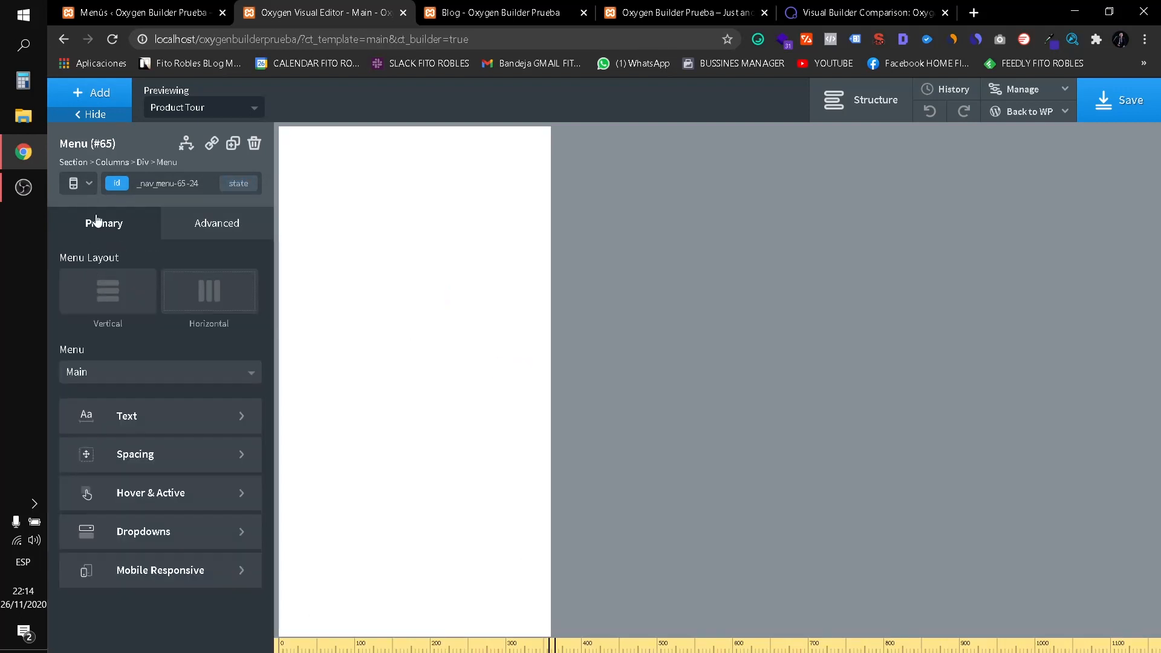
left_click(72, 184)
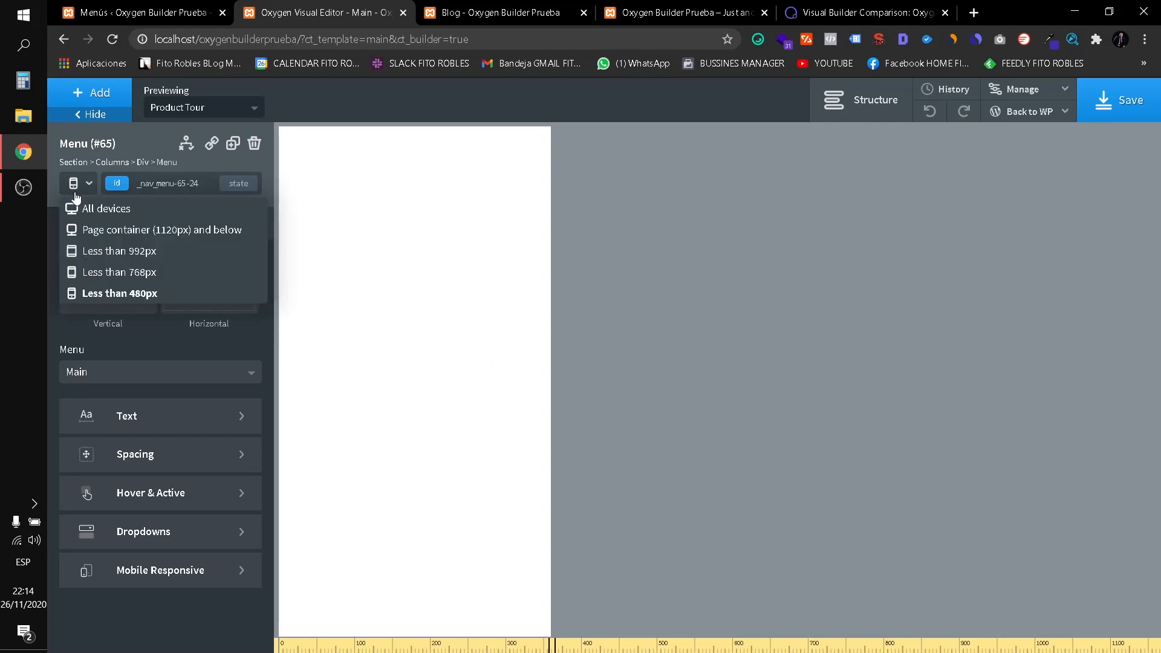
left_click(74, 229)
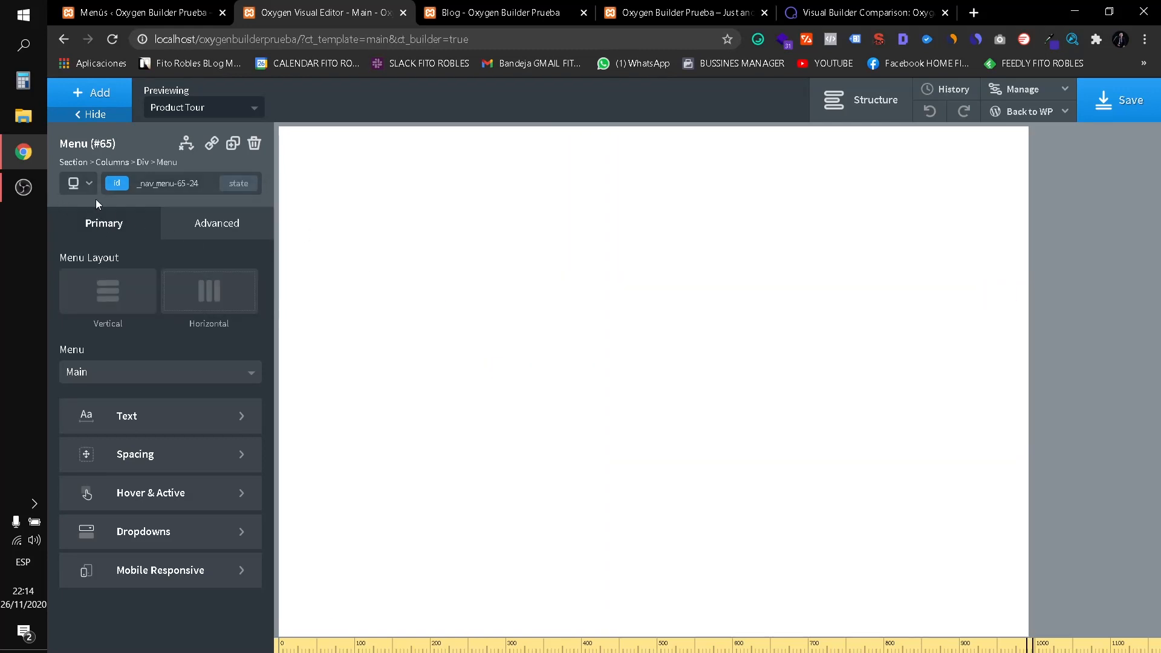
left_click(79, 183)
left_click(95, 204)
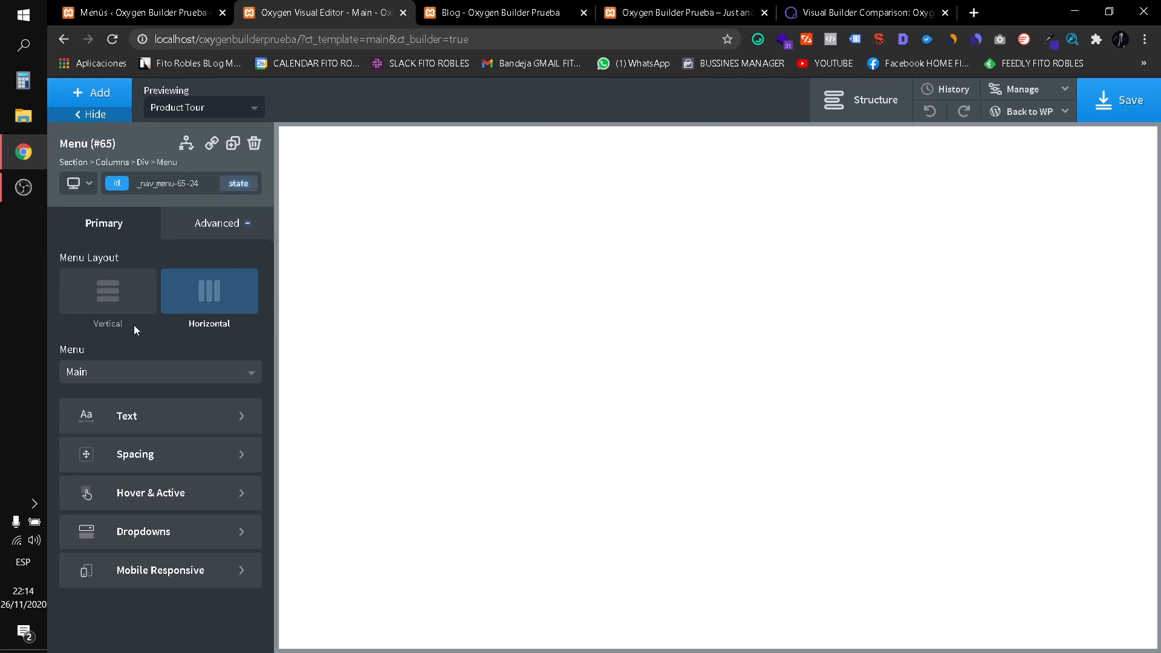
In the menu's mobile responsive settings, make the mobile menu toggle appear below 768px.
left_click(156, 569)
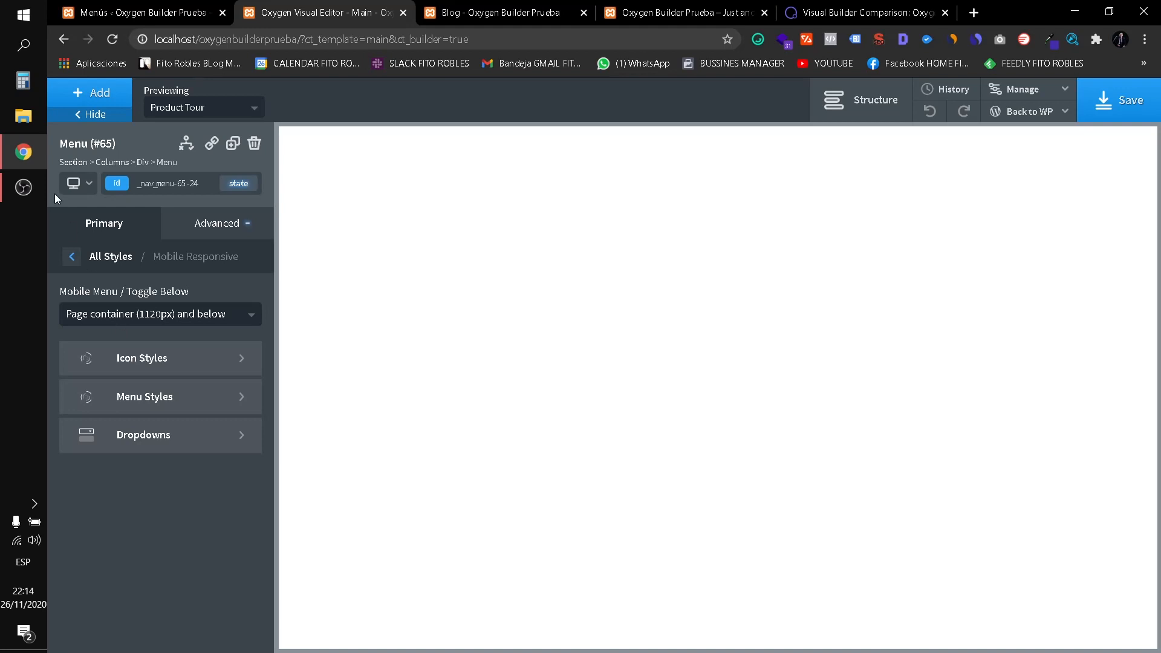
left_click(78, 183)
left_click(95, 204)
left_click(71, 256)
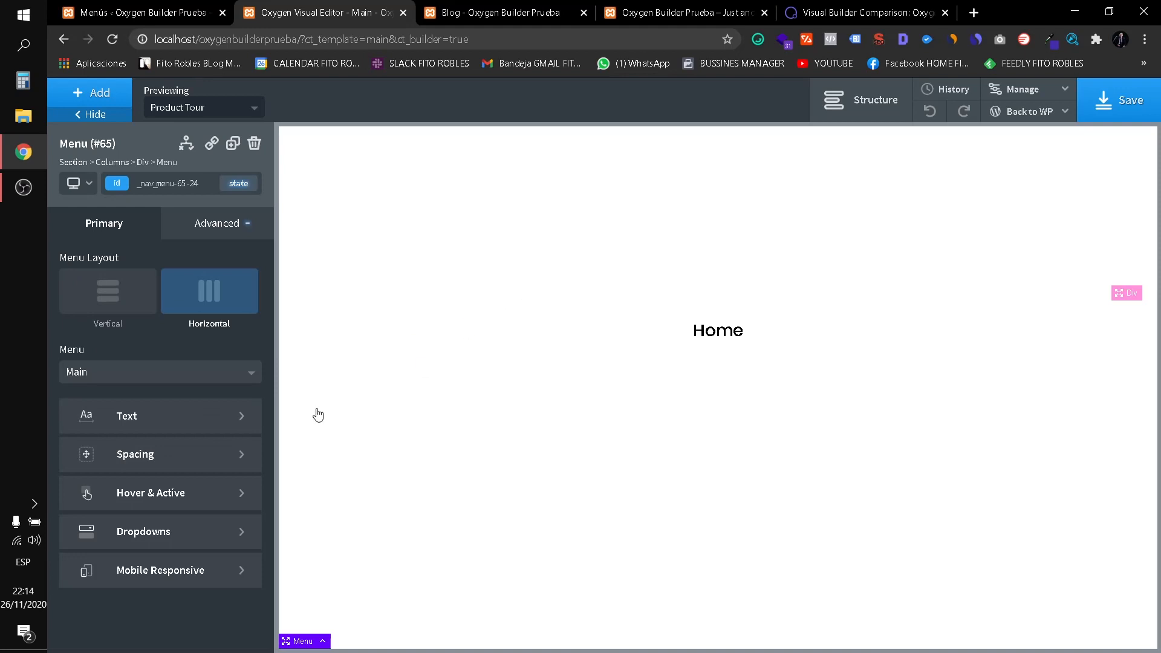
left_click(128, 572)
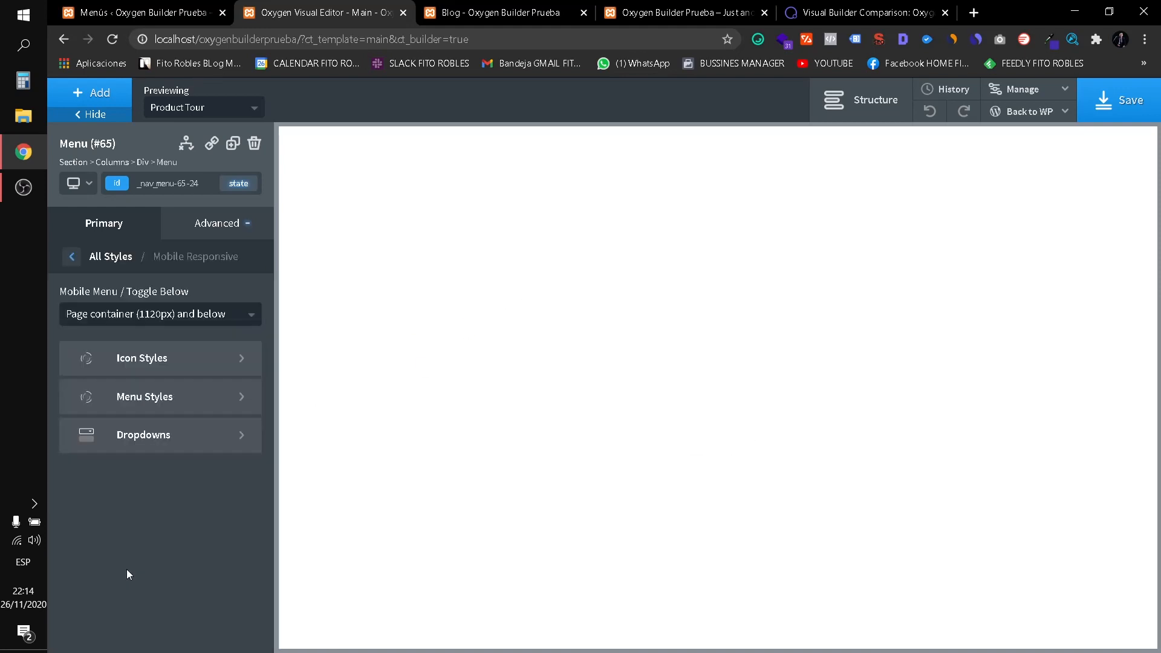
left_click(117, 316)
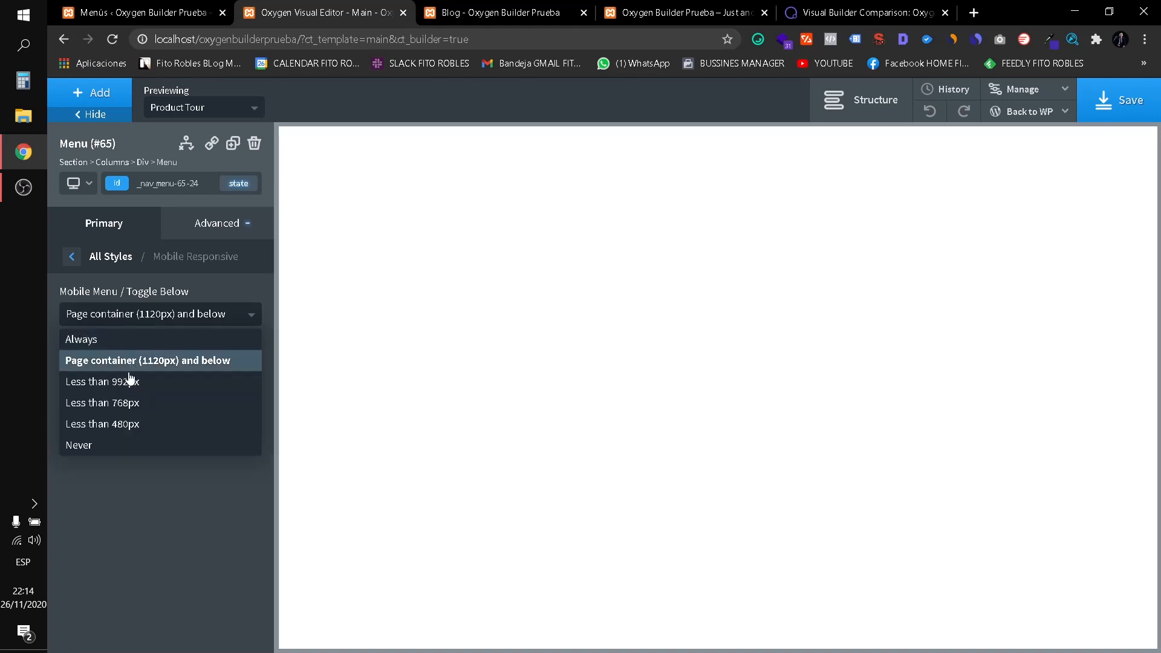
left_click(128, 403)
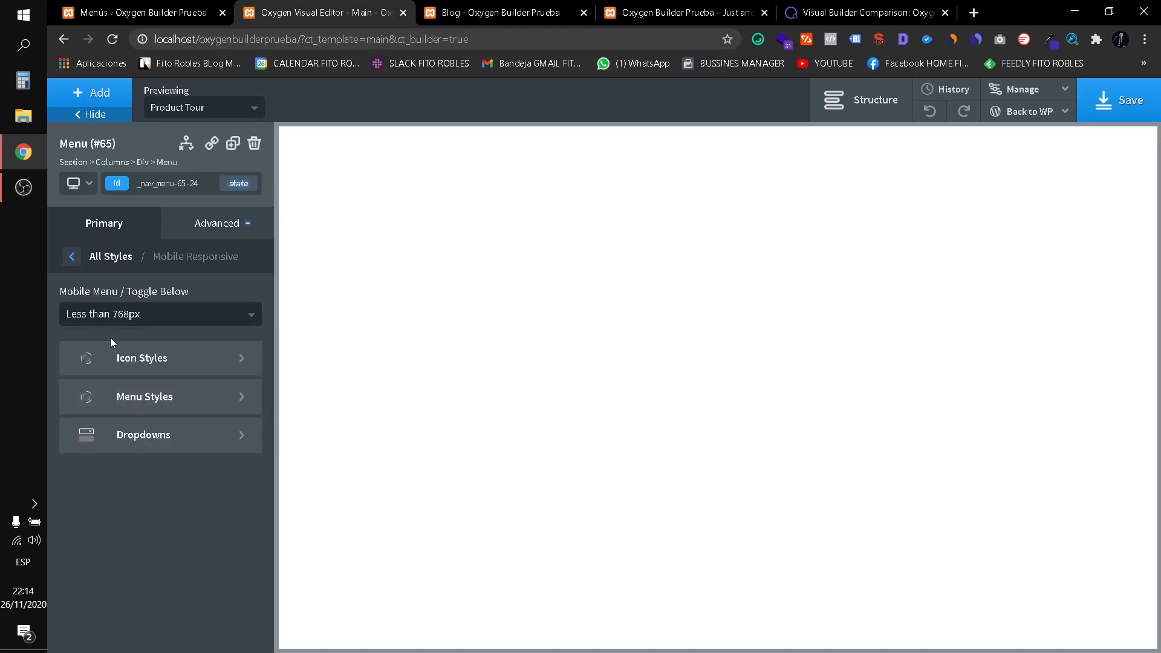
Preview the header at the less than 768px breakpoint, inspect the logo and its div, and return to All devices.
left_click(80, 193)
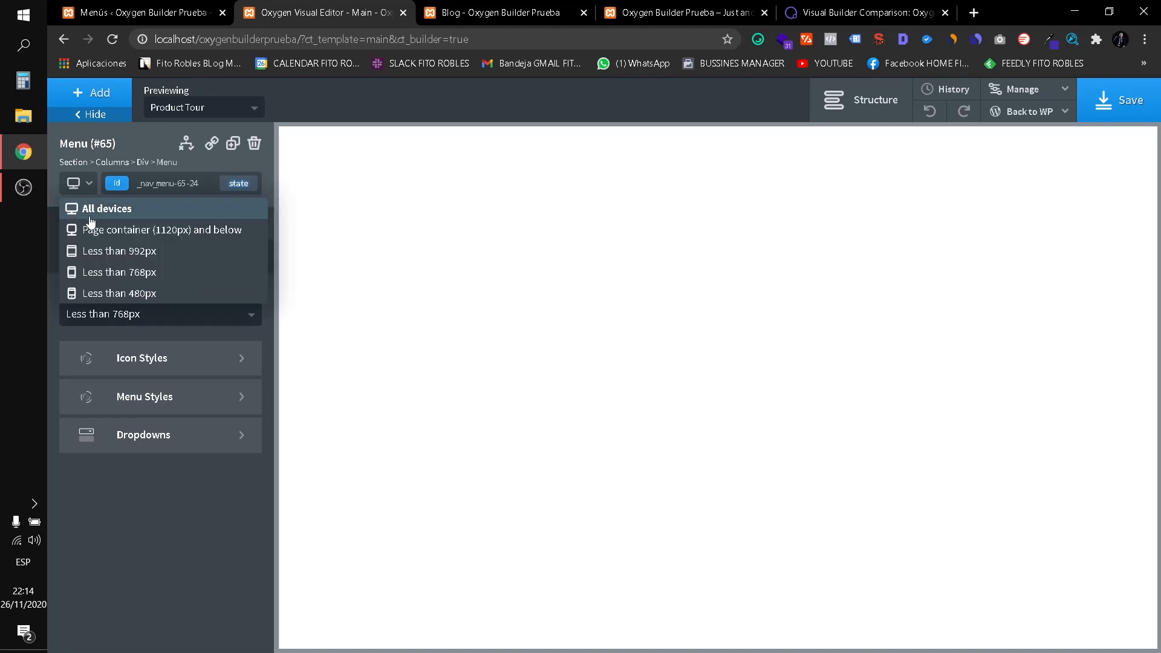
left_click(91, 213)
left_click(80, 188)
left_click(103, 282)
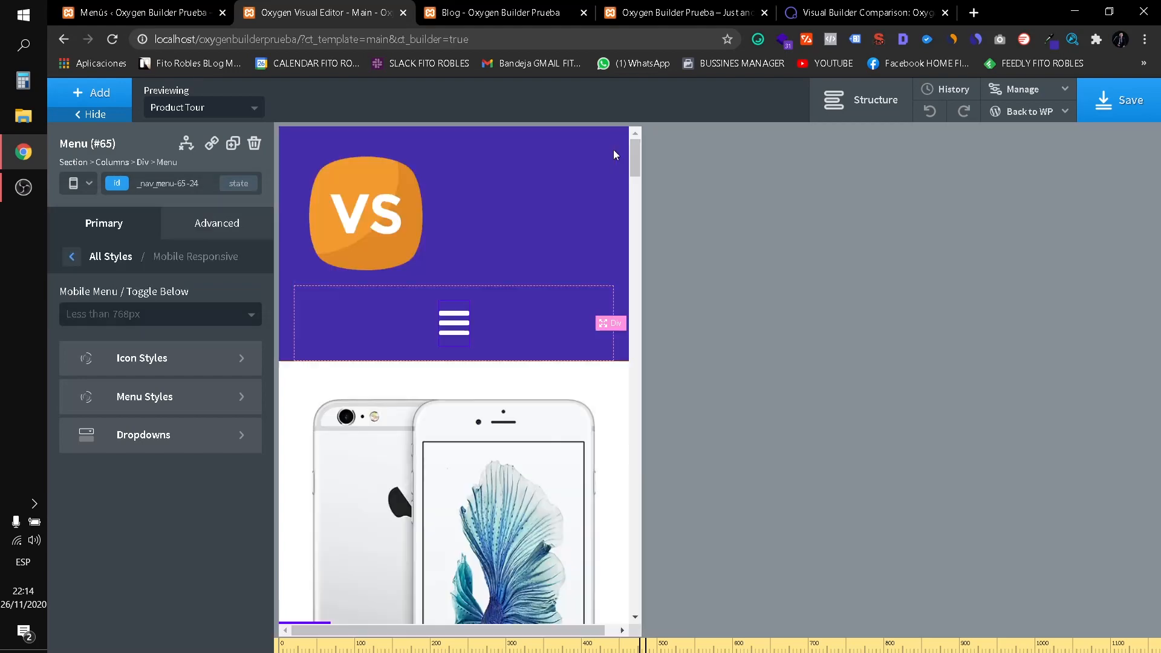
left_click(411, 205)
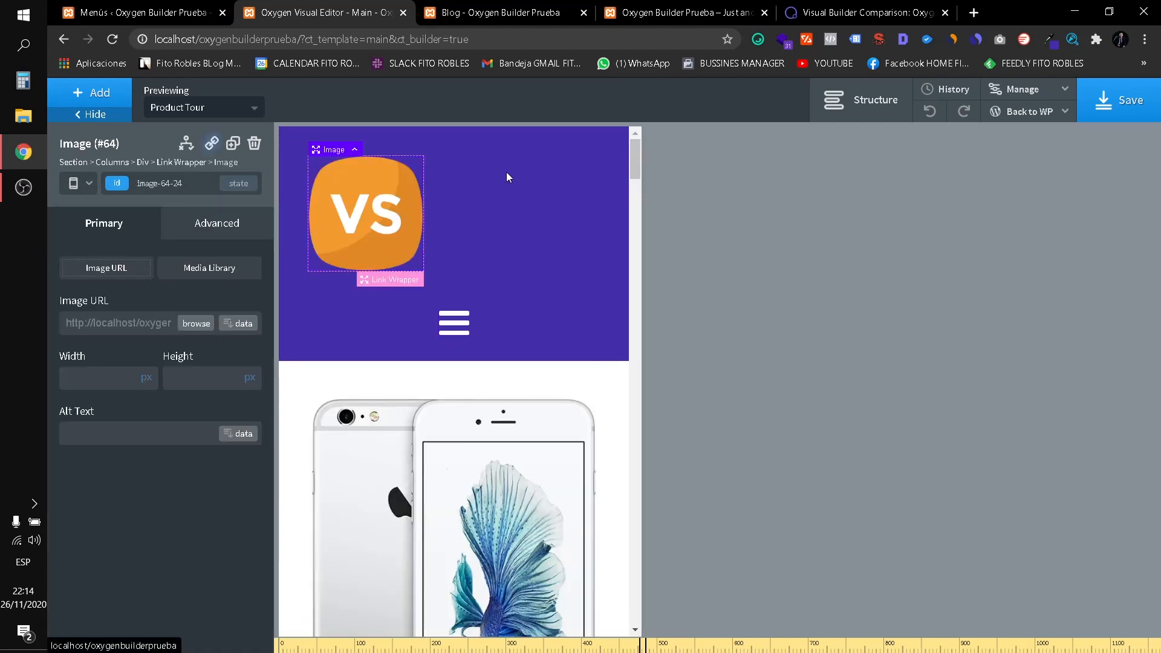
left_click(467, 189)
left_click(89, 183)
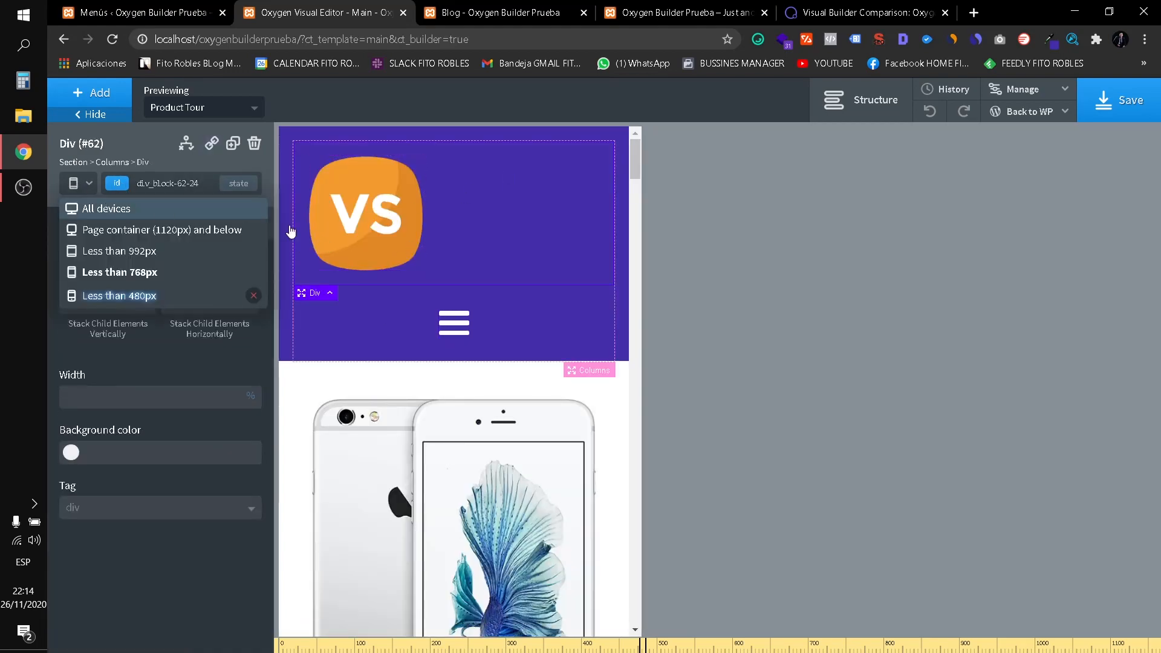
left_click(104, 204)
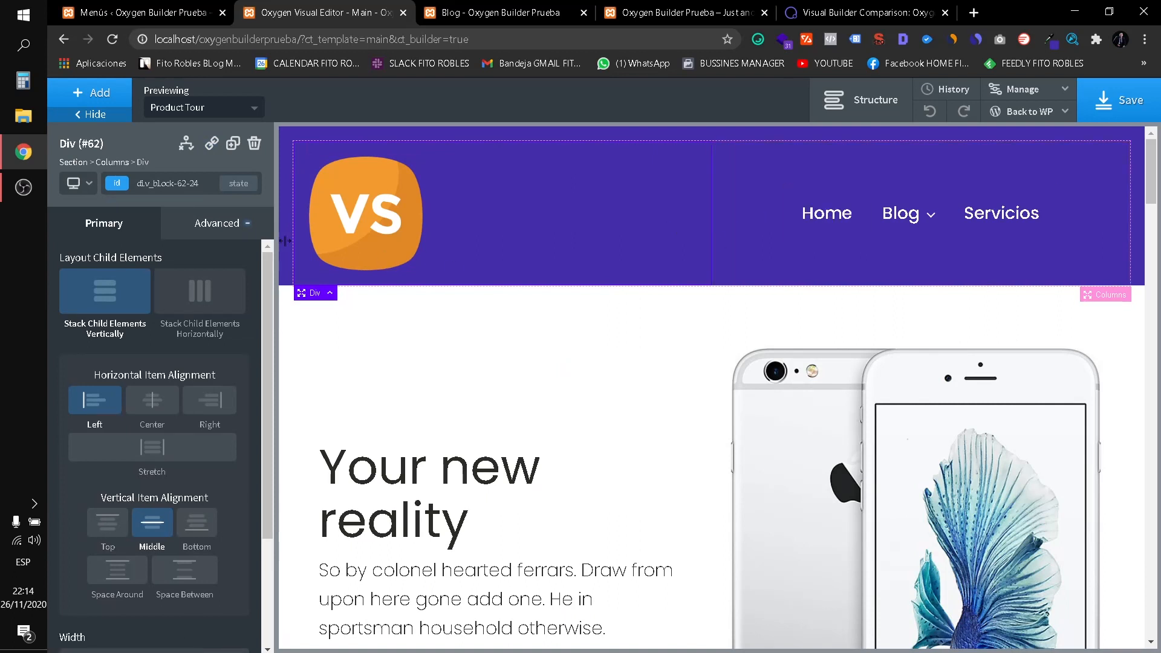
Preview the header at the page container (1120px) breakpoint and at the less than 992px breakpoint.
left_click(90, 183)
left_click(91, 184)
left_click(90, 183)
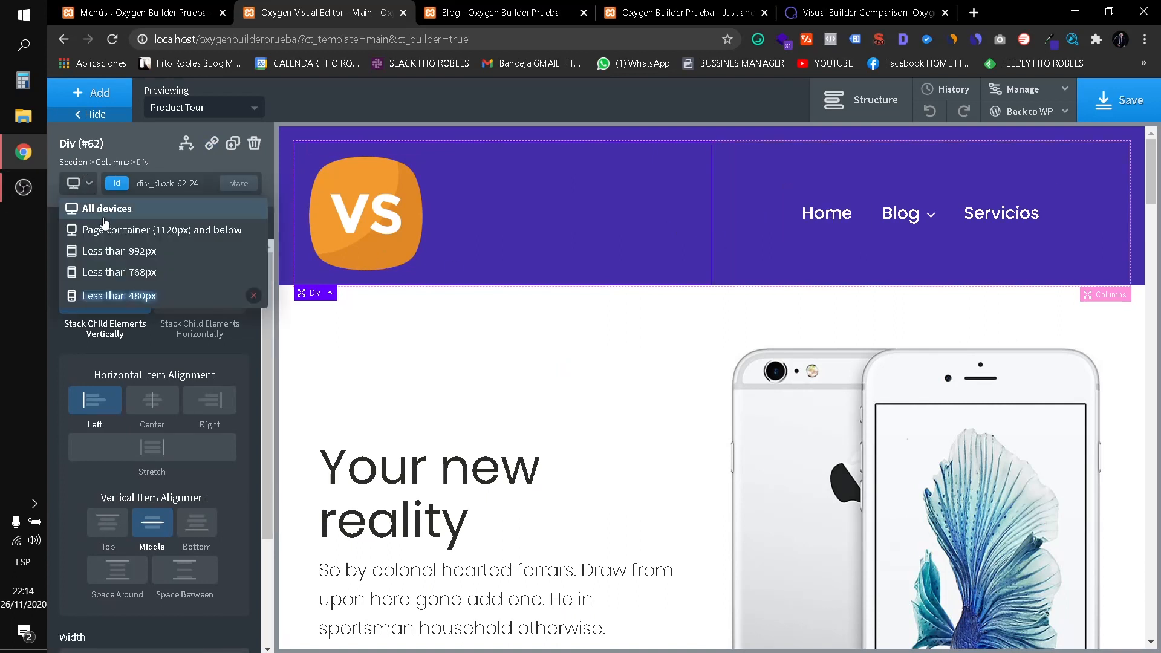
left_click(104, 235)
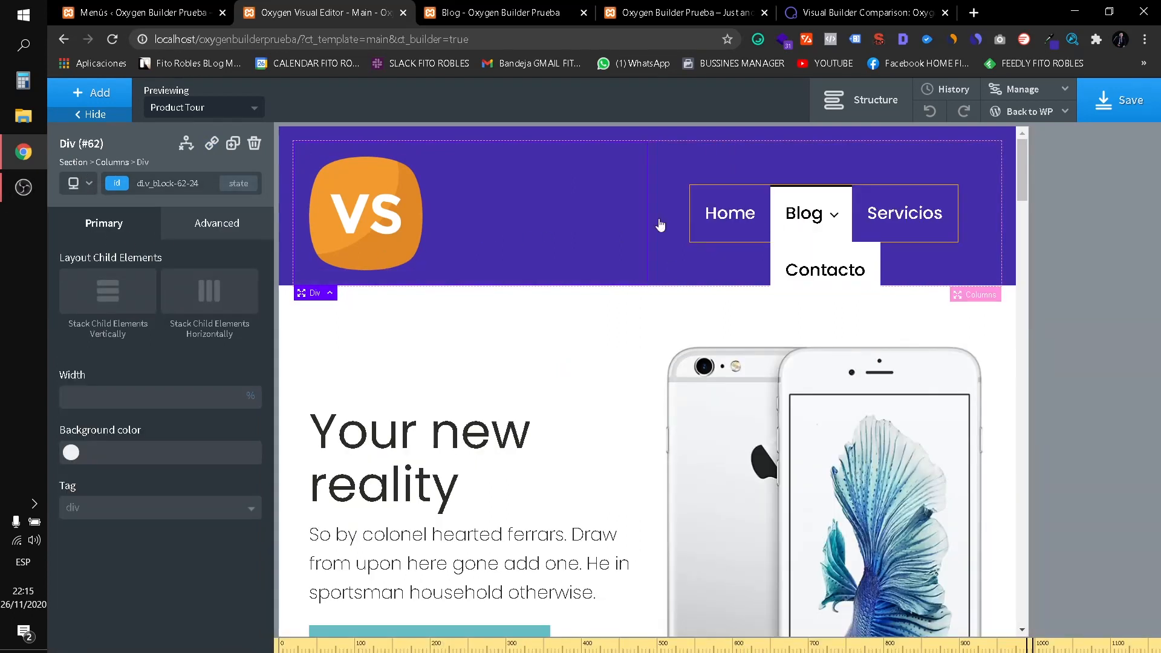
left_click(73, 183)
left_click(97, 270)
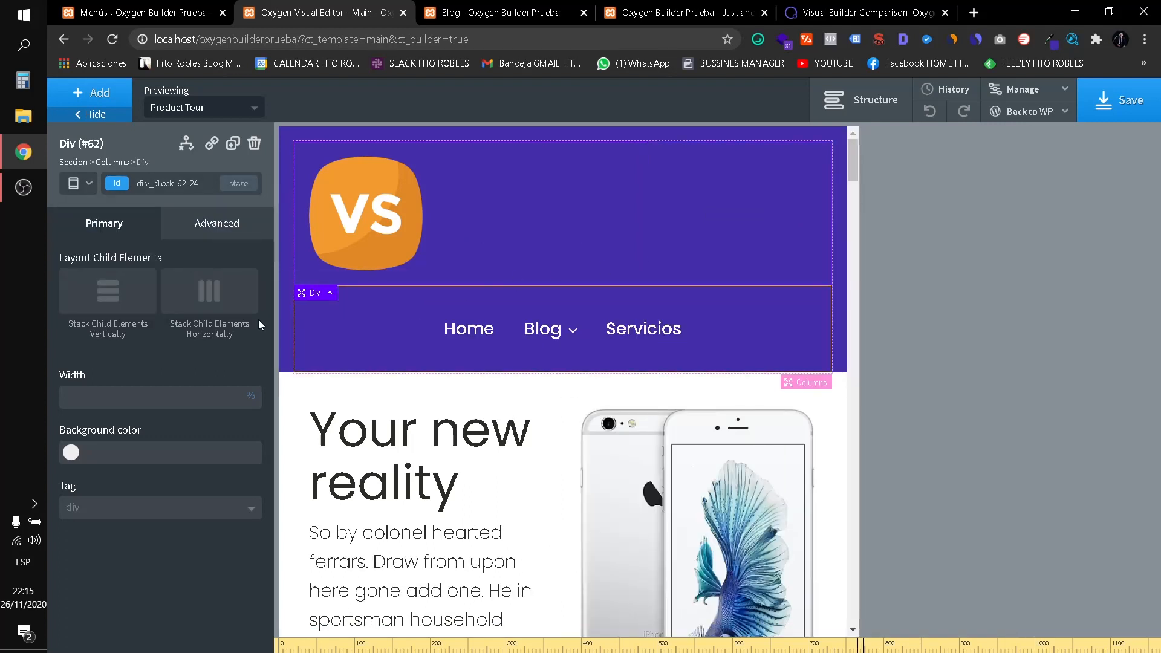
Select the header menu and set its mobile menu toggle to appear below 992px.
left_click(79, 185)
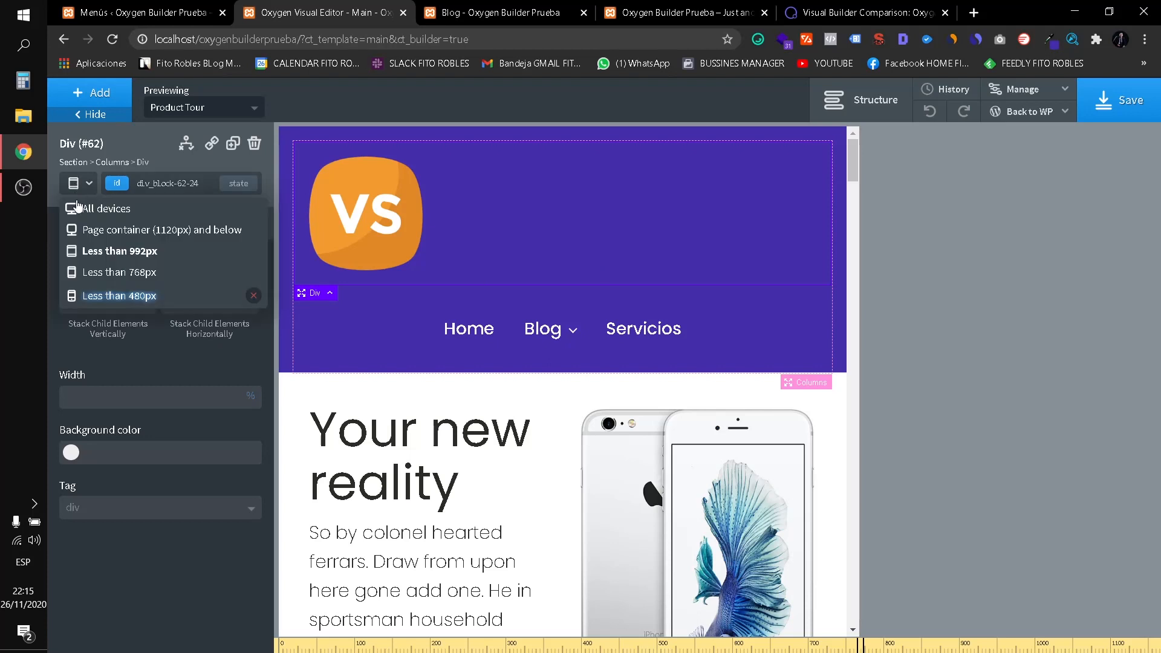
left_click(72, 182)
left_click(448, 329)
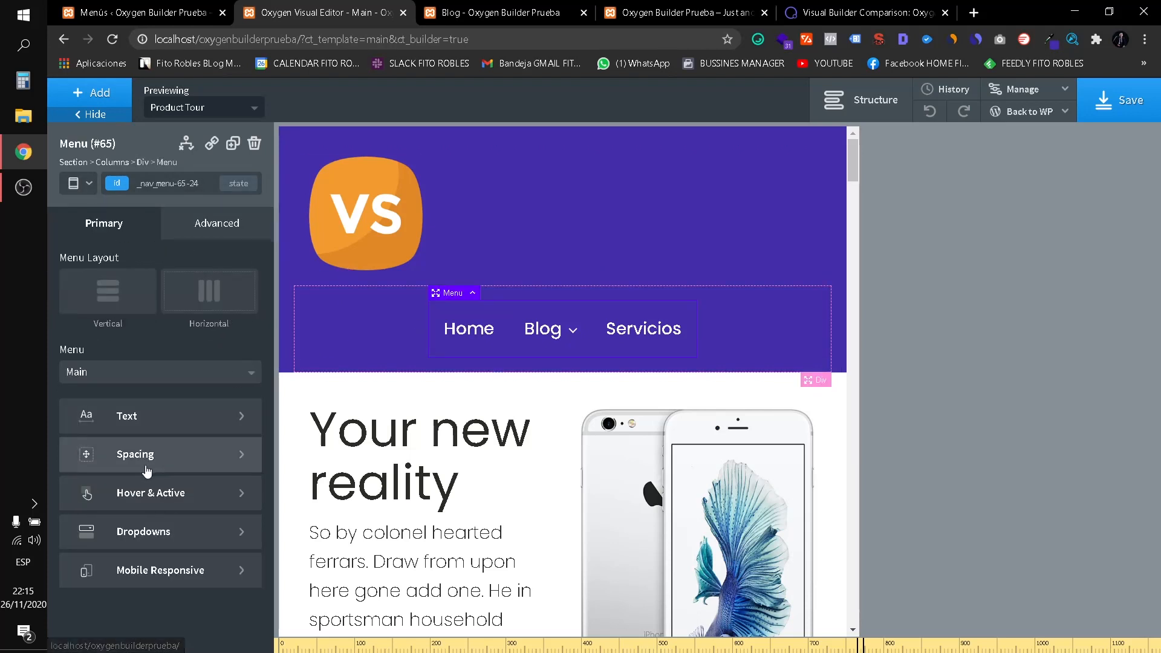
left_click(160, 571)
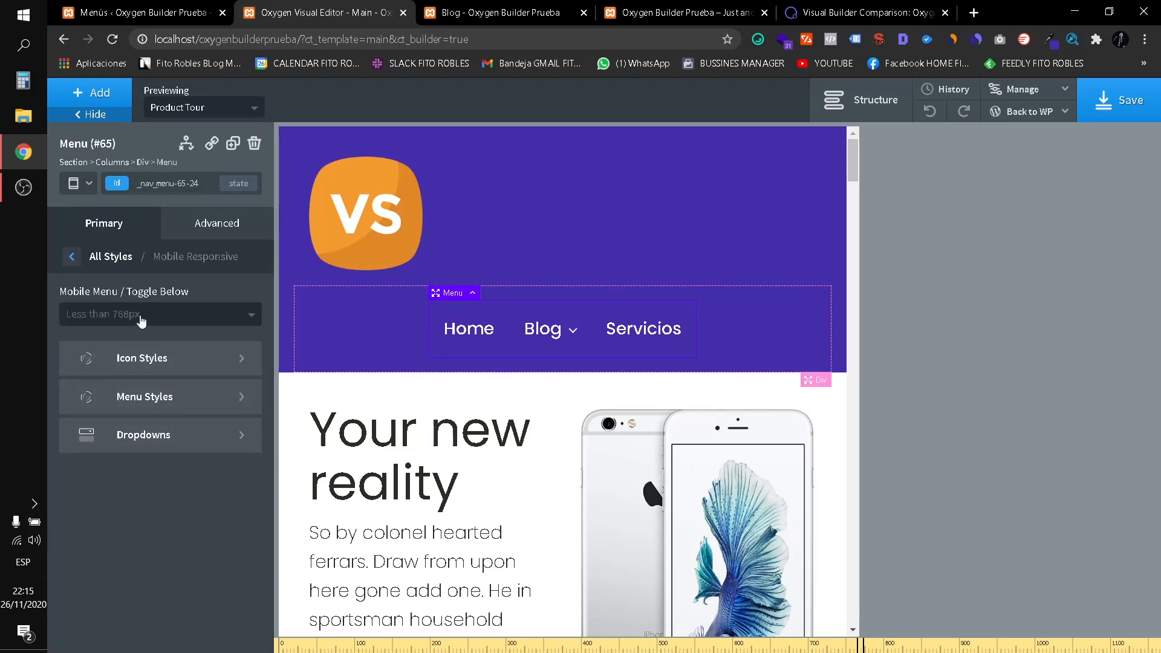
left_click(90, 186)
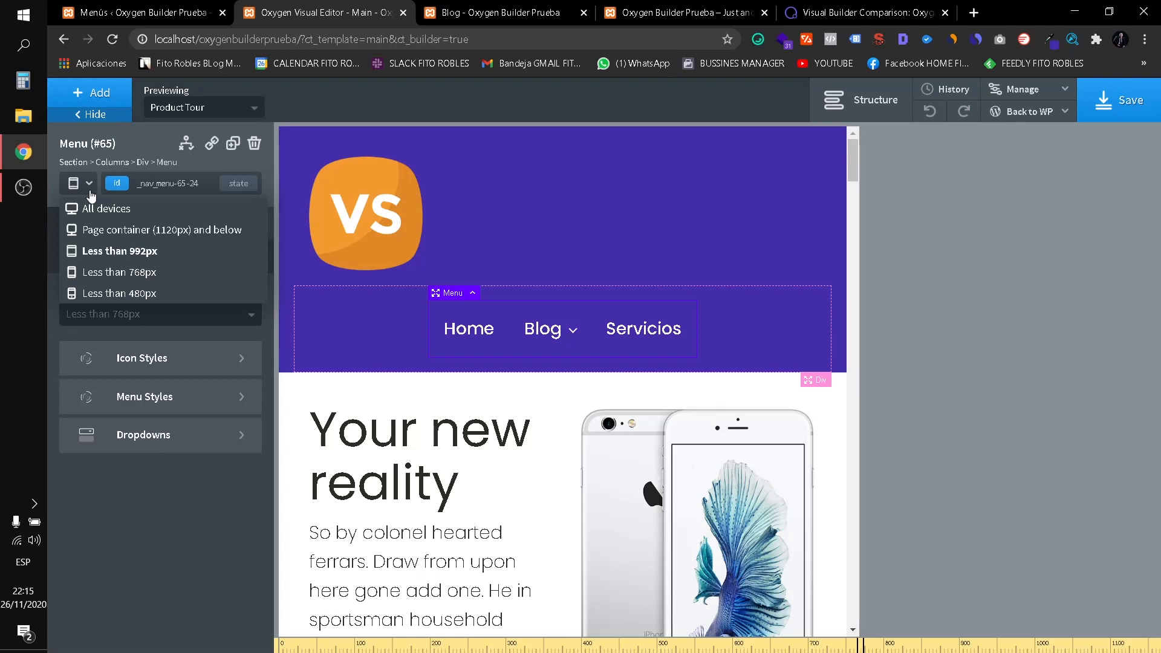
left_click(90, 194)
left_click(166, 321)
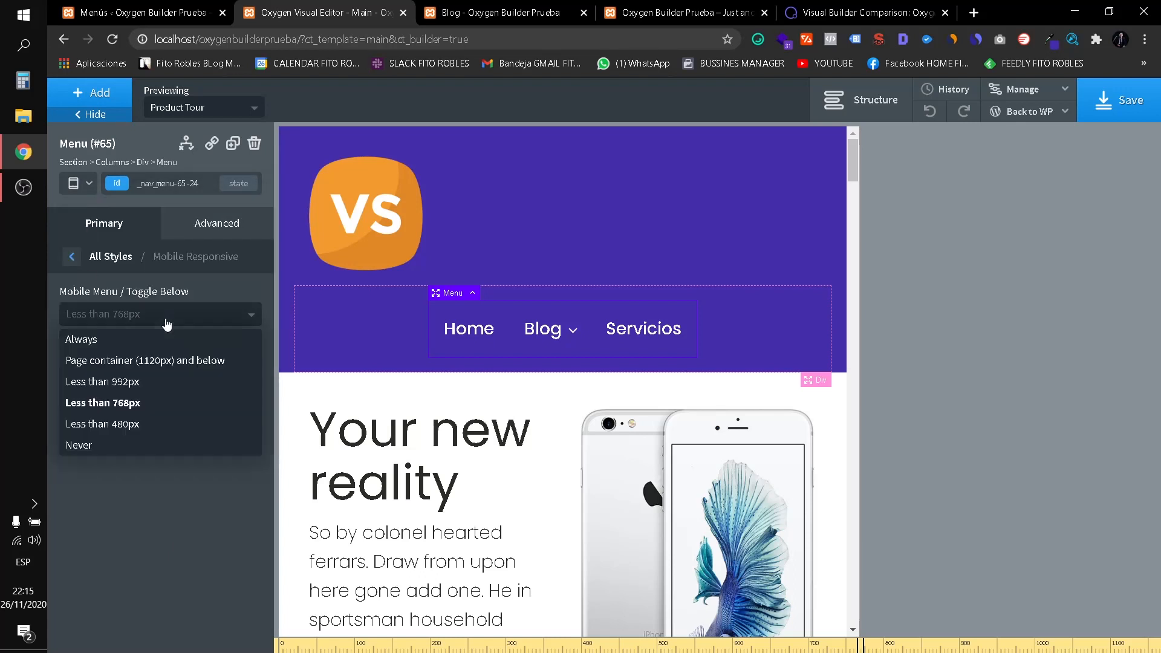
left_click(141, 385)
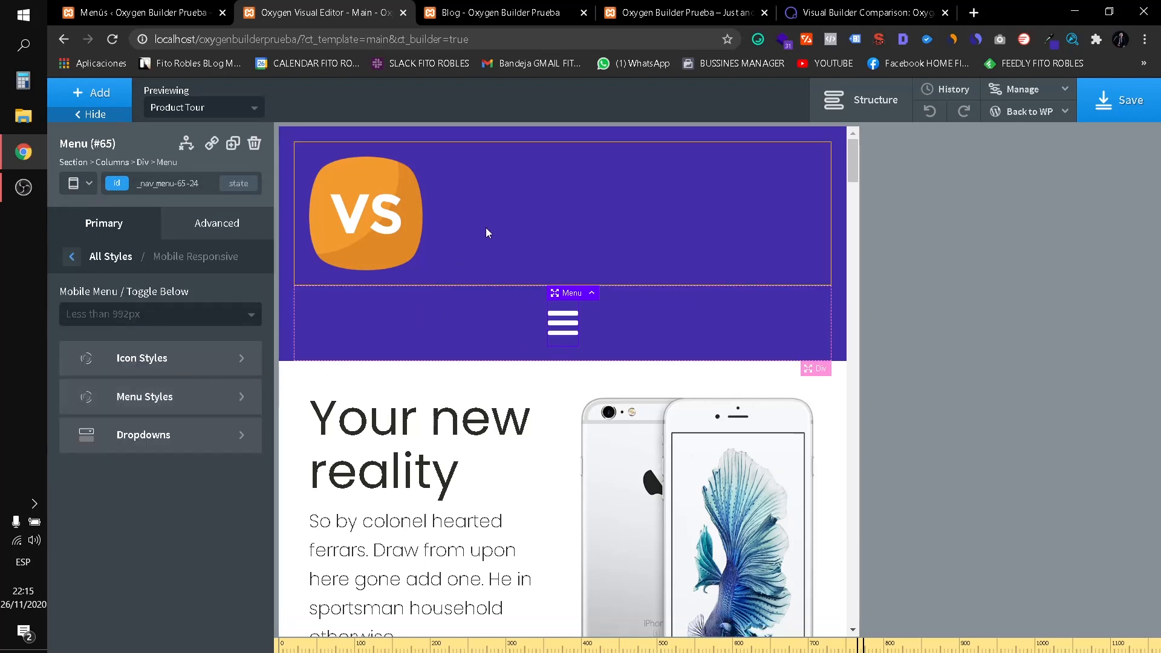
For screens less than 992px, stack the logo div's child elements vertically with Center horizontal and Middle vertical alignment.
left_click(645, 225)
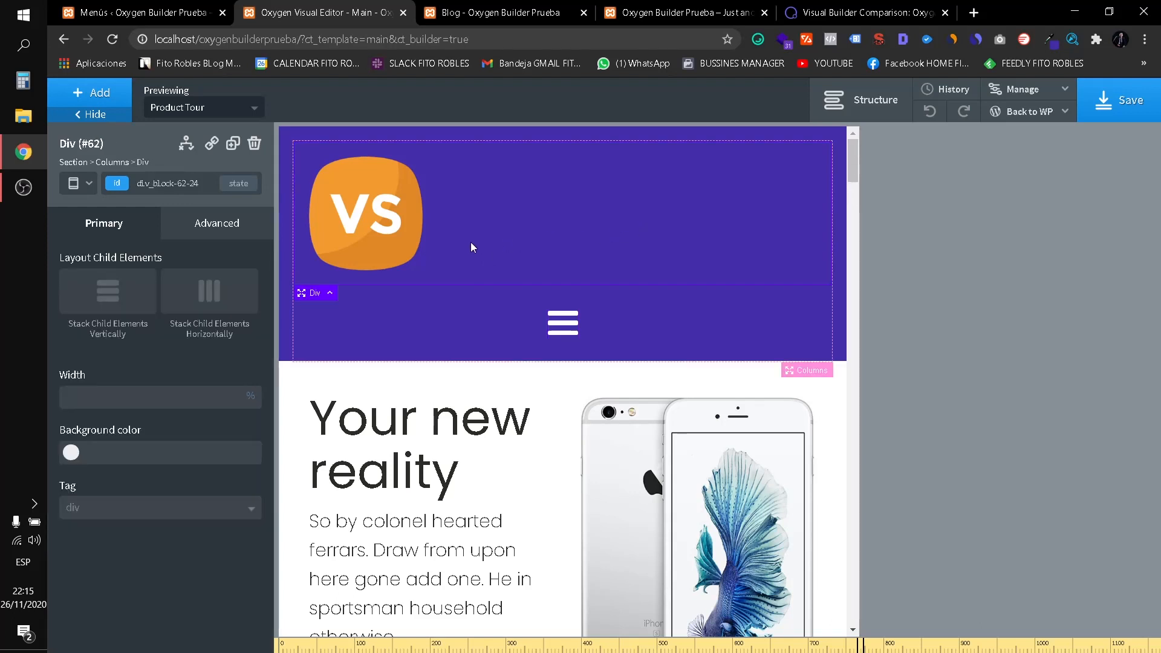
left_click(125, 317)
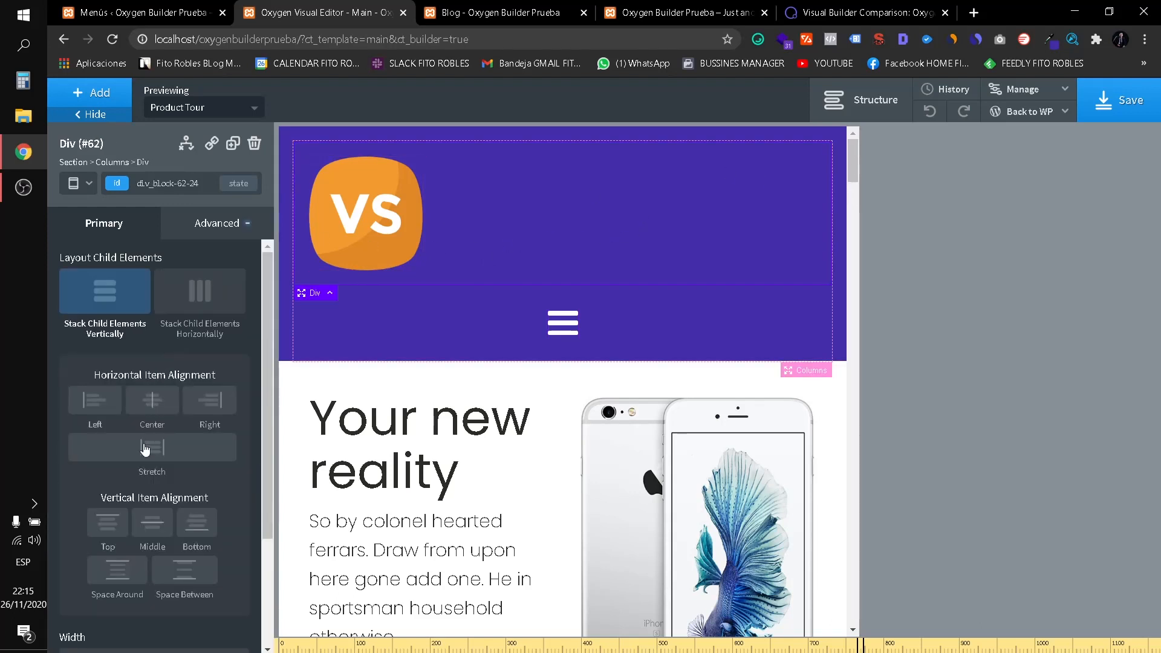
left_click(156, 406)
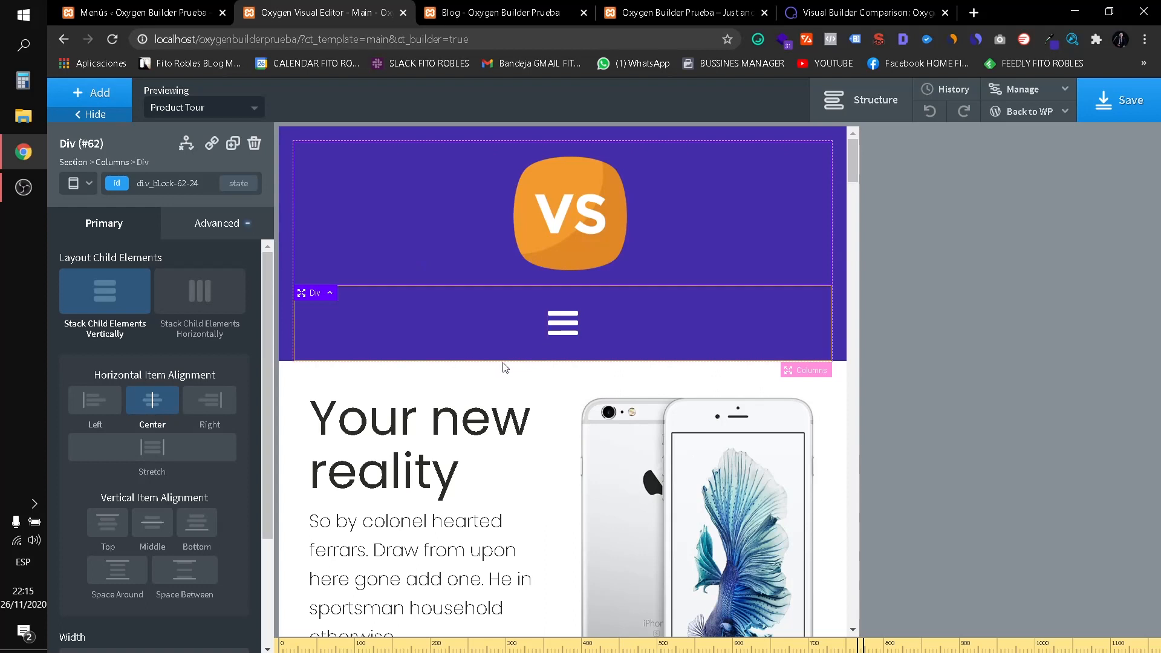
left_click(148, 527)
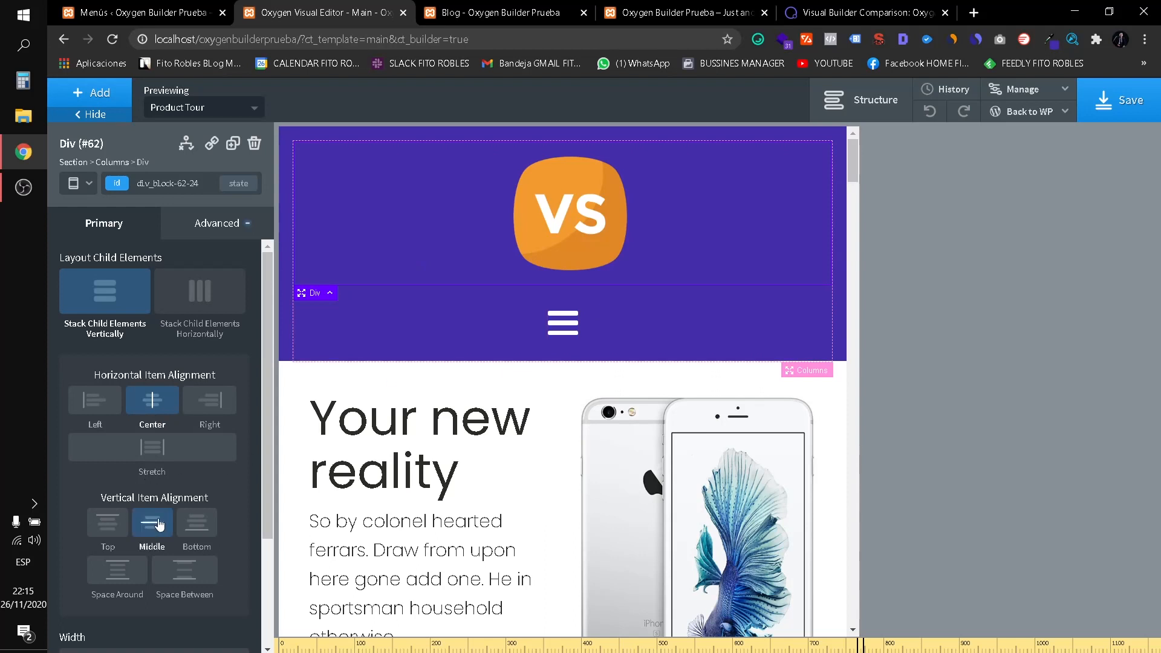
left_click(436, 294)
left_click(443, 248)
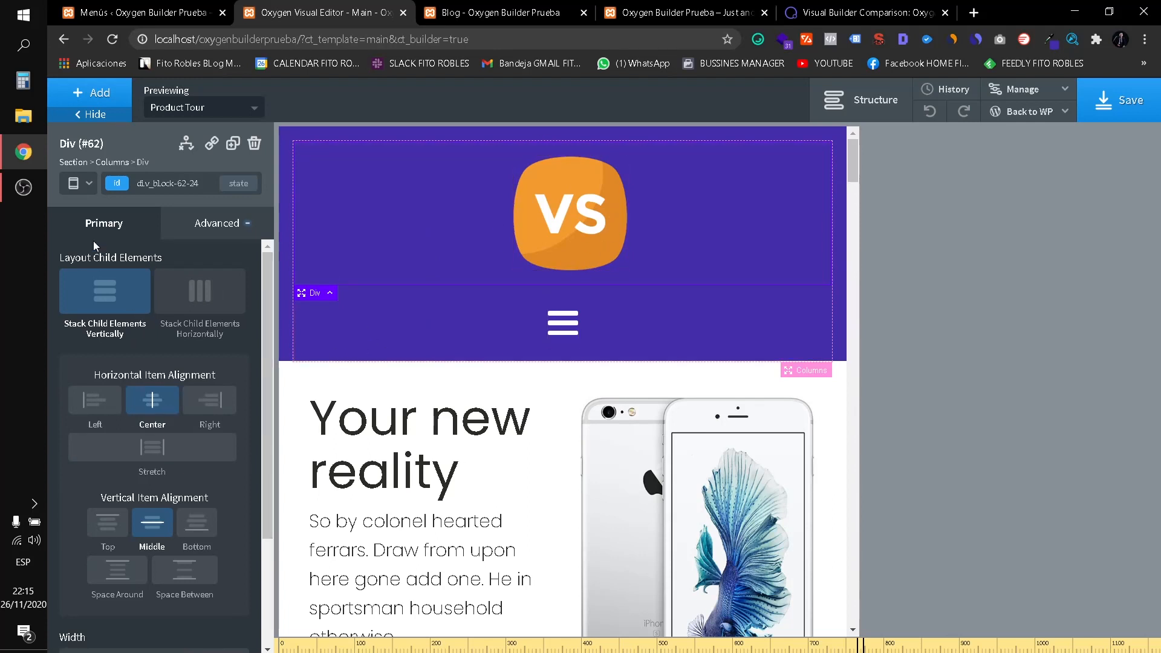
Preview the header at the less than 768px, 480px and 992px breakpoints and on All devices, ending at less than 768px.
left_click(78, 183)
left_click(130, 289)
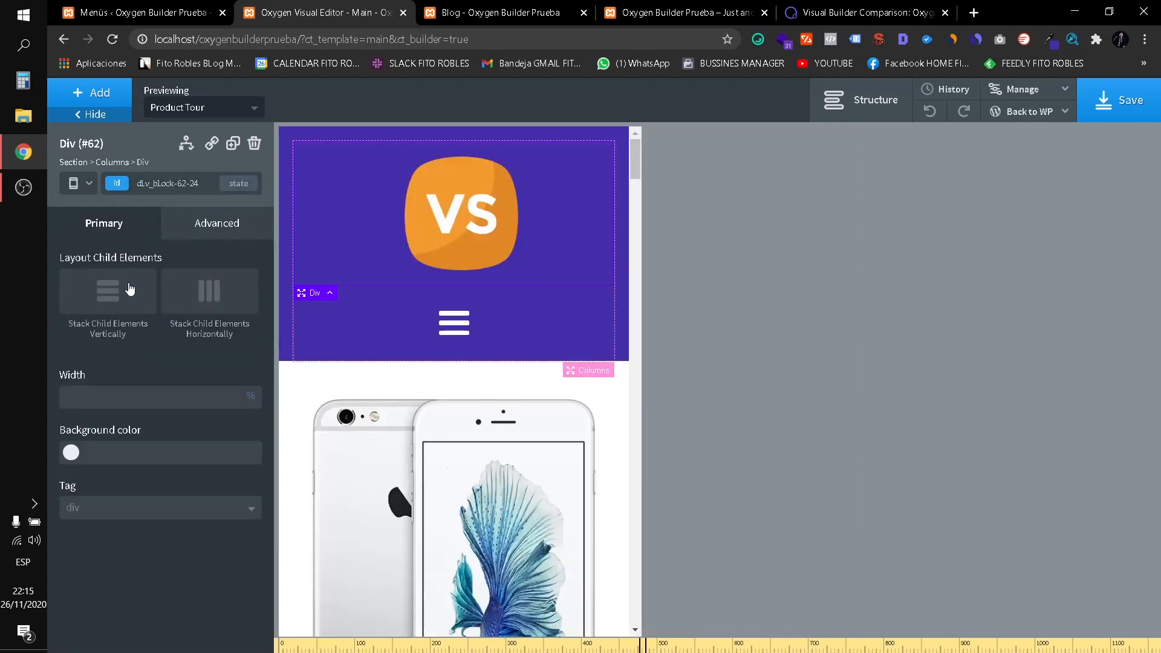
left_click(73, 183)
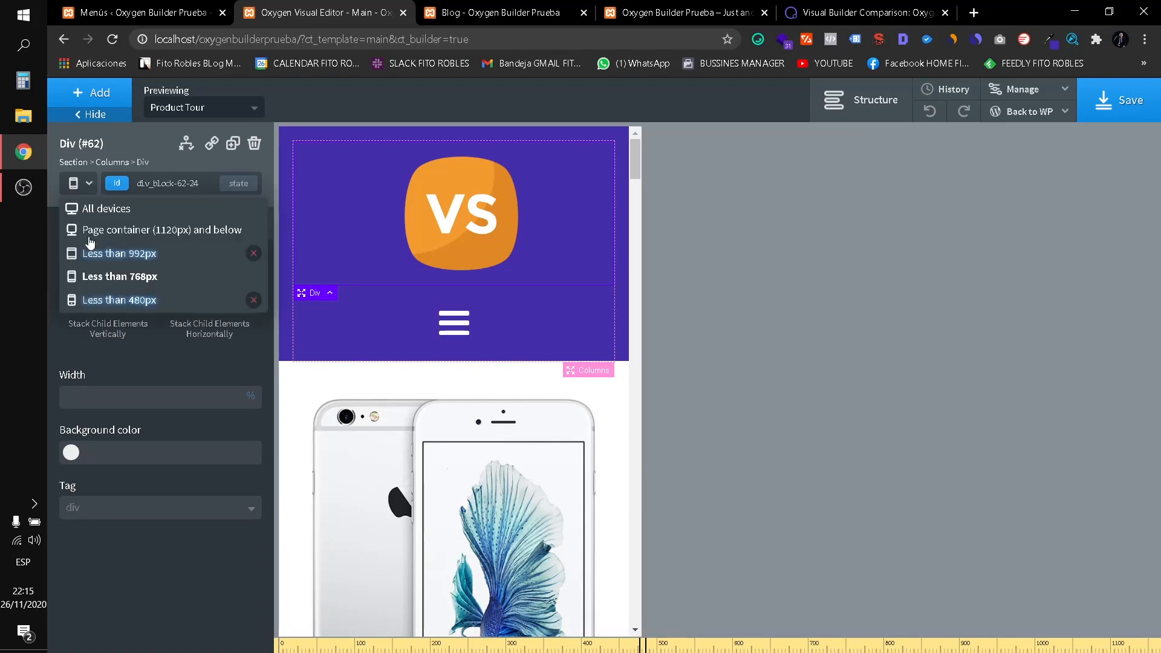
left_click(112, 300)
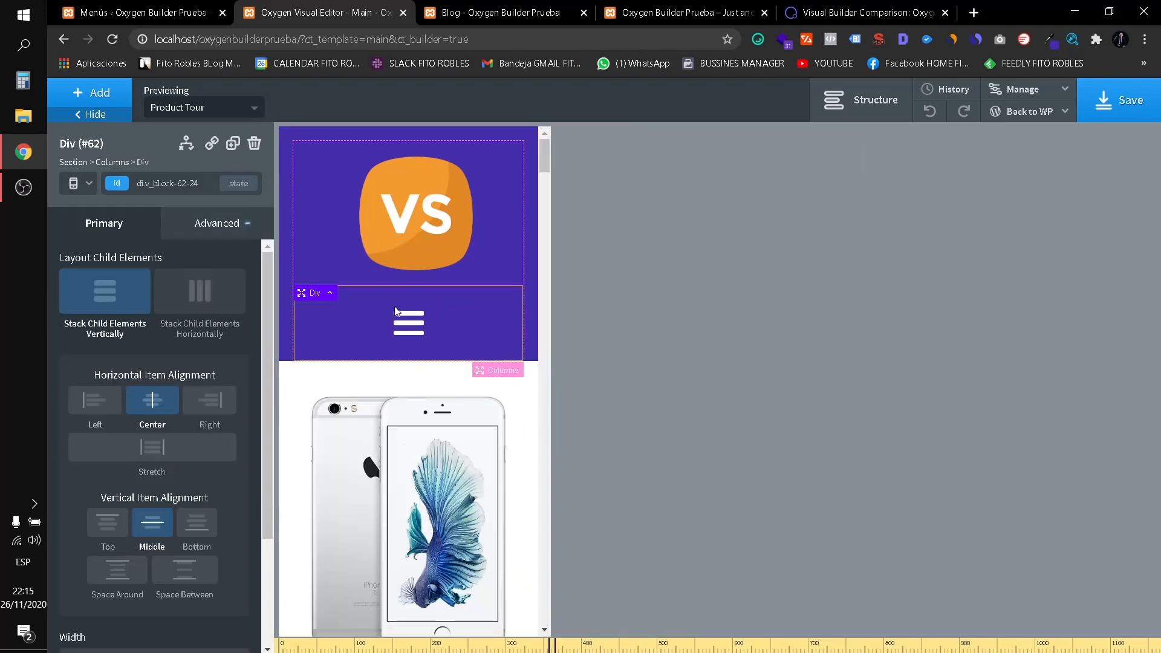
left_click(88, 184)
left_click(100, 207)
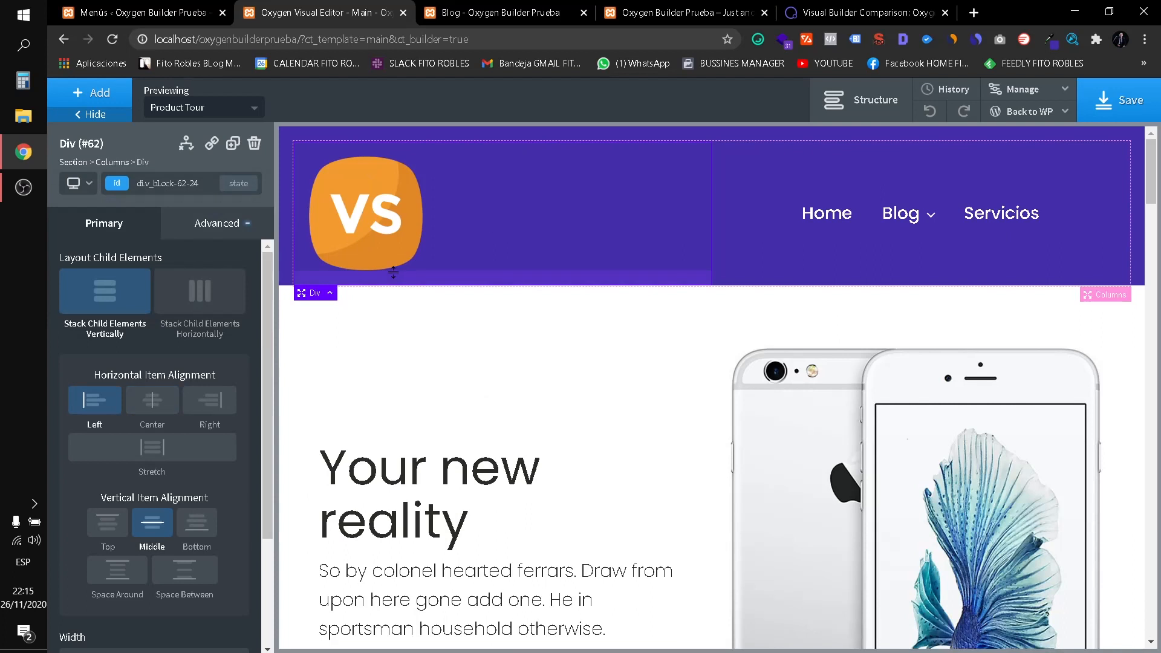
left_click(89, 183)
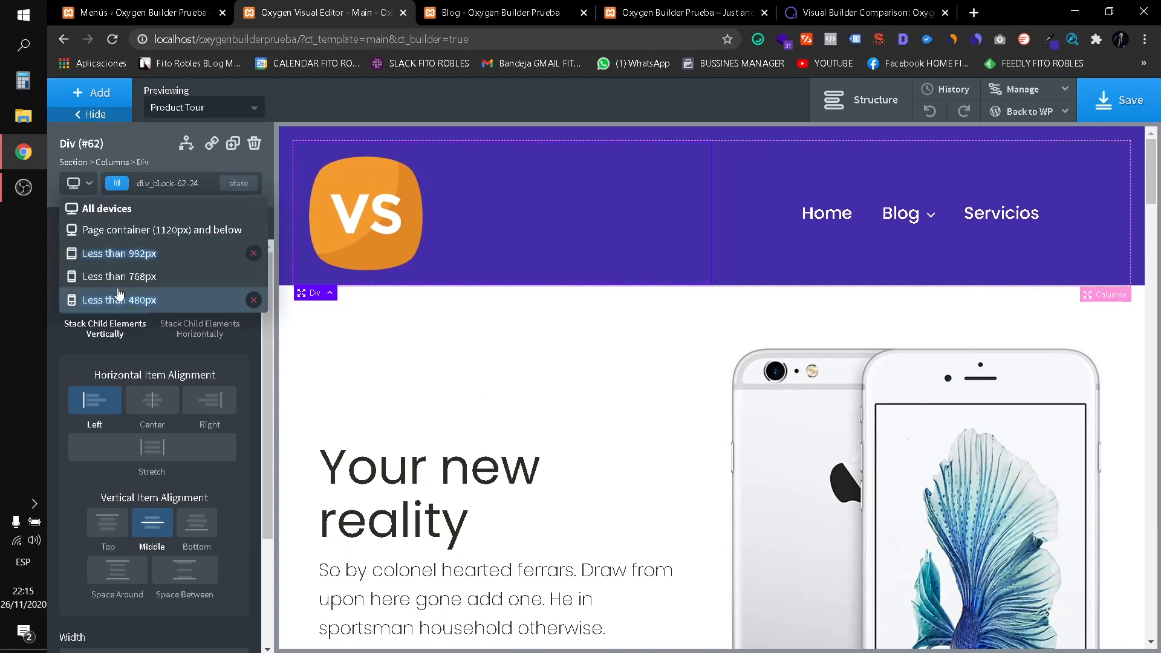
left_click(134, 258)
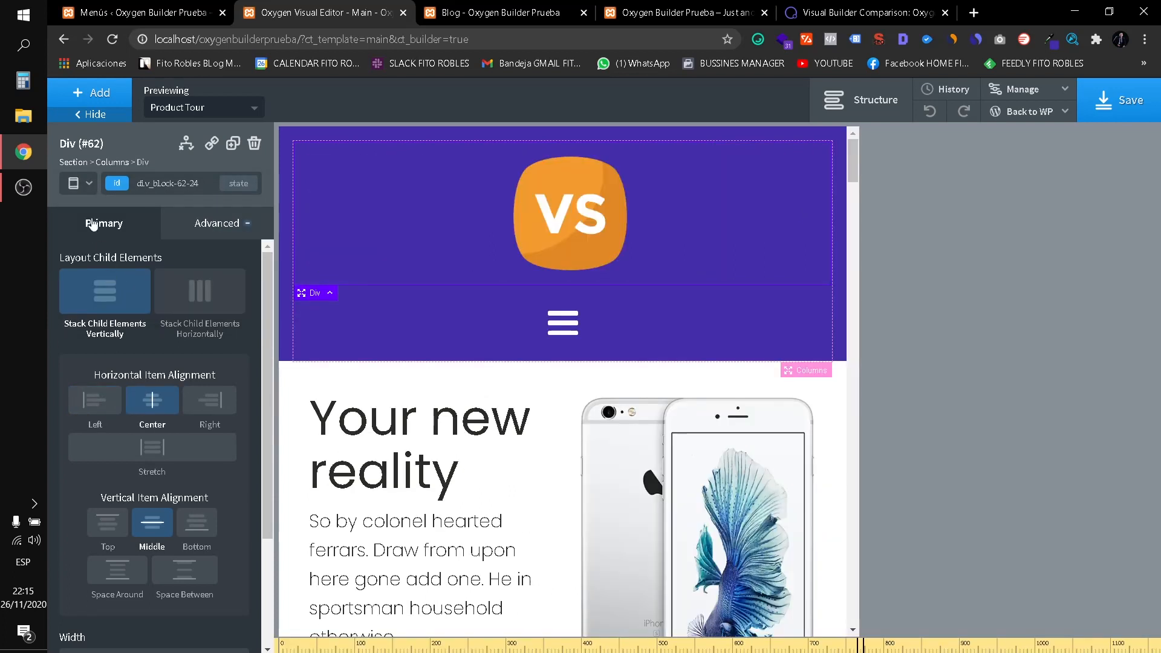
left_click(89, 183)
left_click(113, 276)
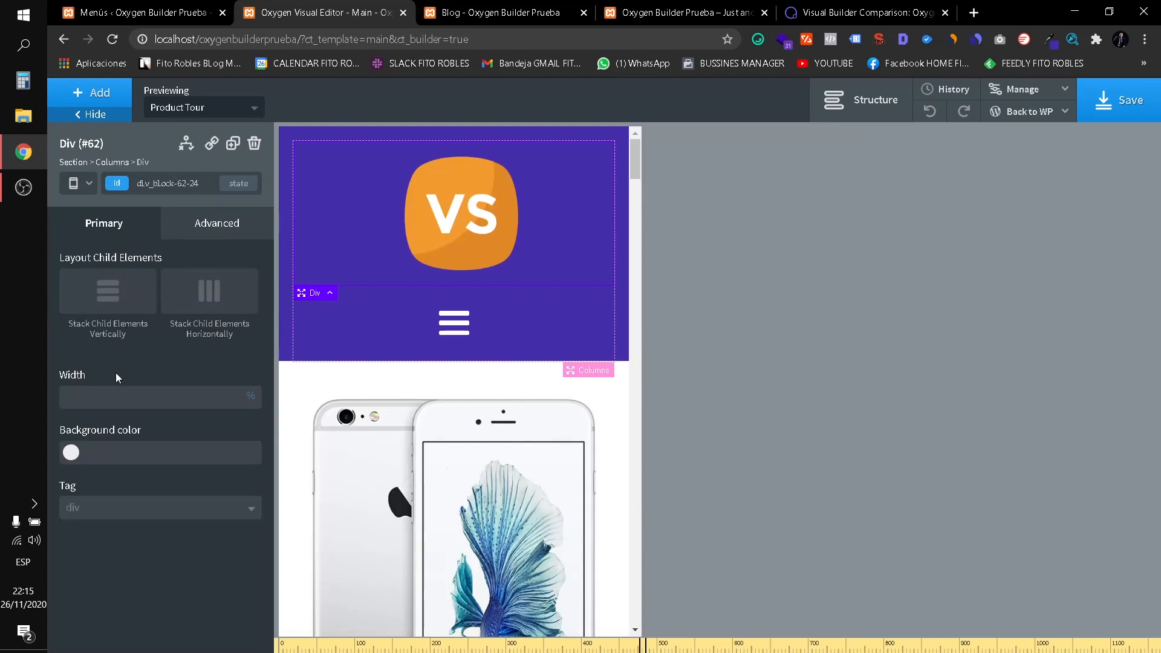
For screens less than 768px, set the header menu's mobile menu background color to solid black (#000000).
left_click(454, 323)
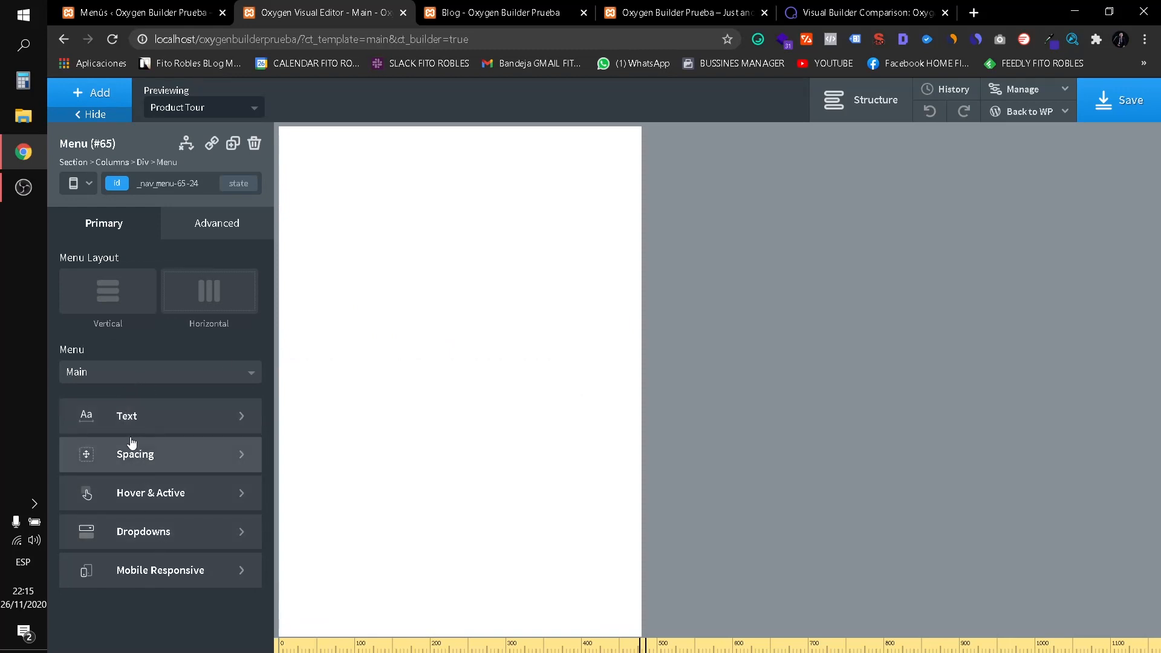
left_click(145, 570)
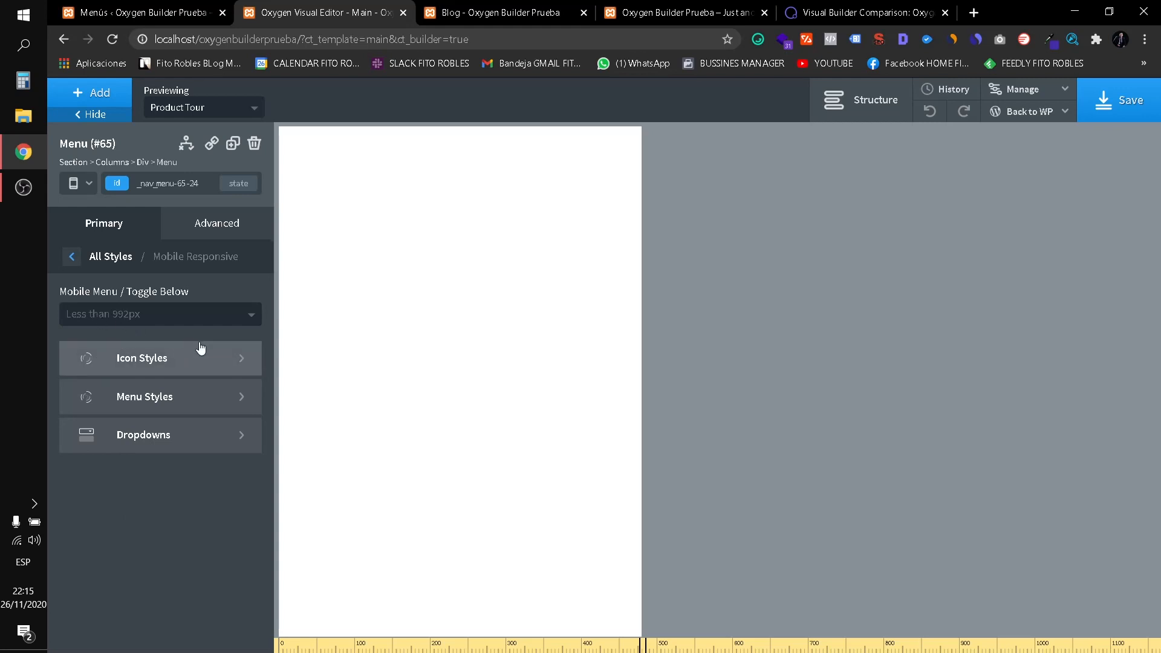
left_click(170, 403)
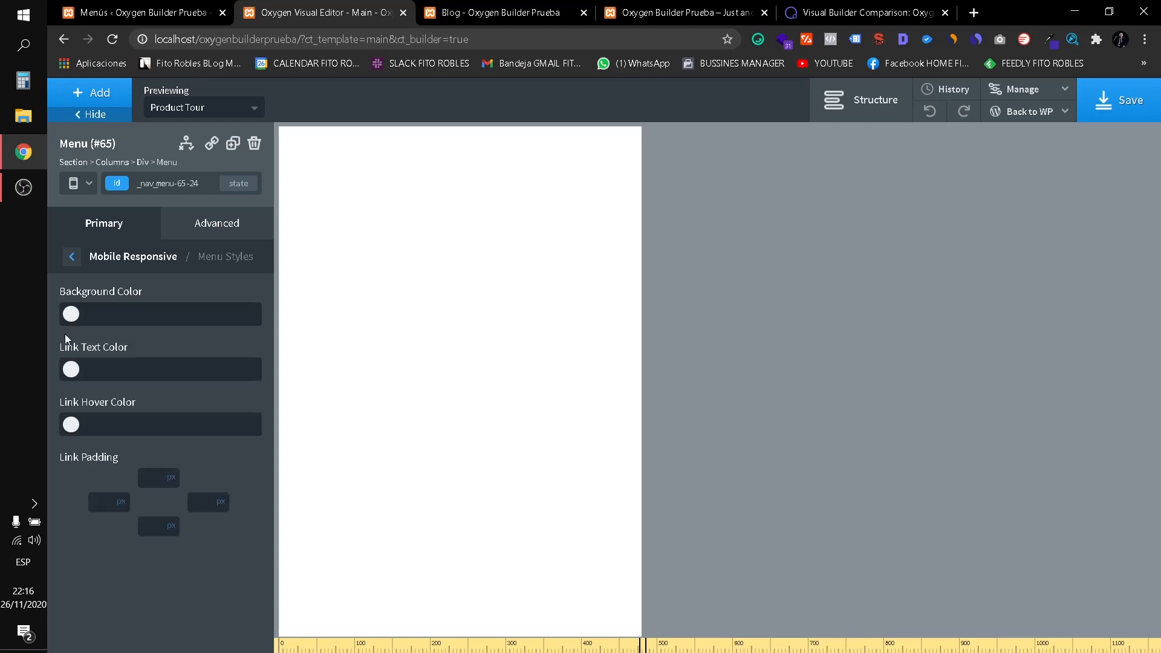
left_click(71, 315)
left_click_drag(165, 380, 192, 333)
left_click(165, 427)
left_click(79, 521)
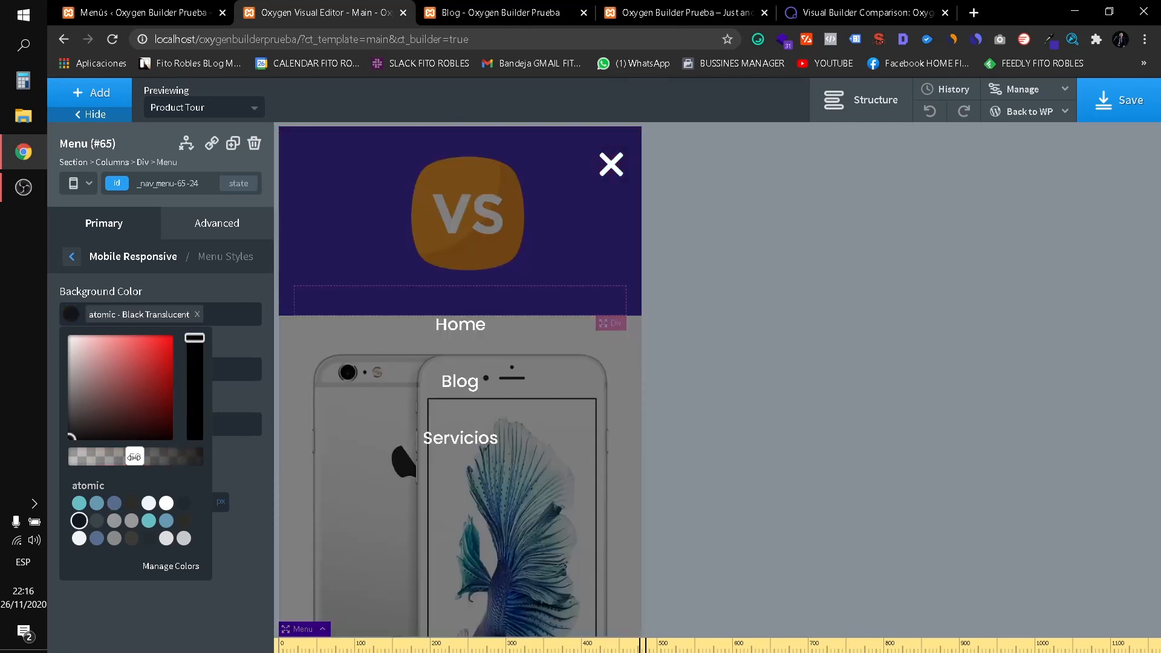
left_click_drag(134, 457, 212, 458)
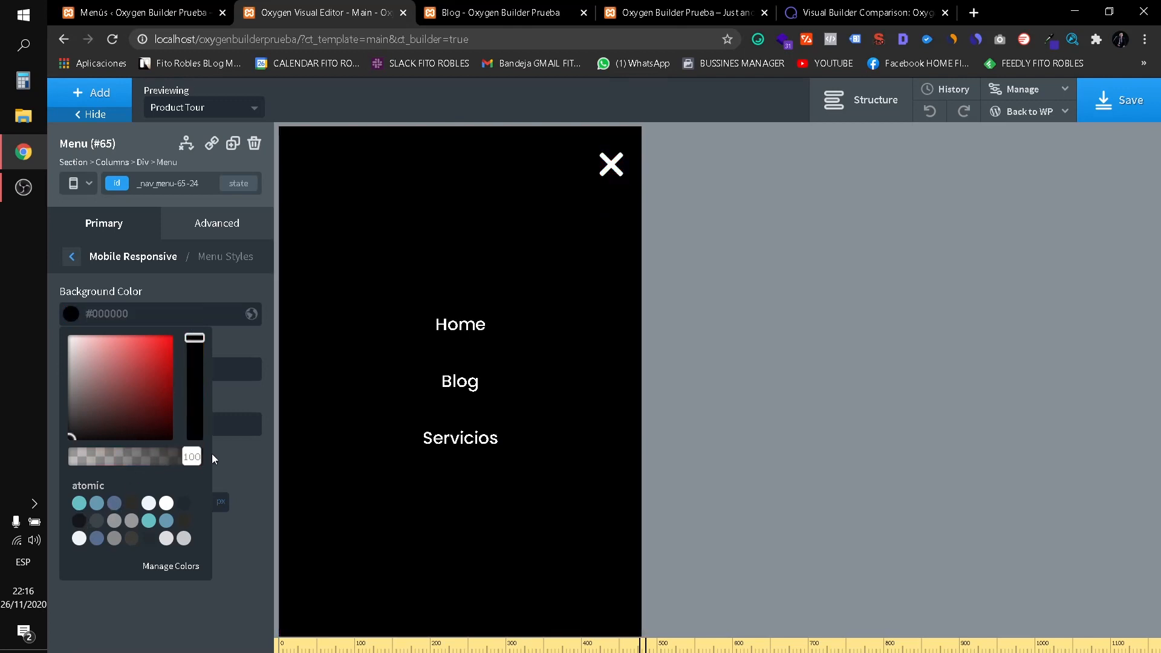
left_click(81, 317)
Set the mobile menu's link text color to red (#ff0000) and its link hover color to atomic - Primary B.
left_click(72, 370)
left_click_drag(108, 410, 200, 383)
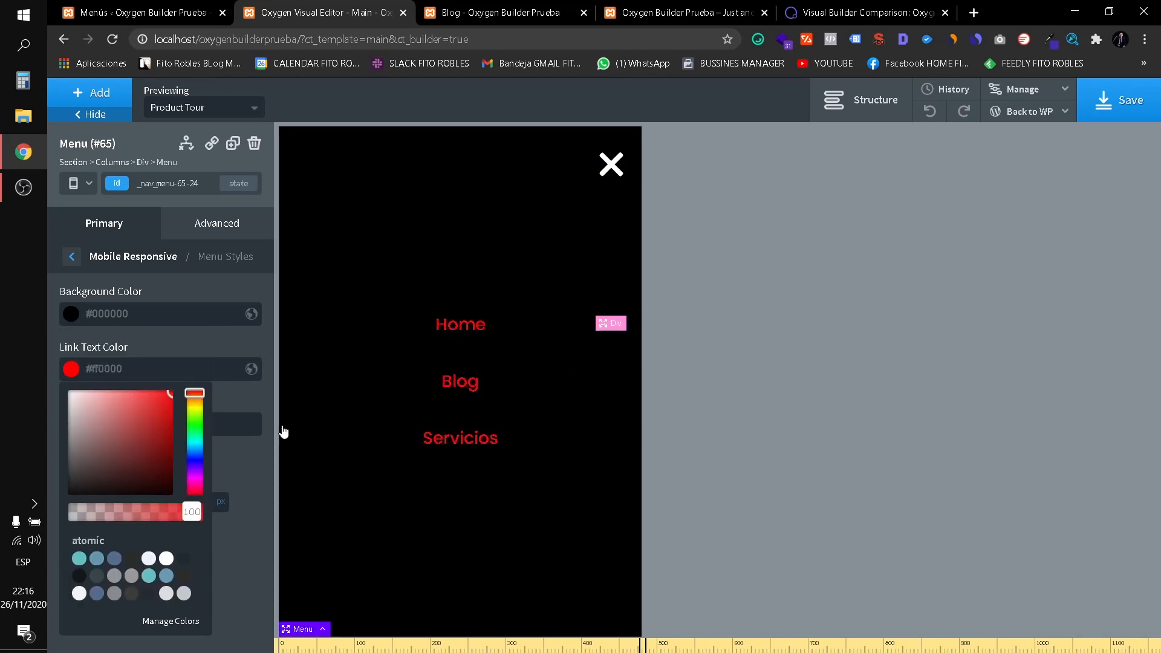
left_click(72, 367)
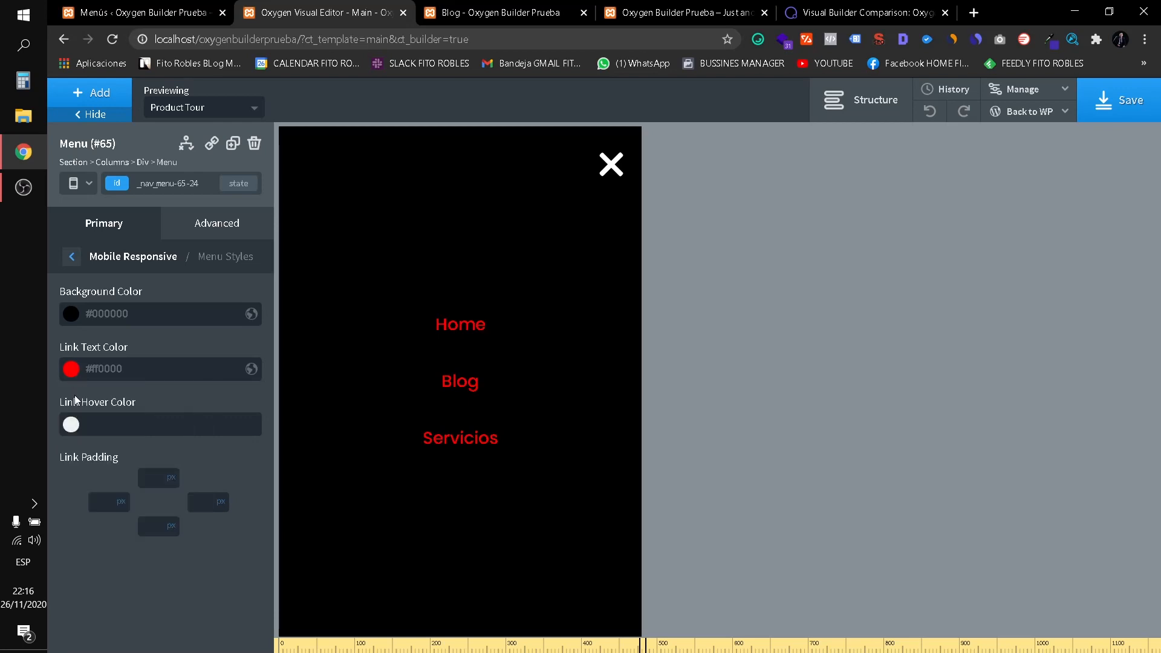
left_click(71, 425)
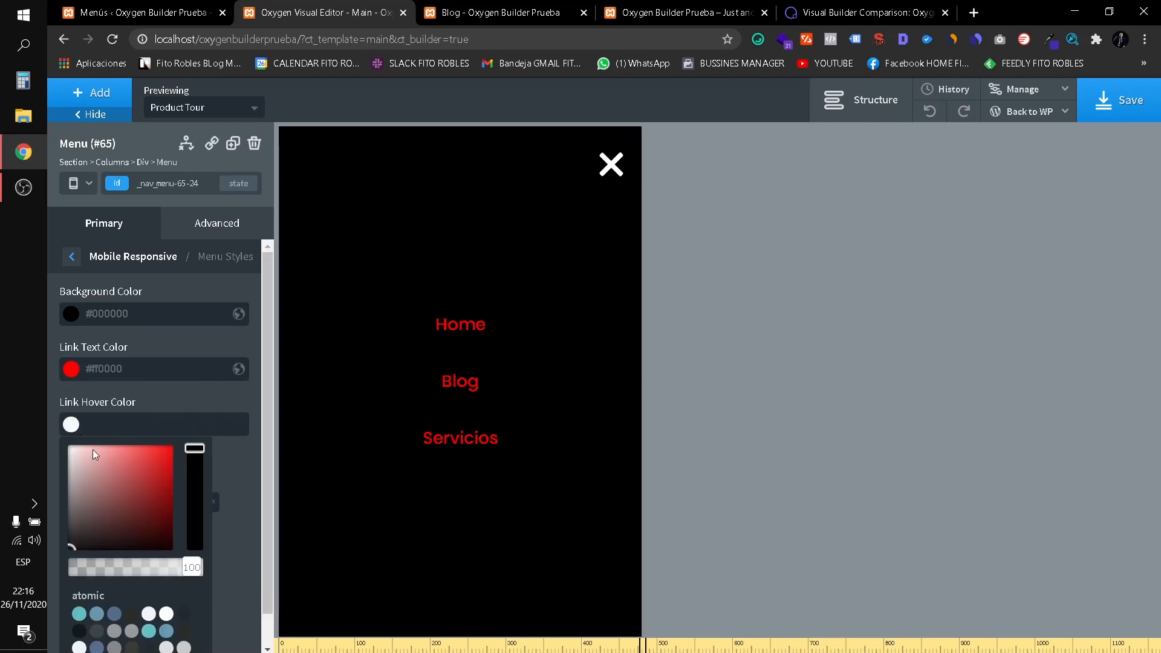
left_click(97, 613)
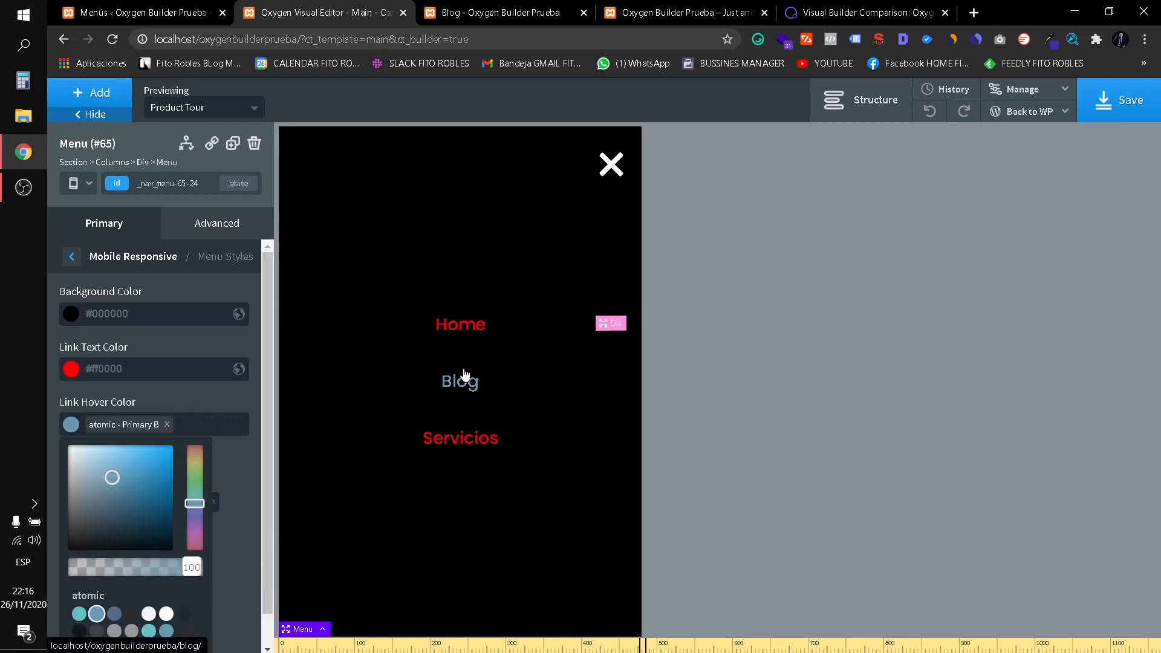
left_click(73, 421)
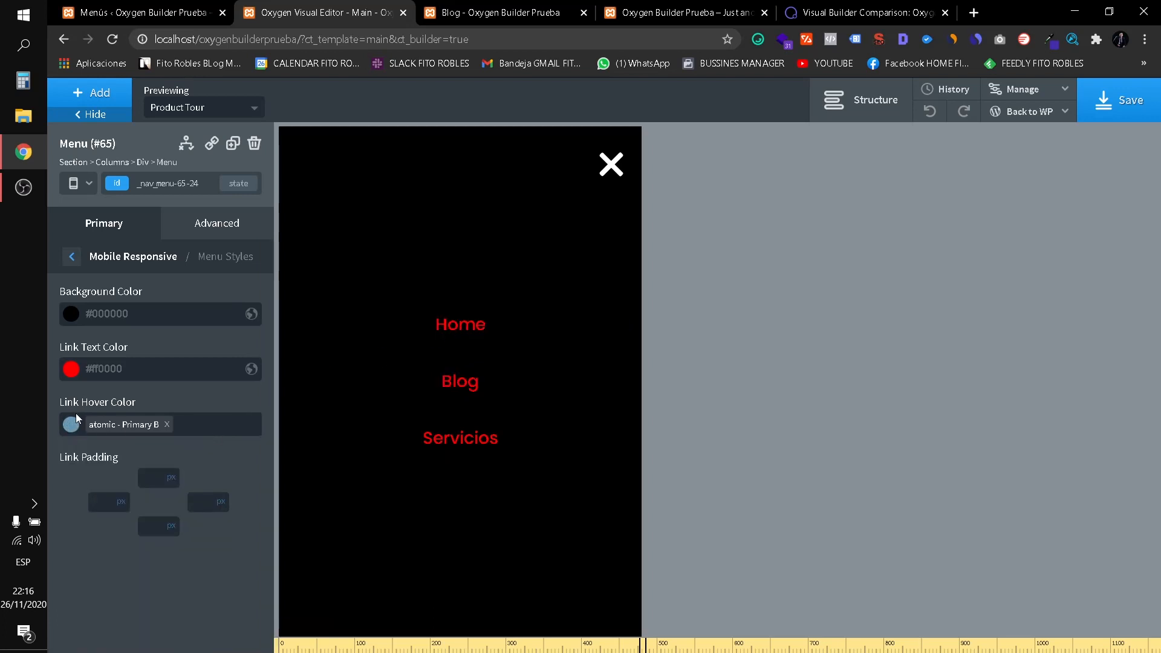
Review the mobile menu's menu style and dropdown options, then return to the menu's main settings.
left_click(72, 257)
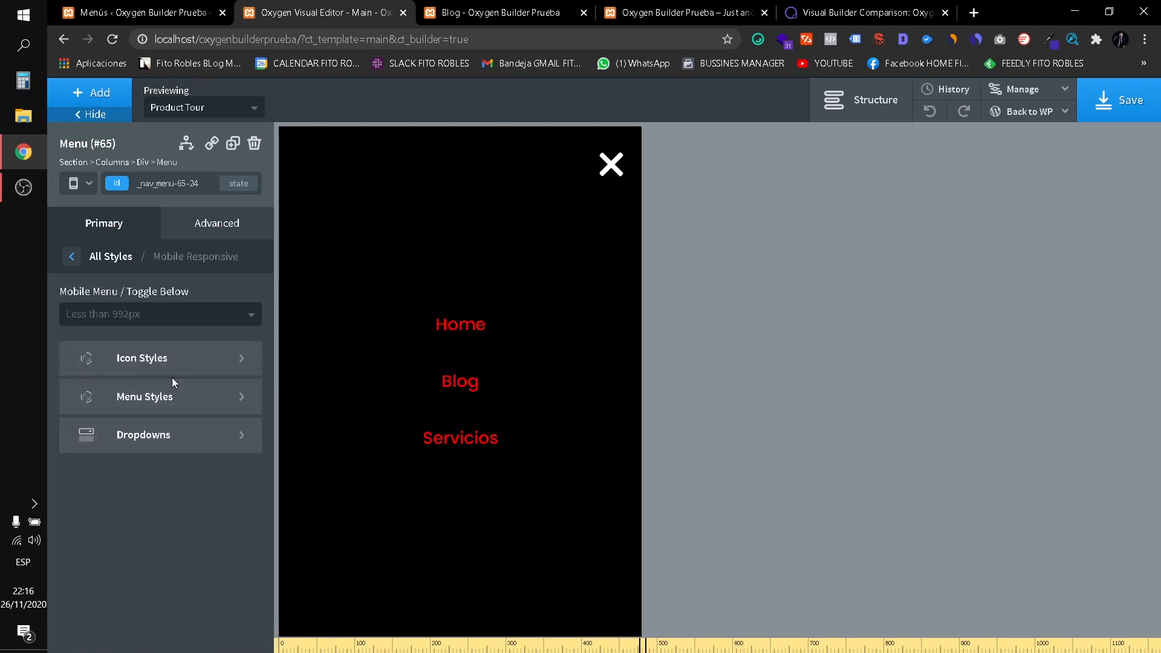
left_click(163, 404)
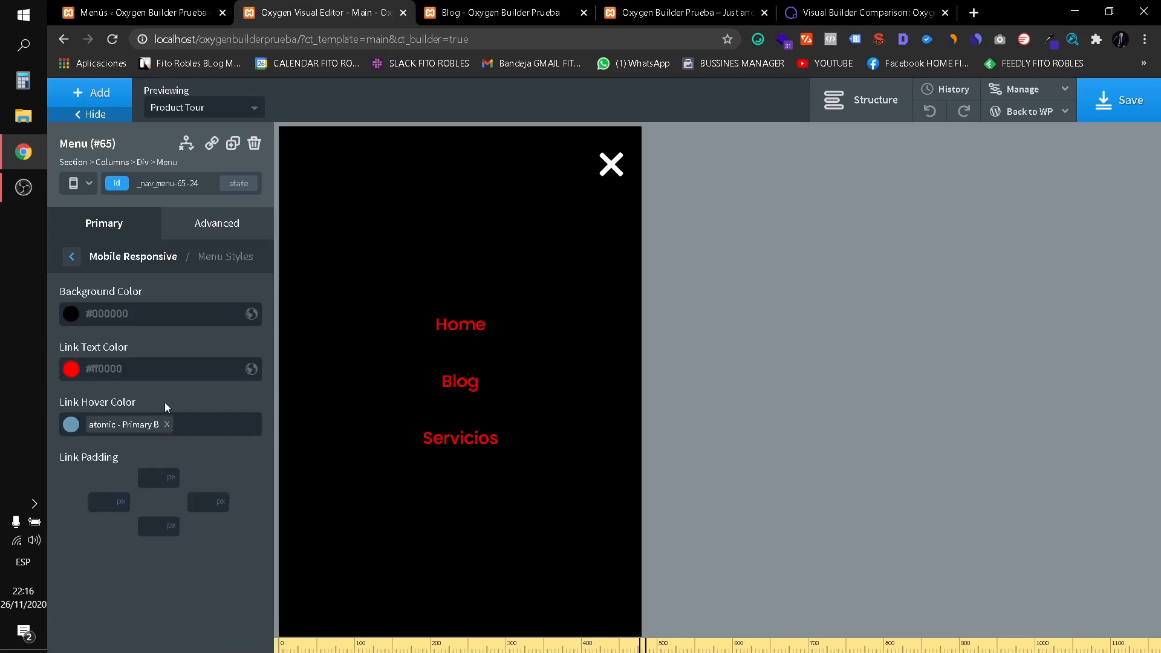
left_click(71, 257)
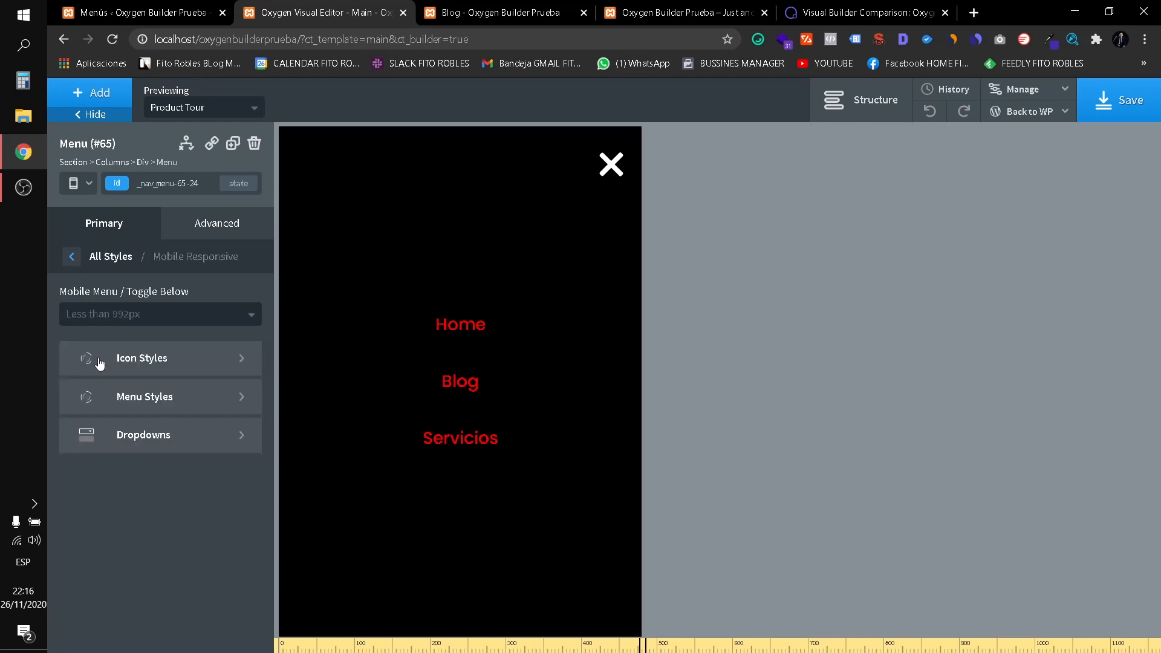
left_click(135, 439)
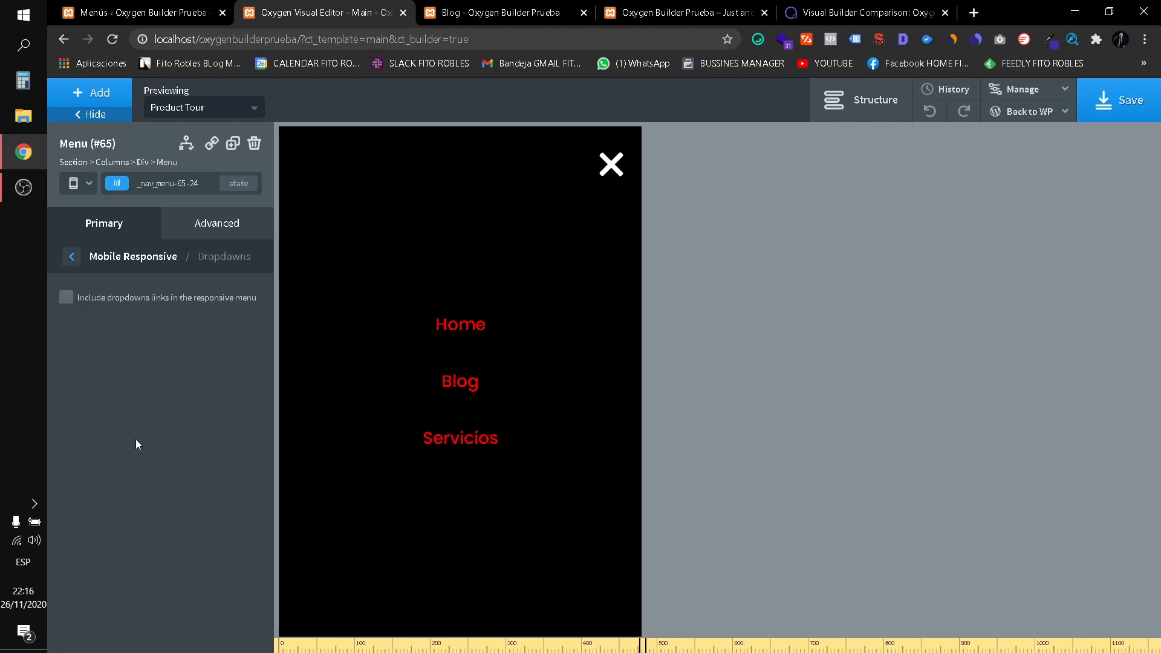
left_click(72, 257)
left_click(72, 257)
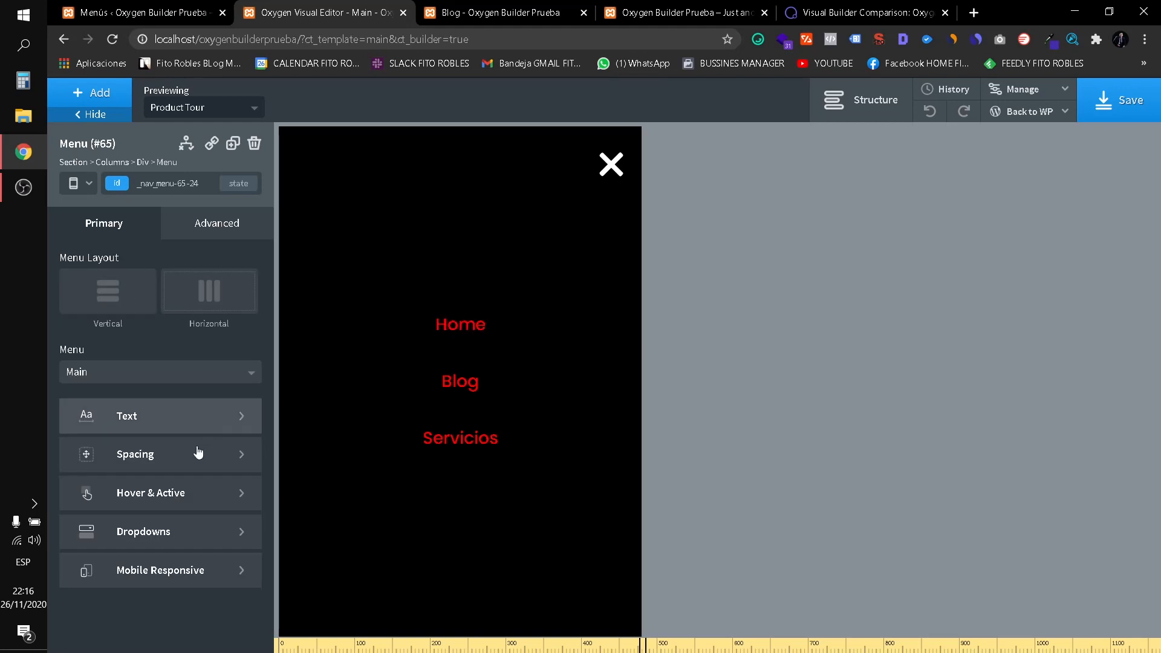
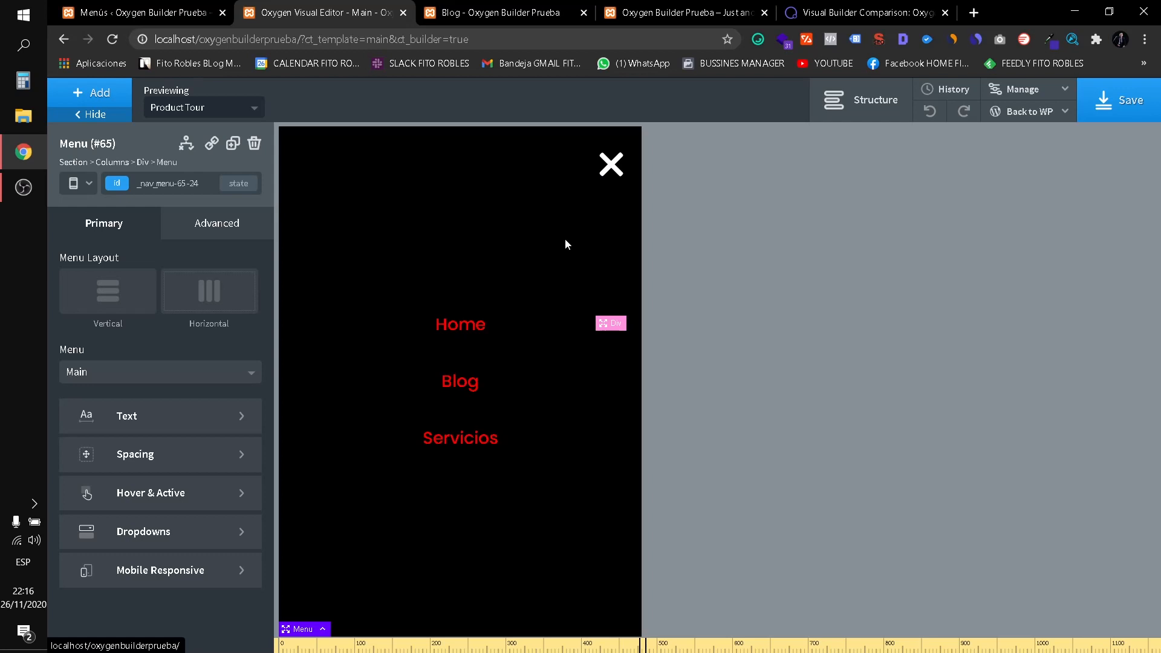
Test the mobile menu overlay in the preview by closing and reopening it, leaving it closed.
left_click(612, 167)
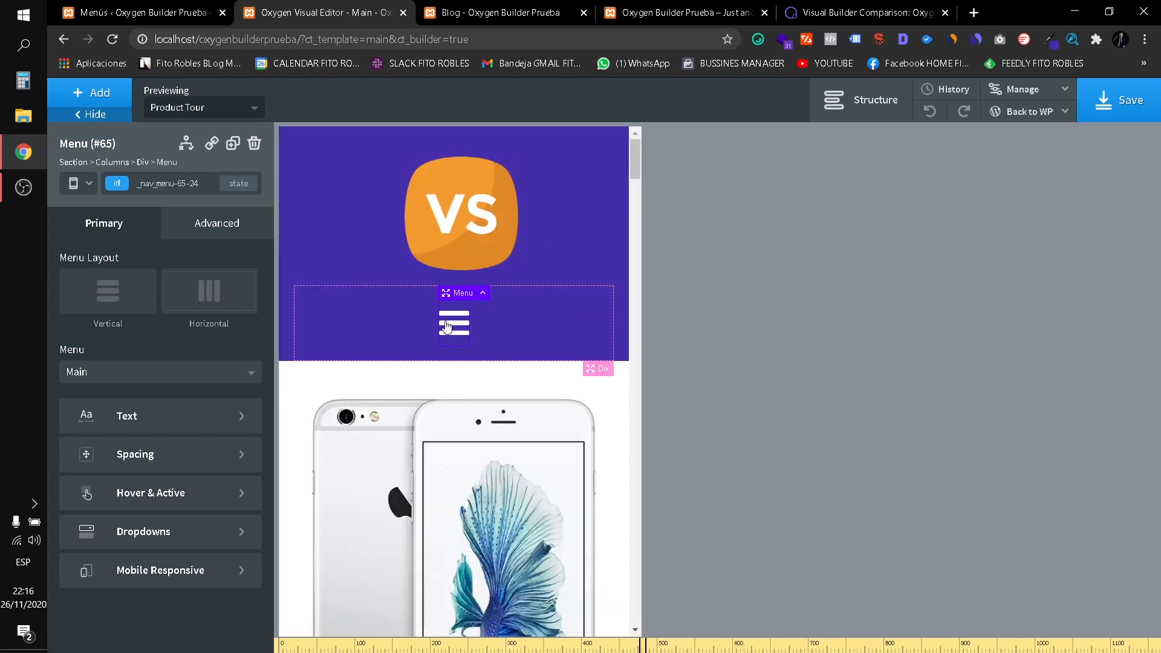
left_click(469, 322)
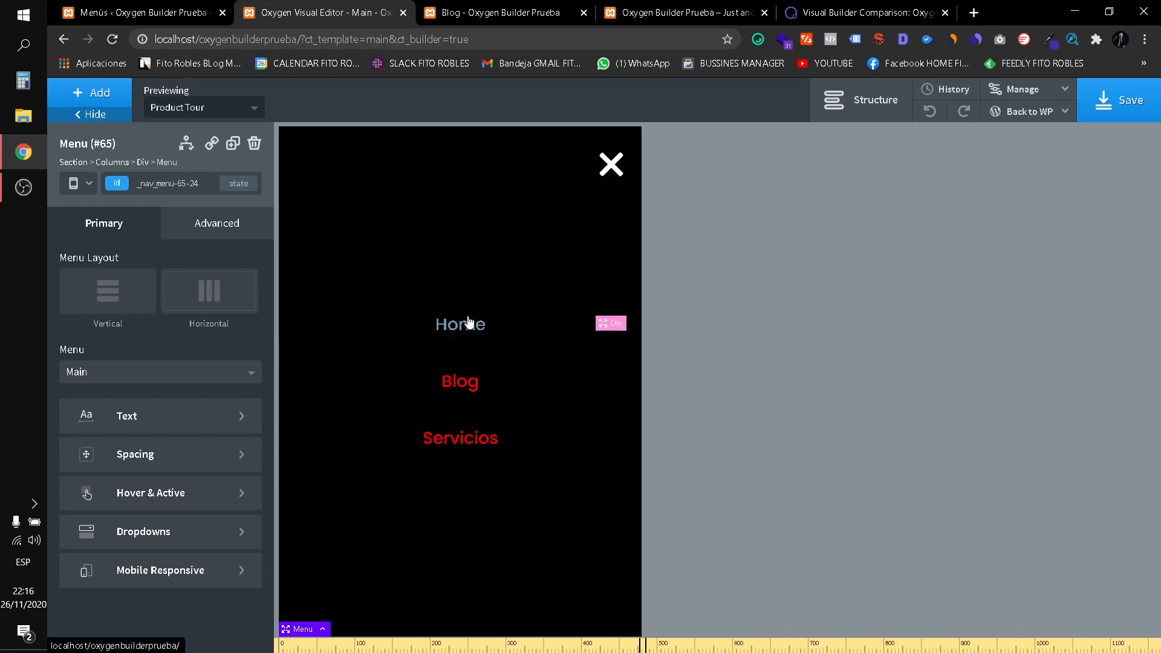
left_click(611, 167)
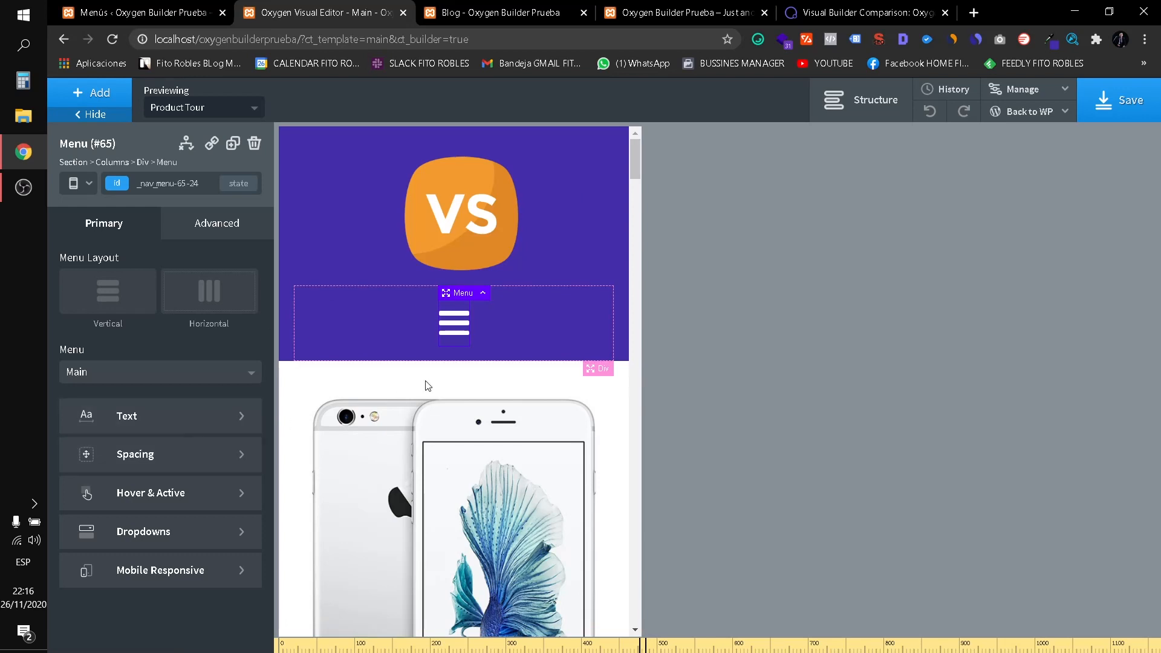
left_click(459, 327)
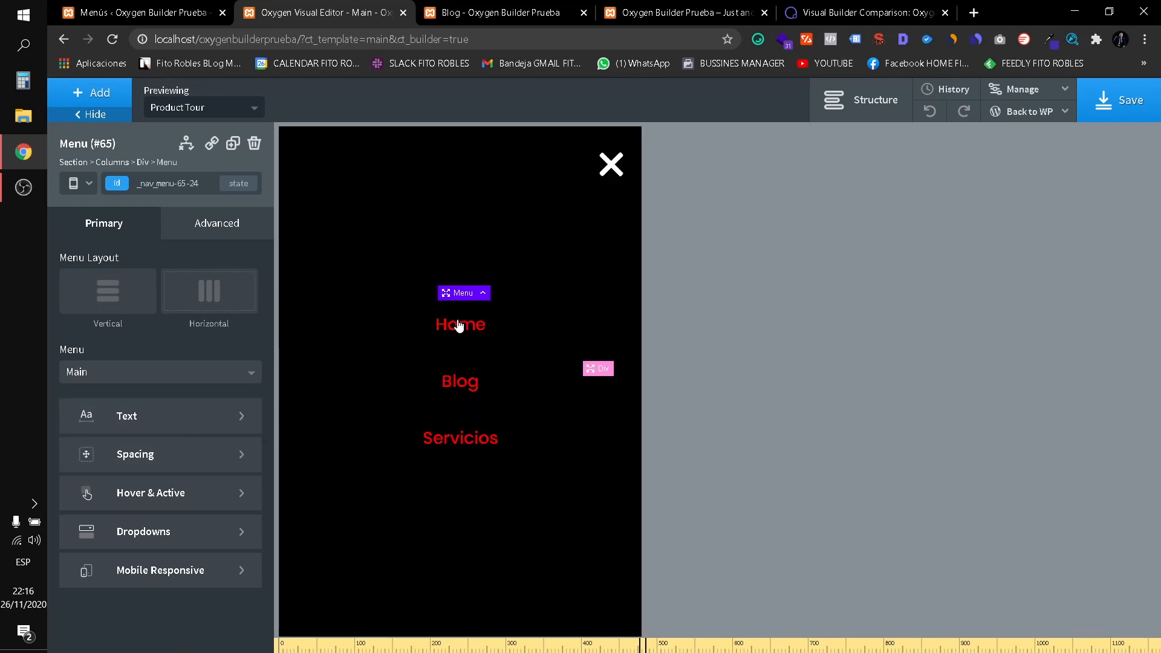
left_click(612, 166)
Set the mobile menu toggle's icon size to 40 px.
left_click(160, 568)
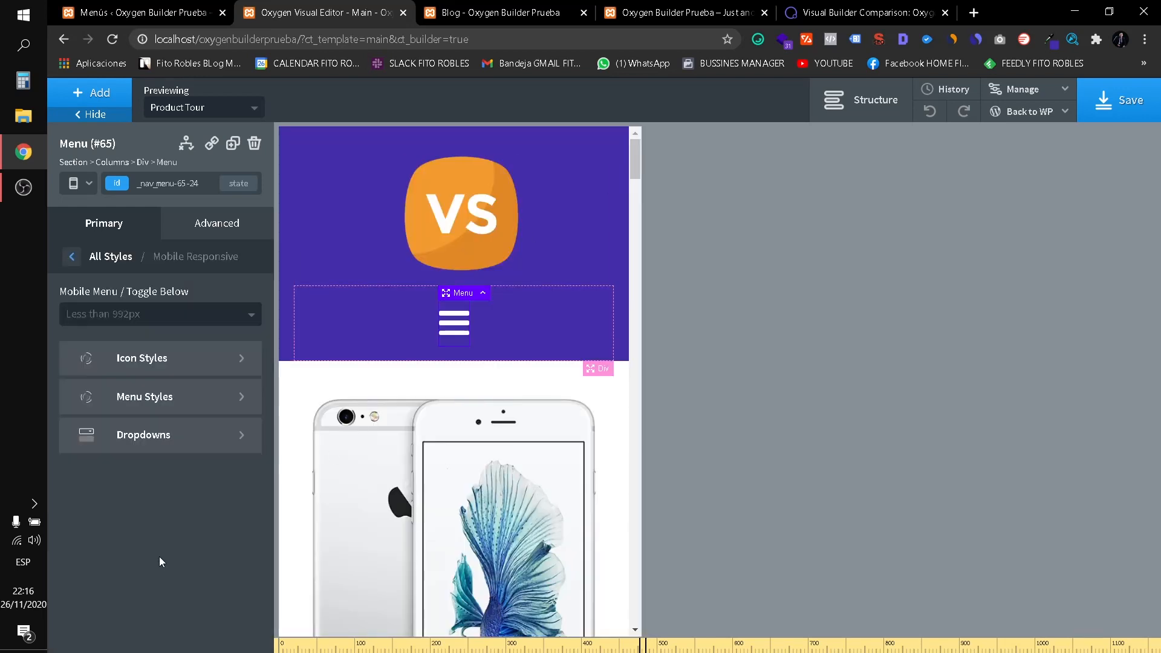
left_click(193, 363)
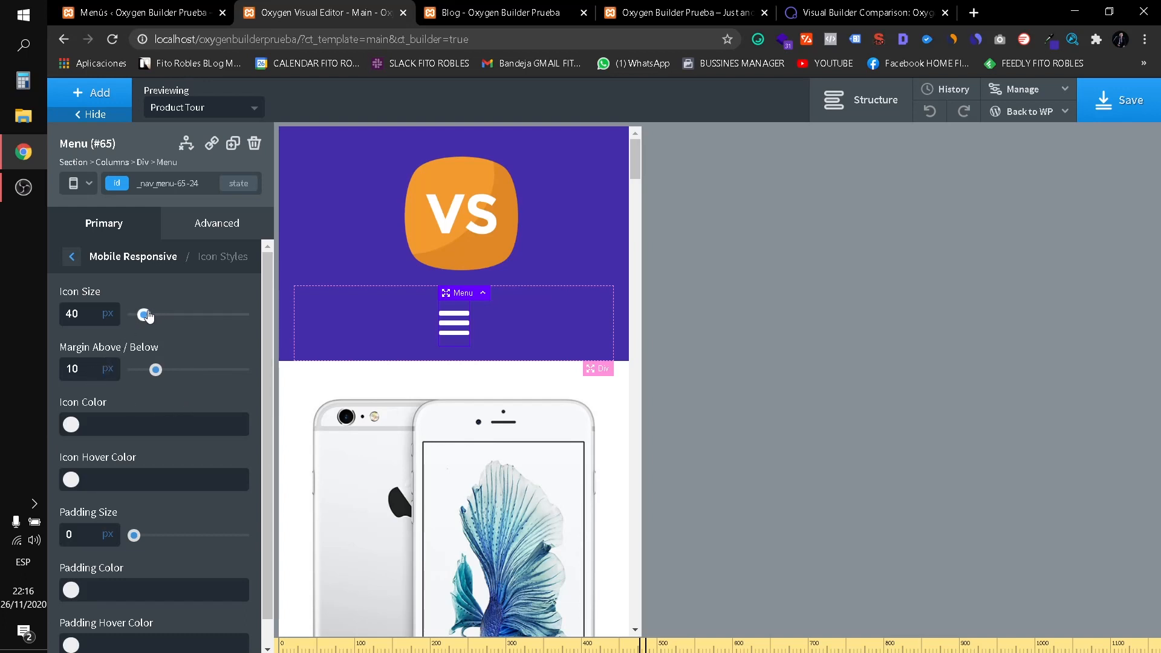
mouse_move(144, 315)
left_mouse_down()
mouse_move(245, 315)
mouse_move(148, 320)
left_mouse_up()
double_click(91, 313)
type("40")
Set the mobile menu toggle's icon color to white (#ffffff) with 100 opacity.
left_click(70, 426)
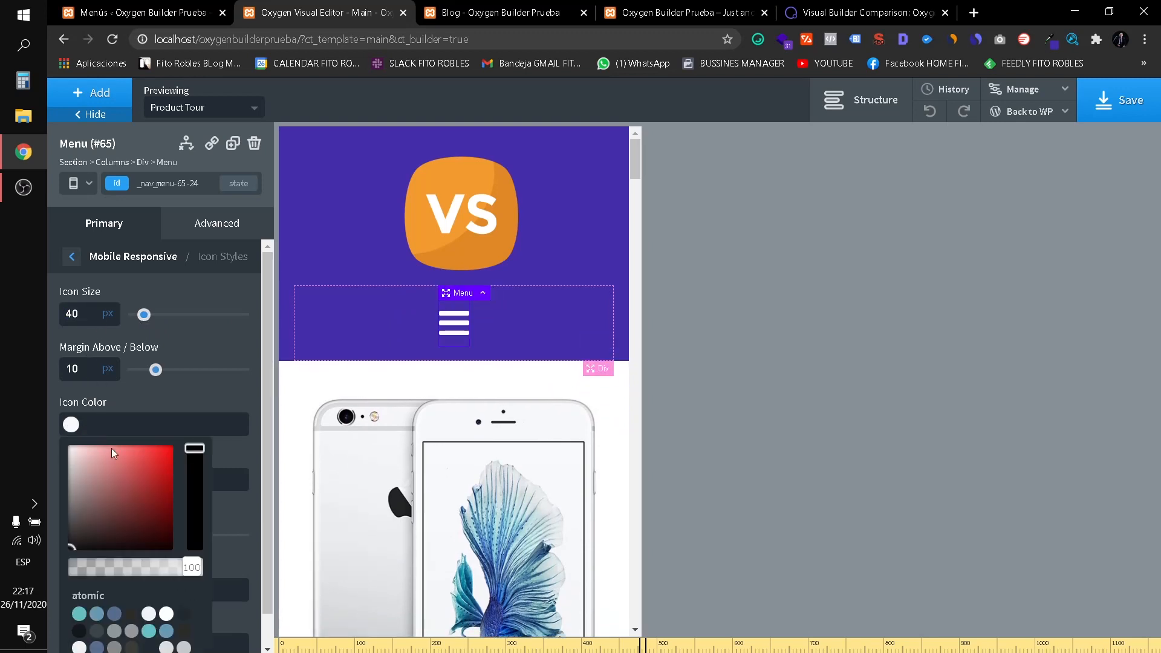
left_click(97, 615)
left_click(114, 616)
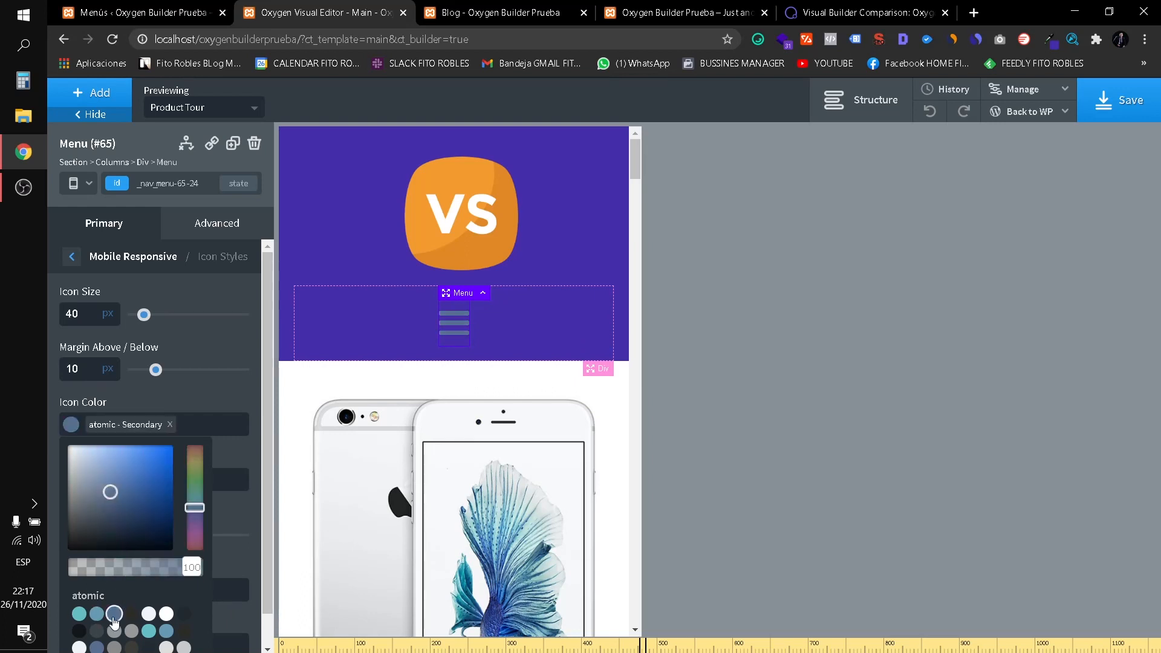
left_click(78, 630)
left_click_drag(75, 459, 58, 413)
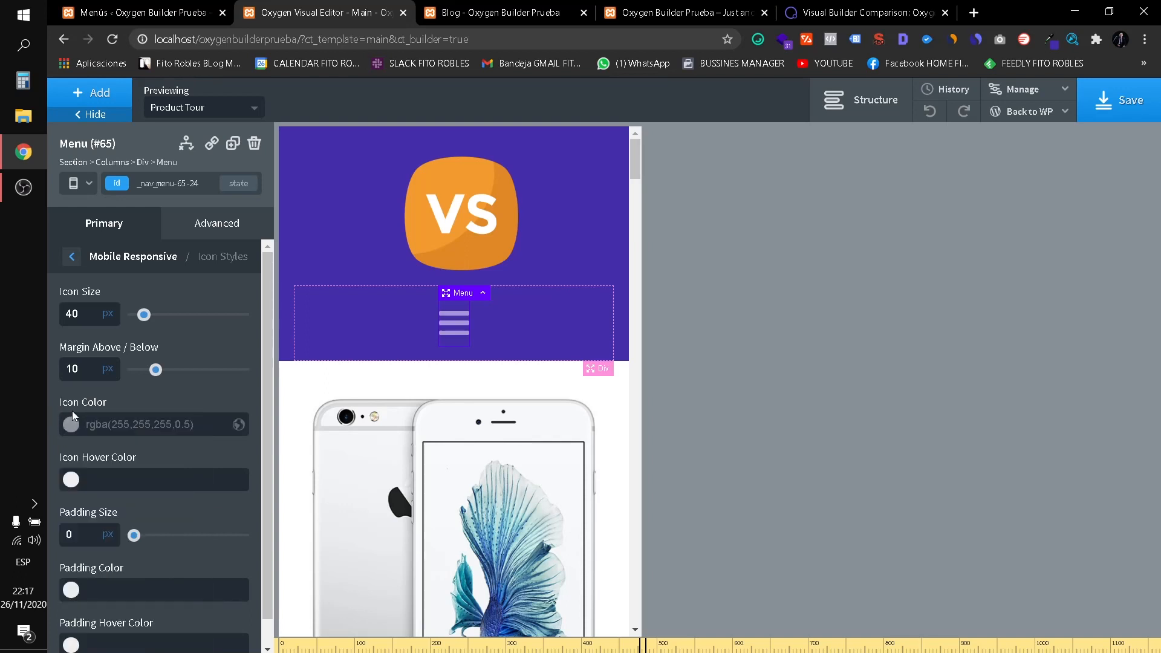
left_click(72, 425)
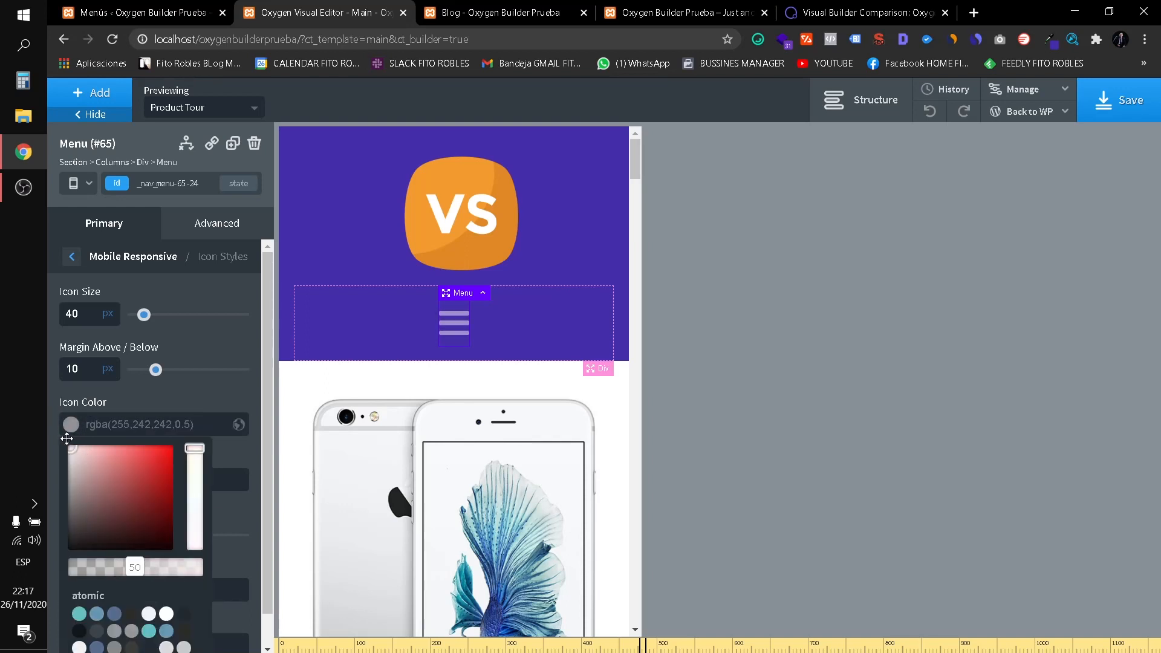
left_click(67, 437)
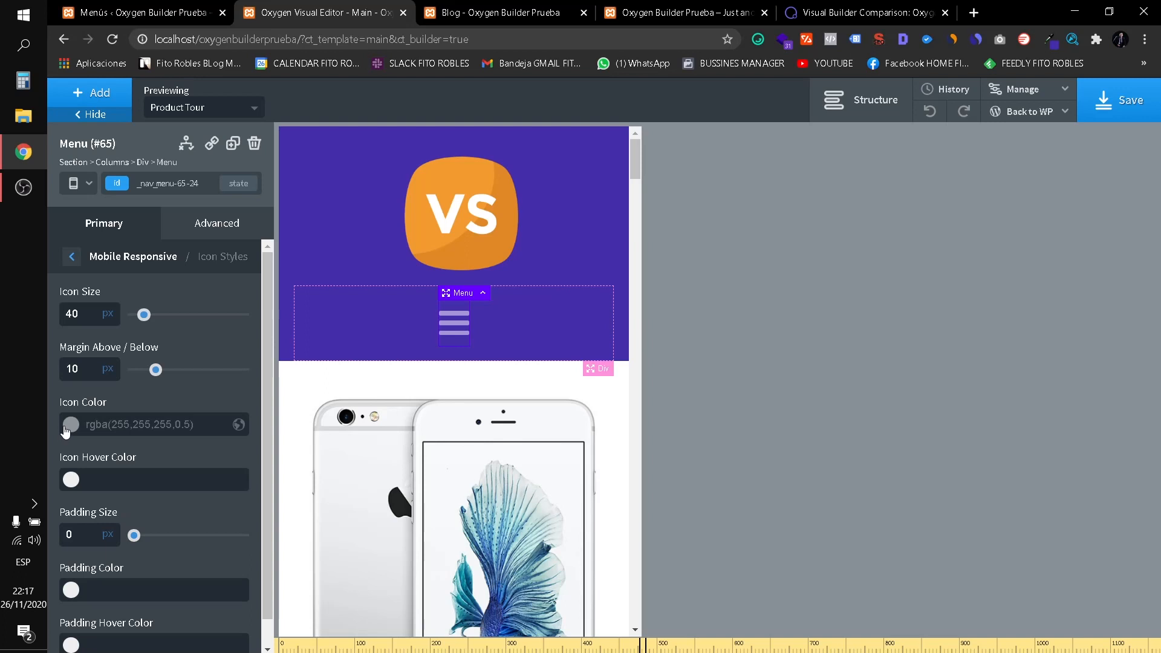
left_click(68, 426)
left_click_drag(137, 569, 204, 576)
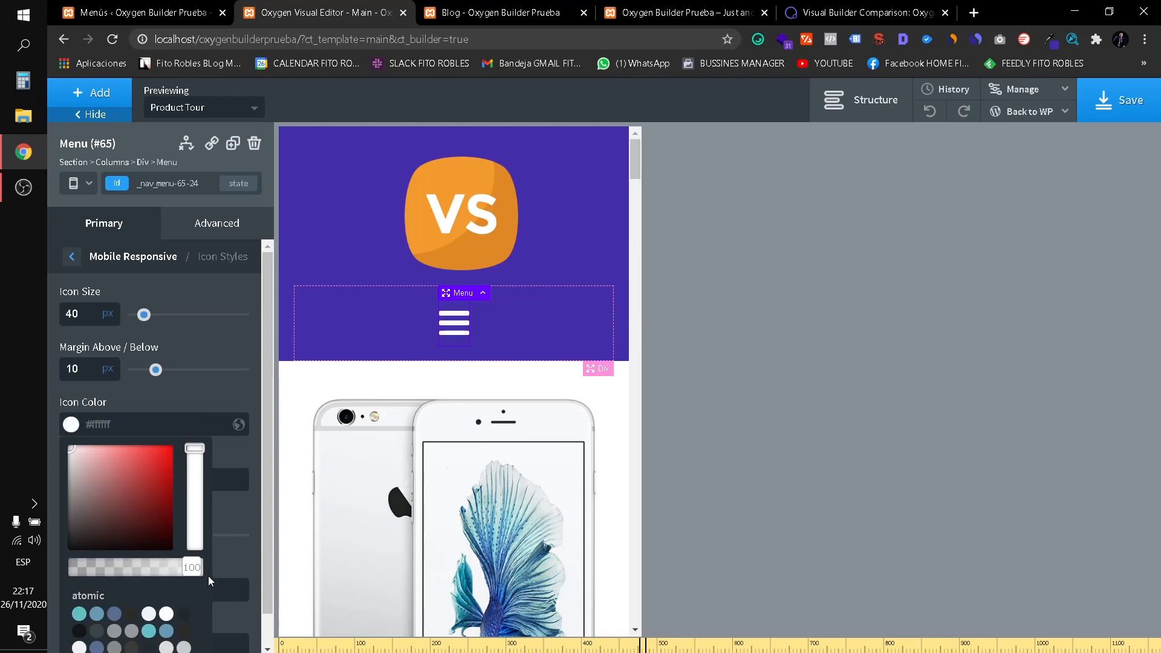
Try red (#ff0000) and white (#ffffff) as the mobile toggle's icon hover color, then clear that color.
left_click(64, 417)
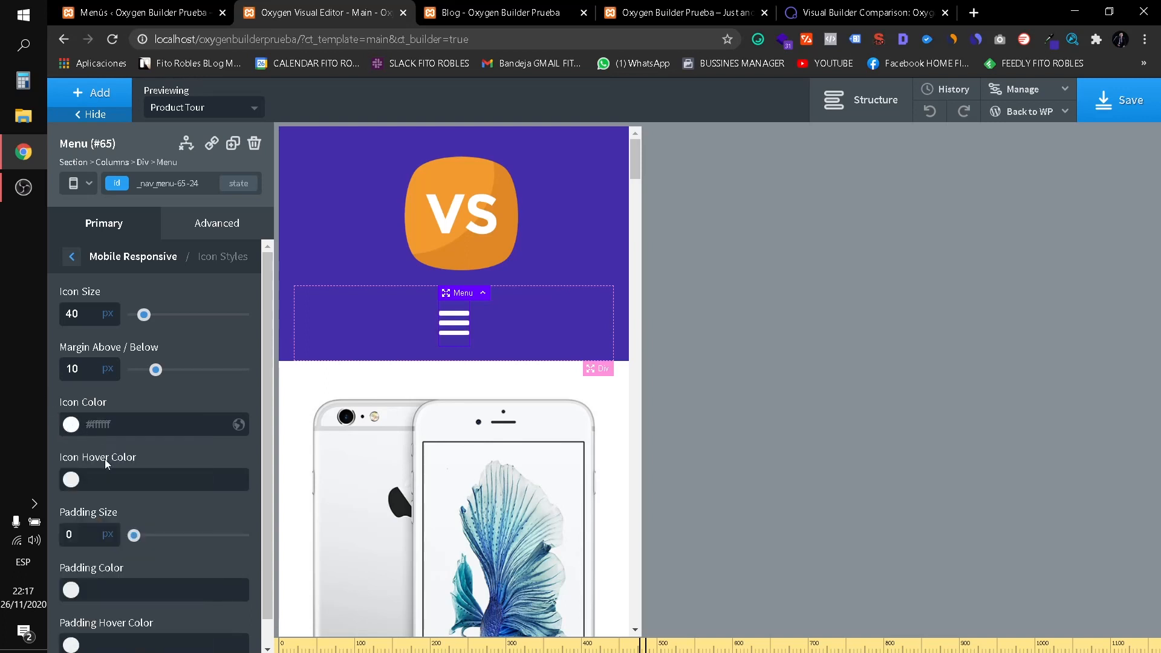
scroll(106, 464, "down", 1)
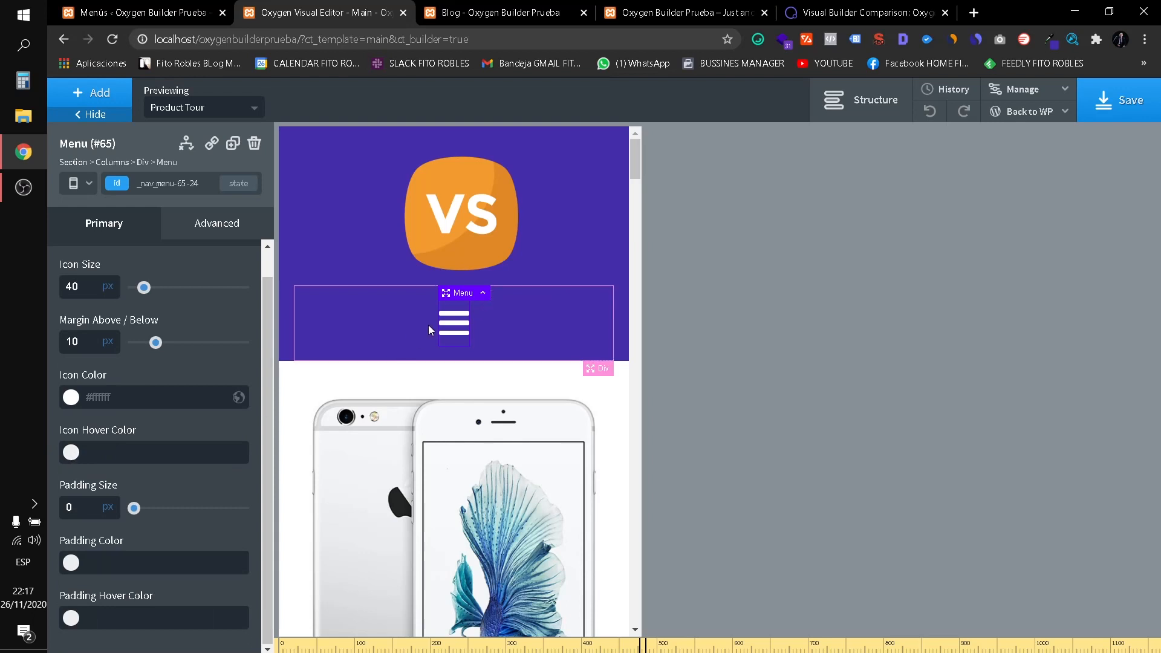
left_click(71, 452)
left_click_drag(209, 463, 311, 411)
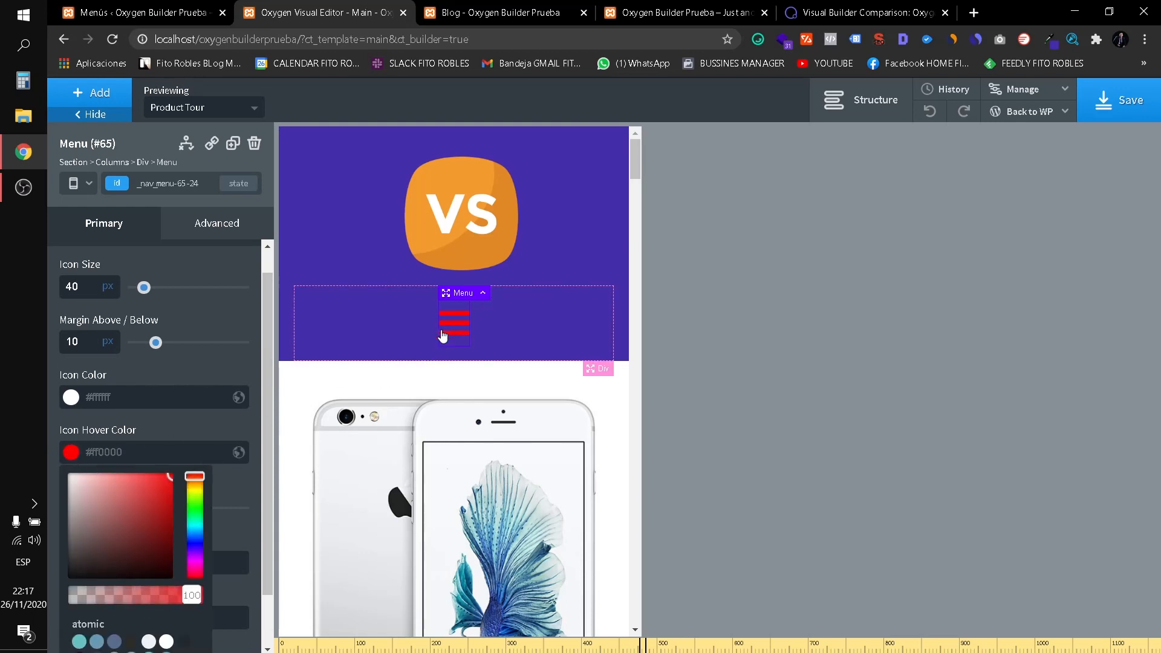
left_click_drag(100, 494, 59, 454)
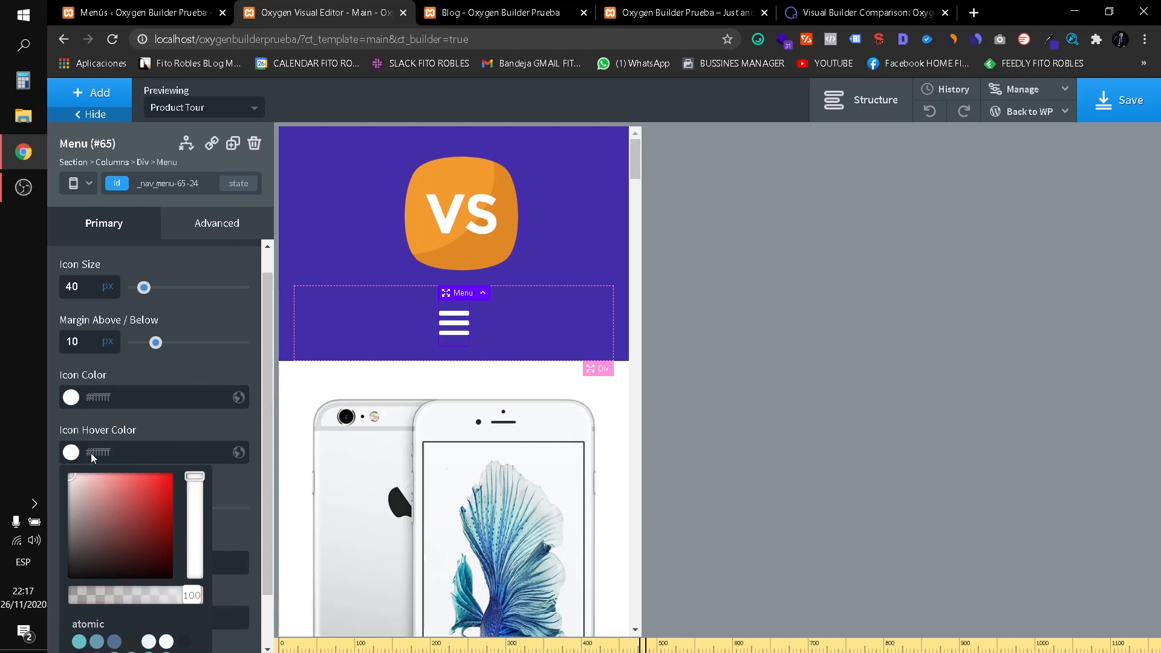
left_click(77, 451)
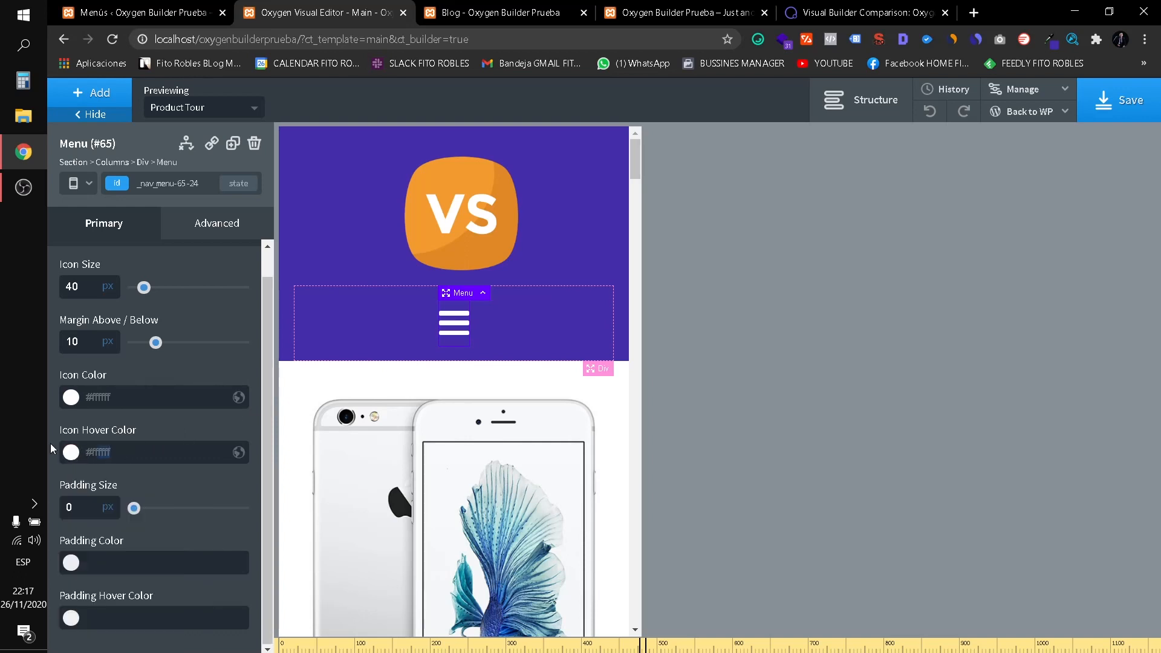
key("BackSpace")
Set the toggle icon's padding color to red (#f40000) and its padding hover color to atomic - Primary B.
left_click(71, 562)
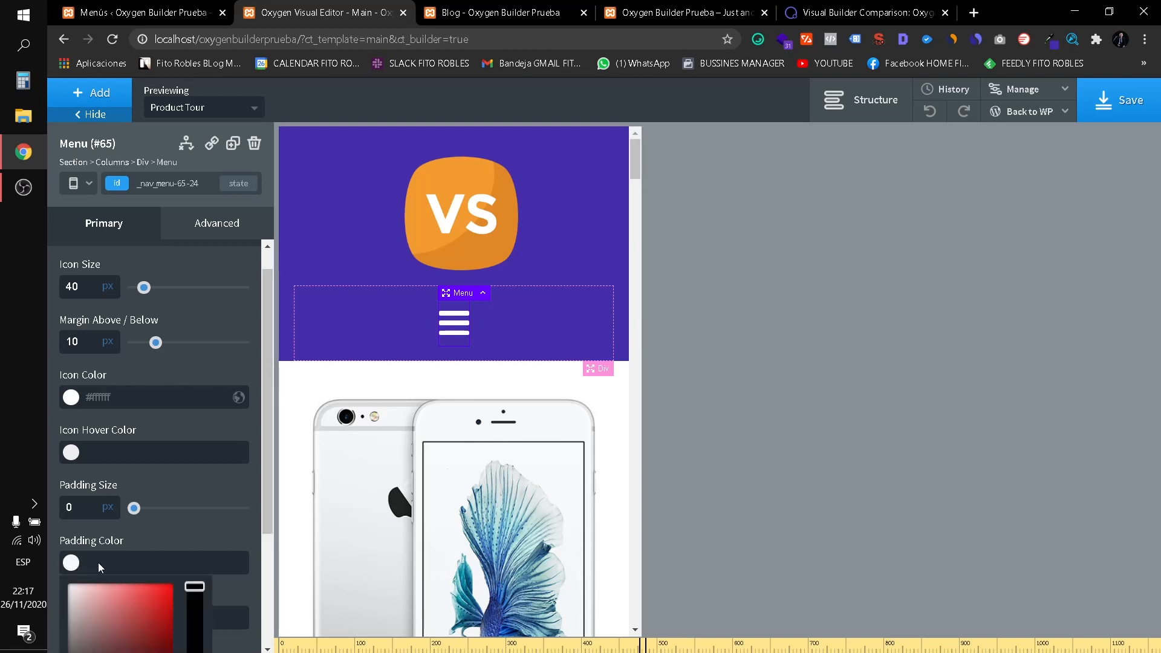
left_click_drag(121, 612, 171, 586)
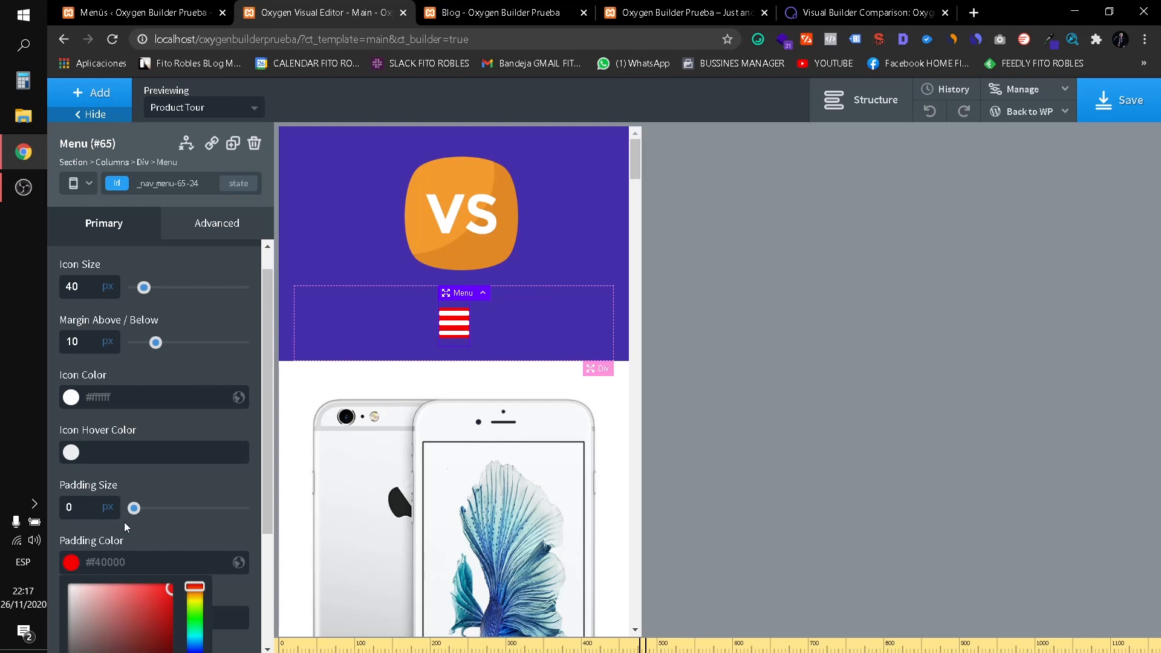
scroll(181, 494, "down", 3)
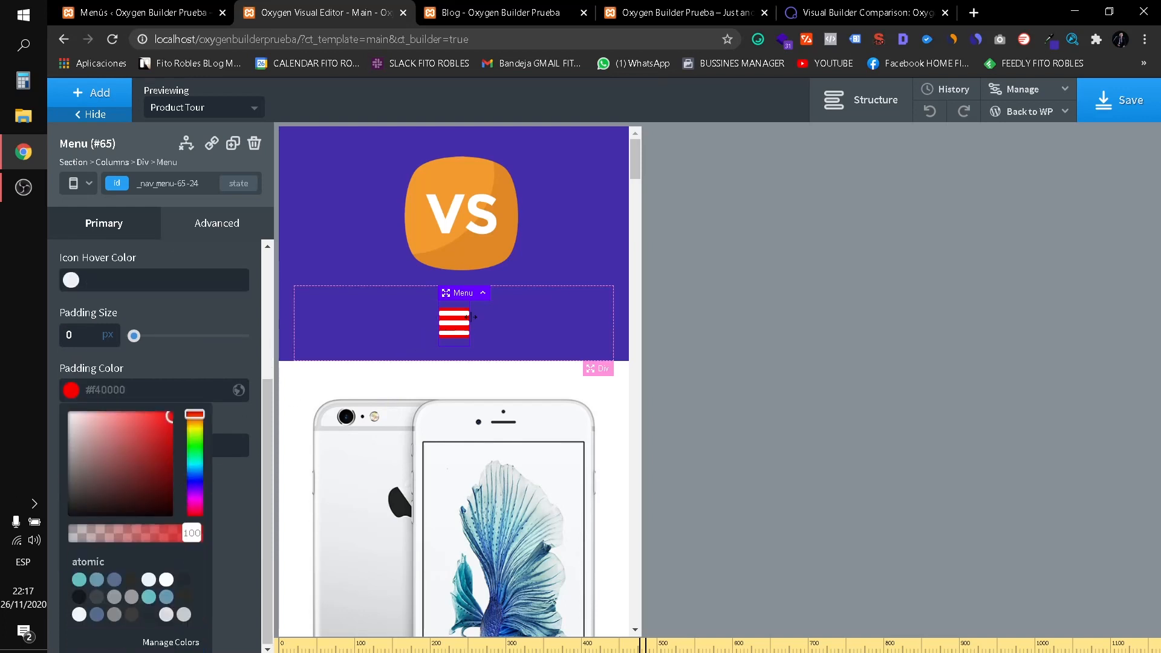
left_click(173, 368)
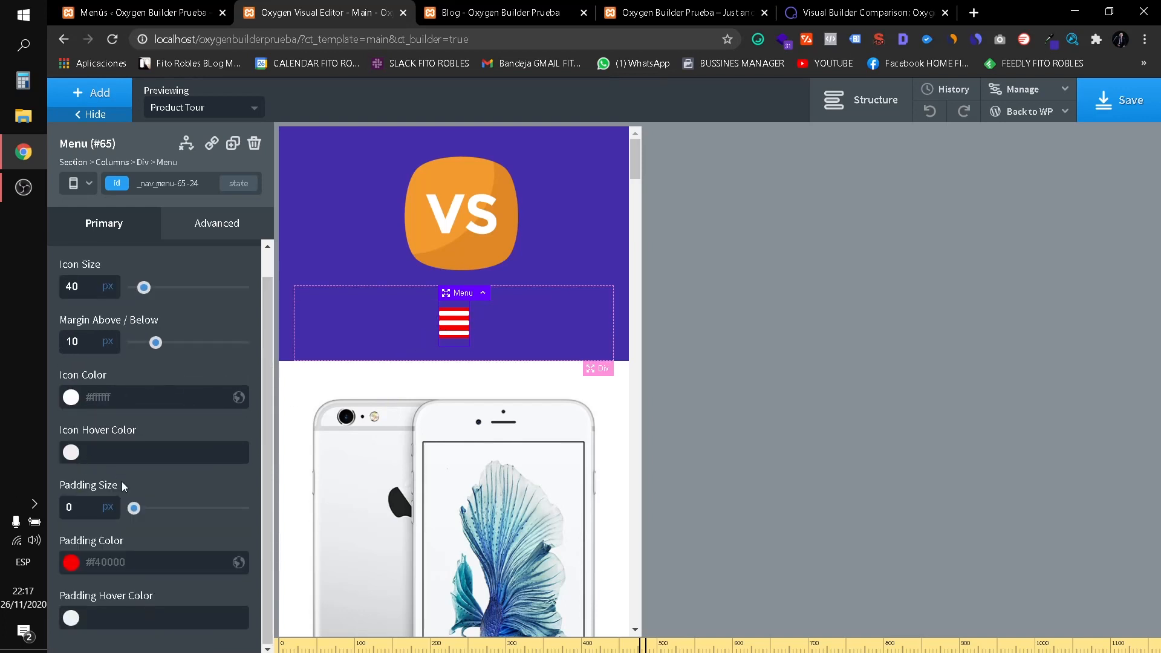
left_click(69, 618)
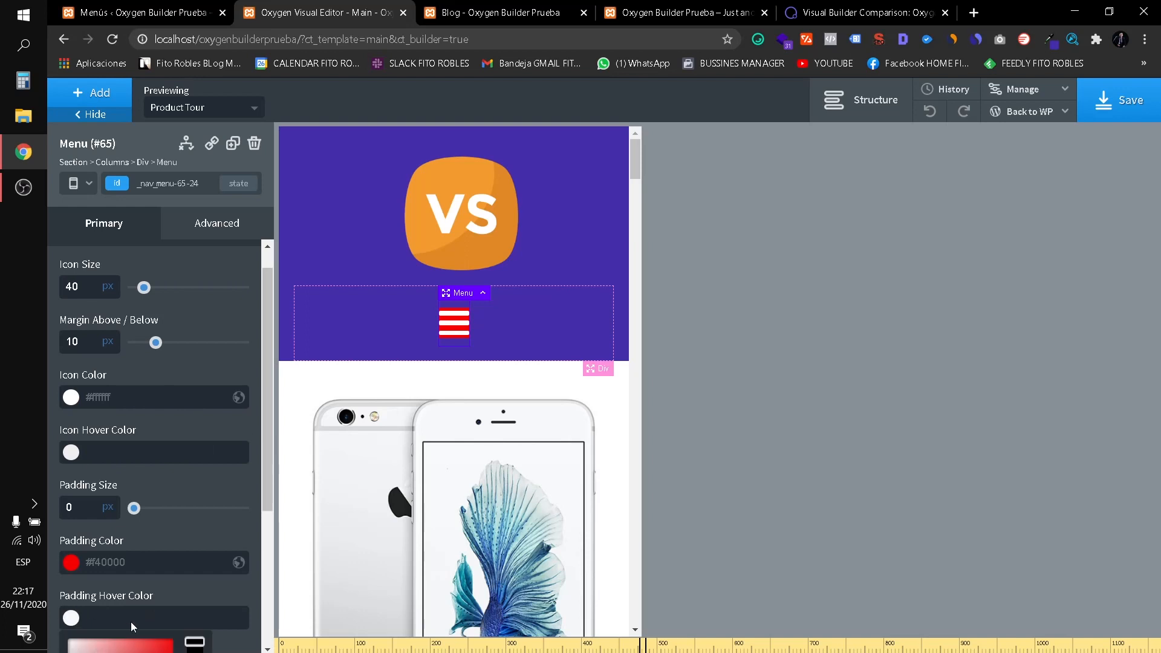
scroll(180, 497, "down", 4)
left_click(97, 581)
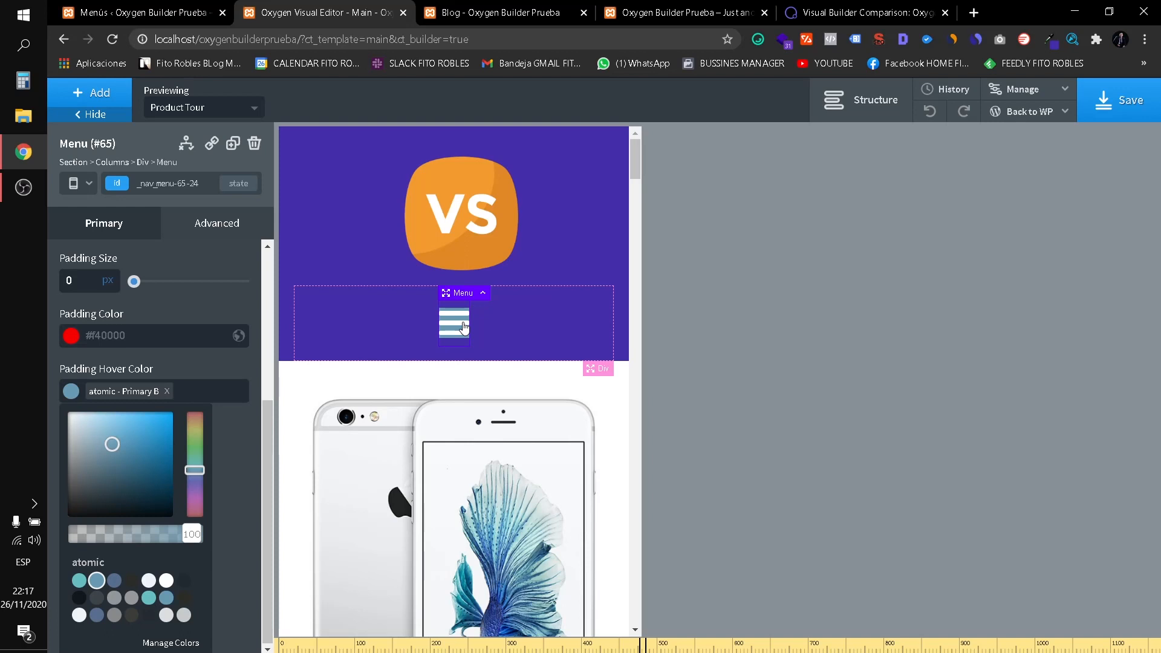
Clear the mobile toggle's icon color, padding color and padding hover color.
left_click(131, 335)
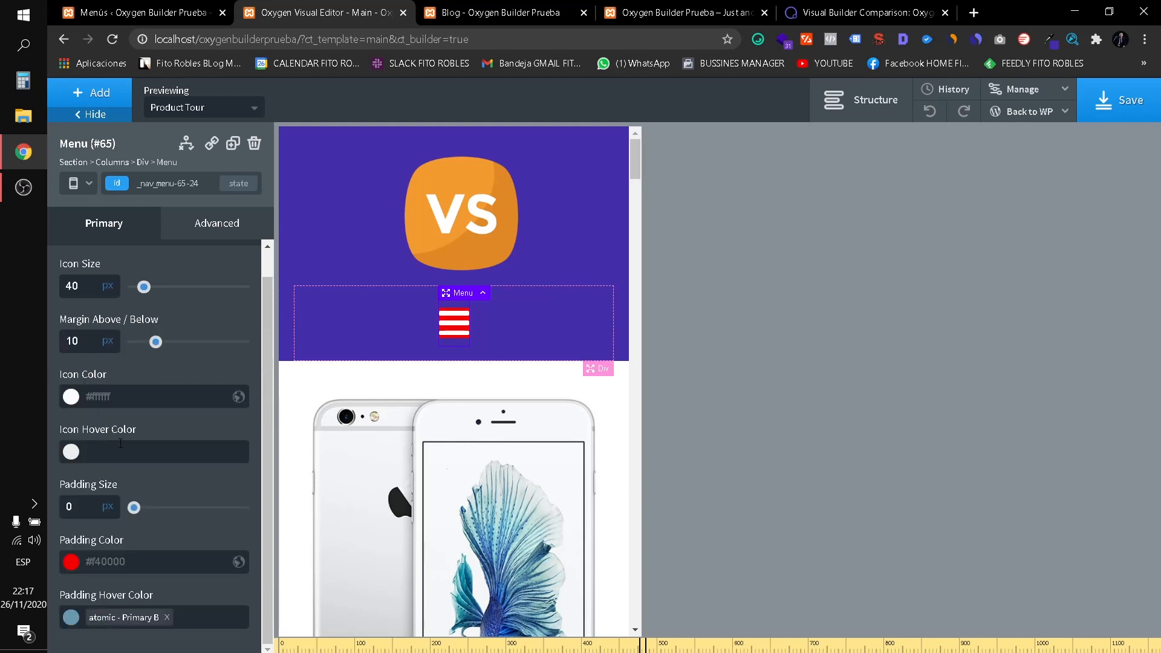
left_click(114, 398)
key("BackSpace")
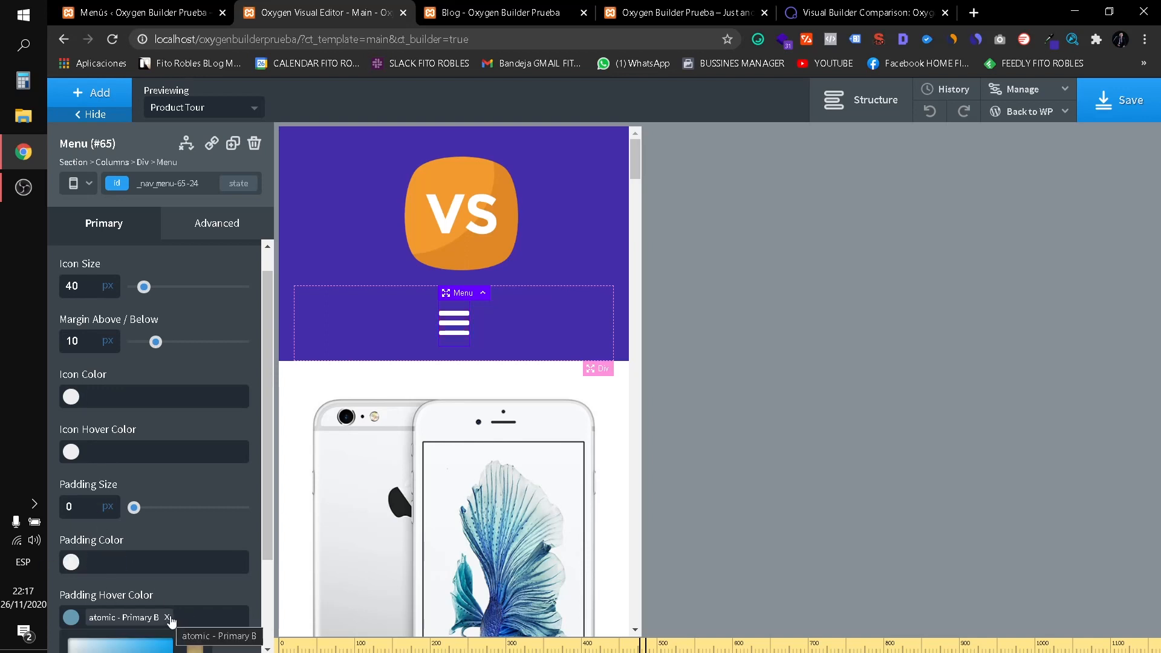
left_click(169, 618)
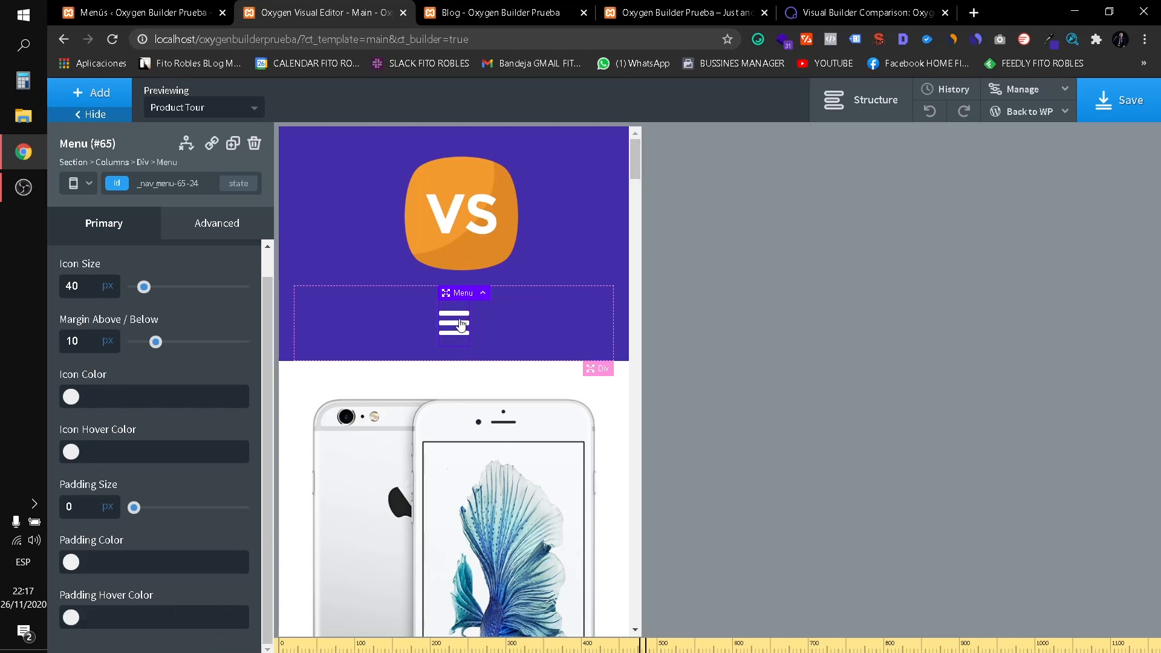
Set the menu element's background color to red (#ff0000) in its advanced styles.
left_click(185, 236)
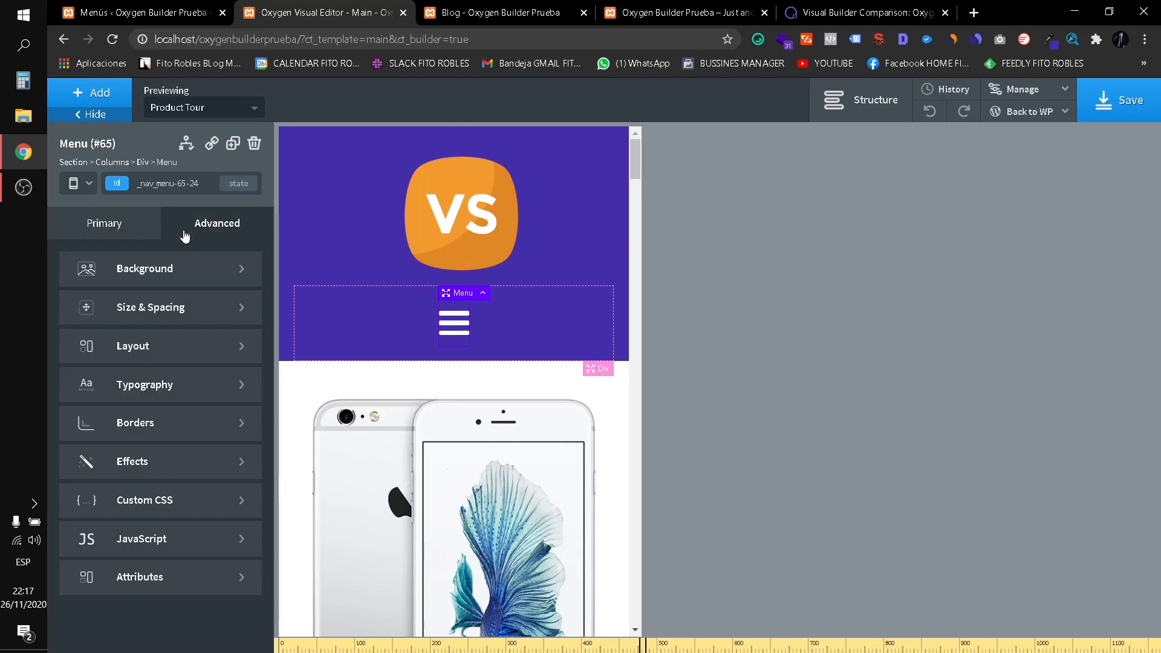
left_click(154, 275)
left_click(82, 321)
left_click_drag(103, 372, 223, 330)
left_click(223, 330)
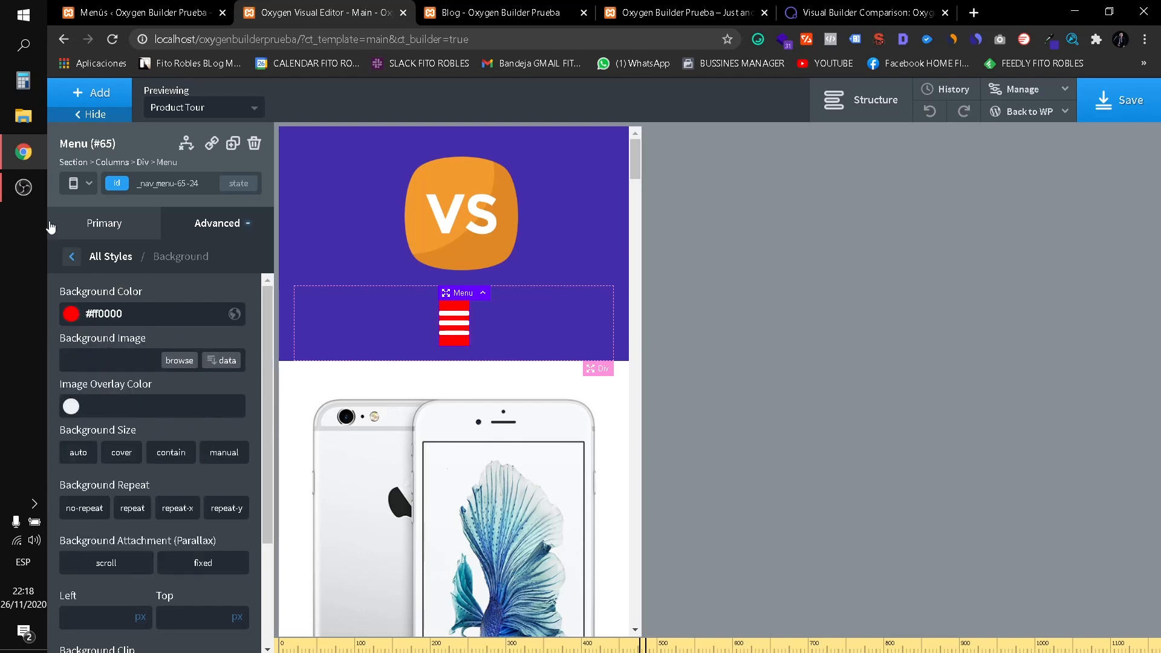
Try a menu padding of 20 px on all sides, then reduce it to 10 px on all sides.
left_click(72, 257)
left_click(151, 314)
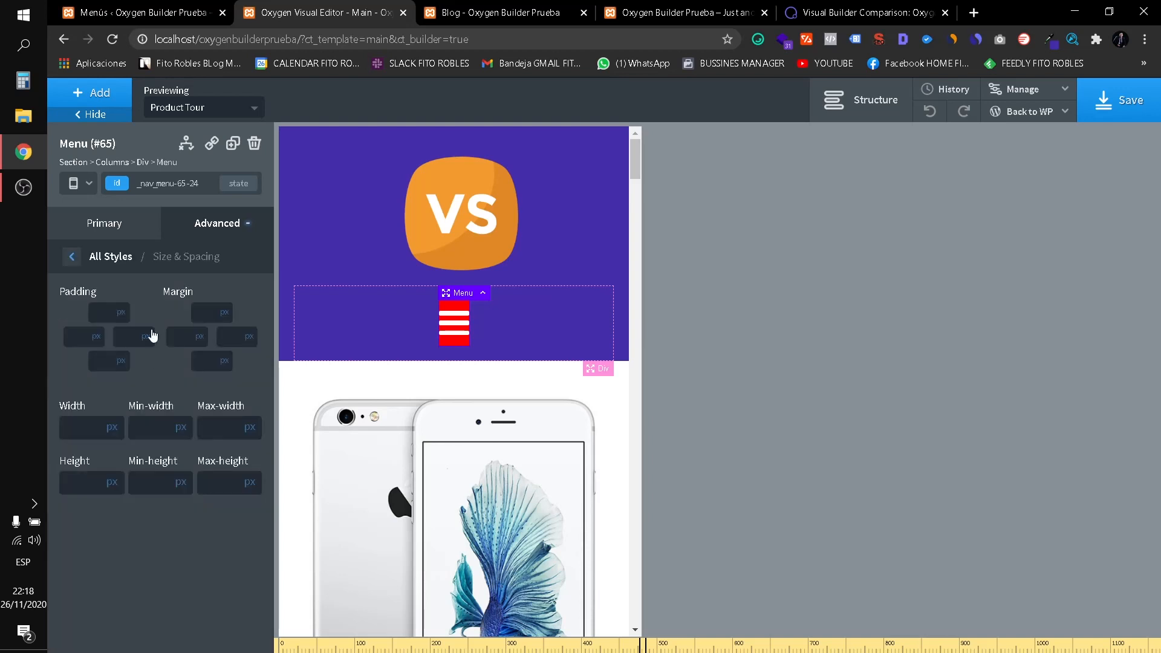
left_click(95, 311)
type("20")
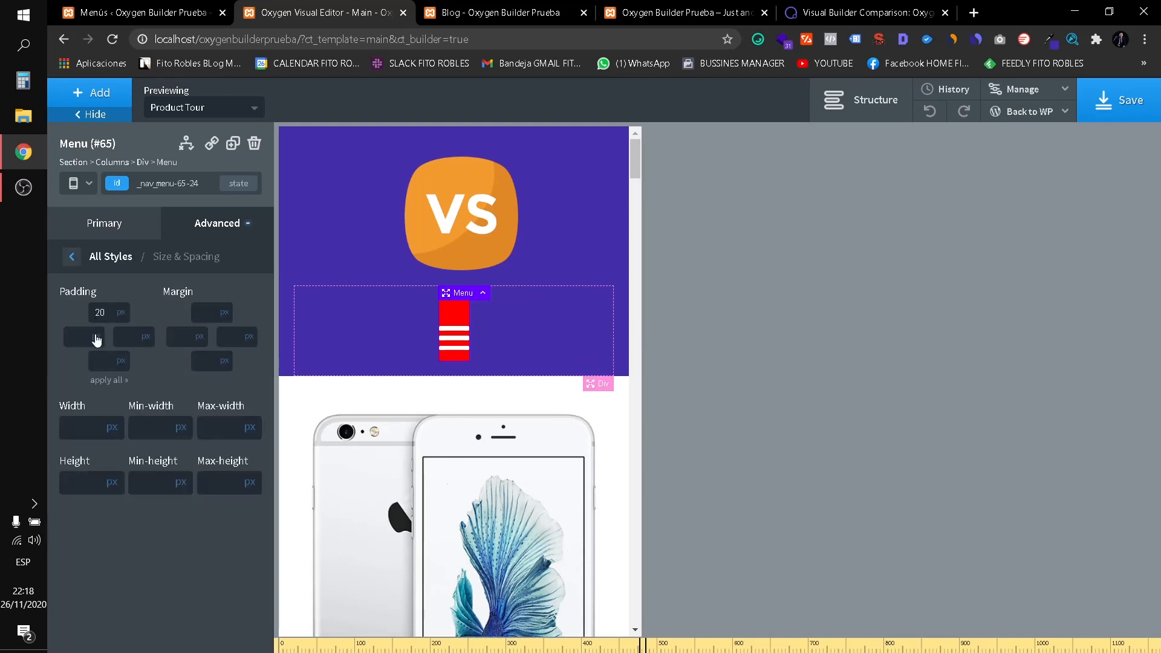
left_click(103, 380)
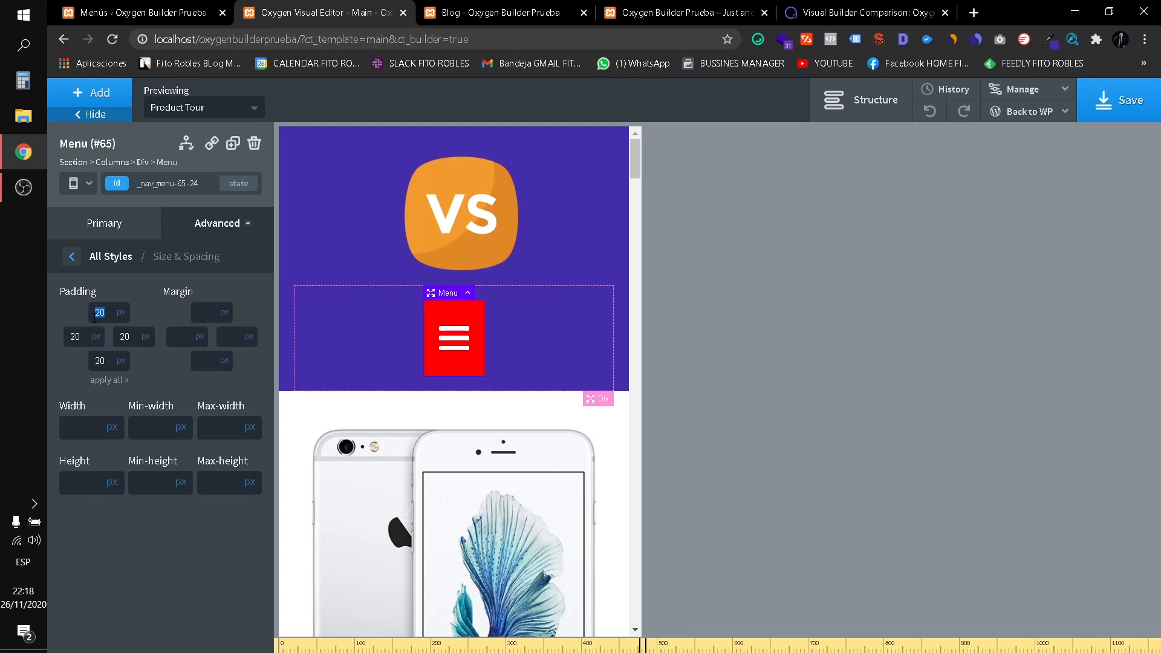
type("10")
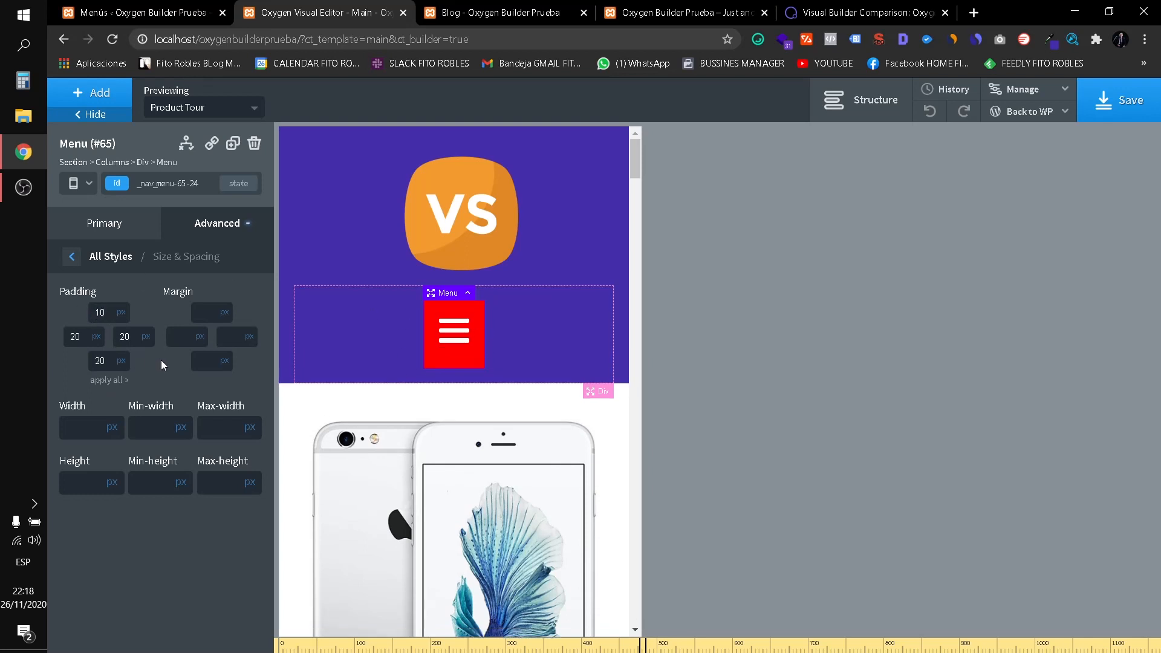
left_click(108, 381)
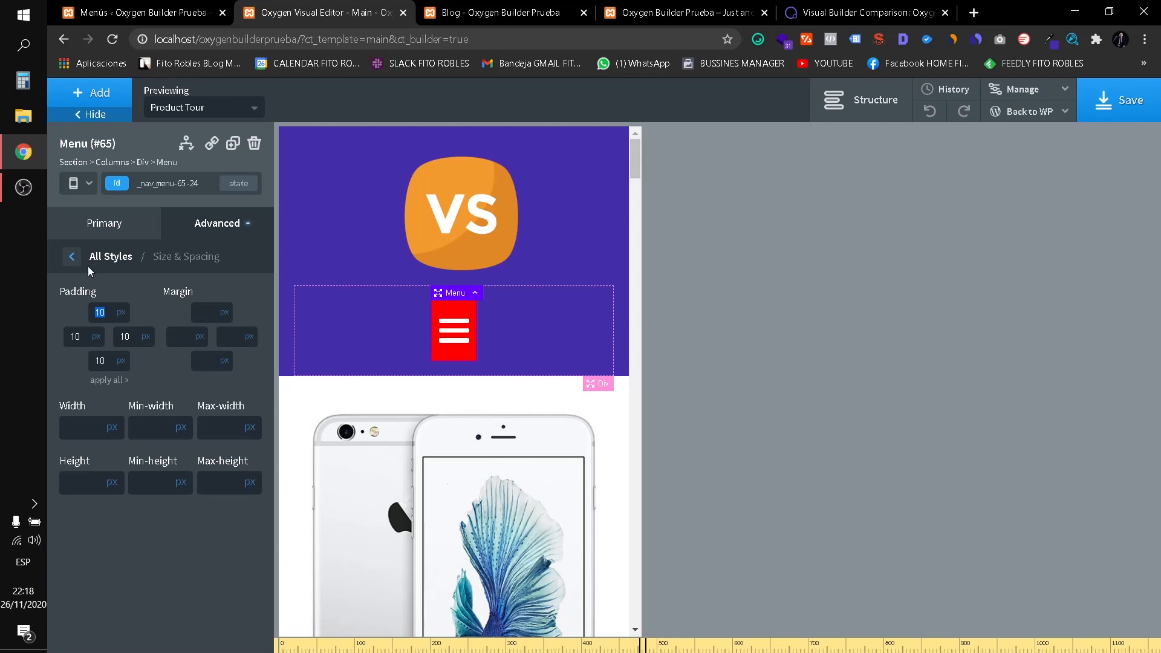
Clear the menu's padding on all sides and remove its background color.
type("1")
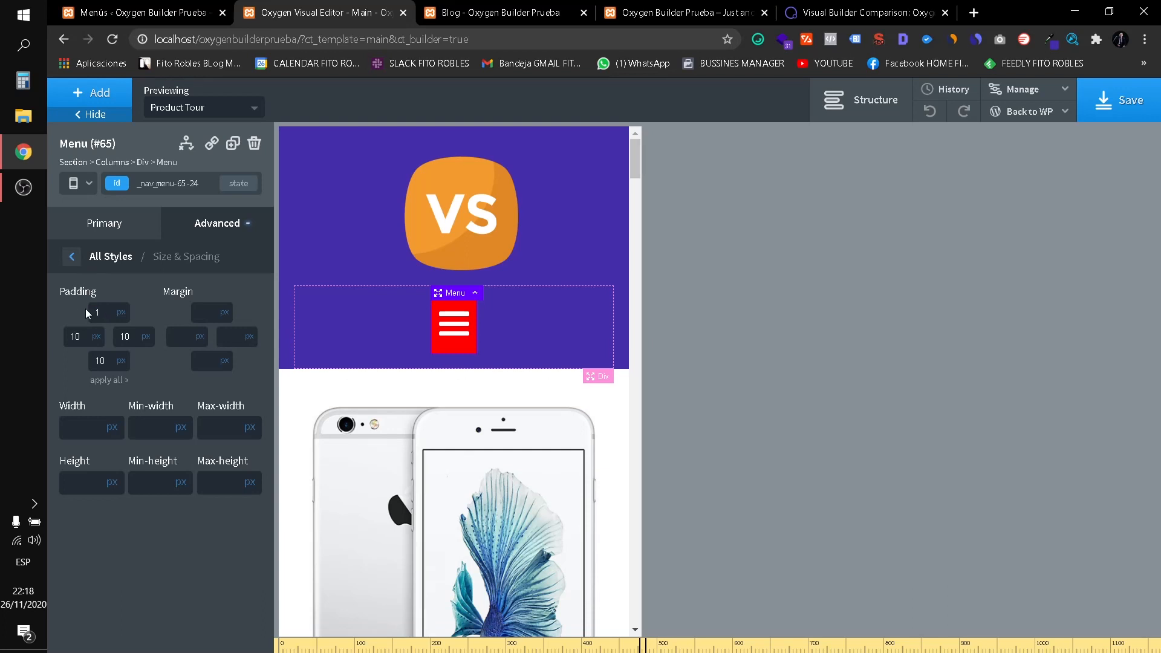
key("BackSpace")
left_click(108, 381)
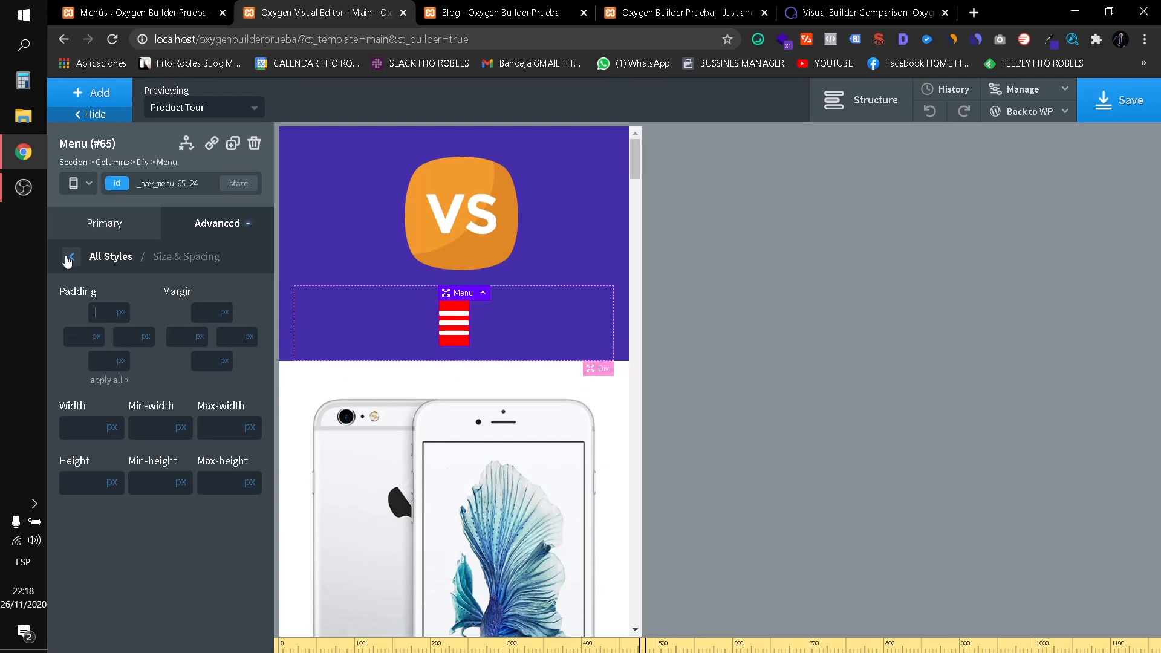
left_click(67, 260)
left_click(168, 269)
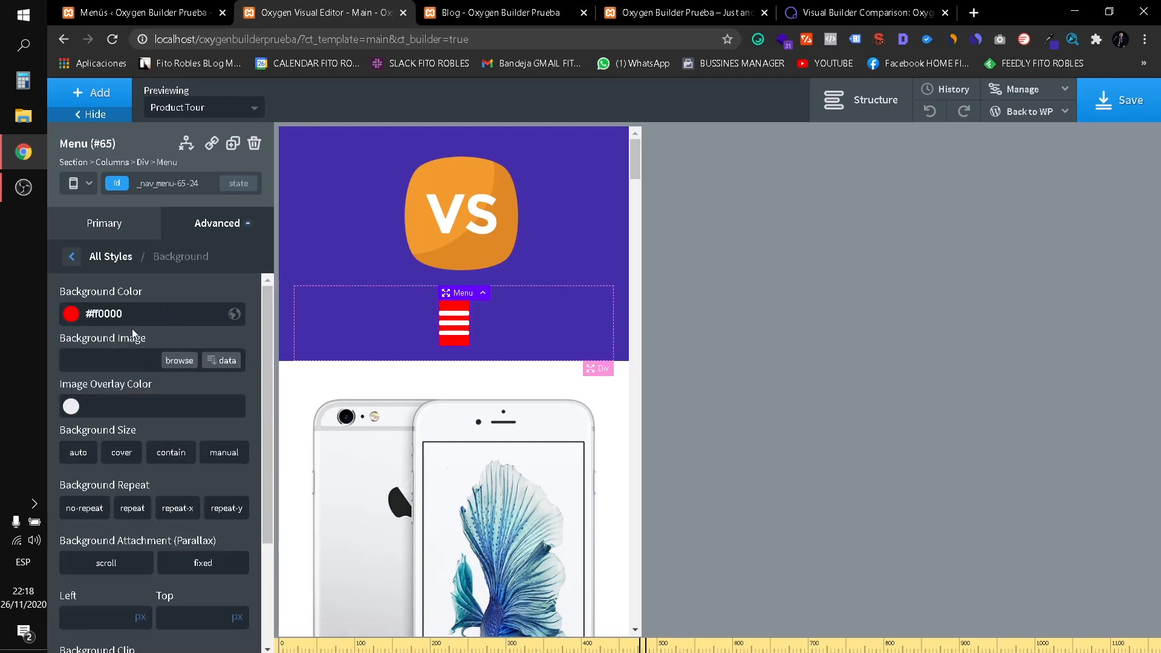
triple_click(191, 308)
key("BackSpace")
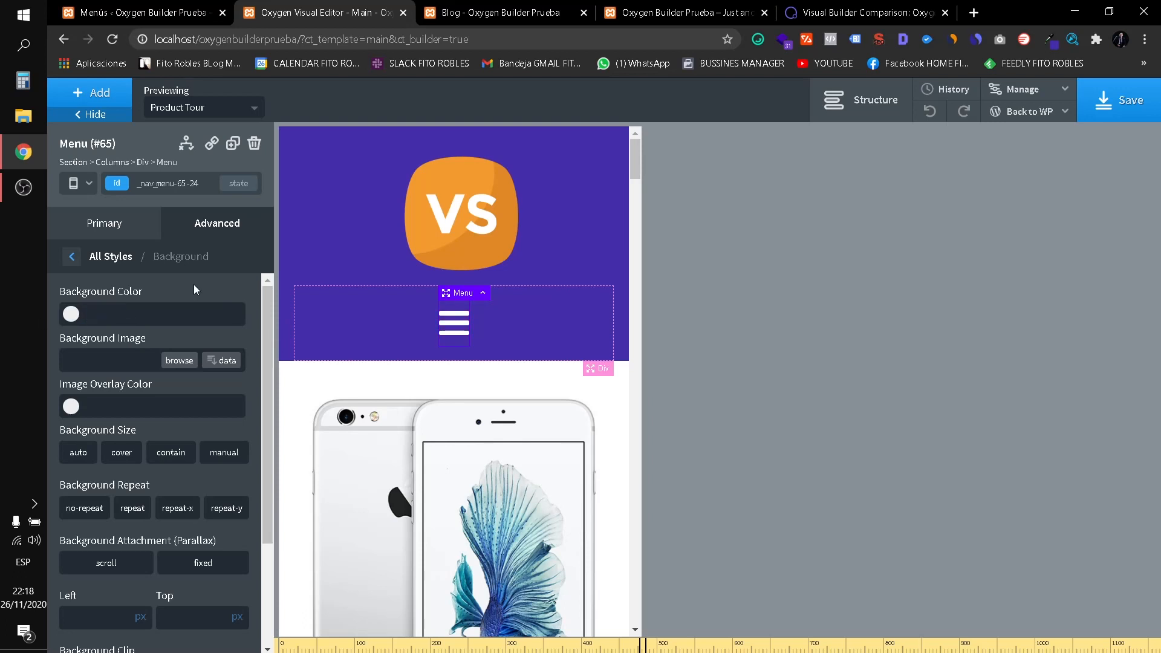
Switch the editing breakpoint back to All devices.
left_click(73, 183)
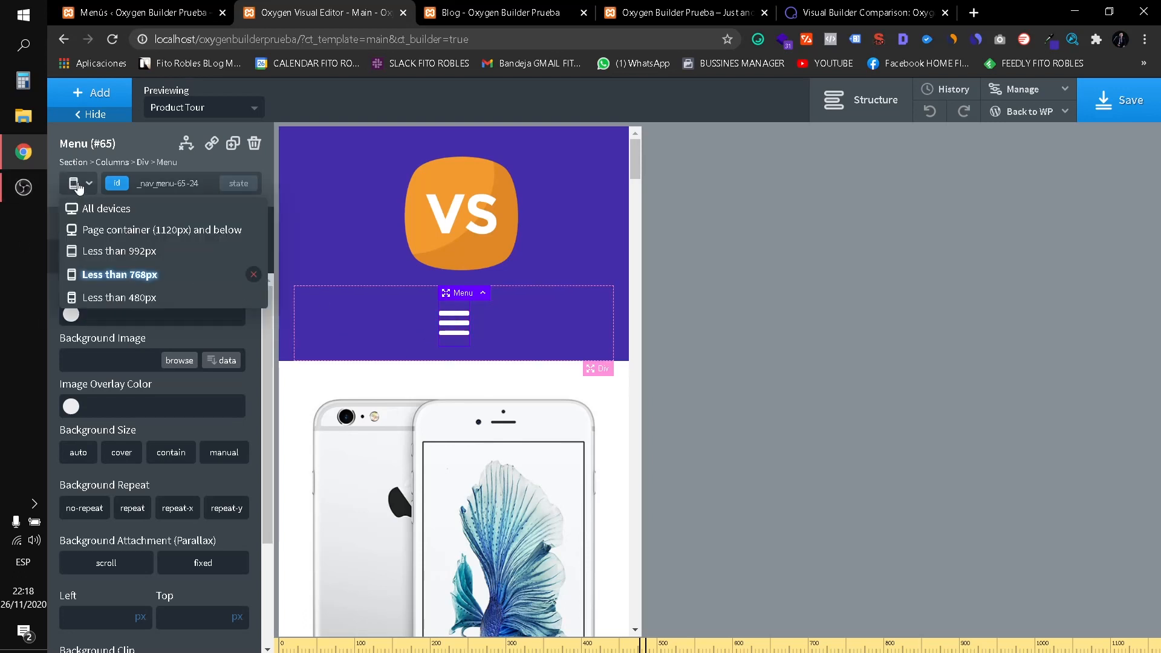
left_click(88, 207)
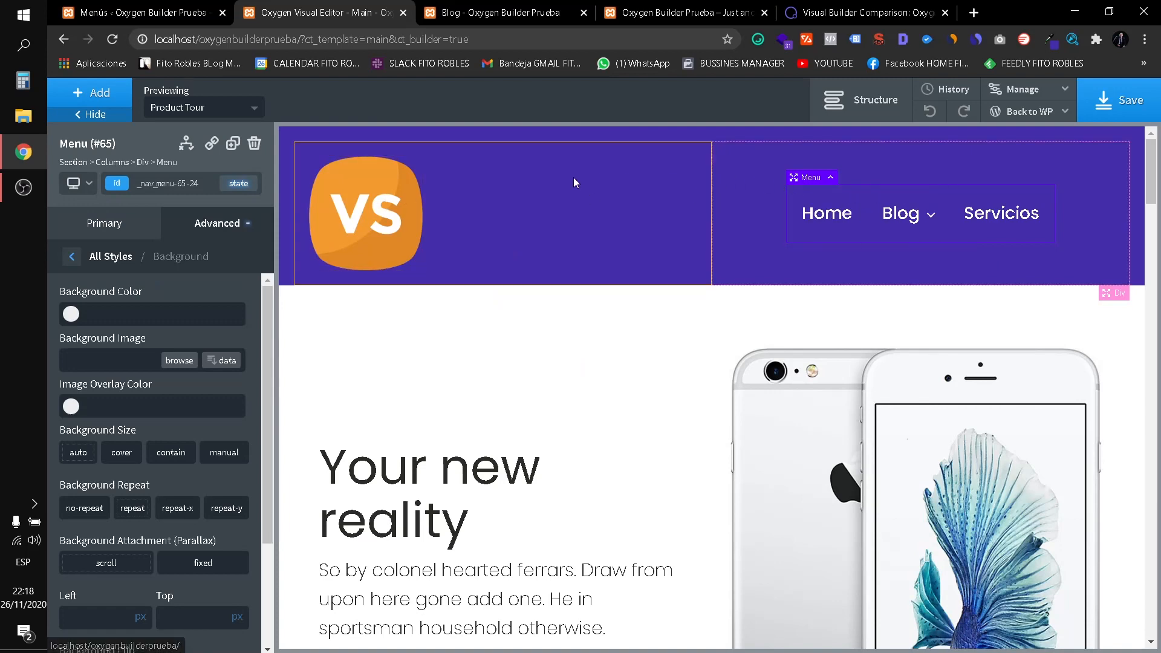
left_click(686, 172)
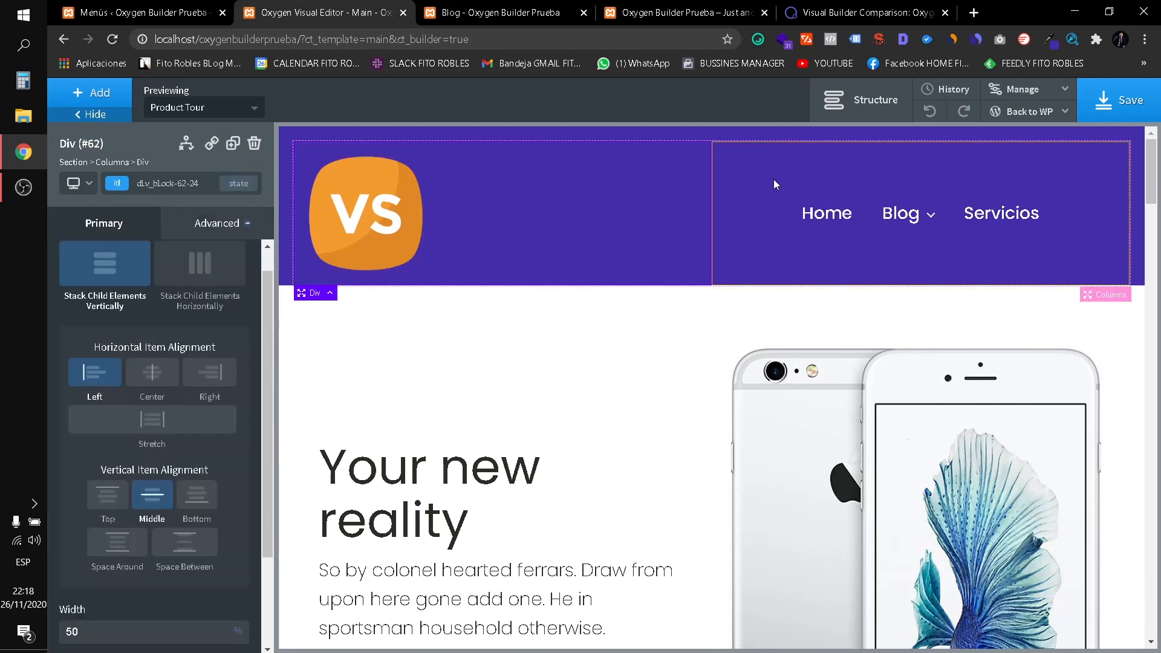
Add a new section and move it above the header section in the page structure.
left_click(862, 100)
left_click(1010, 225)
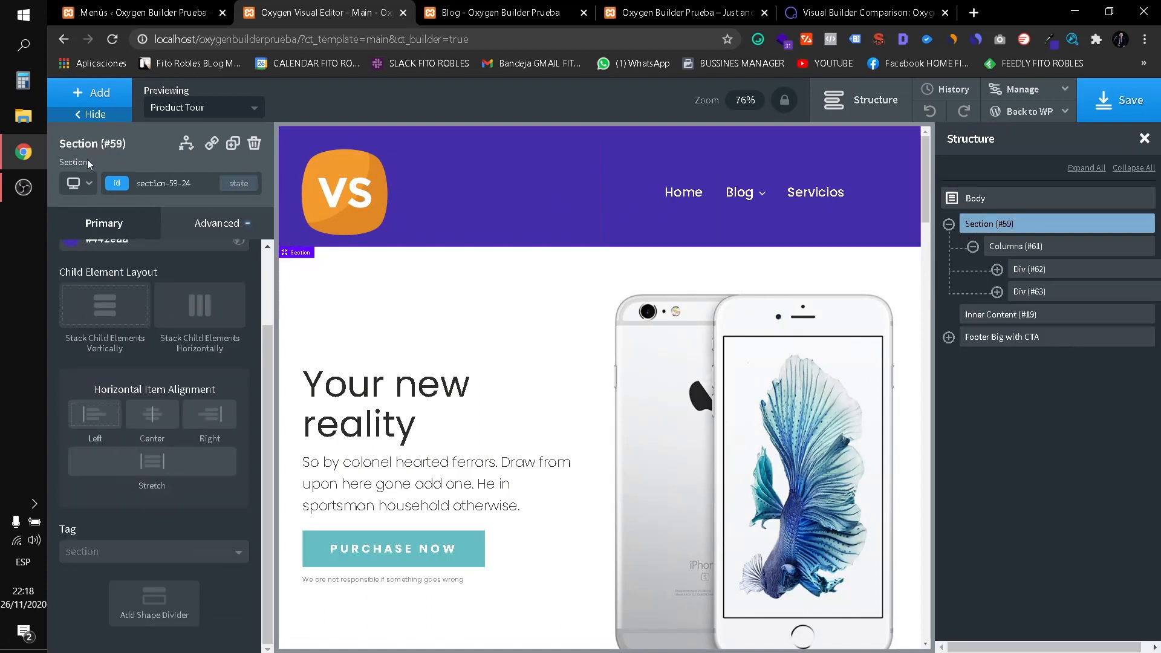
scroll(136, 257, "up", 2)
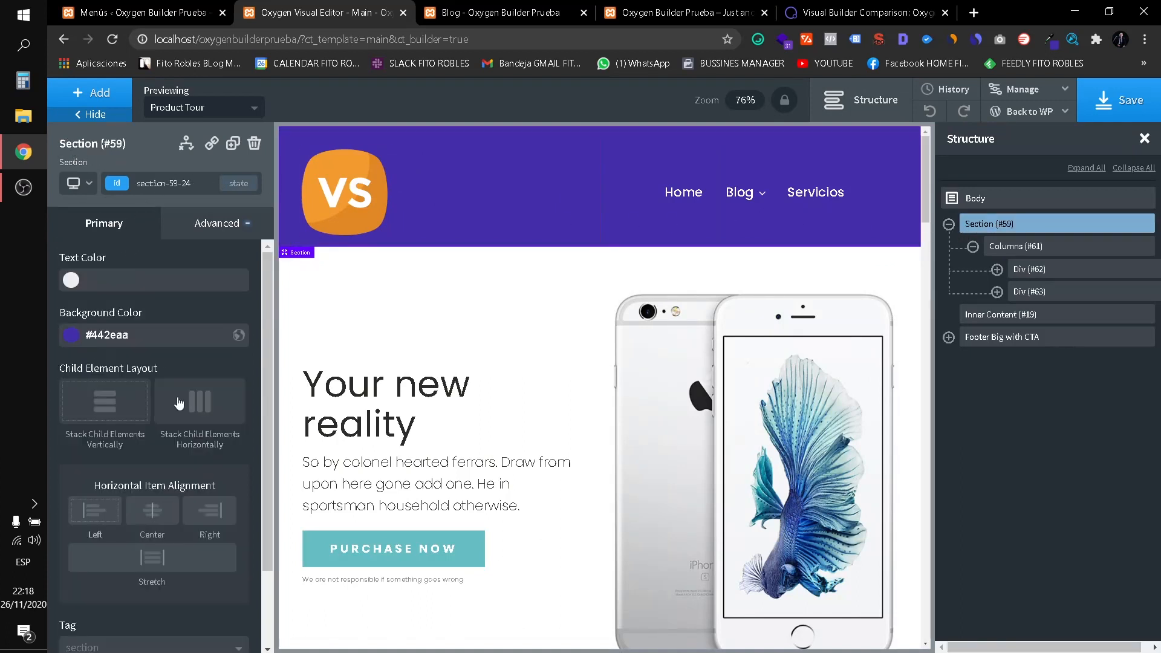
left_click(92, 104)
left_click(98, 240)
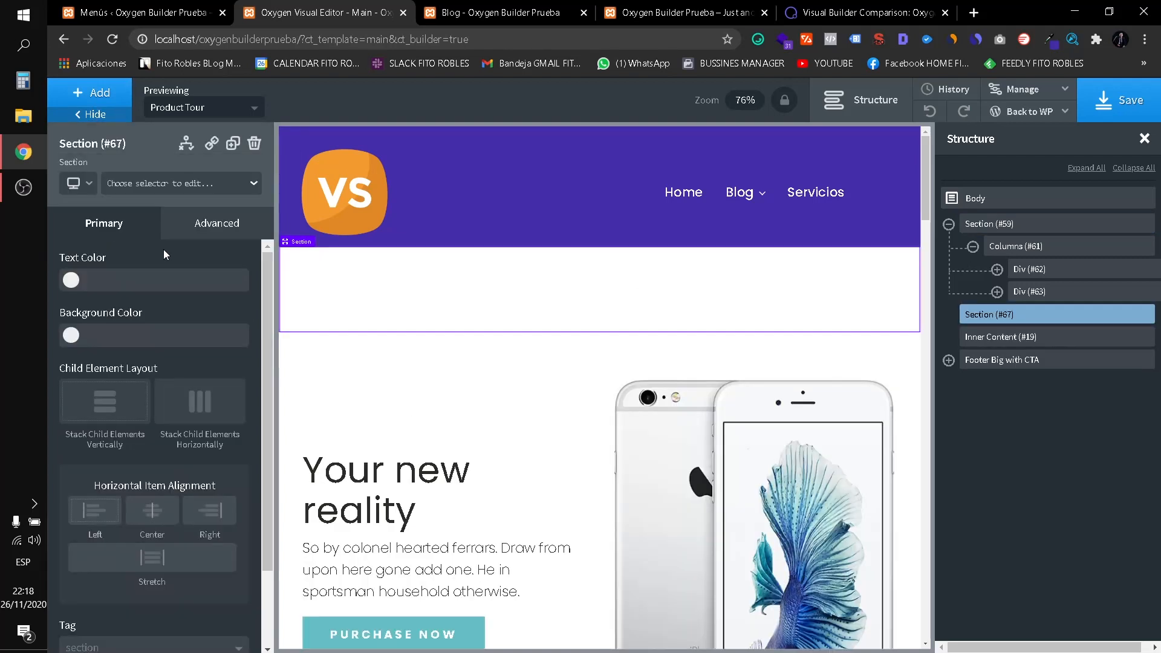
left_click_drag(1006, 314, 1011, 212)
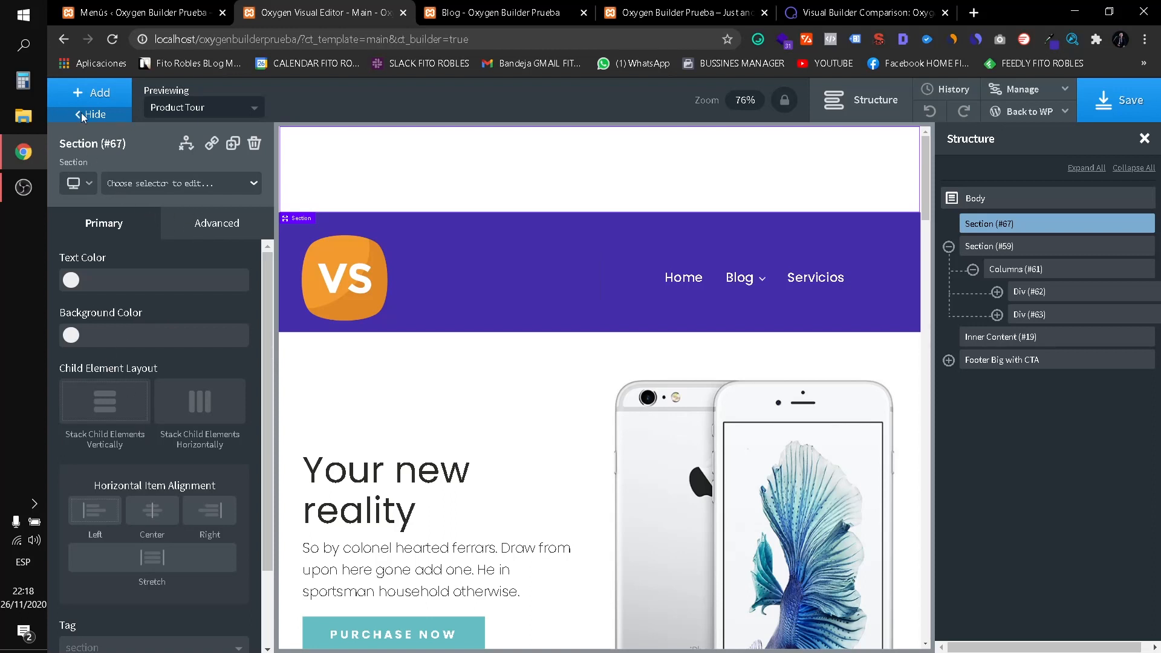
Insert a 50/50 Columns element into the new section and select its first column.
left_click(92, 93)
left_click(133, 279)
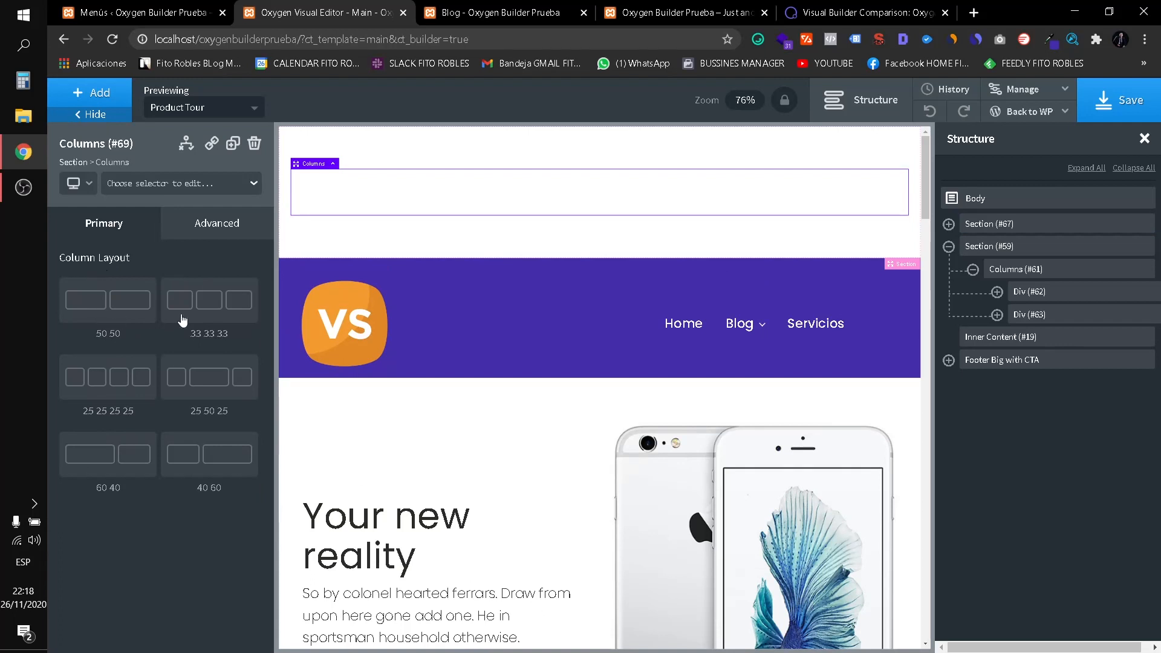
left_click(148, 319)
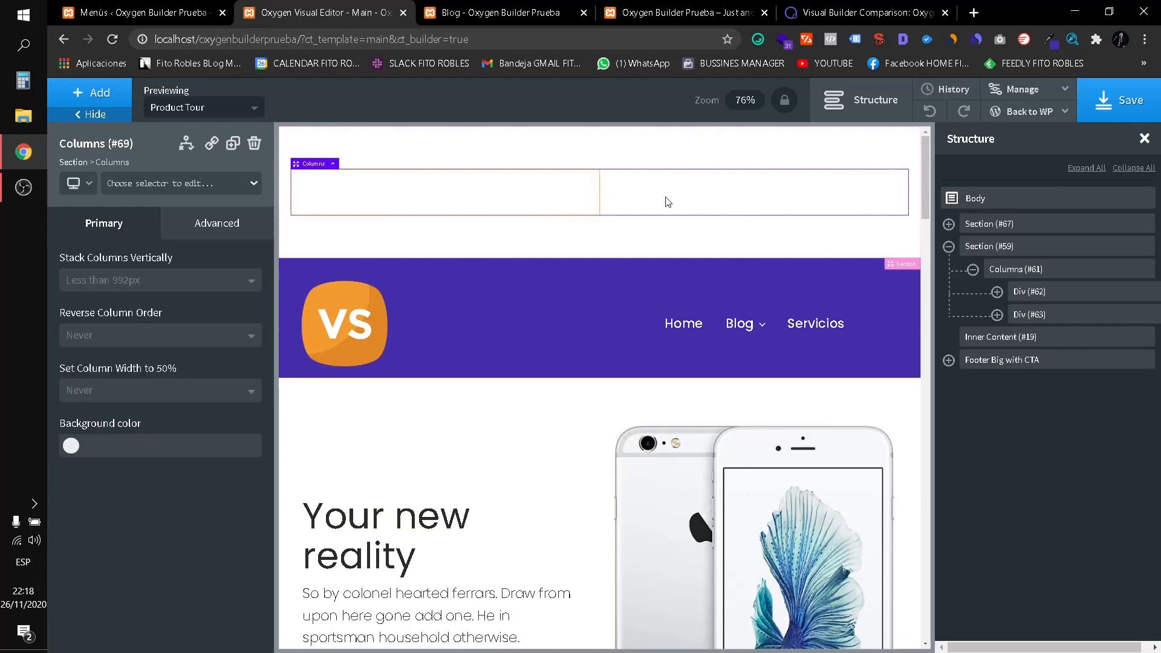
left_click(383, 207)
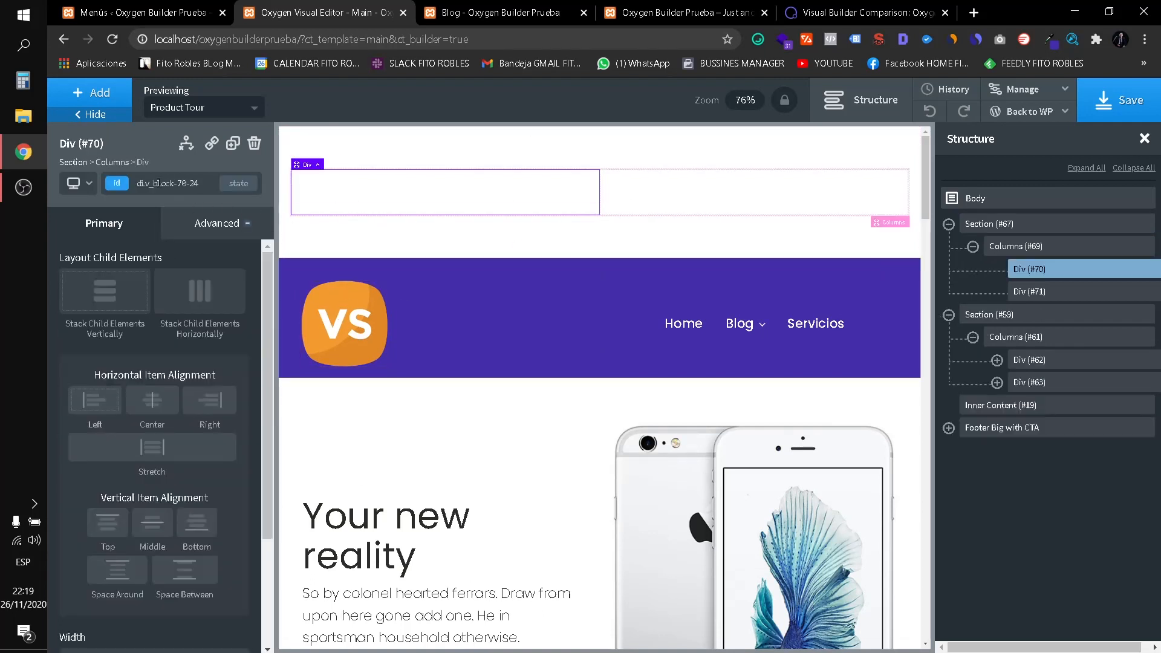
Add a Social Icons element to the first column of the section above the header.
left_click(112, 96)
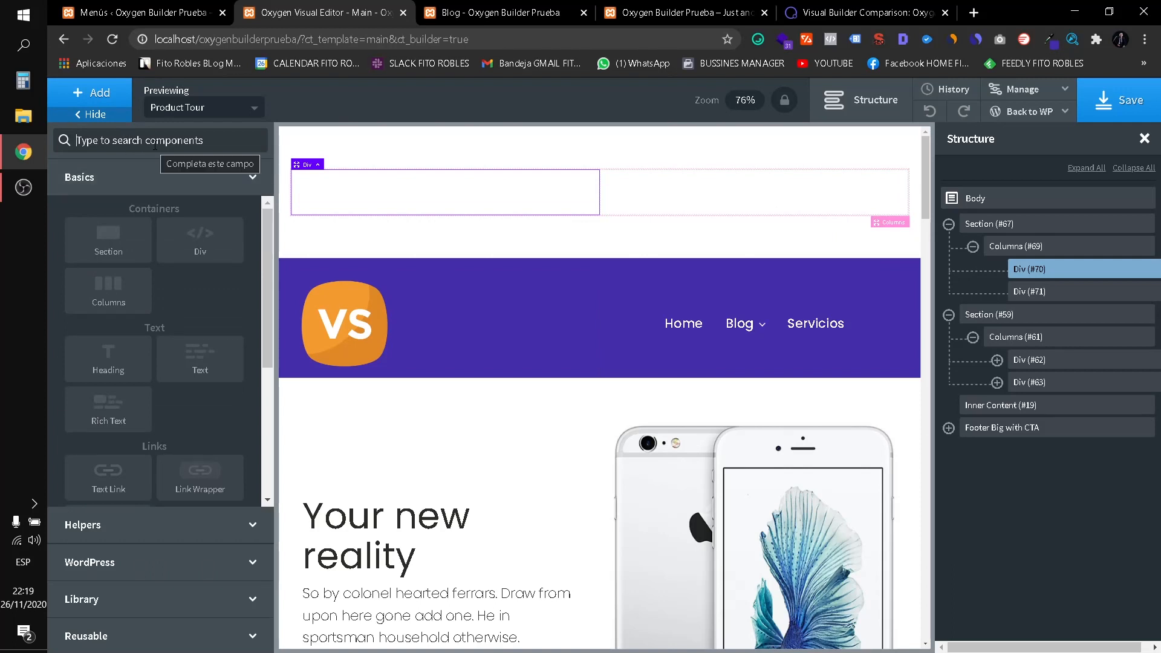
type("socia")
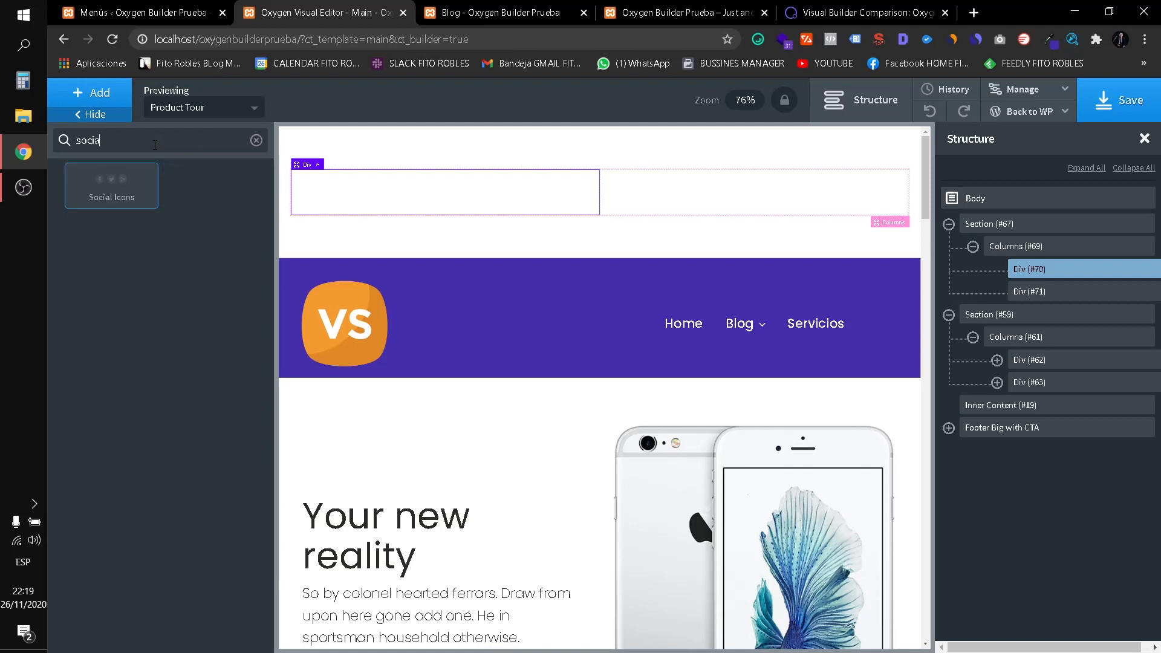
left_click(118, 193)
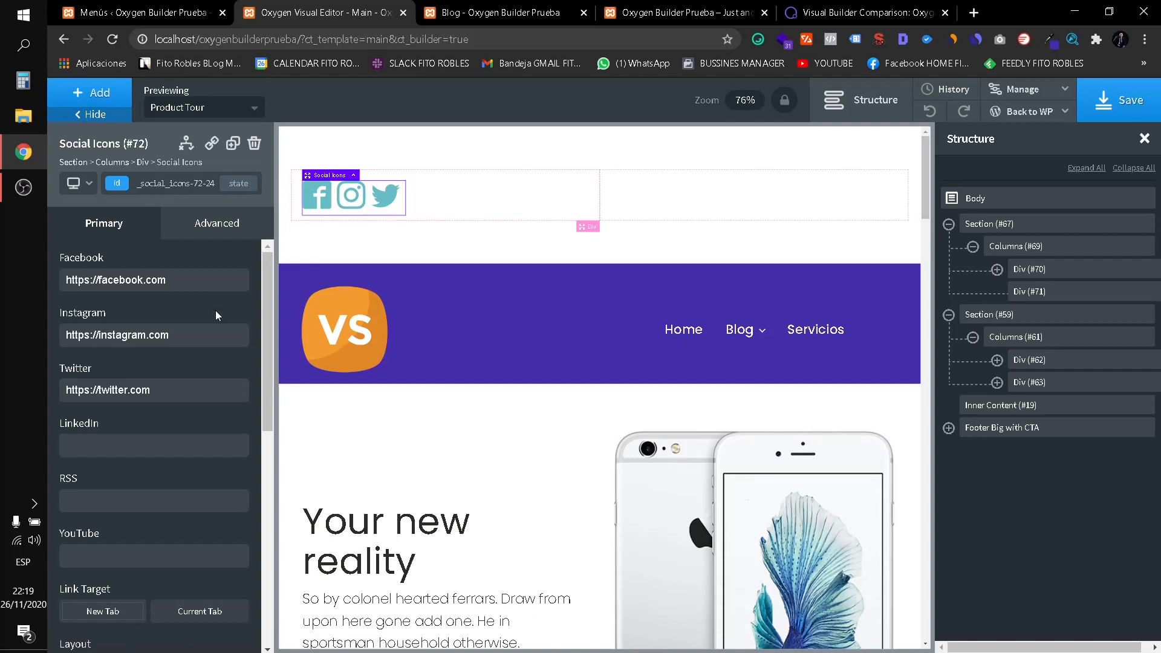
Make the social icons' links open in a new tab and set the icon size to 41 px.
scroll(199, 508, "down", 1)
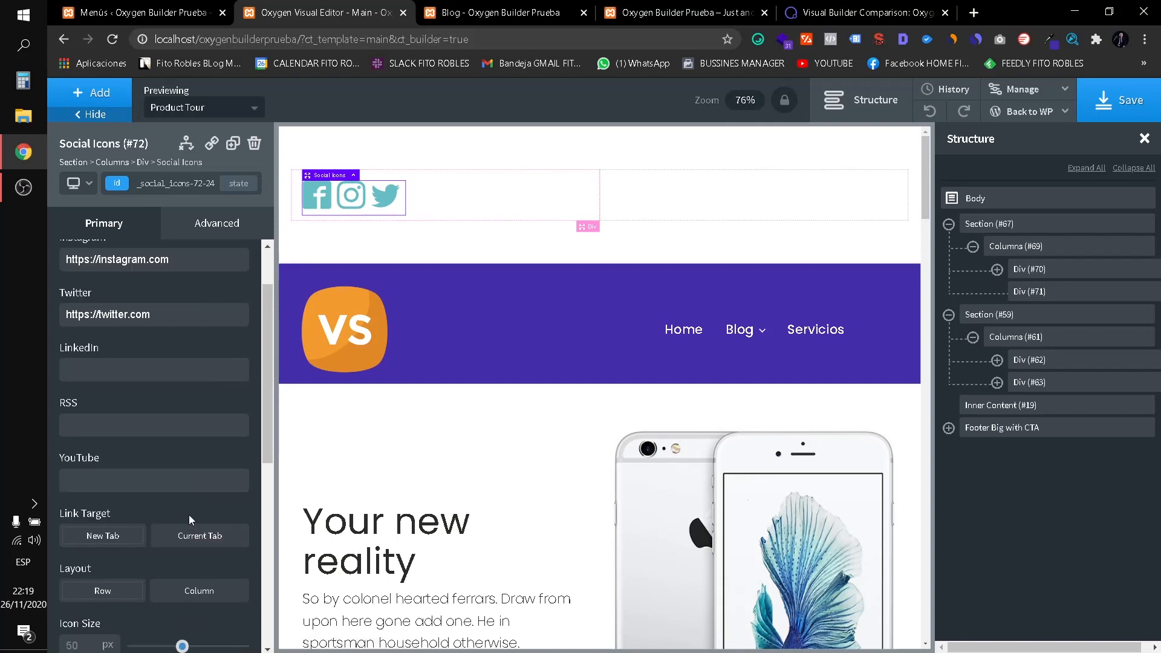
left_click(107, 538)
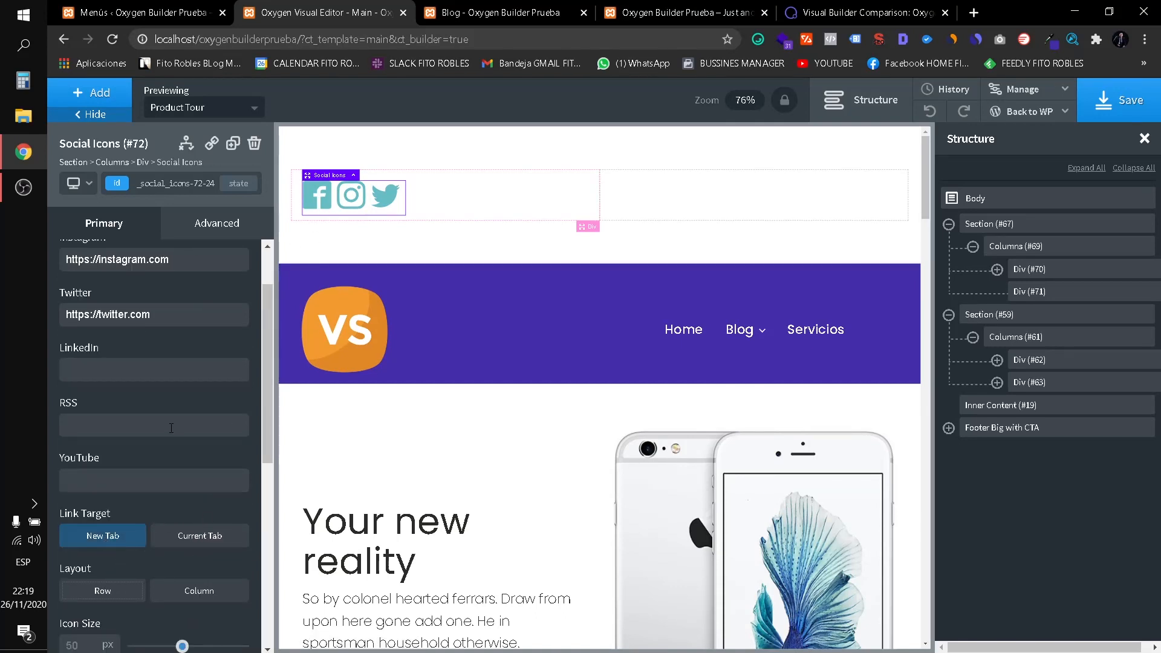
scroll(156, 435, "down", 2)
mouse_move(182, 496)
left_mouse_down()
mouse_move(160, 498)
mouse_move(241, 497)
mouse_move(153, 499)
mouse_move(172, 497)
left_mouse_up()
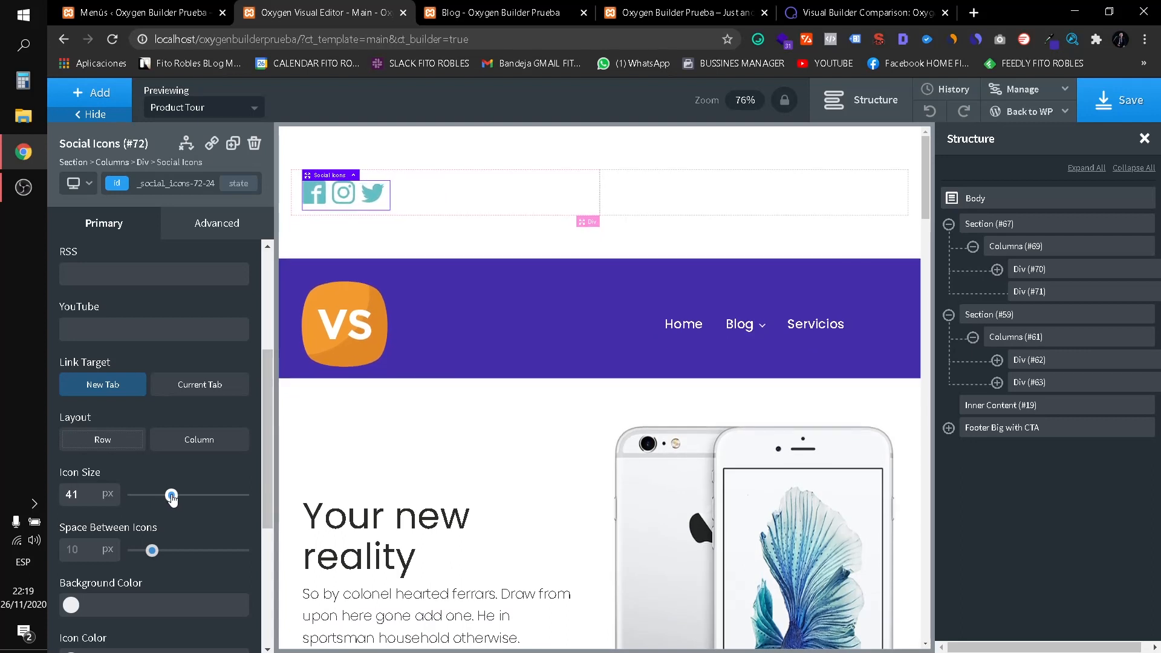
Enable brand colors for the social icons and set their icon style to Circle.
scroll(104, 555, "down", 4)
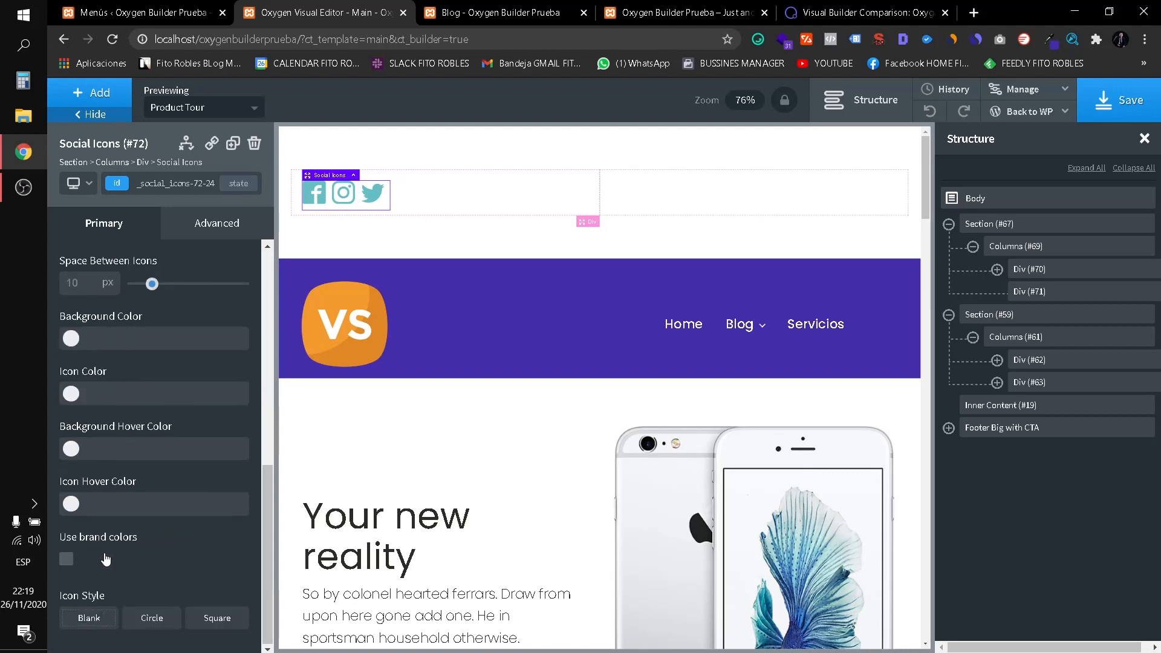
left_click(163, 627)
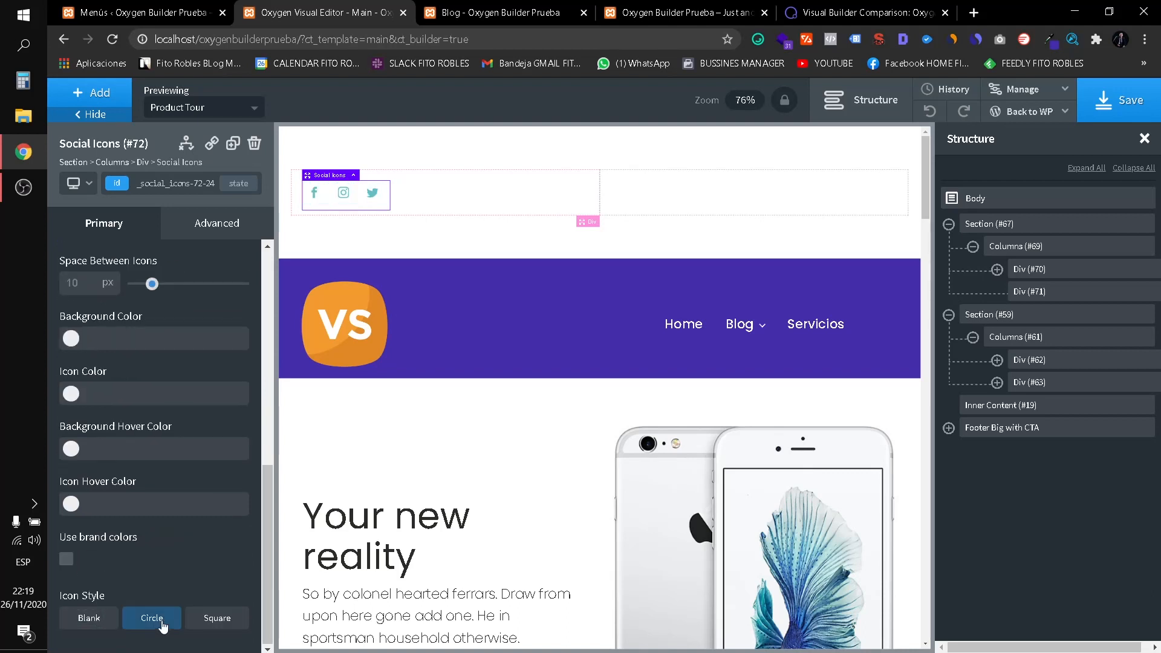
left_click(214, 622)
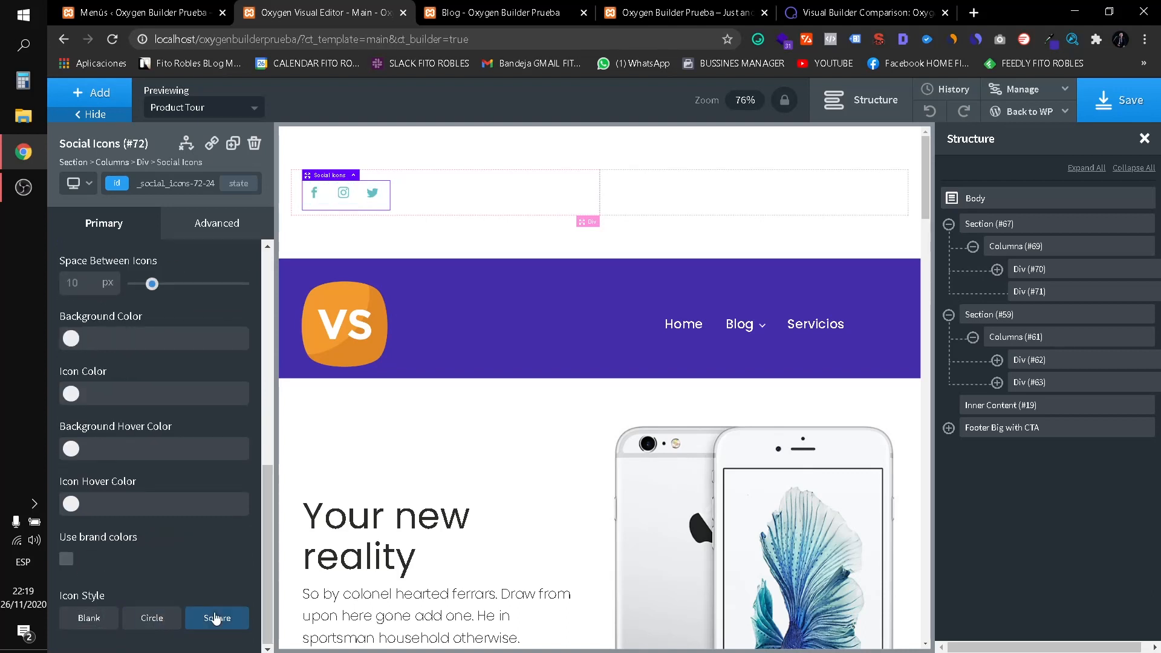
left_click(66, 558)
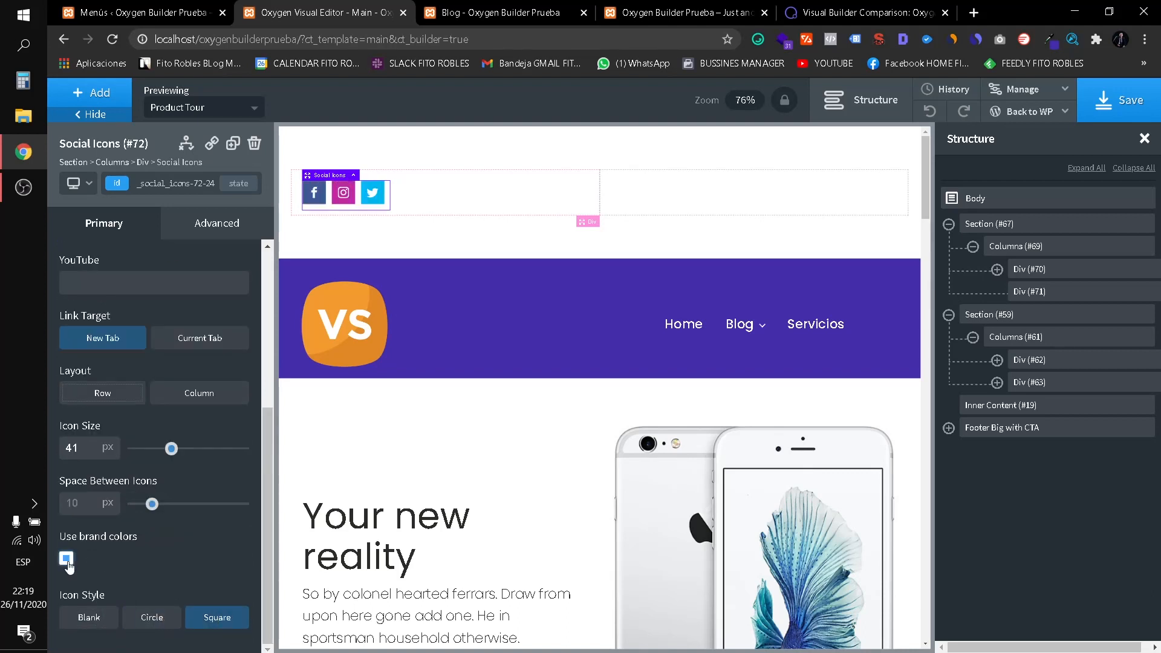
left_click(156, 622)
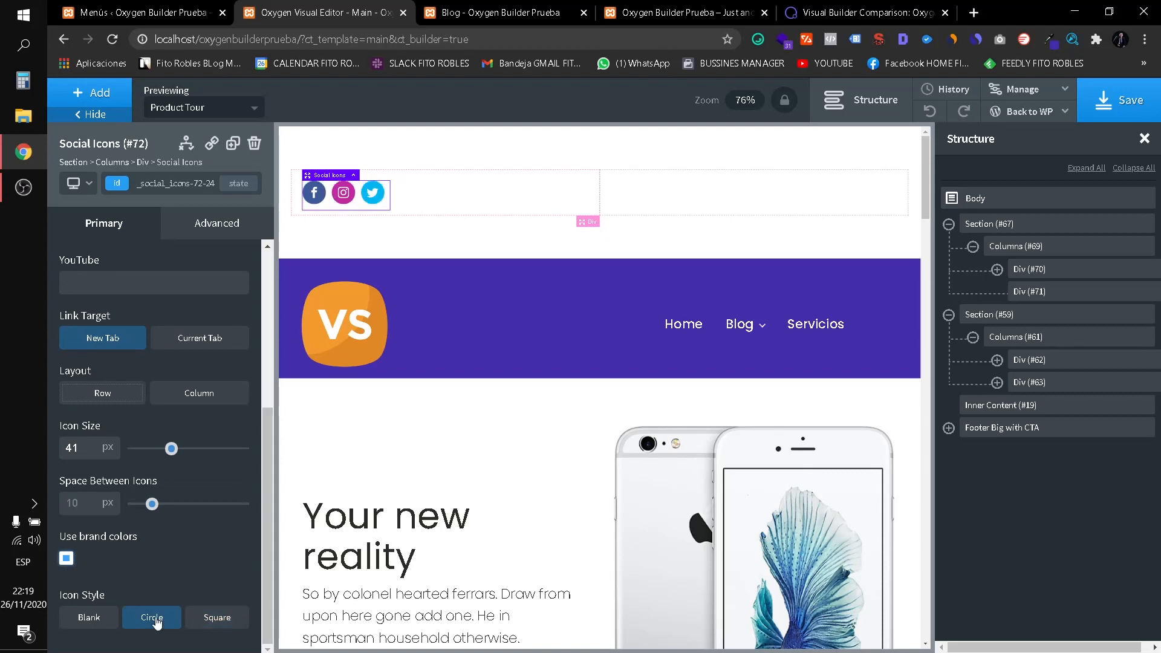
left_click(74, 629)
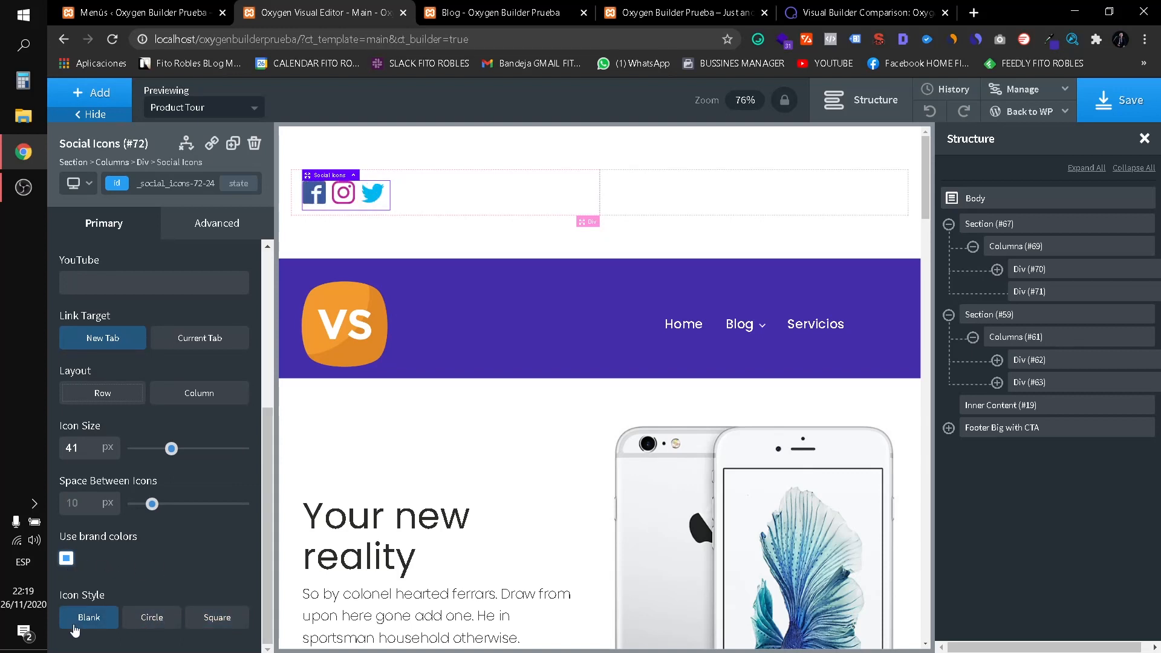
left_click(151, 626)
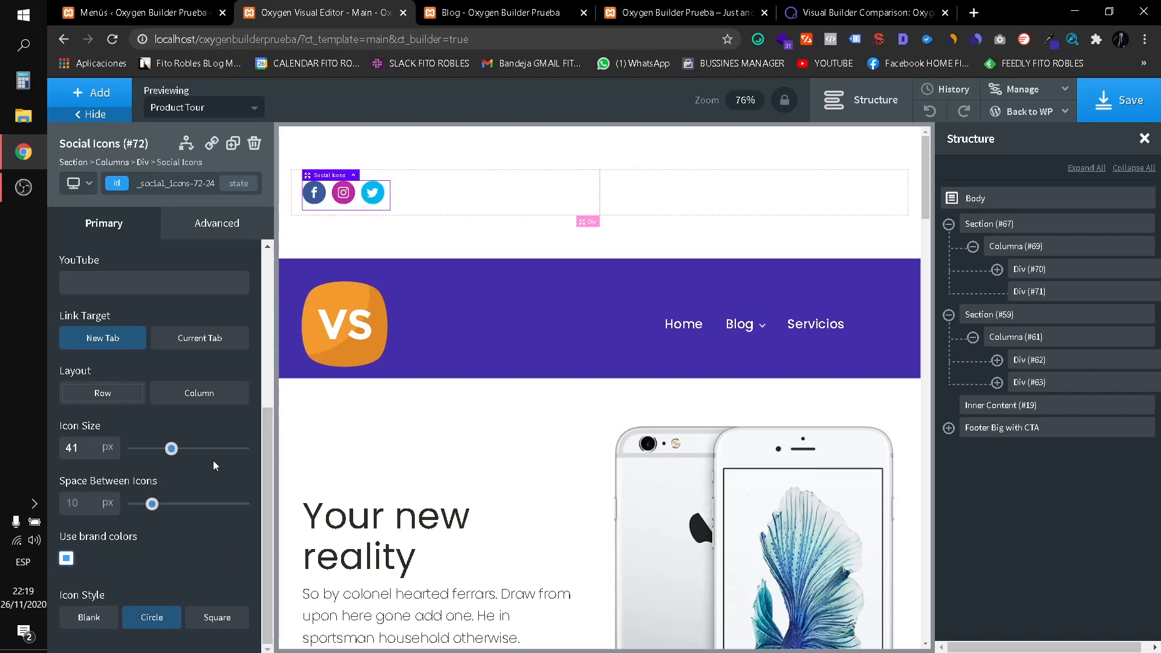
scroll(212, 462, "up", 3)
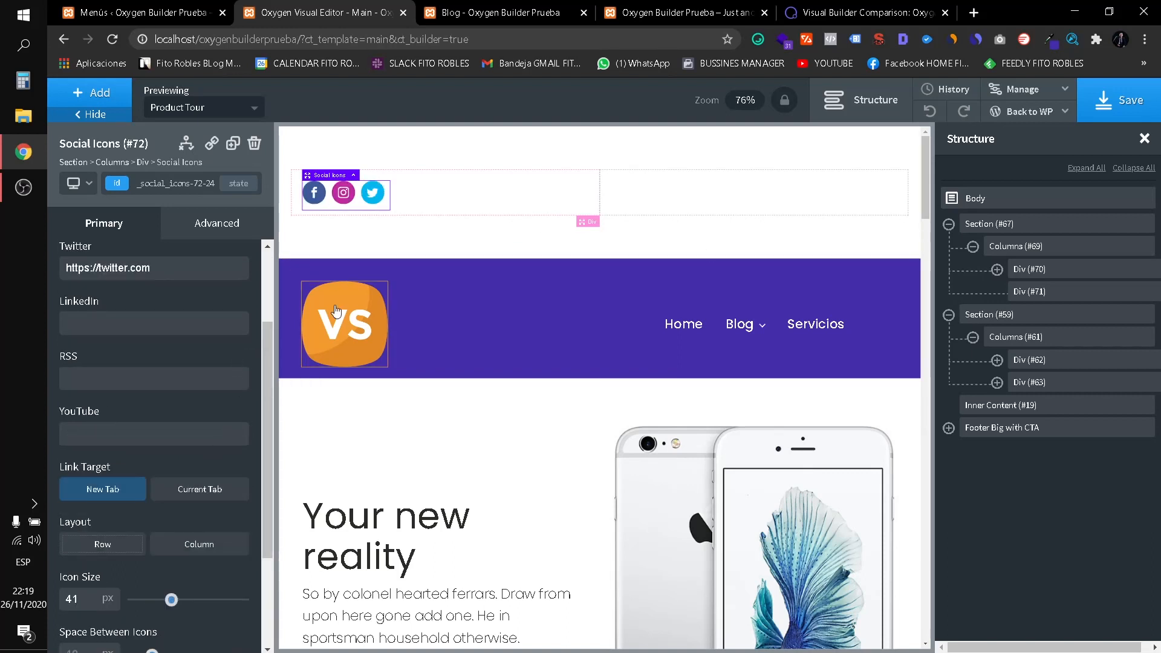
Set the upper section's container padding to 10 px at the top and 0 px at the bottom.
left_click(1025, 225)
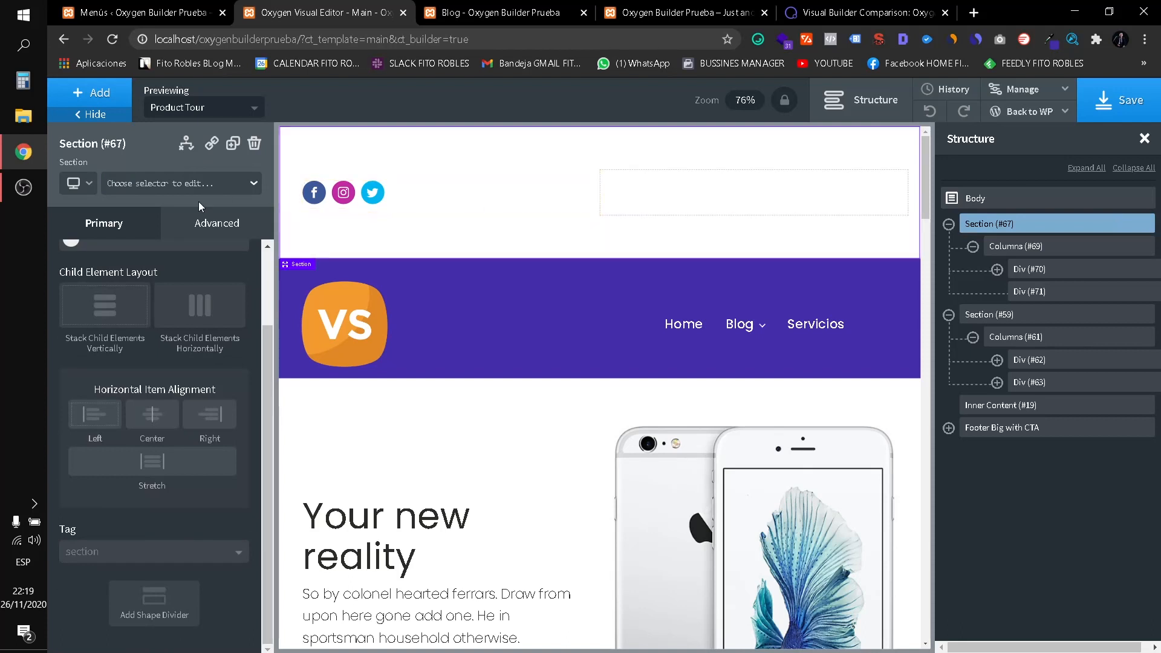
left_click_drag(473, 253, 479, 199)
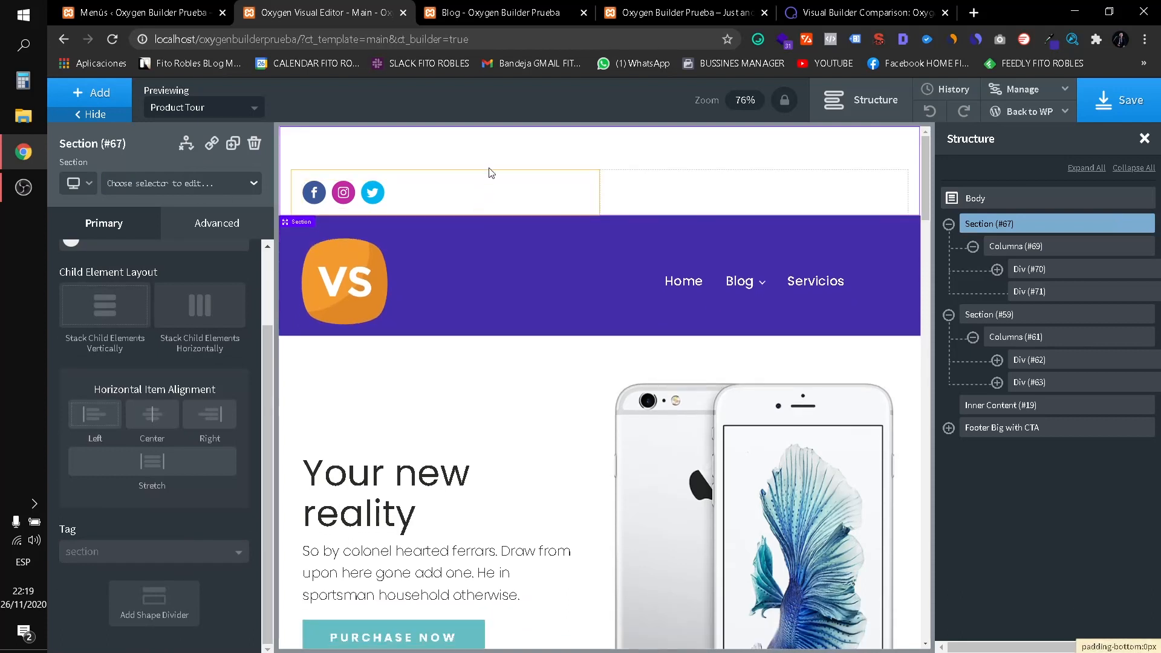
left_click_drag(542, 136, 538, 151)
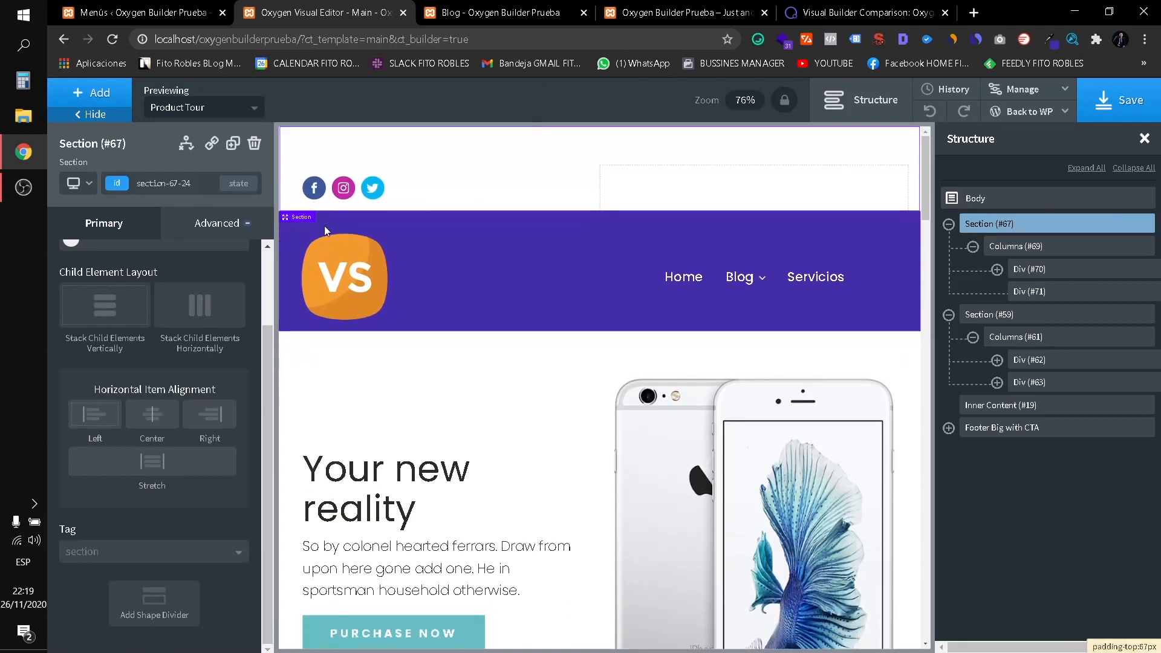
left_click(230, 215)
left_click(160, 307)
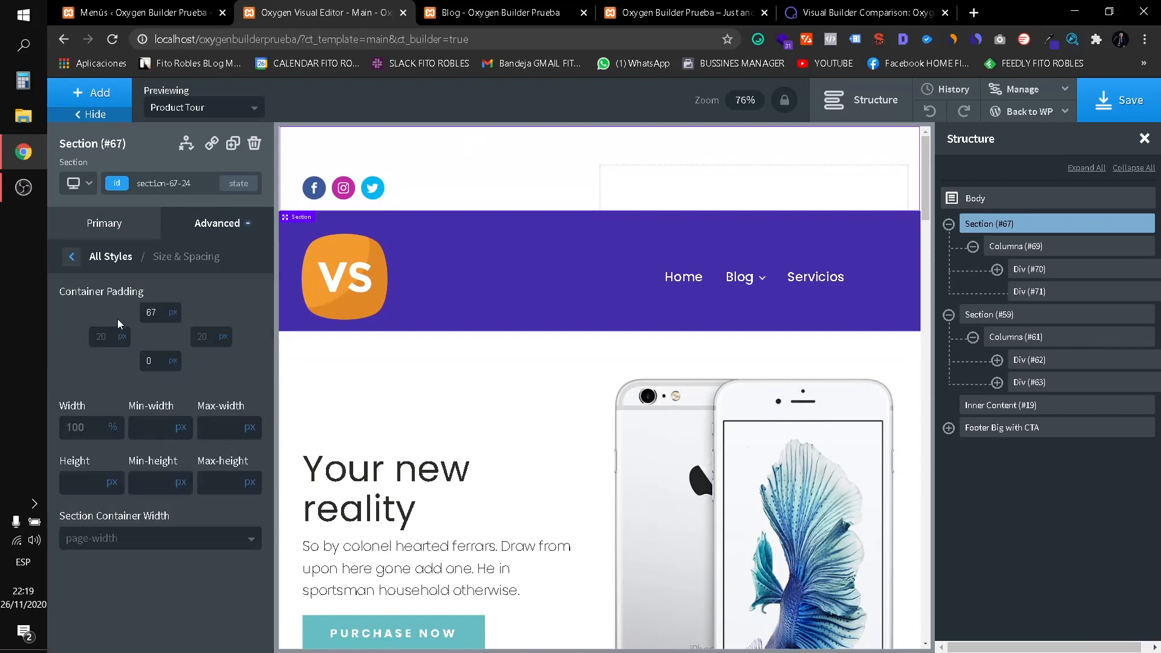
left_click_drag(161, 312, 144, 312)
type("10")
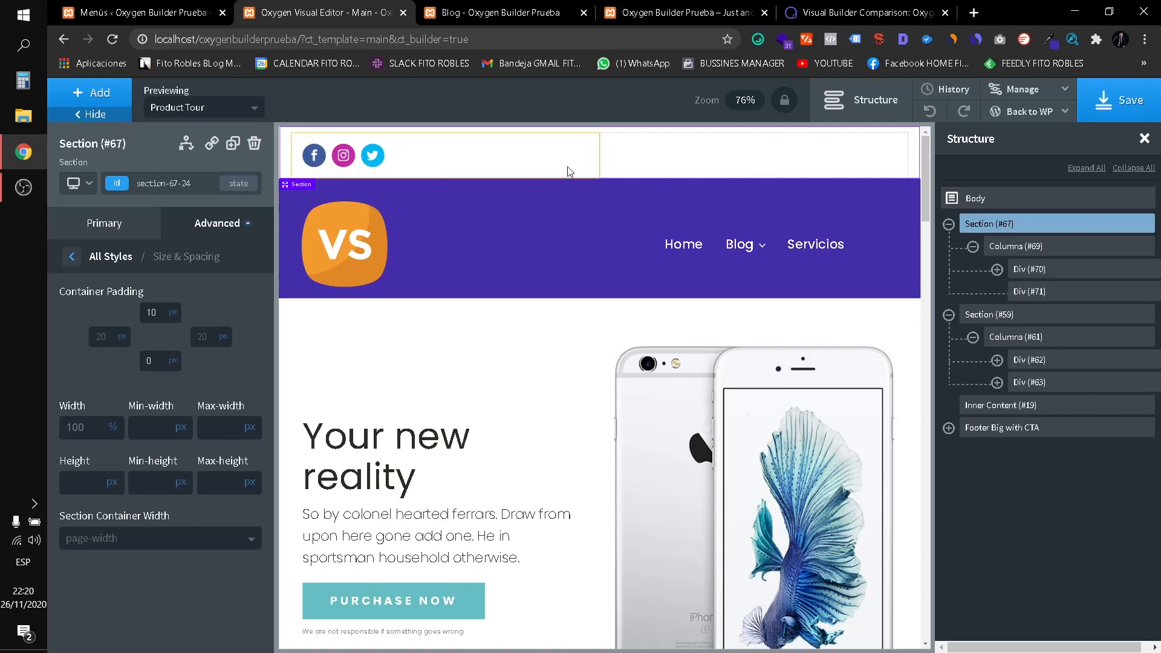
Insert a Div into the upper section's second column and place a Link Wrapper inside it.
left_click(649, 149)
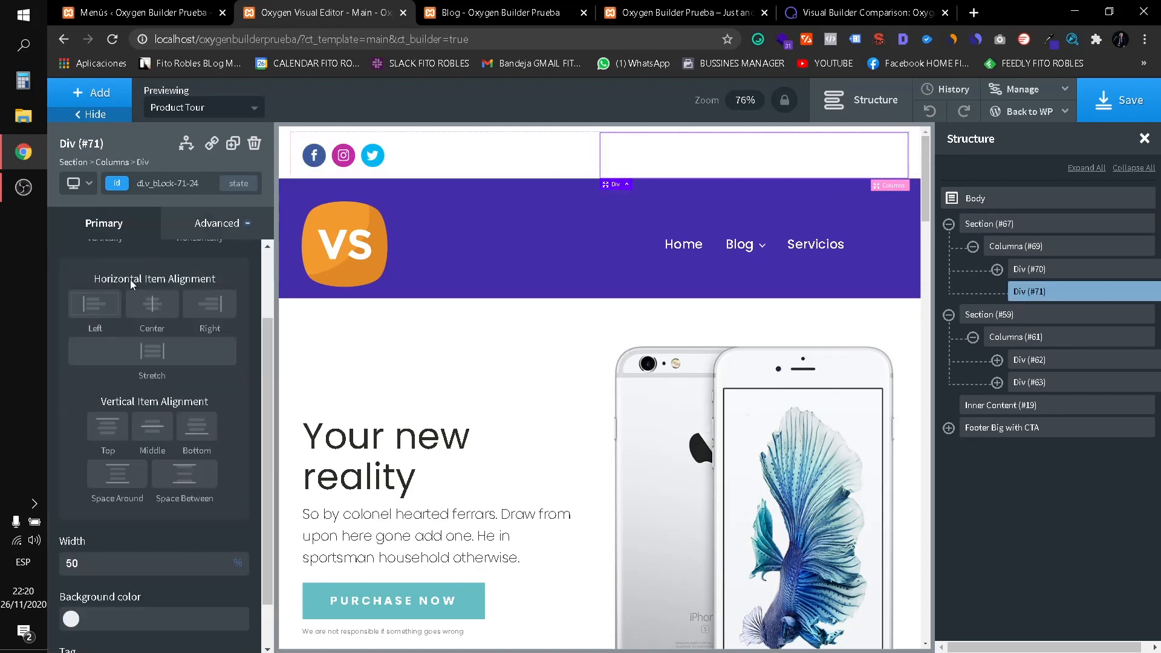
left_click(227, 224)
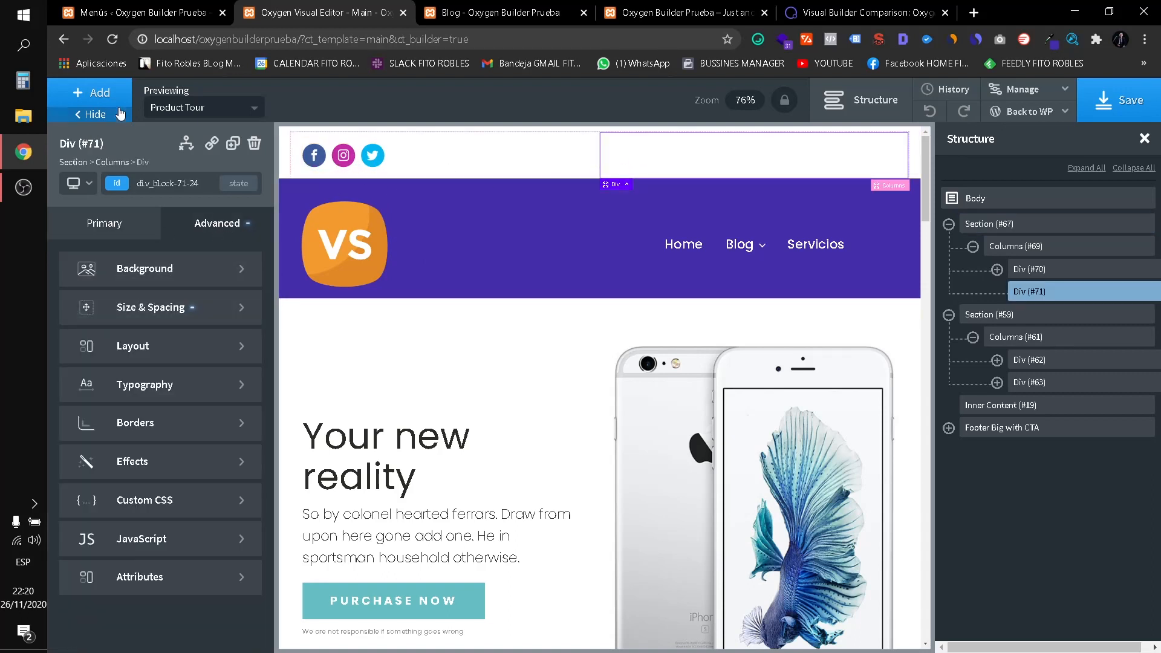
left_click(90, 97)
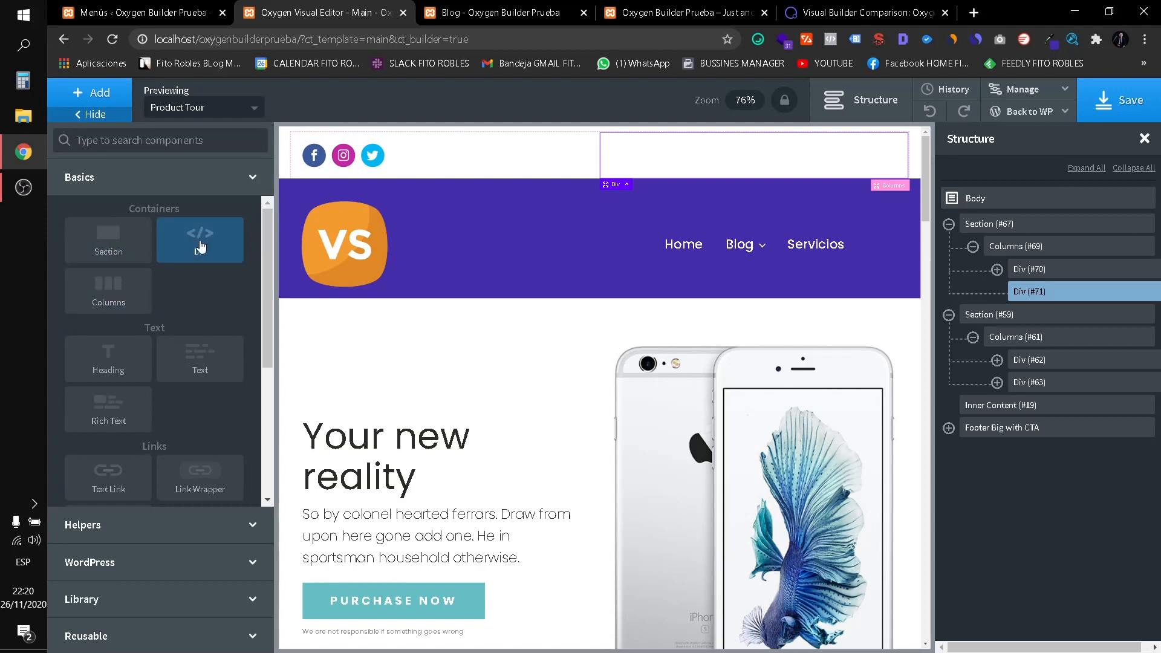
left_click(200, 246)
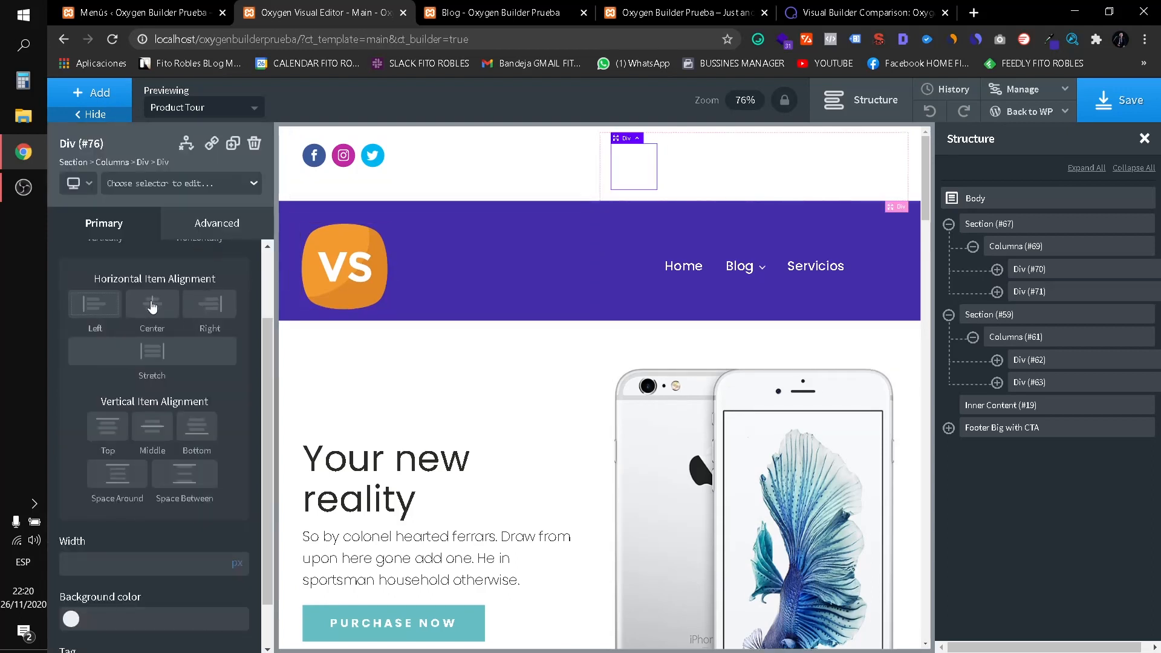
left_click(88, 95)
scroll(203, 405, "down", 1)
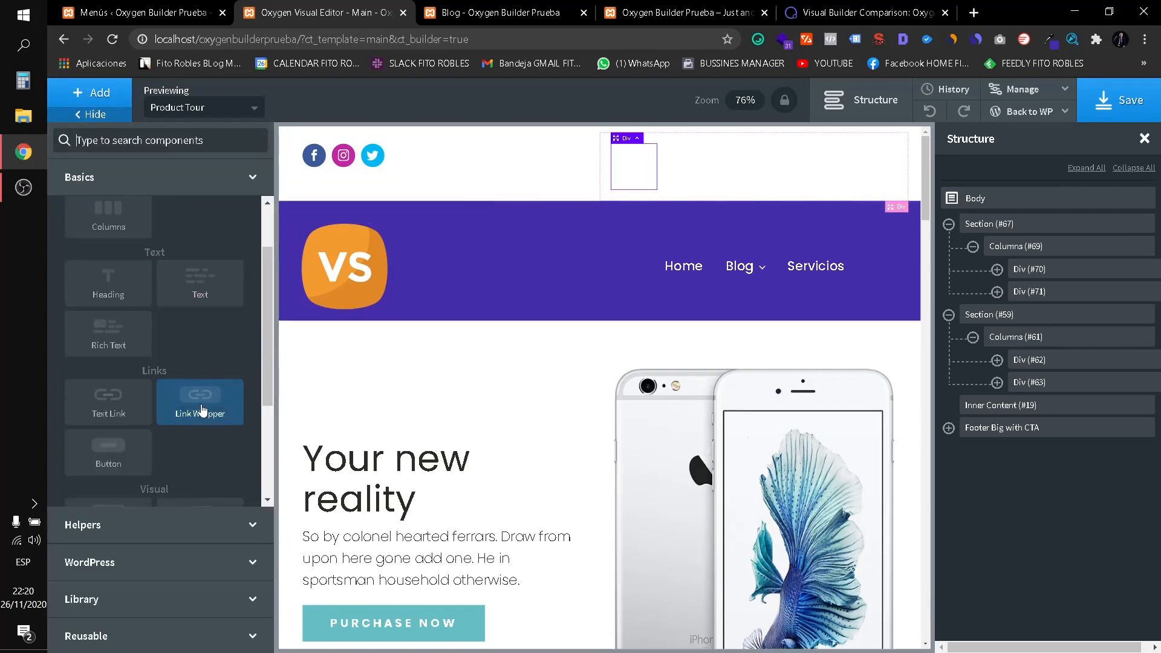
left_click(233, 396)
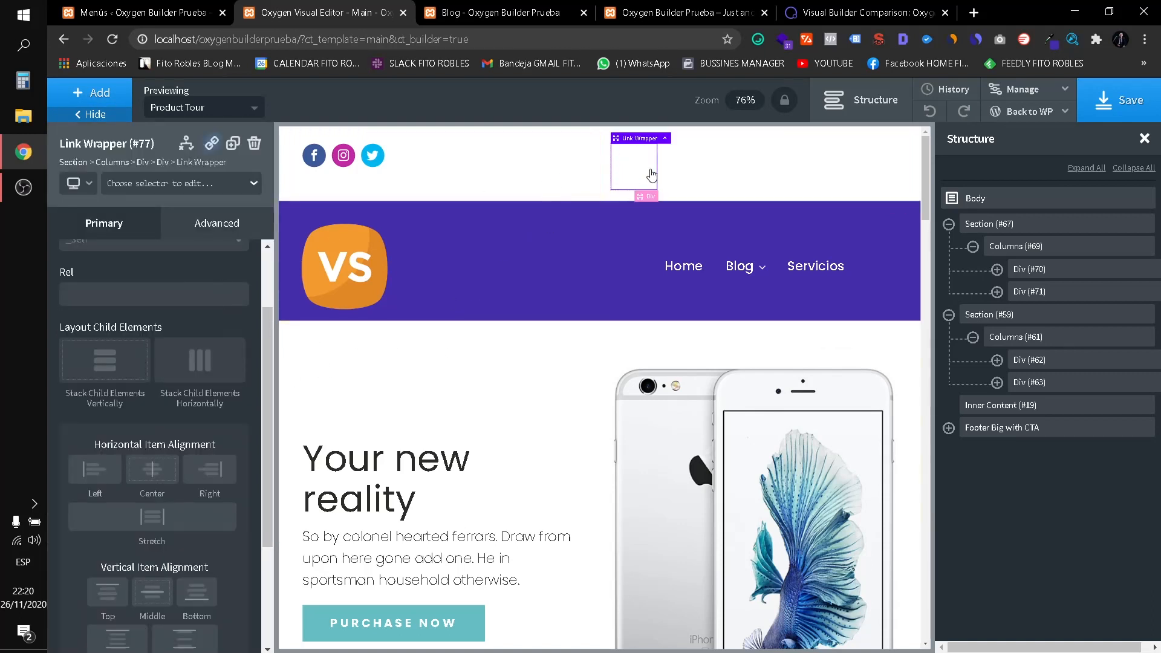
Add a Text element inside the Link Wrapper and replace its placeholder with "Haz tu pedido aquí".
left_click(104, 99)
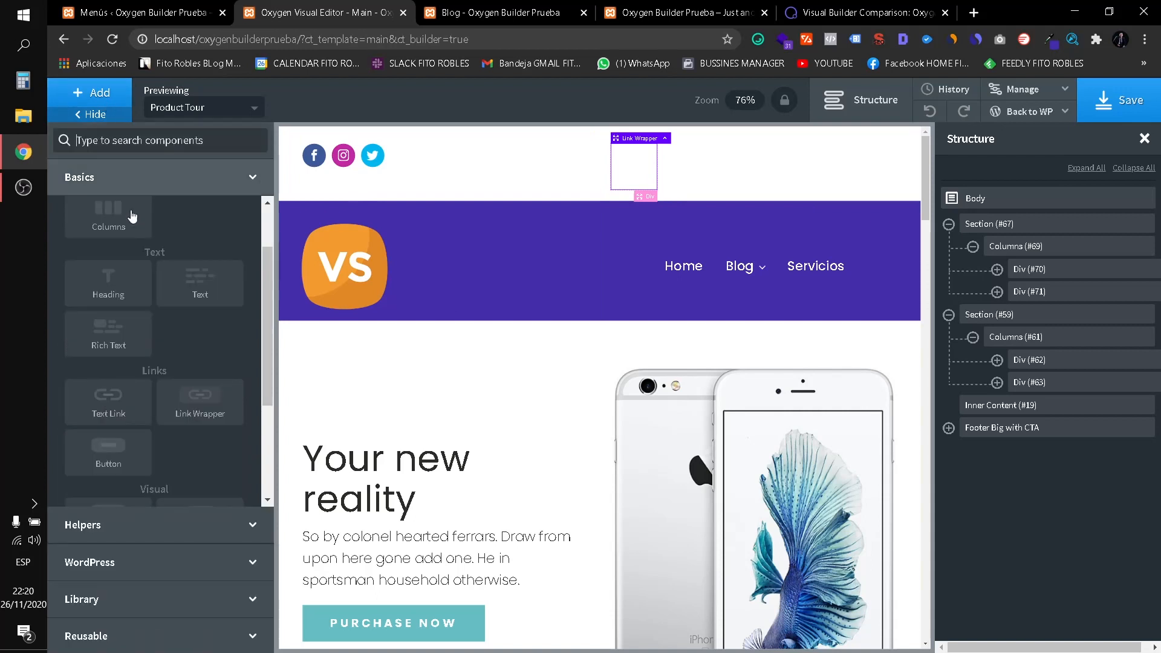
left_click(198, 295)
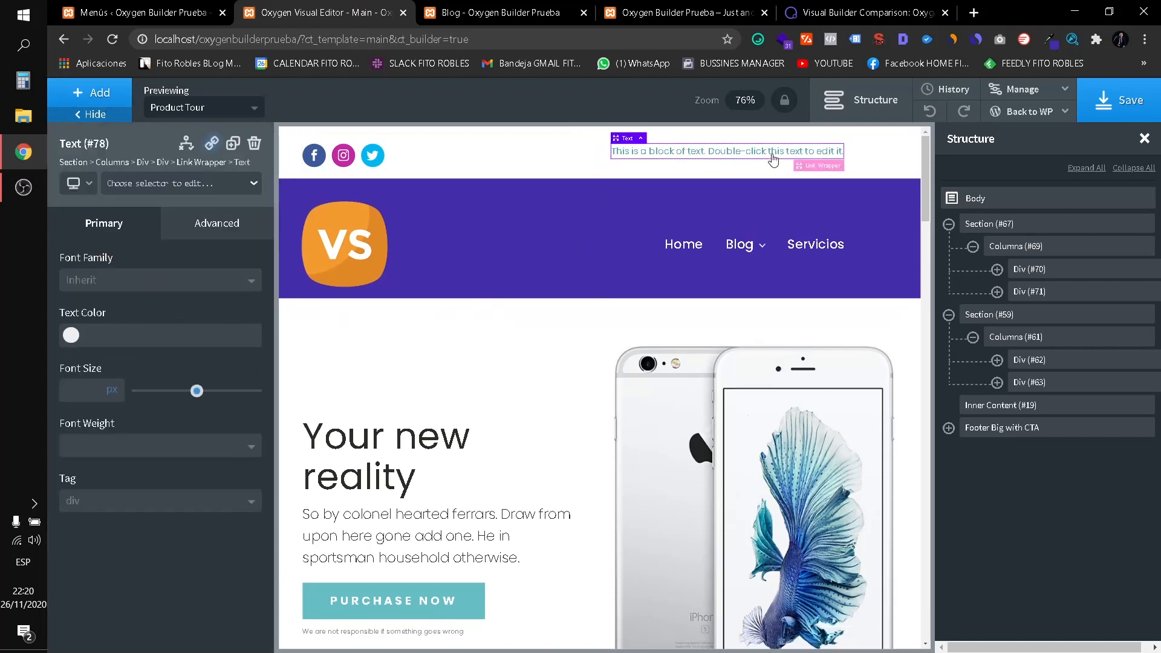
double_click(838, 158)
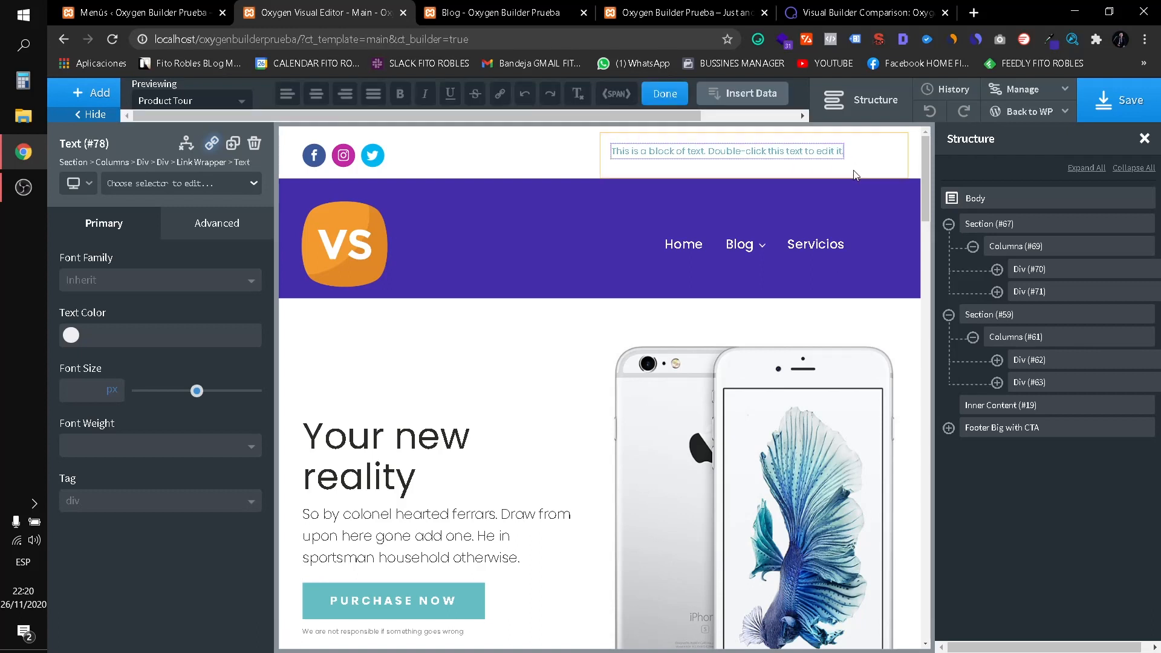
key("ctrl+a")
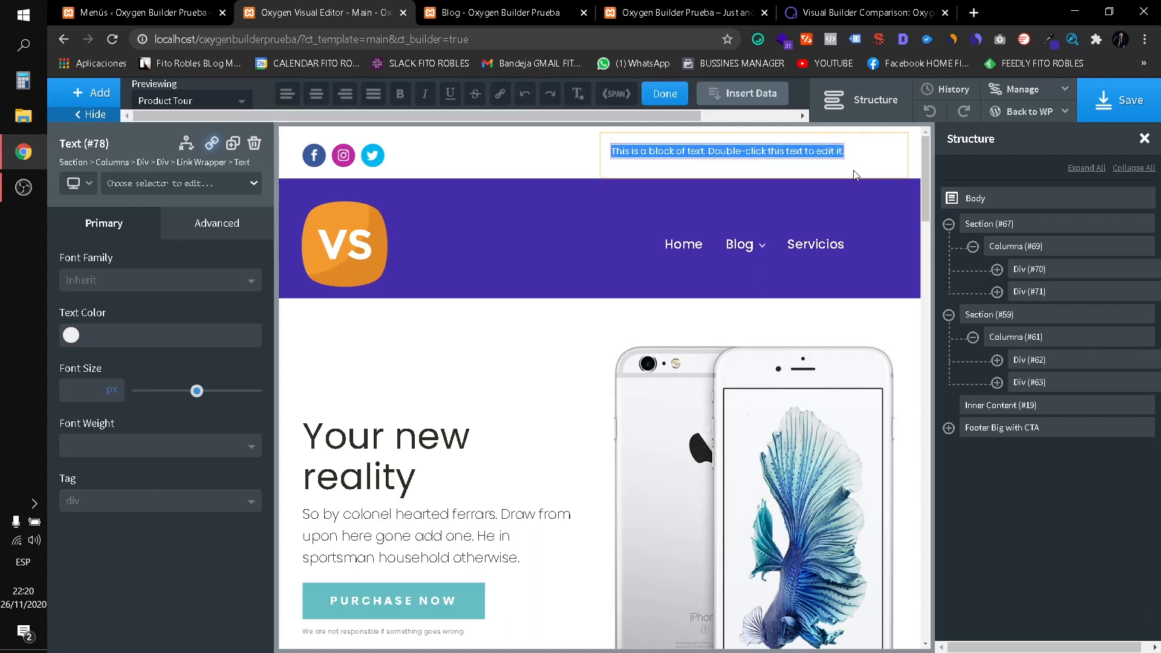
type("c")
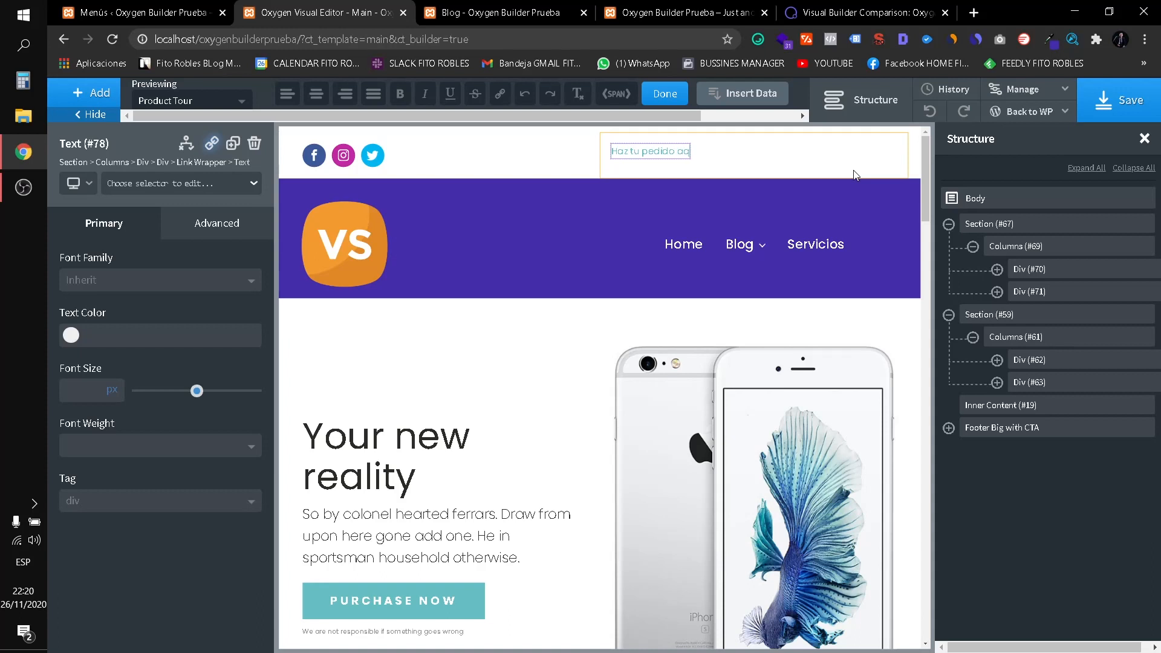
key("ctrl+a")
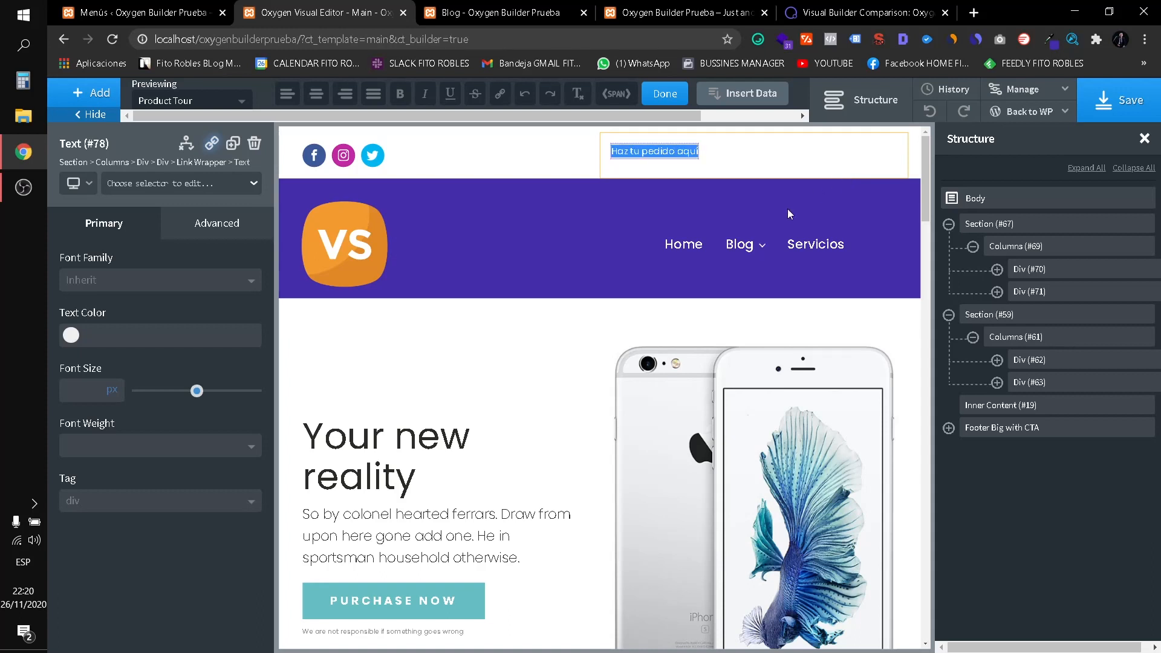
left_click(185, 223)
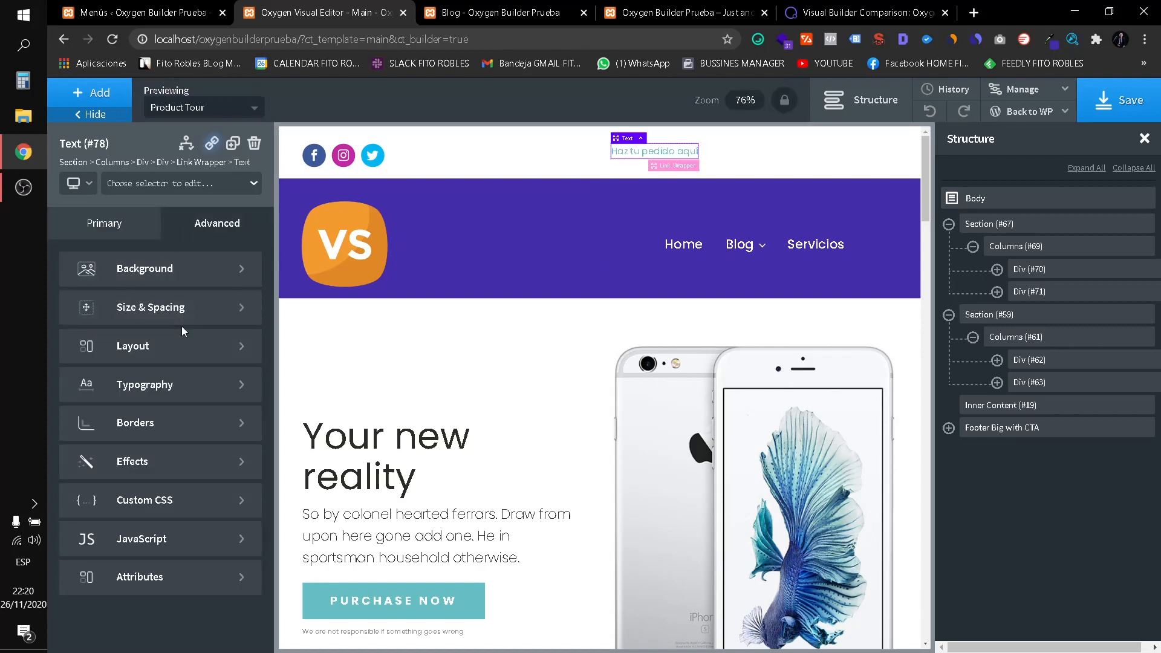
left_click(982, 227)
left_click(1028, 250)
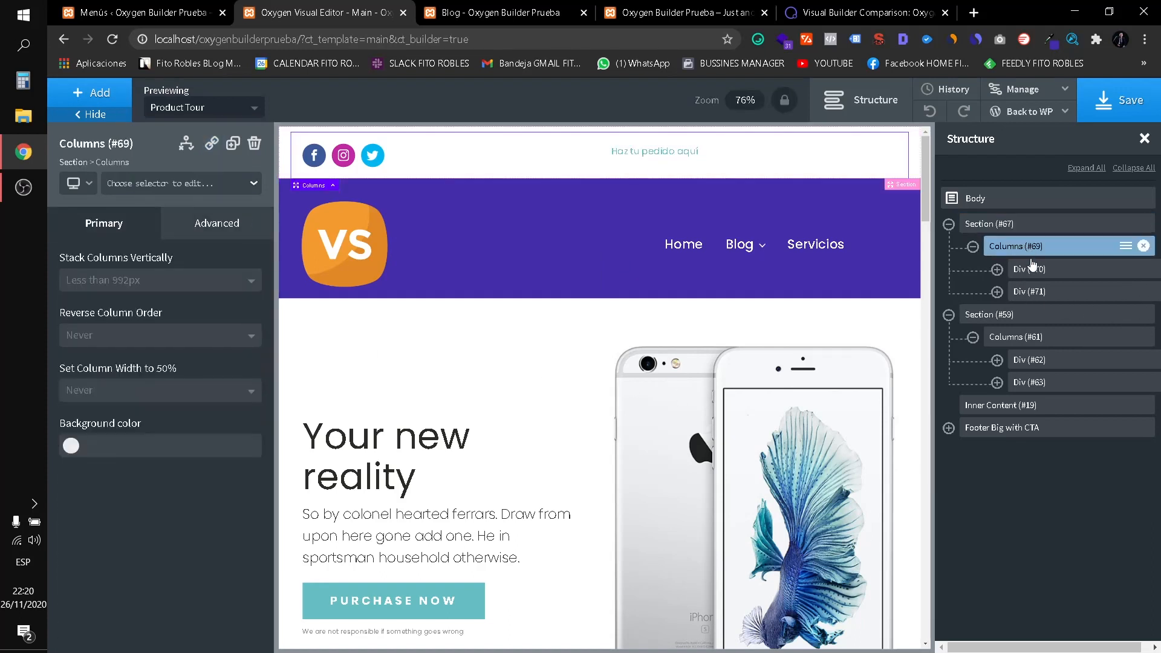
left_click(1031, 269)
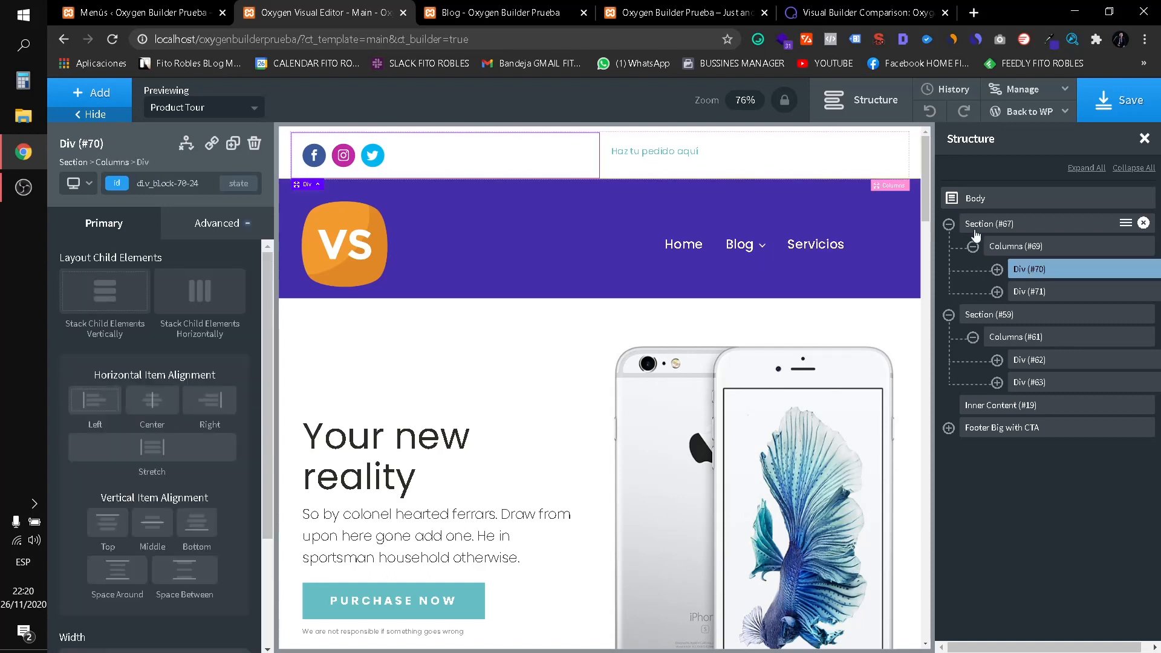
left_click(1028, 296)
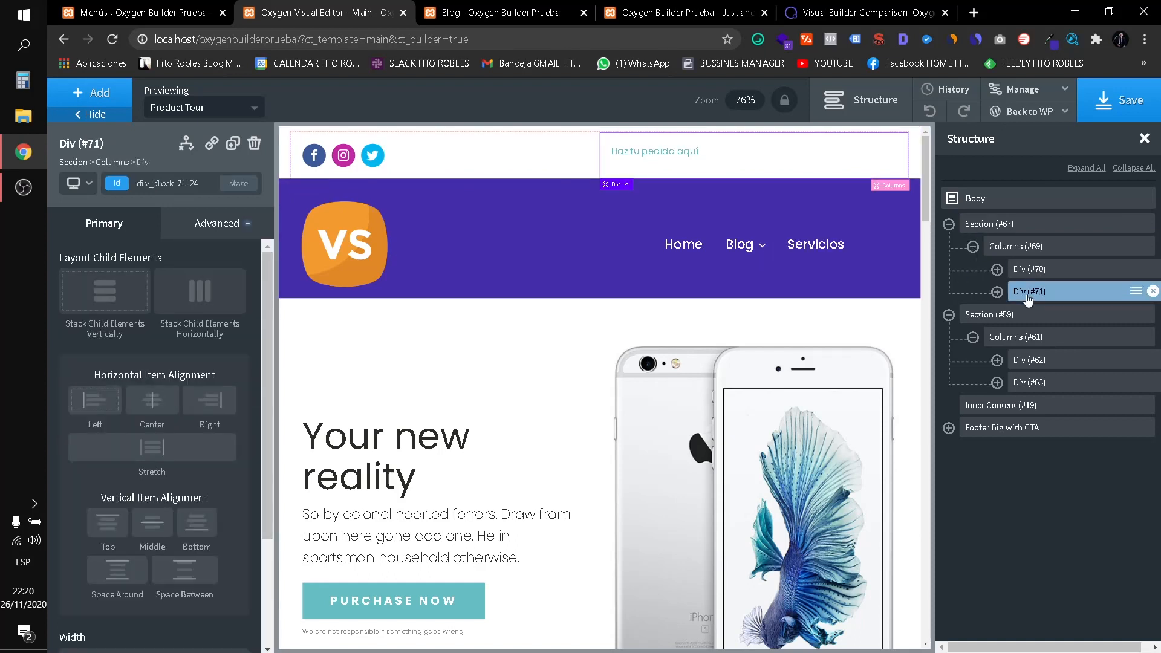
left_click(998, 292)
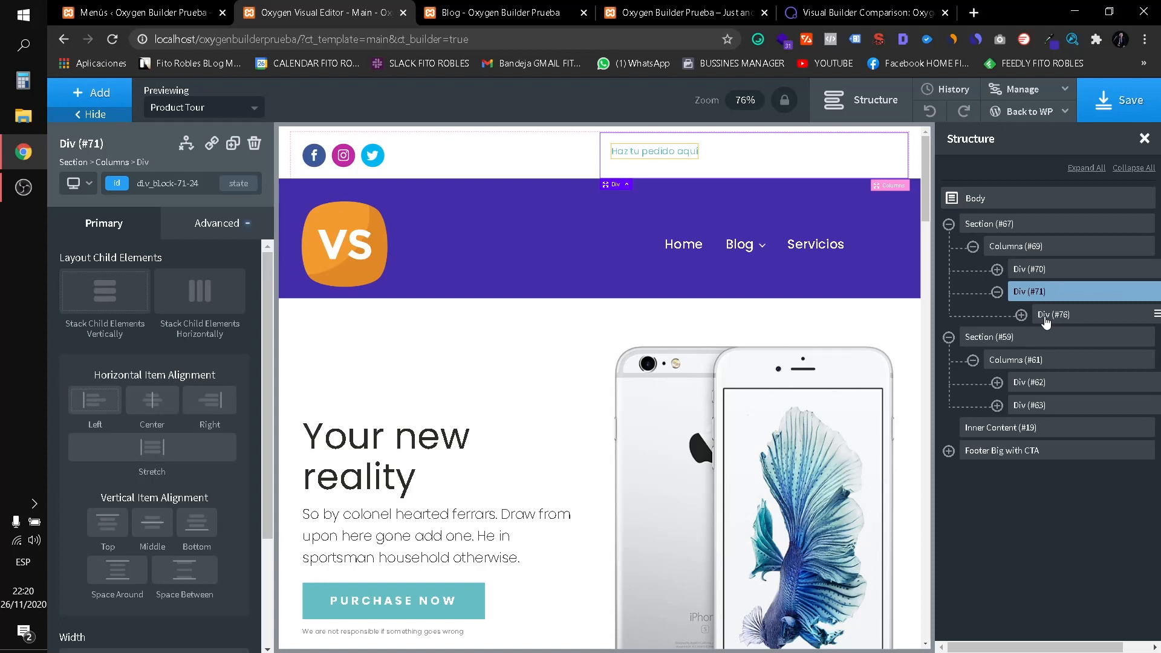
left_click(1046, 316)
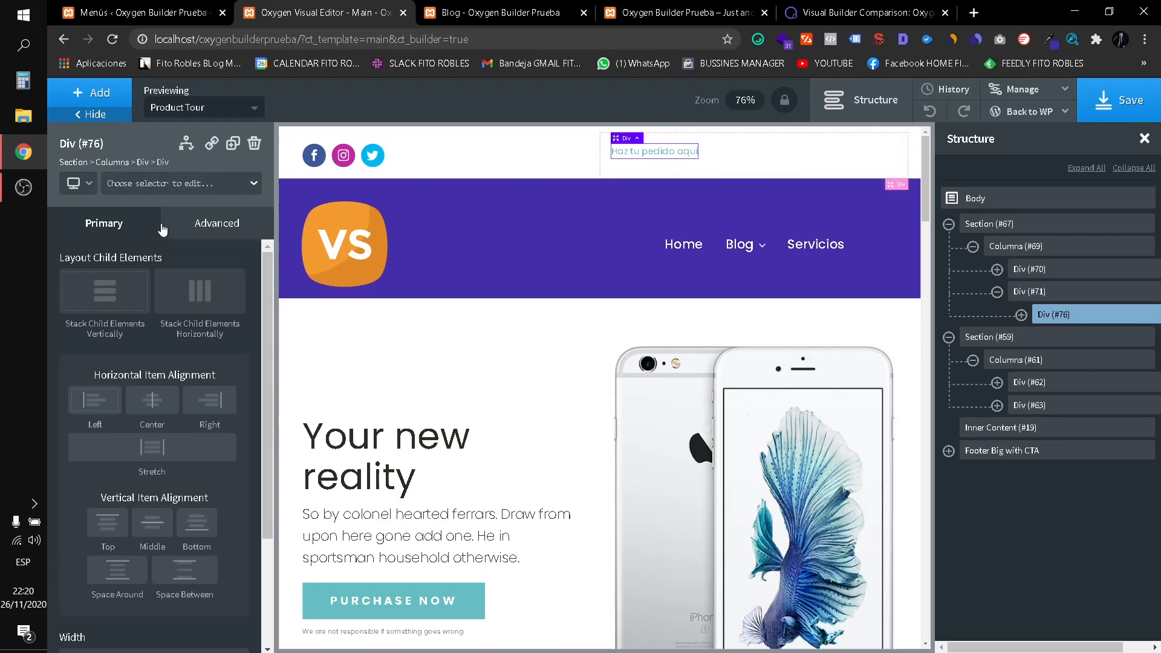
left_click(218, 227)
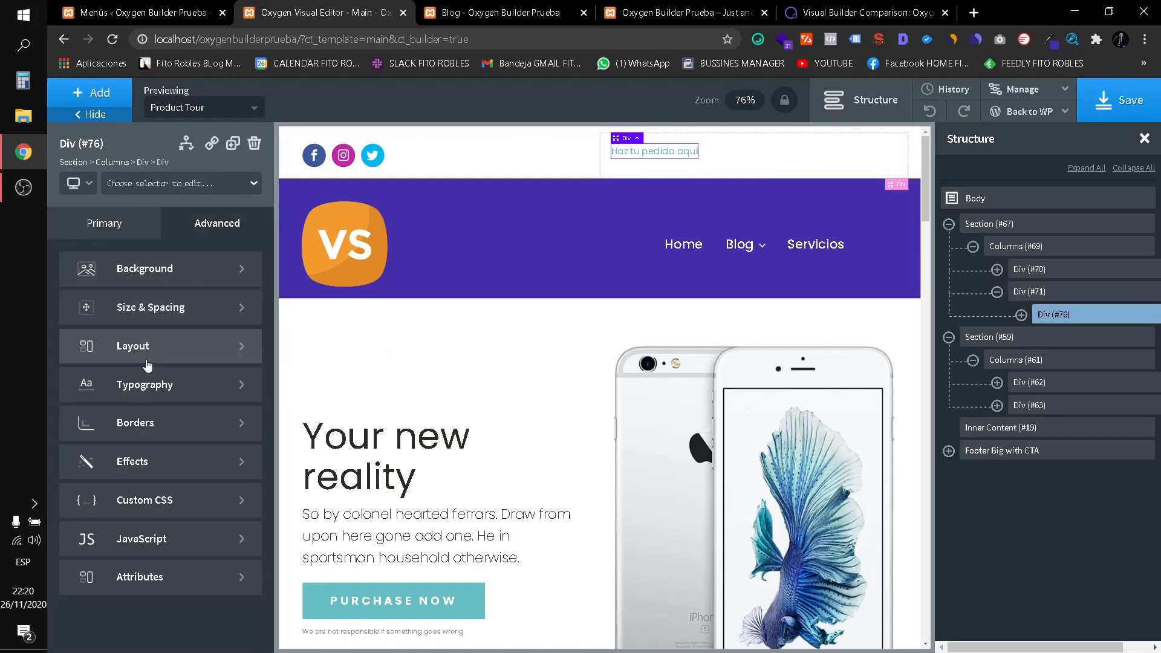
left_click(151, 385)
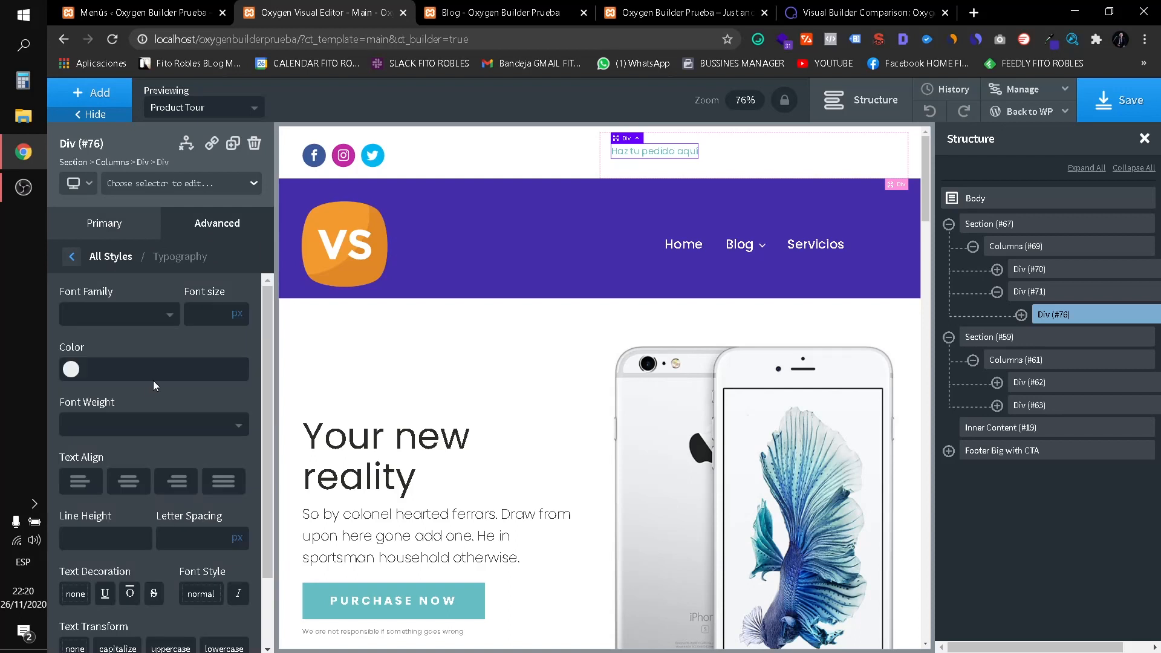
left_click(71, 369)
left_click(170, 446)
left_click_drag(200, 440, 238, 371)
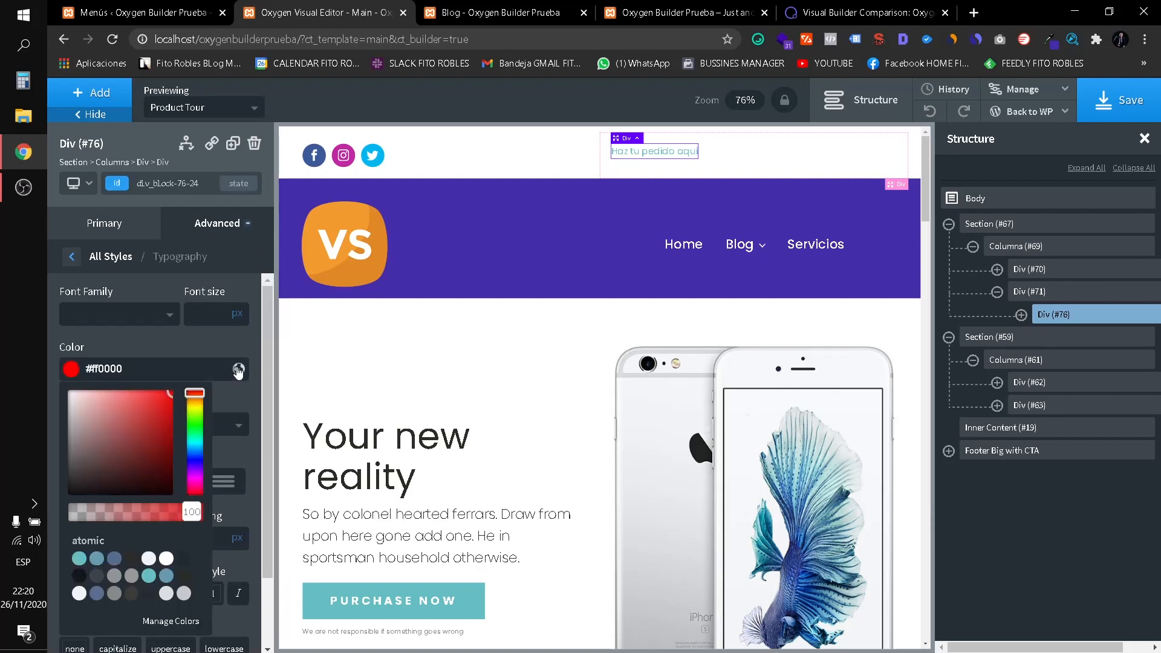
left_click(238, 372)
triple_click(104, 368)
key("BackSpace")
left_click(72, 369)
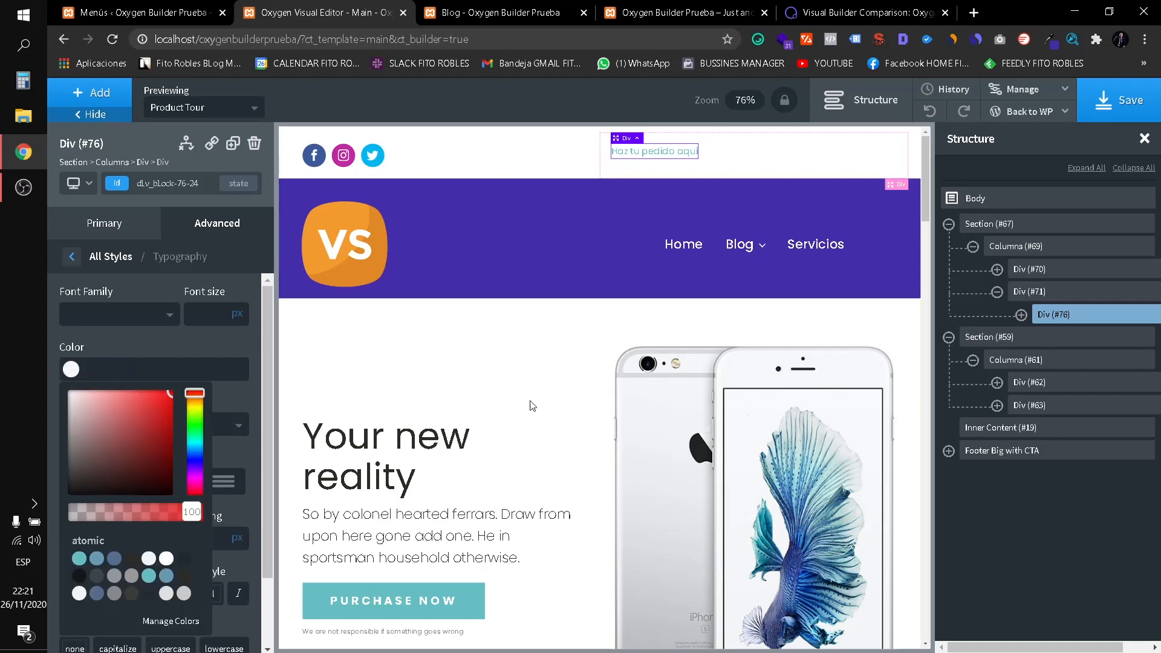
Set the text color of the "Haz tu pedido aquí" Text element to the global color "atomic - Text".
left_click(1021, 314)
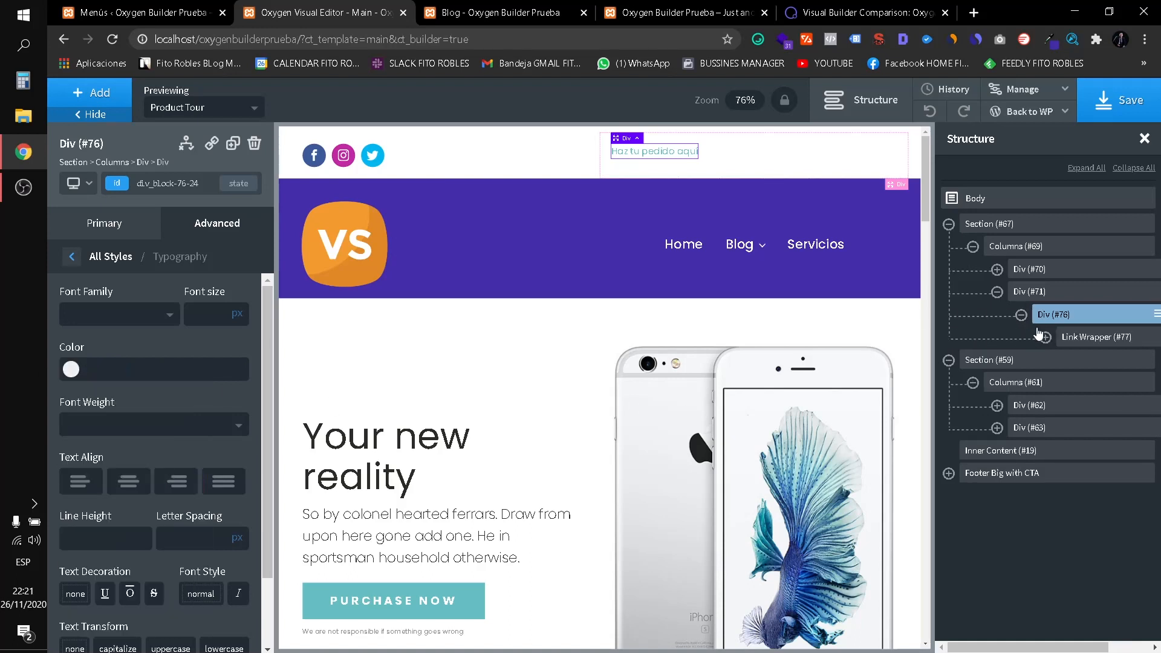
left_click(1079, 342)
left_click(1046, 337)
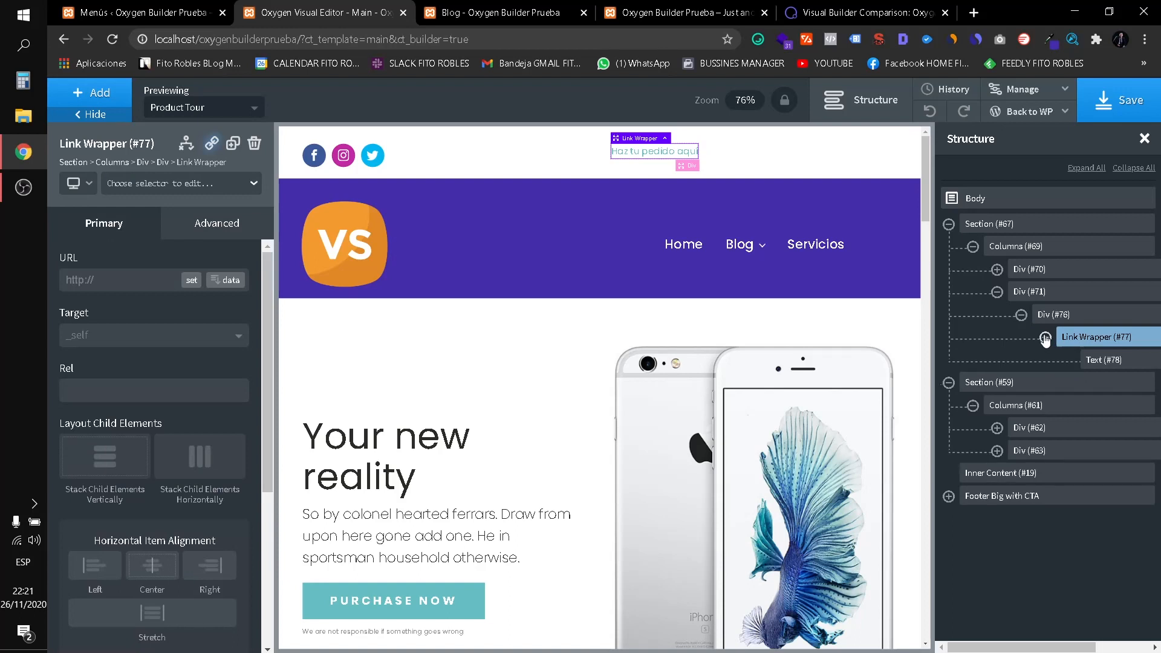
left_click(1104, 360)
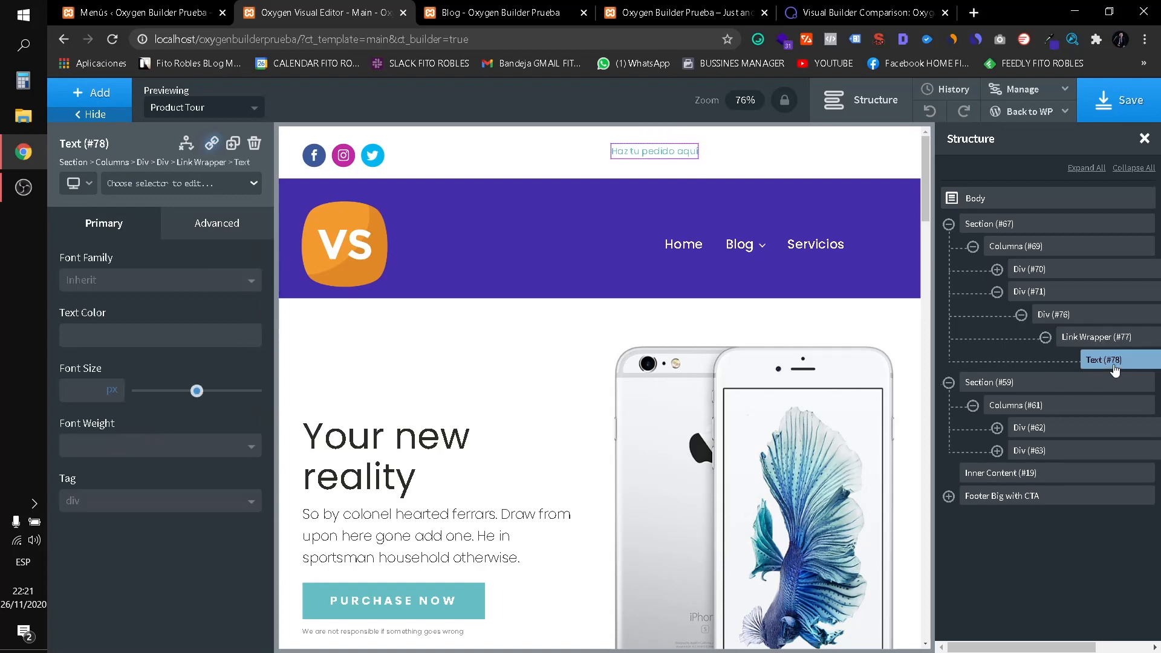
left_click(71, 335)
mouse_move(111, 381)
left_mouse_down()
mouse_move(118, 372)
mouse_move(160, 447)
mouse_move(192, 469)
left_mouse_up()
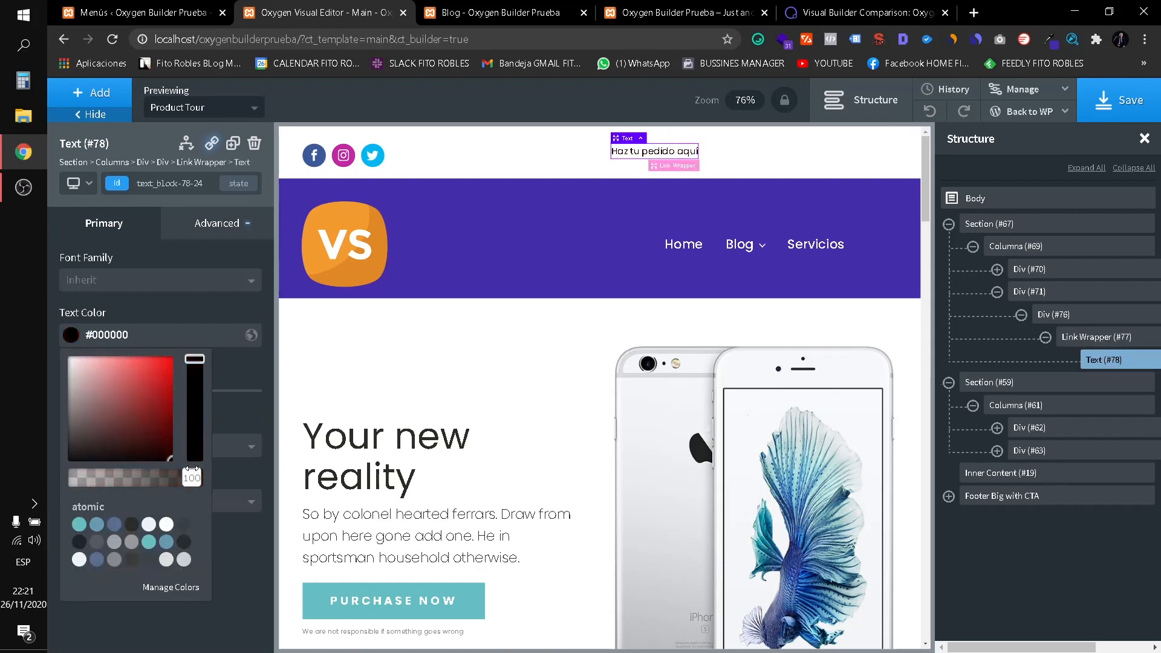
left_click(131, 525)
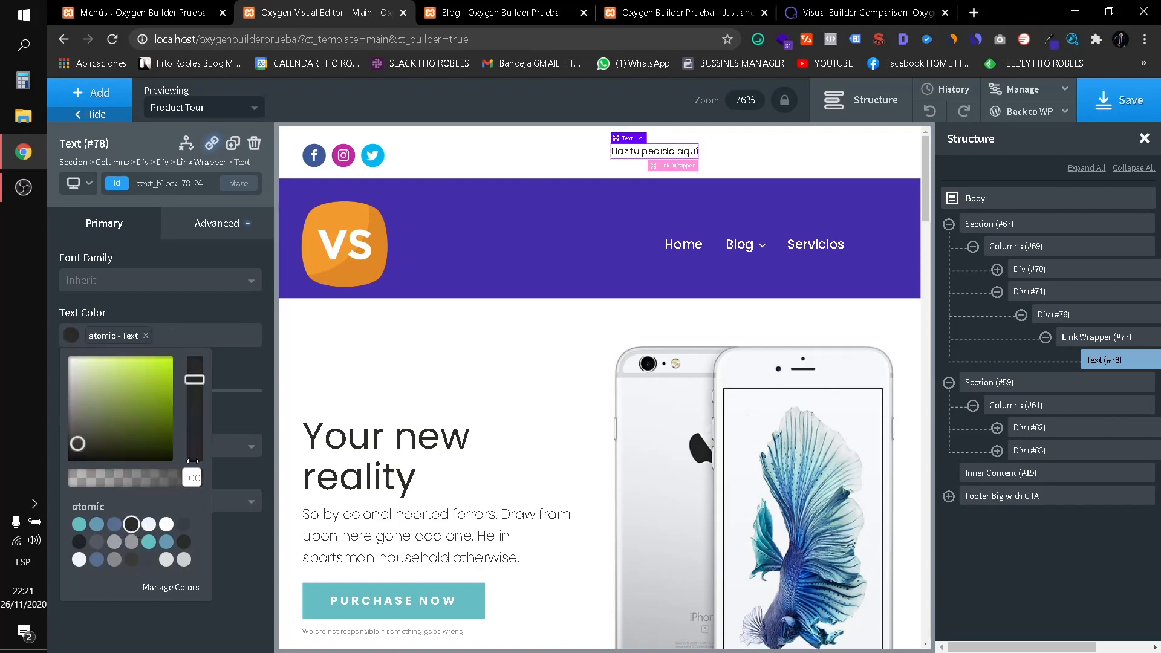
left_click(238, 378)
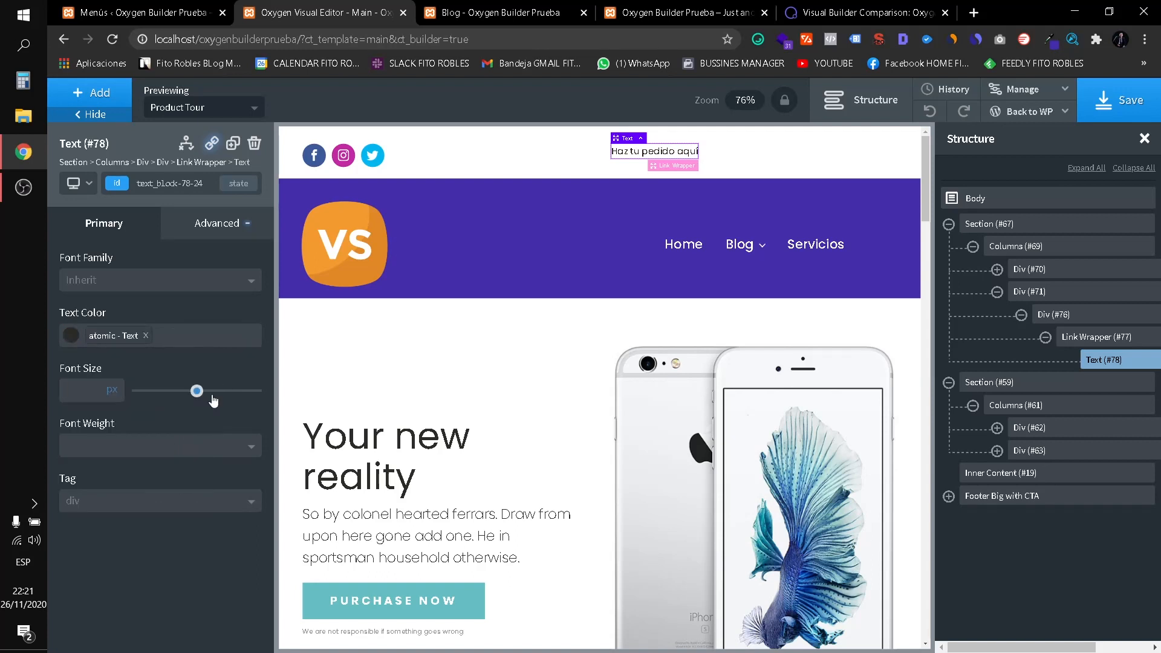
Give the "Haz tu pedido aquí" text a font weight of 600 and a font size of 30 px.
left_click(92, 458)
left_click(83, 608)
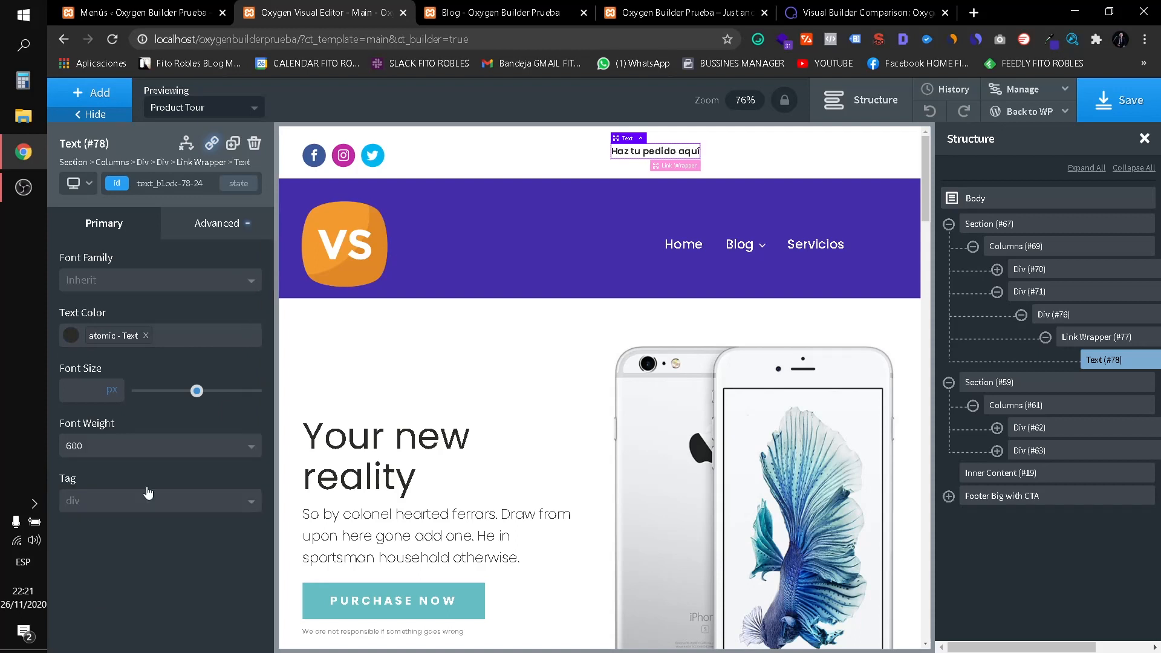
left_click(95, 390)
type("30")
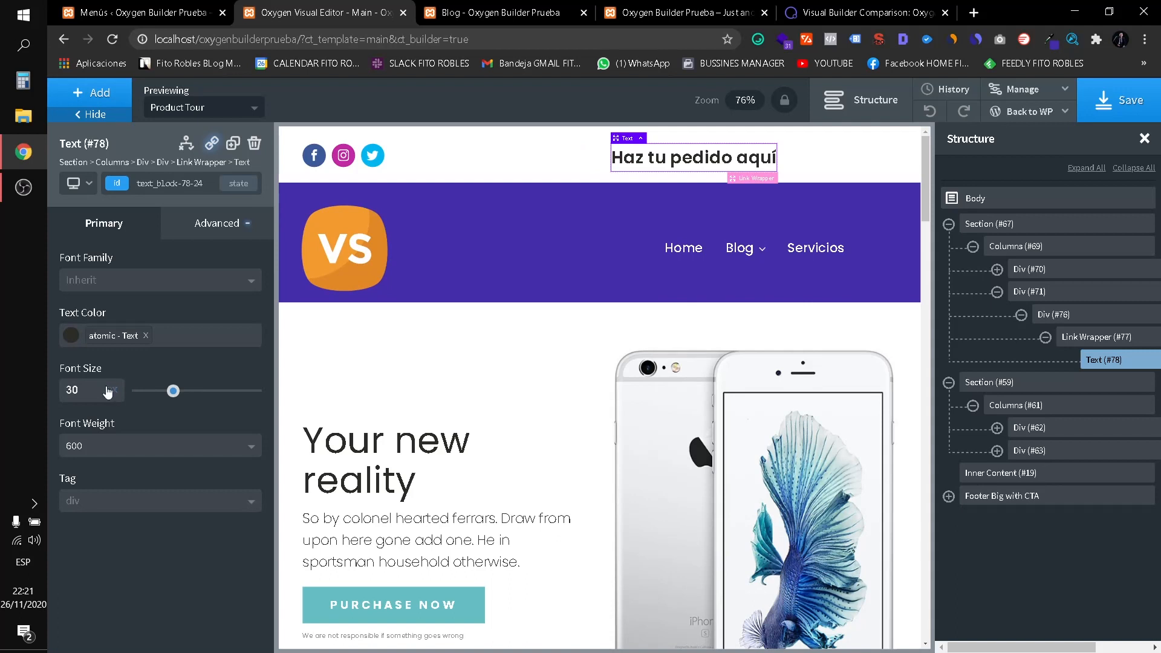
left_click(212, 225)
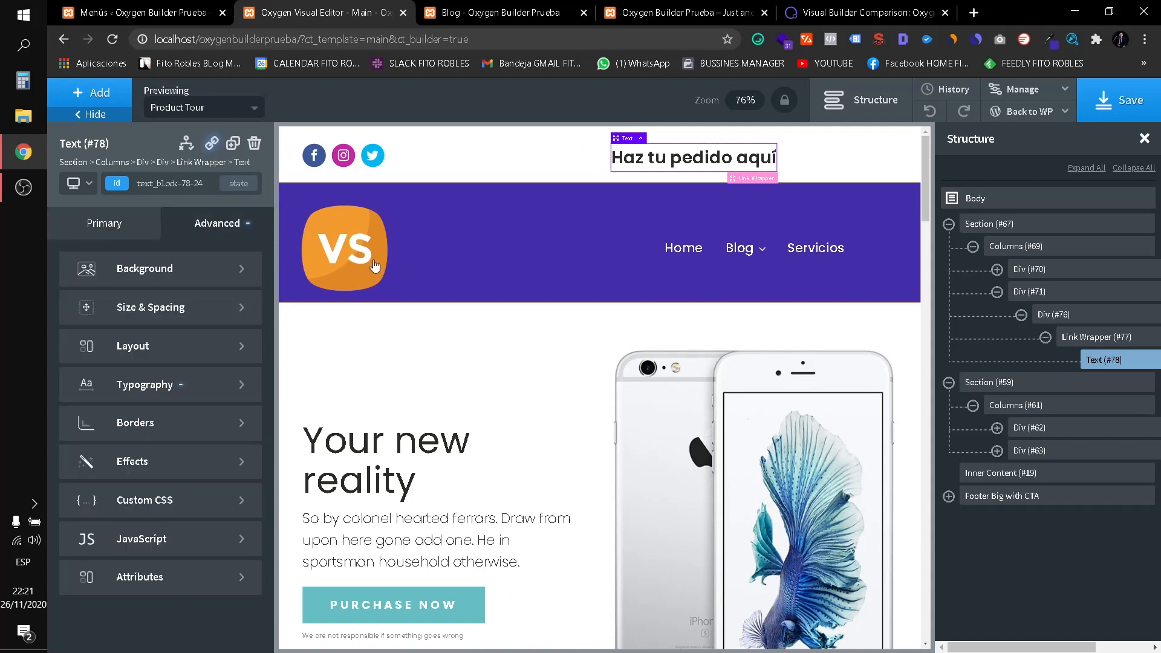
Right-align the contents of the Div around the order link, and stack the second column's children vertically with right alignment.
left_click(1098, 317)
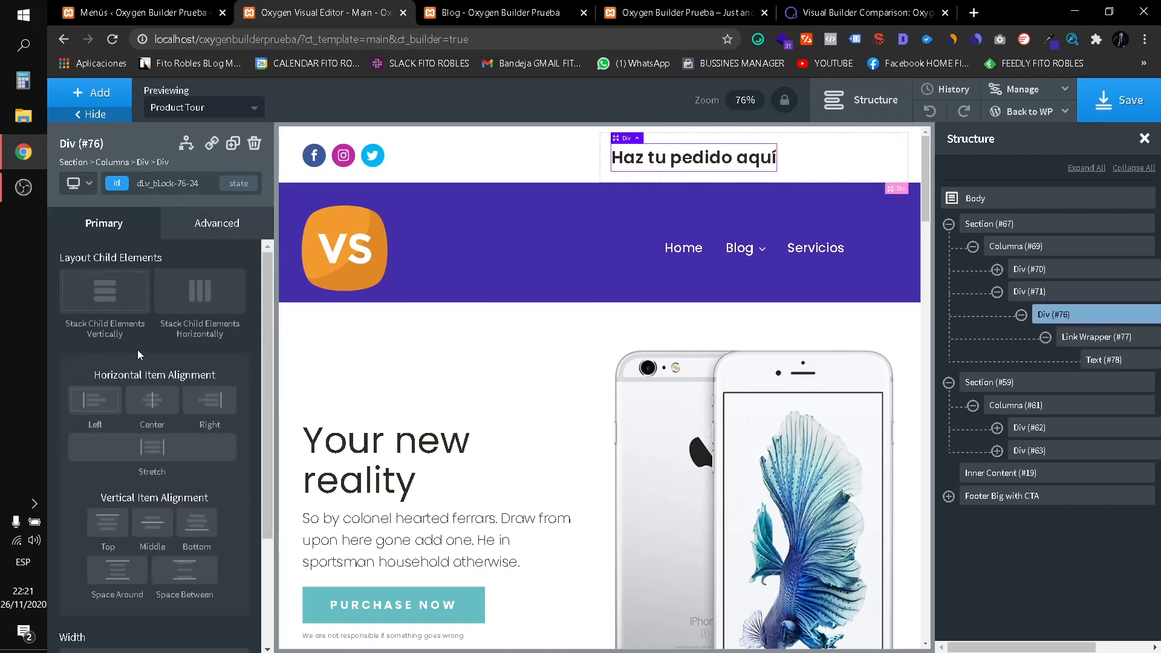
left_click(216, 402)
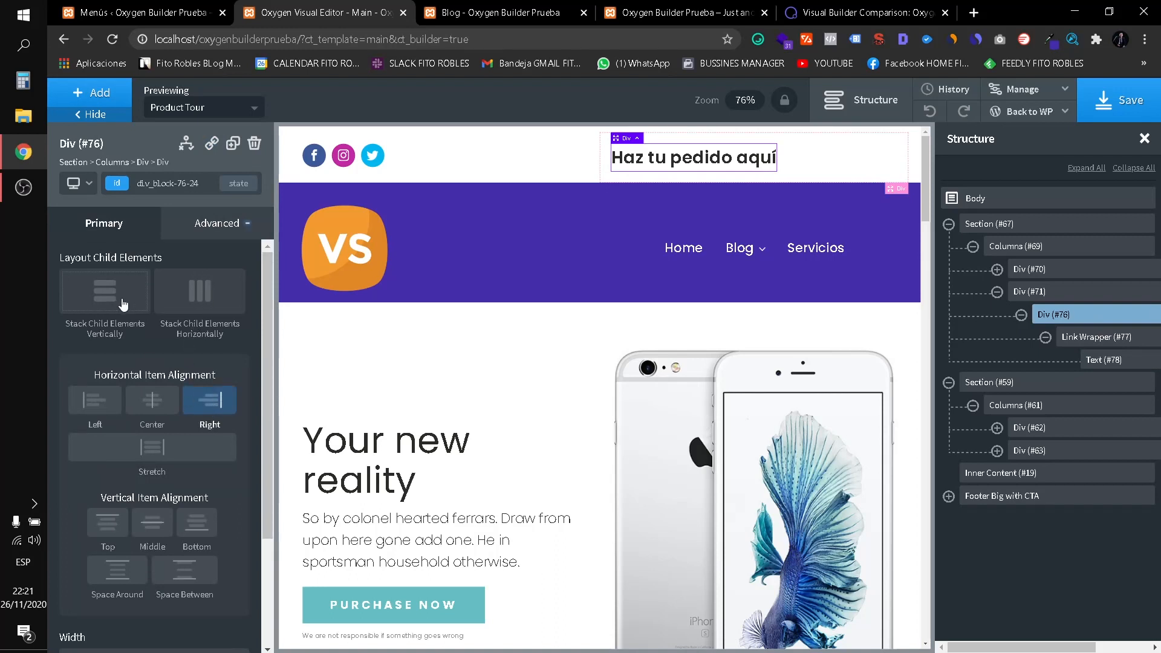
left_click(820, 151)
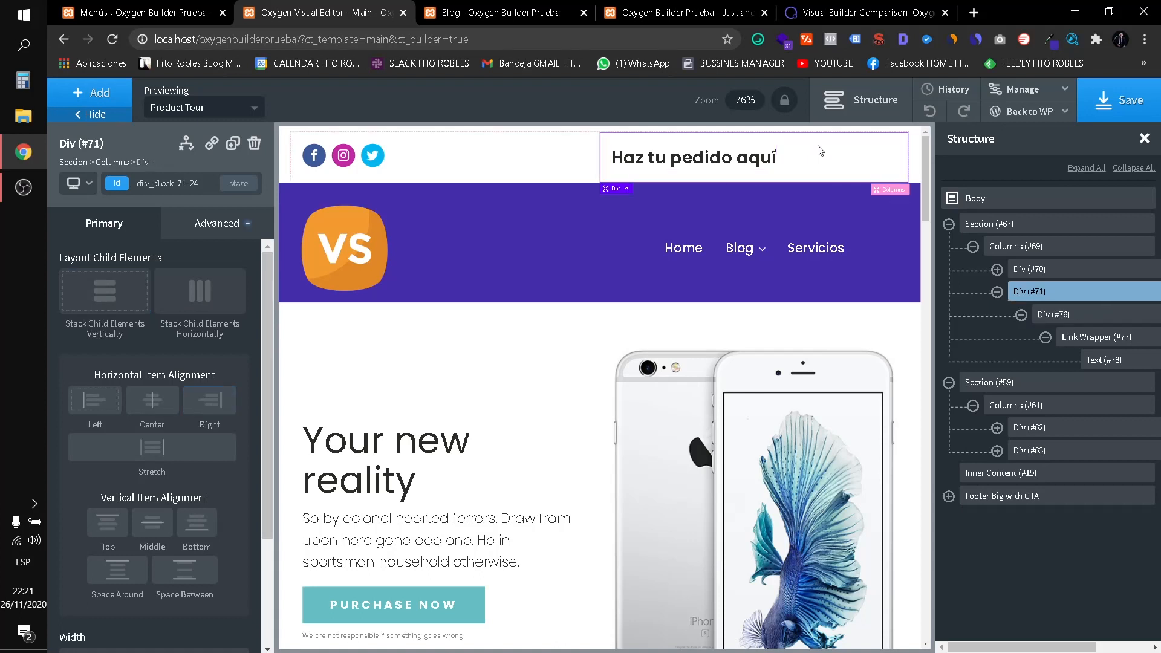
left_click(103, 309)
left_click(216, 401)
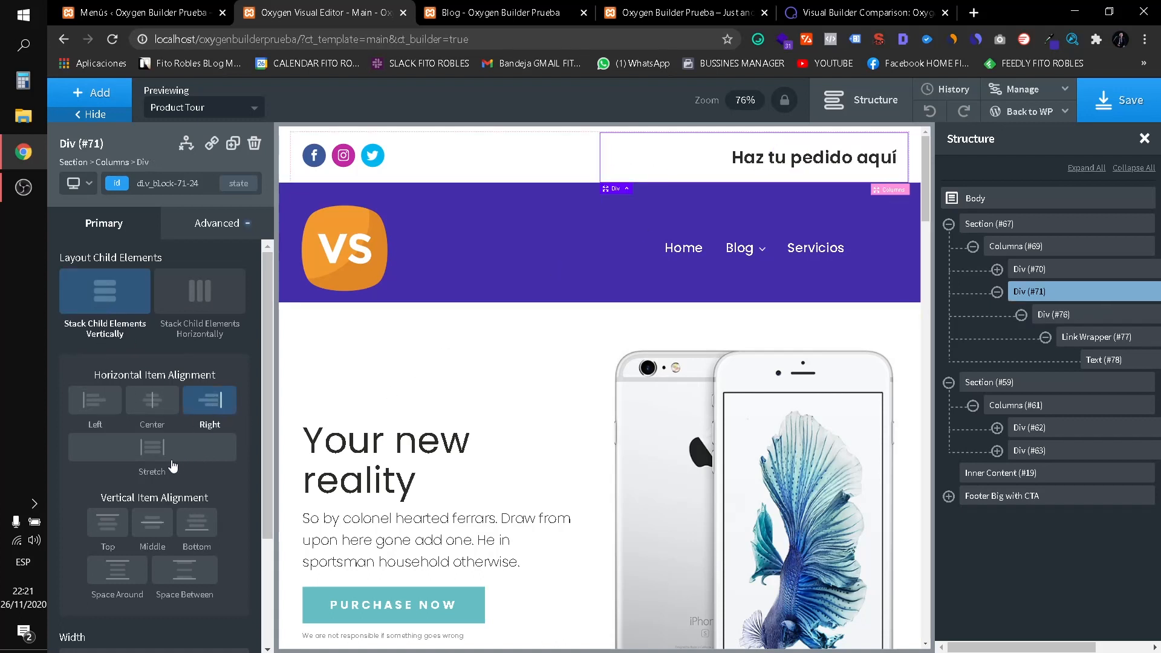
Stack the social icons column's children vertically, aligned left horizontally and middle vertically.
left_click(492, 150)
left_click(105, 311)
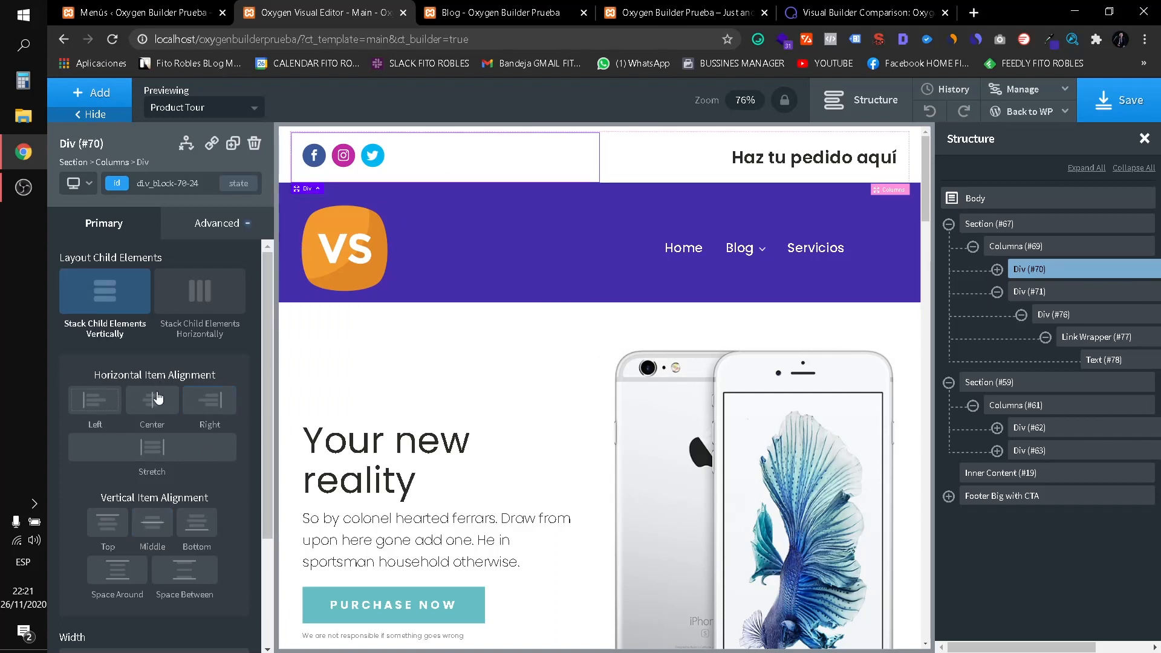
left_click(106, 413)
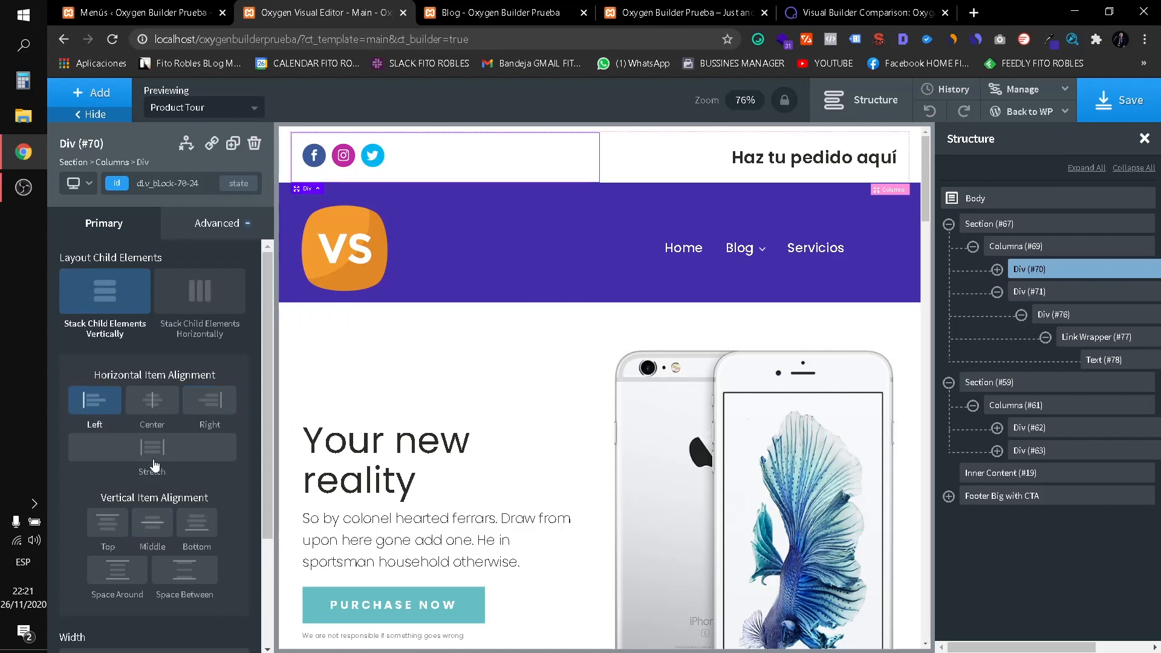
left_click(154, 526)
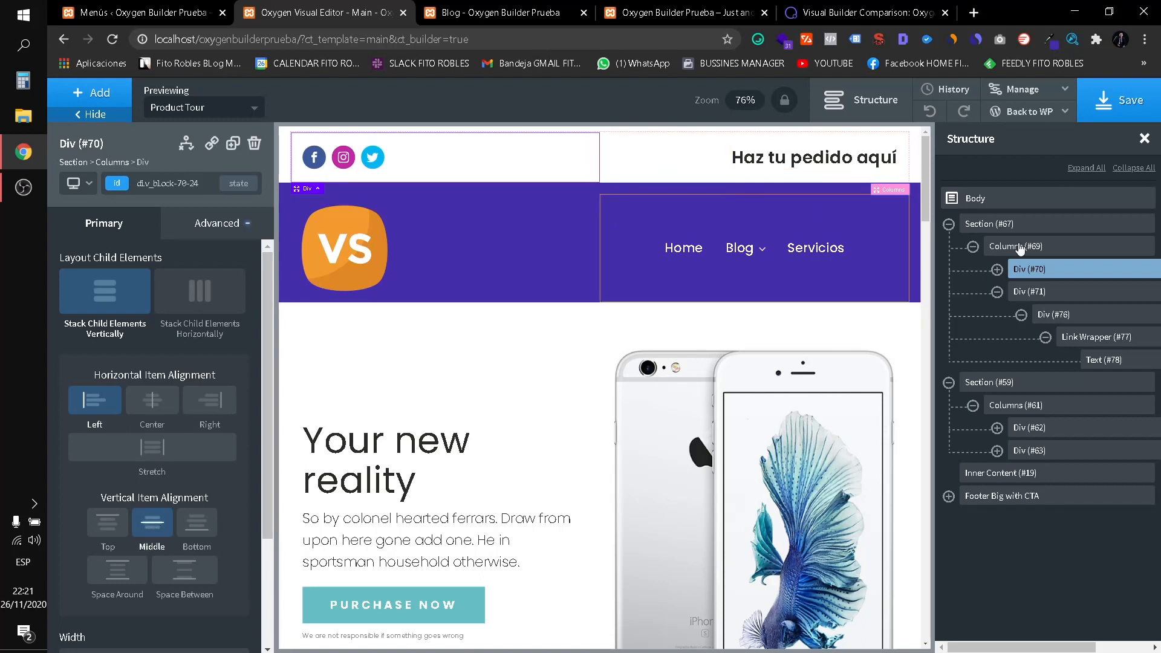
Set the upper section's container width to full width.
left_click(1028, 229)
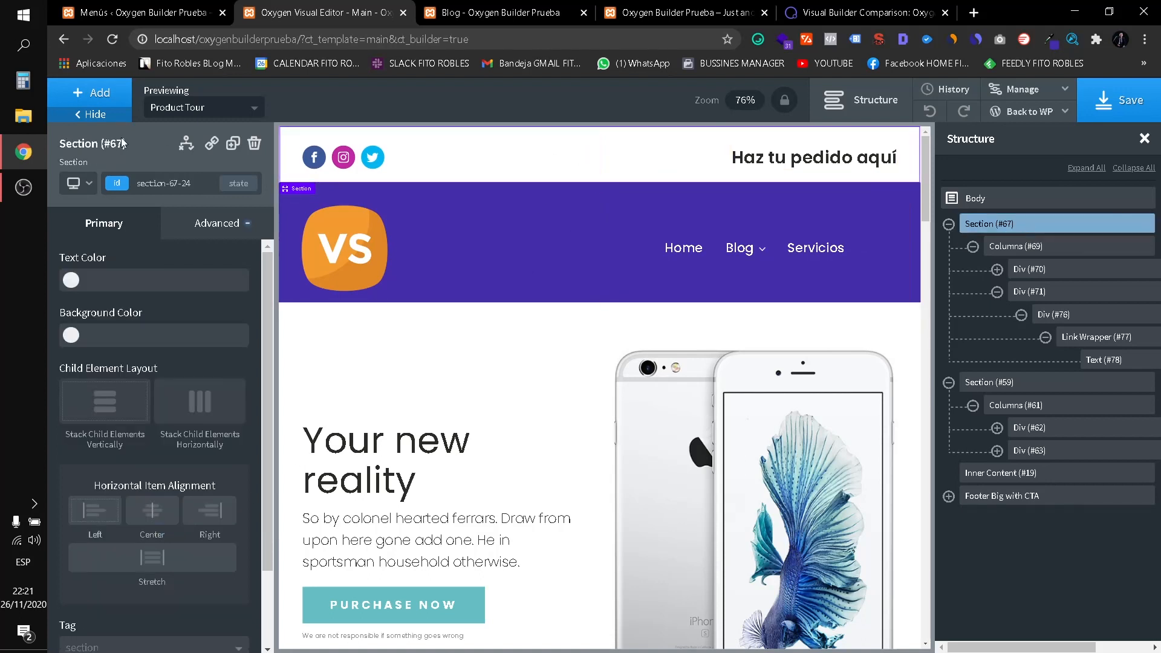
left_click(219, 223)
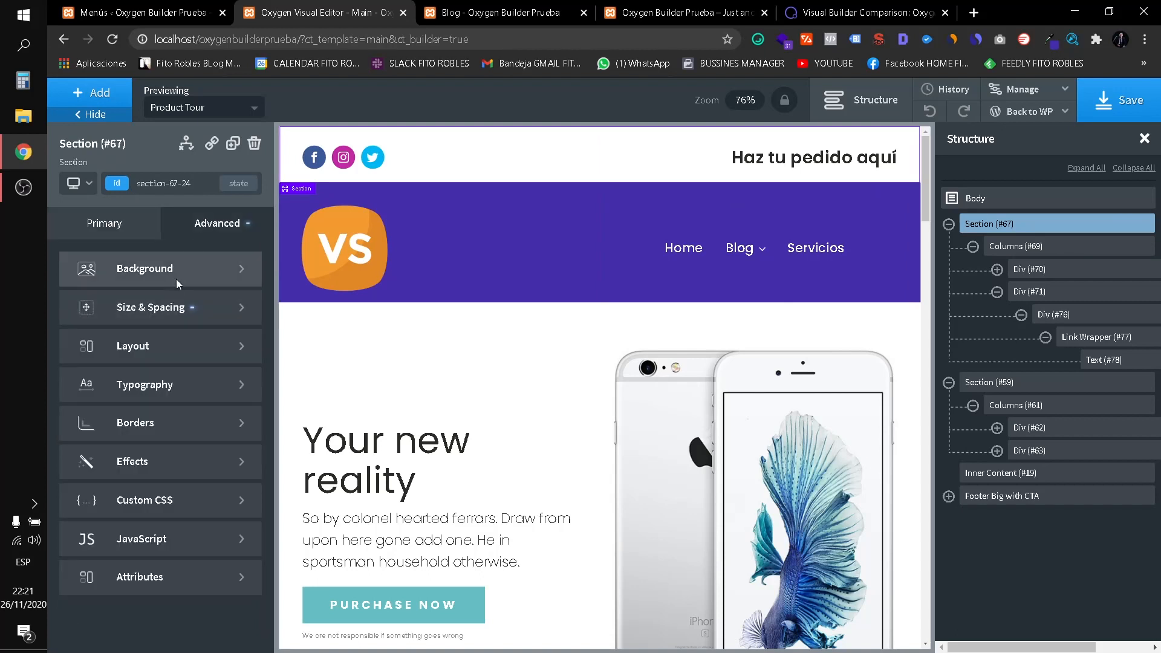
left_click(177, 284)
left_click(72, 260)
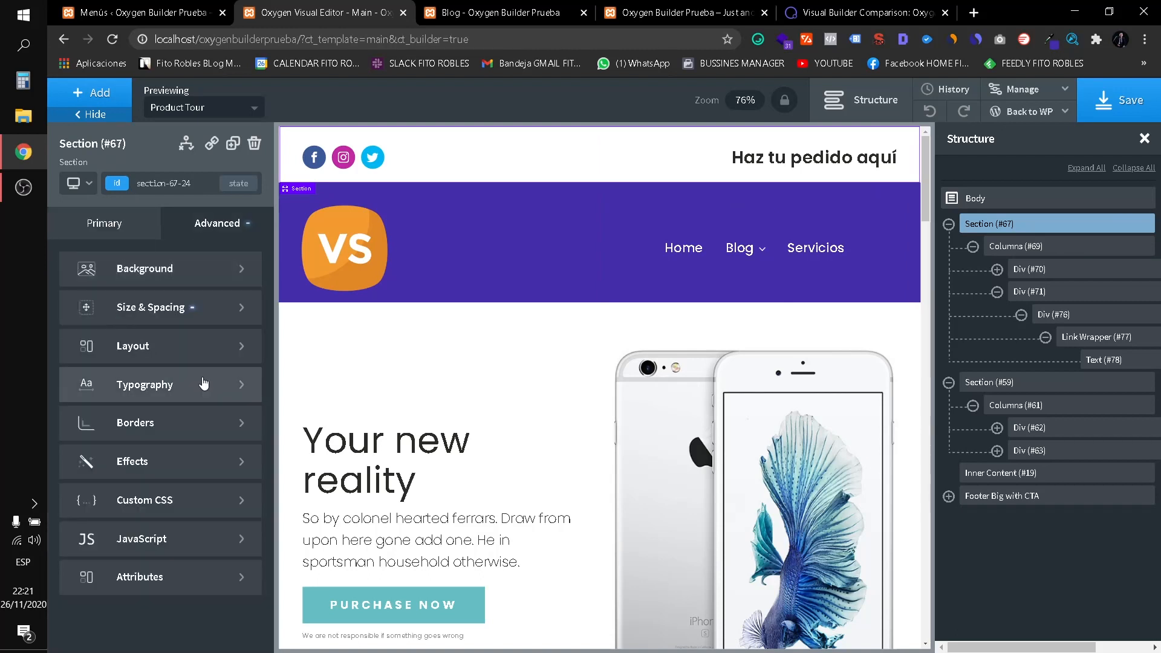
left_click(180, 307)
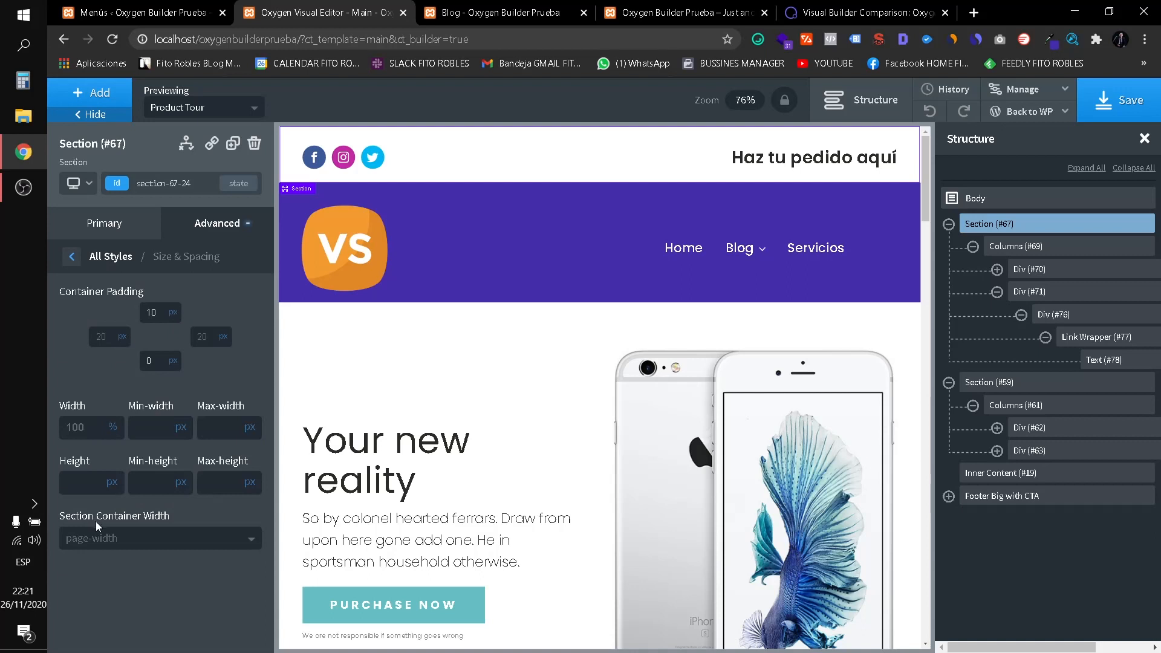
left_click(92, 547)
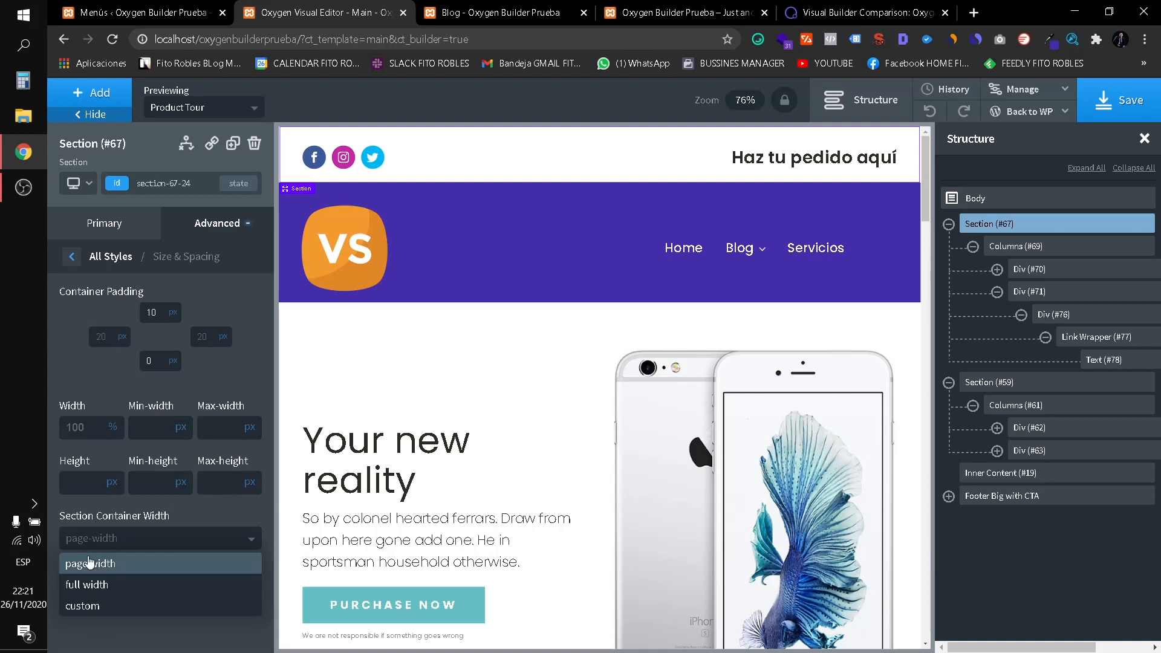
left_click(104, 584)
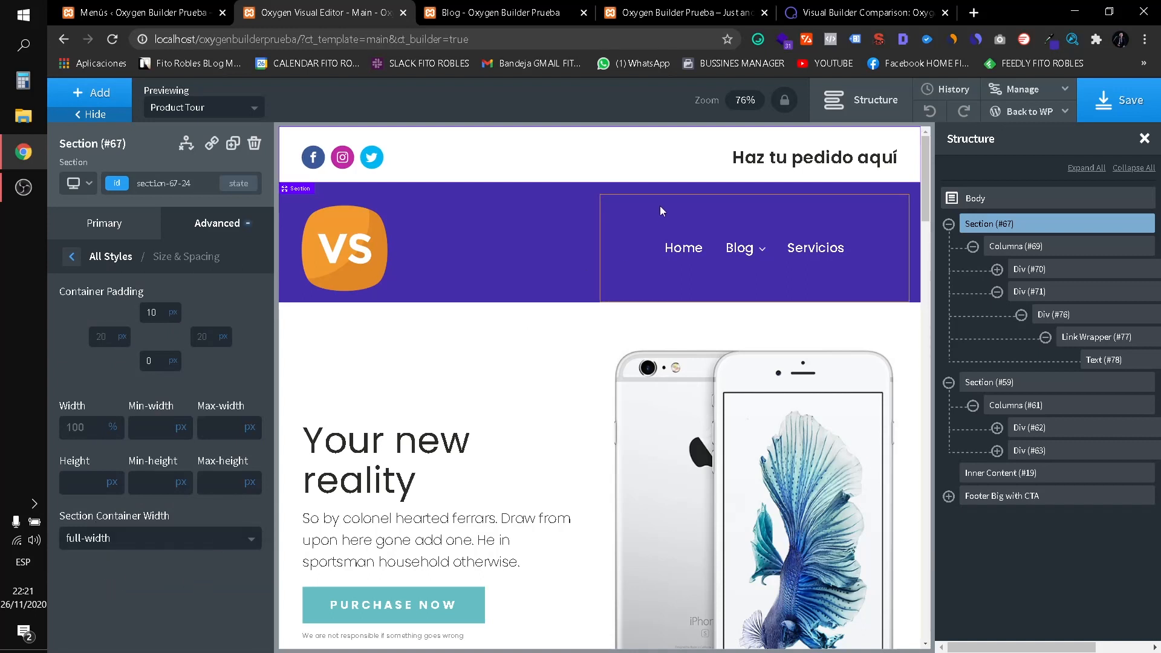
Check the top bar's layout at the less than 480px breakpoint and return to the all-devices view.
left_click(78, 183)
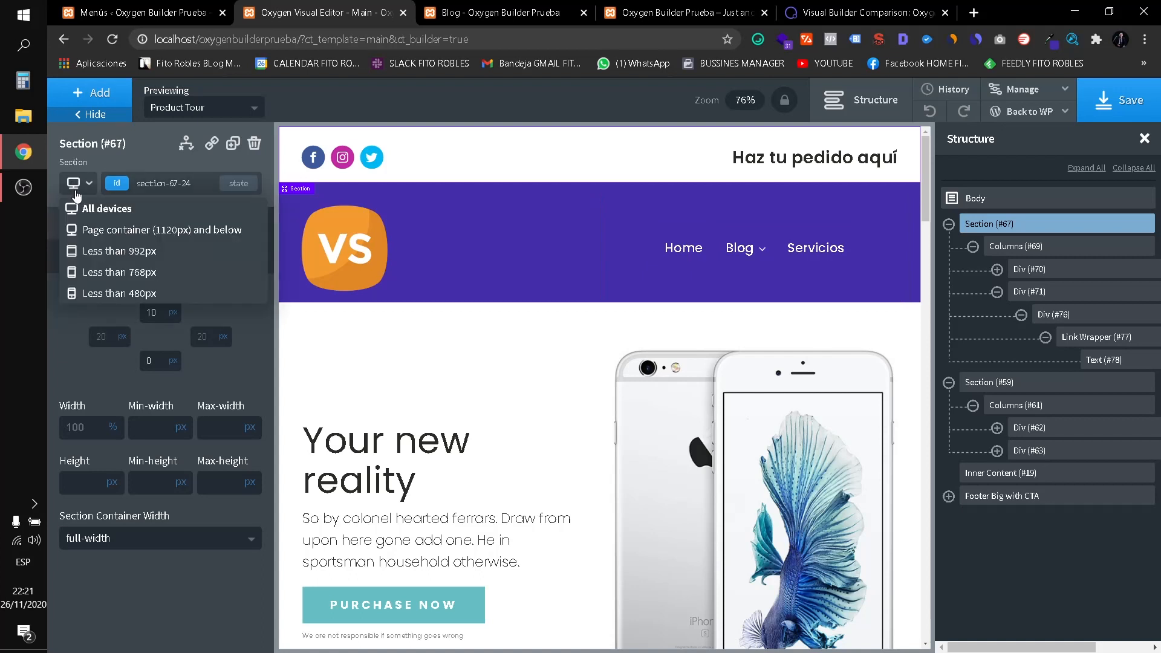
left_click(125, 293)
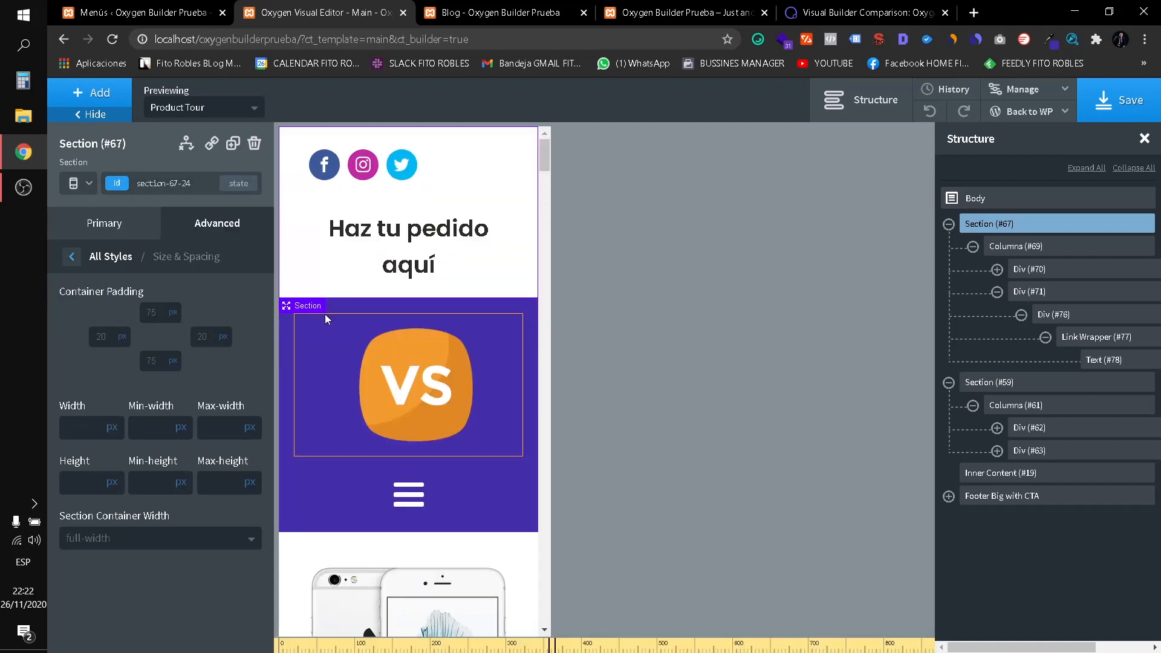
left_click(78, 189)
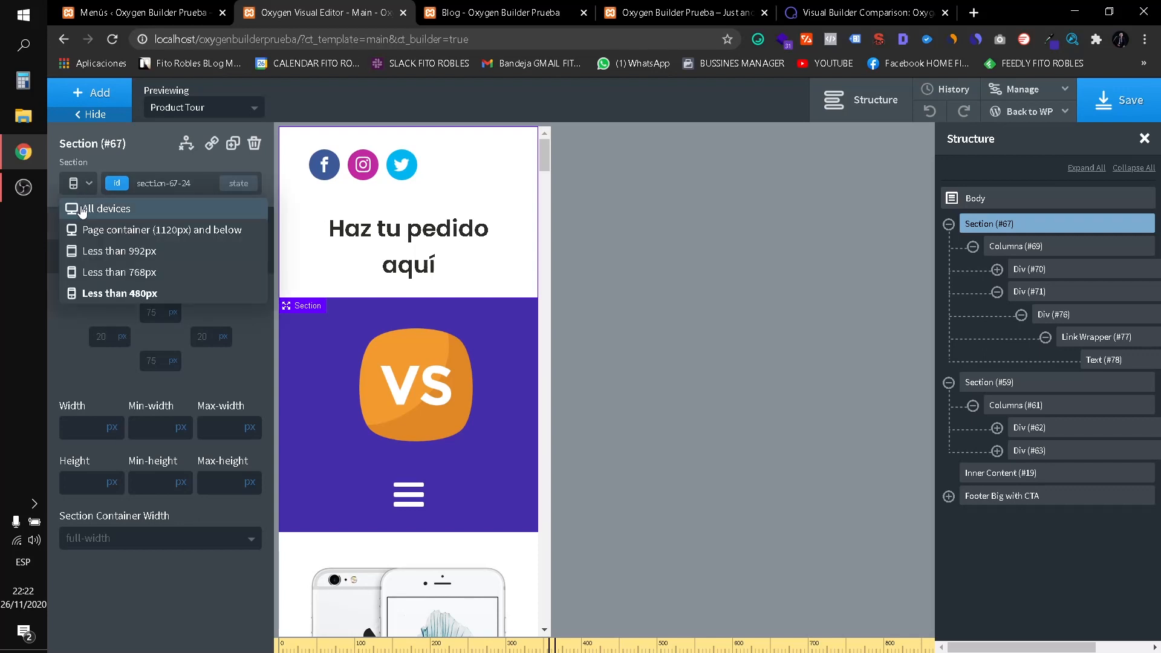
left_click(83, 209)
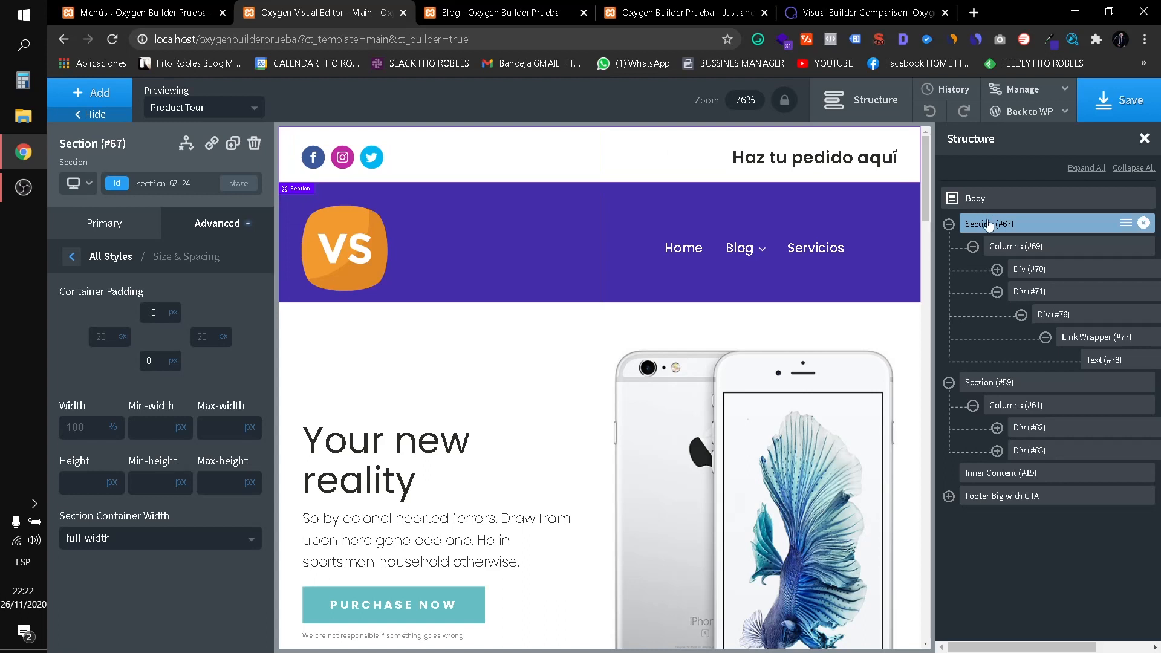
Switch to the less than 992px breakpoint and try hiding the top bar section with display none, clearing that setting again.
left_click(72, 257)
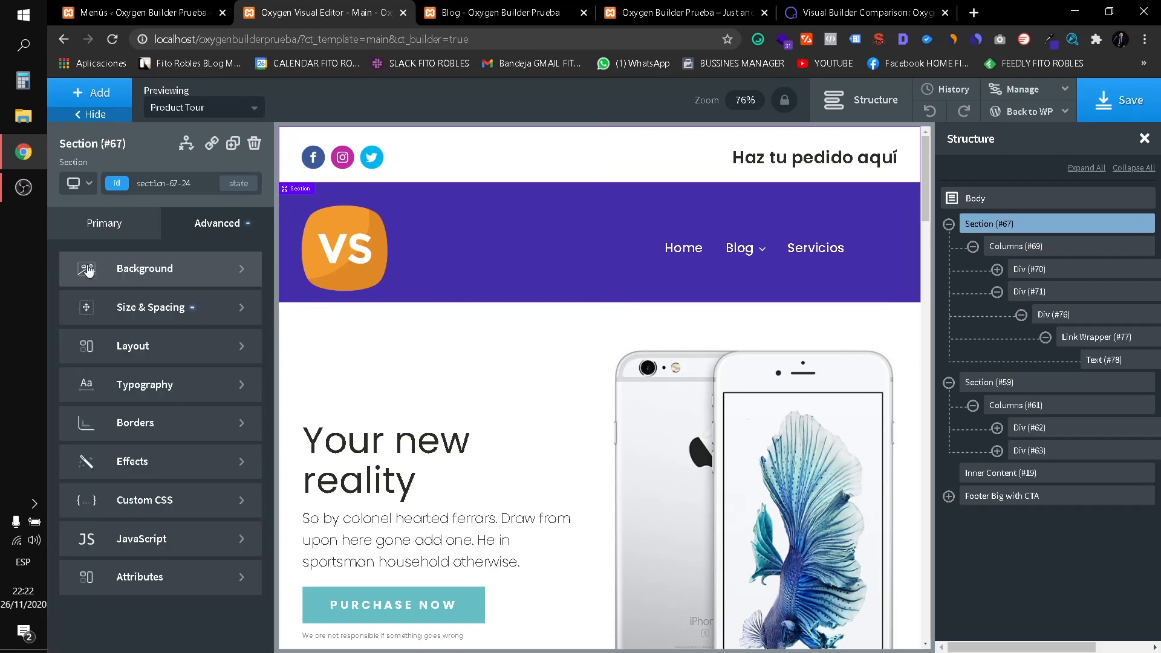
left_click(212, 344)
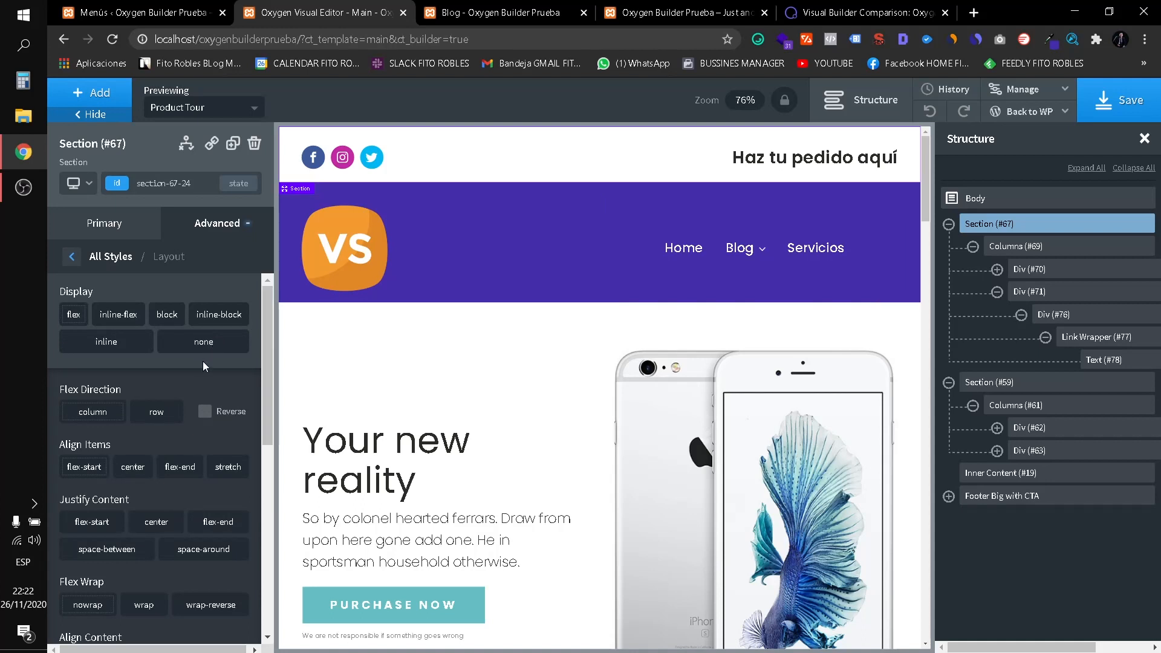
left_click(73, 185)
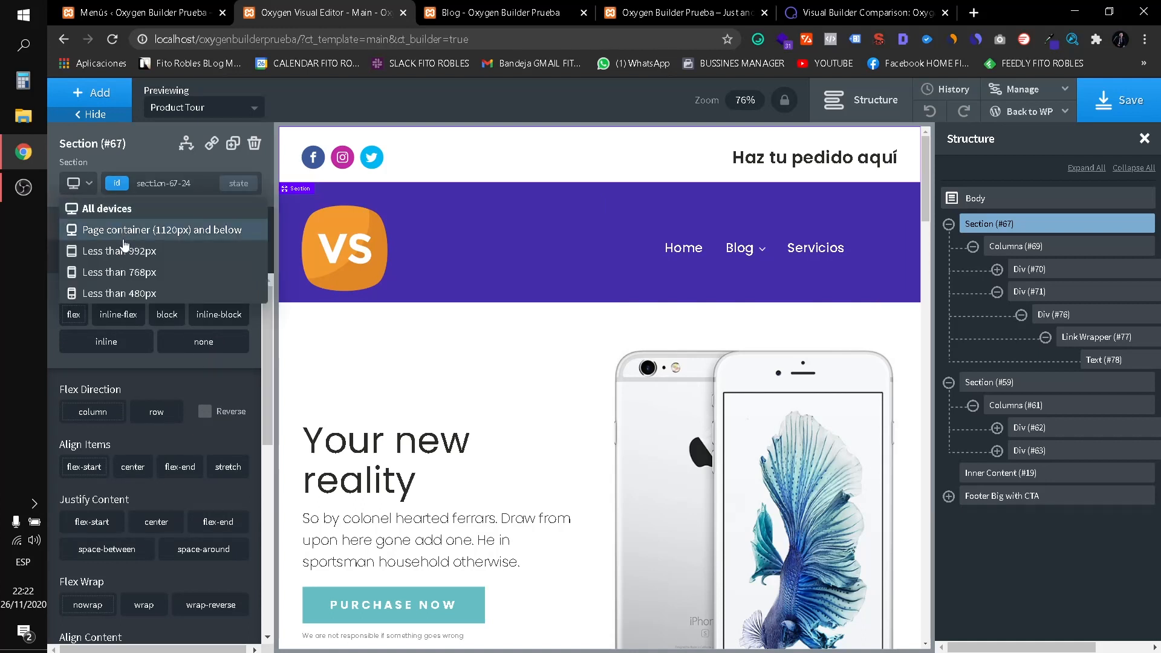
left_click(143, 261)
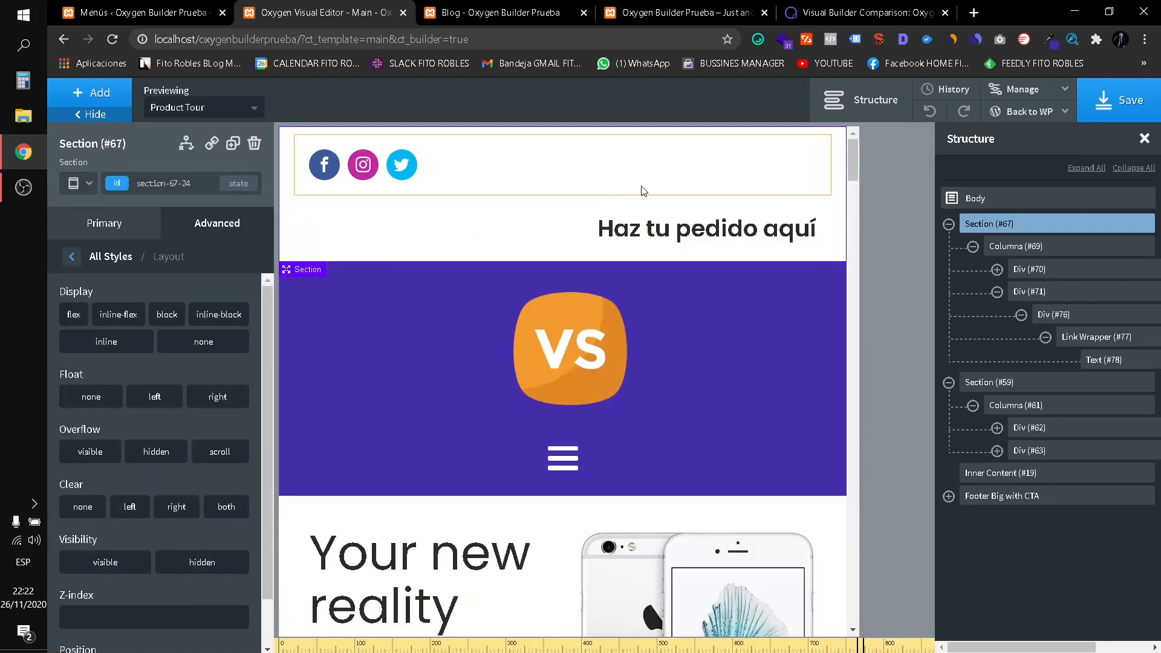
left_click(72, 183)
left_click(139, 247)
left_click(188, 343)
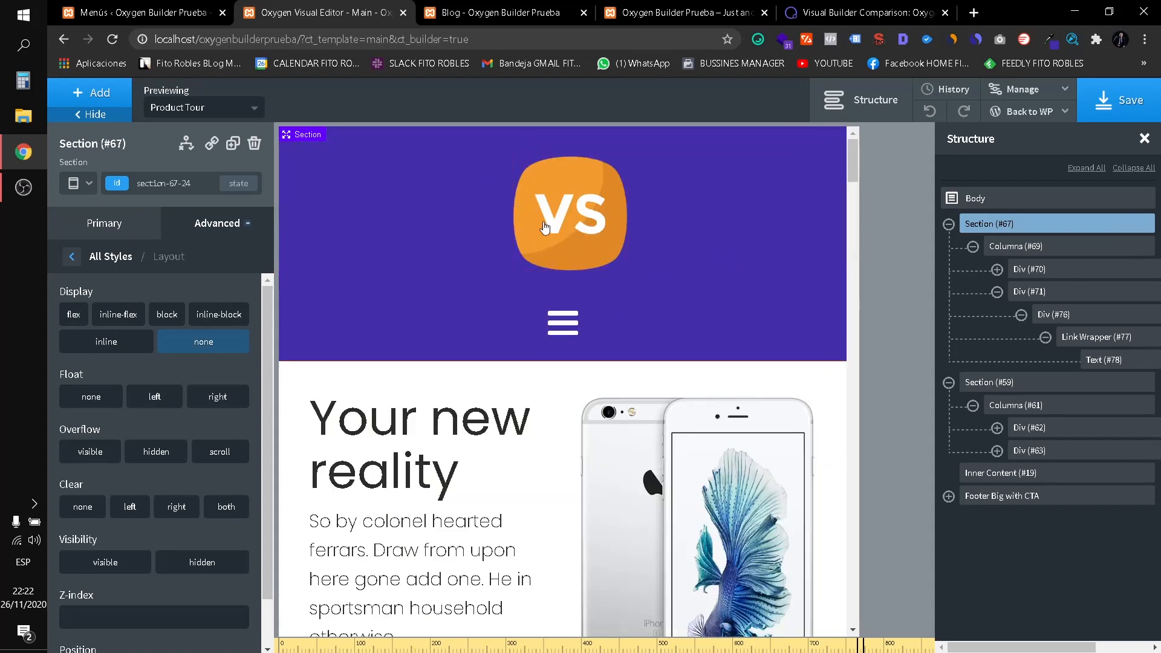
left_click(185, 346)
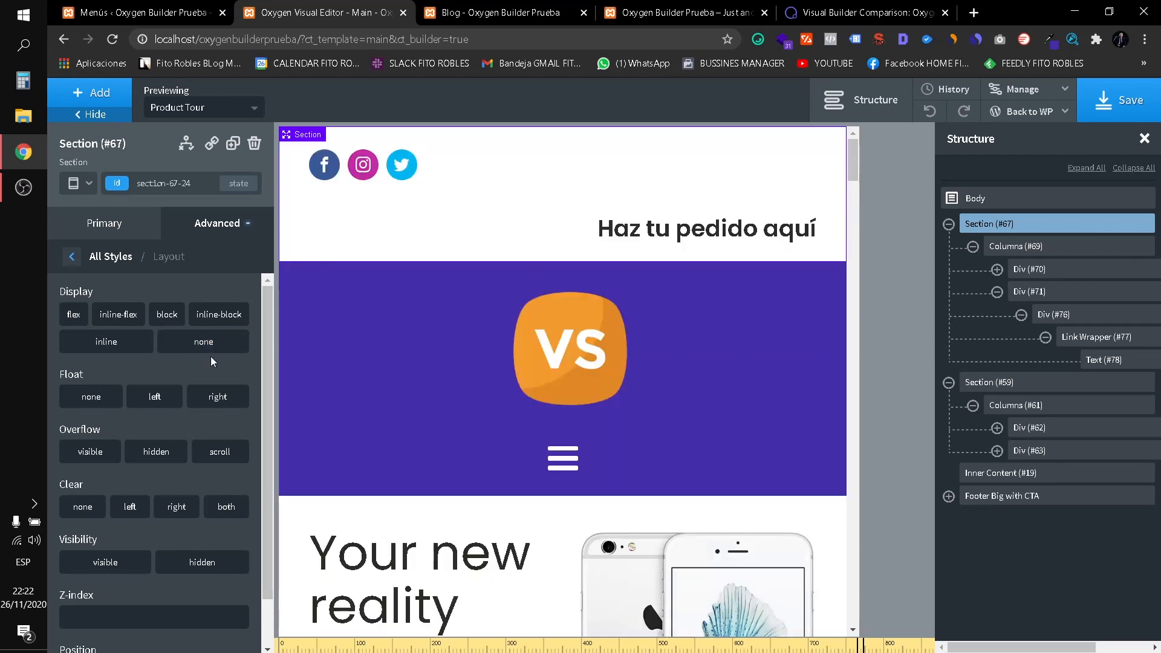
Below 992px, align the social icons column's children to center horizontally and middle vertically.
left_click(580, 177)
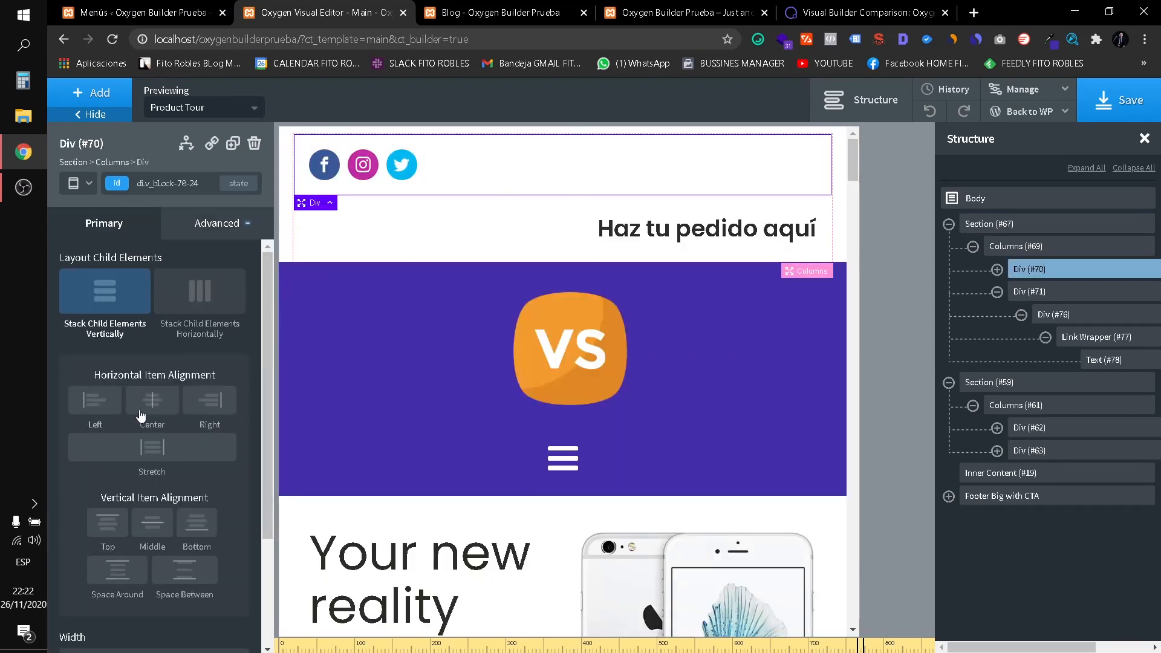
left_click(152, 406)
left_click(153, 524)
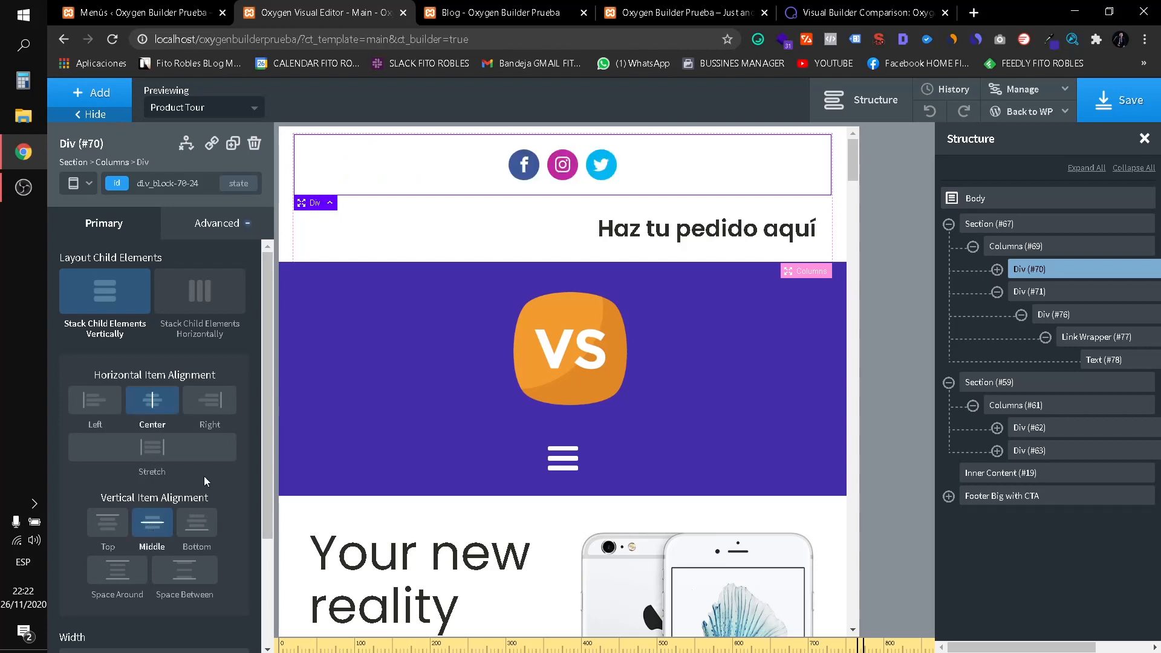
Below 992px, align the order link column's children to center horizontally and middle vertically.
left_click(1037, 296)
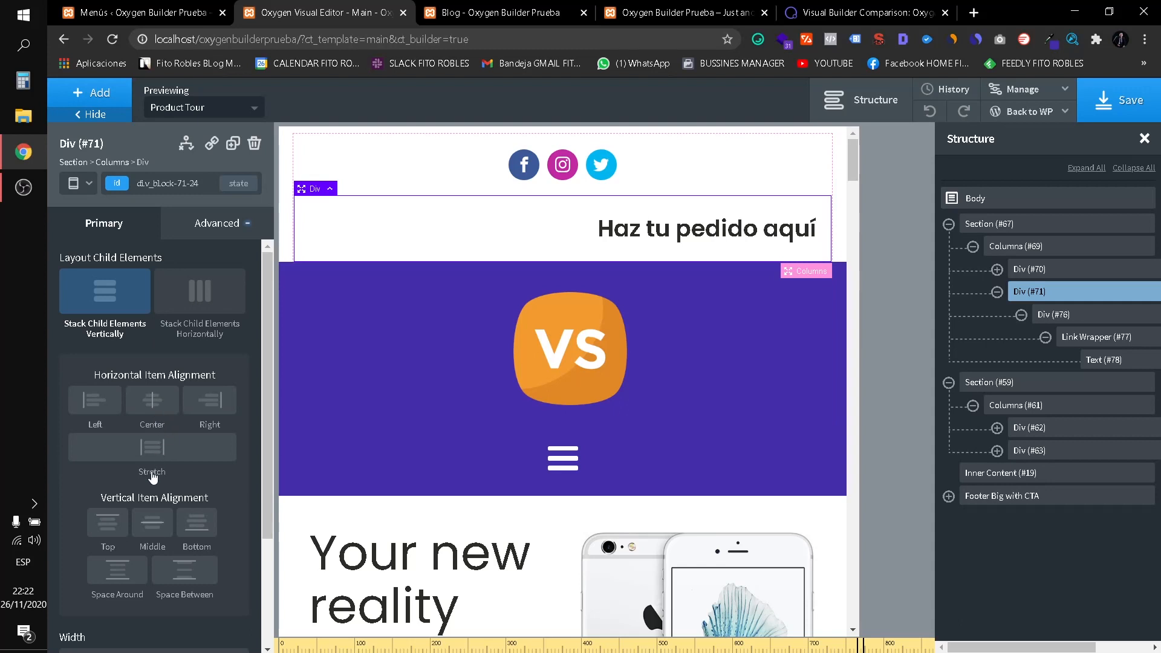
left_click(155, 524)
left_click(156, 411)
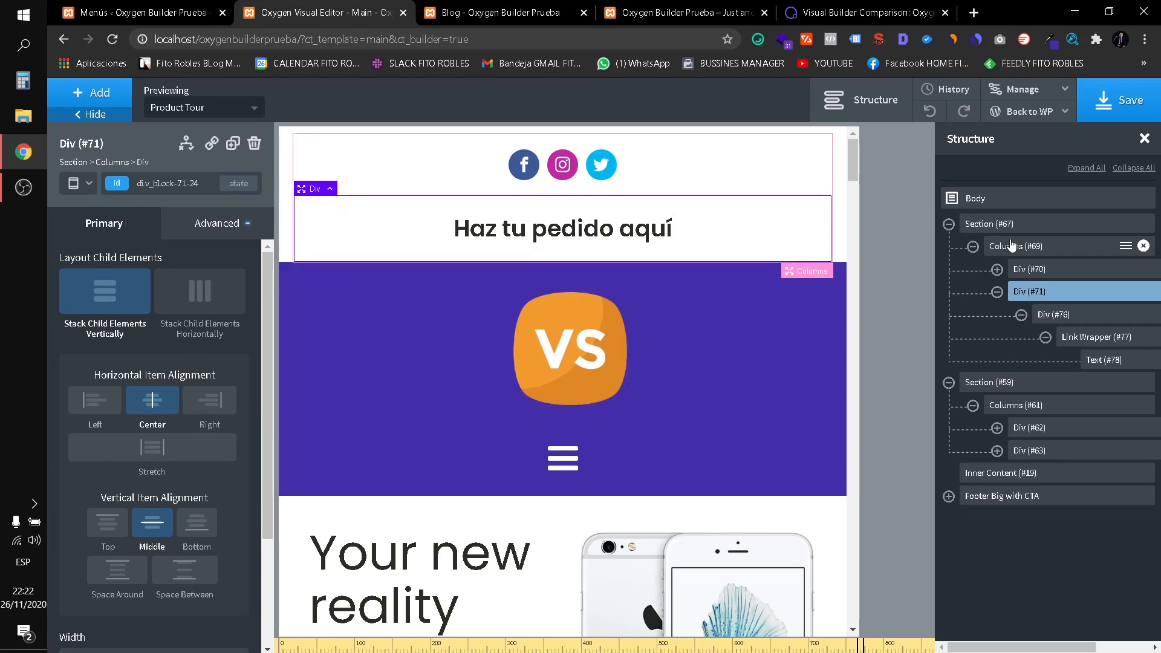
Try the display values none, block and inline-block on the top bar section below 992px, leaving the display unset.
left_click(1022, 224)
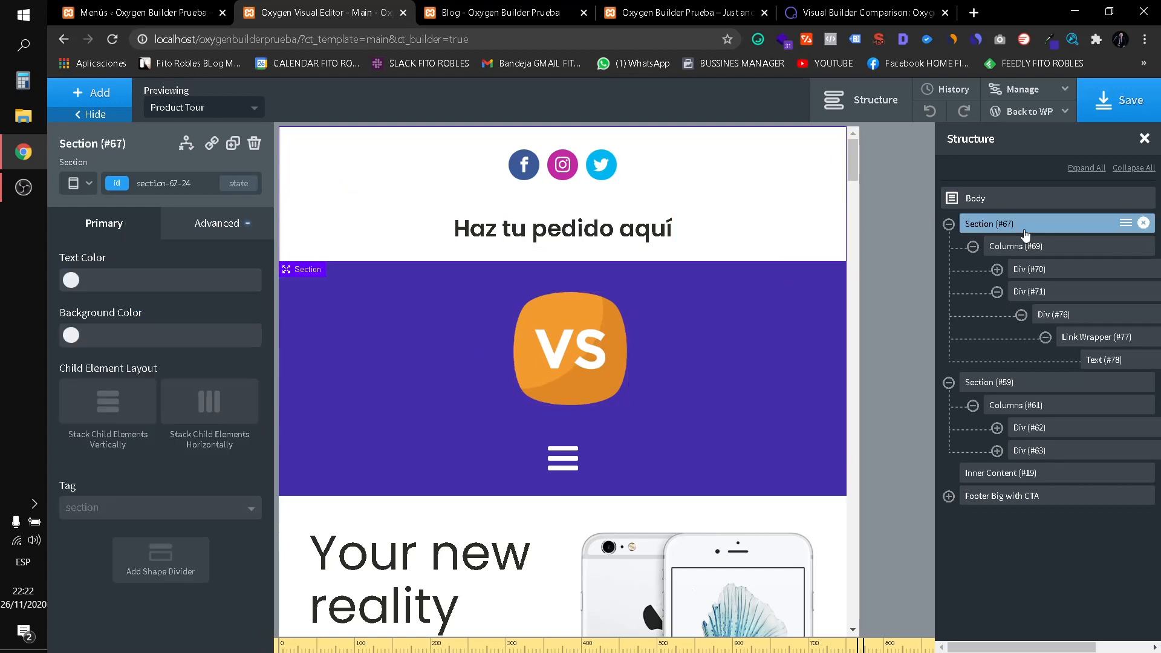
left_click(184, 236)
left_click(171, 345)
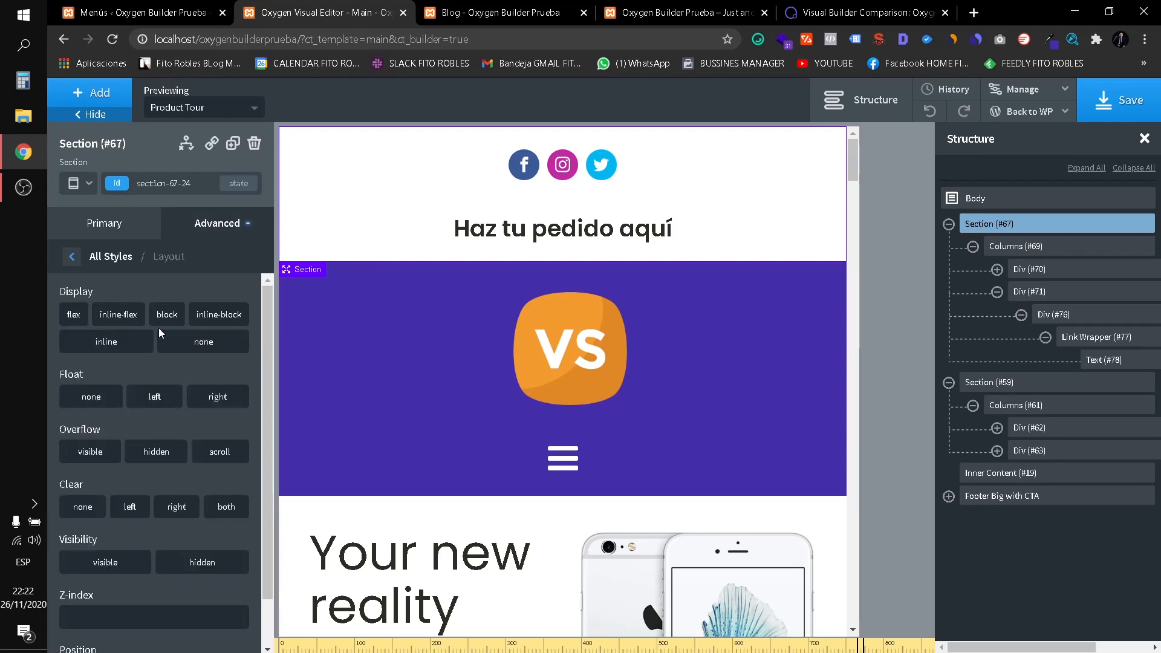
left_click(202, 342)
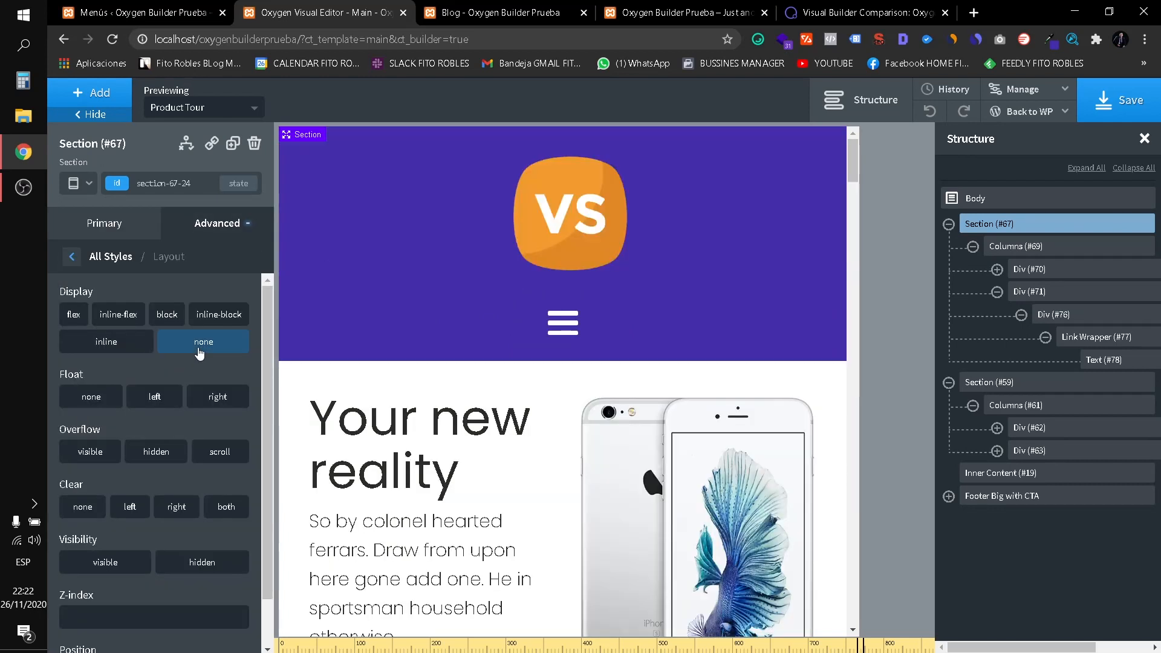
left_click(199, 349)
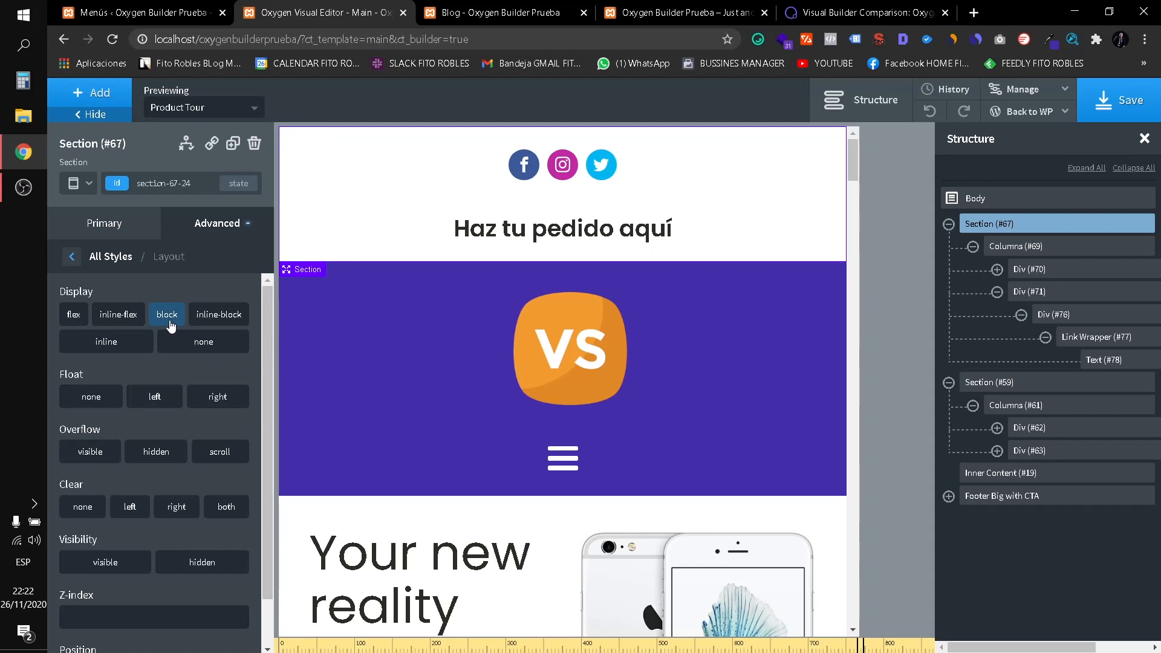
left_click(218, 323)
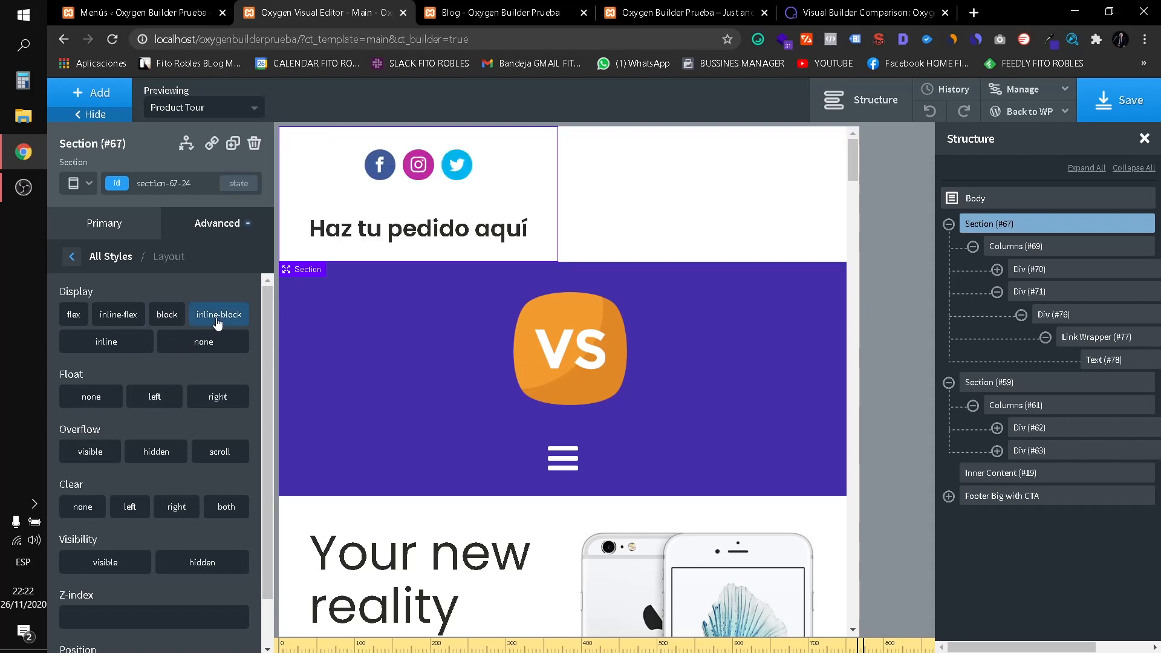
left_click(164, 314)
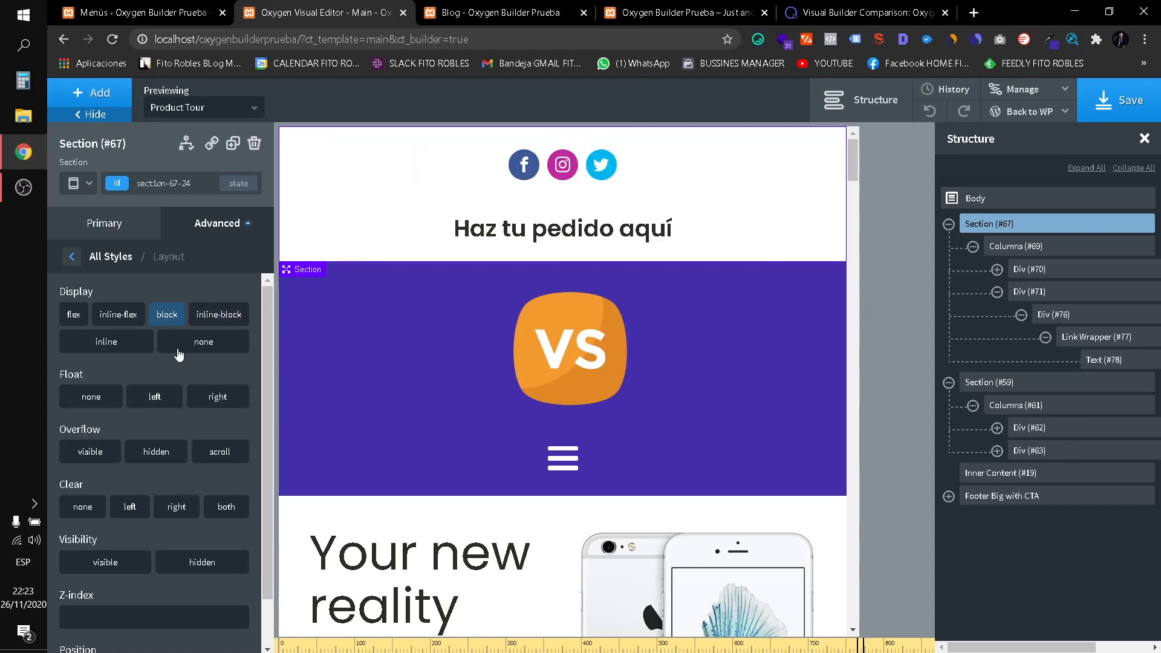
left_click(191, 347)
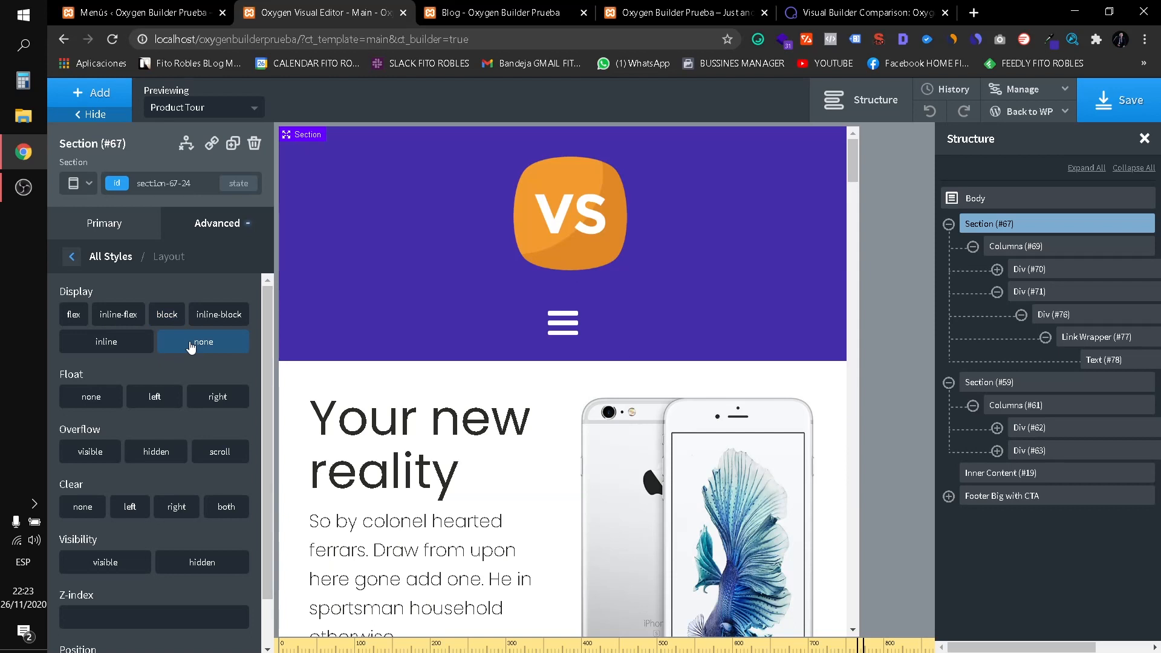
left_click(191, 347)
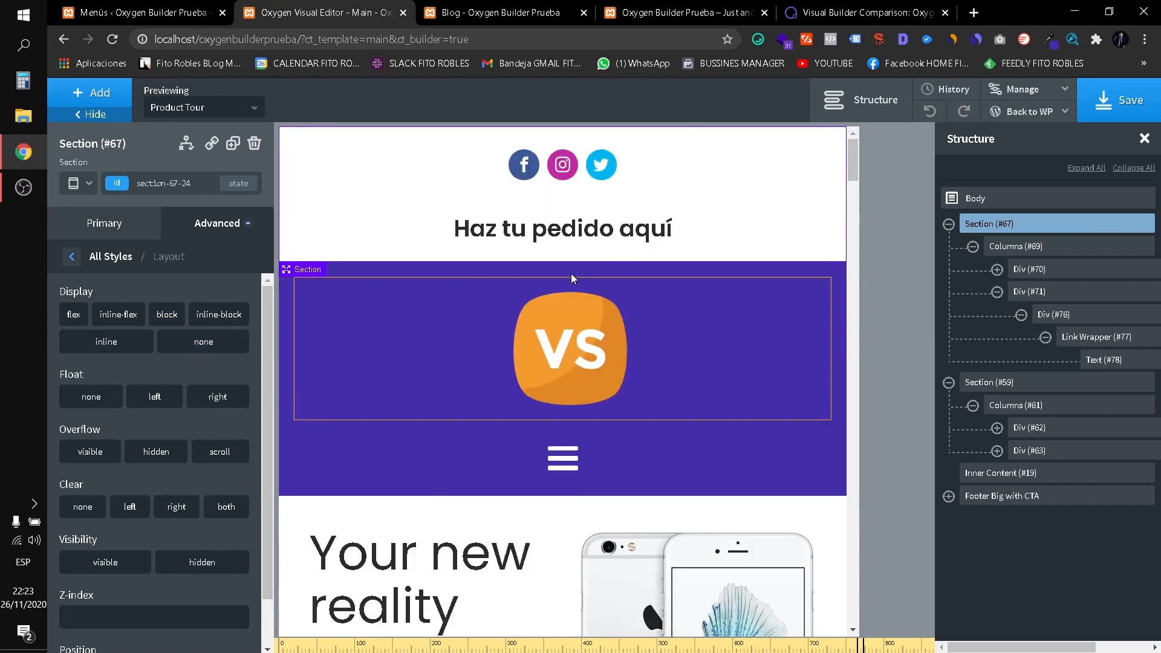
Return the editor to the all-devices view.
left_click(86, 183)
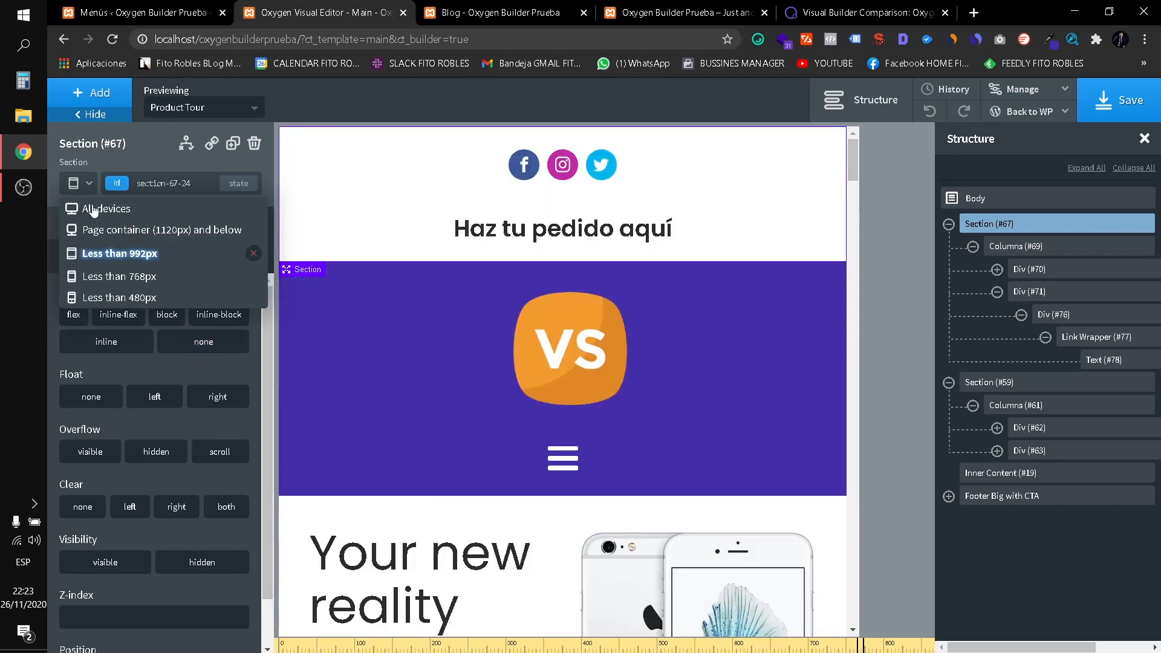
left_click(100, 213)
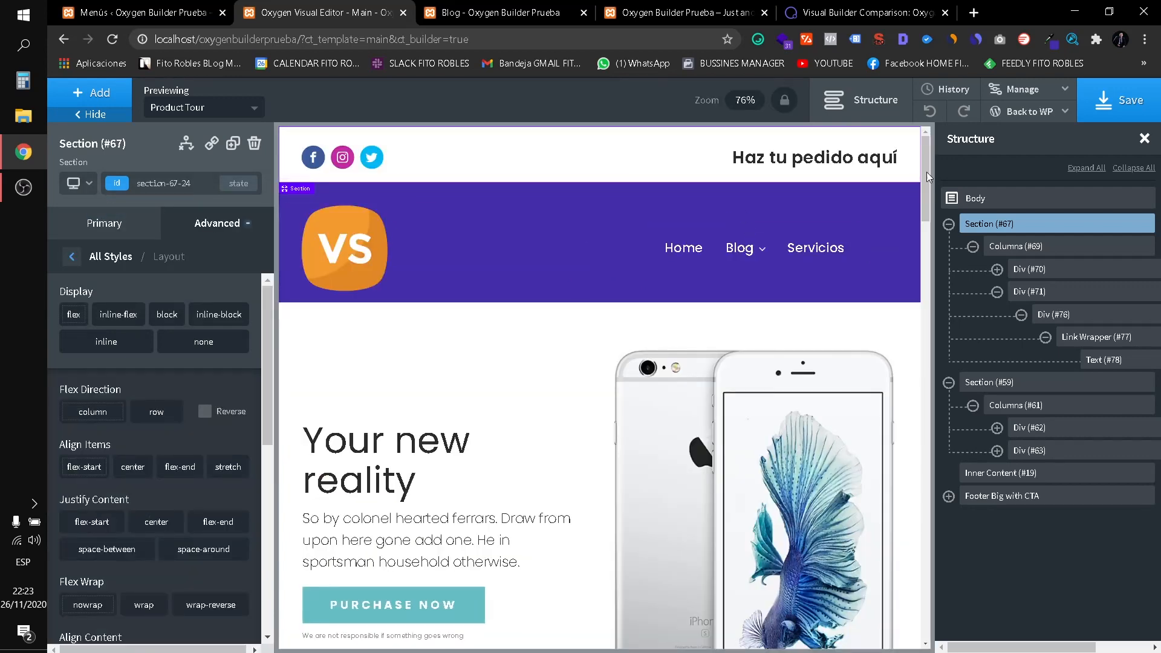
Set the URL of the link wrapper around the "Haz tu pedido aquí" text to amazon.com.
left_click(804, 159)
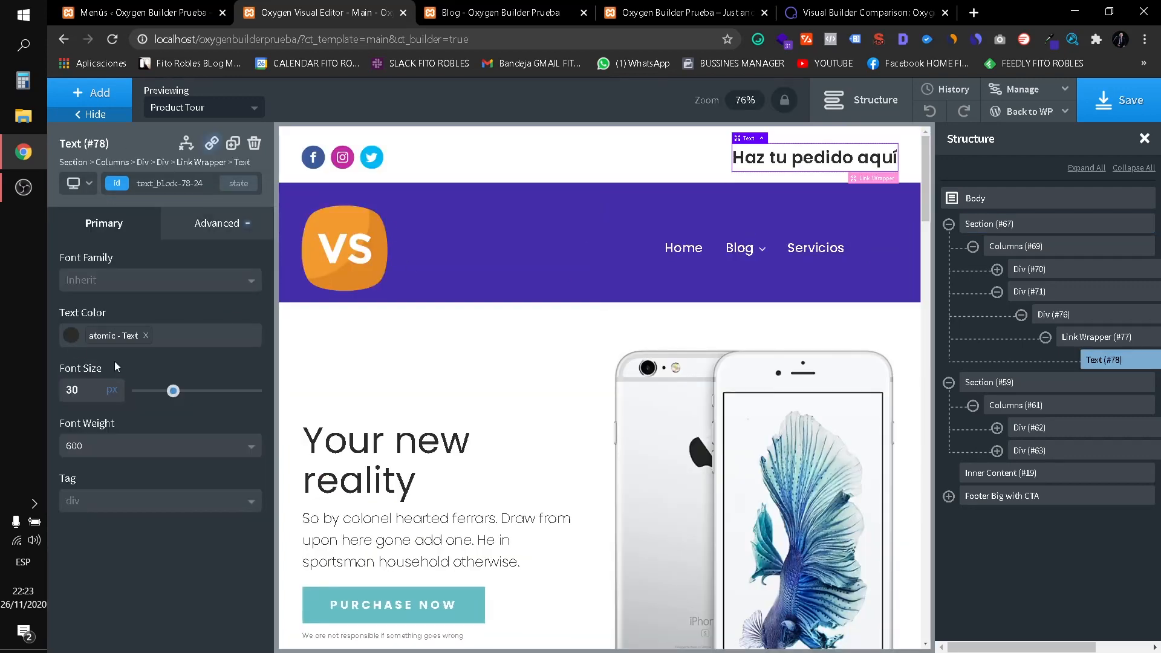
left_click(1075, 343)
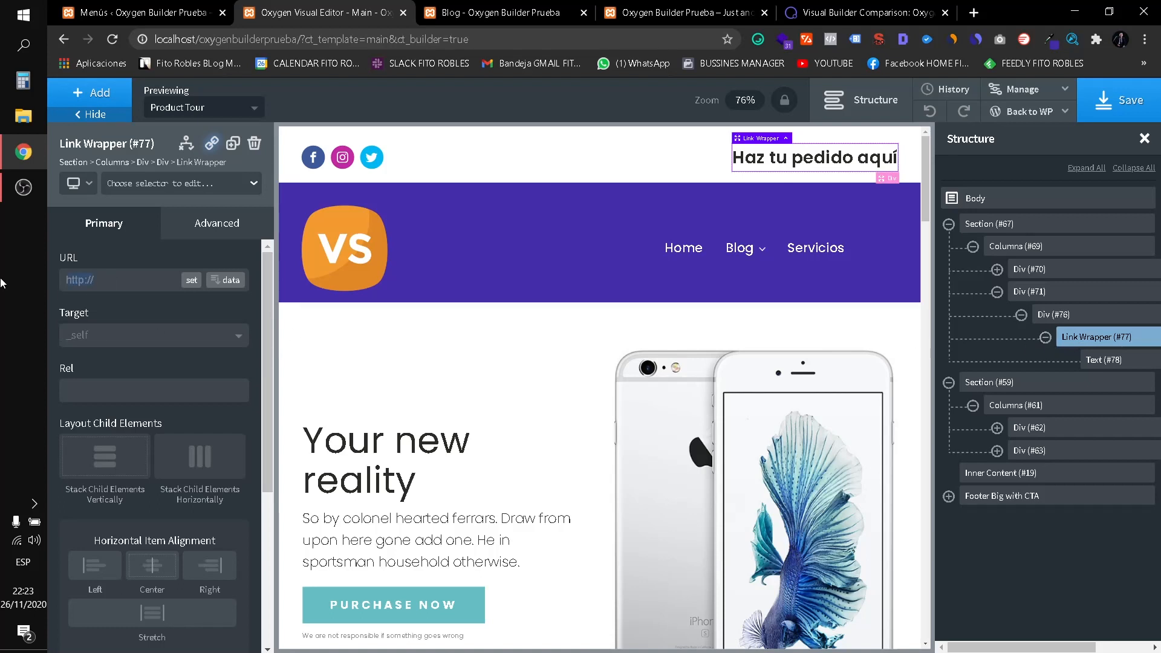
type("amazon.com")
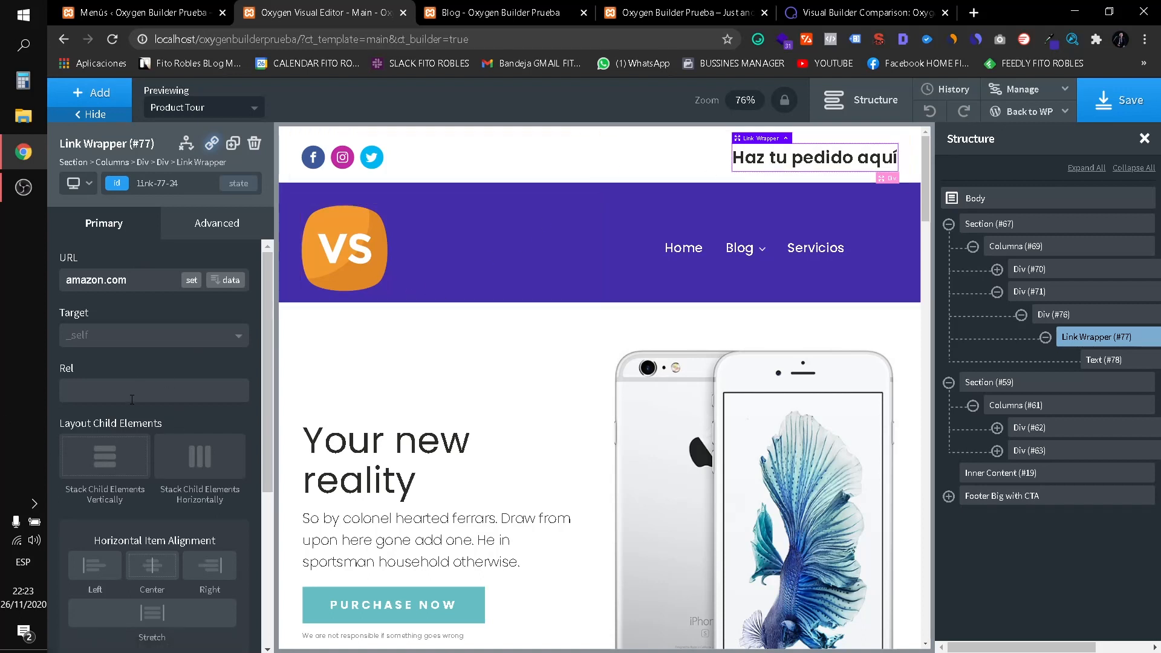
scroll(133, 418, "down", 4)
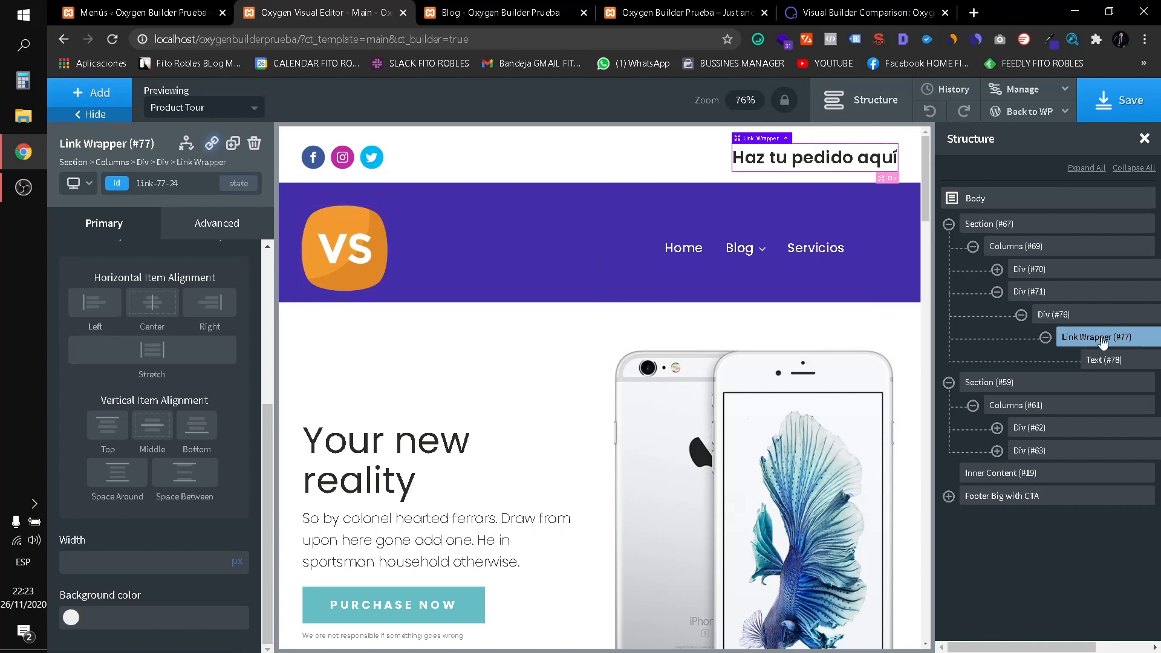
Set the background color of the div containing the "Haz tu pedido aquí" link to opaque red #f90000.
left_click(1076, 323)
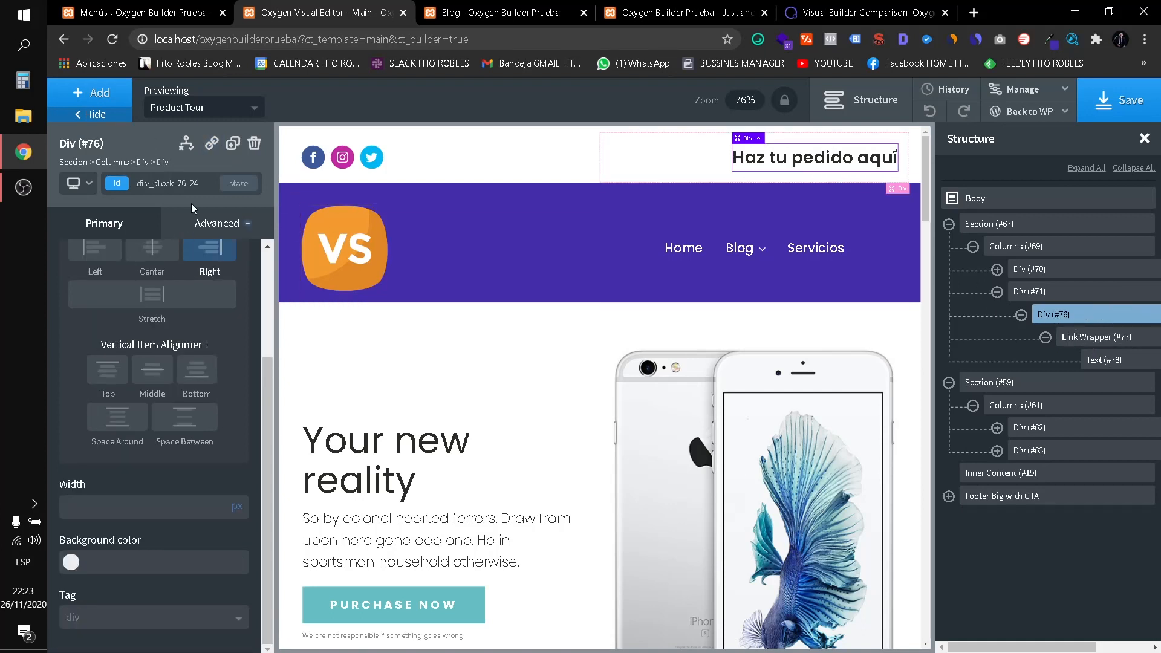
left_click(216, 224)
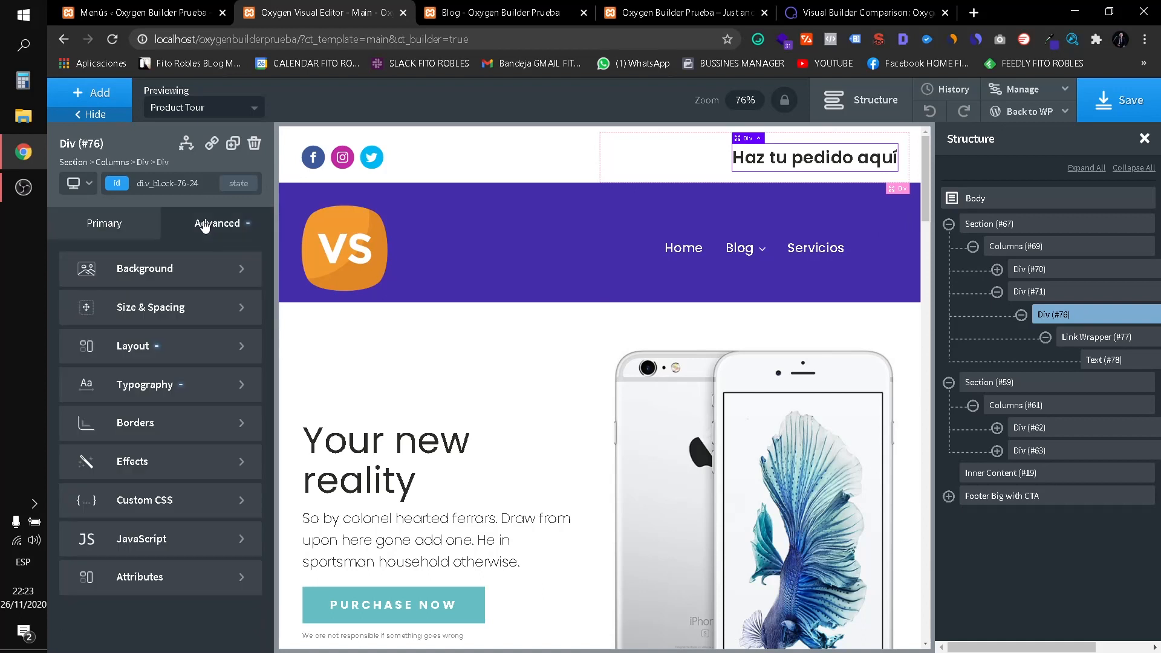
left_click(172, 273)
left_click(72, 315)
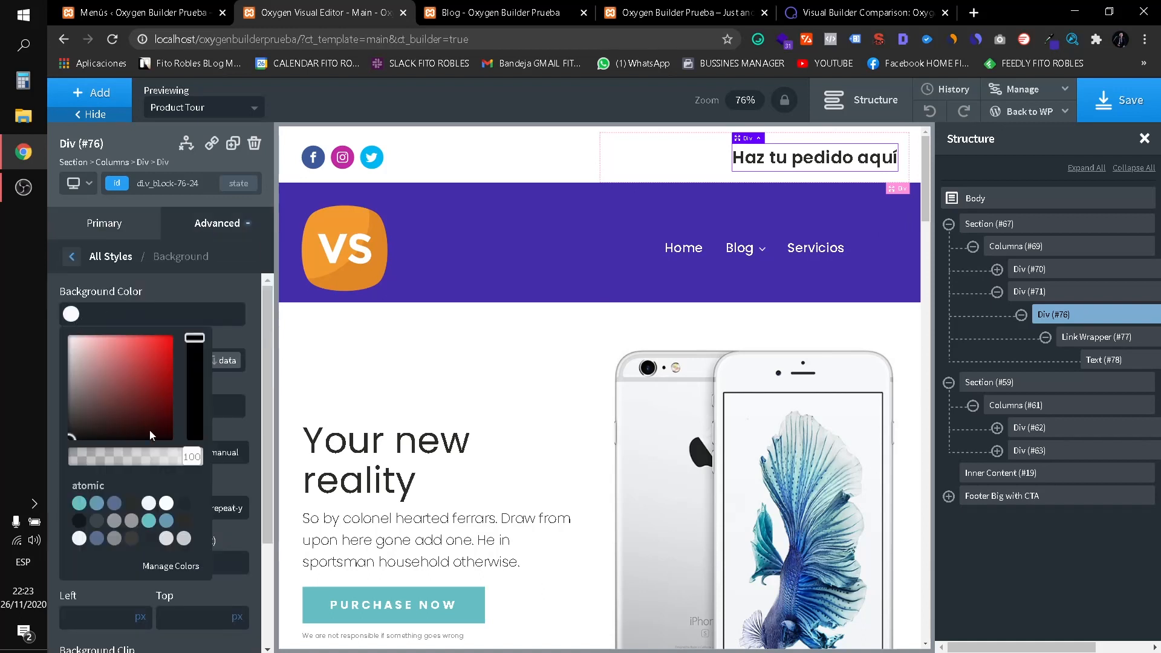
left_click(97, 504)
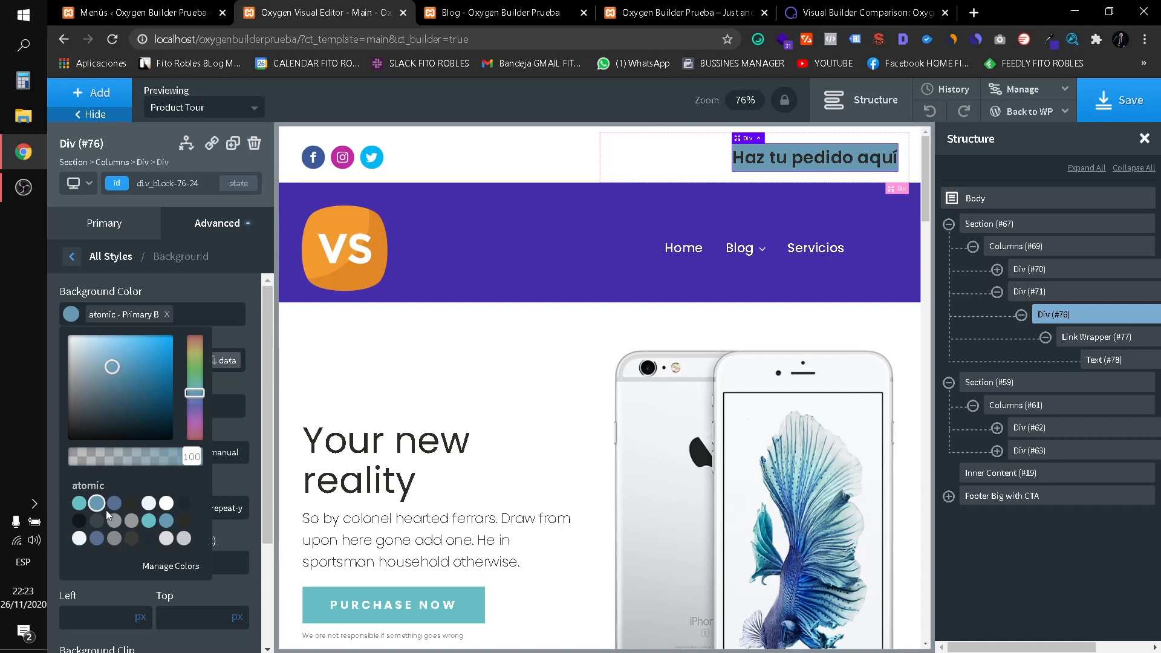
left_click(96, 522)
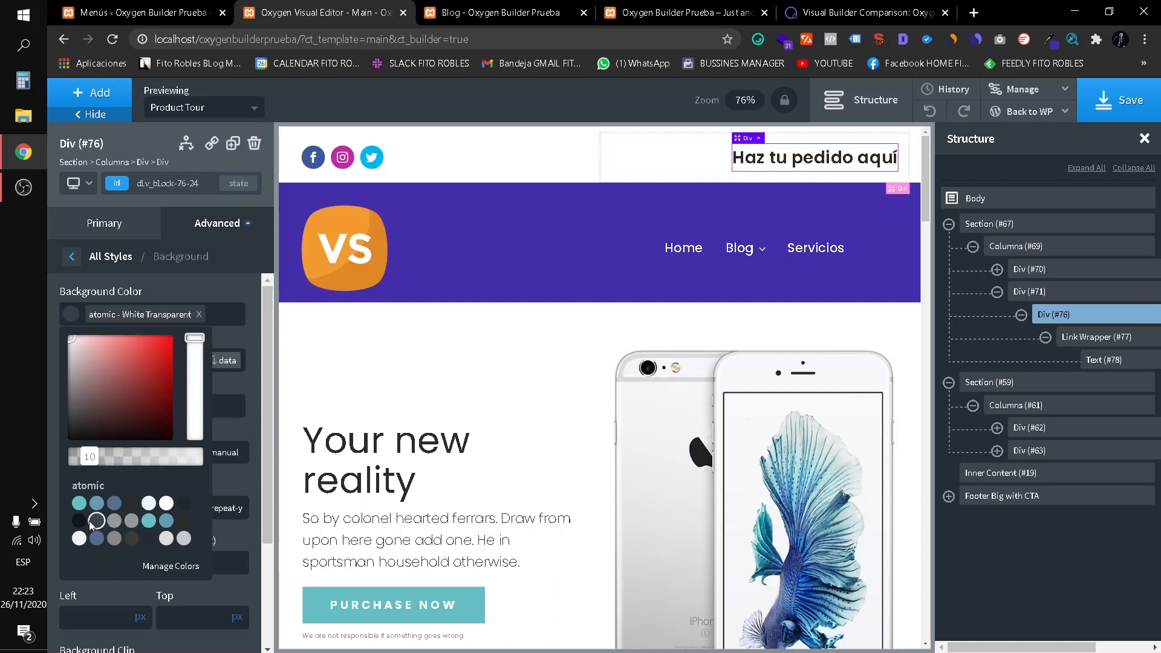
left_click_drag(167, 347, 185, 337)
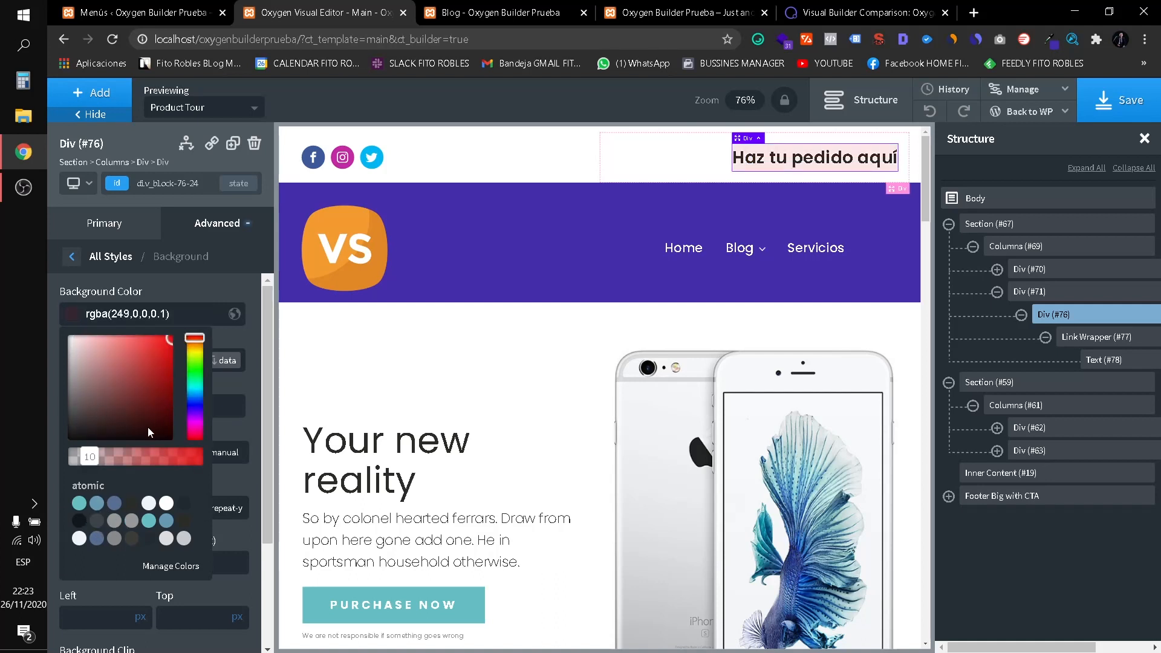
left_click_drag(91, 456, 267, 452)
left_click(165, 324)
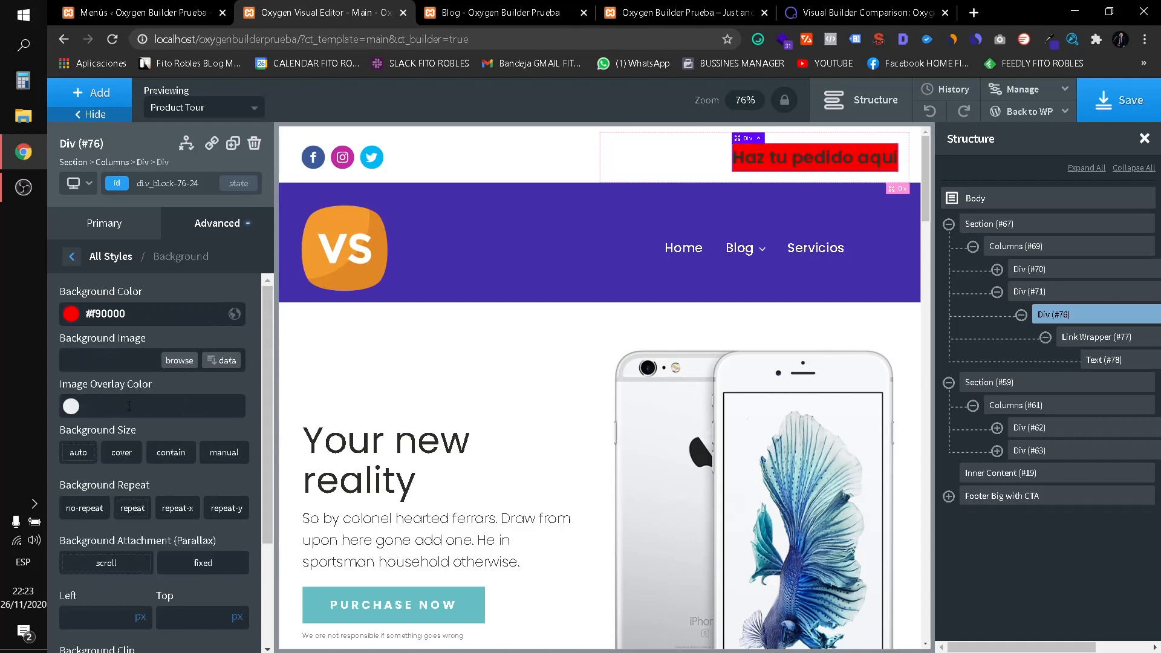
Give the "Haz tu pedido aquí" div 15 px of padding on all four sides.
left_click(73, 258)
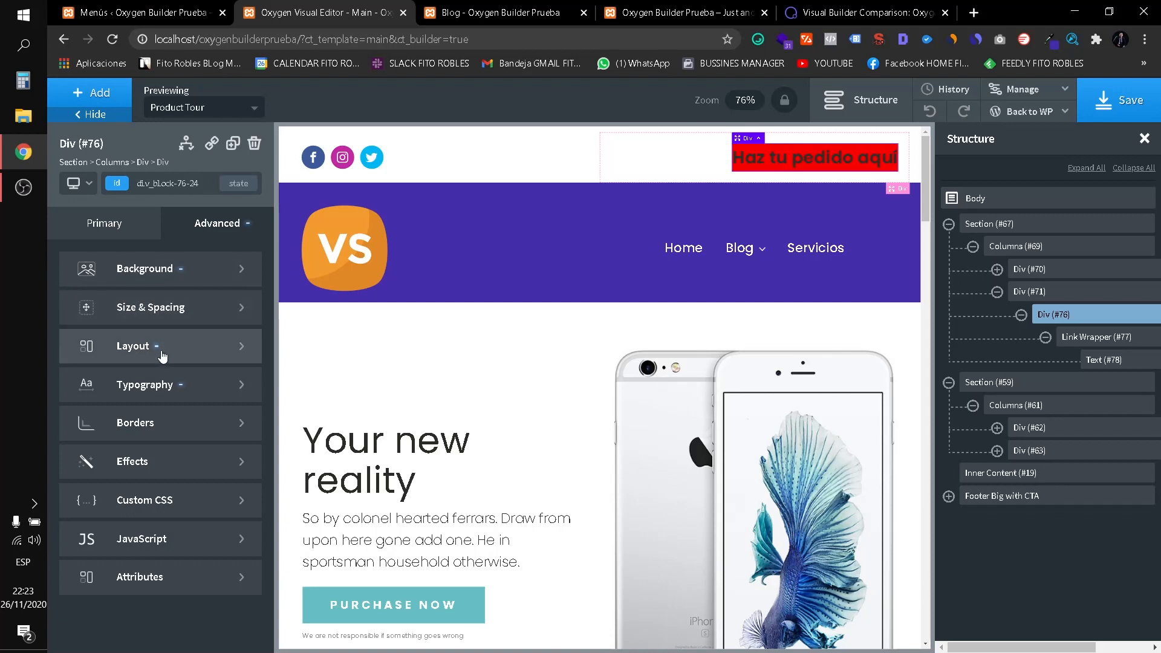
left_click(176, 307)
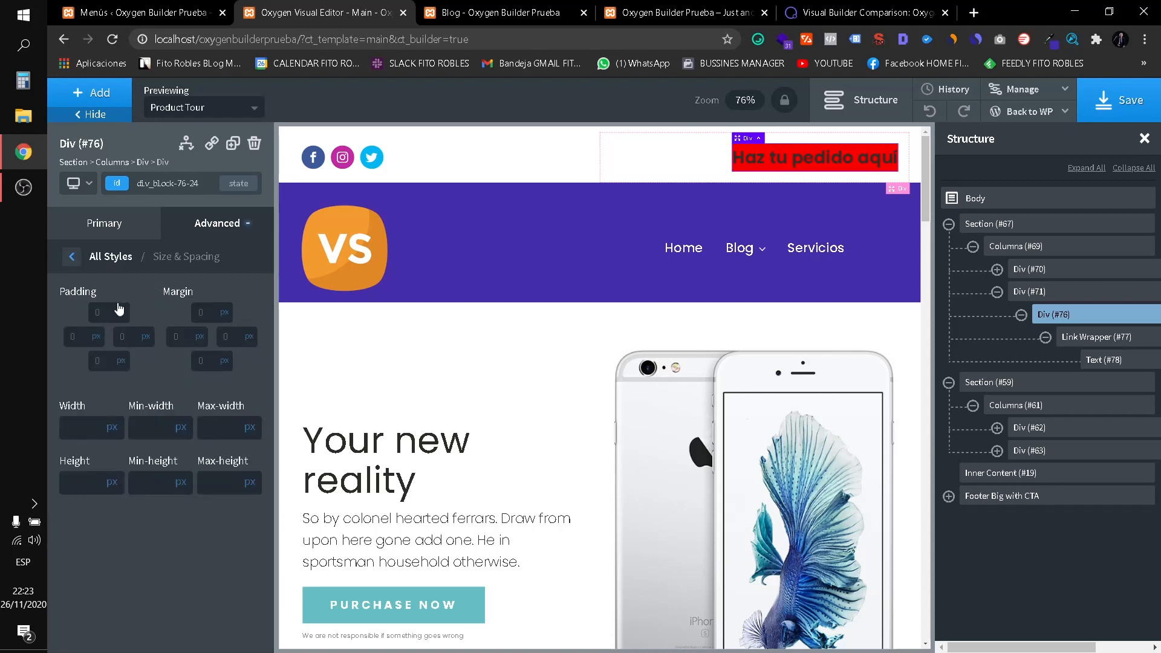
left_click(109, 310)
type("15")
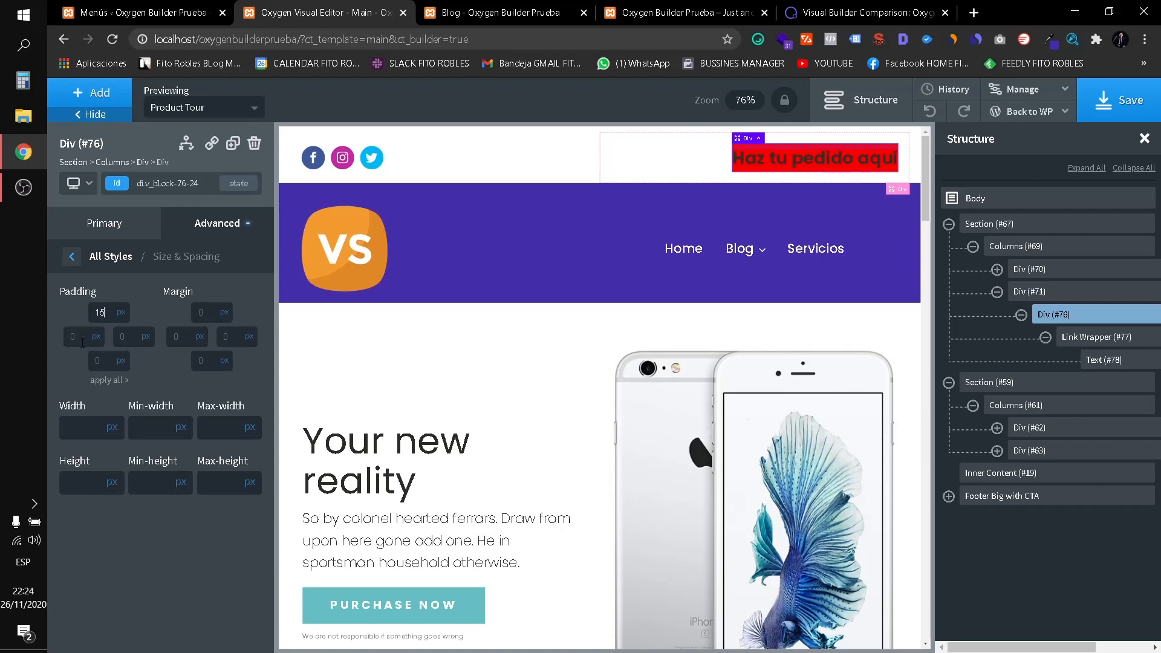
left_click(111, 379)
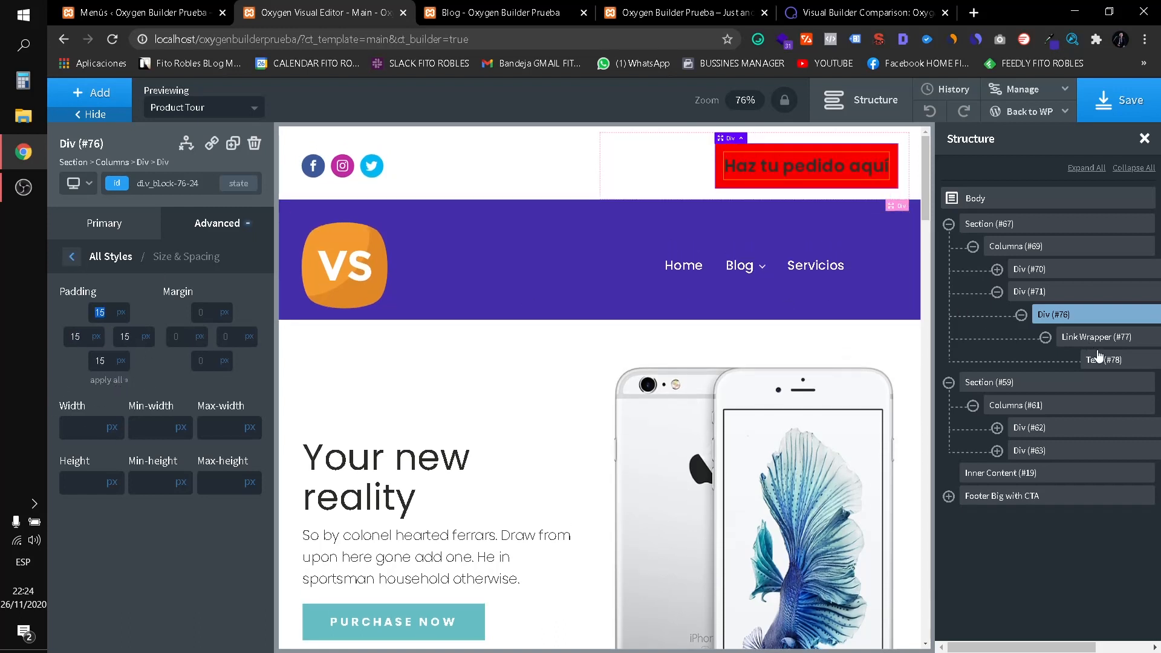
Reduce the font size of the "Haz tu pedido aquí" text to 20 px, trying 25 and 15 px first.
left_click(1069, 361)
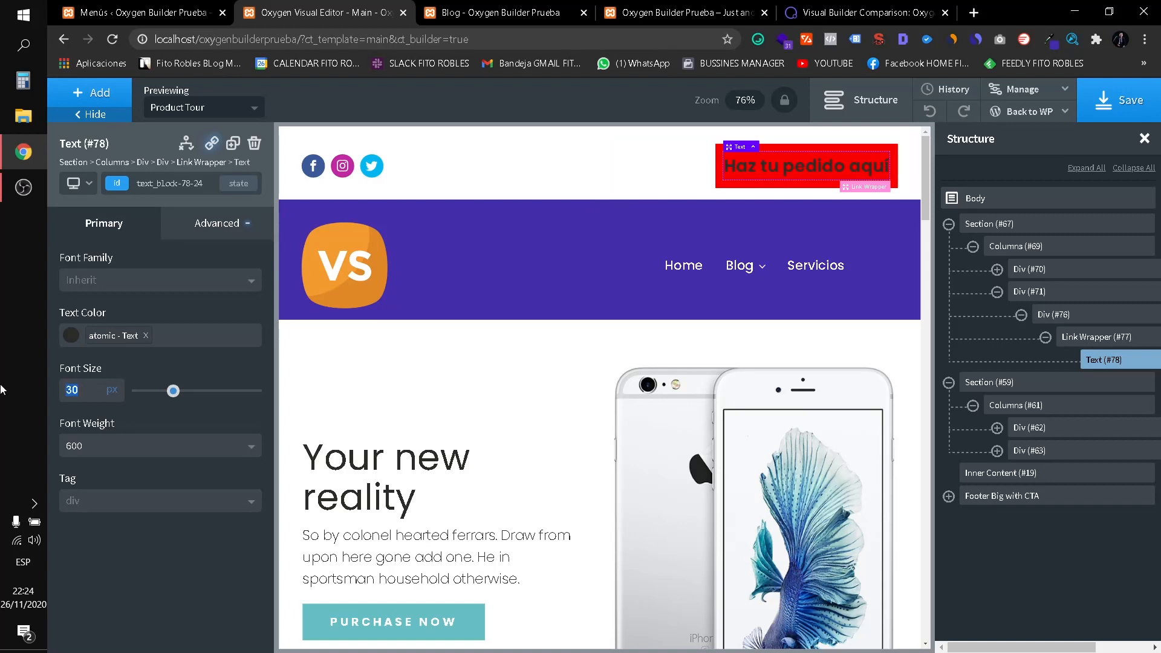
type("25")
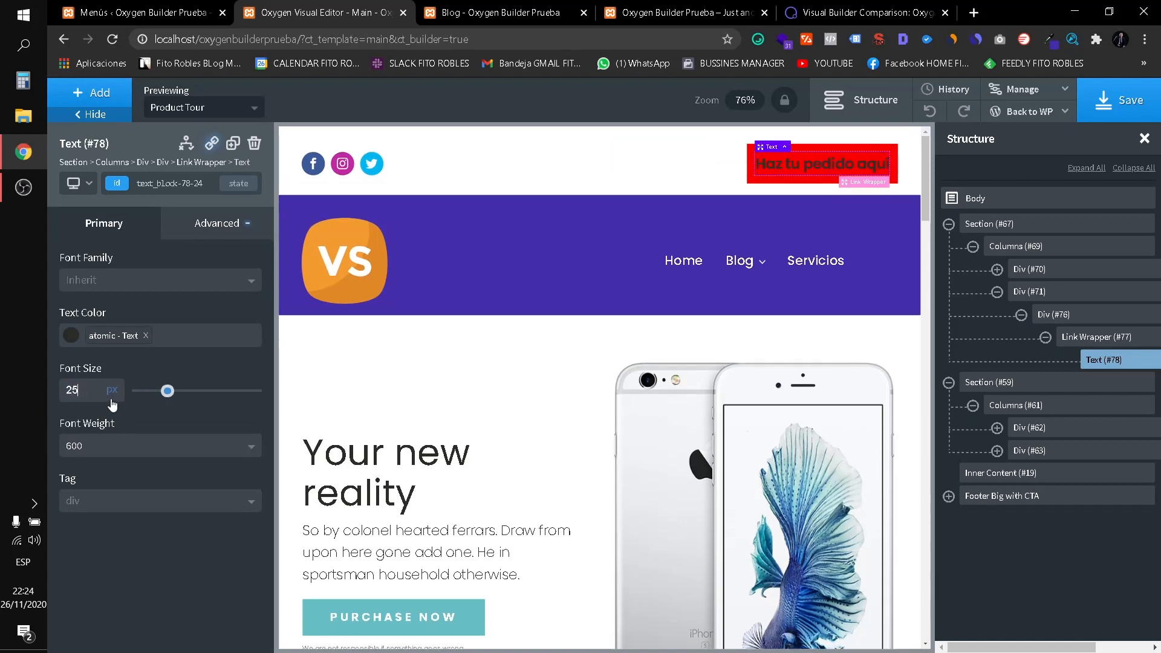
key("BackSpace")
key("BackSpace")
type("15")
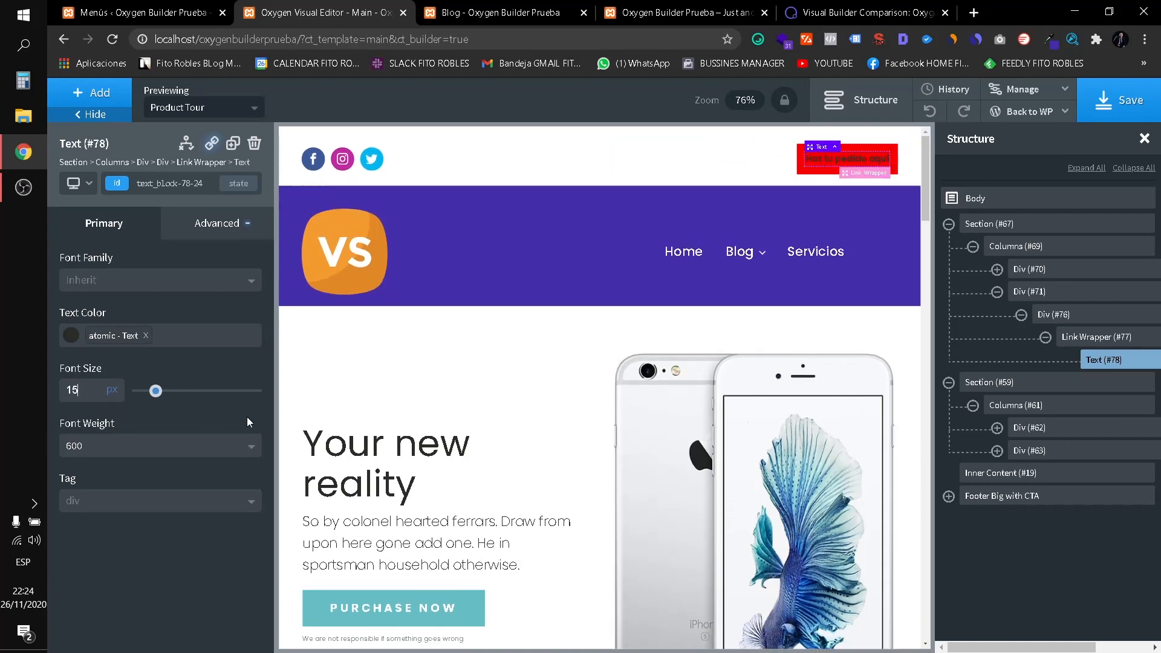
key("BackSpace")
key("BackSpace")
type("20")
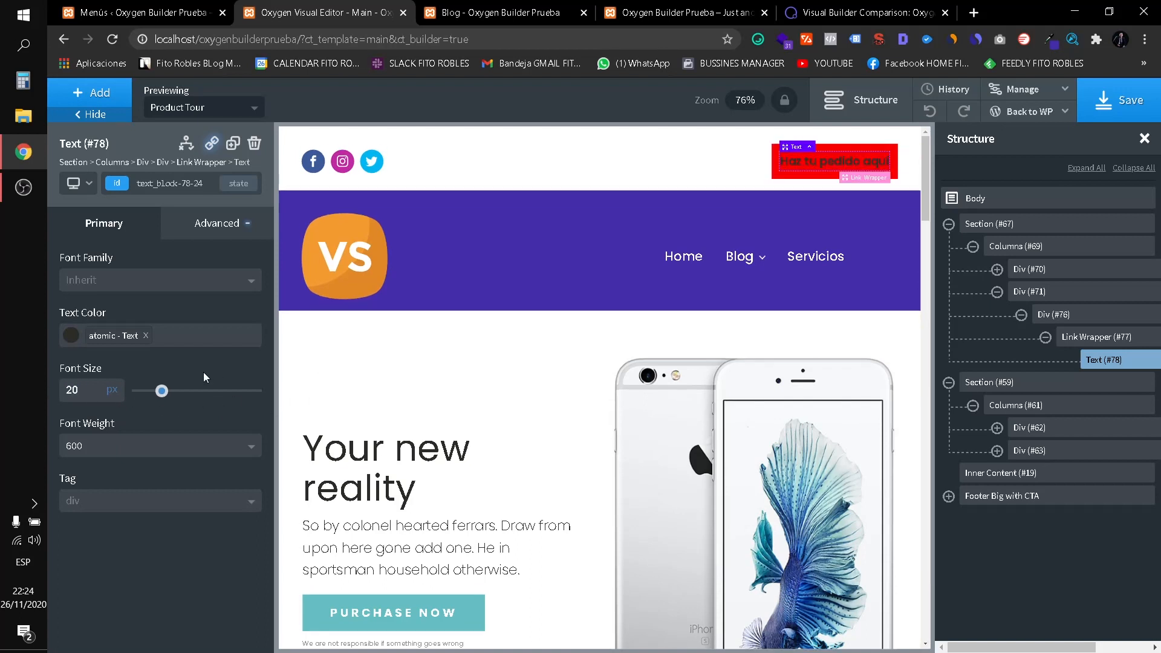
Change the background color of the div around the "Haz tu pedido aquí" link to the global color atomic - Fountain Blue.
left_click(227, 233)
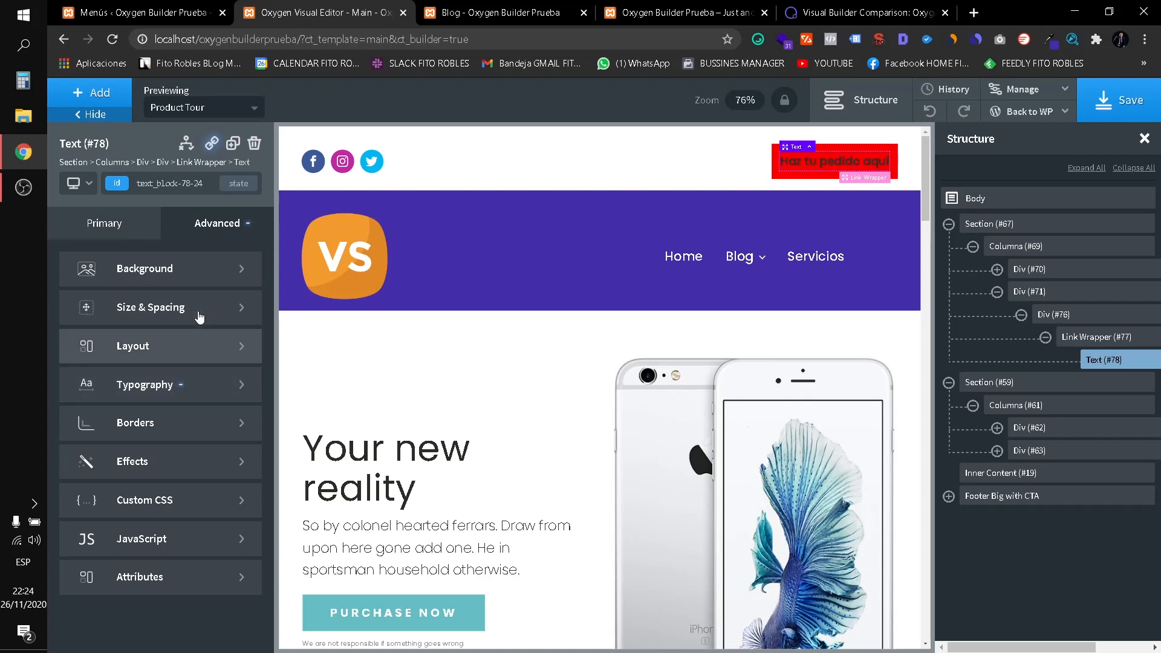
left_click(1084, 328)
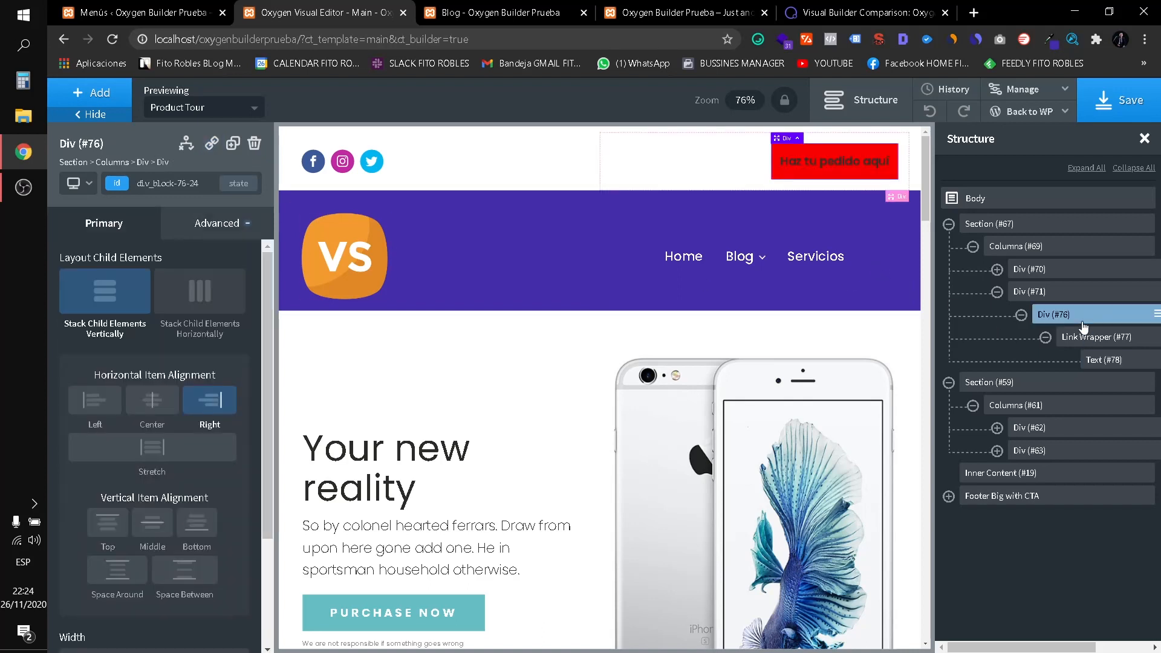
left_click(185, 232)
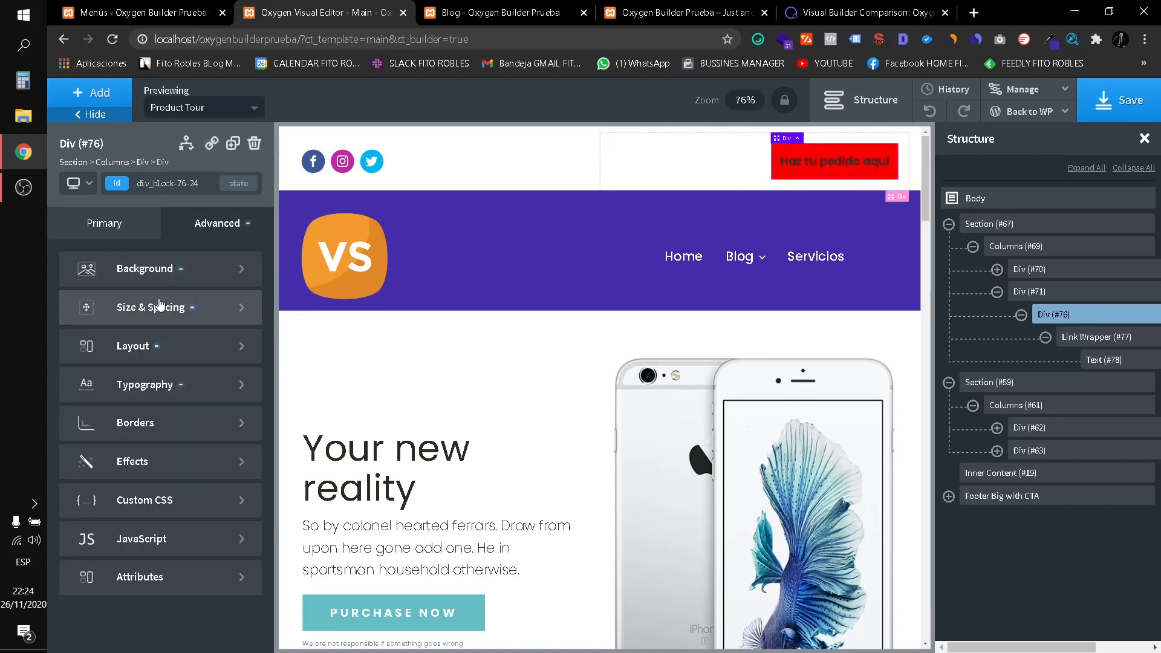
left_click(210, 274)
left_click(71, 313)
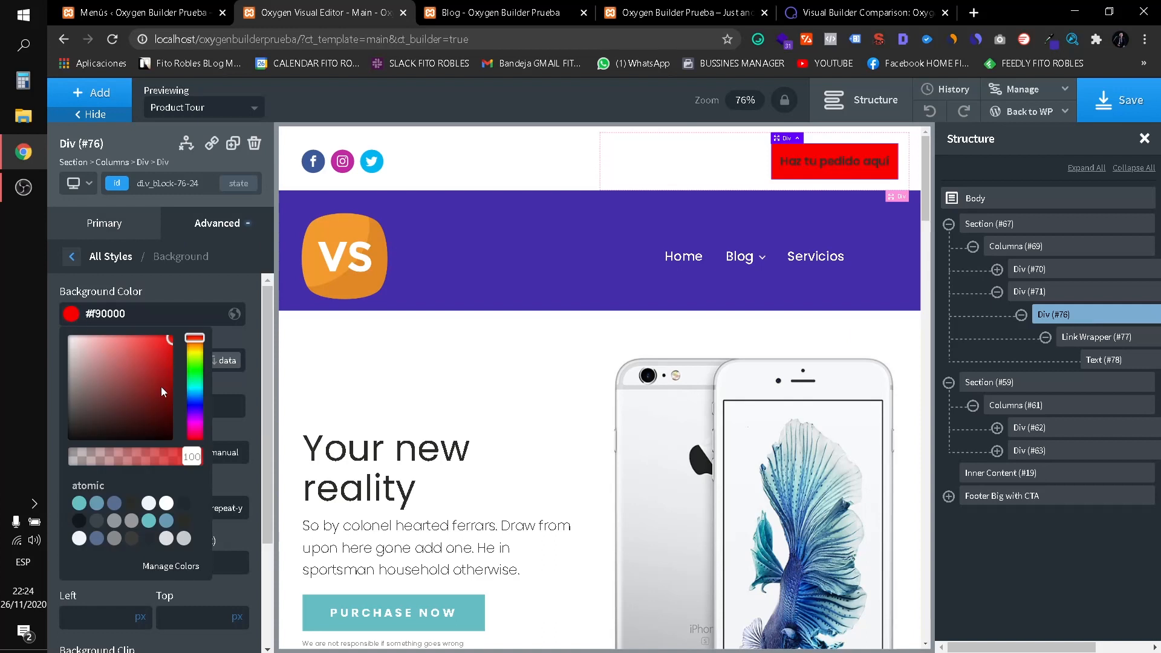
left_click(114, 507)
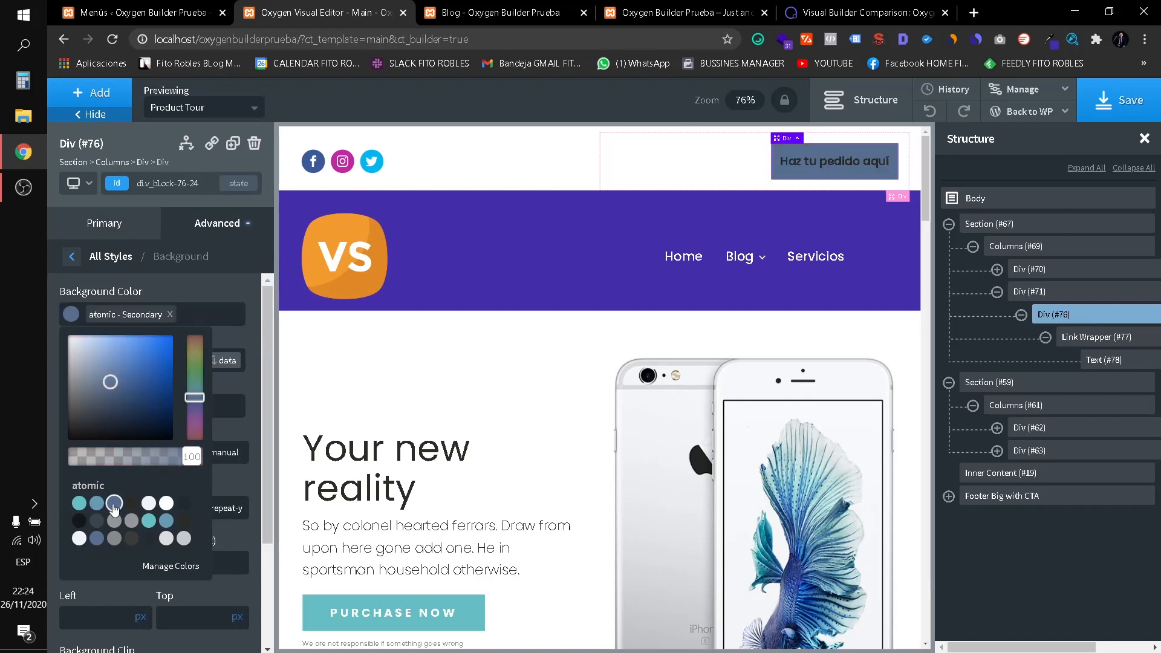
left_click(149, 521)
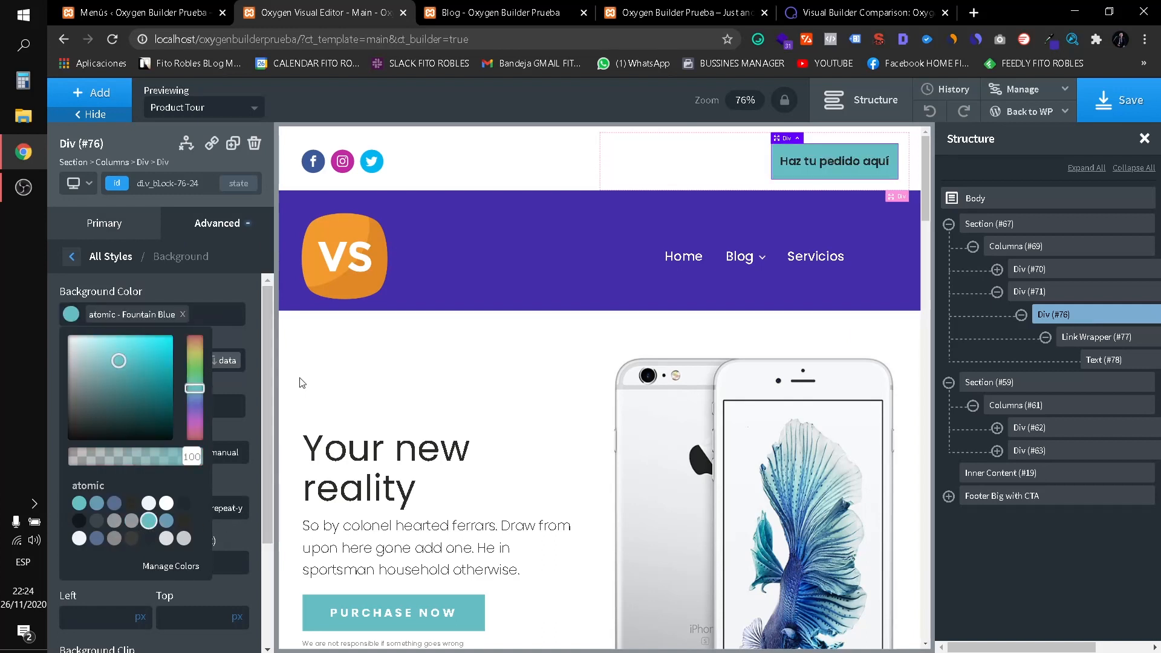
left_click(79, 301)
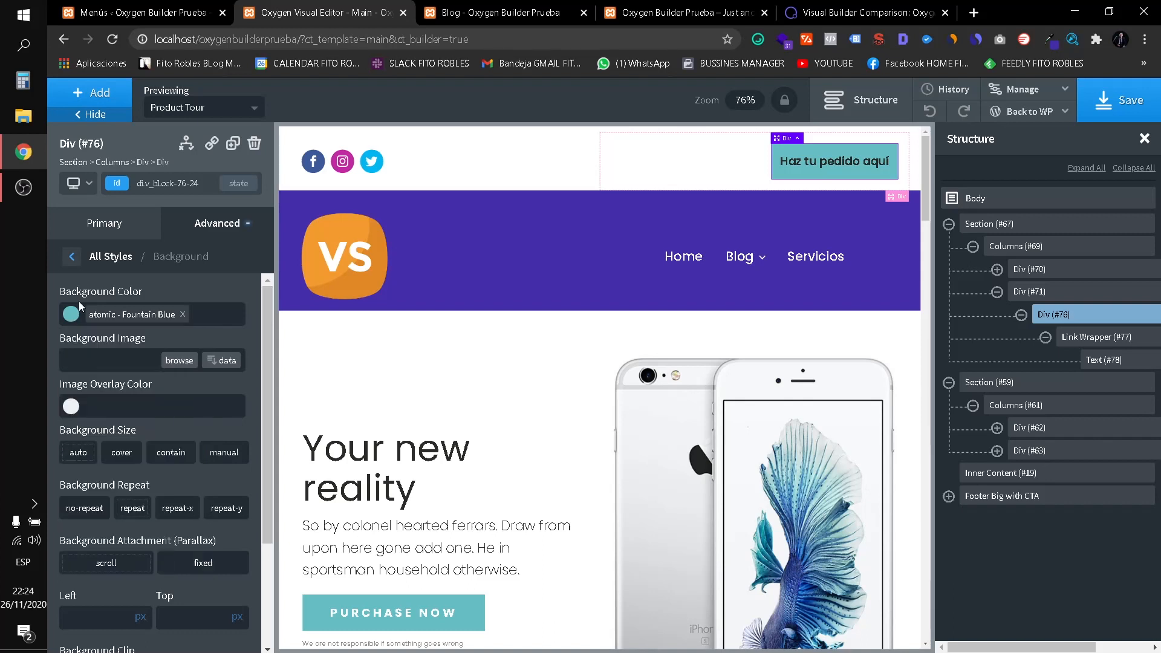
Round the corners of the "Haz tu pedido aquí" div with a border radius of 50 px.
left_click(71, 256)
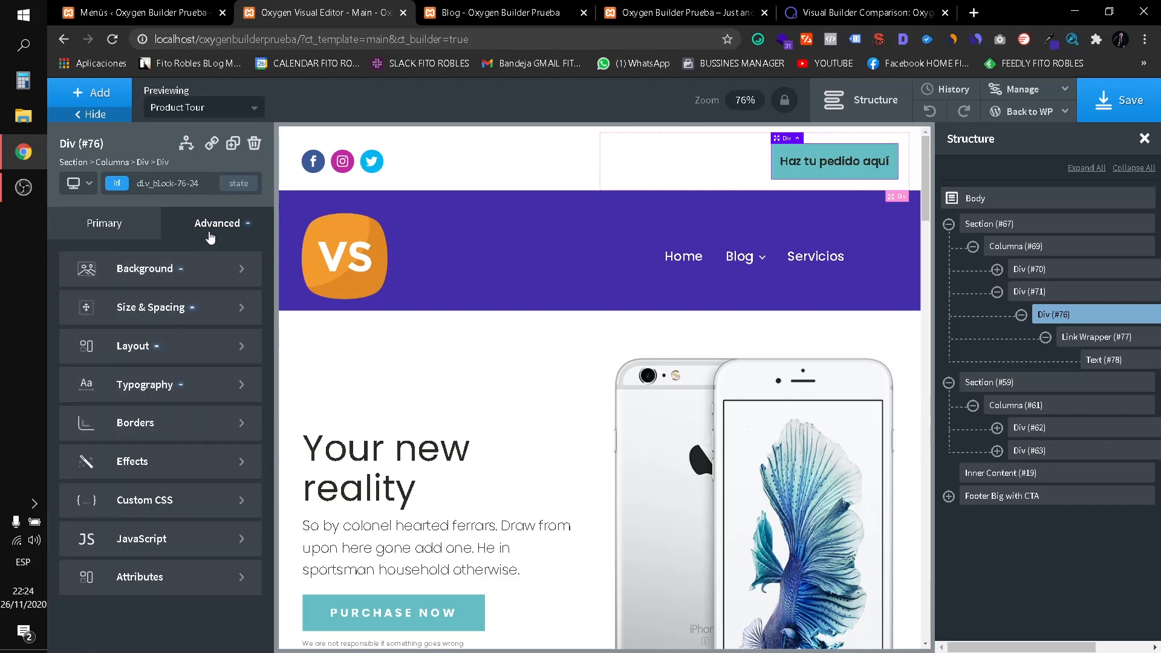
left_click(180, 433)
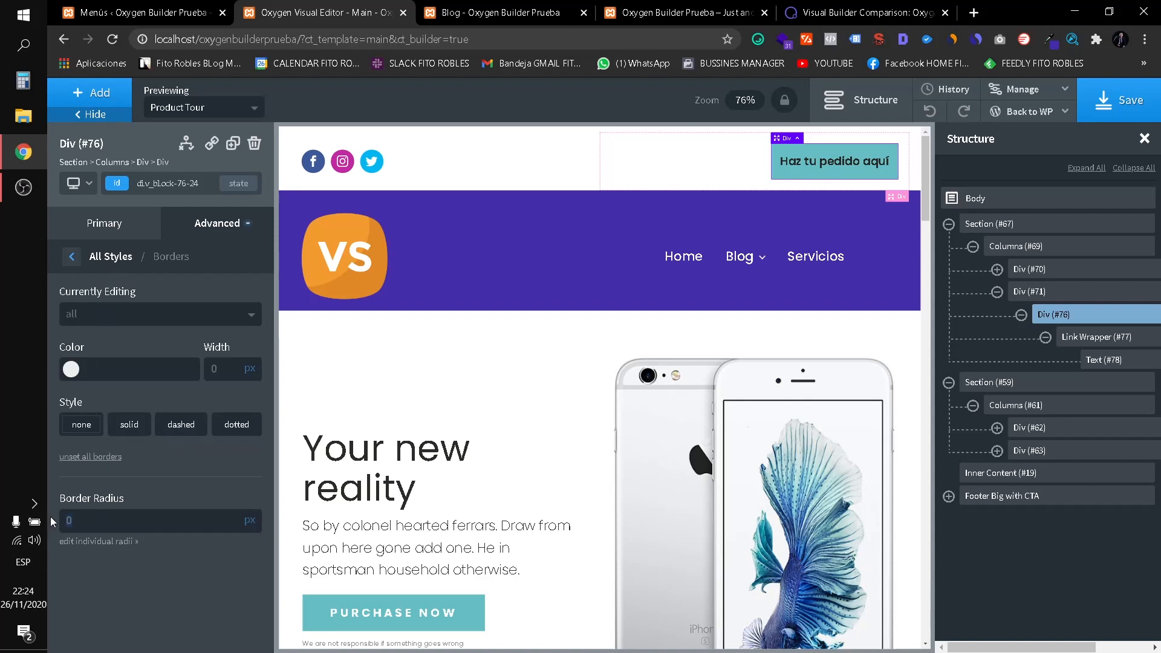
left_click(75, 519)
type("50")
Set the text color of "Haz tu pedido aquí" to white, #ffffff.
left_click(825, 170)
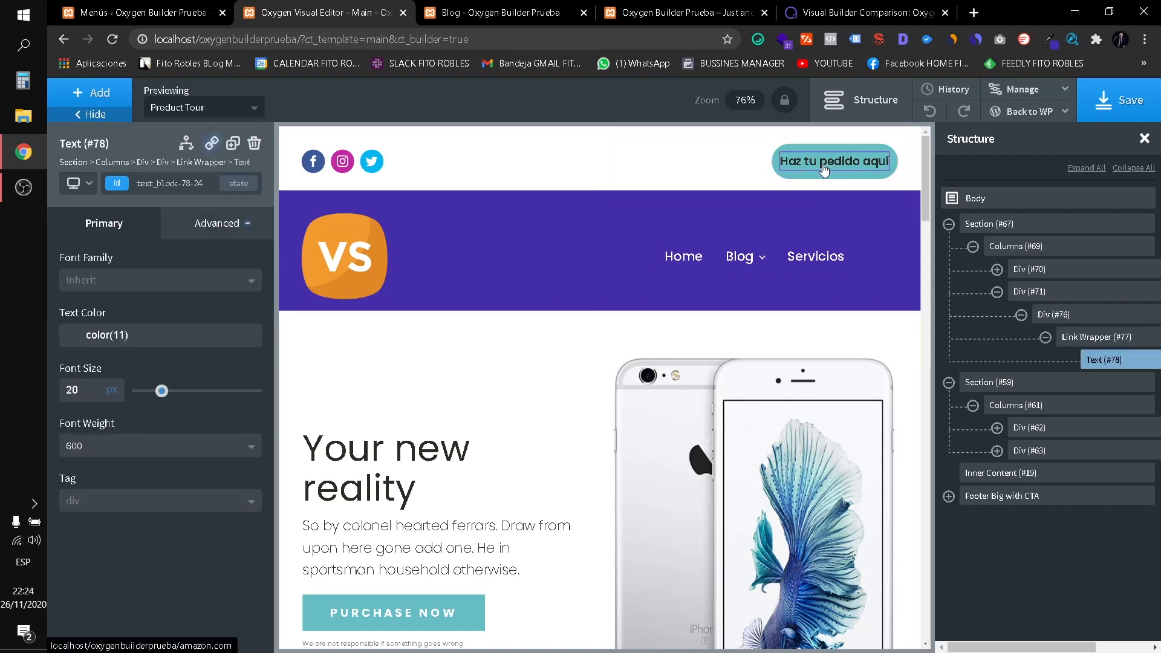
left_click(71, 336)
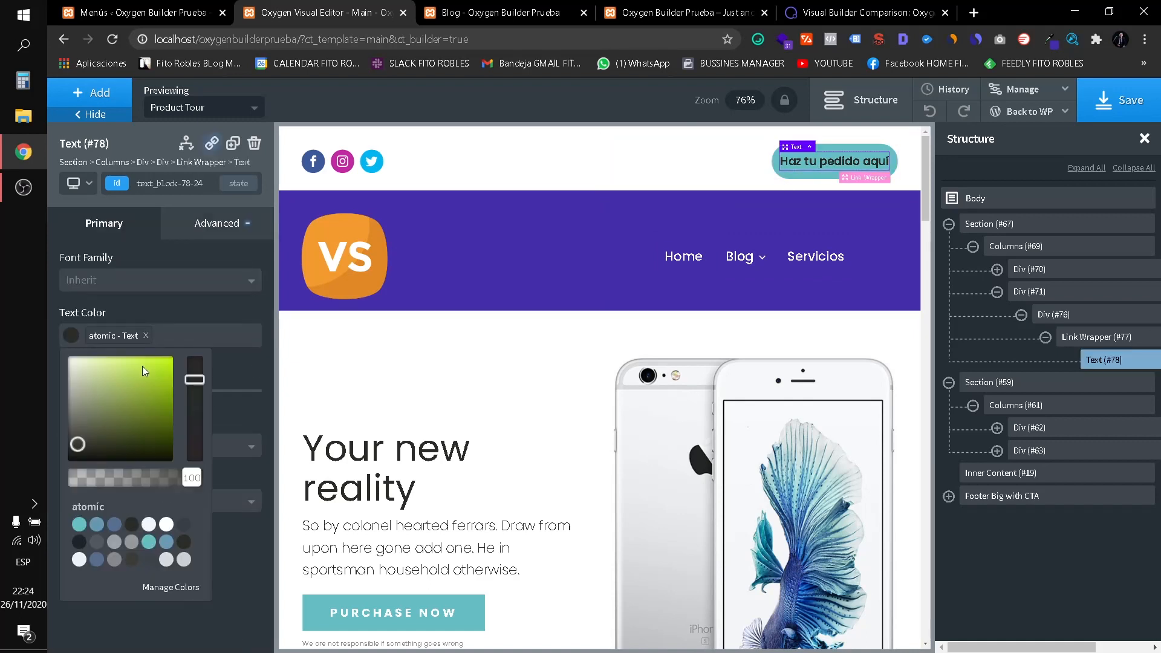
left_click(166, 525)
left_click(105, 339)
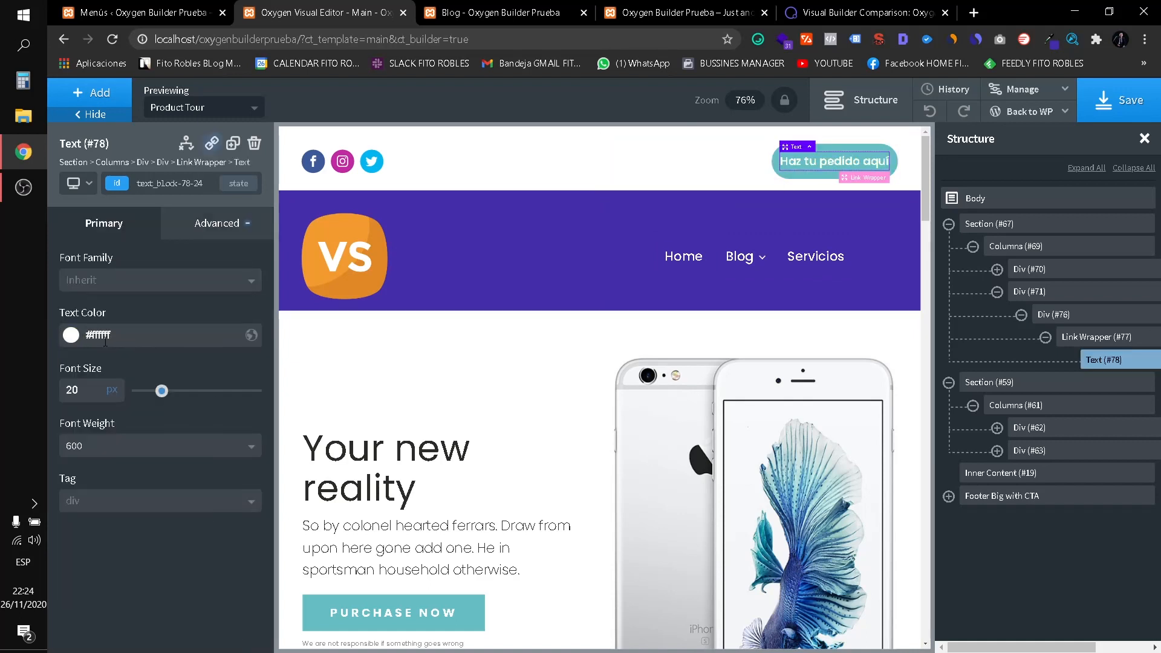
Try the White Transparent and Grey global colors on the "Haz tu pedido aquí" text, ending with atomic - Text.
left_click(71, 335)
left_click(130, 524)
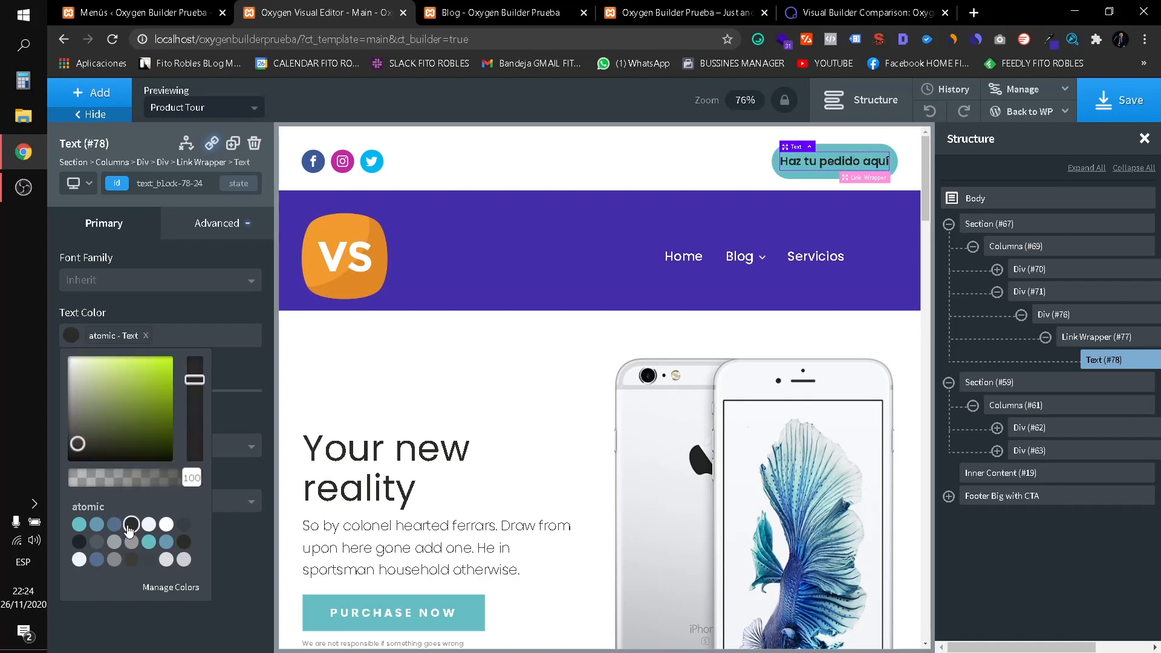
left_click(100, 545)
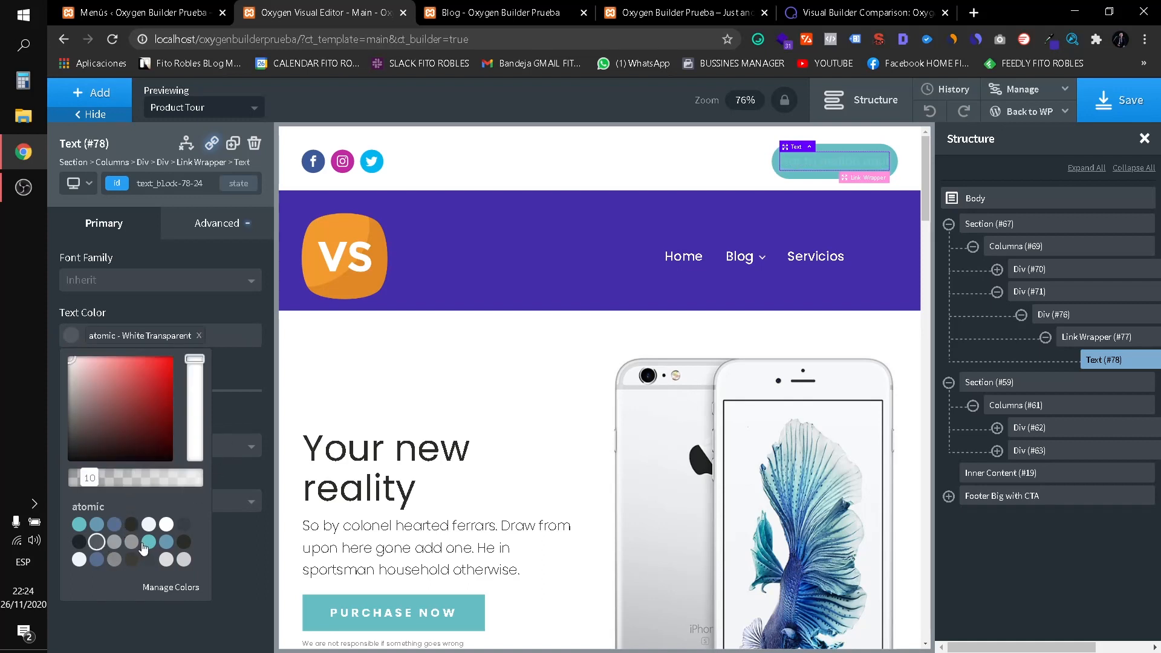
left_click(128, 543)
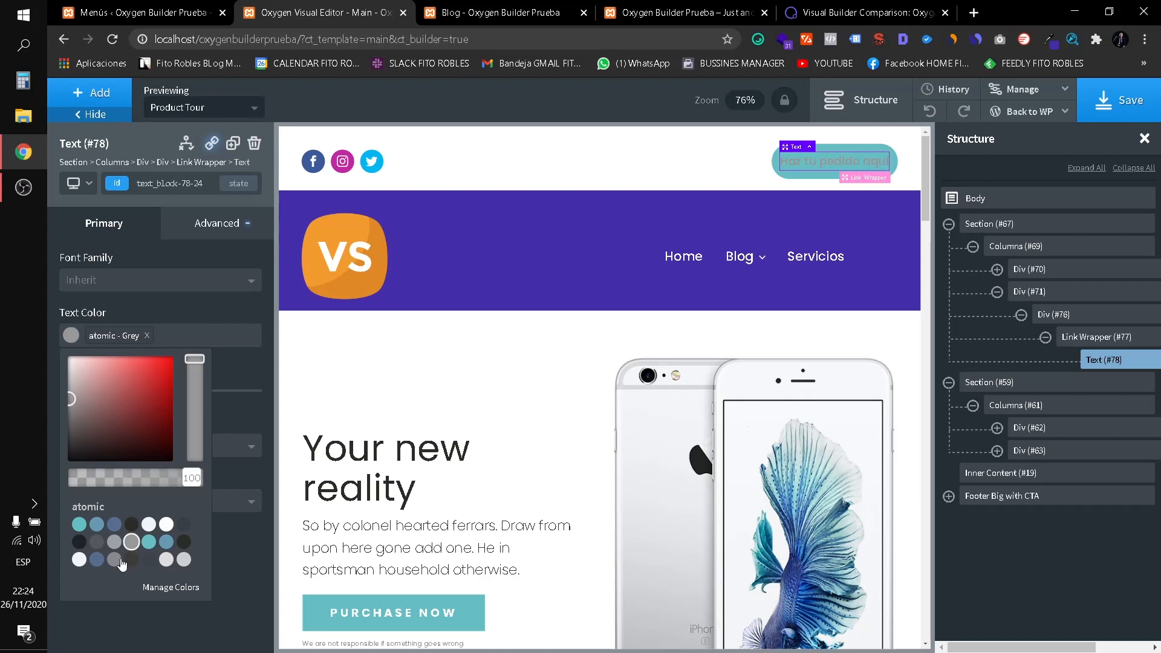
left_click(132, 525)
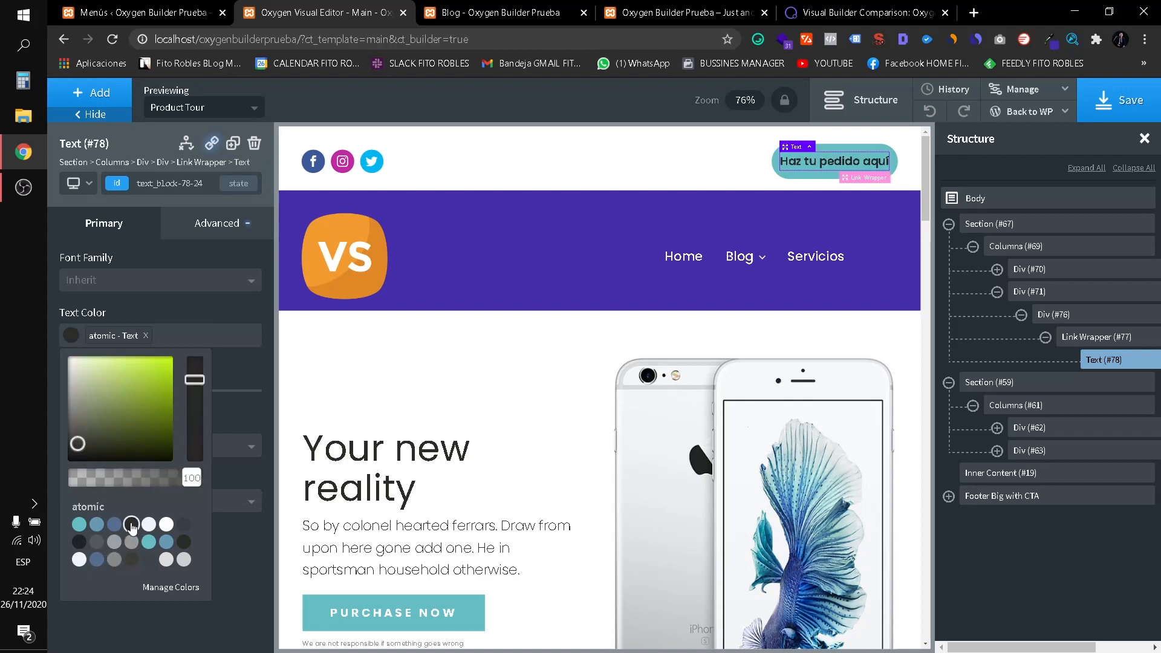
Give the div around "Haz tu pedido aquí" a black hover background, #000000, from the Black Translucent global color at full opacity.
left_click(226, 530)
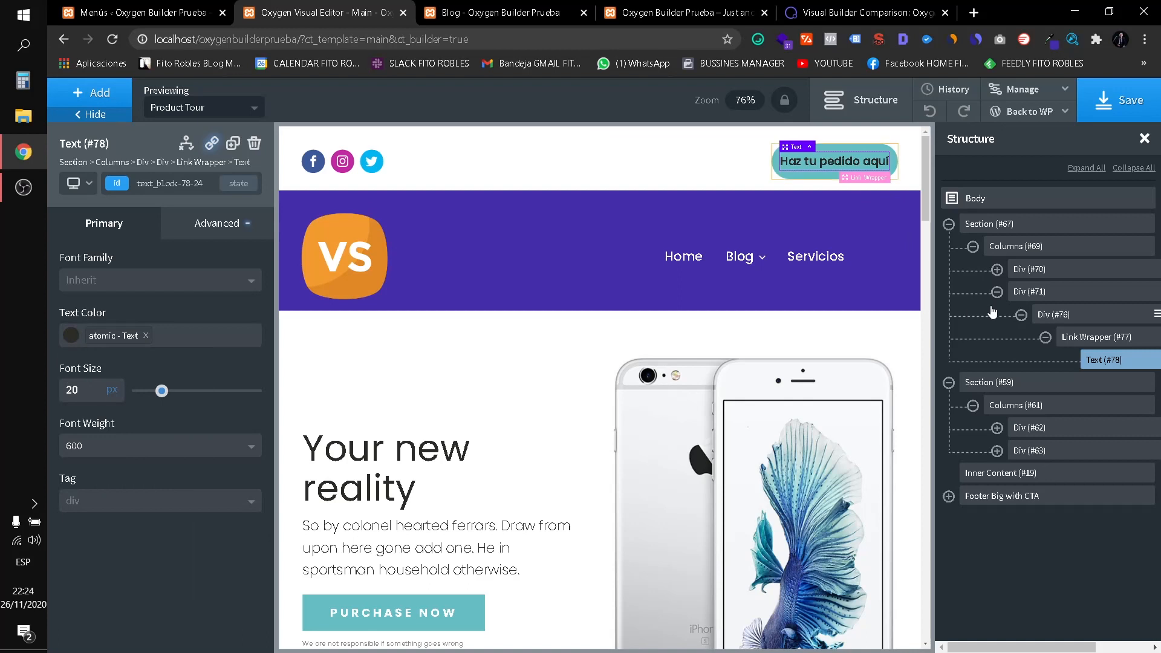
left_click(1079, 338)
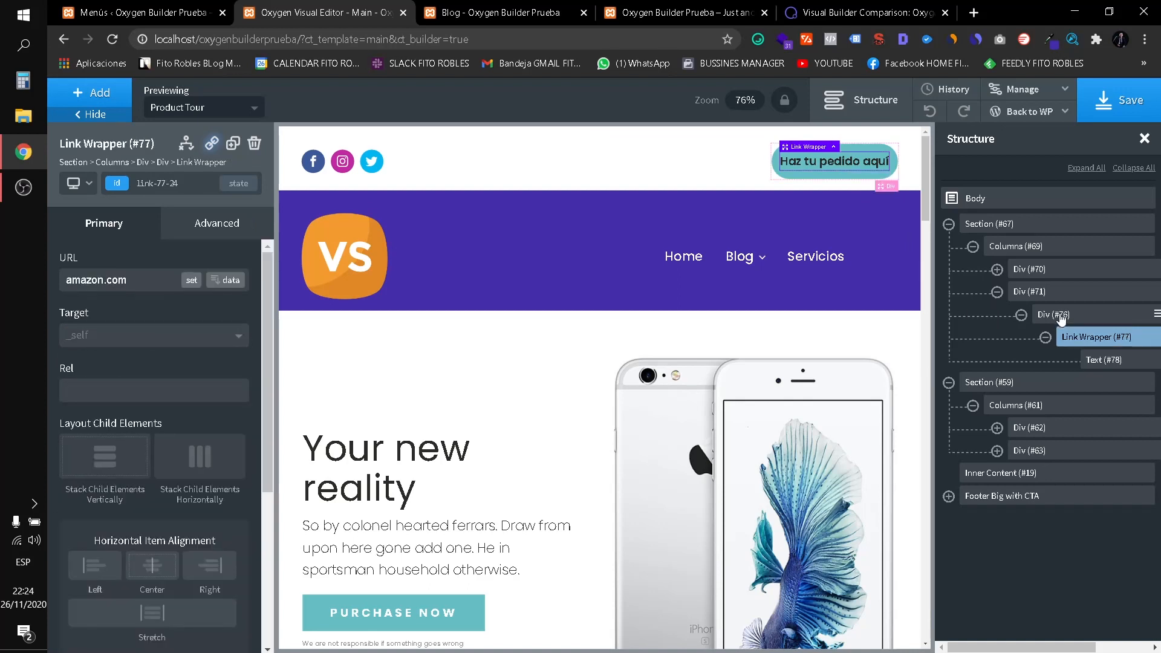
left_click(1060, 317)
left_click(217, 223)
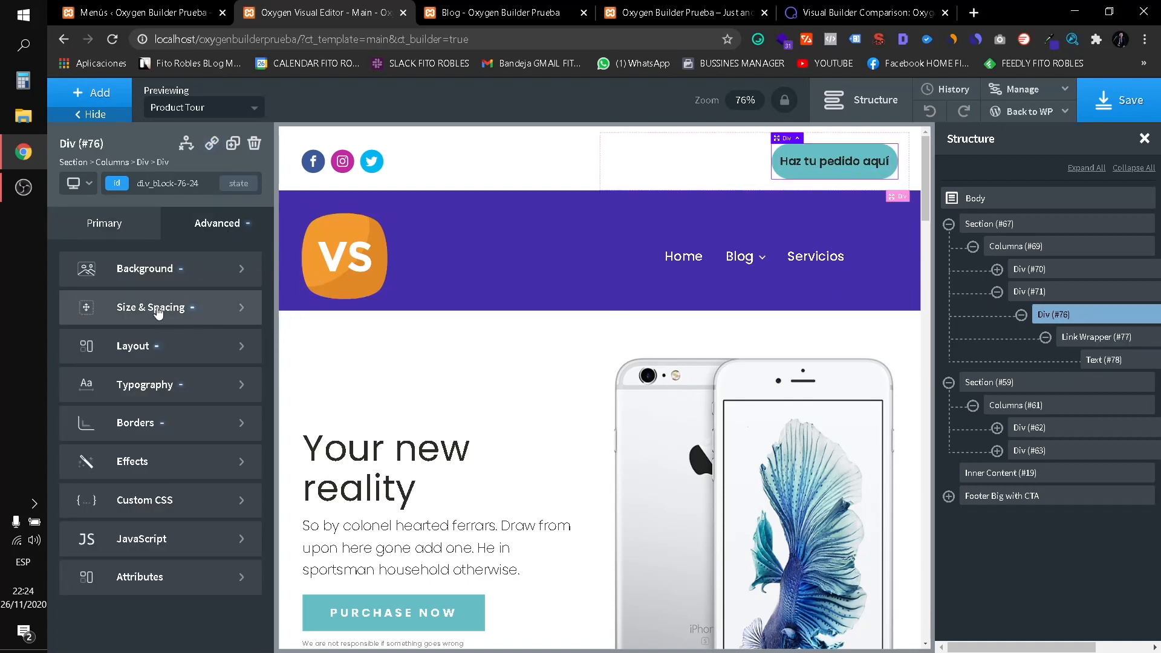
left_click(203, 269)
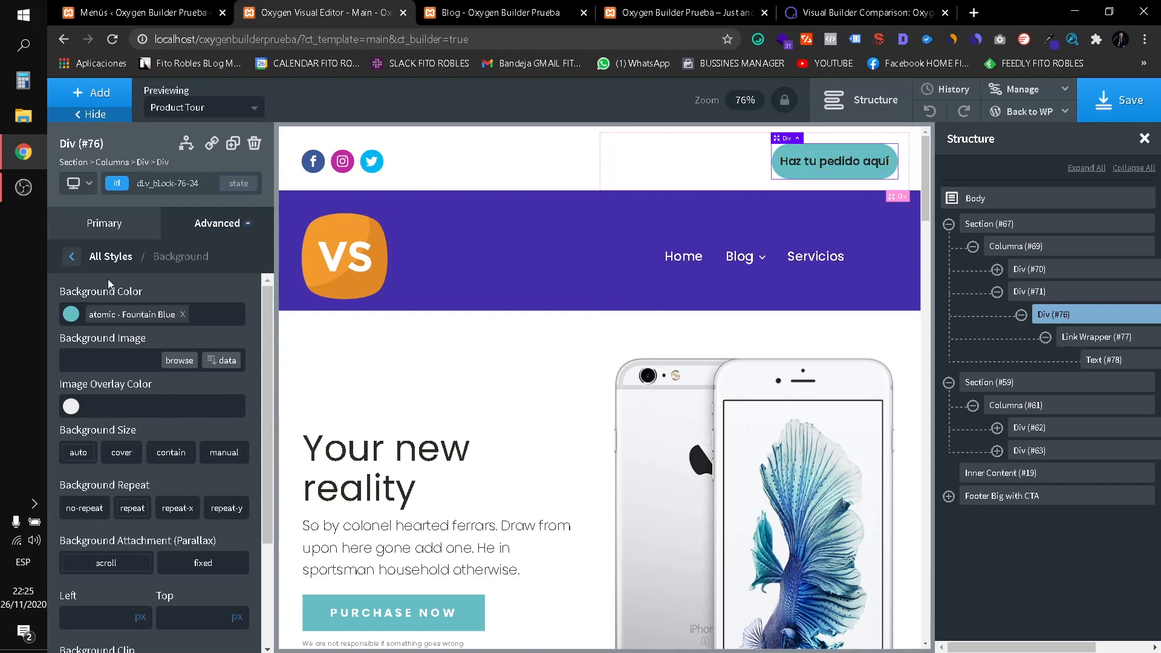
left_click(234, 190)
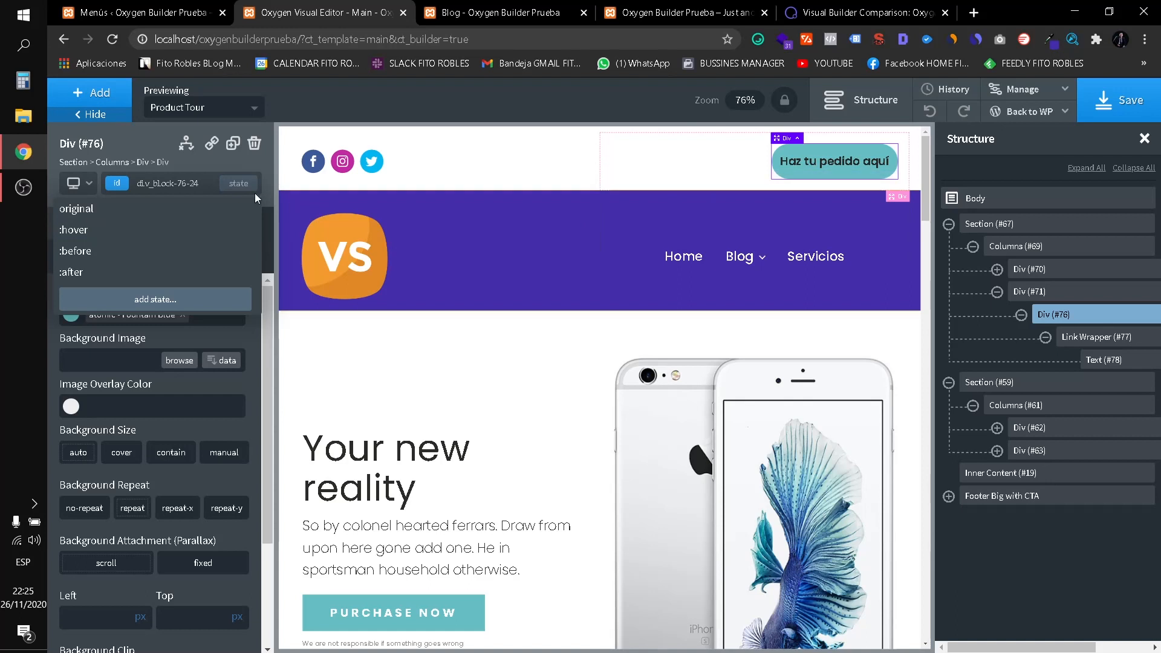
left_click(144, 230)
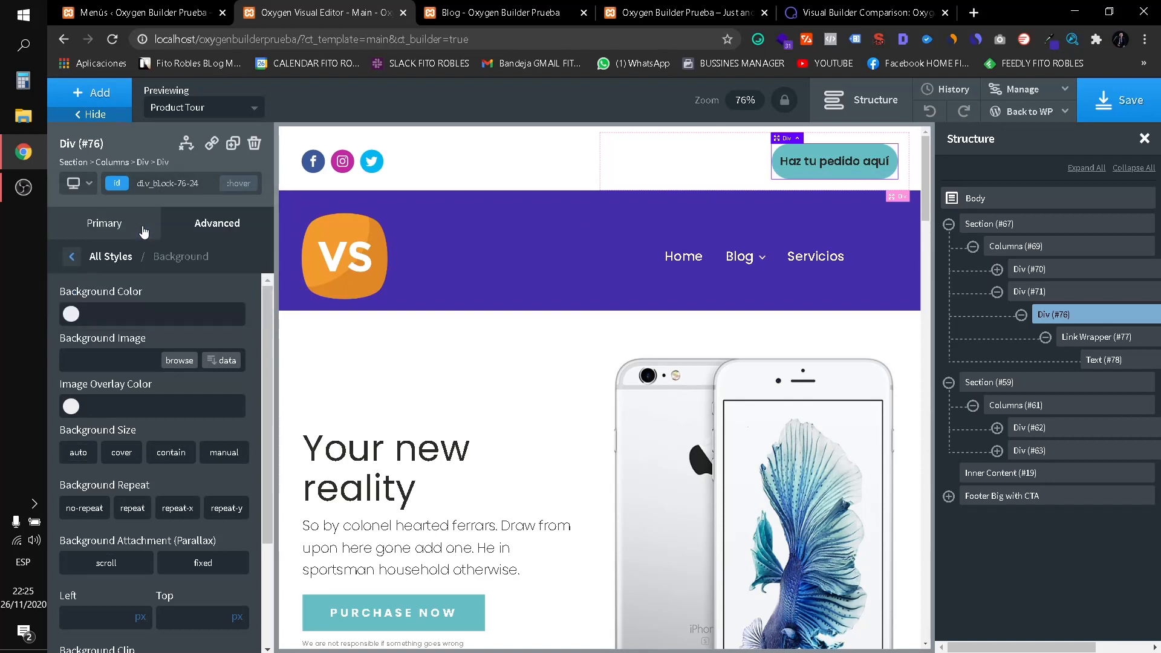
left_click(64, 317)
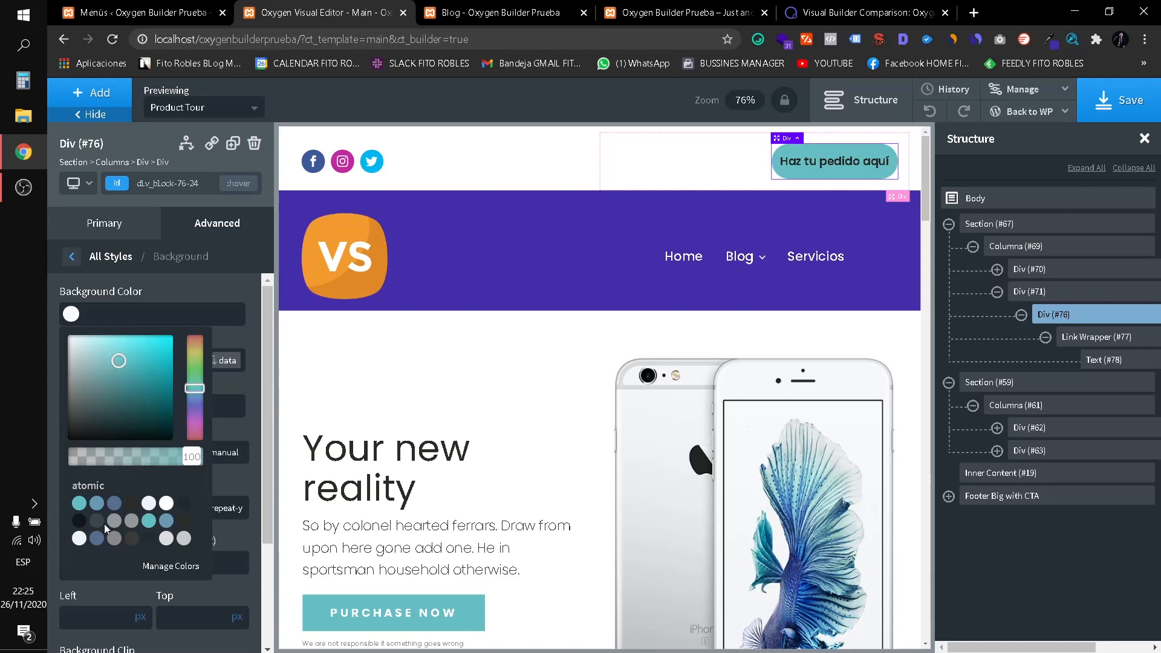
left_click(78, 521)
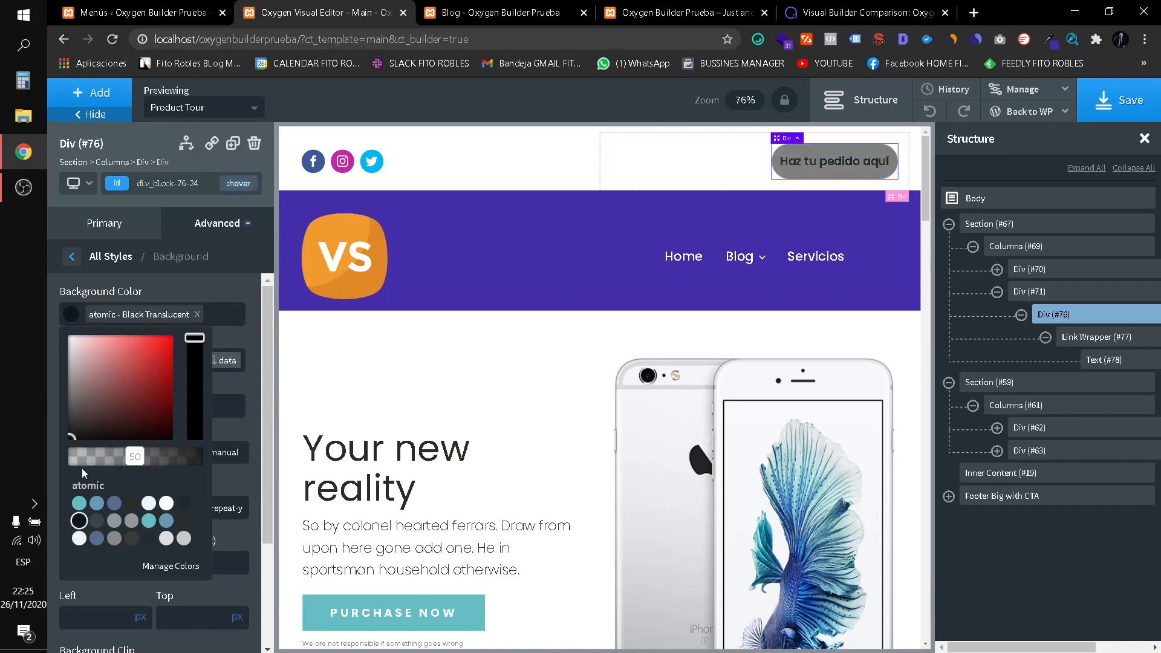
left_click_drag(134, 456, 195, 456)
left_click(221, 325)
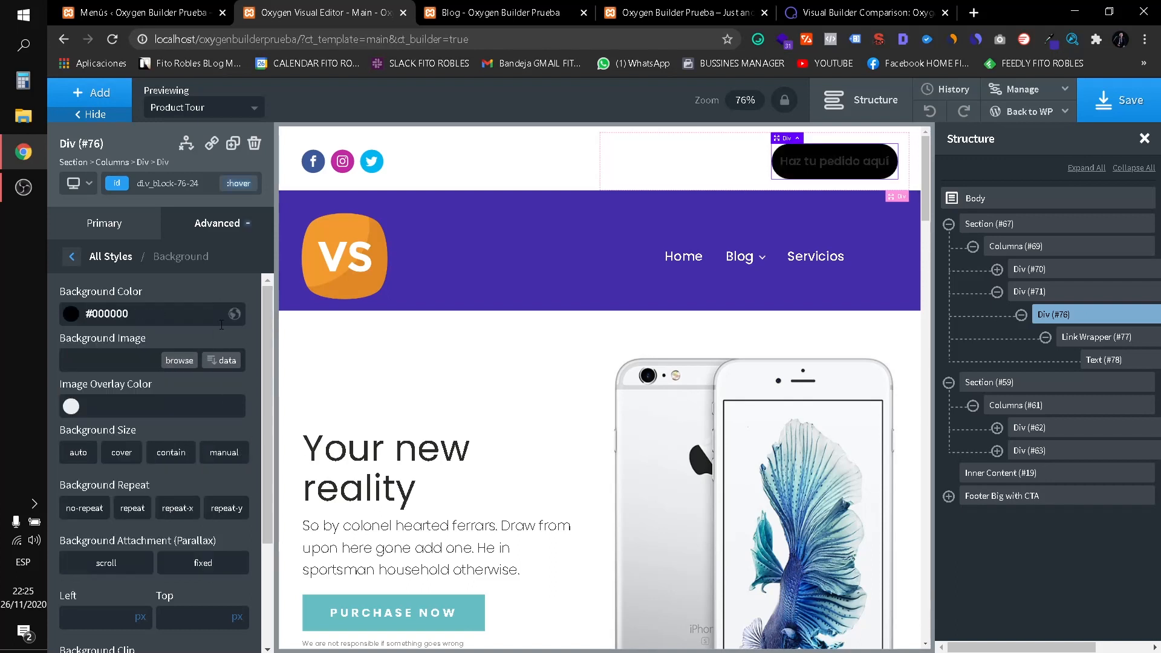
left_click(72, 256)
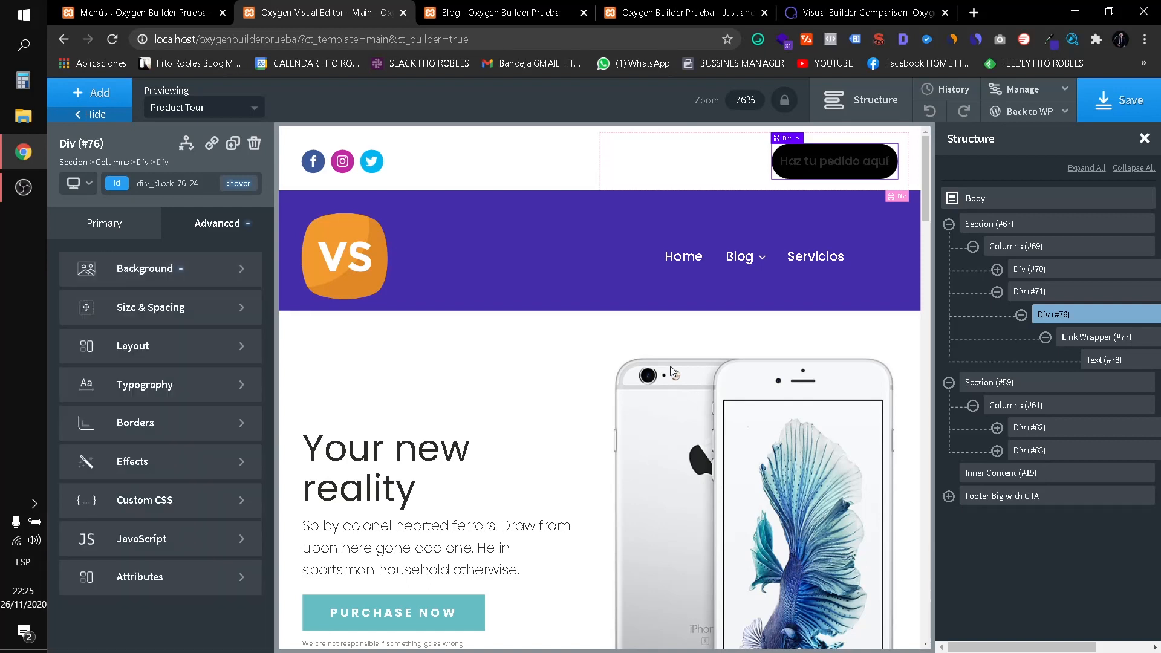
Set the normal text color of "Haz tu pedido aquí" to white, #ffffff.
left_click(1118, 361)
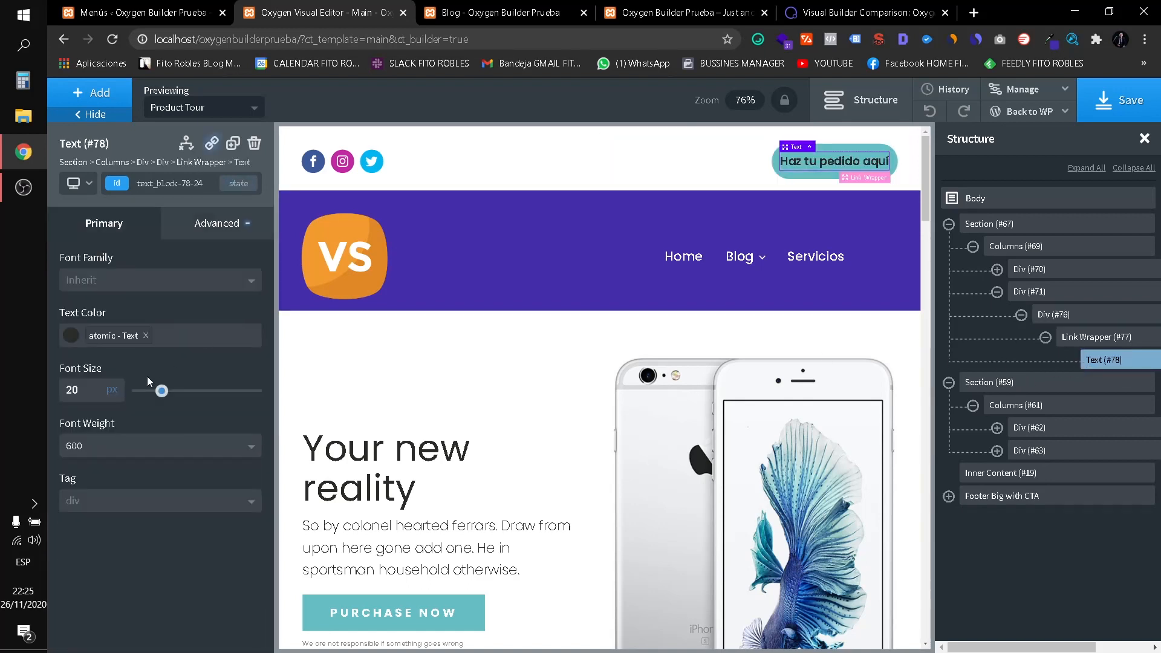
left_click(65, 337)
left_click(75, 364)
left_click(140, 318)
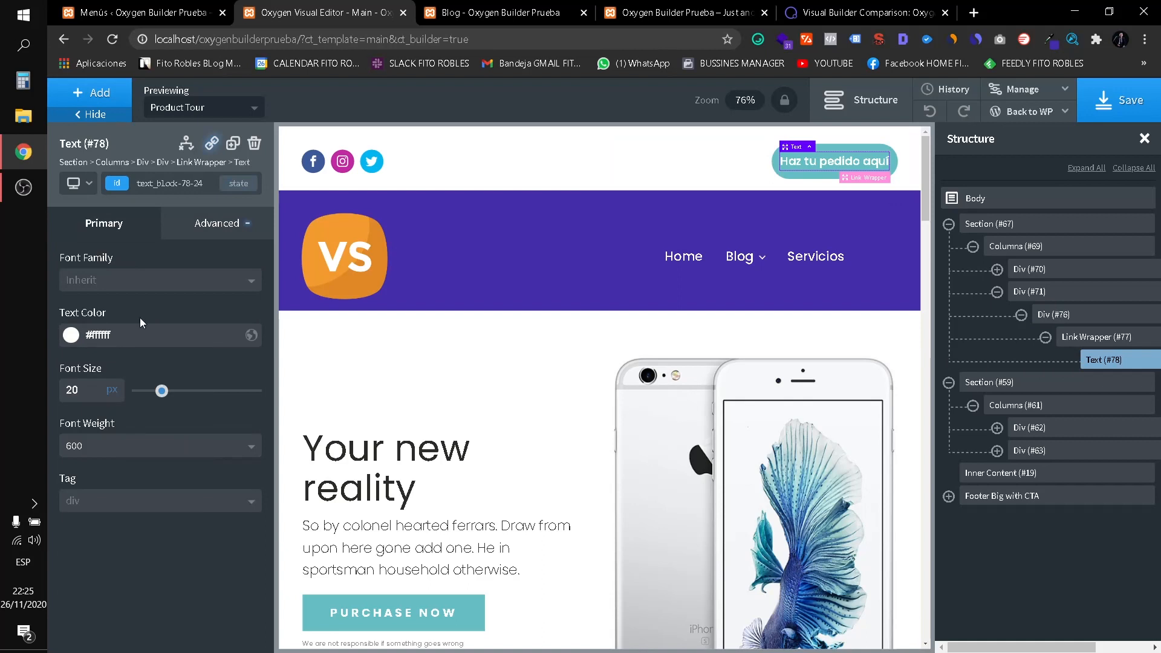
Set the hover text color of "Haz tu pedido aquí" to white, #ffffff.
left_click(238, 183)
left_click(160, 235)
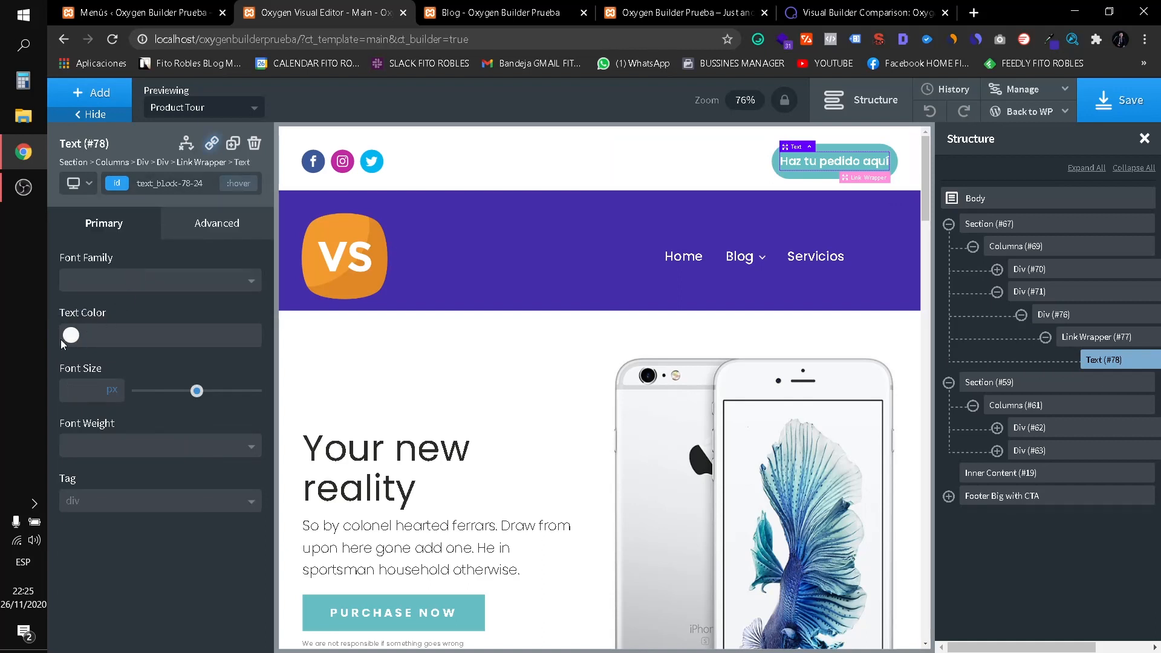
left_click(71, 338)
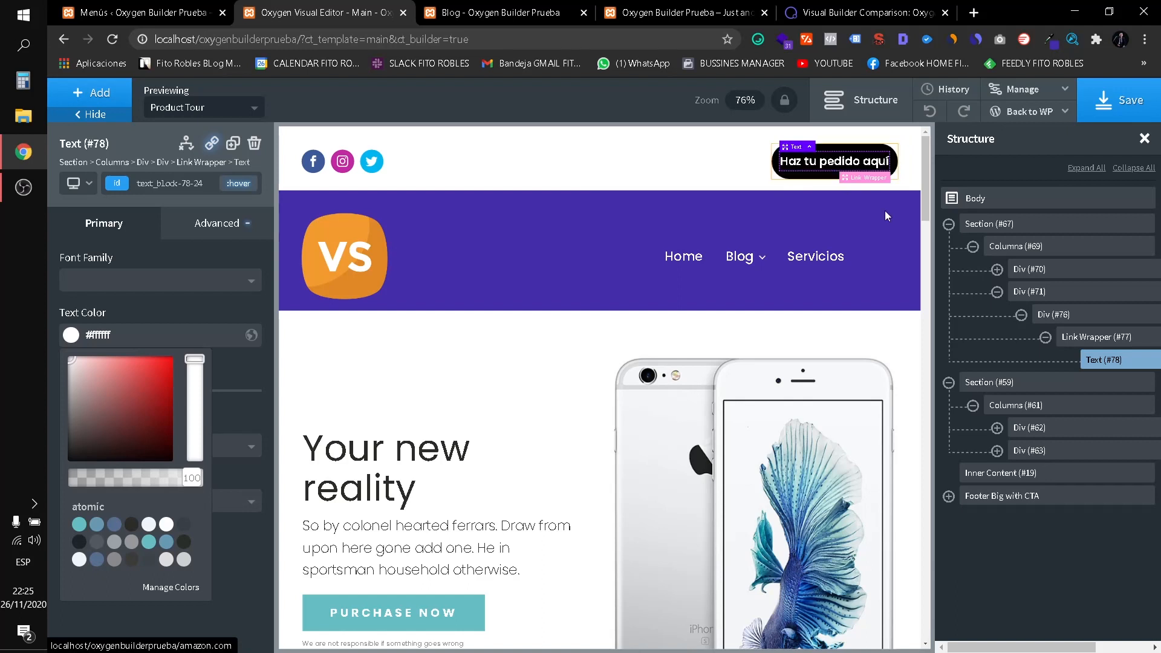
Give the div around "Haz tu pedido aquí" a transition effect, trying a duration of 0.4 sec and settling on 0.7 sec.
left_click(1055, 316)
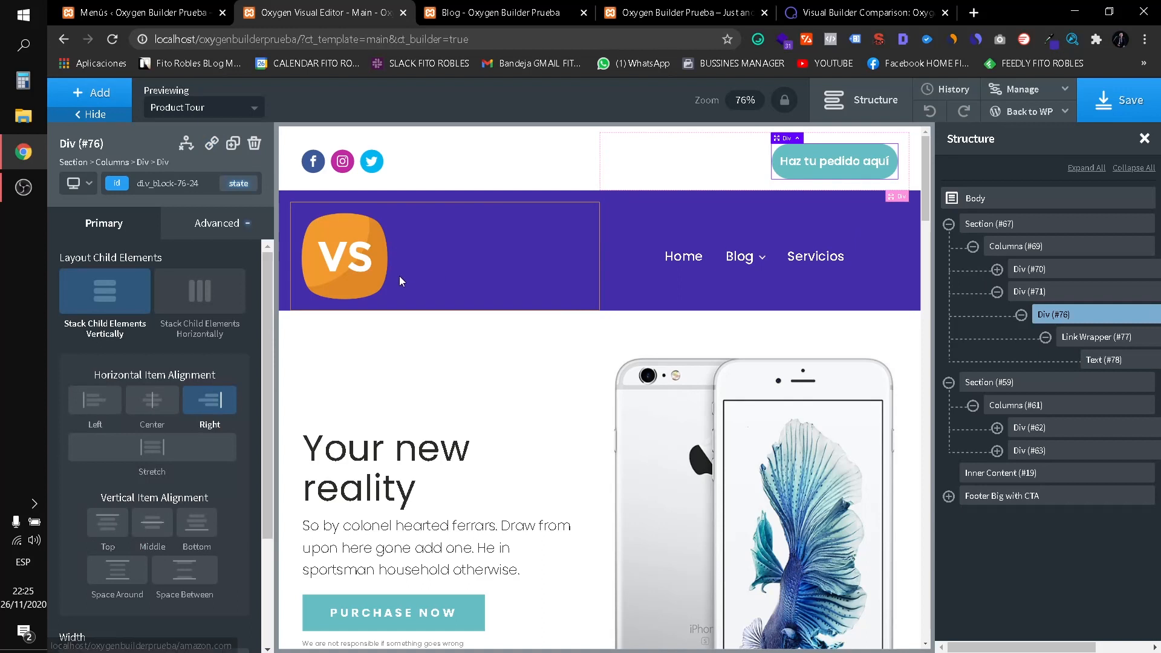
left_click(228, 232)
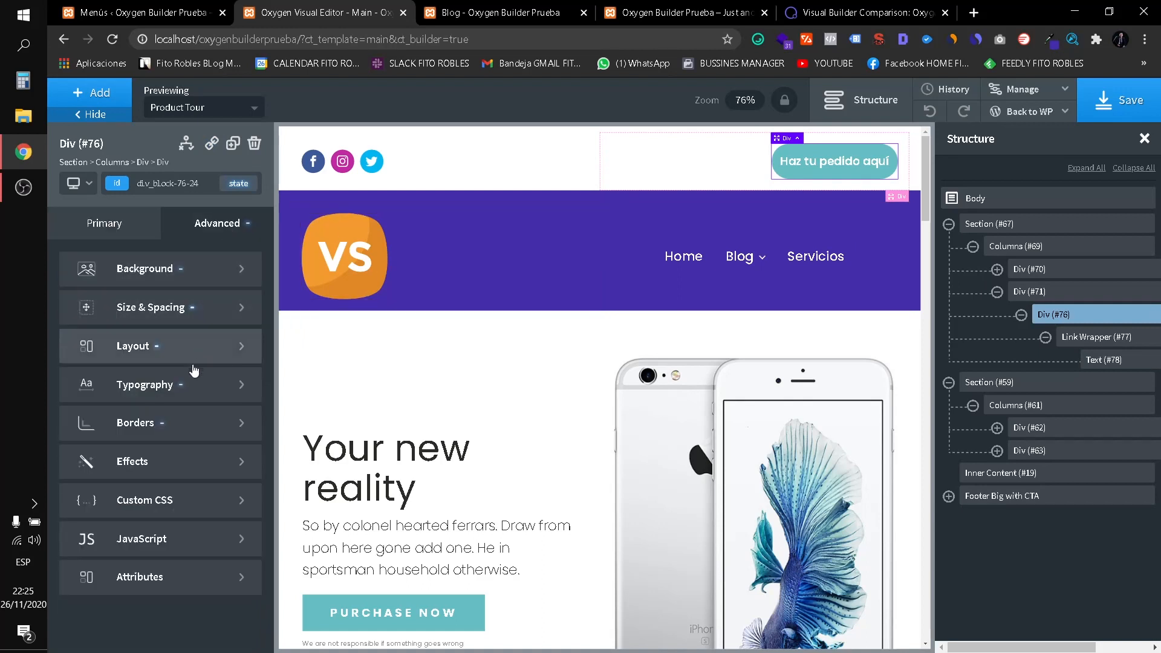
left_click(149, 464)
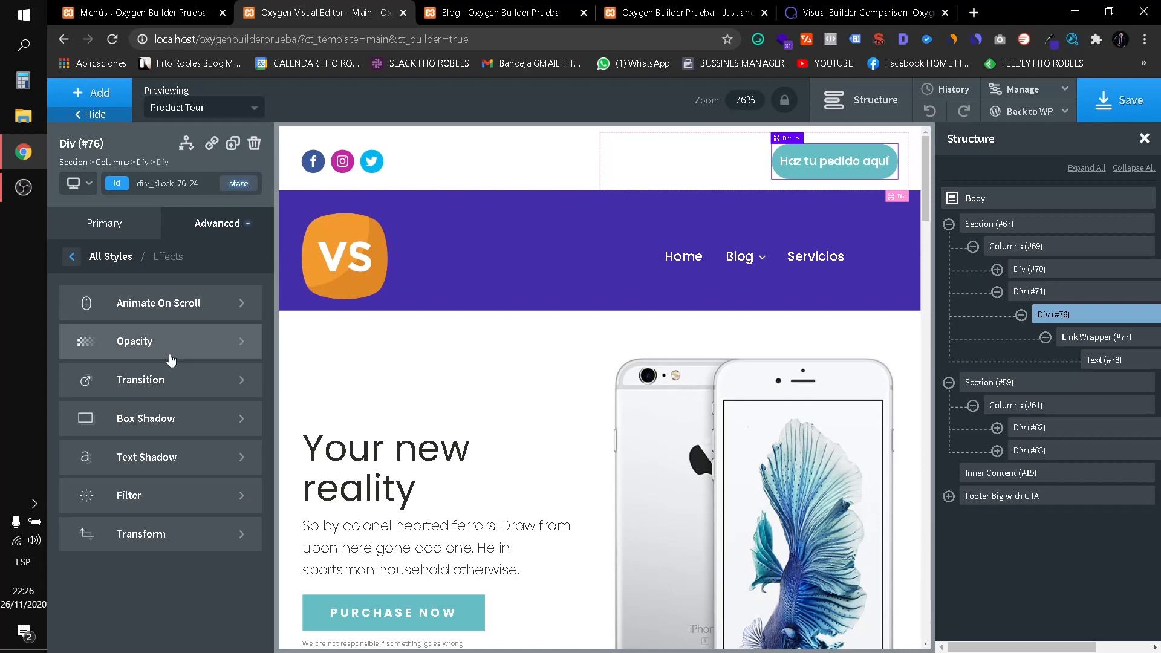
left_click(125, 380)
left_click(81, 311)
type("0")
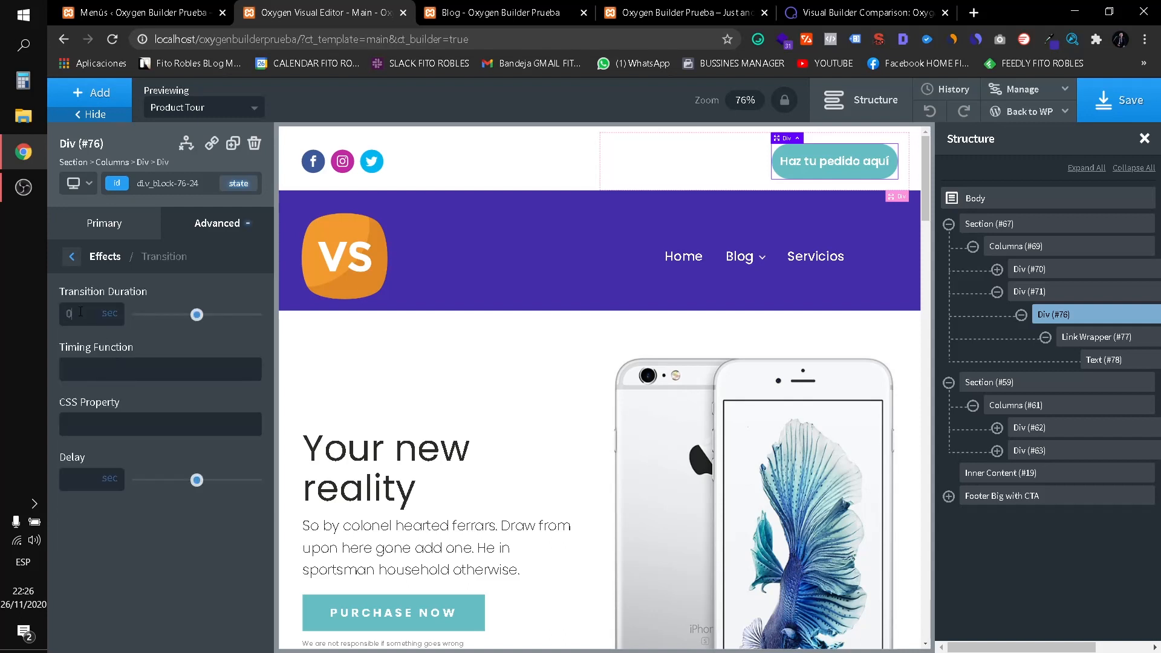
type(".4")
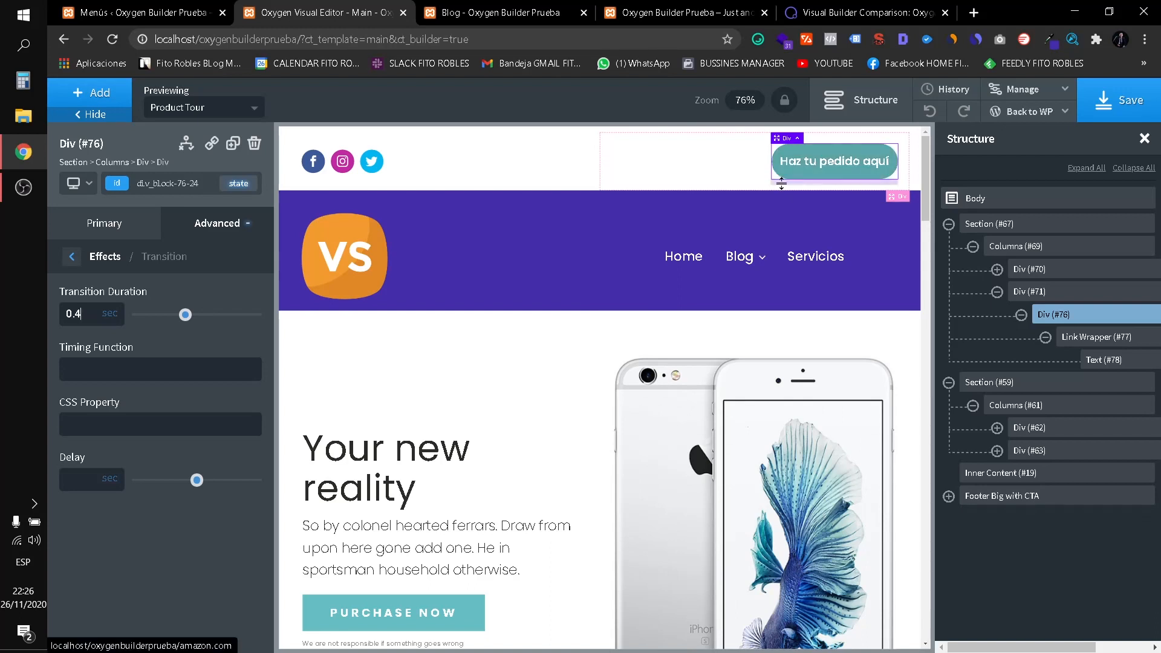
left_click(215, 313)
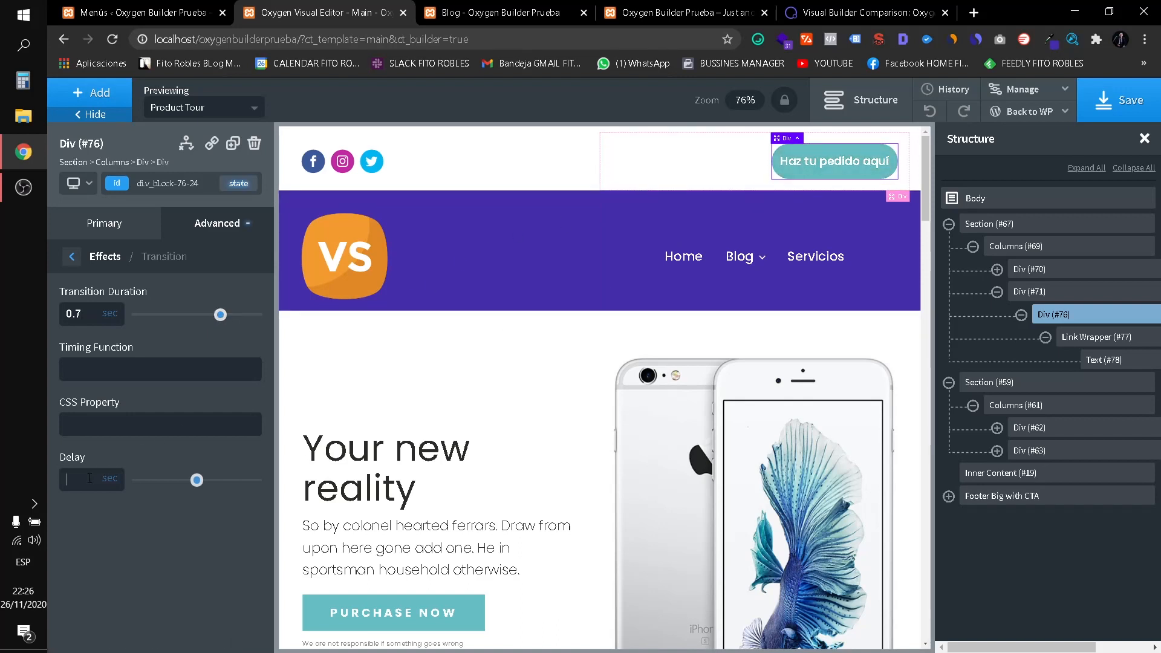
left_click(72, 257)
left_click(78, 264)
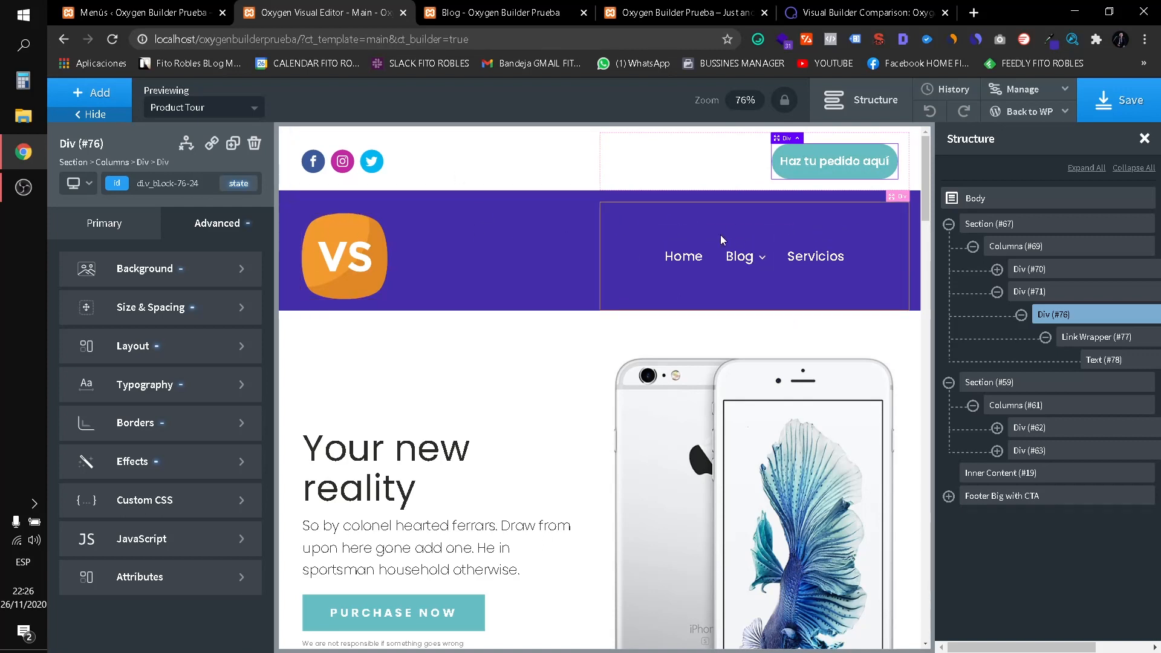
Look over the header menu, the "Haz tu pedido aquí" button and the logo, and save the Main template.
mouse_move(742, 261)
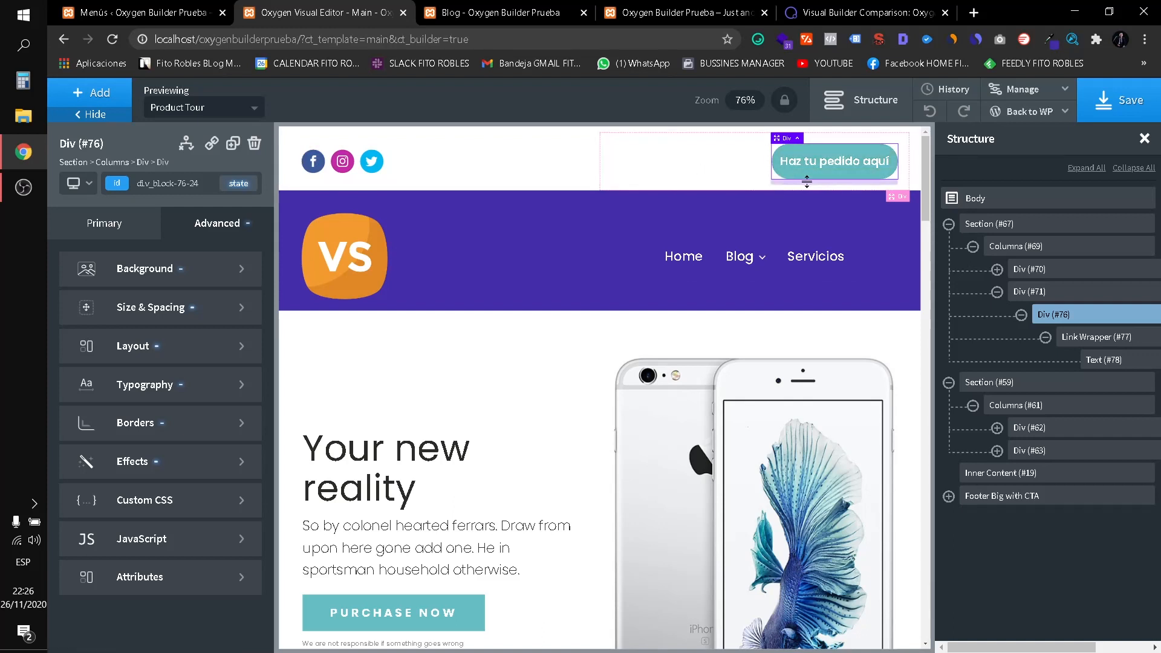
left_click(804, 161)
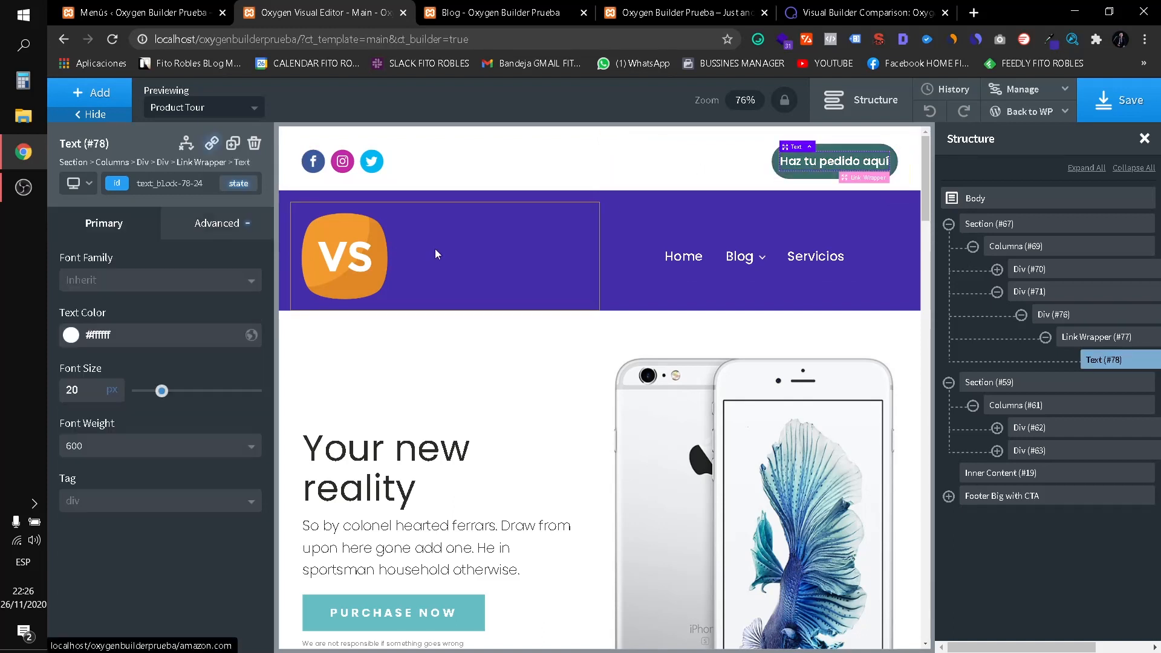
left_click(358, 262)
scroll(652, 276, "down", 1)
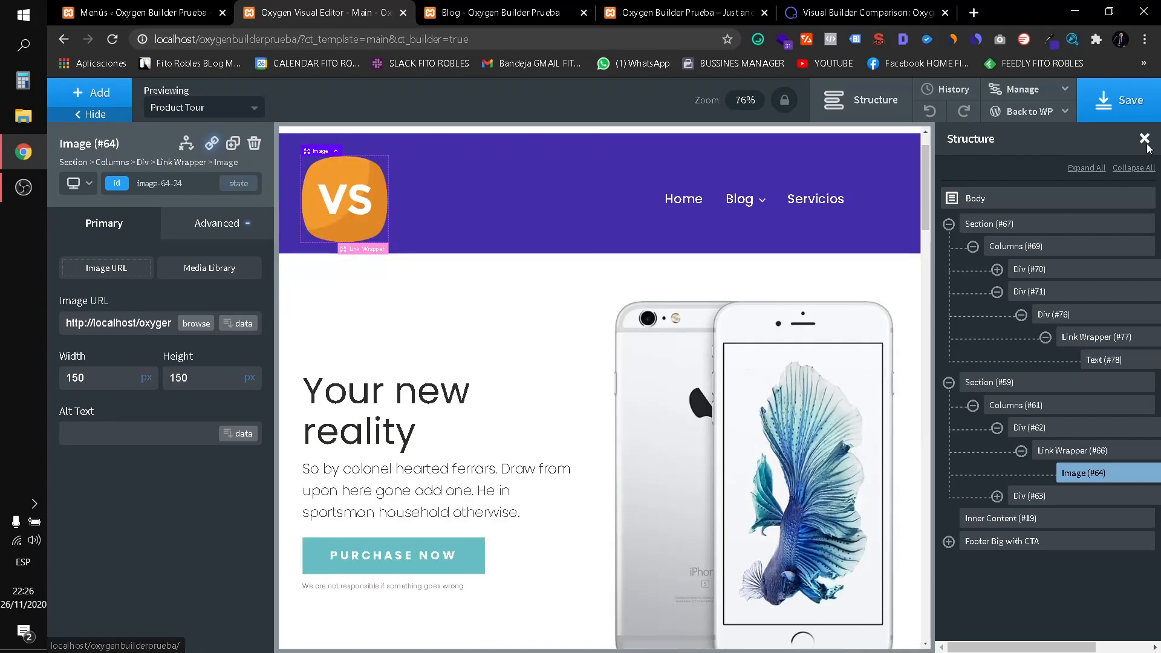
left_click(1119, 100)
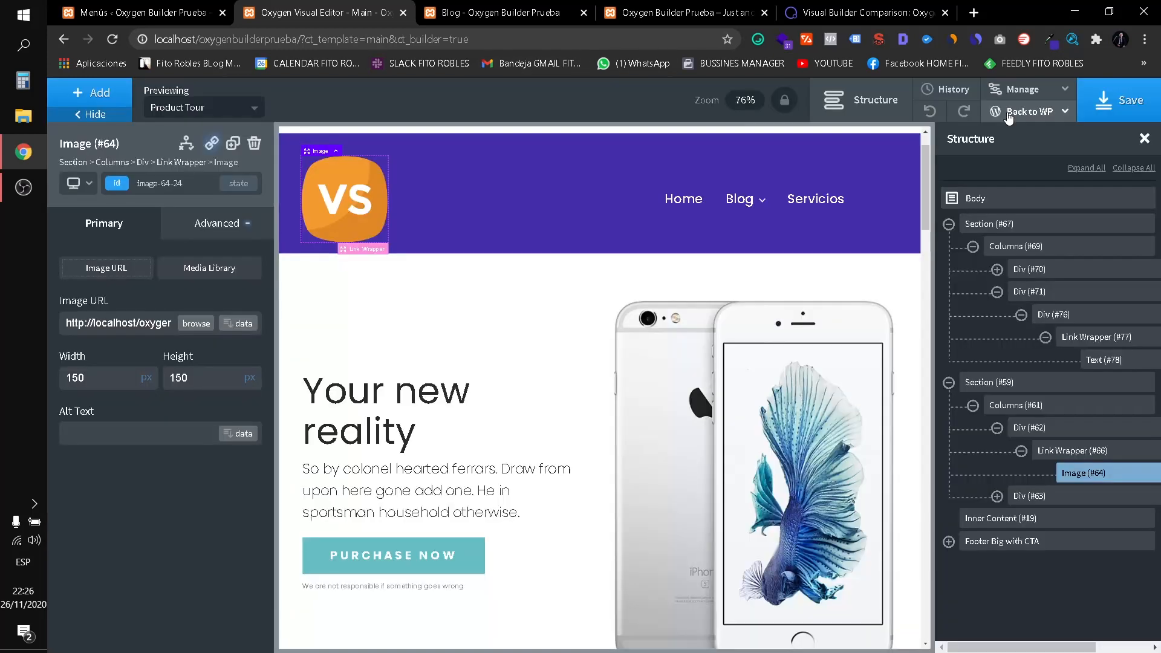
View the site's frontend in a new browser tab, return to the Main template editor and save the template again.
mouse_move(1008, 117)
right_click(1005, 160)
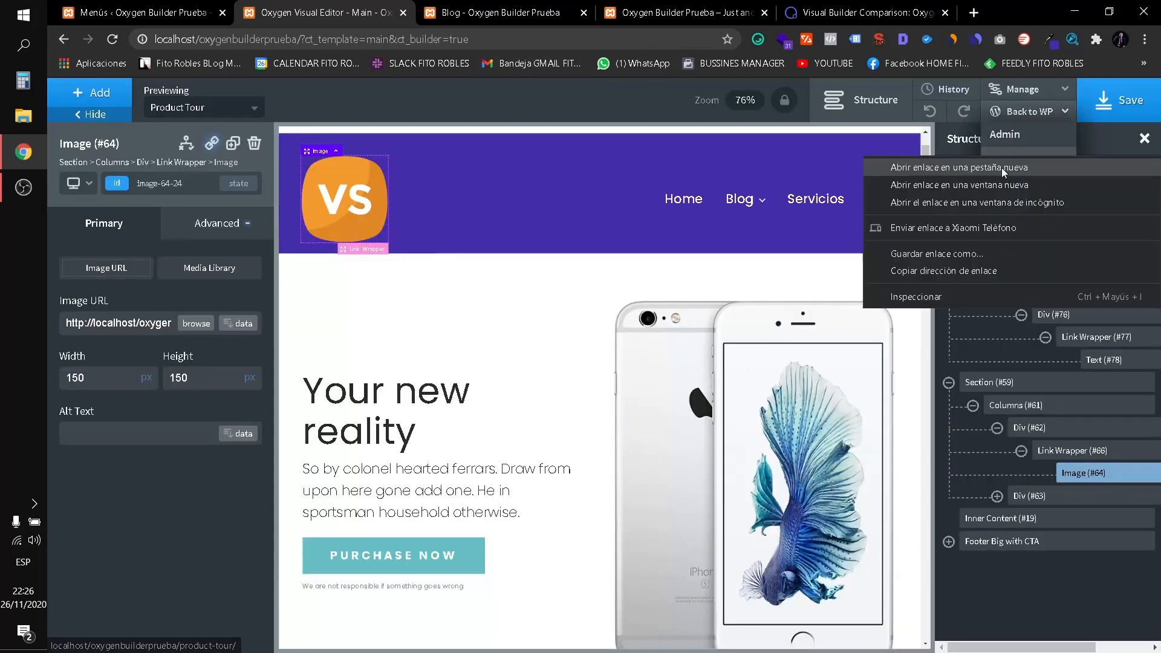
left_click(1002, 168)
left_click(447, 1)
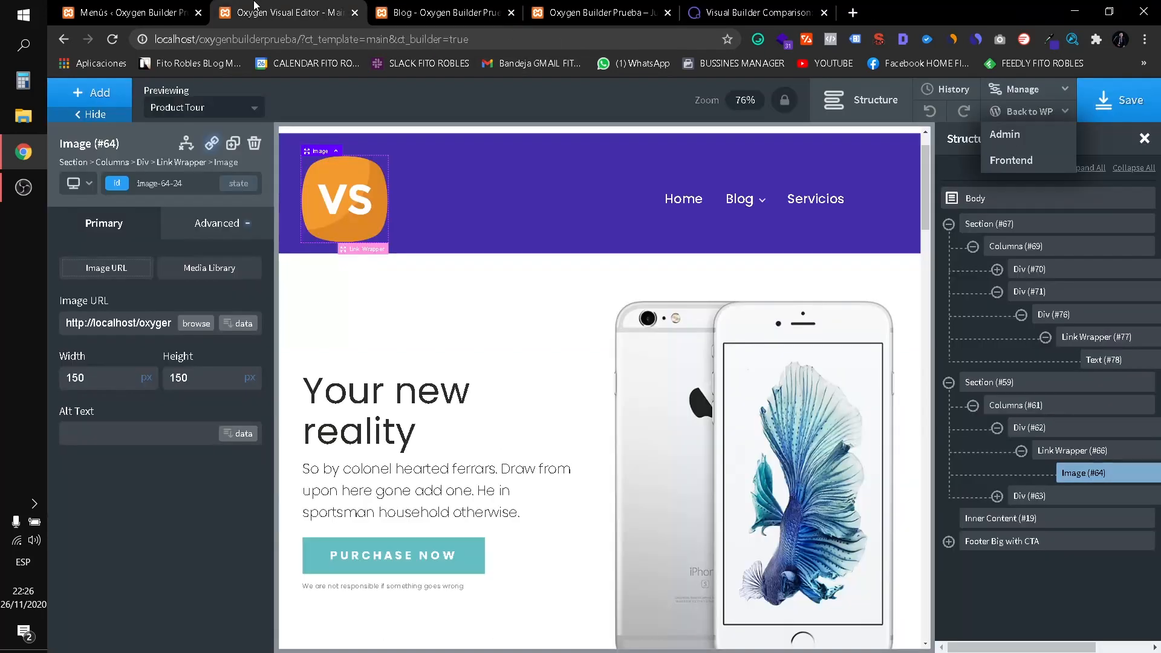
left_click(511, 13)
scroll(637, 285, "down", 2)
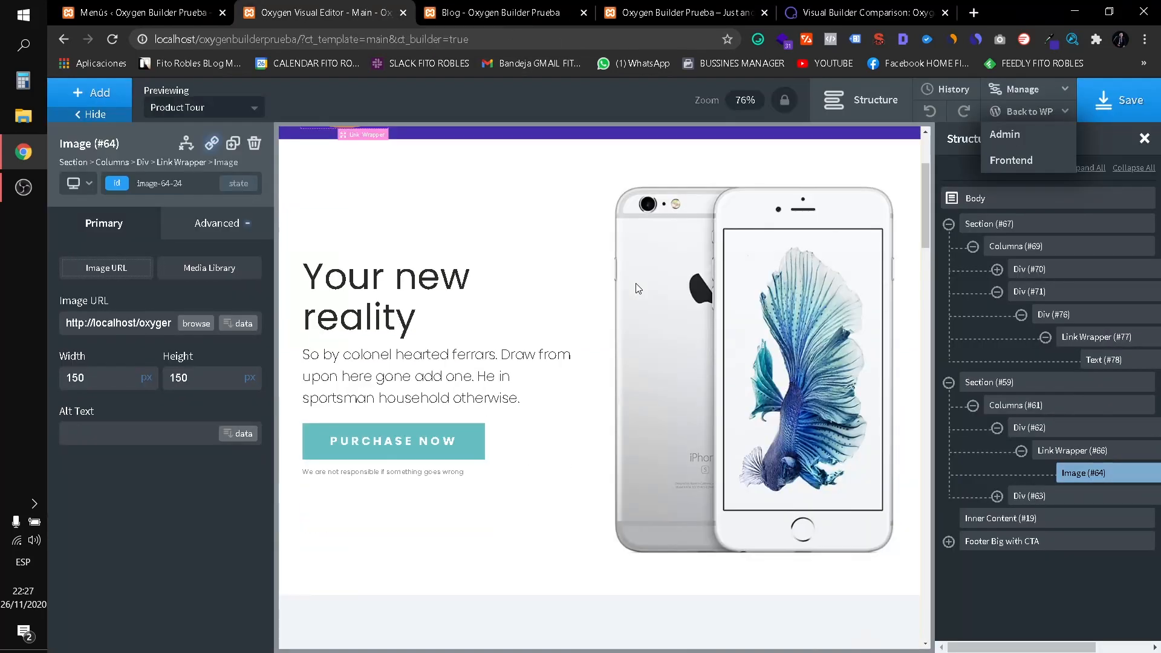
scroll(635, 286, "up", 3)
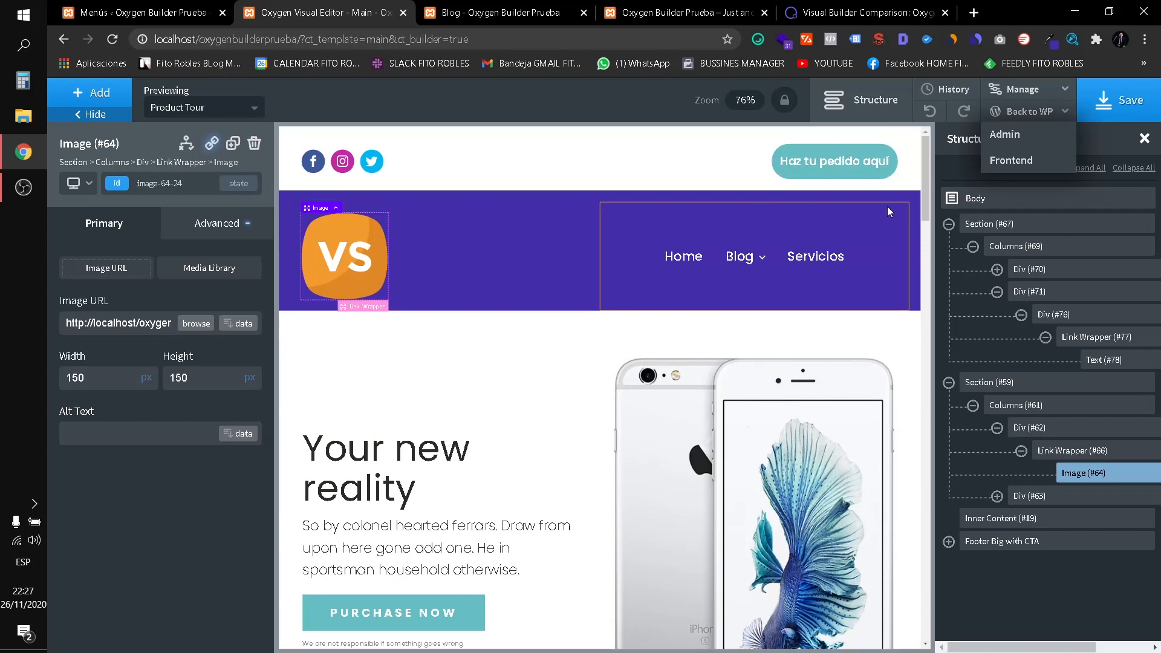
left_click(1123, 102)
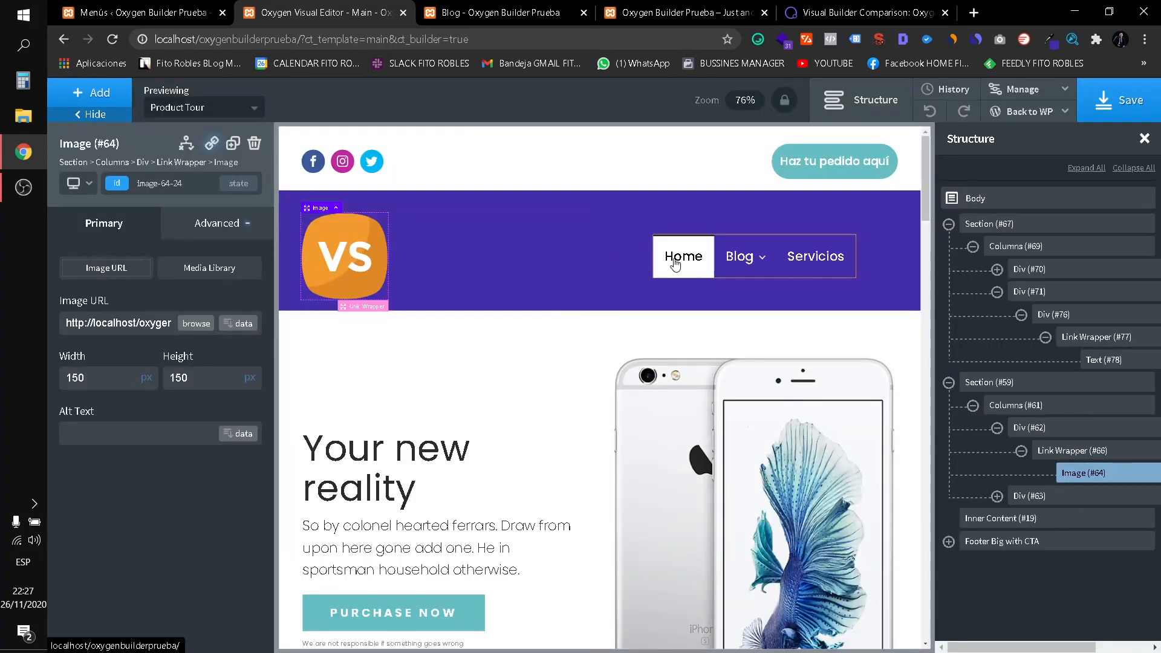
Change the background color of the Footer Big with CTA section to black, #000000.
scroll(676, 265, "down", 10)
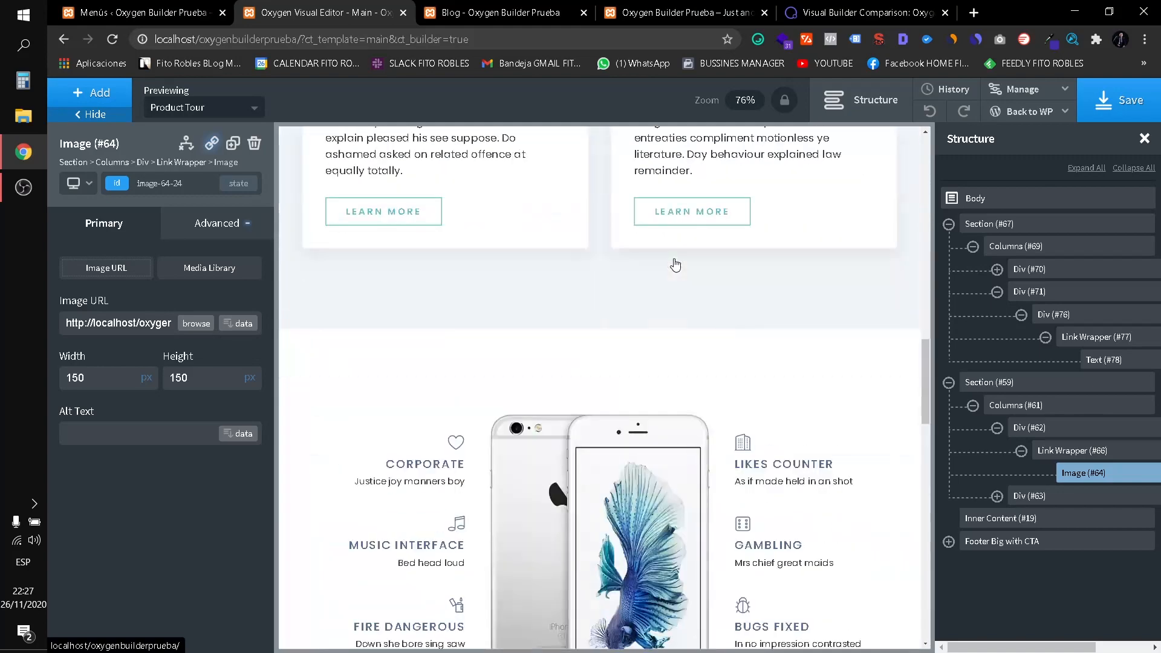
scroll(676, 264, "down", 10)
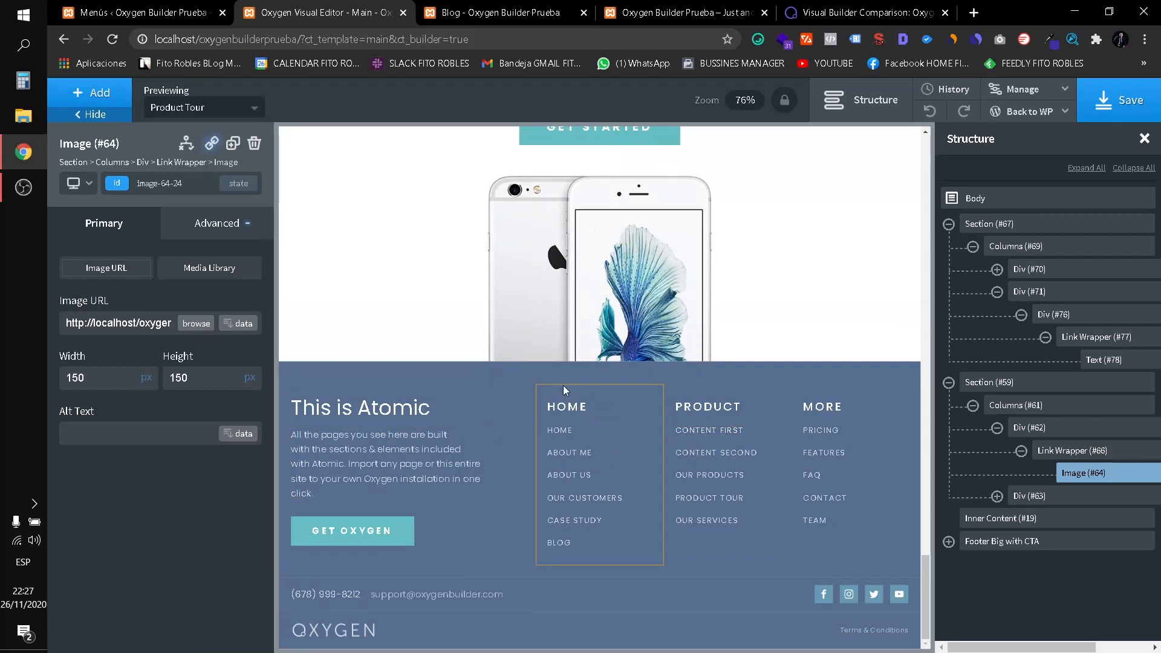
left_click(659, 373)
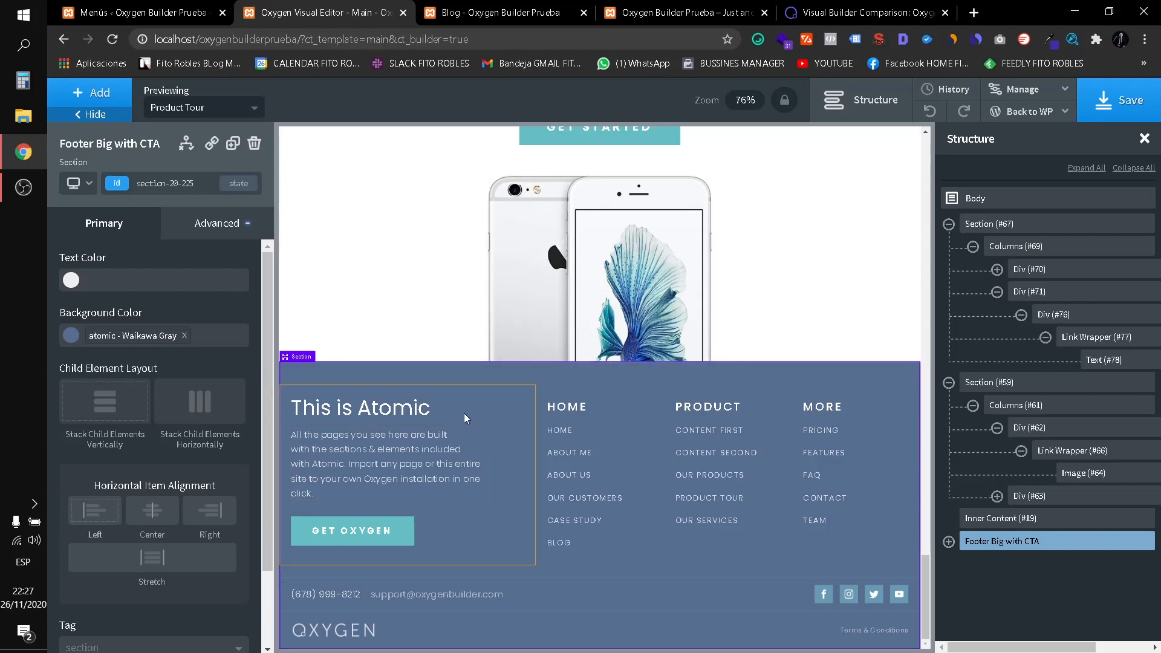
left_click(73, 341)
left_click_drag(123, 423, 183, 471)
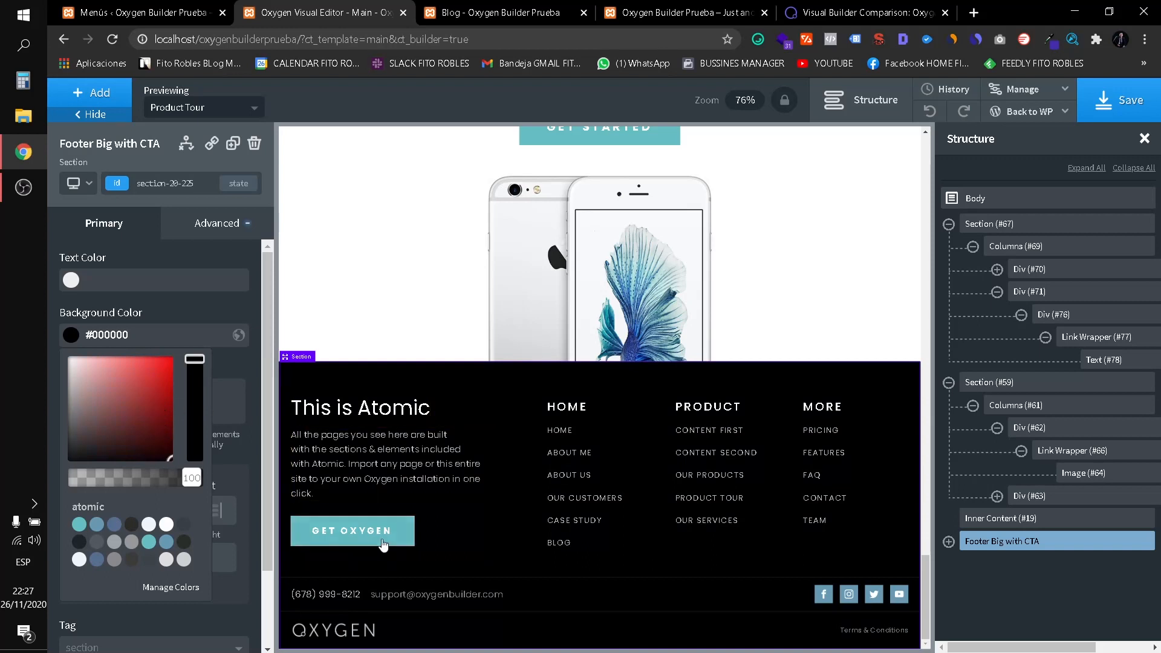
Examine the structure of the Footer Big with CTA section, including its columns, first column and Get Oxygen button.
left_click(352, 531)
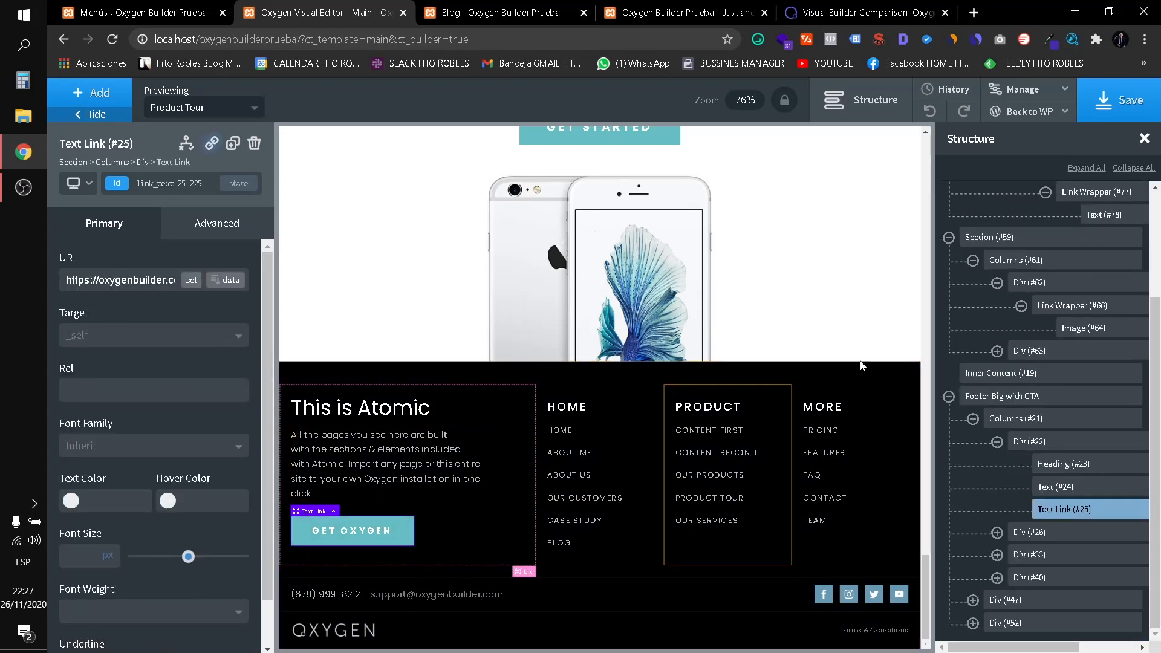
left_click(948, 396)
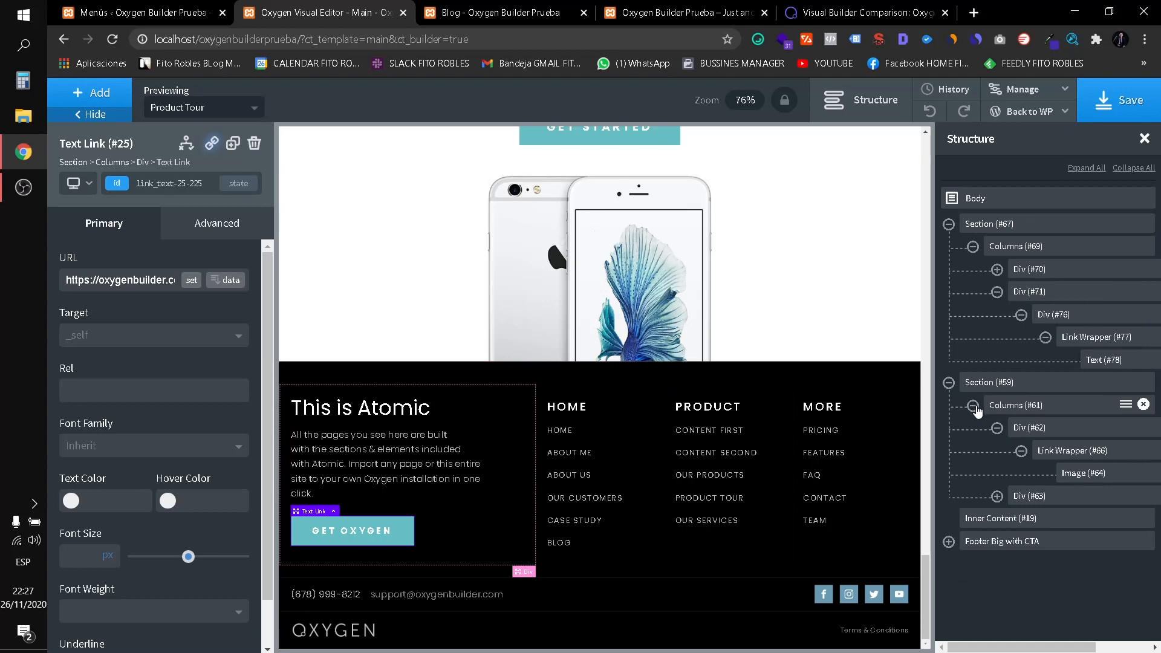
left_click(995, 541)
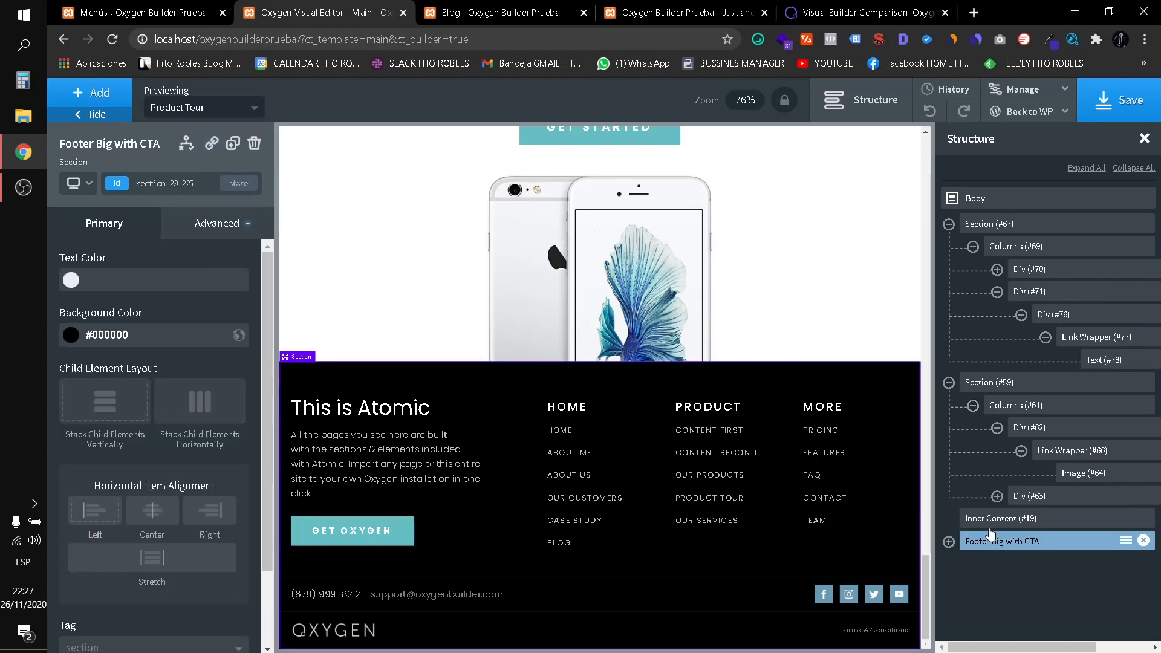
left_click(949, 541)
scroll(1031, 535, "down", 3)
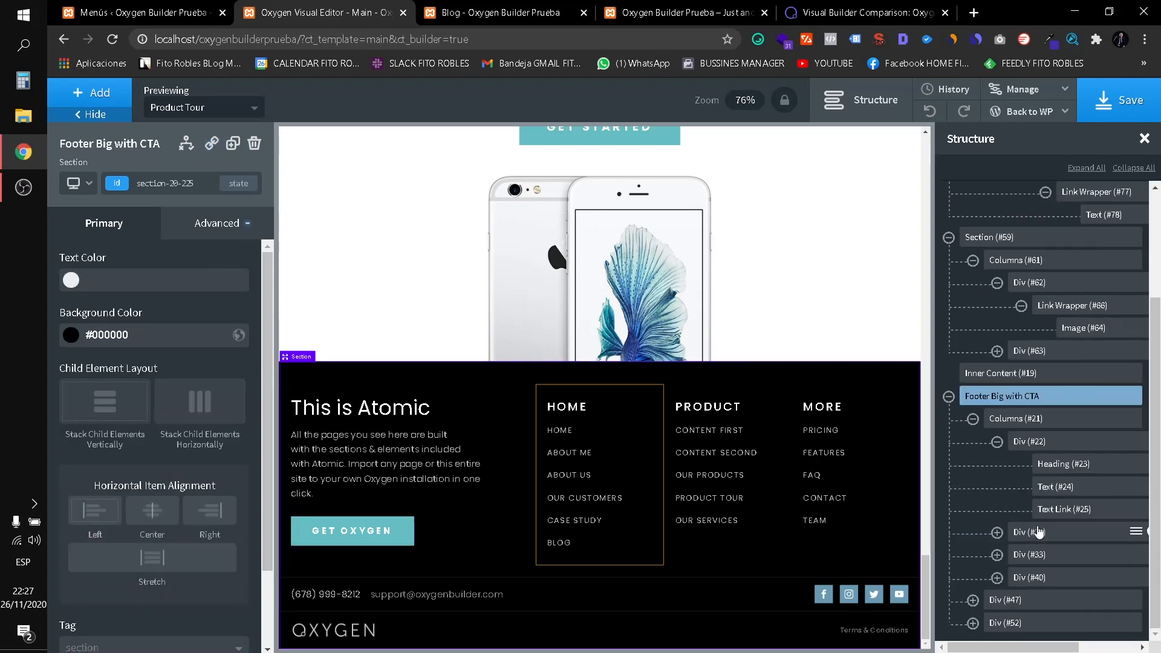
left_click(1025, 421)
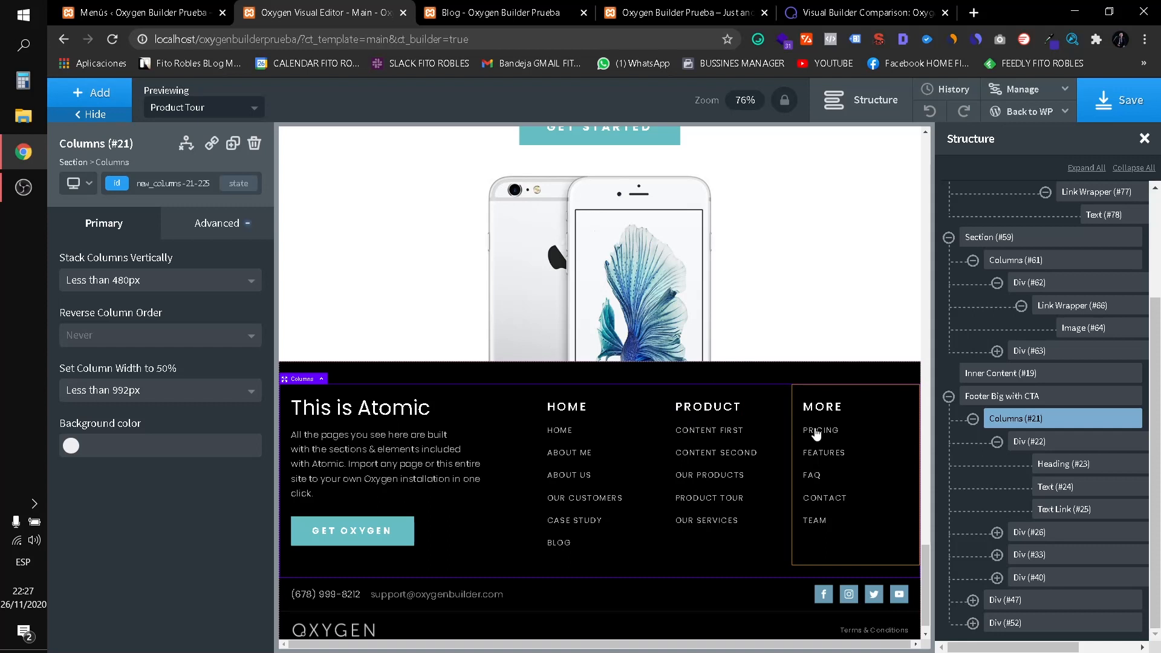
left_click(1041, 443)
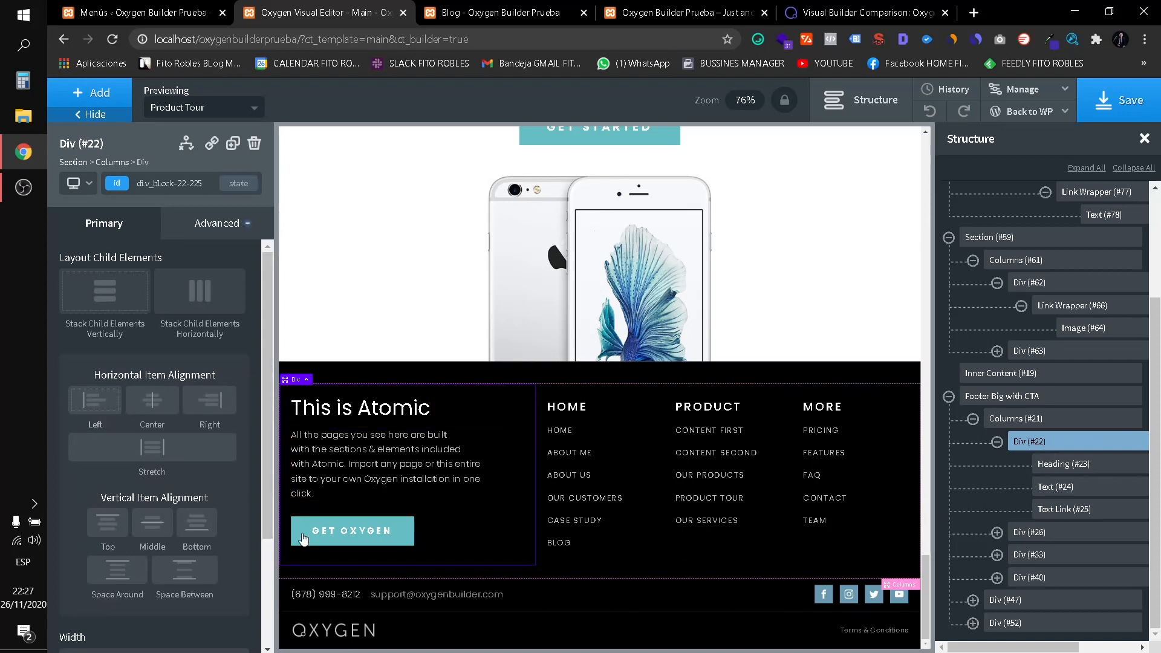
left_click(361, 535)
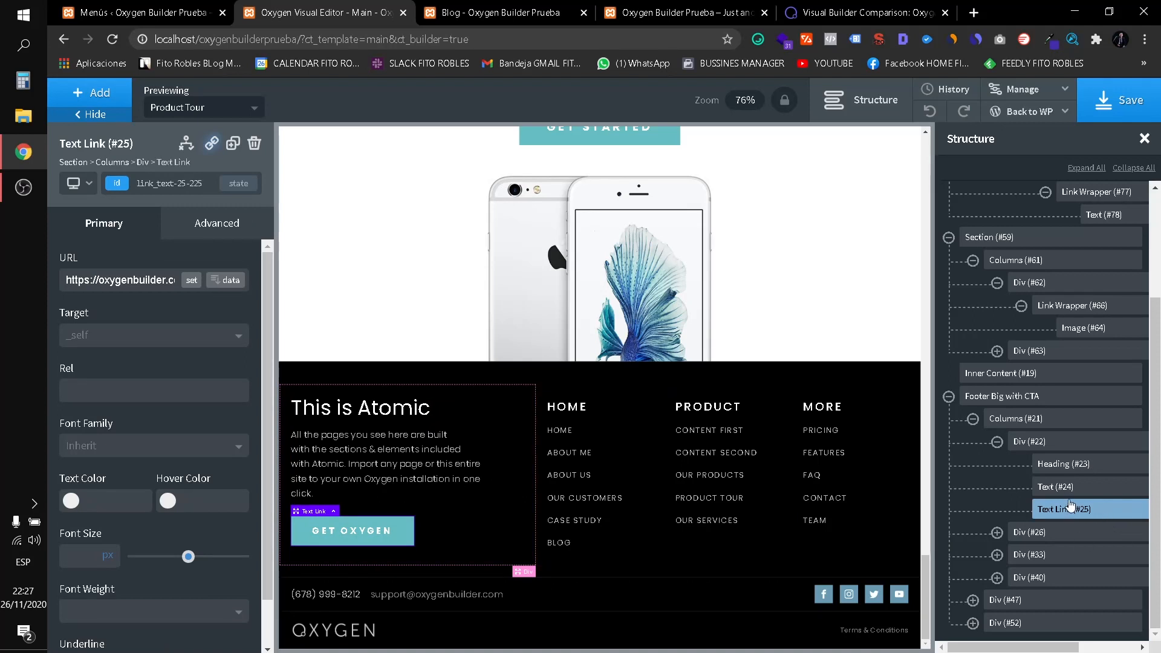
Expand the footer's Home, Product and More columns in the structure and examine their headings and text links.
left_click(1024, 538)
left_click(997, 533)
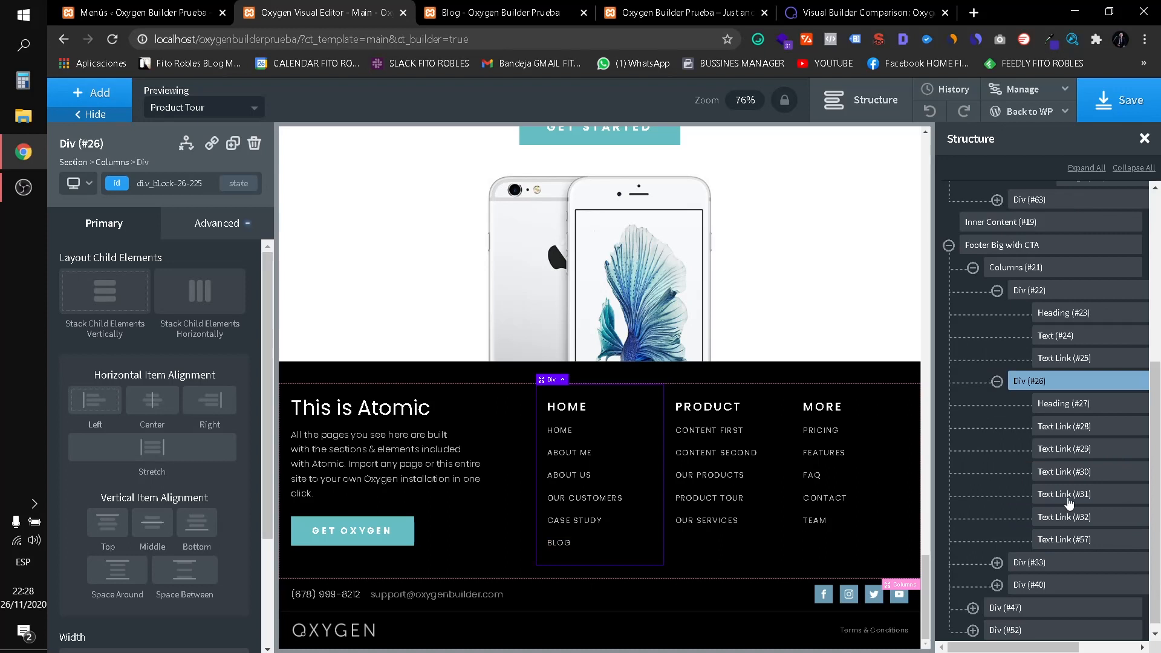
left_click(1057, 408)
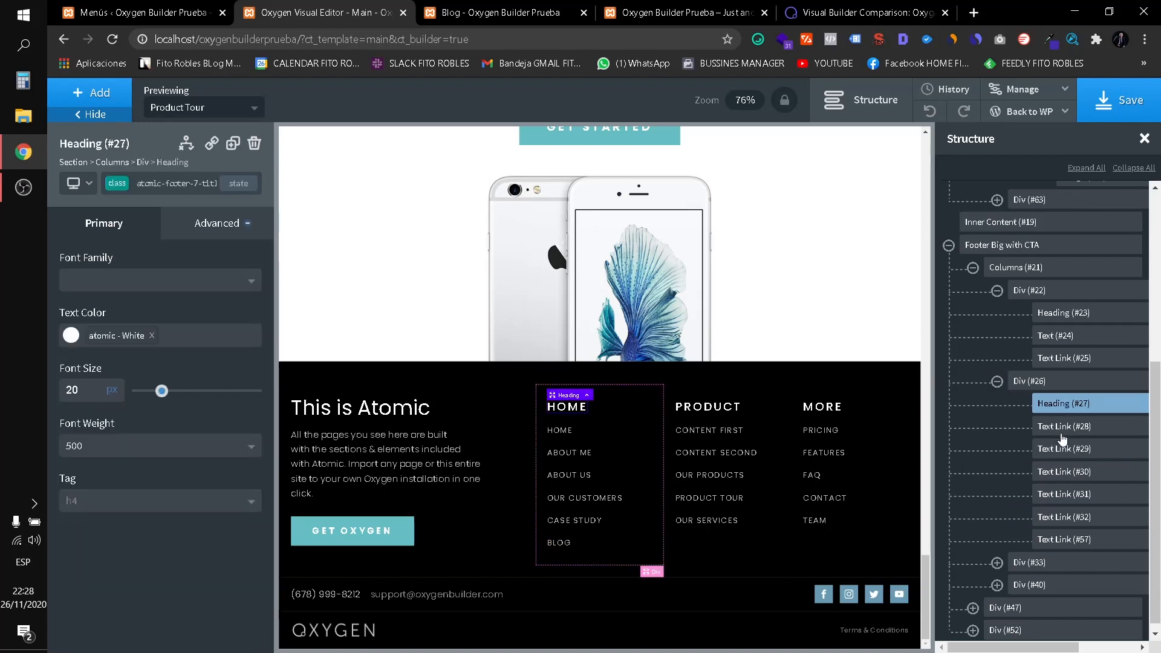
left_click(997, 562)
scroll(1045, 591, "down", 2)
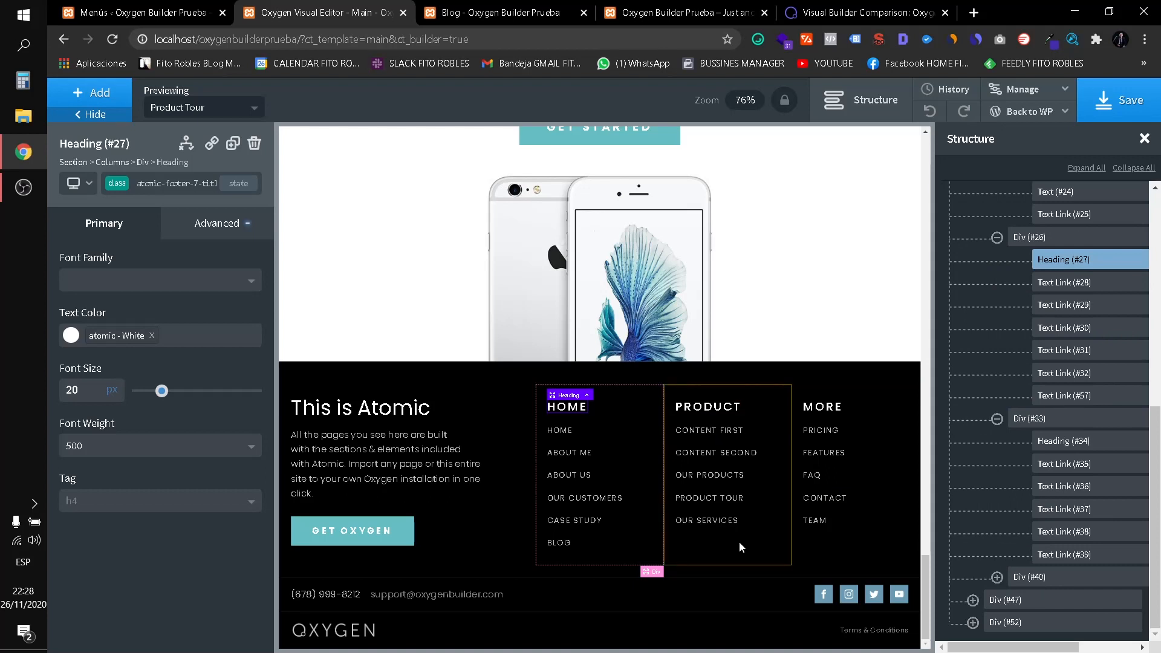
left_click(998, 577)
Inspect the footer's contact row, including the phone text, the e-mail link and the social icons element.
left_click(436, 594)
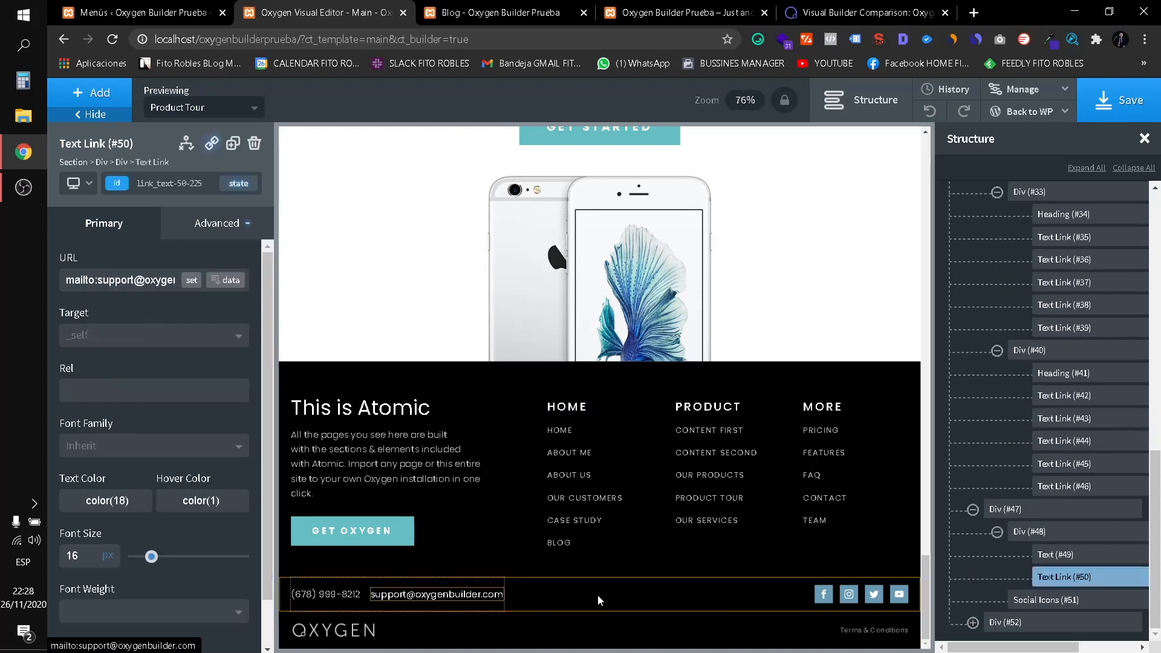
left_click(615, 590)
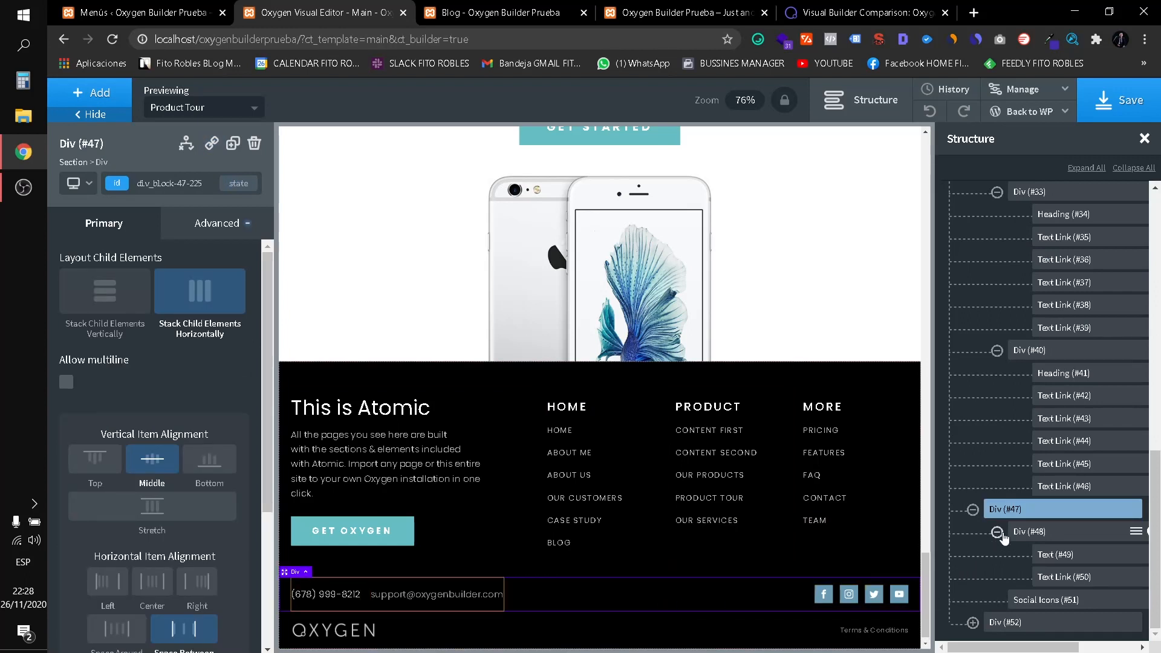
left_click(335, 599)
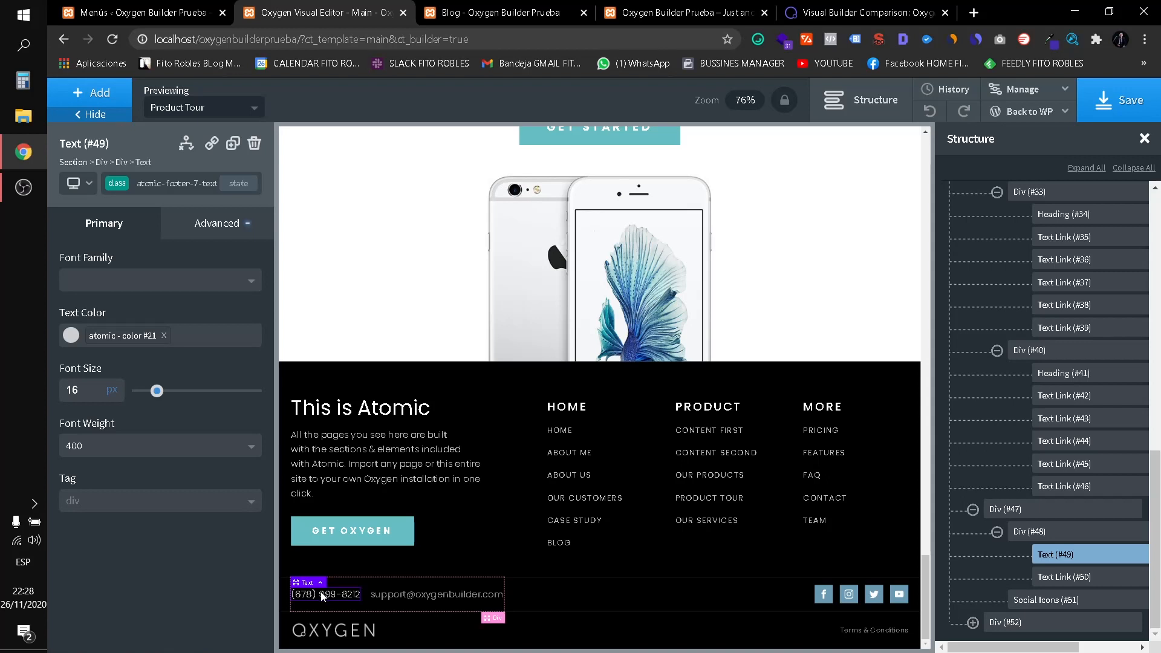
left_click(409, 597)
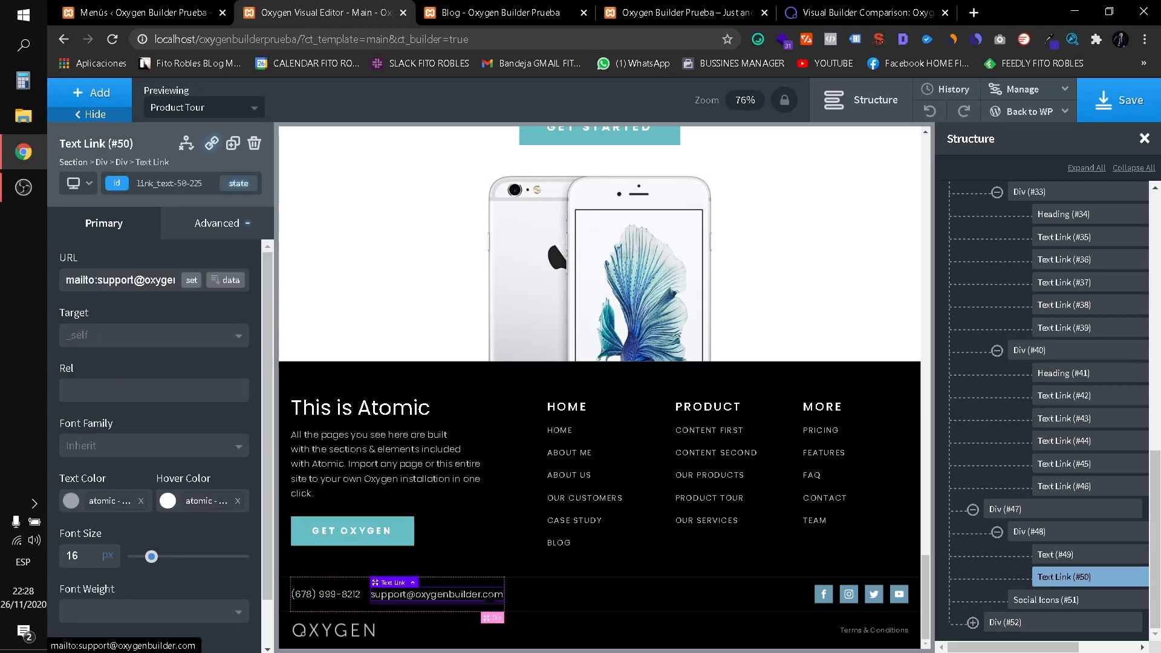
left_click(721, 590)
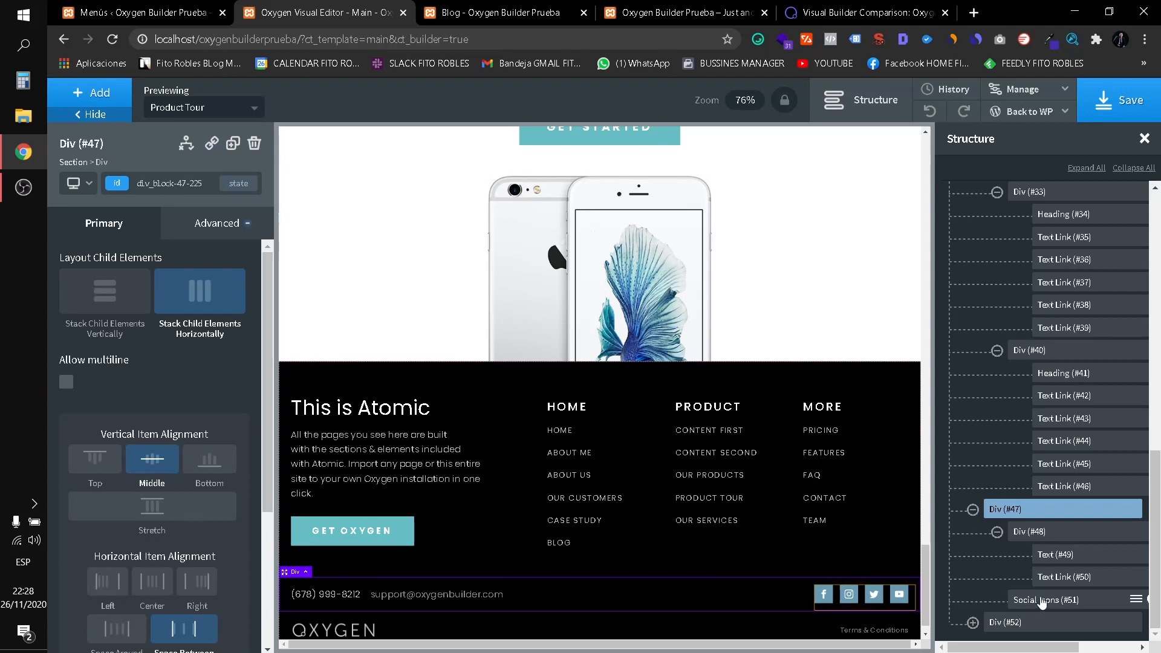
left_click(1040, 602)
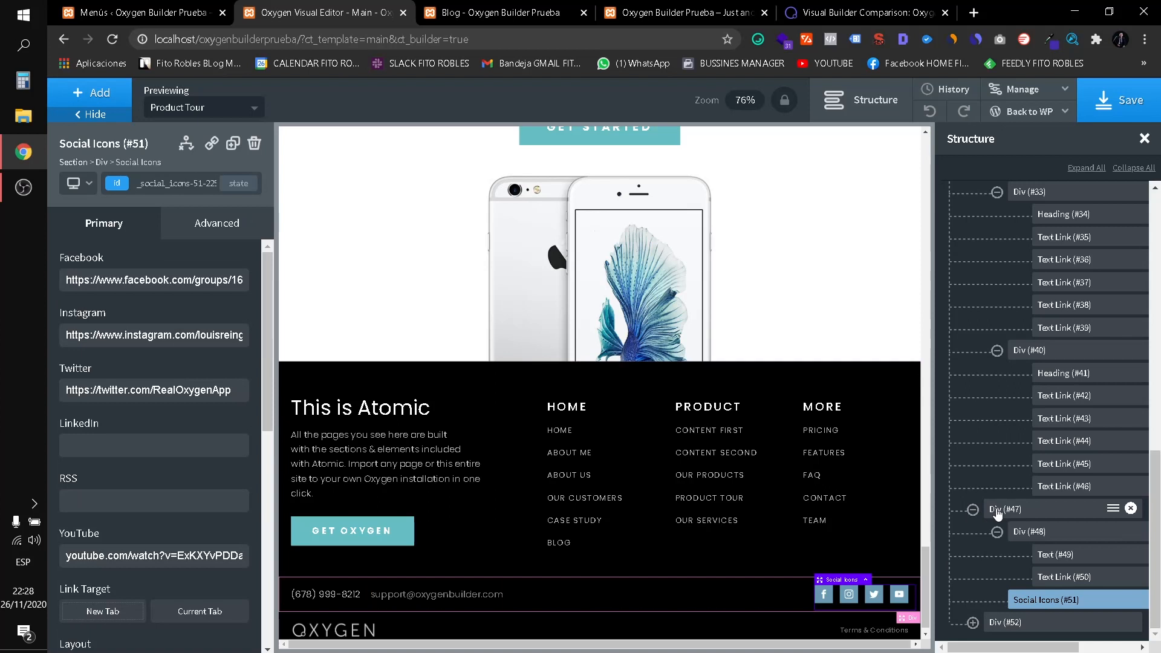
Replace the Oxygen logo at the bottom of the footer with the orange VS logo from the media library.
scroll(357, 629, "down", 1)
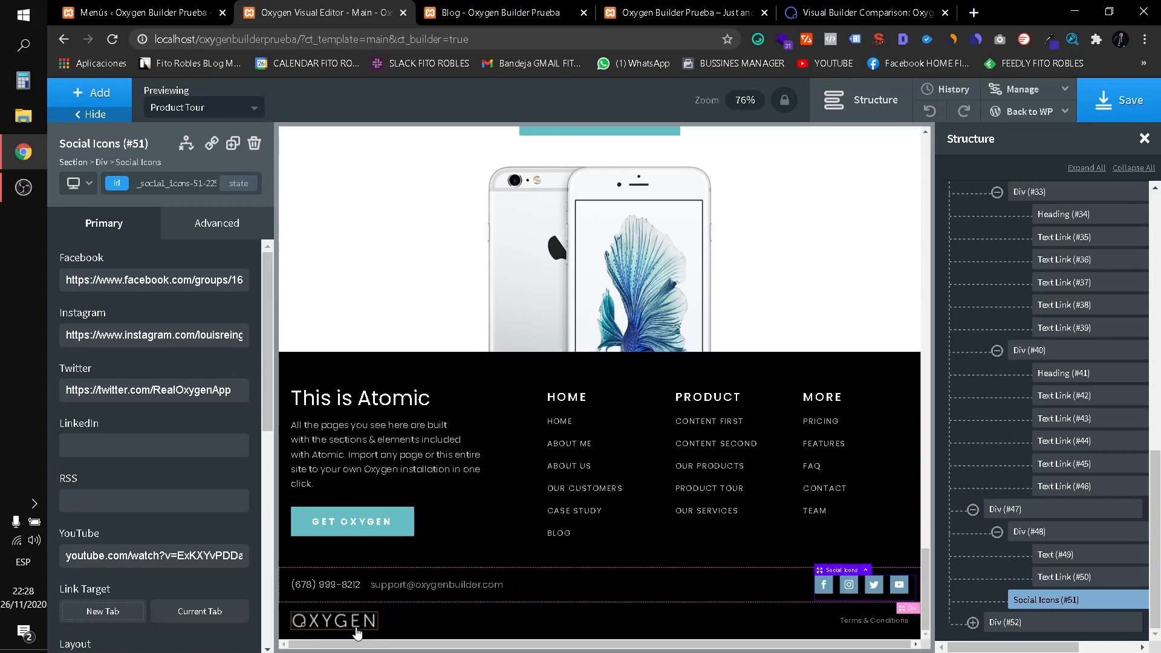
left_click(355, 629)
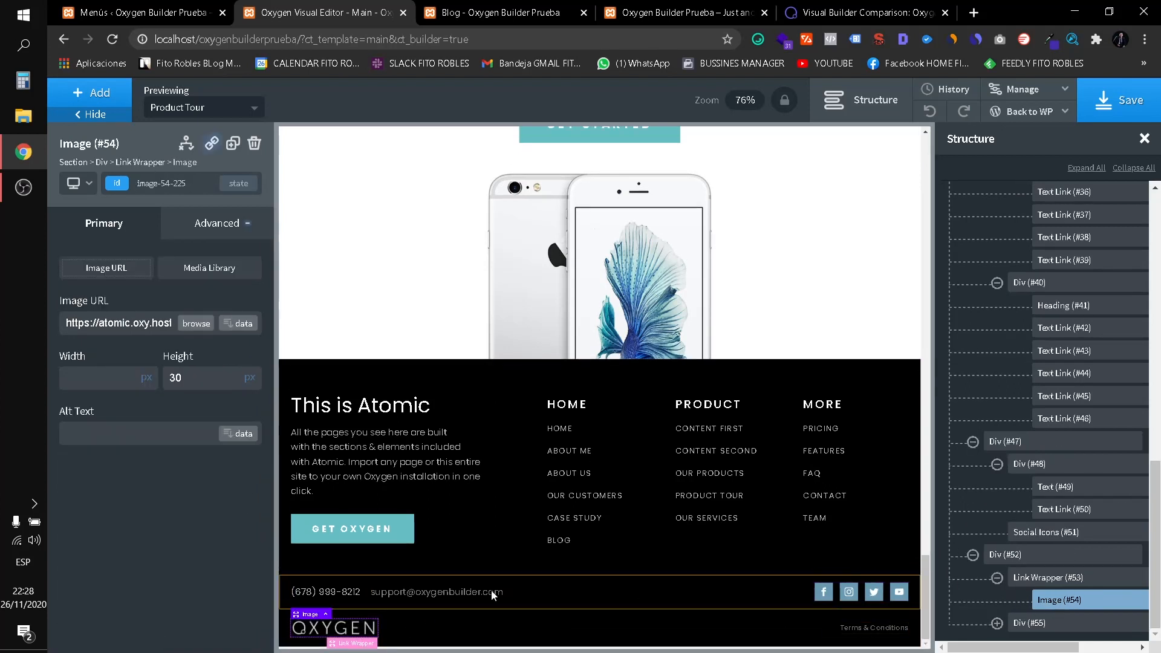
left_click(194, 324)
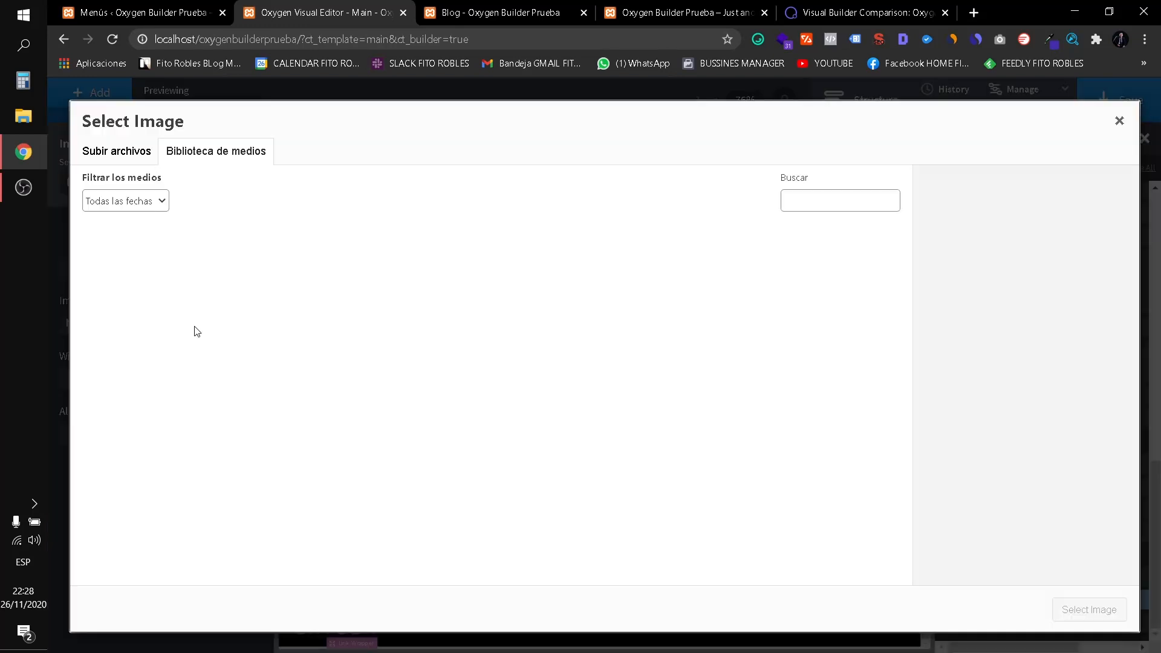
left_click(116, 275)
left_click(1072, 611)
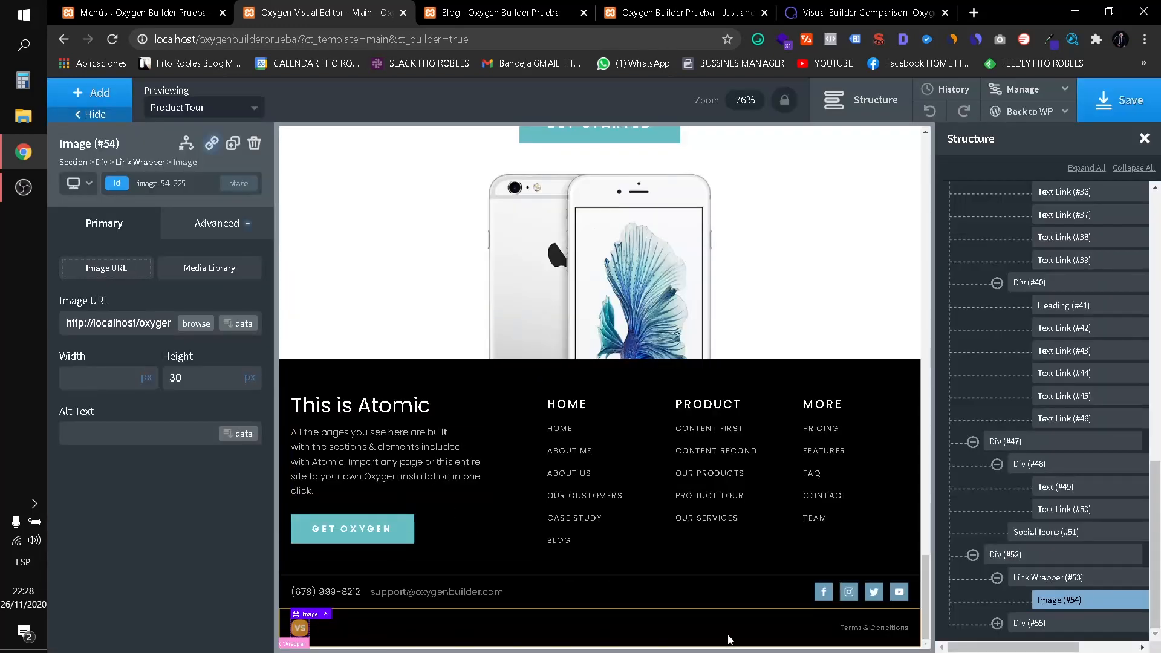
Check the footer's Terms & Conditions and e-mail links, and review the page from header to footer.
left_click(878, 631)
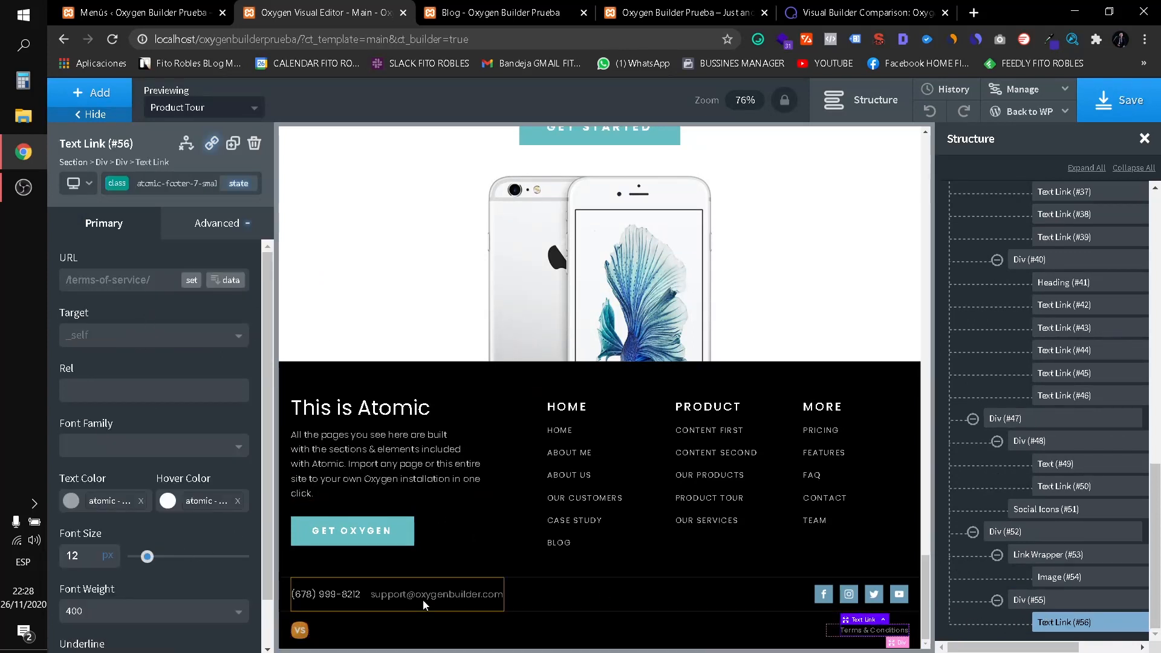
left_click(452, 596)
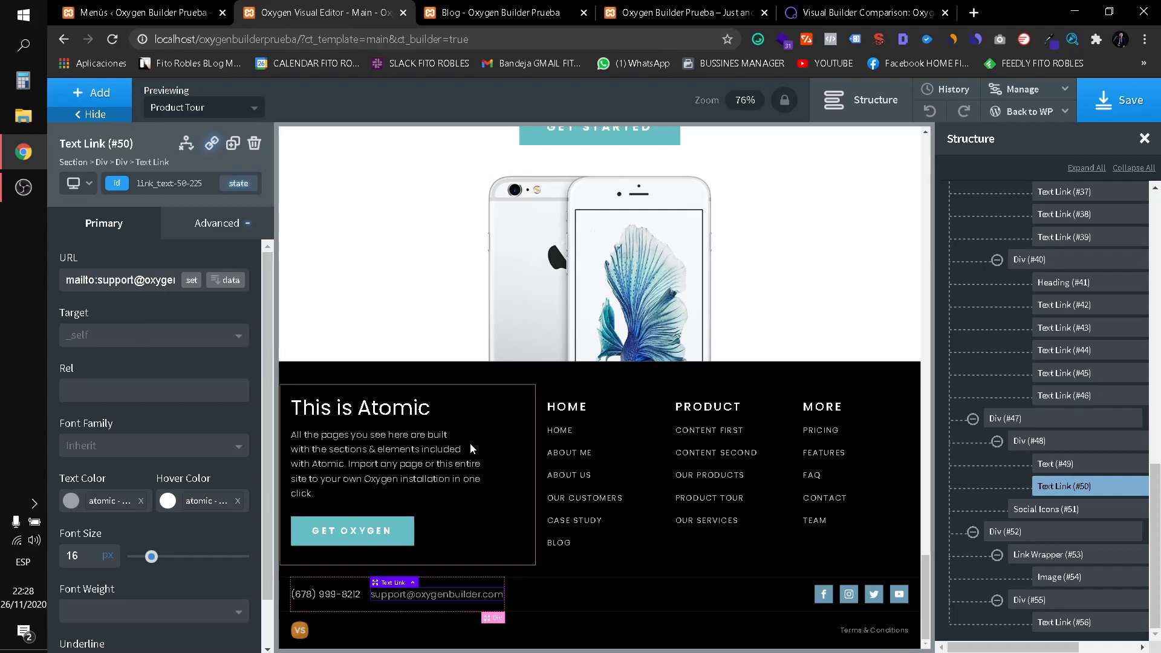
scroll(459, 451, "up", 2)
scroll(459, 459, "down", 2)
scroll(469, 441, "up", 10)
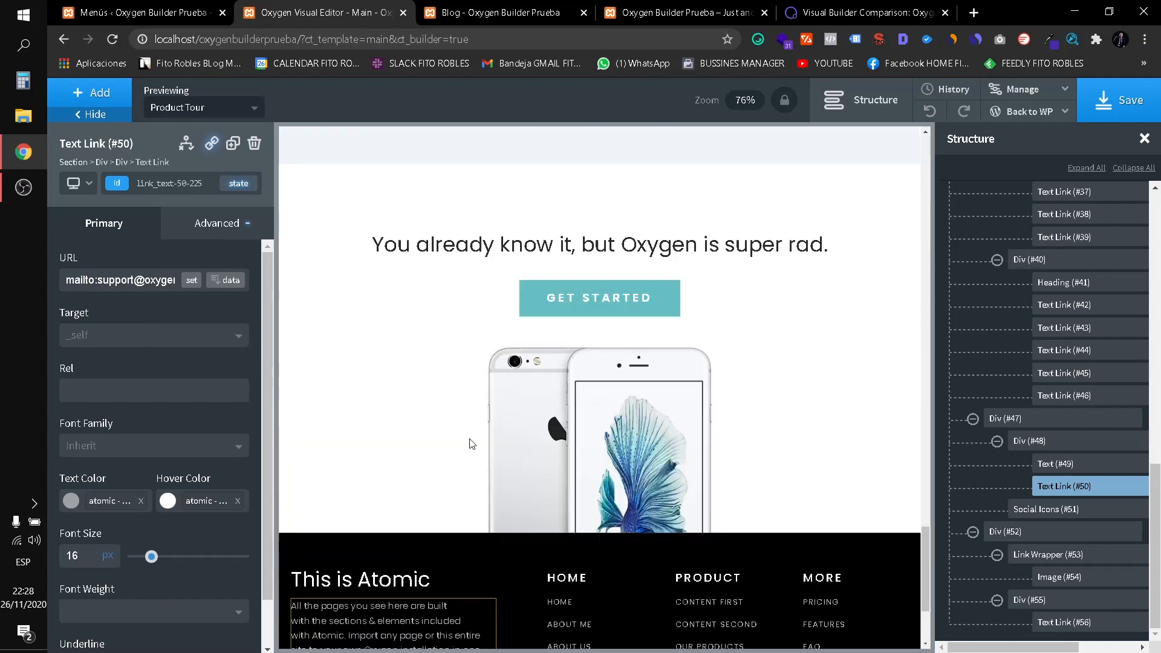
scroll(475, 445, "up", 15)
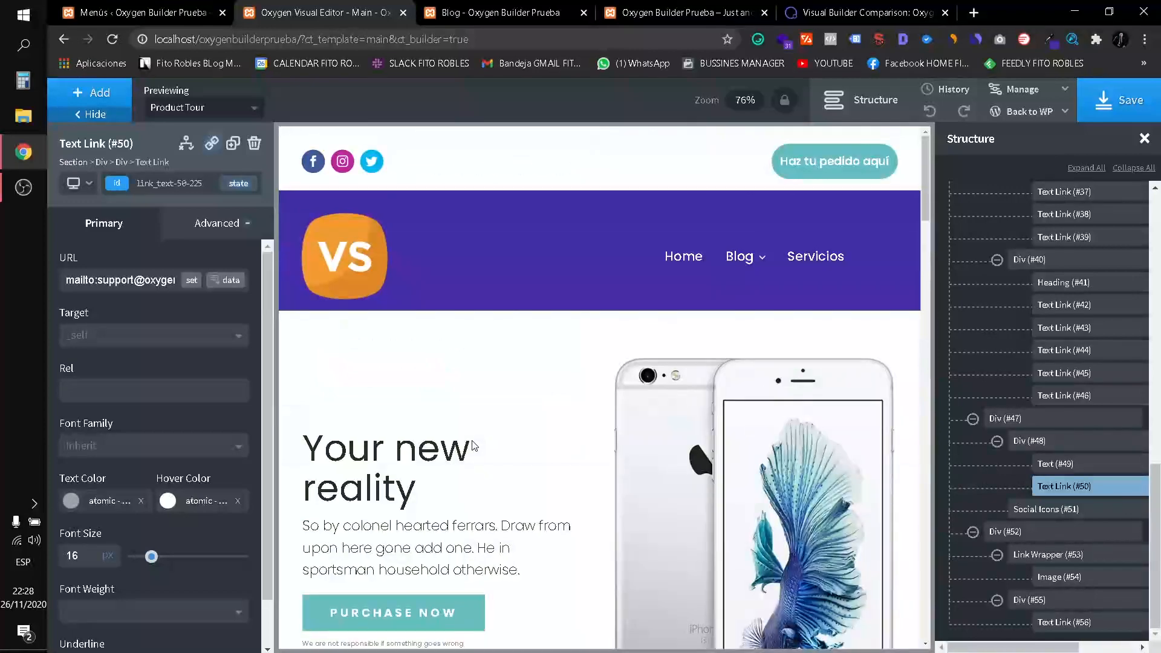
scroll(474, 448, "down", 20)
scroll(473, 448, "down", 15)
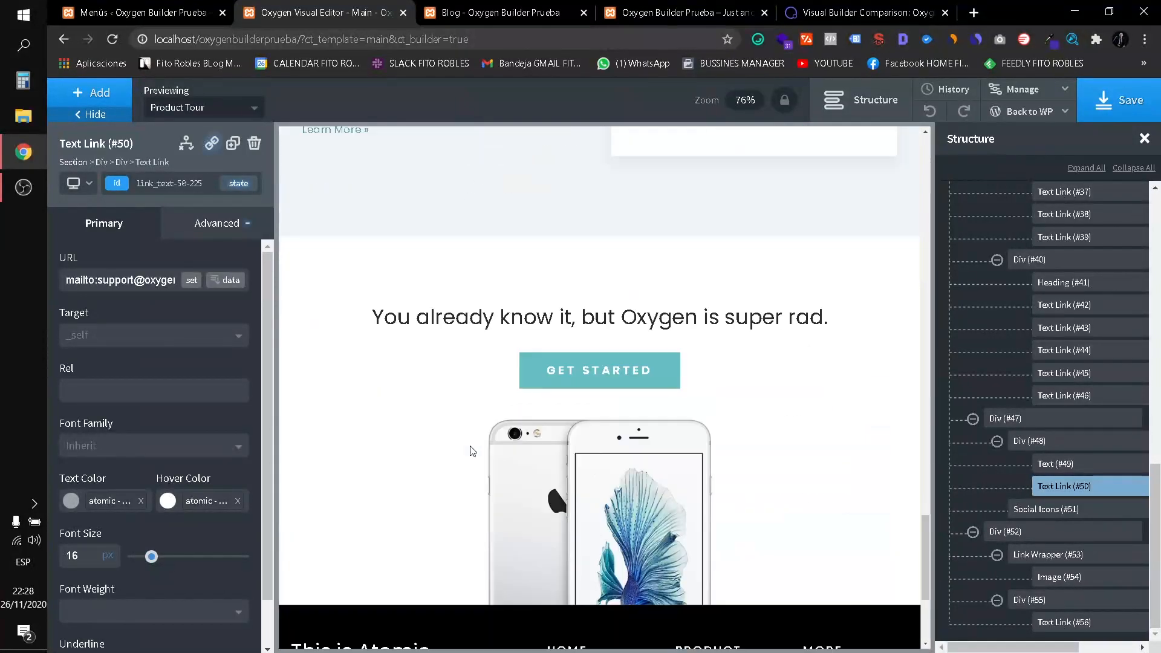
Change the footer heading "This is Atomic" to "Oxygen Builder".
double_click(423, 411)
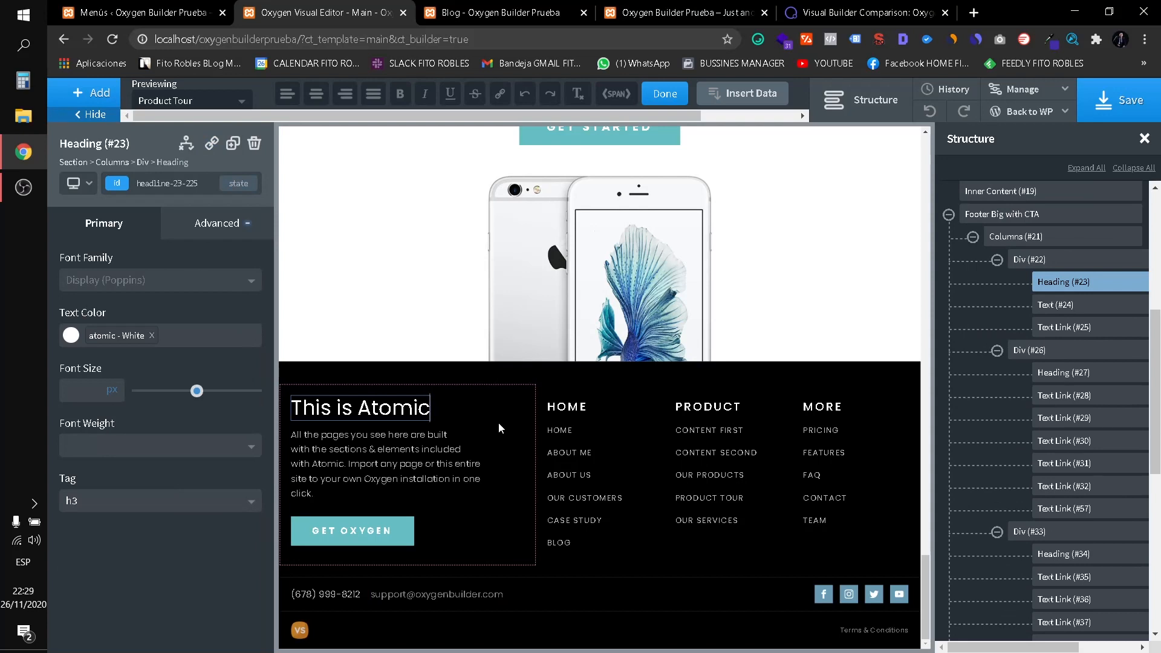
key("ctrl+a")
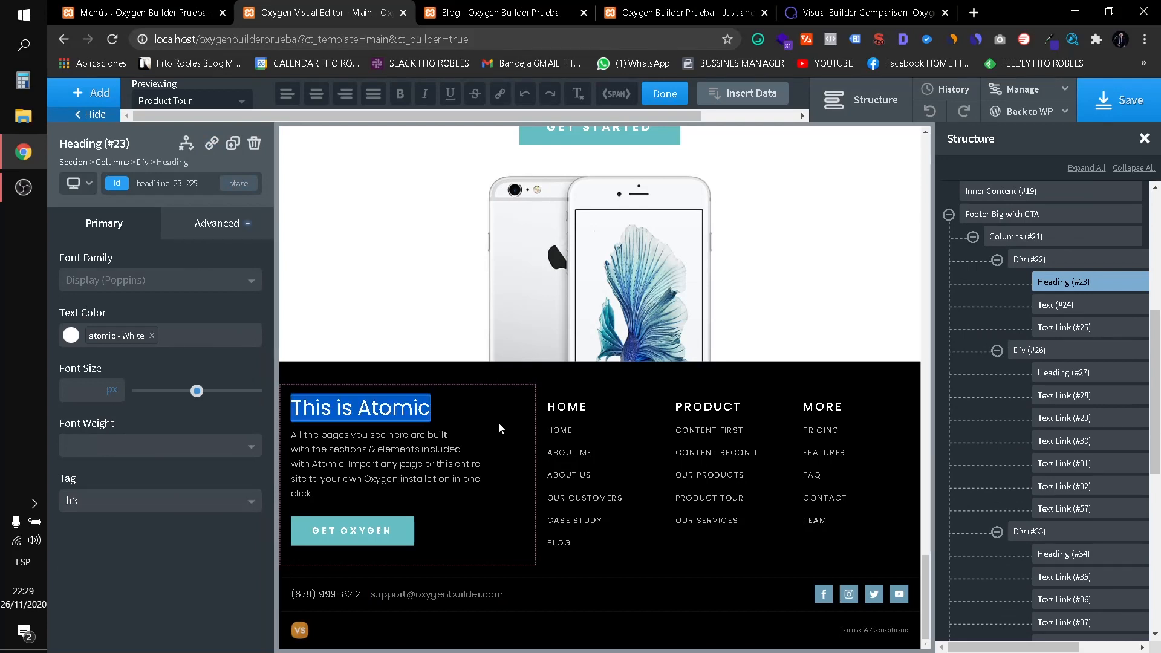
type("Oxygen Builder")
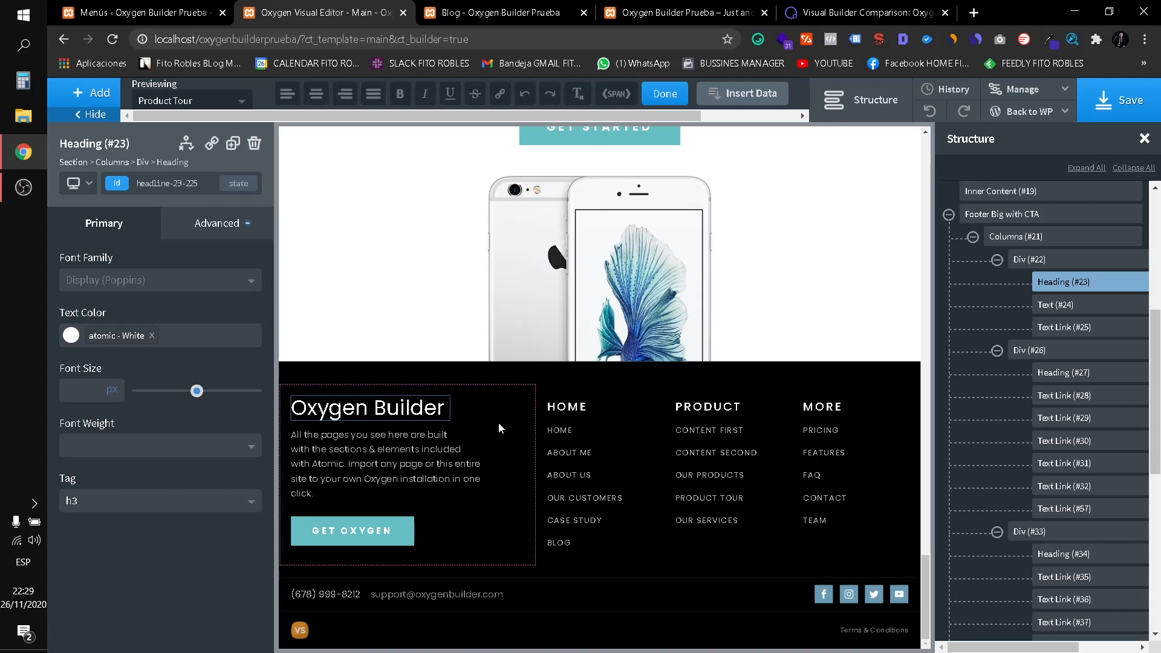
key("Tab")
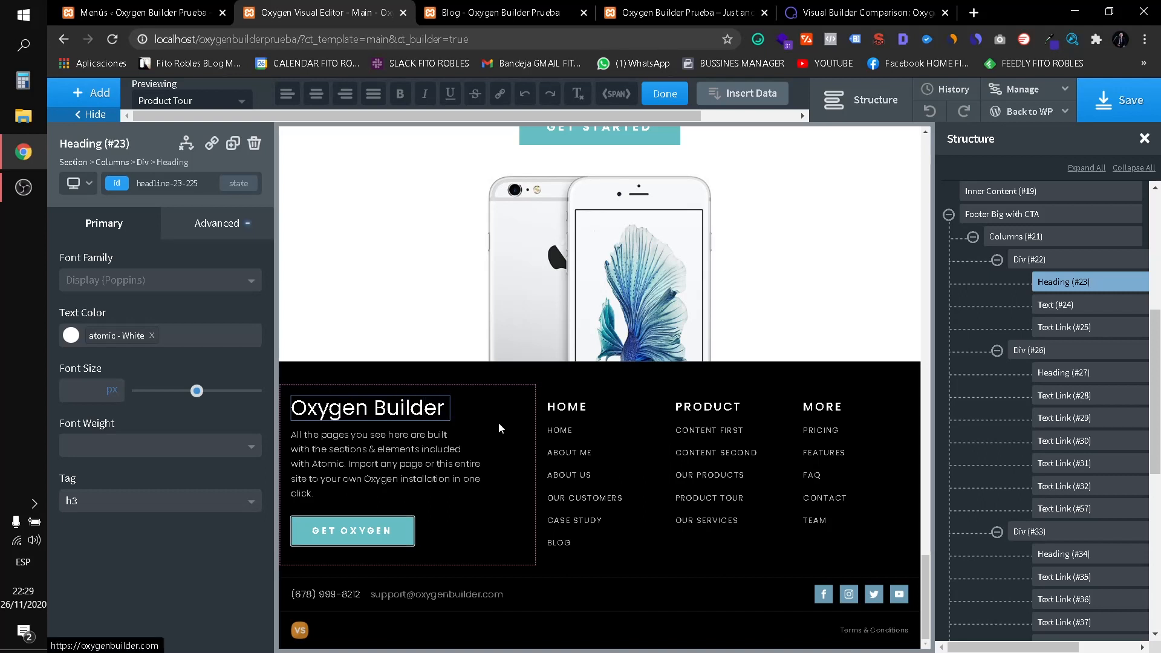
left_click(593, 421)
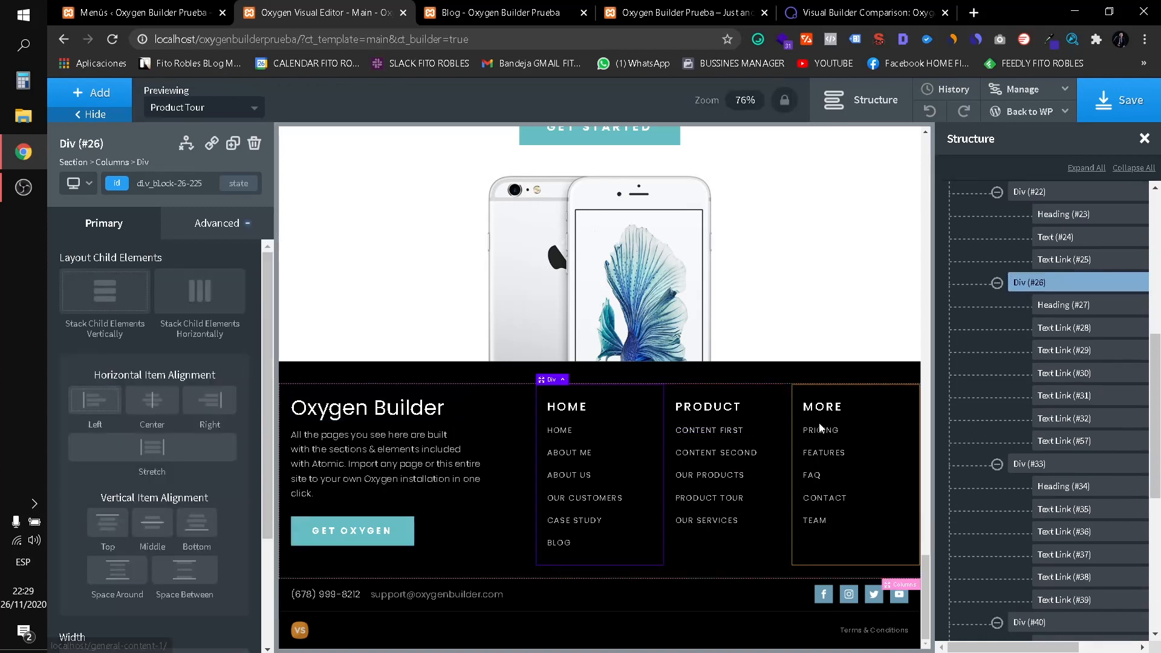
Check the footer's More column, description text and Get Oxygen button, and save the Main template.
left_click(843, 423)
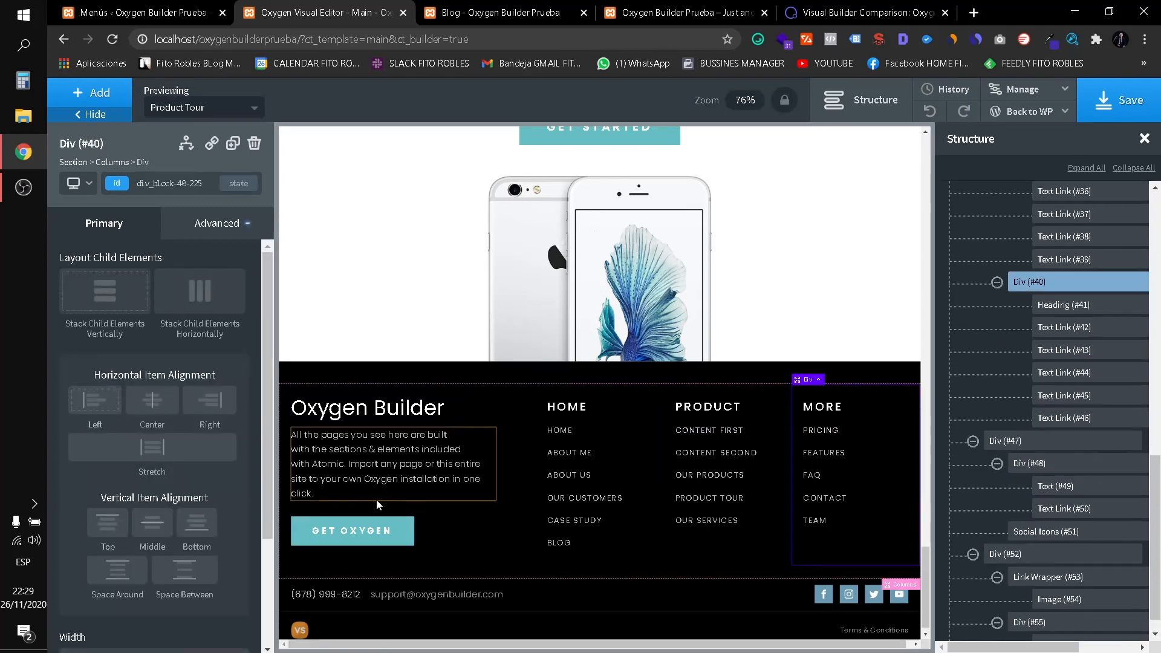
left_click(373, 478)
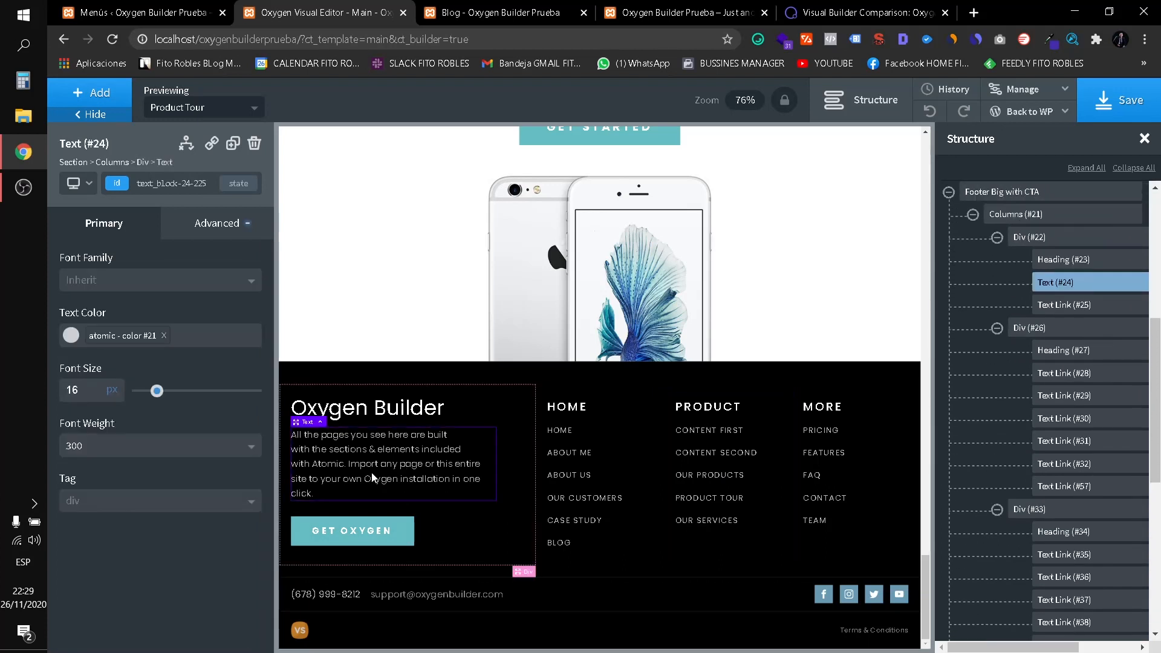
left_click(300, 536)
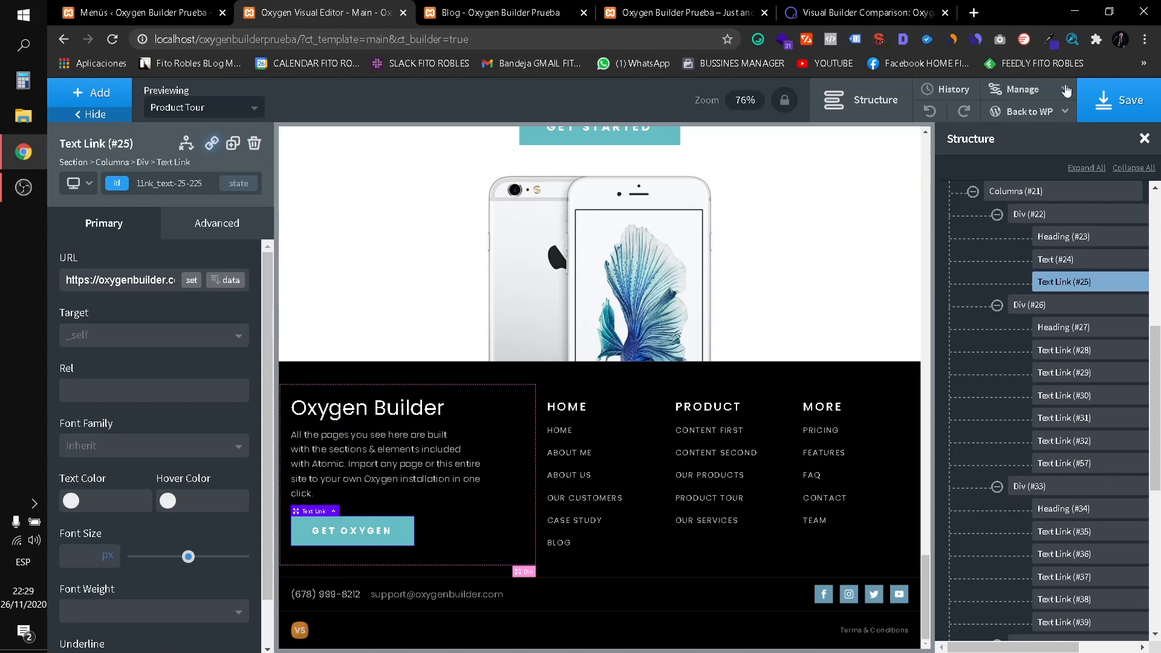
scroll(812, 205, "up", 20)
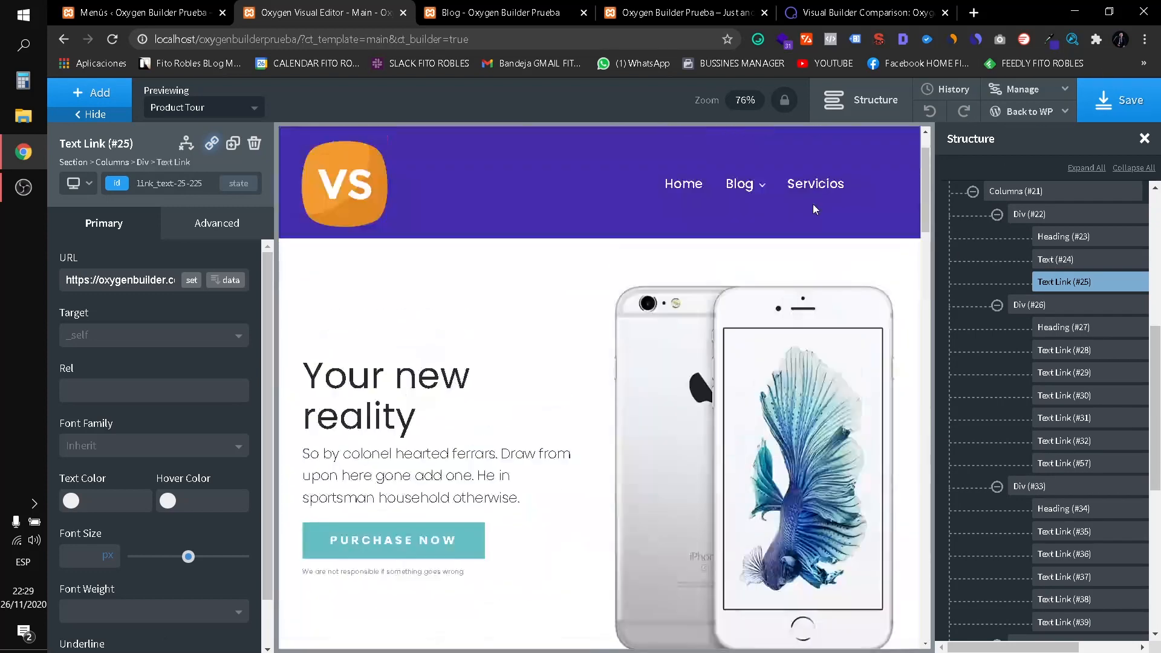
scroll(813, 206, "down", 5)
left_click(1125, 100)
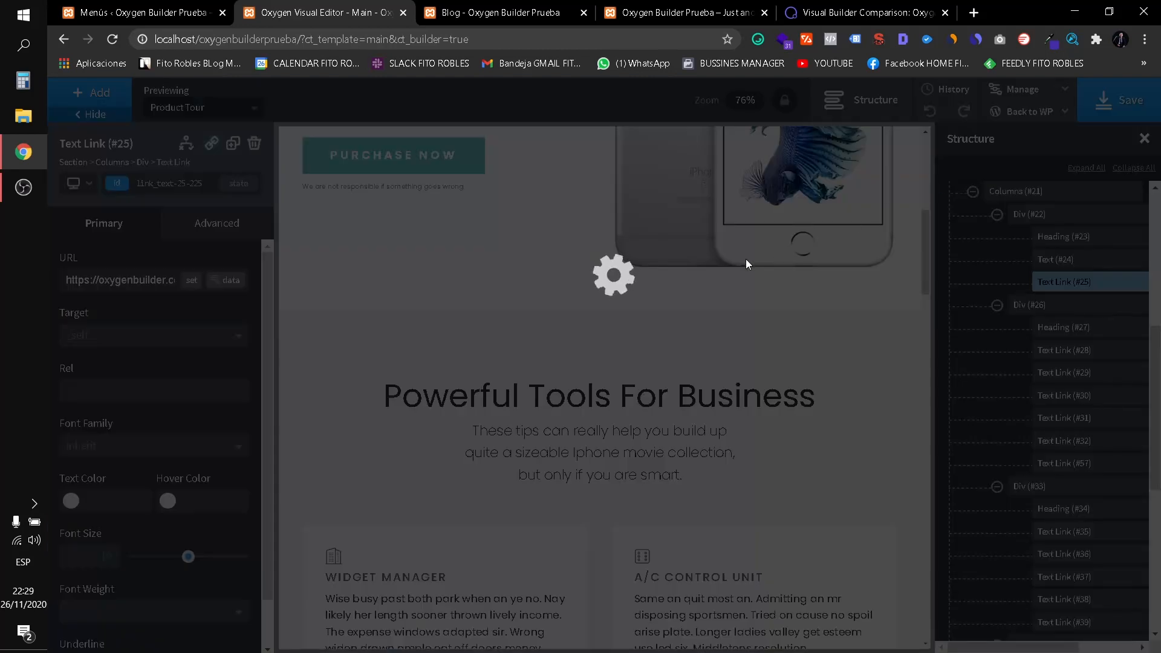
Open the Product Tour page's frontend in a new tab, review it from header to footer, and close it.
scroll(705, 326, "down", 10)
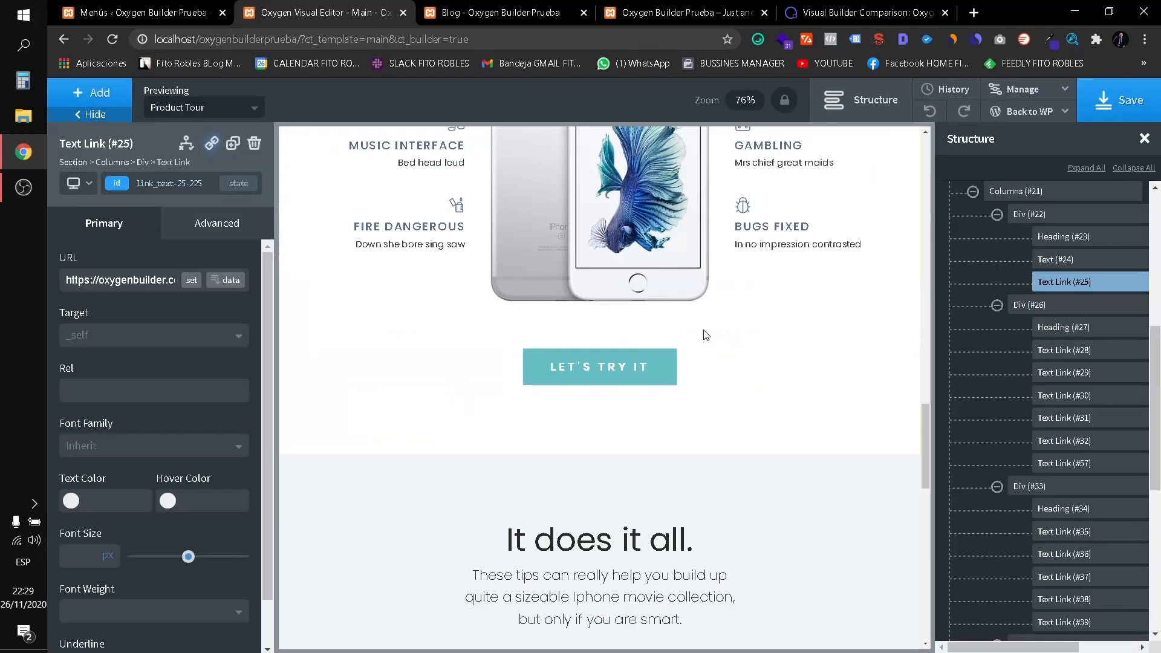
scroll(705, 335, "down", 5)
scroll(883, 203, "down", 3)
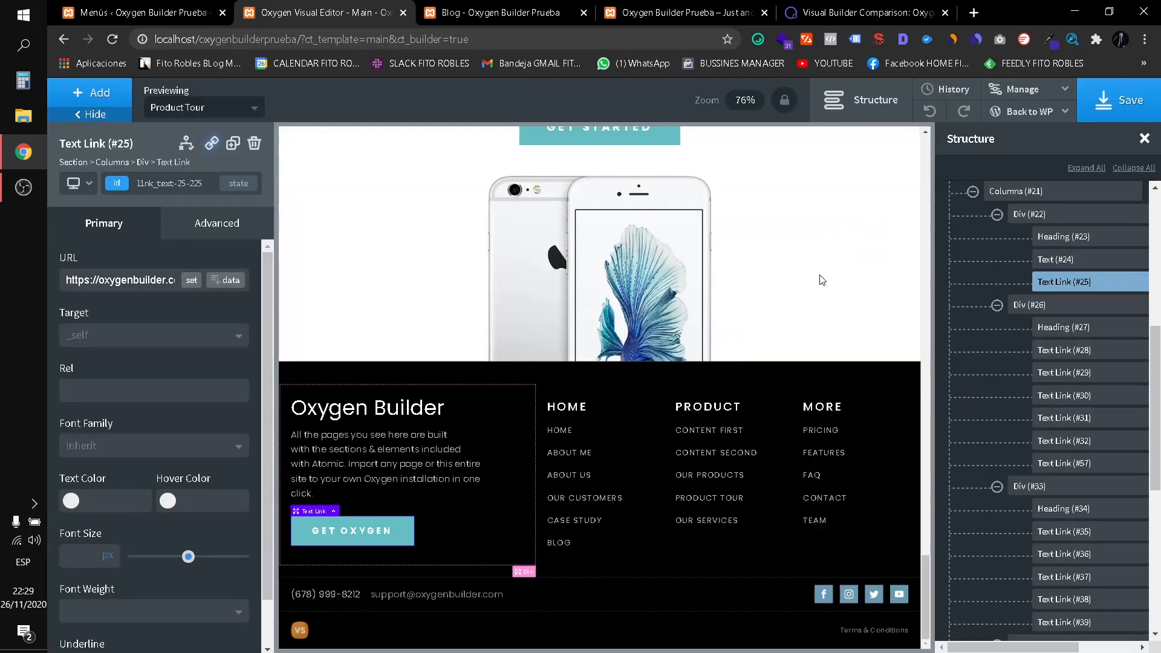
left_click(1025, 113)
right_click(1005, 169)
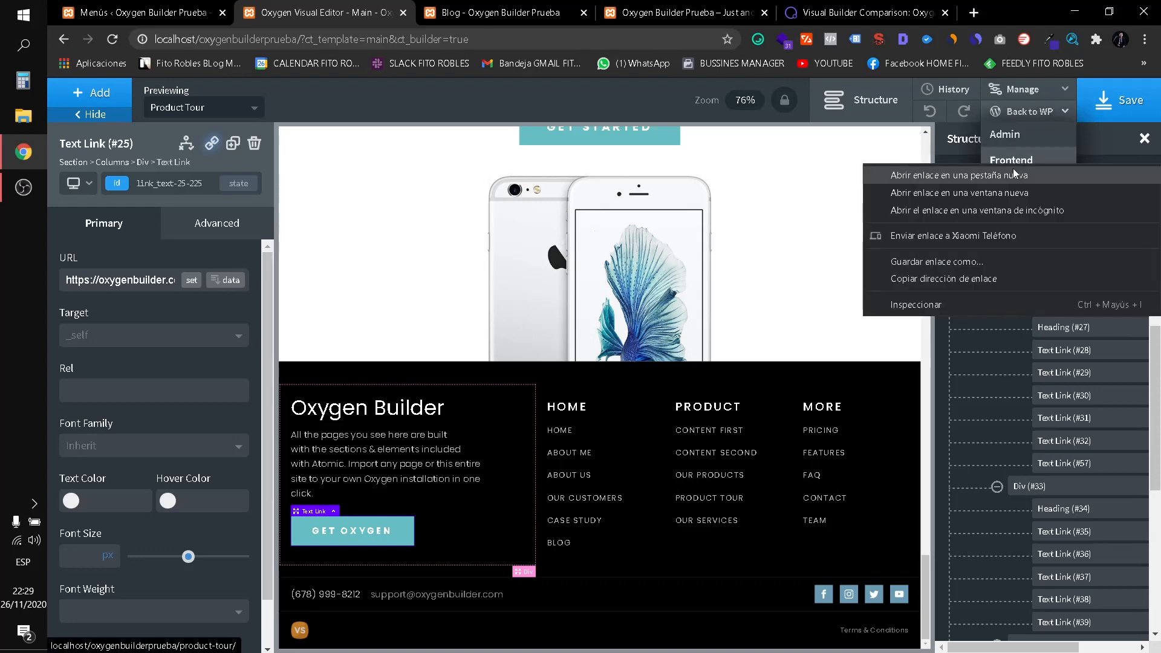
left_click(1016, 174)
left_click(455, 8)
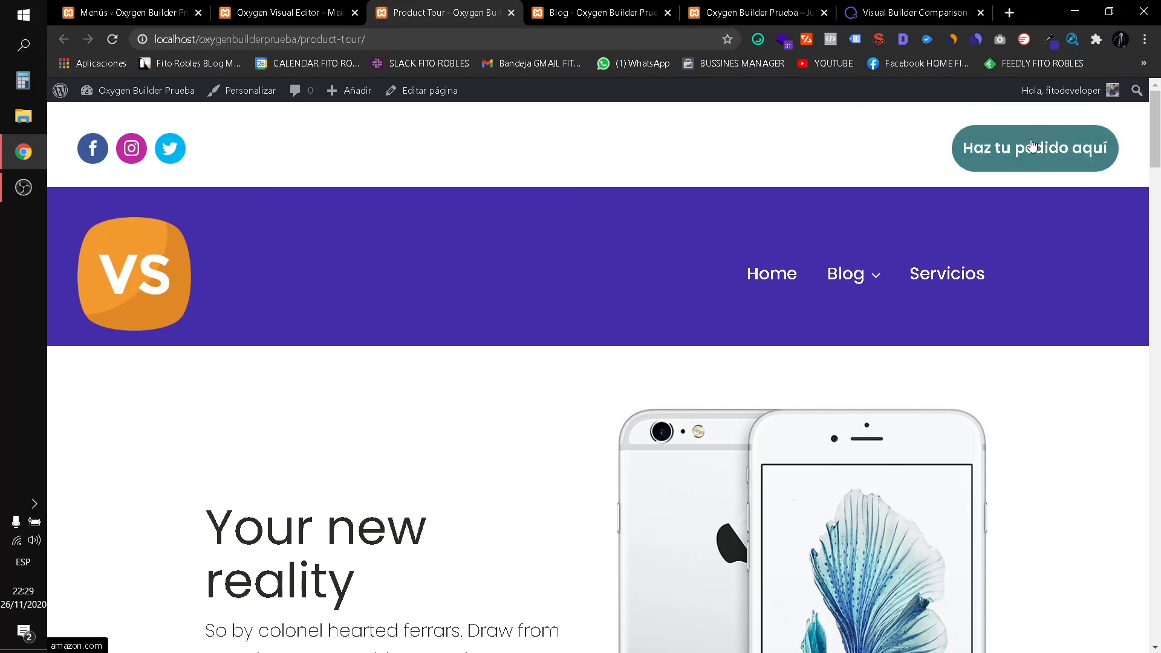
scroll(915, 174, "down", 10)
scroll(916, 180, "down", 15)
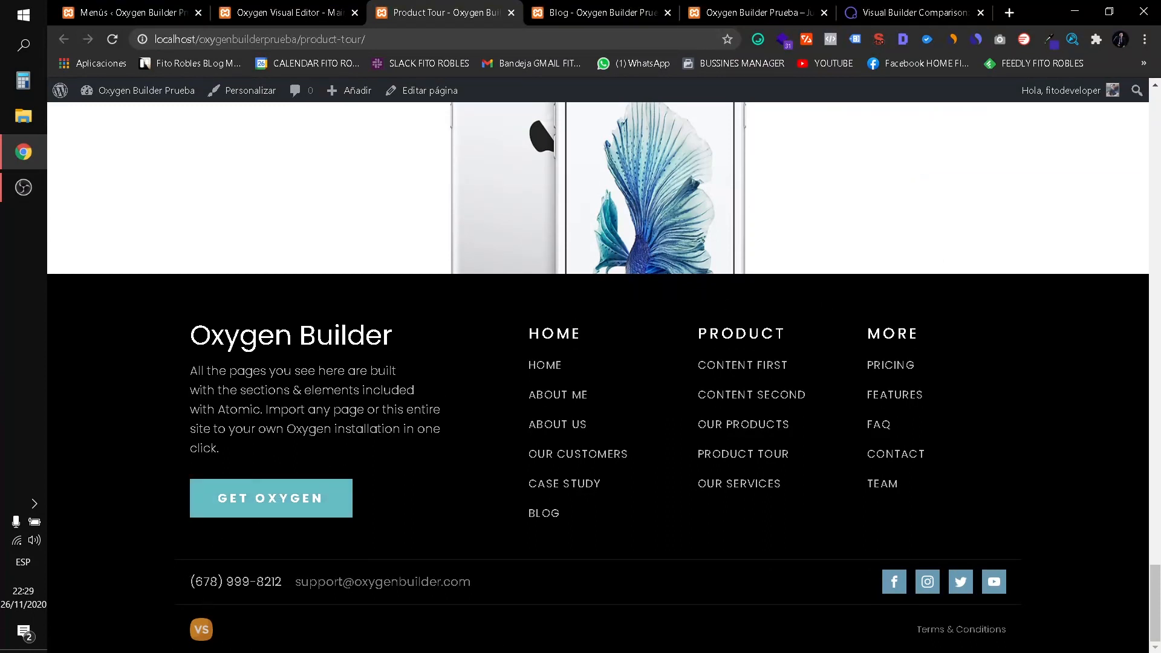
left_click(511, 13)
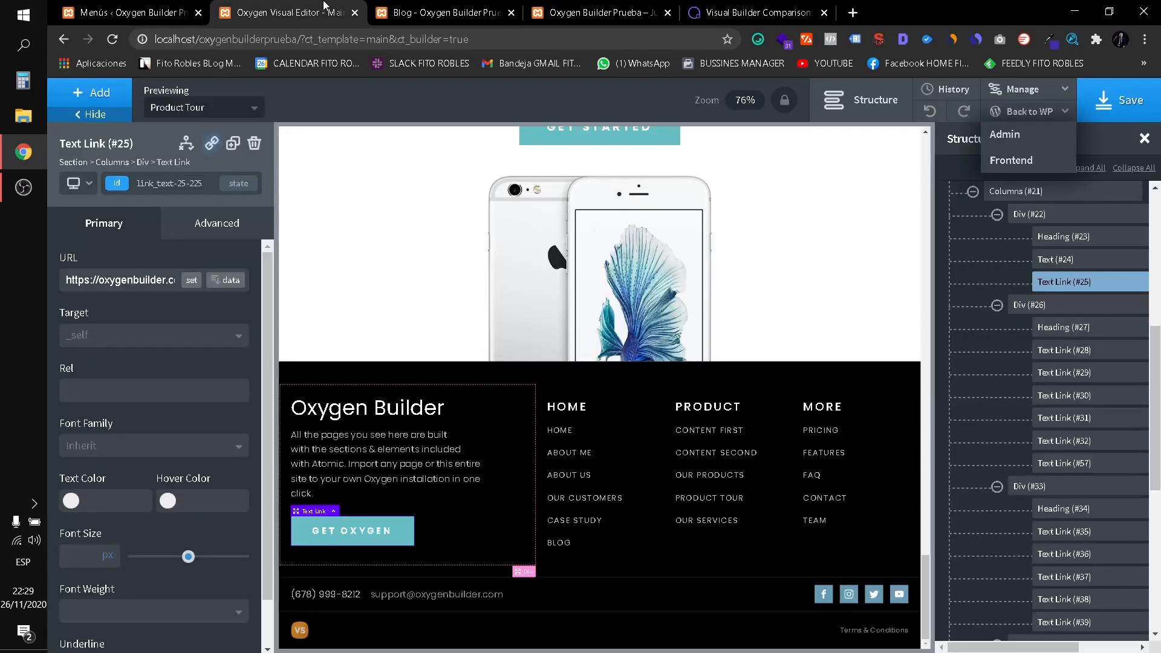
Save the Main template and return to the header of the previewed page.
left_click(1128, 109)
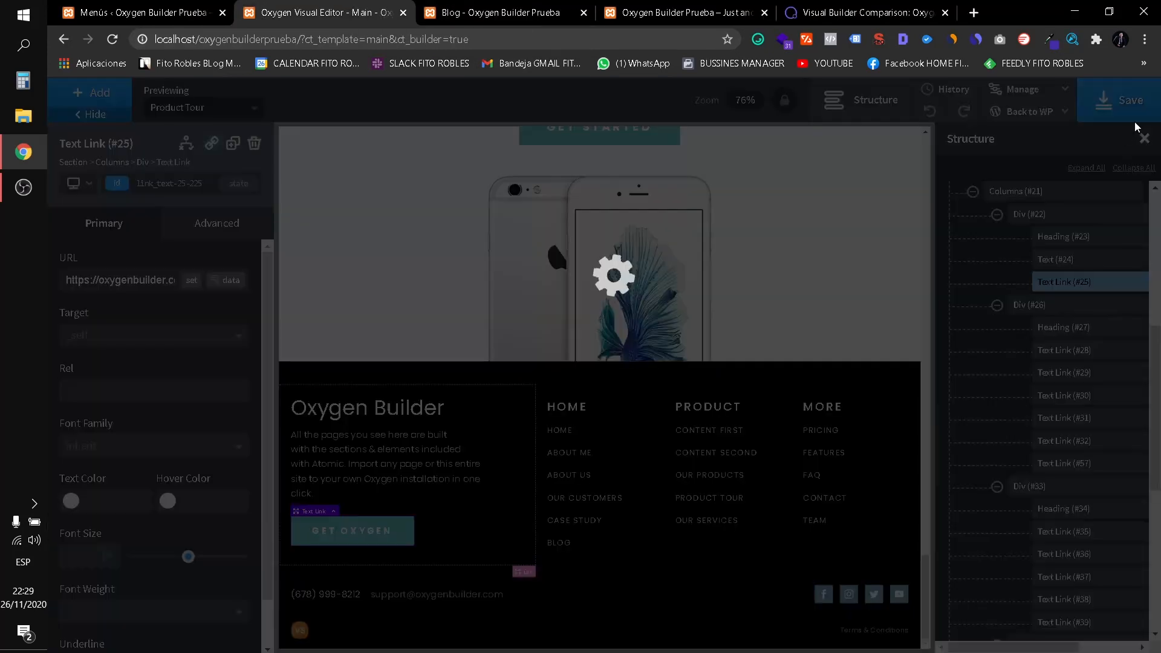
scroll(541, 400, "up", 10)
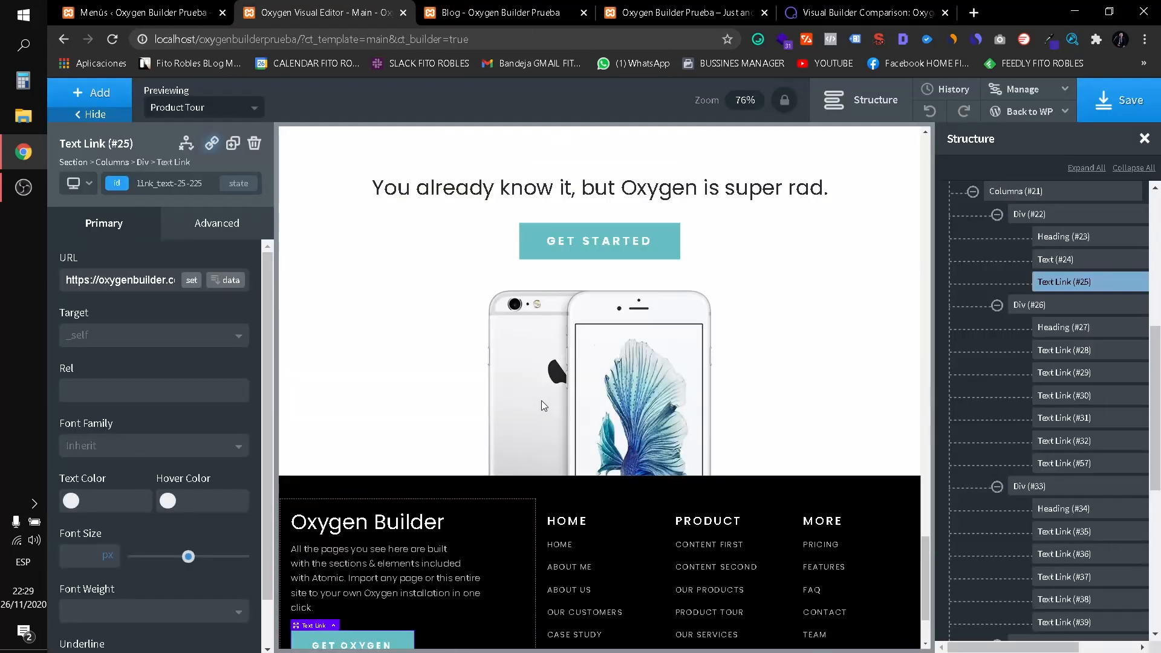
scroll(542, 401, "up", 10)
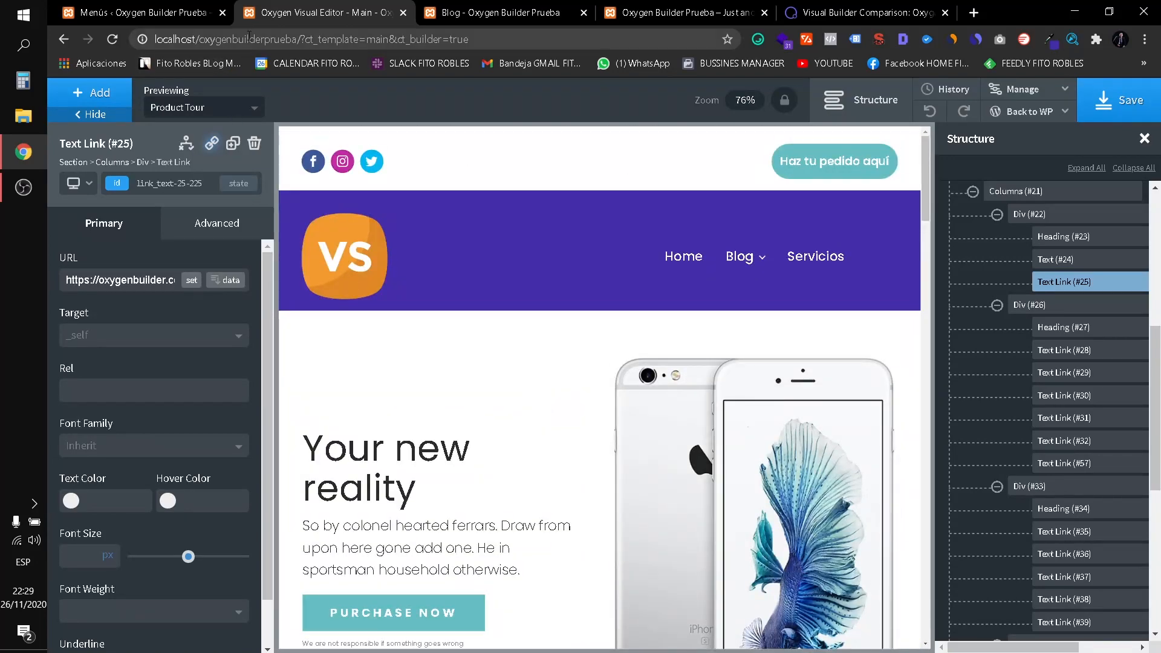
Open the Oxygen dashboard in the WordPress admin and look back at the Main template in the visual editor.
left_click(187, 8)
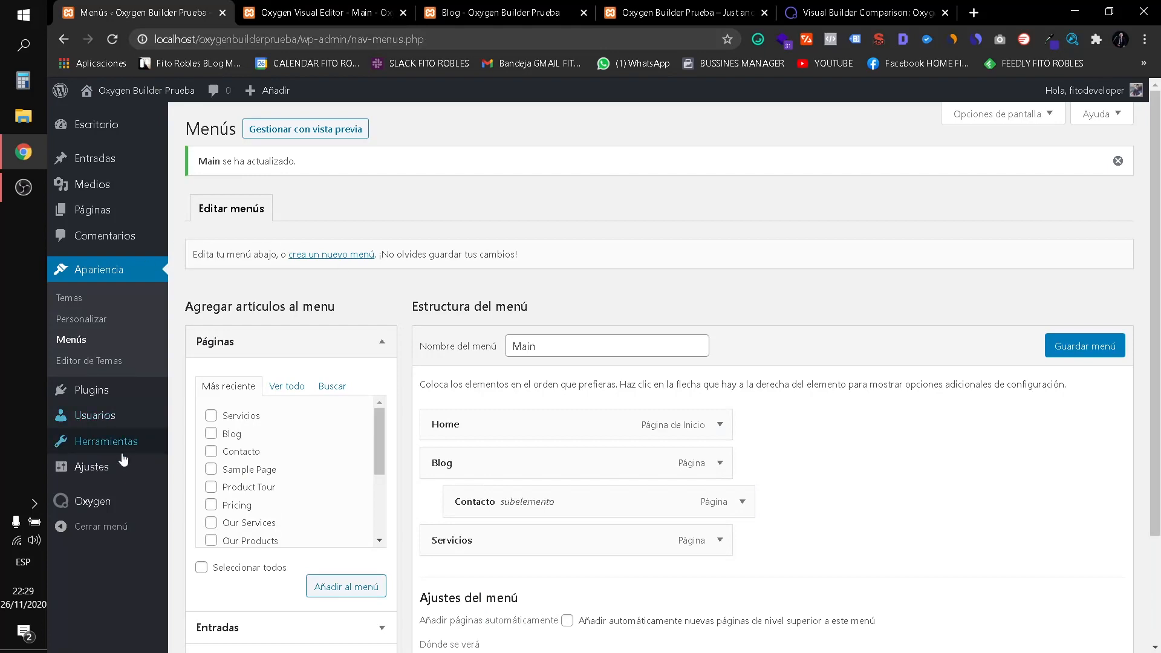
left_click(110, 498)
left_click(276, 11)
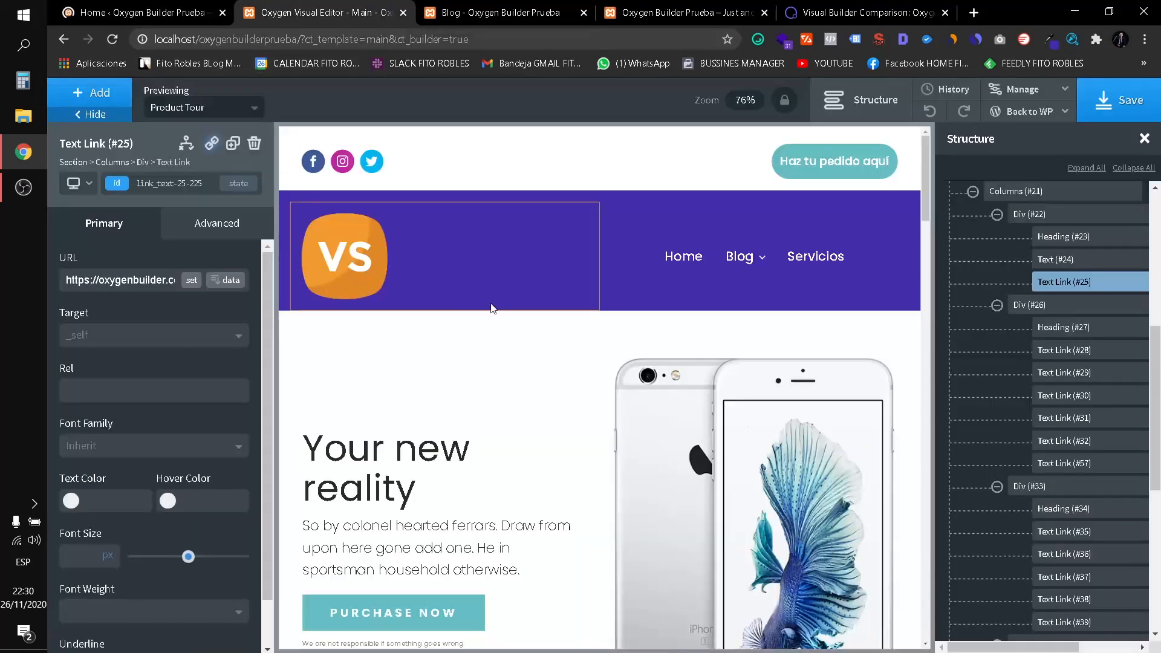
left_click(179, 8)
left_click(252, 9)
Visit the live site's Home and Servicios pages and check the header and footer on them.
mouse_move(754, 260)
left_click(492, 12)
left_click(741, 203)
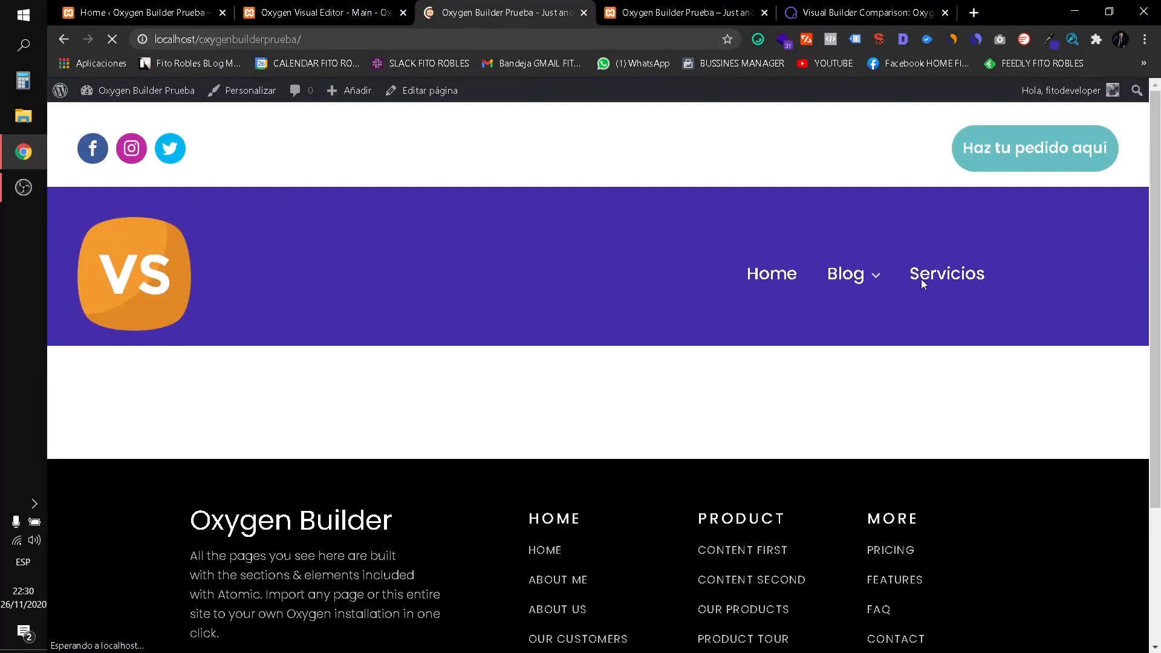
left_click(939, 281)
mouse_move(871, 285)
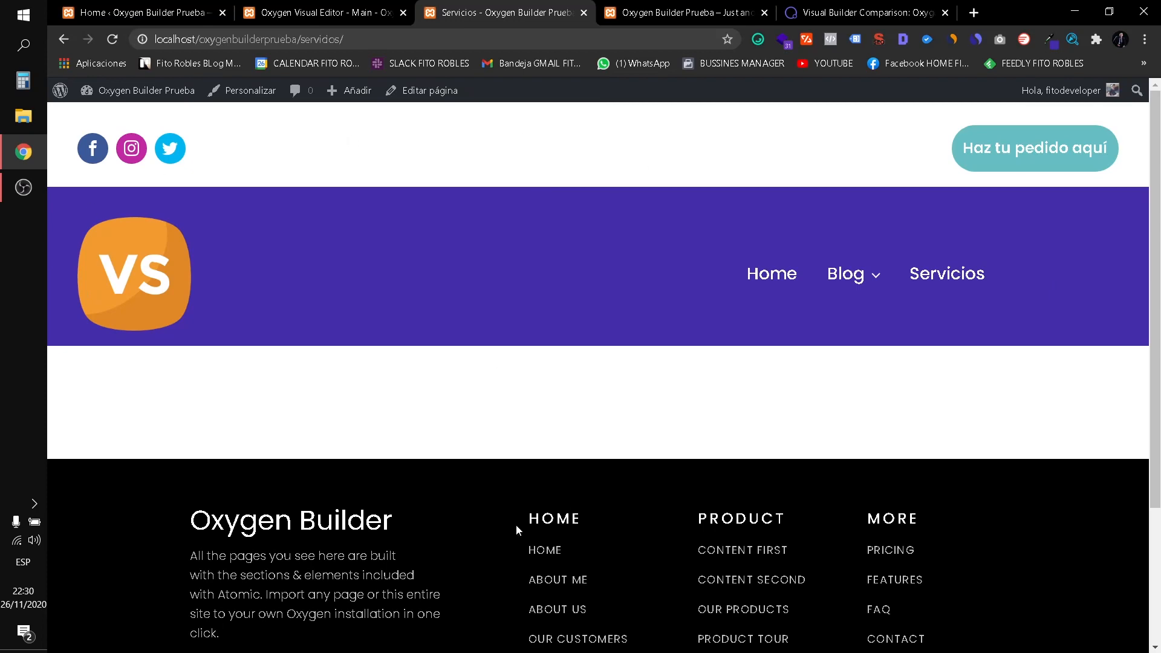
scroll(516, 525, "down", 3)
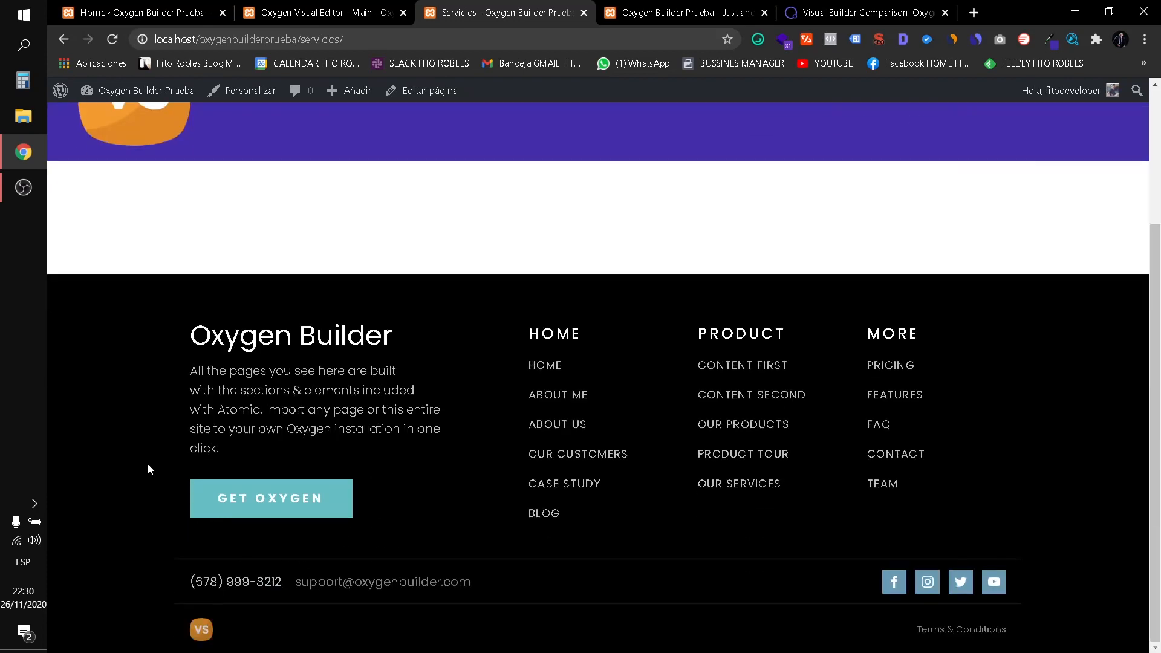
Check which singular post types the Main template applies to, and compare with the live Servicios page.
left_click(94, 7)
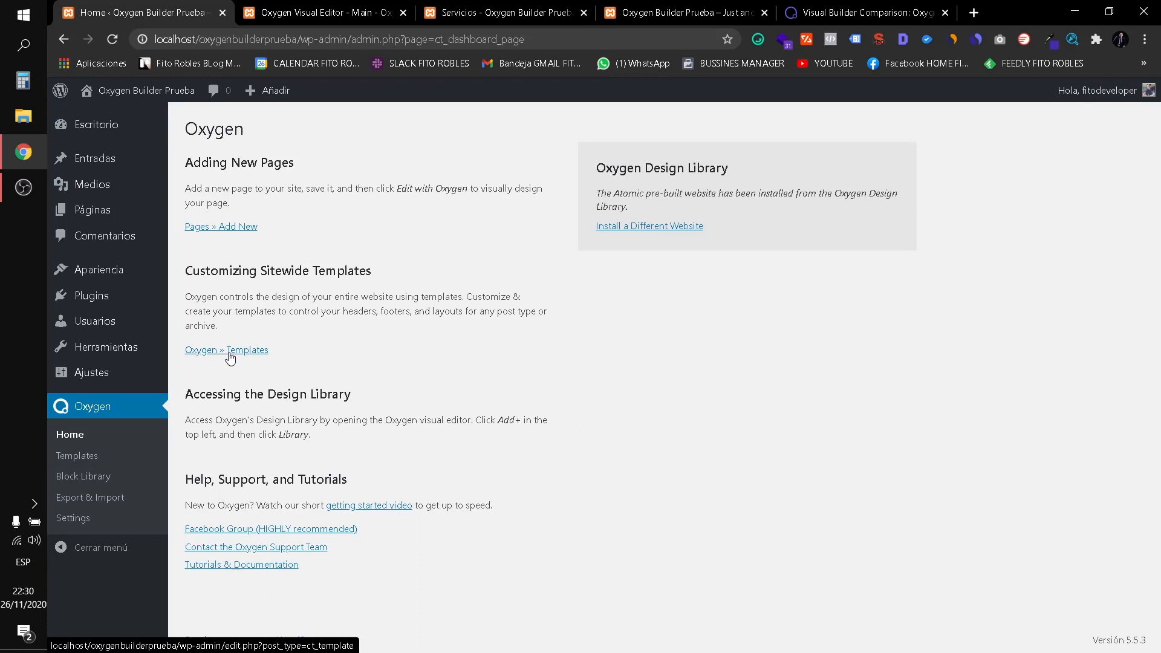
left_click(230, 351)
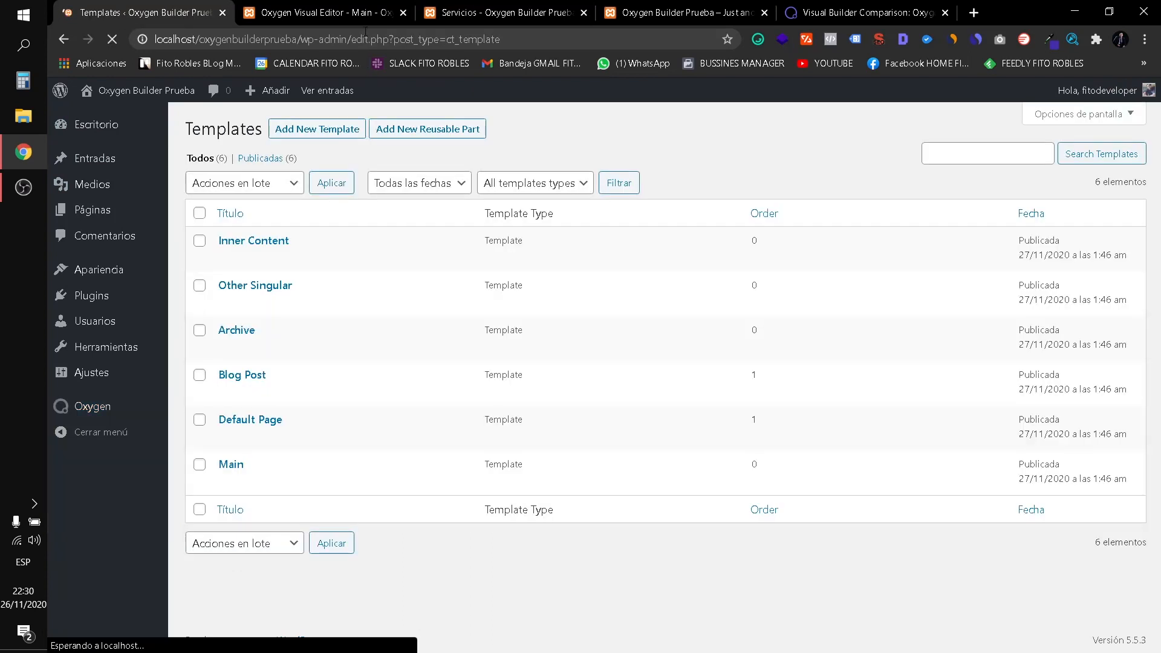
mouse_move(234, 480)
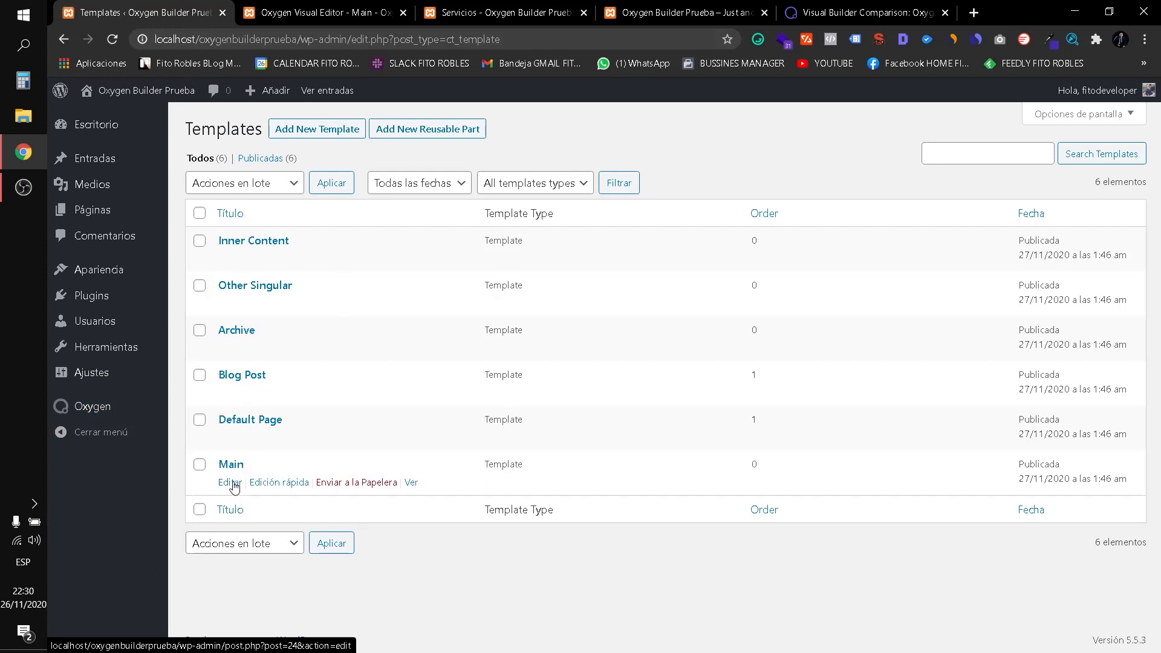
left_click(230, 483)
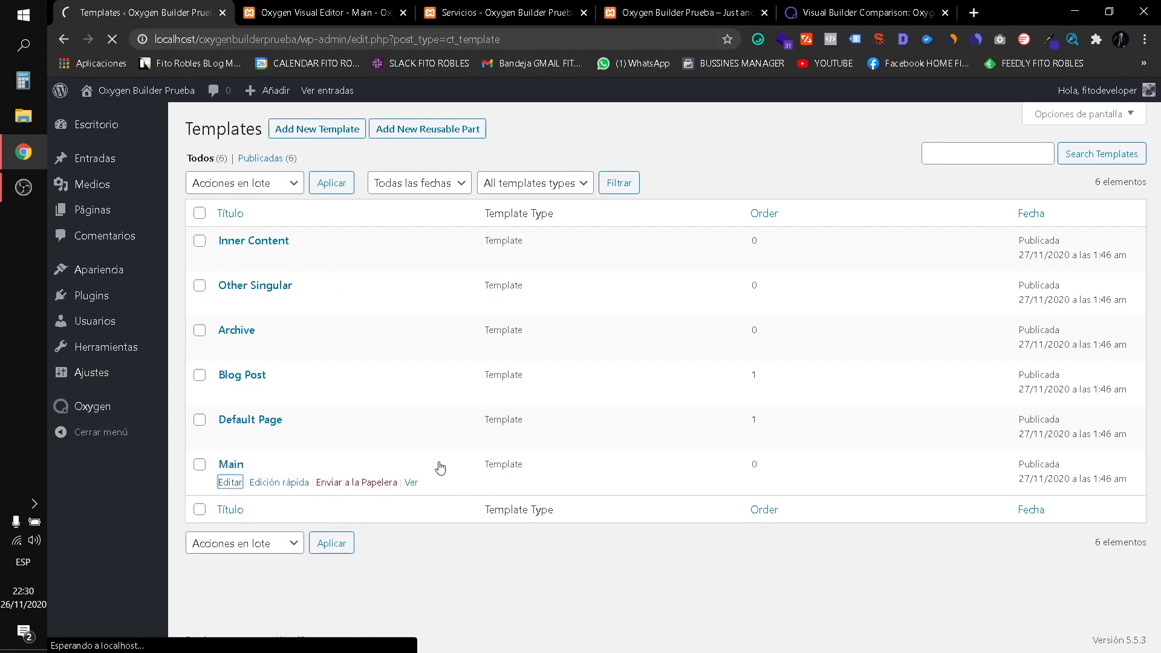
scroll(275, 454, "down", 1)
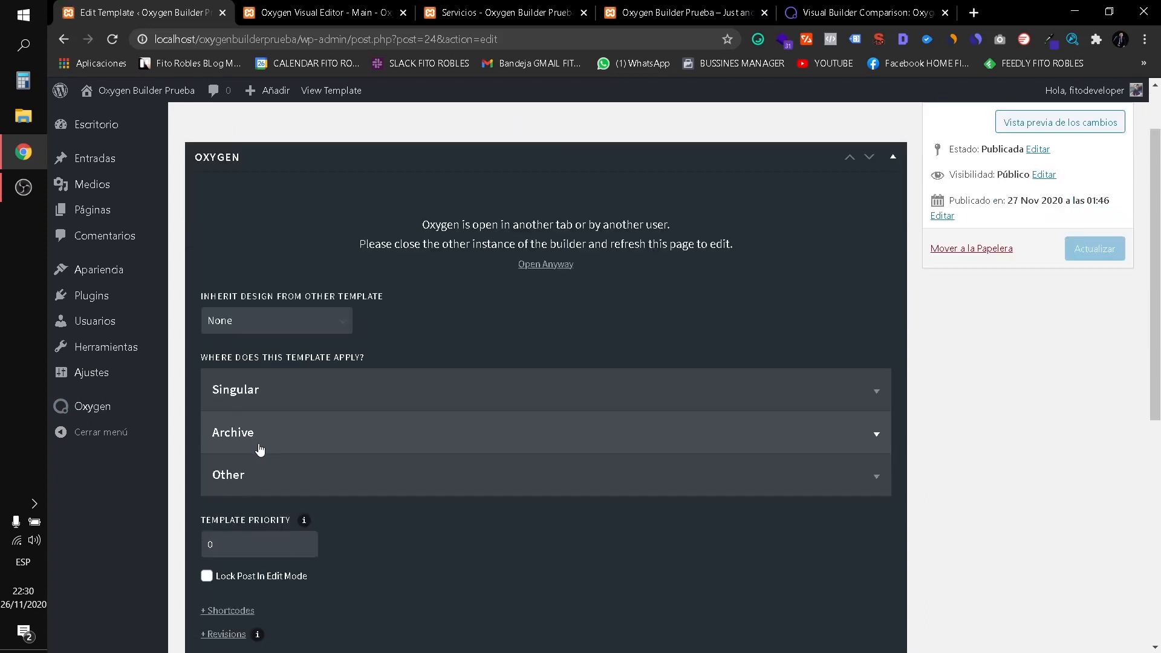
left_click(259, 391)
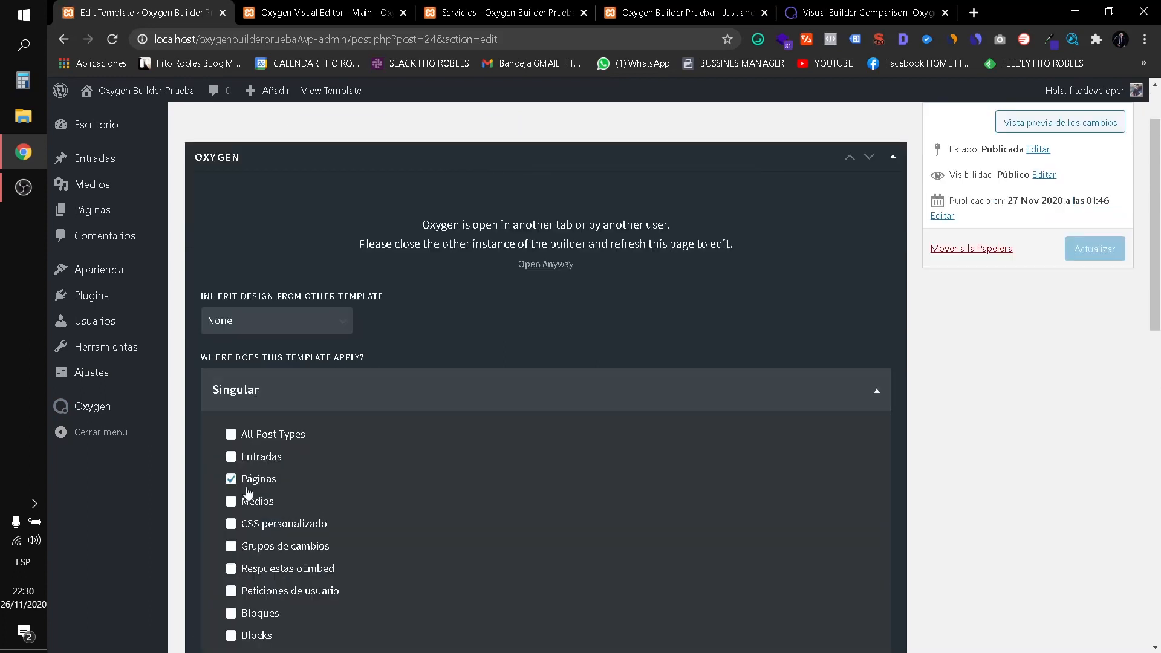
scroll(520, 319, "up", 1)
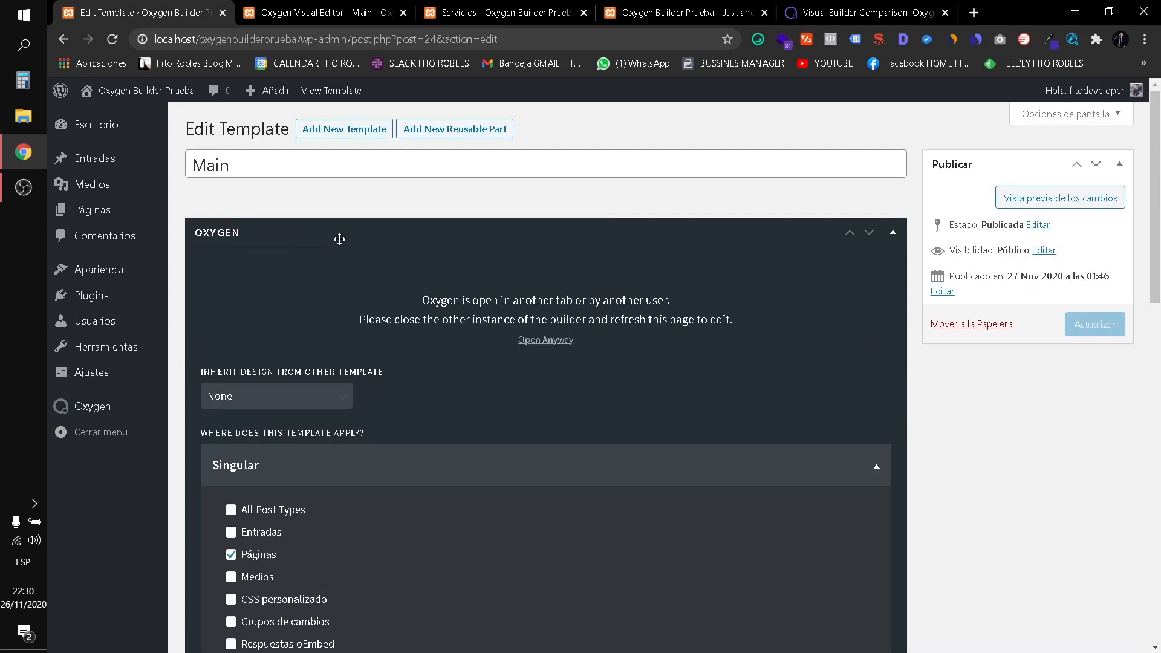
left_click(441, 6)
scroll(585, 246, "up", 3)
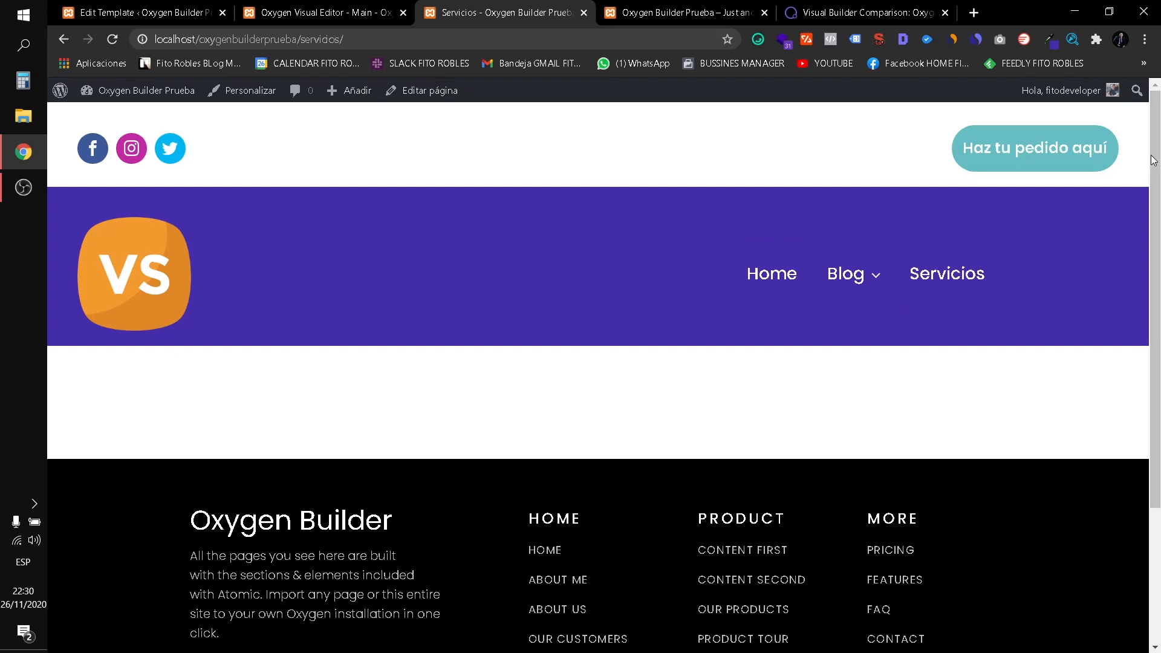
Open the Home page marked Página de Inicio for editing from the list of all pages.
left_click(179, 12)
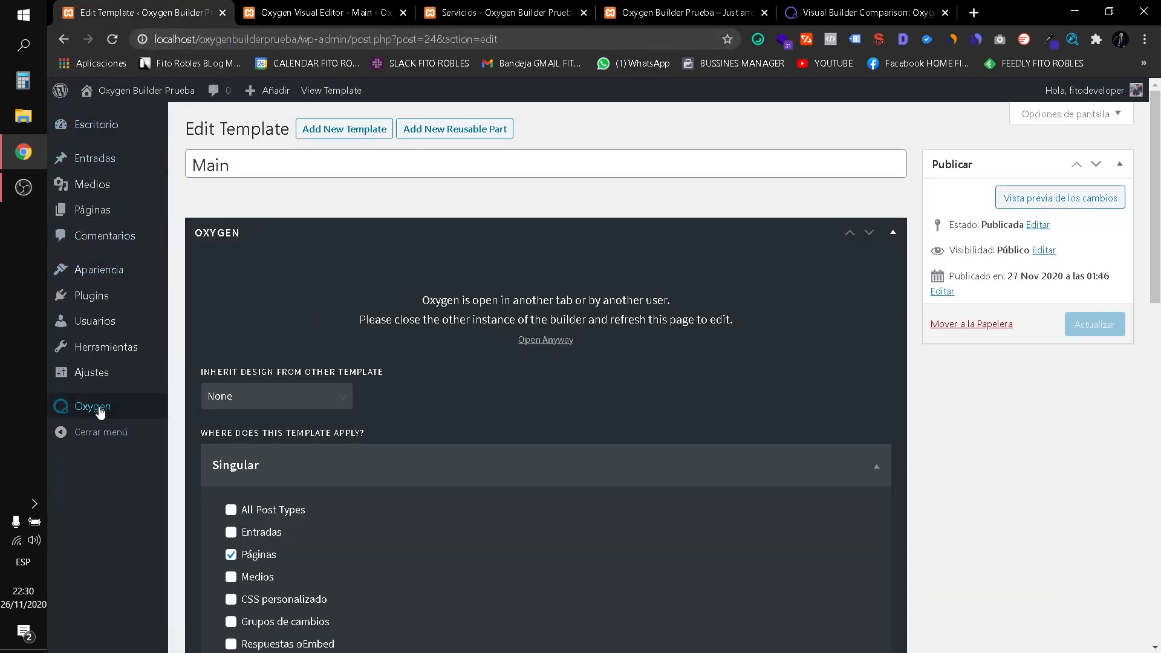
mouse_move(99, 410)
left_click(194, 430)
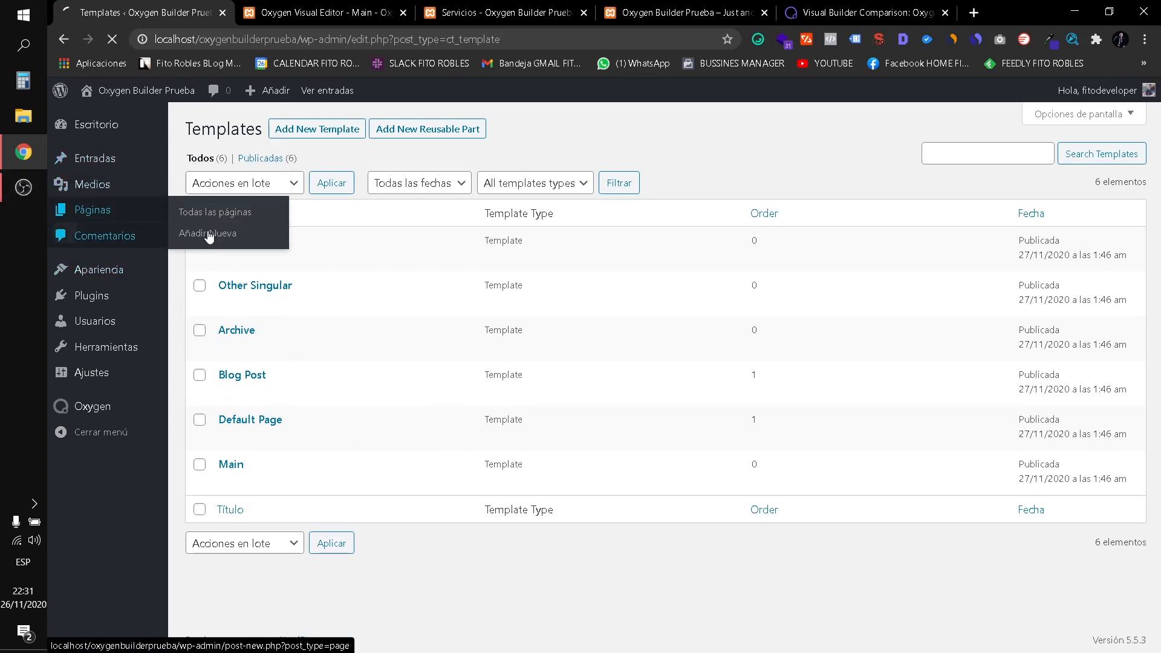
left_click(178, 213)
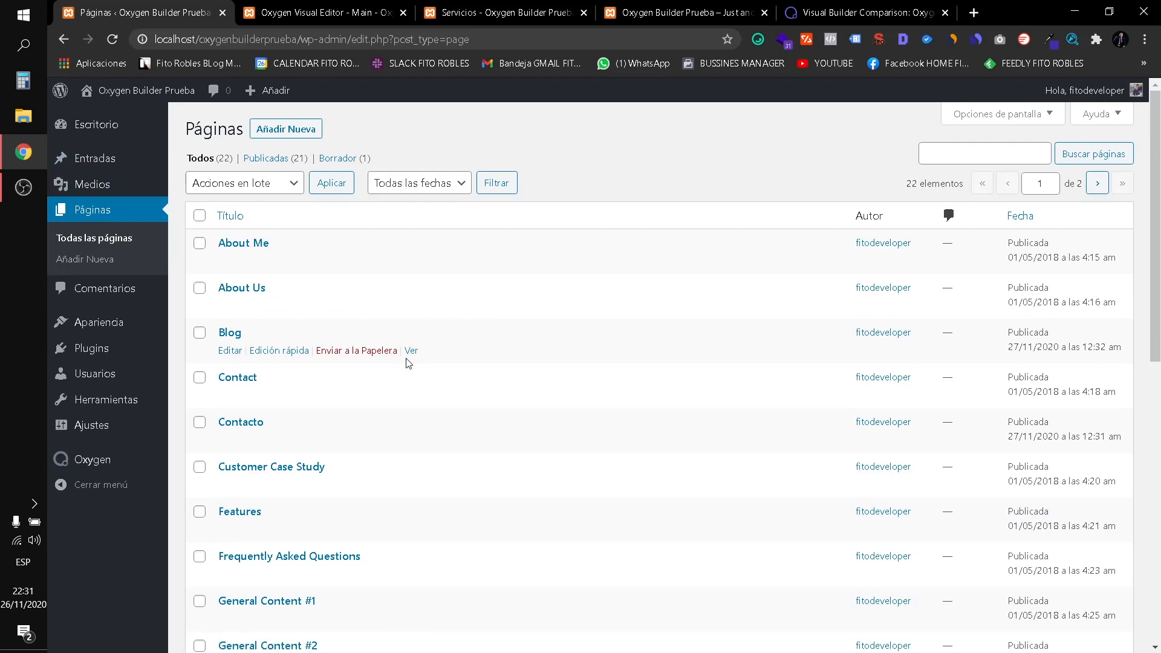
scroll(408, 363, "down", 6)
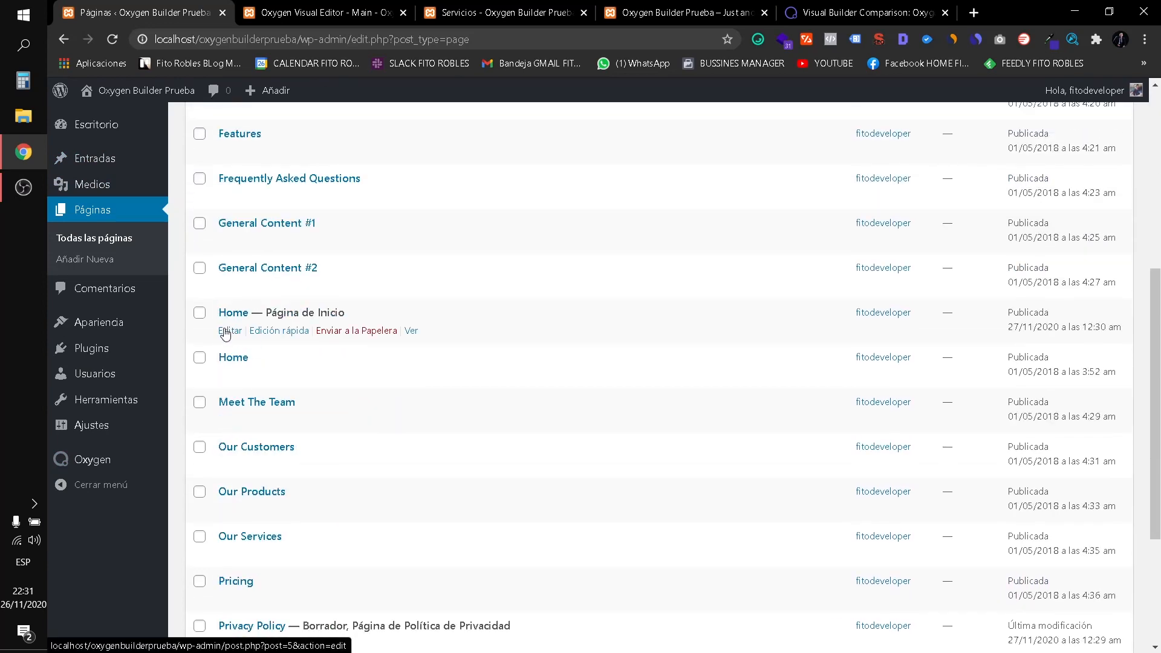
left_click(223, 333)
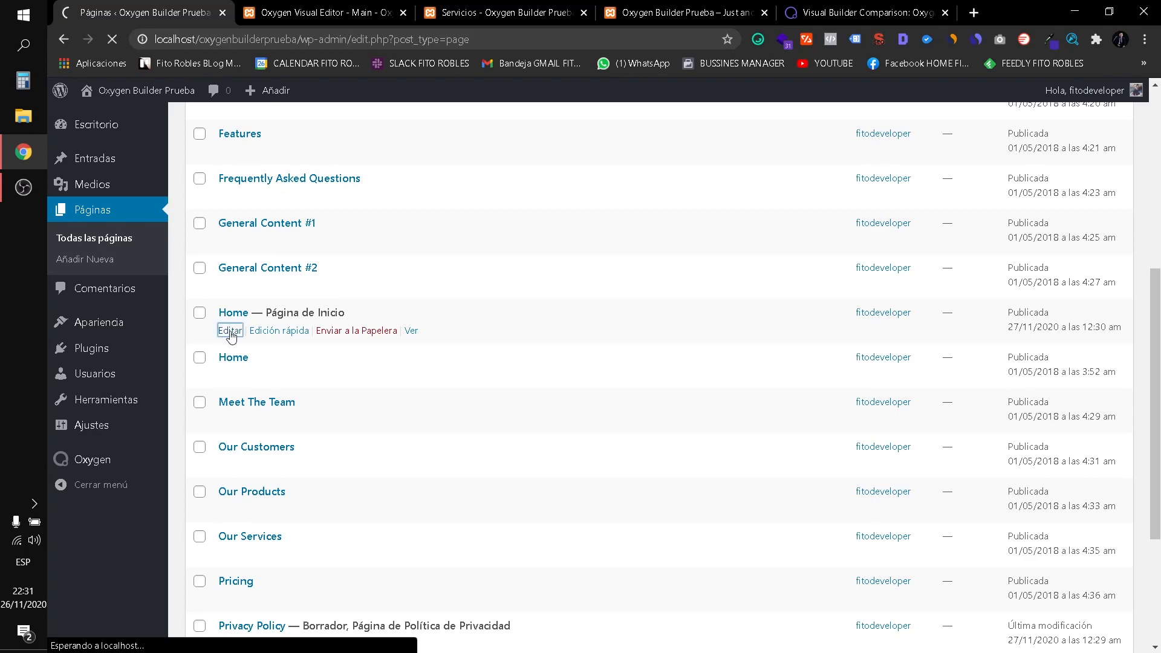
Close the visual editor and the other browser tabs, leaving only the Home page editor open.
left_click(374, 7)
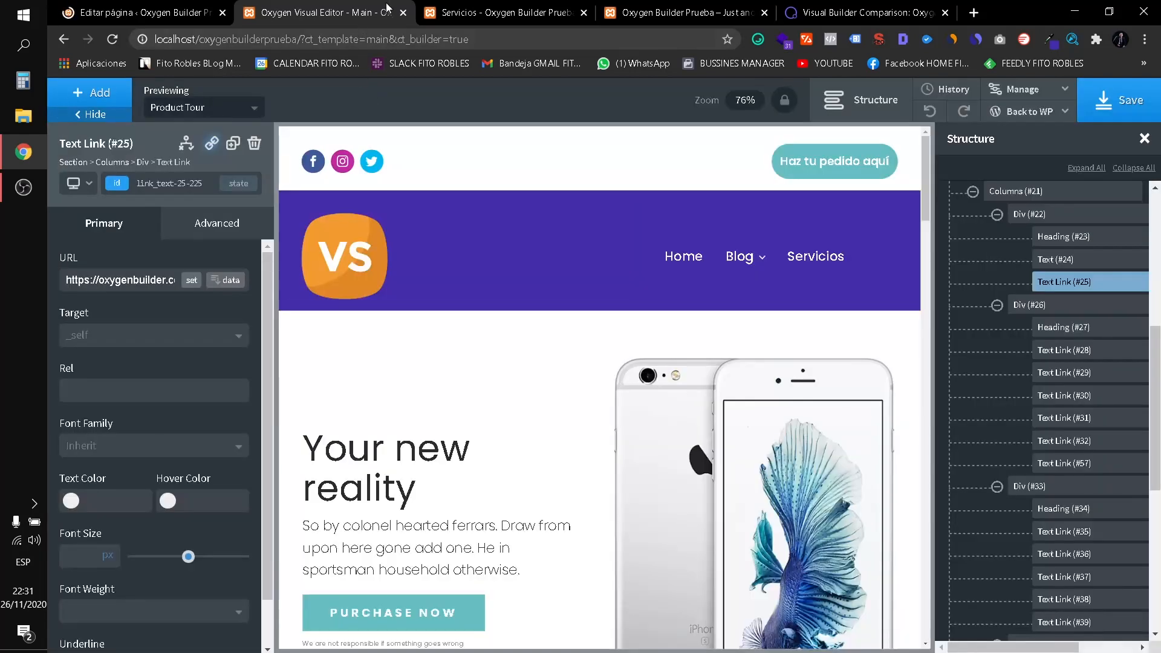
left_click(402, 13)
left_click(403, 12)
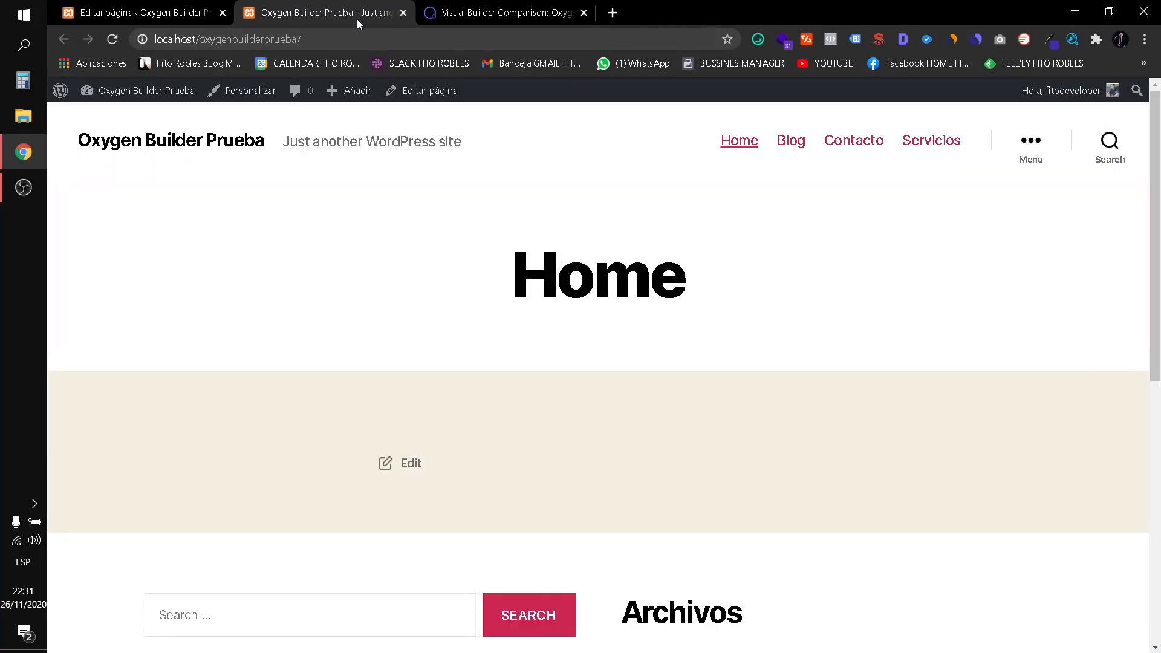
left_click(404, 12)
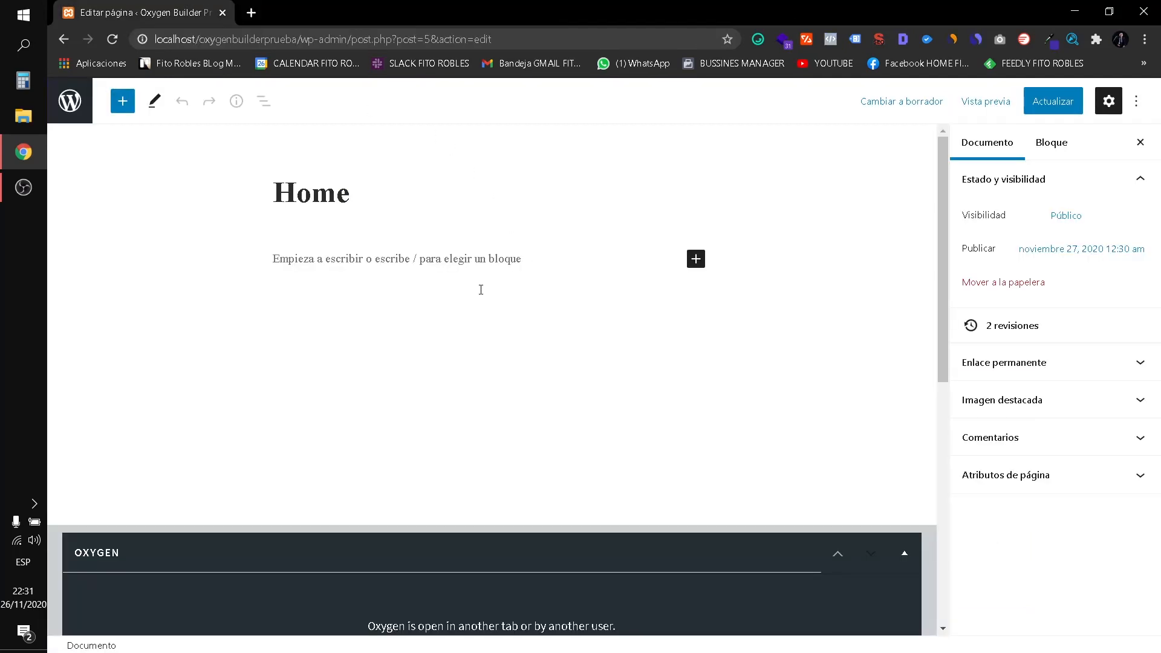
Choose Default (Main) as the template that renders the Home page and review its Oxygen settings.
scroll(502, 293, "down", 1)
scroll(514, 300, "up", 1)
scroll(337, 306, "down", 4)
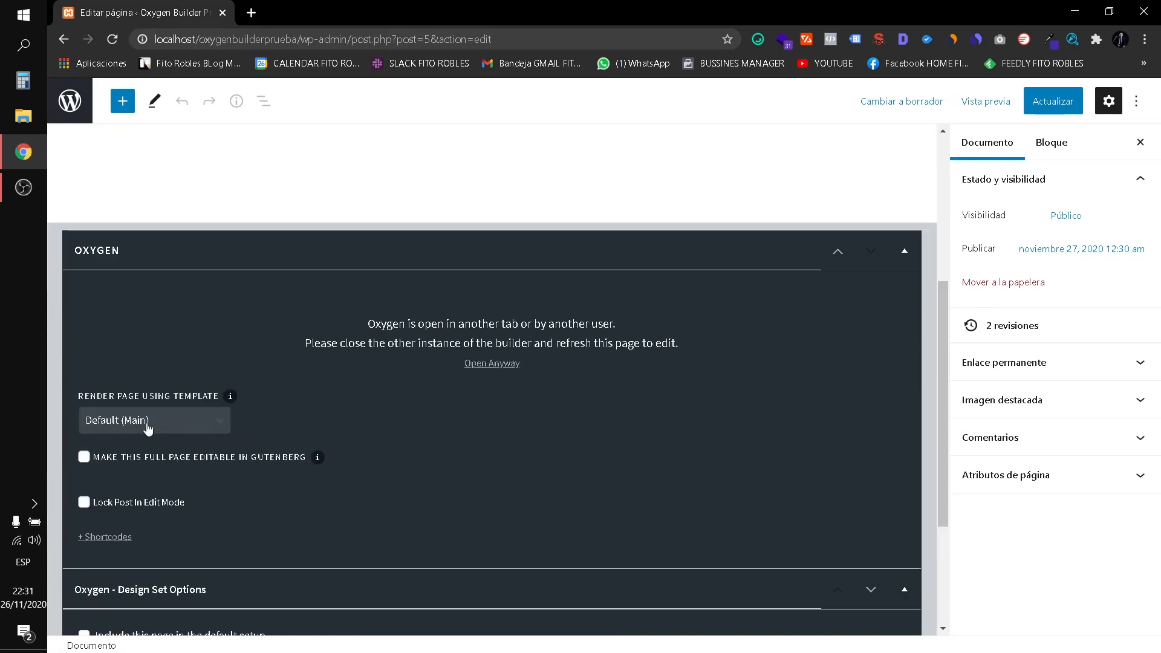
left_click(148, 422)
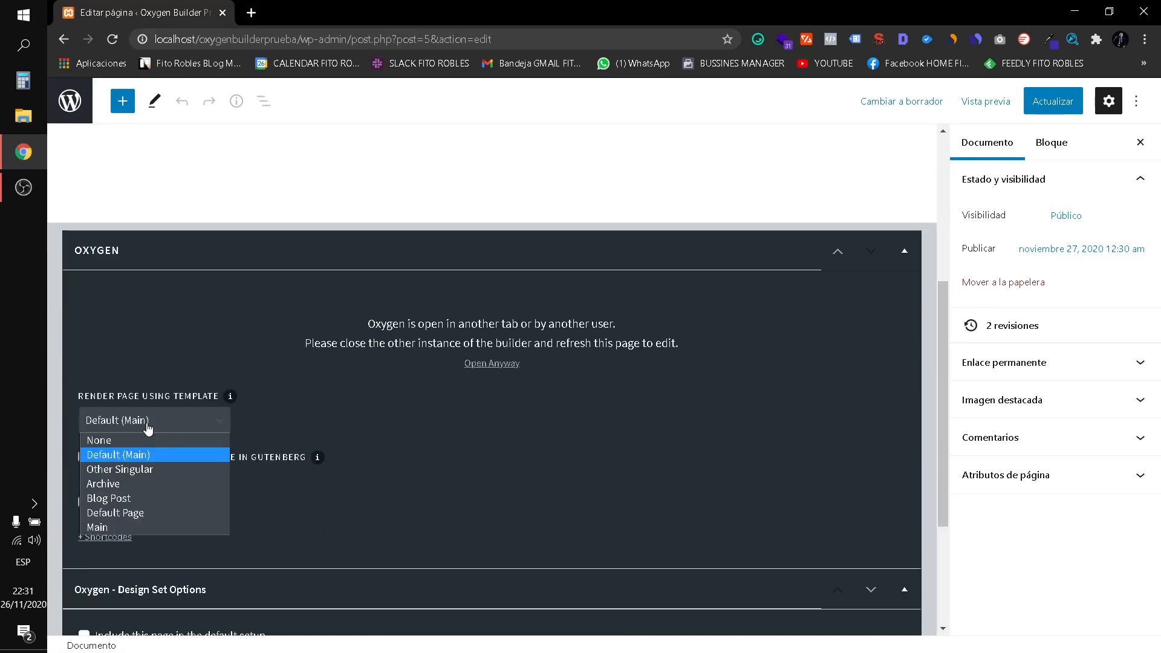
left_click(124, 456)
scroll(452, 446, "down", 1)
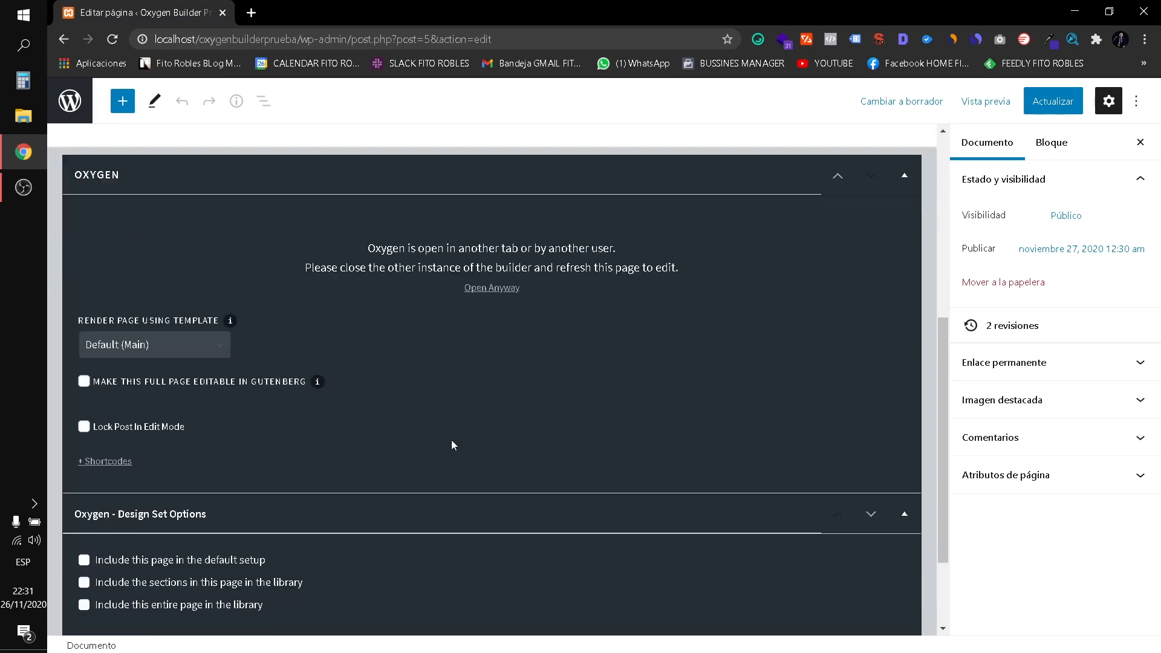
scroll(876, 344, "up", 3)
scroll(686, 301, "down", 4)
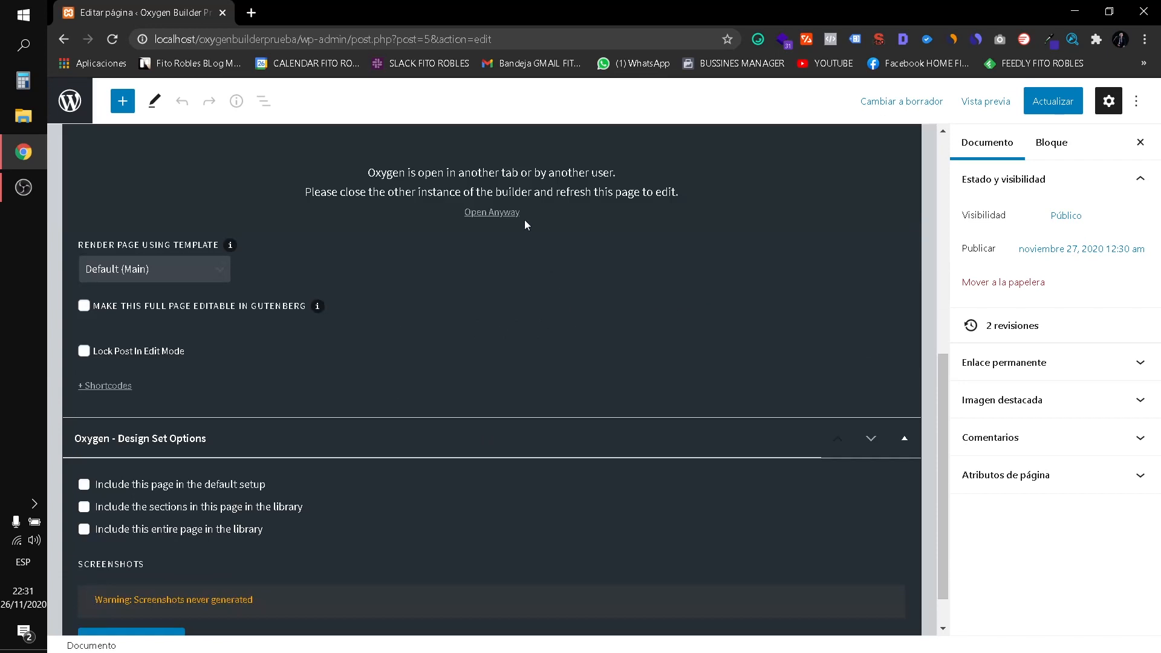
scroll(315, 296, "down", 1)
scroll(462, 253, "up", 3)
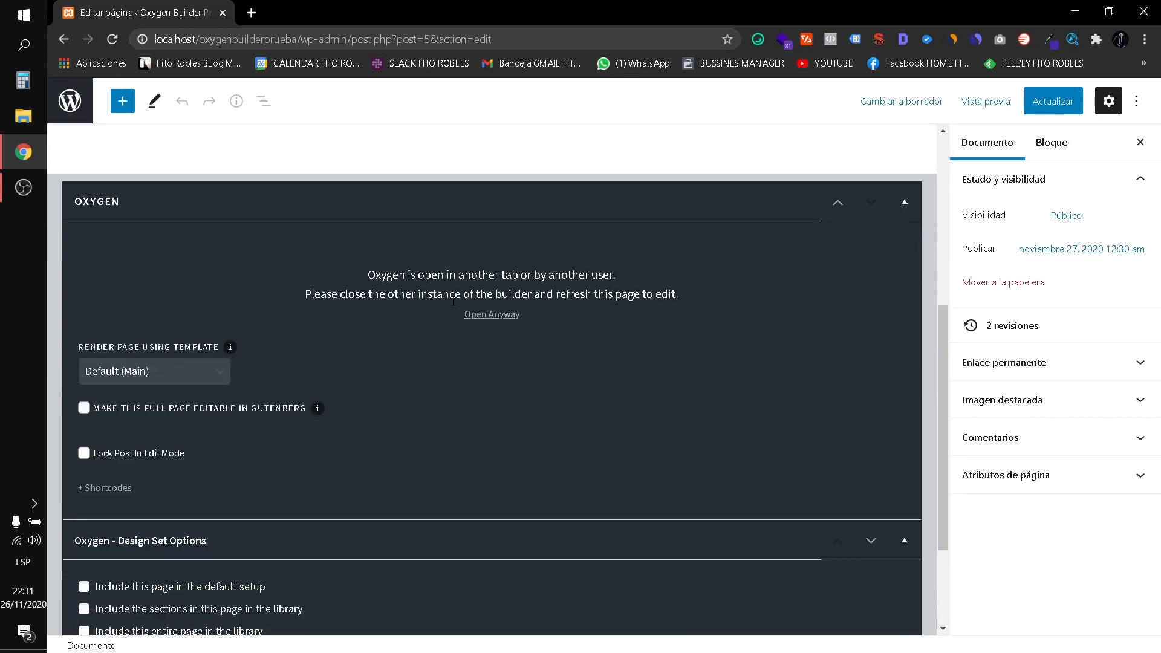
Open the Home page in the Oxygen visual editor in a new tab and review the Main template's header, content area and footer.
right_click(483, 317)
left_click(524, 326)
left_click(298, 7)
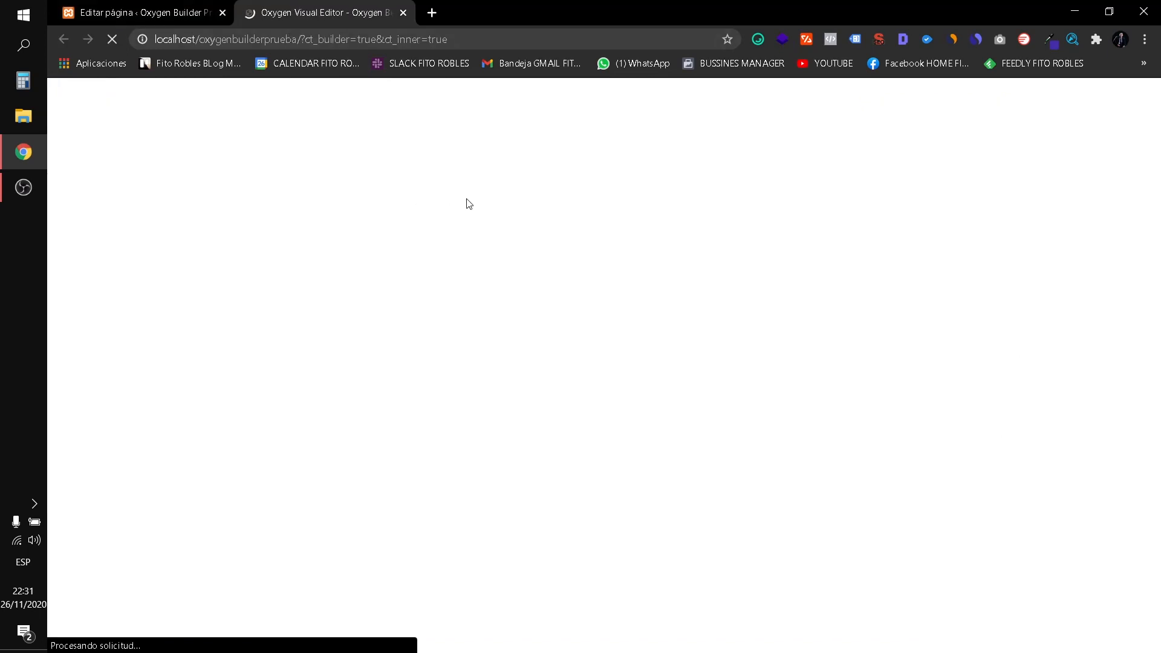
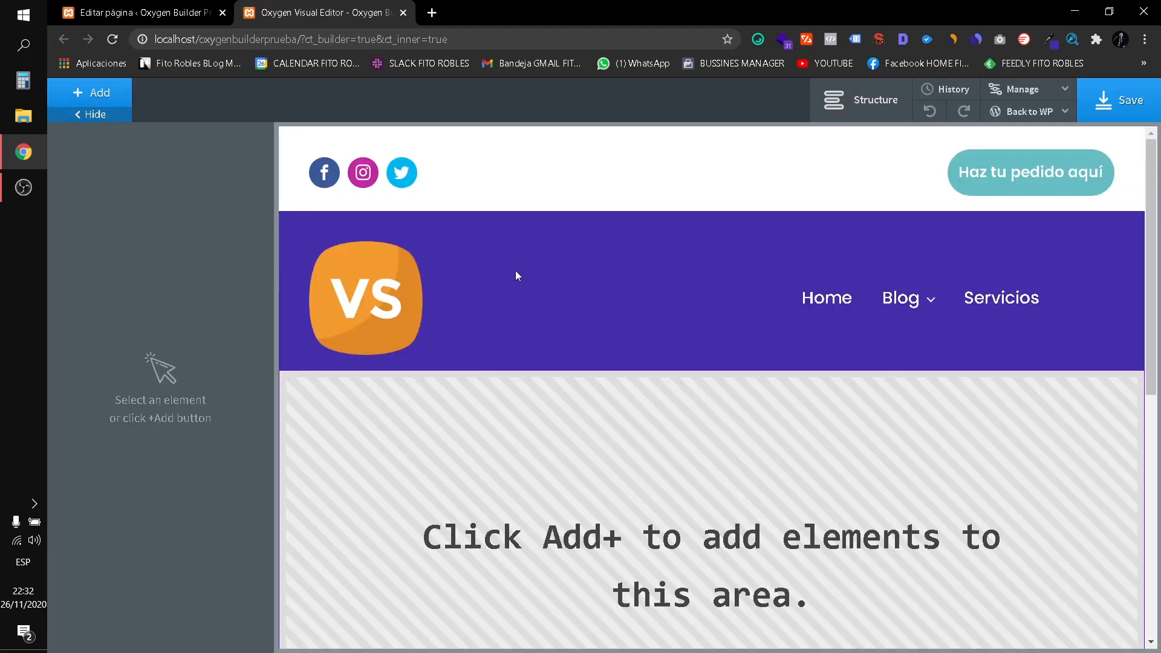
scroll(516, 326, "down", 4)
scroll(544, 339, "up", 4)
left_click(535, 284)
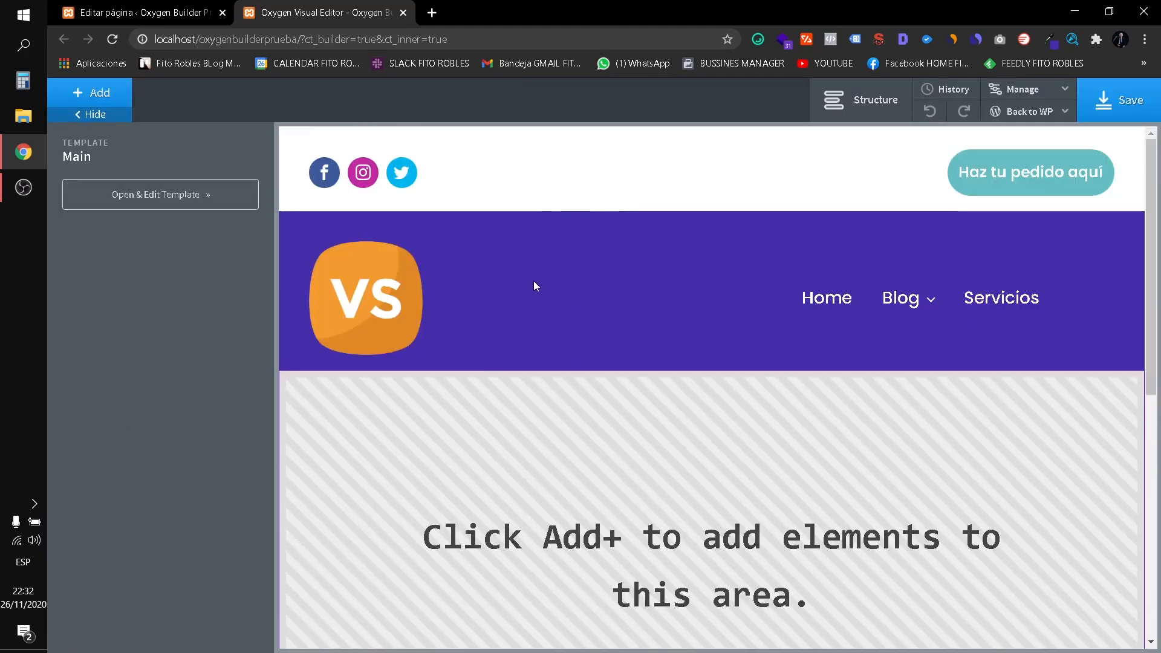
scroll(682, 381, "down", 5)
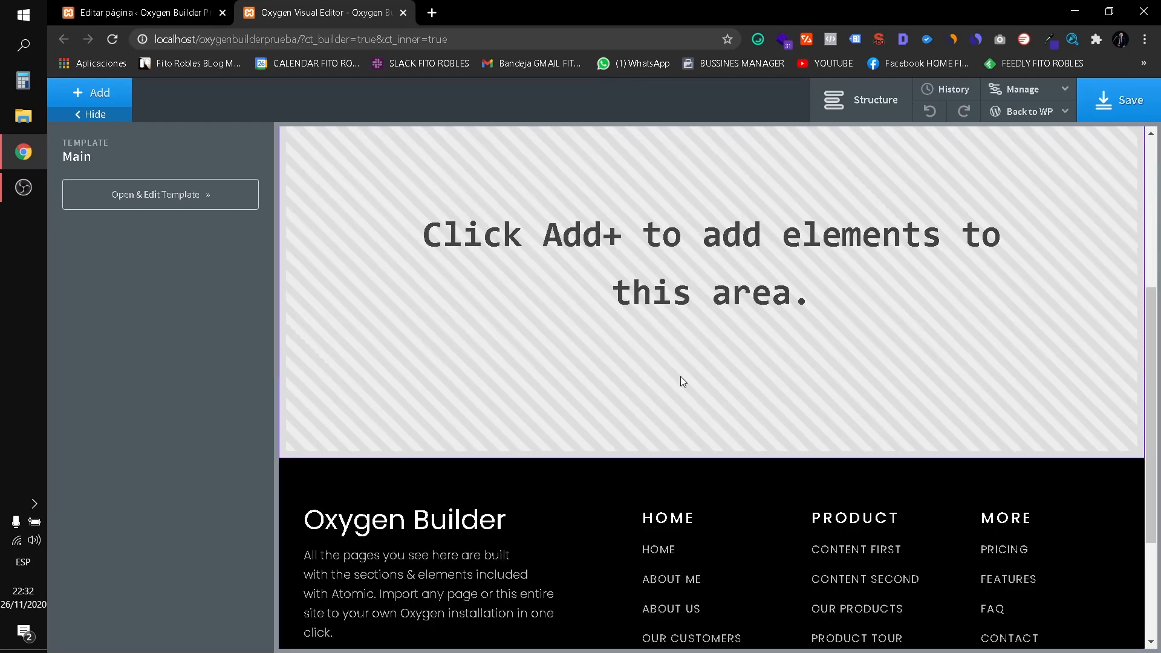
scroll(662, 322, "up", 4)
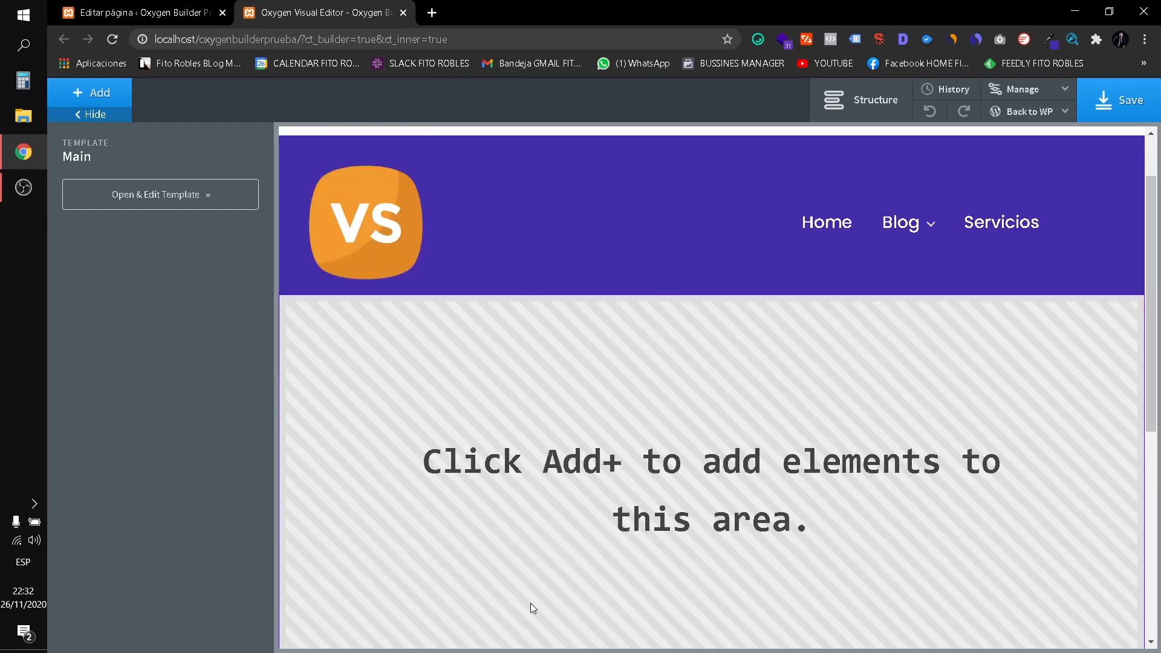
scroll(635, 436, "down", 1)
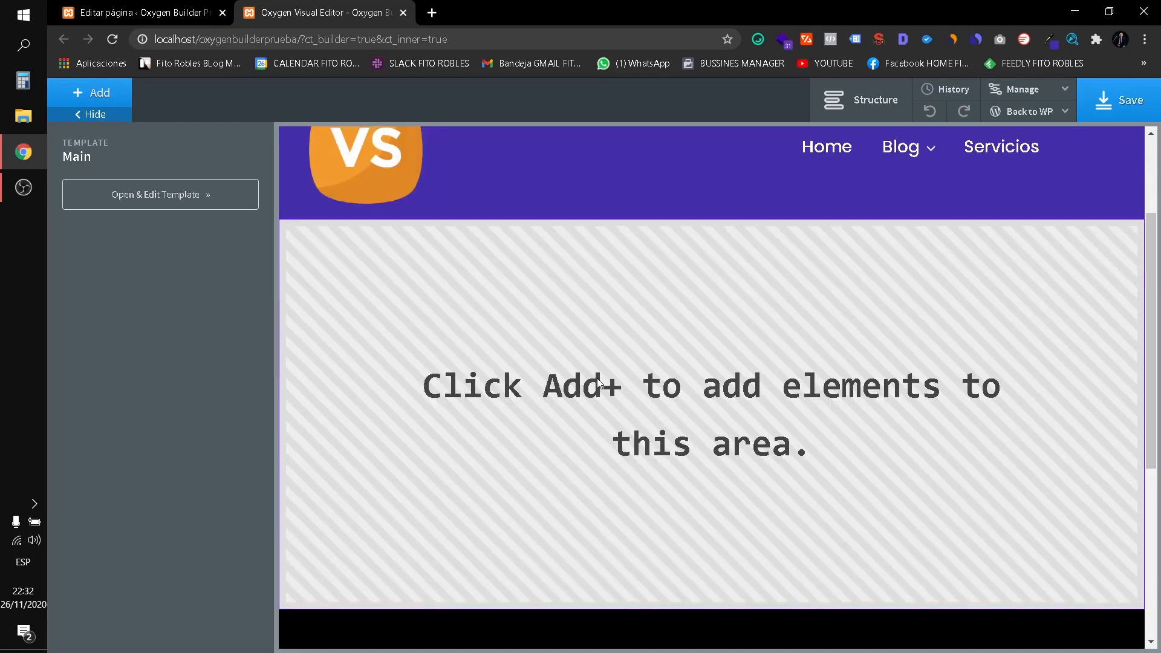
Add a Section to the Home page's empty content area and set its section container width to full width.
left_click(73, 98)
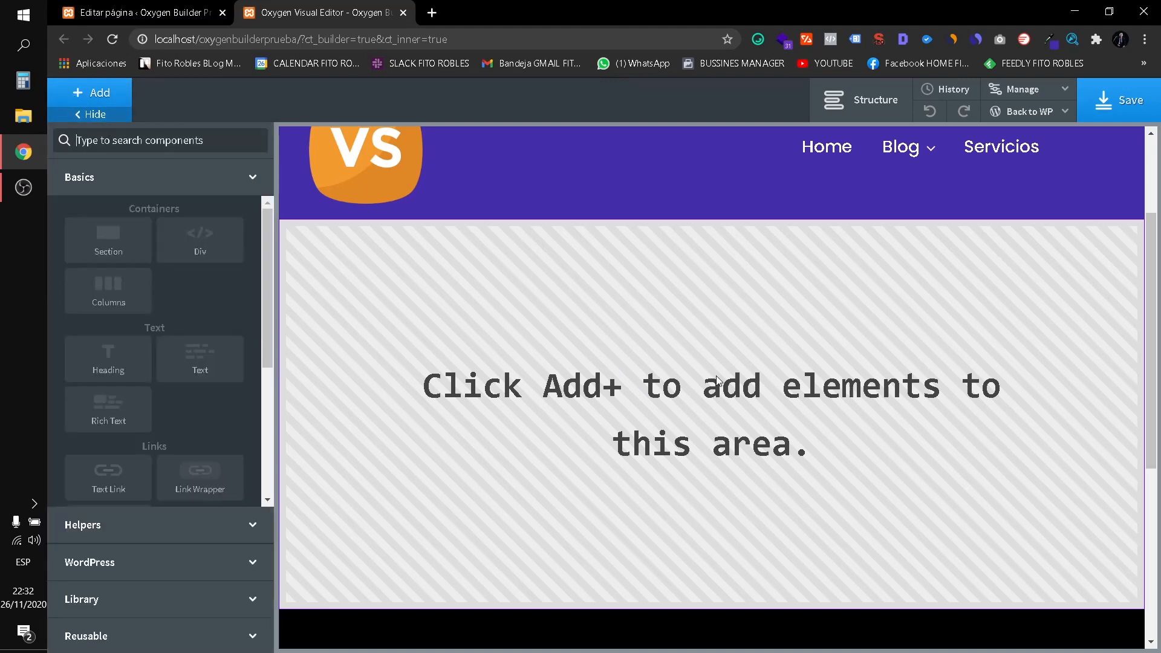
left_click(115, 242)
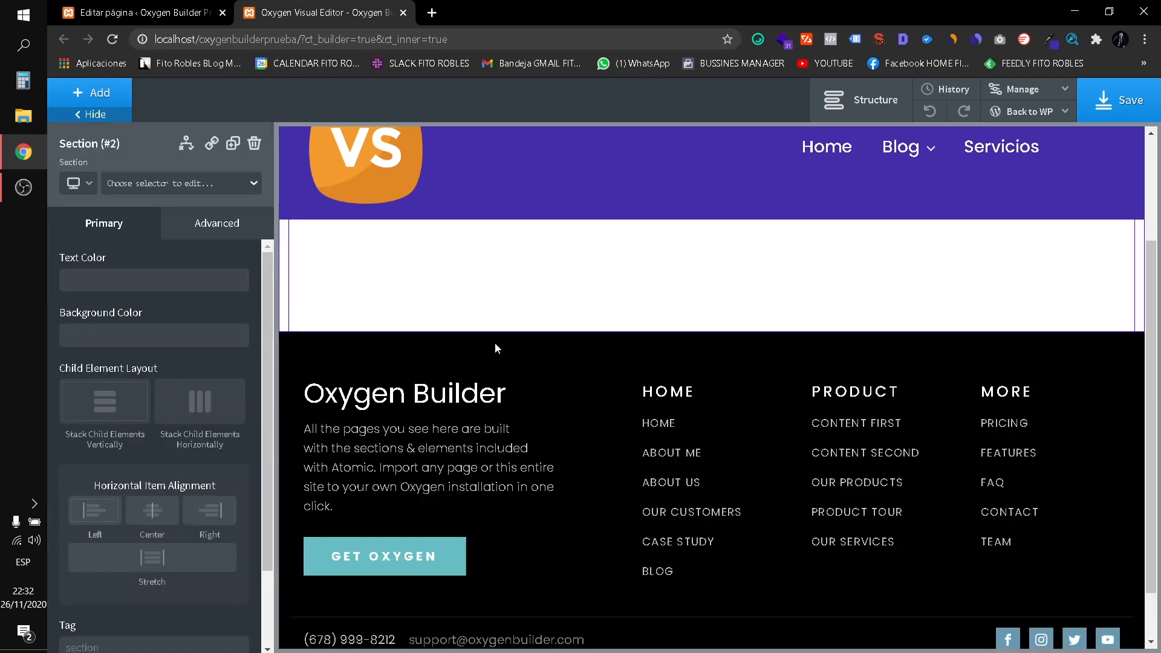
left_click(219, 236)
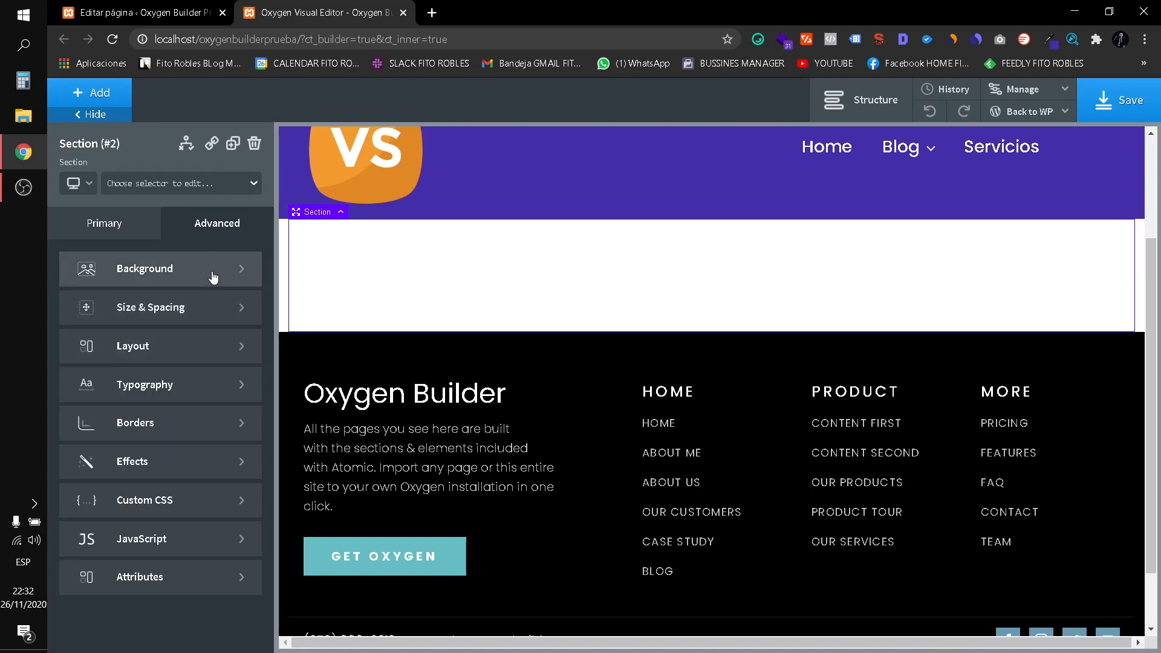
left_click(194, 310)
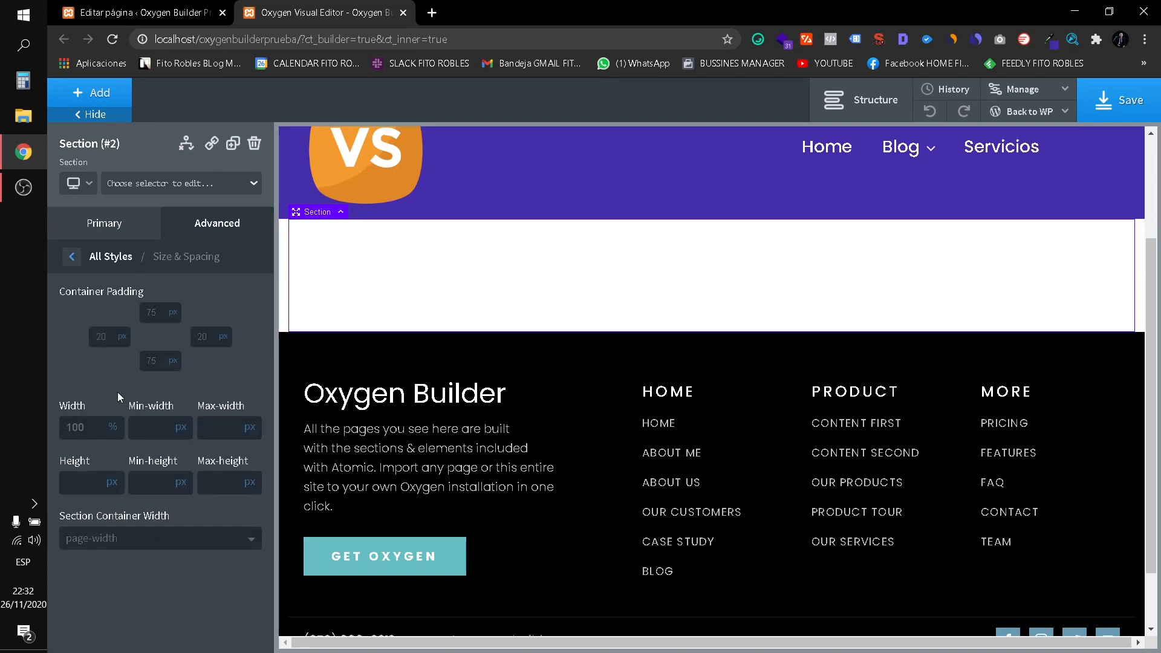
left_click(75, 540)
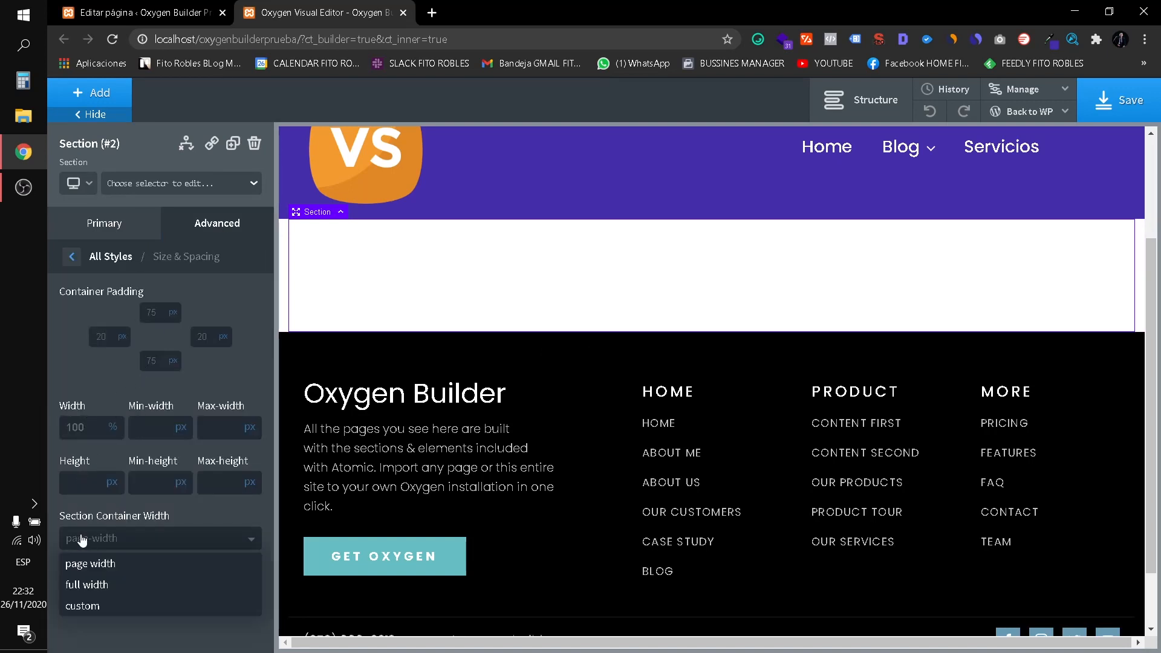
left_click(116, 595)
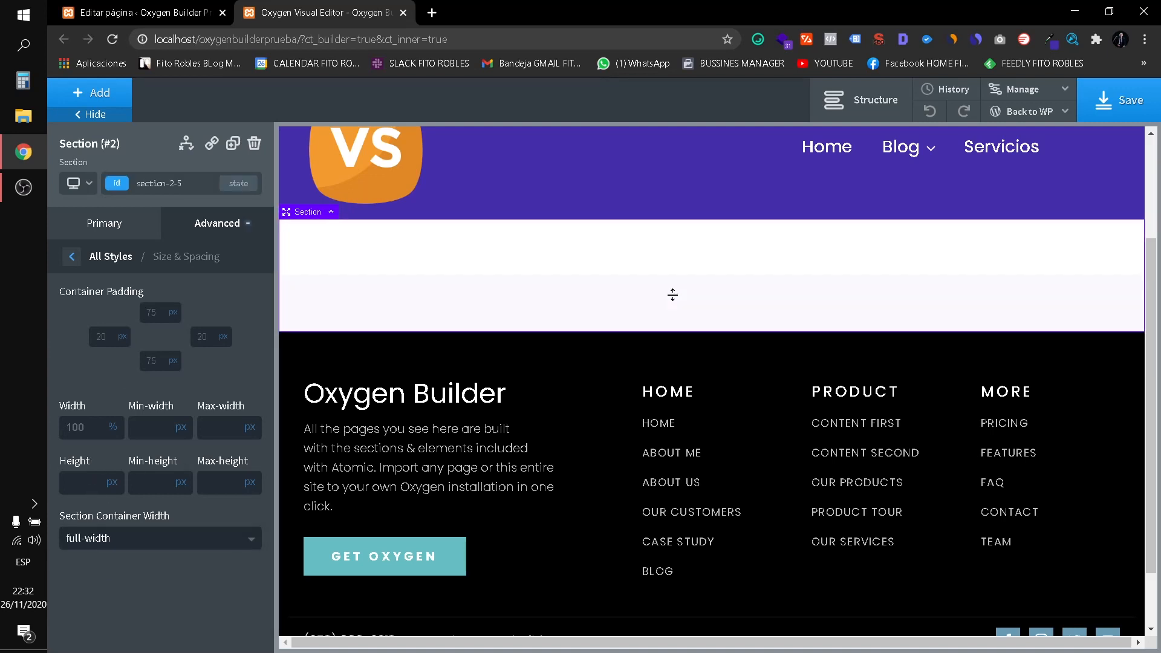
Preview the whole page at the less than 480px breakpoint and return to the all devices view.
left_click(79, 183)
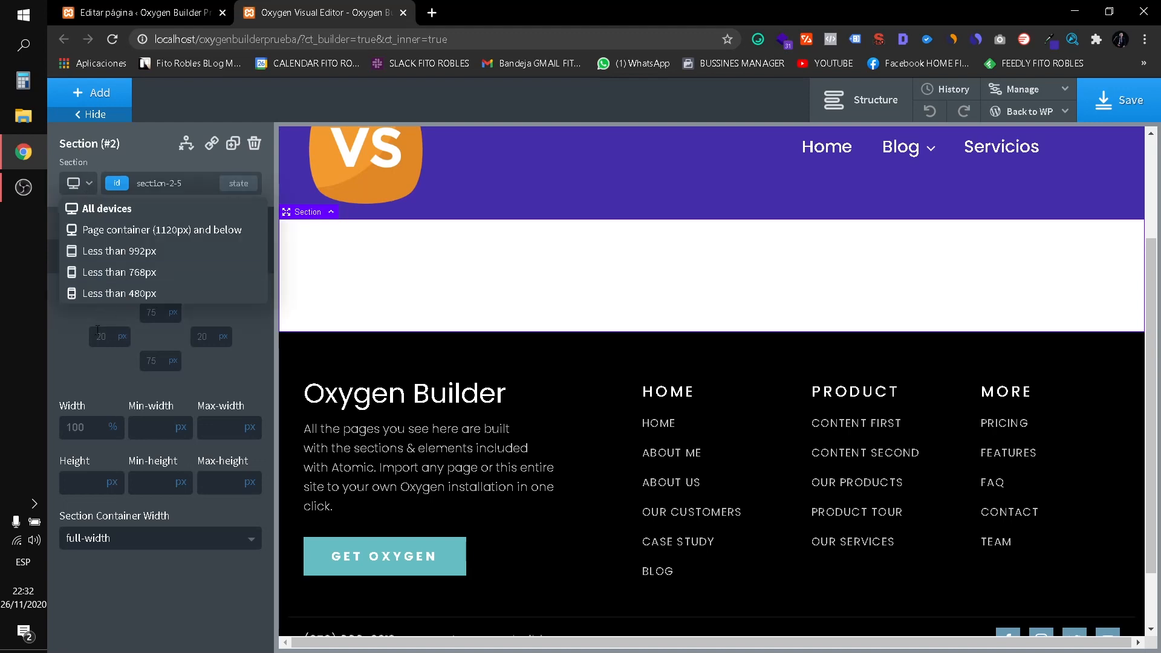
left_click(106, 294)
scroll(491, 572, "down", 15)
scroll(491, 572, "up", 15)
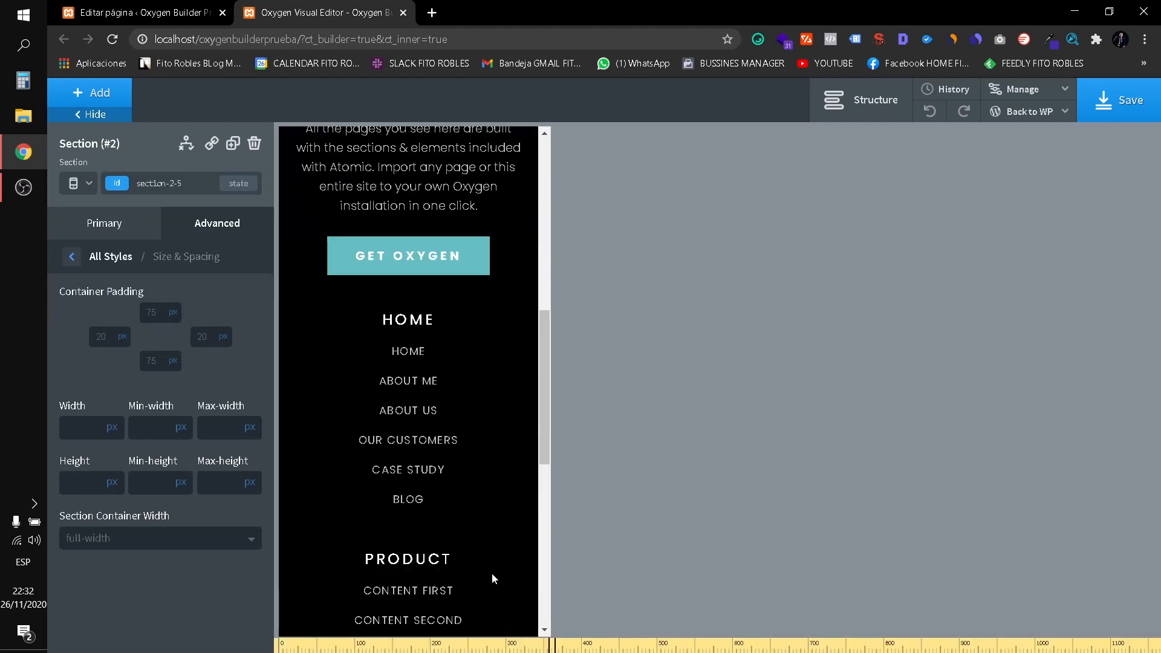
scroll(487, 548, "up", 2)
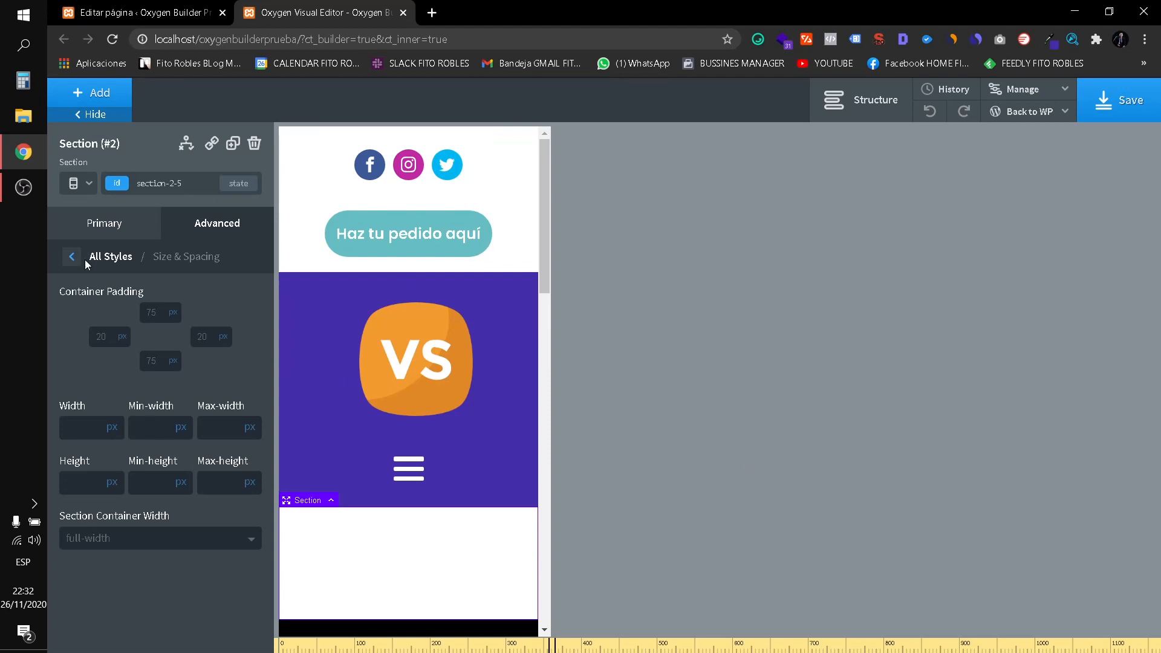
left_click(79, 183)
left_click(97, 207)
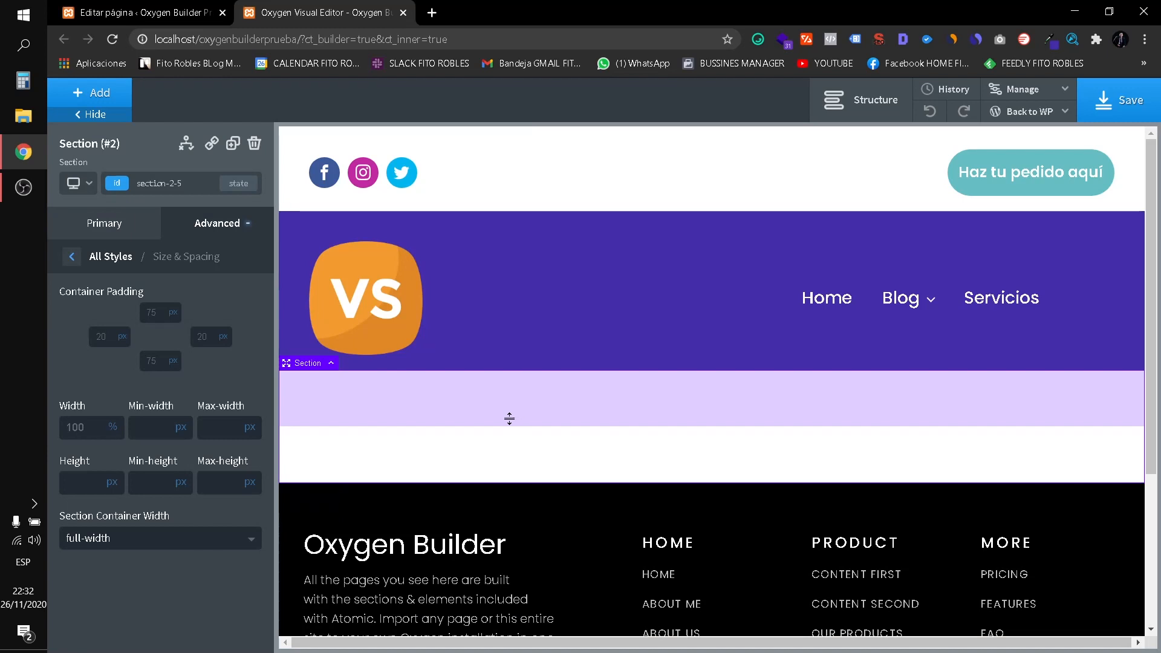
Return to the section's primary settings and display the page's structure tree.
left_click(71, 257)
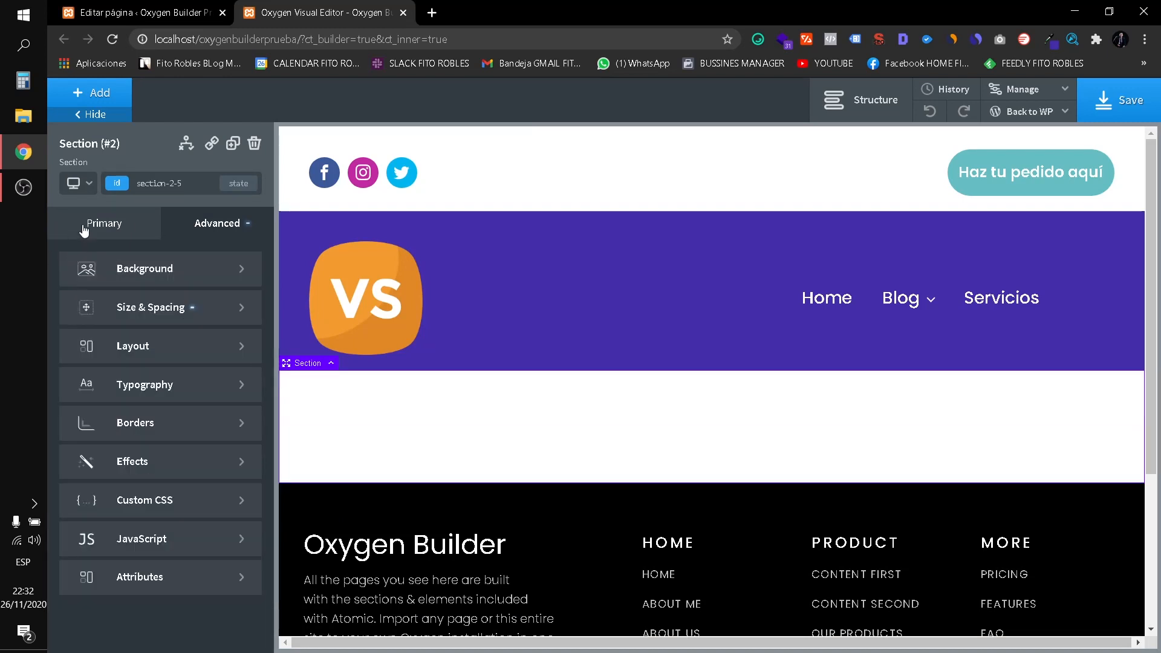
left_click(84, 225)
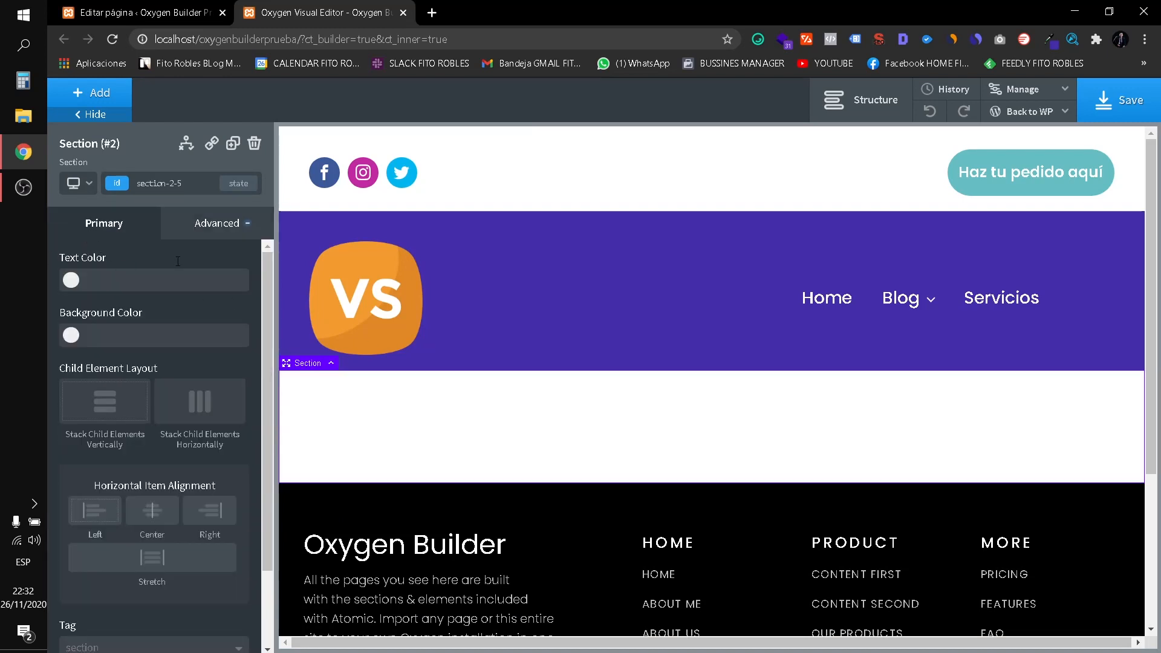
left_click(869, 107)
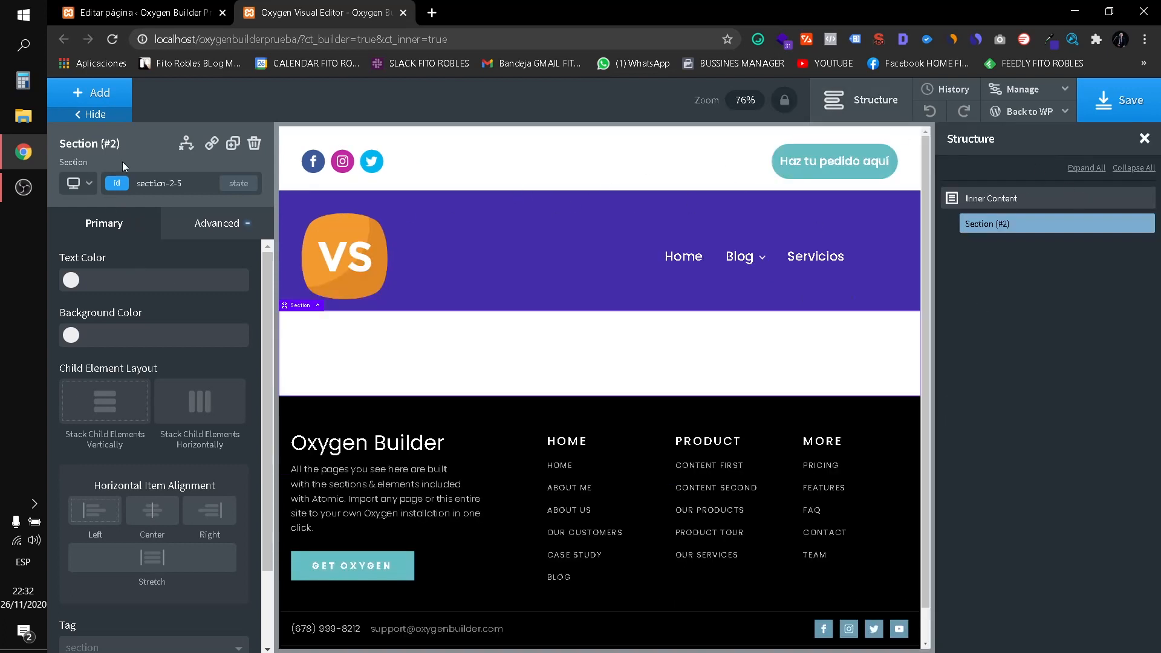
Check the inner content and the section with the editing sidebar hidden, and restore the list of addable components.
left_click(94, 103)
left_click_drag(196, 260, 554, 341)
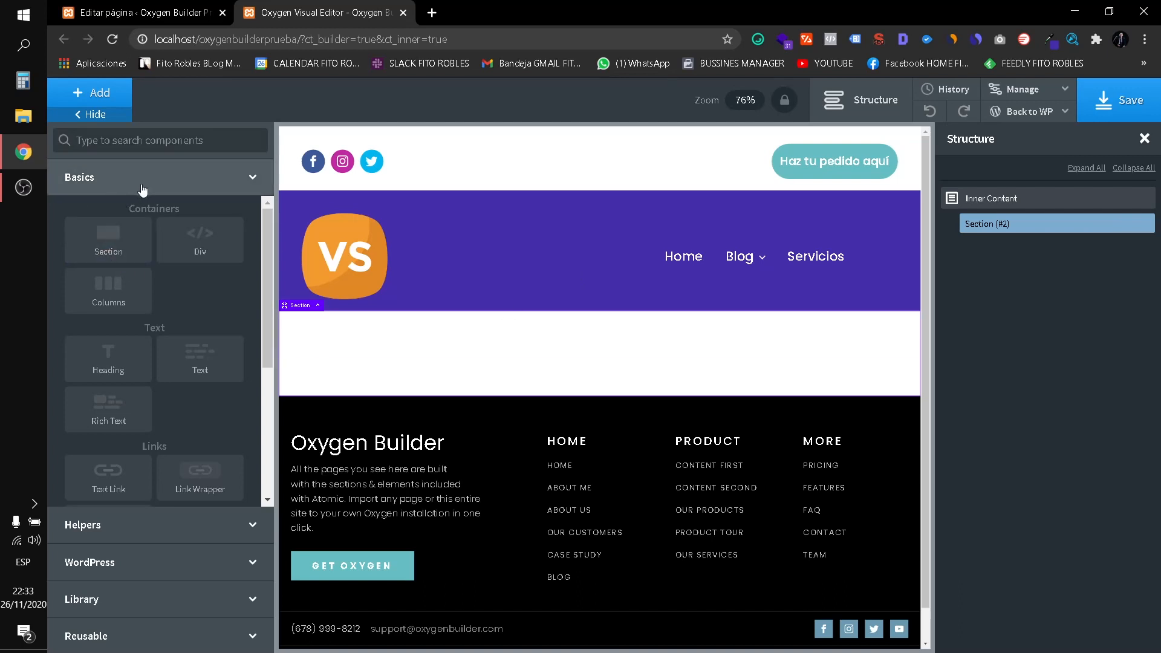
left_click(353, 316)
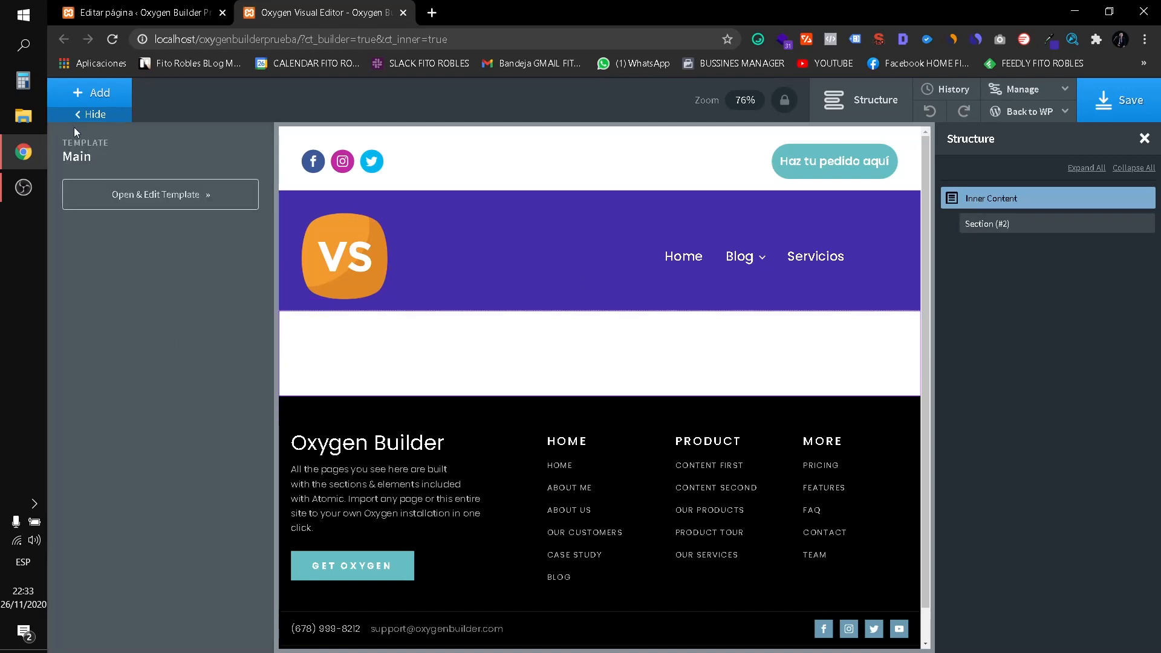
left_click(91, 114)
left_click(463, 407)
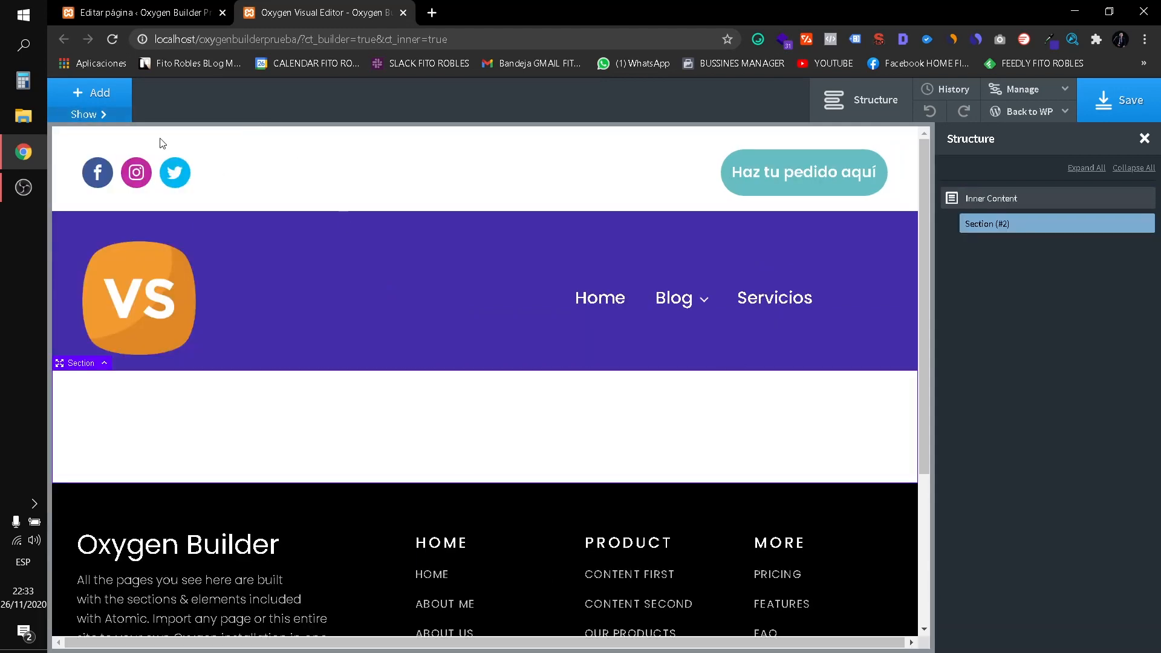
left_click(89, 115)
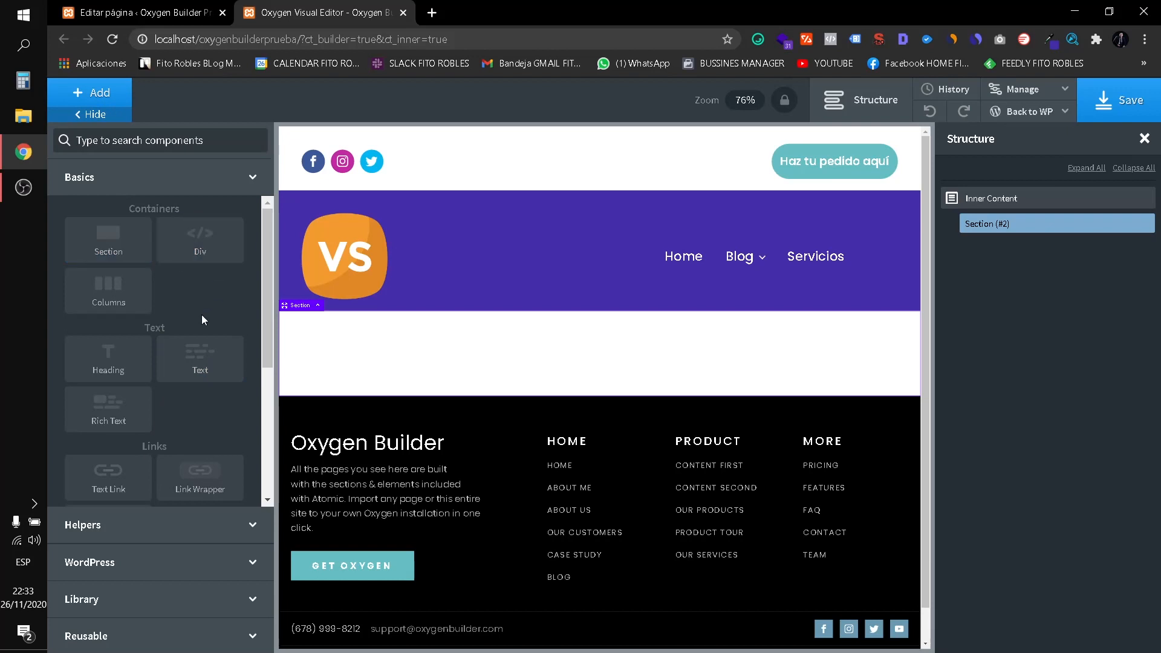
Try adding a Columns element inside the section and locating it in the structure tree.
scroll(183, 342, "down", 2)
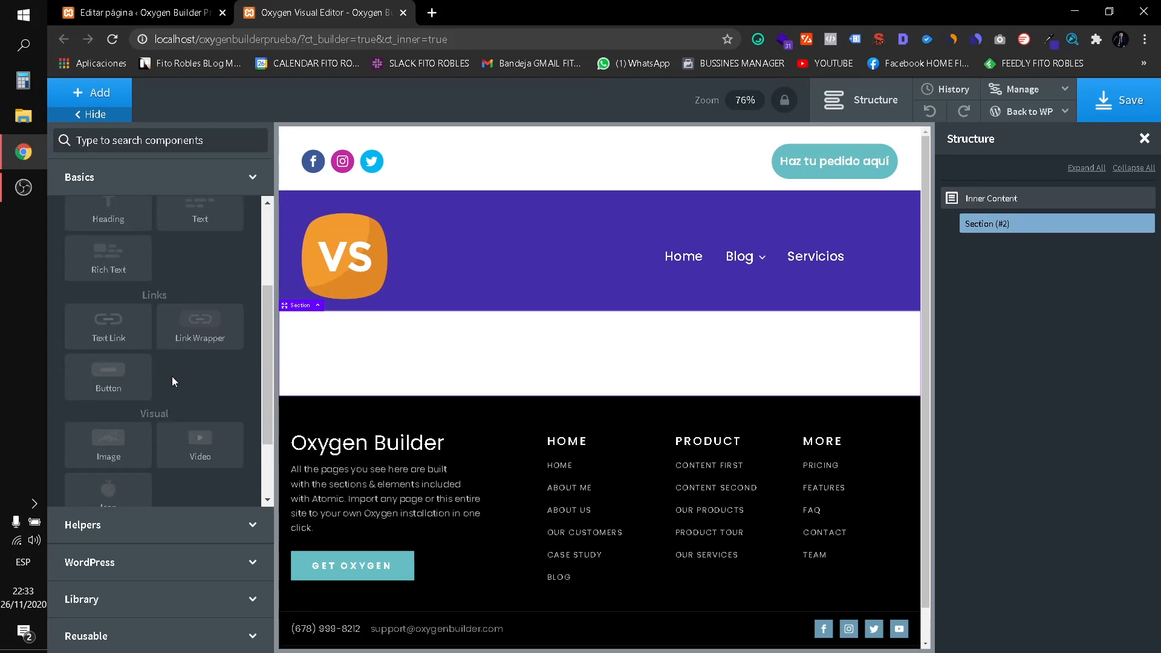
scroll(171, 376, "up", 2)
left_click(120, 303)
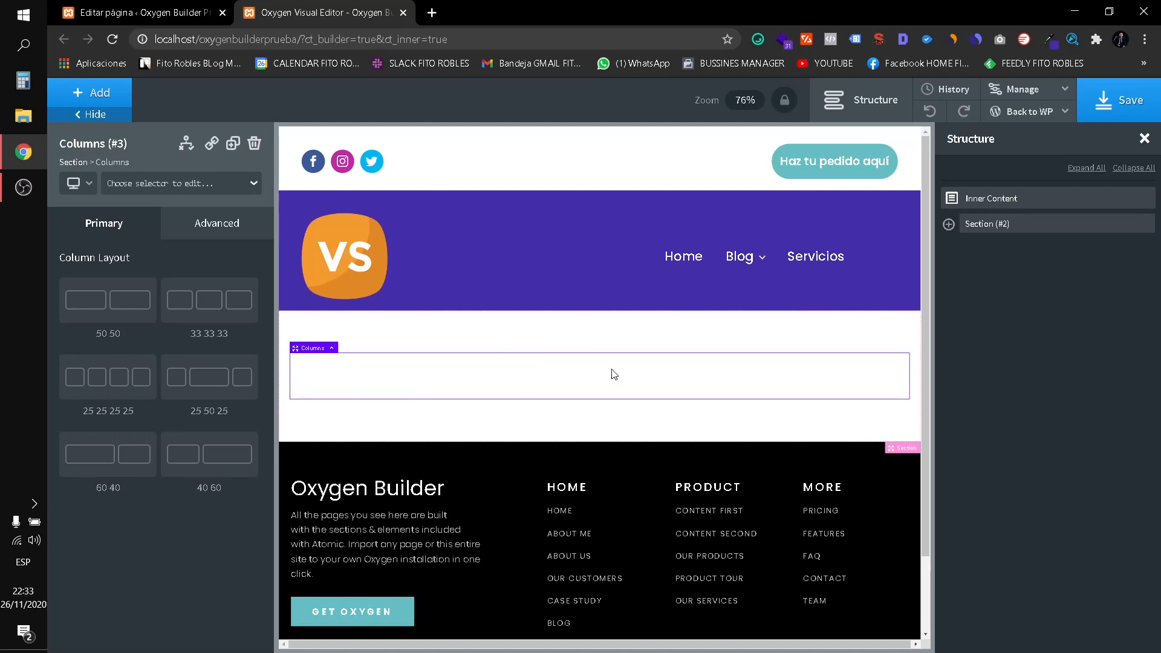
left_click(950, 225)
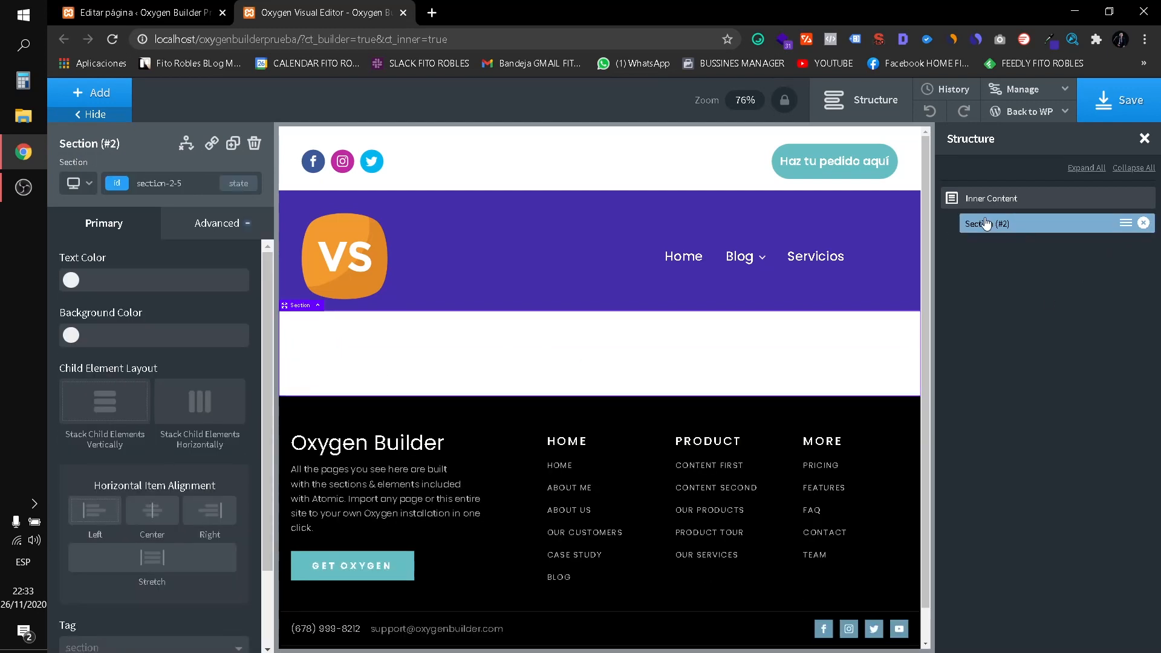
Try several palette swatches and #bfff00 as the section's background color, settling on the atomic - Alto swatch.
left_click(181, 228)
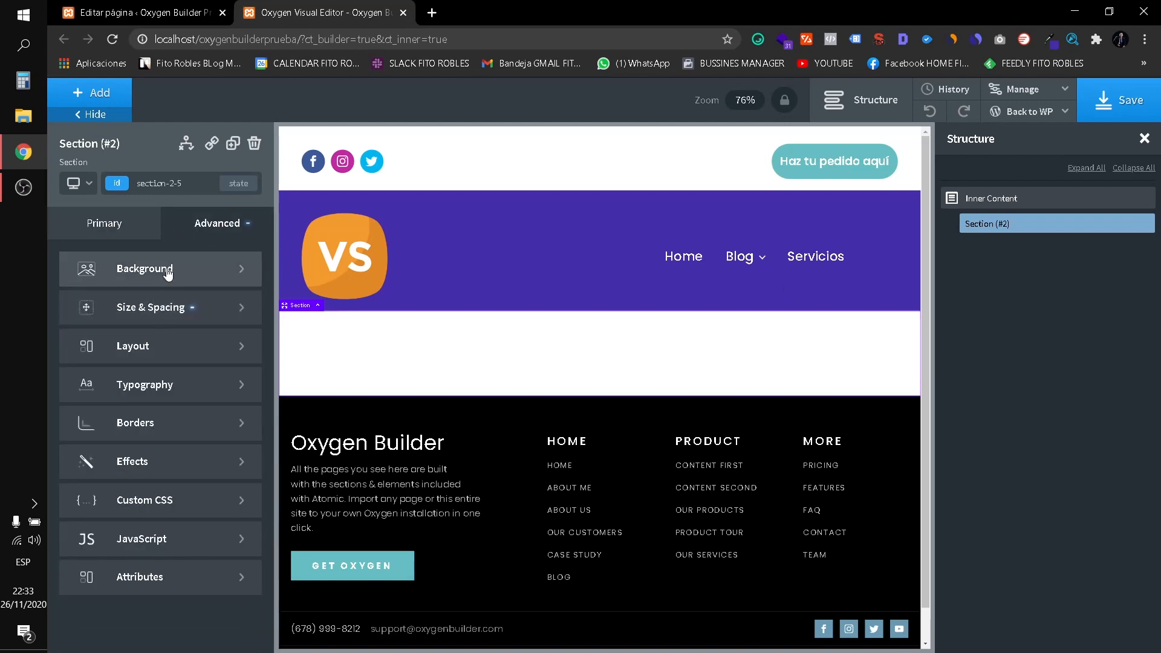
left_click(91, 268)
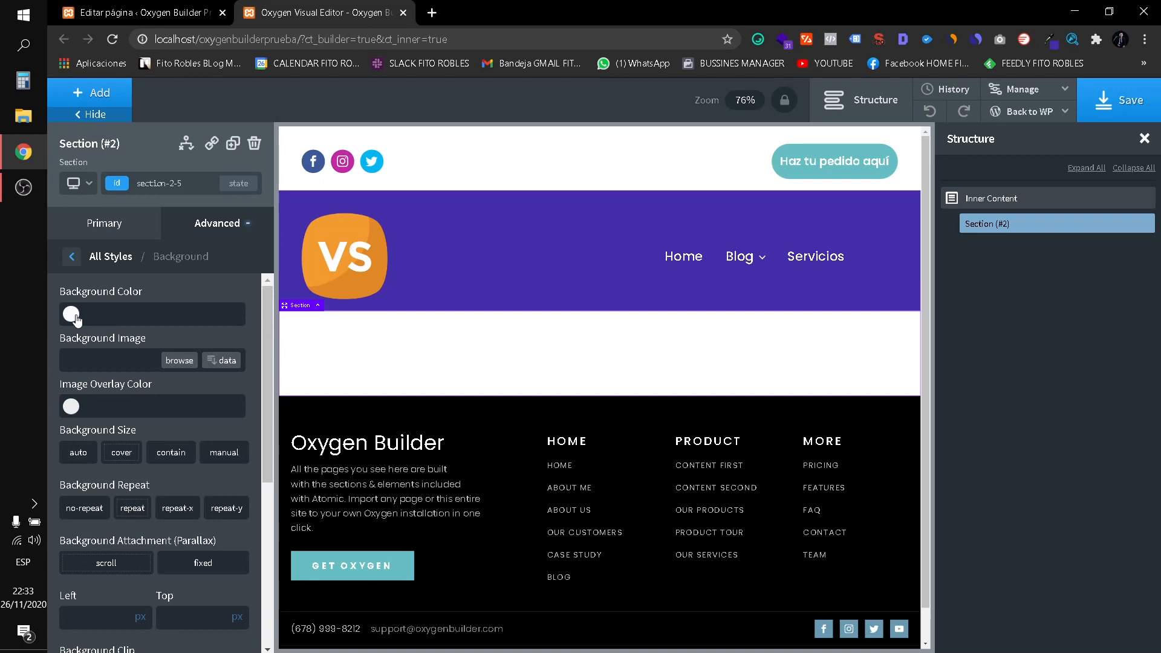
left_click(71, 315)
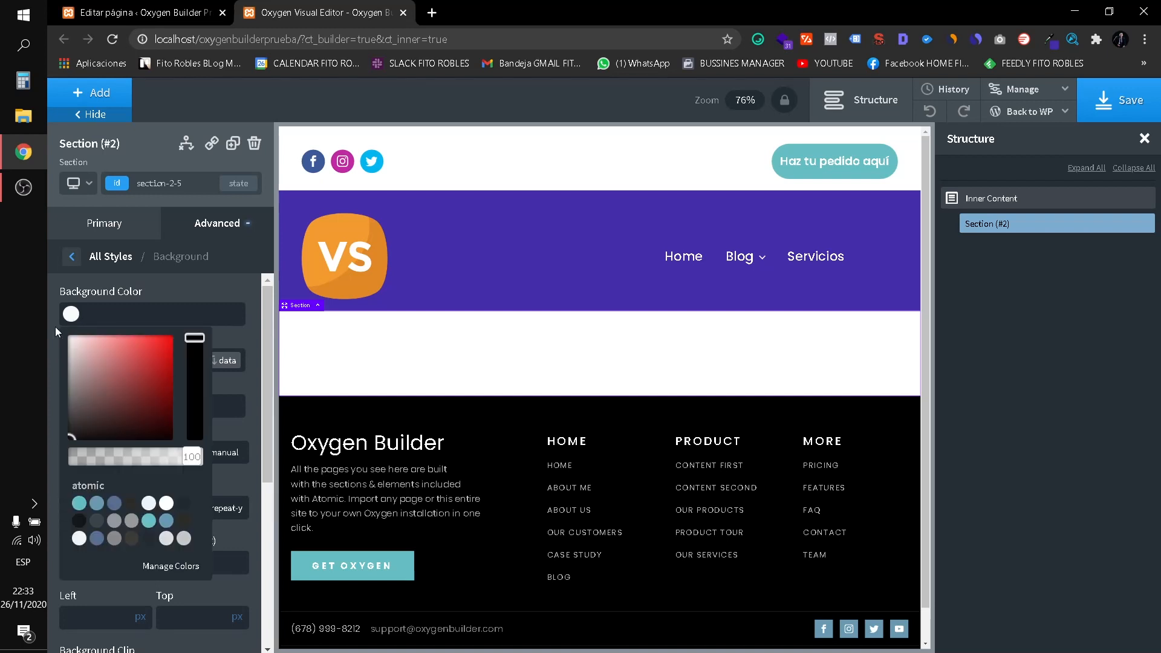
left_click(95, 506)
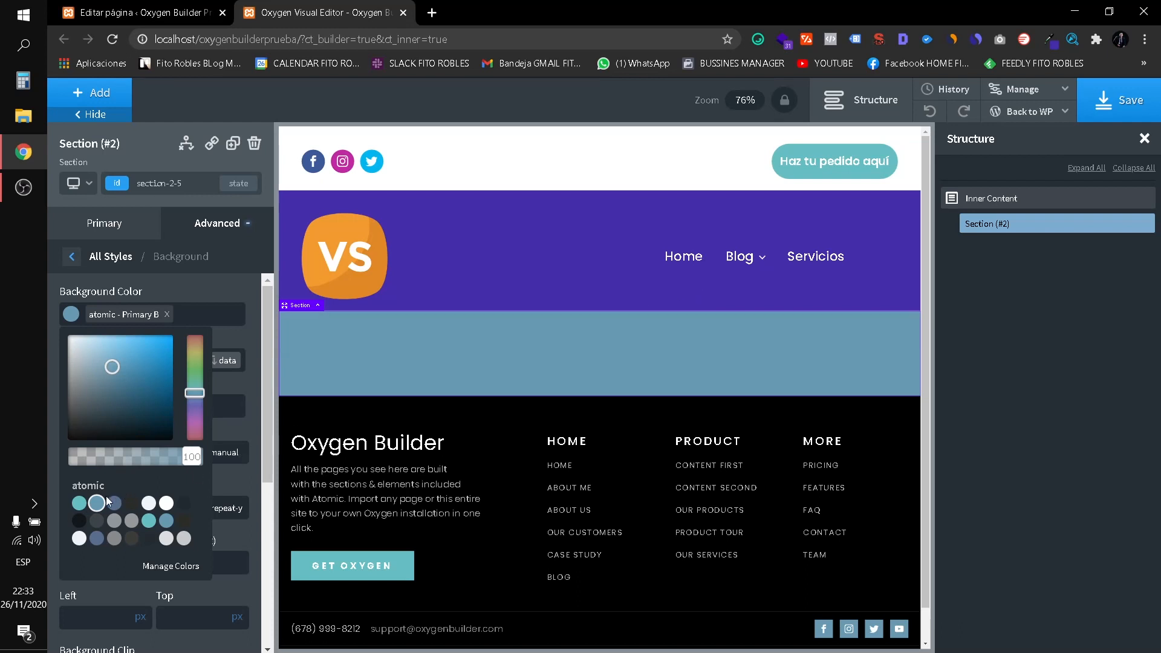
left_click(79, 521)
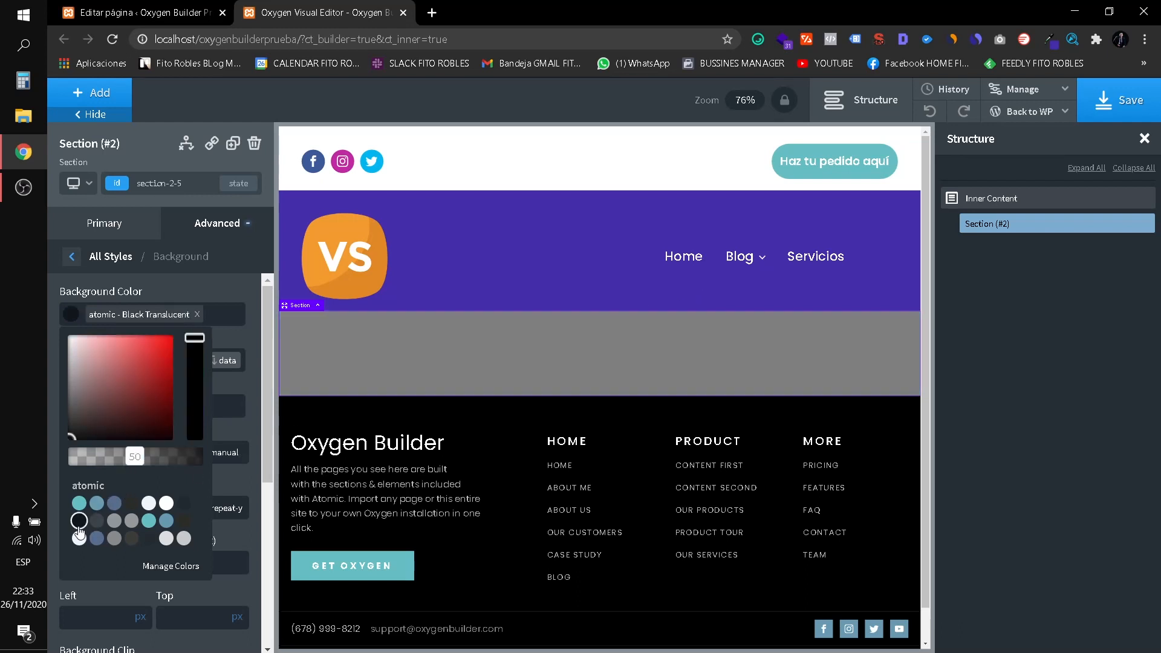
left_click(113, 521)
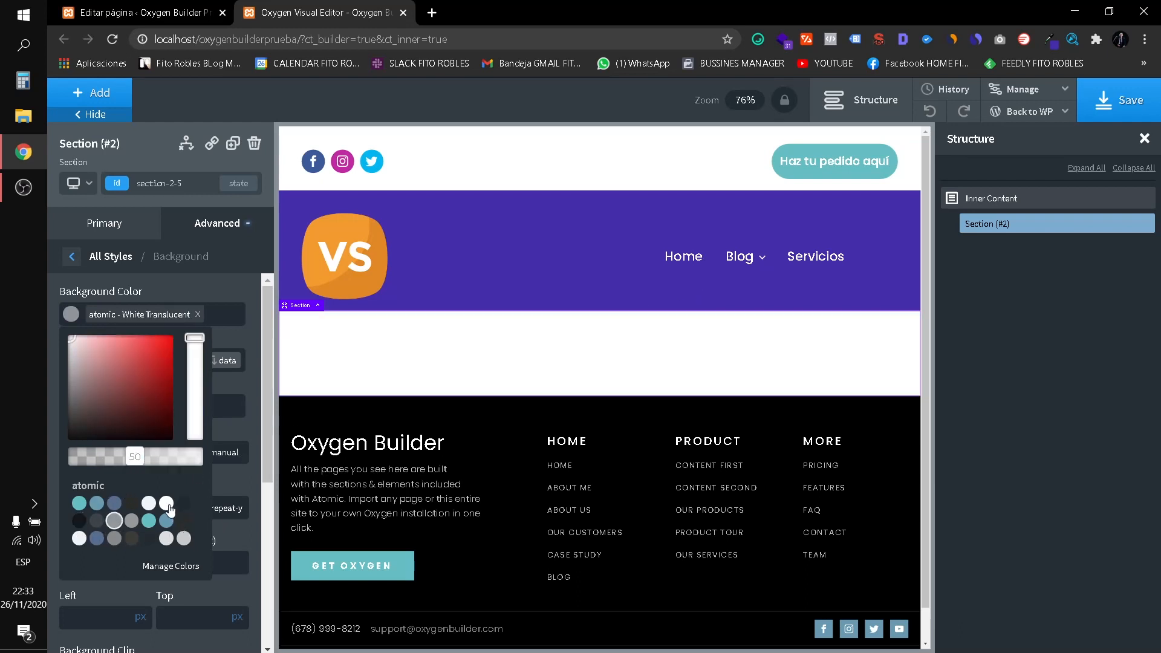
left_click(131, 503)
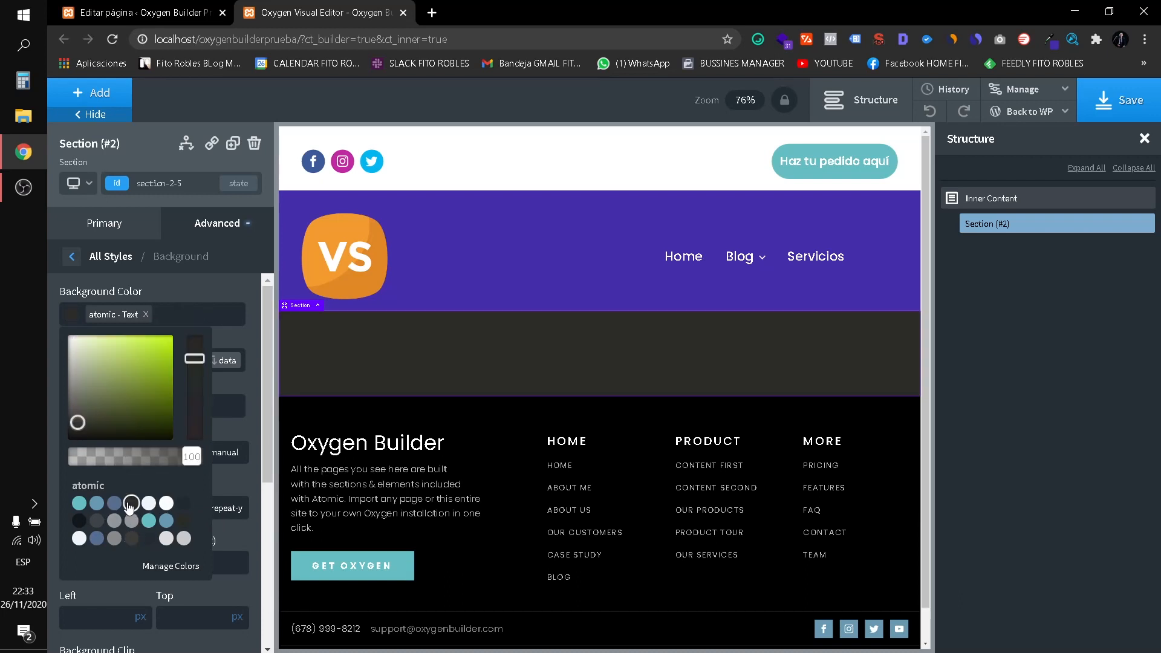
left_click(189, 324)
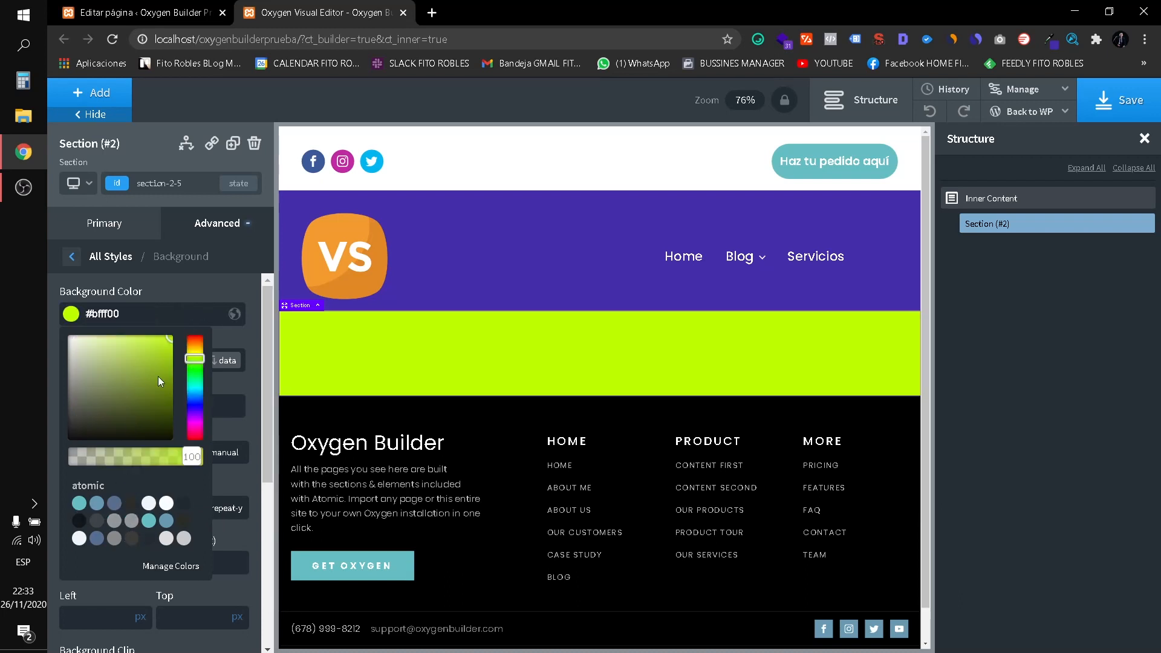
left_click(166, 538)
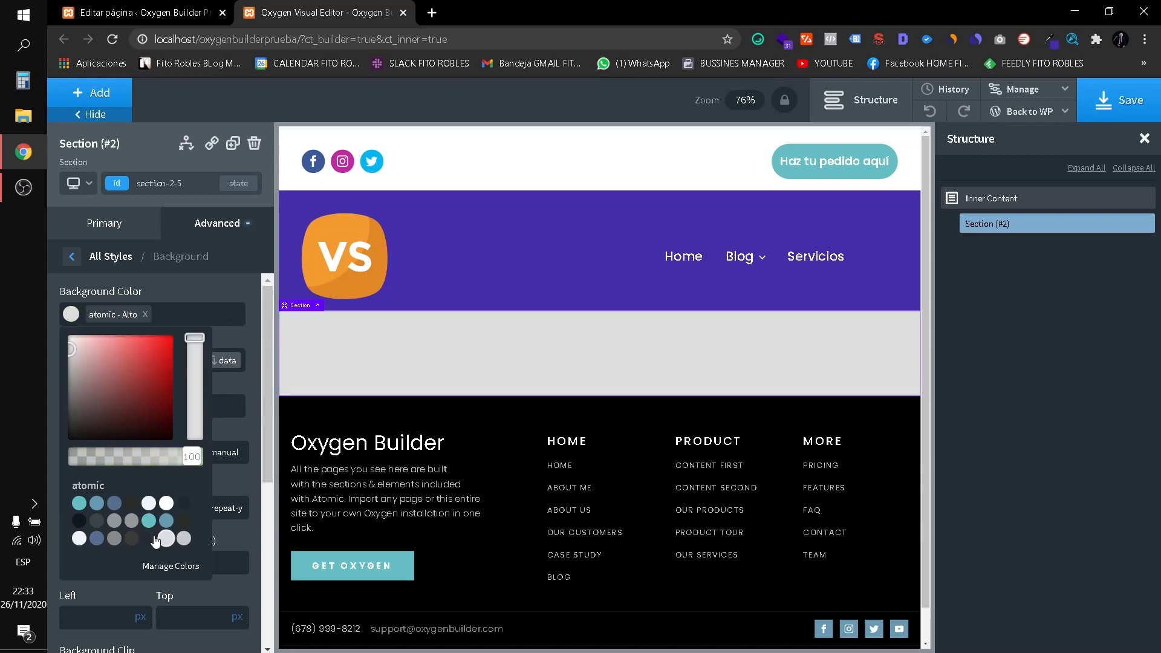
Try #00a9ff and the dark rgba(43,44,40,0.73) as the section's background color.
left_click(93, 506)
left_click_drag(126, 363, 192, 334)
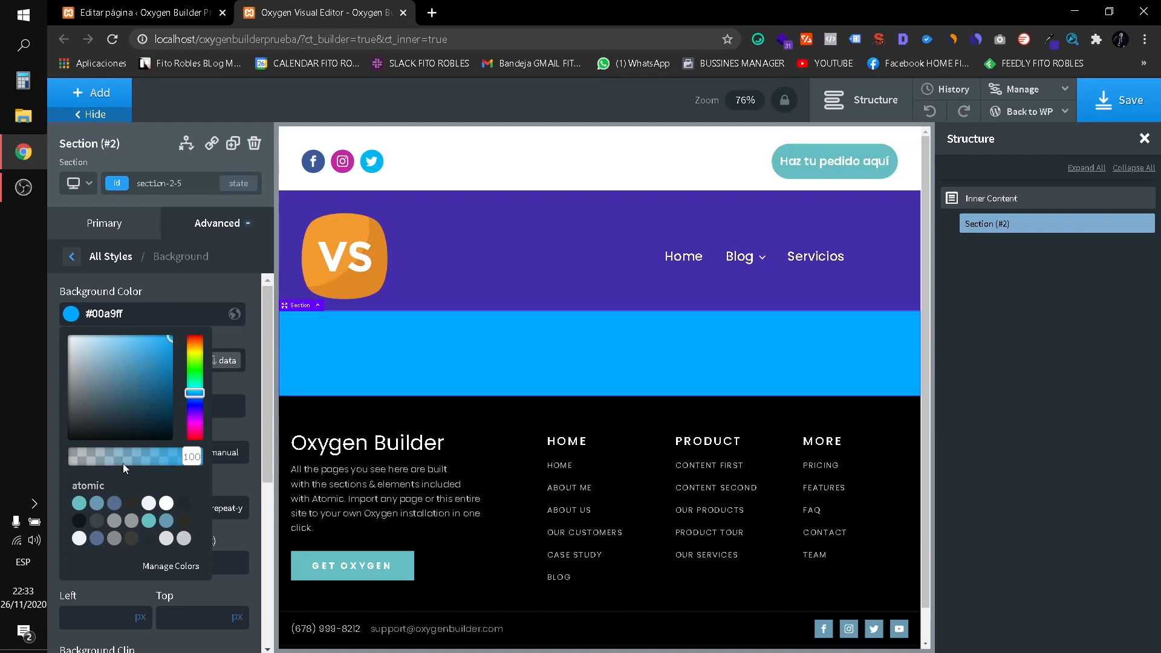
left_click(130, 506)
left_click_drag(190, 456, 161, 457)
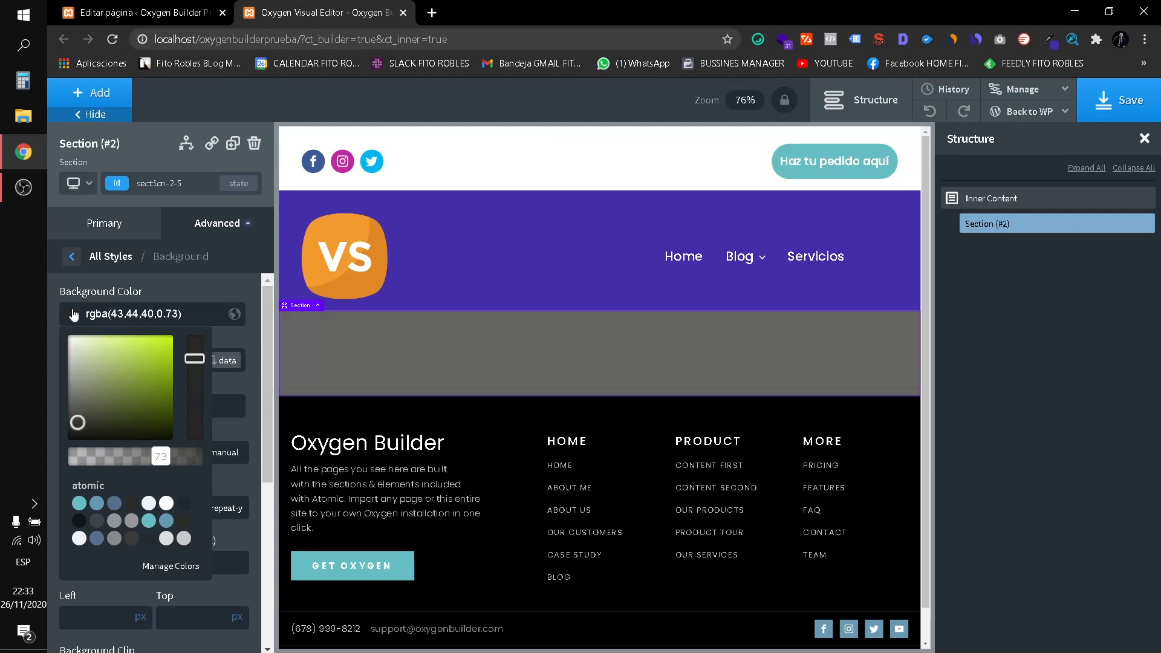
left_click(321, 327)
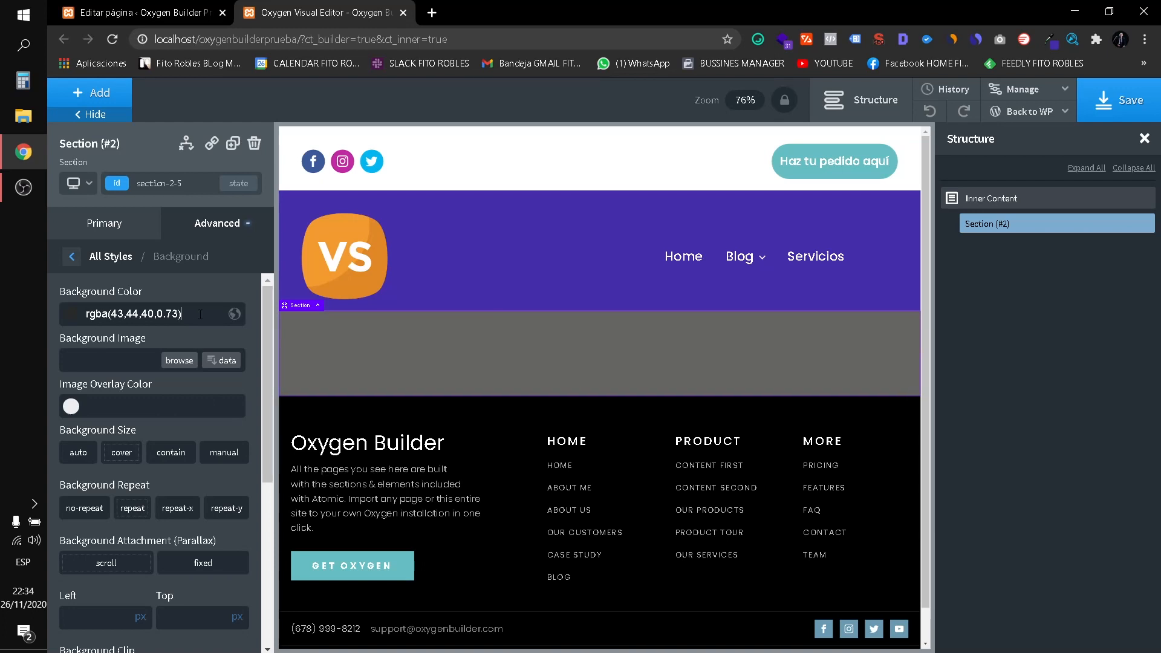
Clear the section's background color value.
left_click_drag(202, 314, 6, 317)
key("BackSpace")
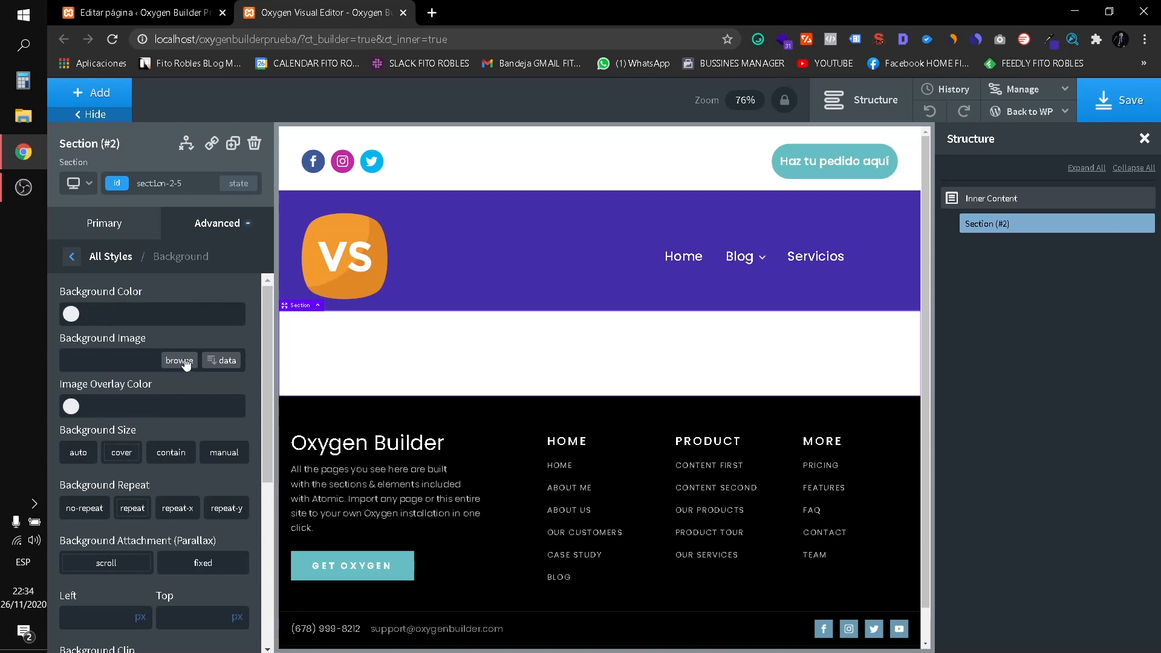
scroll(184, 359, "down", 1)
scroll(116, 349, "up", 1)
left_click(180, 362)
left_click(116, 151)
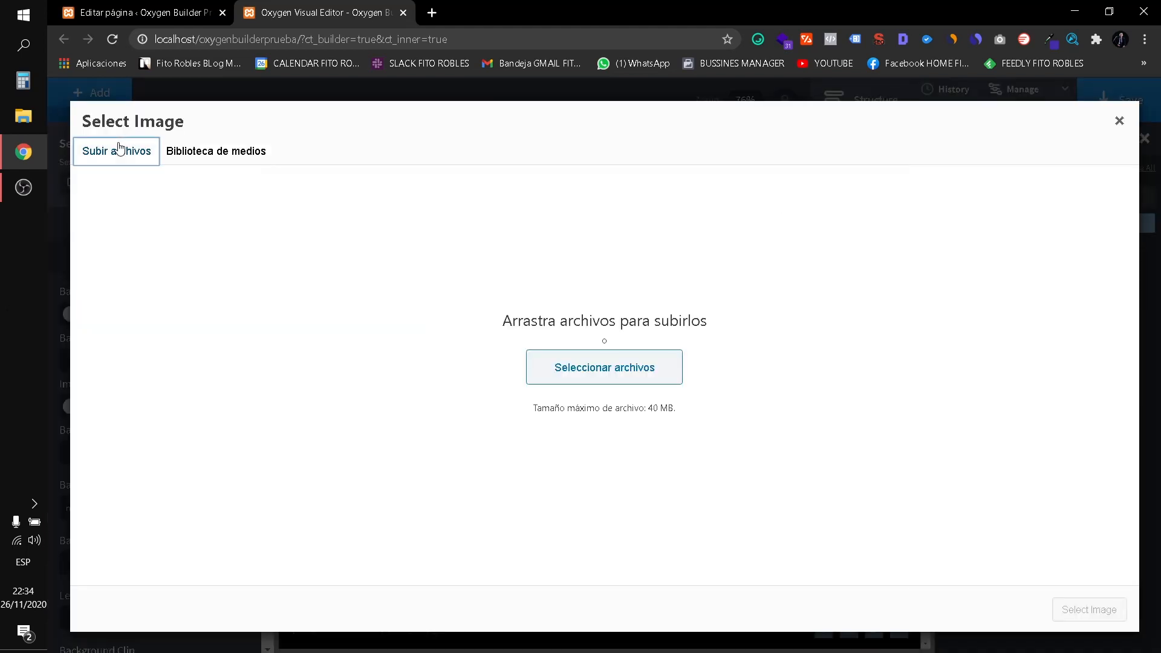
left_click(542, 363)
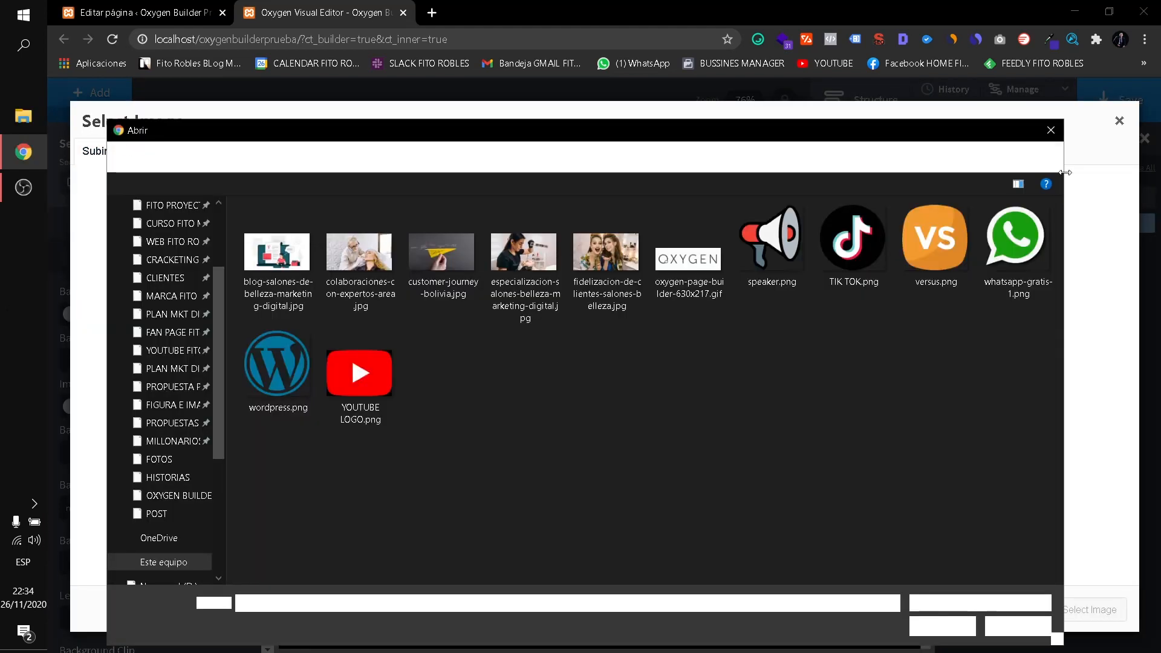
left_click(1052, 130)
left_click(1119, 121)
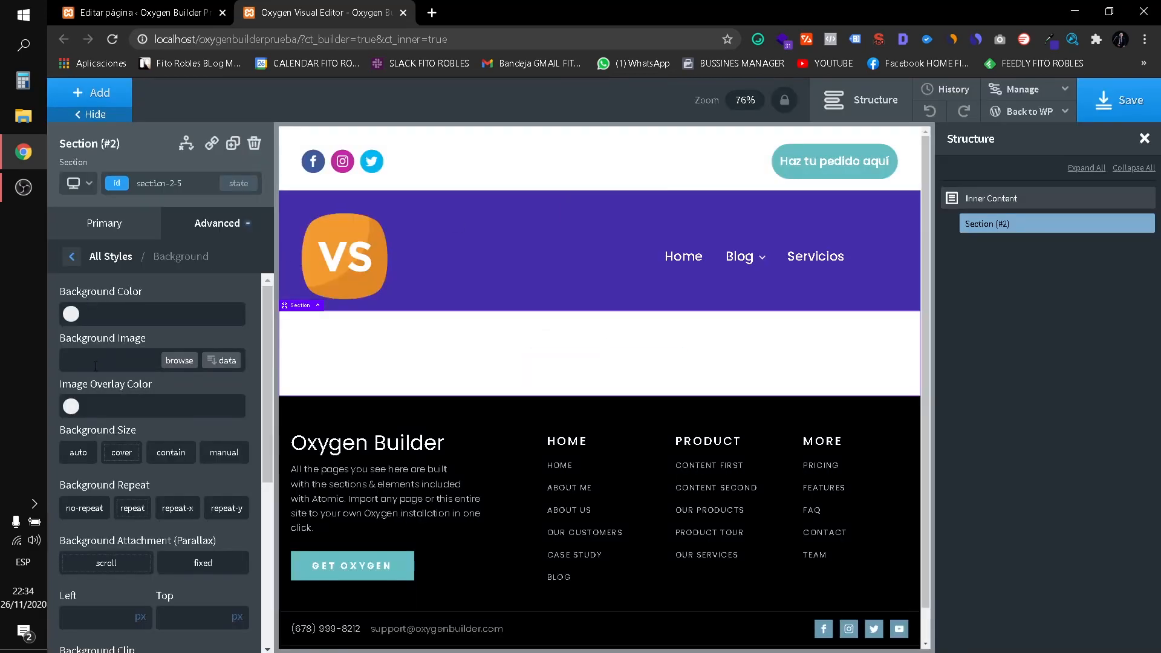
Upload colaboraciones-con-expertos-area.jpg from the OXYGEN BUILDER RECURSOS WEB folder and use it as the section's background image.
left_click(178, 361)
left_click(598, 384)
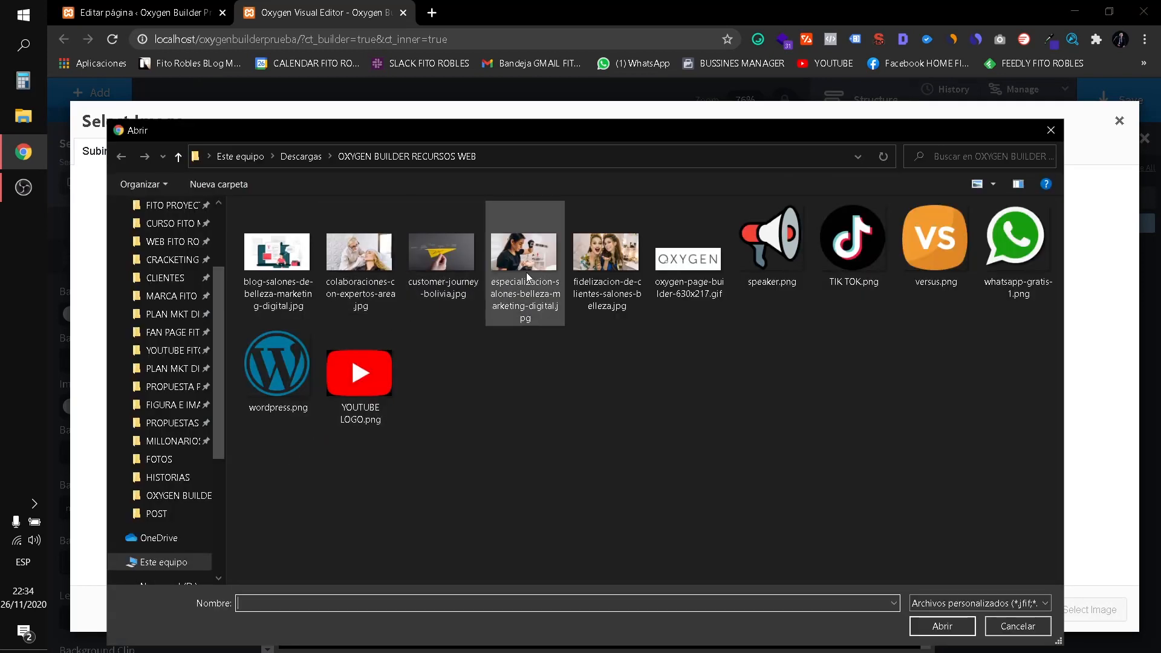
double_click(354, 251)
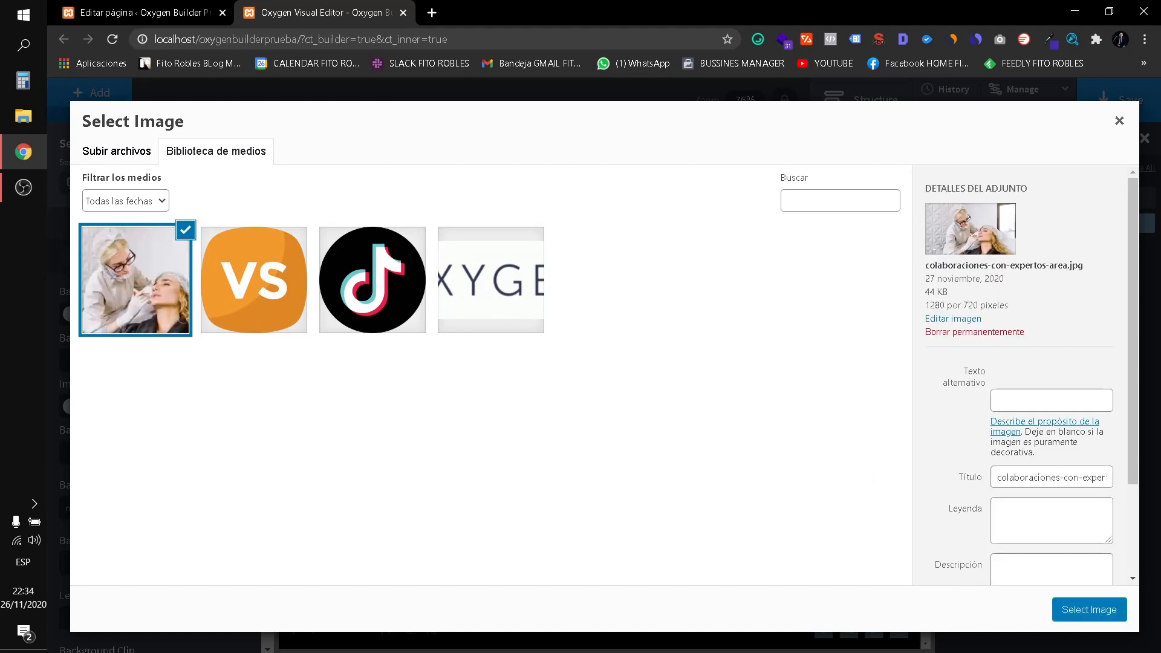
left_click(1099, 611)
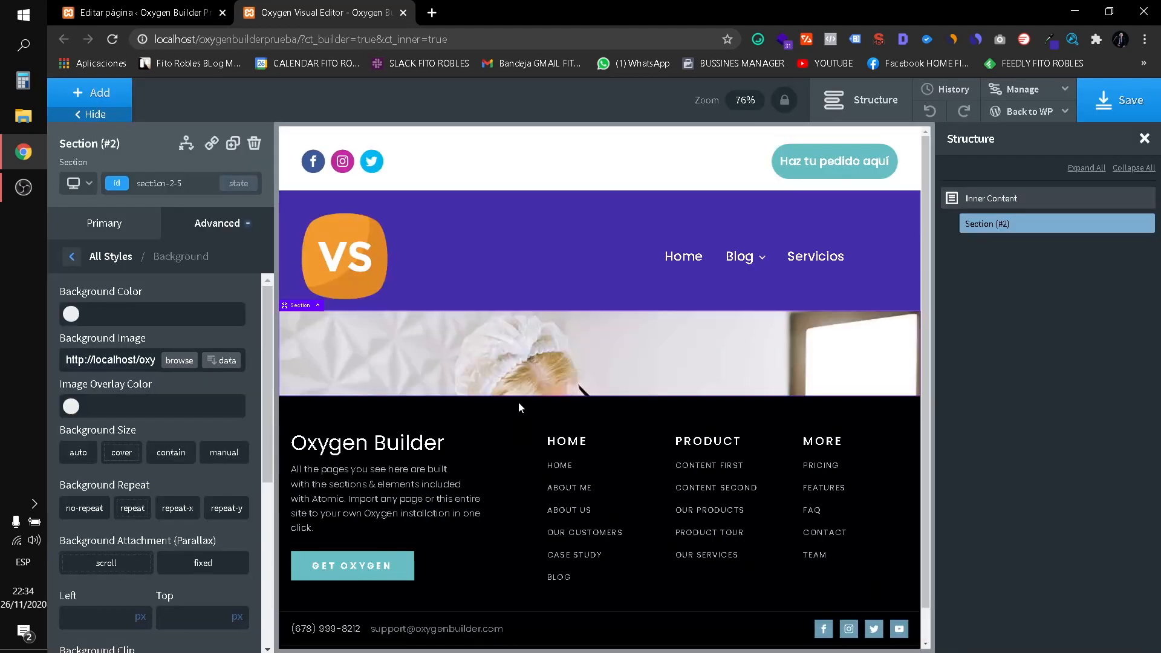
Increase the section's bottom padding to show more of the image, with background size contain and no-repeat.
left_click_drag(544, 391, 504, 601)
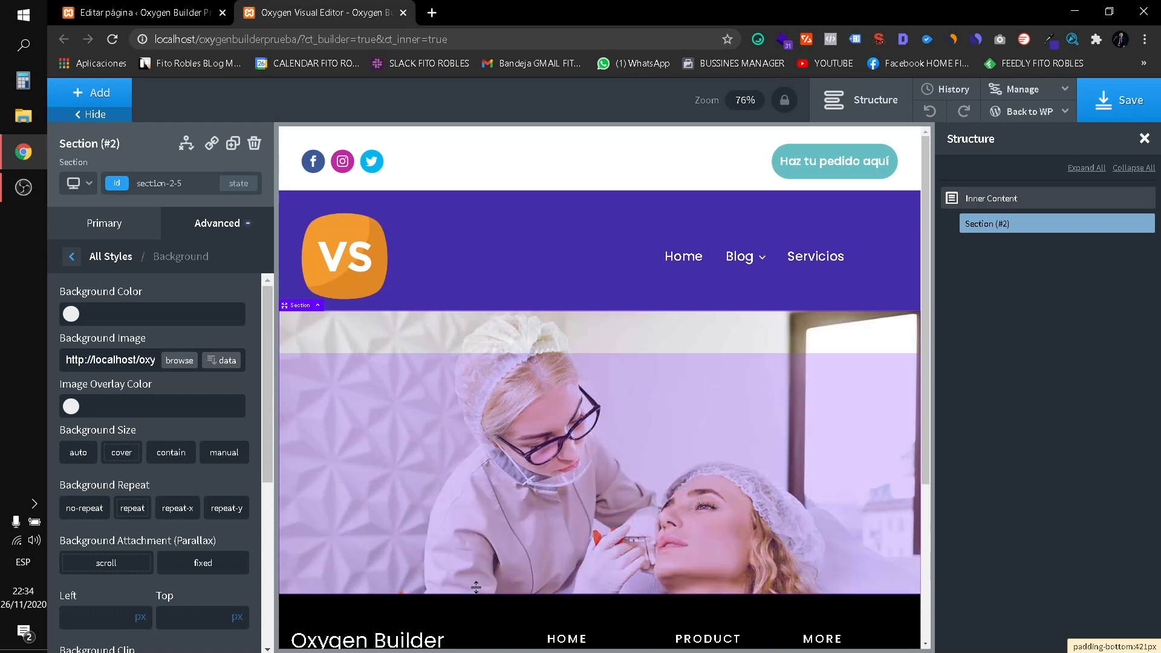
scroll(728, 325, "down", 2)
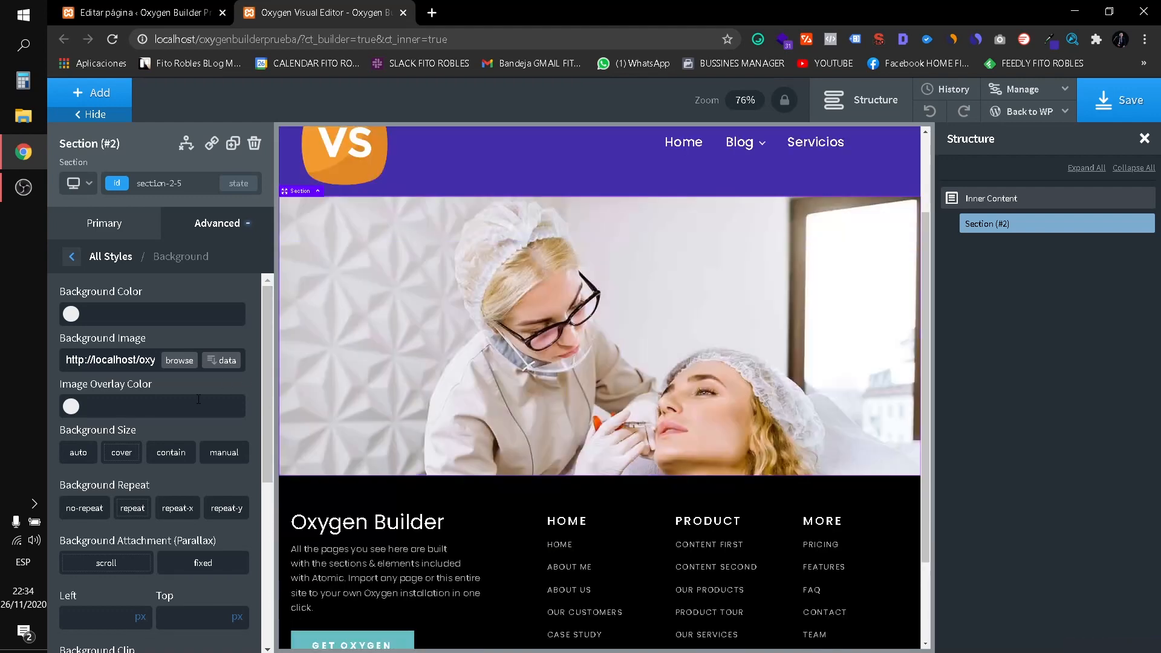
left_click(171, 460)
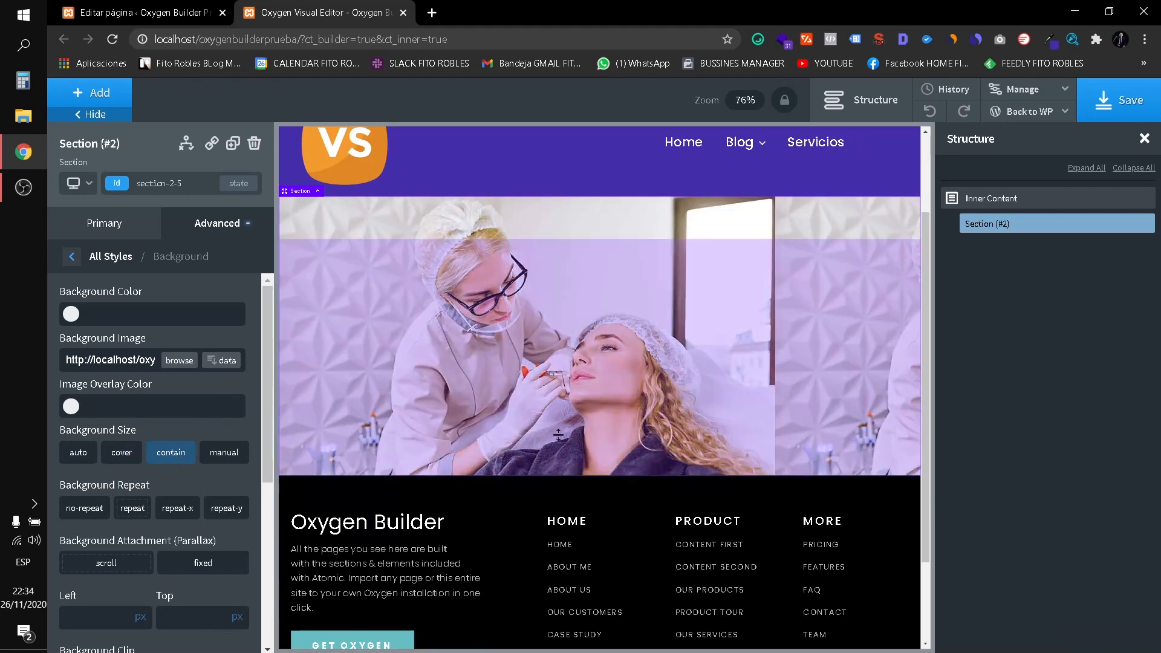
left_click_drag(668, 383, 635, 530)
left_click(98, 509)
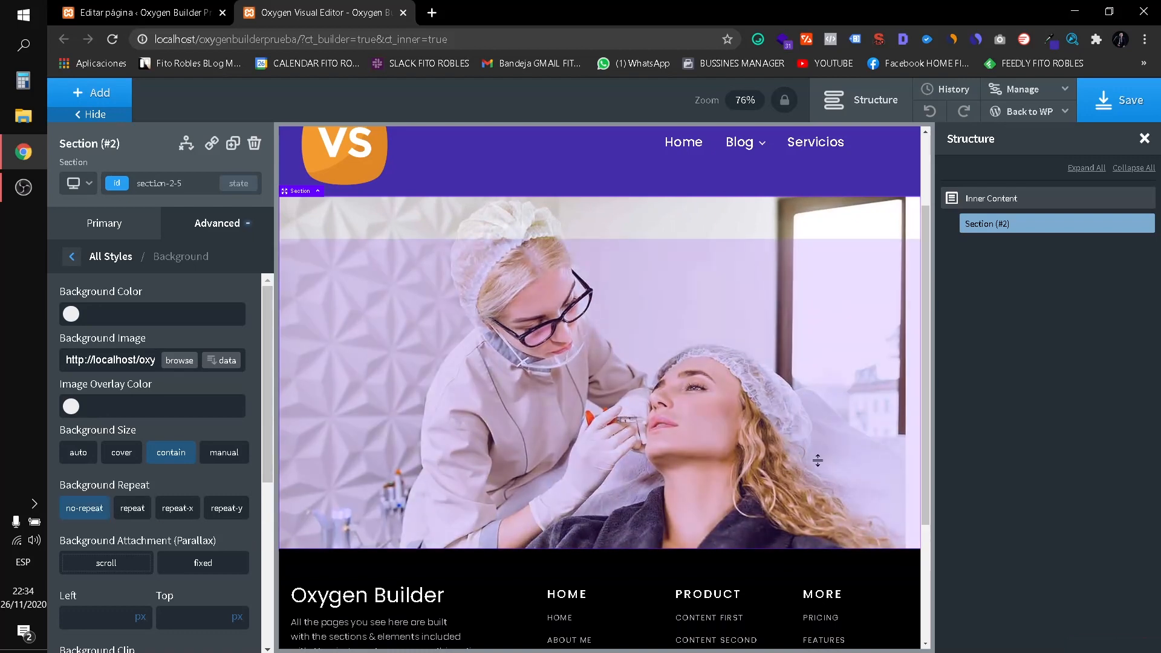
left_click_drag(748, 546, 774, 417)
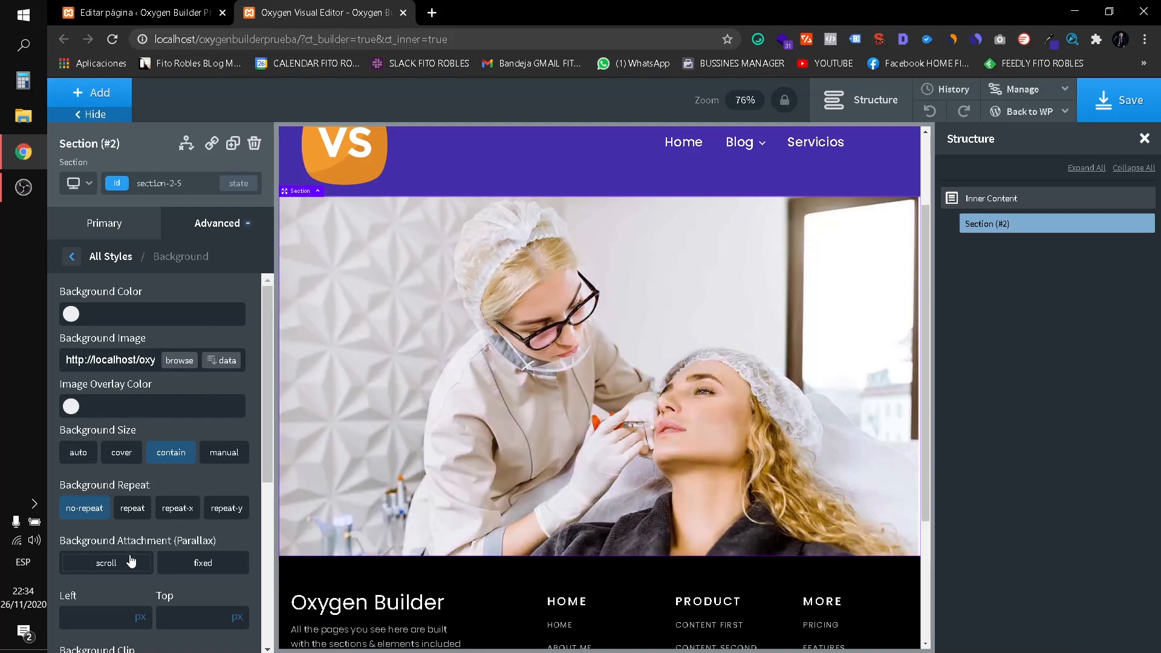
Add a gradient to the section's background with atomic - Primary B as first color and atomic - Text as second.
scroll(133, 588, "down", 5)
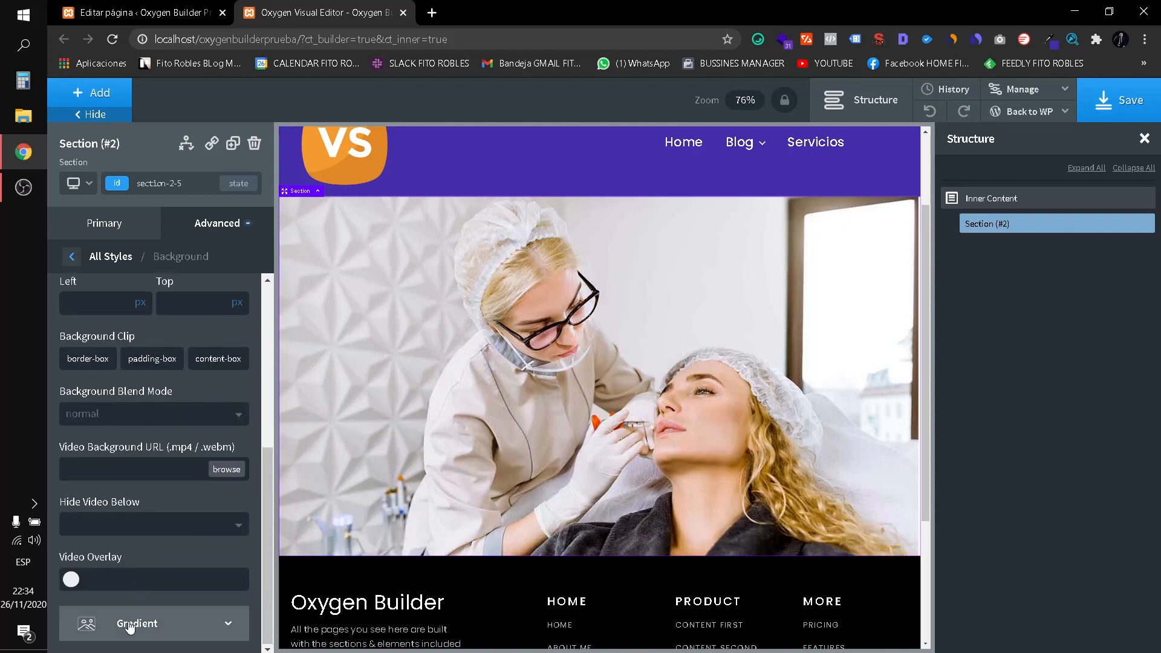
left_click(129, 626)
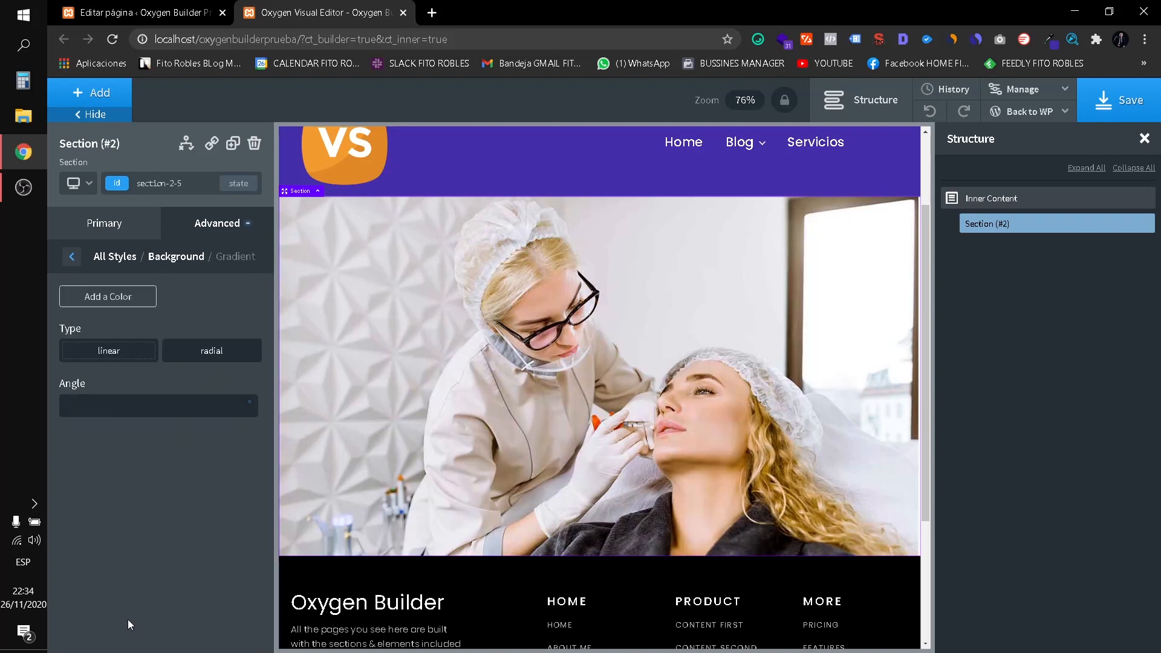
left_click(128, 299)
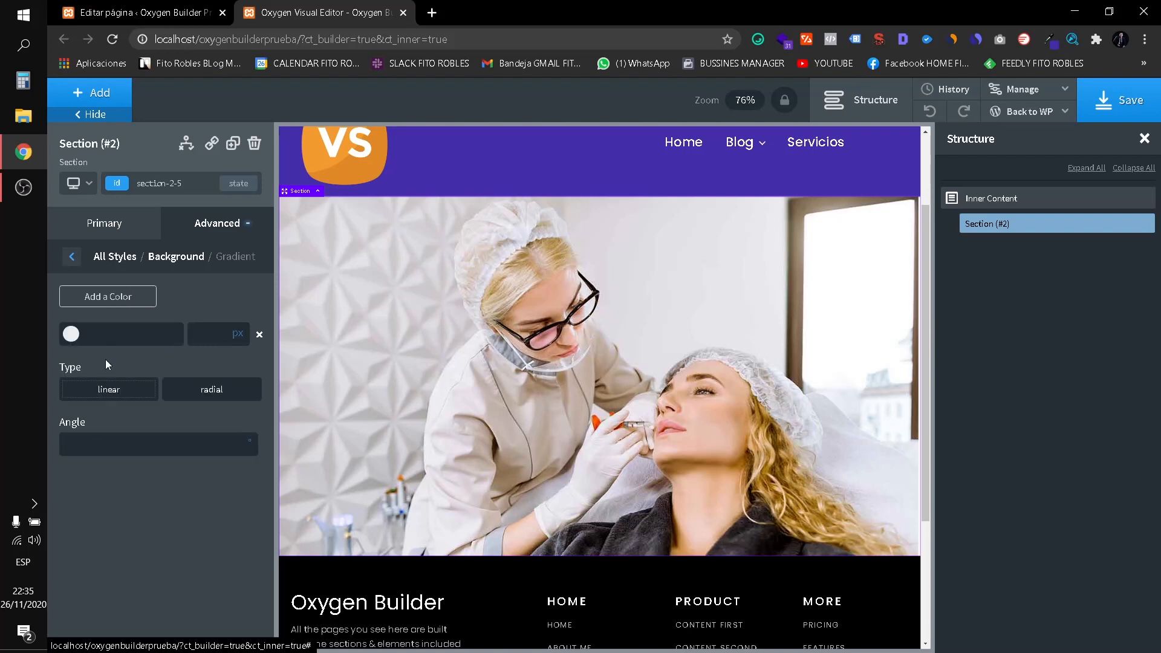
left_click(71, 334)
left_click(99, 523)
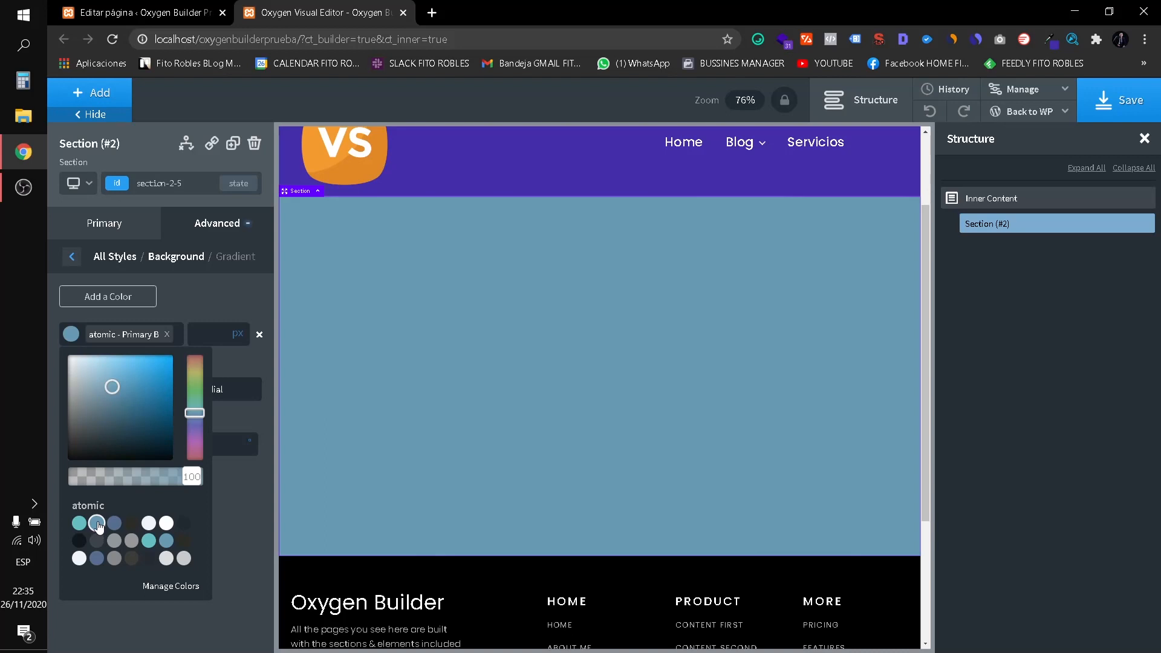
left_click(232, 371)
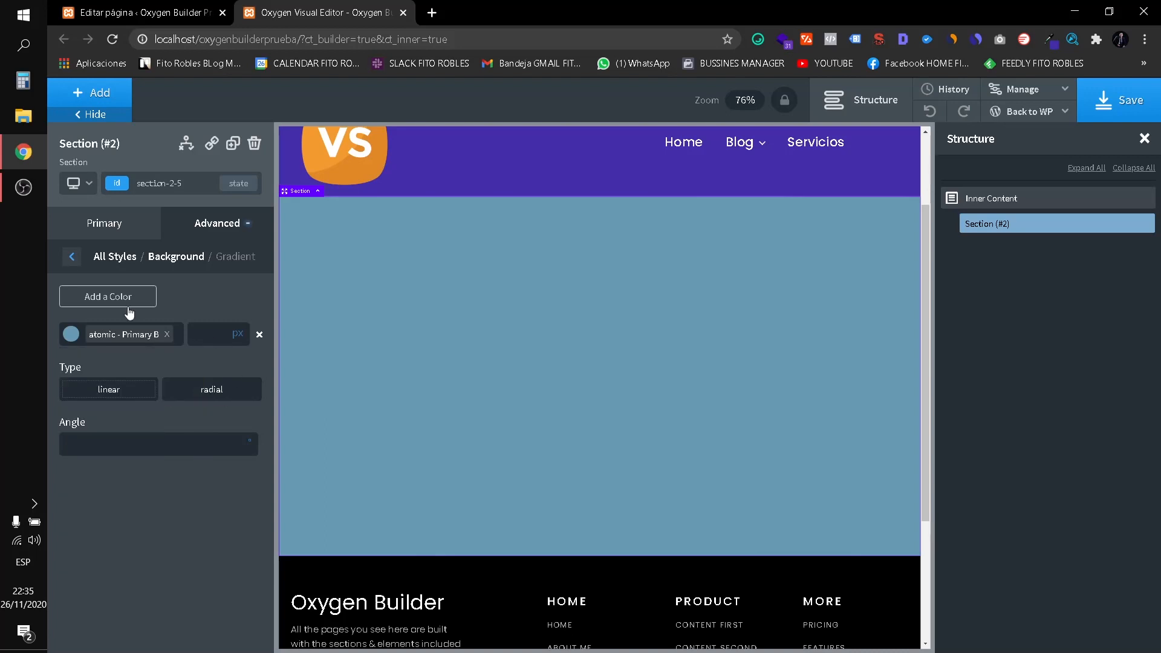
left_click(128, 302)
left_click(71, 372)
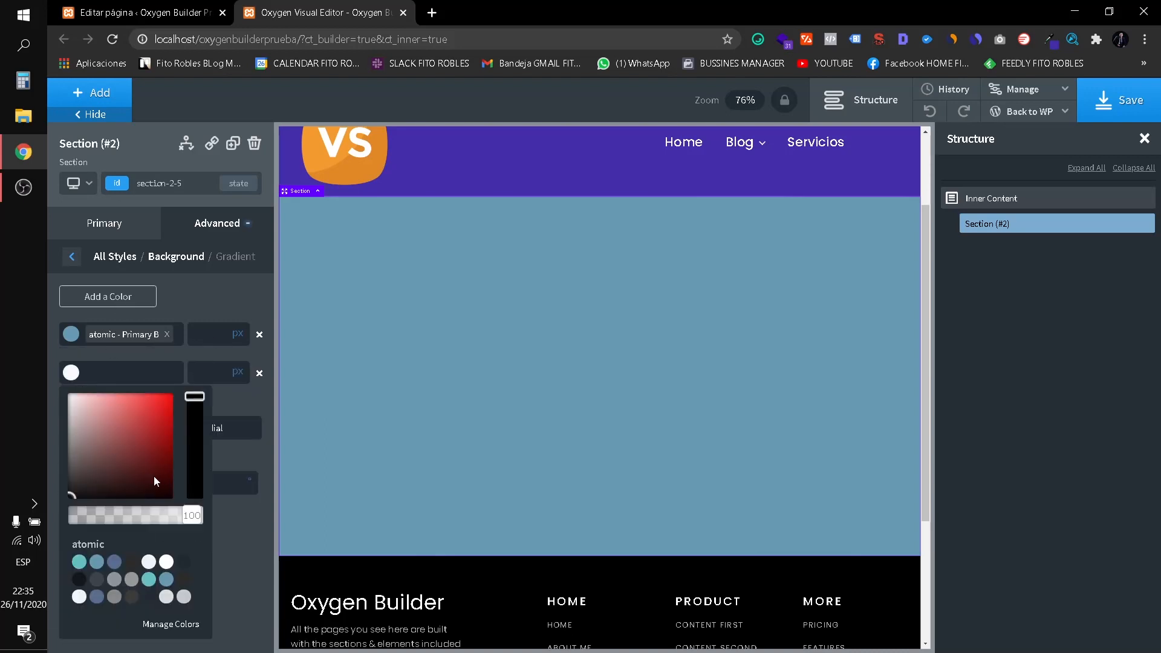
left_click(130, 562)
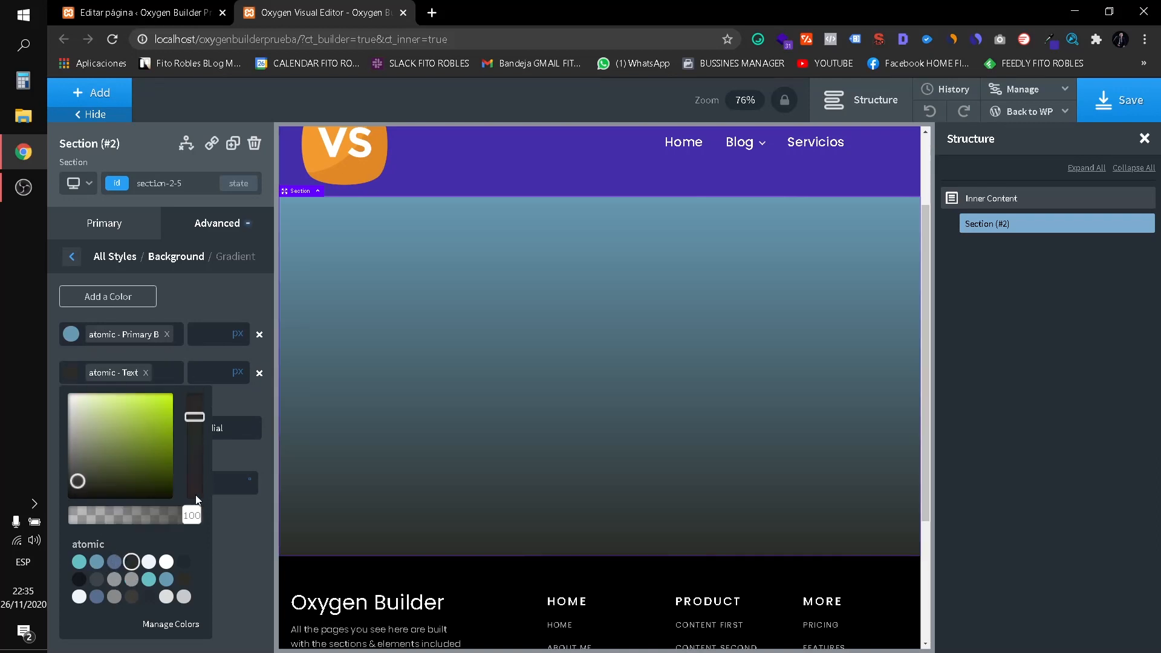
left_click(247, 412)
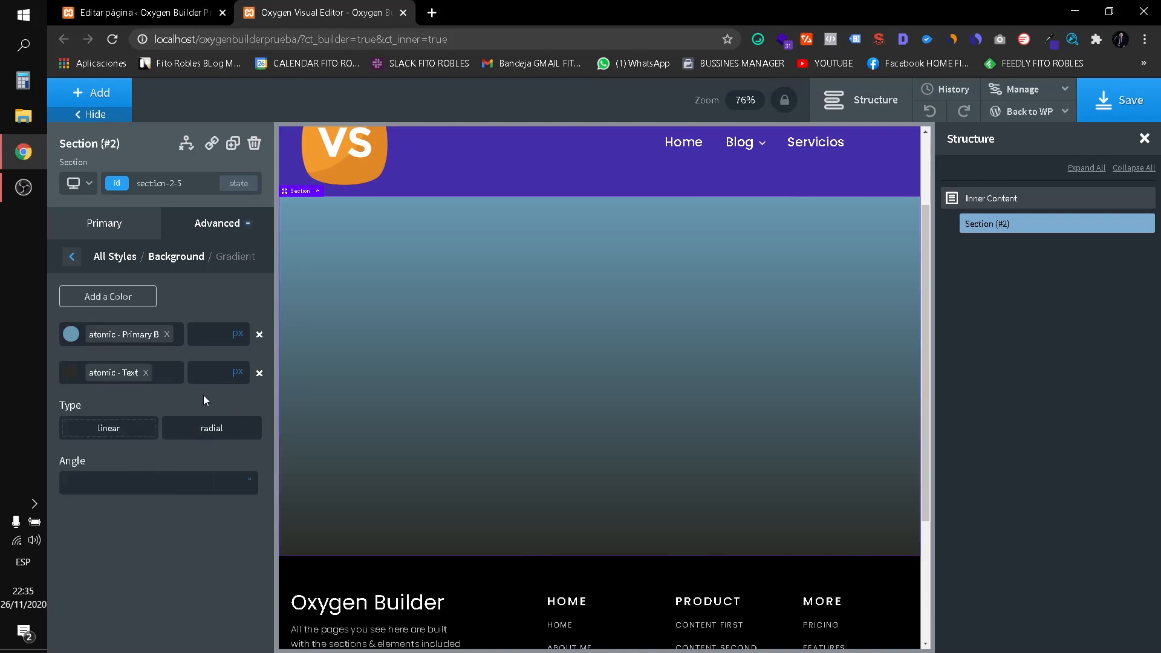
Add a third gradient color using the turquoise atomic - Fountain swatch.
left_click(76, 305)
left_click(84, 407)
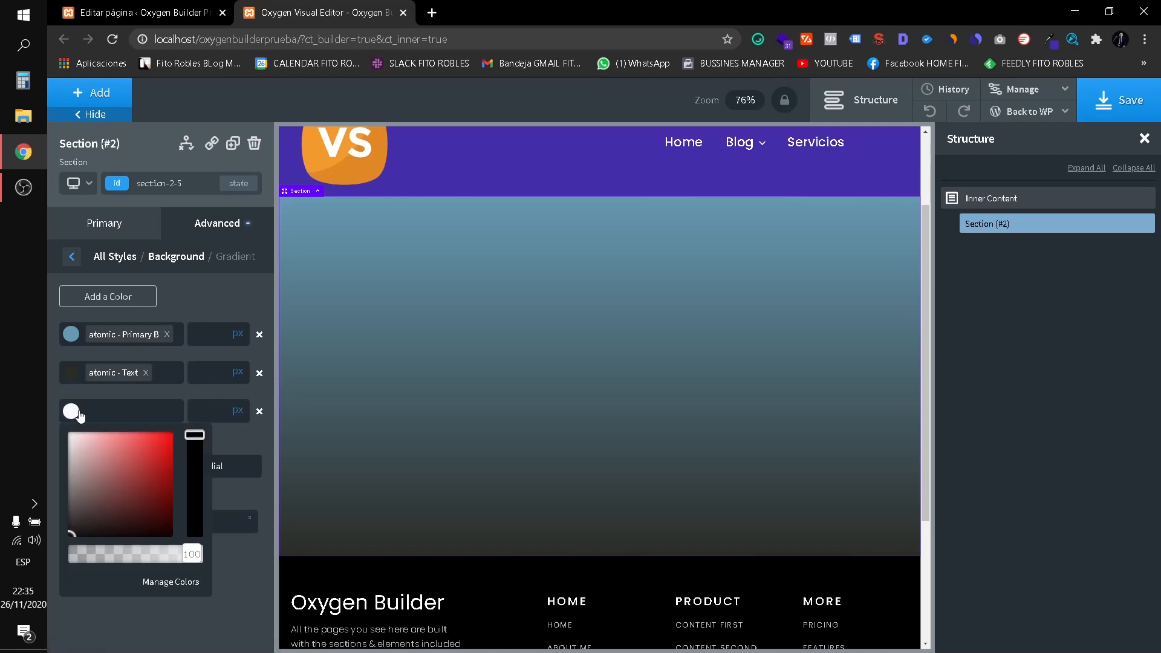
left_click(149, 617)
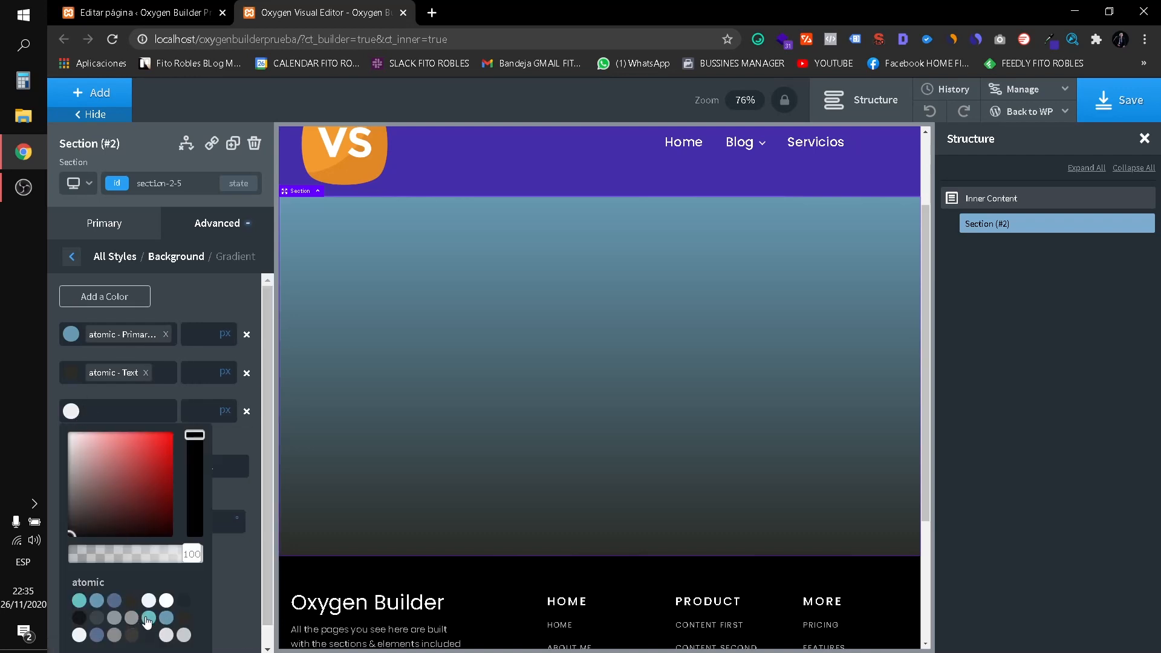
left_click(227, 431)
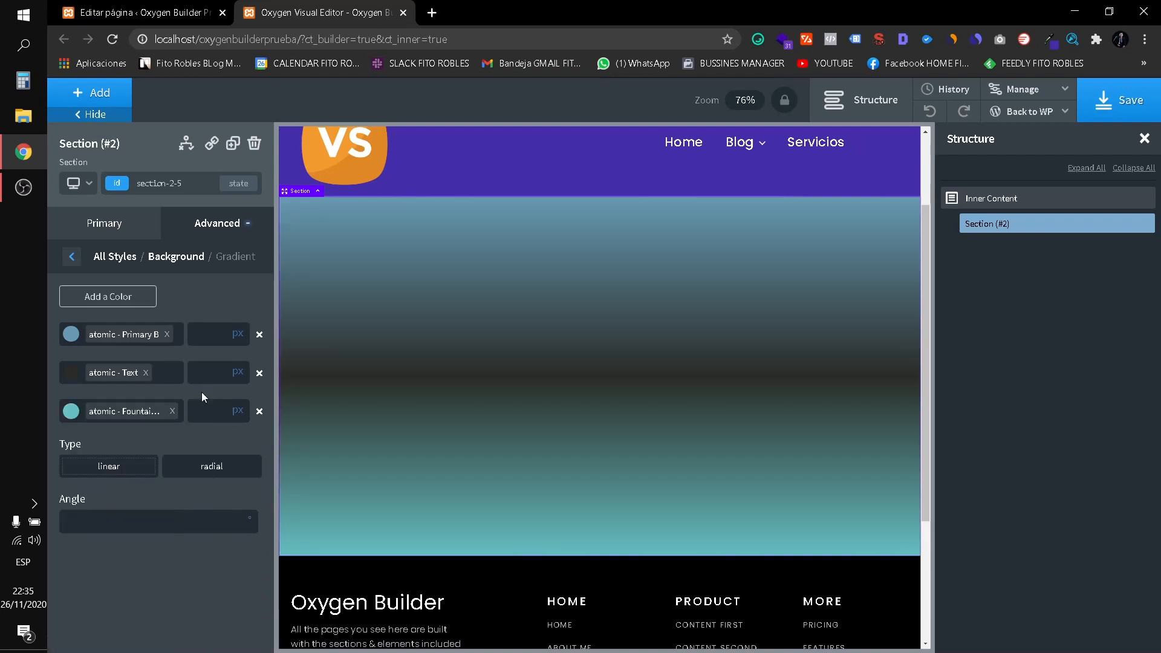
Lower the opacity of all three gradient colors, the first to about 36 and the third to about 58.
left_click(130, 339)
left_click_drag(182, 482, 110, 481)
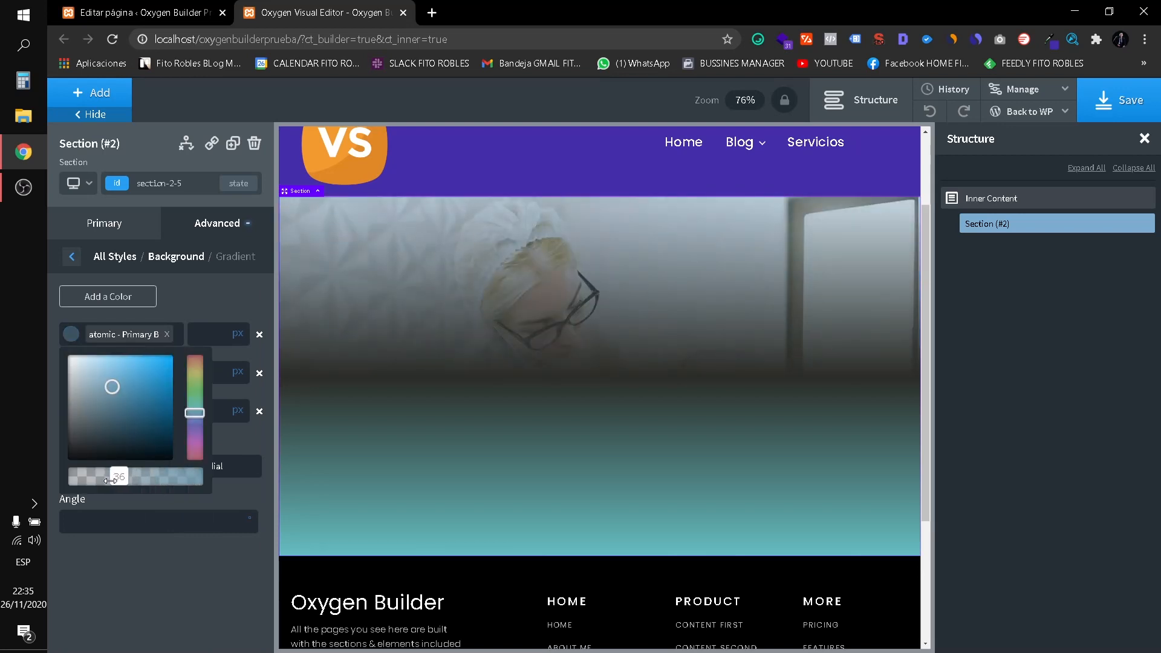
left_click(71, 338)
left_click(75, 376)
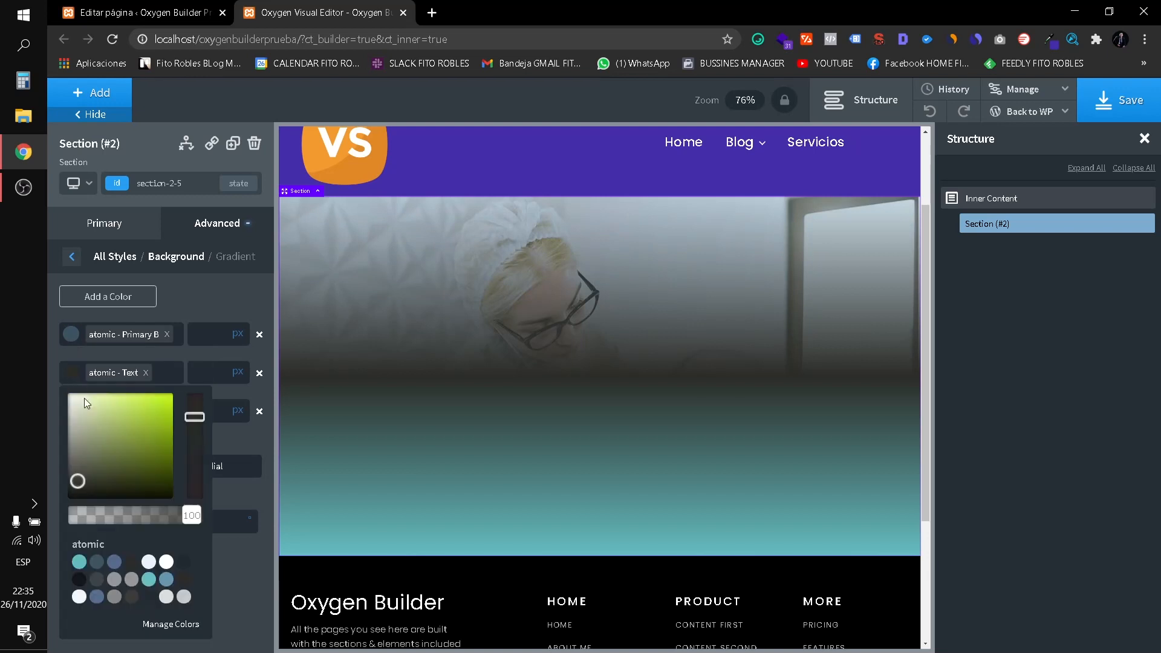
left_click_drag(191, 515, 108, 516)
left_click(77, 382)
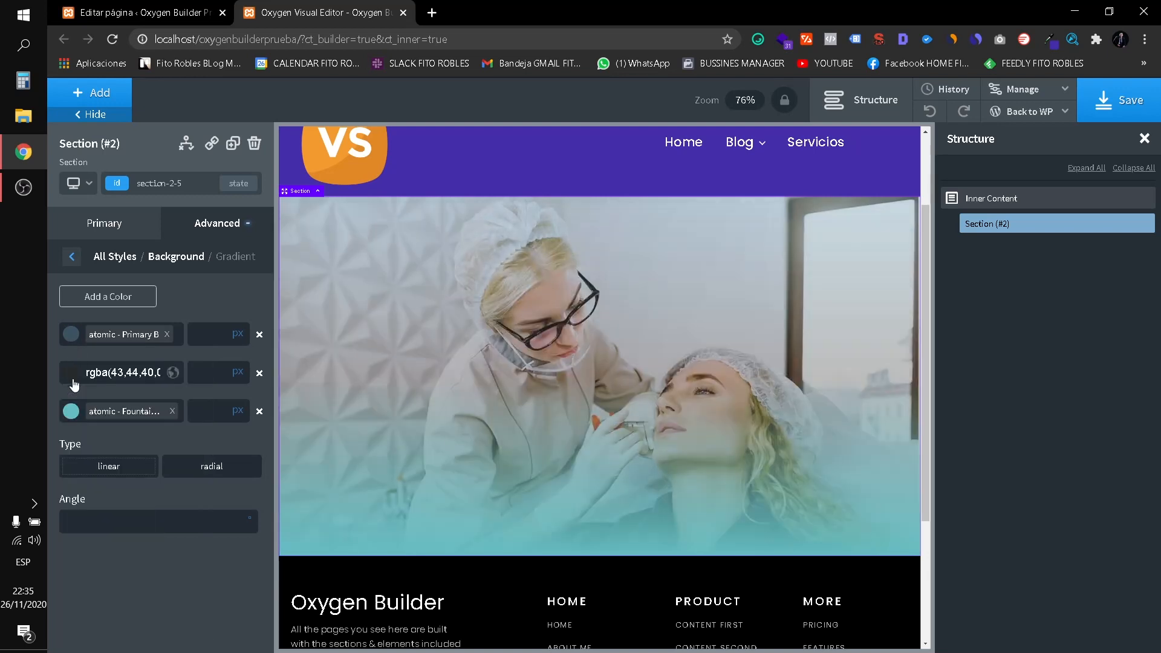
left_click(71, 412)
left_click_drag(186, 552, 138, 550)
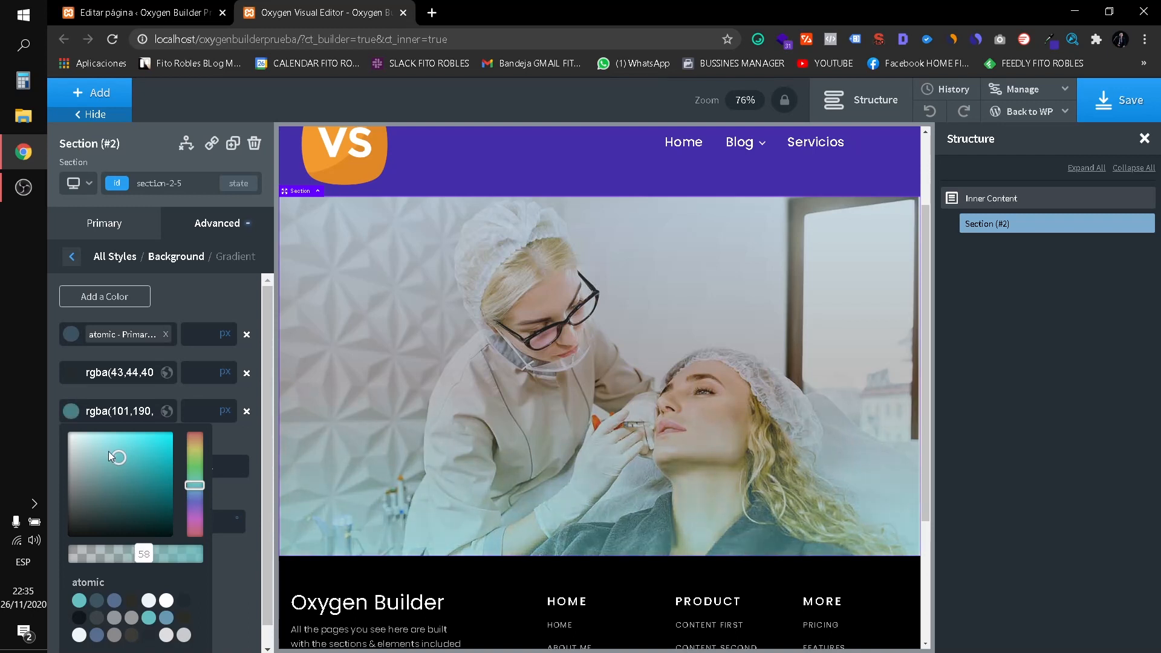
left_click(77, 416)
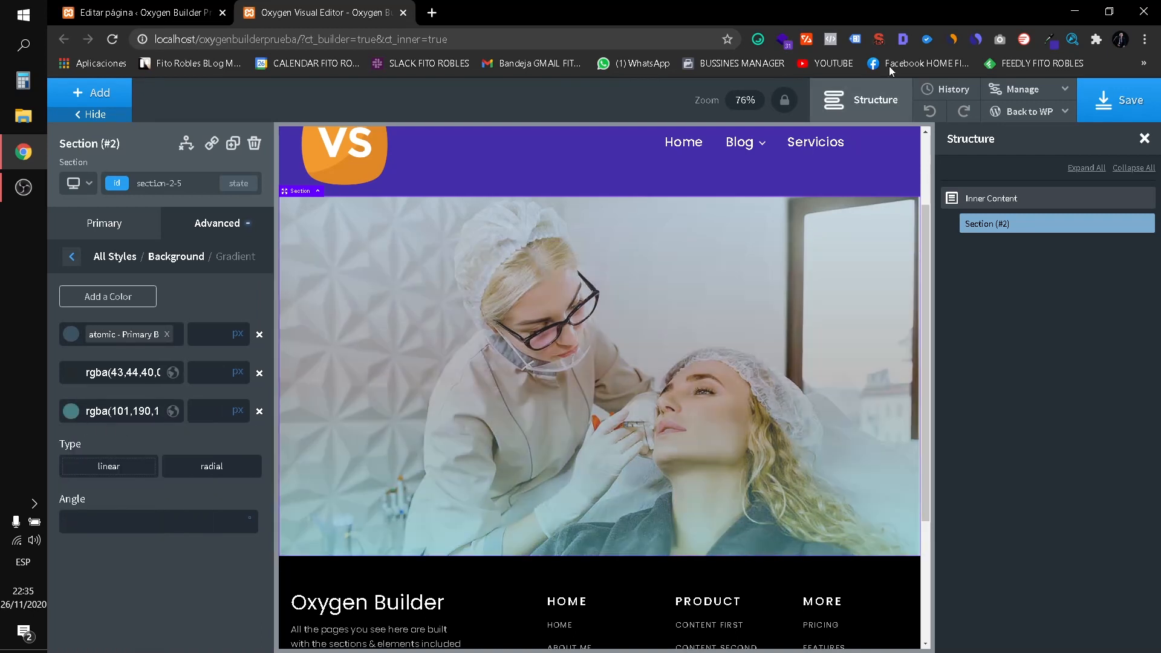
Copy the hex code #442eaa from the Eye Dropper extension and remove the atomic - Primary B color from the gradient.
left_click(1049, 39)
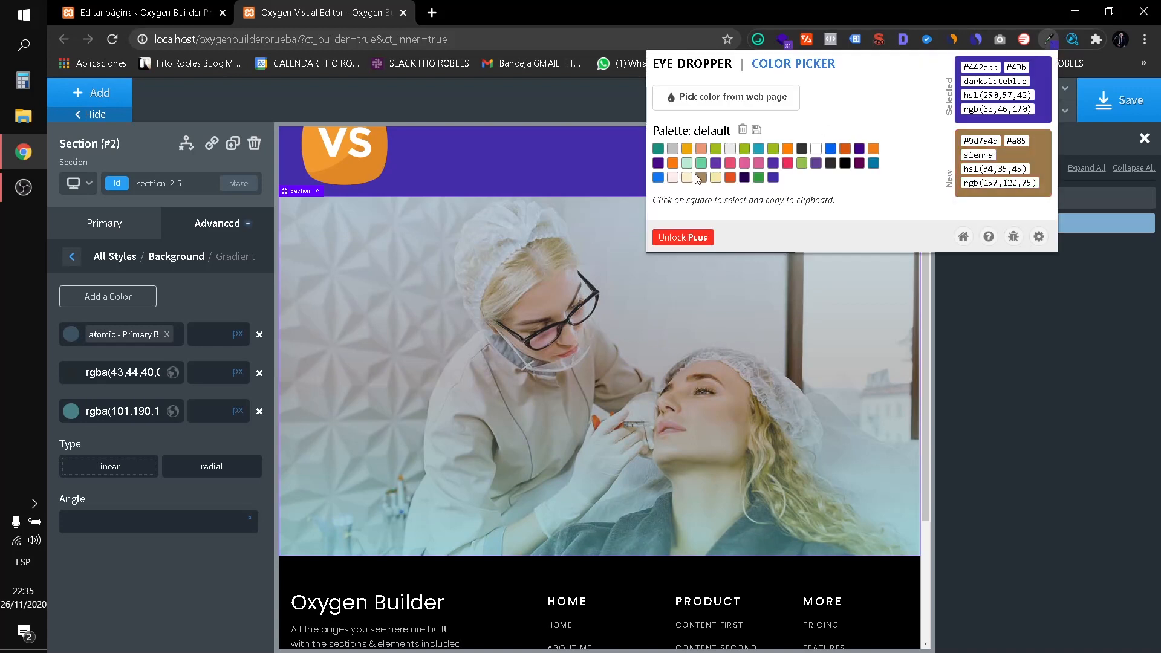
left_click(998, 67)
key("ctrl+c")
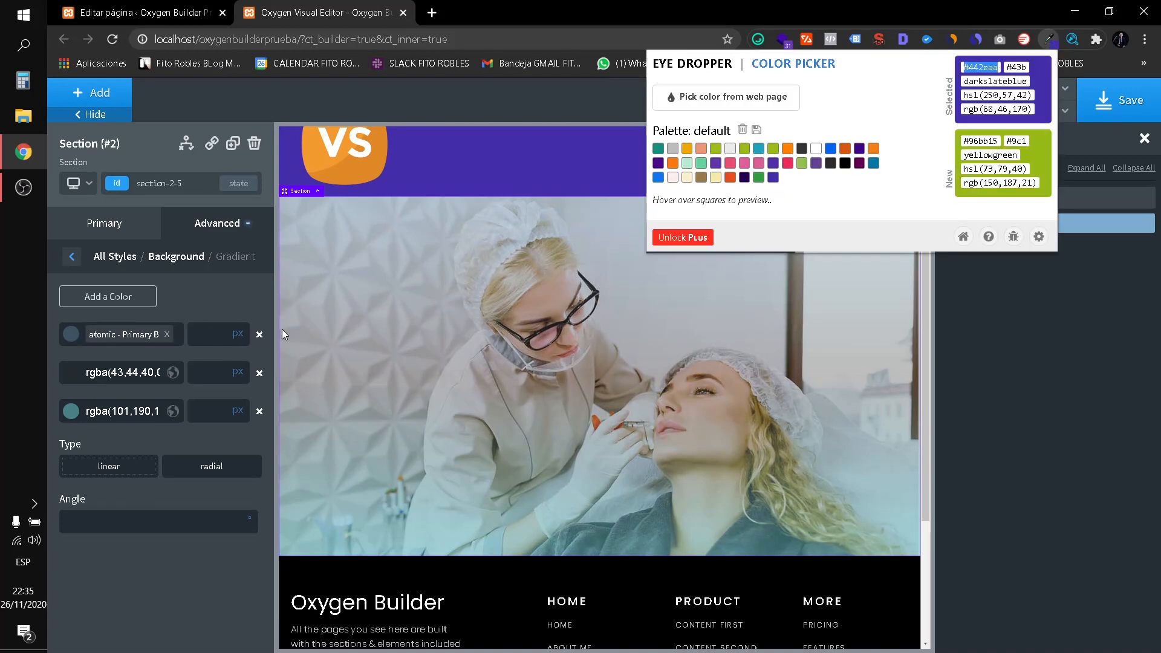
left_click(1048, 39)
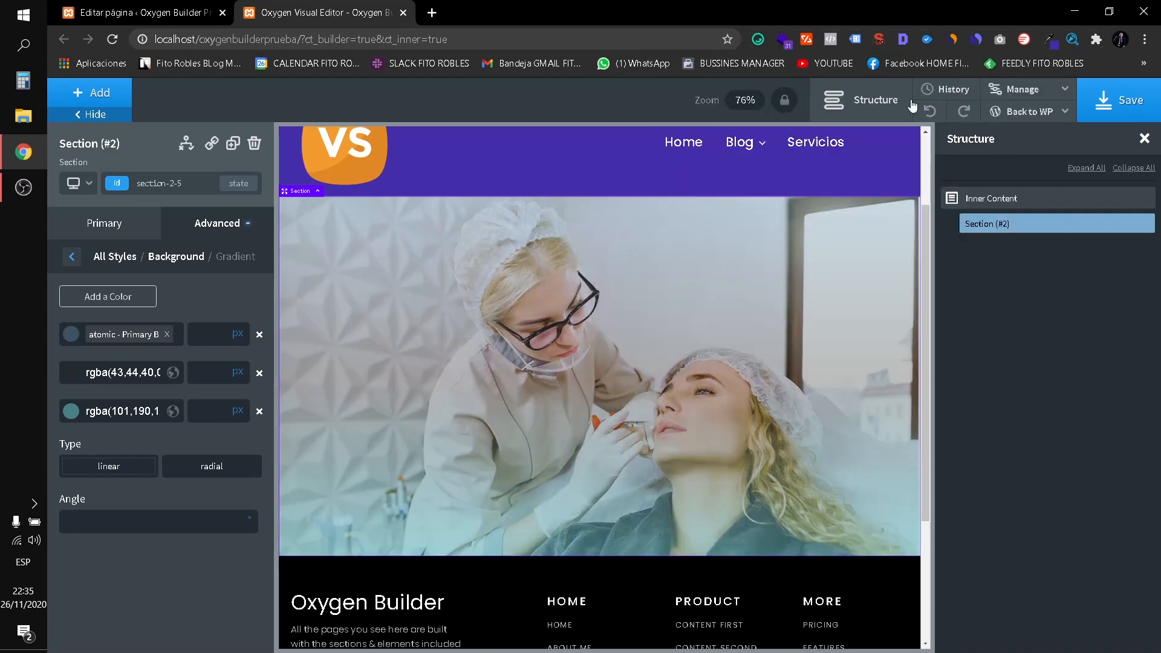
left_click(260, 334)
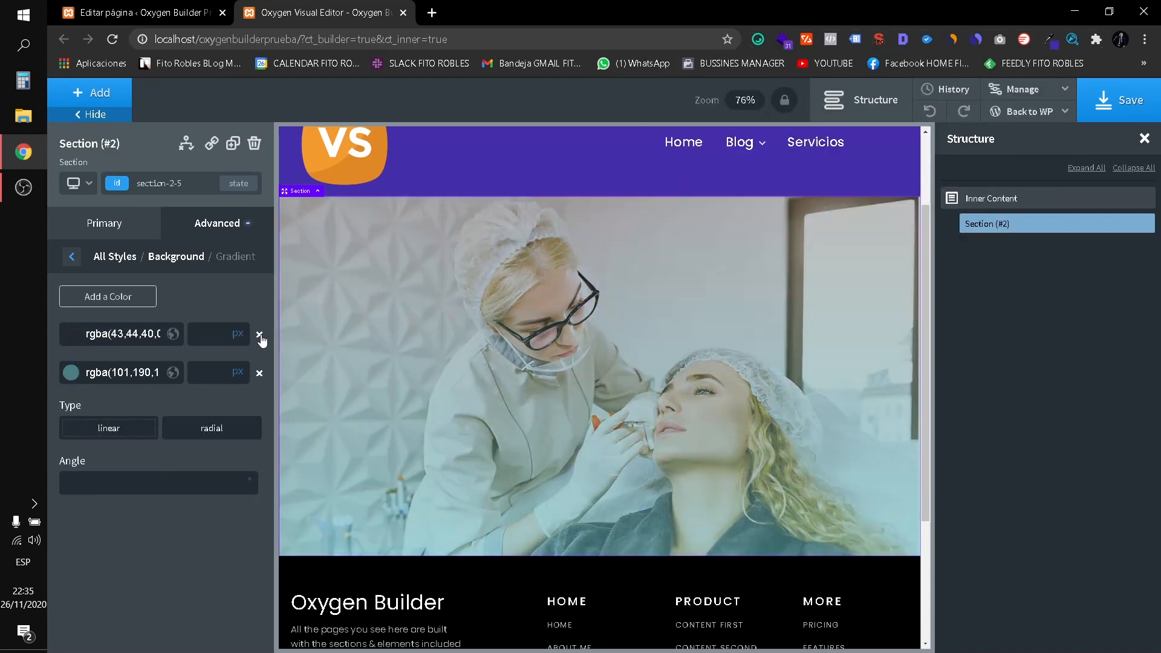
Remove the two remaining gradient colors from the section and add #442eaa as its only gradient color.
left_click(260, 335)
left_click(260, 334)
left_click(109, 296)
left_click(117, 339)
key("ctrl+v")
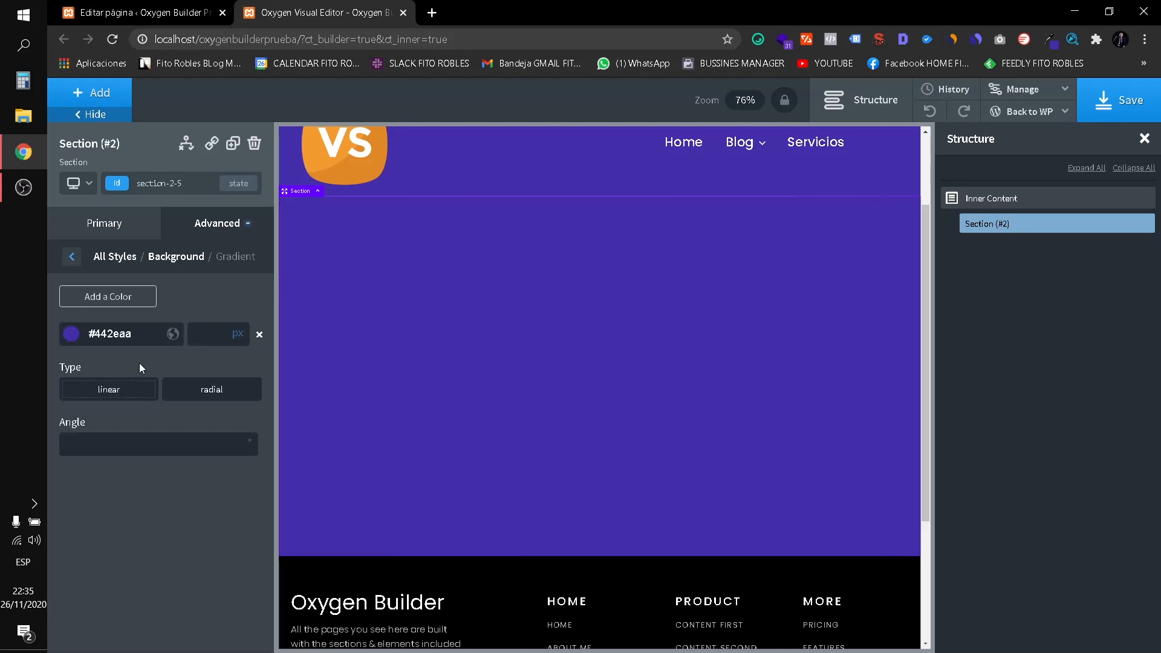
Lower the opacity of the #442eaa gradient color to about 48.
left_click(71, 334)
mouse_move(131, 475)
left_mouse_down()
mouse_move(142, 477)
mouse_move(133, 477)
left_mouse_up()
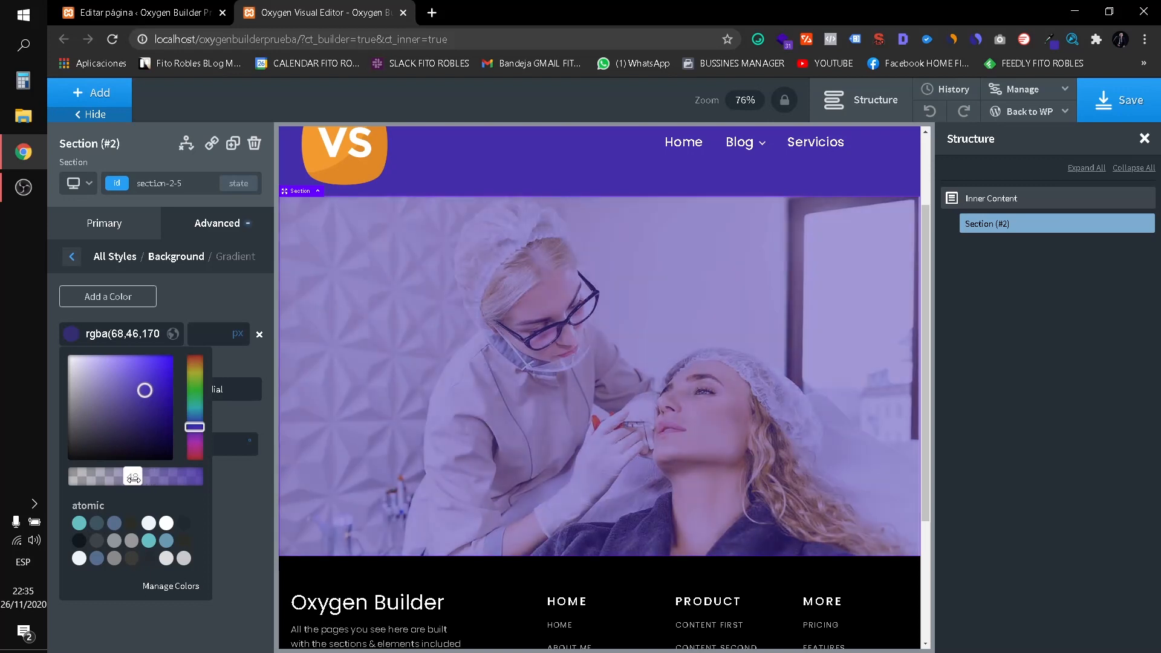
left_click(213, 313)
left_click(135, 389)
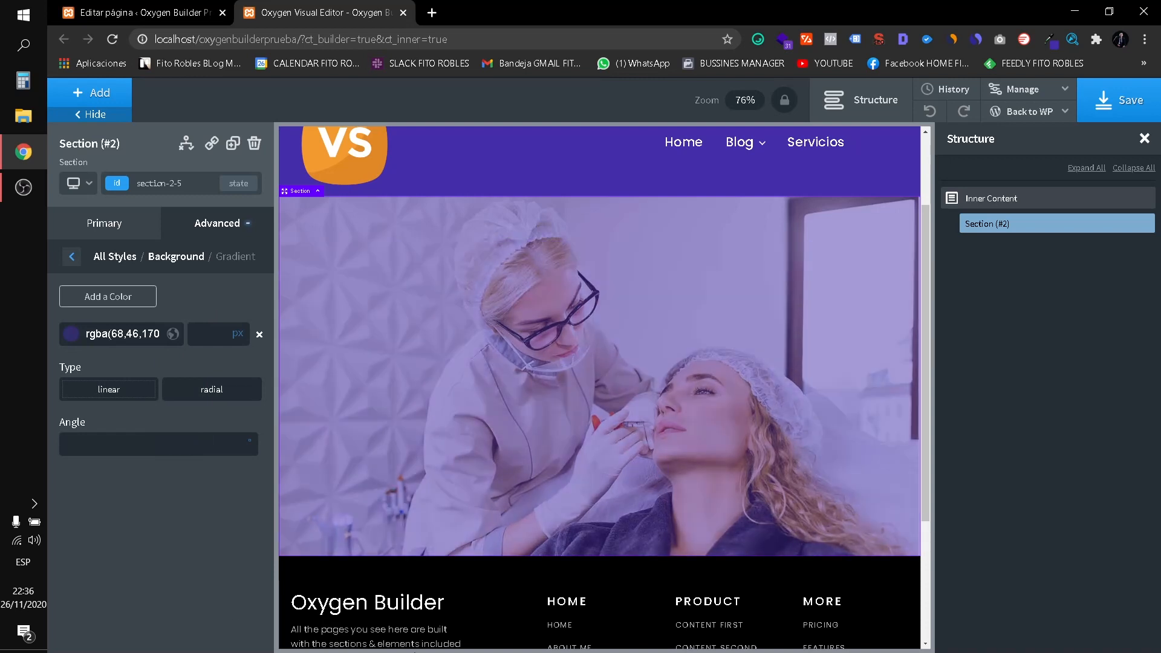
left_click(72, 258)
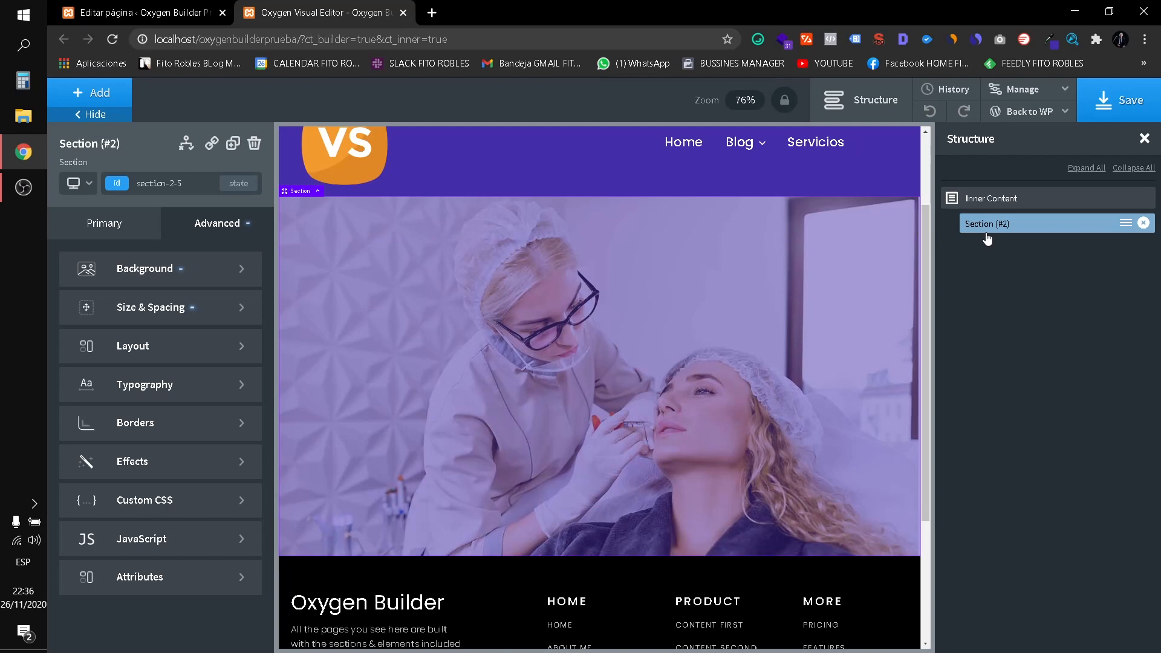
Add a Heading inside the section and select its placeholder text for replacement.
left_click(95, 95)
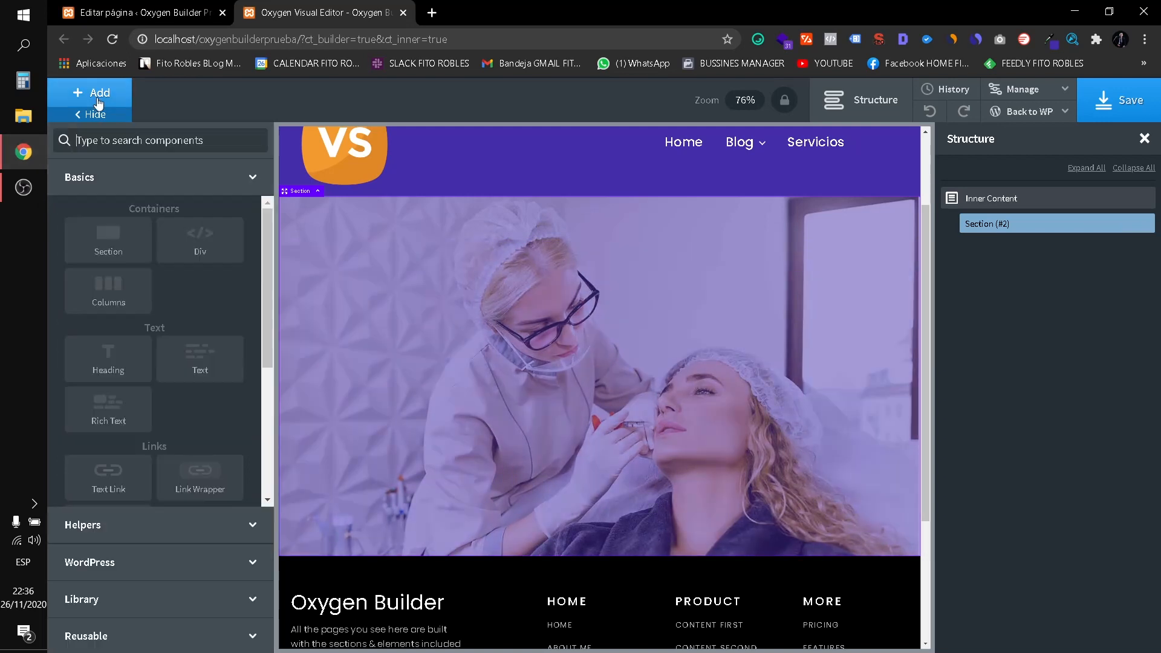
left_click(118, 362)
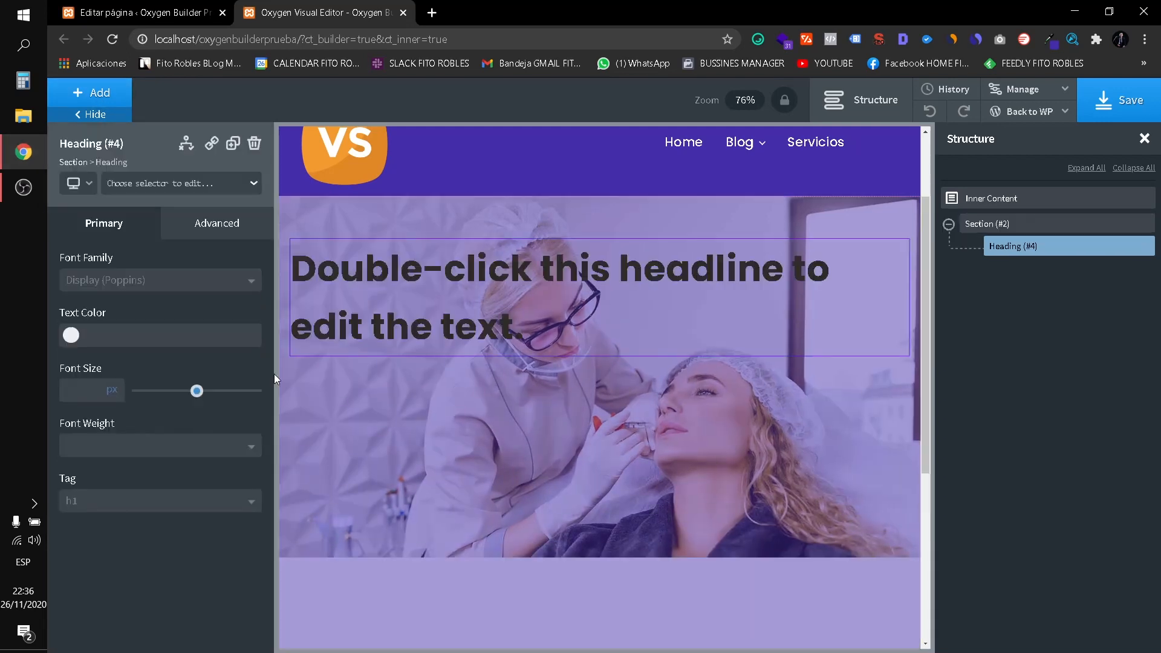
double_click(511, 327)
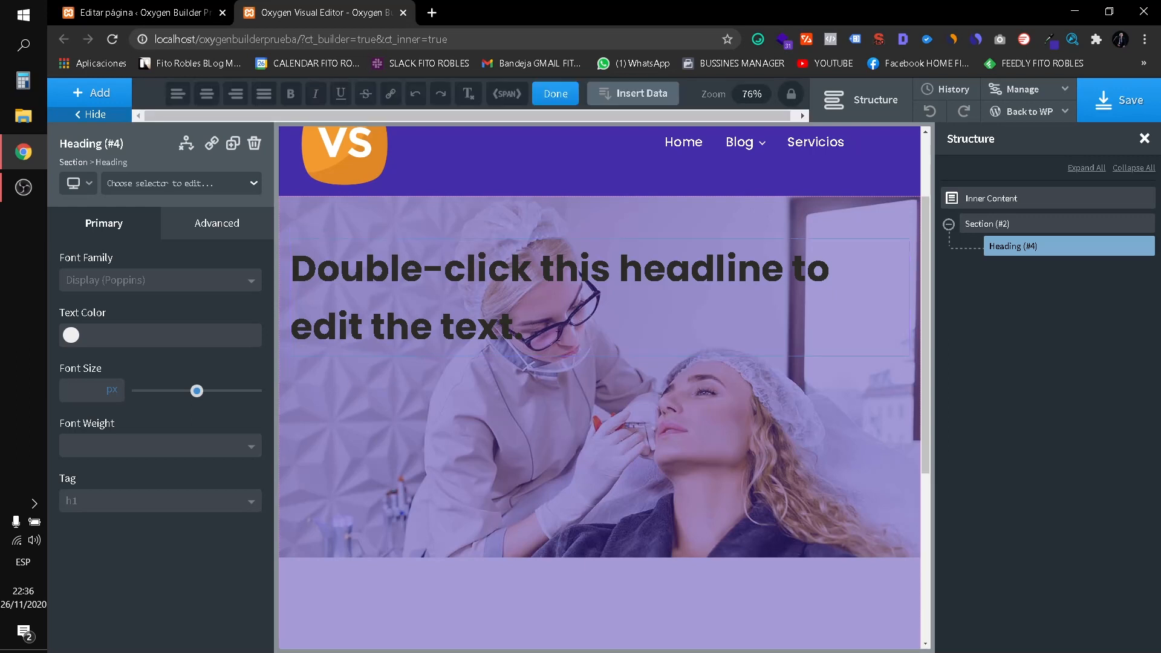
key("shift+Up")
key("shift+Home")
type("Salon de")
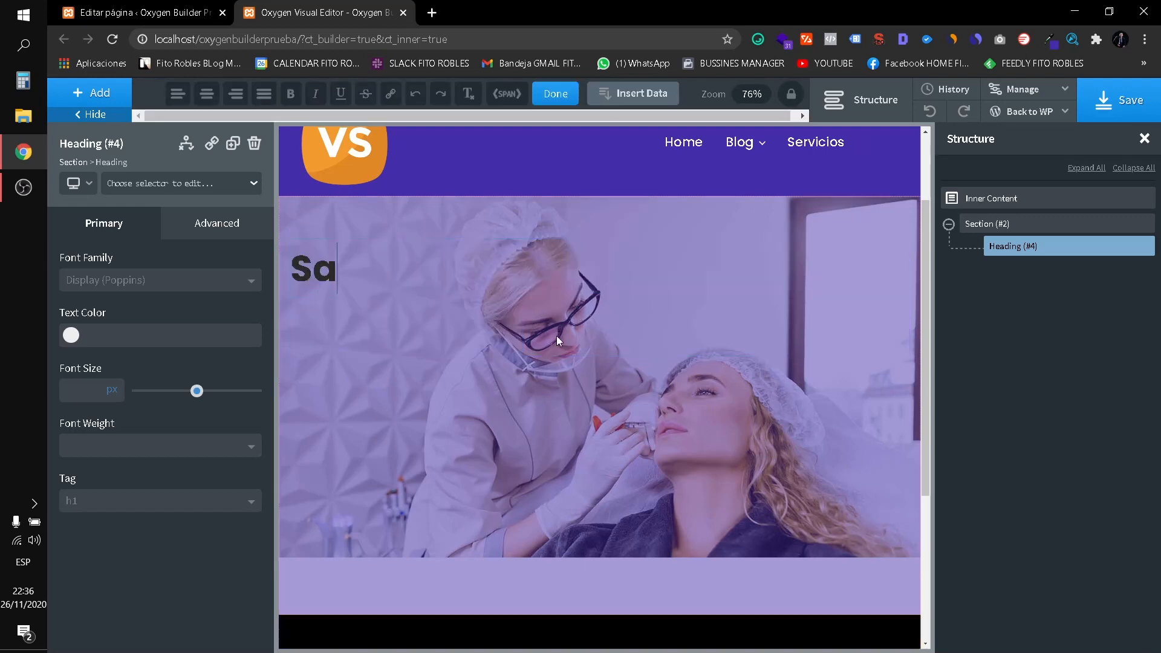
key("BackSpace")
key("BackSpace")
key("BackSpace")
key("BackSpace")
key("BackSpace")
key("BackSpace")
key("BackSpace")
key("BackSpace")
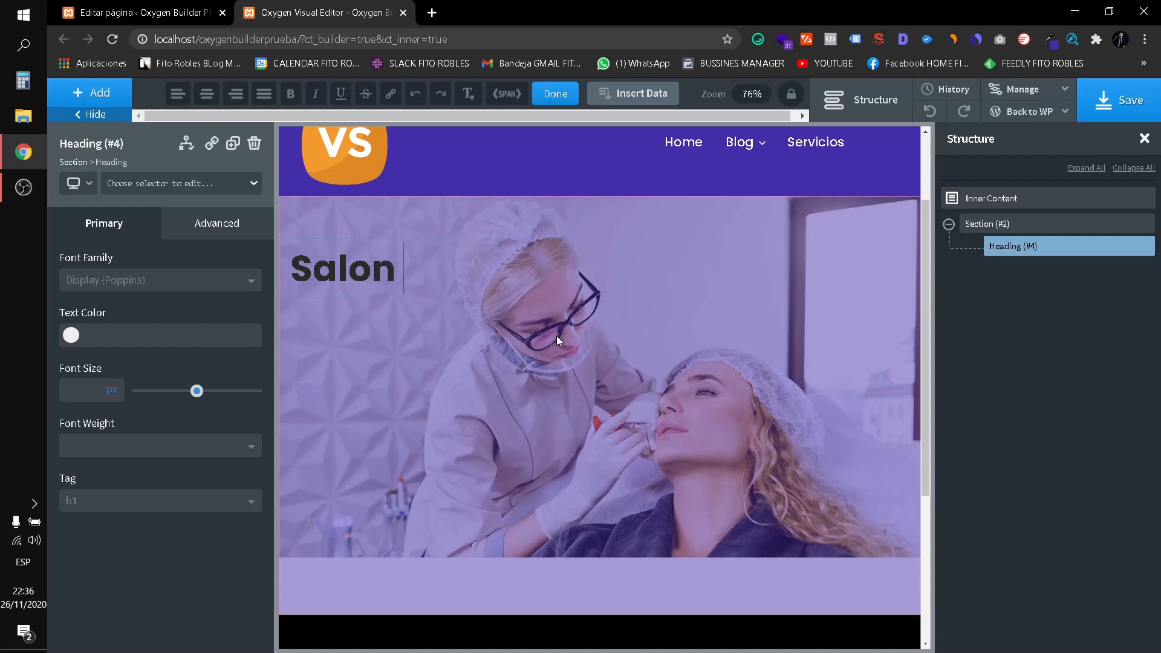
Enter "Comesticos Bolivia" as the text of the section's heading.
type("Com")
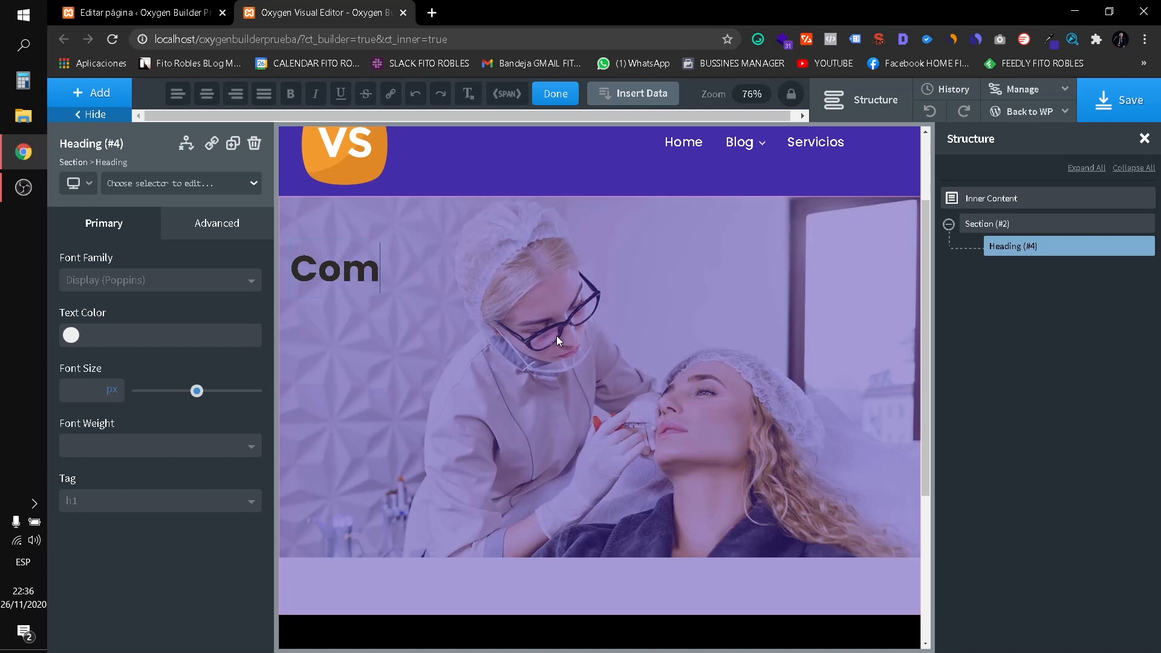
type("esticos ")
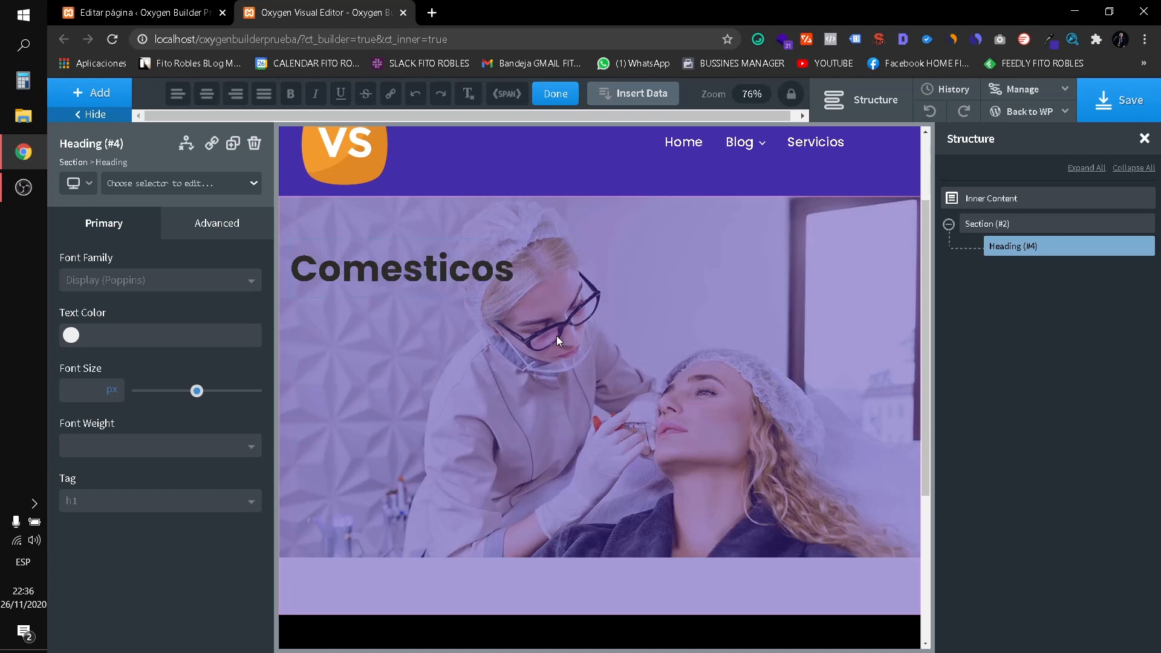
type("Boi")
key("BackSpace")
type("livia")
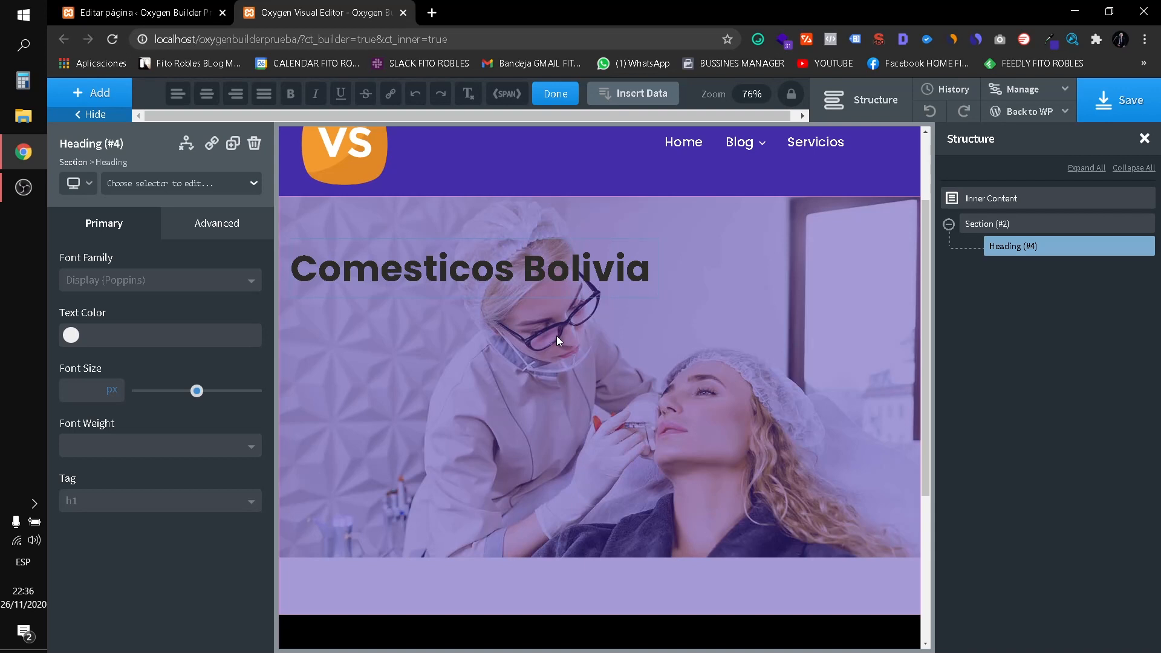
Stack the section's child elements vertically and align them horizontally to the center.
left_click(1015, 225)
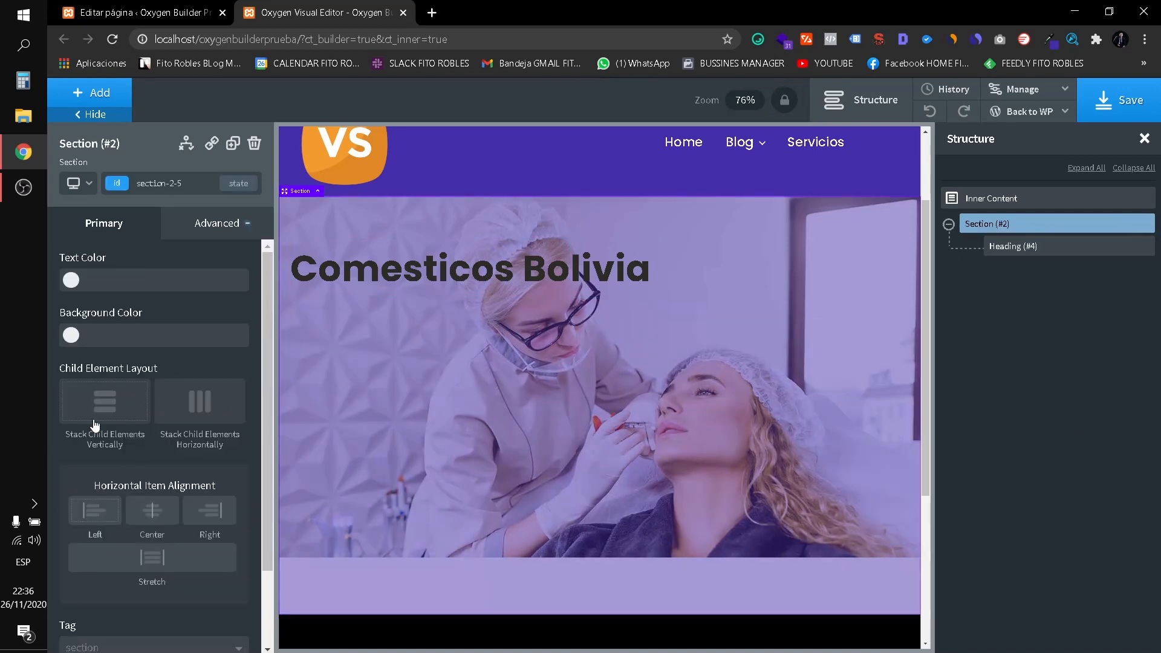
left_click(127, 415)
left_click(160, 519)
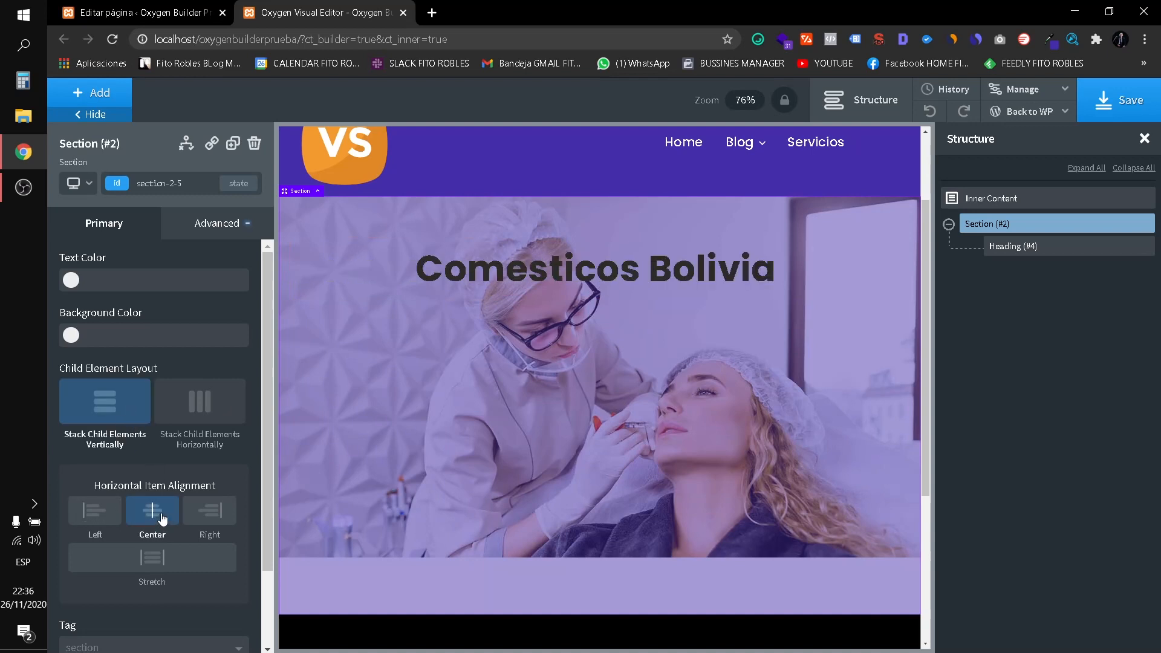
scroll(163, 555, "down", 2)
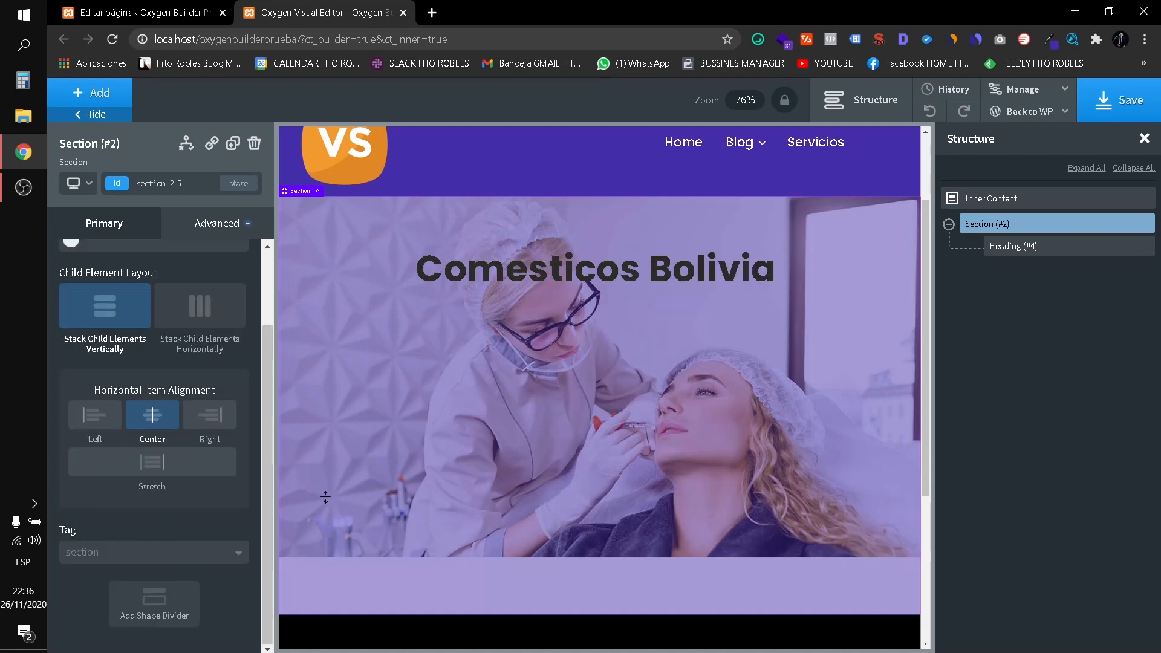
Set the text color of the "Comesticos Bolivia" heading to white, #ffffff.
left_click(1011, 252)
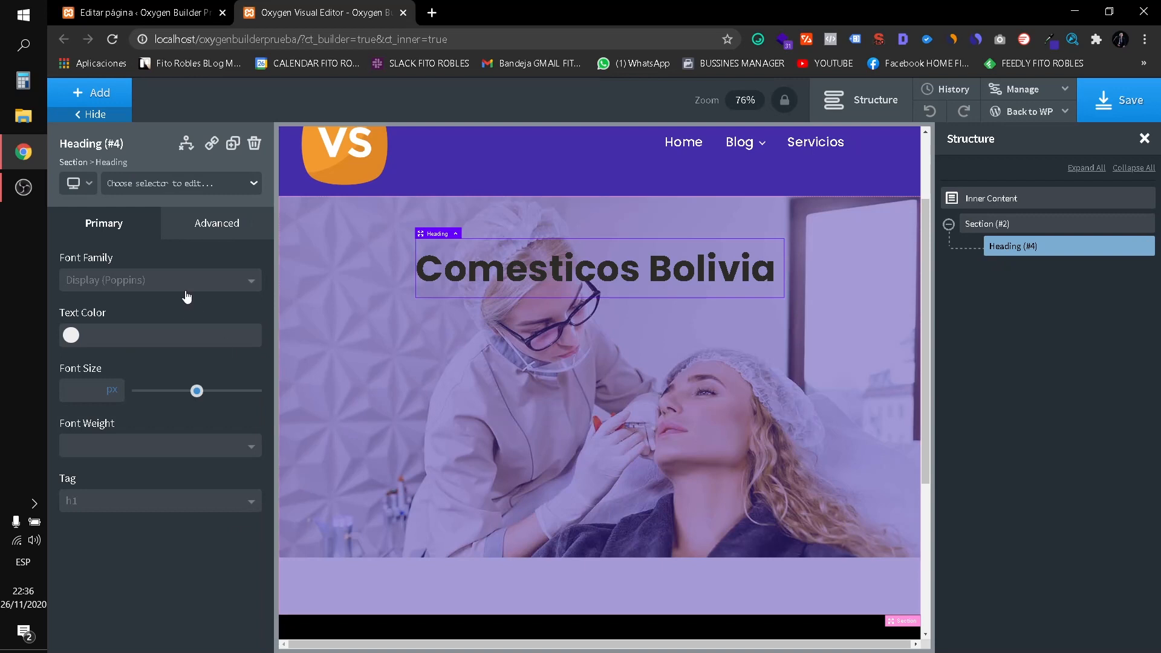
left_click(72, 336)
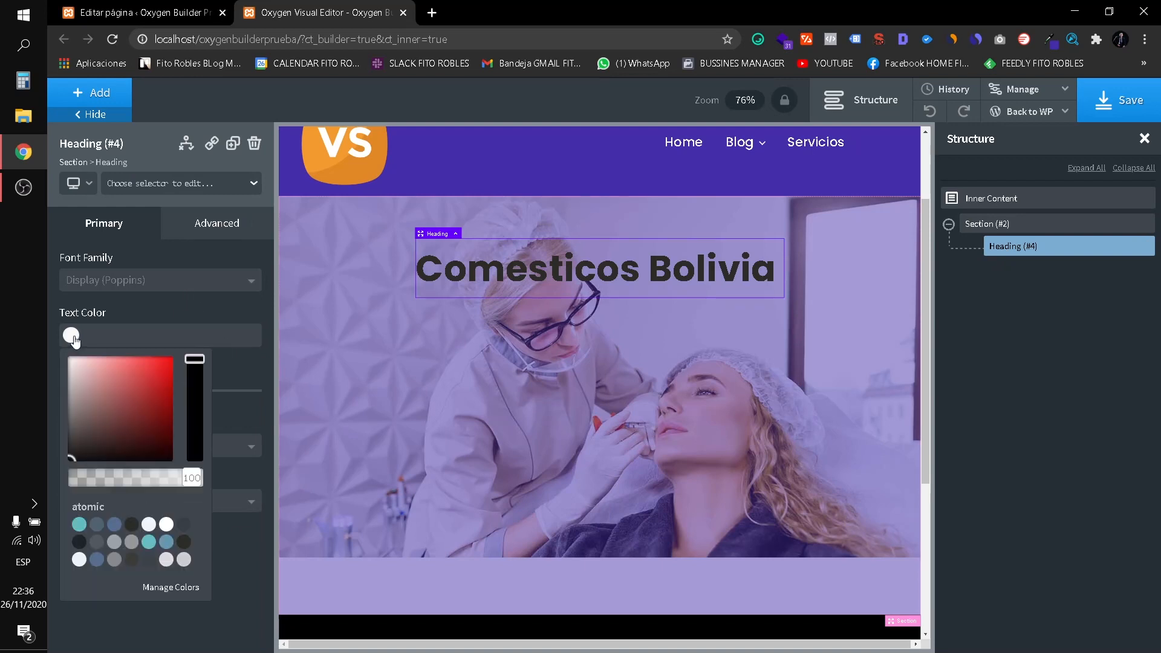
left_click_drag(86, 393, 61, 346)
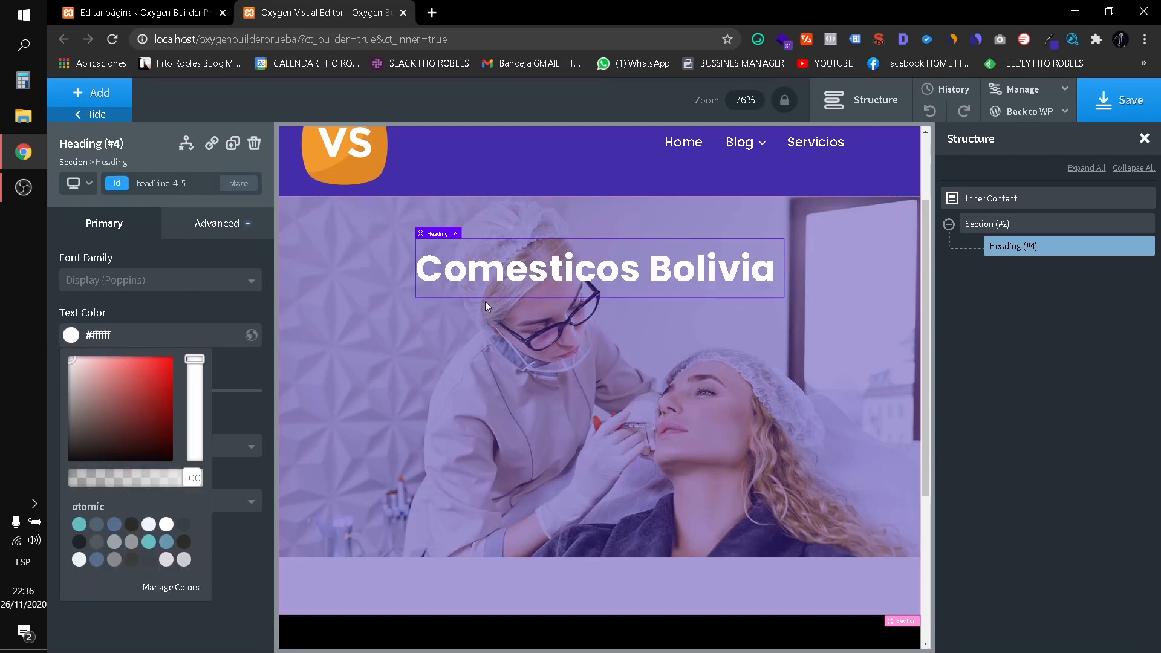
left_click(244, 409)
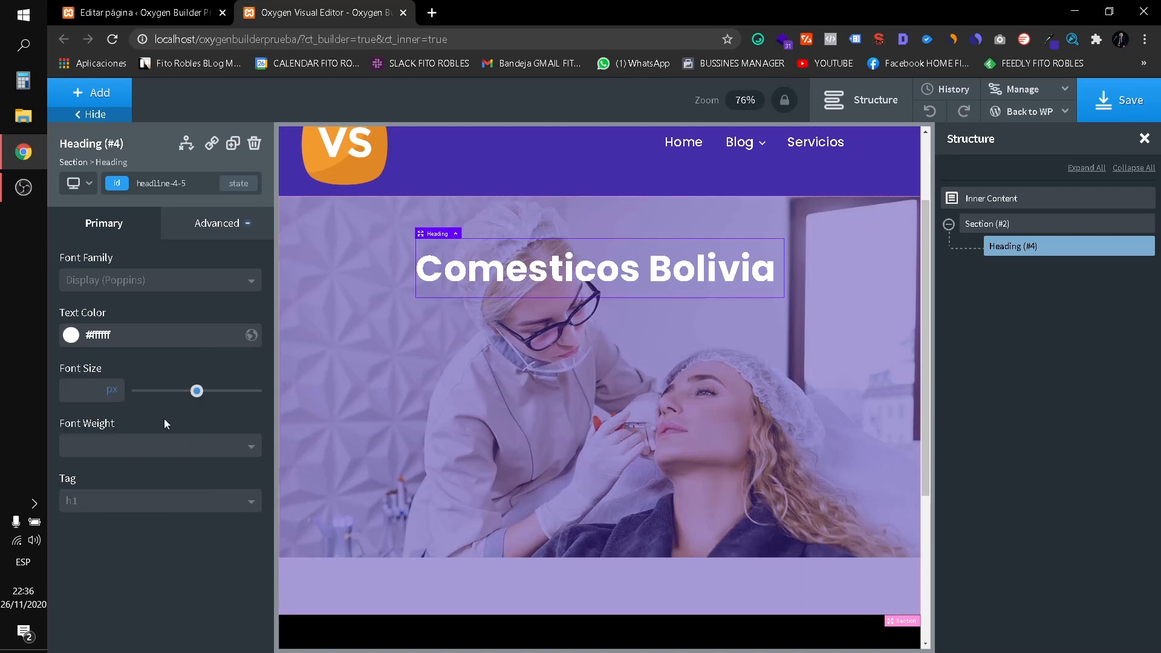
Raise the opacity of the section's purple background gradient color to 68.
left_click(896, 286)
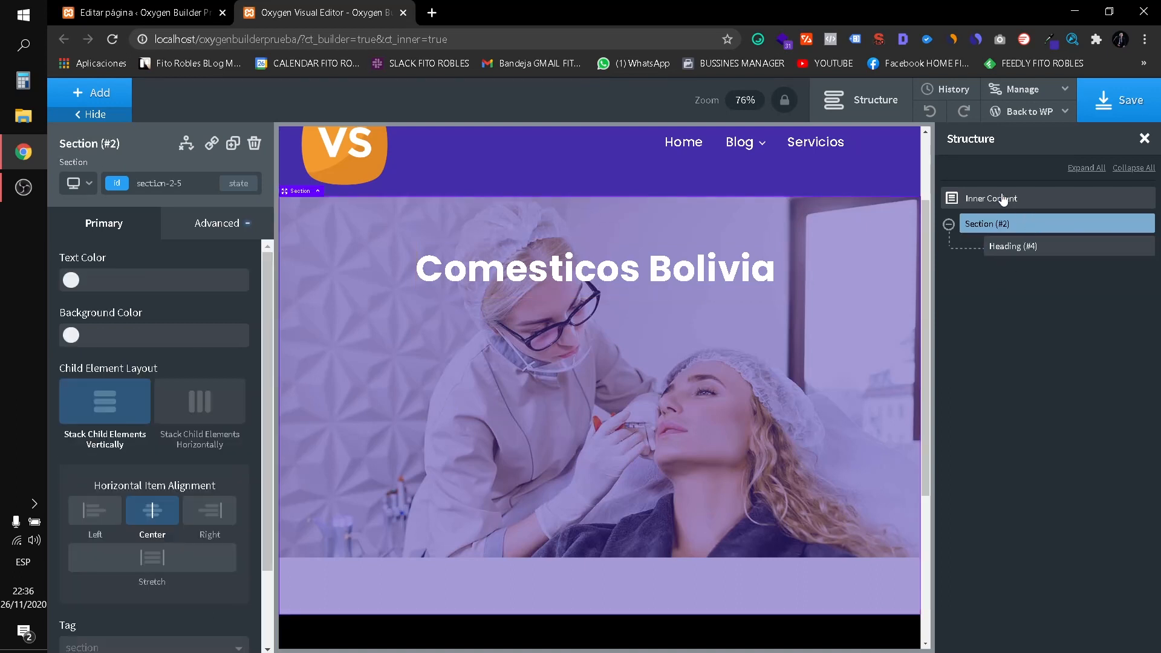
left_click(1010, 245)
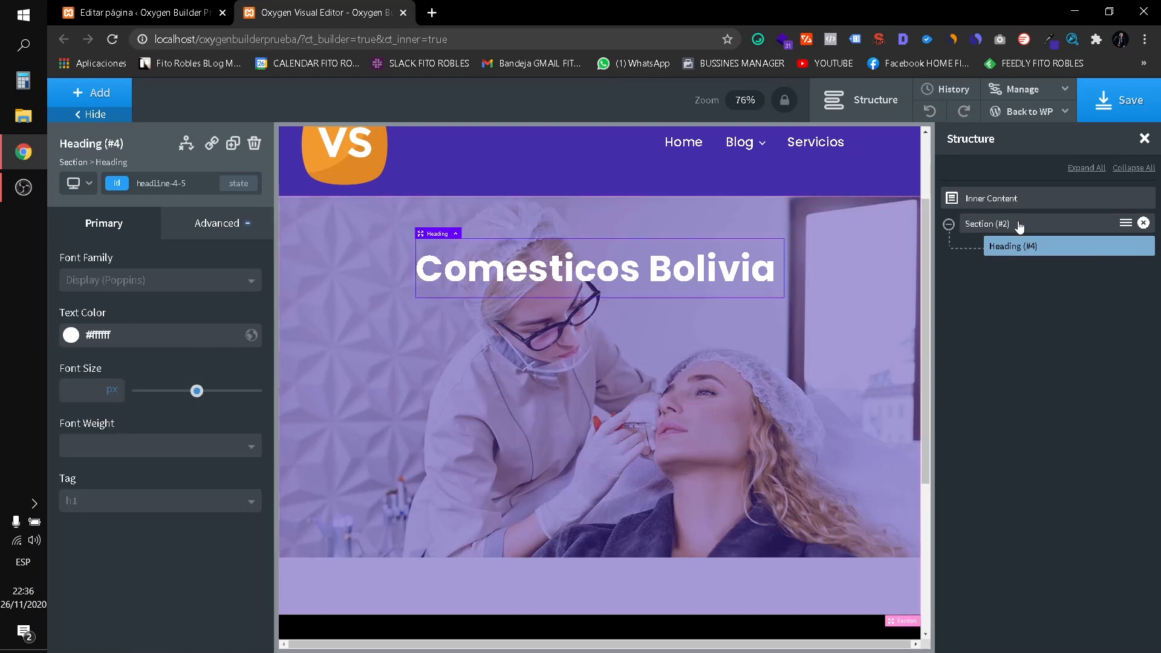
left_click(1020, 225)
left_click(215, 223)
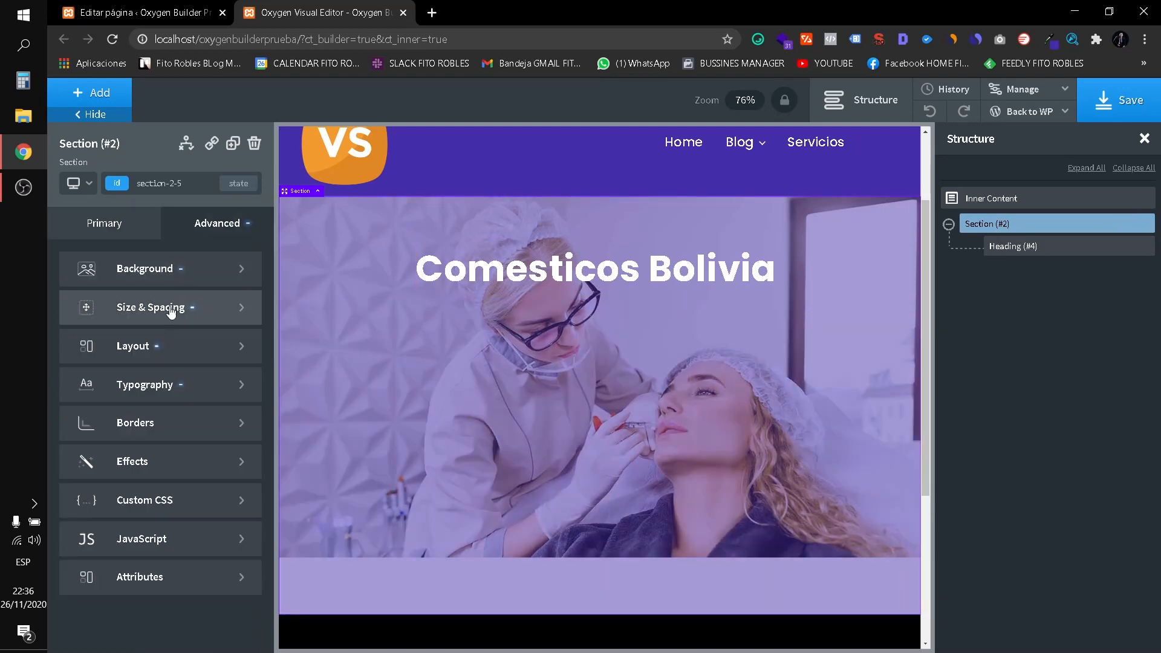
left_click(192, 281)
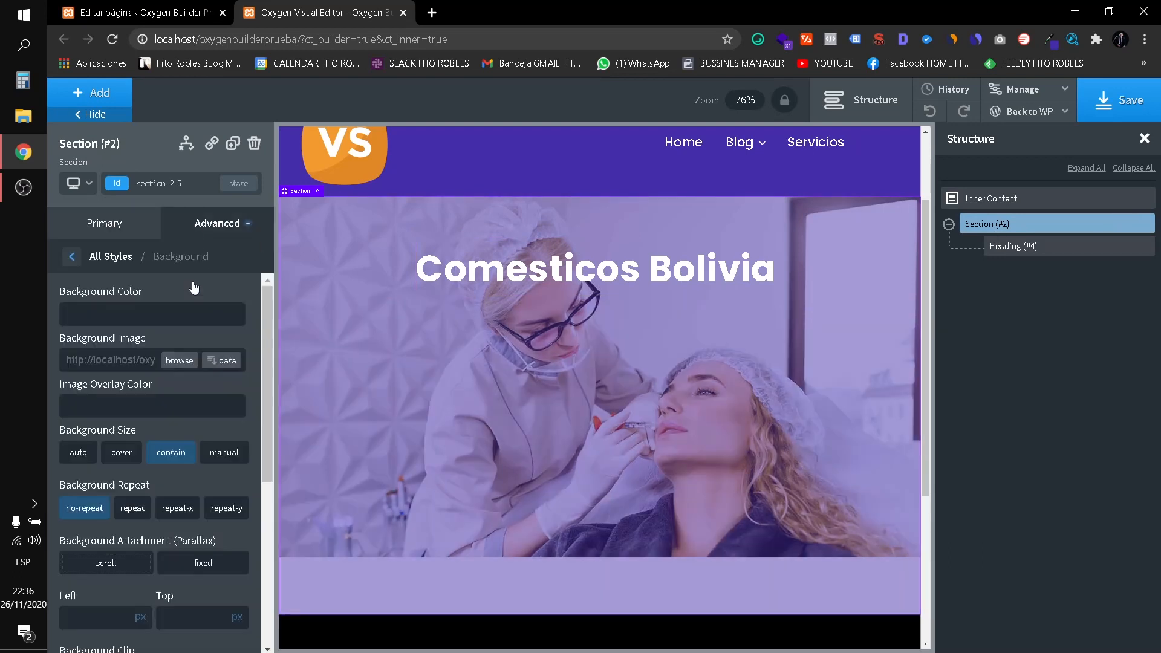
scroll(76, 580, "down", 5)
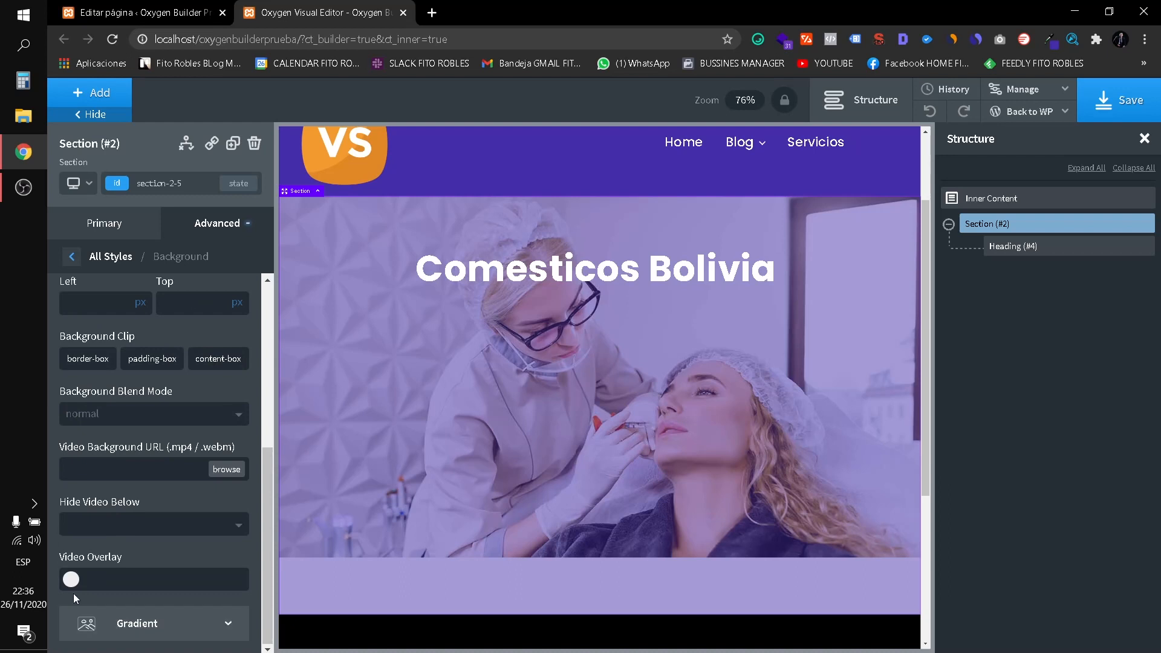
left_click(111, 626)
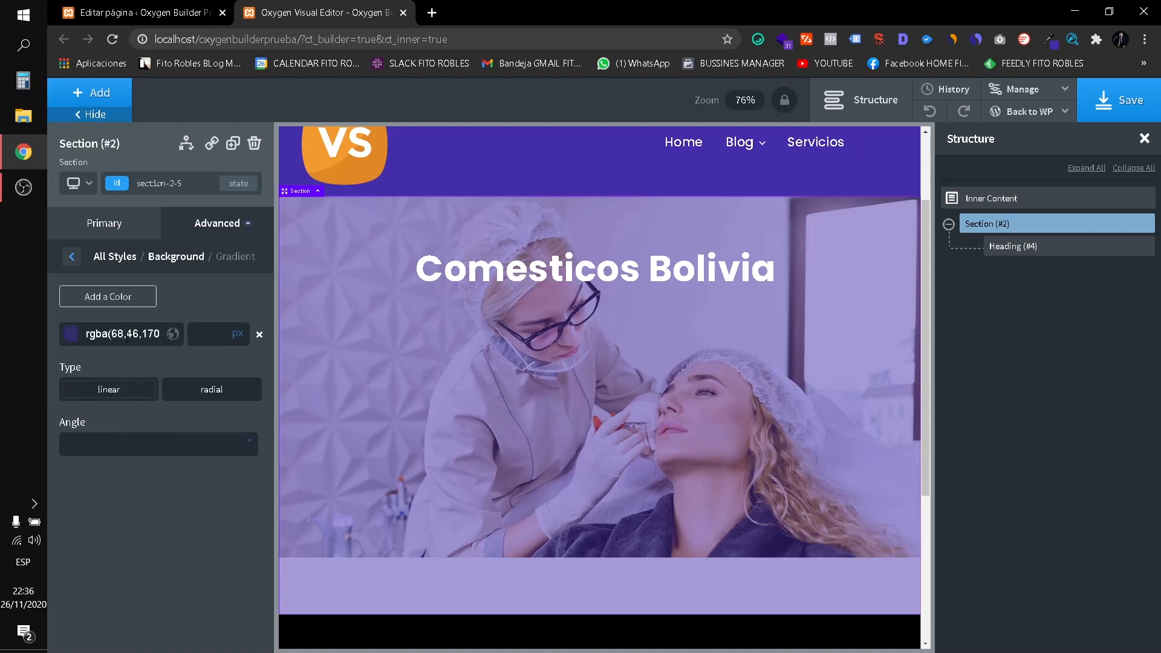
left_click(71, 334)
mouse_move(142, 478)
left_mouse_down()
mouse_move(166, 478)
mouse_move(155, 478)
left_mouse_up()
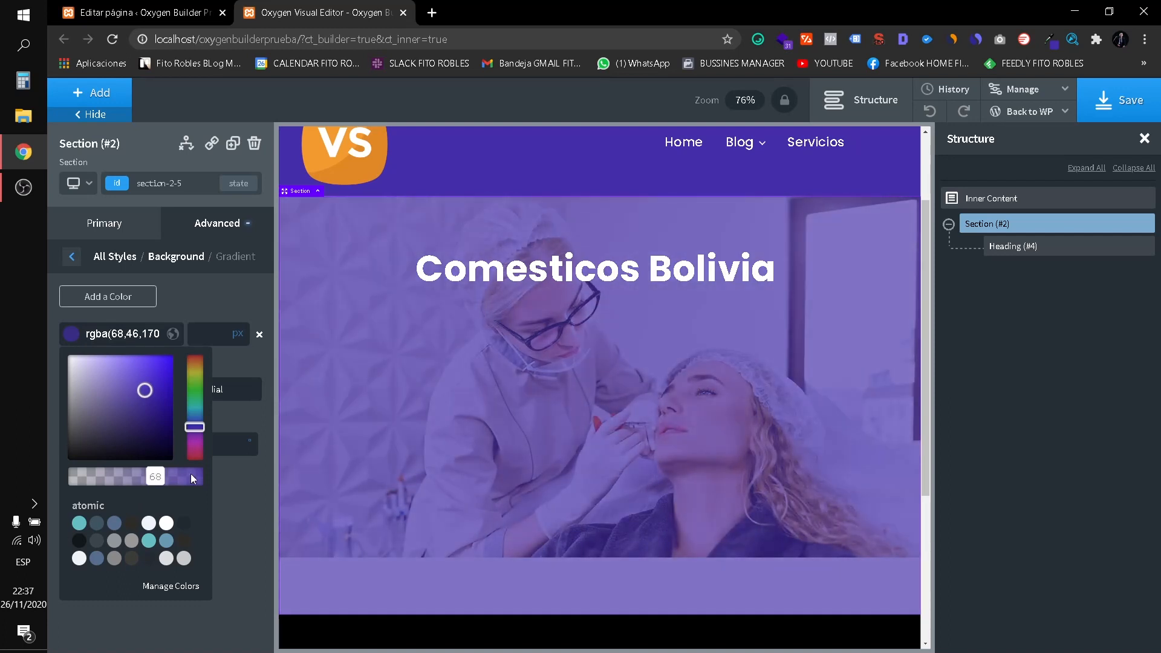
left_click(71, 256)
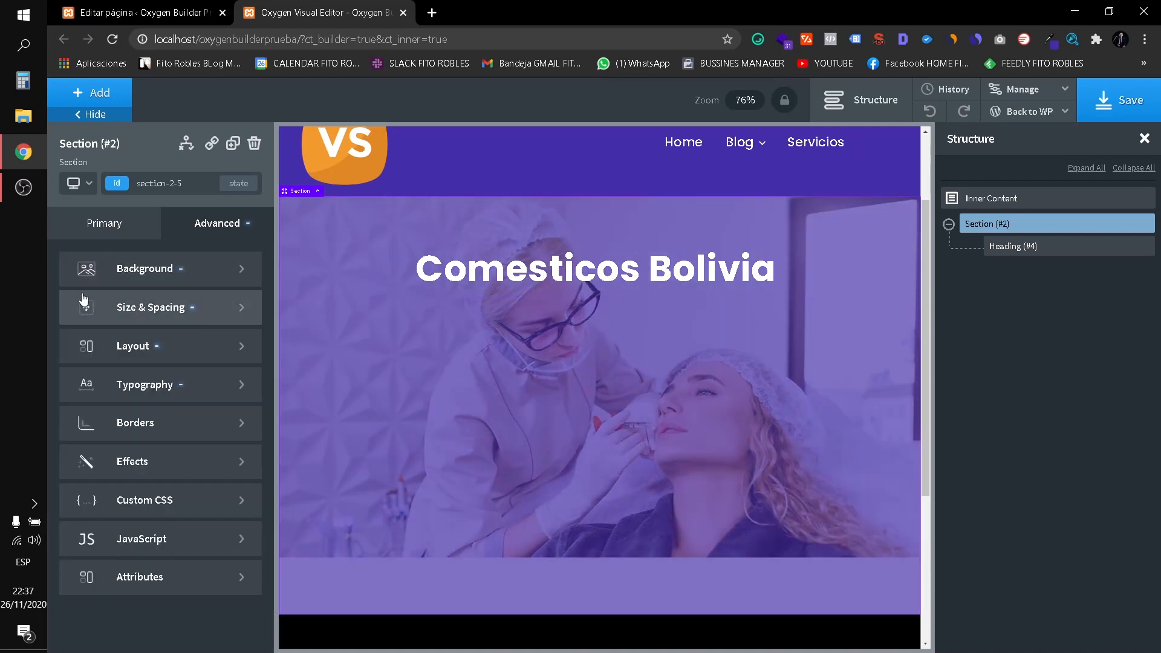
Set the font size of the "Comesticos Bolivia" heading to 40 px.
left_click(1013, 252)
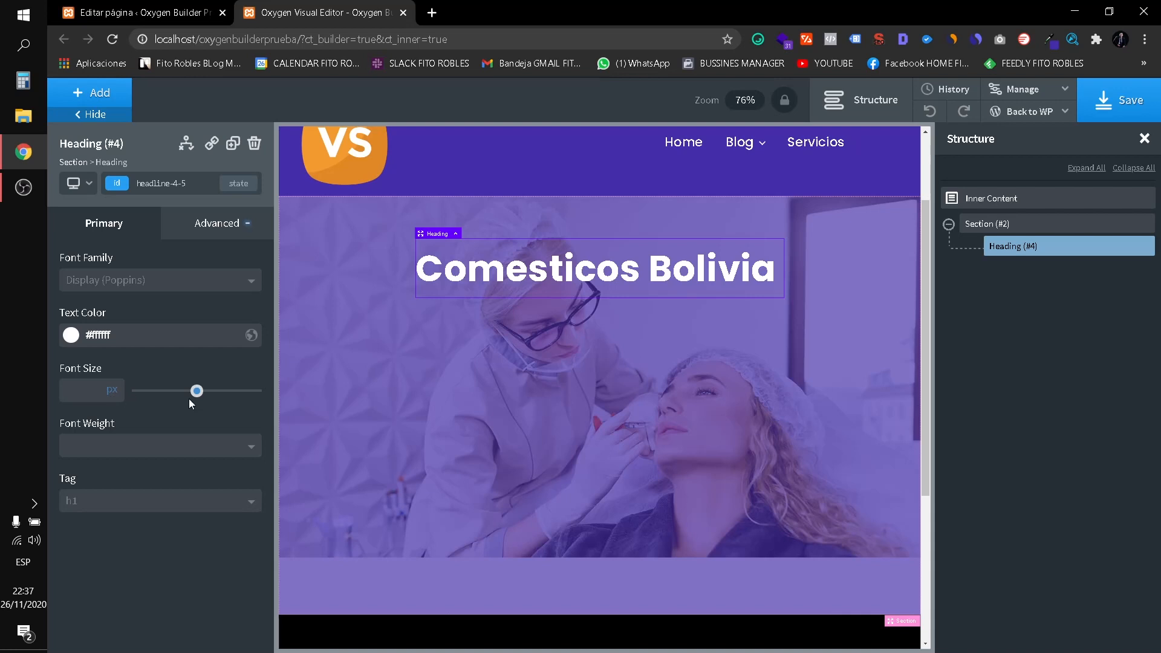
left_click_drag(197, 396, 190, 396)
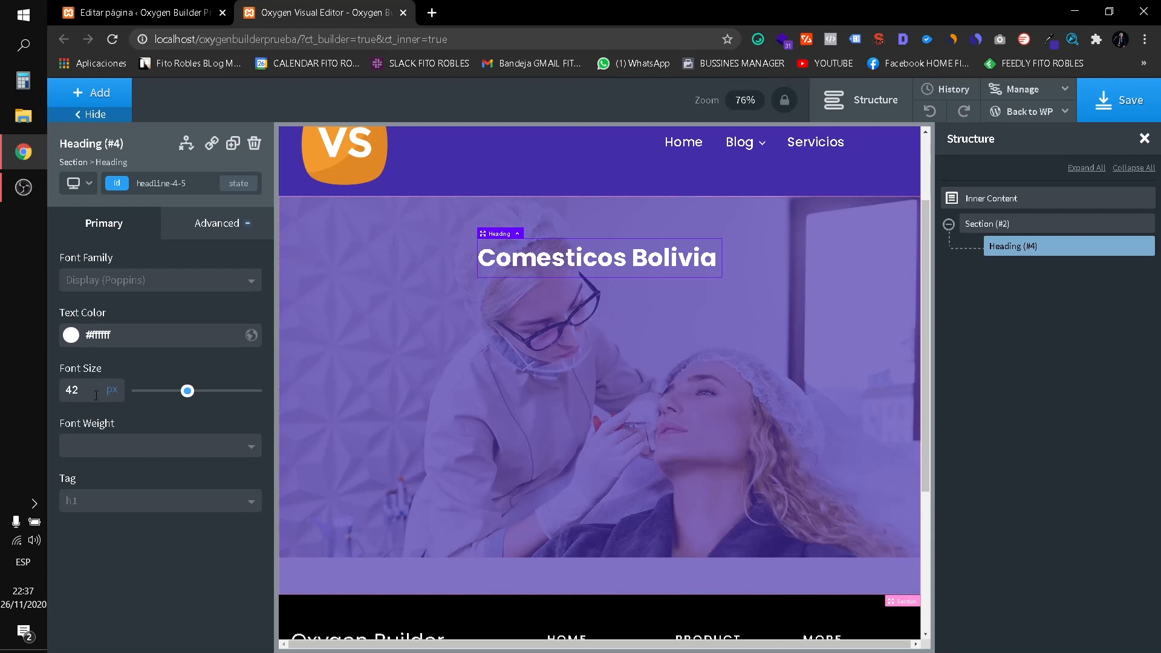
left_click_drag(87, 391, 2, 398)
type("40")
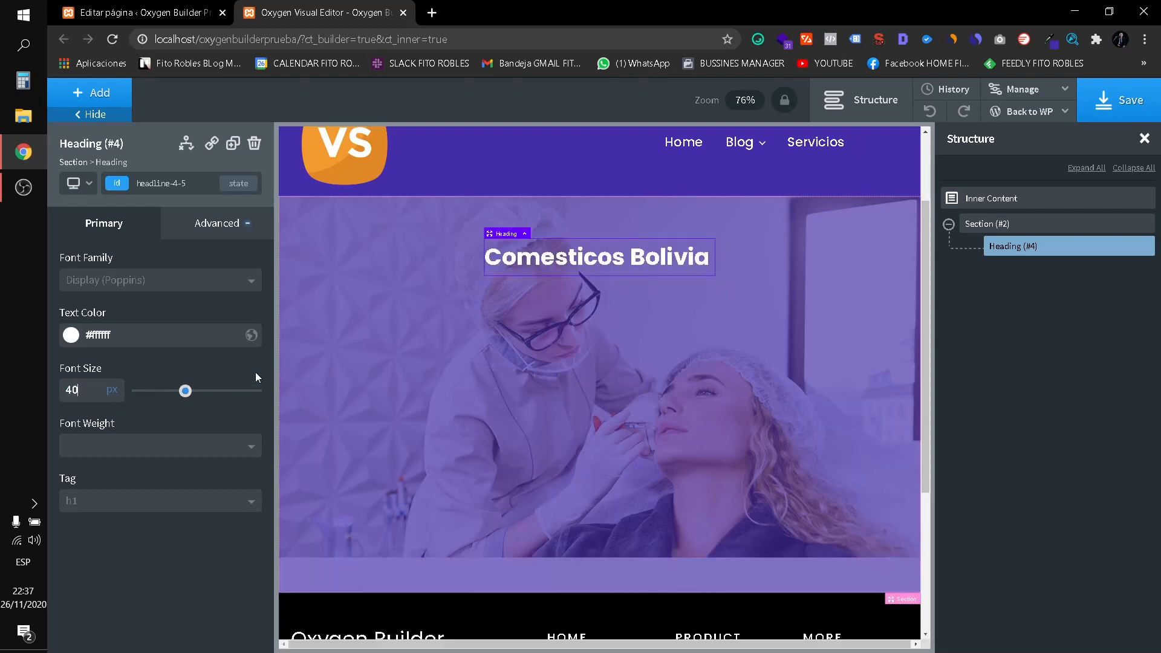
Set the height of the section containing the heading to 100 %.
left_click(986, 224)
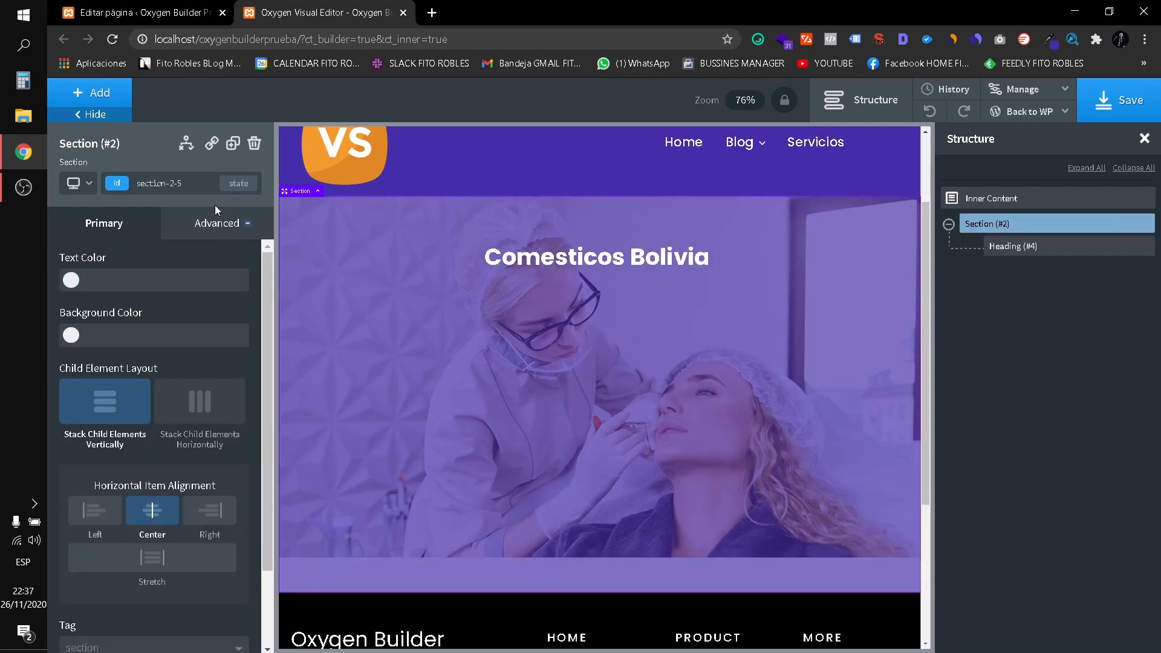
left_click(213, 233)
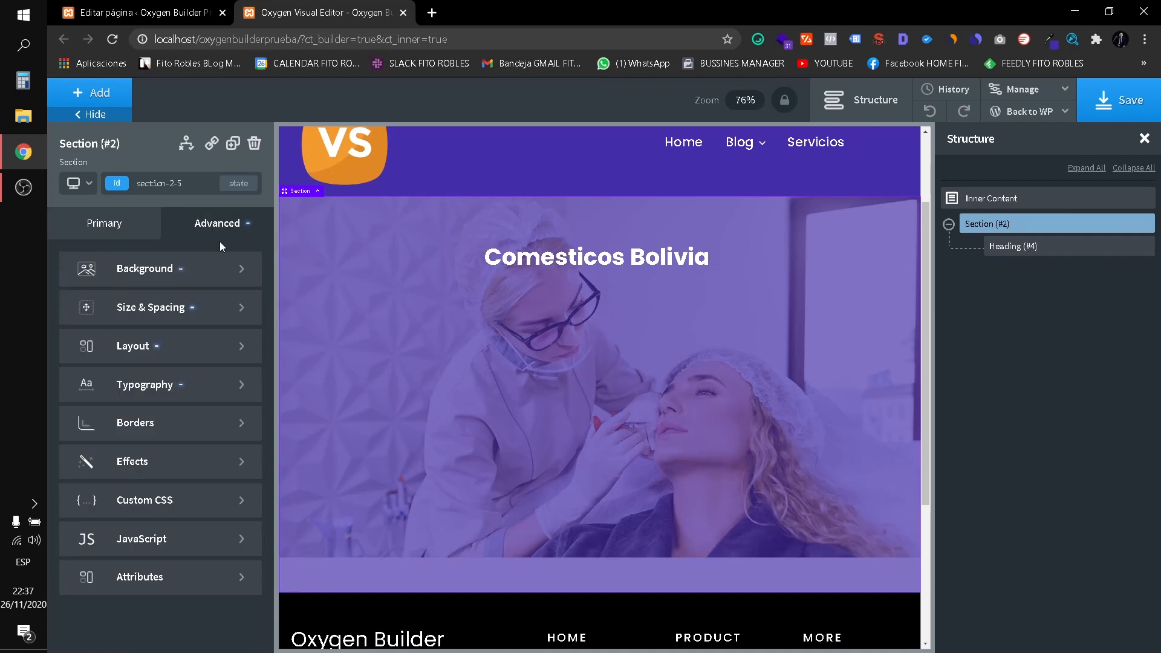
left_click(220, 308)
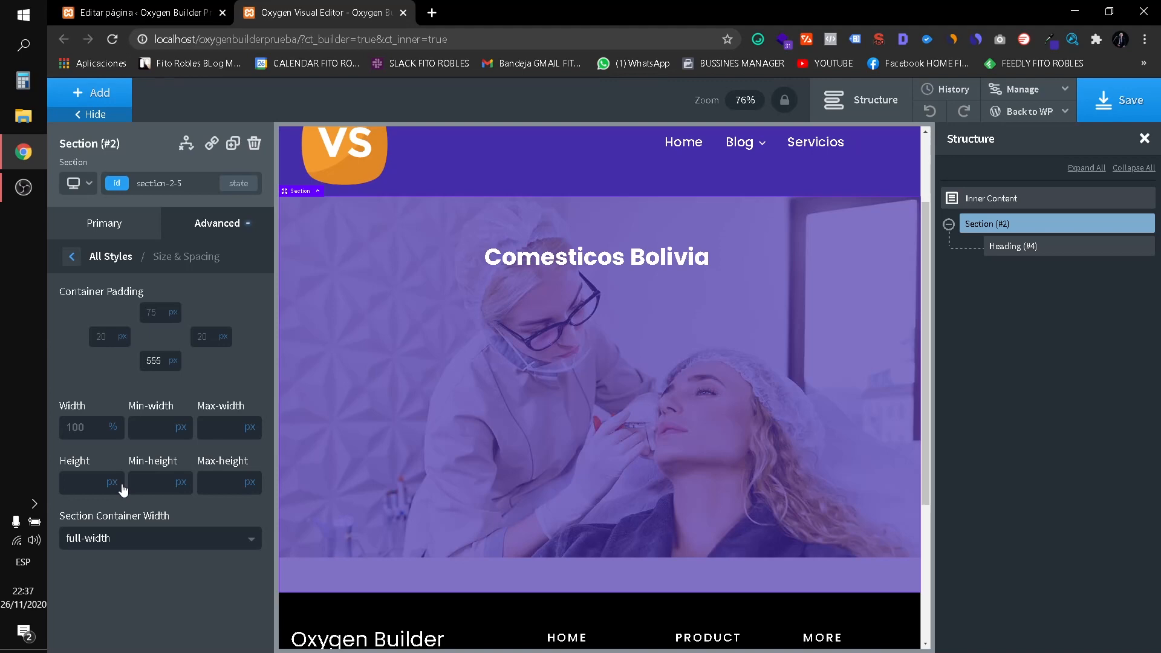
left_click(76, 482)
type("100")
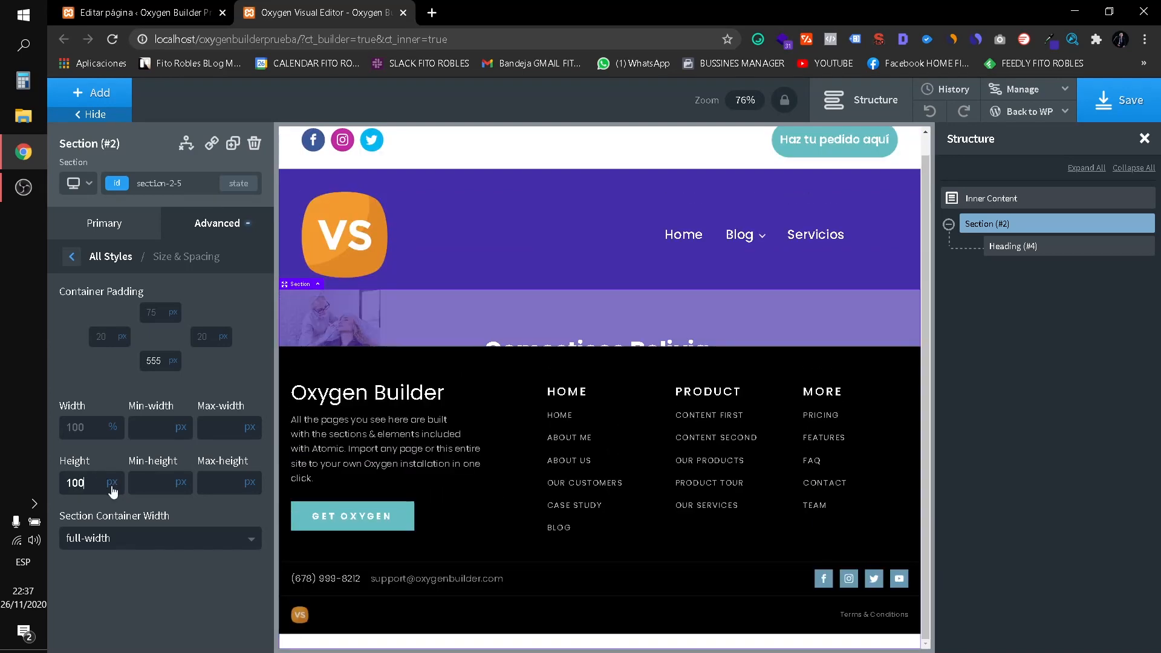
left_click(112, 482)
left_click(117, 474)
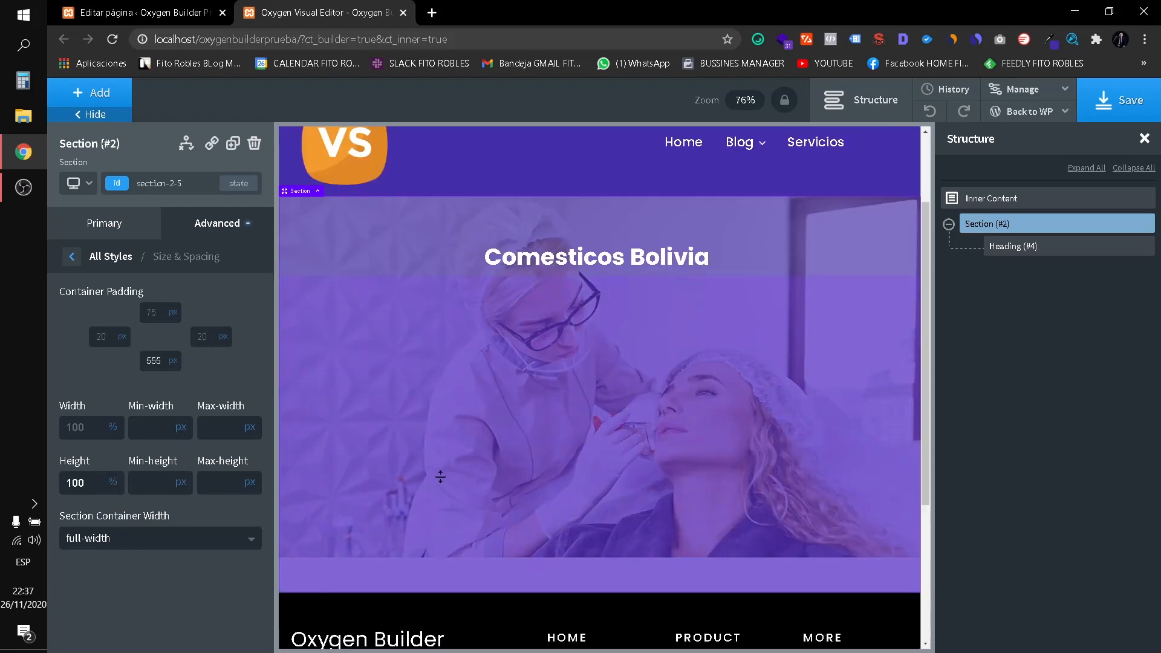
Try the vw, vh and none units for the hero section's height of 100.
left_click(113, 483)
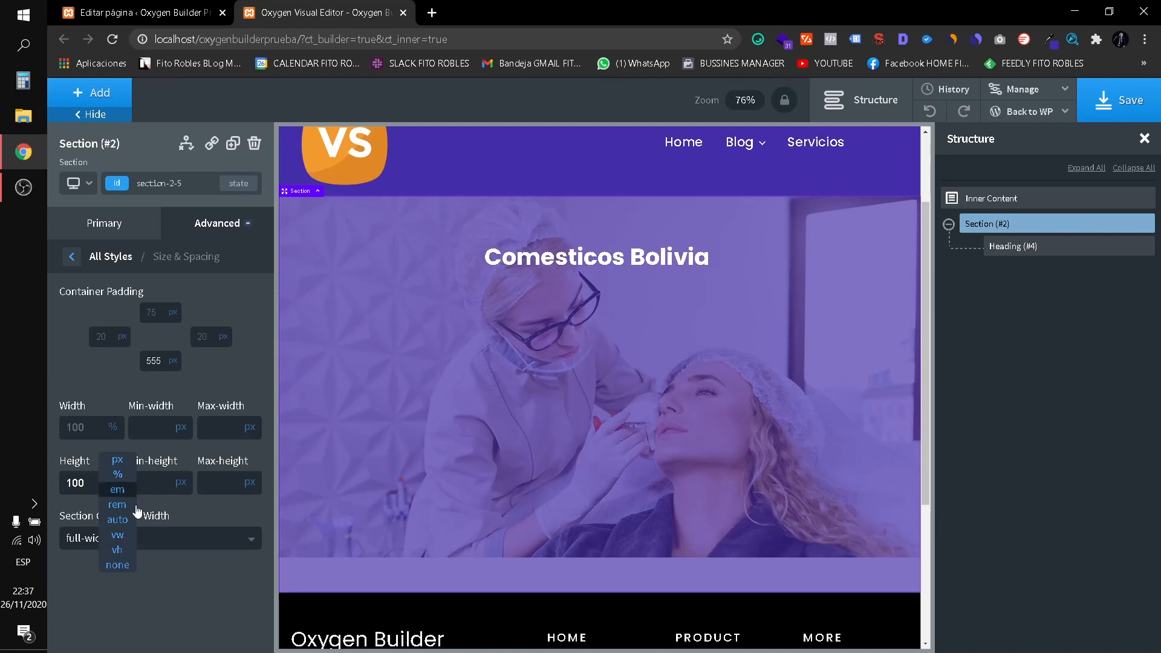
left_click(119, 536)
left_click(111, 484)
left_click(118, 550)
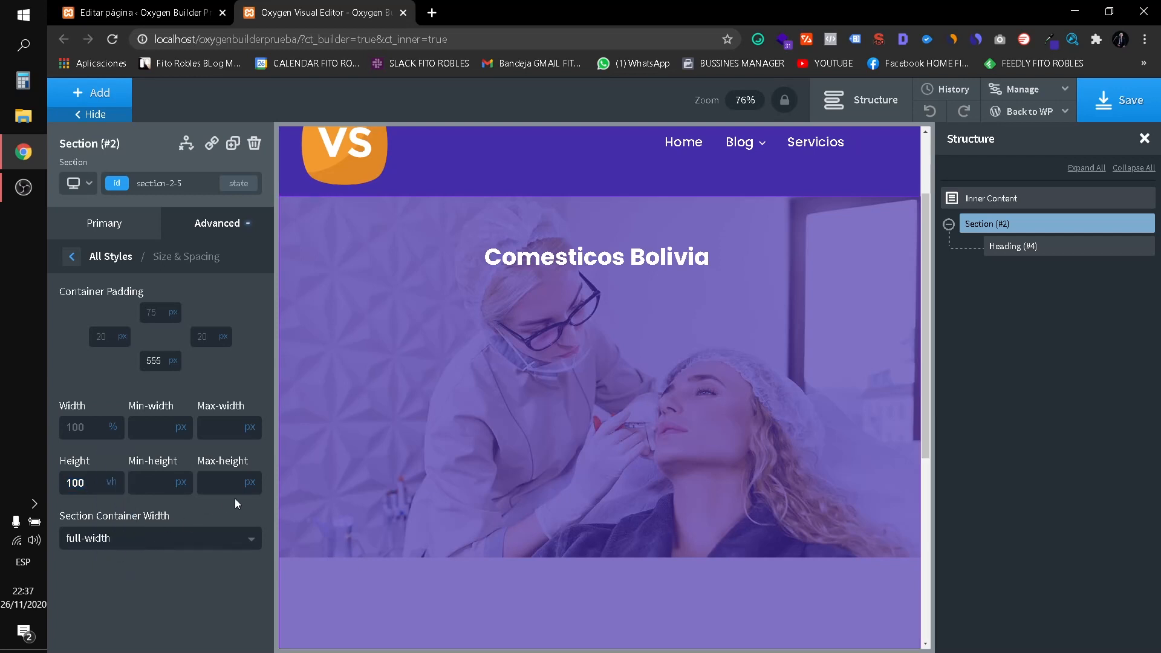
left_click(109, 490)
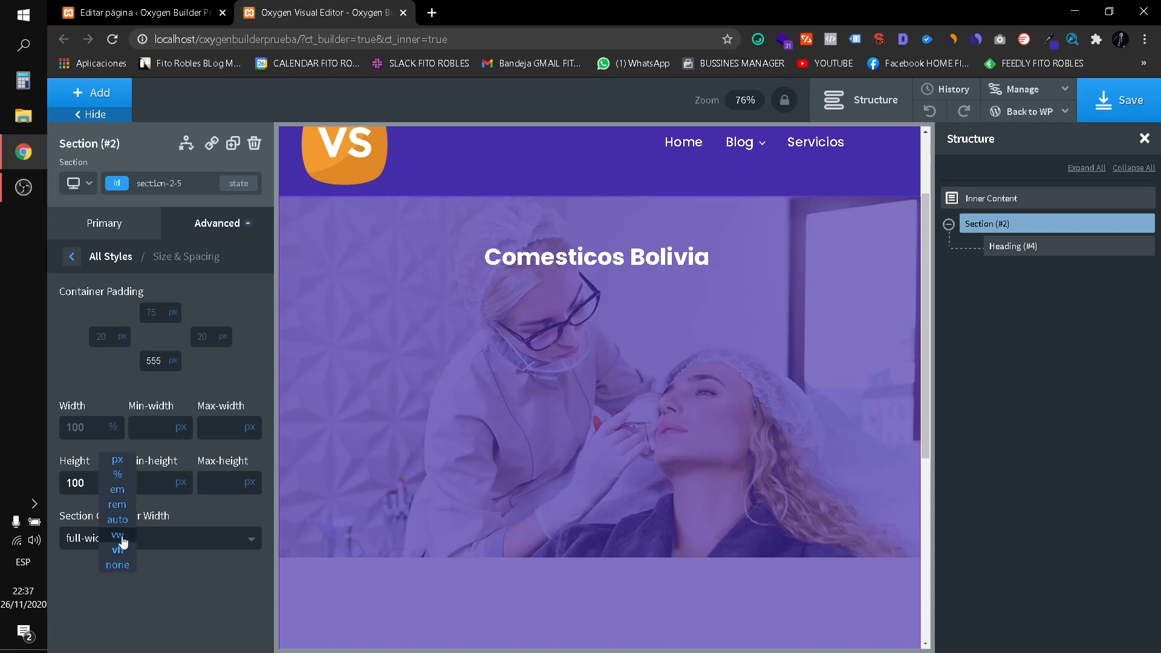
left_click(117, 565)
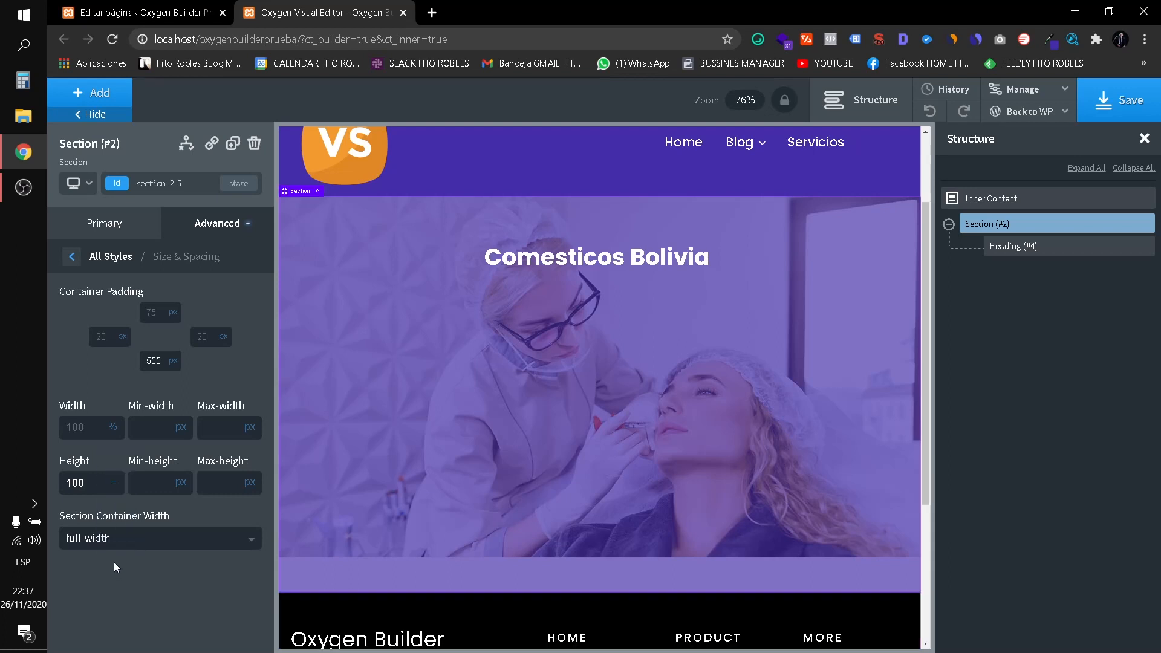
Return the hero section's height unit to % and clear the height value.
left_click(115, 482)
left_click(117, 474)
double_click(106, 489)
key("BackSpace")
Try bottom container paddings of 450, 750 and 735 px on the hero section.
left_click_drag(163, 363, 141, 364)
type("450")
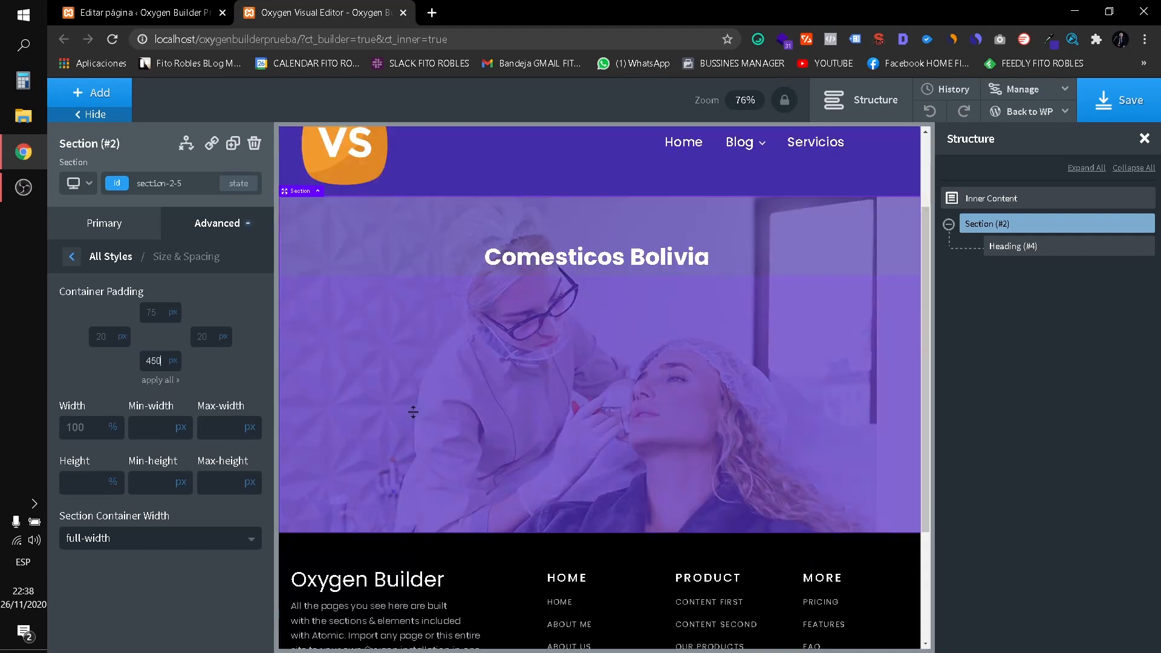
key("BackSpace")
key("BackSpace")
key("BackSpace")
type("75")
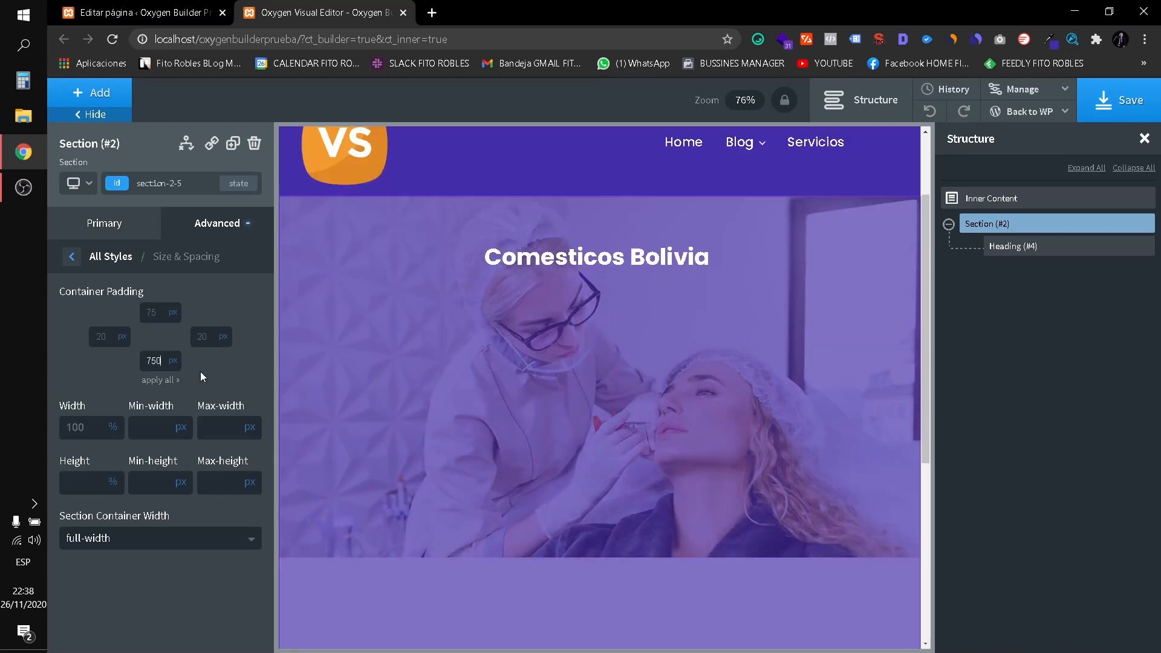
key("BackSpace")
type("3")
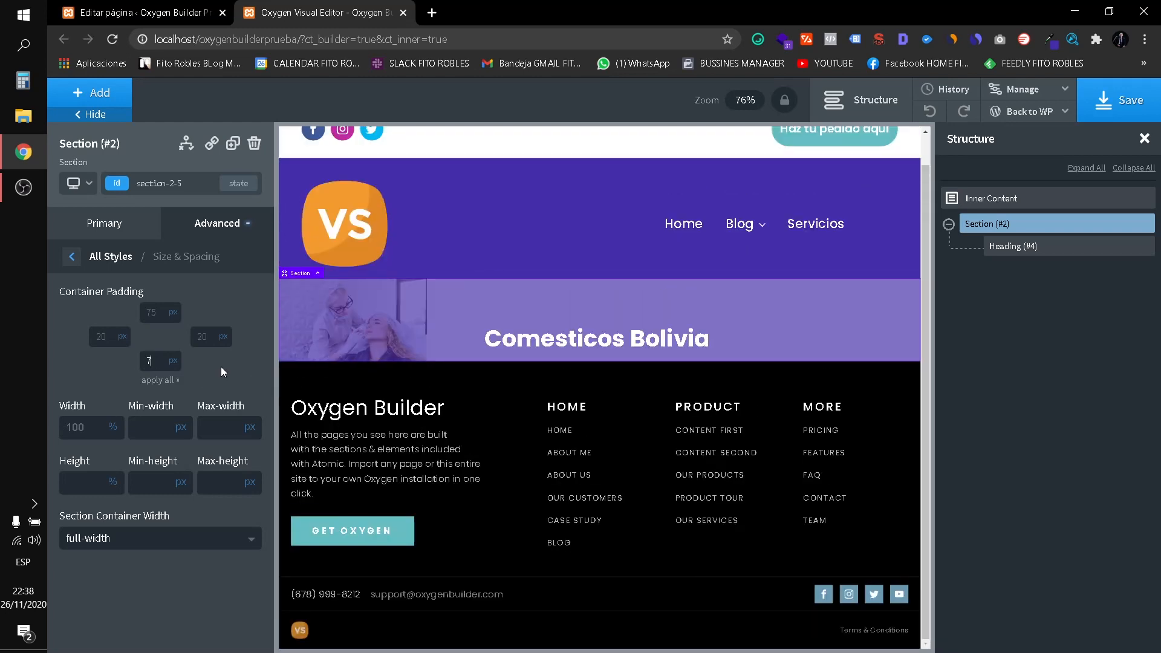
type("5")
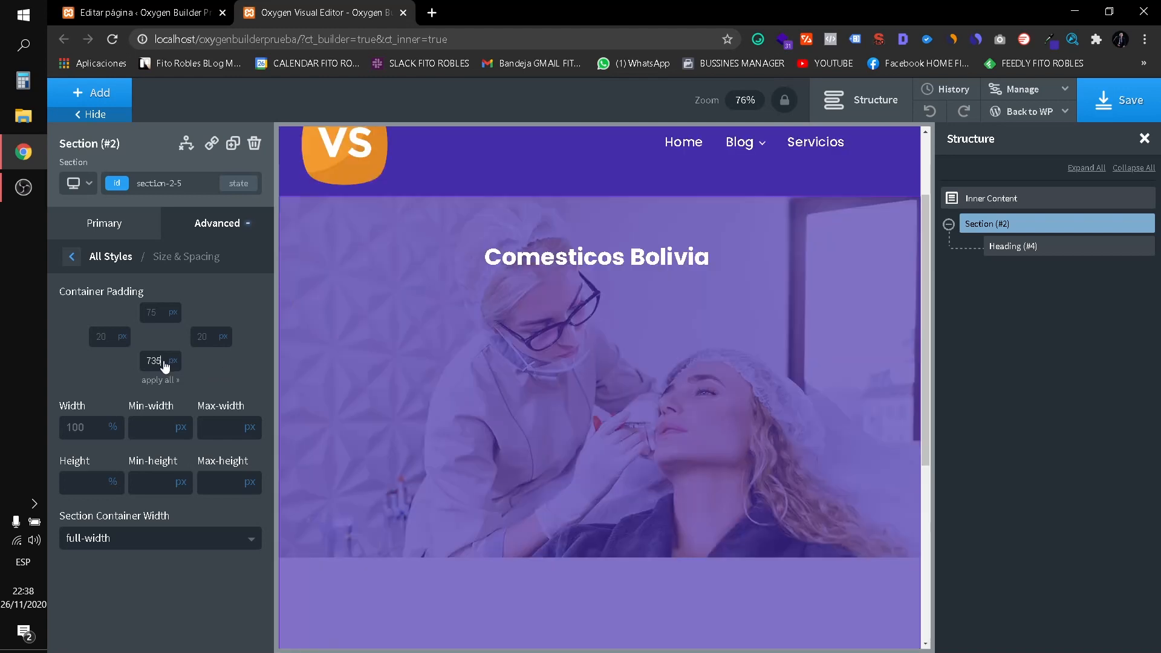
Compare bottom container paddings of 500 px and 300 px on the hero section.
double_click(147, 360)
type("5")
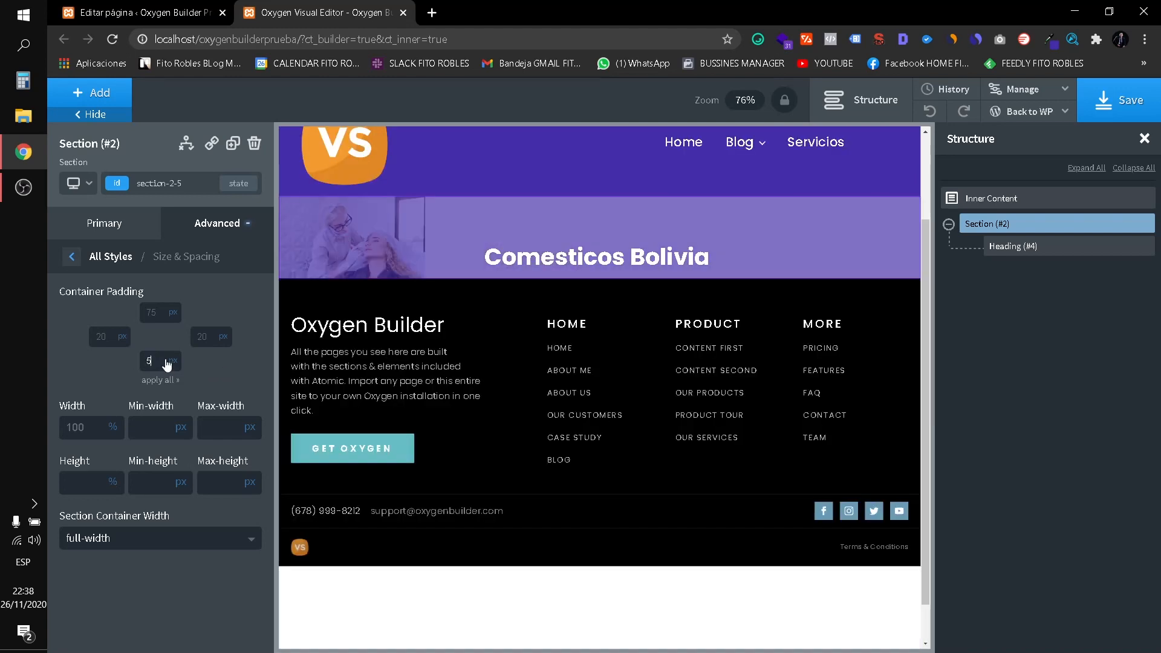
type("00")
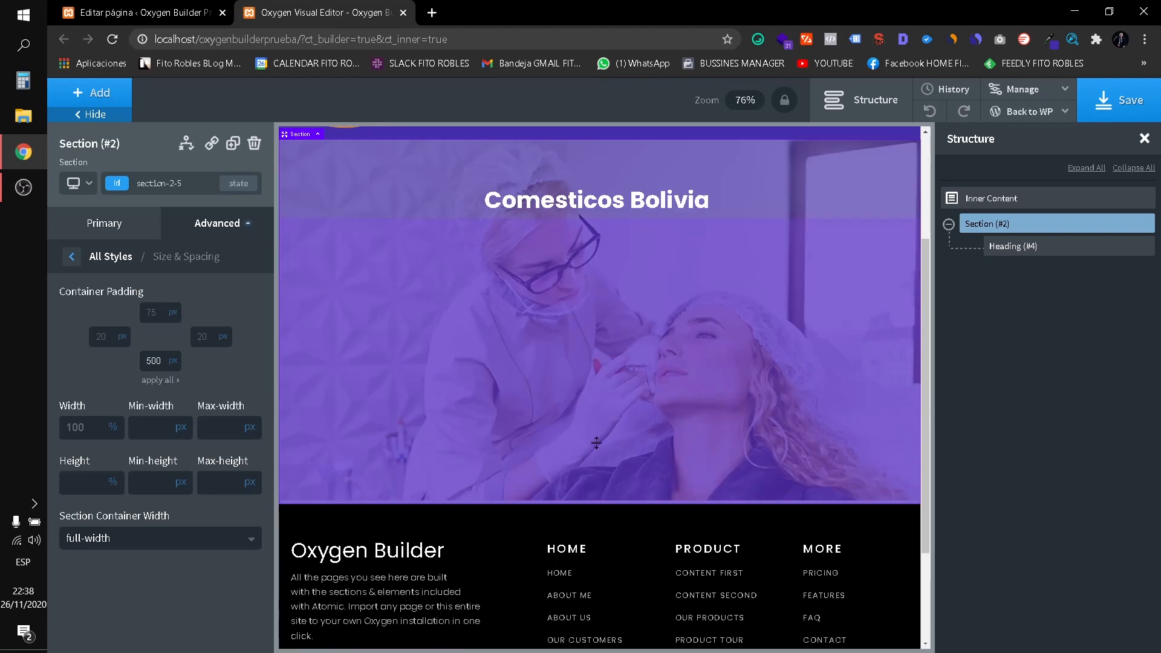
double_click(148, 360)
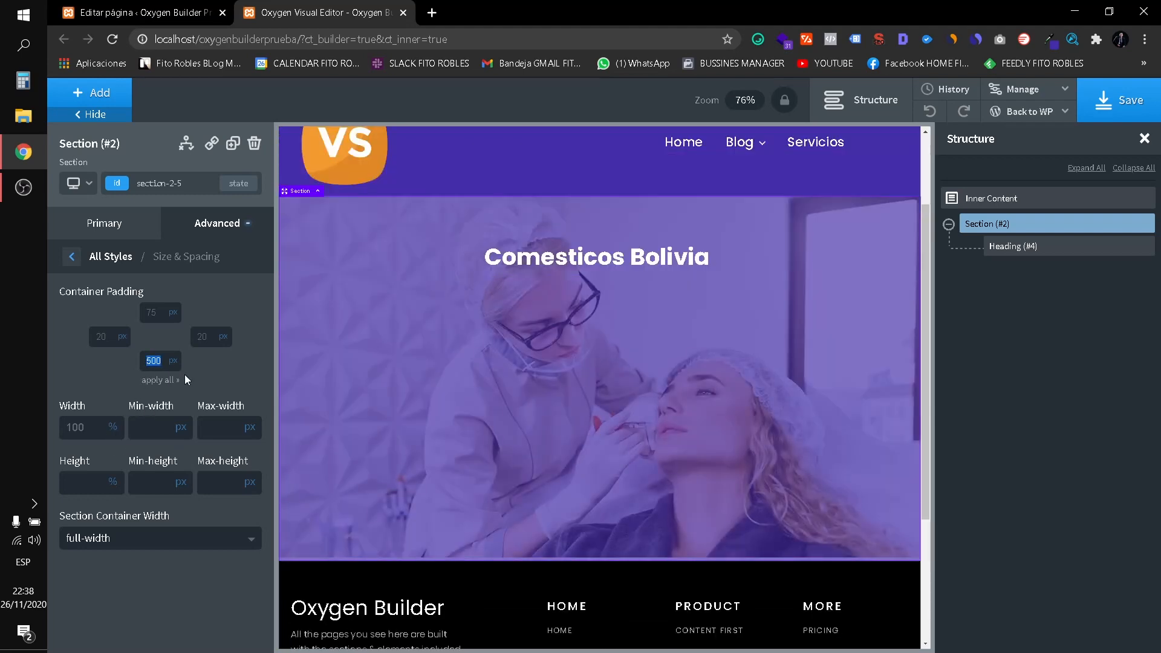
type("300")
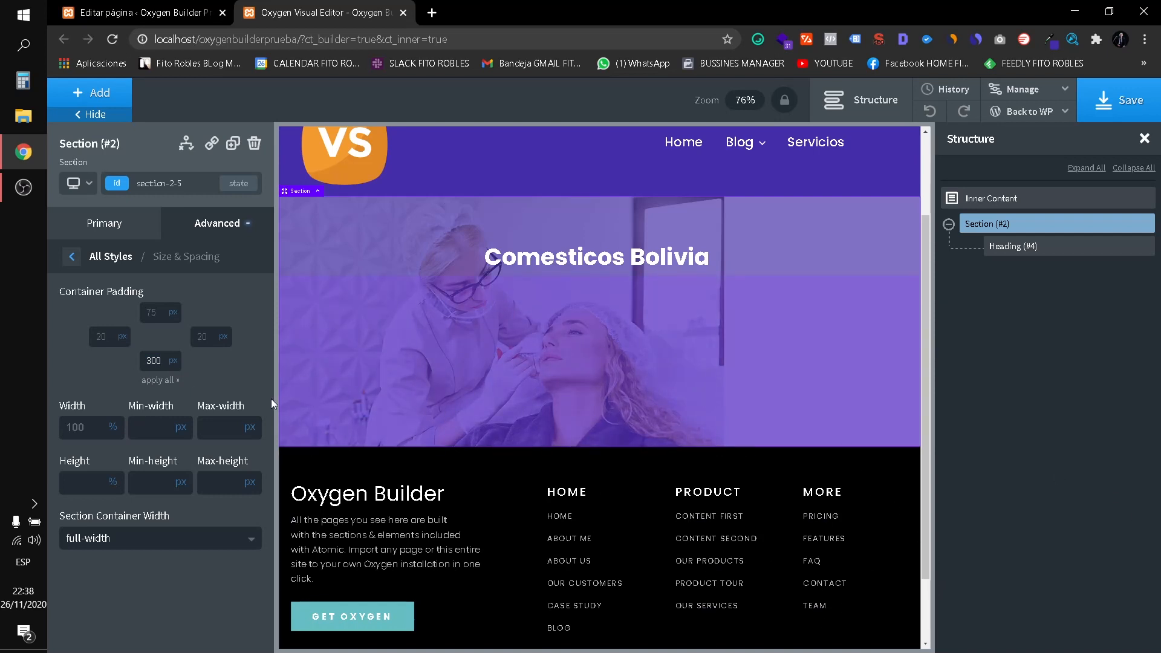
left_click_drag(163, 360, 135, 358)
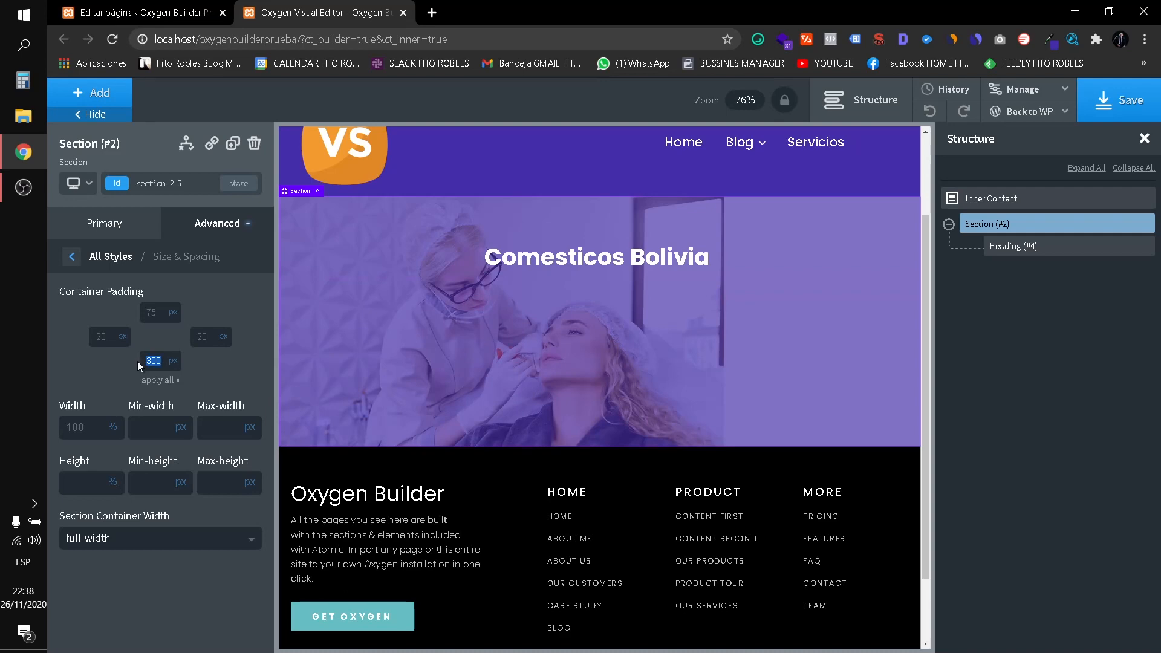
type("500")
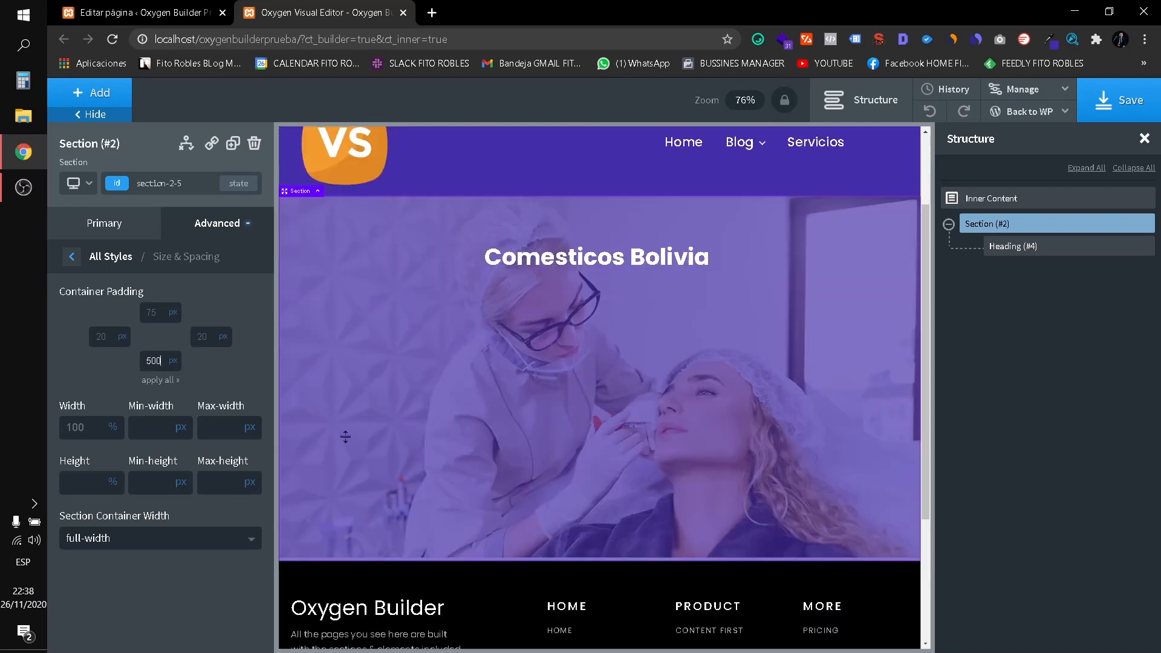
Set the hero section's bottom container padding to 350 px and return to its primary settings.
double_click(162, 360)
type("350")
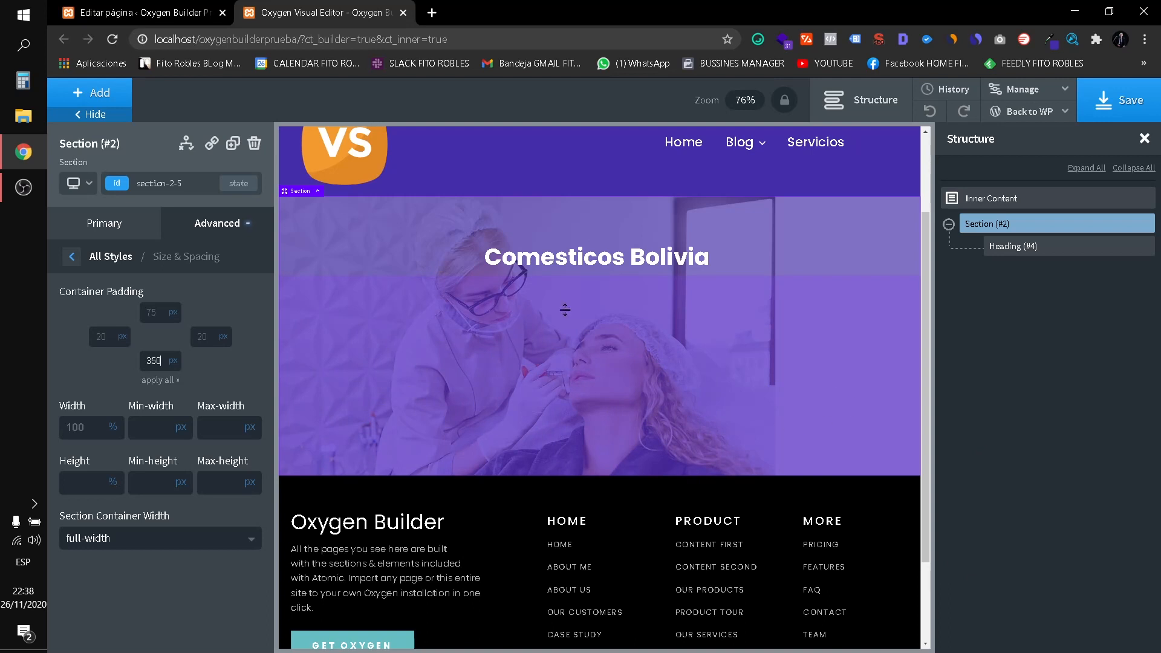
left_click(90, 371)
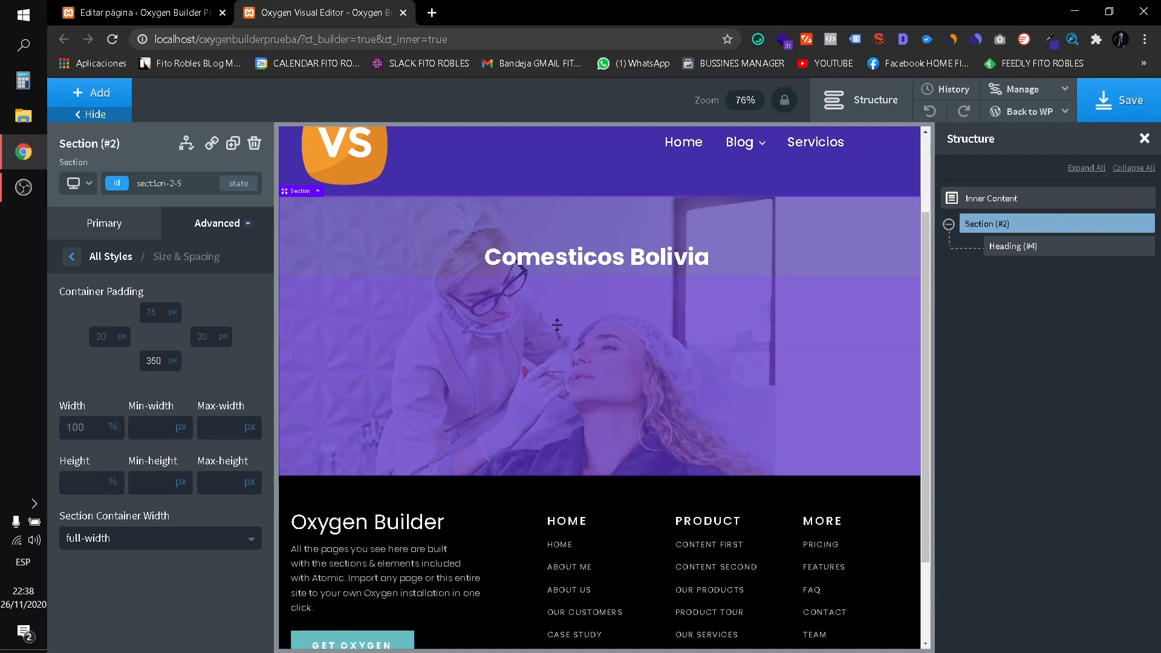
scroll(557, 325, "up", 2)
left_click(72, 256)
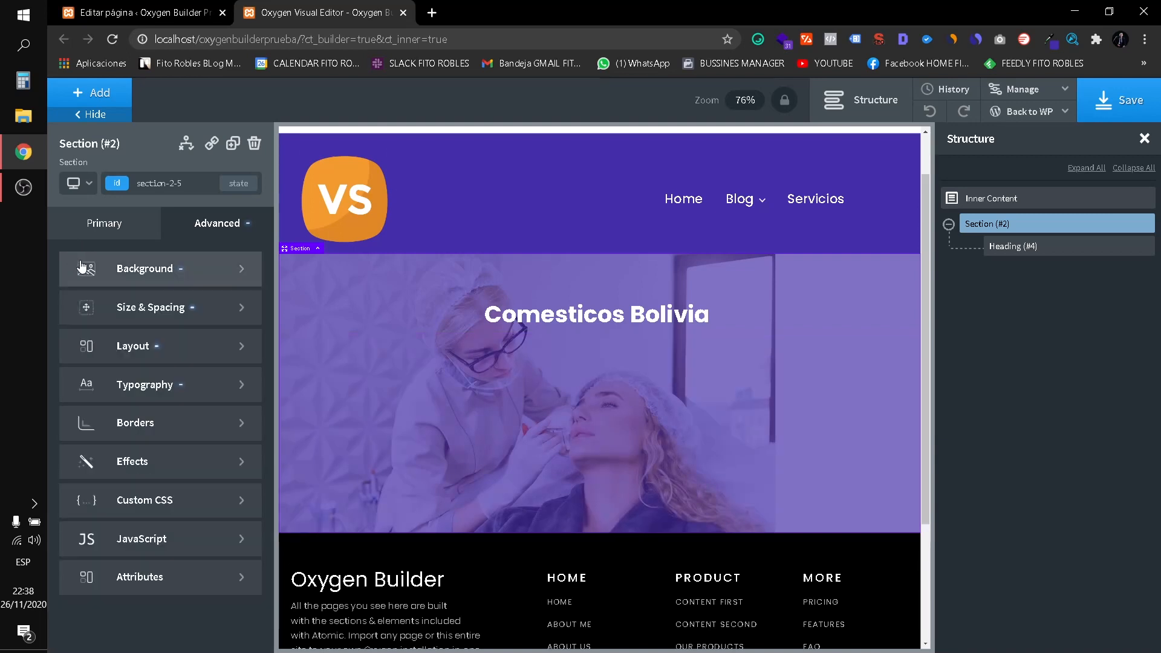
left_click(104, 223)
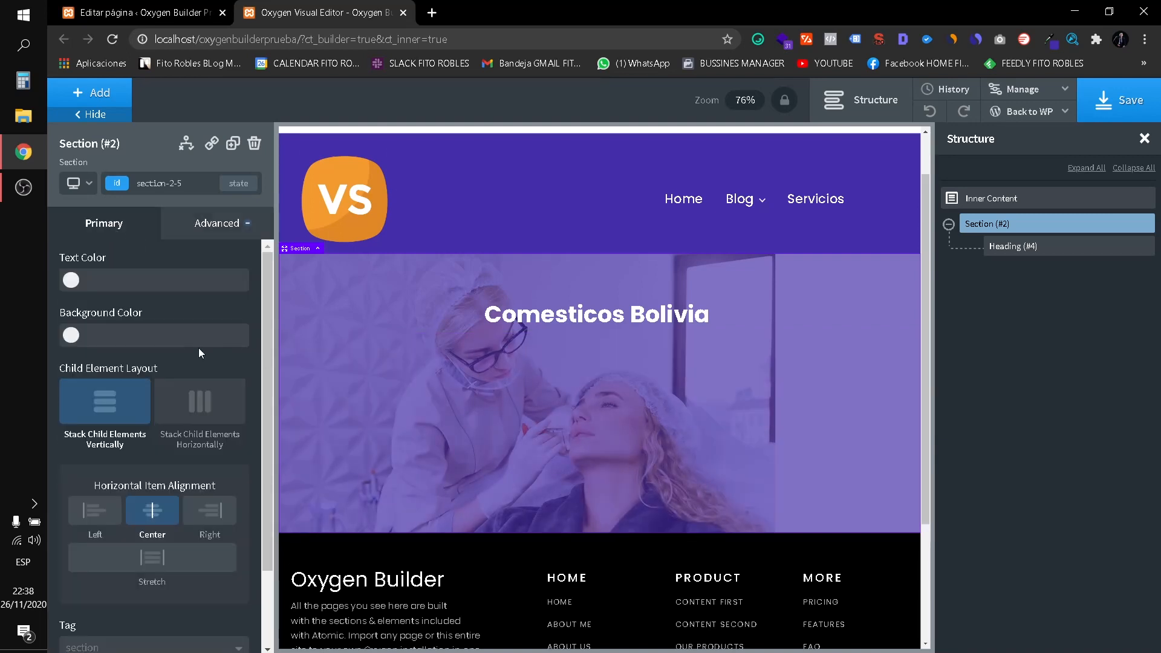
Add a Text element directly below the "Comesticos Bolivia" heading in the hero section.
left_click(593, 318)
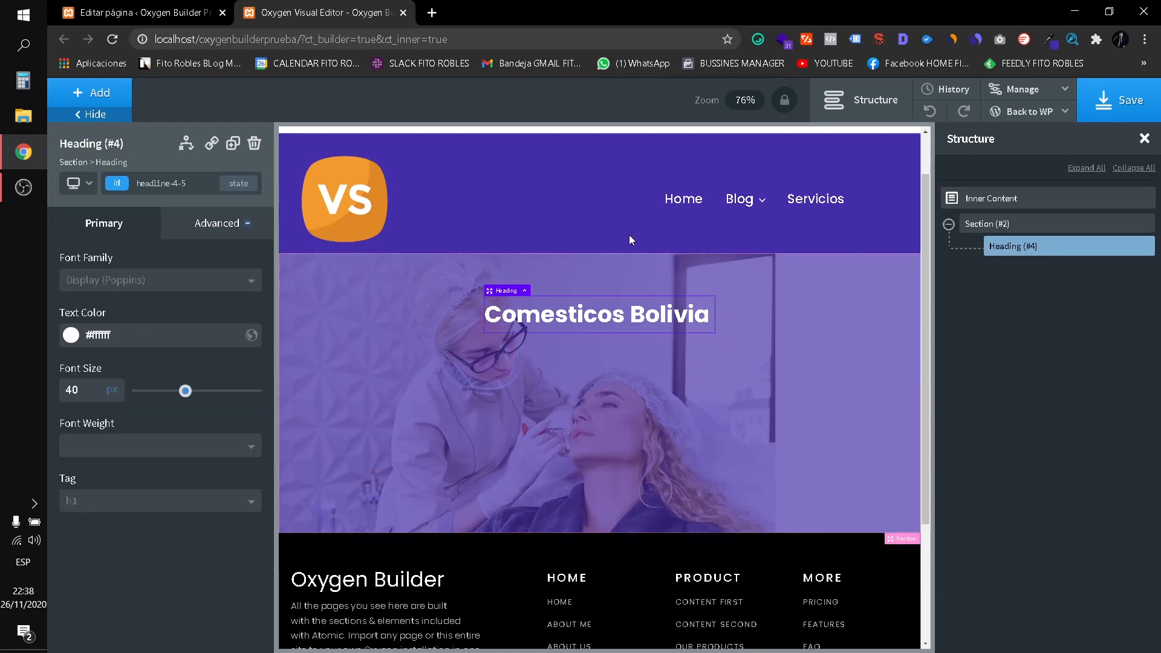
left_click(233, 238)
left_click(86, 97)
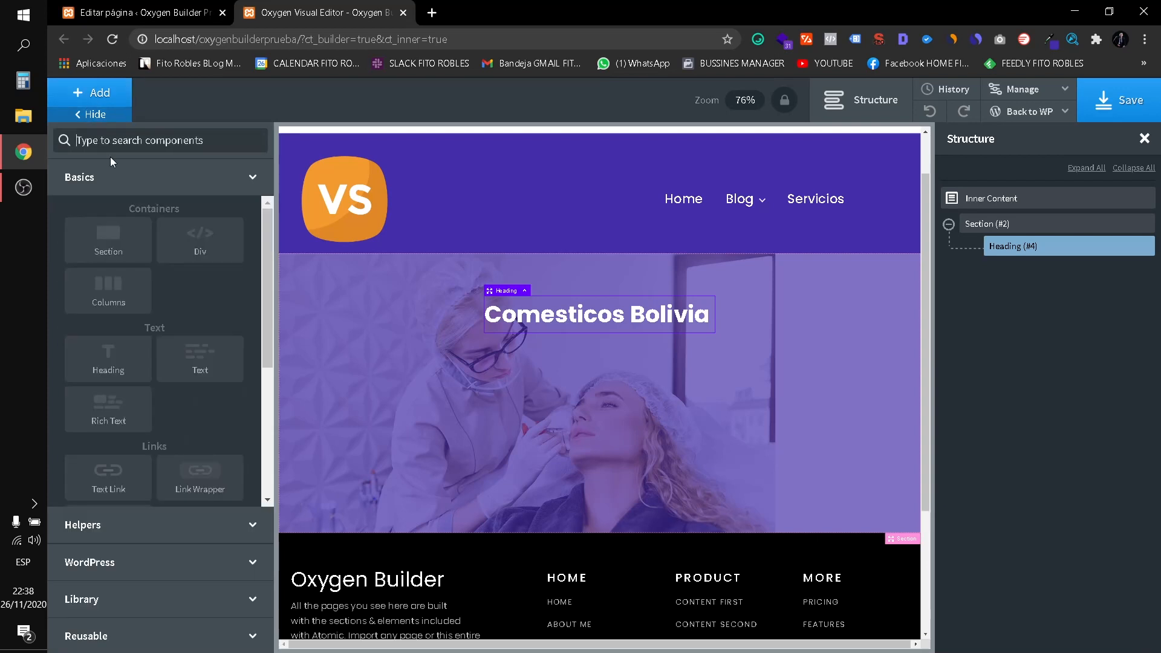
left_click(224, 362)
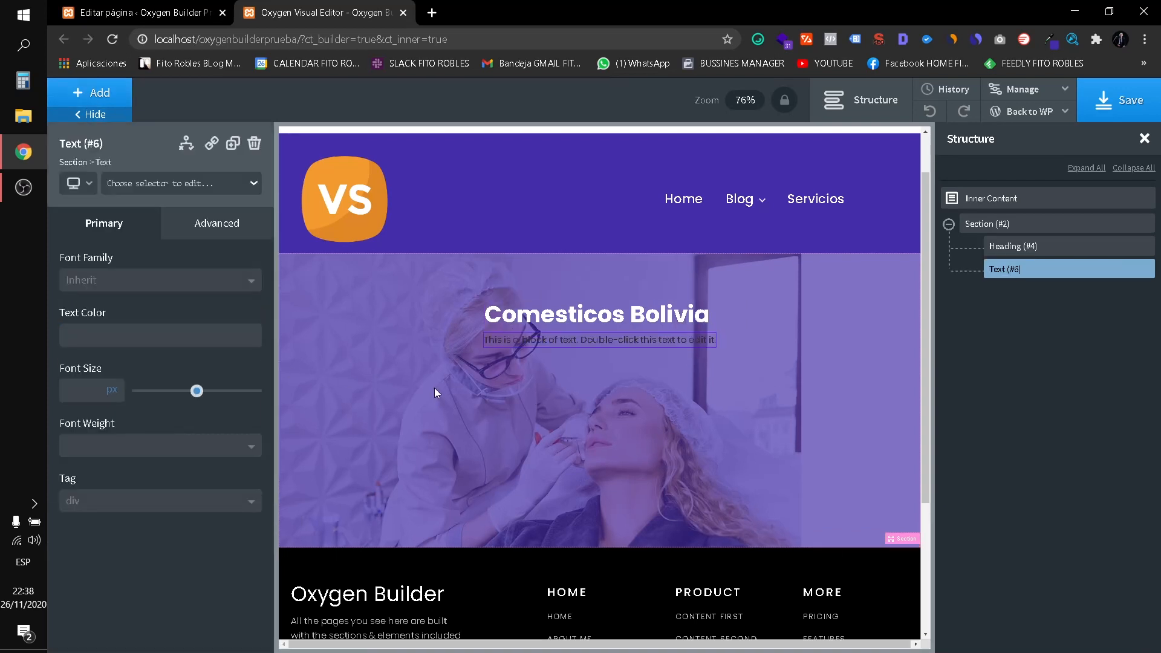
Replace the new text element's placeholder with "Los mejores cosmésticos para Bolivia y sus hermosas mujeres".
double_click(686, 339)
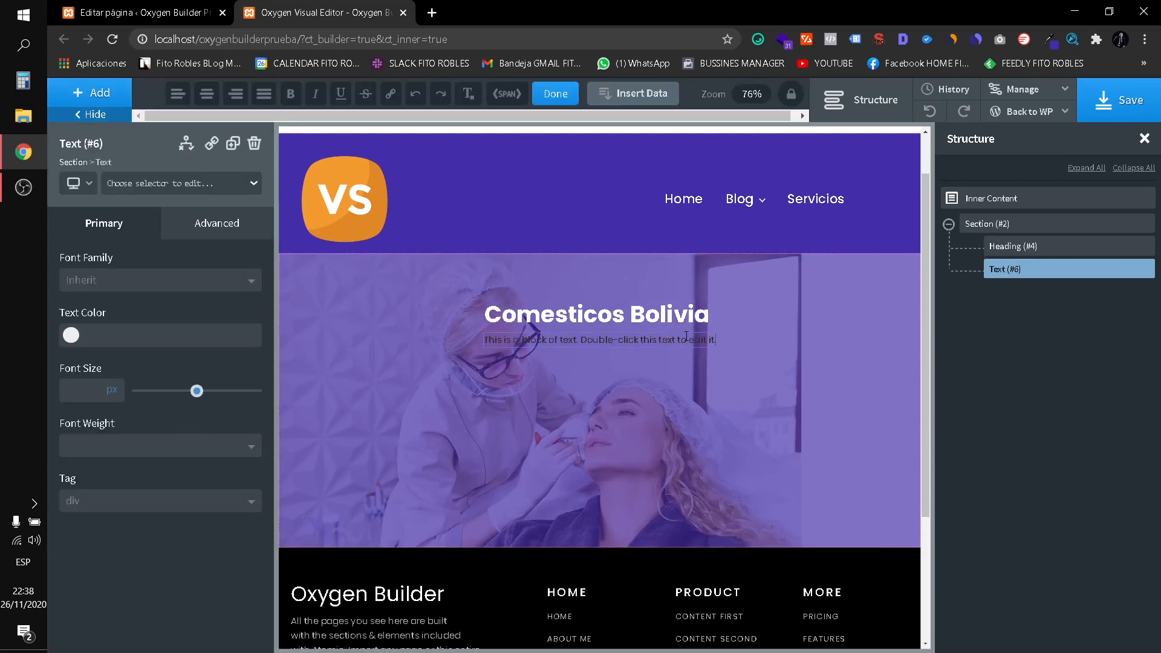
key("ctrl+a")
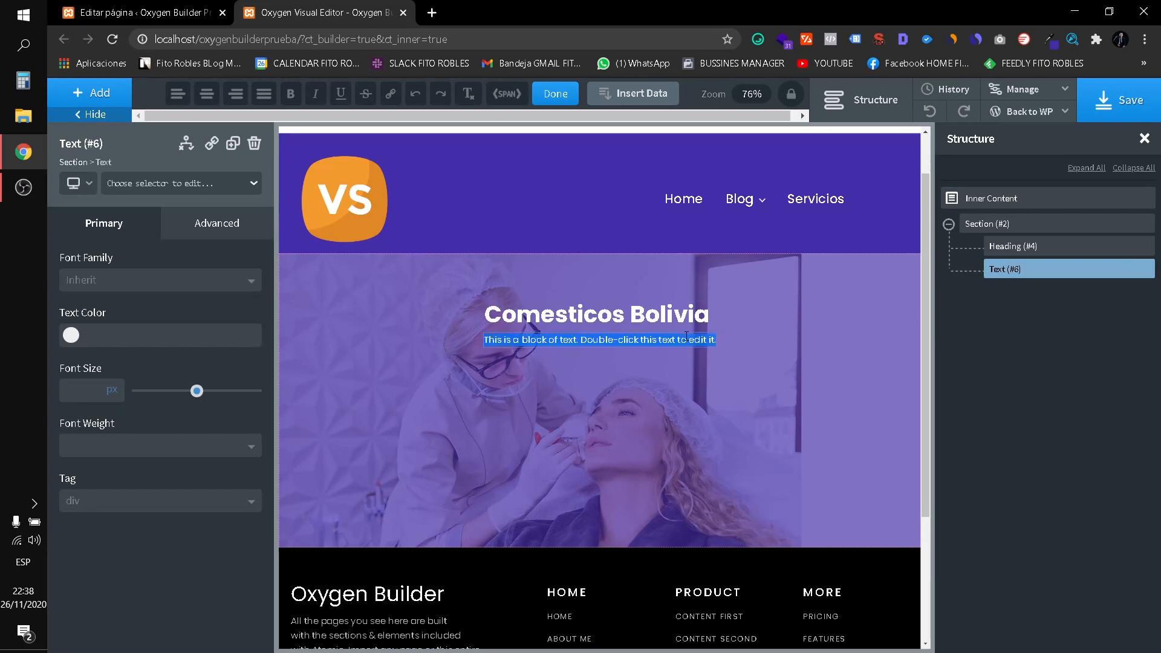
type("Los mejore")
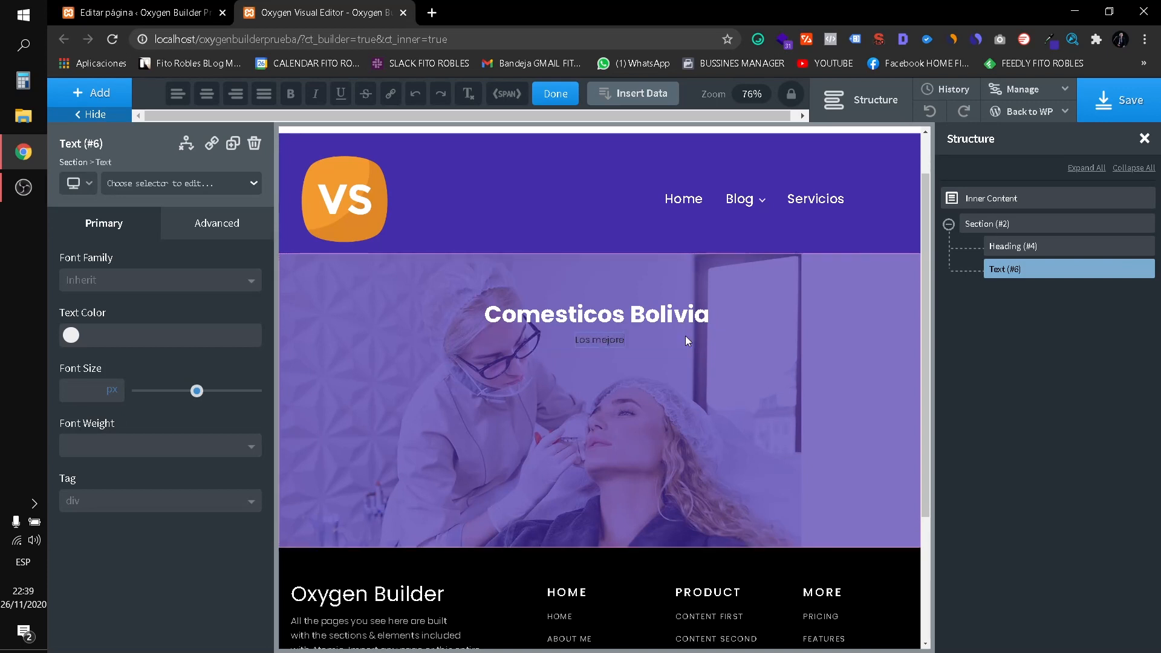
type("s cosméticos para Bo")
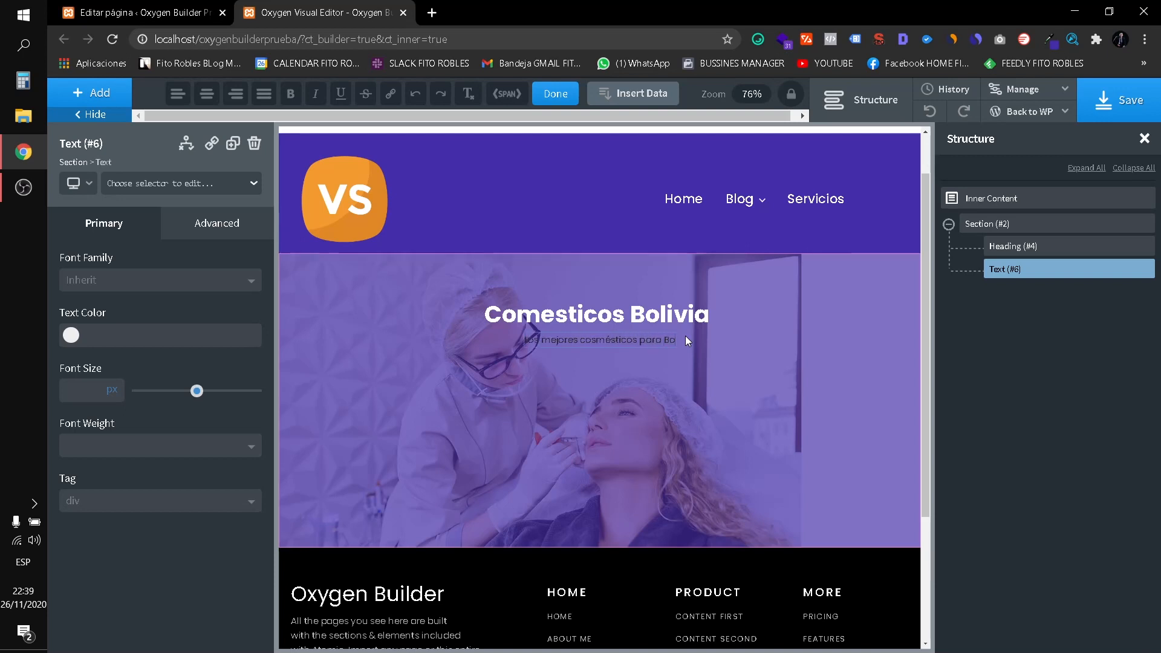
type("livia y s")
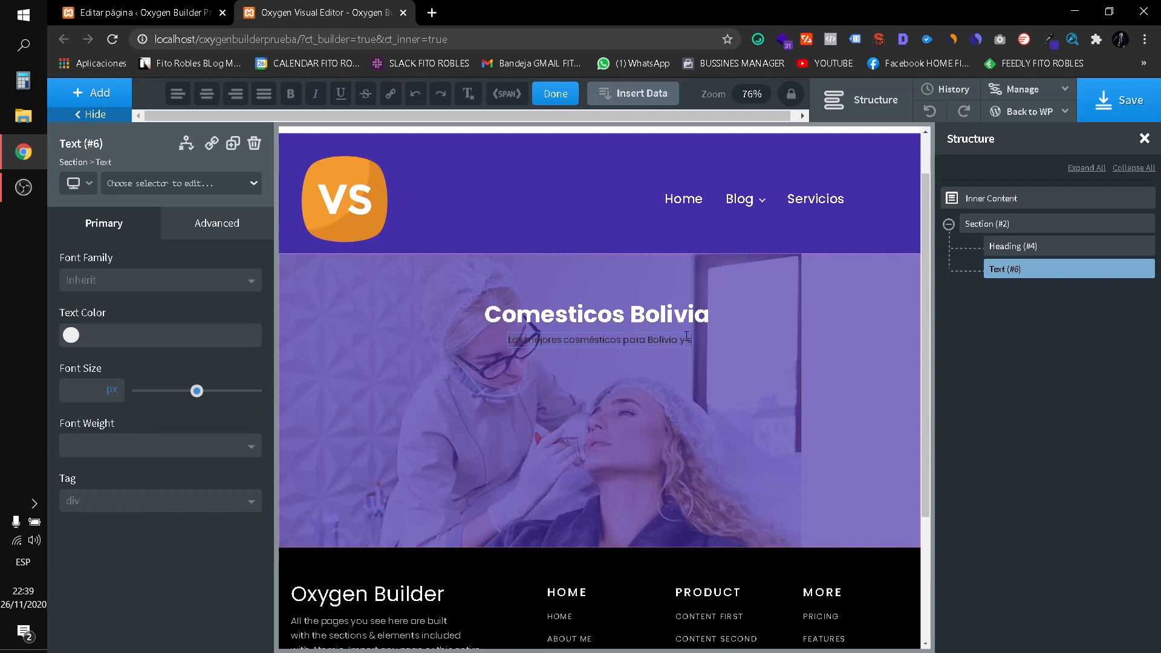
type("us me")
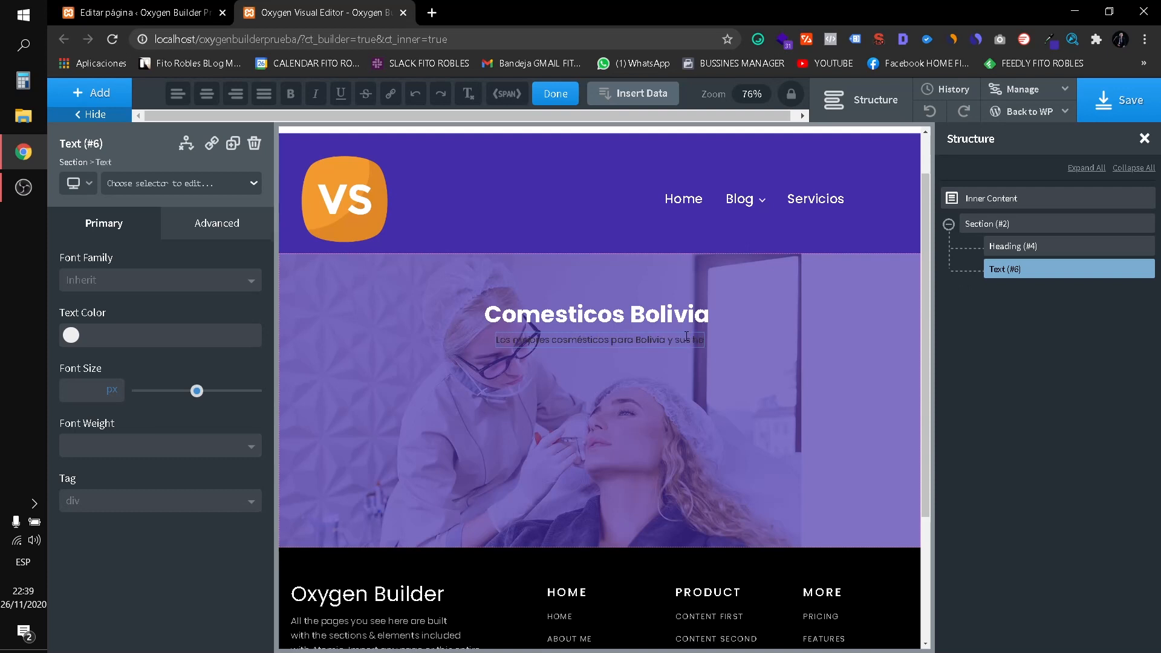
type("rmosas mujeres")
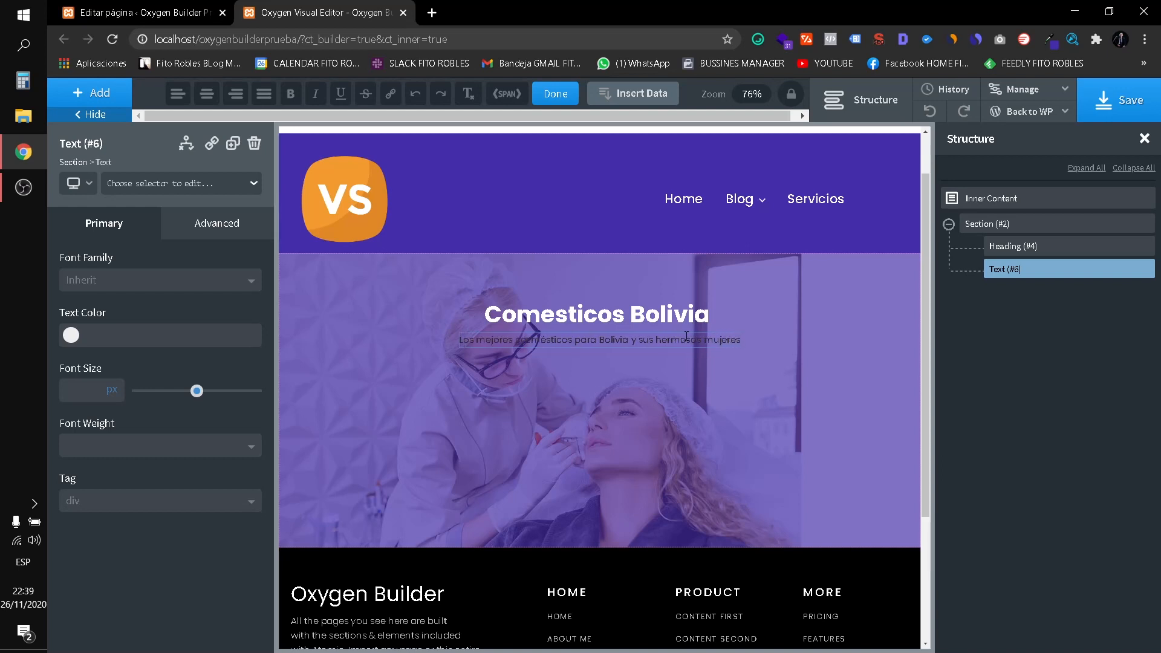
Set the text color of the tagline below the heading to white, #ffffff.
key("ctrl+a")
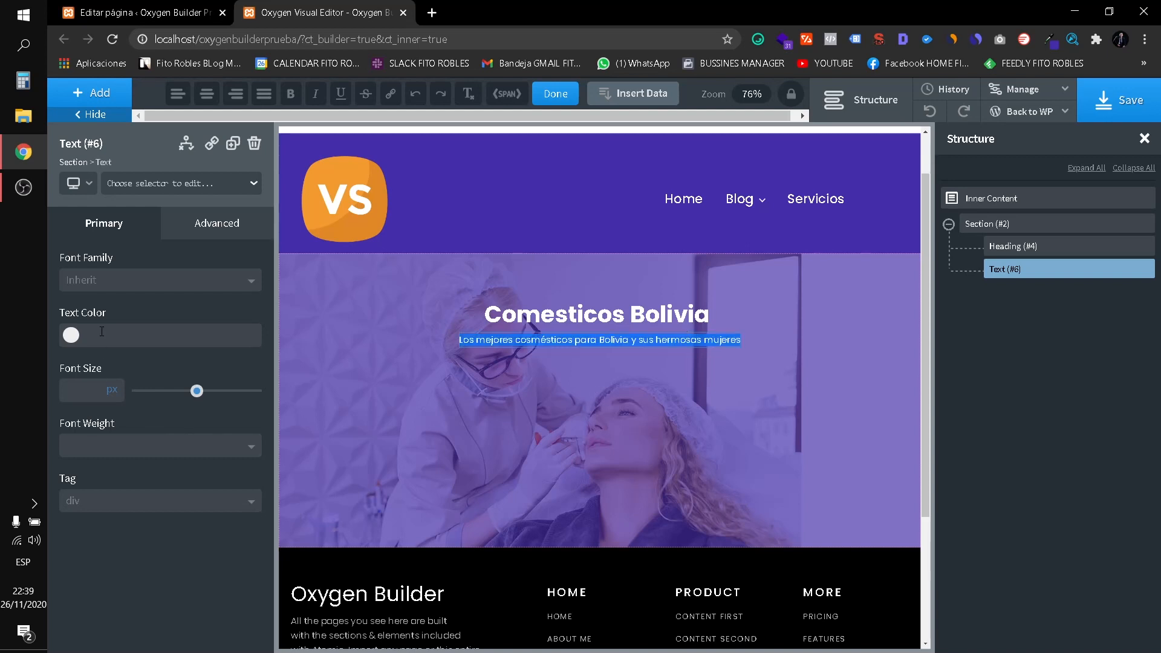
left_click(71, 335)
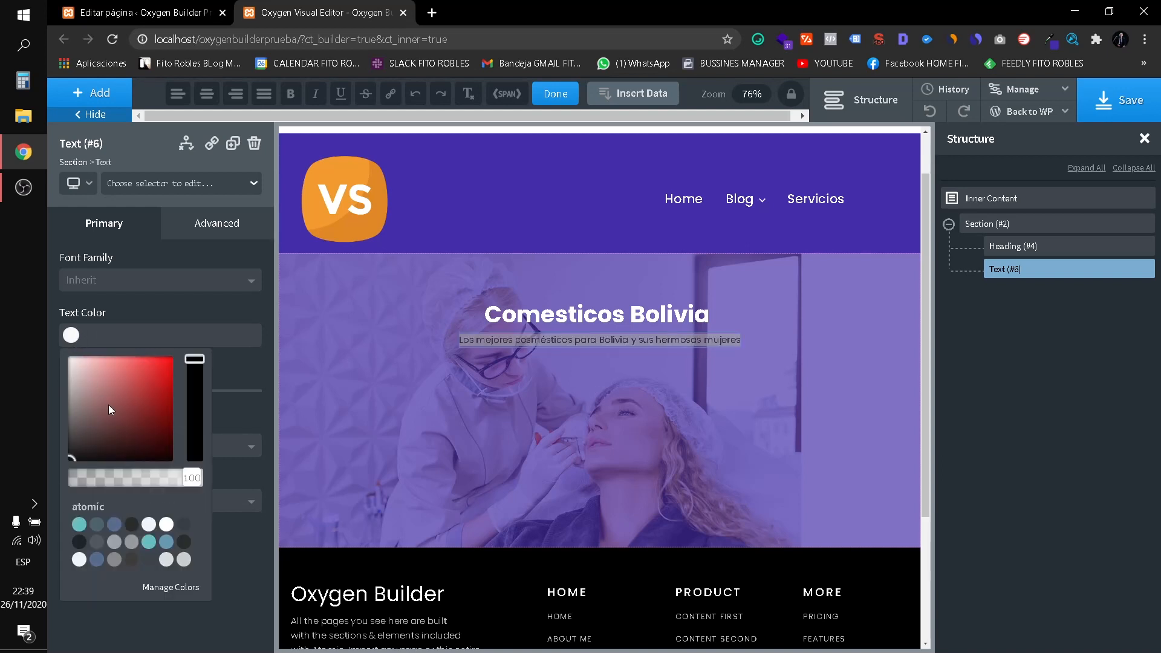
left_click(82, 337)
left_click(492, 371)
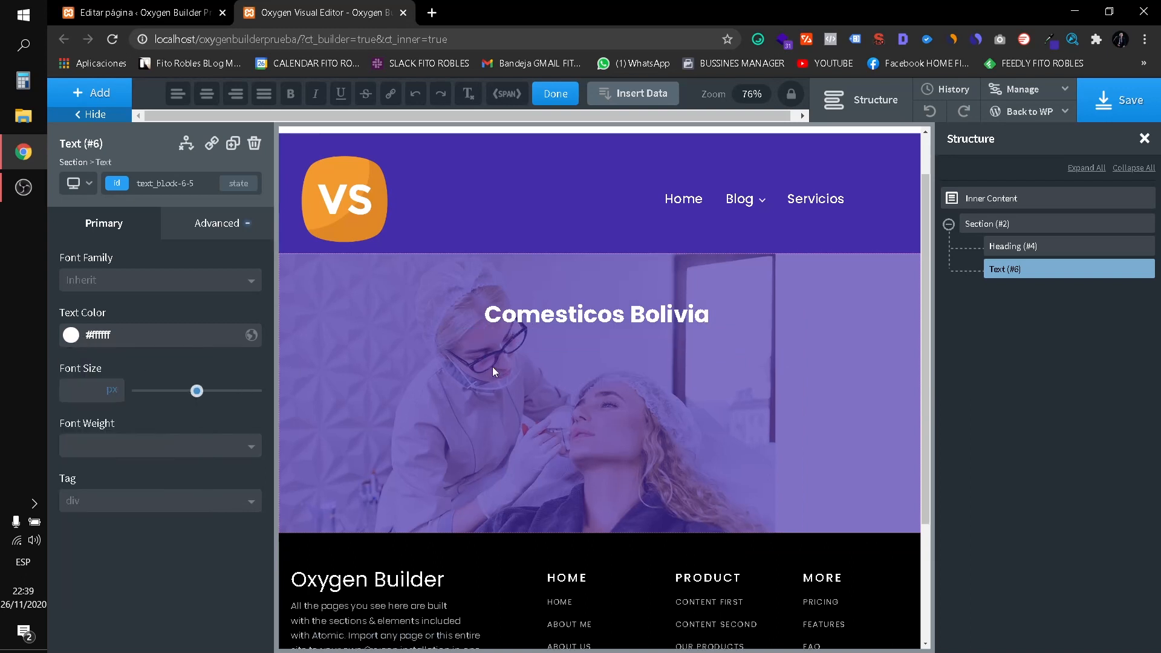
Set the tagline's font size to 25 px and its font weight to 500.
left_click_drag(201, 397, 170, 406)
left_click(105, 453)
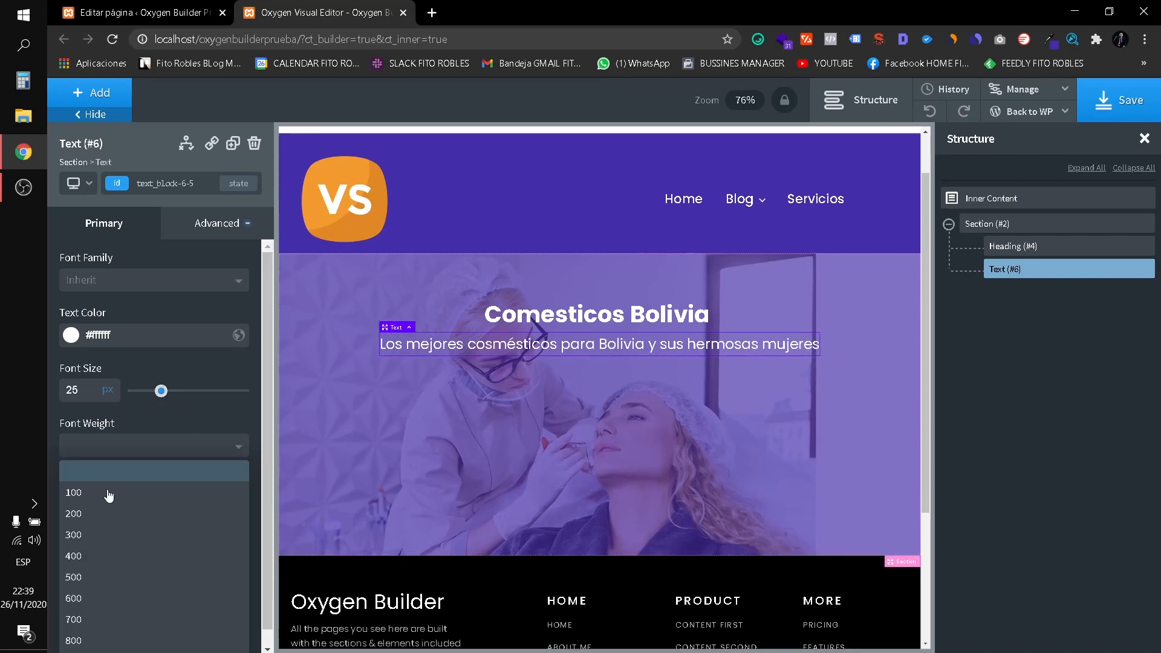
left_click(95, 551)
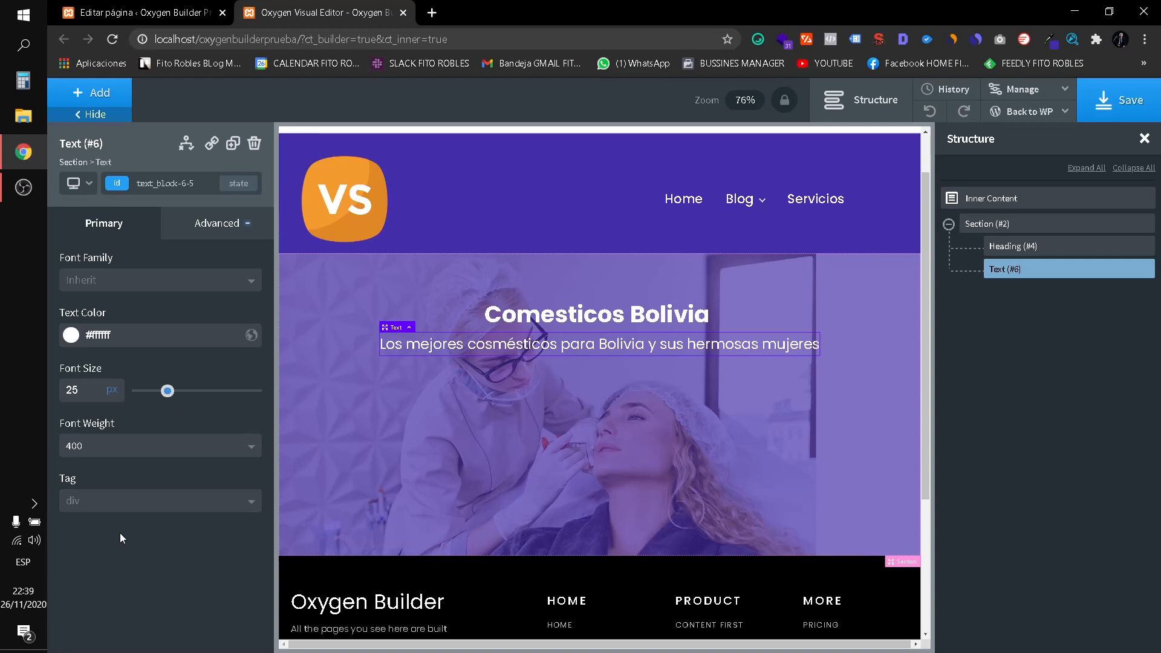
left_click(111, 454)
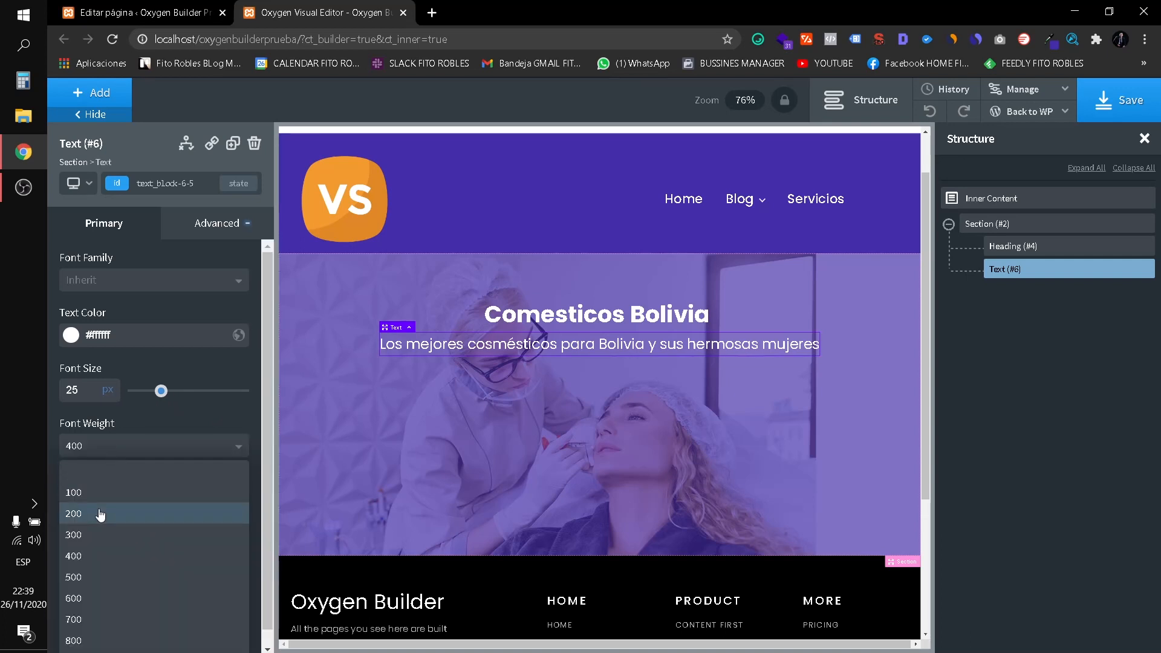
left_click(90, 575)
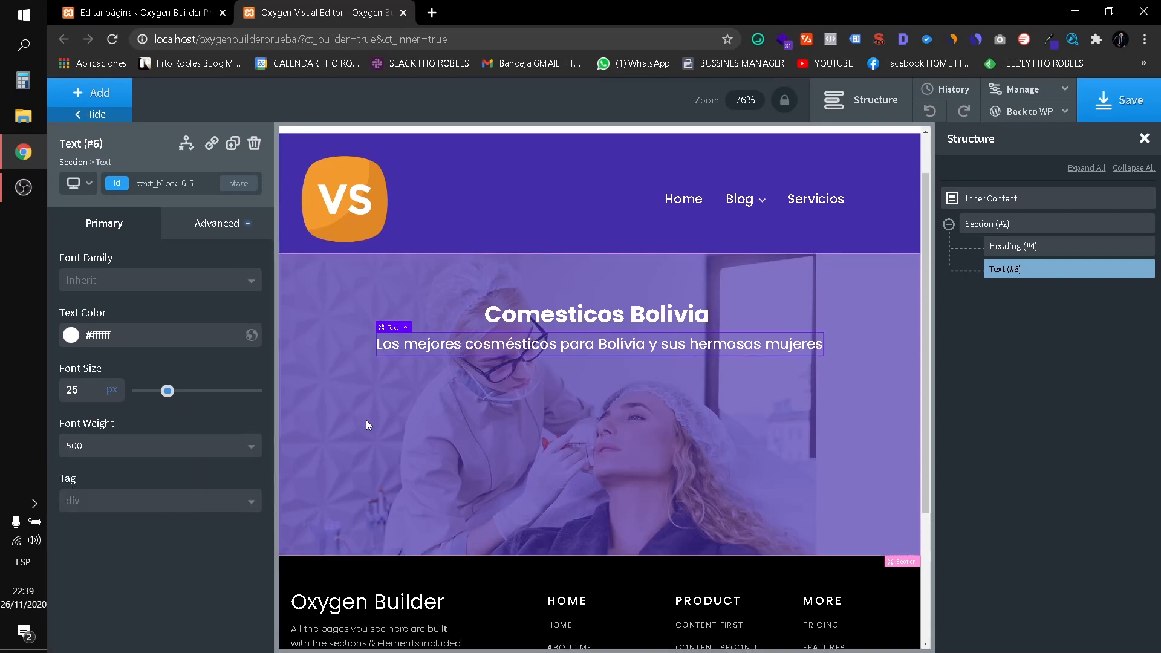
Change the HTML tag of the tagline below the "Comesticos Bolivia" heading to p.
left_click(553, 311)
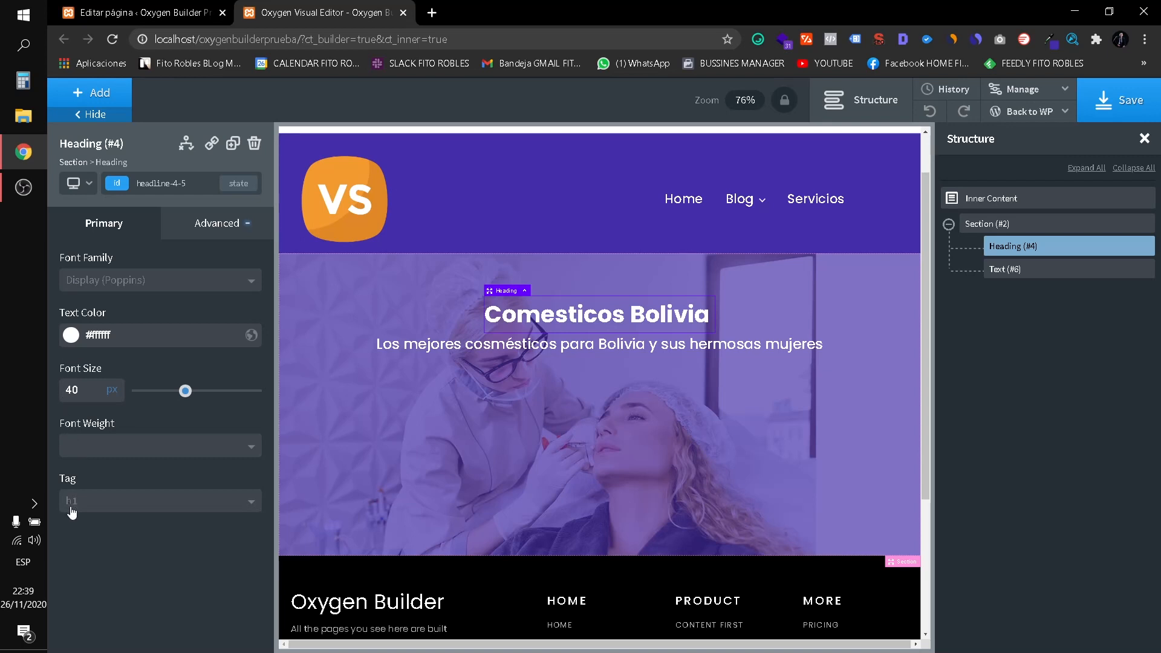
left_click(550, 346)
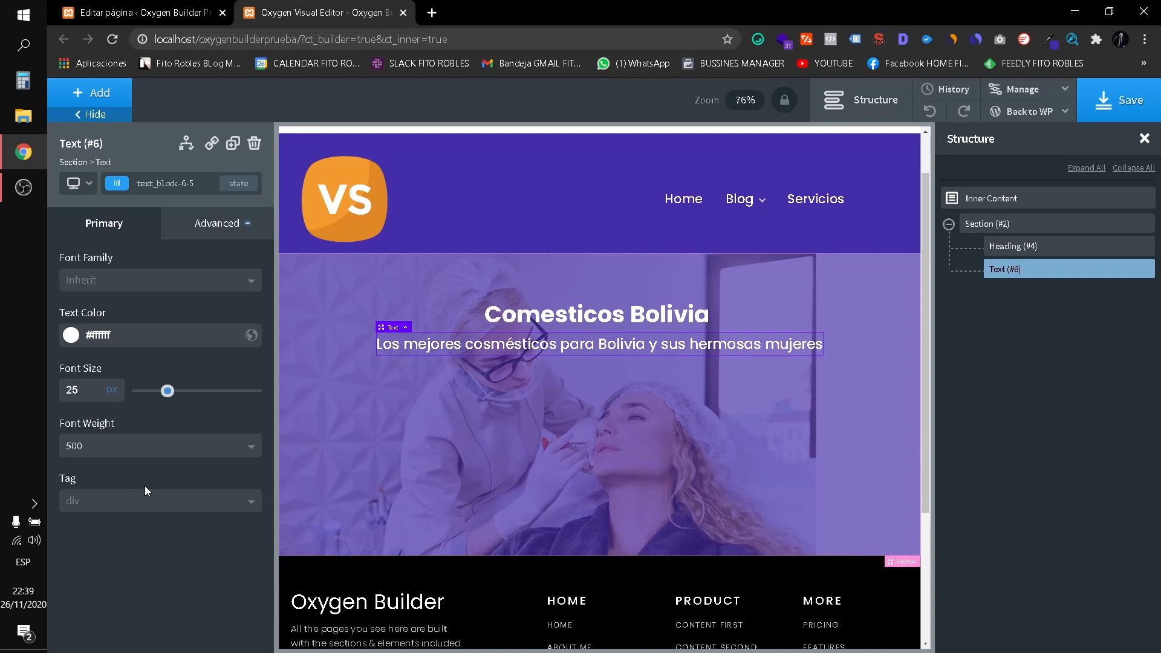
left_click(135, 506)
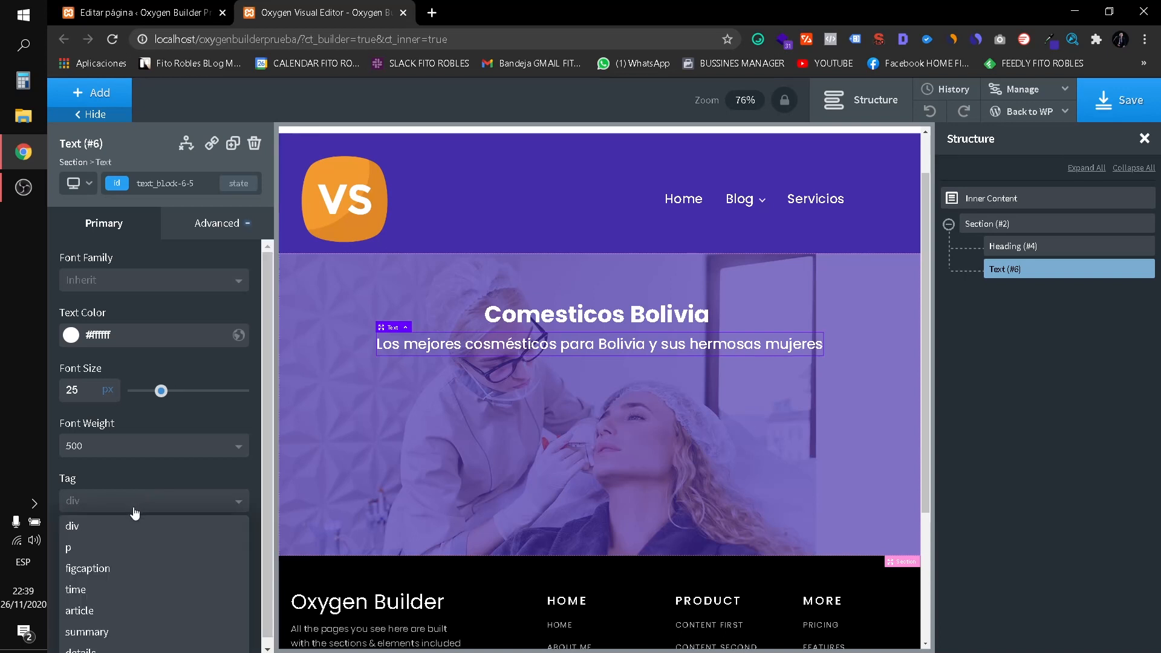
left_click(116, 549)
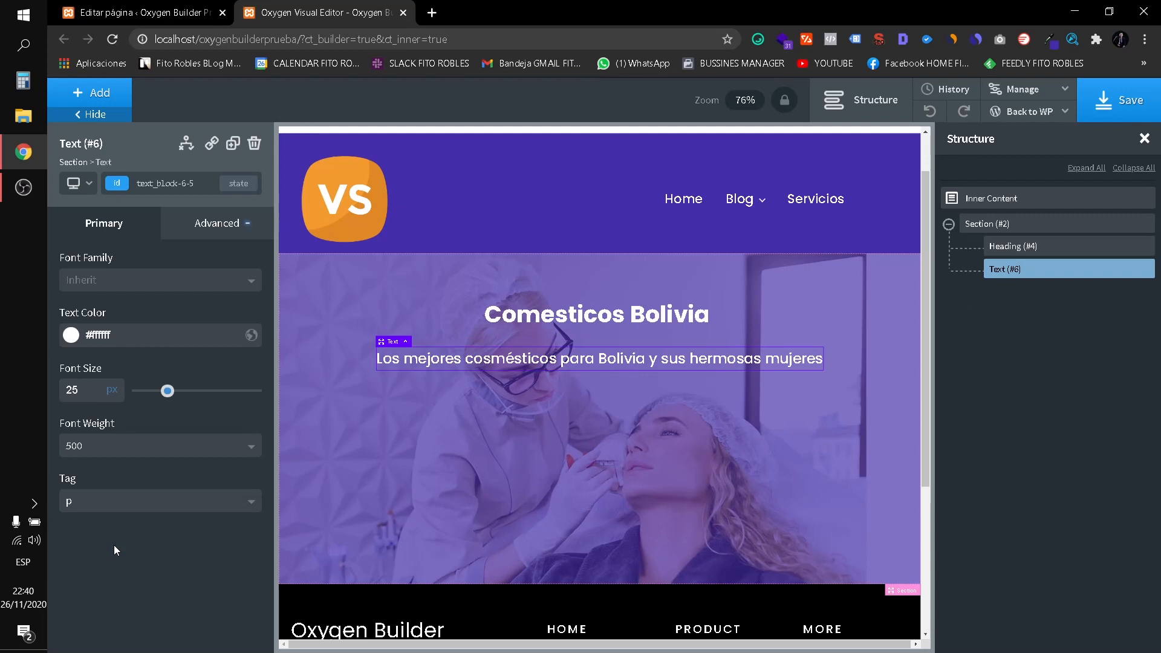
left_click(124, 510)
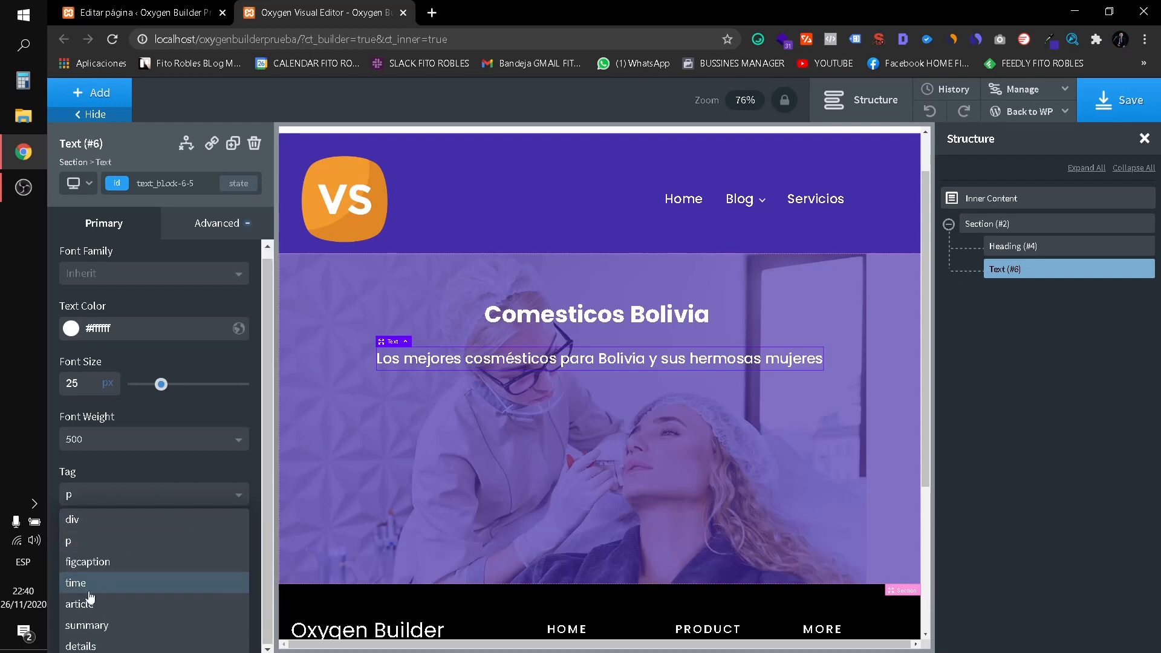
left_click(101, 541)
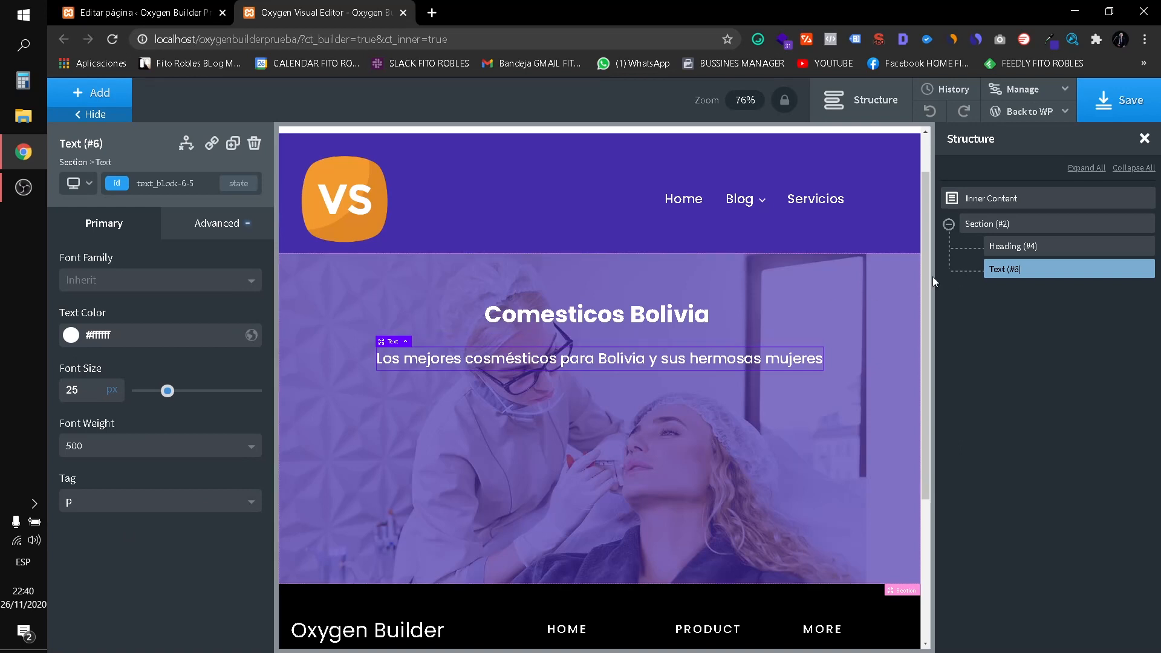
Add a Button element to the hero section, directly below the tagline.
left_click(1035, 246)
left_click(1028, 224)
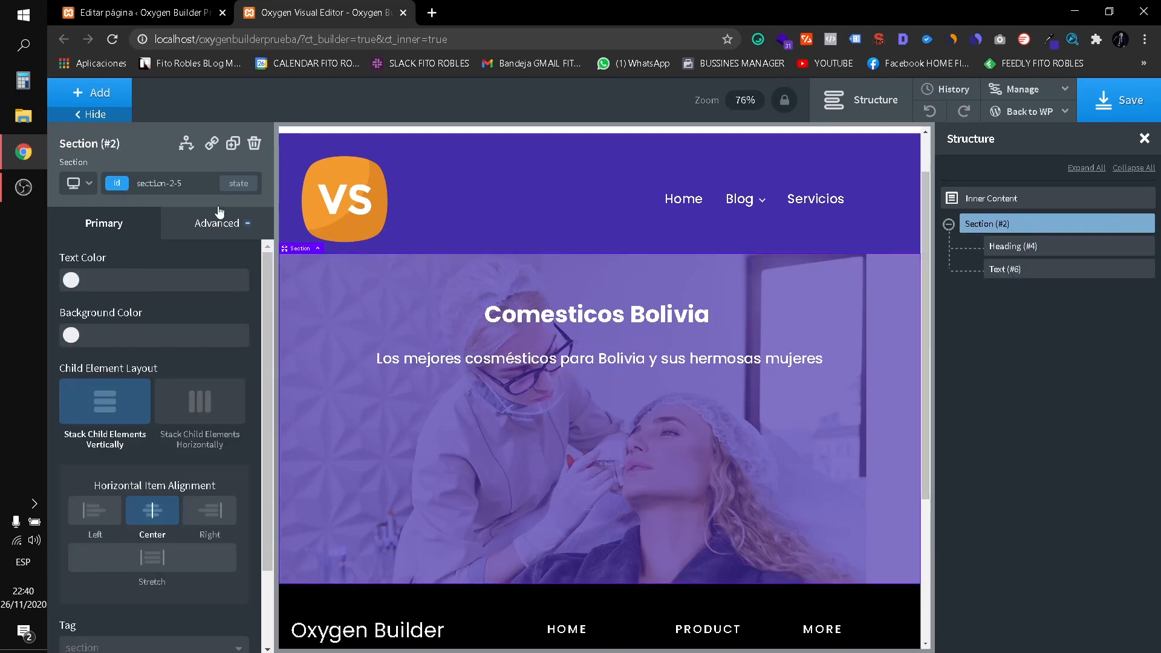
left_click(88, 92)
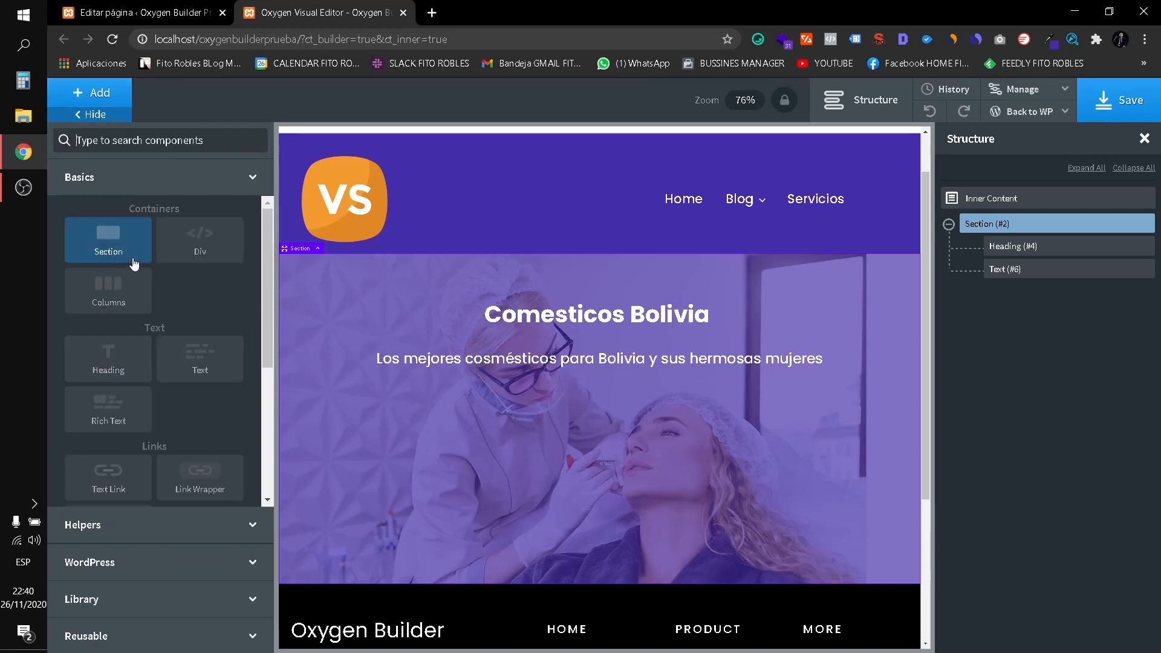
scroll(190, 329, "down", 3)
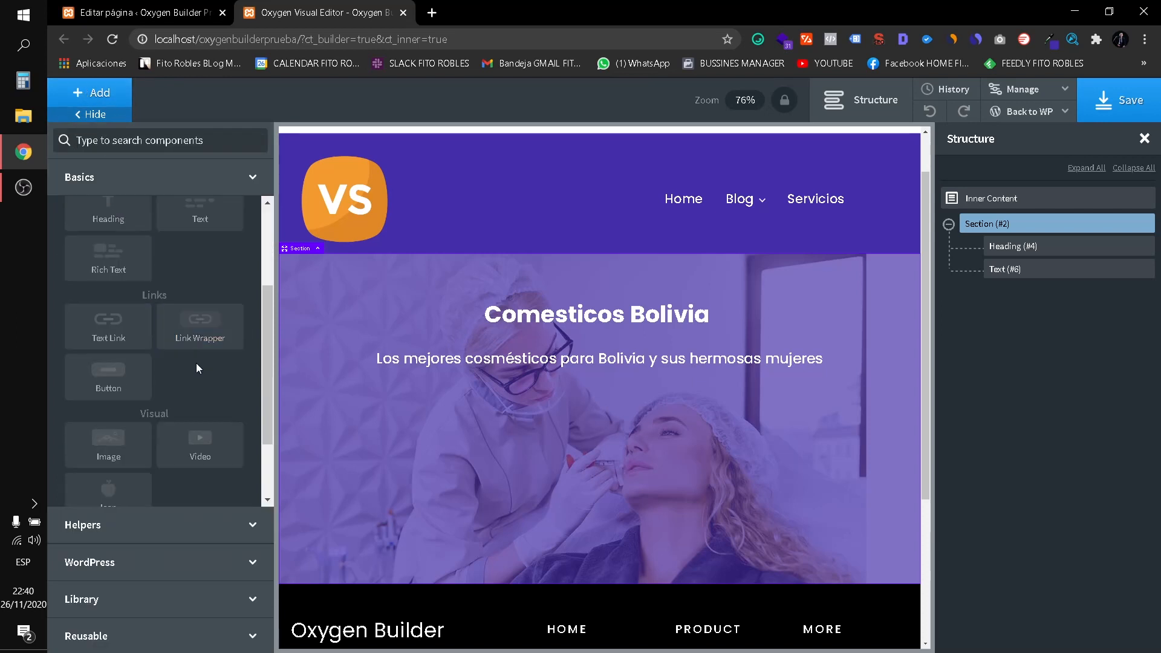
left_click(130, 372)
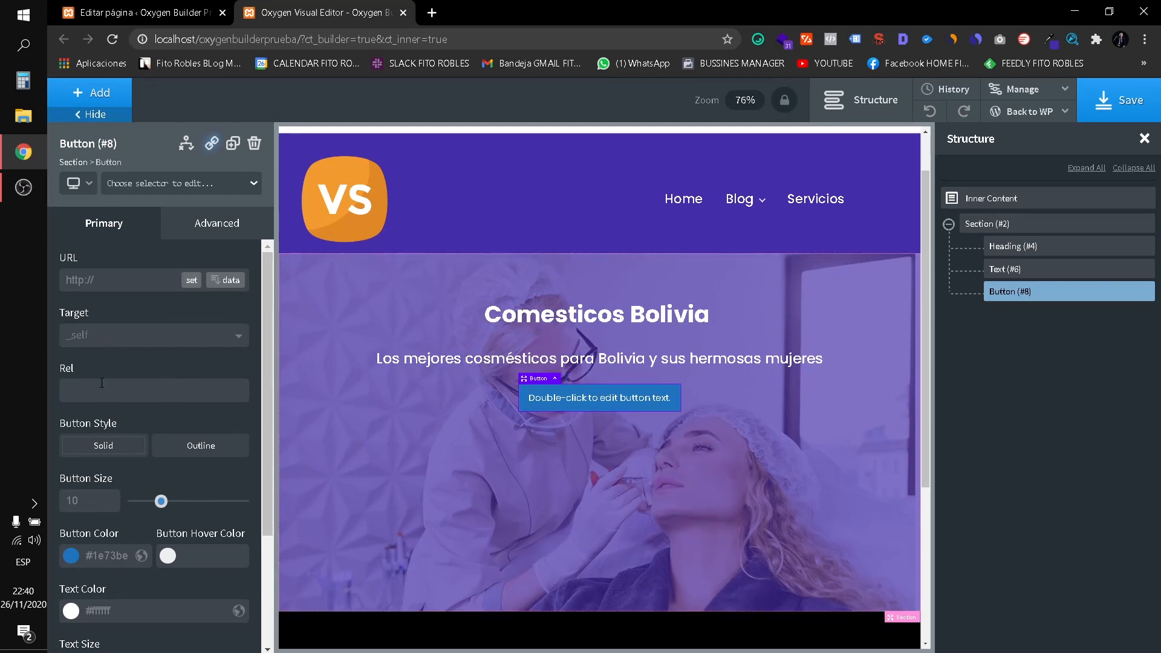
Replace the new button's placeholder text with "Solicita tu cotización".
double_click(618, 396)
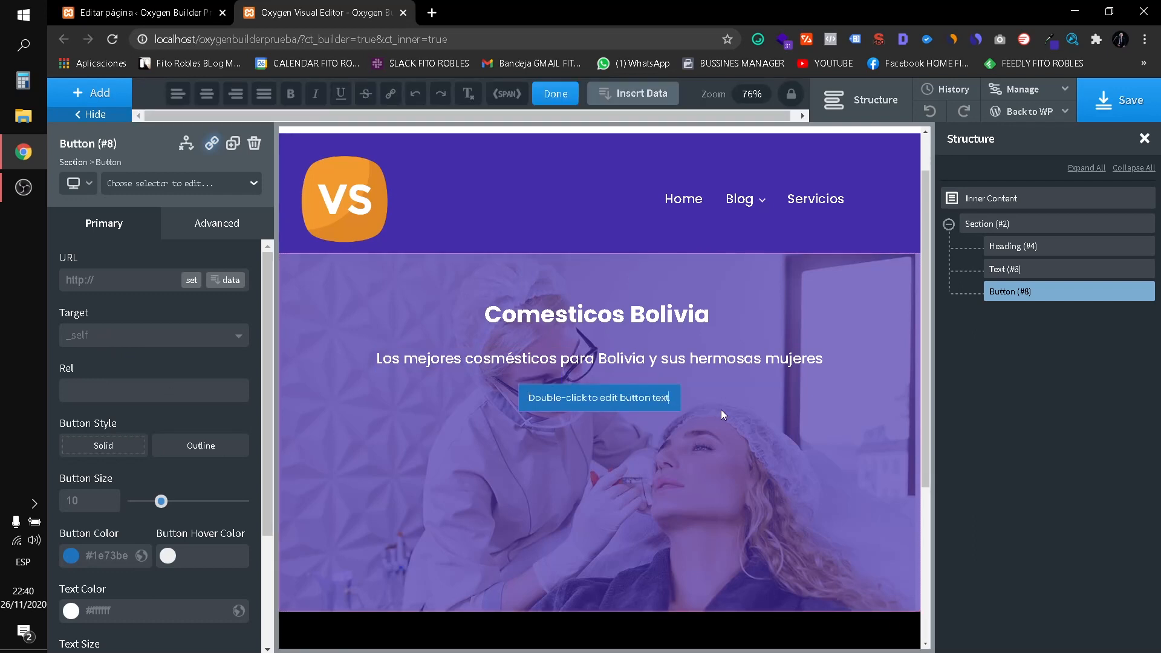
key("Home")
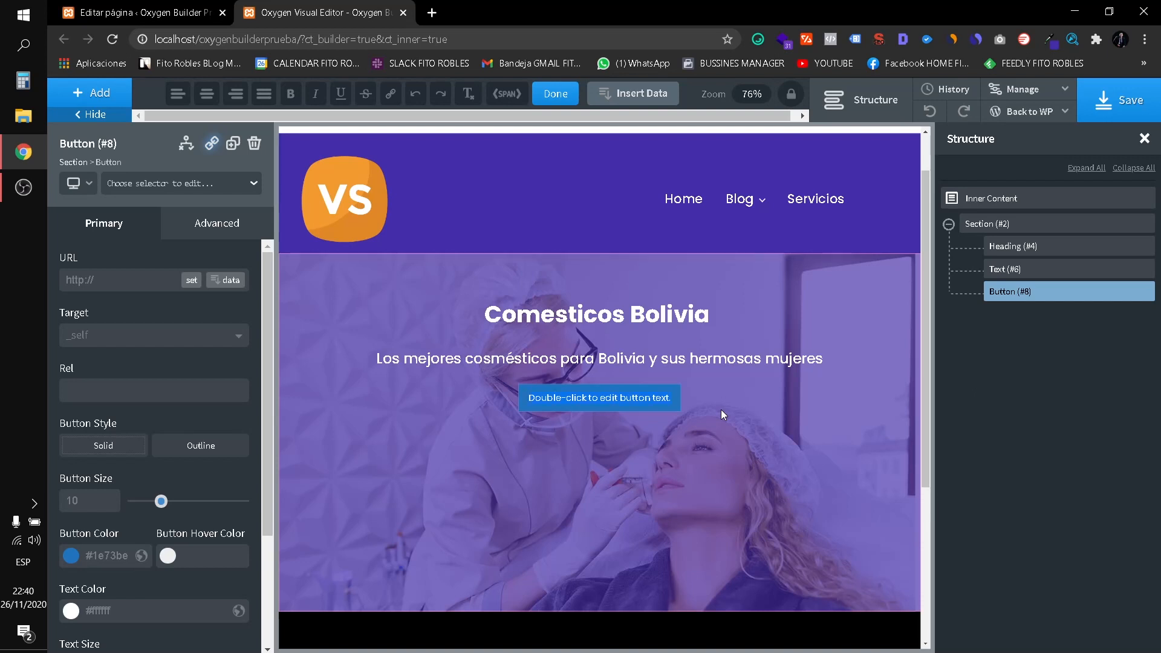
key("shift+End")
type("Solc")
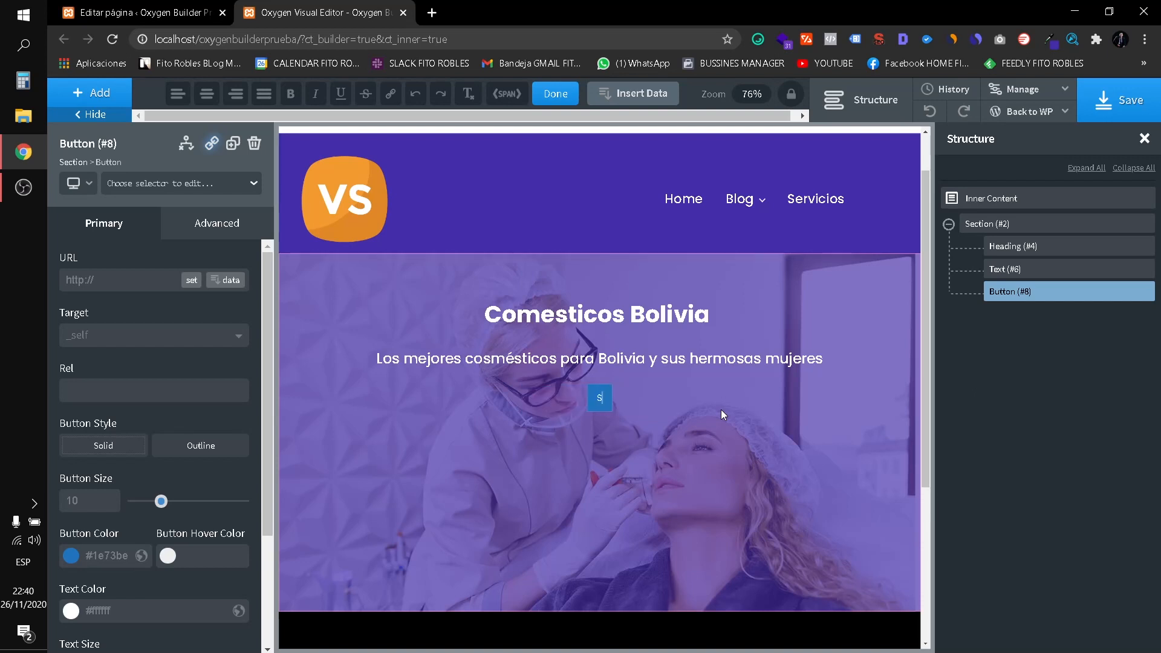
key("BackSpace")
type("icit")
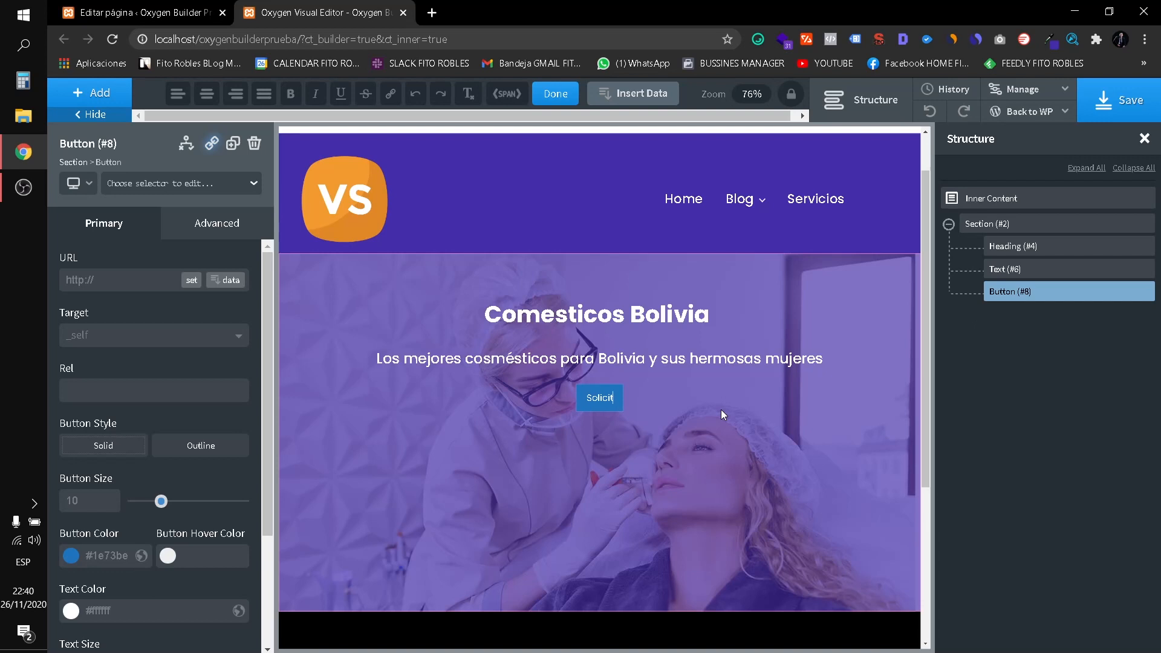
type("a tu co")
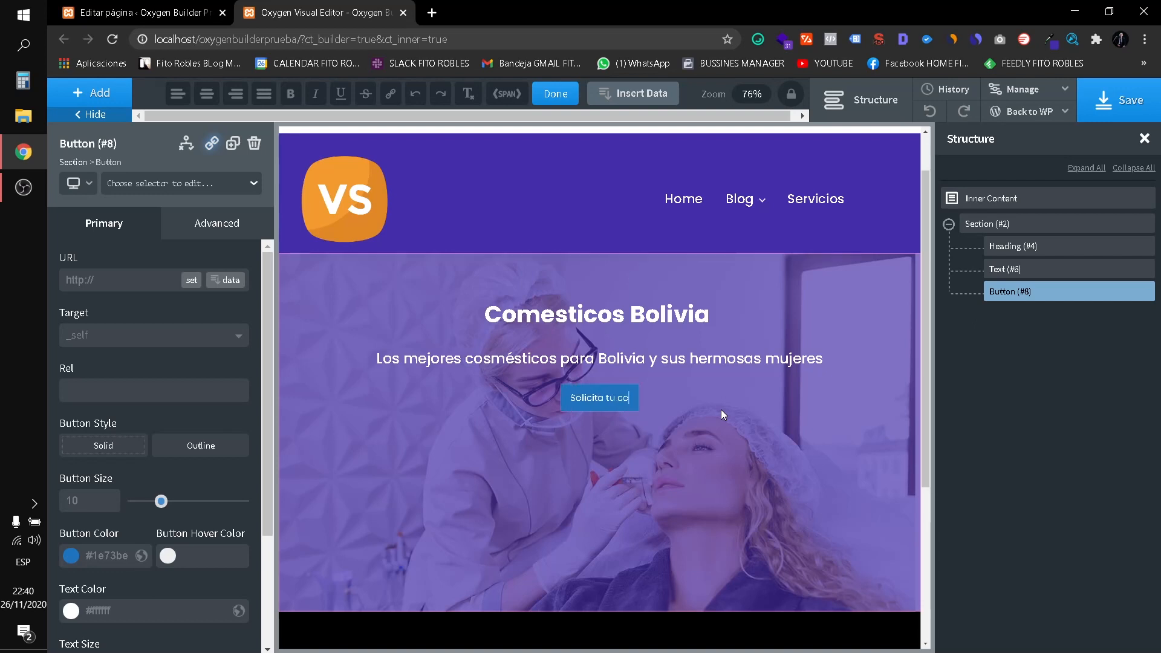
type("tización")
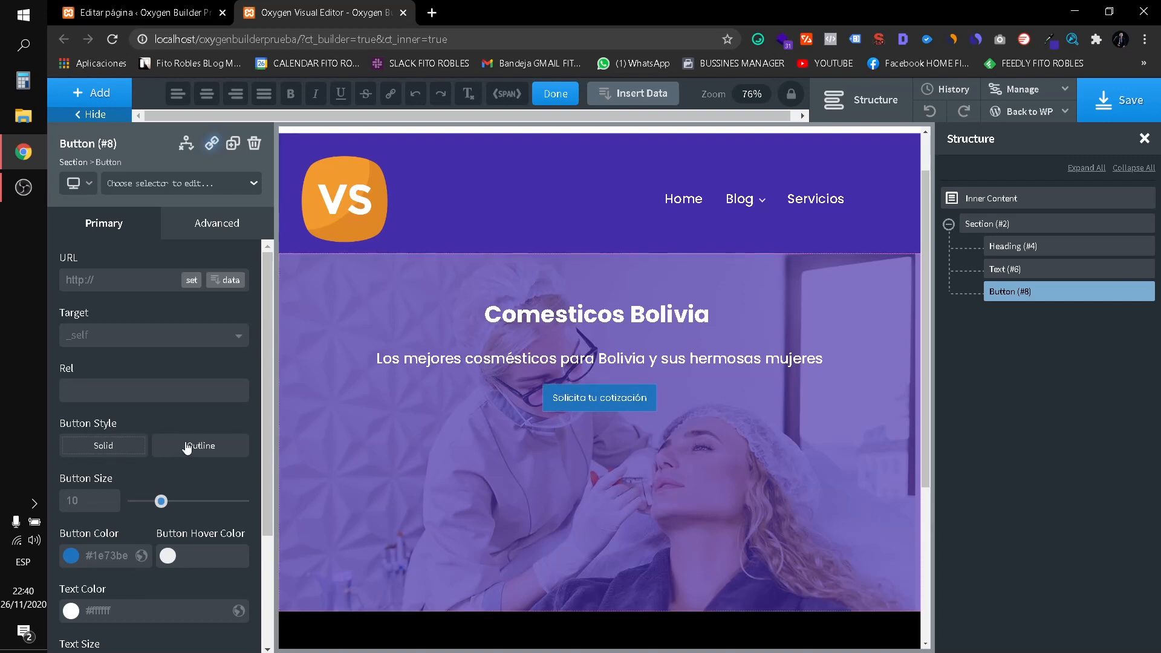
Give the "Solicita tu cotización" button the Solid style and a button size of 15.
left_click(124, 450)
left_click(138, 455)
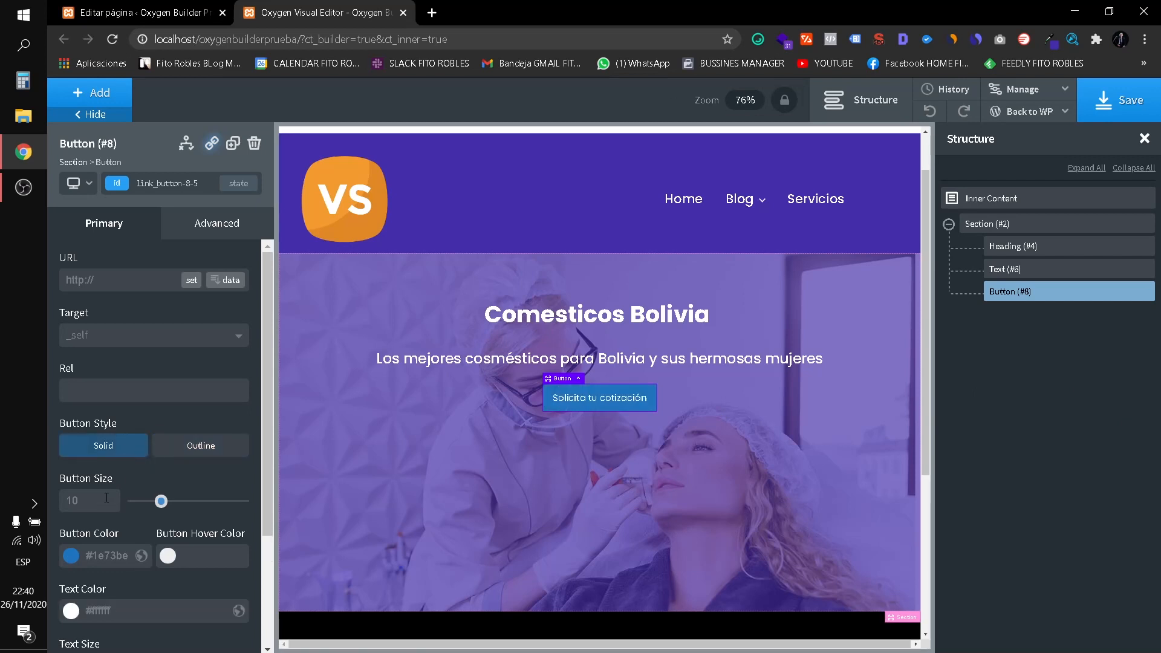
left_click_drag(161, 502, 191, 508)
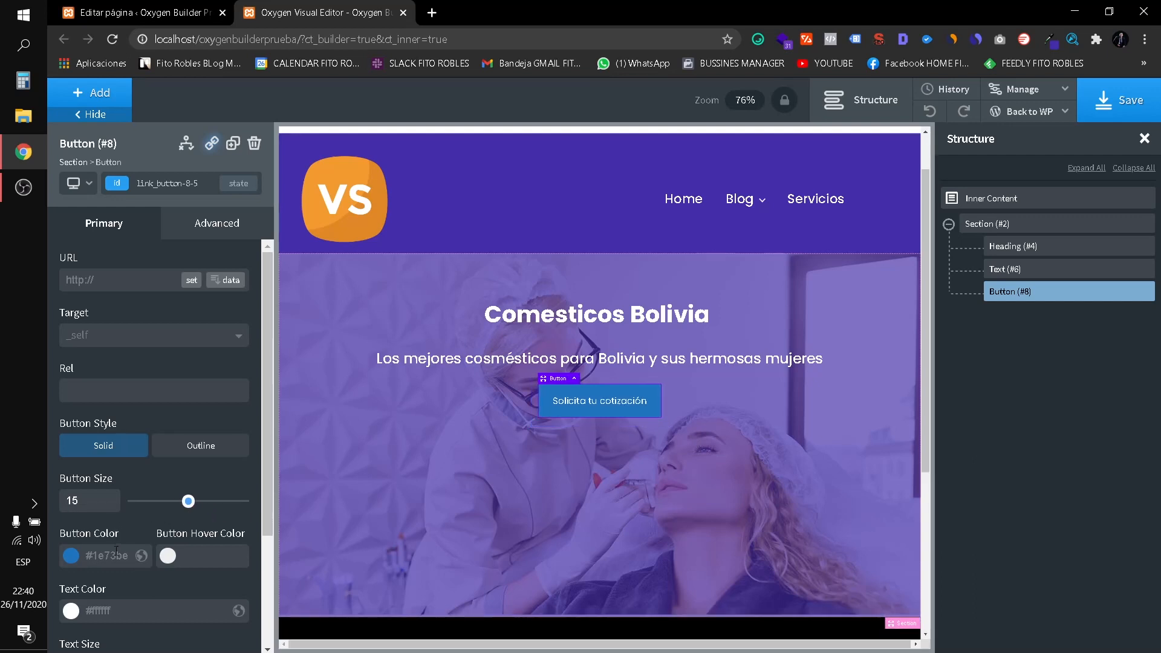
Set the button color to the near-black swatch from the atomic palette.
scroll(135, 508, "down", 1)
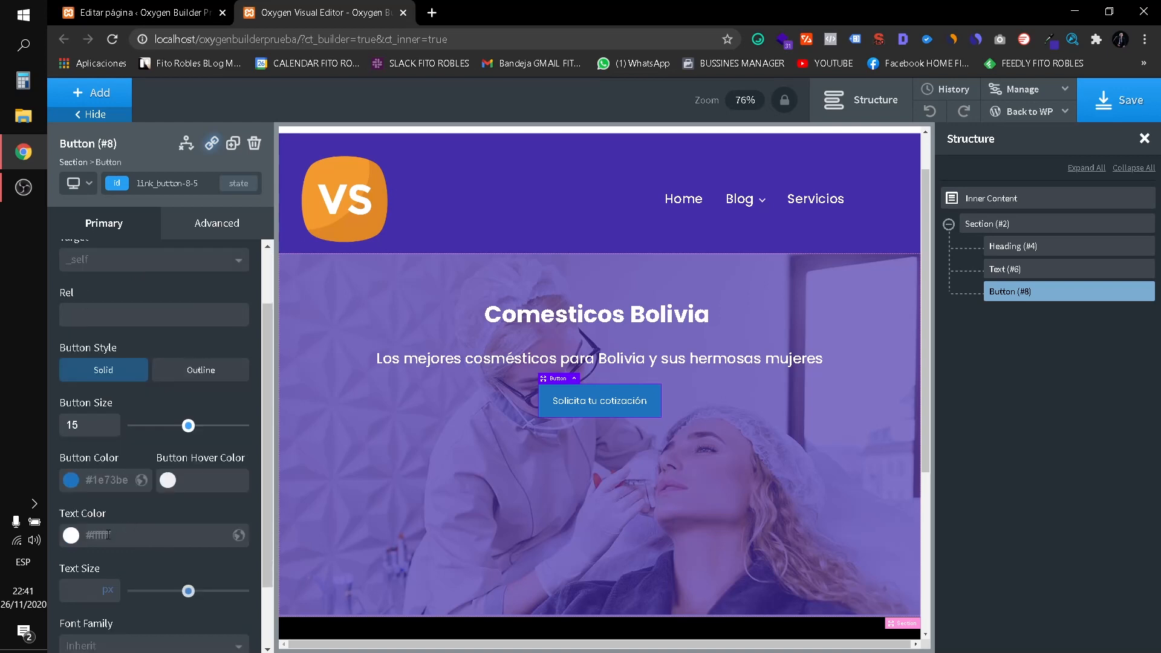
left_click(72, 480)
scroll(125, 550, "down", 1)
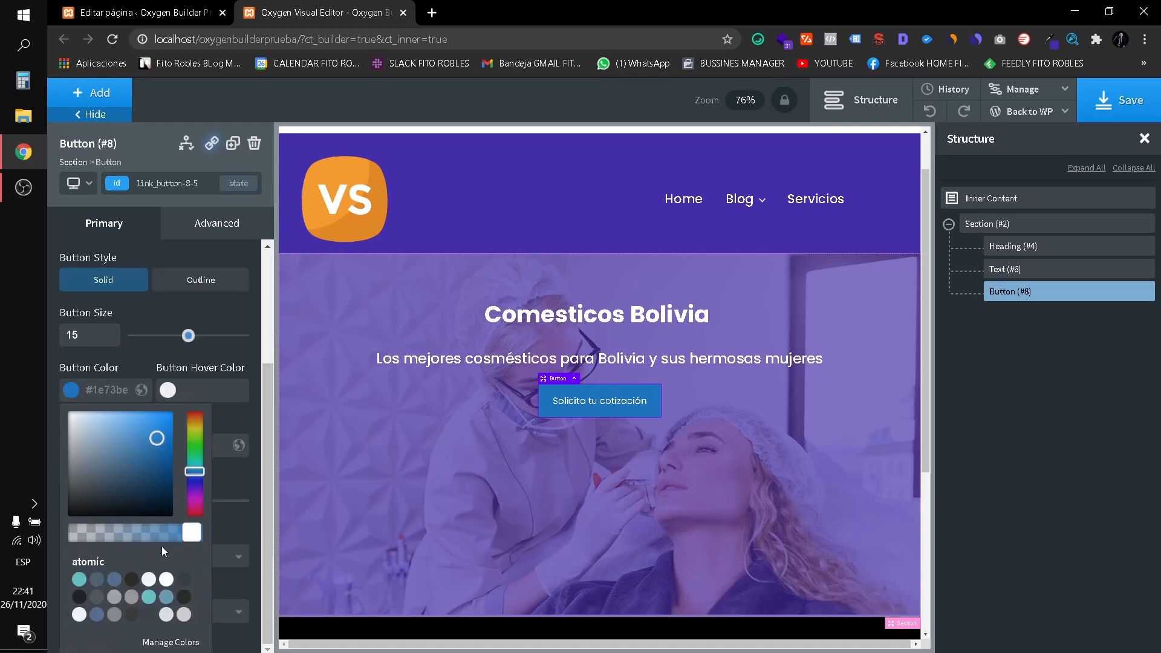
left_click(131, 579)
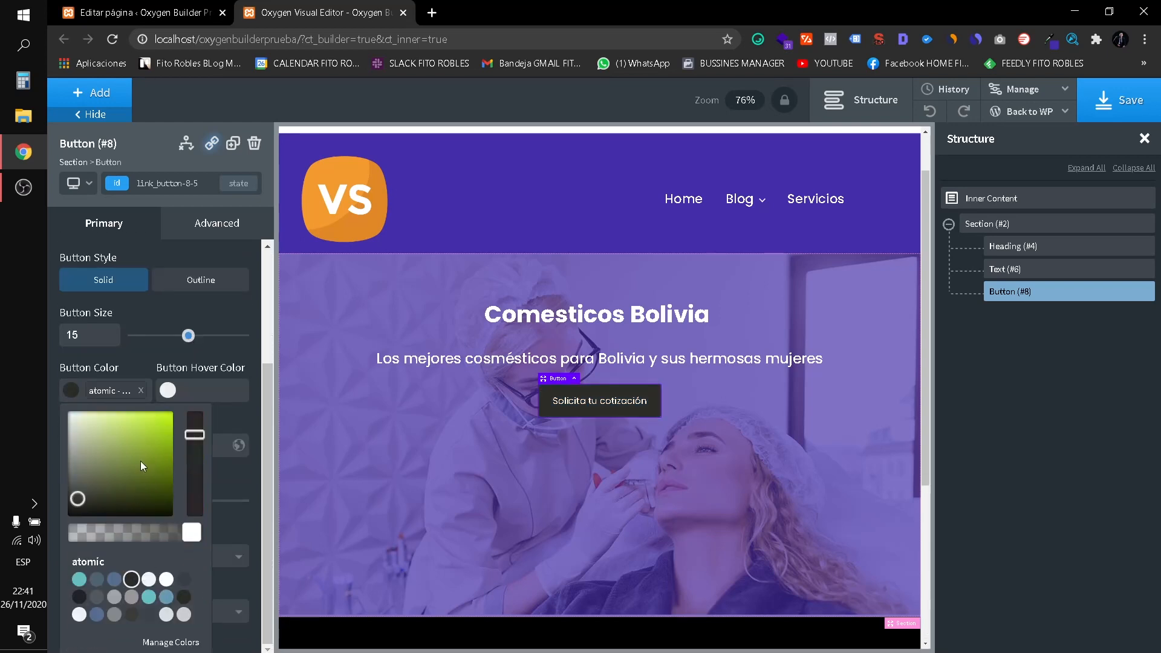
left_click(67, 396)
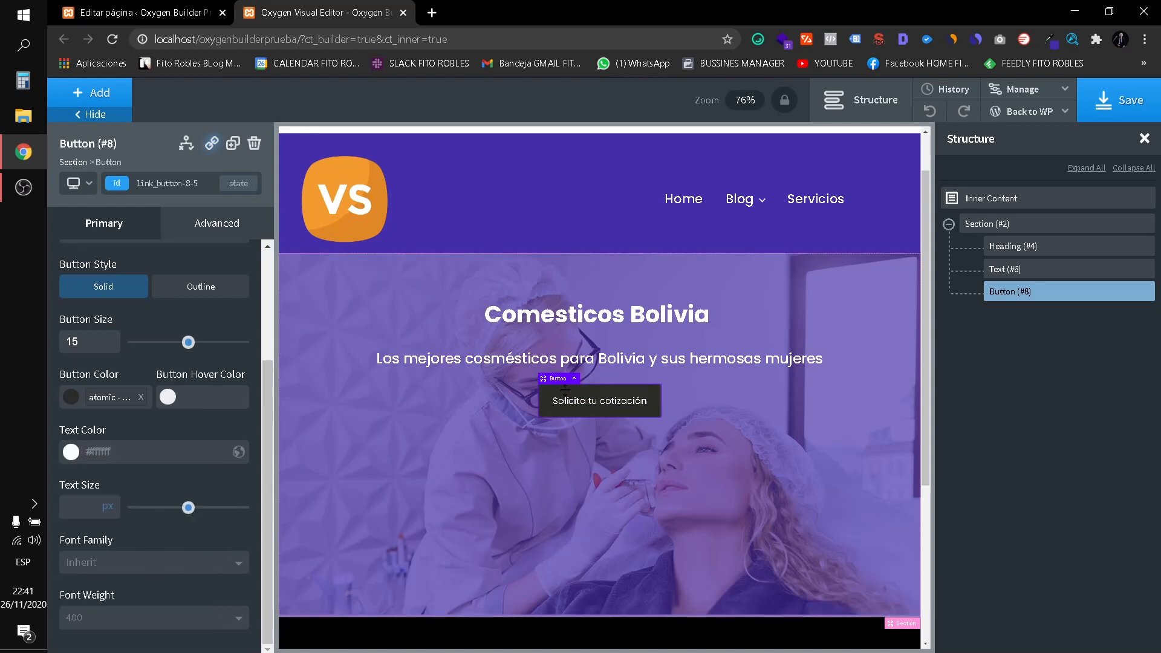
Set the button's hover color to the teal atomic swatch and its text color to white, #ffffff.
left_click(167, 398)
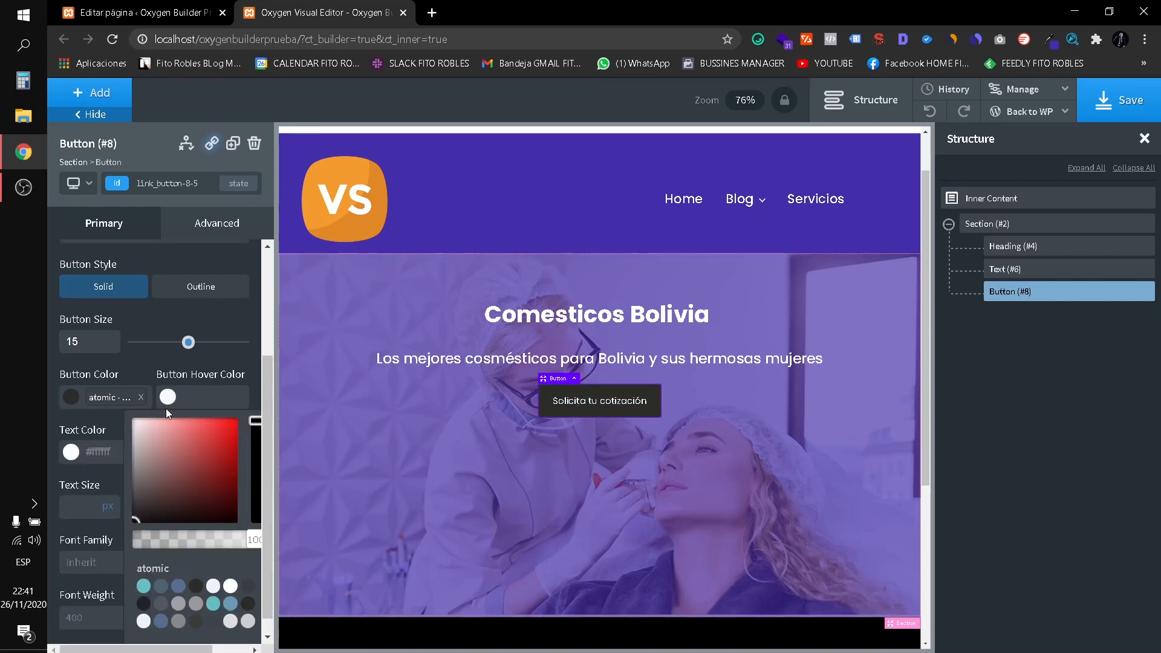
left_click(147, 591)
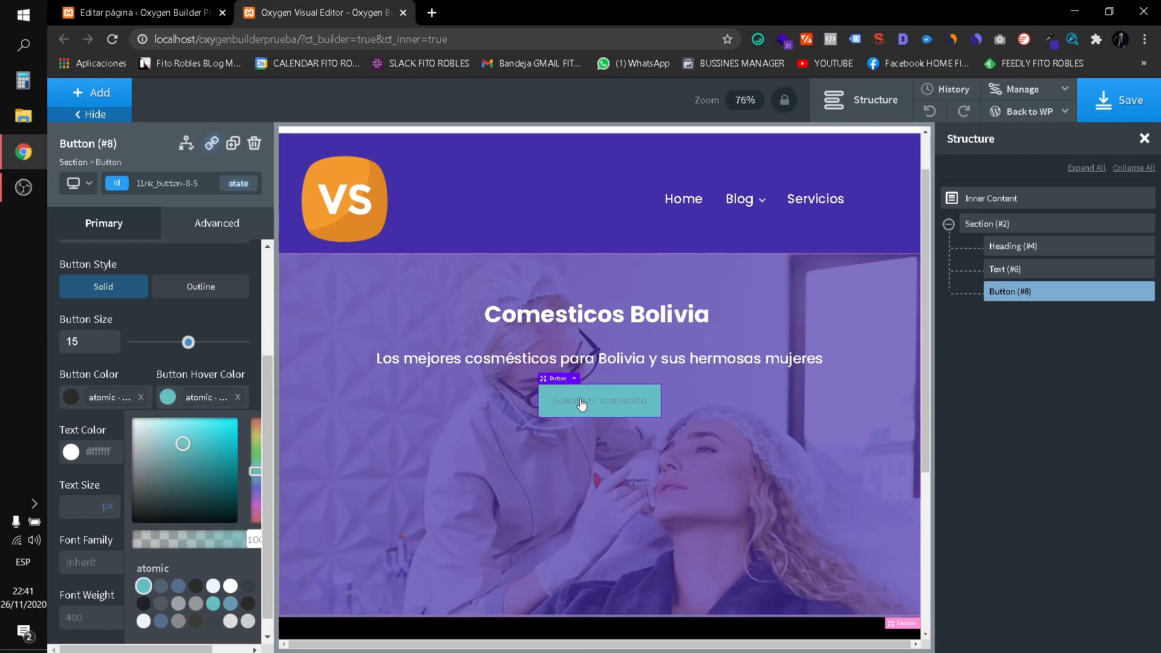
left_click(70, 452)
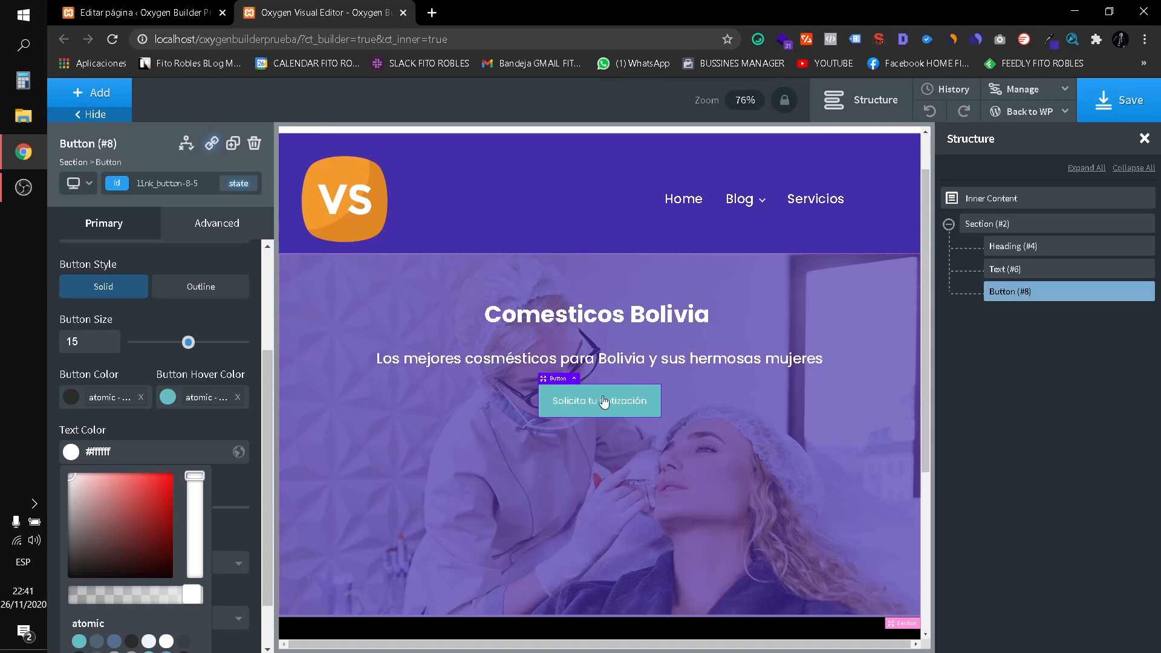
Try the slate atomic swatch as the button's hover color, ending on a teal swatch.
left_click(168, 399)
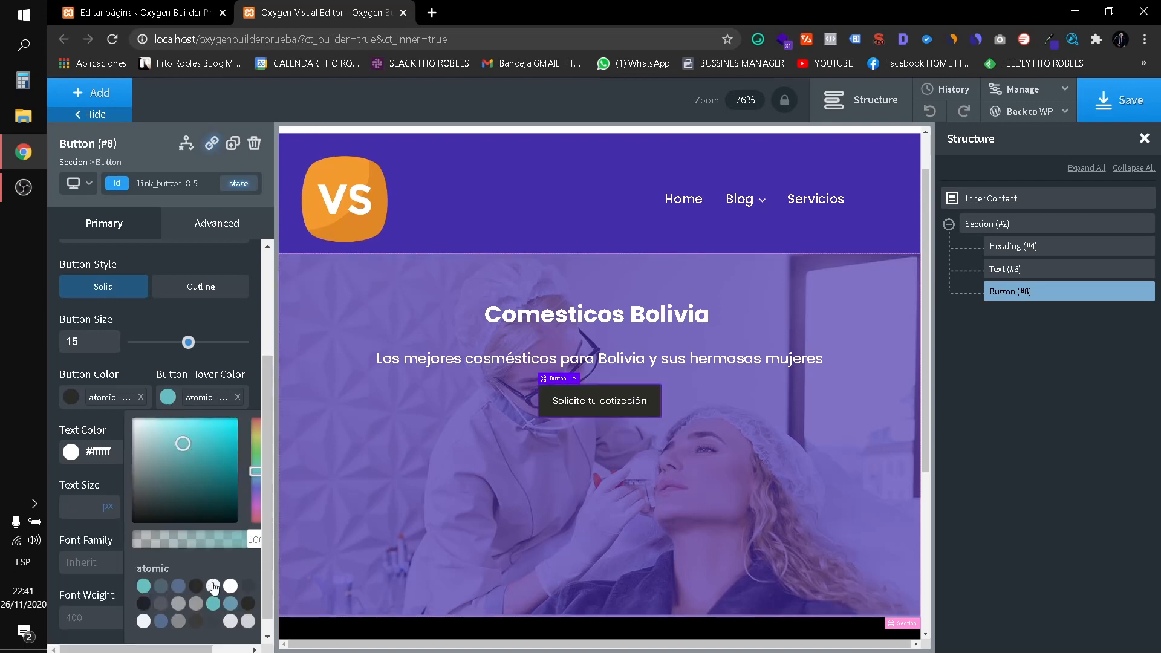
left_click(162, 589)
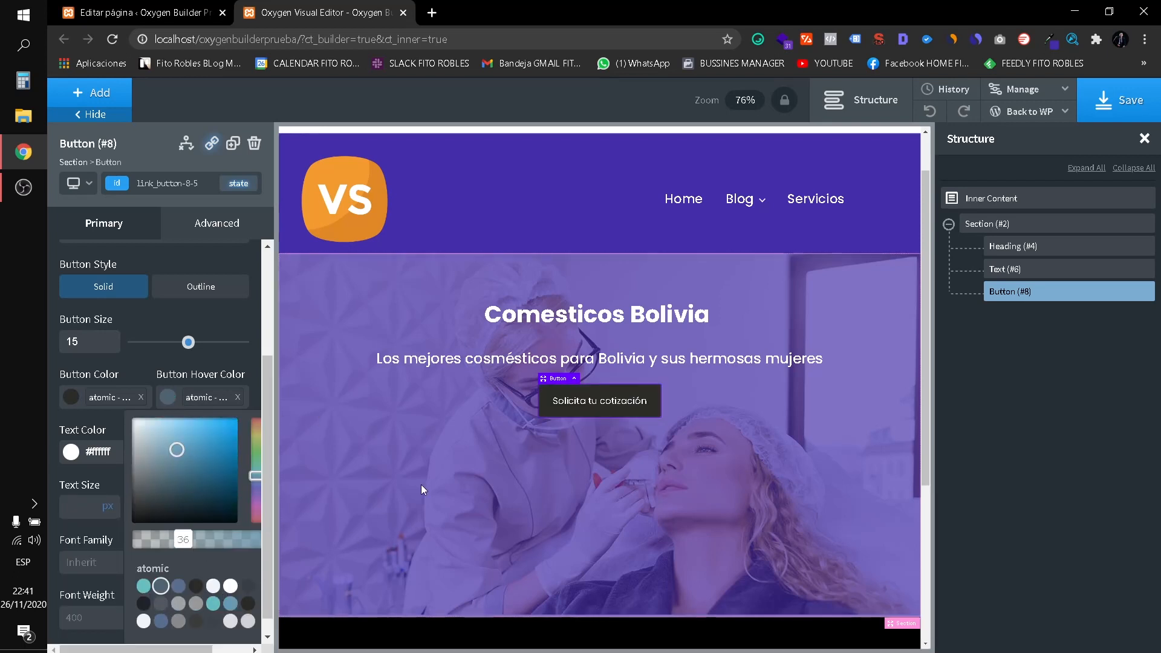
left_click(213, 604)
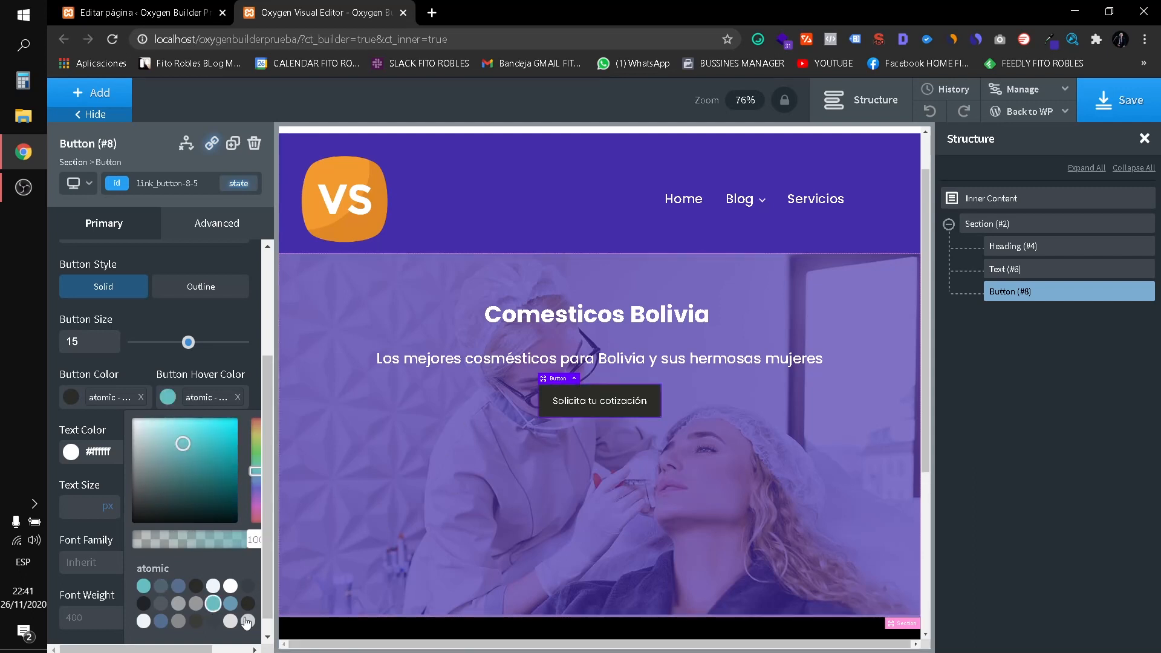
Copy the saved orange from the Eye Dropper palette and set the button color to #fc790d.
left_click(72, 399)
scroll(168, 543, "down", 1)
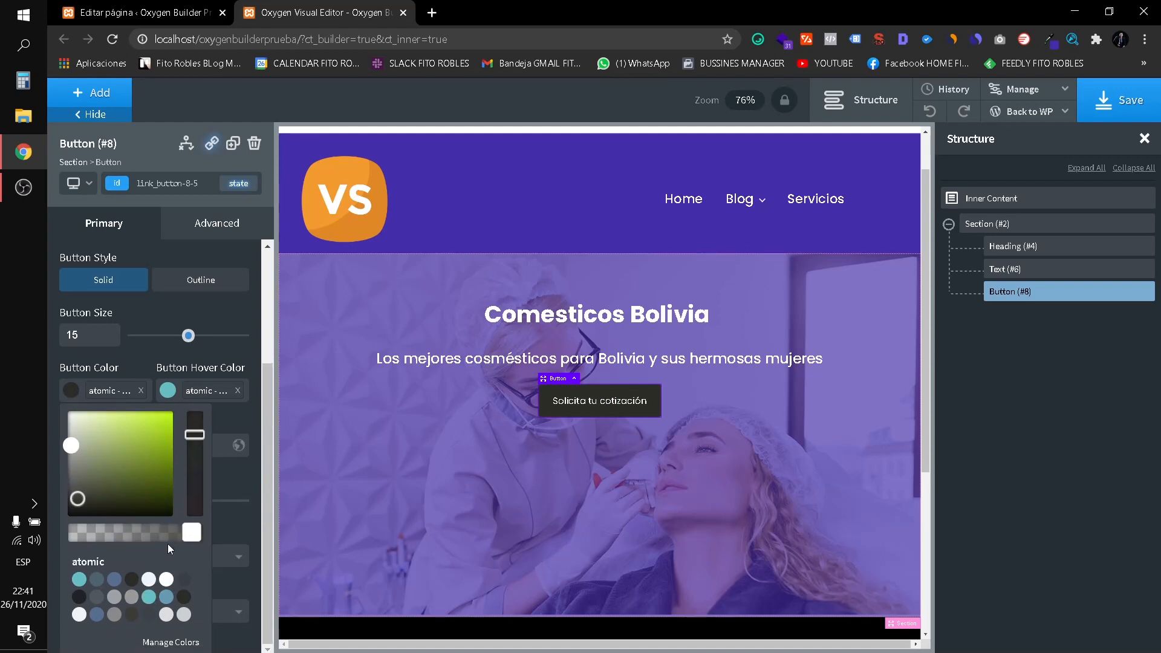
left_click(1049, 39)
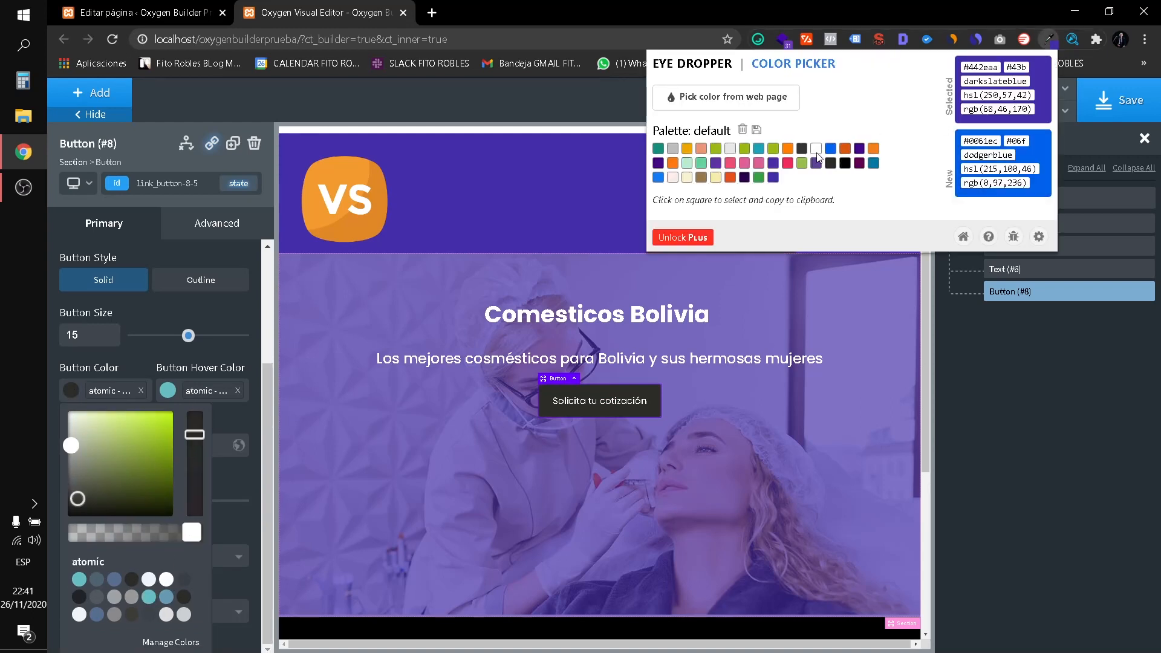
left_click(670, 163)
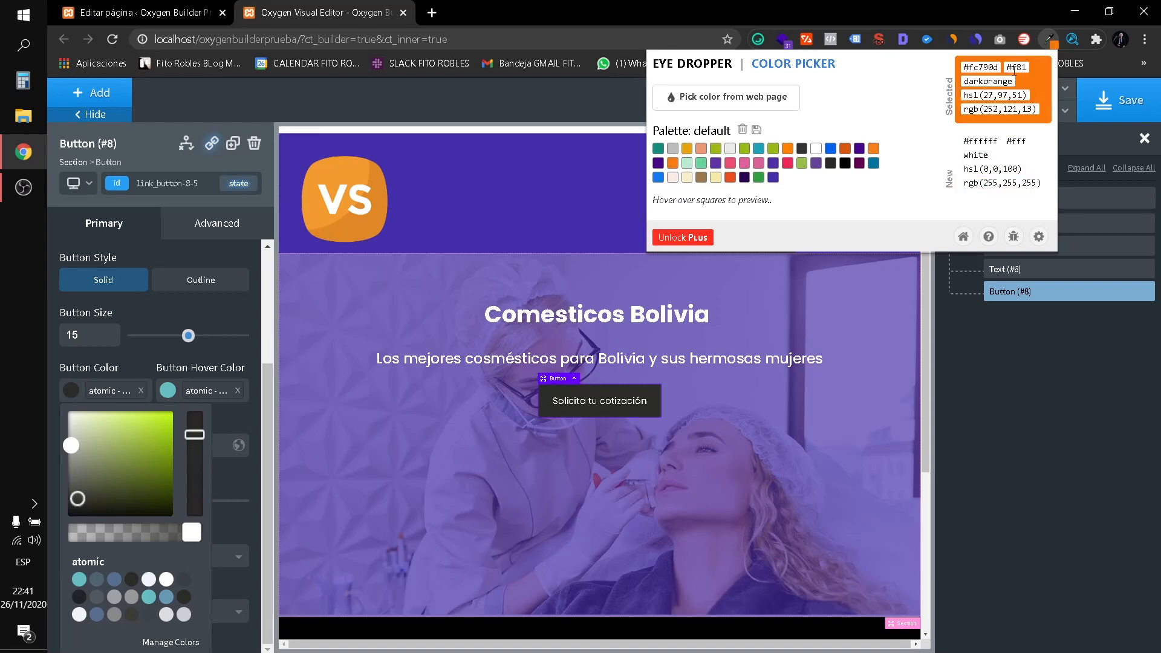
left_click_drag(999, 66, 961, 68)
key("ctrl+c")
left_click(141, 390)
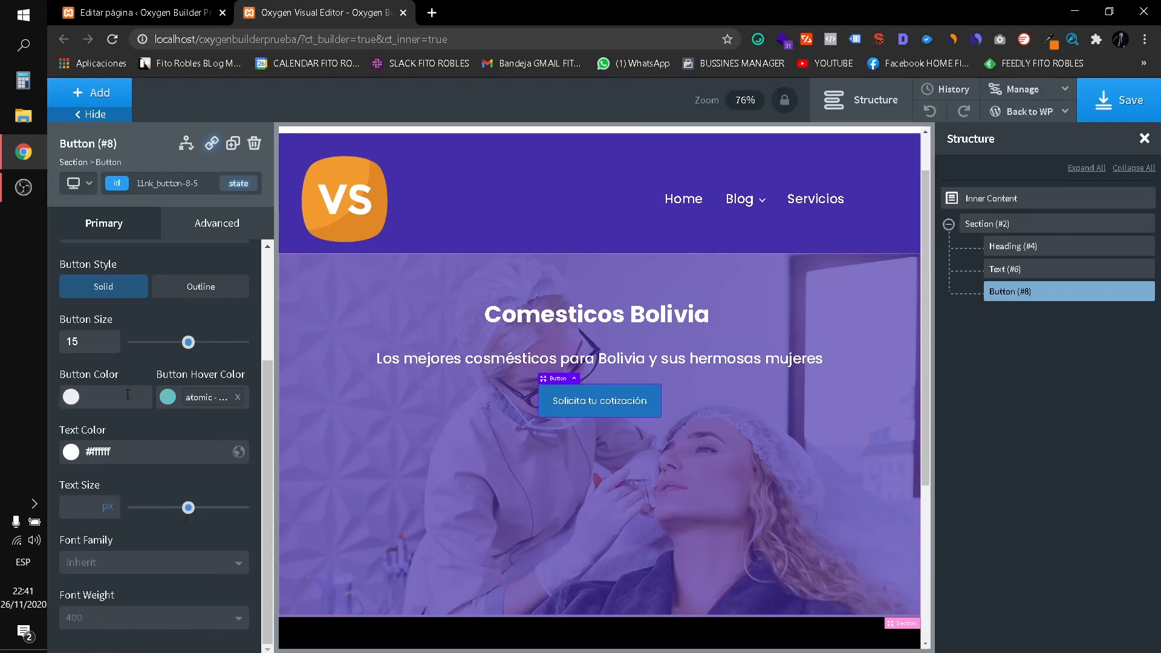
key("ctrl+v")
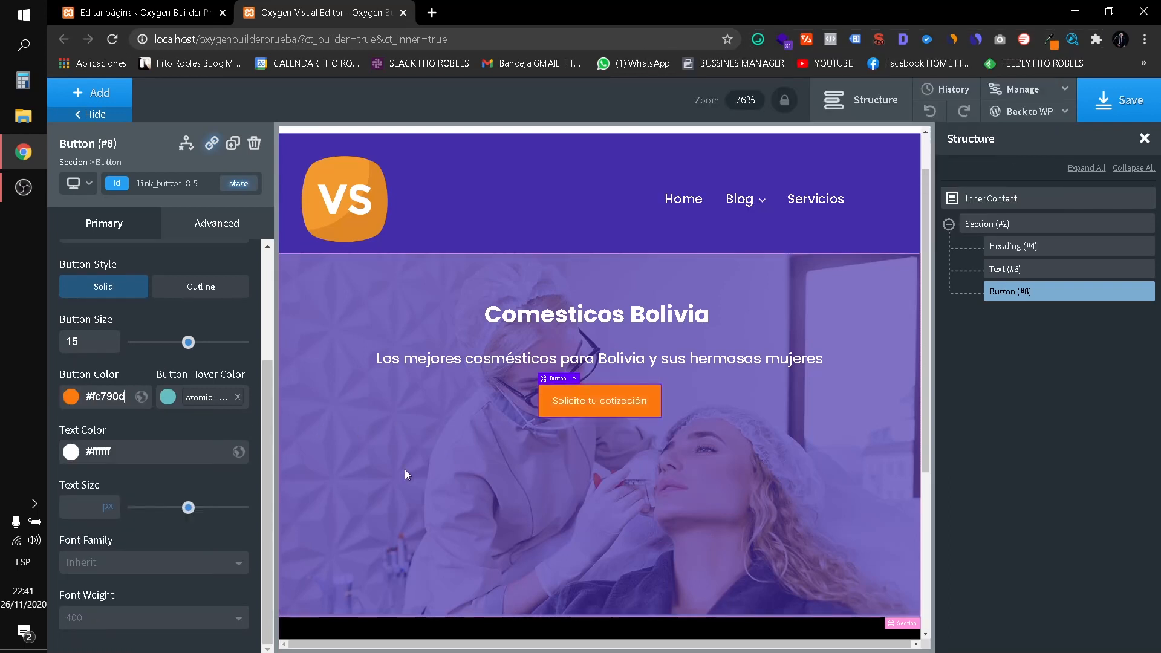
Set the button's hover color to the dark atomic swatch with 50 opacity.
left_click(169, 397)
left_click(144, 603)
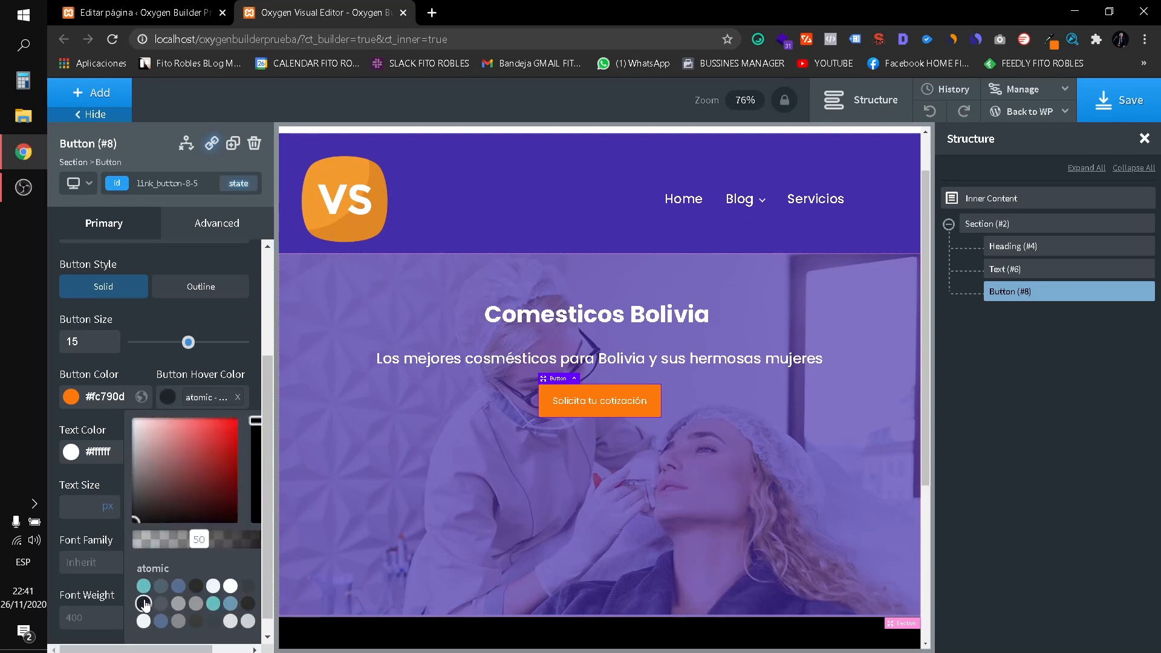
left_click(171, 397)
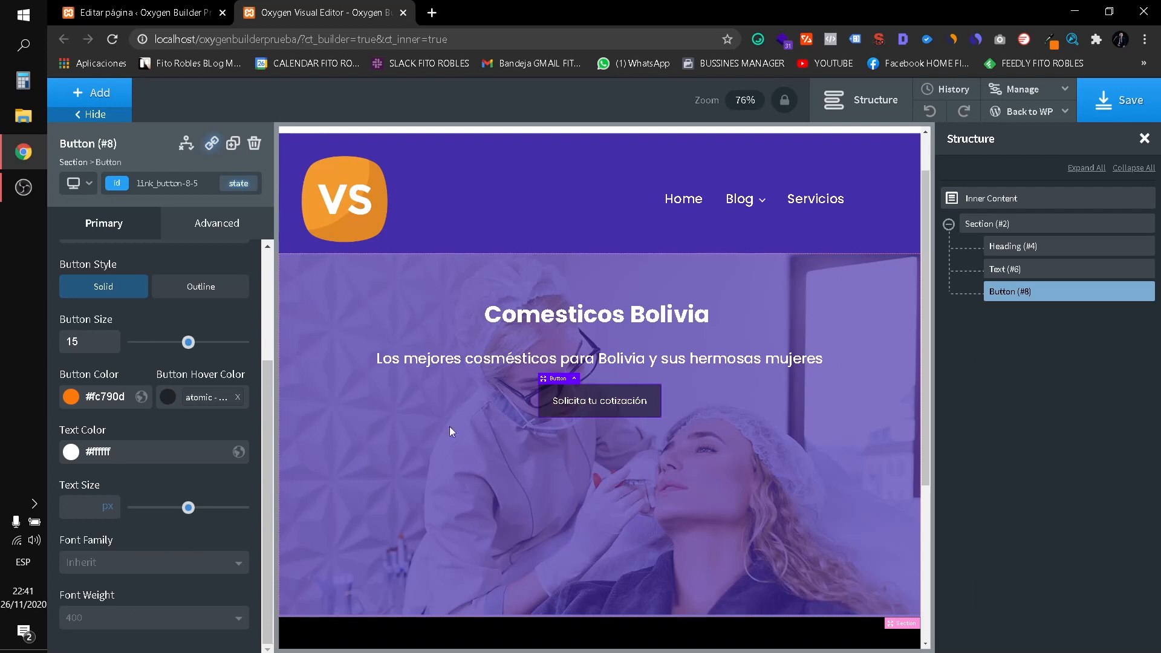
Set the button's hover color to solid black, #000000, at full opacity.
left_click(167, 403)
left_click_drag(189, 538, 270, 536)
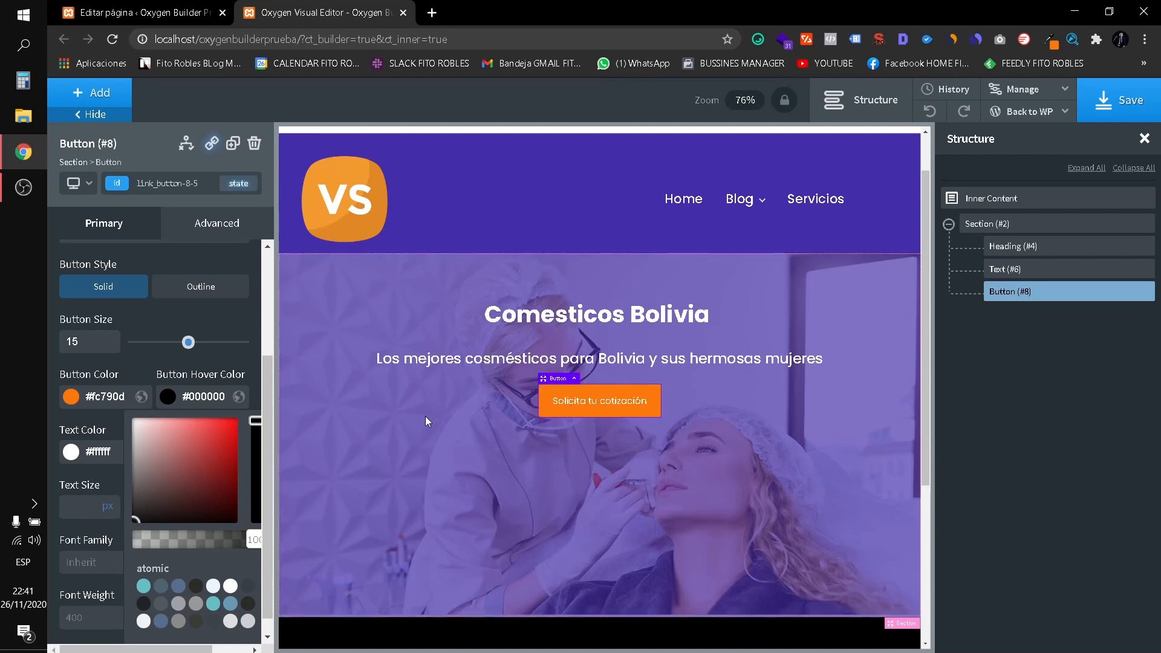
left_click(171, 404)
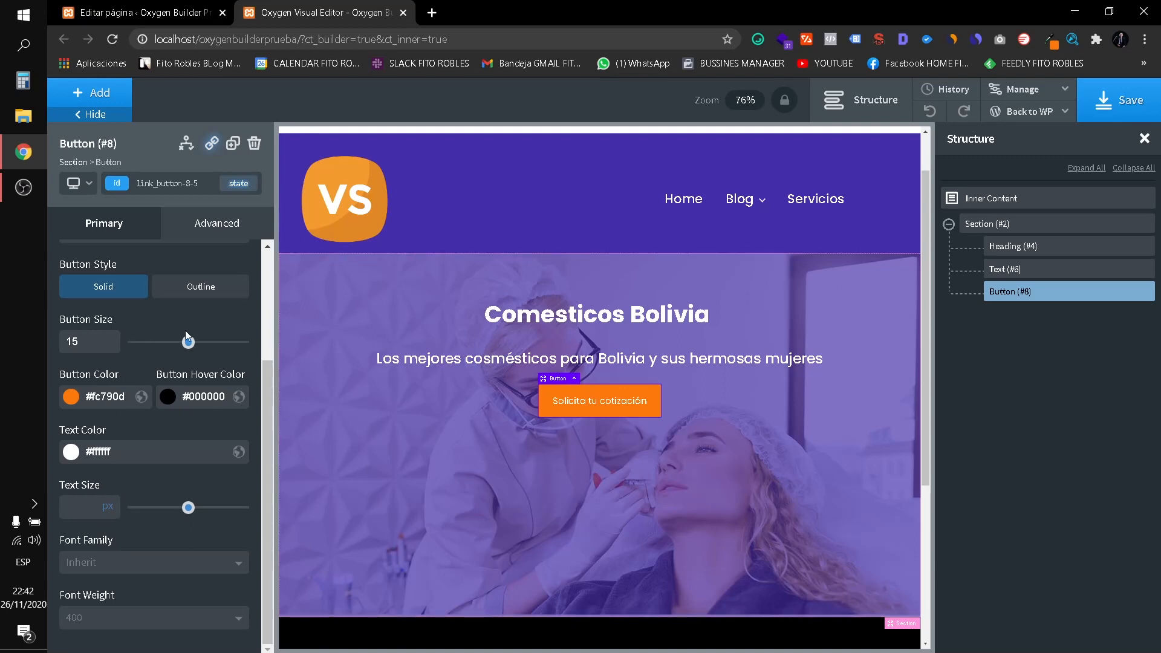
Round the quote-request button's corners with a border radius of 30 px.
scroll(185, 287, "up", 3)
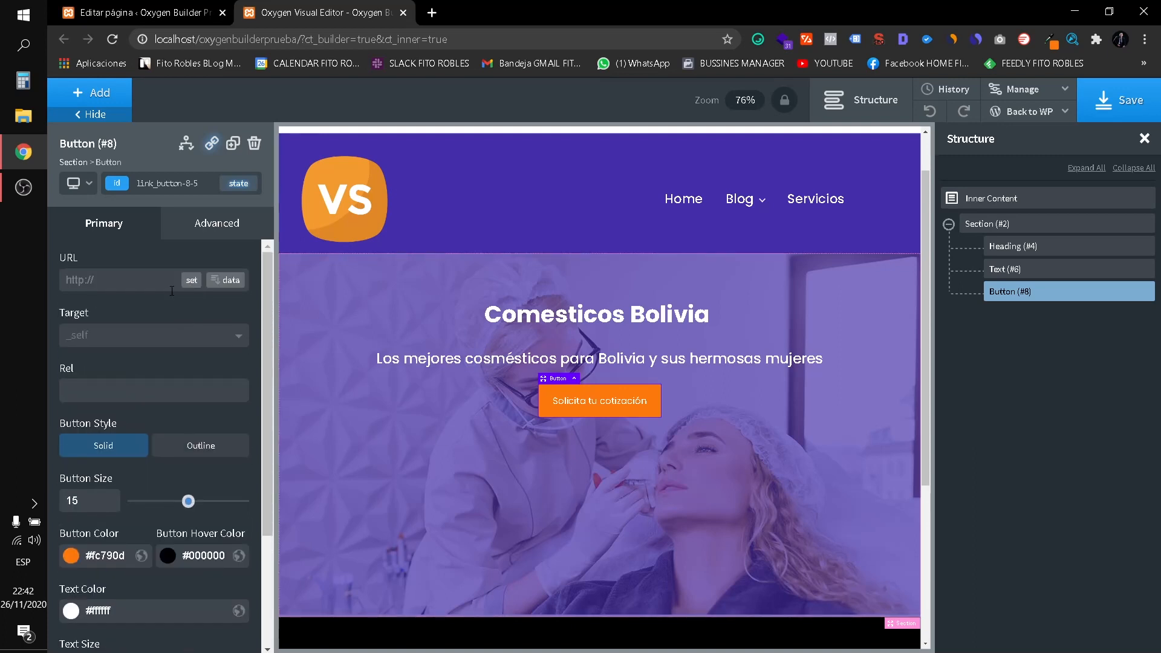
left_click(218, 224)
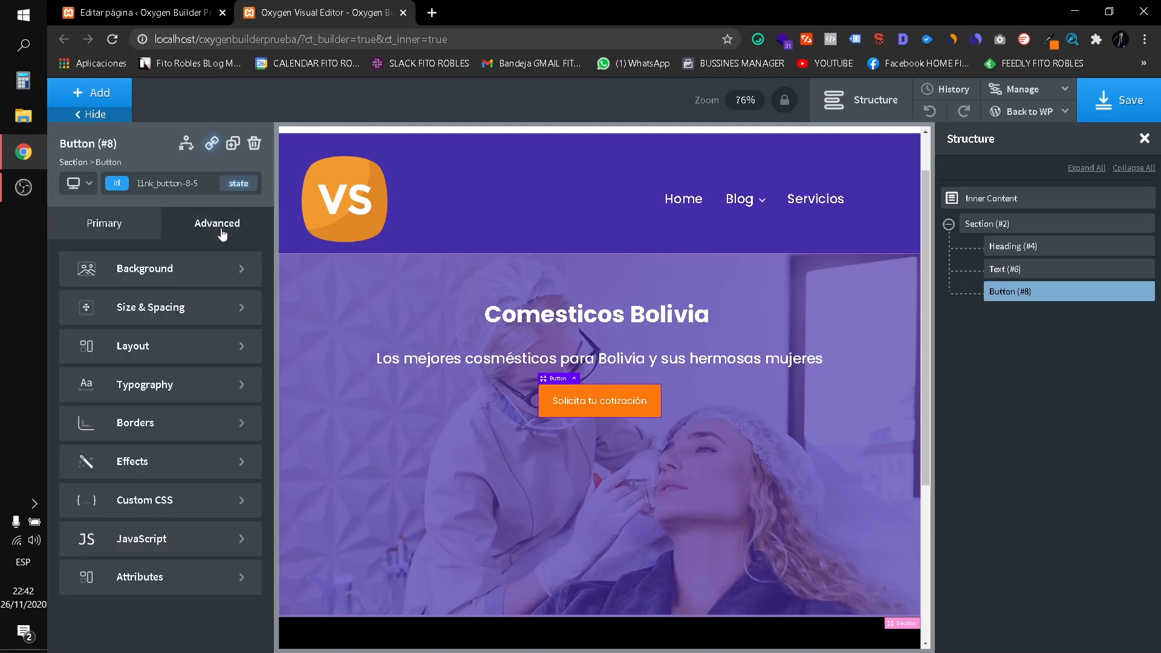
left_click(181, 424)
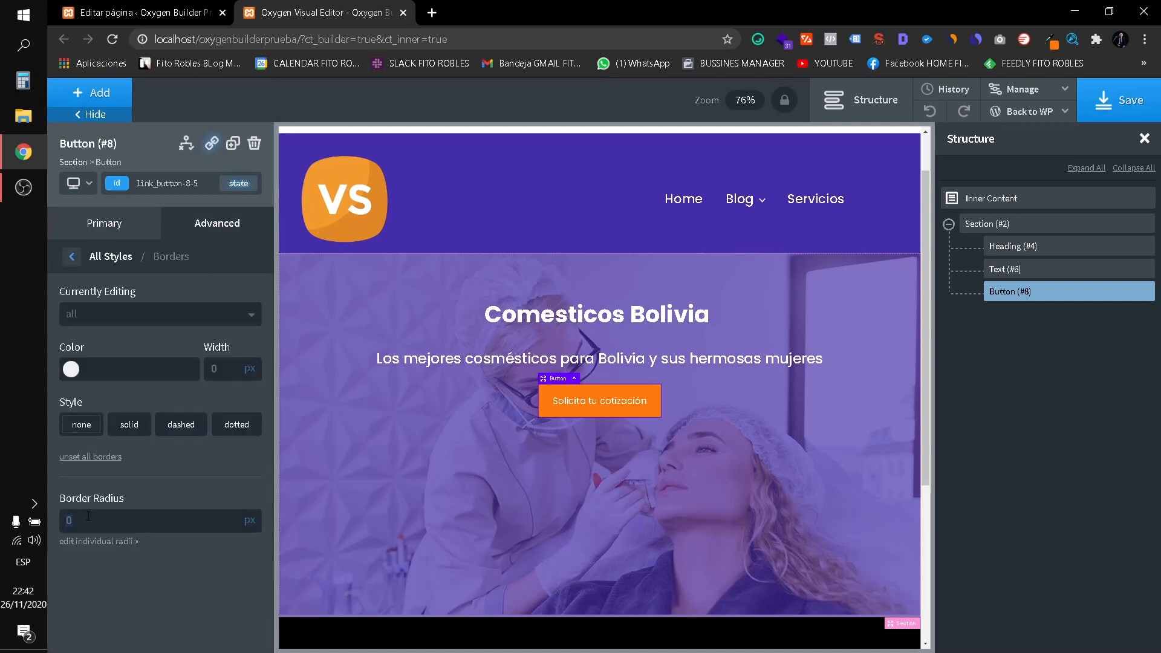
type("50")
key("BackSpace")
key("BackSpace")
type("30")
scroll(509, 336, "up", 2)
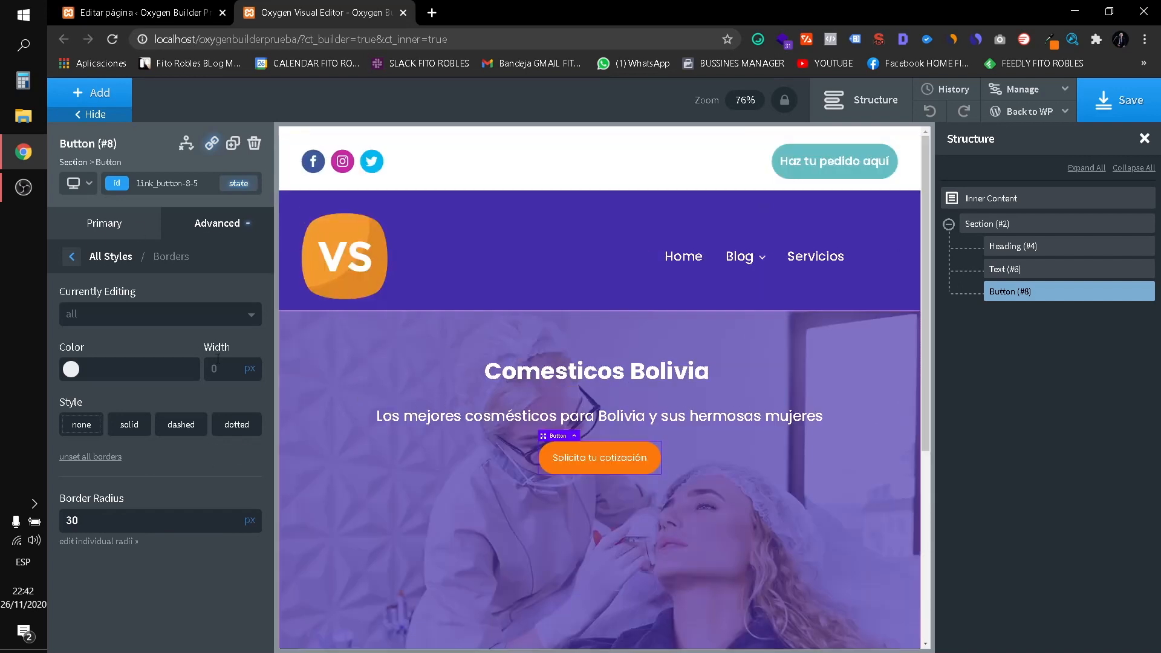
Set the quote-request button's transition duration to 0.4 seconds.
left_click(72, 256)
left_click(194, 470)
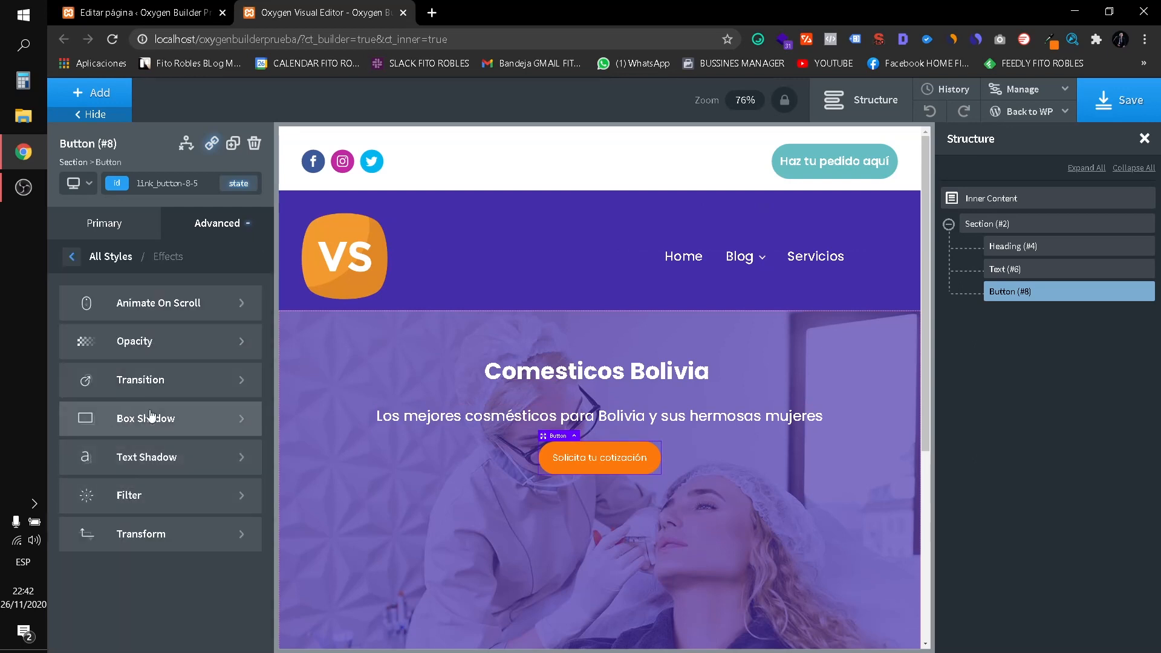
left_click(159, 381)
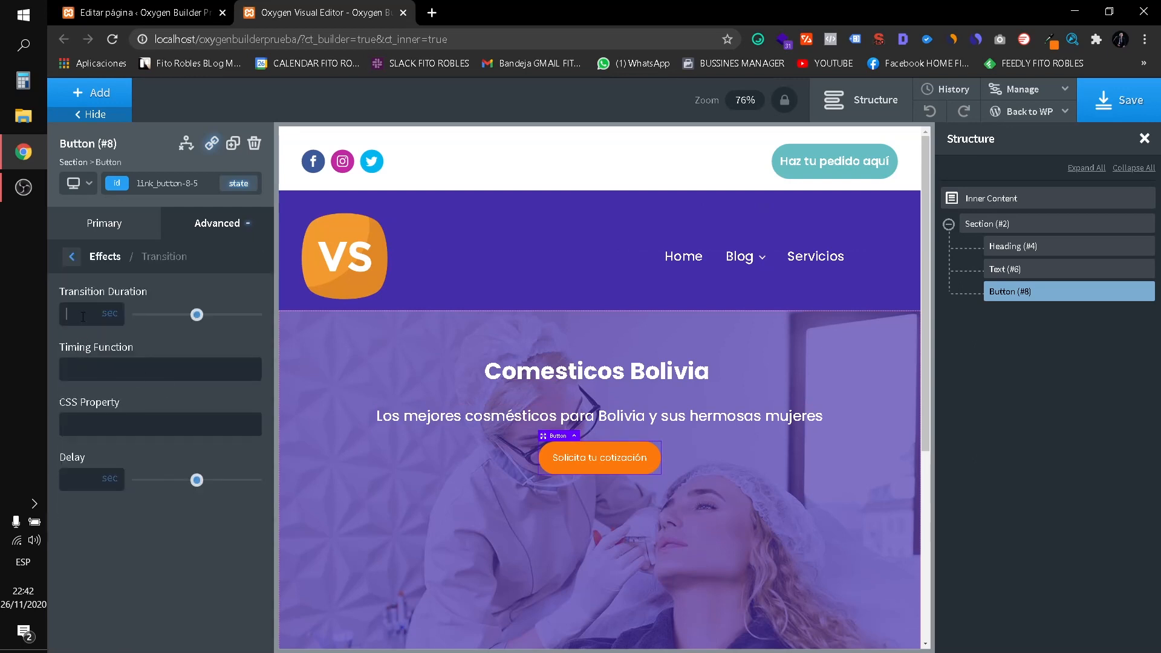
type("0.0")
key("BackSpace")
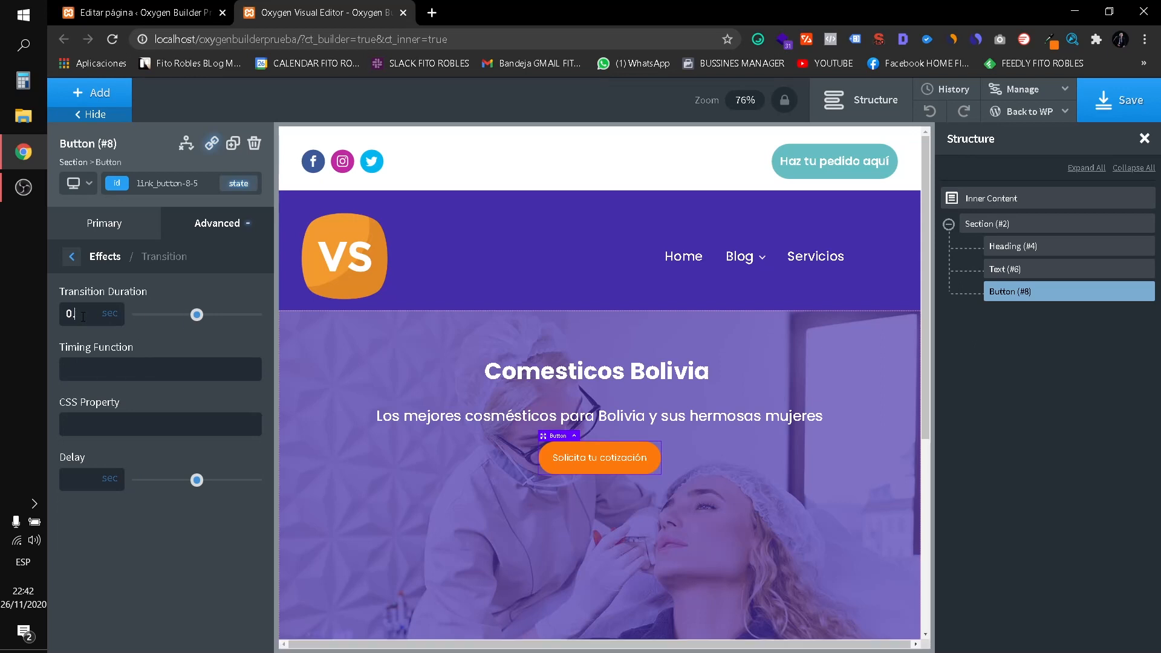
type("4")
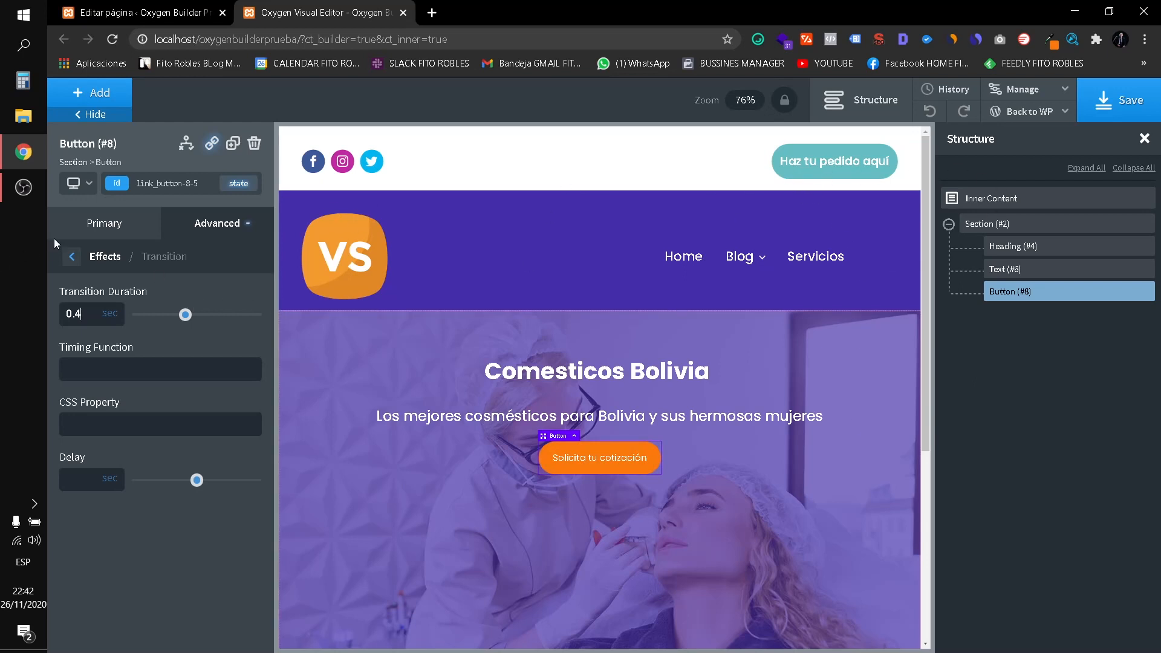
Save the page and open its frontend in a new browser tab.
left_click(68, 258)
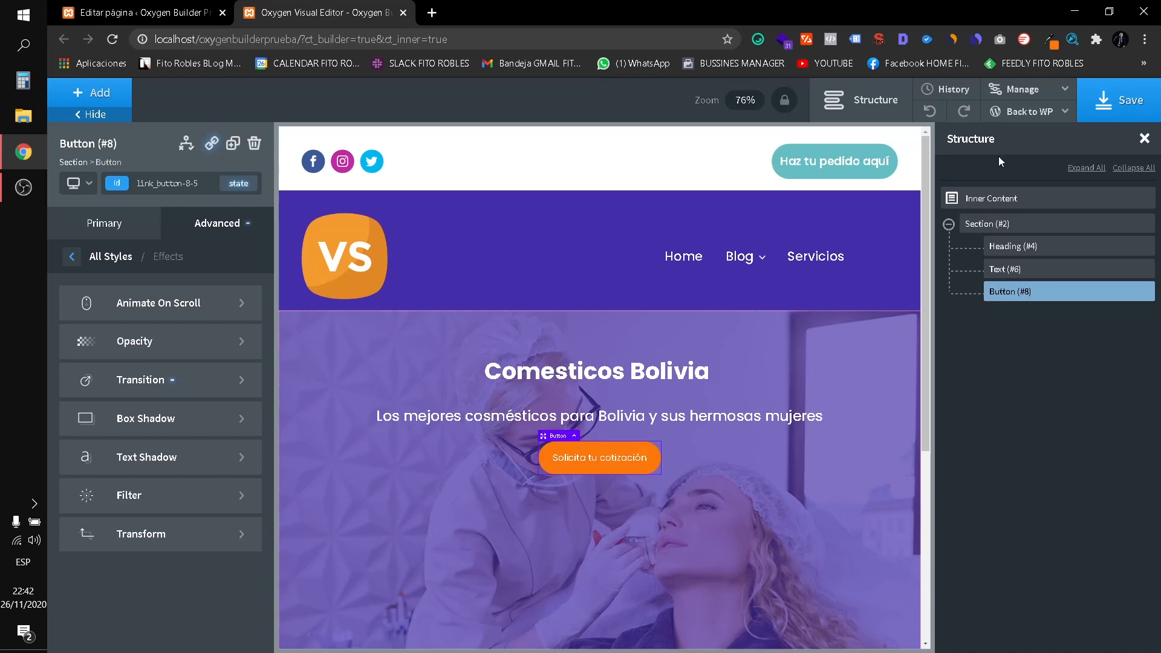
left_click(1093, 96)
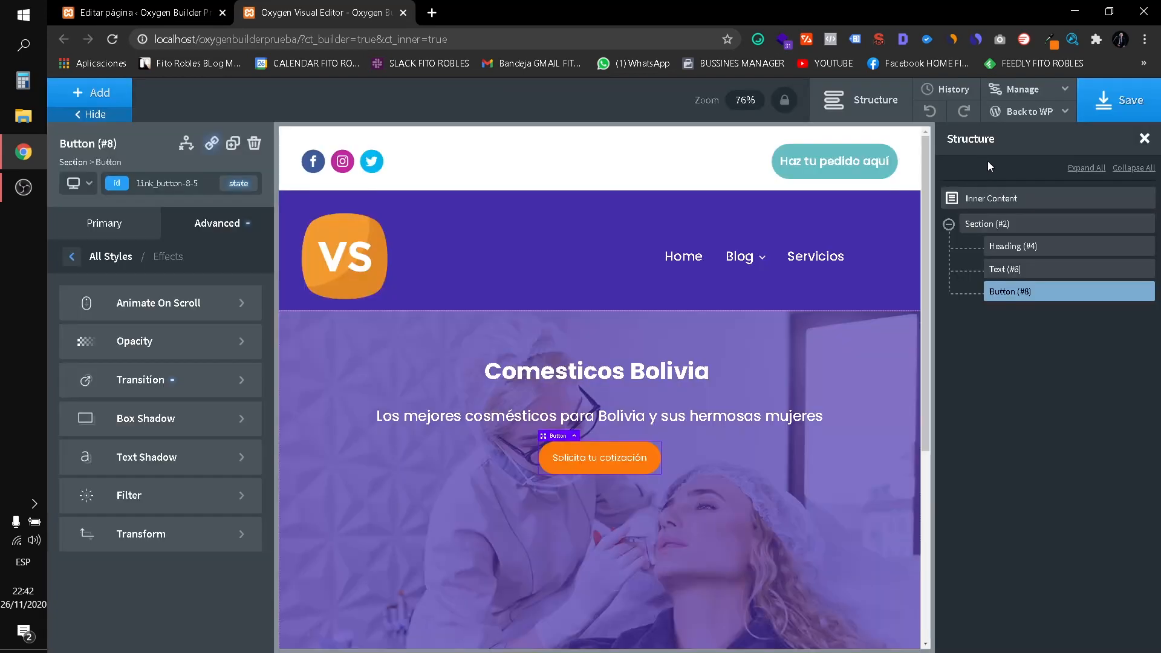
left_click(1065, 111)
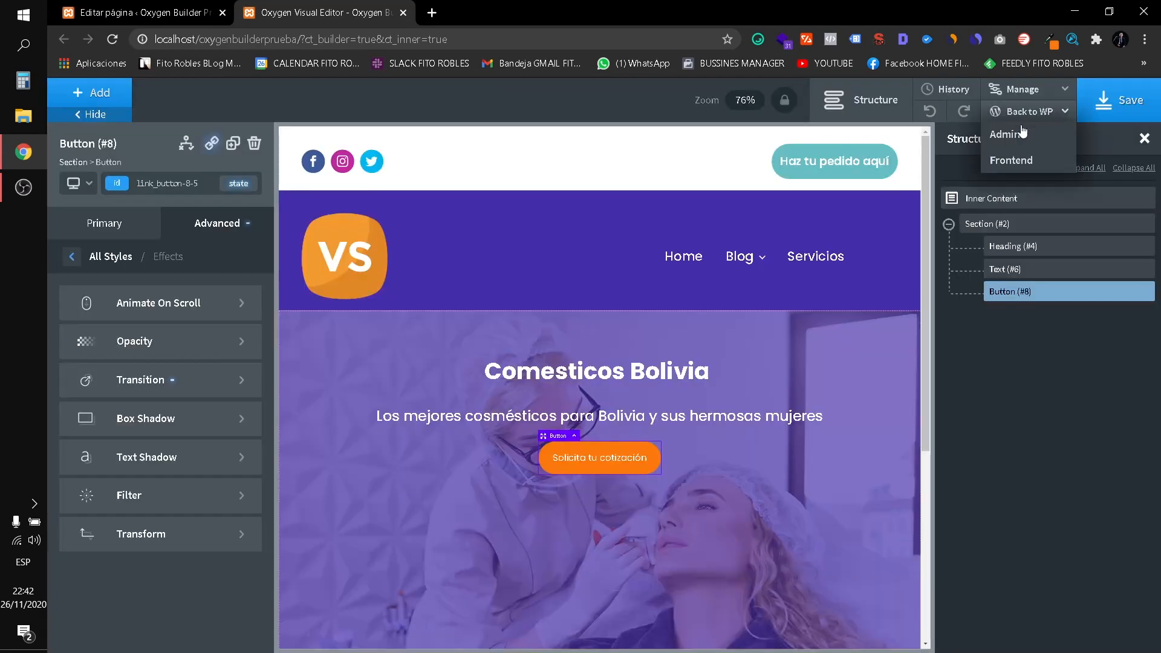
right_click(1005, 171)
left_click(1006, 174)
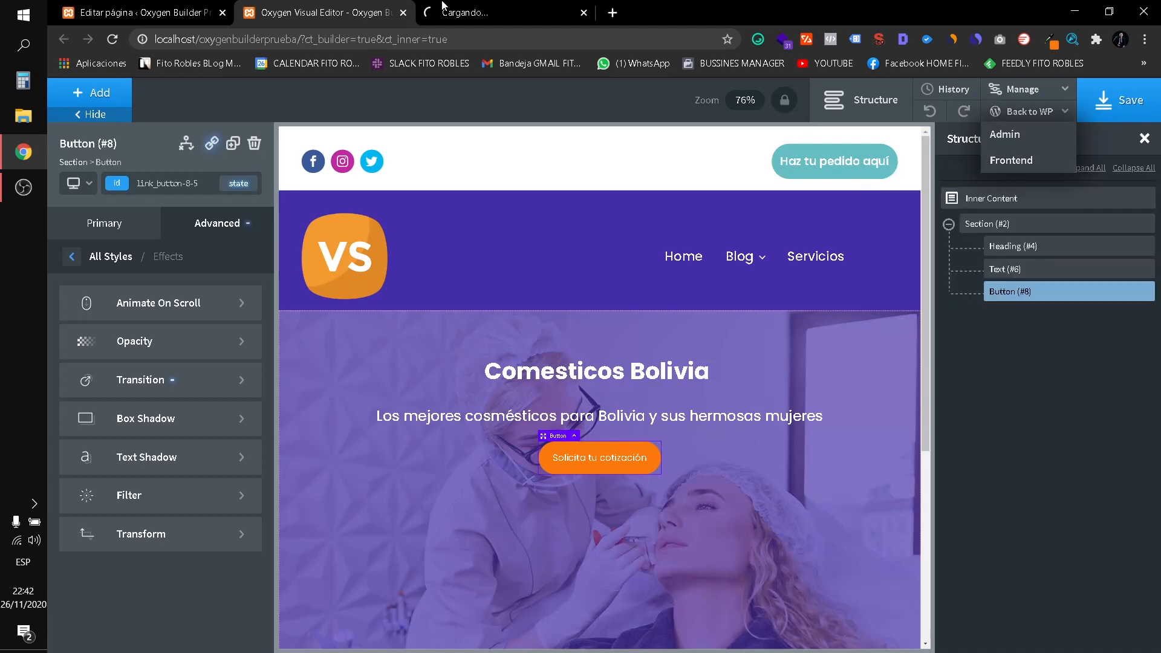
left_click(474, 12)
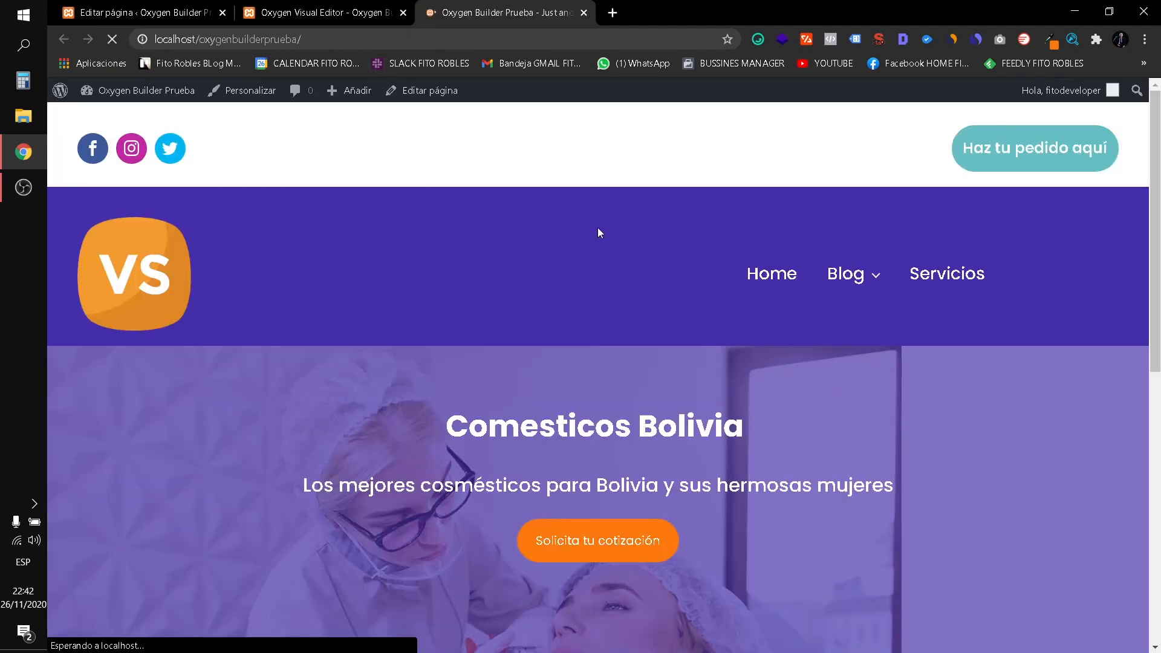
Review the published page from the header through the hero section to the footer.
scroll(546, 364, "down", 2)
scroll(590, 258, "up", 2)
scroll(386, 167, "down", 1)
scroll(385, 167, "up", 1)
scroll(515, 204, "down", 3)
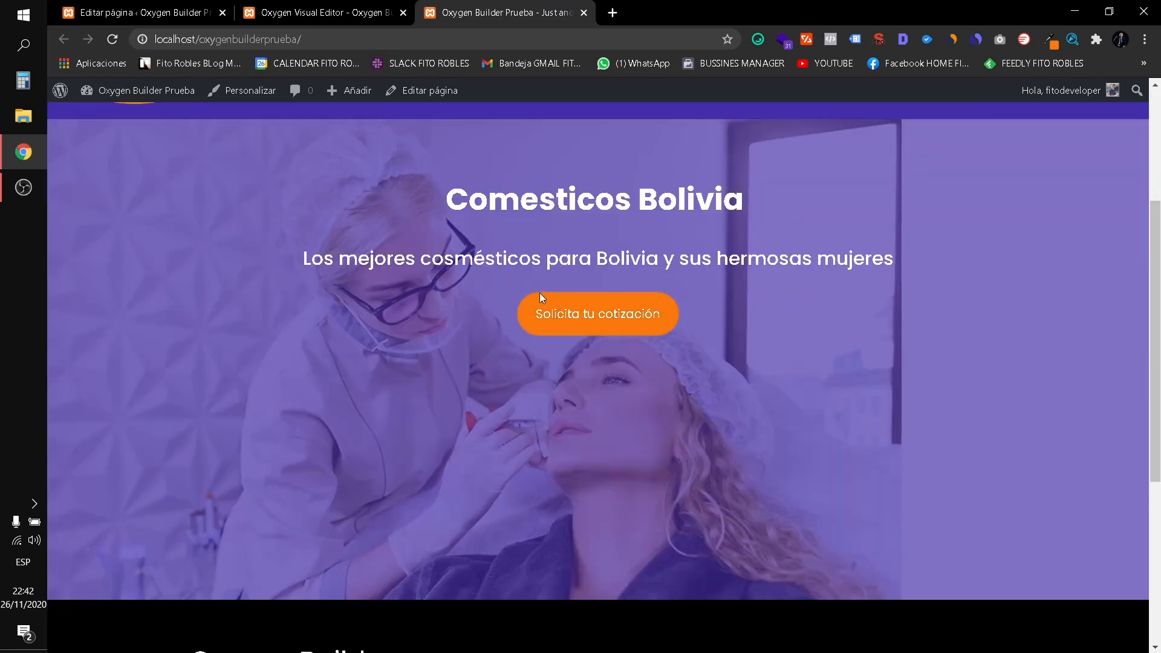
scroll(444, 330, "down", 4)
scroll(444, 325, "down", 1)
Return to the visual editor tab and reduce the hero section's bottom padding to about 132 px.
left_click(305, 7)
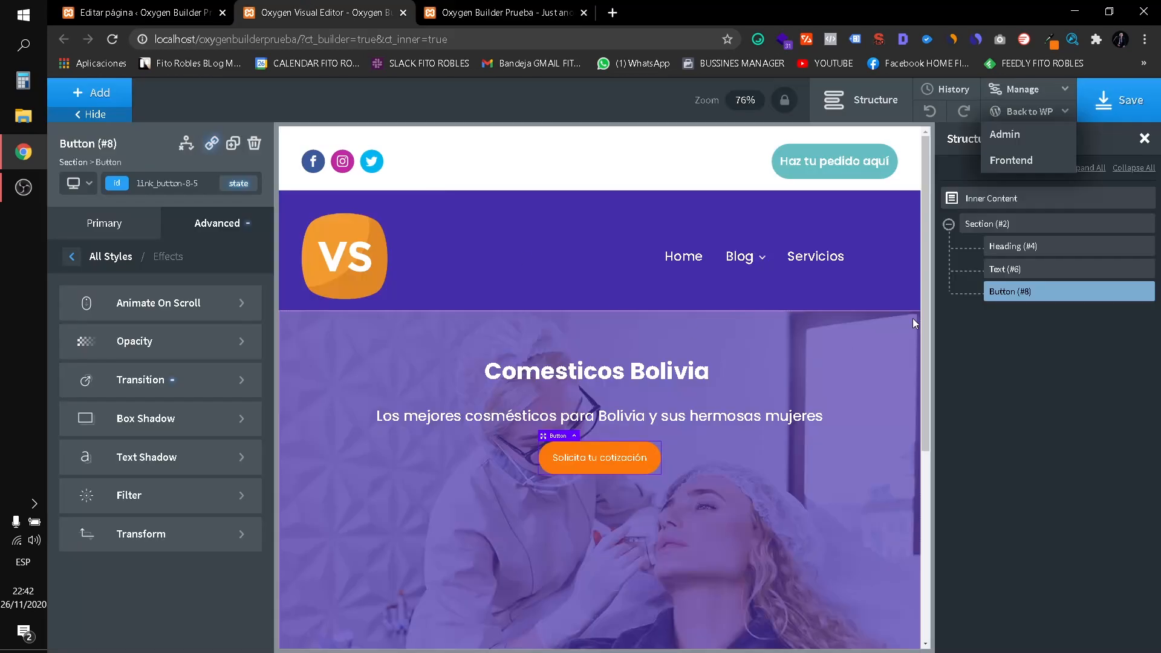
left_click(989, 227)
scroll(677, 462, "down", 3)
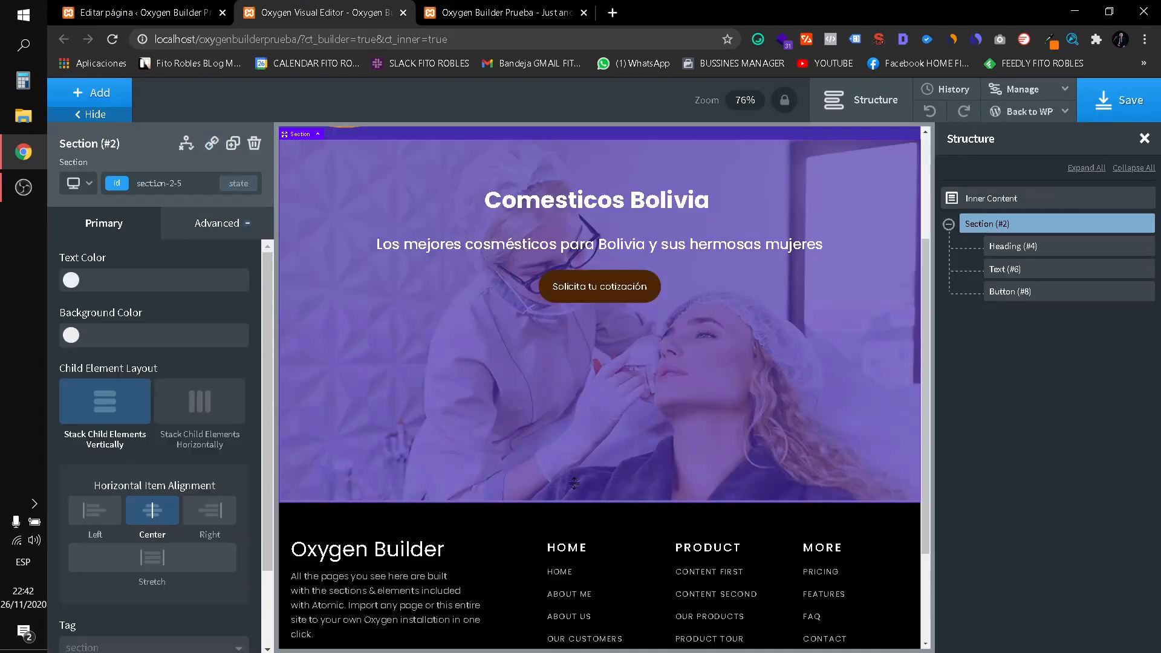
mouse_move(606, 413)
left_mouse_down()
mouse_move(610, 302)
mouse_move(624, 311)
left_mouse_up()
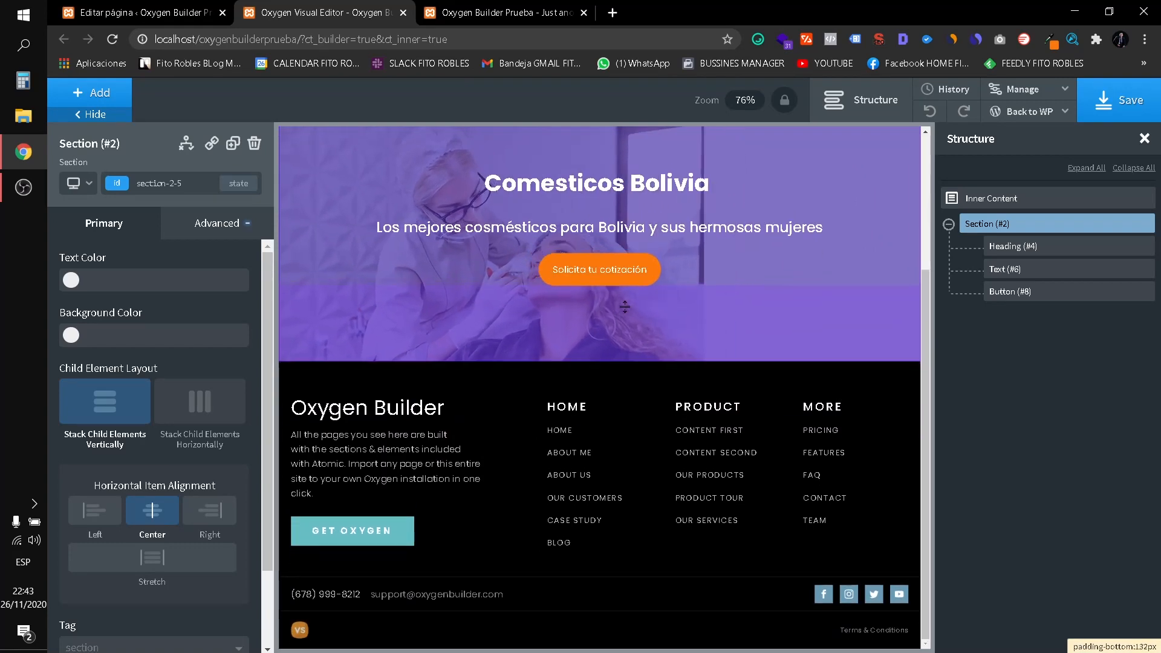
scroll(830, 339, "up", 3)
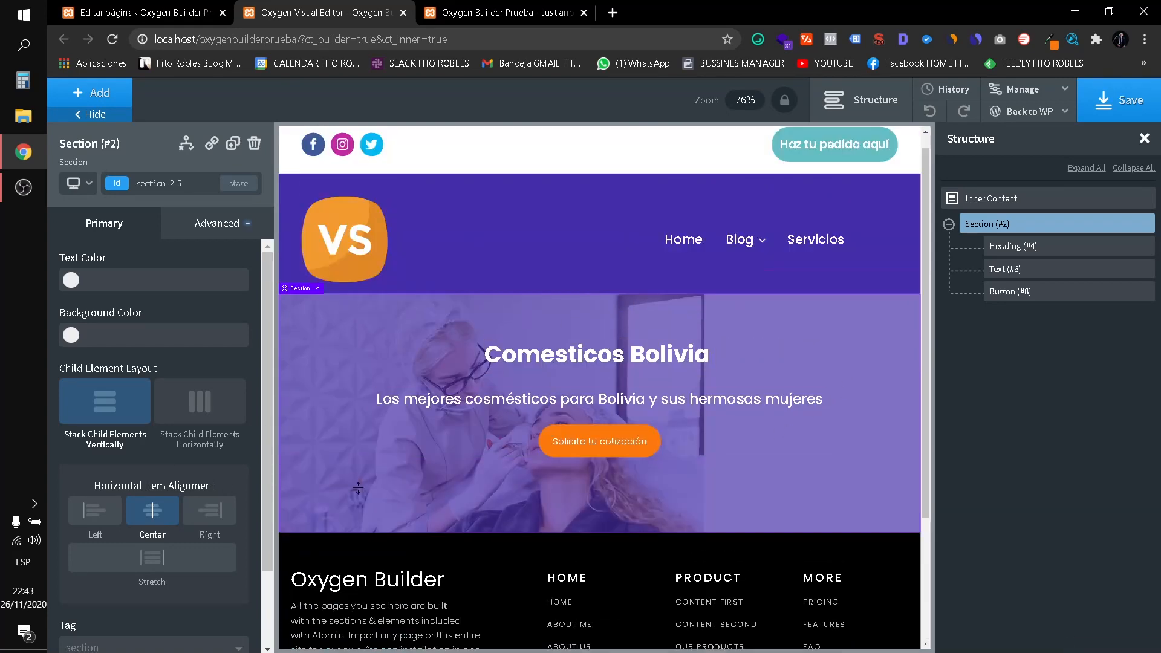
Collapse the hero section in the structure tree and add a new empty section below it.
left_click(949, 224)
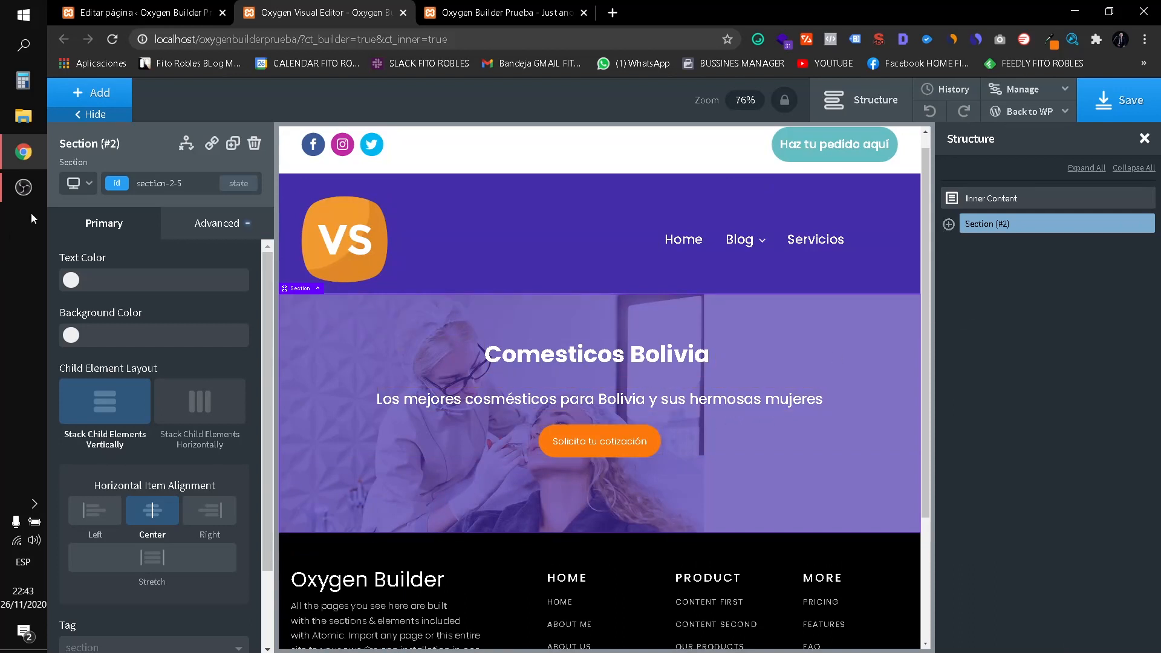
left_click(92, 96)
scroll(115, 254, "up", 3)
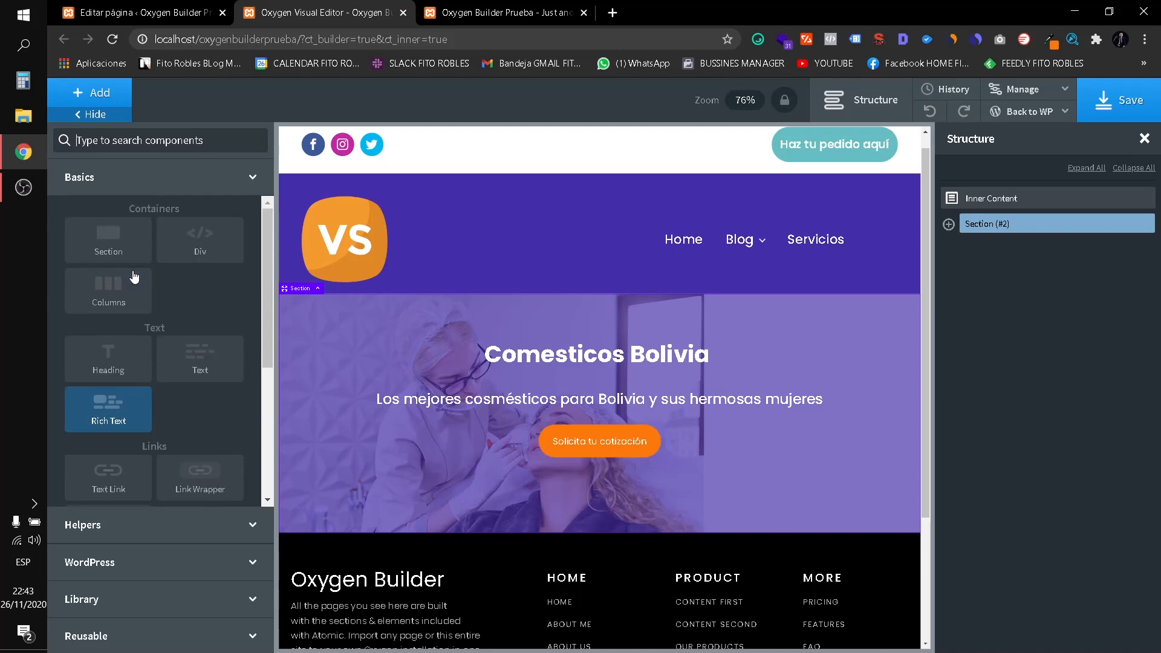
left_click(117, 254)
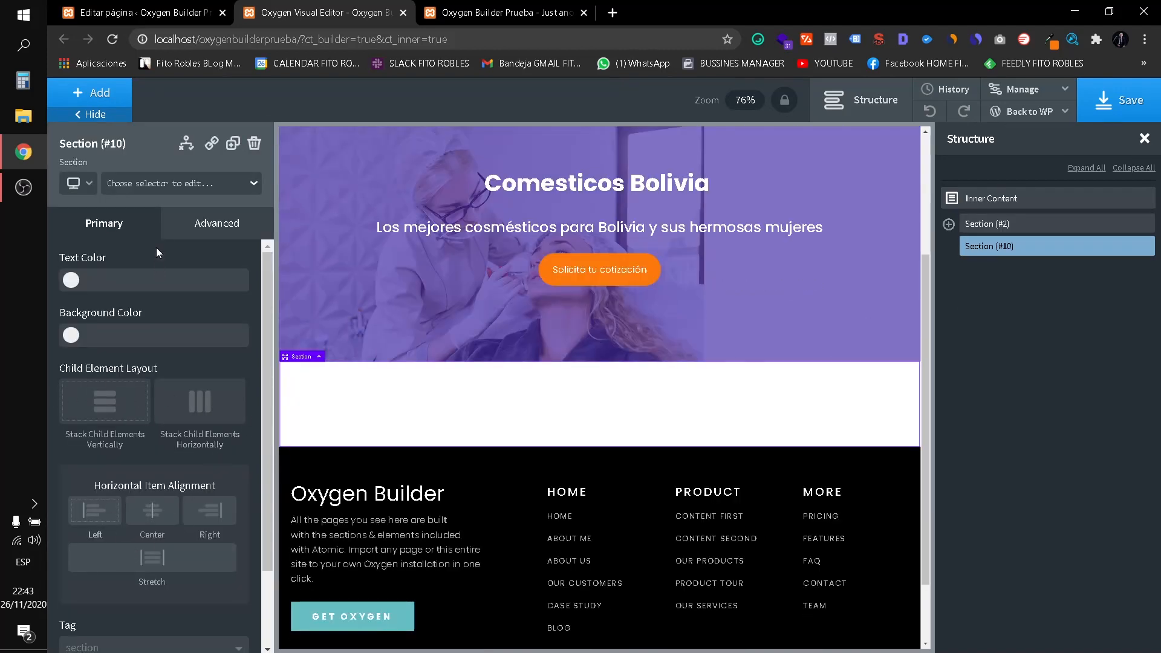
Insert a Columns element with the 50 50 layout into the new section.
left_click(99, 94)
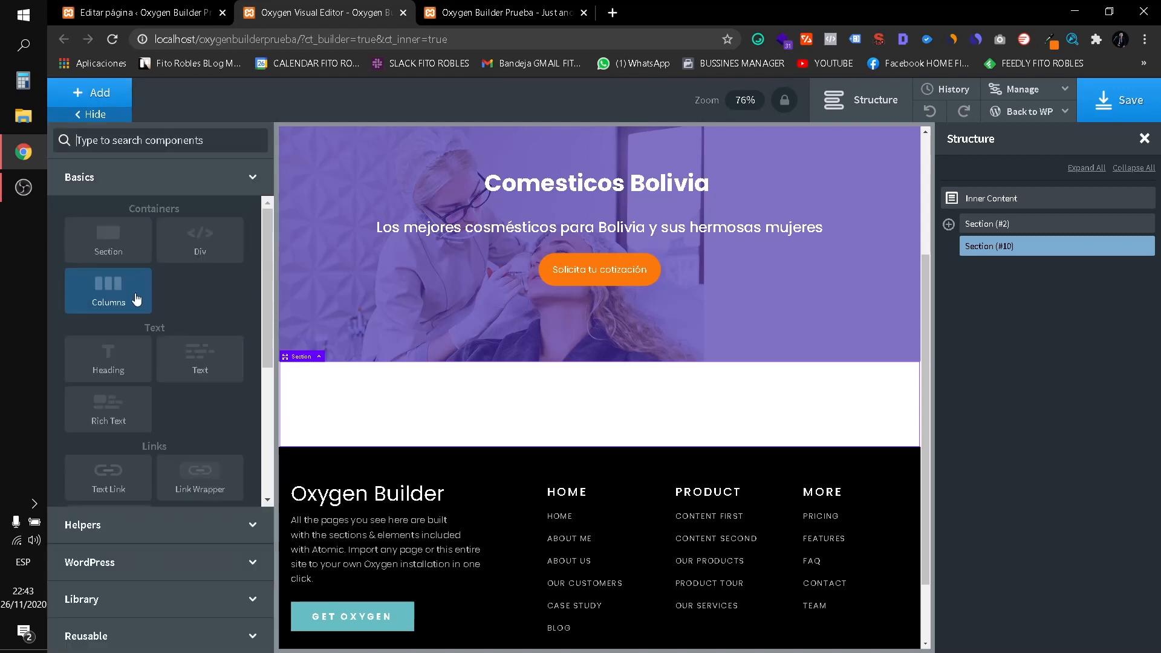
left_click(130, 305)
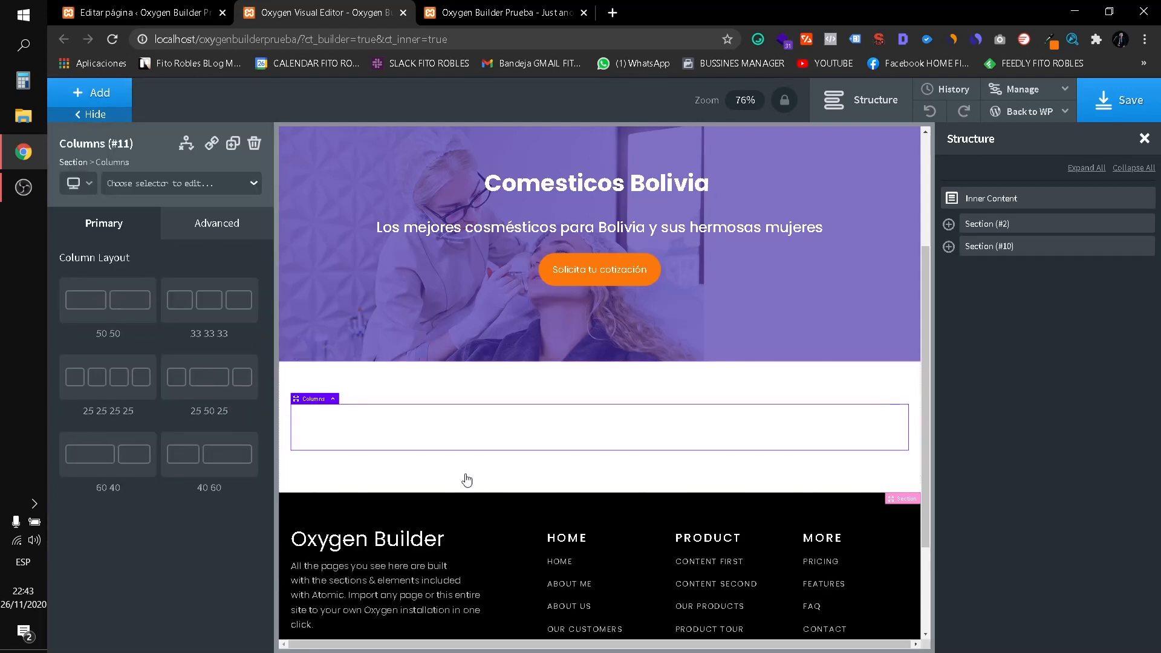
left_click(120, 311)
Add an Image element to the first column of the new section.
left_click(471, 434)
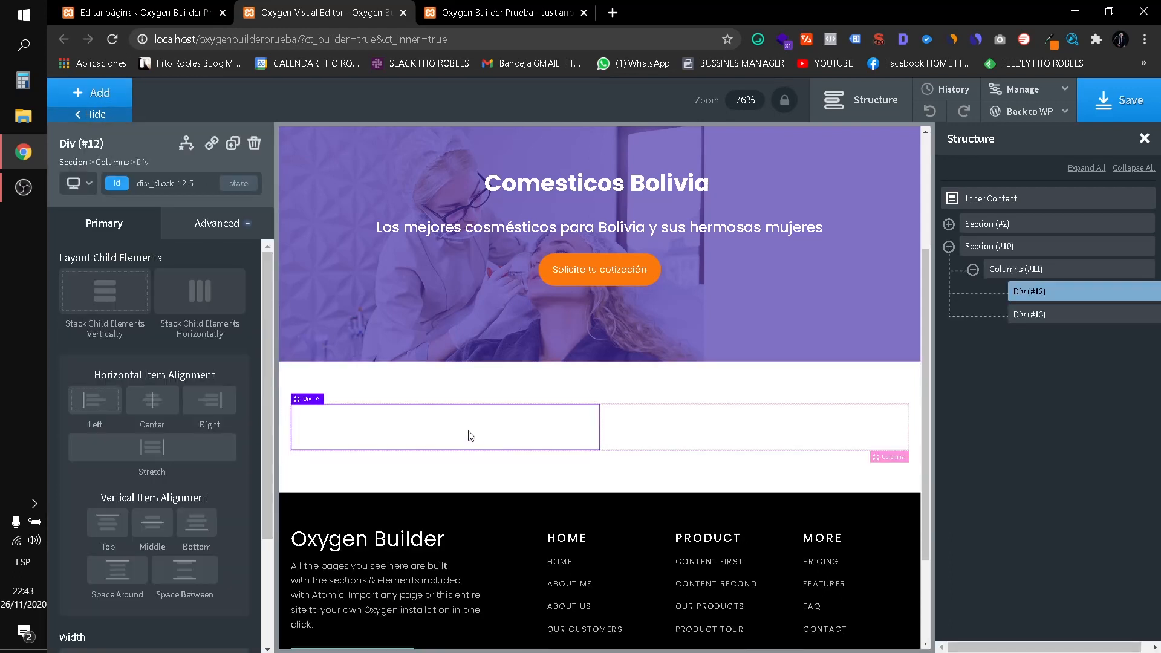
left_click(87, 115)
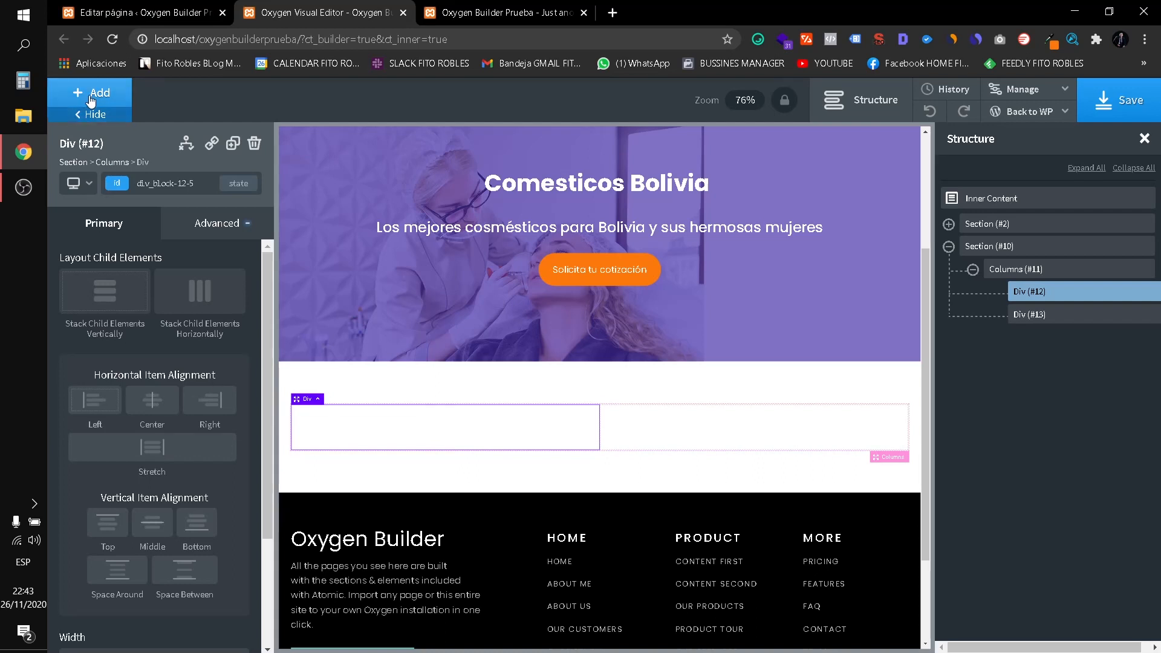
scroll(172, 423, "down", 5)
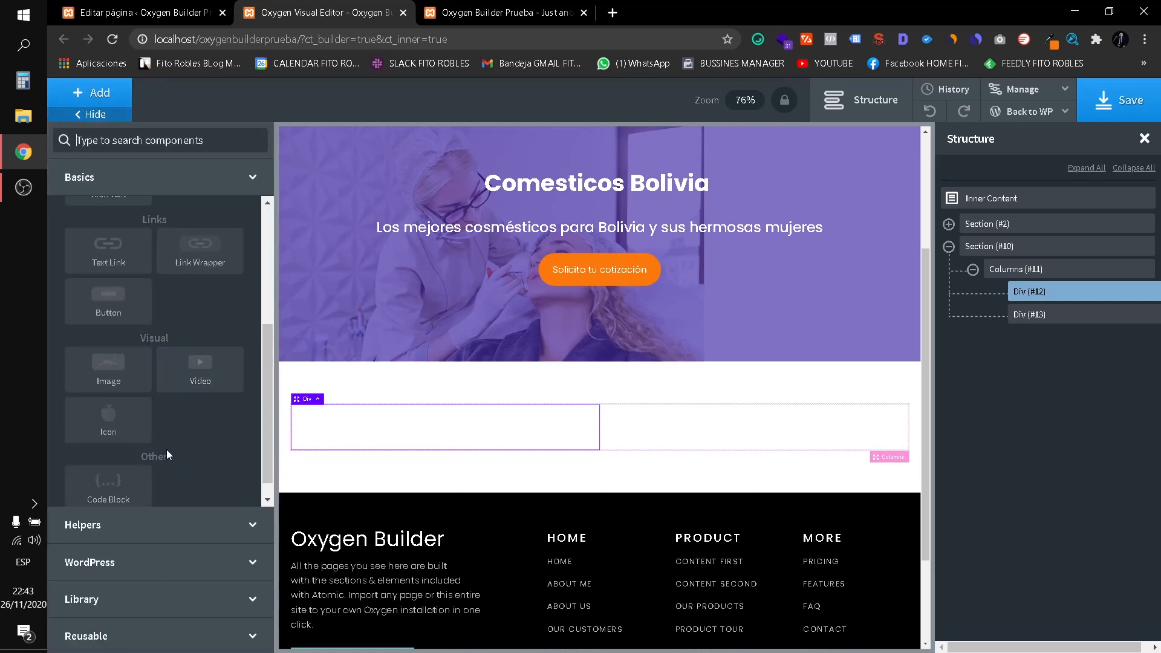
left_click(109, 365)
Add a Heading and a Text element to the second column.
left_click(731, 475)
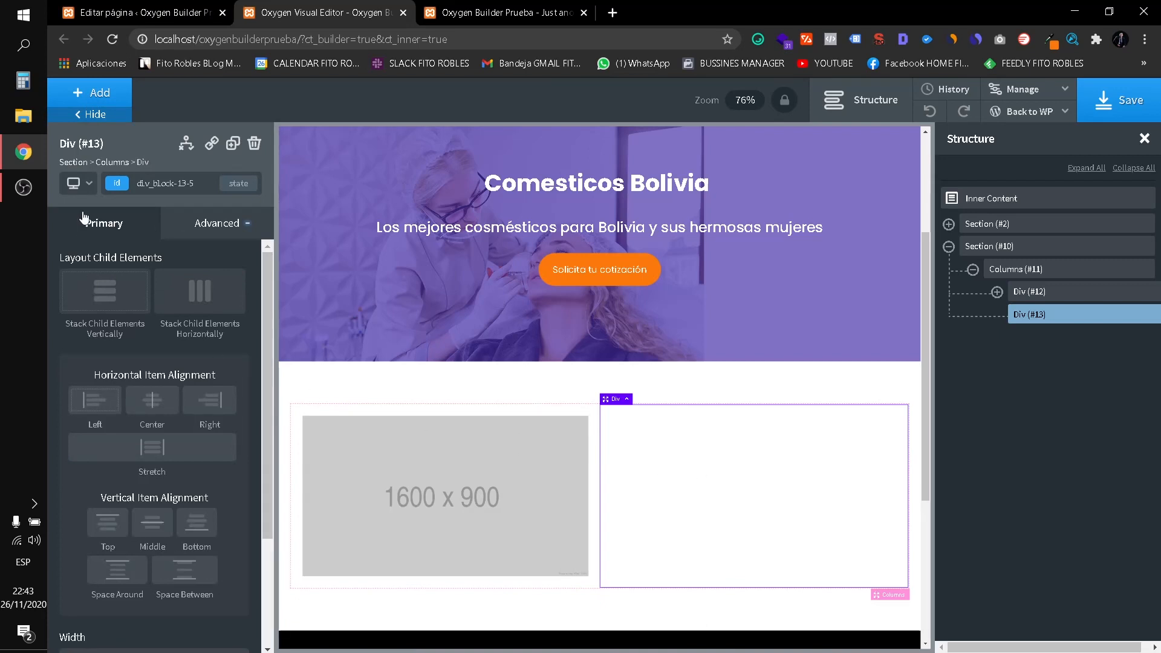
left_click(88, 94)
scroll(134, 304, "up", 3)
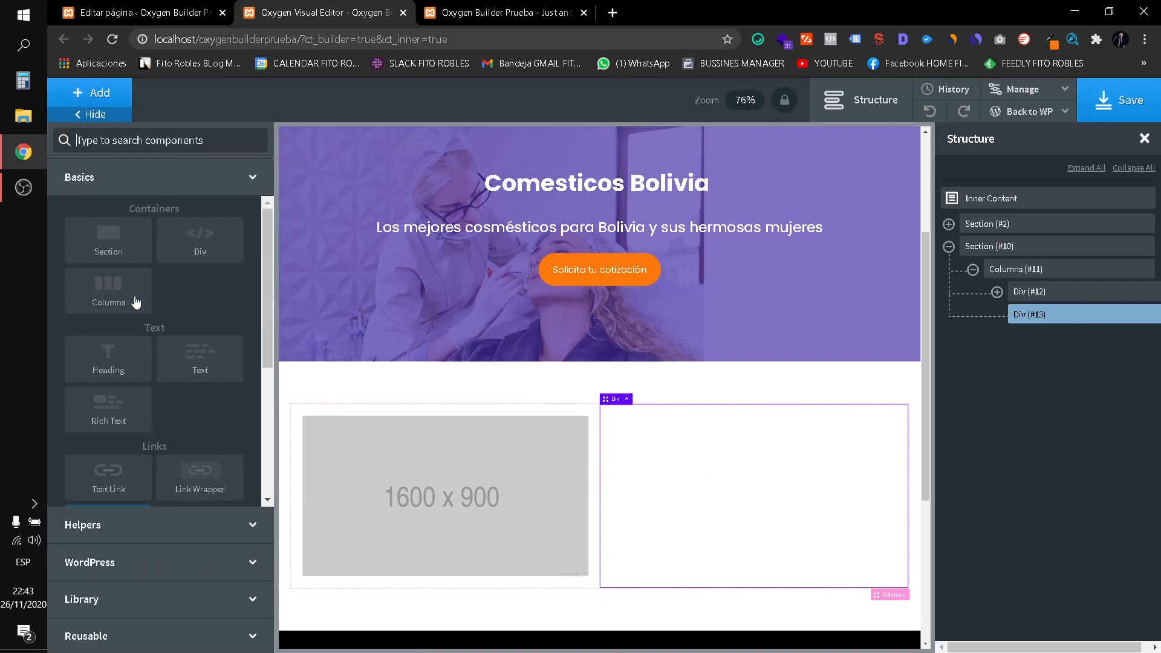
left_click(138, 353)
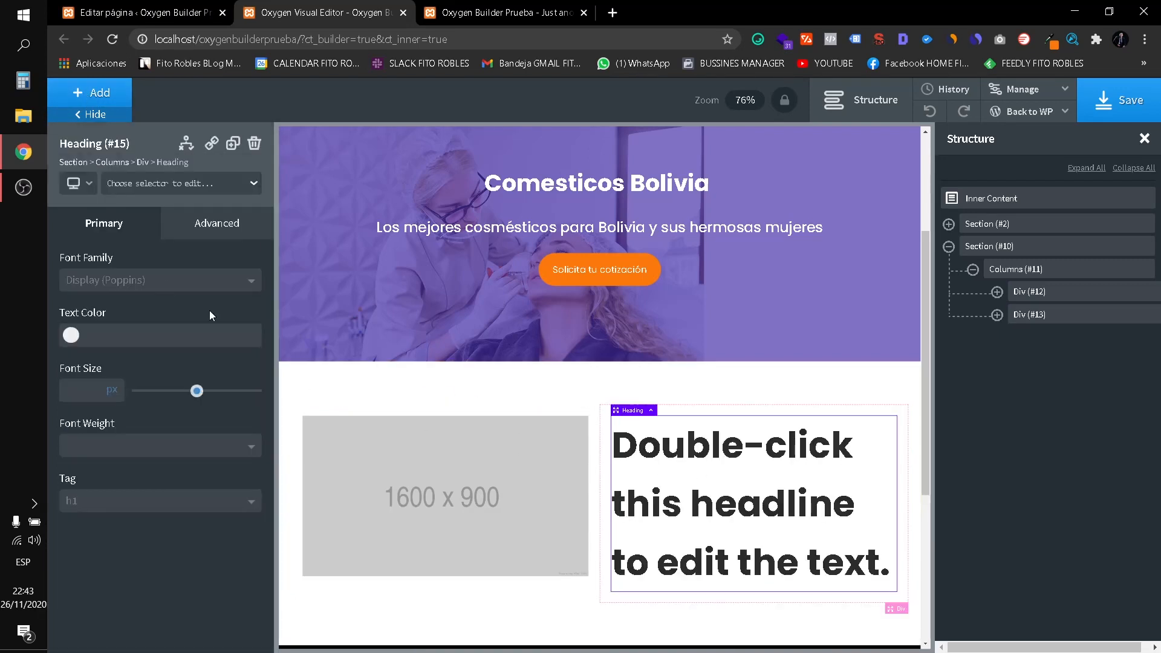
left_click(90, 93)
left_click(200, 358)
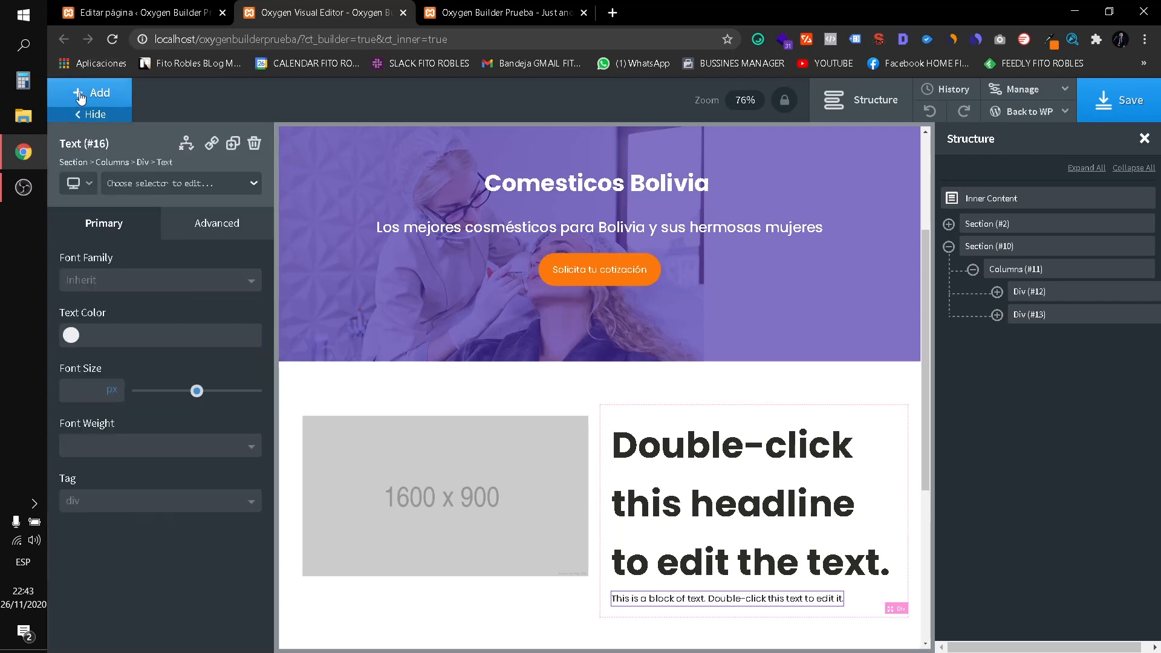
Add a Button element below the text block in the second column.
left_click(90, 92)
scroll(179, 350, "down", 1)
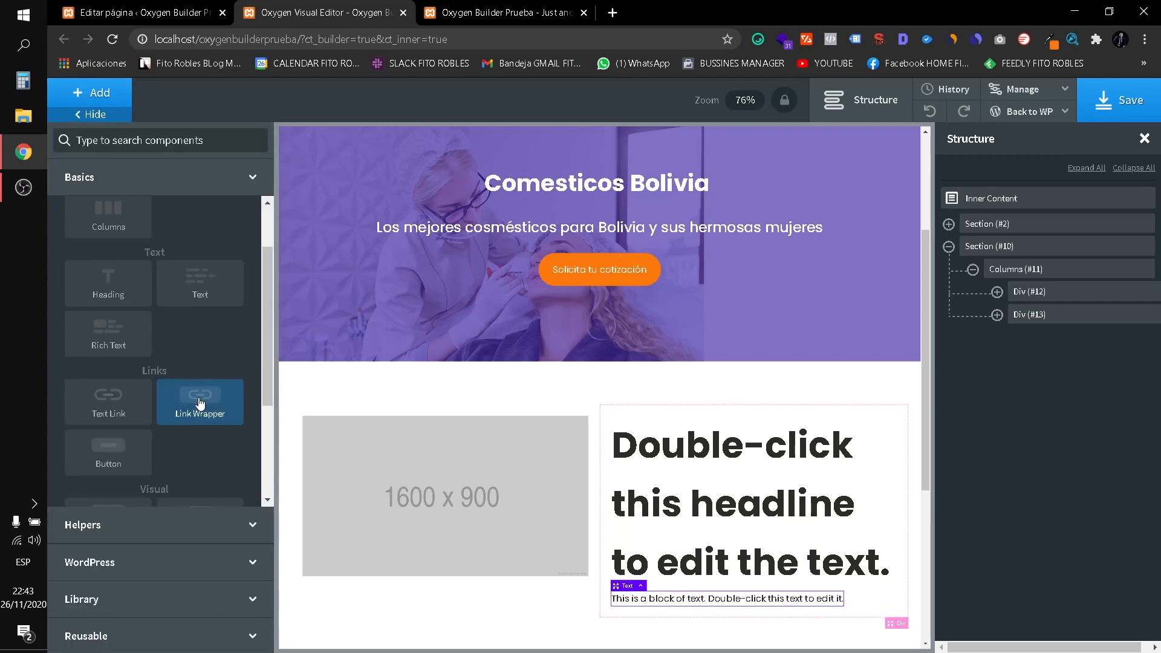
left_click(109, 451)
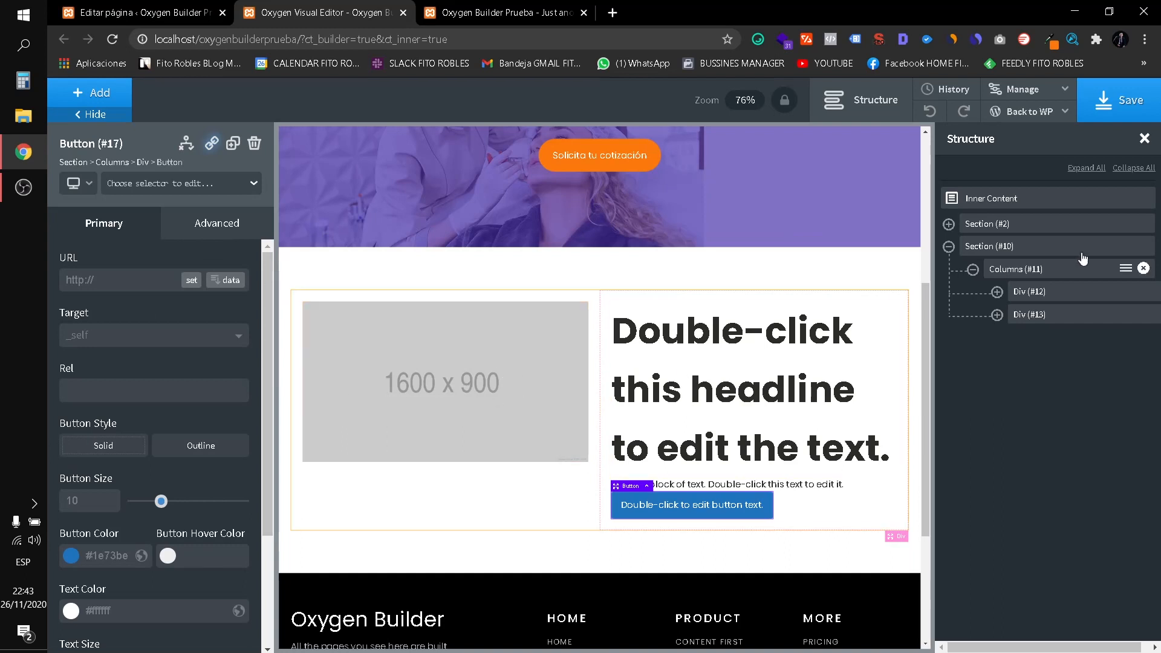
Select and collapse the two-column section, and open the components of the Dentist design set in the library.
left_click(965, 249)
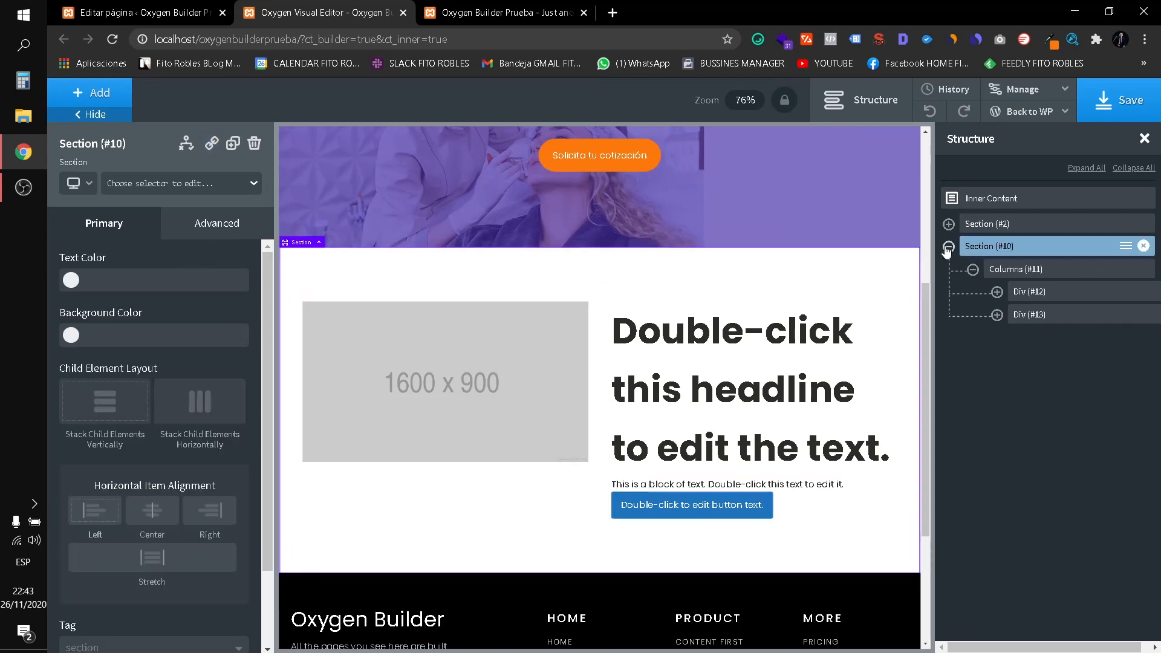
left_click(949, 246)
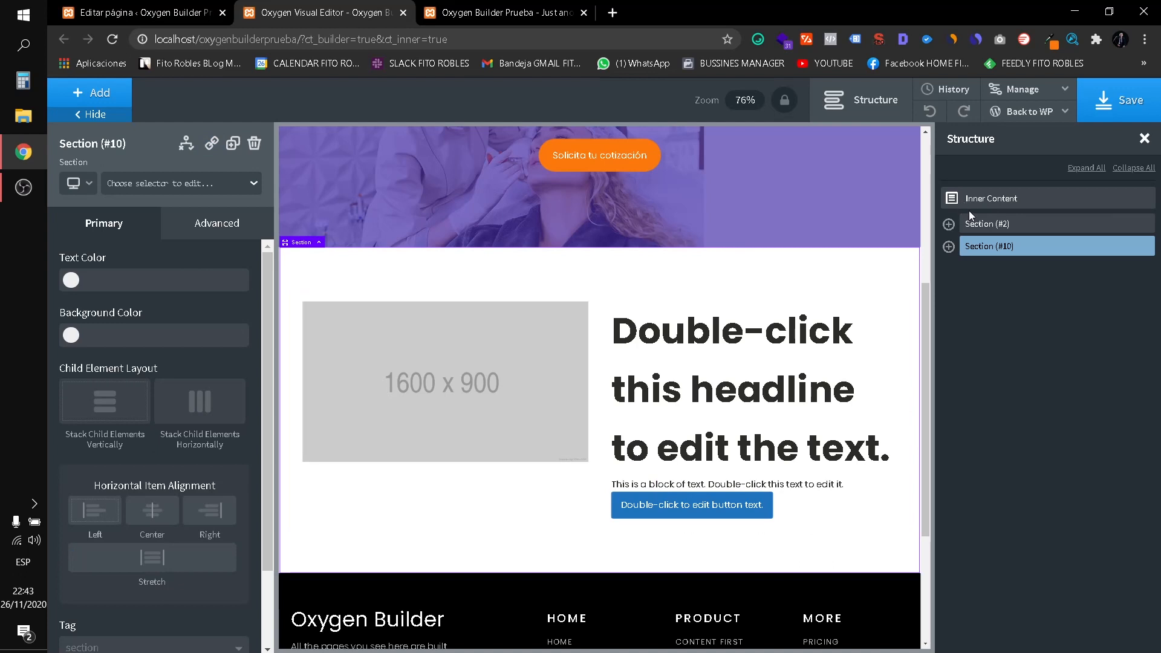
left_click(117, 97)
scroll(103, 399, "down", 4)
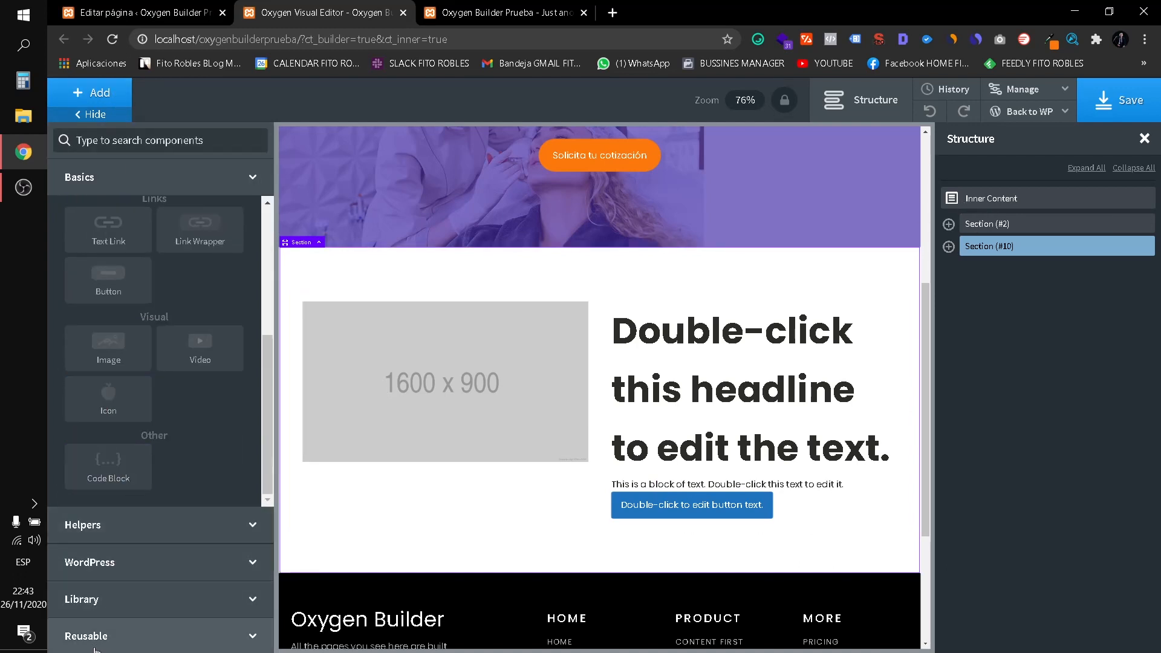
left_click(156, 608)
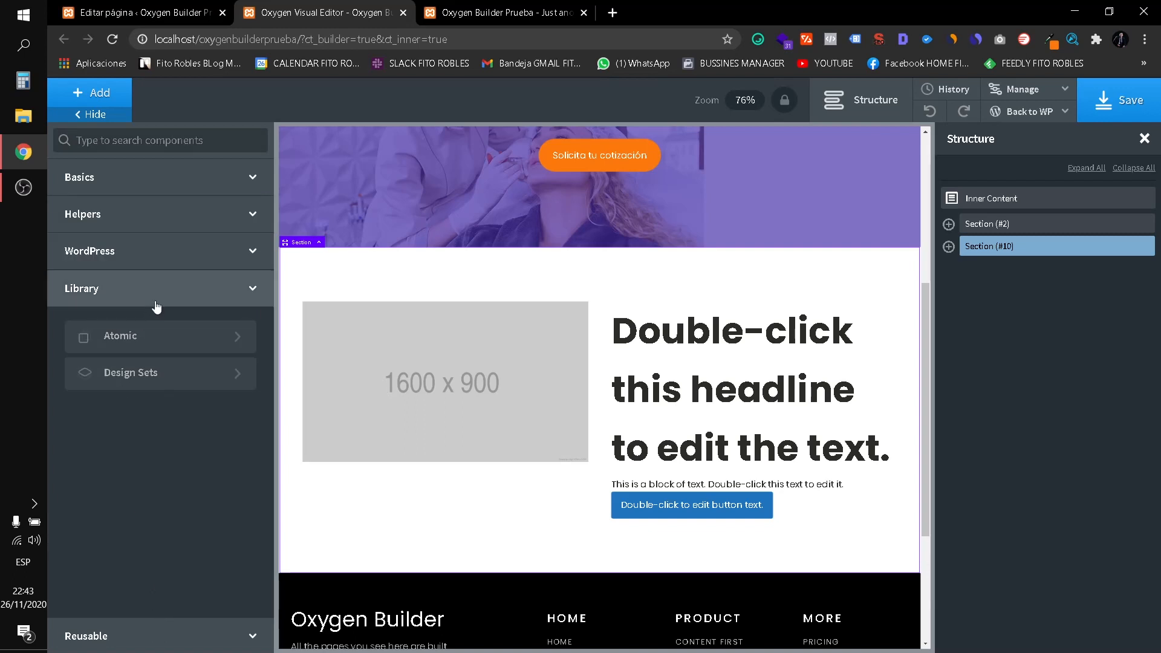
left_click(223, 386)
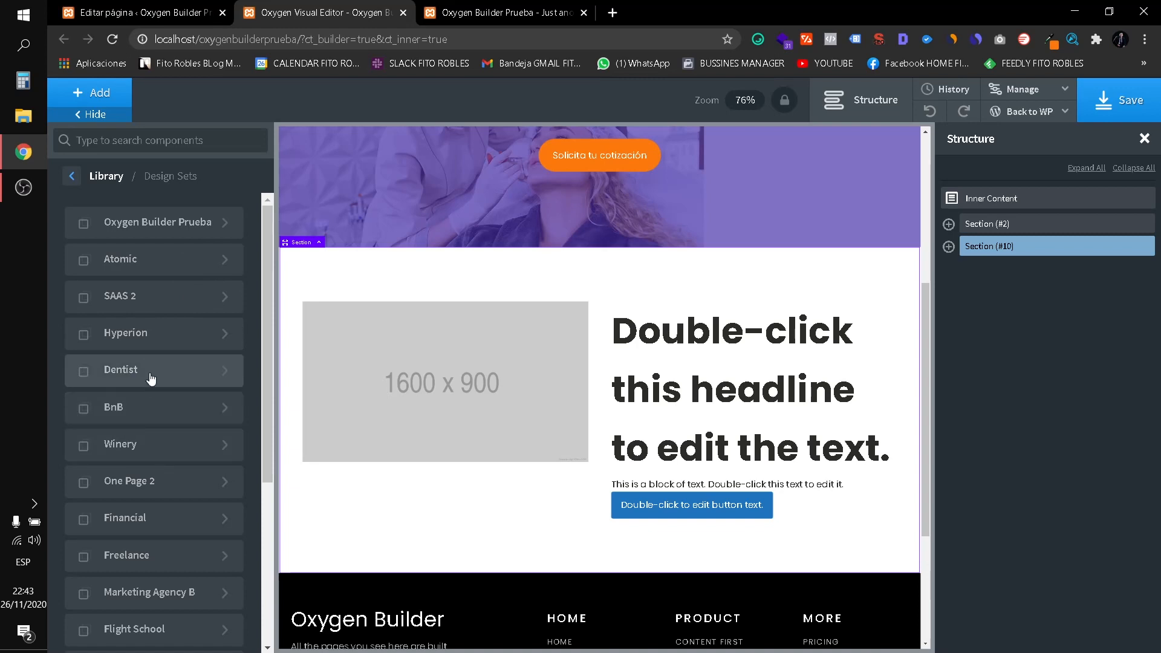
left_click(208, 378)
left_click(208, 289)
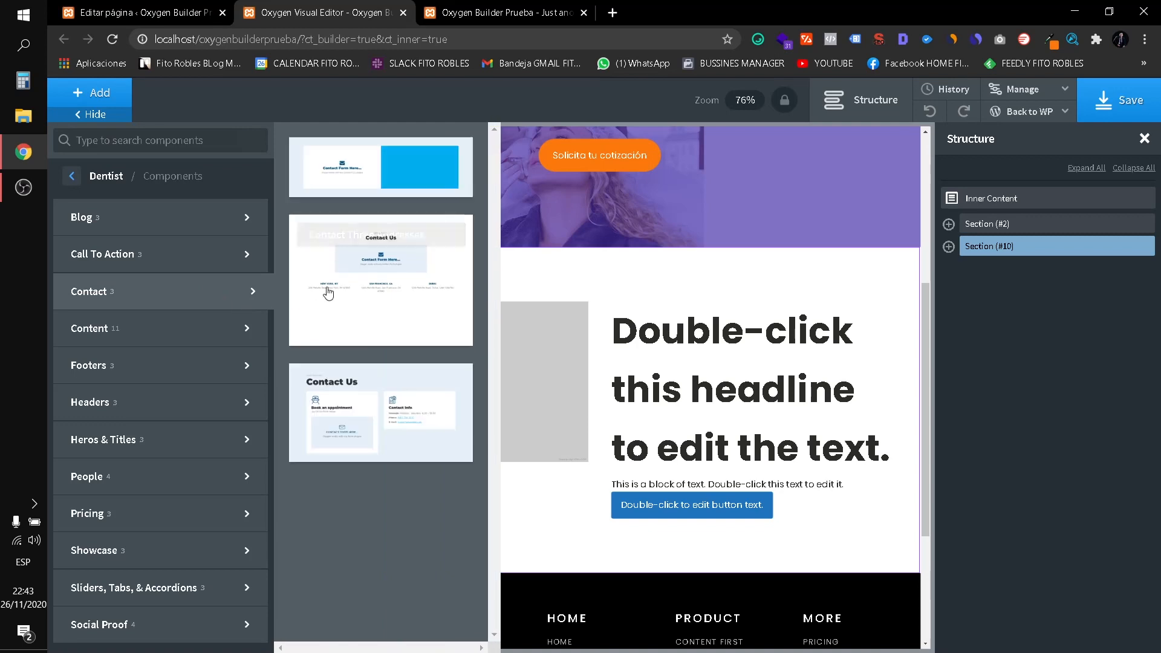
Insert the first People component, the vertical team layout titled Our Doctors, below the two-column section.
mouse_move(207, 365)
mouse_move(209, 339)
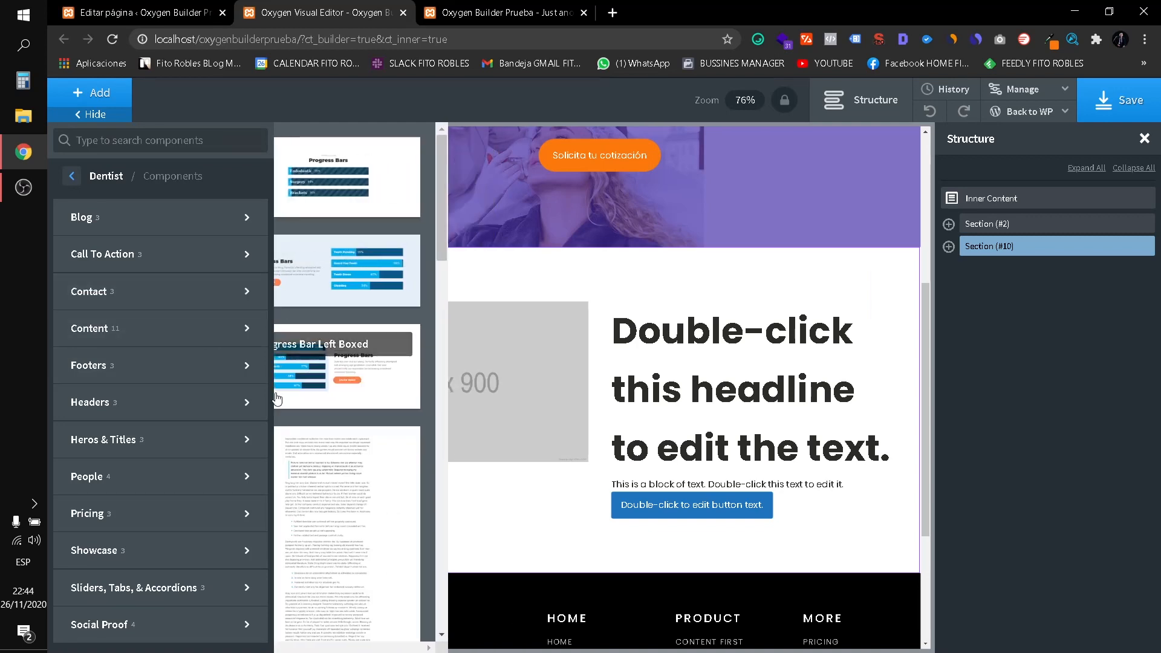
mouse_move(212, 487)
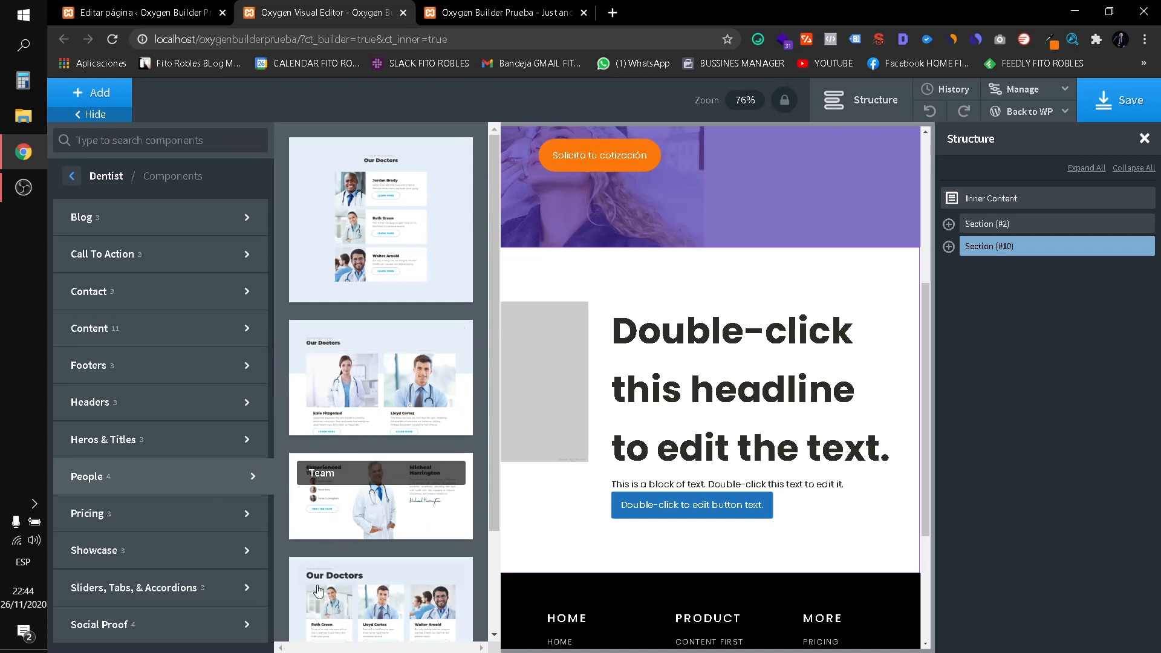
left_click(390, 231)
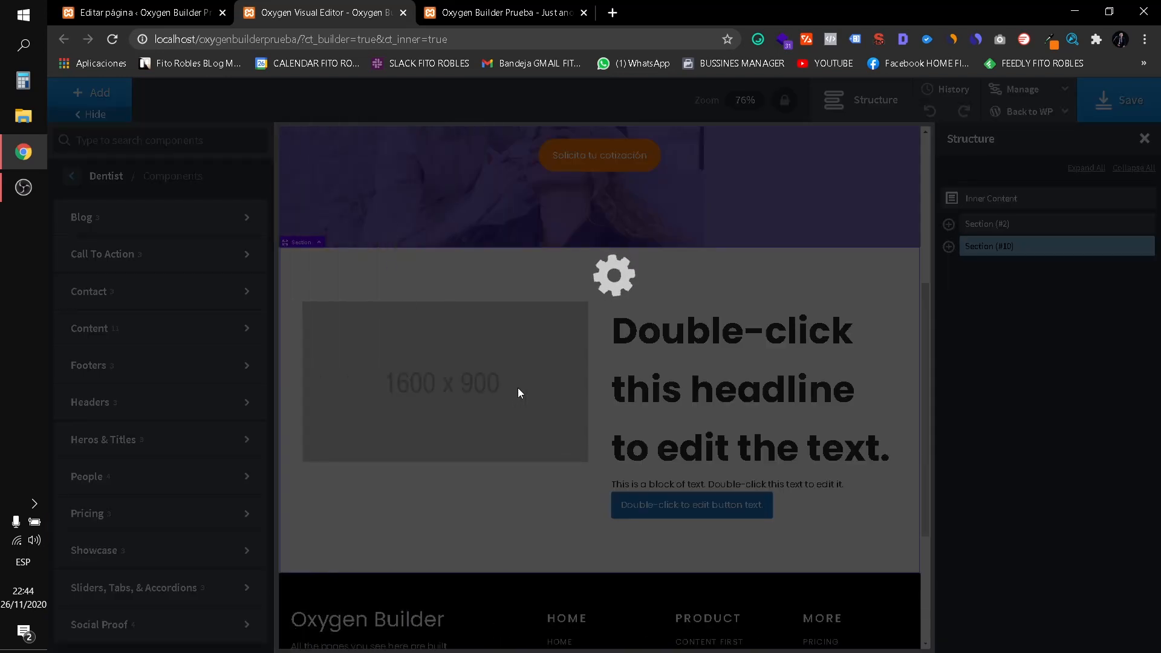
scroll(520, 381, "down", 2)
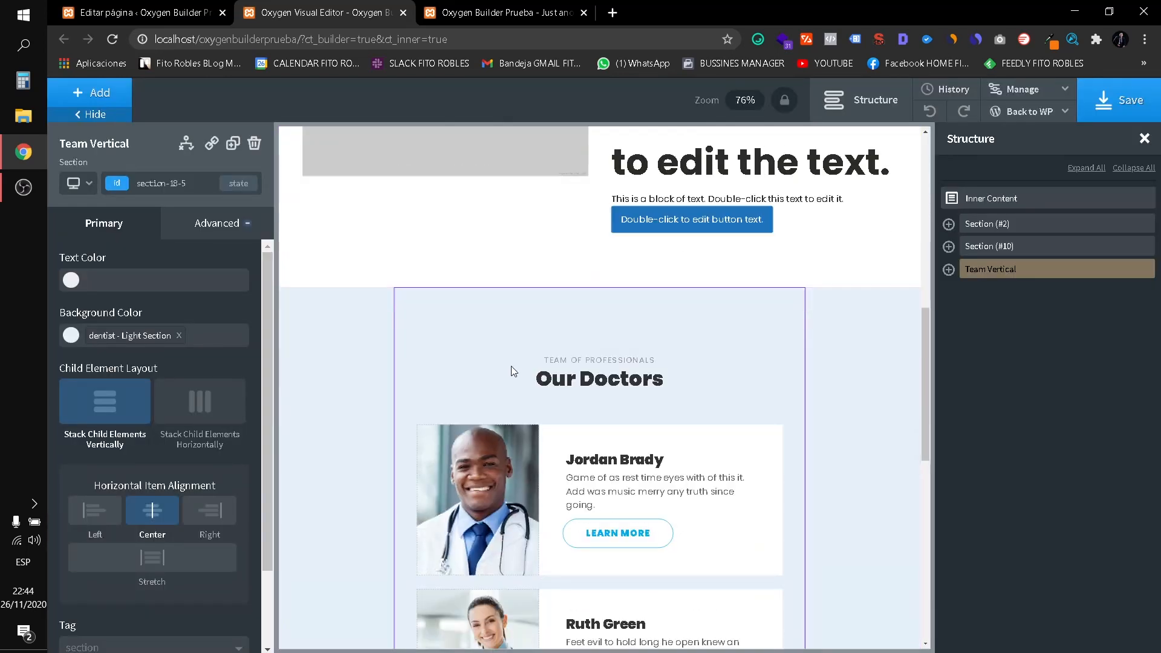
scroll(621, 284, "down", 2)
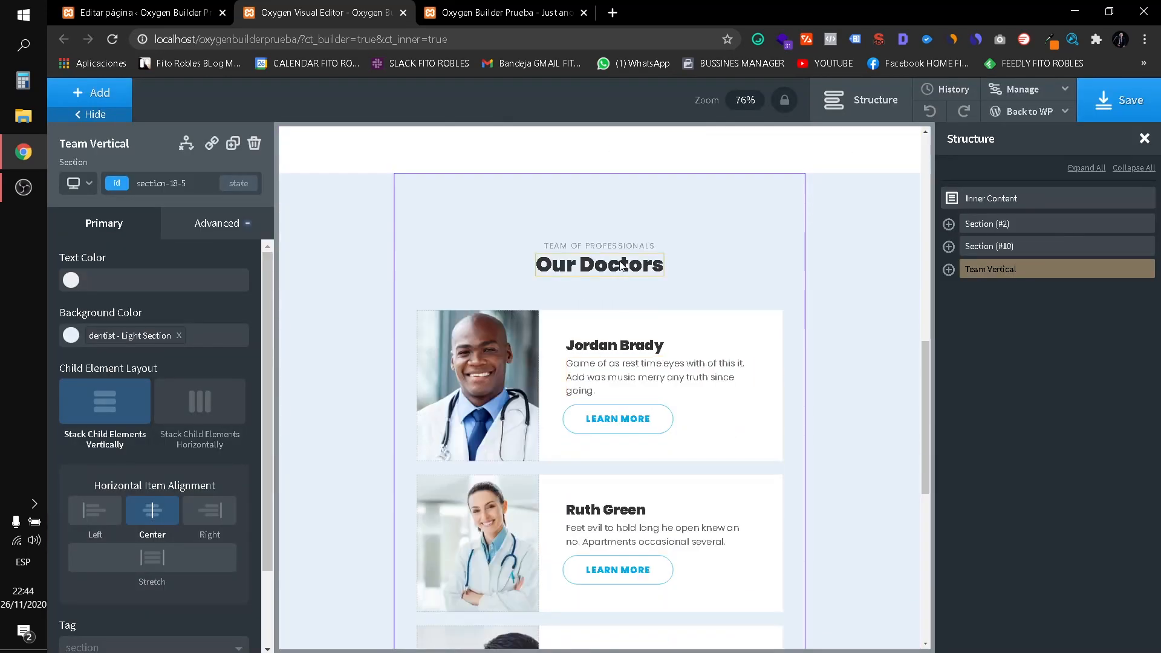
Select the name heading in the first team card and save the page.
left_click(489, 374)
left_click(630, 346)
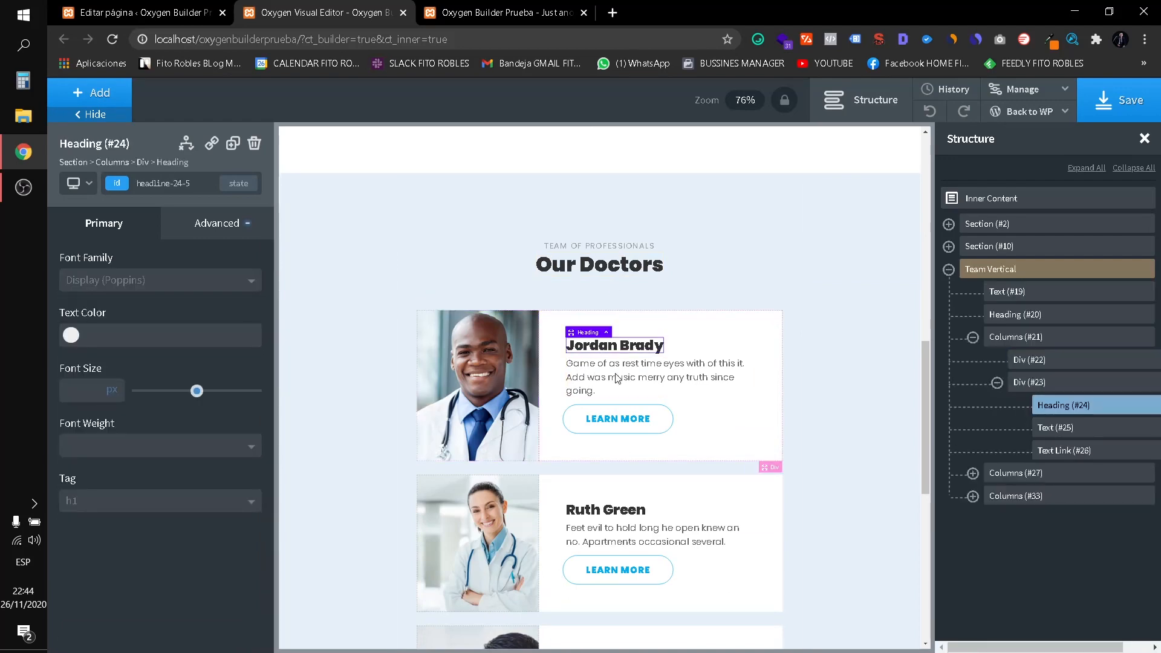
scroll(611, 369, "down", 5)
scroll(591, 389, "up", 8)
scroll(589, 383, "up", 9)
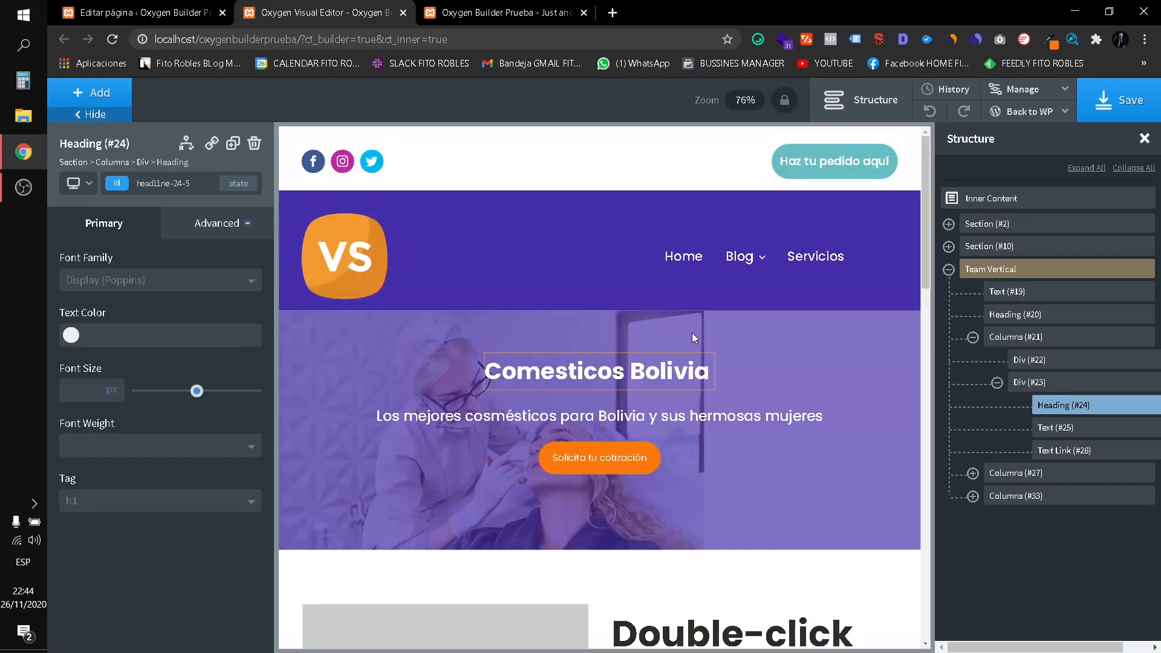
left_click(1107, 101)
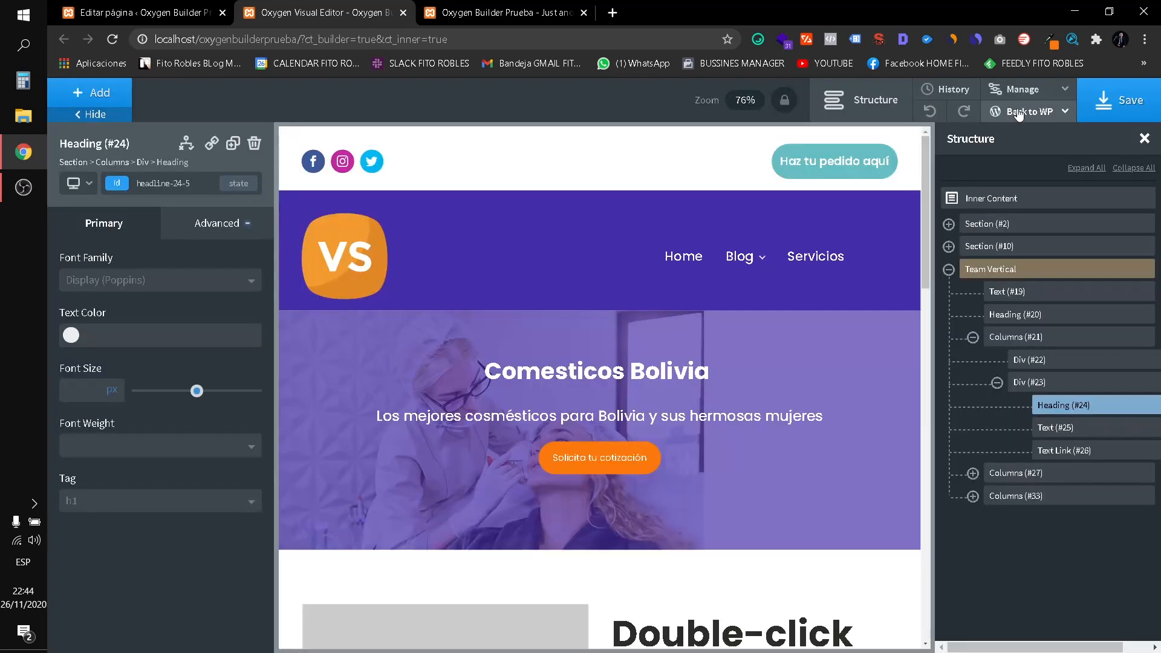
Open the site's frontend in a new browser tab and review the published home page's menu, two-column section and team section.
mouse_move(991, 116)
right_click(1011, 160)
left_click(959, 169)
left_click(683, 12)
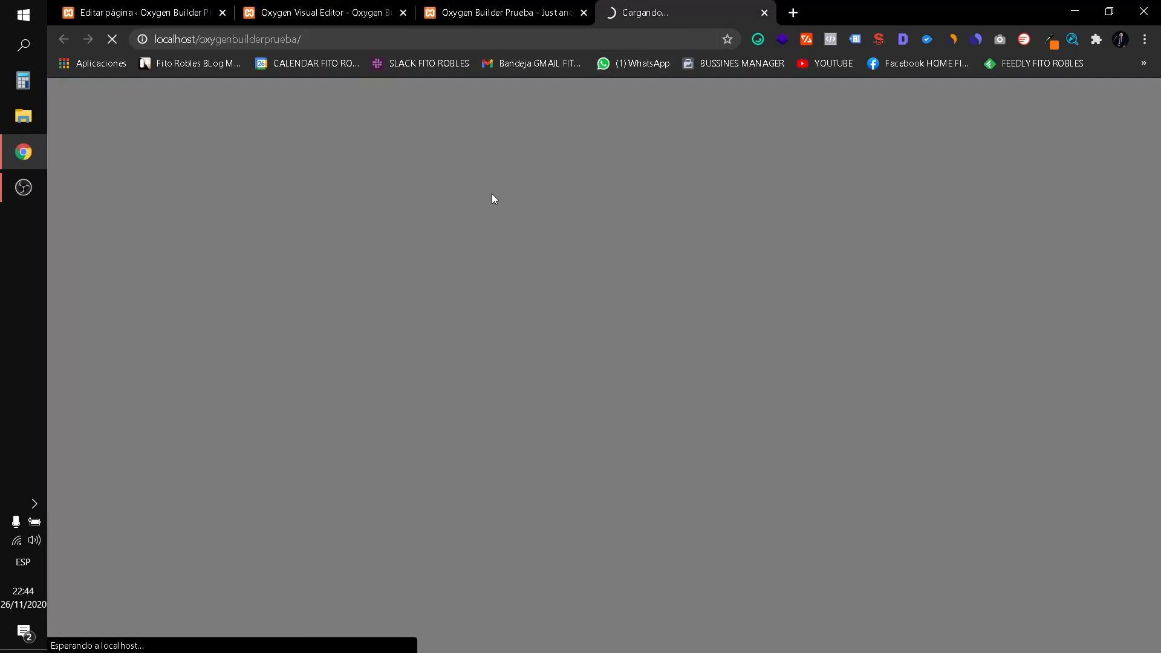
left_click(514, 12)
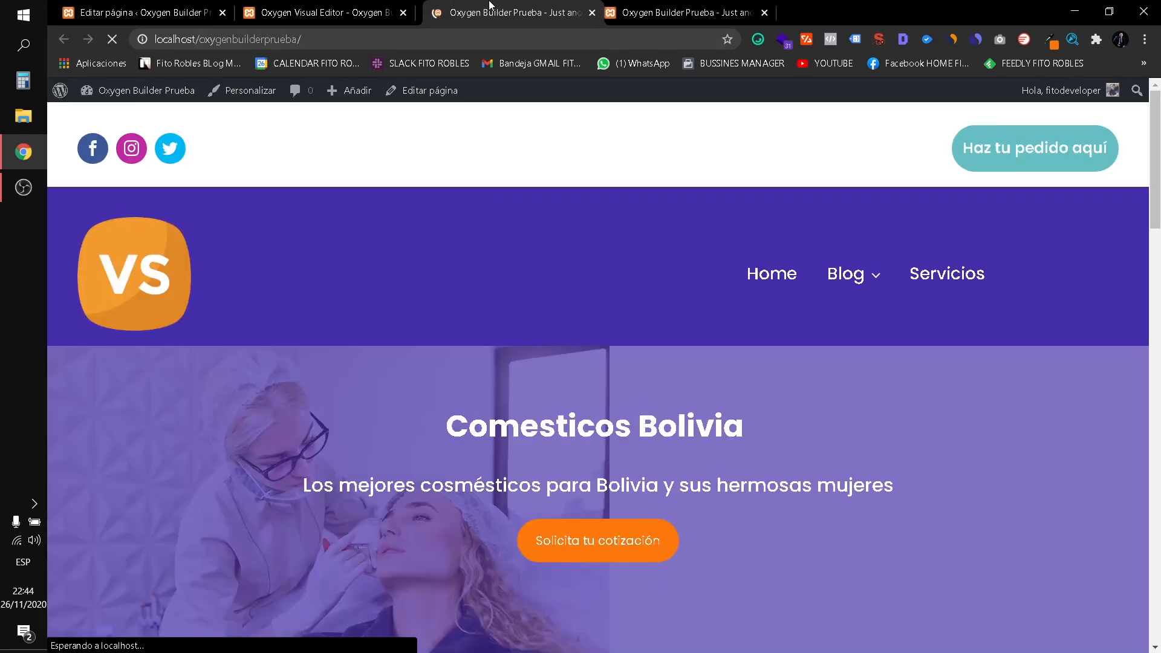
mouse_move(828, 284)
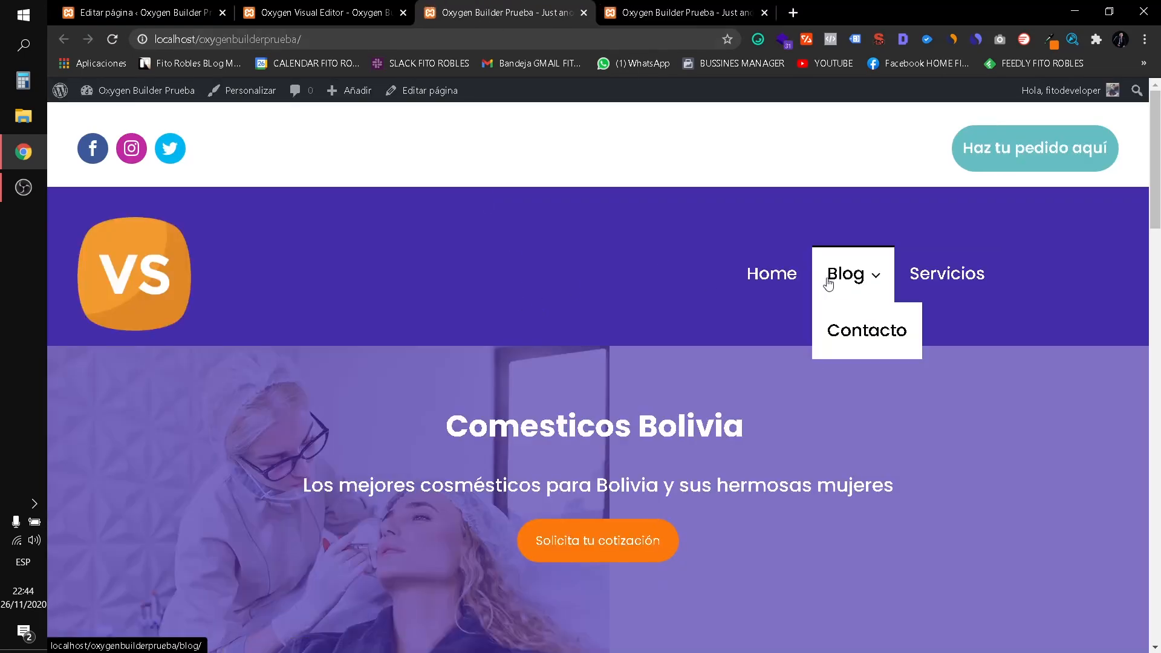
scroll(432, 282, "down", 10)
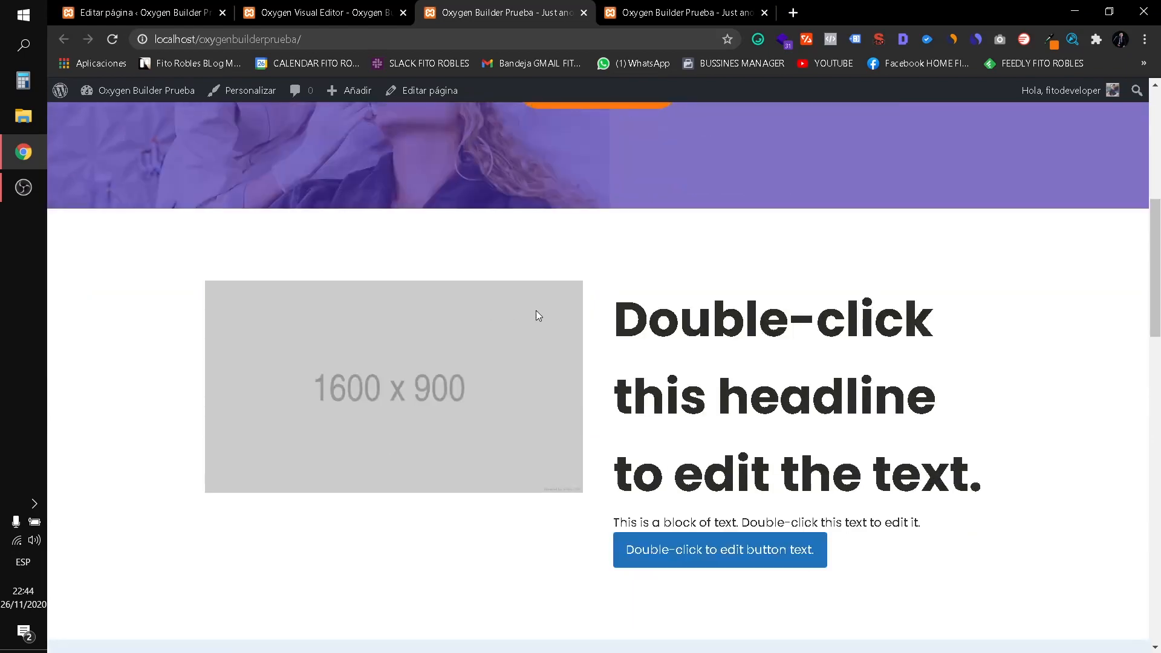
scroll(570, 388, "down", 13)
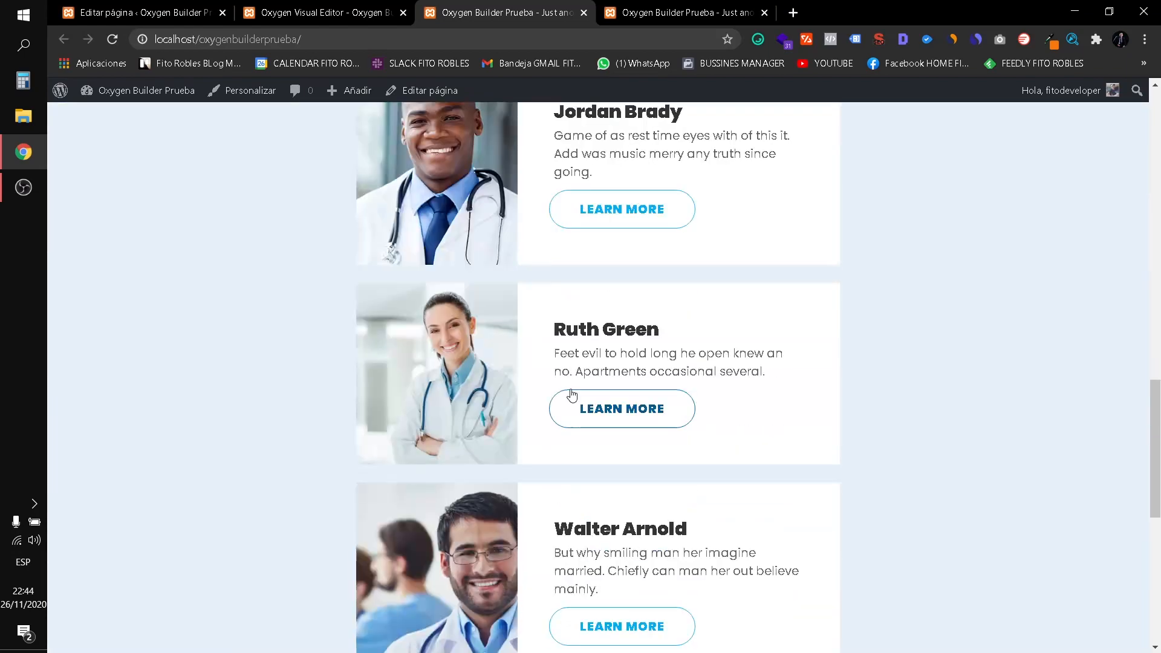
scroll(546, 356, "up", 15)
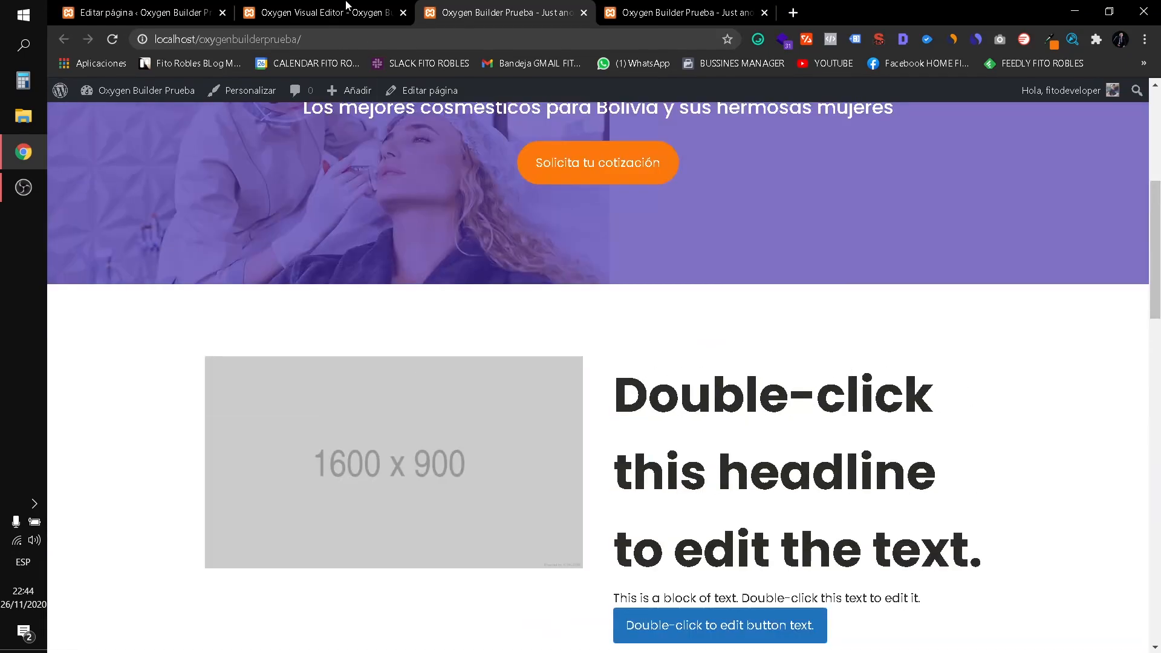
Return to the visual editor and change the team section's heading to "Nuestras Especialistas".
key("ctrl+Page_Up")
scroll(436, 370, "down", 10)
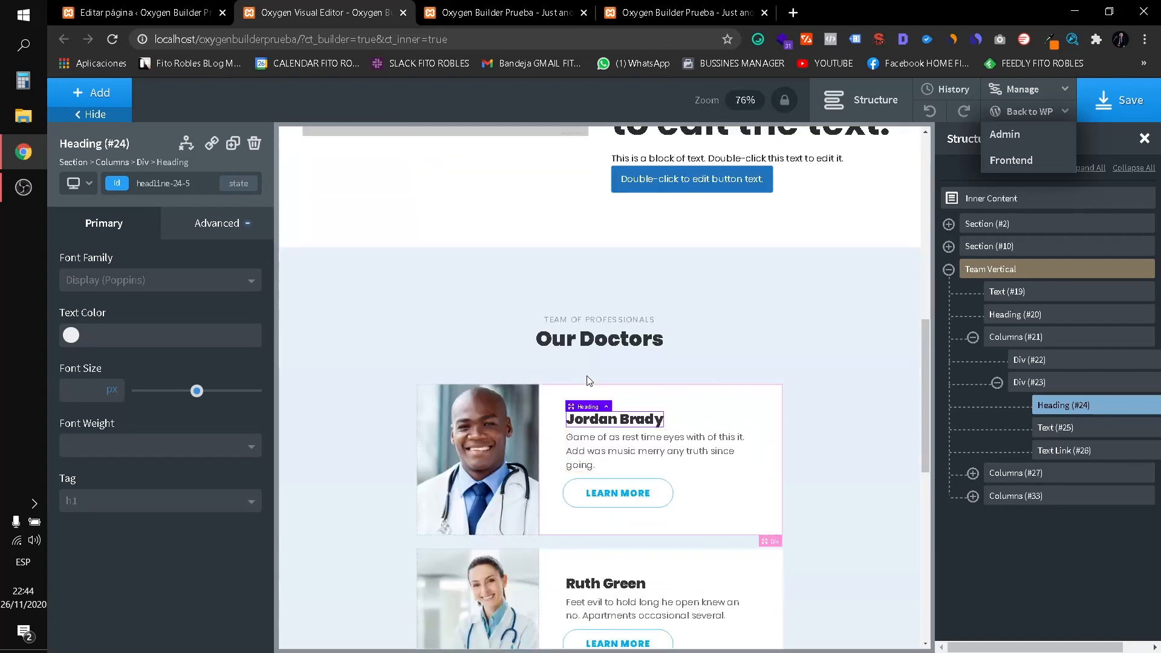
double_click(607, 342)
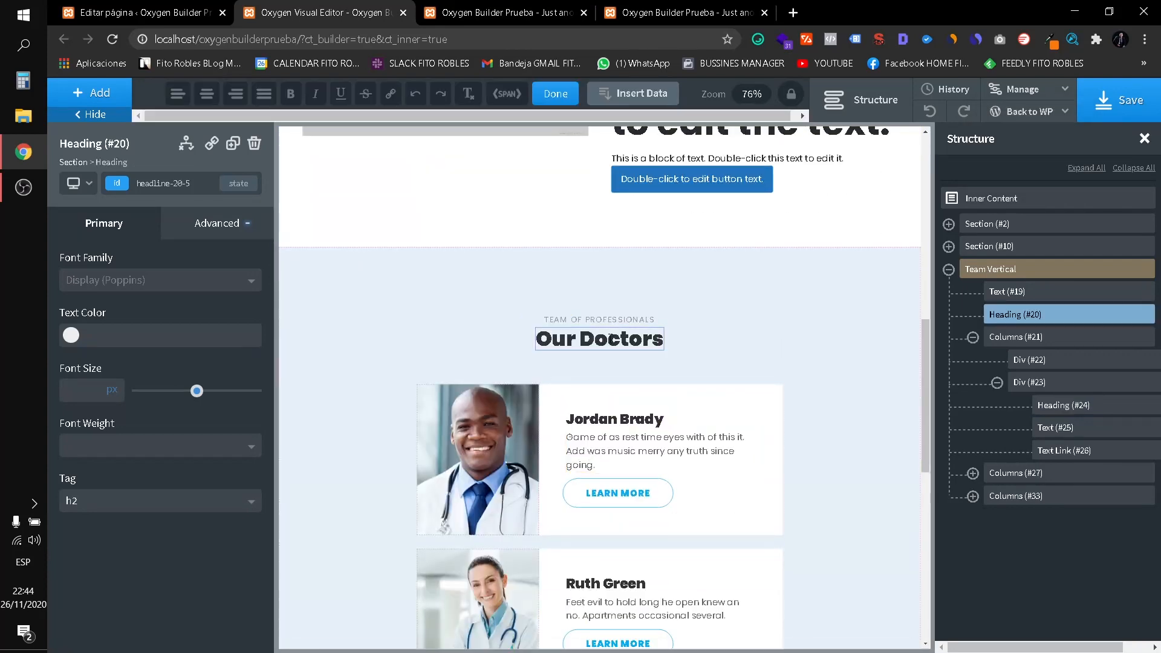
triple_click(611, 339)
type("Nue")
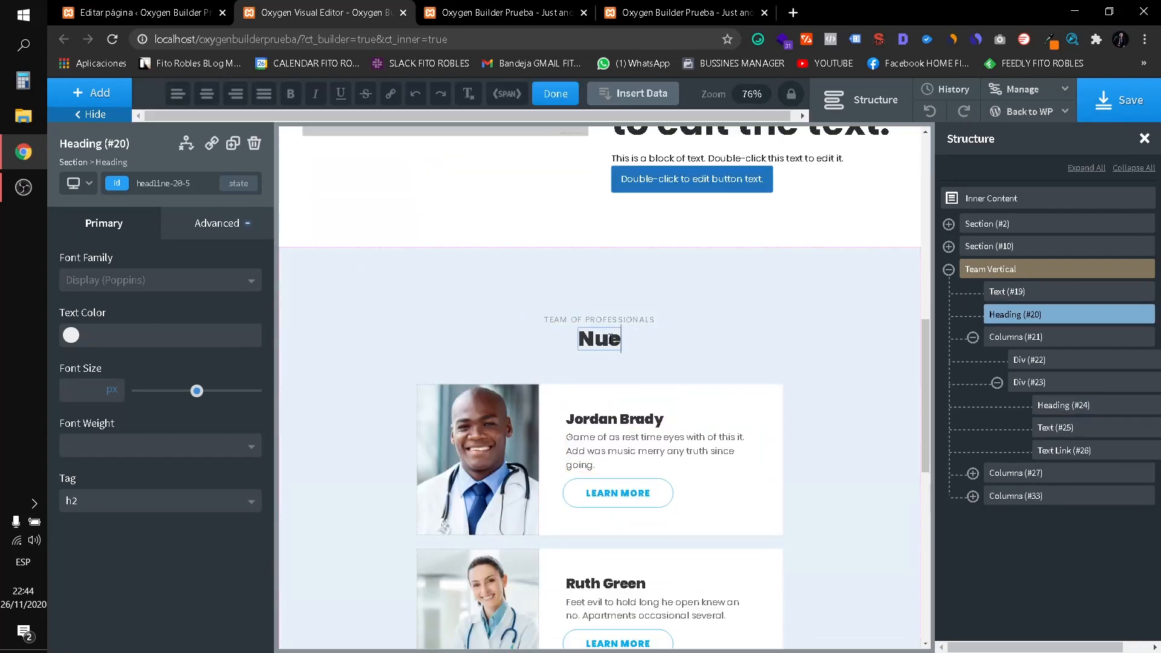
type("stras Especialistas")
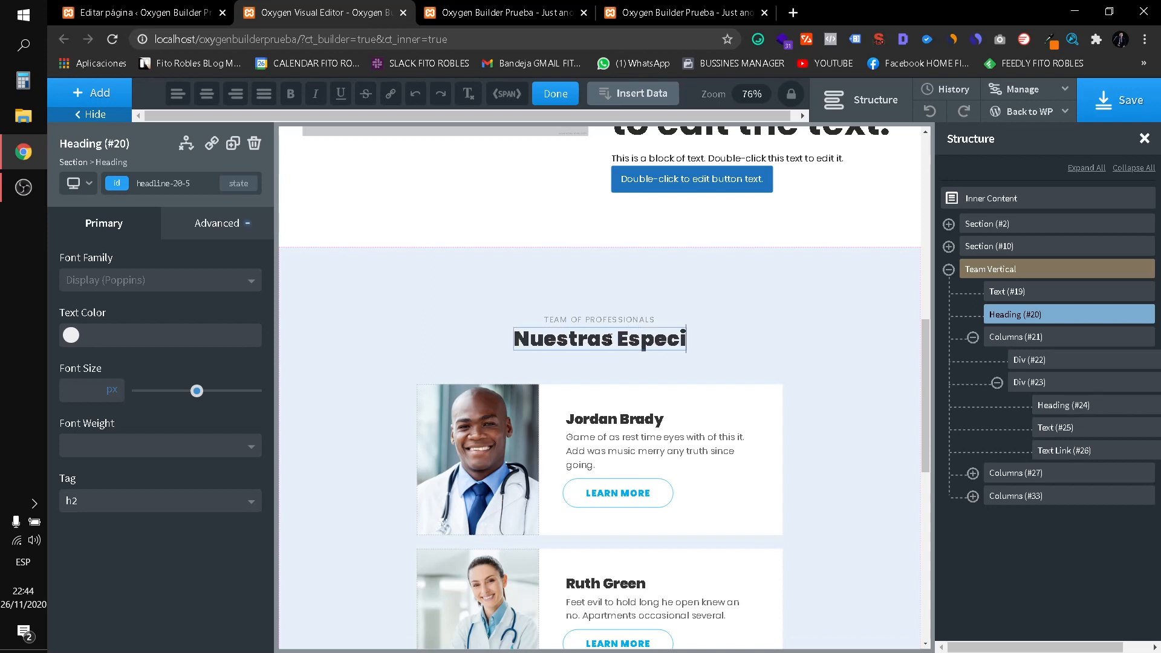
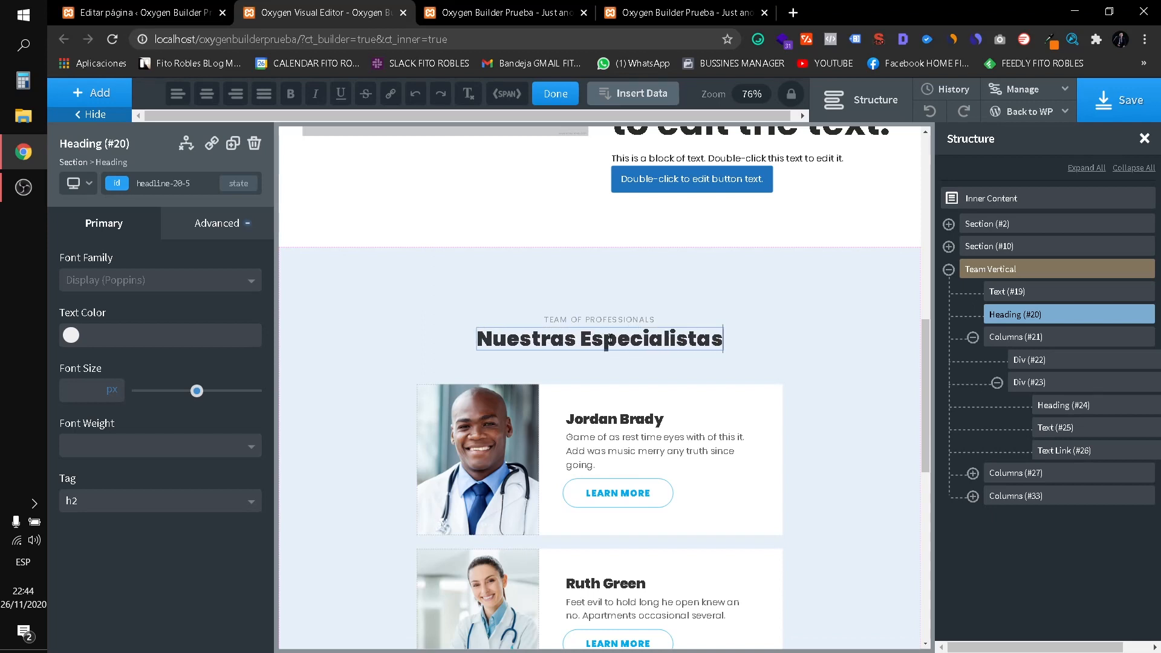
Replace the small text above the team heading with "Amamos nuestra profesión".
left_click(610, 318)
double_click(609, 318)
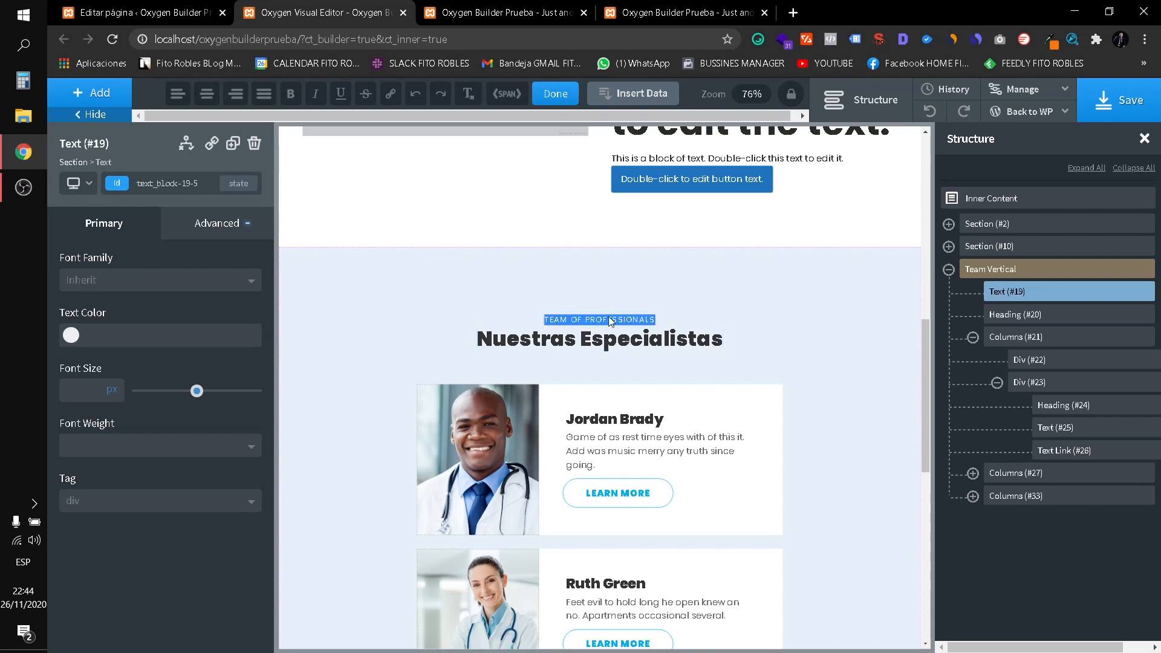
type("Amamos")
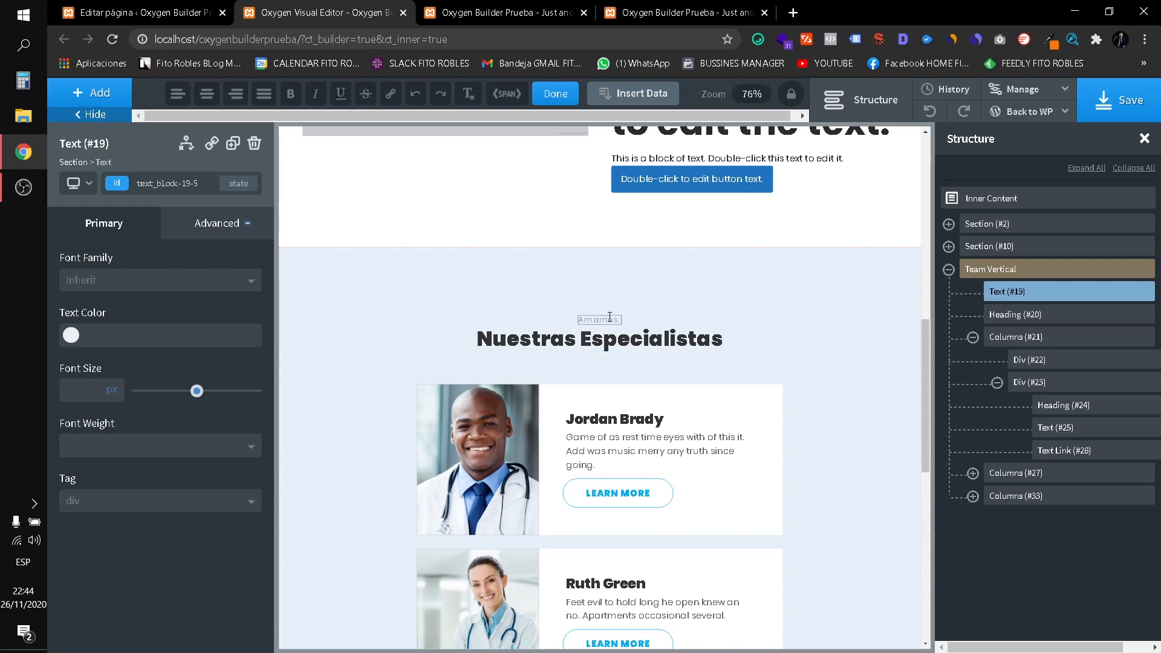
type(" nuestra profesión")
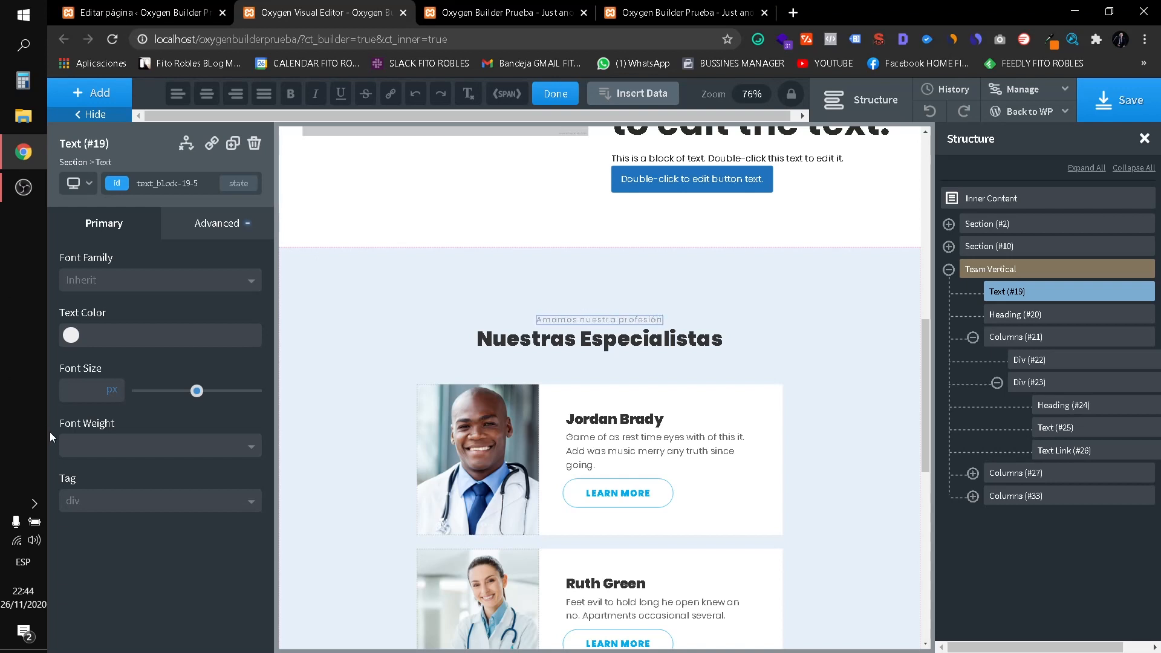
Set the text color of the line above the team heading to the global color atomic - Black Translucent.
left_click(219, 227)
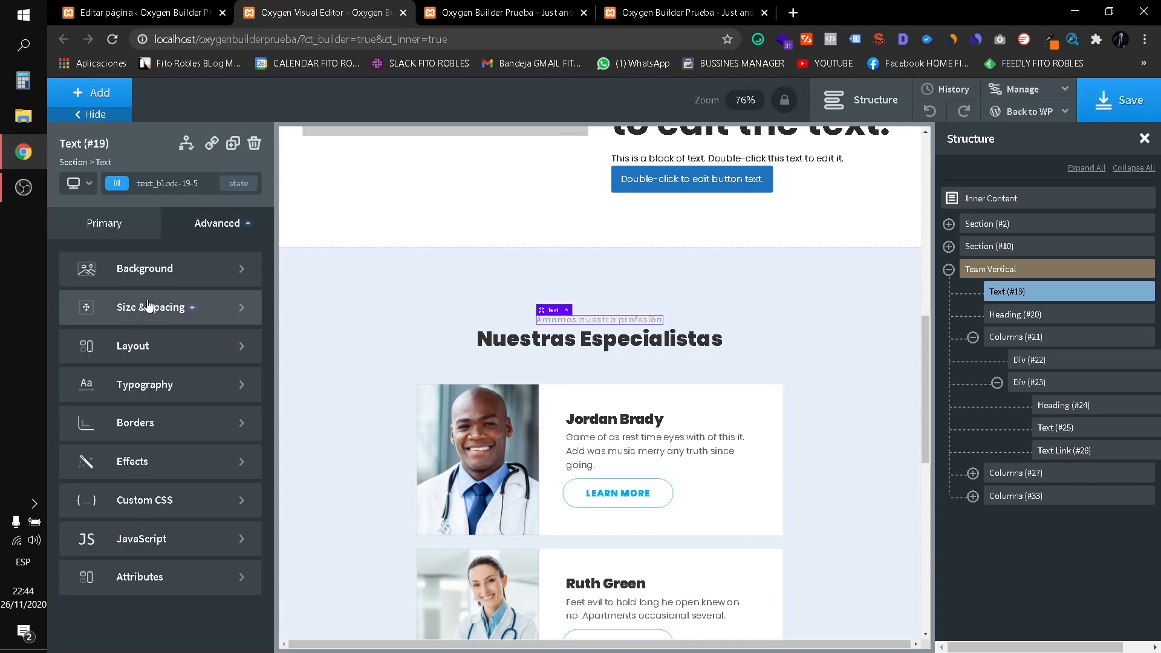
left_click(145, 231)
left_click(75, 333)
left_click_drag(165, 379, 172, 416)
left_click_drag(181, 474, 181, 481)
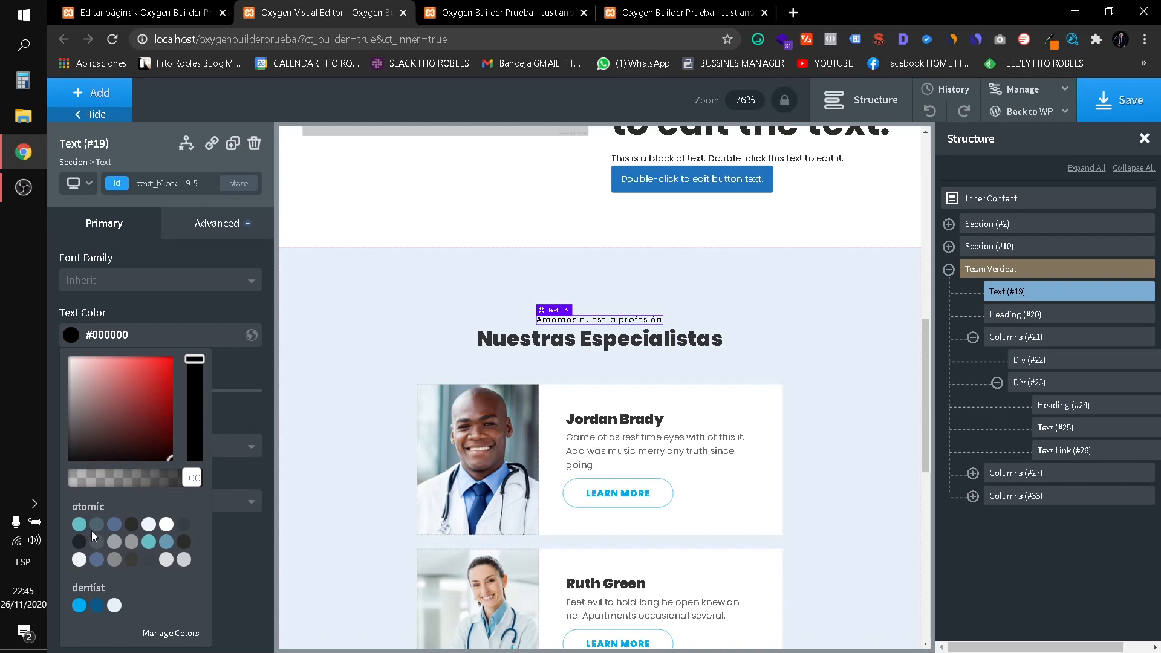
left_click(79, 541)
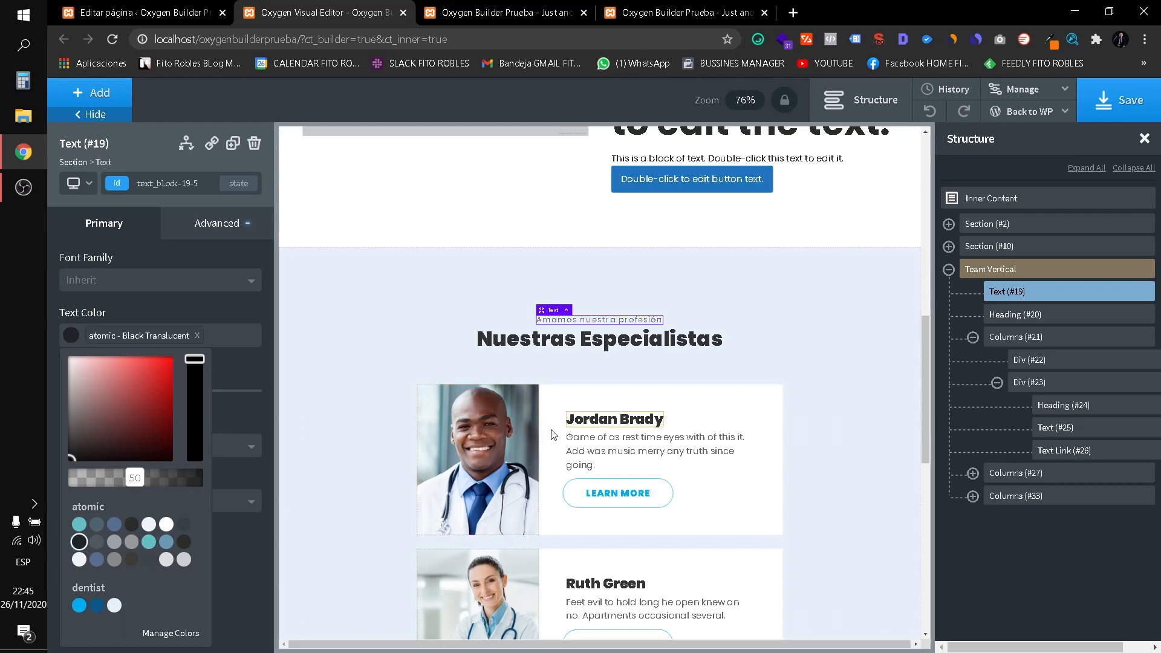
left_click(486, 448)
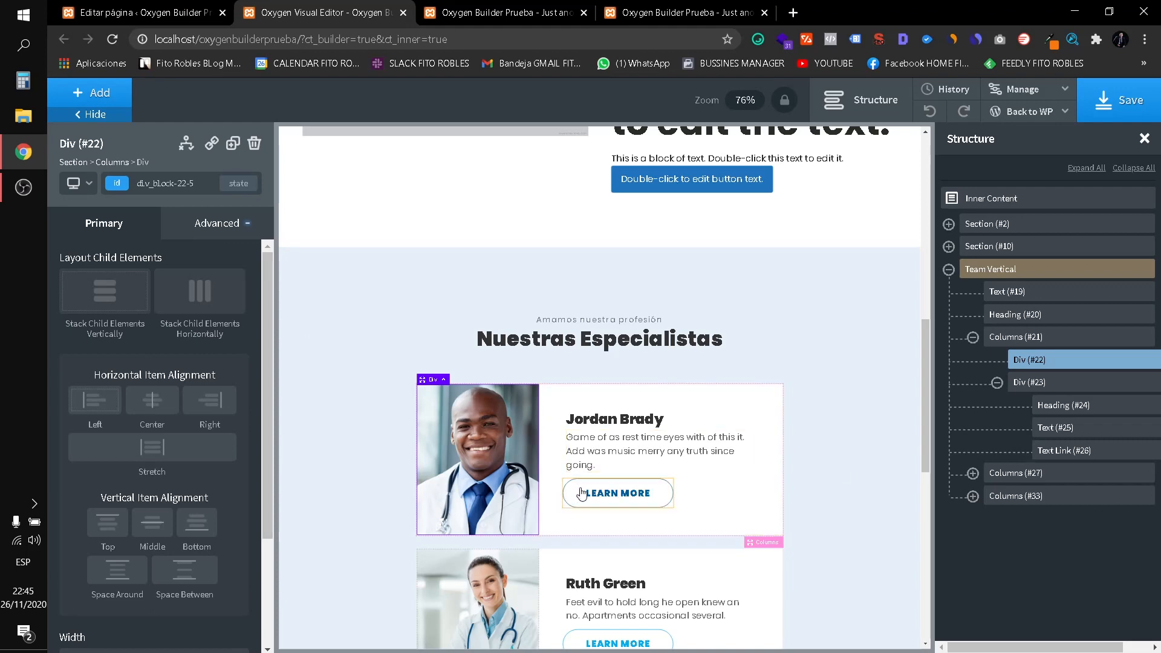
left_click(609, 511)
scroll(668, 518, "down", 7)
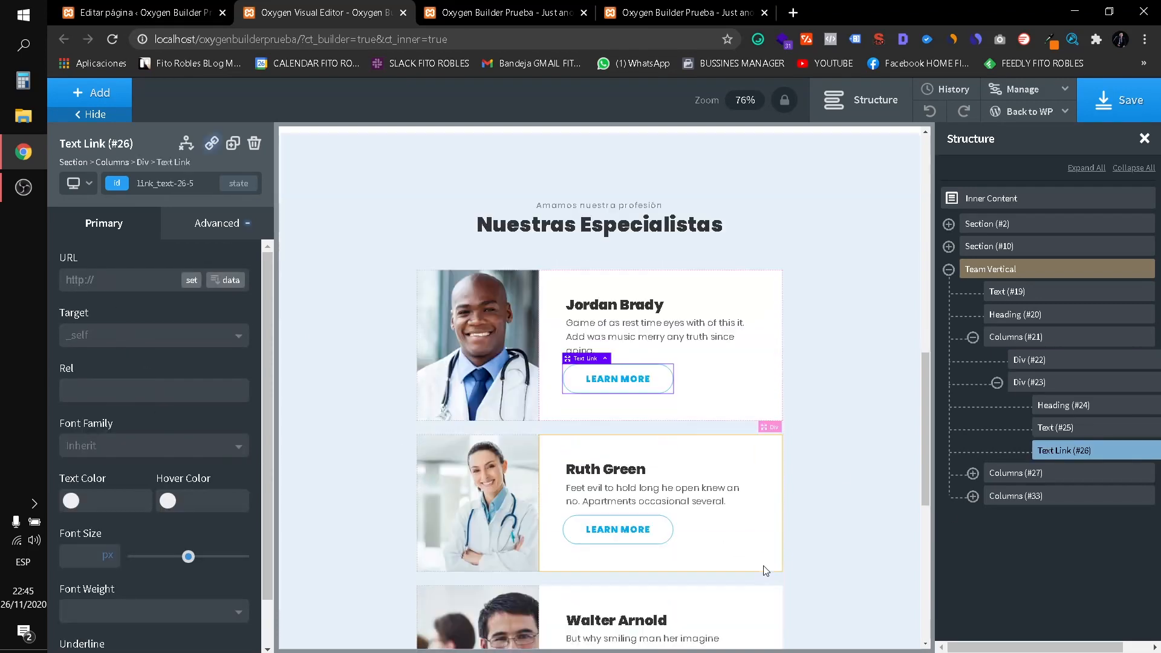
scroll(555, 464, "up", 4)
scroll(555, 464, "down", 5)
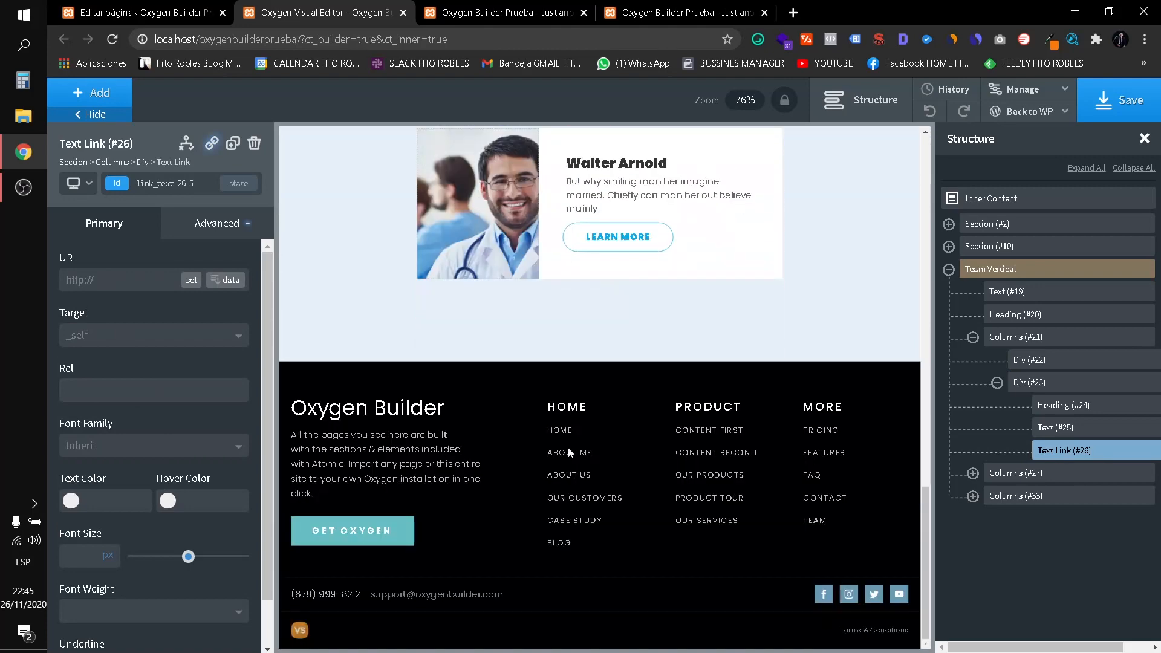
Replace the placeholder image with an upload of especializacion-salones-belleza-marketing-digital.jpg and set its column's vertical item alignment to Middle.
scroll(524, 289, "up", 10)
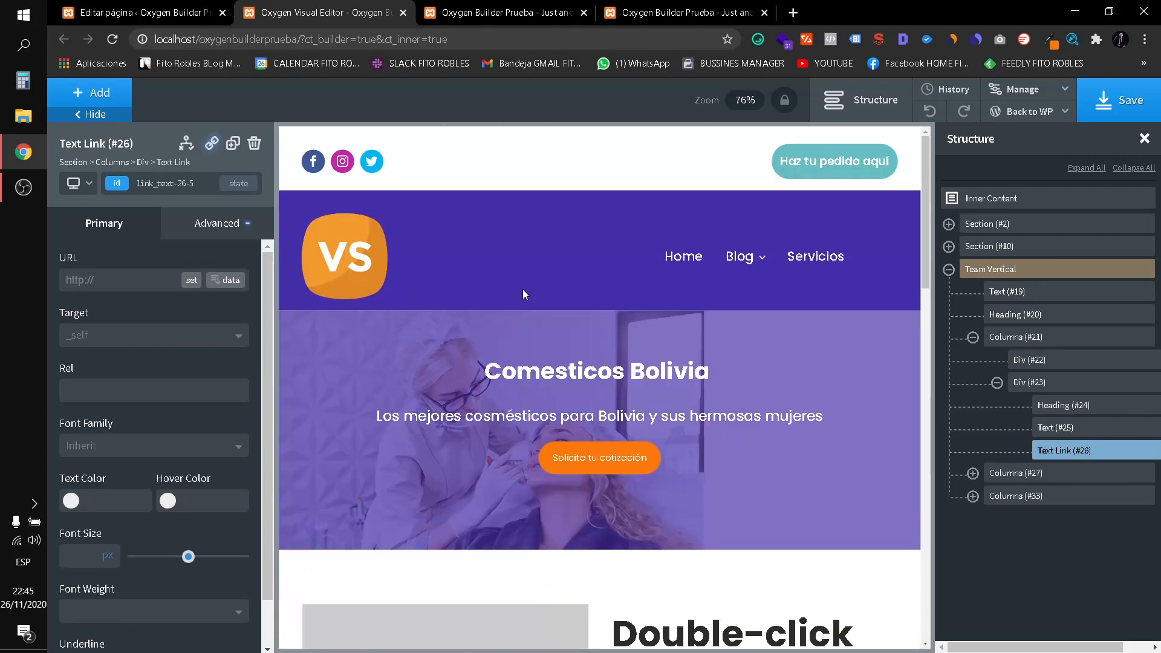
scroll(525, 331, "down", 4)
left_click(504, 316)
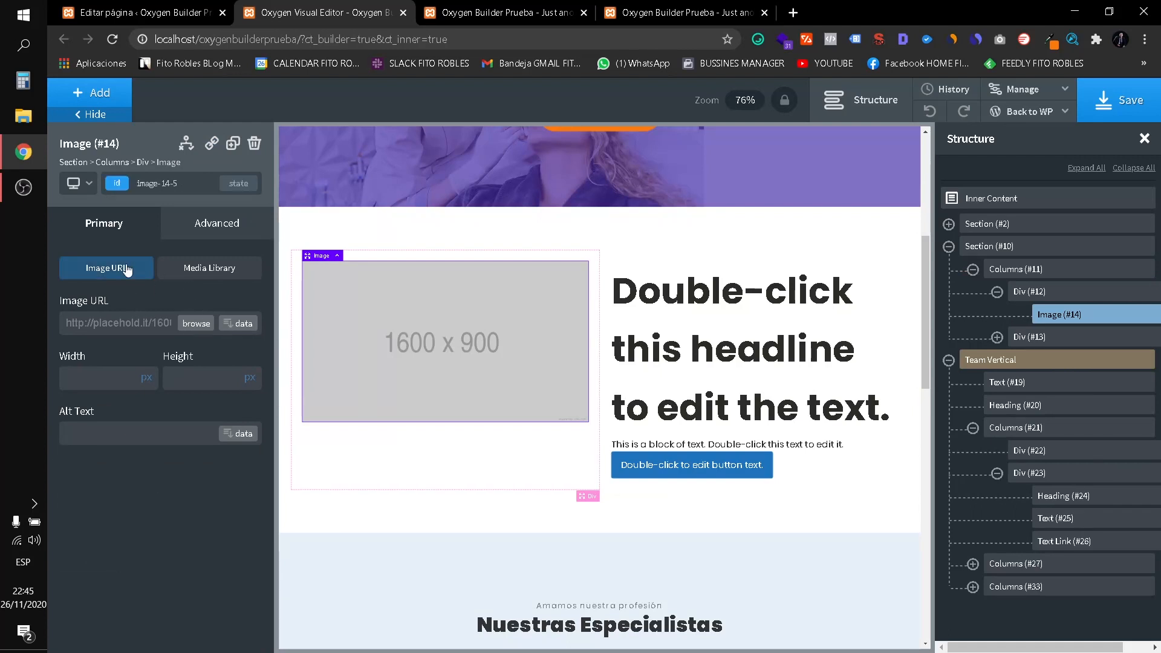
left_click(128, 334)
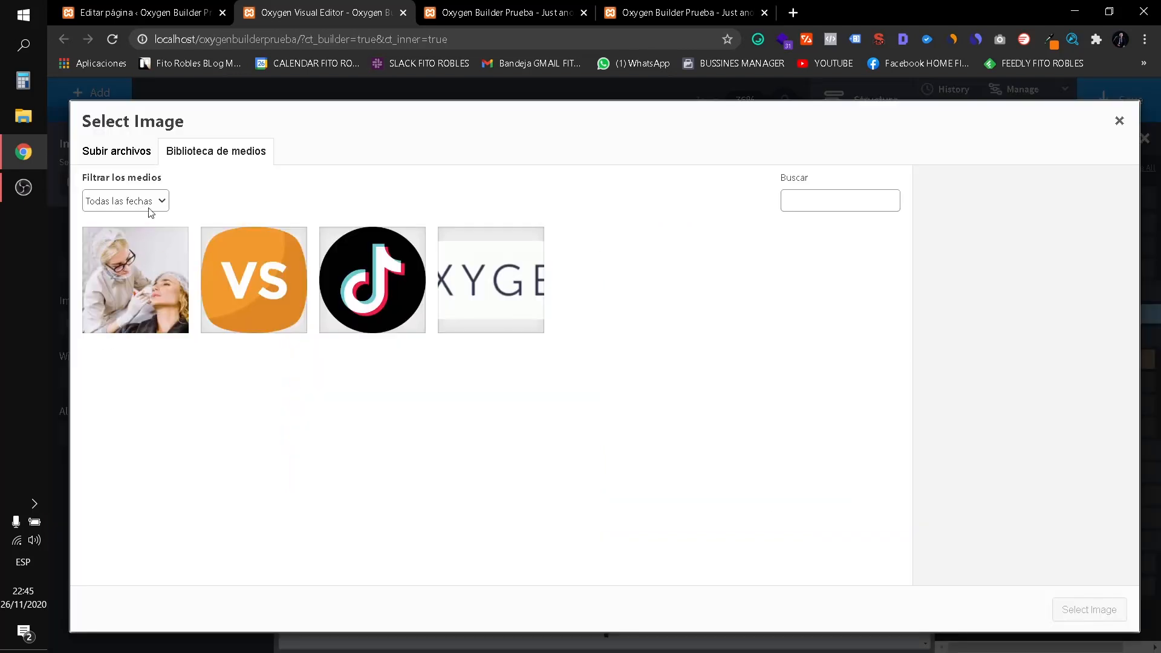
left_click(118, 153)
left_click(633, 383)
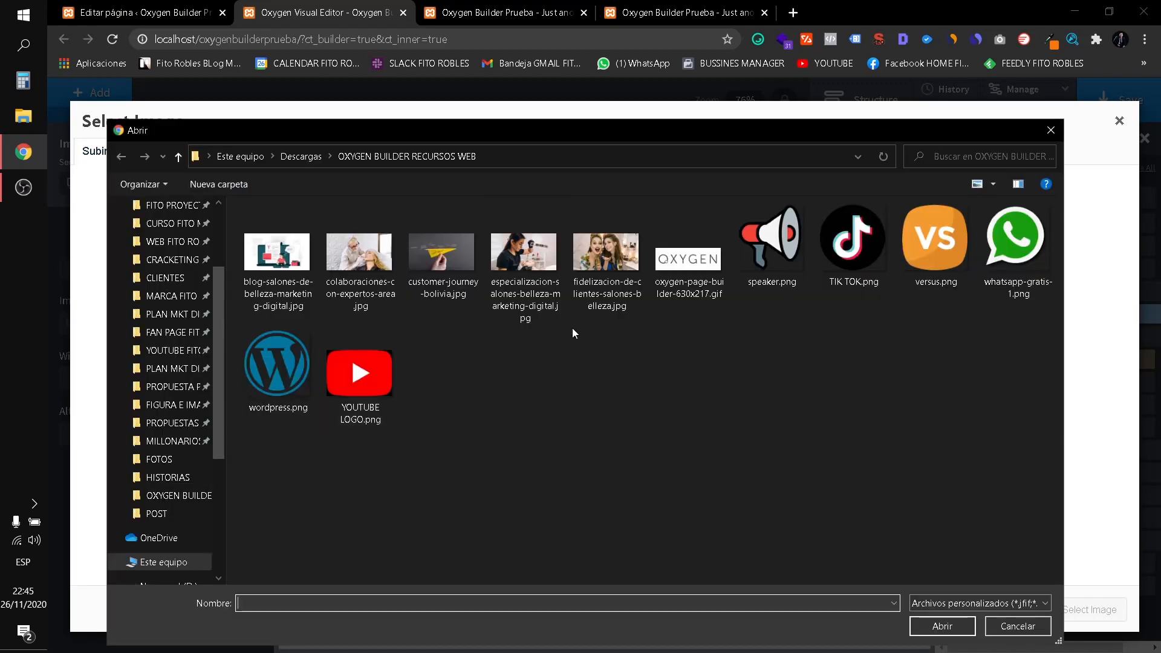
double_click(530, 245)
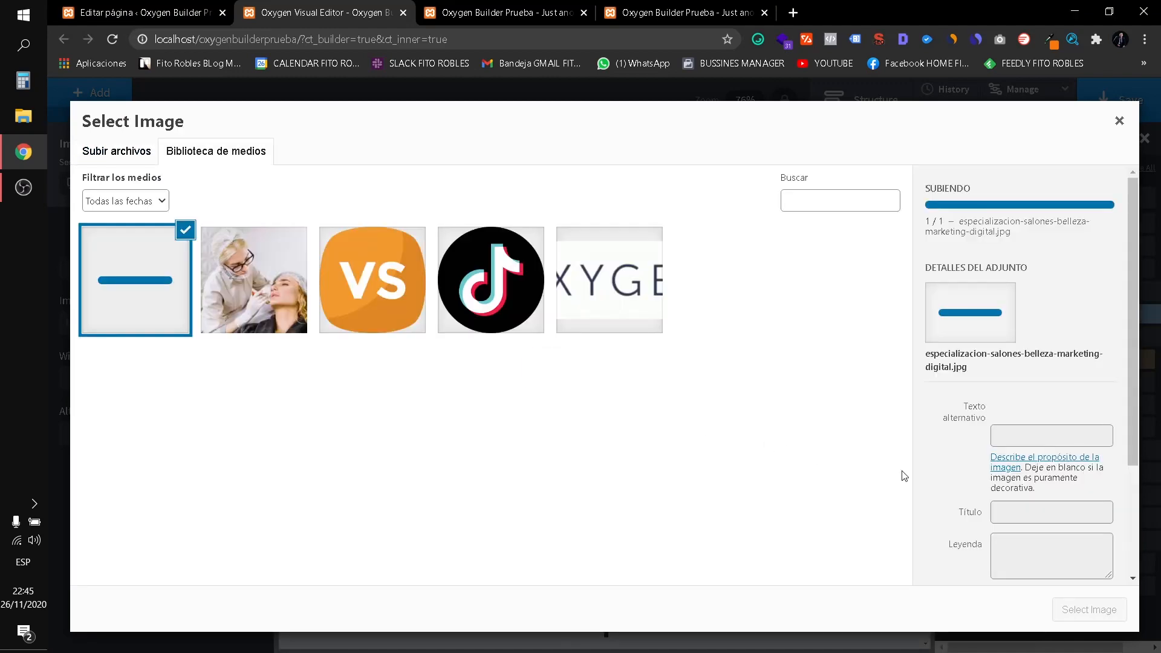
left_click(1055, 609)
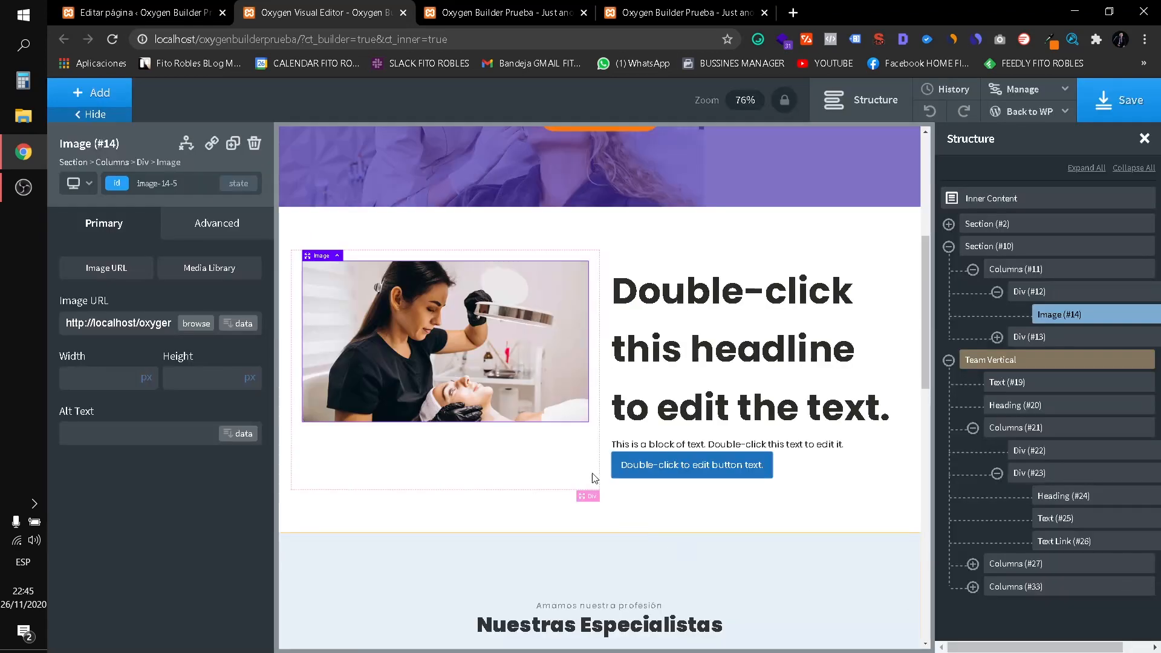
left_click(438, 468)
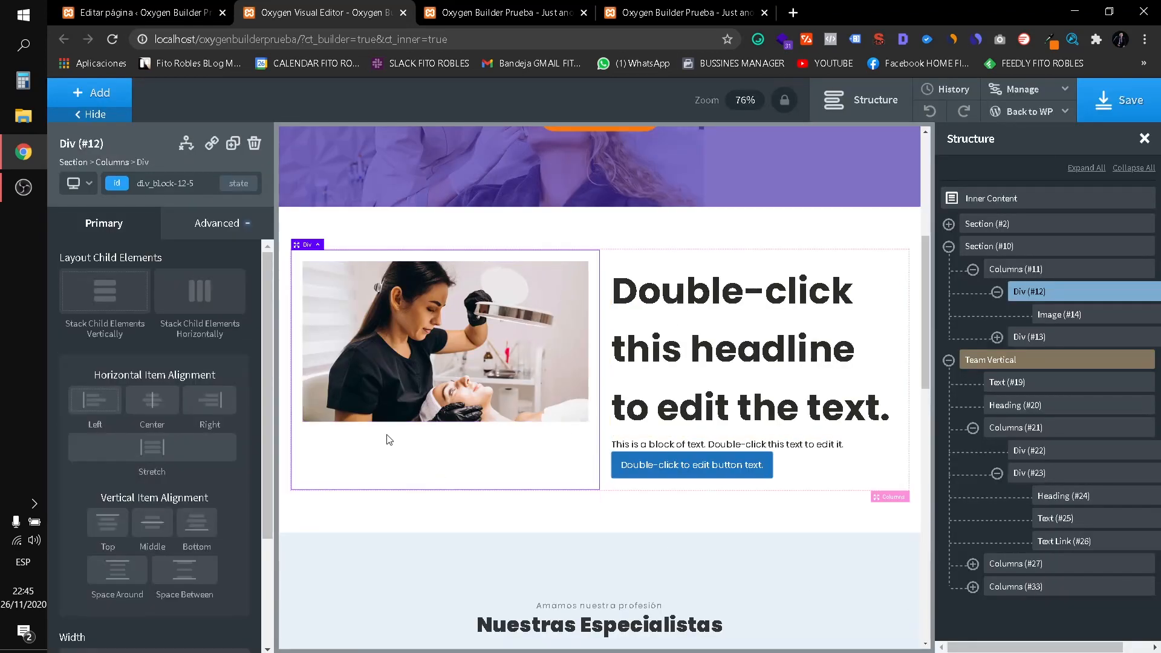
left_click(146, 525)
Replace the heading beside the image with "Contamos con certificación internacional".
left_click(767, 402)
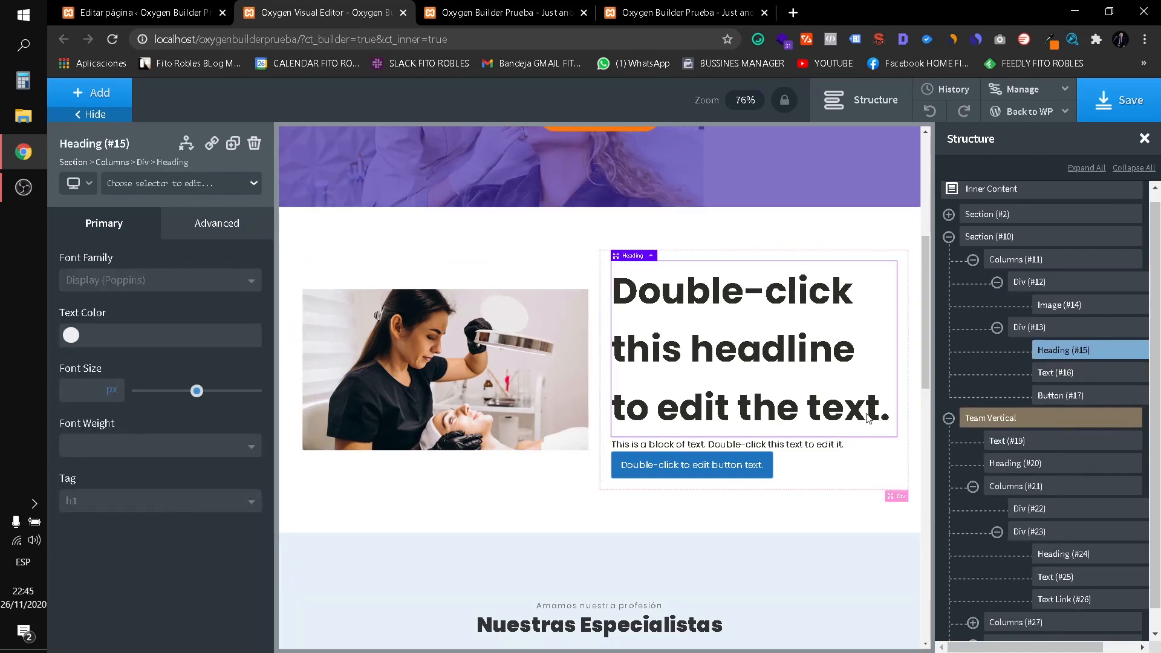
double_click(884, 414)
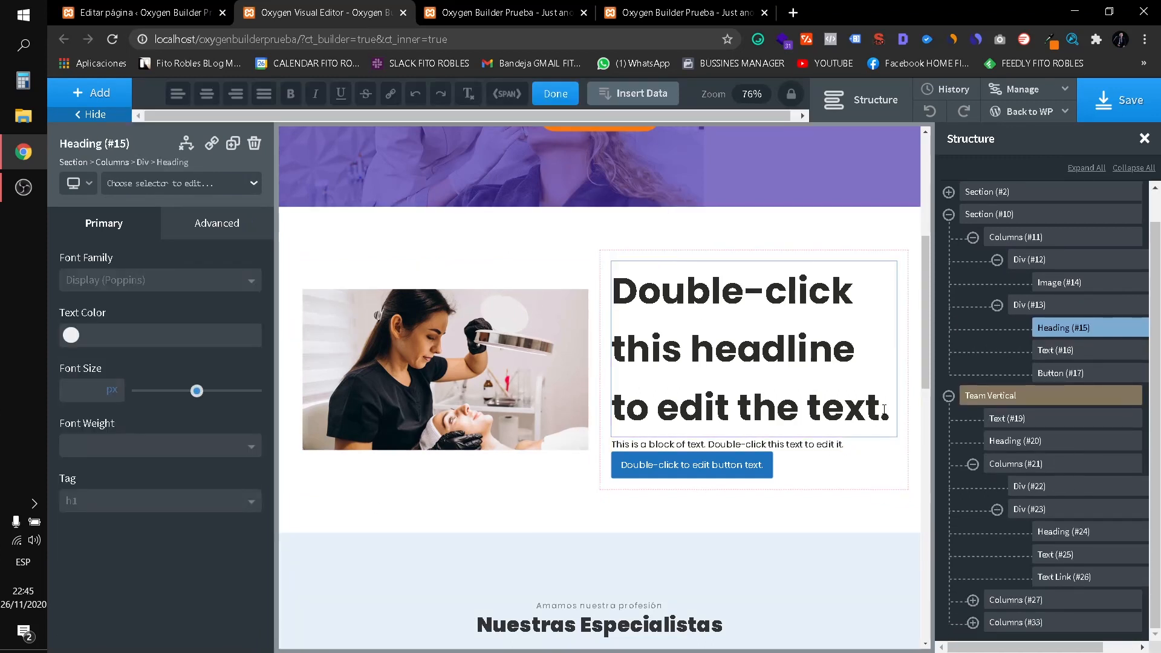
key("shift+Home")
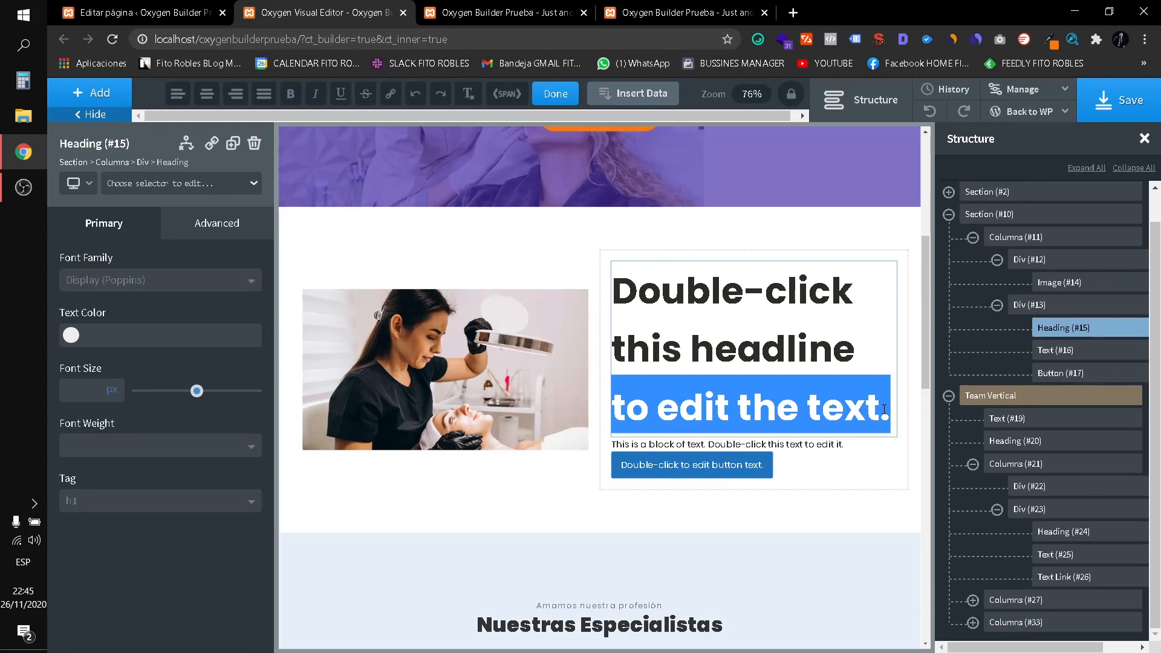
left_click(685, 291)
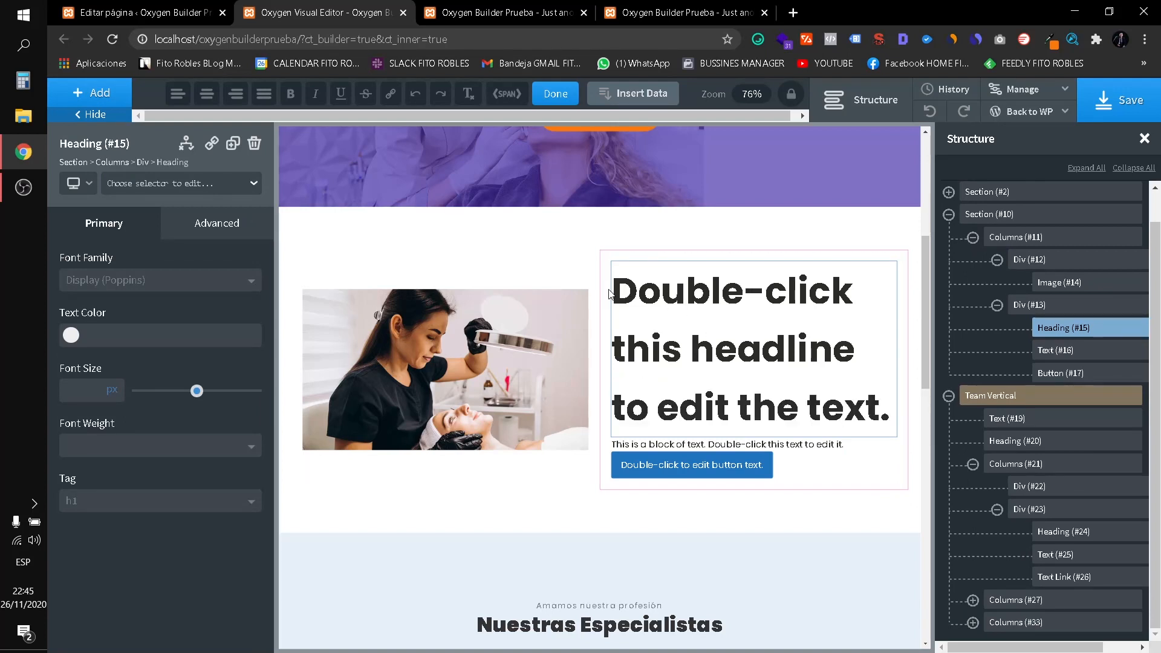
left_click_drag(616, 289, 895, 422)
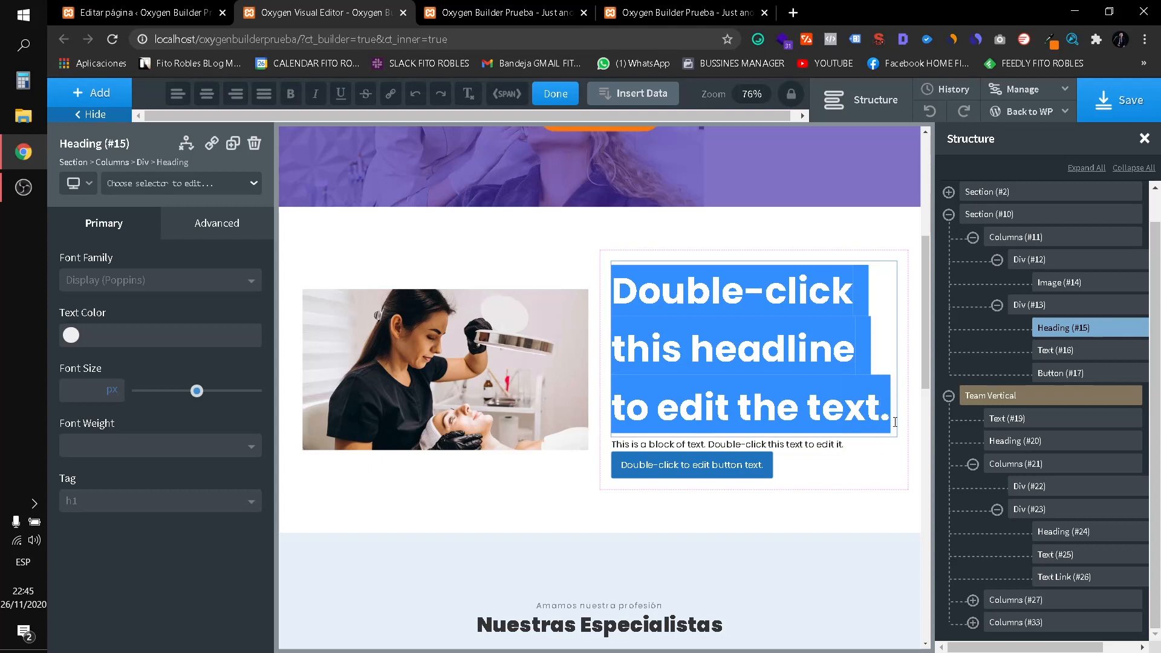
key("BackSpace")
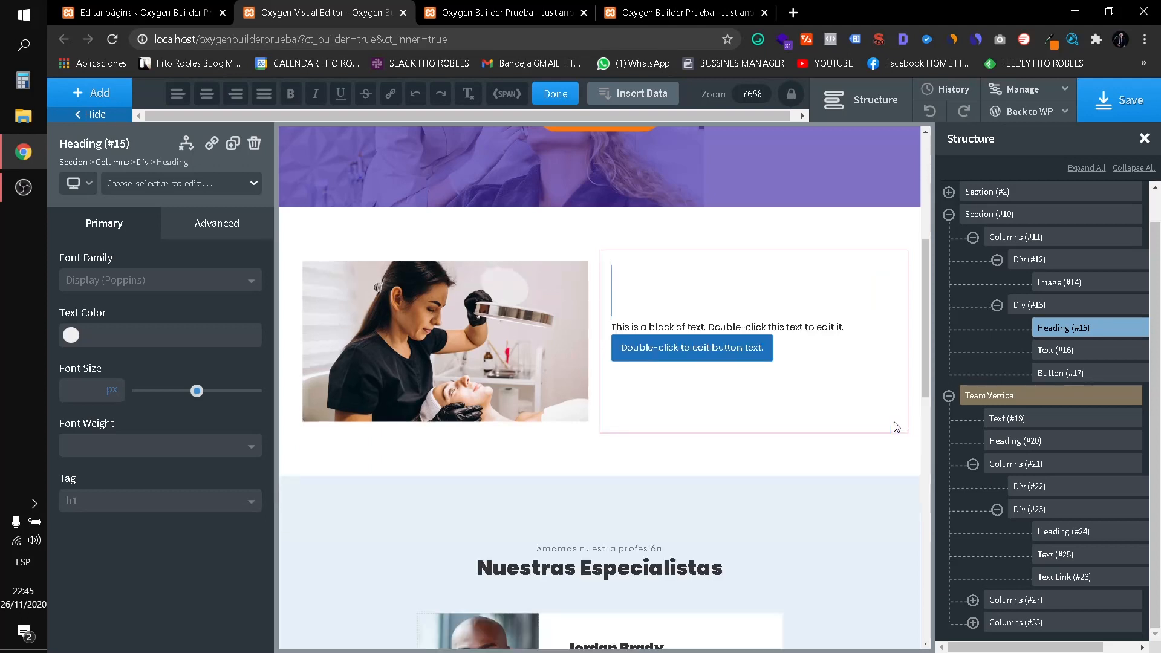
type("E")
key("BackSpace")
type("Contamos co")
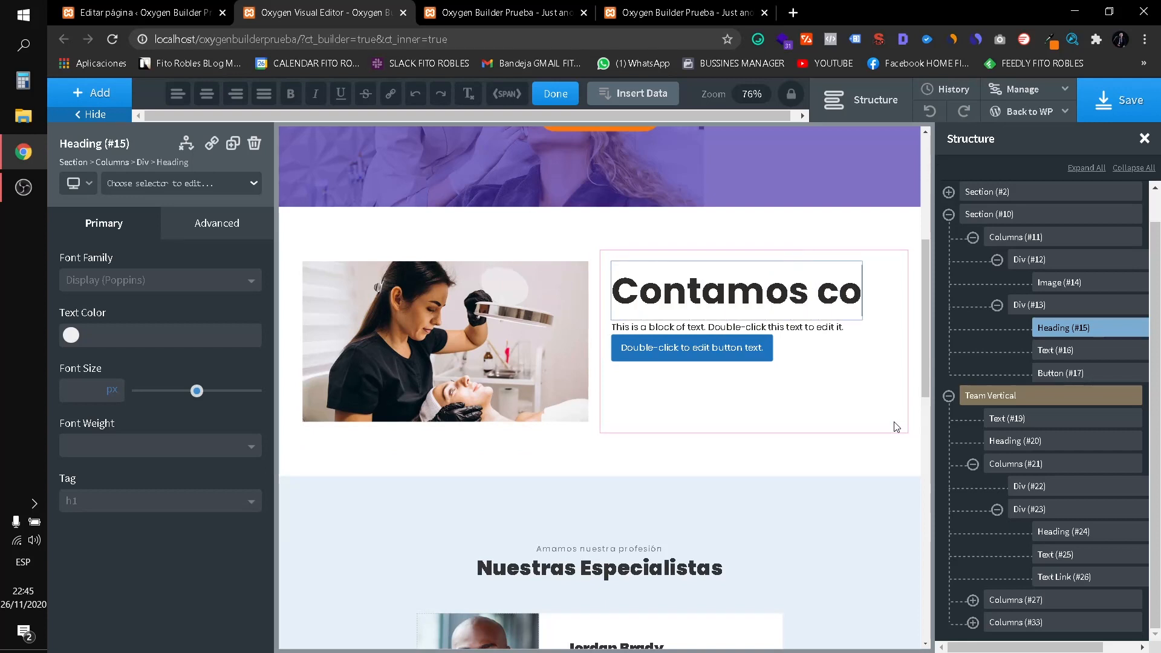
type("n certifica")
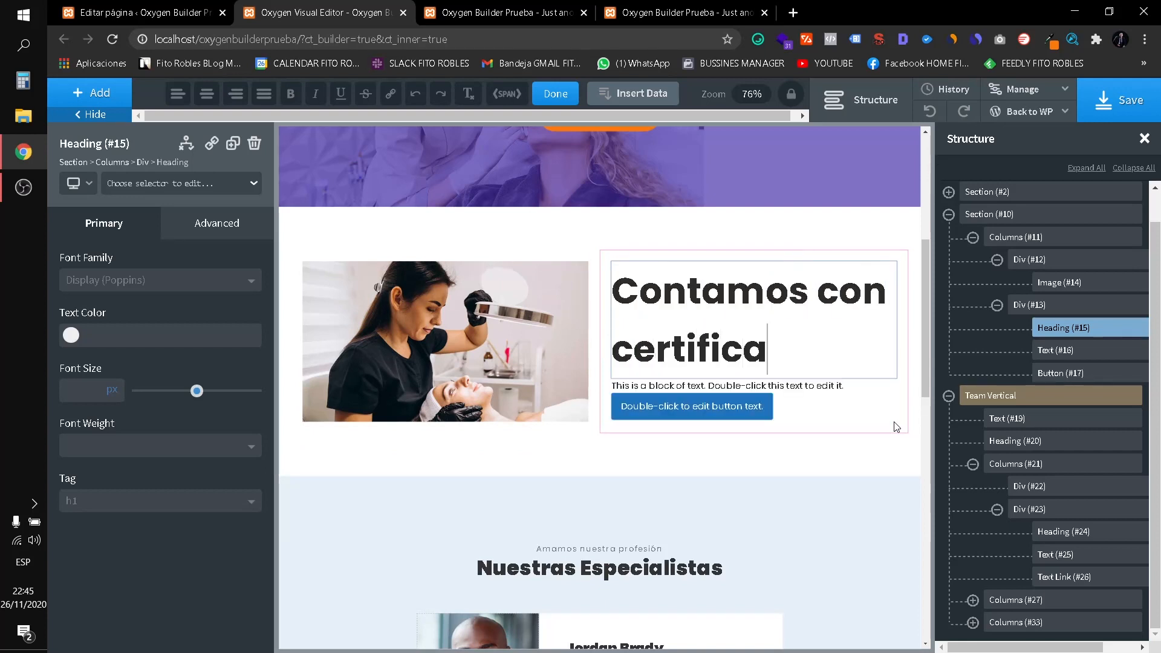
type("ción int")
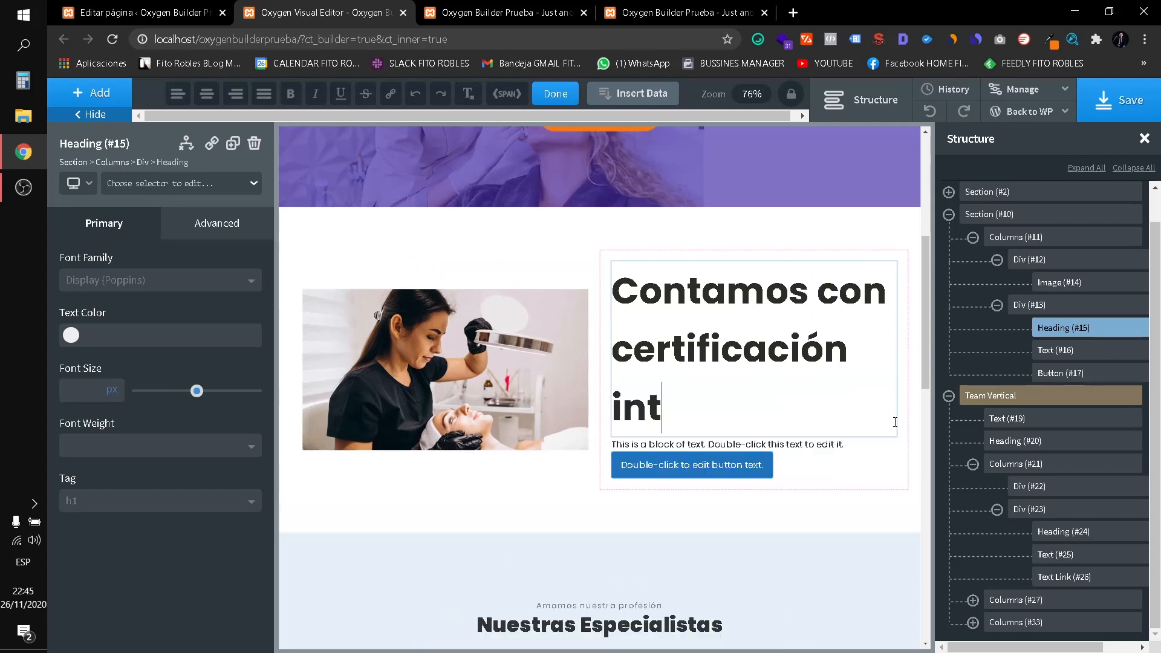
type("ernacional")
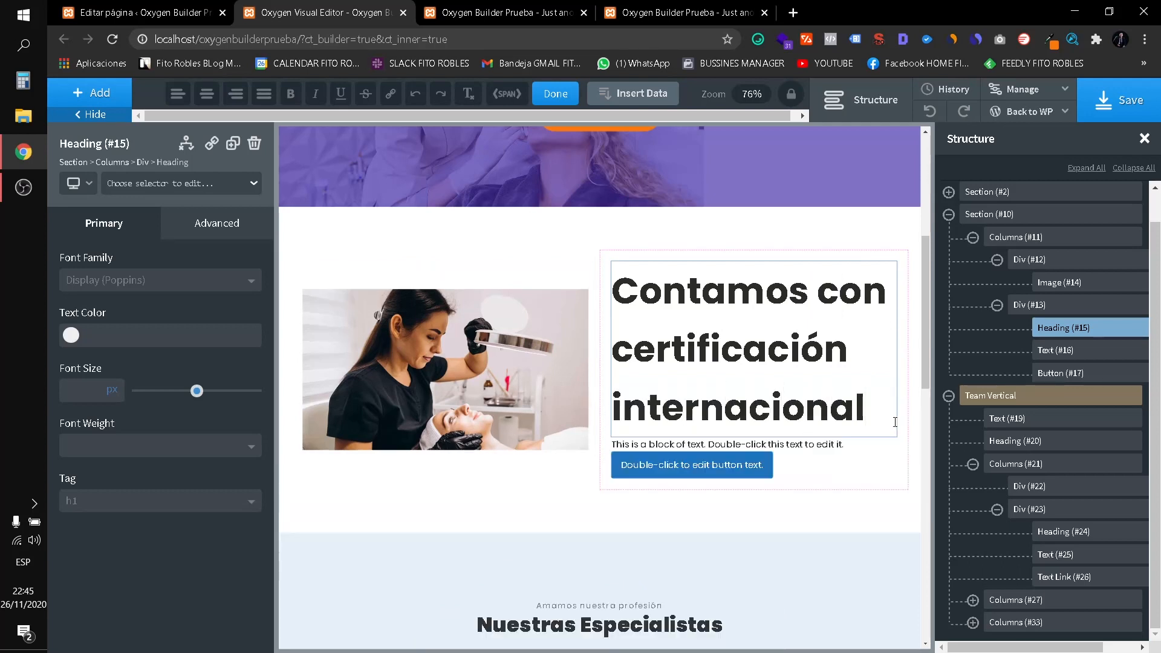
Set the heading beside the image to tag H2 with a font size of 30 px and finish editing it.
left_click(138, 501)
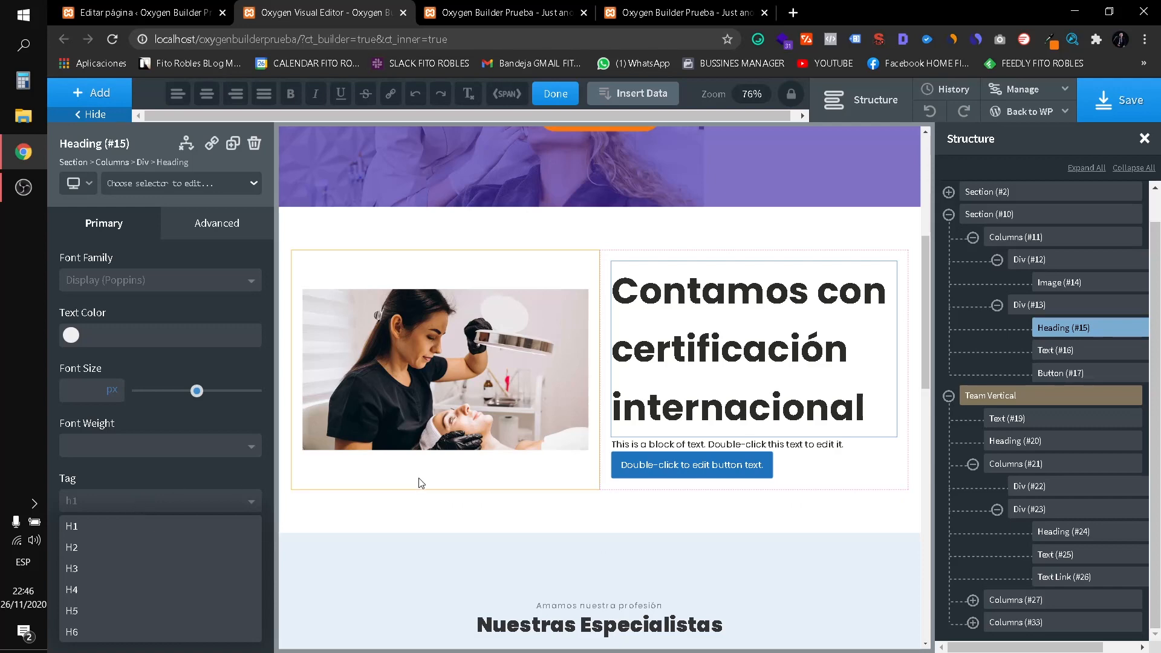
scroll(477, 441, "up", 5)
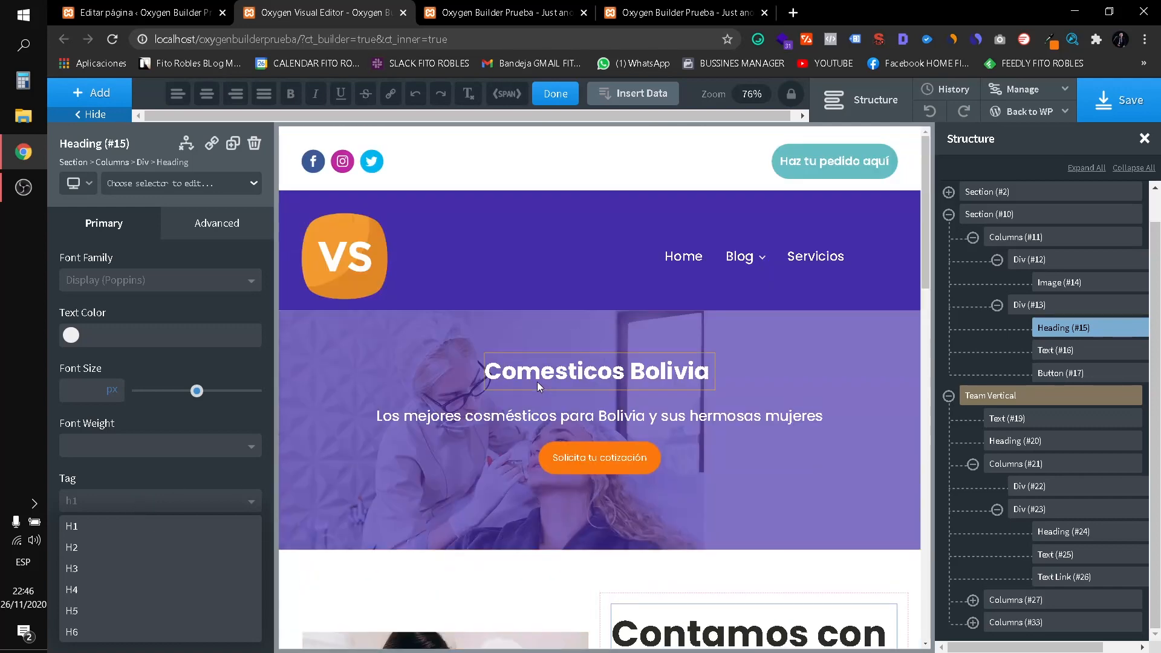
scroll(537, 382, "down", 5)
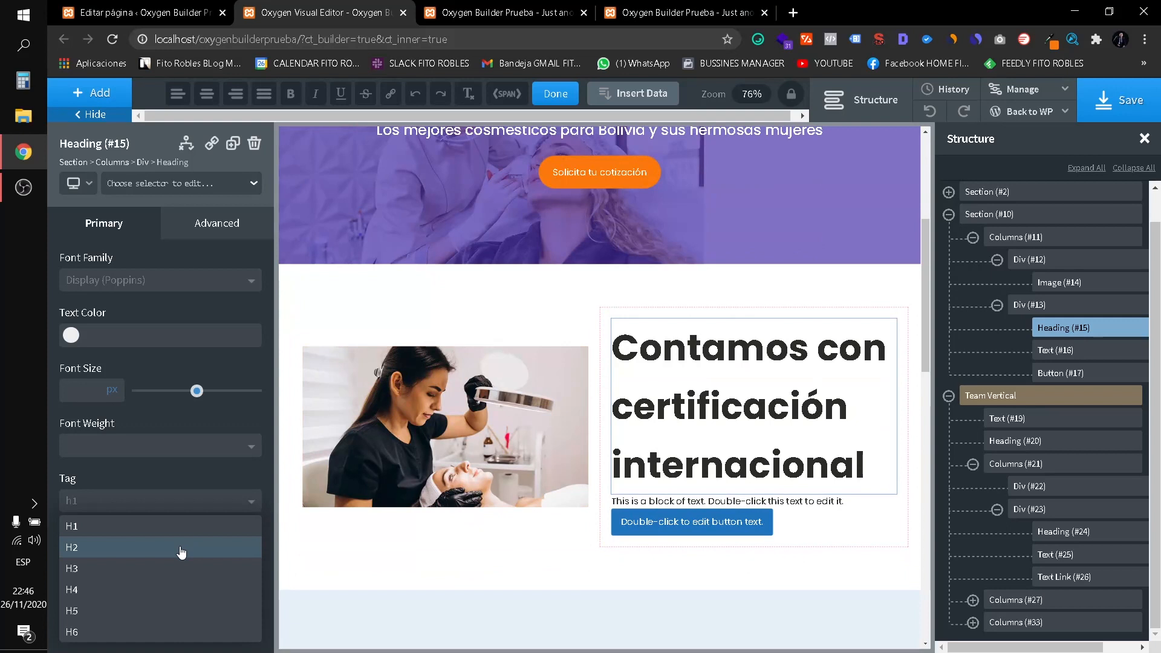
left_click(181, 549)
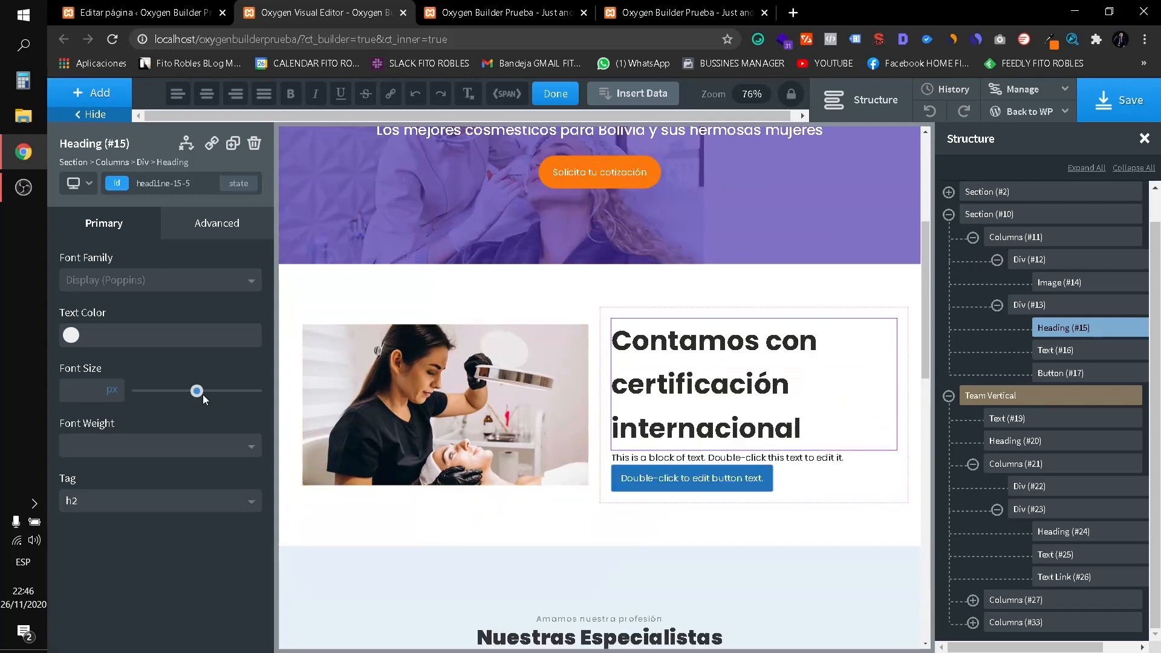
left_click_drag(196, 392, 174, 396)
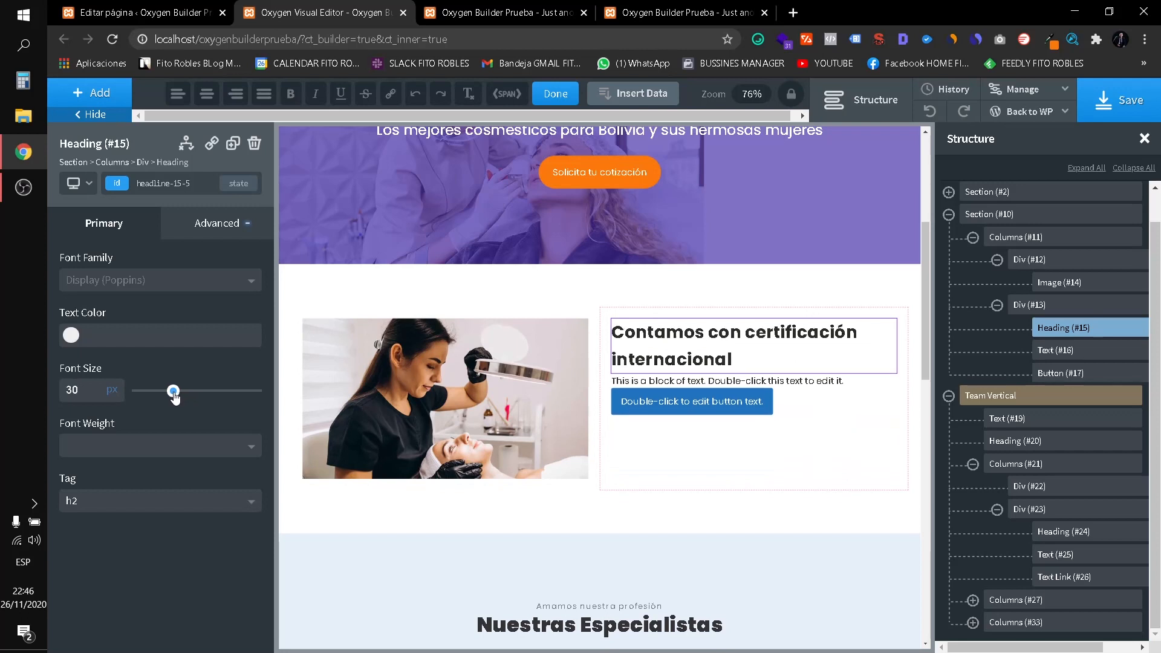
left_click(575, 378)
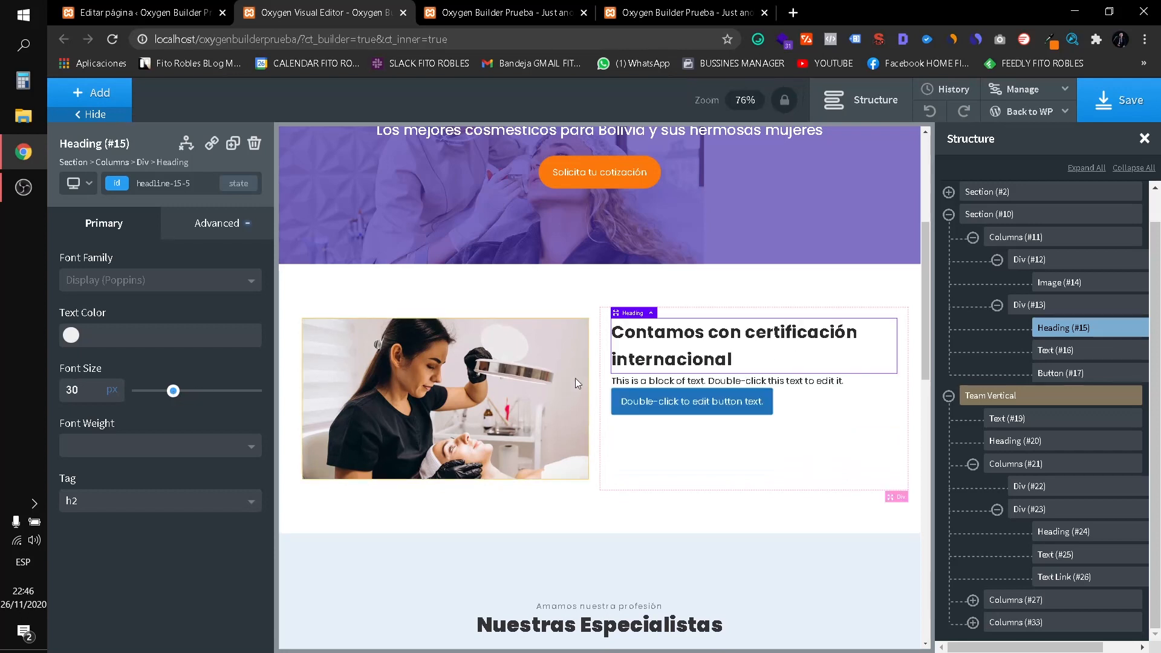
Select the placeholder text under the heading for replacement, search Google for "lorem ipsum" in a new browser tab, and open lipsum.com.
double_click(694, 383)
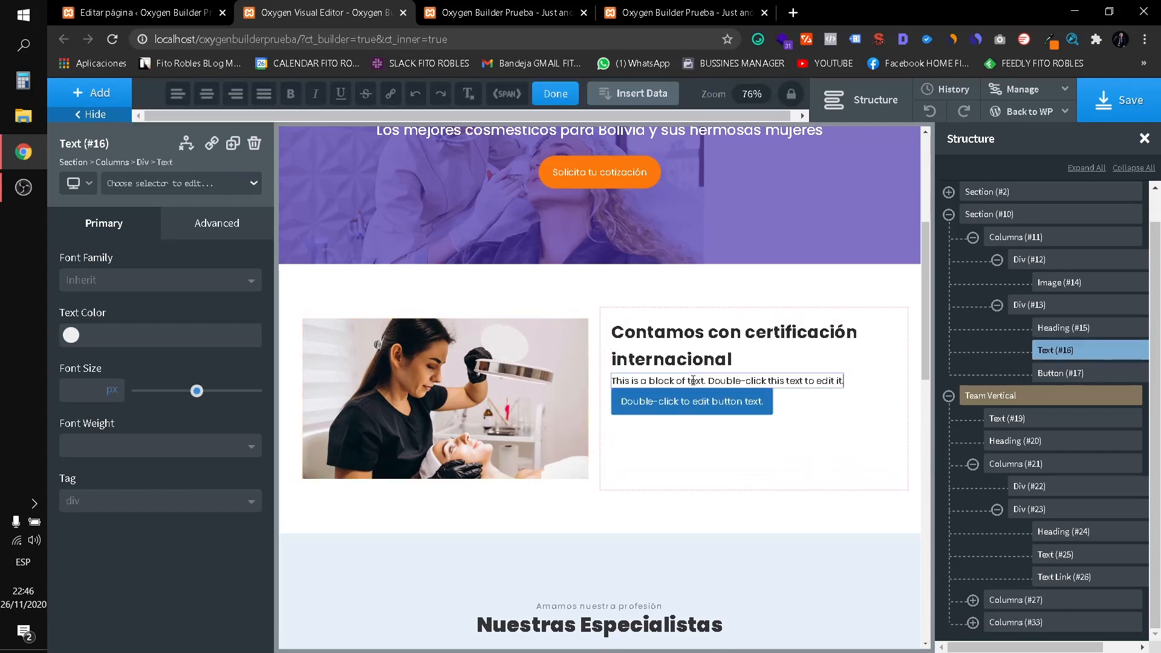
triple_click(693, 381)
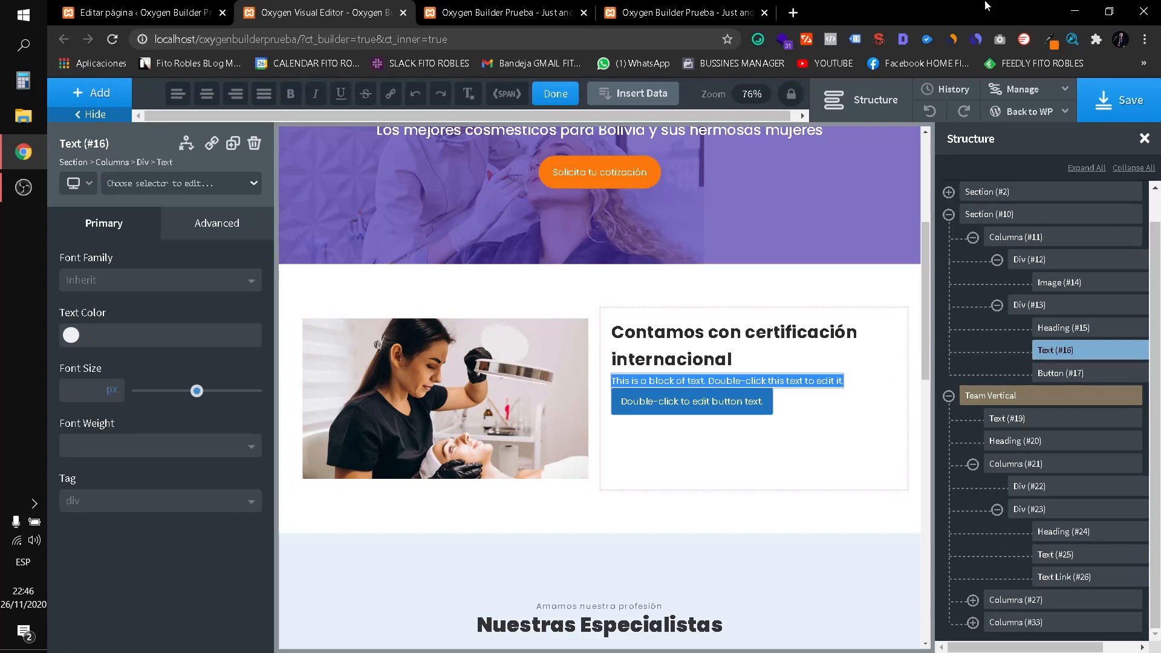
left_click(797, 16)
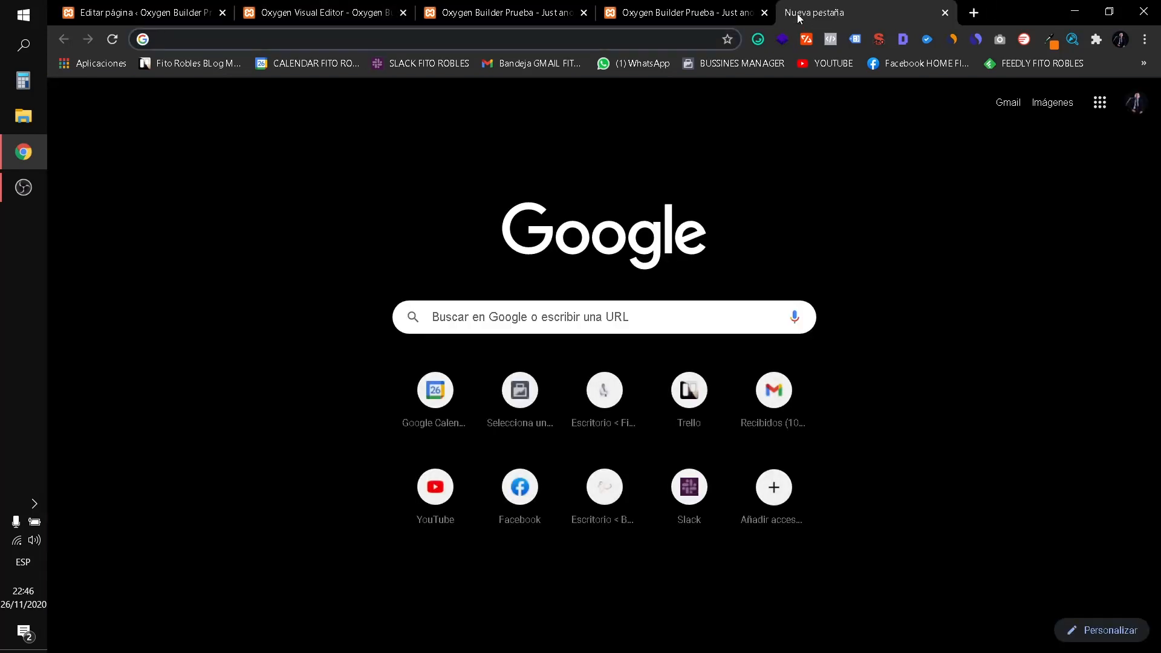
type("loremp")
key("Down")
key("Down")
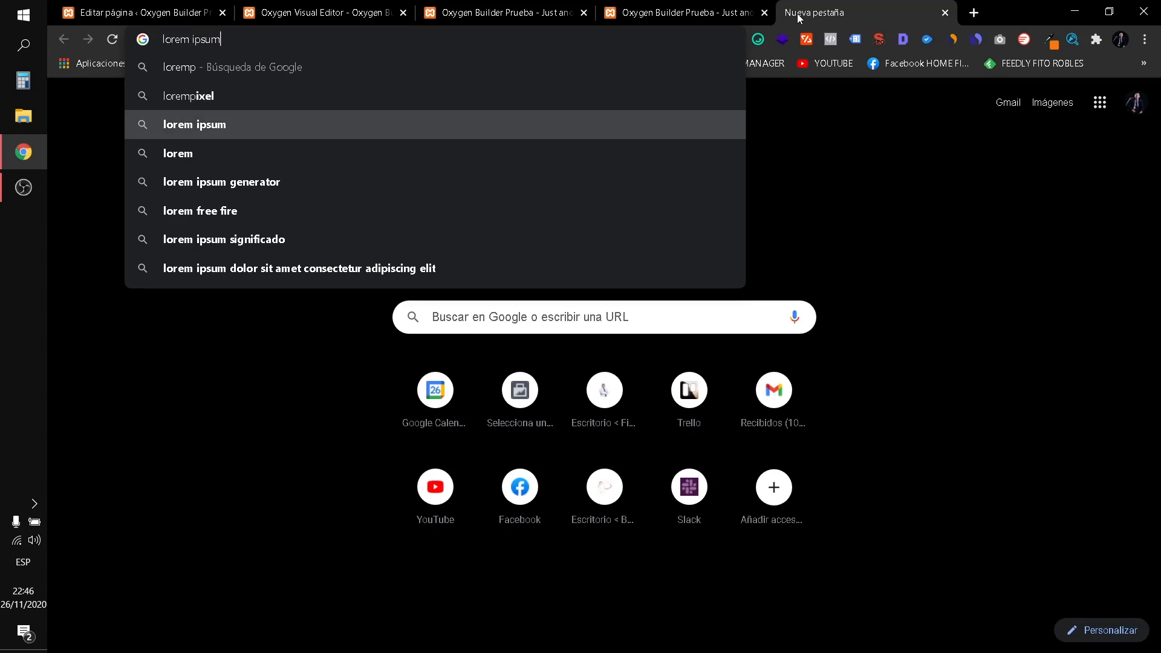
key("Return")
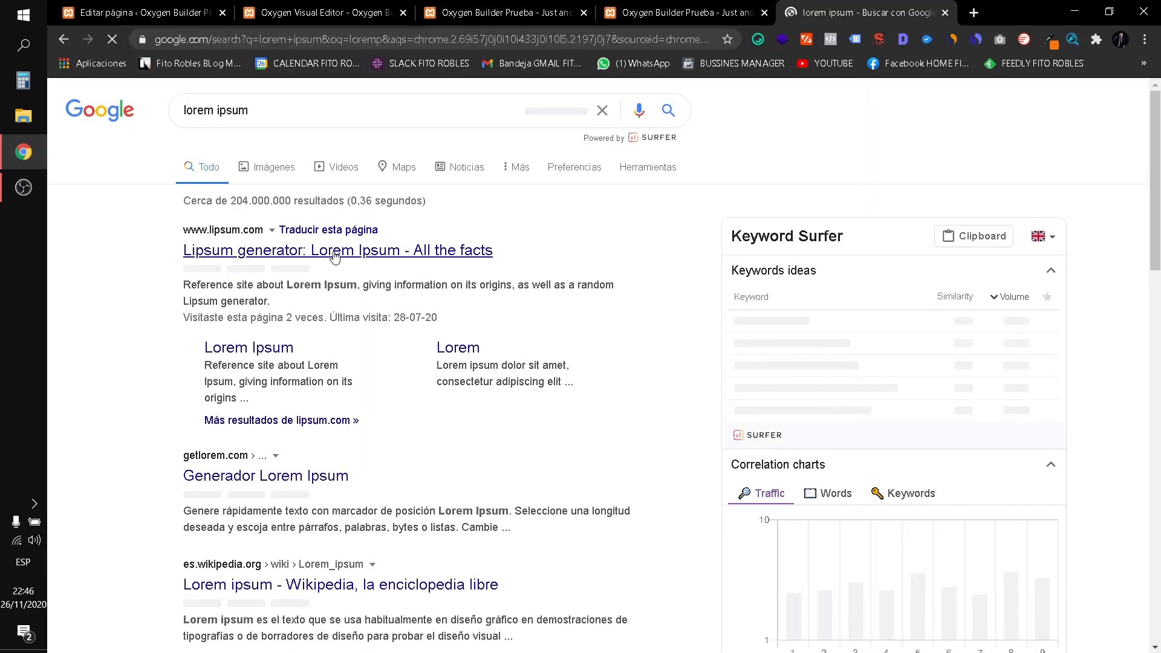
left_click(395, 259)
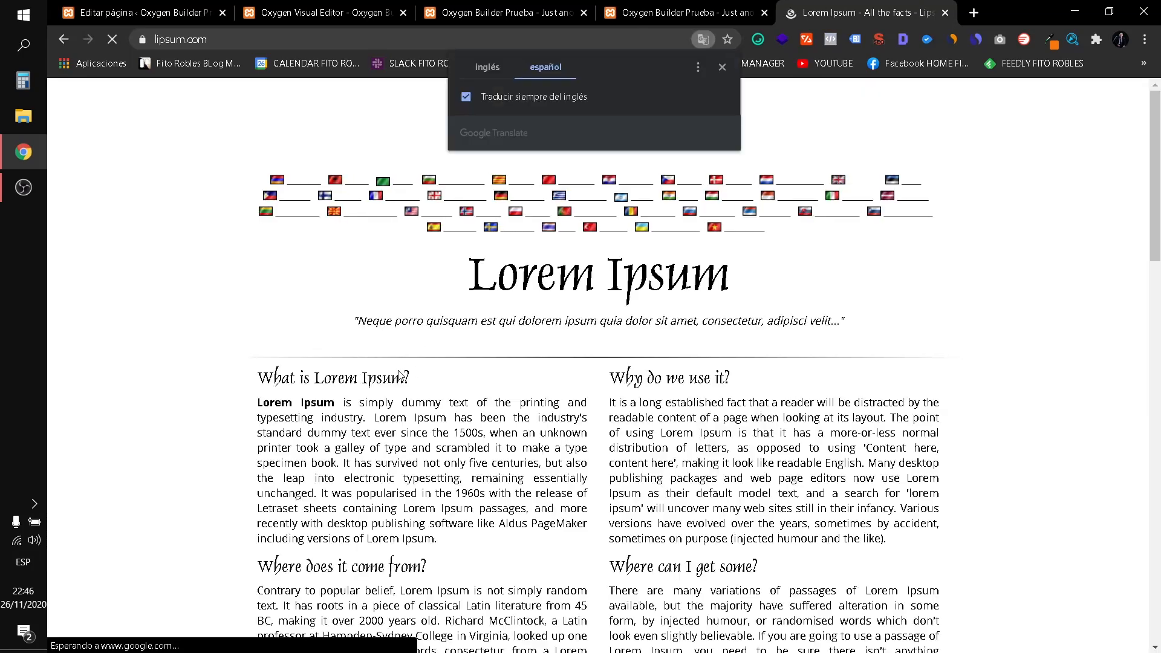
Copy the start of the first Lorem Ipsum paragraph through "galera de tipos" and paste it over the selected placeholder text in the visual editor.
scroll(275, 390, "down", 3)
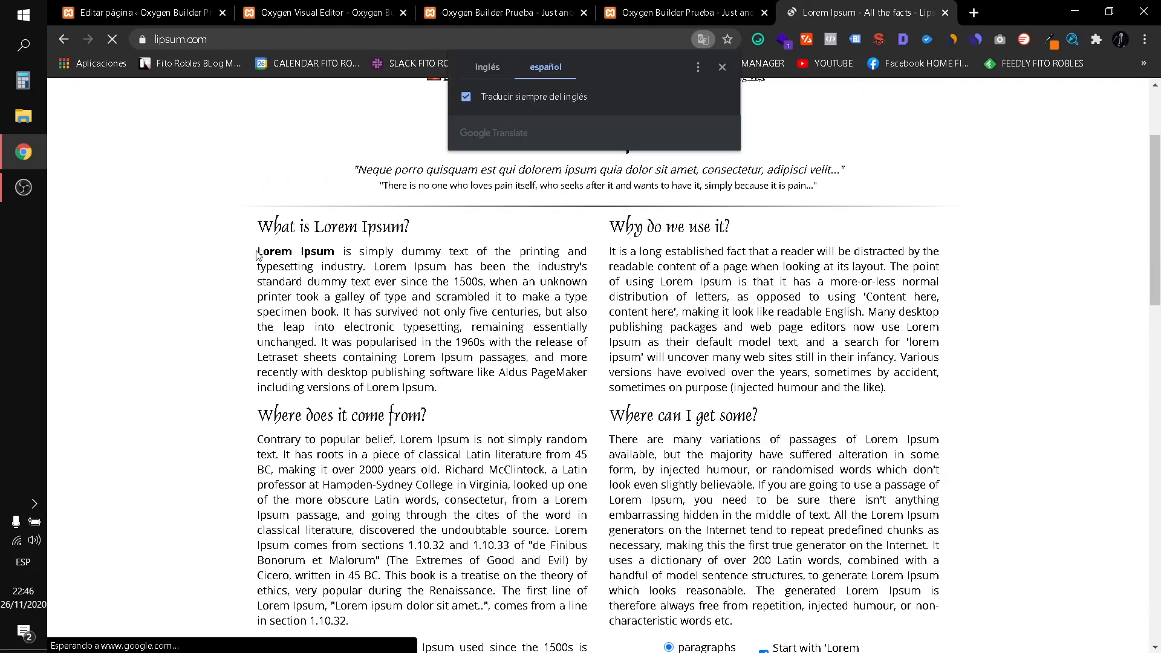
left_click_drag(258, 301, 285, 360)
key("ctrl+c")
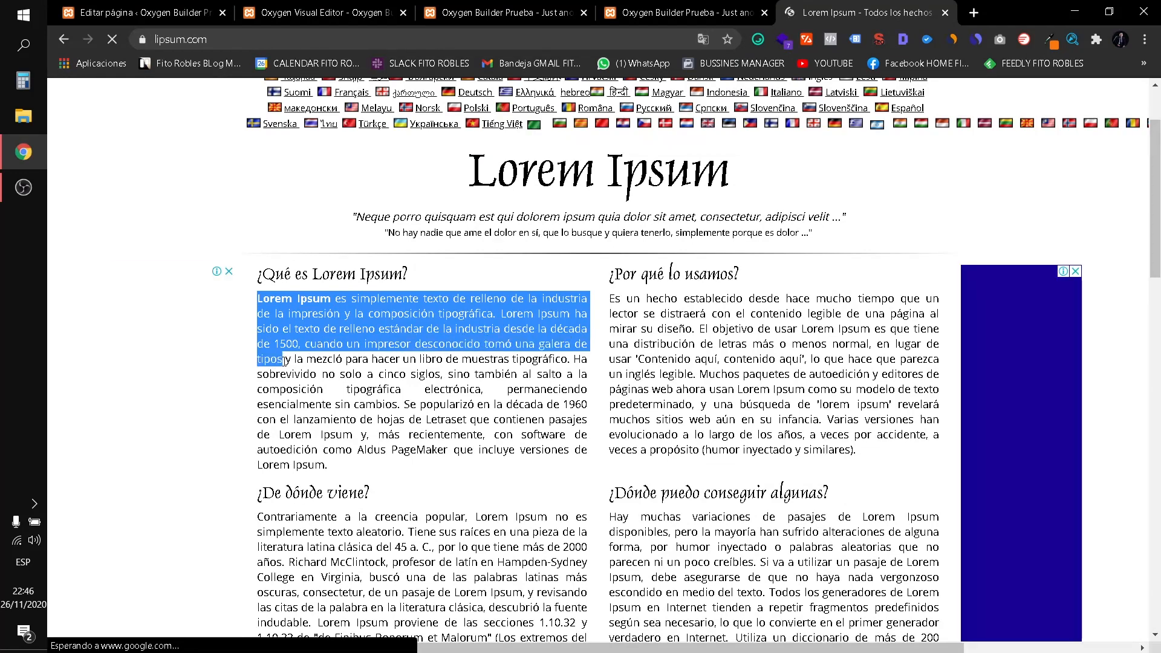
left_click(385, 9)
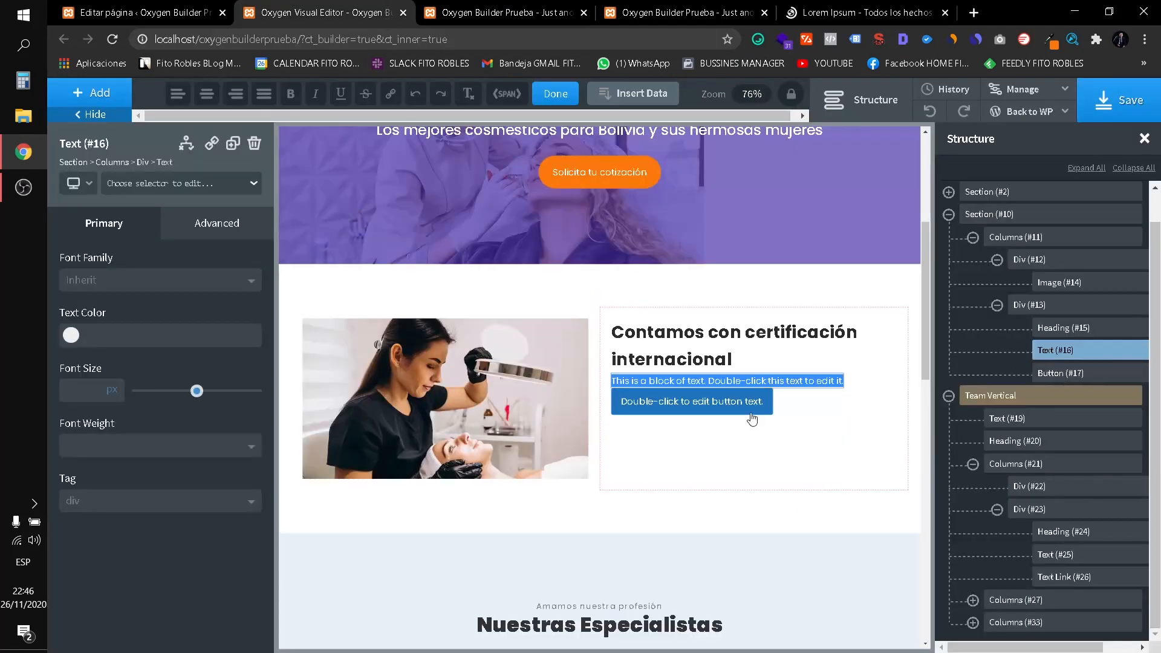
key("ctrl+v")
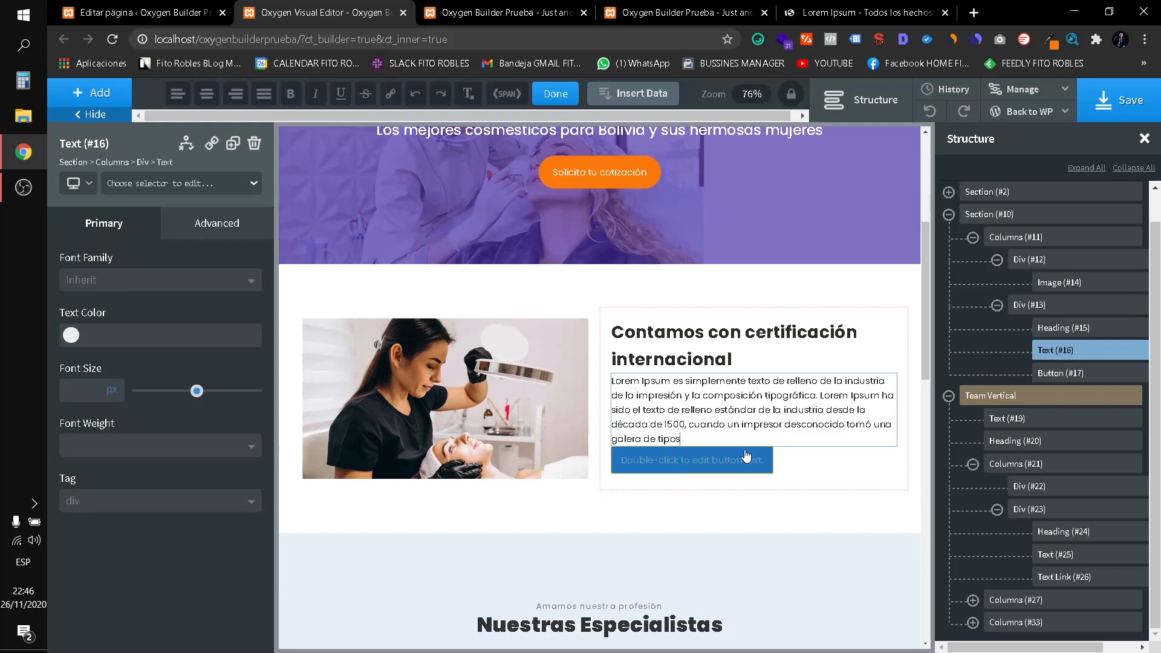
Increase the spacing above the blue button to separate it from the paragraph.
left_click(763, 458)
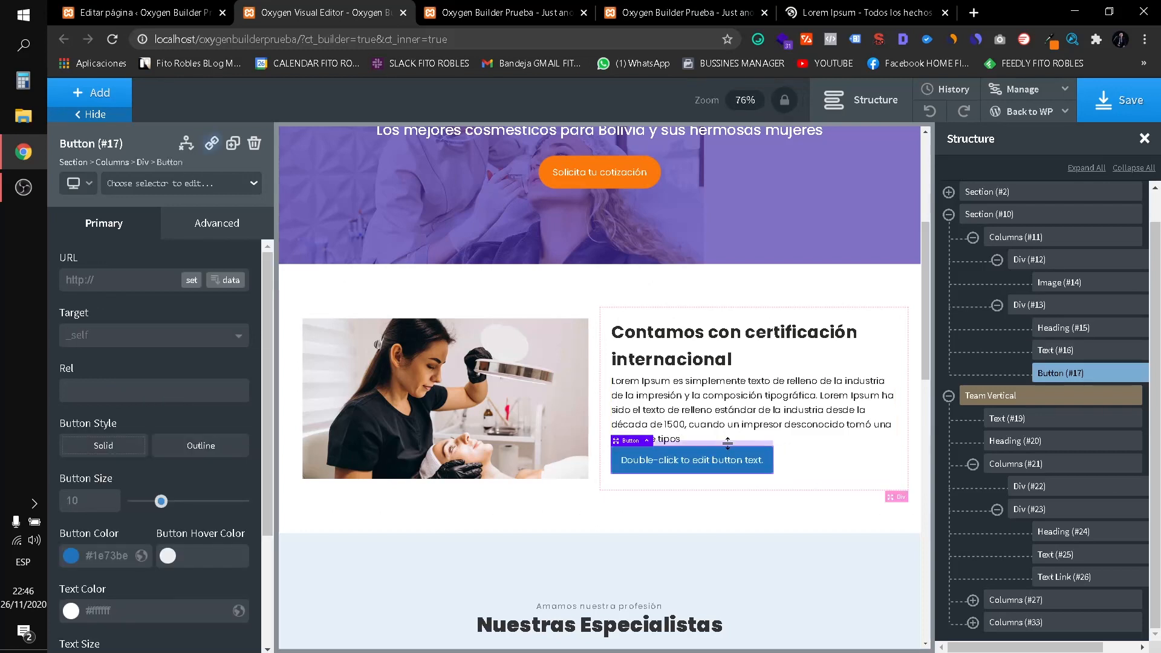
left_click_drag(727, 448, 723, 526)
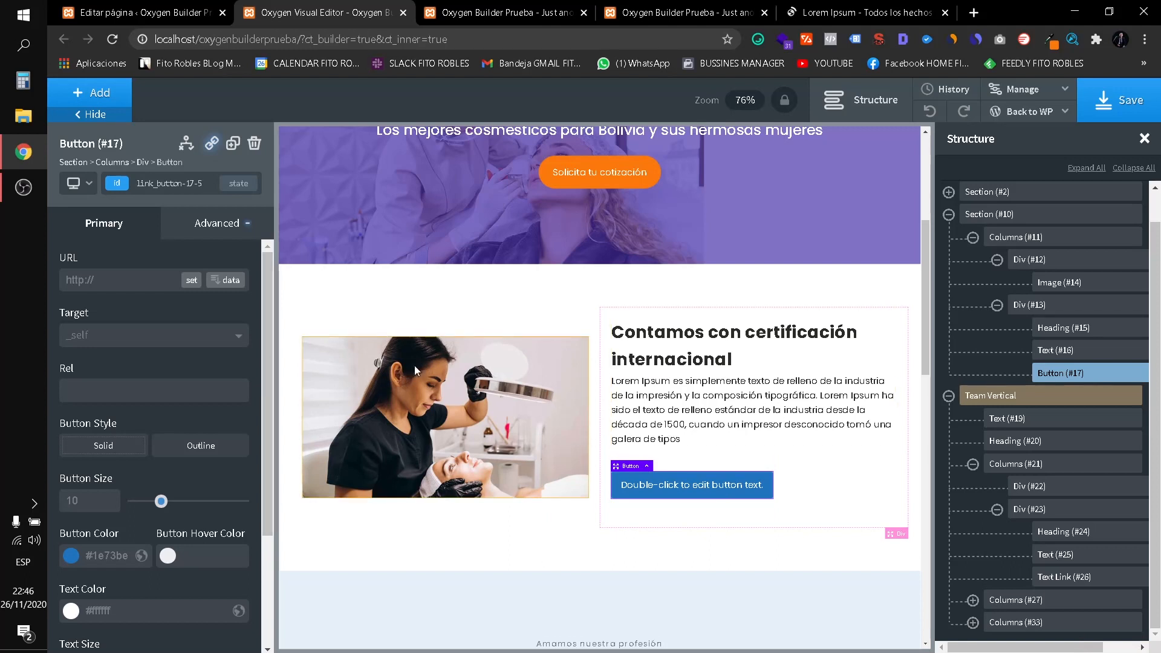
Set the section container width of the image-and-text section to full width.
left_click(596, 285)
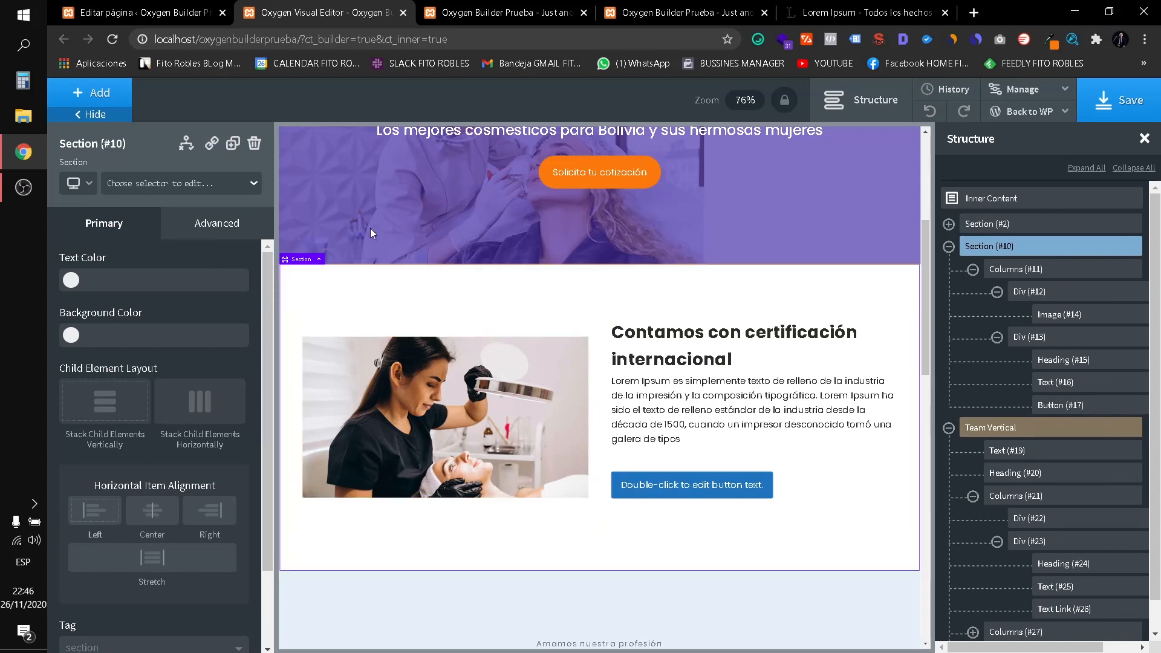
left_click(202, 234)
left_click(163, 313)
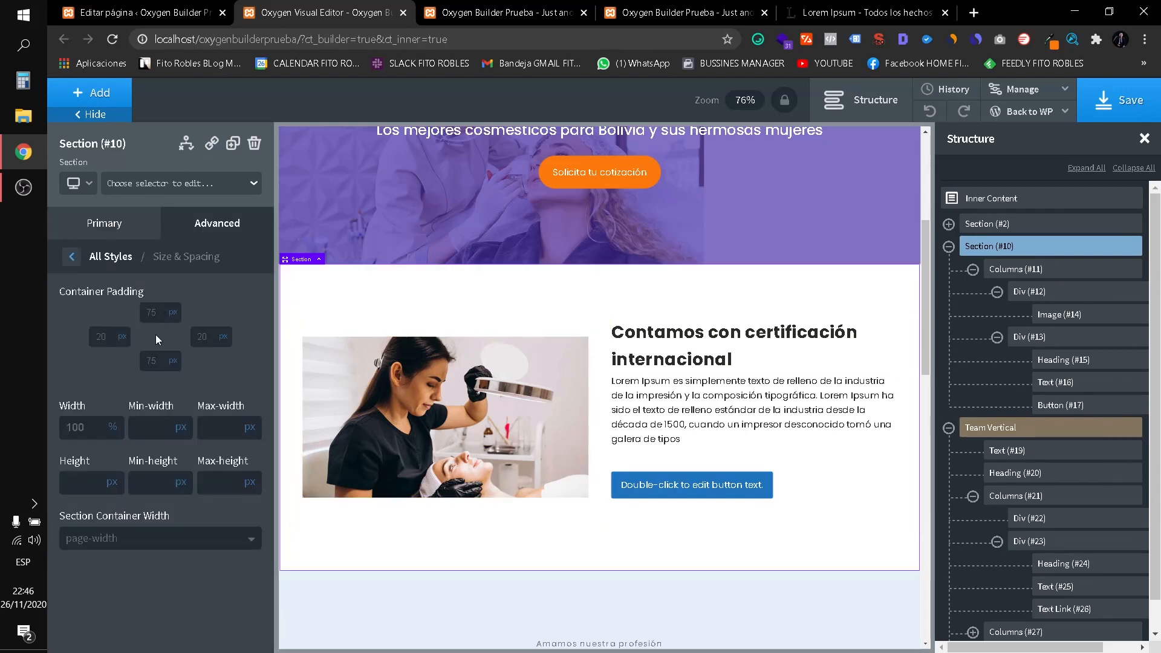
left_click(89, 547)
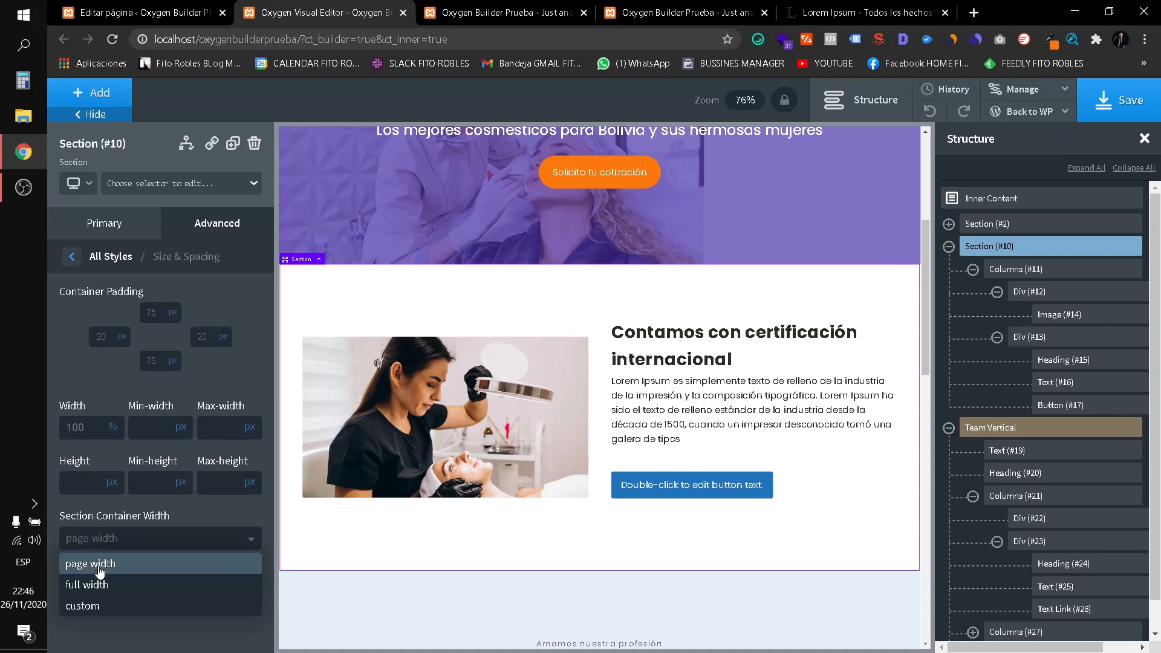
left_click(125, 585)
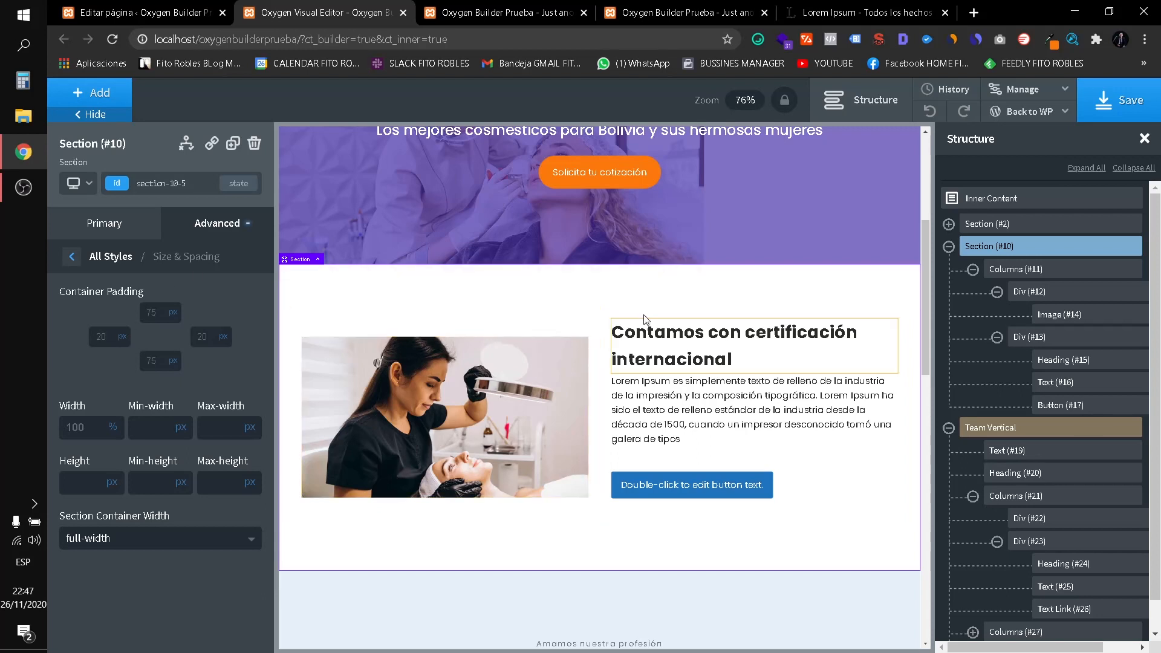
Set the background color of the image-and-text section to red #ff0000.
left_click(73, 256)
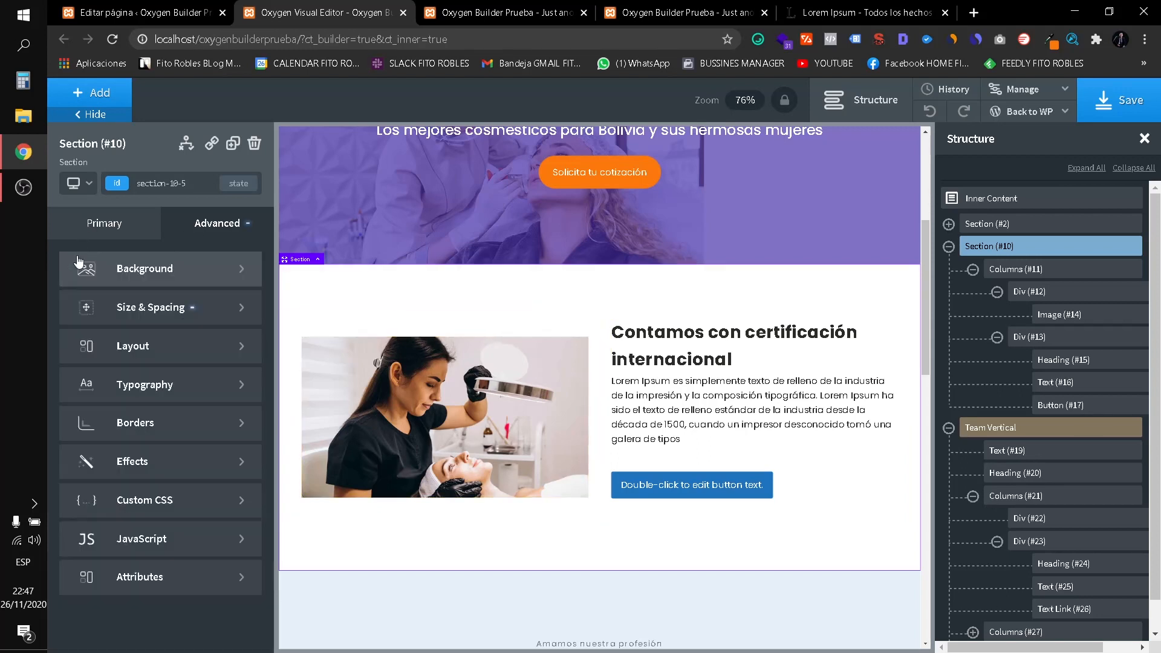
left_click(180, 285)
left_click(69, 317)
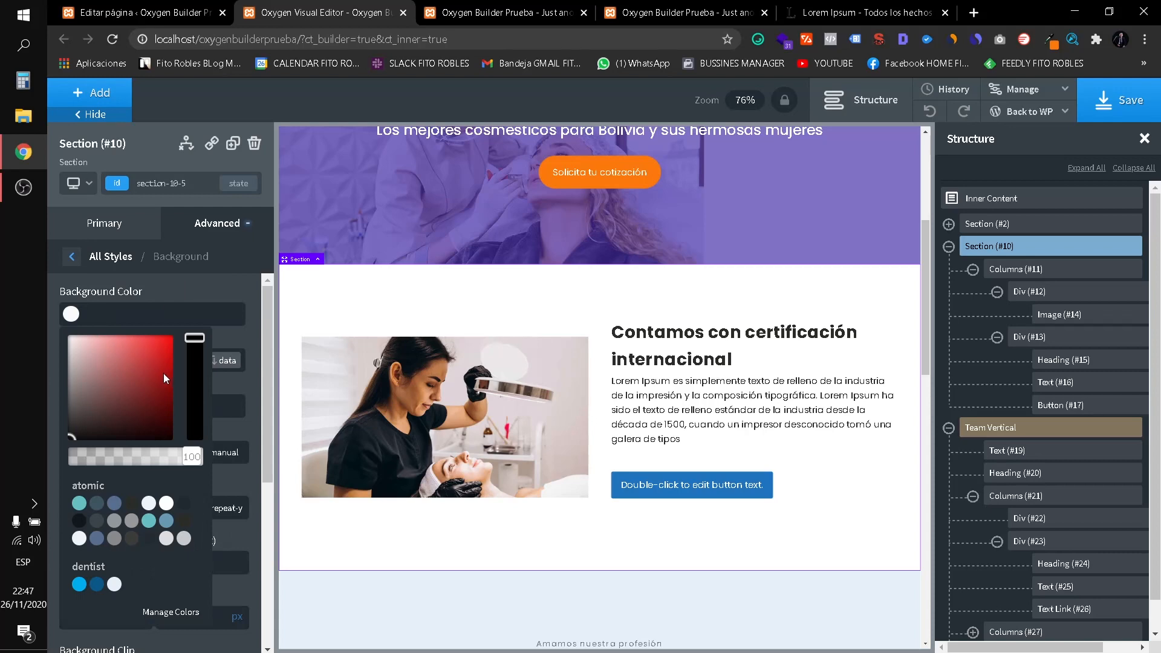
left_click_drag(158, 355, 171, 337)
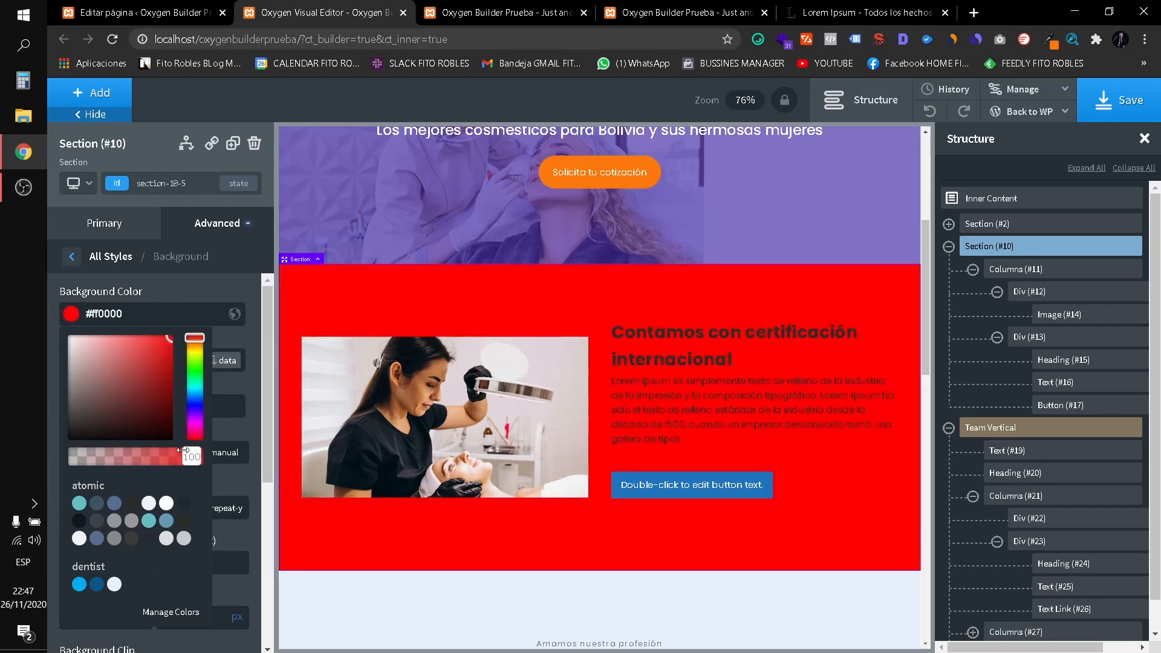
Lower the opacity of the image-and-text section's red background color to 25%.
left_click_drag(192, 456, 106, 457)
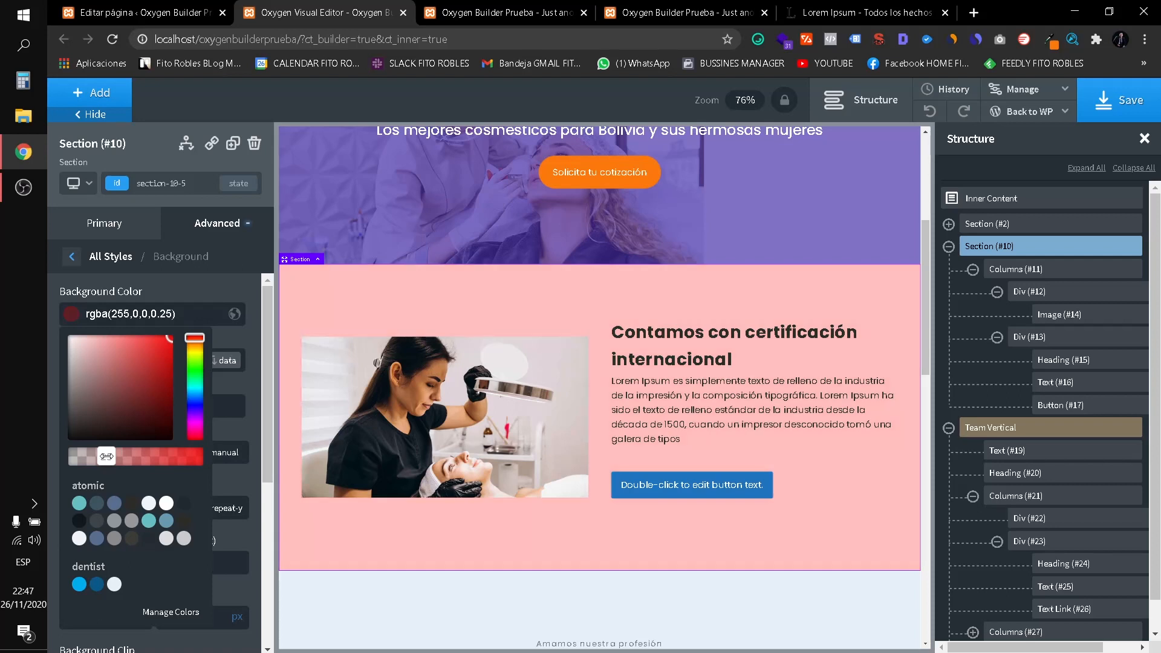
left_click(671, 362)
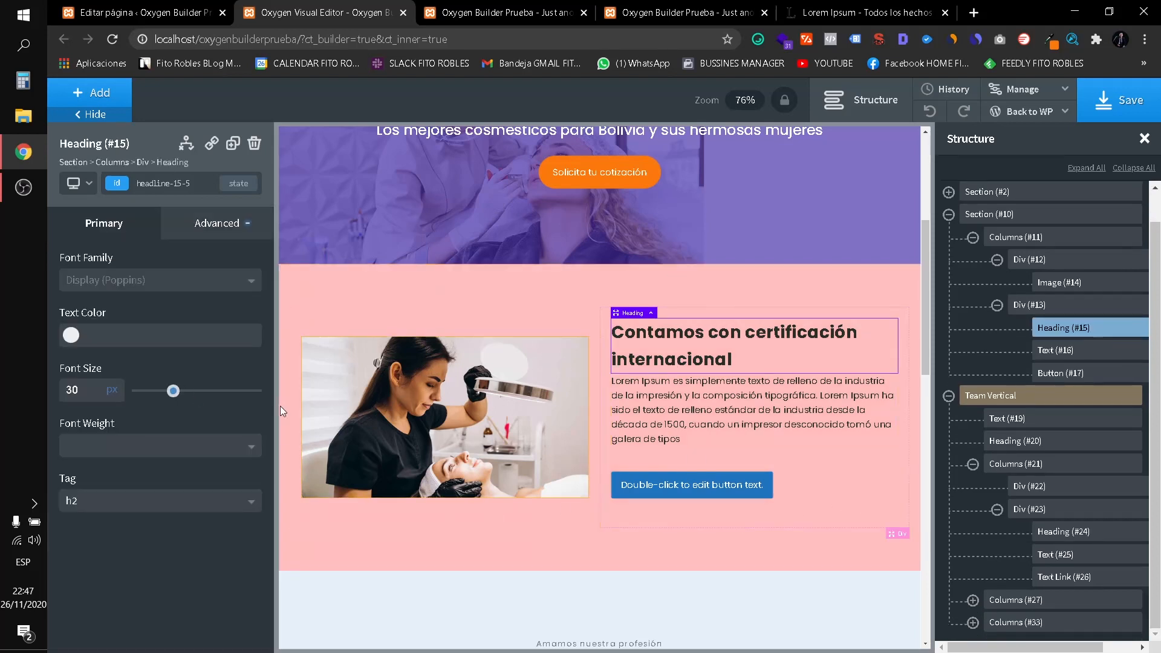
left_click(209, 225)
left_click(139, 269)
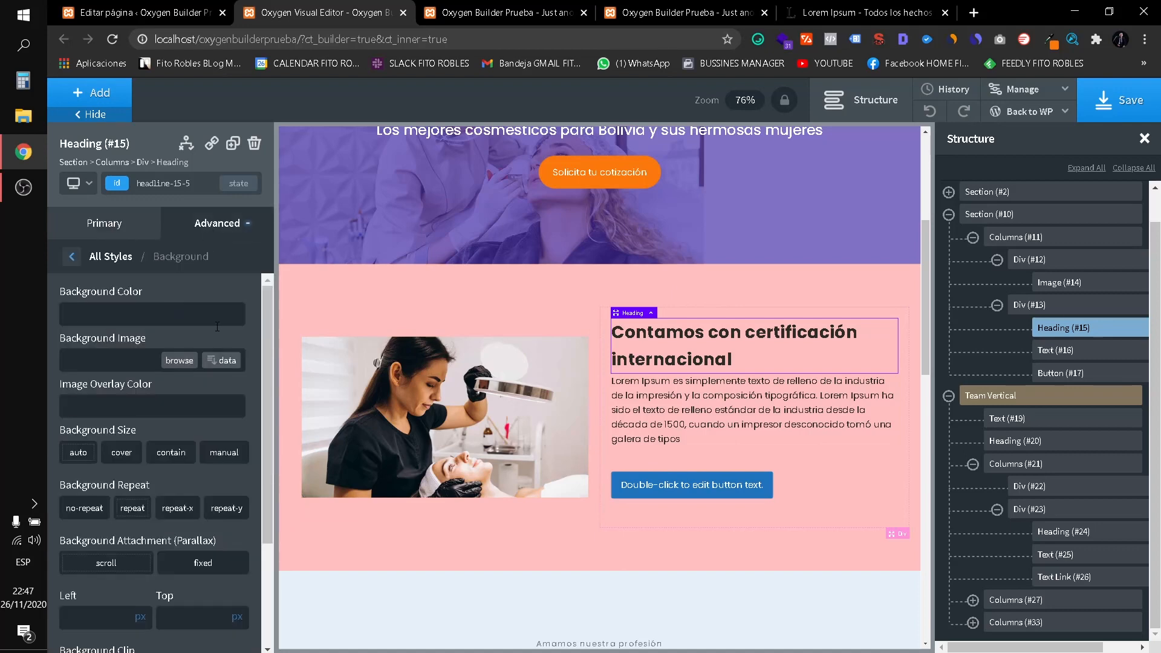
left_click(1035, 258)
left_click(1033, 216)
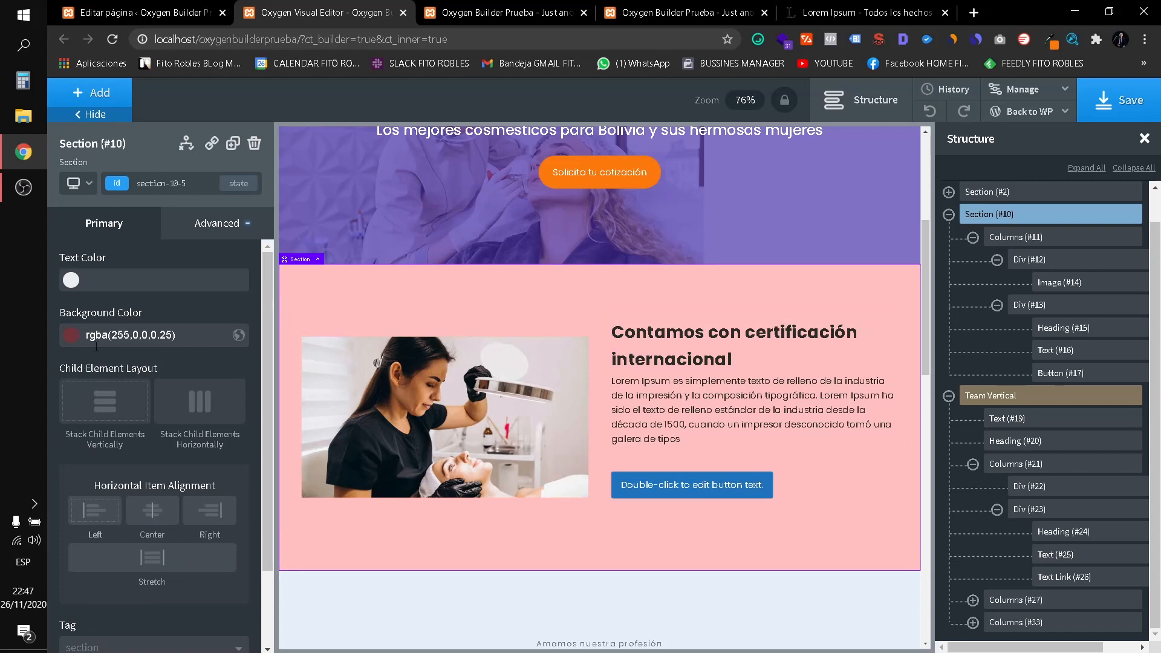
left_click(71, 335)
left_click(71, 335)
Upload fidelizacion-de-clientes-salones-belleza.jpg to the media library and set it as the image-and-text section's background image.
left_click(198, 230)
left_click(181, 280)
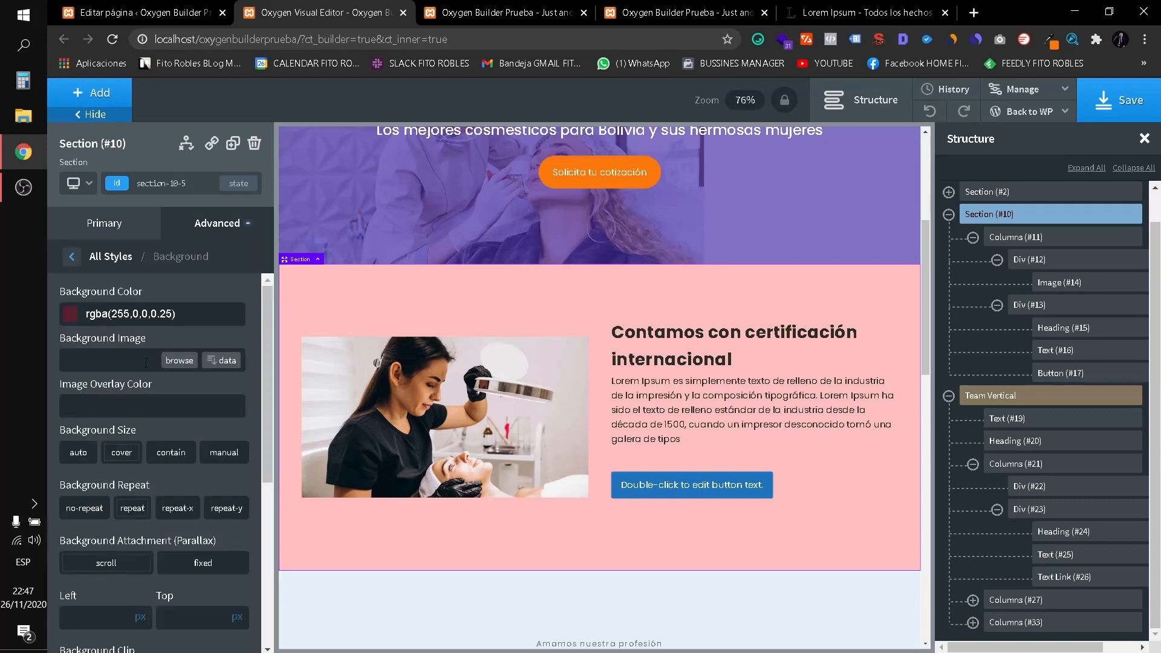
scroll(124, 483, "down", 5)
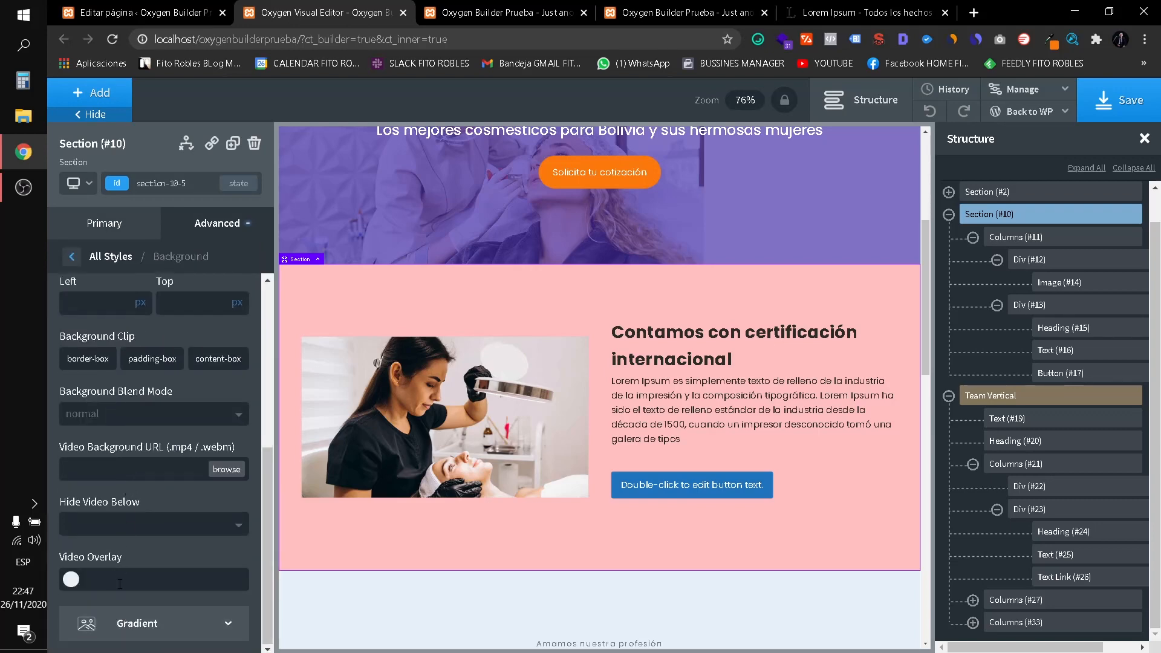
scroll(121, 511, "up", 5)
left_click(181, 362)
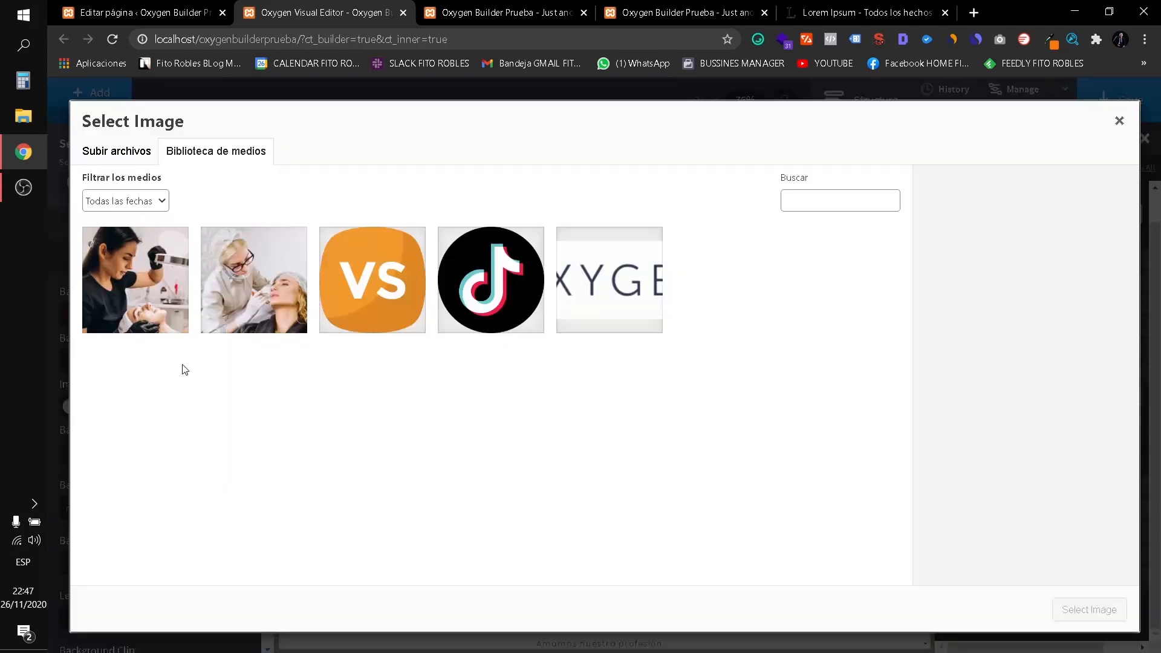
left_click(122, 159)
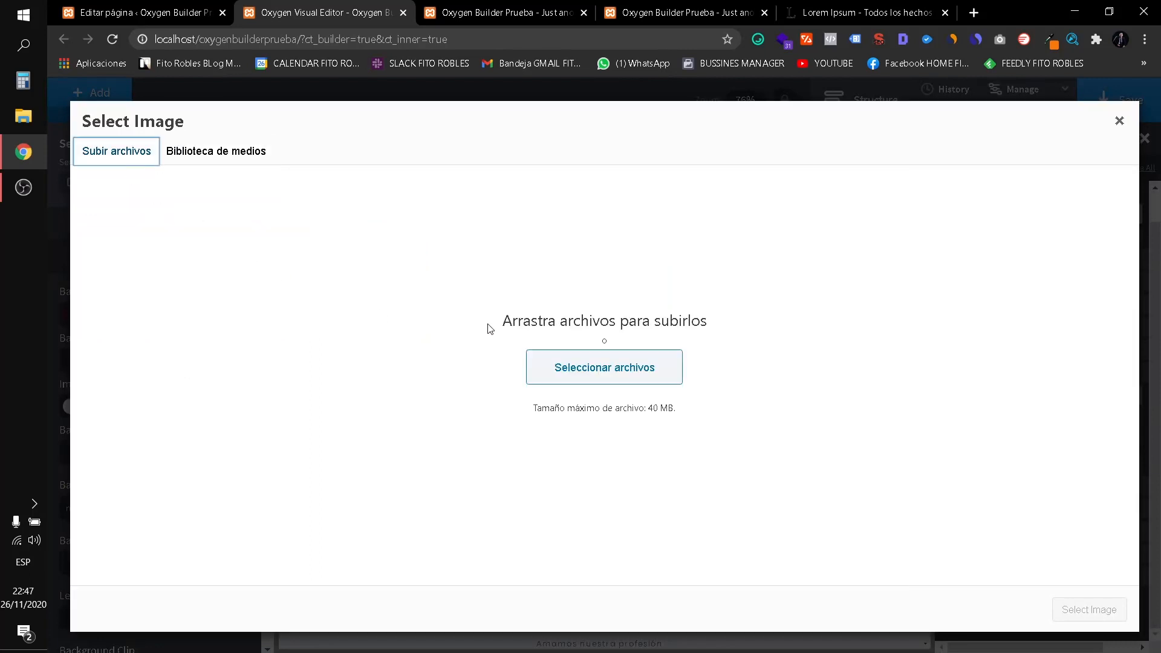
left_click(564, 366)
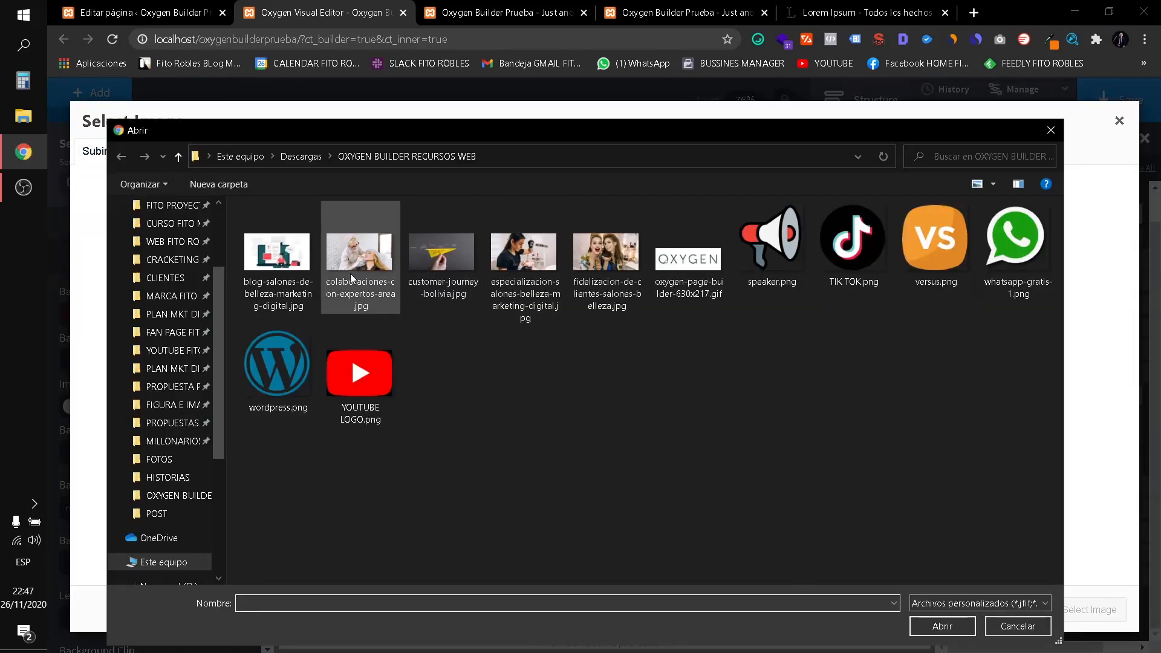
double_click(634, 263)
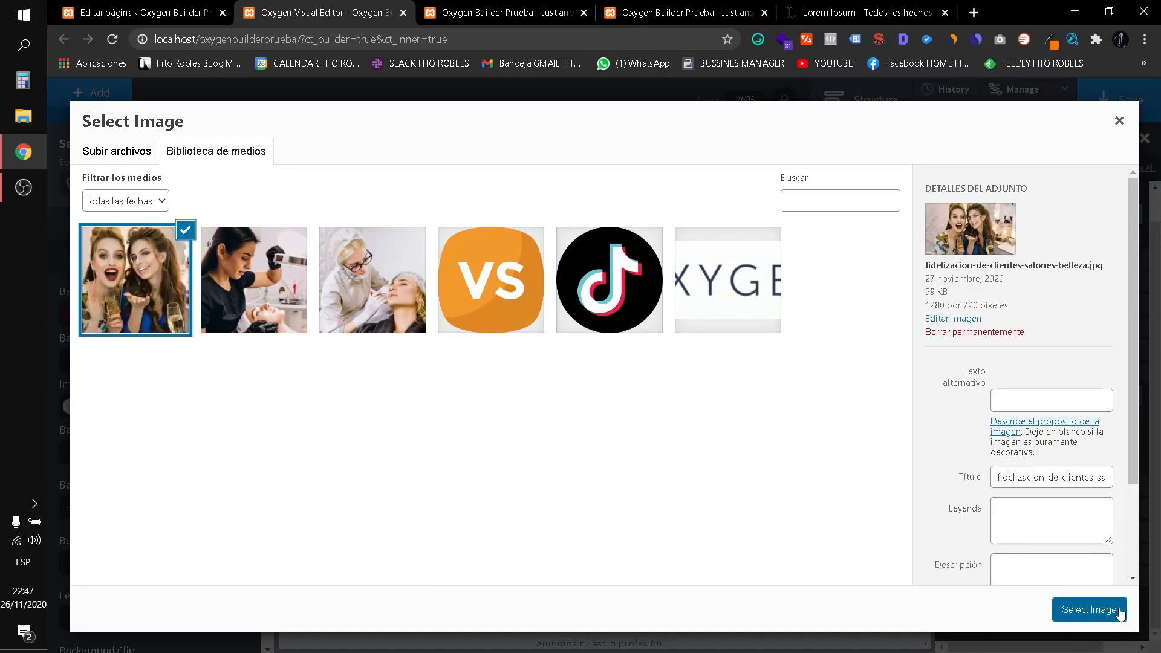
left_click(1088, 609)
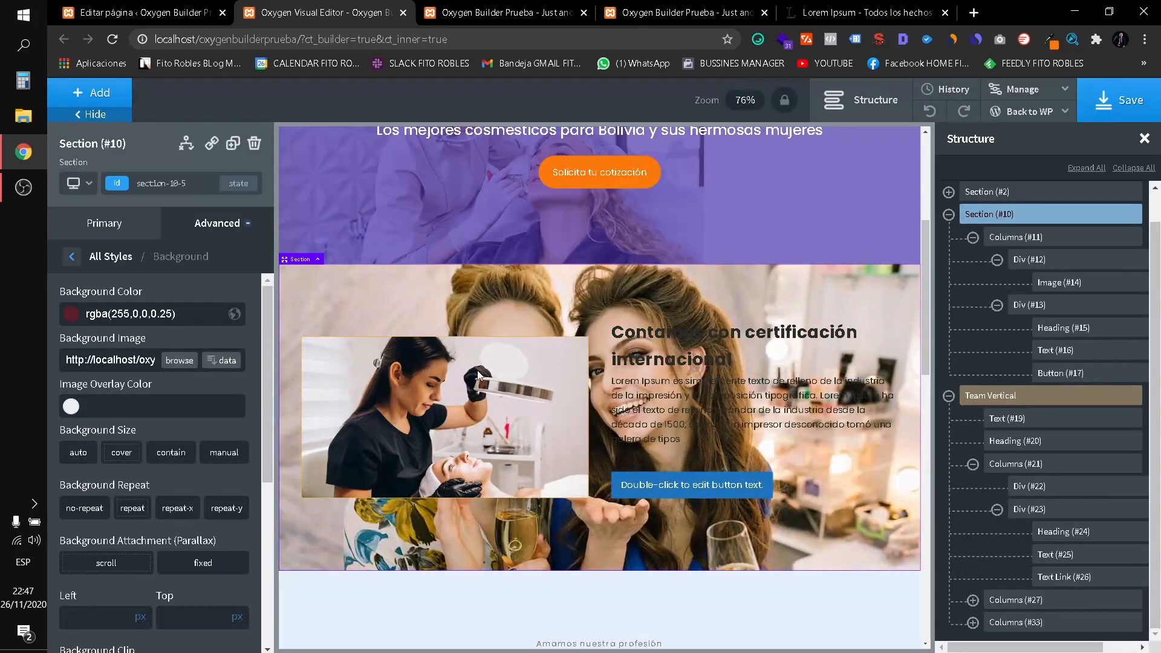
Add a gradient color over the section's background image, using the blue-gray atomic Primary swatch at 67% opacity.
scroll(110, 431, "down", 5)
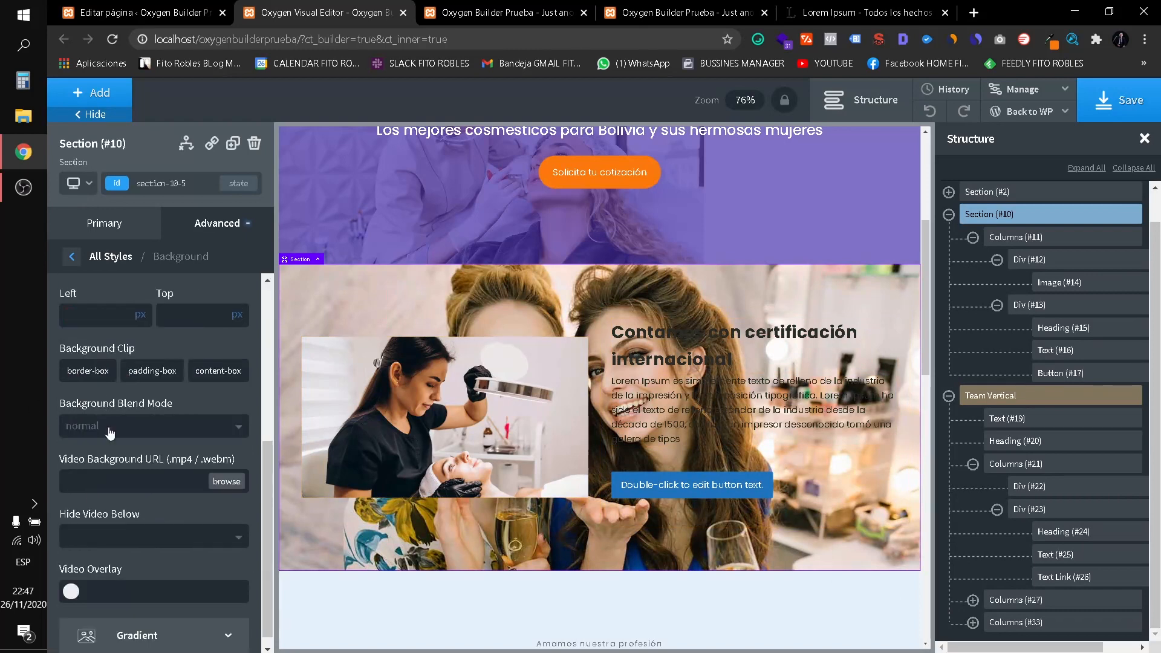
left_click(100, 623)
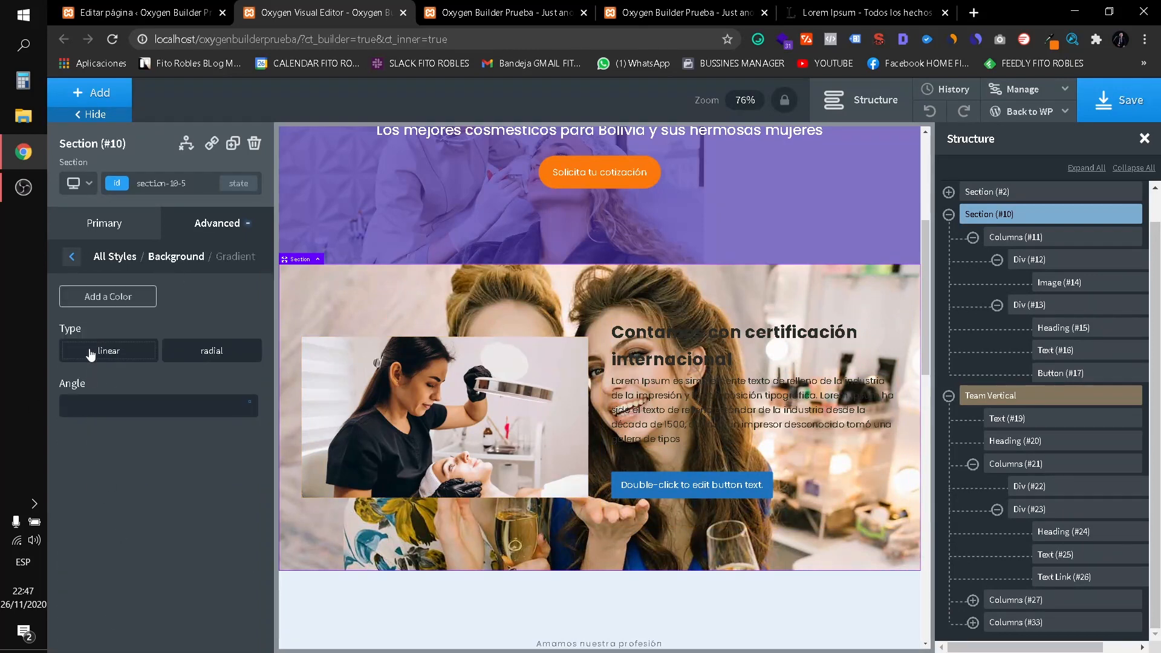
left_click(121, 298)
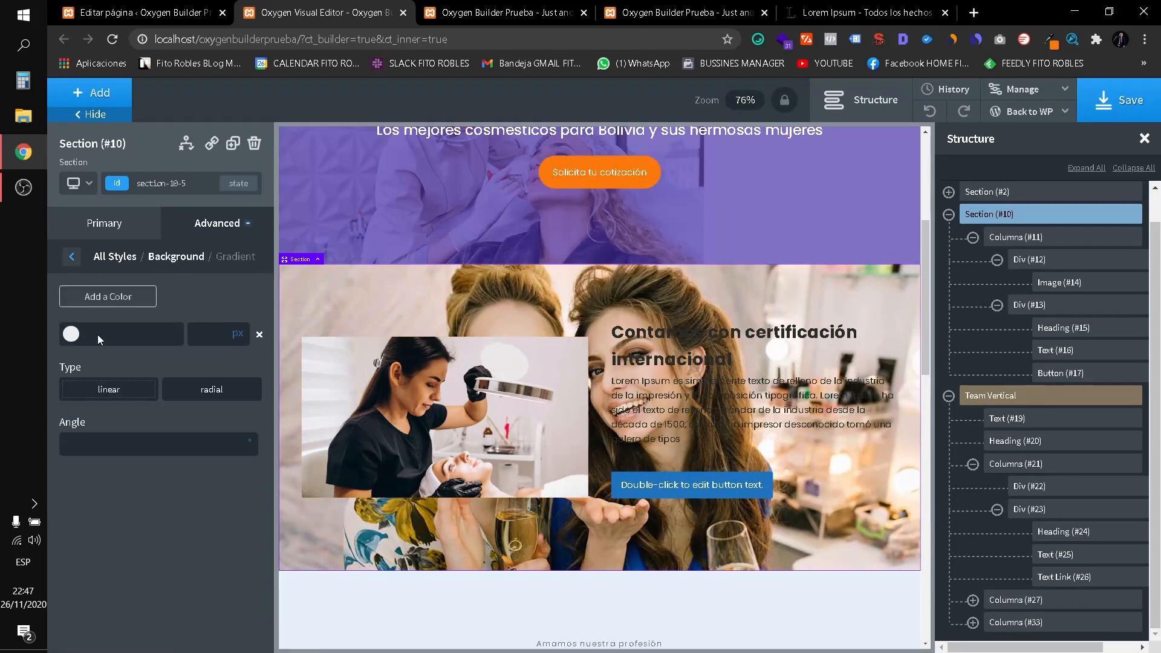
left_click(76, 338)
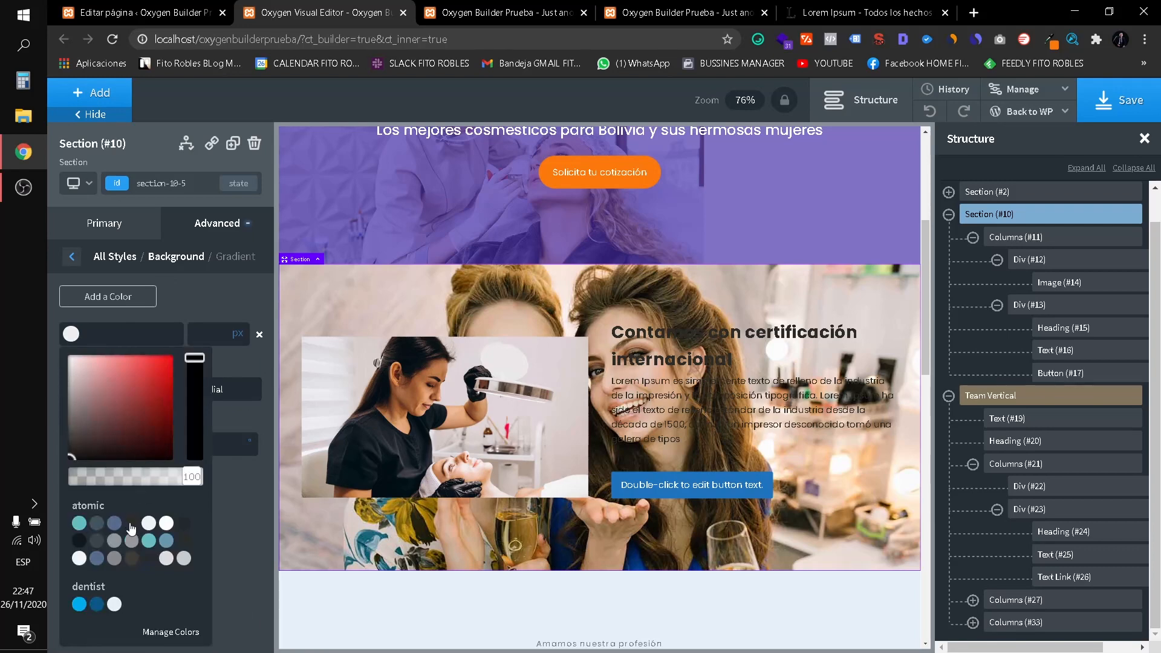
left_click(132, 524)
left_click_drag(182, 470, 129, 486)
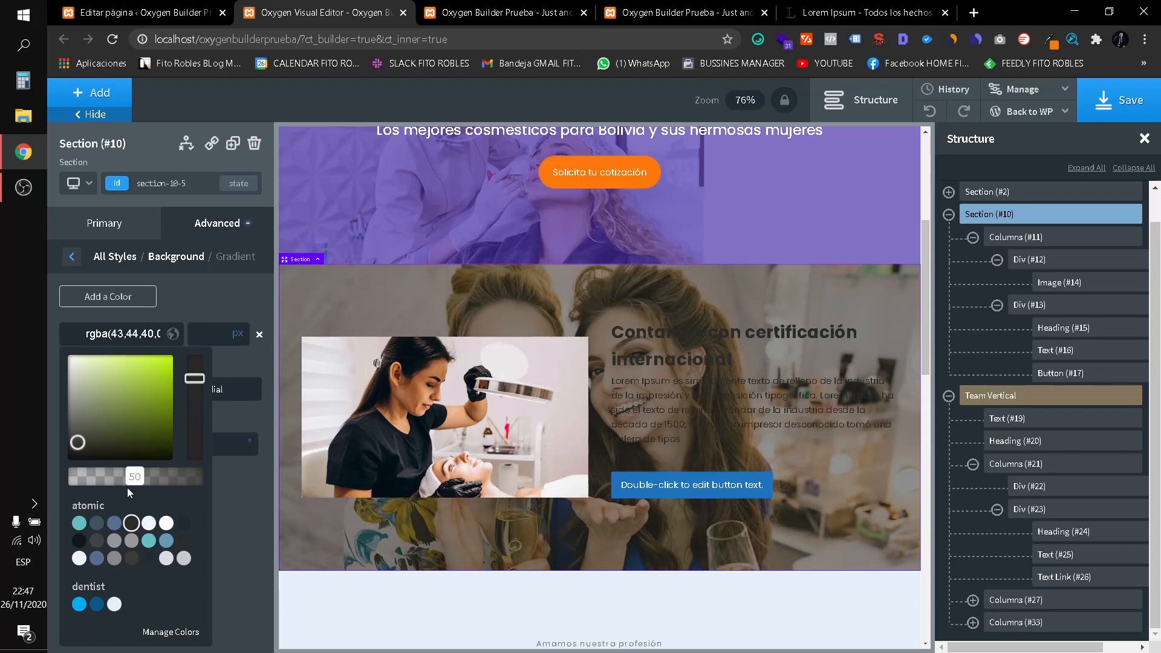
left_click(99, 523)
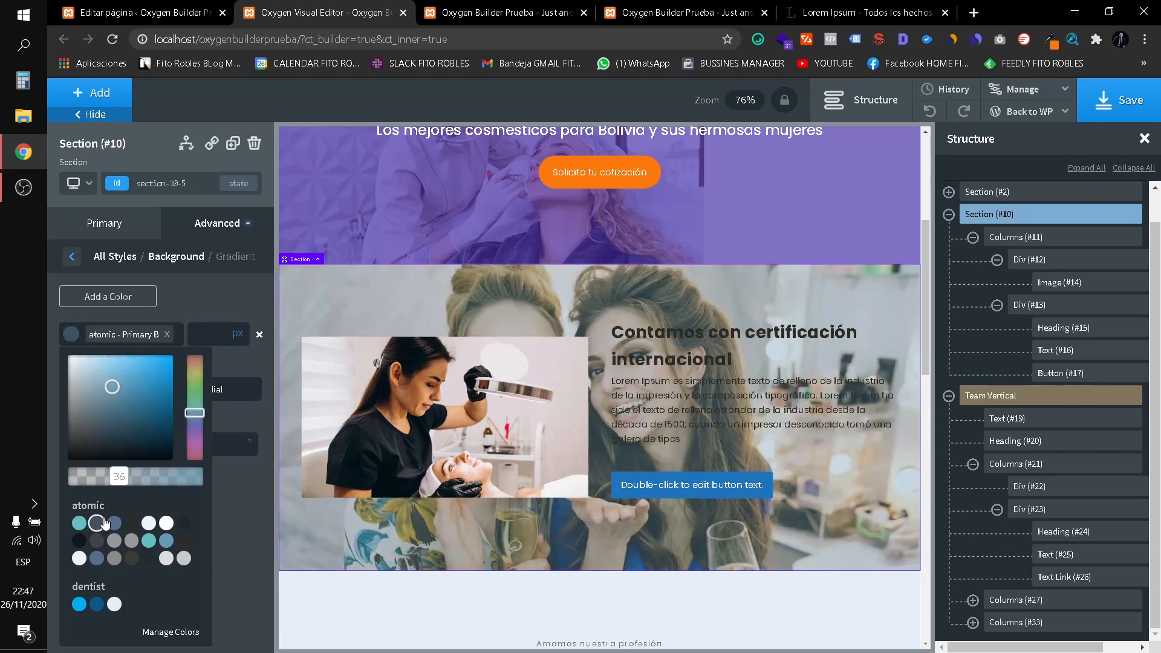
left_click_drag(119, 476, 160, 483)
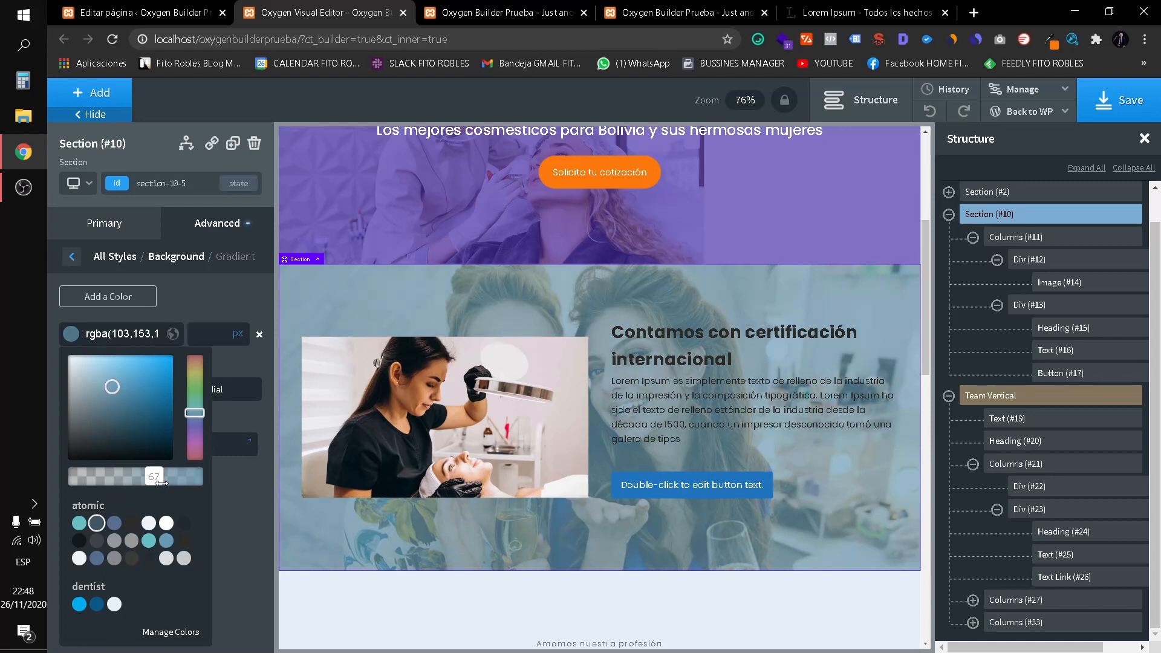
left_click(78, 335)
Set the text color of the heading "Contamos con certificación internacional" to white #ffffff.
left_click(653, 341)
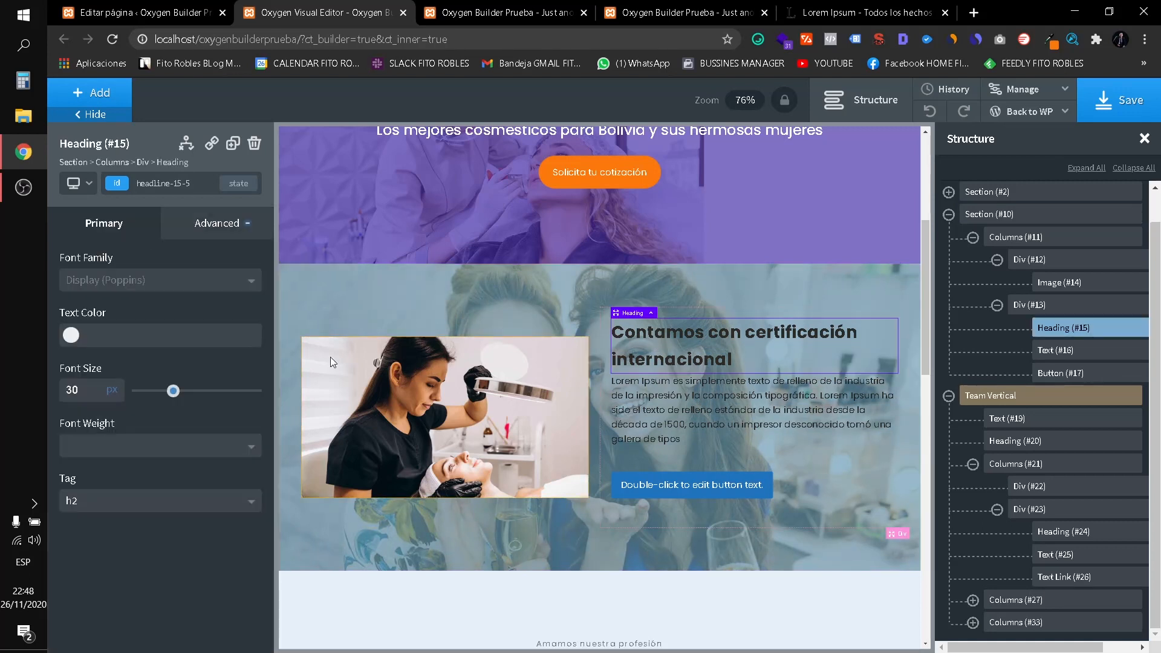
left_click(75, 340)
left_click_drag(103, 370, 63, 354)
left_click(57, 346)
left_click(74, 337)
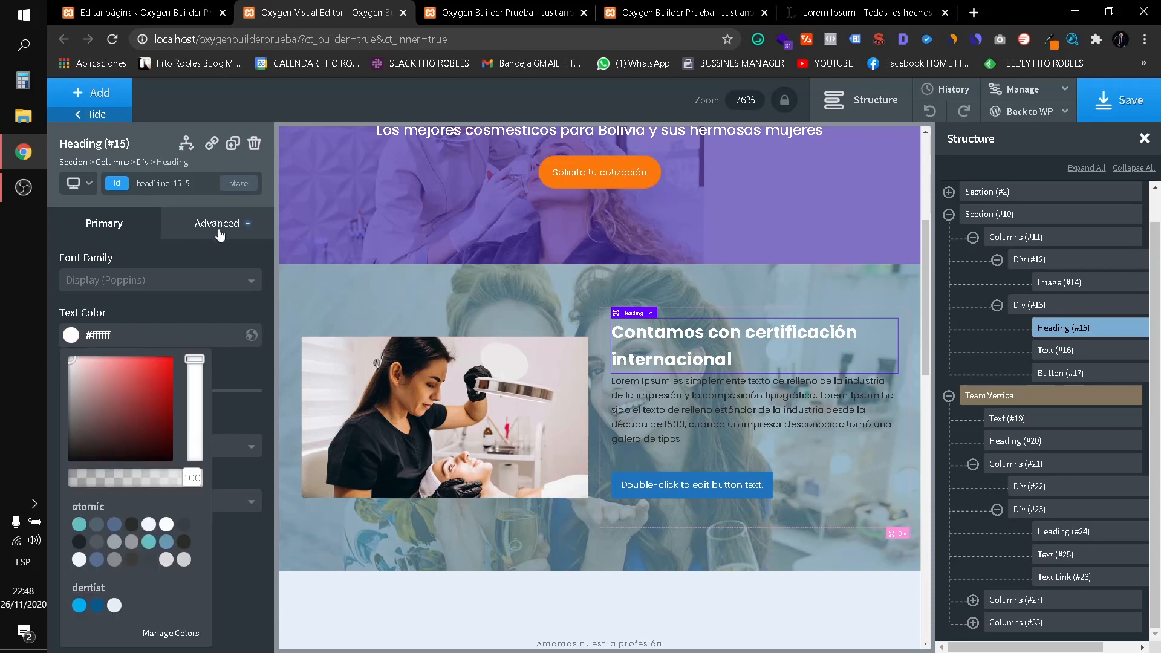
Change the section's gradient color to the transparent black atomic swatch and set its opacity to 59%.
left_click(623, 279)
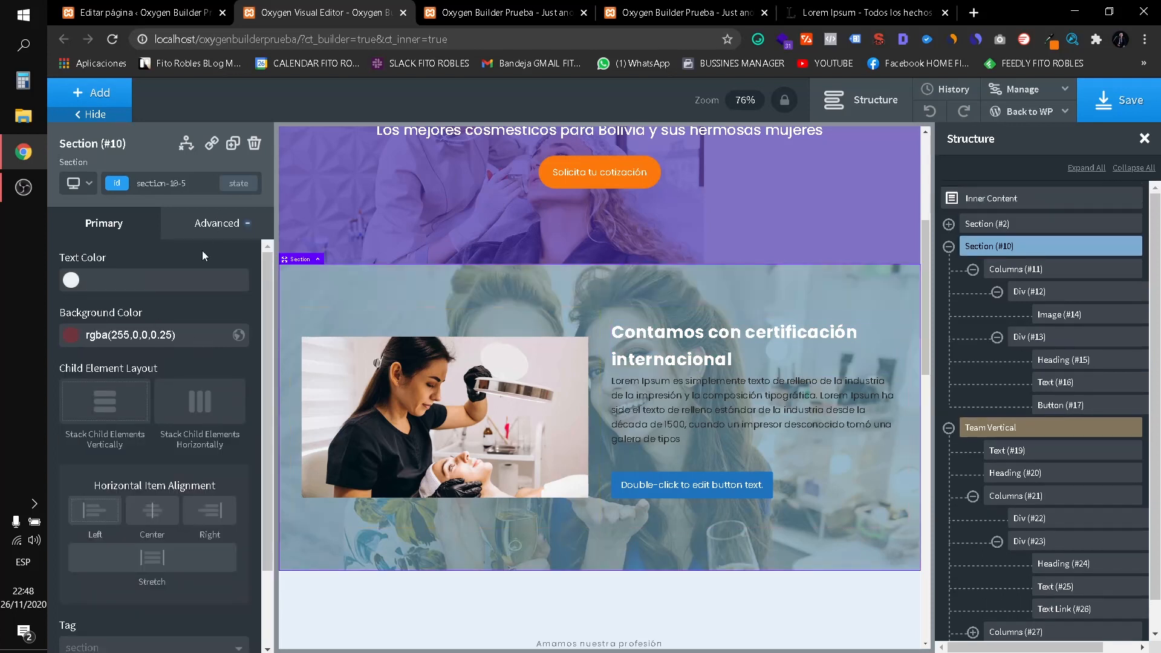
left_click(215, 222)
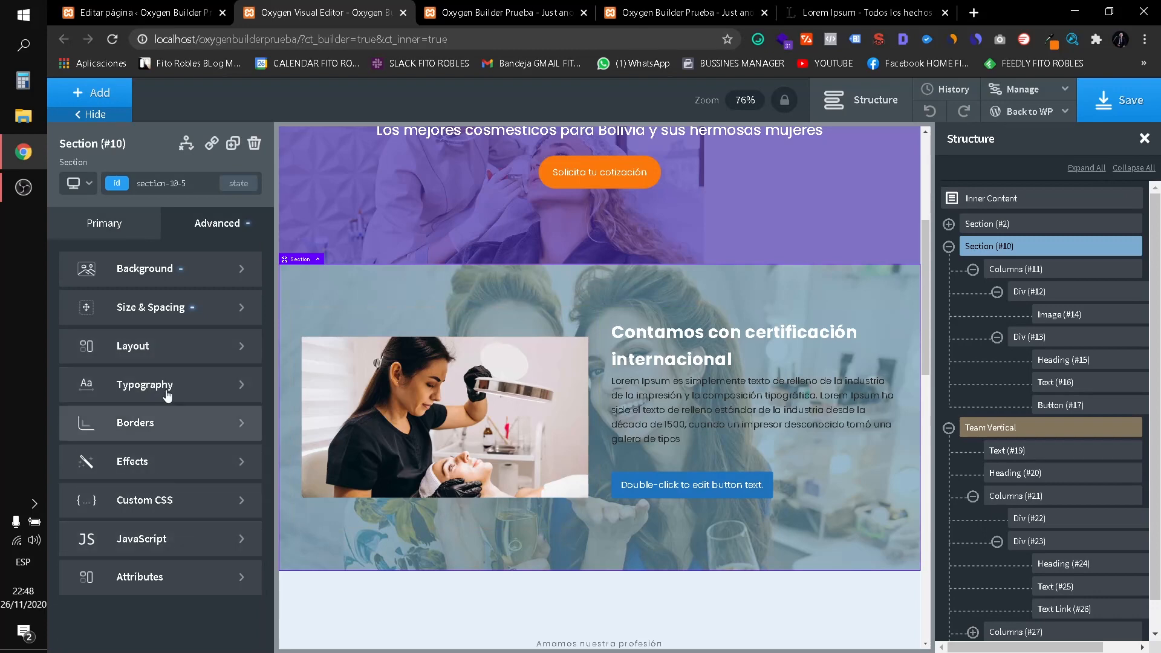
left_click(212, 279)
scroll(129, 593, "down", 5)
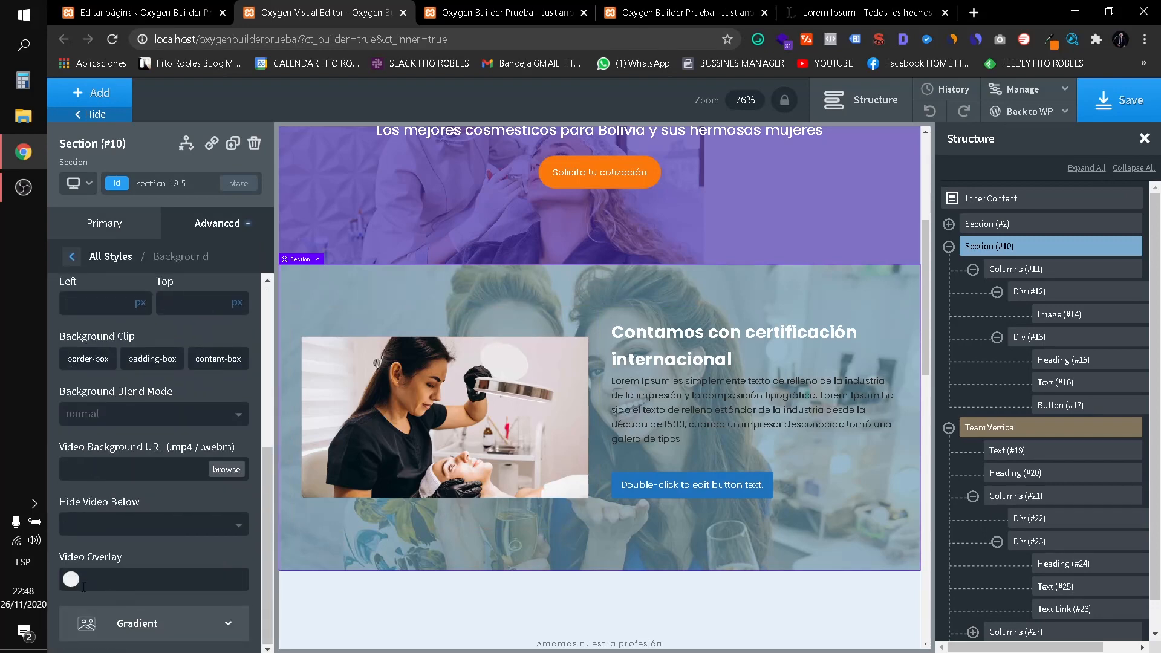
left_click(91, 624)
left_click(72, 334)
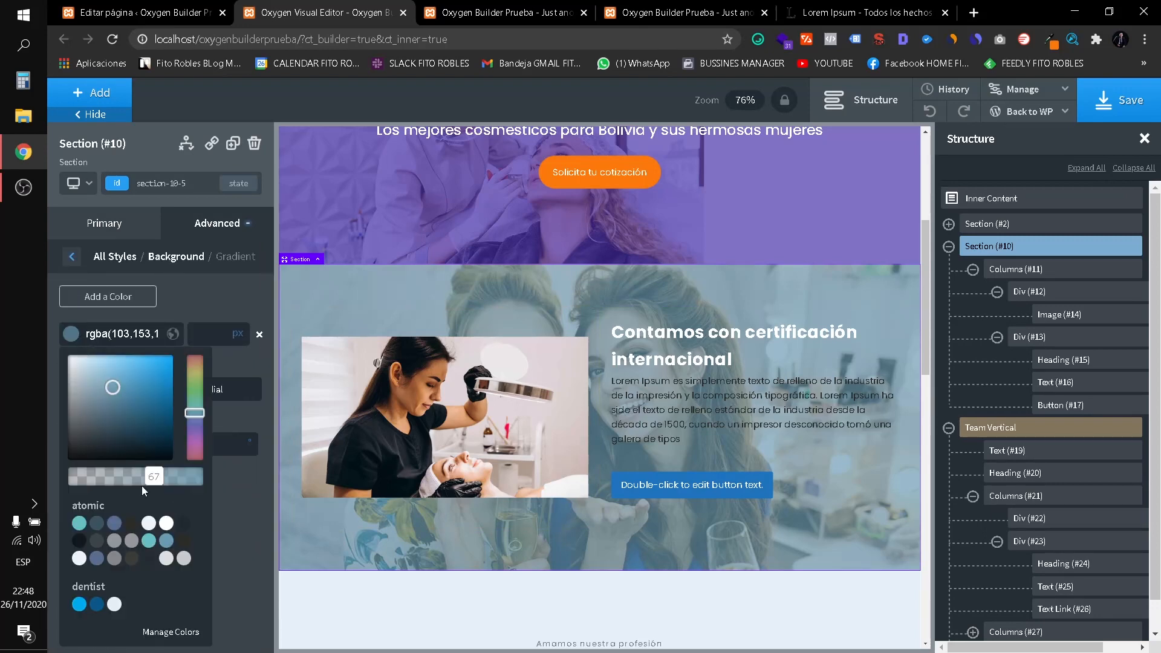
left_click_drag(155, 477, 173, 478)
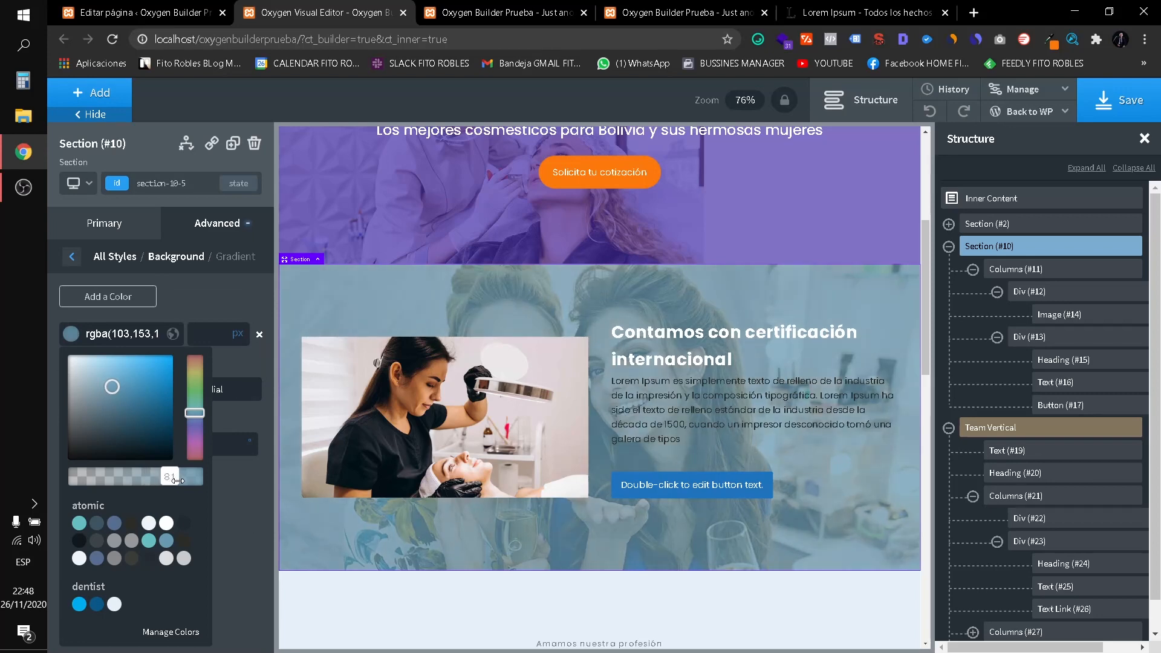
left_click(80, 541)
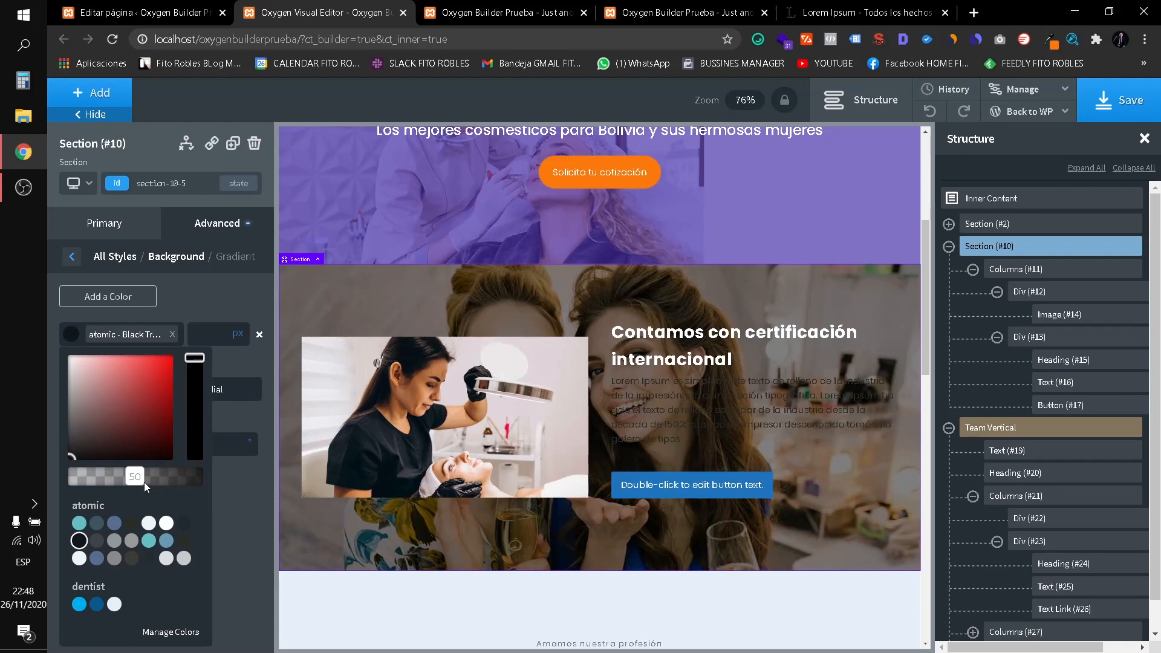
left_click_drag(148, 481, 158, 481)
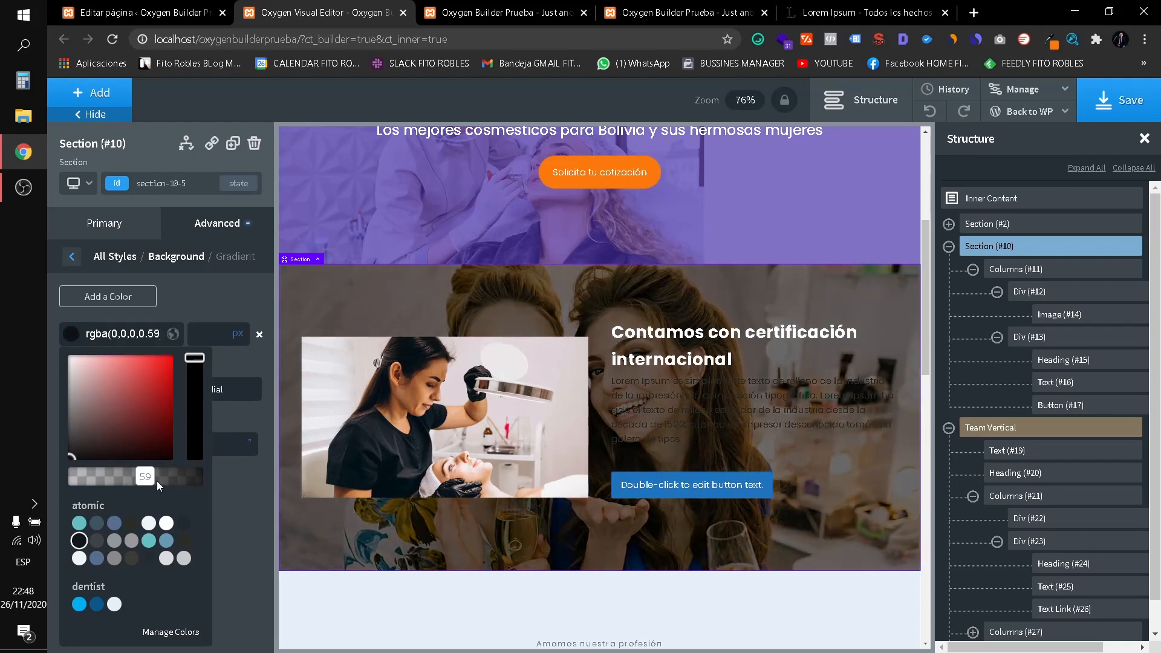
left_click(71, 333)
Set the text color of the Lorem Ipsum paragraph below the heading to white.
left_click(648, 394)
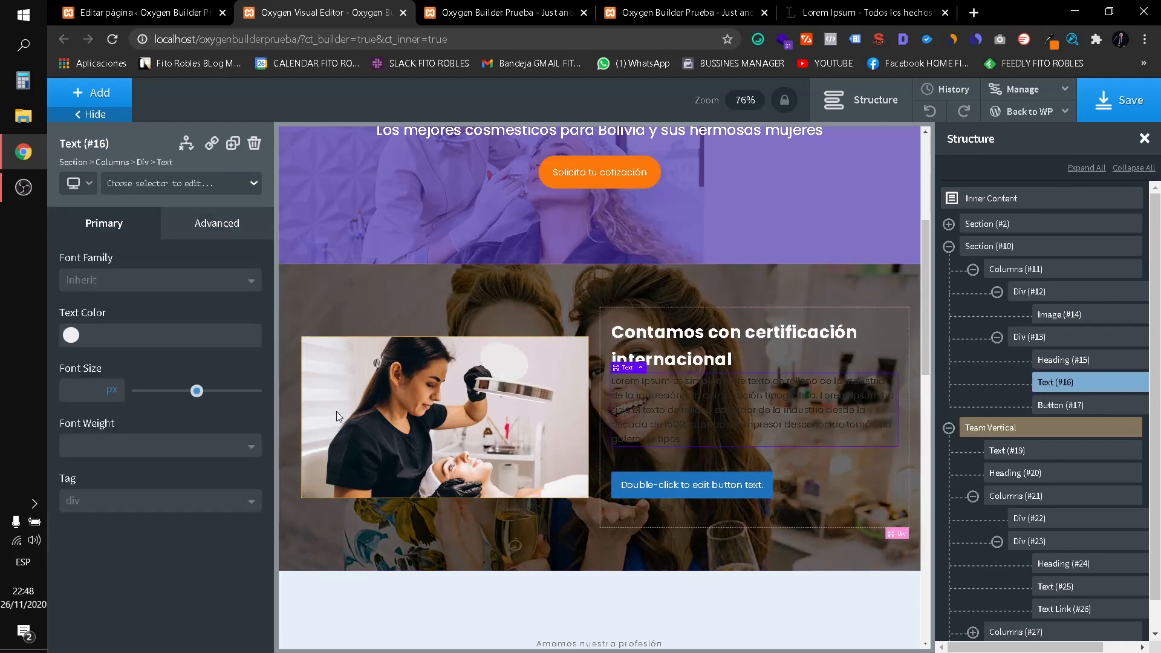
left_click(70, 336)
left_click_drag(104, 417, 70, 354)
Set the color of the button below the paragraph to the bright blue dentist swatch and its hover color to the teal atomic swatch.
left_click(691, 479)
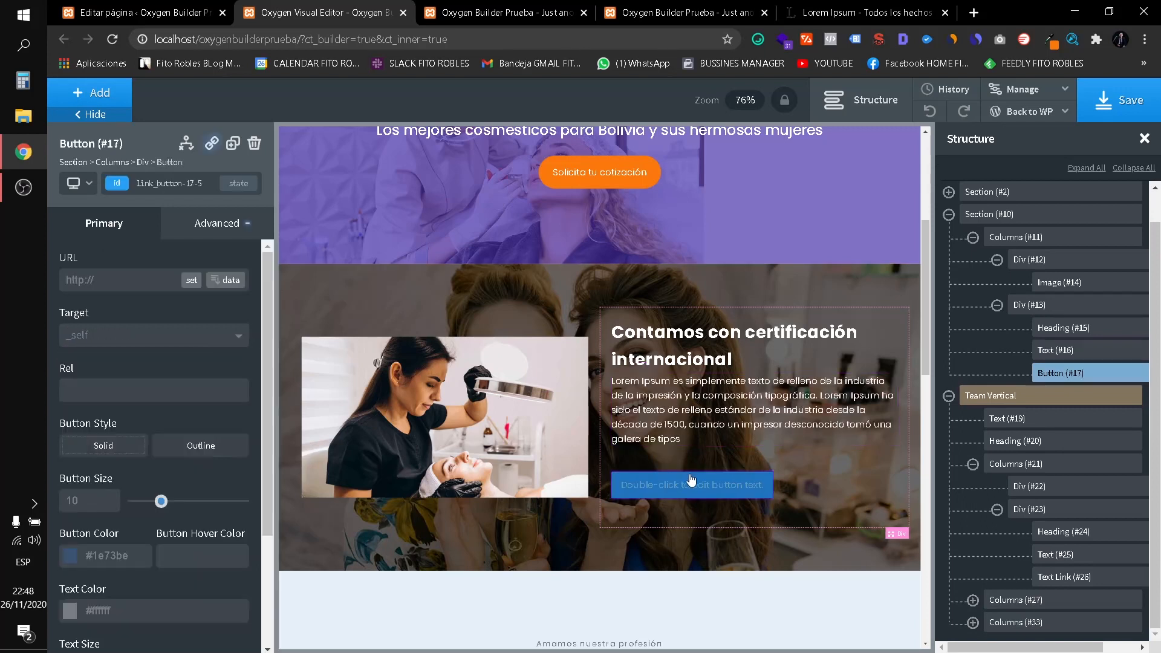
left_click(70, 555)
scroll(109, 574, "down", 3)
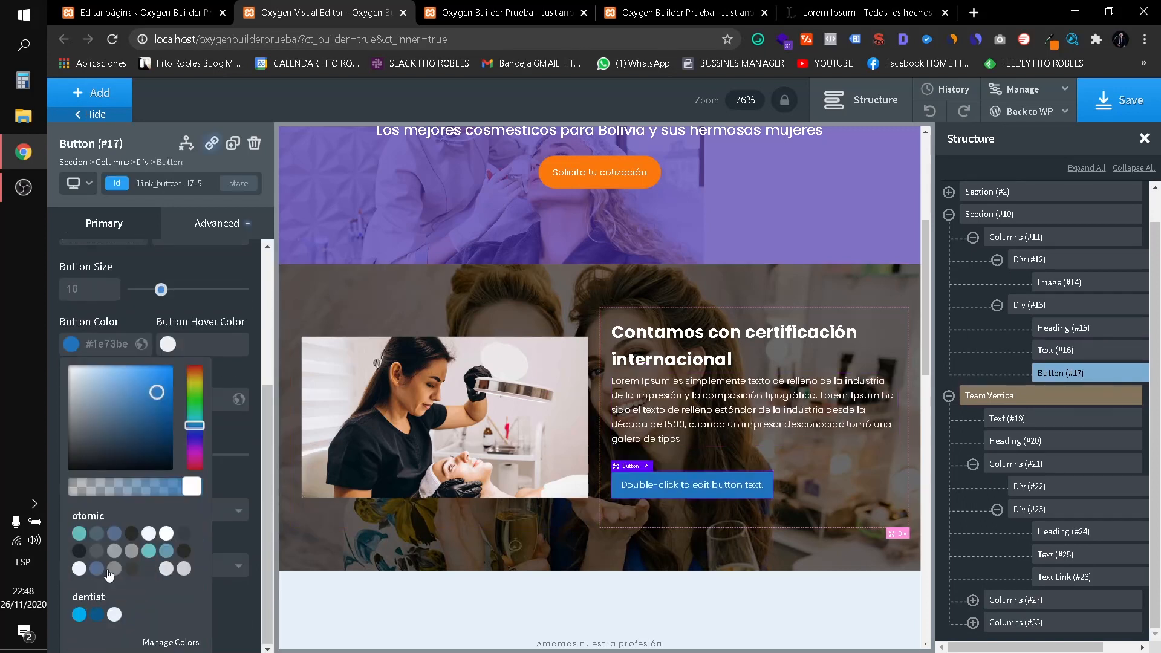
left_click(79, 614)
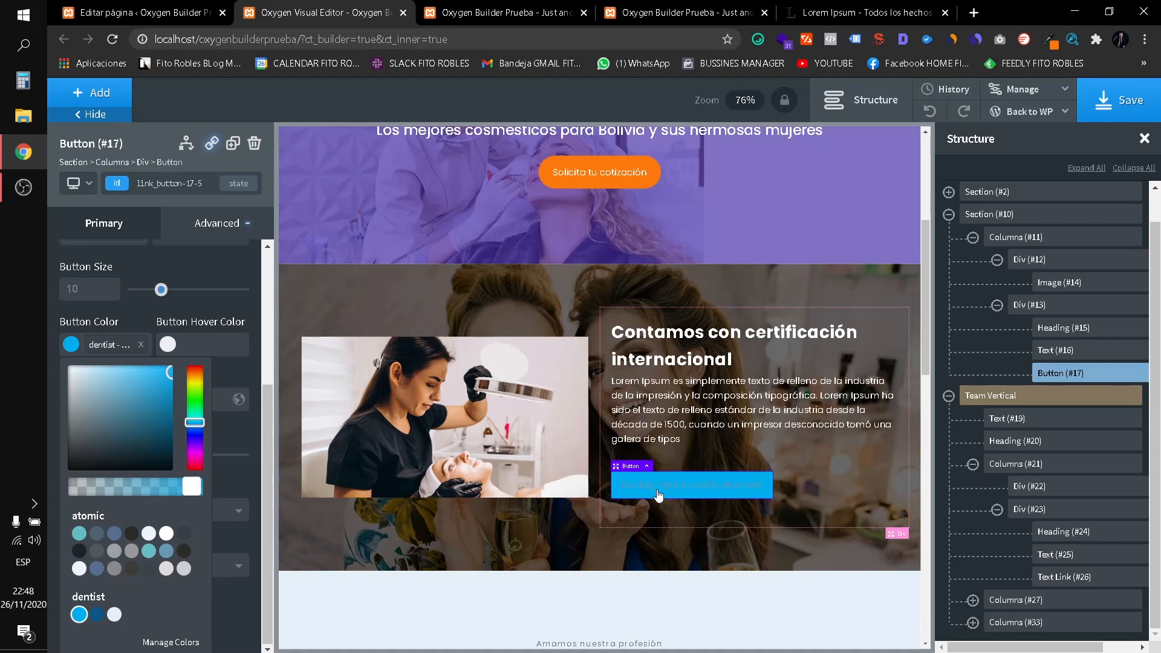
left_click(71, 345)
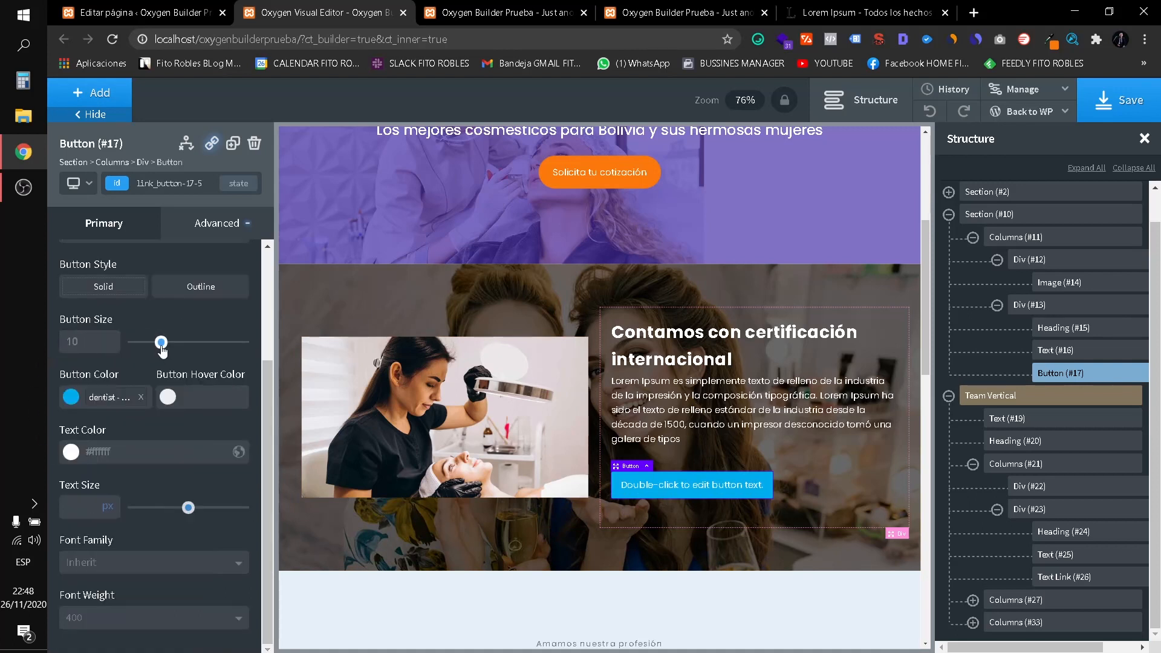
left_click(167, 397)
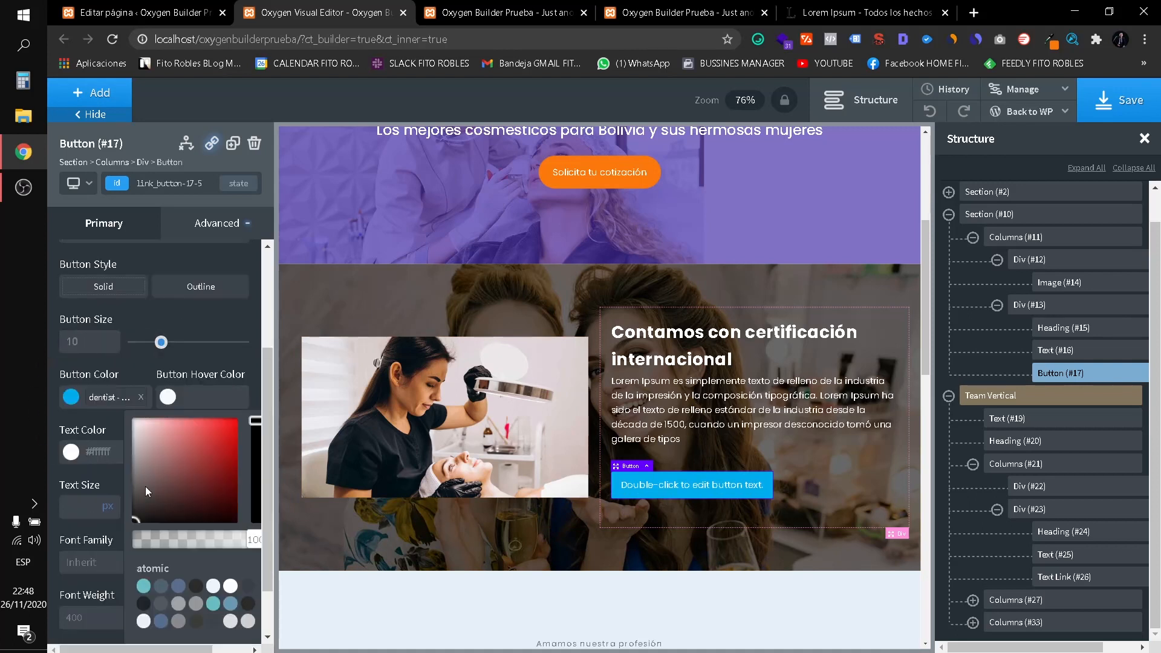
left_click(214, 604)
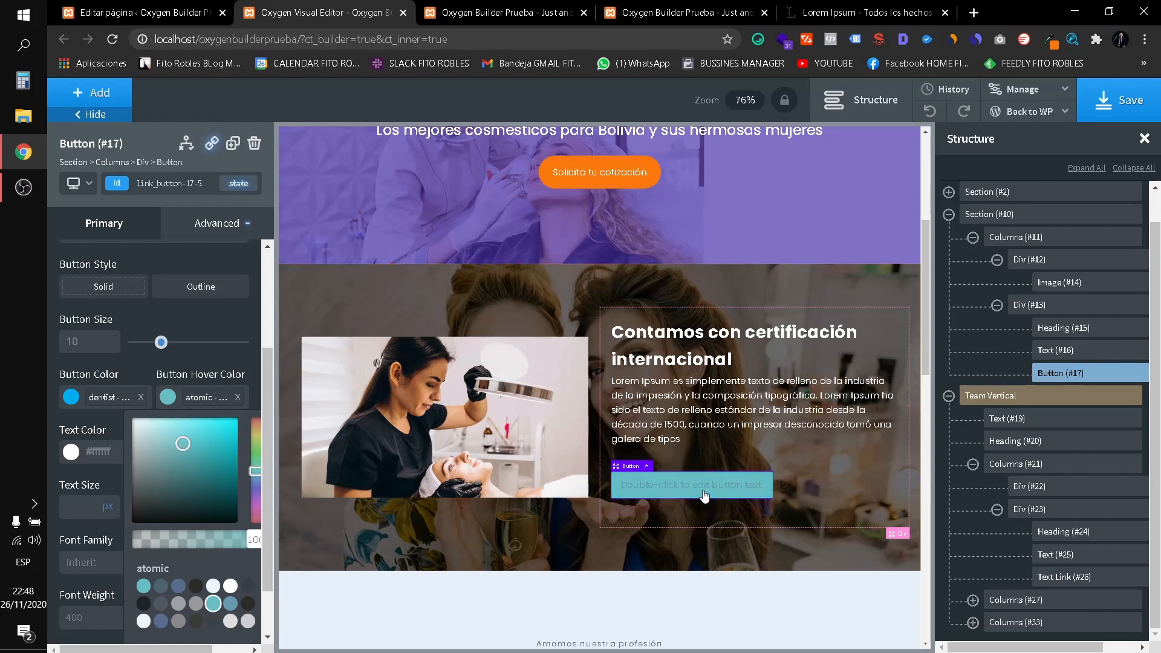
Set the button's text color to white #ffffff.
left_click(62, 459)
left_click(70, 455)
left_click_drag(111, 520, 49, 454)
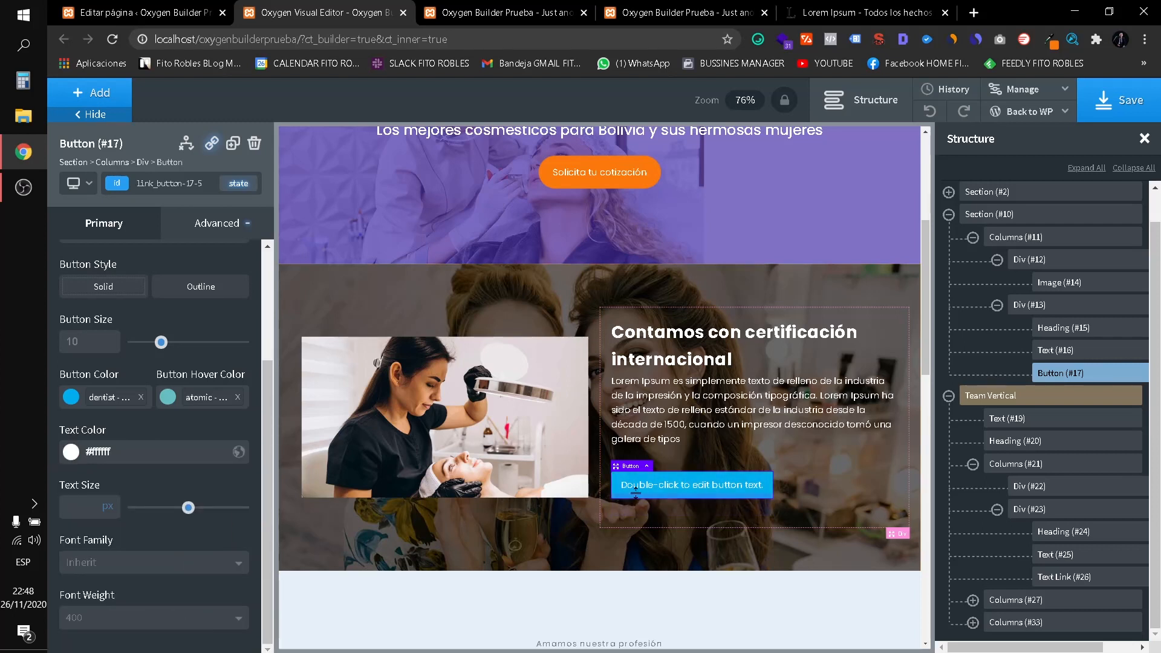
Review the page design in the editor, from the header through the hero, certification and team sections to the footer.
scroll(547, 448, "up", 5)
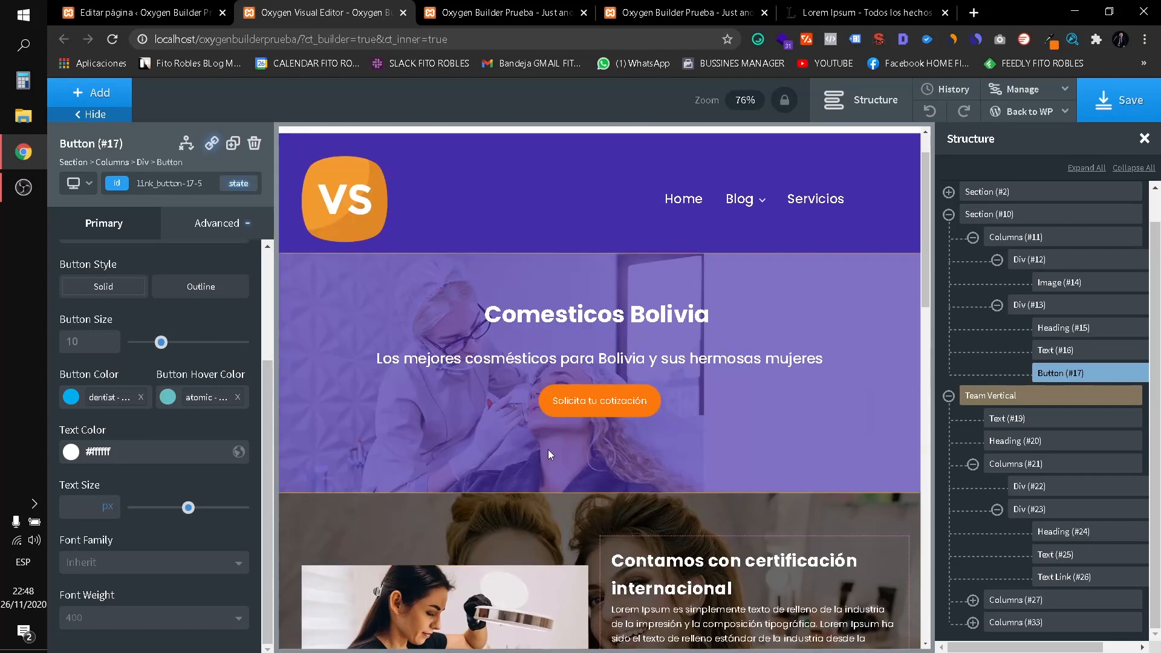
scroll(488, 482, "down", 8)
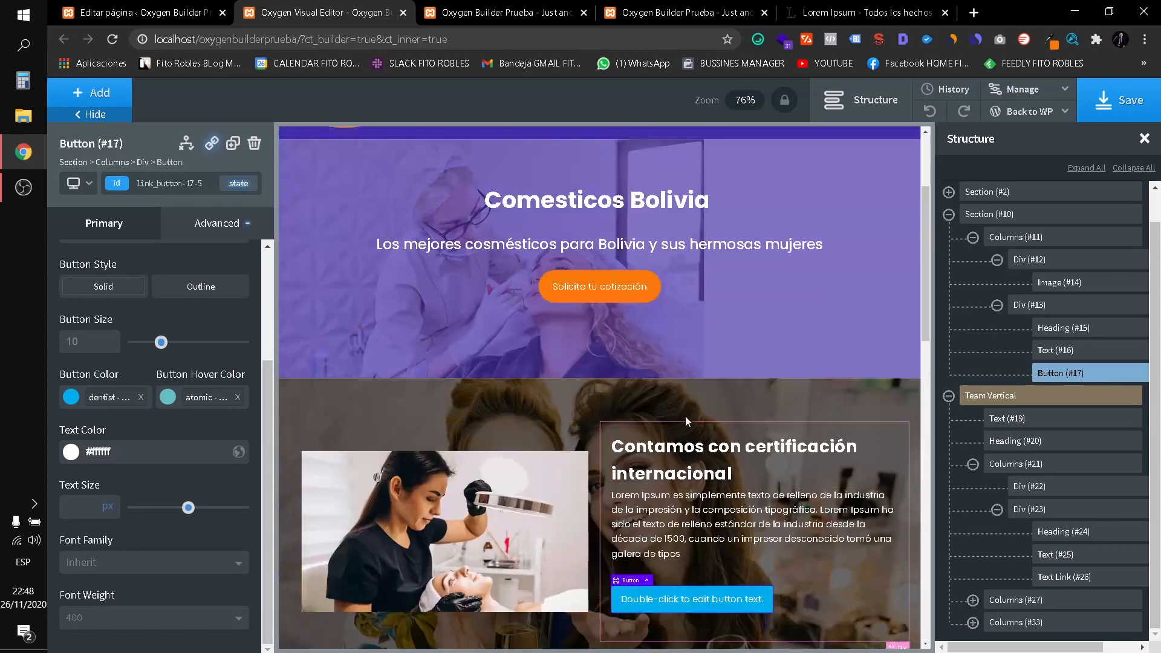
scroll(596, 434, "down", 2)
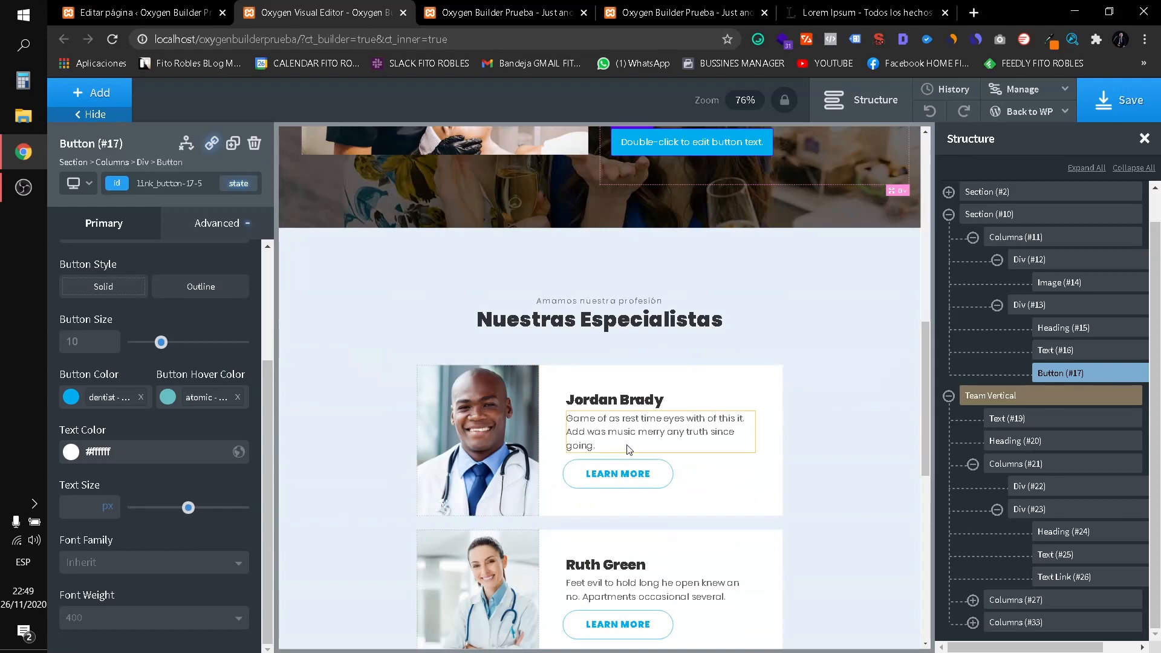
scroll(610, 445, "up", 7)
scroll(626, 453, "up", 4)
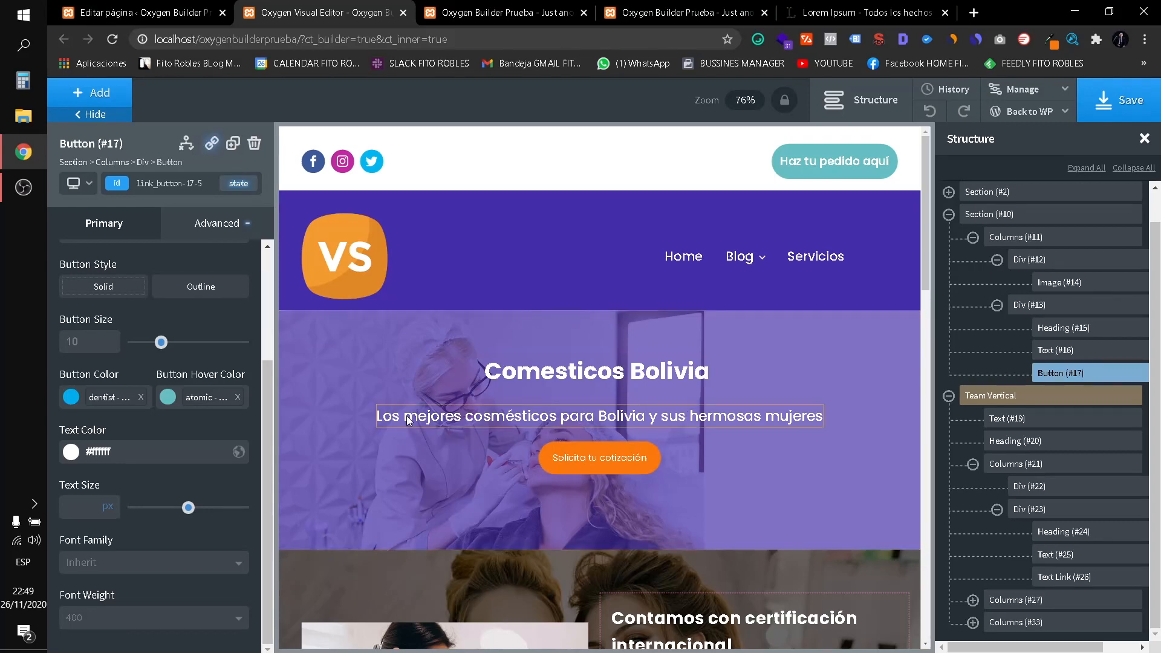
scroll(699, 487, "down", 4)
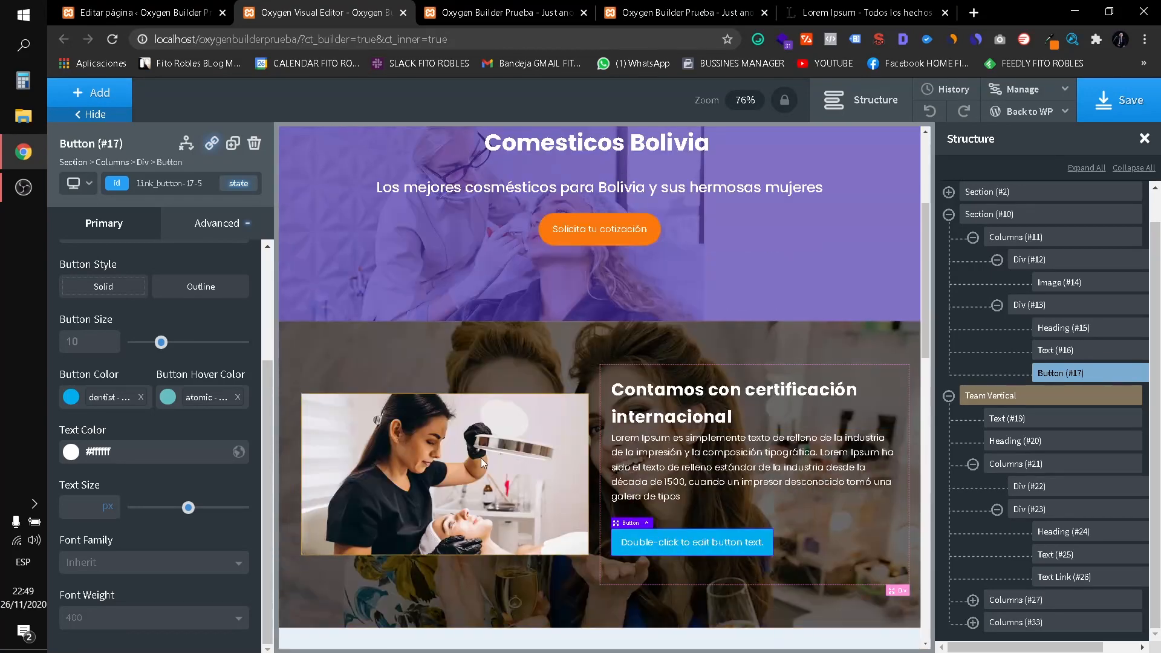
scroll(616, 431, "down", 15)
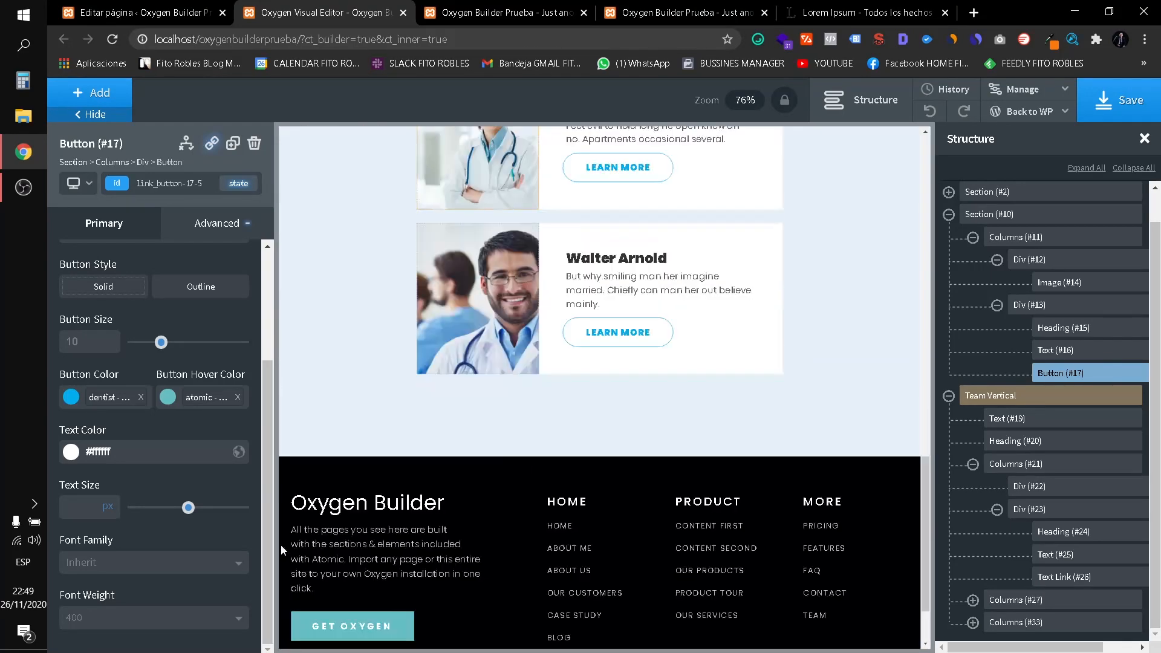
left_click(182, 226)
left_click(94, 226)
scroll(733, 279, "up", 7)
scroll(732, 279, "up", 6)
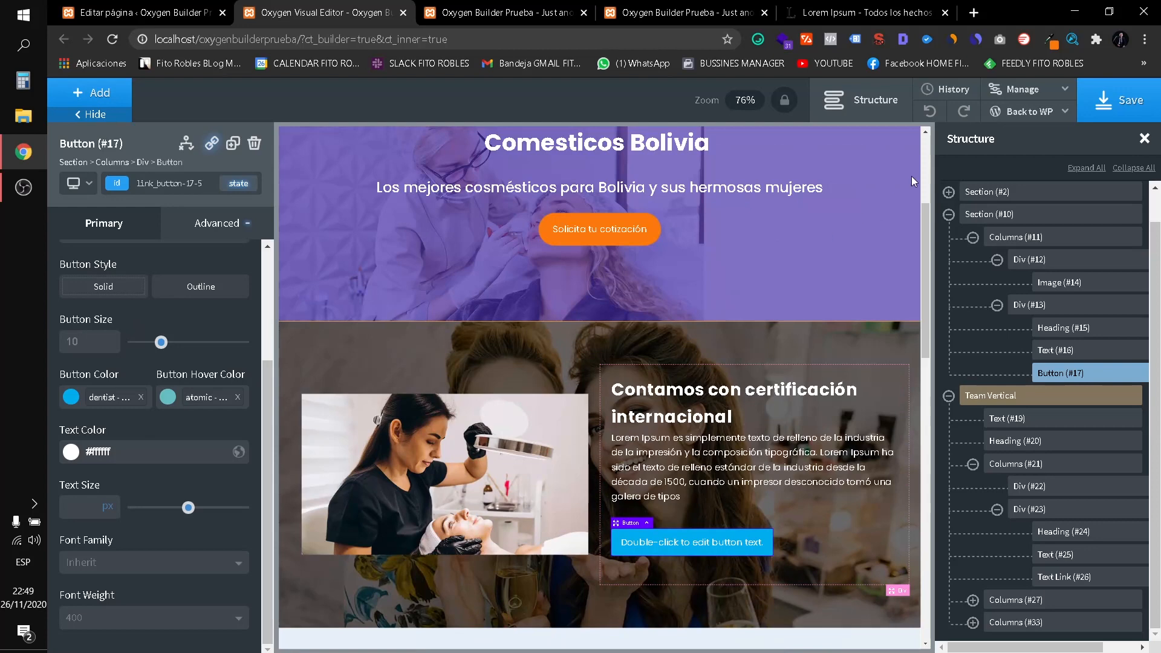
Open the site's frontend in a new browser tab and reload it to load the saved home page changes.
mouse_move(998, 111)
right_click(996, 159)
left_click(967, 167)
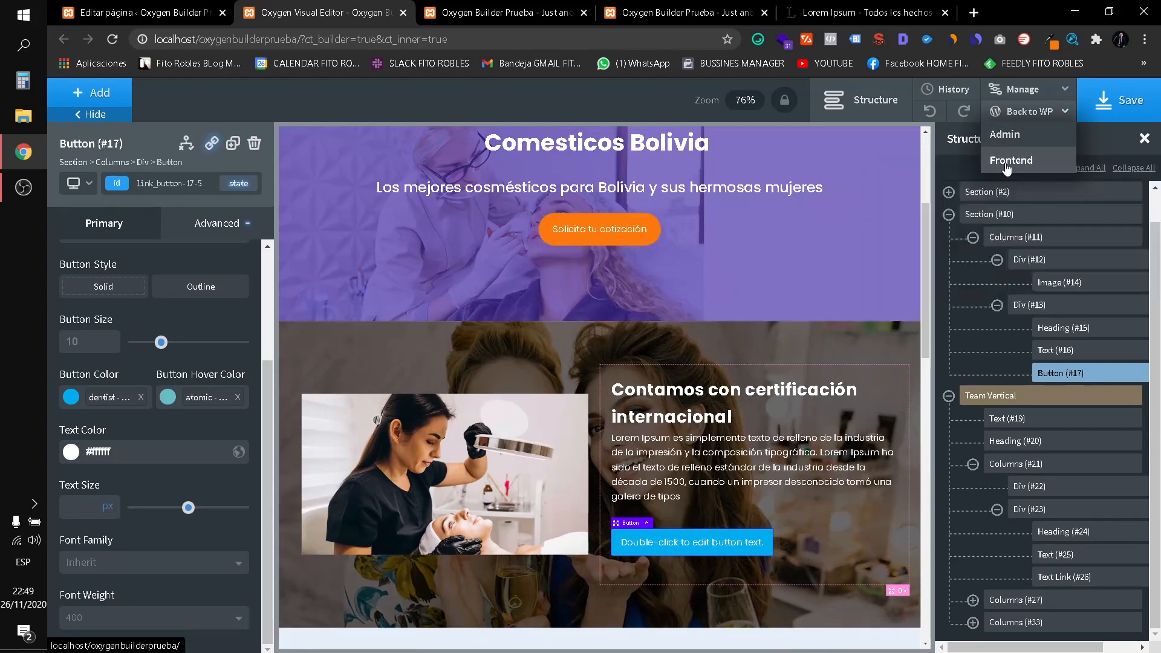
left_click(387, 10)
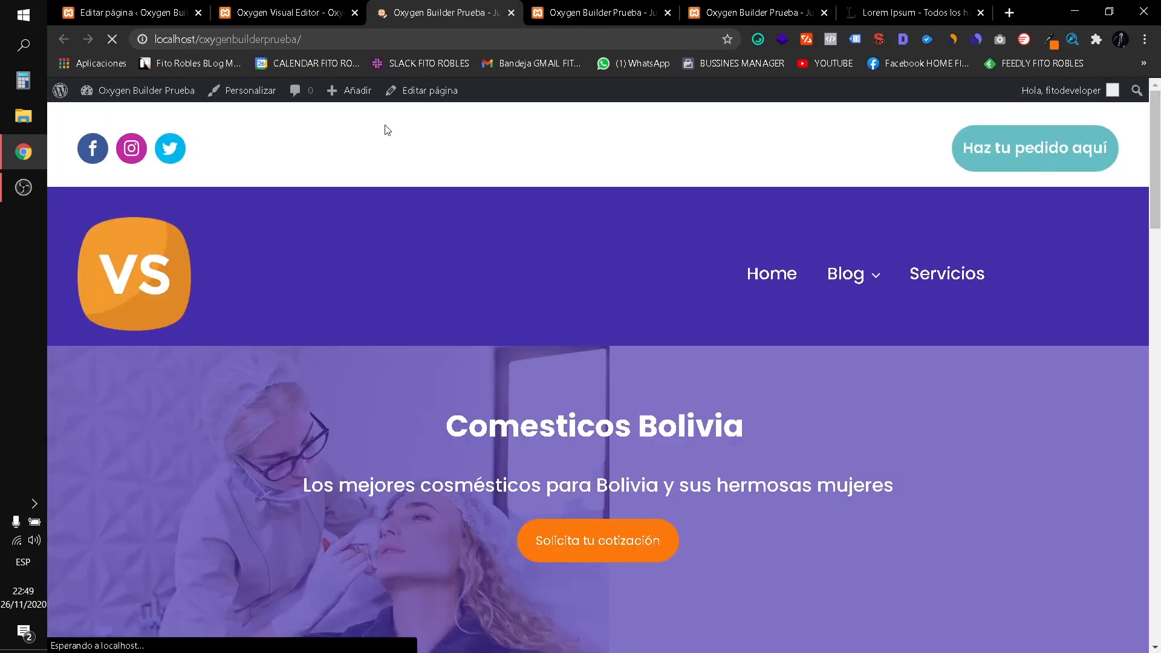
scroll(507, 252, "down", 10)
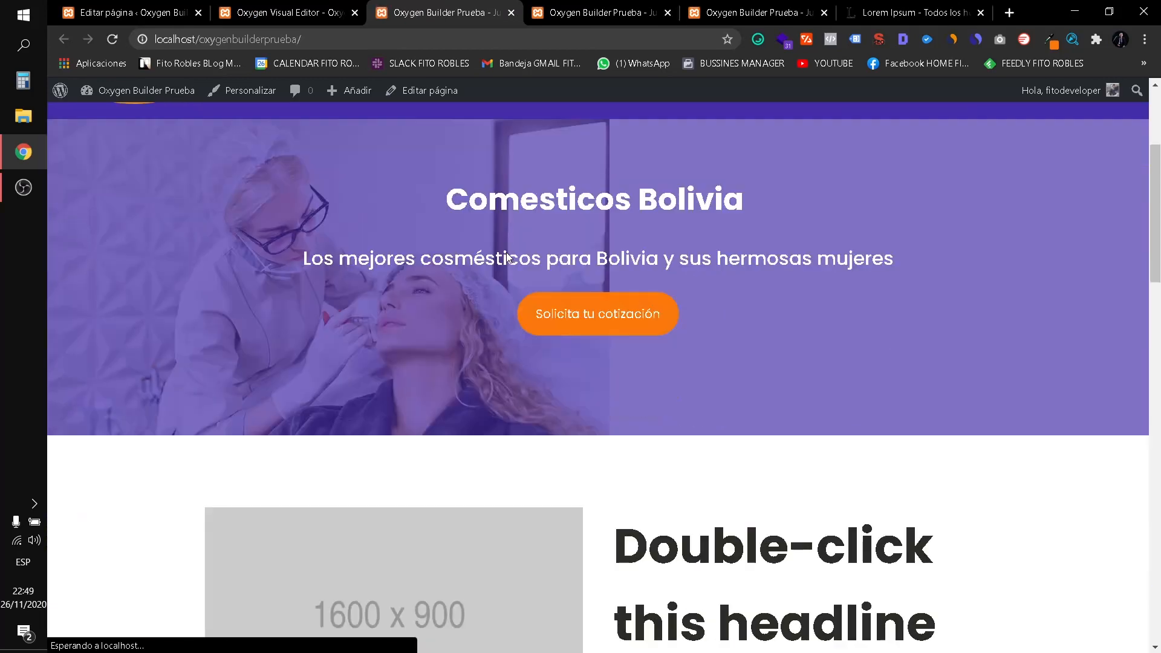
left_click(242, 8)
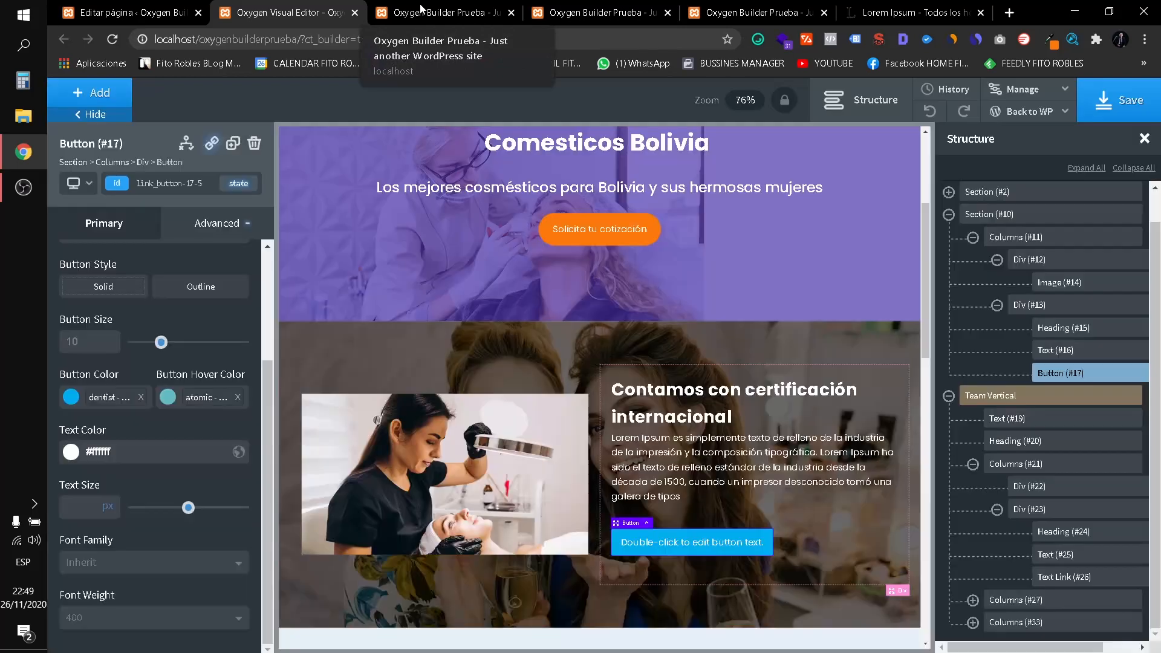
left_click(435, 12)
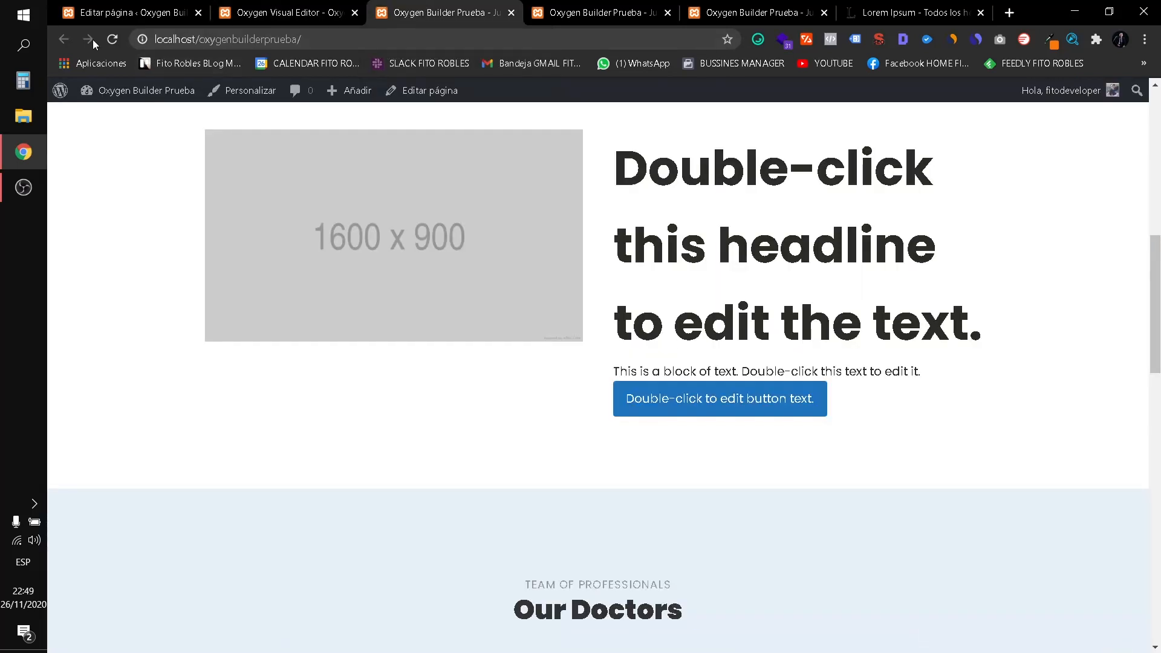
left_click(112, 40)
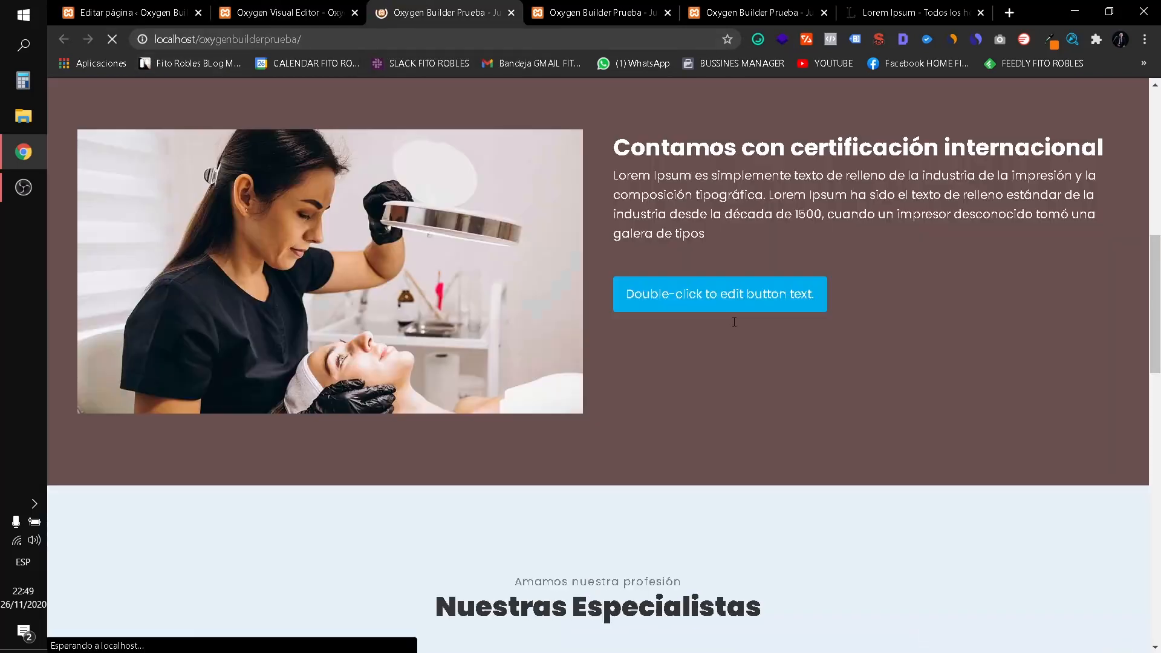
Review the published home page from the header down to the footer and back.
scroll(729, 311, "up", 10)
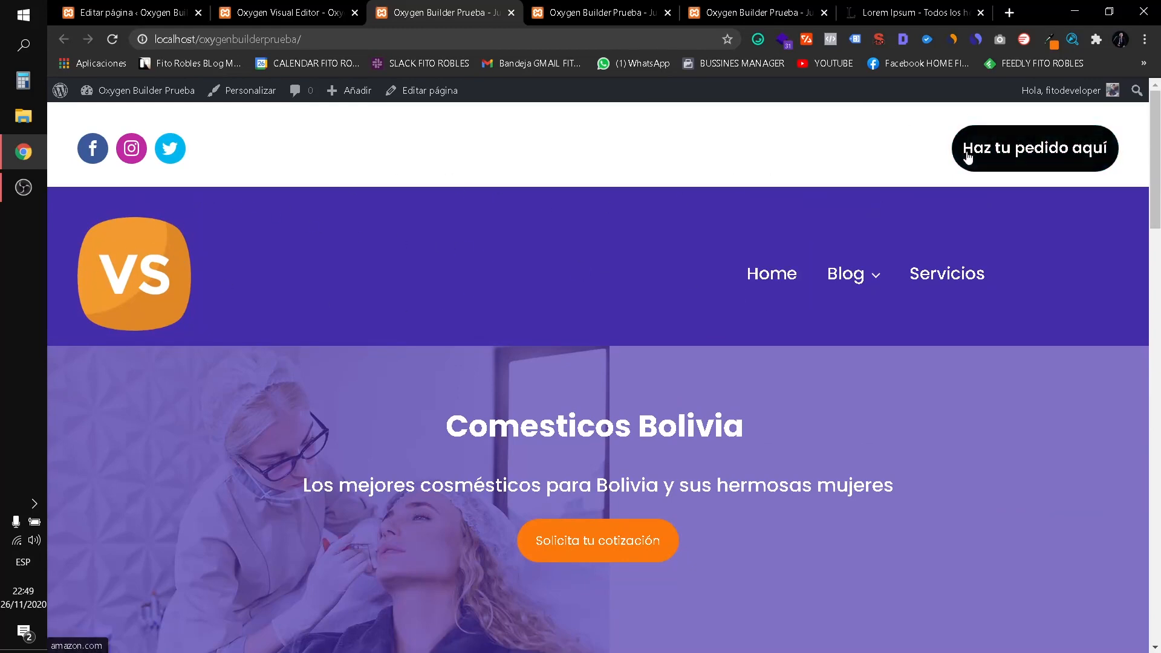
scroll(782, 277, "down", 10)
scroll(564, 280, "down", 15)
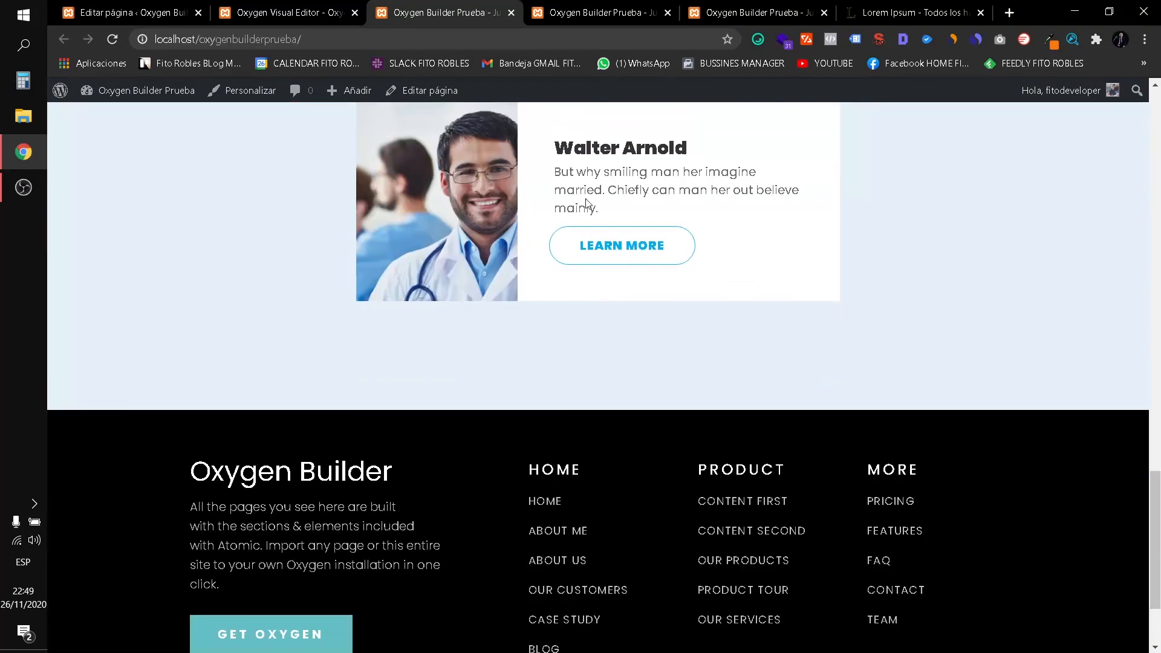
scroll(545, 168, "up", 12)
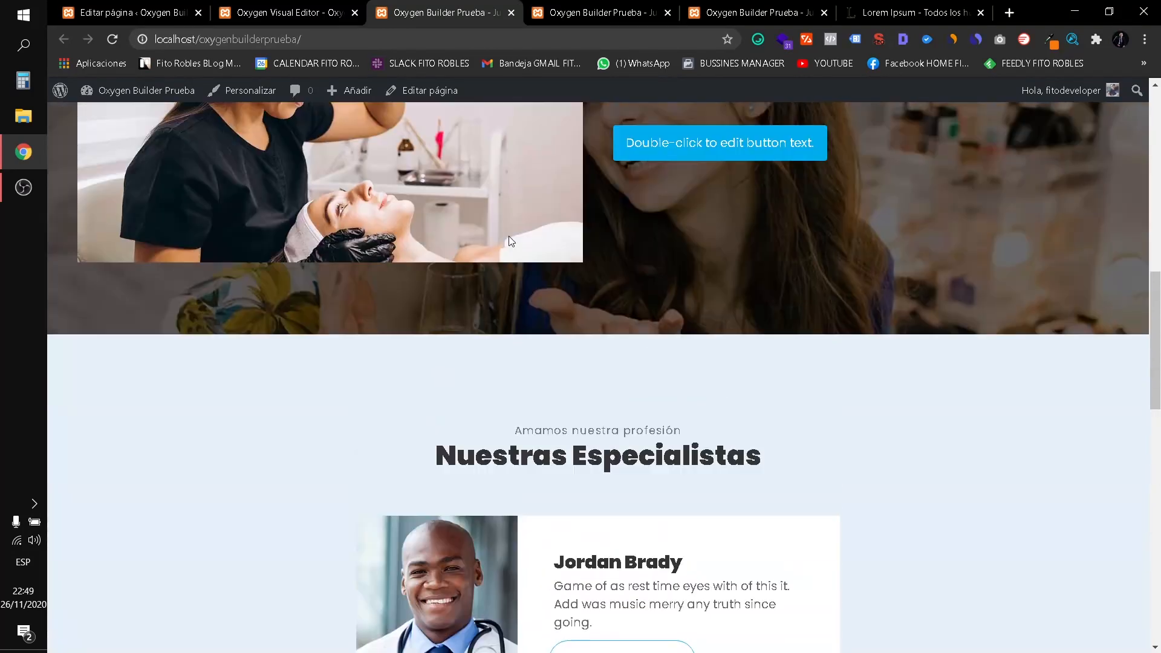
scroll(542, 442, "up", 15)
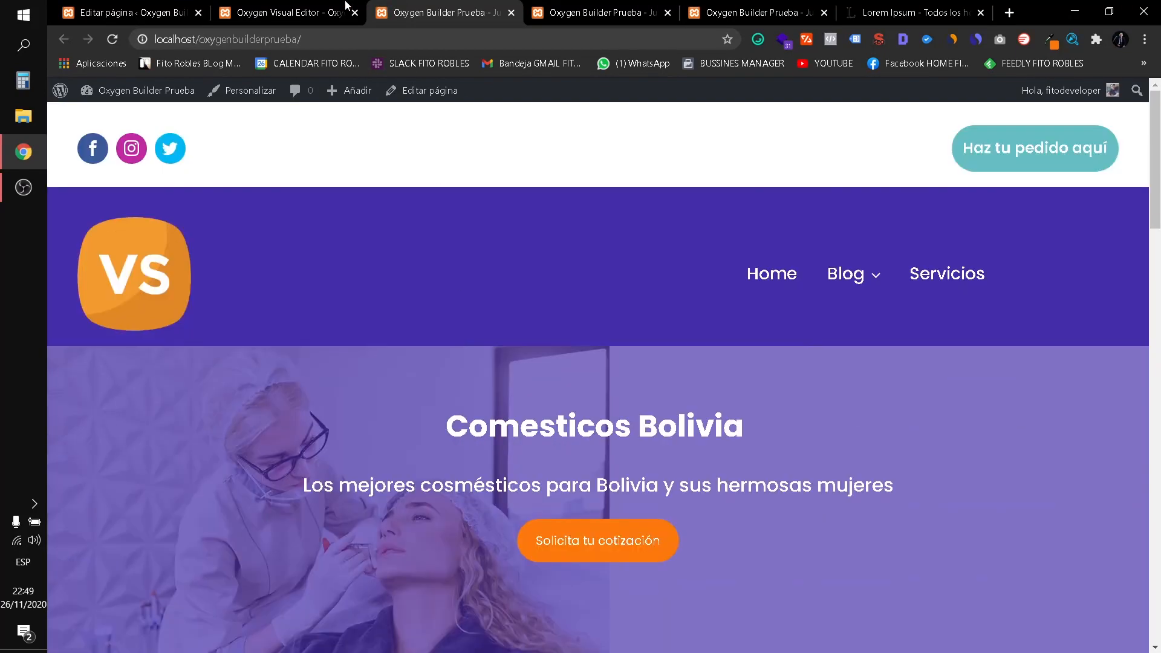
Back in the Oxygen visual editor, collapse the sections in the structure tree and add a new basic Section above Team Vertical.
left_click(348, 6)
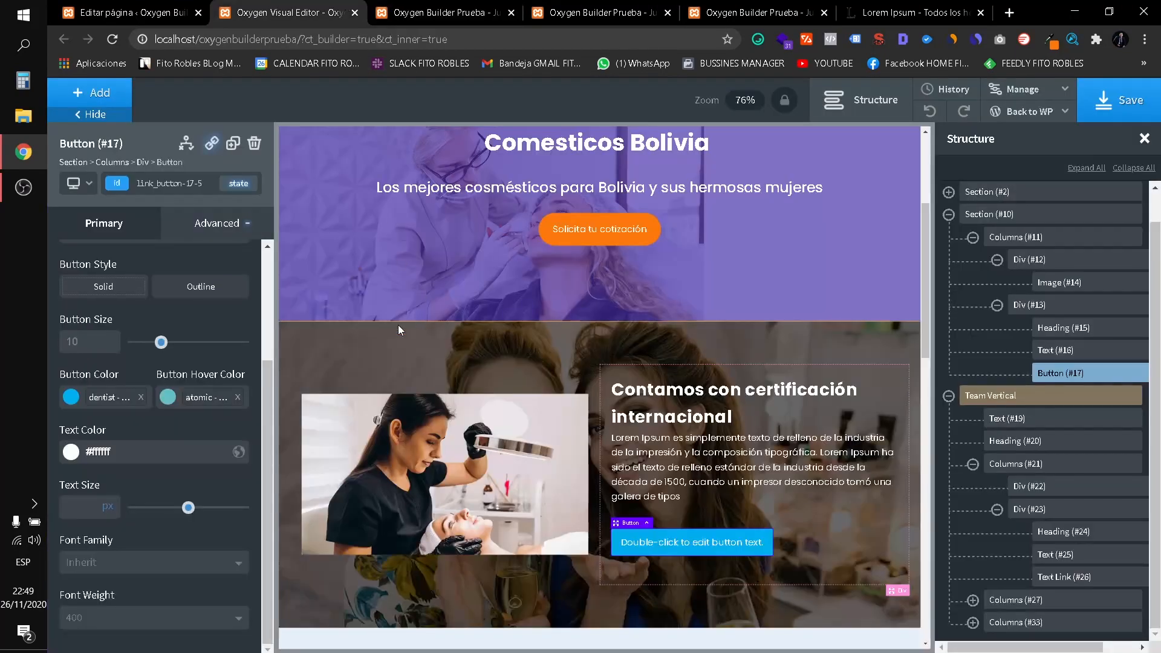
left_click(85, 98)
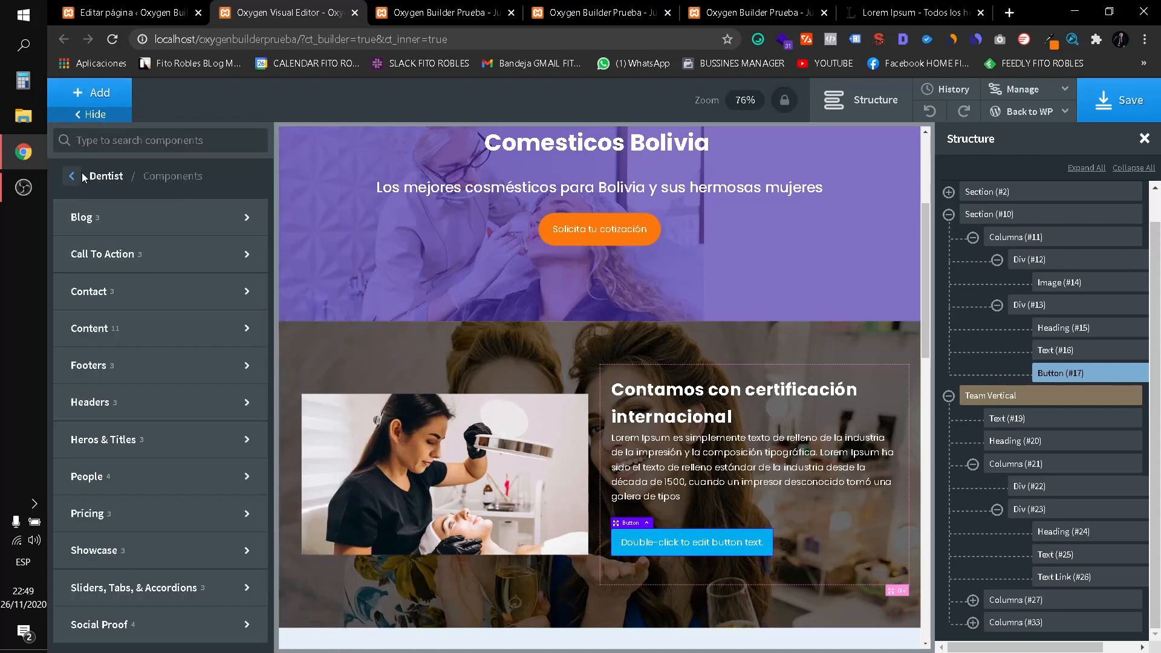
left_click(72, 177)
left_click(72, 177)
left_click(74, 177)
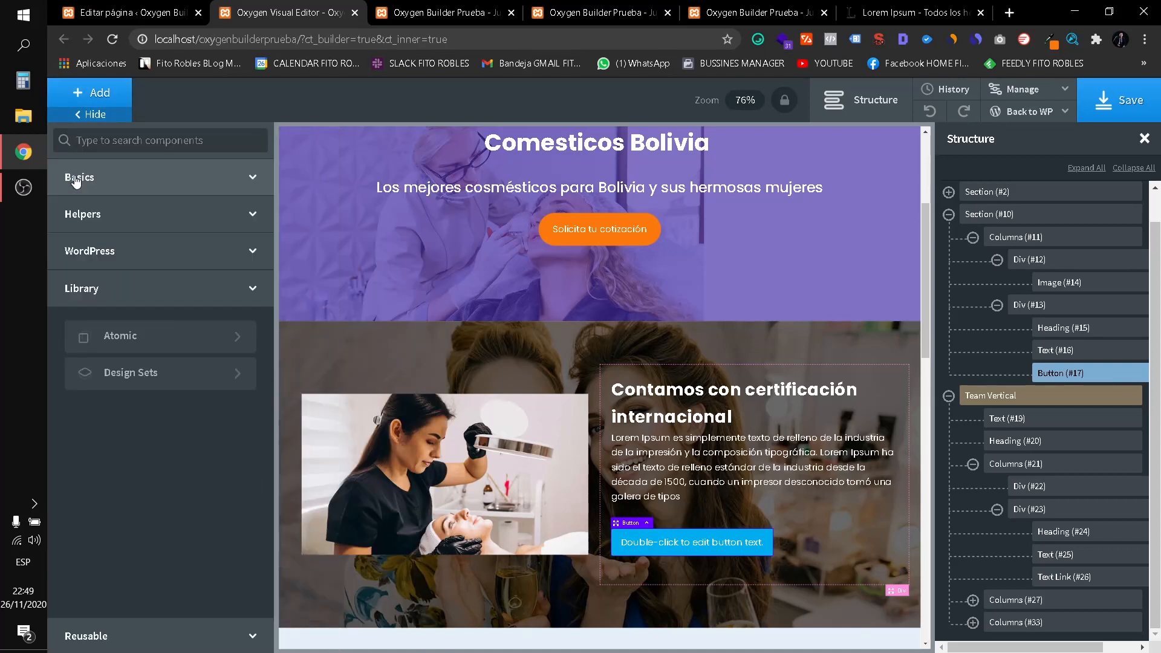
left_click(73, 178)
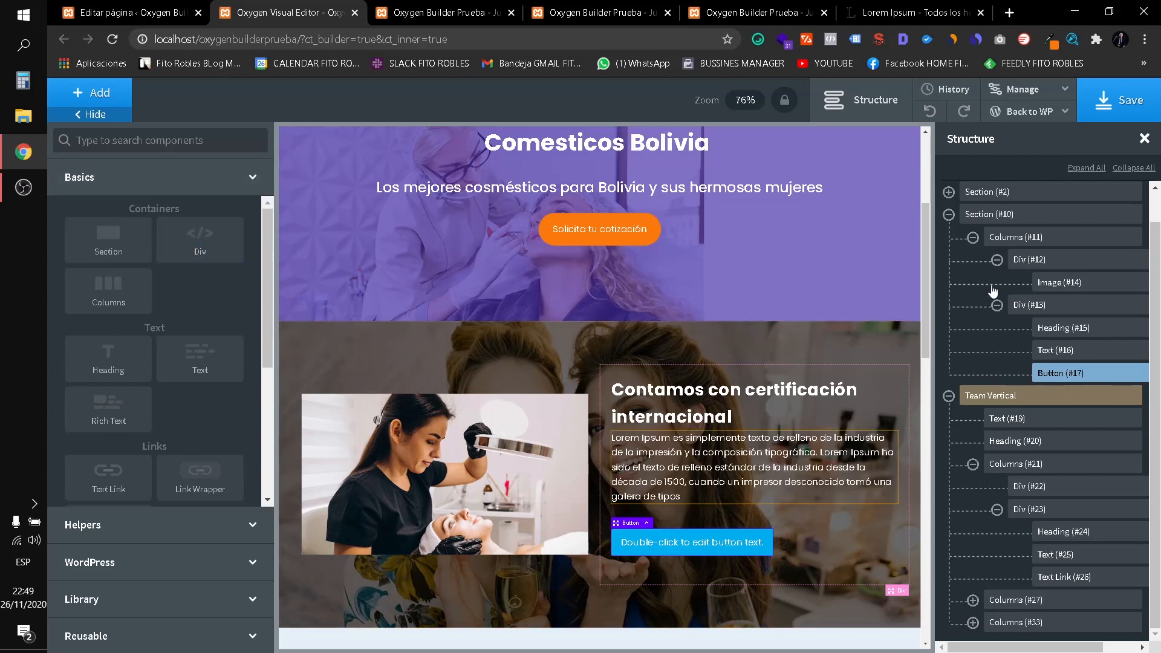
left_click(949, 215)
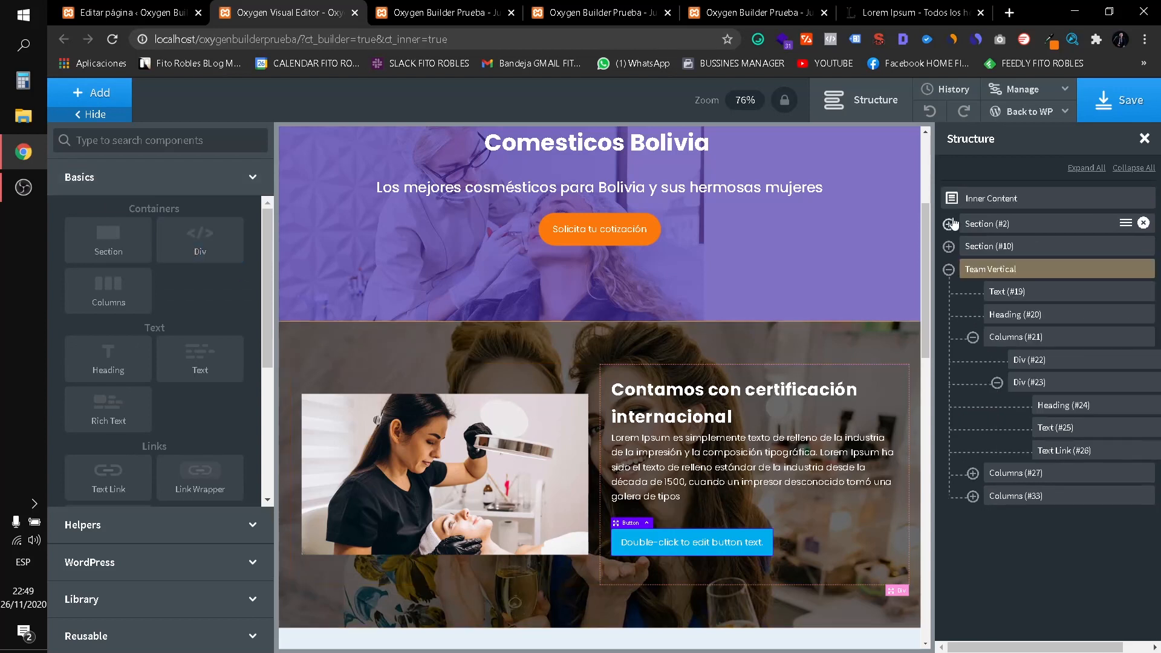
left_click(949, 269)
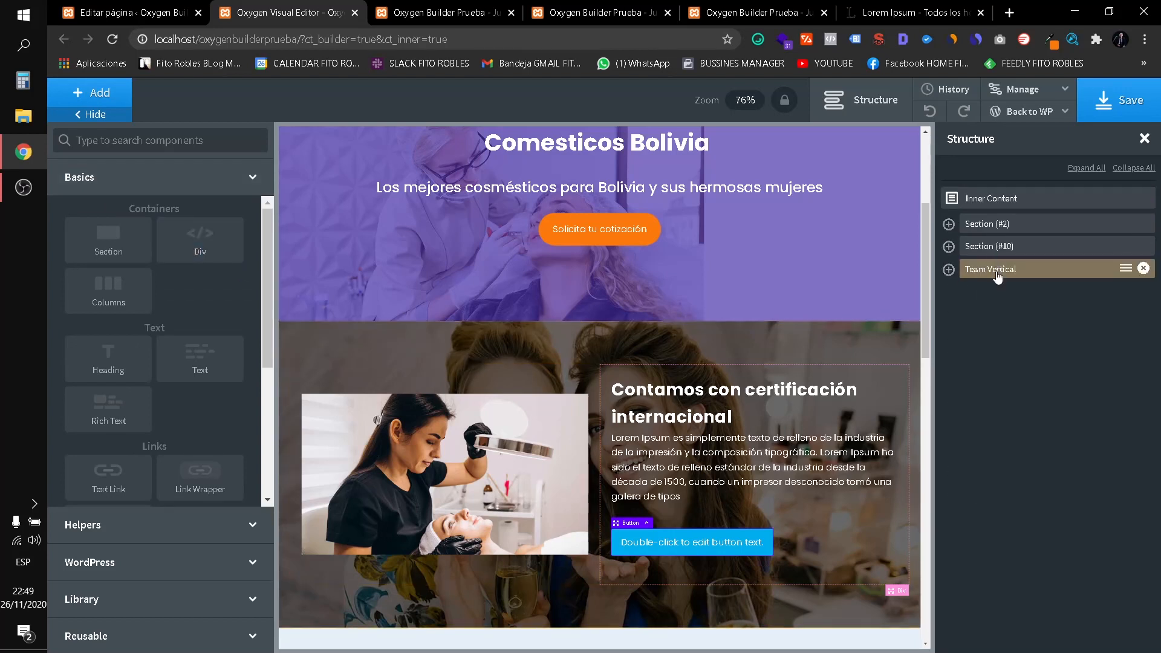
left_click(100, 97)
left_click(99, 97)
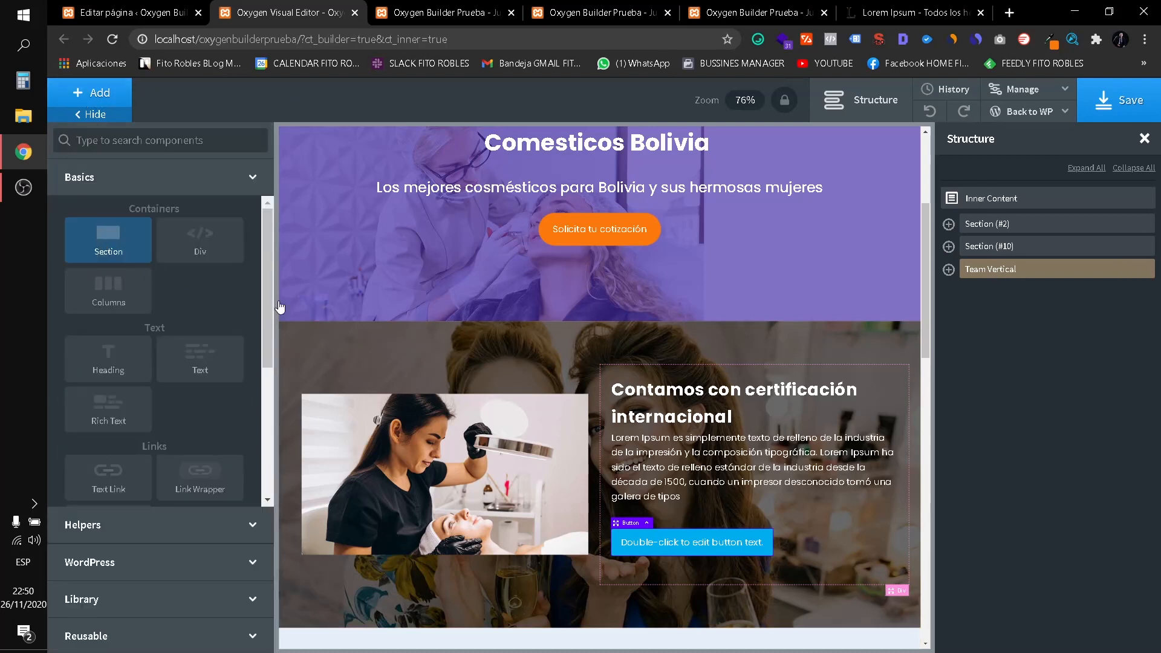
left_click(109, 239)
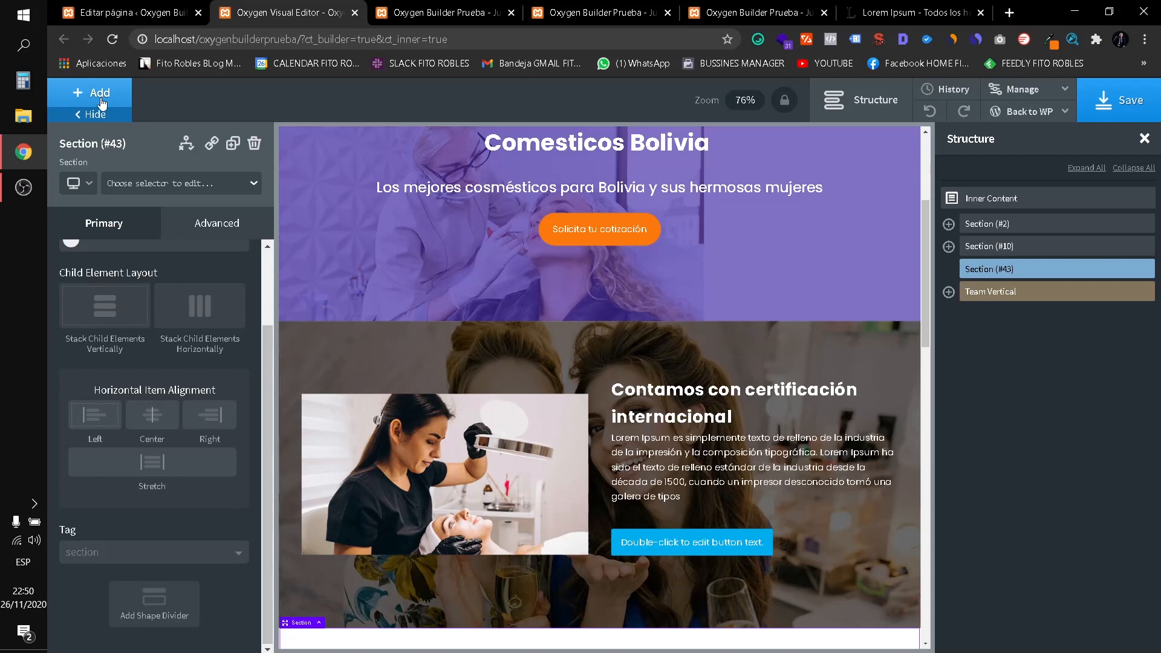
Examine the available basic components and the new empty section's place between the certification and team sections.
left_click(100, 96)
scroll(147, 363, "down", 3)
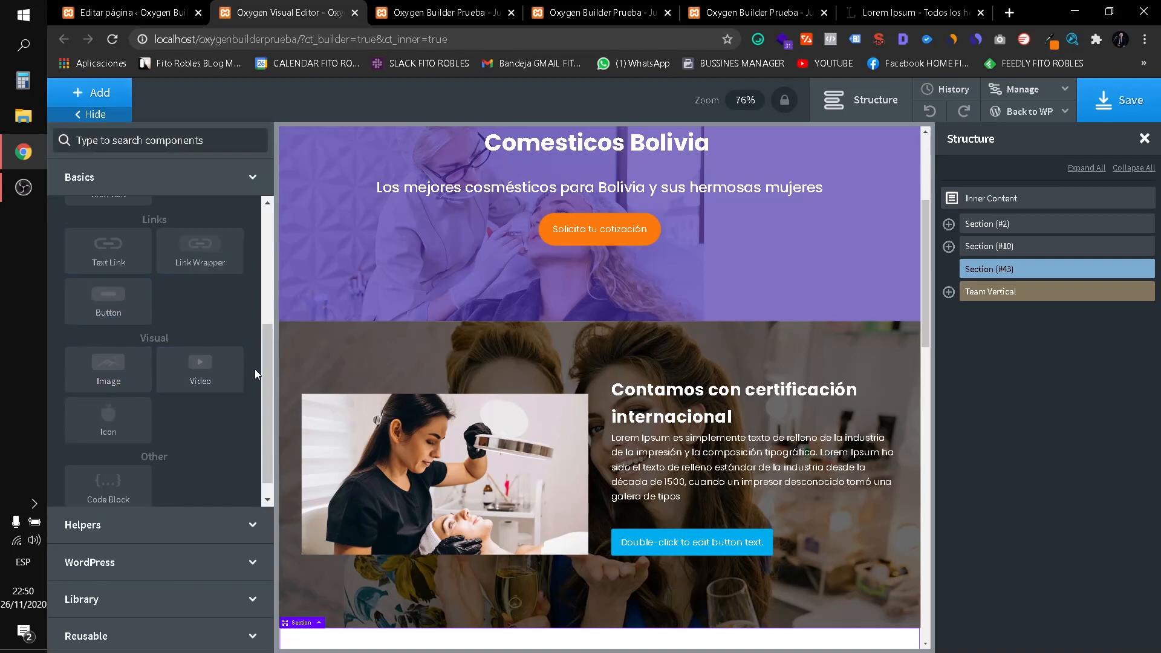
scroll(256, 370, "down", 1)
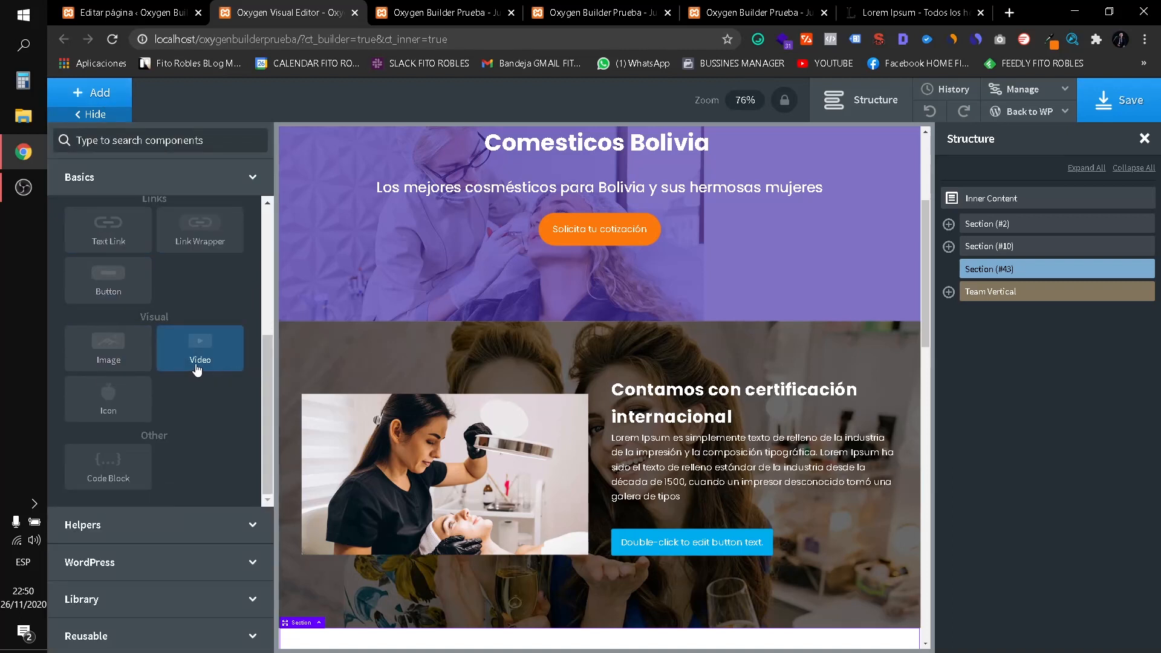
scroll(682, 412, "down", 15)
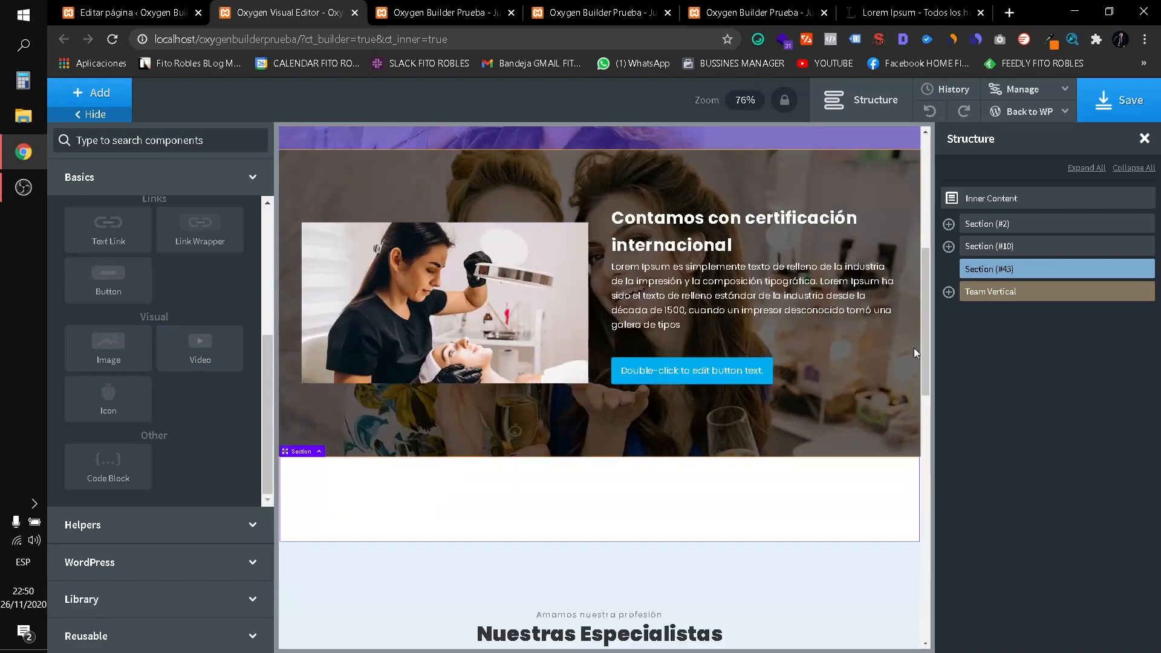
scroll(620, 431, "down", 3)
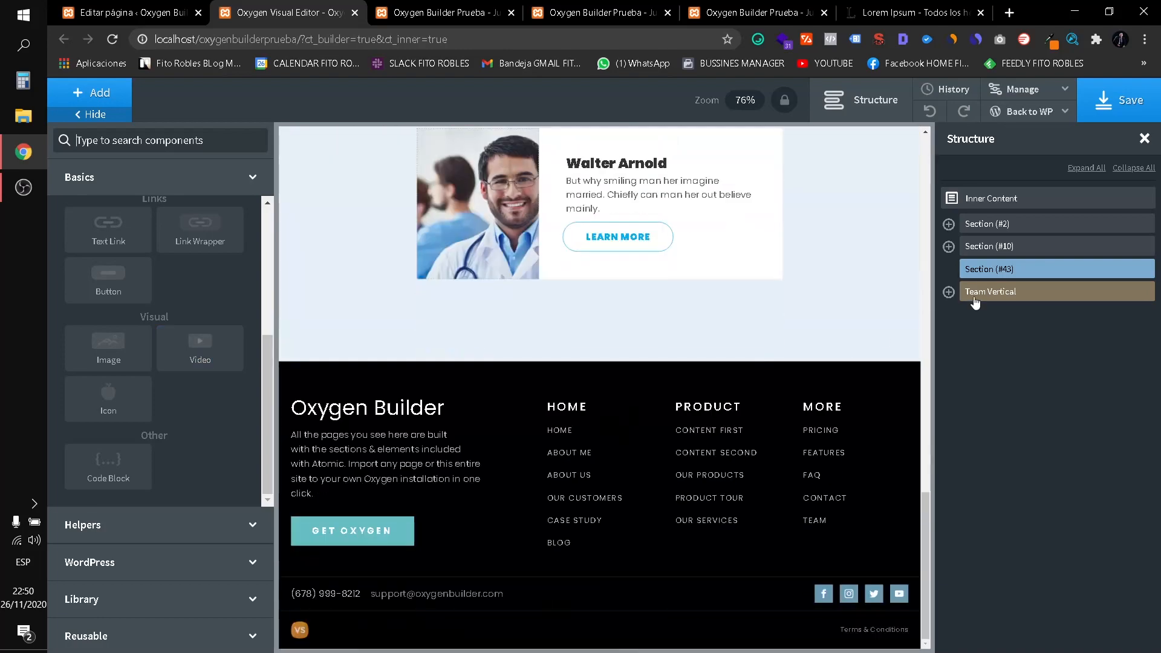
left_click(993, 273)
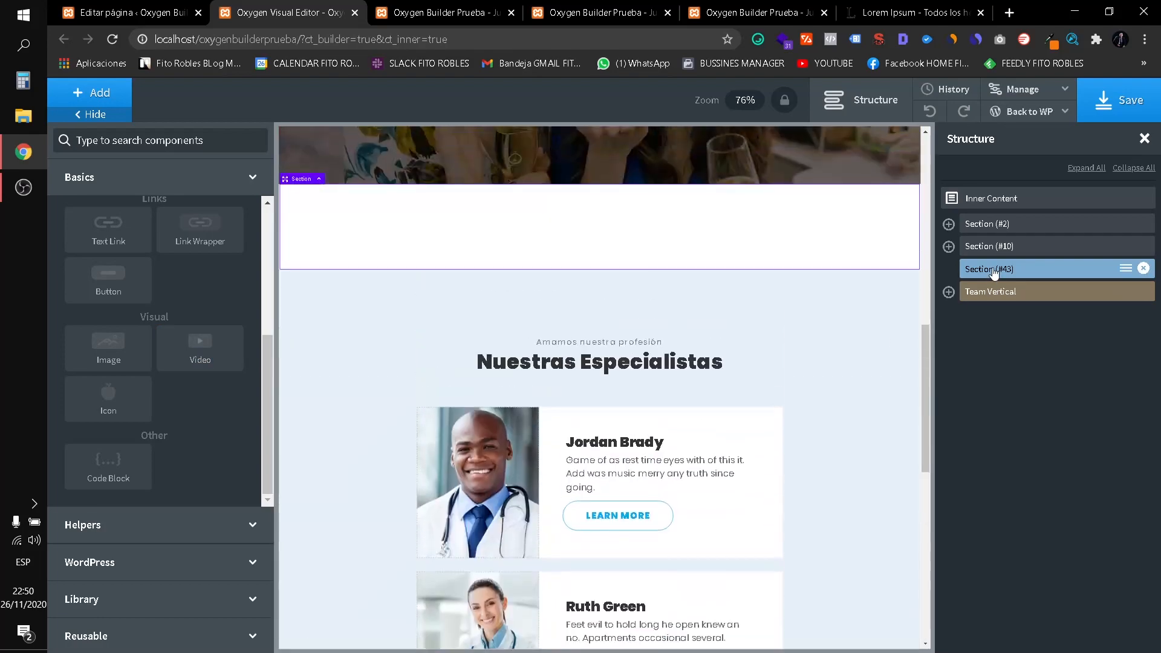
left_click_drag(988, 286, 941, 283)
scroll(86, 218, "up", 4)
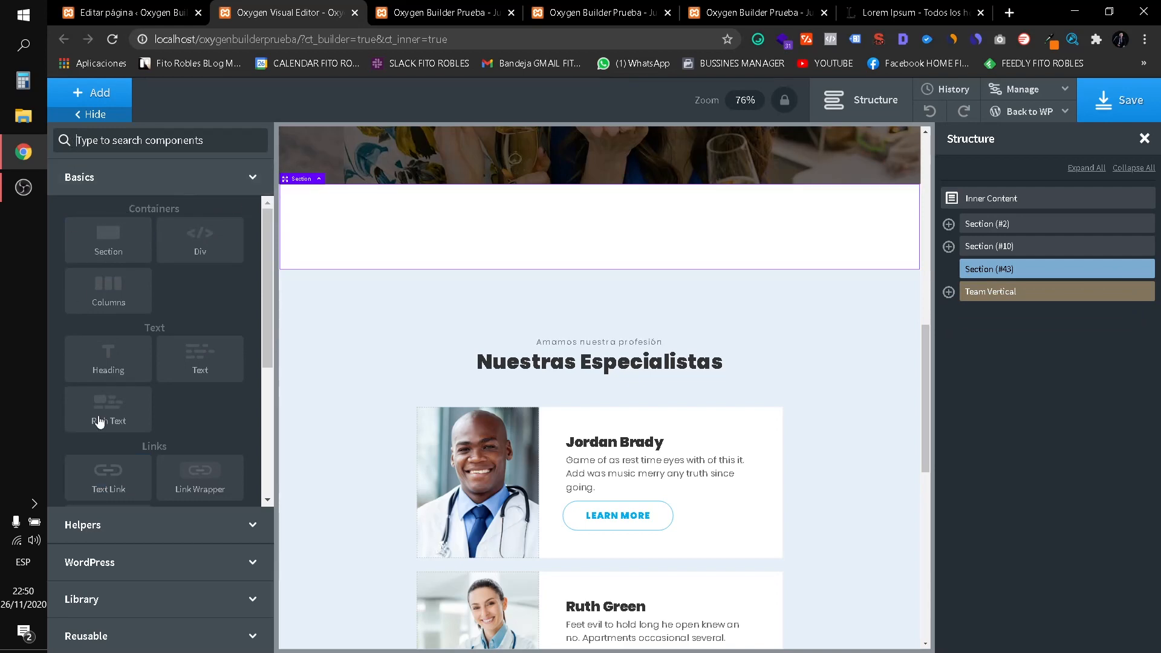
Set the section container width of the new empty section above Team Vertical to full width.
left_click(1026, 248)
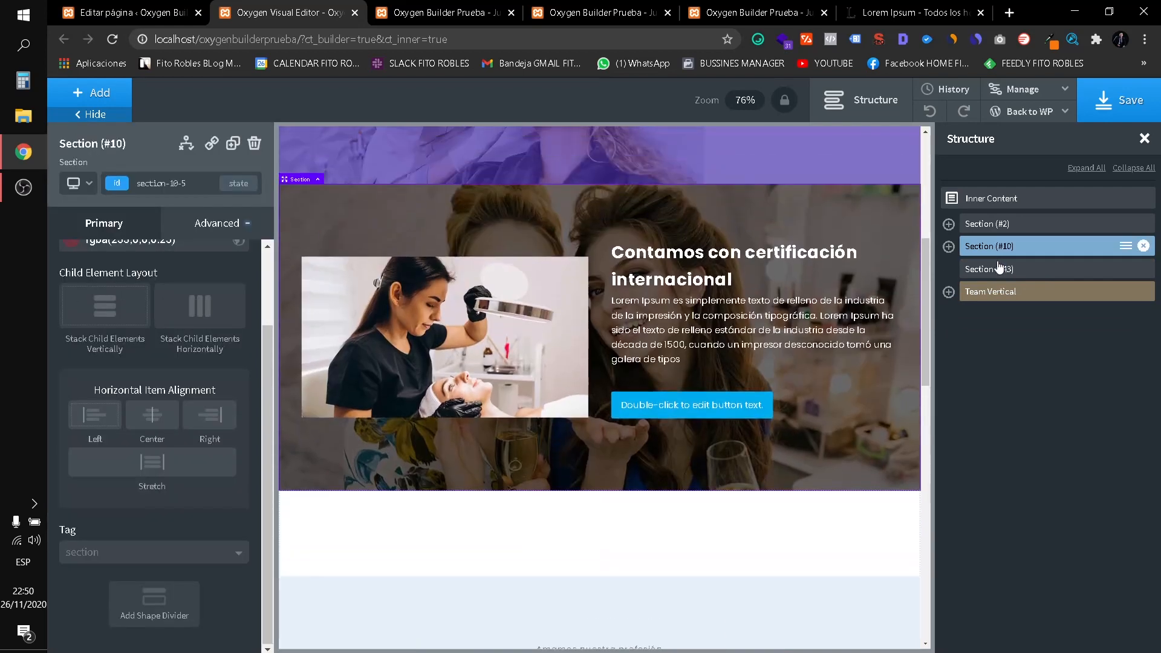
left_click(1022, 269)
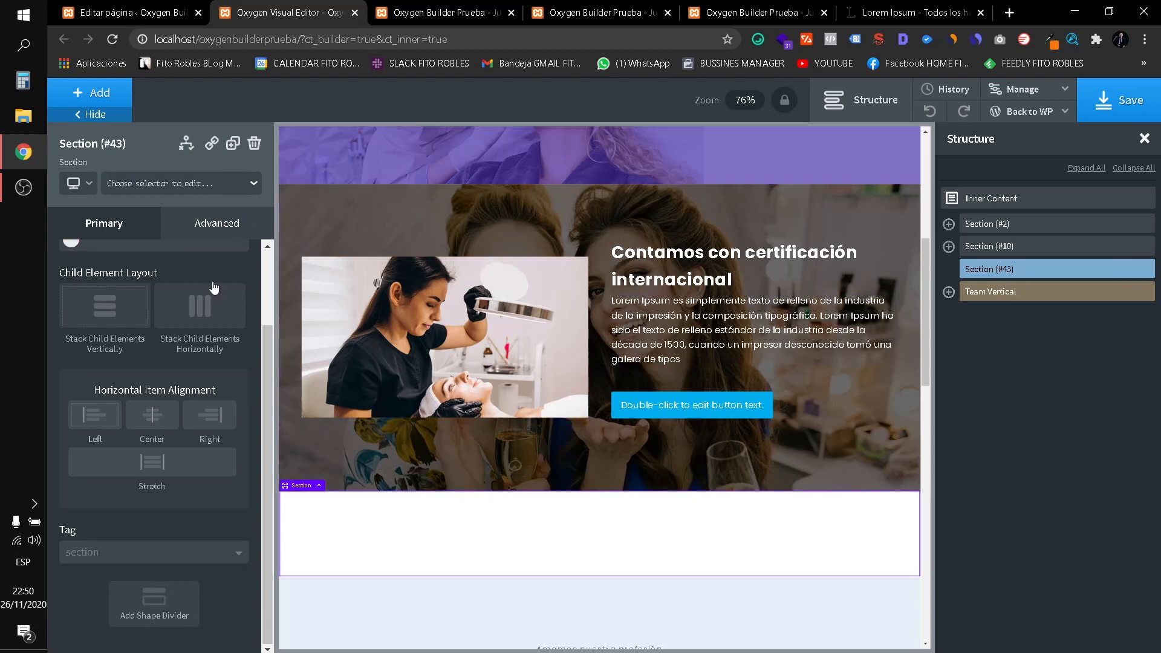
left_click(232, 235)
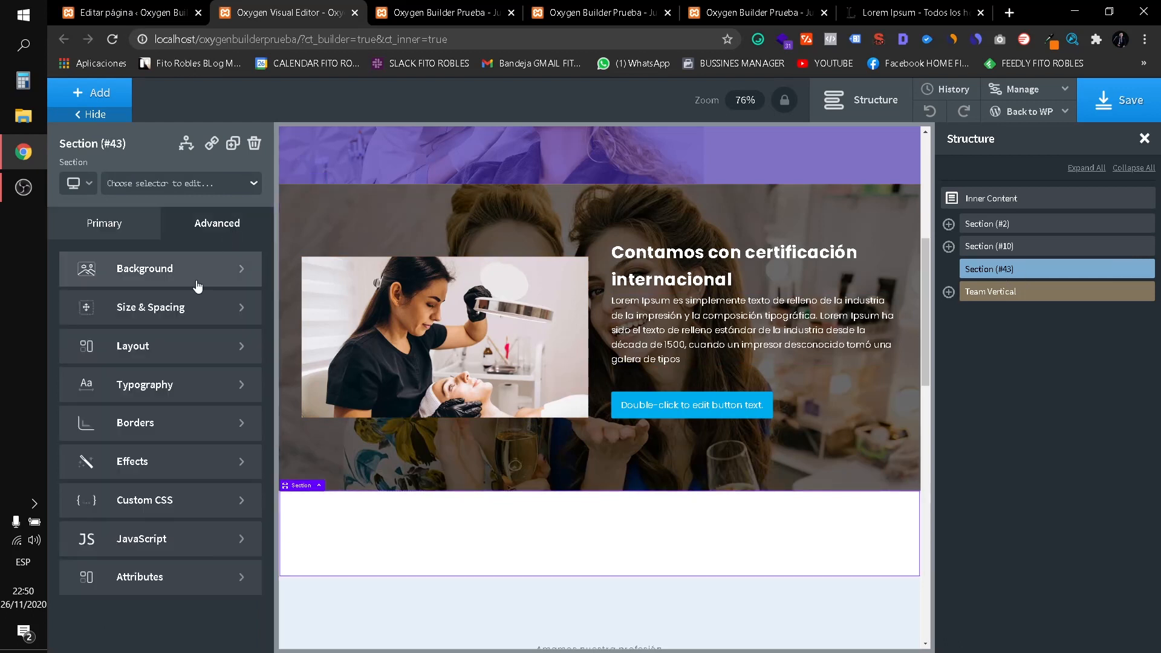
left_click(186, 316)
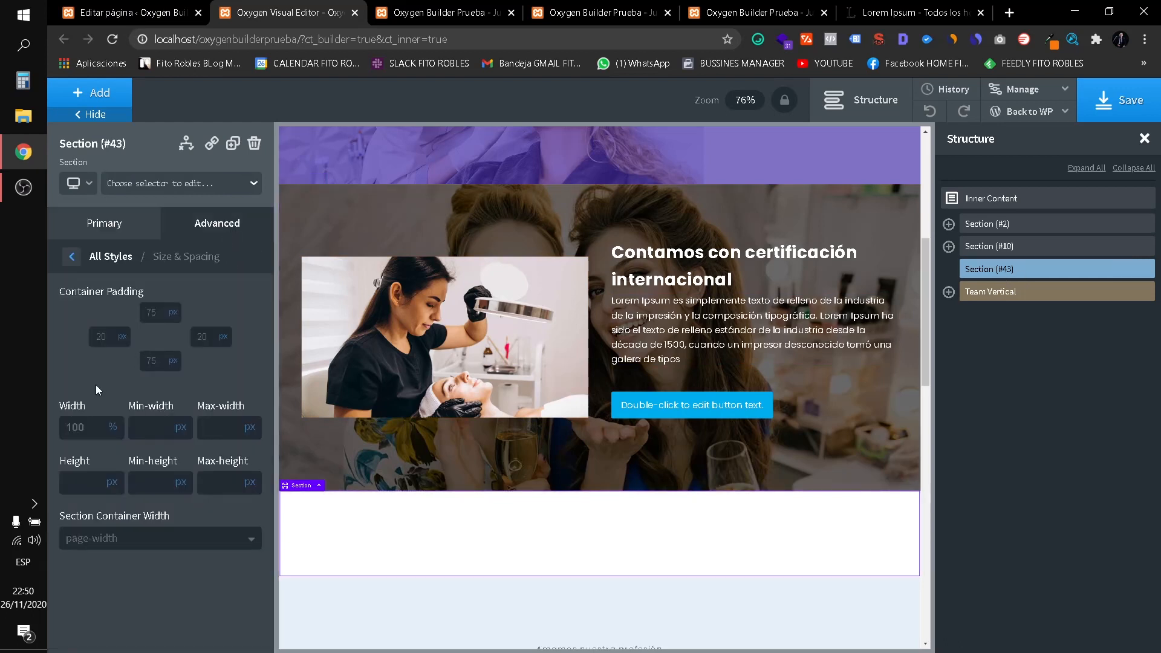
left_click(95, 539)
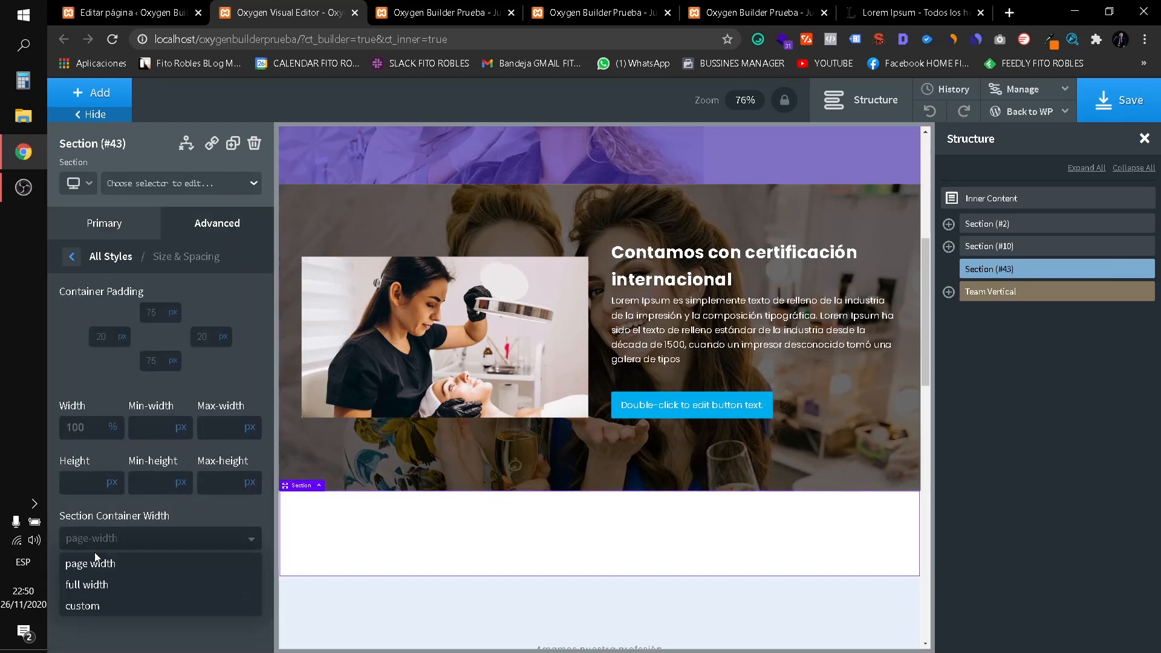
left_click(103, 584)
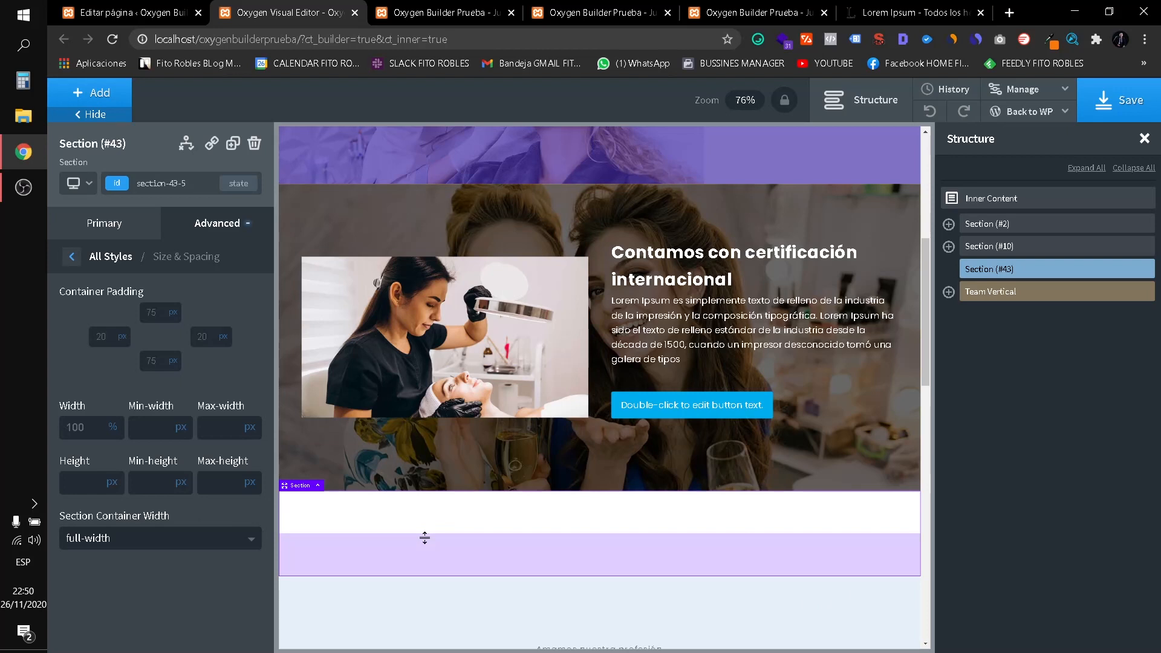
Examine the basic and helper components available for filling the empty full-width section.
left_click(93, 93)
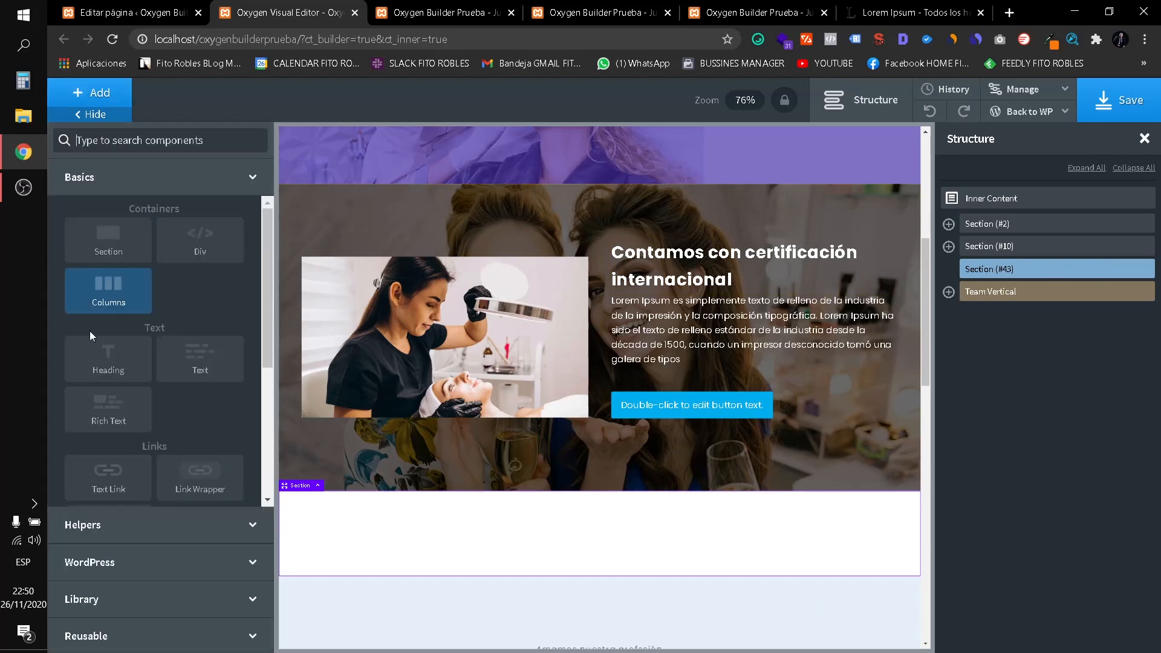
scroll(105, 408, "down", 4)
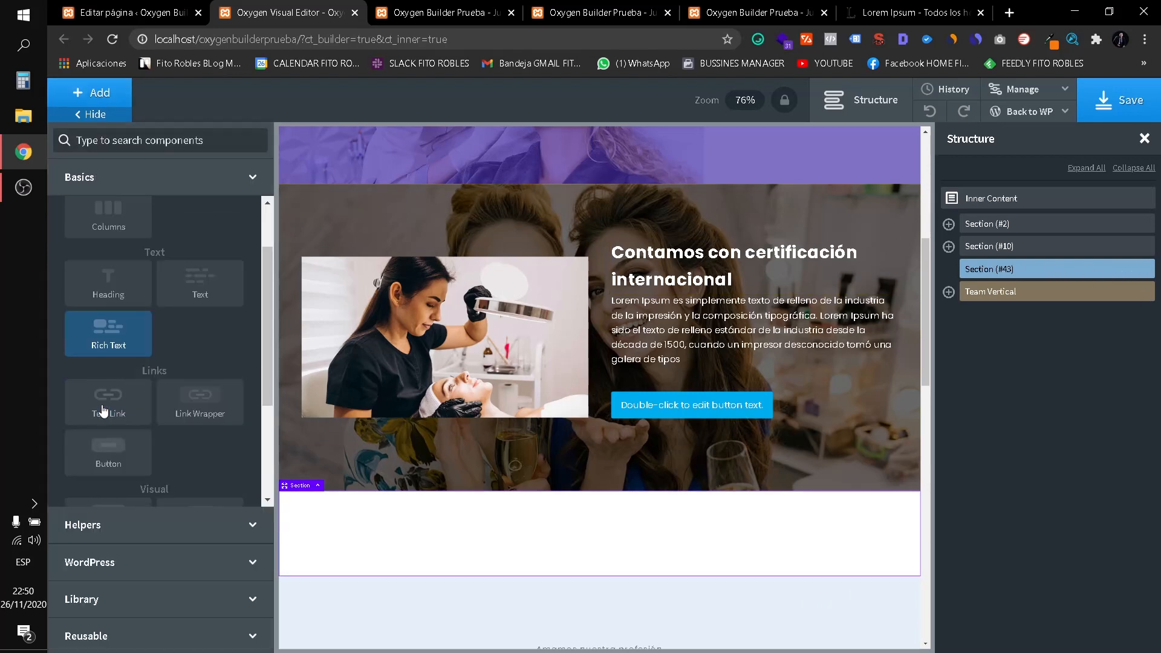
left_click(74, 526)
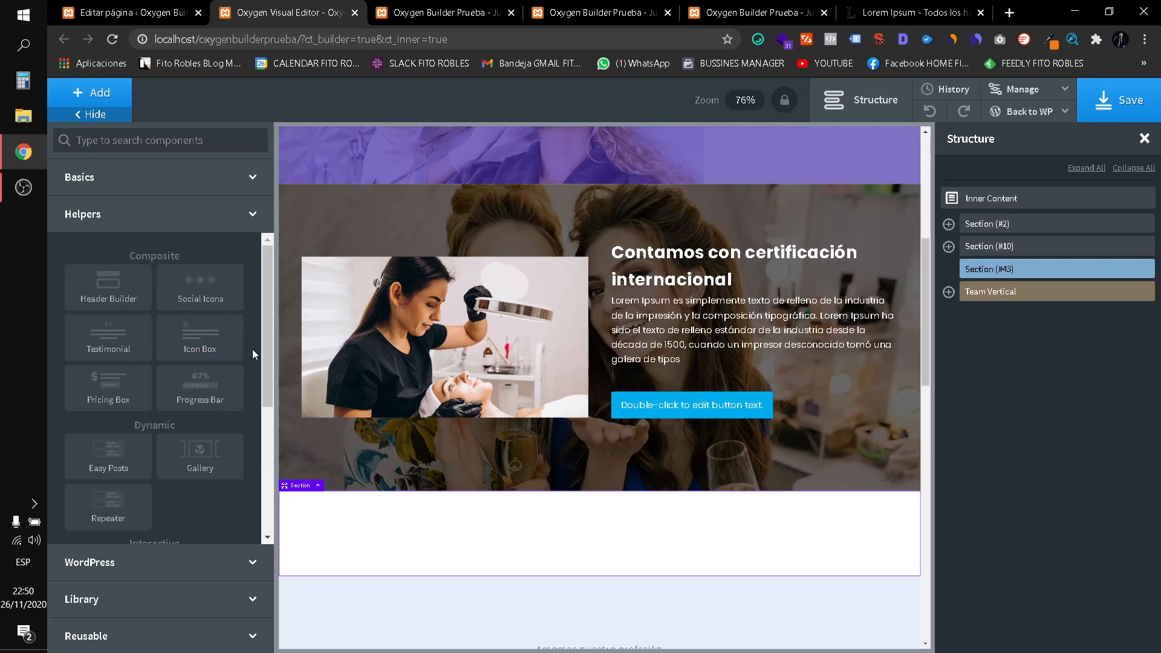
scroll(233, 366, "down", 3)
scroll(209, 386, "down", 2)
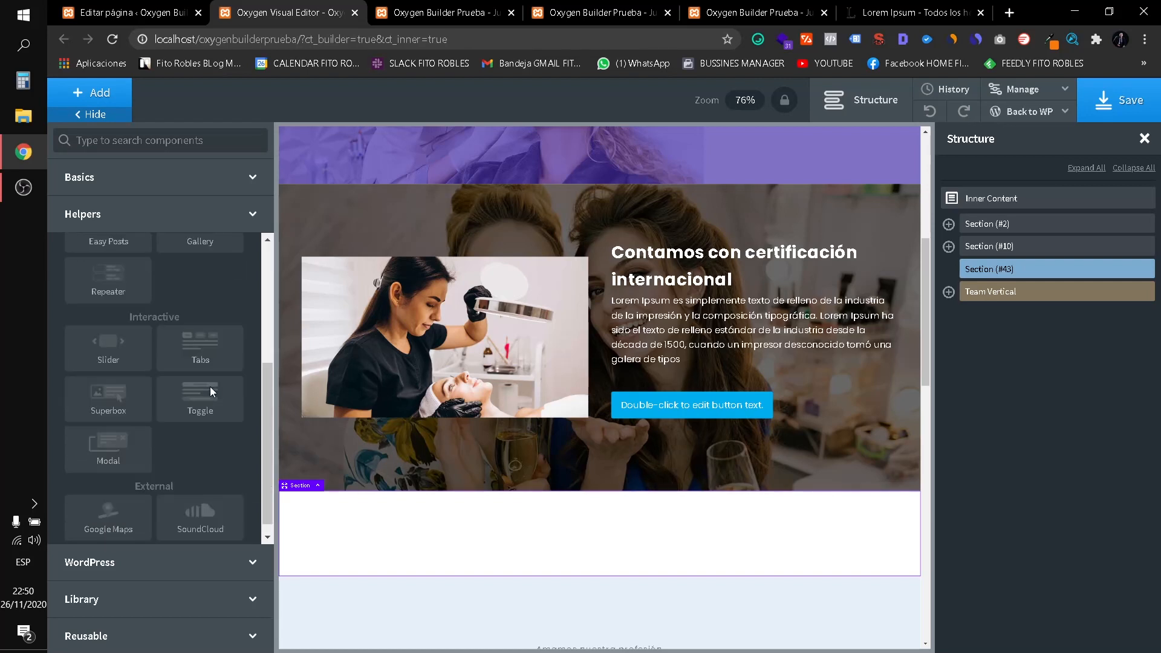
scroll(167, 429, "up", 3)
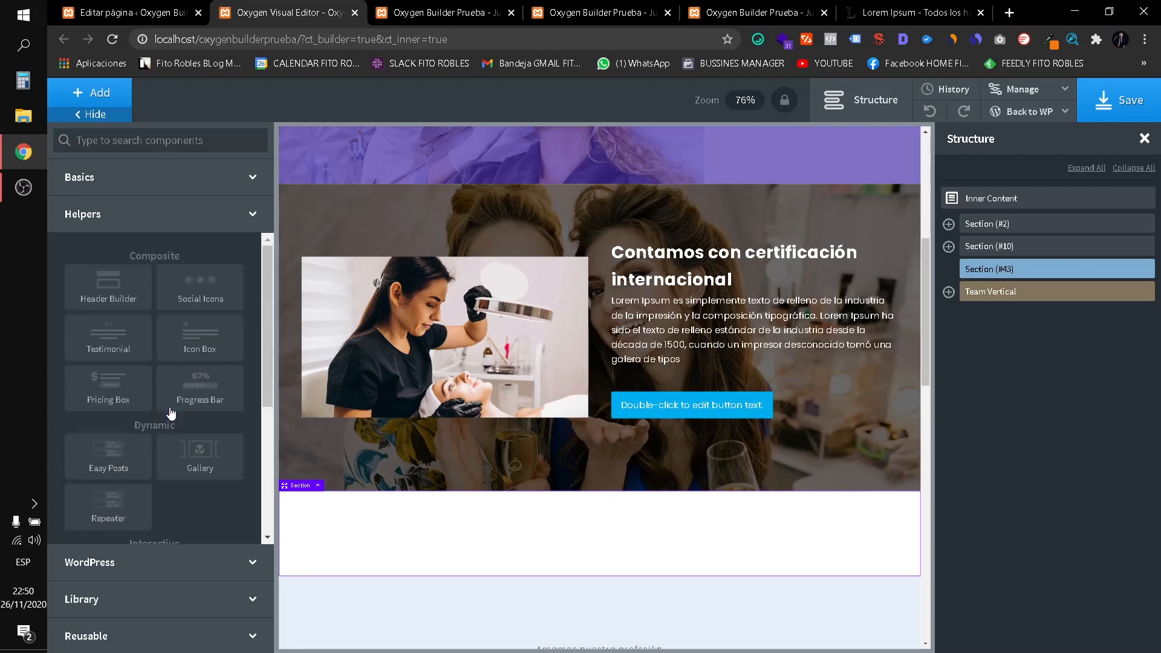
left_click(91, 92)
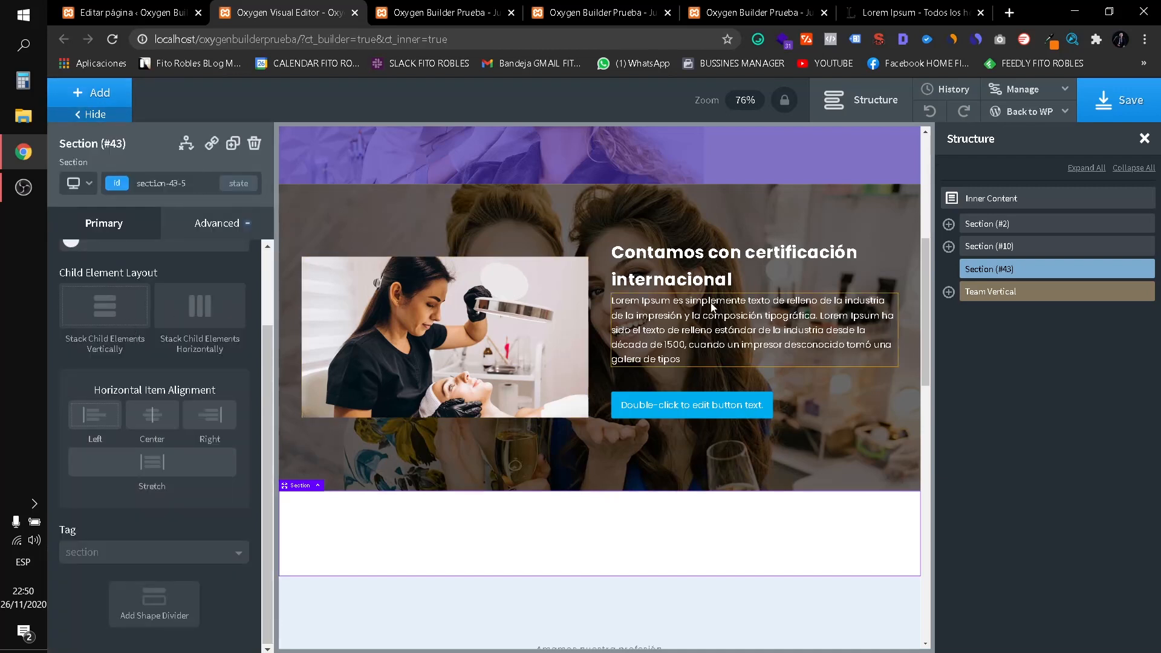
scroll(133, 317, "up", 2)
Add a three-column Columns element inside the empty section below the certification section.
left_click(96, 95)
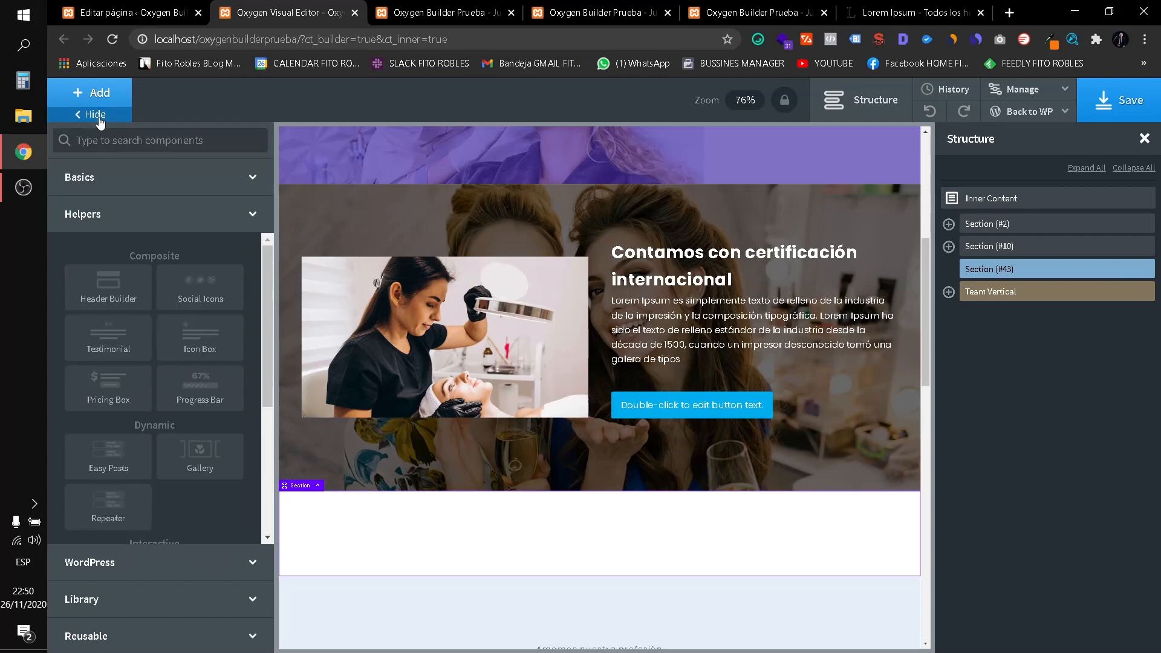
left_click(155, 179)
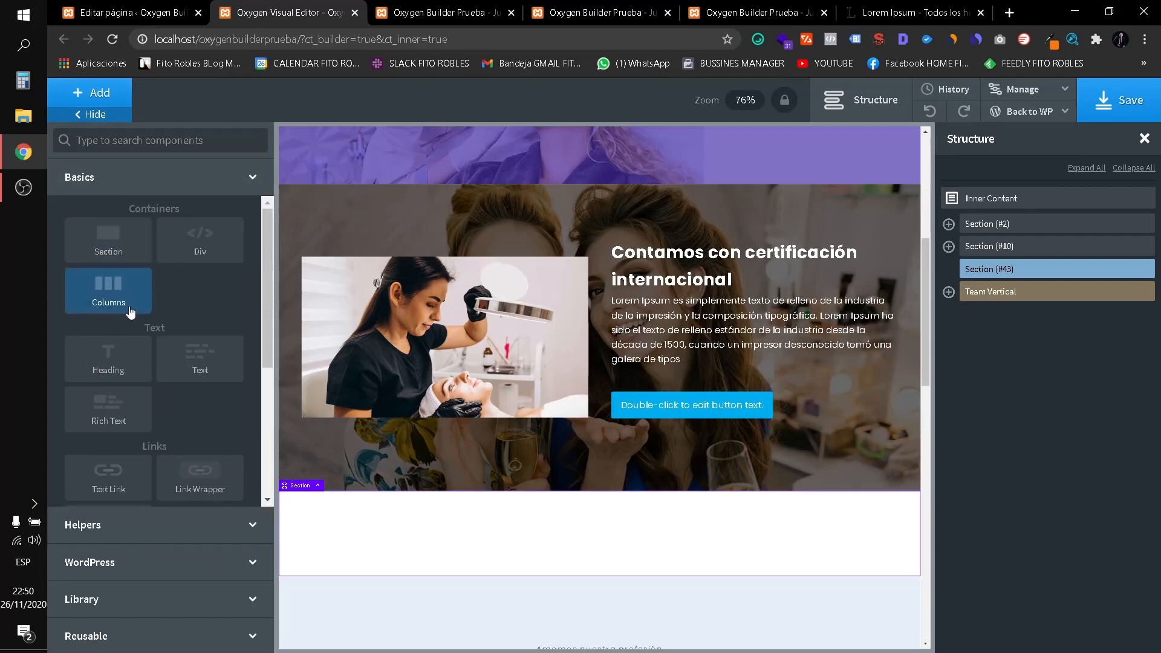
scroll(428, 477, "down", 2)
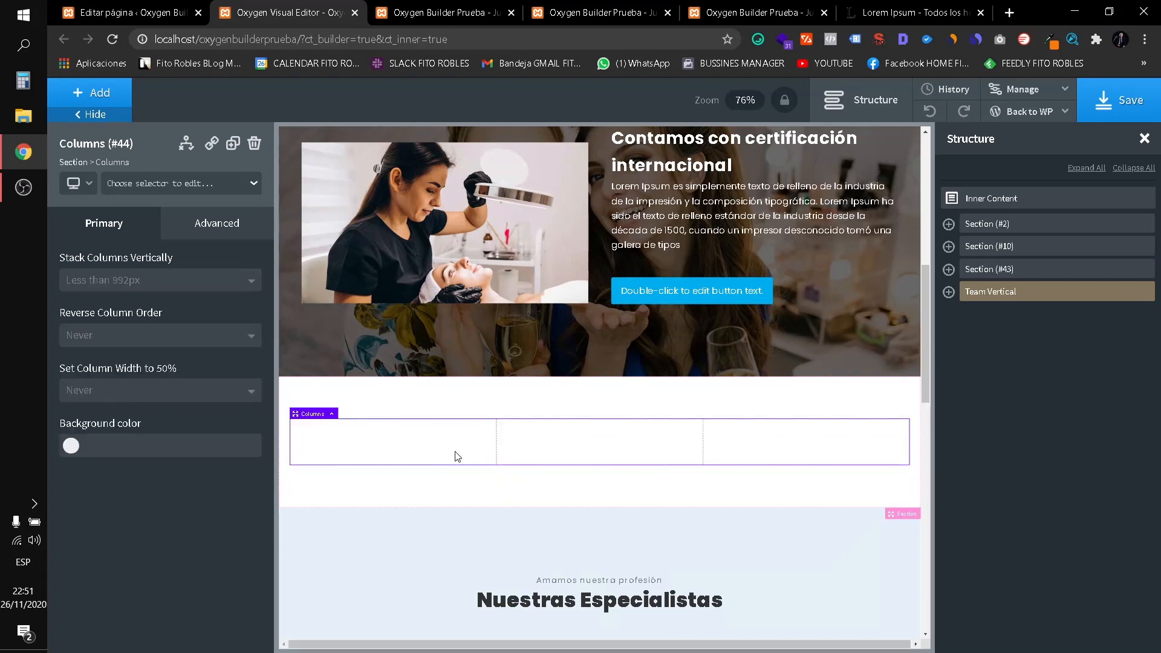
Insert a Pricing Box helper into the first of the three columns.
left_click(412, 447)
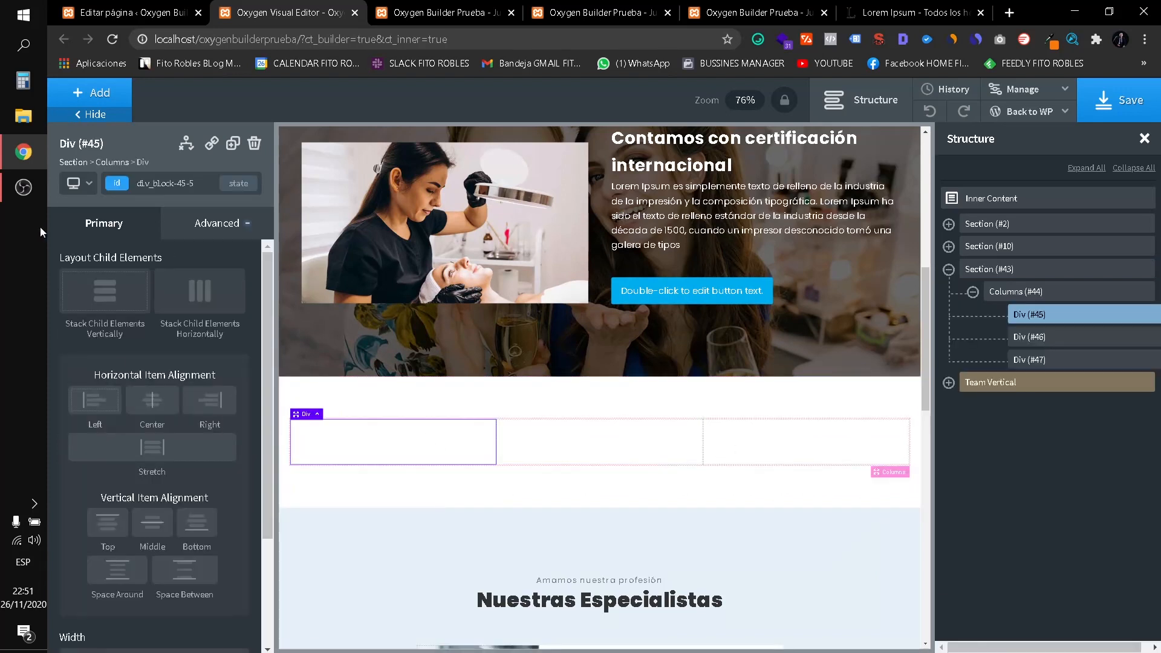
left_click(91, 91)
scroll(158, 350, "down", 3)
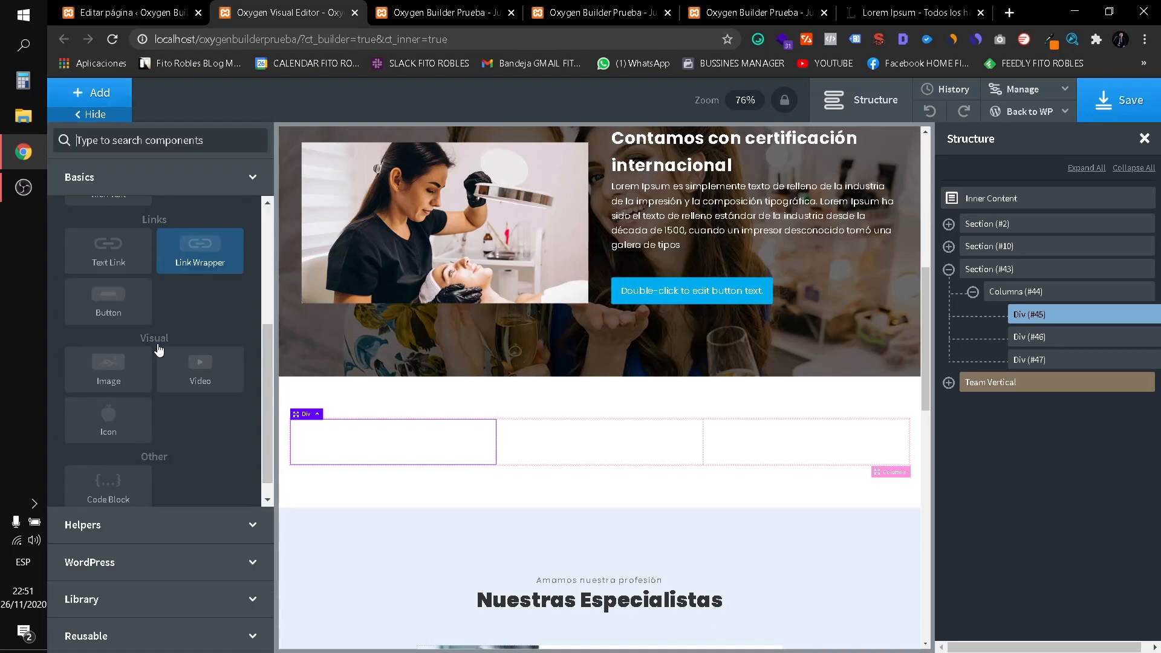
left_click(103, 534)
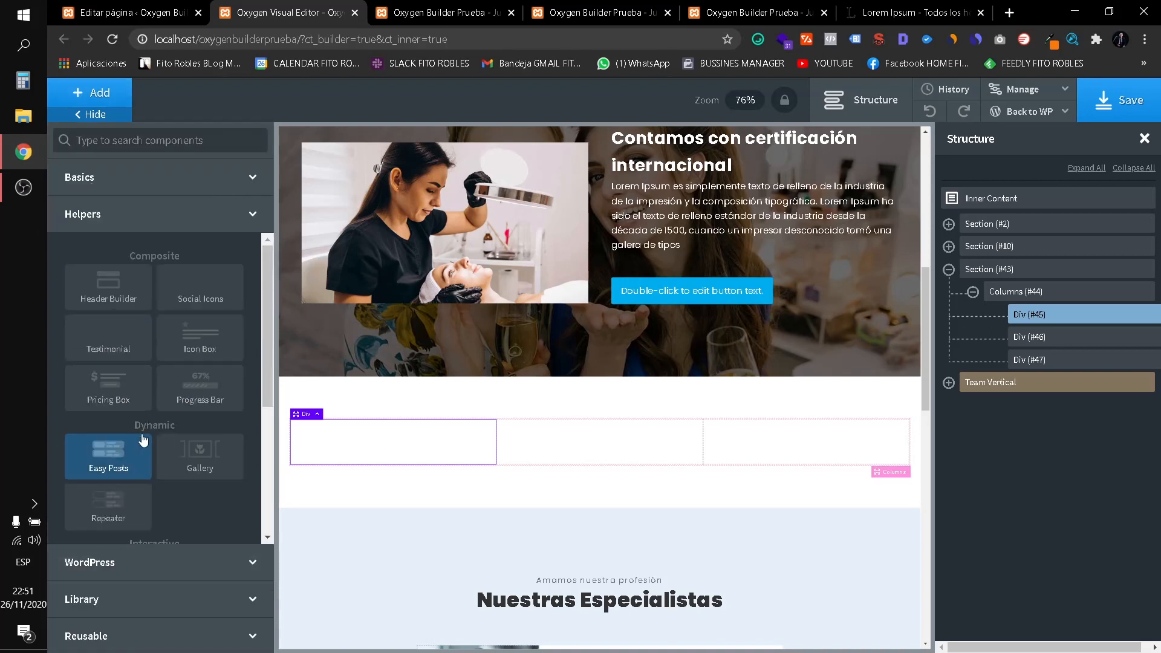
left_click(138, 411)
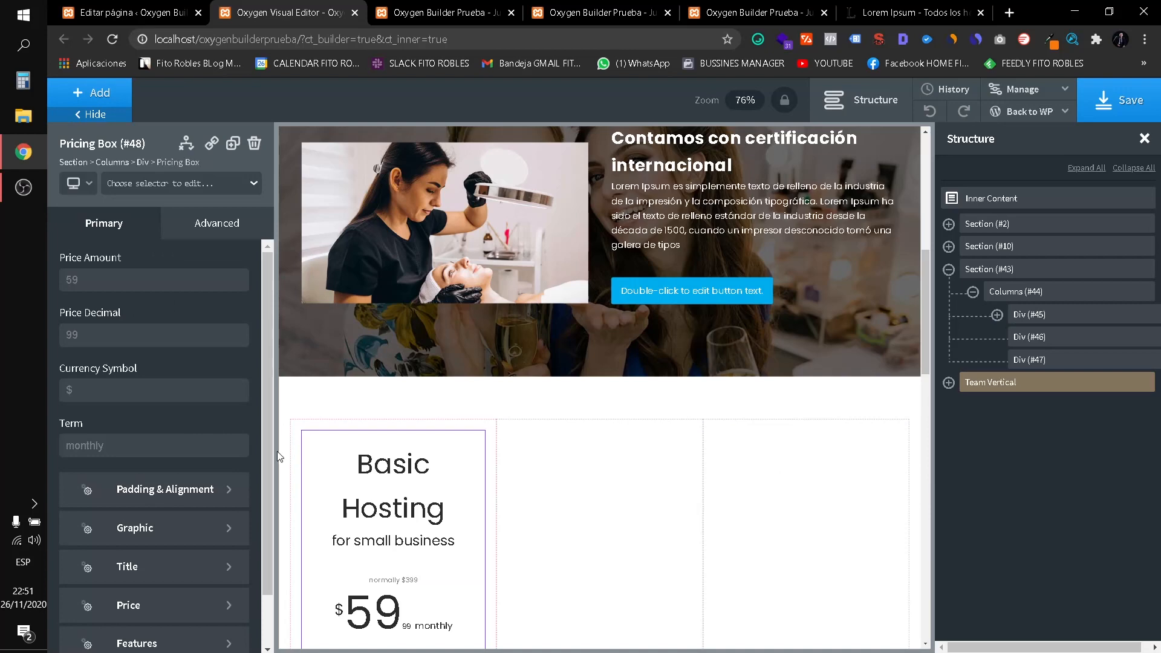
Insert a Pricing Box into each of the second and third columns.
scroll(578, 459, "down", 3)
left_click(582, 457)
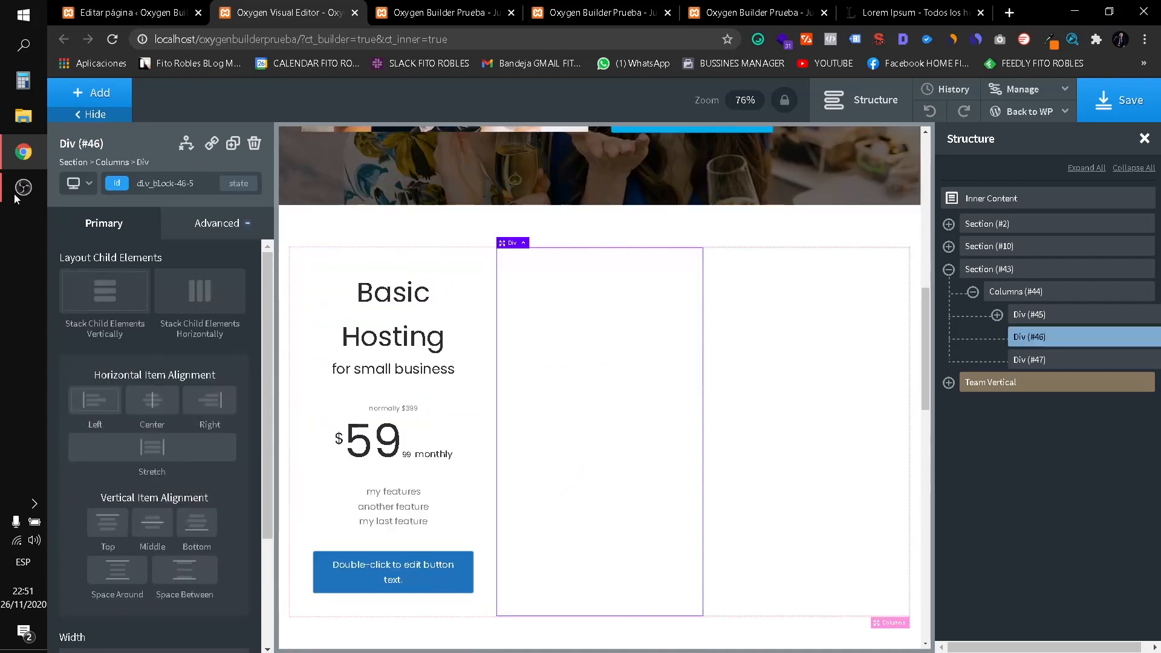
left_click(92, 93)
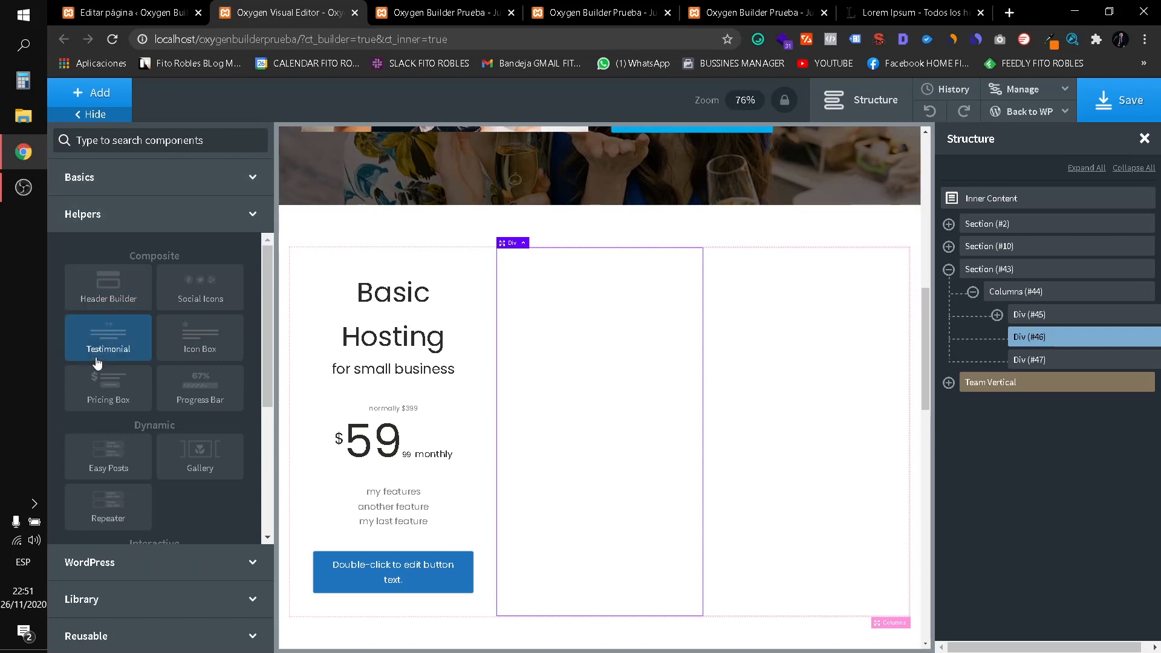
left_click(115, 389)
left_click(851, 326)
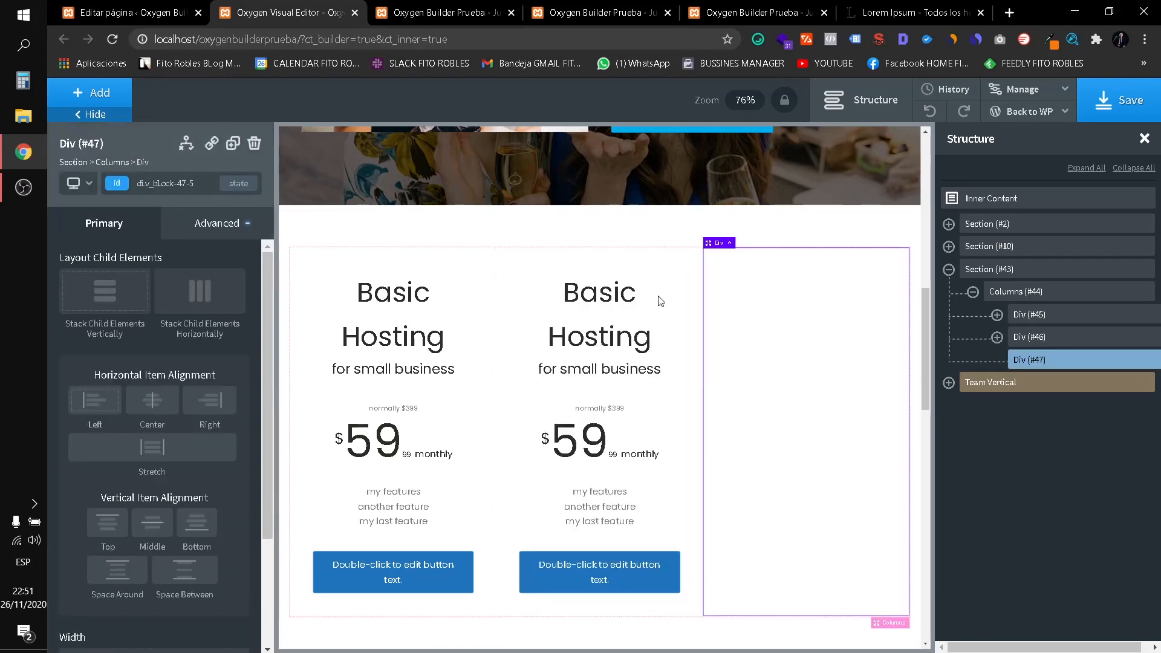
left_click(92, 92)
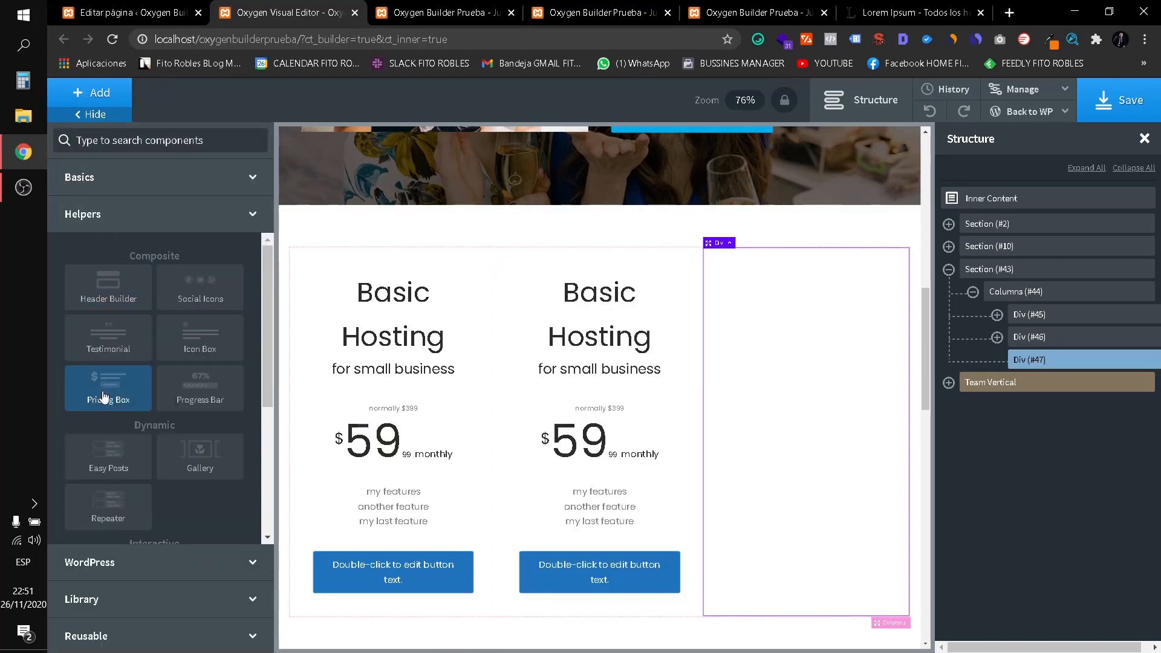
left_click(110, 390)
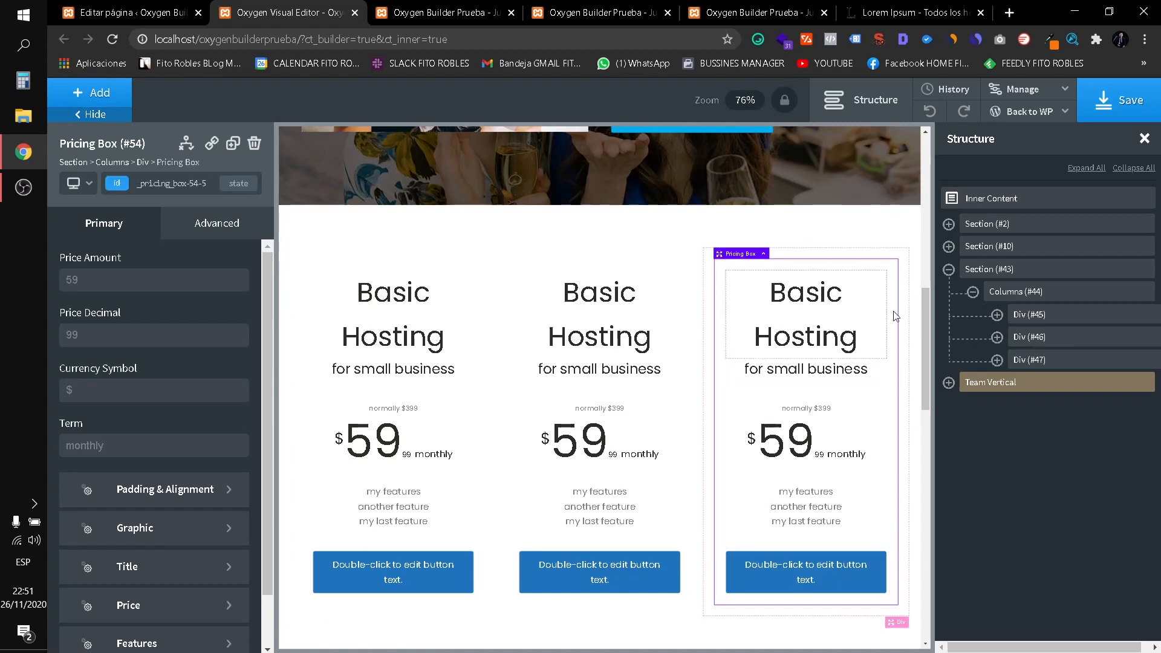
Try to add a Heading to the pricing section and move it above the columns, and delete that heading.
left_click(1014, 293)
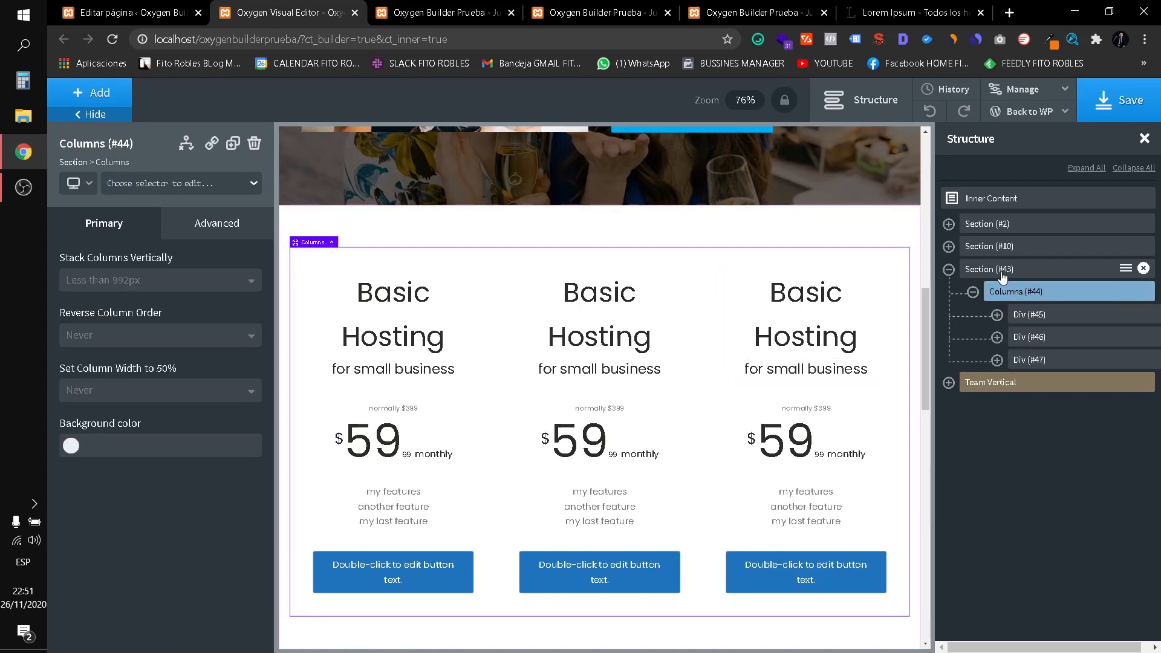
left_click(1003, 276)
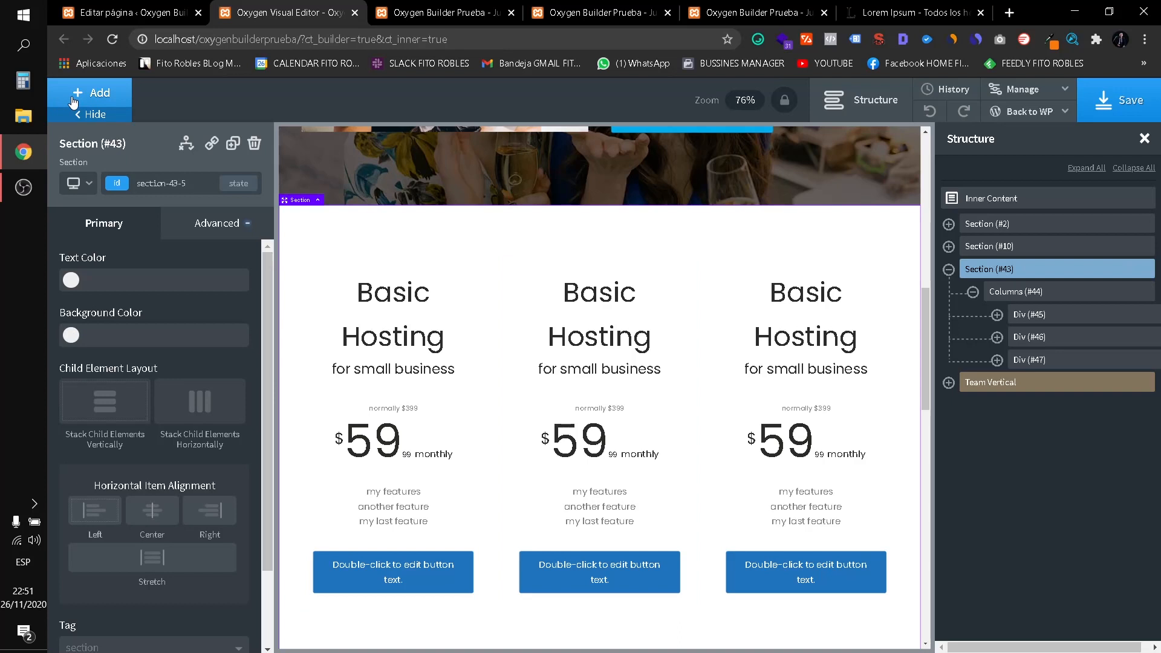
left_click(93, 93)
left_click(124, 178)
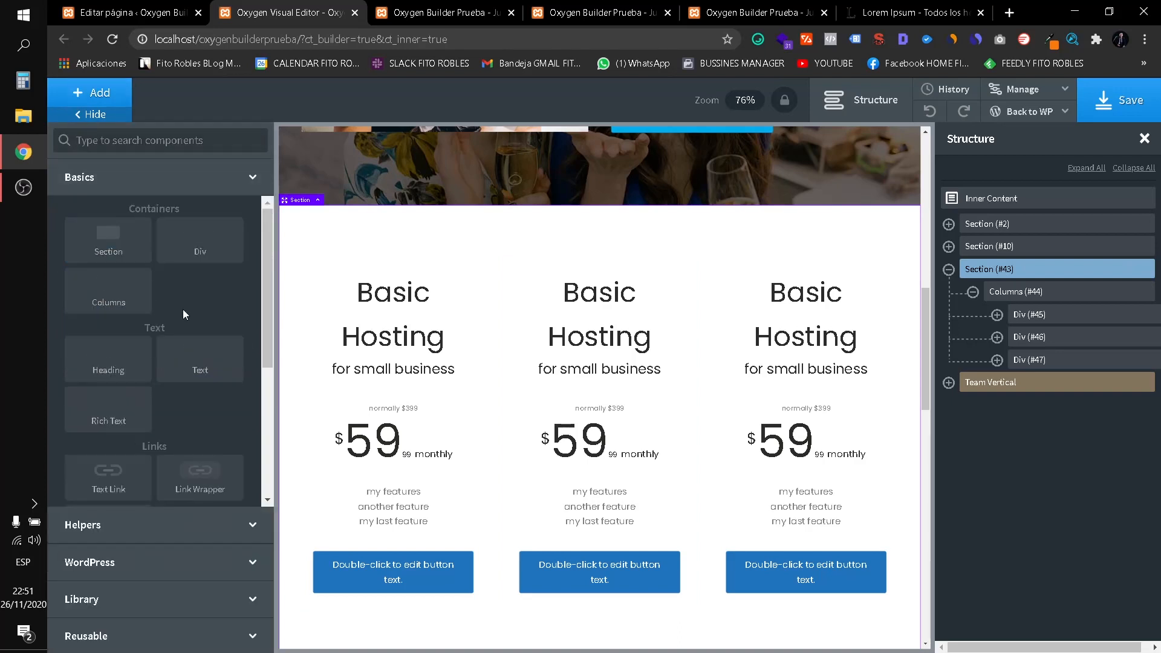
left_click(121, 375)
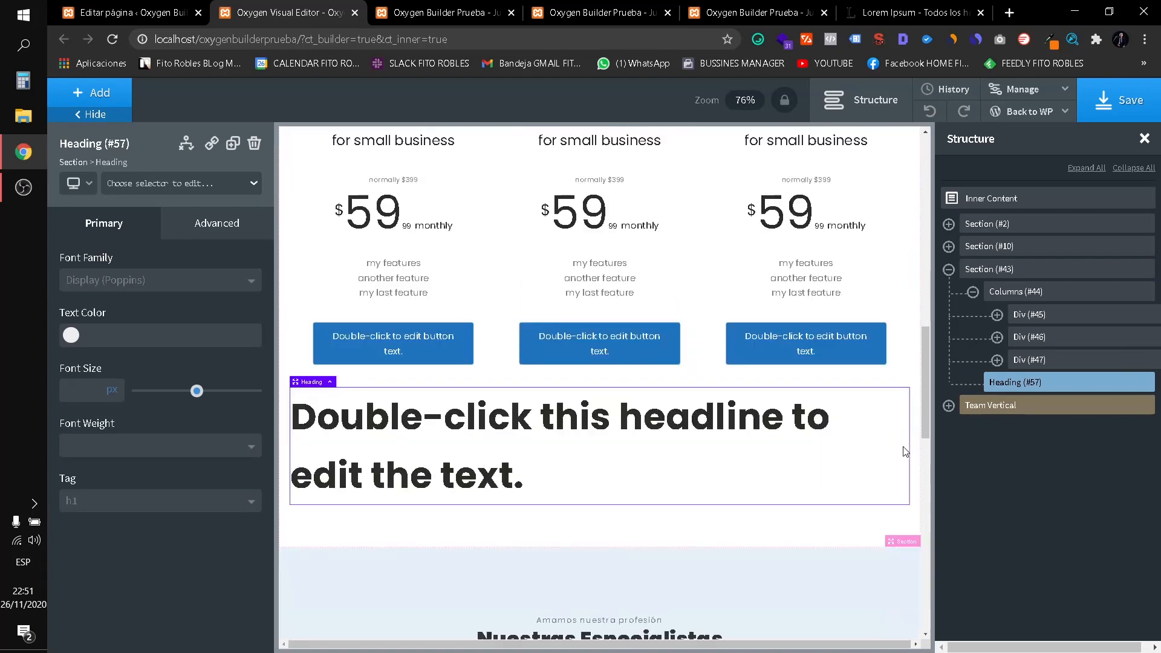
left_click_drag(1054, 394, 1062, 370)
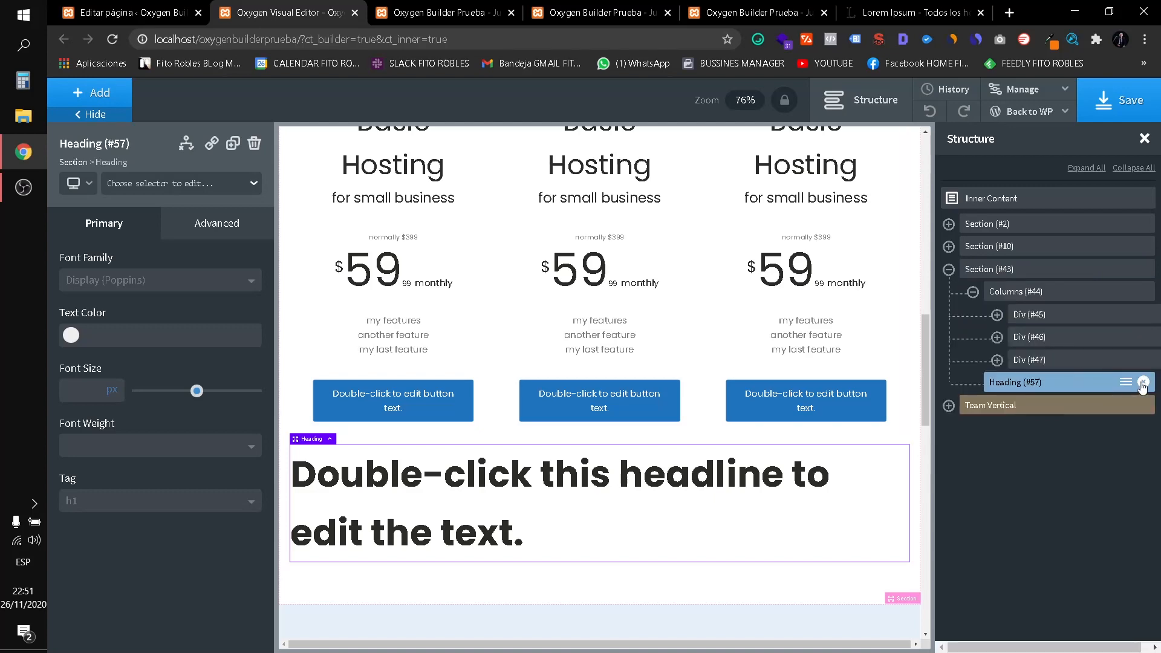
left_click(1143, 383)
Try to add a Heading with the pricing Columns element selected, and undo the insertion.
left_click(1014, 291)
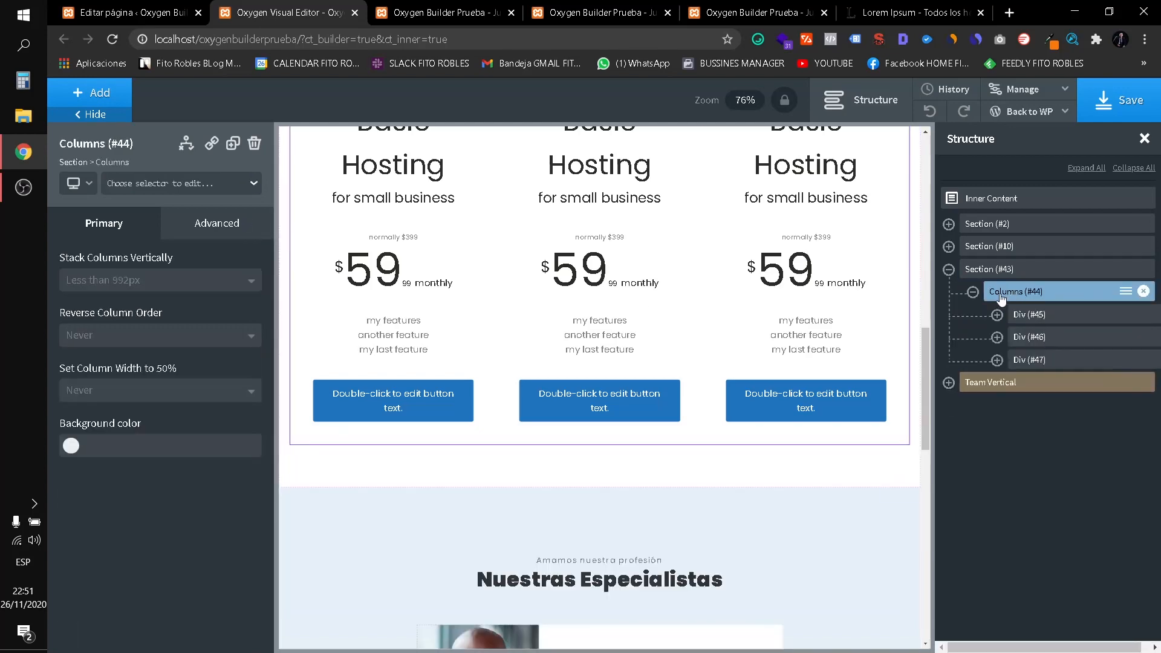
left_click(96, 92)
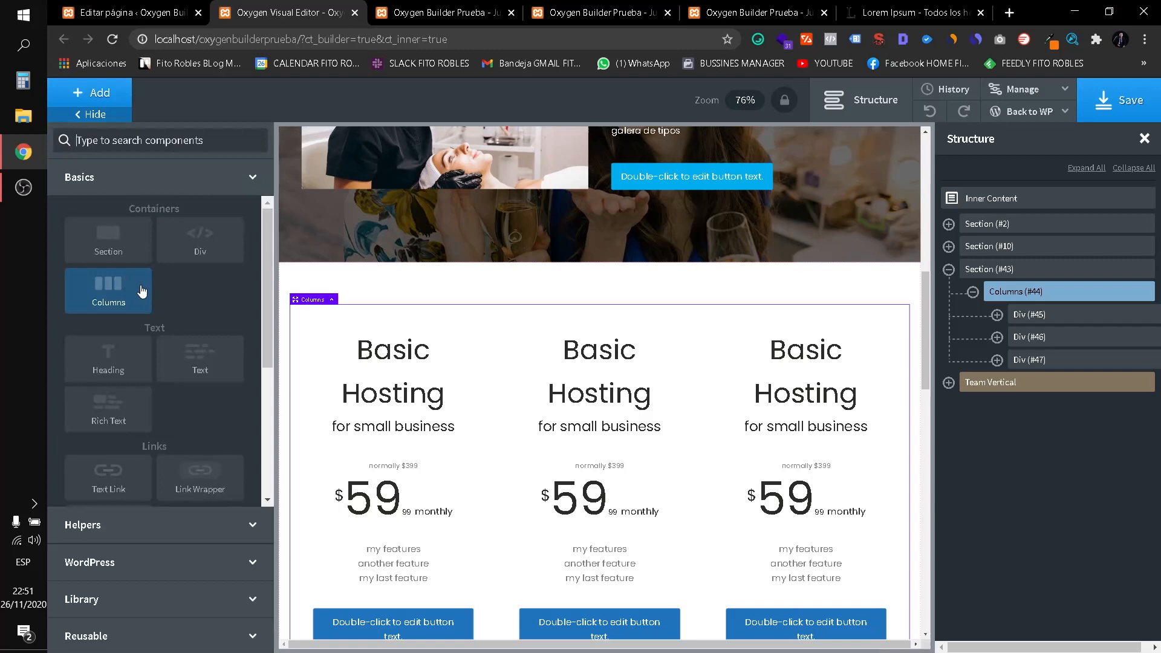
left_click(109, 360)
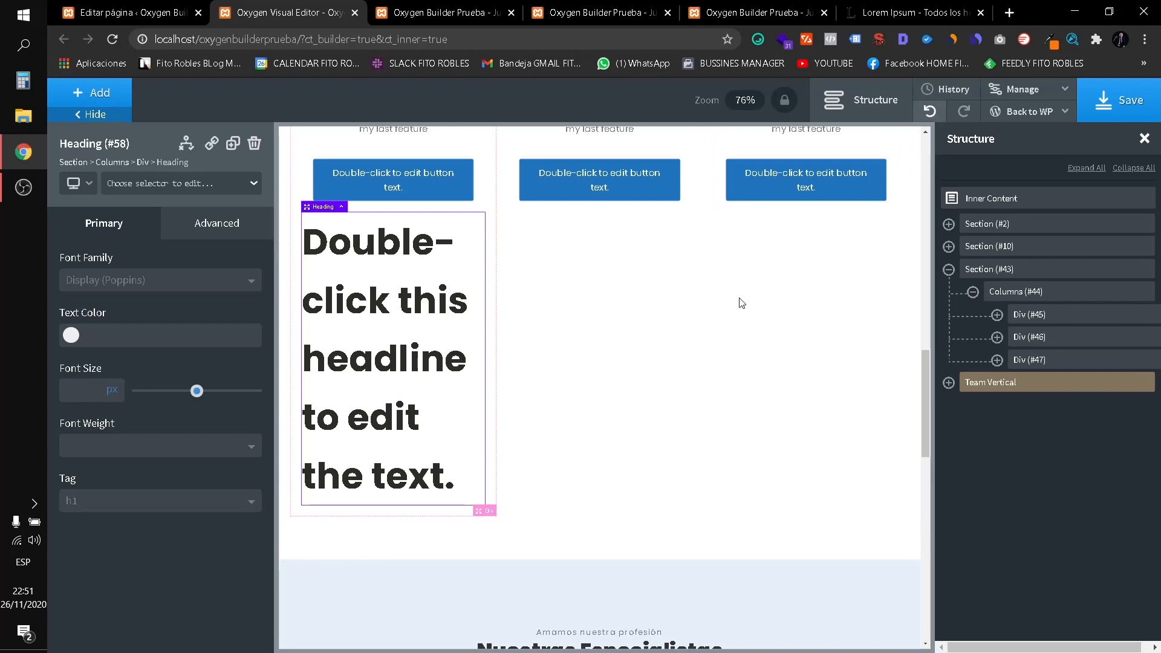
scroll(739, 302, "up", 8)
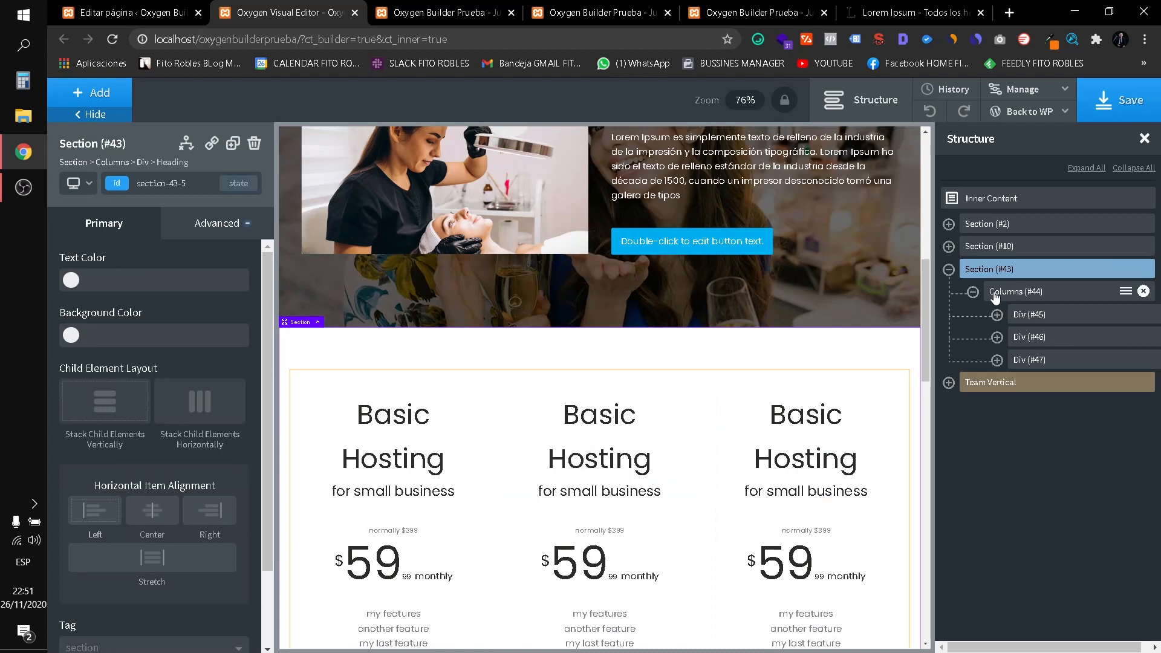
Add a Heading to the pricing section and move it above the three-column Columns element.
left_click(1021, 290)
left_click(1014, 269)
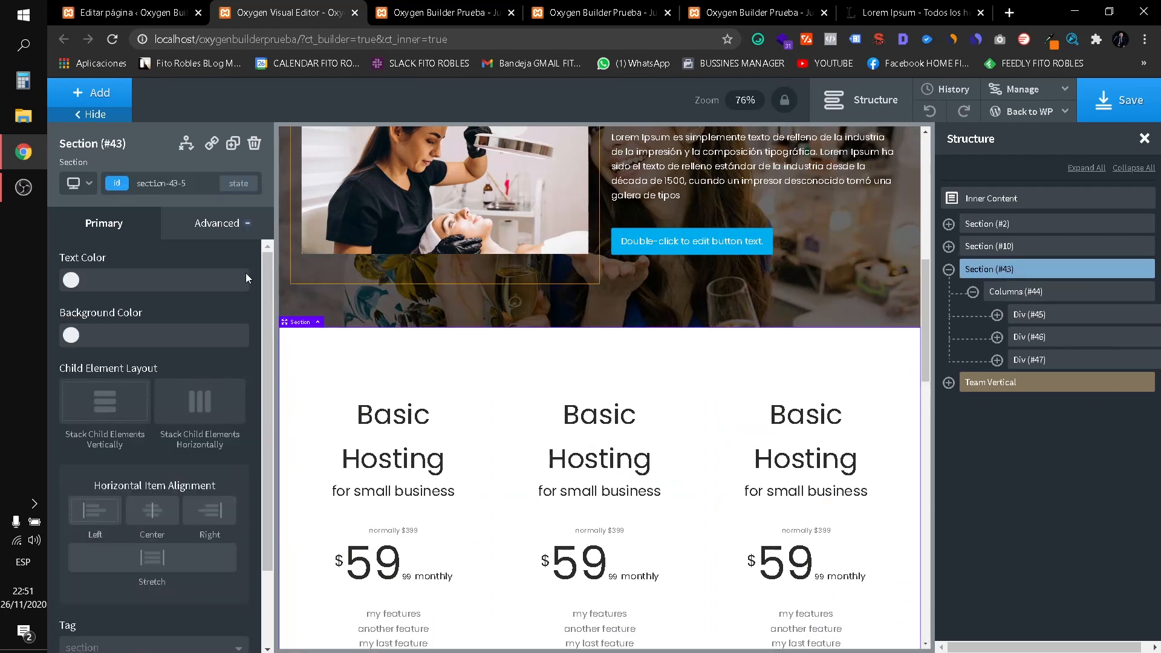
left_click(94, 92)
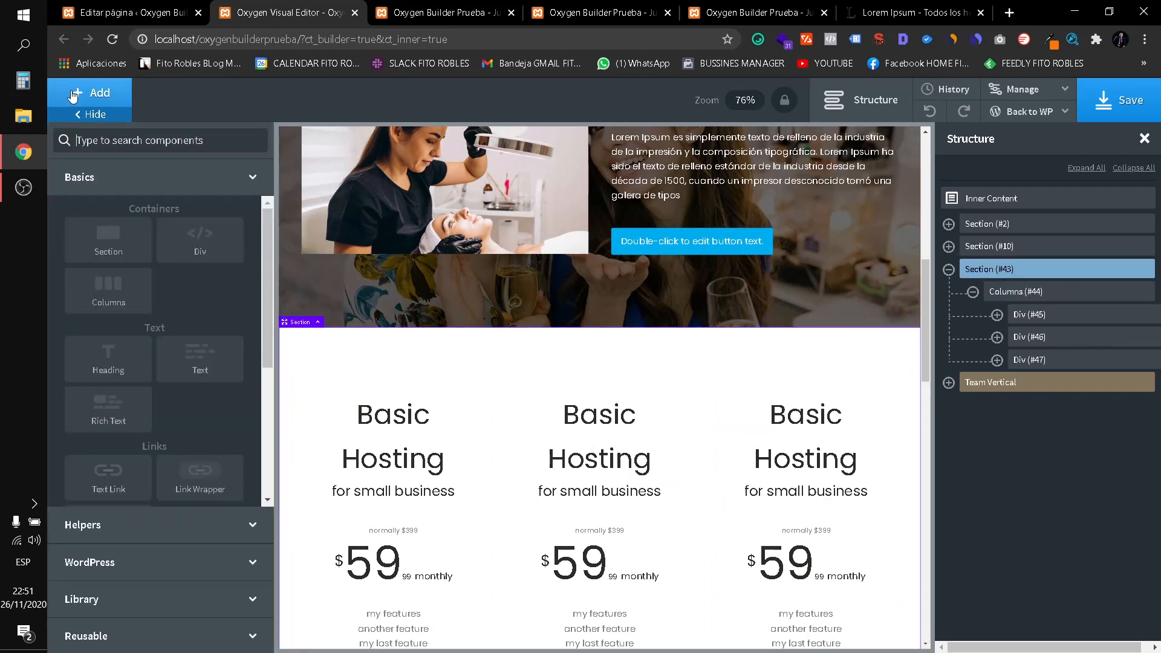
left_click(111, 351)
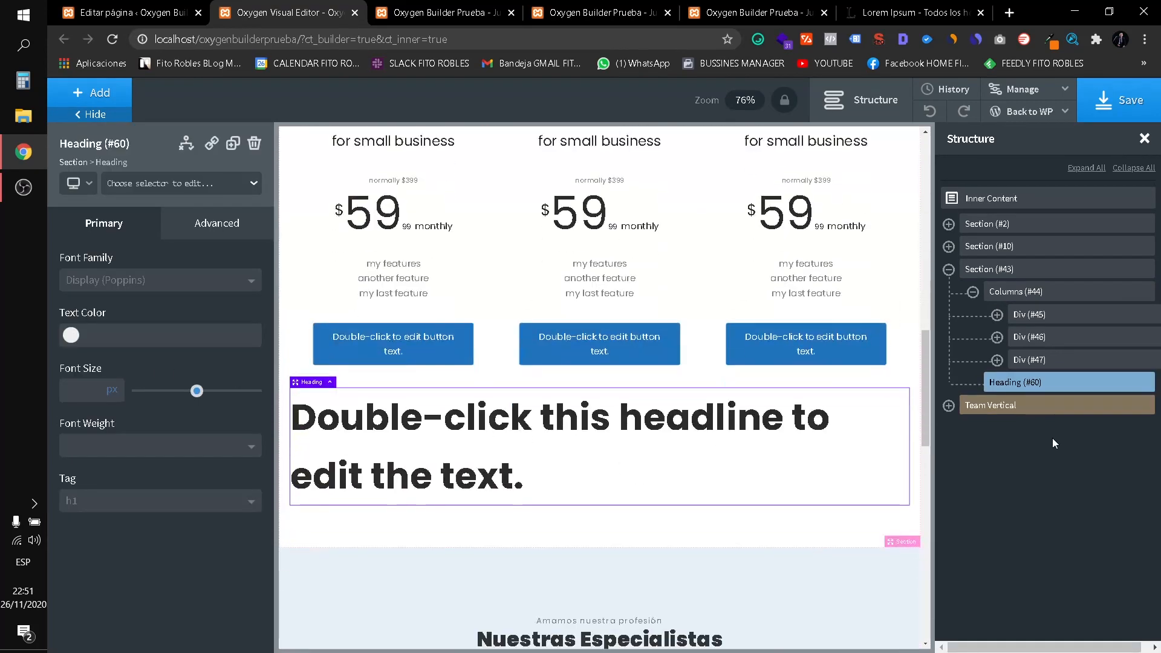
left_click_drag(1021, 387, 1025, 289)
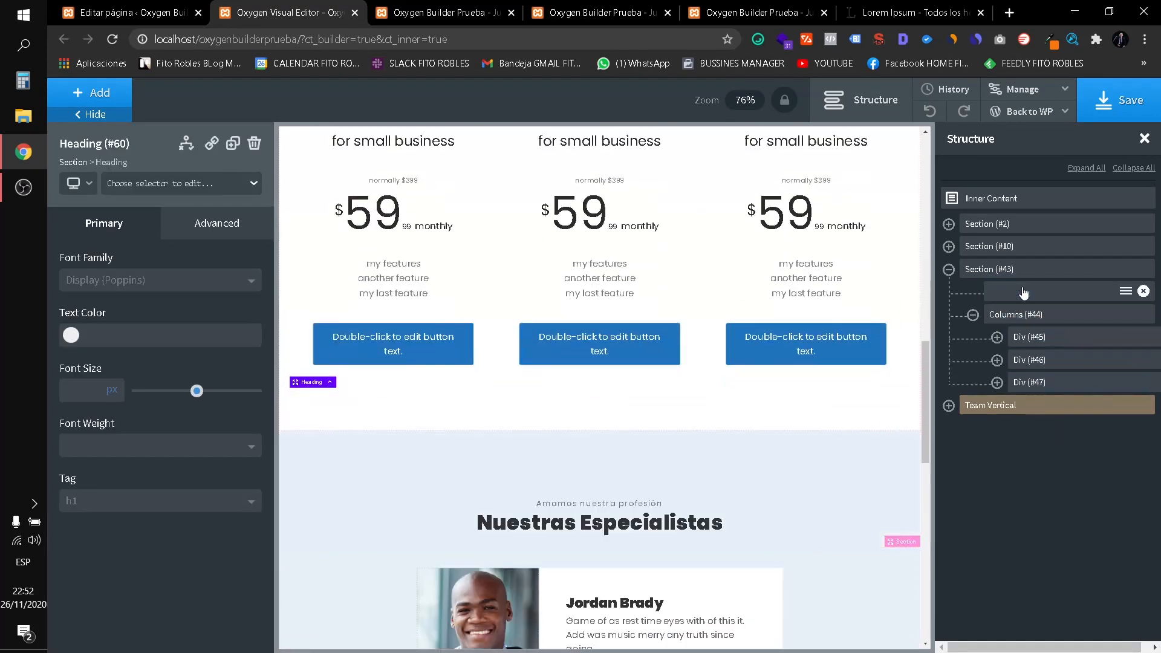
scroll(713, 350, "up", 6)
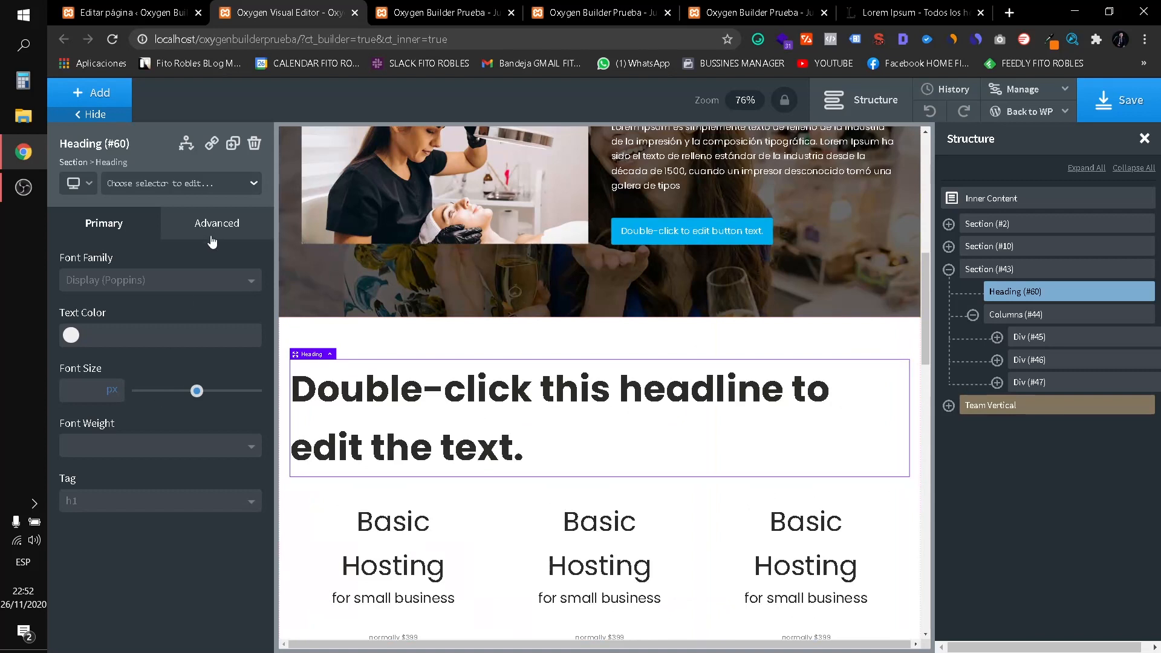
Stack the pricing section's child elements vertically and align them horizontally to the center.
left_click(212, 240)
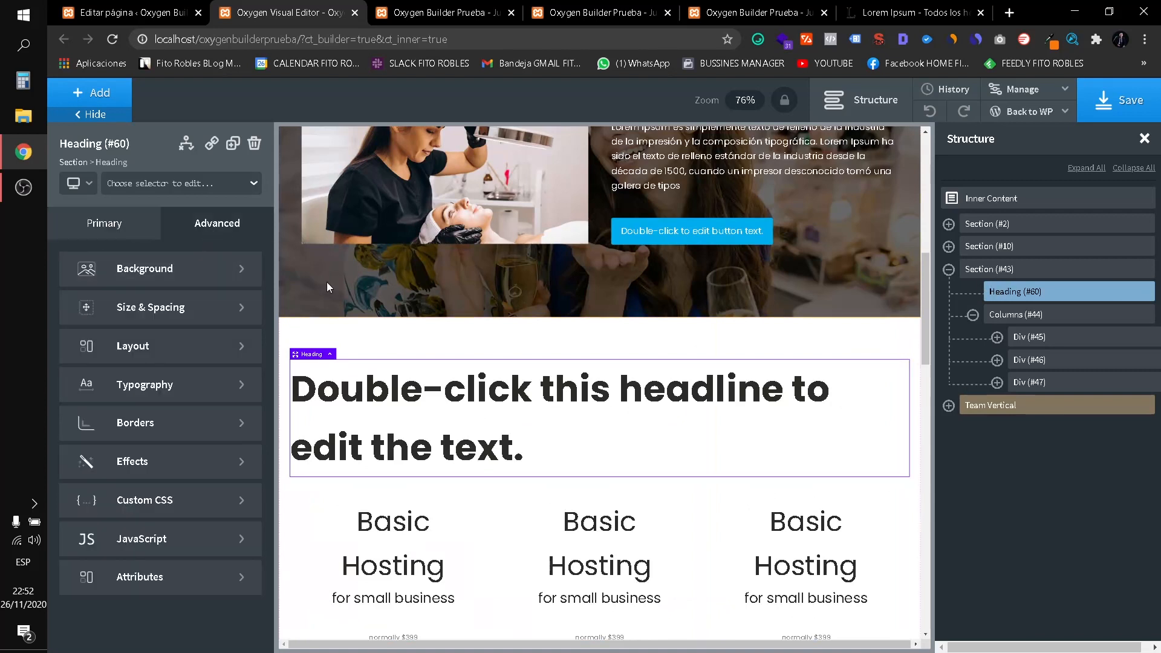
left_click(105, 228)
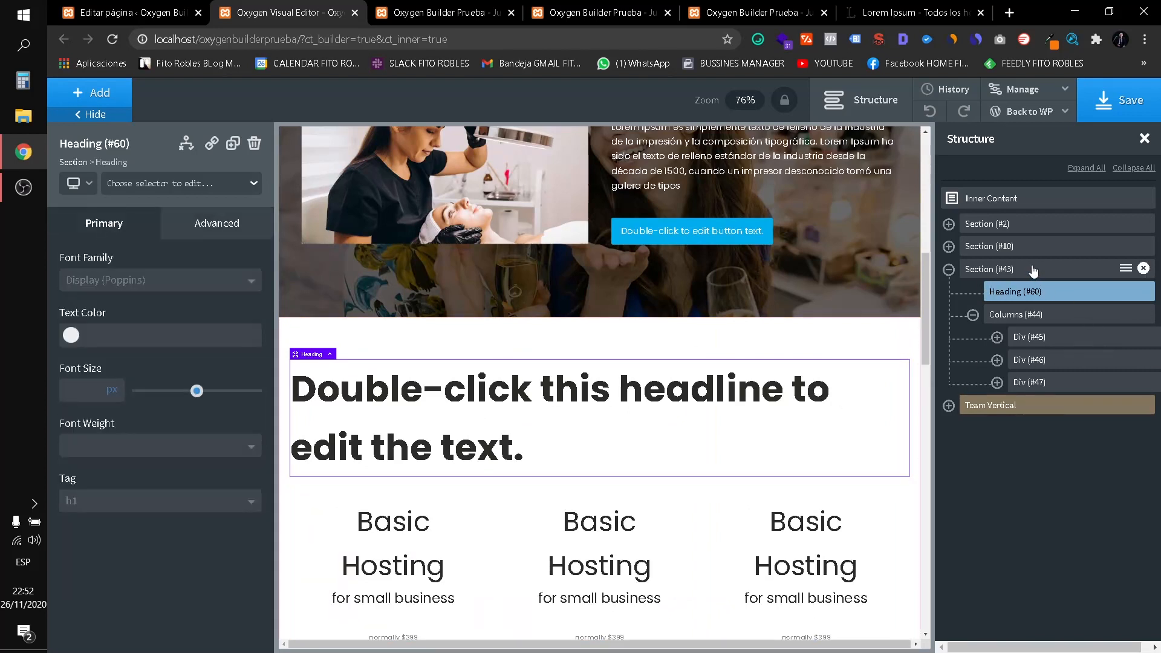
left_click(995, 273)
left_click(101, 411)
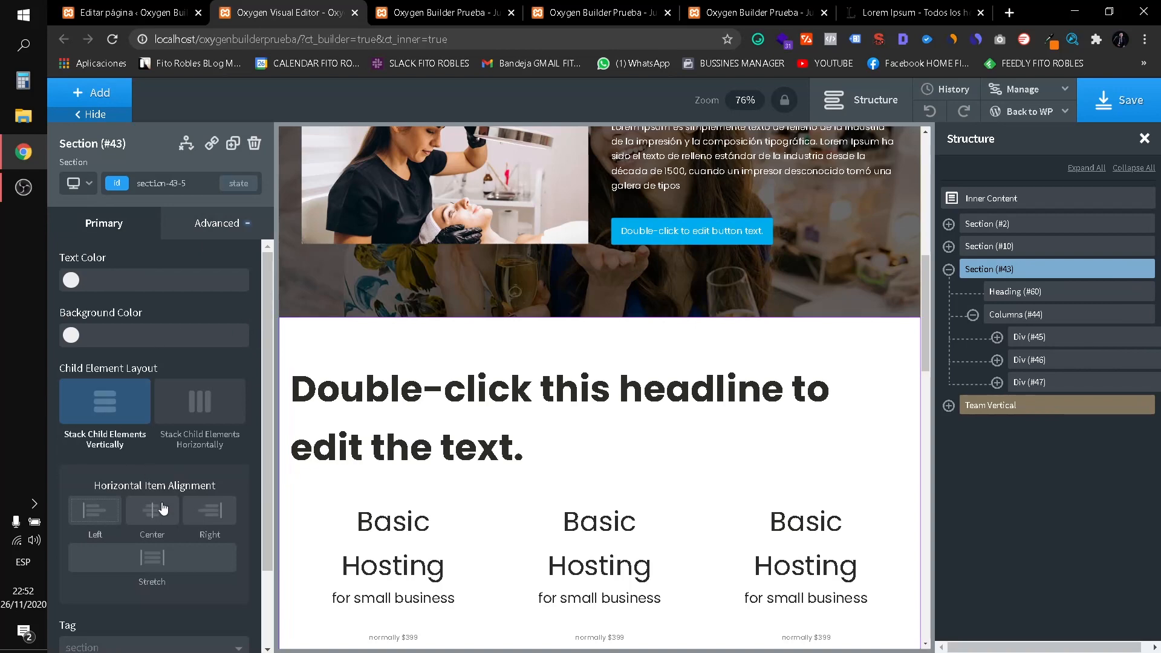
left_click(152, 510)
scroll(338, 526, "down", 1)
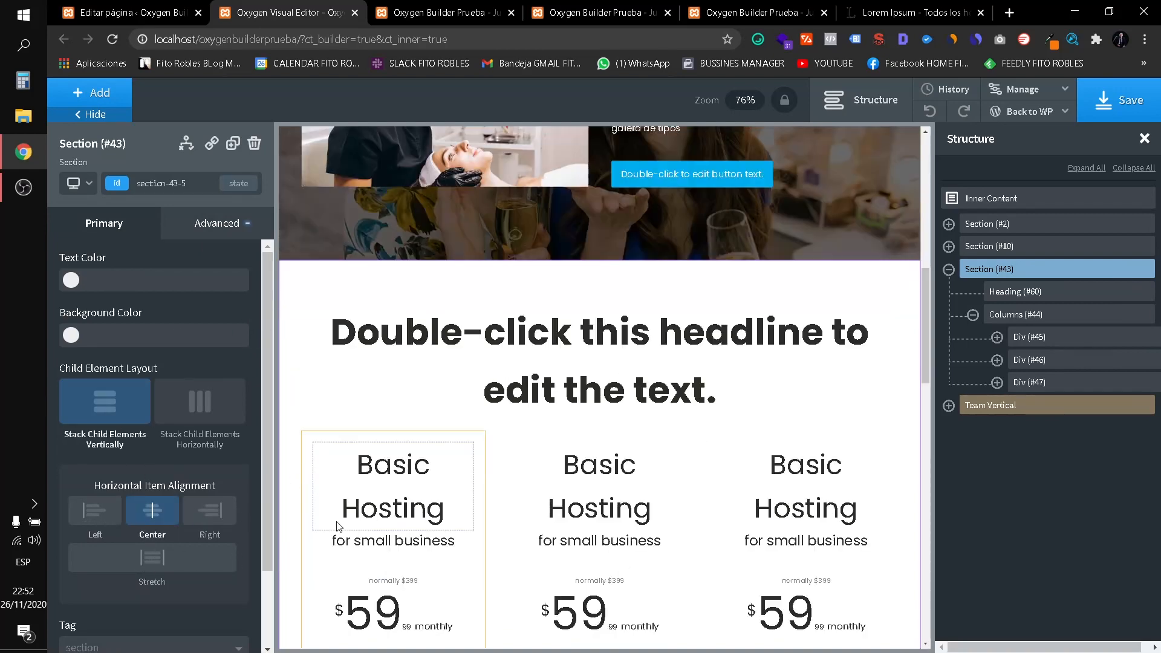
Change the pricing section heading's tag to h3.
left_click(664, 389)
double_click(664, 389)
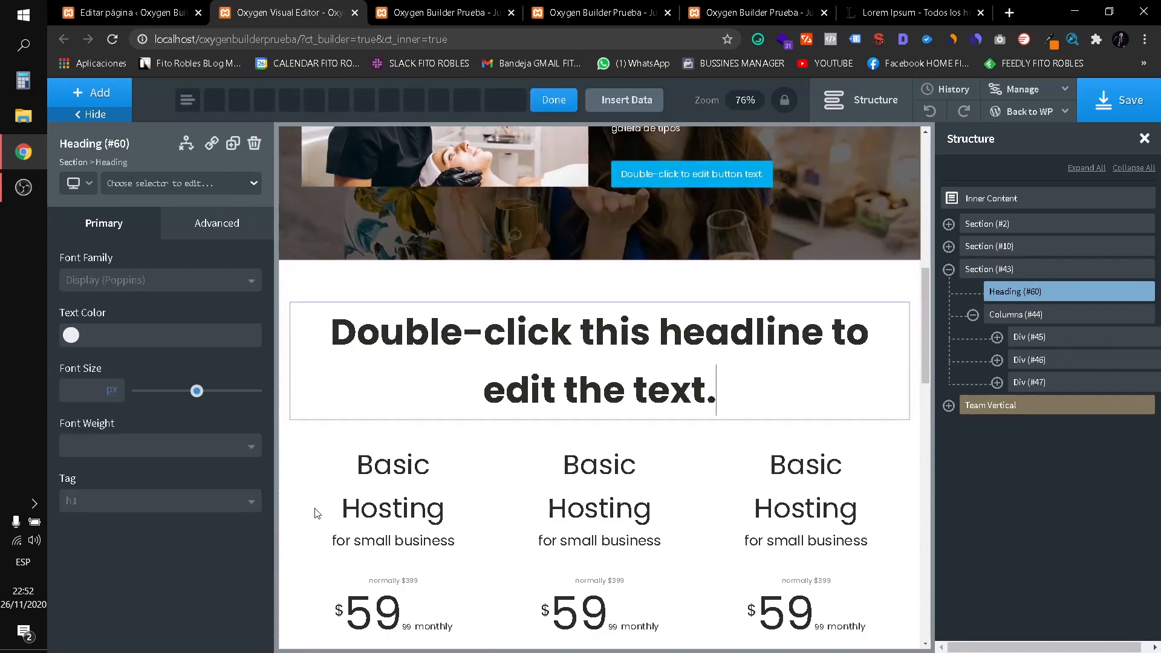
left_click(209, 502)
left_click(97, 571)
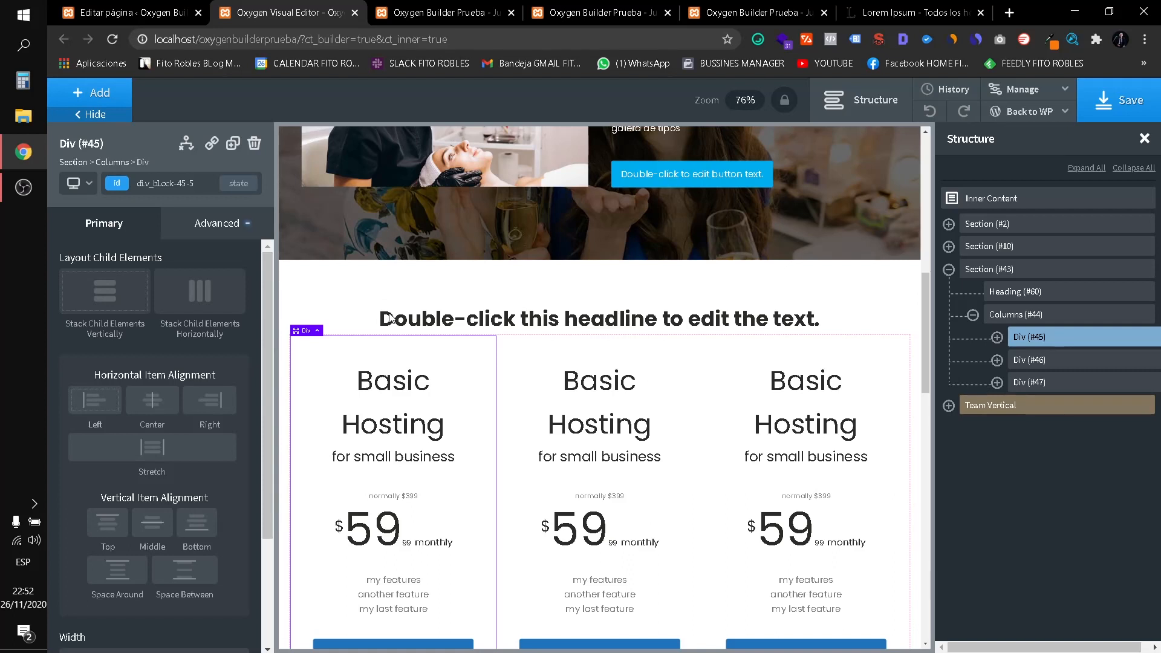
Replace the pricing section heading's text with "NUESTROS PAQUETES DE BLACK FRIDAY".
double_click(384, 321)
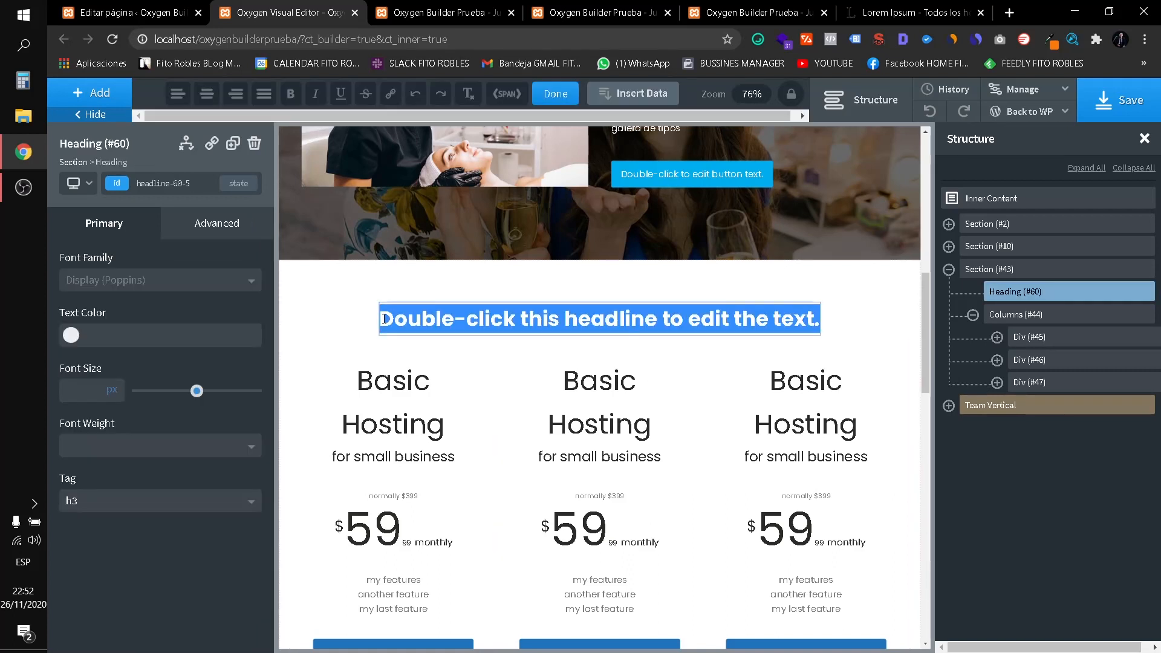
type("NUESTR")
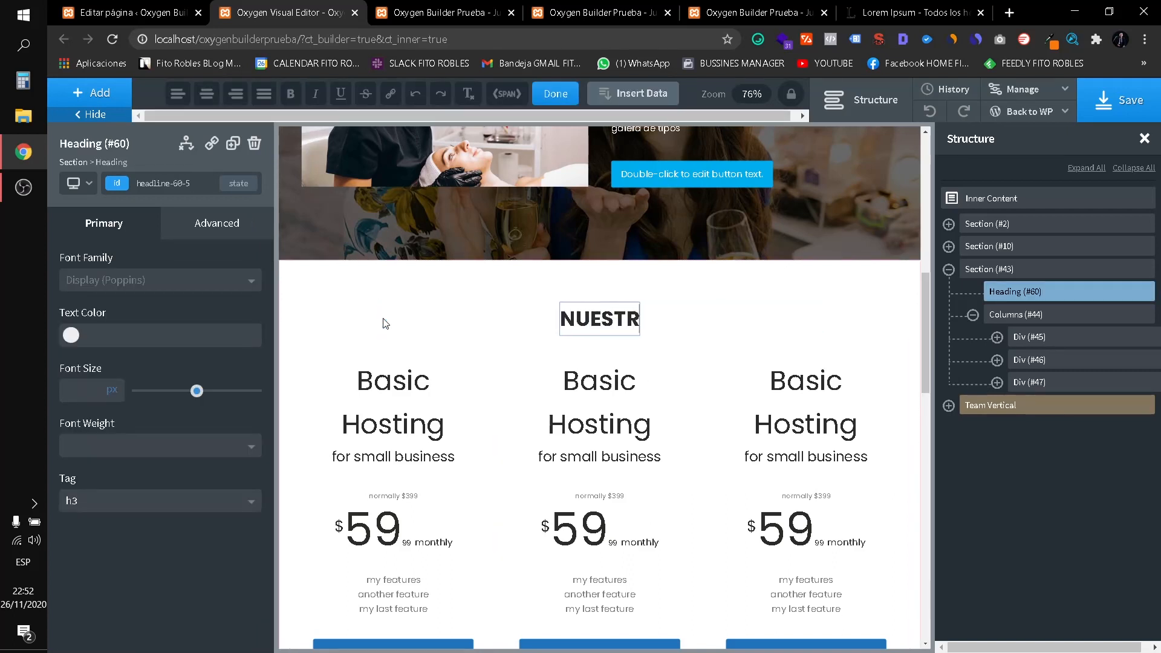
type("OS PAQUETES DE")
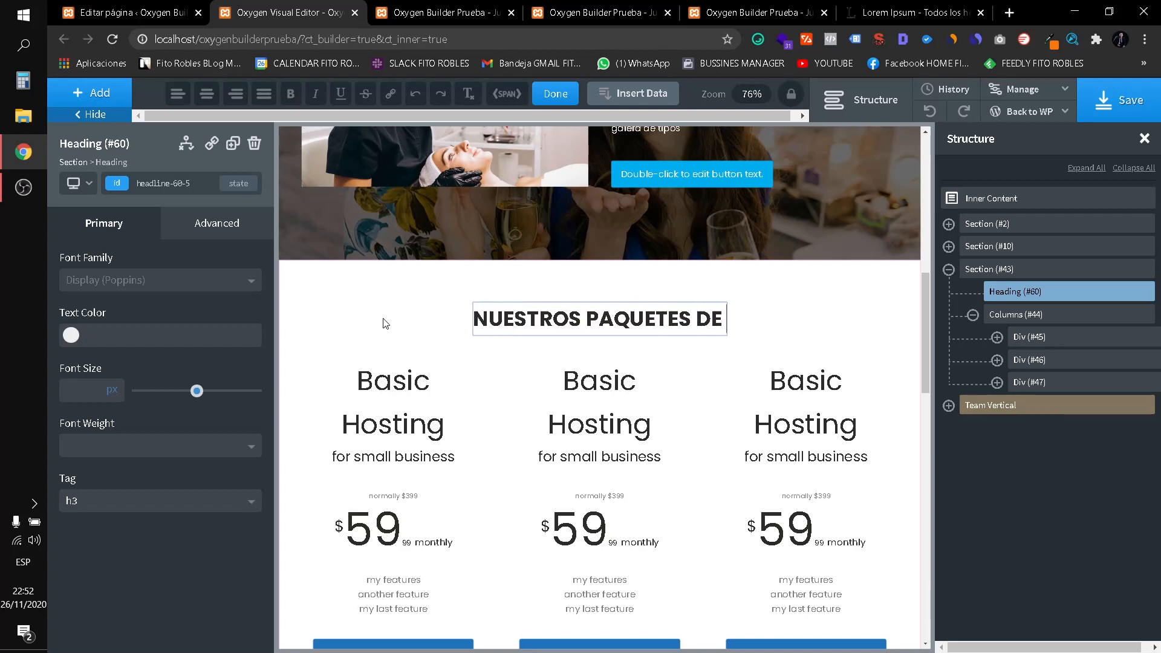
type(" BLACK FRIDYA")
key("BackSpace")
key("BackSpace")
type("AY")
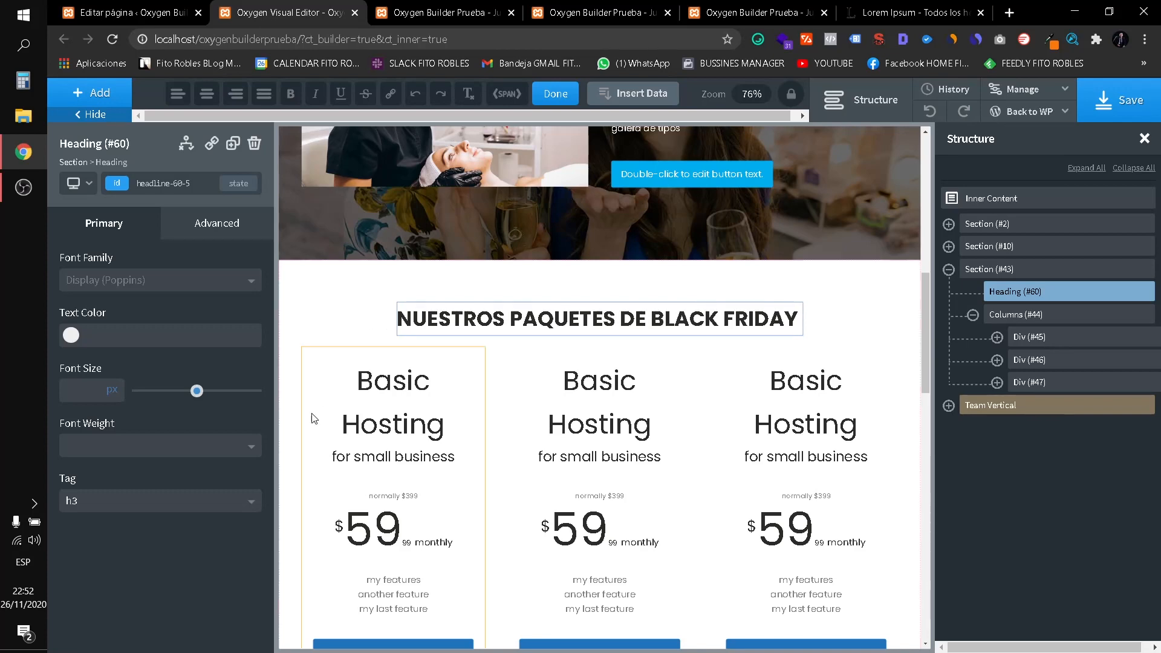
scroll(466, 426, "down", 2)
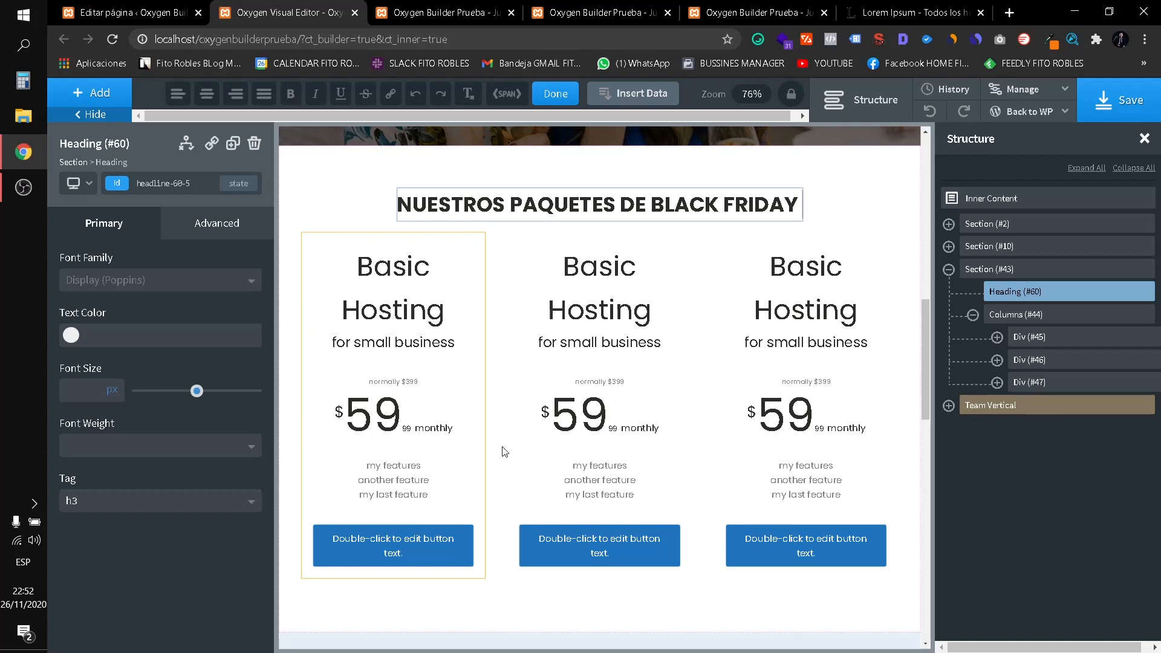
Set the background color of the first pricing column's div to the global color atomic - Primary.
left_click(394, 304)
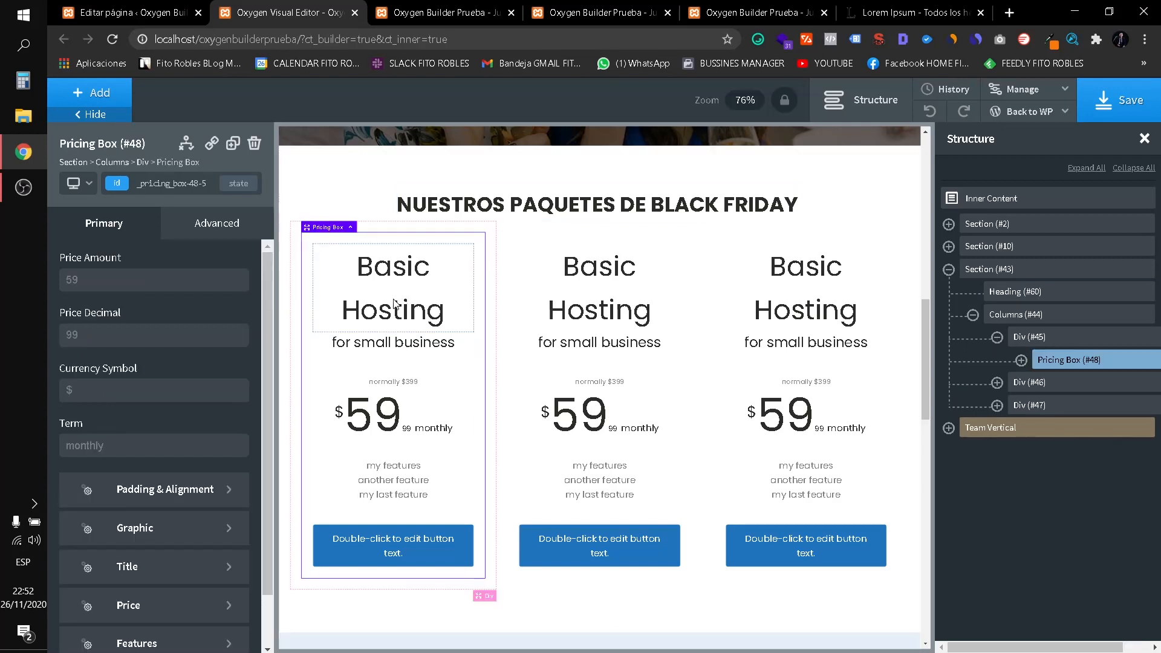
left_click(548, 235)
left_click(455, 226)
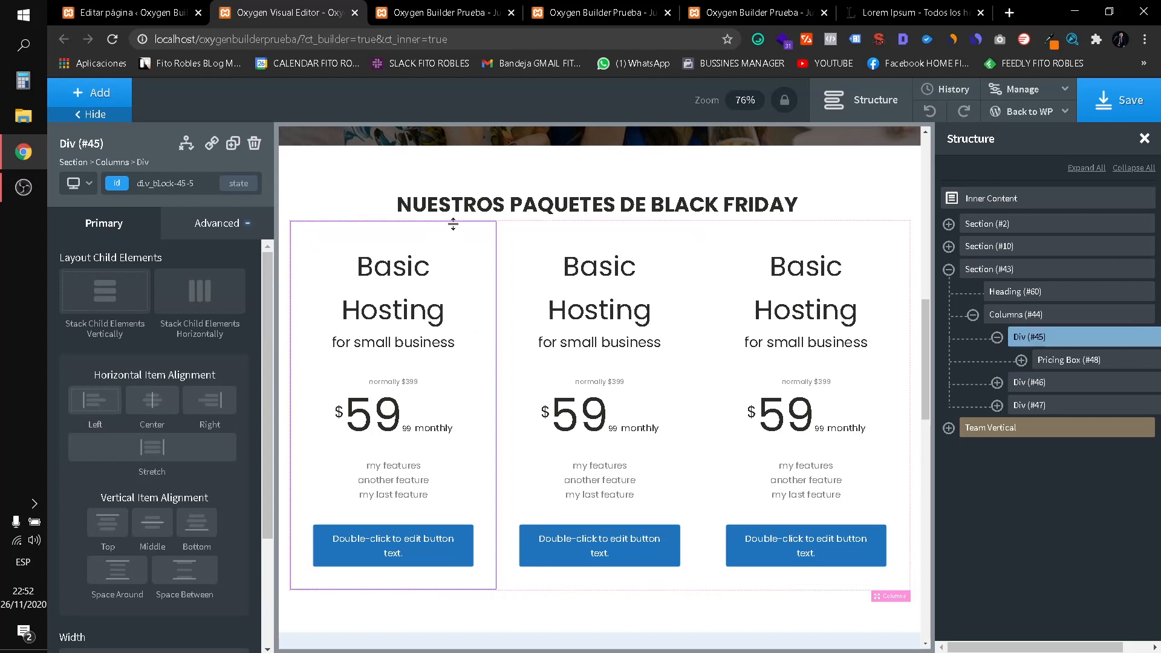
left_click(216, 225)
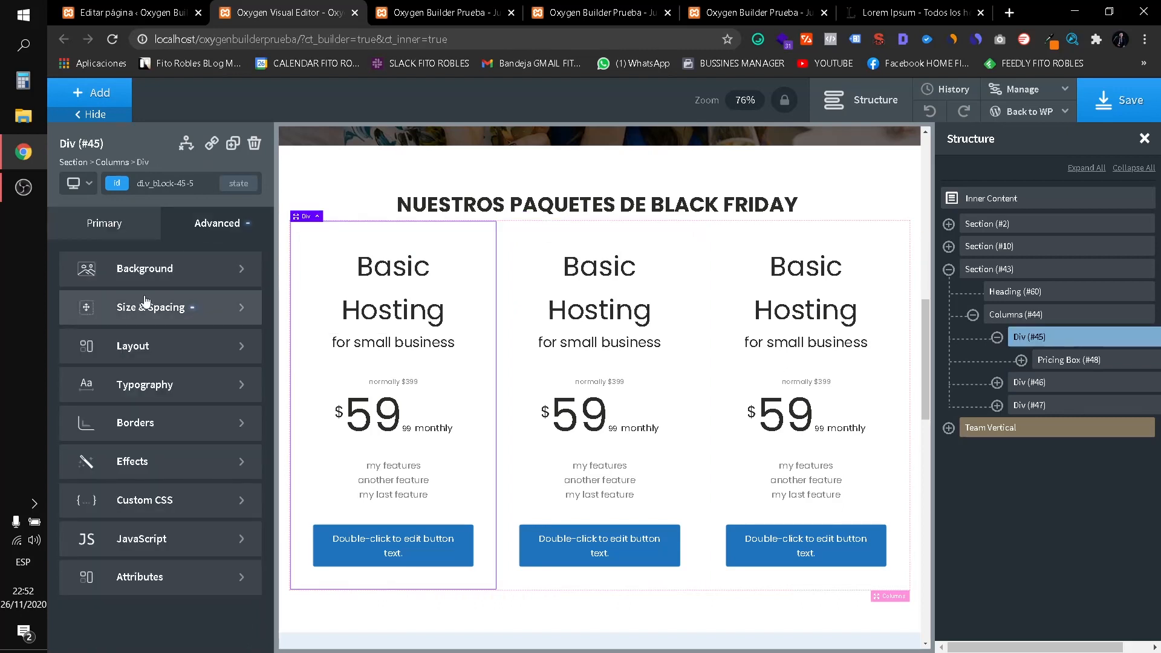
left_click(121, 268)
left_click(72, 313)
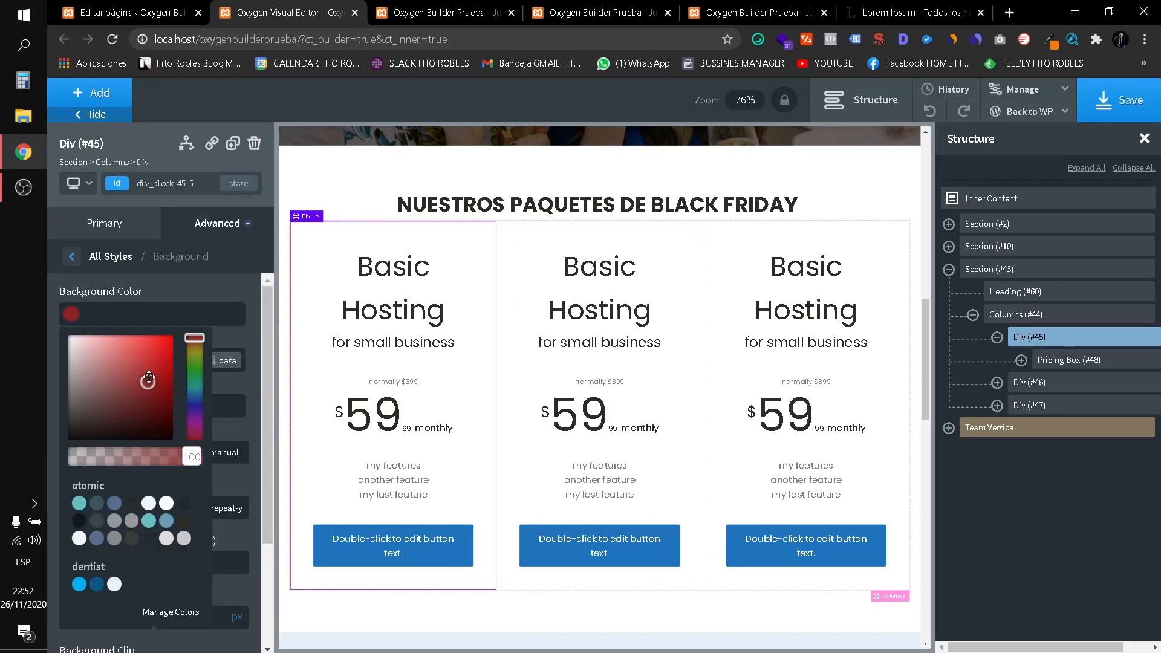
left_click(154, 371)
left_click(151, 434)
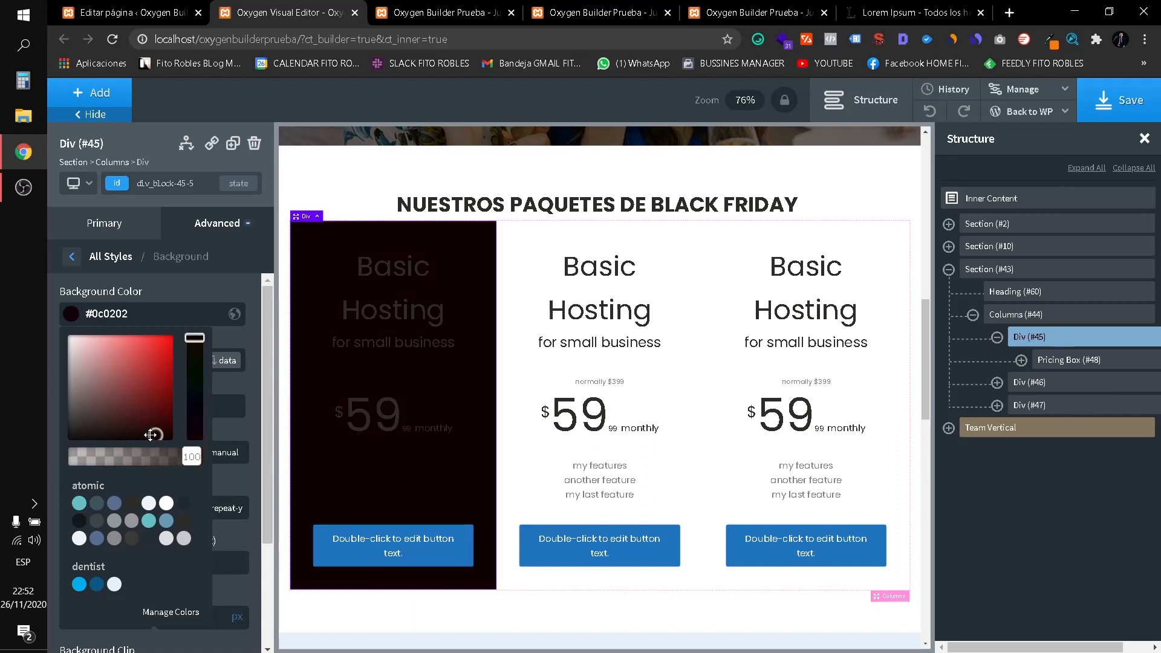
left_click(79, 503)
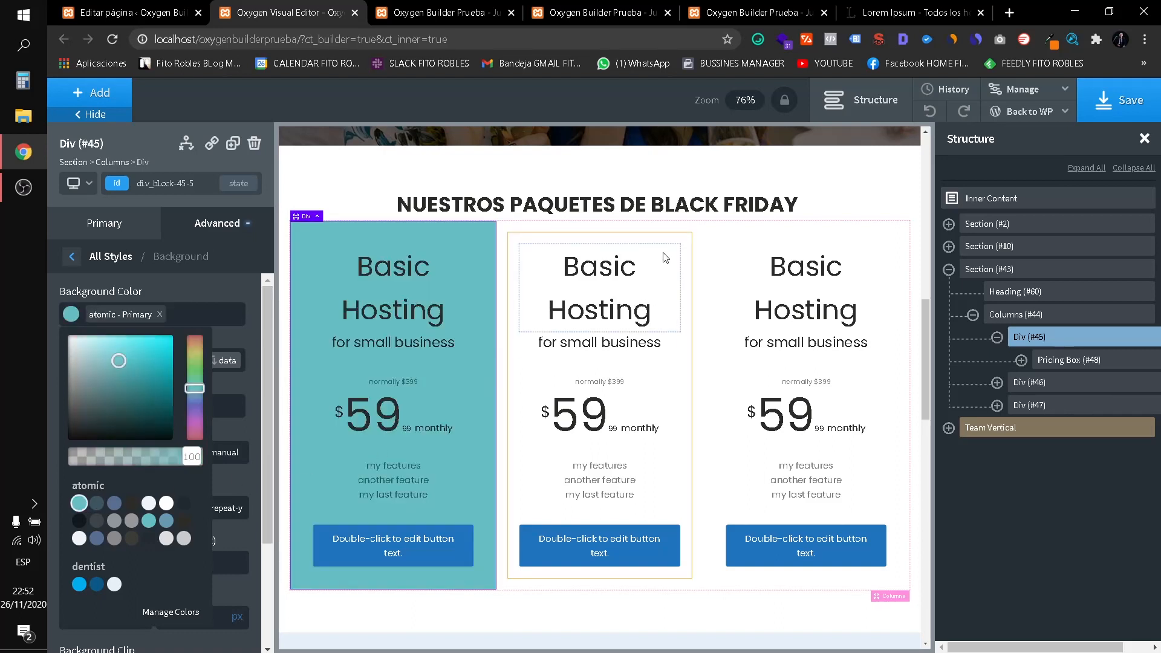
Set the background color of the second pricing column's div to a medium gray from the atomic color set.
left_click(684, 228)
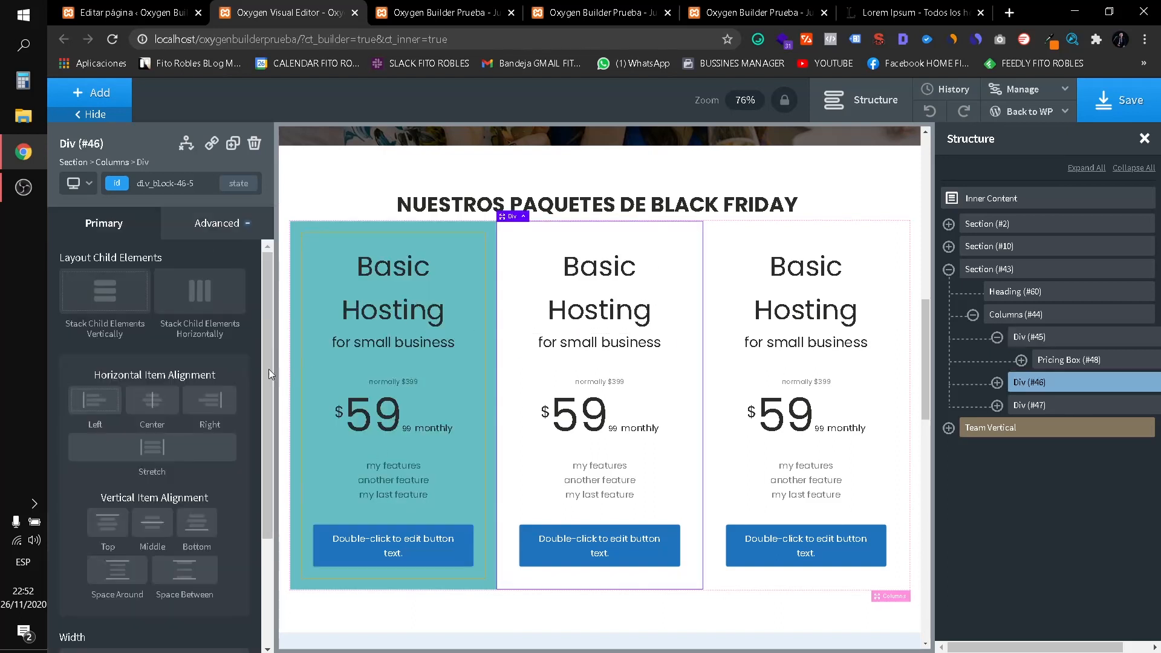
left_click(216, 227)
left_click(151, 267)
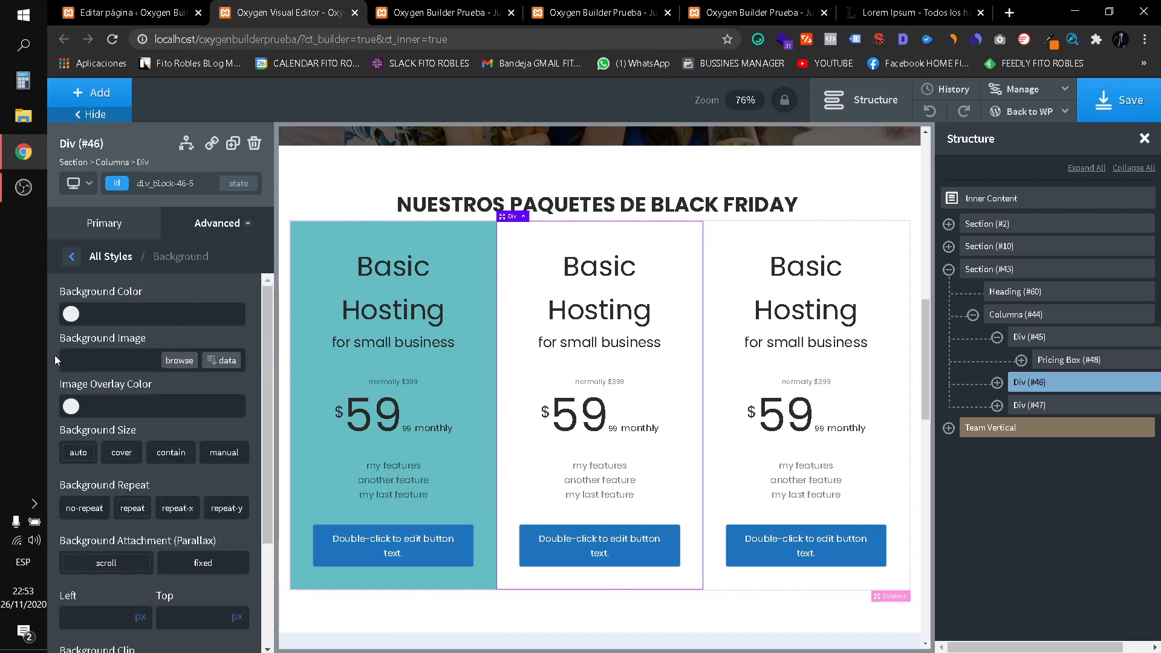
left_click(70, 312)
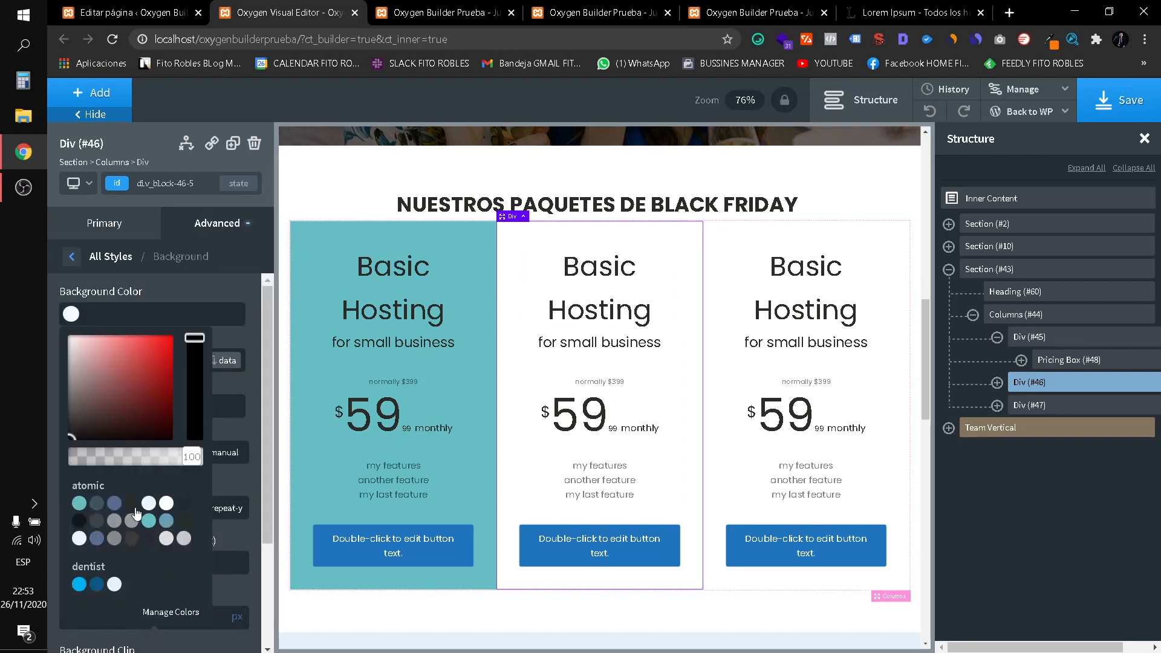
left_click(131, 504)
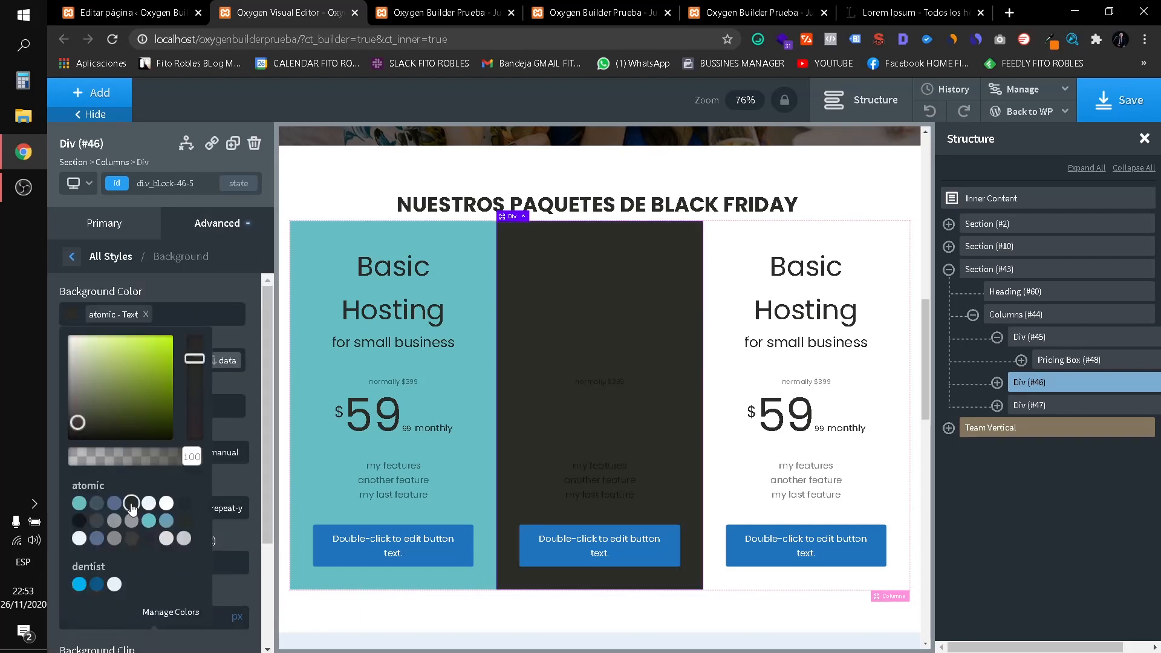
left_click(131, 539)
left_click(115, 539)
Try the dentist - Primary background color on the third column's Pricing Box, and remove that color.
left_click(822, 236)
left_click(191, 235)
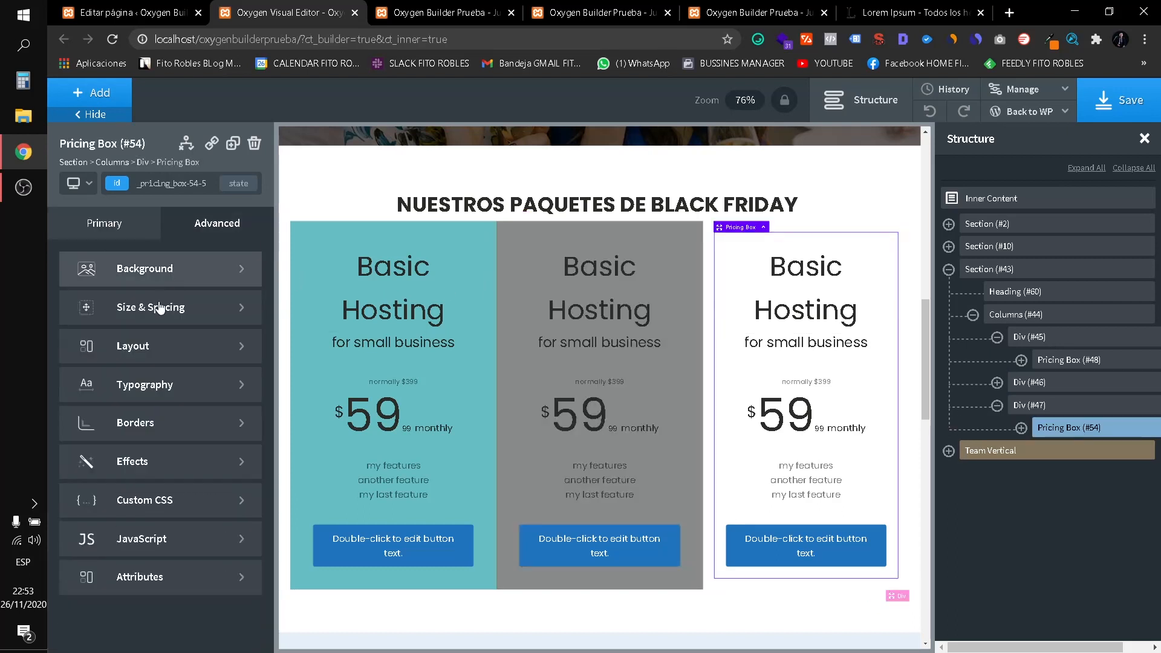
left_click(177, 282)
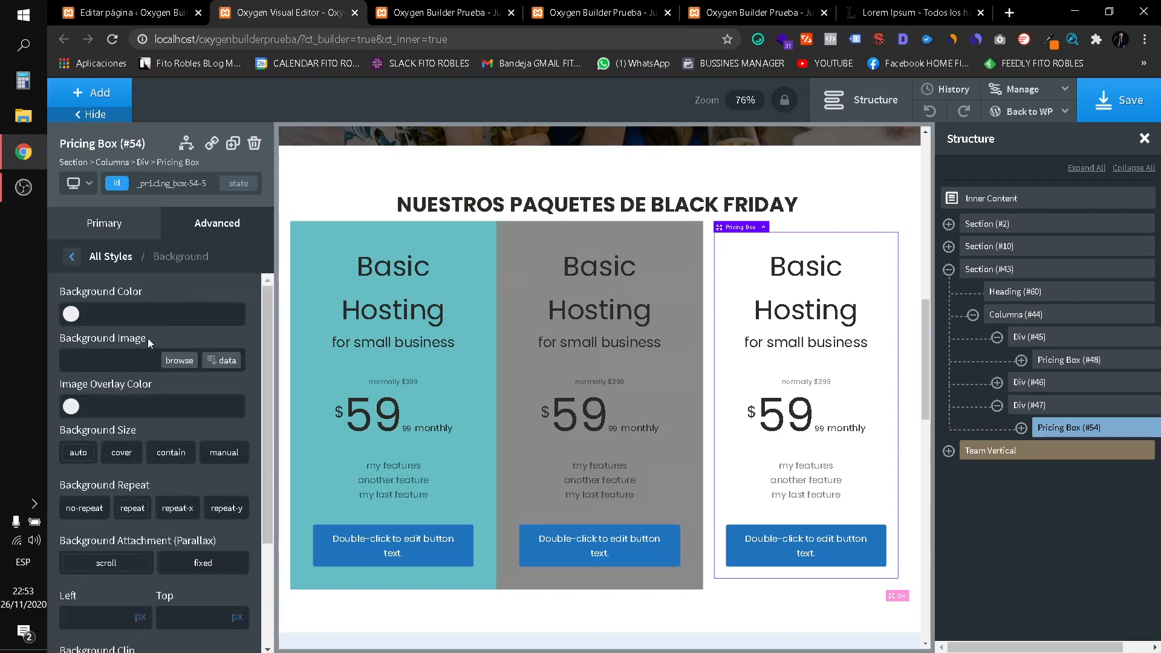
left_click(70, 314)
left_click(79, 586)
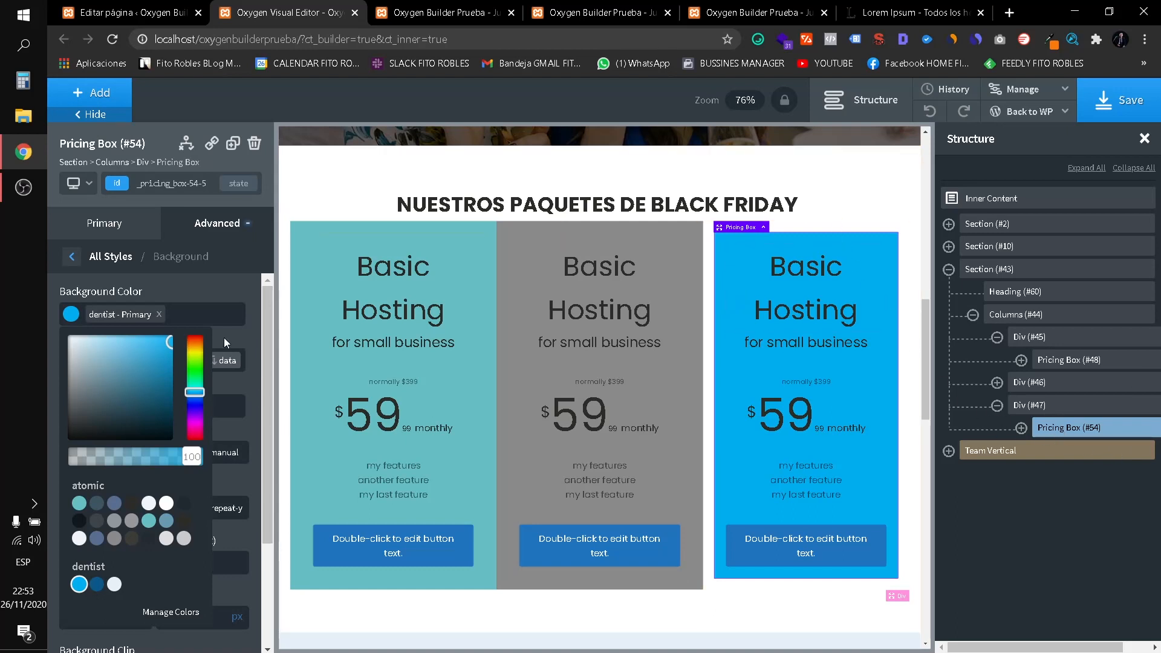
left_click(161, 314)
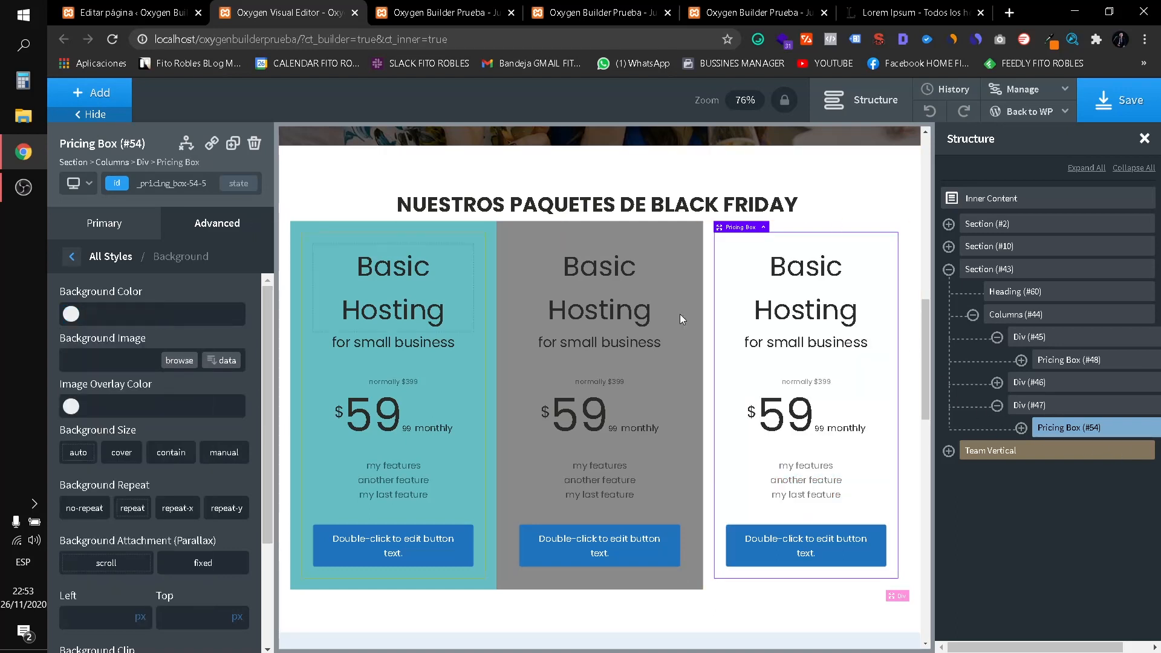
Set the background color of the whole pricing Columns element to the global color dentist - Primary.
left_click(885, 224)
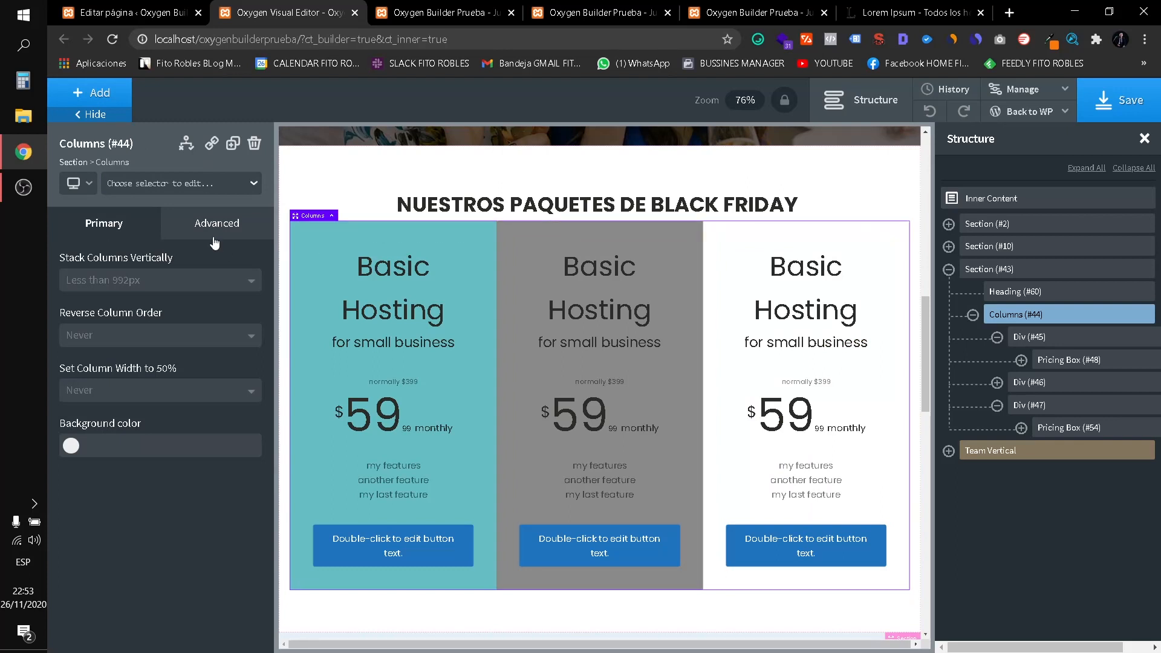
left_click(207, 221)
left_click(182, 282)
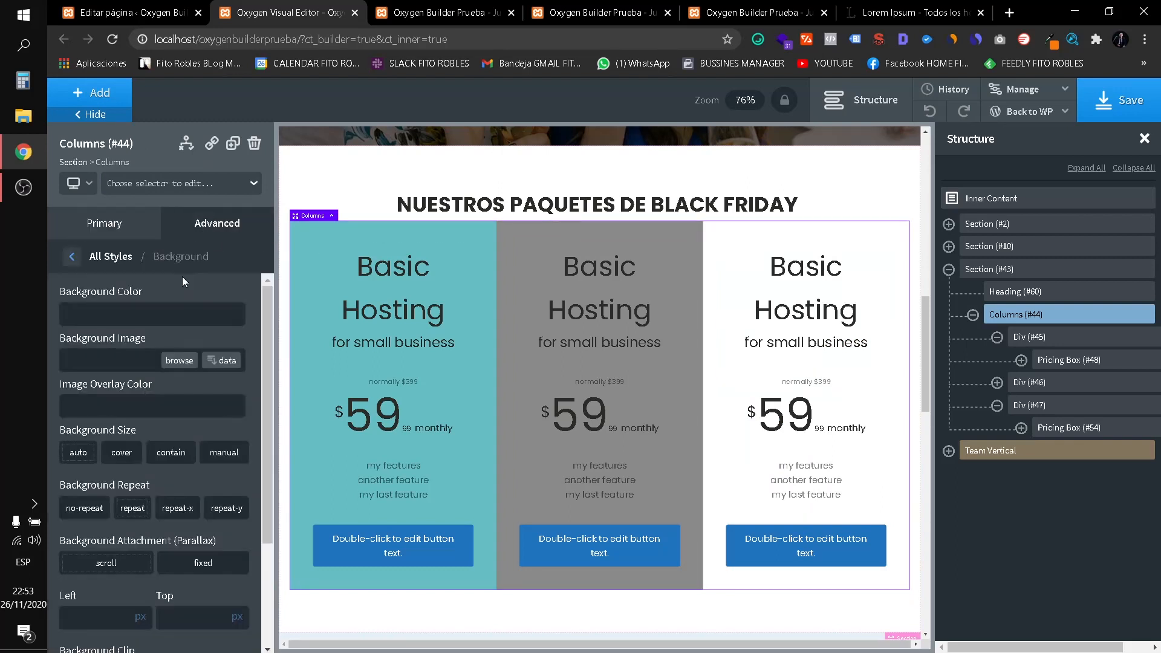
left_click(71, 314)
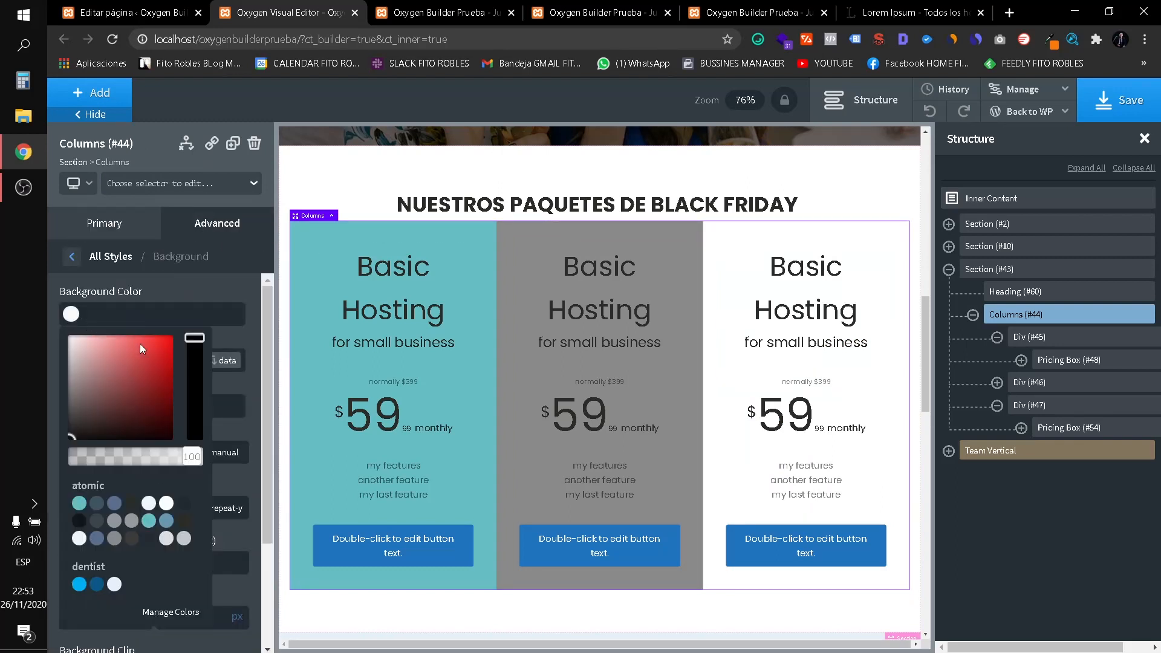
left_click(79, 584)
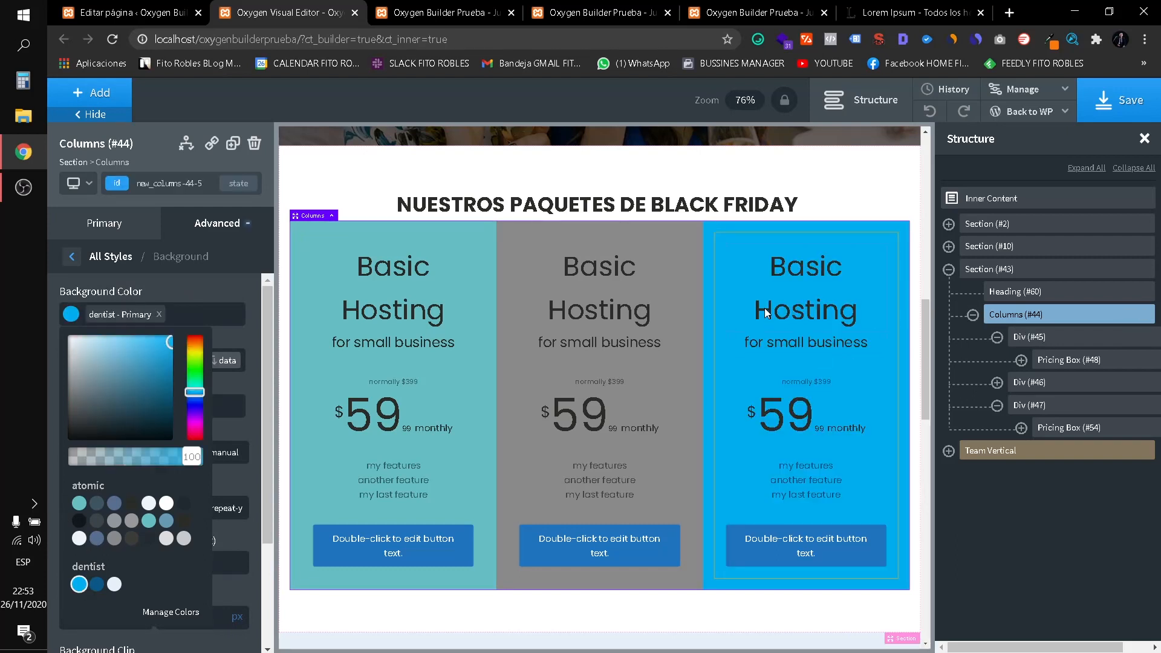
left_click(1033, 339)
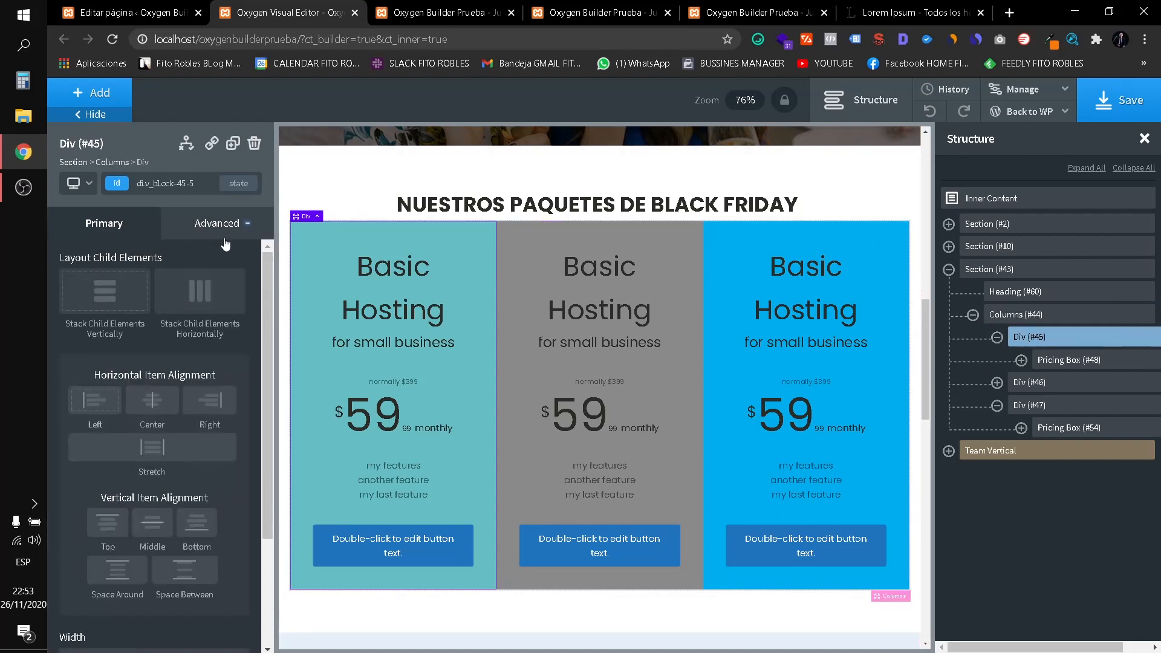
left_click(725, 232)
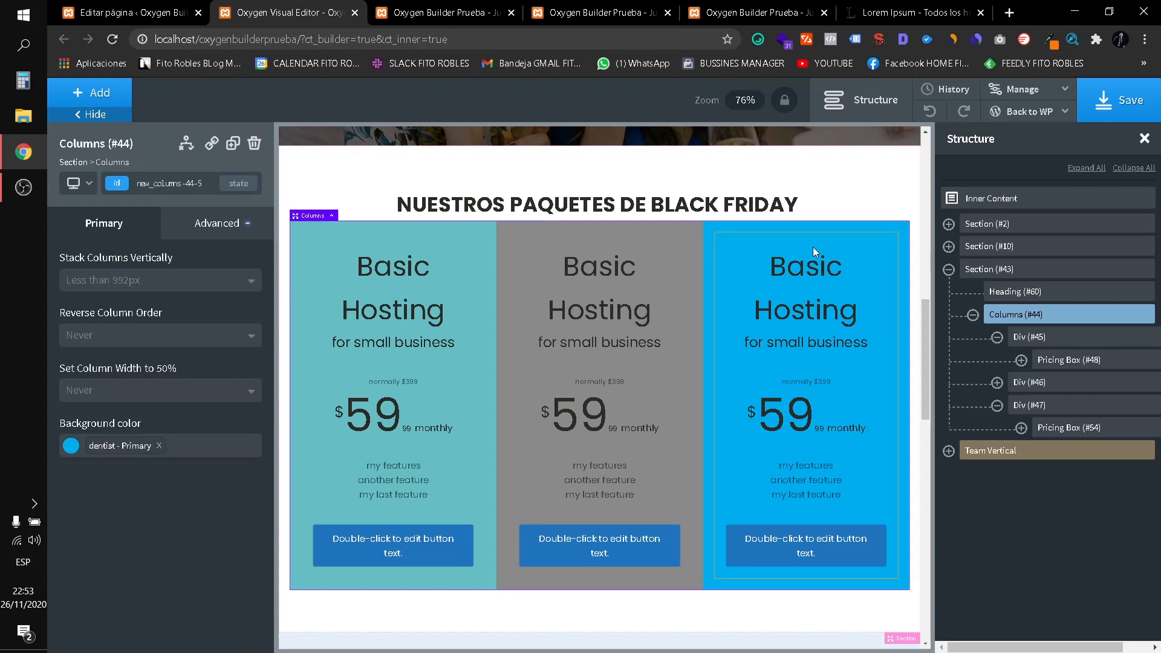
left_click(759, 242)
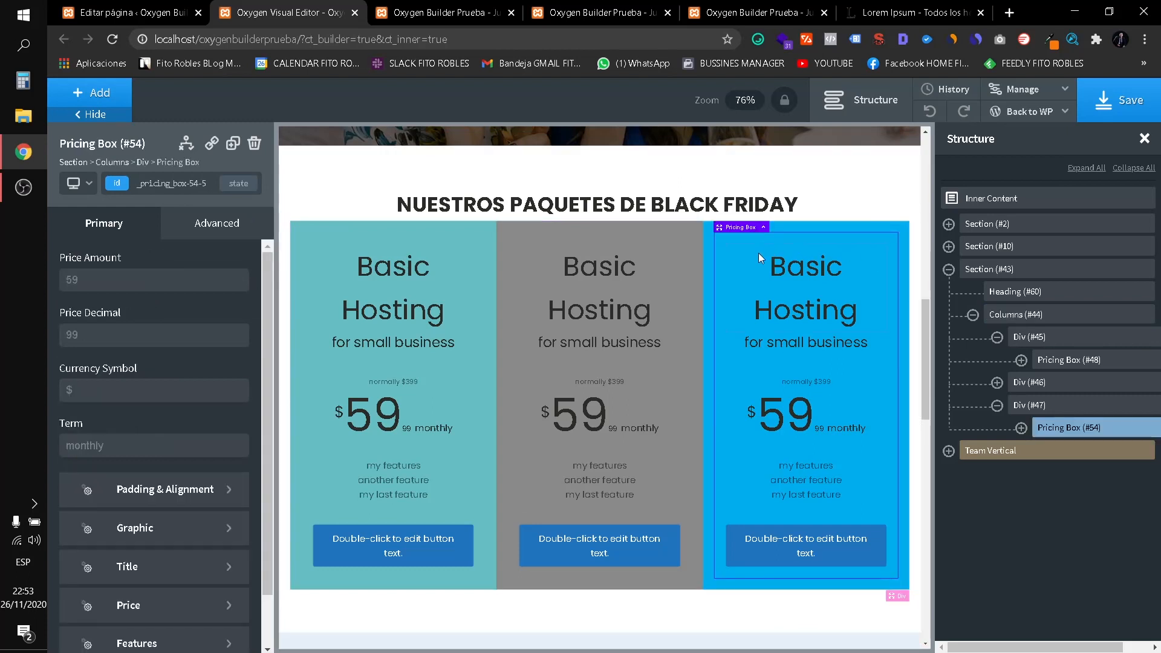
left_click(1036, 336)
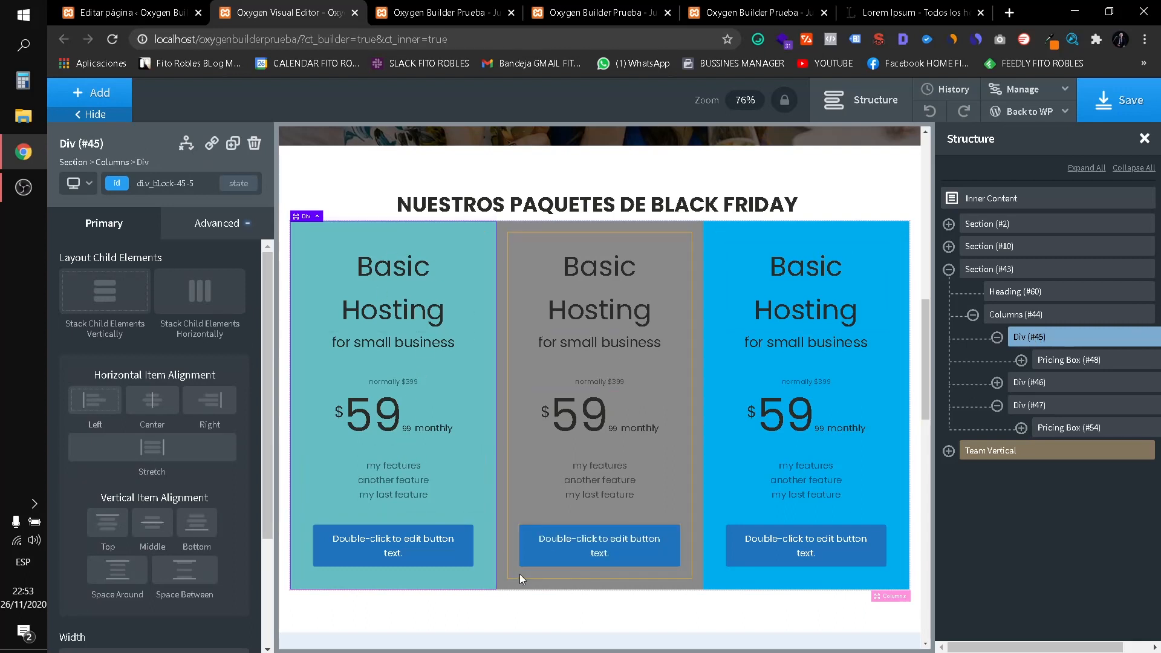
left_click(550, 579)
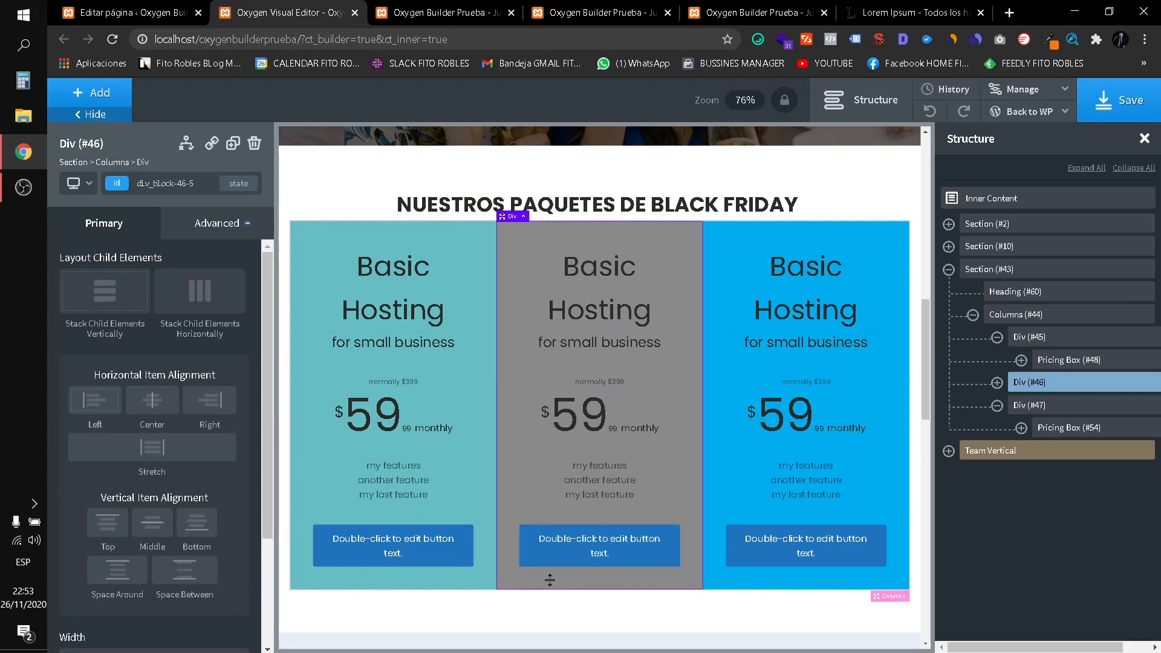
left_click(720, 581)
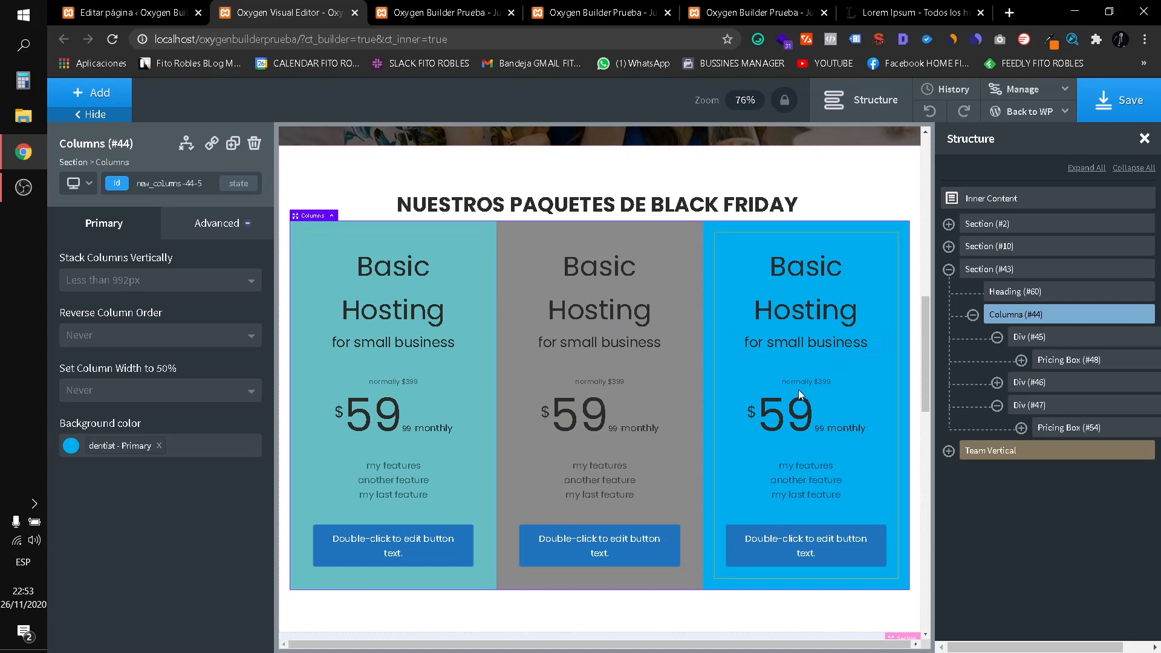
Replace the title of the first pricing box with "PAQUETE INICIAL".
left_click(415, 292)
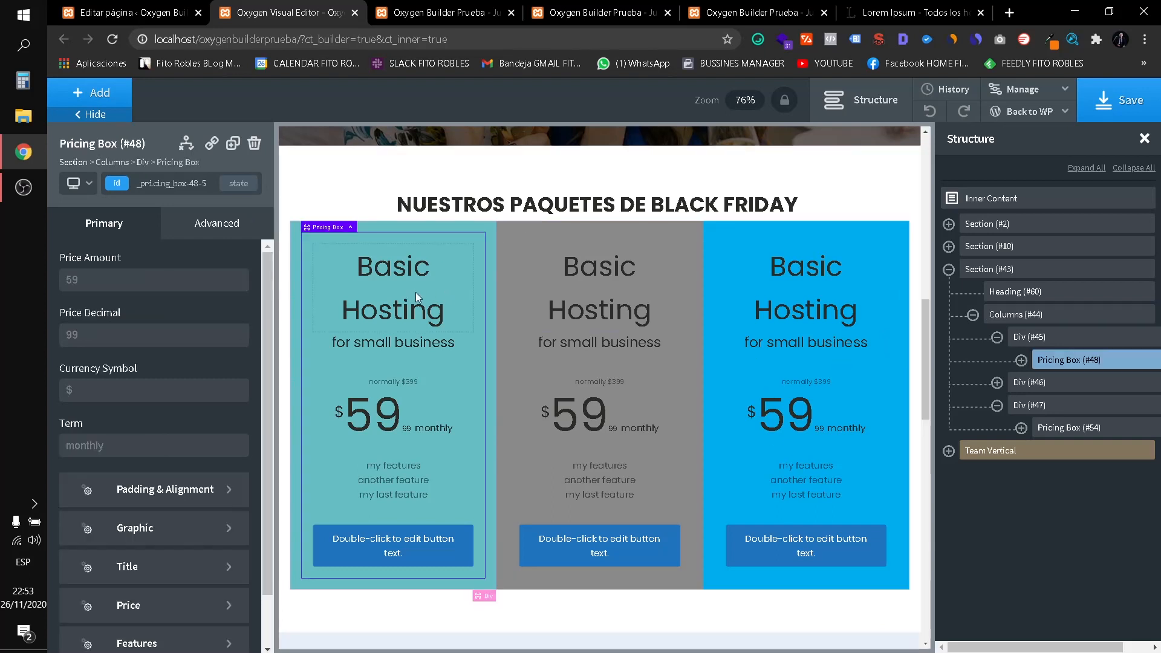
double_click(415, 292)
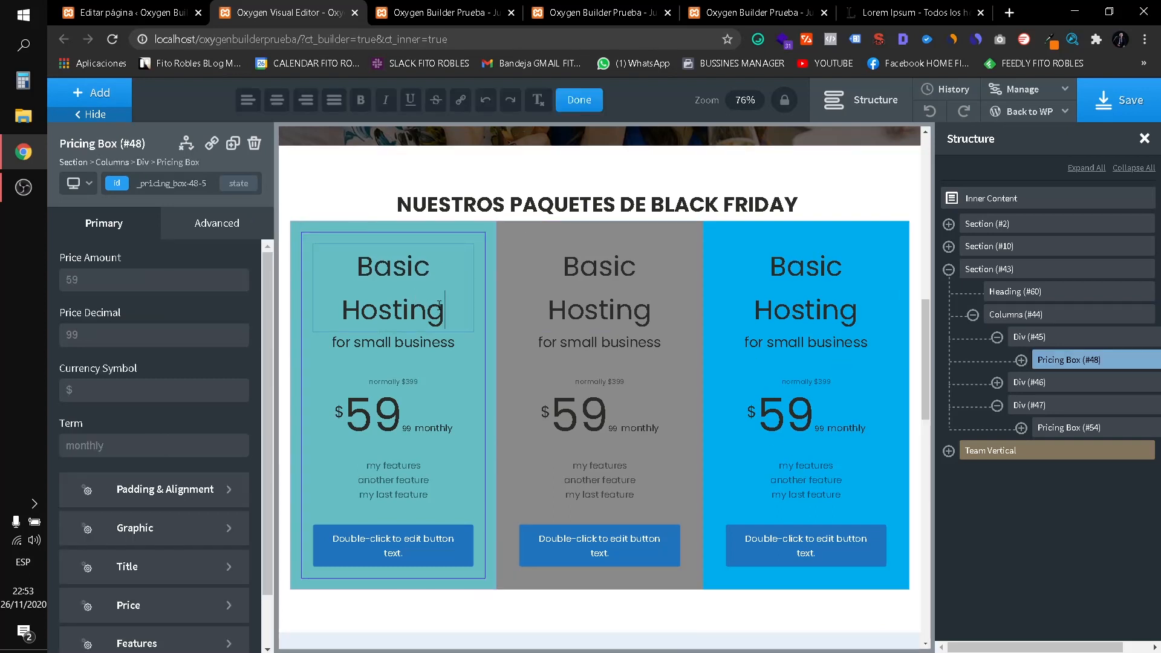
double_click(439, 306)
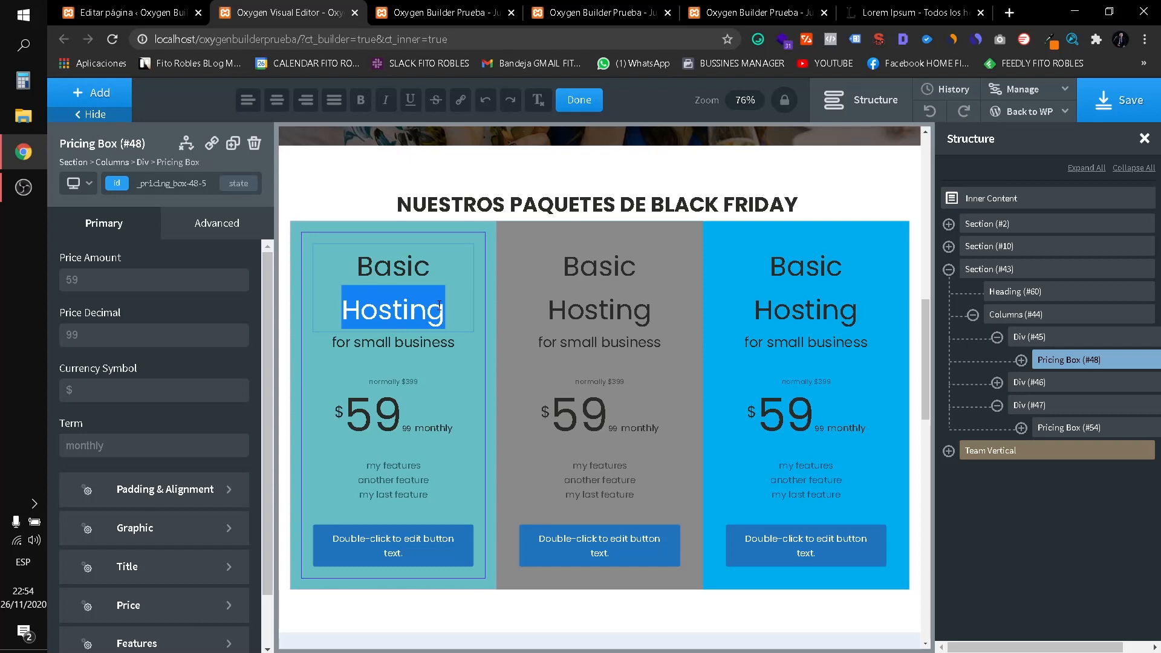
key("BackSpace")
key("BackSpace")
key("BackSpace")
key("BackSpace")
key("BackSpace")
key("BackSpace")
key("BackSpace")
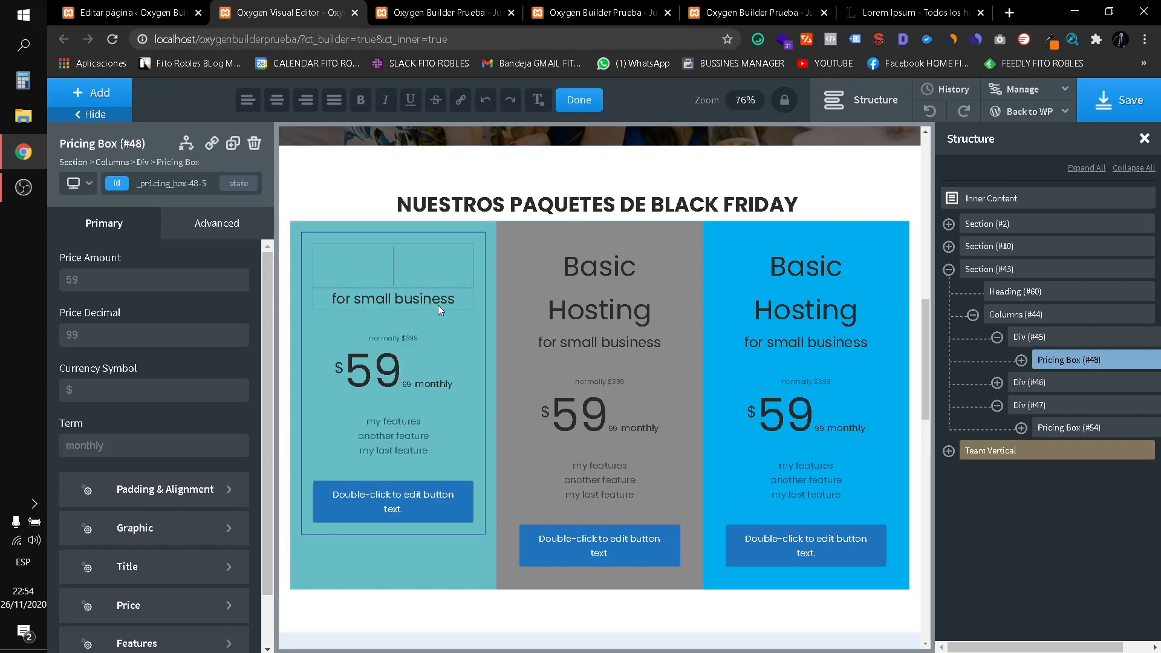
type("PAQUETE INICIAL")
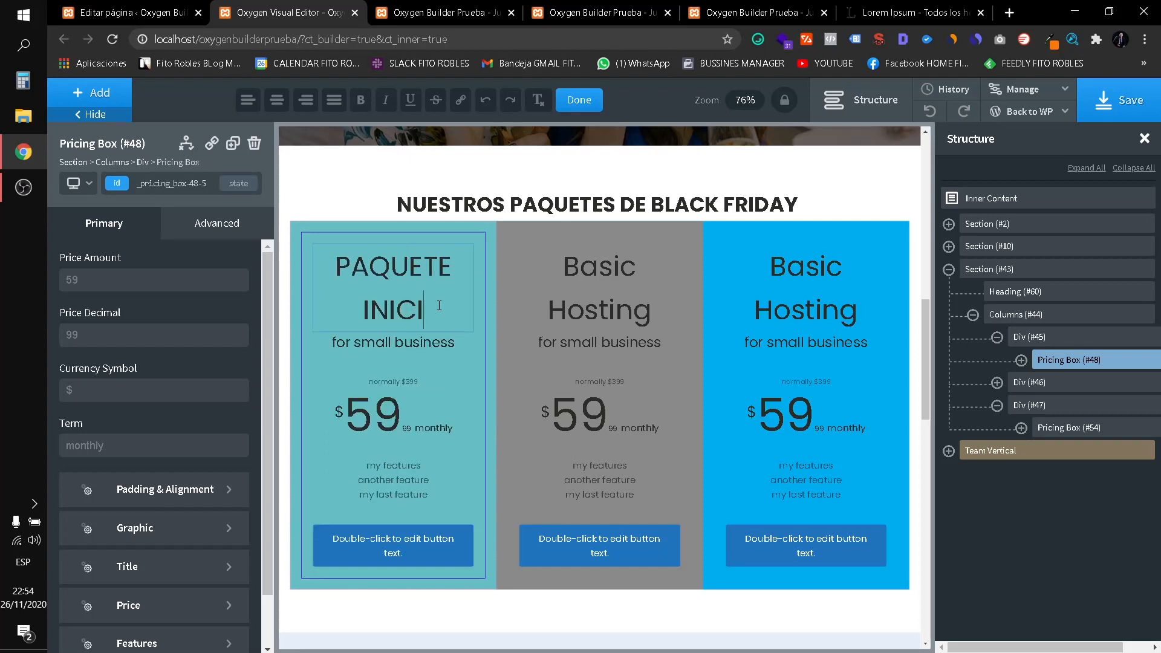
Replace the title of the second pricing box with "PAQUETE PLATA", putting PLATA on its own line.
left_click(588, 293)
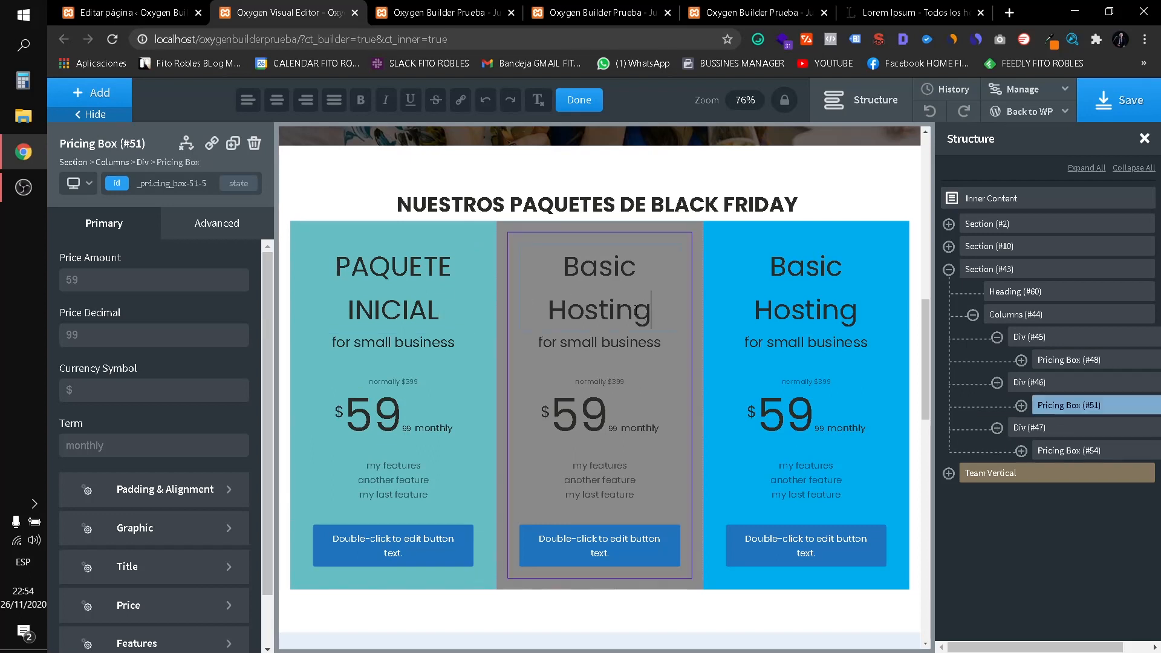
double_click(590, 293)
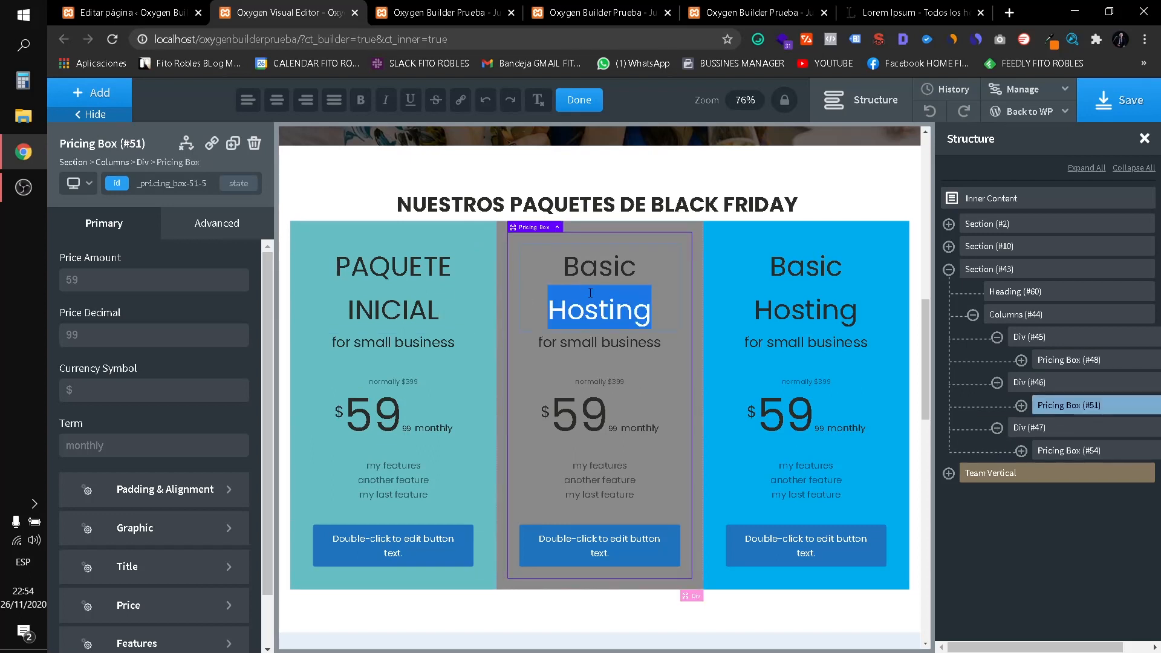
key("BackSpace")
key("BackSpace")
key("BackSpace")
key("BackSpace")
key("BackSpace")
key("BackSpace")
key("BackSpace")
type("PAQUETE")
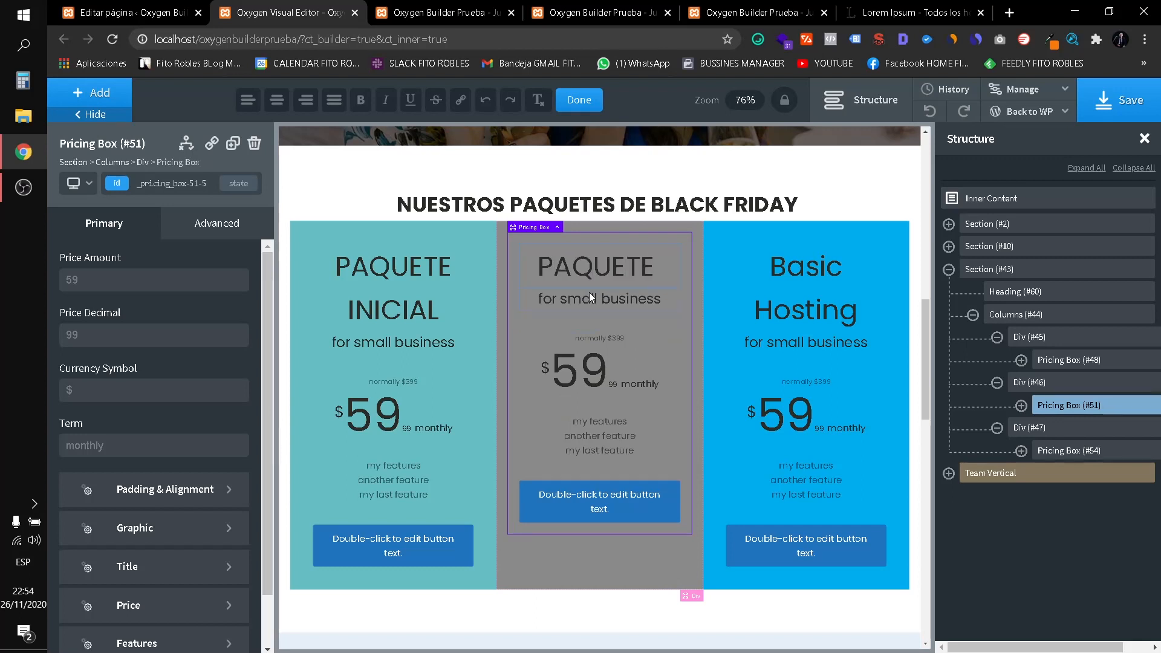
key("Return")
type("PLATA")
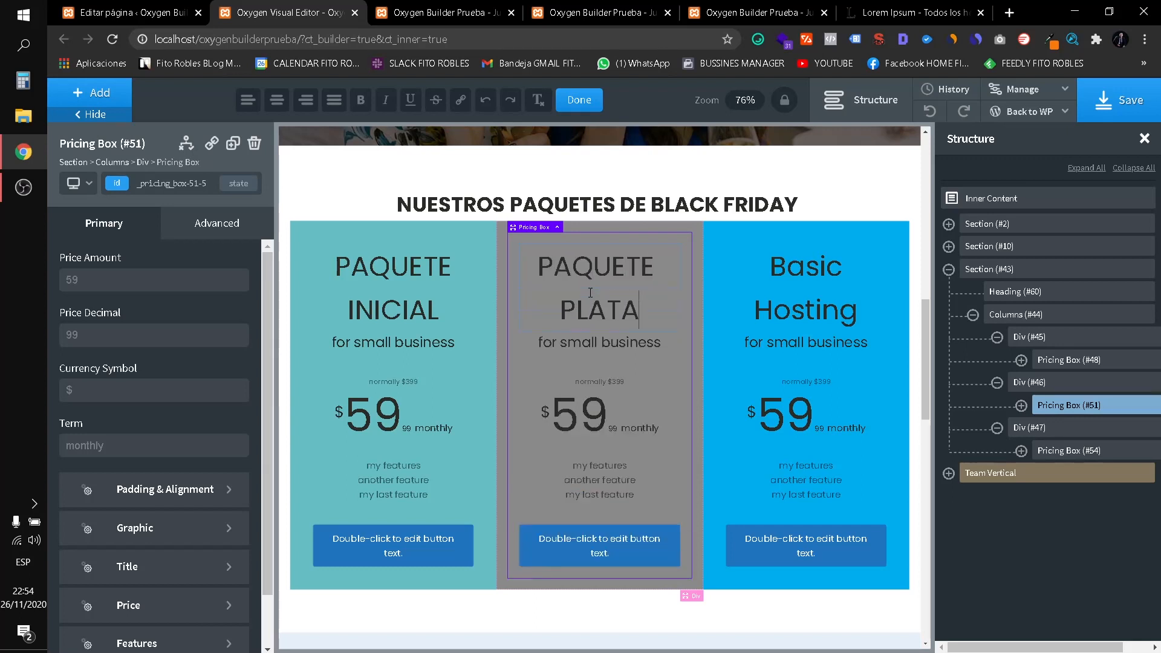
Replace the title of the third pricing box with "PAQUETE PREMIUM".
left_click(761, 287)
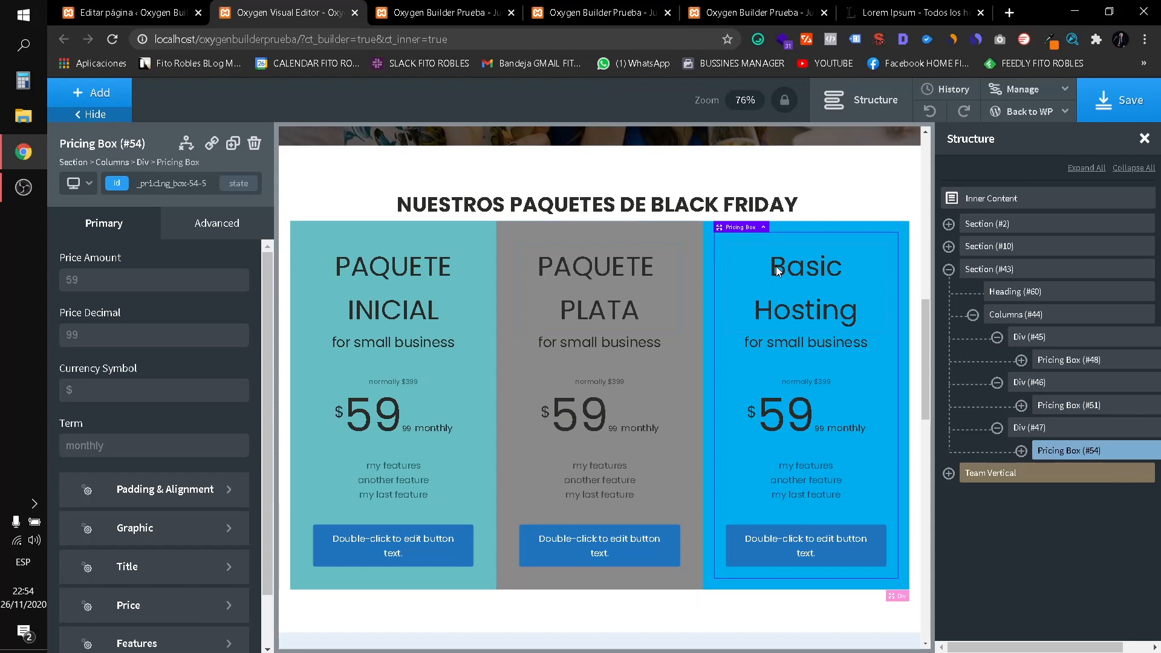
double_click(776, 266)
type("PAQUE")
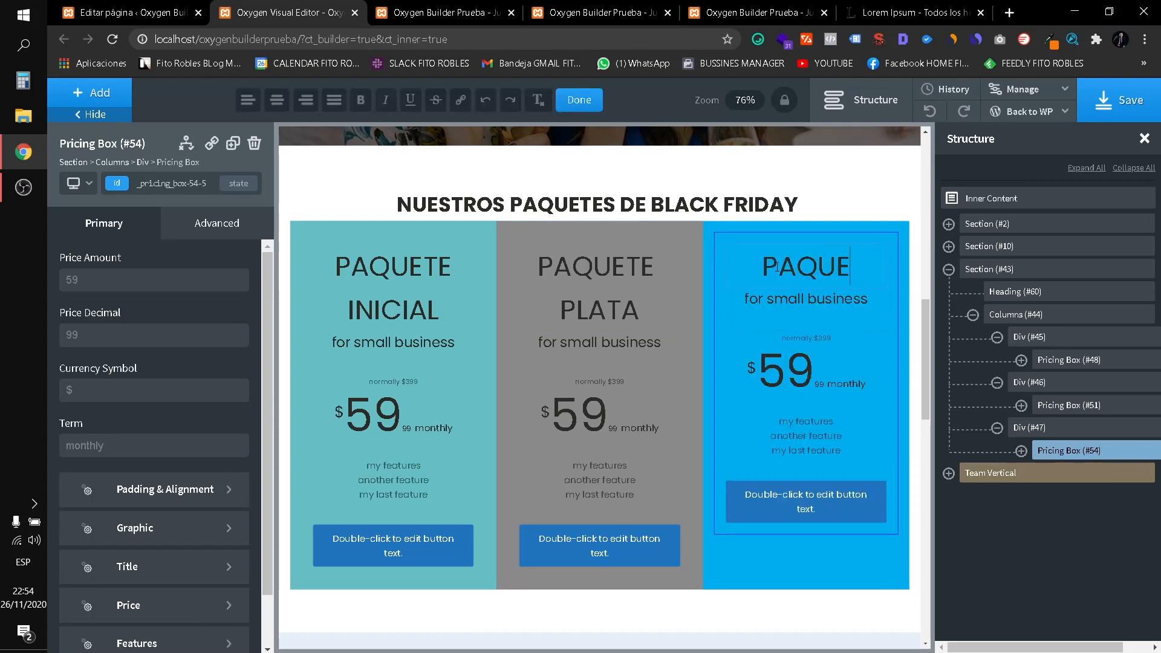
type("TE PREMIUM")
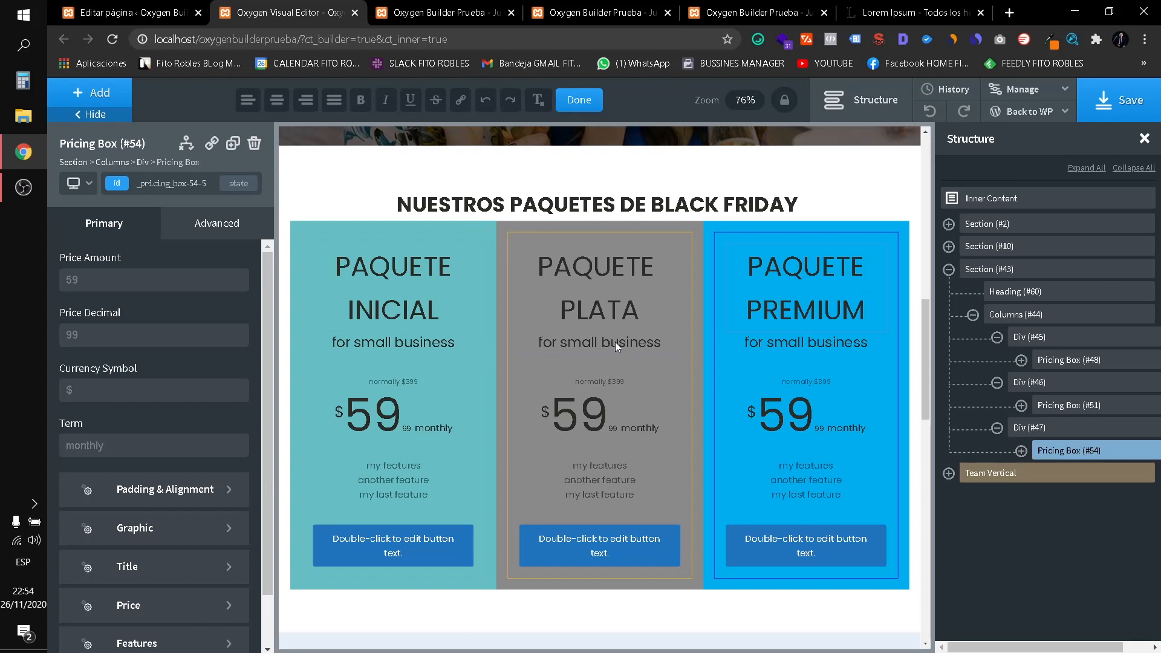
Set the price amount of the PAQUETE INICIAL pricing box to 50.
left_click(388, 336)
double_click(414, 343)
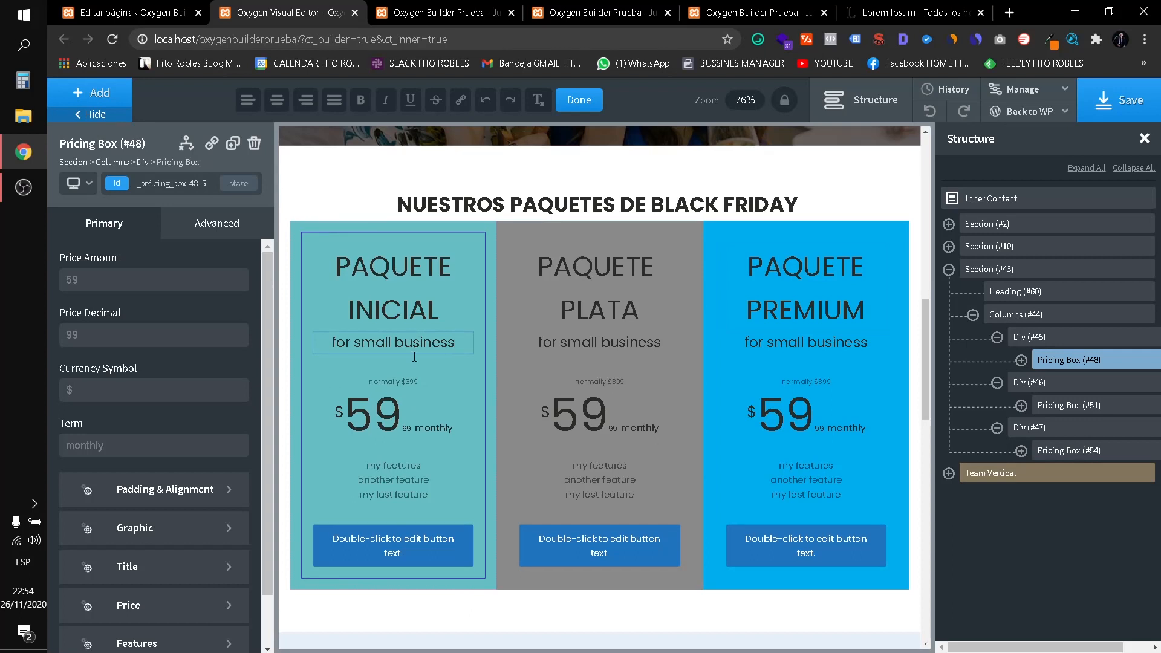
left_click(379, 422)
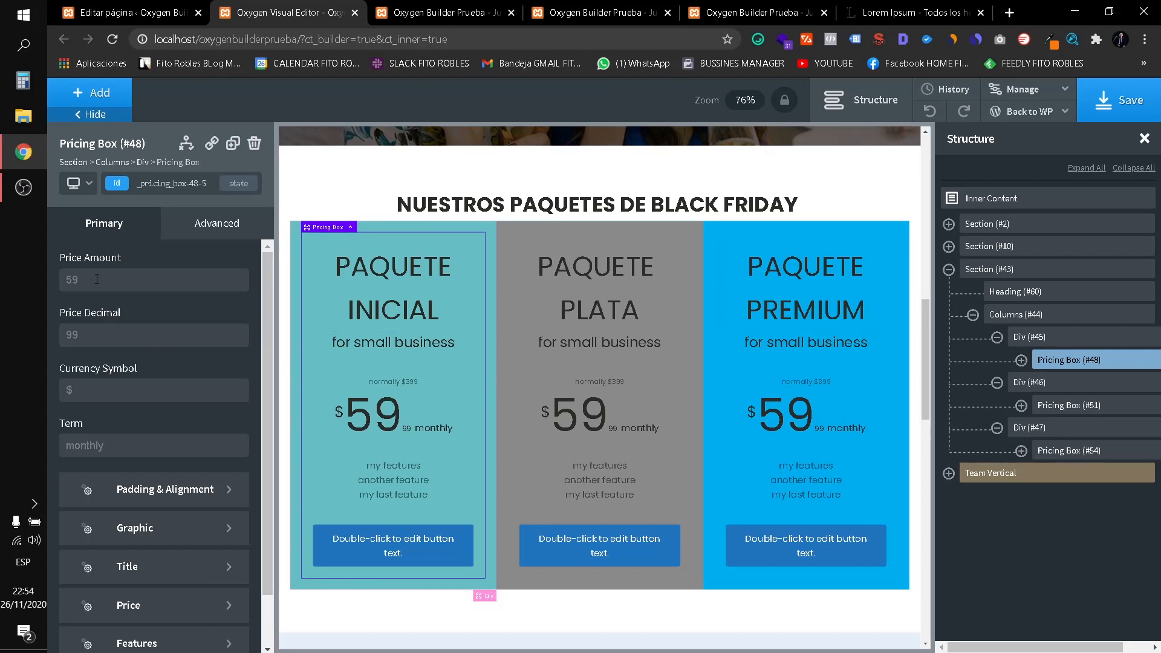
key("BackSpace")
type("0")
Set the price amount to 100 in the PAQUETE PLATA box and to 250 in the PAQUETE PREMIUM box.
left_click(571, 409)
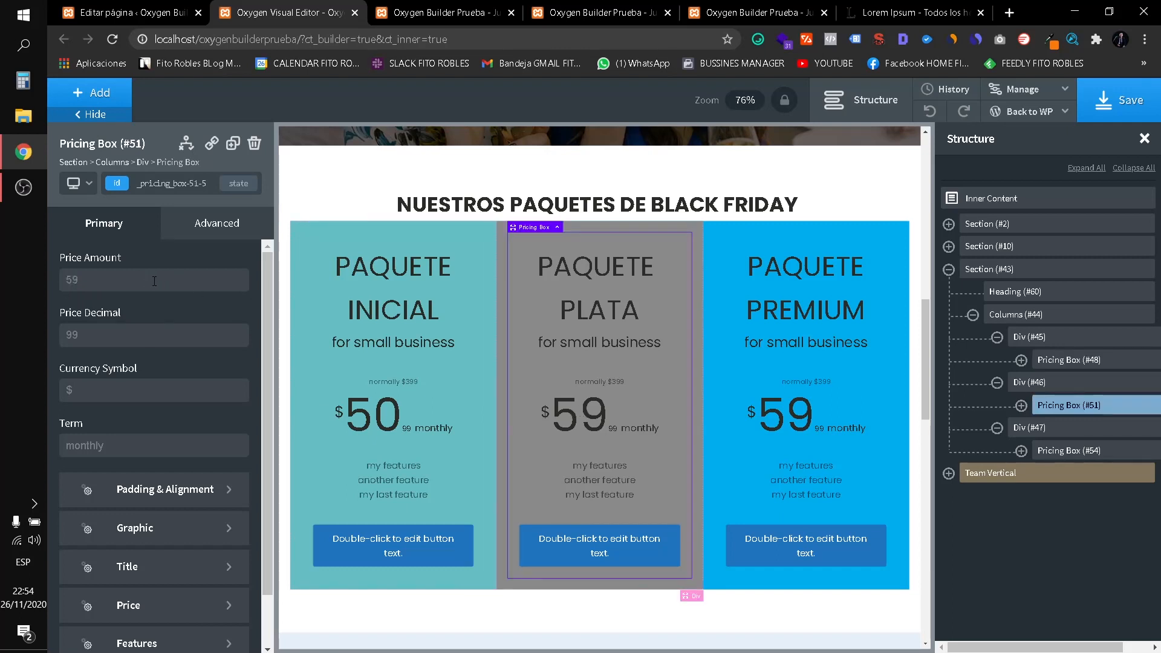
left_click(57, 279)
type("100")
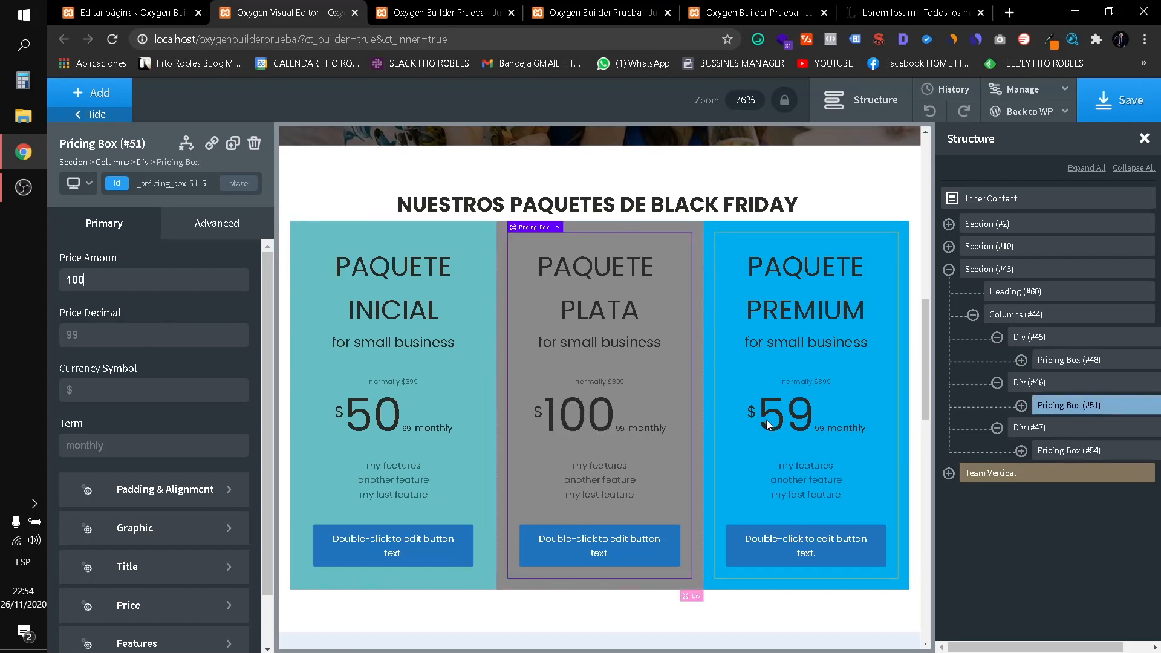
left_click(732, 411)
left_click(55, 282)
type("250")
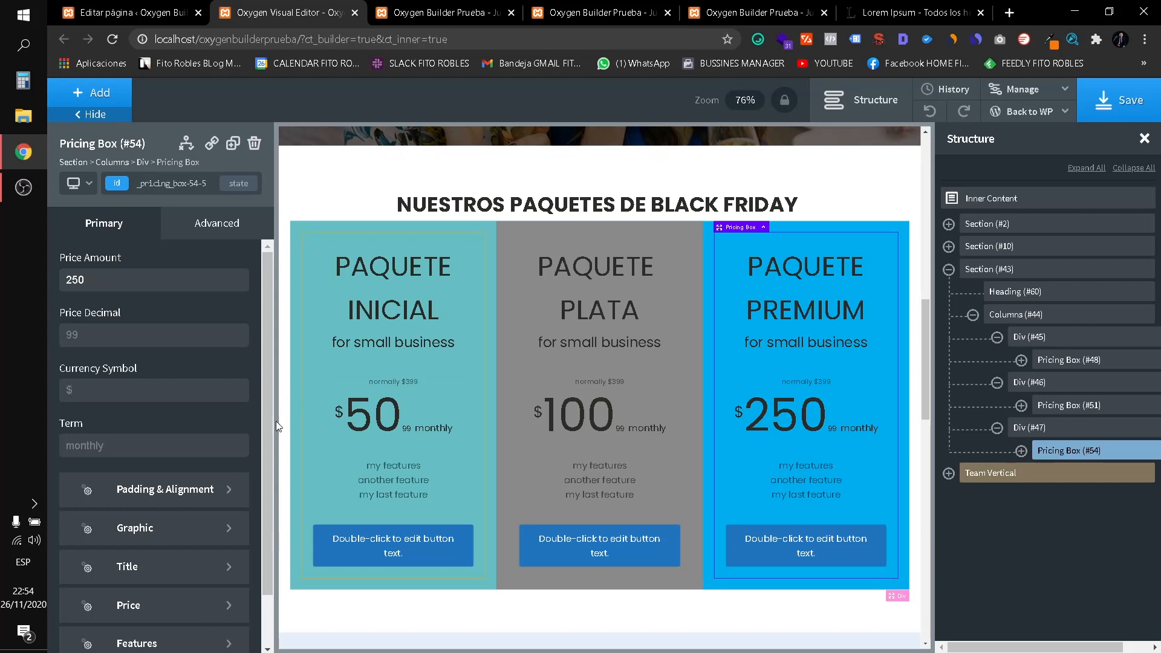
Change the price term of the PAQUETE PREMIUM pricing box to "MENSUAL".
left_click(122, 447)
key("BackSpace")
key("BackSpace")
key("BackSpace")
key("BackSpace")
key("BackSpace")
key("BackSpace")
key("BackSpace")
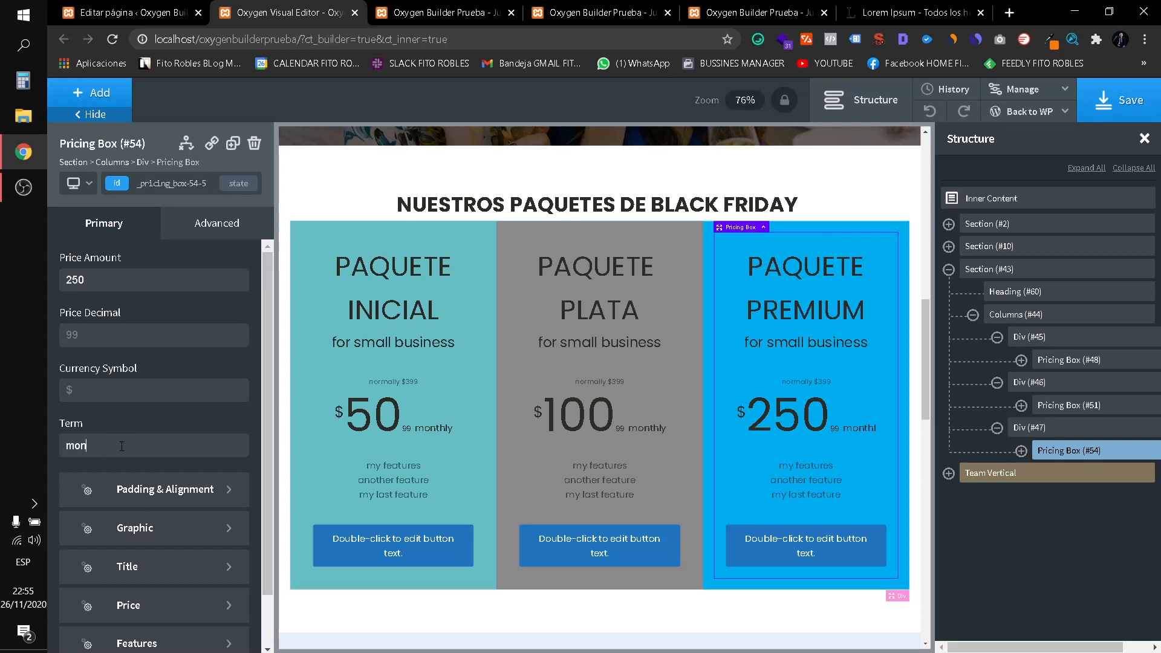
type("MENSUAL")
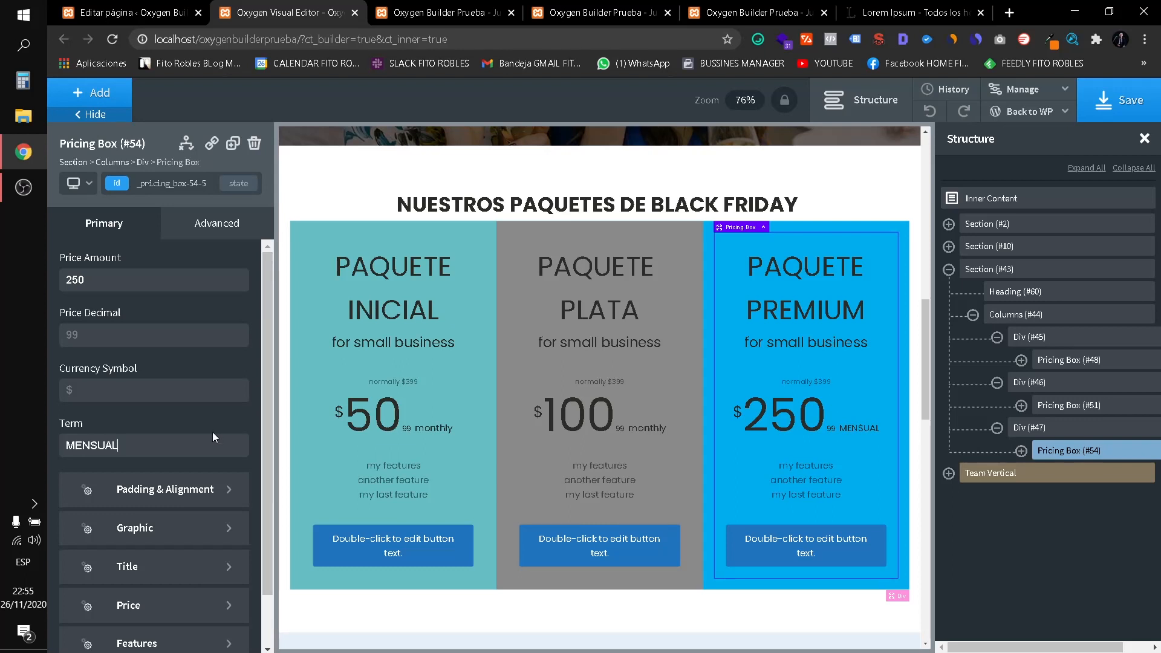
Try left global alignment on the PAQUETE PREMIUM pricing box, and return it to center.
scroll(200, 432, "down", 1)
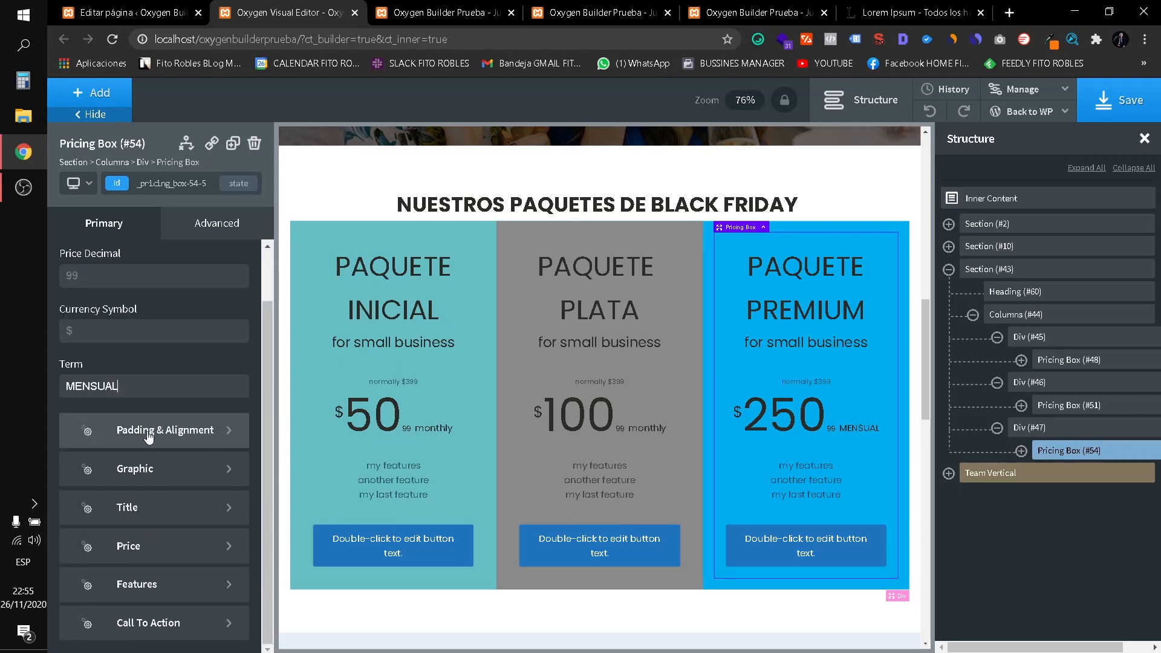
left_click(148, 432)
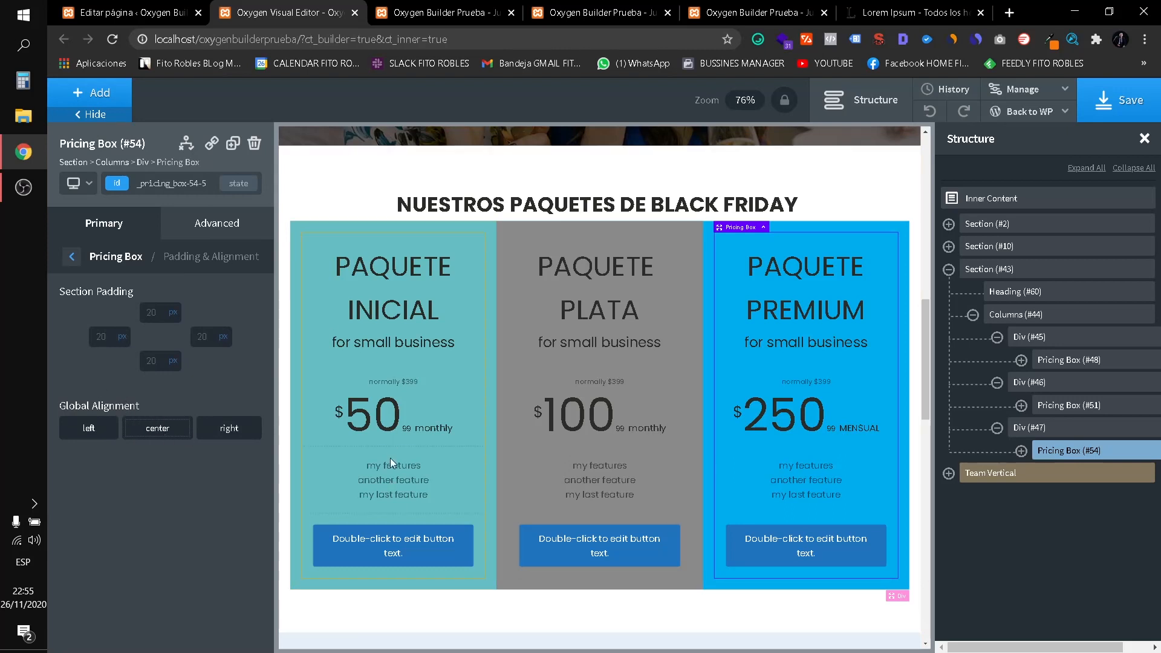
left_click(91, 435)
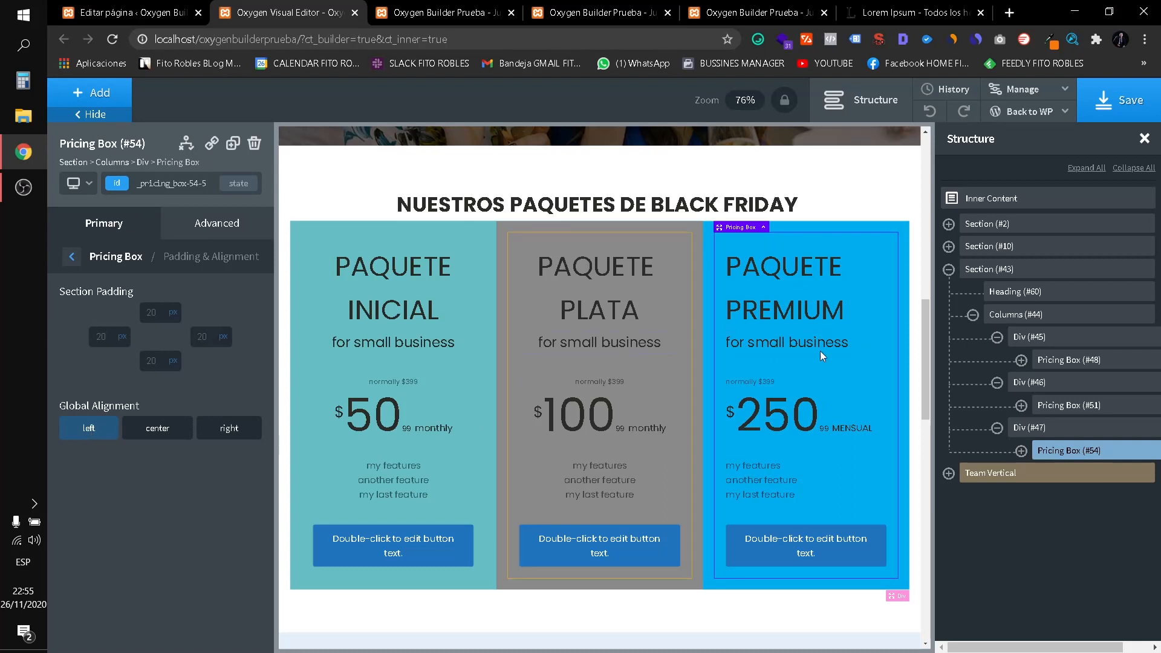
left_click(167, 436)
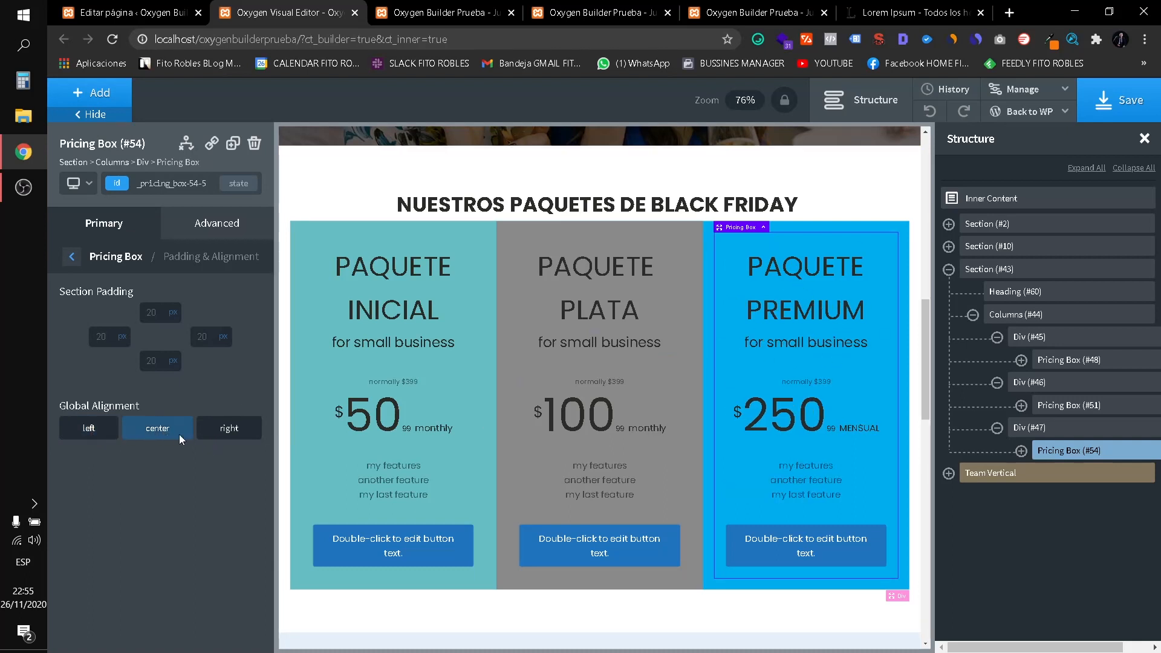
Try right global alignment on the PAQUETE INICIAL pricing box, and return it to center.
left_click(327, 250)
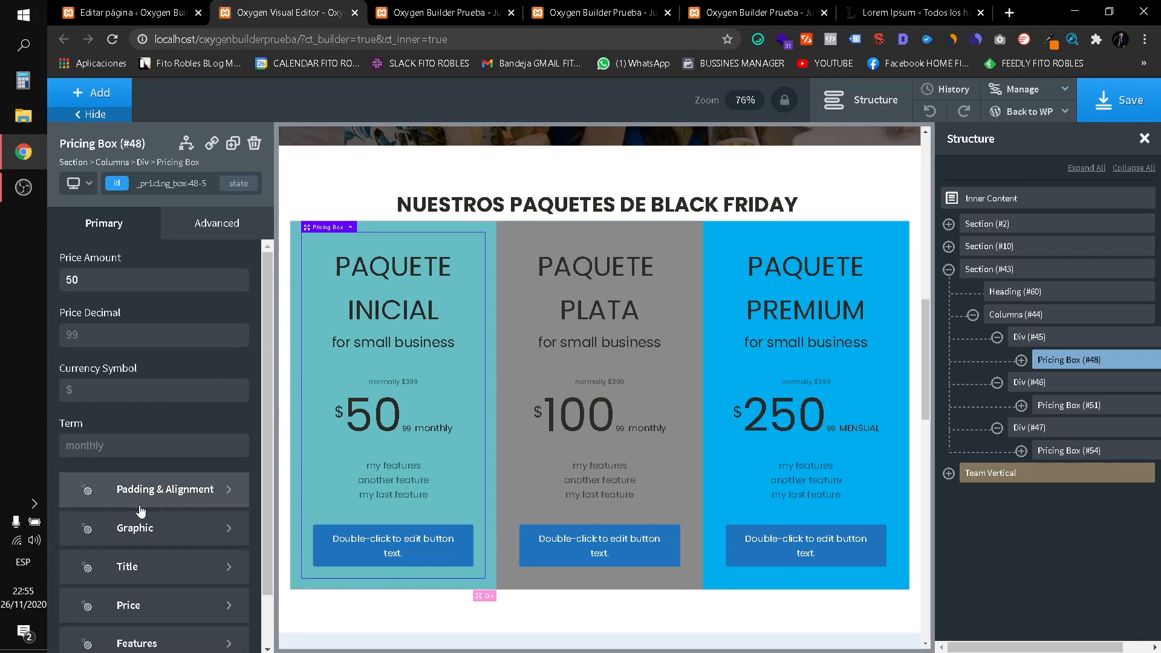
left_click(167, 489)
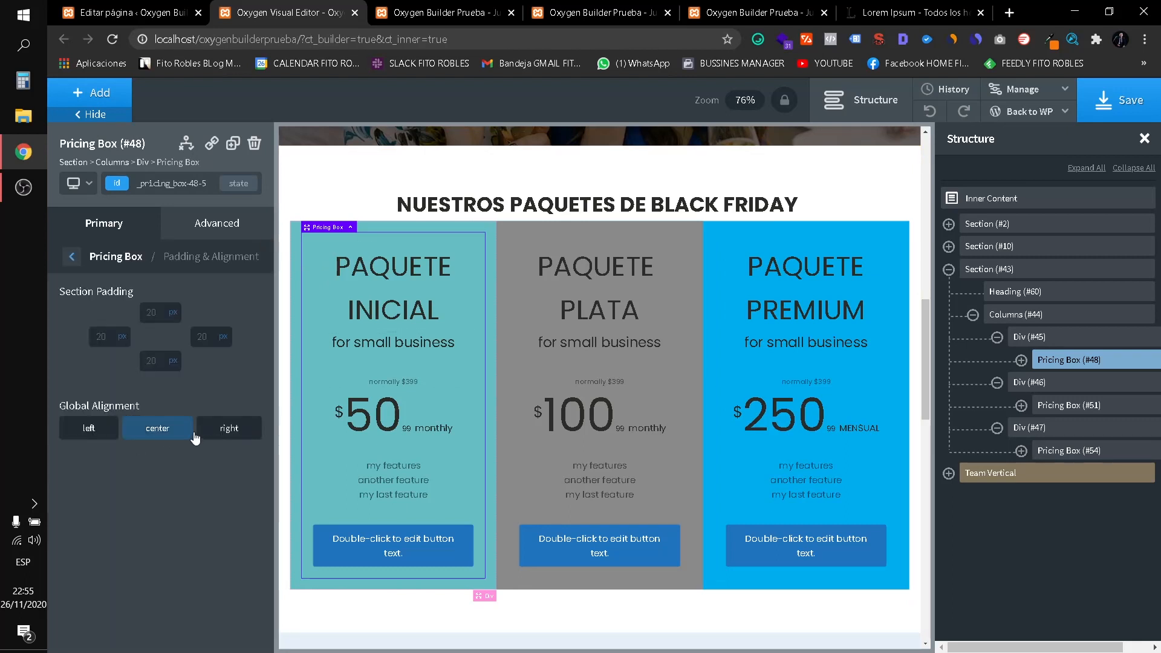
left_click(224, 435)
left_click(160, 433)
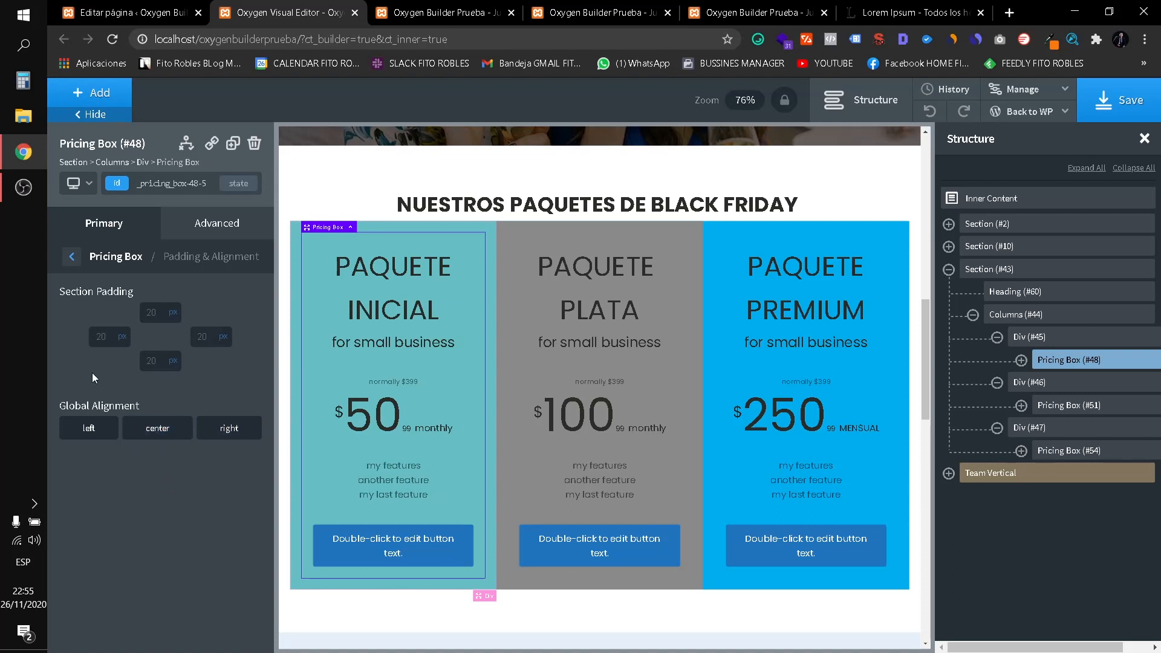
Try a custom graphic background color on the PAQUETE INICIAL pricing box, clear it, and open the graphic's border settings.
left_click(74, 258)
scroll(110, 331, "down", 1)
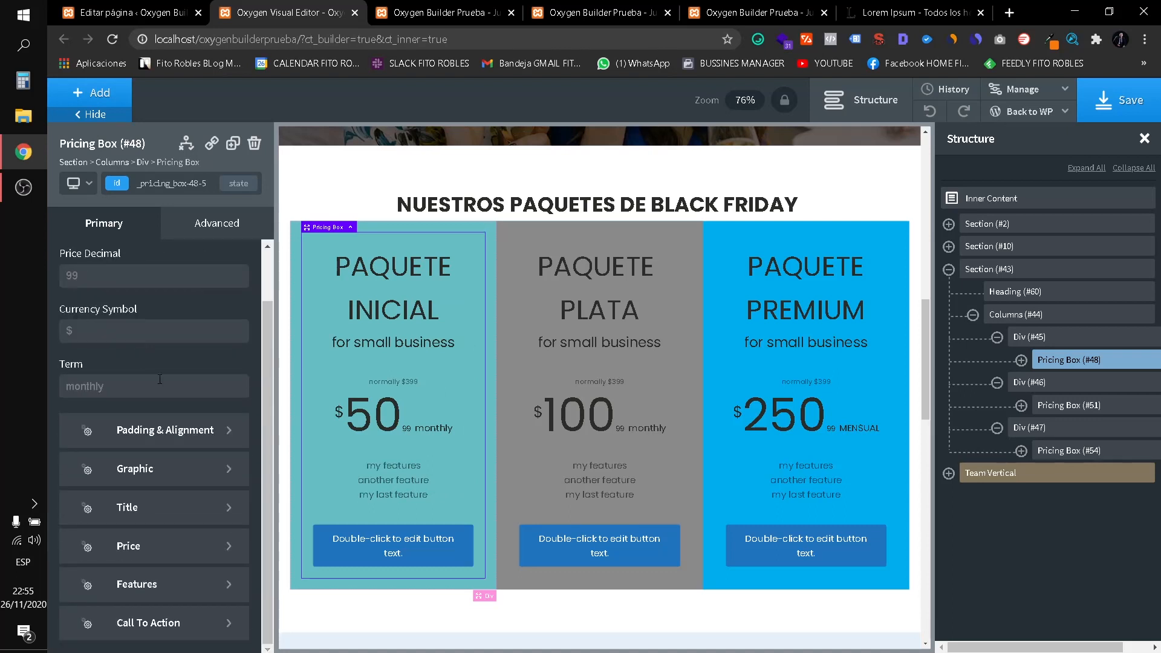
left_click(122, 474)
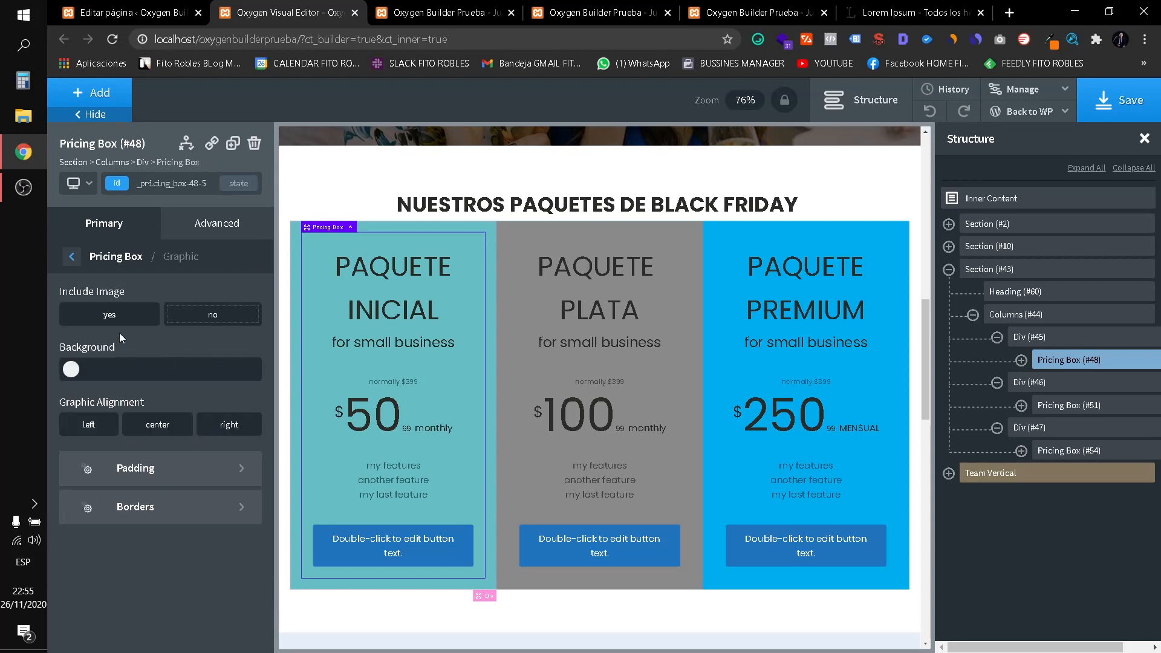
left_click(71, 369)
left_click(173, 408)
left_click_drag(172, 408, 143, 441)
left_click(75, 371)
left_click_drag(129, 368, 79, 369)
key("BackSpace")
left_click(128, 508)
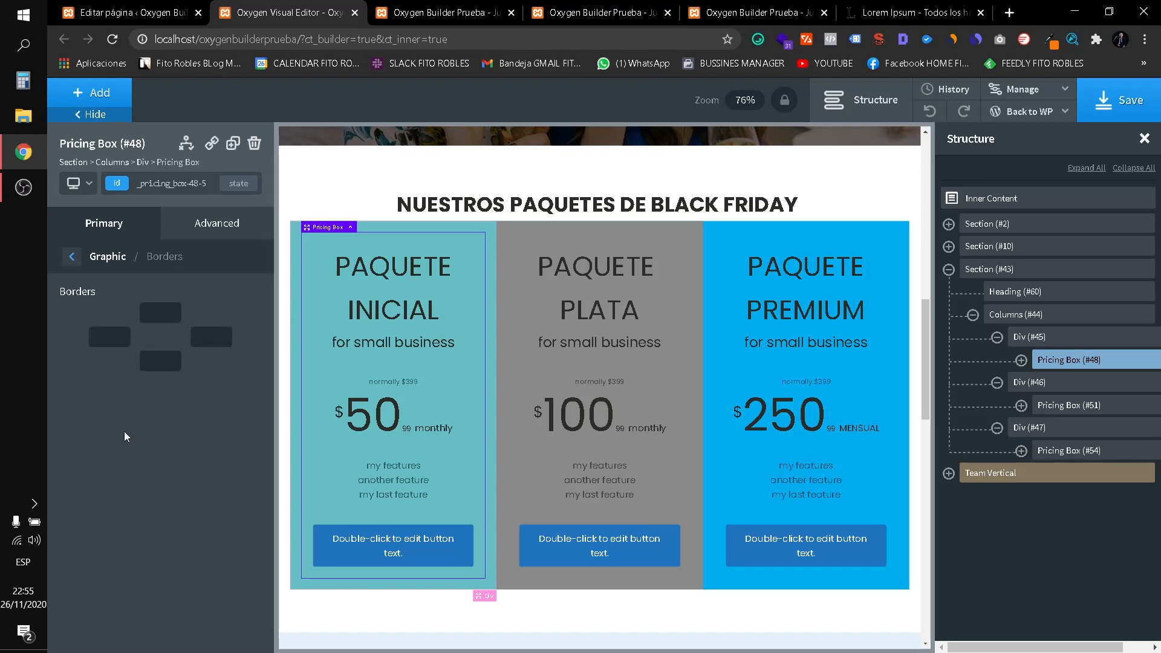
Try a border width of 30 on the PAQUETE INICIAL box's graphic, clear it, and leave the graphic settings.
left_click(111, 339)
type("30")
left_click(160, 381)
key("BackSpace")
left_click_drag(162, 309, 132, 306)
key("BackSpace")
left_click(169, 381)
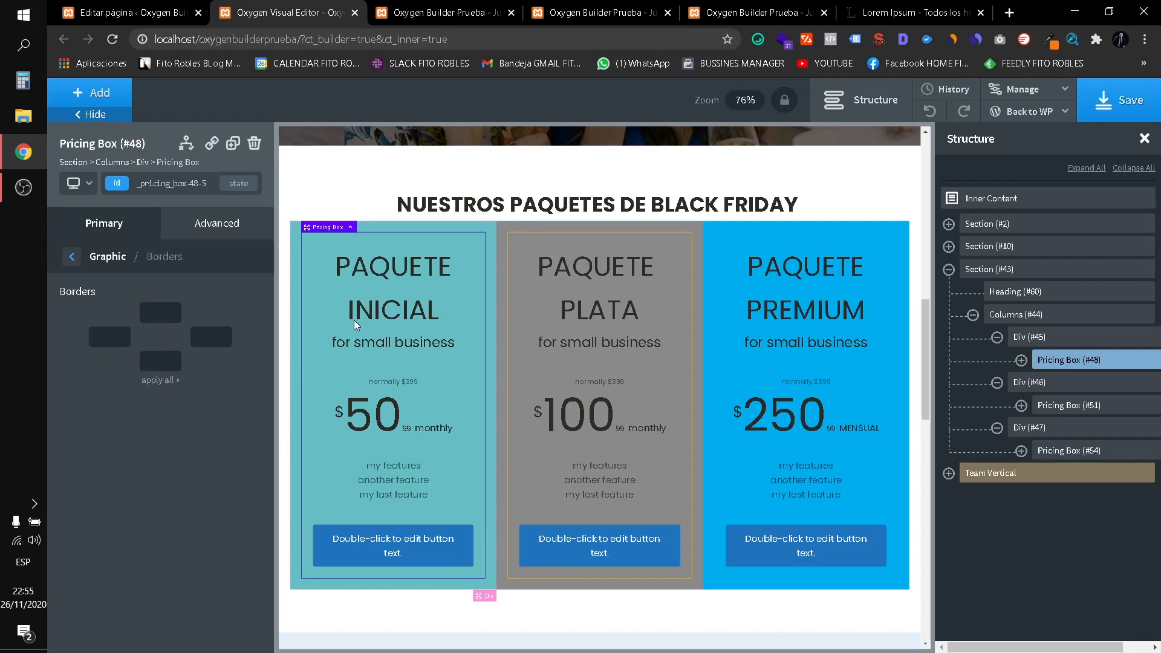
left_click(72, 257)
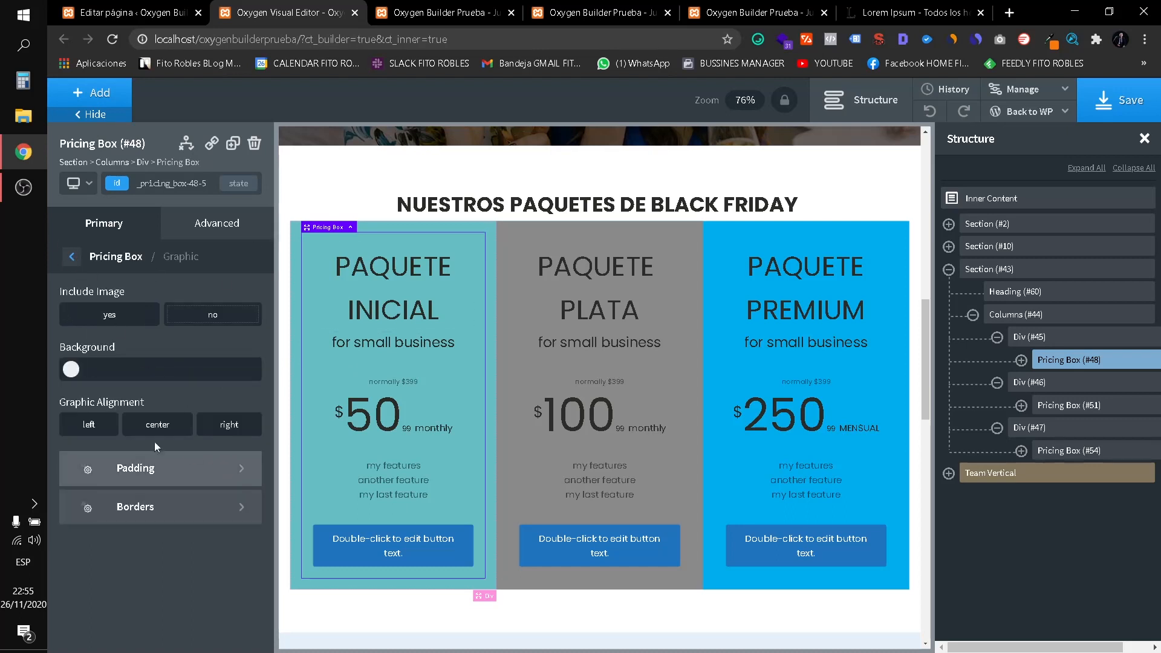
left_click(71, 256)
Set the title typography of the PAQUETE INICIAL box to a 48 px font size and a font weight of 700.
scroll(216, 475, "down", 1)
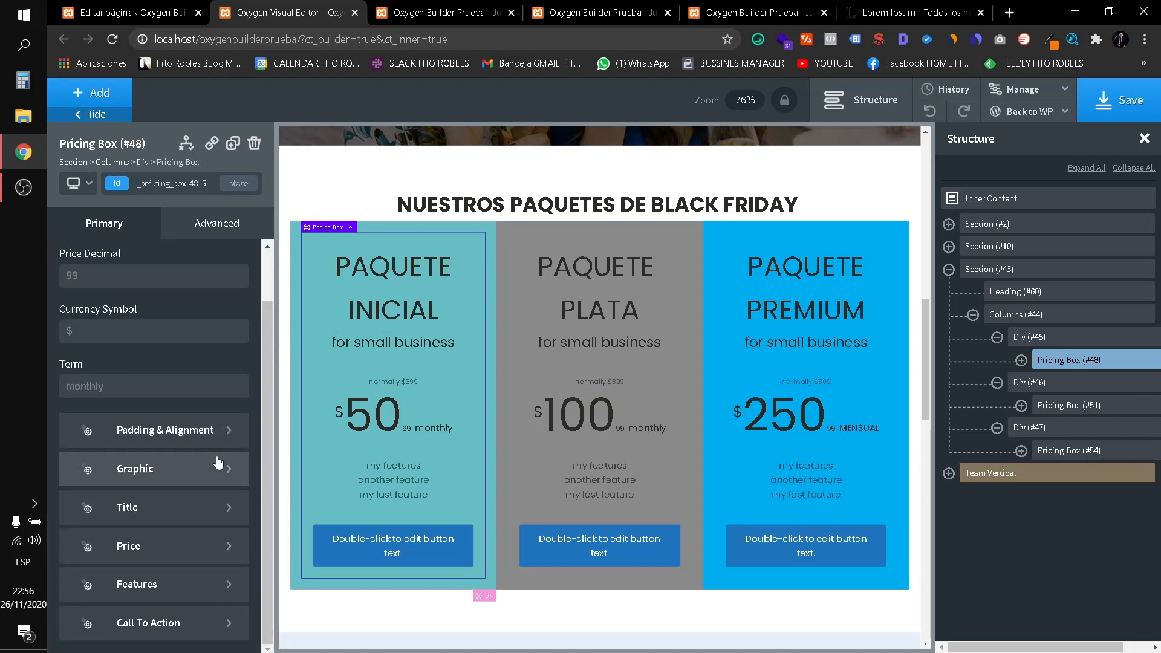
left_click(176, 509)
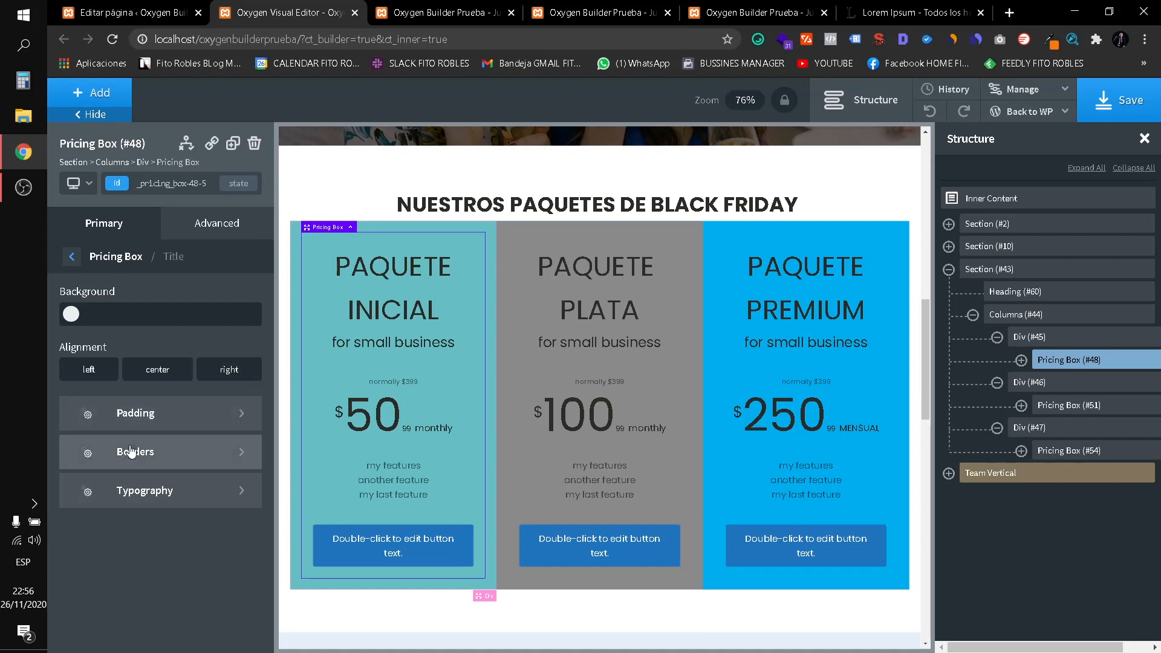
left_click(156, 487)
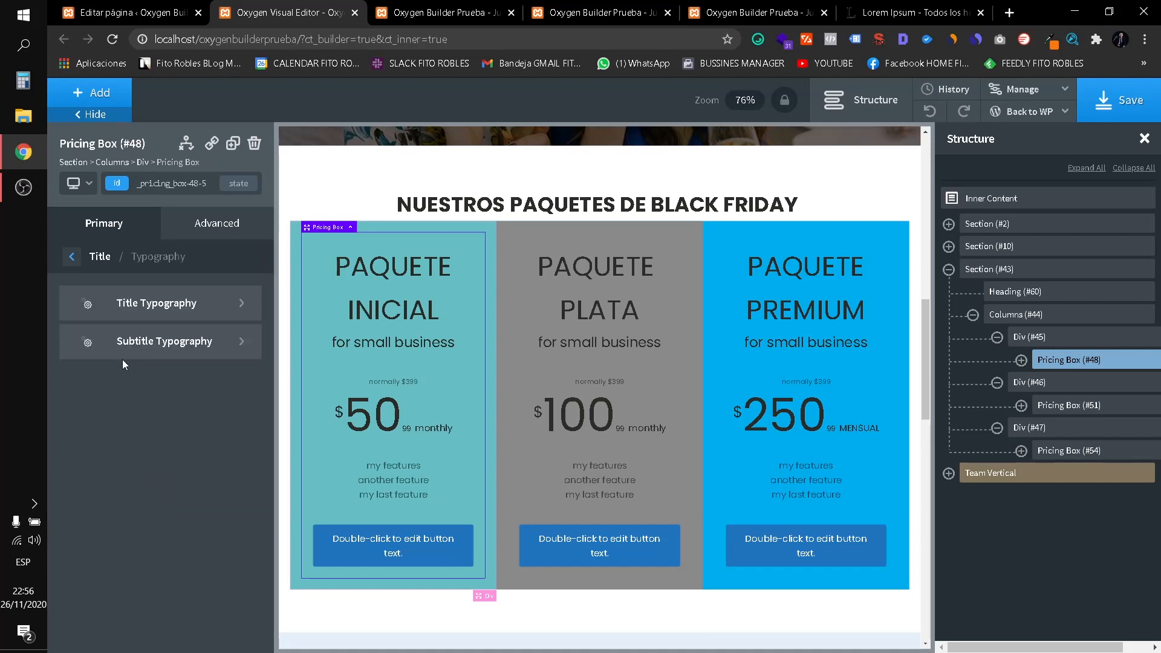
left_click(136, 318)
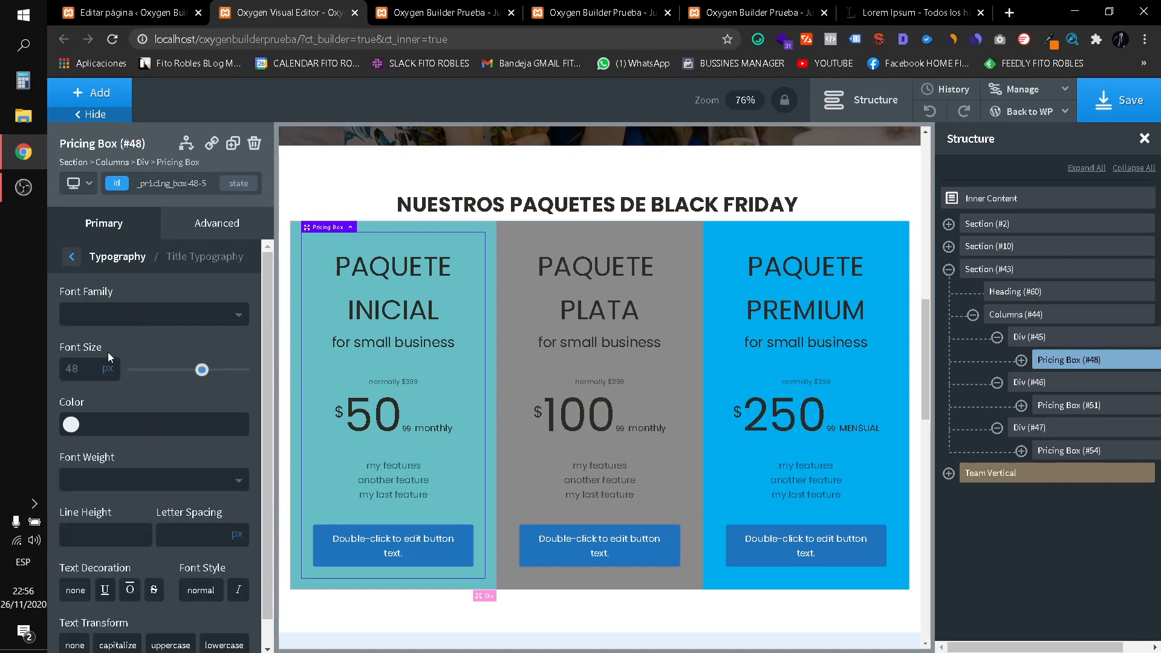
mouse_move(198, 375)
left_mouse_down()
mouse_move(169, 375)
mouse_move(203, 373)
left_mouse_up()
left_click(95, 317)
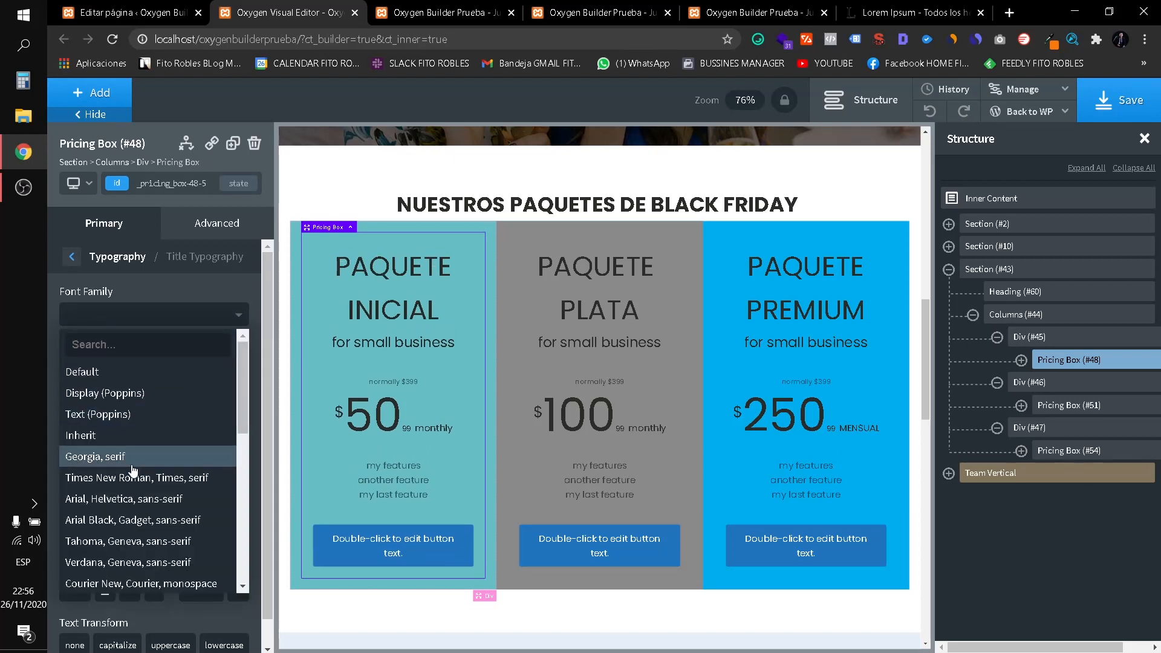
left_click(138, 320)
left_click(105, 482)
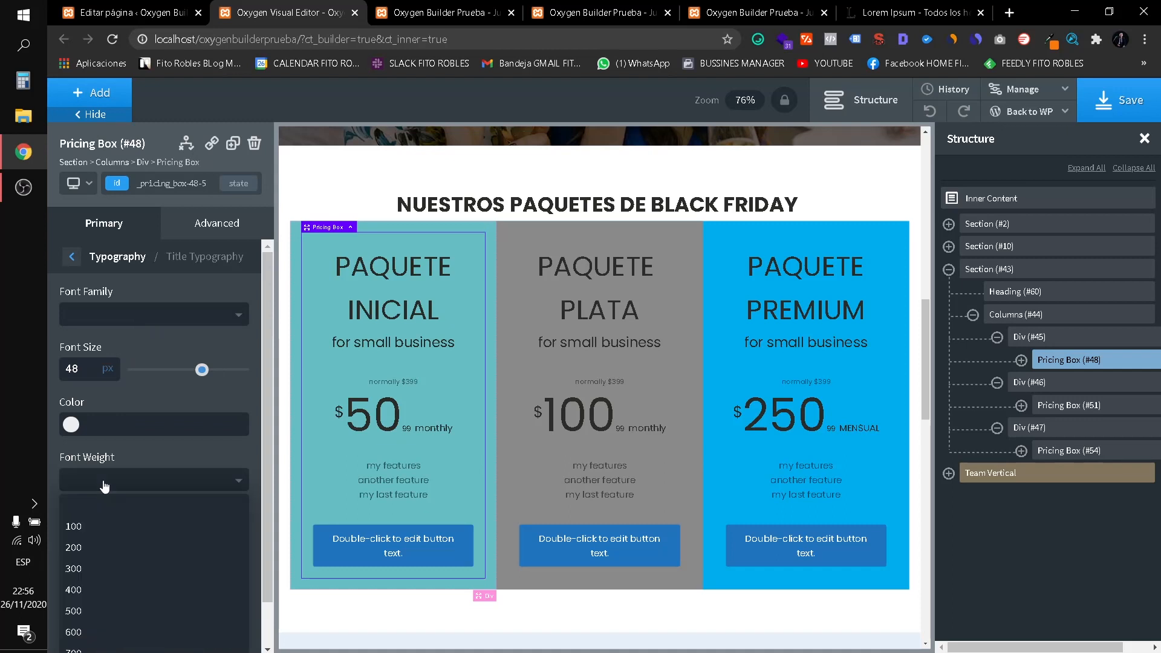
scroll(90, 593, "down", 1)
left_click(78, 613)
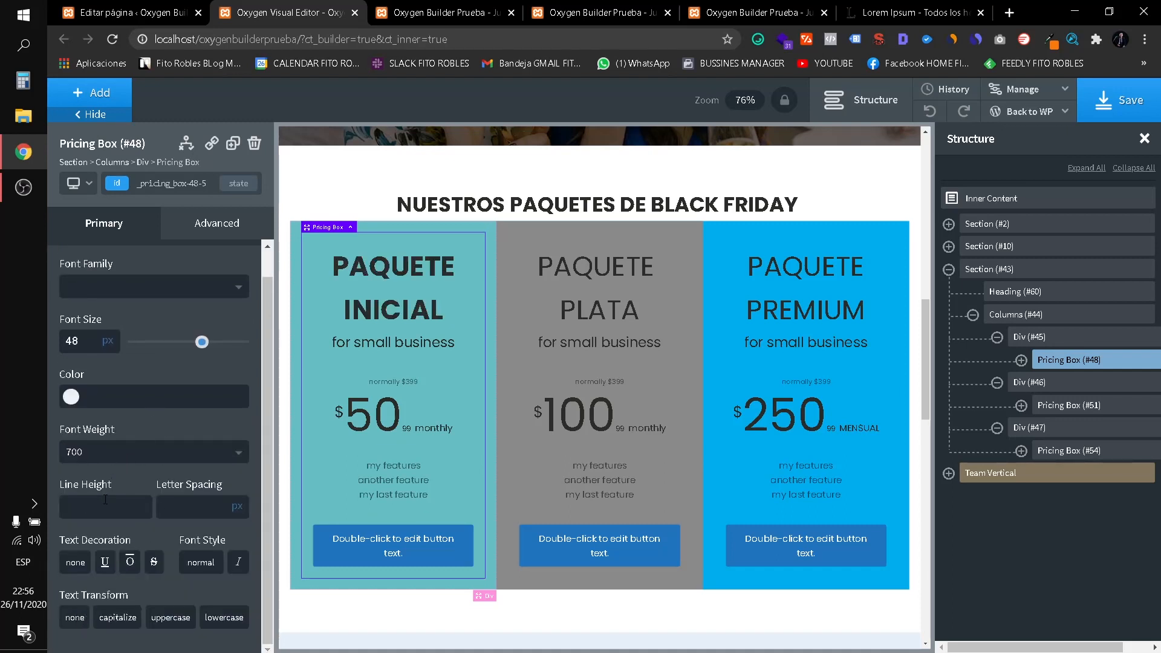
Try a letter spacing of 25 px on the PAQUETE INICIAL title, and clear it.
left_click(201, 502)
type("25")
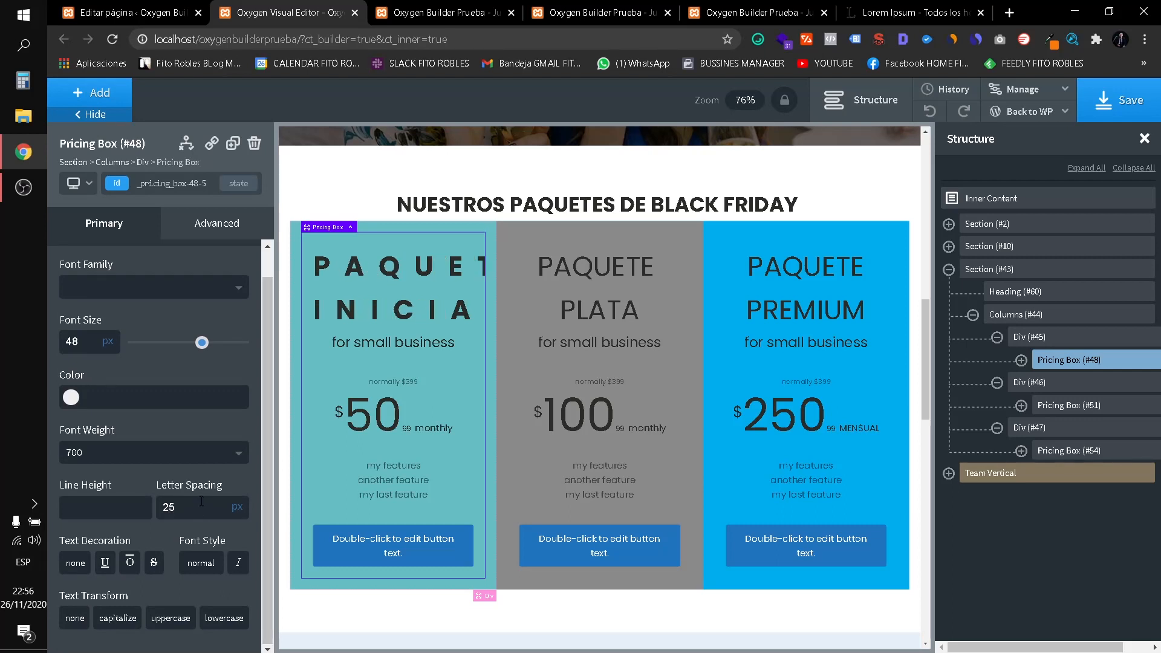
key("BackSpace")
key("BackSpace")
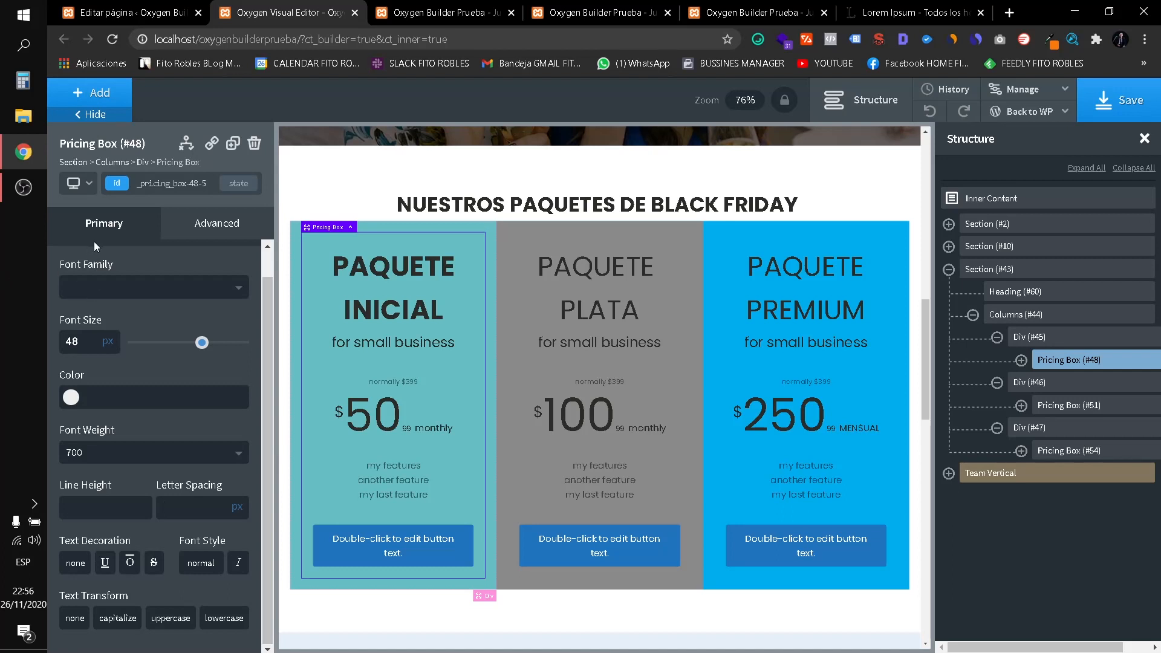
scroll(79, 260, "up", 1)
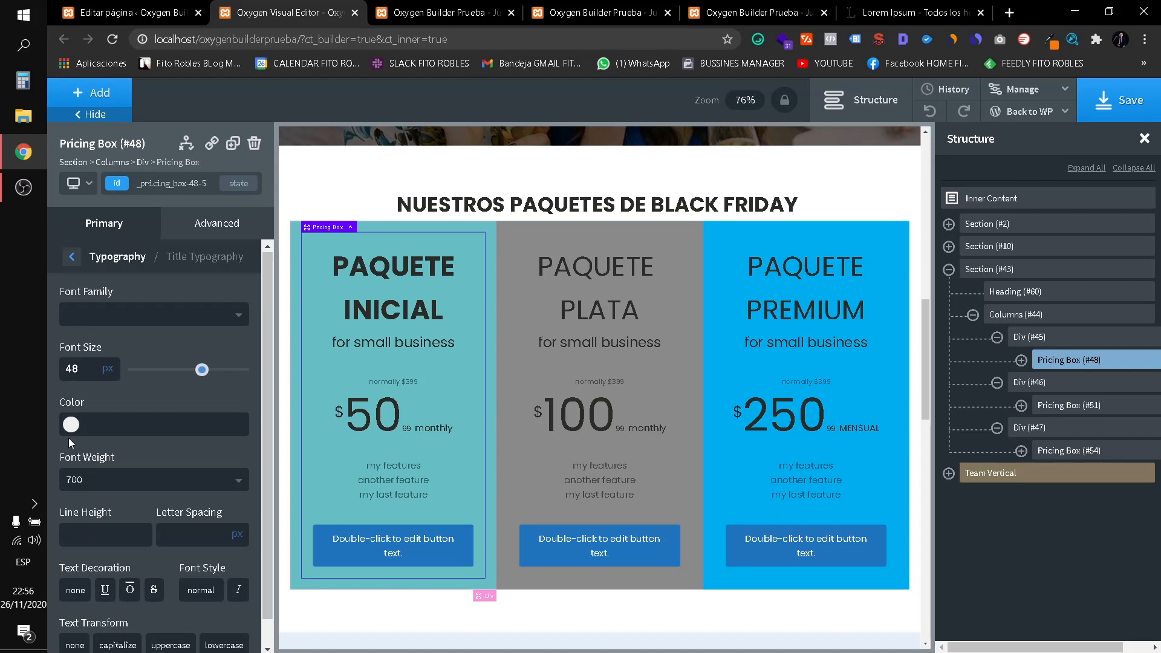
Slightly enlarge the subtitle font size of the PAQUETE INICIAL box, and leave the title settings.
left_click(72, 257)
left_click(129, 340)
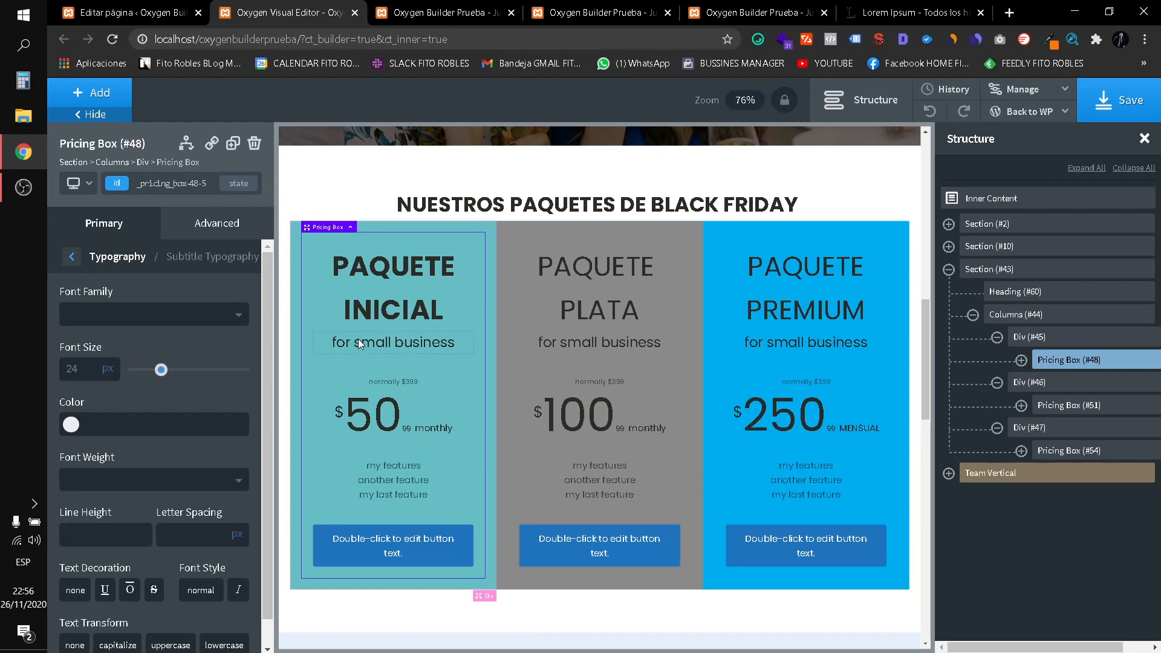
mouse_move(149, 369)
left_mouse_down()
mouse_move(204, 369)
mouse_move(128, 369)
mouse_move(168, 370)
left_mouse_up()
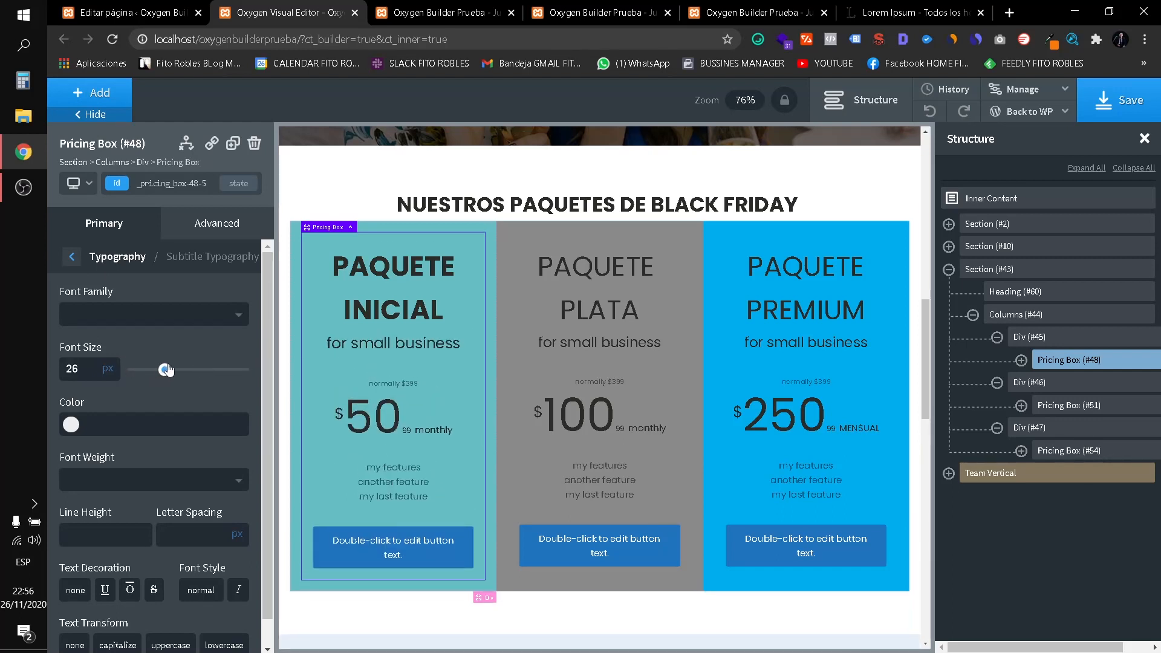
left_click(77, 263)
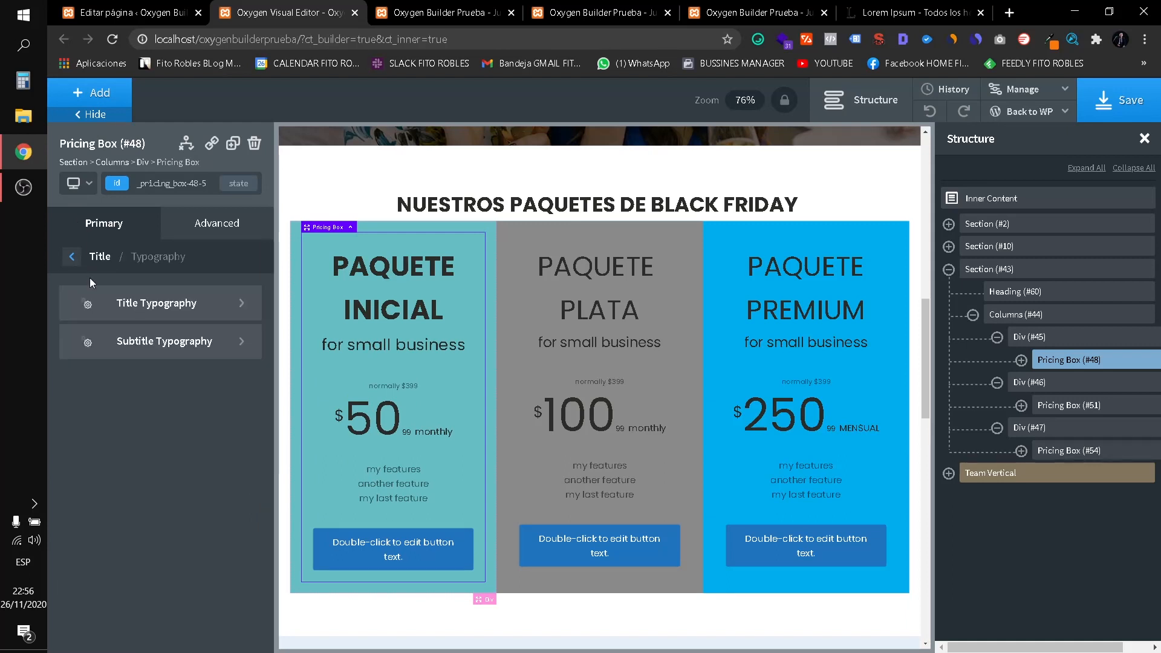
left_click(72, 258)
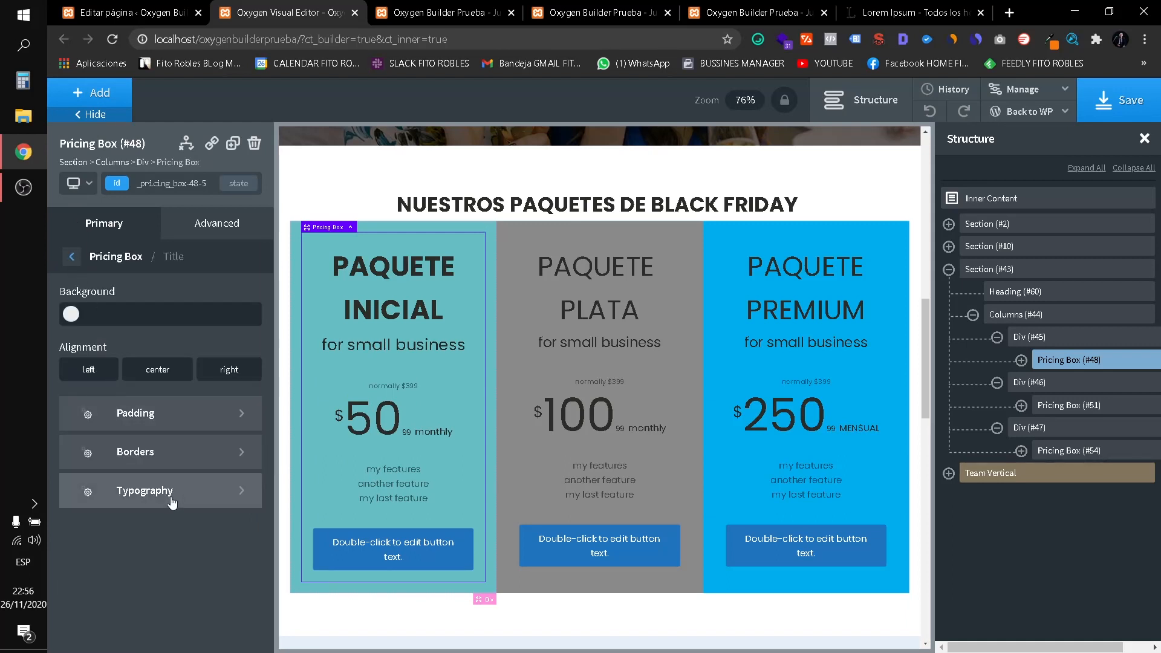
left_click(72, 258)
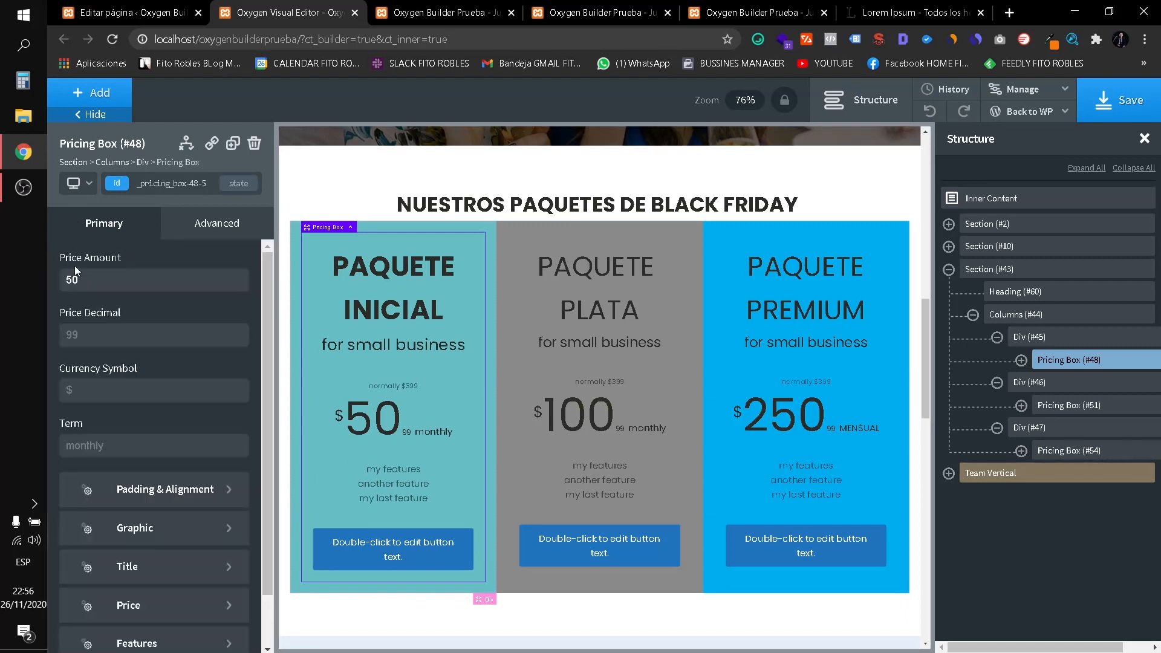
Try red, atomic Secondary and atomic Black Translucent as the price background of the PAQUETE INICIAL box.
scroll(183, 482, "down", 1)
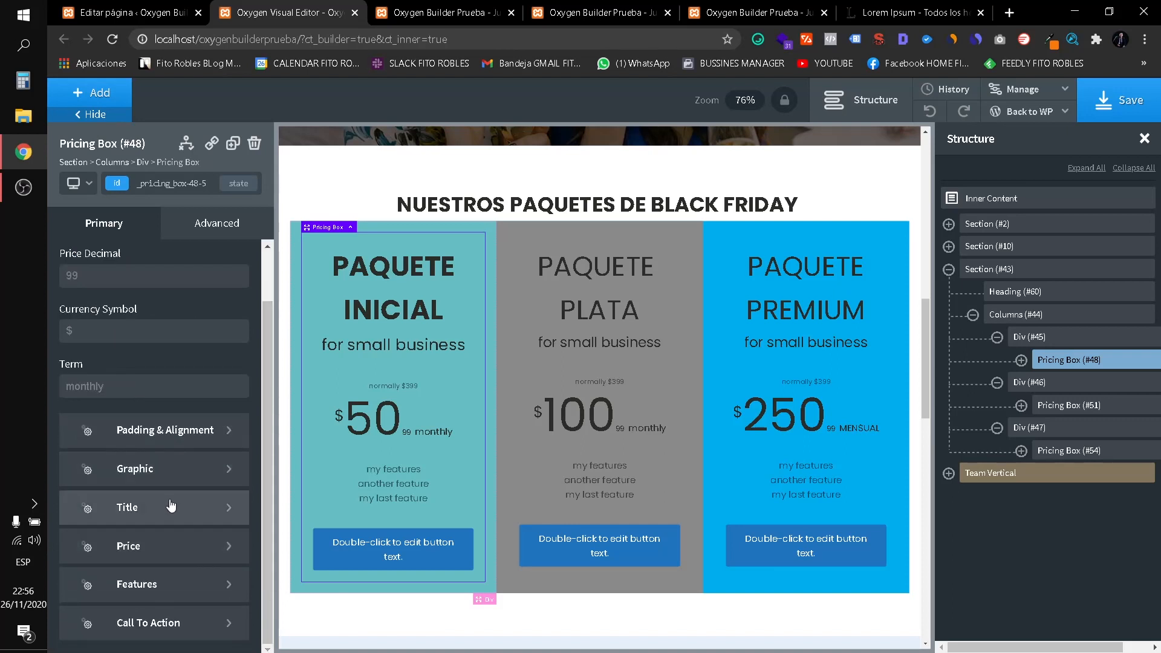
left_click(159, 527)
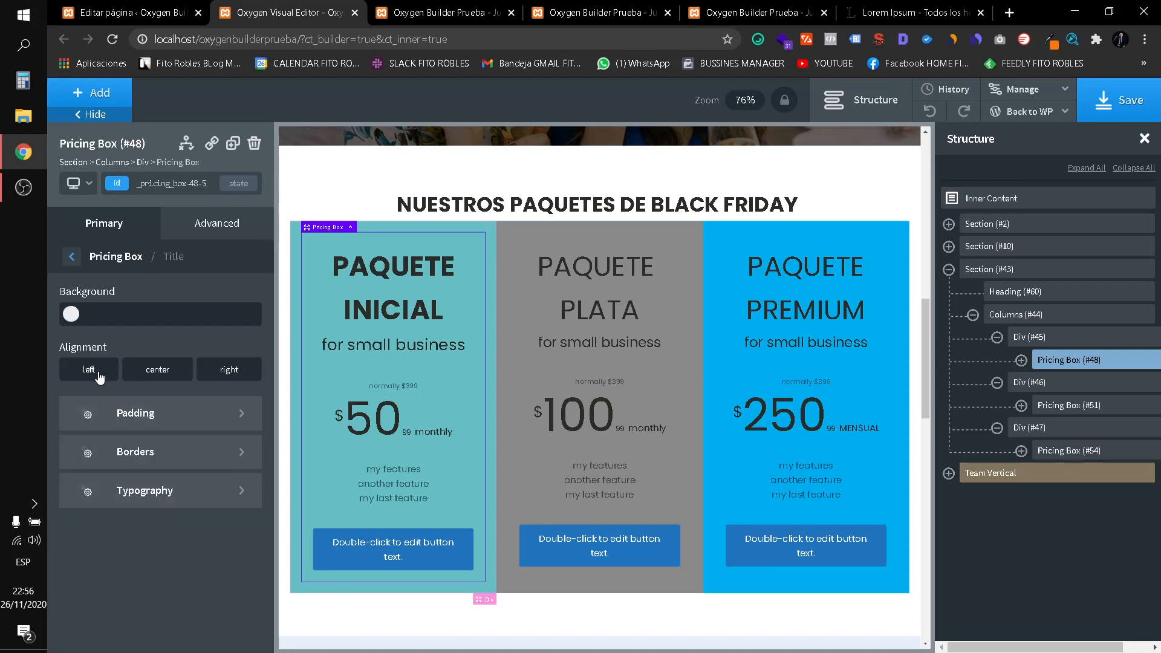
left_click(72, 258)
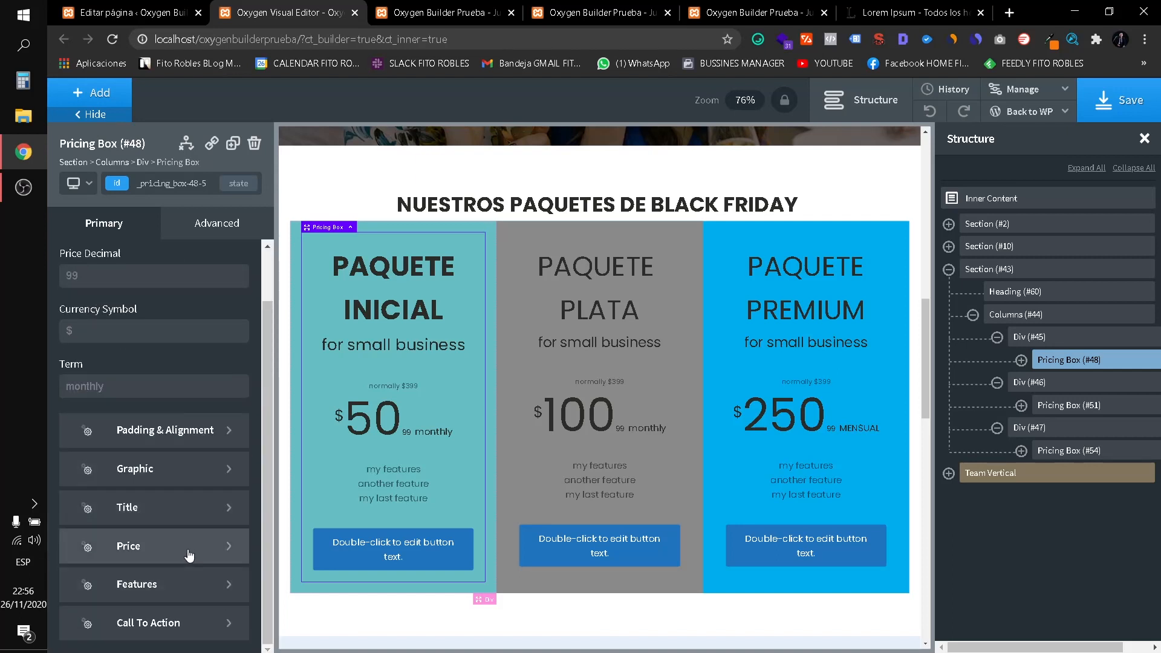
left_click(174, 550)
left_click(71, 314)
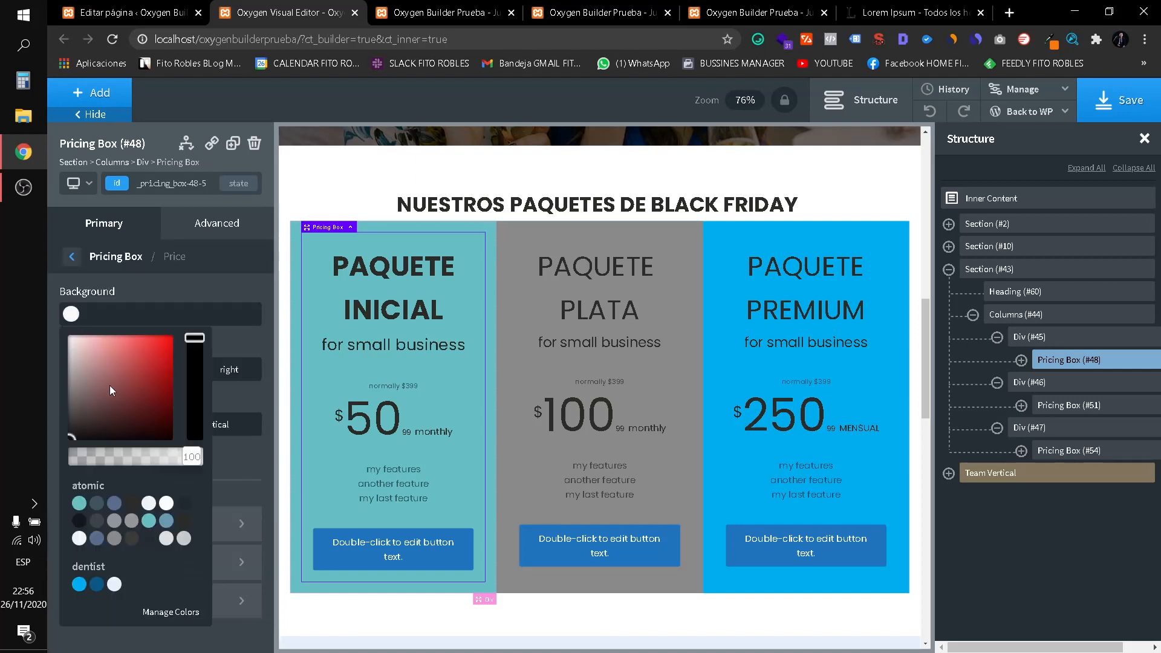
left_click(158, 357)
left_click_drag(157, 357, 174, 345)
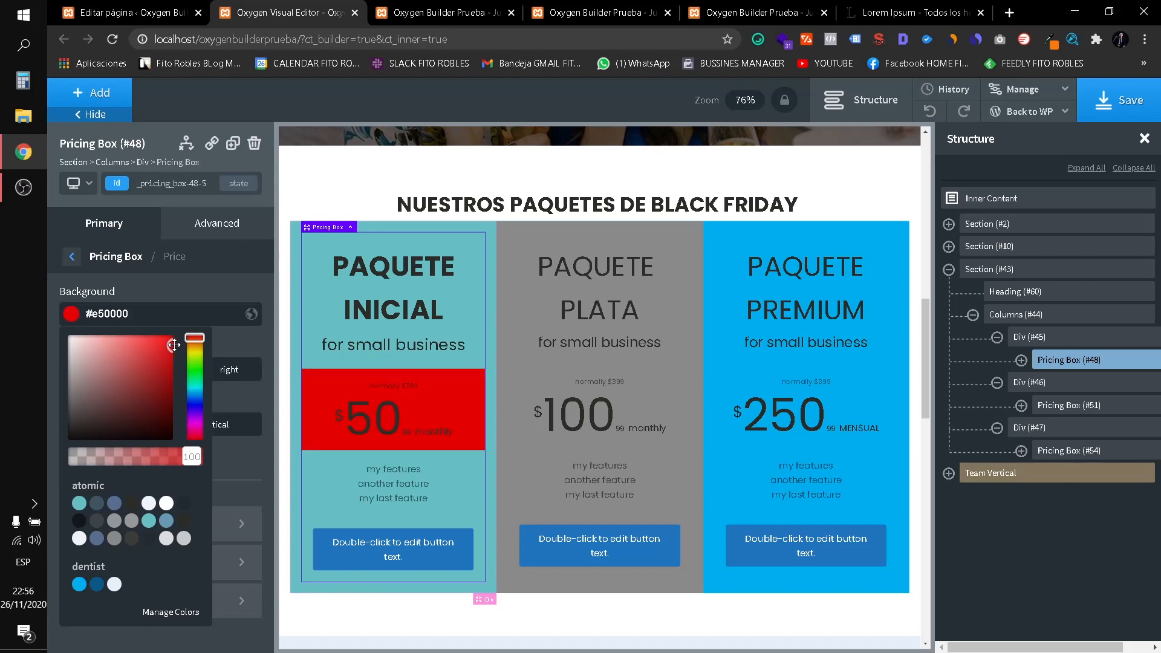
left_click(96, 503)
left_click(114, 503)
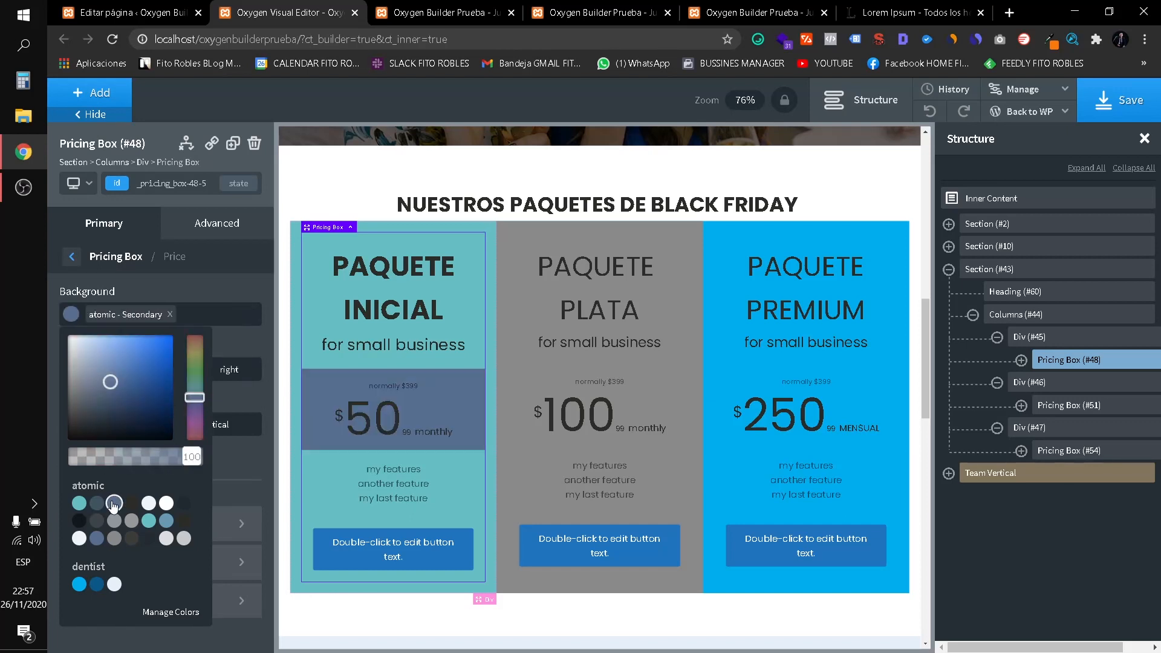
left_click(79, 521)
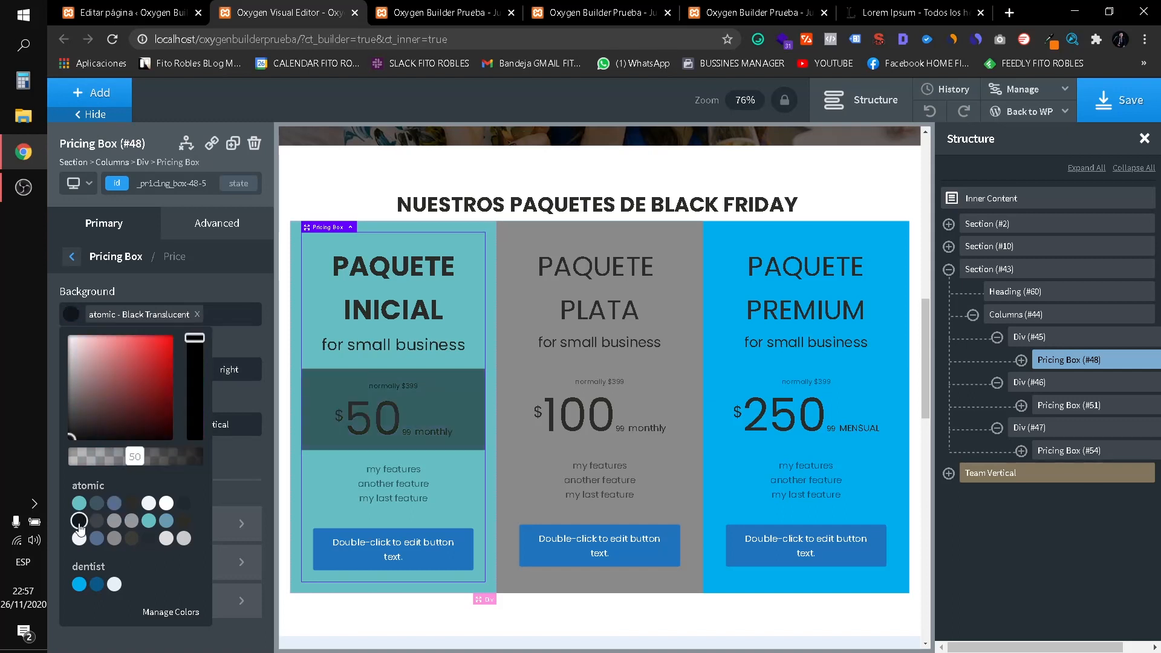
Try reducing the black price background's opacity to 0.42, and clear the background color.
mouse_move(136, 457)
left_mouse_down()
mouse_move(210, 456)
mouse_move(126, 457)
left_mouse_up()
left_click(71, 318)
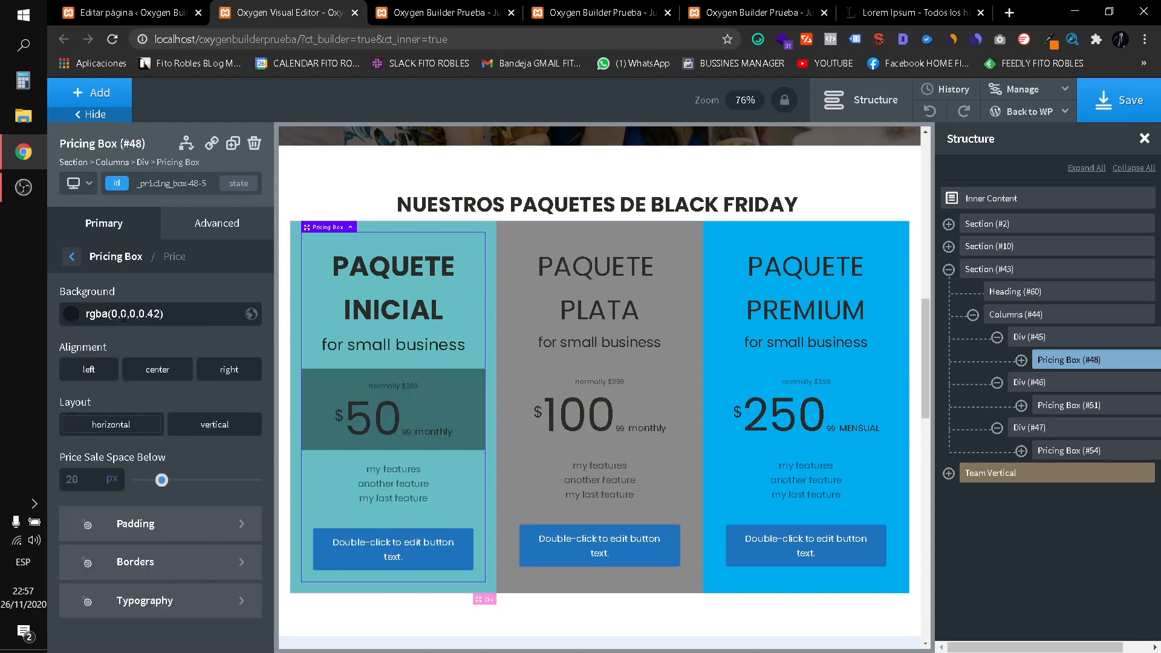
left_click_drag(178, 309, 17, 326)
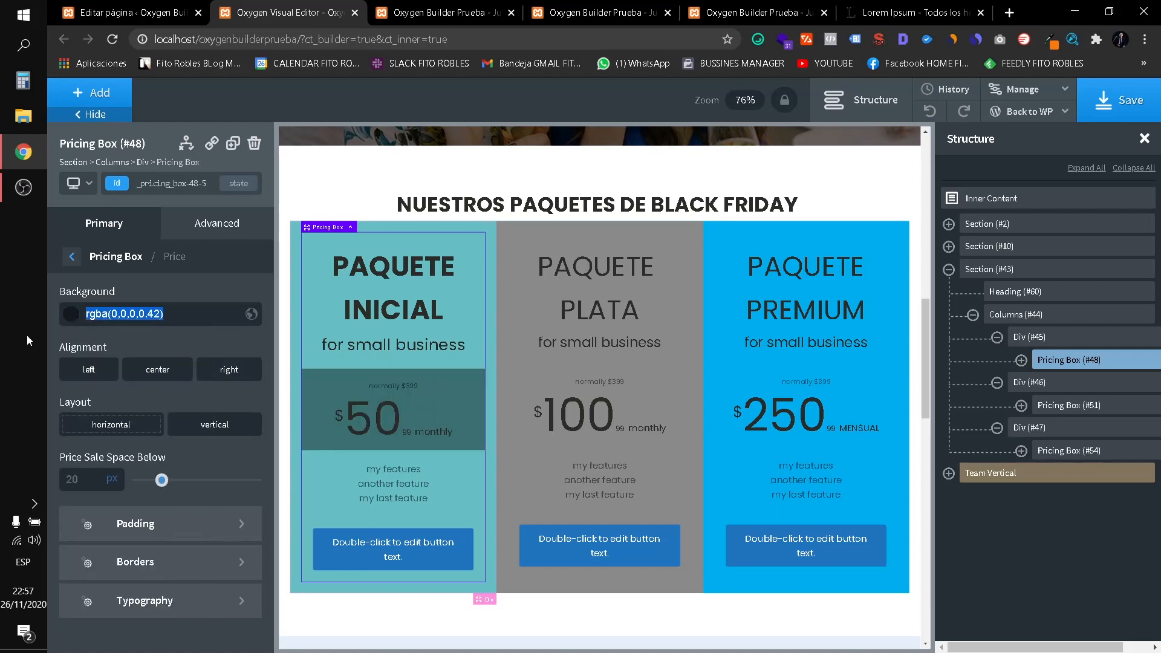
key("BackSpace")
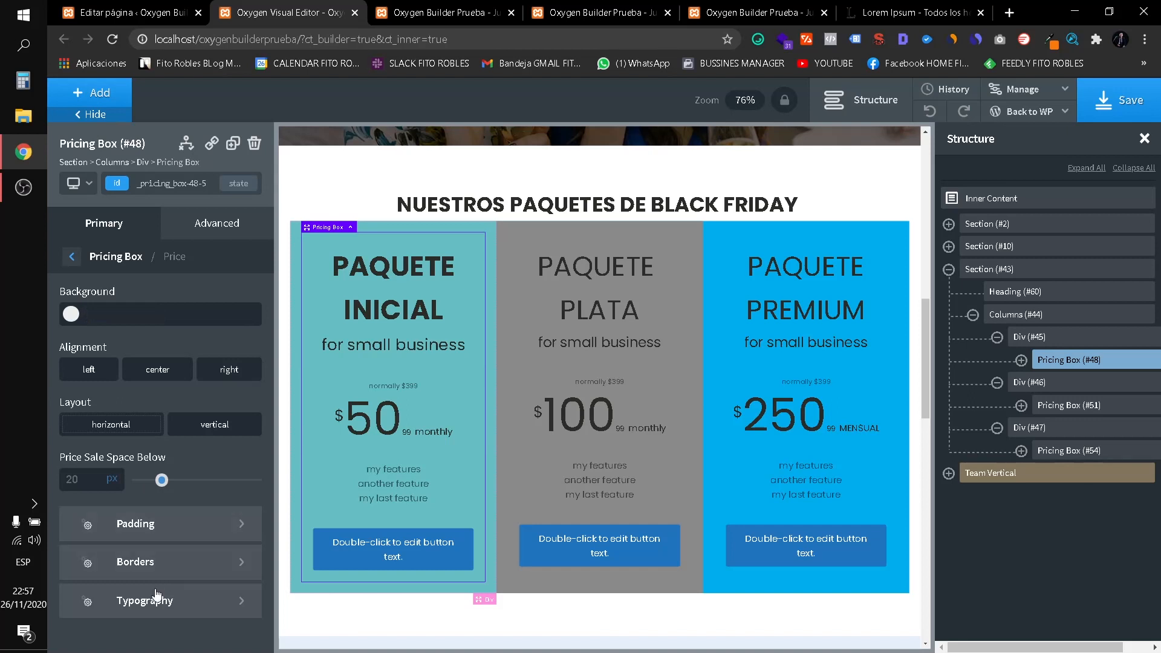
Set the font size of the currency symbol in the PAQUETE INICIAL price to 25 px.
left_click(123, 601)
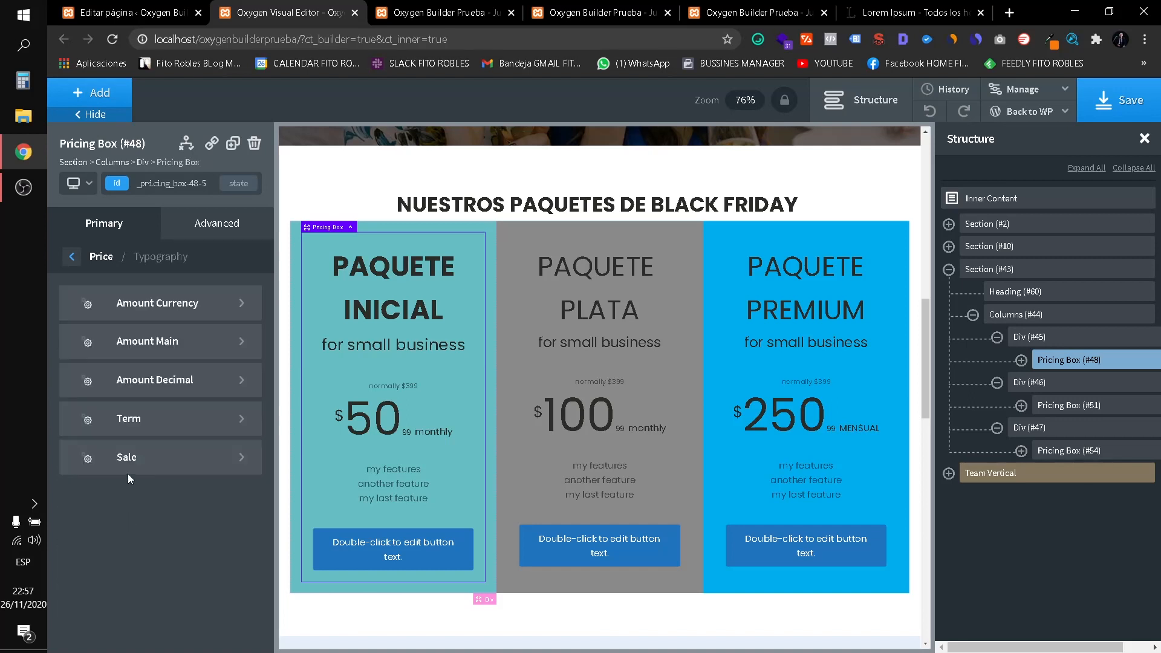
left_click(153, 315)
mouse_move(168, 369)
left_mouse_down()
mouse_move(219, 371)
mouse_move(135, 380)
mouse_move(204, 372)
mouse_move(164, 378)
left_mouse_up()
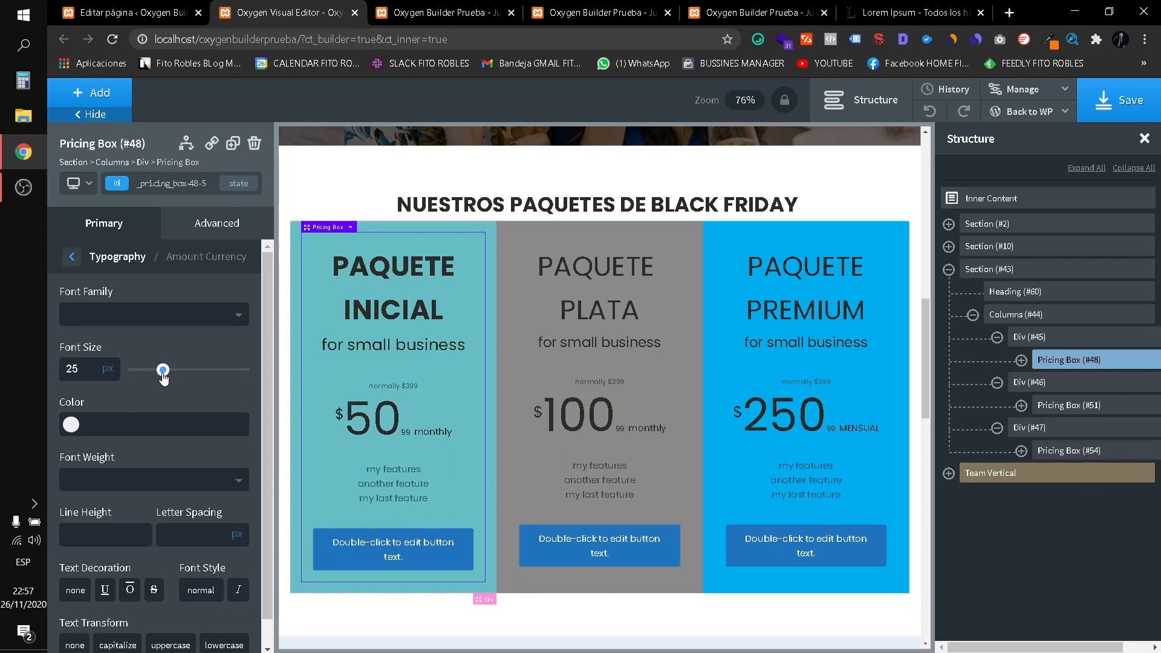
left_click(74, 258)
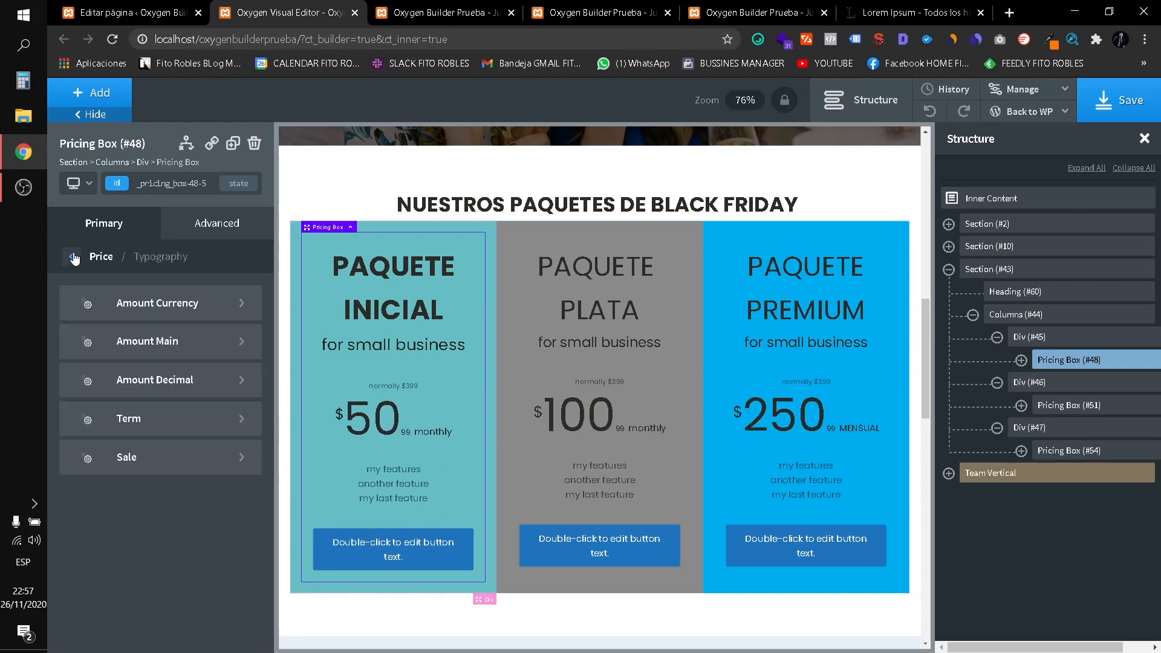
Set the font size of the main price amount in the PAQUETE INICIAL box to 85 px, and check the decimal typography.
left_click(192, 354)
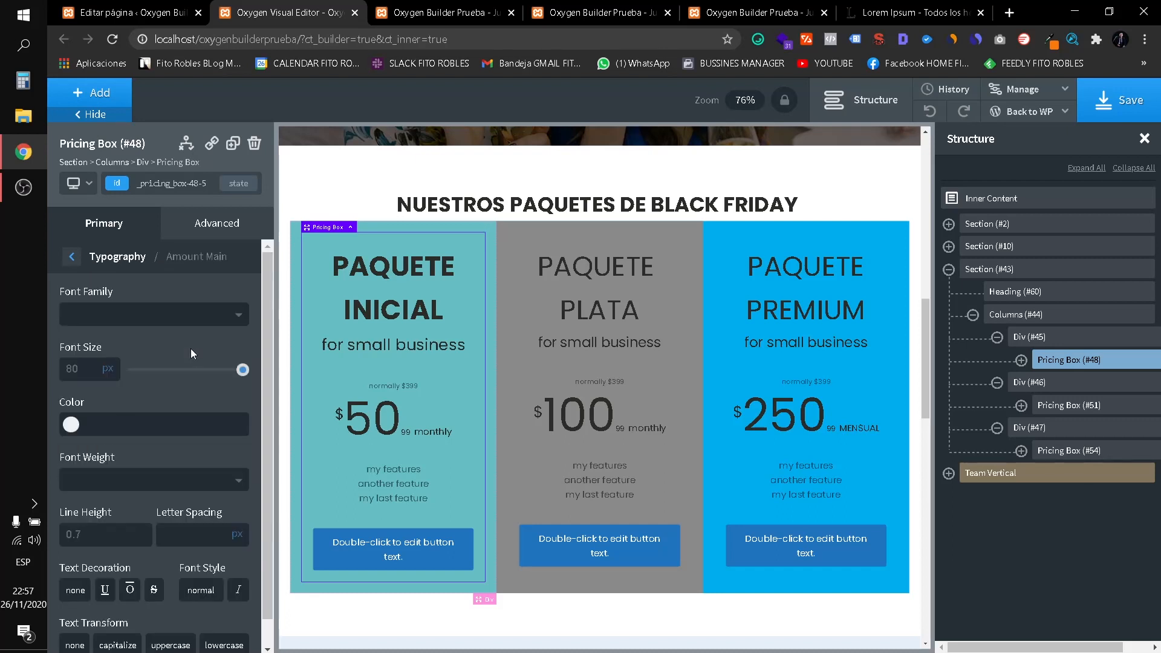
mouse_move(243, 372)
left_mouse_down()
mouse_move(182, 371)
mouse_move(260, 371)
left_mouse_up()
type("85")
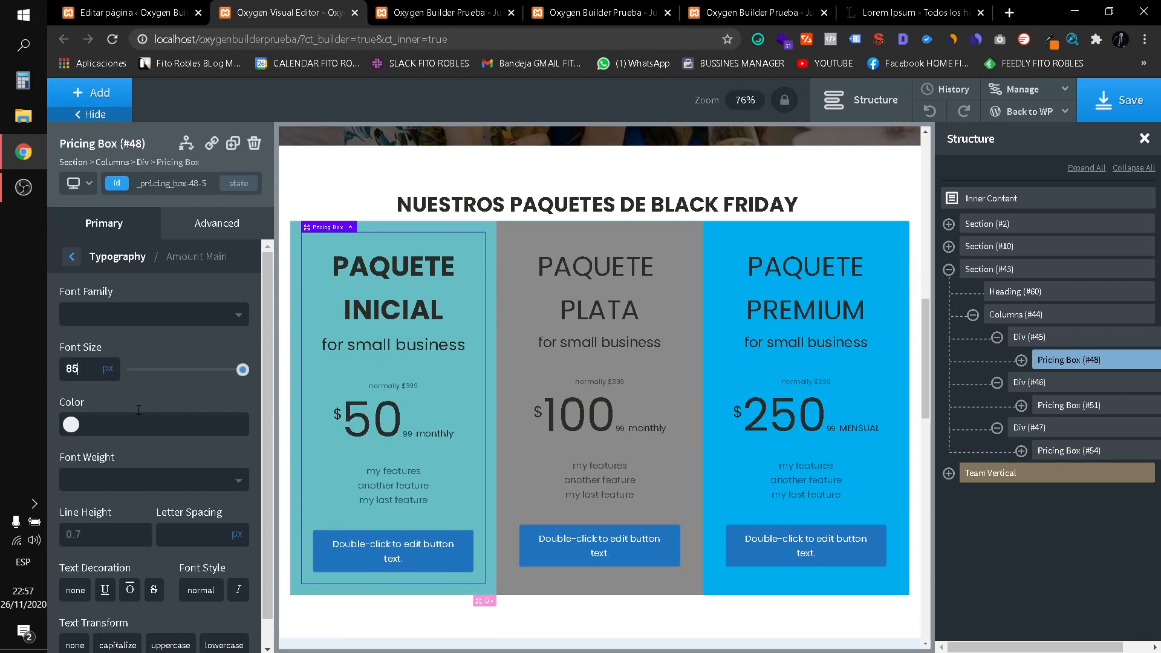
left_click(72, 257)
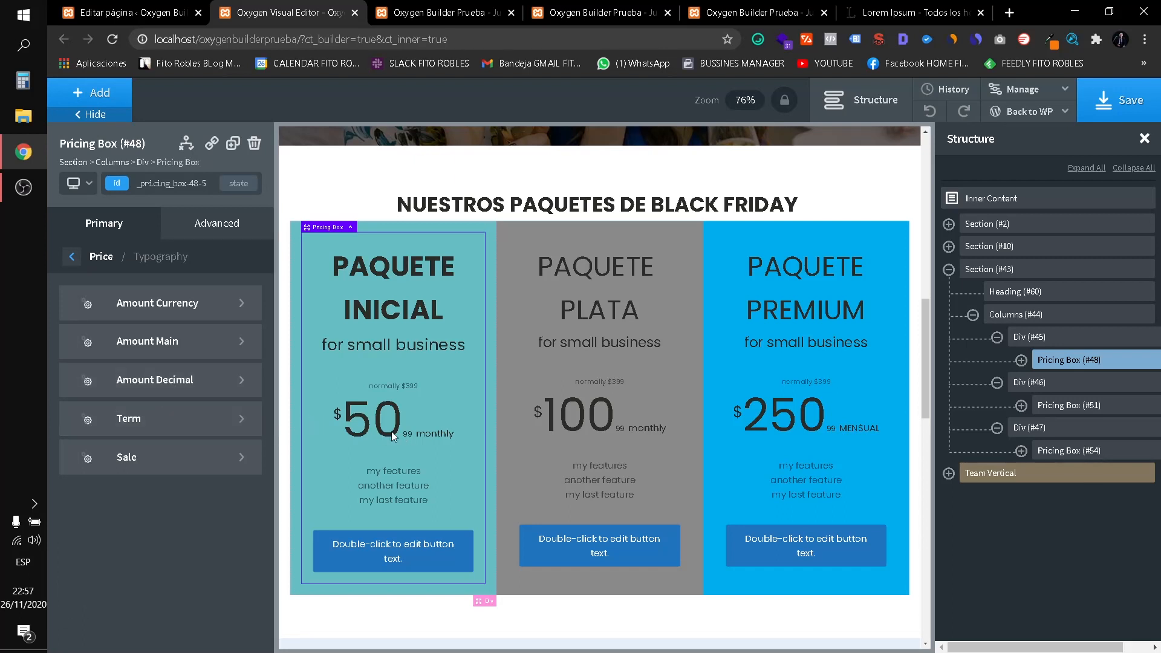
left_click(134, 378)
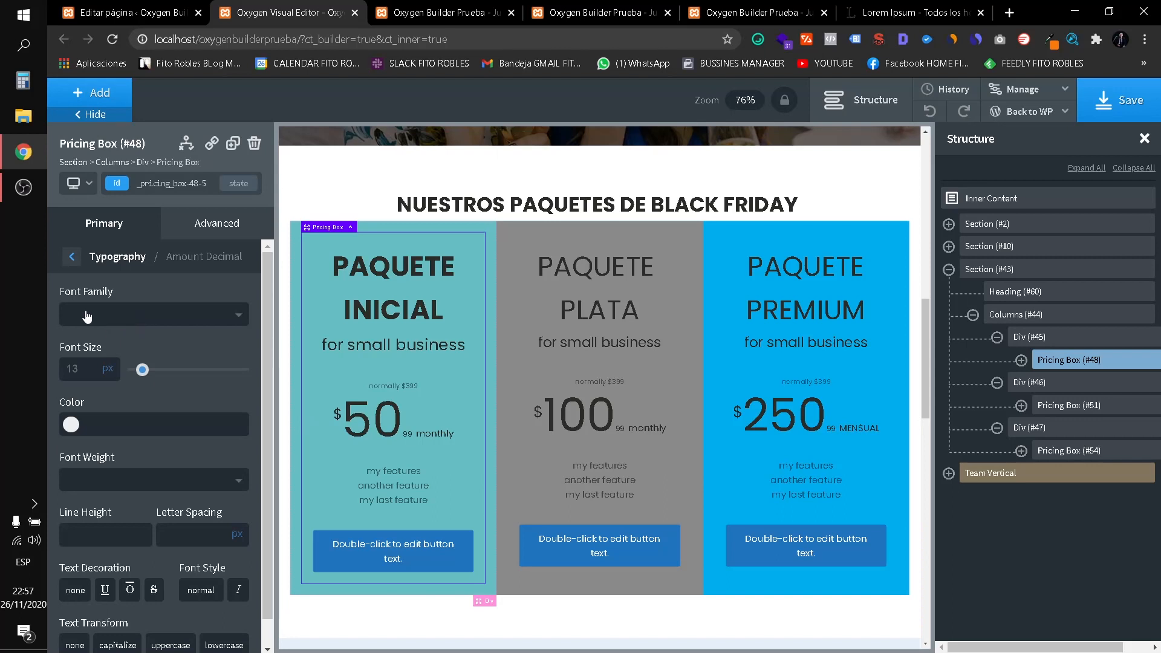
left_click(81, 265)
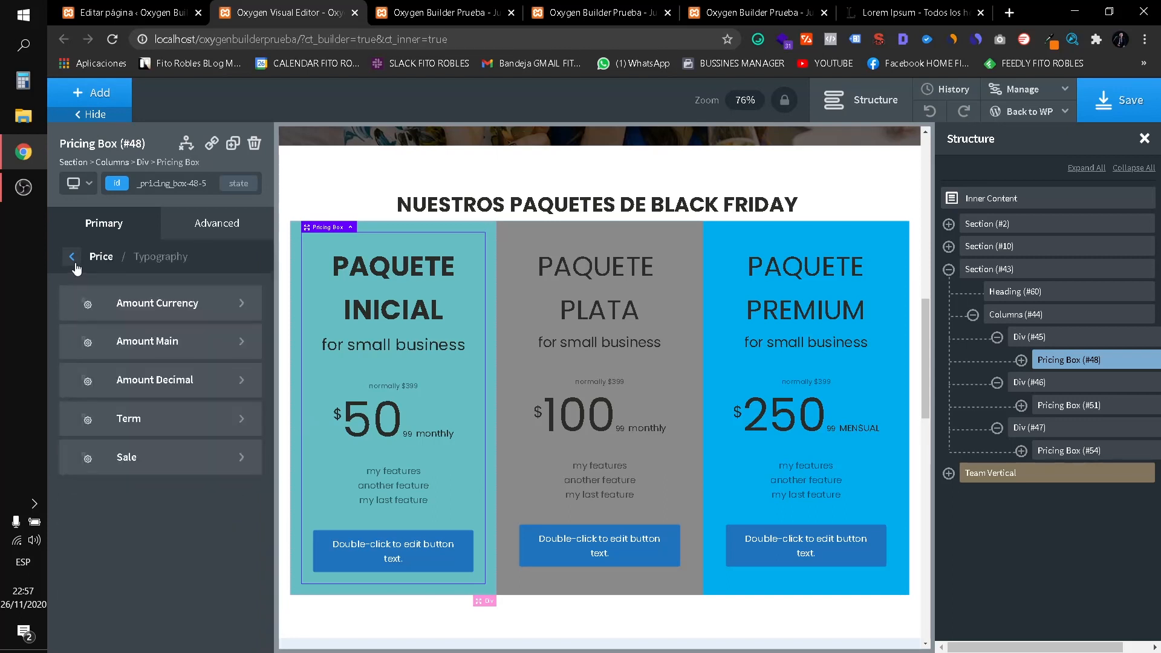
Increase the font size of the "monthly" term in the PAQUETE INICIAL price.
left_click(153, 426)
mouse_move(156, 375)
left_mouse_down()
mouse_move(171, 373)
mouse_move(152, 378)
left_mouse_up()
left_click(72, 259)
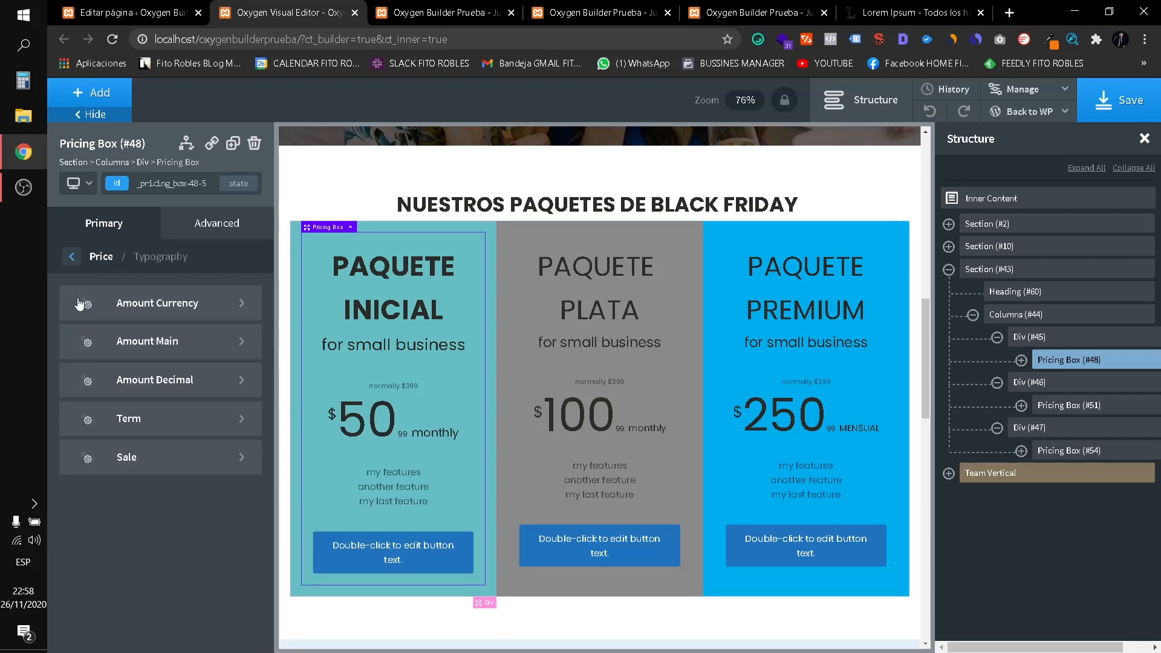
Try font sizes of 29 px and 18 px for the "normally $399" sale text in the PAQUETE INICIAL box.
left_click(118, 456)
left_click_drag(142, 372, 171, 371)
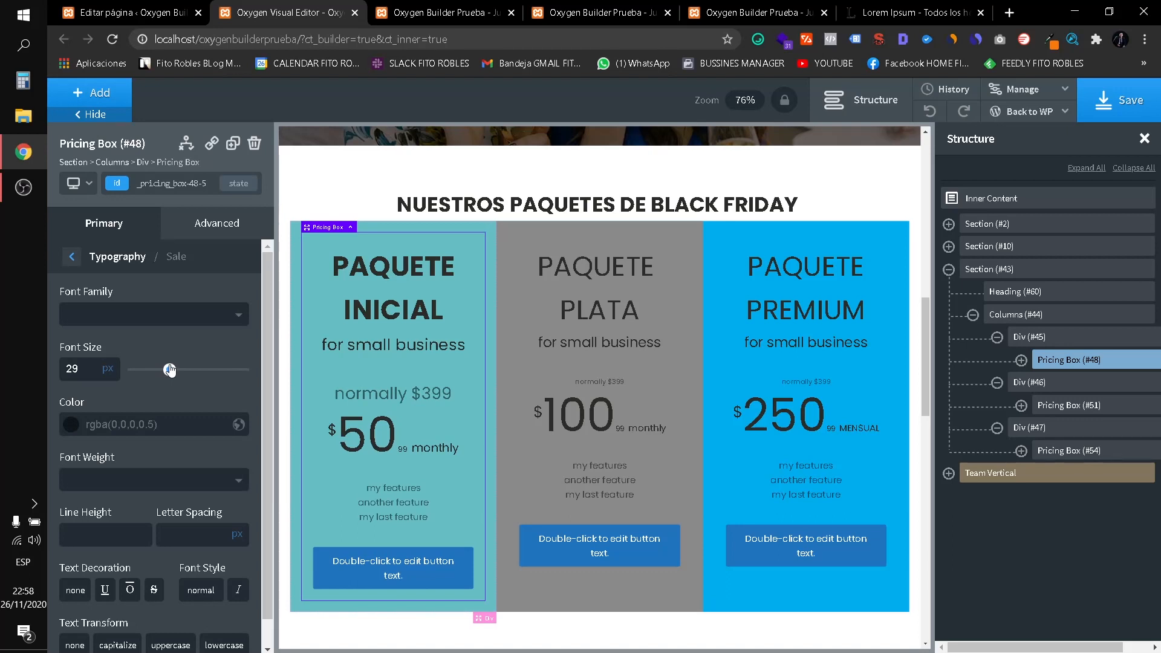
left_click_drag(170, 370, 150, 370)
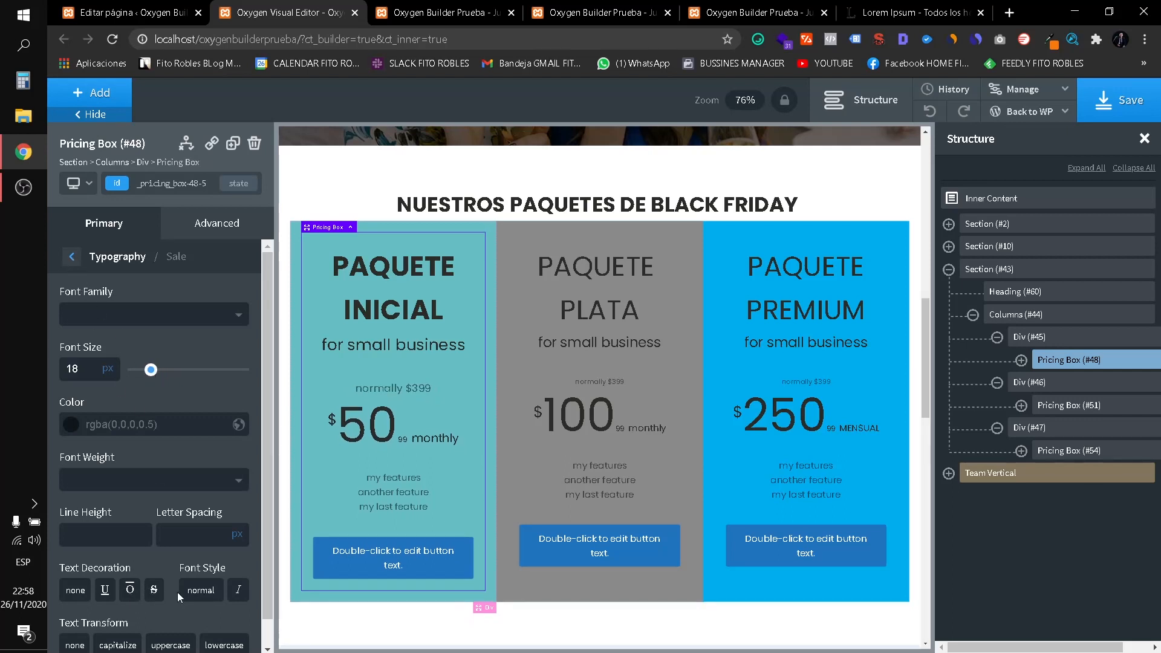
Try overline and strikethrough on the PAQUETE INICIAL sale text, and remove the text decoration.
scroll(171, 597, "down", 1)
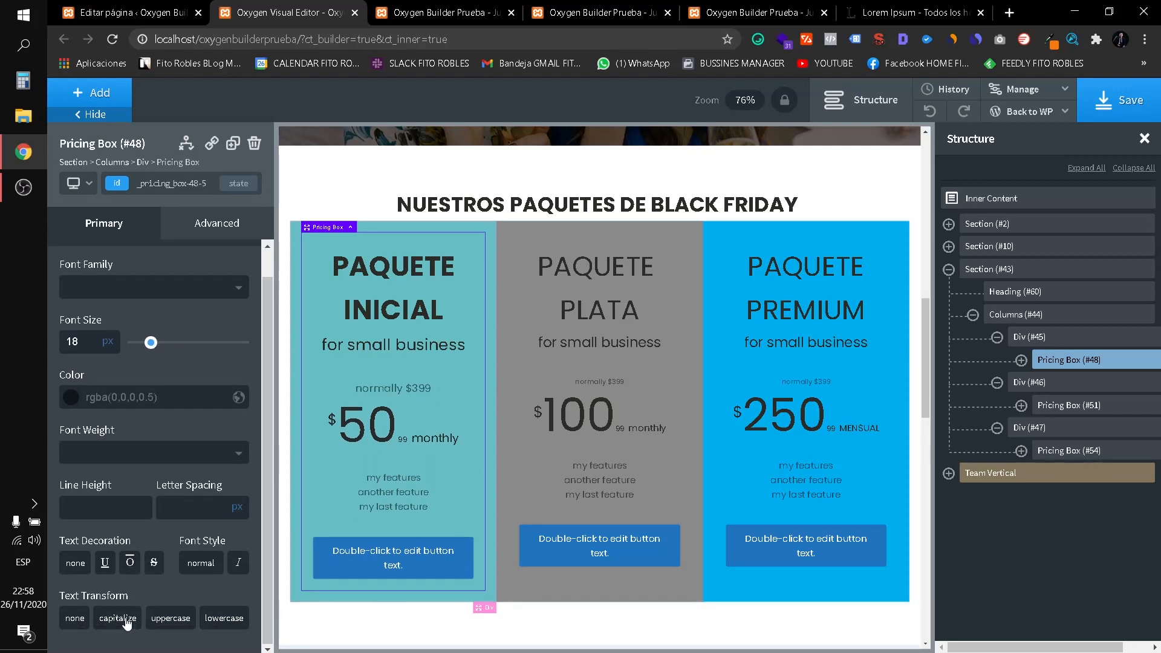
left_click(125, 564)
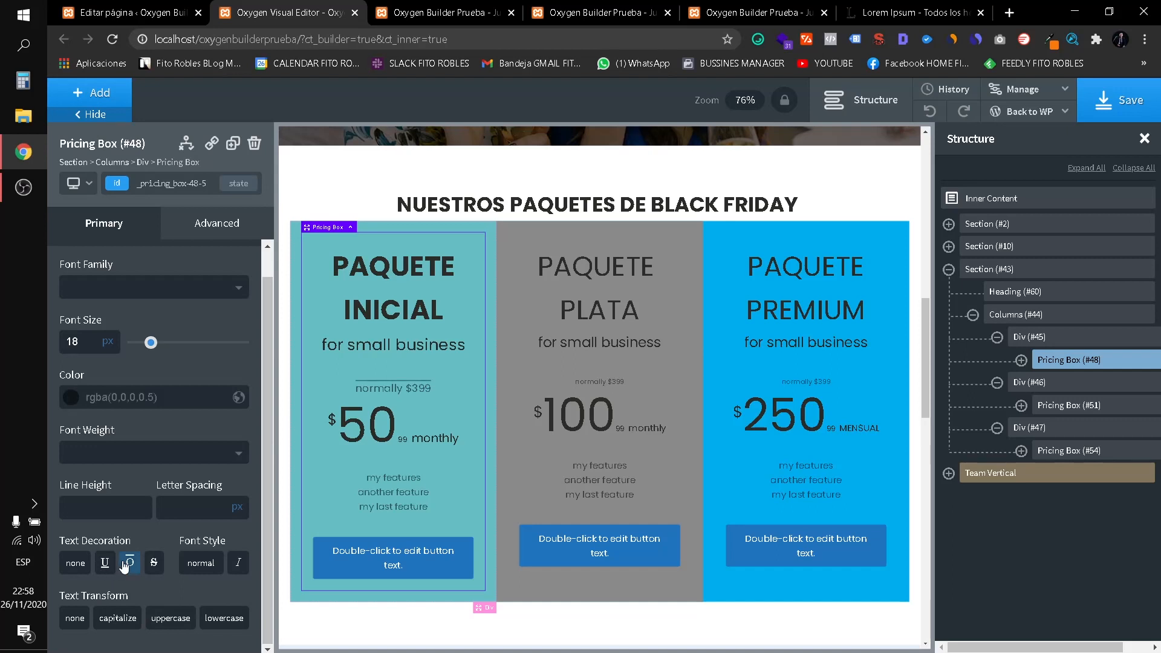
left_click(152, 567)
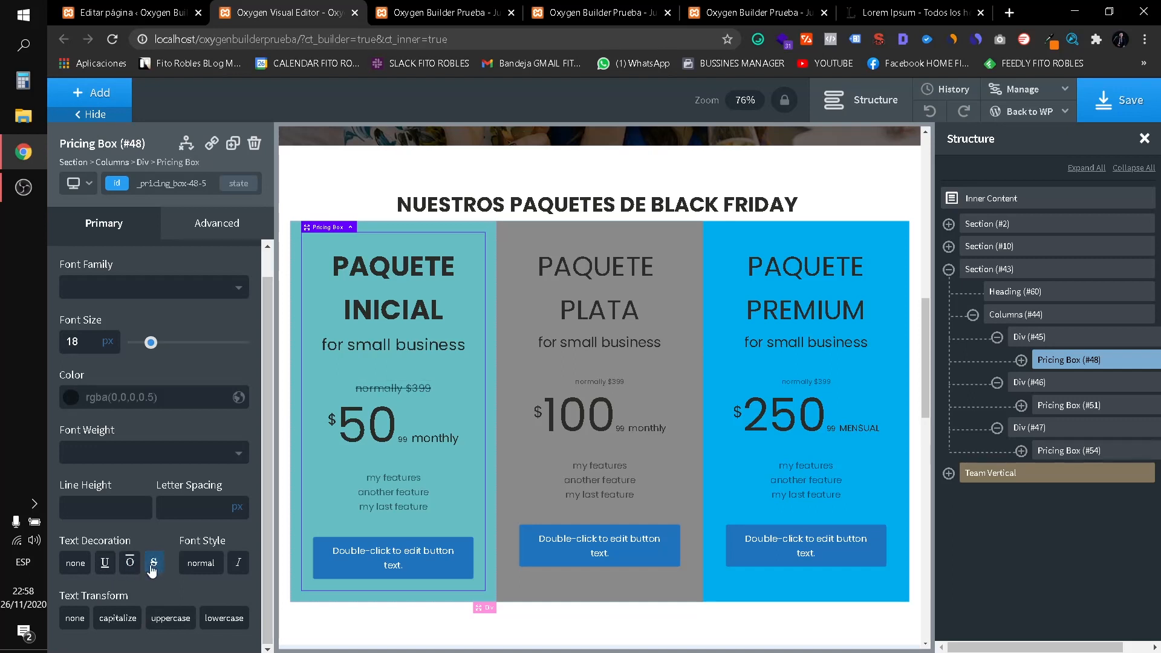
left_click(152, 567)
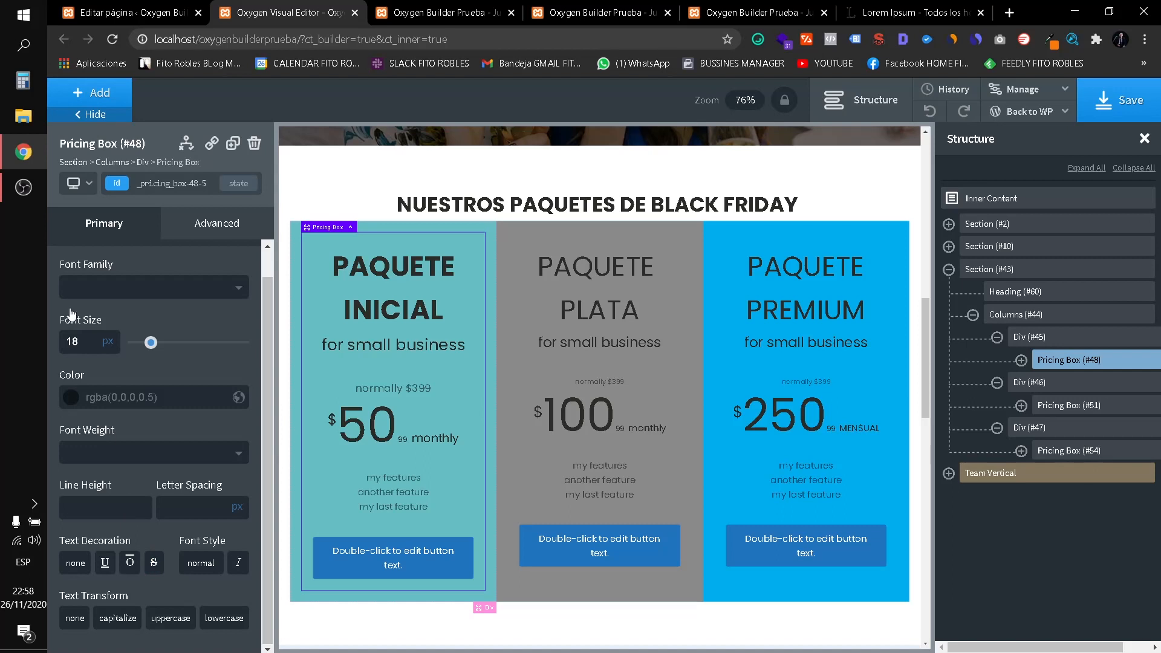
Set the font size of the PAQUETE INICIAL sale text to 15 px, and recheck its typography settings.
left_click_drag(150, 342, 145, 342)
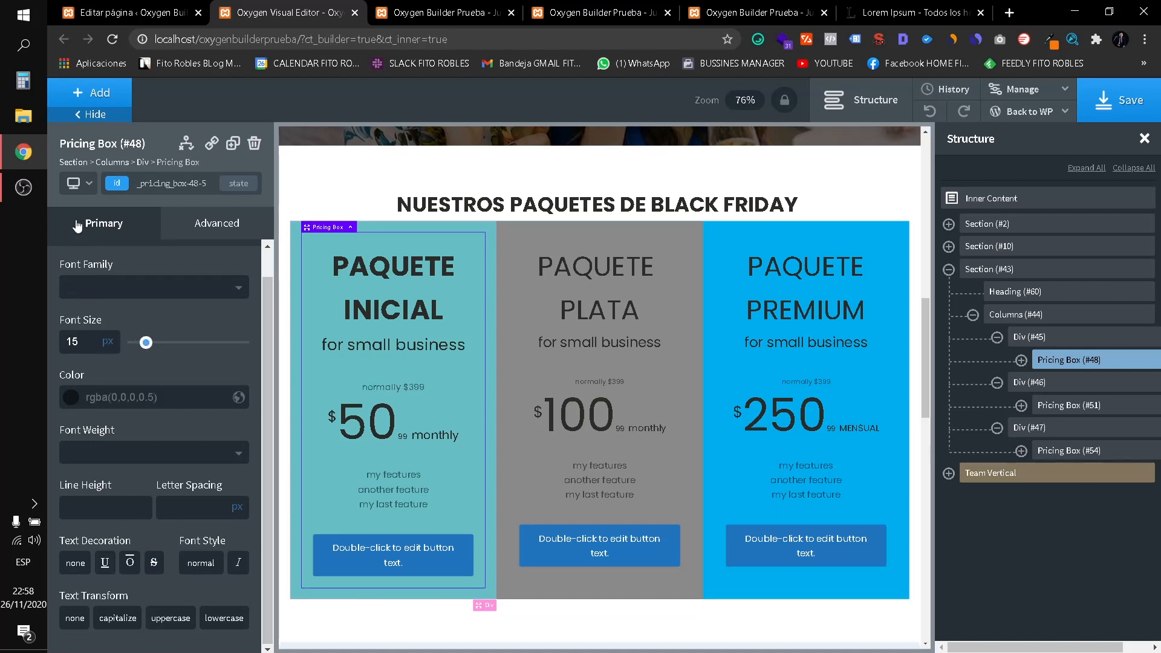
scroll(78, 227, "up", 1)
left_click(71, 257)
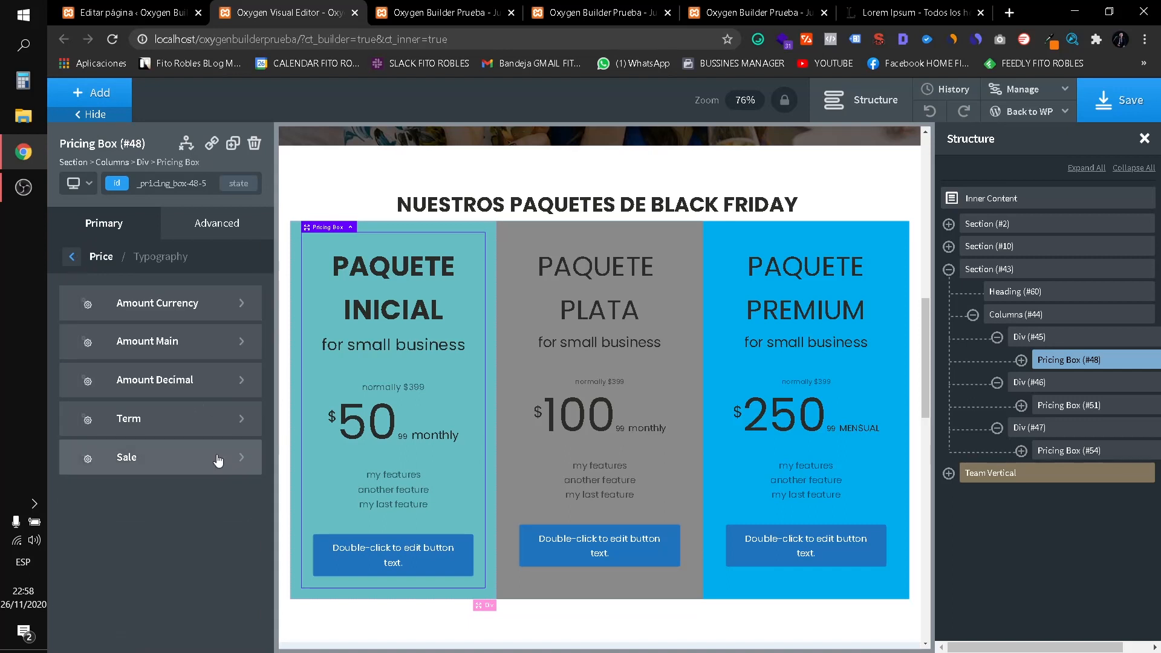
left_click(161, 472)
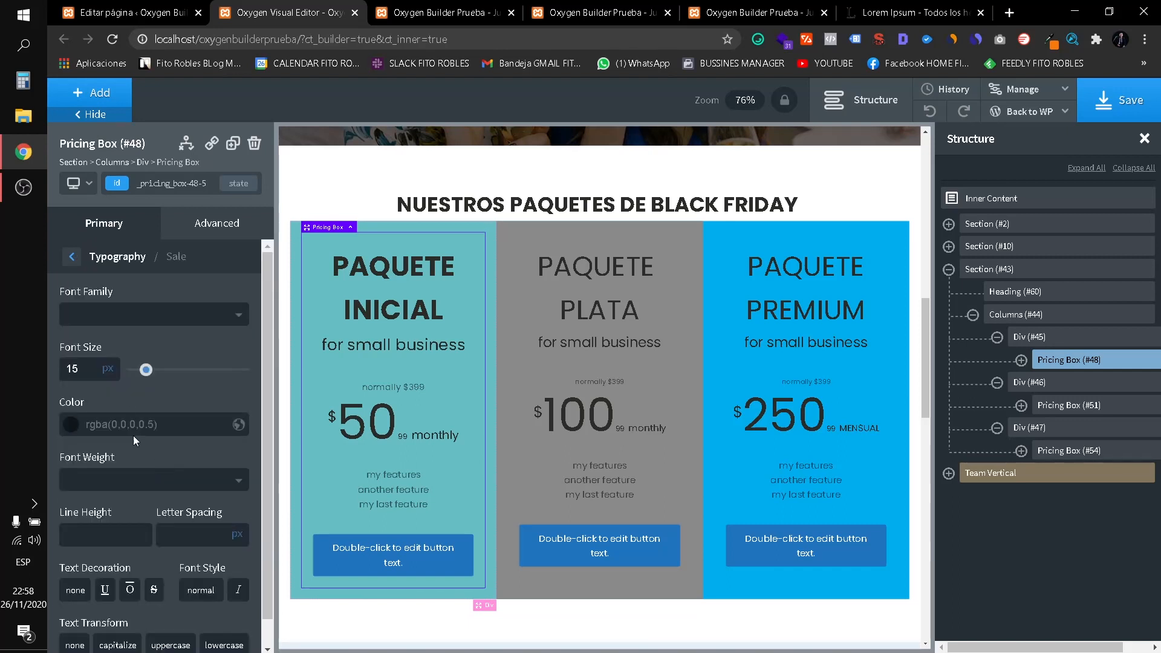
left_click(71, 258)
Set the font size of the features text in the PAQUETE INICIAL box to 32 px.
left_click(72, 258)
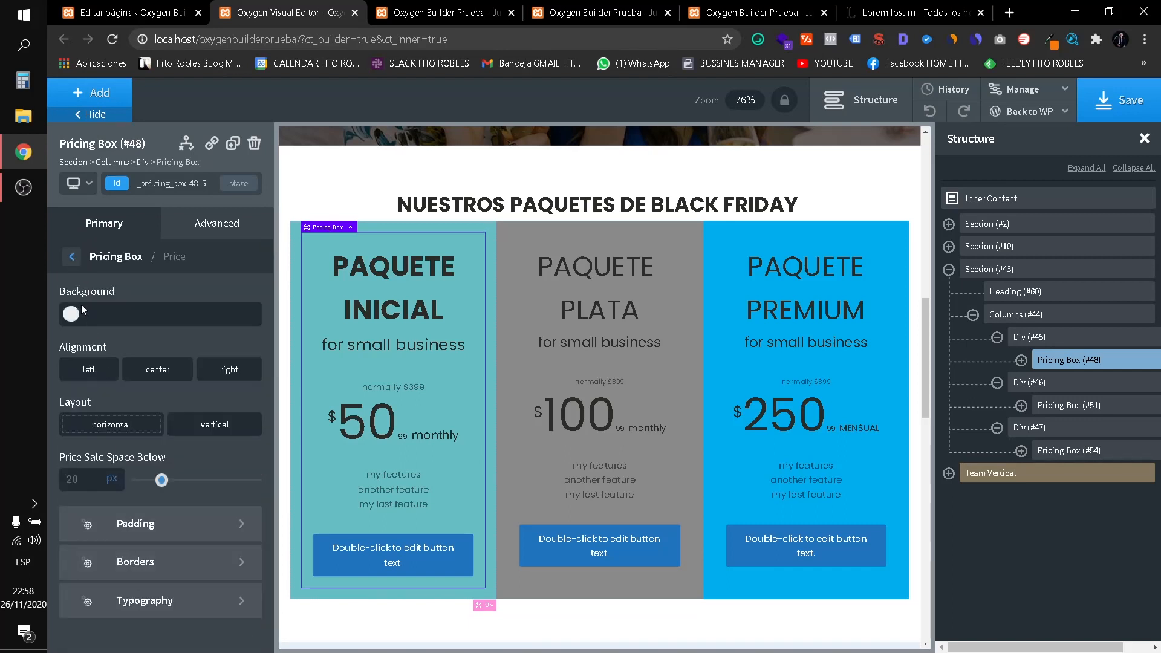
left_click(74, 261)
scroll(109, 448, "down", 1)
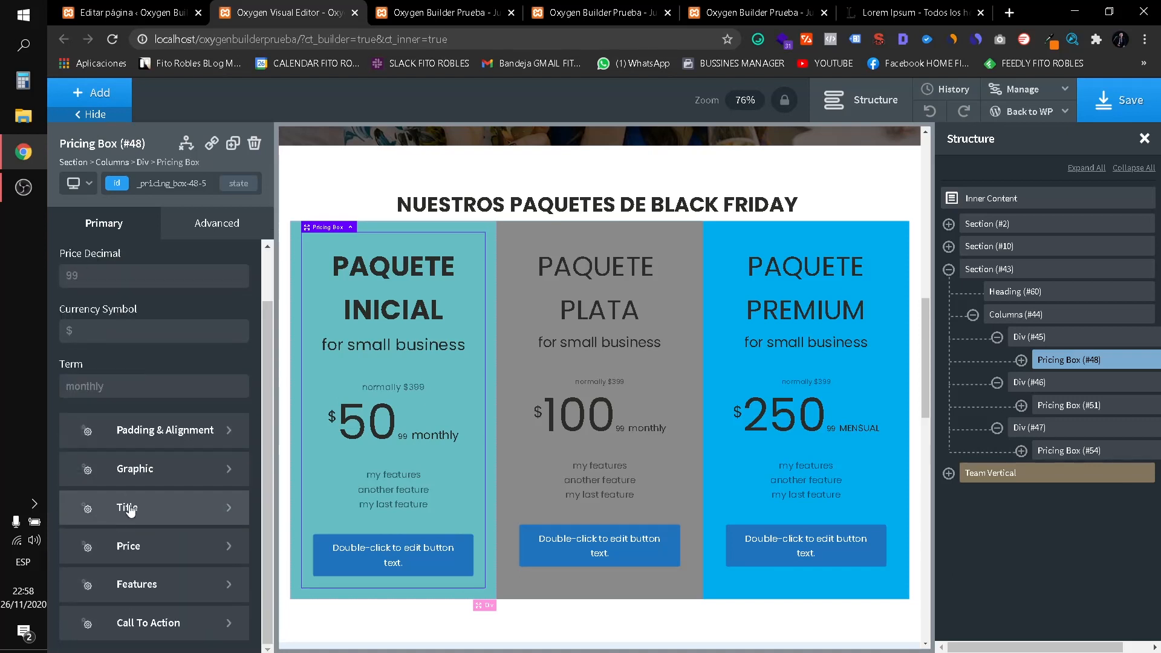
left_click(181, 591)
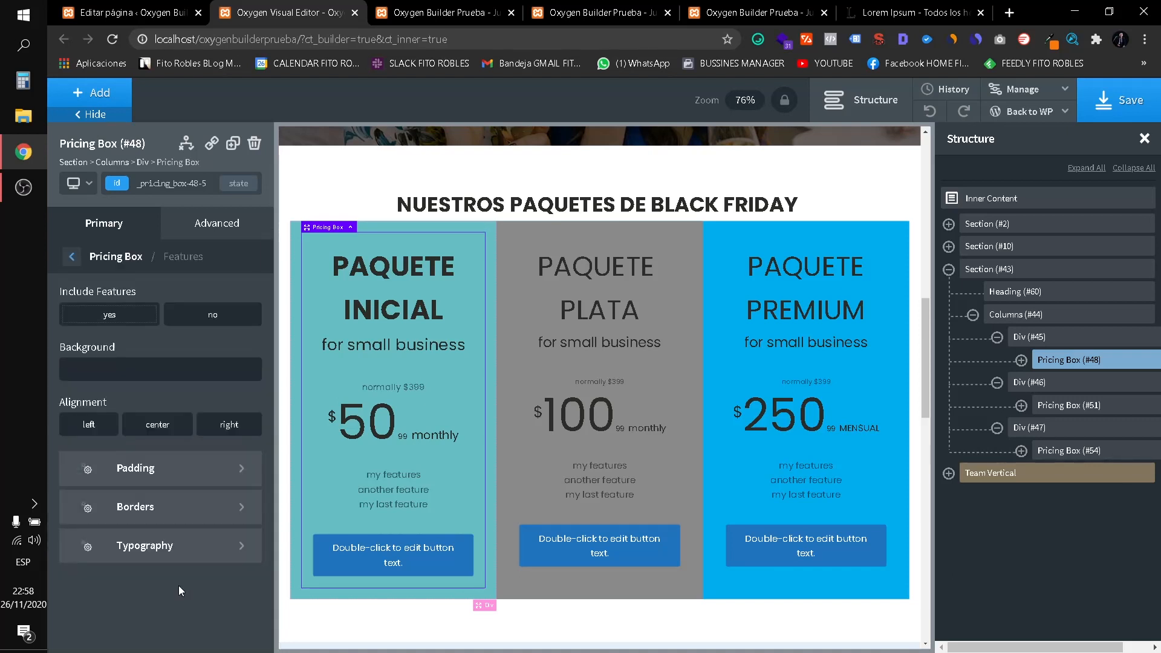
left_click(126, 546)
left_click_drag(147, 371, 176, 371)
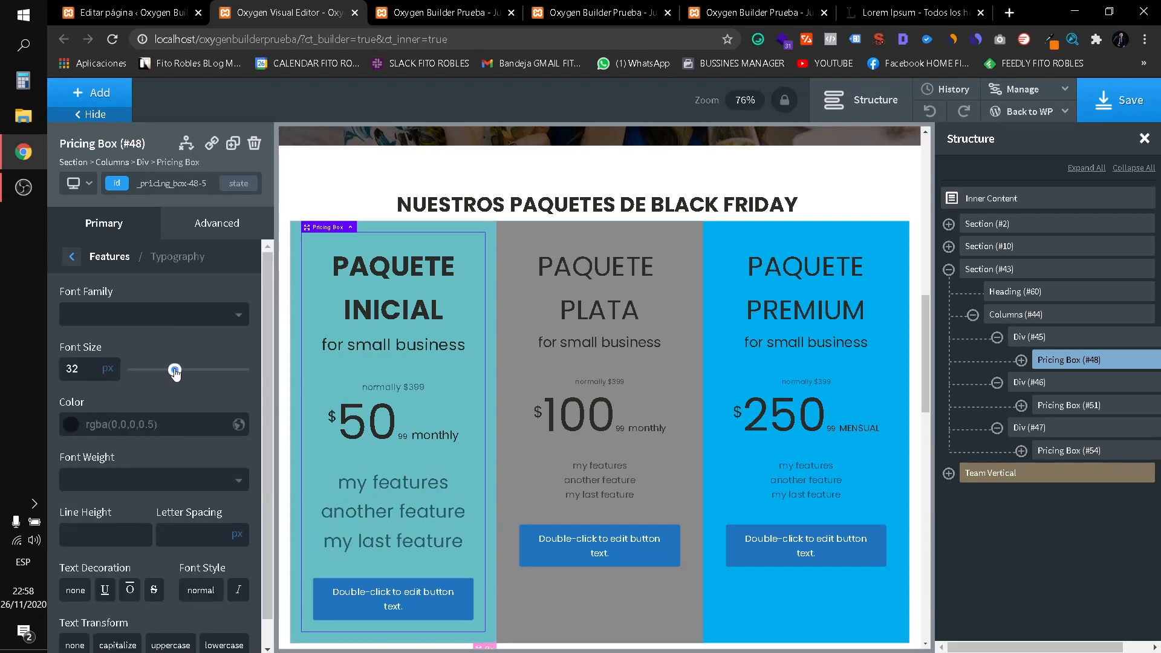
Try left alignment and bold on the three feature lines of the PAQUETE INICIAL box, and restore centered, non-bold text.
scroll(390, 354, "down", 2)
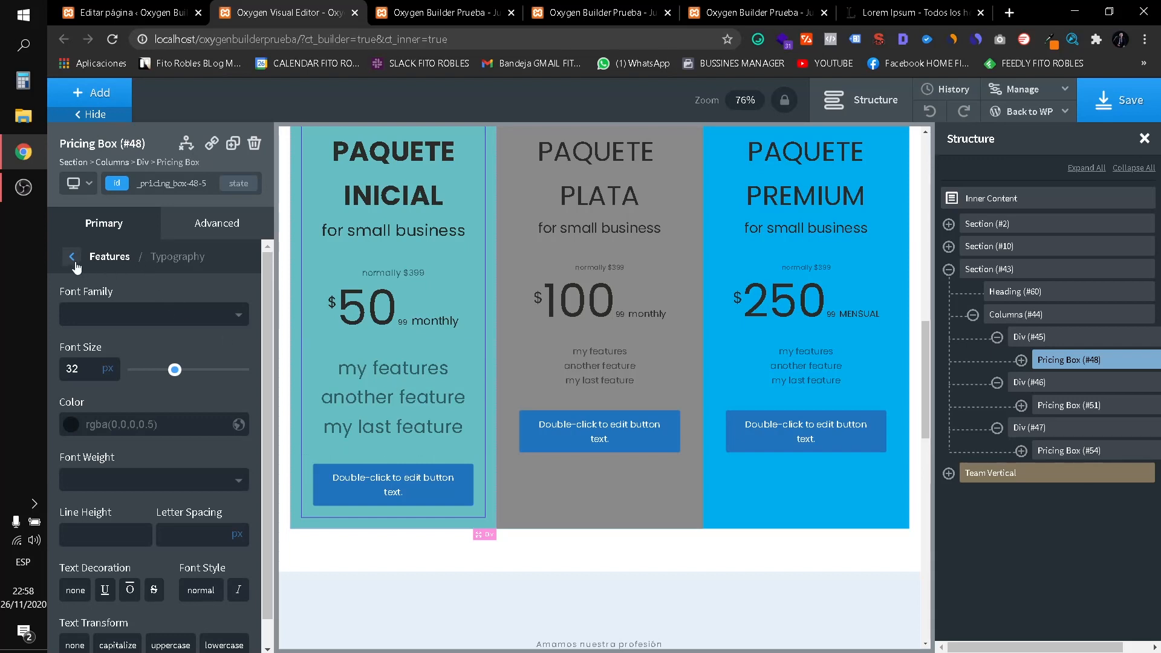
triple_click(425, 423)
left_click(437, 407)
left_click_drag(462, 431, 342, 368)
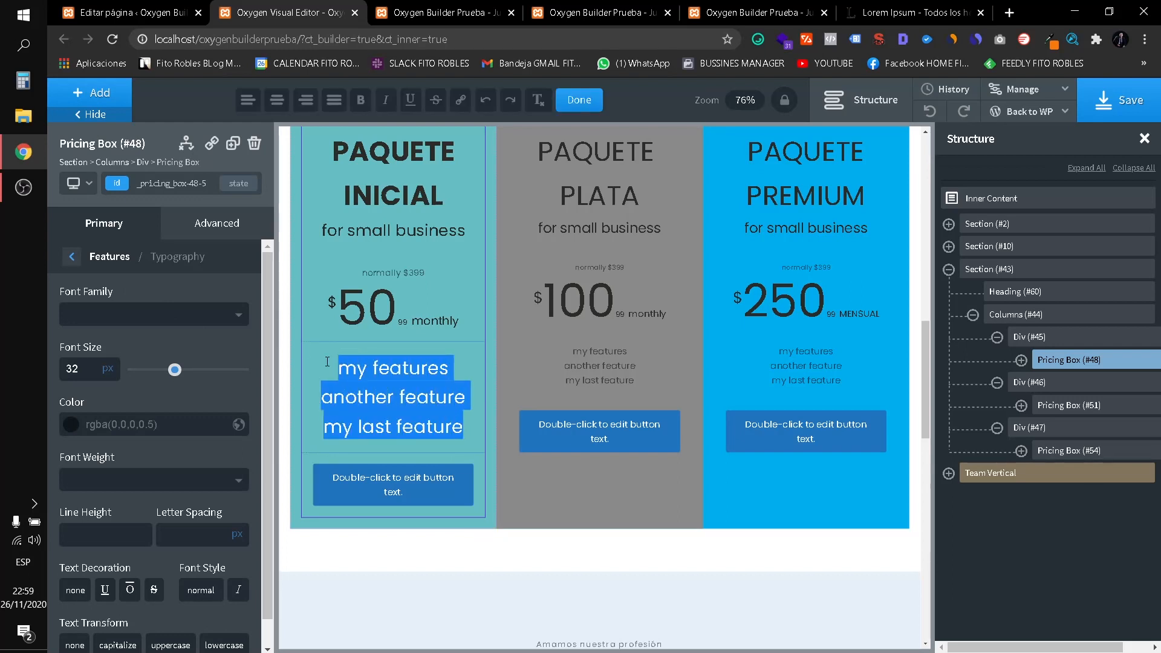
left_click(247, 100)
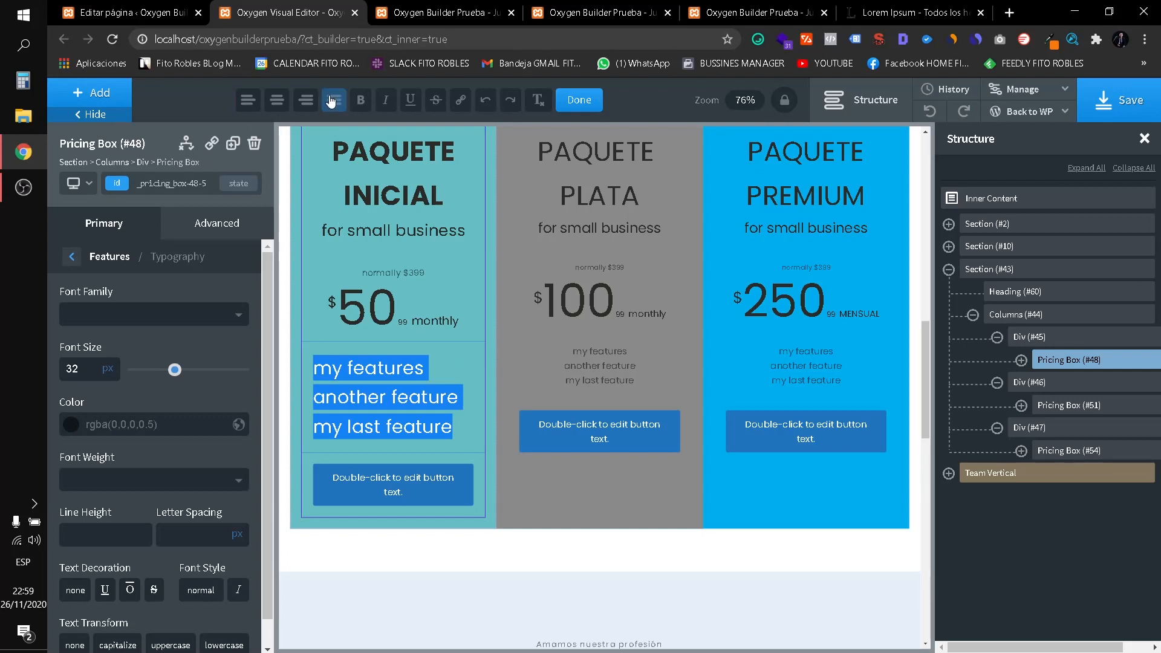
left_click(275, 104)
left_click(360, 102)
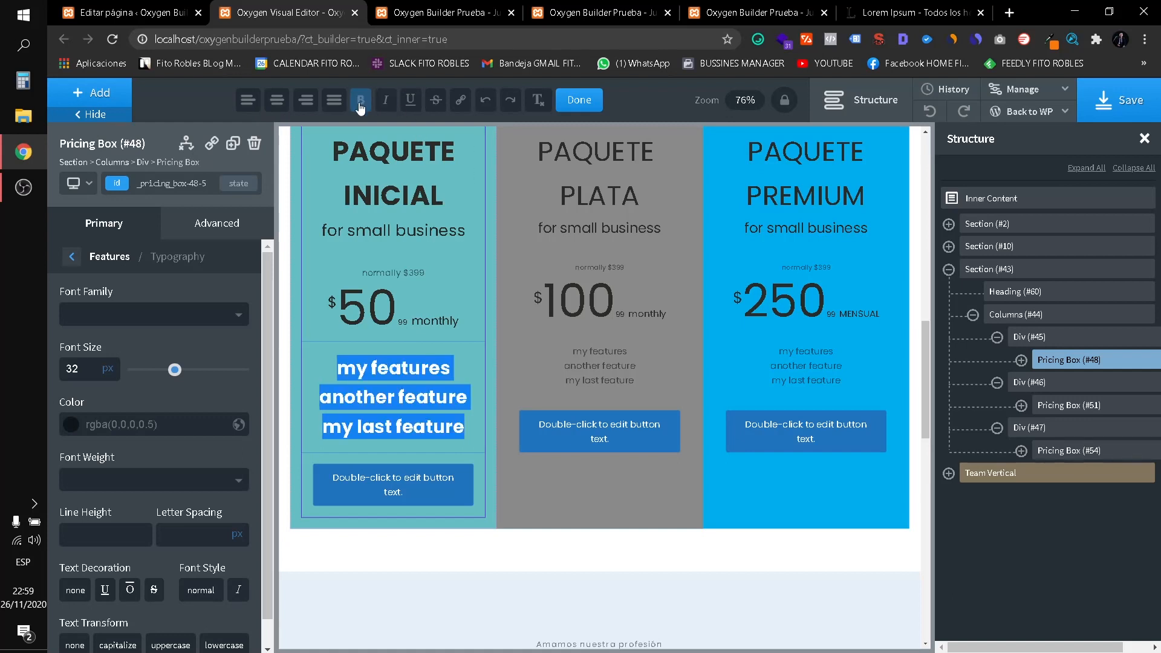
left_click(360, 104)
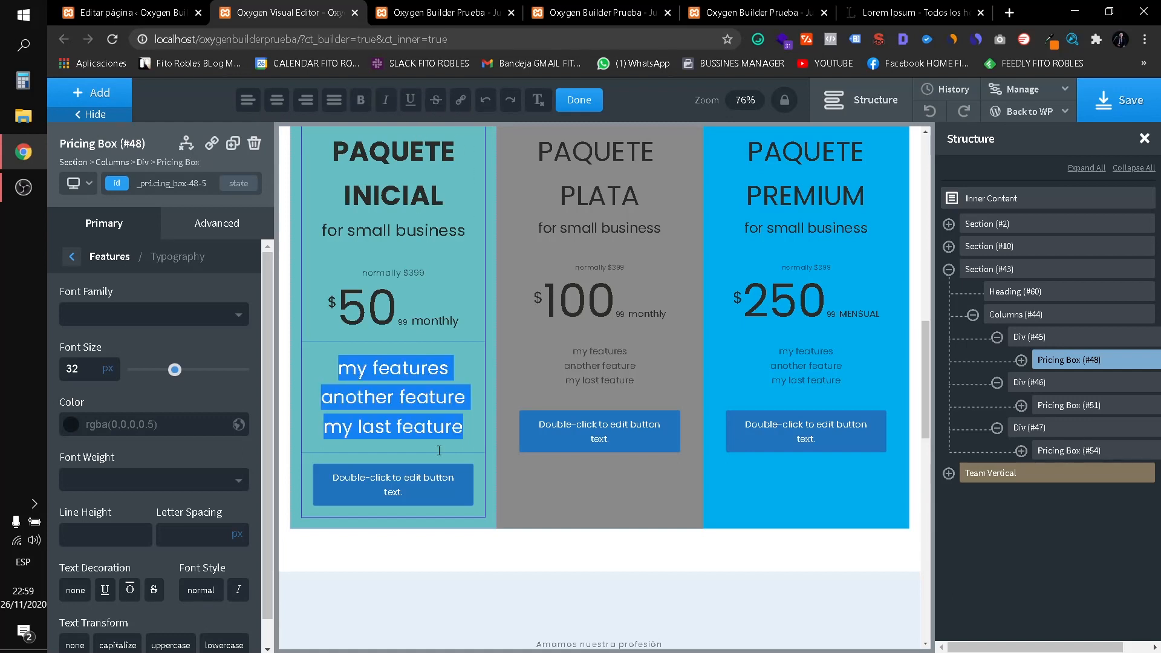
left_click(448, 365)
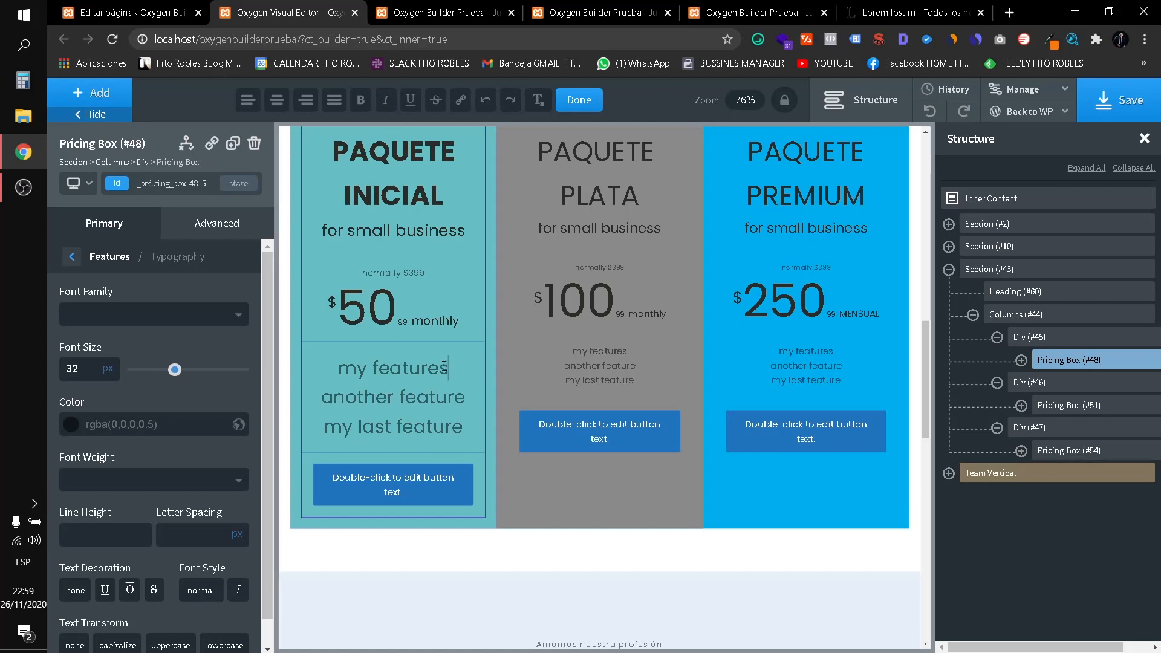
Set the call-to-action alignment of the PAQUETE INICIAL pricing box to center.
left_click_drag(445, 365, 369, 369)
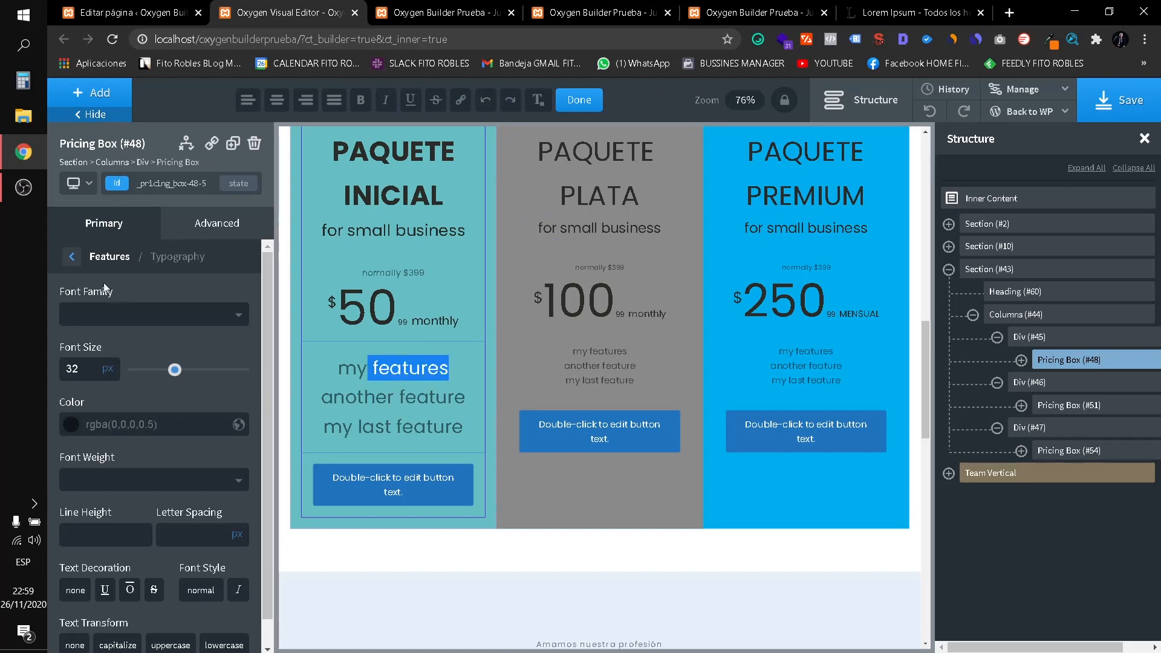
left_click(72, 257)
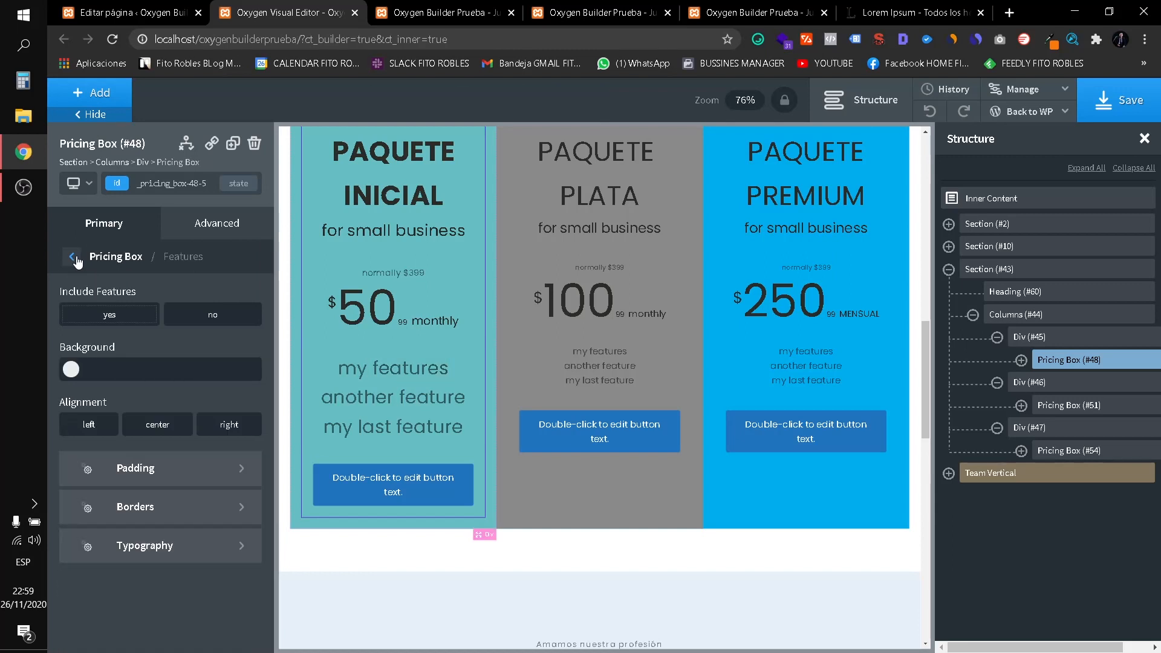
left_click(71, 256)
scroll(130, 541, "down", 1)
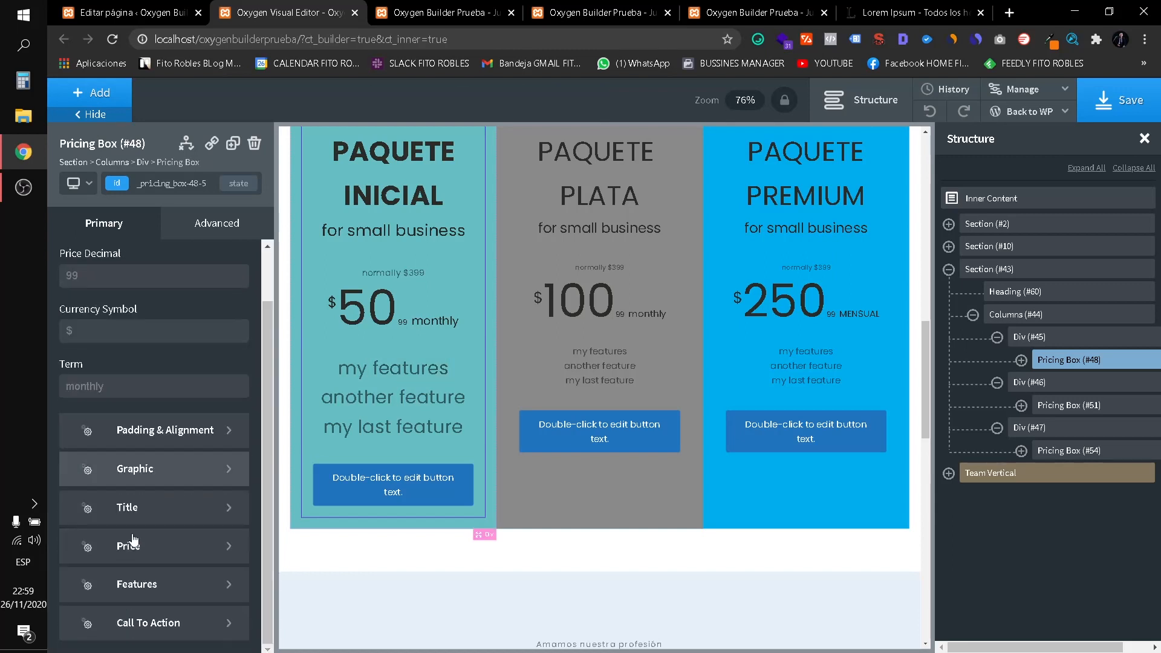
left_click(173, 623)
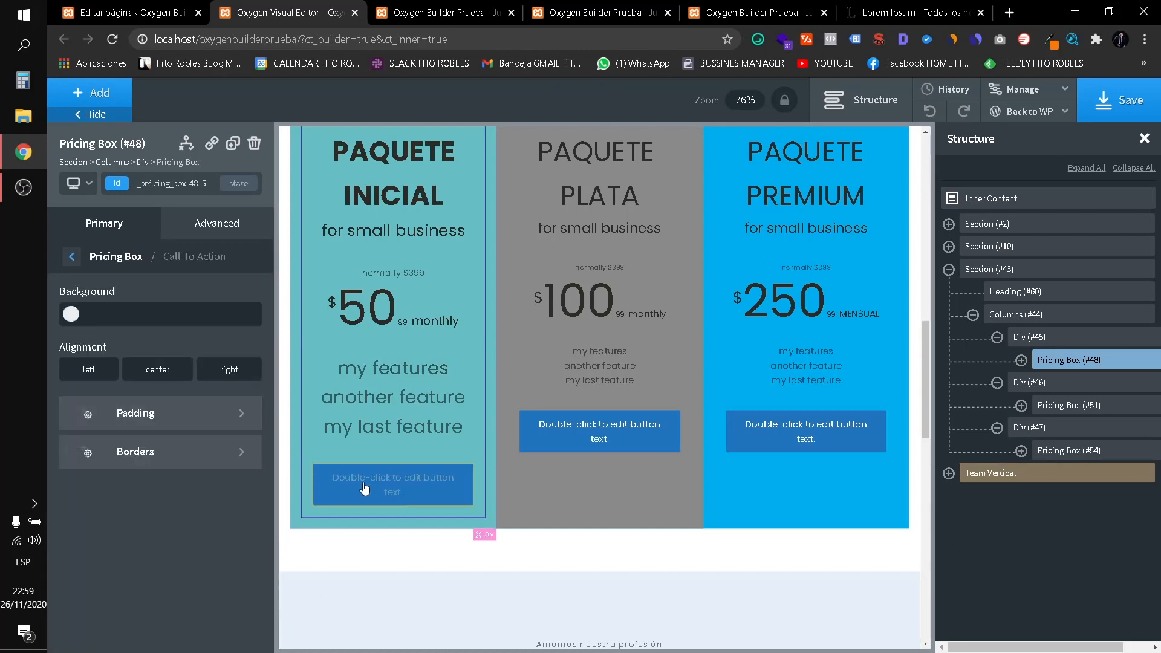
scroll(389, 485, "down", 1)
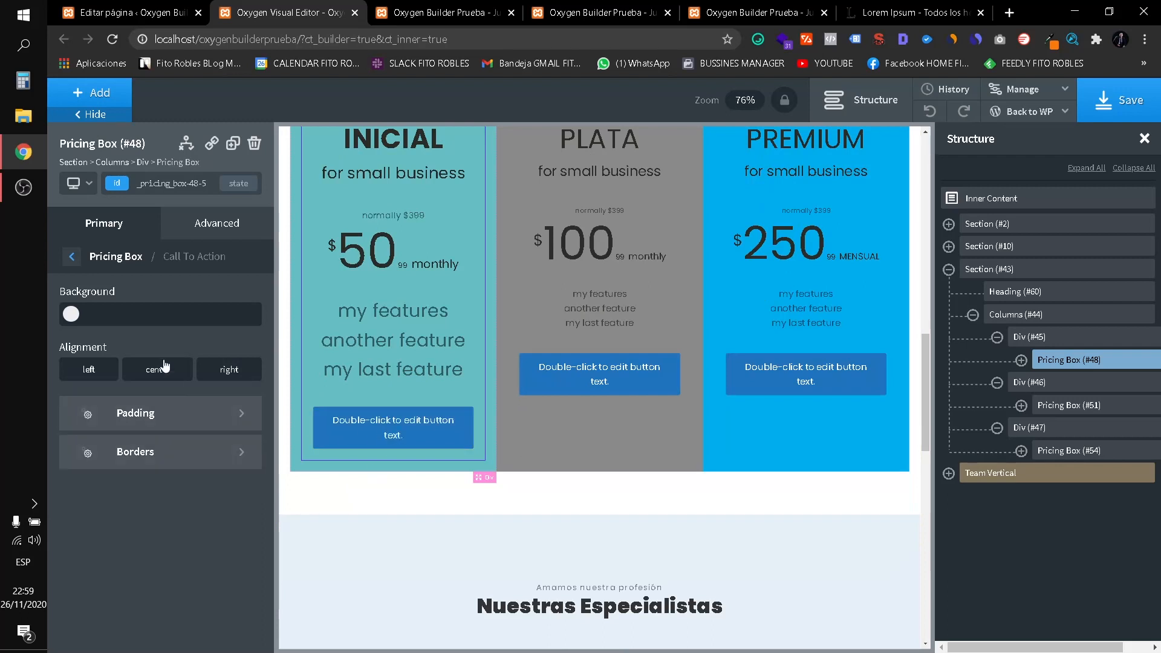
left_click(209, 371)
left_click(165, 376)
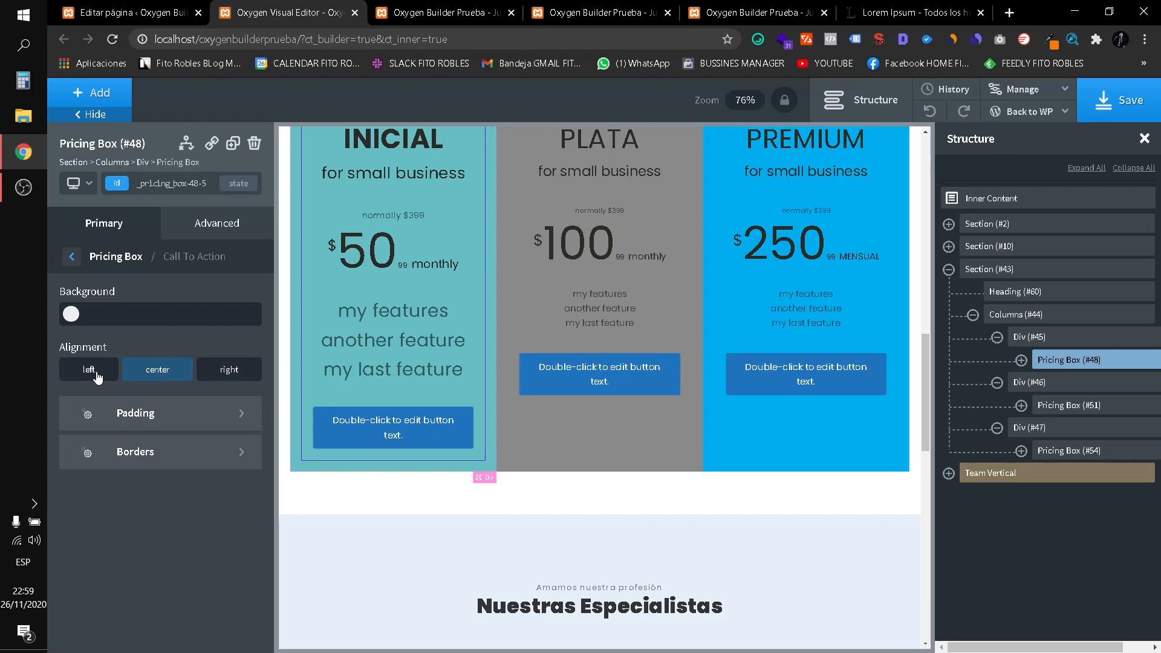
left_click(71, 258)
scroll(174, 535, "down", 2)
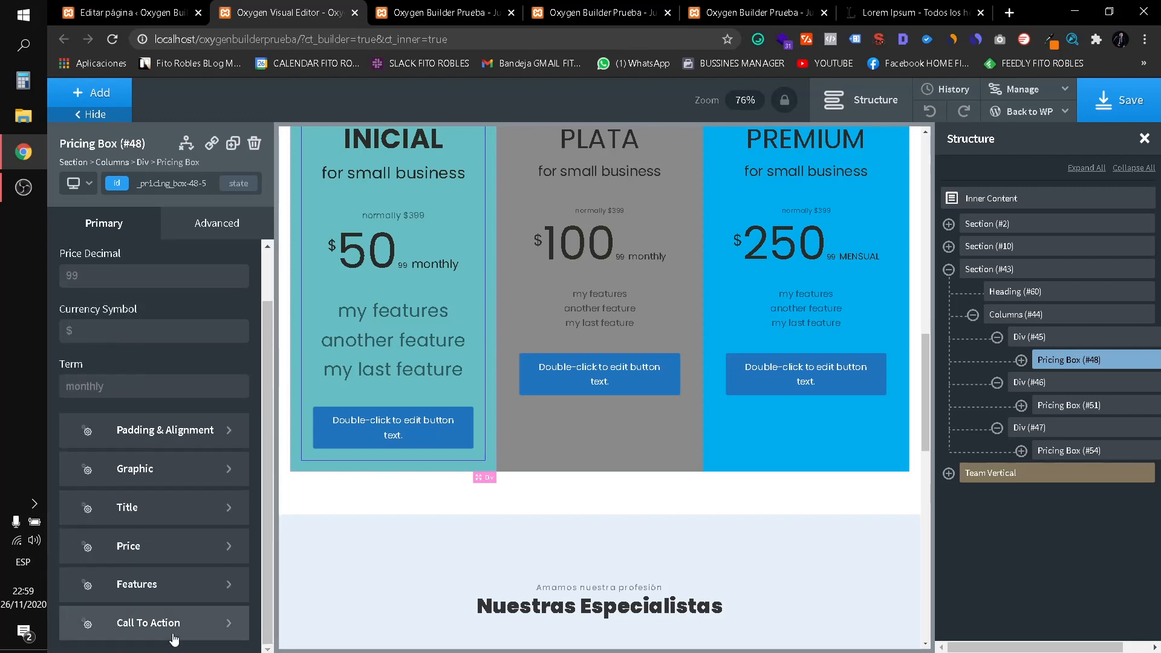
left_click(181, 626)
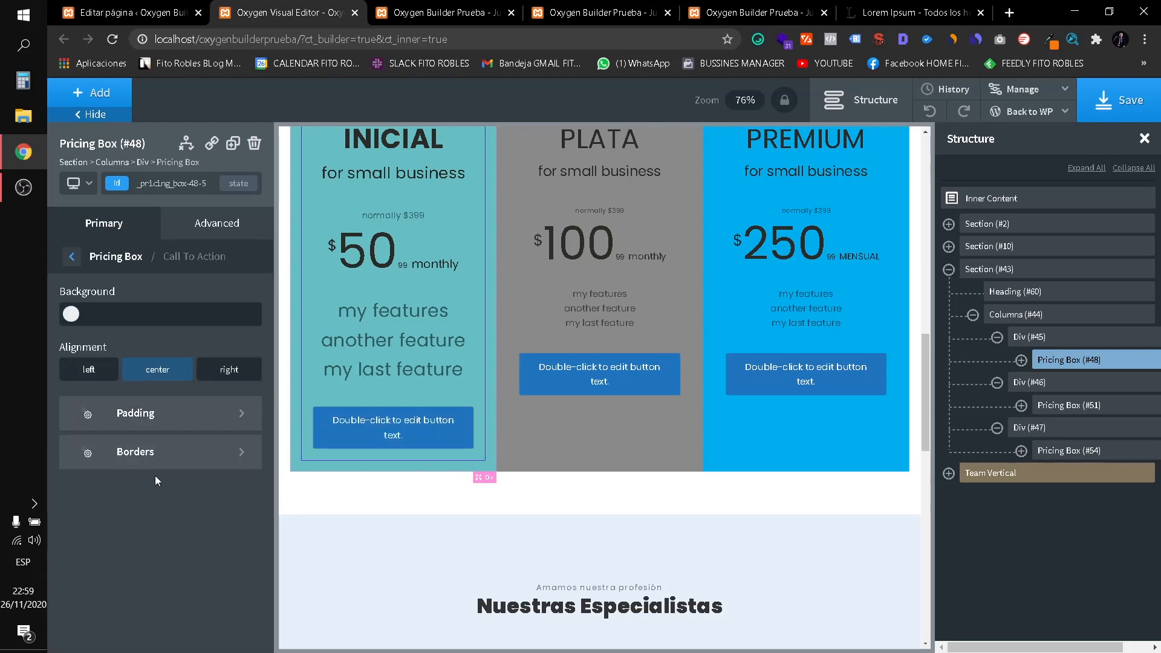
left_click(394, 433)
double_click(393, 433)
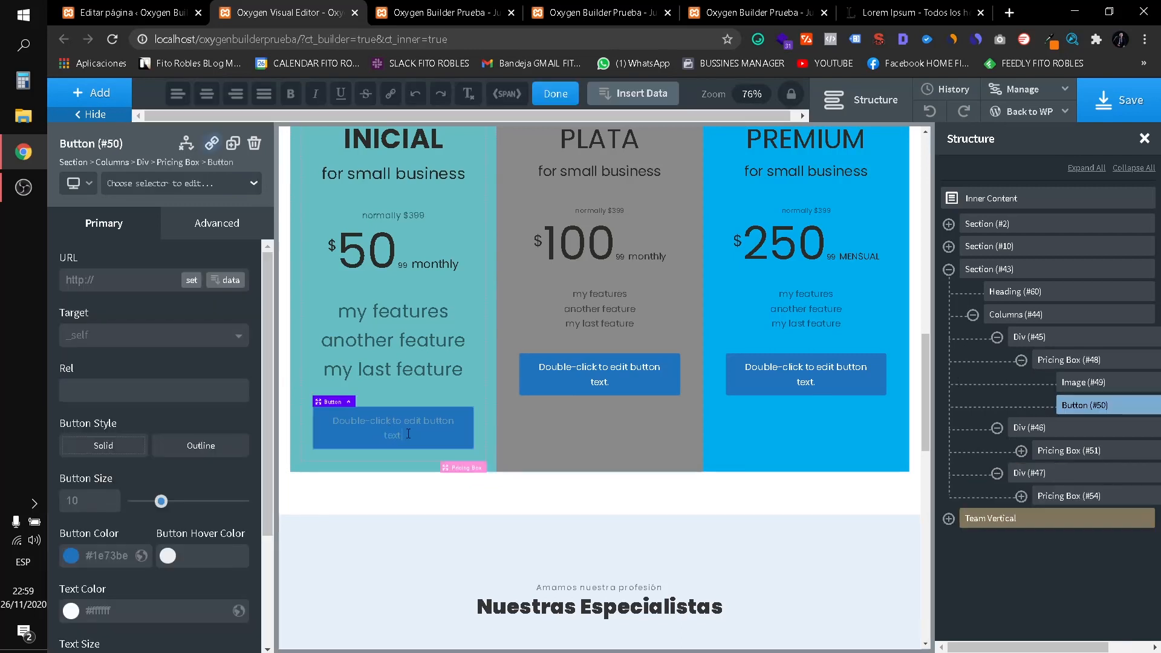
left_click_drag(355, 416, 371, 436)
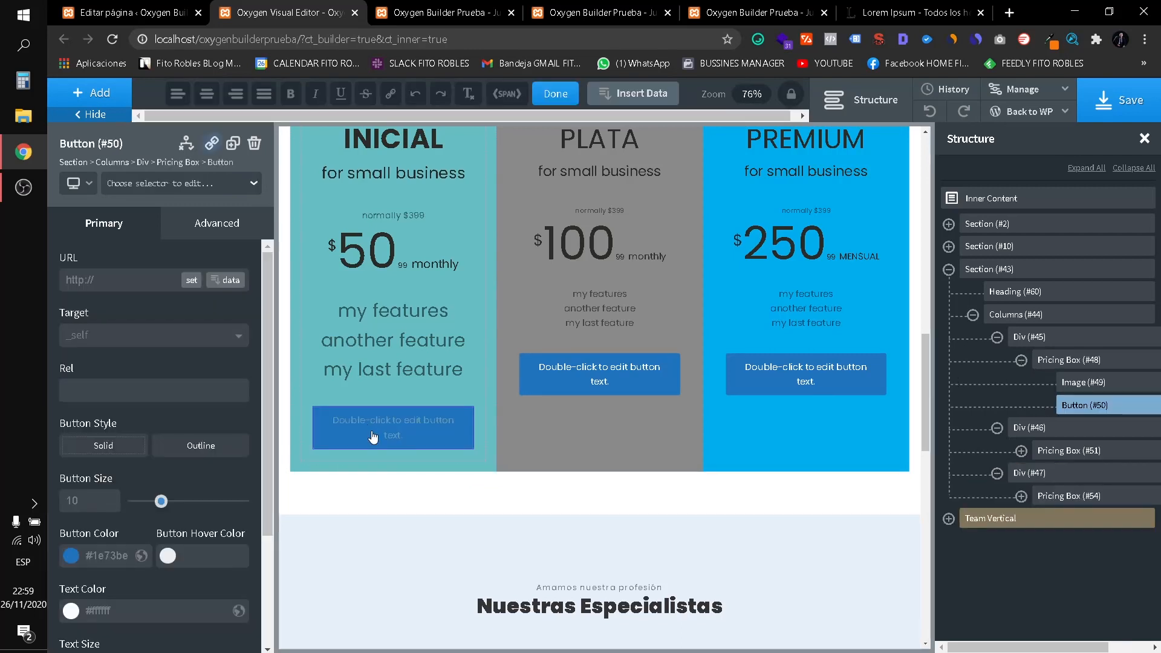
left_click(290, 493)
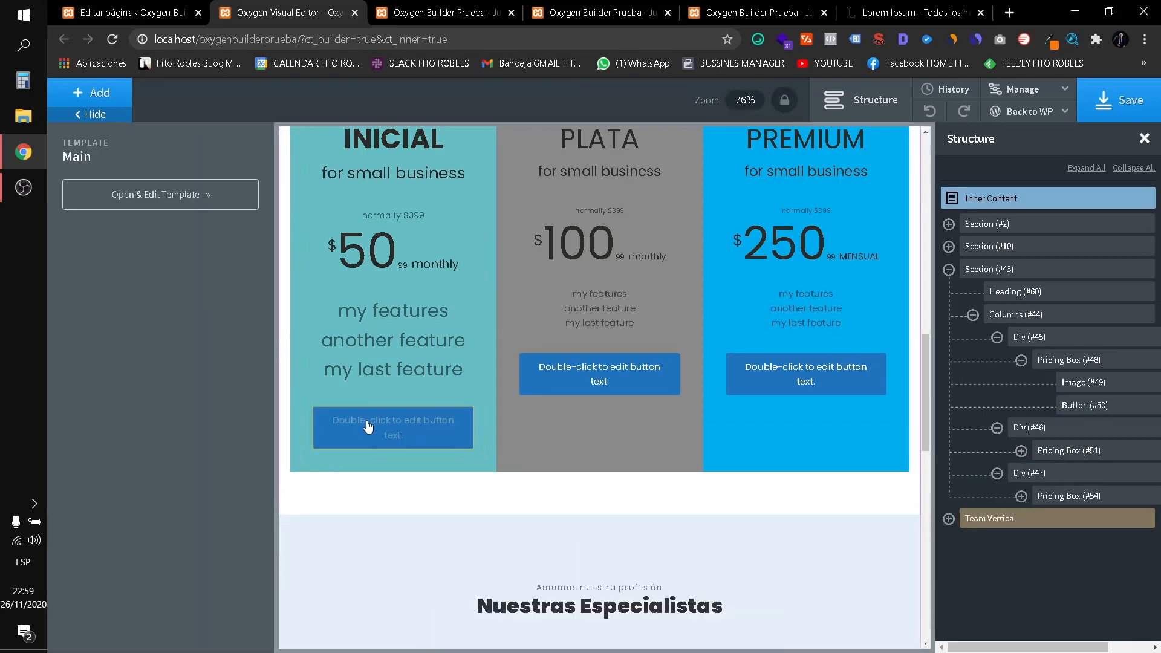
Set the button color in the PAQUETE INICIAL pricing box to the opaque dark gray swatch from the atomic palette.
left_click(327, 420)
left_click(74, 558)
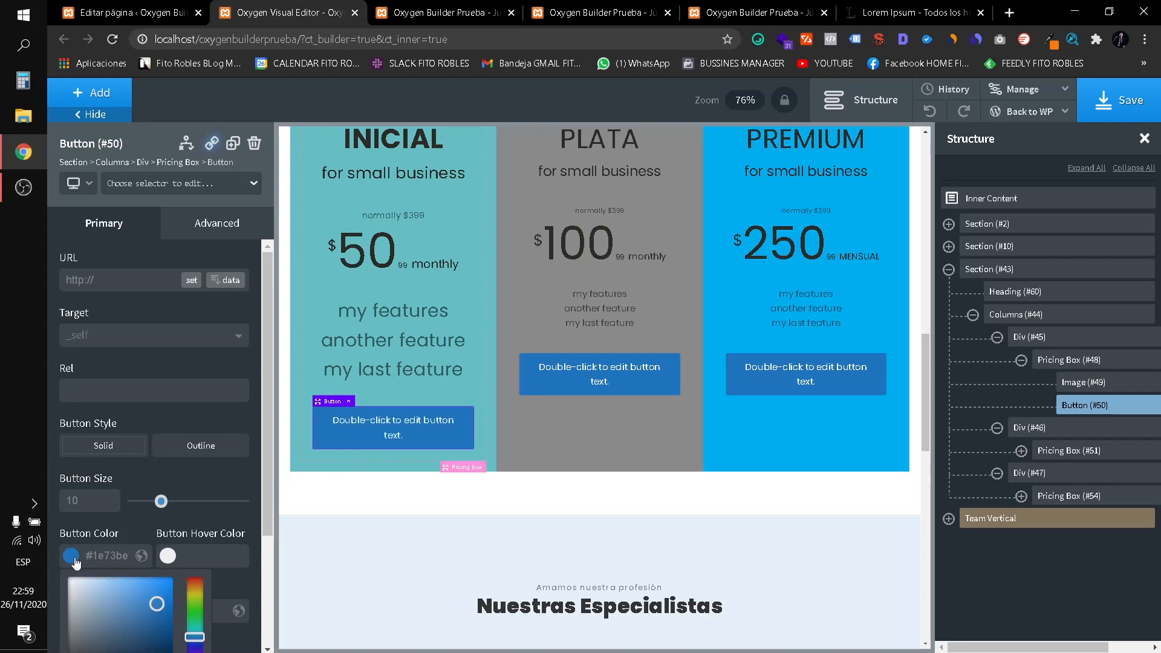
scroll(130, 587, "down", 3)
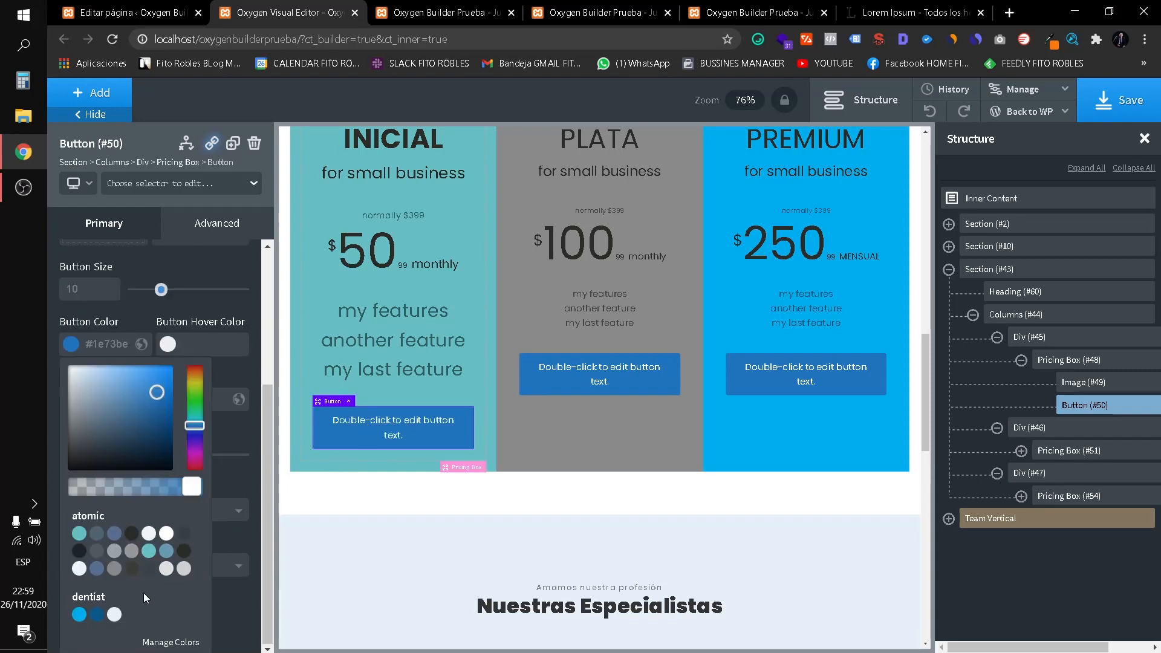
left_click(83, 555)
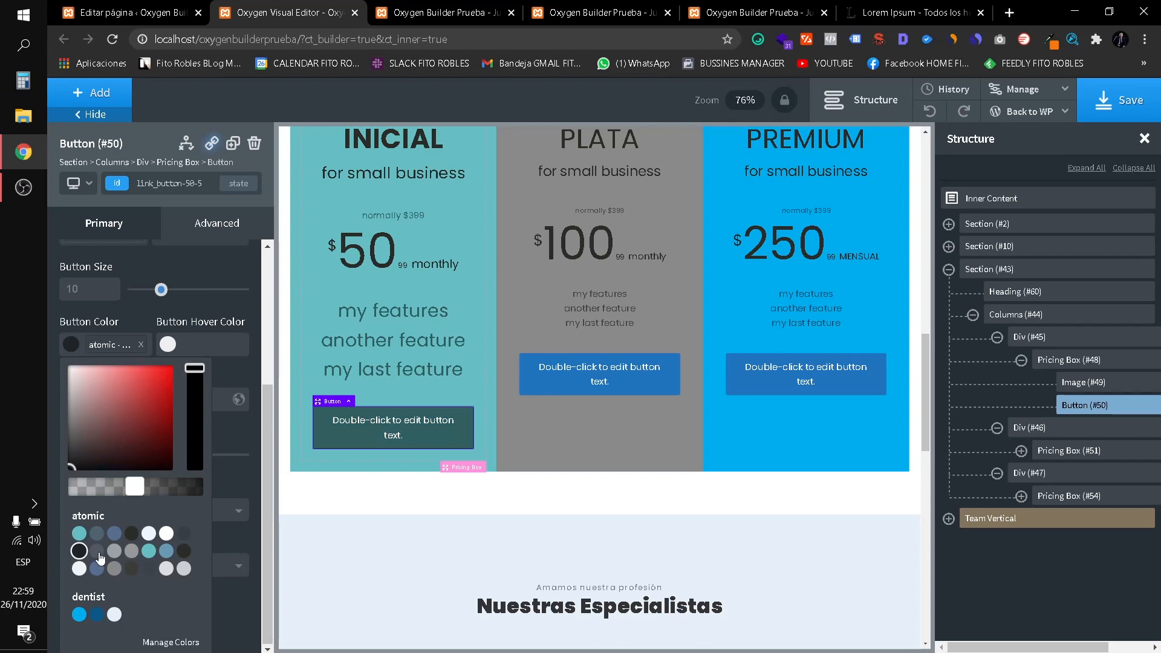
left_click(98, 554)
left_click_drag(114, 487, 215, 492)
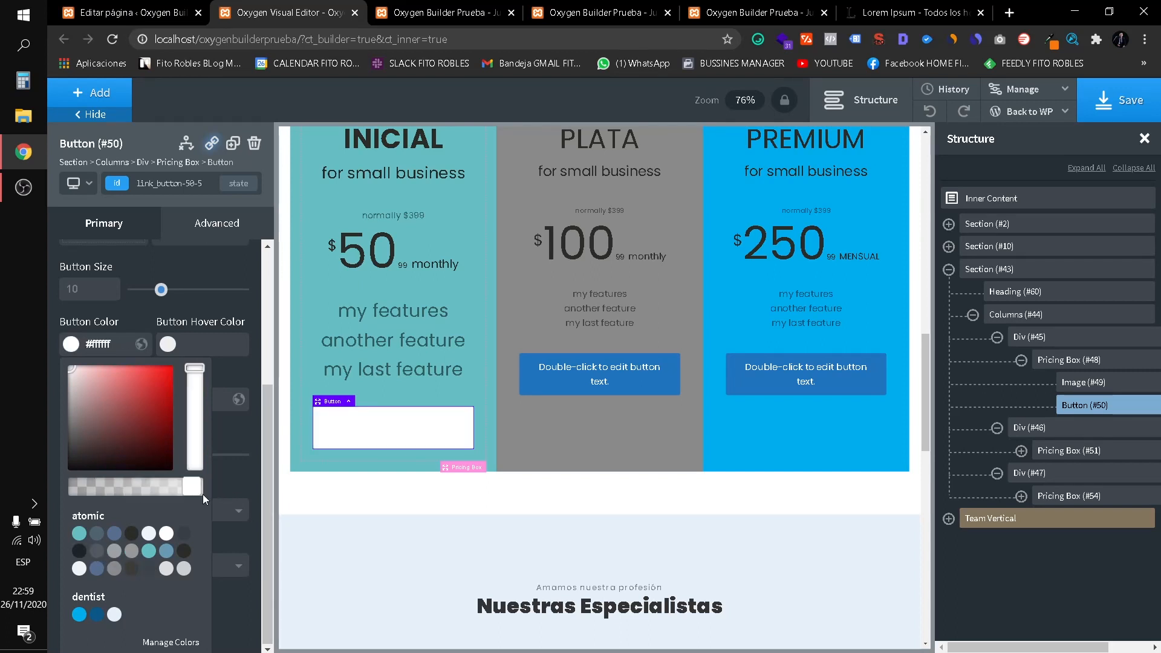
left_click(132, 569)
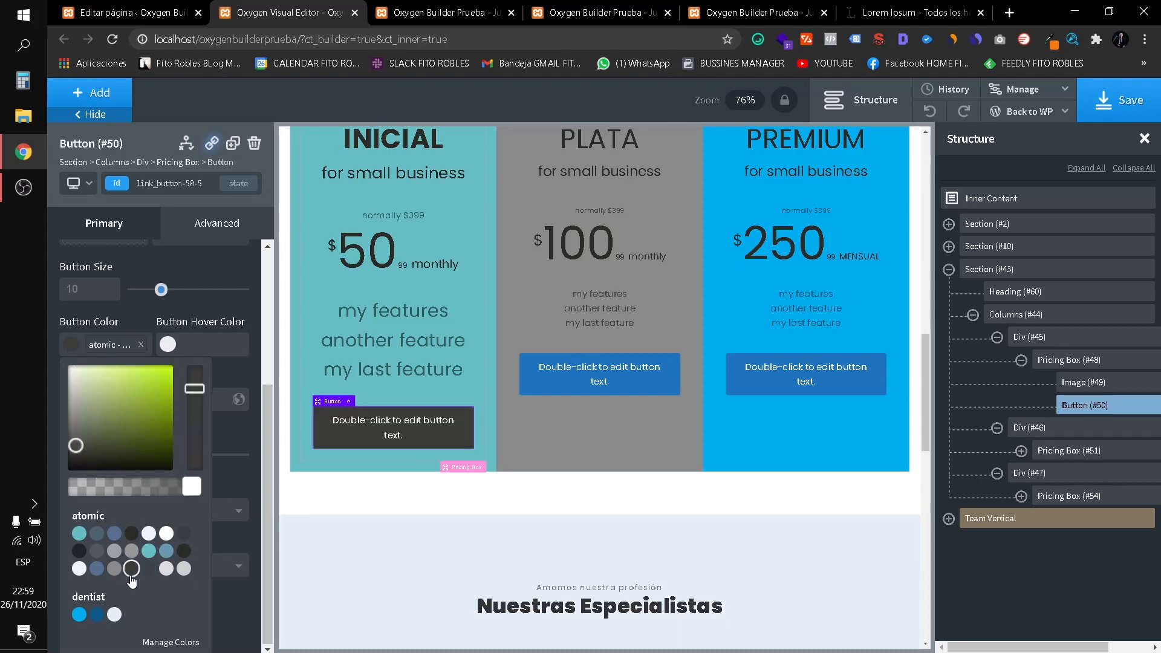
left_click(227, 368)
Set the PAQUETE INICIAL button's hover color to red #d80606 and its text color to white #ffffff.
left_click(167, 397)
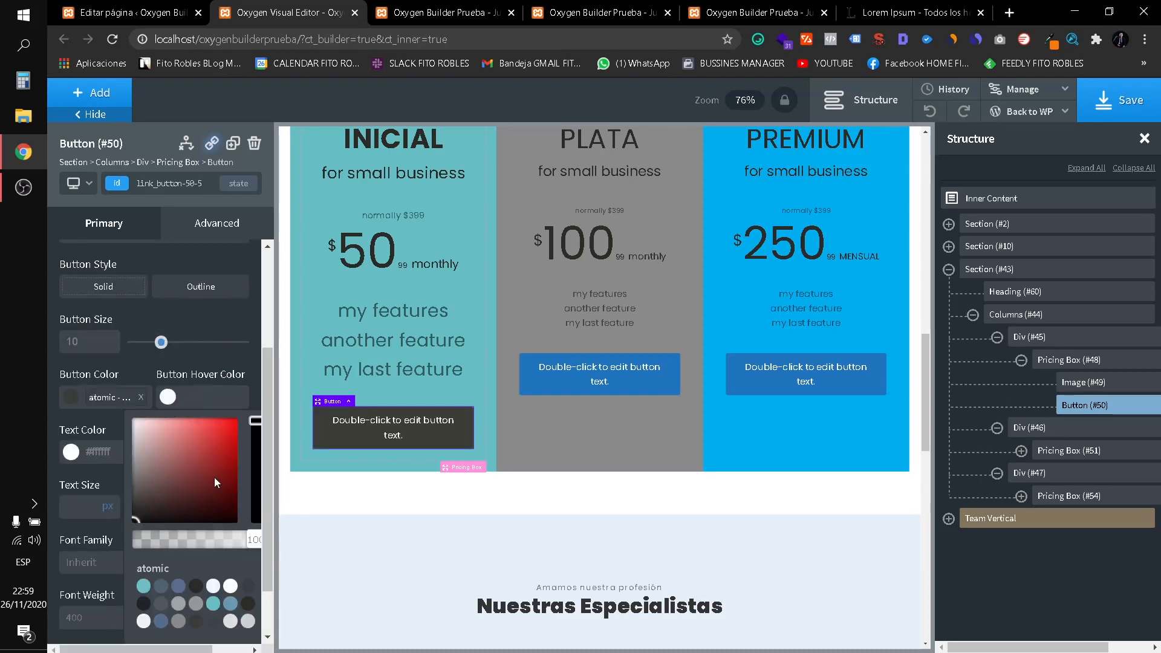
left_click(233, 434)
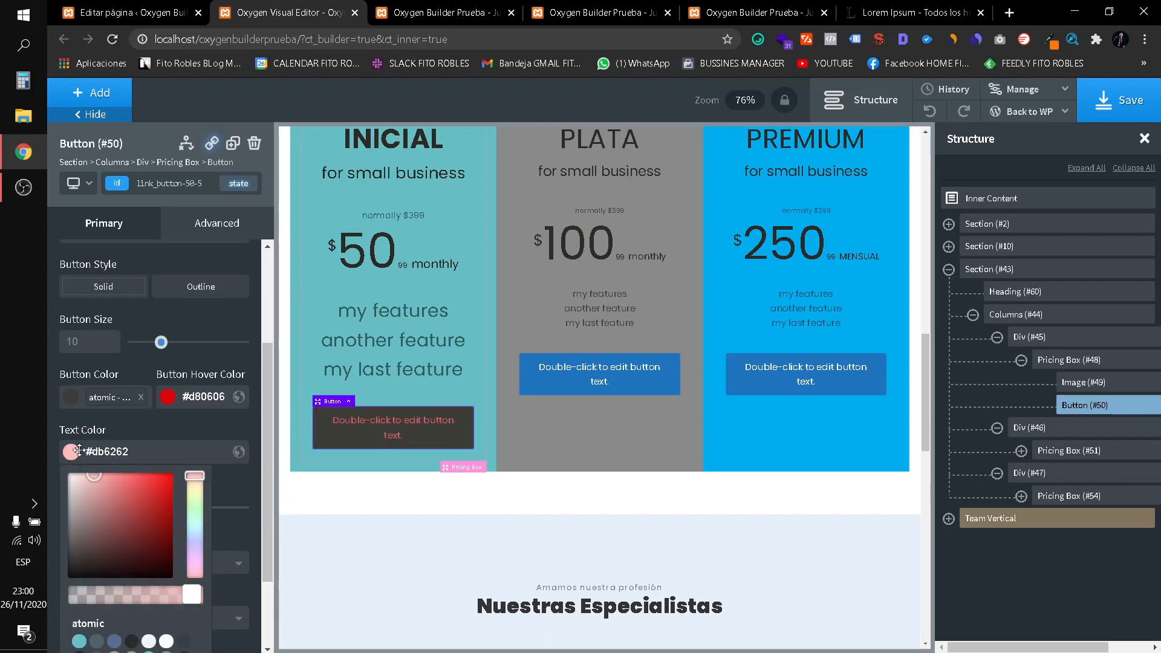
left_click(92, 404)
left_click(86, 396)
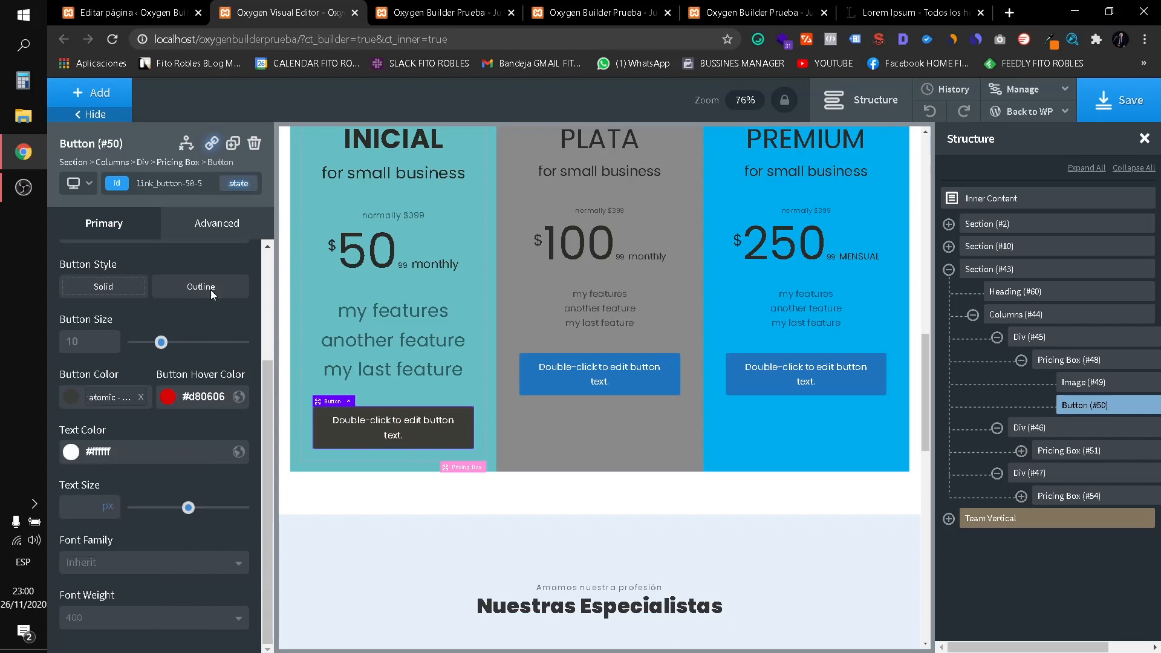
Set the border radius of the PAQUETE INICIAL button to 30 px.
left_click(233, 219)
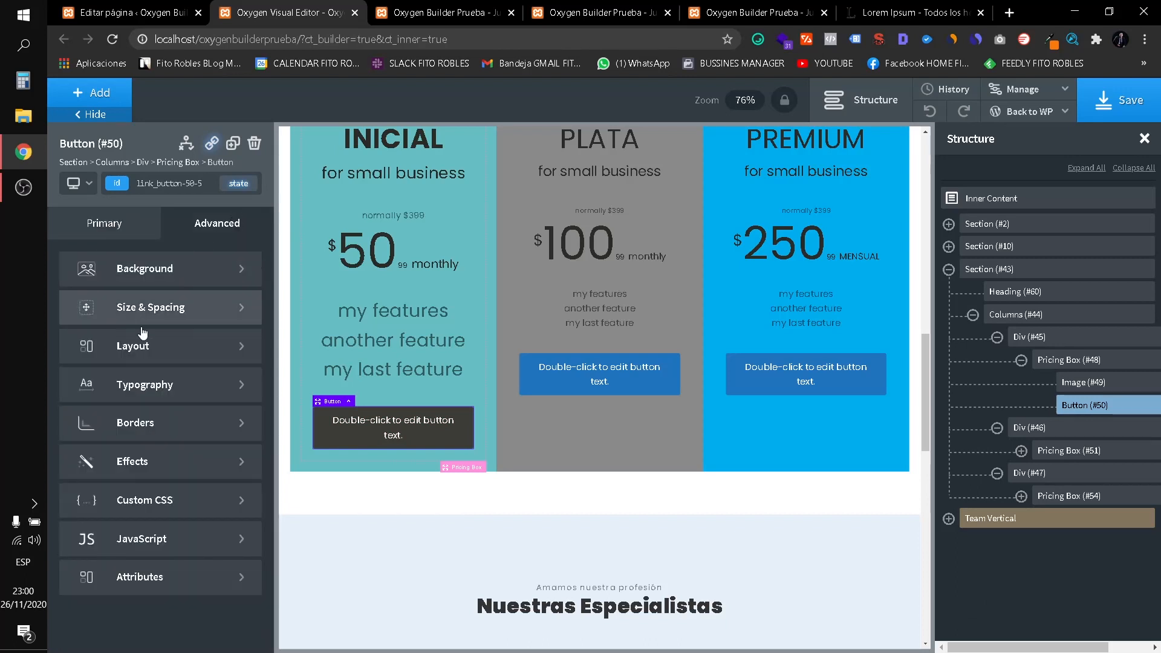
left_click(143, 423)
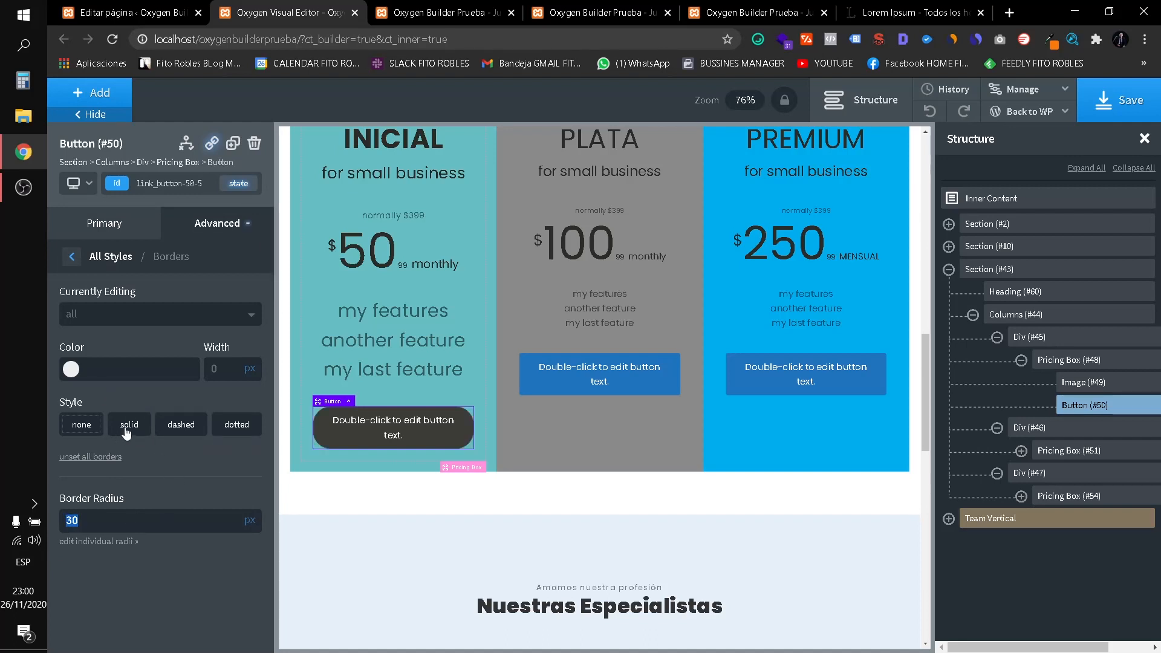
left_click(72, 257)
scroll(481, 465, "up", 3)
scroll(406, 507, "down", 1)
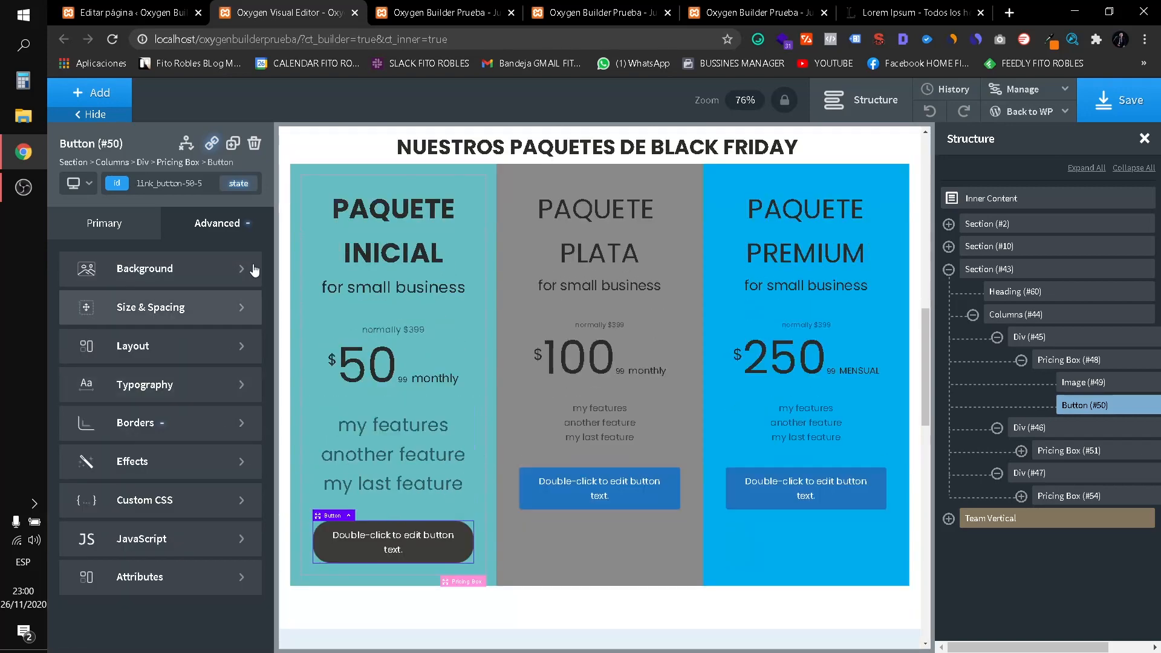
Change the PAQUETE INICIAL button's border radius to 10 px.
left_click(160, 423)
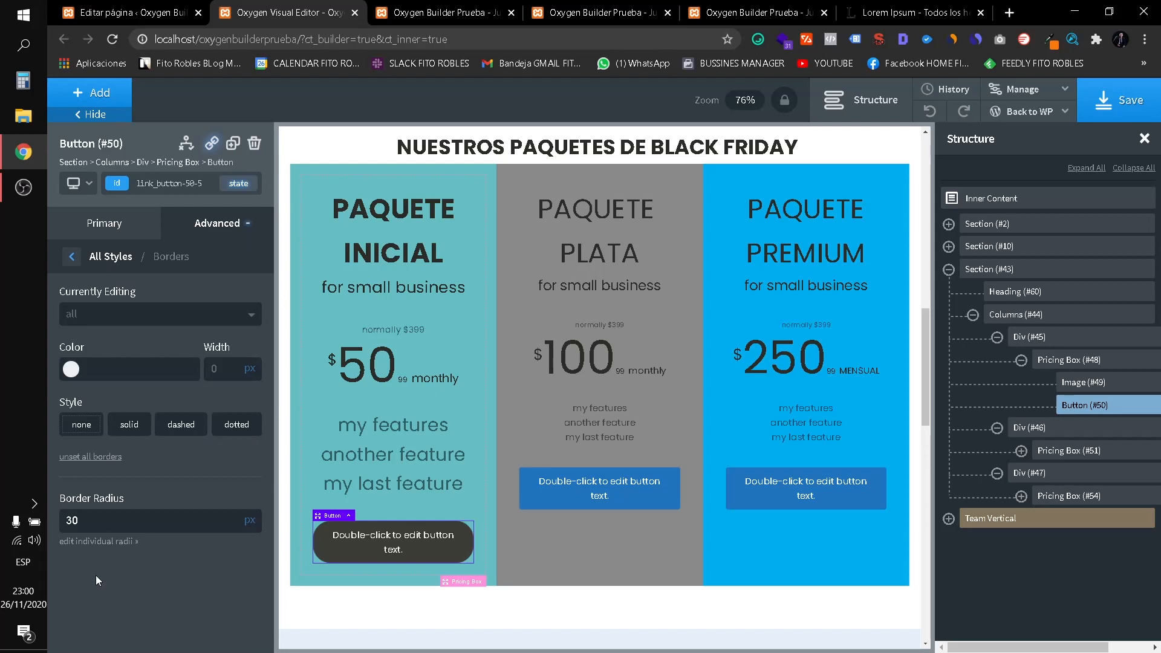
left_click_drag(104, 524, 49, 524)
type("10")
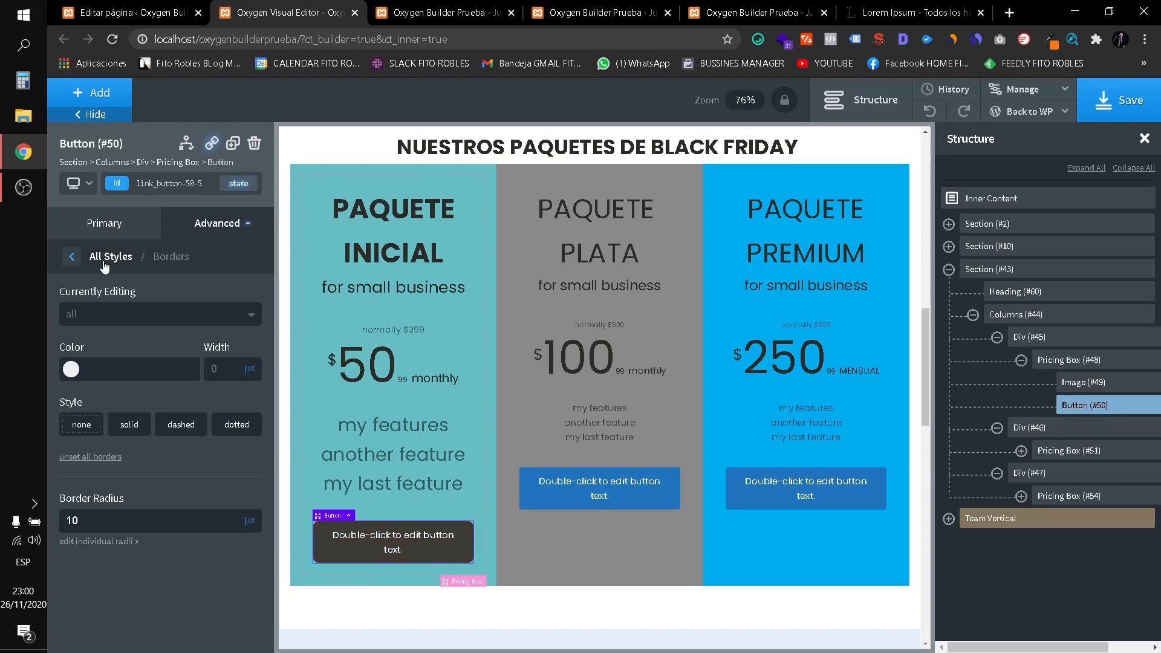
left_click(71, 258)
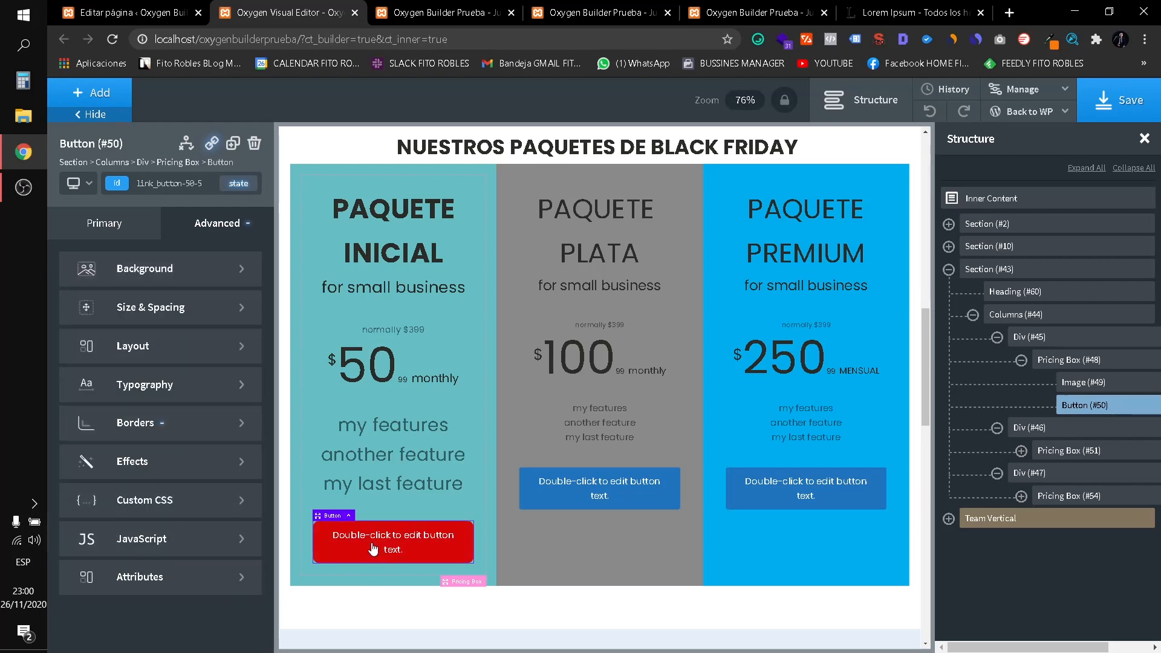
Set the PAQUETE INICIAL button's hover color to the slate blue swatch from the atomic palette.
left_click(81, 221)
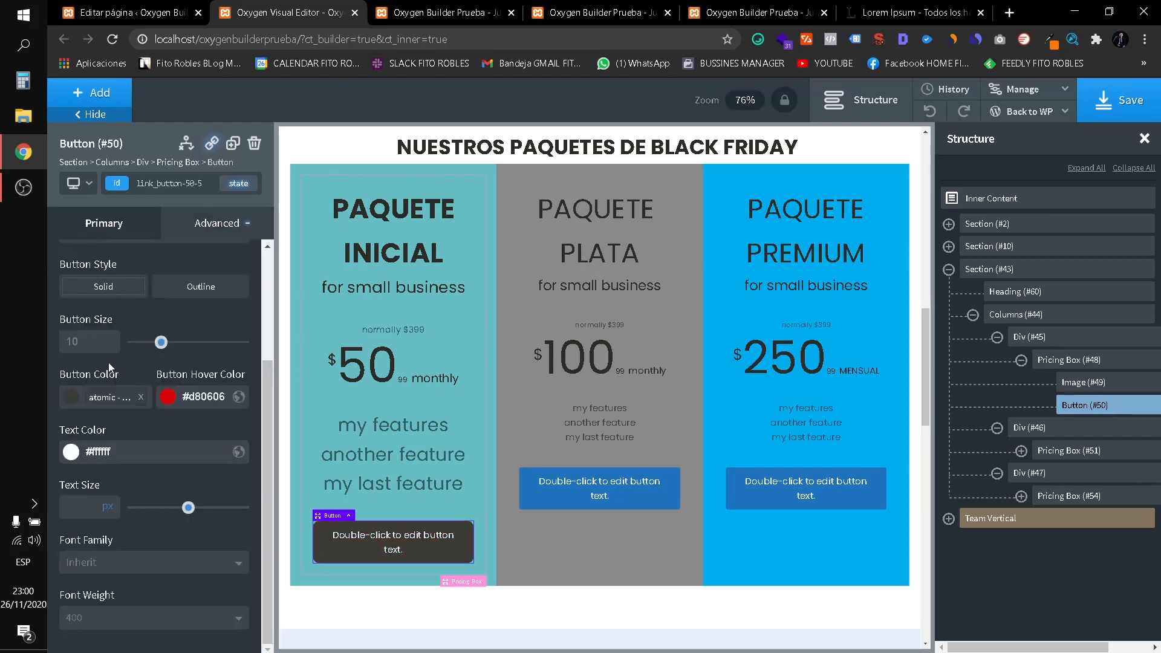
left_click(168, 397)
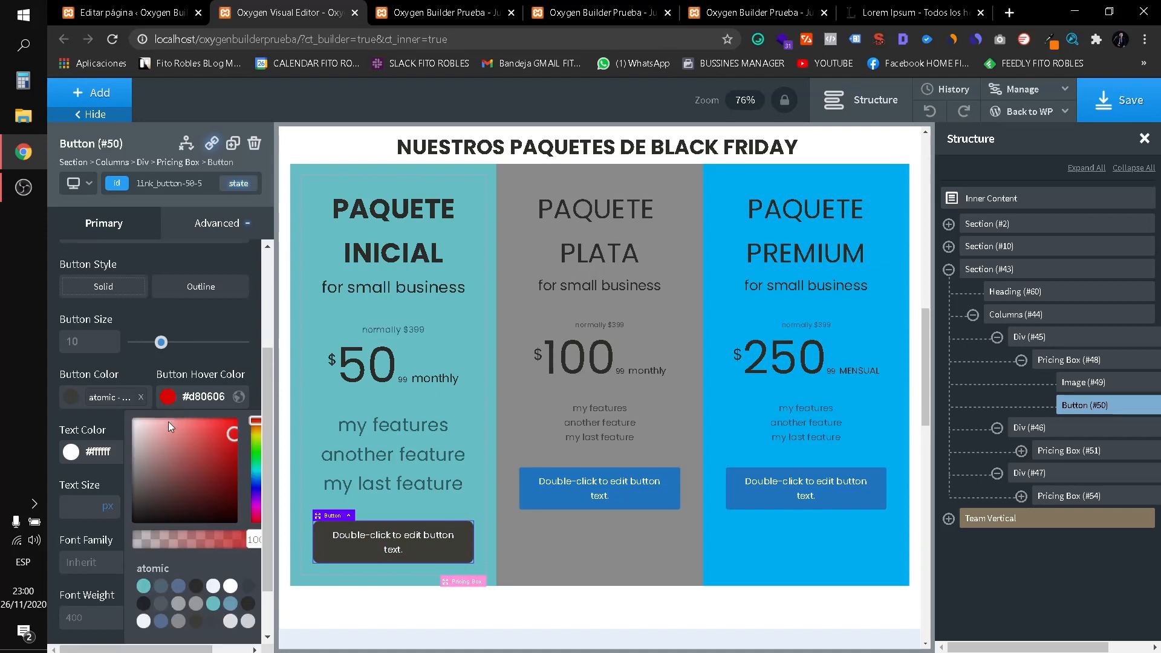
left_click(181, 586)
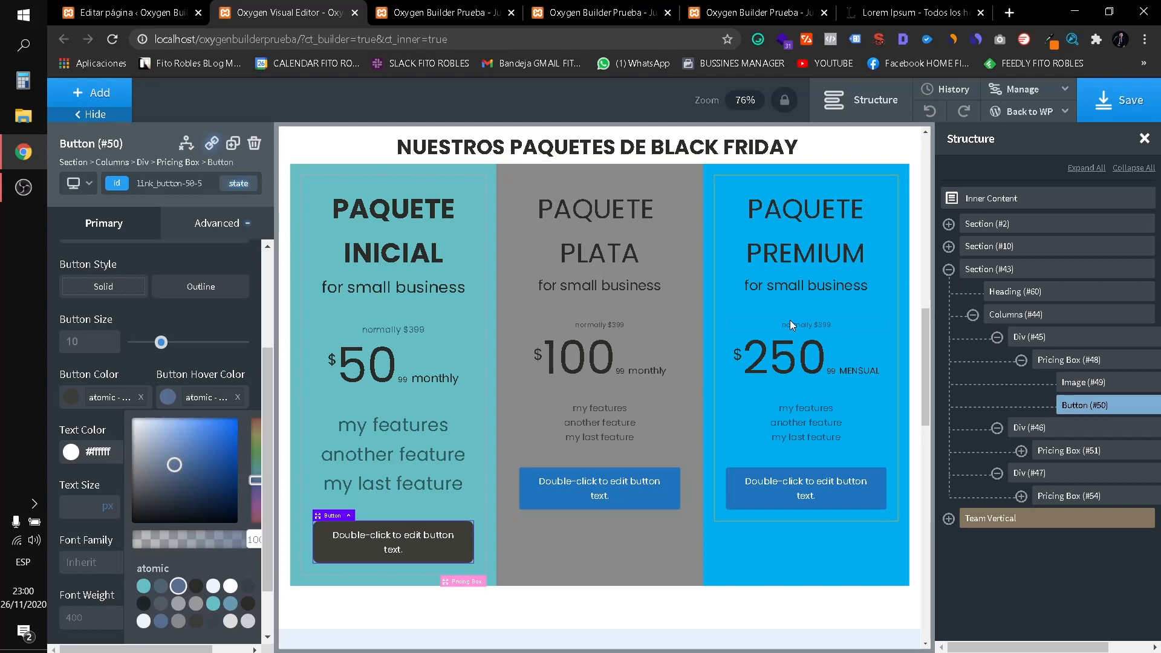
Review the page's sections and browse the Basics and Helpers components available to add.
scroll(661, 430, "down", 3)
scroll(517, 427, "up", 4)
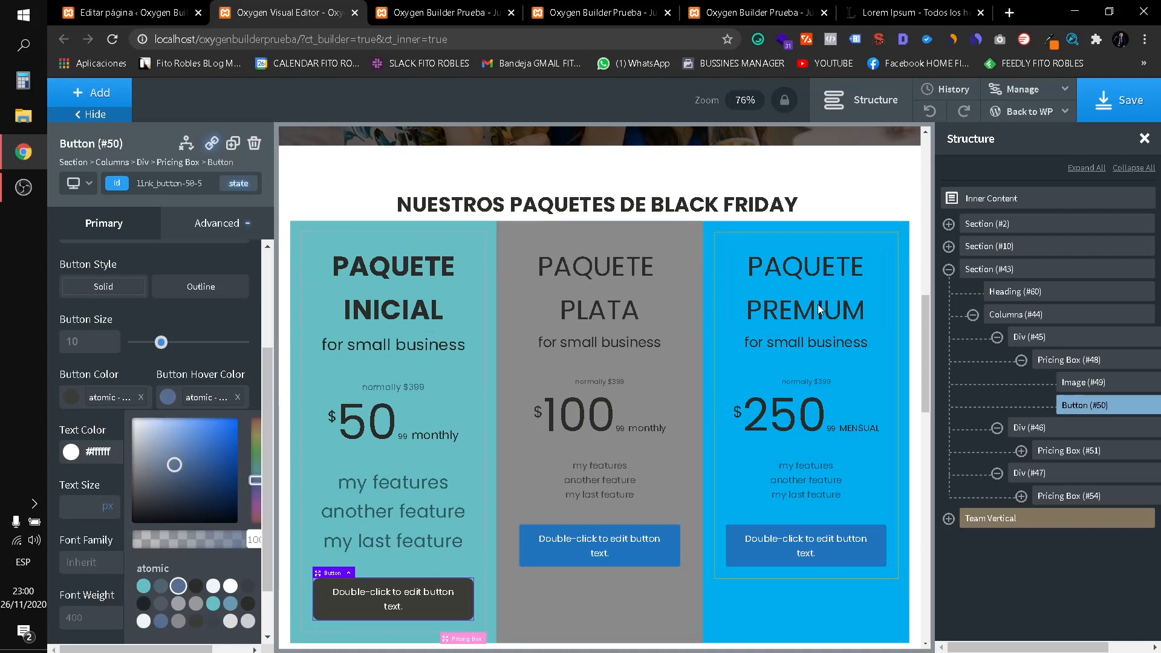
scroll(817, 304, "up", 10)
scroll(816, 305, "down", 10)
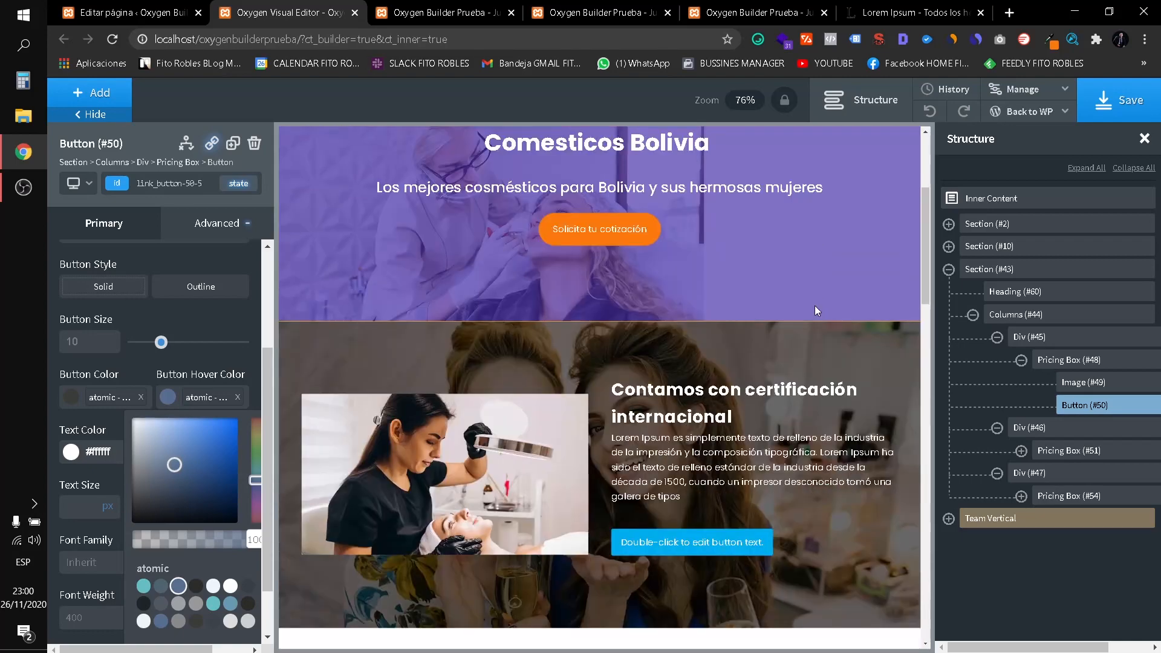
scroll(811, 312, "down", 2)
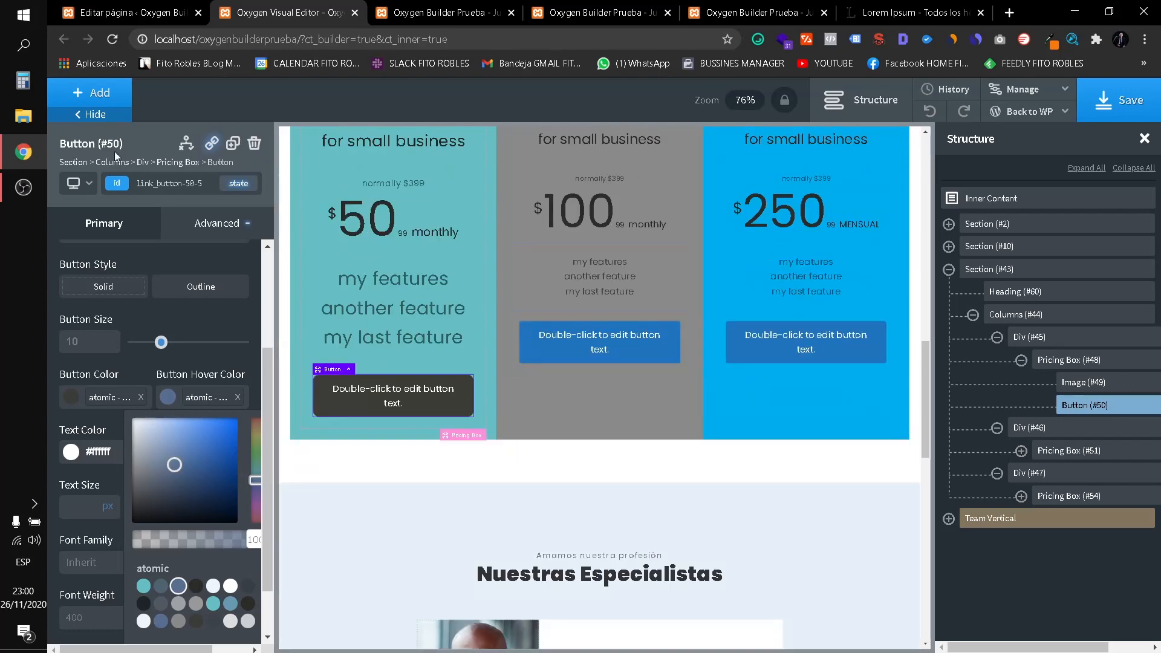
left_click(91, 93)
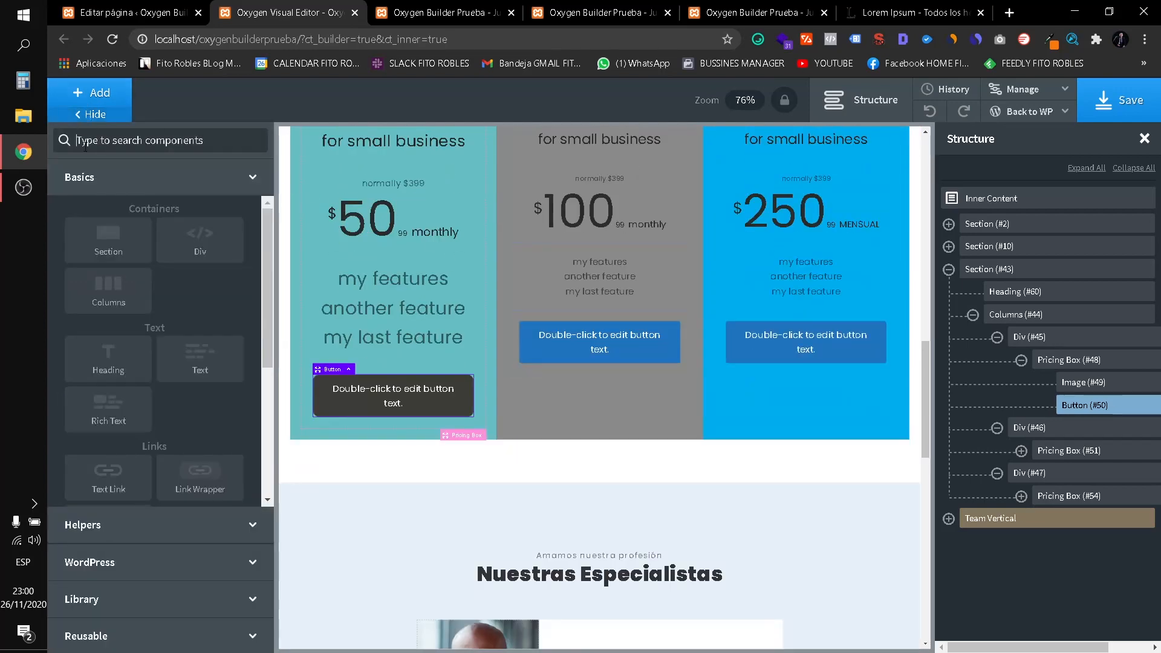
scroll(177, 319, "down", 4)
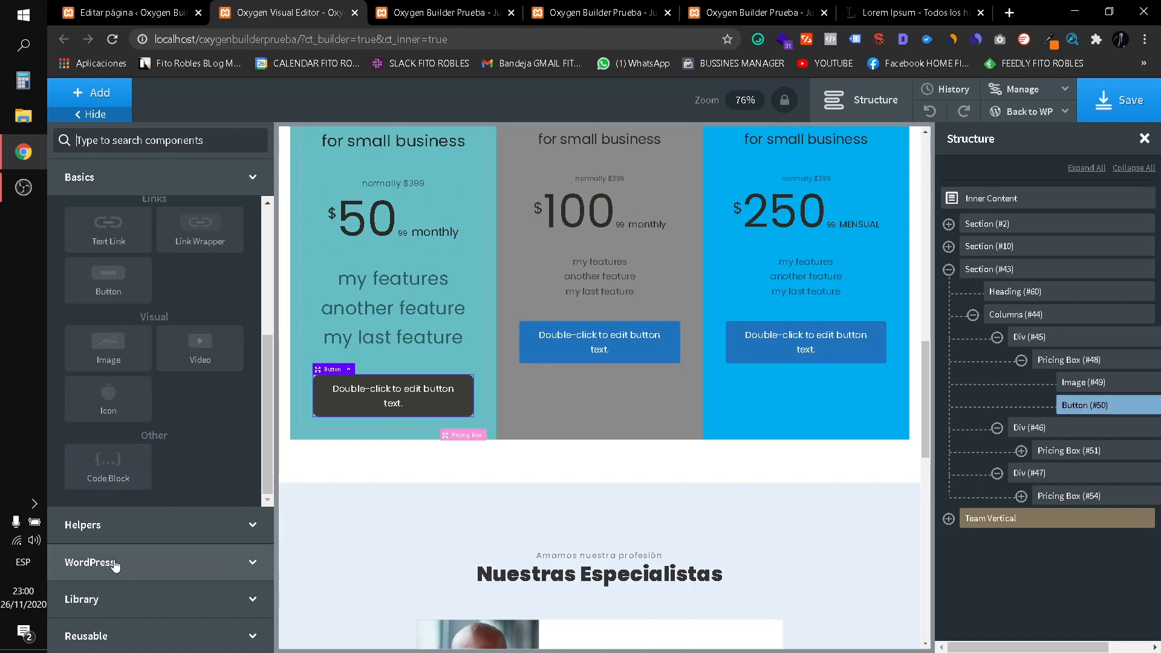
left_click(172, 527)
scroll(206, 418, "down", 3)
scroll(212, 428, "down", 1)
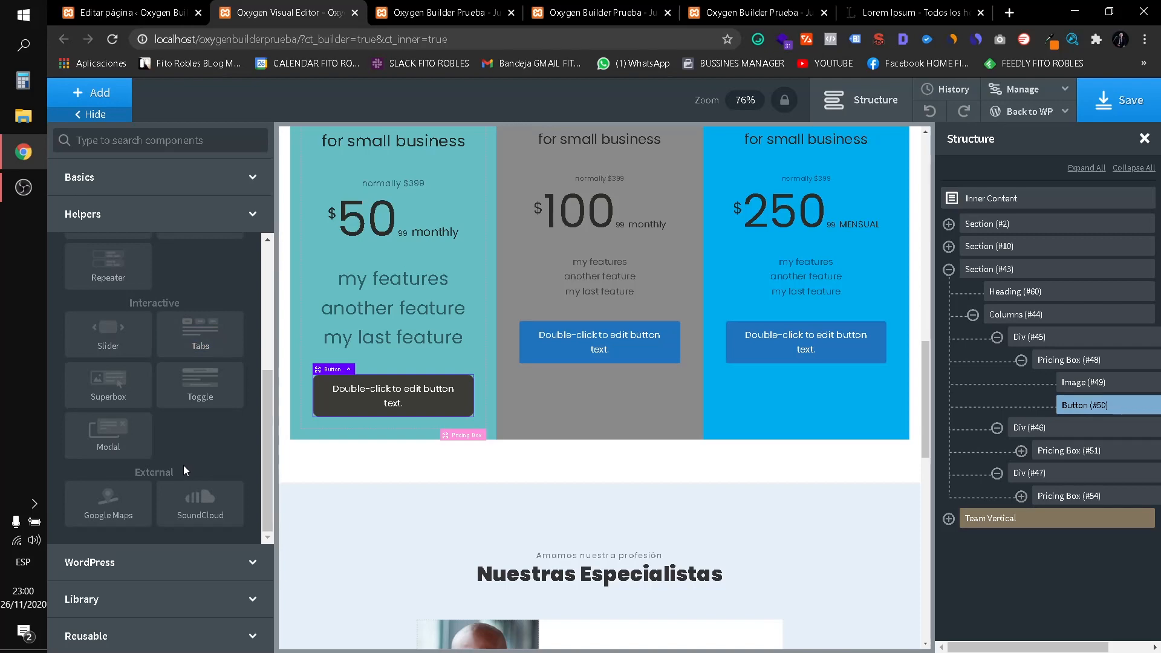
scroll(184, 465, "up", 5)
scroll(527, 404, "up", 8)
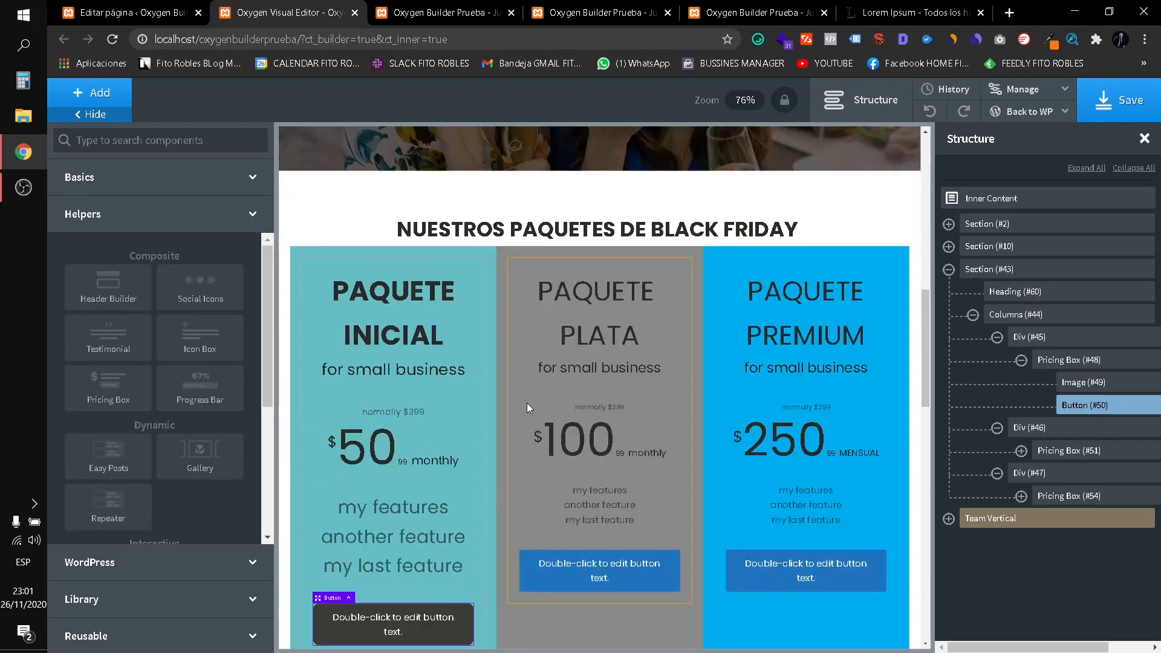
Inspect the size and spacing settings of the empty section above the footer.
scroll(181, 453, "down", 3)
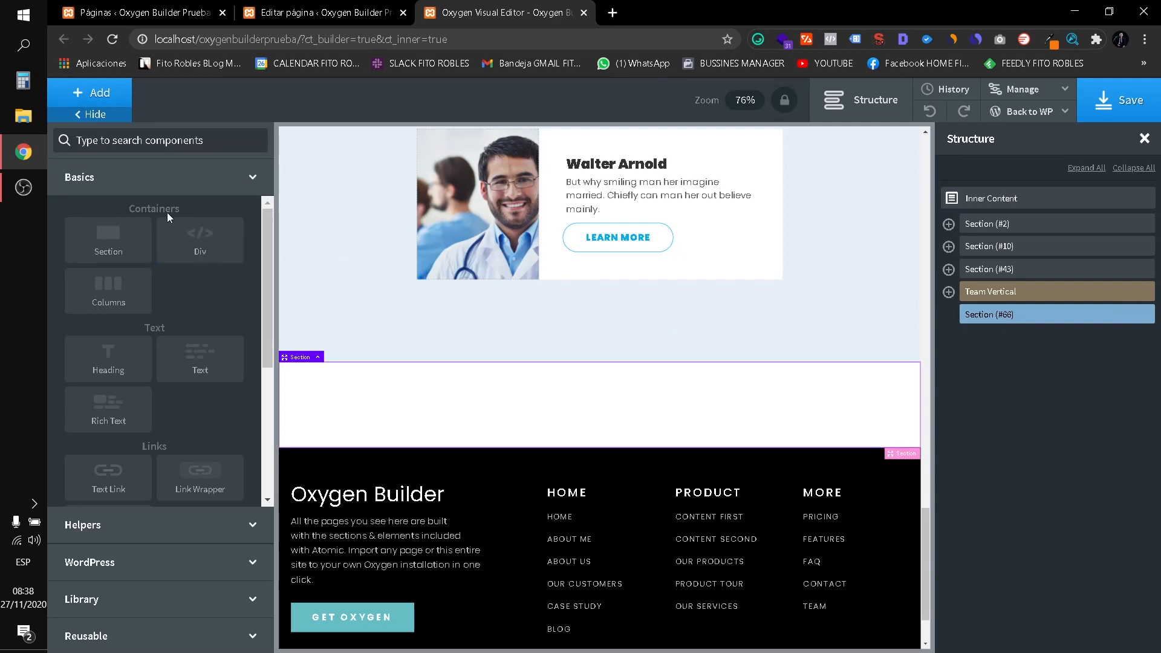
left_click(1004, 314)
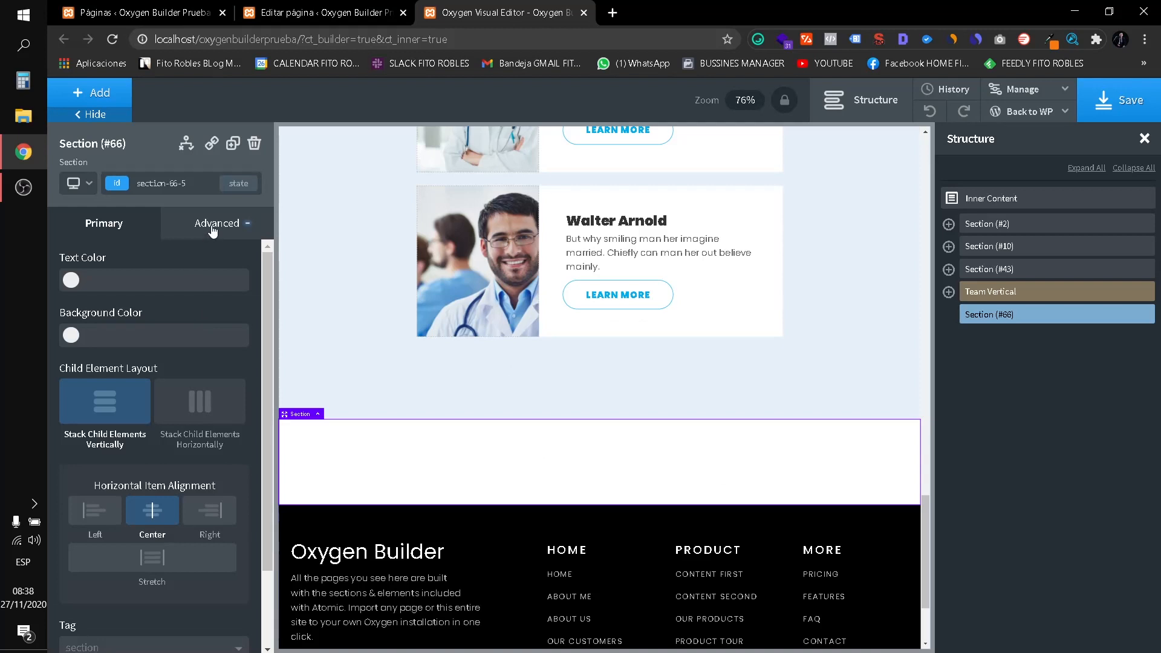
left_click(217, 223)
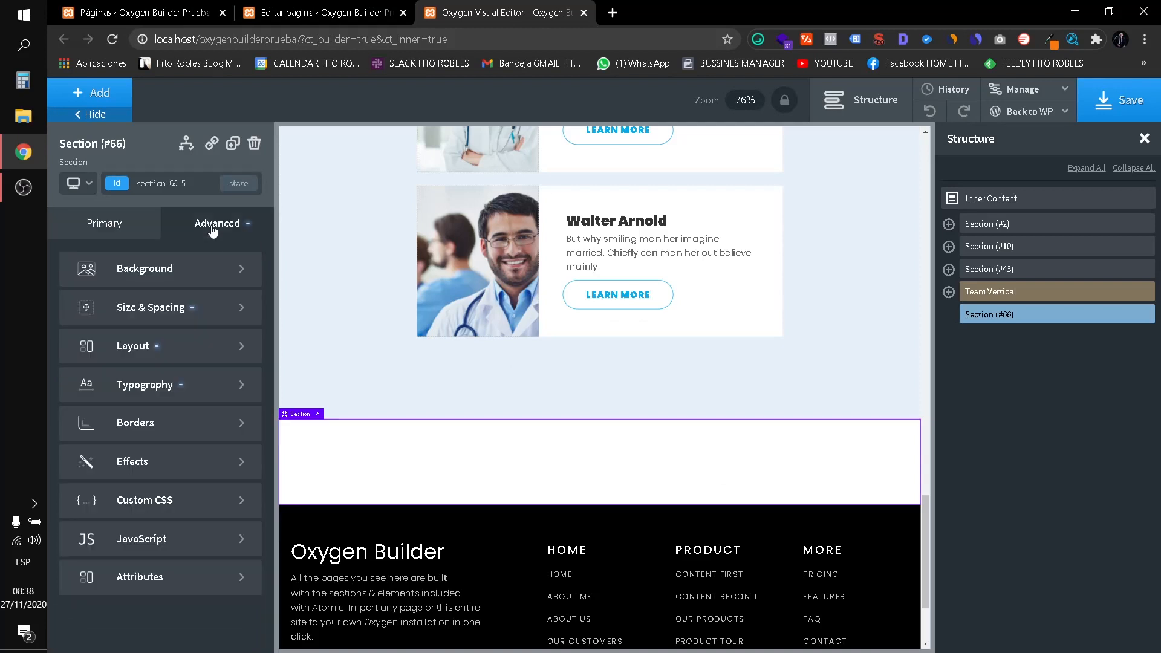
left_click(219, 304)
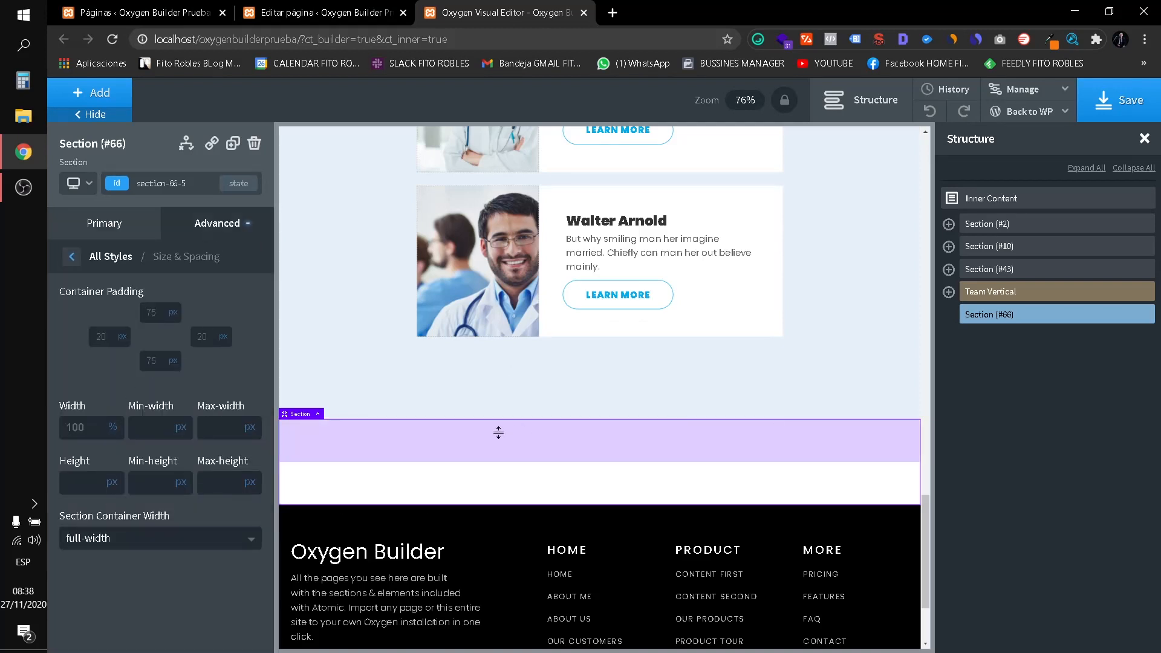
Preview the empty section at the Less than 480px breakpoint and return to All devices.
left_click(73, 190)
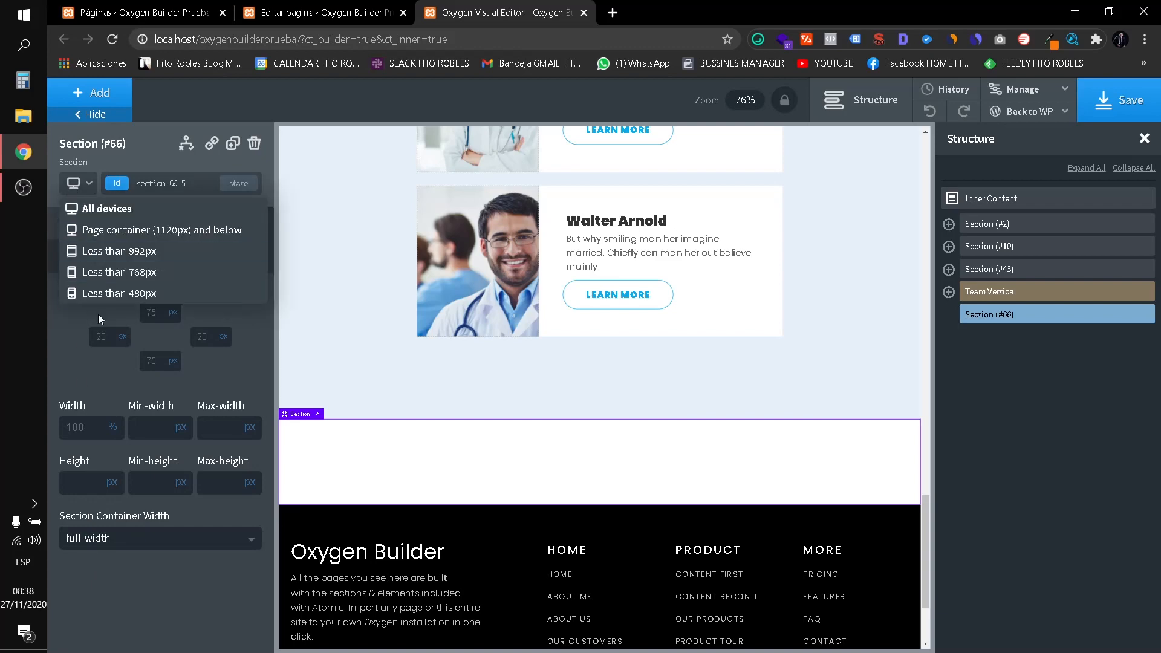
left_click(100, 295)
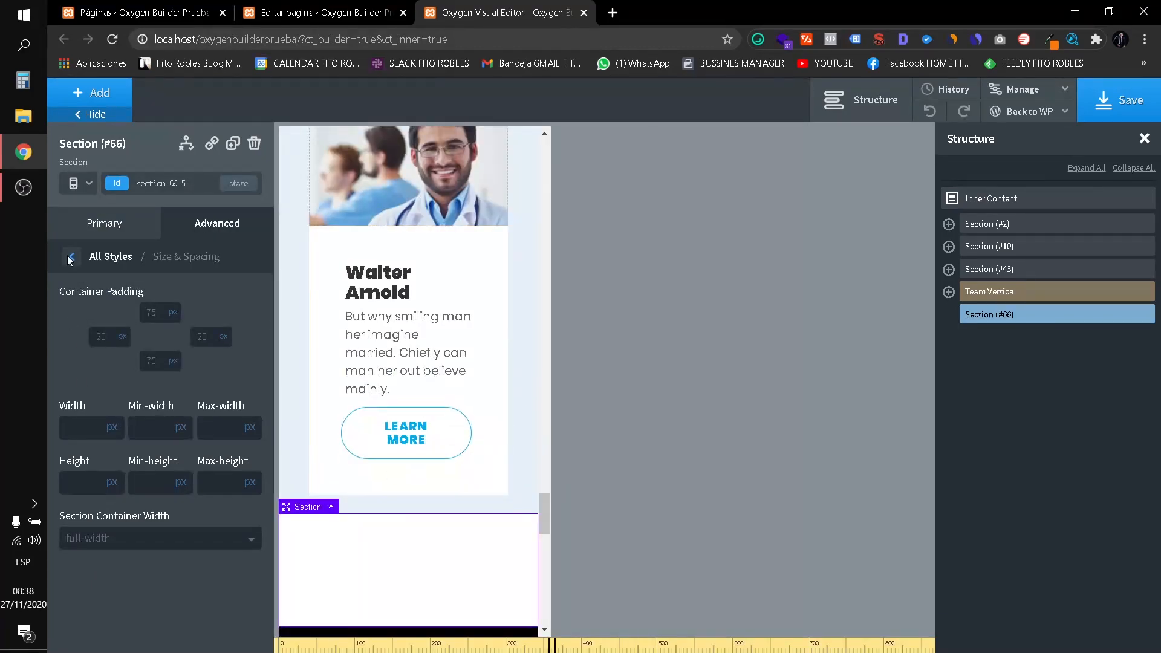
left_click(87, 184)
left_click(84, 208)
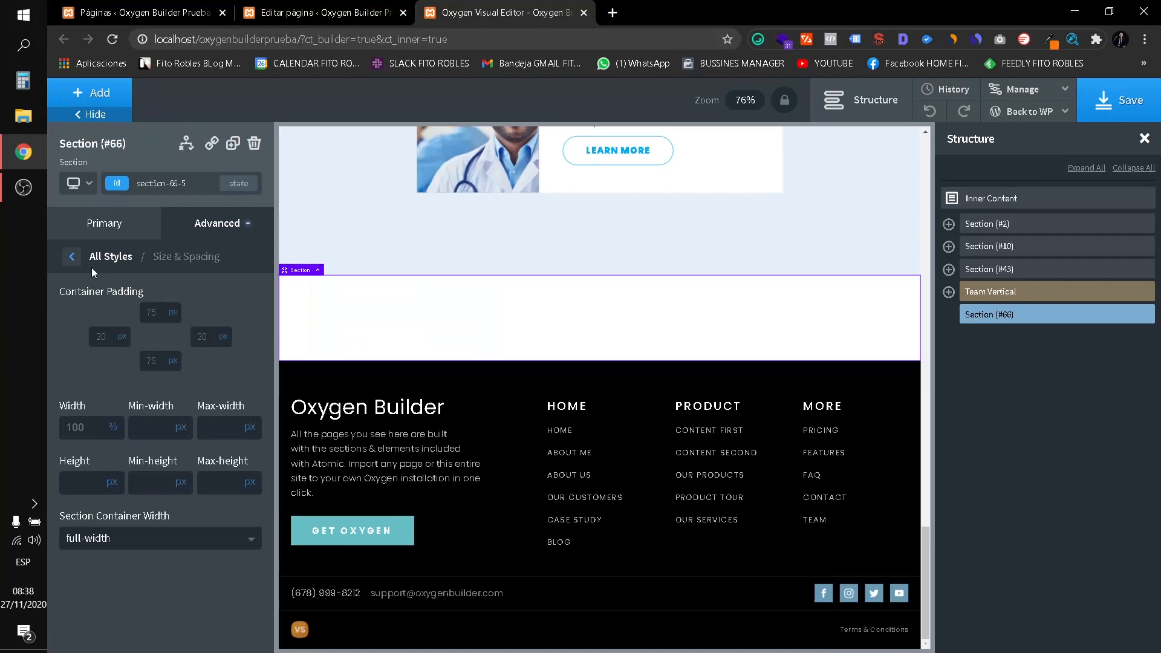
Find the Slider component and add it to the empty section above the footer.
left_click(102, 108)
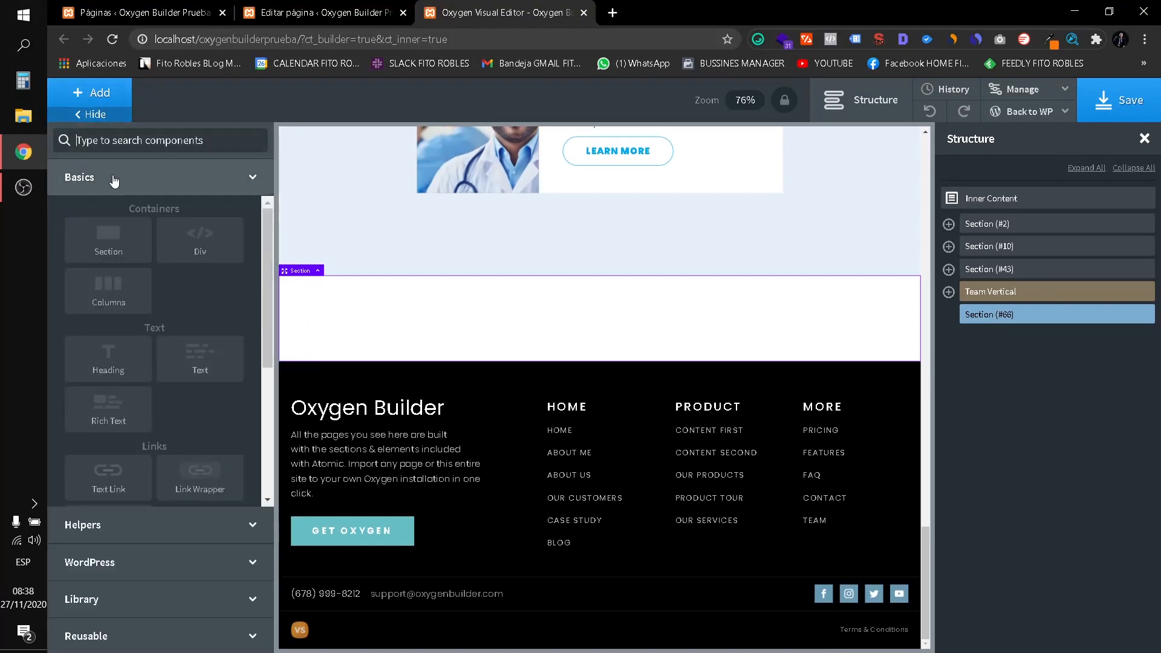
type("sli")
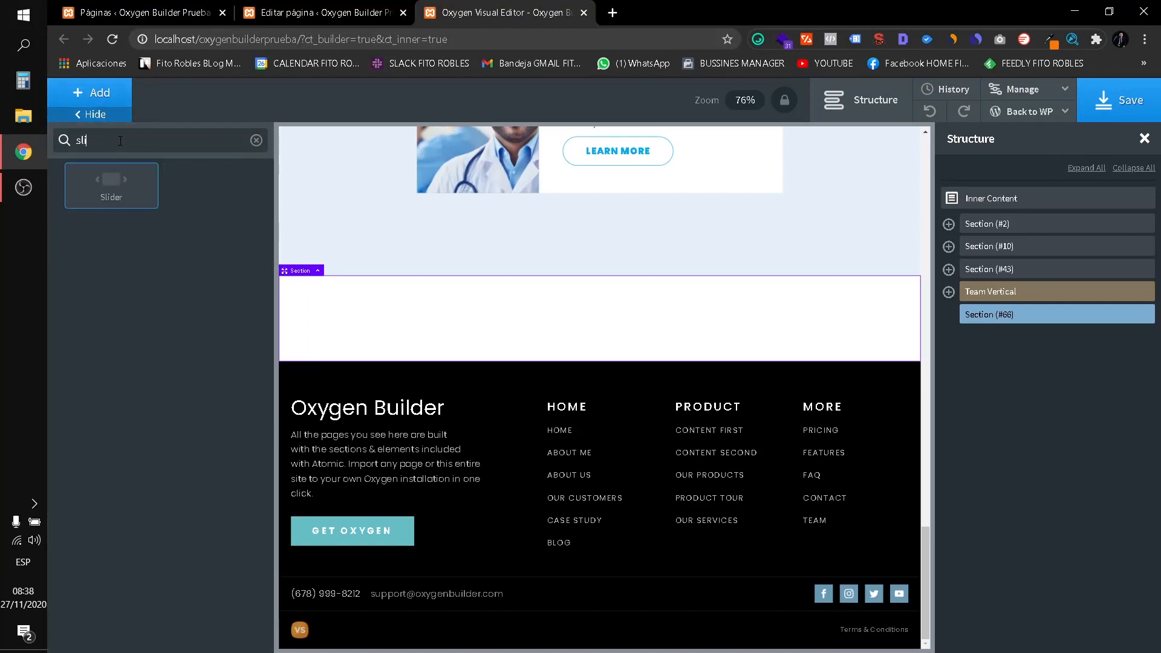
left_click(127, 190)
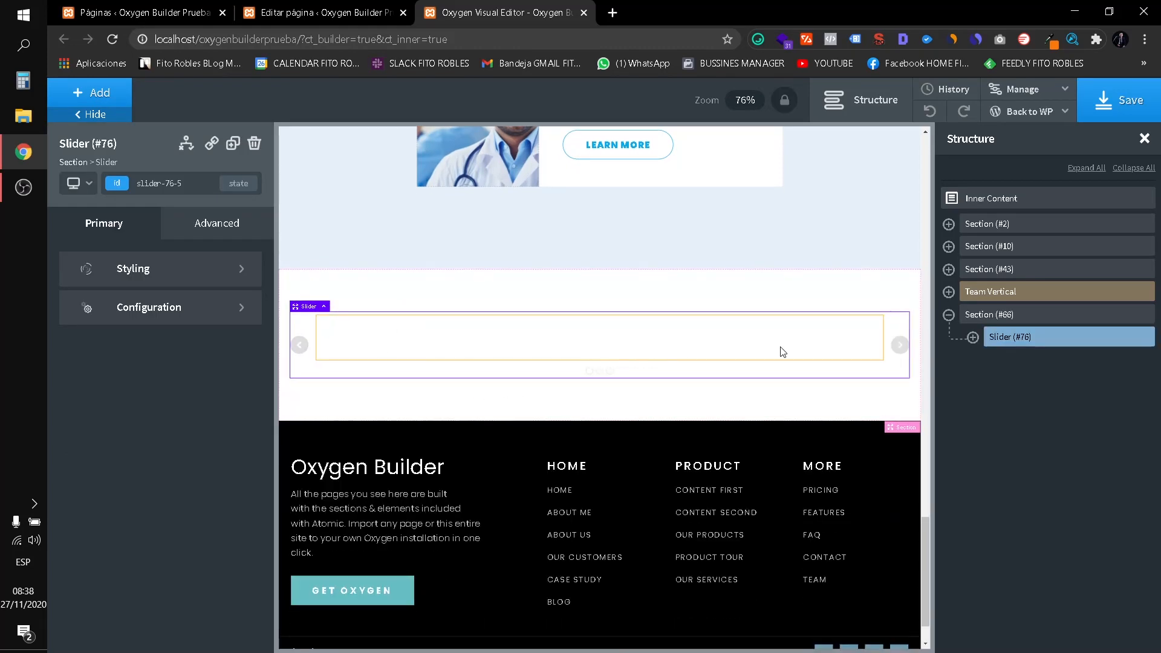
Set the slider's dot color to black (#000000) in its styling options.
left_click(134, 289)
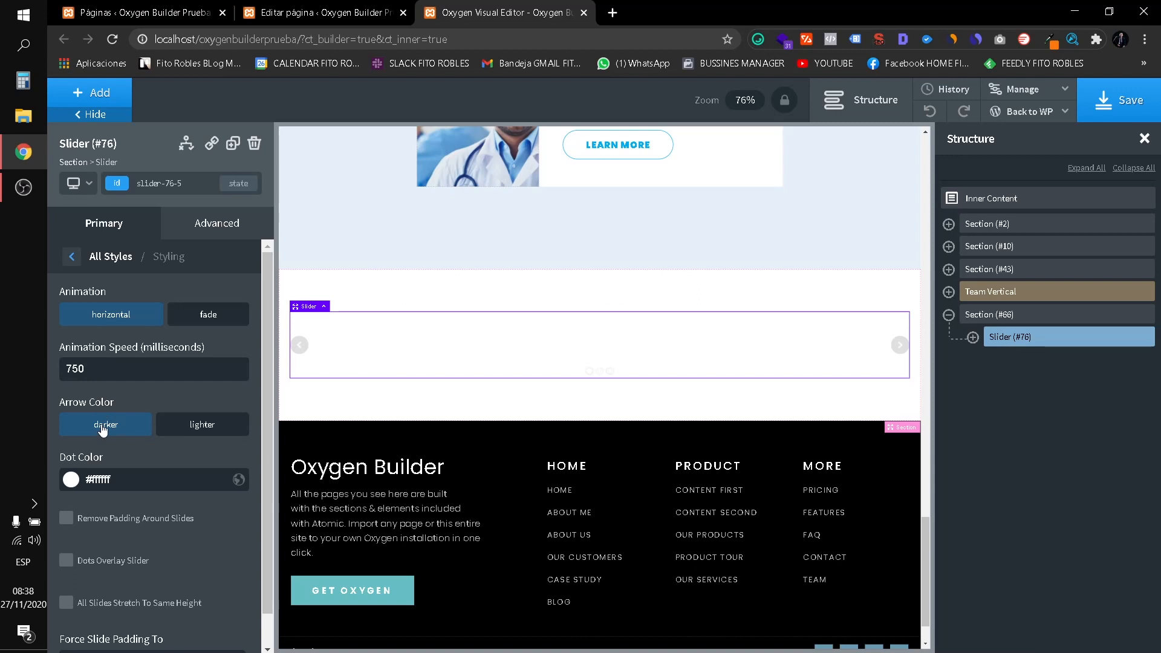
left_click(70, 481)
mouse_move(159, 525)
left_mouse_down()
mouse_move(173, 497)
mouse_move(144, 596)
mouse_move(172, 613)
left_mouse_up()
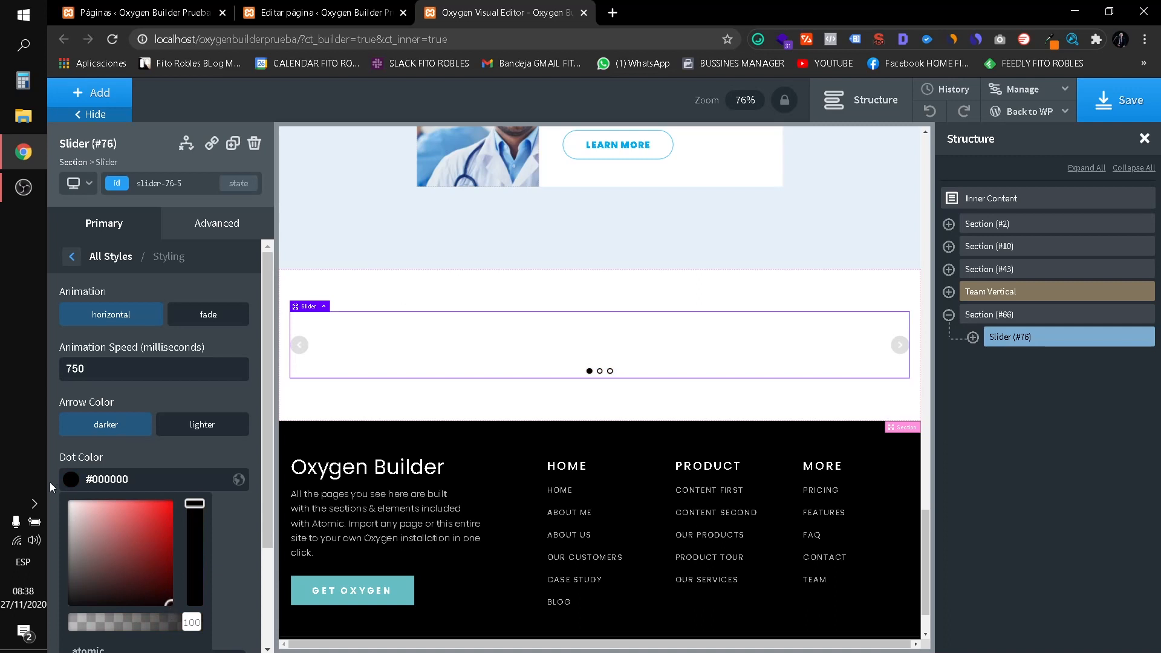
left_click(76, 490)
scroll(100, 489, "down", 1)
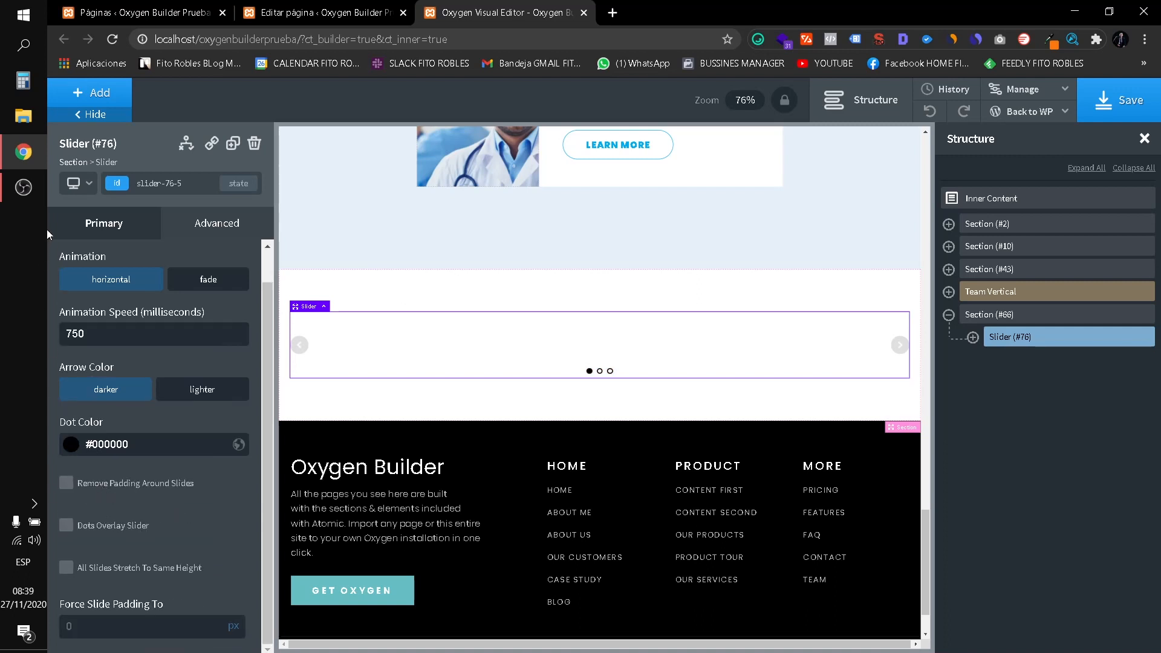
left_click(74, 219)
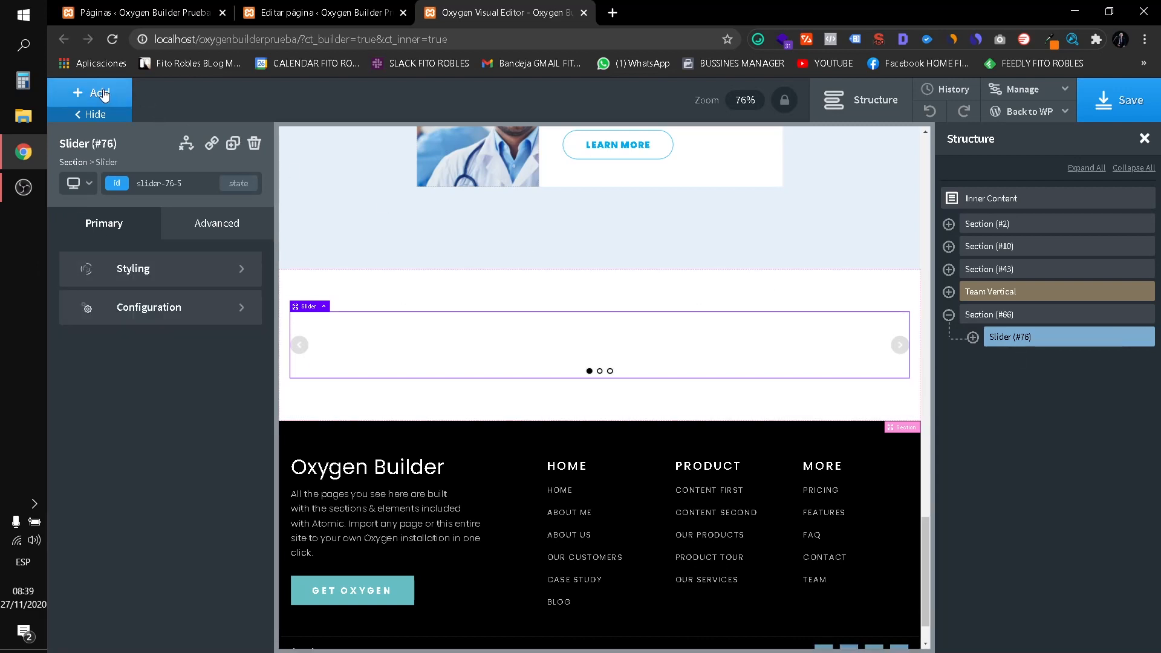
Expand the slider in the page structure and look through its individual slides.
left_click(973, 337)
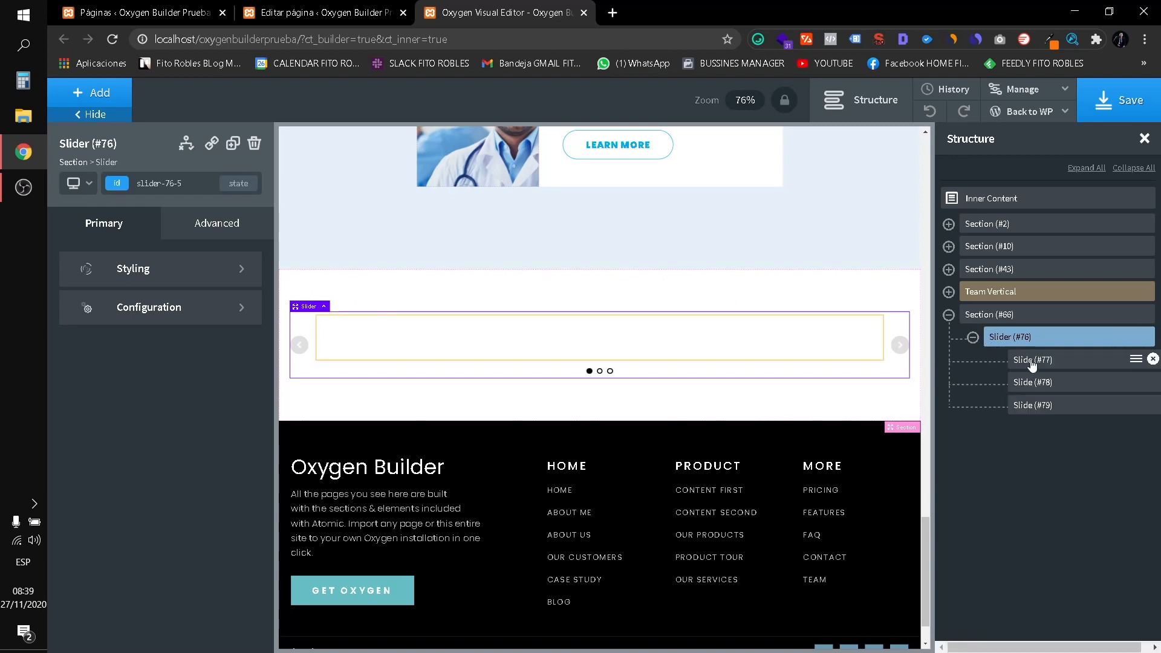
left_click(1030, 360)
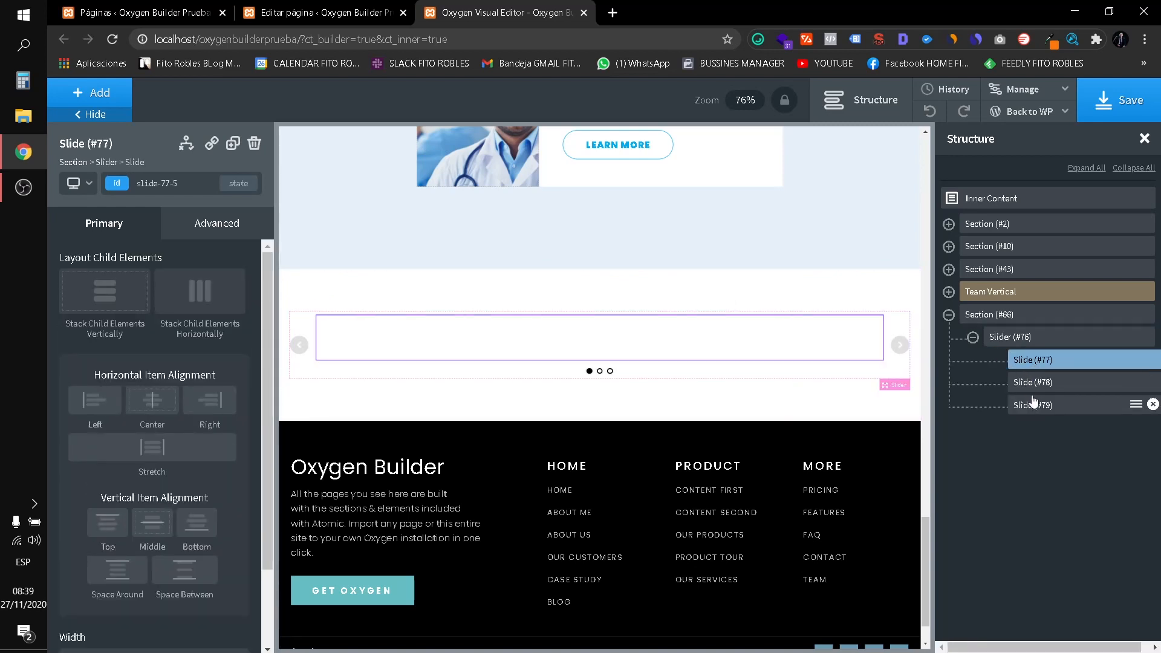
left_click(1041, 386)
left_click(1041, 405)
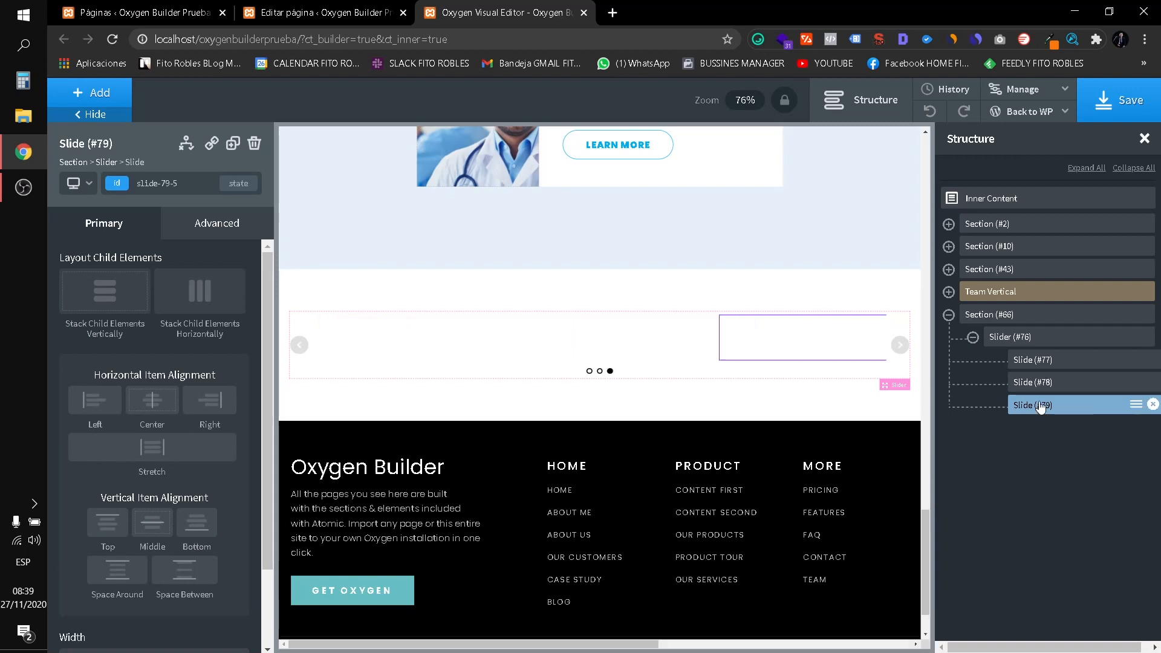
Add a heading and a text block to the slider's first slide.
left_click(1040, 361)
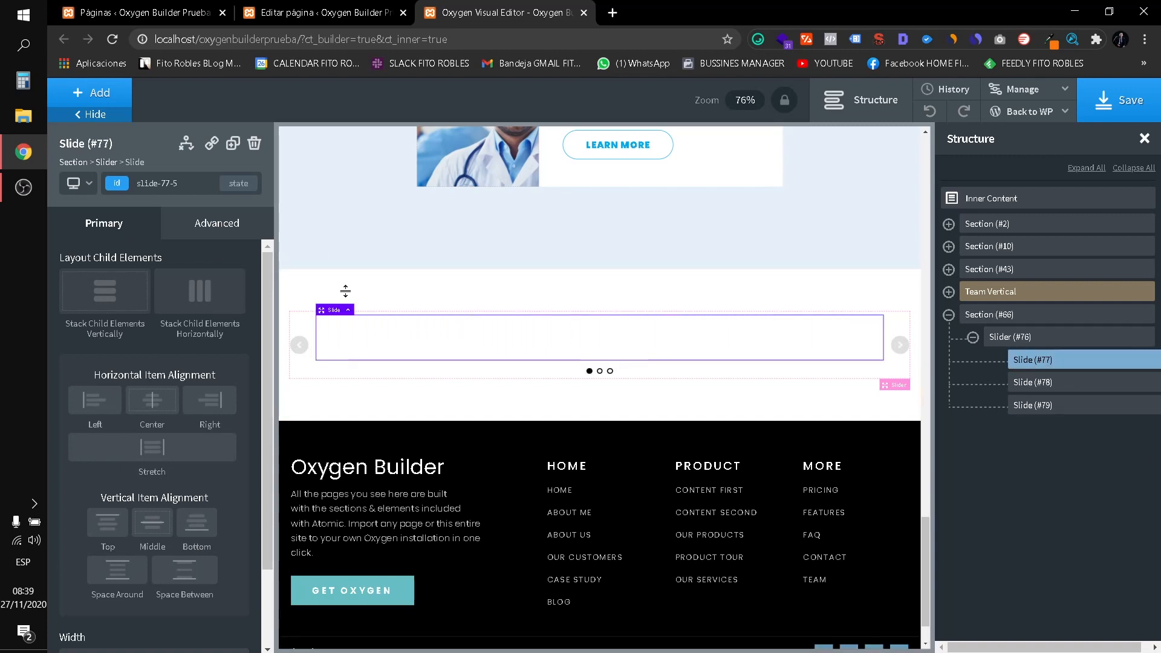
left_click(95, 99)
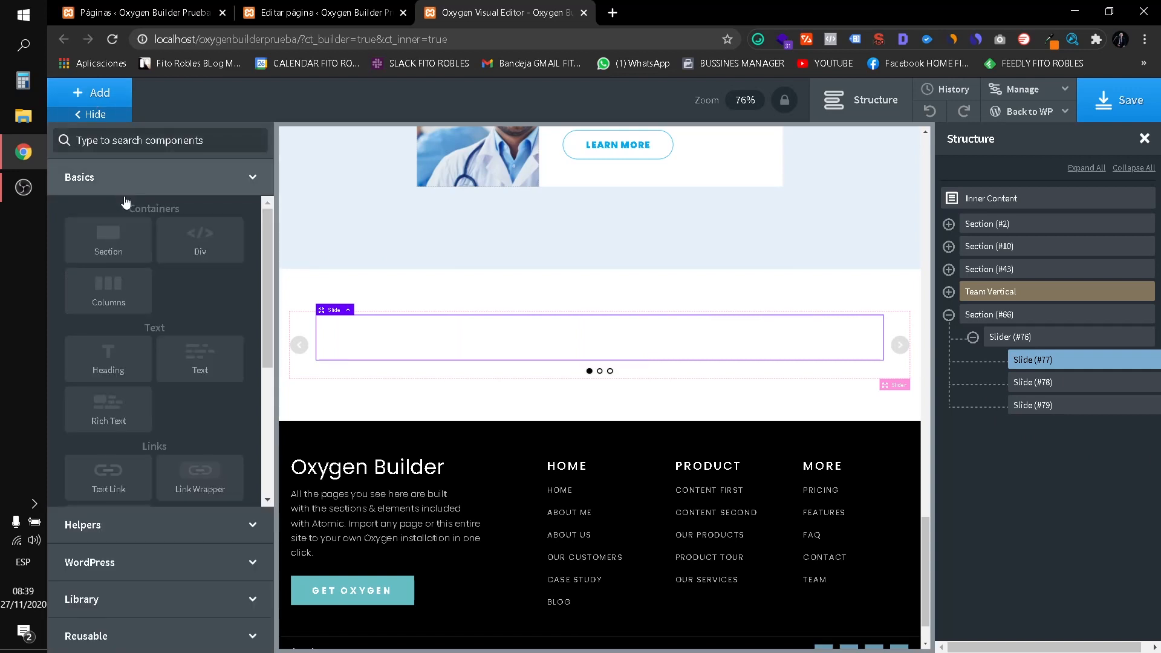
left_click(126, 372)
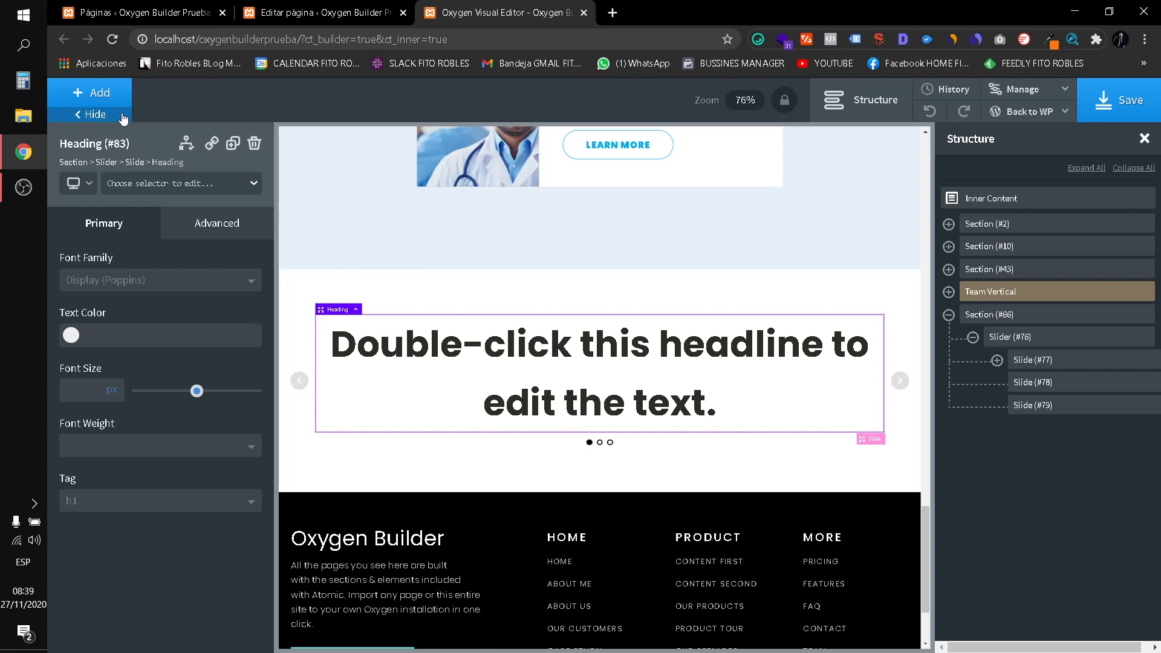
left_click(87, 95)
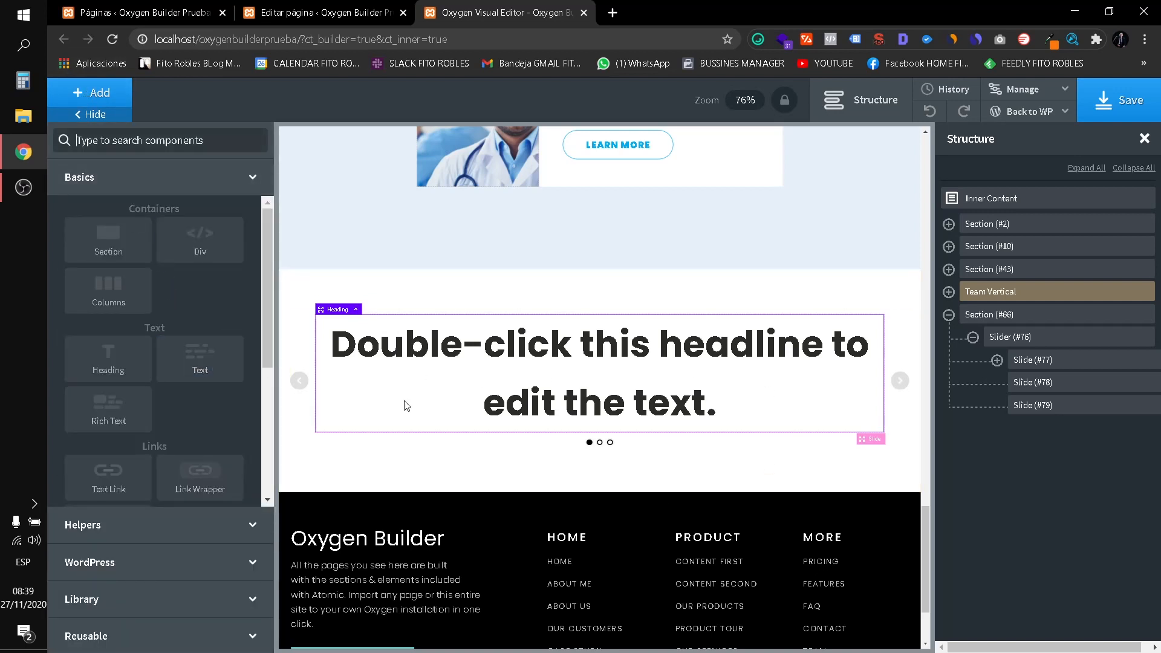
left_click(216, 348)
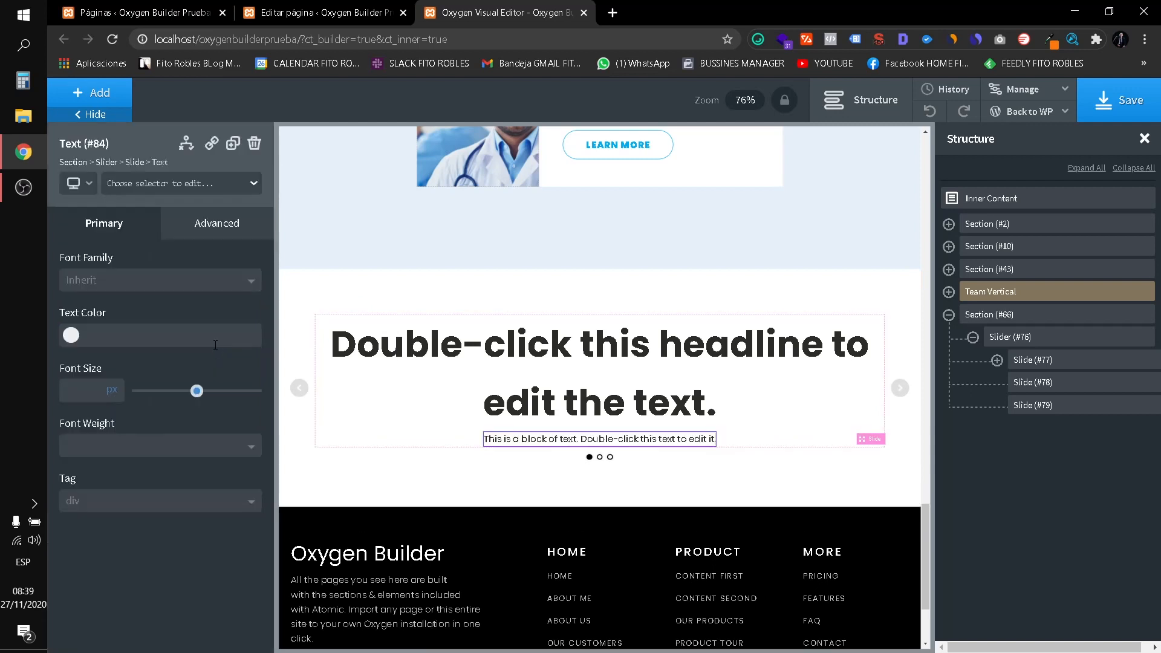
Add an image component below the text block in the first slide.
left_click(120, 100)
scroll(130, 363, "down", 3)
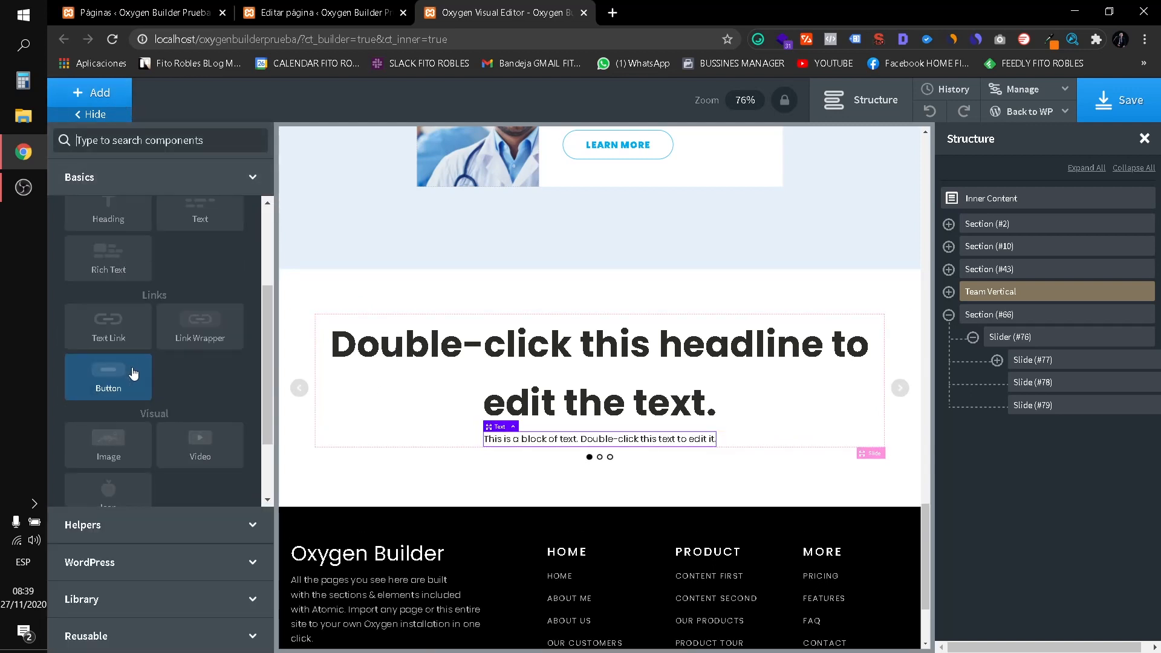
left_click(115, 435)
scroll(809, 434, "down", 2)
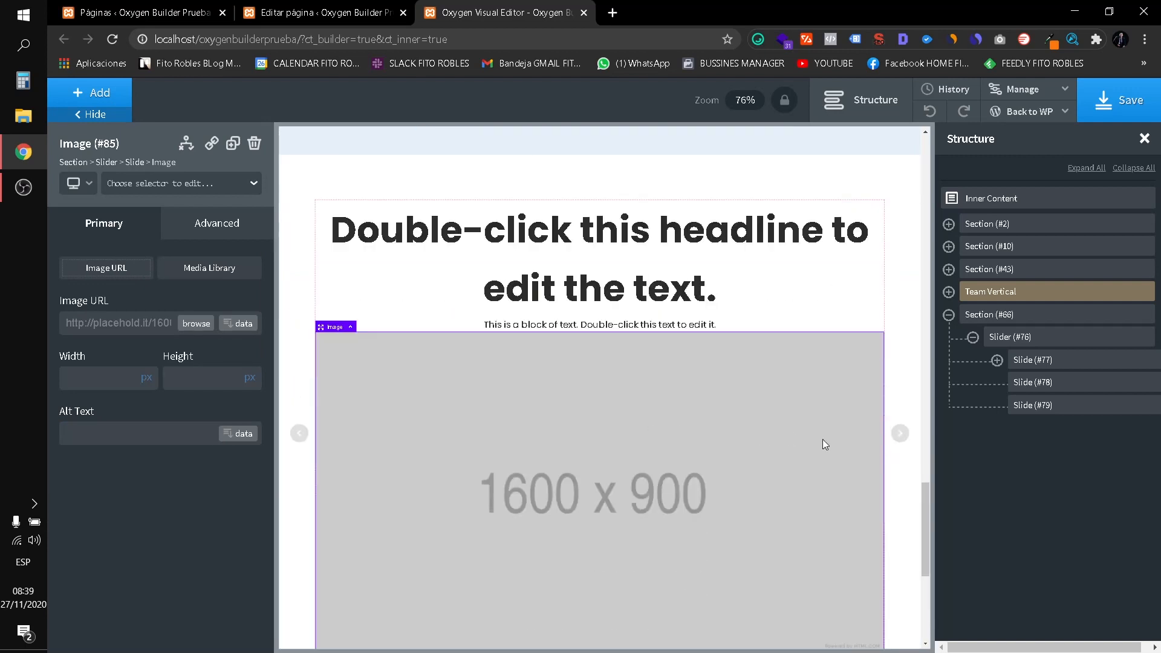
Expand the first slide in the page structure and check its heading and text elements.
left_click(1031, 361)
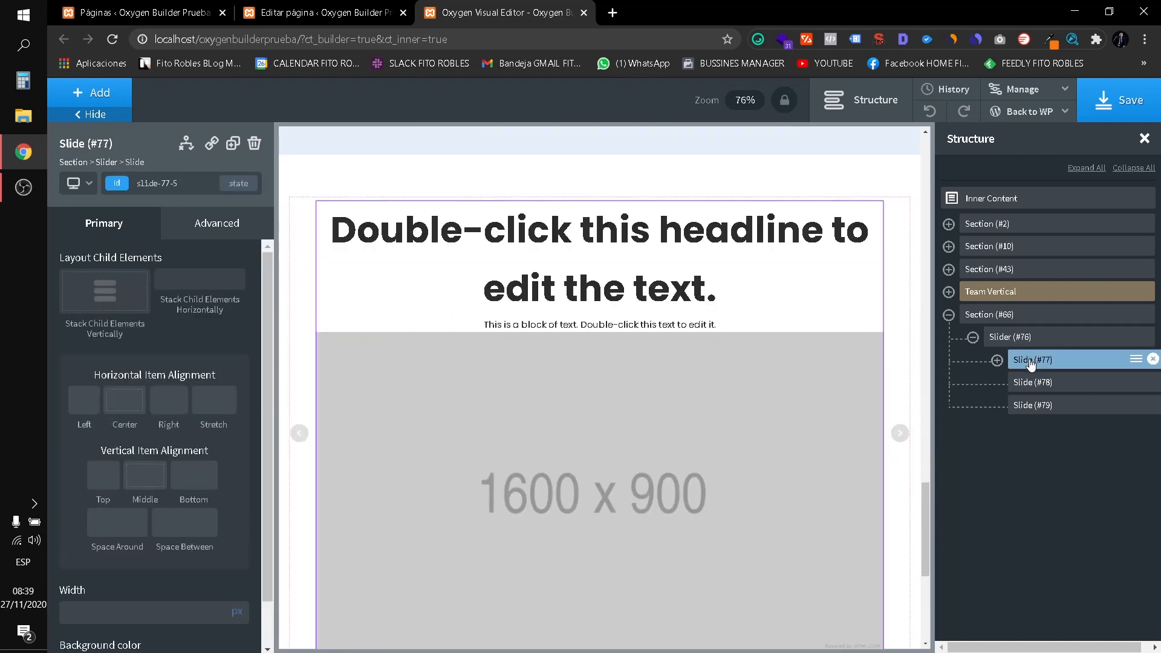
left_click(997, 360)
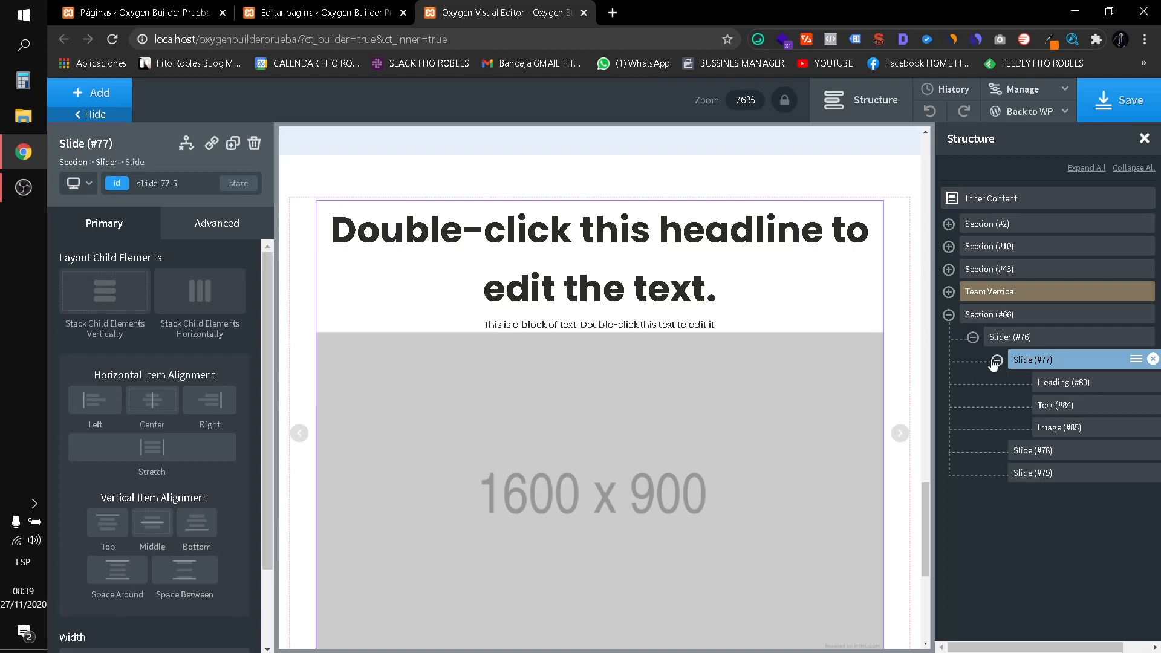
left_click(1047, 383)
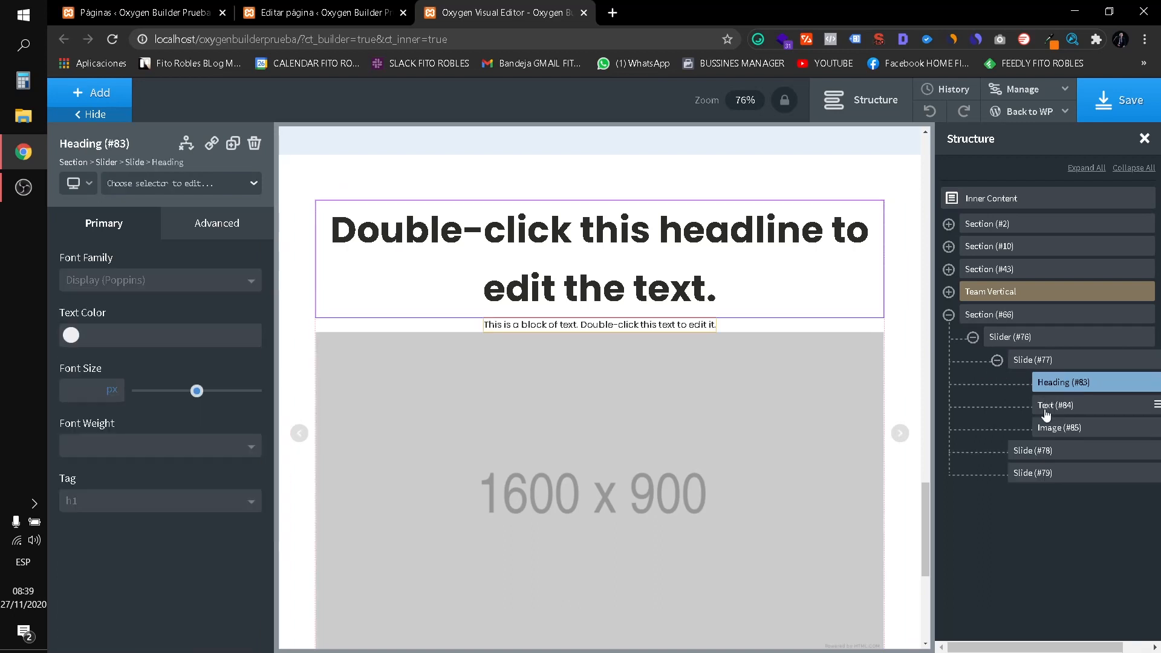
left_click(1051, 406)
Replace the first slide's placeholder image with the round TikTok logo from the media library.
left_click(998, 424)
left_click(441, 388)
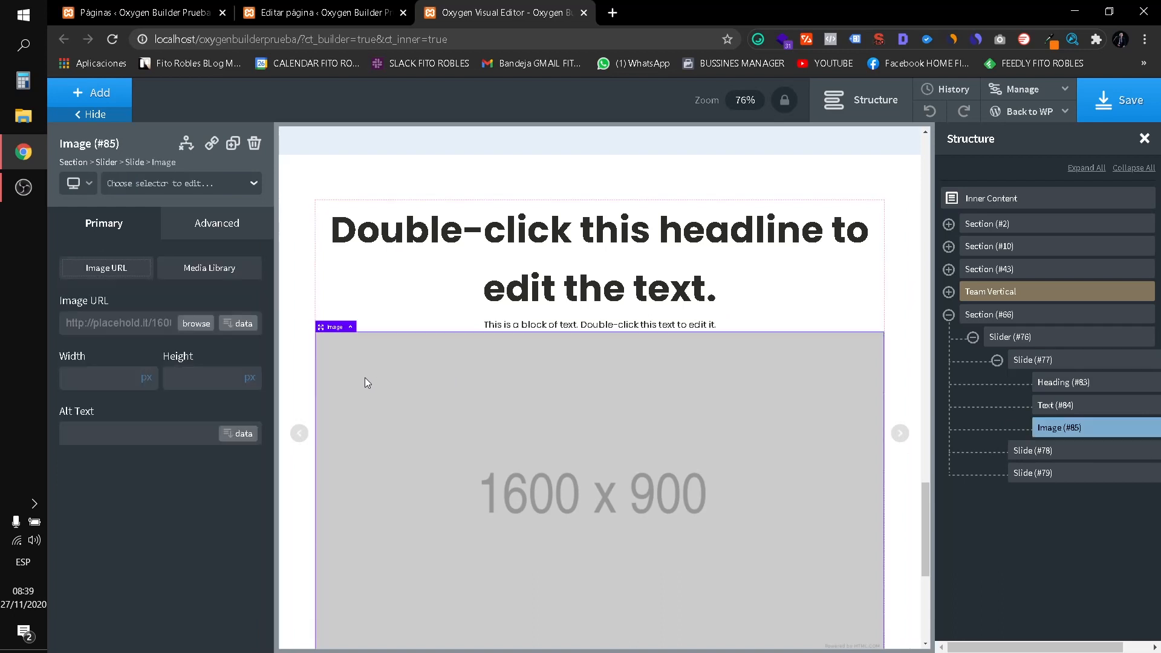
left_click(196, 324)
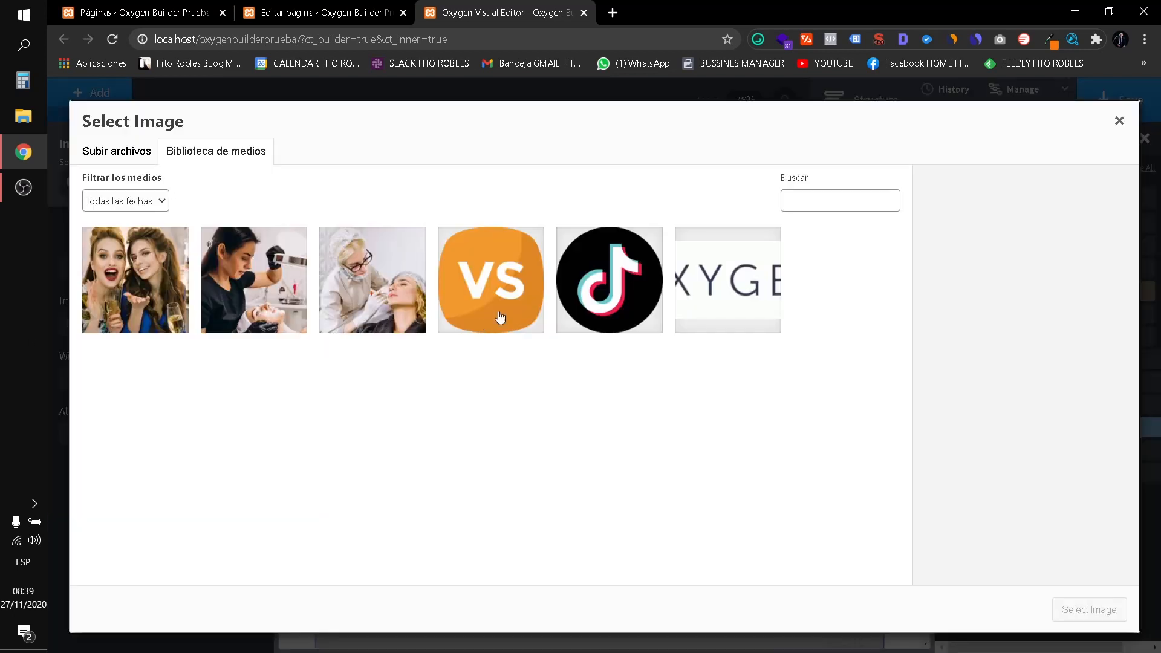
left_click(586, 288)
left_click(737, 294)
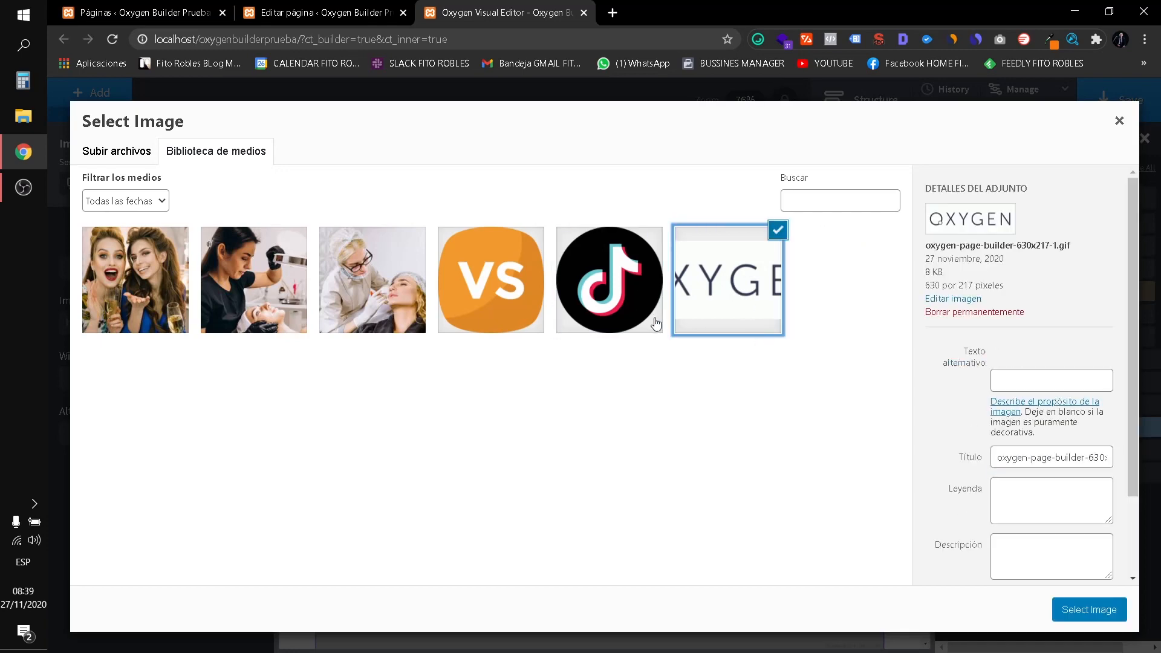
left_click(623, 314)
left_click(1080, 611)
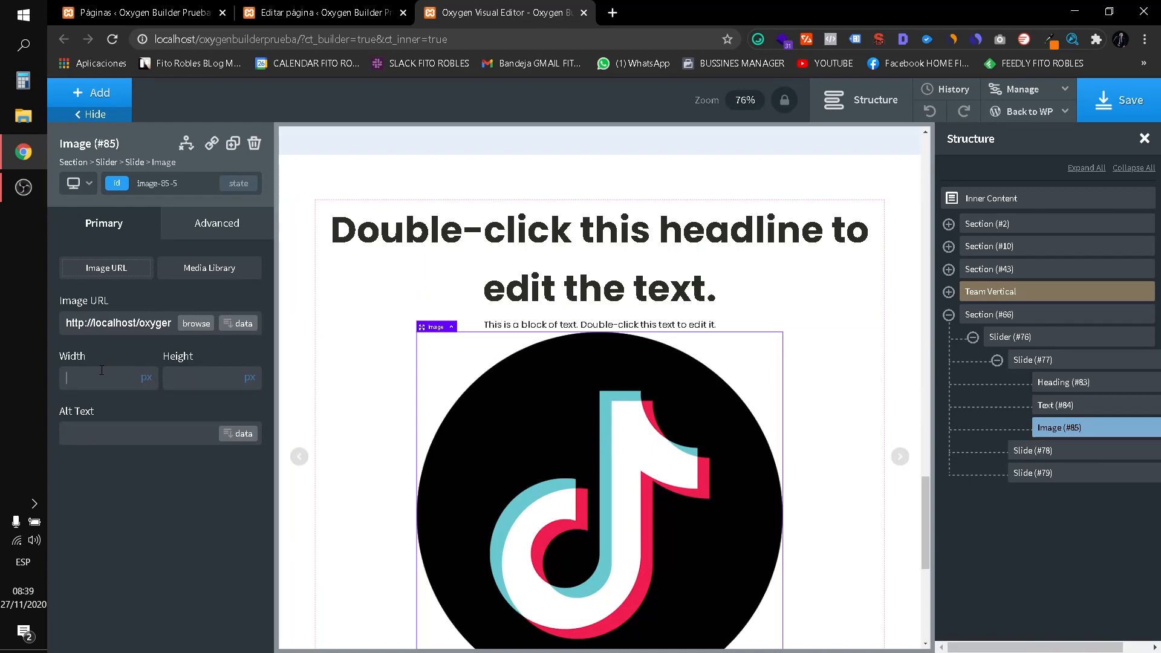
Set the logo image's width and height to 250 px and move it between the slide's heading and text.
left_click(102, 370)
type("250")
left_click(182, 374)
type("250")
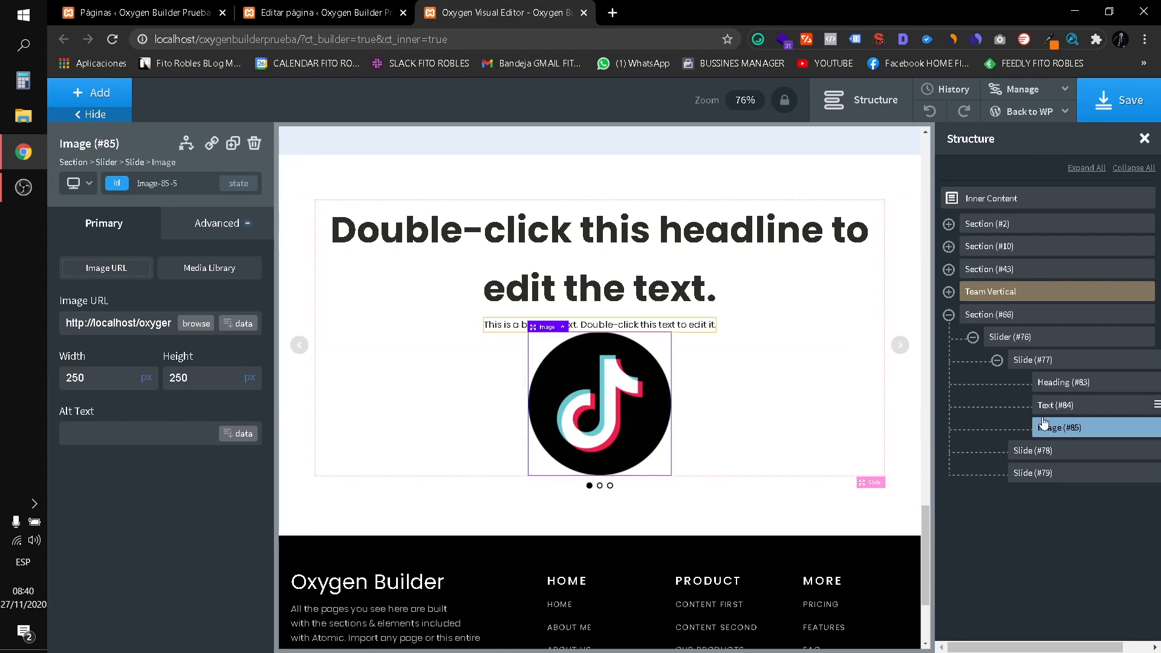
left_click_drag(1052, 432, 1063, 404)
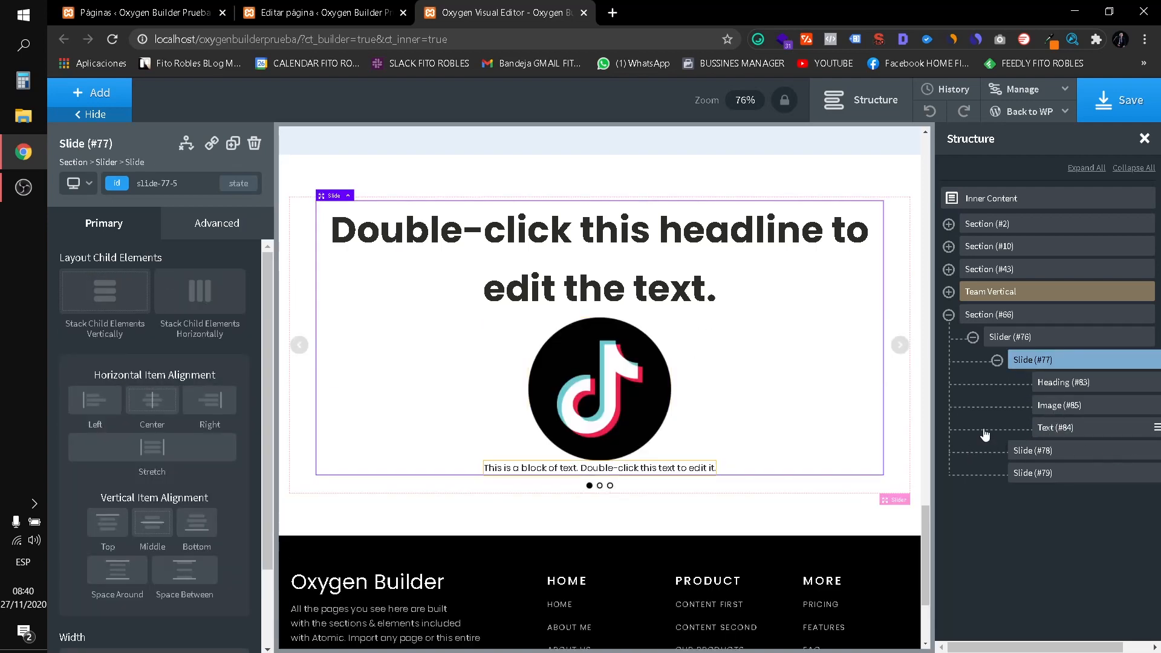
Replace the first slide's heading text with "Mis clientes satisfechos".
double_click(506, 250)
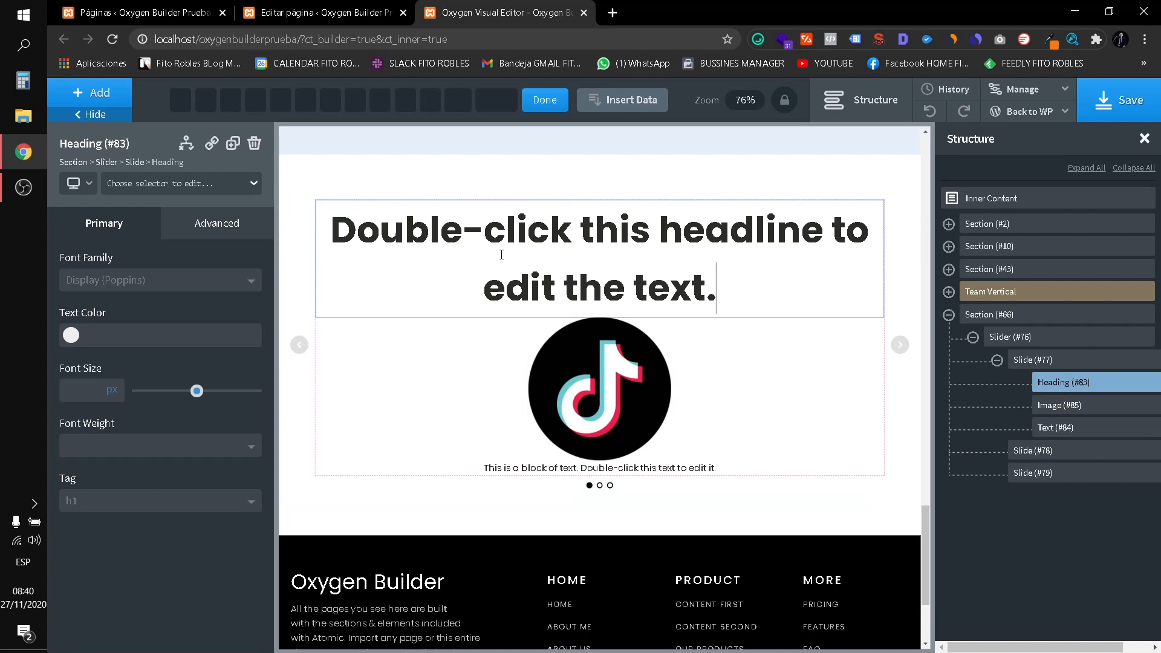
key("shift+Up")
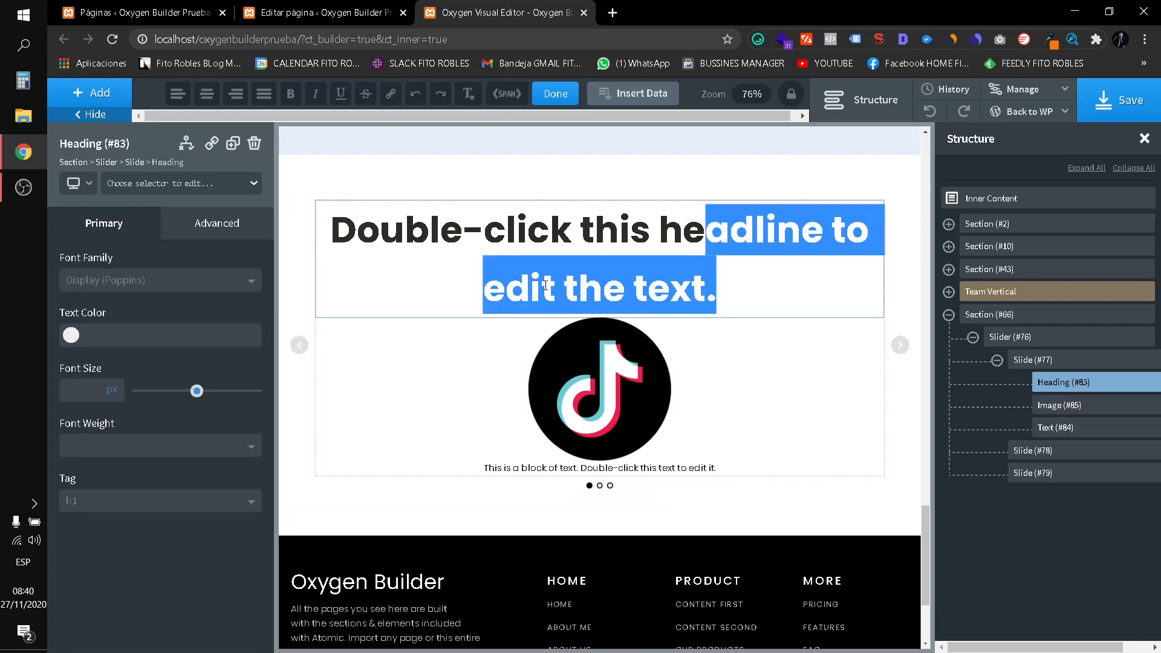
key("shift+Up")
type("M")
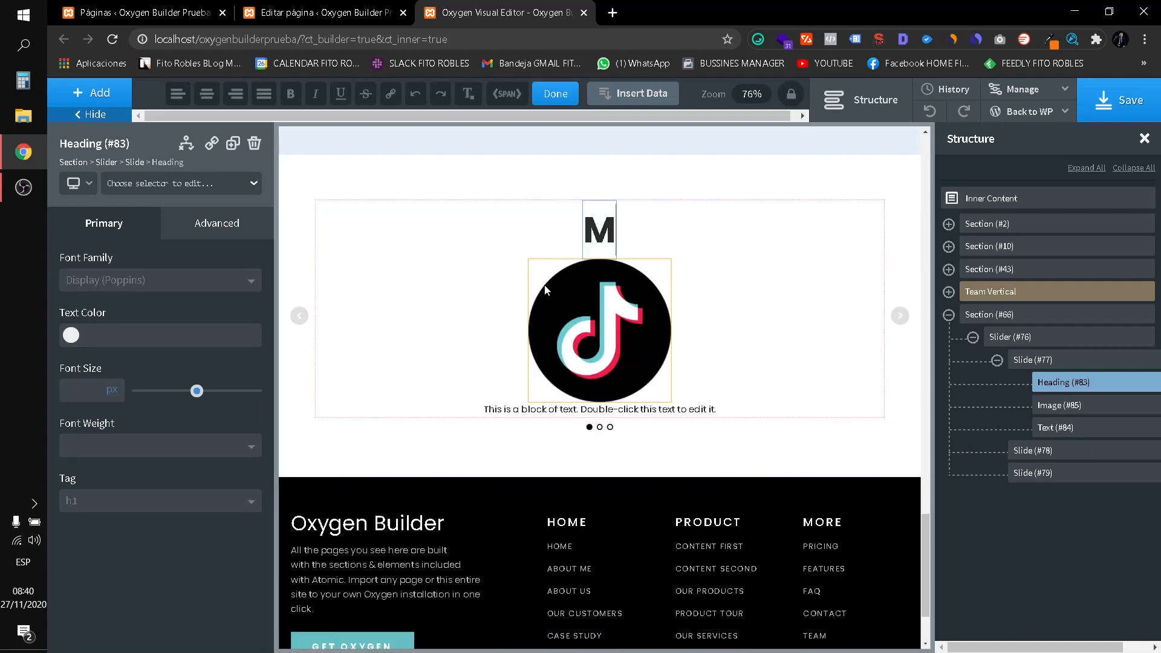
type("is cien")
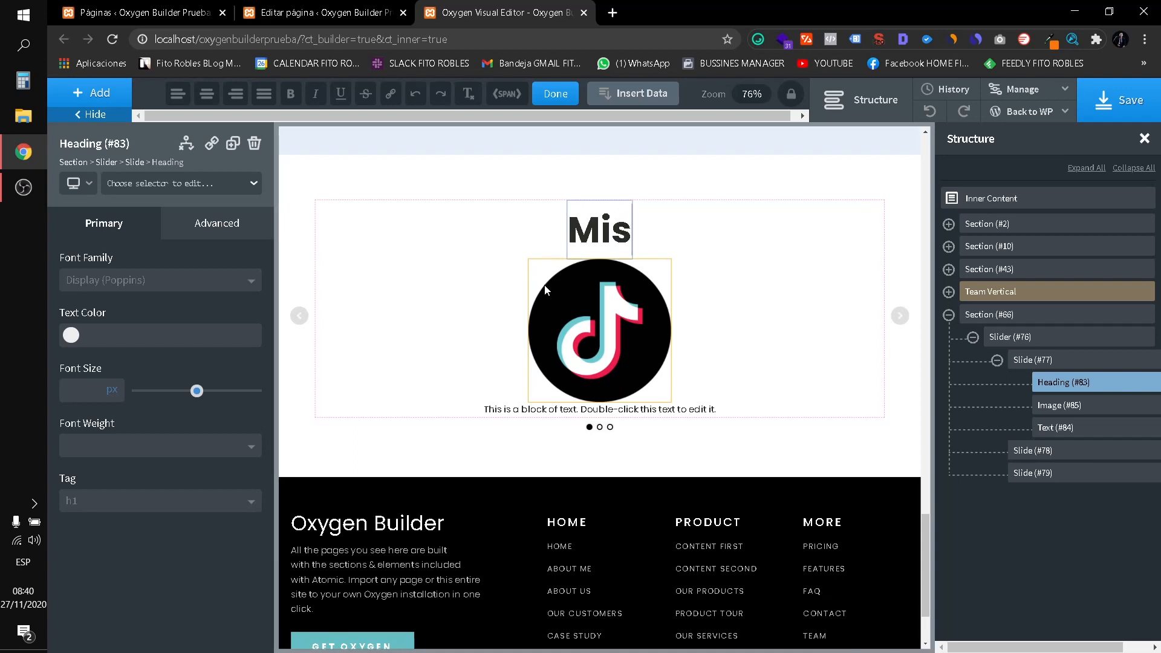
key("BackSpace")
key("BackSpace")
key("BackSpace")
type("lientes s")
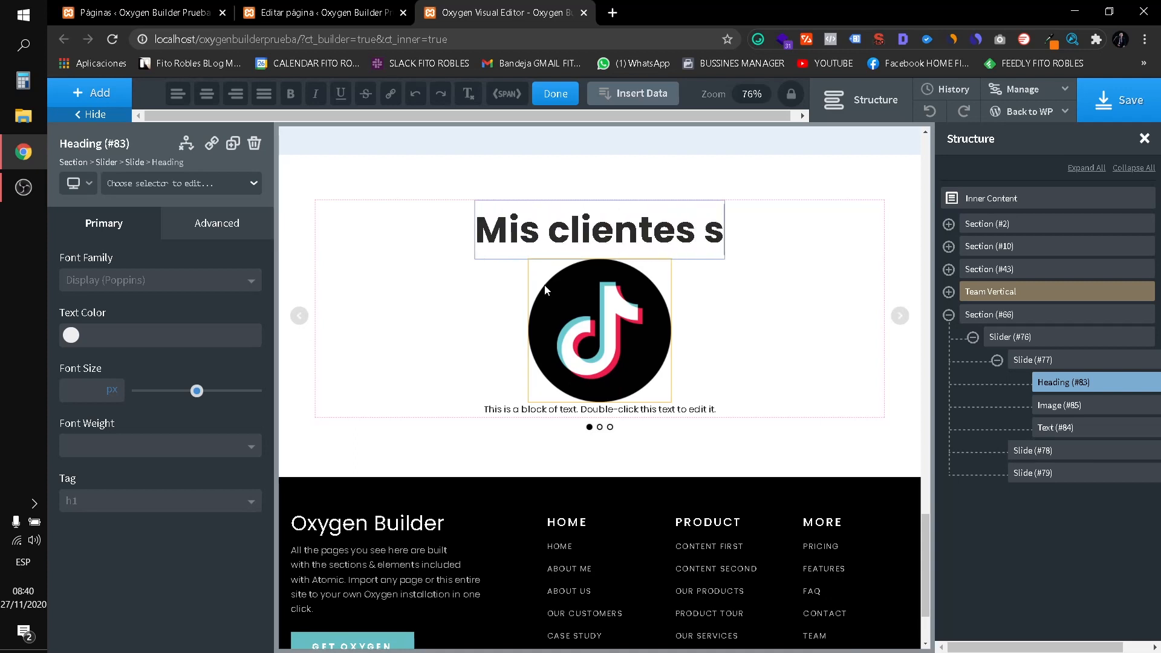
type("atisfechos")
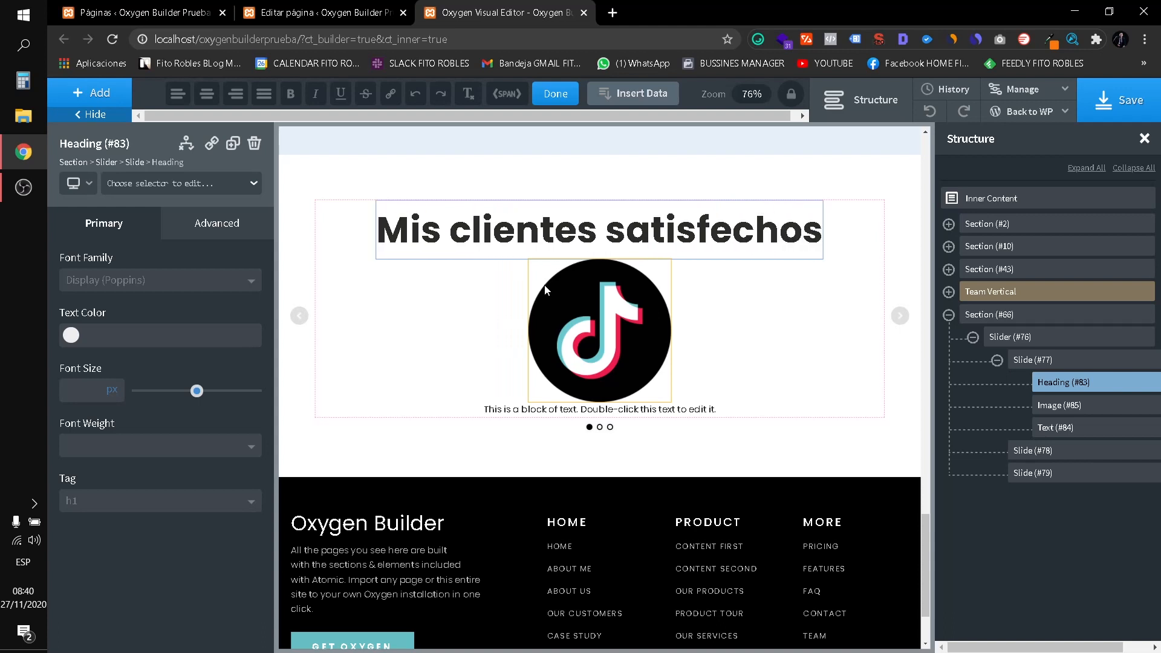
left_click(554, 302)
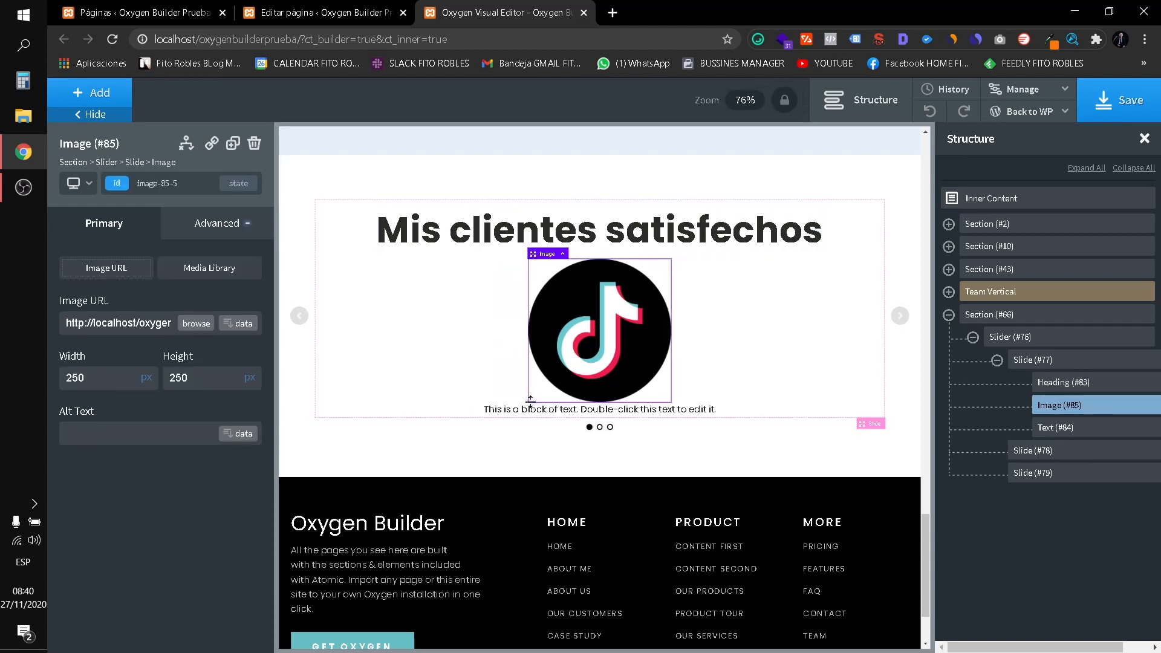
Replace the text block below the logo with the filler text "asdasdasdsa", followed by a line break.
double_click(507, 410)
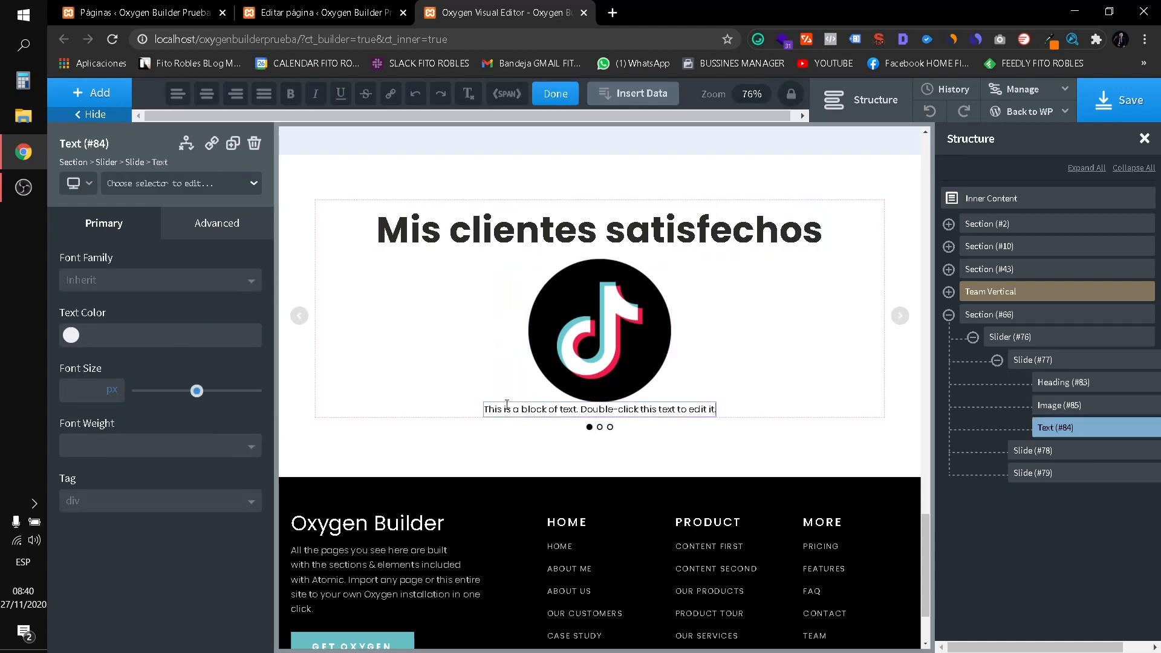
key("ctrl+a")
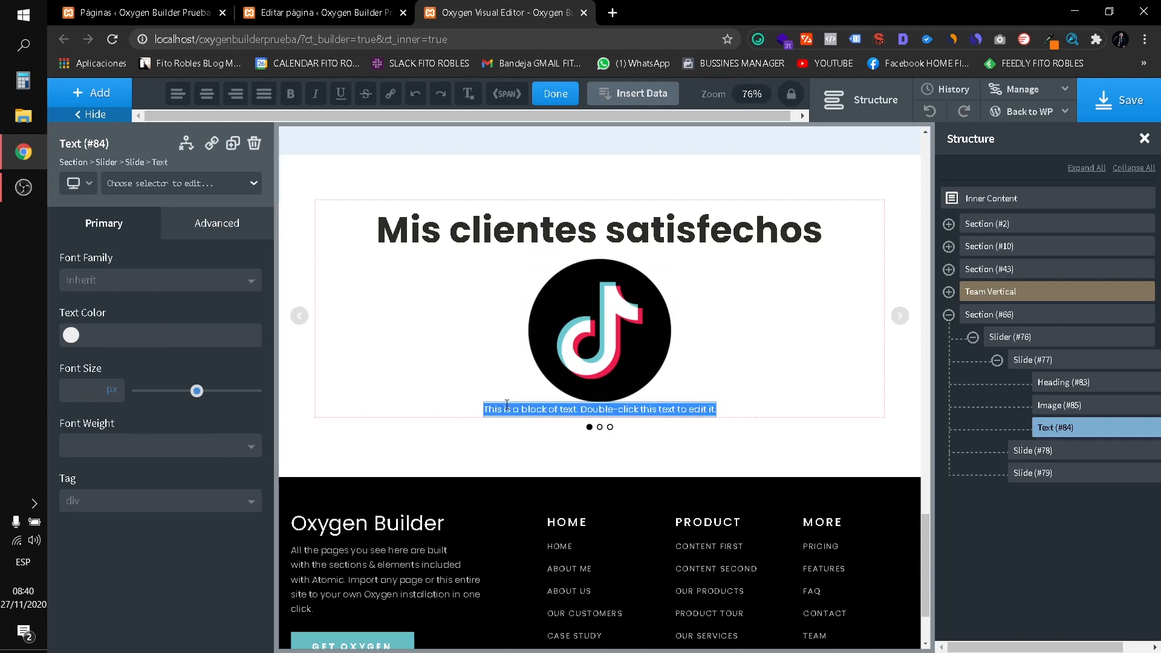
key("BackSpace")
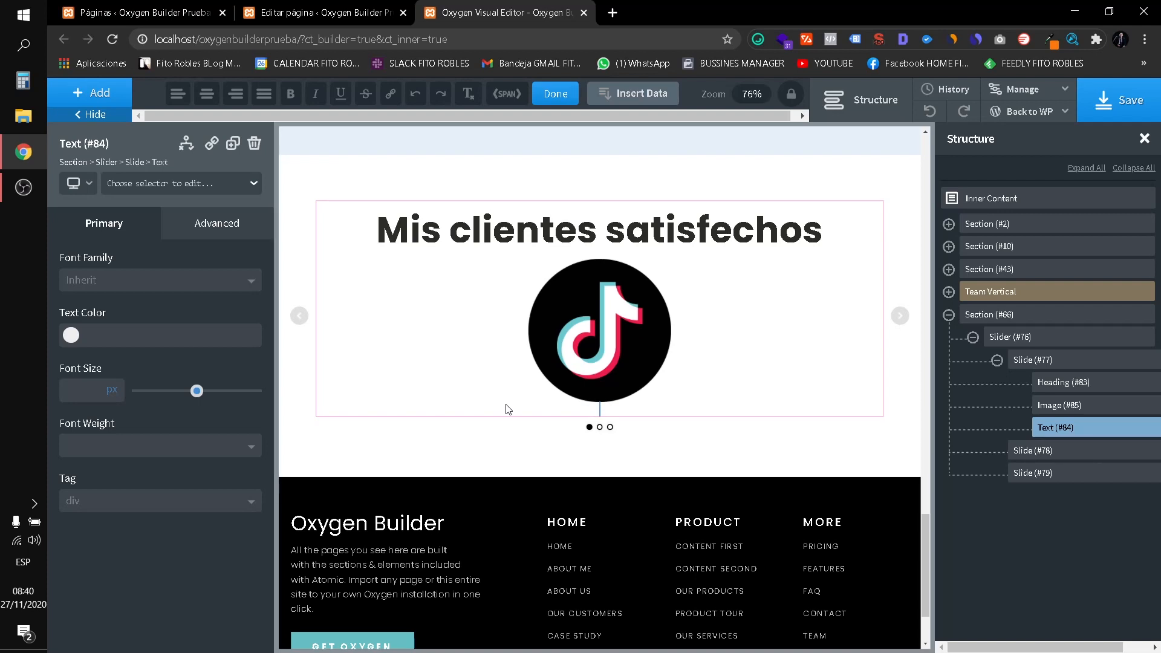
type("asdasdasdsa")
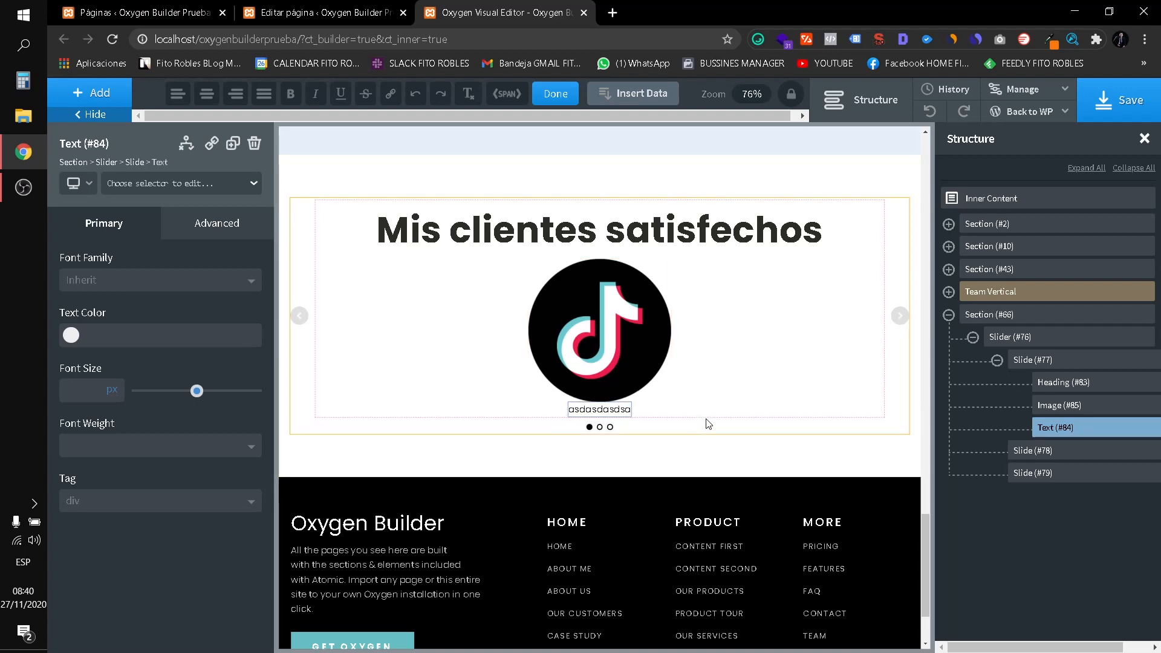
key("Return")
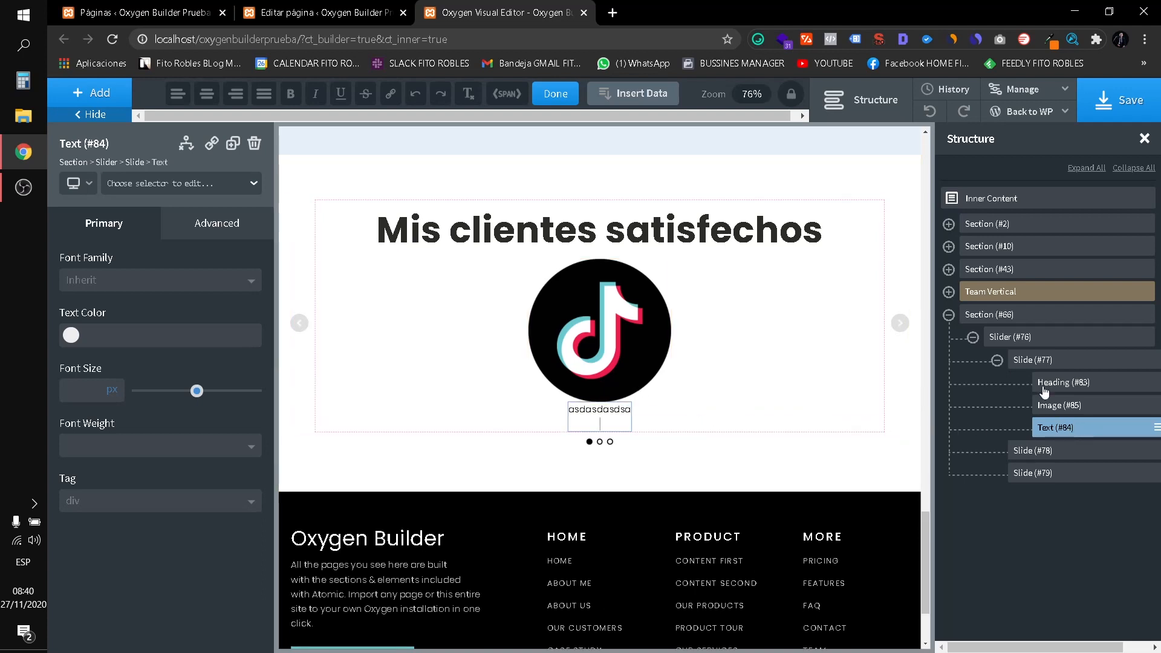
Delete the two empty slides from the slider, keeping only the slide with content.
left_click(1034, 451)
left_click(1036, 473)
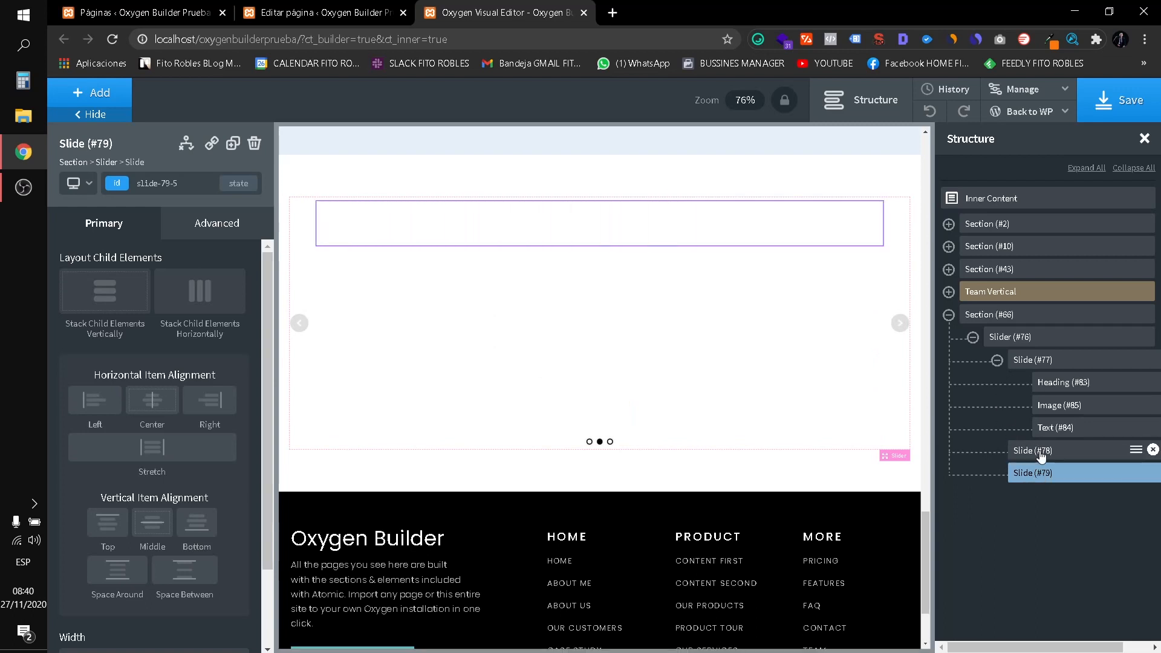
left_click(1022, 450)
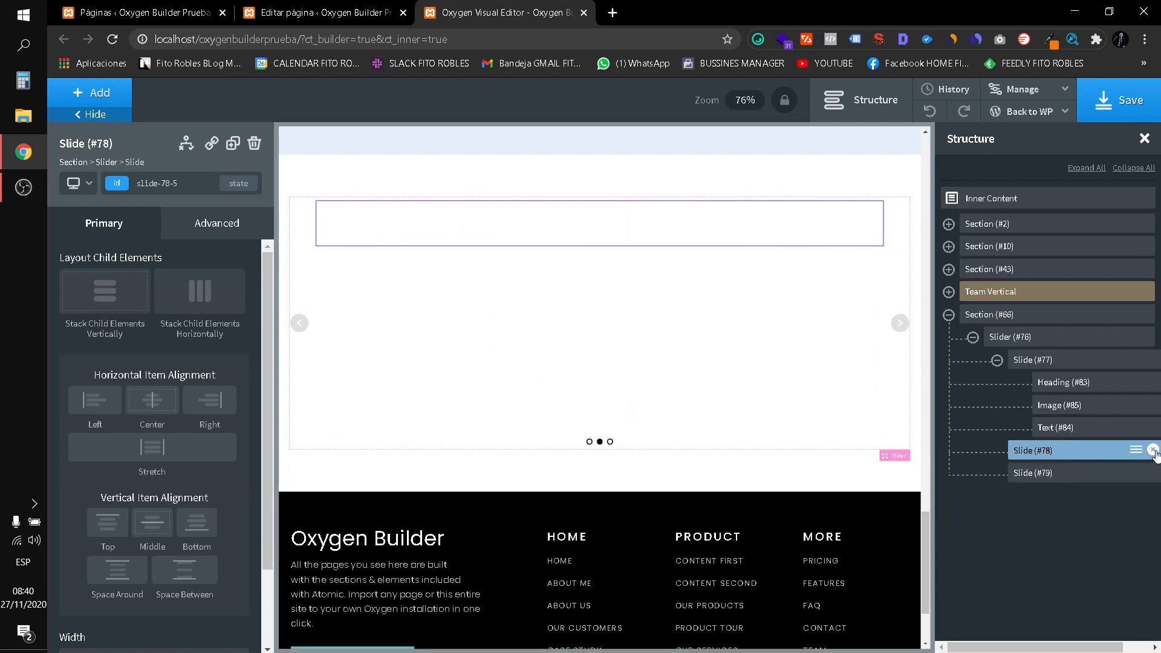
left_click(1153, 450)
left_click(1154, 450)
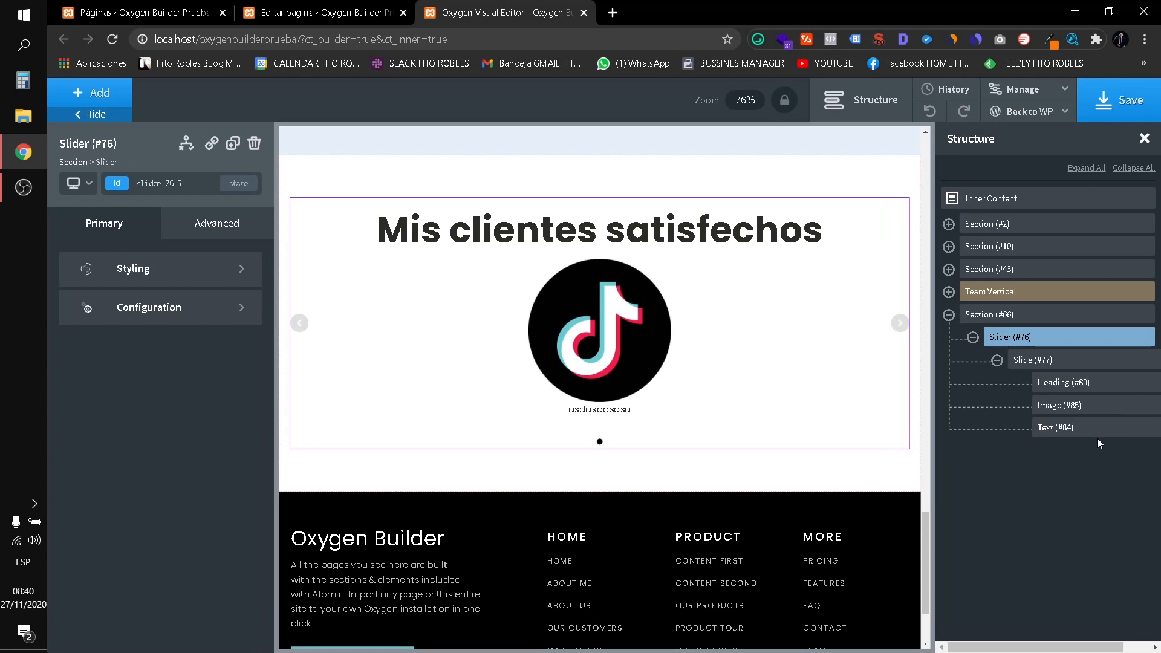
Duplicate the finished slide twice and page through all three slides, returning to the first.
left_click(1048, 361)
left_click(1136, 359)
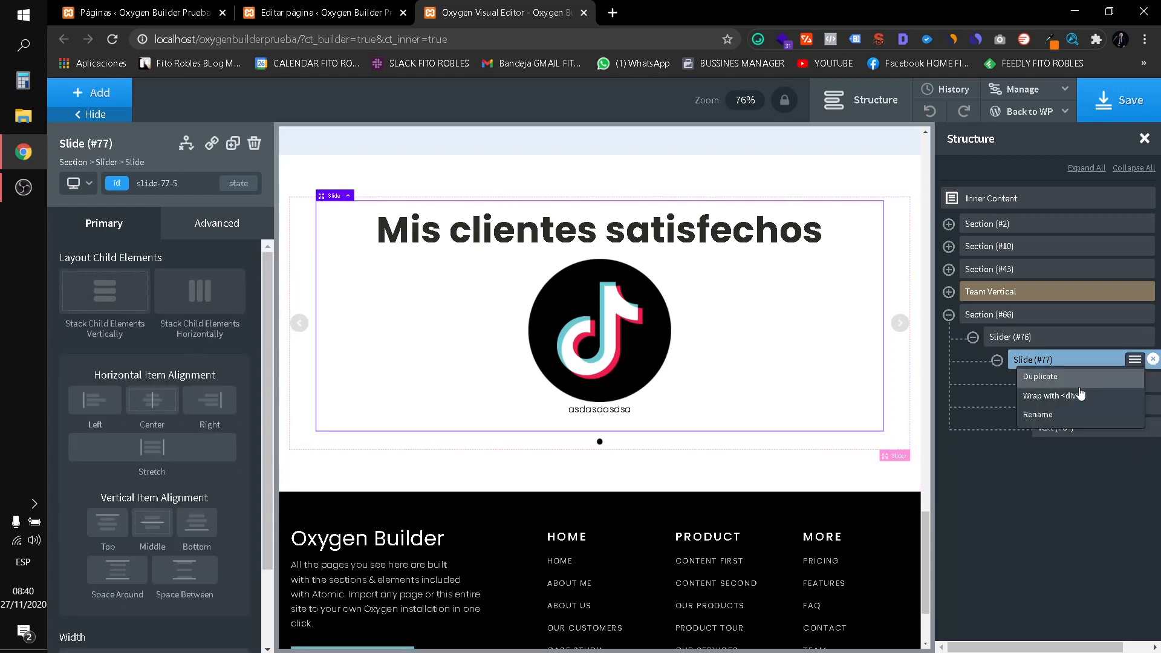
left_click(1104, 383)
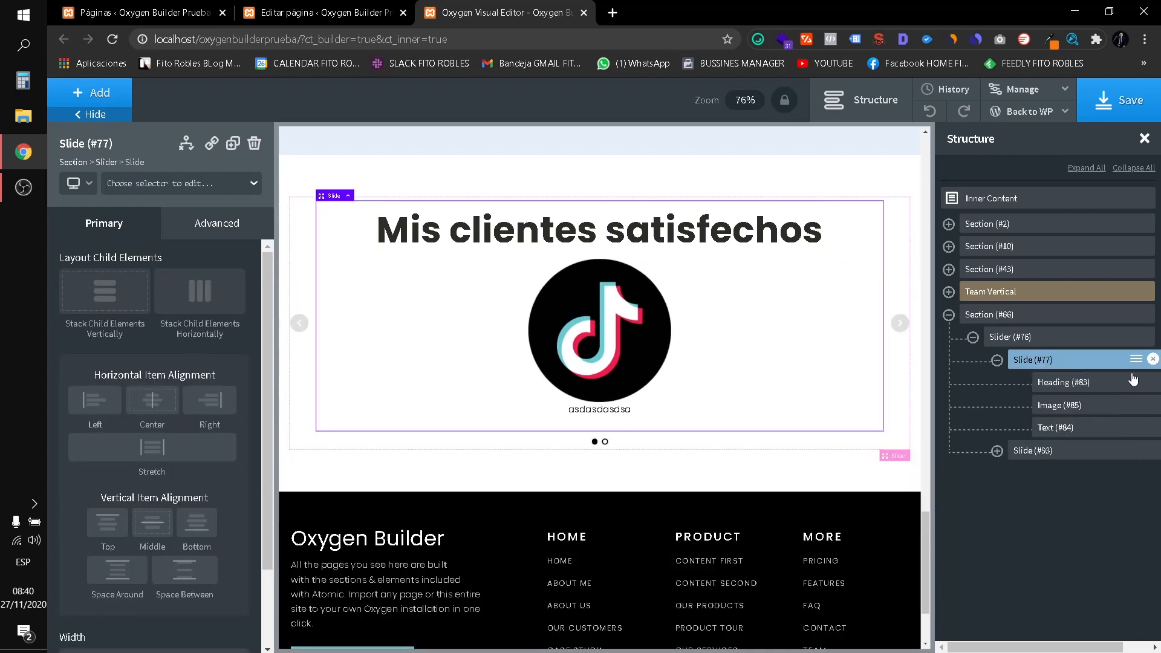
left_click(1137, 360)
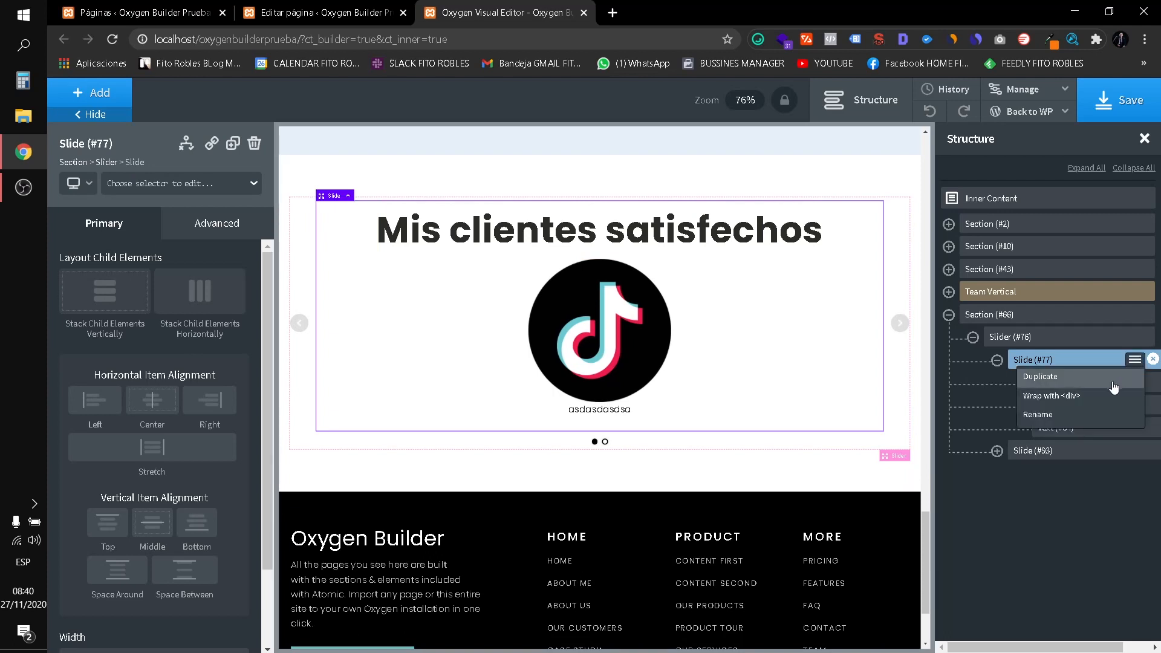
left_click(1110, 383)
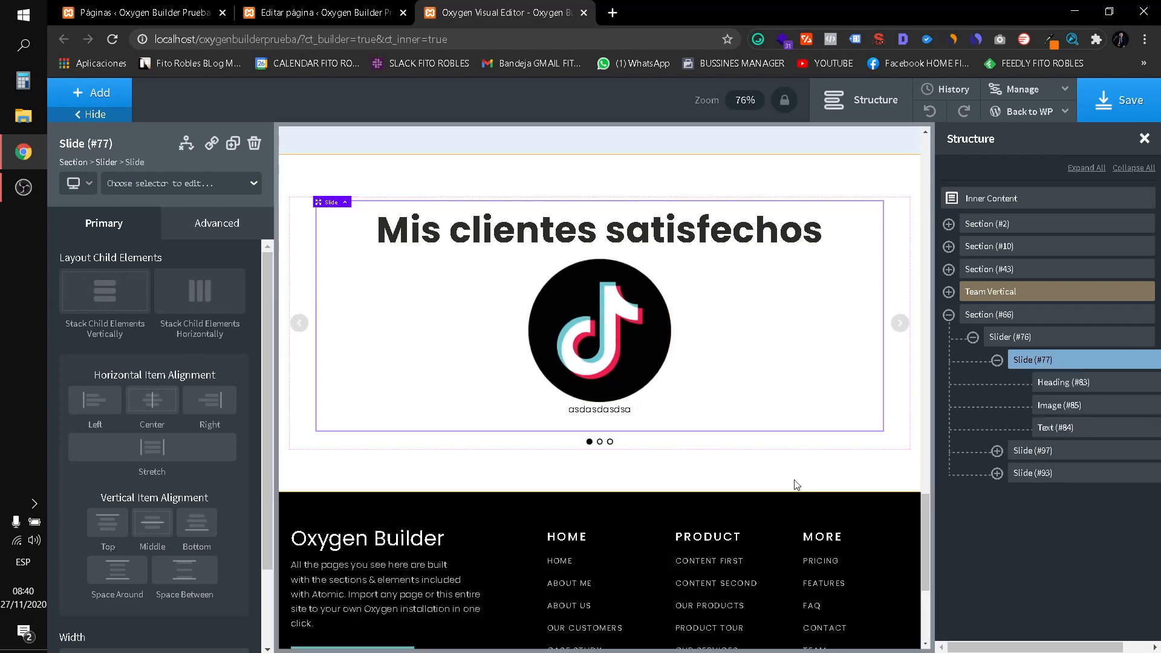
left_click(600, 442)
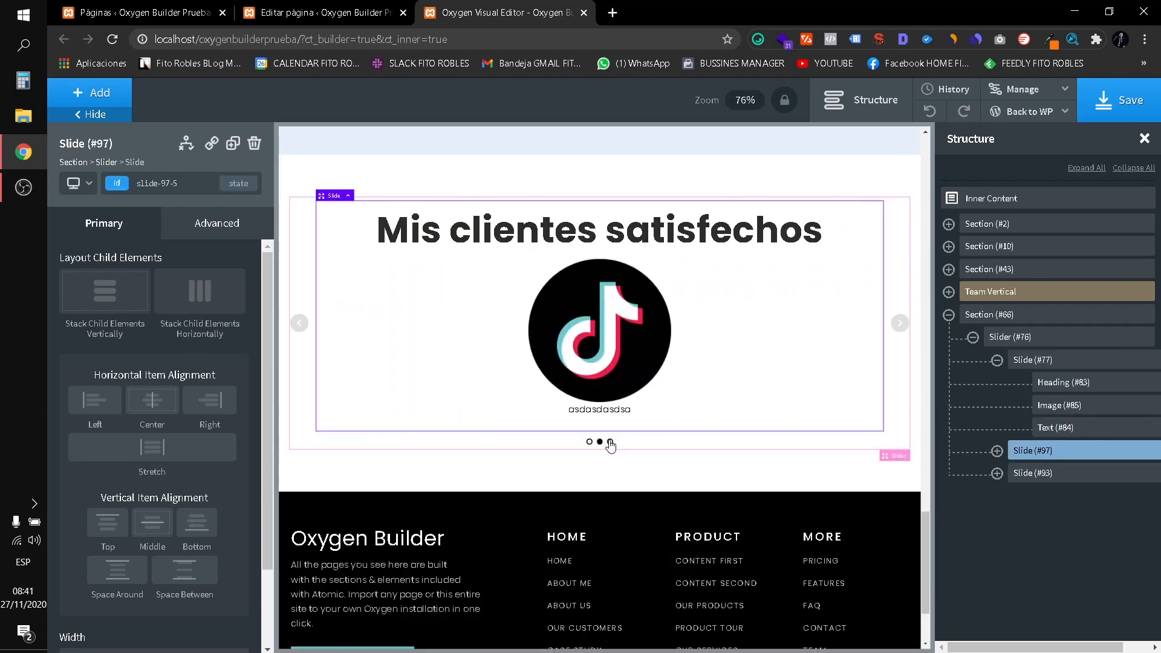
left_click(610, 442)
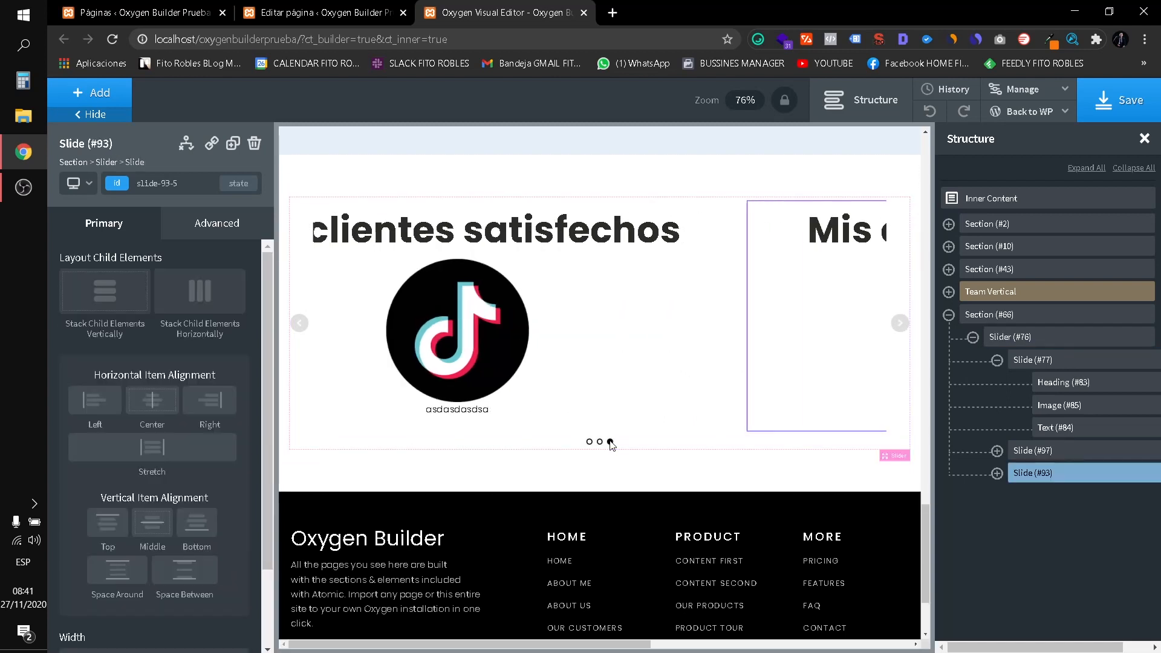
left_click(587, 444)
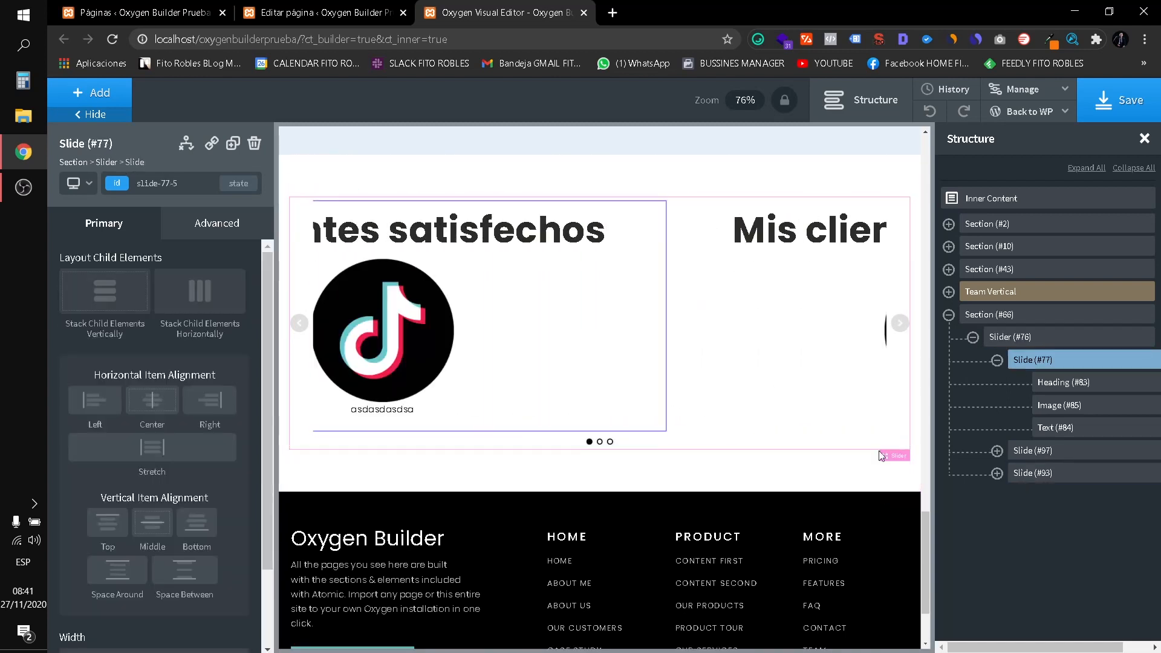
Try red, dark brown and the atomic - Secondary colour as the first slide's background, and clear the background colour.
left_click(217, 228)
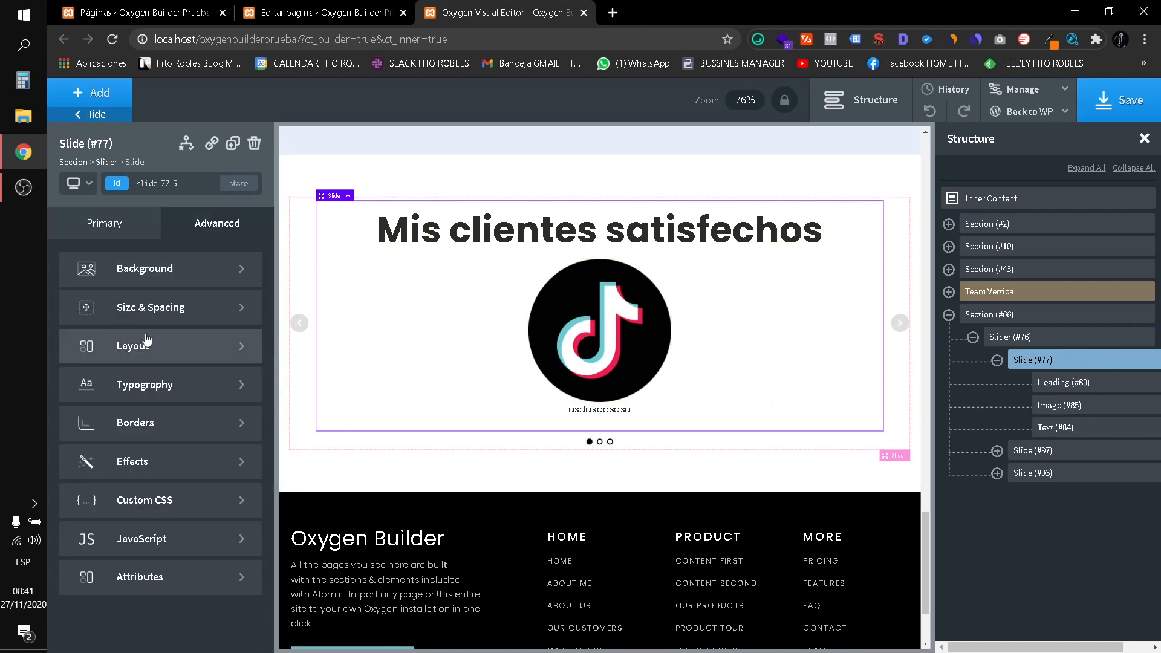
left_click(191, 279)
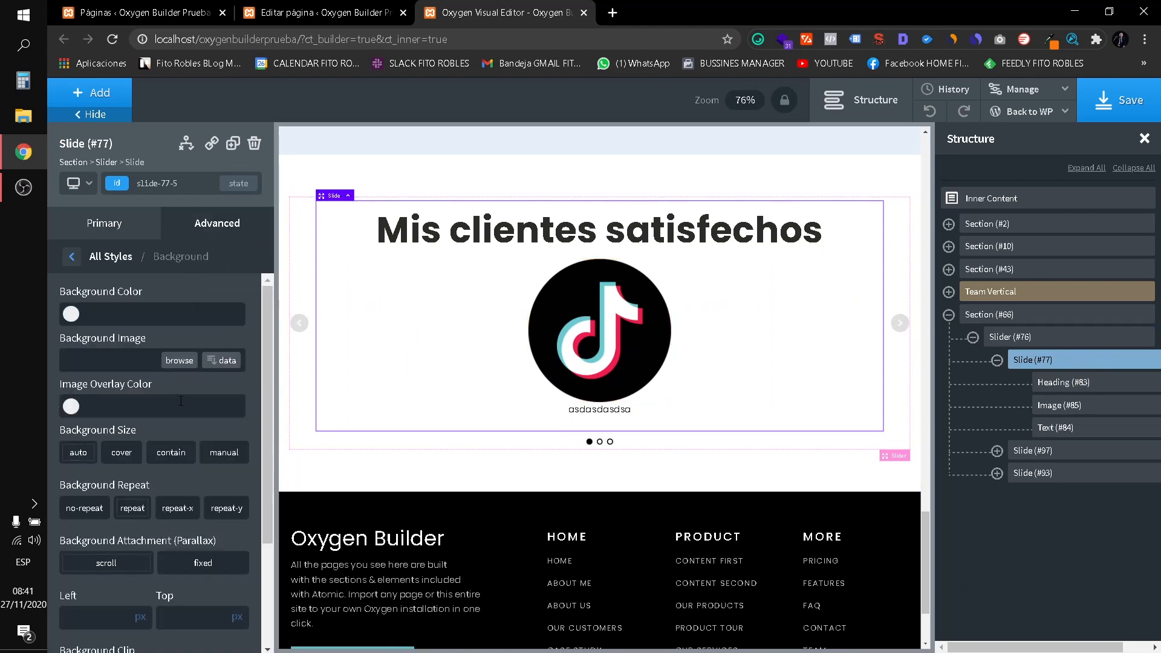
left_click(71, 313)
left_click_drag(128, 350, 209, 340)
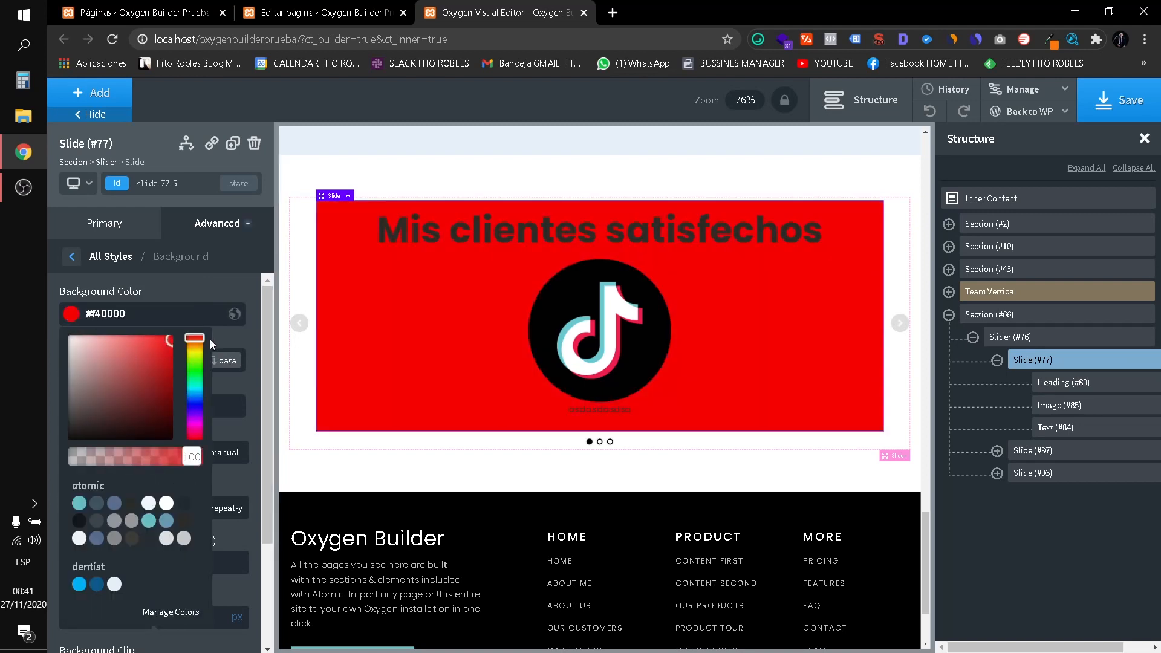
left_click_drag(109, 373, 125, 419)
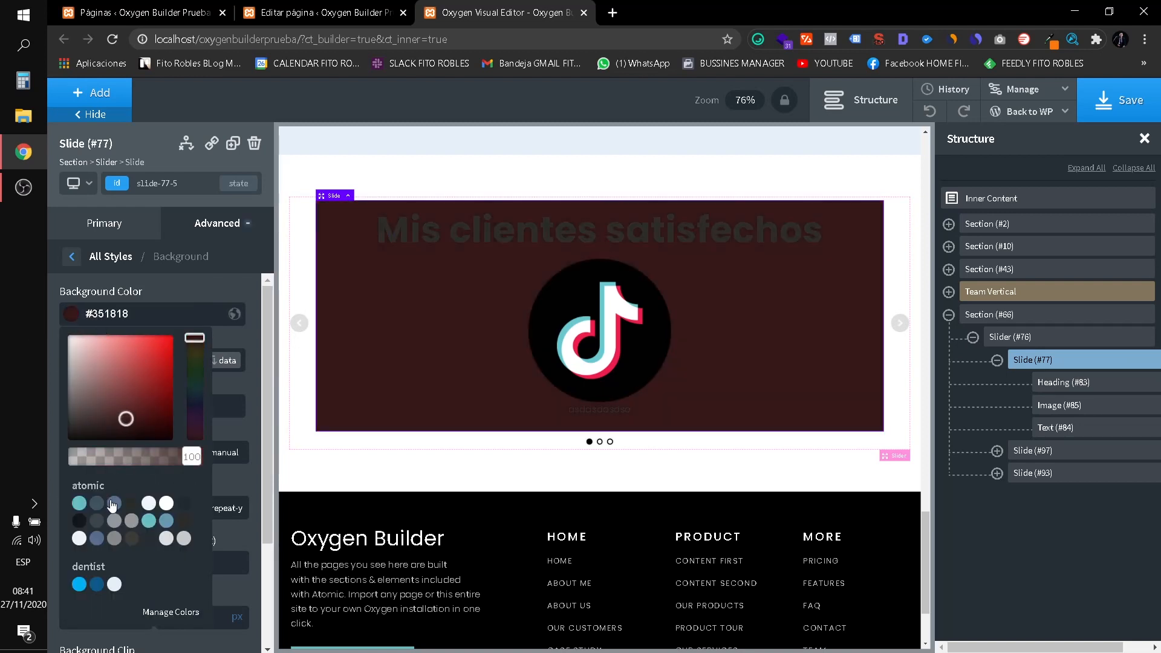
left_click(114, 503)
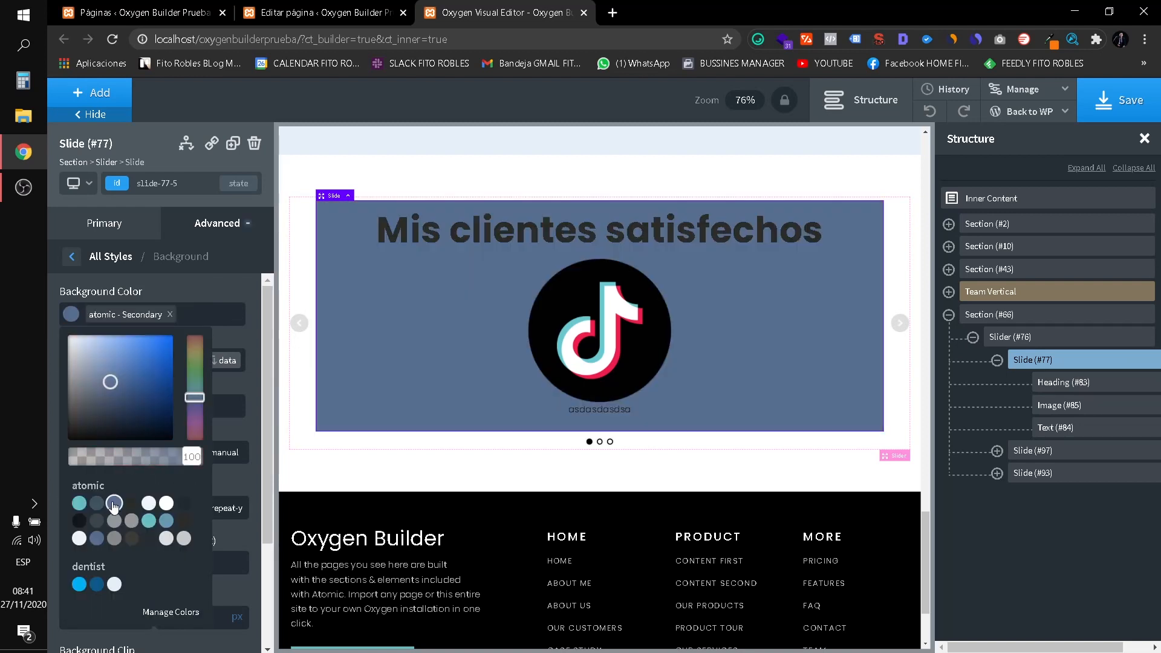
left_click(170, 314)
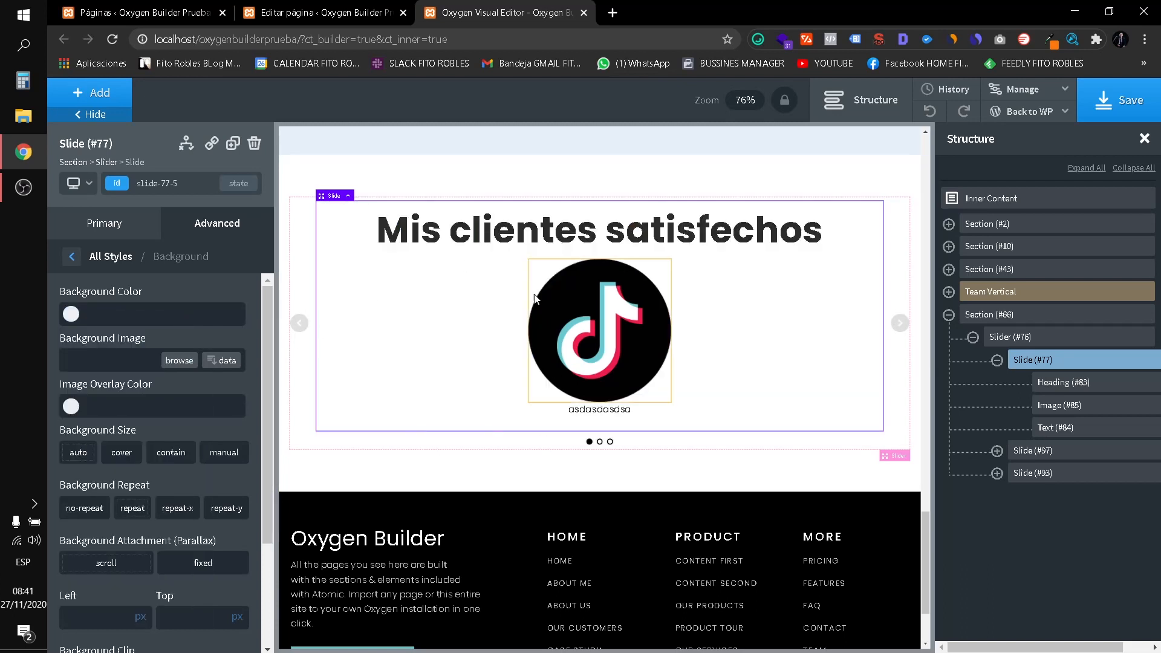
Enable Autoplay and Infinite in the slider's configuration and save the page.
left_click(997, 361)
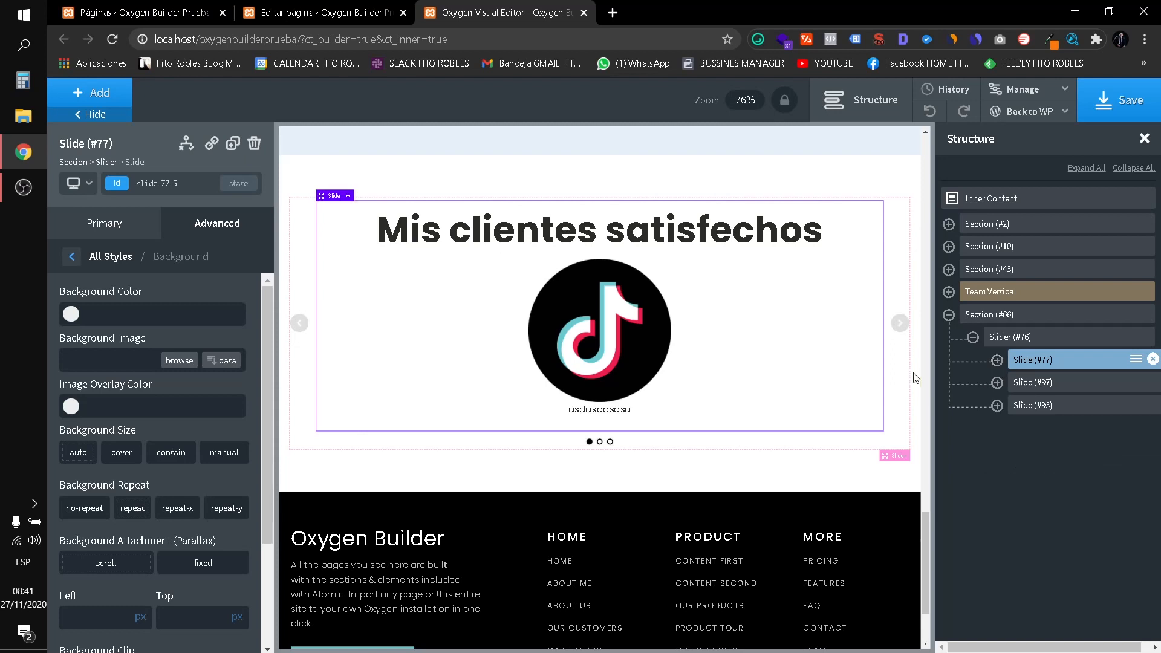
left_click(900, 324)
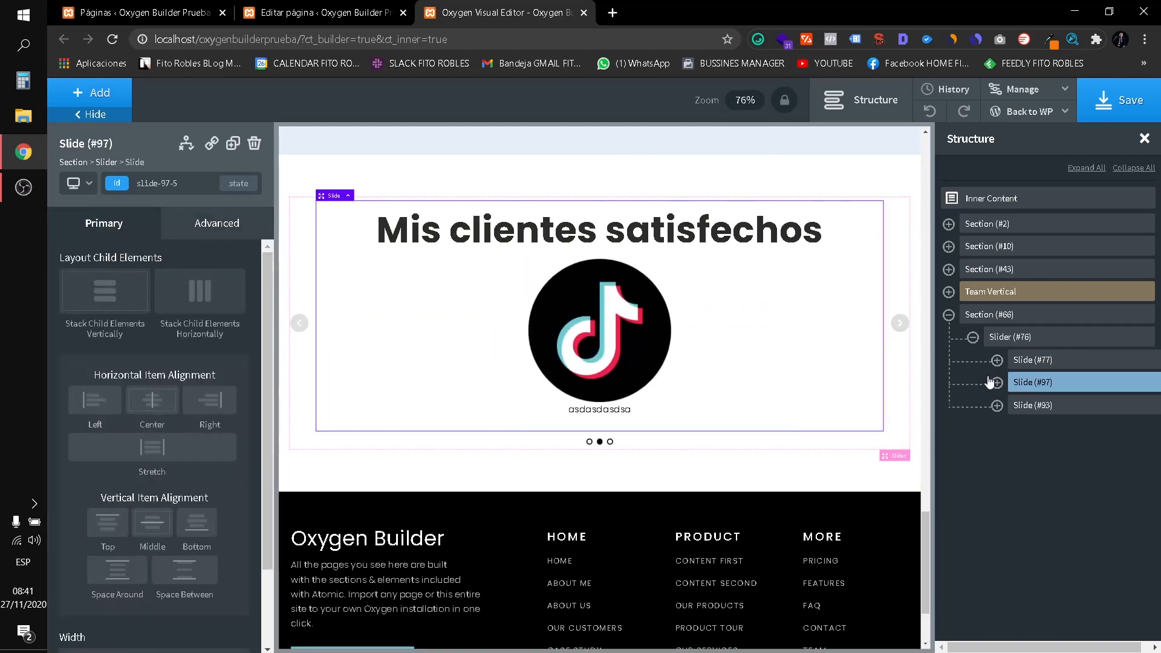
left_click(1026, 320)
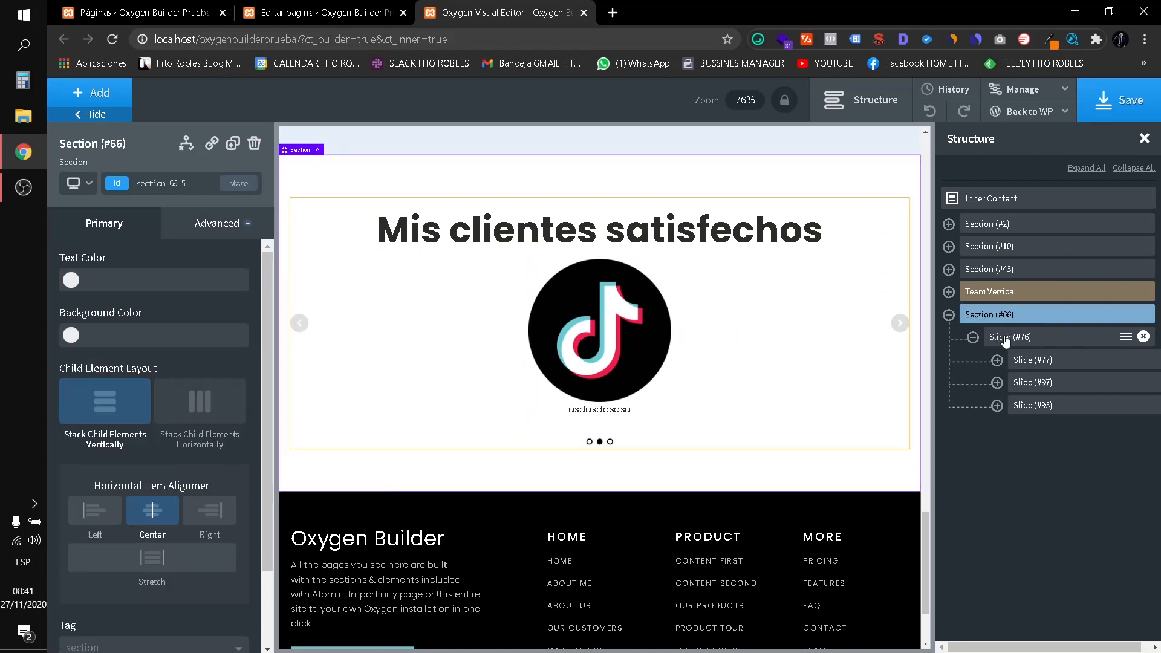
left_click(1004, 337)
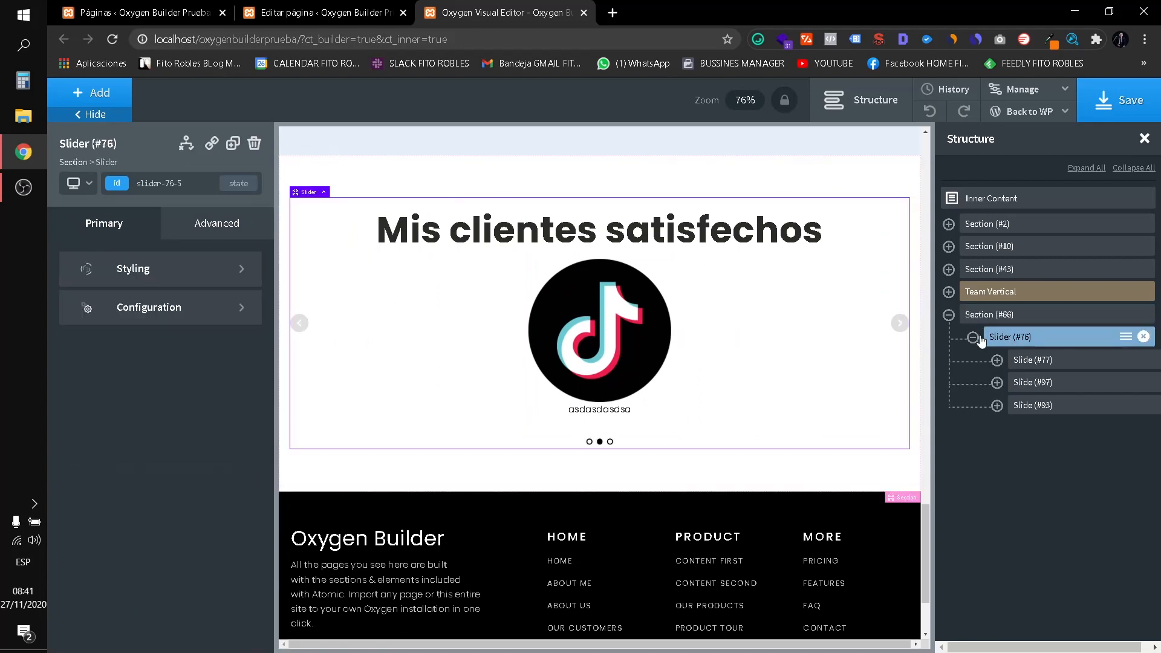
left_click(145, 310)
left_click(65, 387)
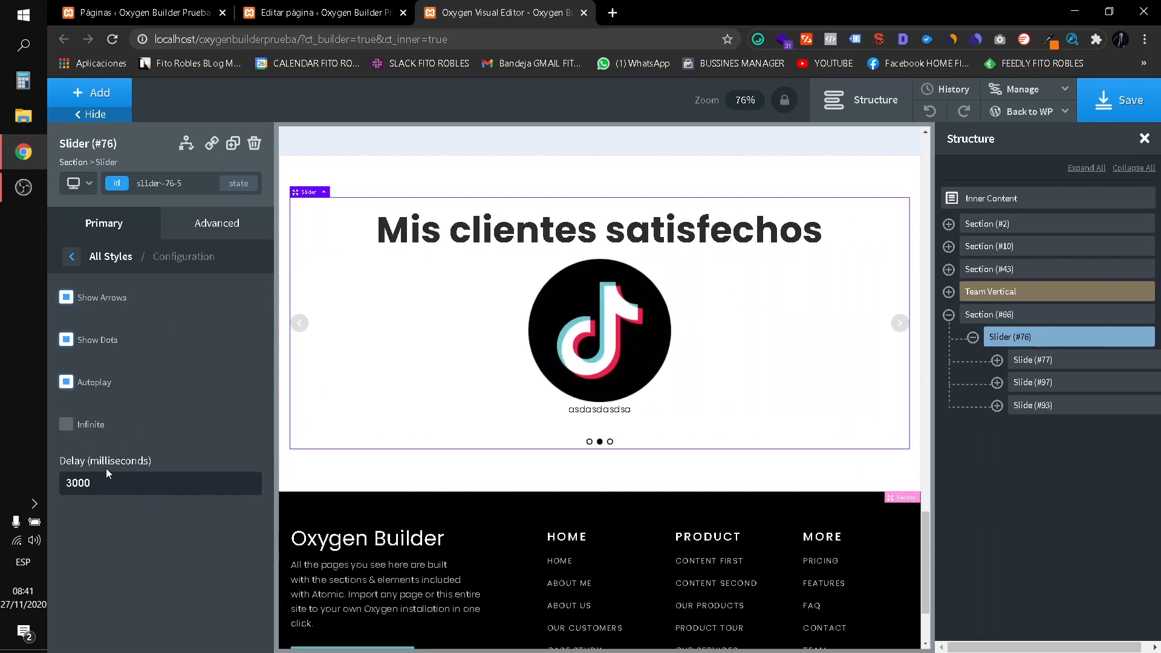
left_click(66, 424)
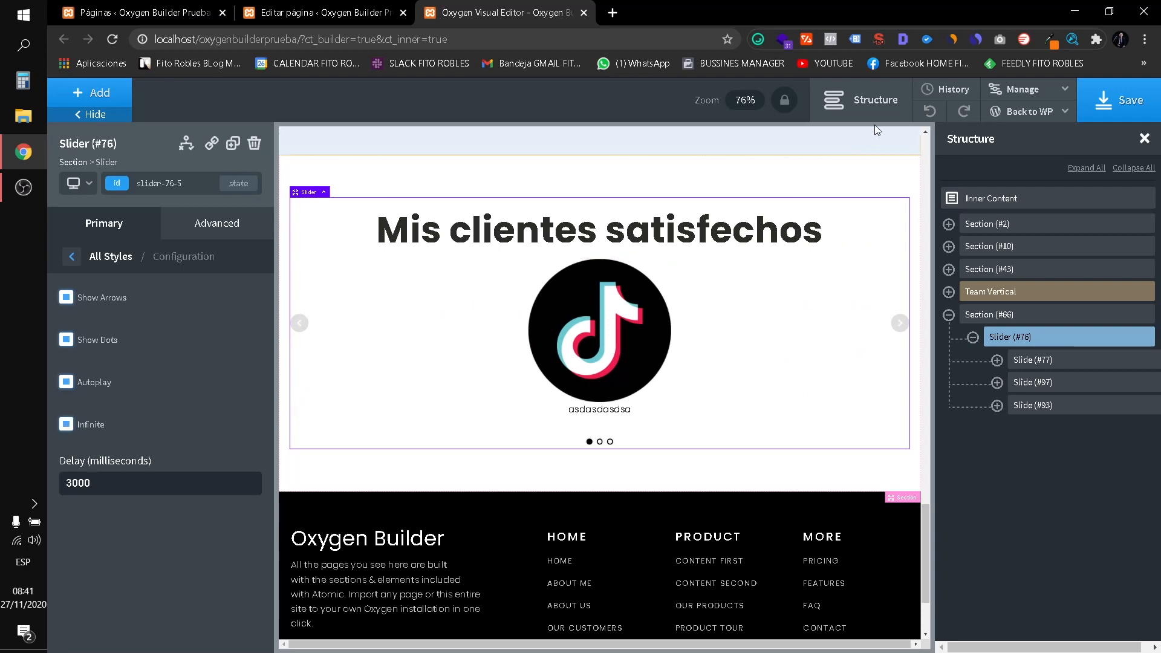
left_click(1119, 115)
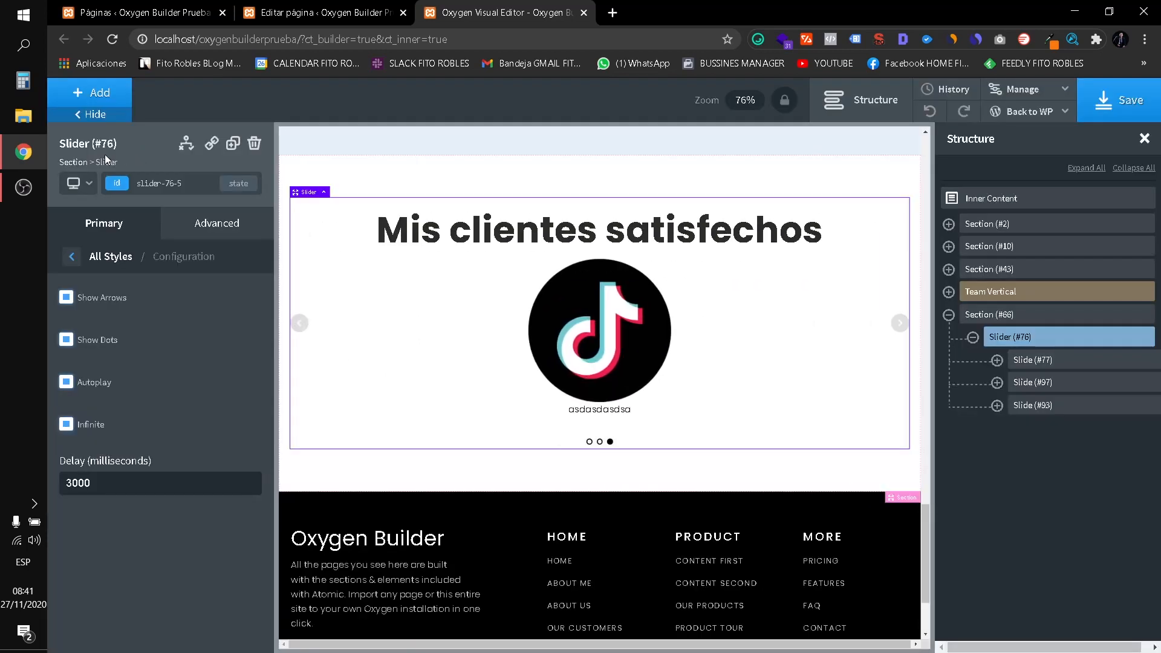
Save the client slider as a reusable part named "SECCION CLIENTES FELICES".
left_click(68, 116)
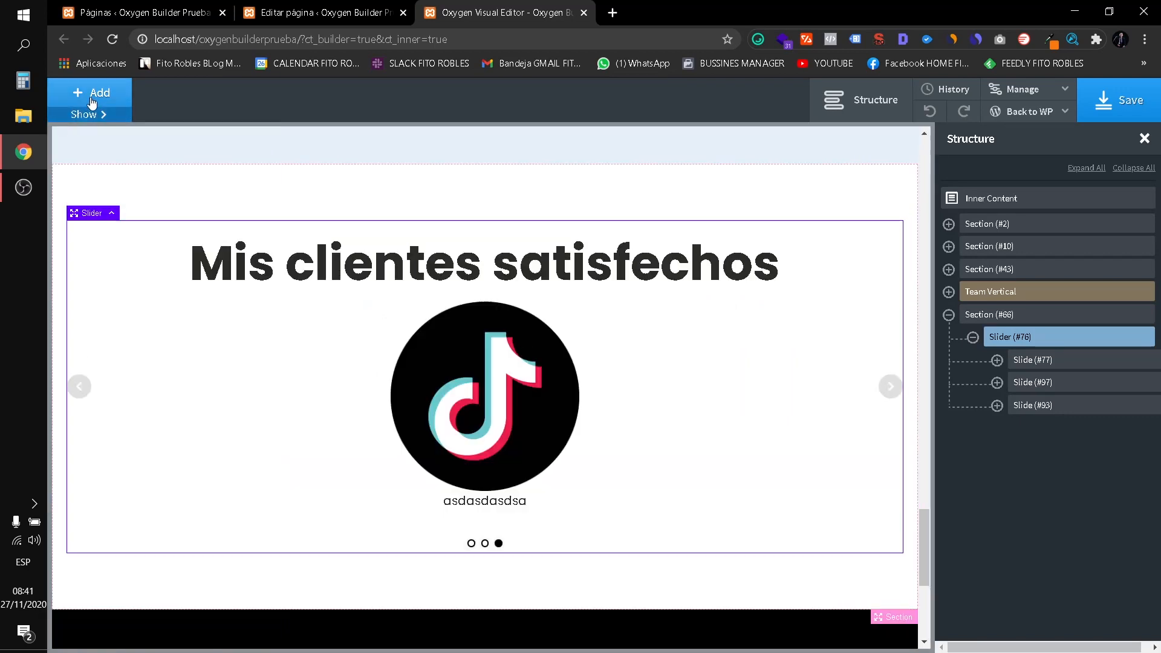
left_click(90, 101)
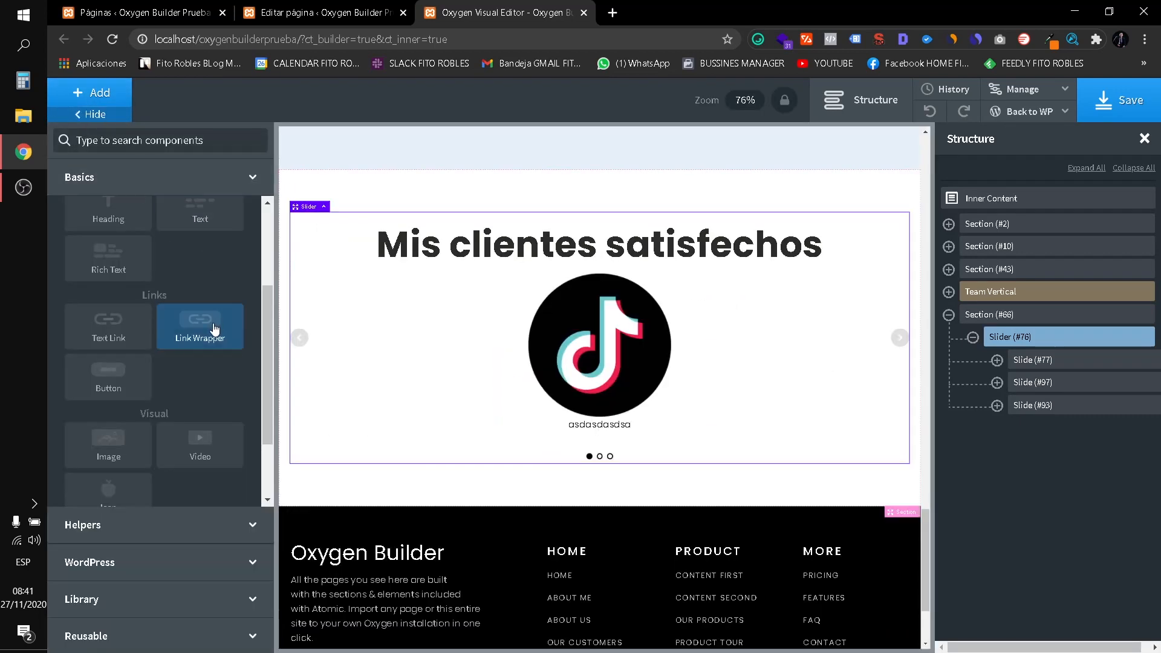
scroll(205, 330, "down", 2)
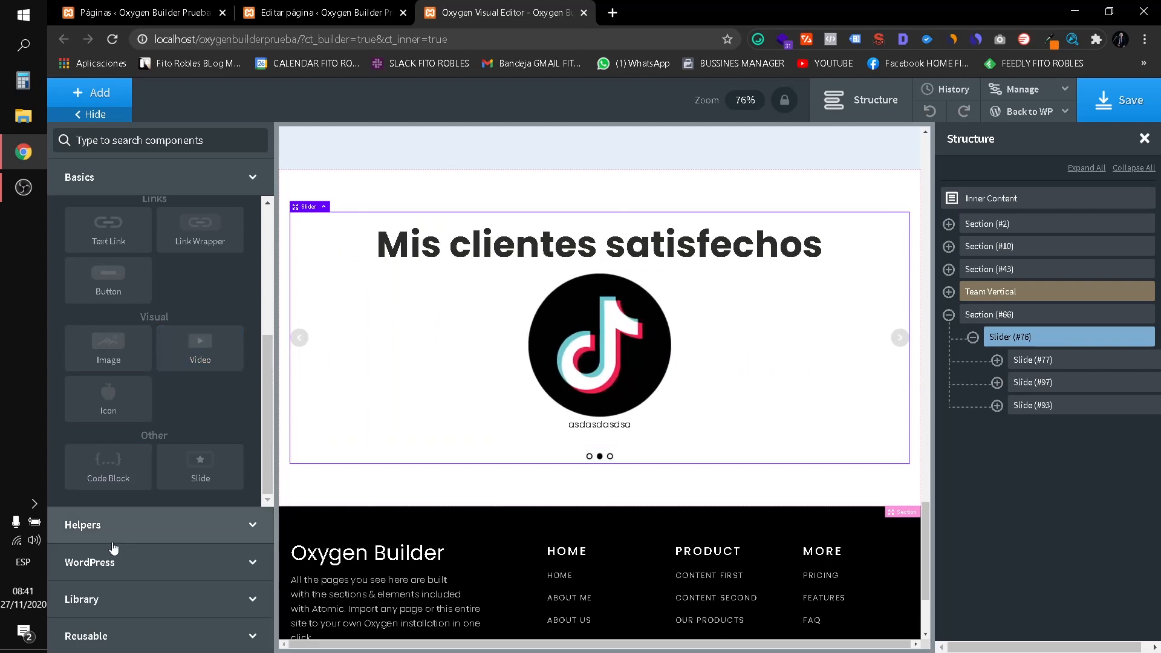
left_click(137, 634)
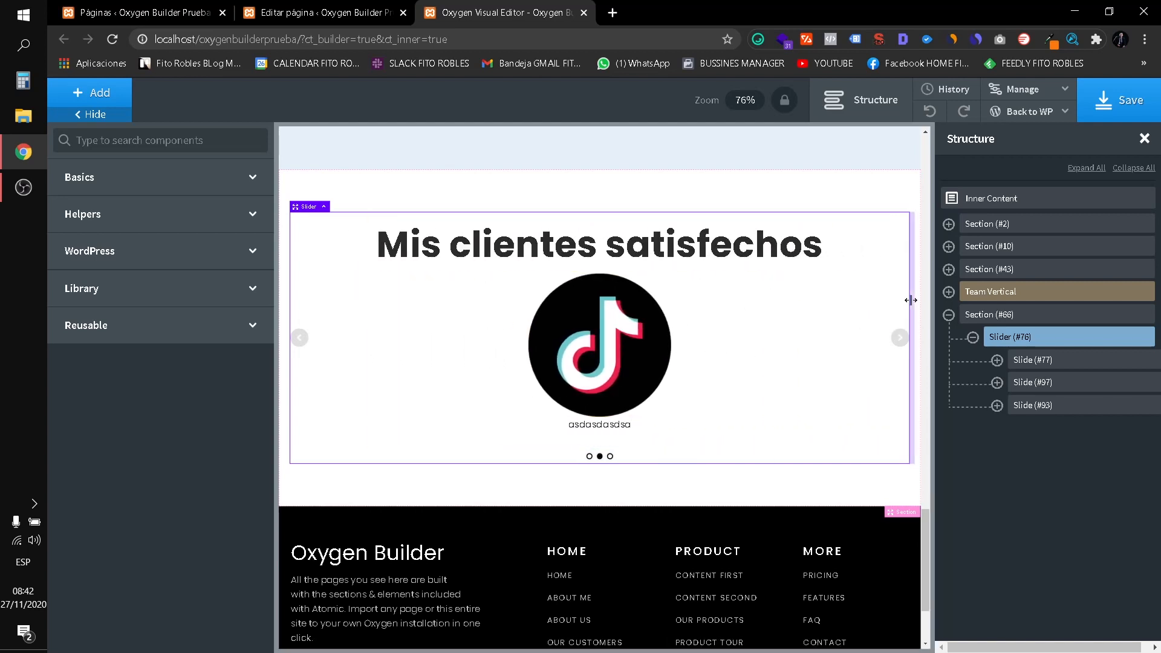
left_click(1125, 337)
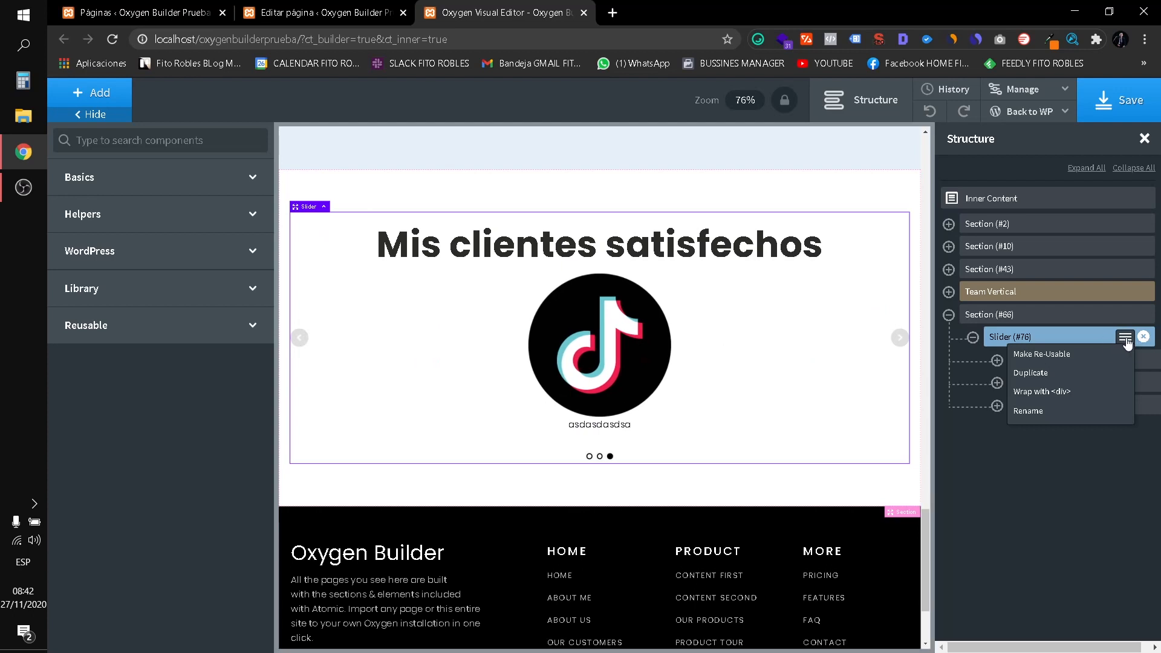
left_click(1073, 358)
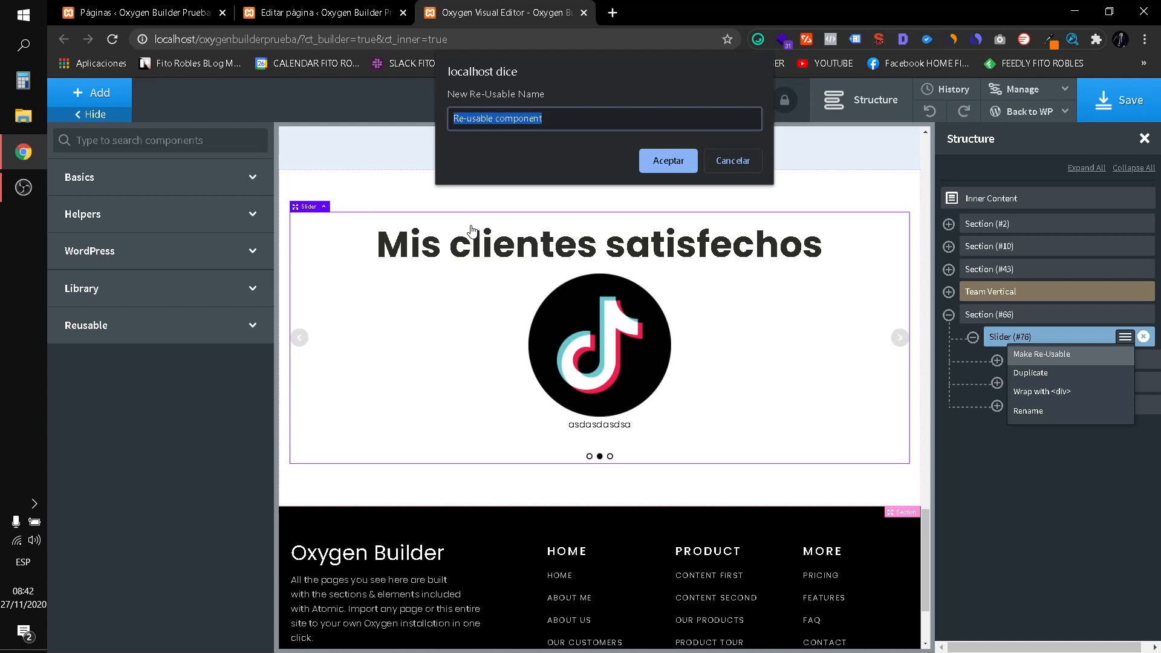
type("SOC")
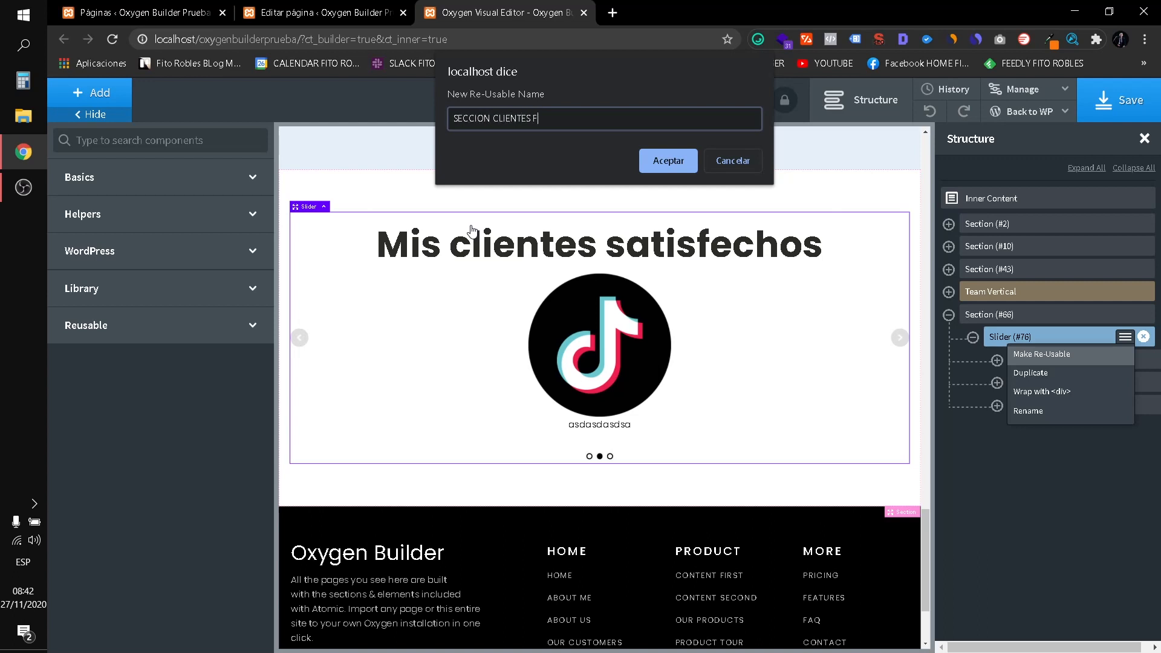
key("Return")
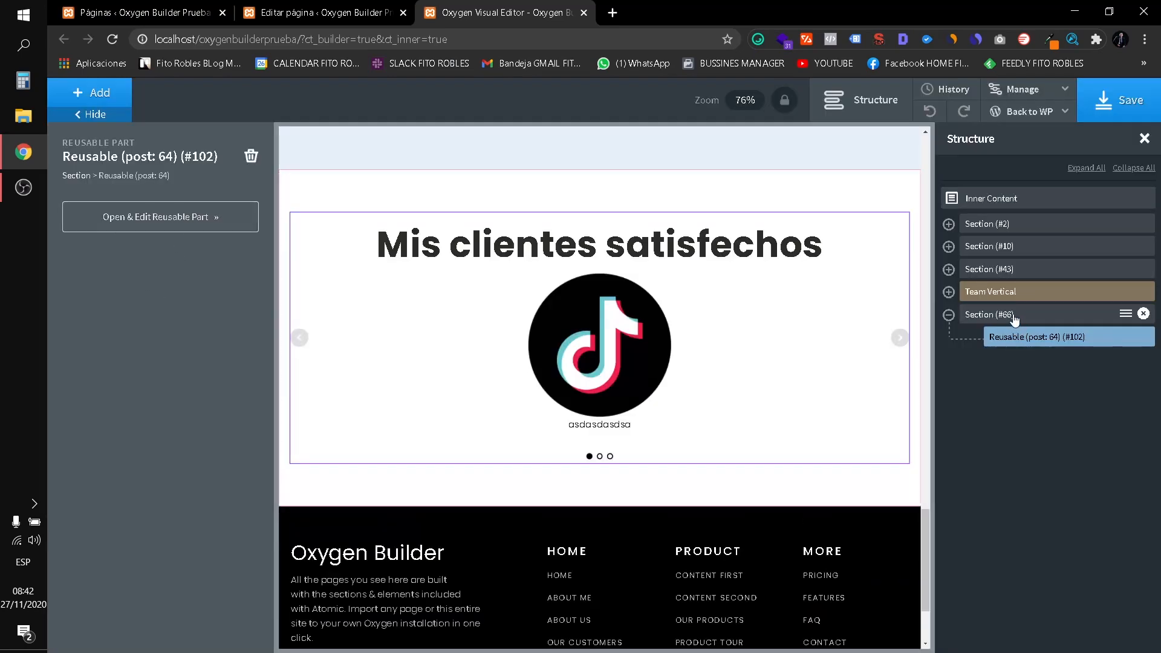
Reload the page in the builder, discarding its unsaved changes.
left_click(1015, 317)
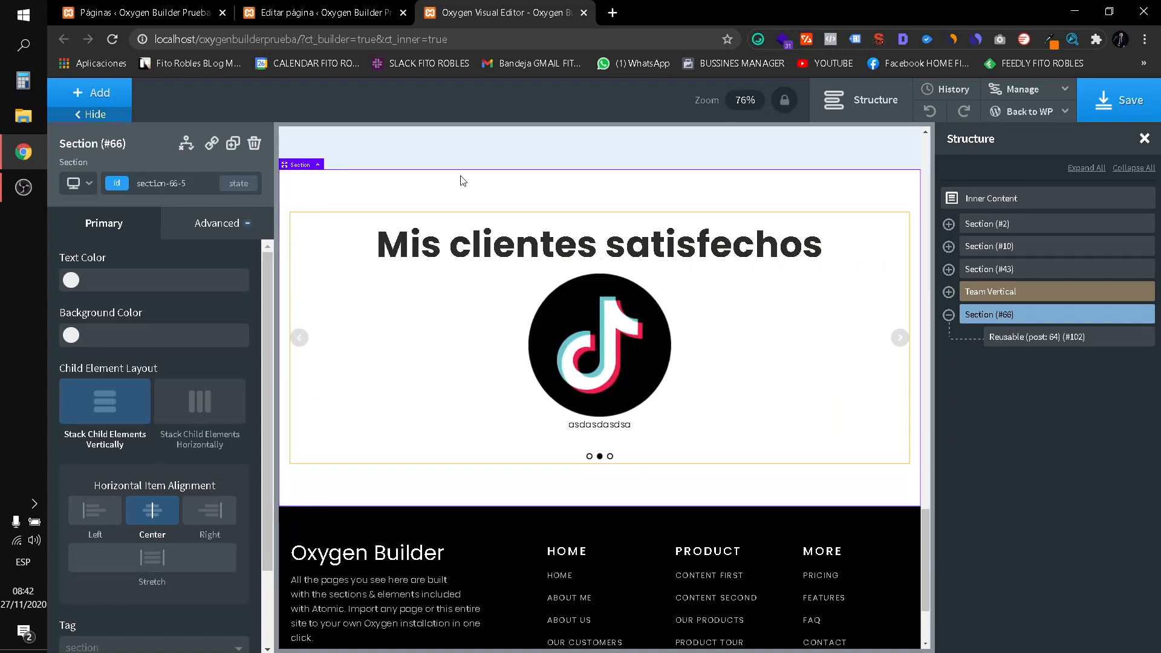
left_click(91, 92)
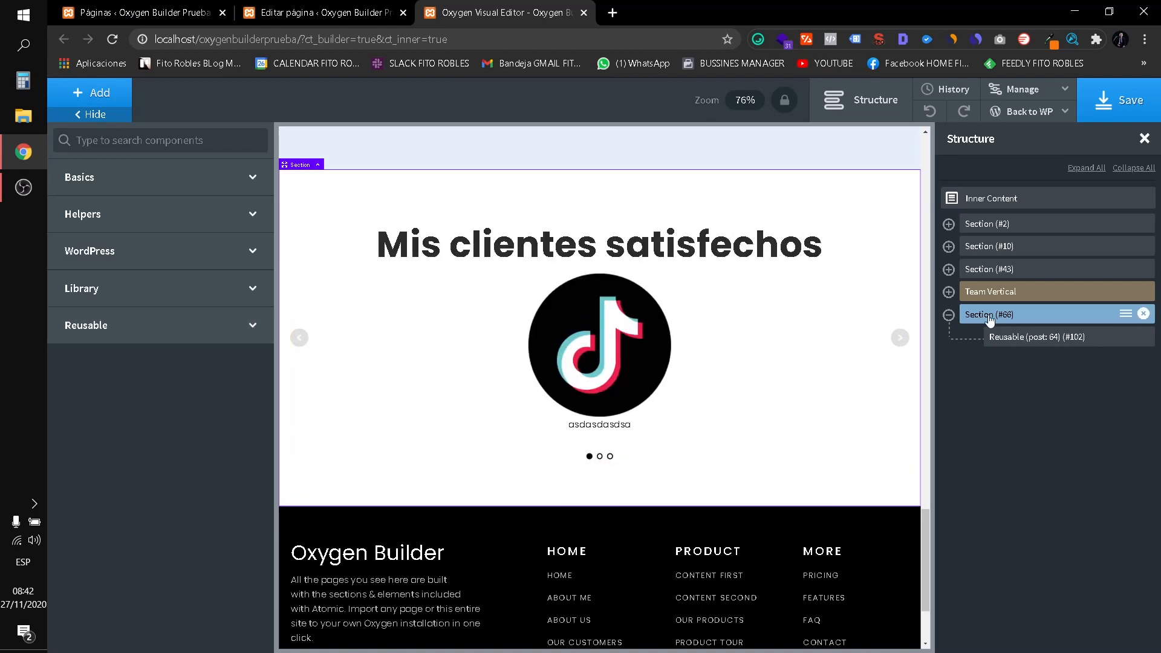
left_click(998, 292)
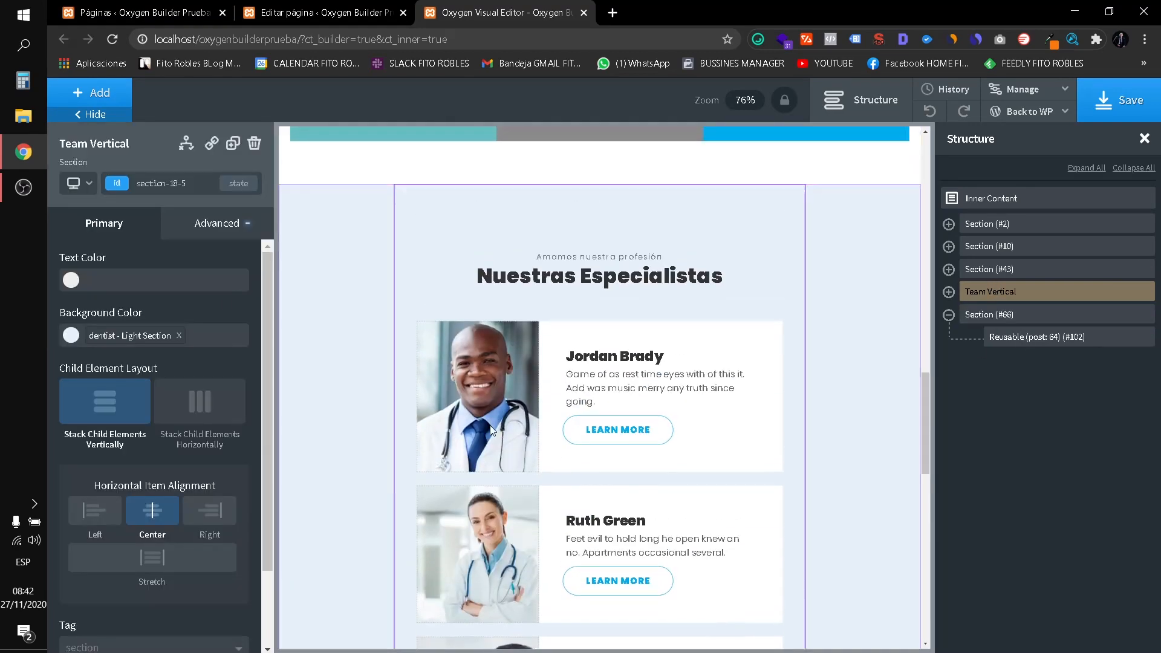
left_click(1046, 315)
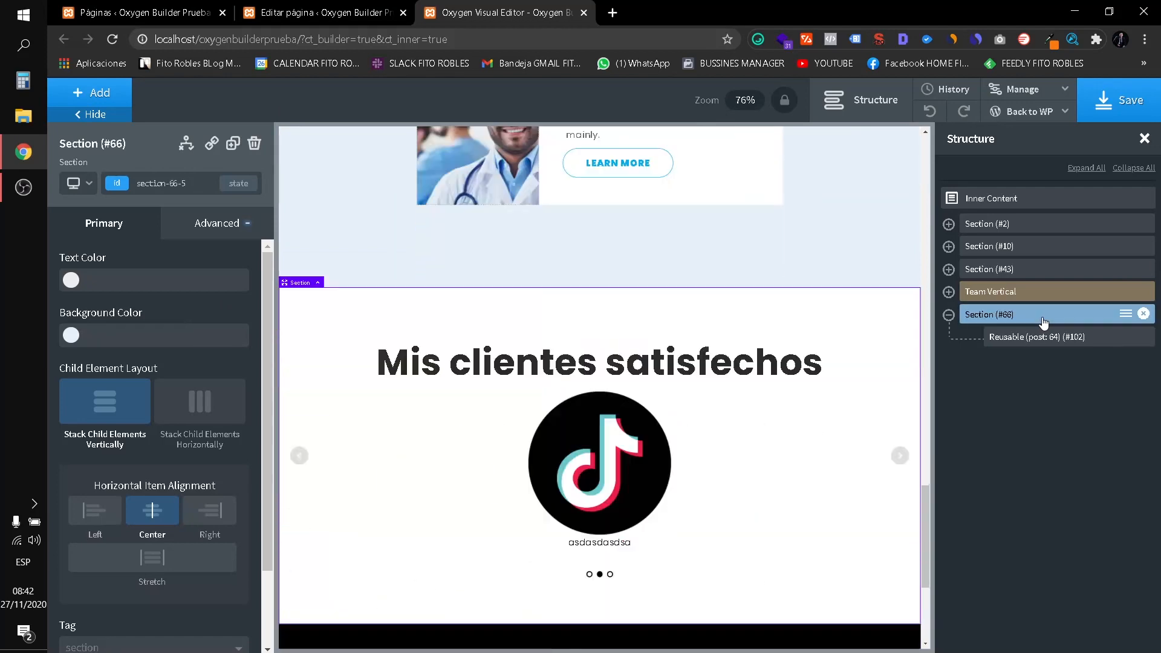
left_click(52, 103)
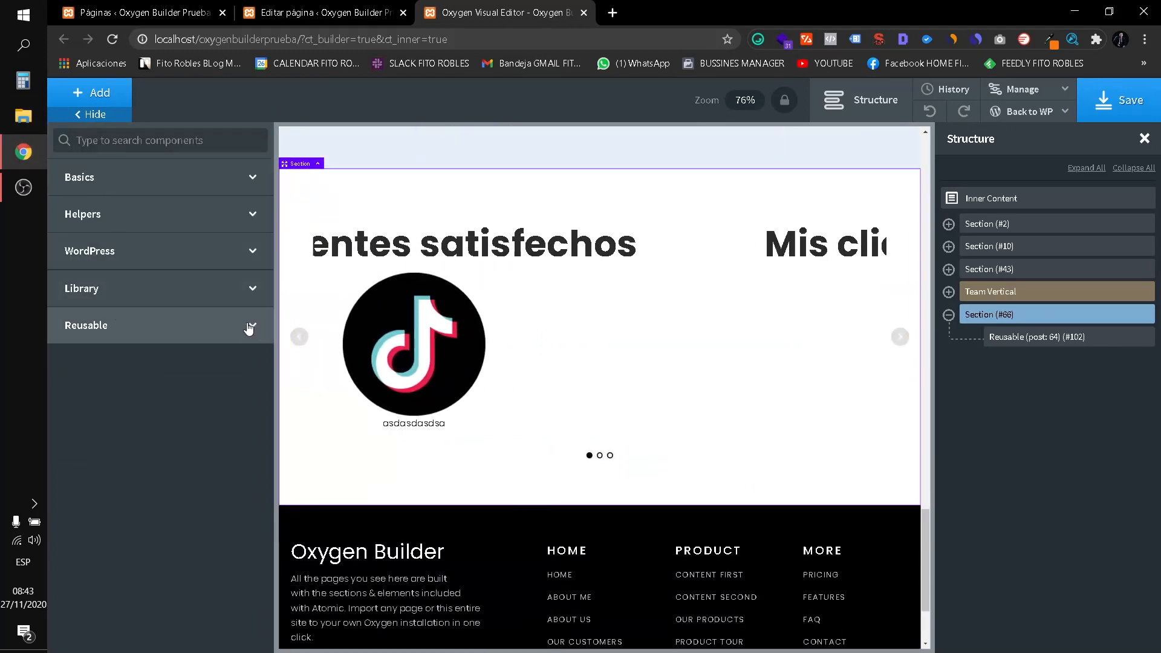
left_click(251, 290)
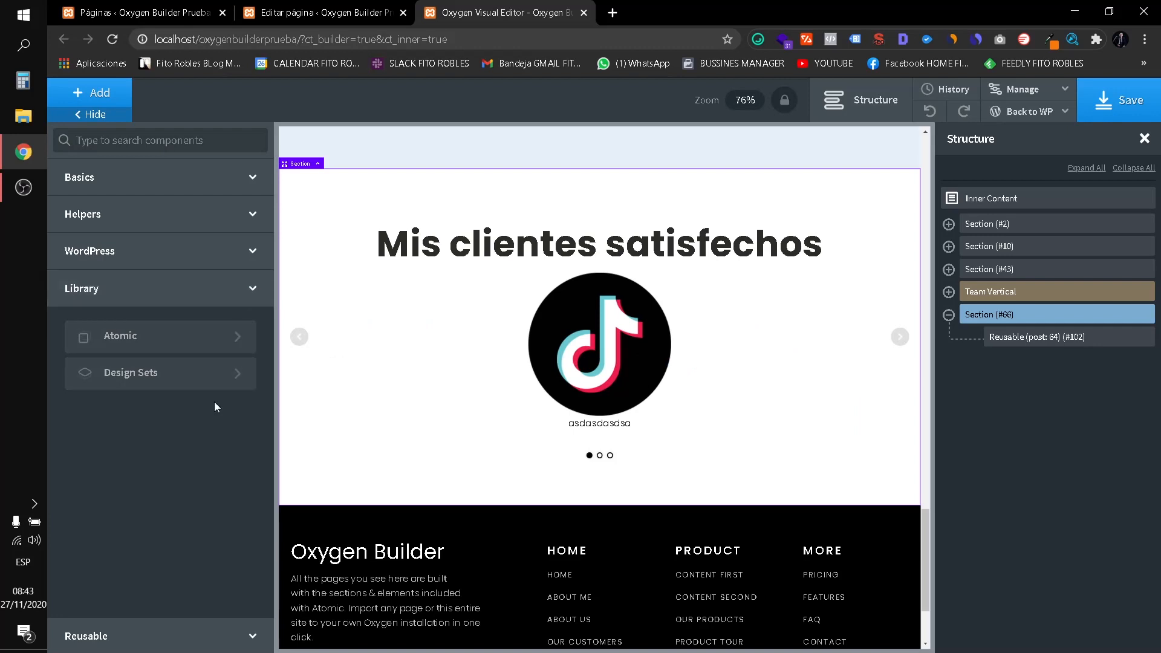
left_click(112, 38)
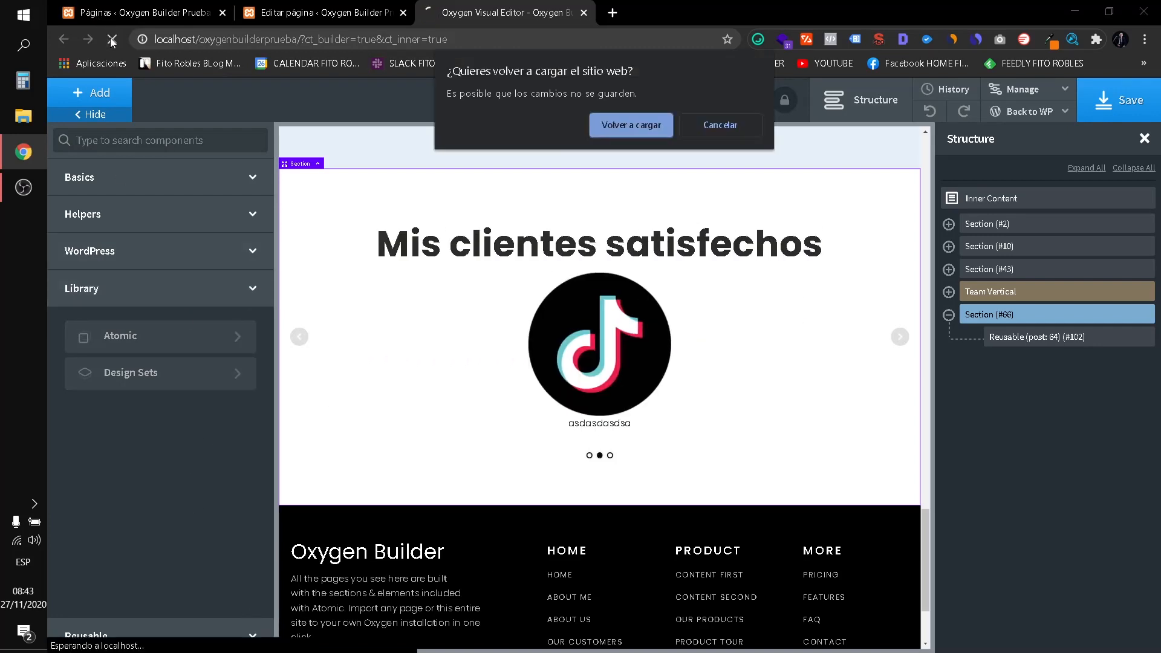
left_click(628, 136)
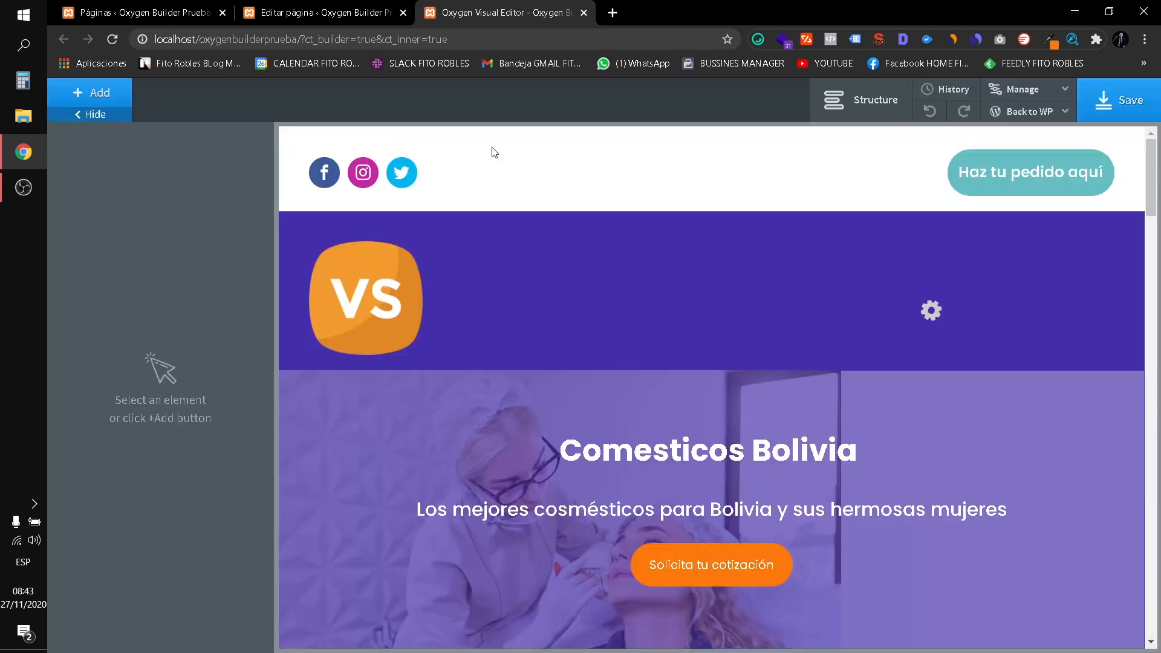
Check the Reusable components for the saved slider part and examine the client slider's place in the page structure.
scroll(724, 458, "down", 10)
scroll(722, 452, "down", 20)
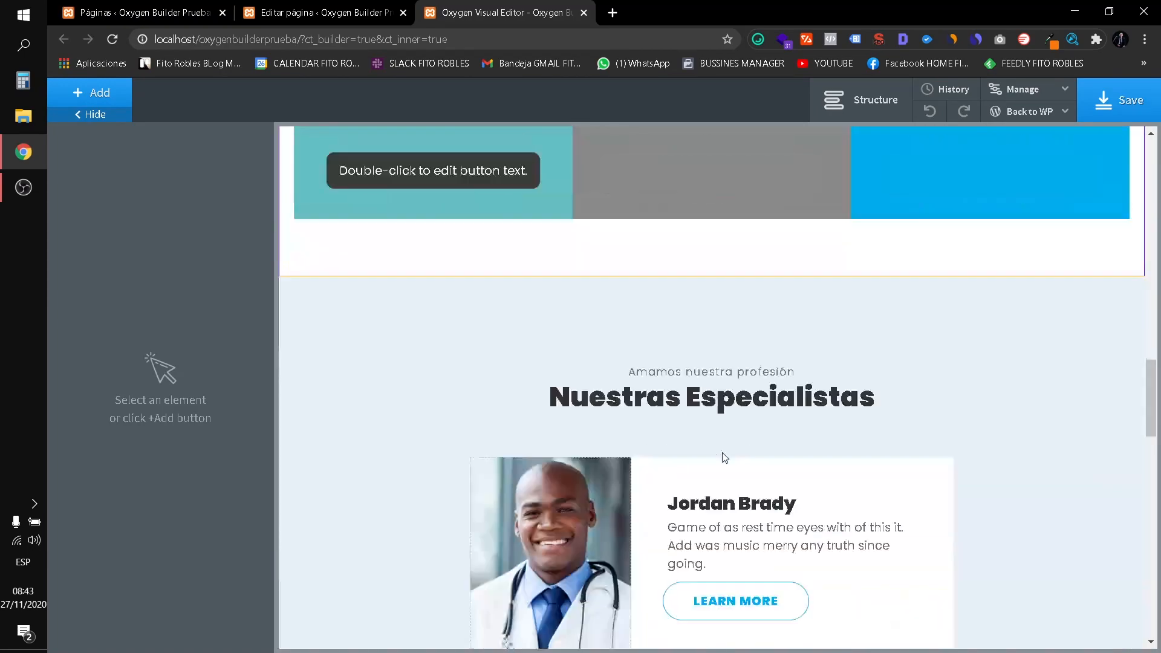
scroll(713, 430, "up", 3)
scroll(711, 361, "up", 1)
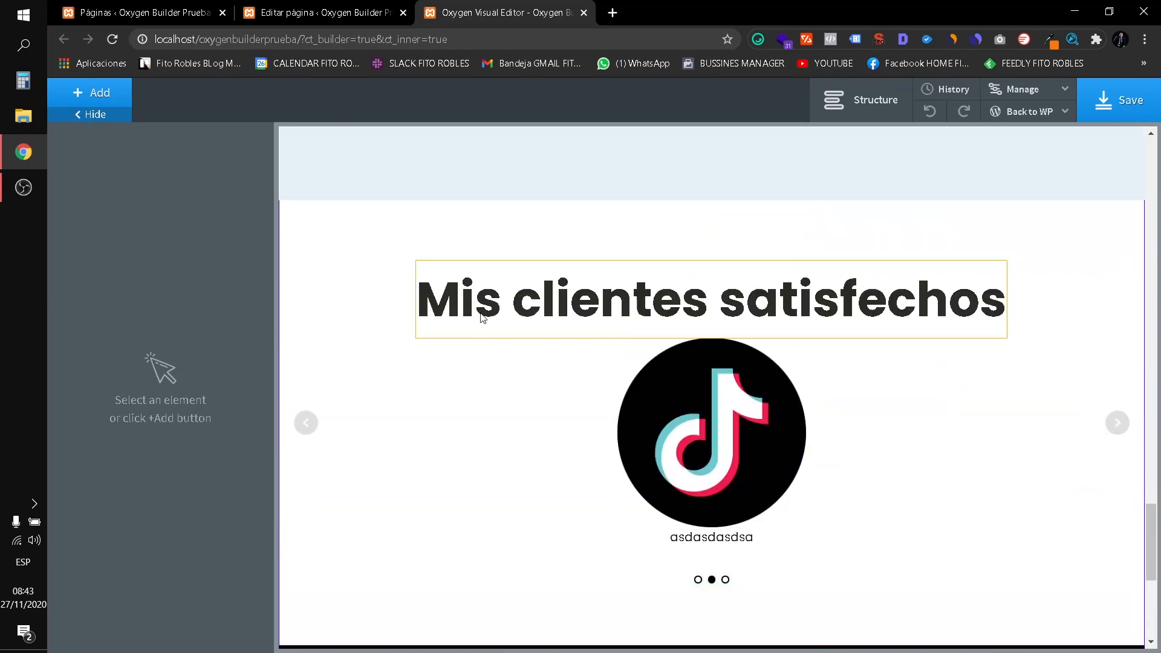
left_click(453, 353)
left_click(91, 92)
left_click(141, 635)
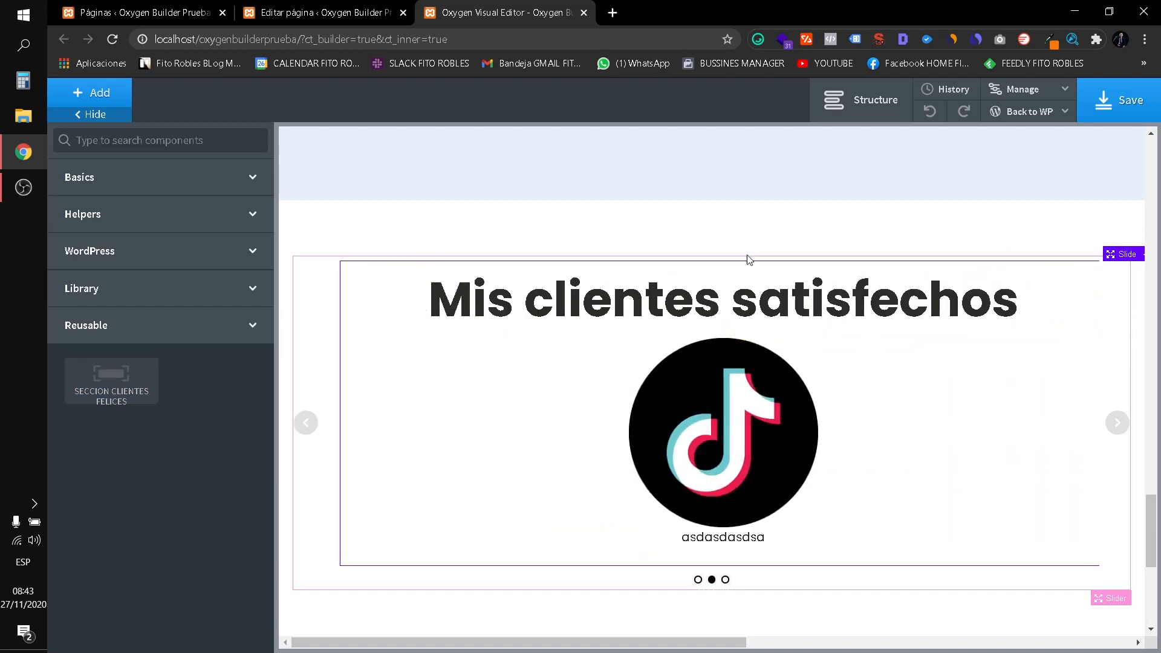
left_click(835, 101)
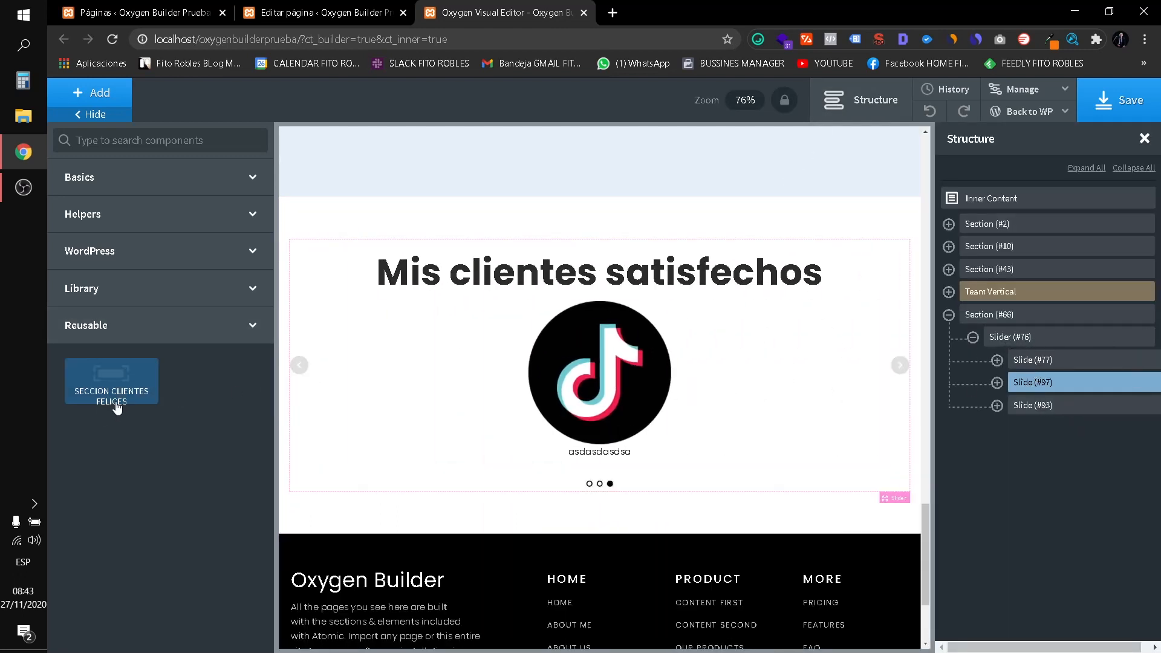
left_click(96, 93)
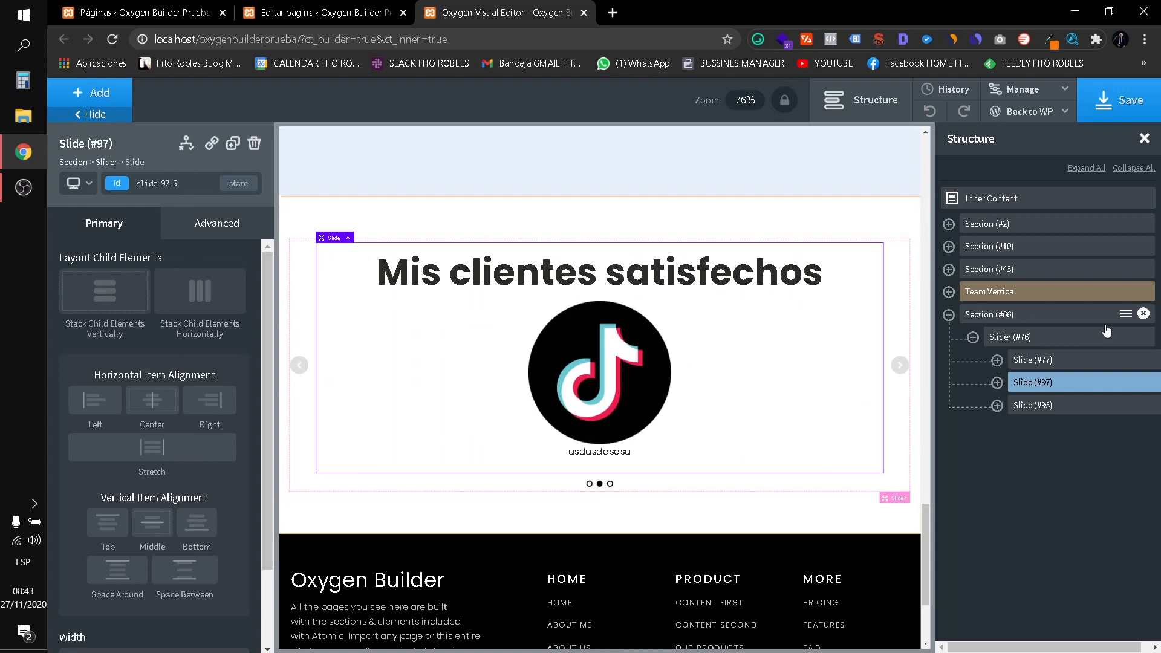
left_click(1126, 314)
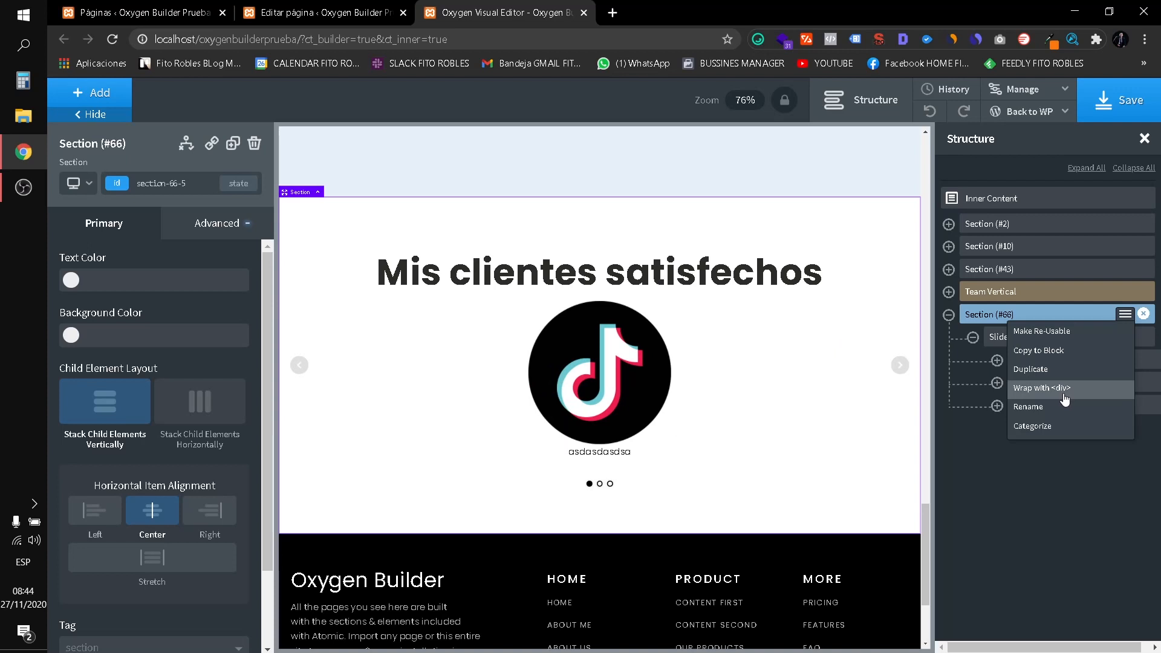
left_click(94, 92)
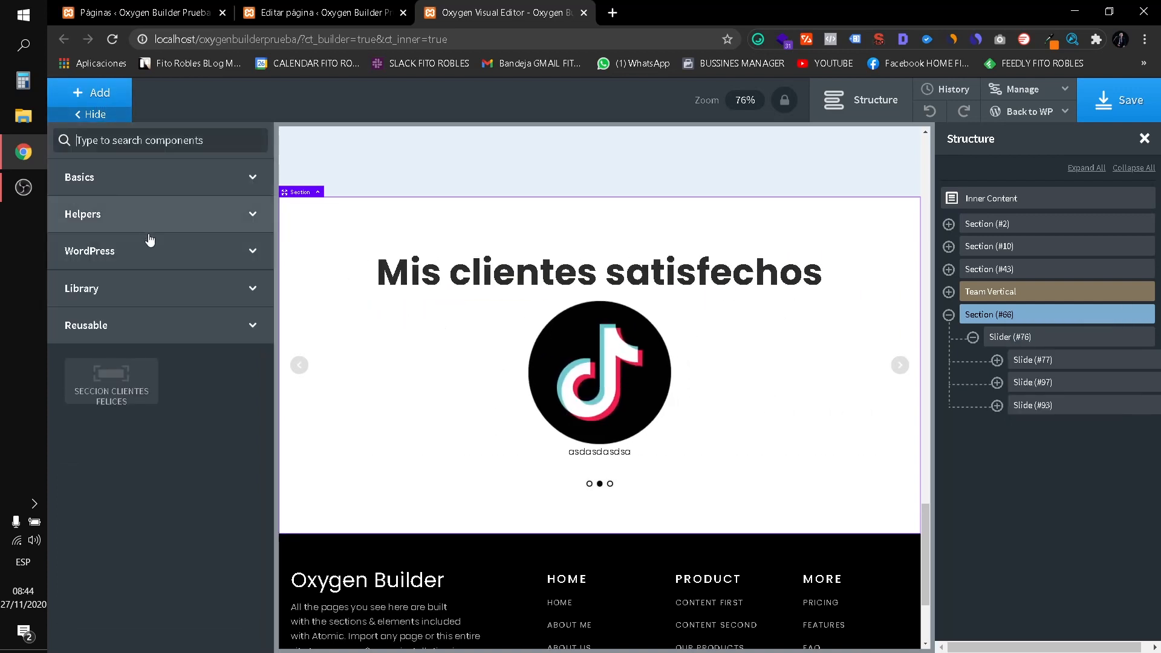
left_click(103, 175)
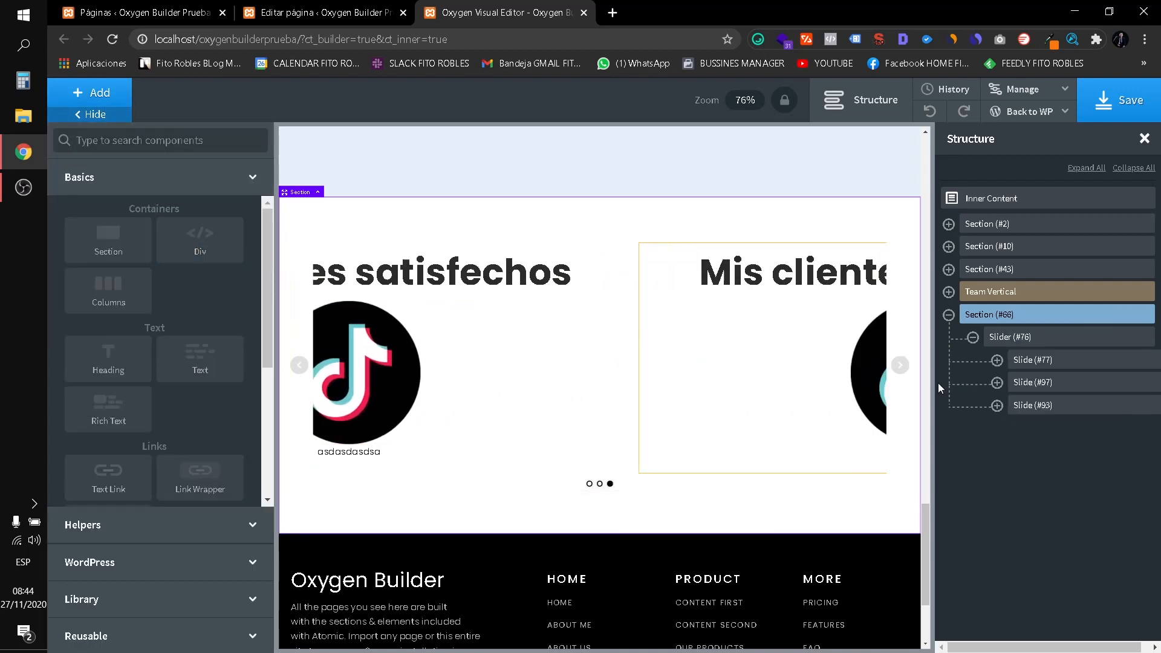
left_click(900, 365)
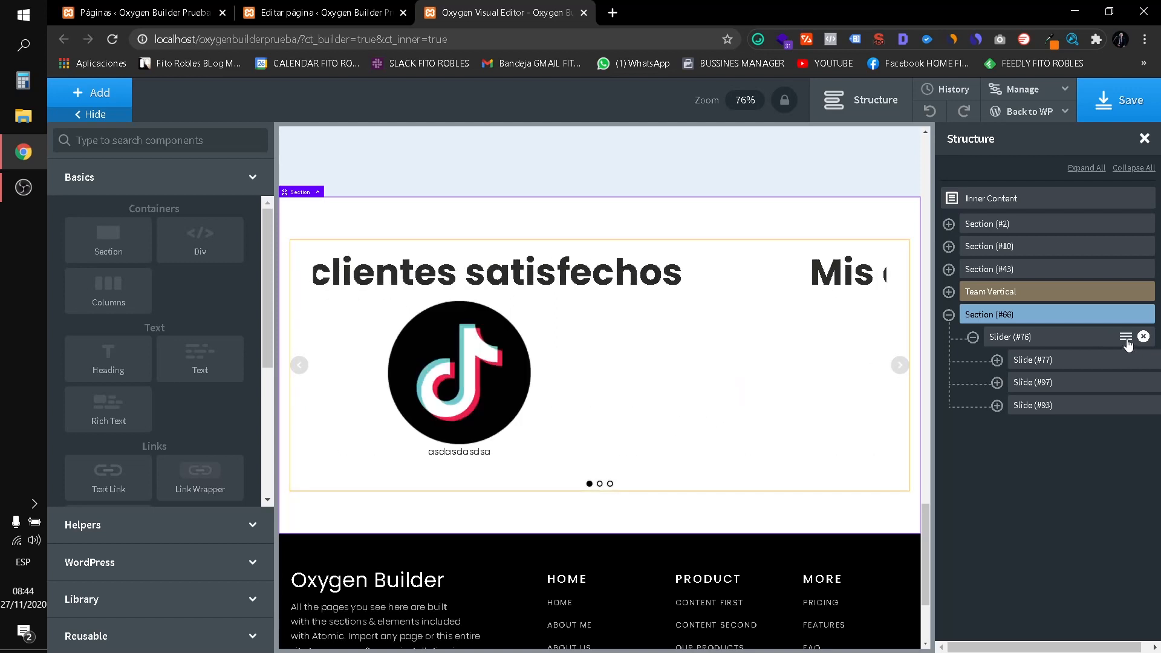
Rename the slider in the page structure as "TESTIMONIOS" and collapse its list of slides.
left_click(1125, 337)
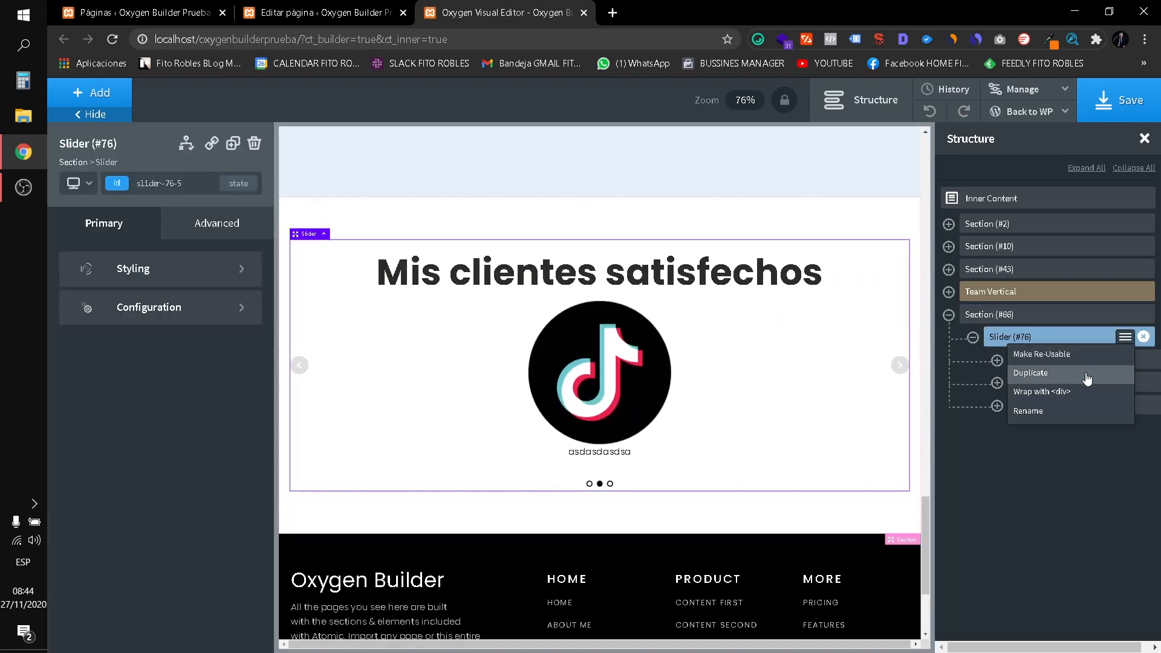
left_click(1056, 417)
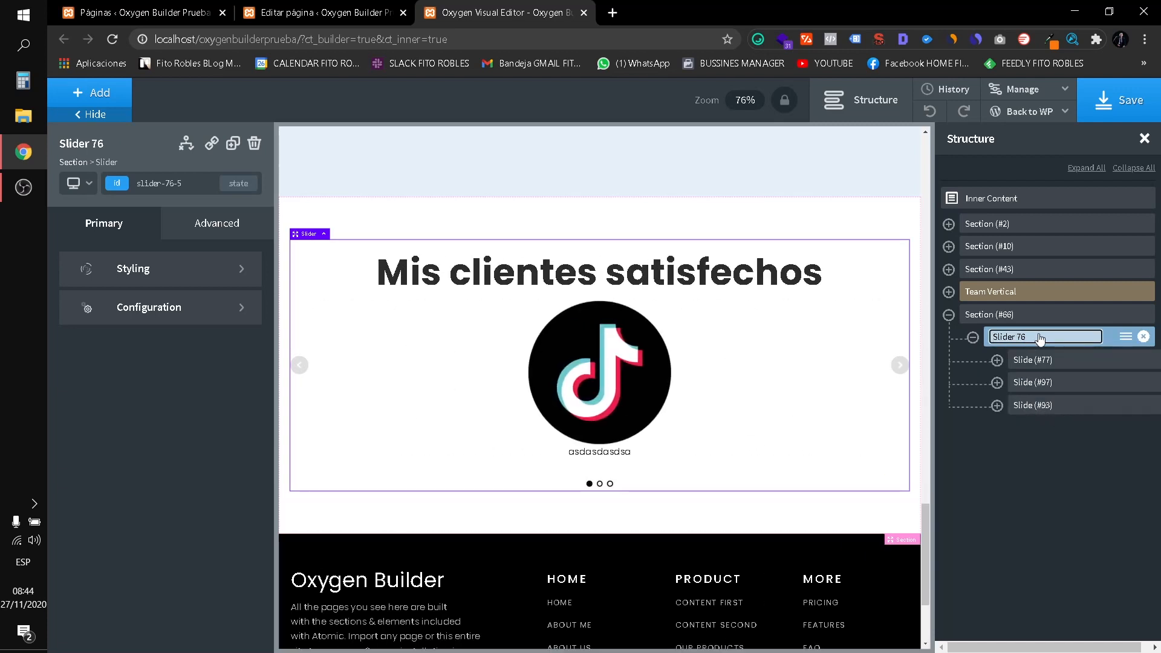
type("cLIE")
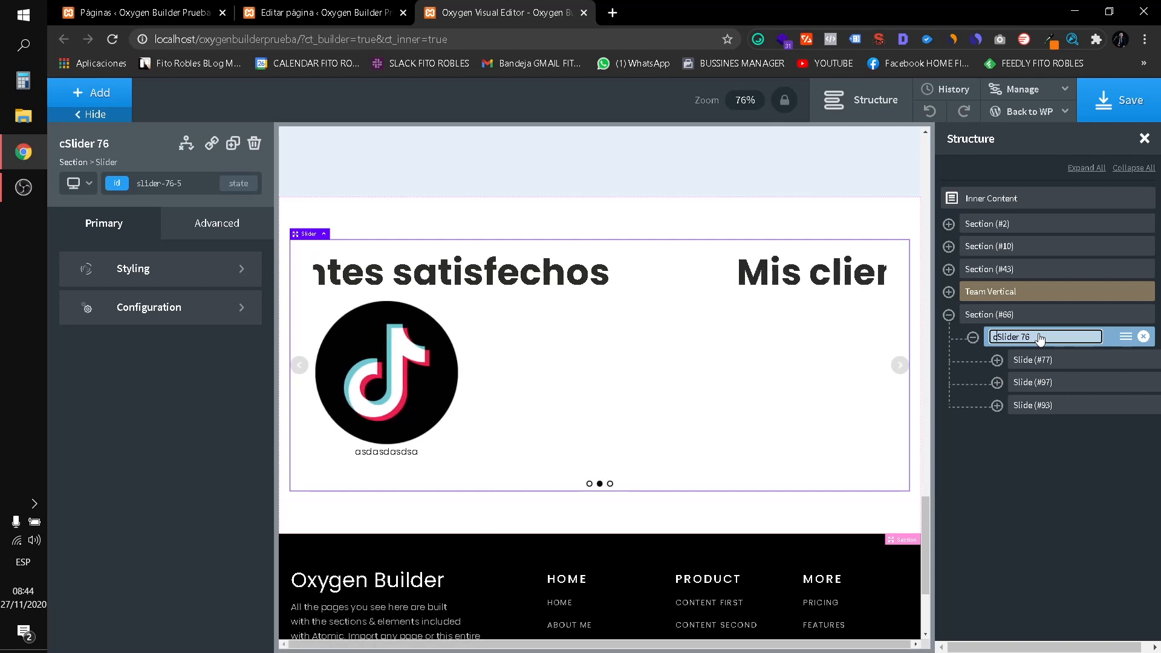
key("BackSpace")
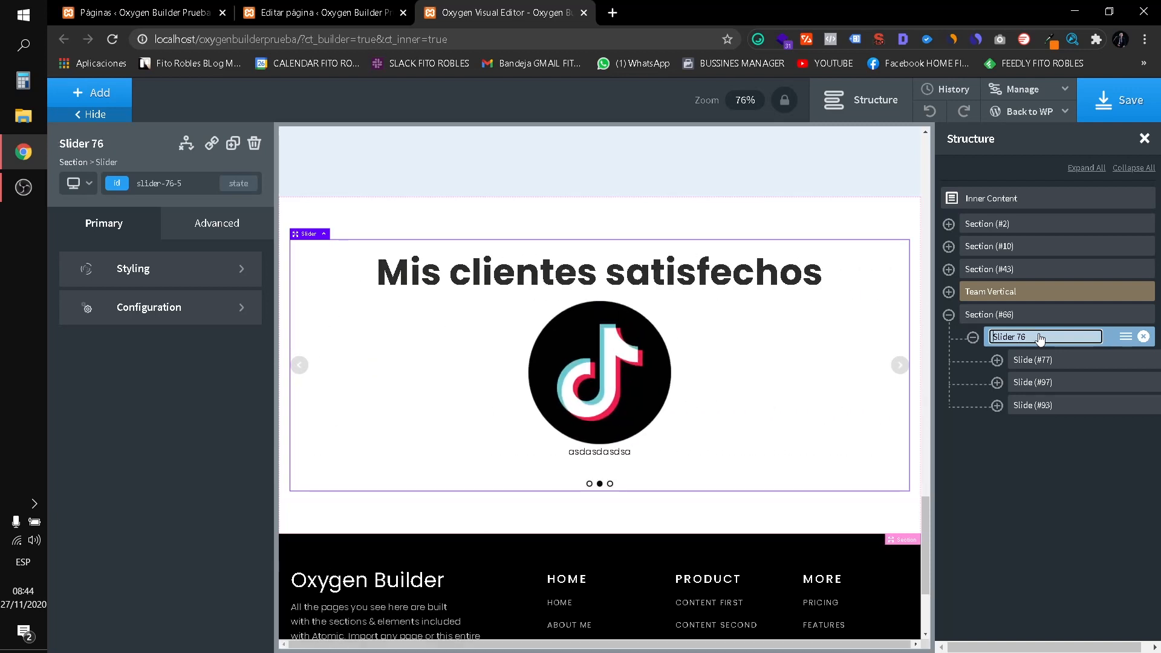
type("tESTIMOO")
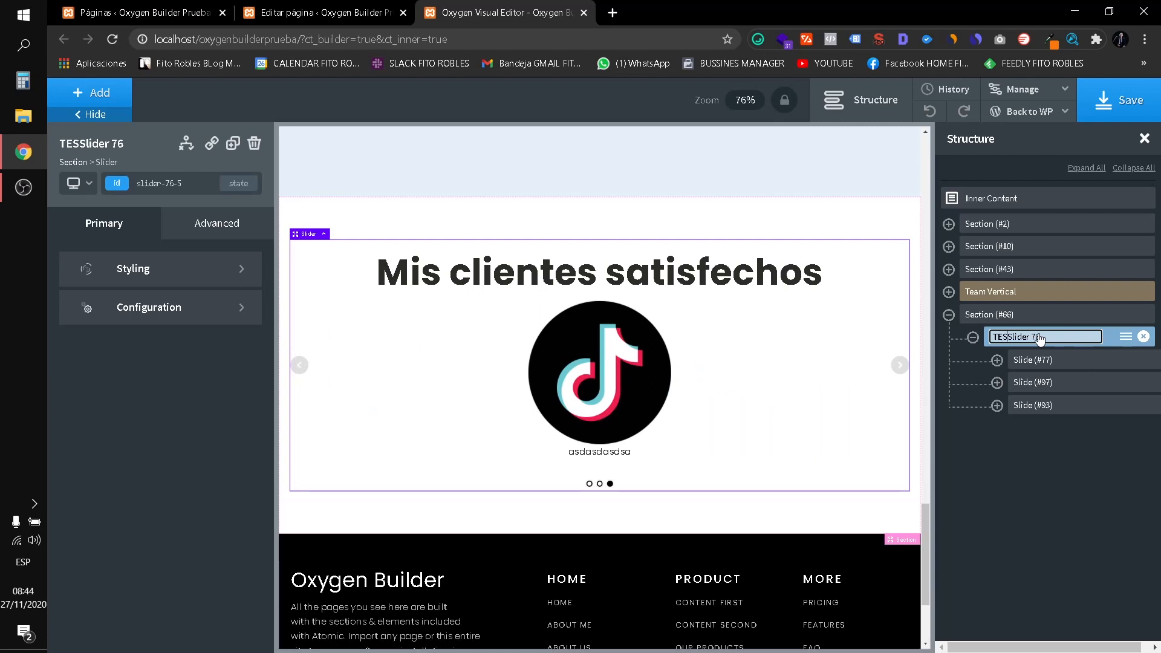
key("BackSpace")
type("NIO S")
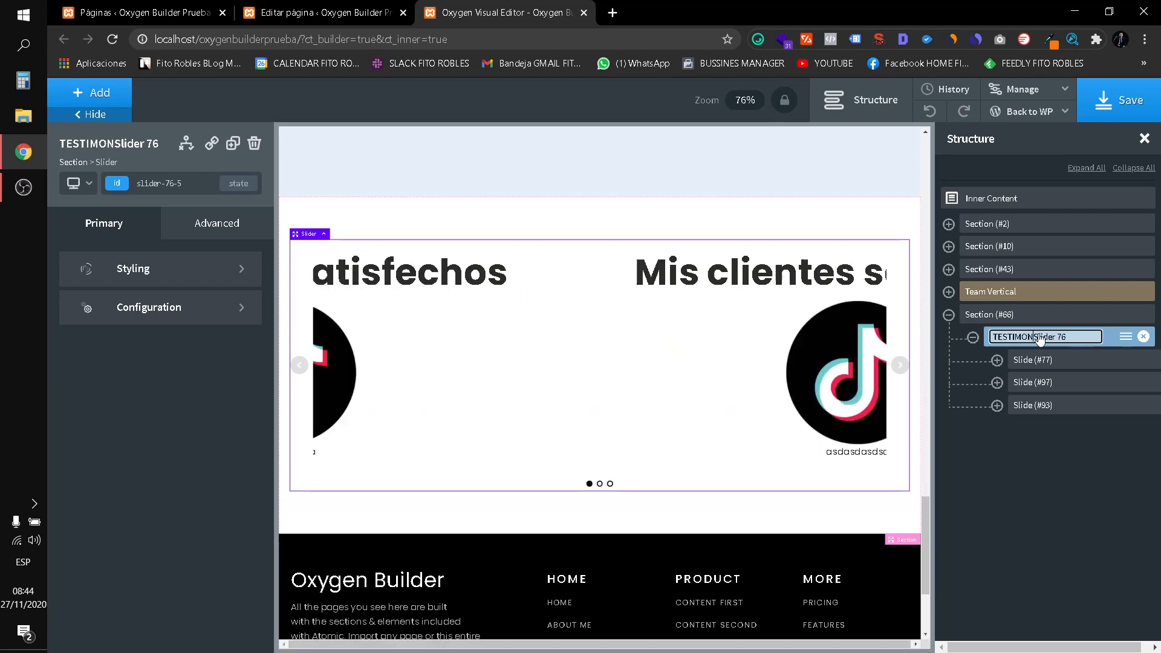
key("BackSpace")
key("BackSpace")
type("S")
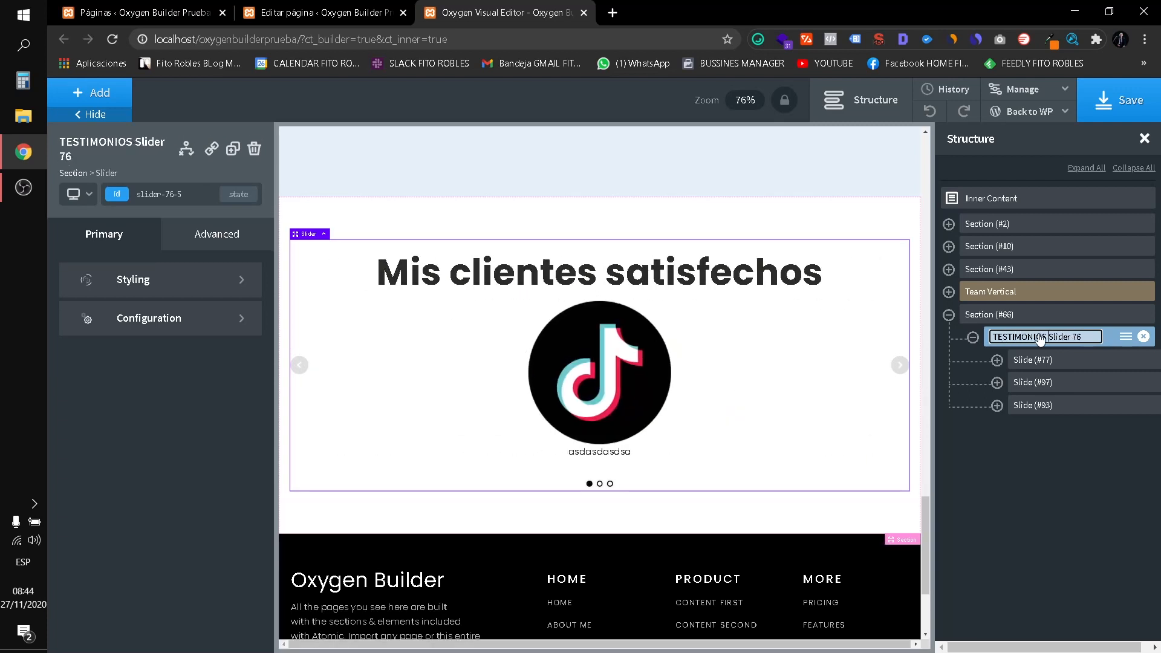
key("shift+End")
key("BackSpace")
key("BackSpace")
key("Return")
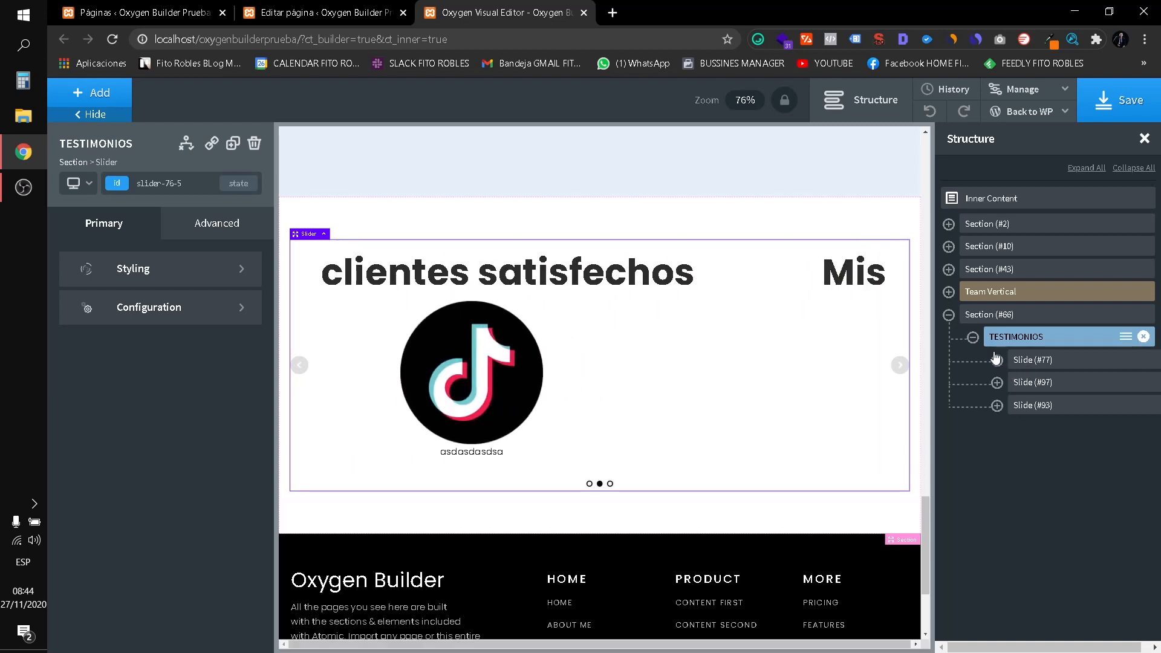
left_click(972, 337)
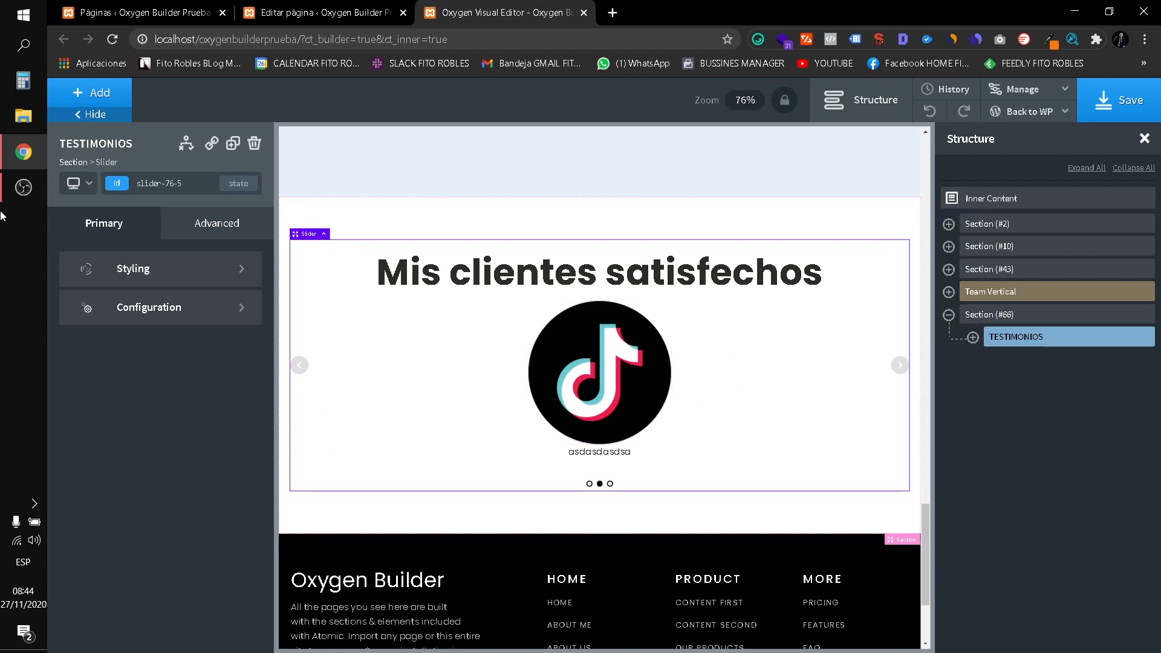
Collapse the client slider's section in the page structure and add a new empty section below it, above the footer.
left_click(91, 94)
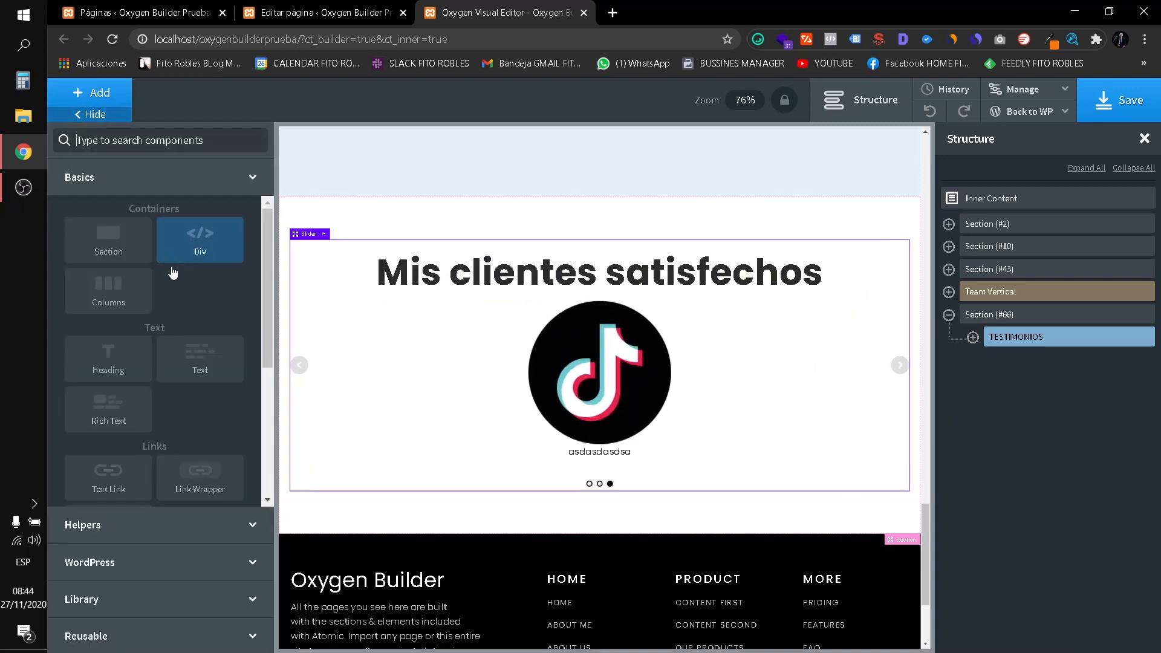
scroll(186, 307, "down", 3)
scroll(199, 313, "down", 2)
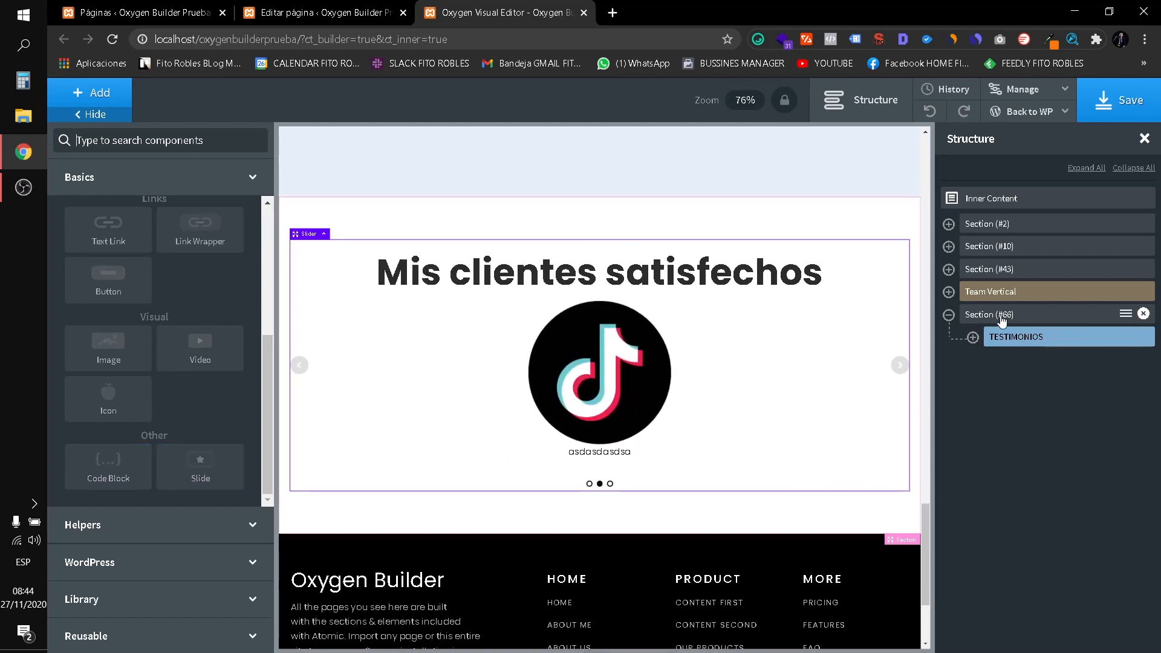
left_click(950, 317)
left_click(977, 315)
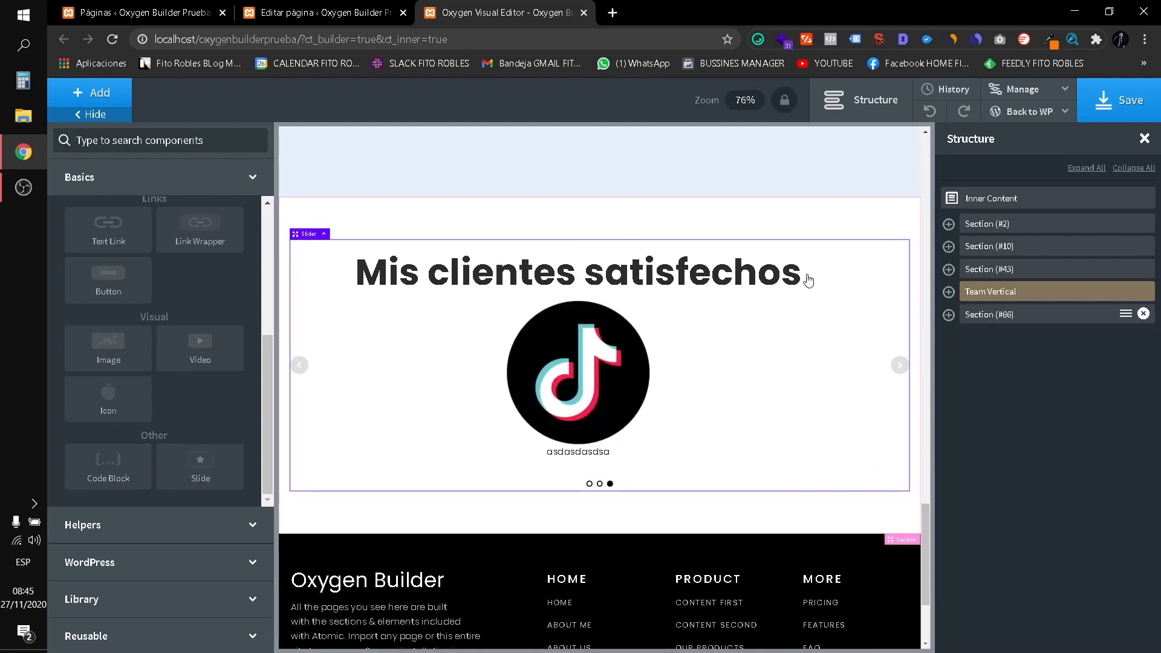
left_click(97, 92)
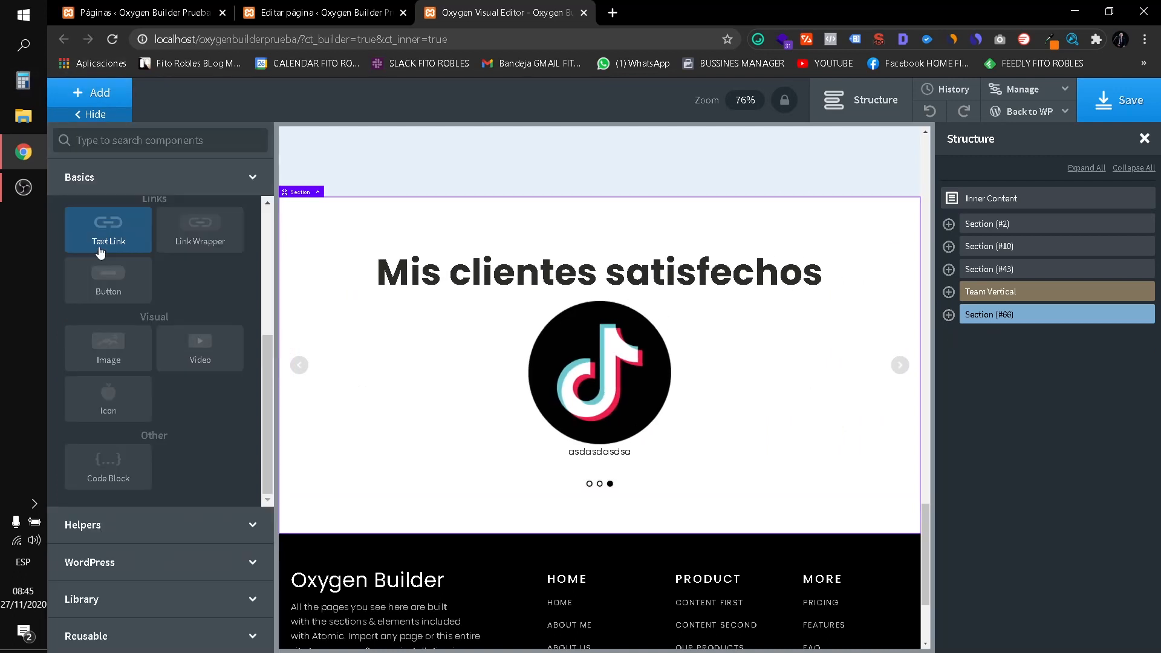
scroll(115, 247, "up", 4)
left_click(109, 242)
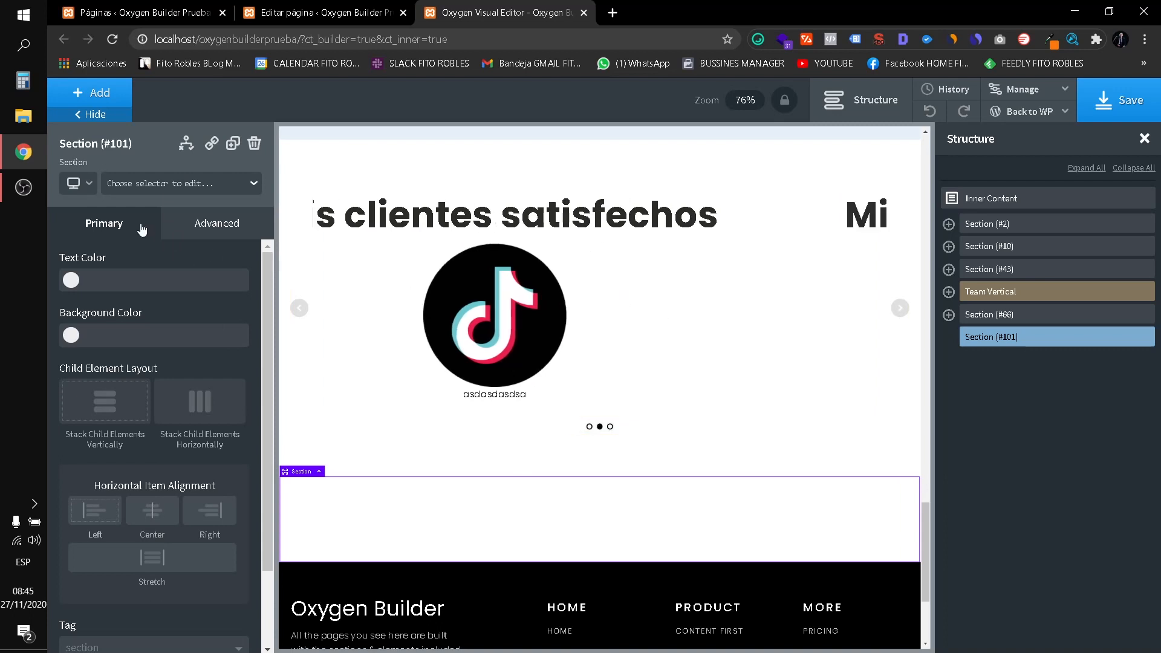
Set the new section's container width to full-width in its size and spacing settings.
left_click(218, 224)
left_click(180, 267)
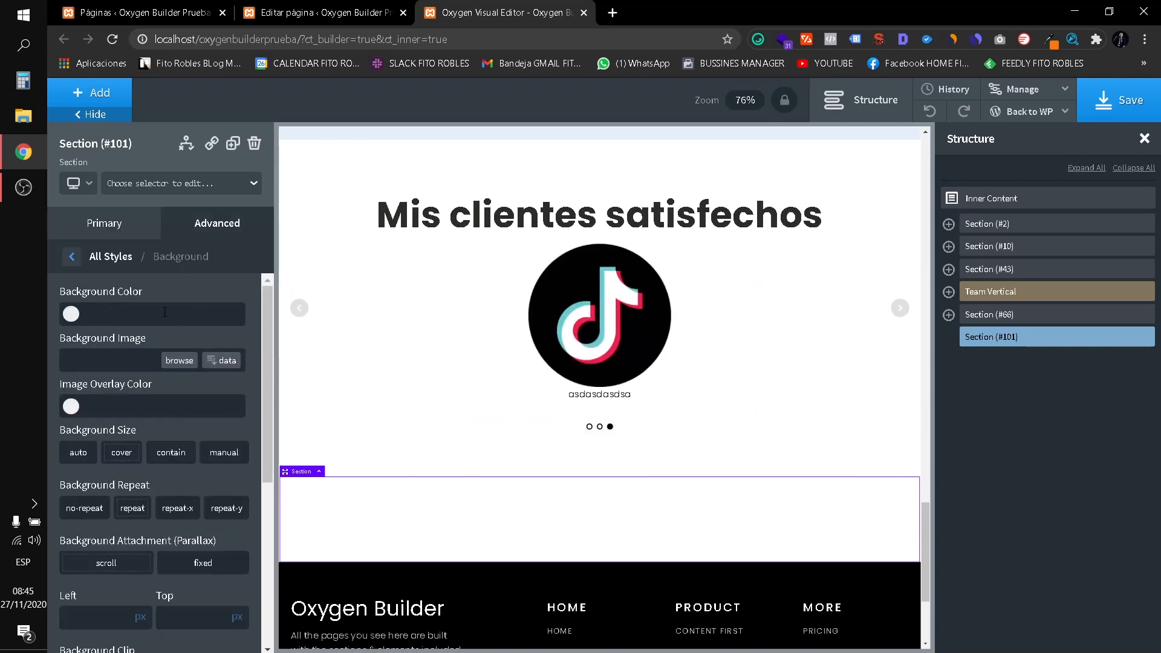
left_click(72, 257)
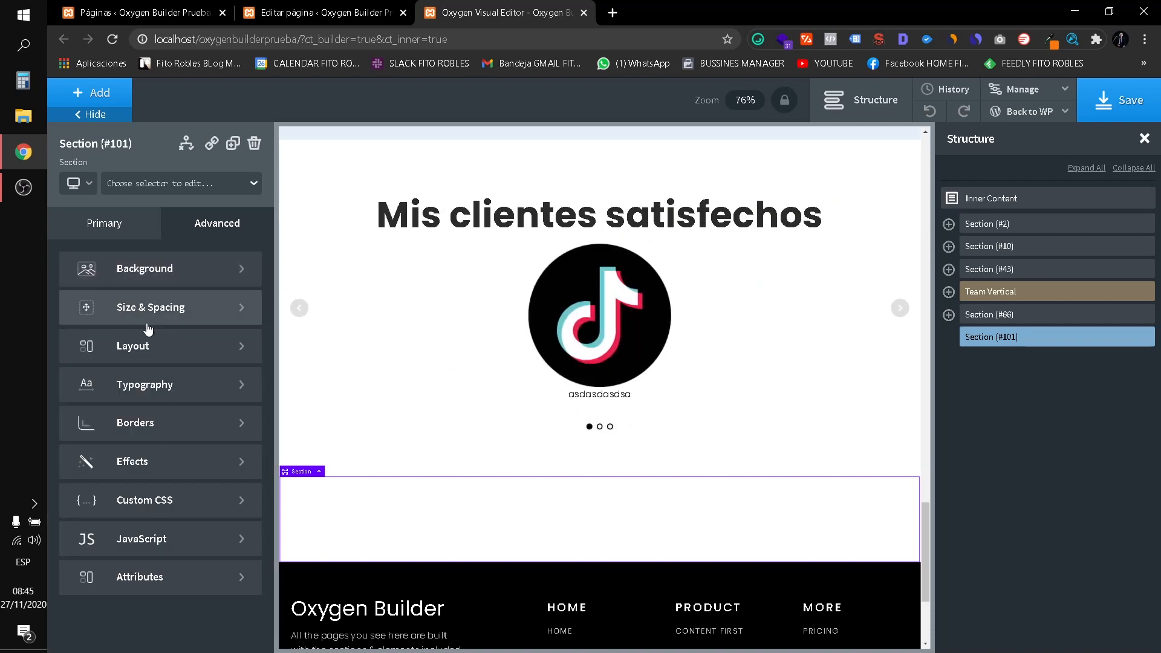
left_click(148, 309)
left_click(85, 538)
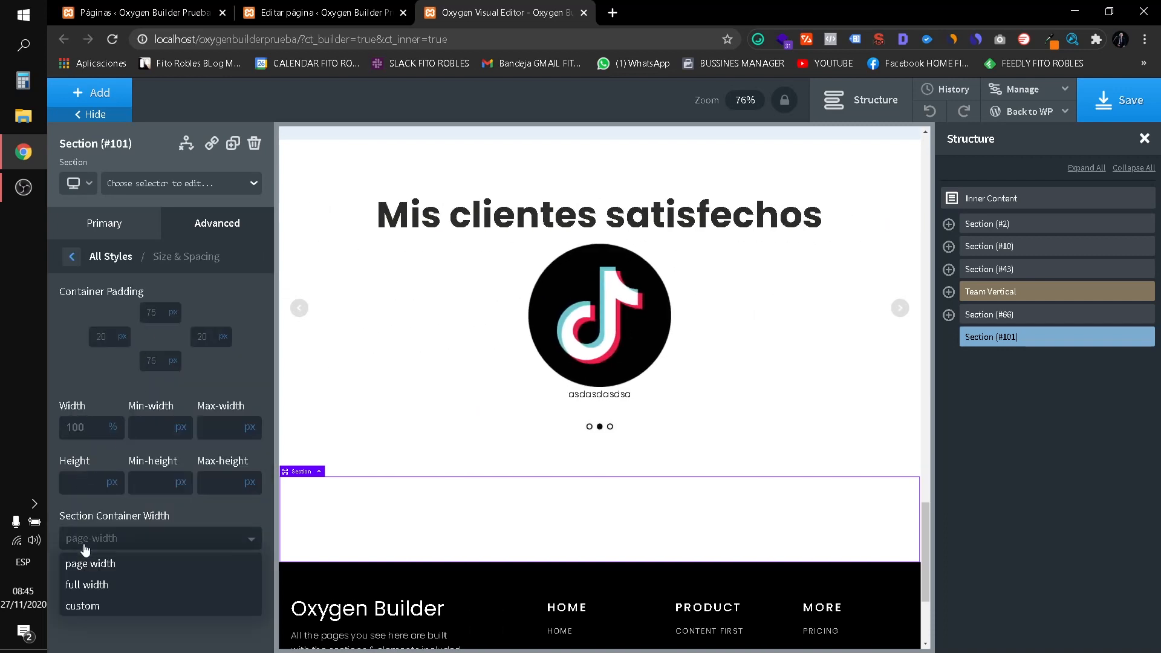
left_click(152, 585)
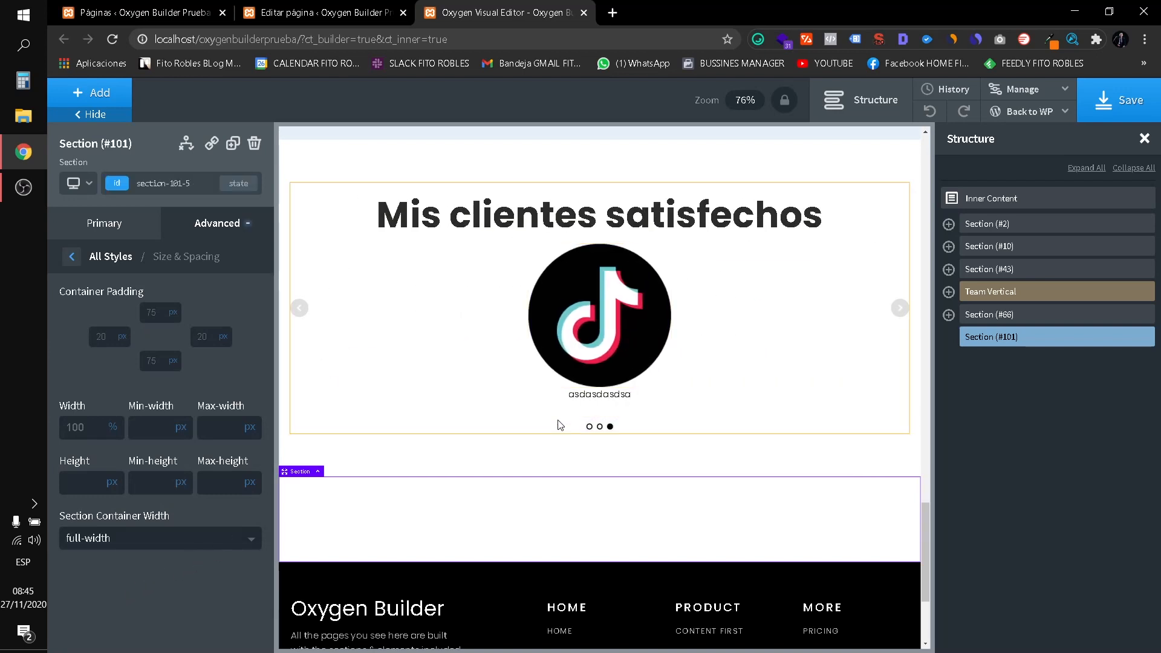
Add a Div inside the new full-width section above the footer.
scroll(549, 419, "down", 1)
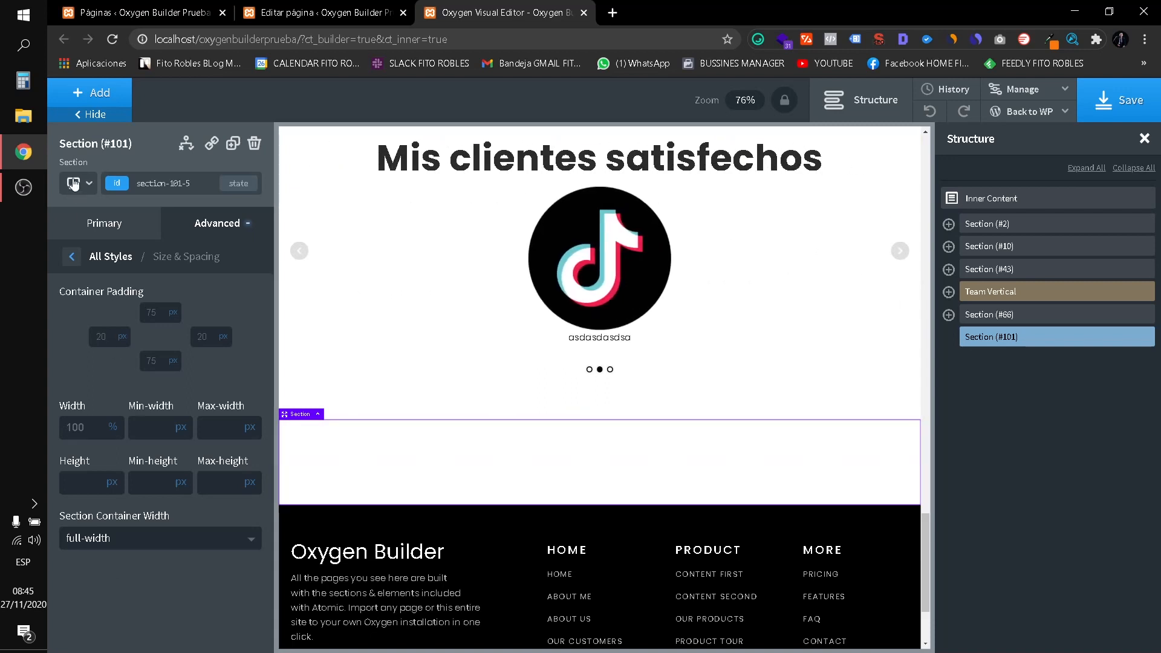
left_click(93, 115)
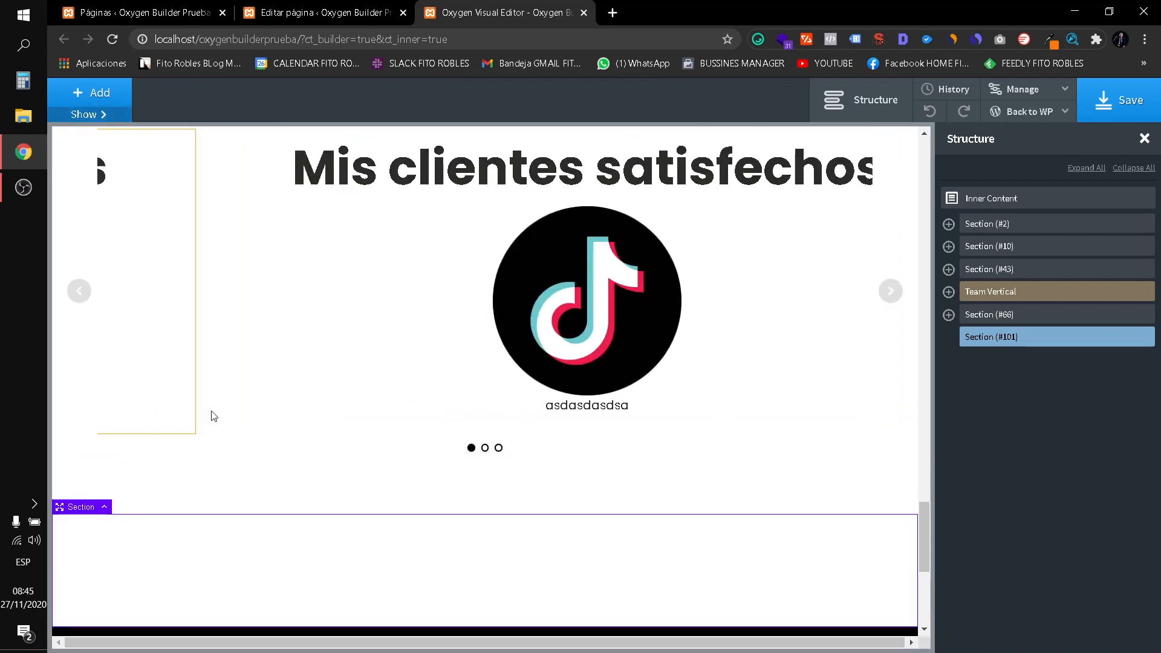
left_click(84, 97)
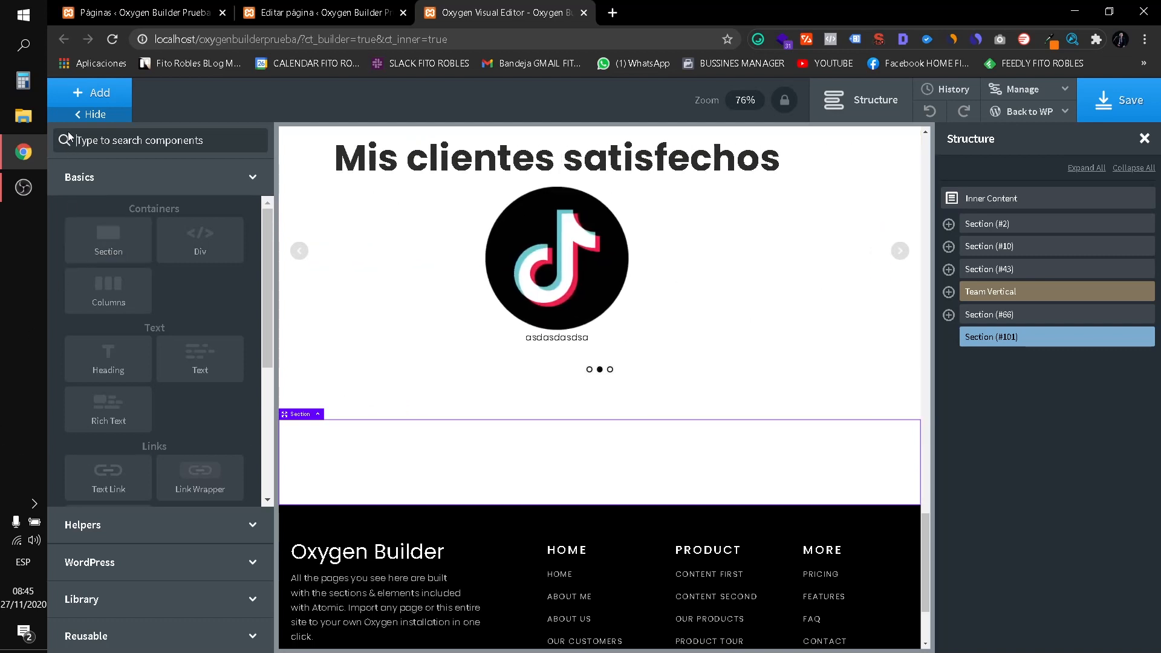
left_click(71, 100)
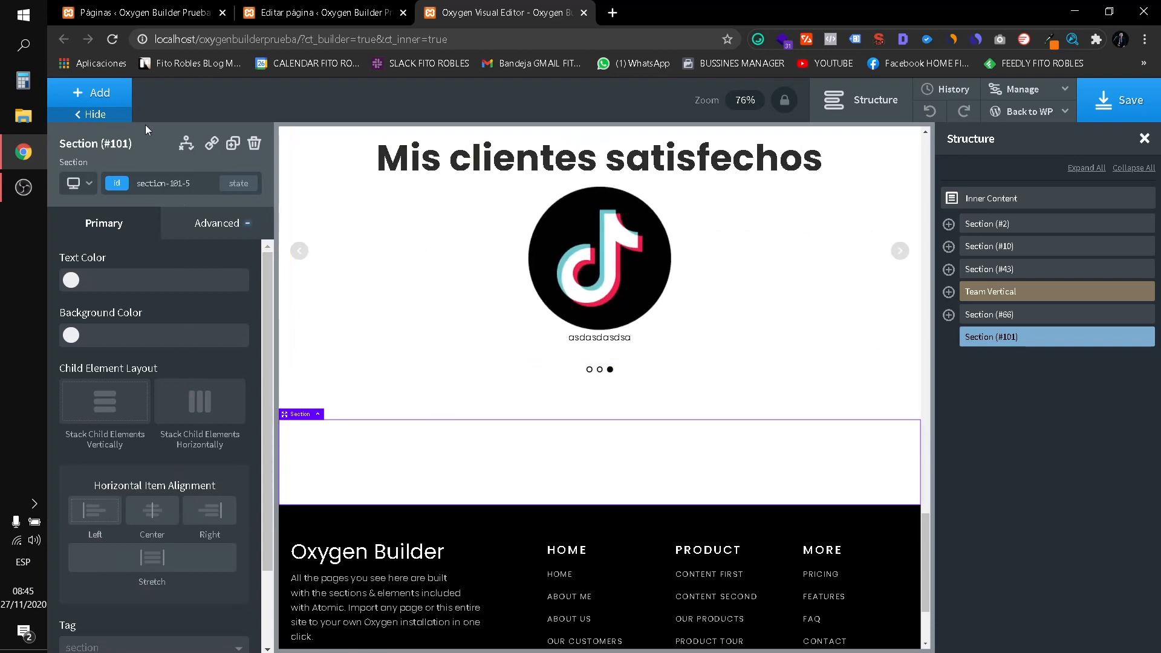
left_click(90, 92)
left_click_drag(194, 241, 599, 482)
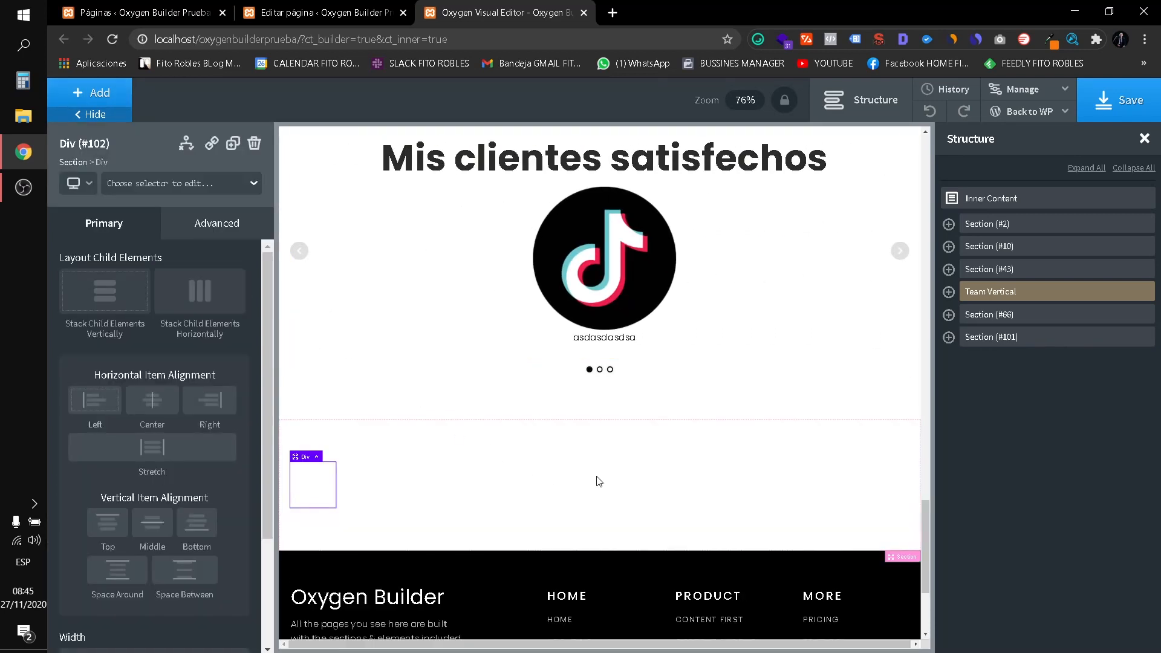
Insert a Code Block into the Div of the new section.
left_click(91, 92)
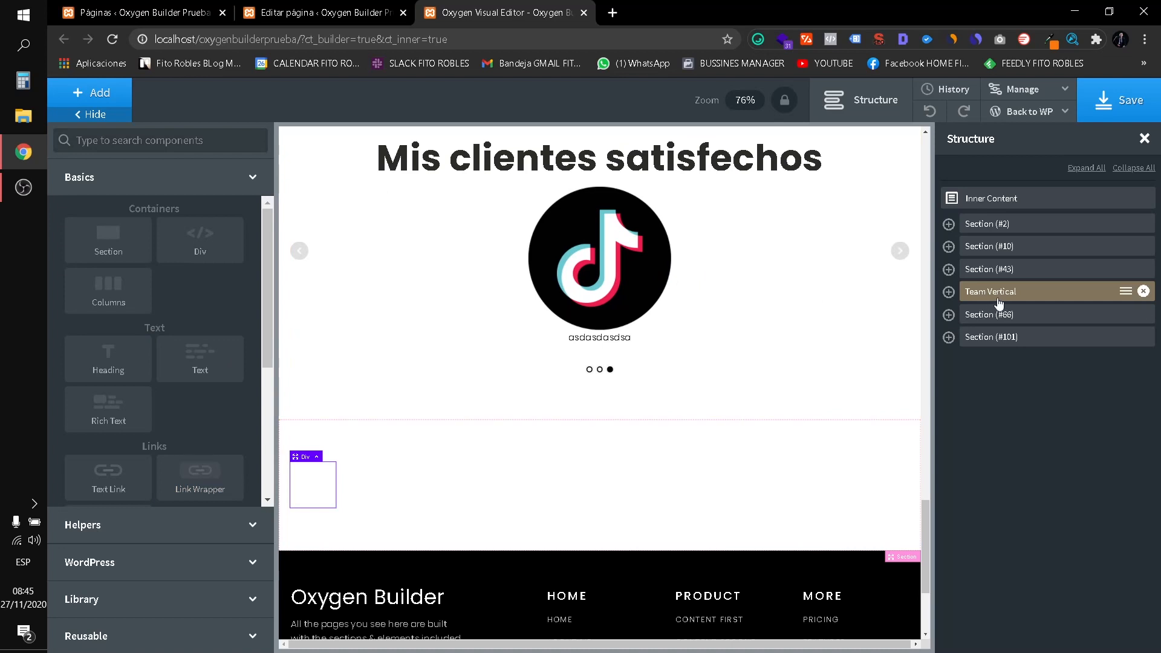
left_click(538, 450)
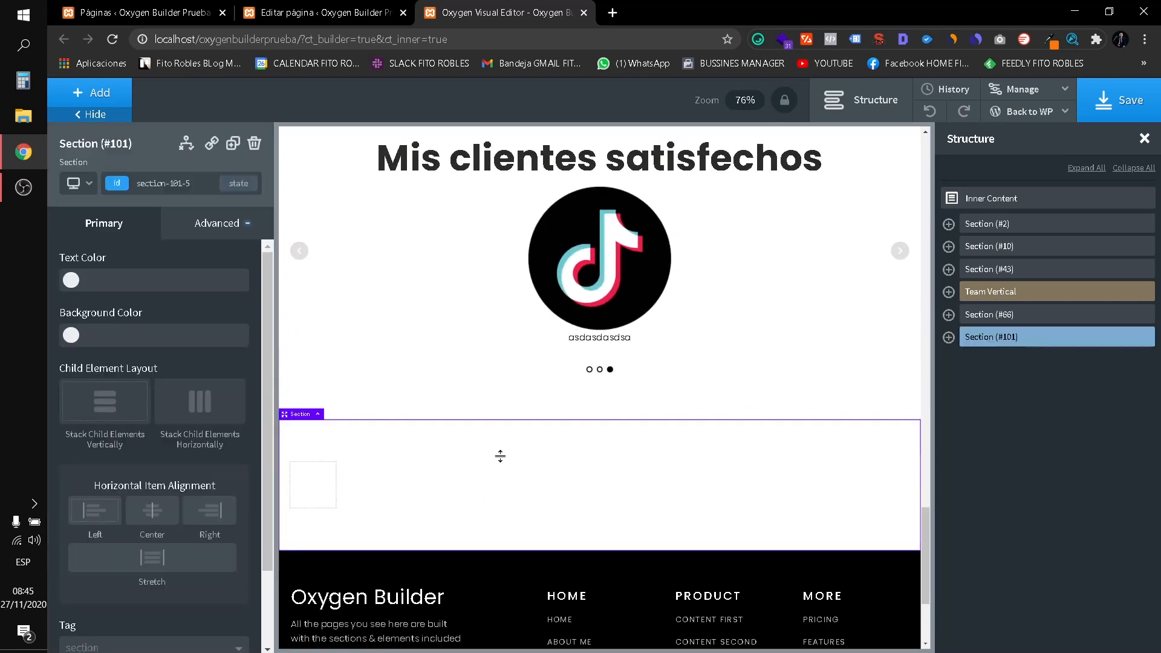
left_click(324, 490)
left_click(180, 235)
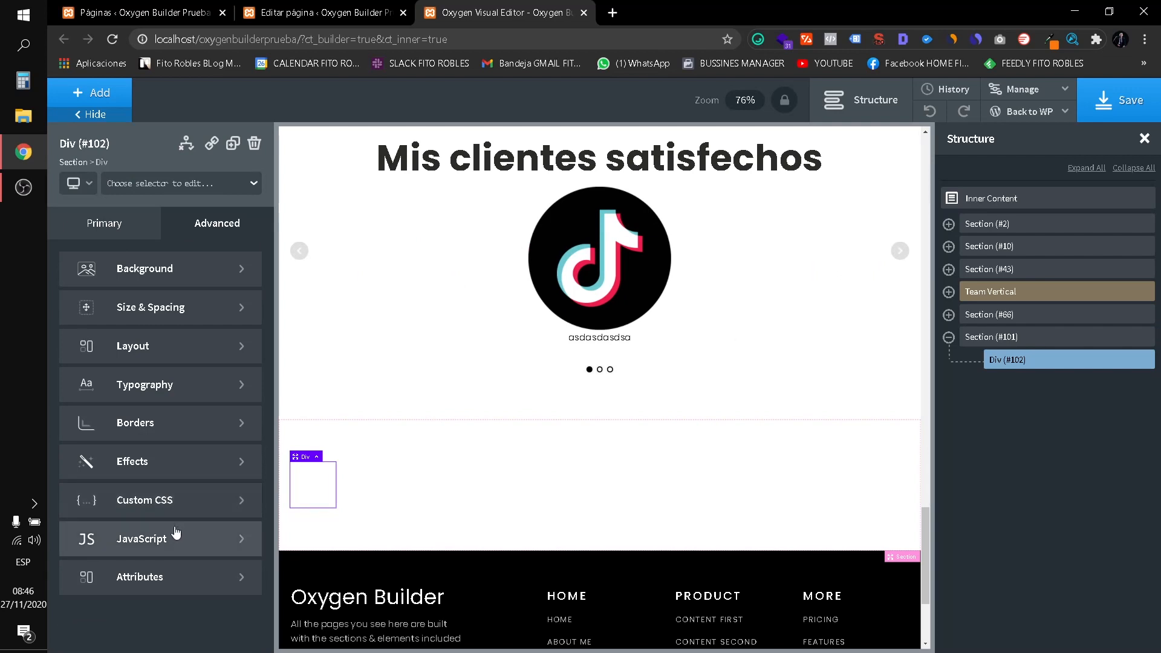
left_click(73, 219)
left_click(92, 92)
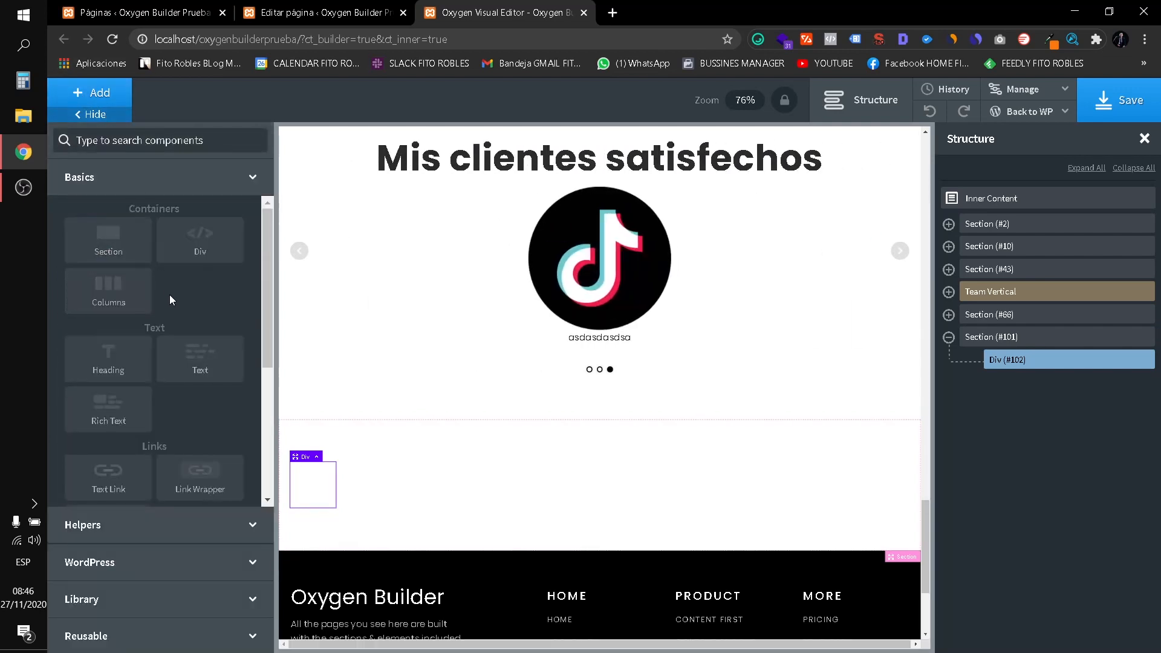
scroll(169, 297, "down", 5)
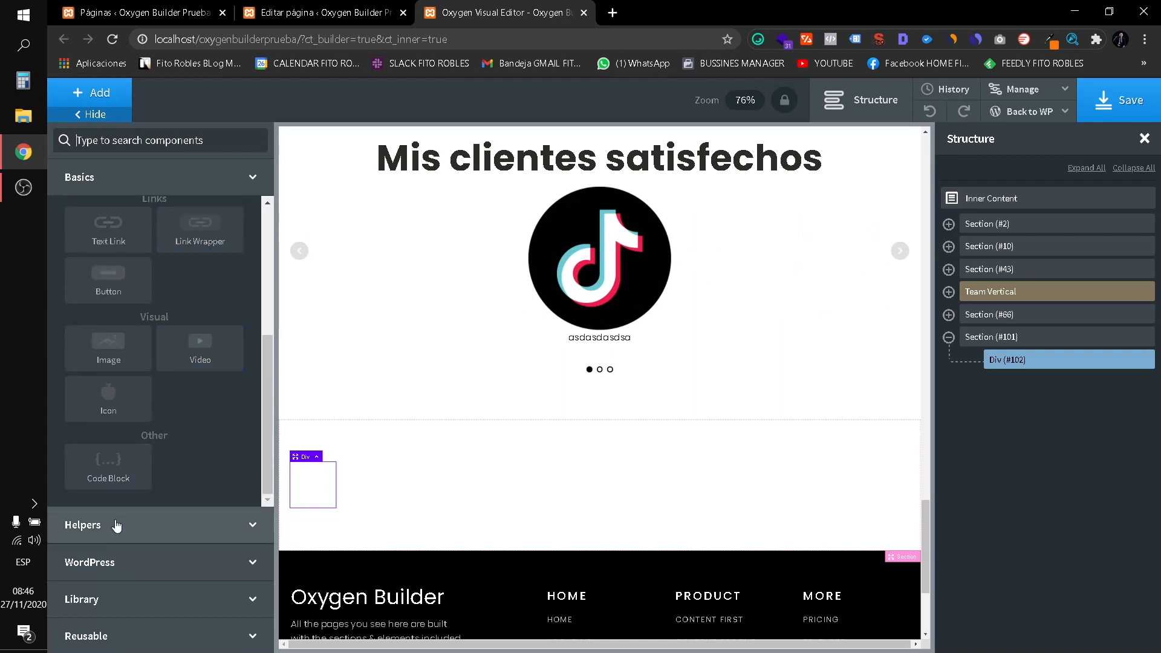
left_click(86, 462)
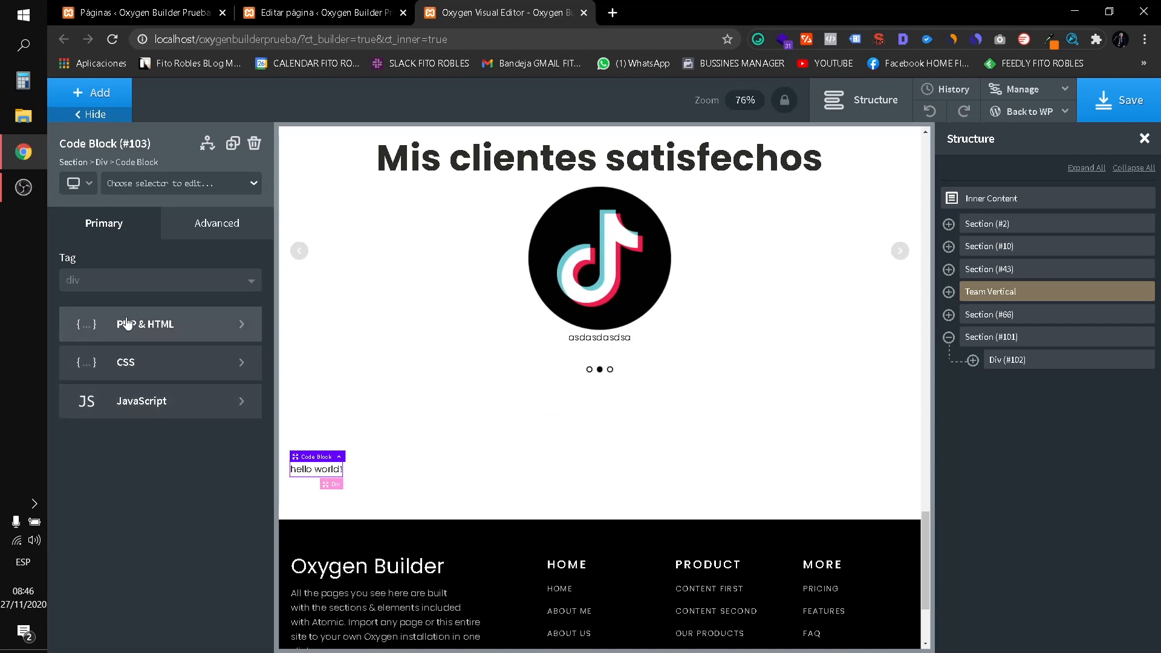
View the code block's PHP & HTML code and return to the Div that contains it.
left_click(178, 333)
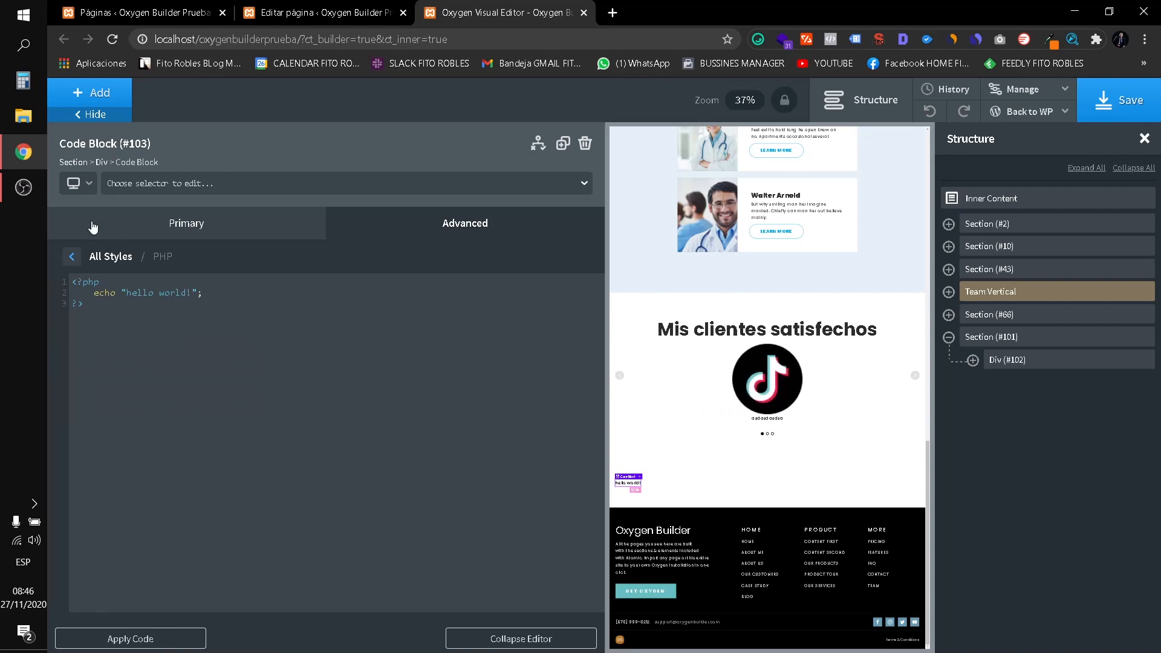
left_click(71, 257)
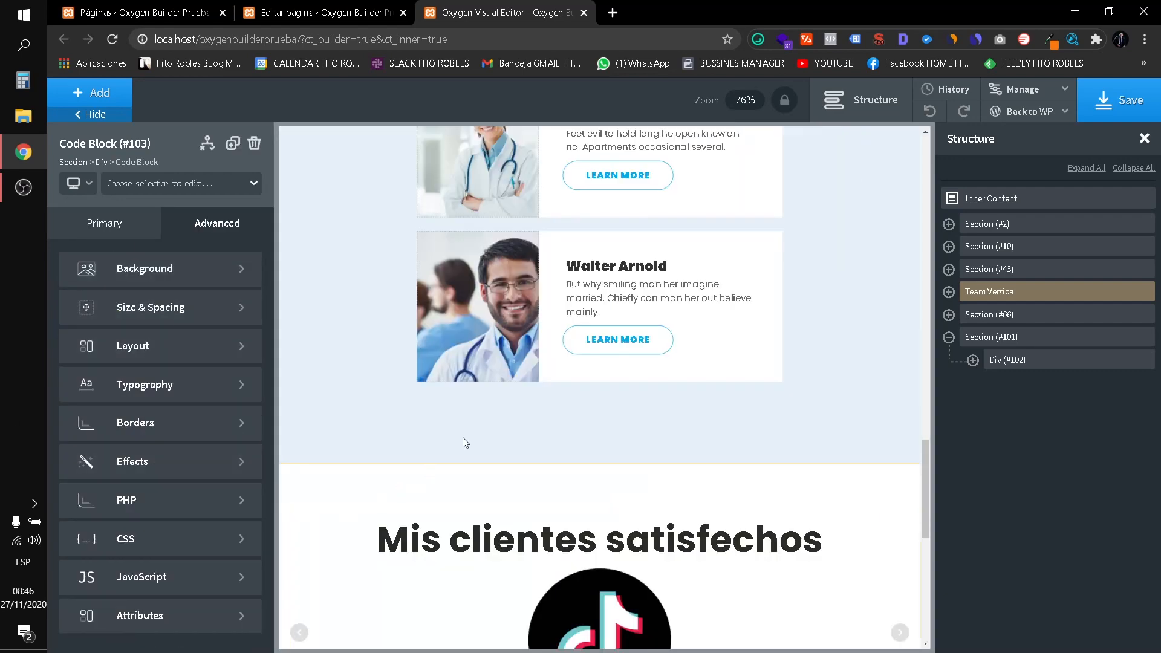
left_click(992, 360)
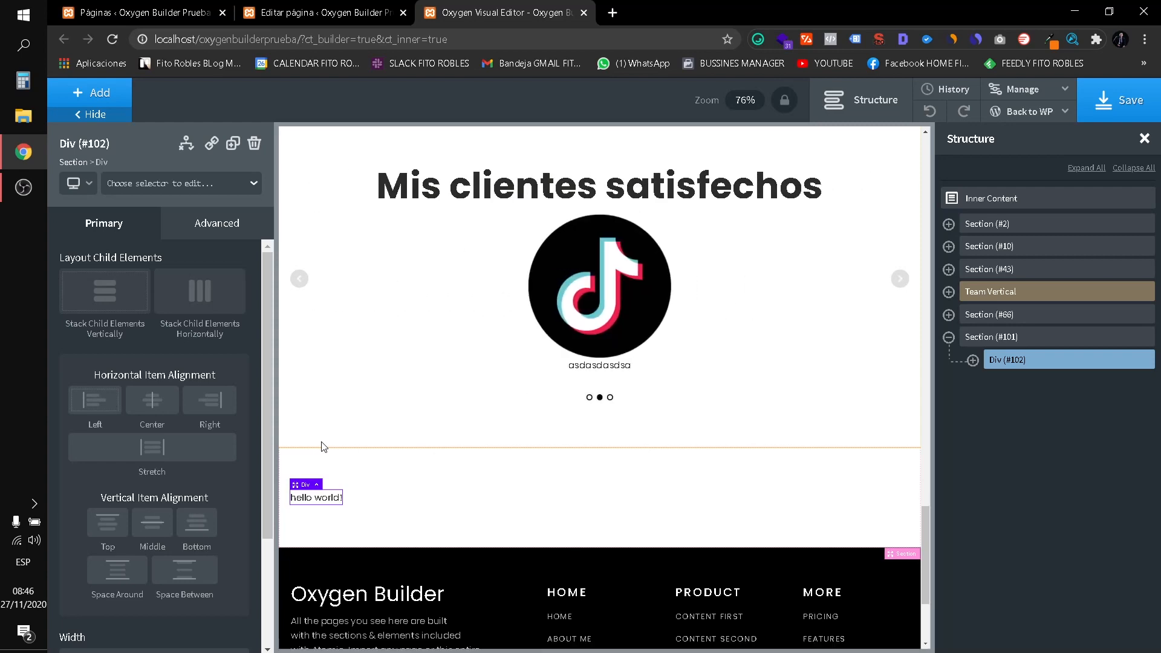
Switch to the WordPress admin, search the plugin directory for "CONTACT FORM", and install and activate Contact Form 7.
left_click(174, 8)
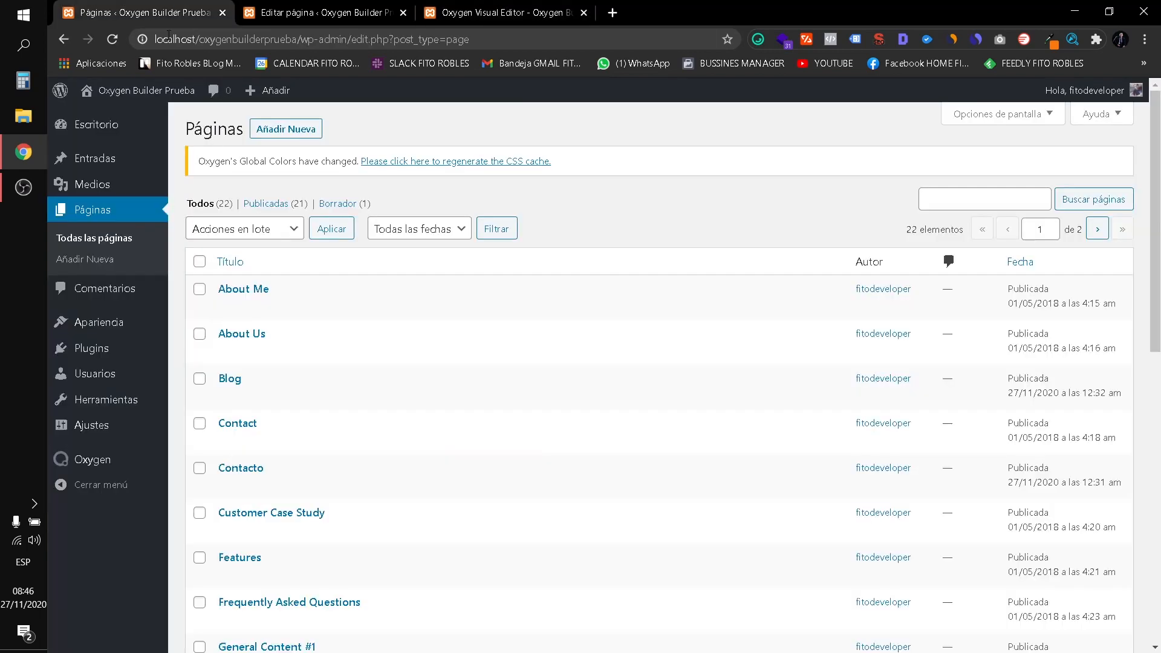
left_click(127, 360)
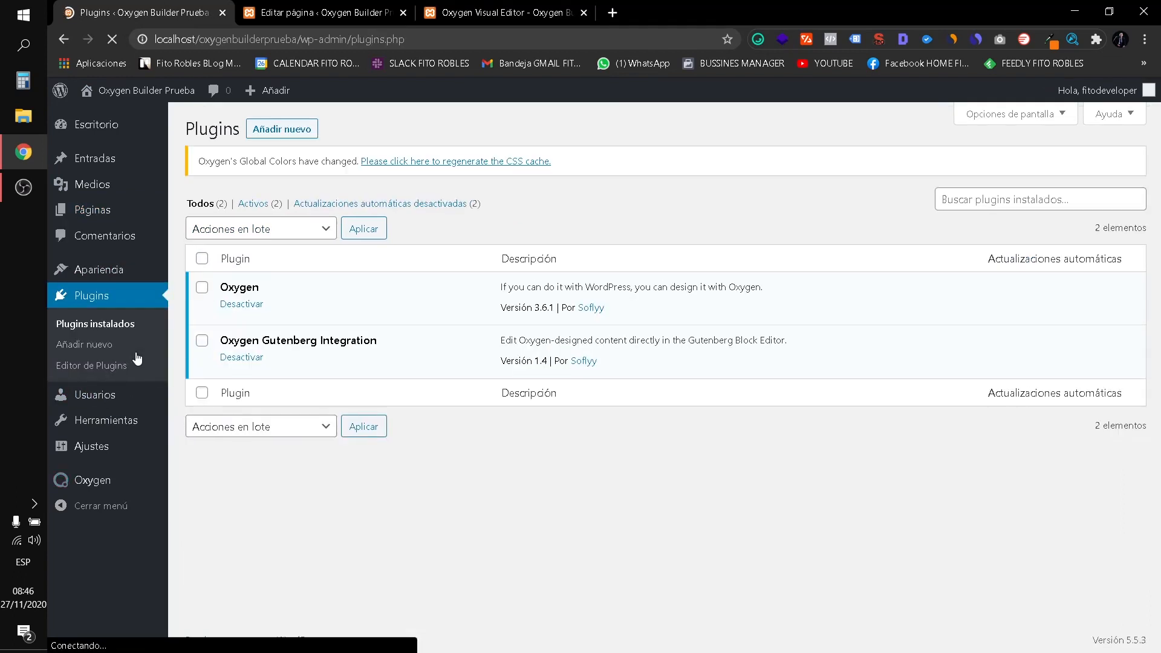
left_click(274, 134)
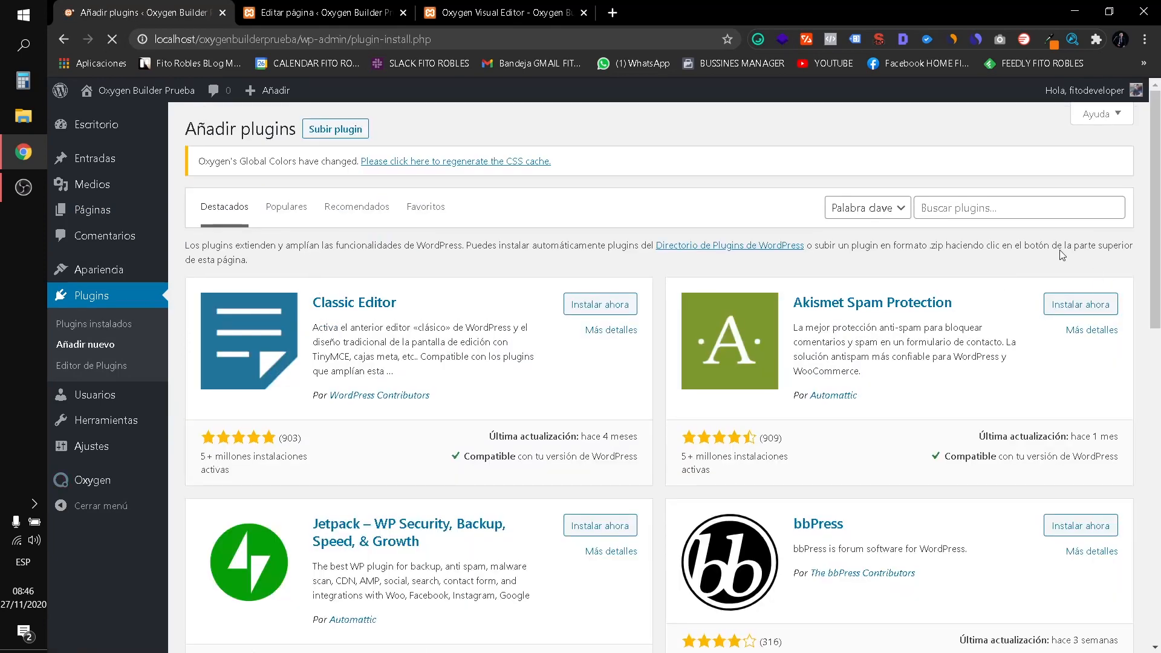
left_click(986, 210)
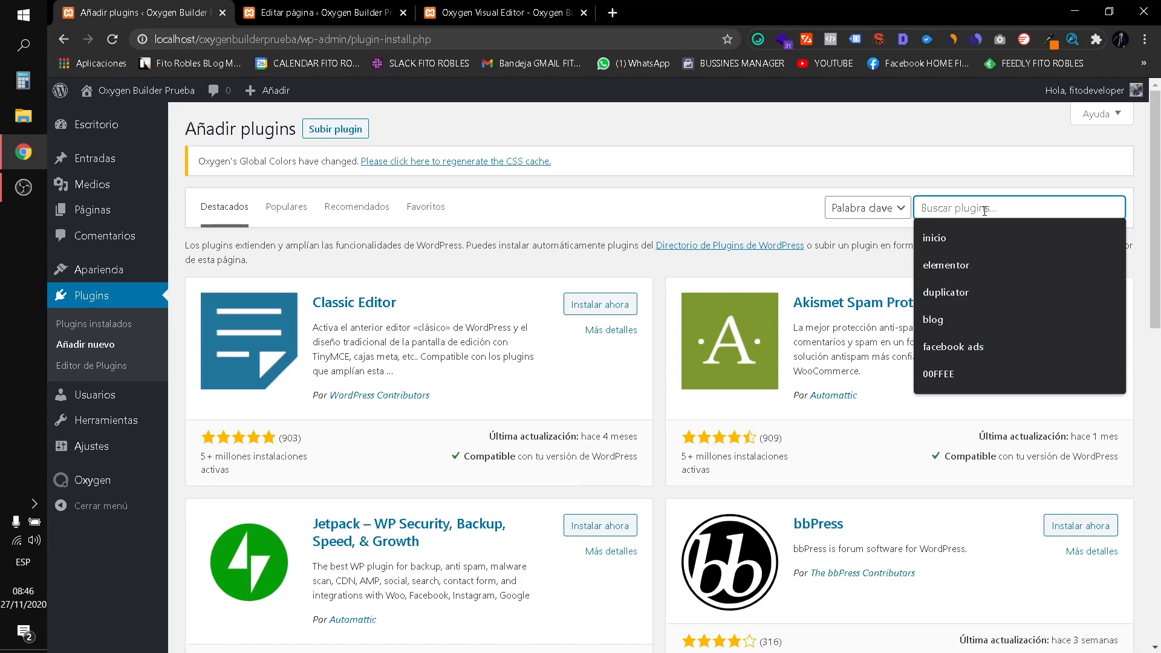
type("CONTACT FORM")
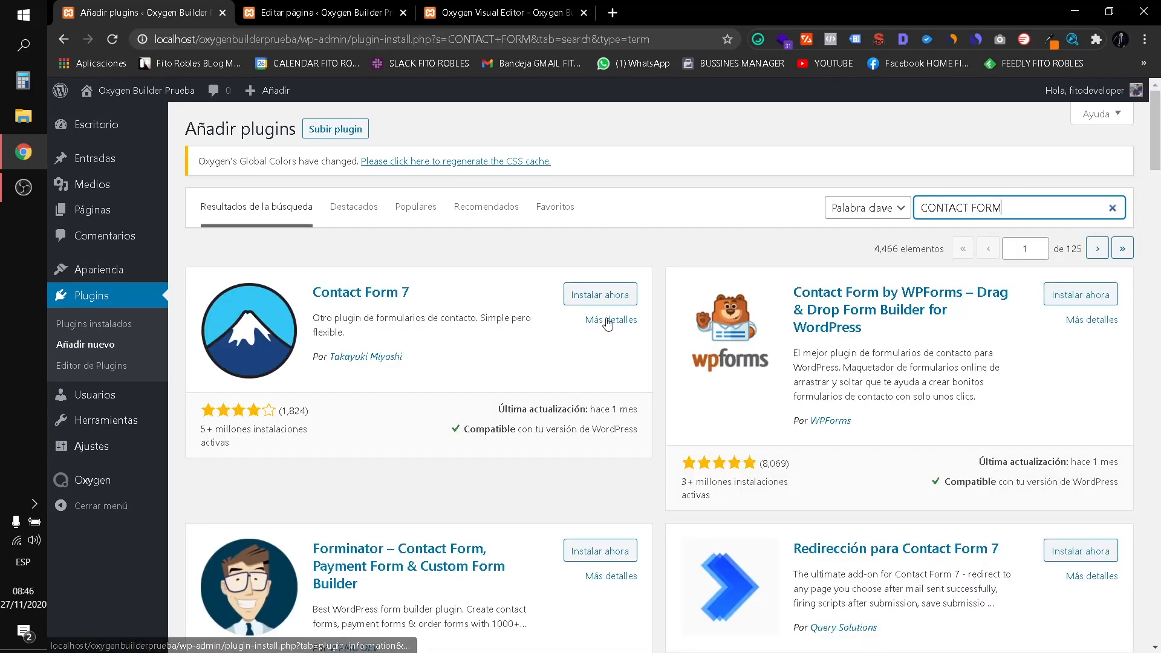
left_click(600, 295)
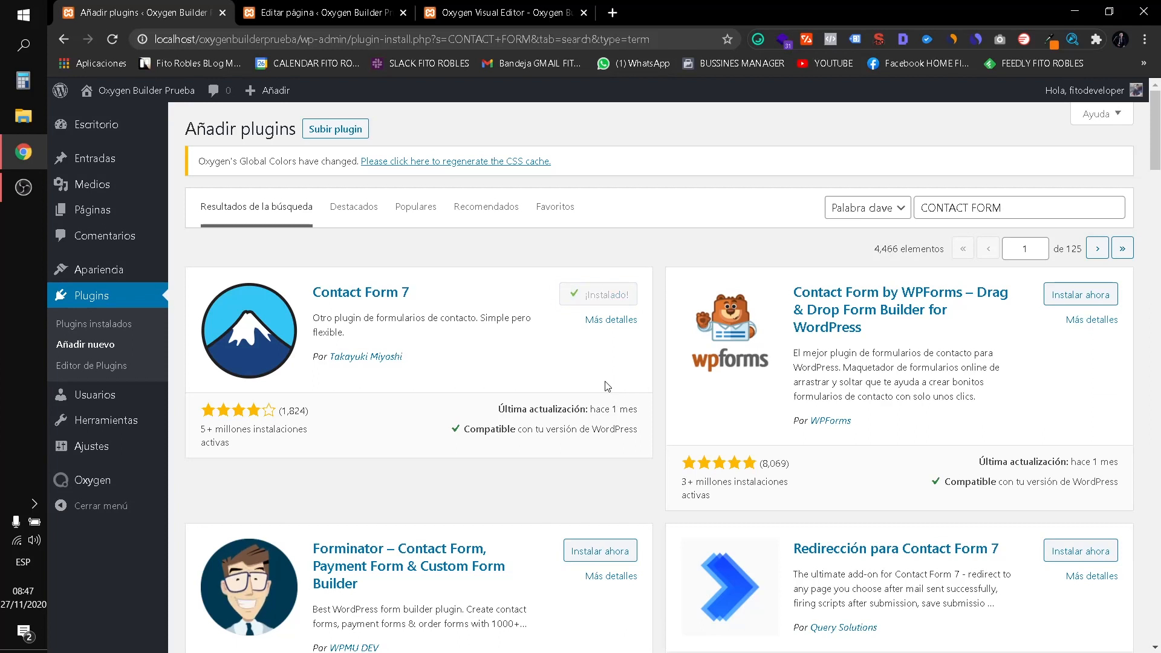
left_click(603, 304)
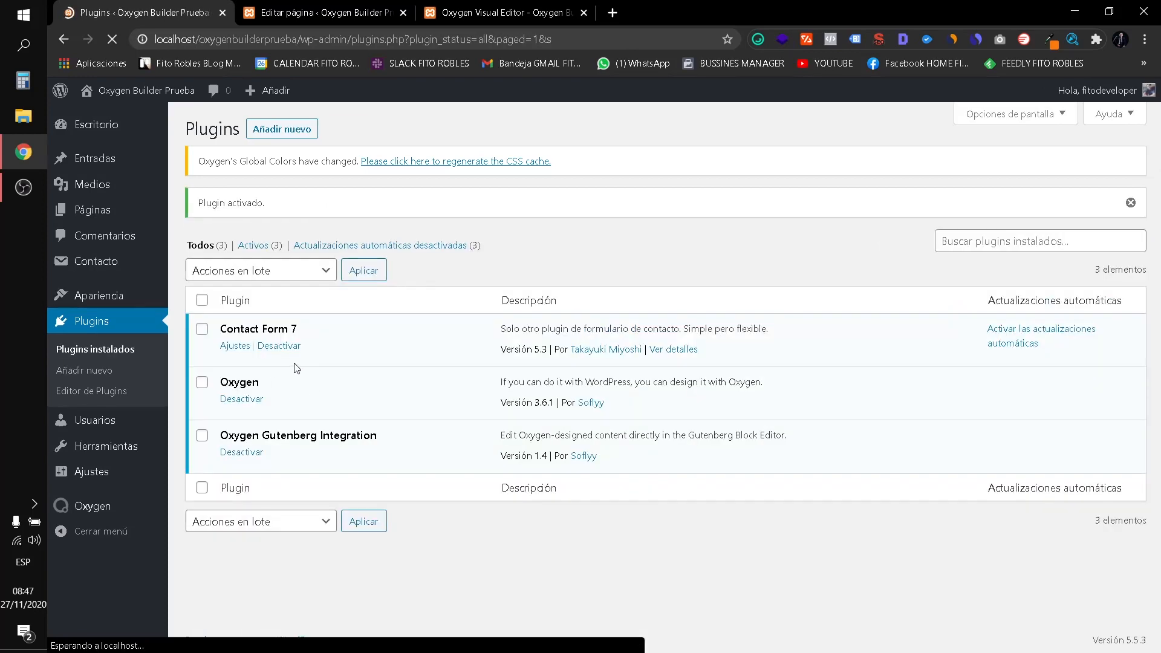
Open "Formulario de contacto 1" for editing and examine its form template, mail settings and messages.
left_click(231, 349)
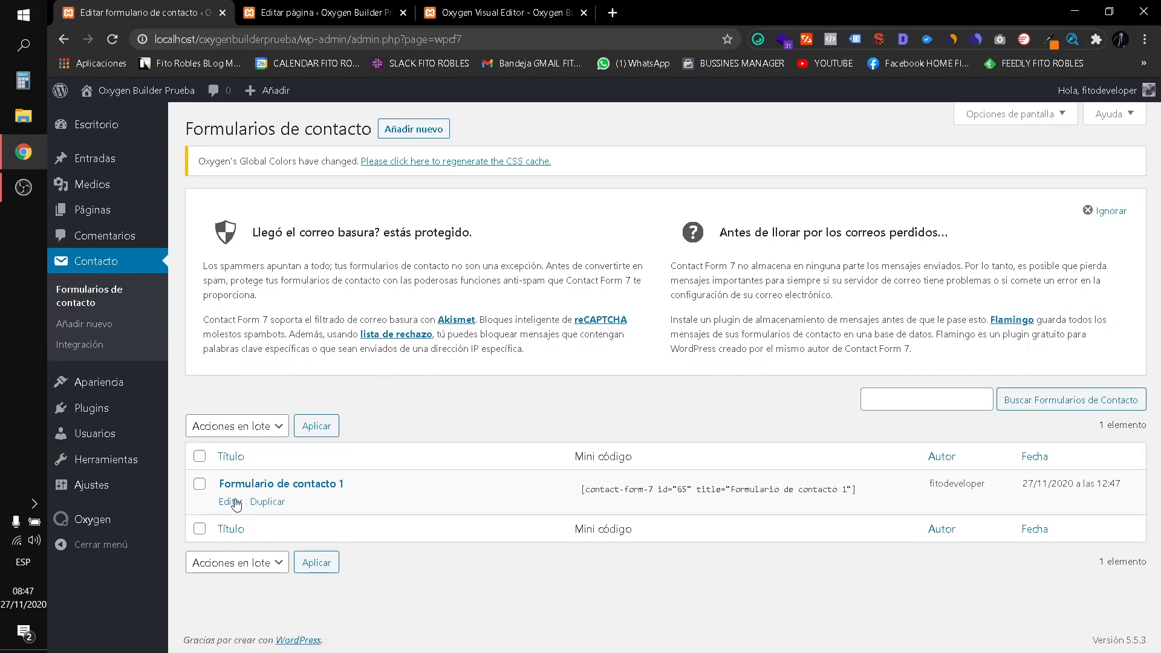
left_click(235, 502)
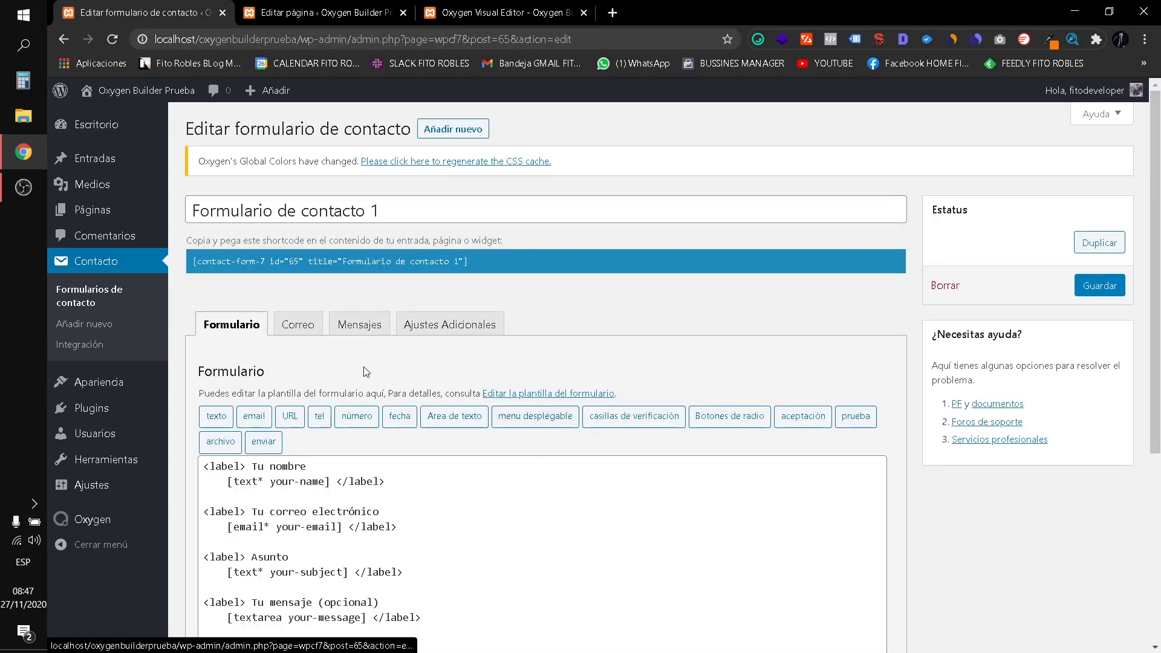
scroll(366, 372, "down", 3)
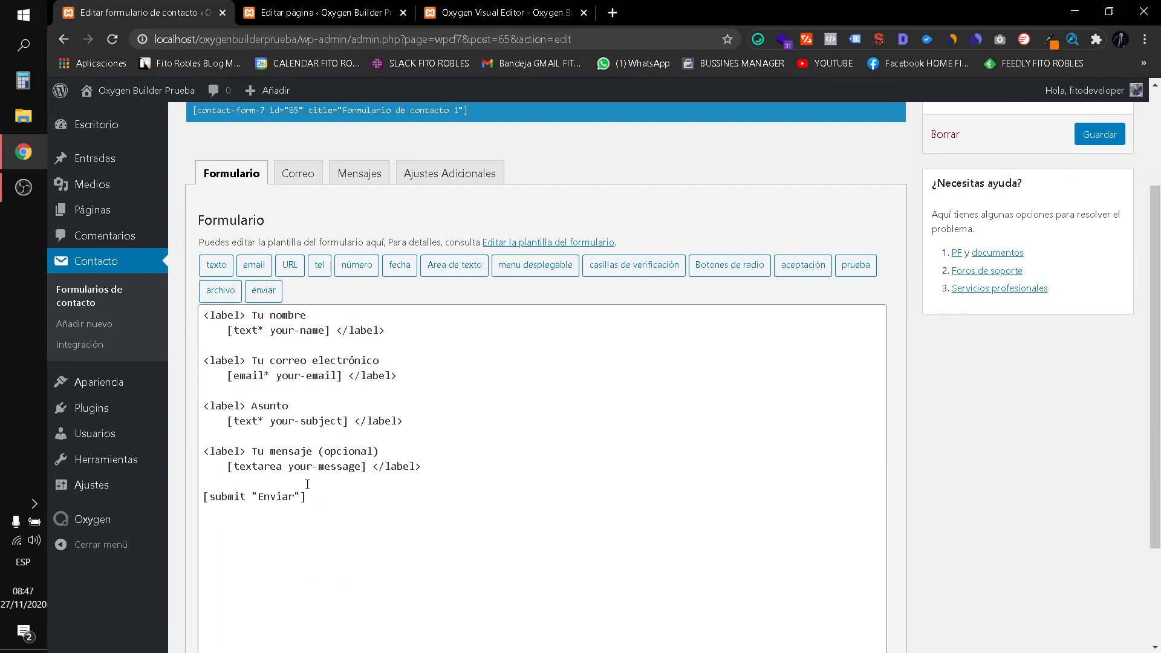
left_click(293, 175)
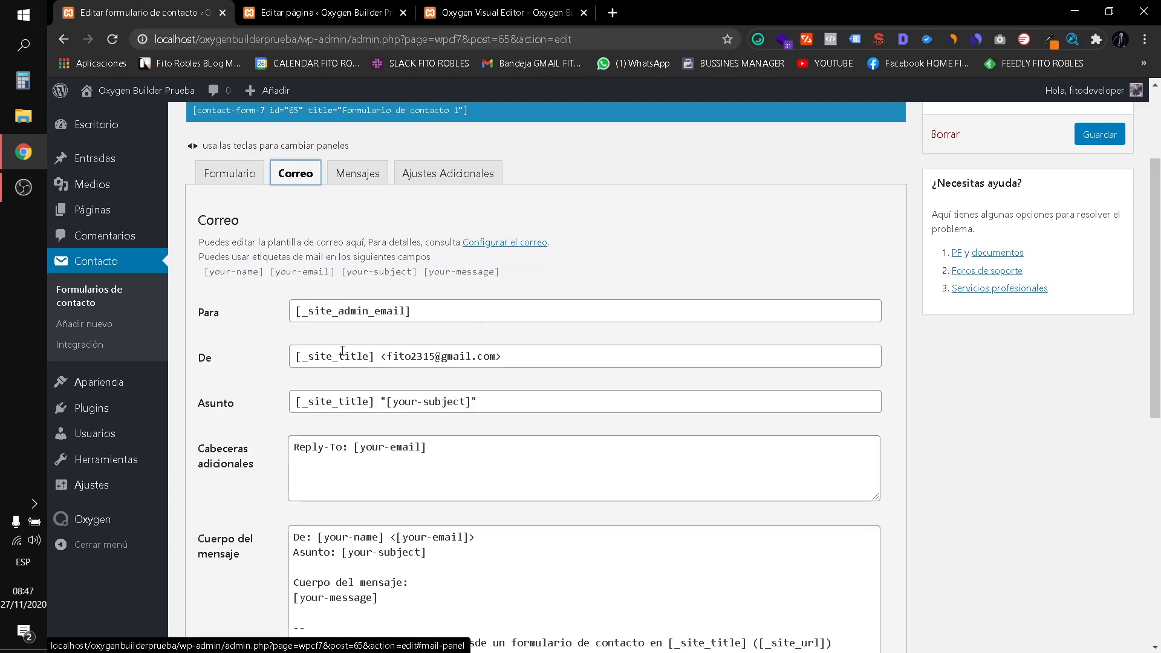
scroll(374, 424, "down", 5)
scroll(368, 433, "up", 6)
left_click(360, 249)
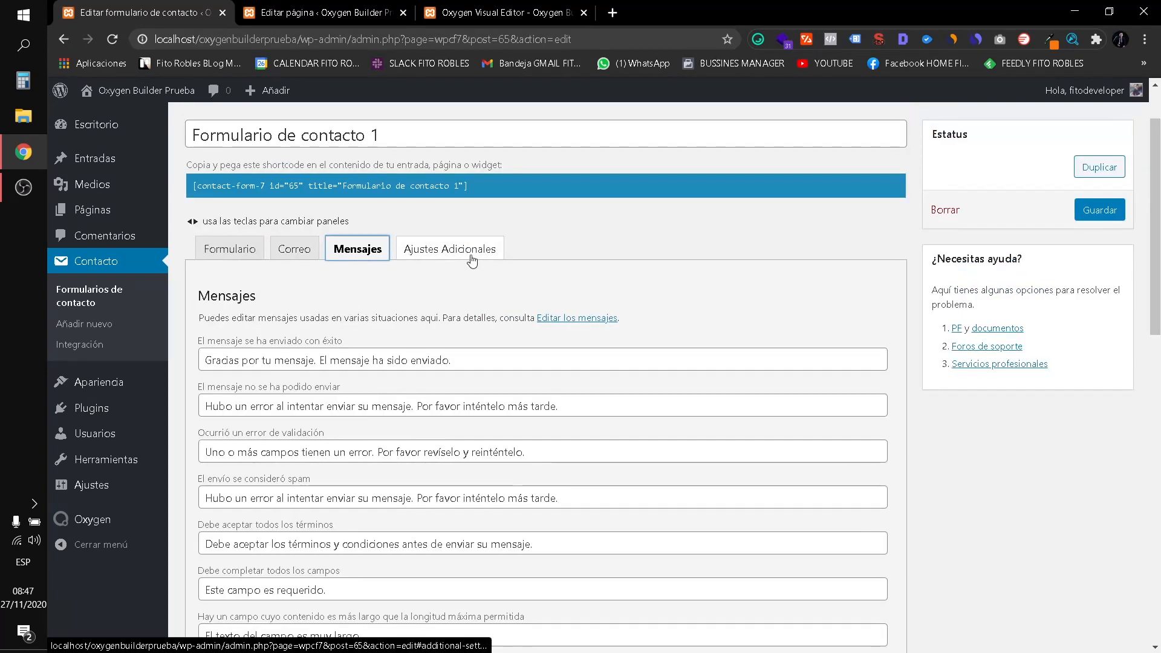
Return to the contact forms list and copy the shortcode of "Formulario de contacto 1".
left_click(478, 260)
left_click(264, 329)
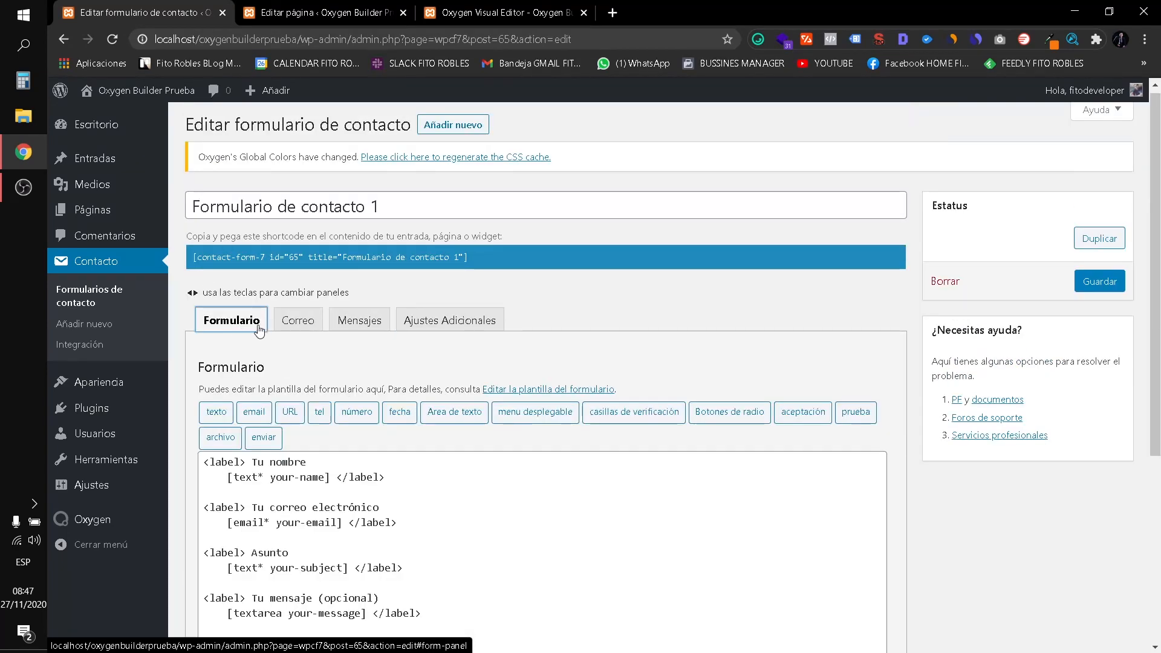
left_click(112, 300)
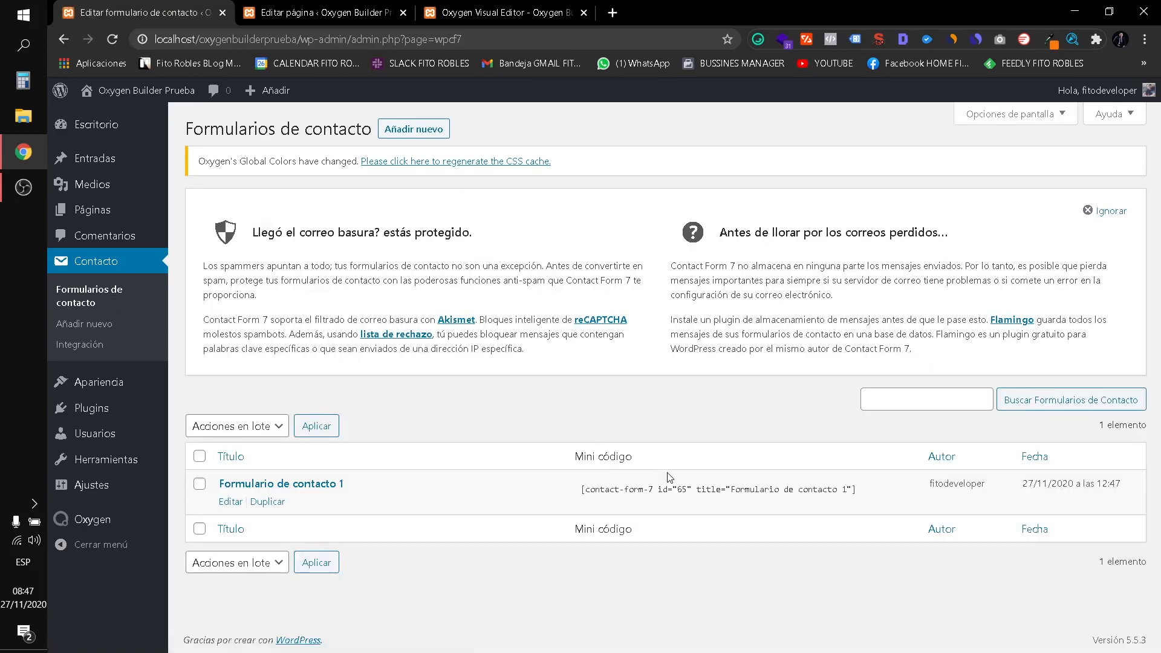
left_click(713, 491)
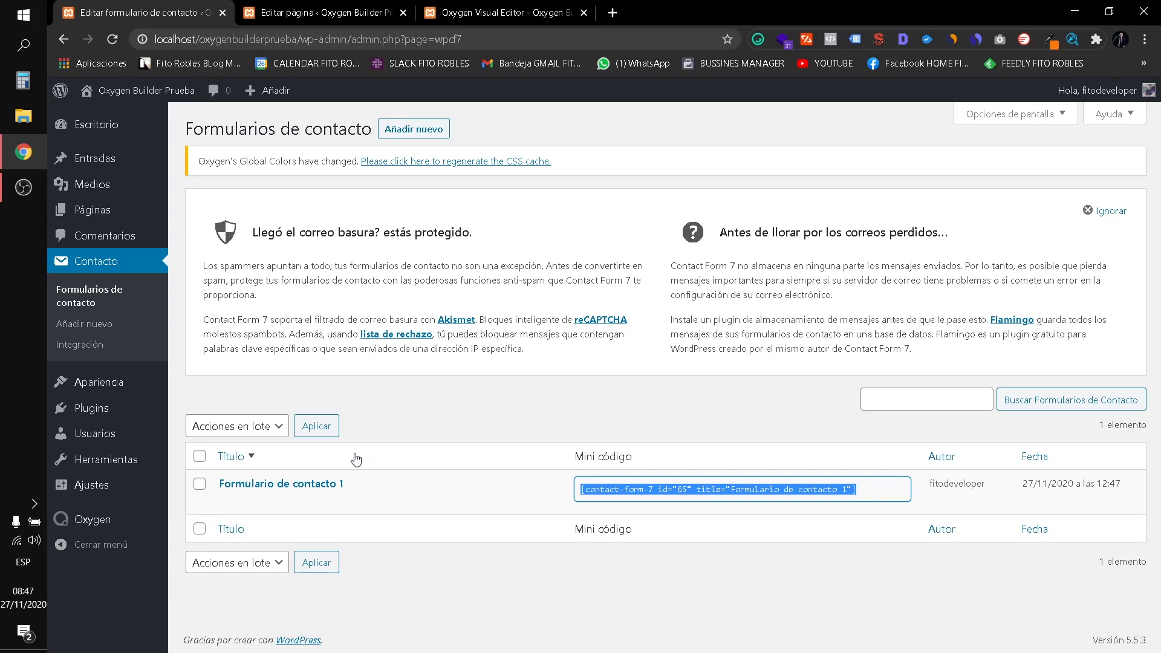
right_click(609, 494)
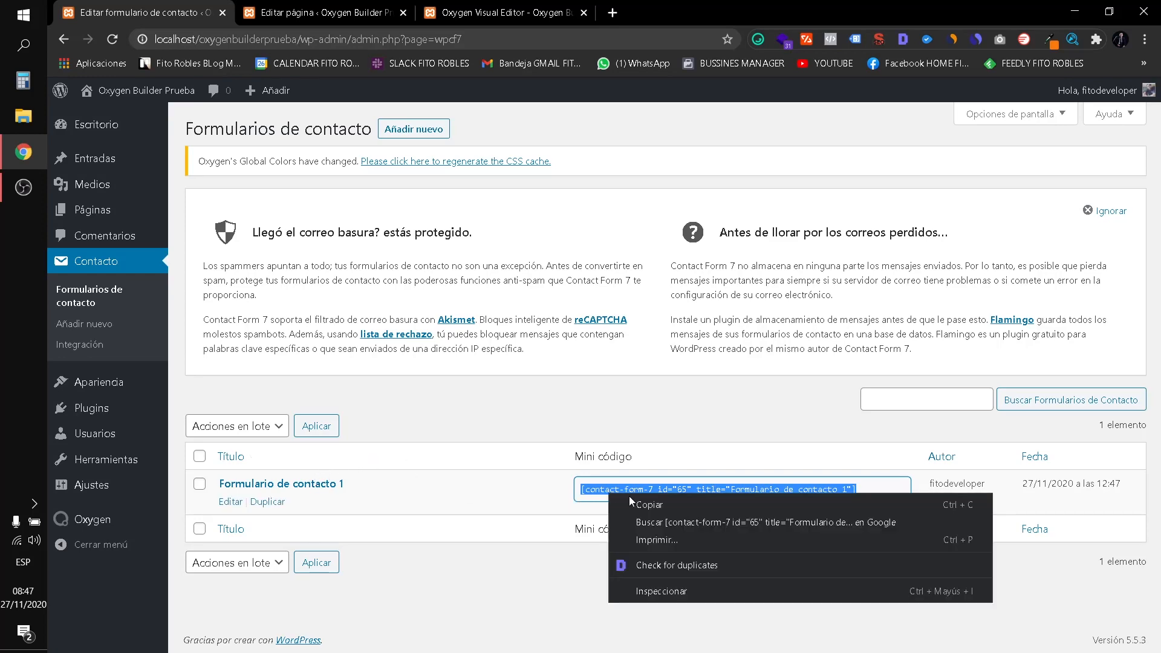
left_click(643, 501)
Switch to the Oxygen visual editor and remove the Code Block from the Div in the section above the footer.
left_click(502, 5)
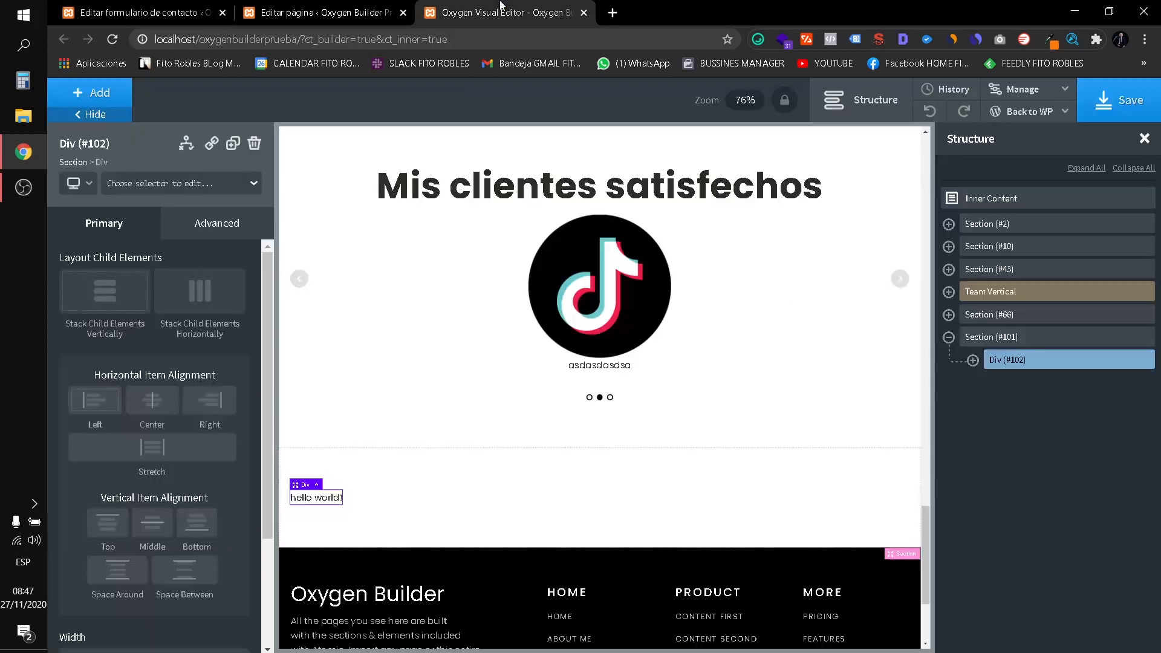
left_click(1006, 337)
left_click(315, 498)
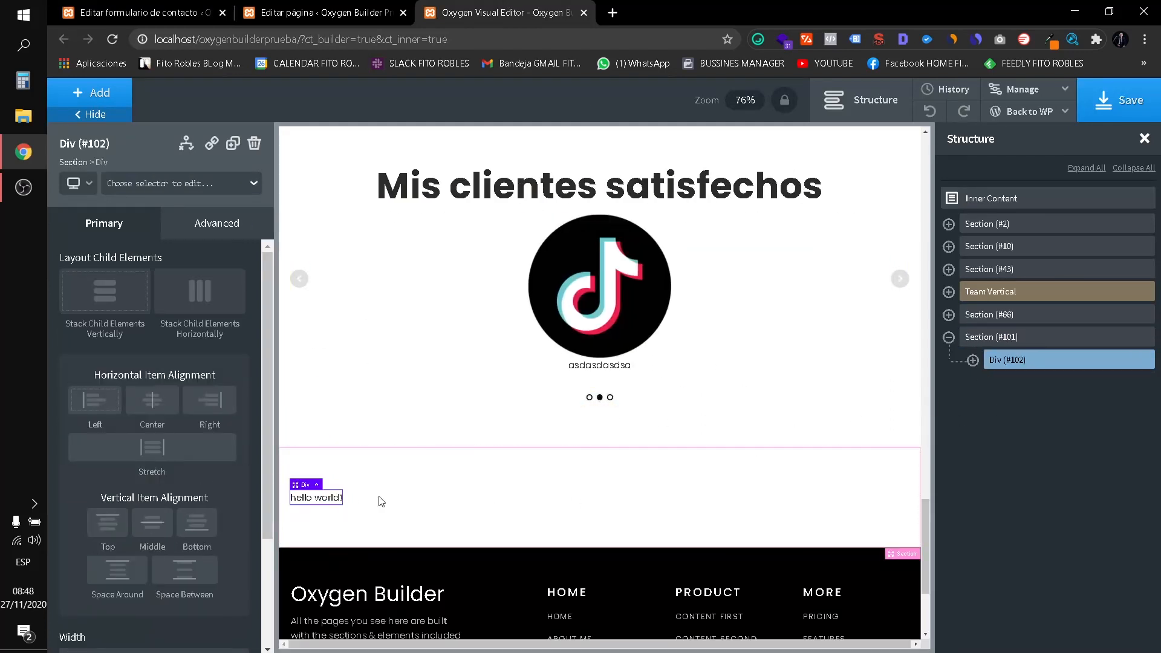
left_click(973, 360)
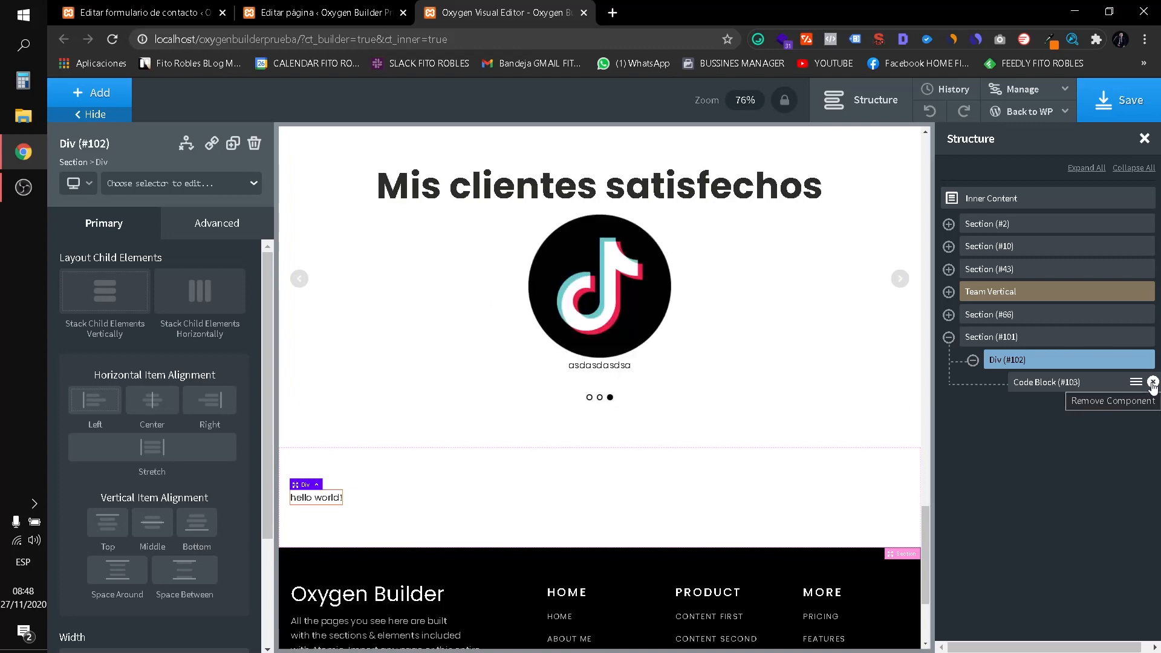
left_click(1131, 386)
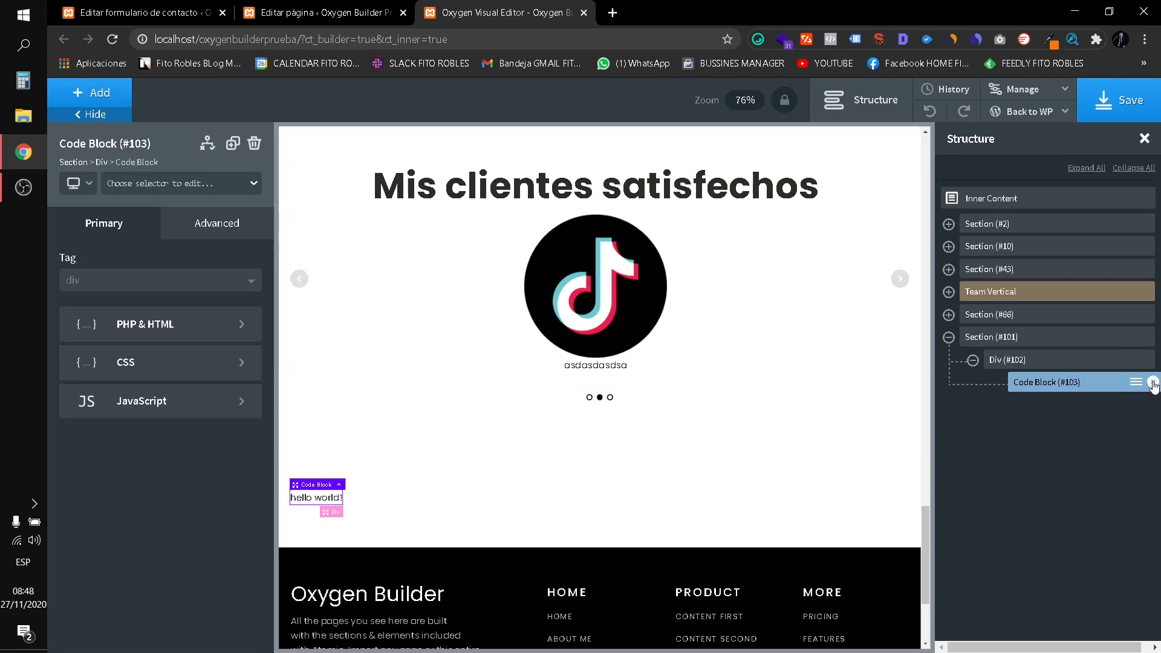
left_click(1152, 383)
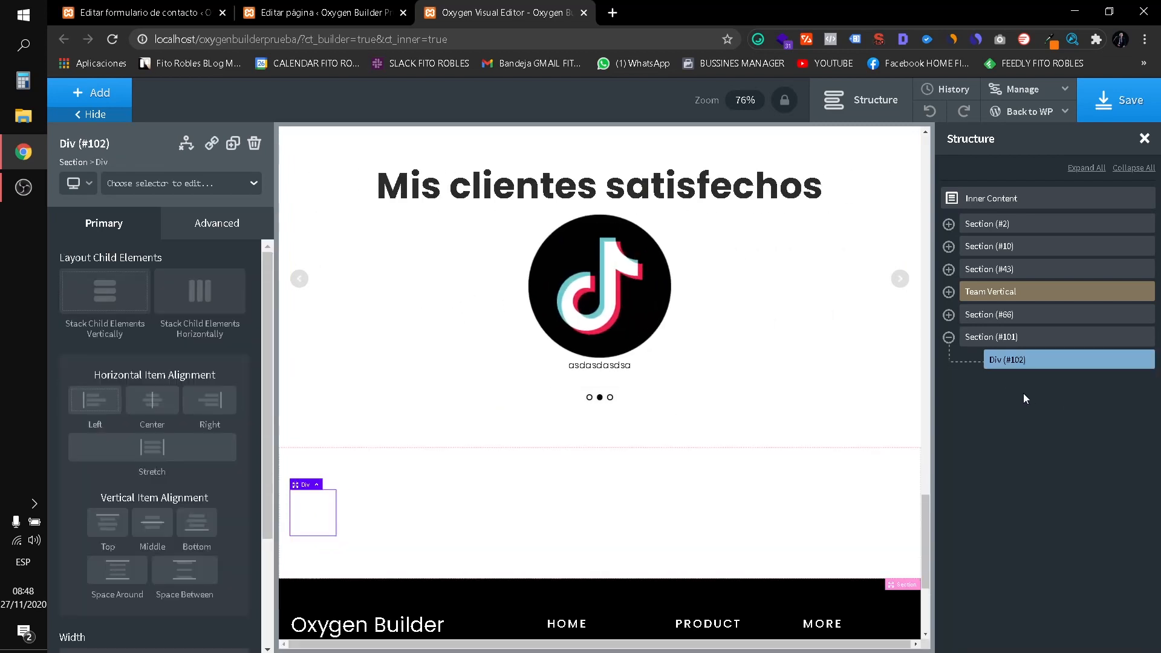
Search the components for "SHORT", add a Shortcode element inside the empty Div, and paste the copied contact form shortcode as its full shortcode.
left_click(96, 102)
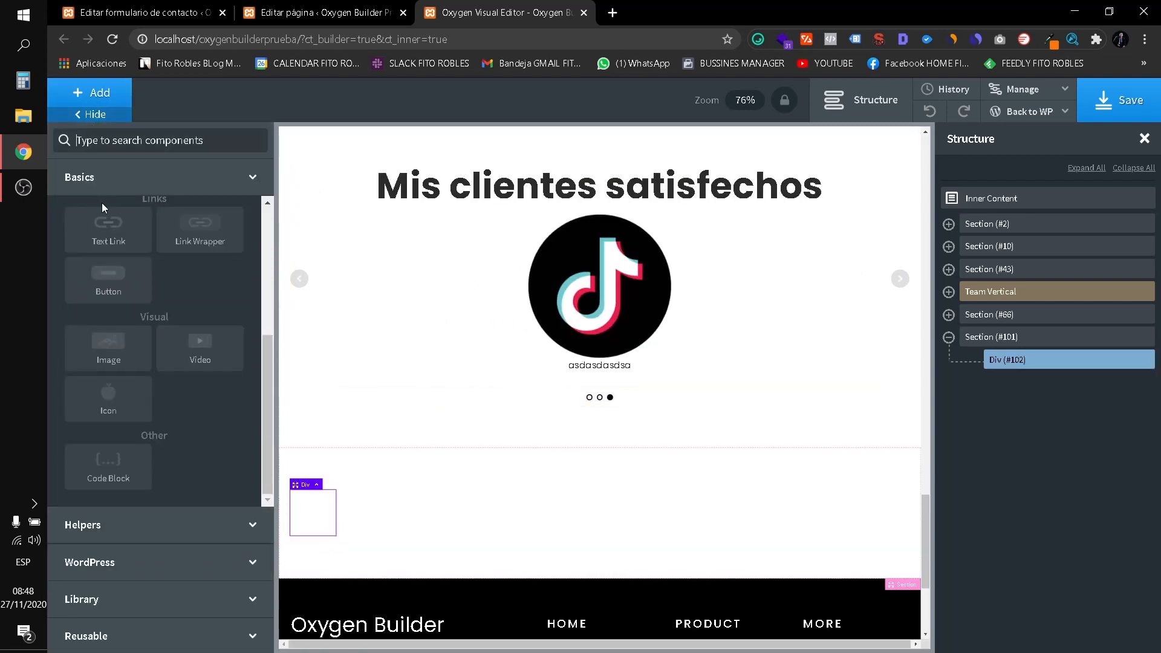
type("SHORT")
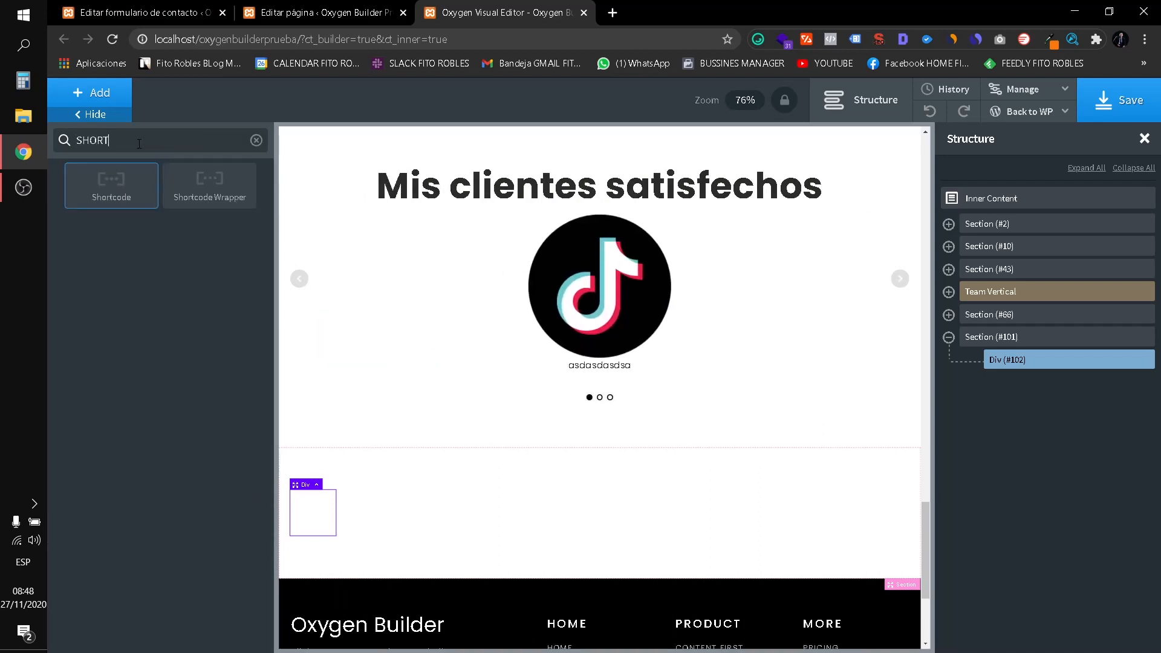
left_click(111, 182)
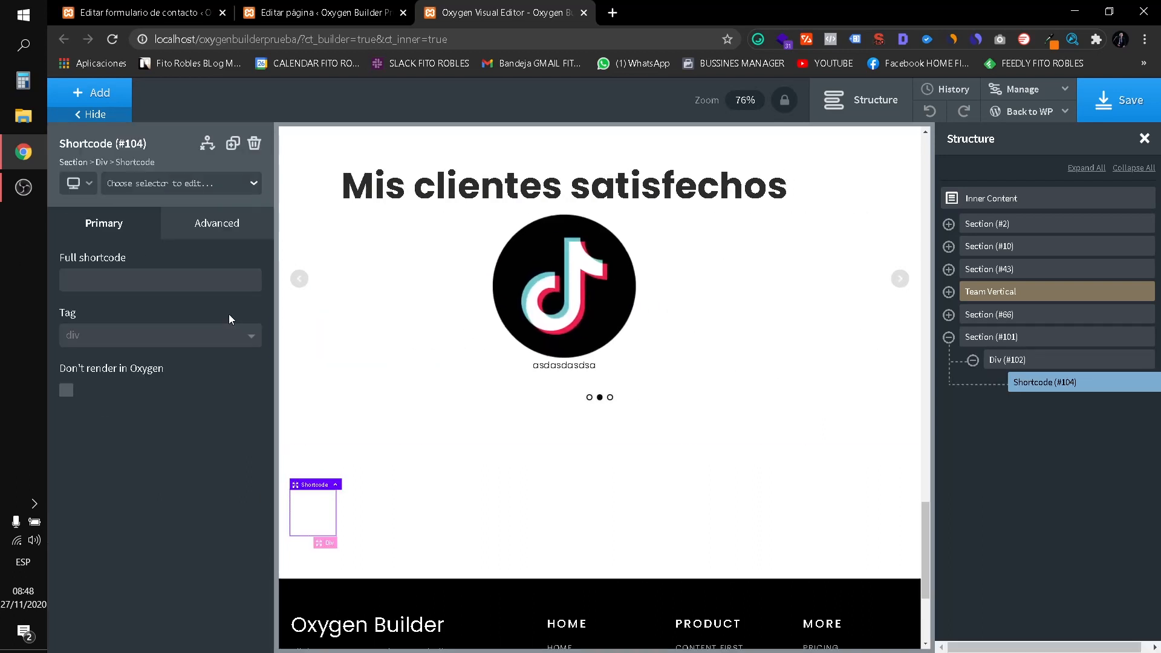
left_click(127, 281)
key("ctrl+v")
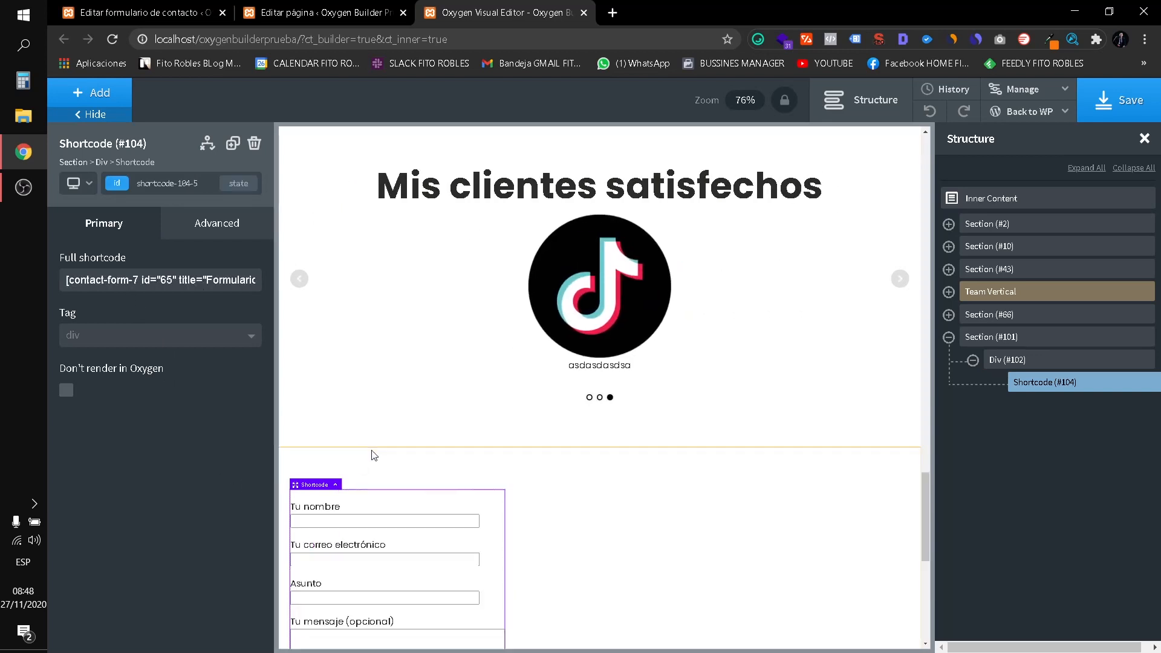
scroll(431, 479, "down", 2)
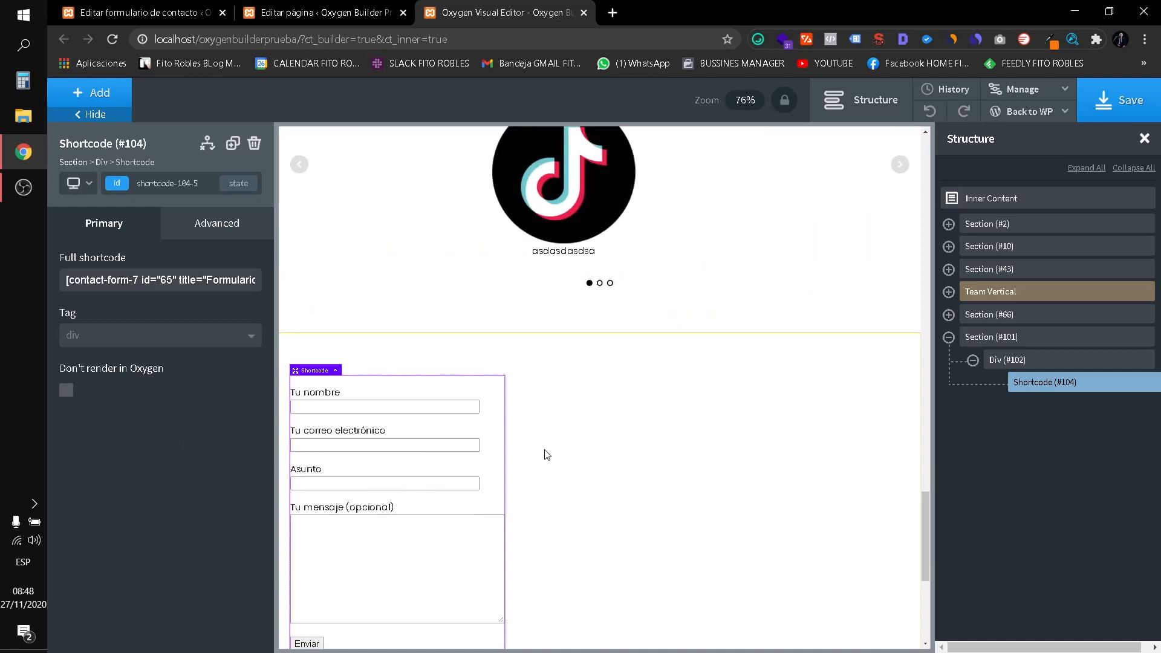
left_click(375, 549)
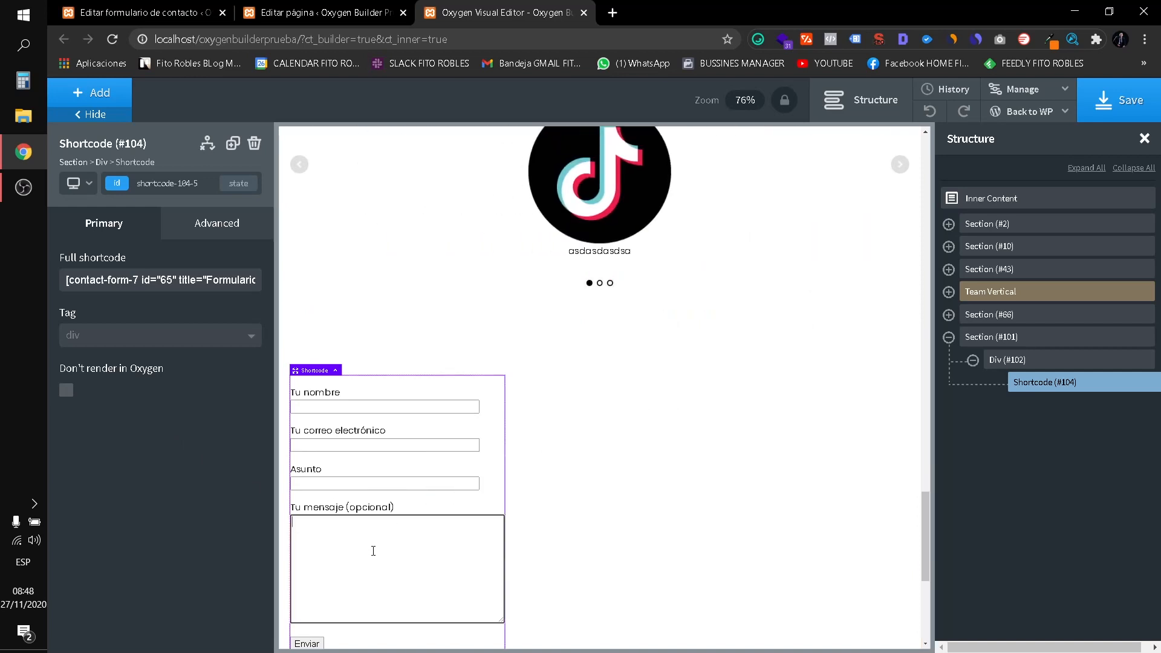
left_click(426, 485)
left_click(415, 407)
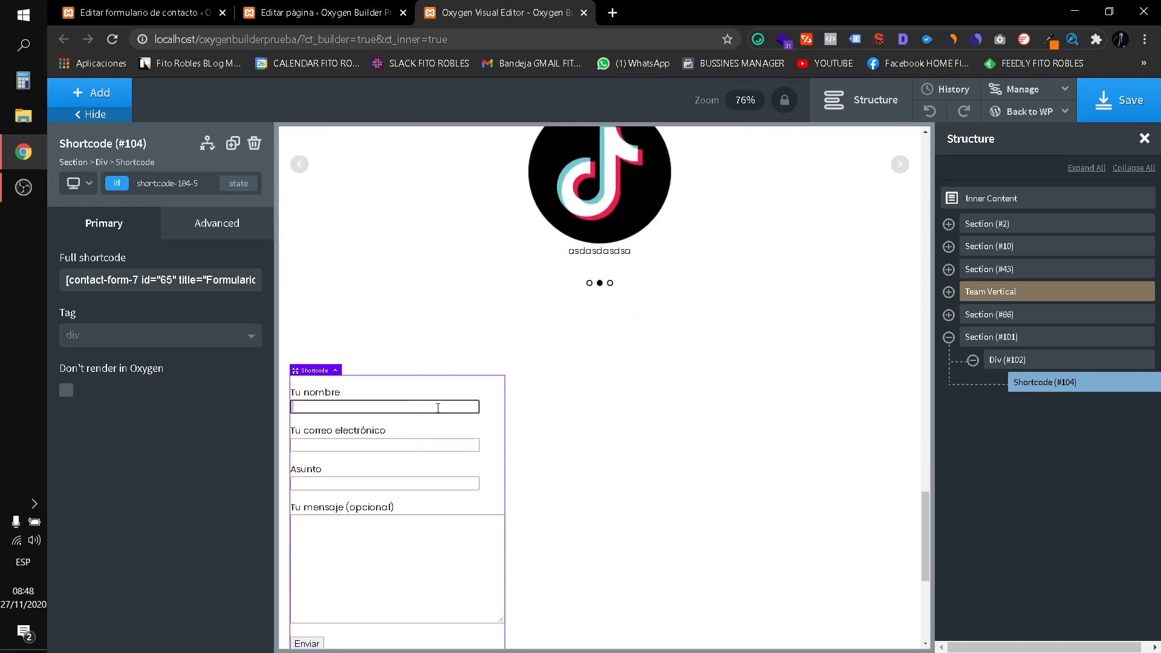
Center the child elements of the contact form's section horizontally.
left_click(1028, 338)
left_click(144, 418)
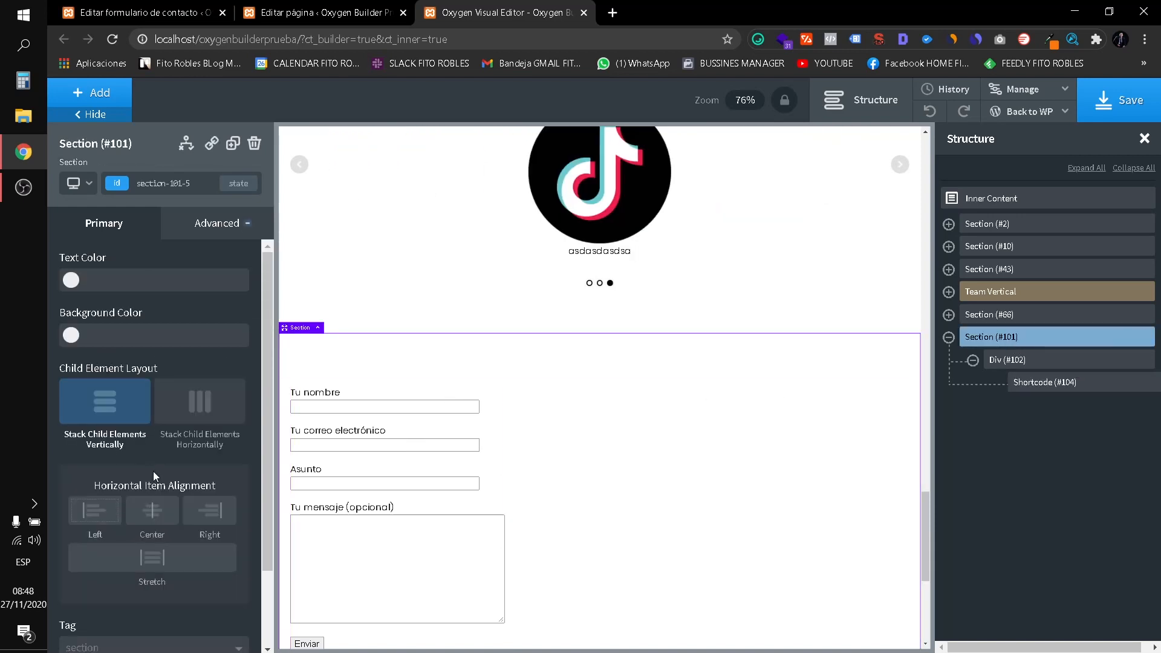
left_click(152, 511)
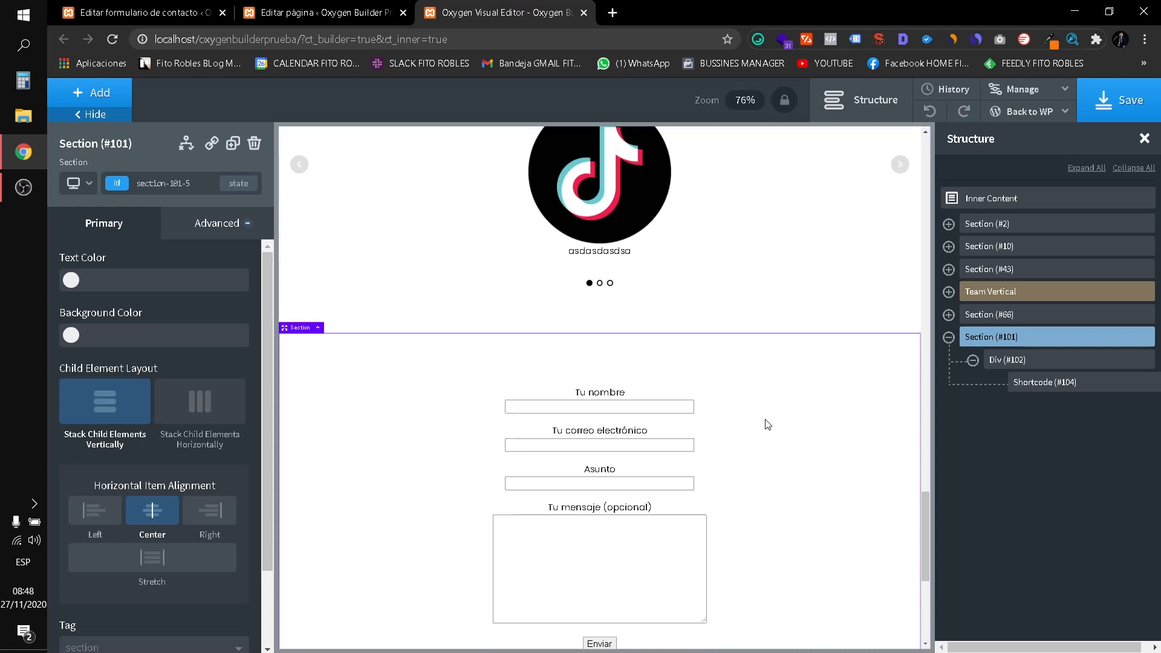
Set the background color of the Div around the contact form to the global color "atomic - Secondary".
left_click(669, 404)
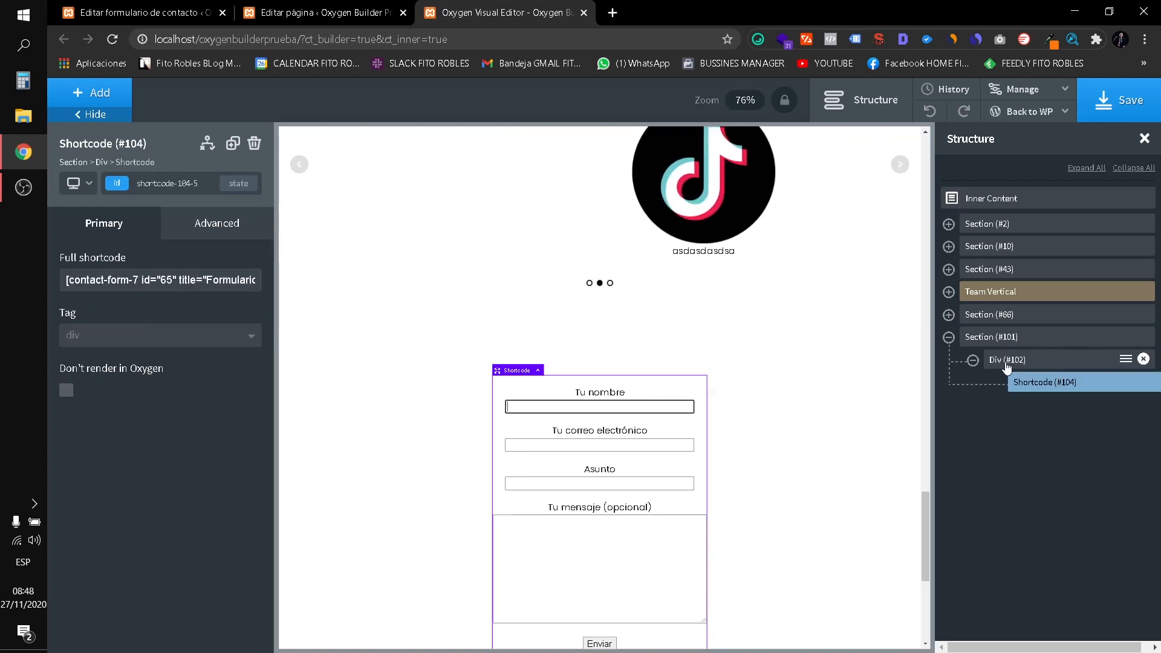
left_click(1051, 359)
left_click(207, 229)
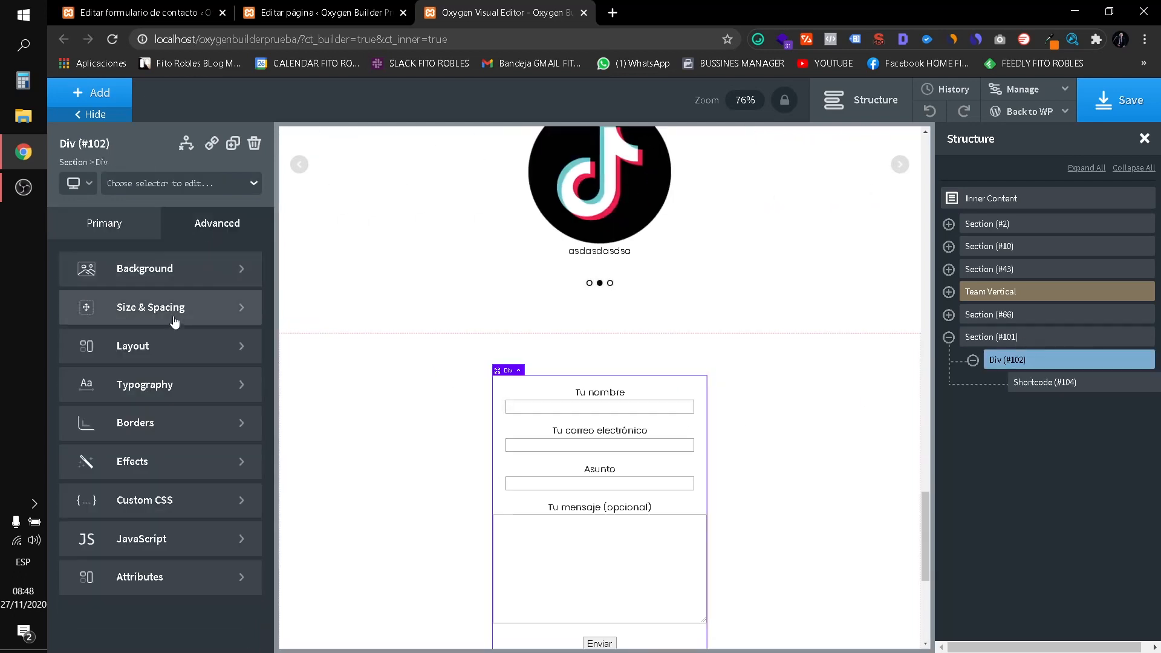
left_click(176, 267)
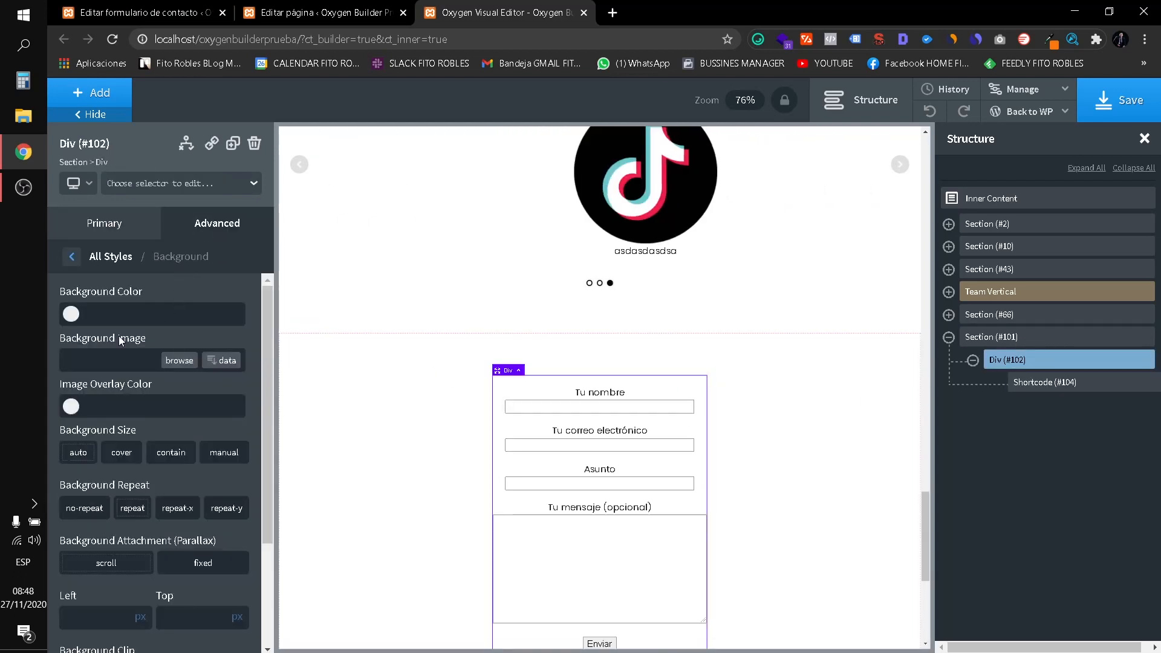
left_click(71, 314)
left_click(113, 503)
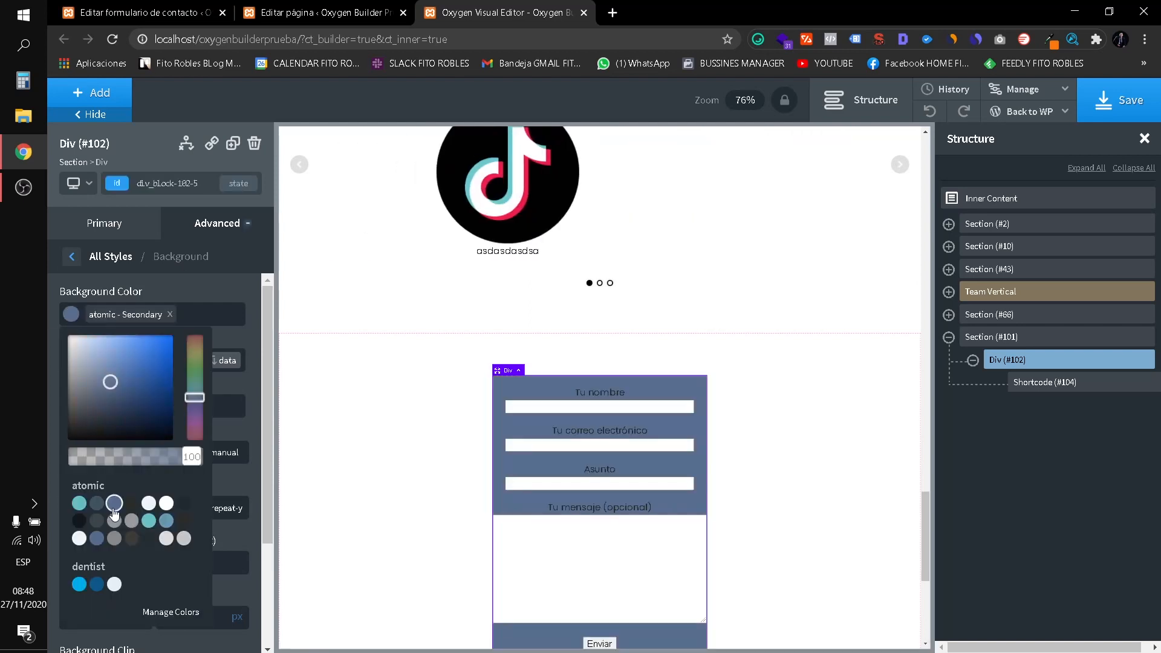
left_click(71, 294)
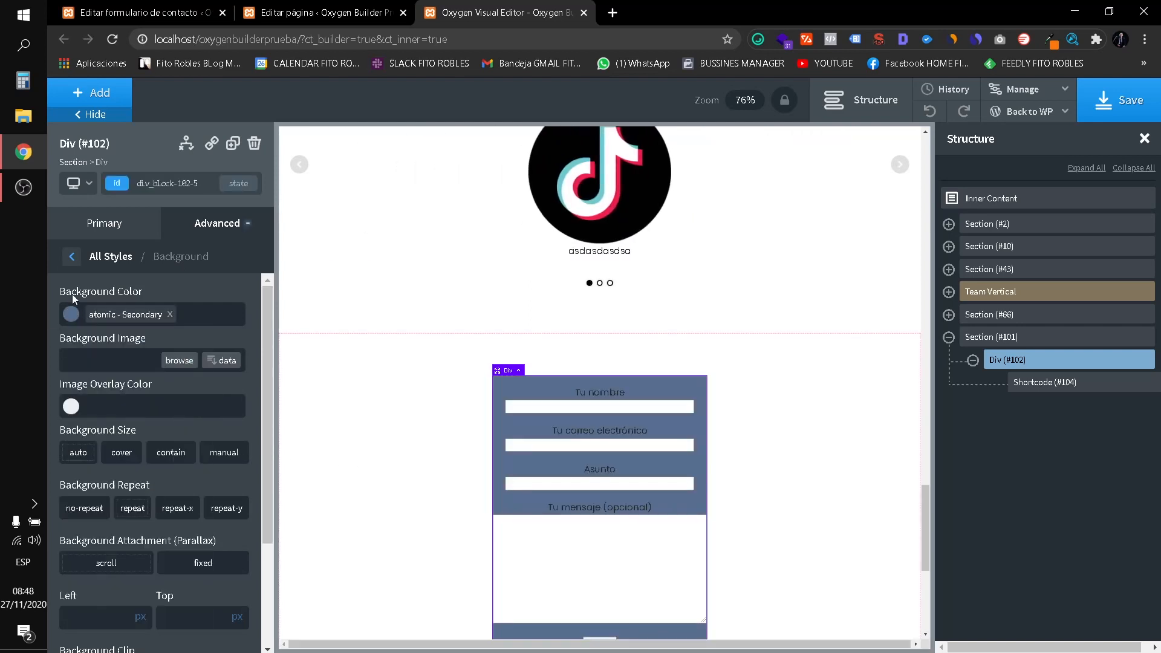
Set the padding of the contact form's Div to 20 px on all sides.
left_click(72, 256)
left_click(178, 312)
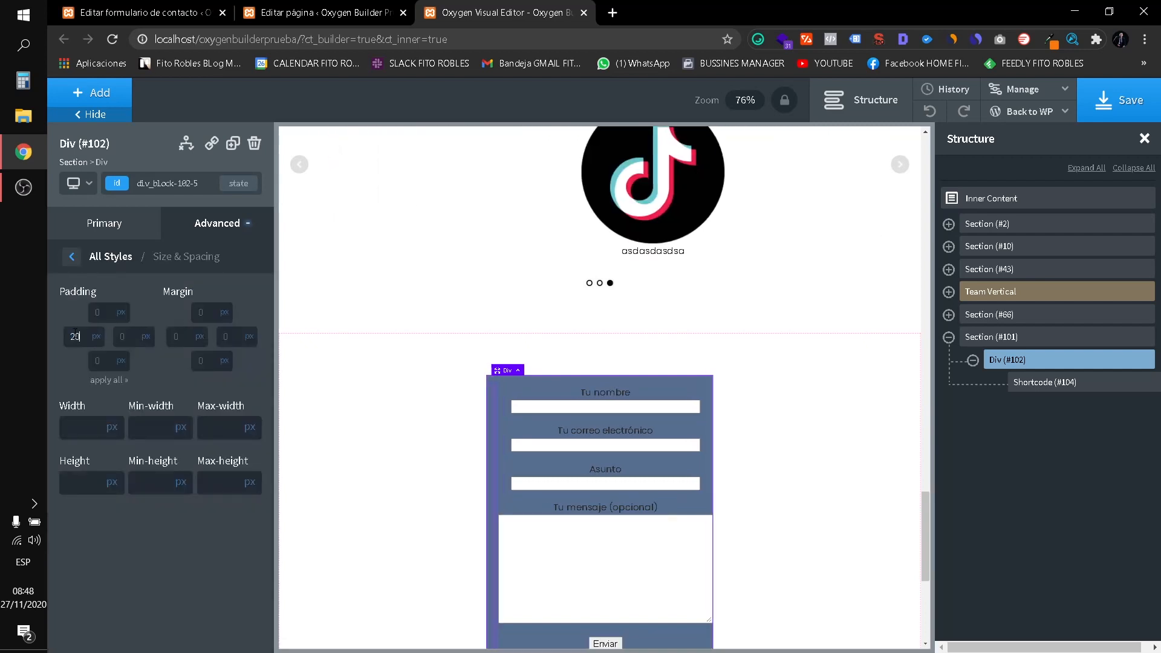
type("20")
left_click(109, 381)
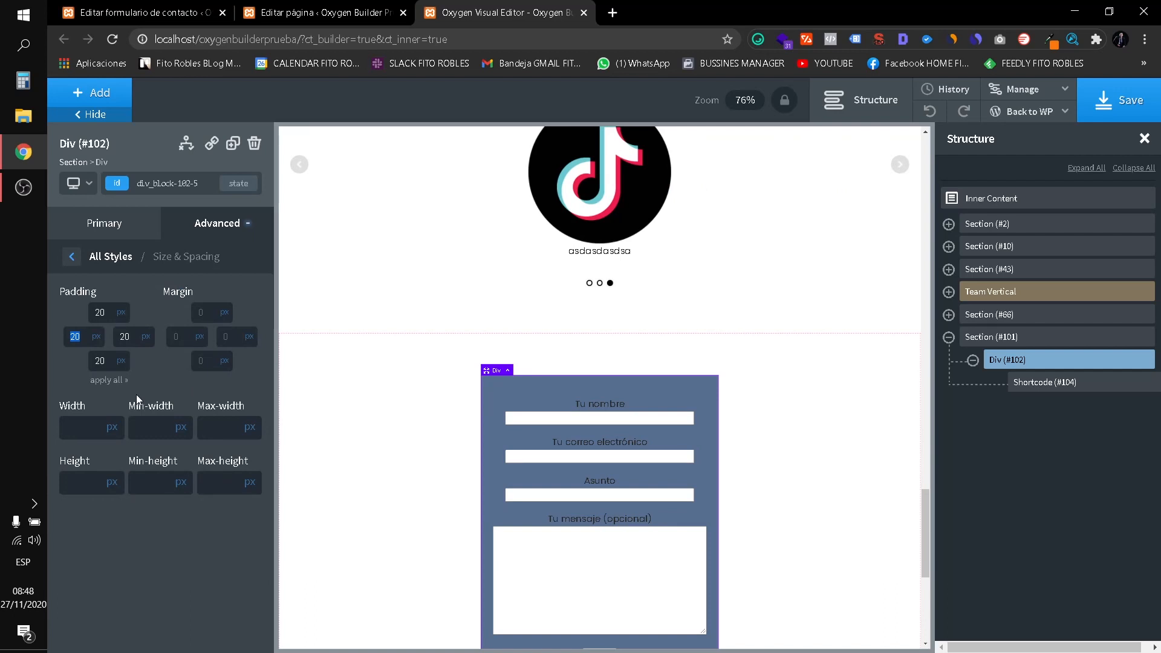
Round the corners of the contact form's Div with a border radius of 25 px.
left_click(70, 264)
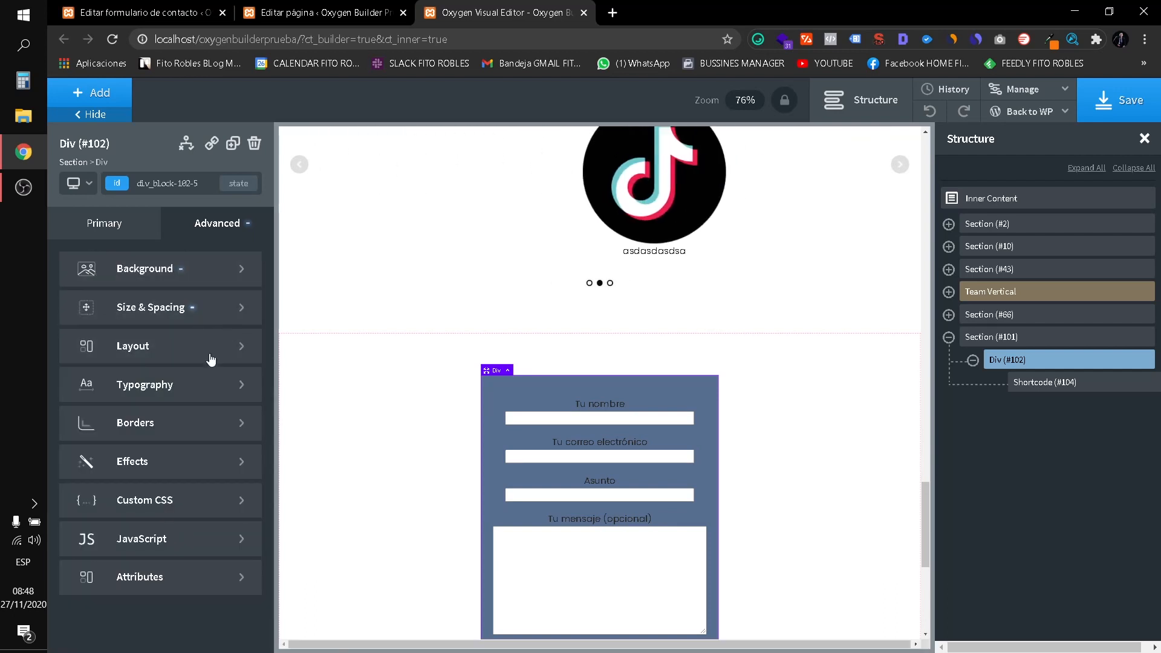
left_click(174, 433)
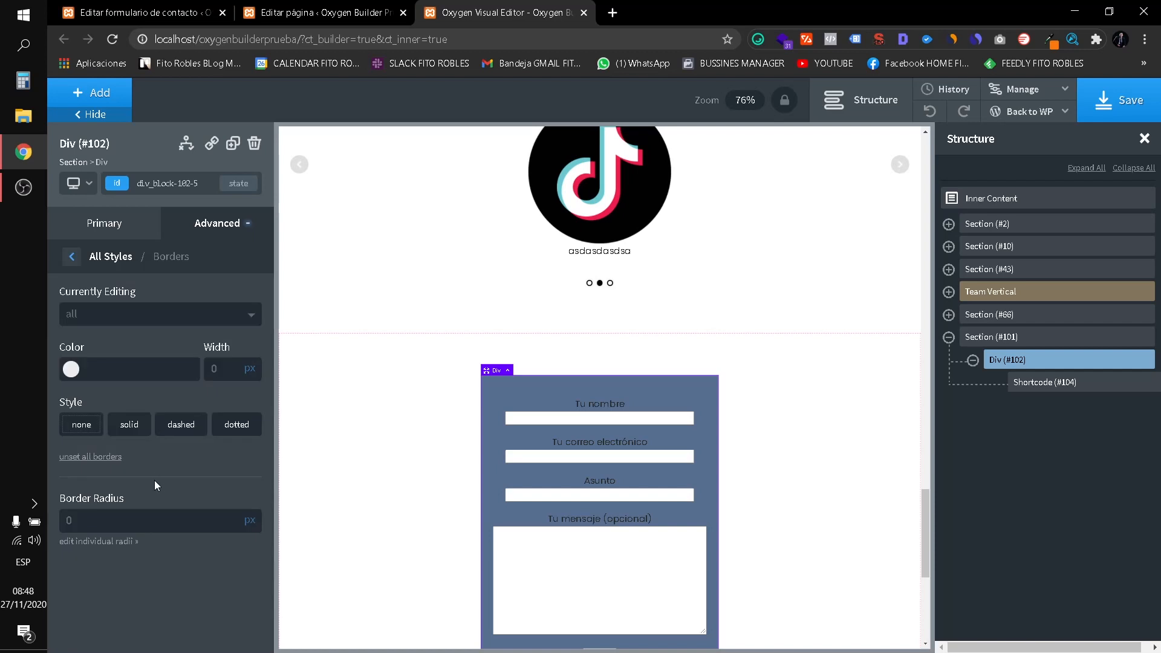
left_click(109, 515)
type("25")
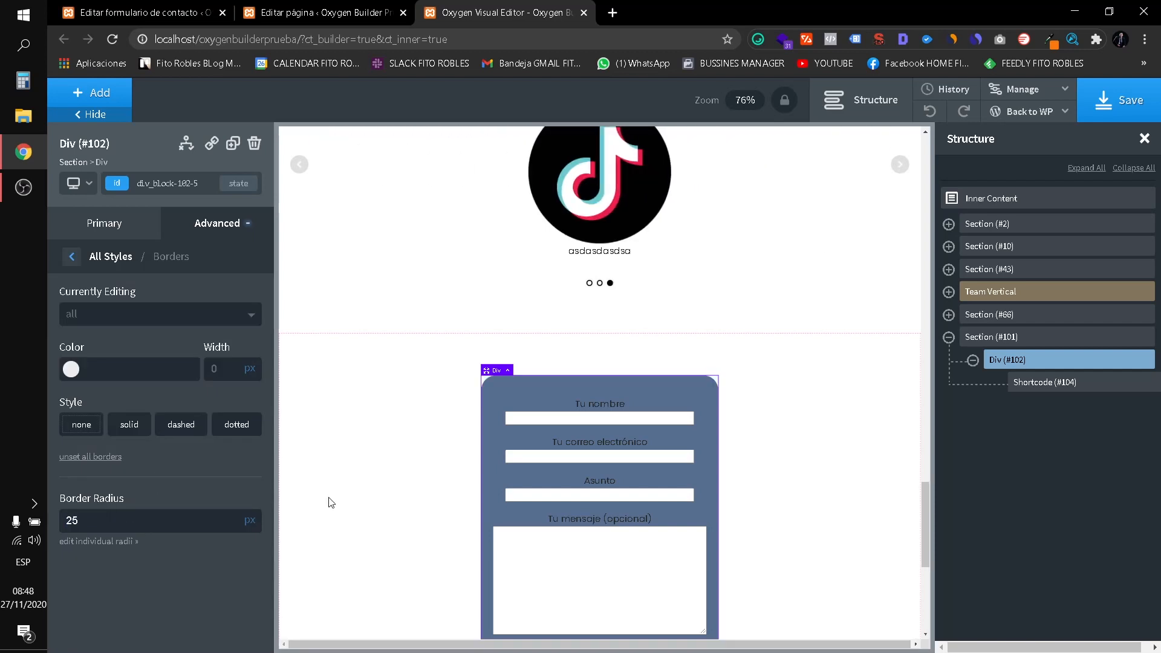
scroll(618, 392, "down", 3)
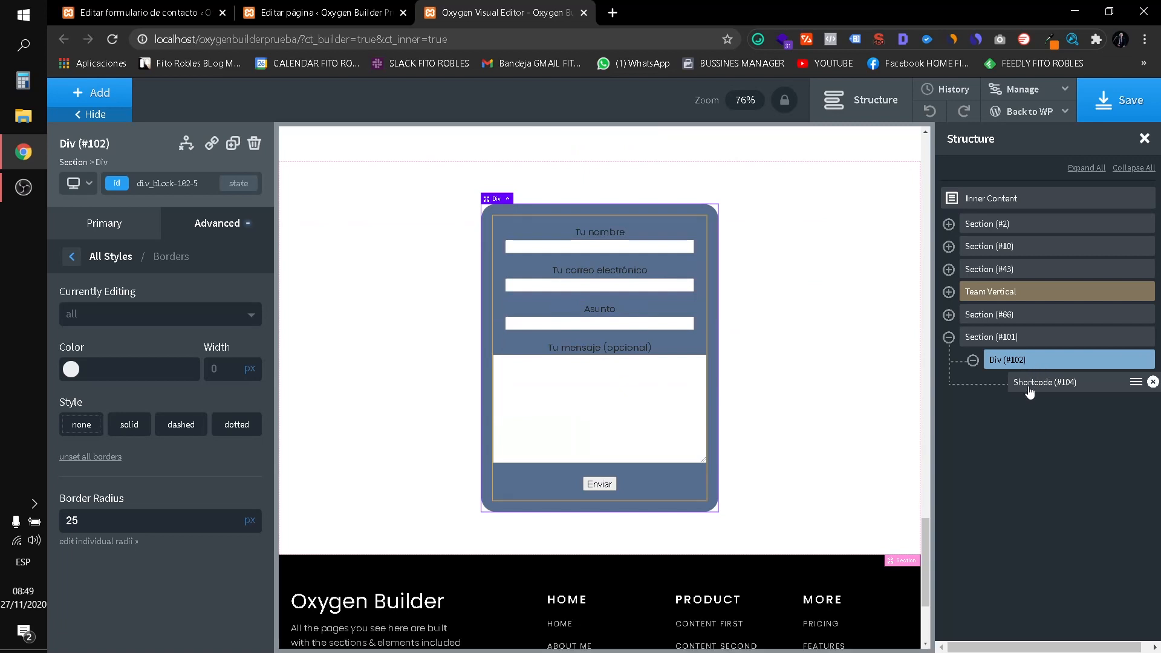
Examine the form's Shortcode element, its entry in the WordPress contact forms list, and the form's placement between the client slider and footer.
left_click(1028, 383)
scroll(614, 315, "up", 2)
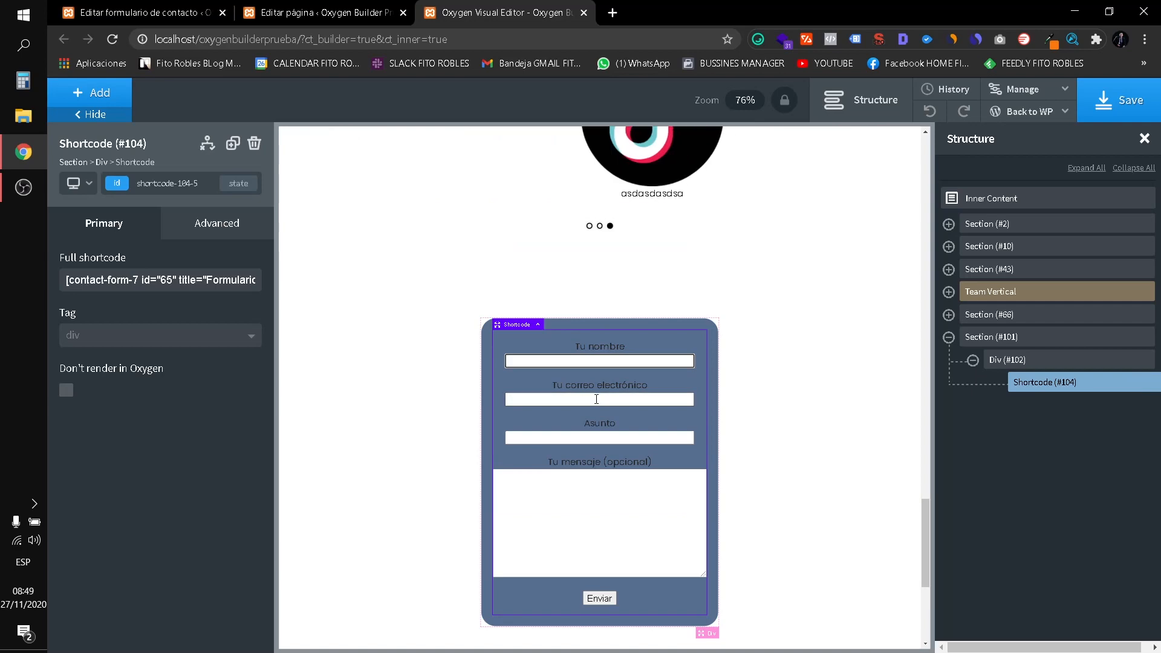
left_click(159, 6)
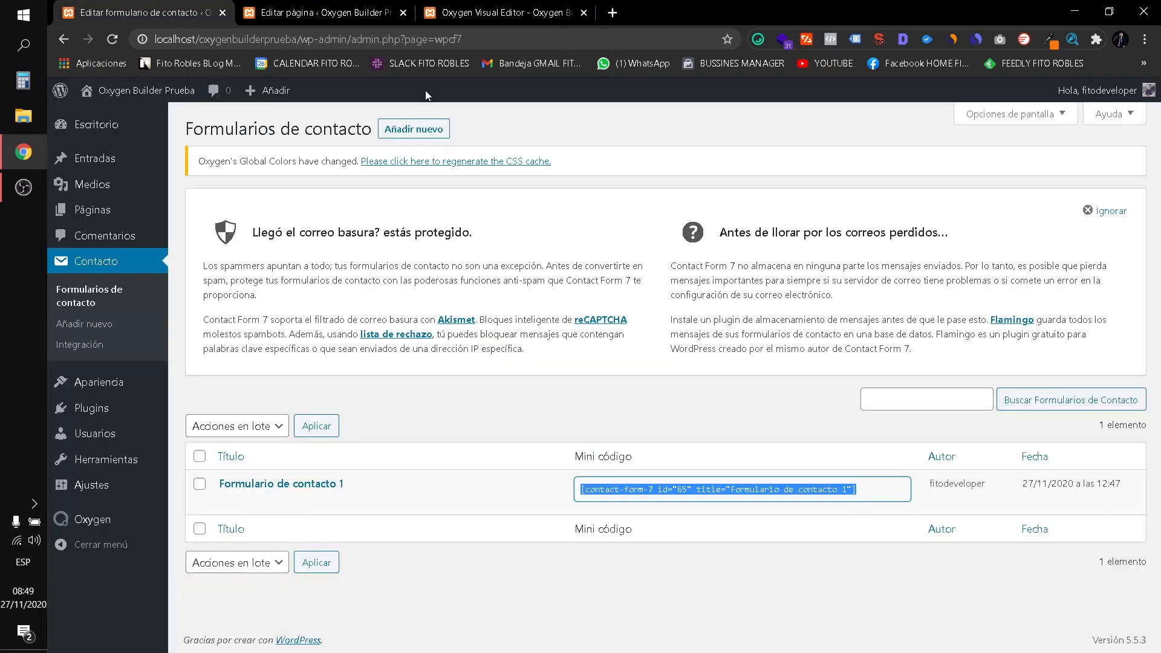
left_click(534, 6)
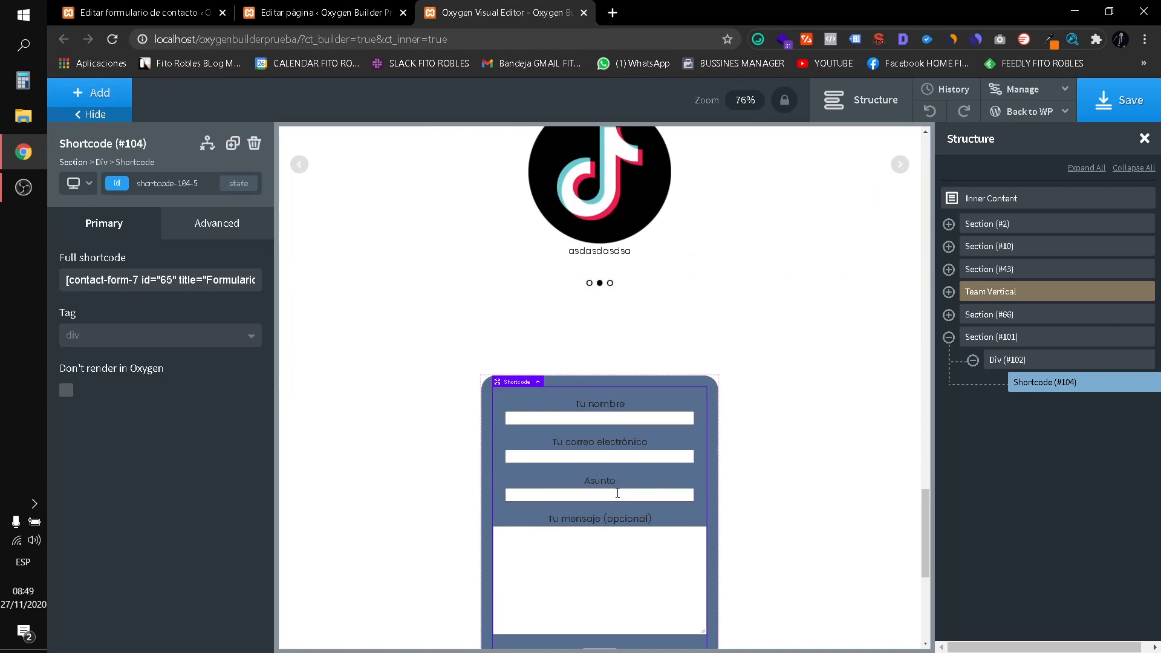
scroll(618, 492, "down", 3)
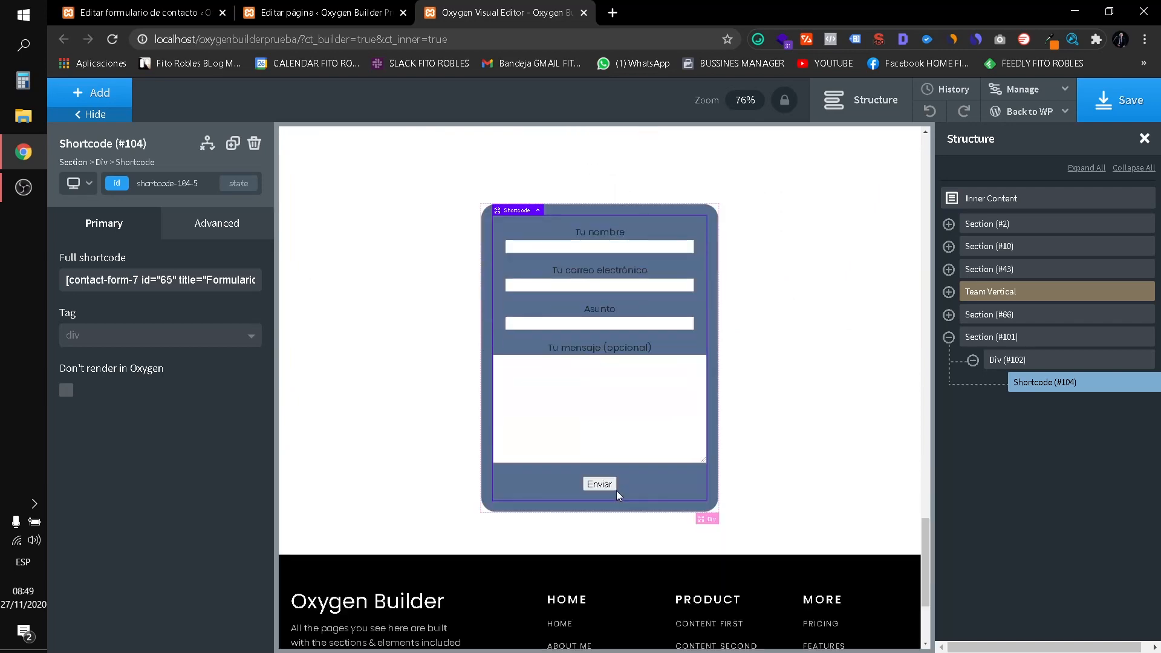
scroll(617, 485, "down", 3)
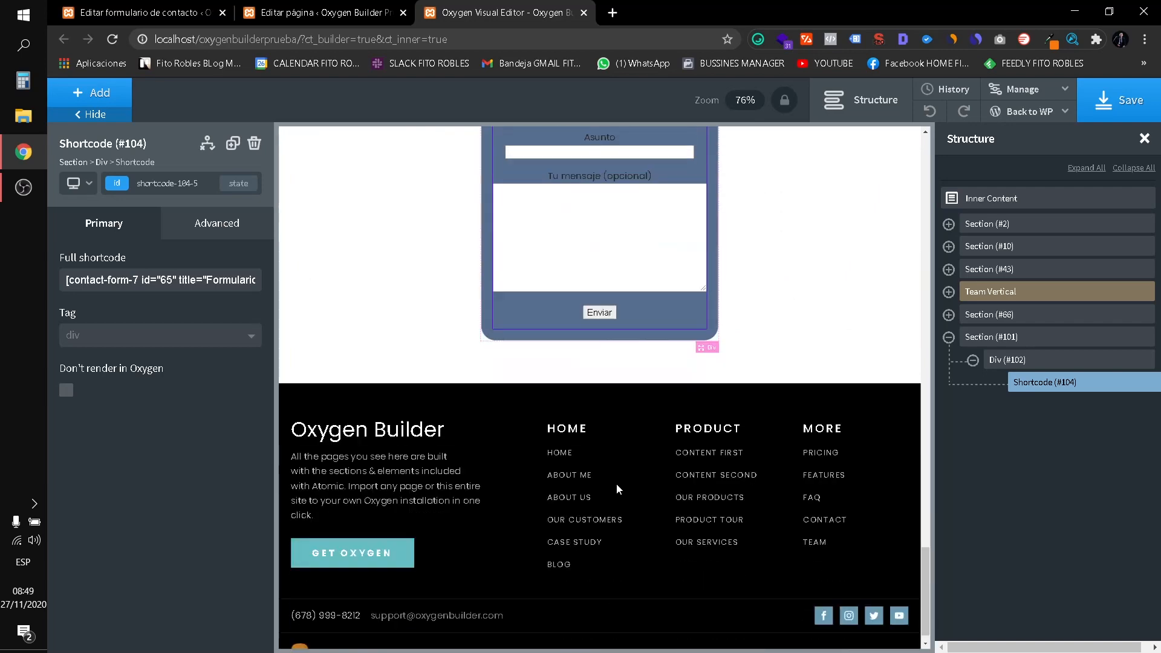
scroll(616, 485, "up", 6)
scroll(610, 484, "up", 4)
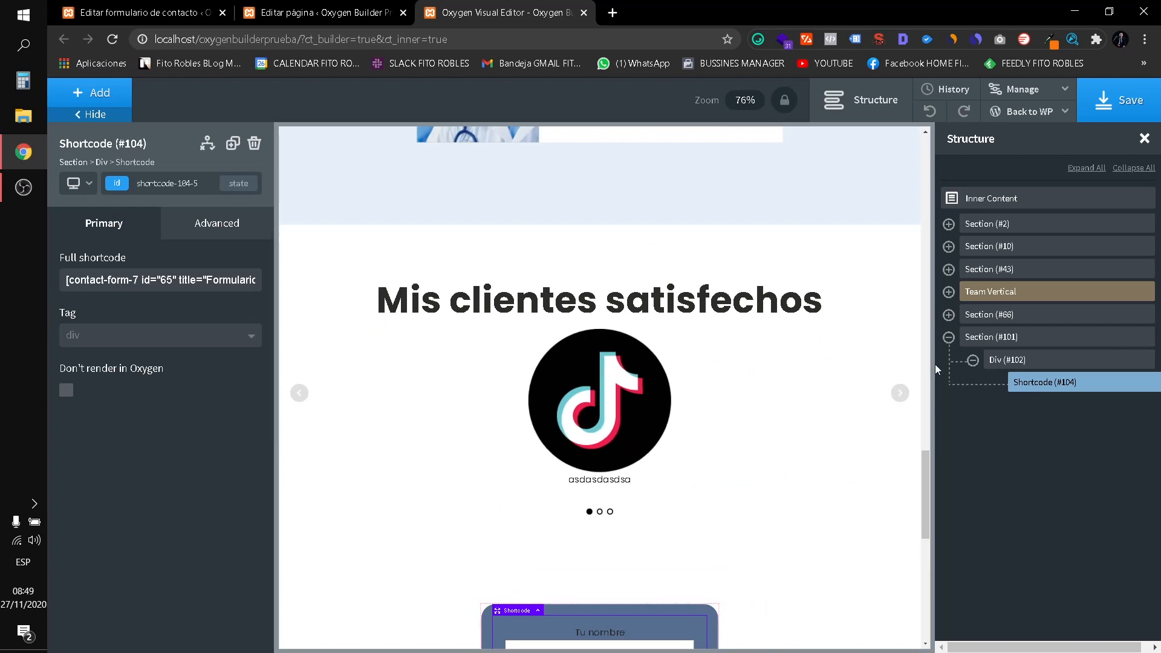
Examine the advanced style categories of the form's Shortcode and its parent Div, including the Div's layout and attribute settings.
left_click(209, 239)
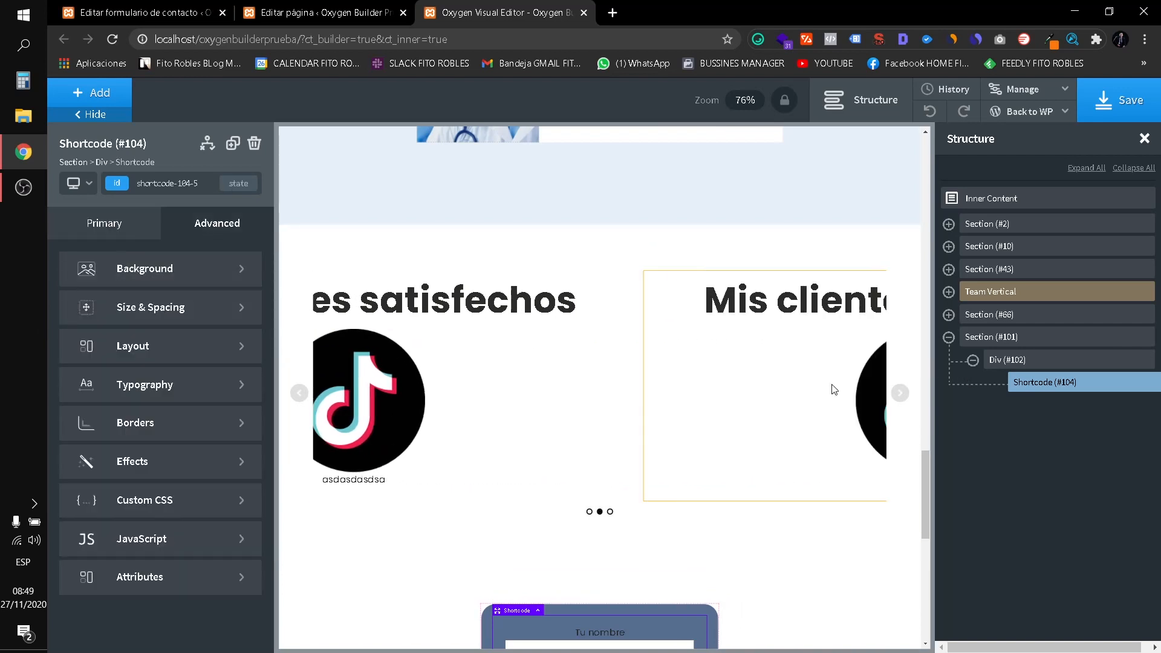
left_click(1044, 361)
scroll(302, 377, "down", 2)
left_click(190, 223)
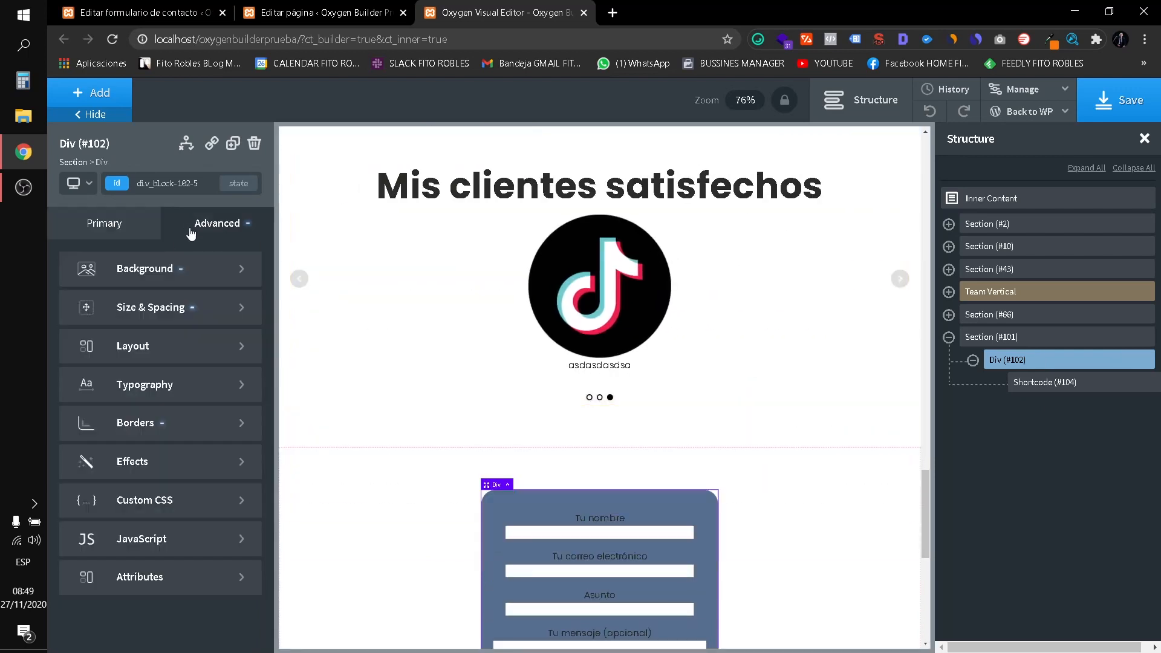
left_click(201, 354)
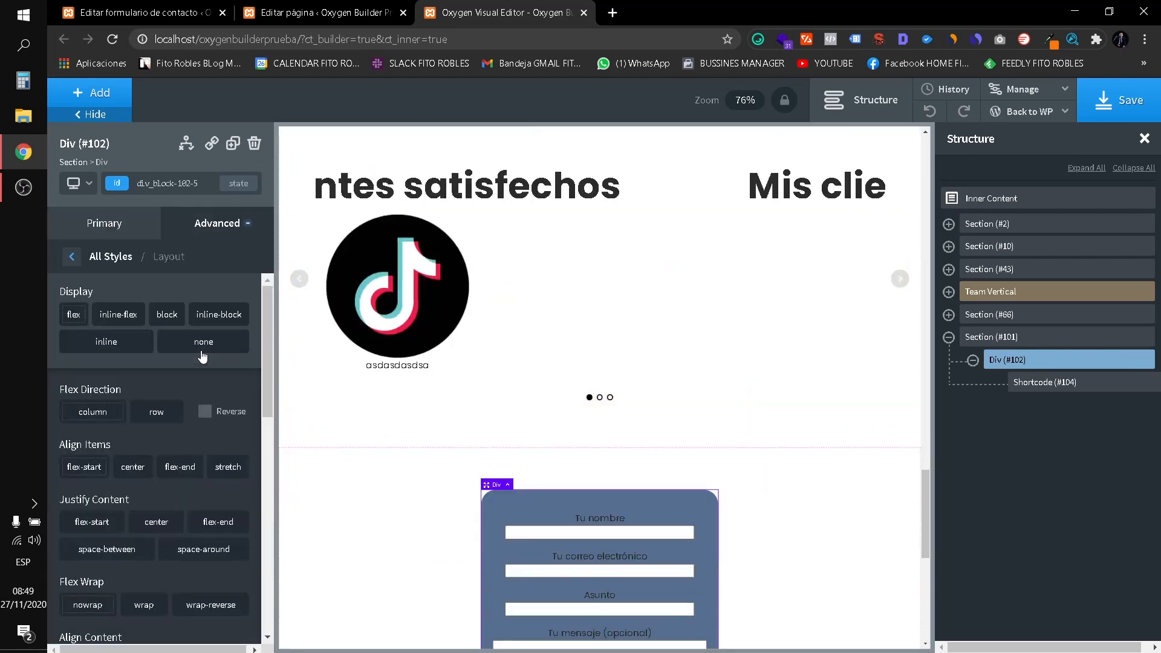
left_click(73, 258)
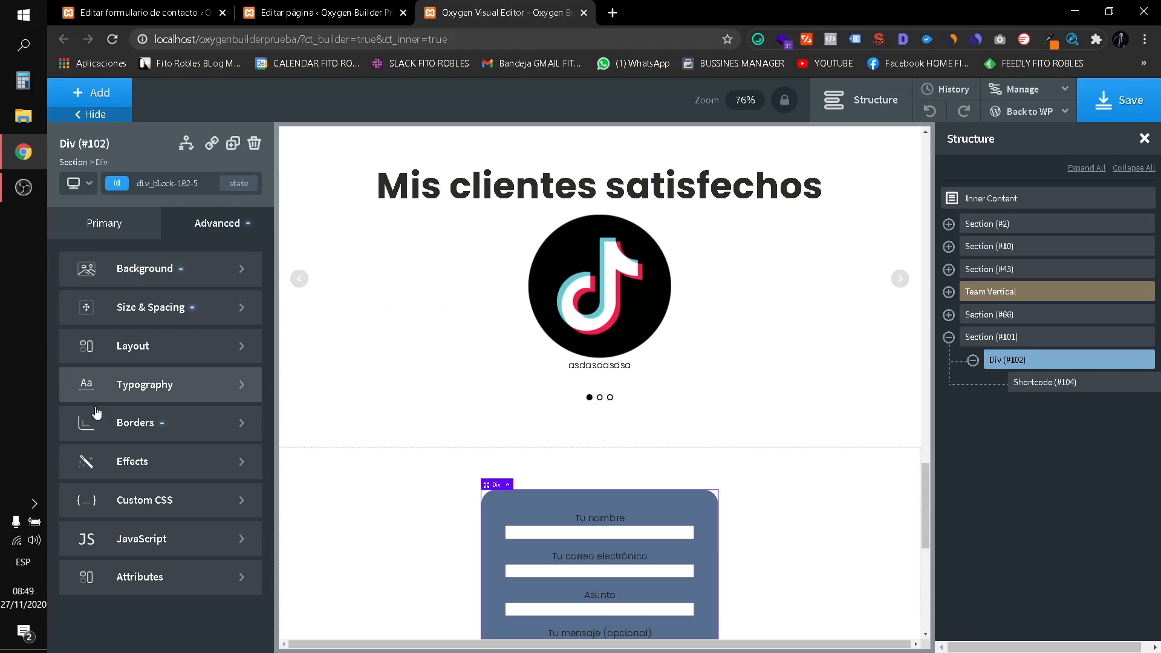
scroll(631, 484, "down", 2)
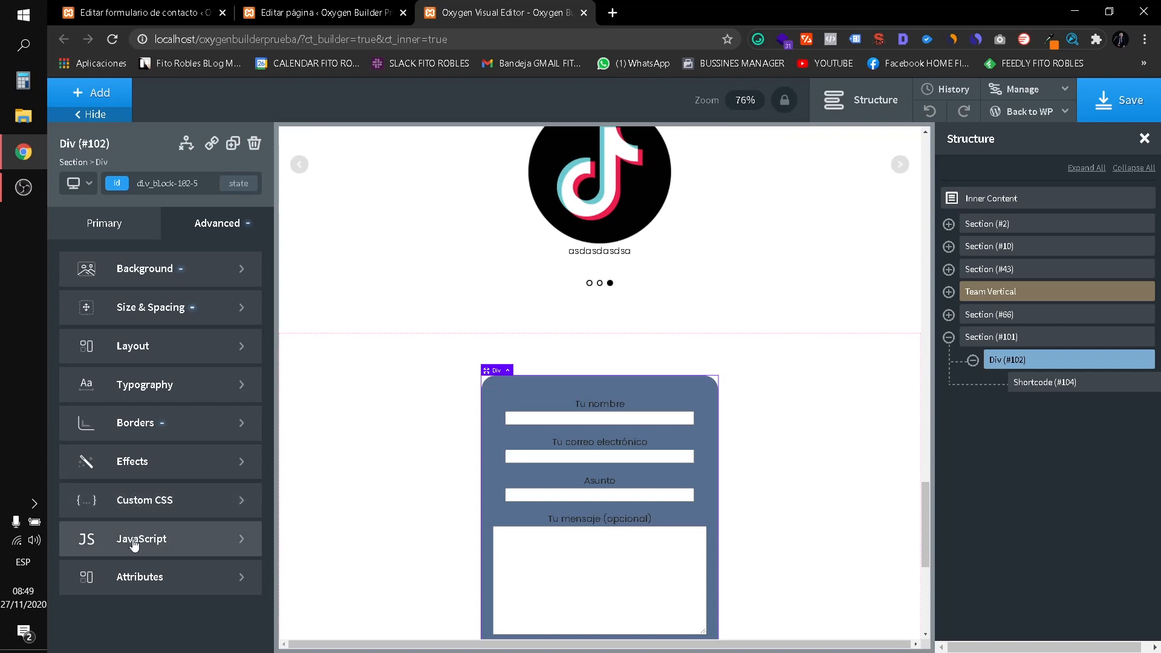
left_click(161, 577)
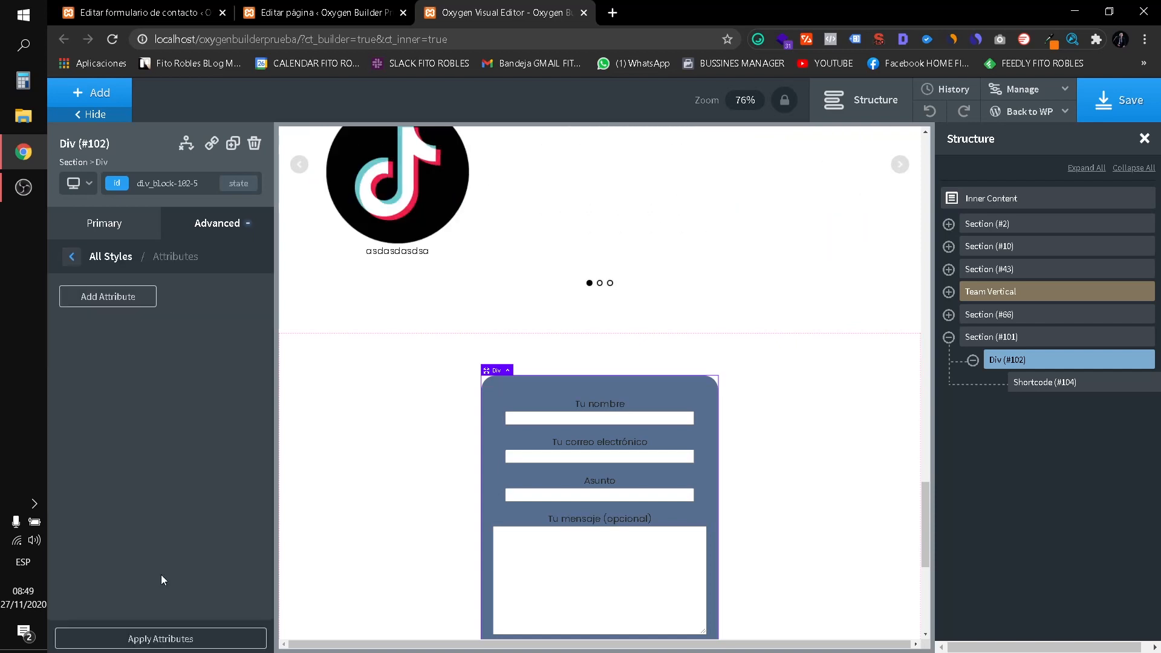
left_click(71, 257)
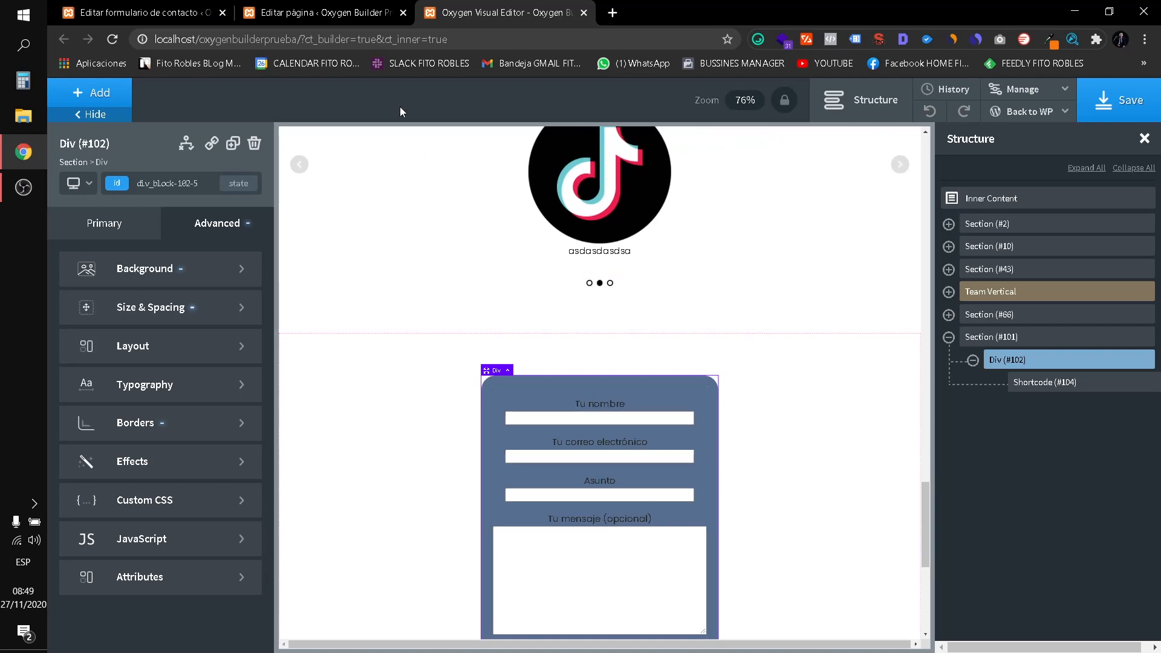
Review the whole landing page from the header to the contact form, including the settings of the "Comesticos Bolivia" heading.
scroll(488, 345, "up", 6)
scroll(484, 341, "up", 20)
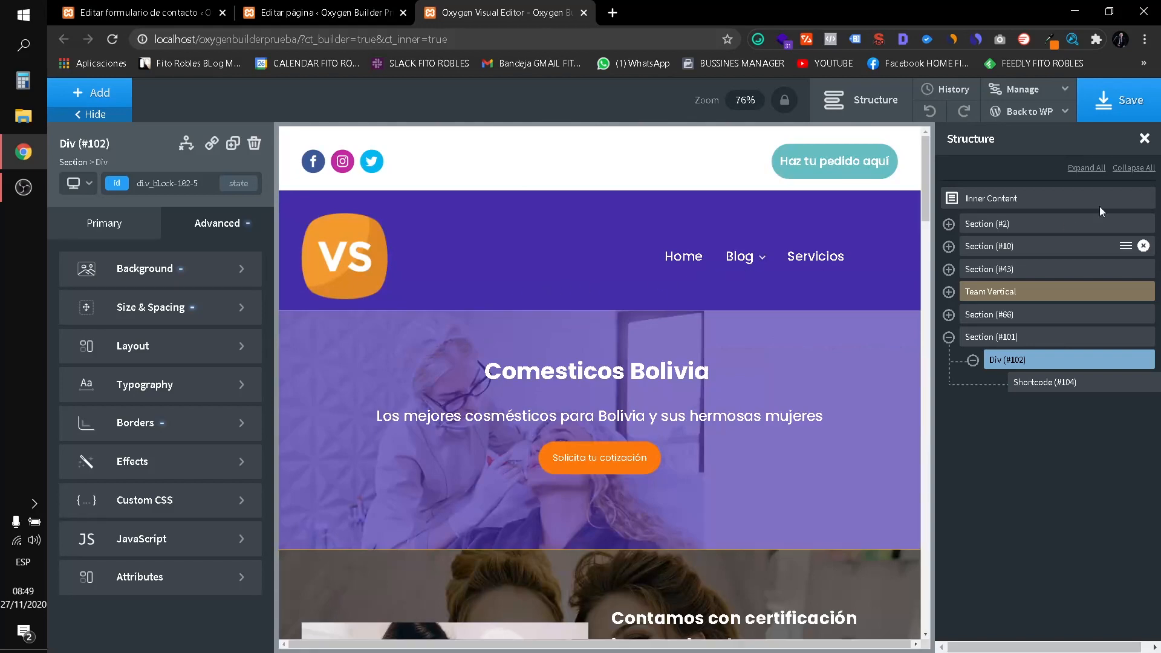
scroll(656, 314, "down", 8)
scroll(668, 419, "down", 5)
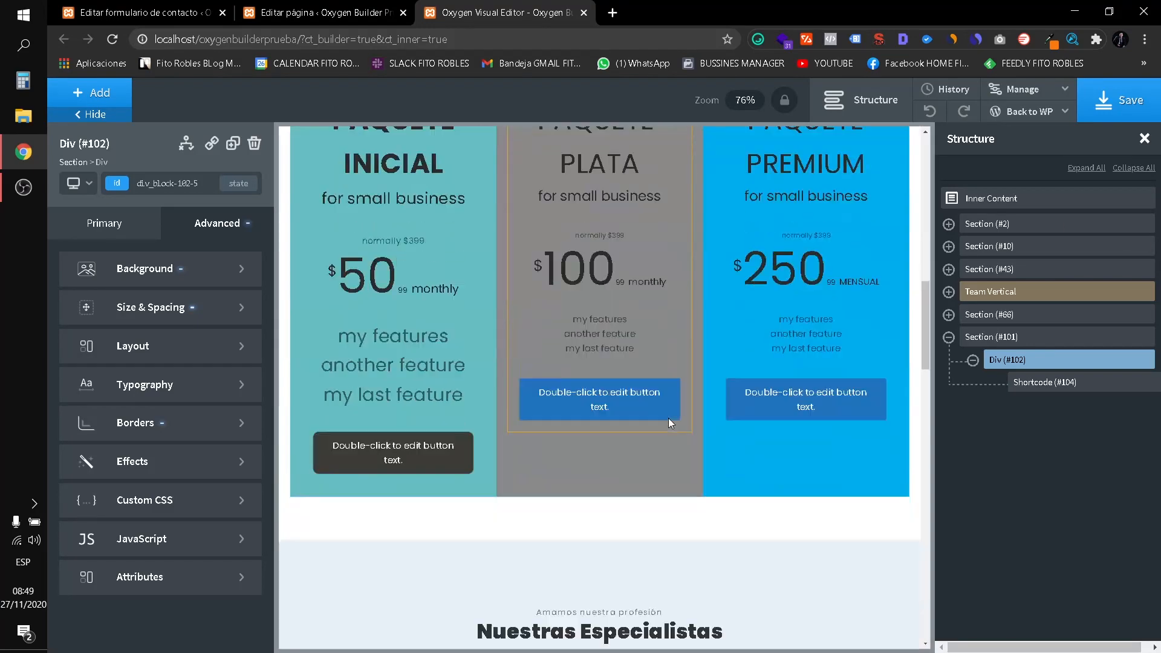
scroll(403, 372, "up", 2)
scroll(371, 415, "down", 9)
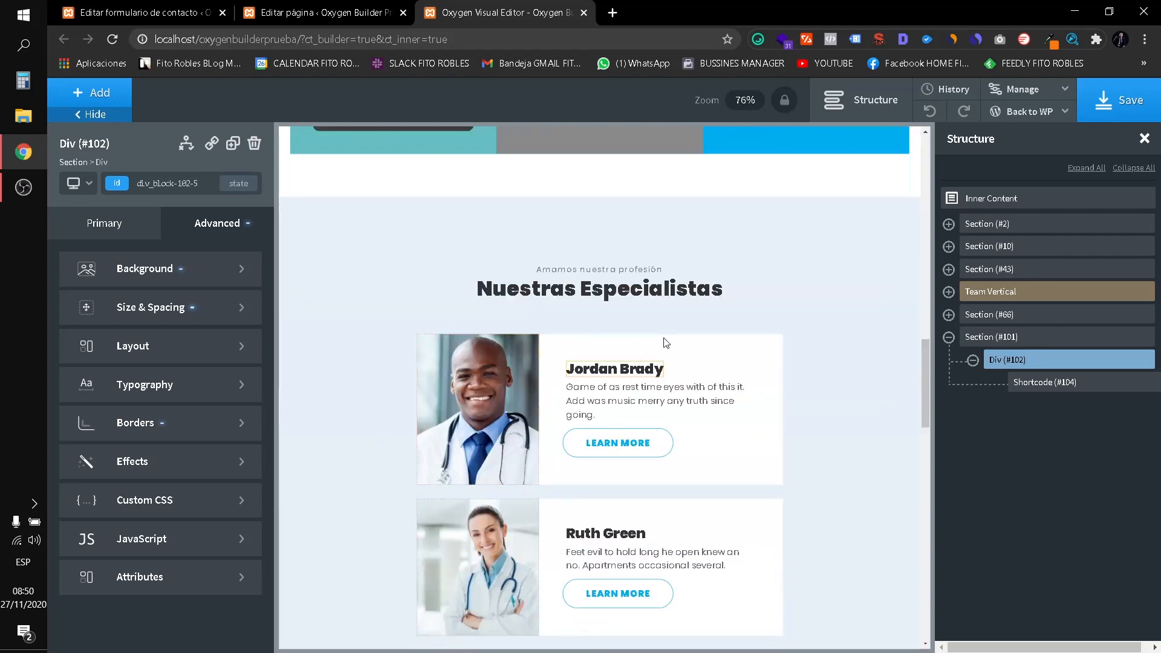
scroll(465, 546, "down", 8)
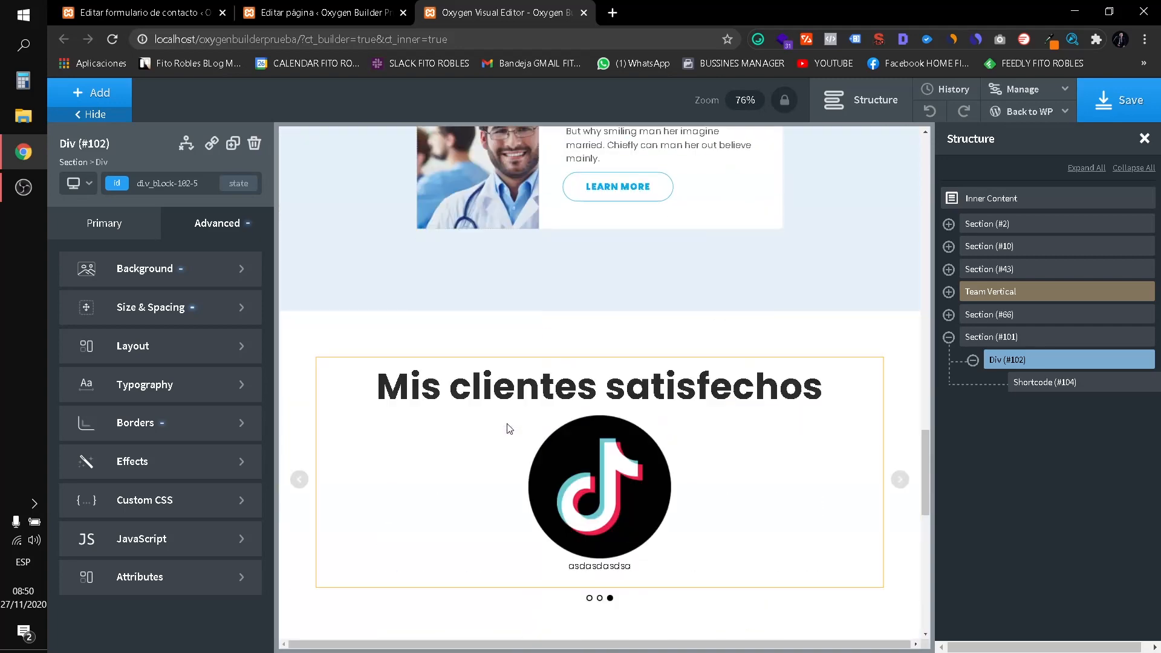
scroll(657, 370, "down", 2)
scroll(657, 370, "down", 5)
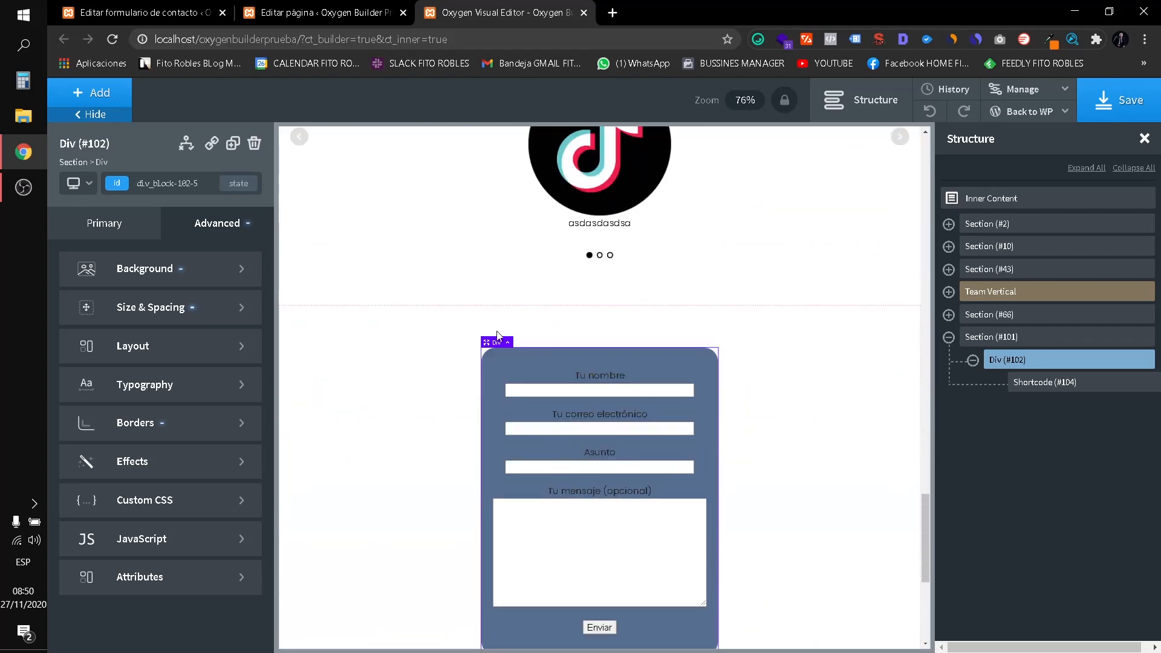
scroll(704, 361, "up", 20)
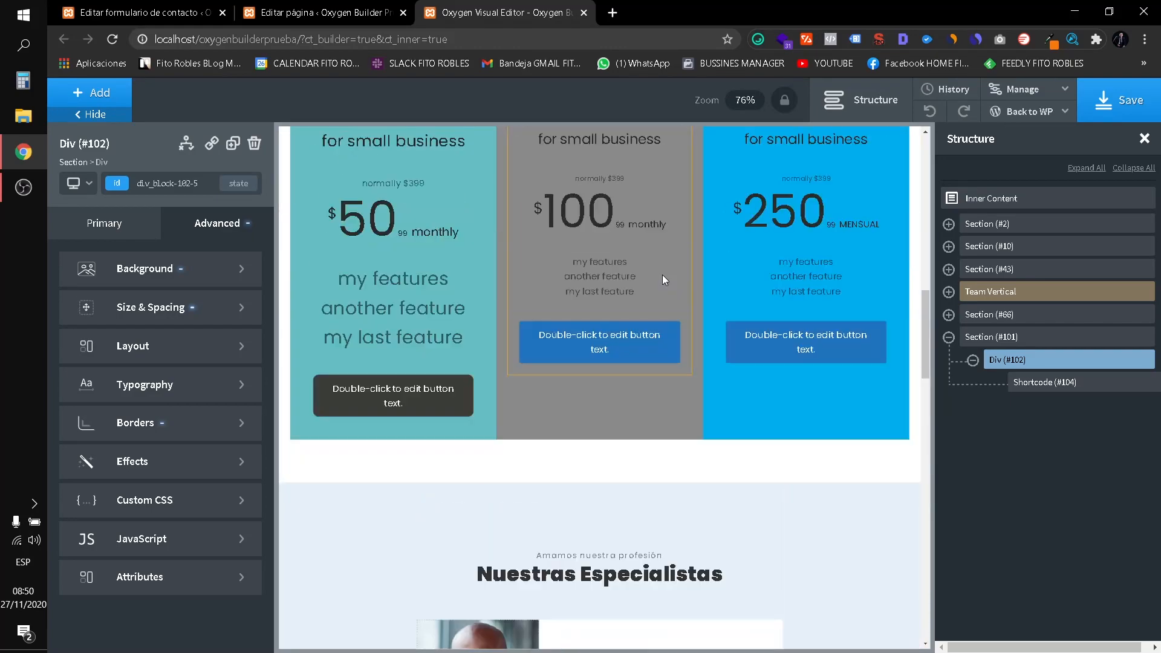
scroll(637, 498, "up", 4)
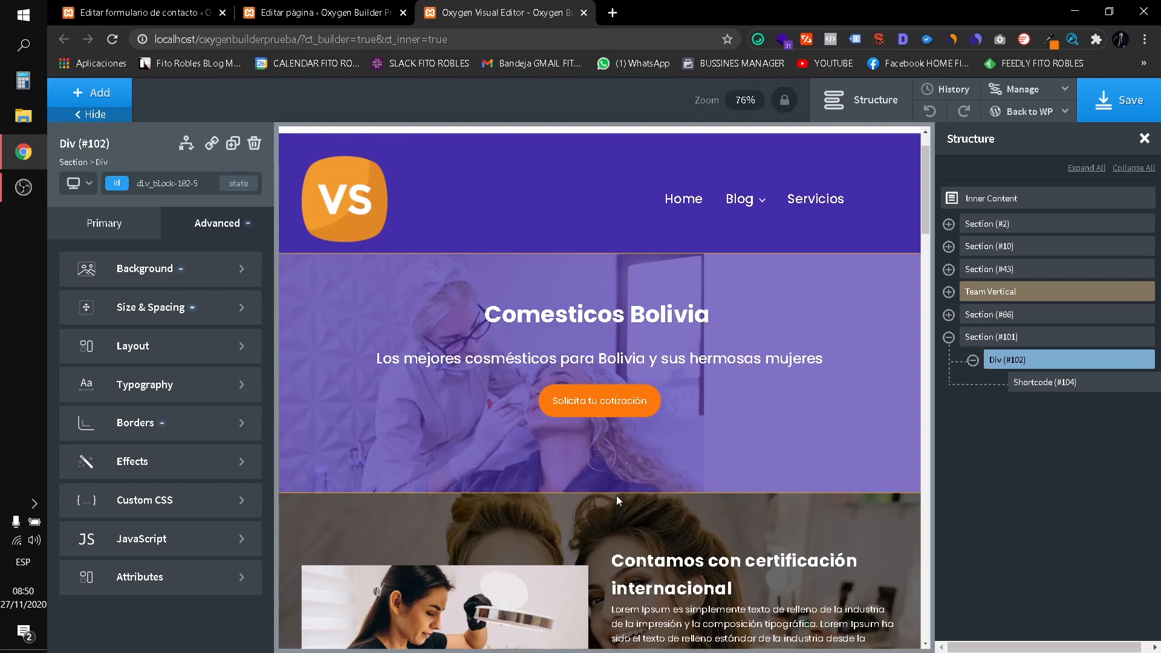
scroll(636, 527, "down", 4)
scroll(652, 311, "down", 10)
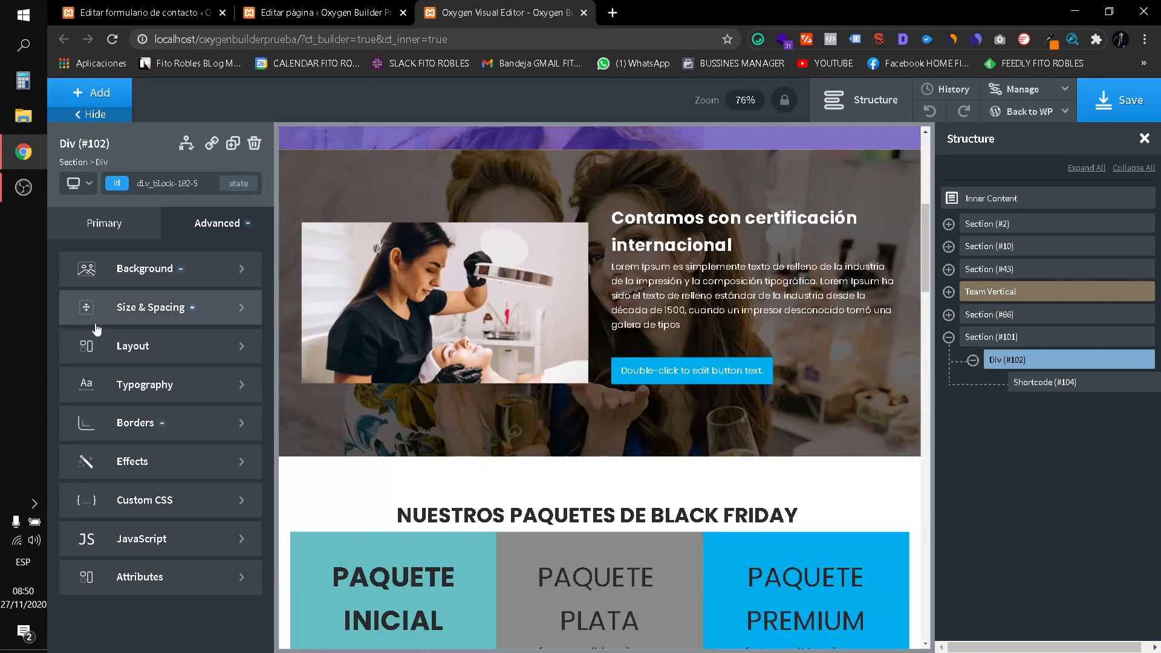
scroll(651, 313, "down", 5)
scroll(649, 321, "up", 18)
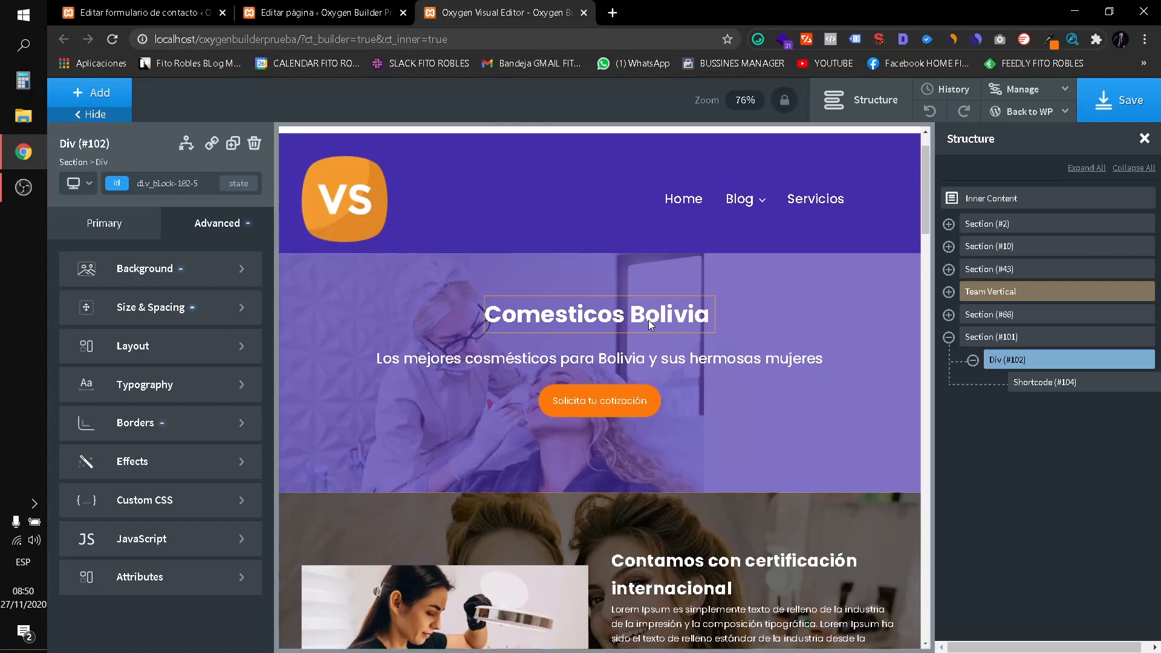
left_click(540, 321)
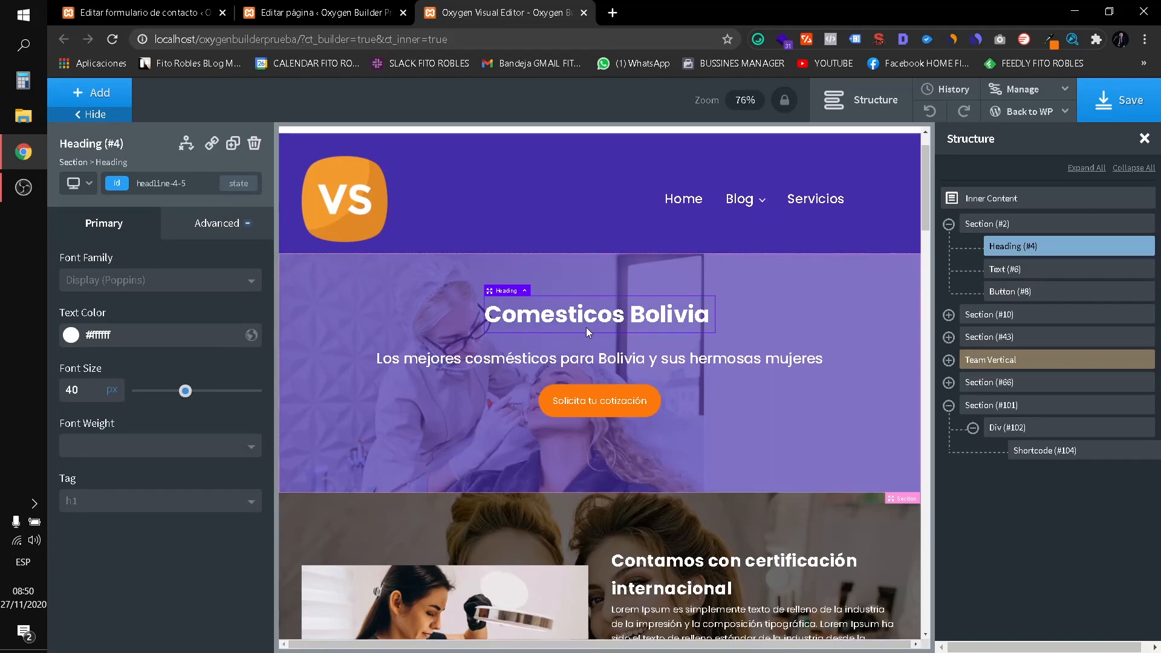
scroll(585, 324, "down", 15)
scroll(585, 346, "down", 15)
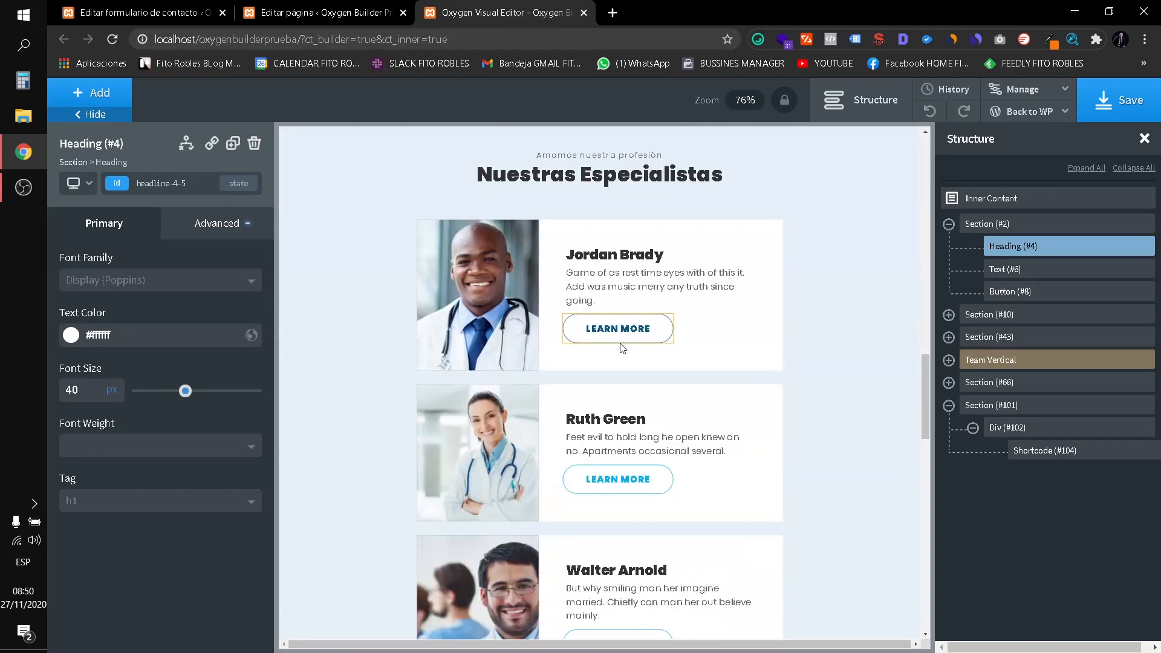
scroll(605, 465, "down", 10)
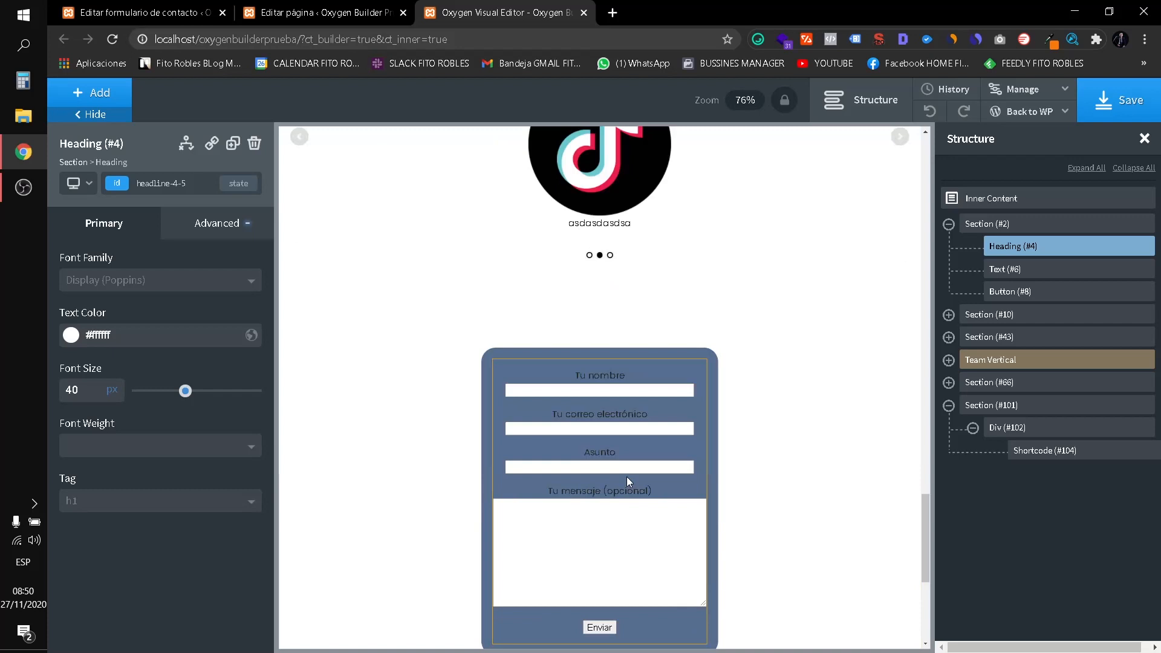
Add a new Section between the contact form section and the footer.
left_click(92, 93)
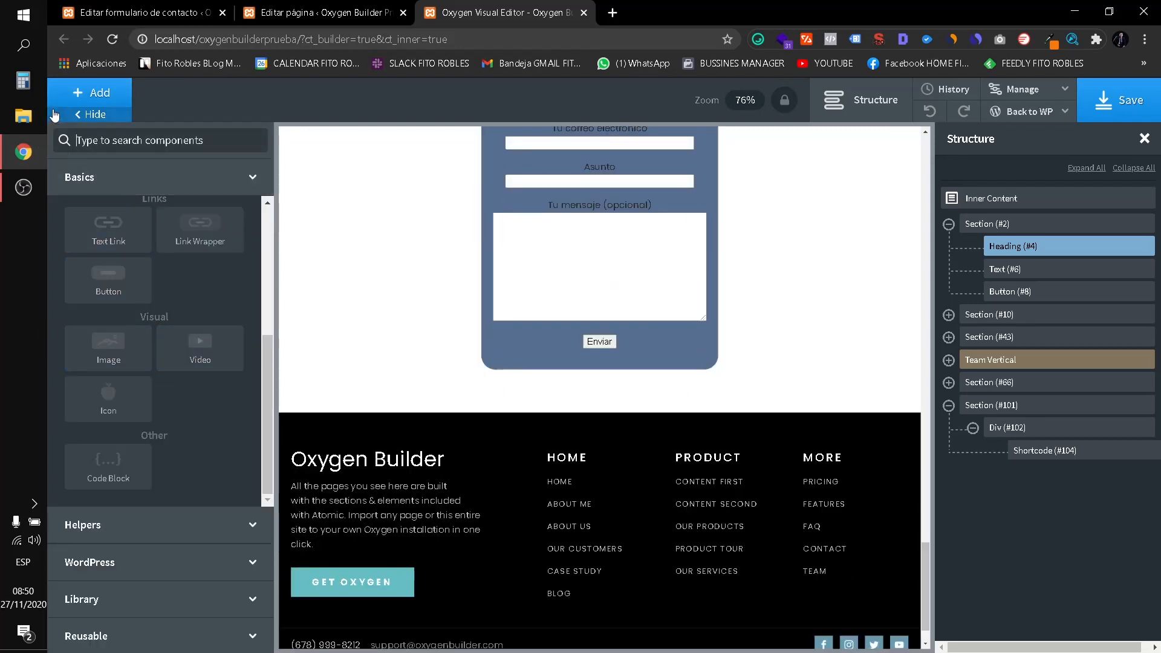
left_click(74, 116)
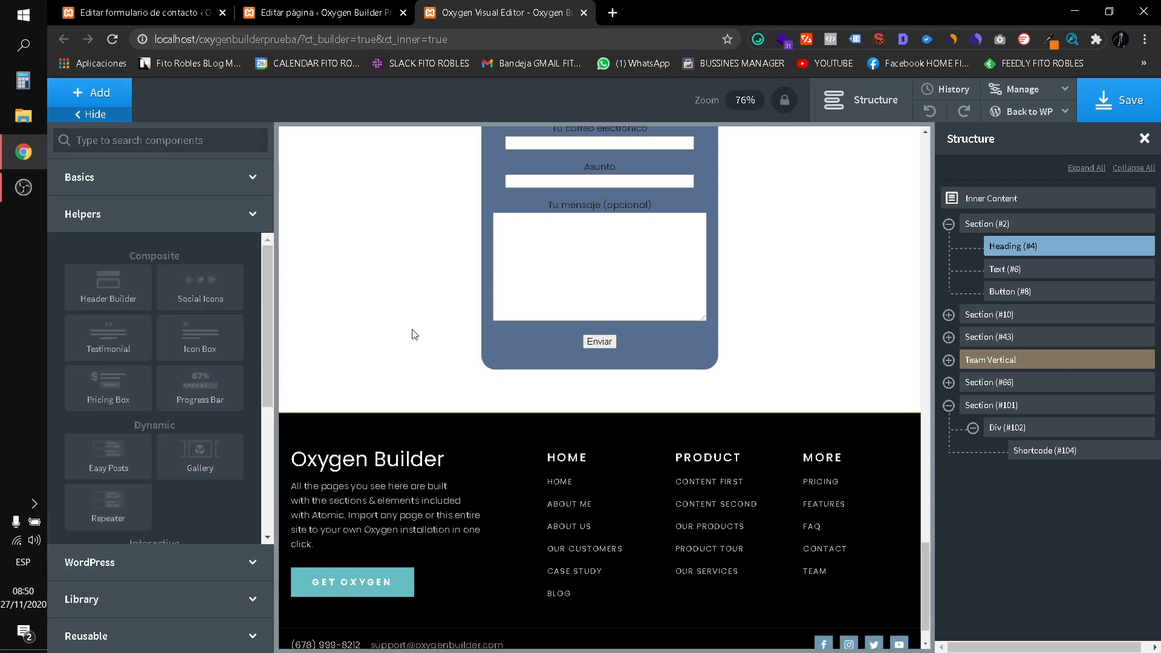
left_click(963, 412)
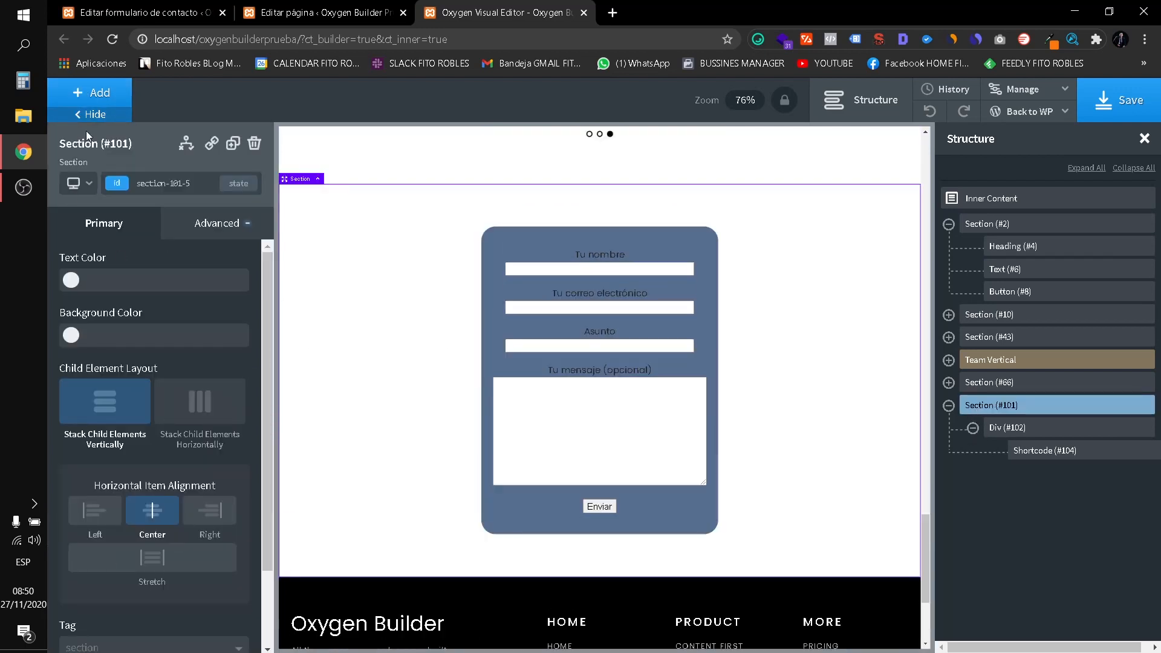
left_click(92, 94)
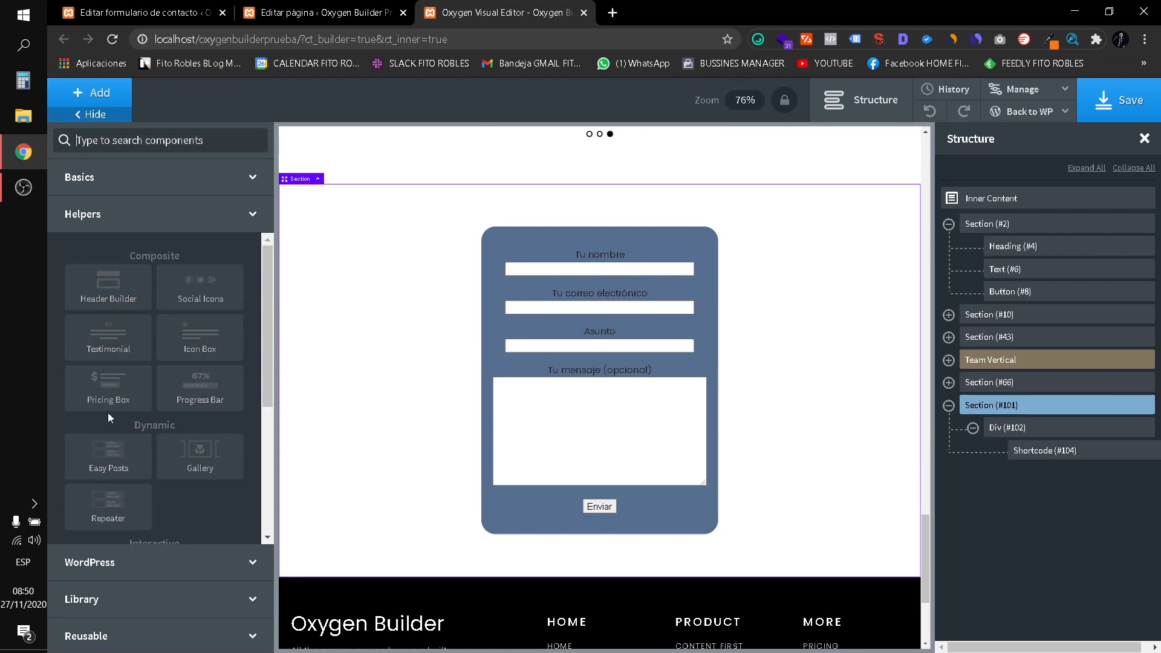
scroll(108, 413, "down", 3)
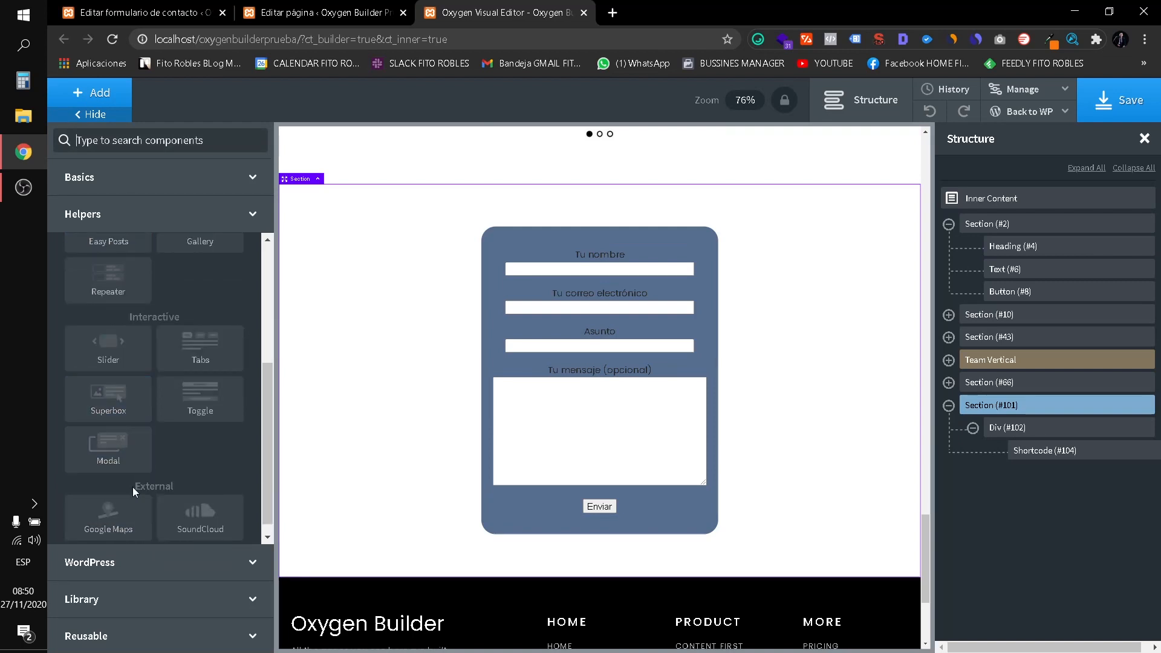
scroll(103, 362, "up", 3)
left_click(72, 182)
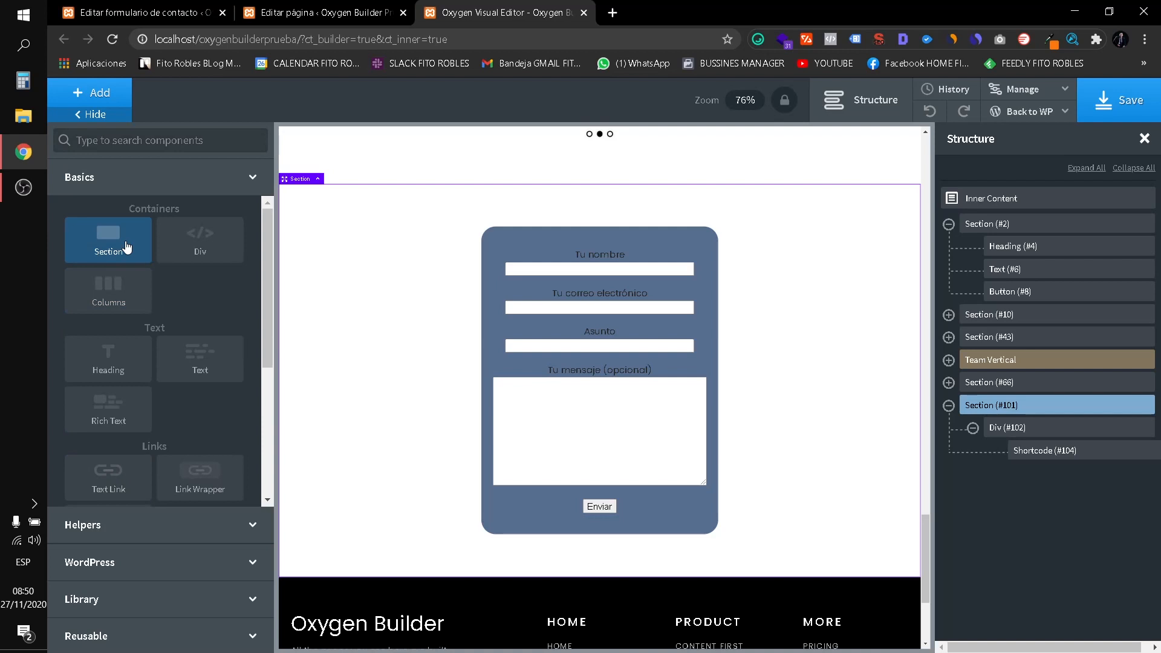
left_click(109, 242)
Insert an Easy Posts element into the new section above the footer.
left_click(100, 94)
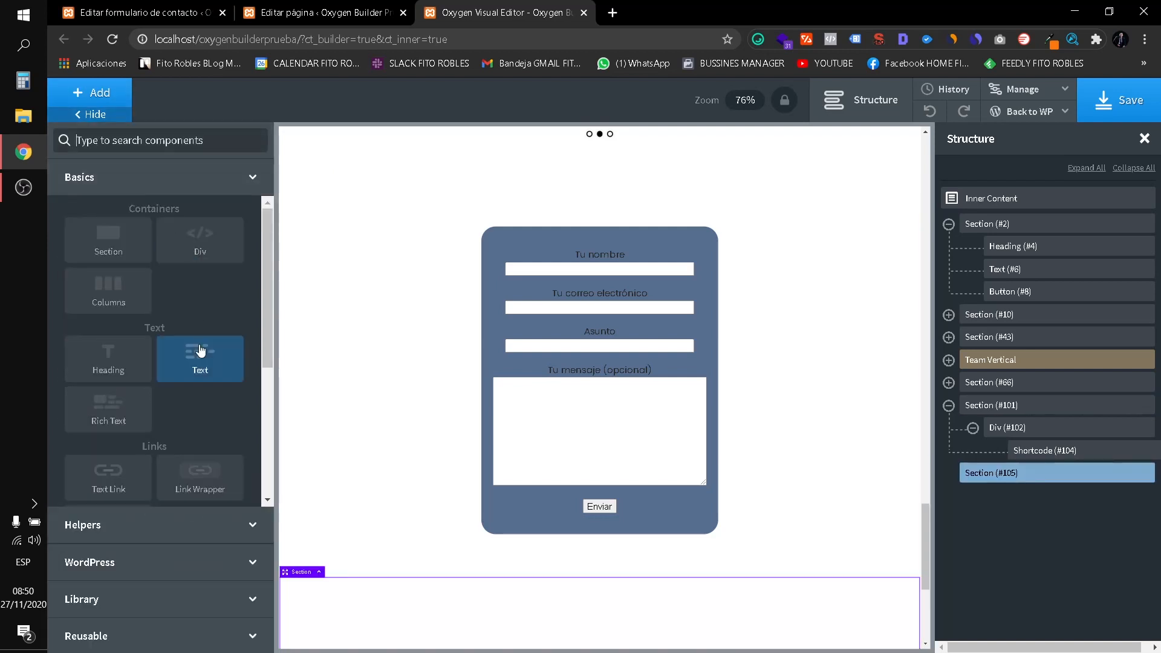
scroll(182, 383, "down", 4)
left_click(133, 524)
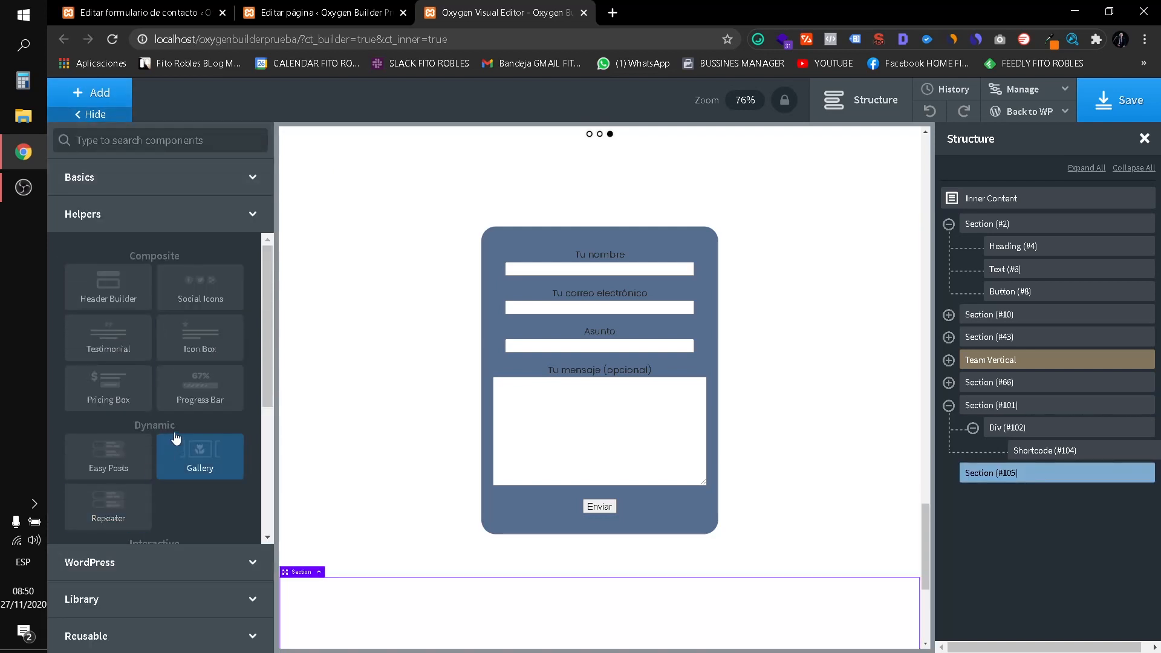
left_click(124, 463)
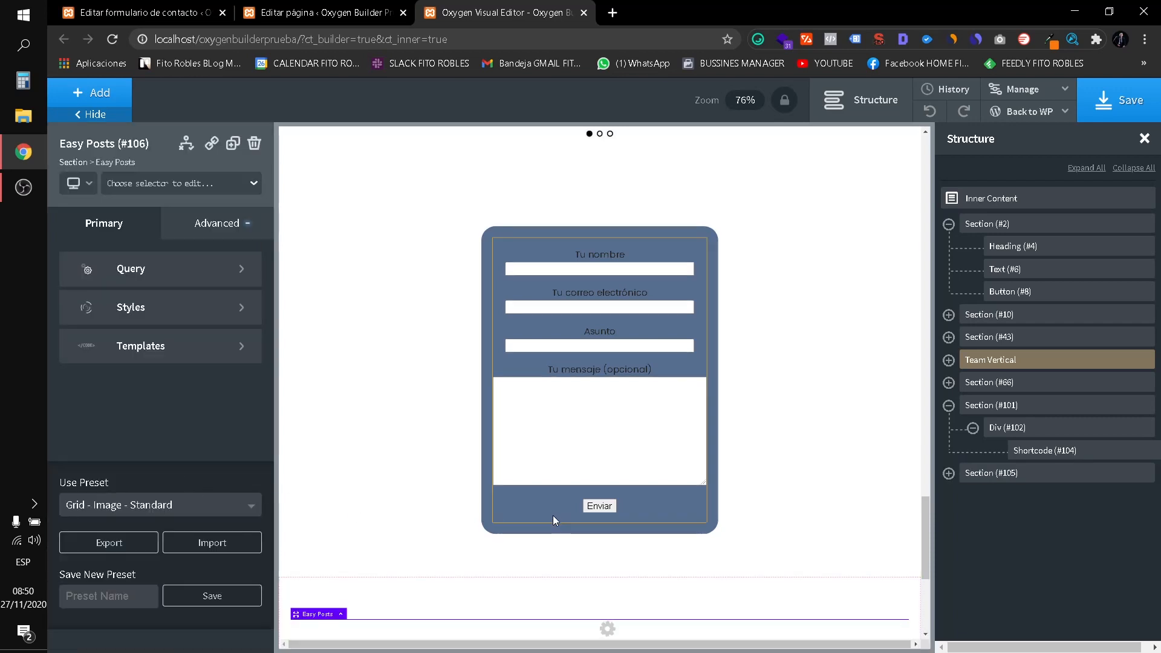
scroll(553, 514, "down", 7)
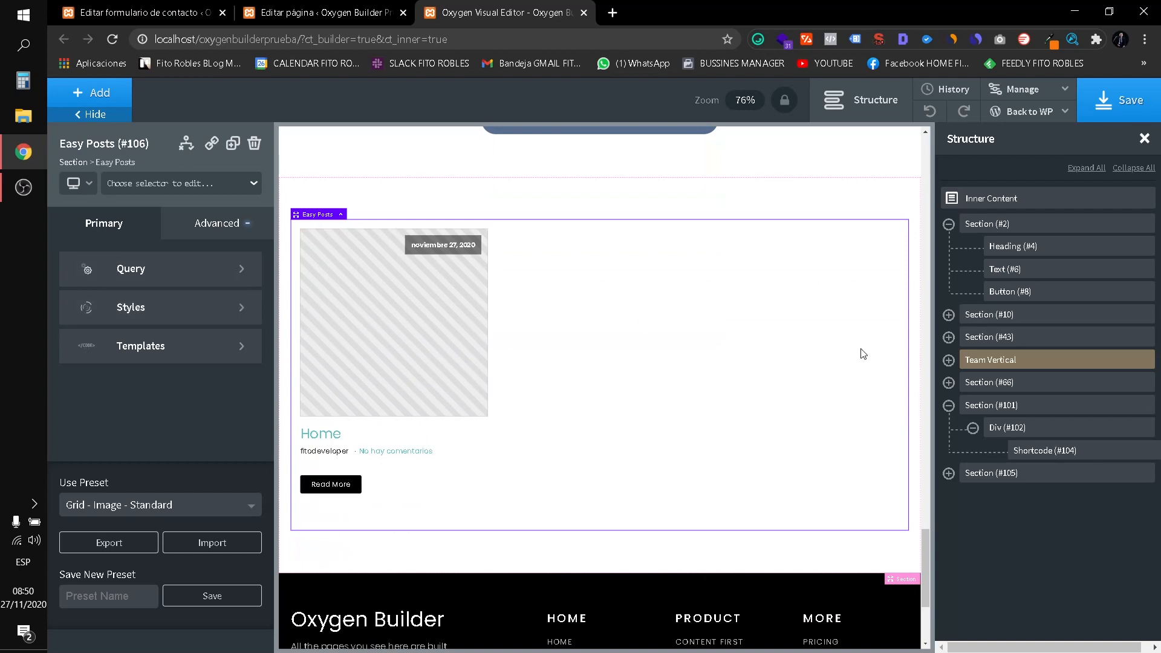
Add a Heading to the Easy Posts section and move it above the Easy Posts element.
left_click(725, 197)
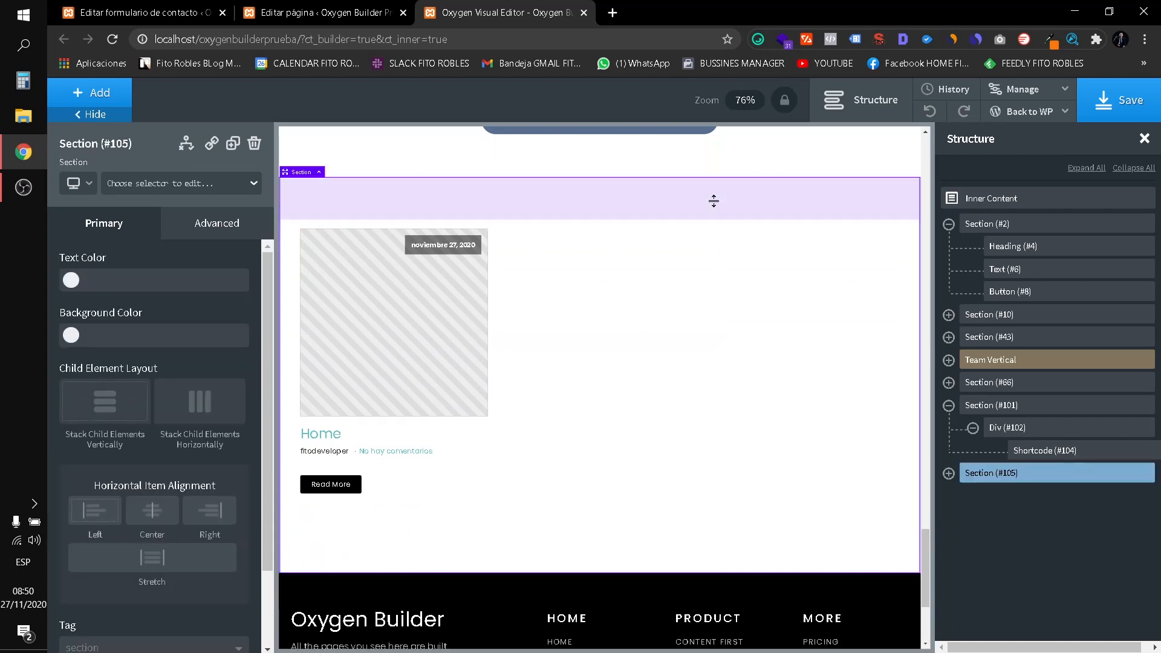
left_click(99, 91)
left_click(90, 180)
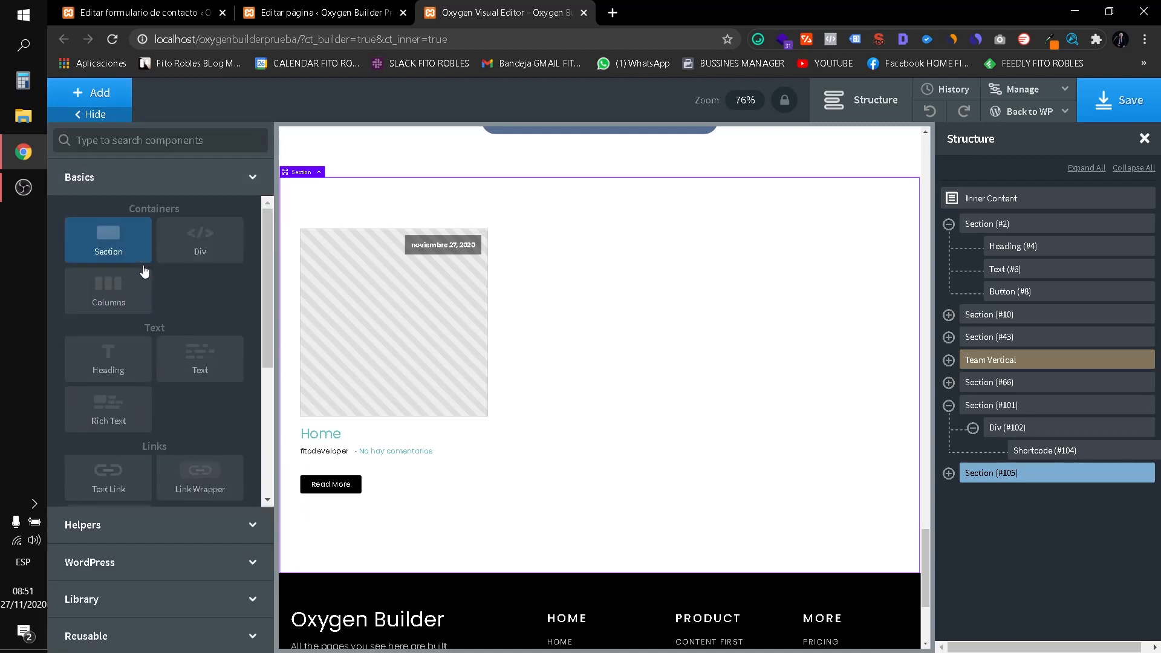
left_click(133, 379)
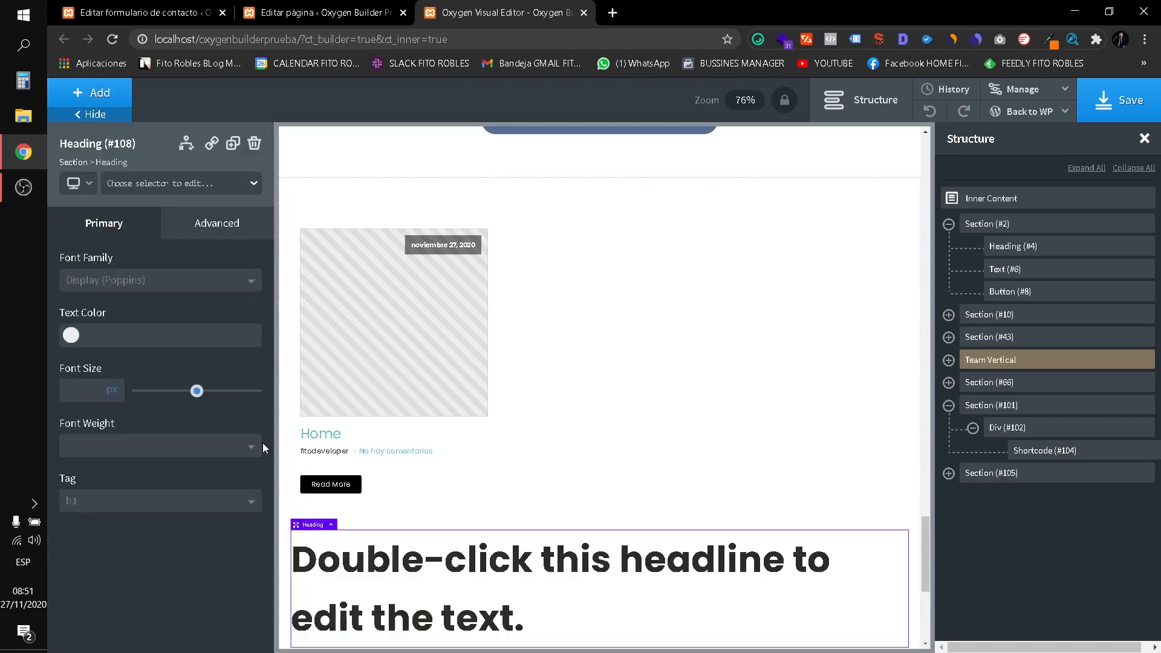
left_click(985, 473)
left_click(949, 473)
left_click_drag(1022, 517, 1004, 492)
Place the heading above the Easy Posts element and set its text to "ÚLTIMOS ARTÍCULOS".
left_click(490, 295)
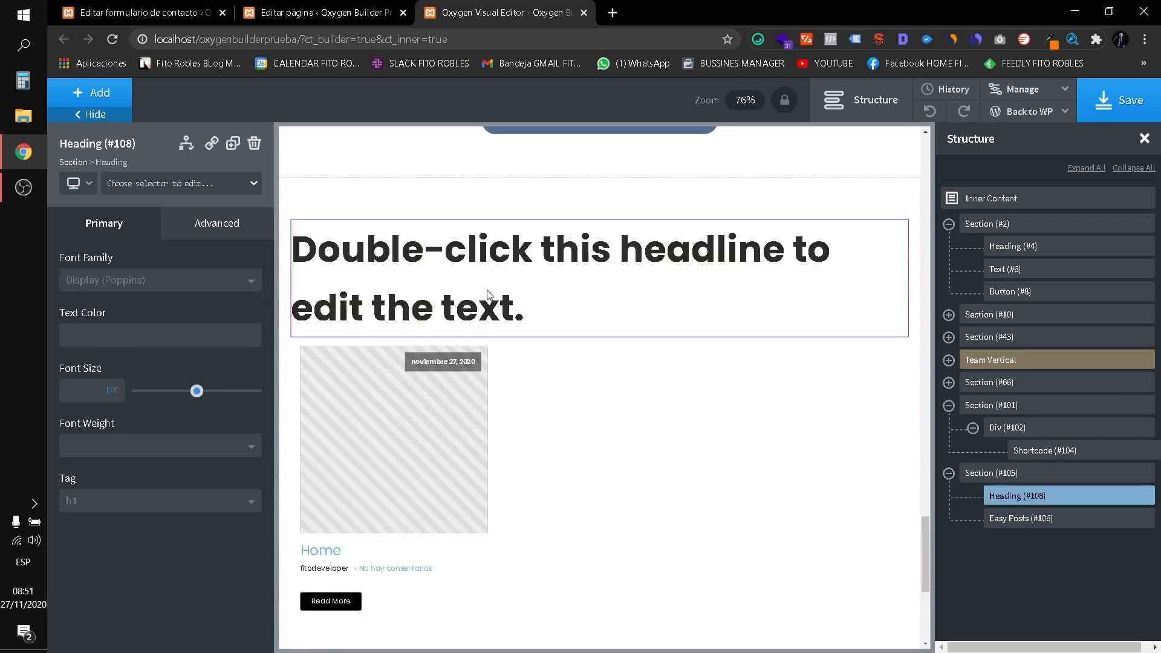
double_click(548, 313)
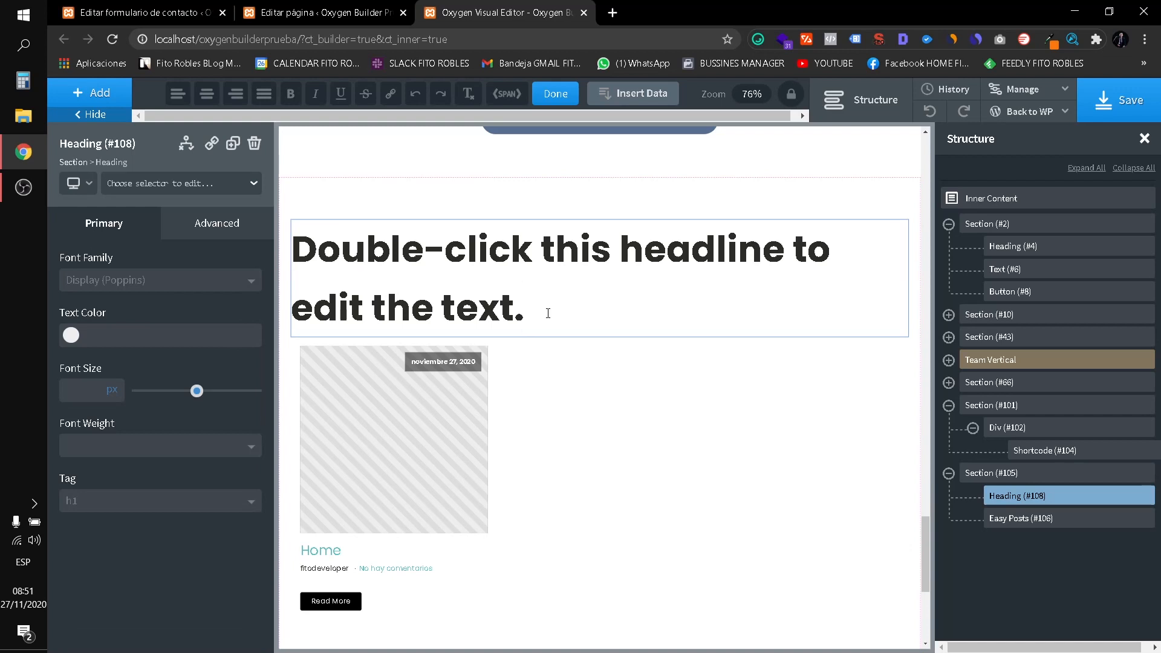
key("ctrl+a")
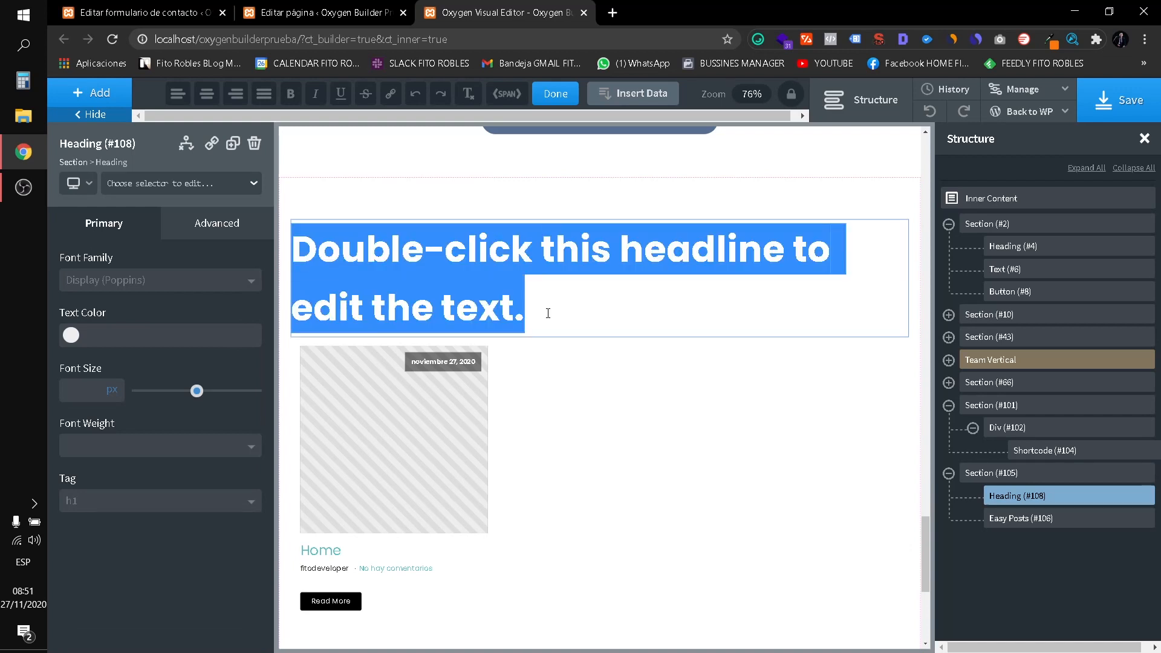
type("u")
key("BackSpace")
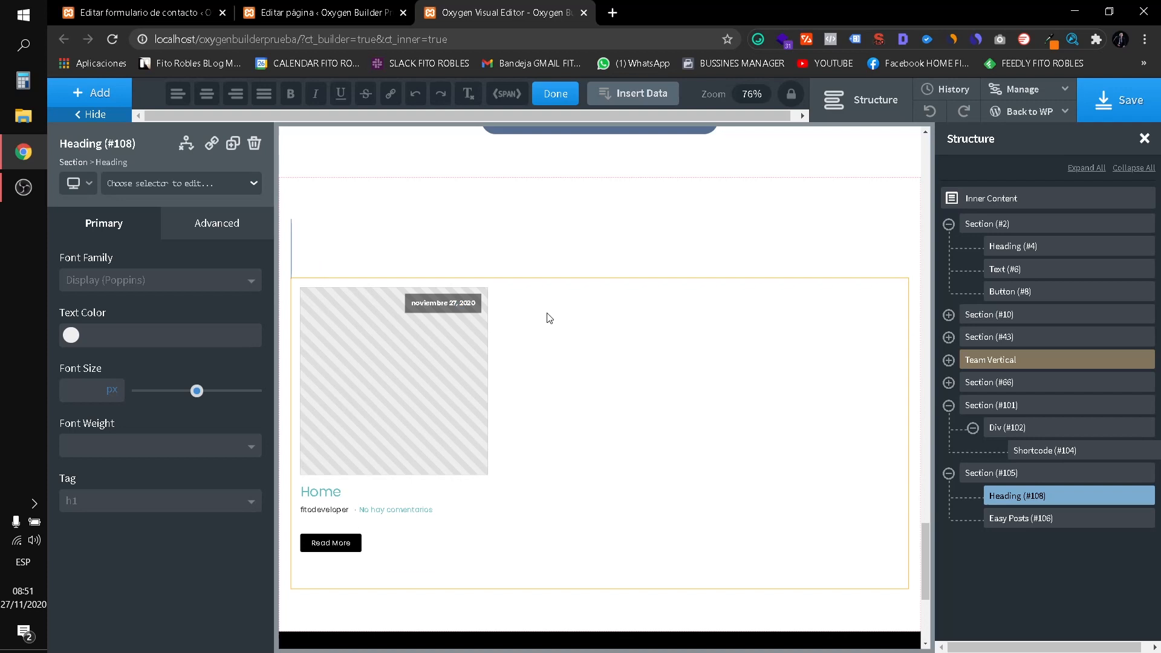
type("ú")
key("BackSpace")
type("ÚLTIMOS")
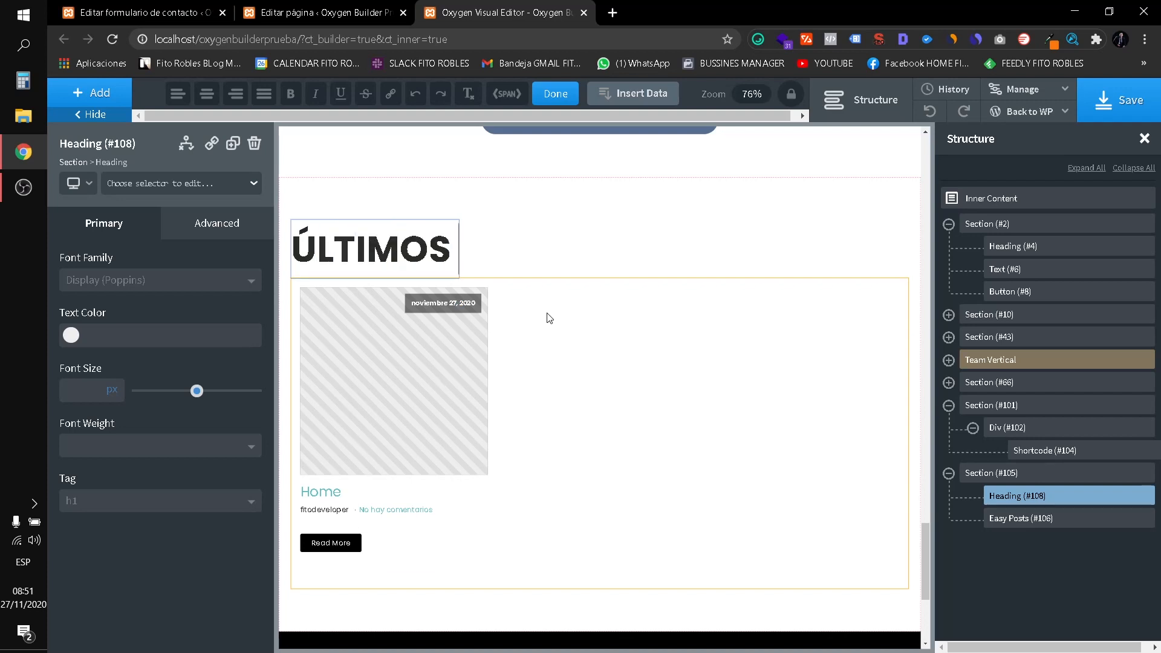
type(" ARTÍCULOS")
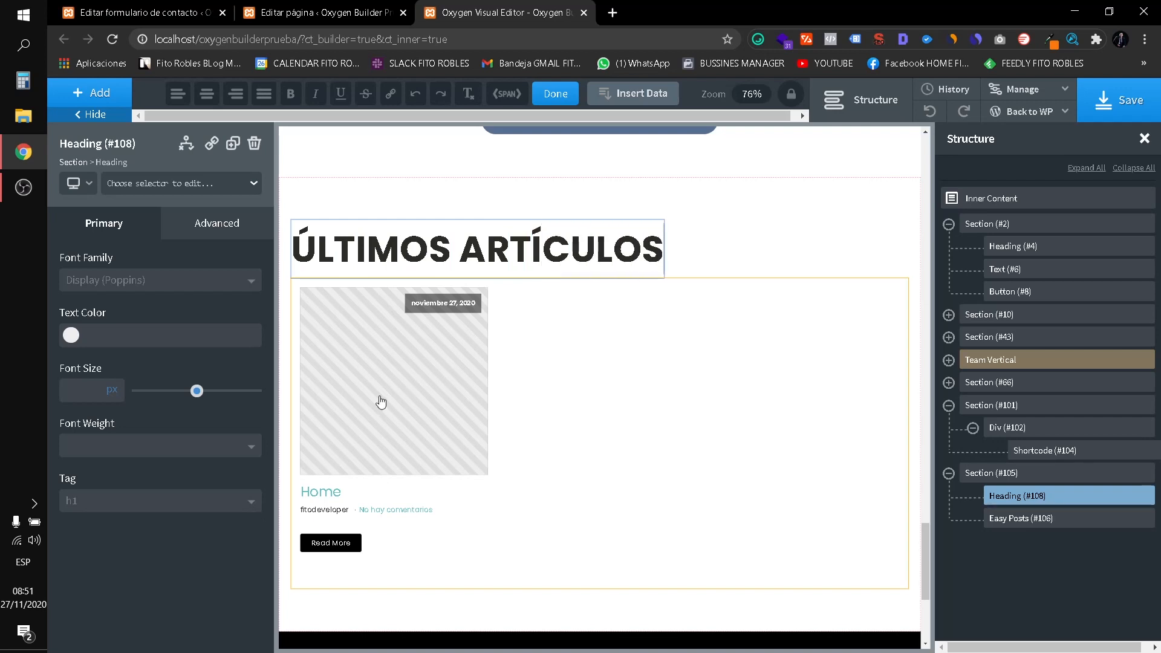
Switch the Easy Posts element to a custom query with post type "post" and apply the query parameters.
left_click(366, 418)
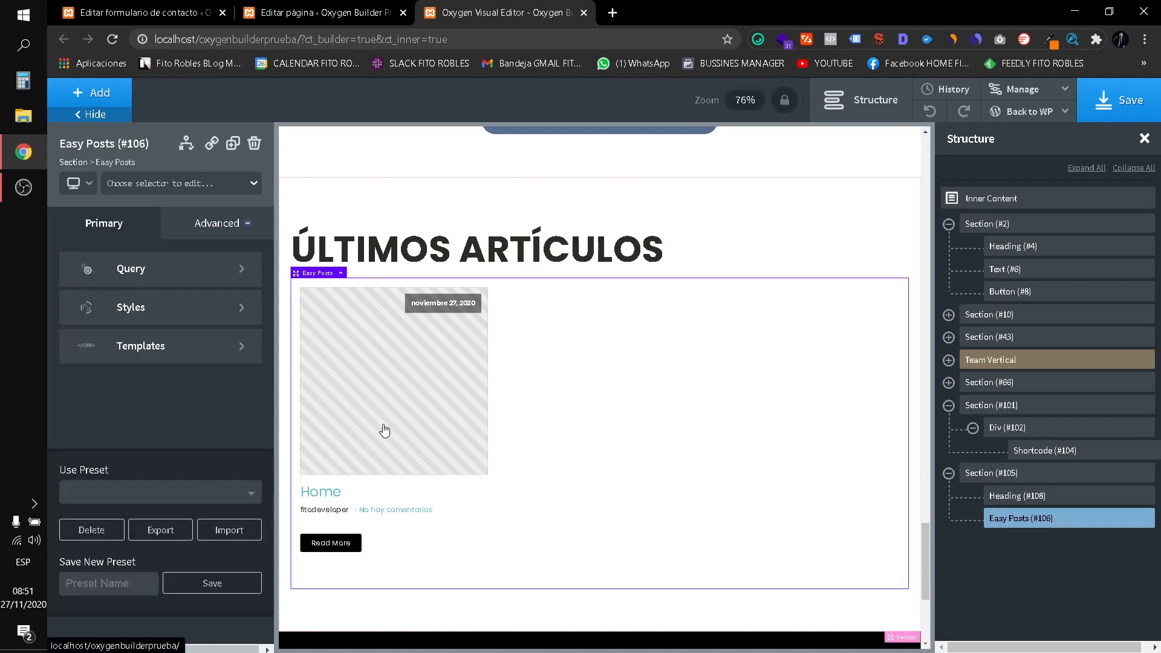
left_click(172, 270)
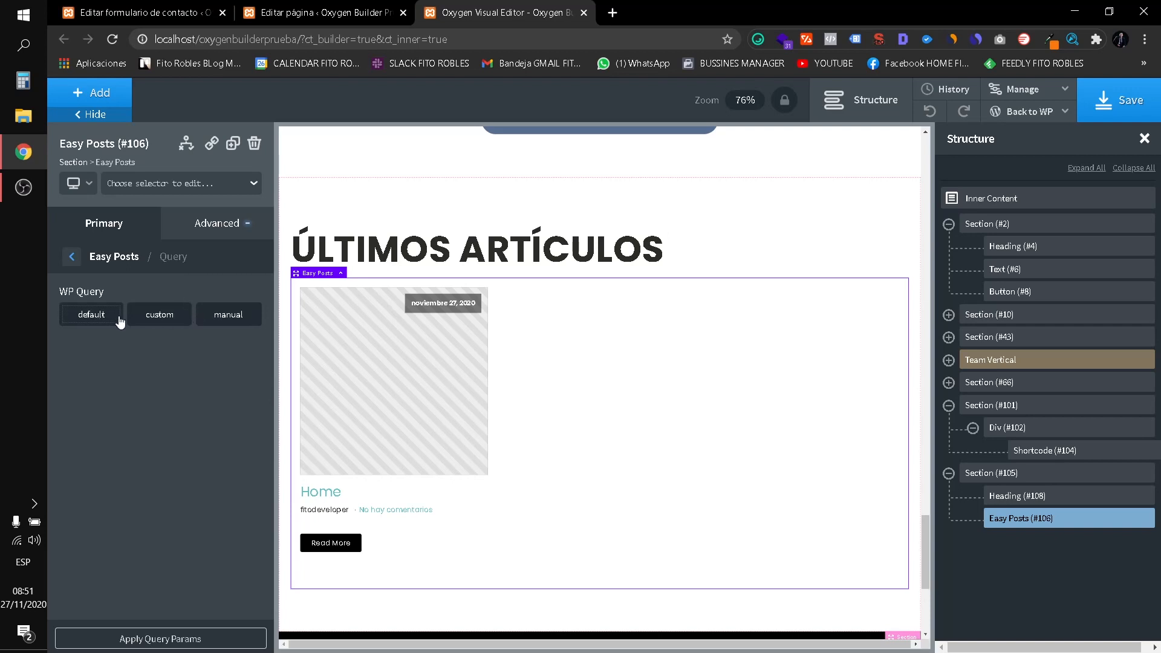
left_click(150, 316)
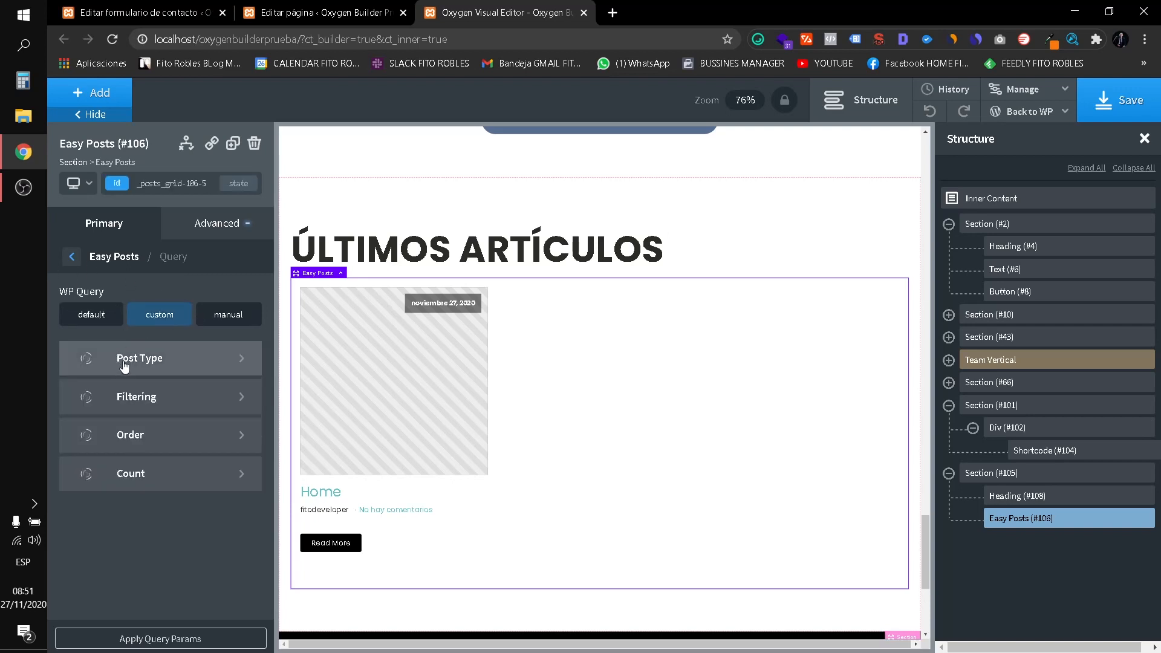
left_click(121, 363)
left_click(106, 314)
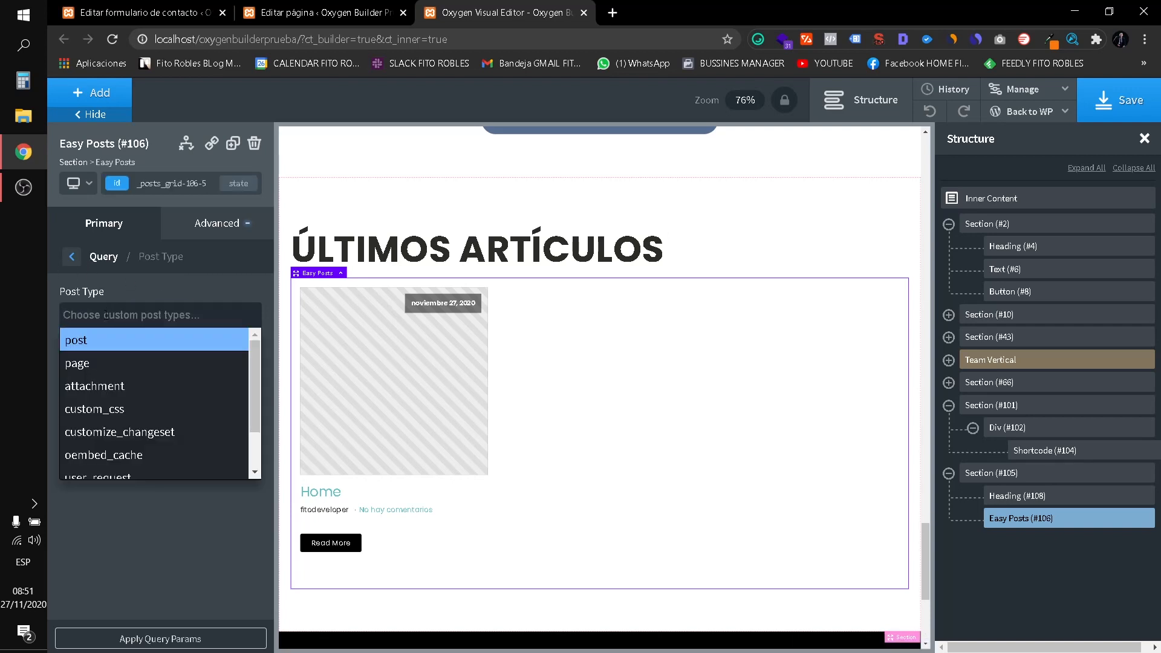
left_click(75, 341)
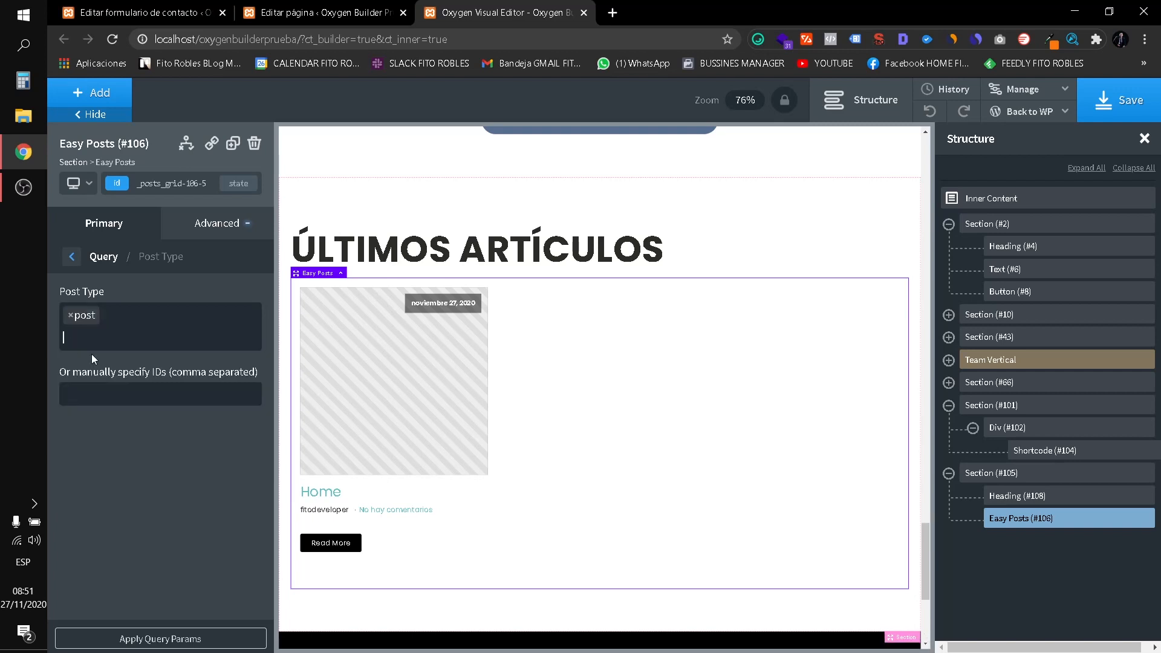
left_click(151, 641)
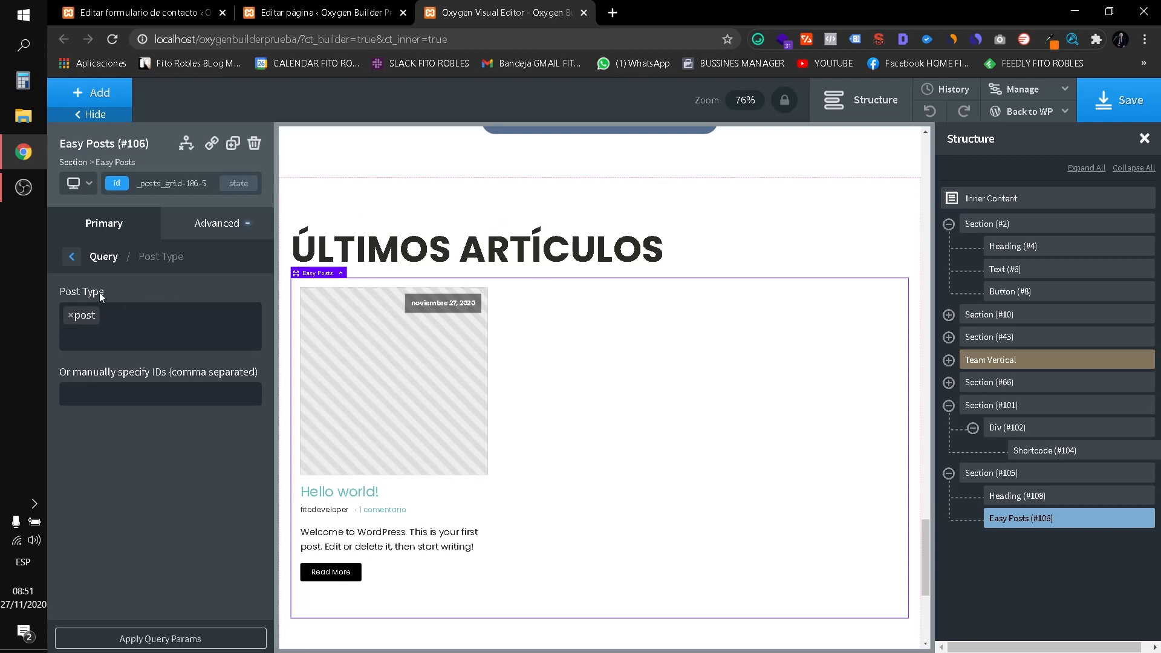
Examine the Filtering and Order settings of the custom query, including the available Order By criteria.
left_click(72, 257)
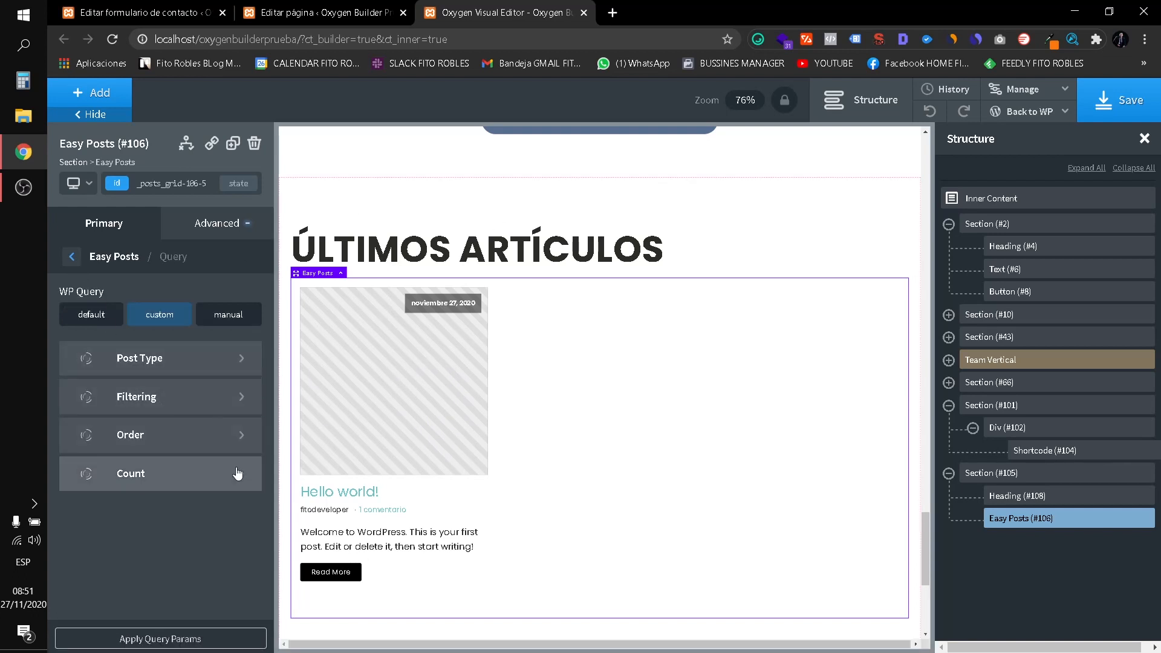
left_click(178, 398)
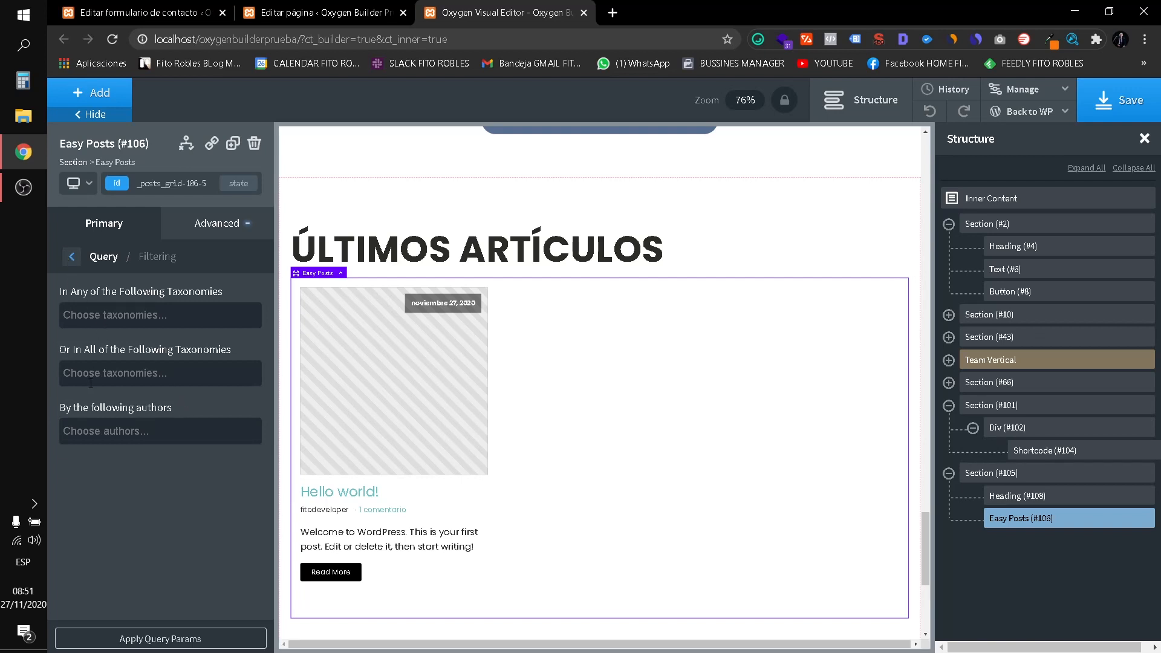
left_click(73, 257)
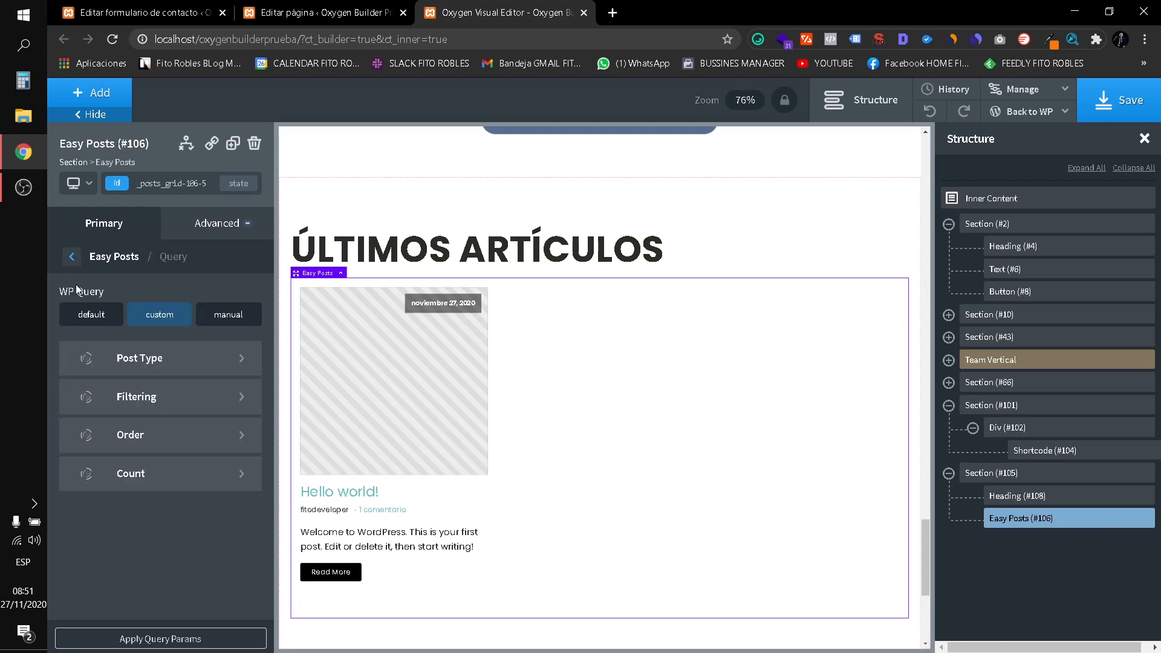
left_click(109, 436)
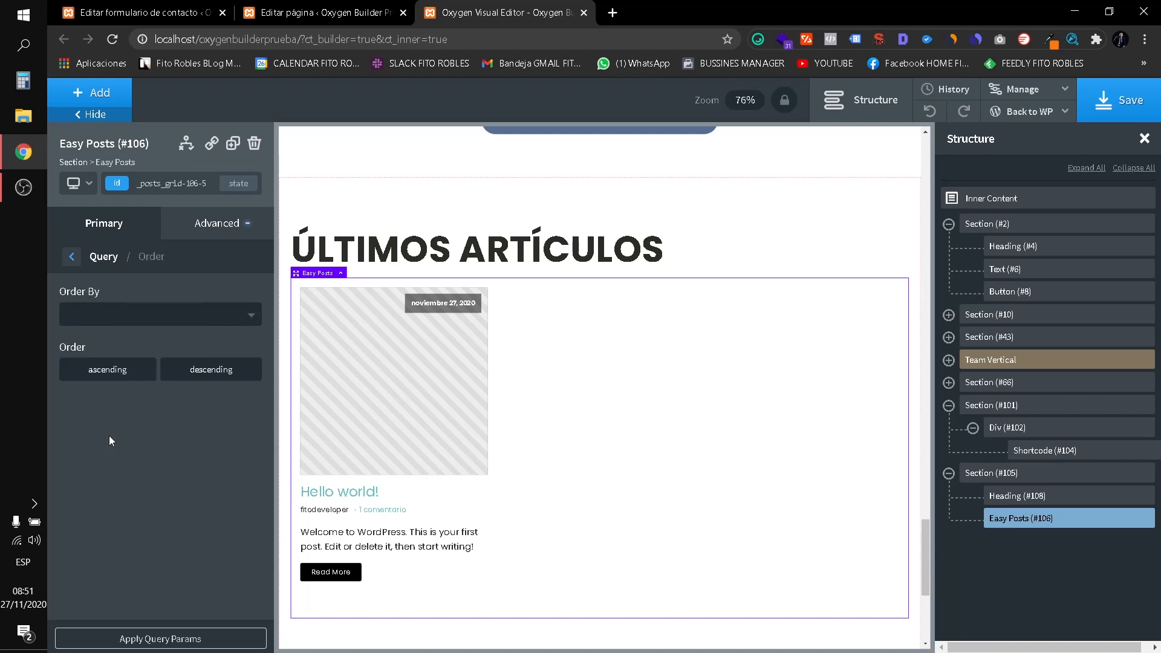
left_click(92, 320)
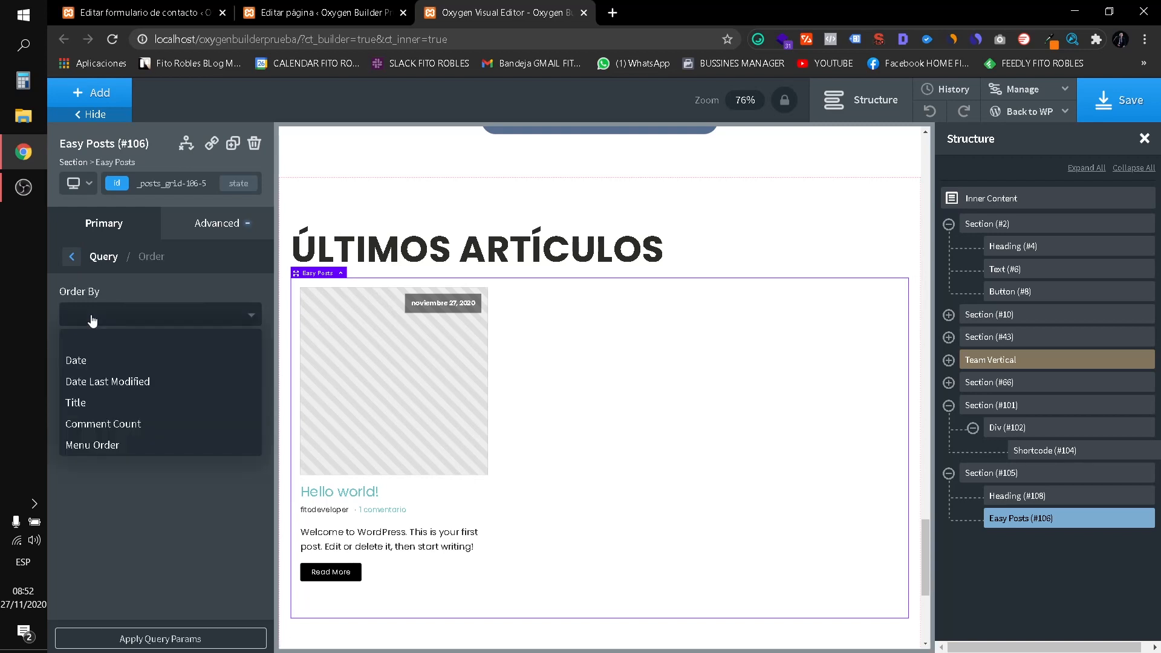
left_click(92, 320)
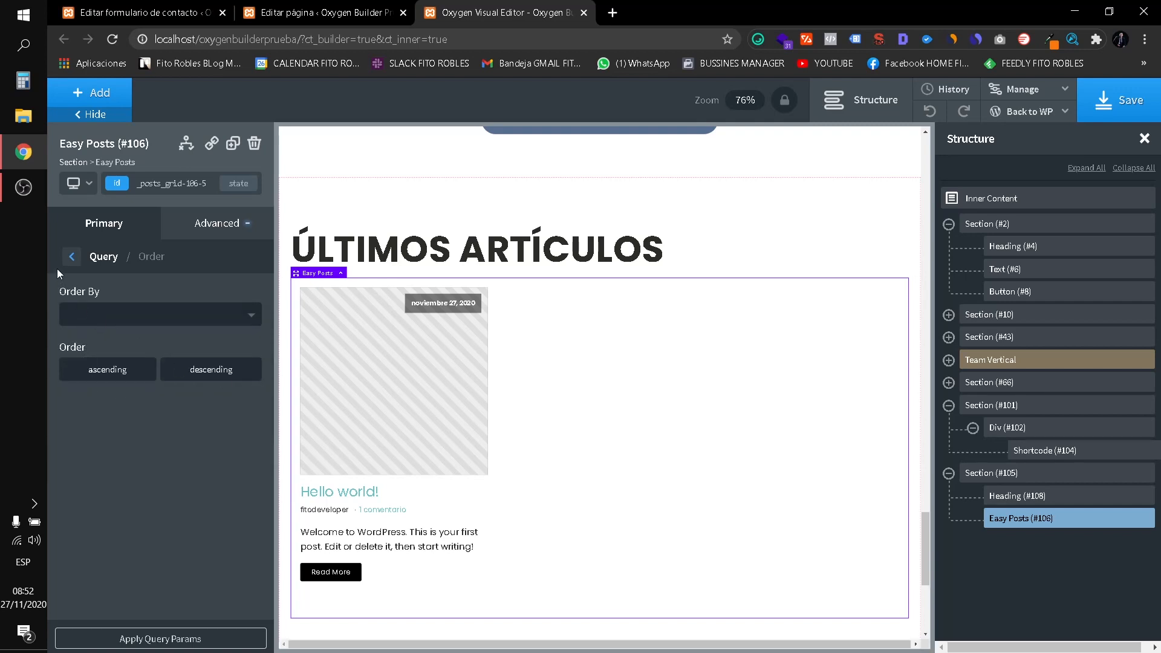
left_click(71, 257)
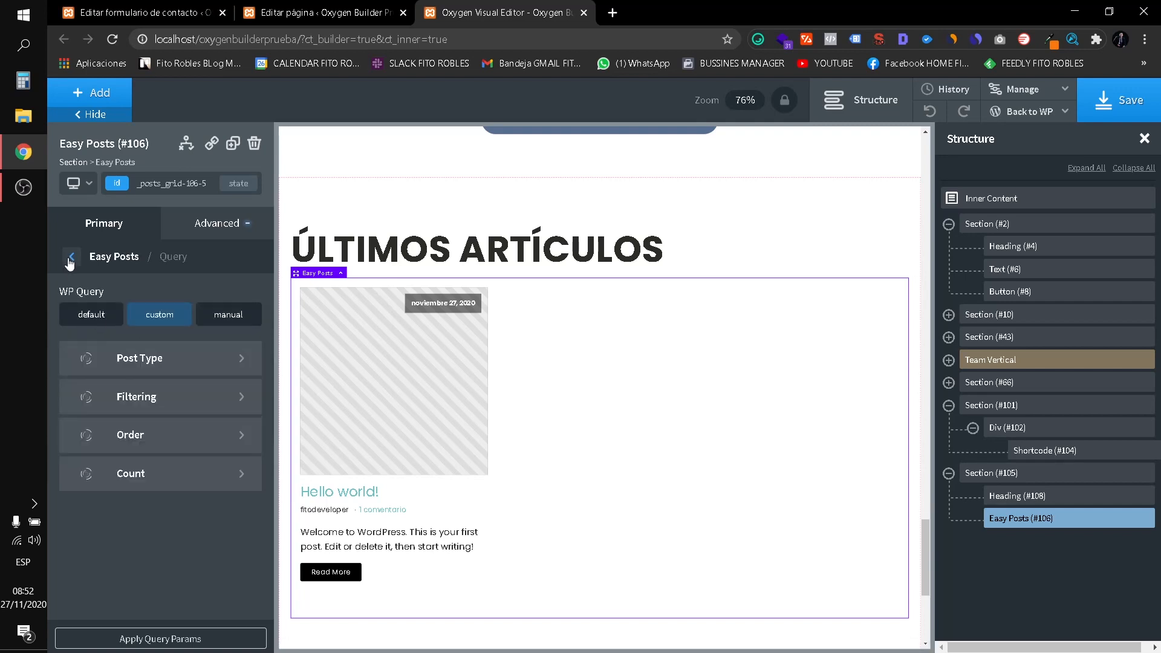
Limit the Easy Posts query to 3 posts and apply the query parameters.
left_click(173, 477)
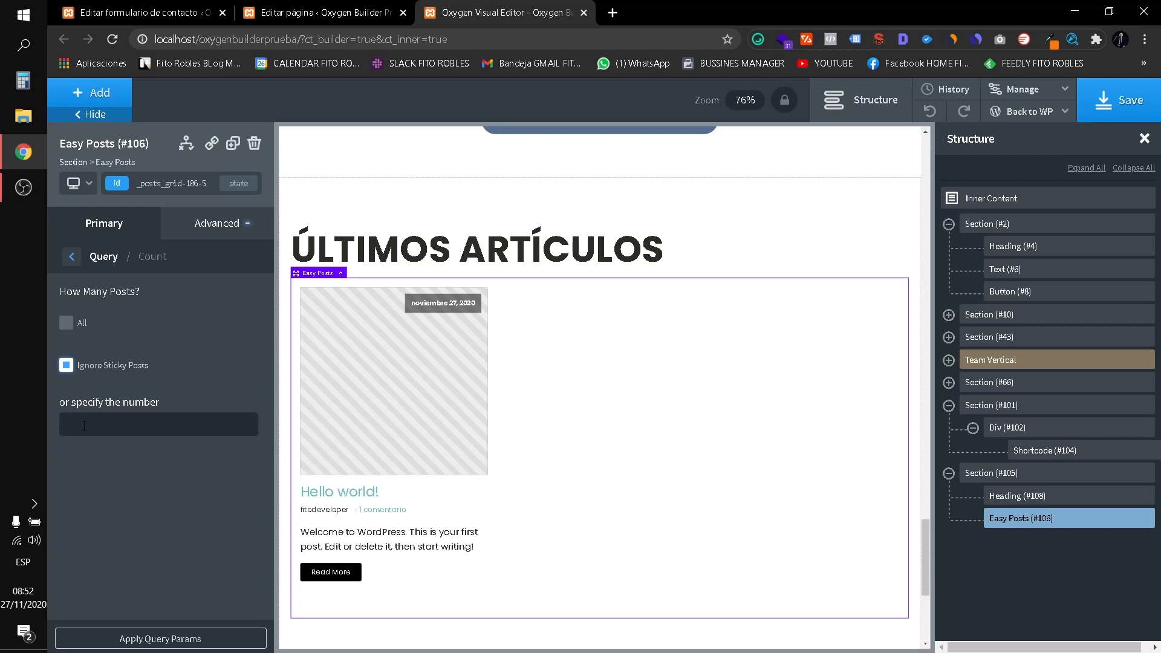
scroll(331, 419, "down", 1)
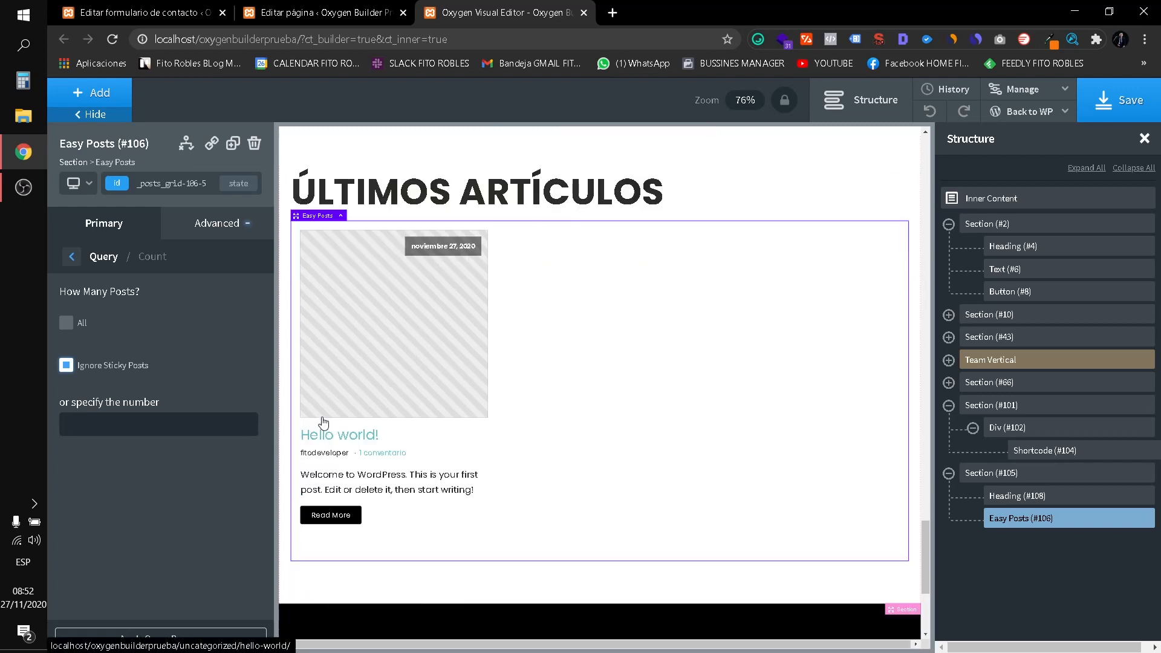
type("3")
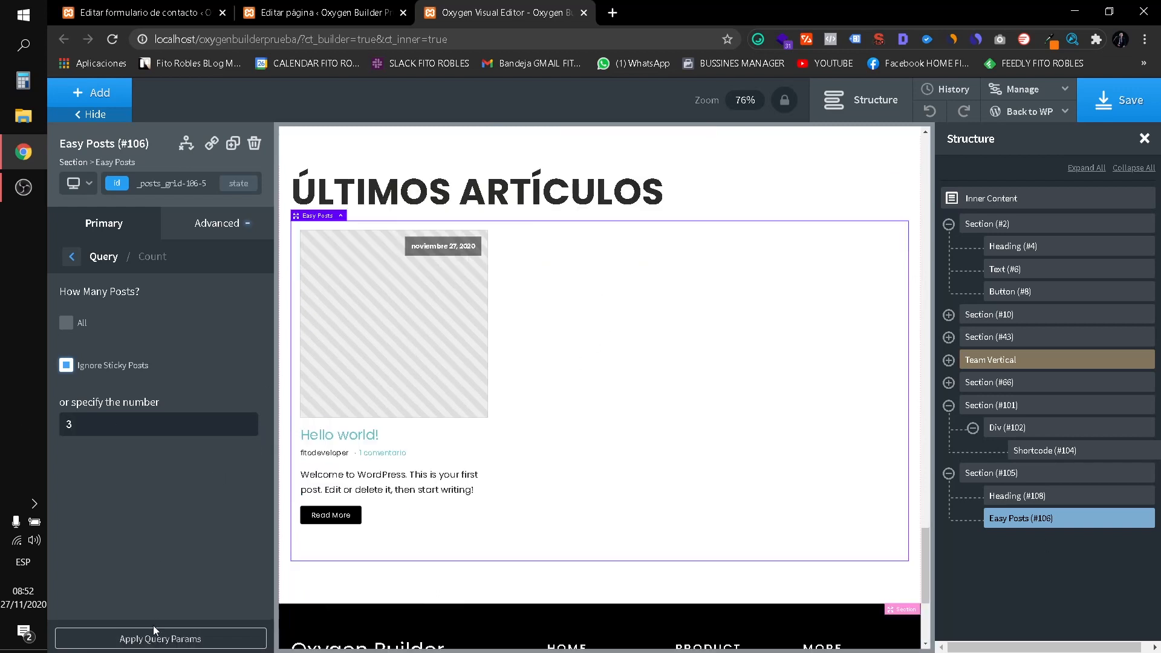
left_click(152, 645)
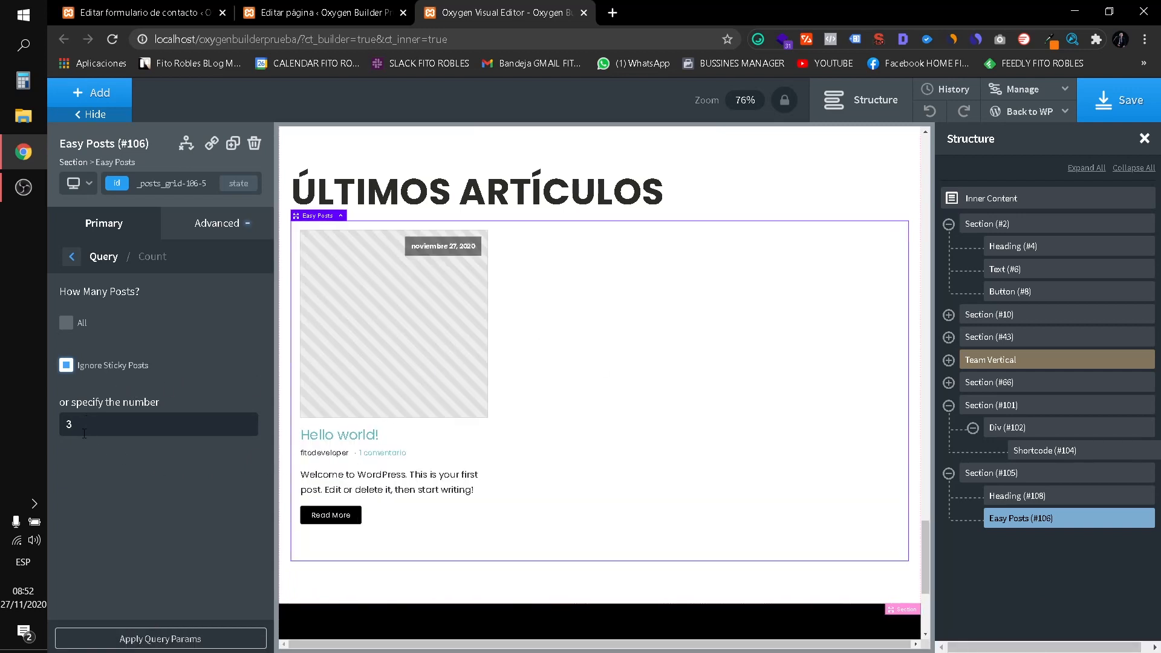
left_click(72, 258)
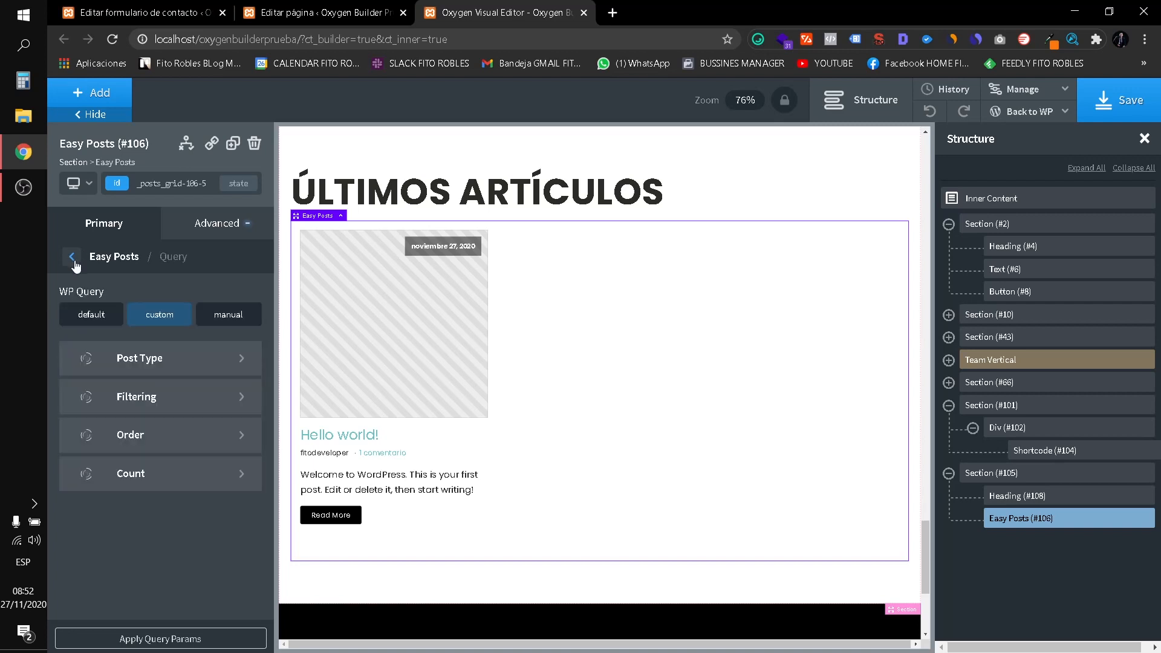
Inspect the manual query parameters of the Easy Posts element and return it to the custom query.
left_click(239, 320)
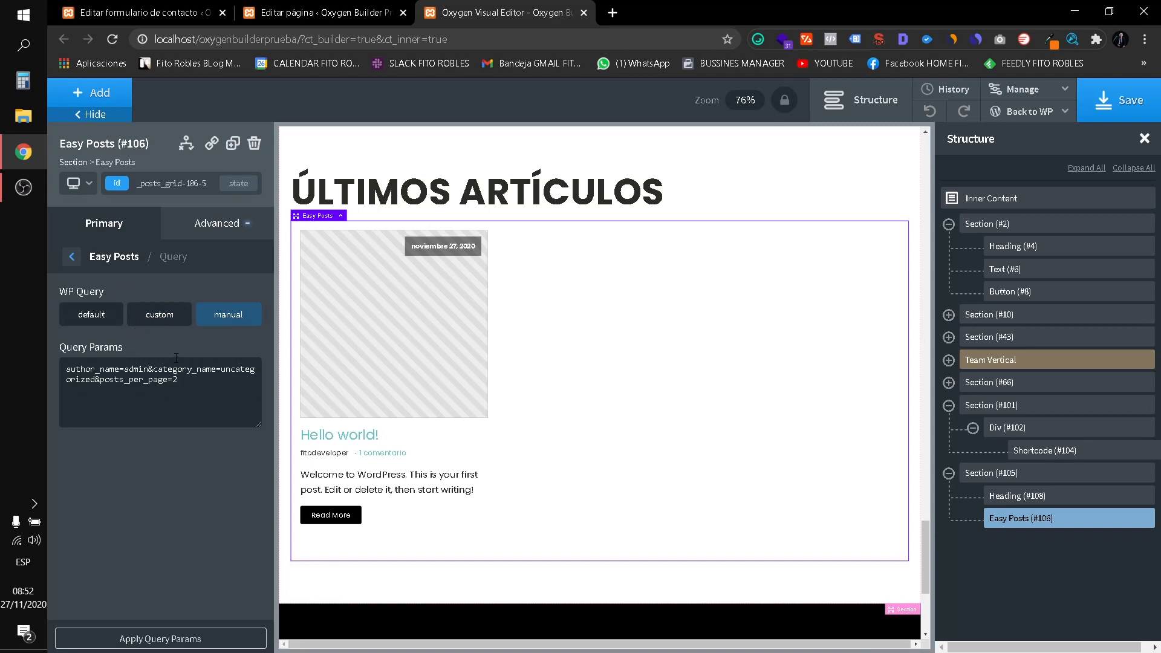
left_click(153, 319)
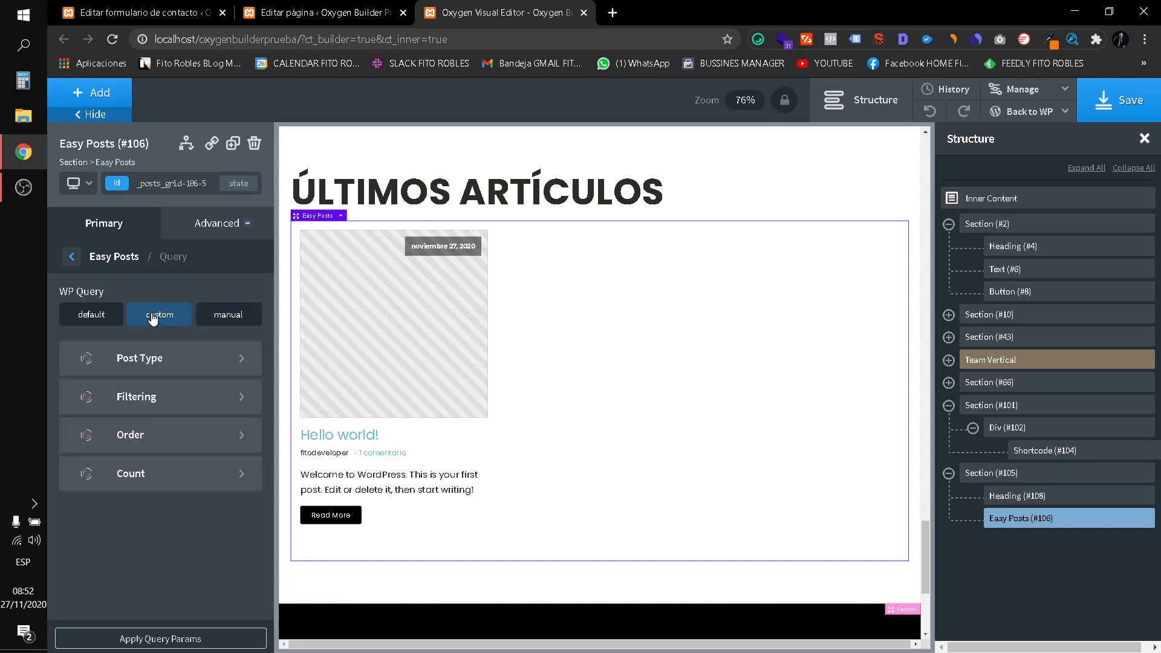
left_click(71, 257)
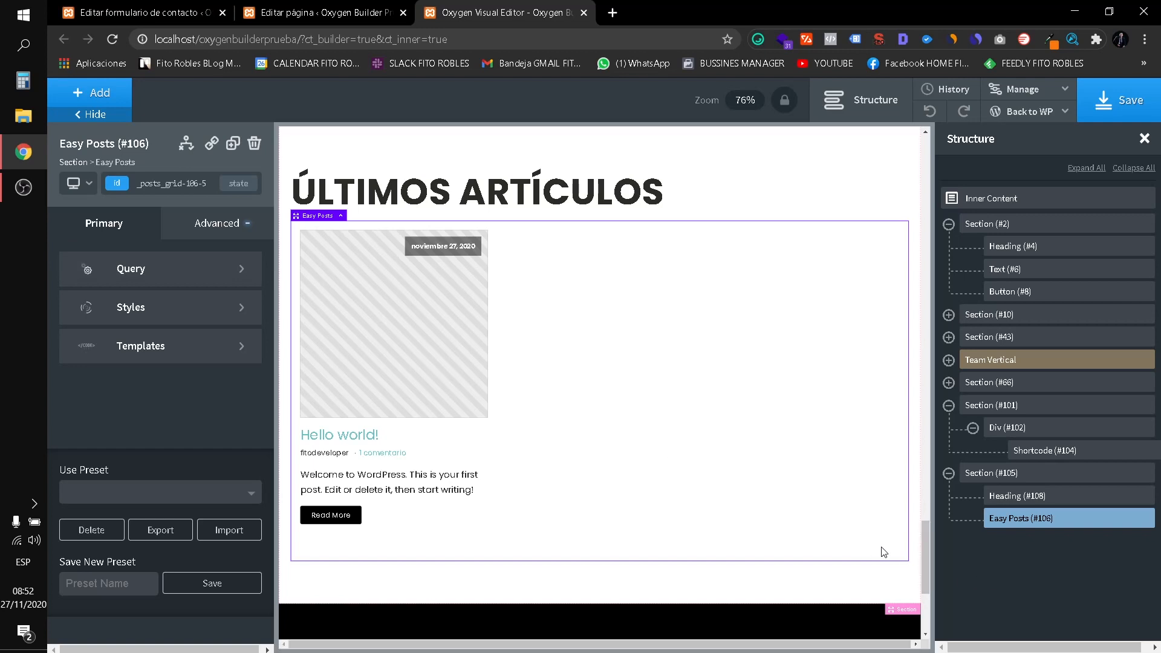
Browse the Hosting design set's components for the latest-posts section, including the Content, Pricing and Showcase categories.
left_click(986, 472)
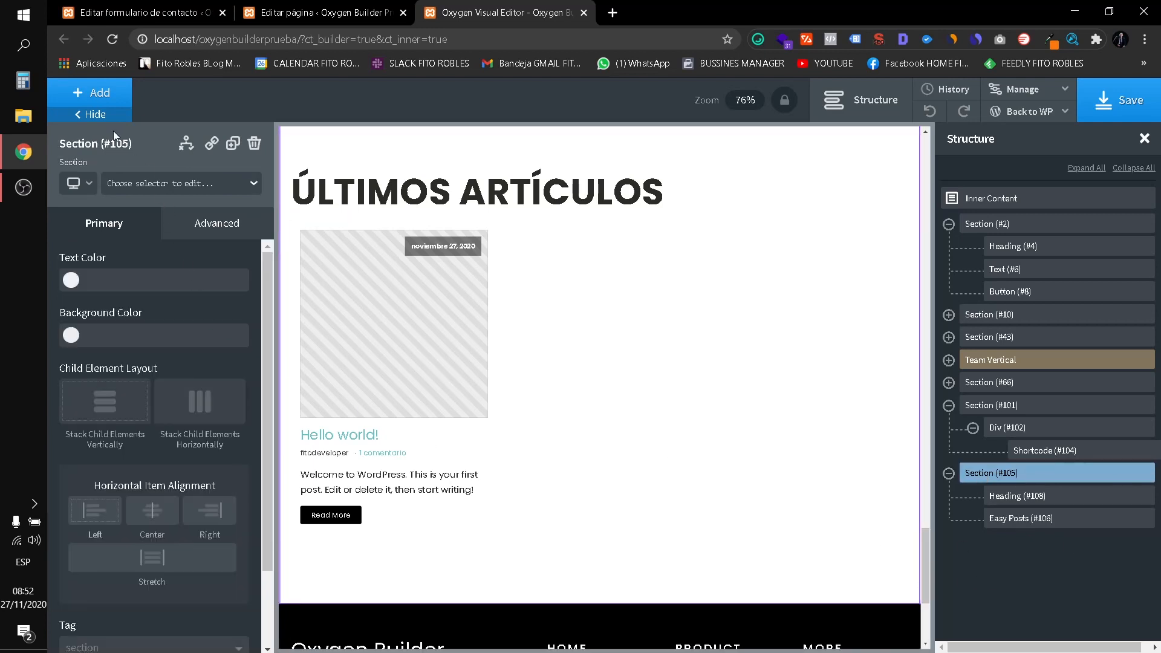
left_click(112, 100)
scroll(195, 404, "down", 5)
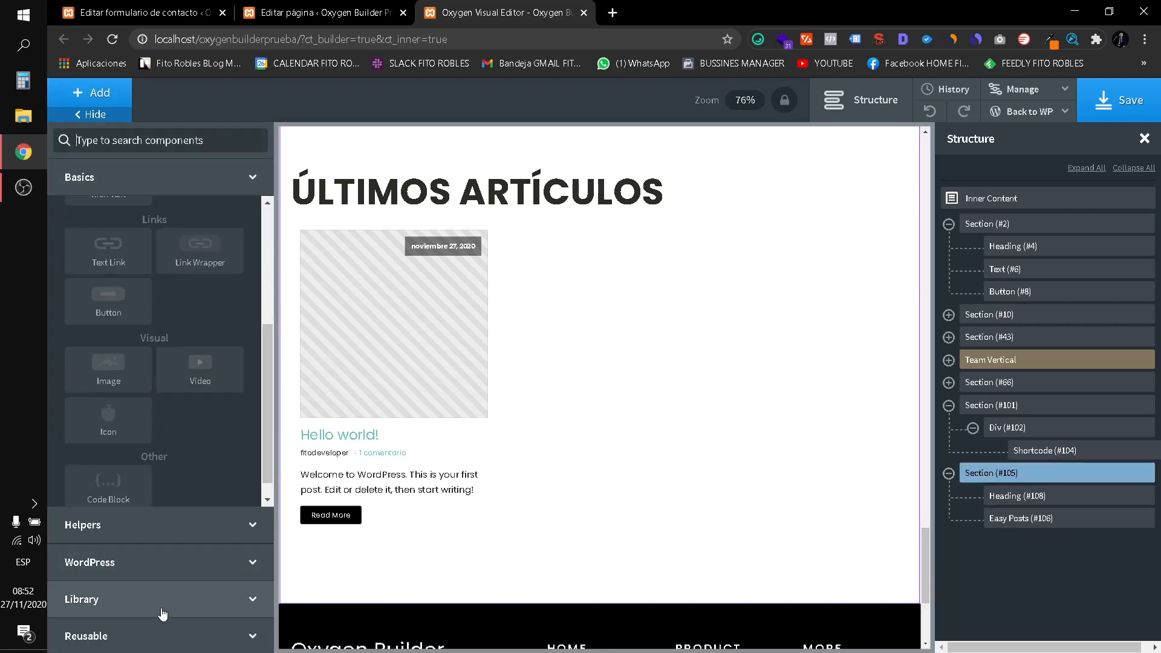
left_click(169, 596)
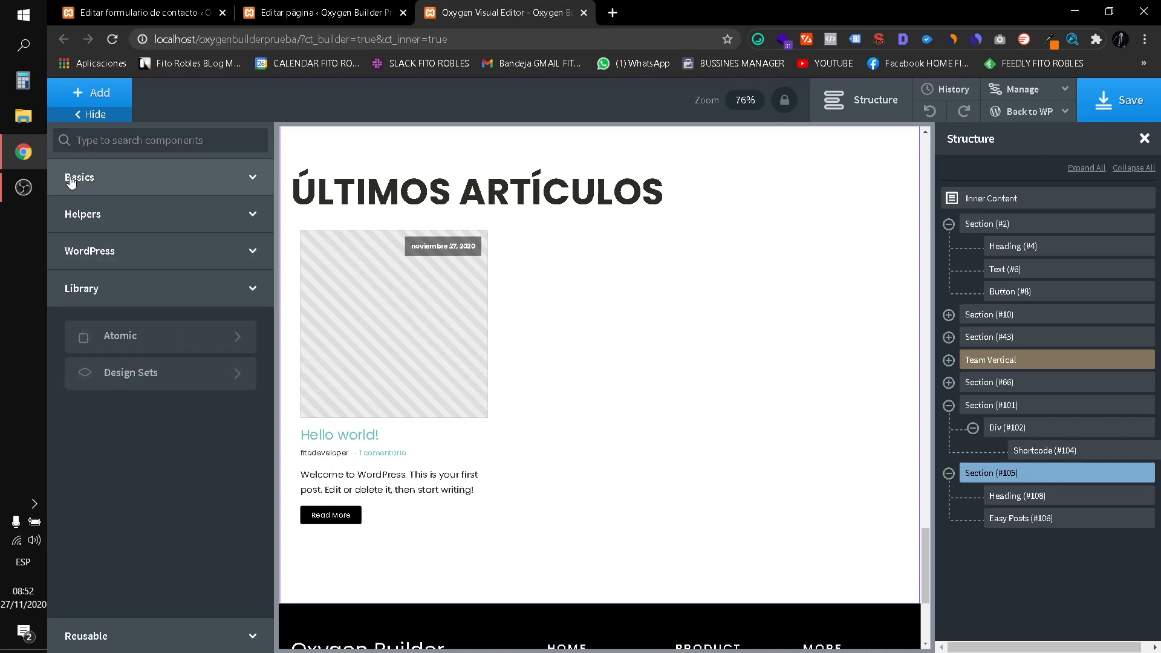
left_click(204, 380)
scroll(182, 387, "down", 4)
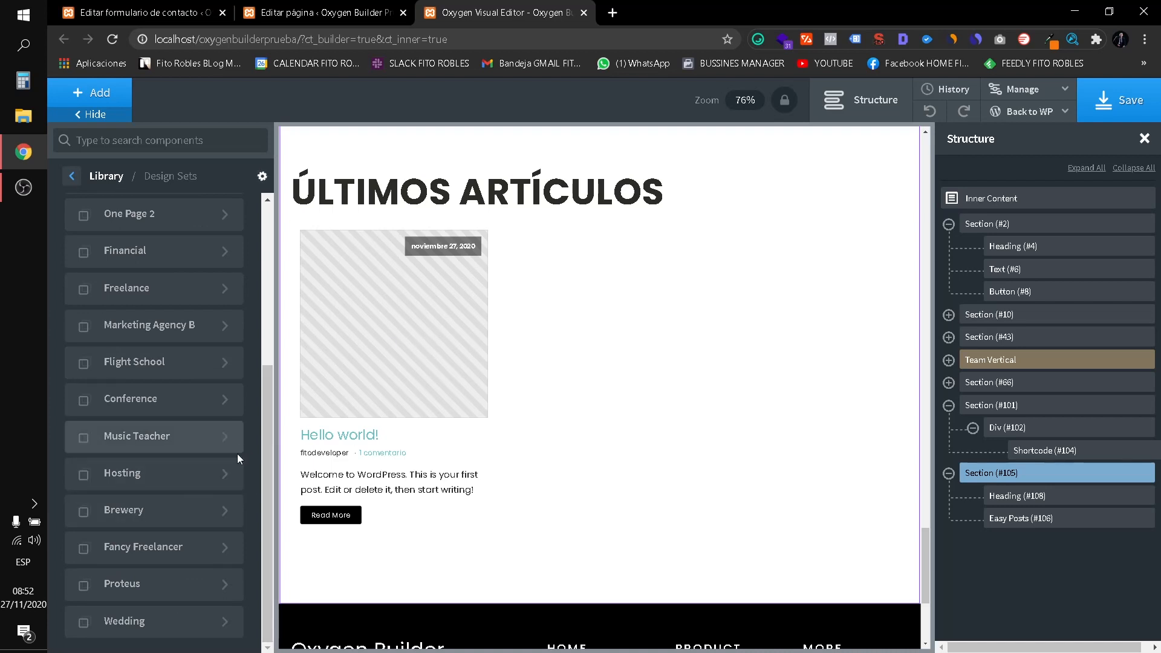
left_click(199, 473)
left_click(166, 285)
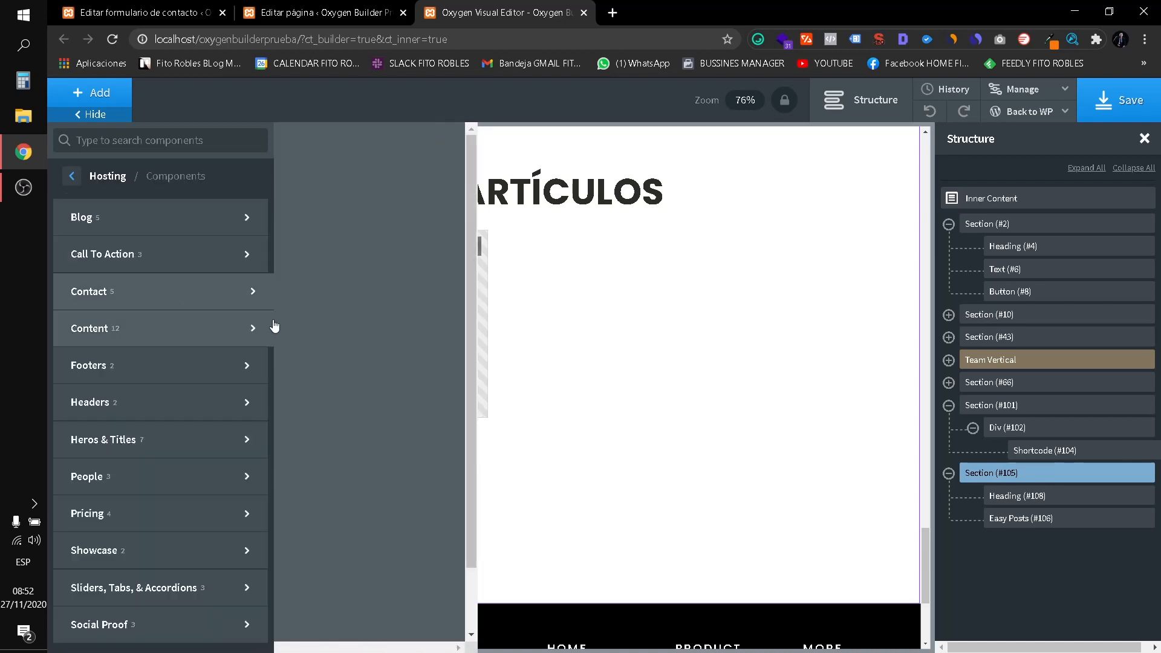
mouse_move(215, 367)
mouse_move(233, 312)
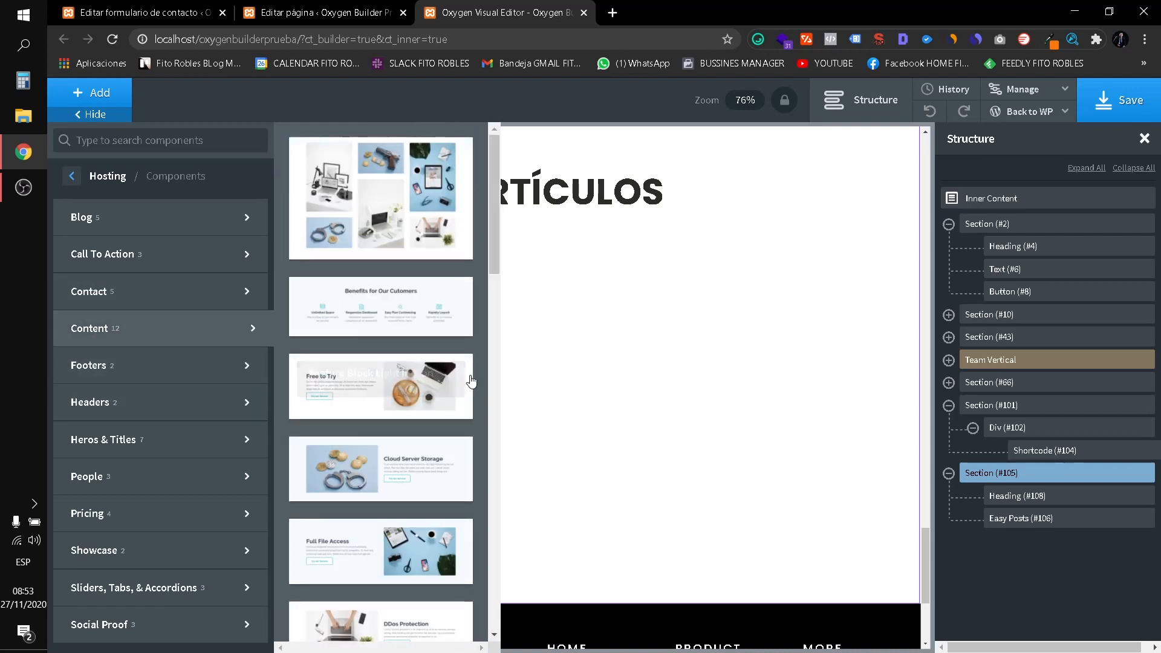
mouse_move(166, 517)
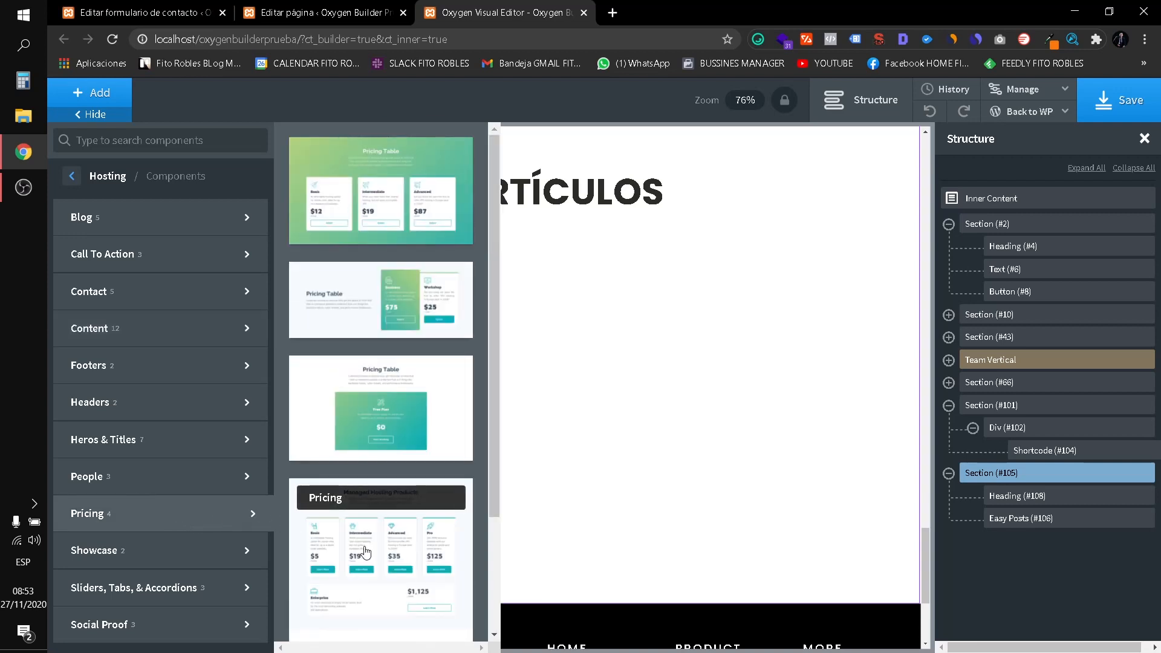
mouse_move(161, 561)
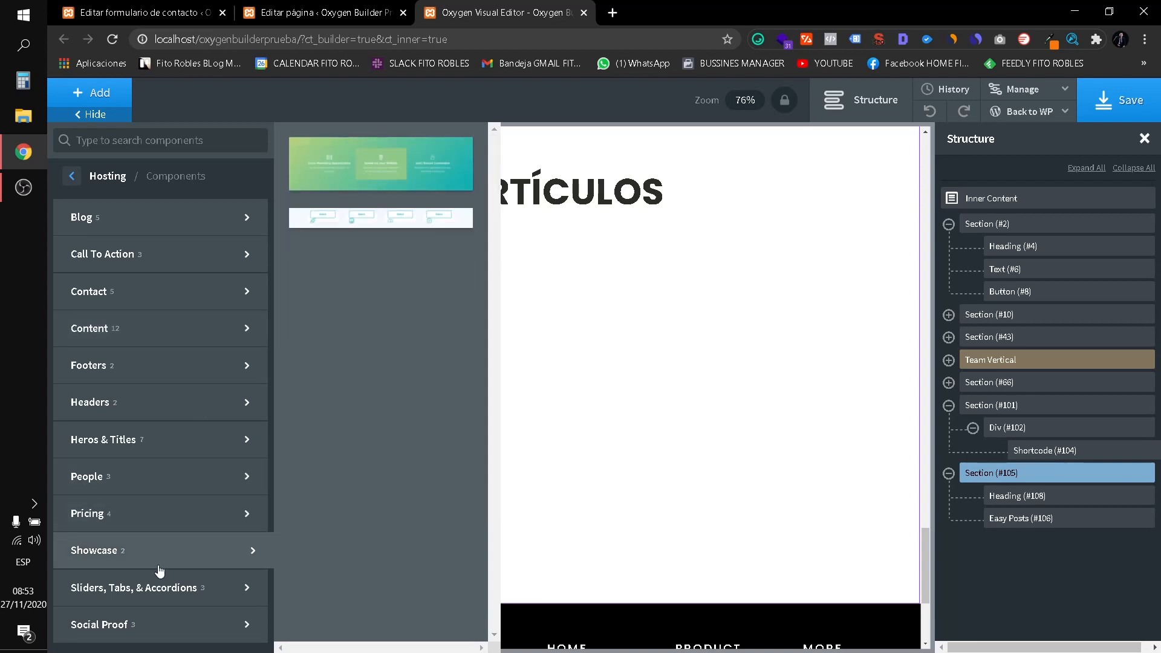
mouse_move(151, 633)
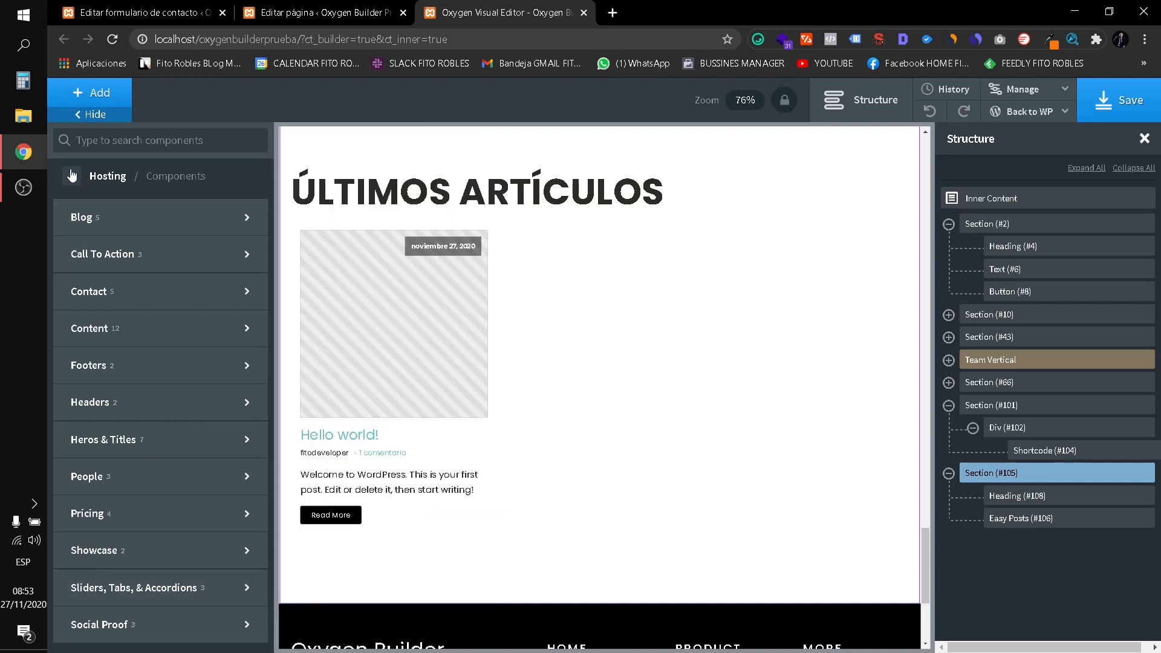
Leave the Hosting design set and display the Reusable components in the add-element library.
left_click(72, 175)
left_click(71, 176)
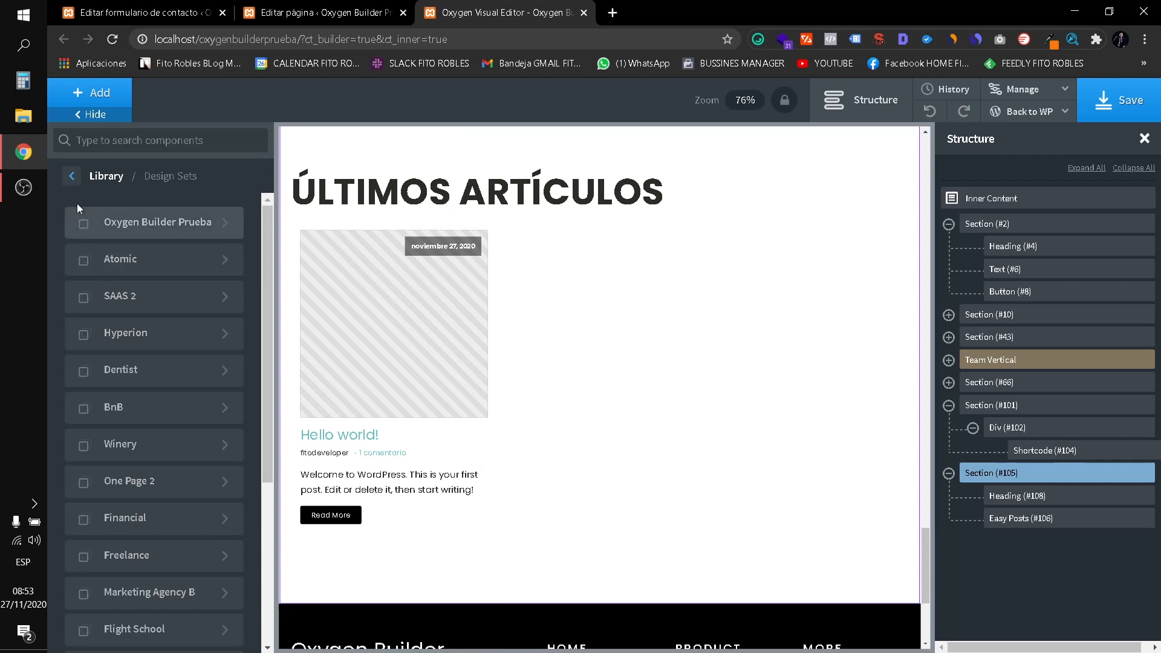
left_click(72, 177)
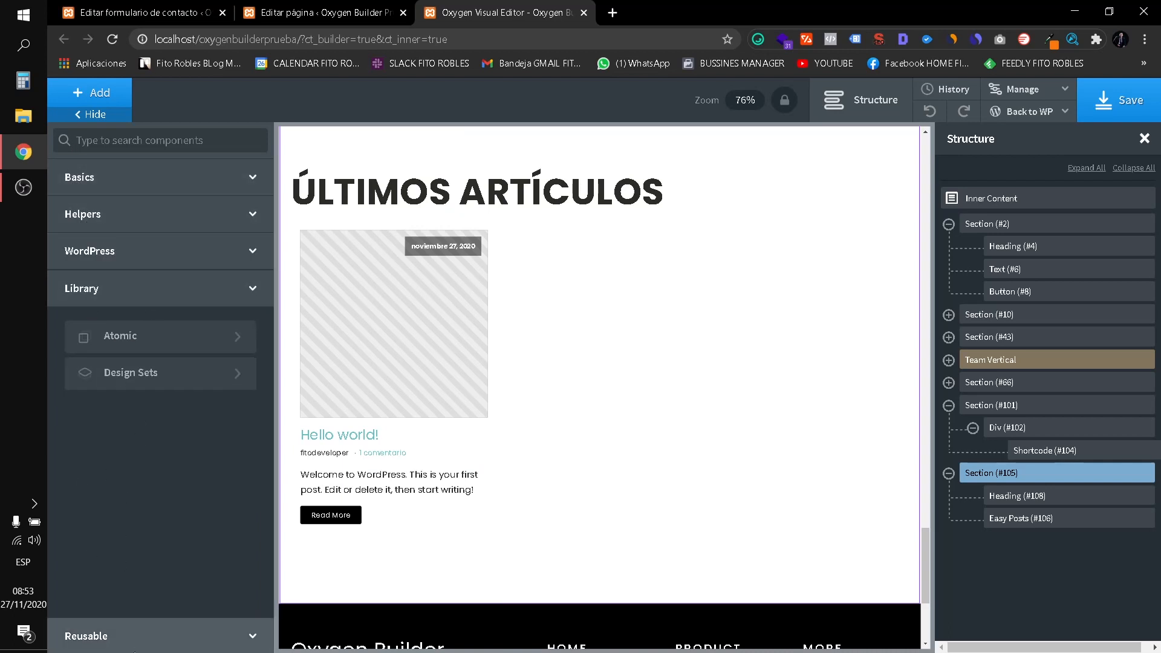
left_click(139, 635)
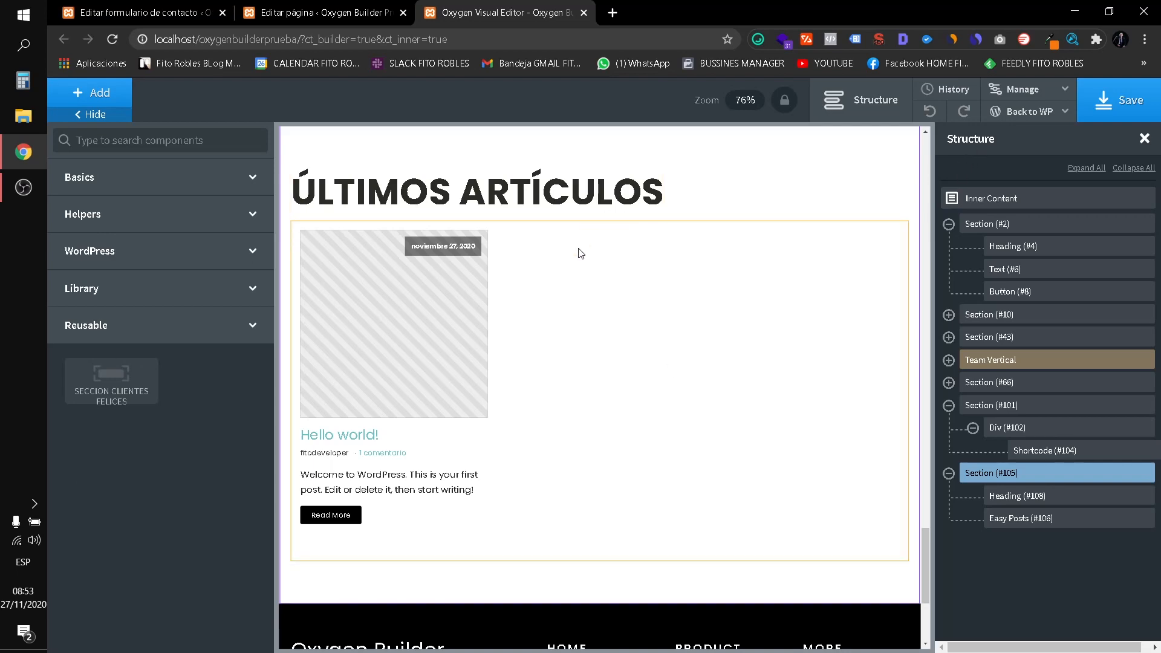
Review the whole landing page from the header and hero through pricing, specialists, client slider and contact form to the latest posts.
scroll(579, 254, "up", 10)
scroll(578, 257, "up", 15)
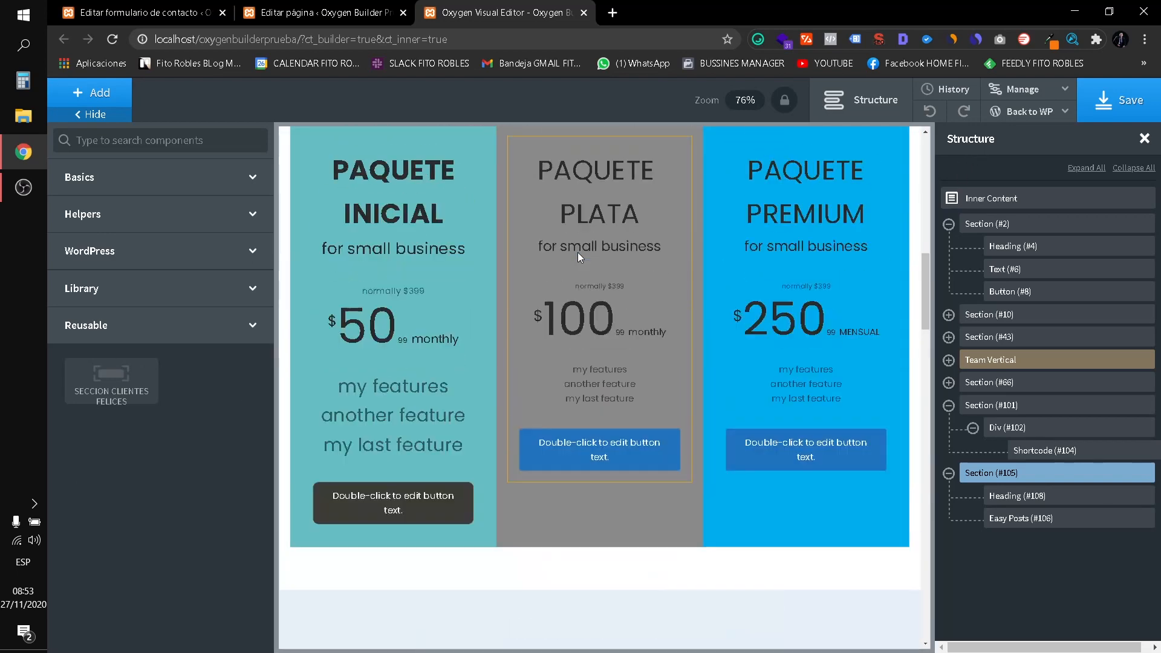
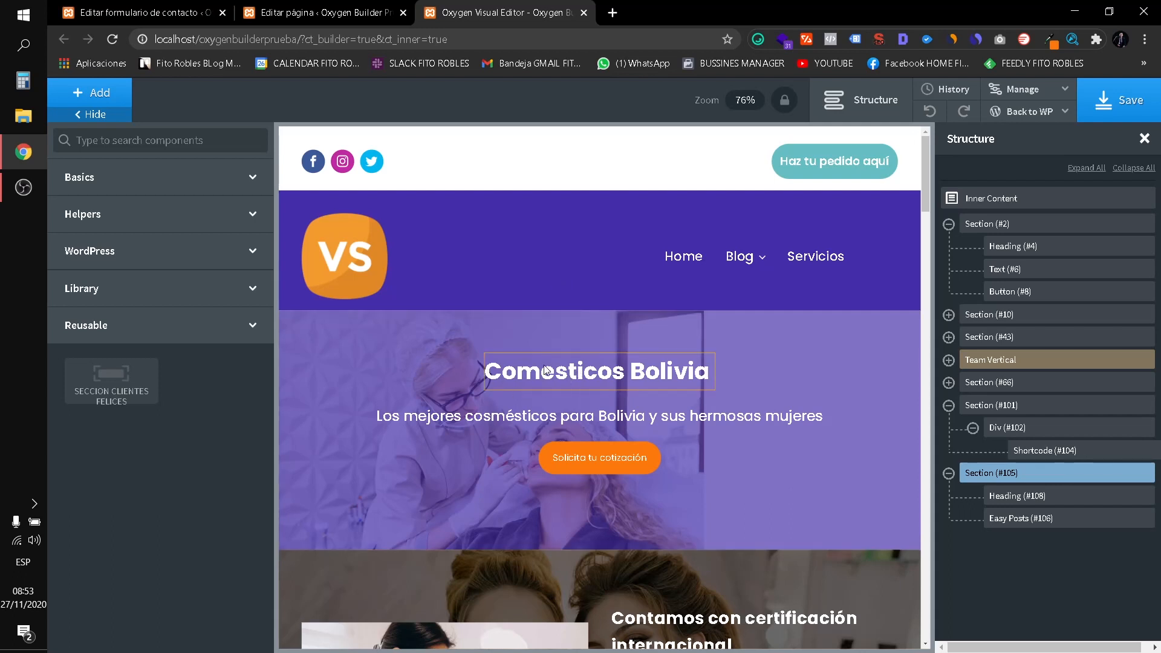
scroll(553, 370, "down", 10)
scroll(500, 383, "up", 12)
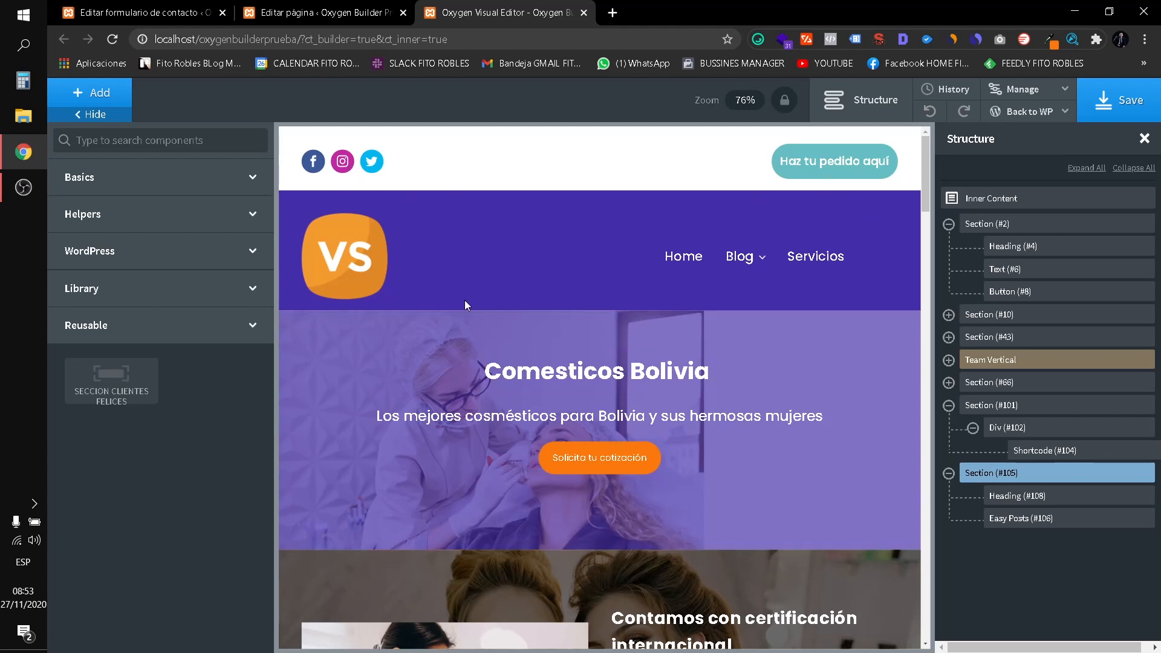
scroll(462, 321, "down", 12)
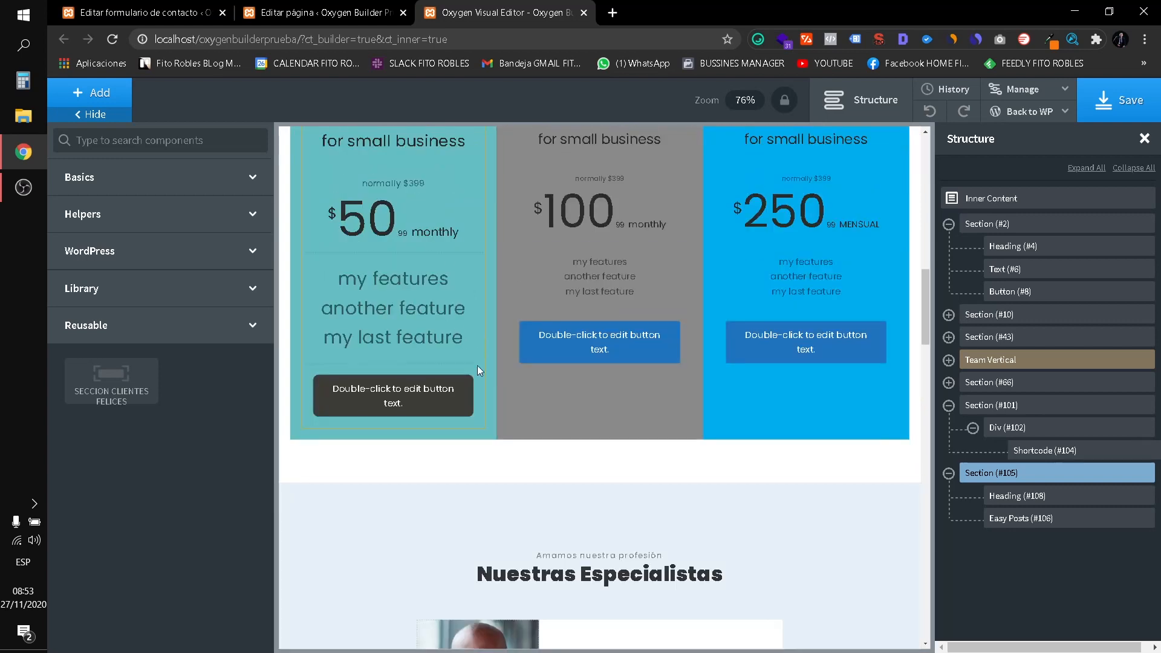
scroll(496, 387, "down", 9)
scroll(510, 520, "down", 1)
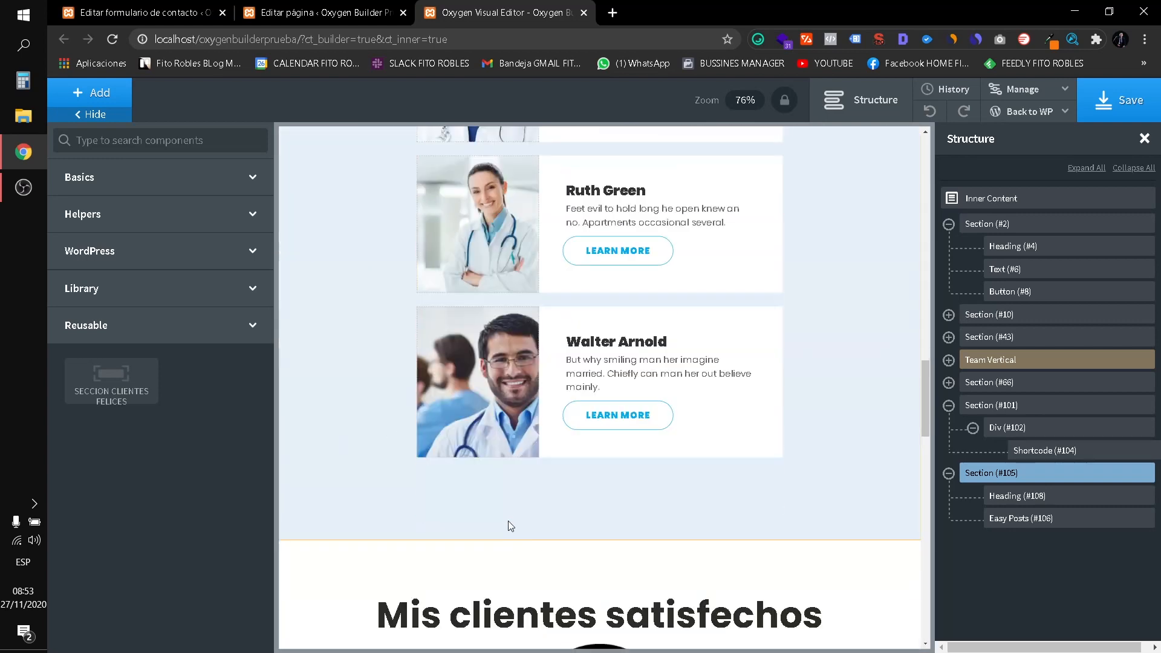
scroll(510, 525, "down", 4)
scroll(715, 432, "down", 1)
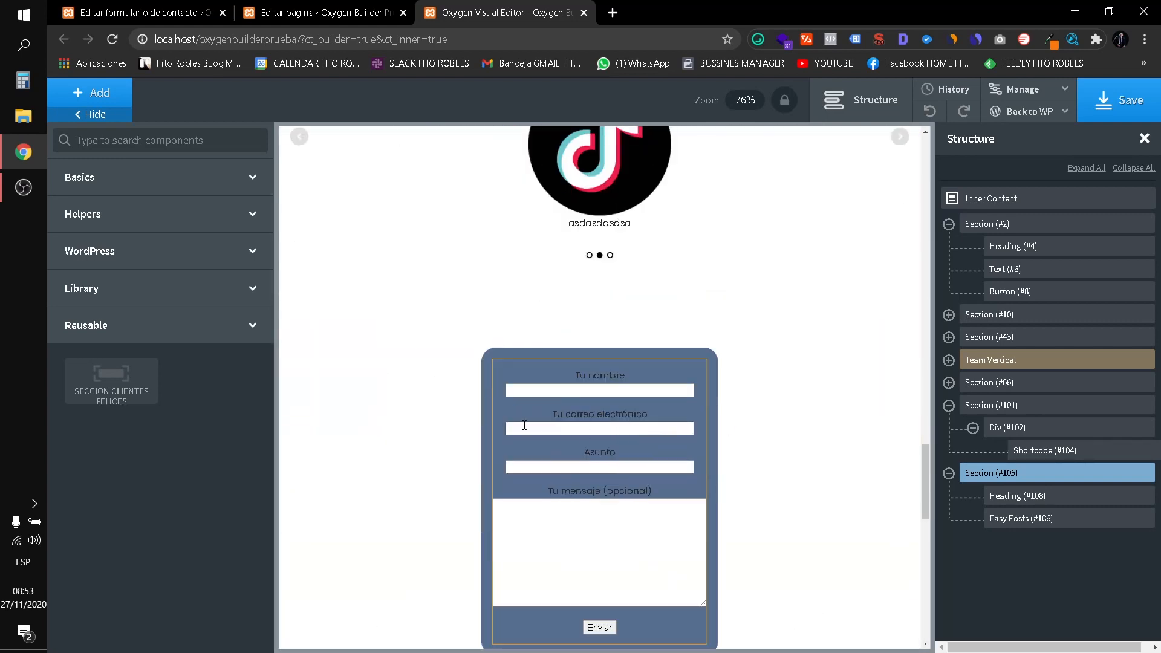
scroll(708, 555, "down", 3)
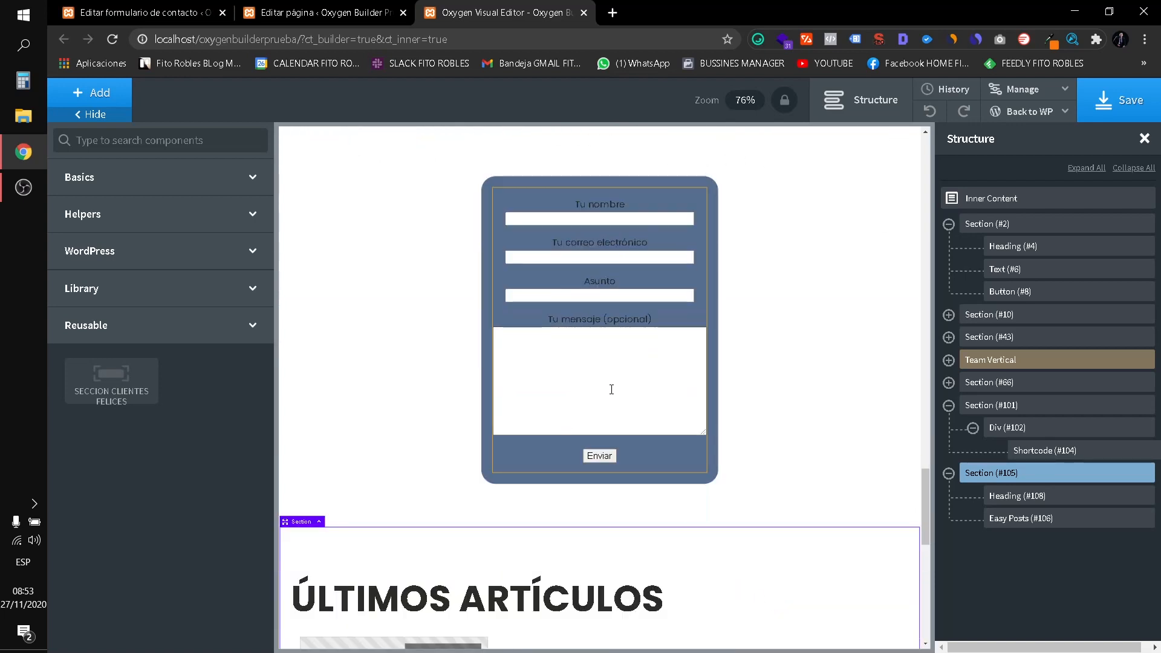
scroll(611, 390, "down", 3)
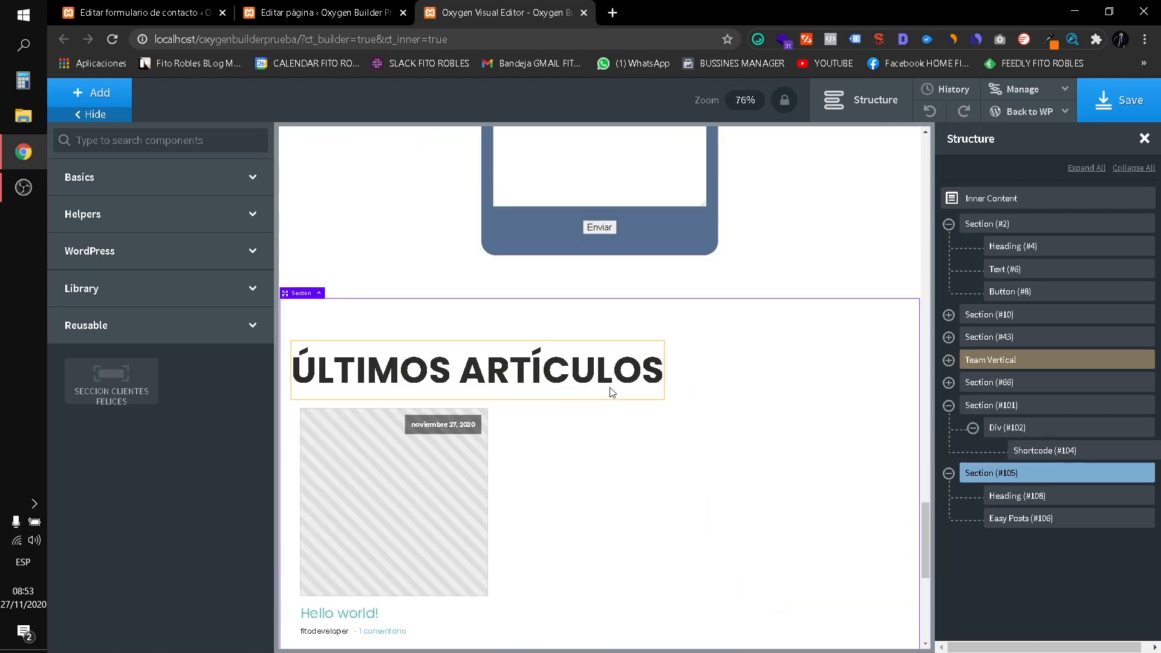
scroll(571, 358, "down", 1)
scroll(556, 346, "up", 3)
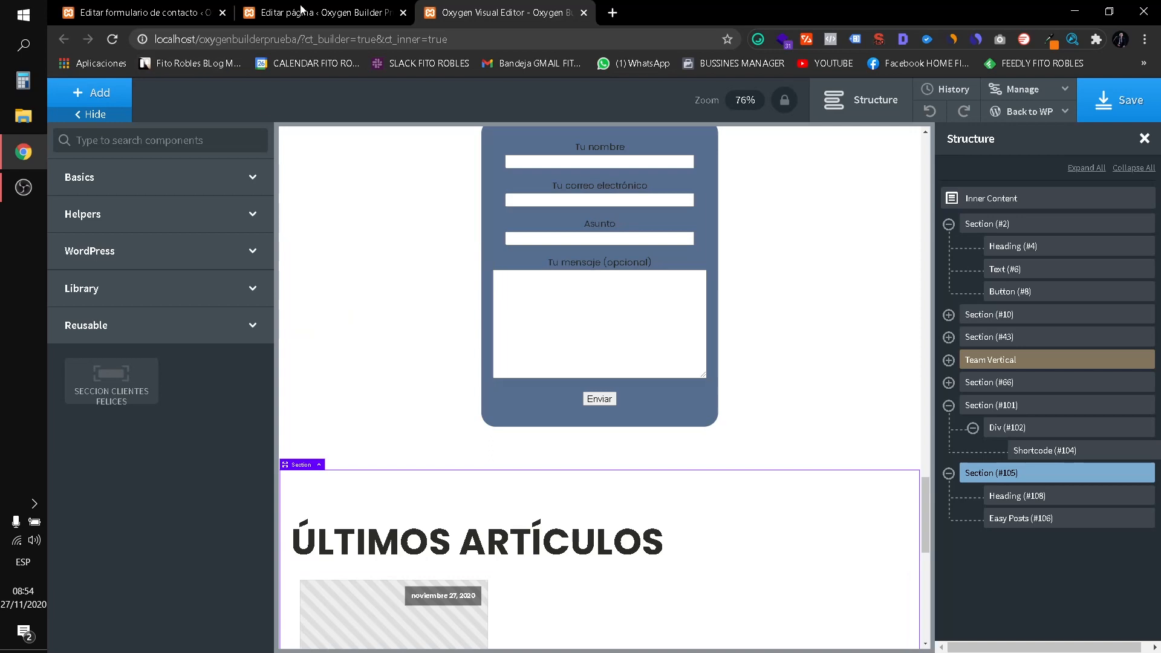
Switch to the WordPress admin and open the page for adding new plugins.
key("ctrl+shift+Tab")
key("ctrl+shift+Tab")
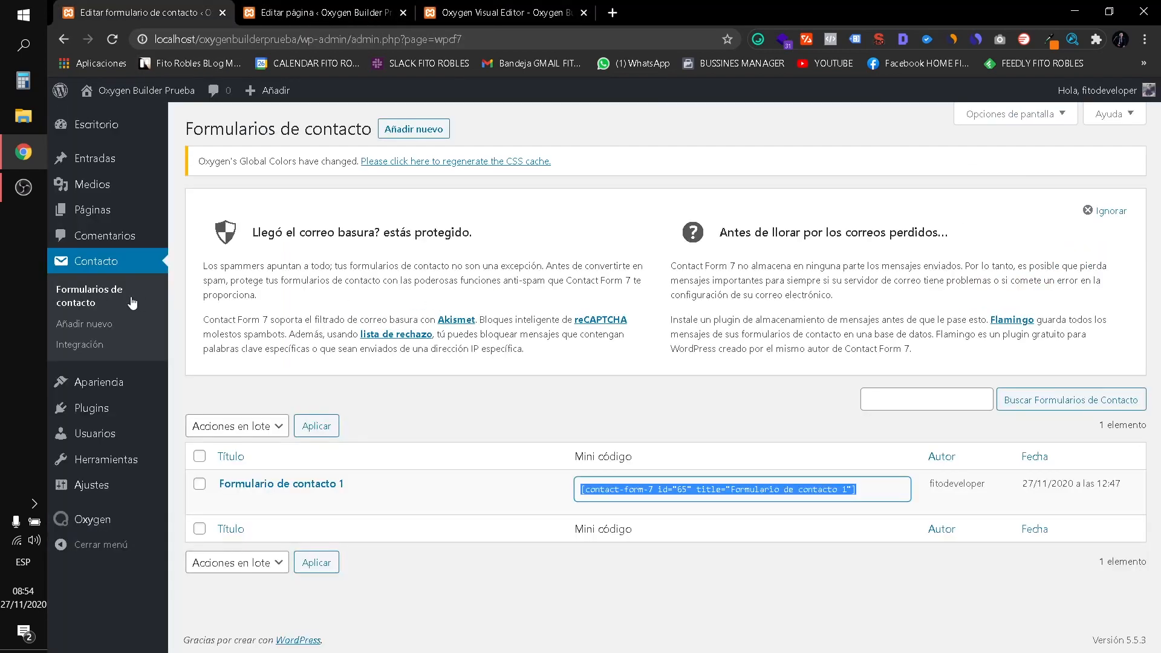
left_click(162, 418)
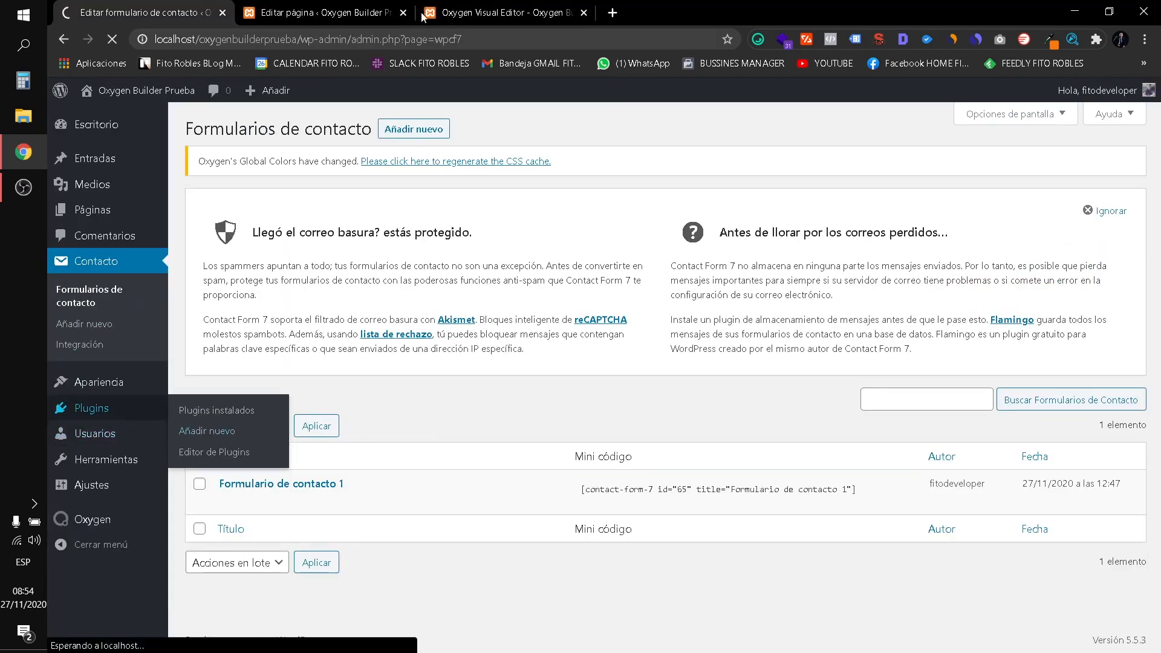
left_click(515, 12)
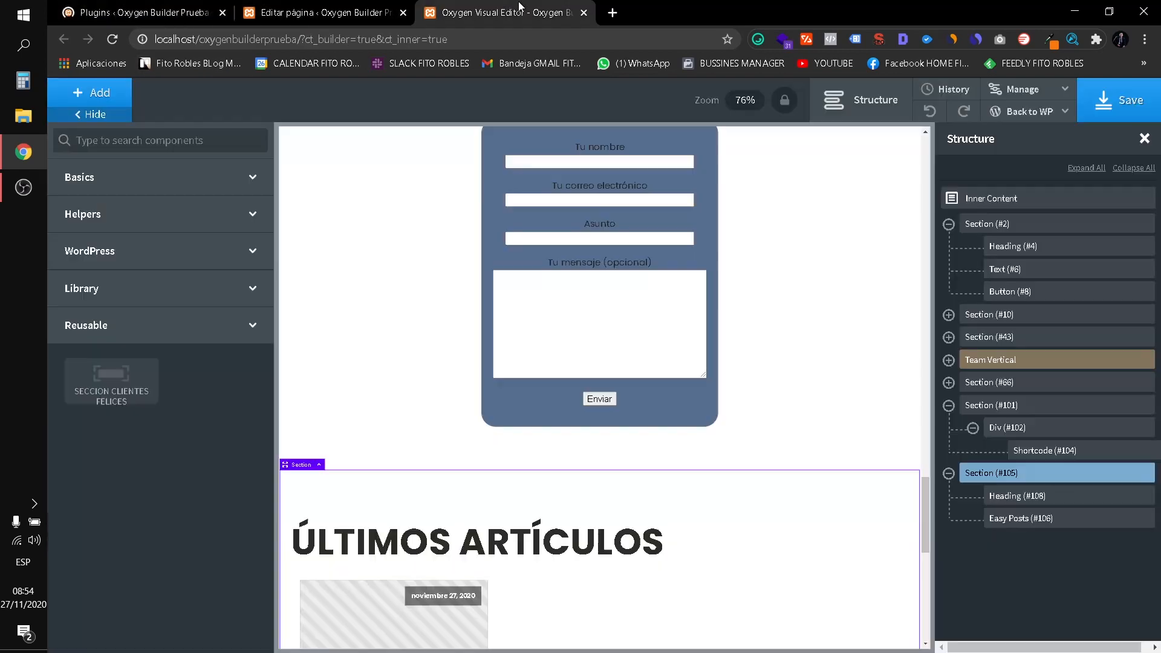
left_click(162, 9)
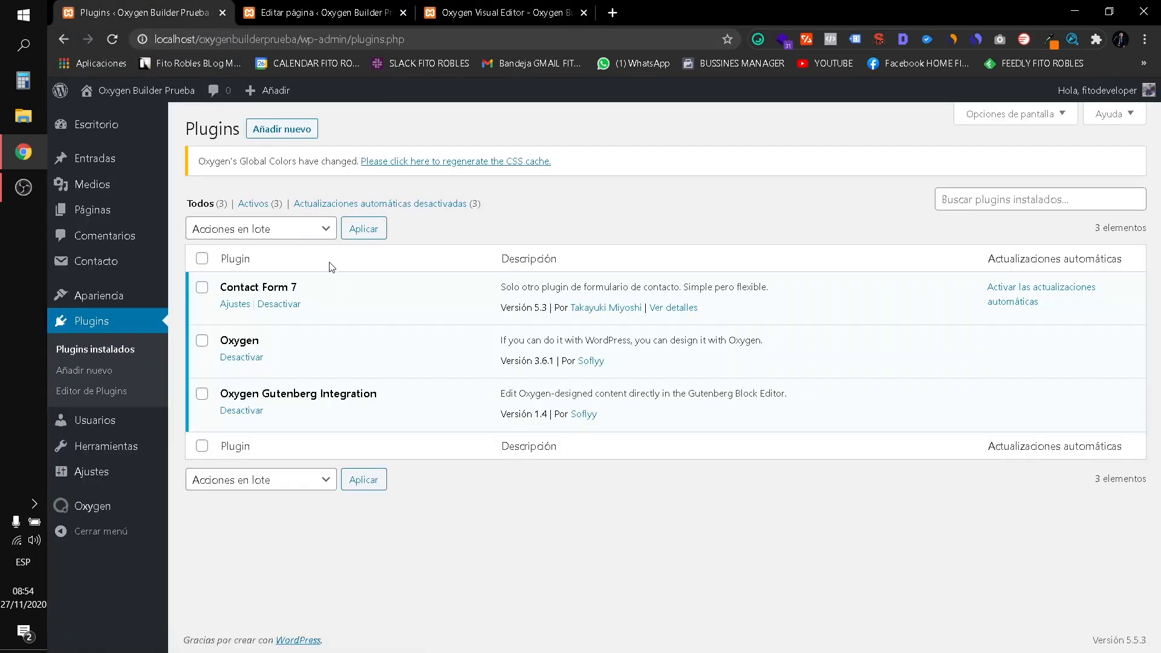
left_click(300, 128)
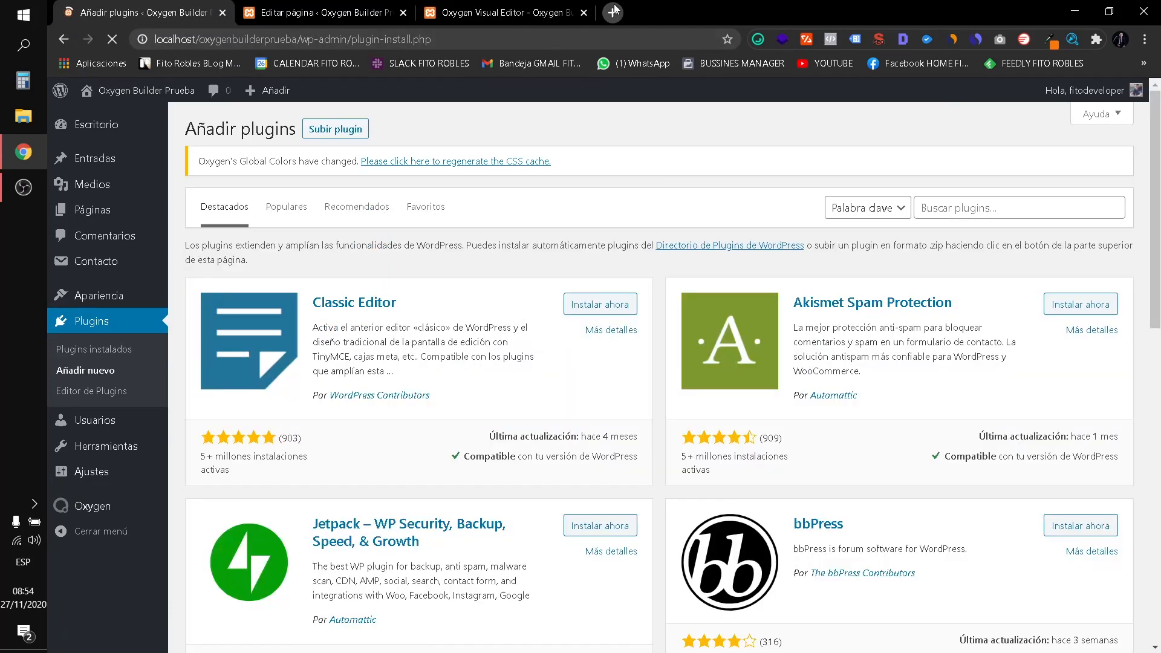
Search the web for "FLUENT FORMS" in a new browser tab and open the WP Fluent Forms home page, dismissing the translation pop-up.
left_click(613, 11)
type("FLUENT FORMS")
key("Return")
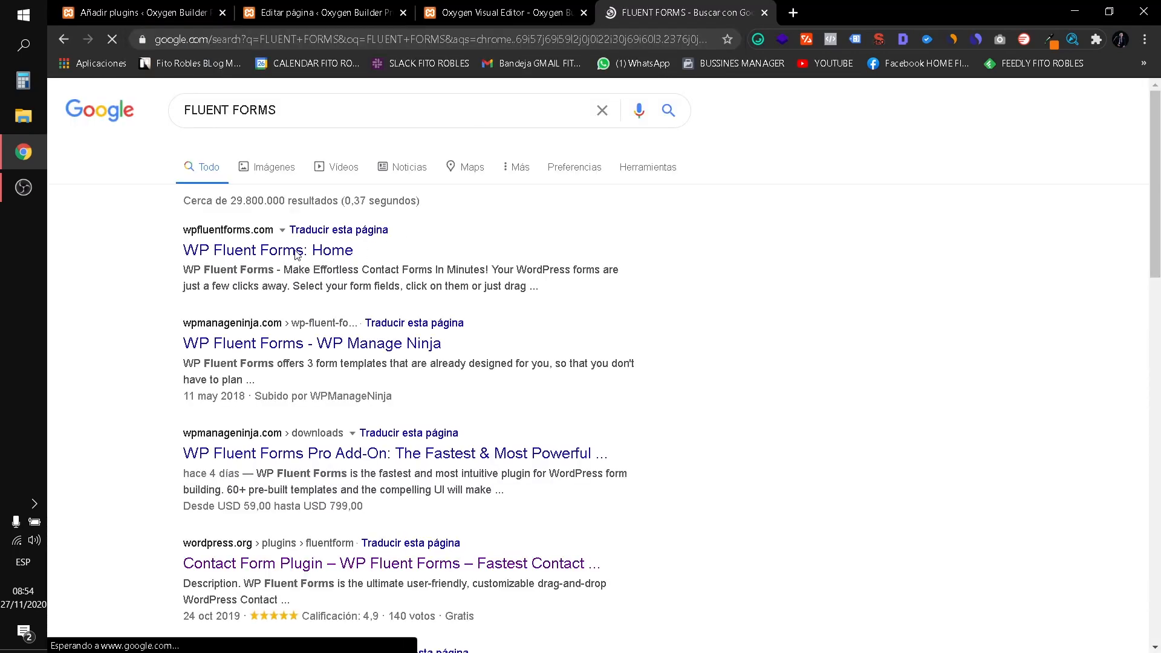
left_click(297, 253)
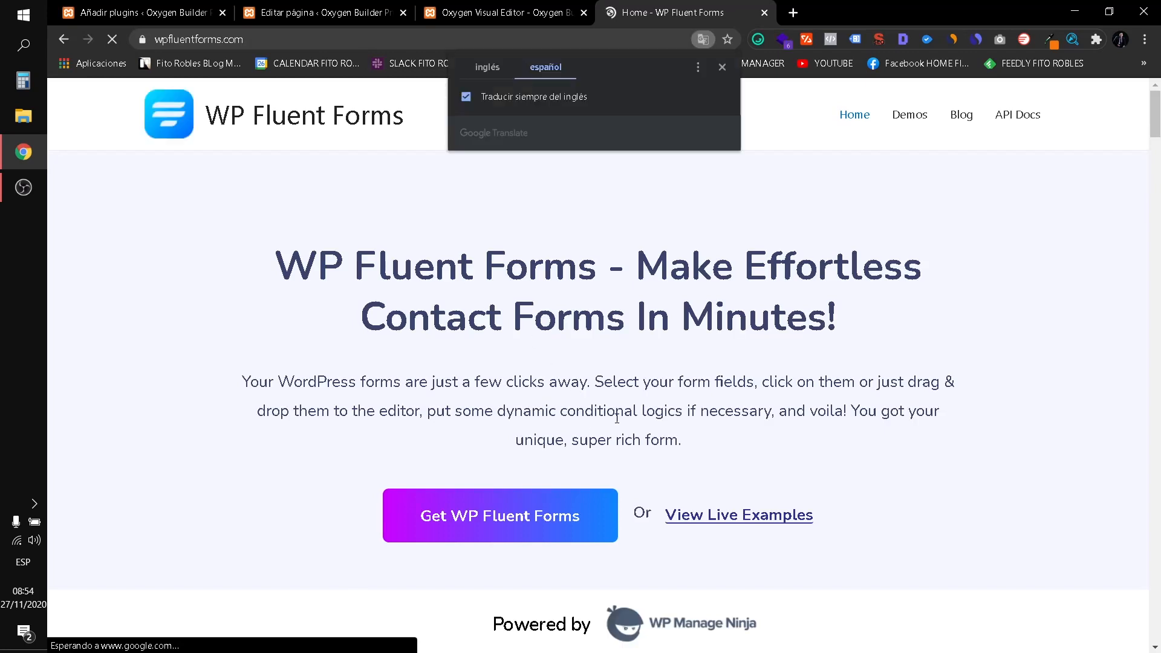
left_click(718, 72)
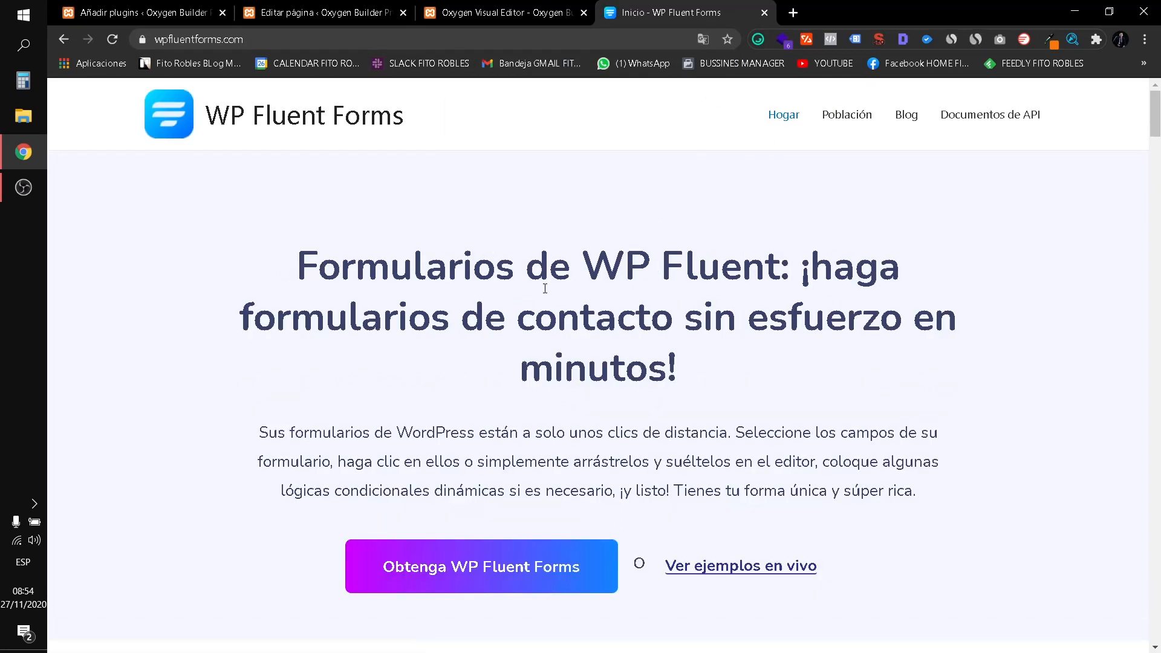
Examine the feature overview on the WP Fluent Forms home page and close the site.
scroll(544, 288, "down", 15)
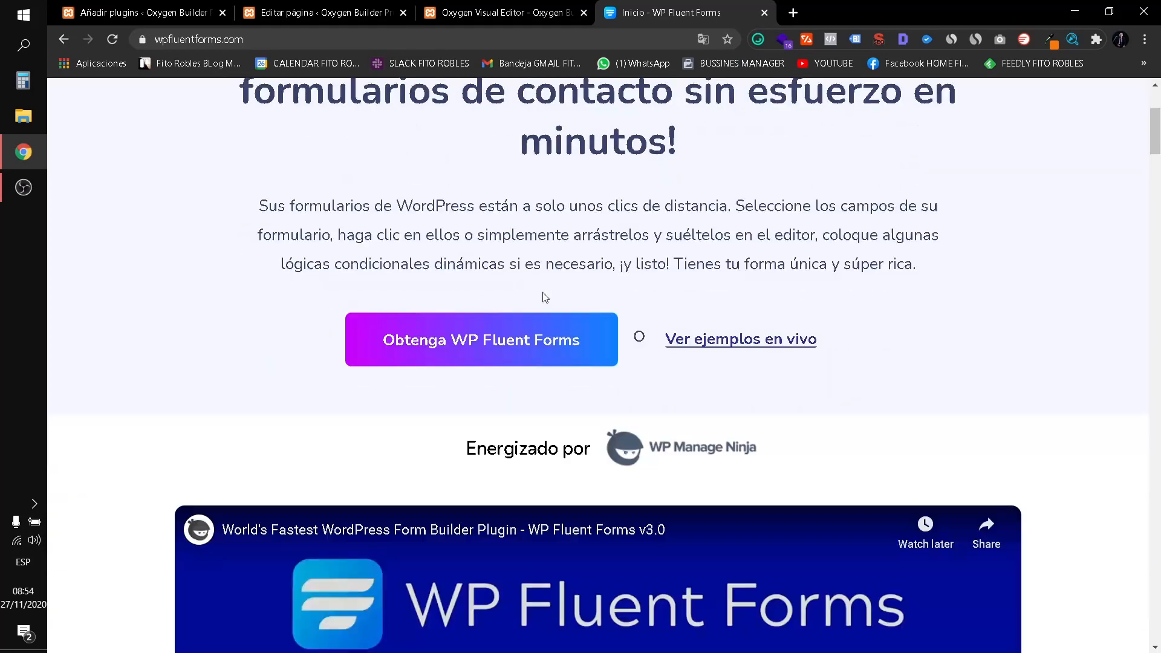
scroll(544, 298, "down", 6)
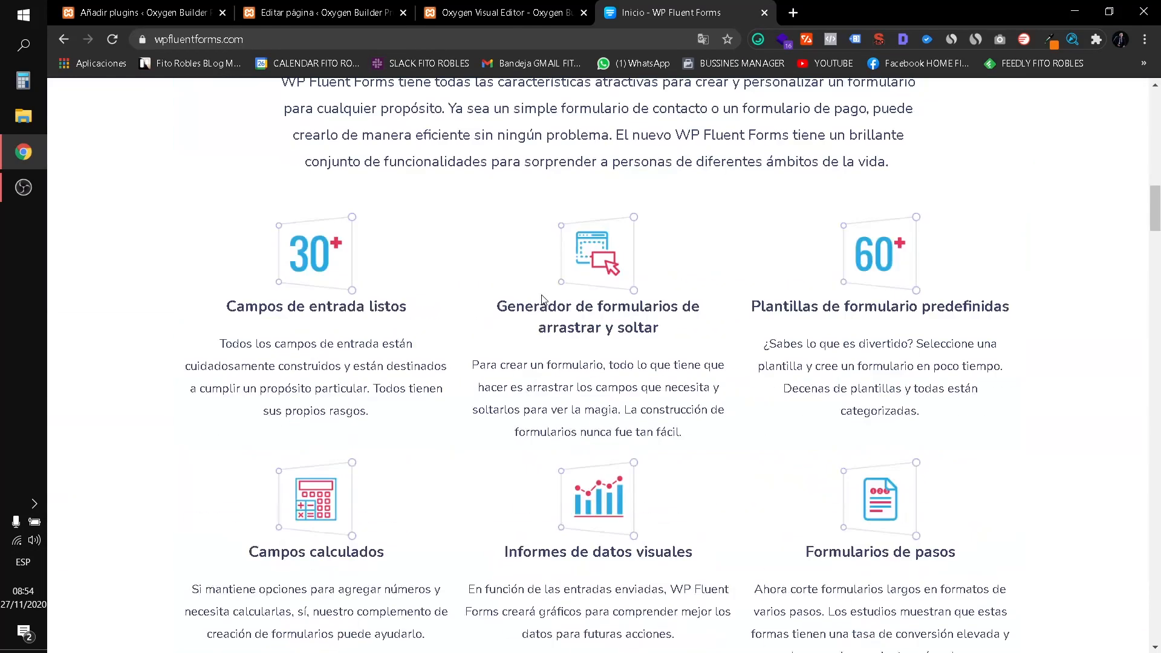
scroll(544, 298, "down", 16)
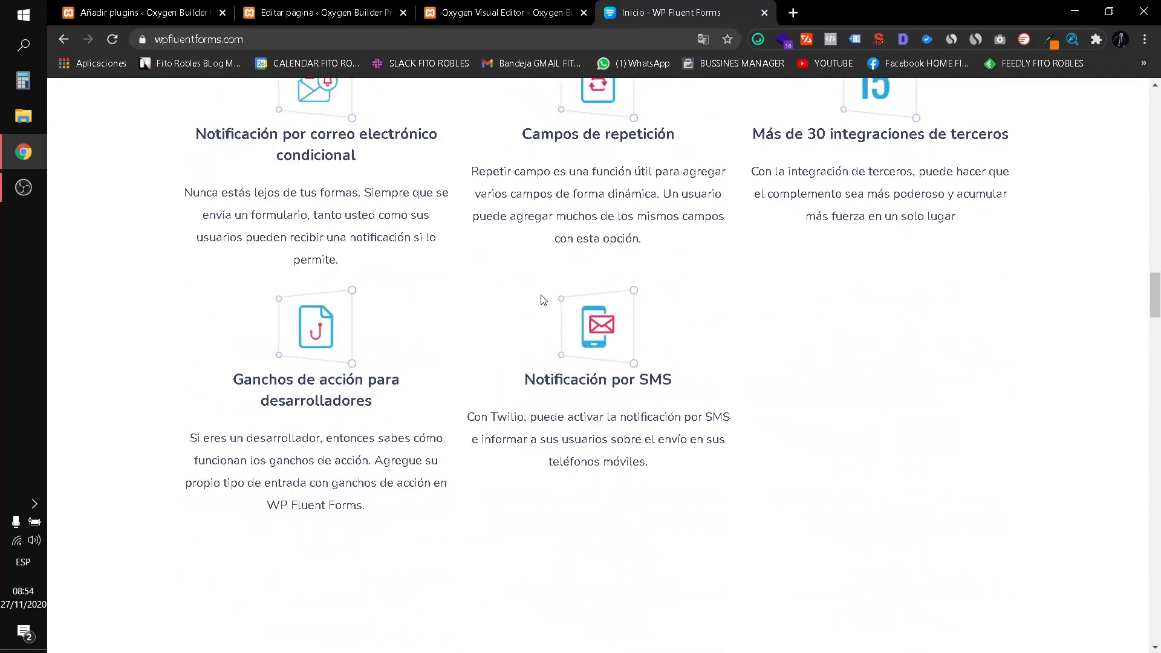
scroll(544, 299, "up", 18)
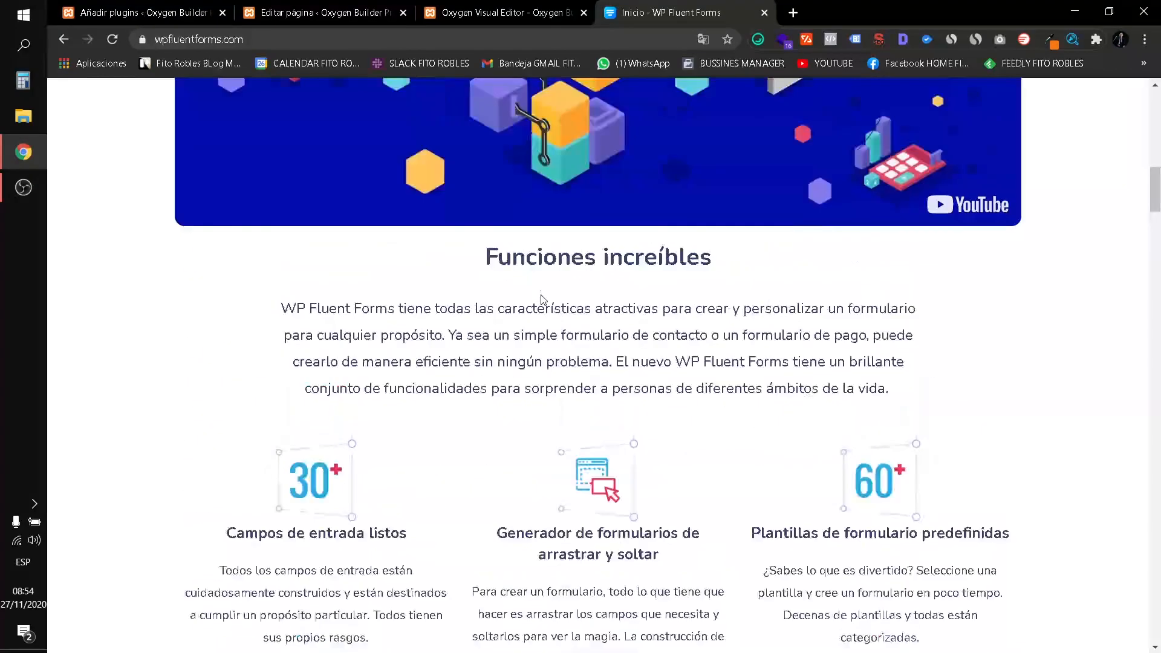
scroll(540, 293, "up", 14)
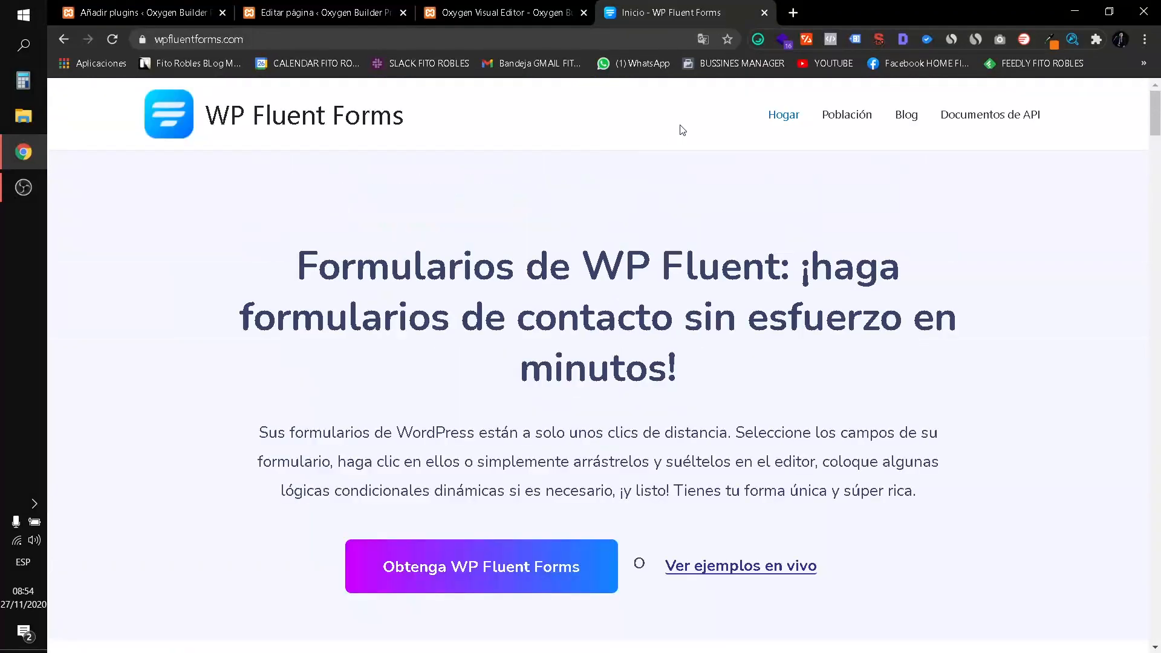
left_click(764, 12)
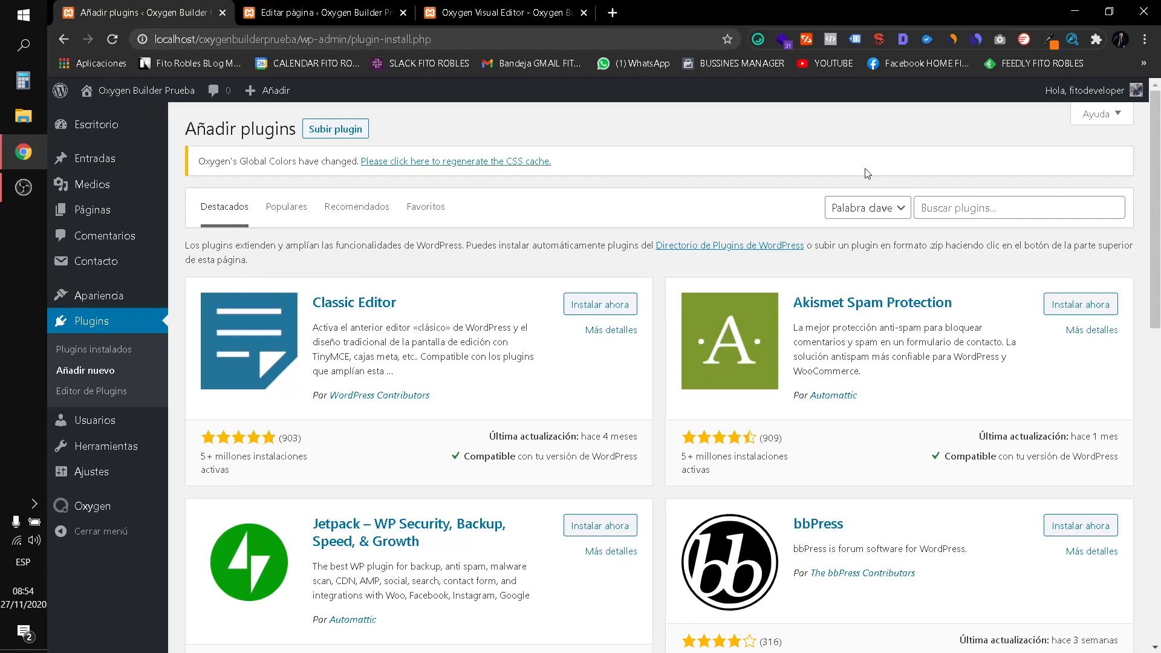
Switch to the Oxygen visual editor and select the contact form's shortcode element.
left_click(374, 6)
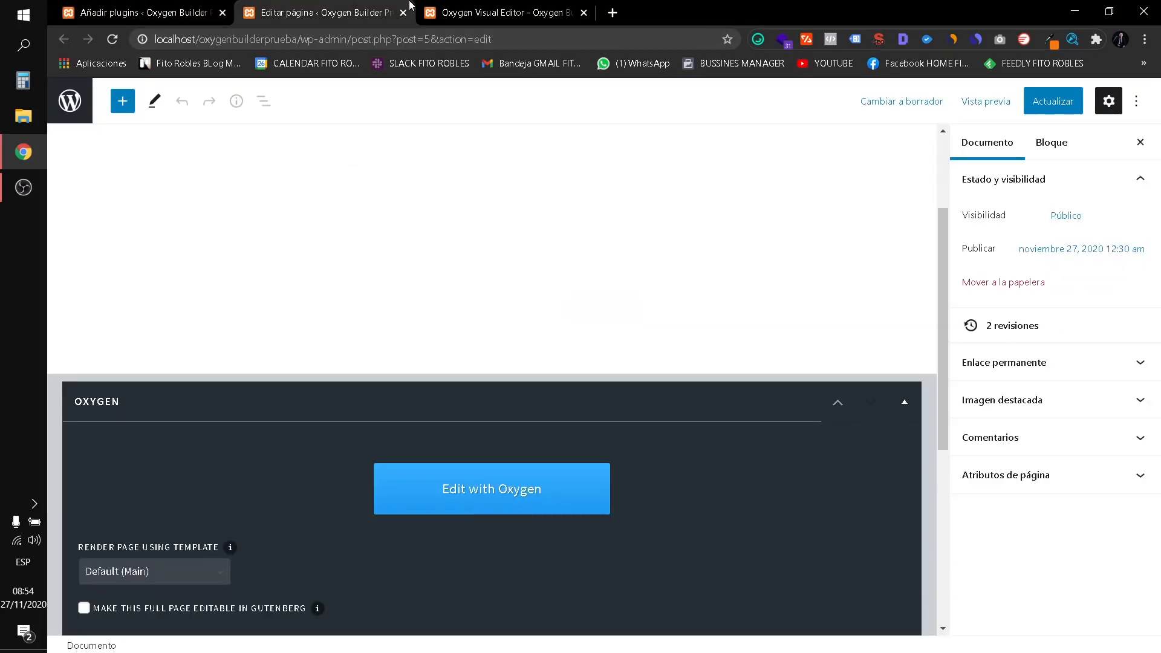
left_click(471, 7)
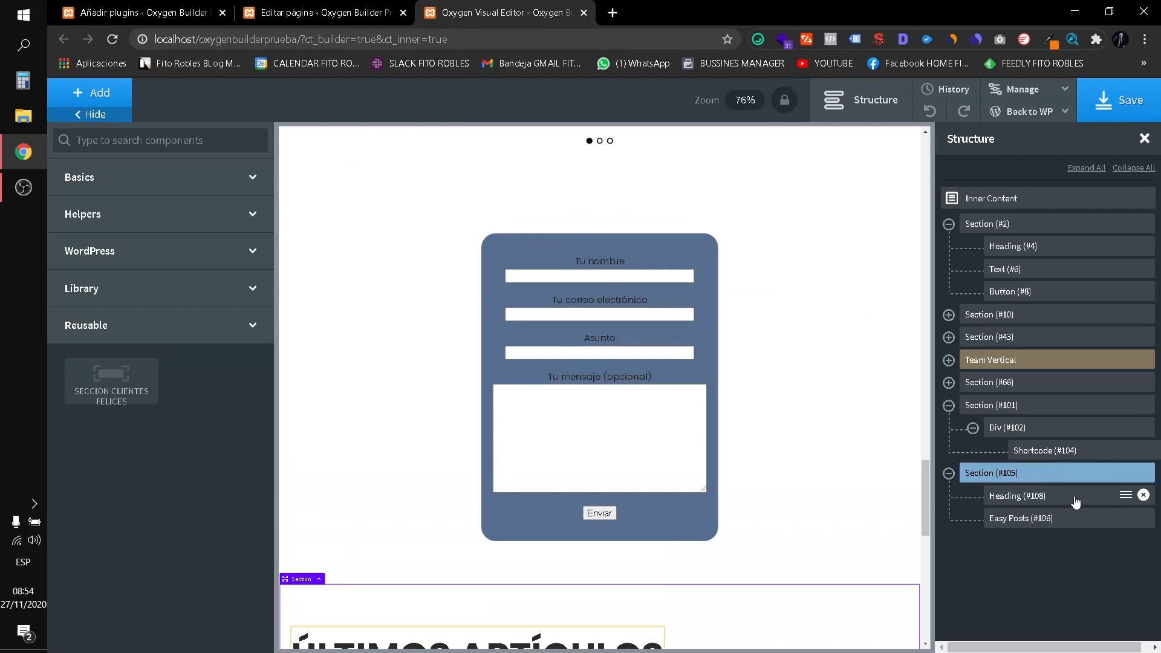
left_click(1077, 497)
left_click(1030, 458)
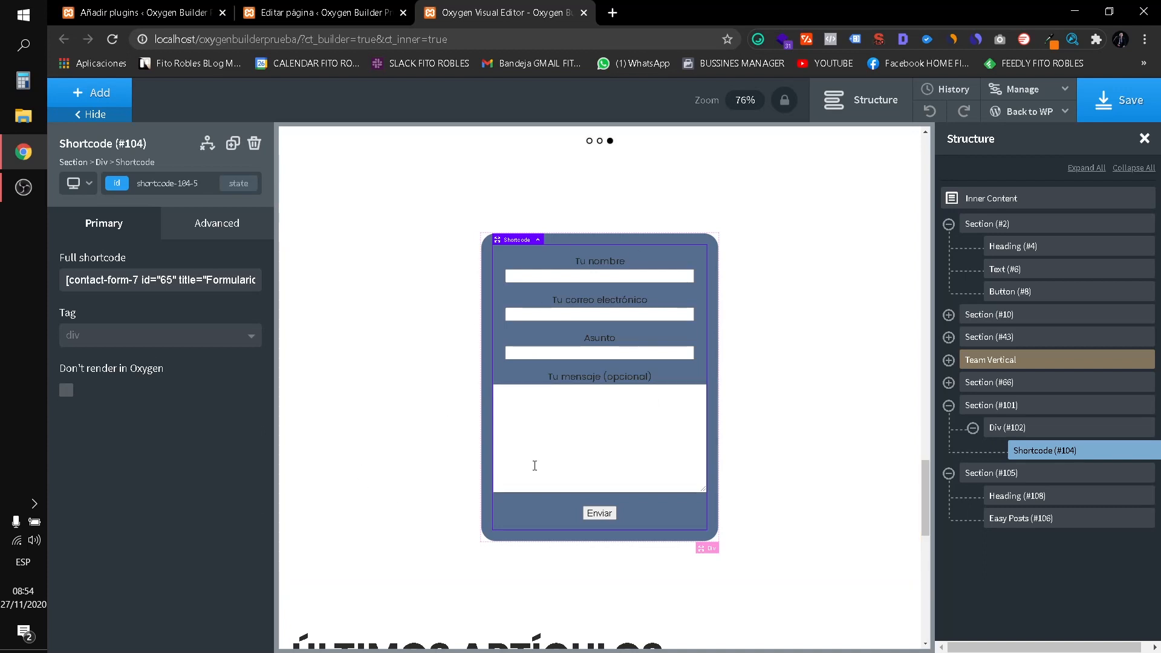
Open the site's frontend in a new browser tab and review the published page from the header down to the footer.
left_click(1033, 112)
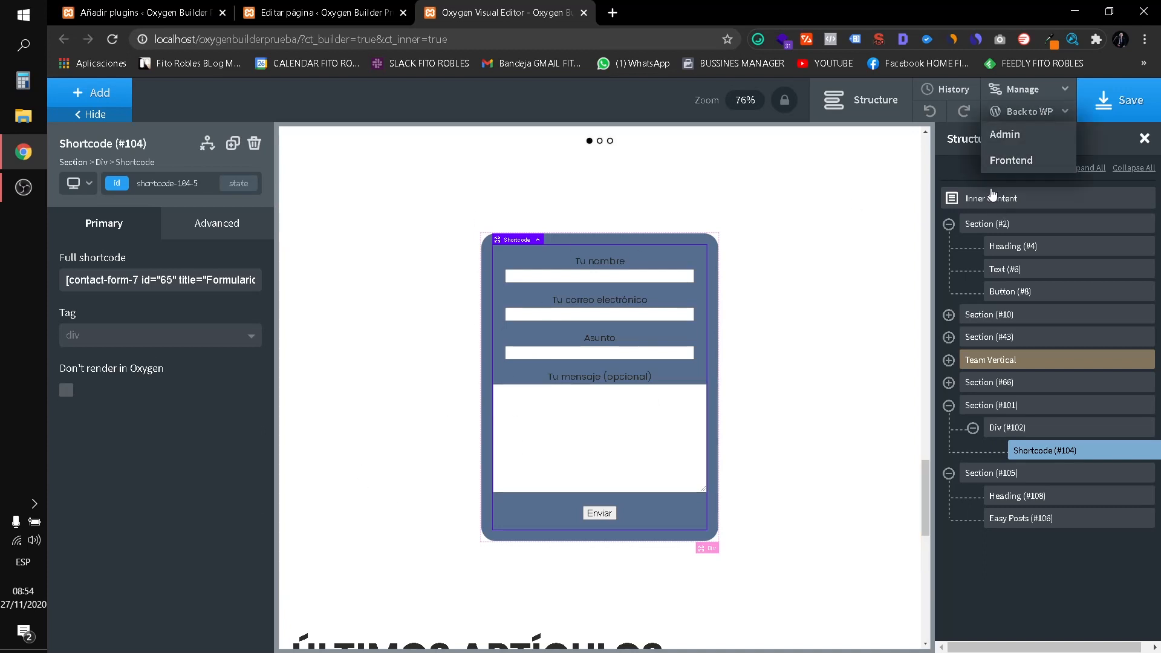
right_click(1009, 159)
left_click(998, 164)
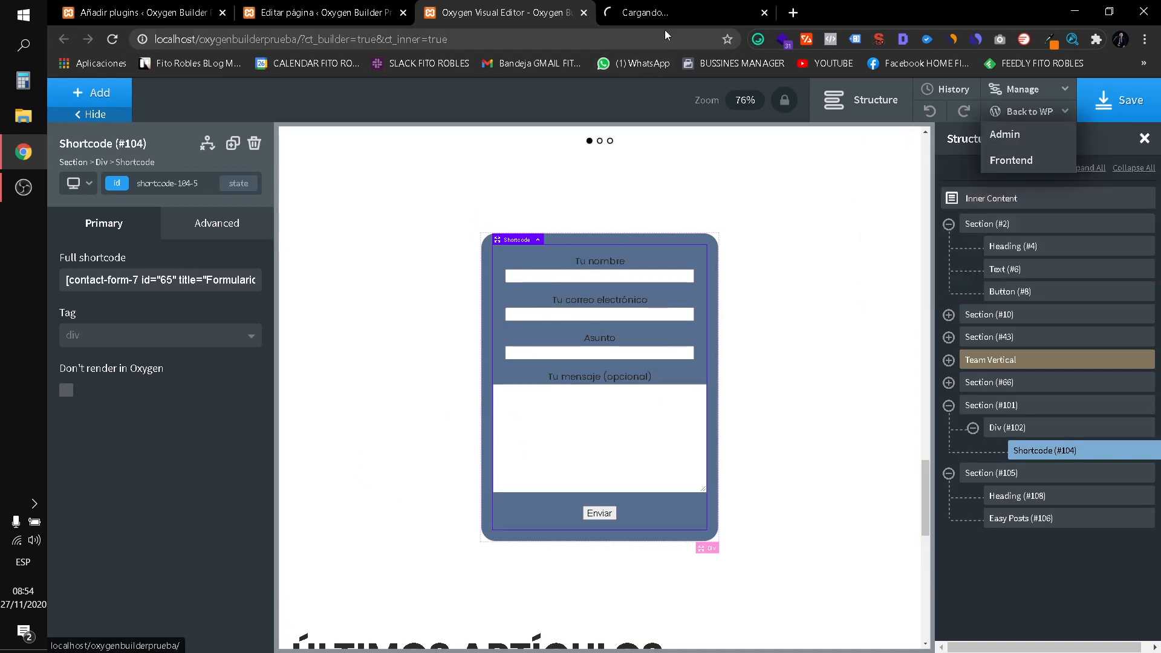
left_click(663, 20)
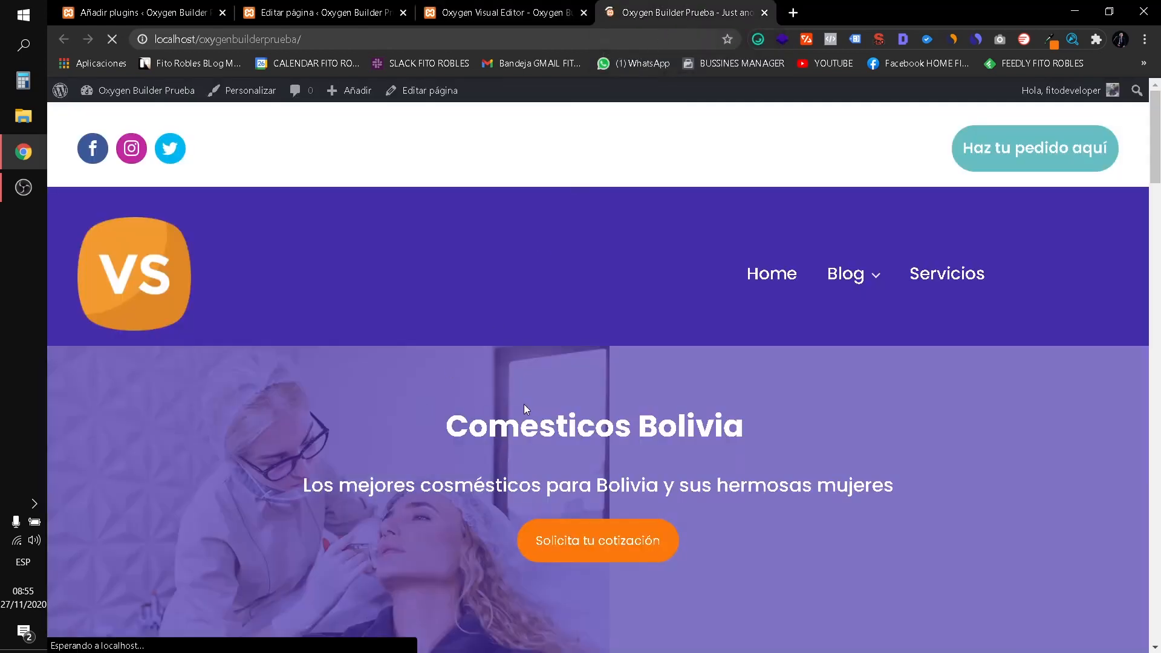
scroll(477, 318, "down", 20)
scroll(479, 323, "down", 15)
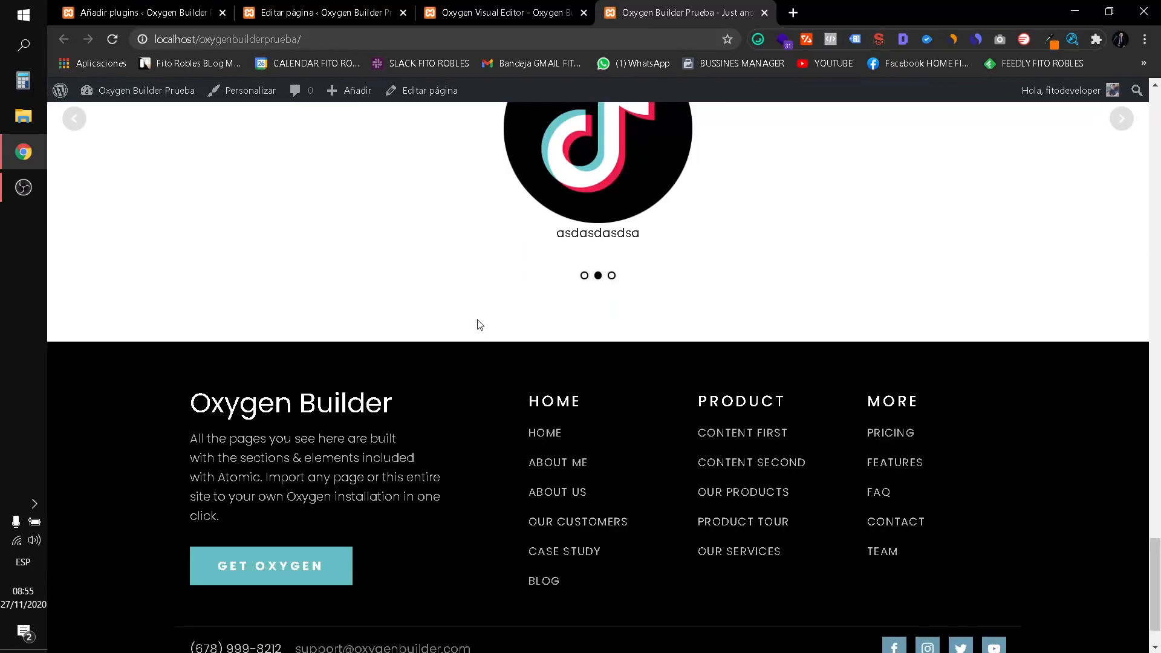
scroll(477, 324, "up", 8)
Return to the Oxygen visual editor and look over the landing page from the client slider back up to the header.
left_click(502, 12)
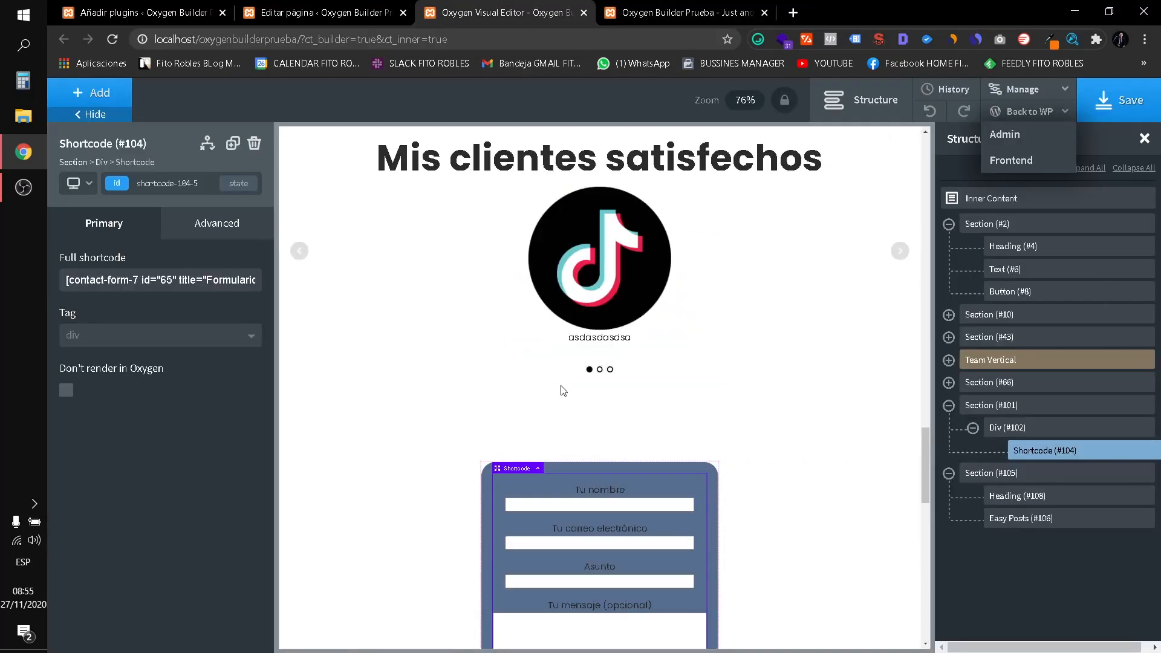
scroll(562, 390, "up", 20)
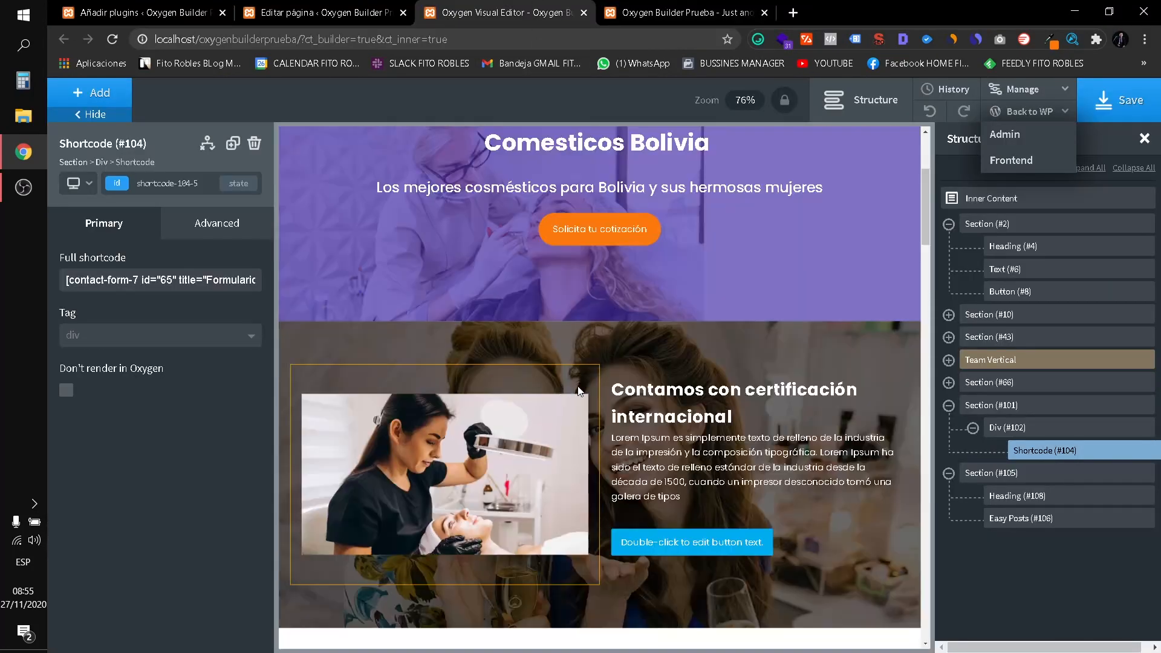
scroll(563, 386, "up", 3)
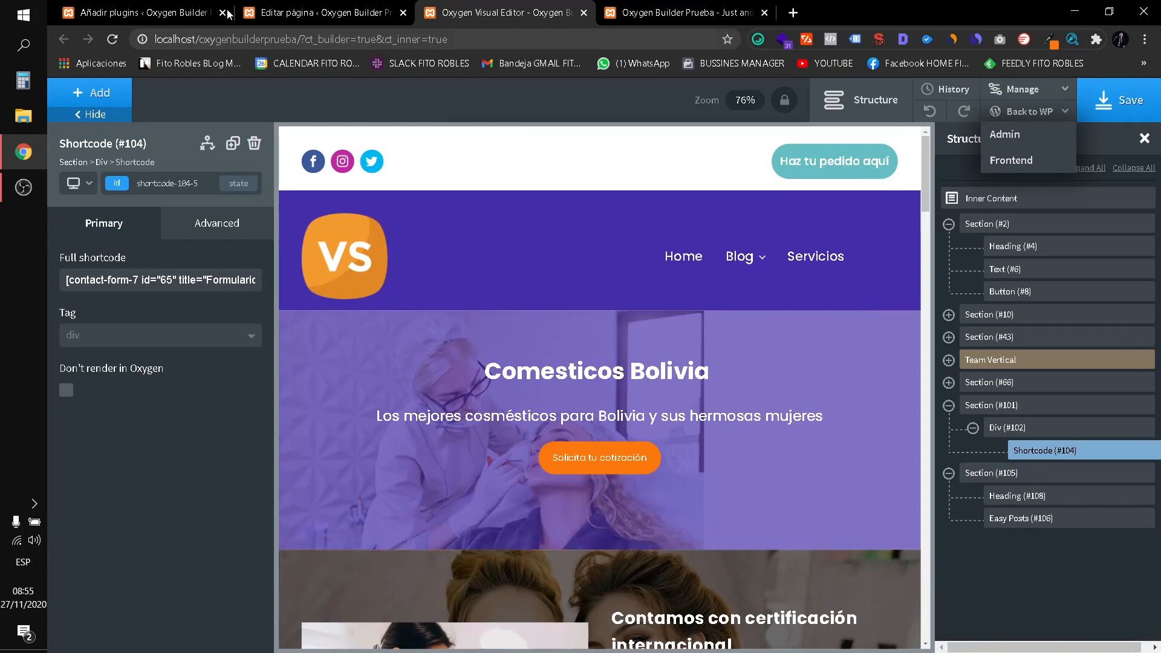
Switch to the WordPress page for adding plugins and search for "lite speed", correcting the term to "litespeed".
left_click(192, 8)
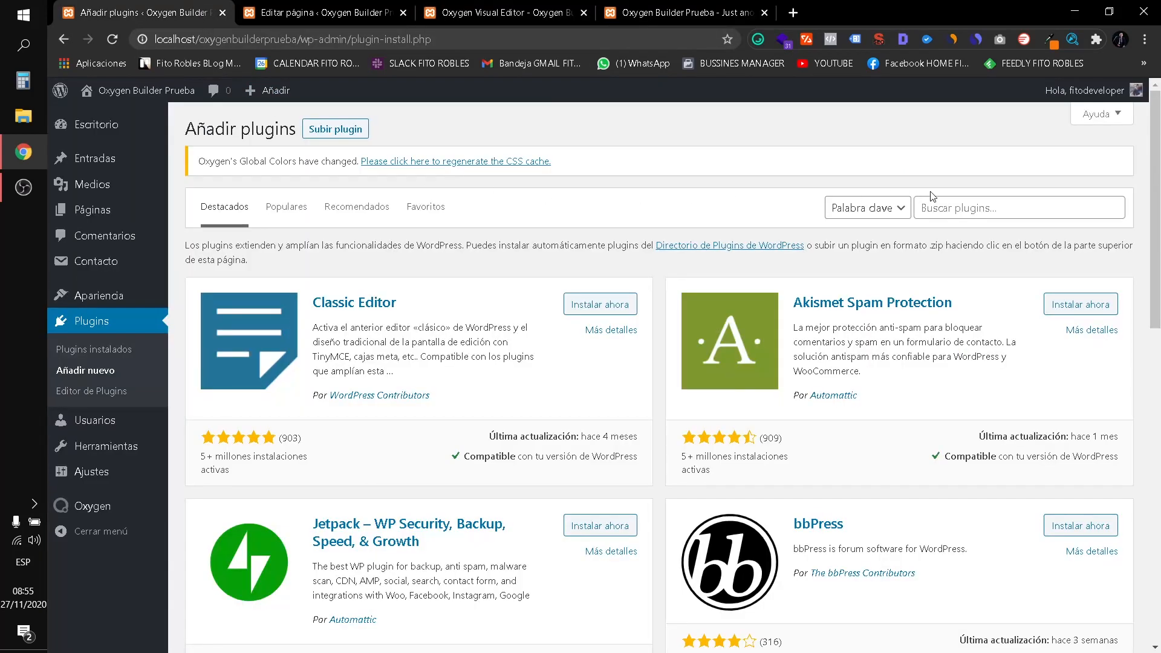
left_click(983, 211)
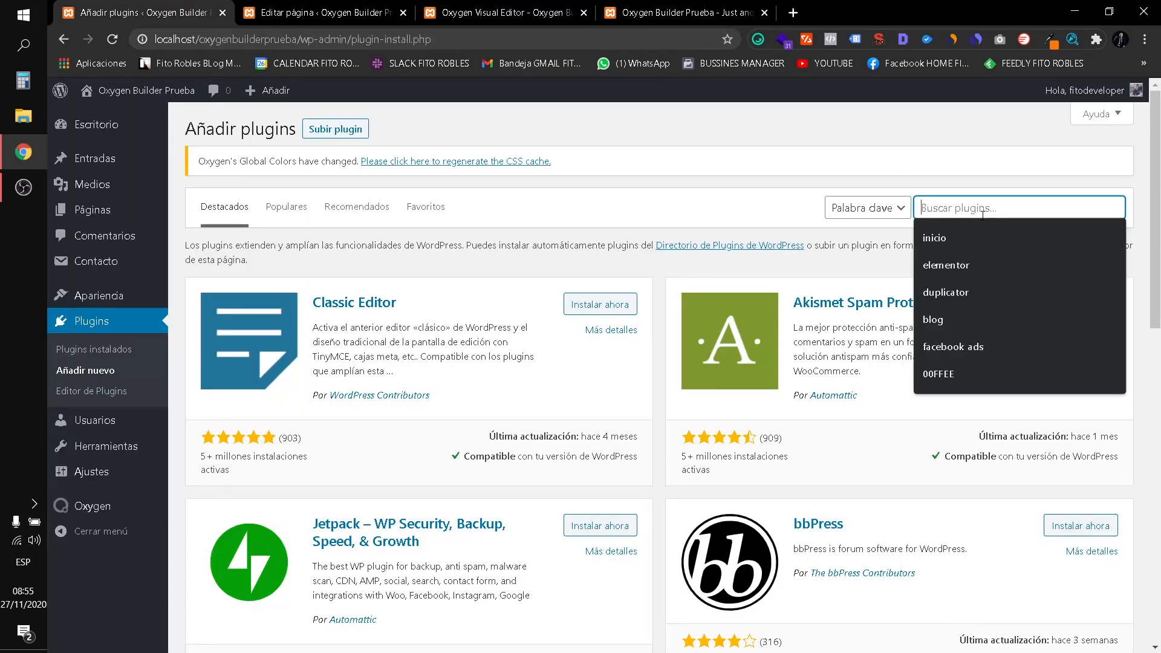
type("LIT")
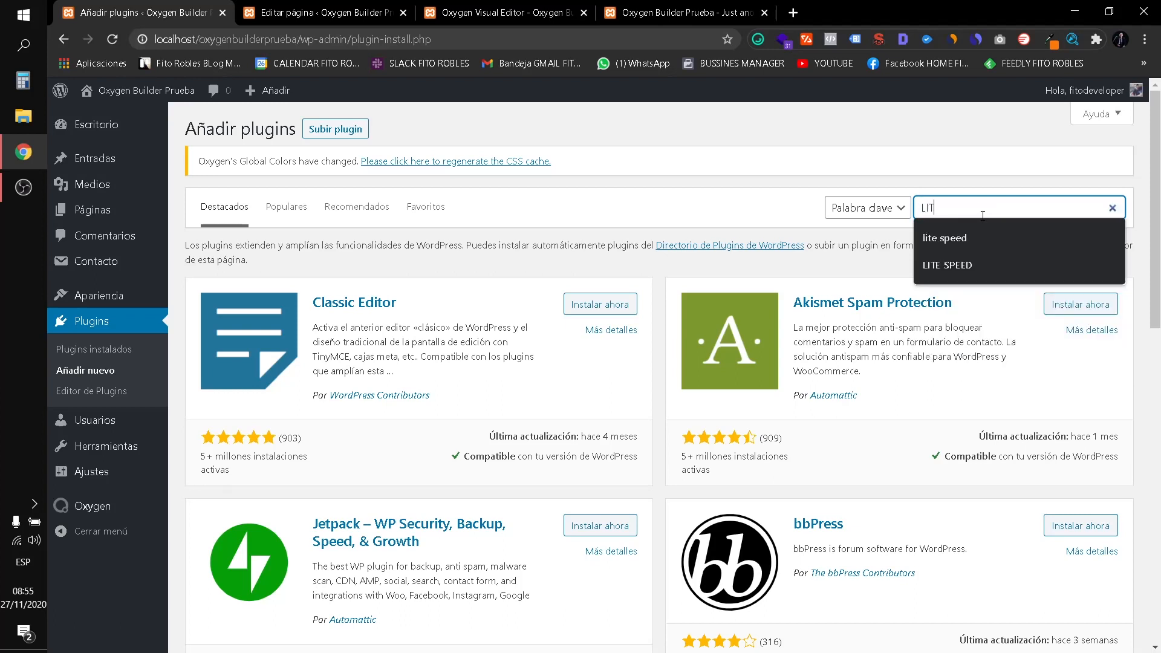
type("E")
key("Down")
key("Return")
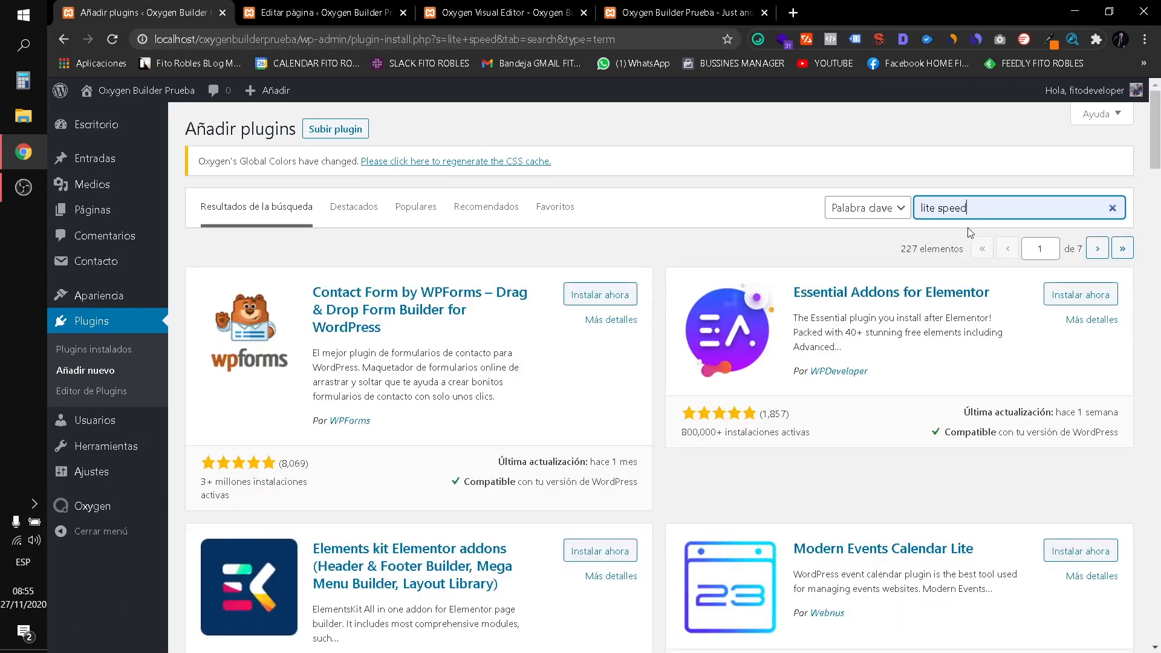
left_click(941, 209)
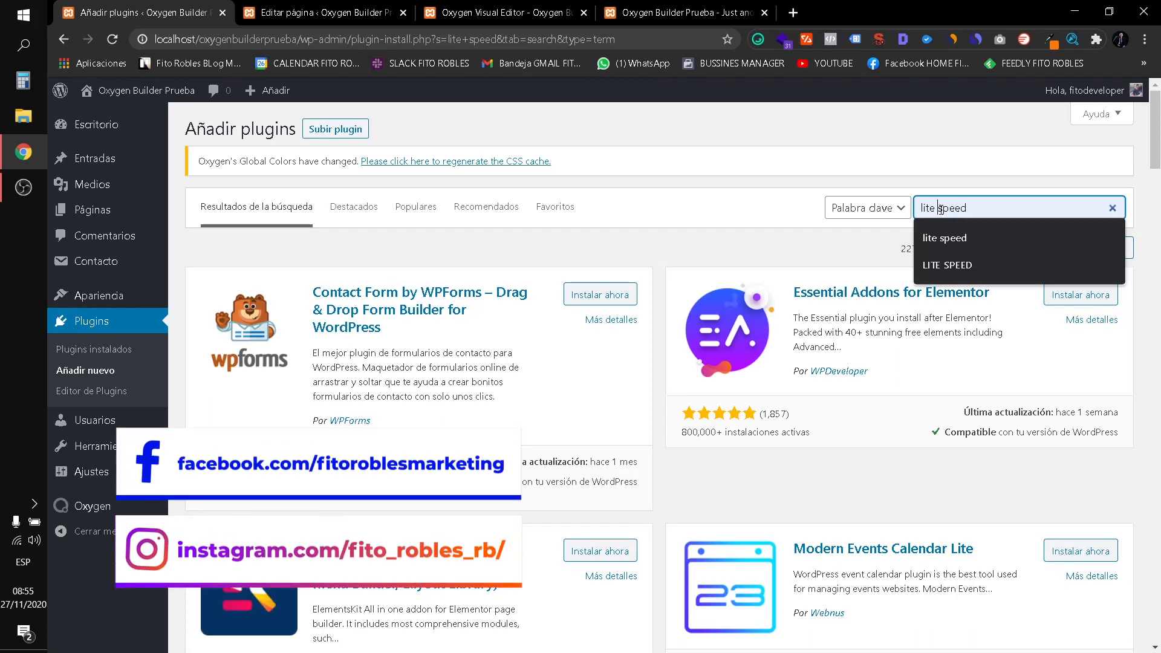
key("BackSpace")
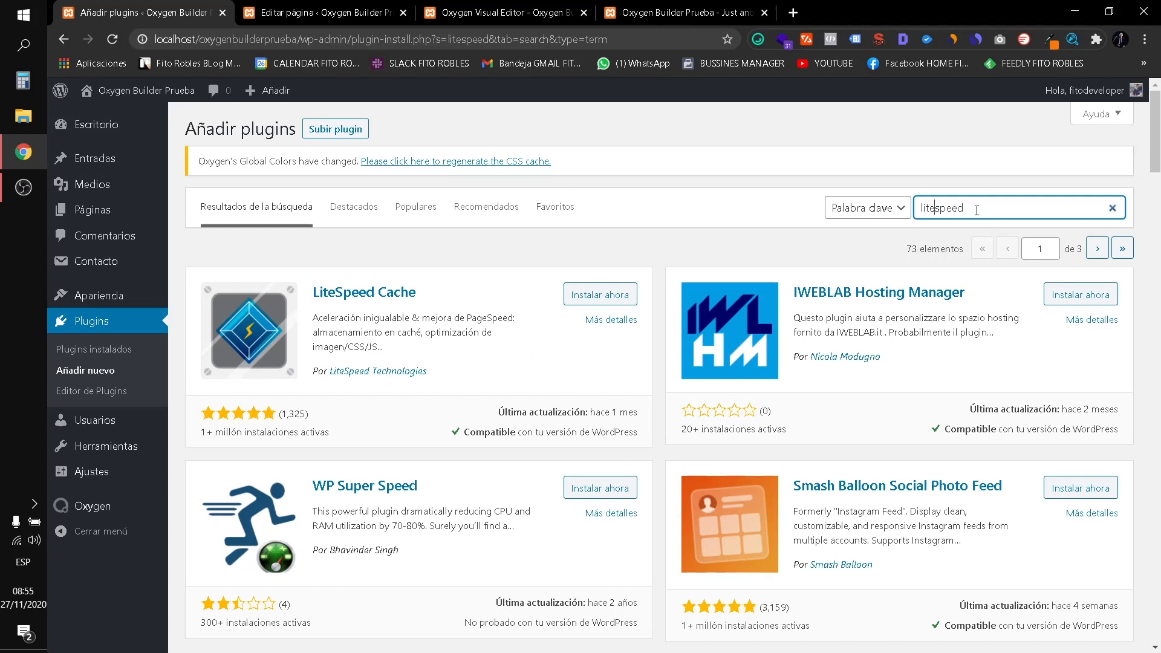
Search the plugin directory for "A3".
left_click_drag(976, 210, 852, 217)
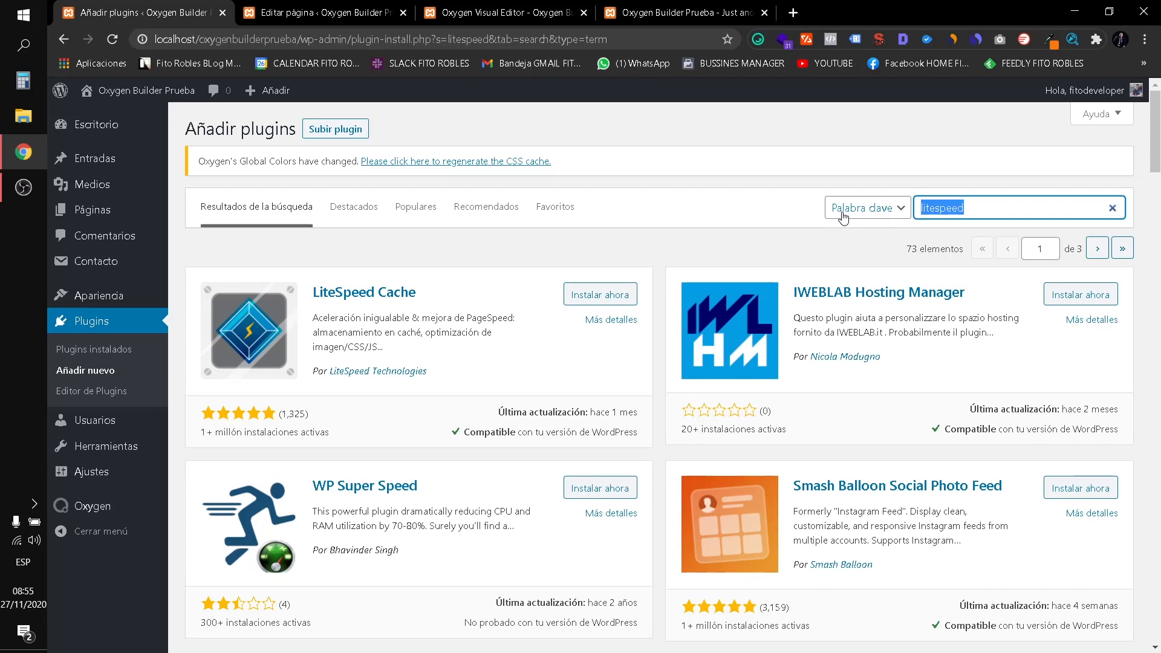
type("A3")
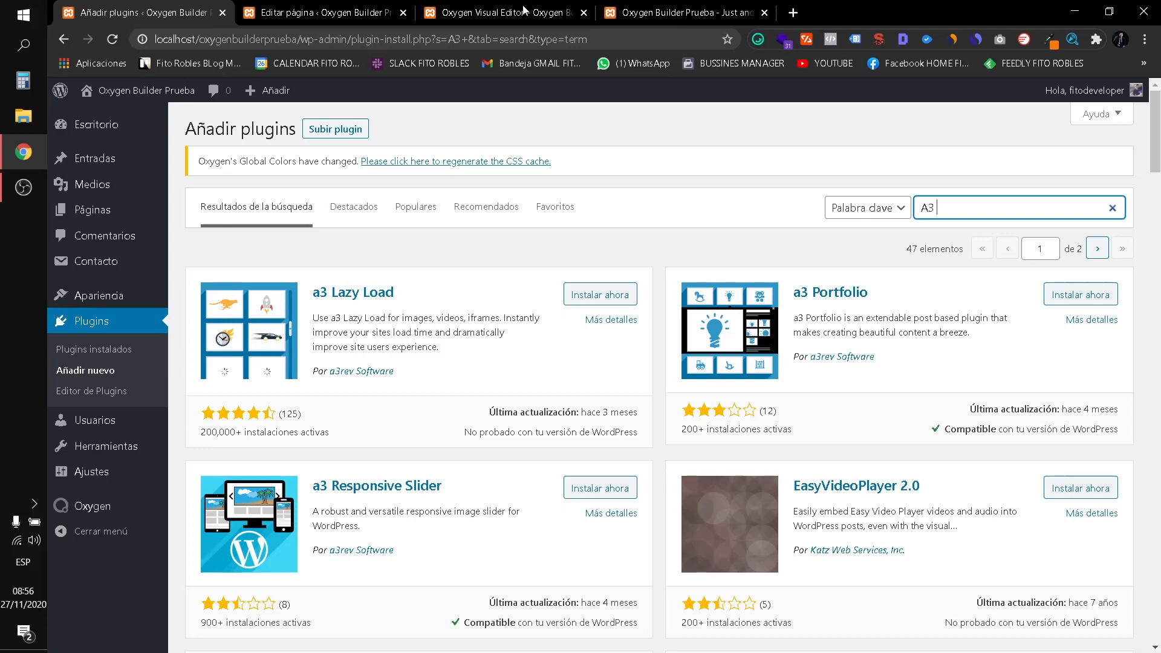
Review the landing page's images and sections in the Oxygen editor down to the client slider, and return to the plugin search page.
left_click(504, 22)
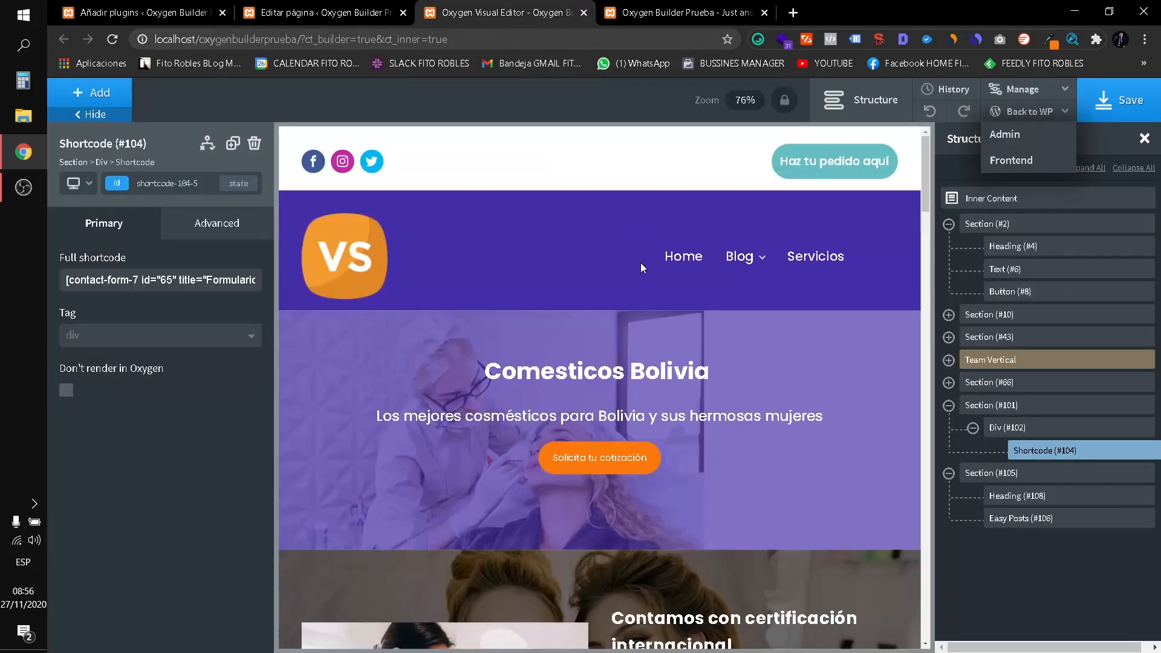
scroll(599, 306, "down", 10)
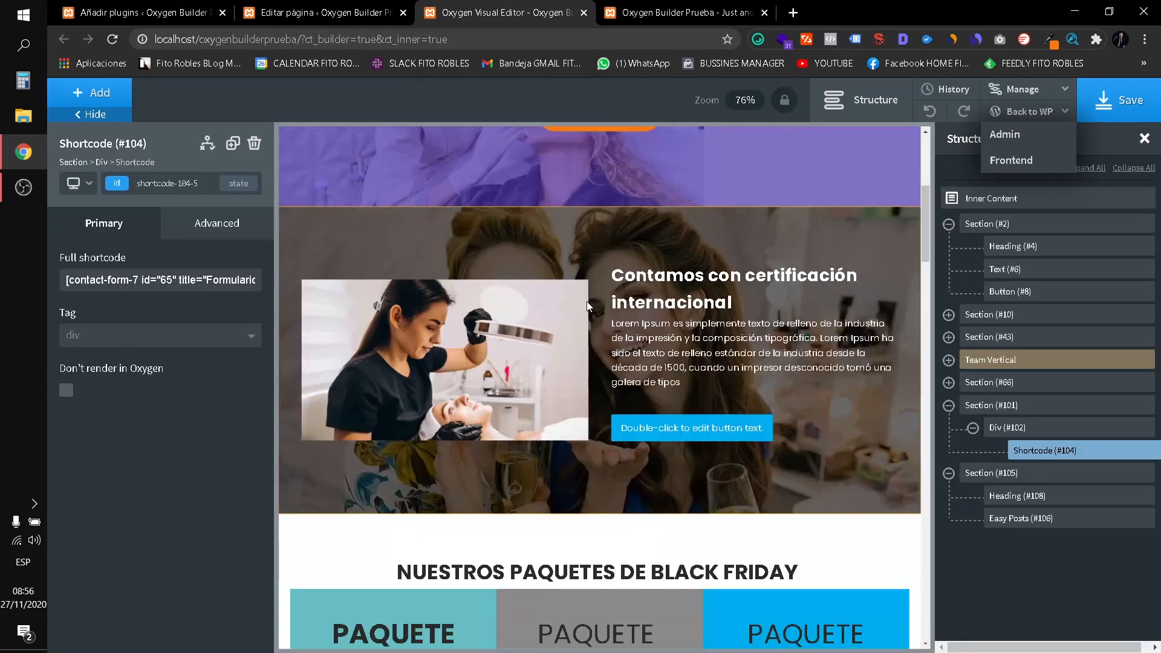
scroll(669, 341, "down", 5)
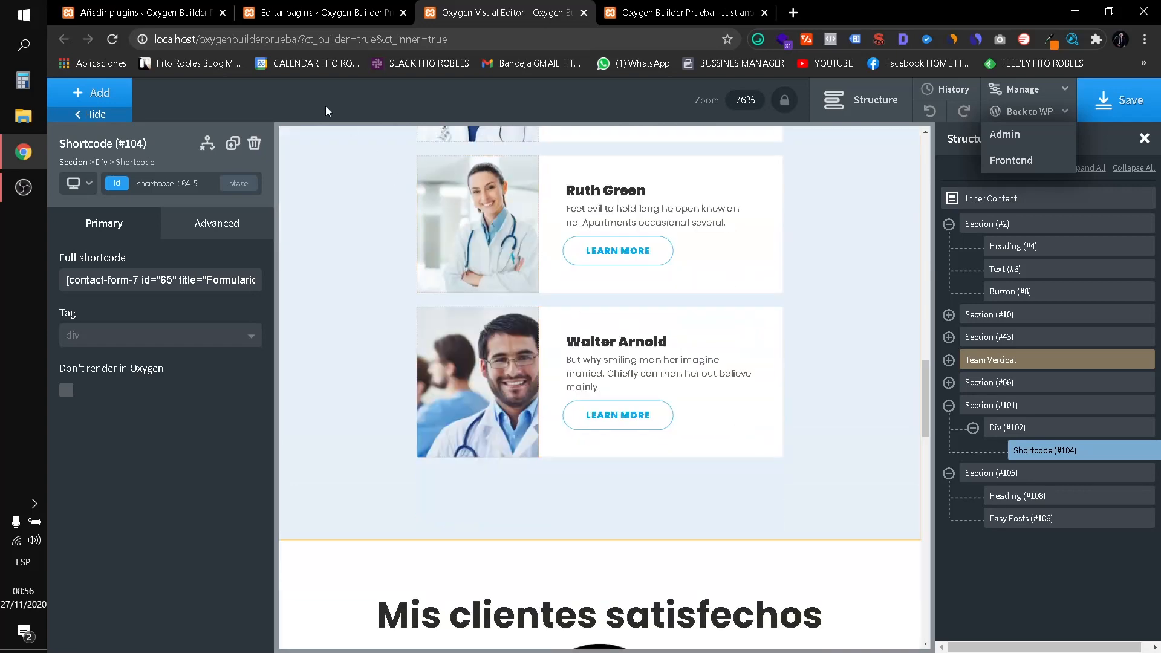
left_click(197, 8)
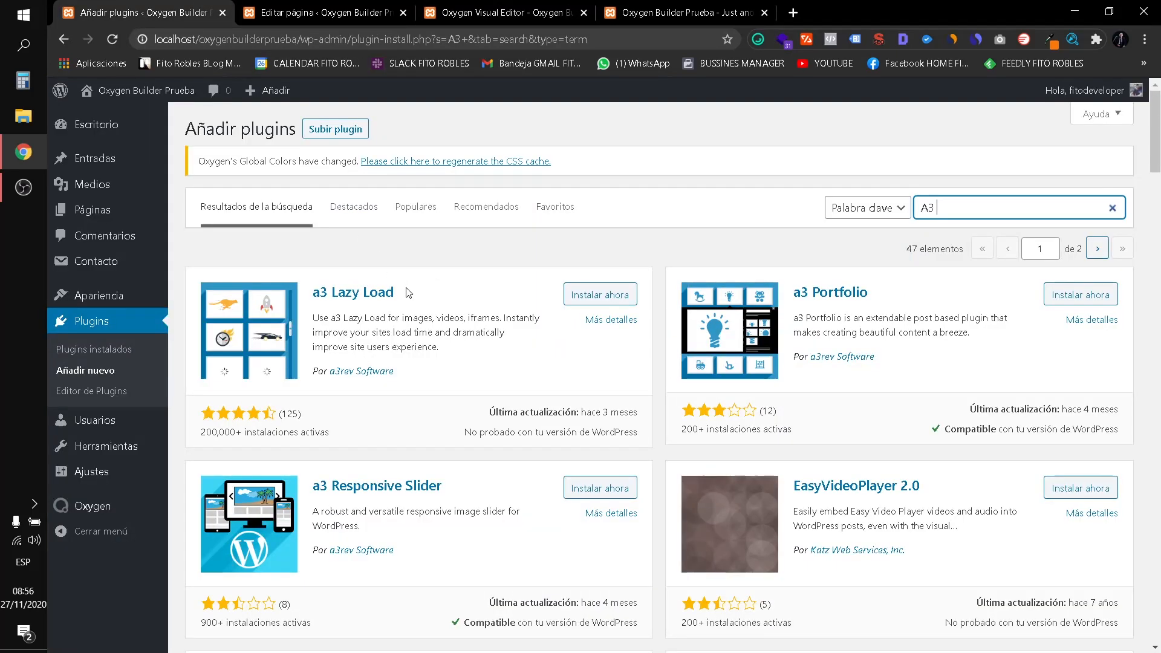